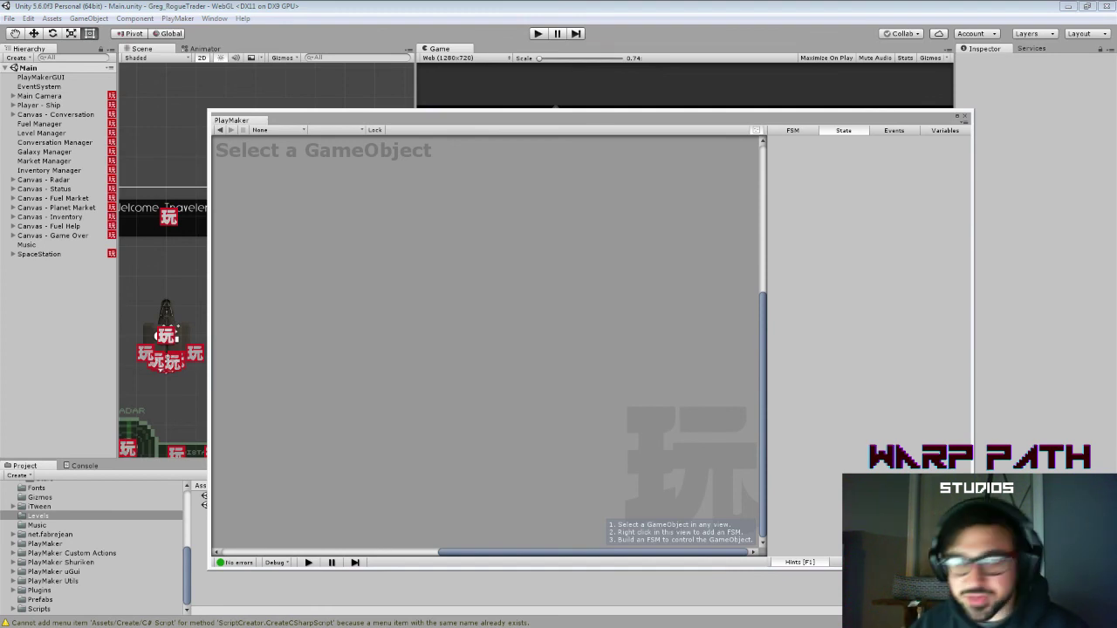
# Step: Move the floating PlayMaker window out of the way and close it
pyautogui.moveTo(948, 125); pyautogui.dragTo(895, 320)
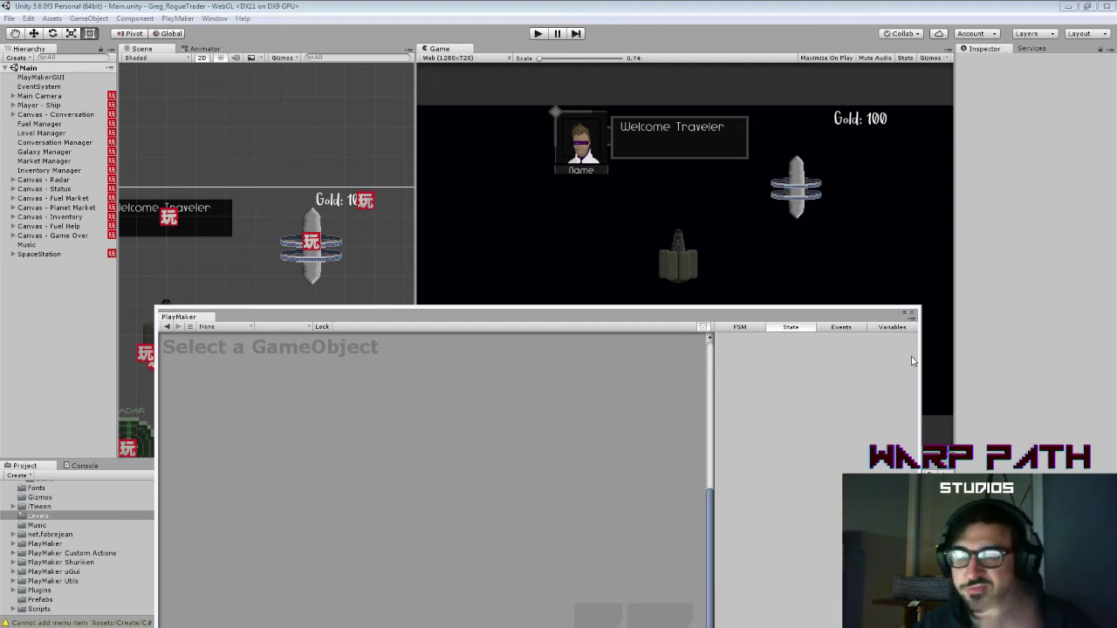
pyautogui.moveTo(884, 316); pyautogui.dragTo(783, 234)
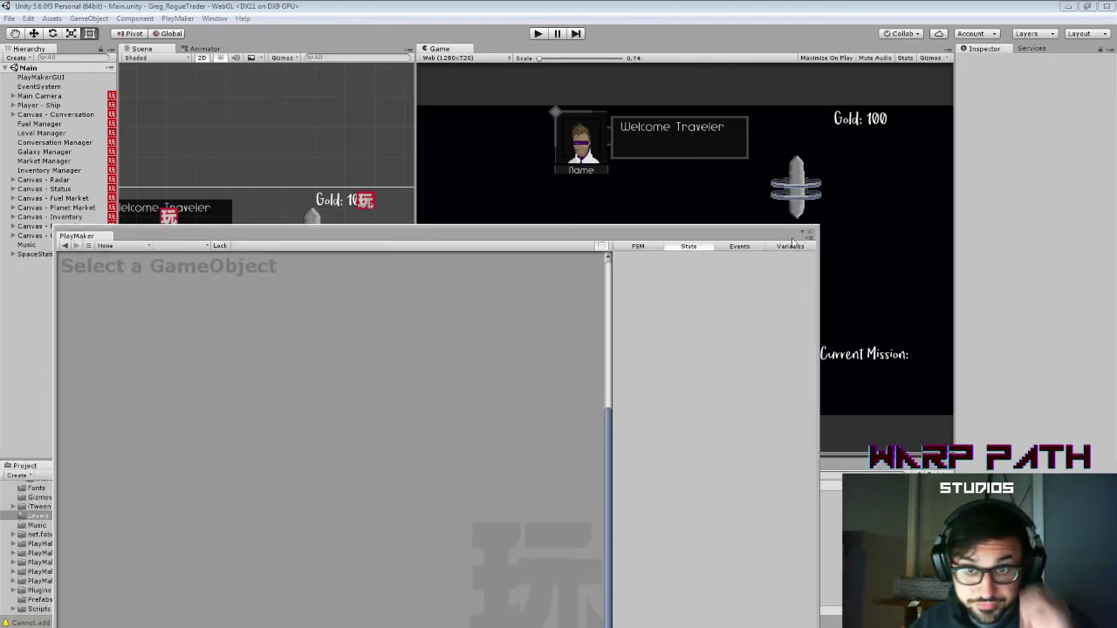
pyautogui.moveTo(789, 233); pyautogui.dragTo(792, 194)
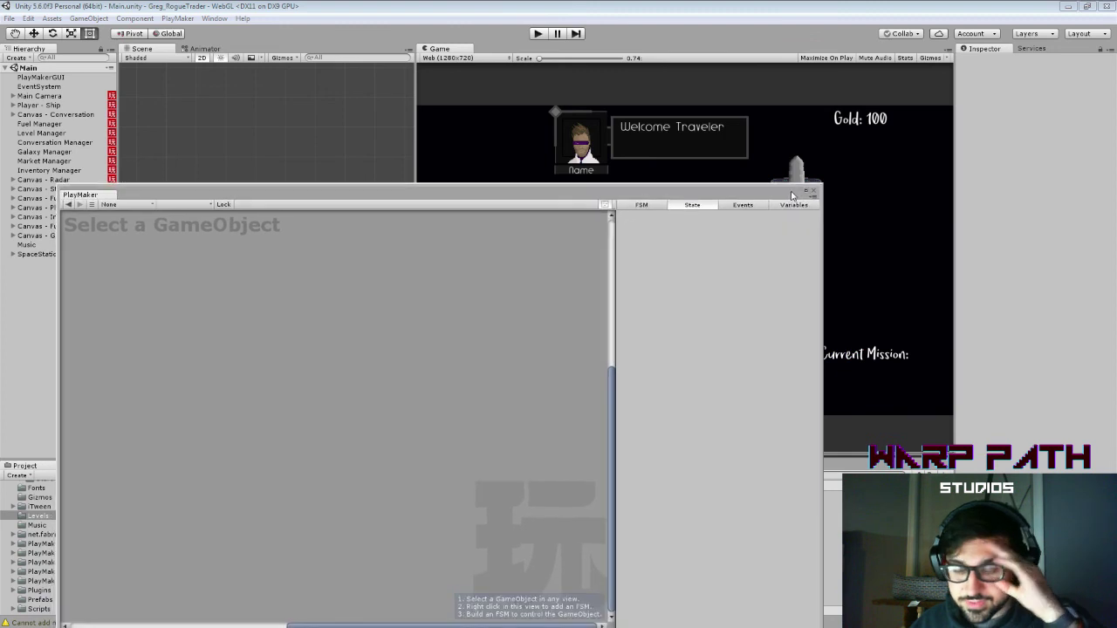
pyautogui.click(812, 190)
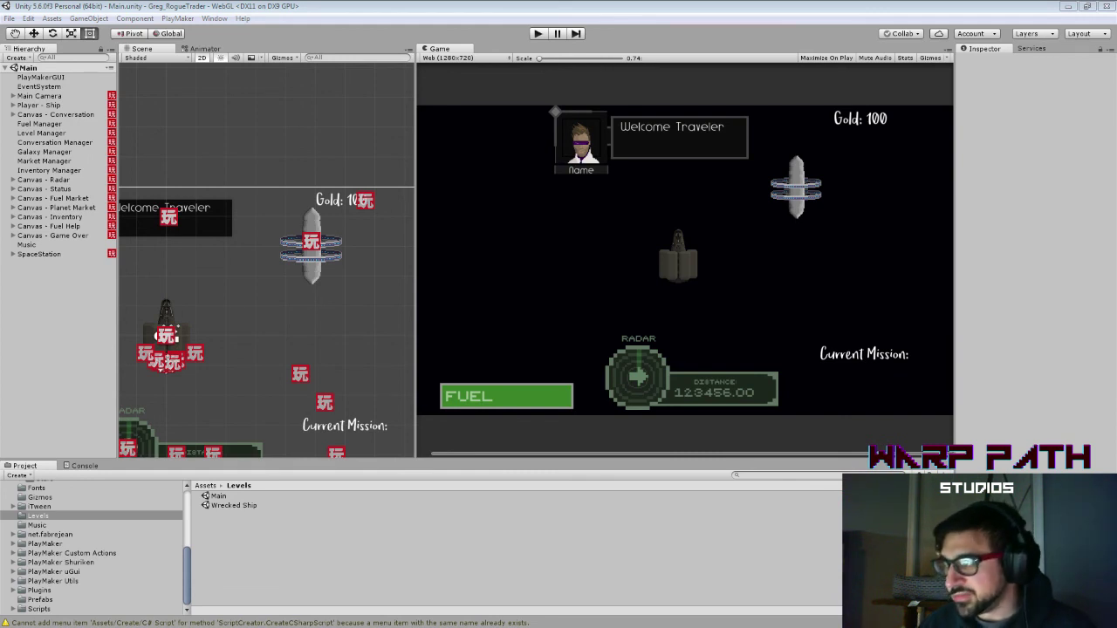
# Step: Switch to Pyxel Edit and start a new tiled document 3 tiles wide and 3 tiles high
pyautogui.moveTo(1116, 187); pyautogui.dragTo(448, 0)
pyautogui.click(9, 19)
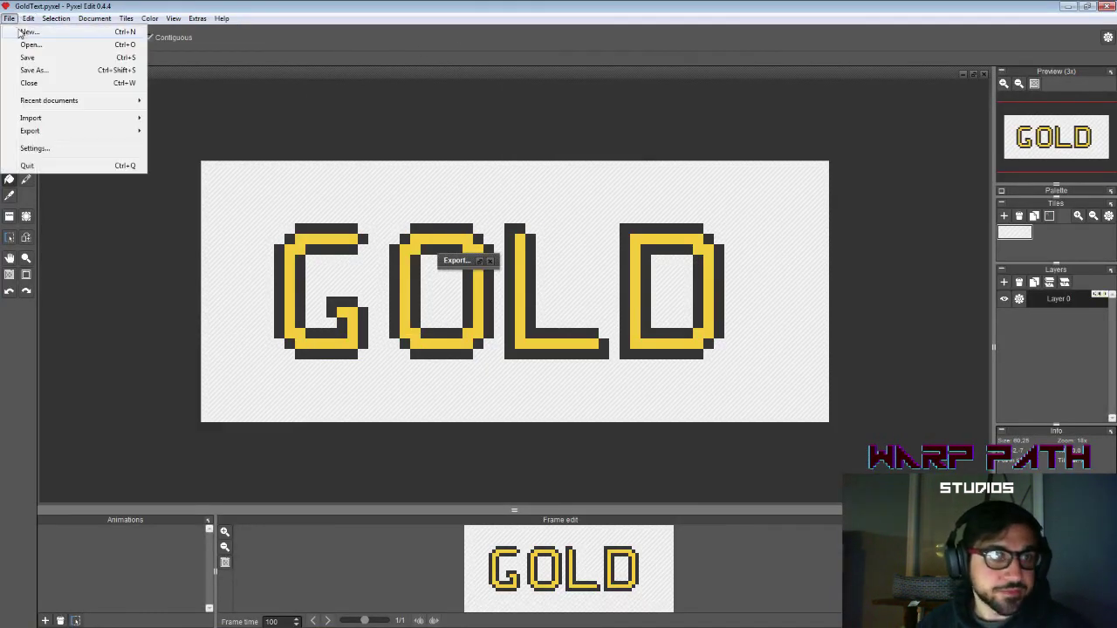
pyautogui.click(28, 32)
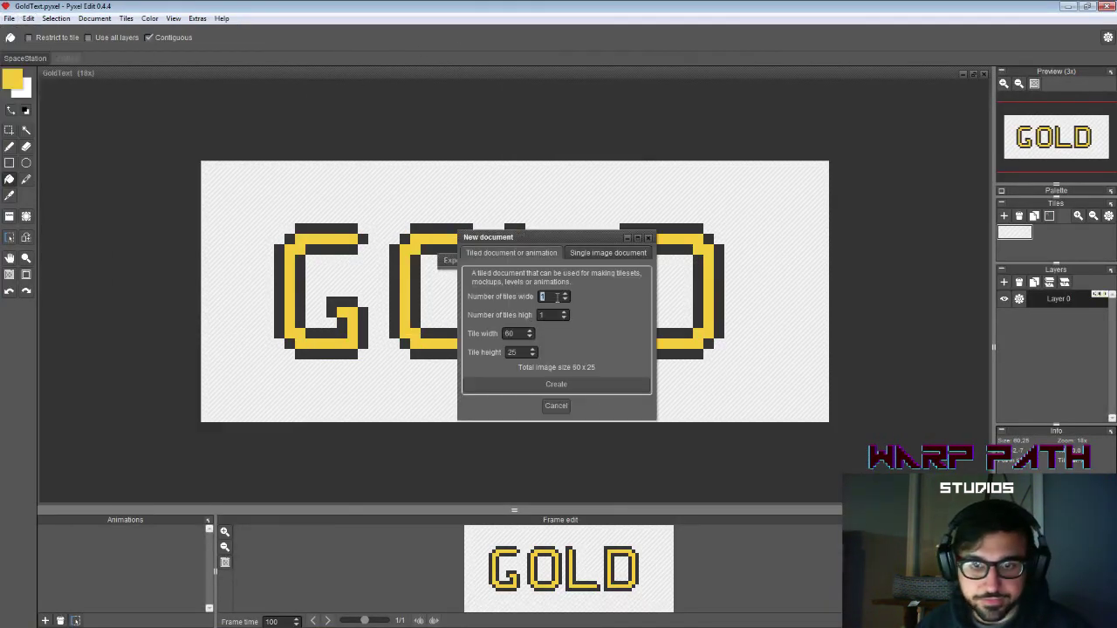
pyautogui.click(557, 297)
pyautogui.press('BackSpace')
pyautogui.write('3')
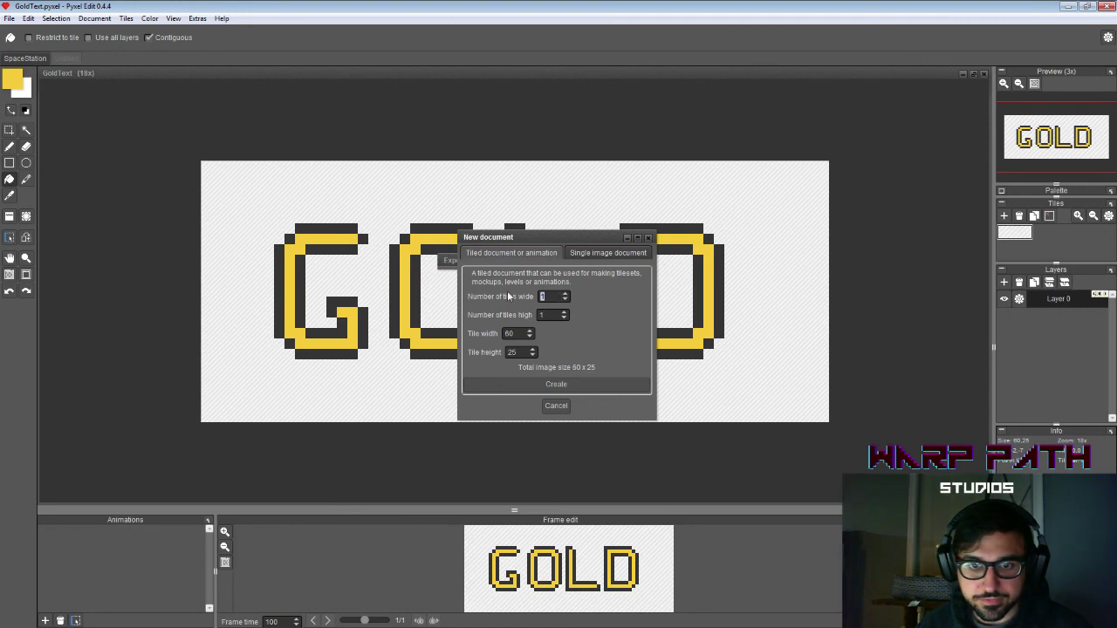
pyautogui.click(551, 315)
pyautogui.press('BackSpace')
pyautogui.write('3')
# Step: Set the tile width and tile height to 30 and create the document
pyautogui.press('Tab')
pyautogui.write('30')
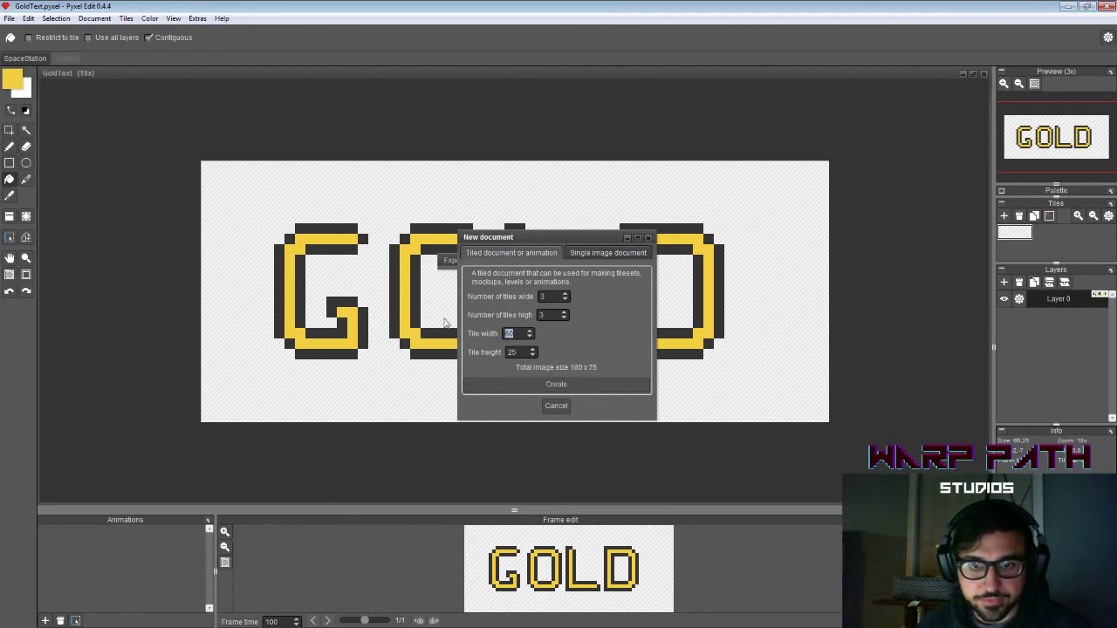
pyautogui.press('Tab')
pyautogui.write('30')
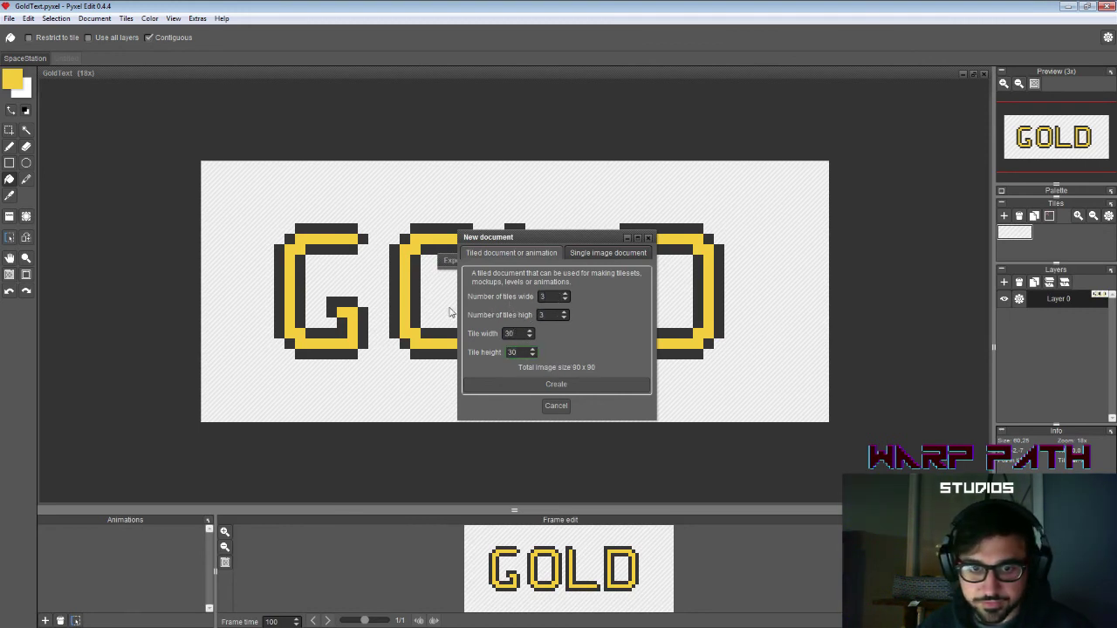
pyautogui.click(555, 386)
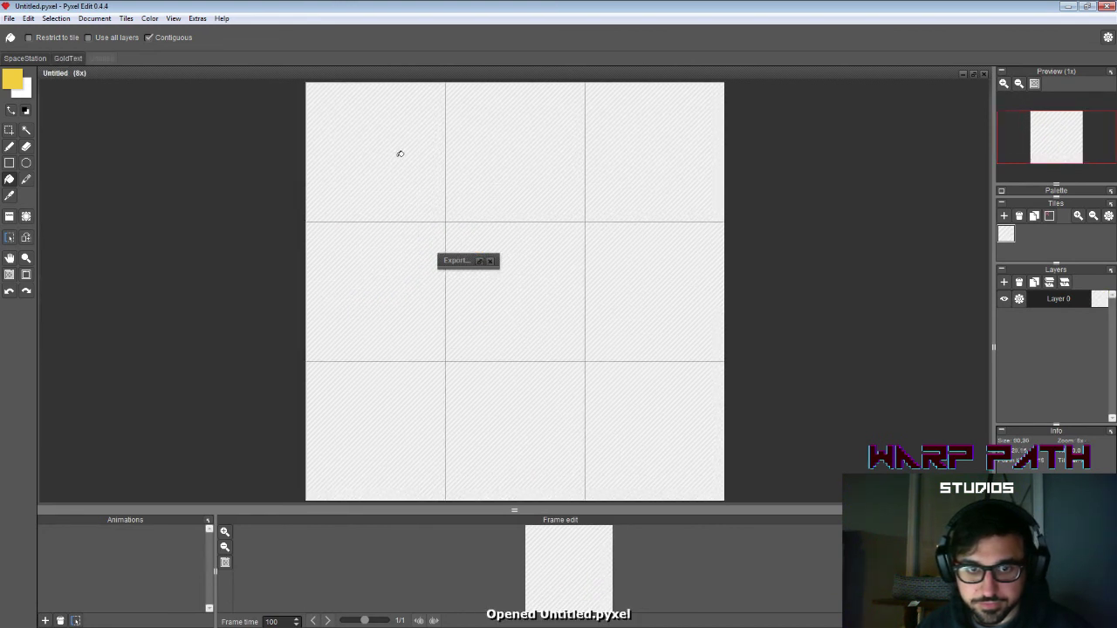
# Step: Move the minimised export window off the canvas, restore it and close it
pyautogui.moveTo(520, 257); pyautogui.dragTo(826, 157)
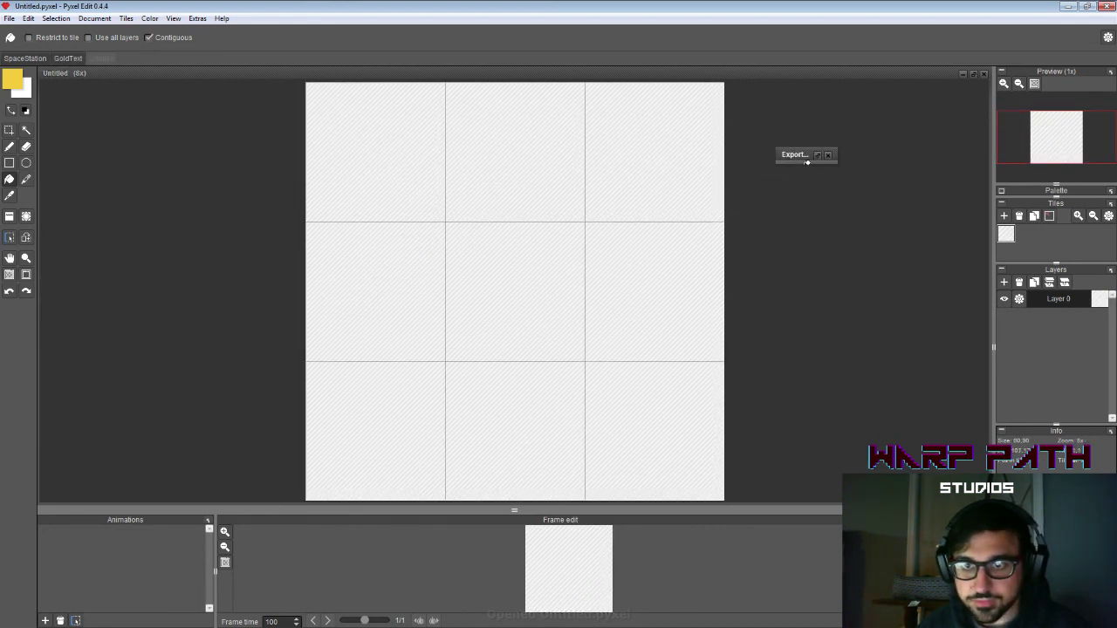
pyautogui.click(818, 157)
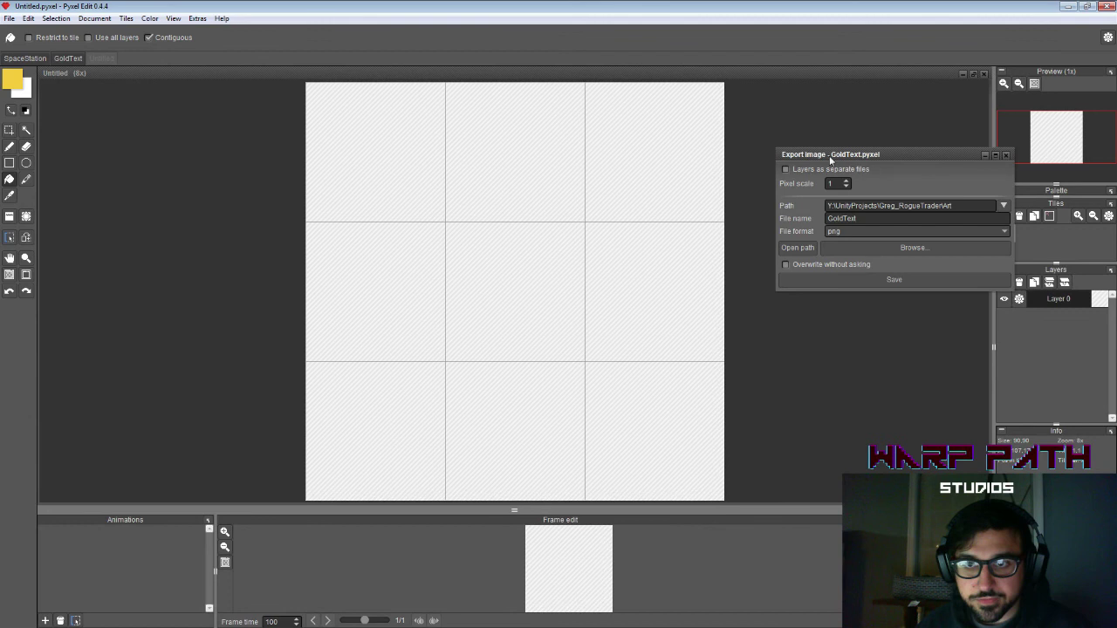
pyautogui.click(1009, 155)
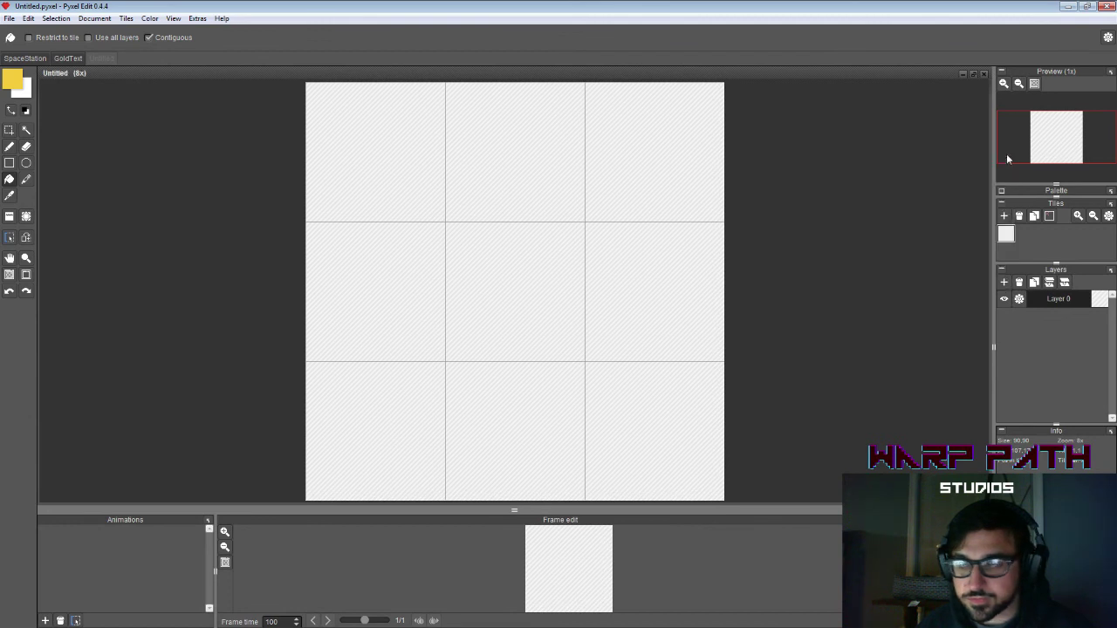
# Step: Set the foreground color to mid grey (7e7e7e) and fill the whole canvas with it
pyautogui.click(13, 83)
pyautogui.click(65, 182)
pyautogui.moveTo(65, 182); pyautogui.dragTo(60, 167)
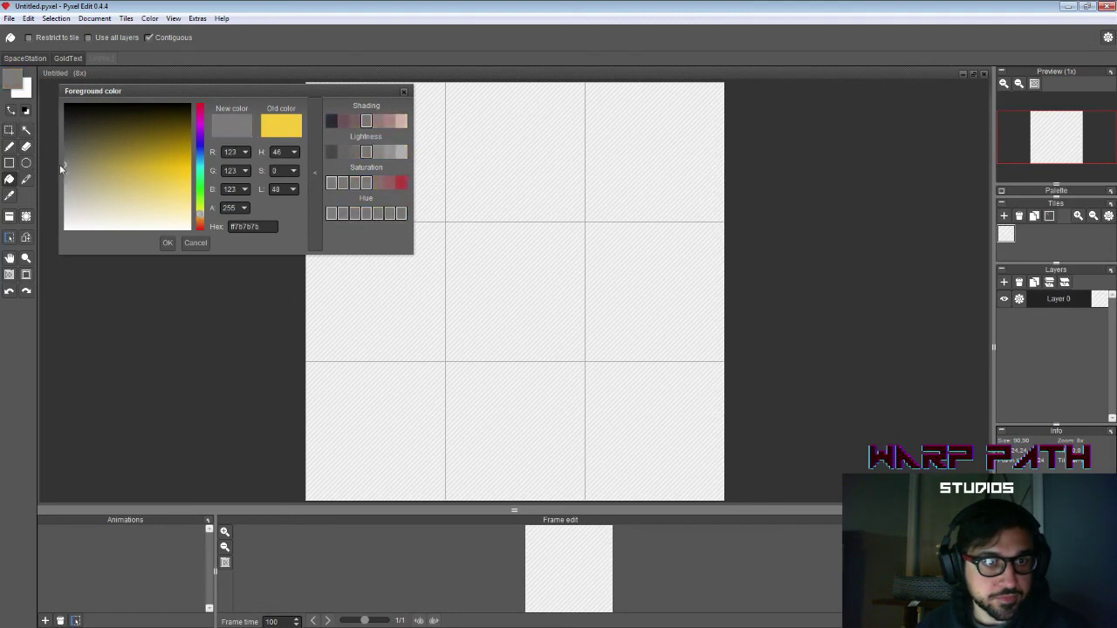
pyautogui.click(168, 244)
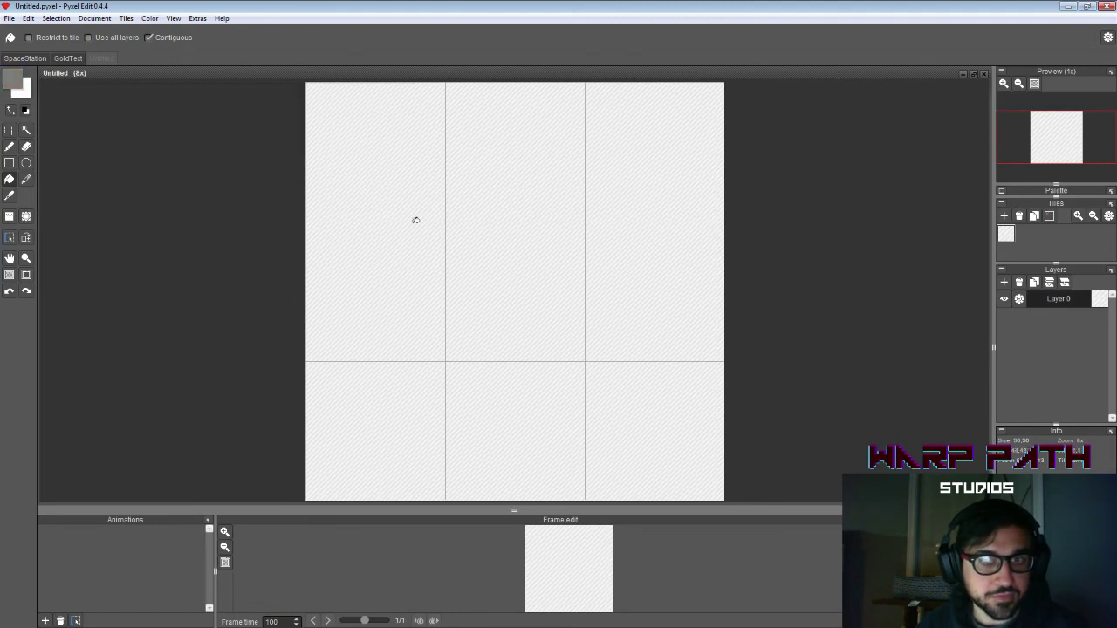
pyautogui.click(407, 145)
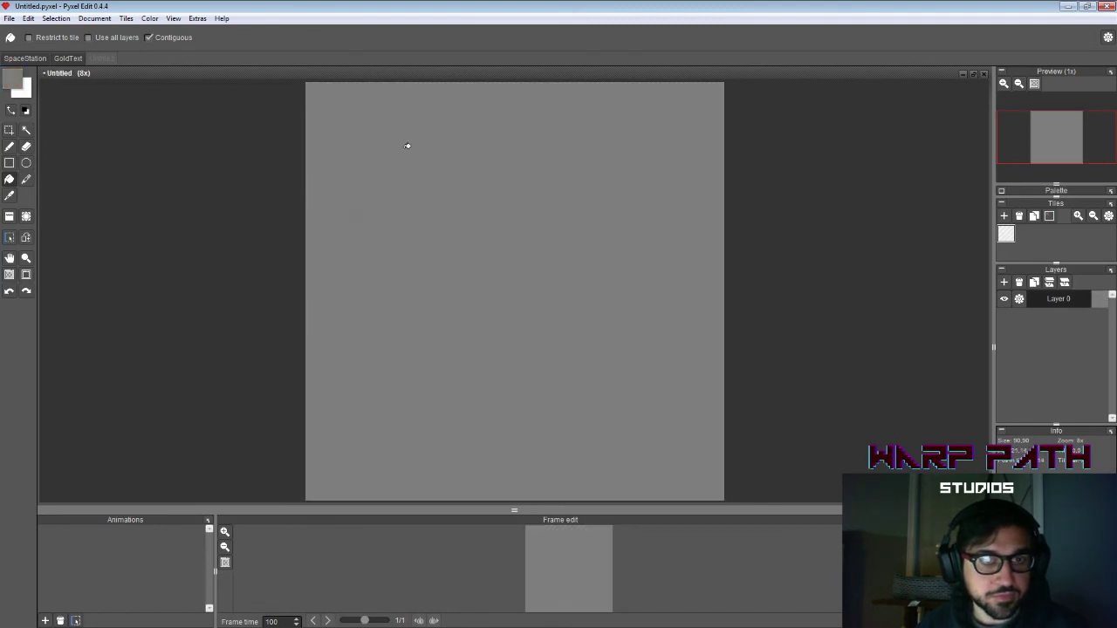
# Step: Add a new layer above the grey one and rename the grey layer Backdrop
pyautogui.click(1004, 282)
pyautogui.click(1019, 317)
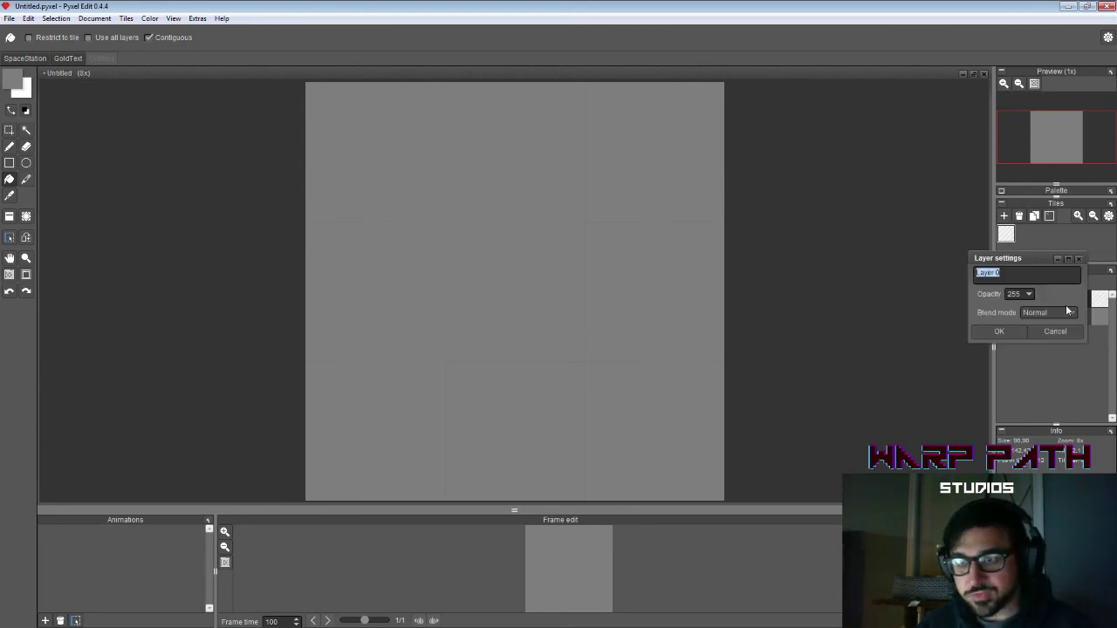
pyautogui.write('Backdrop')
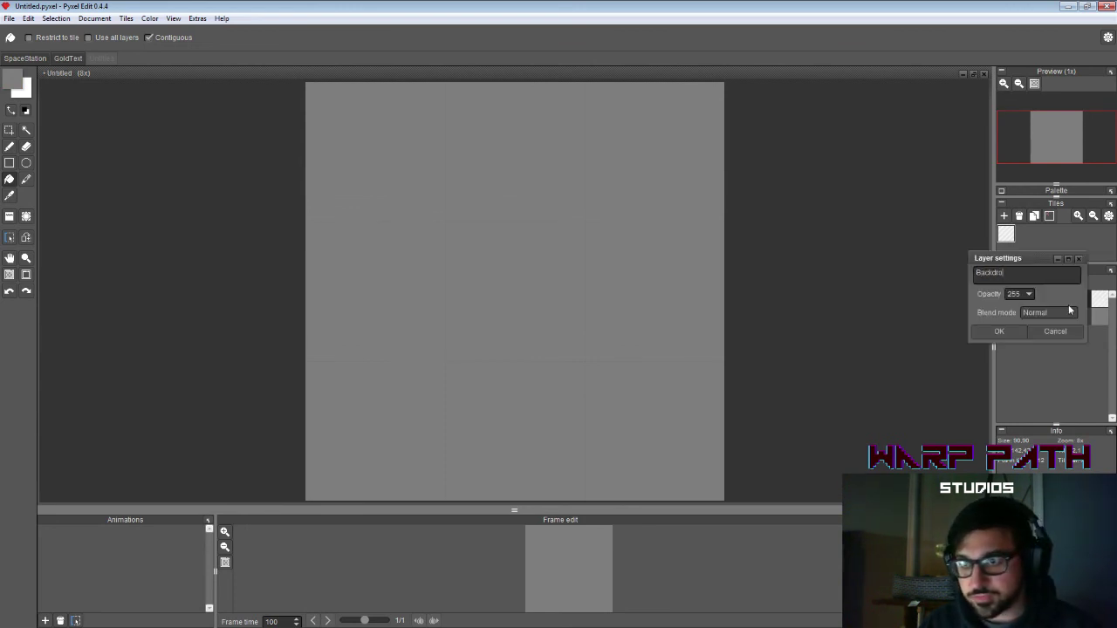
pyautogui.press('Return')
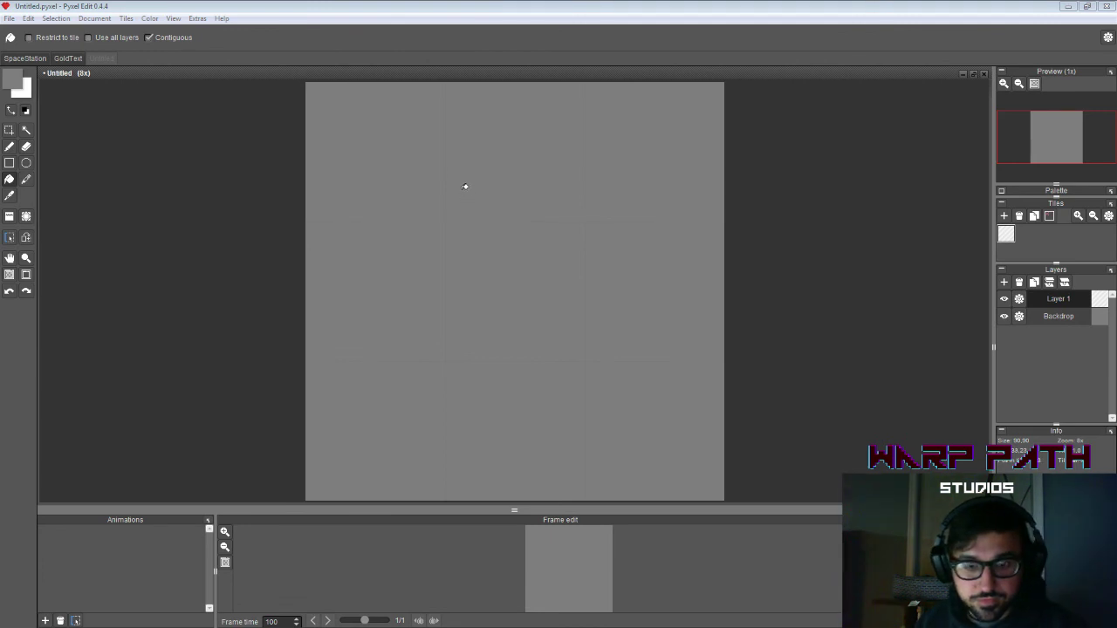
# Step: Draw a small round dark grey shape with a short stem in the top-left tile of Layer 1 using the Pencil tool
pyautogui.click(535, 149)
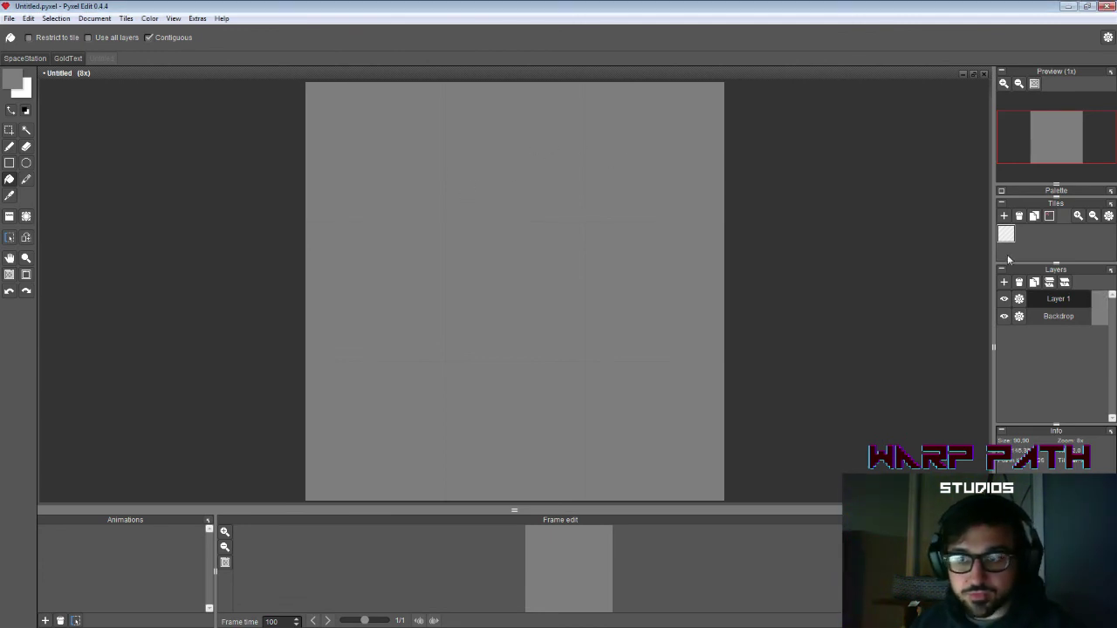
pyautogui.hotkey('ctrl', 'z')
pyautogui.press('b')
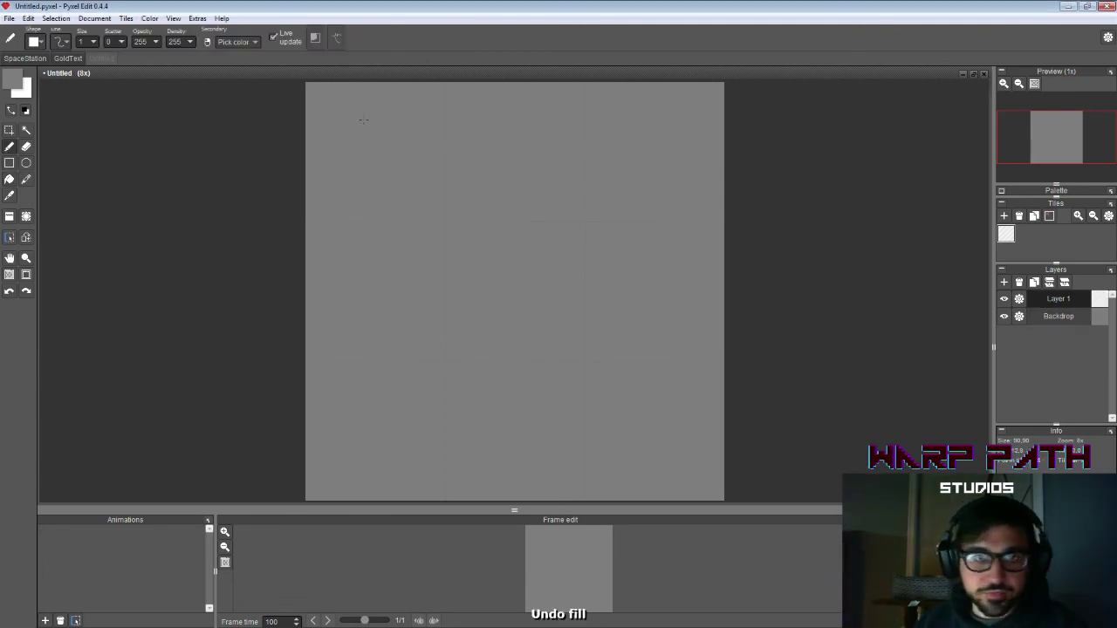
pyautogui.click(13, 79)
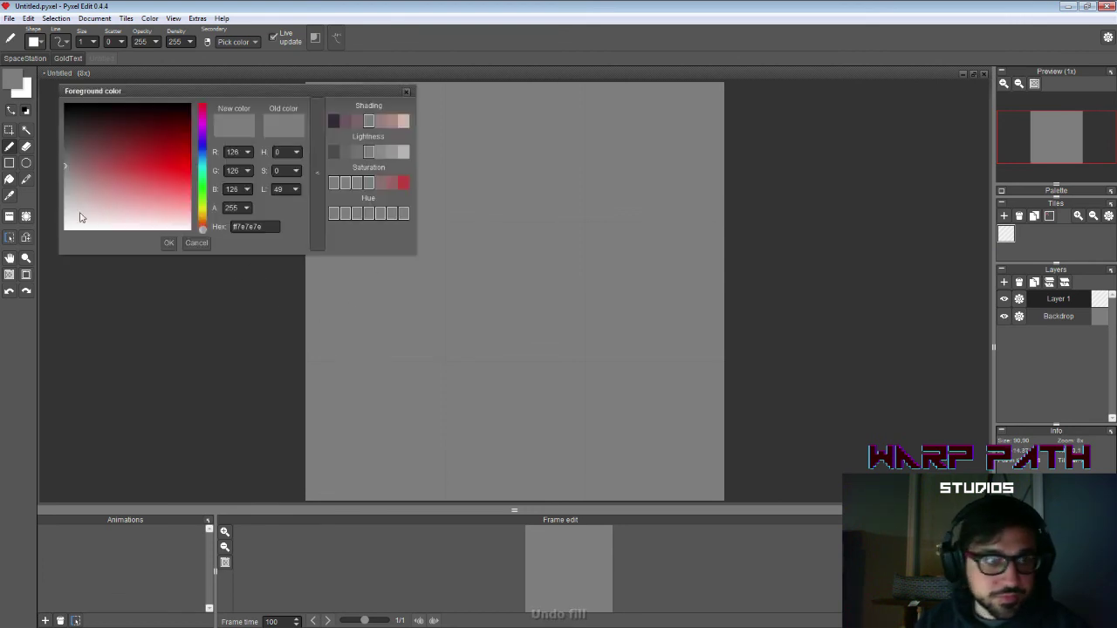
pyautogui.moveTo(70, 169); pyautogui.dragTo(64, 140)
pyautogui.click(170, 245)
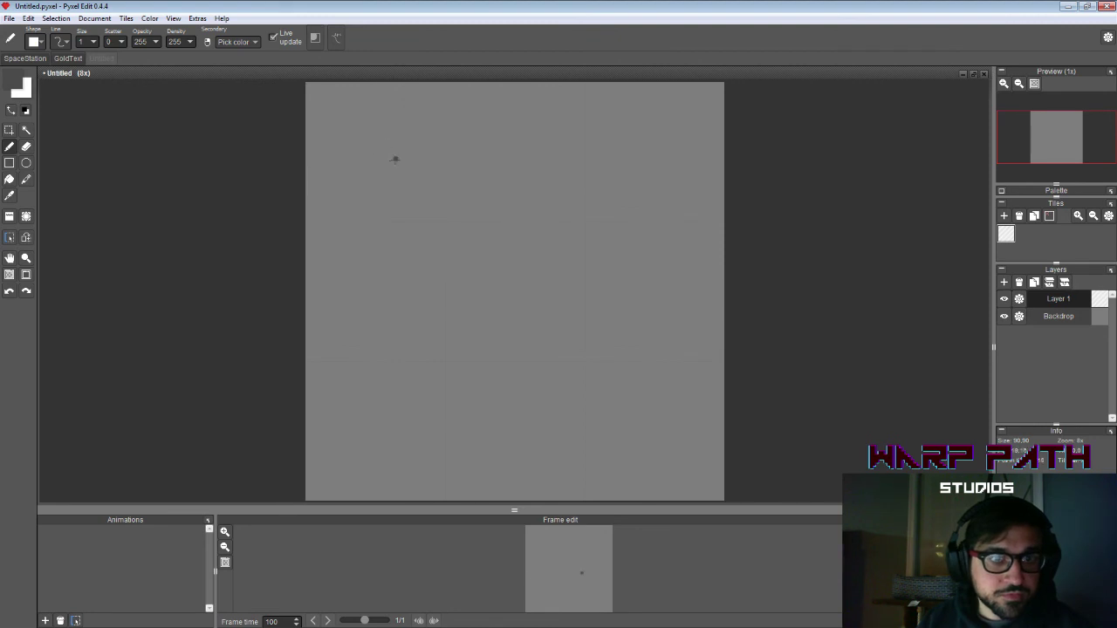
pyautogui.moveTo(357, 160)
pyautogui.mouseDown()
pyautogui.moveTo(379, 183)
pyautogui.moveTo(382, 175)
pyautogui.moveTo(354, 166)
pyautogui.moveTo(353, 178)
pyautogui.moveTo(369, 145)
pyautogui.mouseUp()
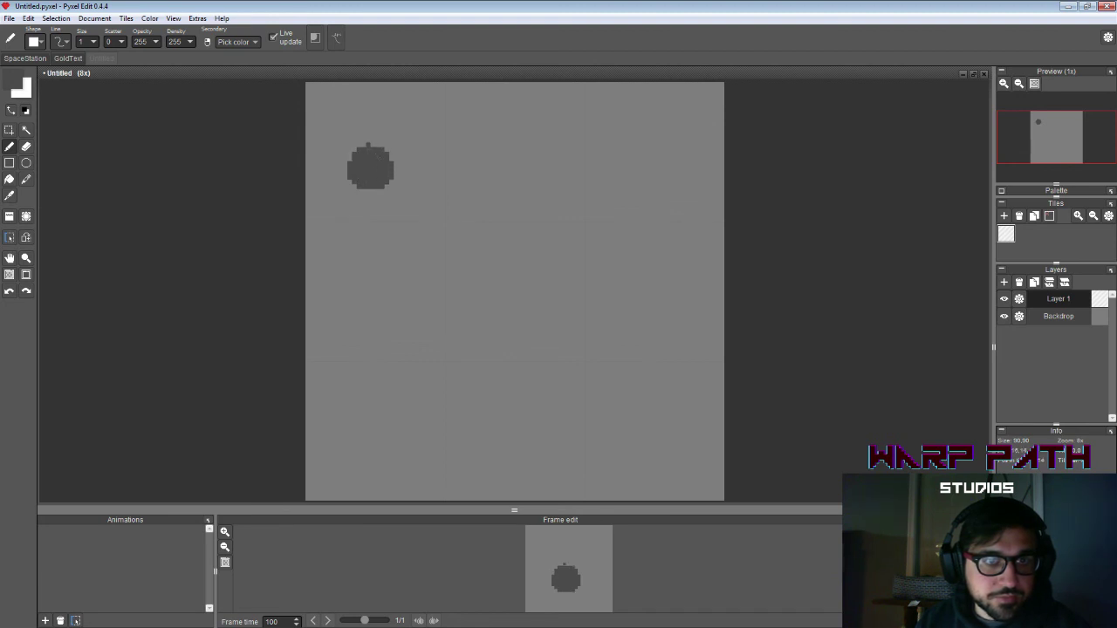
# Step: Draw a small filled dark grey ellipse in the top-middle tile
pyautogui.click(26, 162)
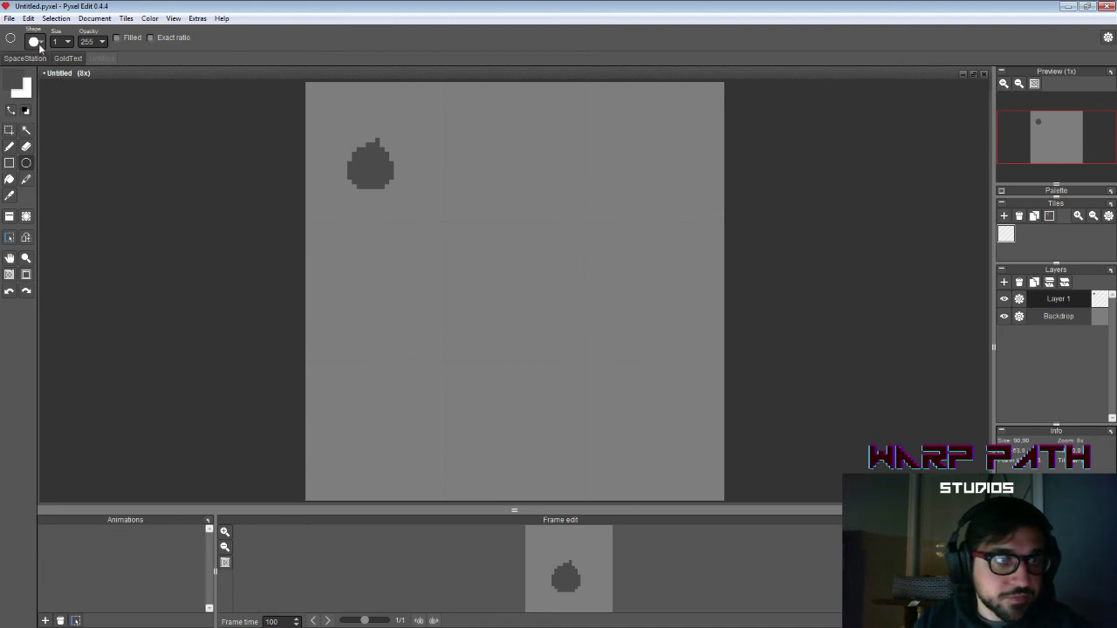
pyautogui.click(117, 37)
pyautogui.moveTo(465, 138); pyautogui.dragTo(507, 178)
# Step: Select the dark grey ellipse with the Magic wand and shift it right toward the middle of its tile
pyautogui.press('w')
pyautogui.click(501, 168)
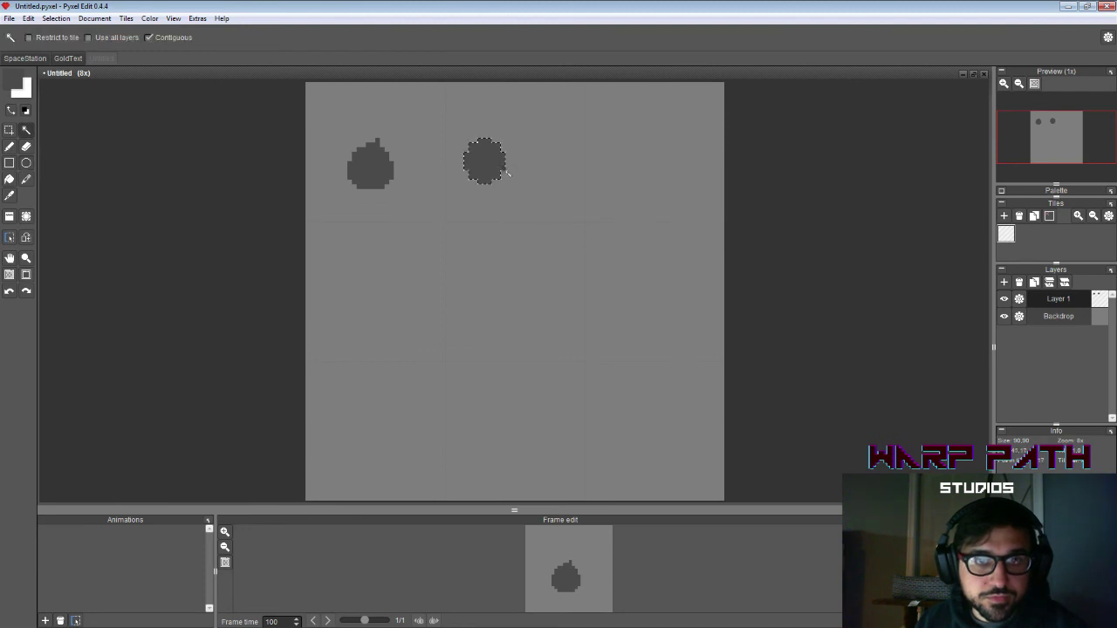
pyautogui.hotkey('ctrl', 't')
pyautogui.moveTo(493, 174); pyautogui.dragTo(522, 180)
pyautogui.click(559, 152)
# Step: Outline two curved lines in light grey (b7b4b4) across the ellipse and fill between them to form a middle band
pyautogui.press('z')
pyautogui.scroll(5, 520, 155)
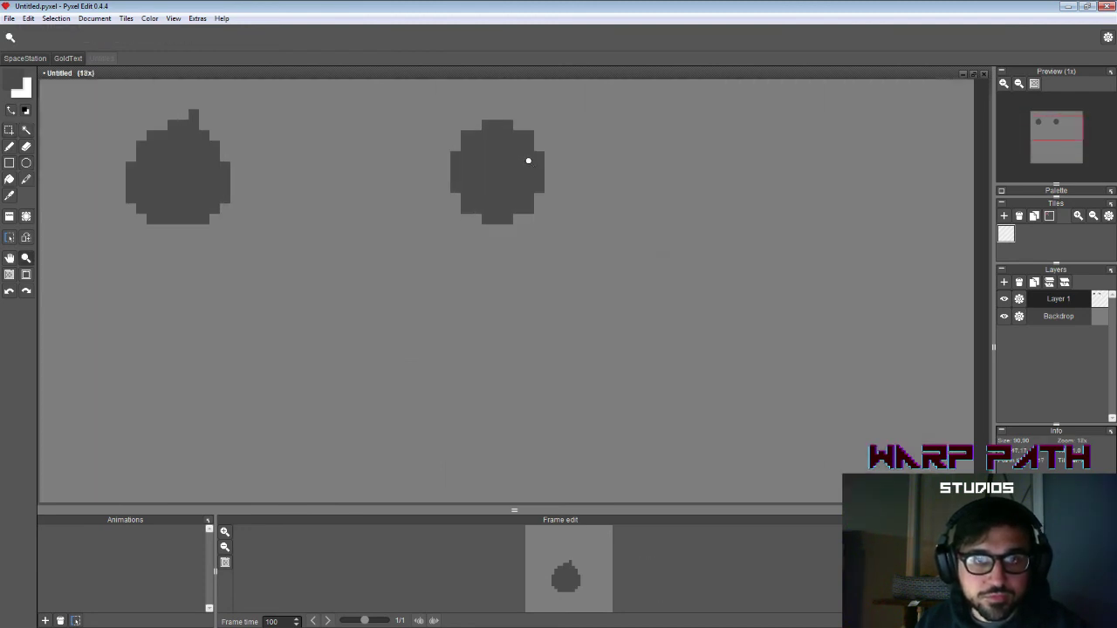
pyautogui.press('b')
pyautogui.rightClick(422, 188)
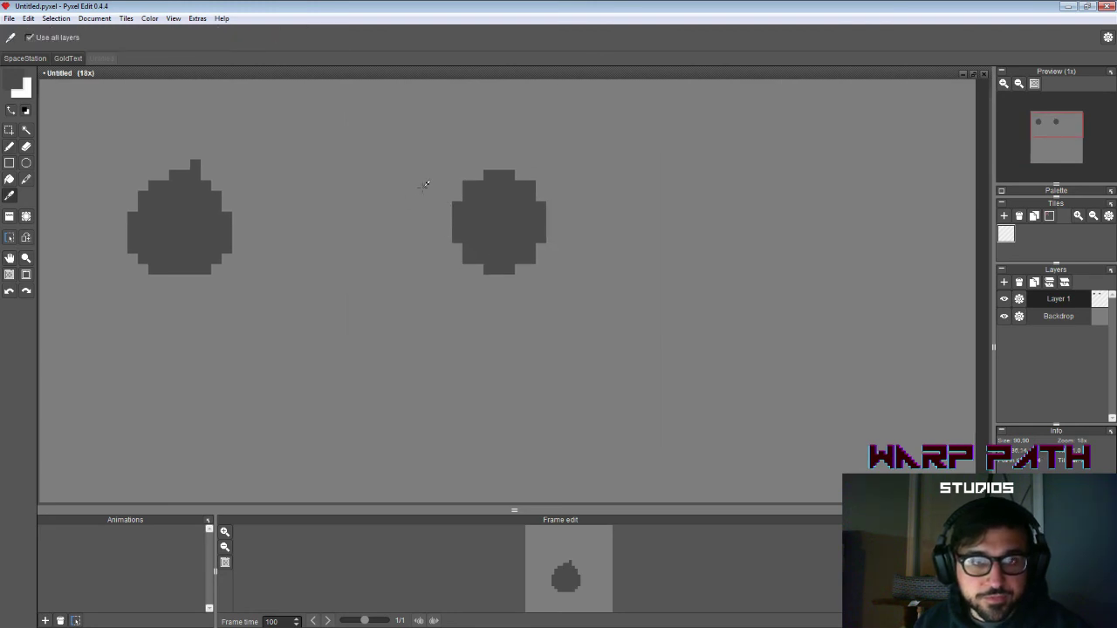
pyautogui.press('c')
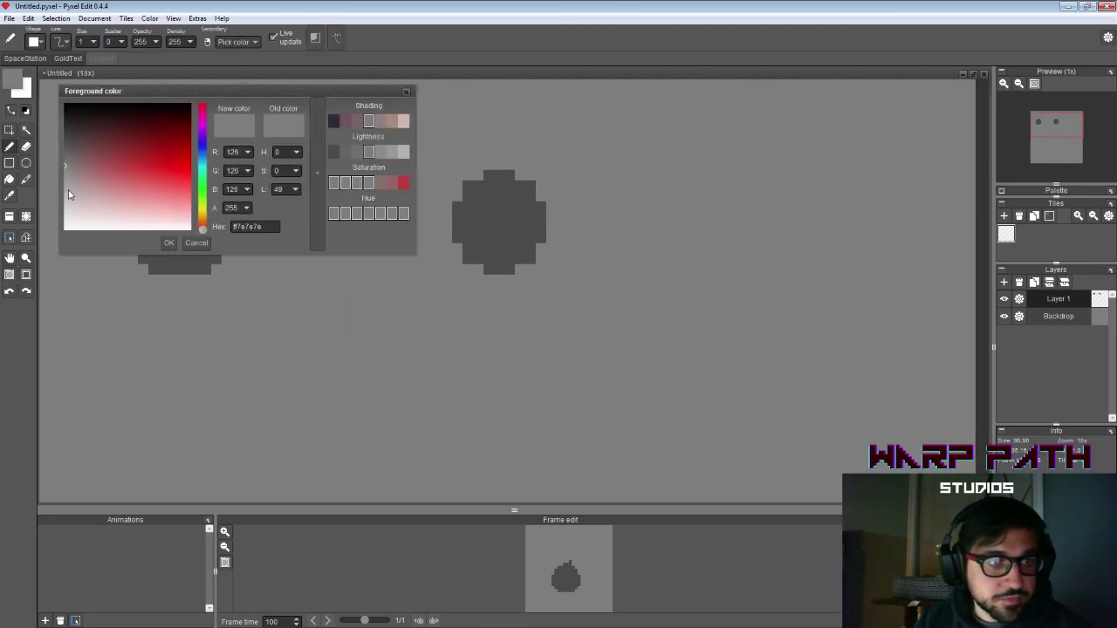
pyautogui.click(67, 193)
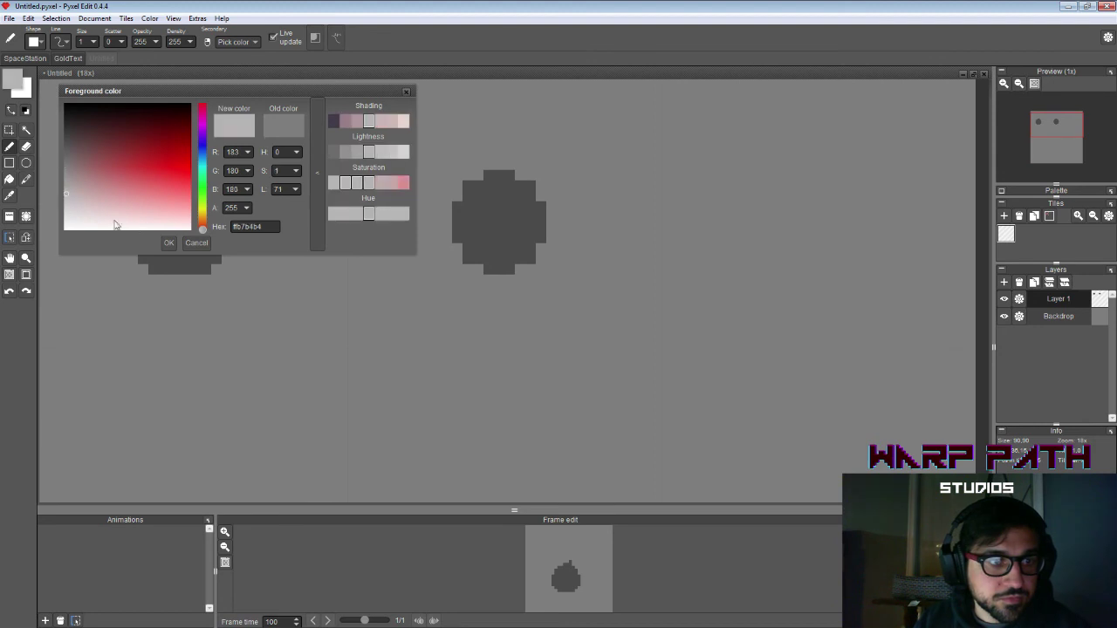
pyautogui.click(170, 243)
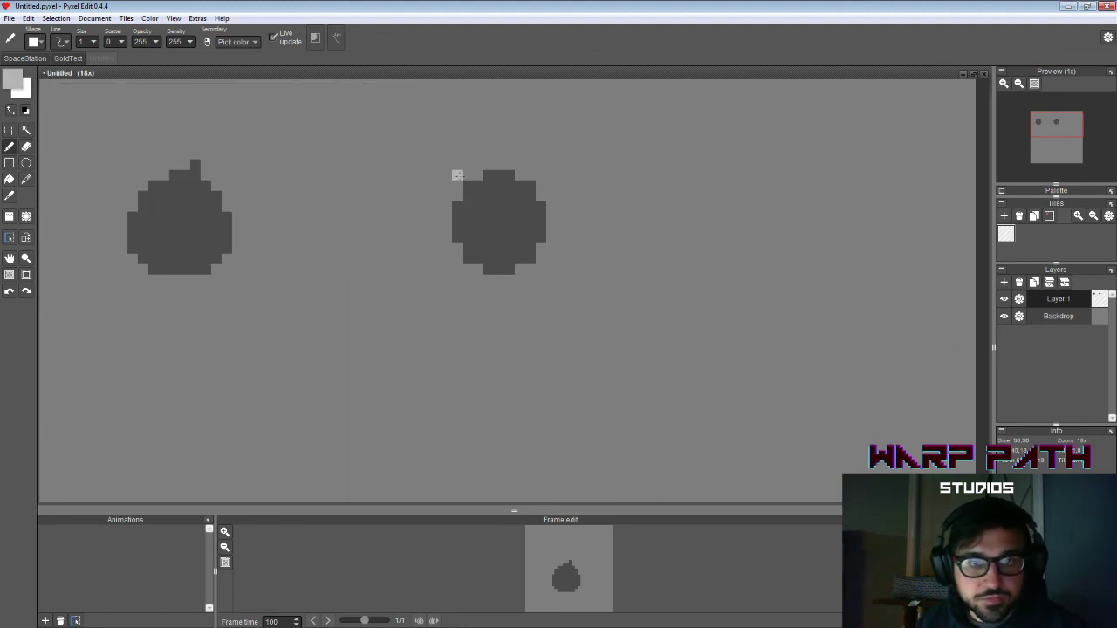
pyautogui.click(478, 217)
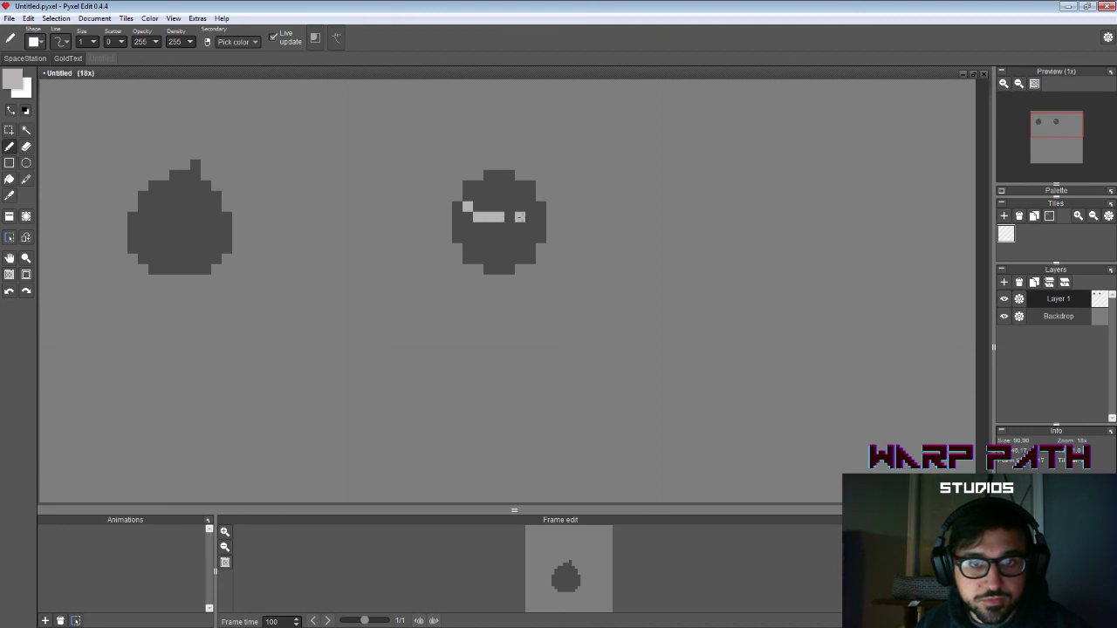
pyautogui.click(531, 206)
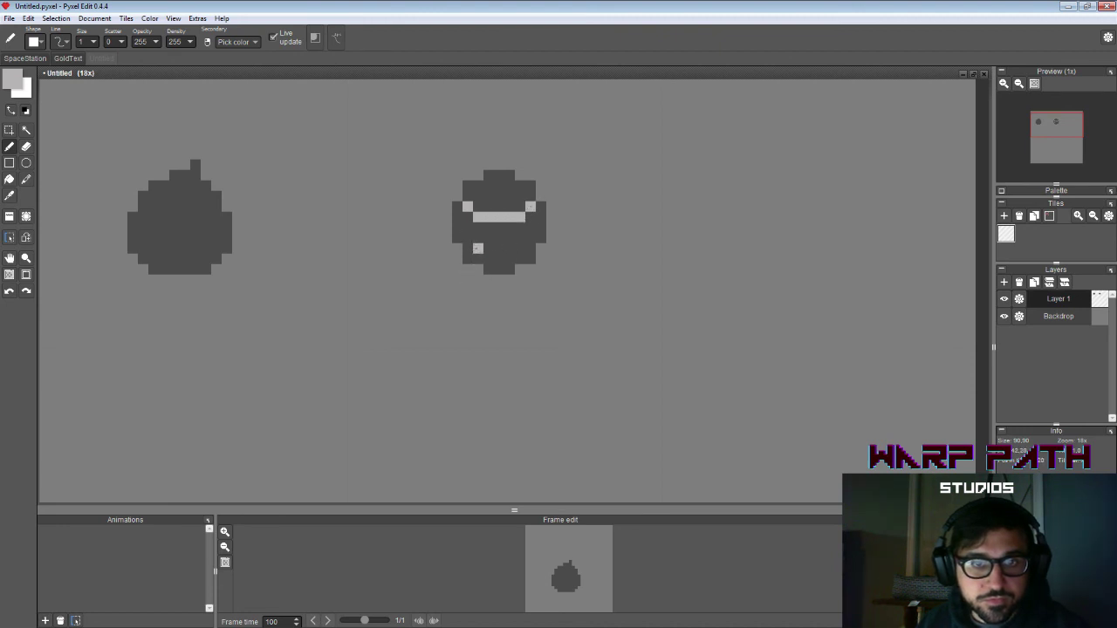
pyautogui.moveTo(477, 248); pyautogui.dragTo(510, 247)
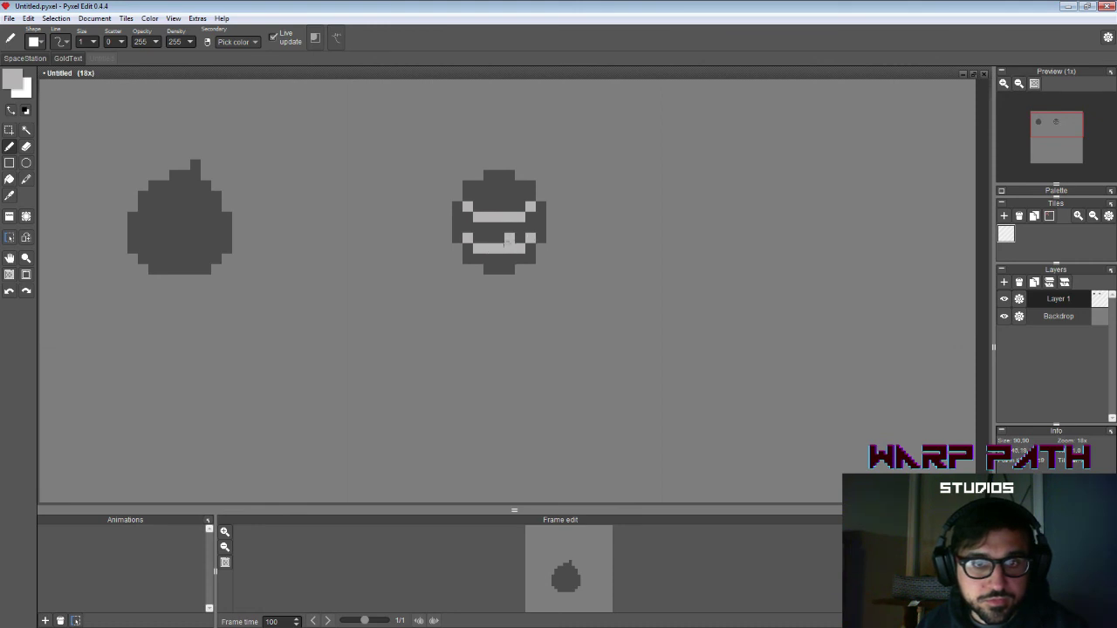
pyautogui.press('f')
pyautogui.click(534, 235)
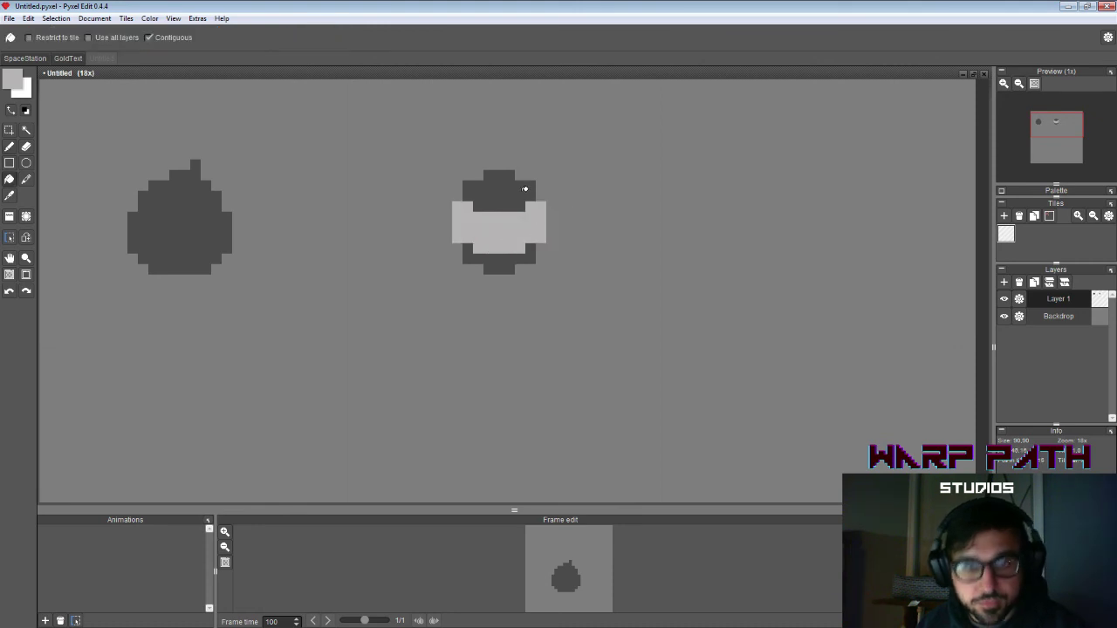
# Step: Lower the upper edge of the light middle band by painting a dark grey pixel row across its centre
pyautogui.press('b')
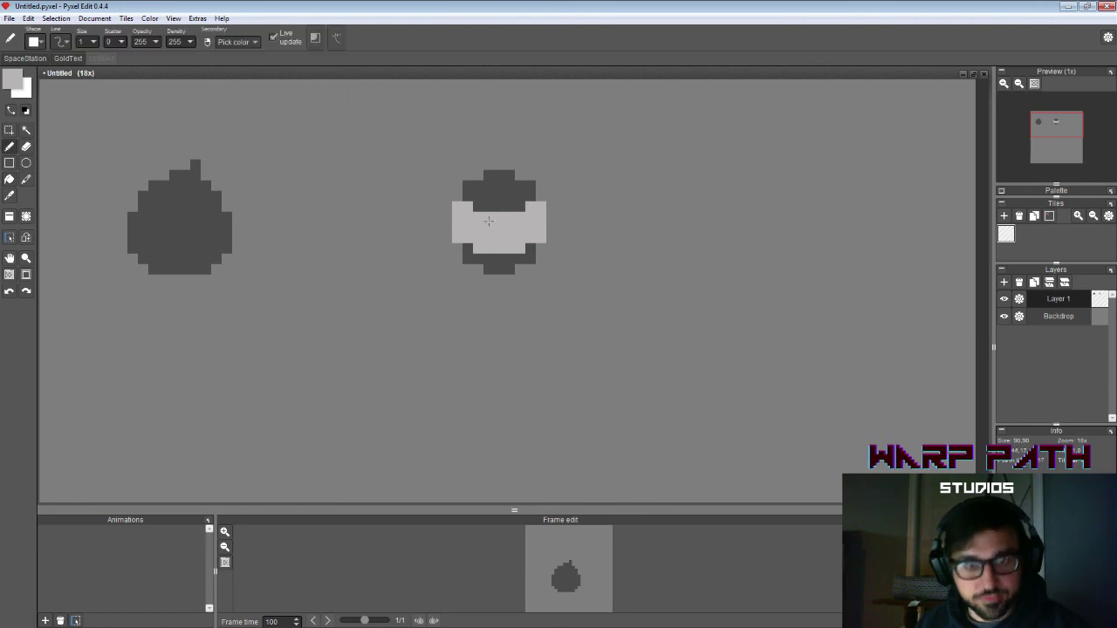
pyautogui.rightClick(476, 198)
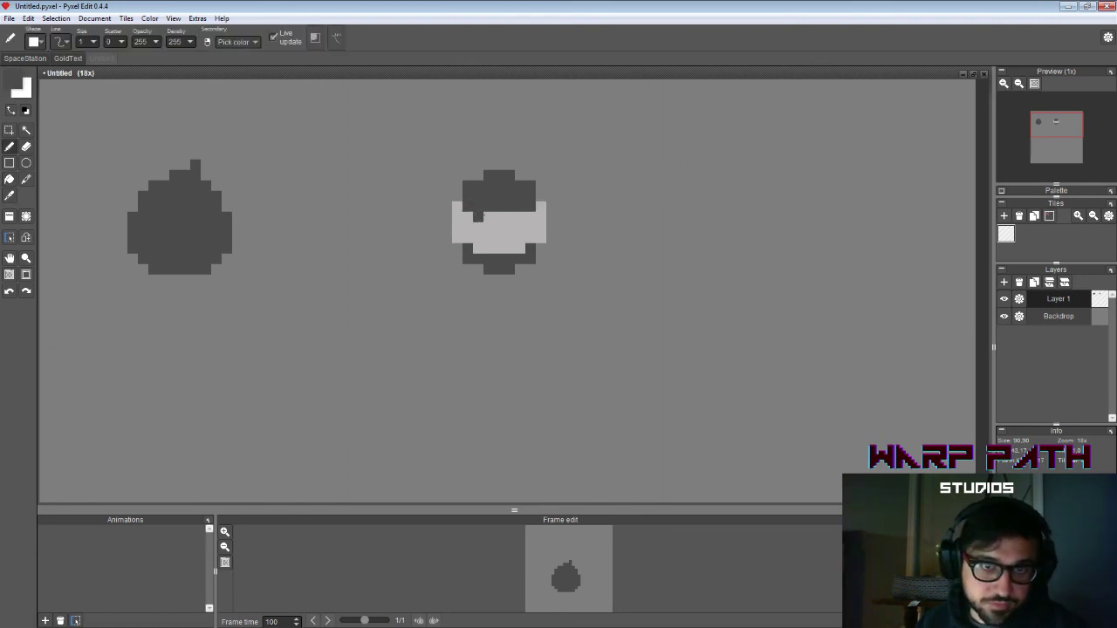
pyautogui.moveTo(479, 216); pyautogui.dragTo(509, 216)
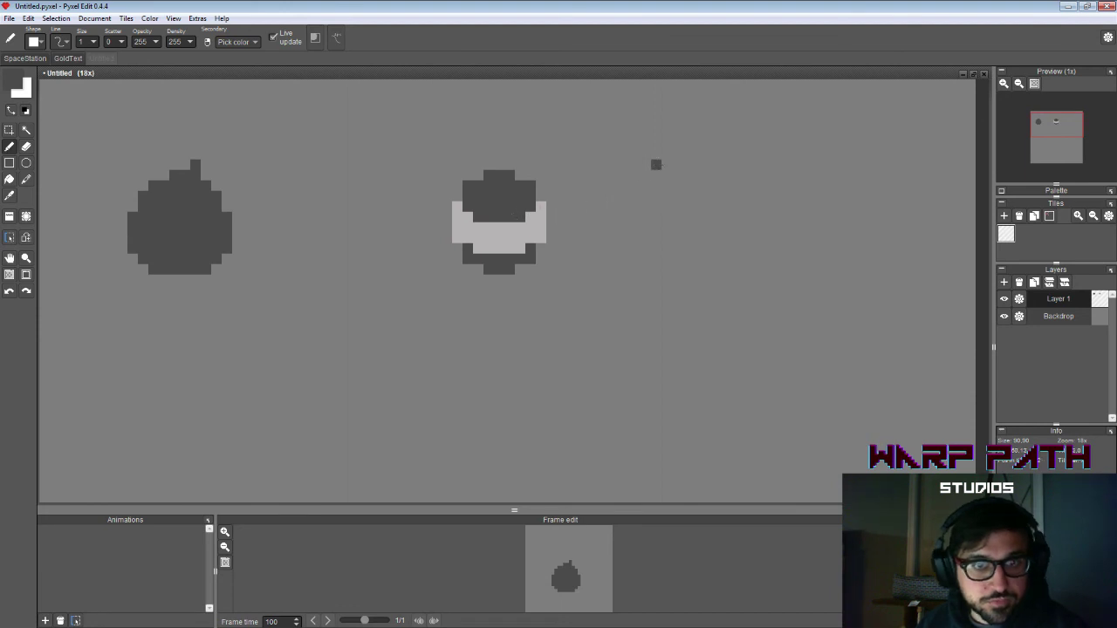
# Step: Select the left half of the banded ellipse and shift it one pixel to the left
pyautogui.press('m')
pyautogui.moveTo(412, 150); pyautogui.dragTo(507, 294)
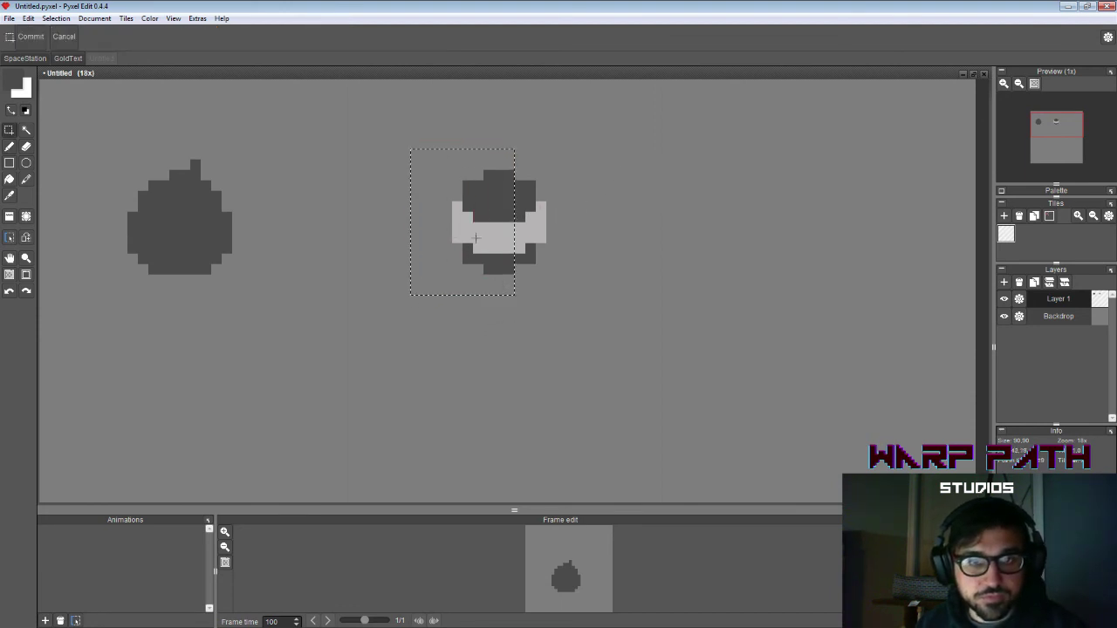
pyautogui.moveTo(431, 150); pyautogui.dragTo(493, 286)
pyautogui.moveTo(480, 222); pyautogui.dragTo(469, 223)
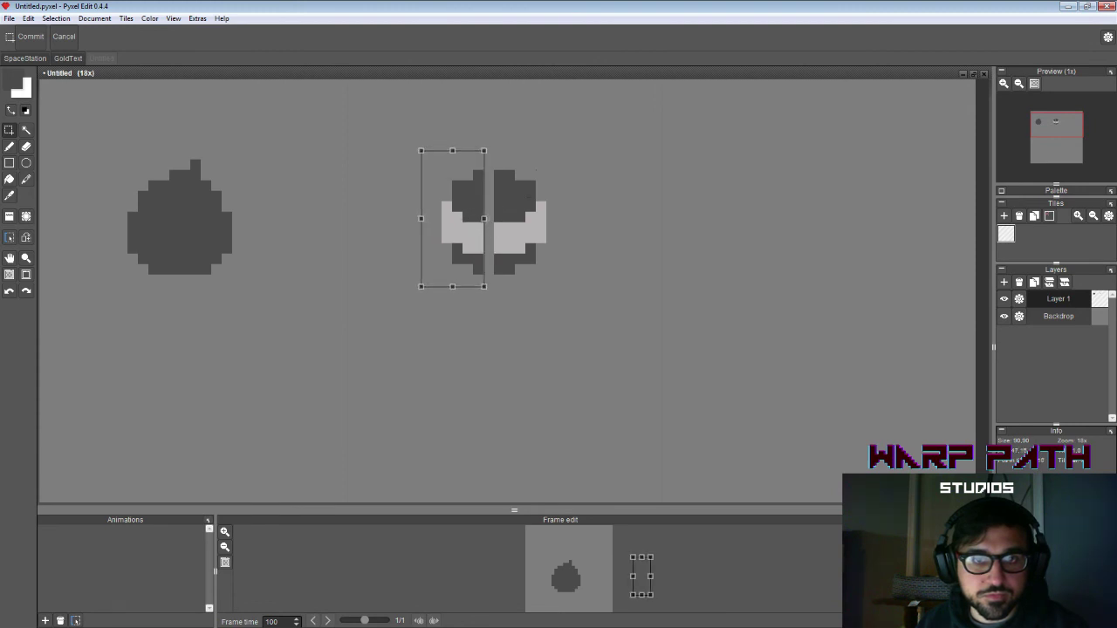
pyautogui.click(507, 204)
# Step: Erase the pixel column beside the central gap and reconnect the middle band across it in light grey (b7b4b4)
pyautogui.press('b')
pyautogui.moveTo(499, 175); pyautogui.dragTo(502, 281)
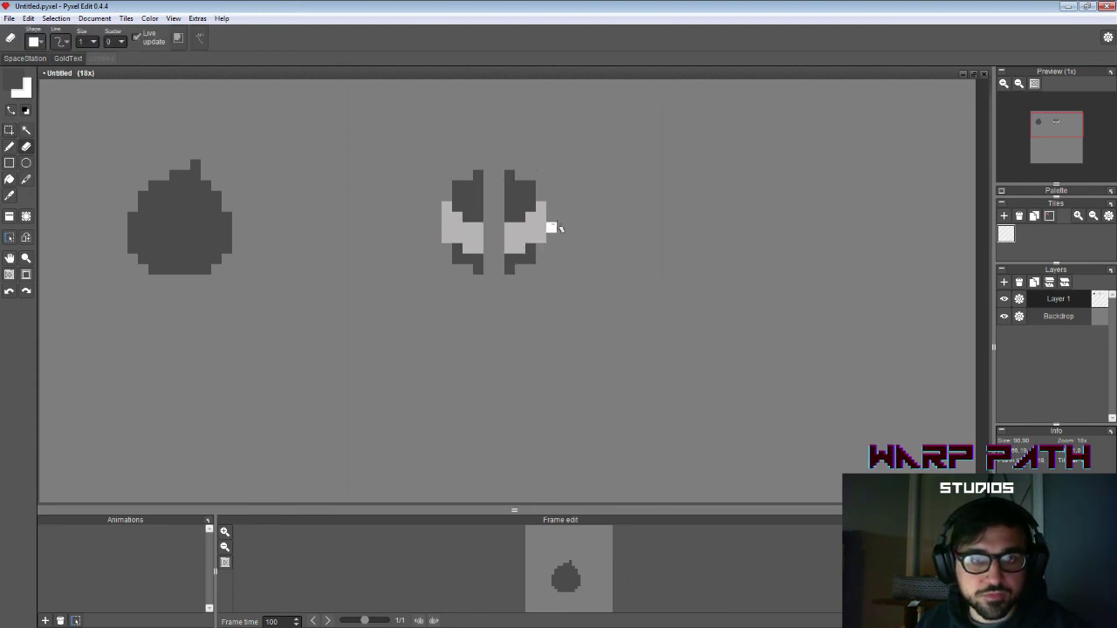
pyautogui.keyDown('alt'); pyautogui.click(489, 232); pyautogui.keyUp('alt')
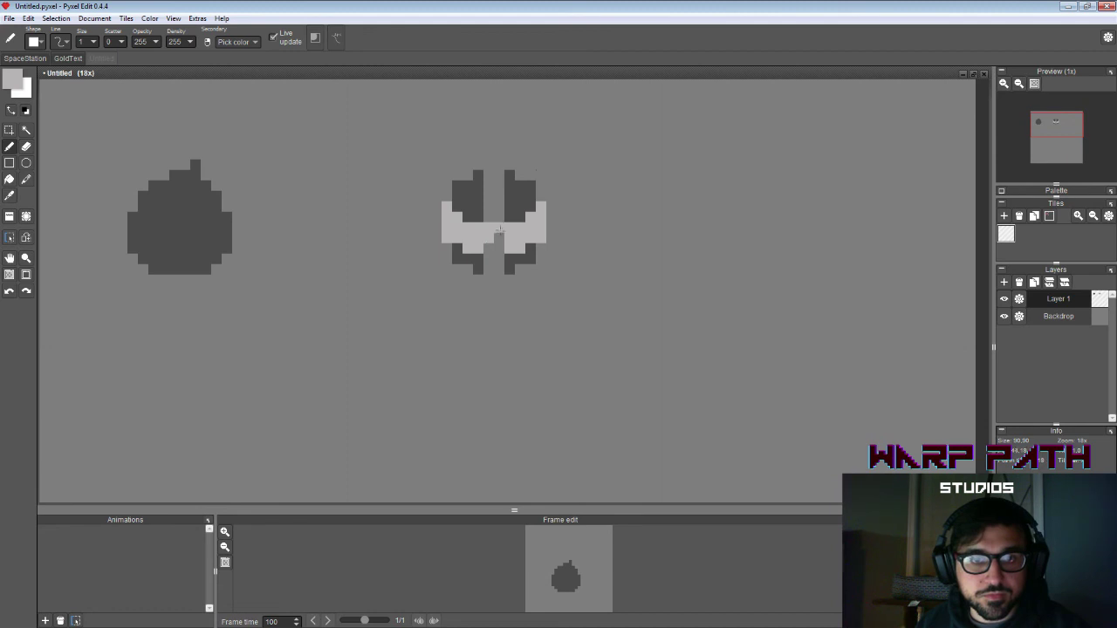
pyautogui.moveTo(500, 228); pyautogui.dragTo(503, 235)
# Step: Fill the central gap above and below the band with a darker shade of the ellipse's grey (4b4b4b)
pyautogui.press('alt')
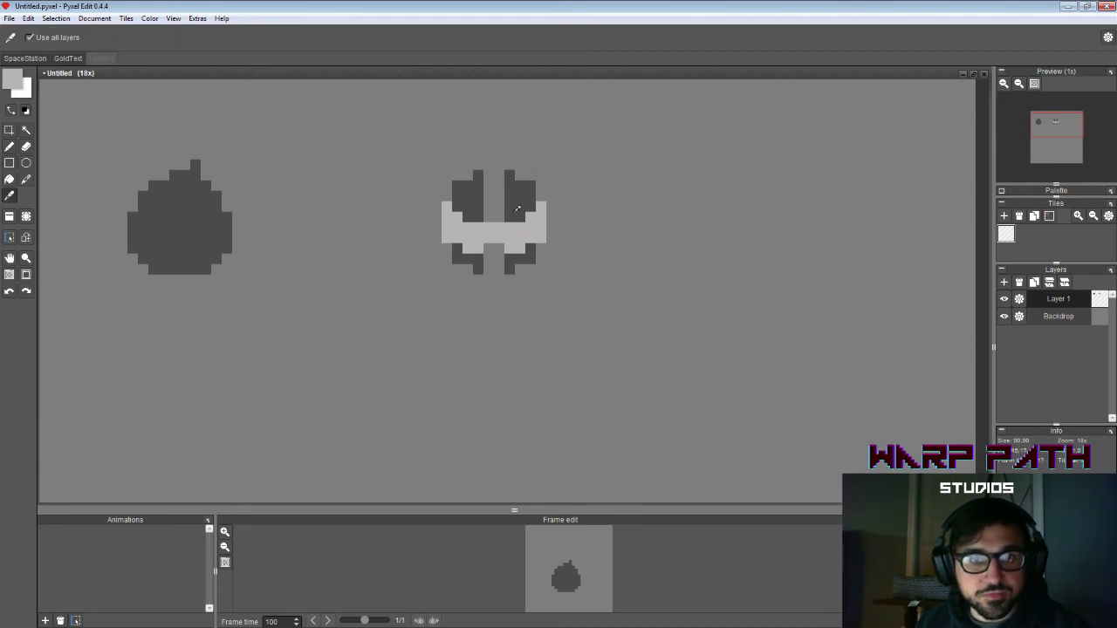
pyautogui.keyDown('alt'); pyautogui.click(515, 204); pyautogui.keyUp('alt')
pyautogui.click(13, 79)
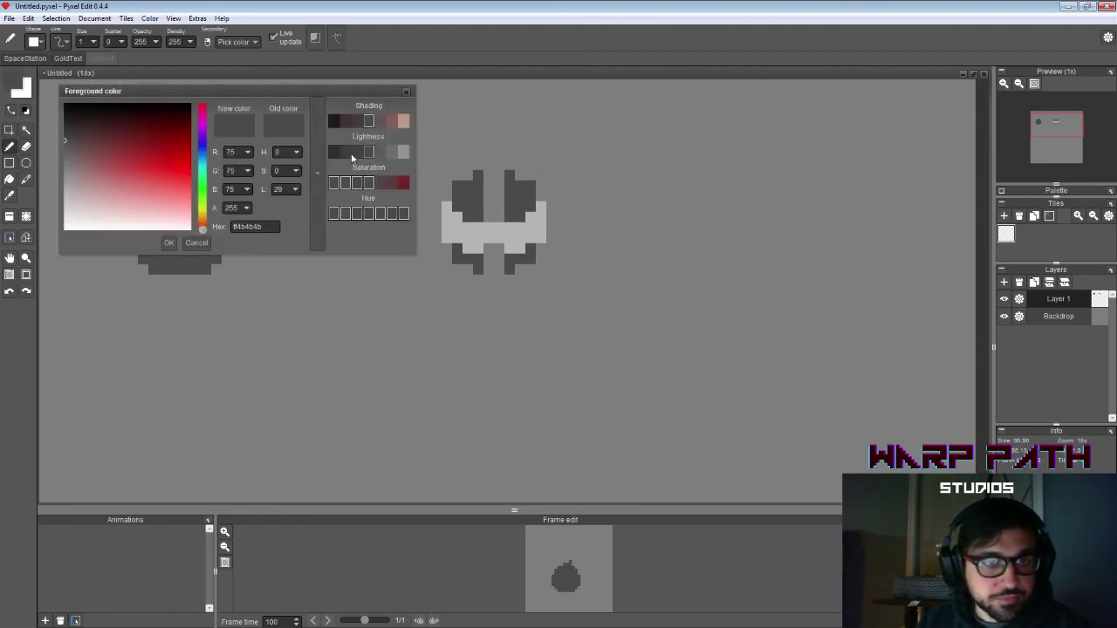
pyautogui.click(333, 153)
pyautogui.click(169, 244)
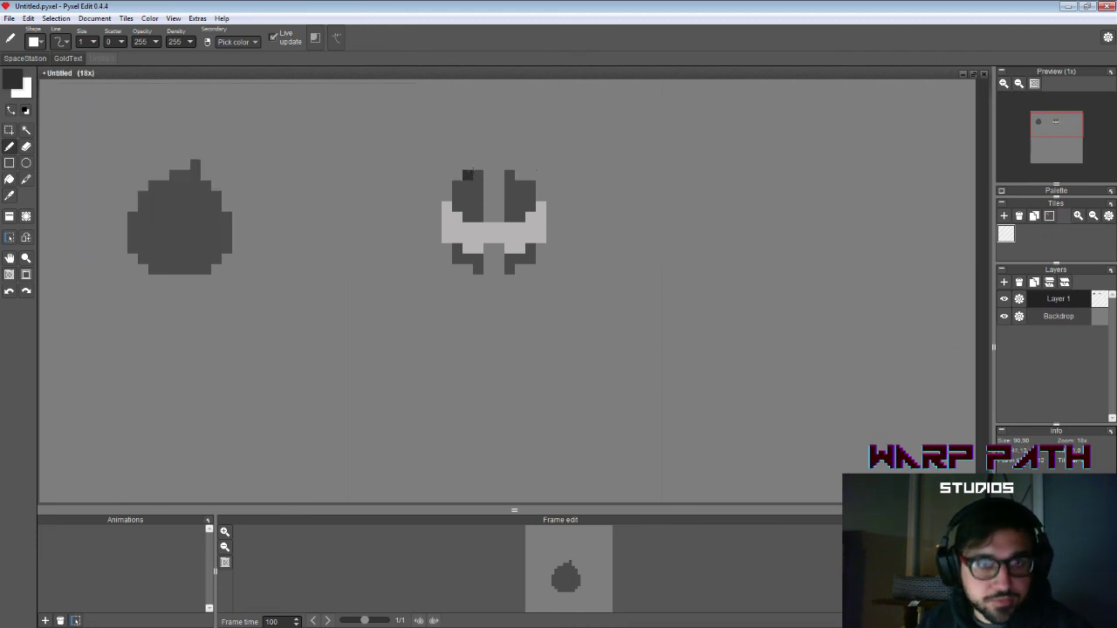
pyautogui.moveTo(489, 259); pyautogui.dragTo(499, 268)
pyautogui.press('f')
pyautogui.click(494, 253)
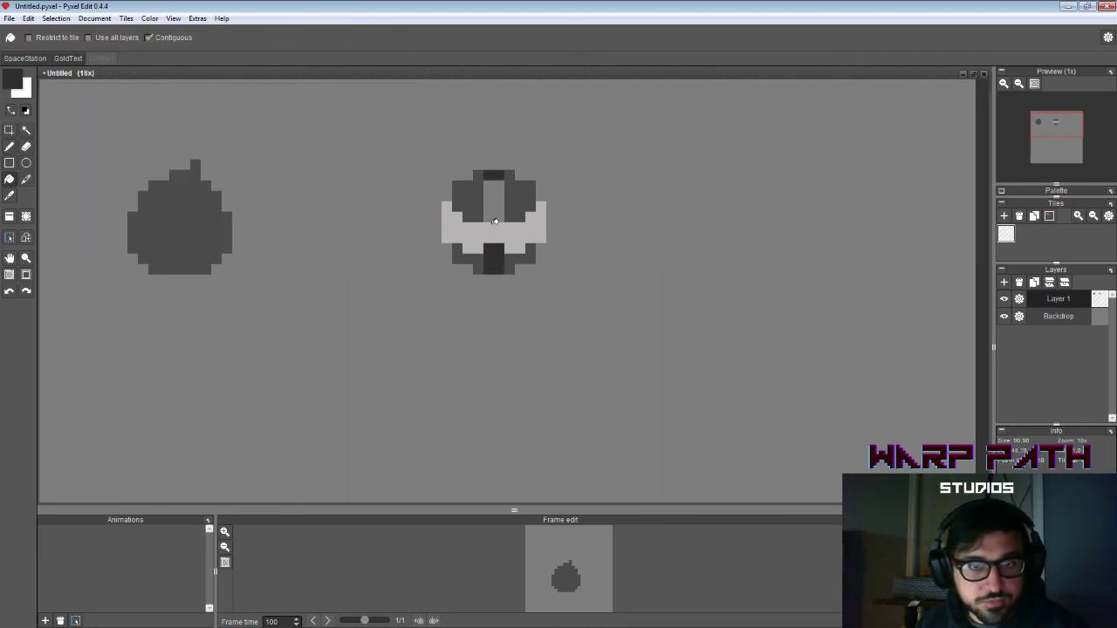
pyautogui.click(493, 202)
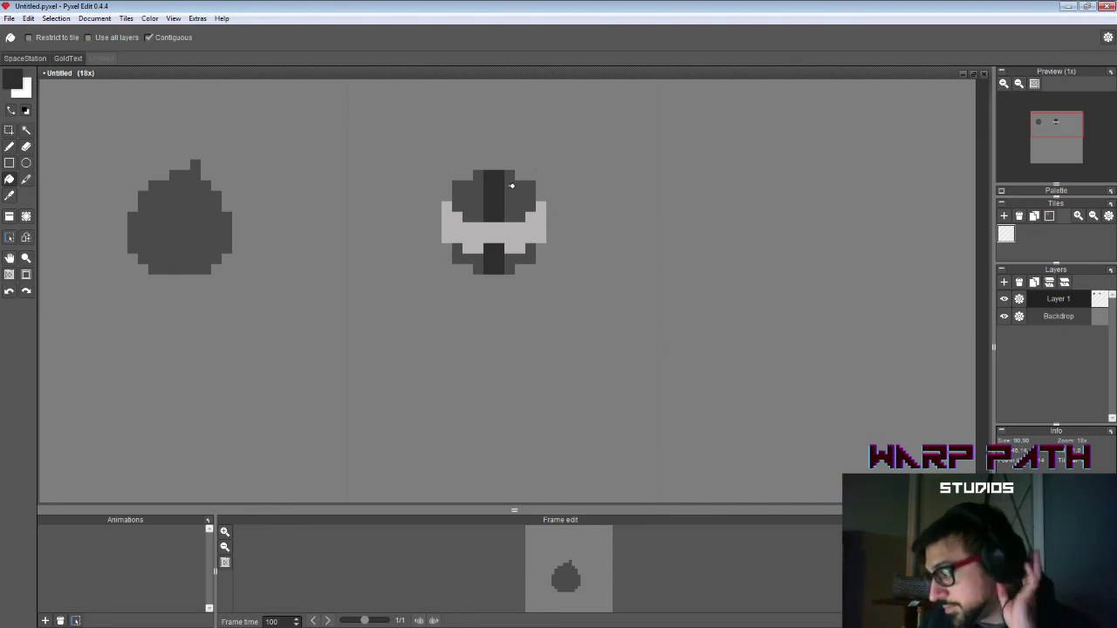
# Step: Highlight the band's upper edge and the two pixels below its inner corners with a lighter shade of its grey (b7b4b4)
pyautogui.press('b')
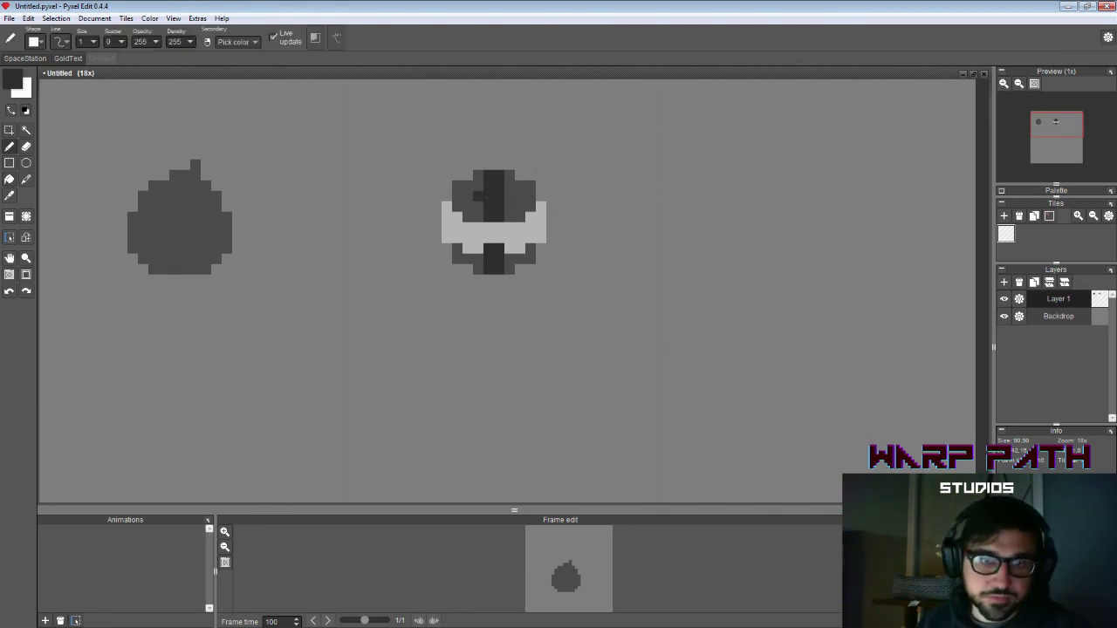
pyautogui.keyDown('alt'); pyautogui.click(475, 231); pyautogui.keyUp('alt')
pyautogui.press('c')
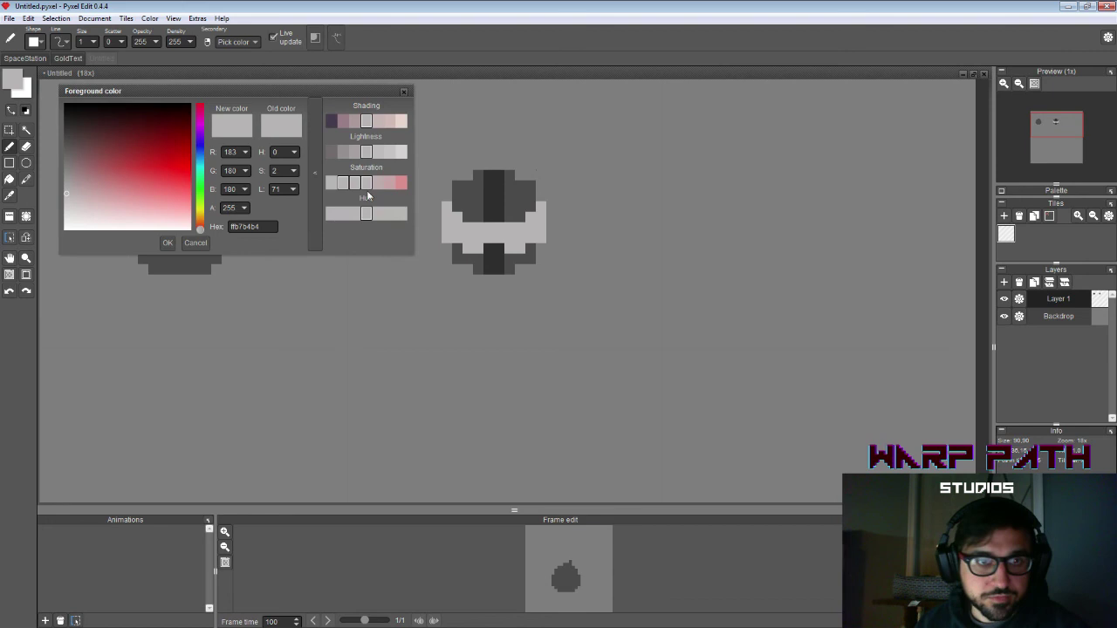
pyautogui.click(401, 156)
pyautogui.click(169, 244)
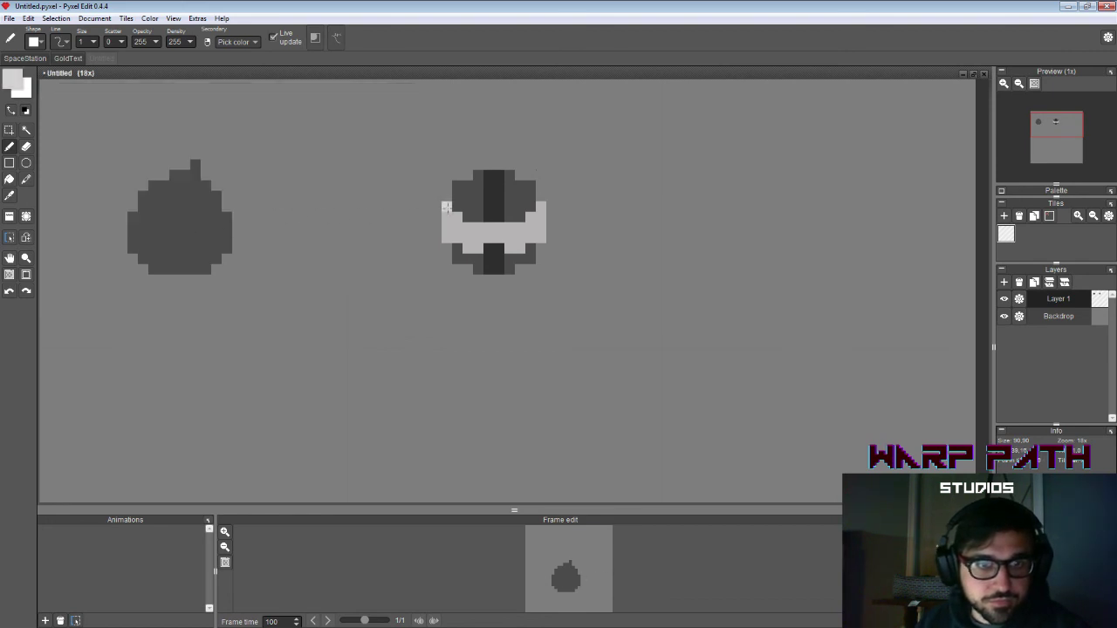
pyautogui.click(447, 207)
pyautogui.click(457, 217)
pyautogui.click(531, 219)
pyautogui.click(541, 207)
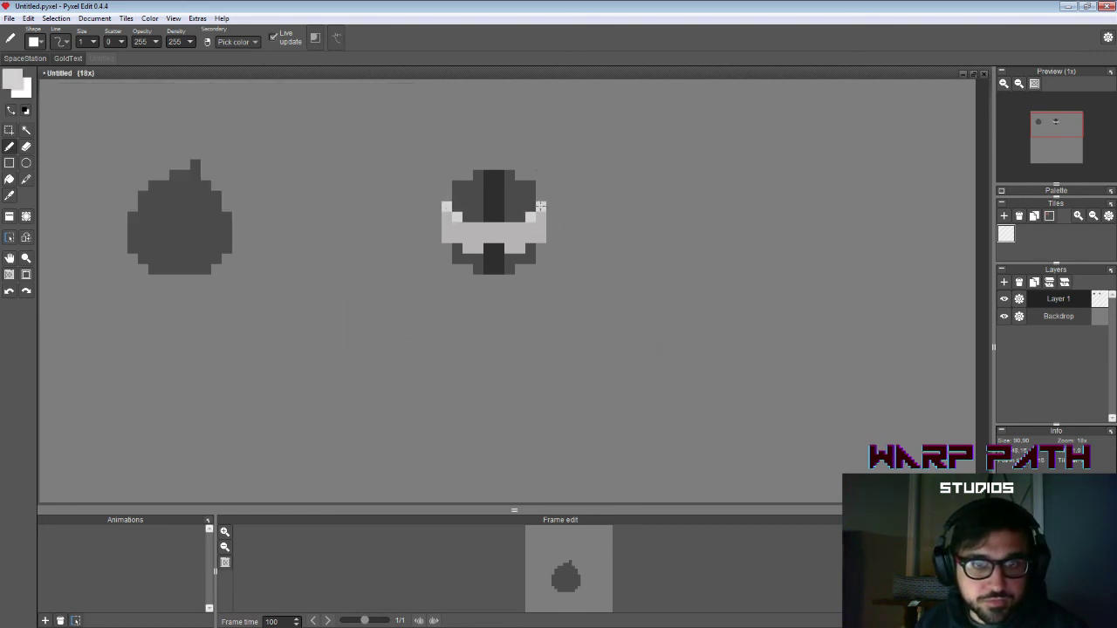
pyautogui.moveTo(476, 226); pyautogui.dragTo(516, 225)
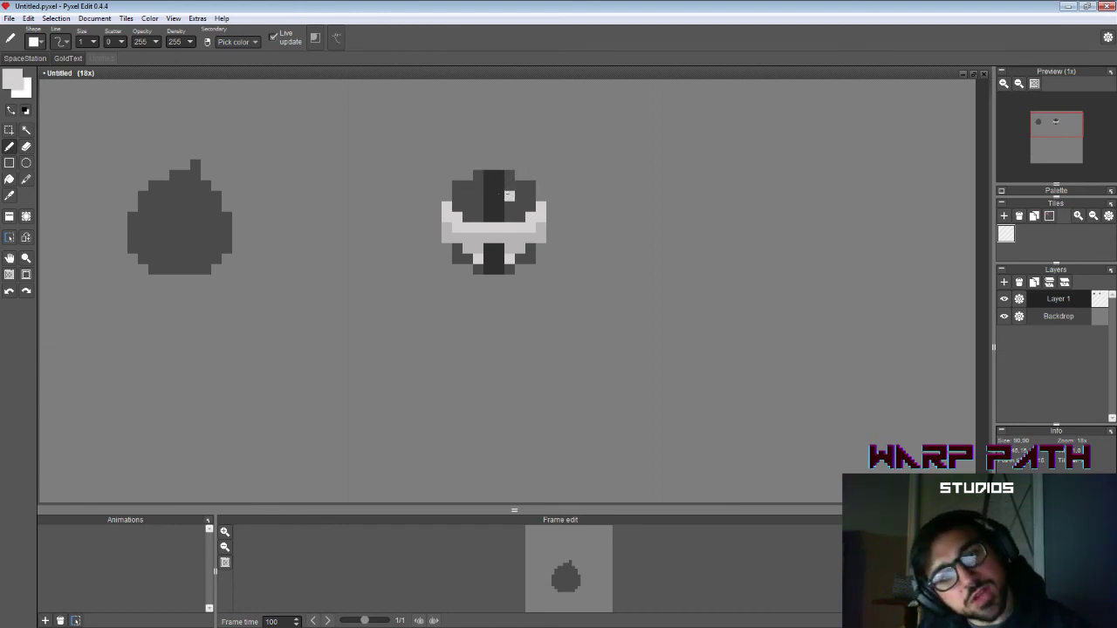
# Step: Select the light band and its lower highlights with the Magic wand and move them up one pixel
pyautogui.press('w')
pyautogui.click(518, 229)
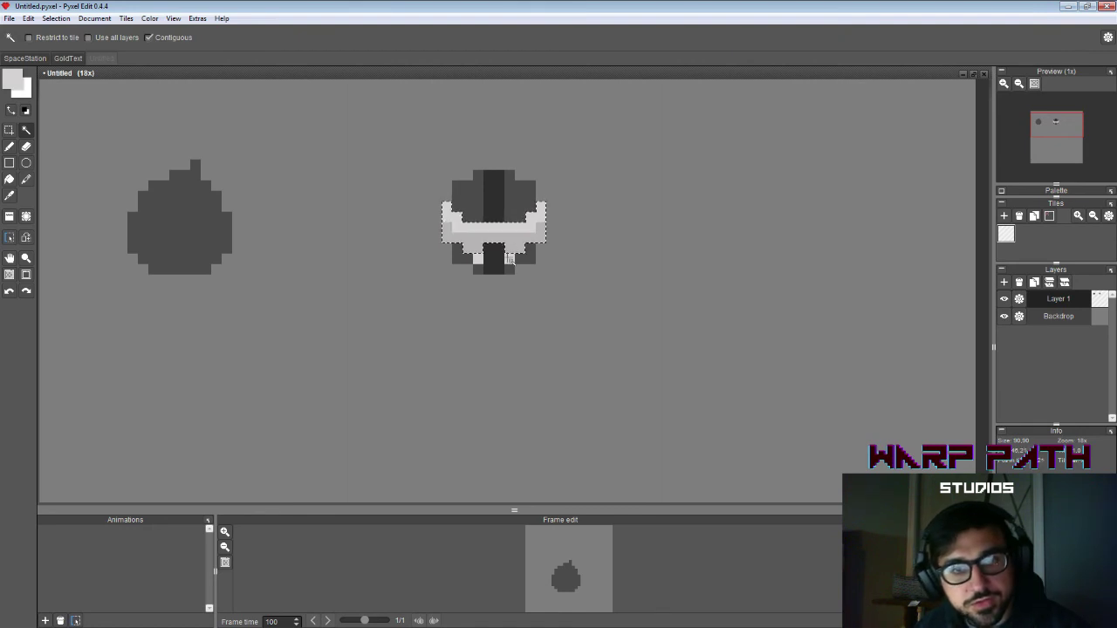
pyautogui.press('v')
pyautogui.press('w')
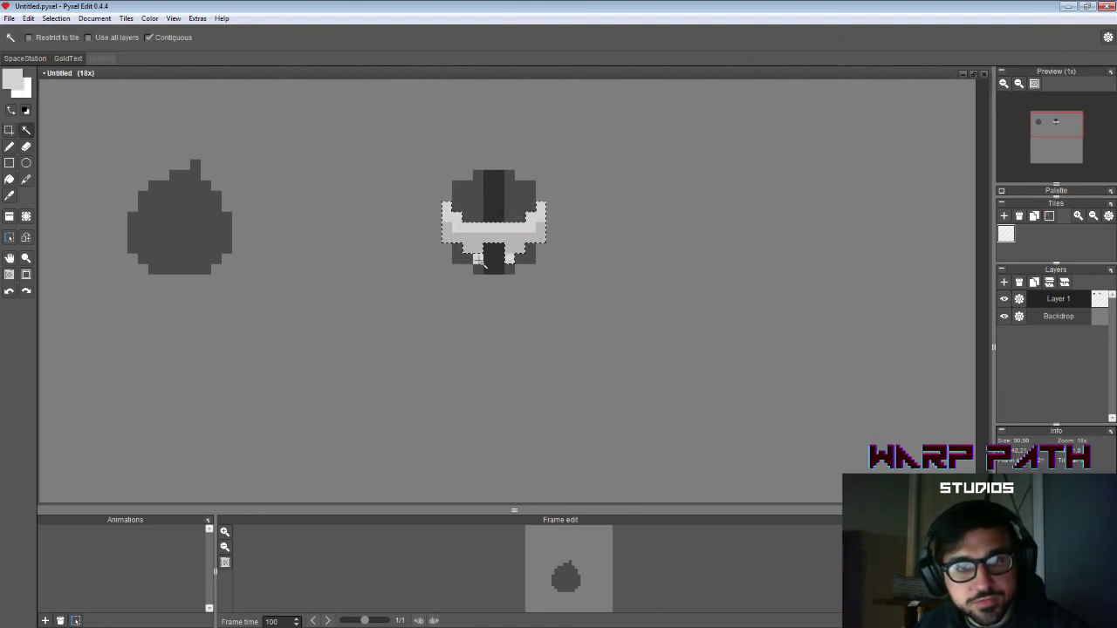
pyautogui.keyDown('shift'); pyautogui.click(479, 259); pyautogui.keyUp('shift')
pyautogui.click(520, 243)
pyautogui.moveTo(532, 260); pyautogui.dragTo(530, 244)
pyautogui.press('Return')
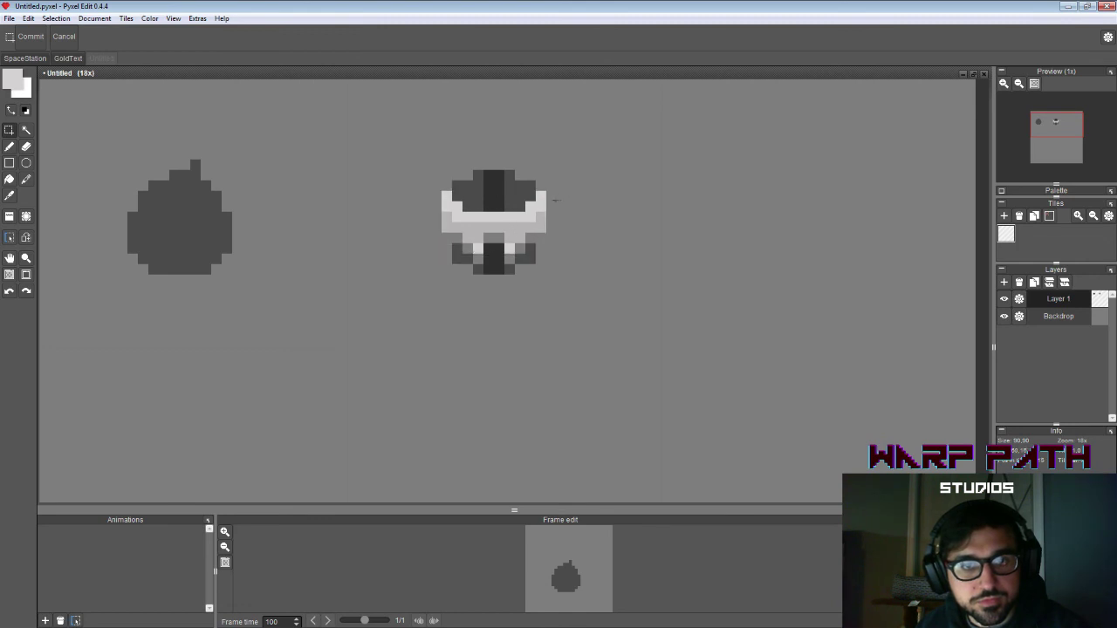
# Step: Fill the empty pixels beneath the moved band, extending the darker central stripe and the dark grey sides
pyautogui.press('b')
pyautogui.press('i')
pyautogui.click(496, 250)
pyautogui.click(495, 239)
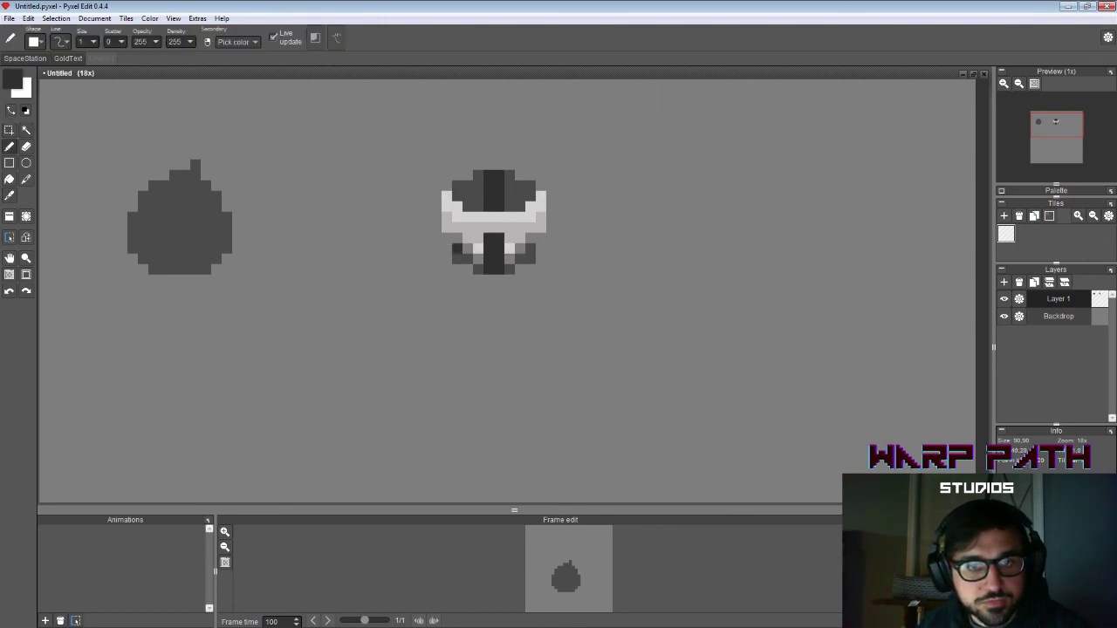
pyautogui.rightClick(467, 248)
pyautogui.press('i')
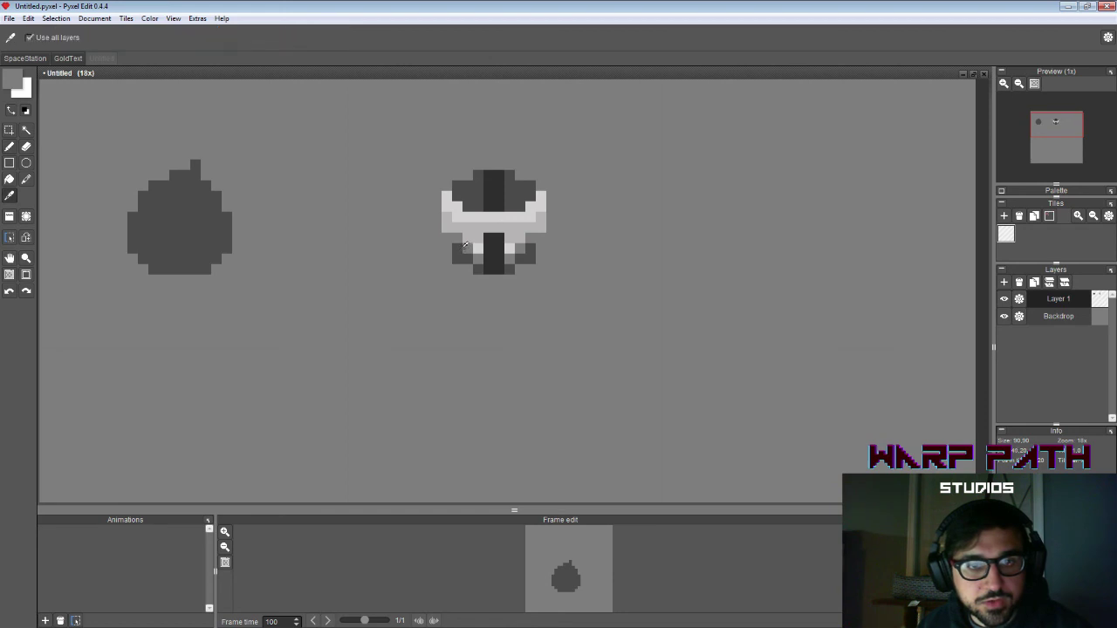
pyautogui.click(466, 257)
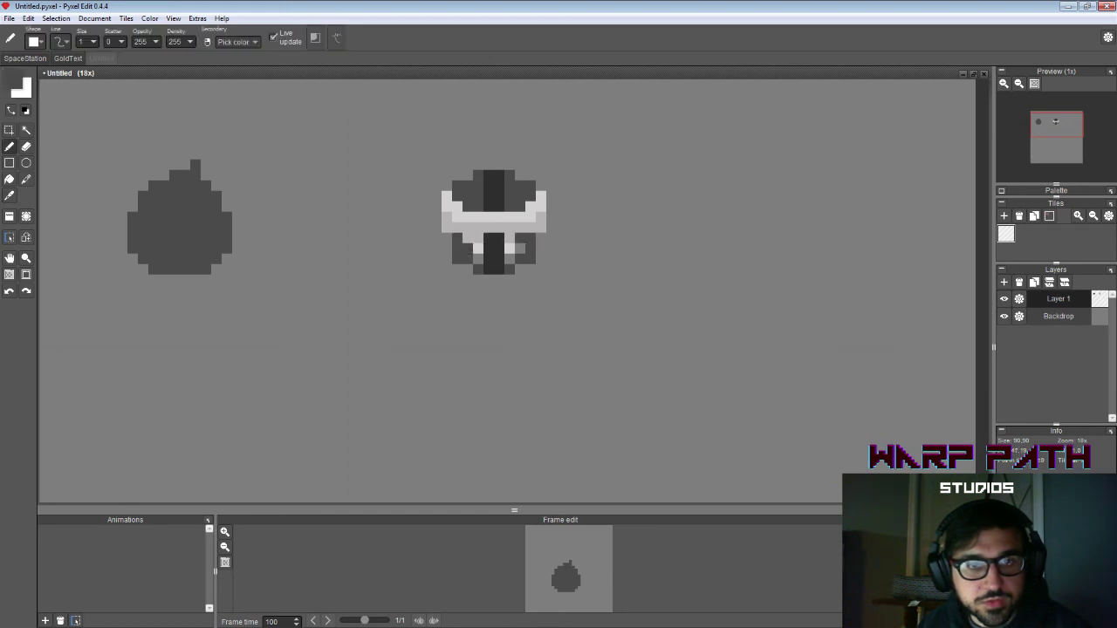
pyautogui.hotkey('ctrl', 'z')
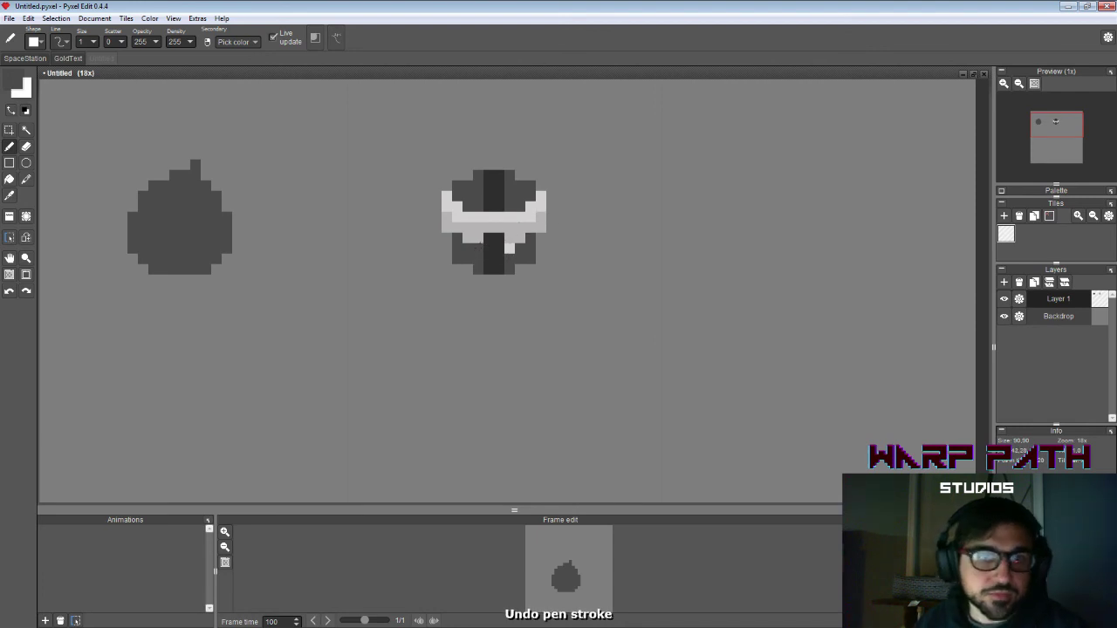
# Step: Copy the finished helmet shape from the top-middle tile into the top-right tile
pyautogui.press('s')
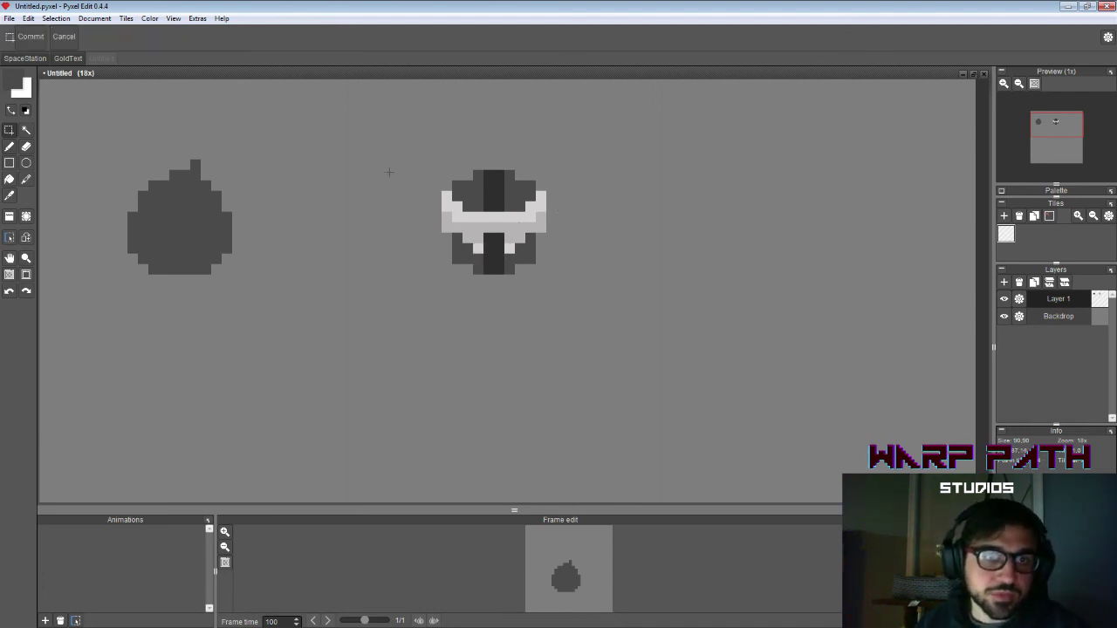
pyautogui.moveTo(404, 141); pyautogui.dragTo(552, 291)
pyautogui.moveTo(492, 231)
pyautogui.mouseDown()
pyautogui.moveTo(559, 254)
pyautogui.moveTo(826, 254)
pyautogui.mouseUp()
# Step: Paint two single-pixel teal eyes on the light band of the top-middle helmet
pyautogui.press('b')
pyautogui.rightClick(497, 223)
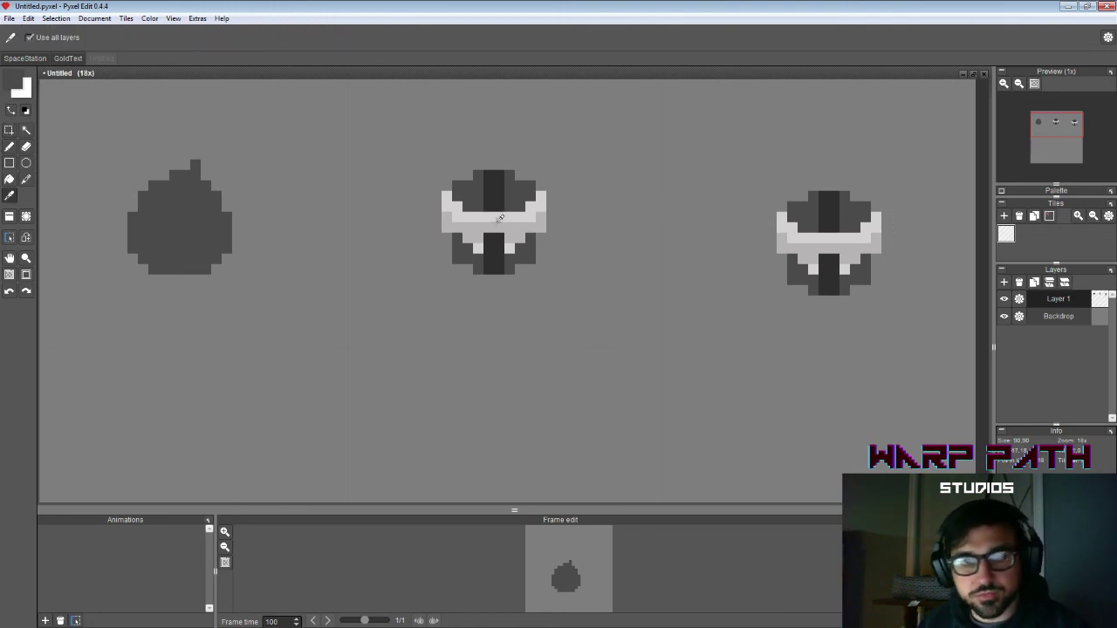
pyautogui.press('c')
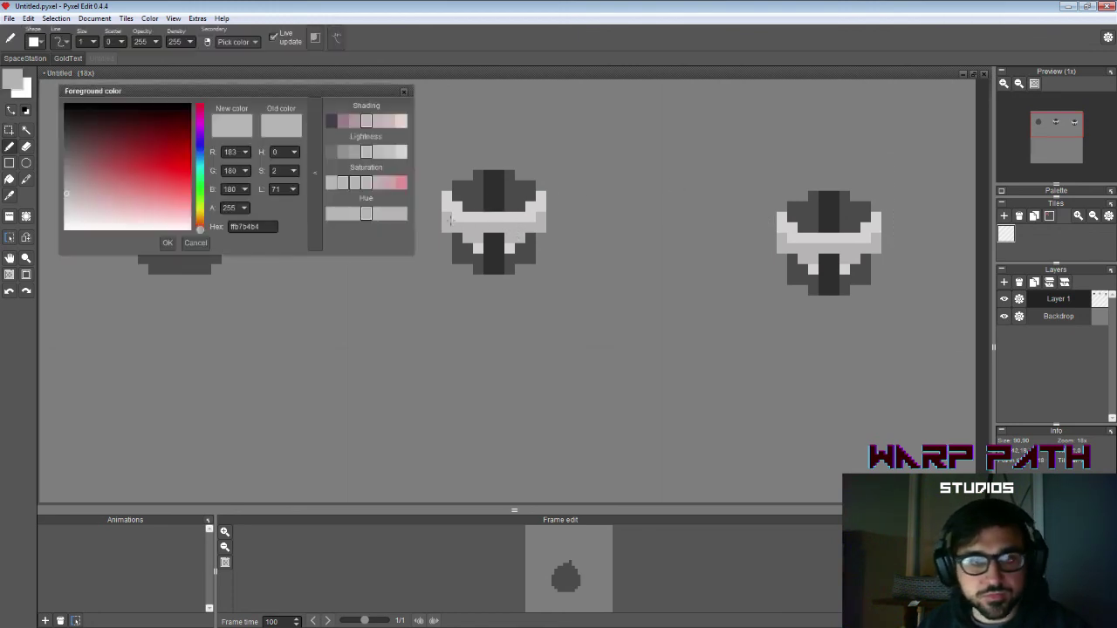
pyautogui.click(198, 172)
pyautogui.click(184, 163)
pyautogui.click(167, 243)
pyautogui.click(478, 228)
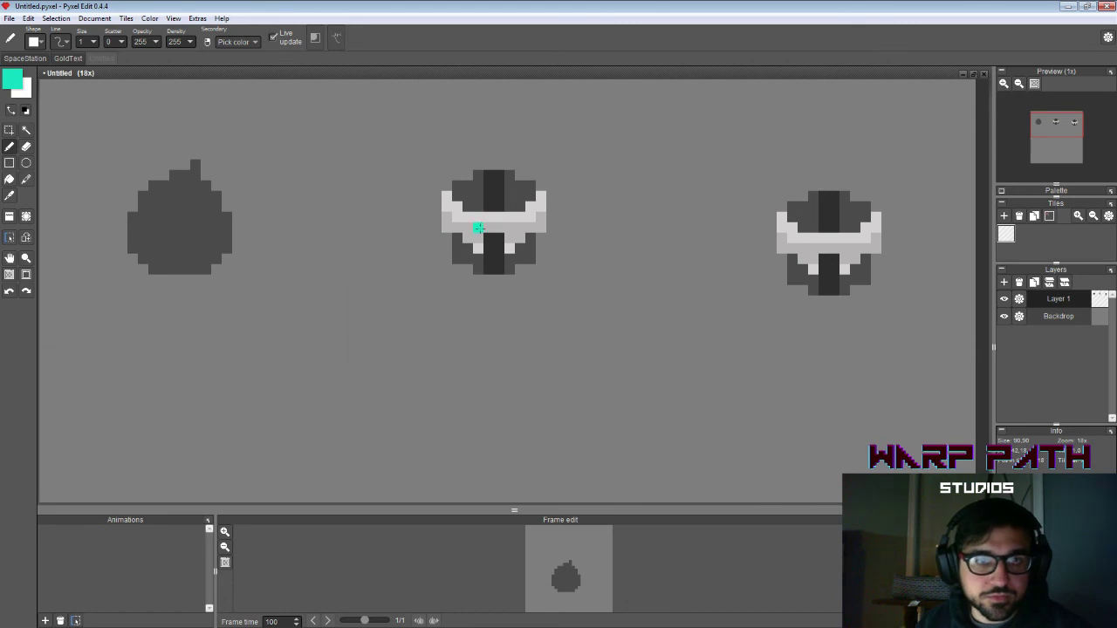
pyautogui.click(467, 228)
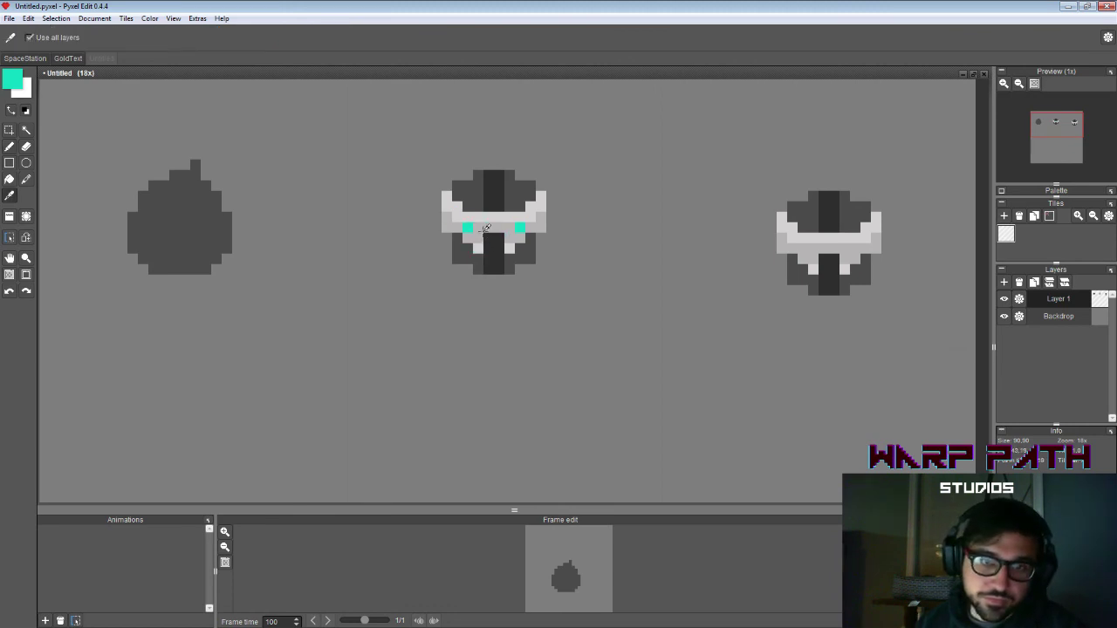
# Step: Darken the two light pixels flanking the central stripe just below the top-middle helmet's band
pyautogui.rightClick(484, 237)
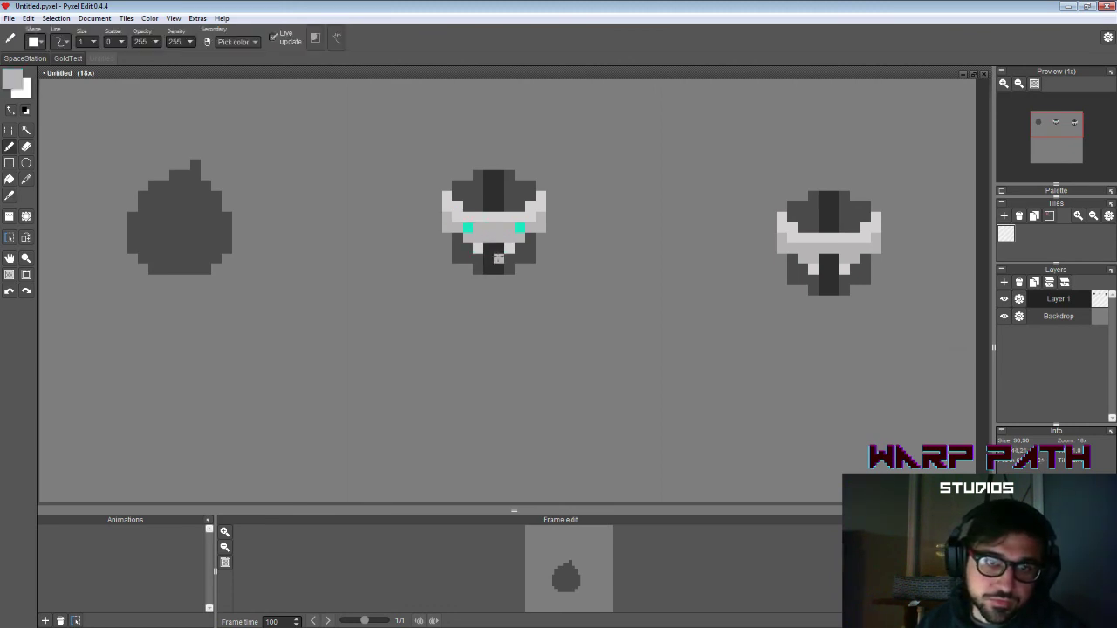
pyautogui.hotkey('ctrl', 'z')
pyautogui.rightClick(489, 249)
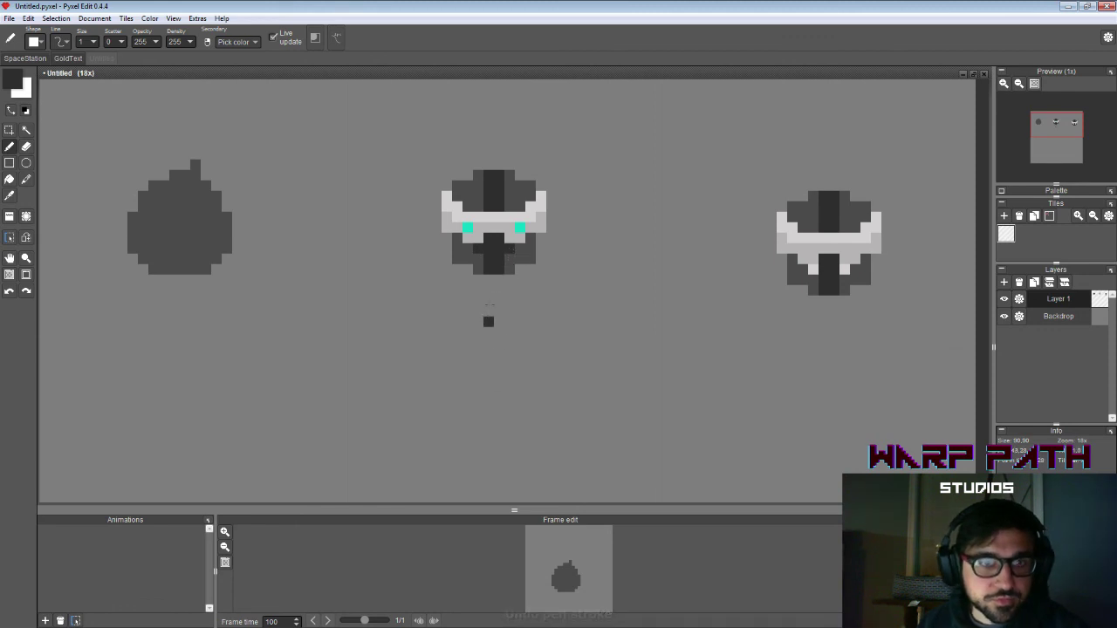
# Step: Recolour both eyes of the top-middle helmet with the darkest blue shading variant of the teal
pyautogui.press('i')
pyautogui.doubleClick(469, 228)
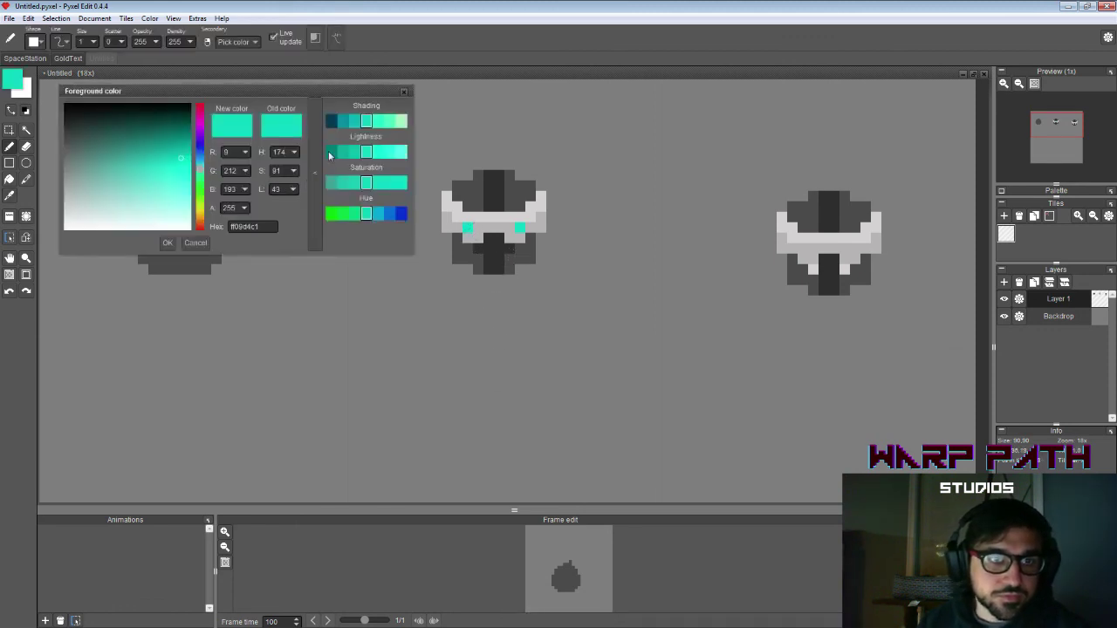
pyautogui.click(333, 124)
pyautogui.click(168, 242)
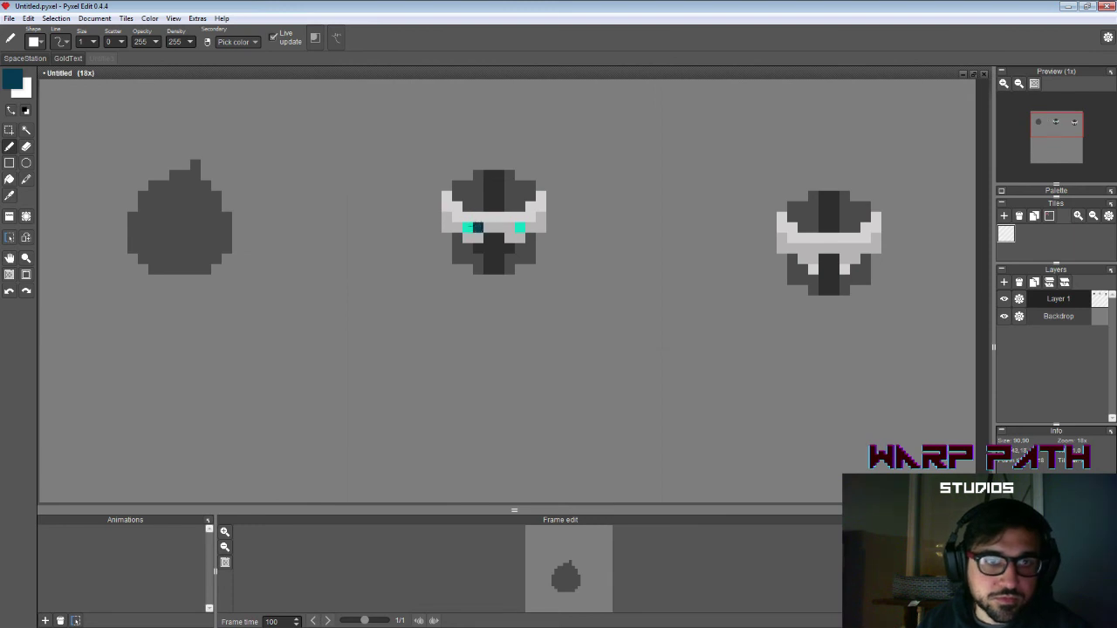
pyautogui.click(468, 227)
pyautogui.click(521, 228)
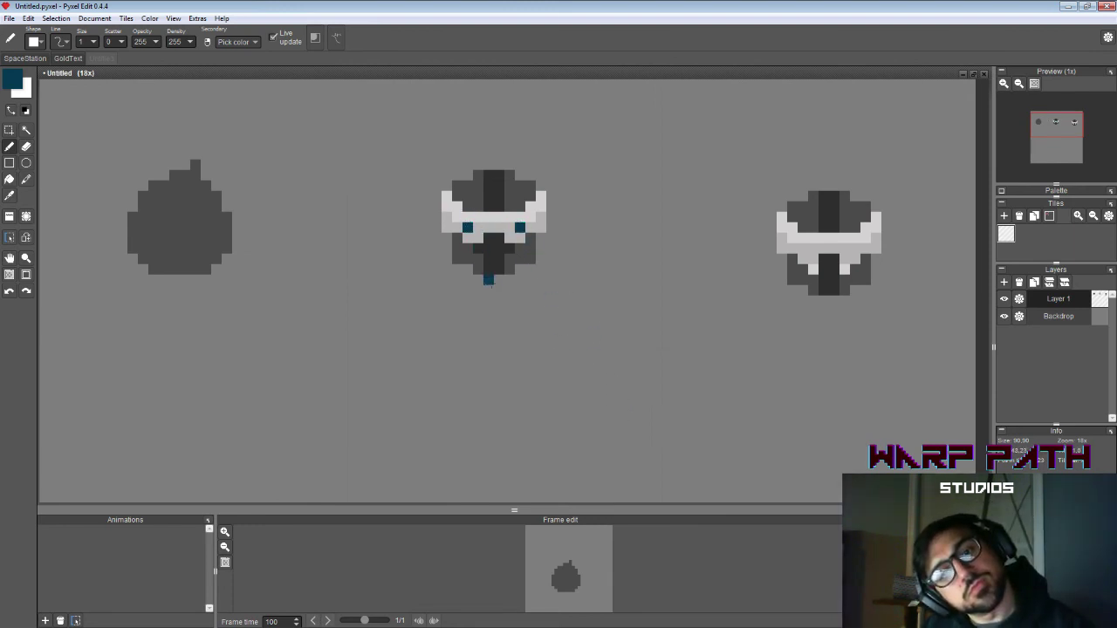
pyautogui.press('i')
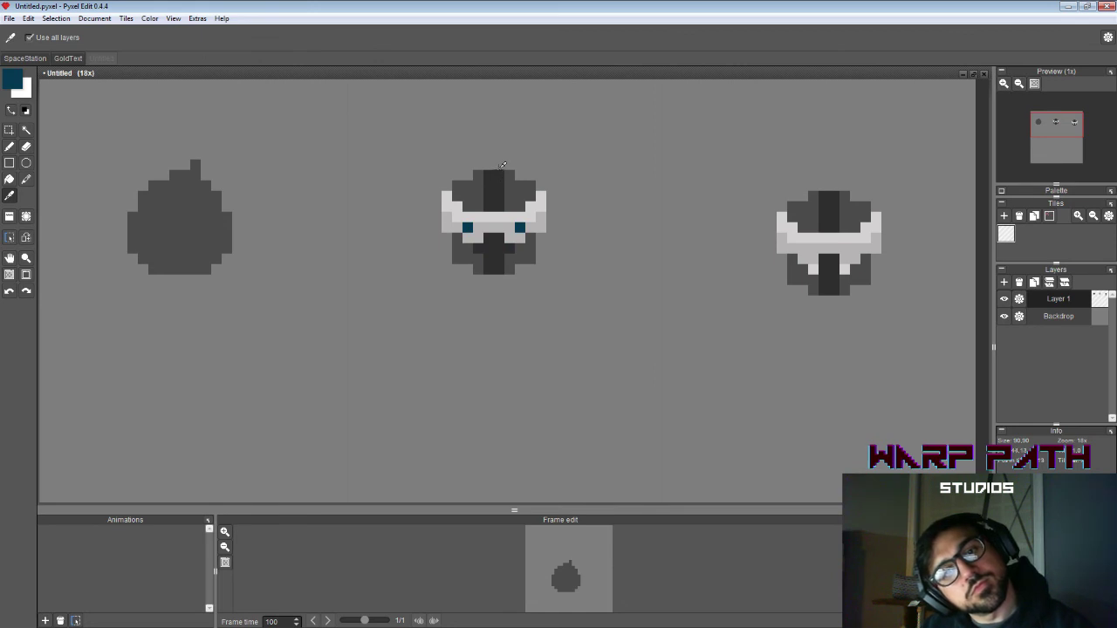
# Step: Undo the erasing at the crown of the top-middle helmet and paint over both teal eyes with the band's light grey
pyautogui.click(499, 154)
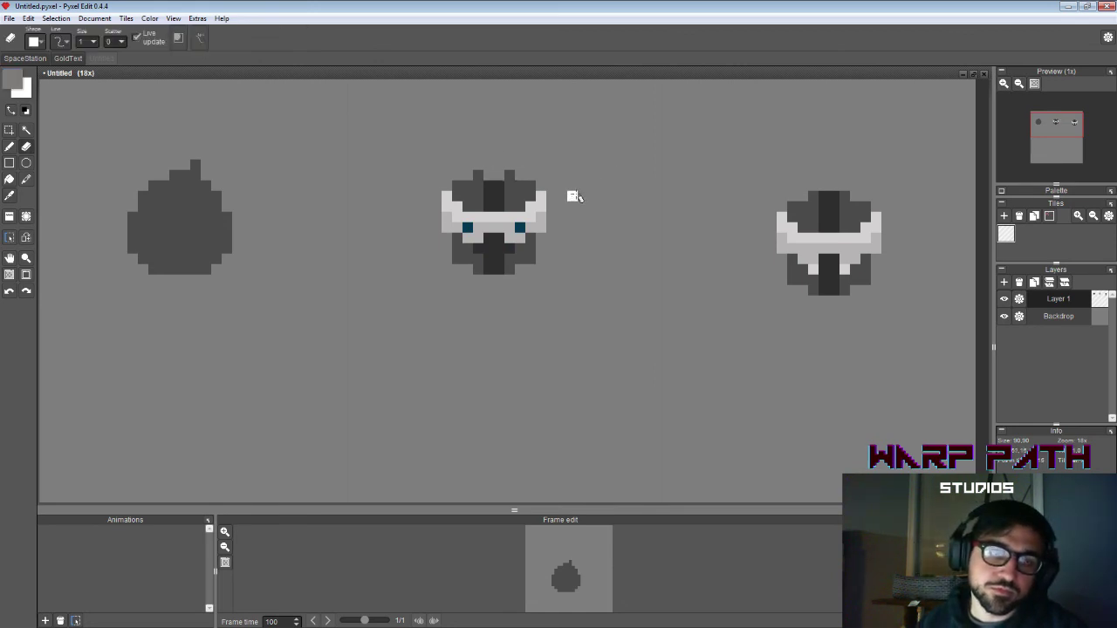
pyautogui.press('b')
pyautogui.hotkey('ctrl', 'z')
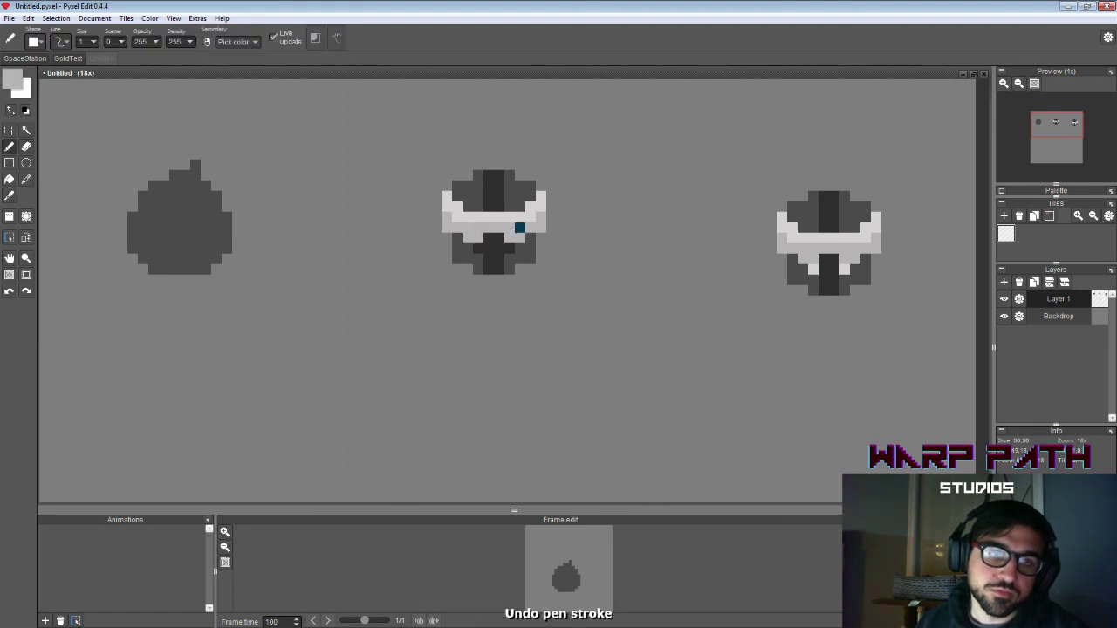
# Step: Move the top-middle helmet up by about 4 pixels within its tile
pyautogui.press('s')
pyautogui.moveTo(421, 150); pyautogui.dragTo(599, 337)
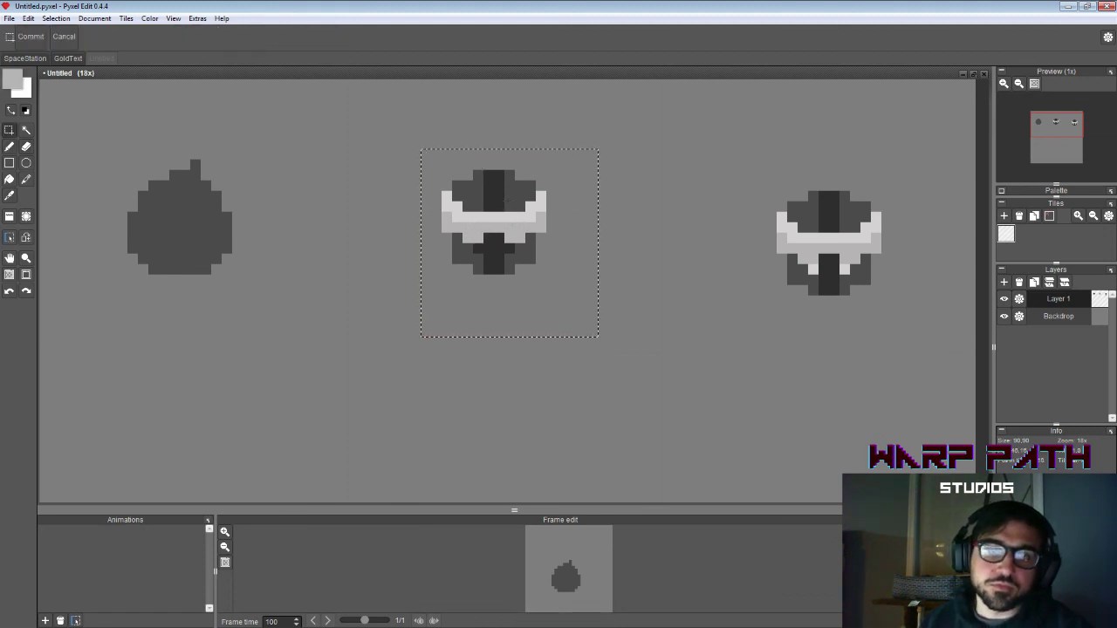
pyautogui.press('Escape')
pyautogui.moveTo(414, 168); pyautogui.dragTo(589, 325)
pyautogui.moveTo(529, 264); pyautogui.dragTo(530, 222)
pyautogui.click(617, 182)
# Step: Paint two small mirrored corner marks above the top-middle helmet in the mask's mid grey and lighter grey
pyautogui.press('z')
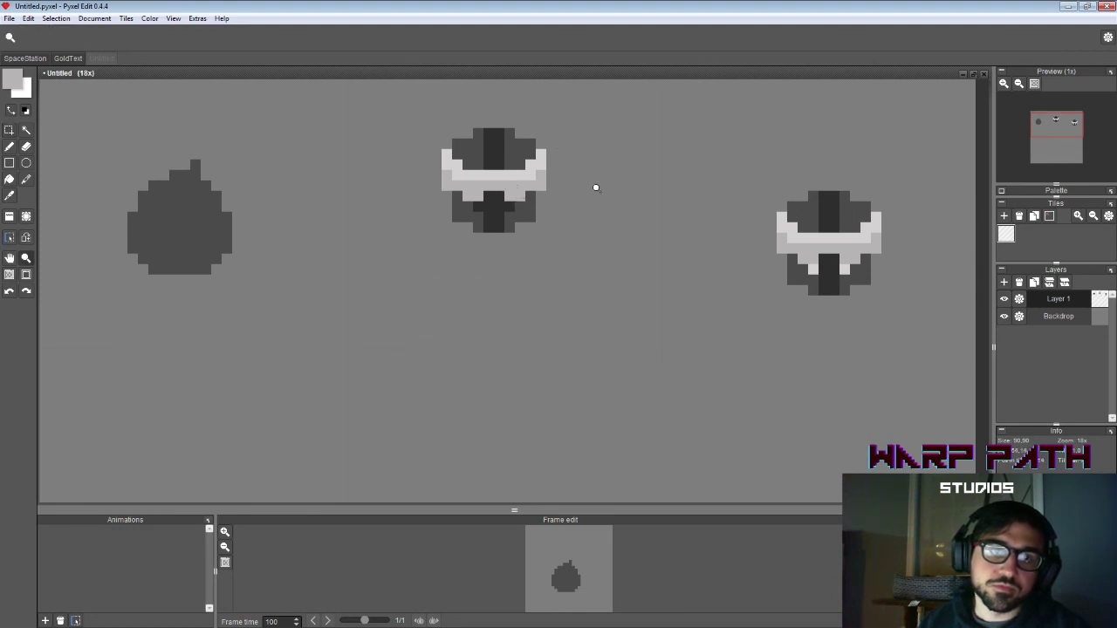
pyautogui.press('space')
pyautogui.moveTo(520, 128); pyautogui.dragTo(526, 197)
pyautogui.press('b')
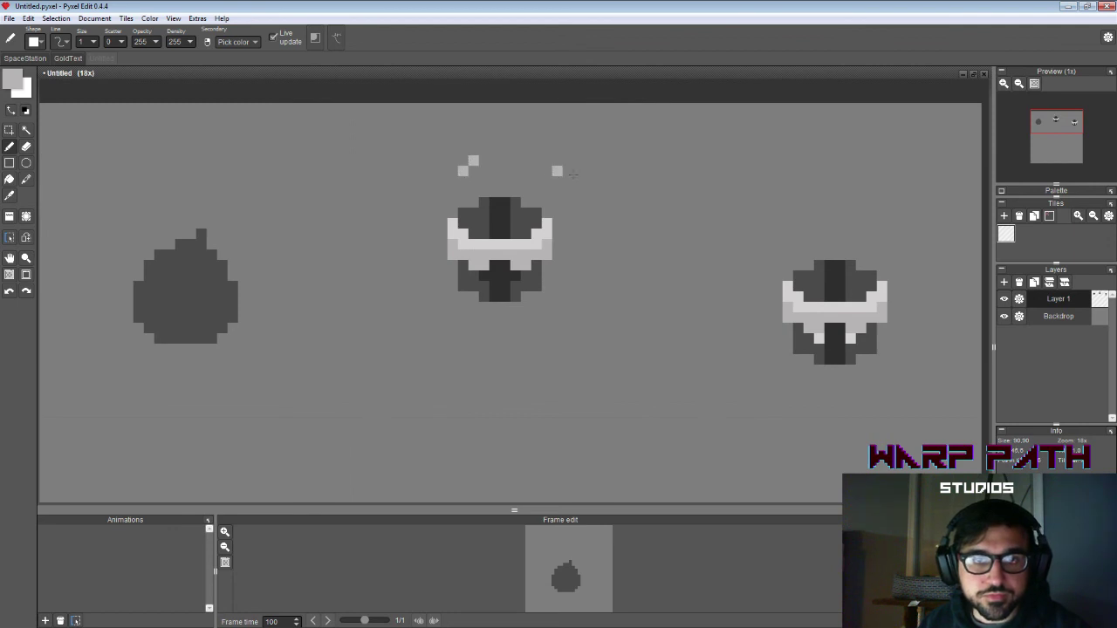
pyautogui.click(527, 162)
pyautogui.click(536, 172)
pyautogui.rightClick(539, 230)
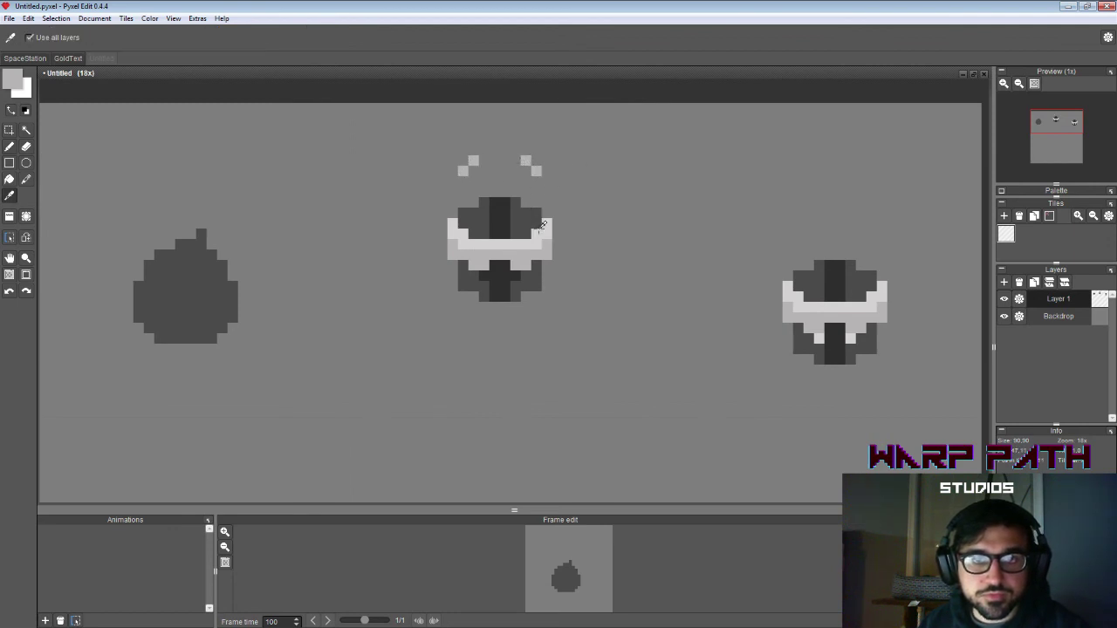
pyautogui.click(536, 162)
pyautogui.click(462, 163)
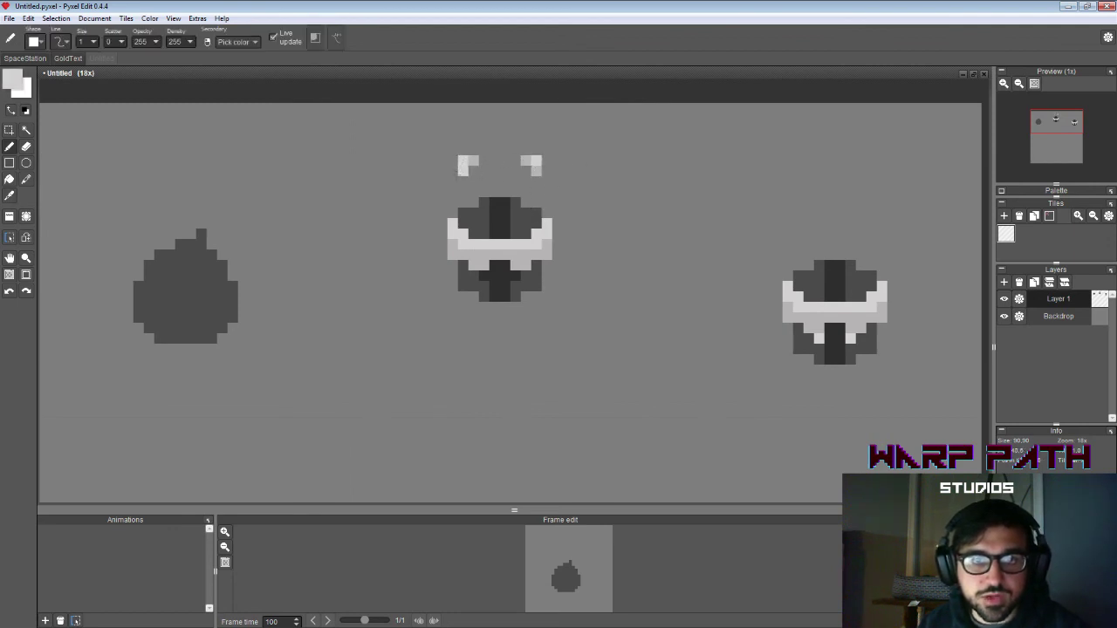
# Step: Extend both corner marks symmetrically with single light-grey pixels, diagonally up toward the centre and down toward the outside
pyautogui.click(453, 180)
pyautogui.click(483, 150)
pyautogui.click(515, 161)
pyautogui.click(515, 150)
pyautogui.click(536, 182)
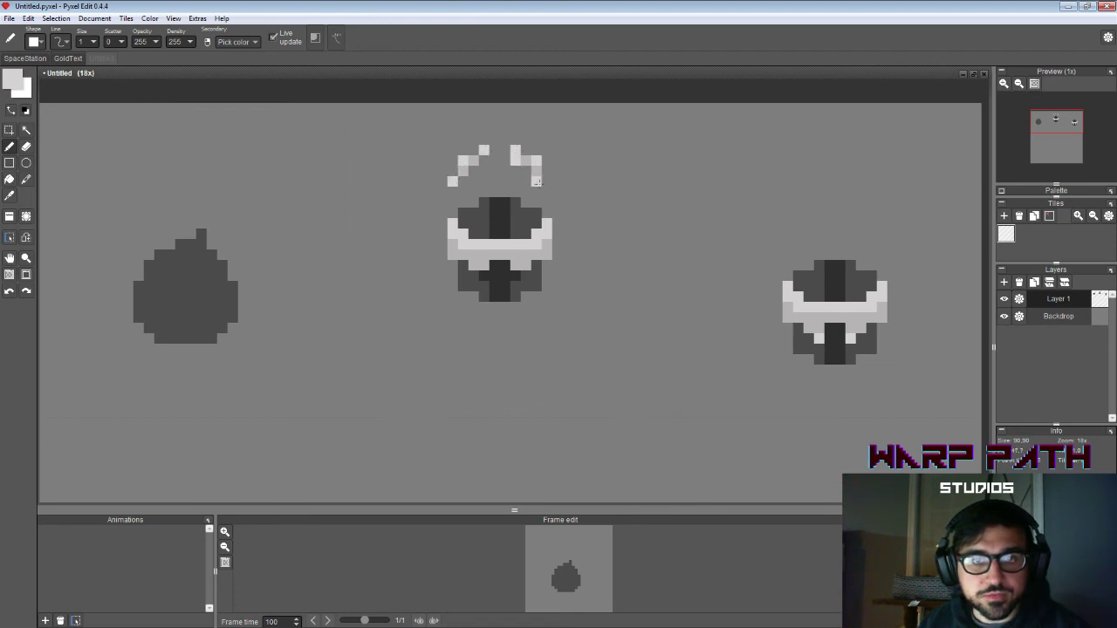
pyautogui.hotkey('ctrl', 'z')
pyautogui.hotkey('ctrl', 'z')
pyautogui.hotkey('ctrl', 'z')
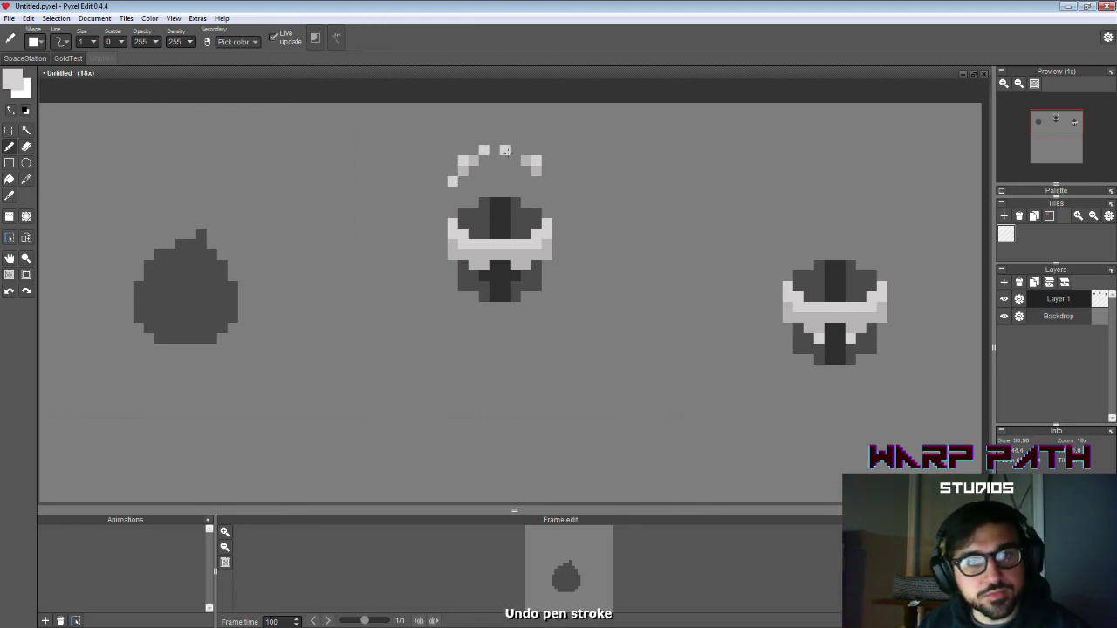
pyautogui.click(515, 151)
pyautogui.click(545, 191)
pyautogui.hotkey('ctrl', 'z')
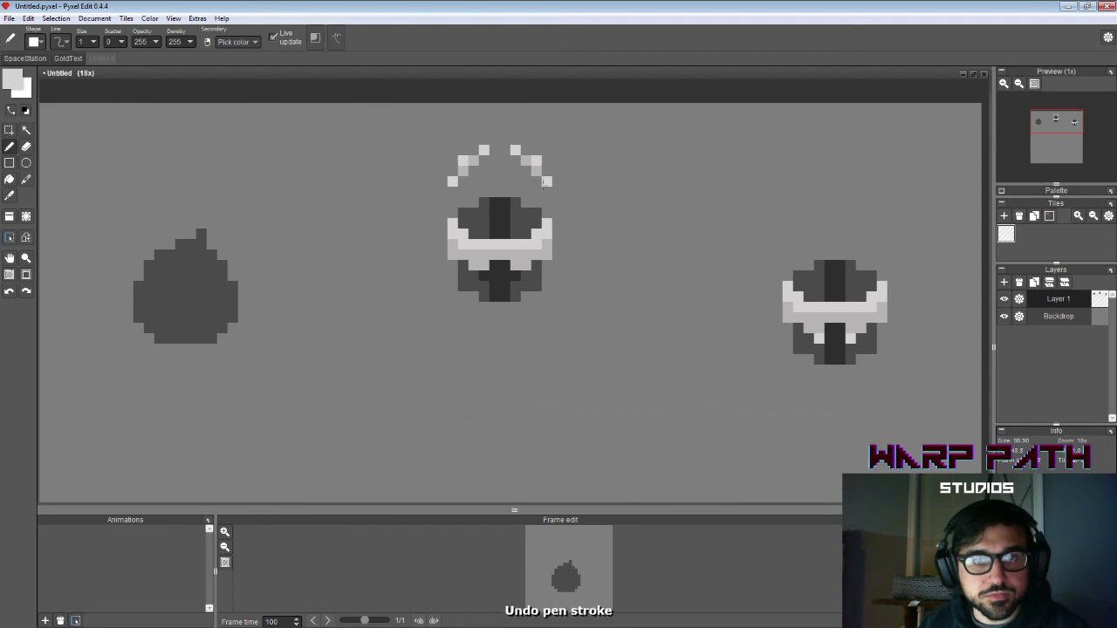
pyautogui.click(545, 183)
# Step: Join the two marks with a light-grey row and lengthen both sides downward into an arch, erasing the surplus pixel
pyautogui.click(485, 162)
pyautogui.click(493, 162)
pyautogui.click(463, 172)
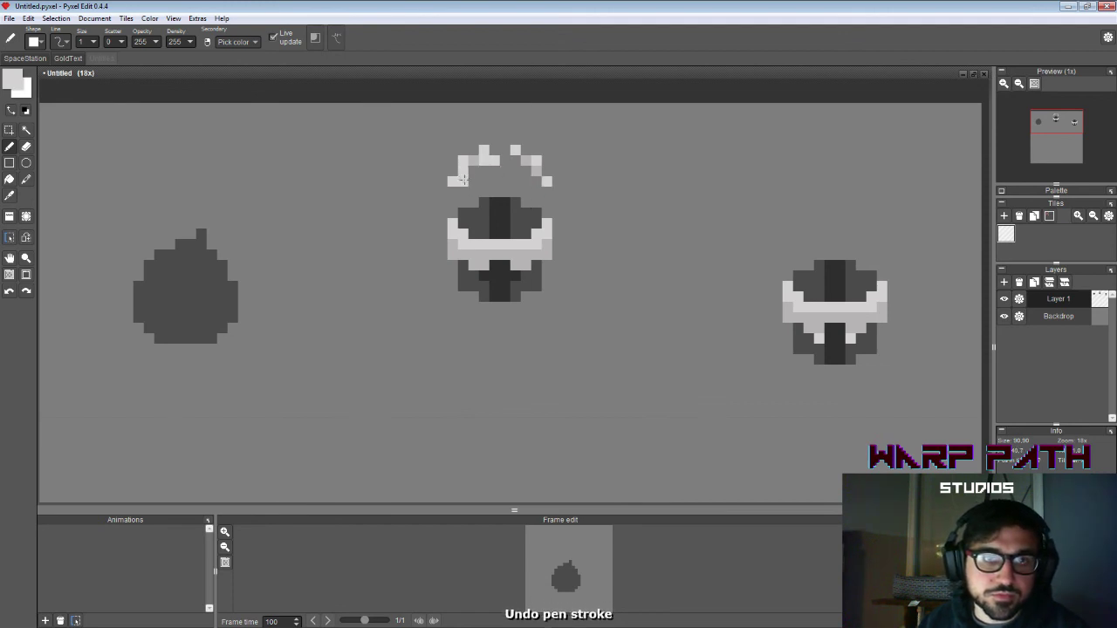
pyautogui.click(505, 160)
pyautogui.click(515, 160)
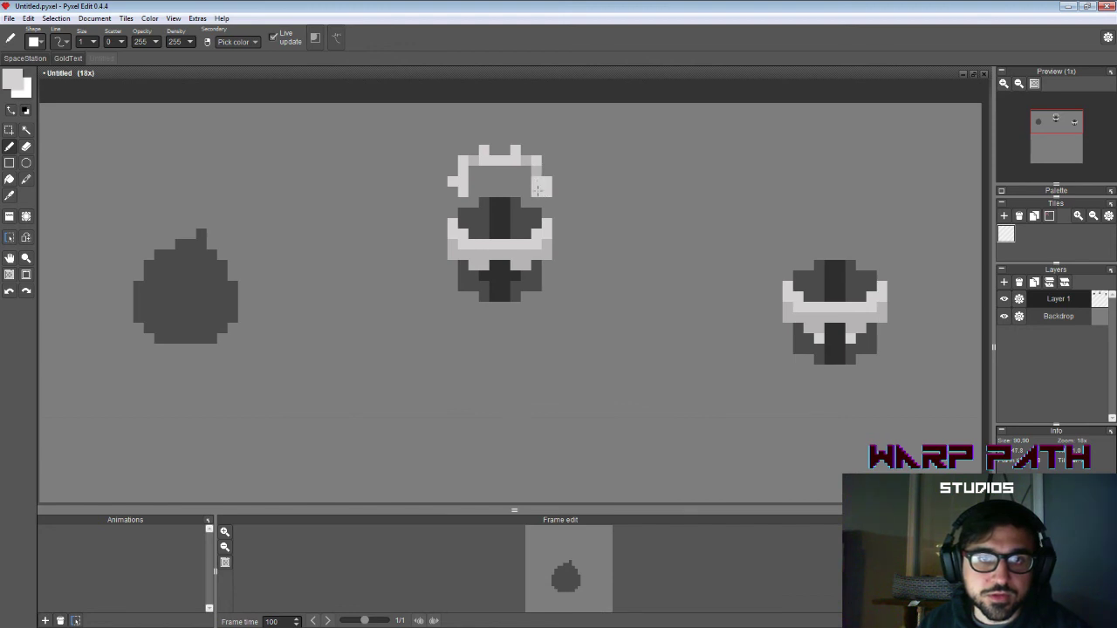
pyautogui.press('e')
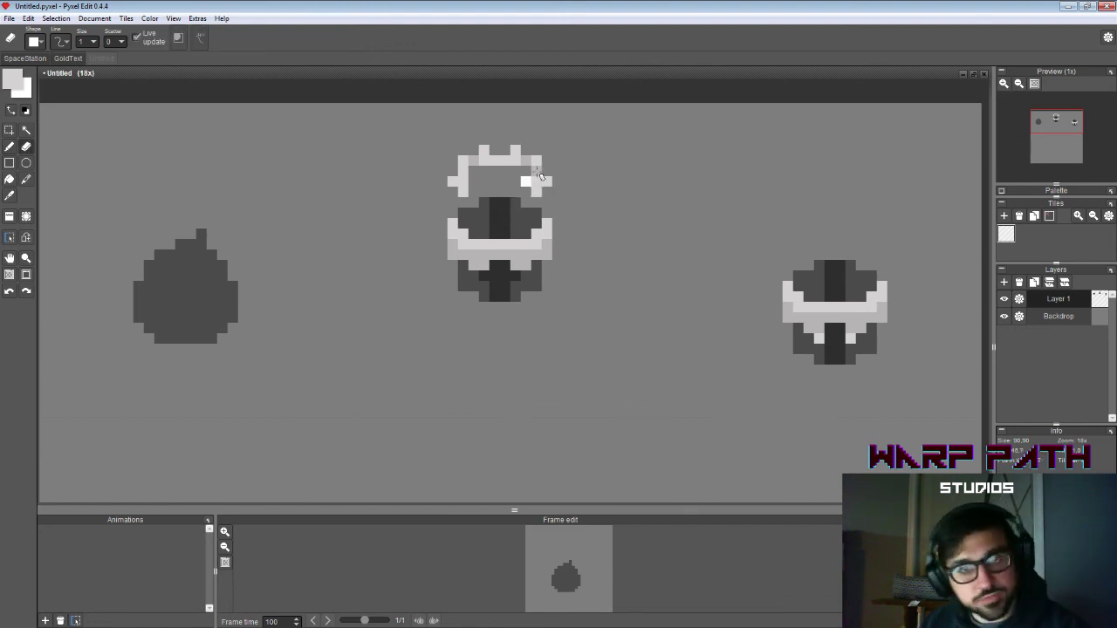
# Step: Move the light-grey arch below the top-middle helmet and flip it vertically to form a collar
pyautogui.press('s')
pyautogui.moveTo(416, 117)
pyautogui.mouseDown()
pyautogui.moveTo(562, 188)
pyautogui.moveTo(546, 218)
pyautogui.moveTo(555, 334)
pyautogui.mouseUp()
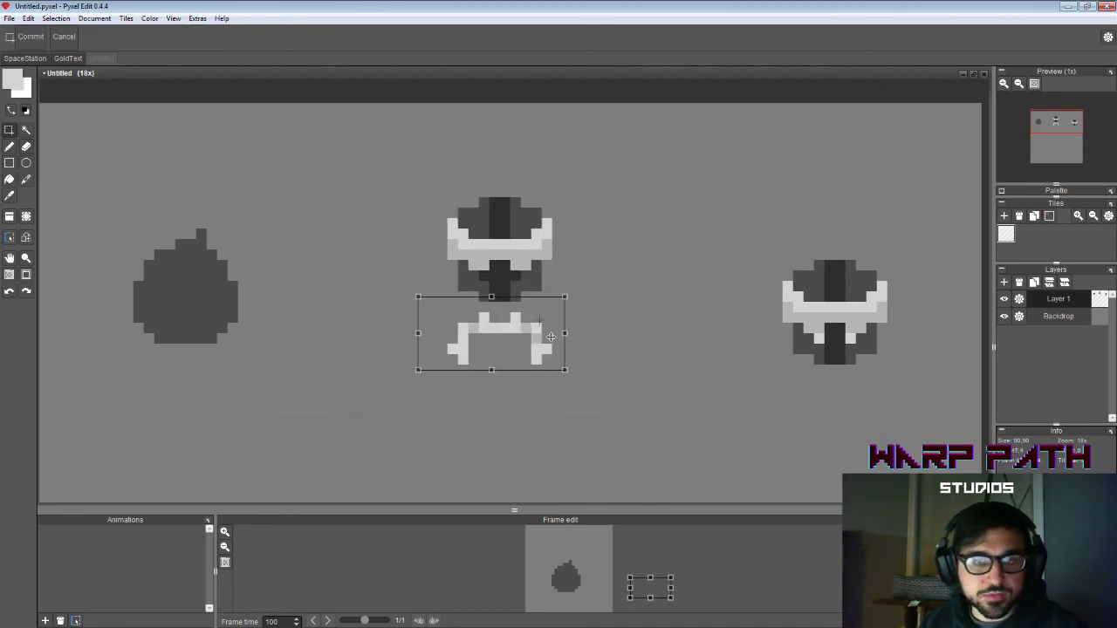
pyautogui.moveTo(571, 288); pyautogui.dragTo(445, 360)
pyautogui.moveTo(553, 332); pyautogui.dragTo(564, 359)
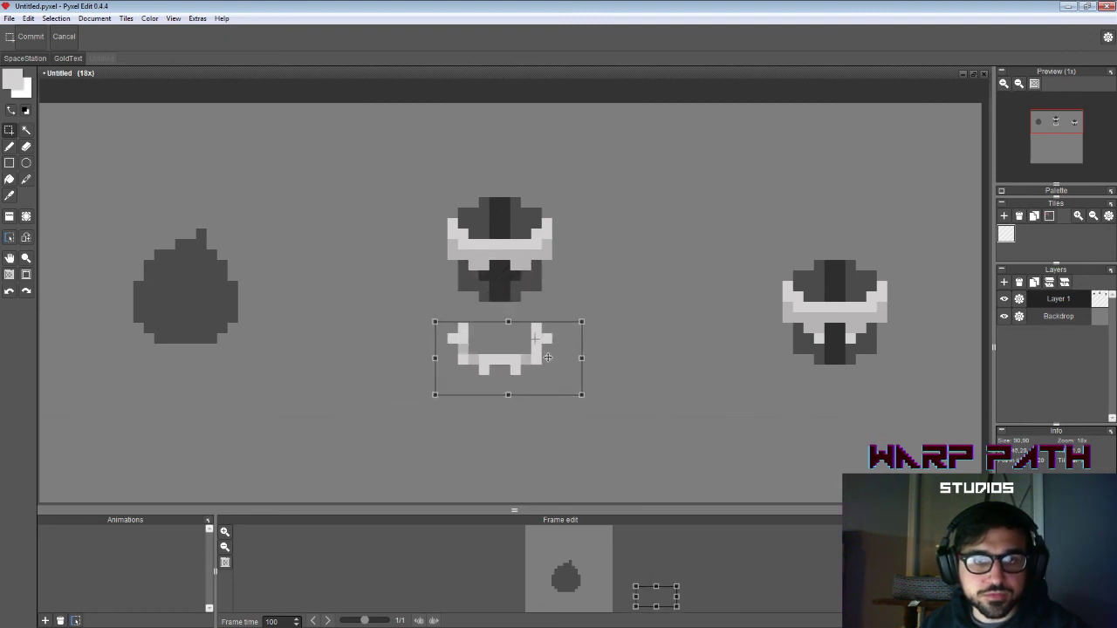
pyautogui.click(561, 282)
# Step: Shade the collar's inner corners and the centre of its upper edge with the mask's mid grey
pyautogui.press('b')
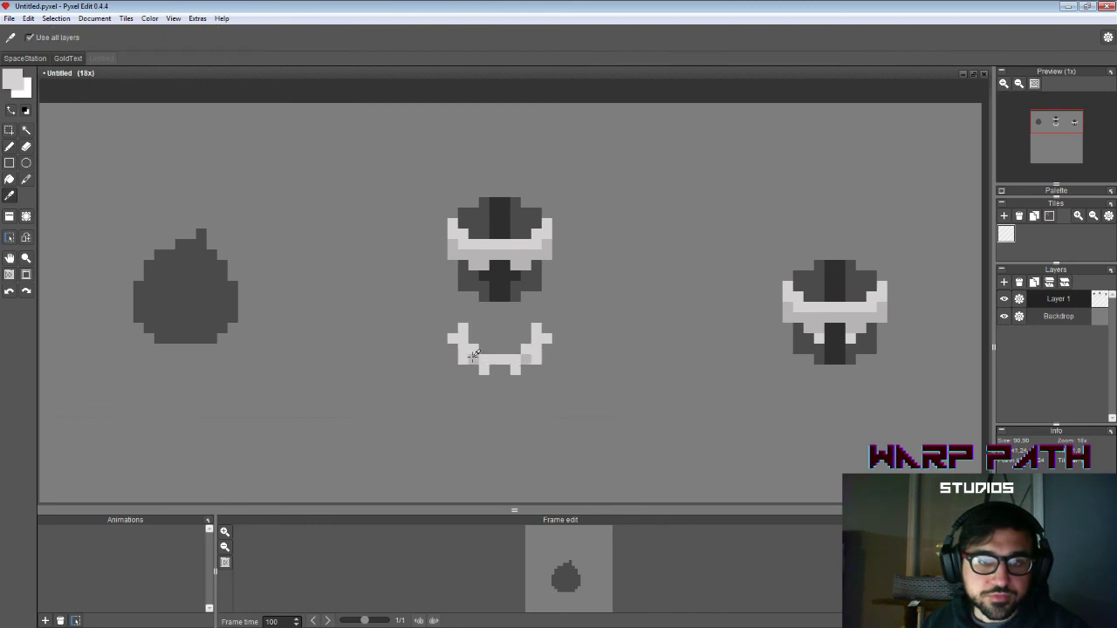
pyautogui.rightClick(465, 352)
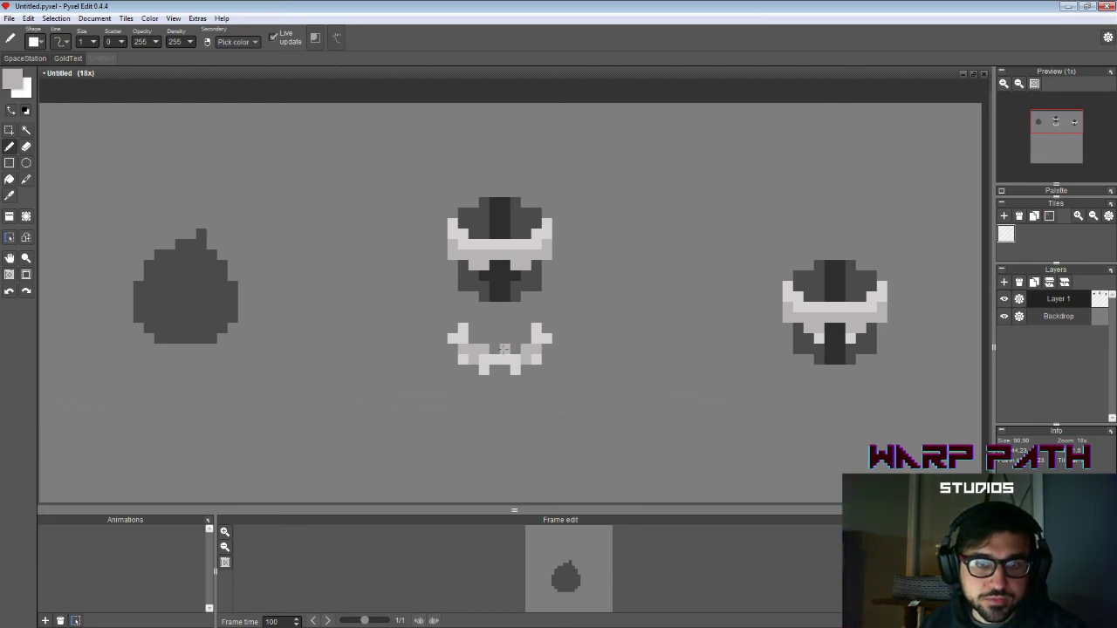
pyautogui.rightClick(496, 345)
pyautogui.hotkey('ctrl', 'z')
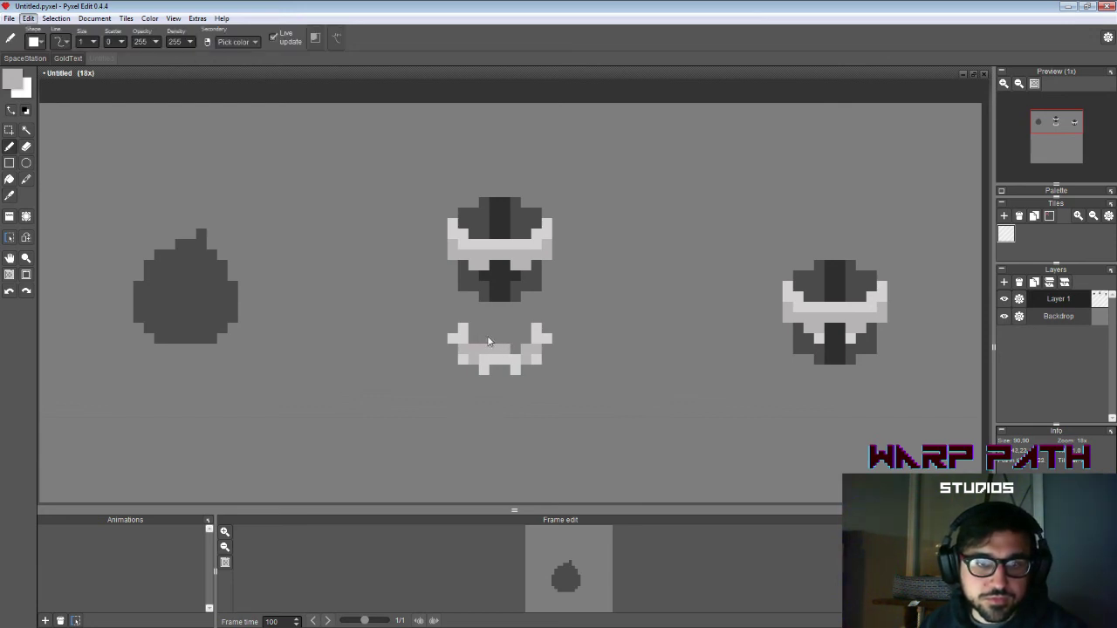
pyautogui.press('e')
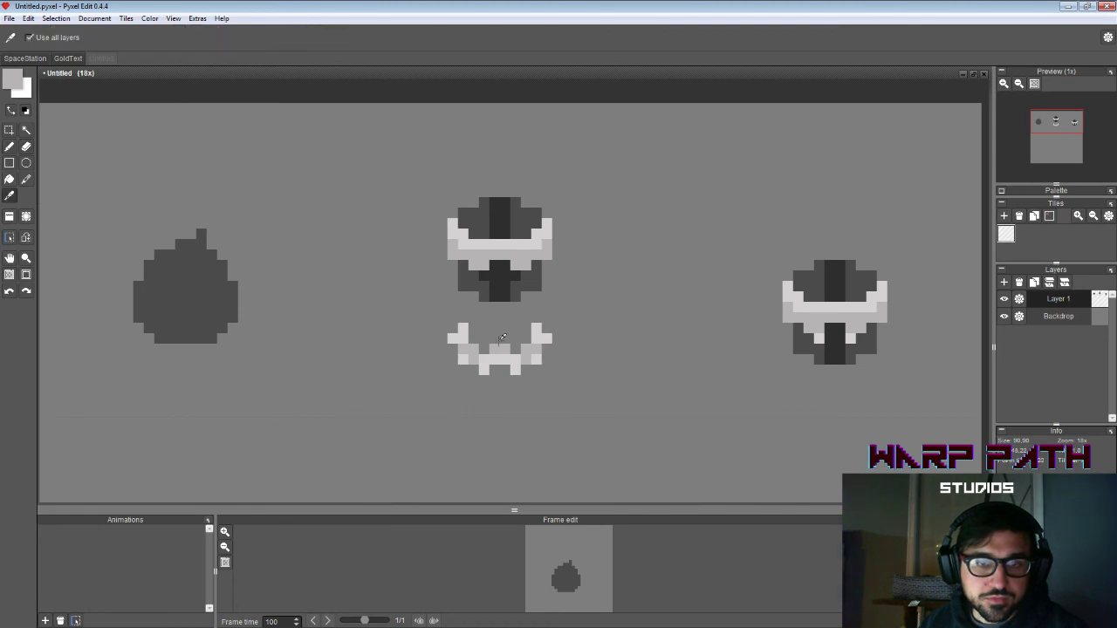
pyautogui.press('b')
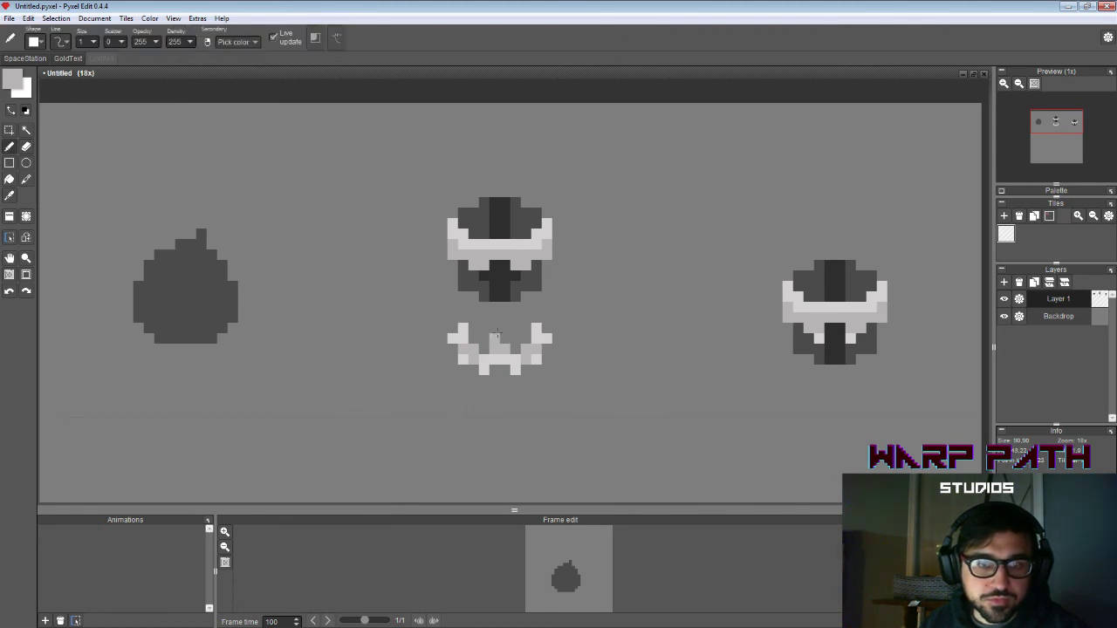
# Step: Draw a two-pixel-wide neck between the helmet and the collar in the helmet's dark grey
pyautogui.press('i')
pyautogui.click(510, 292)
pyautogui.press('b')
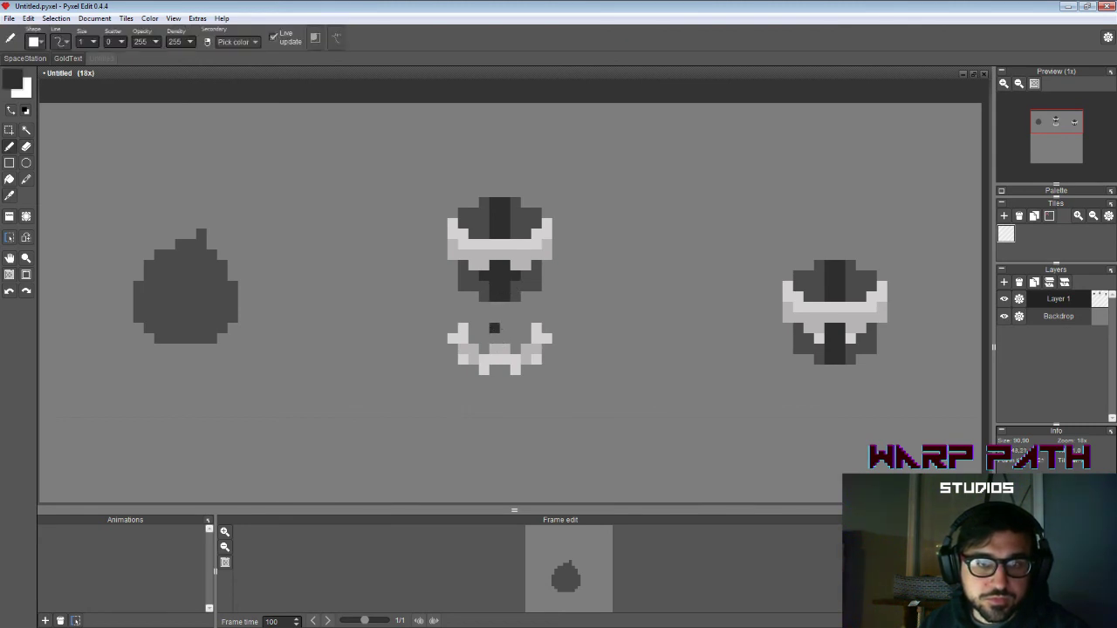
pyautogui.press('i')
pyautogui.click(525, 286)
pyautogui.press('b')
pyautogui.moveTo(495, 306); pyautogui.dragTo(499, 342)
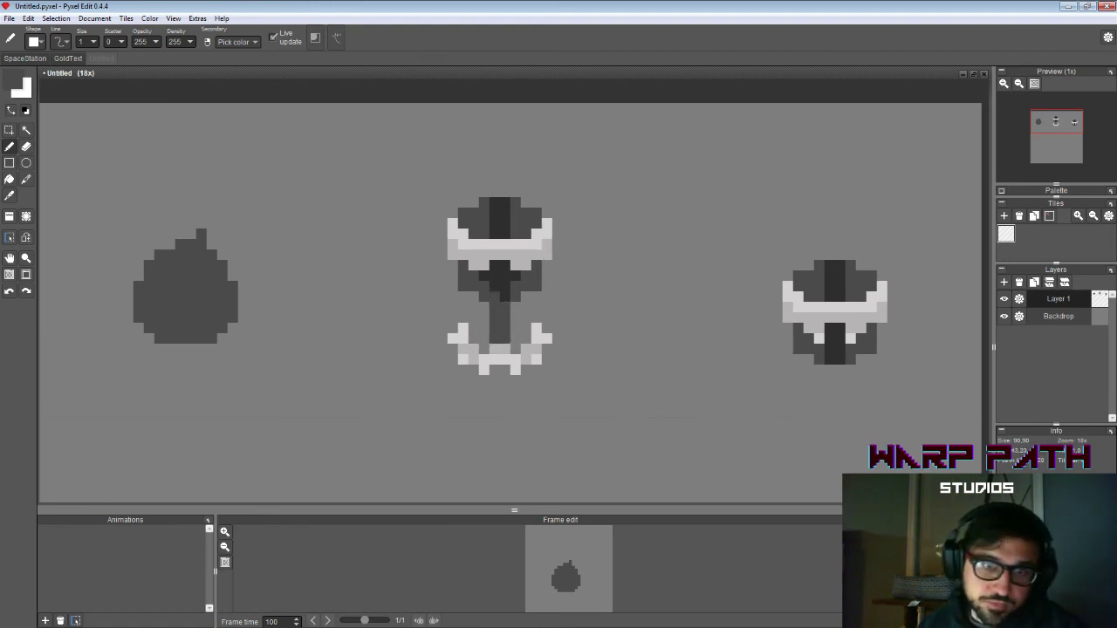
# Step: Move the helmet, neck and collar together about 4 pixels up and 1 pixel left
pyautogui.press('s')
pyautogui.moveTo(395, 198); pyautogui.dragTo(594, 397)
pyautogui.moveTo(513, 318); pyautogui.dragTo(507, 275)
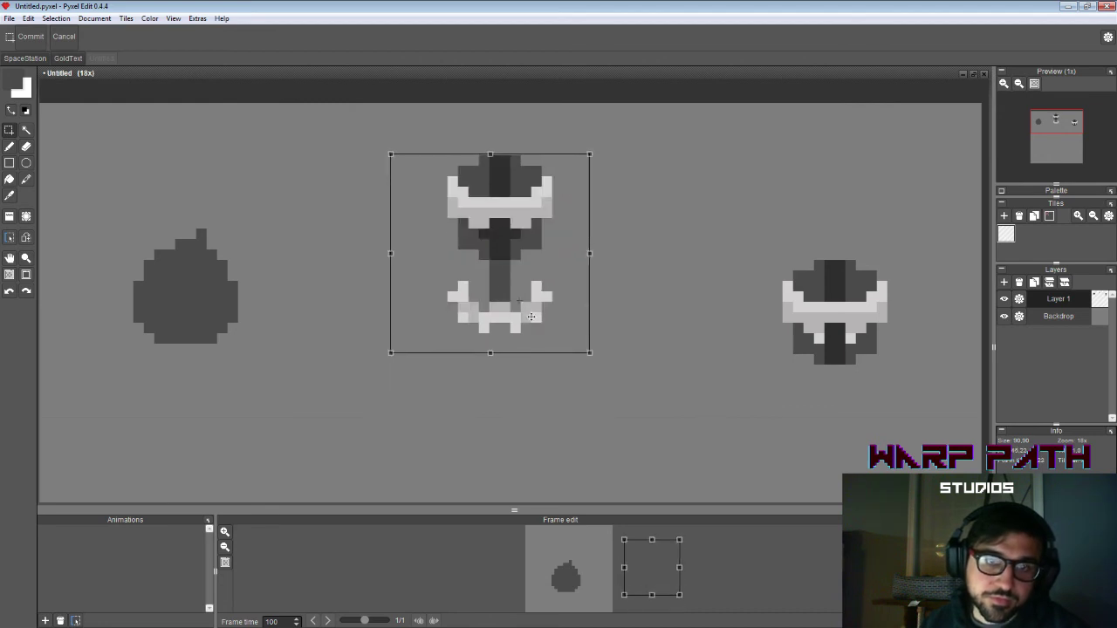
pyautogui.click(587, 143)
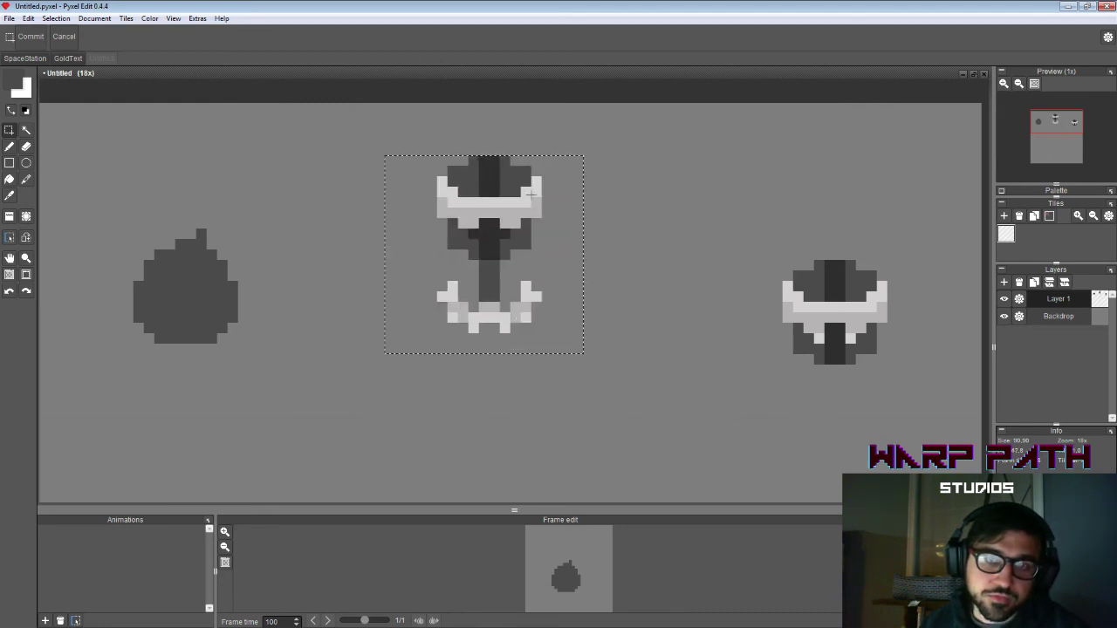
pyautogui.moveTo(594, 166); pyautogui.dragTo(580, 199)
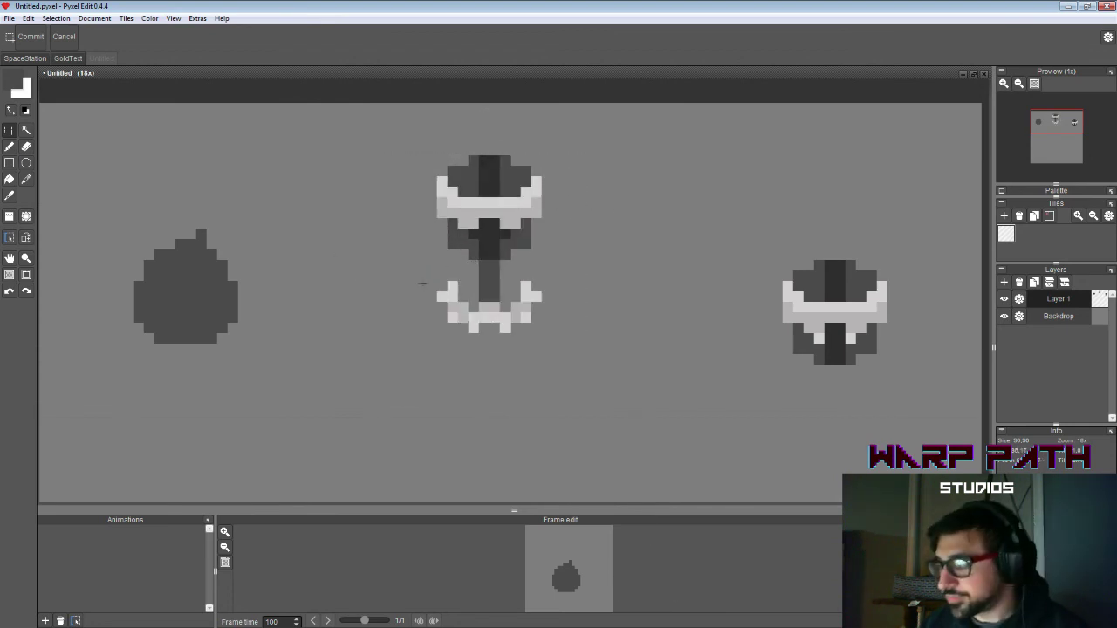
# Step: Fill the area around the neck inside the collar with dark grey to form the upper chest
pyautogui.press('b')
pyautogui.press('alt')
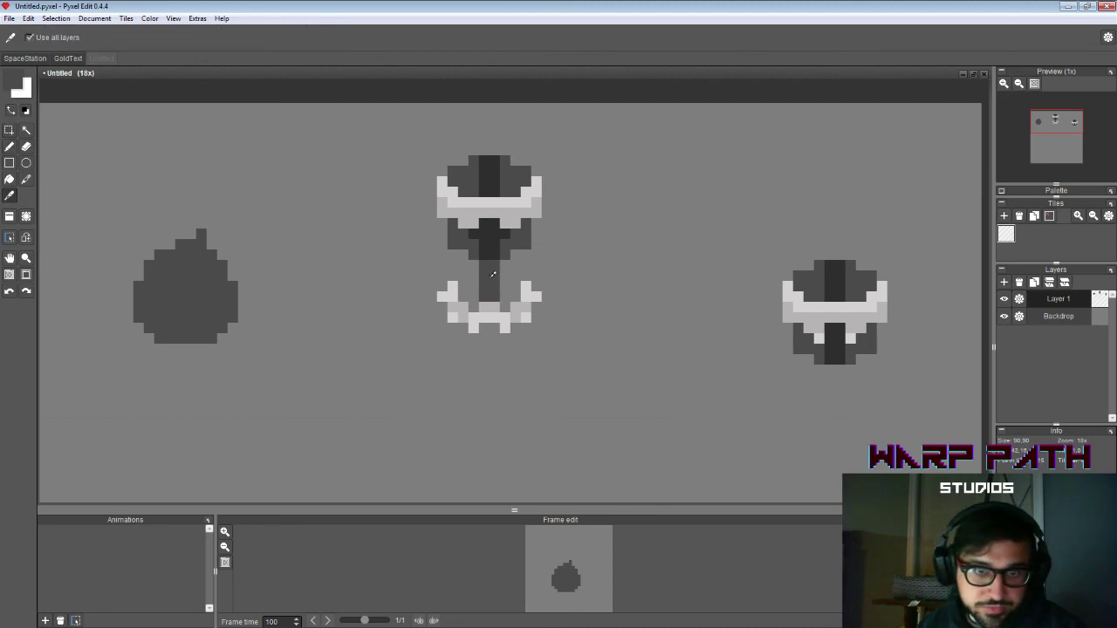
pyautogui.click(474, 306)
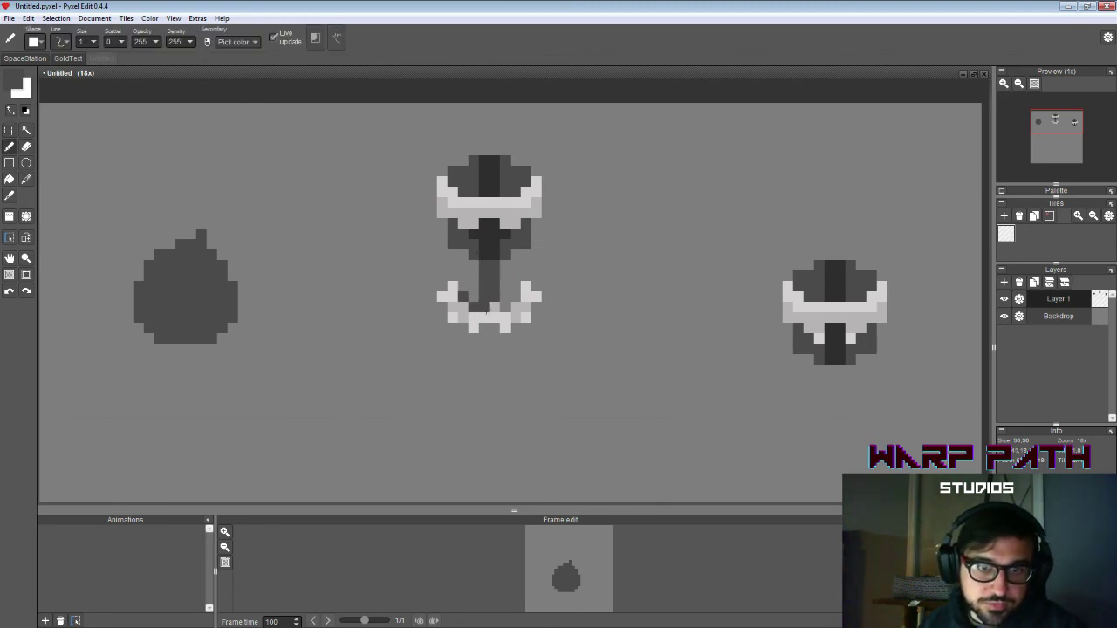
pyautogui.click(506, 306)
pyautogui.click(515, 297)
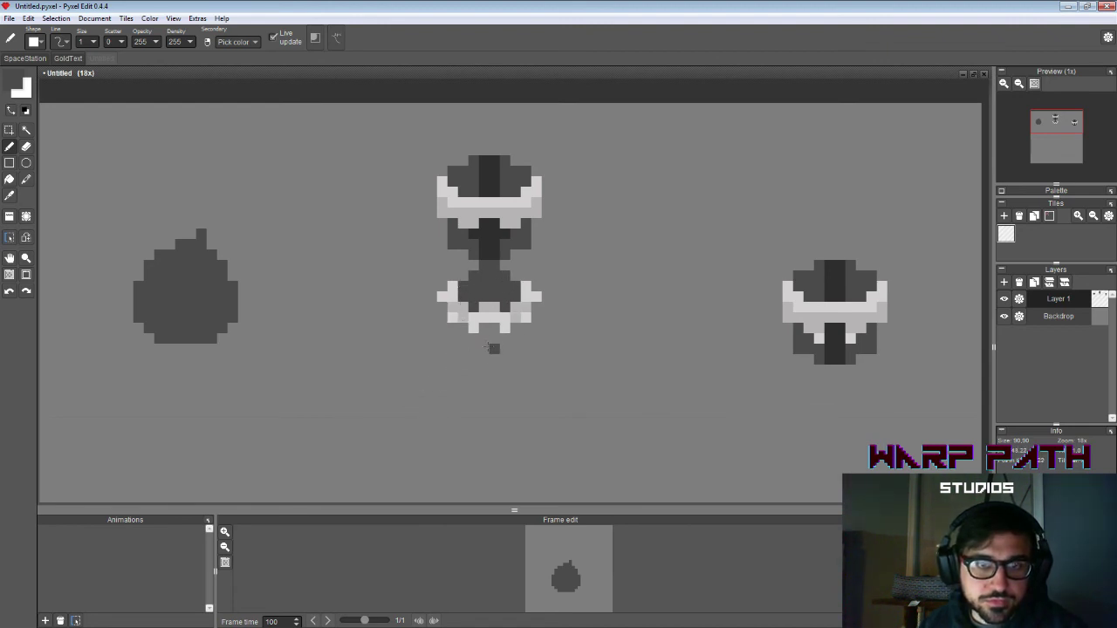
# Step: Outline a rounded lower torso beneath the collar in dark grey and fill it solid
pyautogui.press('i')
pyautogui.press('b')
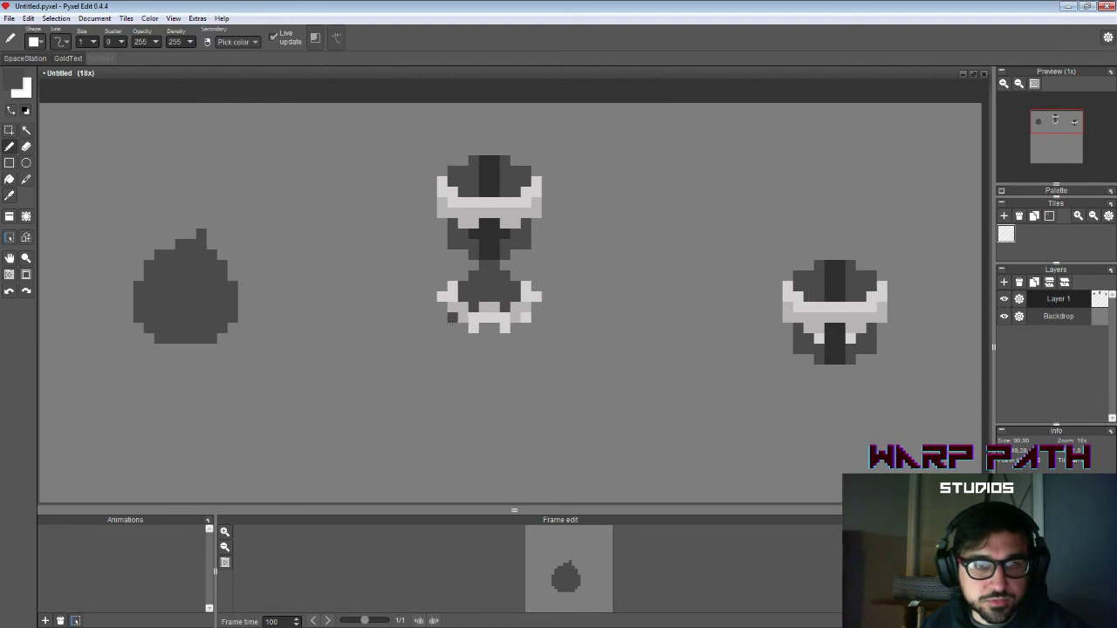
pyautogui.moveTo(463, 328)
pyautogui.mouseDown()
pyautogui.moveTo(463, 350)
pyautogui.moveTo(515, 325)
pyautogui.moveTo(515, 353)
pyautogui.moveTo(485, 360)
pyautogui.mouseUp()
pyautogui.click(474, 360)
pyautogui.click(494, 359)
pyautogui.press('g')
pyautogui.click(492, 341)
pyautogui.press('b')
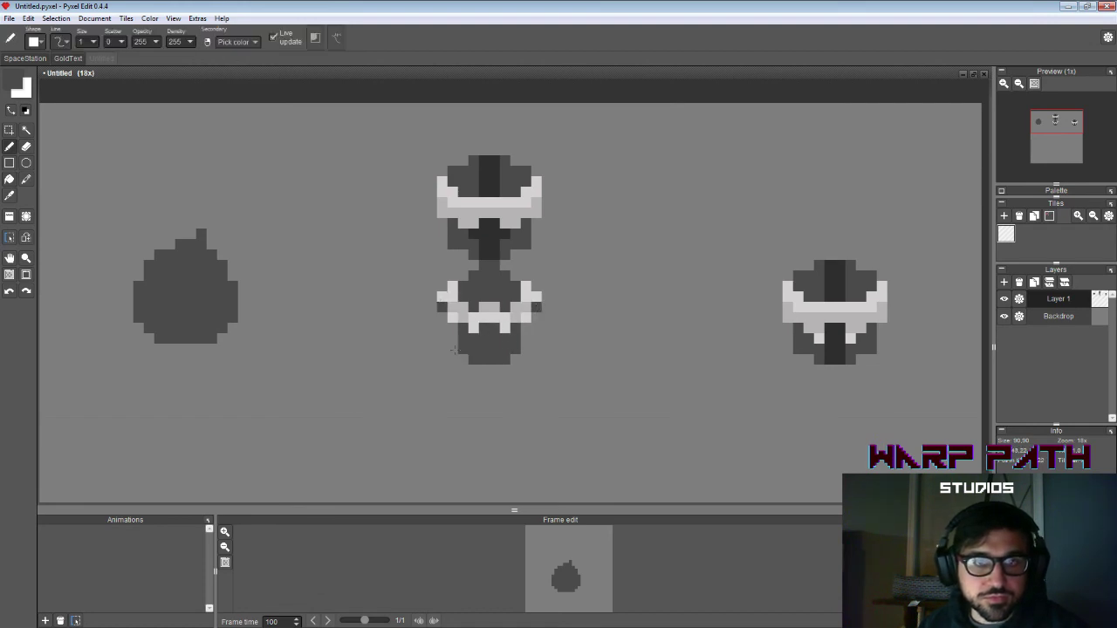
# Step: Draw two dark-grey arms slanting down and outward from the collar's sides, each ending in a small forked hand
pyautogui.moveTo(441, 307); pyautogui.dragTo(416, 350)
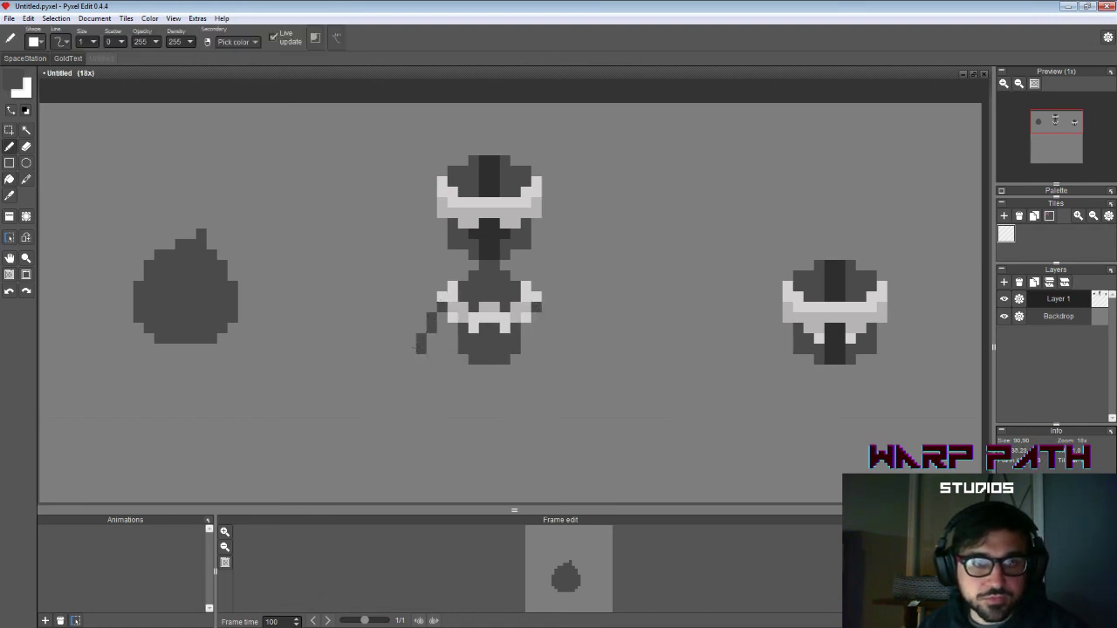
pyautogui.click(536, 317)
pyautogui.moveTo(541, 314); pyautogui.dragTo(558, 351)
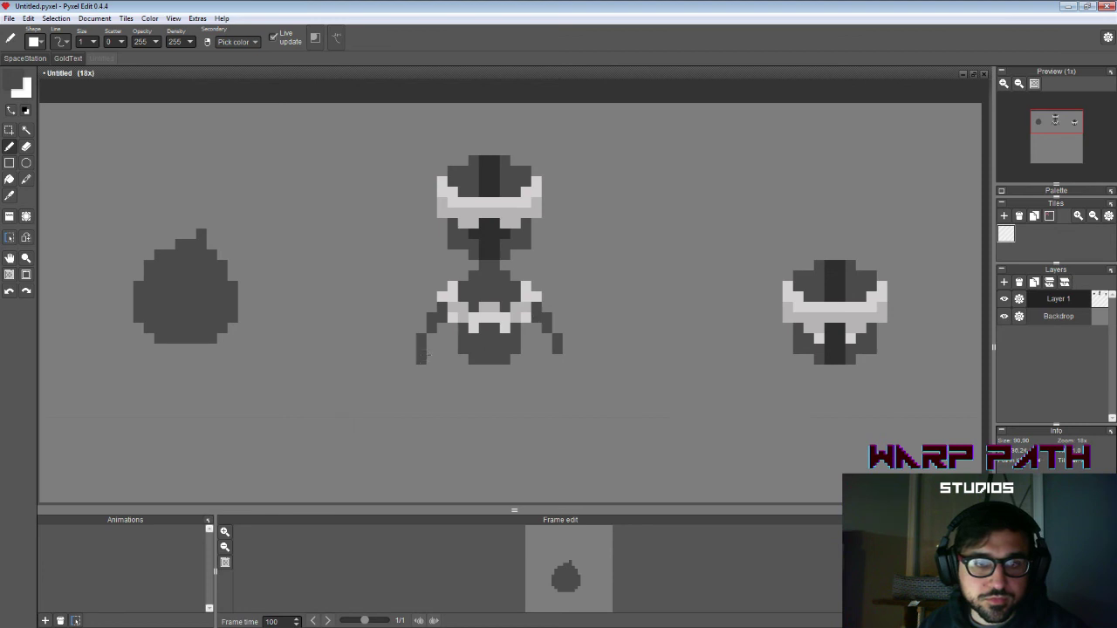
pyautogui.click(412, 349)
pyautogui.click(563, 347)
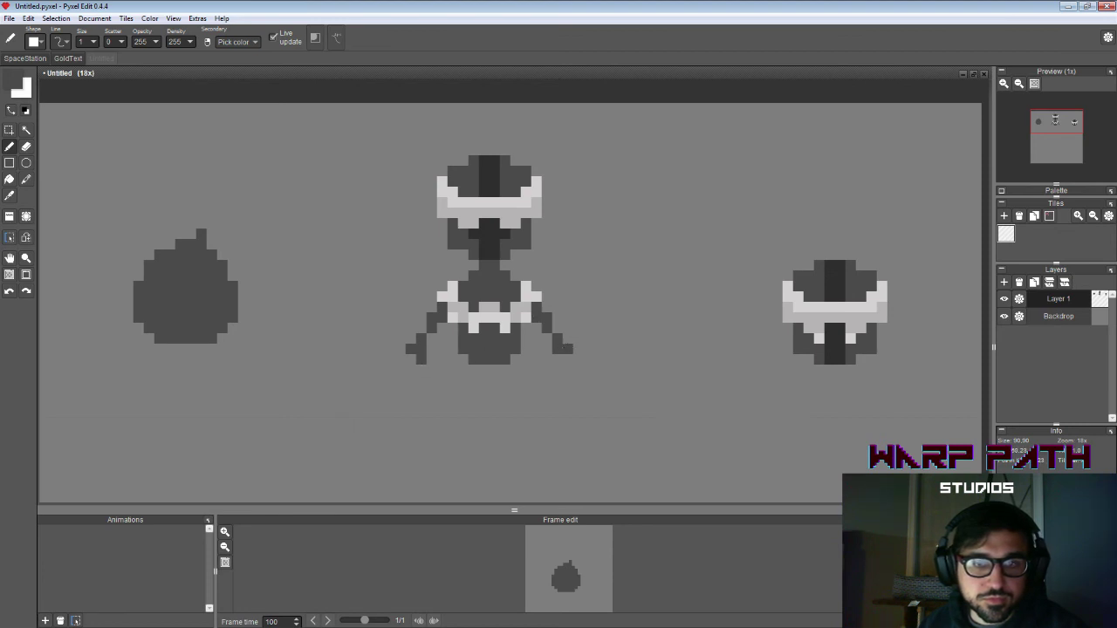
pyautogui.click(557, 359)
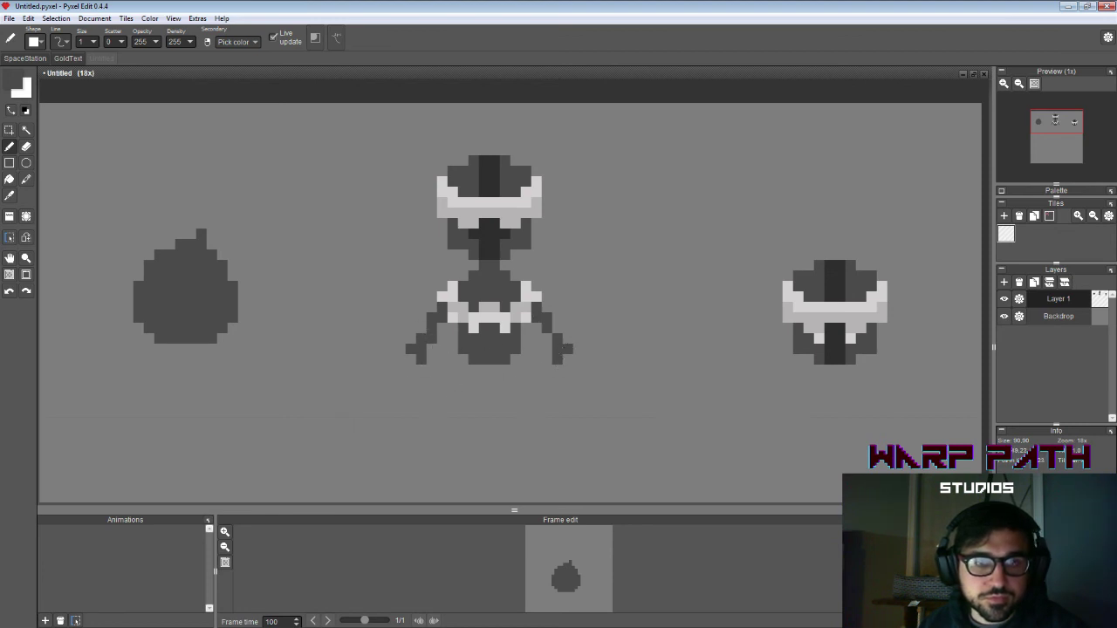
pyautogui.press('e')
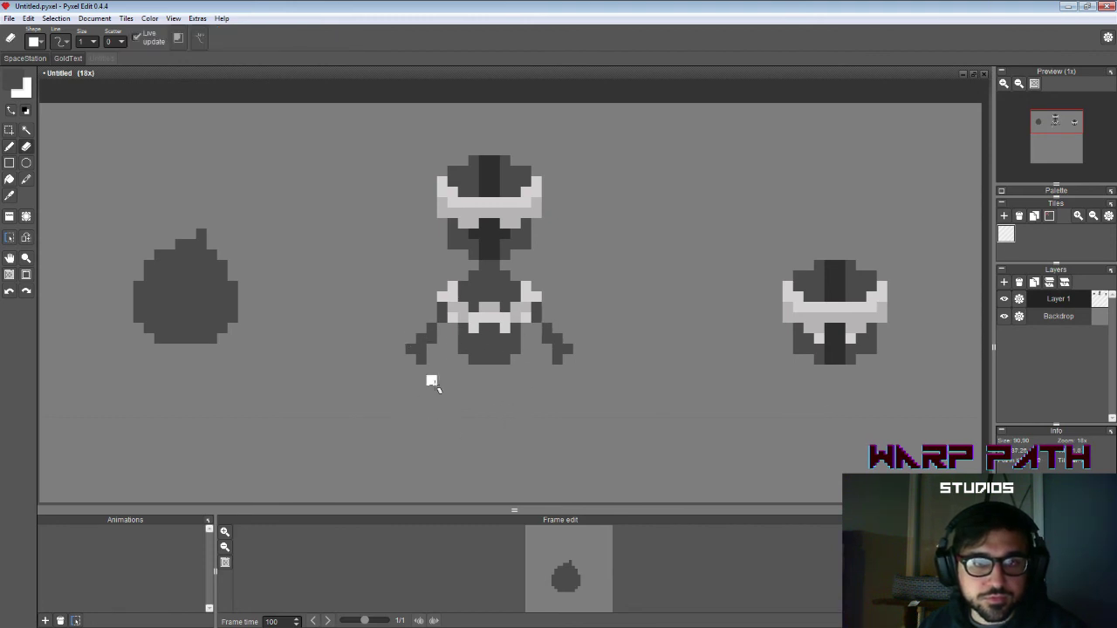
# Step: Undo the last strokes on the arms and erase a stray pixel beside the left forearm to thin it
pyautogui.hotkey('ctrl', 'z')
pyautogui.hotkey('ctrl', 'z')
pyautogui.click(431, 339)
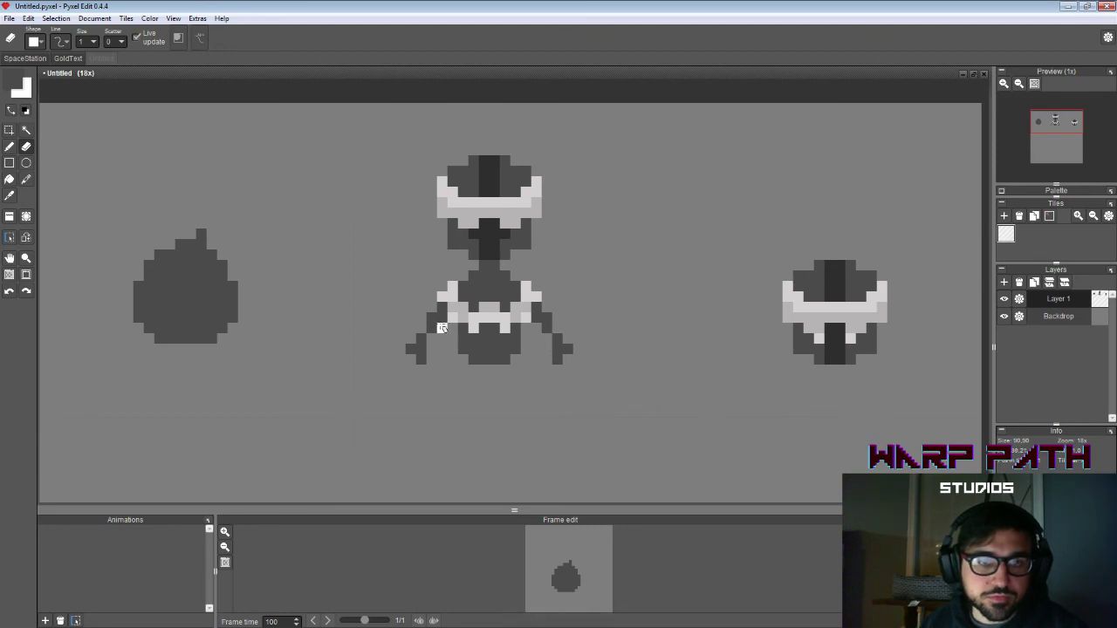
# Step: Pick the mask's near-black shade and draw three-pixel-tall fingers on both sides of each hand
pyautogui.press('i')
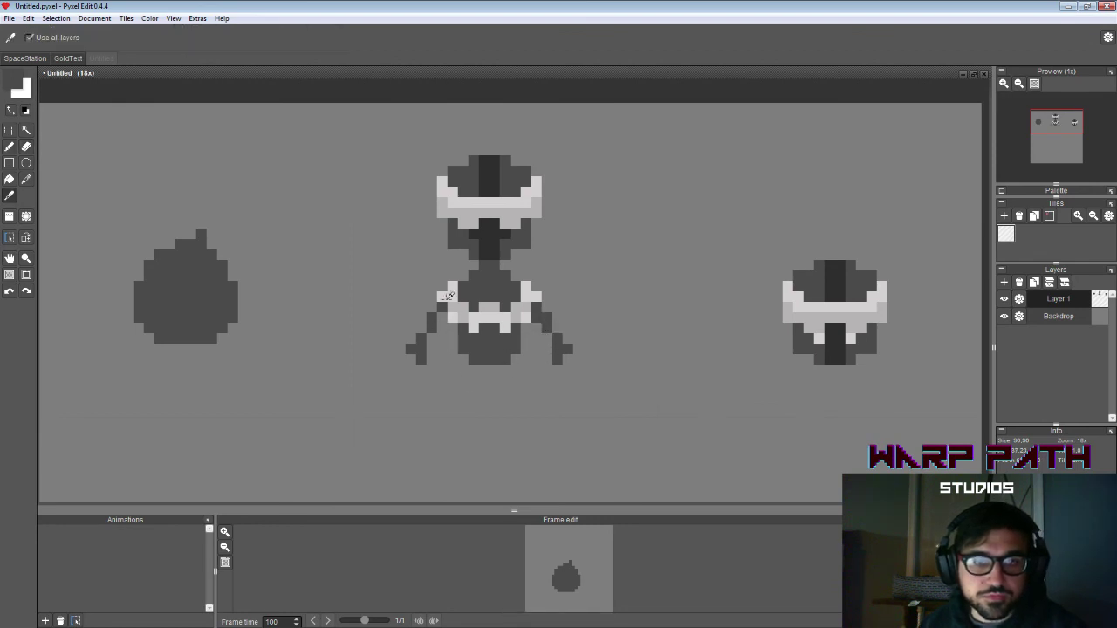
pyautogui.click(489, 241)
pyautogui.press('b')
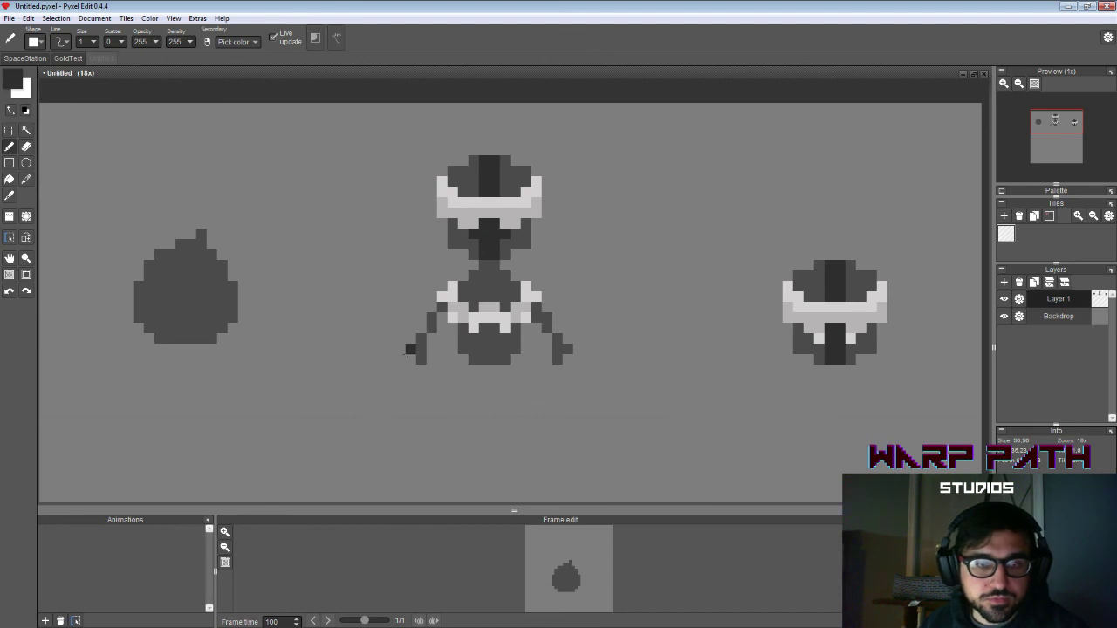
pyautogui.click(411, 359)
pyautogui.click(568, 358)
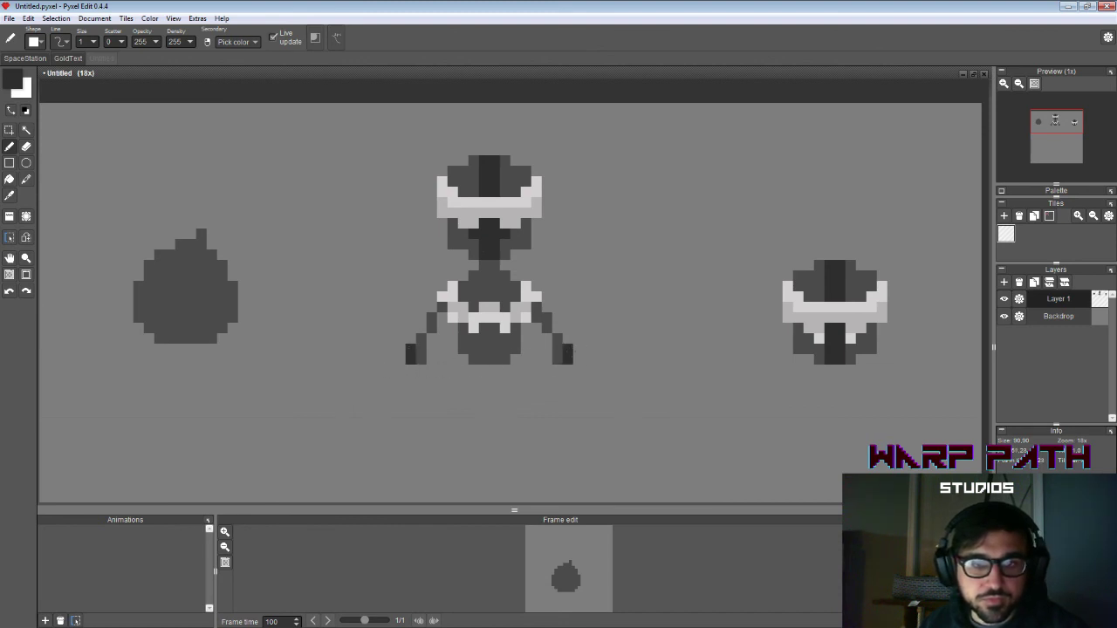
pyautogui.click(432, 359)
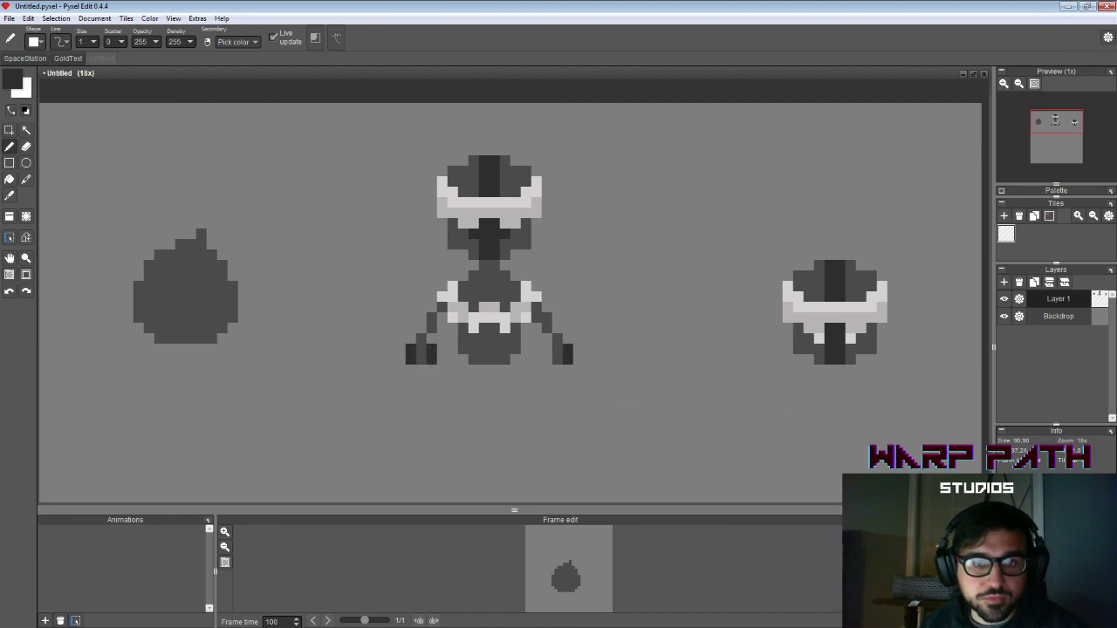
pyautogui.click(547, 349)
pyautogui.click(547, 371)
pyautogui.click(548, 359)
pyautogui.click(568, 370)
pyautogui.click(410, 370)
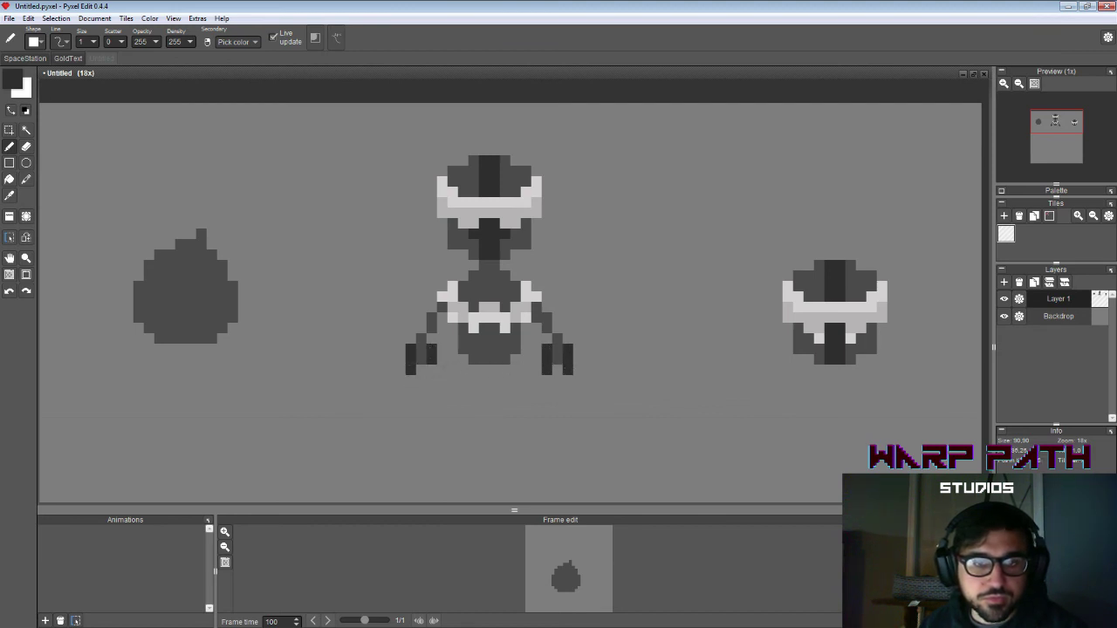
pyautogui.click(431, 370)
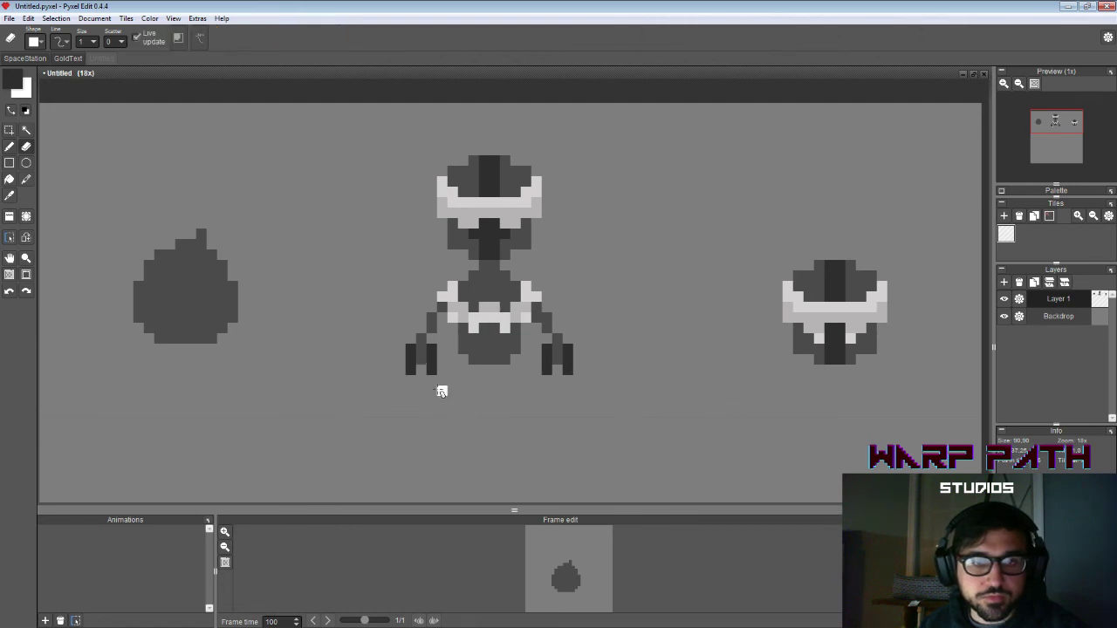
pyautogui.click(463, 380)
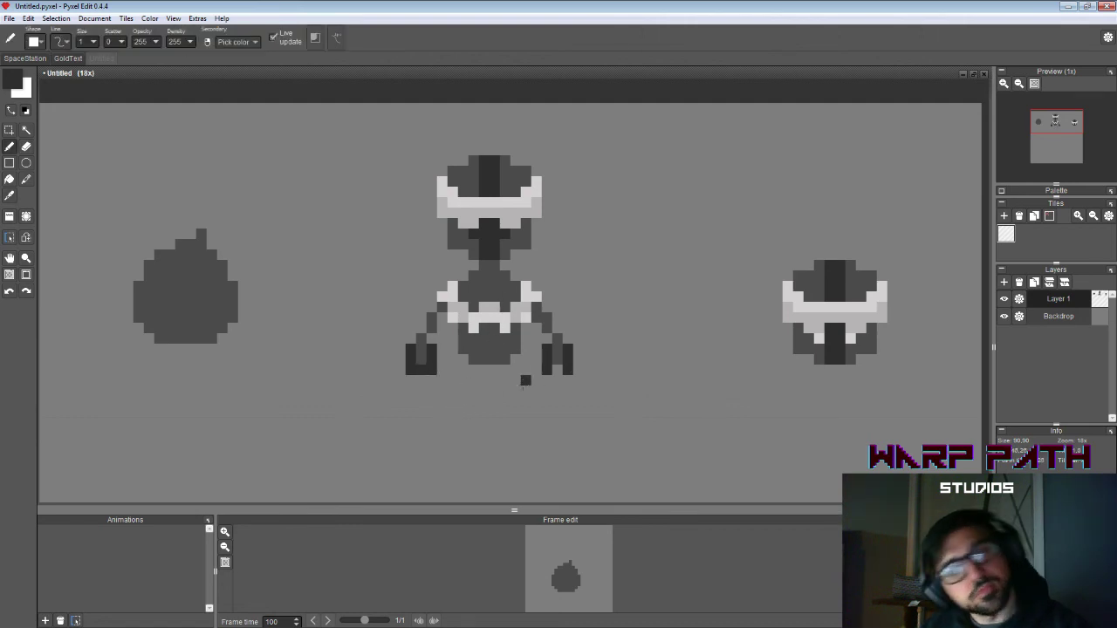
pyautogui.hotkey('ctrl', 'z')
pyautogui.hotkey('ctrl', 'z')
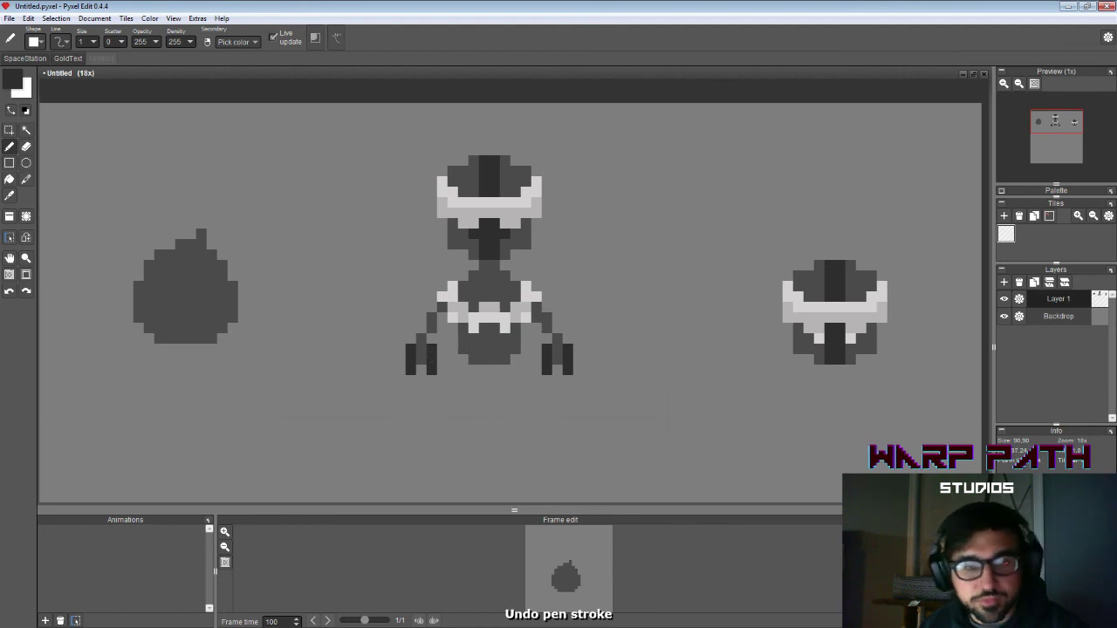
# Step: Copy the left hand and place the duplicate centred beneath the torso as the base for a foot
pyautogui.press('s')
pyautogui.moveTo(398, 337)
pyautogui.mouseDown()
pyautogui.moveTo(433, 382)
pyautogui.moveTo(502, 416)
pyautogui.mouseUp()
pyautogui.hotkey('ctrl', 'c')
pyautogui.hotkey('ctrl', 'v')
pyautogui.click(518, 396)
pyautogui.press('w')
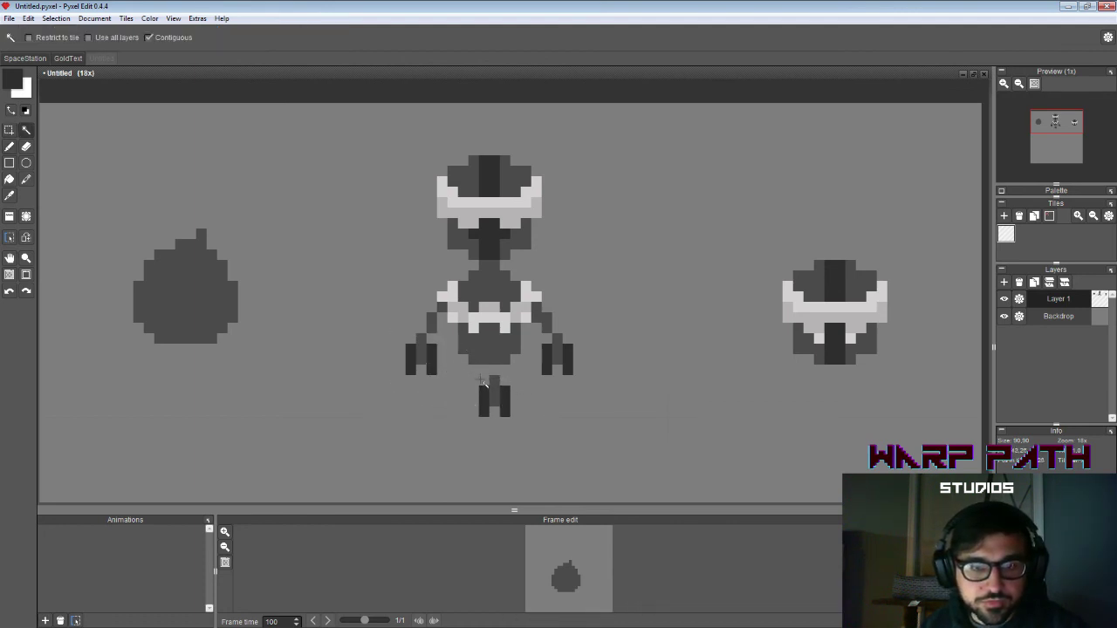
# Step: Widen the copied hand with another near-black column on its left and close its bottom edge in near-black
pyautogui.press('s')
pyautogui.moveTo(468, 365)
pyautogui.mouseDown()
pyautogui.moveTo(488, 427)
pyautogui.moveTo(485, 416)
pyautogui.mouseUp()
pyautogui.press('Return')
pyautogui.press('i')
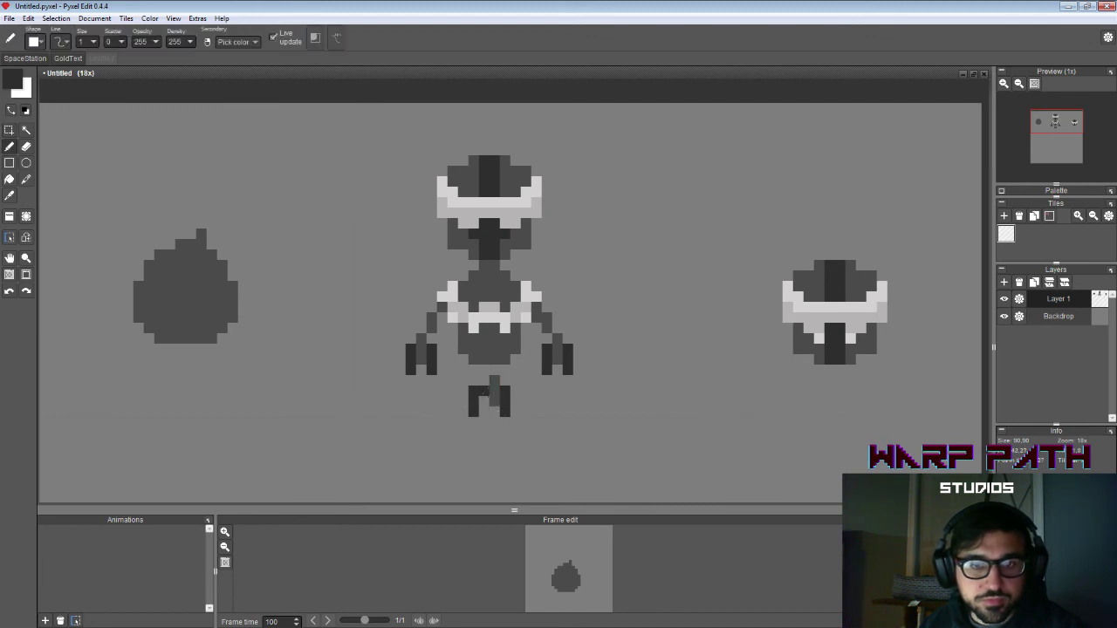
pyautogui.press('b')
pyautogui.moveTo(484, 412); pyautogui.dragTo(495, 412)
# Step: Pick the dark grey from the leg and extend it one pixel up to meet the torso
pyautogui.press('i')
pyautogui.click(495, 383)
pyautogui.press('b')
pyautogui.click(494, 371)
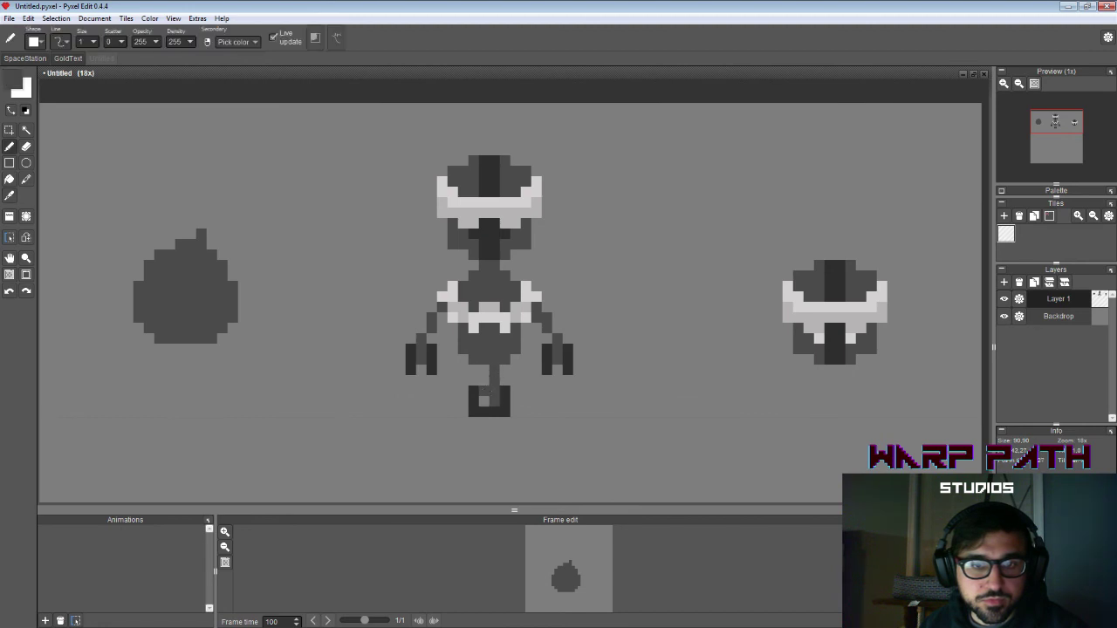
# Step: Fill the gap inside the foot with near-black and erase its outer left column, leaving a three-pixel-wide foot
pyautogui.press('i')
pyautogui.click(485, 412)
pyautogui.press('b')
pyautogui.click(485, 402)
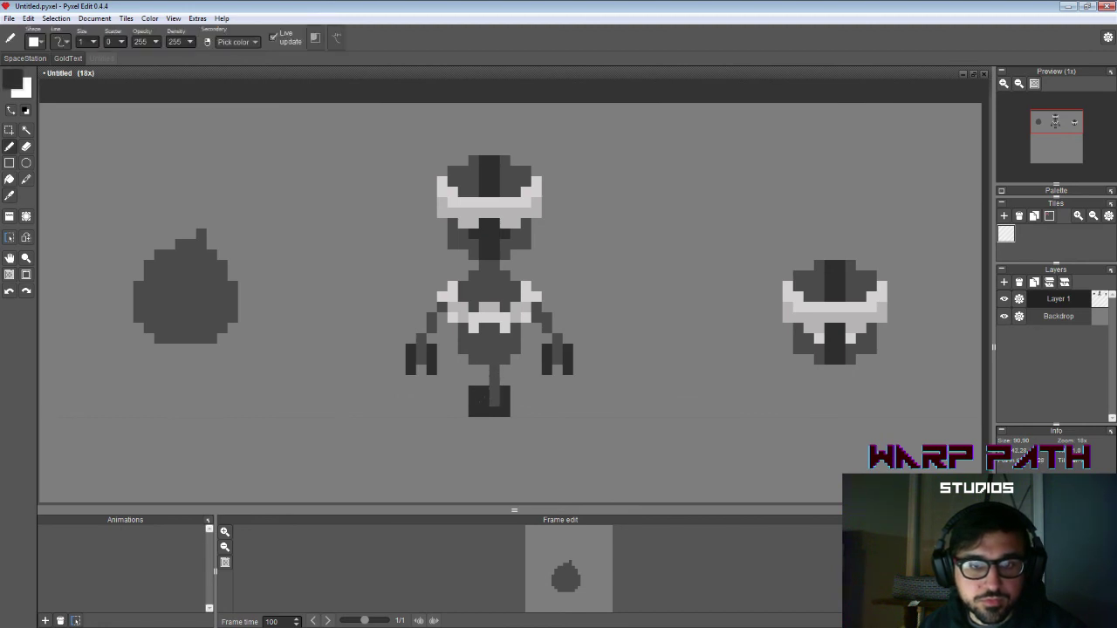
pyautogui.press('e')
pyautogui.moveTo(473, 389); pyautogui.dragTo(474, 415)
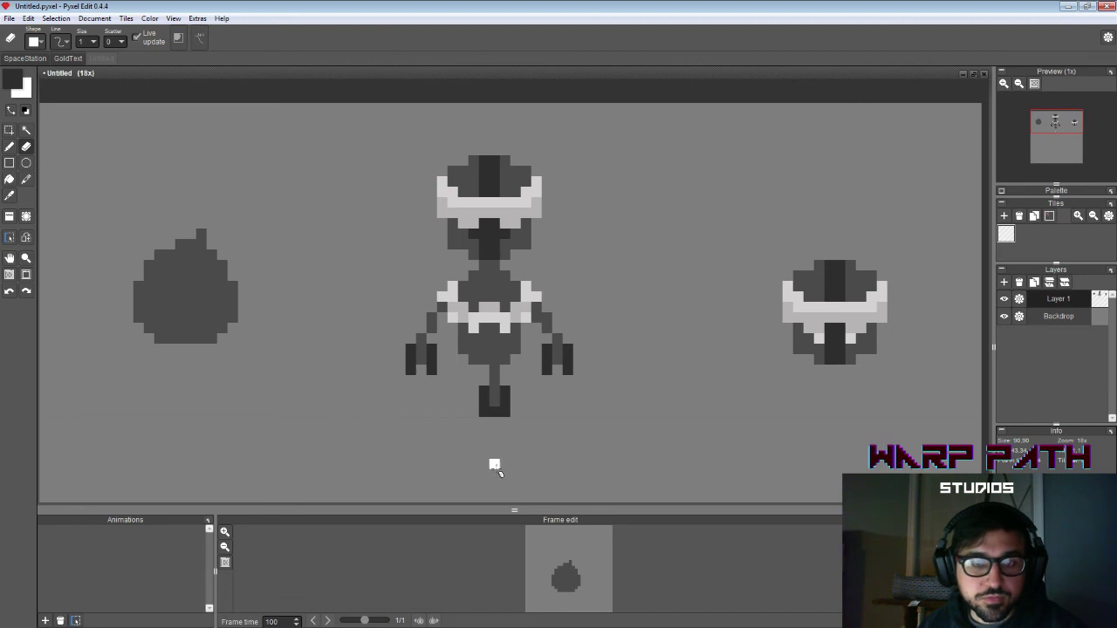
# Step: Duplicate the leg and foot and place one beneath each side of the torso
pyautogui.press('m')
pyautogui.moveTo(472, 368)
pyautogui.mouseDown()
pyautogui.moveTo(517, 433)
pyautogui.moveTo(520, 416)
pyautogui.moveTo(480, 411)
pyautogui.mouseUp()
pyautogui.click(556, 387)
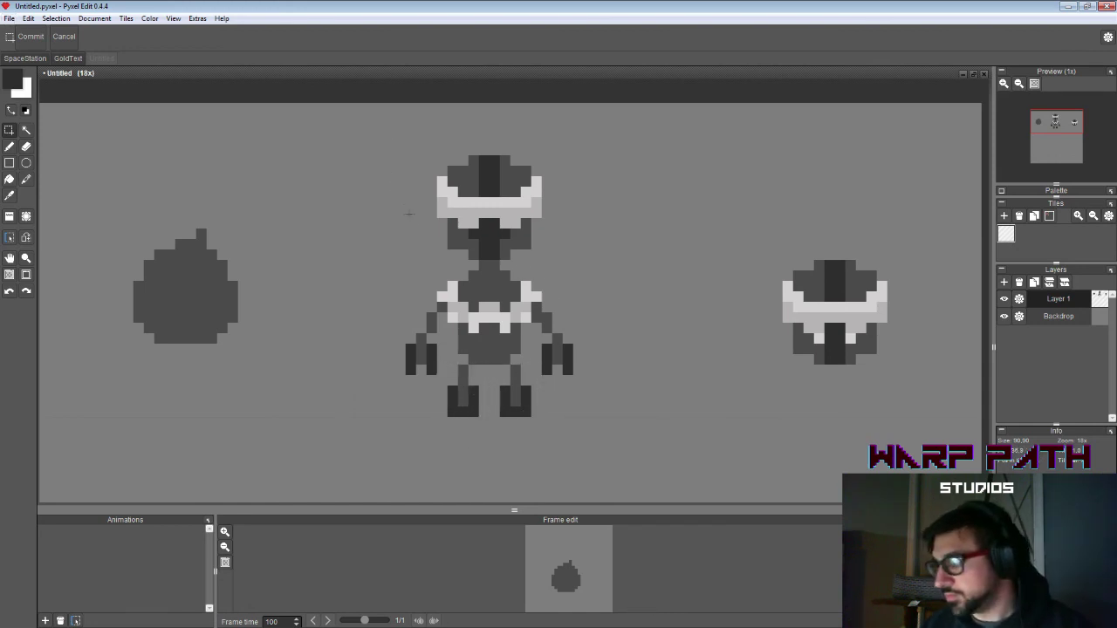
# Step: Select the head, collar, both arms and upper torso together and move them up 5 pixels, separating them from the hips
pyautogui.moveTo(364, 135); pyautogui.dragTo(584, 343)
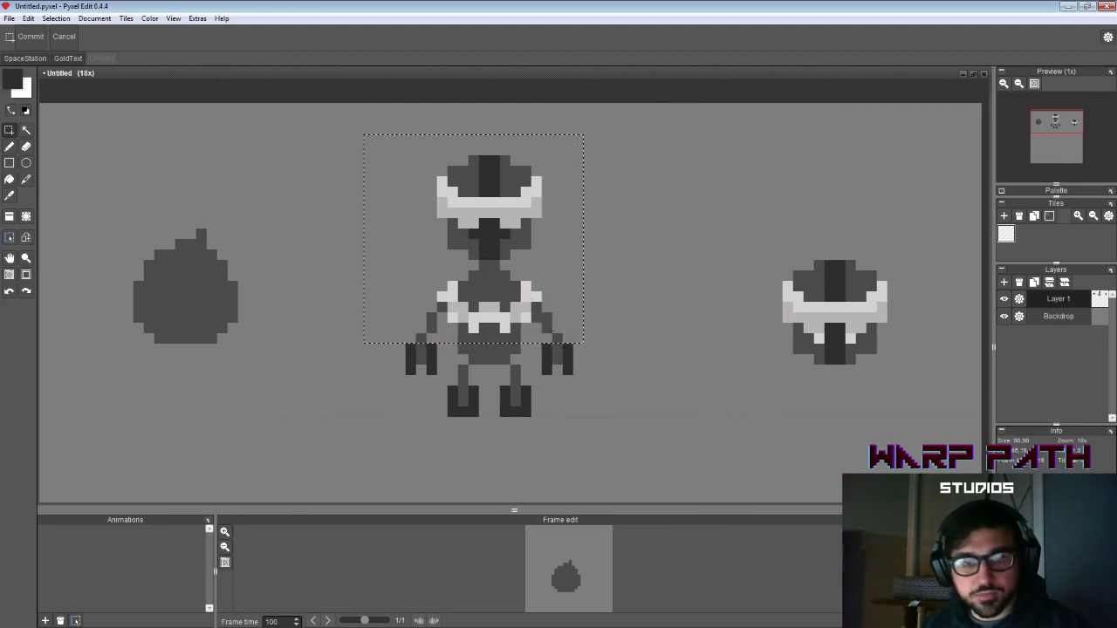
pyautogui.moveTo(521, 292); pyautogui.dragTo(591, 371)
pyautogui.moveTo(356, 268); pyautogui.dragTo(444, 374)
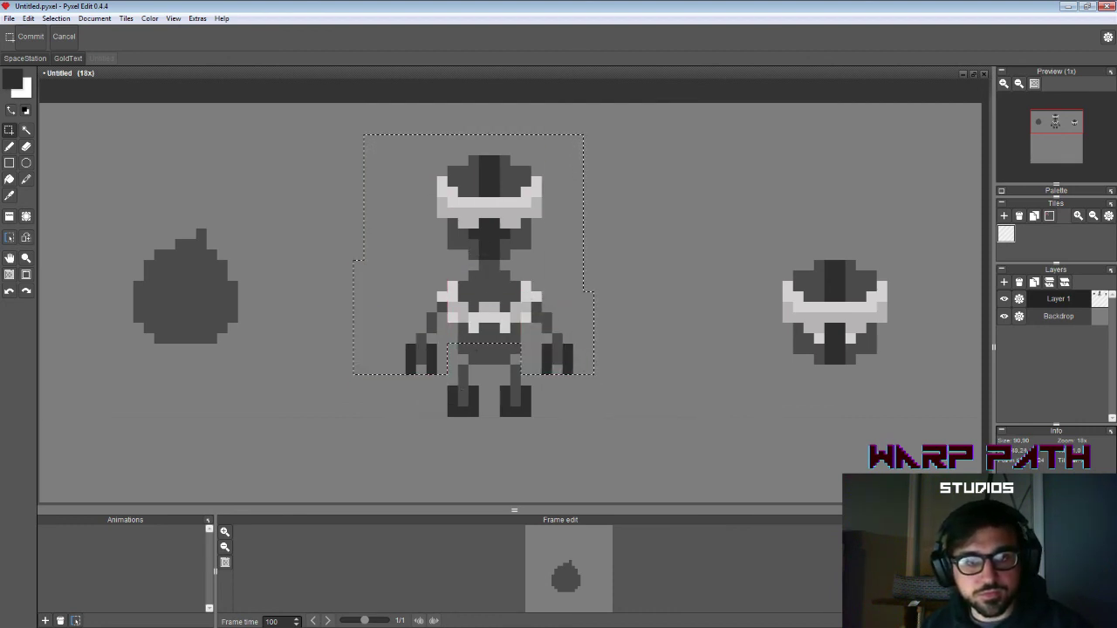
pyautogui.click(516, 313)
pyautogui.moveTo(528, 328); pyautogui.dragTo(528, 275)
pyautogui.press('Return')
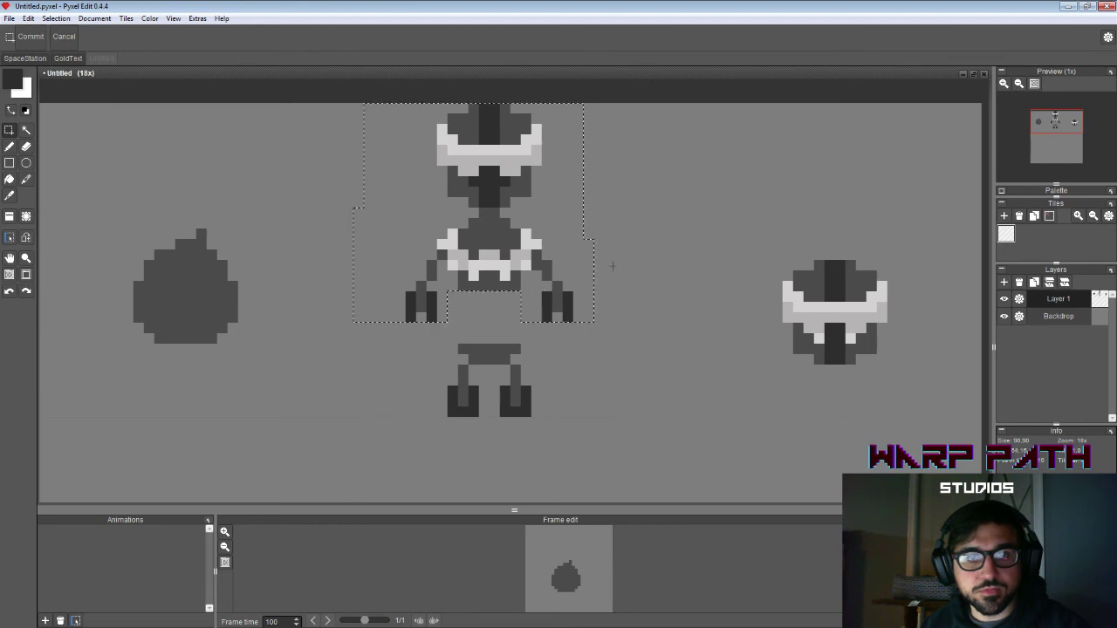
# Step: Add a row of dark-grey pixels across the top of the hips
pyautogui.press('b')
pyautogui.press('alt')
pyautogui.click(487, 347)
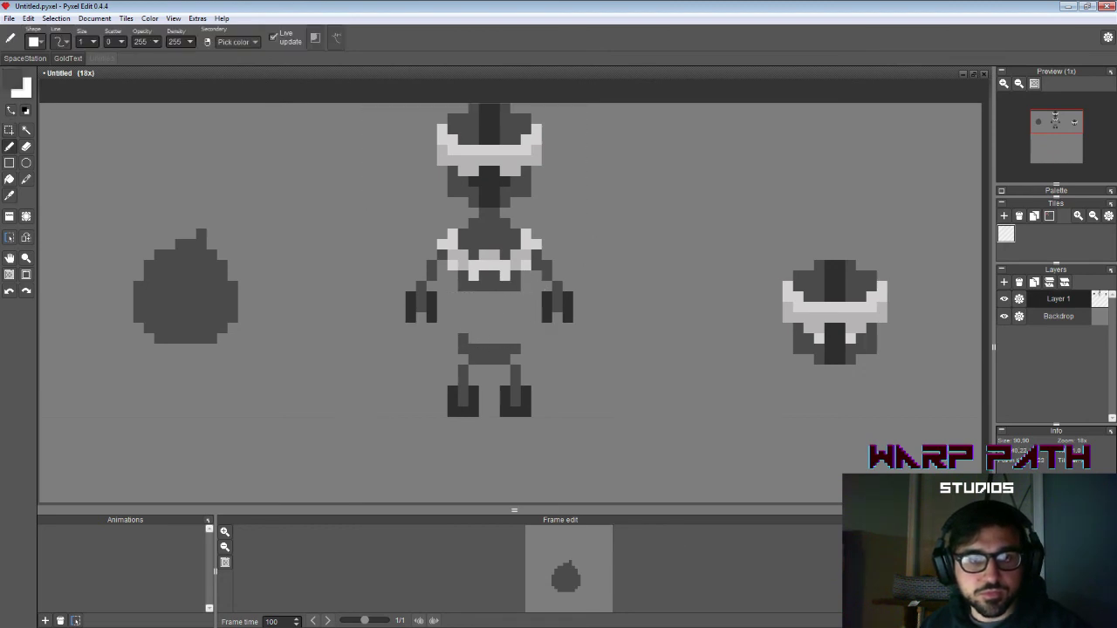
pyautogui.moveTo(462, 338); pyautogui.dragTo(515, 339)
# Step: Draw a two-pixel-wide near-black waist down from the centre of the upper torso towards the hips
pyautogui.press('i')
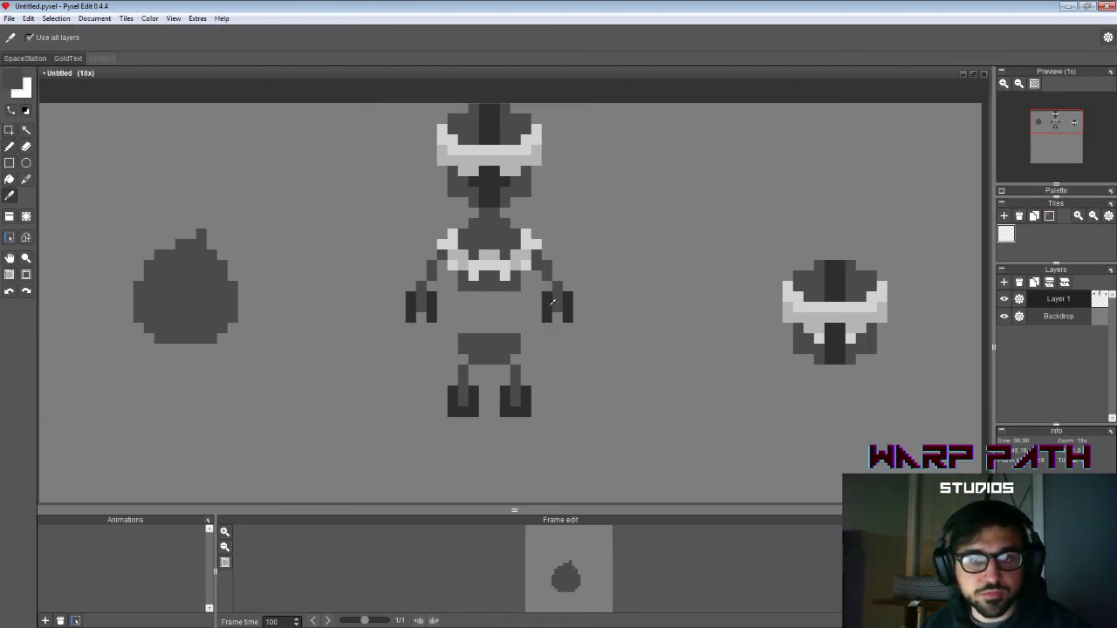
pyautogui.click(552, 302)
pyautogui.click(485, 297)
# Step: Move the hips, legs and feet up 1 pixel so they join the bottom of the waist
pyautogui.moveTo(484, 297)
pyautogui.mouseDown()
pyautogui.moveTo(483, 330)
pyautogui.moveTo(495, 297)
pyautogui.moveTo(489, 409)
pyautogui.moveTo(532, 438)
pyautogui.mouseUp()
pyautogui.press('s')
pyautogui.moveTo(523, 351); pyautogui.dragTo(513, 353)
pyautogui.hotkey('ctrl', 'z')
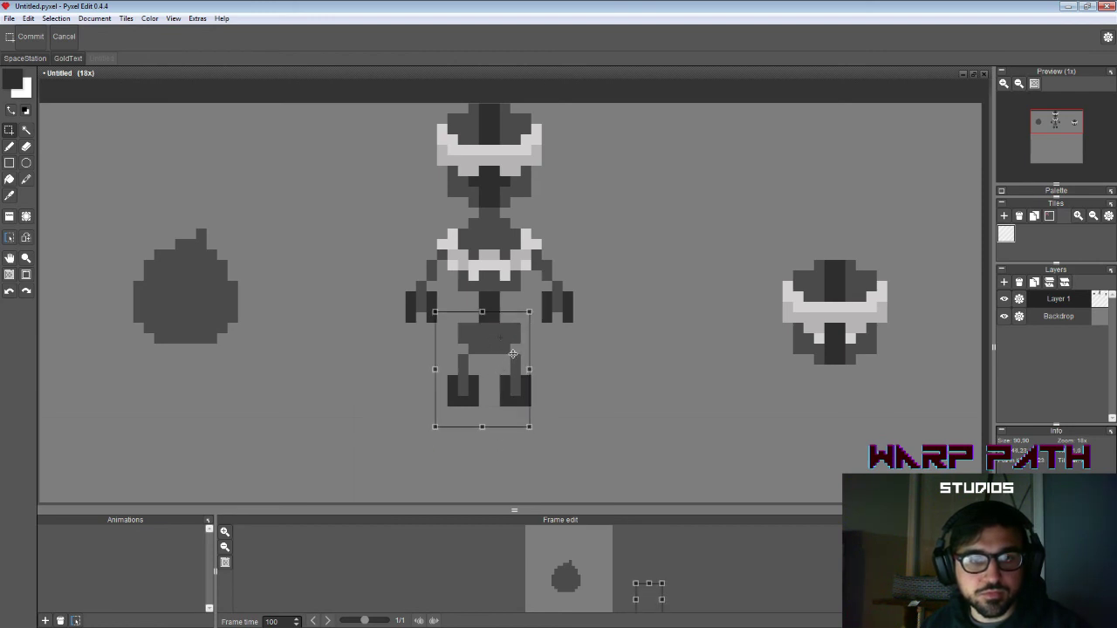
pyautogui.click(555, 336)
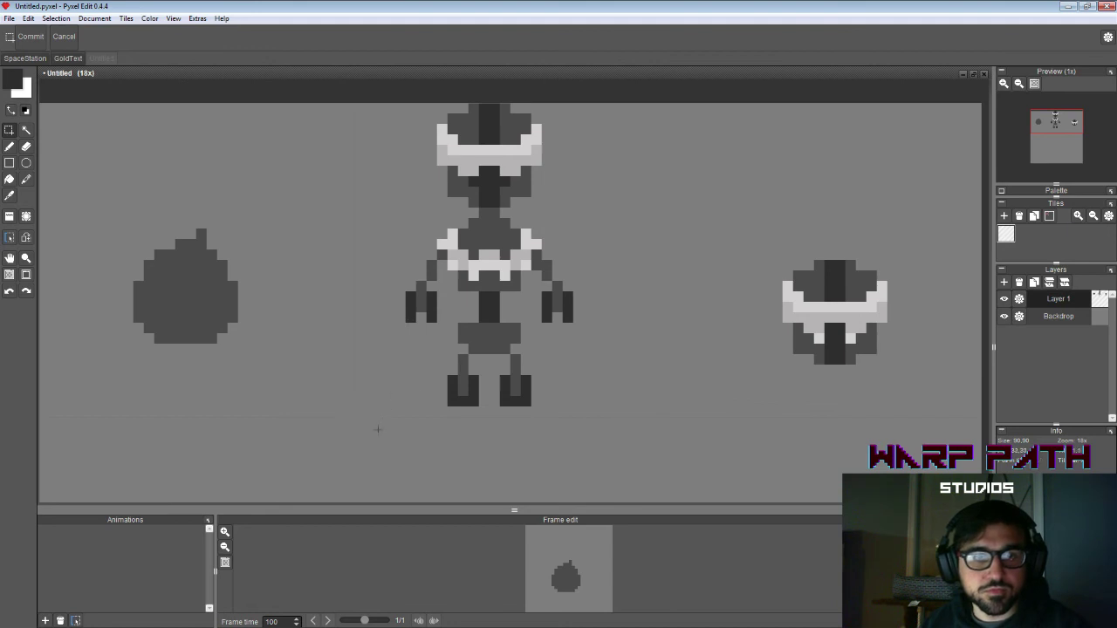
# Step: Select the entire character and move it down 1 pixel
pyautogui.moveTo(378, 449); pyautogui.dragTo(609, 103)
pyautogui.moveTo(526, 208)
pyautogui.mouseDown()
pyautogui.moveTo(527, 248)
pyautogui.moveTo(526, 217)
pyautogui.mouseUp()
pyautogui.click(613, 236)
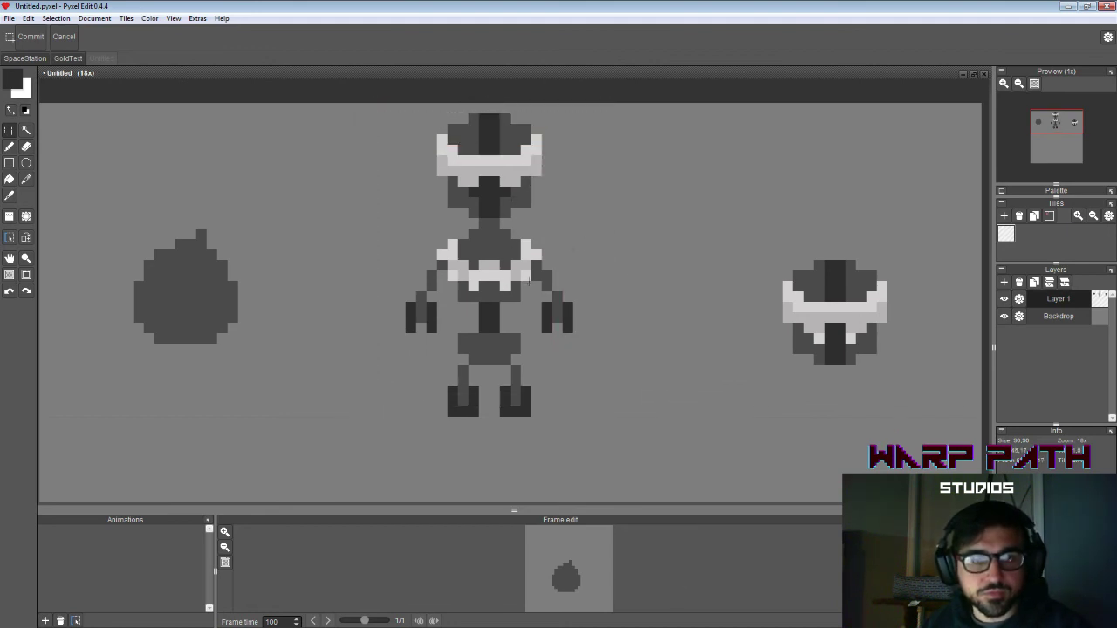
# Step: Draw a flat filled ellipse about 10 by 3 pixels in the empty space below the character, using the collar's darker light grey
pyautogui.press('z')
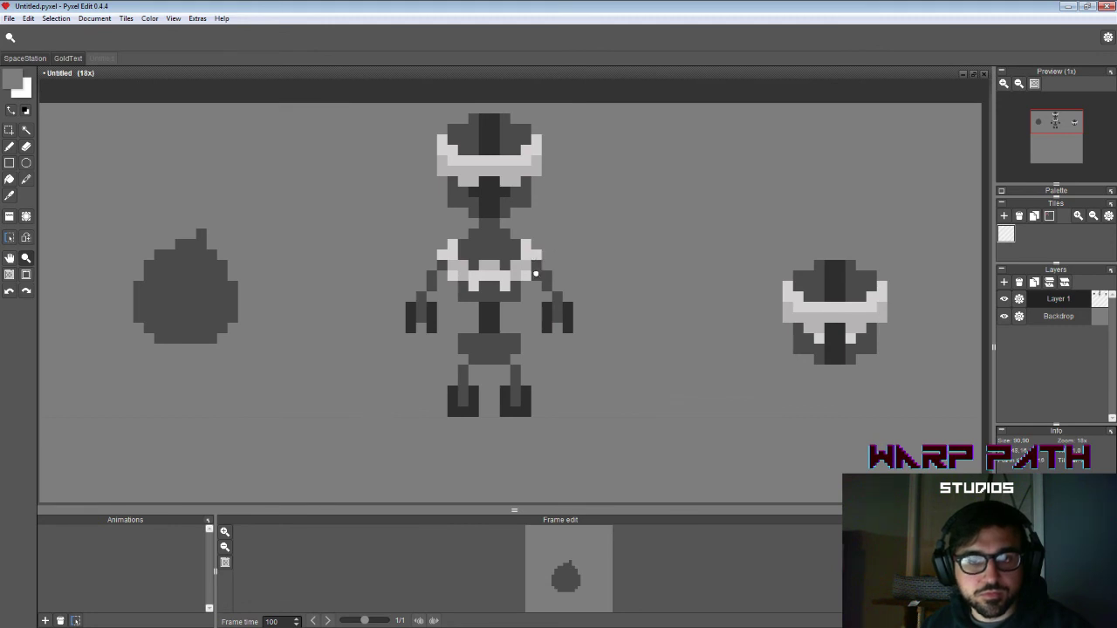
pyautogui.rightClick(536, 274)
pyautogui.press('h')
pyautogui.moveTo(443, 389); pyautogui.dragTo(496, 272)
pyautogui.press('b')
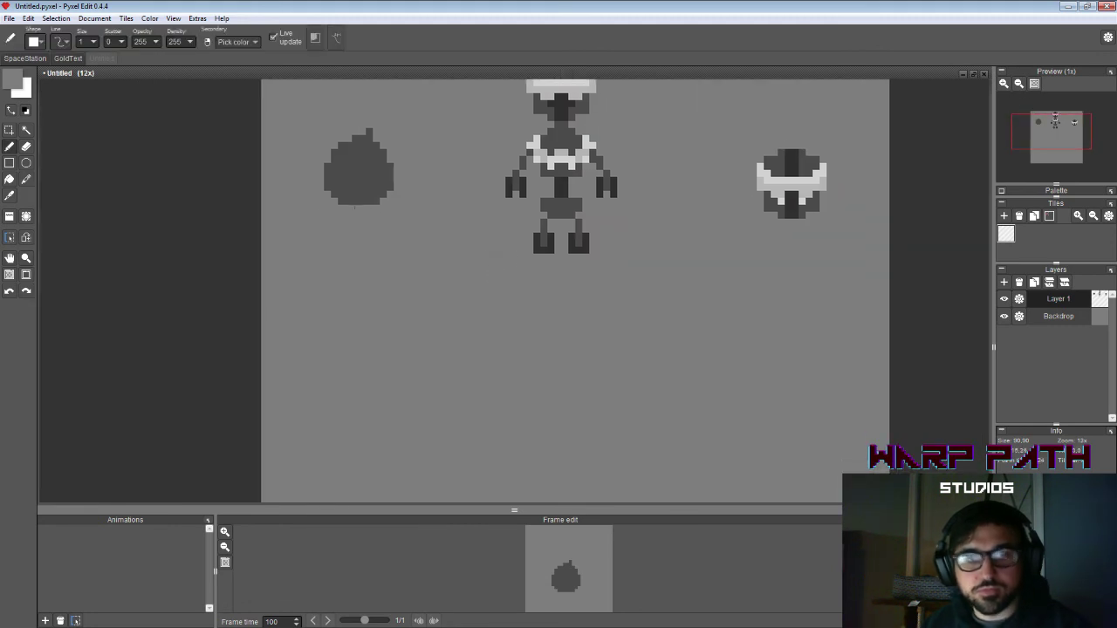
pyautogui.rightClick(358, 187)
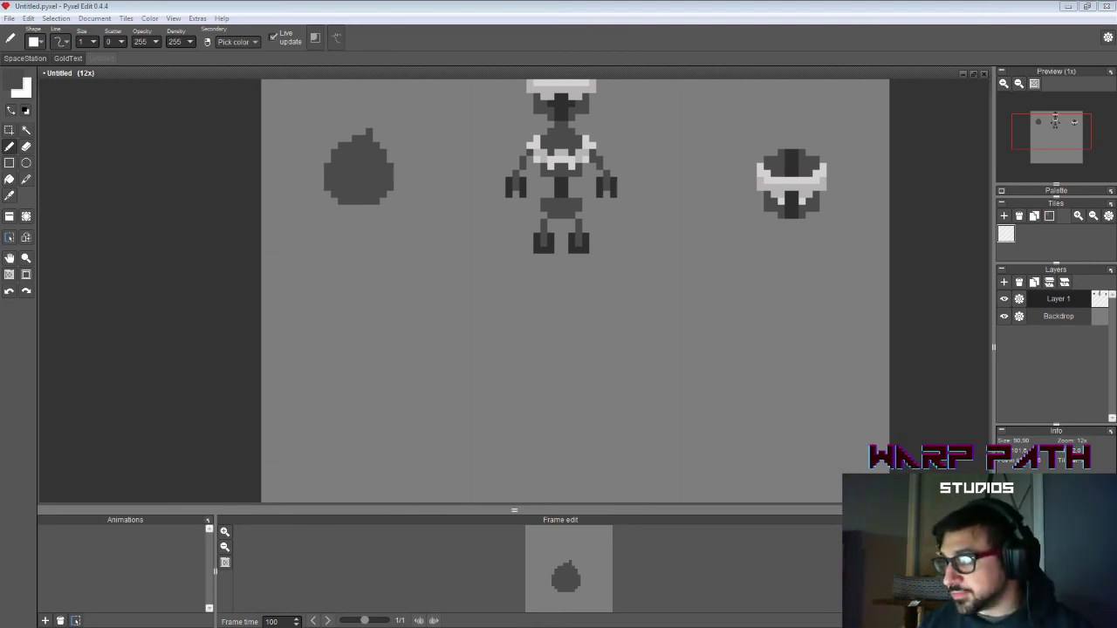
pyautogui.click(641, 7)
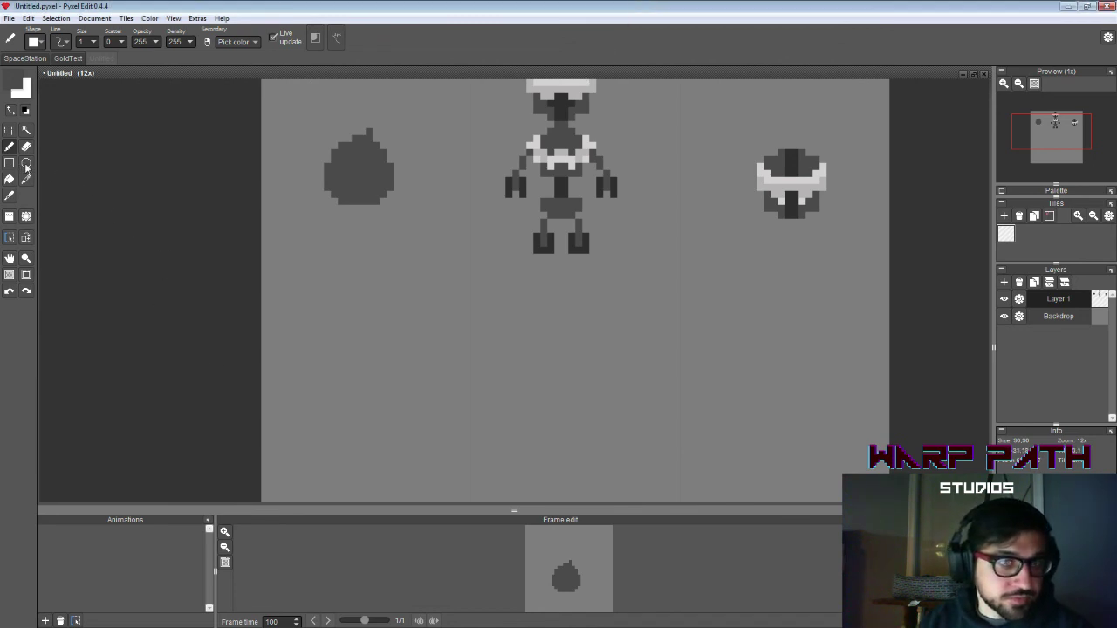
pyautogui.click(26, 166)
pyautogui.press('b')
pyautogui.press('alt')
pyautogui.keyDown('alt'); pyautogui.click(545, 151); pyautogui.keyUp('alt')
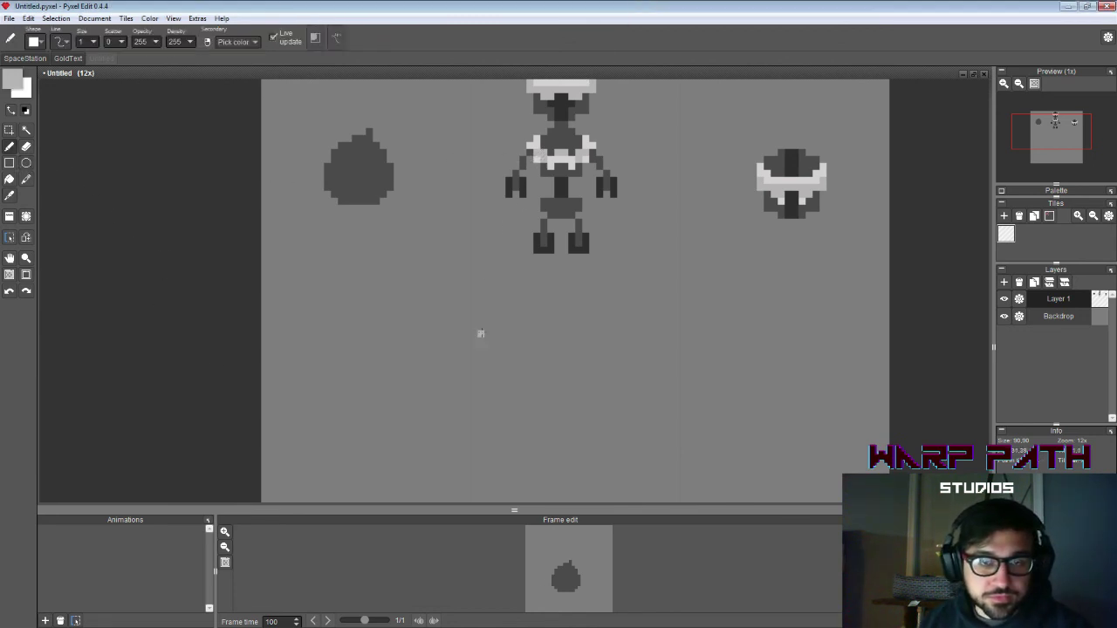
pyautogui.moveTo(517, 347); pyautogui.dragTo(585, 378)
pyautogui.hotkey('ctrl', 'z')
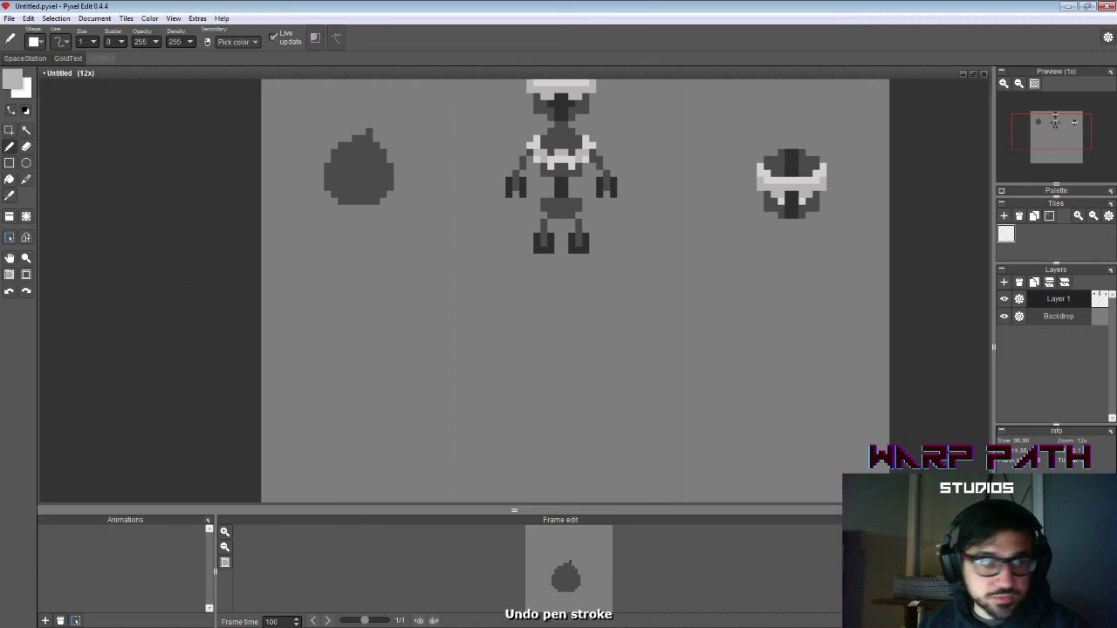
pyautogui.click(26, 163)
pyautogui.moveTo(522, 328); pyautogui.dragTo(587, 350)
# Step: Duplicate the light-grey ellipse and place the copy about 9 pixels directly below the original
pyautogui.press('s')
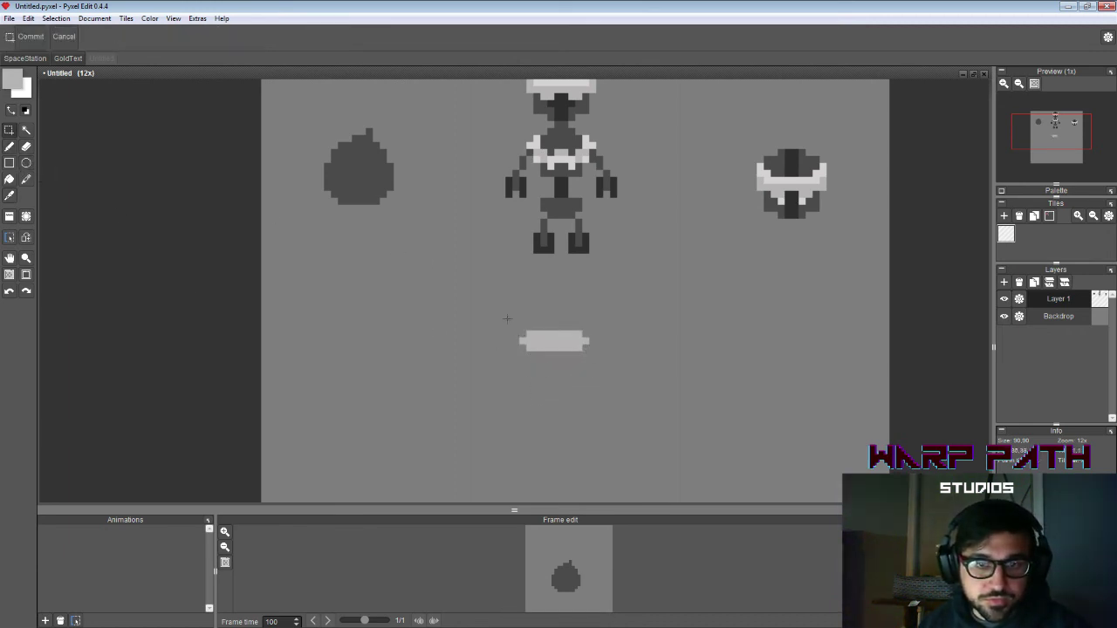
pyautogui.moveTo(507, 319)
pyautogui.mouseDown()
pyautogui.moveTo(598, 374)
pyautogui.moveTo(585, 419)
pyautogui.mouseUp()
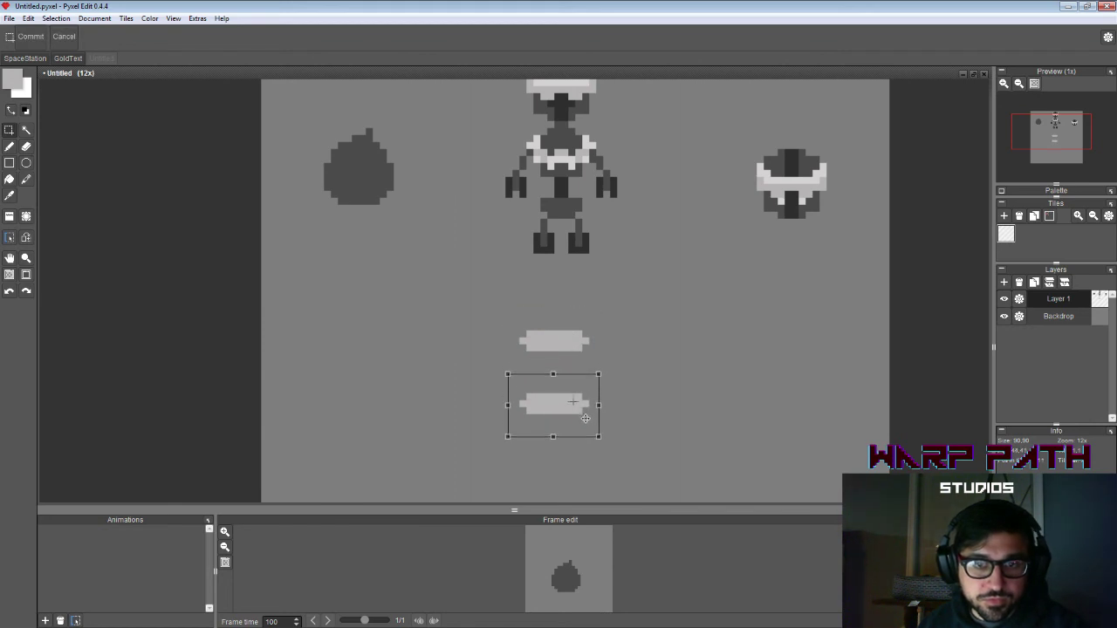
pyautogui.click(601, 337)
# Step: Recolour both ellipses with the brighter light grey picked from the collar
pyautogui.press('b')
pyautogui.press('alt')
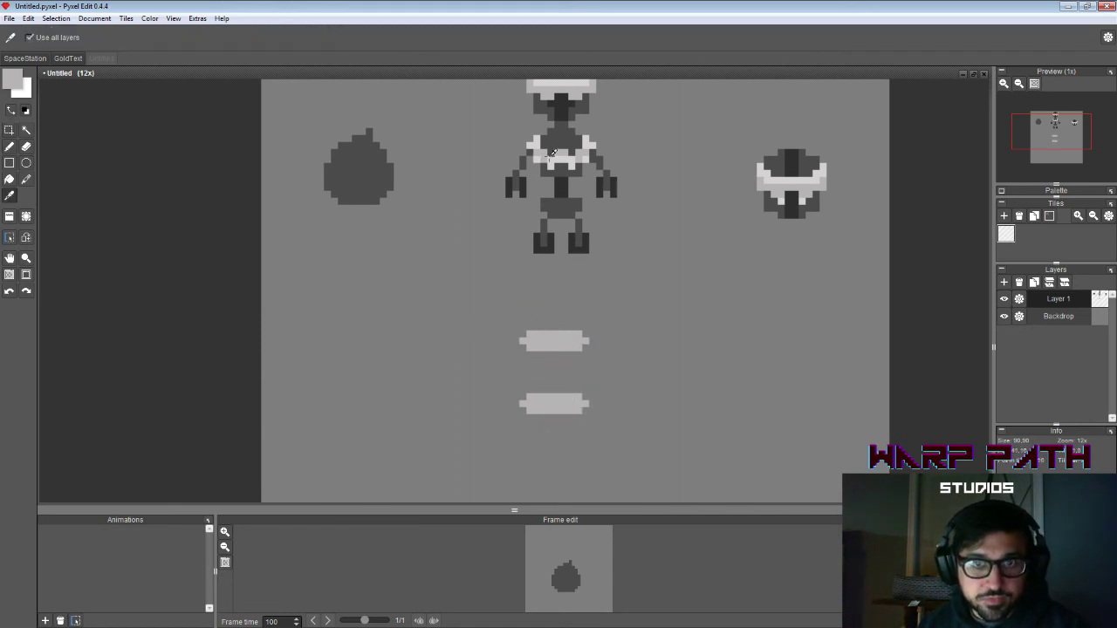
pyautogui.press('b')
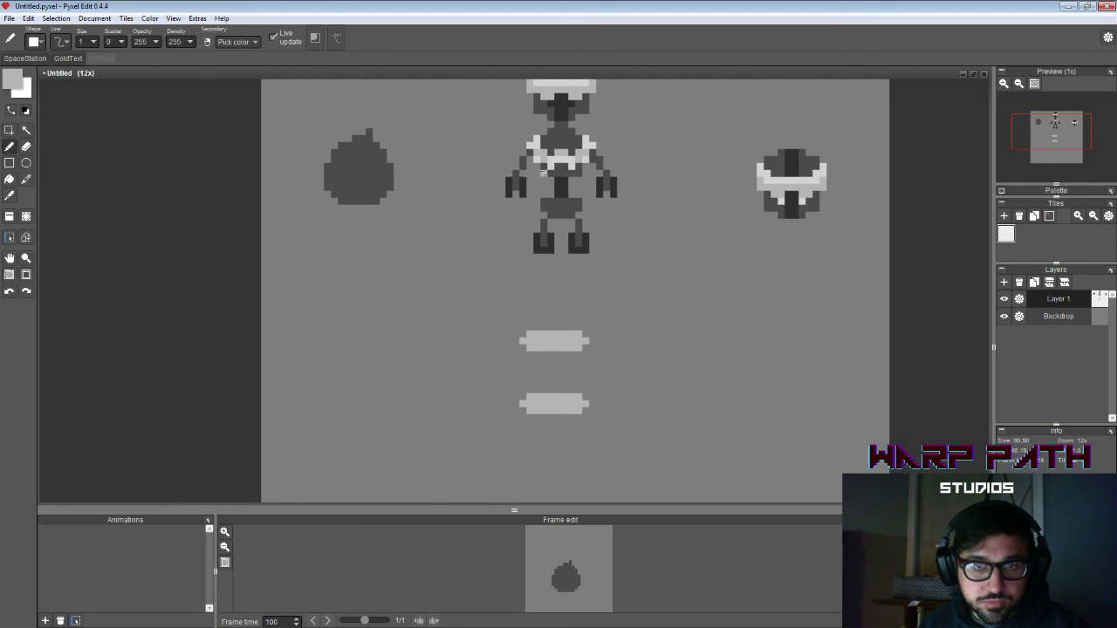
pyautogui.rightClick(556, 161)
pyautogui.press('f')
pyautogui.click(555, 341)
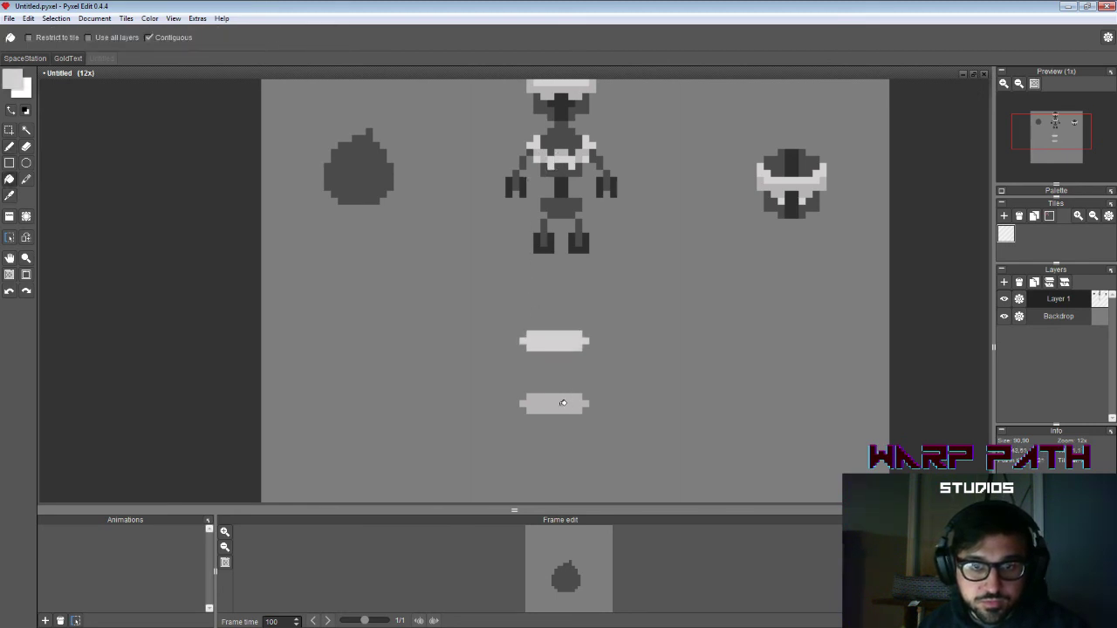
pyautogui.click(563, 402)
pyautogui.press('b')
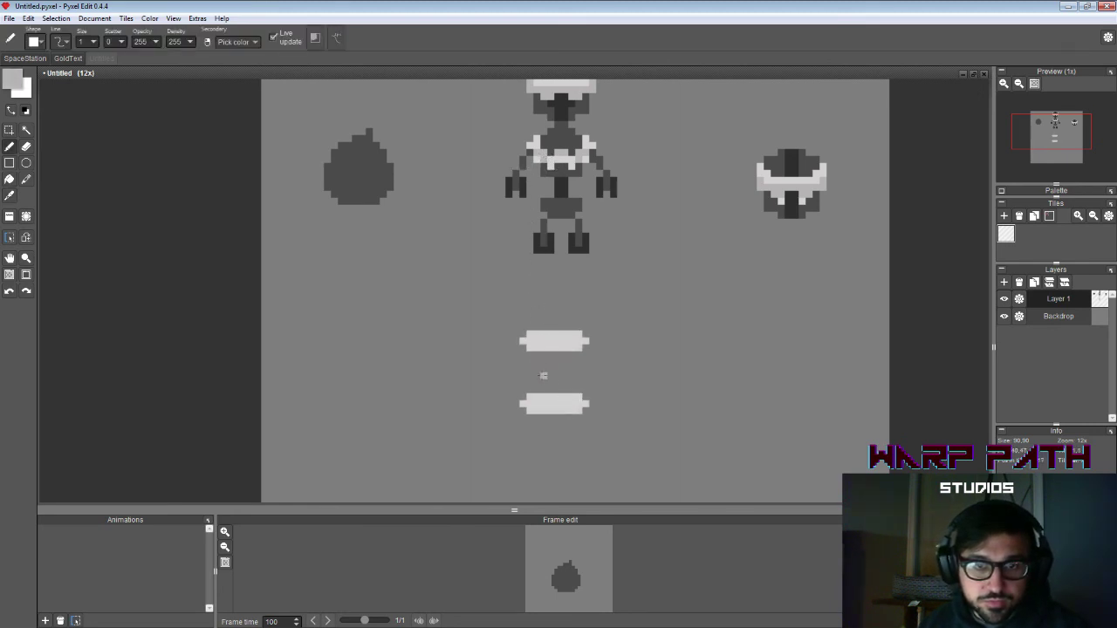
# Step: Join the two light-grey ellipses with vertical side edges and fill the cylinder body between them with the darker light grey
pyautogui.moveTo(523, 398); pyautogui.dragTo(522, 355)
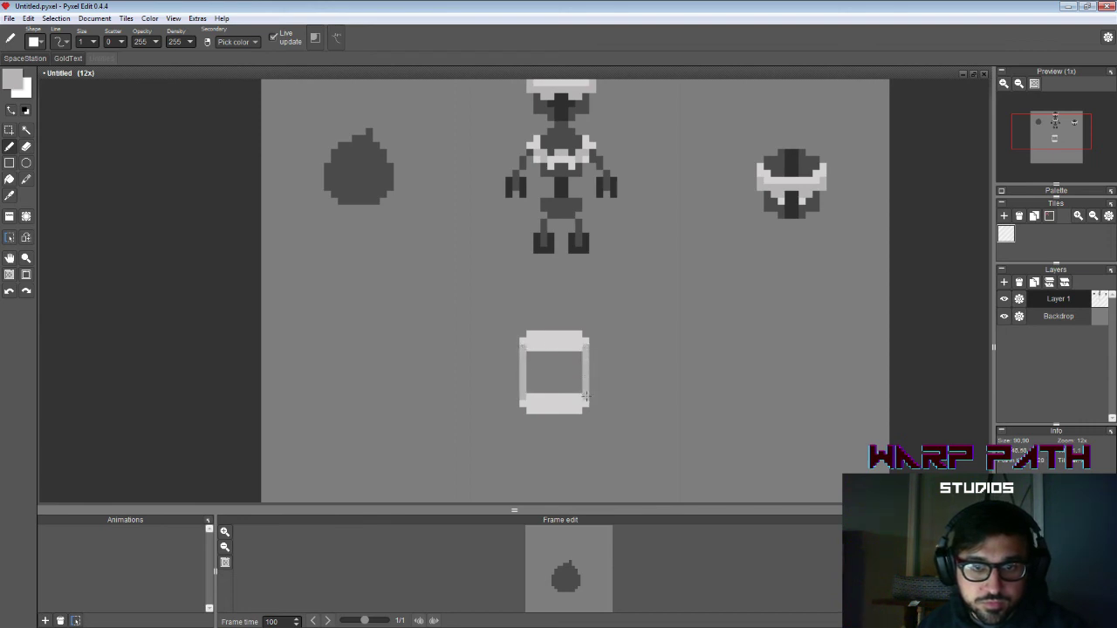
pyautogui.moveTo(529, 402); pyautogui.dragTo(576, 402)
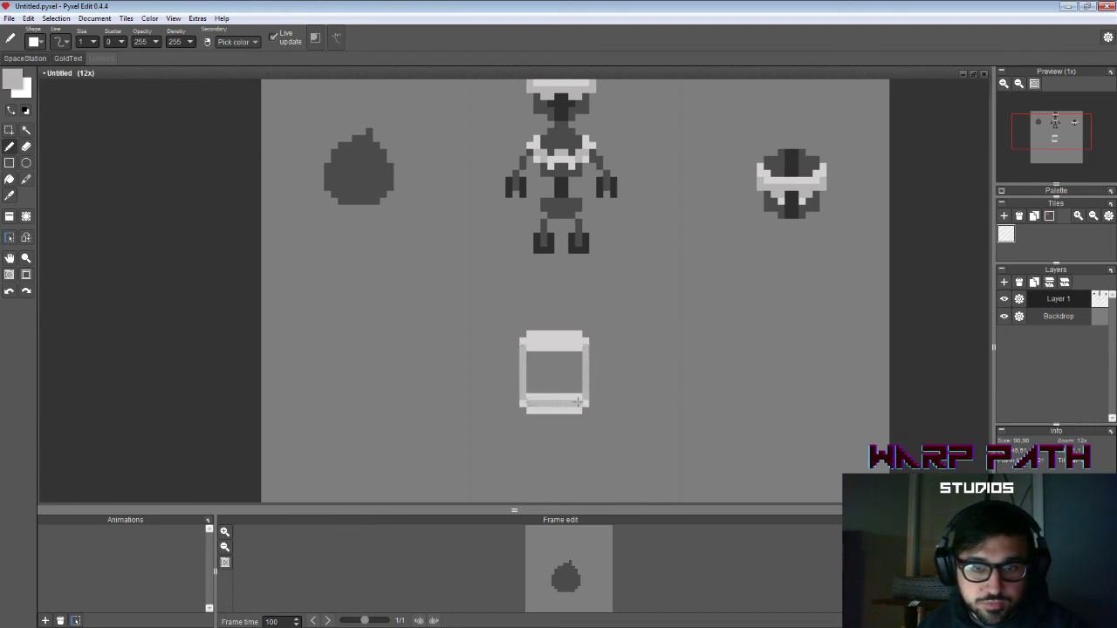
pyautogui.press('f')
pyautogui.click(573, 378)
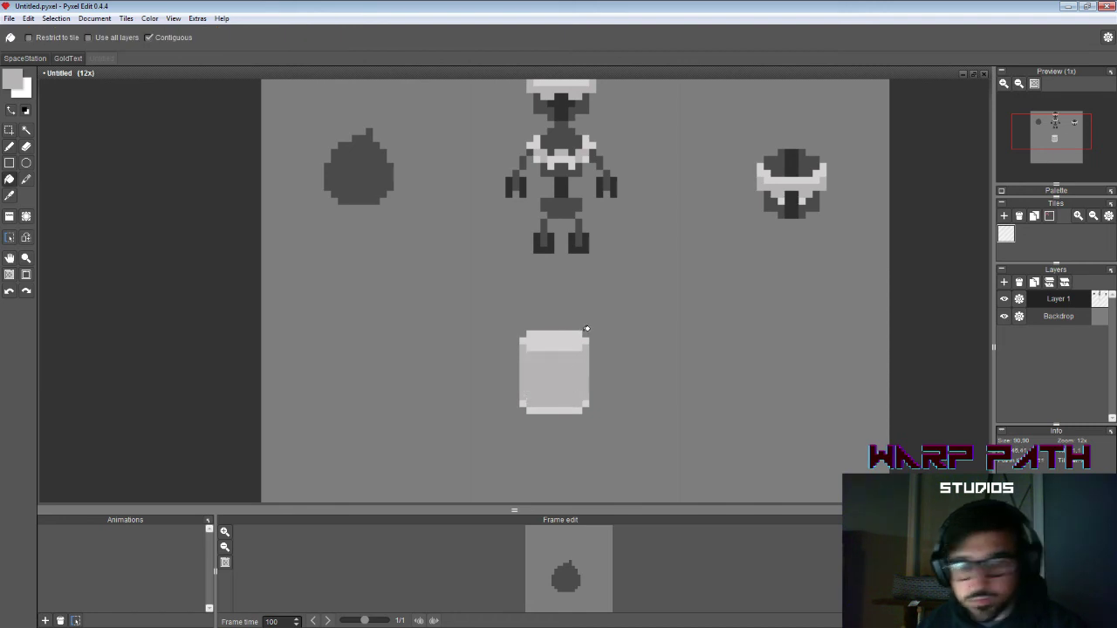
# Step: Draw a 6-pixel-wide opening inside the cylinder's top ellipse in a darker shade of its bright grey, undoing the extra stroke across the rim
pyautogui.press('b')
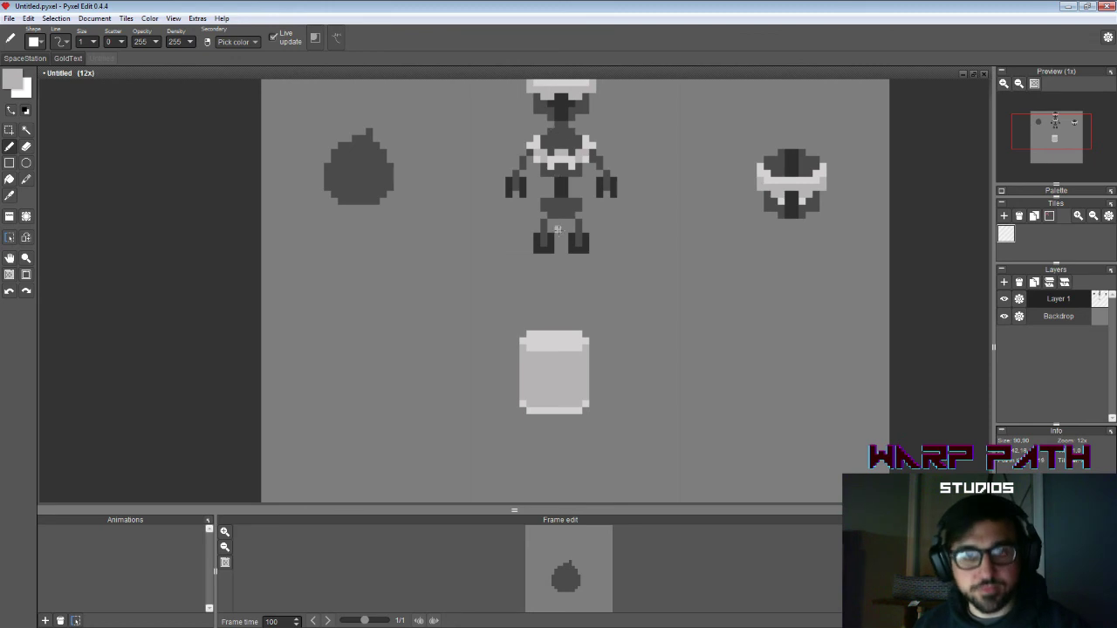
pyautogui.rightClick(563, 344)
pyautogui.press('c')
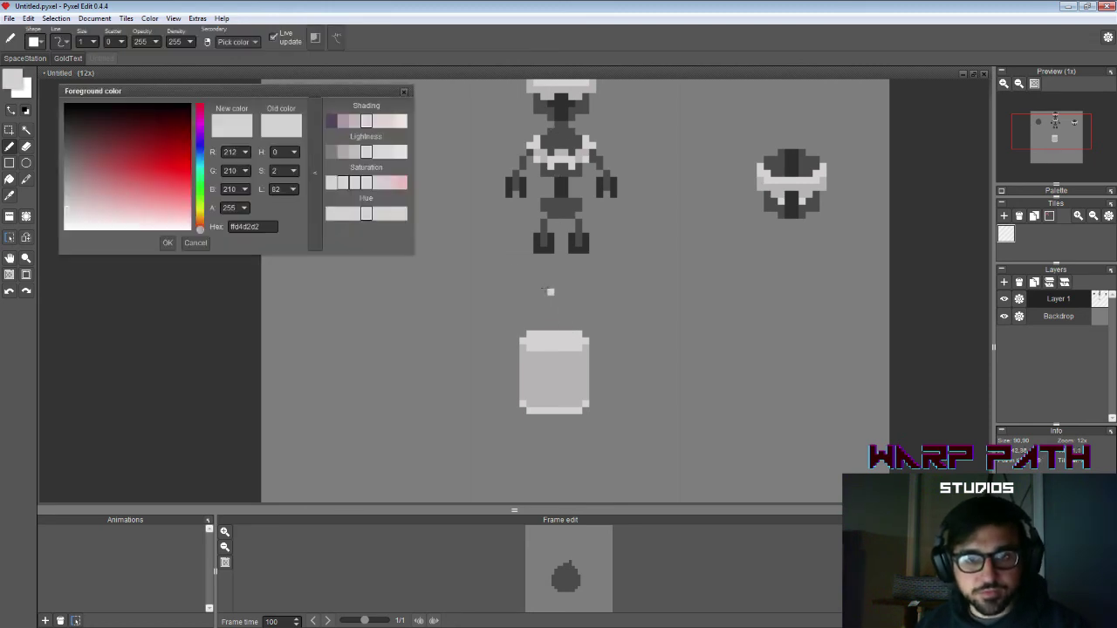
pyautogui.click(342, 153)
pyautogui.click(174, 243)
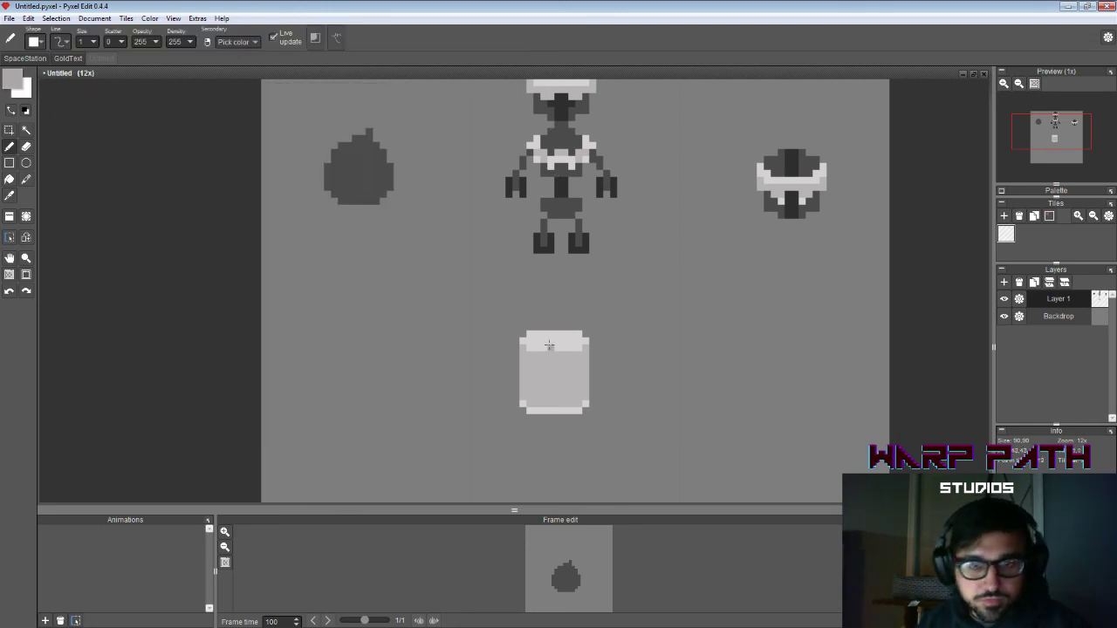
pyautogui.moveTo(534, 339); pyautogui.dragTo(556, 339)
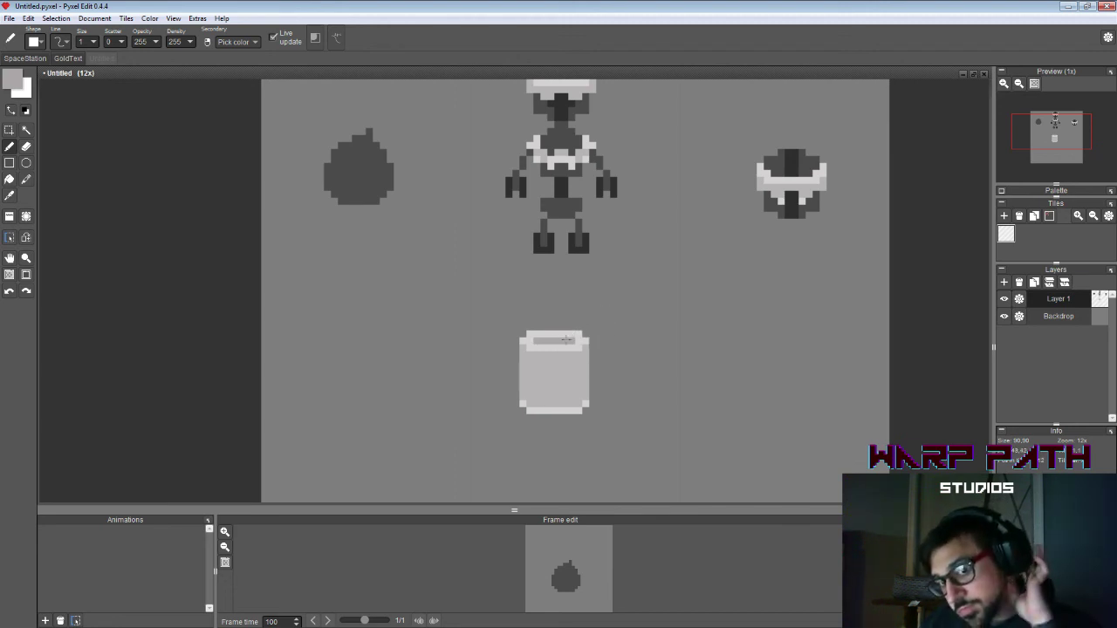
pyautogui.moveTo(536, 334); pyautogui.dragTo(568, 334)
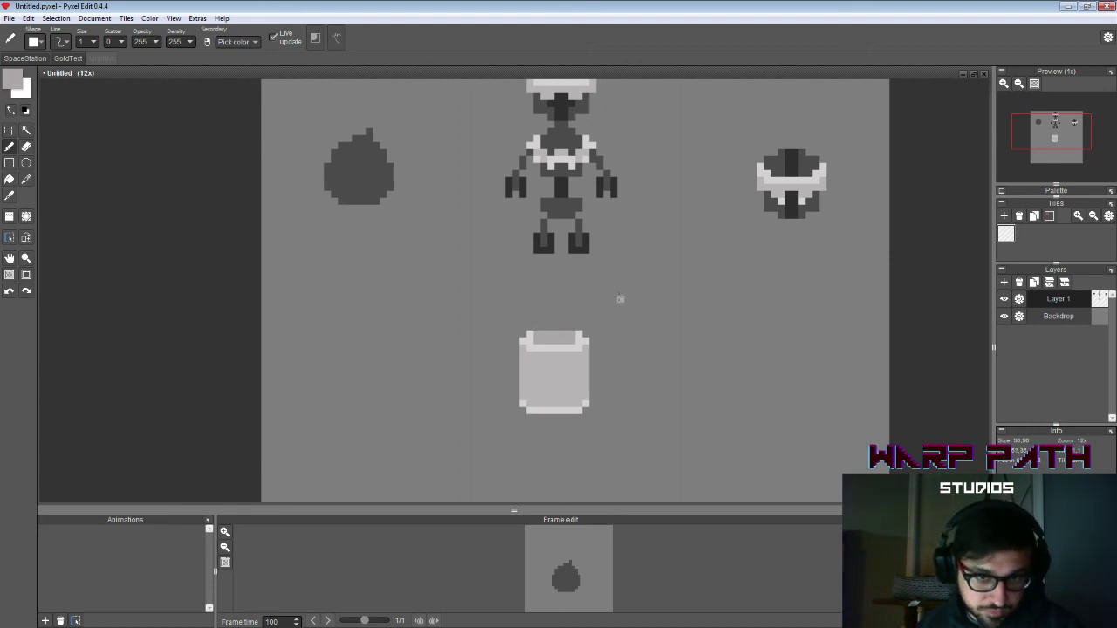
pyautogui.hotkey('ctrl', 'z')
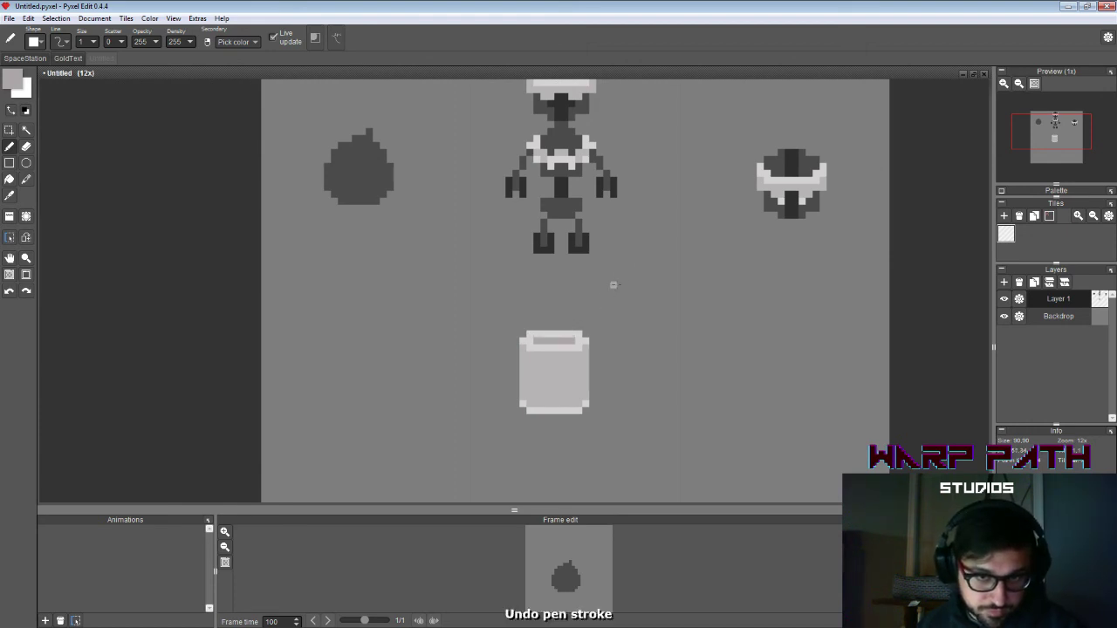
# Step: Draw two bright-grey horizontal bands with raised ends across the cylinder body, using the colour picked from the rim
pyautogui.rightClick(531, 346)
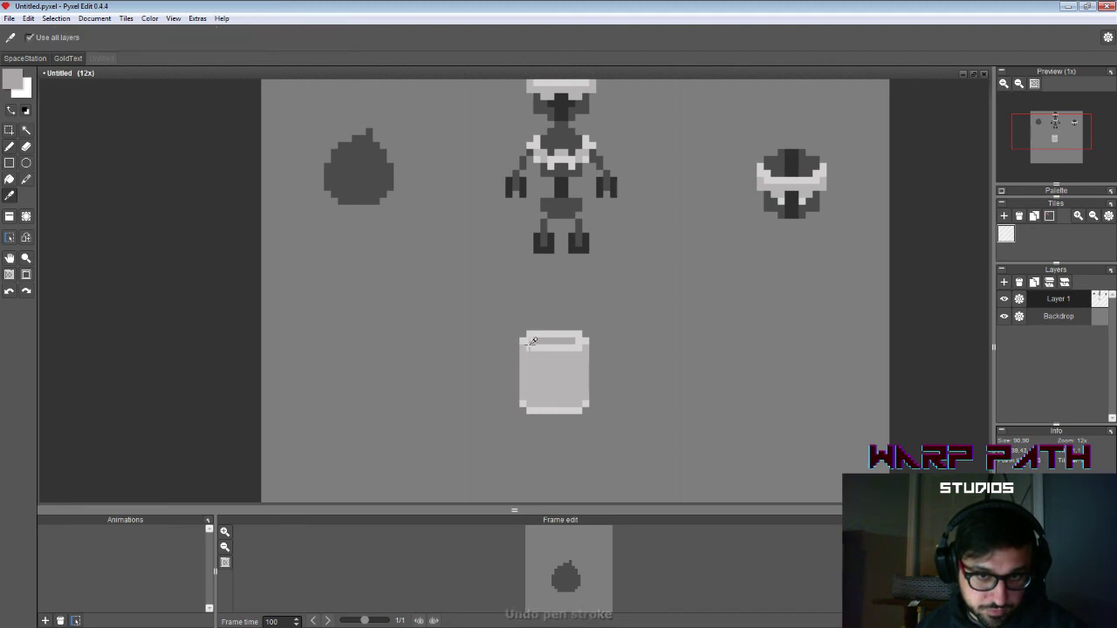
pyautogui.moveTo(529, 366); pyautogui.dragTo(577, 366)
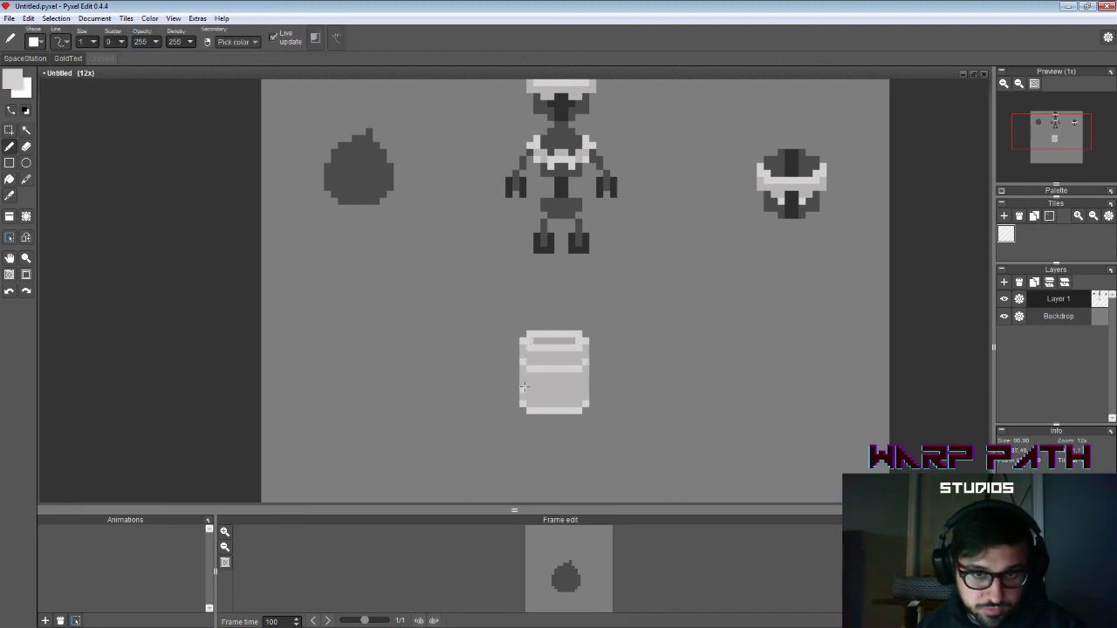
pyautogui.moveTo(529, 389); pyautogui.dragTo(570, 388)
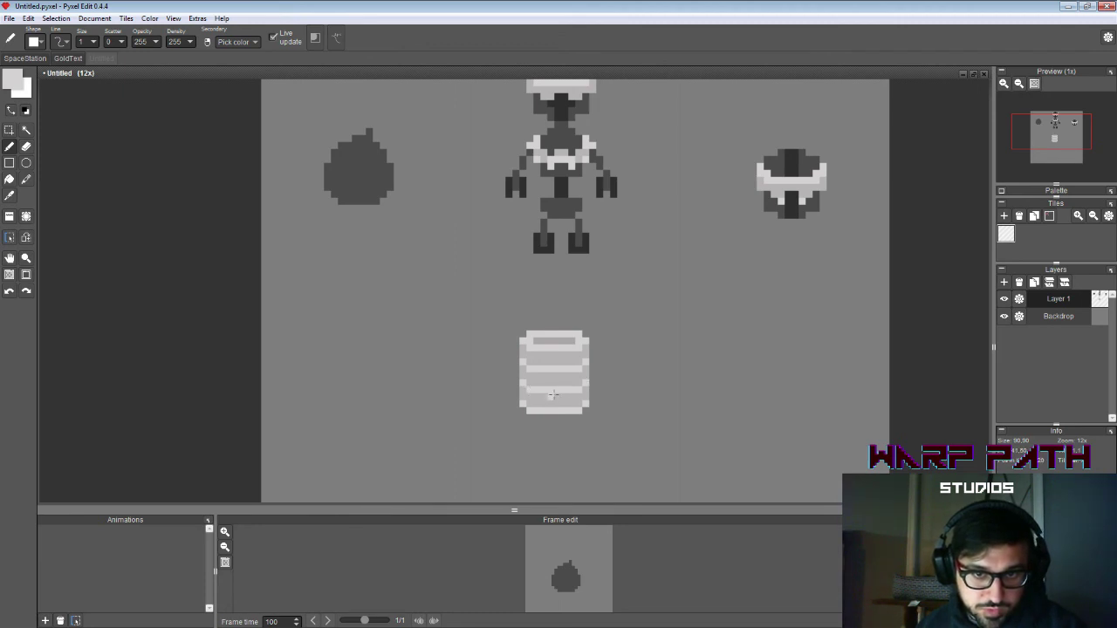
# Step: Duplicate the banded cylinder and place the copy about 30 pixels further right and 3 pixels higher
pyautogui.press('m')
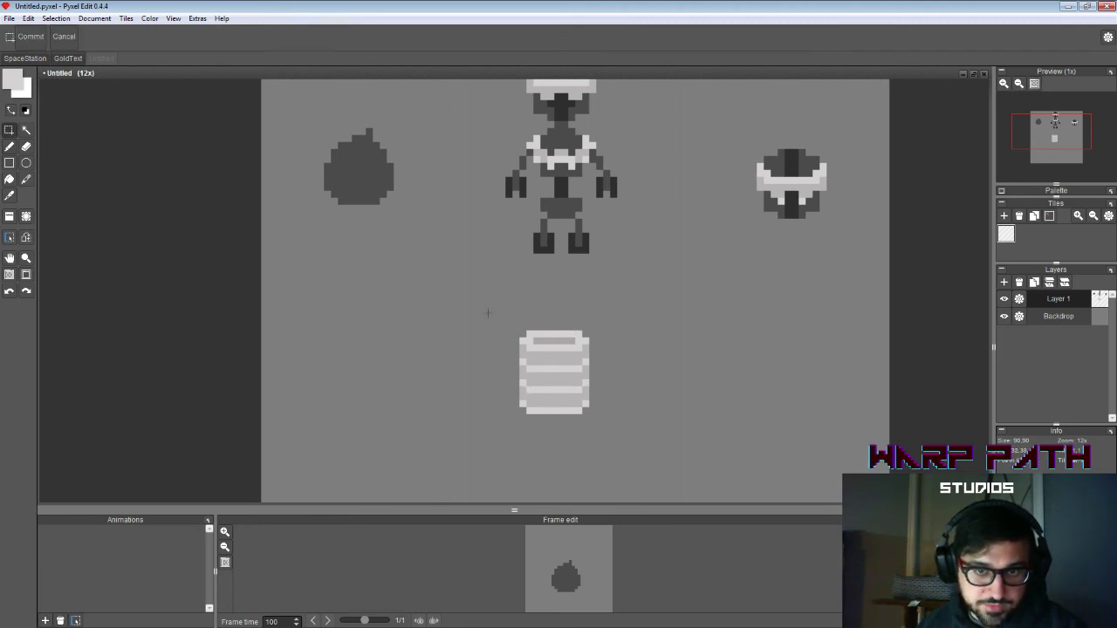
pyautogui.moveTo(486, 312); pyautogui.dragTo(597, 437)
pyautogui.moveTo(541, 388)
pyautogui.mouseDown()
pyautogui.moveTo(735, 345)
pyautogui.moveTo(536, 371)
pyautogui.mouseUp()
pyautogui.hotkey('ctrl', 'd')
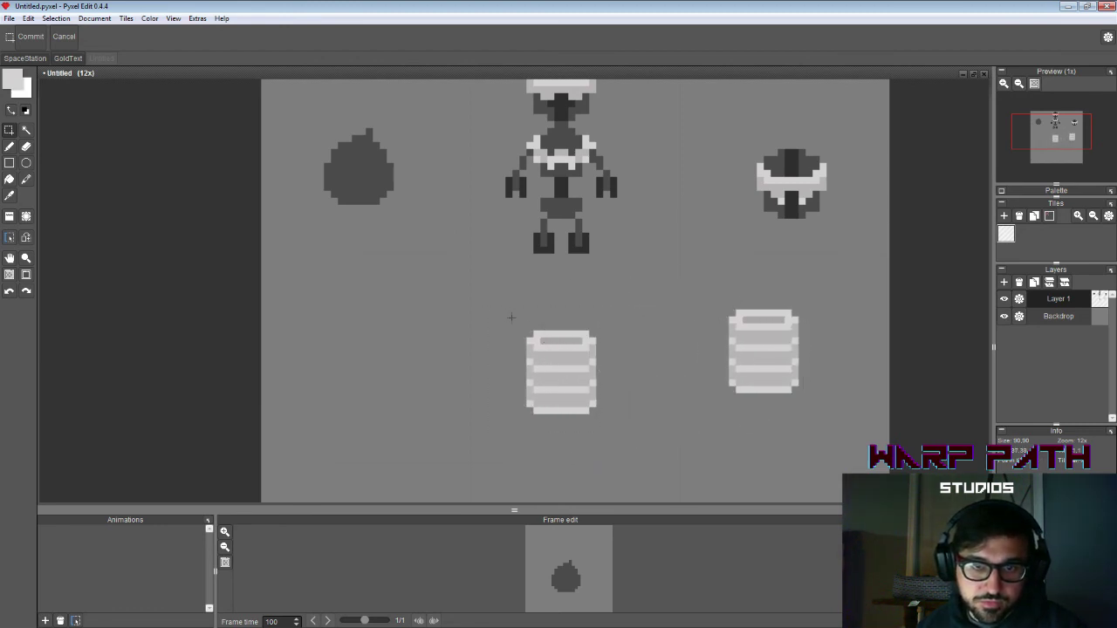
# Step: Narrow the original cylinder to 7 pixels by moving its left part 3 pixels right over the middle
pyautogui.moveTo(497, 302); pyautogui.dragTo(555, 438)
pyautogui.moveTo(537, 373); pyautogui.dragTo(559, 362)
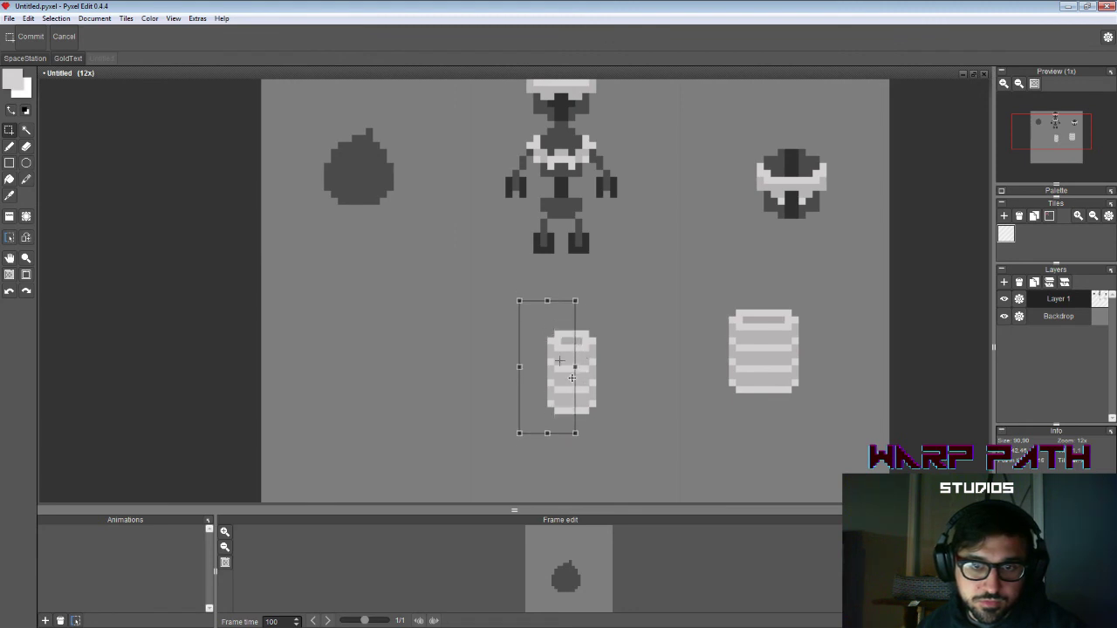
pyautogui.click(616, 317)
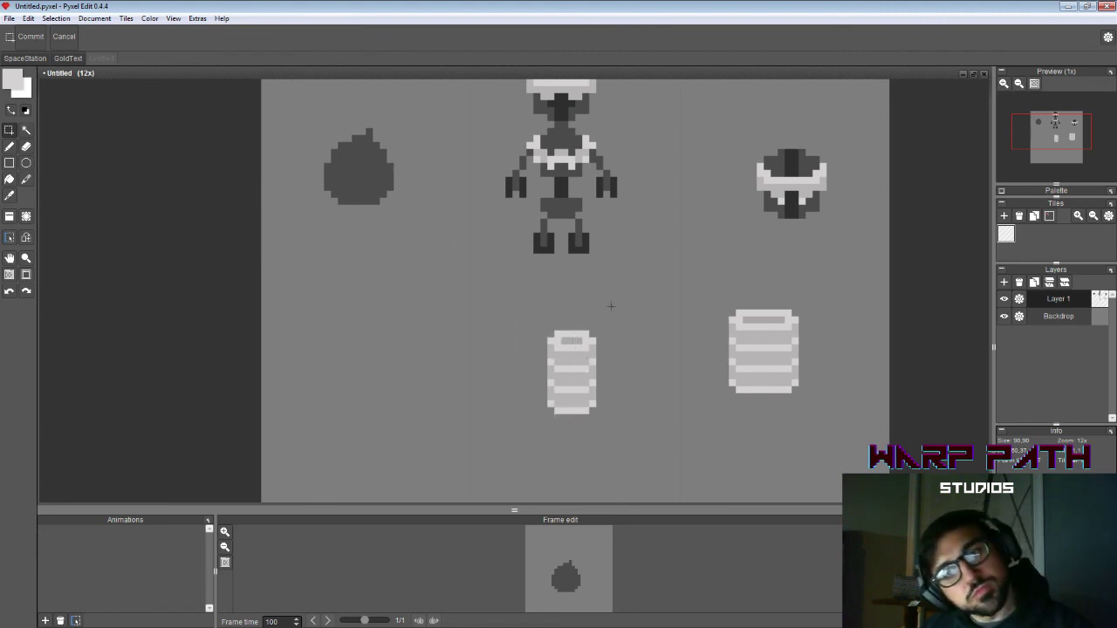
# Step: Try cutting the narrow cylinder's top rim open with the darker grey and adding a bright pixel in its centre
pyautogui.press('b')
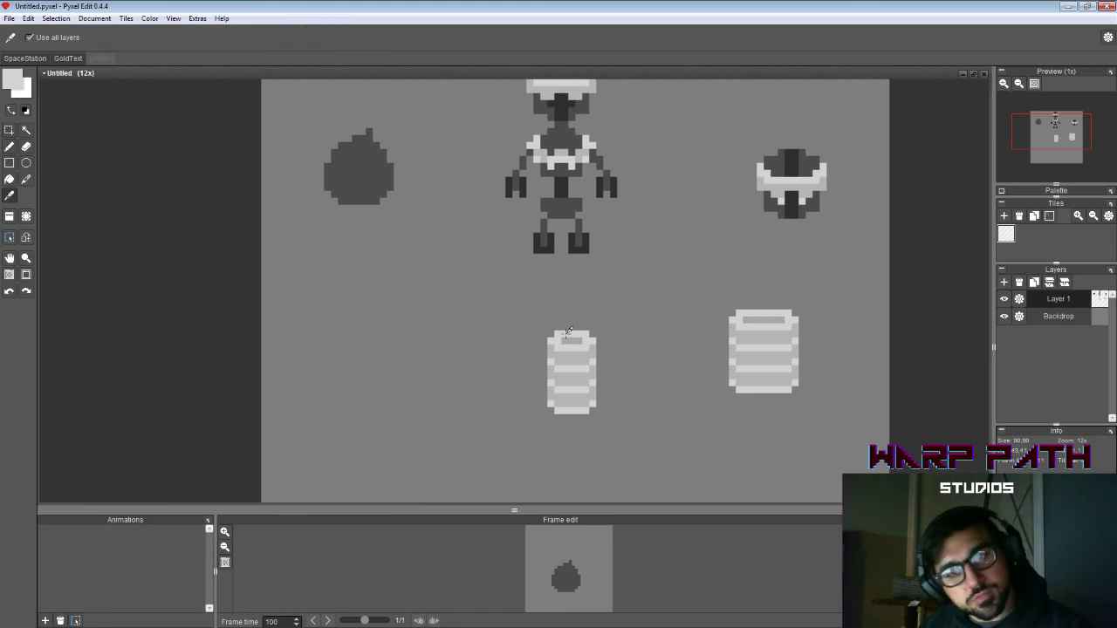
pyautogui.keyDown('alt'); pyautogui.click(568, 337); pyautogui.keyUp('alt')
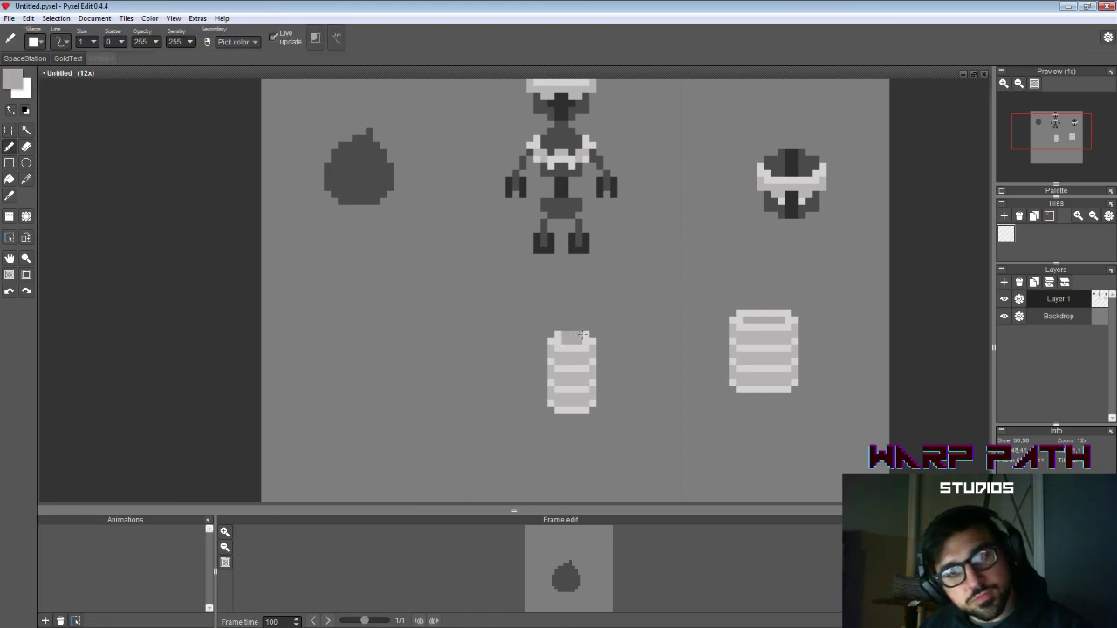
pyautogui.keyDown('alt'); pyautogui.click(582, 335); pyautogui.keyUp('alt')
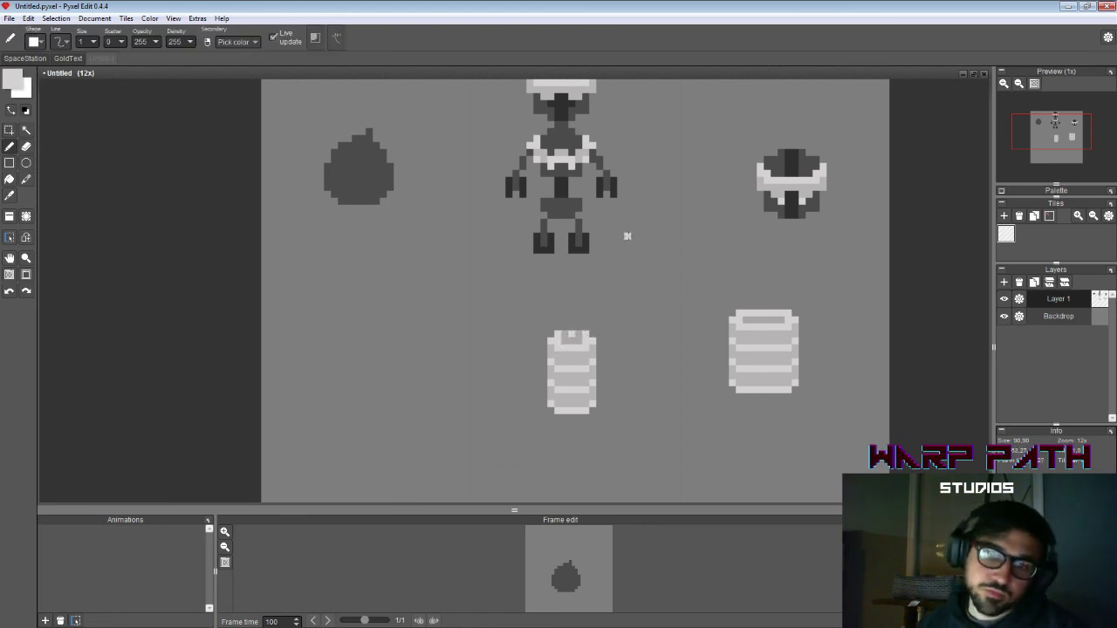
# Step: Move the narrow cylinder beside the wide one, level with it, and repaint its closed bright-grey rim around the opening
pyautogui.press('s')
pyautogui.moveTo(501, 316); pyautogui.dragTo(618, 437)
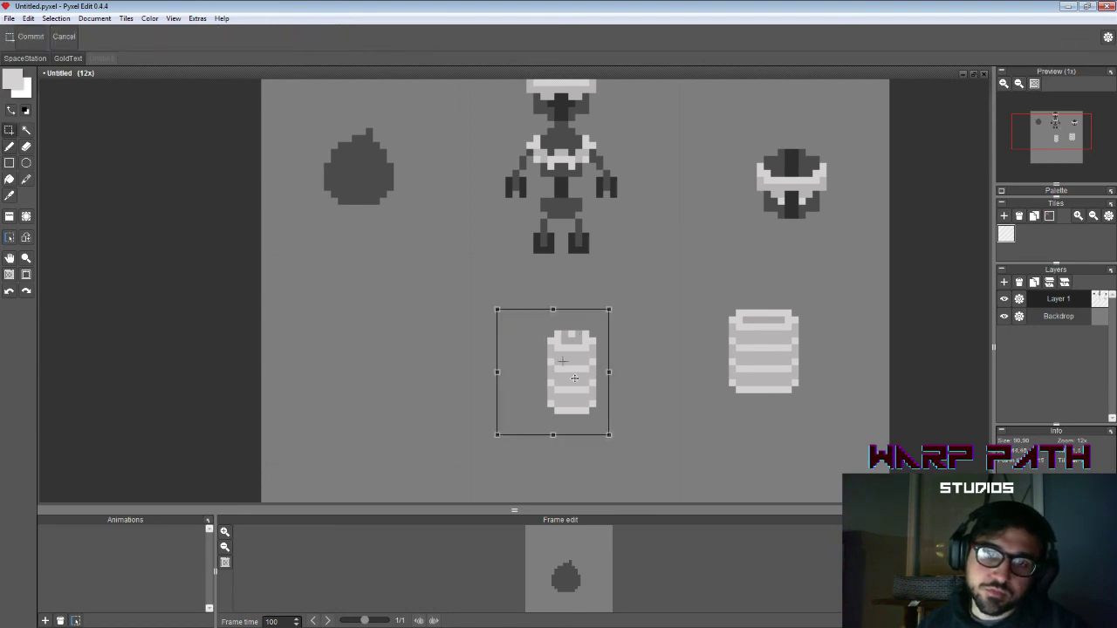
pyautogui.moveTo(574, 379)
pyautogui.mouseDown()
pyautogui.moveTo(708, 358)
pyautogui.moveTo(692, 366)
pyautogui.moveTo(682, 355)
pyautogui.mouseUp()
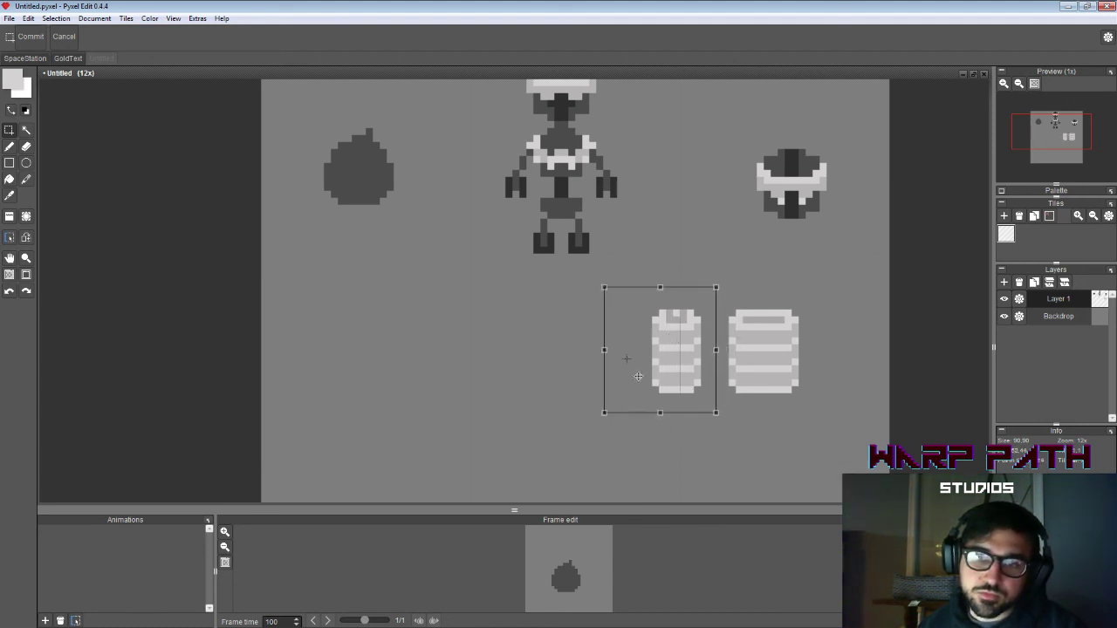
pyautogui.click(517, 378)
pyautogui.press('b')
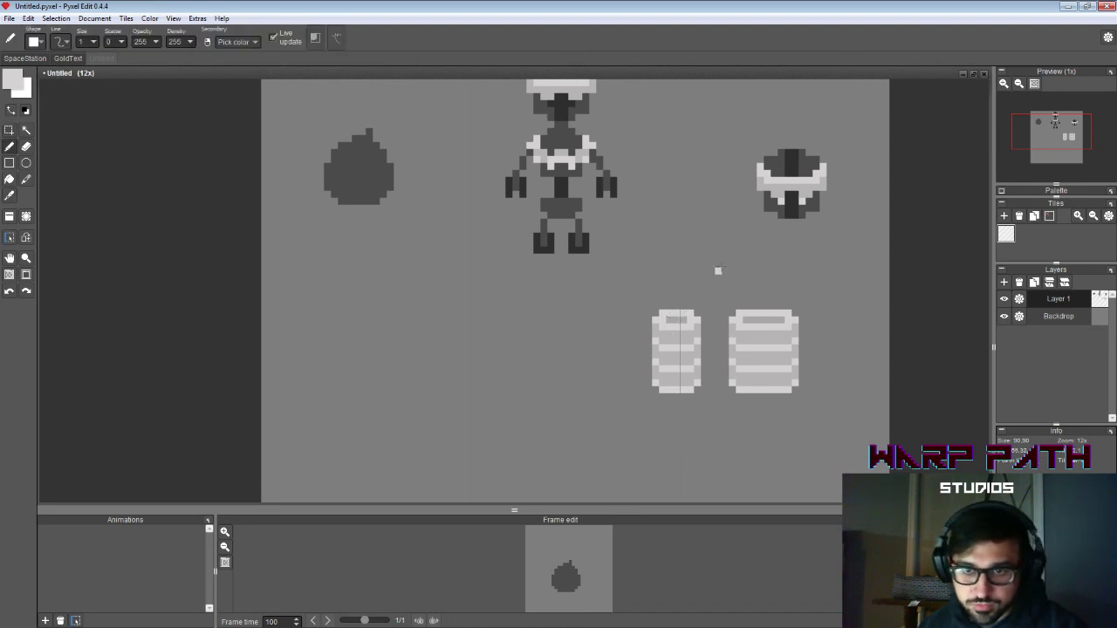
# Step: Duplicate the narrow cylinder and place the copy 12 pixels to its left at the same height
pyautogui.press('s')
pyautogui.moveTo(630, 288); pyautogui.dragTo(714, 426)
pyautogui.moveTo(696, 363); pyautogui.dragTo(611, 362)
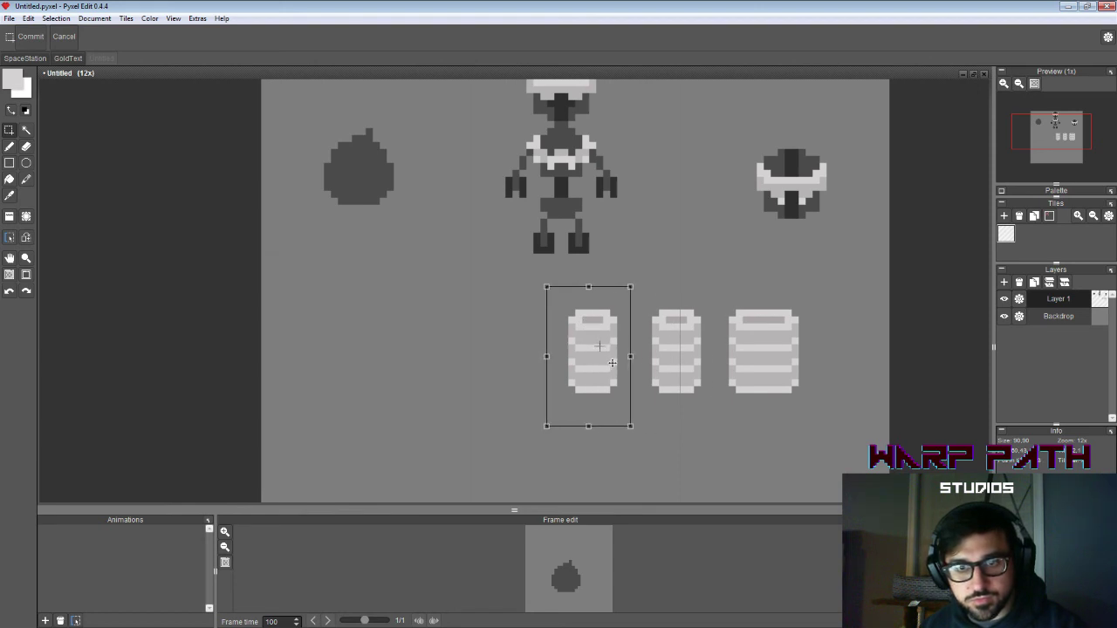
pyautogui.click(527, 344)
# Step: Lengthen the leftmost cylinder by raising its upper part 5 pixels and filling the gap with copied band sections
pyautogui.moveTo(543, 292)
pyautogui.mouseDown()
pyautogui.moveTo(616, 364)
pyautogui.moveTo(628, 359)
pyautogui.moveTo(604, 318)
pyautogui.moveTo(614, 313)
pyautogui.mouseUp()
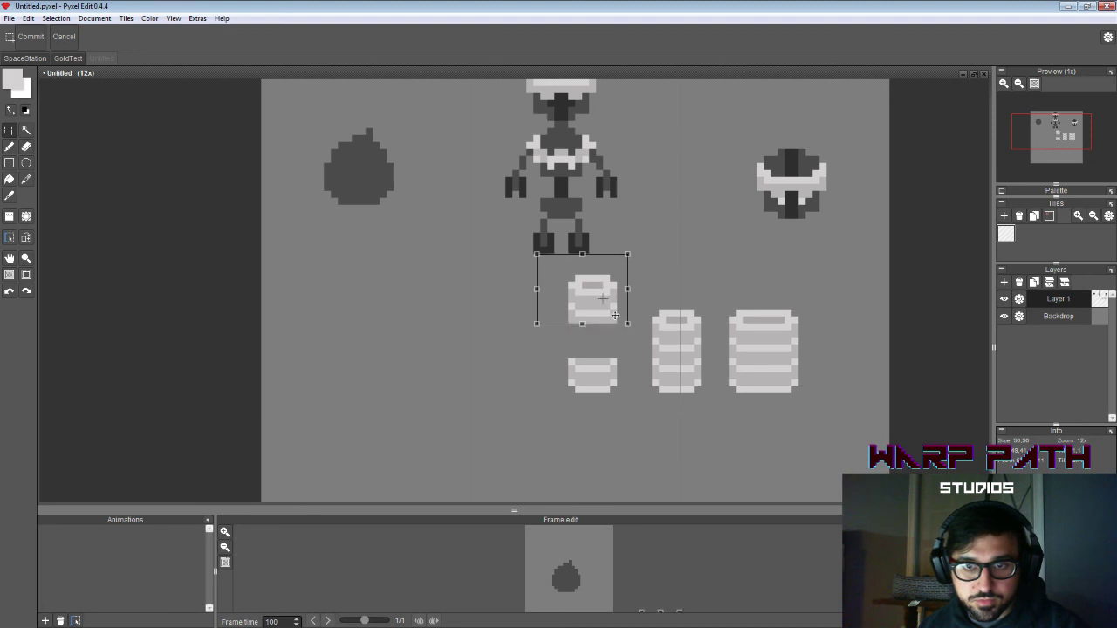
pyautogui.press('Return')
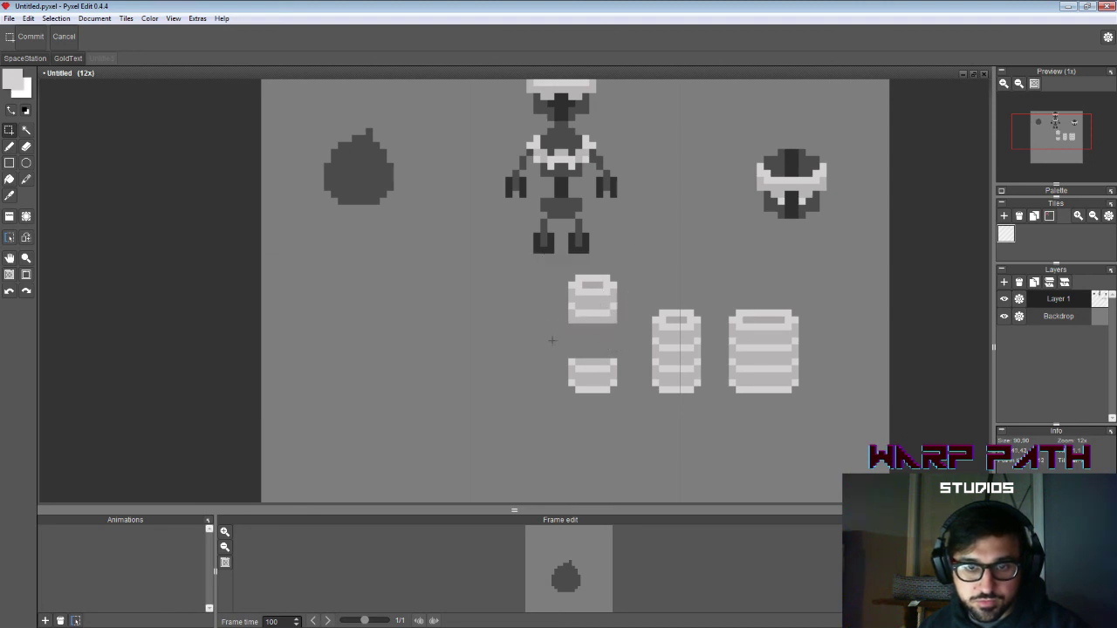
pyautogui.moveTo(551, 341)
pyautogui.mouseDown()
pyautogui.moveTo(623, 379)
pyautogui.moveTo(618, 327)
pyautogui.moveTo(713, 380)
pyautogui.moveTo(620, 372)
pyautogui.moveTo(618, 346)
pyautogui.mouseUp()
pyautogui.hotkey('ctrl', 'z')
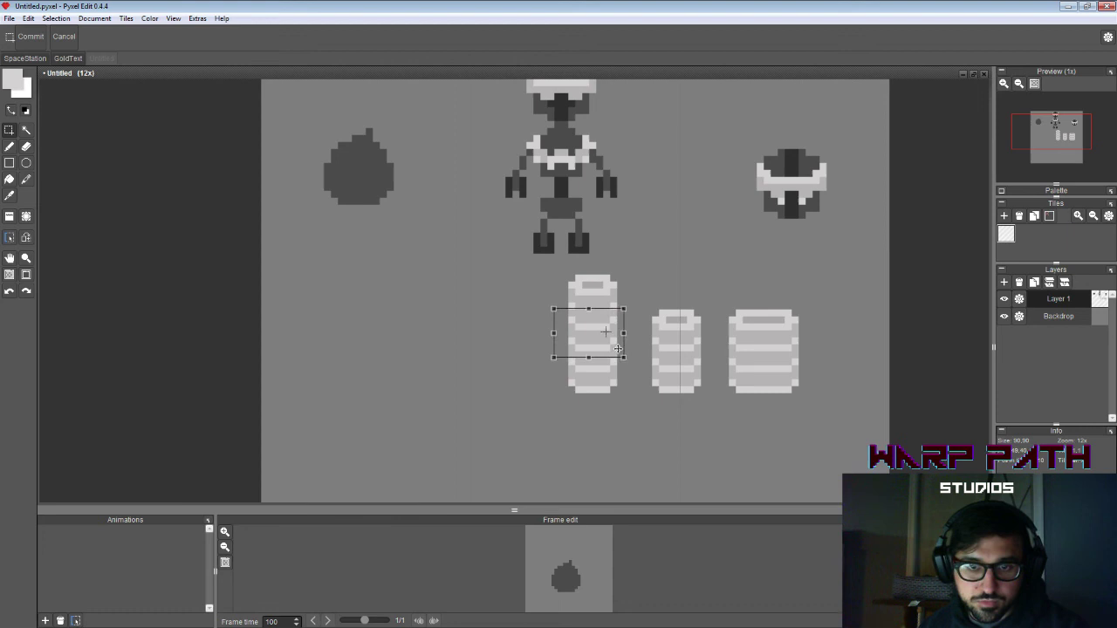
pyautogui.click(642, 298)
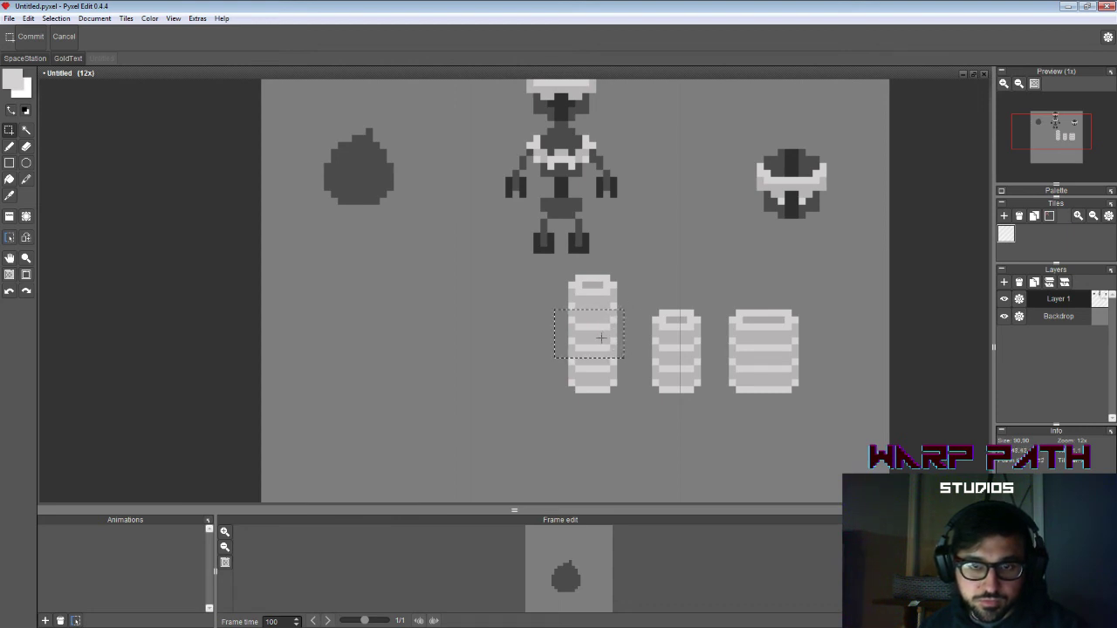
pyautogui.hotkey('ctrl', 'z')
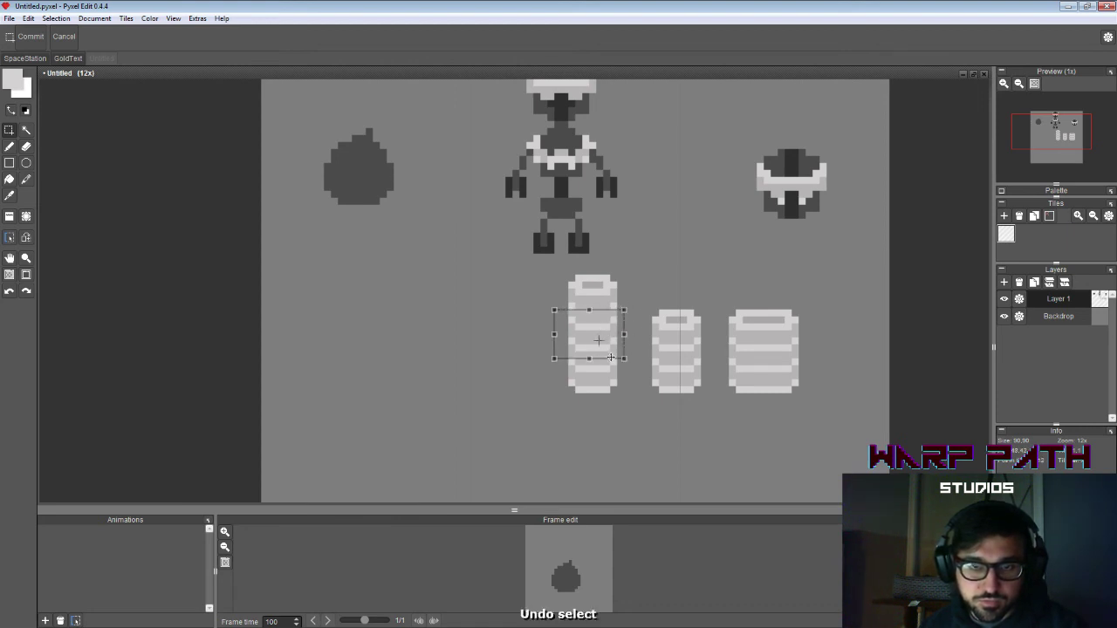
pyautogui.moveTo(611, 358); pyautogui.dragTo(619, 335)
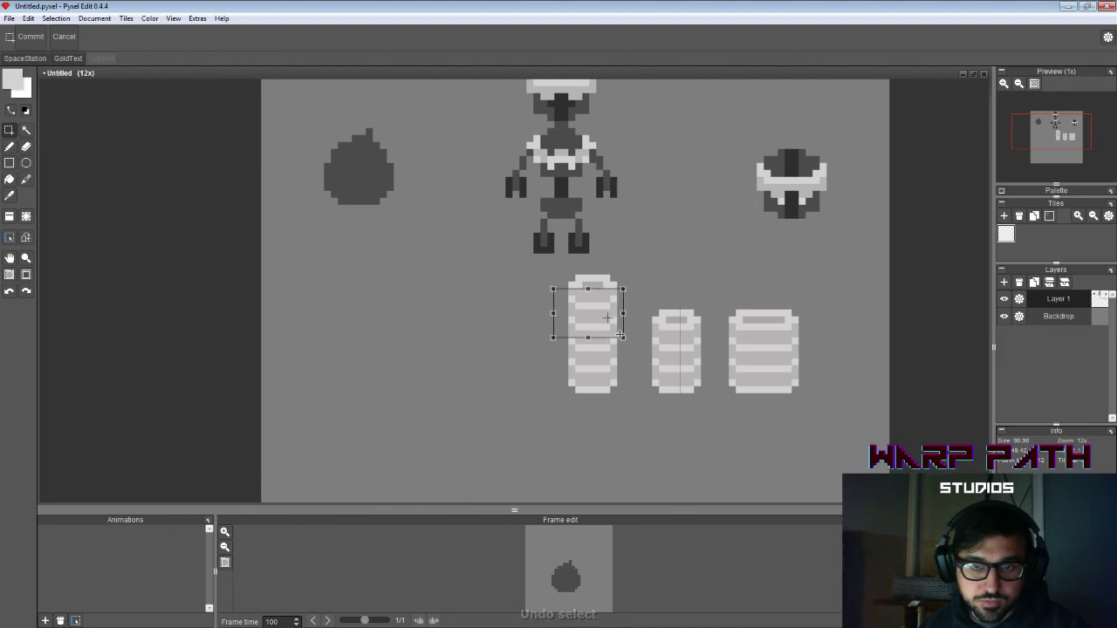
pyautogui.click(647, 304)
# Step: Raise the top rim of the tall cylinder by 1 pixel and clear the selection
pyautogui.moveTo(642, 300)
pyautogui.mouseDown()
pyautogui.moveTo(711, 336)
pyautogui.moveTo(644, 321)
pyautogui.moveTo(624, 299)
pyautogui.mouseUp()
pyautogui.hotkey('ctrl', 'c')
pyautogui.hotkey('ctrl', 'v')
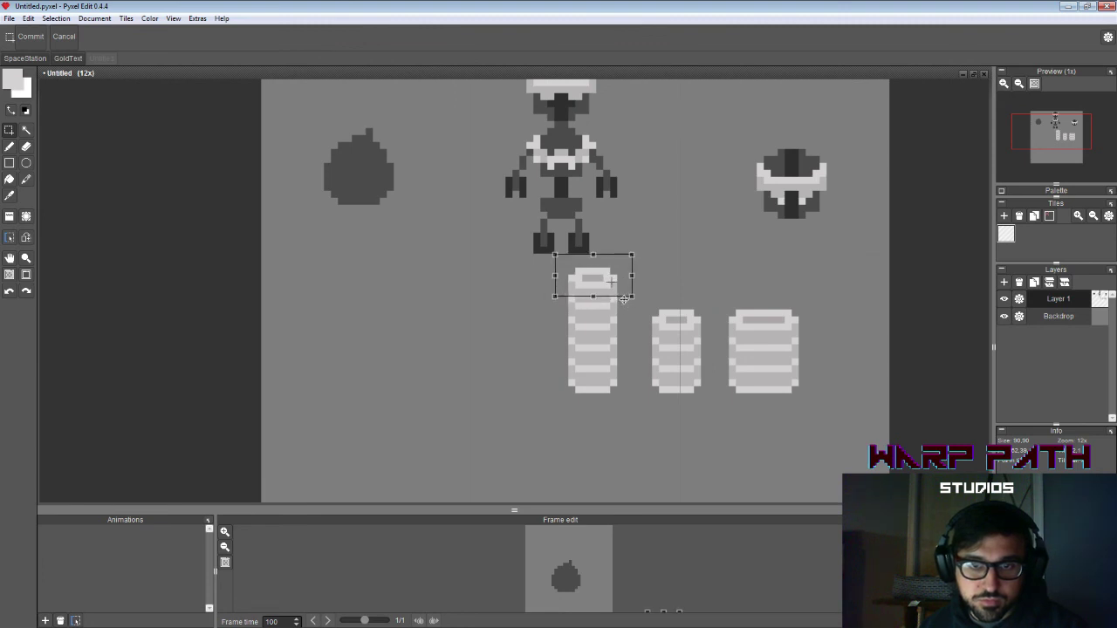
pyautogui.click(669, 279)
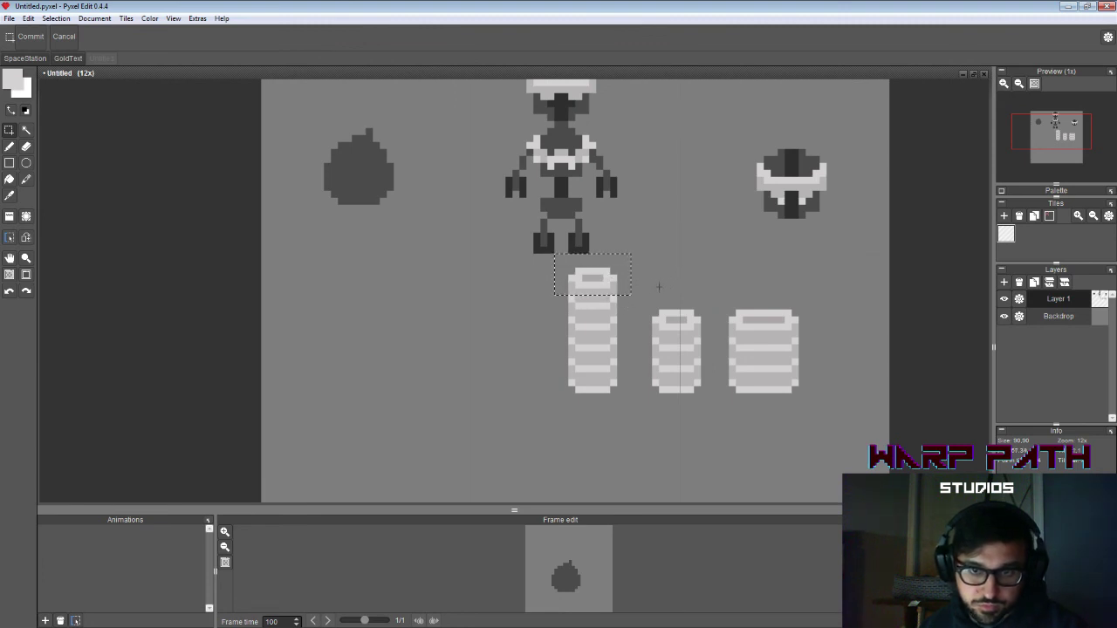
pyautogui.click(663, 282)
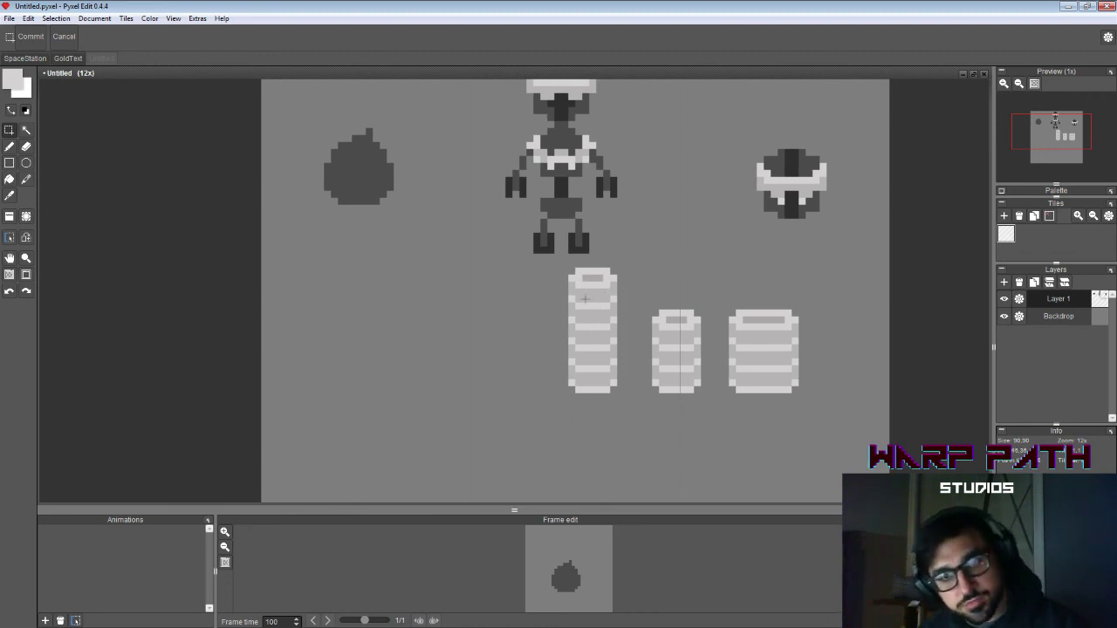
# Step: Select all three cylinders and move them together 10 pixels right and 2 pixels down
pyautogui.moveTo(540, 268); pyautogui.dragTo(826, 427)
pyautogui.moveTo(629, 358); pyautogui.dragTo(678, 370)
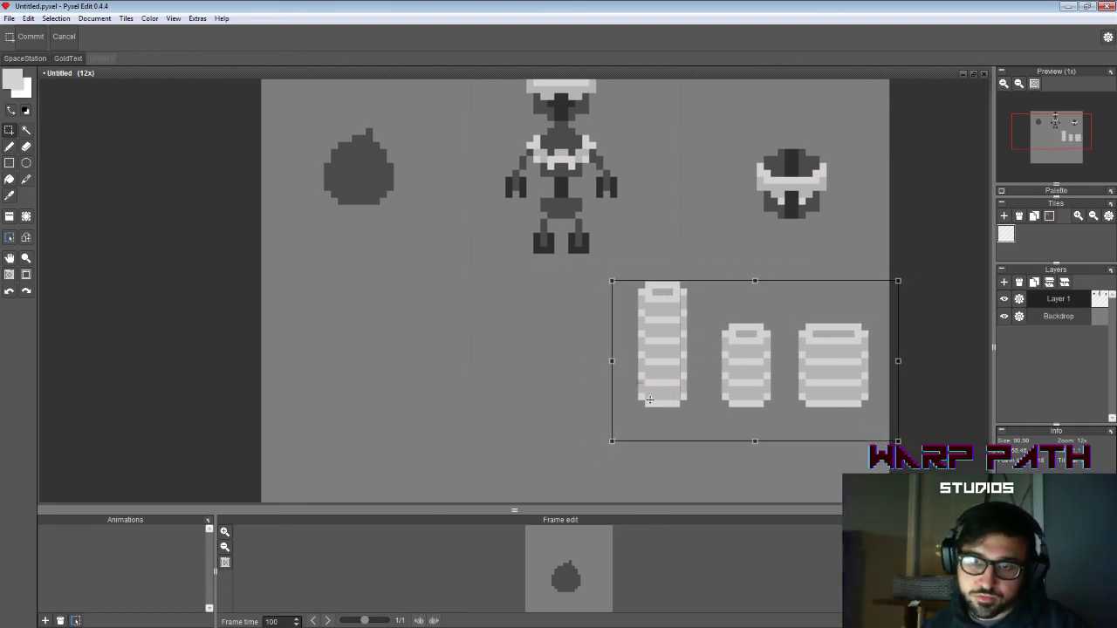
pyautogui.click(562, 376)
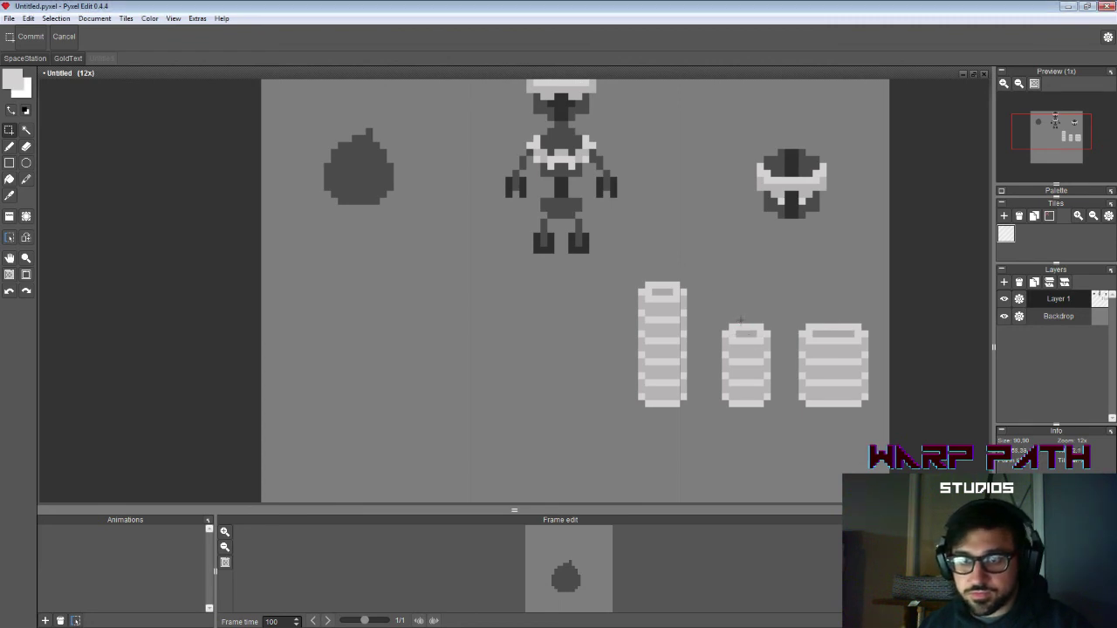
# Step: Place two copies of the tall cylinder to its left at the same height, spaced 14 pixels apart
pyautogui.moveTo(610, 268); pyautogui.dragTo(714, 425)
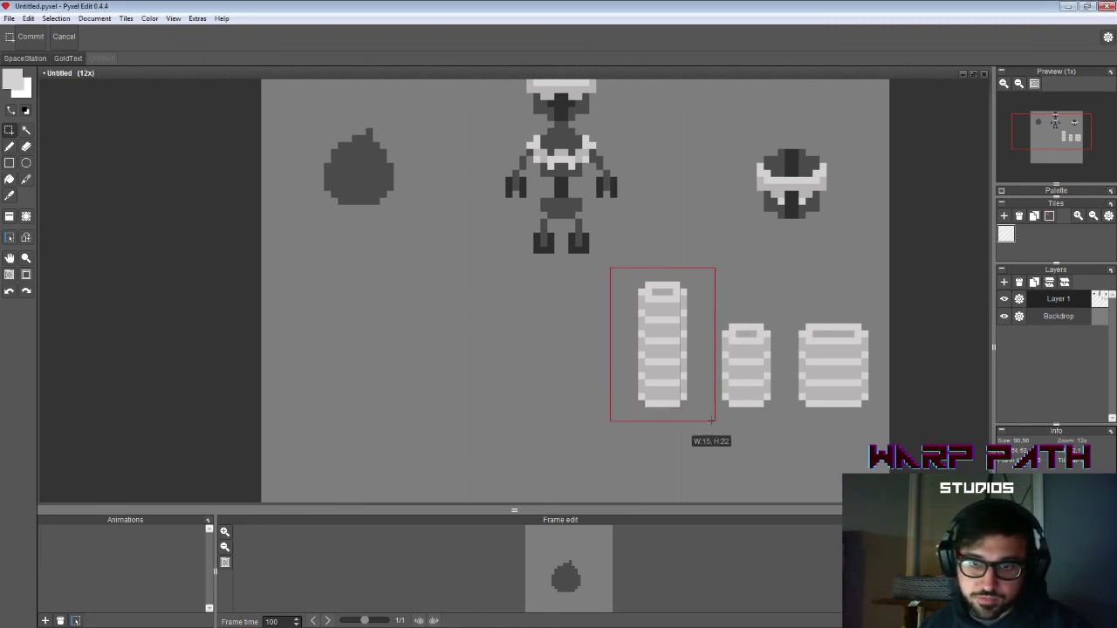
pyautogui.moveTo(681, 375)
pyautogui.mouseDown()
pyautogui.moveTo(499, 370)
pyautogui.moveTo(575, 367)
pyautogui.mouseUp()
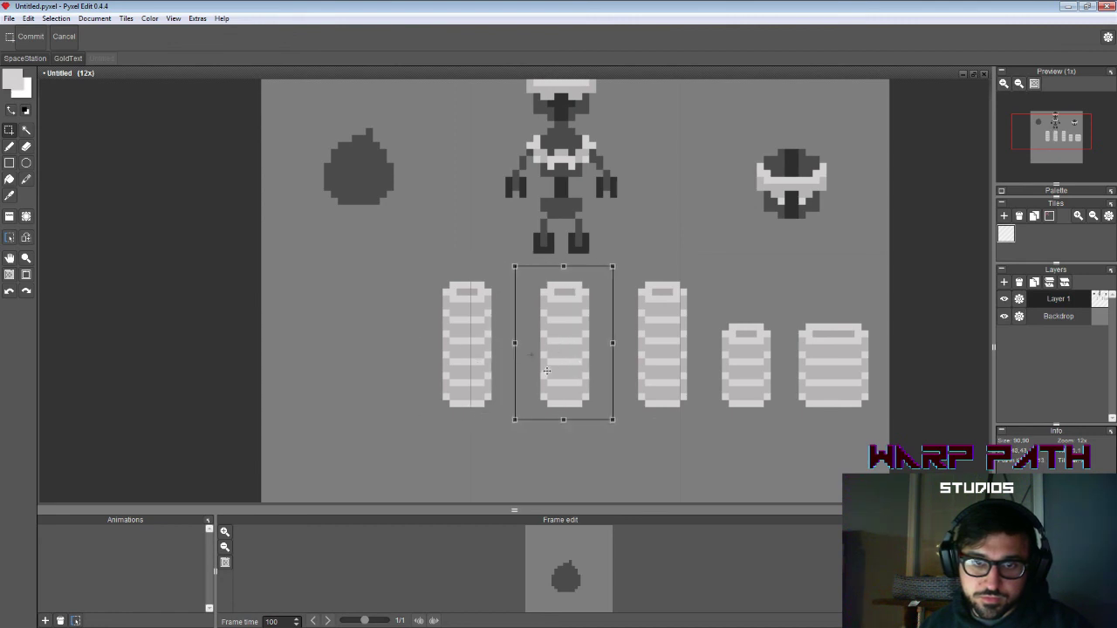
pyautogui.click(471, 400)
# Step: Split the middle tall cylinder, shifting its left part 2 pixels left and its right part 2 pixels right
pyautogui.moveTo(524, 268); pyautogui.dragTo(560, 442)
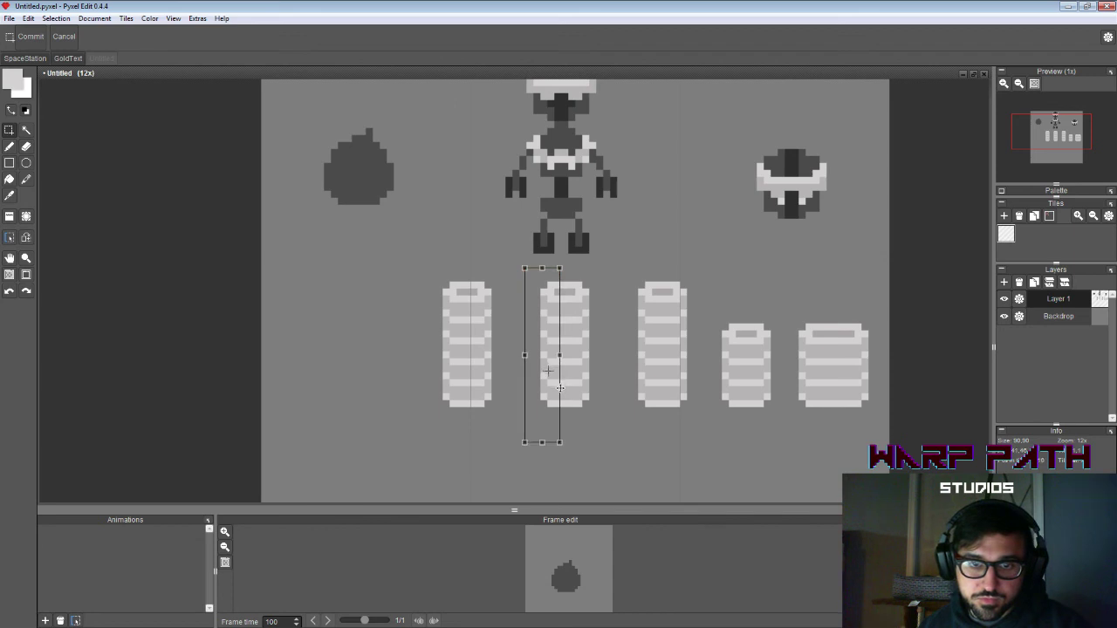
pyautogui.press('Left')
pyautogui.press('Left')
pyautogui.click(597, 344)
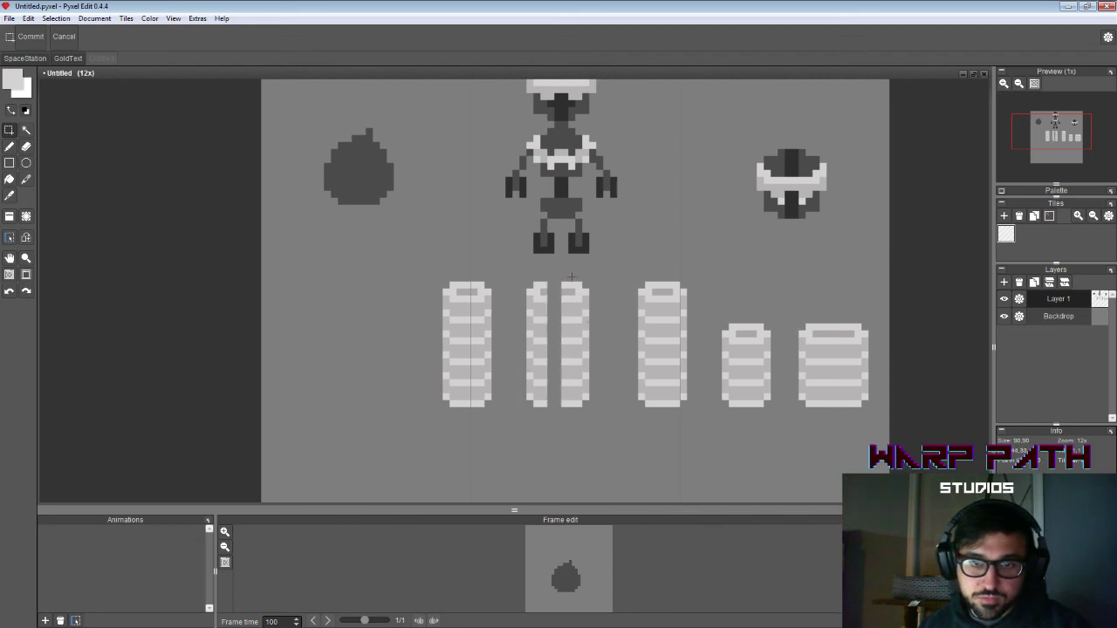
pyautogui.moveTo(572, 276); pyautogui.dragTo(623, 417)
pyautogui.moveTo(602, 354); pyautogui.dragTo(617, 355)
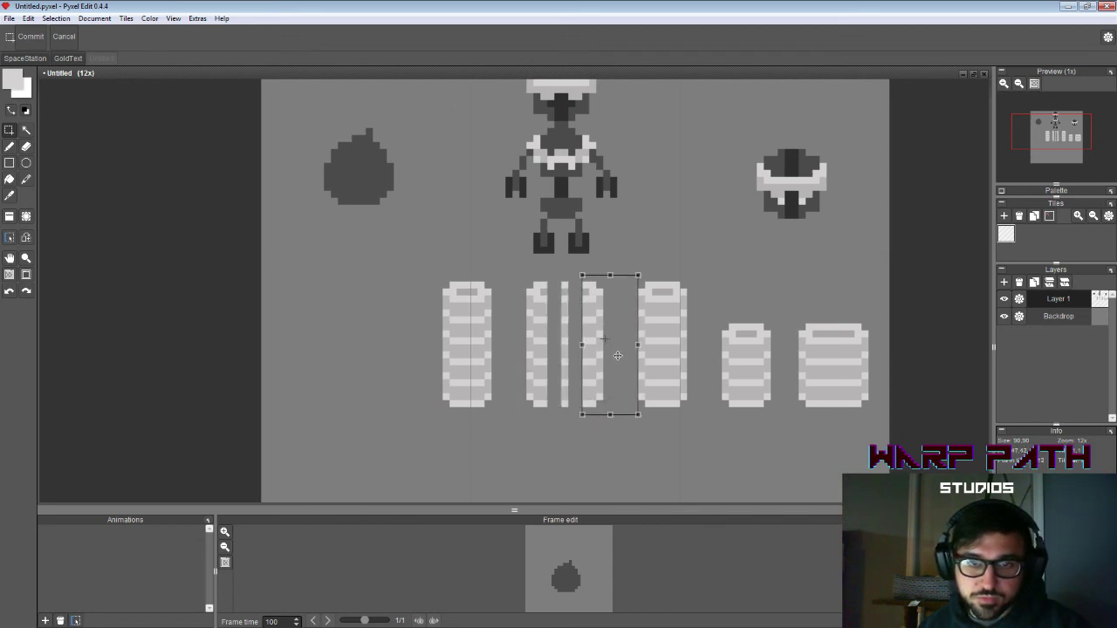
pyautogui.click(671, 279)
# Step: Draw a stepped light-grey peak across the split cylinder's upper part and erase the old rim pixels above it
pyautogui.press('b')
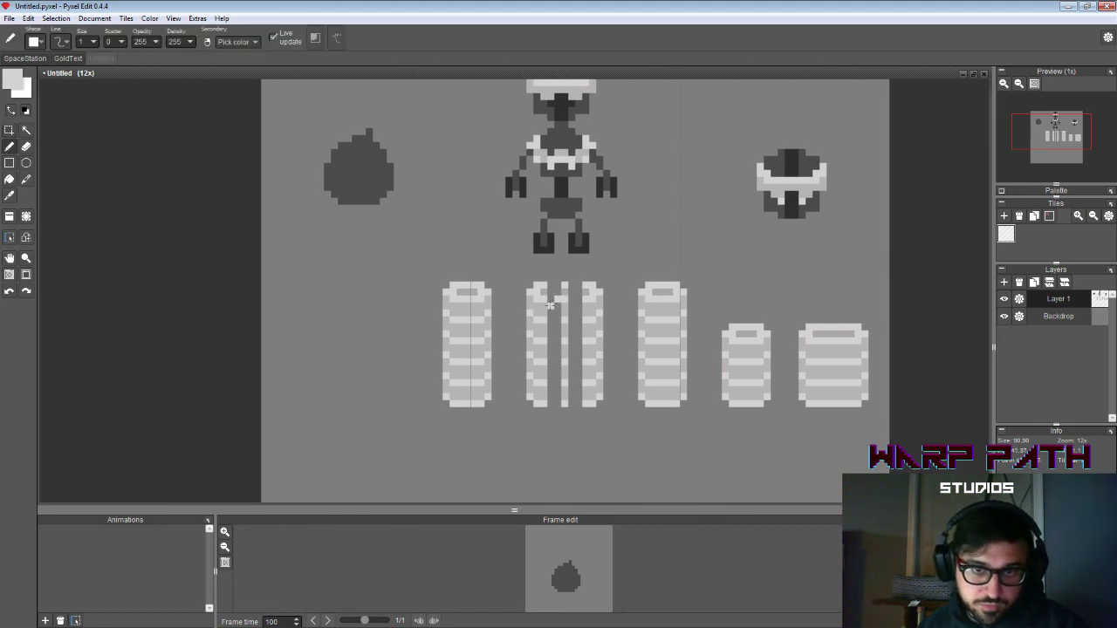
pyautogui.moveTo(550, 307); pyautogui.dragTo(557, 305)
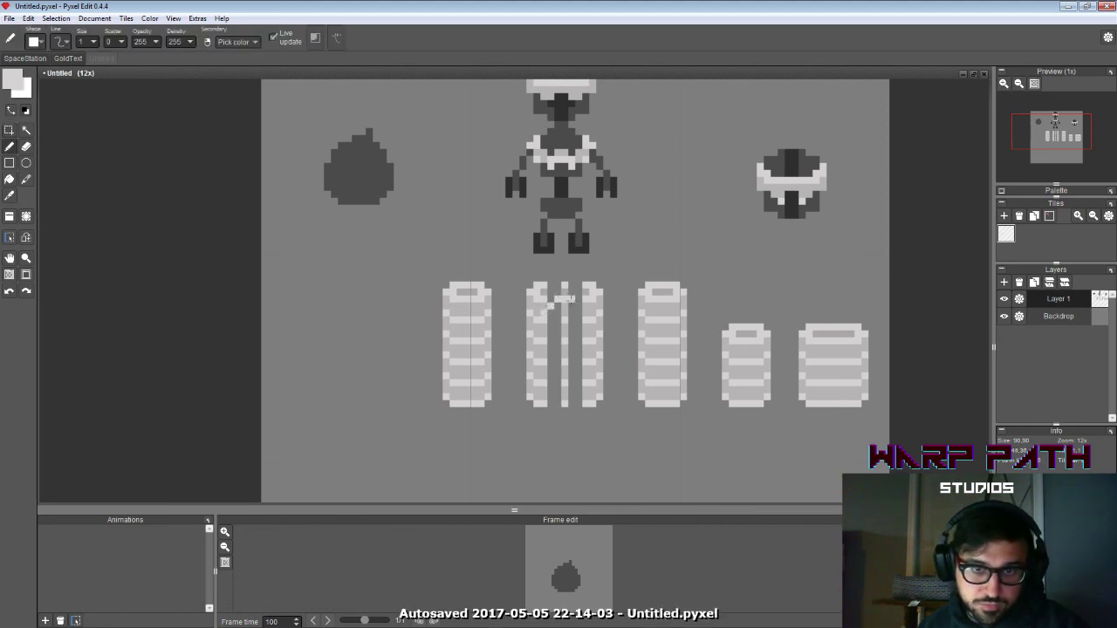
pyautogui.click(579, 306)
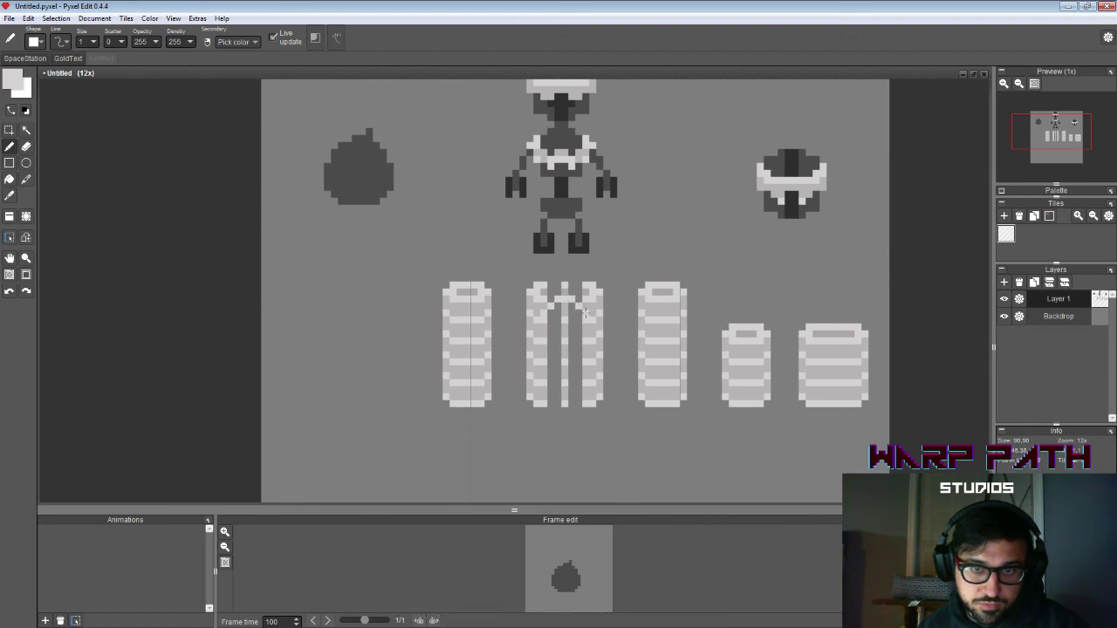
pyautogui.press('e')
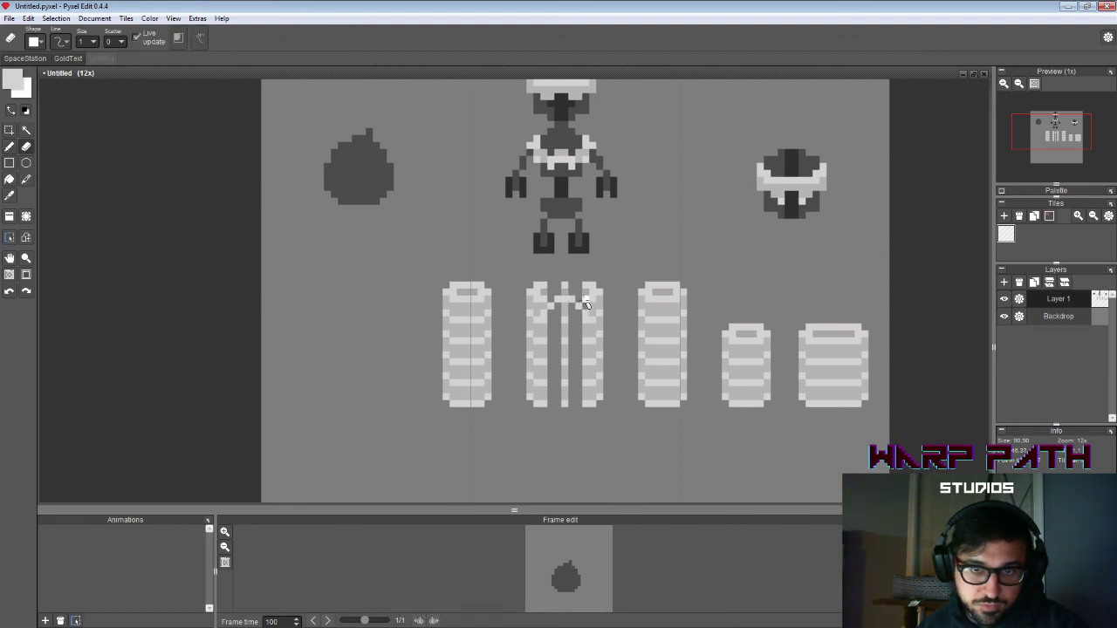
pyautogui.moveTo(584, 302)
pyautogui.mouseDown()
pyautogui.moveTo(587, 284)
pyautogui.moveTo(530, 304)
pyautogui.moveTo(542, 289)
pyautogui.moveTo(565, 292)
pyautogui.moveTo(537, 304)
pyautogui.moveTo(602, 304)
pyautogui.mouseUp()
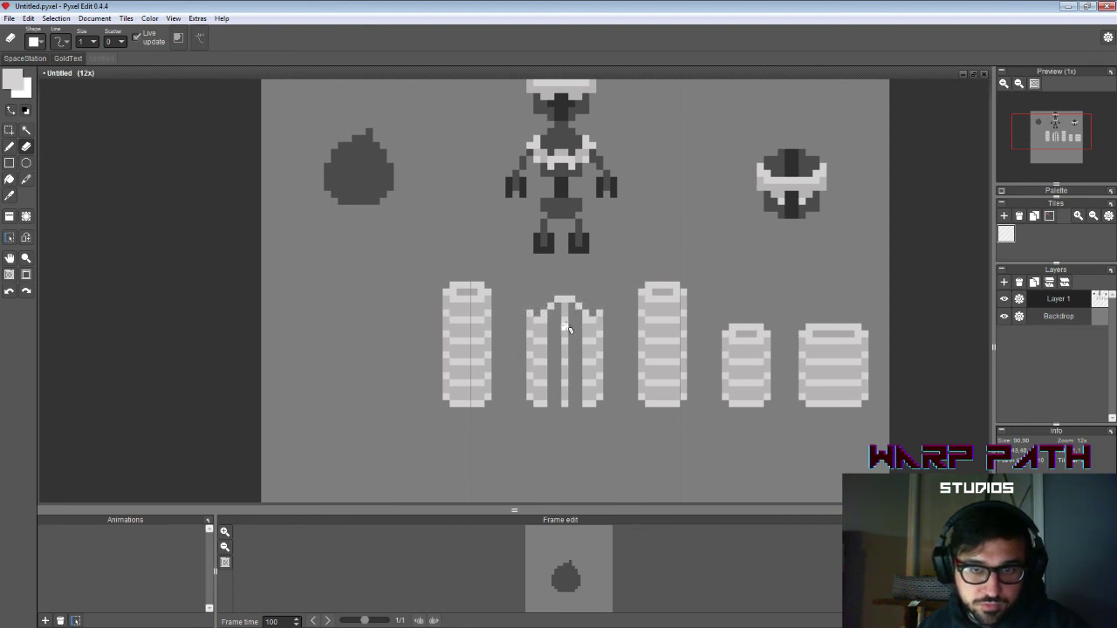
# Step: Fill the gaps in the split cylinder's body with copies of its banded left section
pyautogui.press('f')
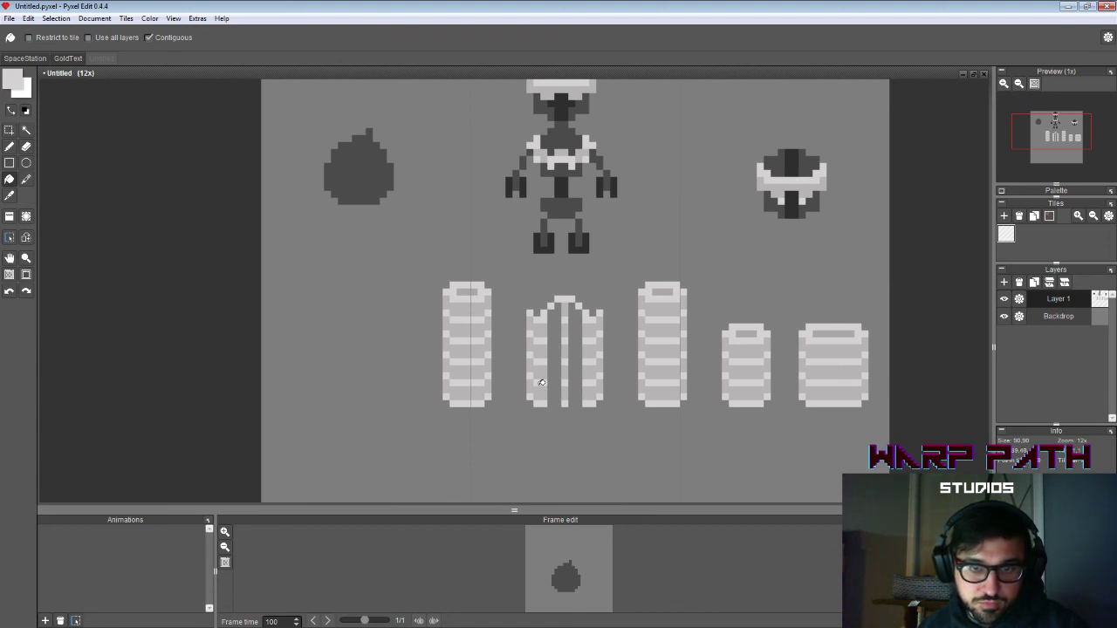
pyautogui.press('b')
pyautogui.press('s')
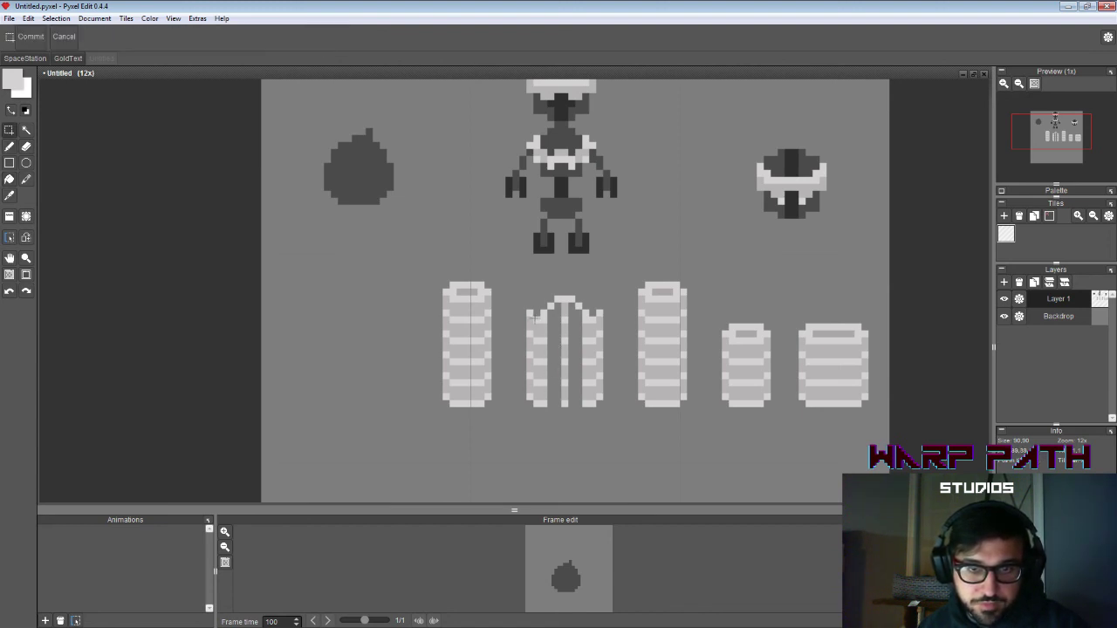
pyautogui.moveTo(532, 316); pyautogui.dragTo(548, 408)
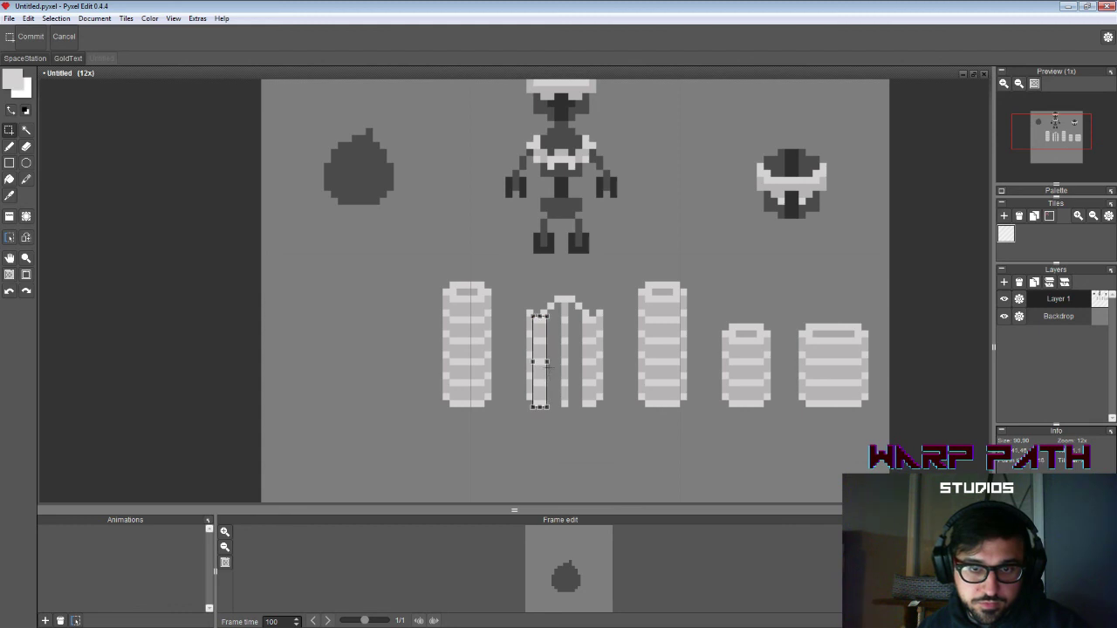
pyautogui.moveTo(548, 360); pyautogui.dragTo(583, 360)
# Step: Fill the area under the stepped peak, leaving a light-grey outline around a mid-grey interior
pyautogui.press('f')
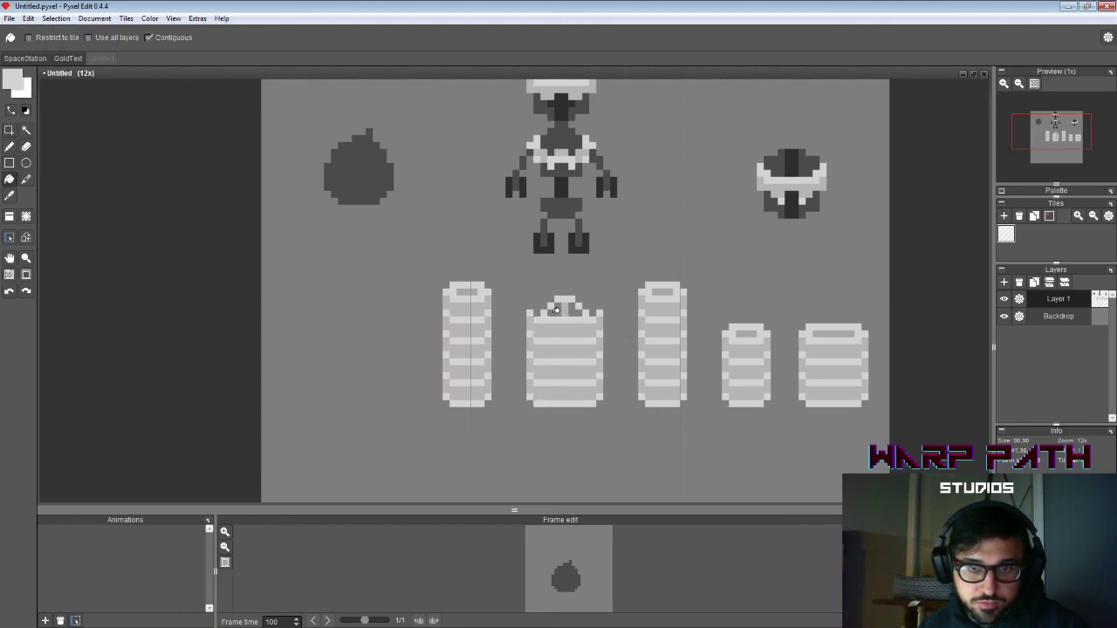
pyautogui.click(557, 312)
pyautogui.click(577, 312)
pyautogui.click(566, 311)
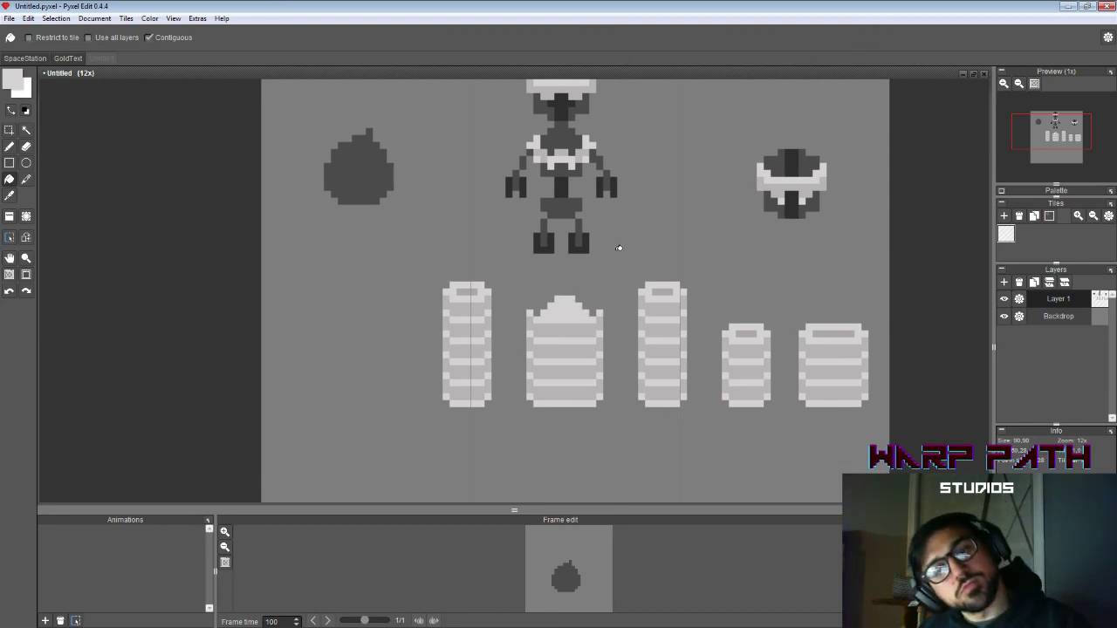
pyautogui.press('b')
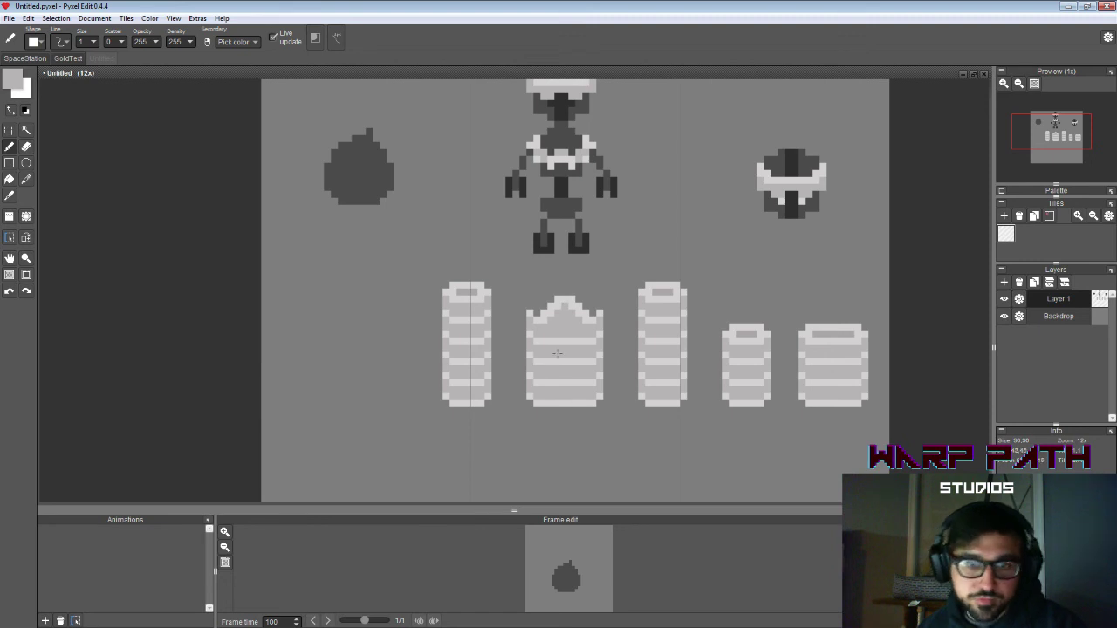
# Step: Copy the peaked top band of the widened shape and place it 5 pixels lower on the body
pyautogui.press('s')
pyautogui.moveTo(533, 282); pyautogui.dragTo(592, 387)
pyautogui.hotkey('ctrl', 'z')
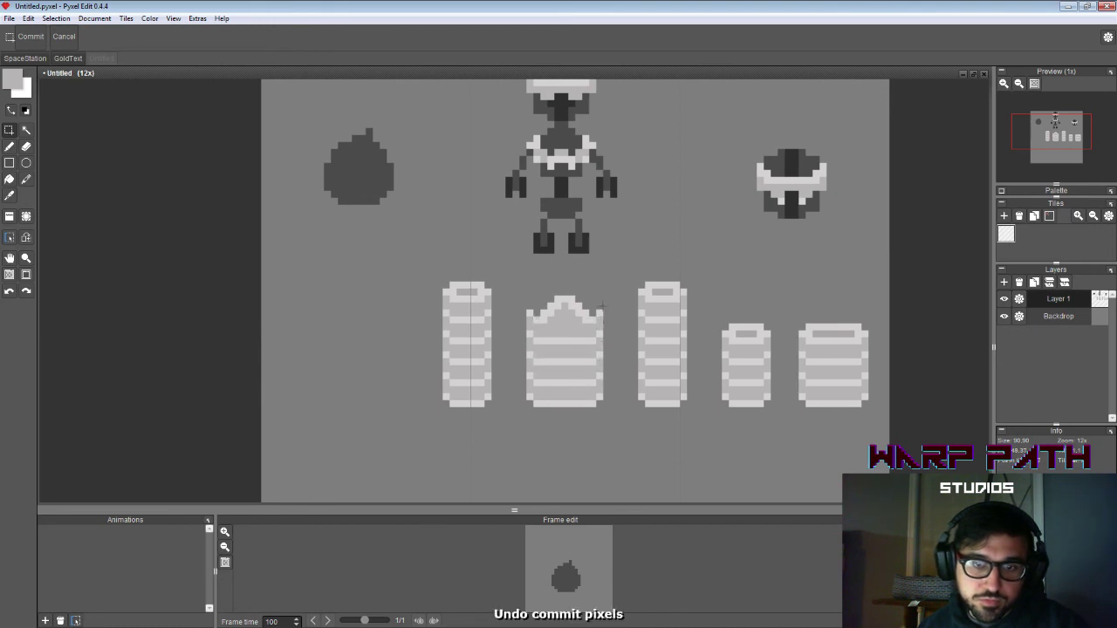
pyautogui.moveTo(533, 289); pyautogui.dragTo(594, 360)
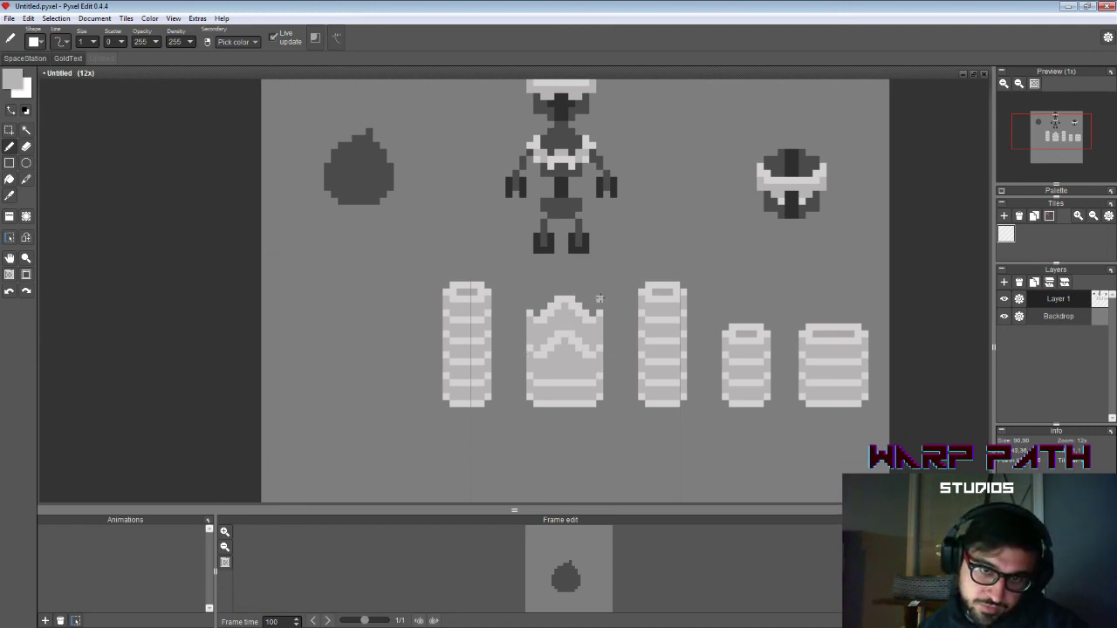
# Step: Paste another copy of the peaked band 6 pixels below the second one, over the shape's lower part
pyautogui.press('s')
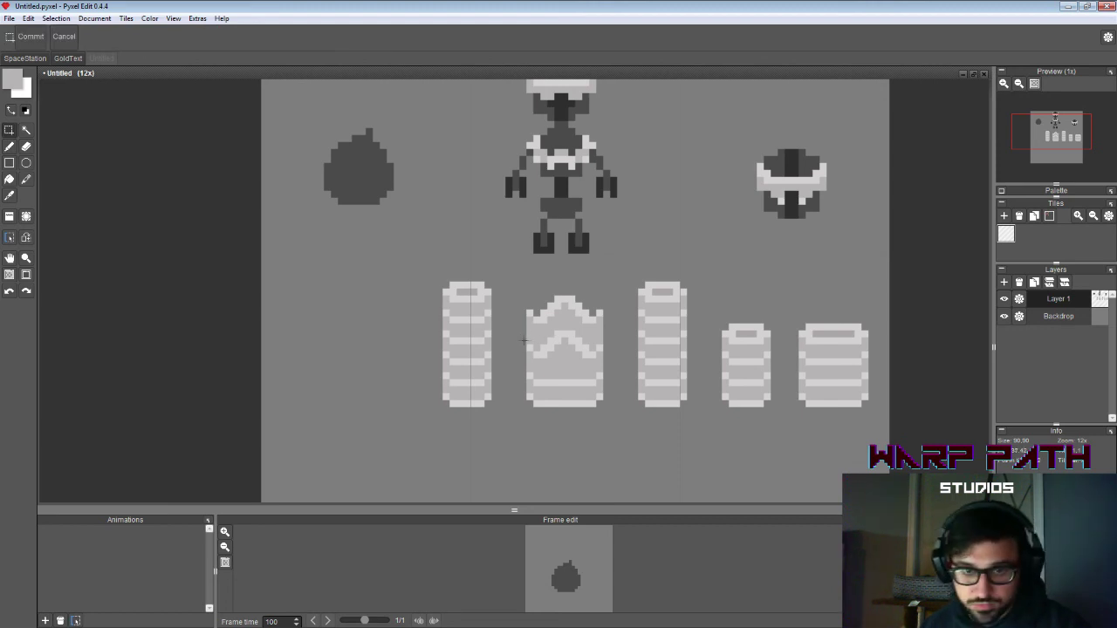
pyautogui.moveTo(509, 334)
pyautogui.mouseDown()
pyautogui.moveTo(609, 365)
pyautogui.moveTo(523, 329)
pyautogui.mouseUp()
pyautogui.hotkey('ctrl', 'c')
pyautogui.hotkey('ctrl', 'v')
pyautogui.moveTo(590, 337); pyautogui.dragTo(606, 395)
pyautogui.click(610, 339)
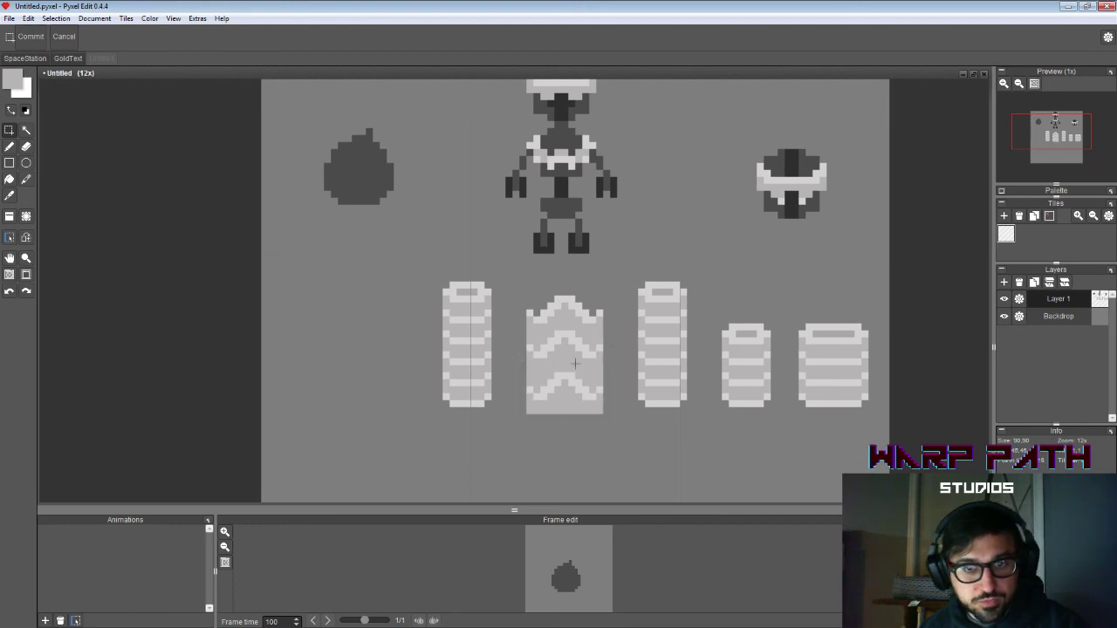
# Step: Give the peaked shape a curved light-grey bottom rim and erase the leftover pixels beside it
pyautogui.moveTo(627, 391); pyautogui.dragTo(592, 417)
pyautogui.click(609, 383)
pyautogui.press('e')
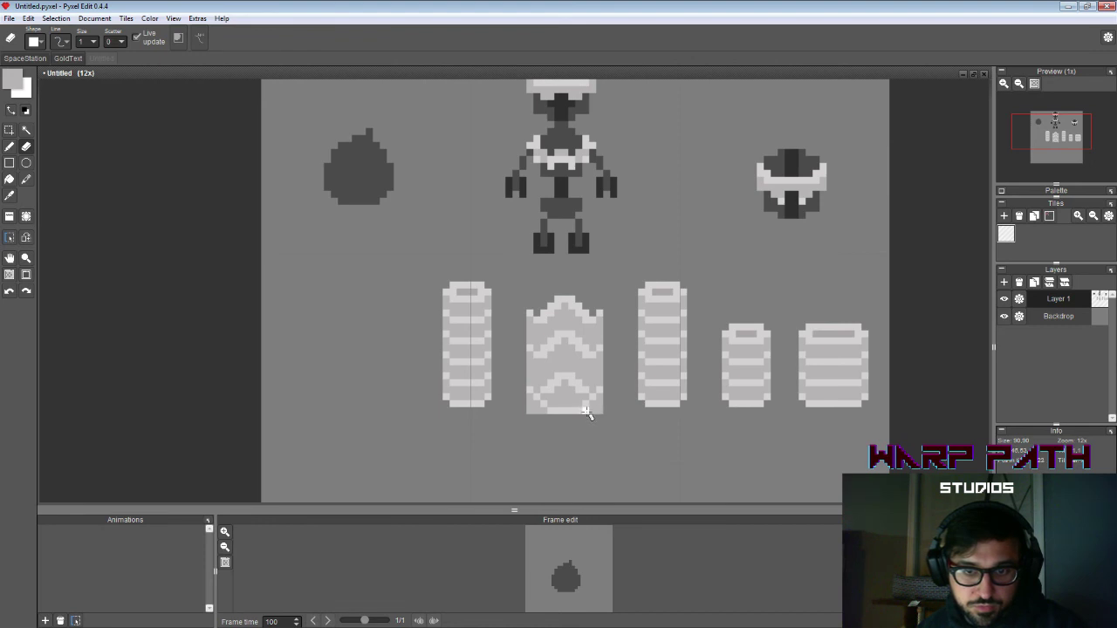
pyautogui.moveTo(586, 411); pyautogui.dragTo(618, 411)
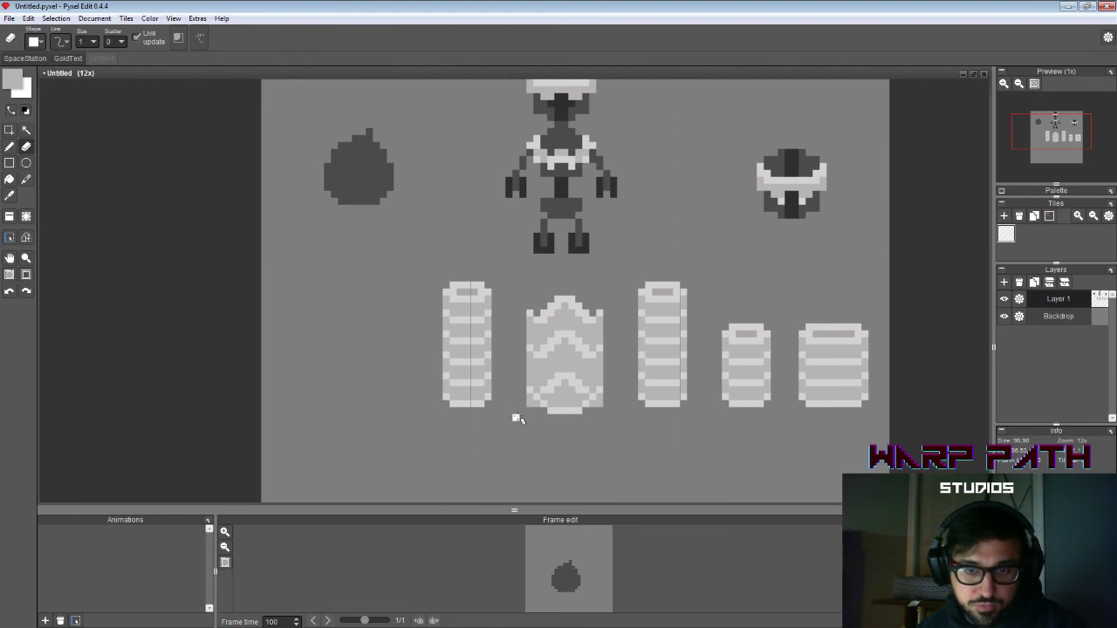
pyautogui.press('m')
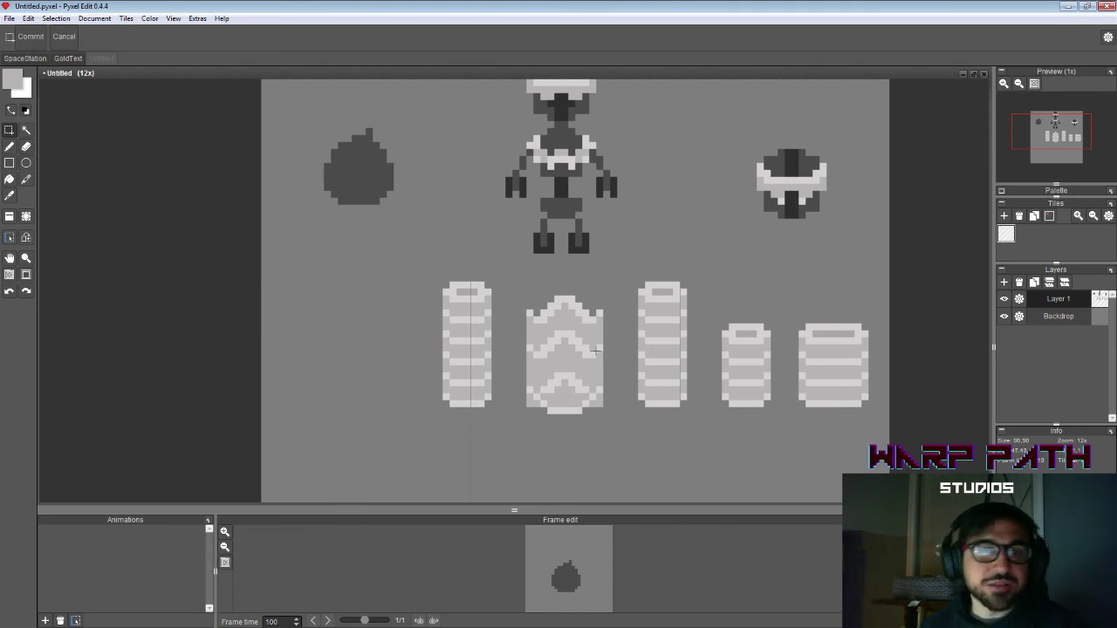
pyautogui.press('b')
pyautogui.press('i')
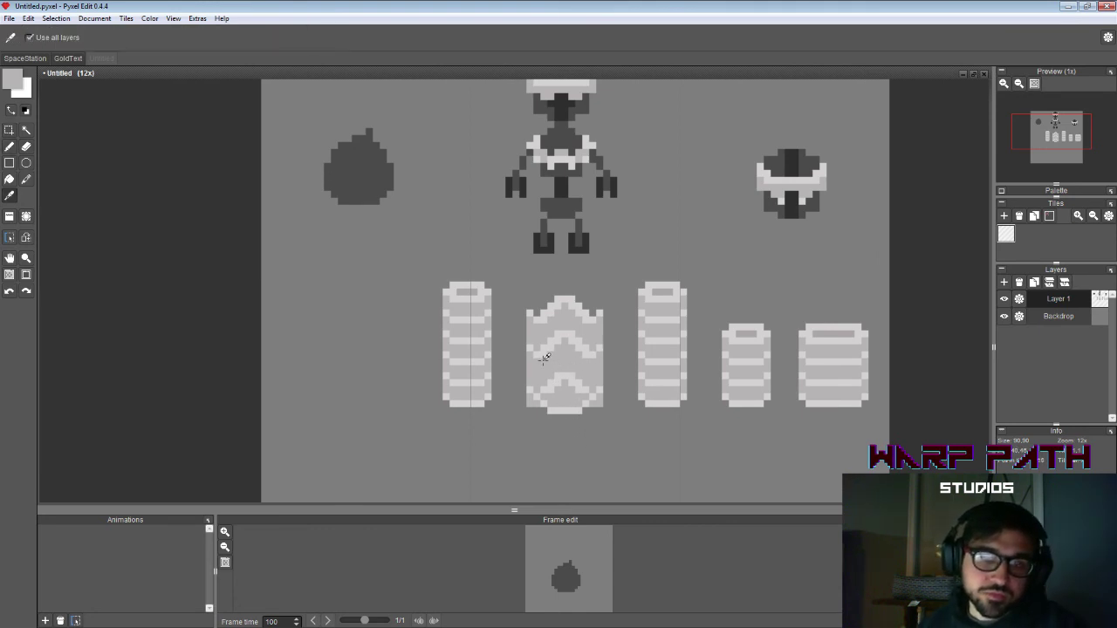
pyautogui.click(544, 356)
pyautogui.press('b')
pyautogui.moveTo(550, 362); pyautogui.dragTo(573, 363)
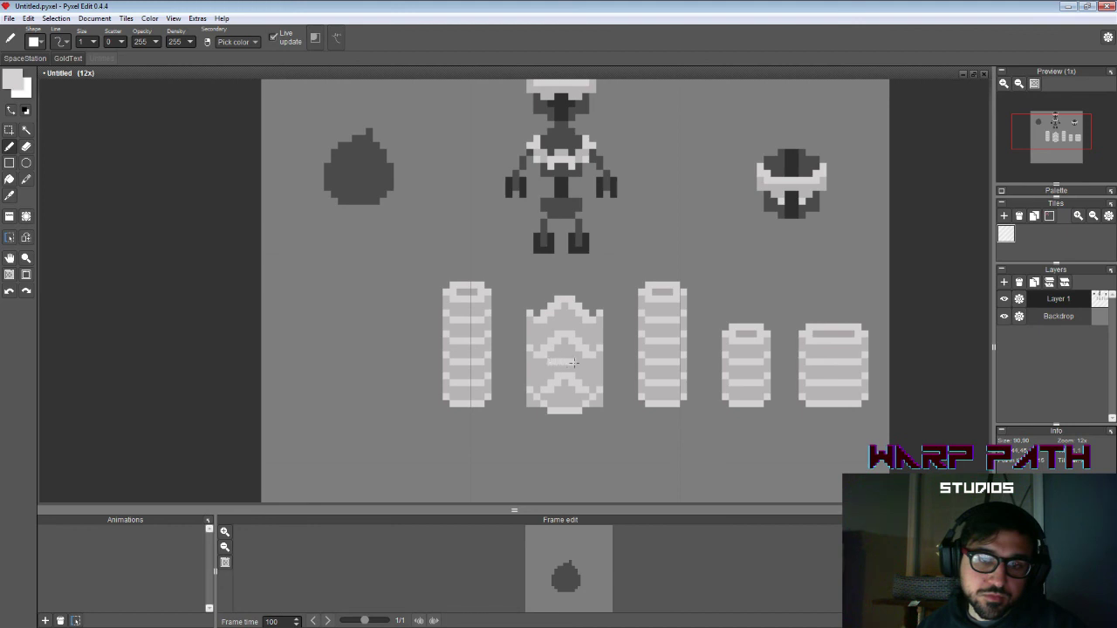
pyautogui.hotkey('ctrl', 'z')
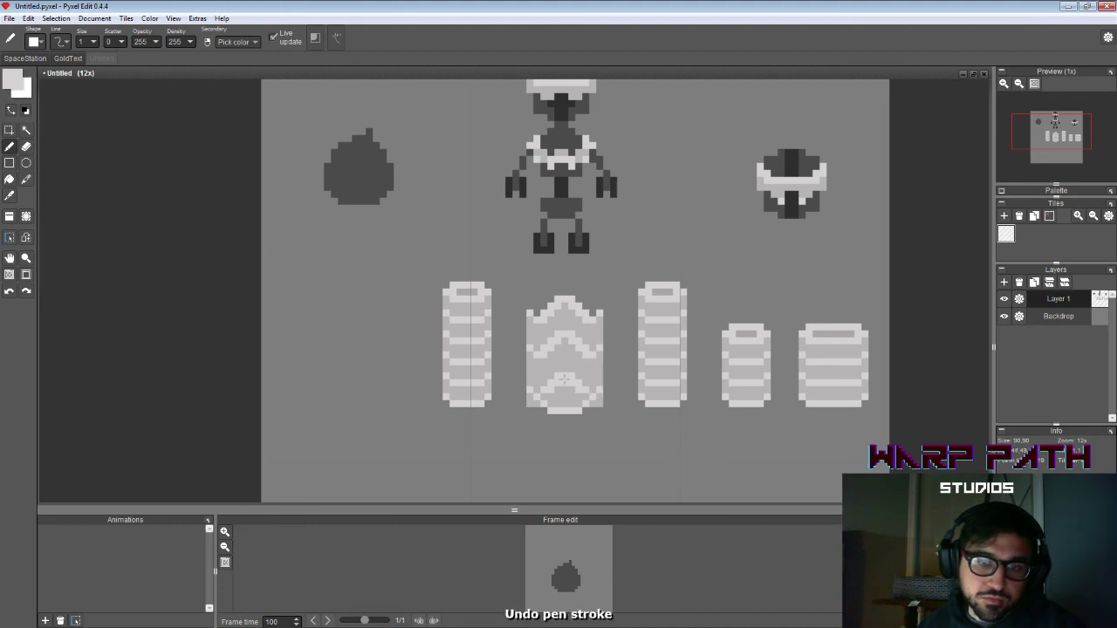
# Step: Remove the middle peaked band from the shape and fill the cleared section with plain mid-grey
pyautogui.press('s')
pyautogui.moveTo(525, 336); pyautogui.dragTo(583, 373)
pyautogui.press('Delete')
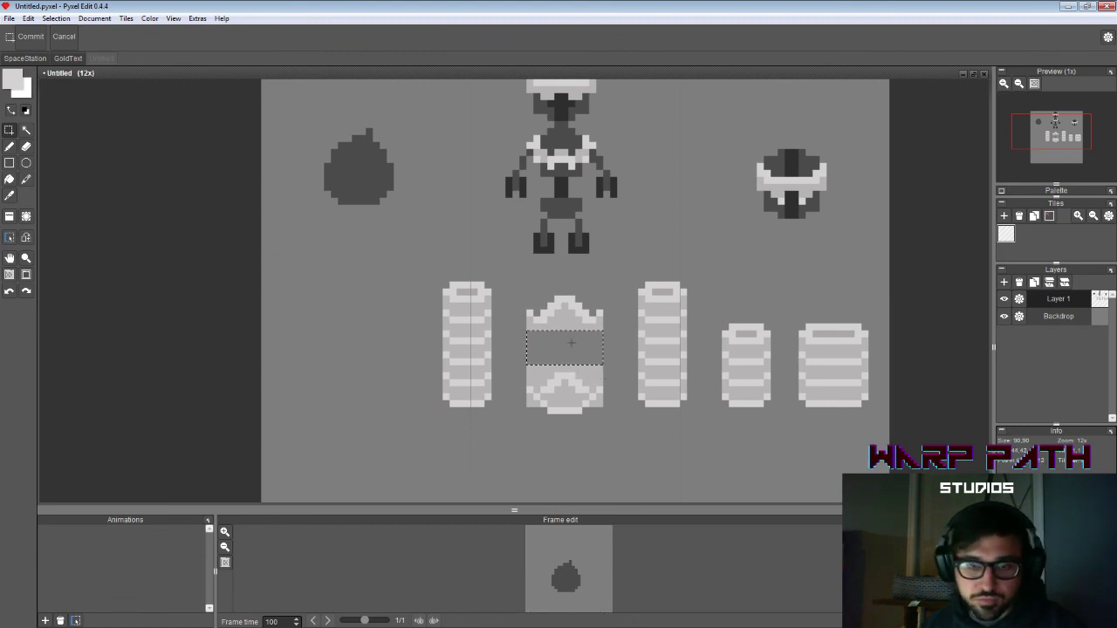
pyautogui.press('f')
pyautogui.click(571, 343)
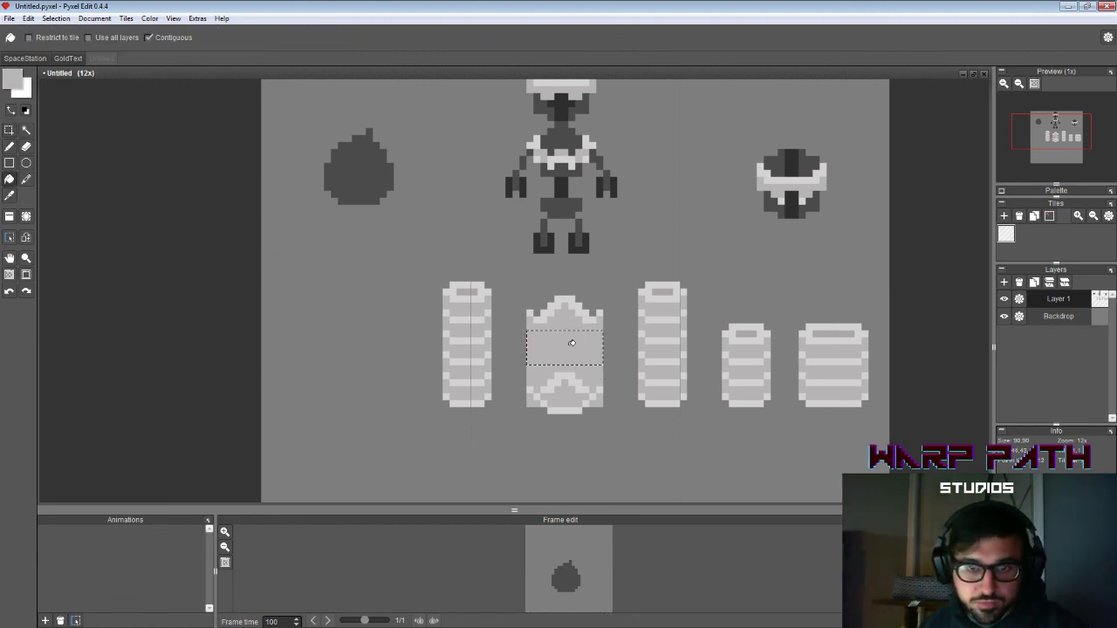
pyautogui.press('s')
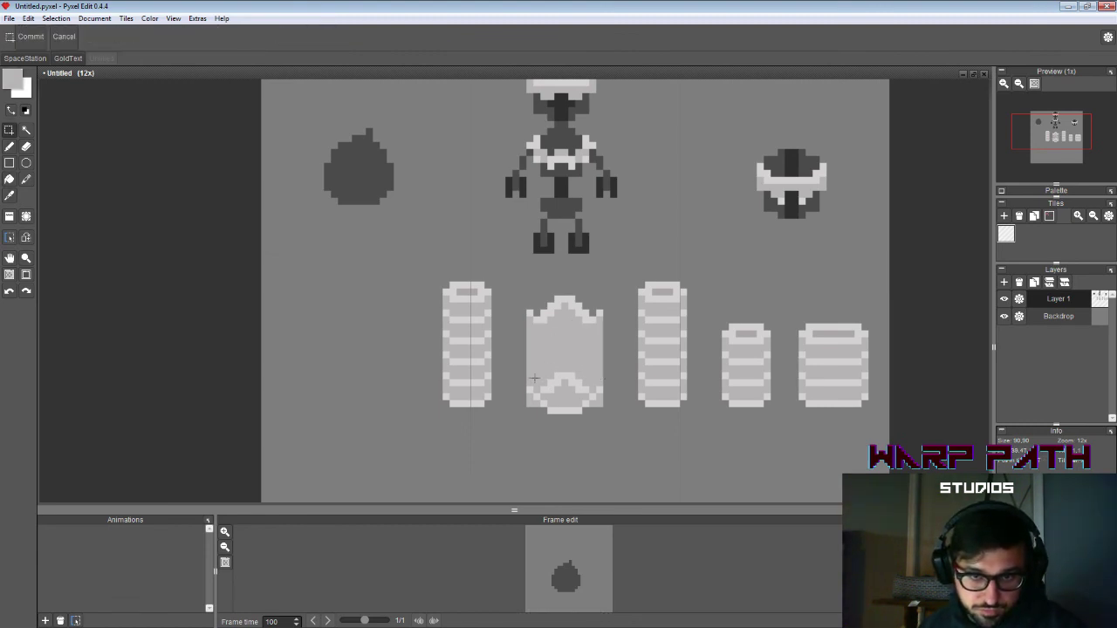
# Step: Erase the shape's lower corner pixels and outline the trimmed corners in light grey
pyautogui.press('e')
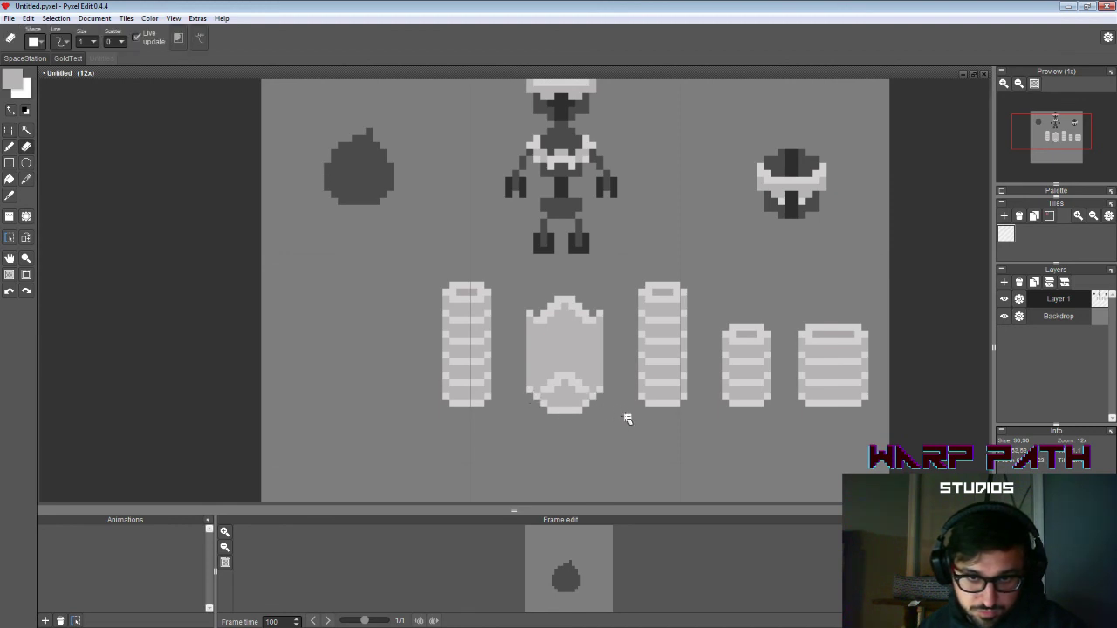
pyautogui.press('i')
pyautogui.press('b')
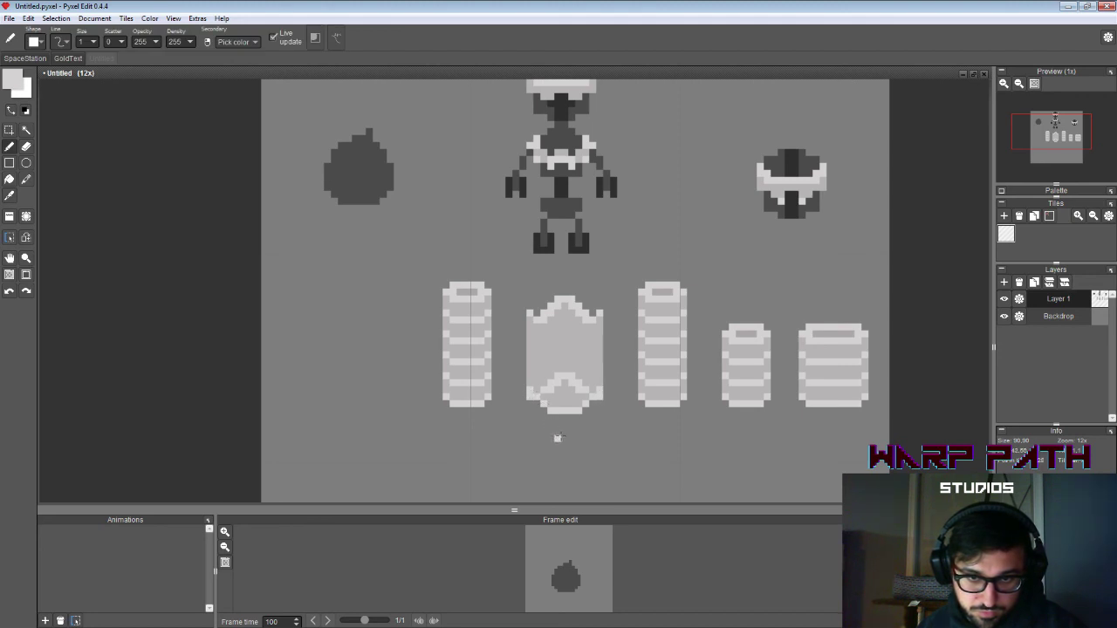
# Step: Replace the curved bottom rim with a straight light-grey one 1 pixel higher and erase the corner pixels just above it
pyautogui.press('e')
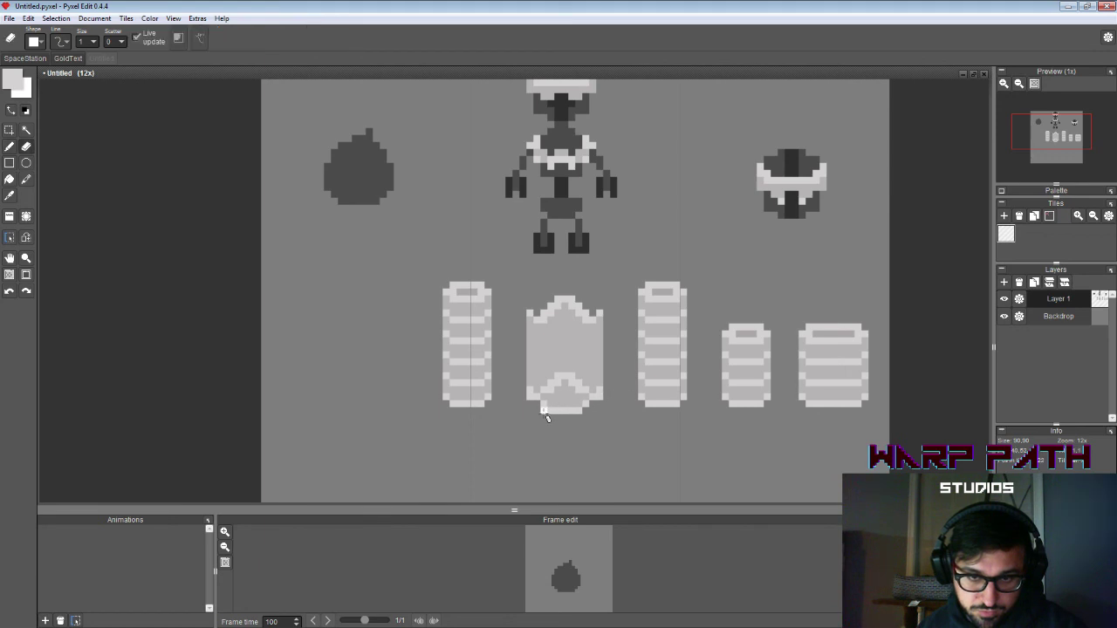
pyautogui.press('b')
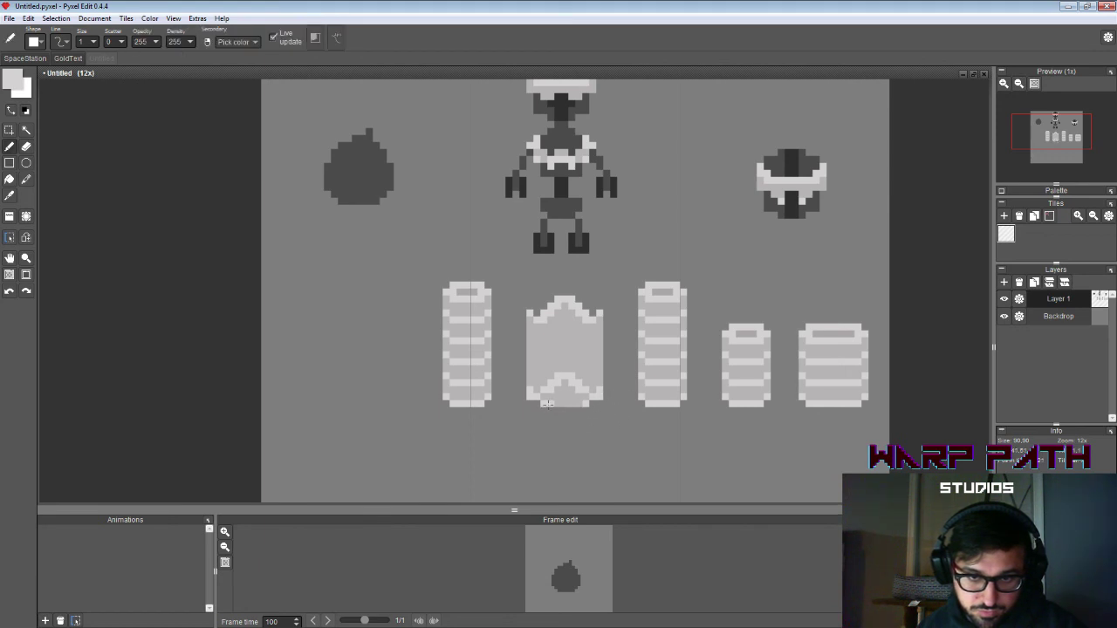
pyautogui.moveTo(547, 404); pyautogui.dragTo(578, 403)
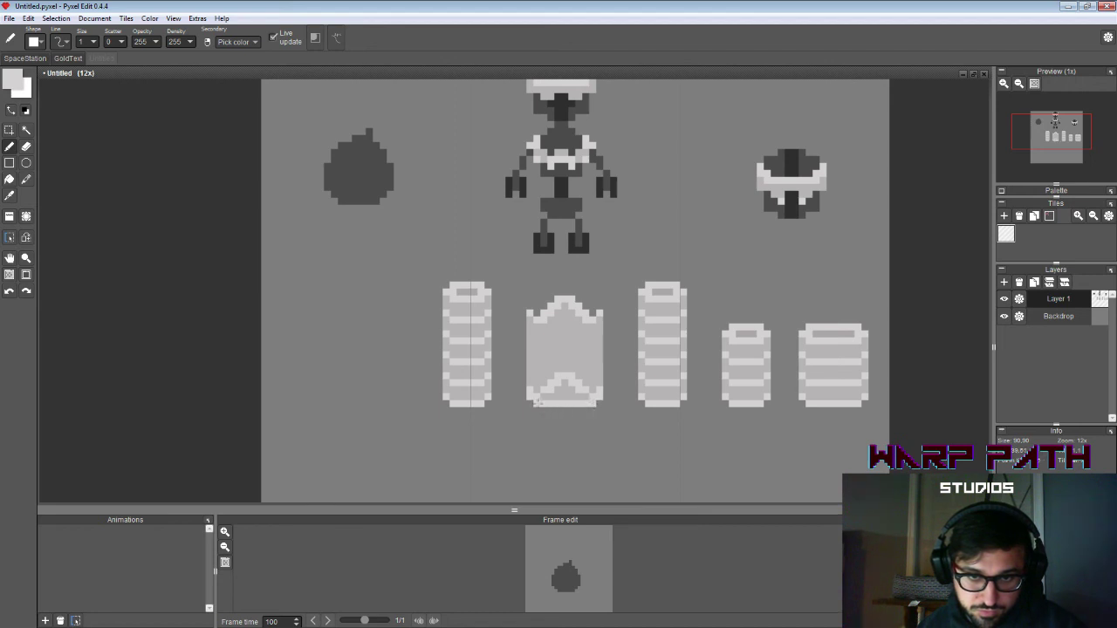
pyautogui.press('e')
pyautogui.moveTo(538, 404); pyautogui.dragTo(600, 405)
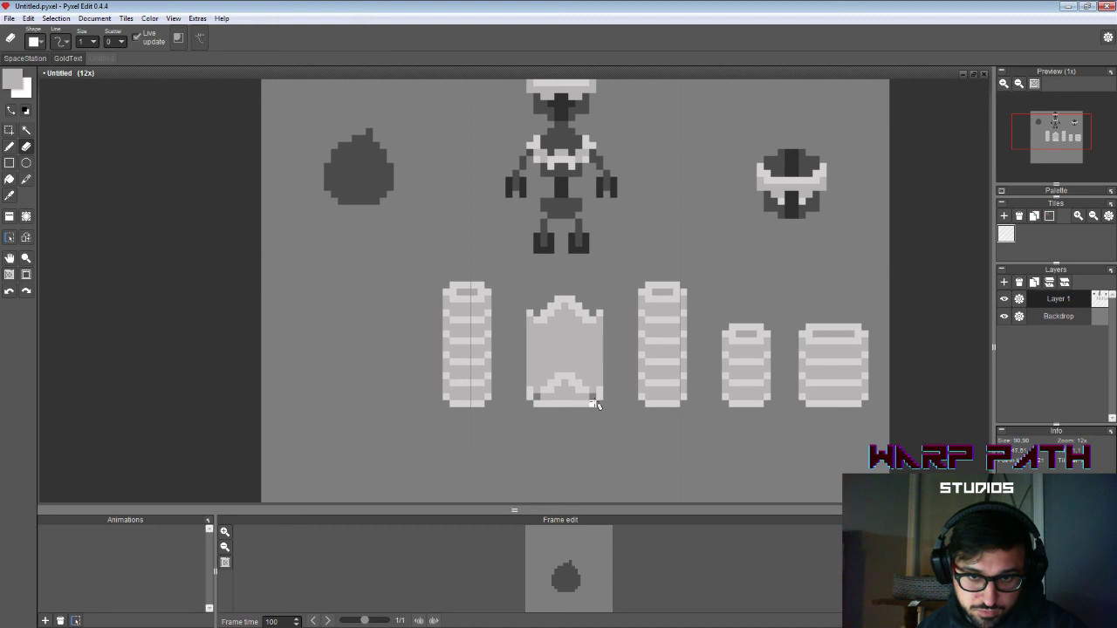
# Step: Fill the empty corner pixels above the peaked shape's bottom rim with mid-grey and trim its lower peaked band to a thinner arch
pyautogui.press('b')
pyautogui.click(538, 397)
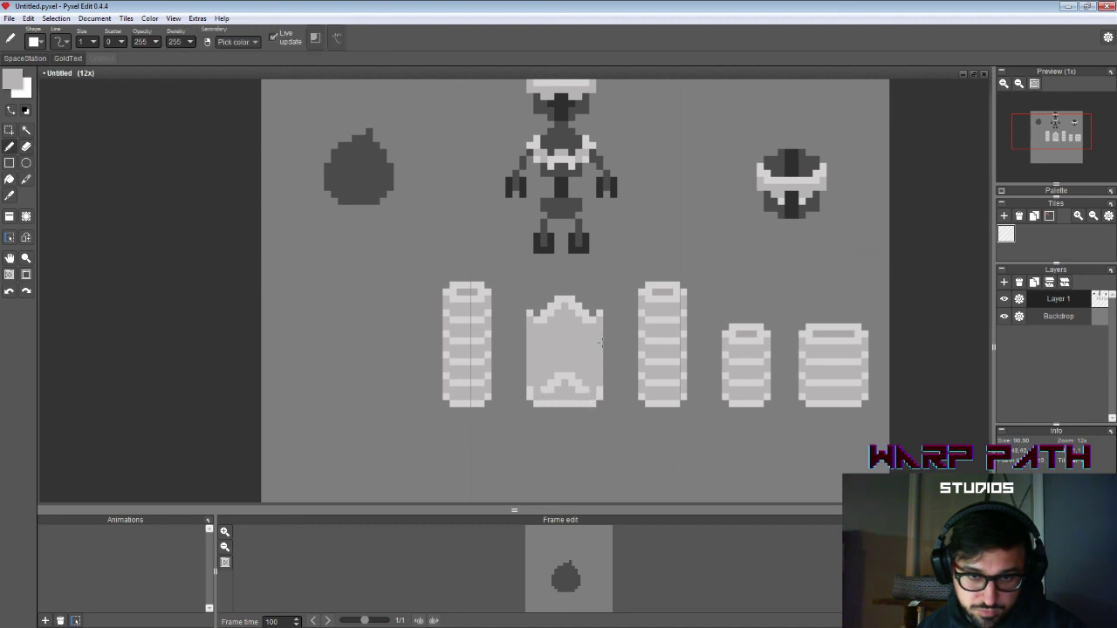
pyautogui.rightClick(557, 394)
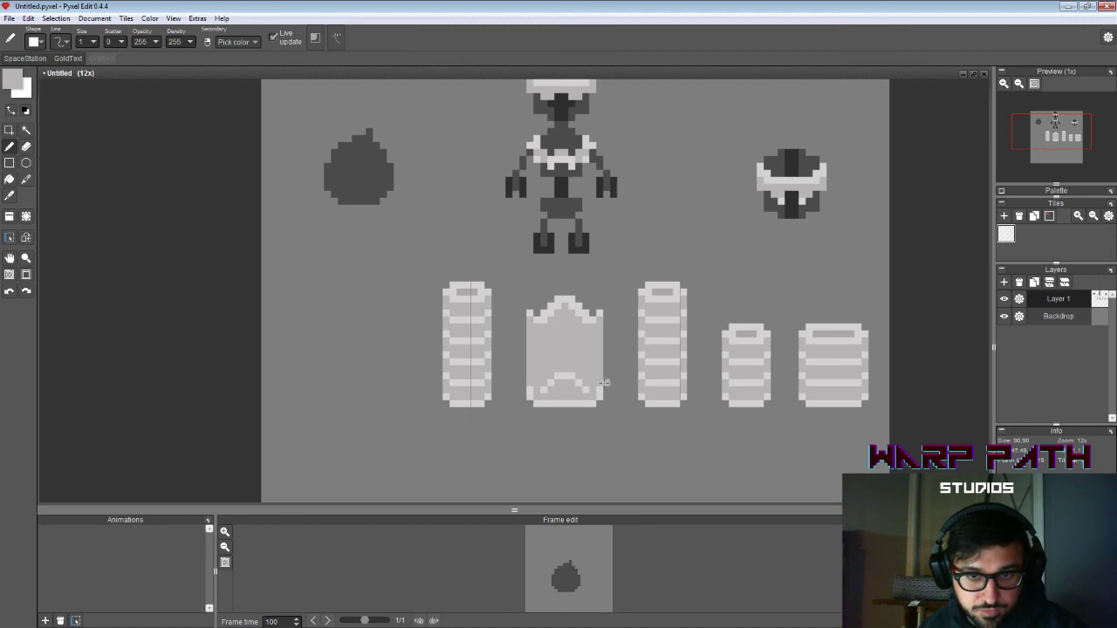
# Step: Extend the lower arched band to both side edges in light grey and add a light-grey dot beneath its arch
pyautogui.press('s')
pyautogui.moveTo(538, 369); pyautogui.dragTo(585, 395)
pyautogui.press('alt')
pyautogui.press('d')
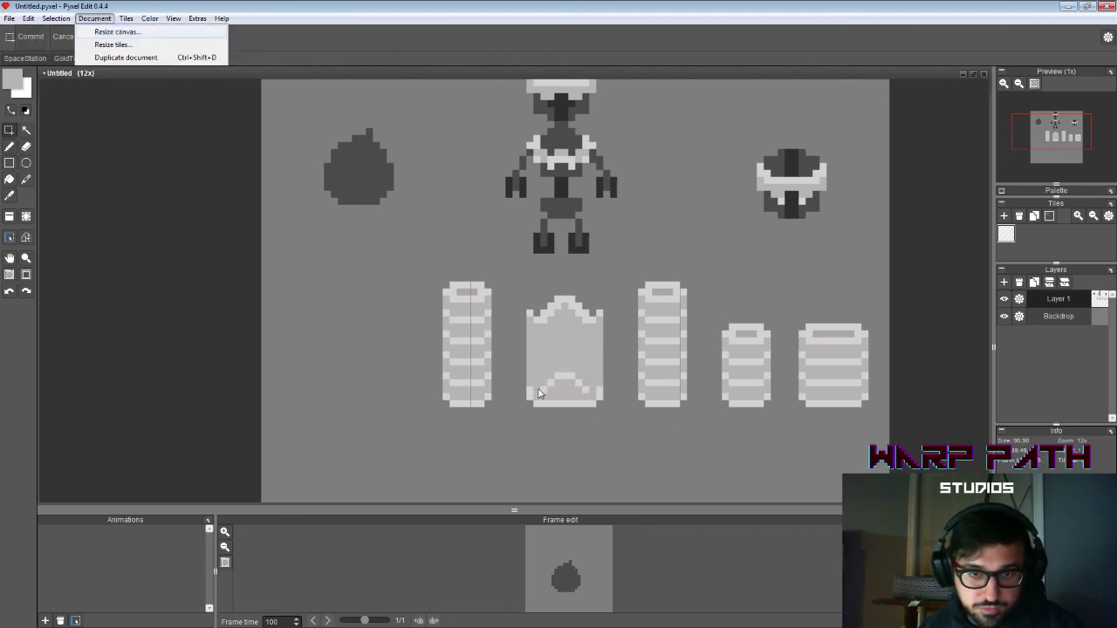
pyautogui.click(538, 389)
pyautogui.press('d')
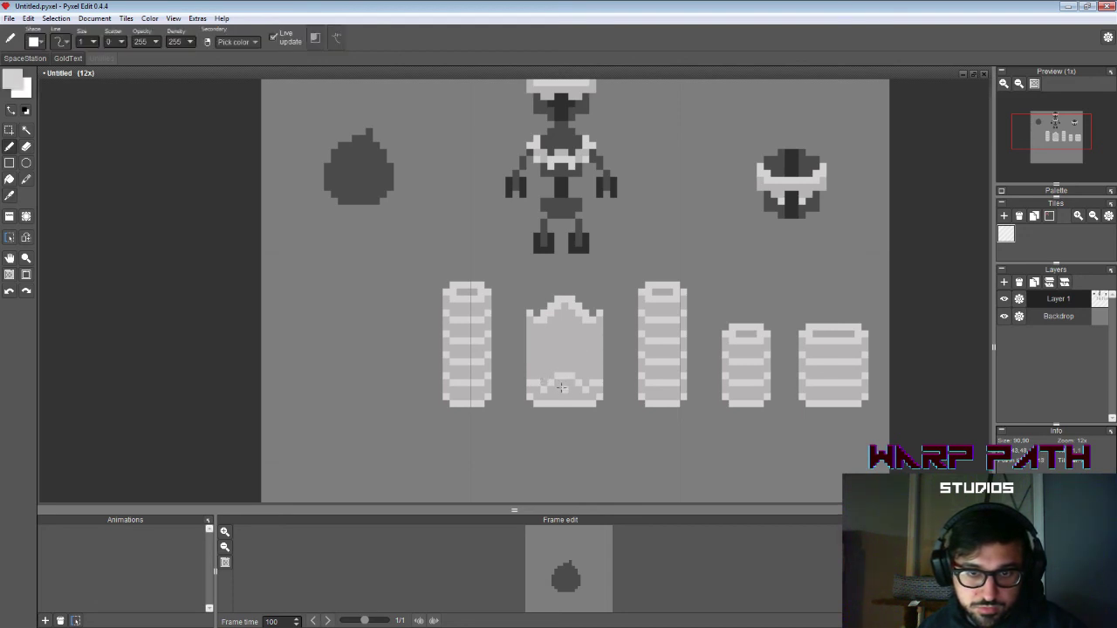
# Step: Copy the patterned arched band and stack three copies above it up to the top of the wide shape
pyautogui.press('s')
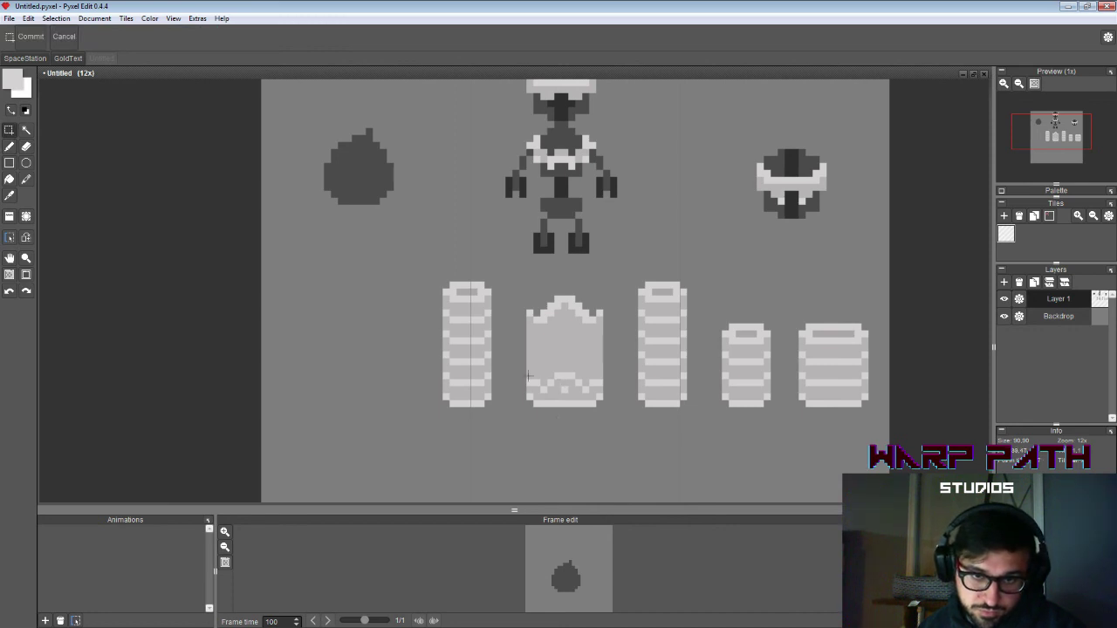
pyautogui.moveTo(516, 376); pyautogui.dragTo(607, 397)
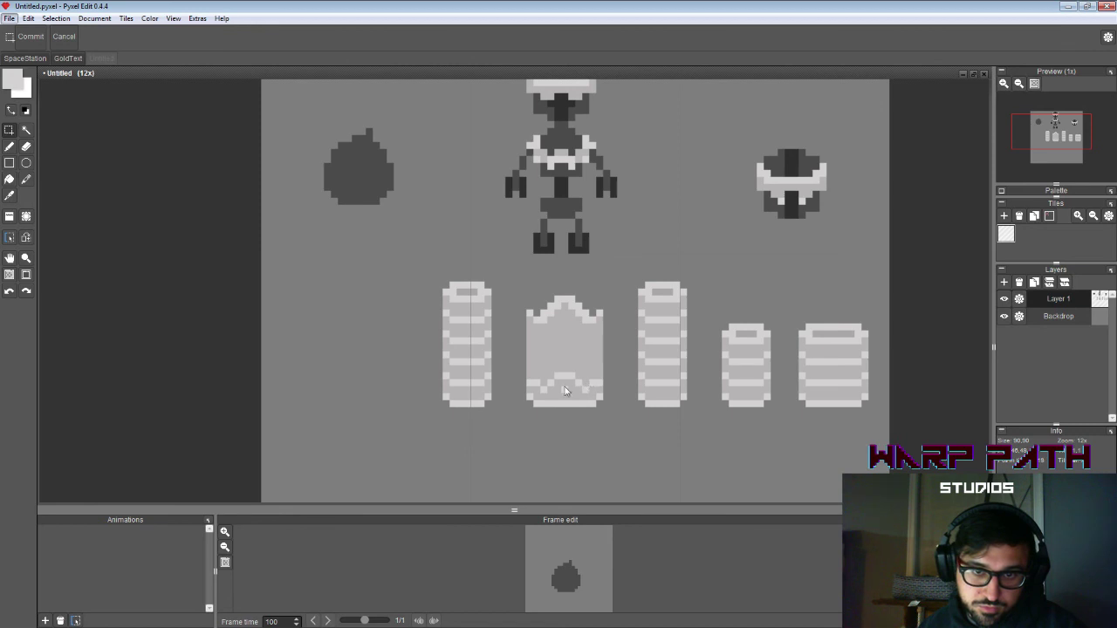
pyautogui.moveTo(513, 352)
pyautogui.mouseDown()
pyautogui.moveTo(555, 377)
pyautogui.moveTo(516, 356)
pyautogui.mouseUp()
pyautogui.hotkey('ctrl', 'c')
pyautogui.hotkey('ctrl', 'v')
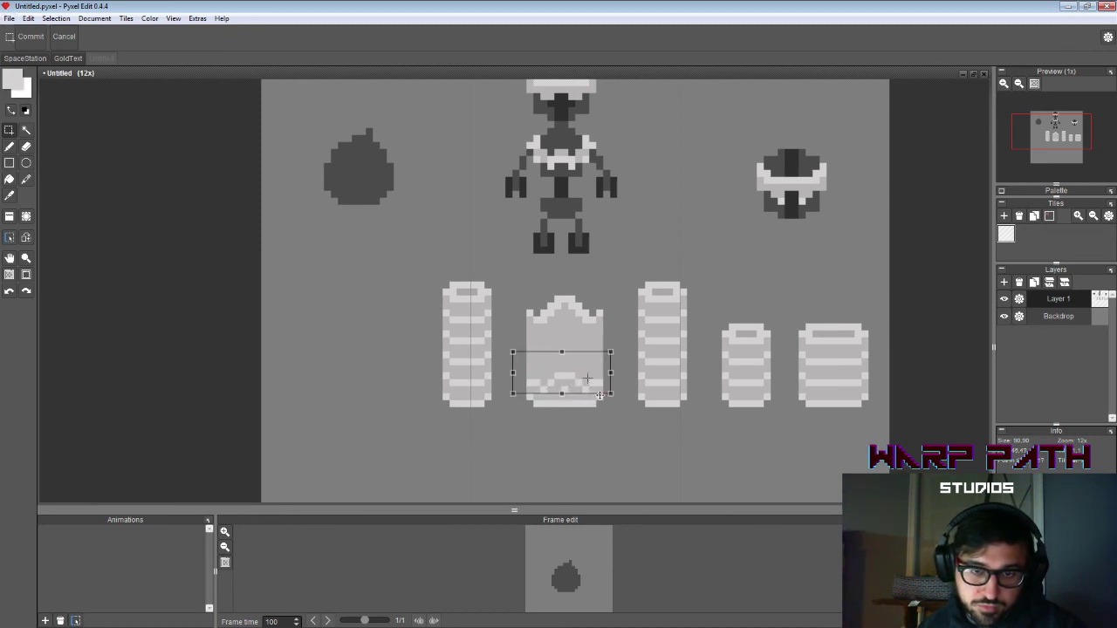
pyautogui.moveTo(599, 396); pyautogui.dragTo(617, 363)
pyautogui.click(626, 345)
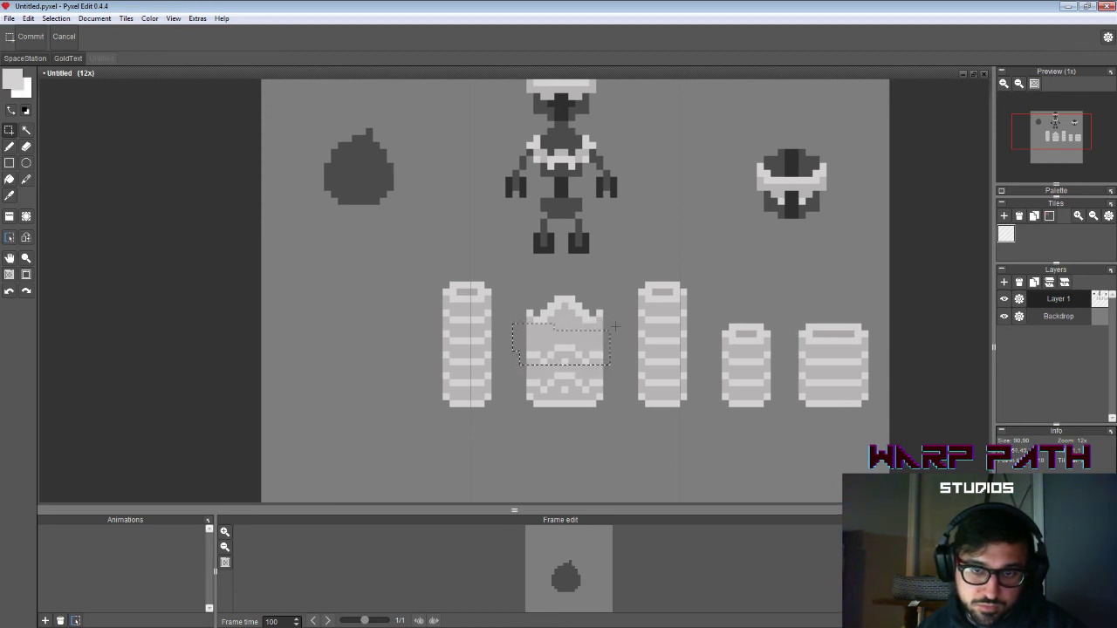
pyautogui.moveTo(519, 345)
pyautogui.mouseDown()
pyautogui.moveTo(610, 374)
pyautogui.moveTo(608, 317)
pyautogui.mouseUp()
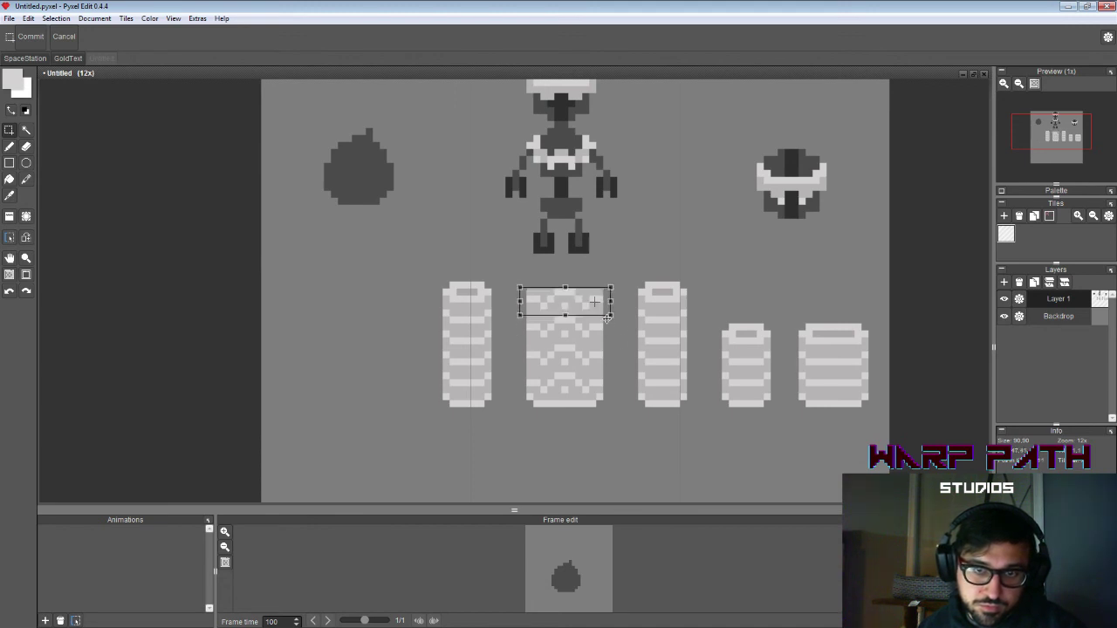
pyautogui.click(624, 335)
# Step: Delete the leftover mid-grey areas on either side of the arch above the topmost patterned band
pyautogui.press('e')
pyautogui.hotkey('ctrl', 'z')
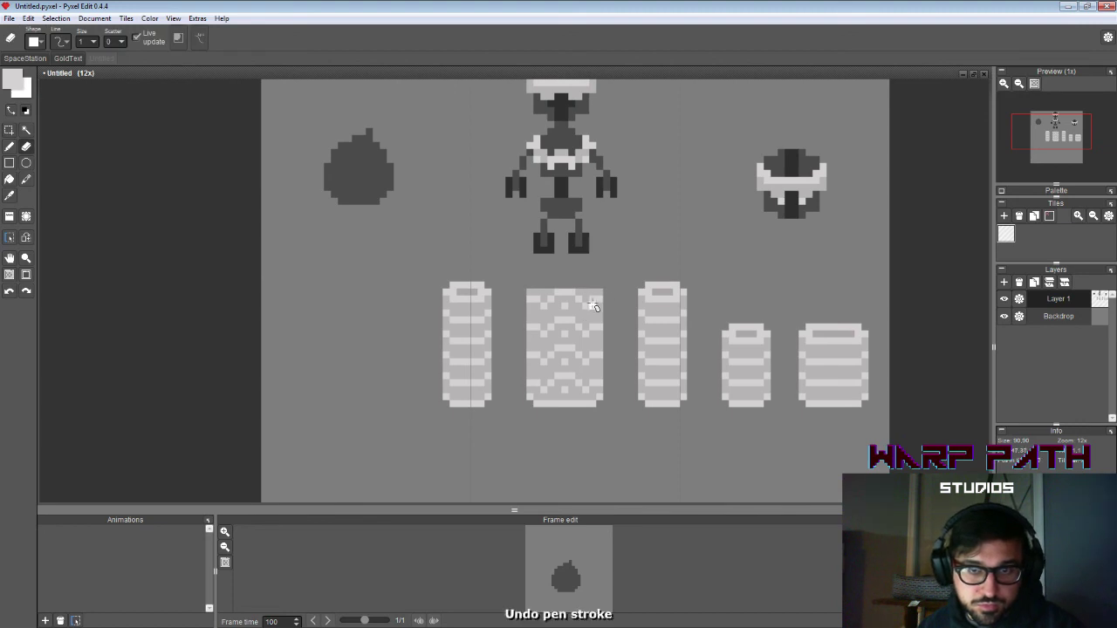
pyautogui.press('w')
pyautogui.keyDown('shift'); pyautogui.click(545, 297); pyautogui.keyUp('shift')
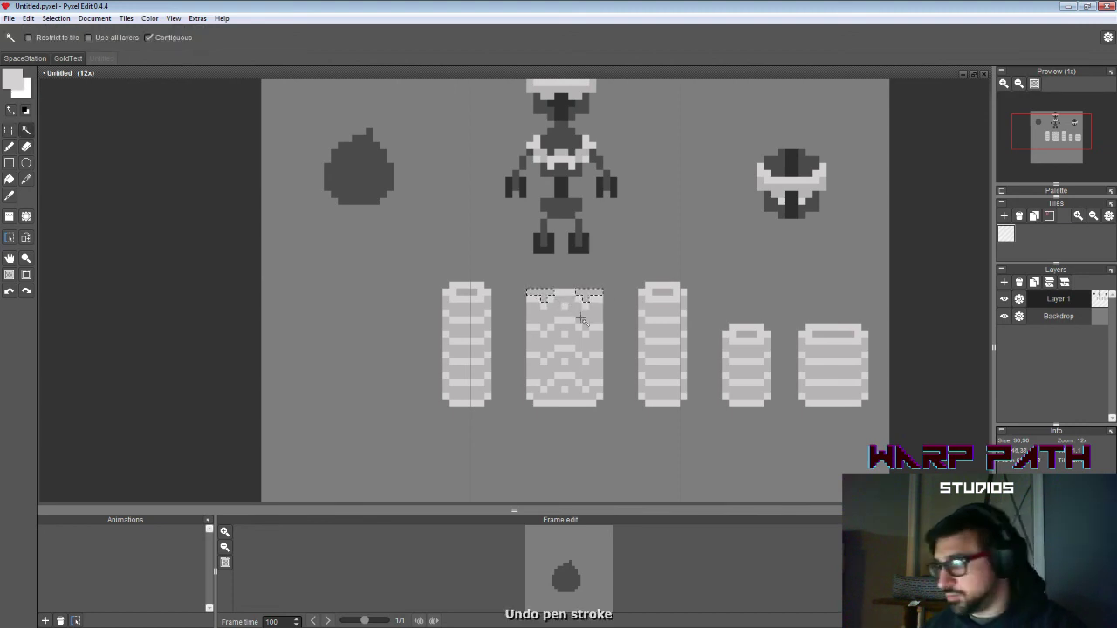
pyautogui.press('Delete')
# Step: Build a rounded mid-grey dome with a light-grey outline on the wide shape and paint over its topmost patterned band in mid-grey
pyautogui.press('b')
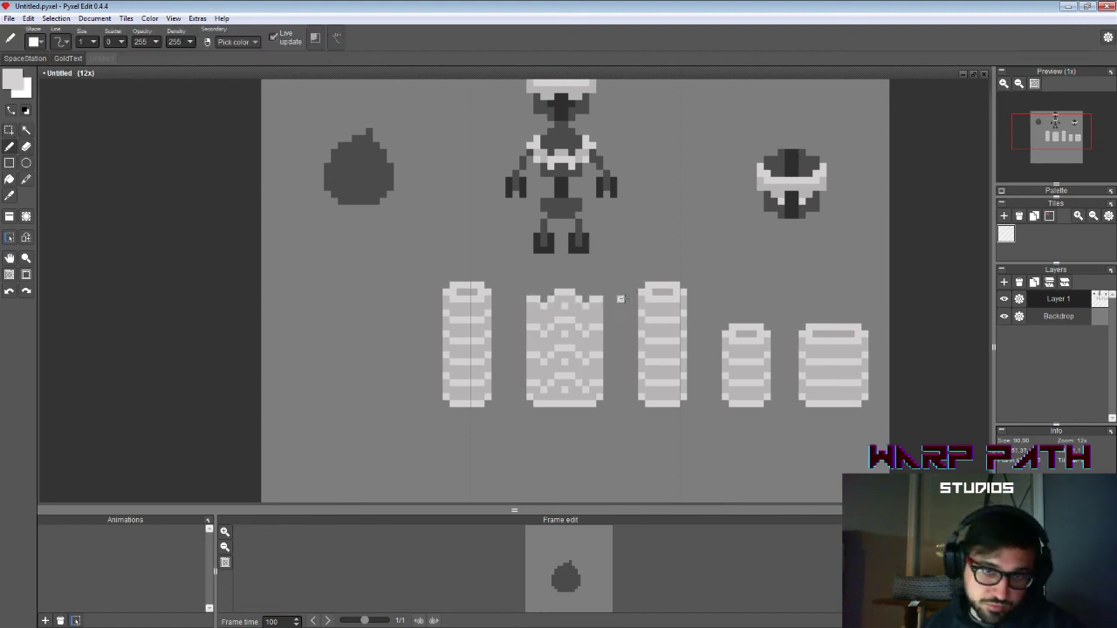
pyautogui.press('i')
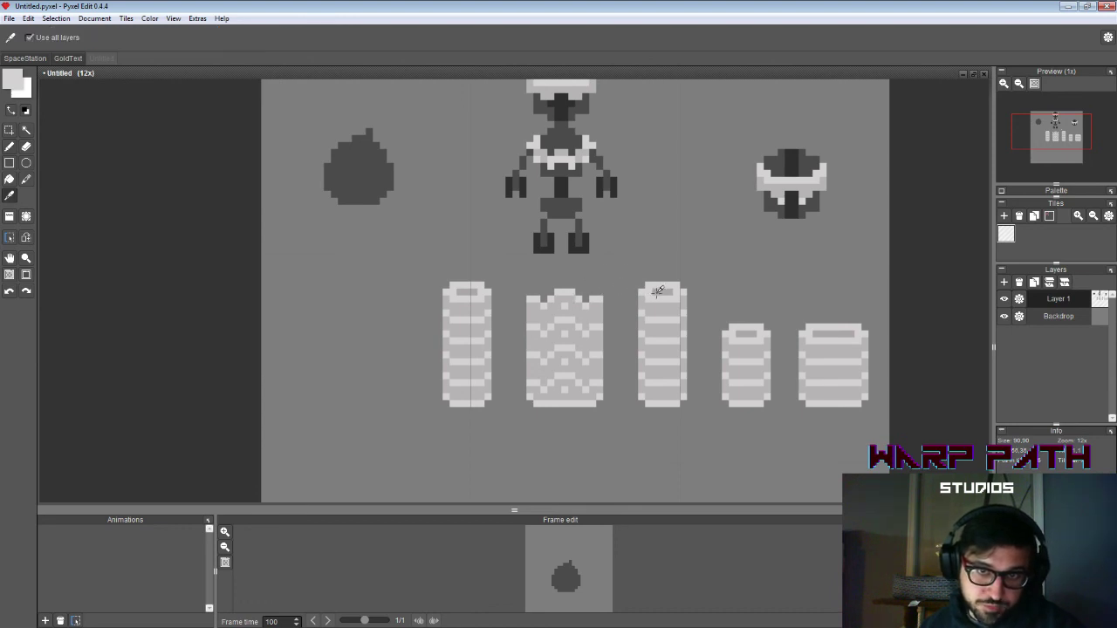
pyautogui.press('b')
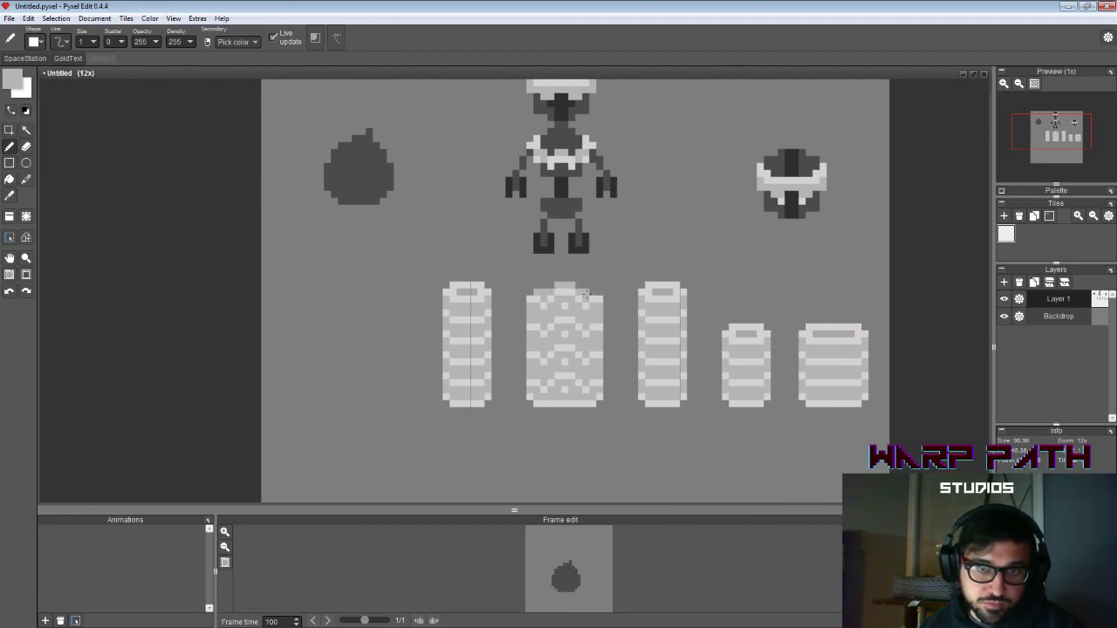
pyautogui.press('alt')
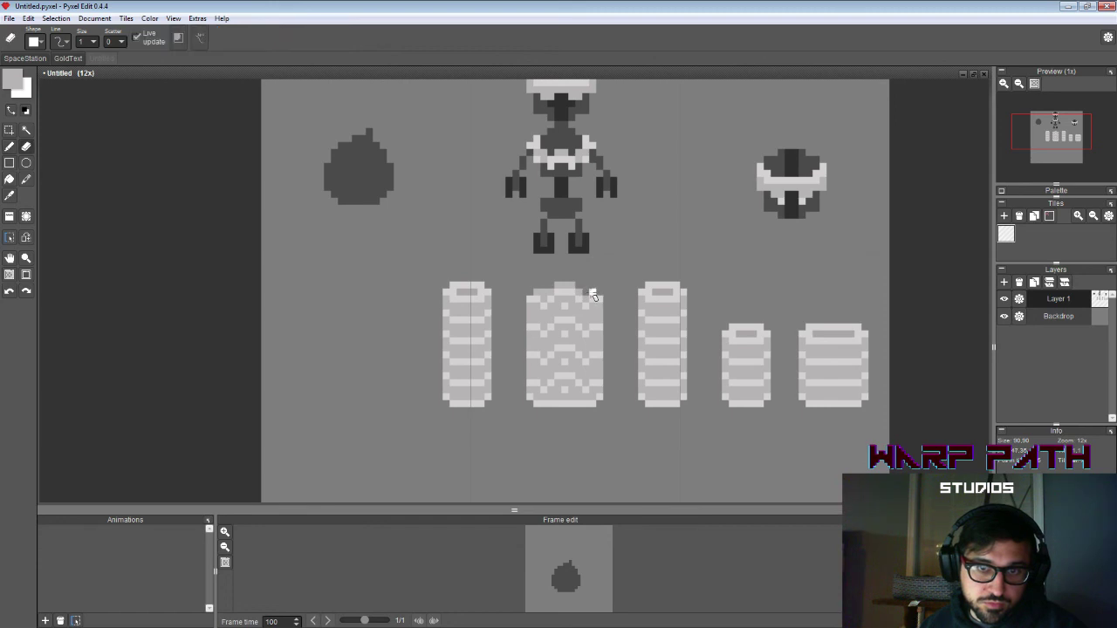
pyautogui.press('alt')
pyautogui.press('alt')
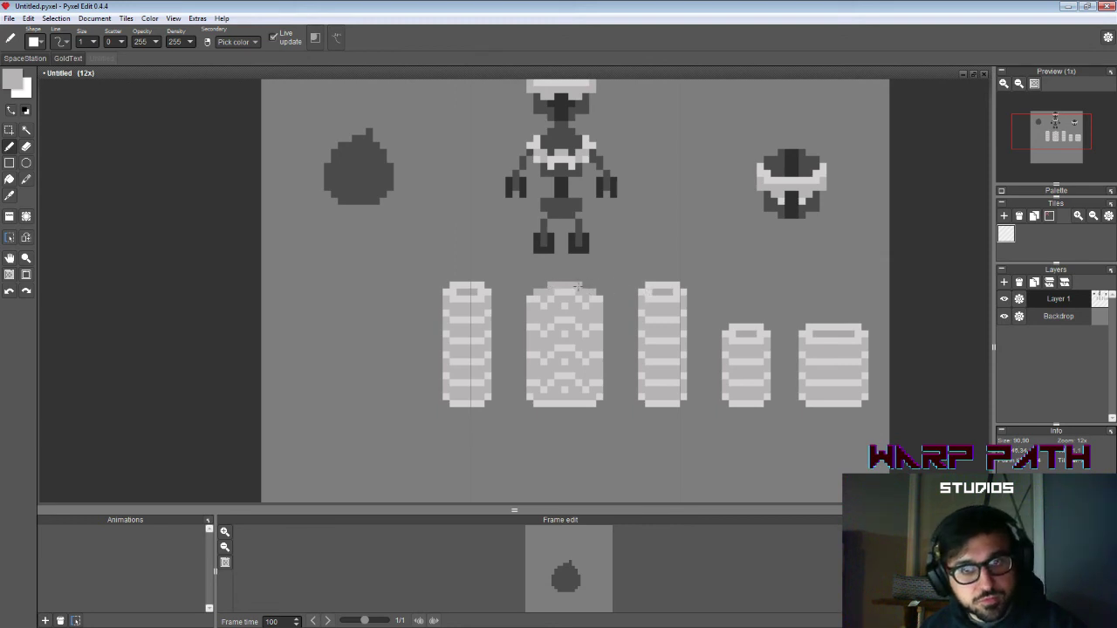
pyautogui.keyDown('alt'); pyautogui.click(599, 299); pyautogui.keyUp('alt')
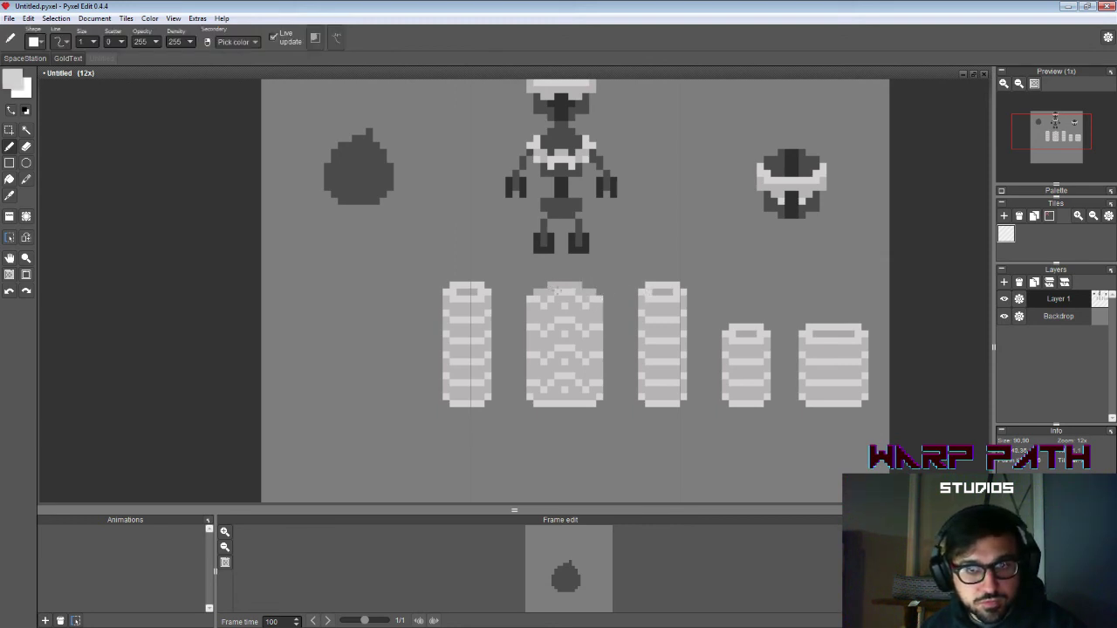
pyautogui.hotkey('ctrl', 'z')
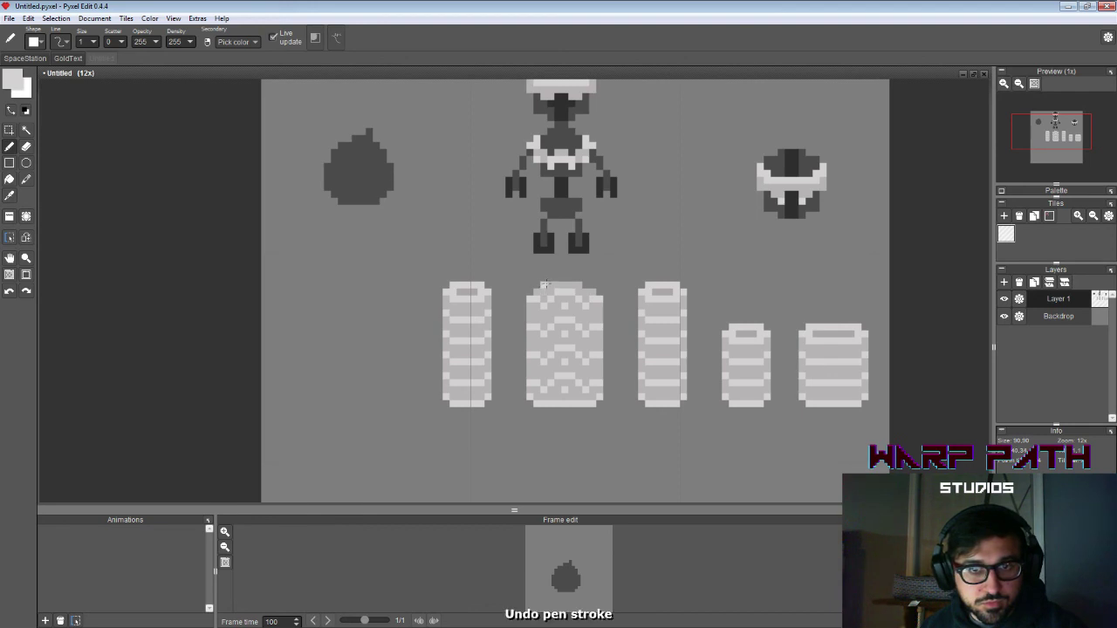
pyautogui.moveTo(551, 277); pyautogui.dragTo(580, 278)
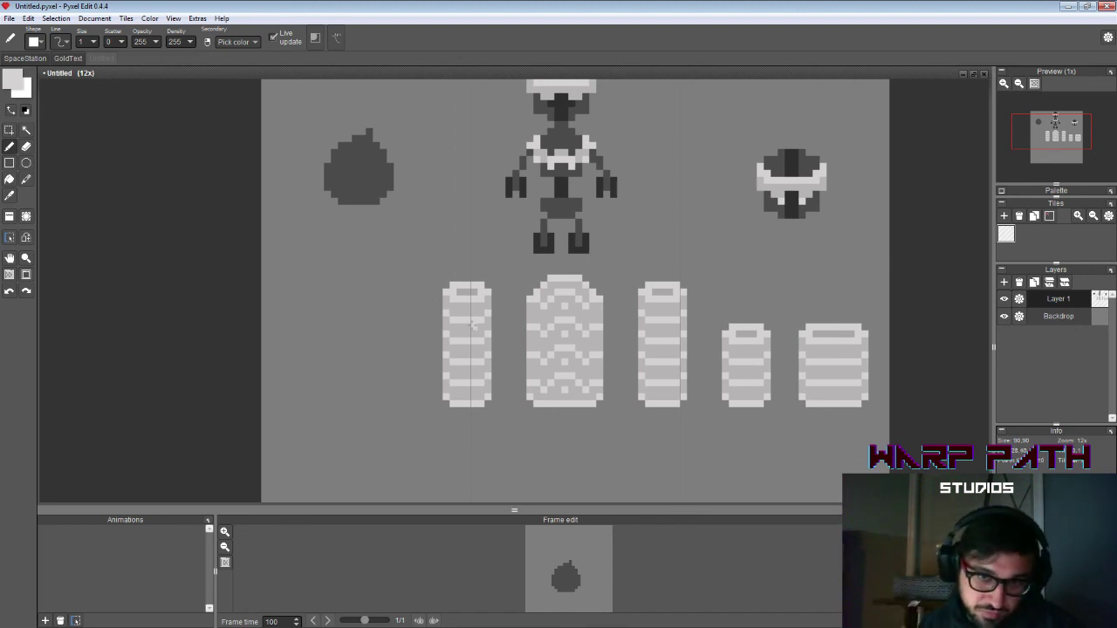
pyautogui.rightClick(518, 264)
pyautogui.keyDown('alt'); pyautogui.click(543, 308); pyautogui.keyUp('alt')
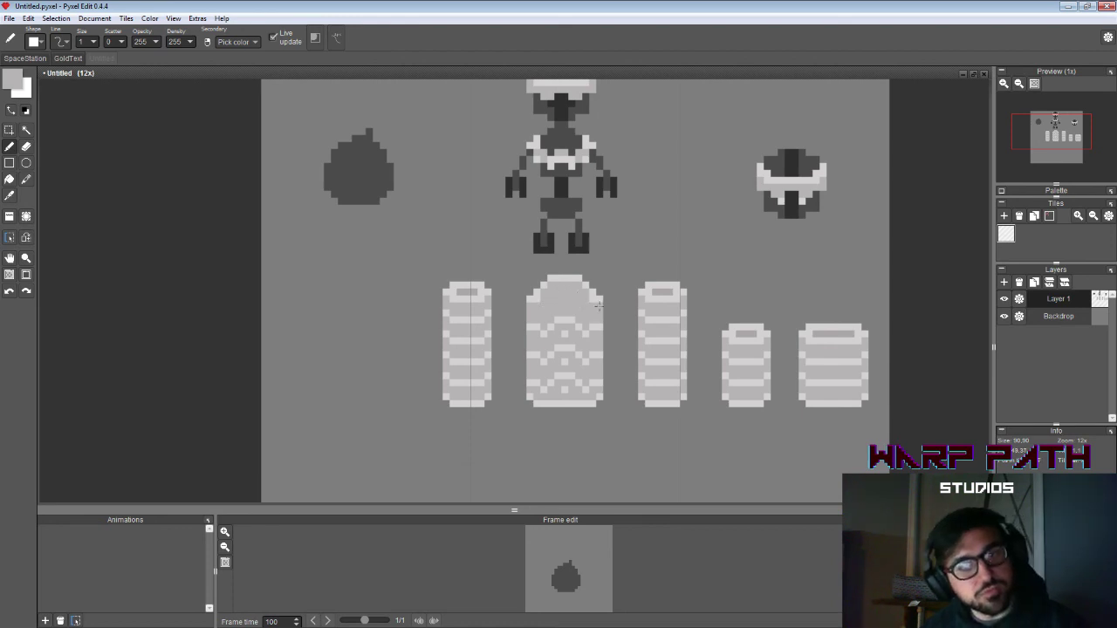
# Step: Move the upper remaining patterned band up 1 pixel and fill the gap beneath it with mid-grey
pyautogui.press('s')
pyautogui.moveTo(505, 316); pyautogui.dragTo(577, 325)
pyautogui.click(573, 346)
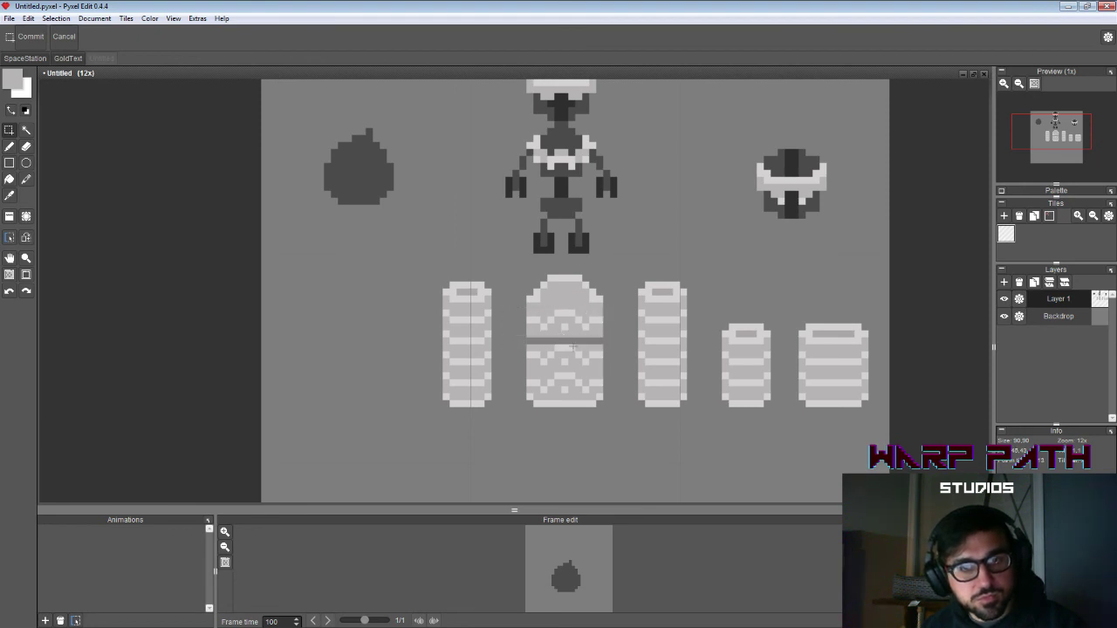
pyautogui.press('b')
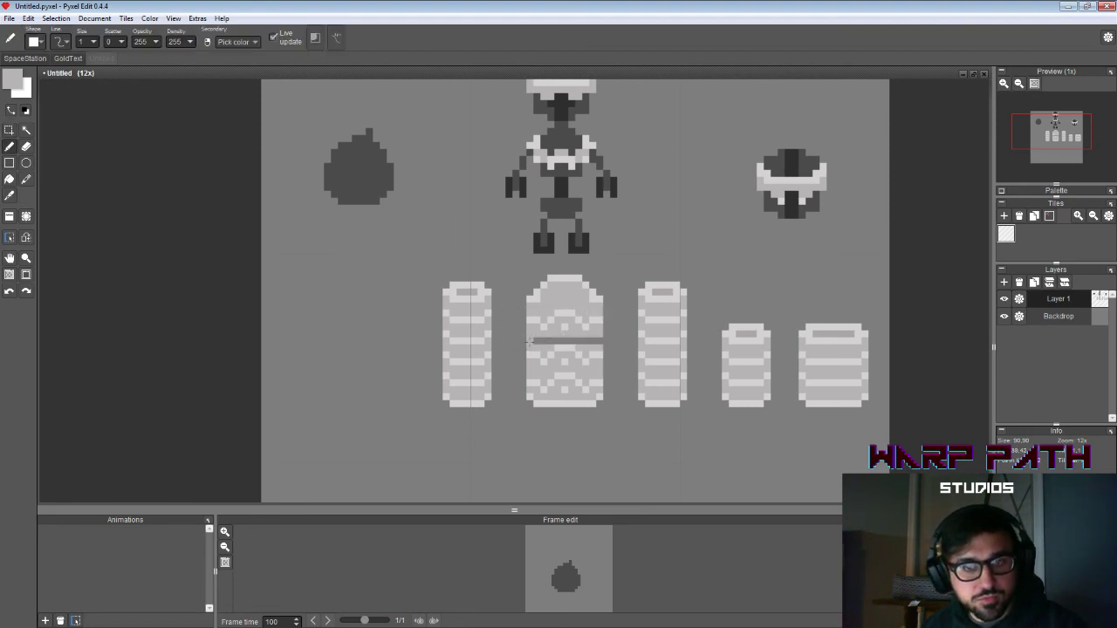
pyautogui.moveTo(529, 340); pyautogui.dragTo(596, 341)
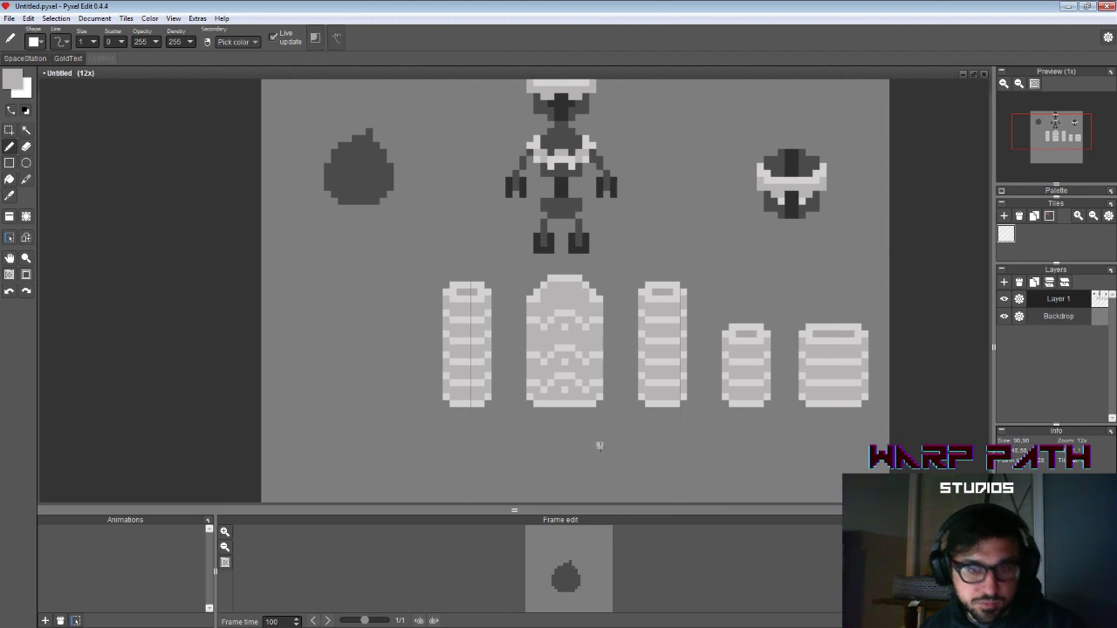
# Step: Move the middle patterned band up 1 pixel and paint mid-grey across the gap beneath it, leaving the outermost pixels empty
pyautogui.press('s')
pyautogui.moveTo(513, 343); pyautogui.dragTo(602, 359)
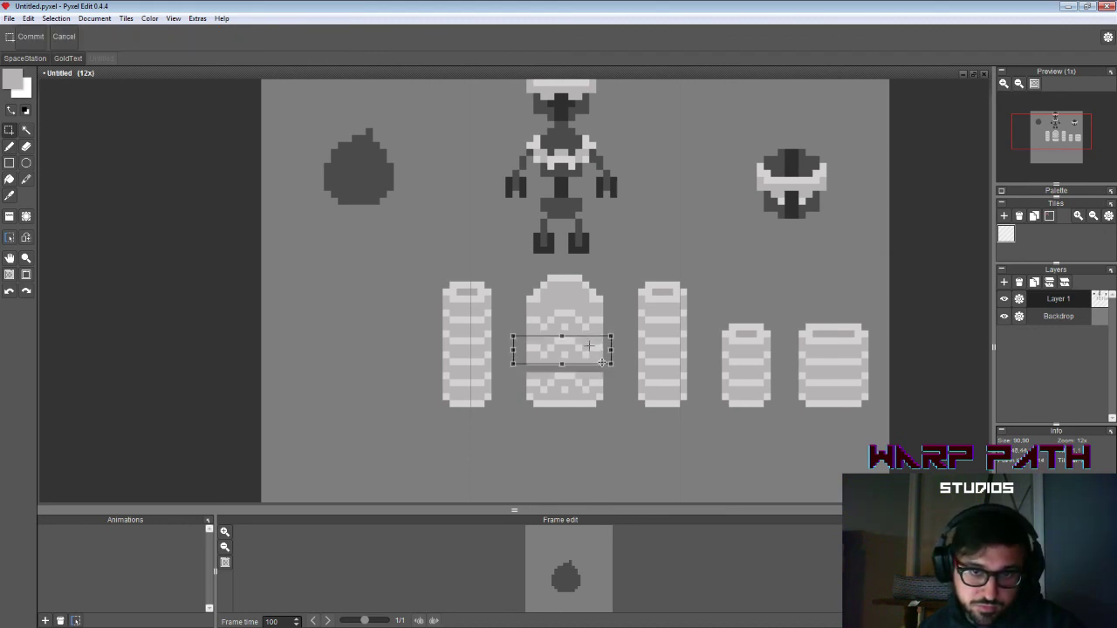
pyautogui.press('Return')
pyautogui.press('i')
pyautogui.press('b')
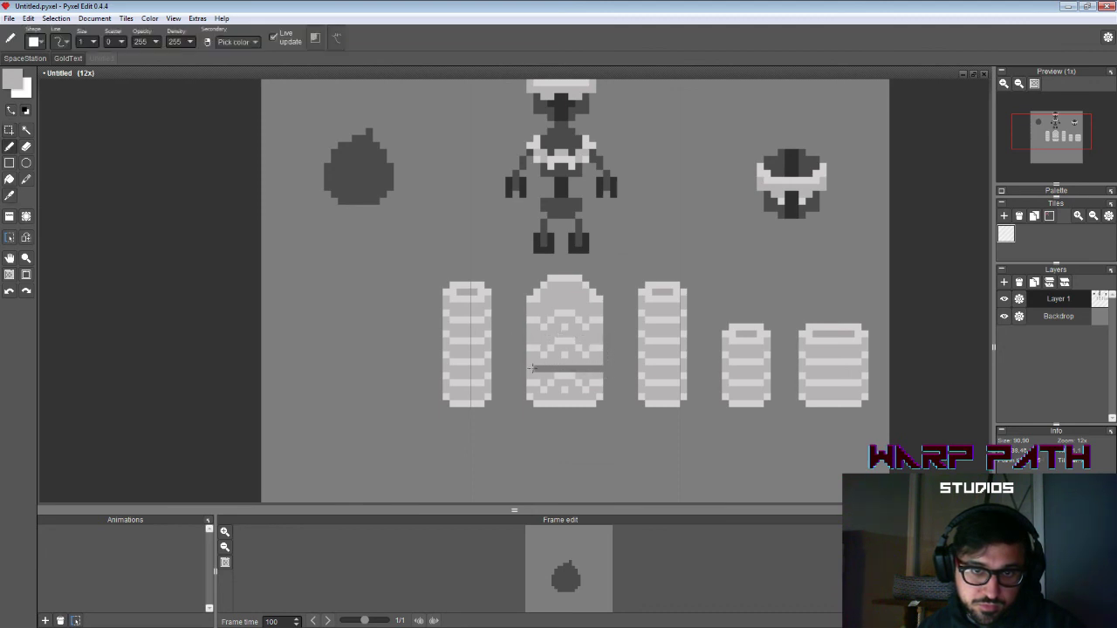
pyautogui.moveTo(529, 369); pyautogui.dragTo(597, 368)
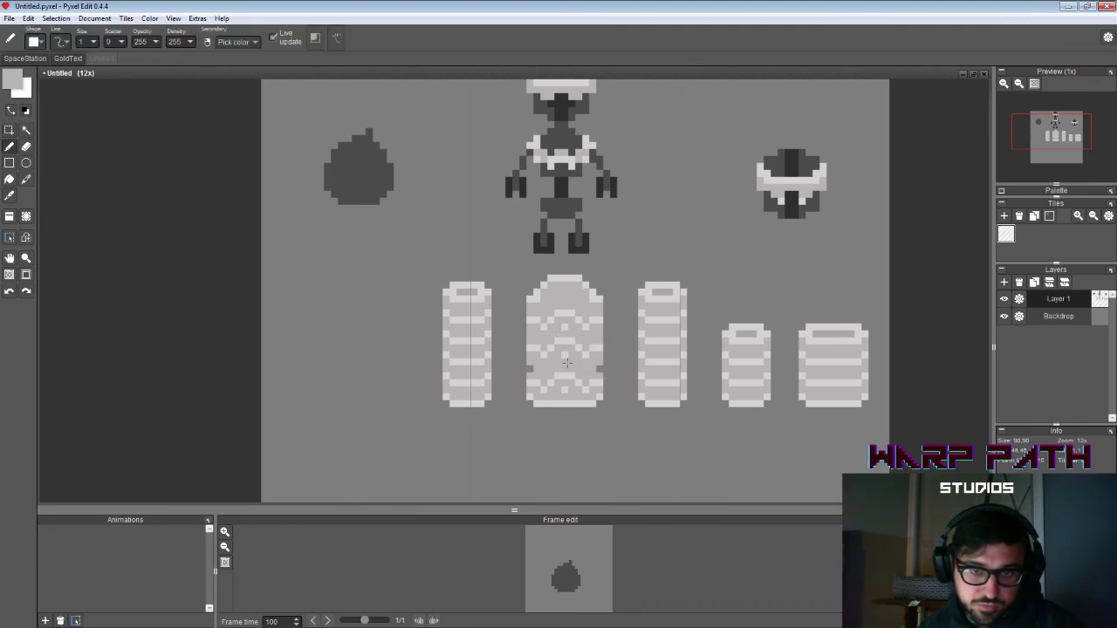
# Step: Undo the notches in the domed shape's sides and fill the gap below the middle band with mid-grey out to both edges
pyautogui.press('e')
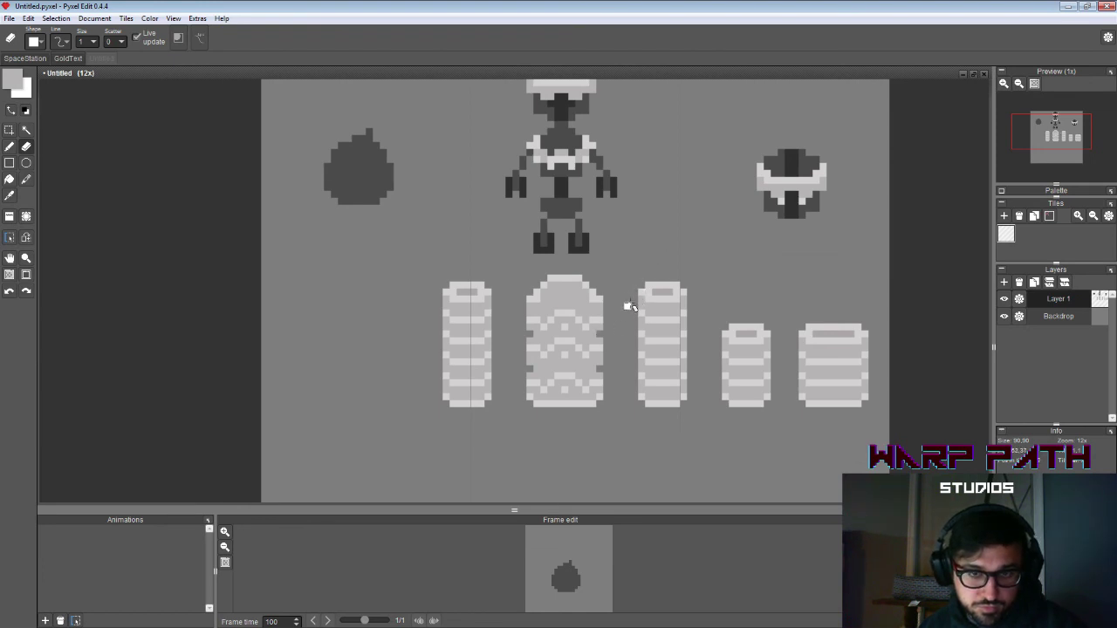
pyautogui.hotkey('ctrl', 'z')
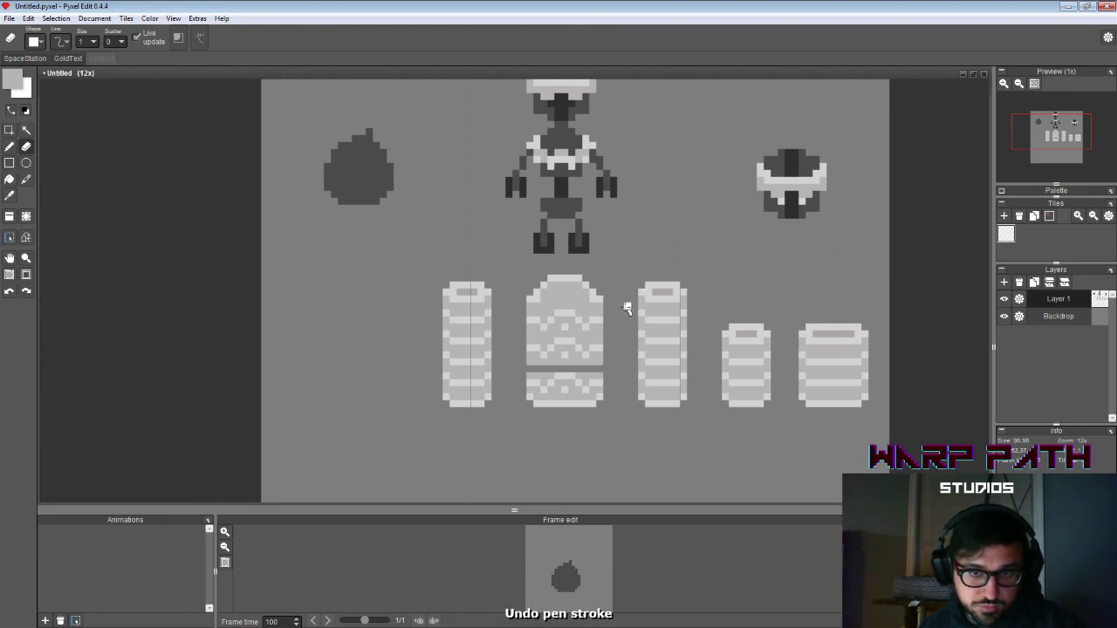
pyautogui.press('b')
pyautogui.hotkey('ctrl', 'z')
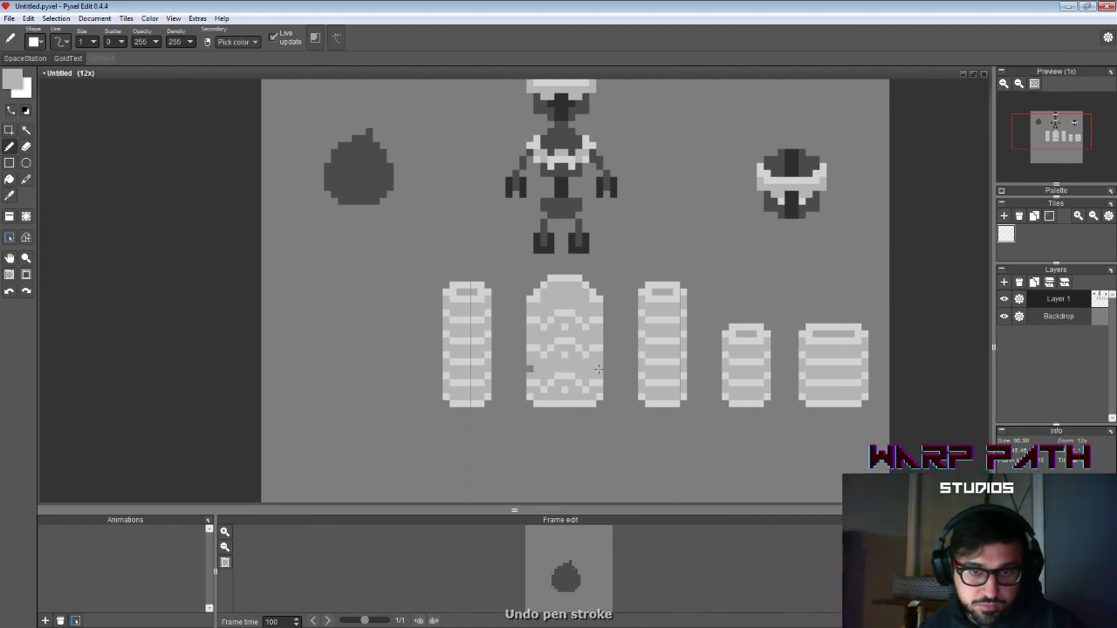
# Step: Erase two pairs of notches from the sides of the leftmost cylinder and recolour two of its light-grey bands mid-grey
pyautogui.press('e')
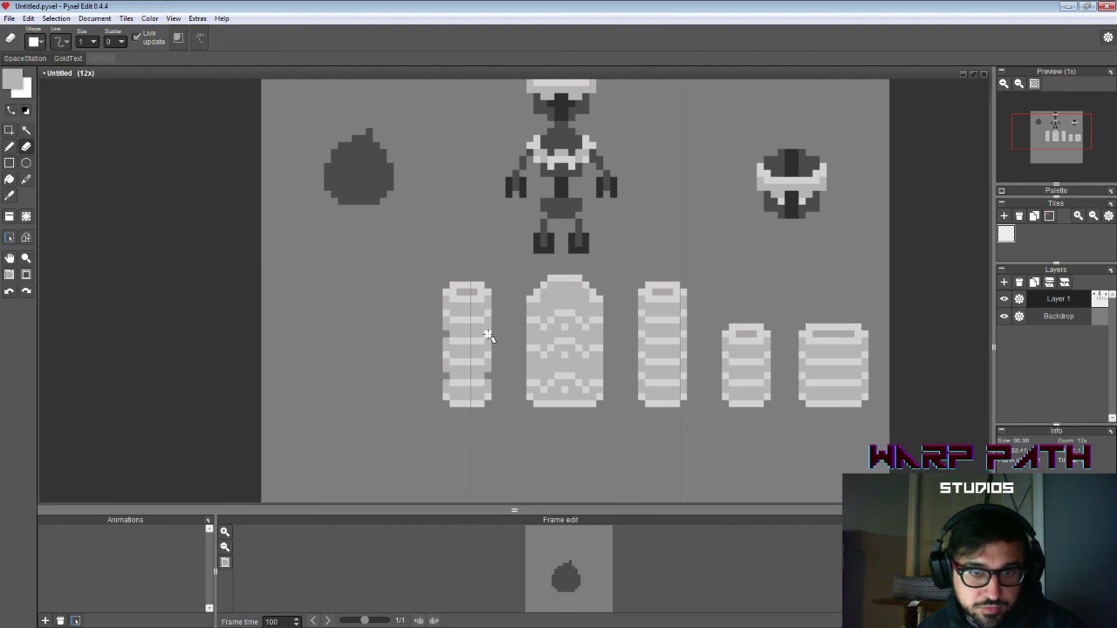
pyautogui.press('b')
pyautogui.rightClick(468, 359)
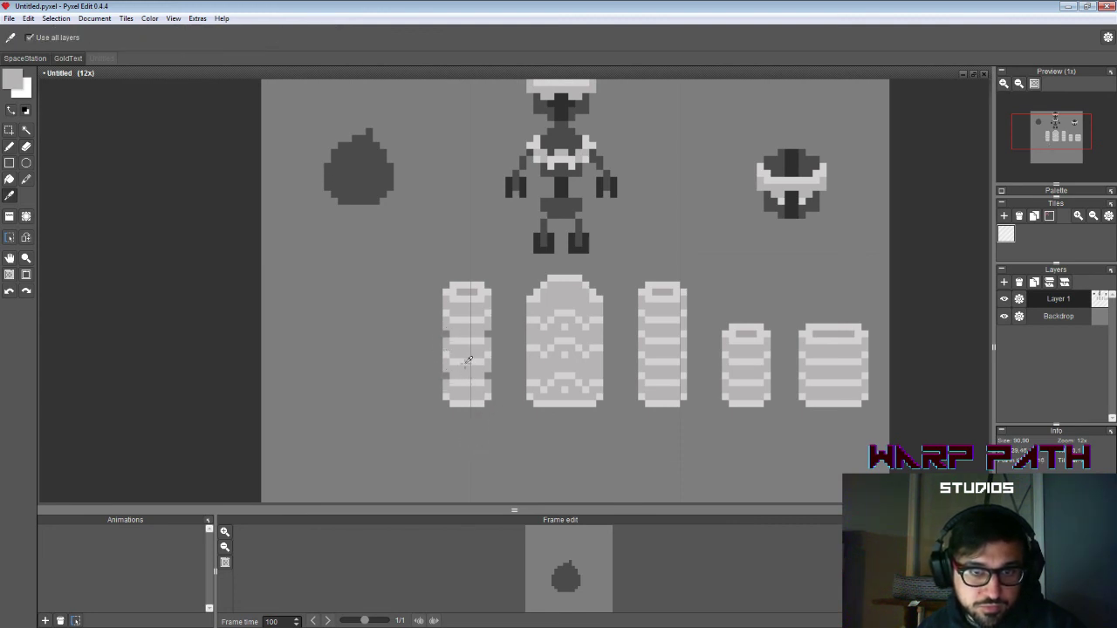
pyautogui.press('f')
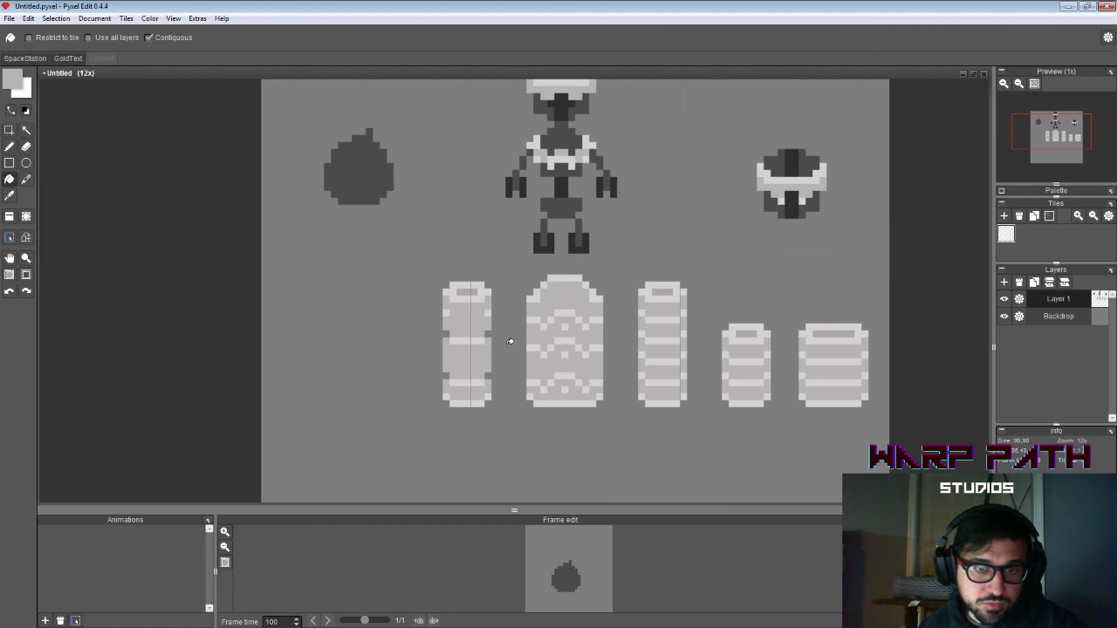
# Step: Paint two rows of spaced light-grey dots across the plain mid-grey sections of the leftmost cylinder
pyautogui.press('b')
pyautogui.press('f')
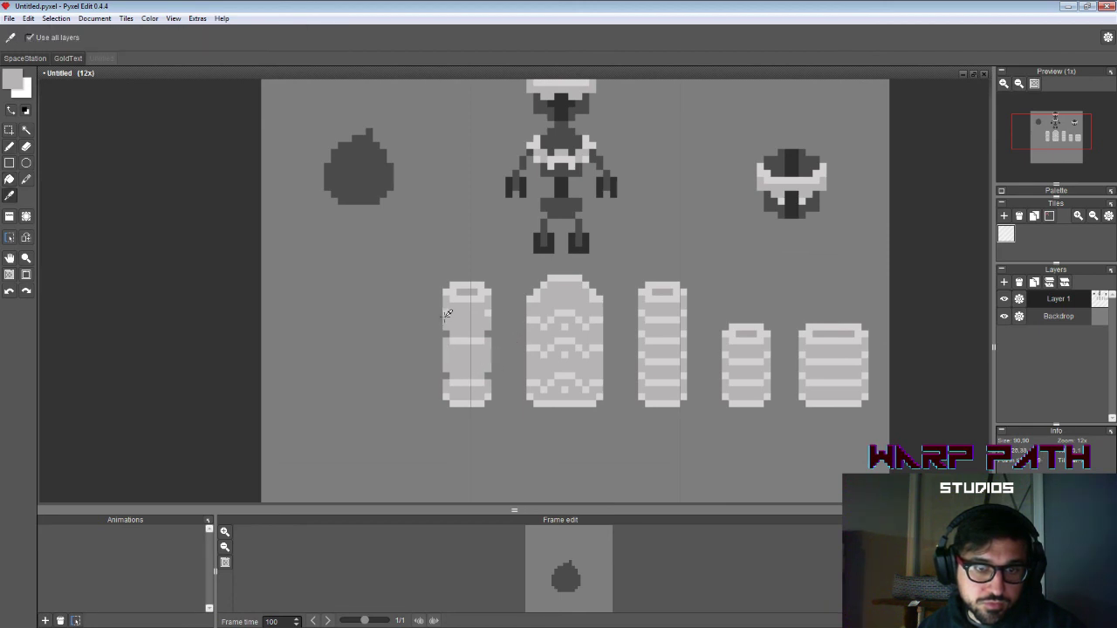
pyautogui.press('b')
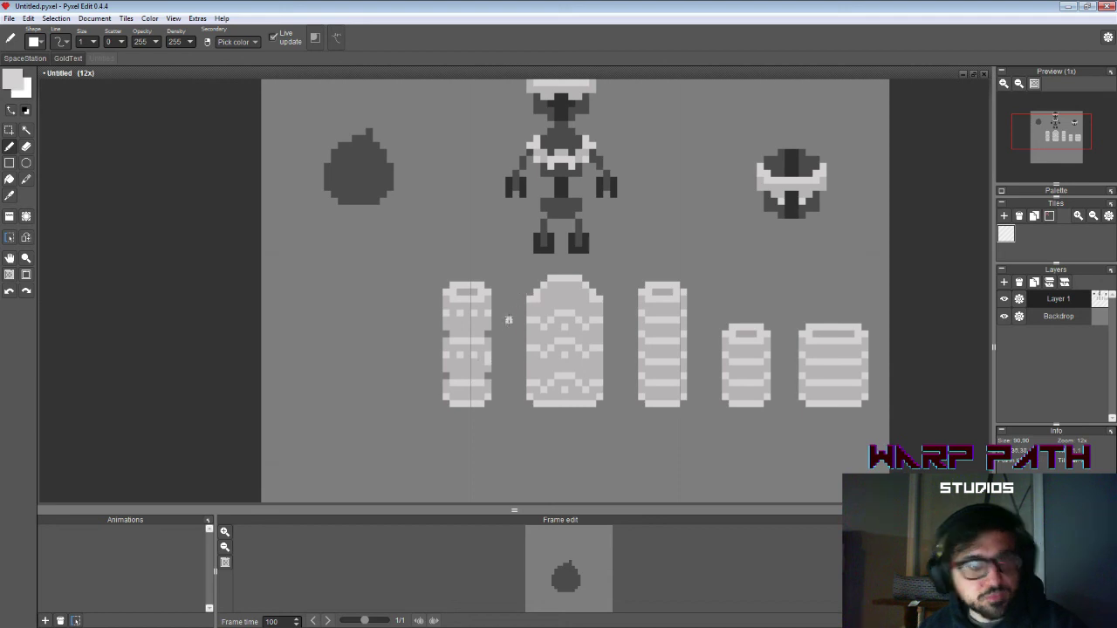
# Step: Copy the leftmost cylinder and place the duplicate about 11 pixels to its left
pyautogui.press('m')
pyautogui.moveTo(428, 262); pyautogui.dragTo(519, 443)
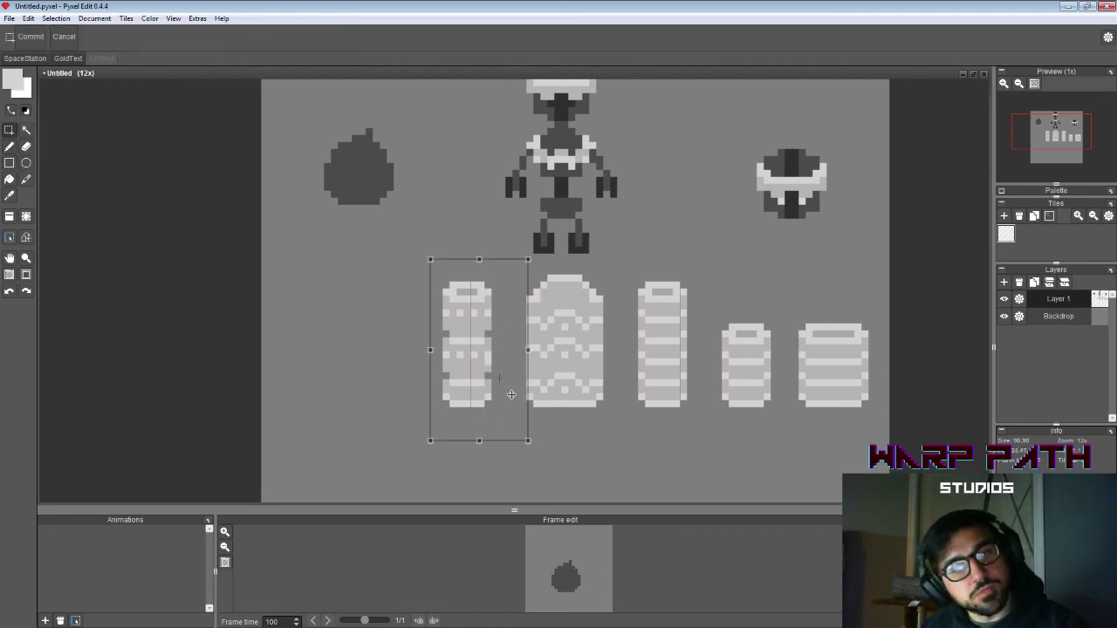
pyautogui.moveTo(509, 388); pyautogui.dragTo(429, 384)
pyautogui.press('Return')
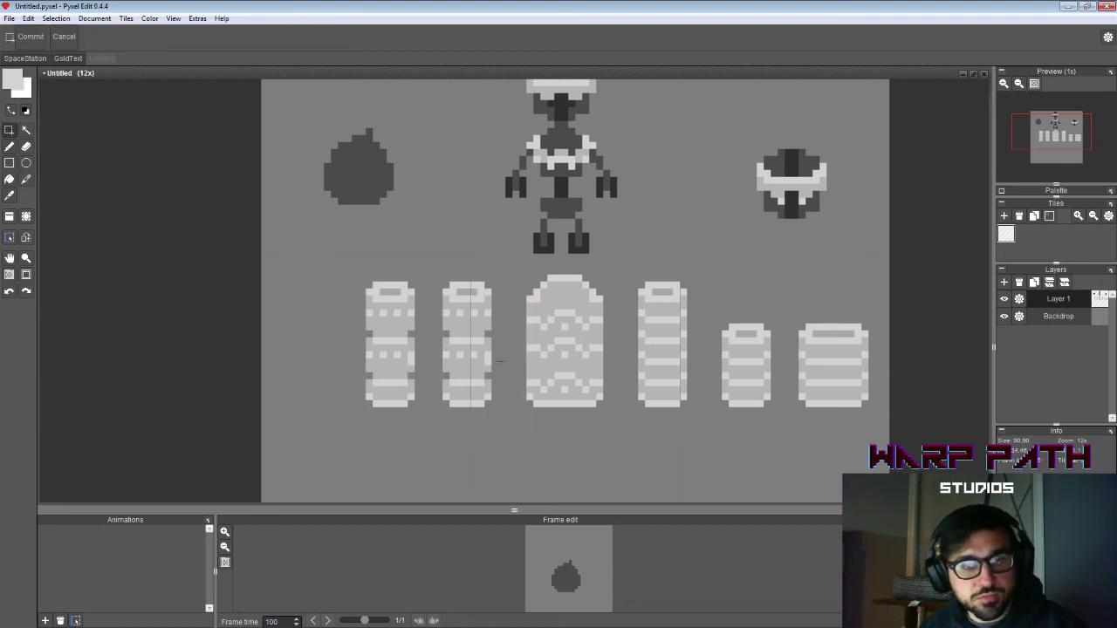
# Step: Add staggered light-grey dots beneath both dot rows of the copied cylinder to form zigzag bands
pyautogui.press('b')
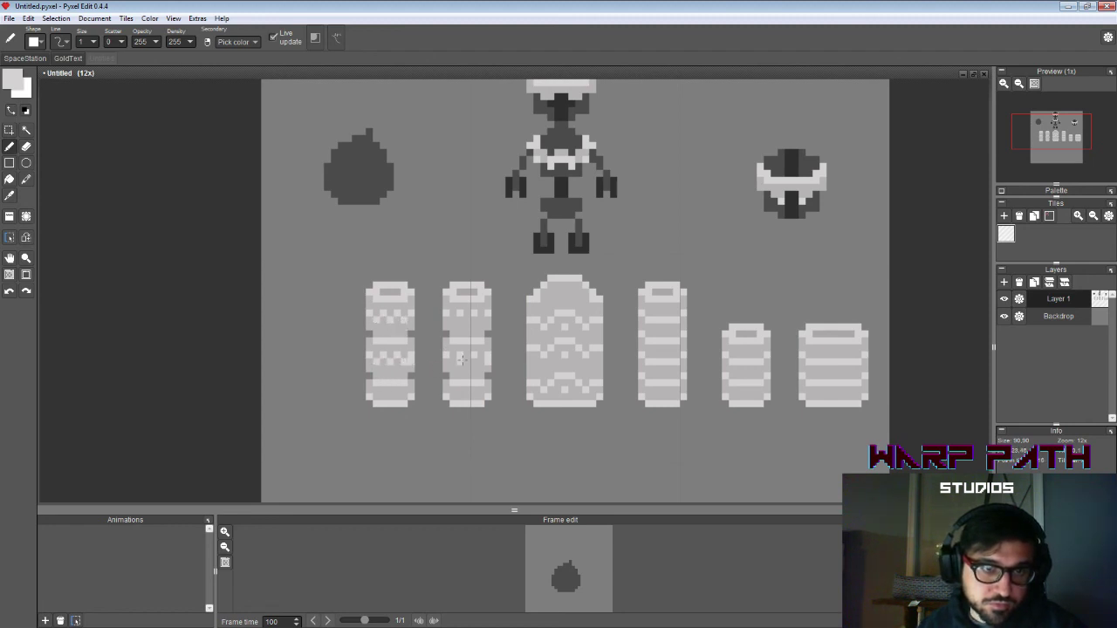
pyautogui.rightClick(411, 368)
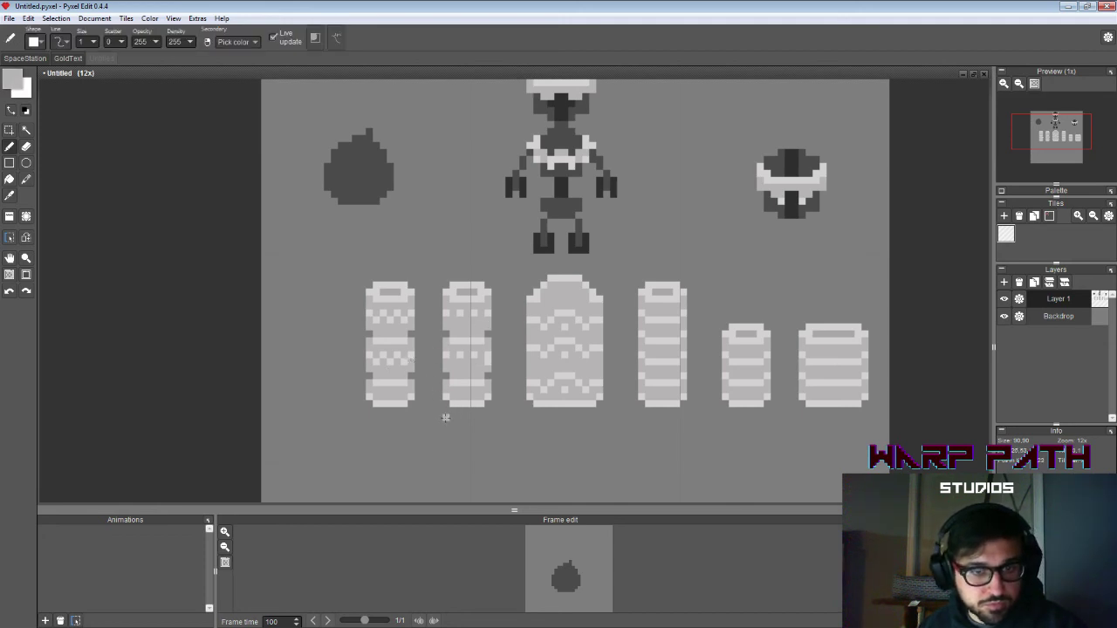
pyautogui.rightClick(479, 359)
pyautogui.click(488, 365)
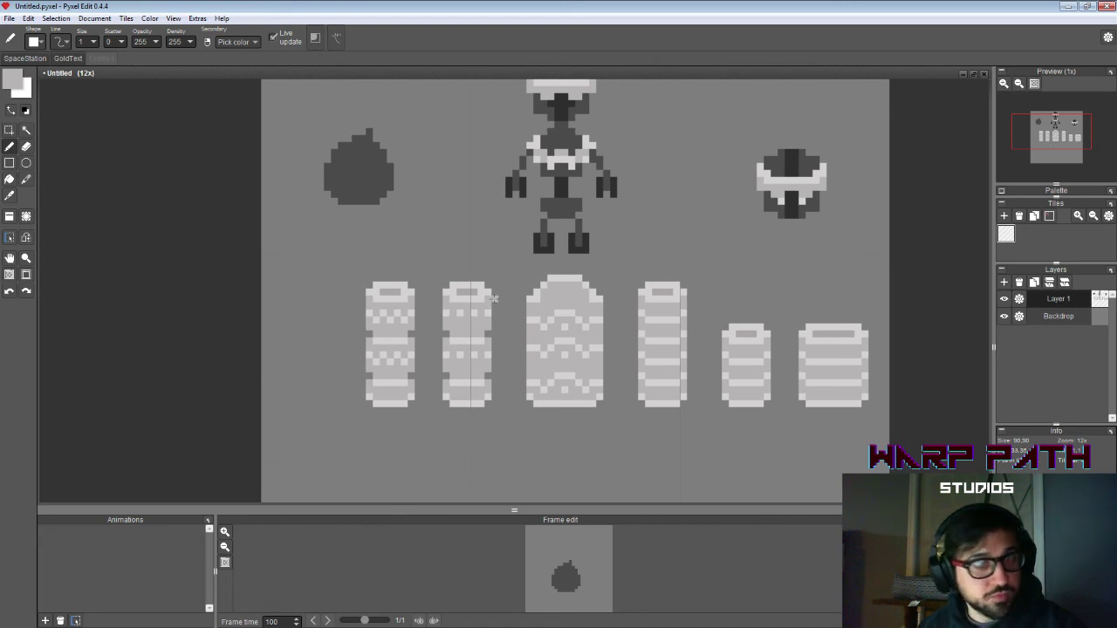
# Step: Start saving the document and create and open a new folder named Level Assets inside the Art folder
pyautogui.hotkey('ctrl', 's')
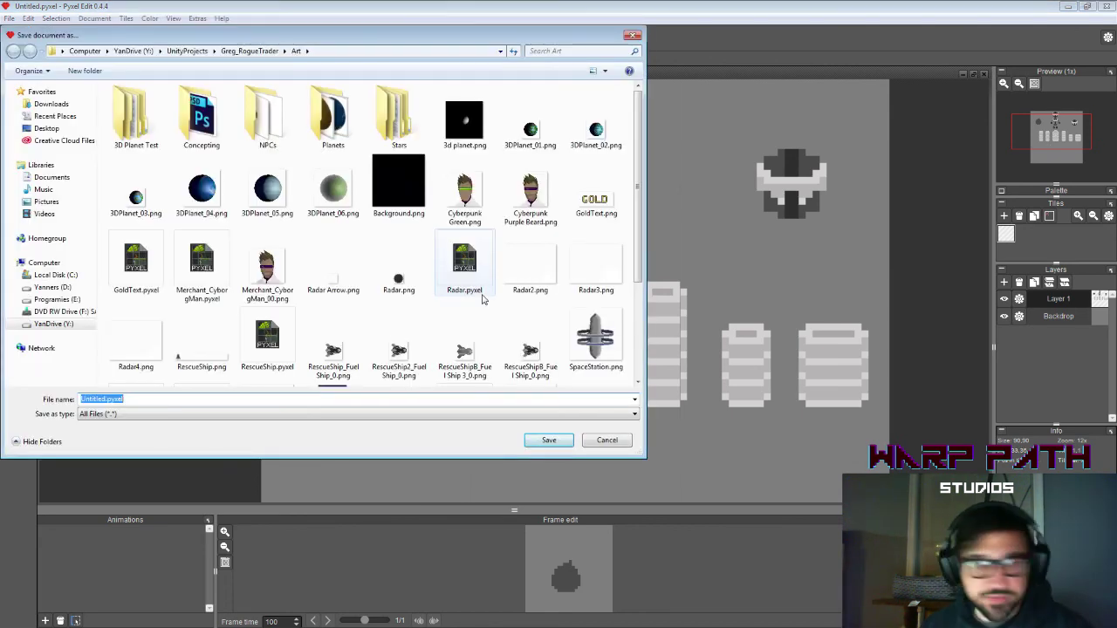
pyautogui.click(91, 71)
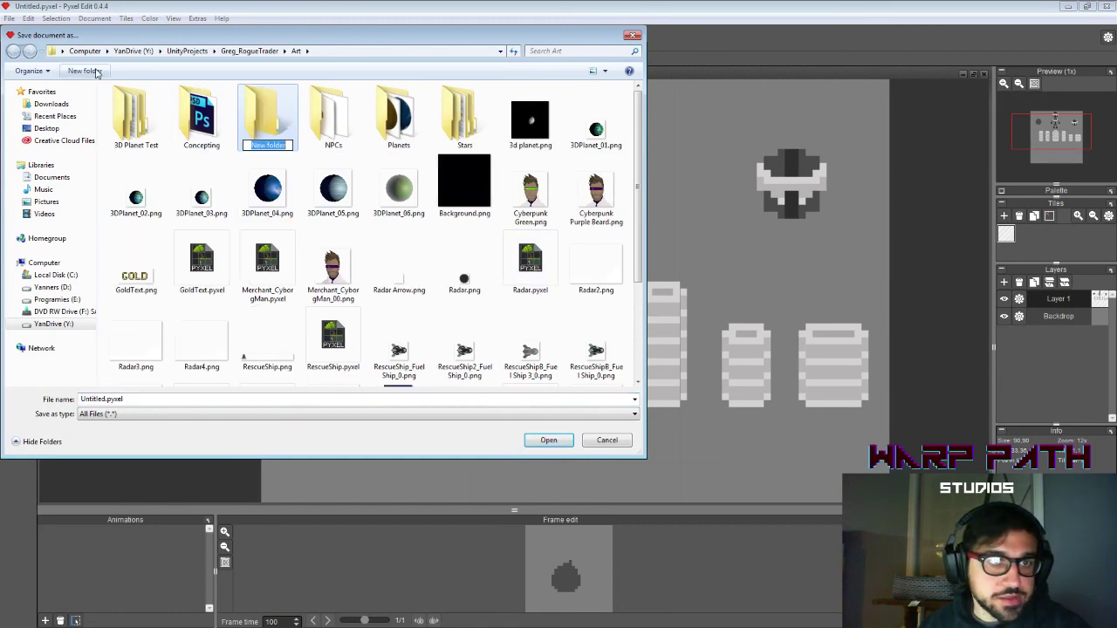
pyautogui.write('Level')
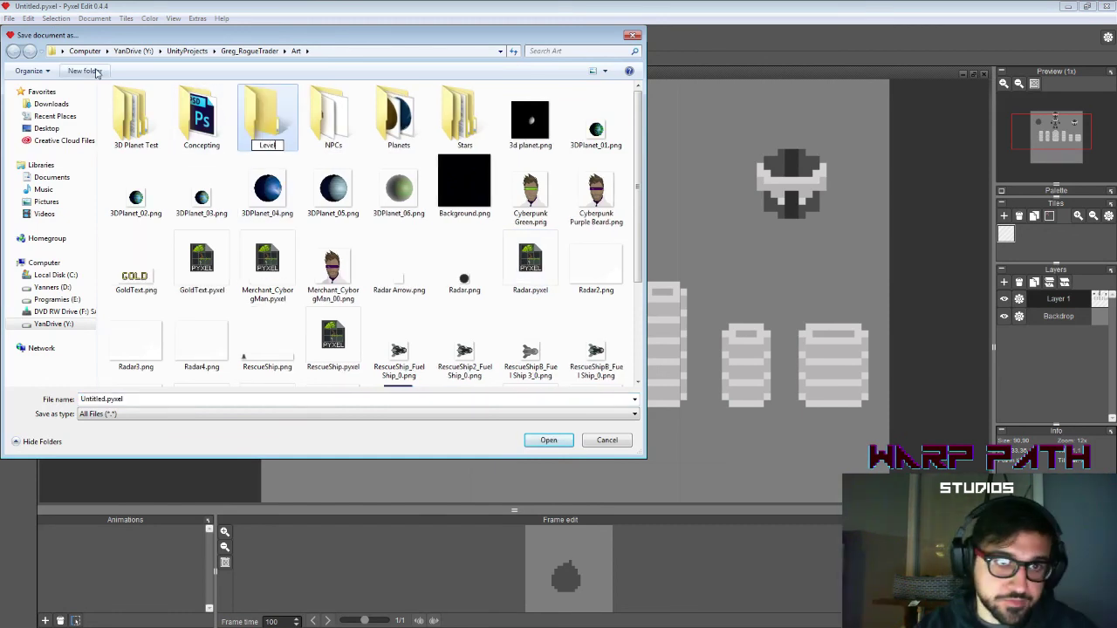
pyautogui.write(' Assets')
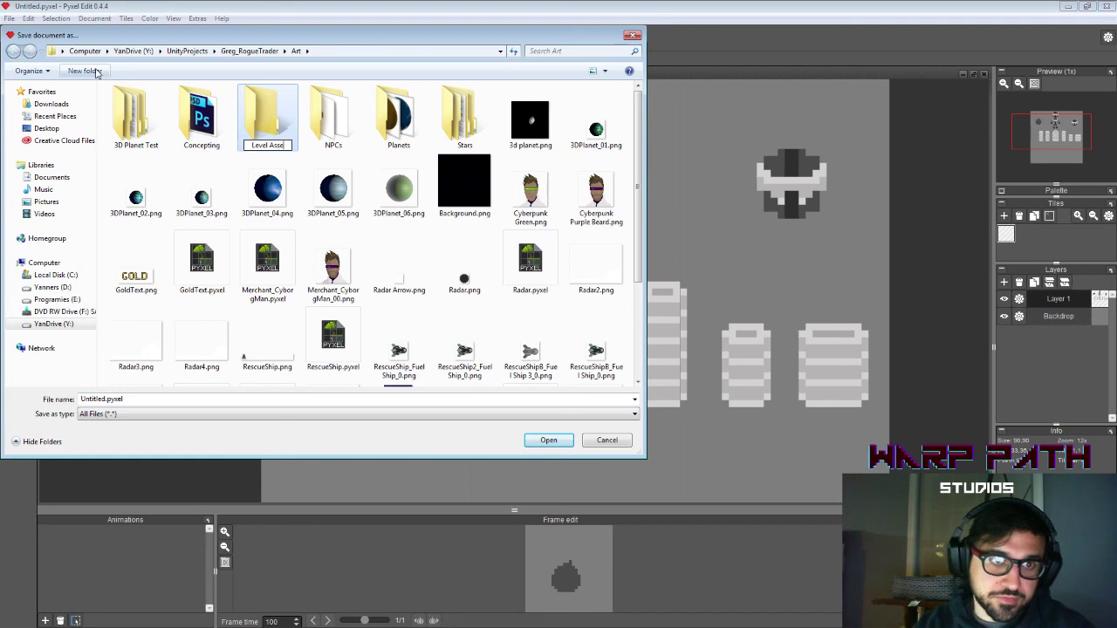
pyautogui.press('Return')
pyautogui.press('Return')
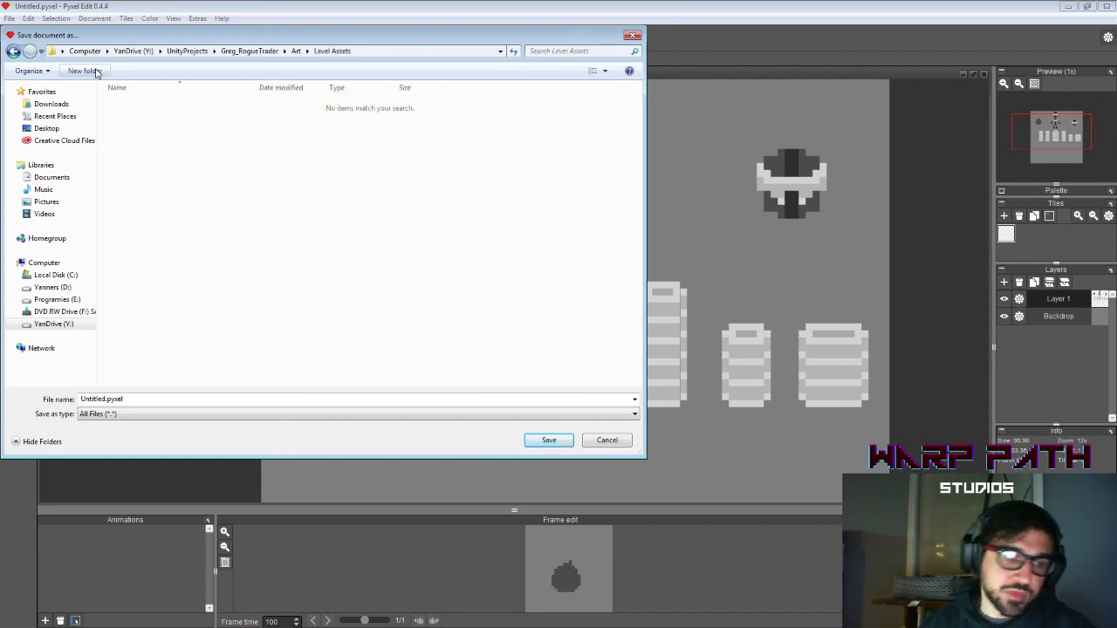
# Step: Save the document in the Level Assets folder as ConceptLevelPieces
pyautogui.click(206, 399)
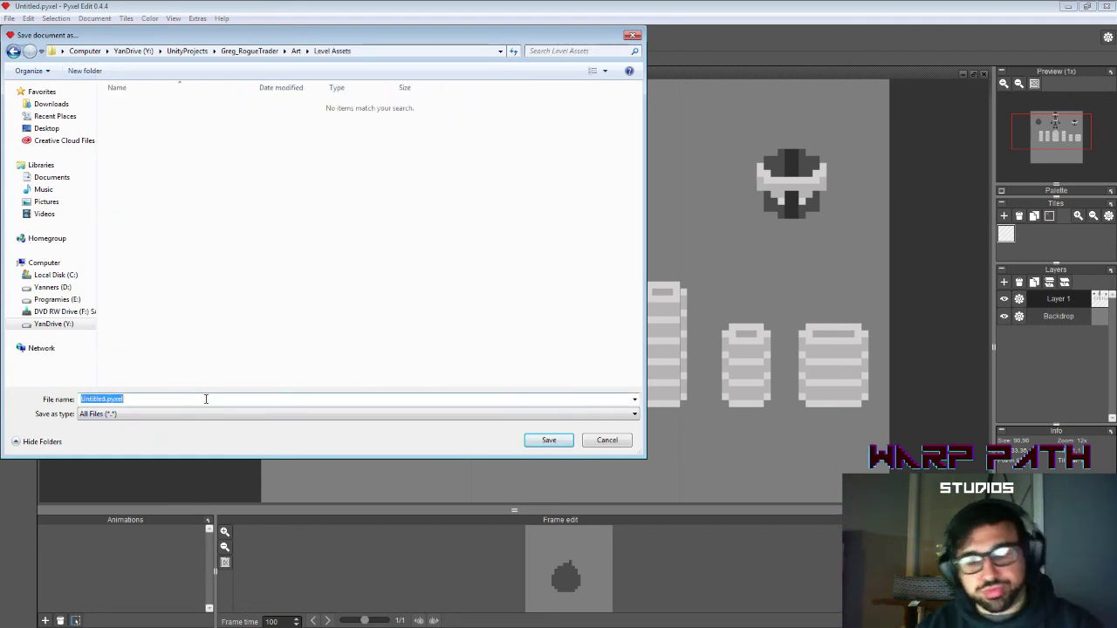
pyautogui.write('Concept')
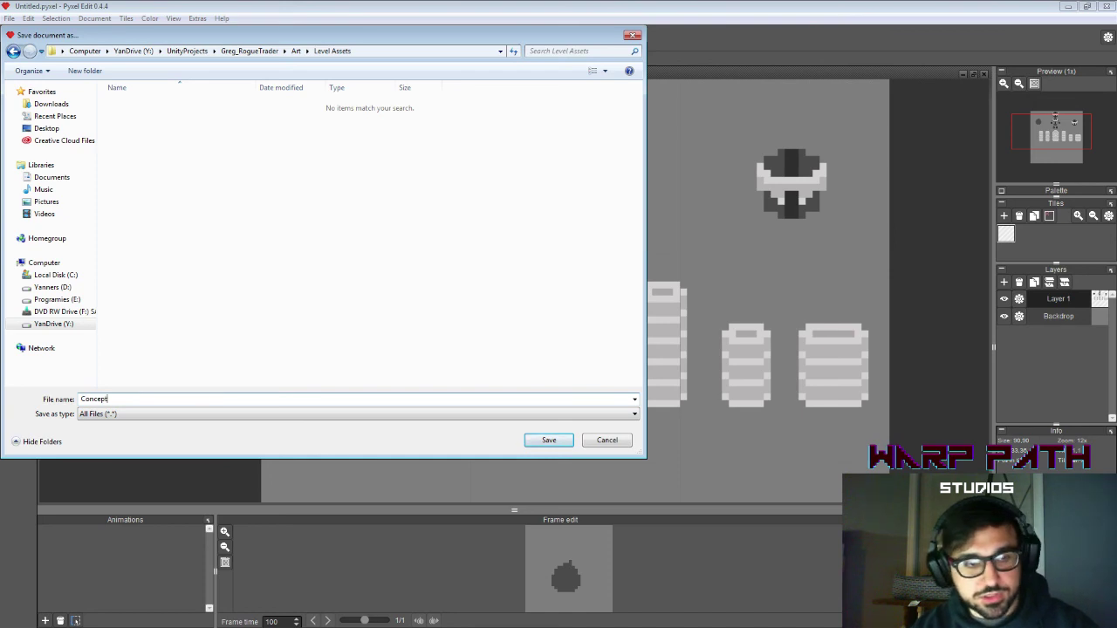
pyautogui.write('LevelPieces')
pyautogui.press('Return')
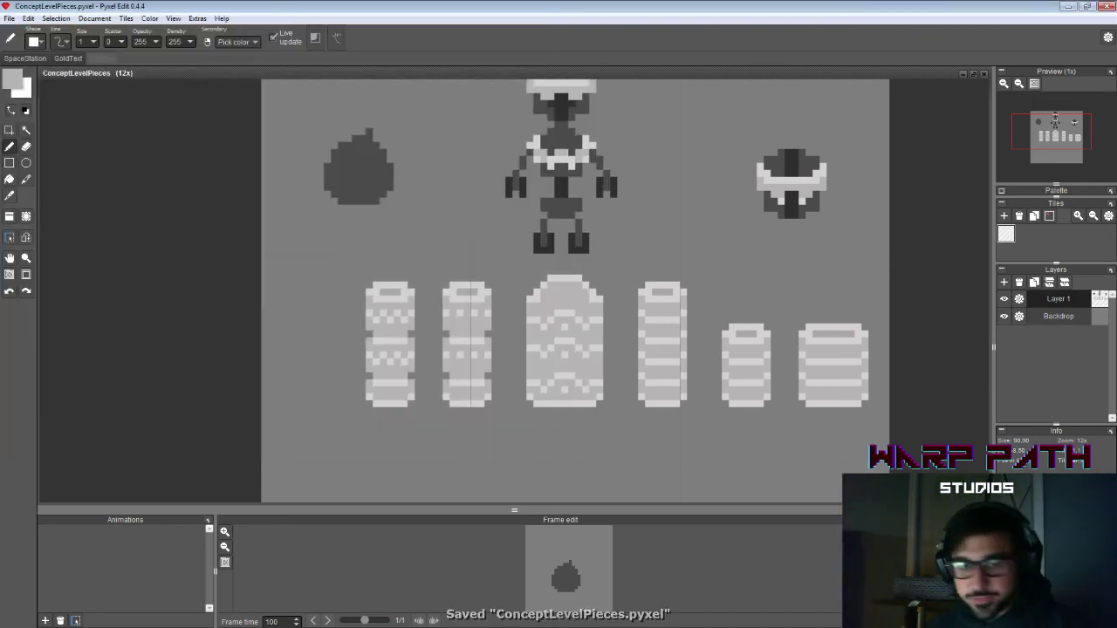
# Step: Draw a solid mid-grey bar about 5 pixels high across the full canvas width in the empty area below the cylinders
pyautogui.press('space')
pyautogui.moveTo(595, 356); pyautogui.dragTo(488, 180)
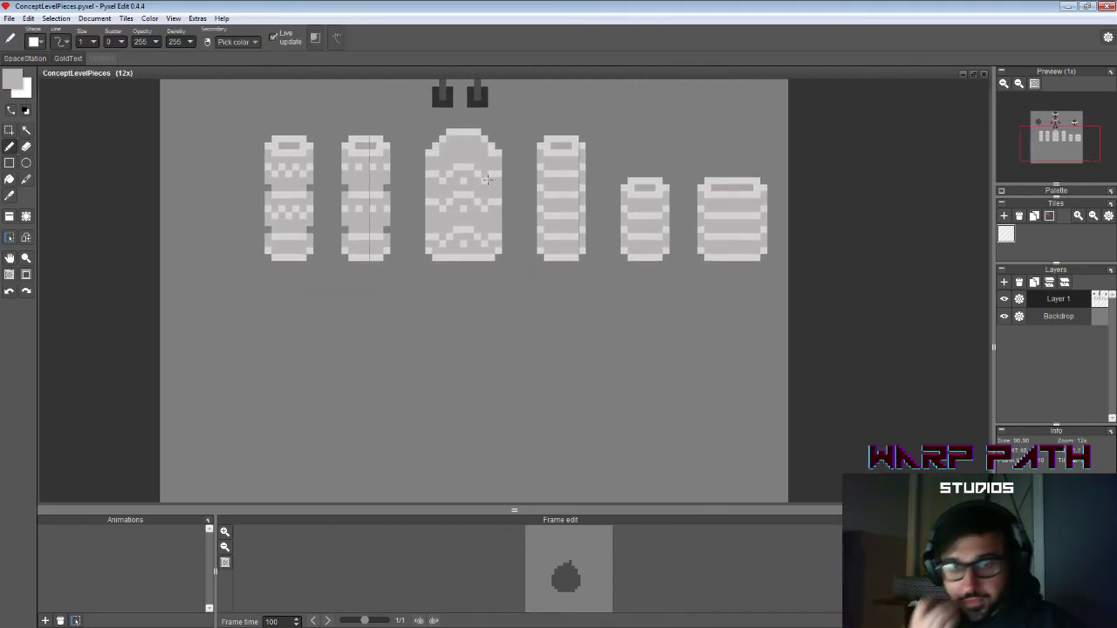
pyautogui.press('space')
pyautogui.moveTo(426, 399); pyautogui.dragTo(431, 338)
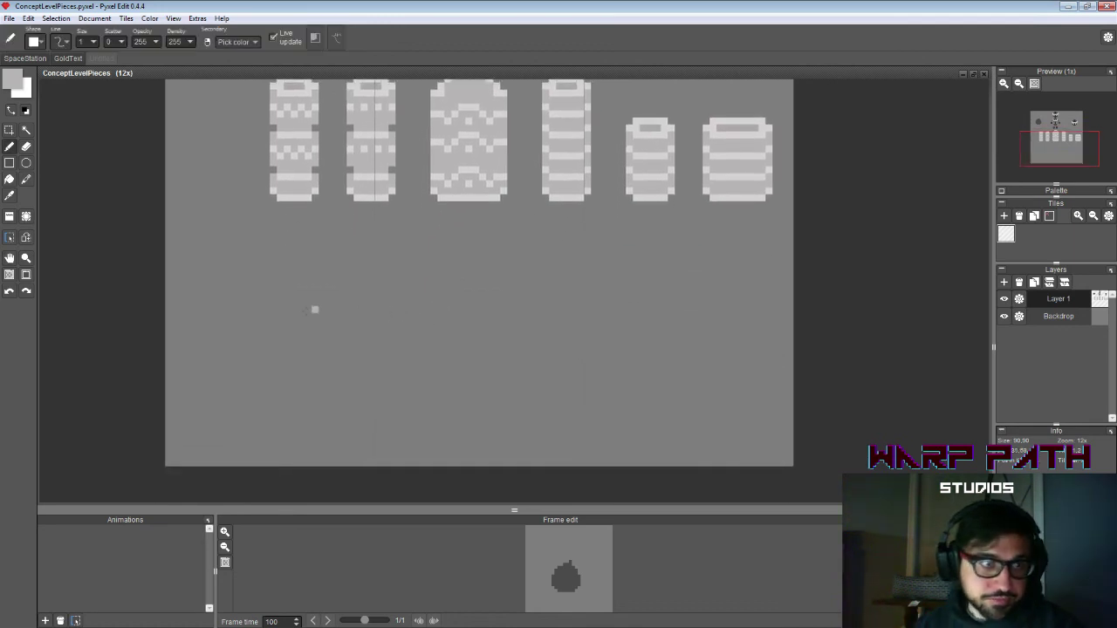
pyautogui.click(9, 164)
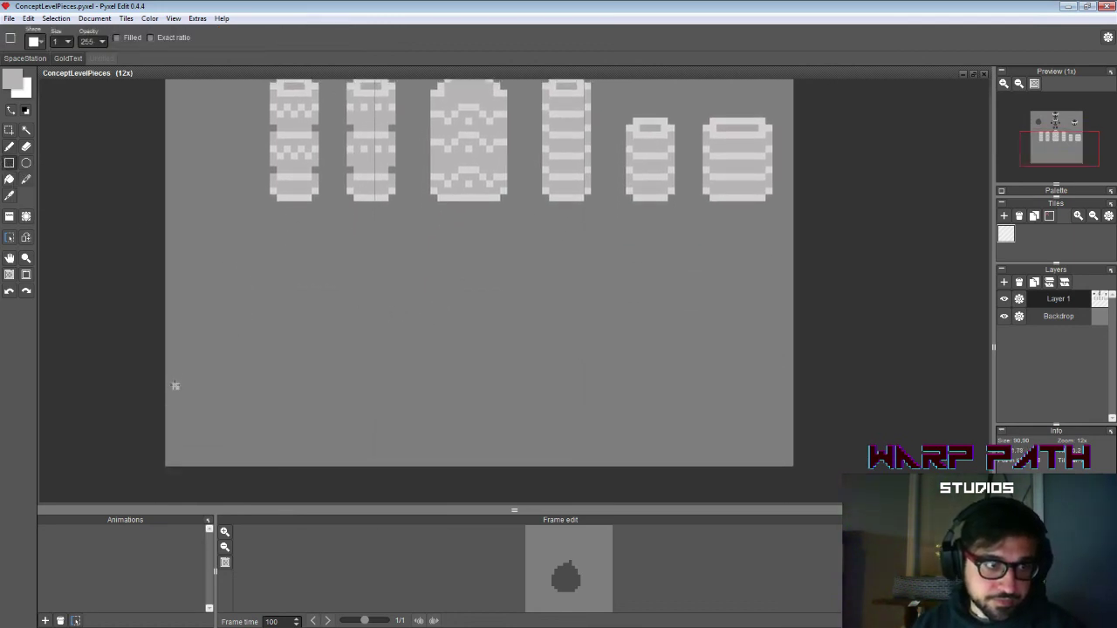
pyautogui.moveTo(173, 379); pyautogui.dragTo(785, 410)
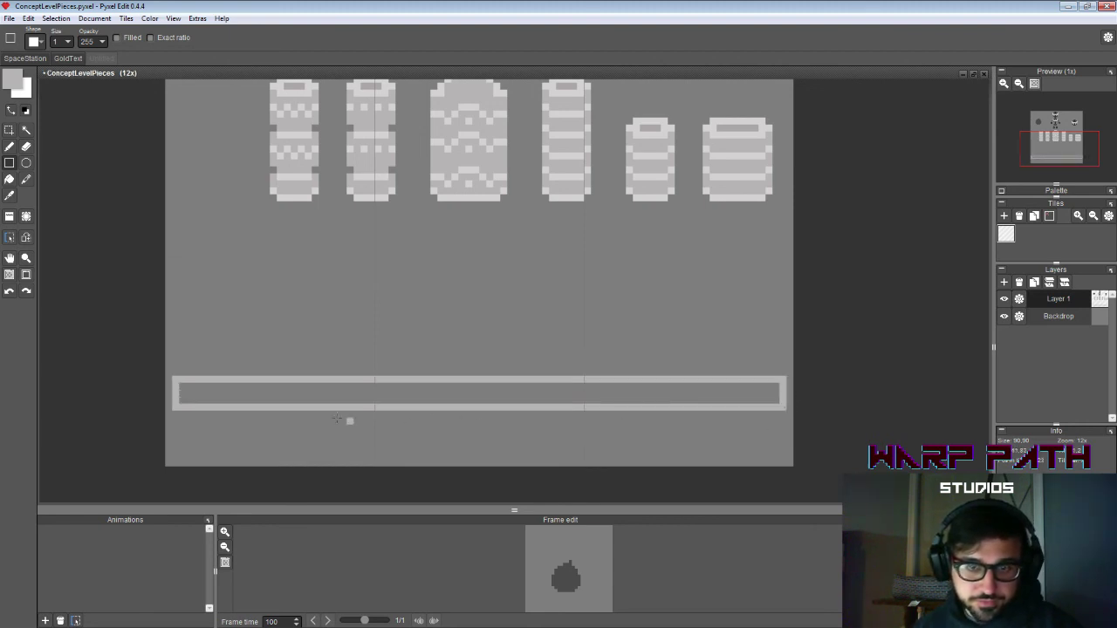
pyautogui.moveTo(168, 380); pyautogui.dragTo(171, 406)
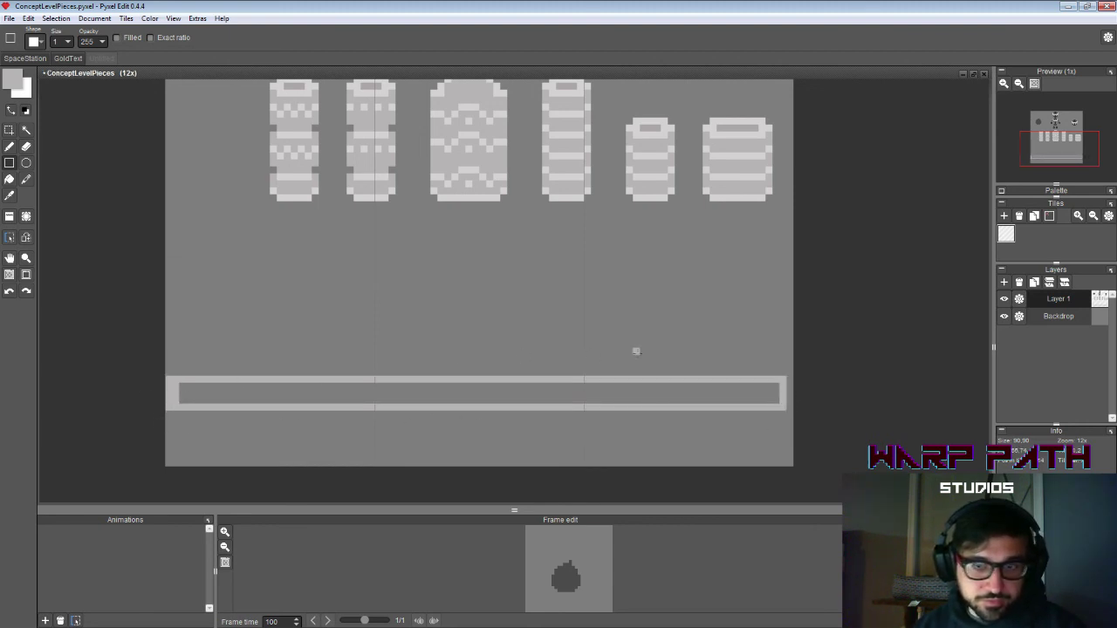
pyautogui.press('f')
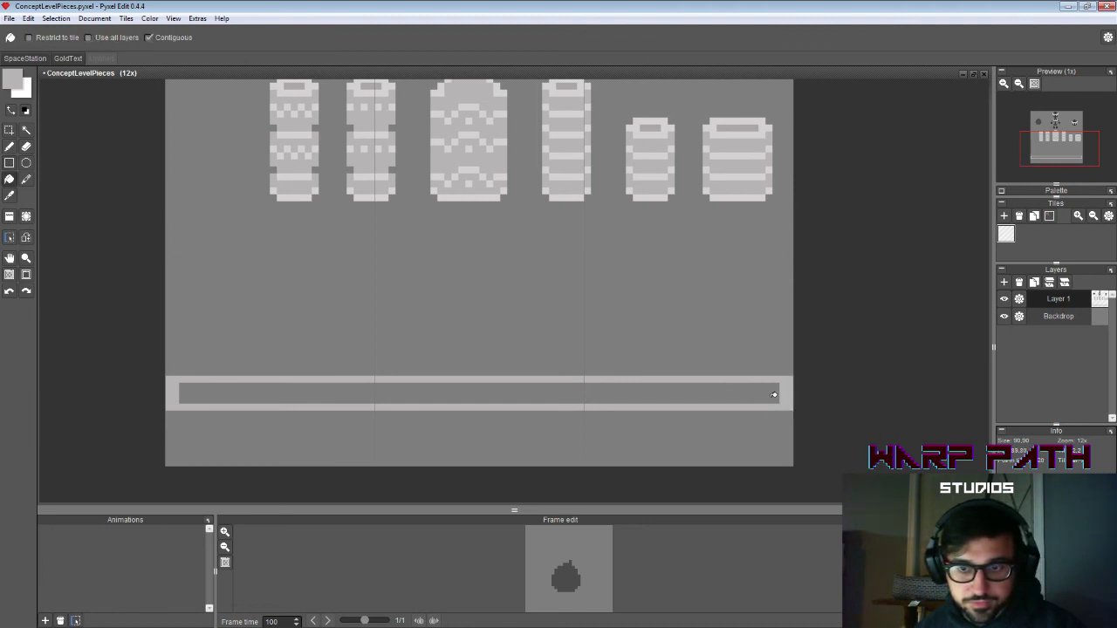
pyautogui.click(768, 389)
# Step: Move the bar about 4 pixels down and fill the empty column at its left end with mid-grey
pyautogui.press('s')
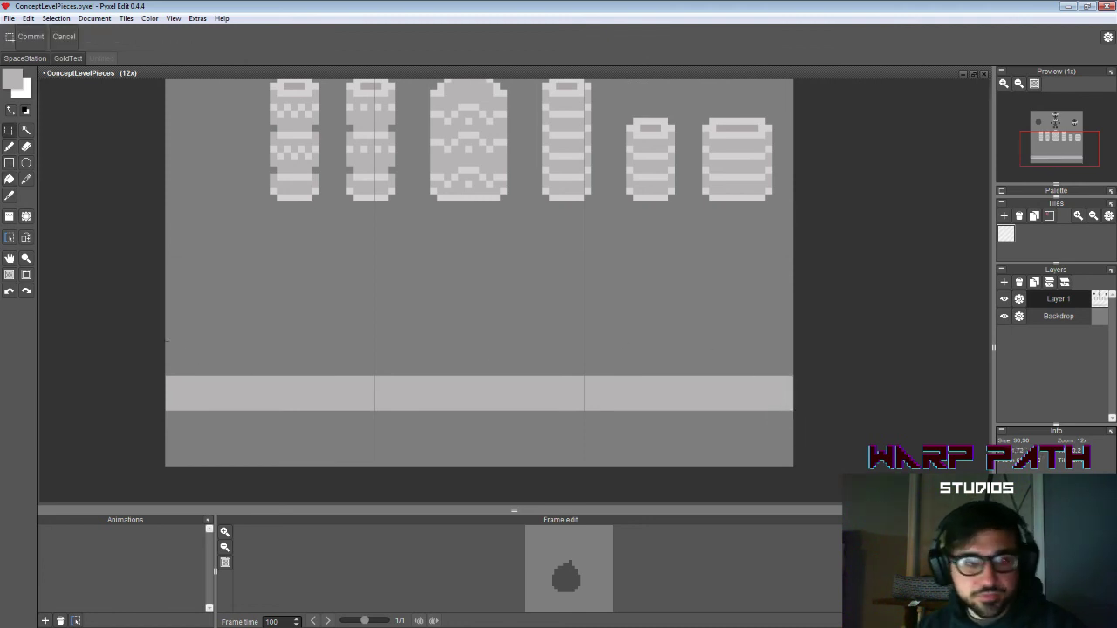
pyautogui.moveTo(166, 347); pyautogui.dragTo(794, 449)
pyautogui.moveTo(741, 392); pyautogui.dragTo(745, 419)
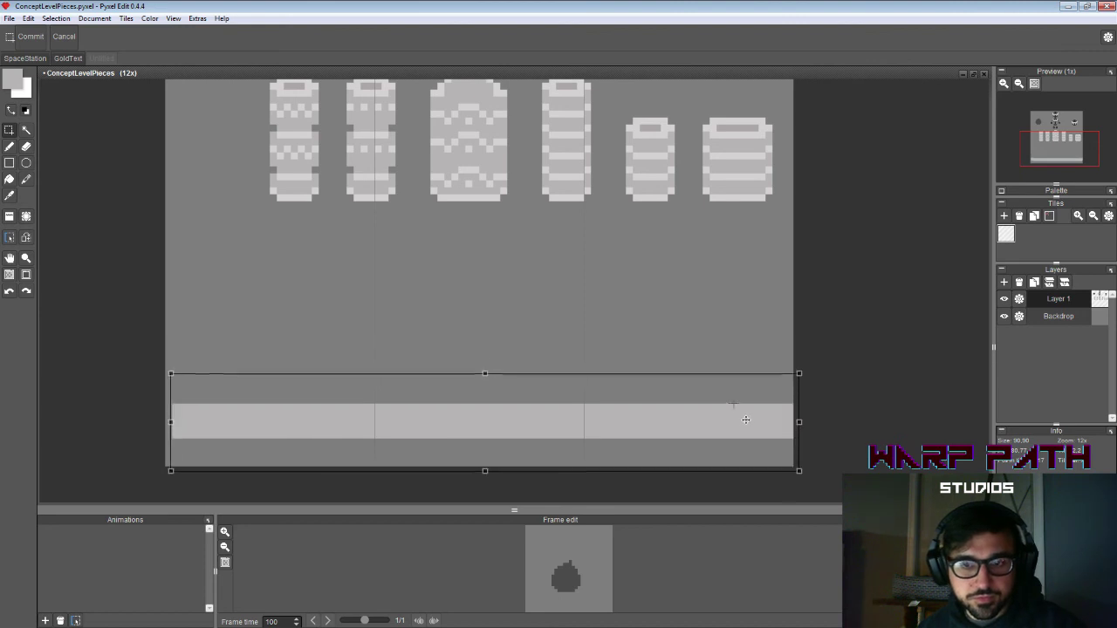
pyautogui.click(591, 368)
pyautogui.press('b')
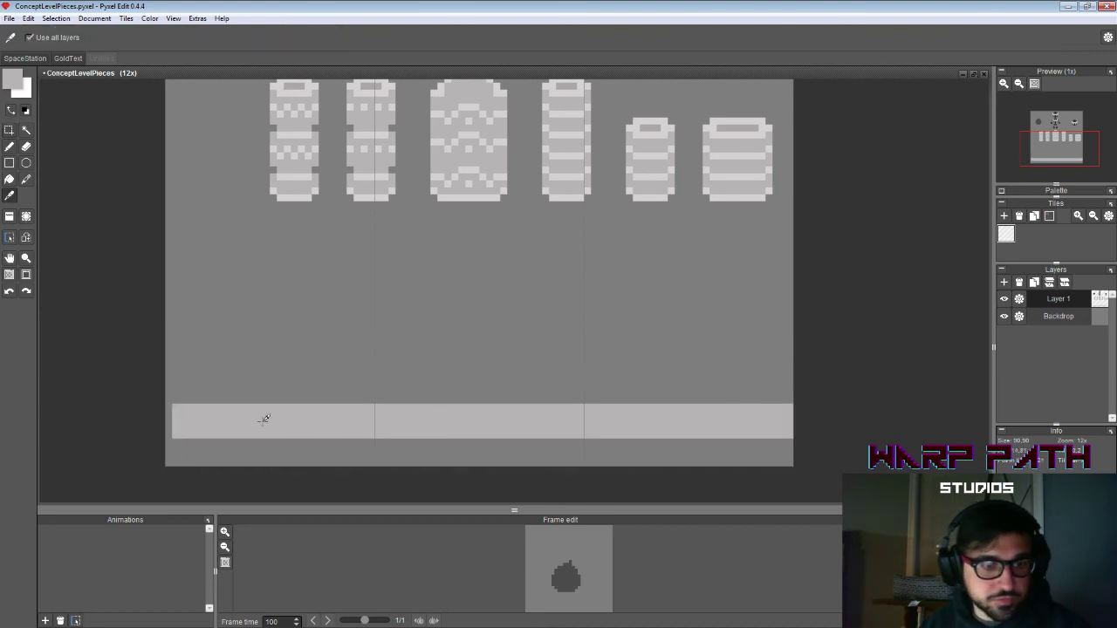
pyautogui.moveTo(170, 408); pyautogui.dragTo(171, 426)
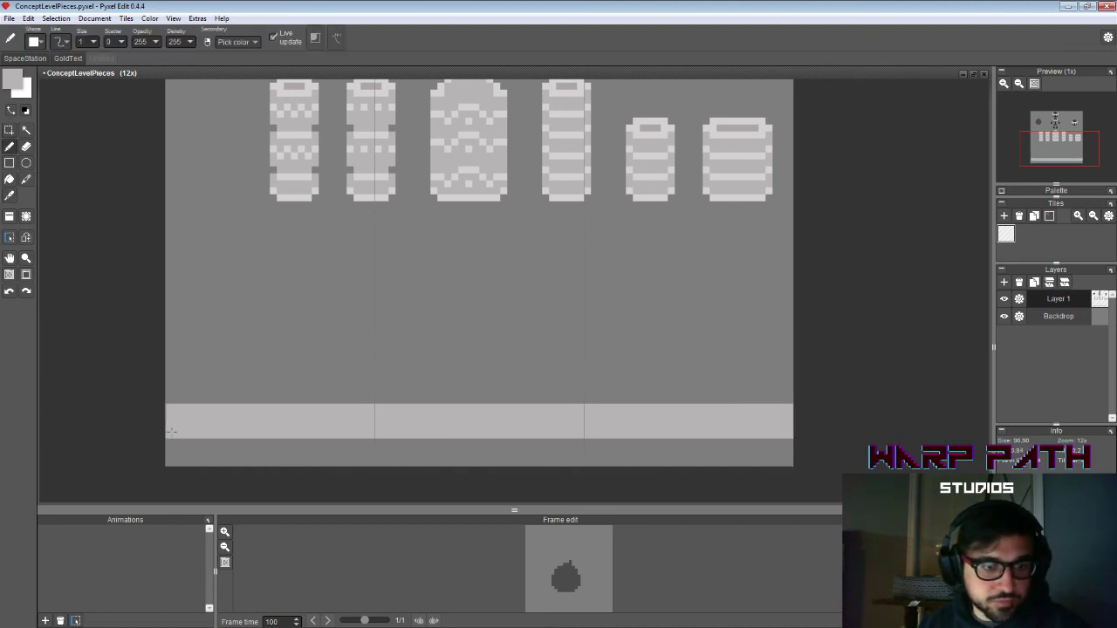
# Step: Set the foreground colour to light grey d4d2d2 and paint the bar's bottom pixel row across the full width
pyautogui.press('c')
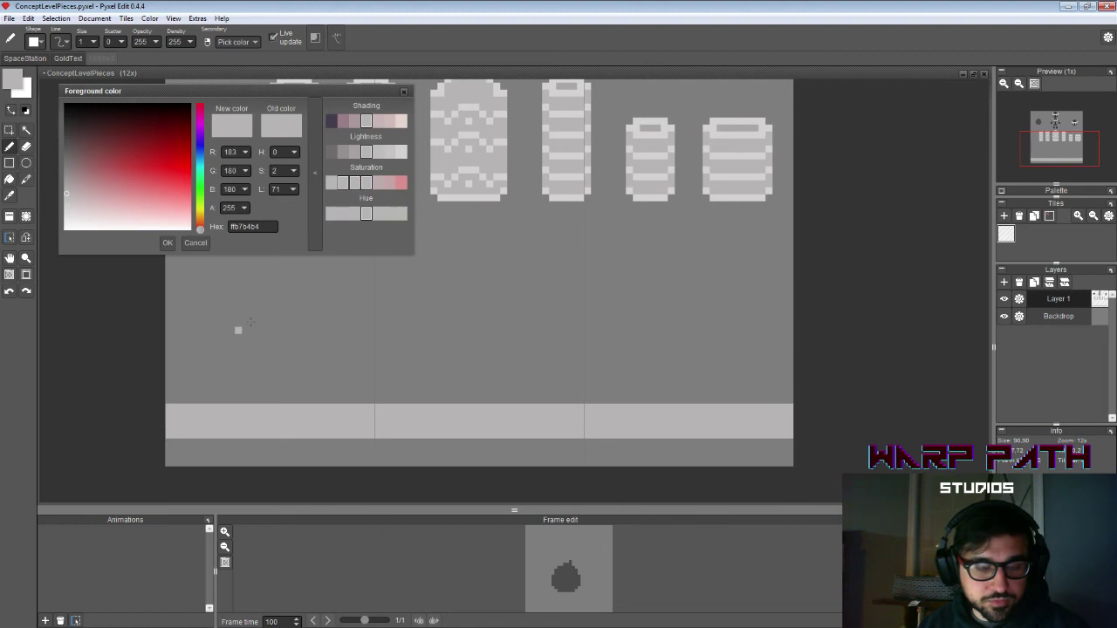
pyautogui.click(400, 152)
pyautogui.click(168, 244)
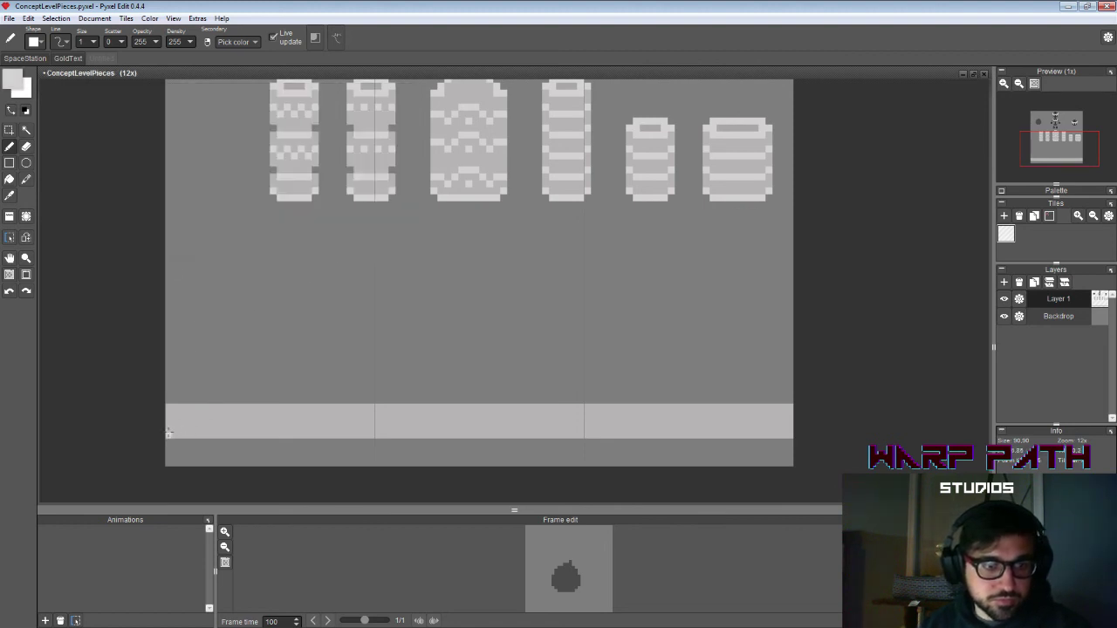
pyautogui.moveTo(170, 432); pyautogui.dragTo(788, 434)
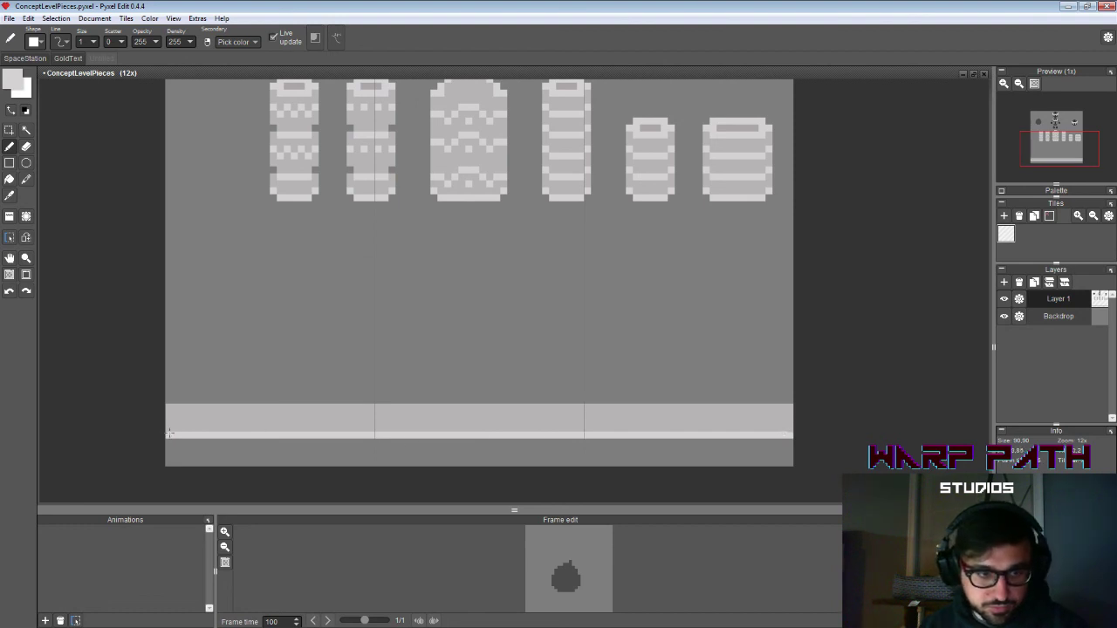
pyautogui.press('i')
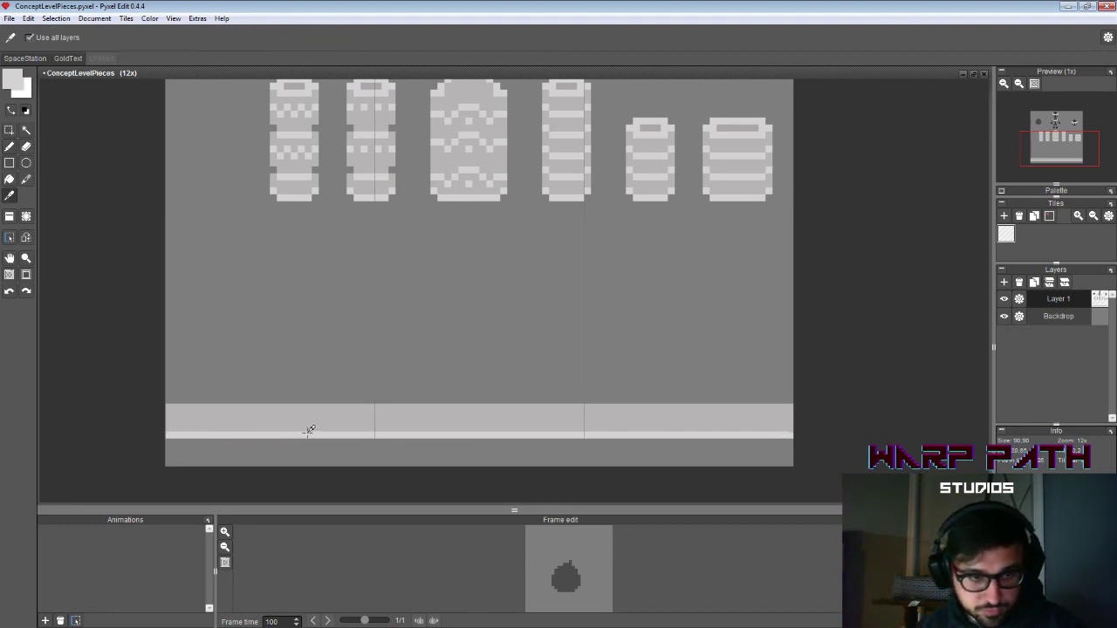
pyautogui.press('b')
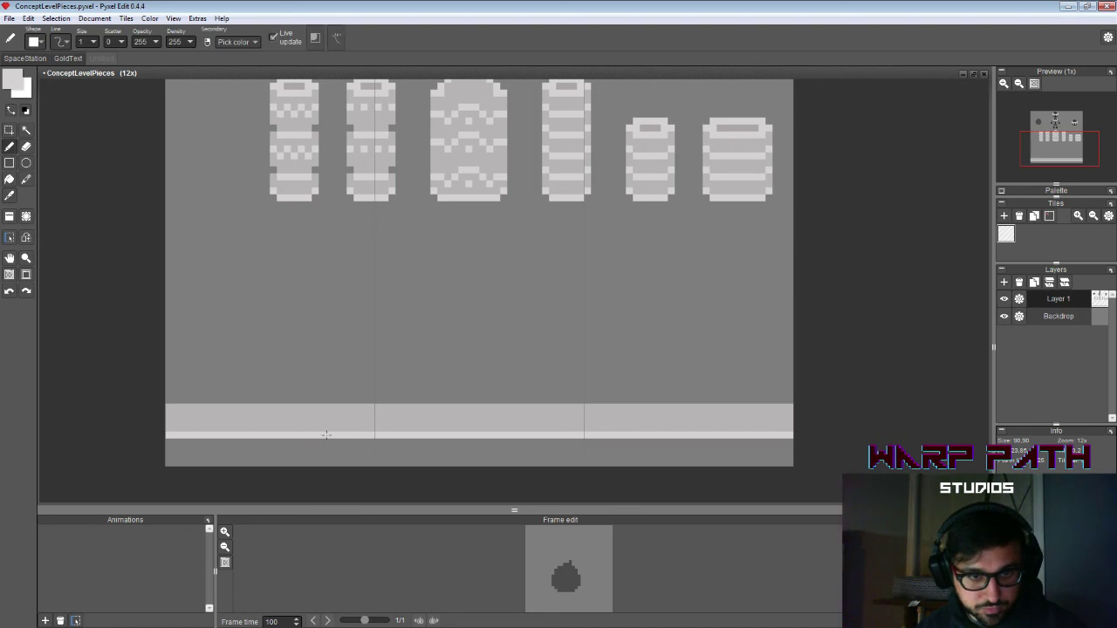
pyautogui.press('c')
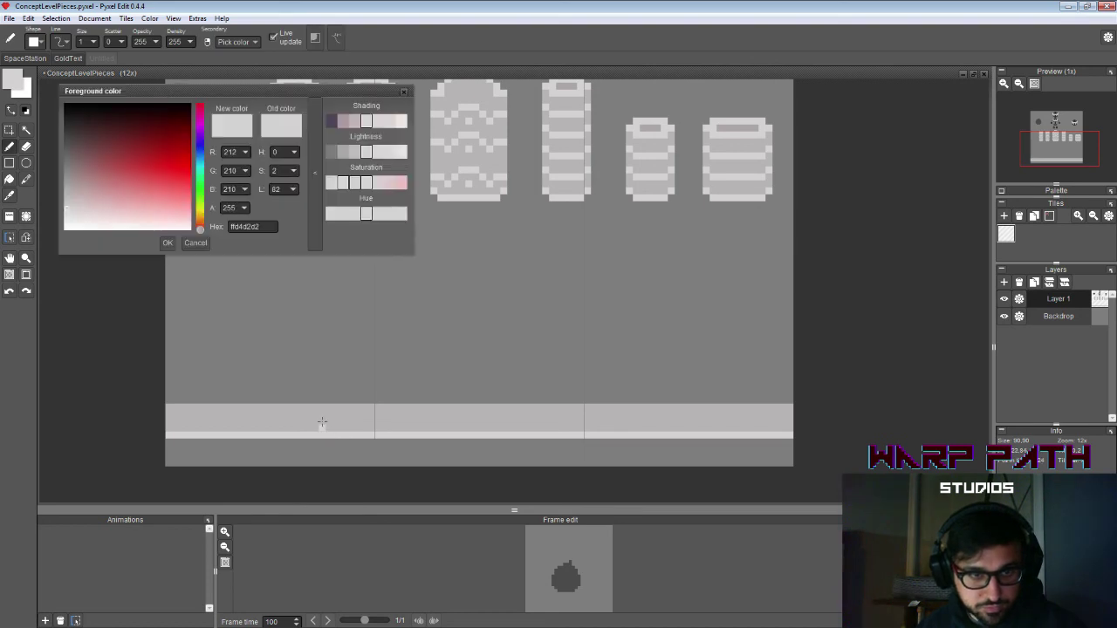
pyautogui.click(196, 244)
# Step: Select the whole bar and move it about 2 pixels further down
pyautogui.press('s')
pyautogui.moveTo(130, 398); pyautogui.dragTo(835, 445)
pyautogui.click(701, 392)
pyautogui.moveTo(172, 365); pyautogui.dragTo(835, 462)
pyautogui.moveTo(734, 441); pyautogui.dragTo(740, 443)
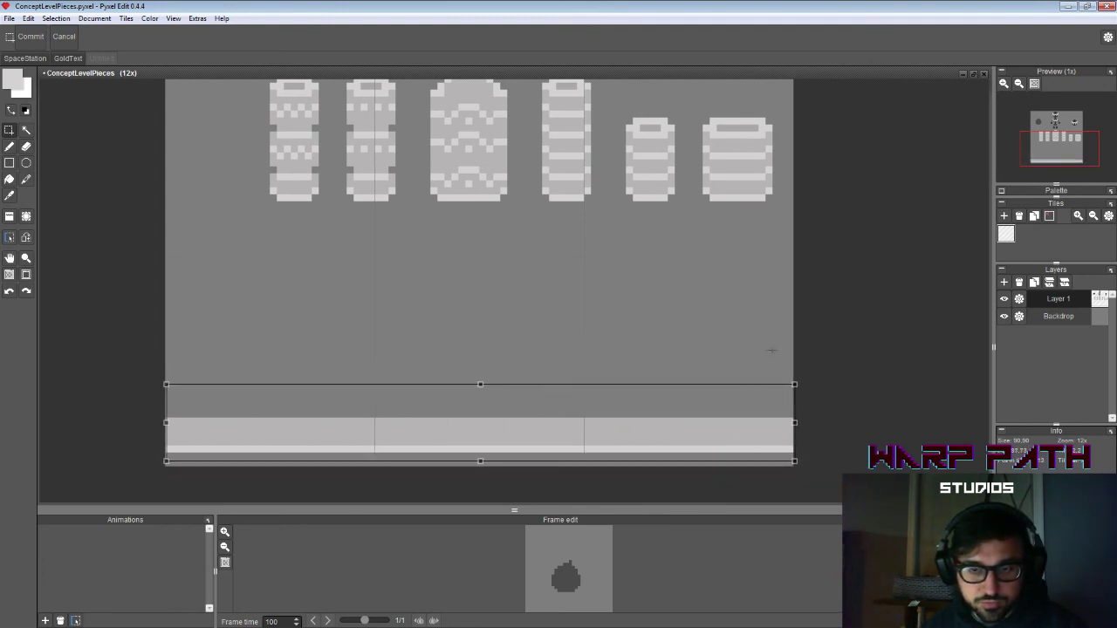
# Step: Cut the bar, paste it onto a new layer and hide Layer 1
pyautogui.hotkey('ctrl', 'x')
pyautogui.click(1004, 282)
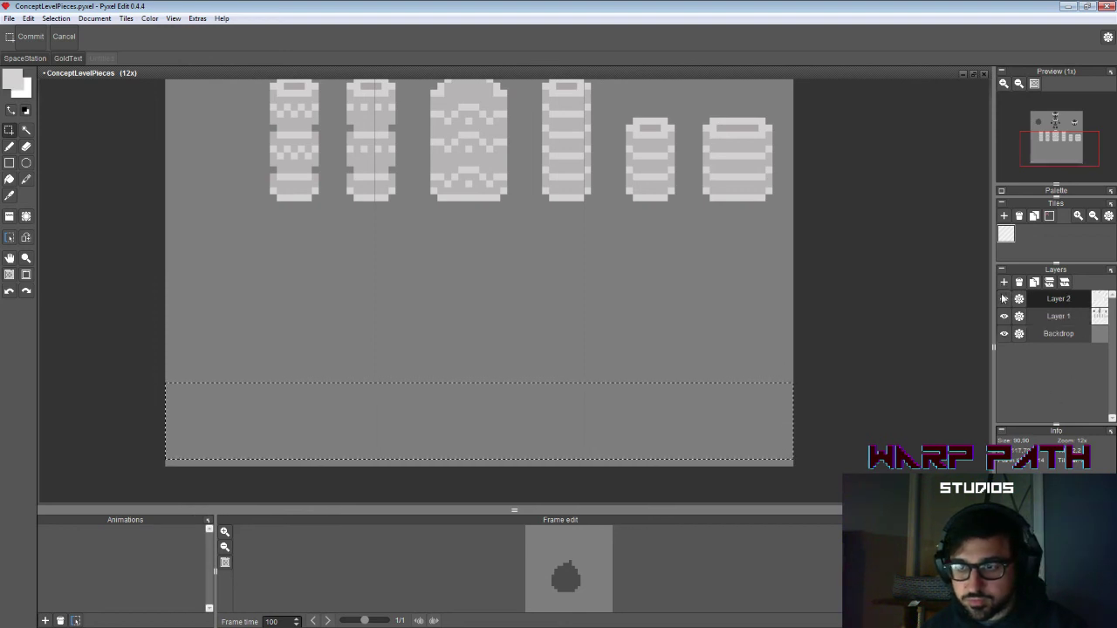
pyautogui.hotkey('ctrl', 'v')
pyautogui.click(1003, 316)
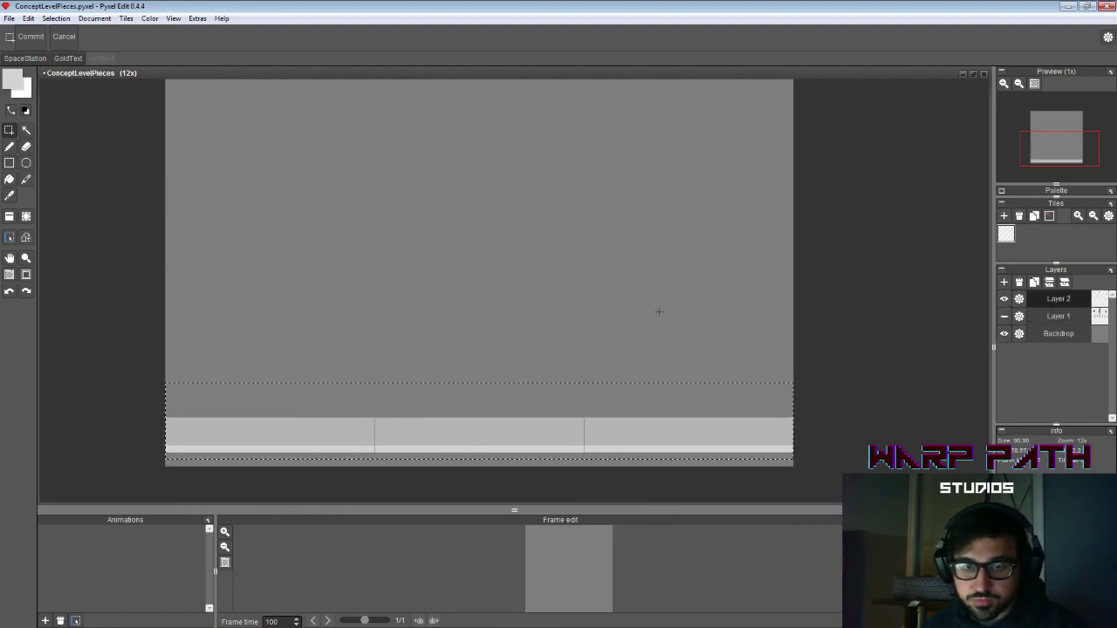
# Step: Move the bar up the canvas until its lower edge meets the bottom of the top tile row
pyautogui.moveTo(656, 427); pyautogui.dragTo(671, 382)
pyautogui.click(657, 207)
pyautogui.press('space')
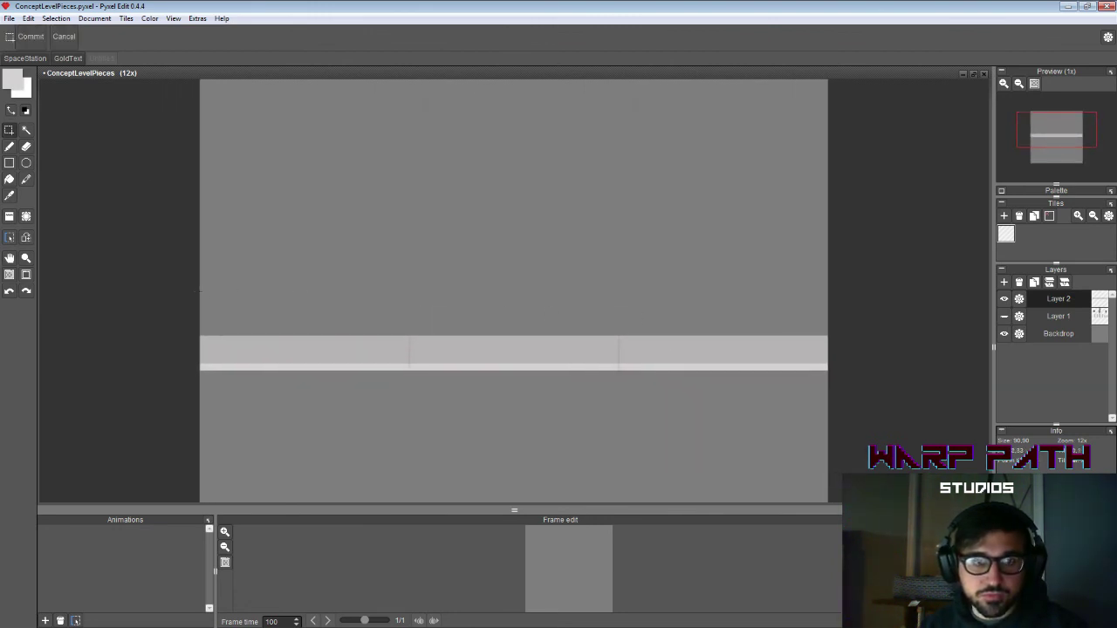
pyautogui.moveTo(199, 293); pyautogui.dragTo(829, 412)
pyautogui.moveTo(759, 351); pyautogui.dragTo(761, 251)
pyautogui.click(790, 187)
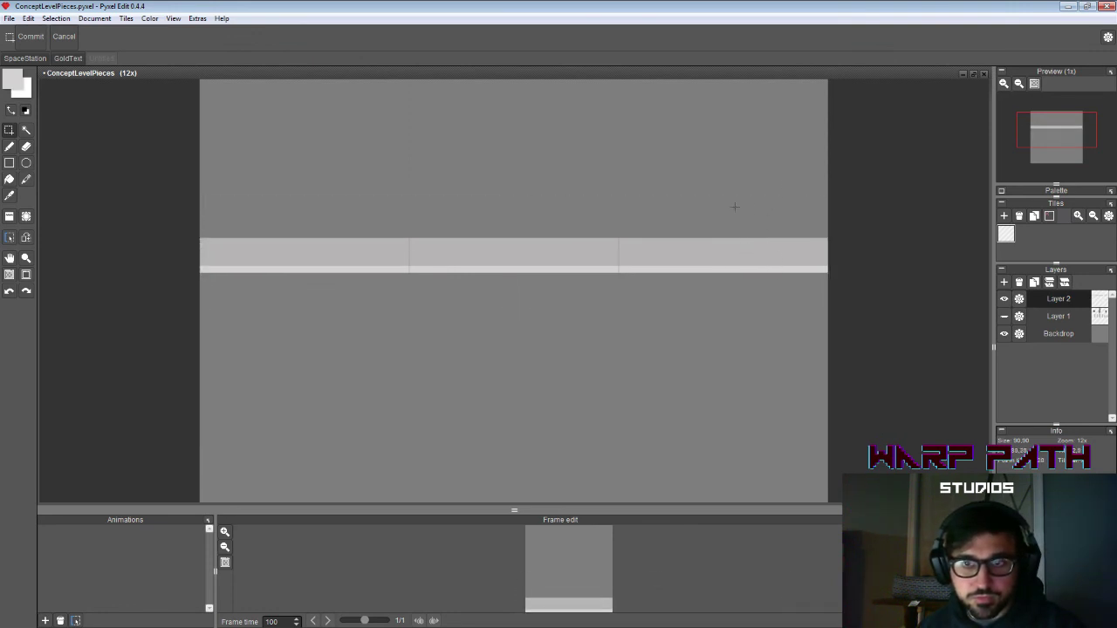
pyautogui.moveTo(734, 207); pyautogui.dragTo(631, 243)
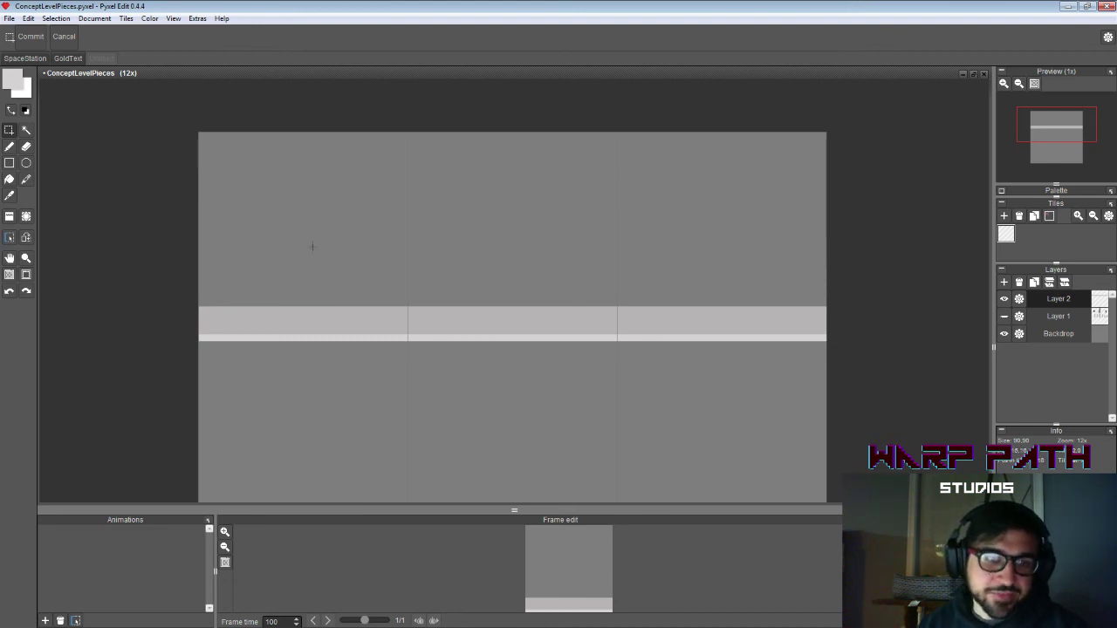
# Step: Pick the bar's main grey and draw a frame outline above the bar, with two vertical dividers along the tile boundaries
pyautogui.press('b')
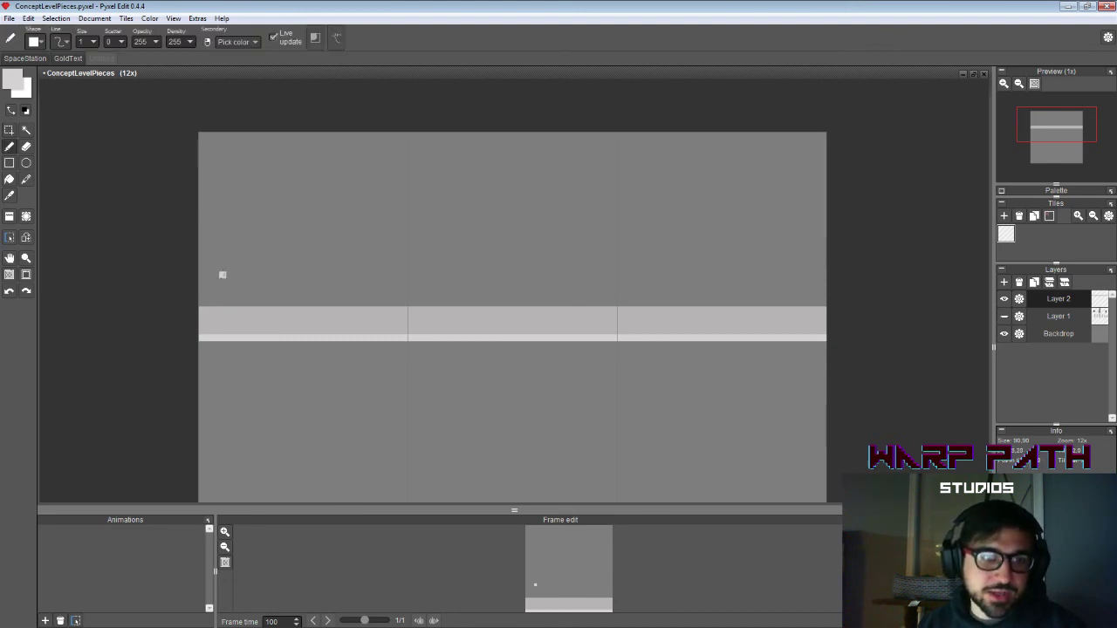
pyautogui.rightClick(209, 312)
pyautogui.press('m')
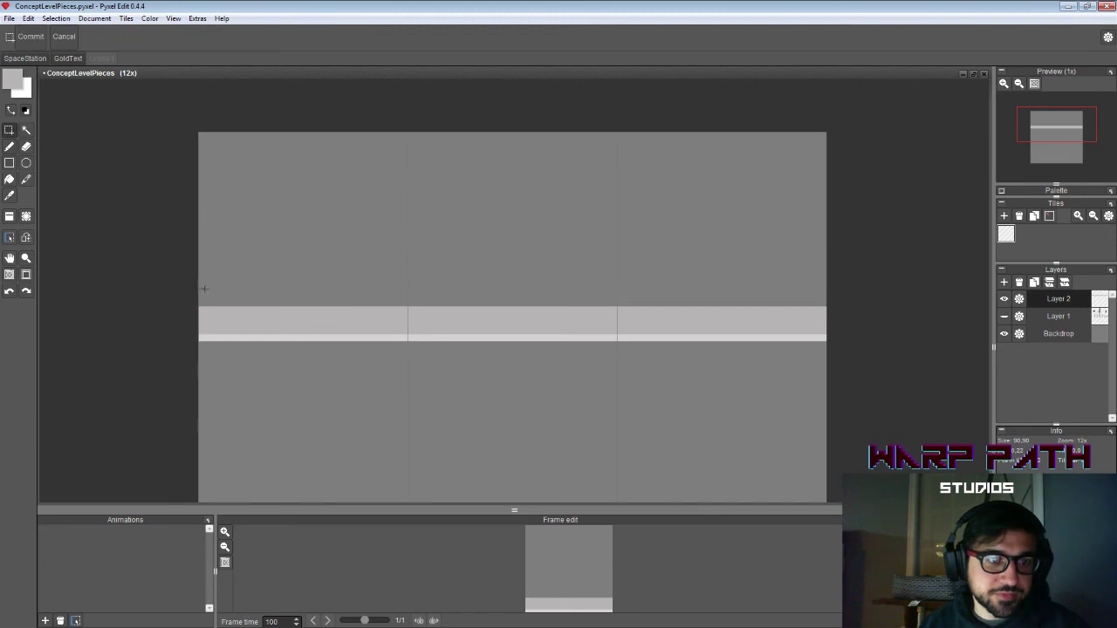
pyautogui.click(9, 163)
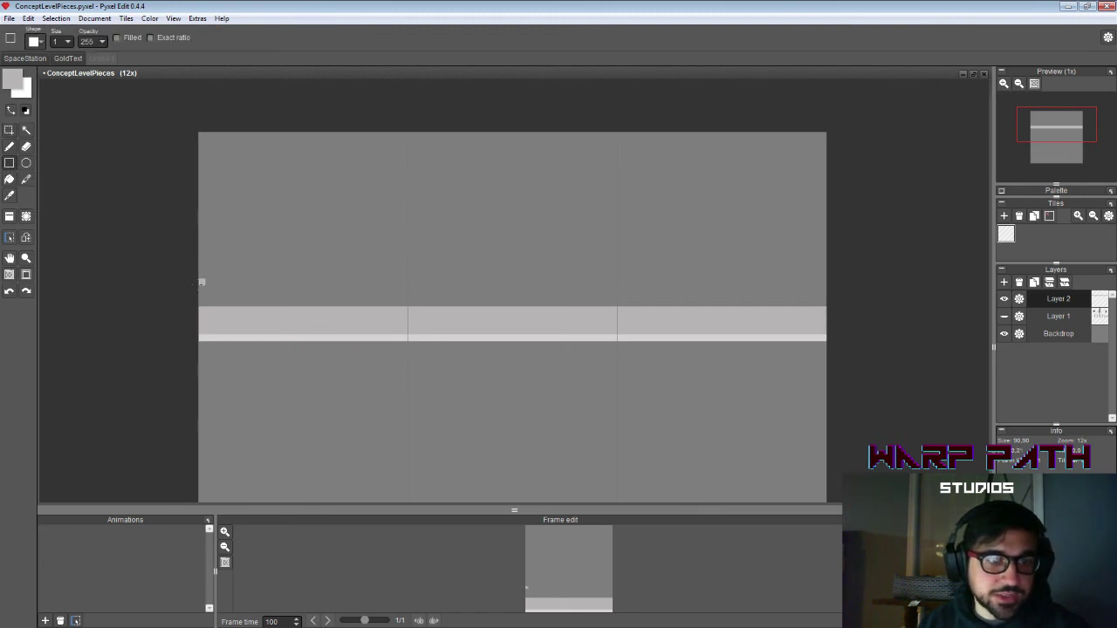
pyautogui.moveTo(200, 282); pyautogui.dragTo(818, 136)
pyautogui.moveTo(202, 275); pyautogui.dragTo(202, 142)
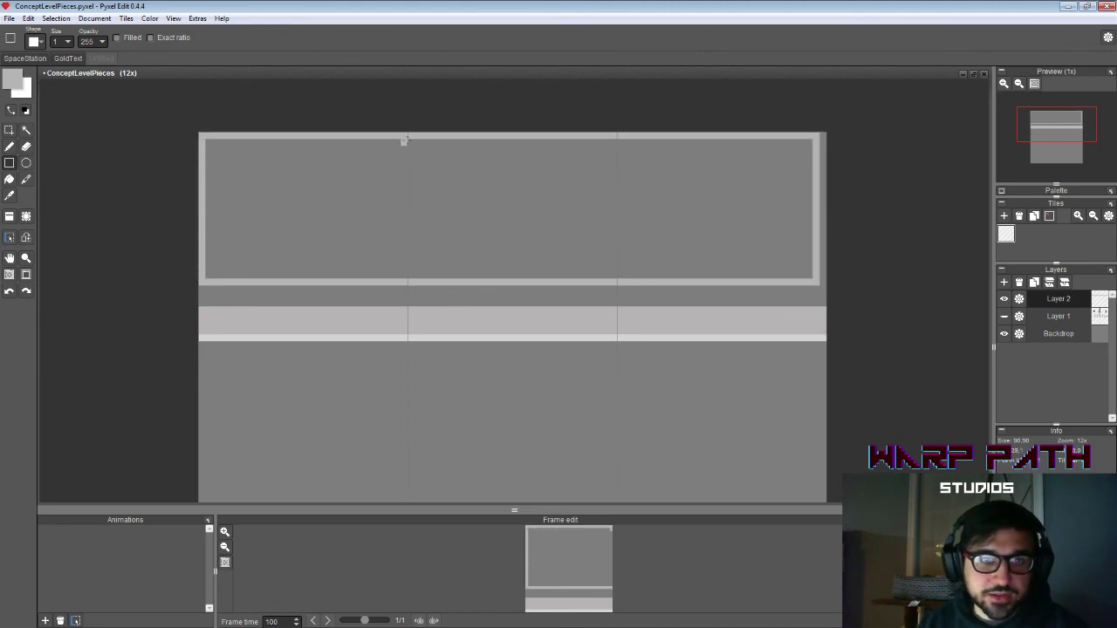
pyautogui.moveTo(404, 140); pyautogui.dragTo(406, 280)
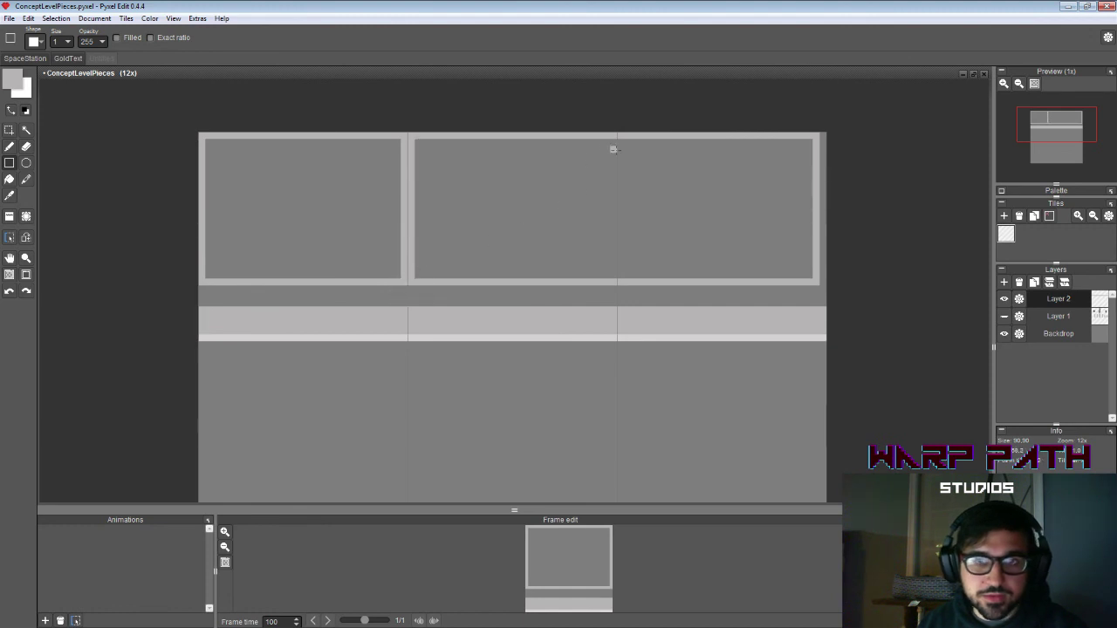
pyautogui.moveTo(613, 139); pyautogui.dragTo(614, 281)
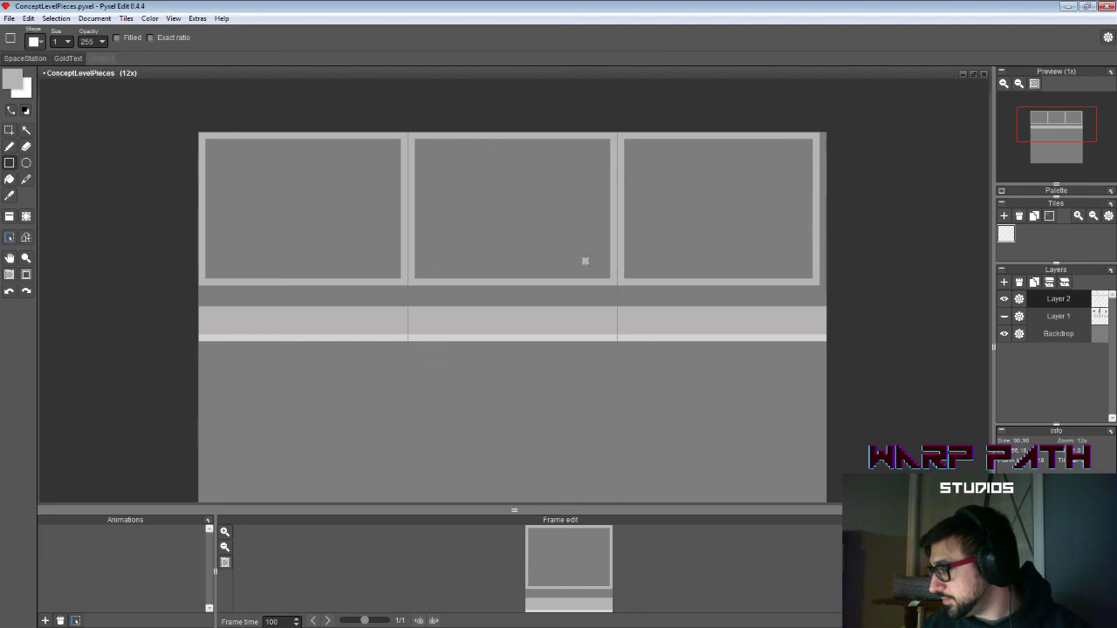
# Step: Darken the foreground grey by one lightness shade and draw a small square outline in the upper-left corner of the first frame
pyautogui.press('c')
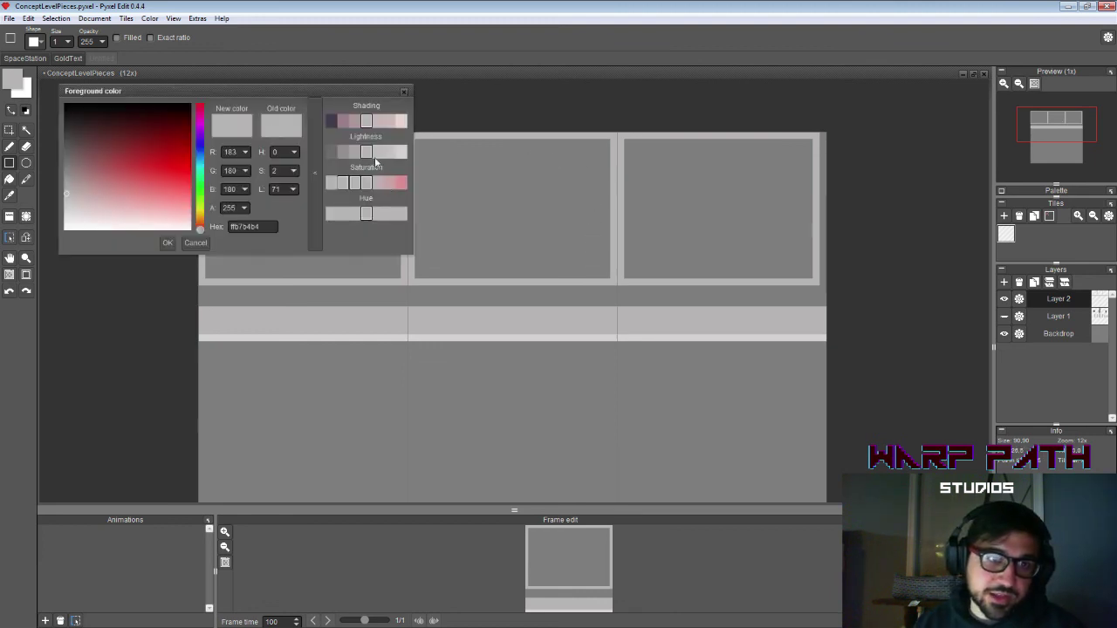
pyautogui.click(358, 153)
pyautogui.click(168, 243)
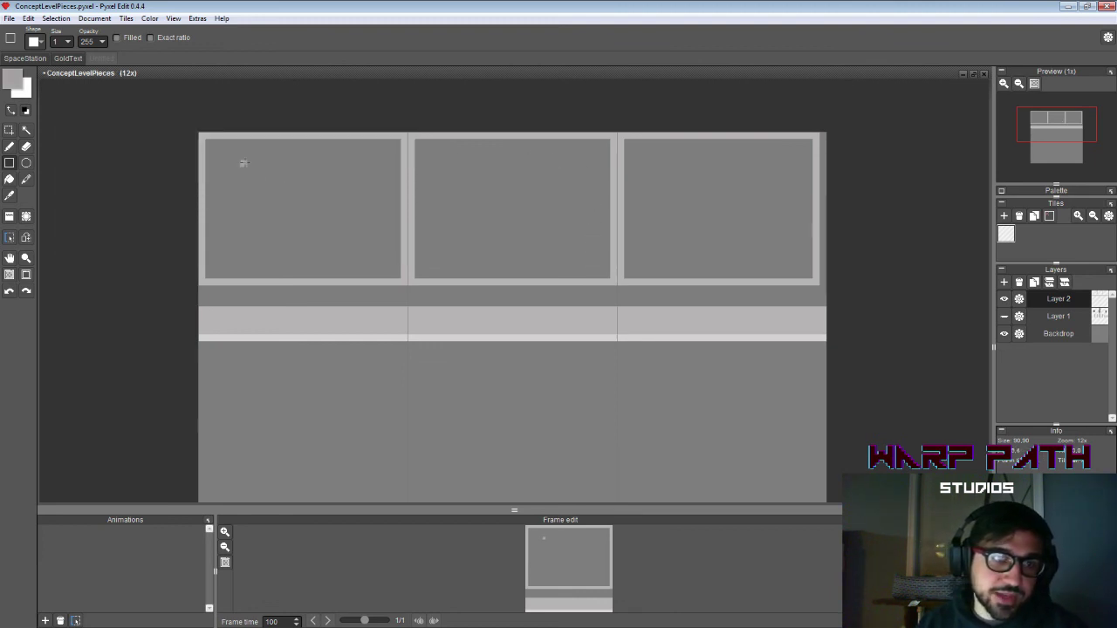
pyautogui.moveTo(209, 142)
pyautogui.mouseDown()
pyautogui.moveTo(273, 203)
pyautogui.moveTo(262, 203)
pyautogui.moveTo(268, 195)
pyautogui.mouseUp()
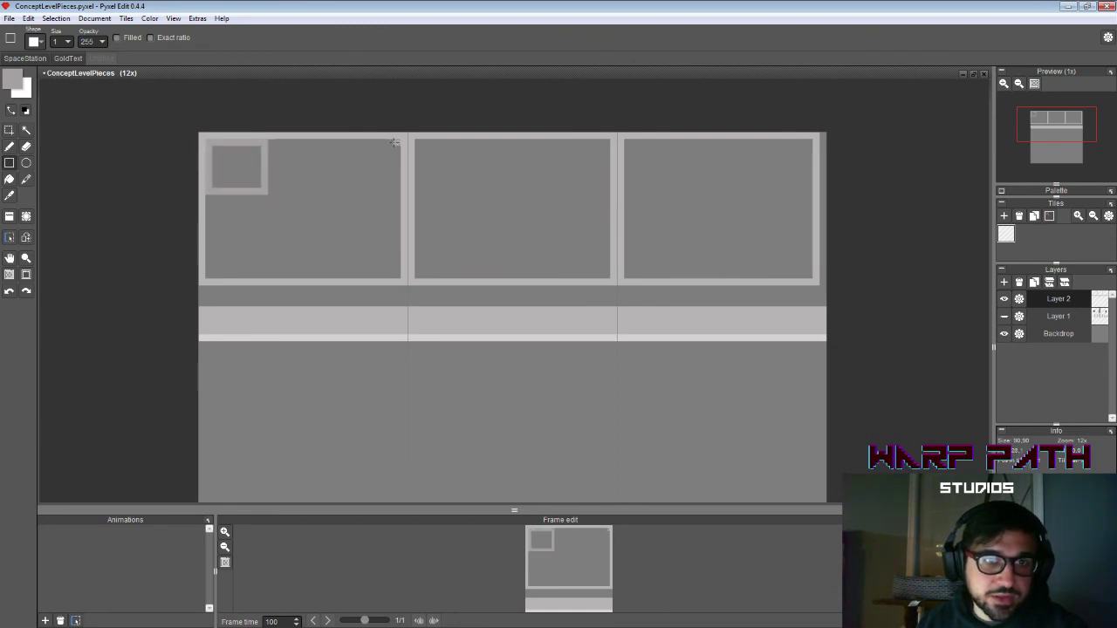
pyautogui.moveTo(395, 142); pyautogui.dragTo(345, 194)
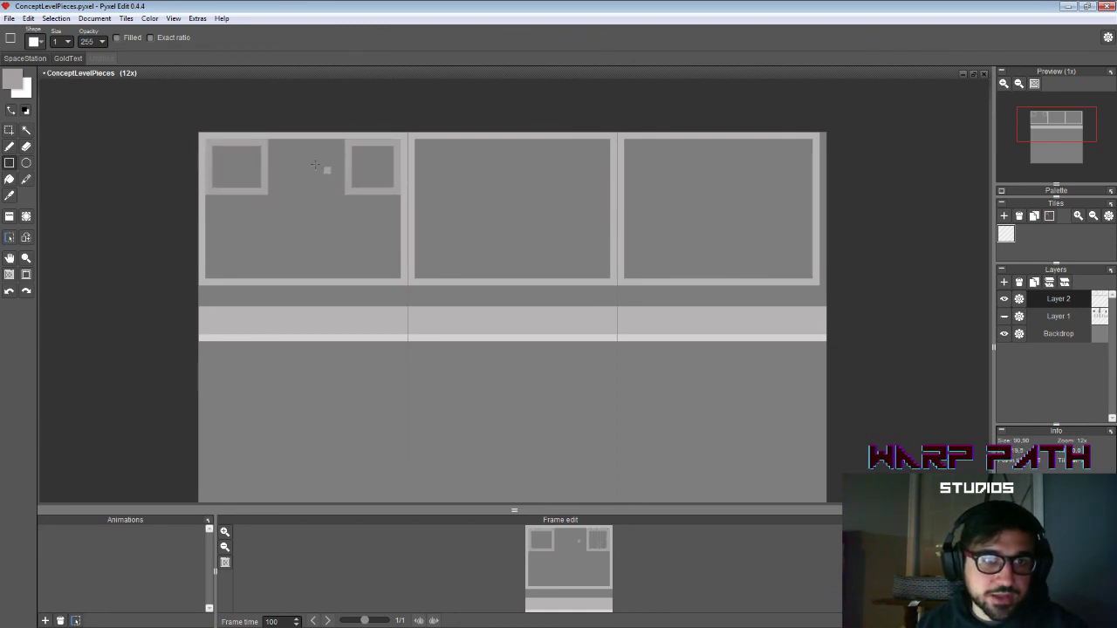
pyautogui.moveTo(282, 139)
pyautogui.mouseDown()
pyautogui.moveTo(312, 183)
pyautogui.moveTo(332, 189)
pyautogui.mouseUp()
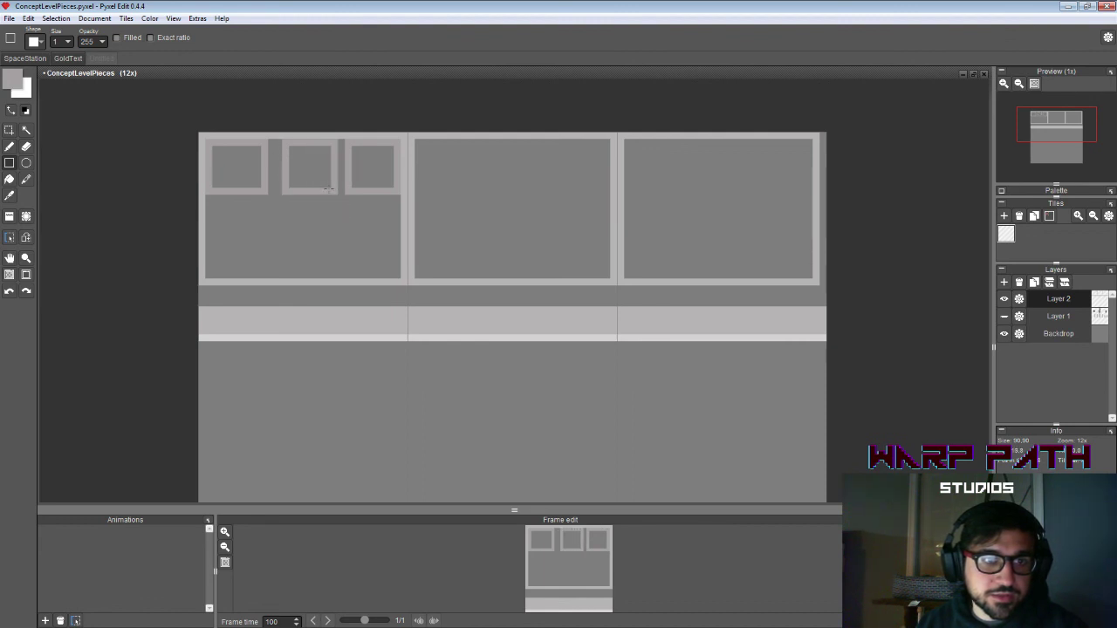
pyautogui.hotkey('ctrl', 'z')
pyautogui.hotkey('ctrl', 'z')
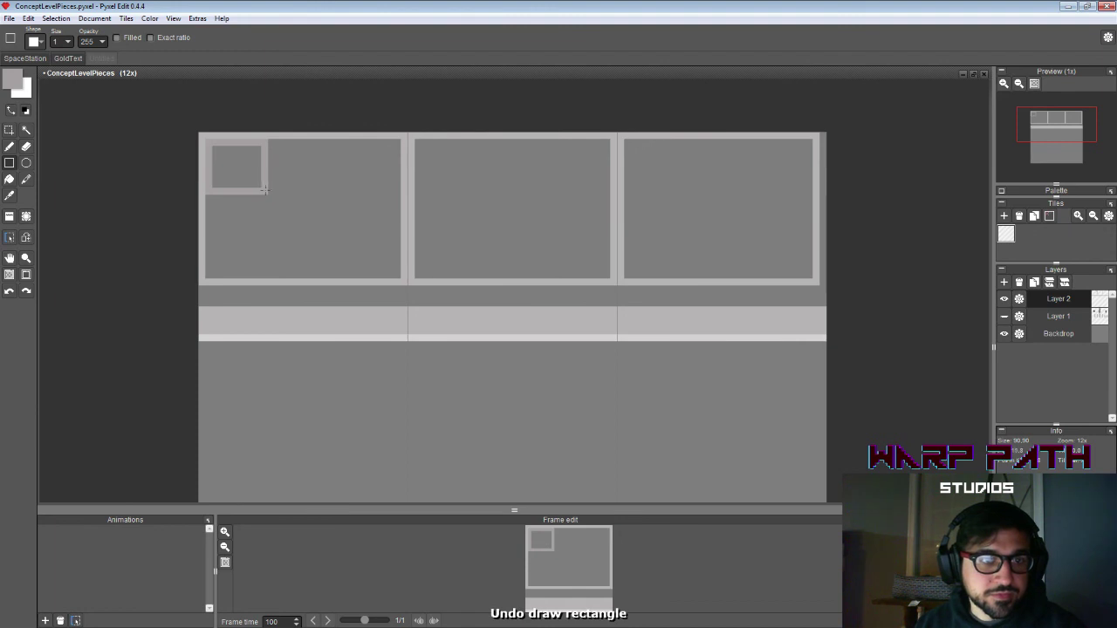
# Step: Create a tile from the first cell of the top row and place it in the row's other two cells
pyautogui.press('m')
pyautogui.moveTo(273, 194); pyautogui.dragTo(207, 145)
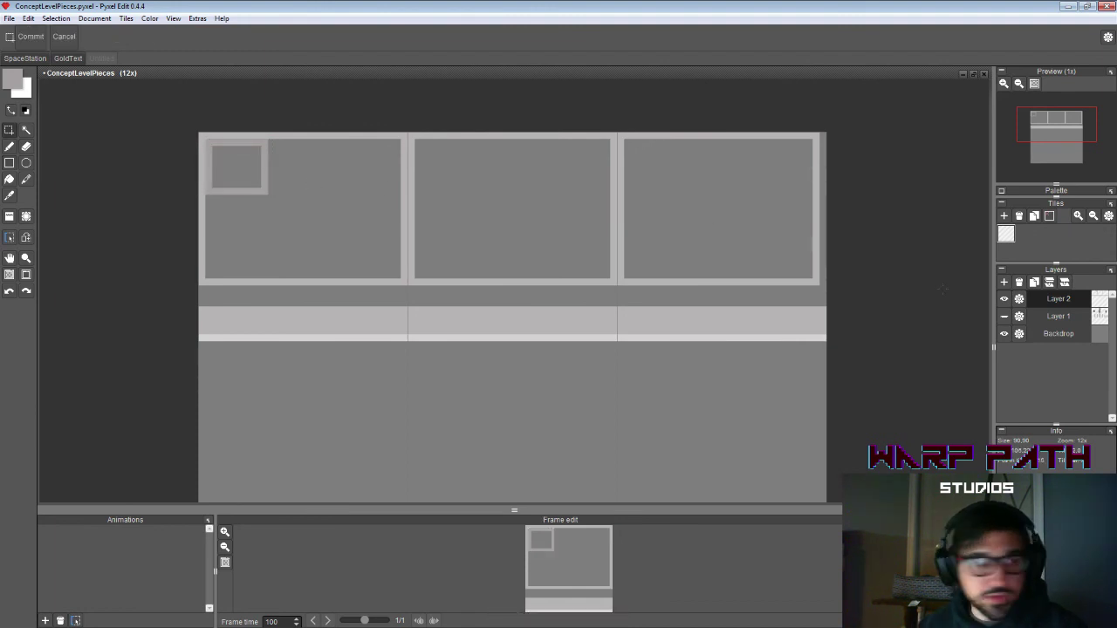
pyautogui.click(10, 216)
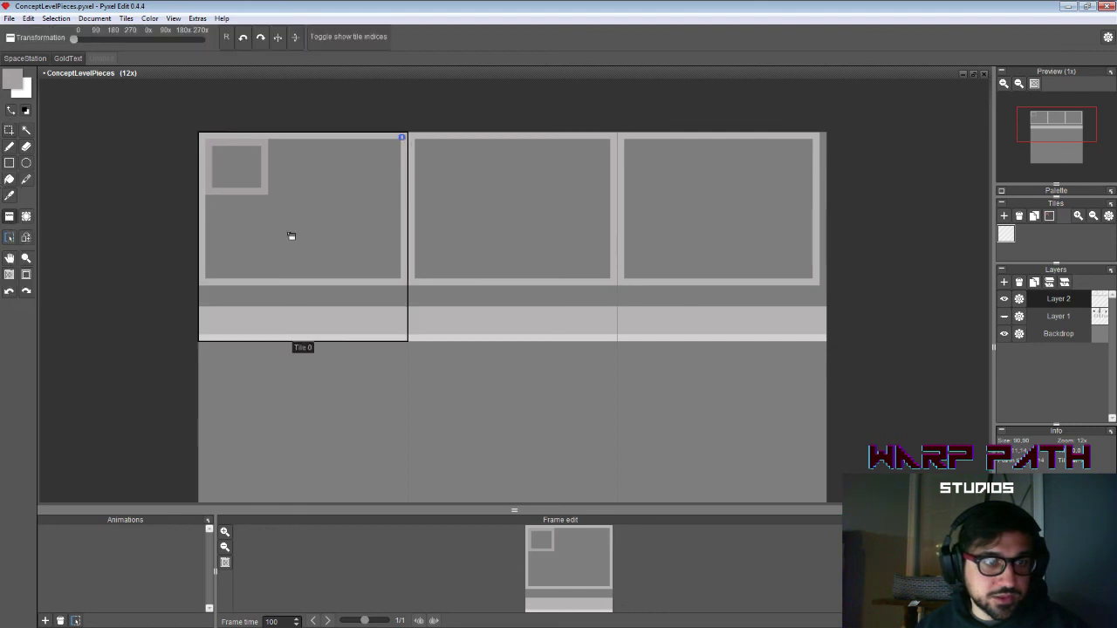
pyautogui.click(292, 236)
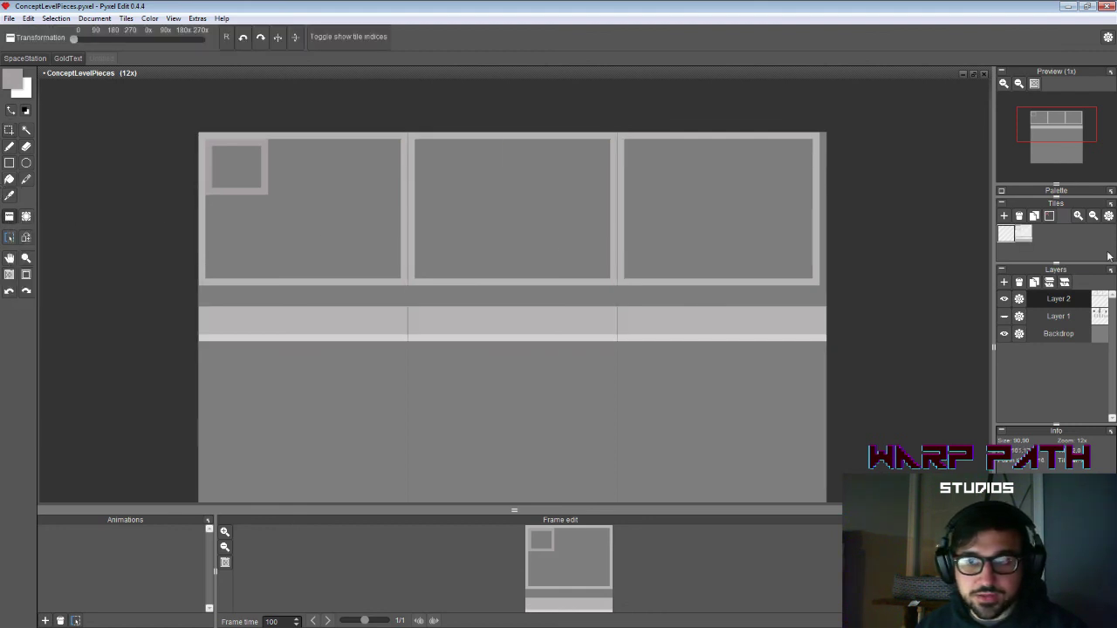
pyautogui.click(1022, 234)
pyautogui.moveTo(763, 245)
pyautogui.mouseDown()
pyautogui.moveTo(604, 228)
pyautogui.moveTo(269, 296)
pyautogui.moveTo(555, 378)
pyautogui.moveTo(750, 399)
pyautogui.mouseUp()
pyautogui.hotkey('ctrl', 'z')
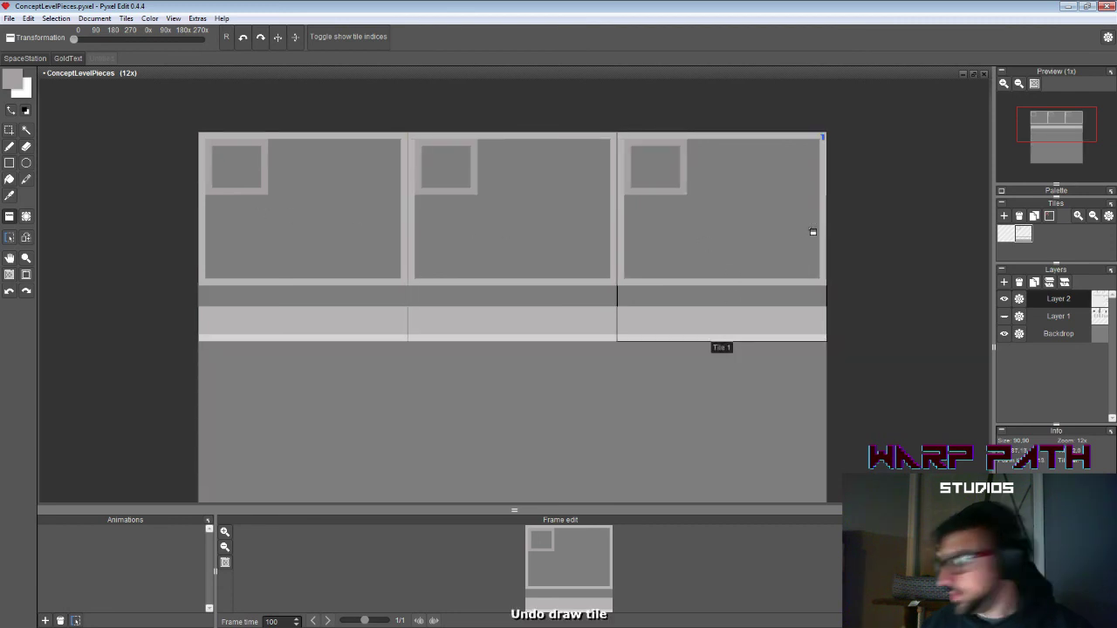
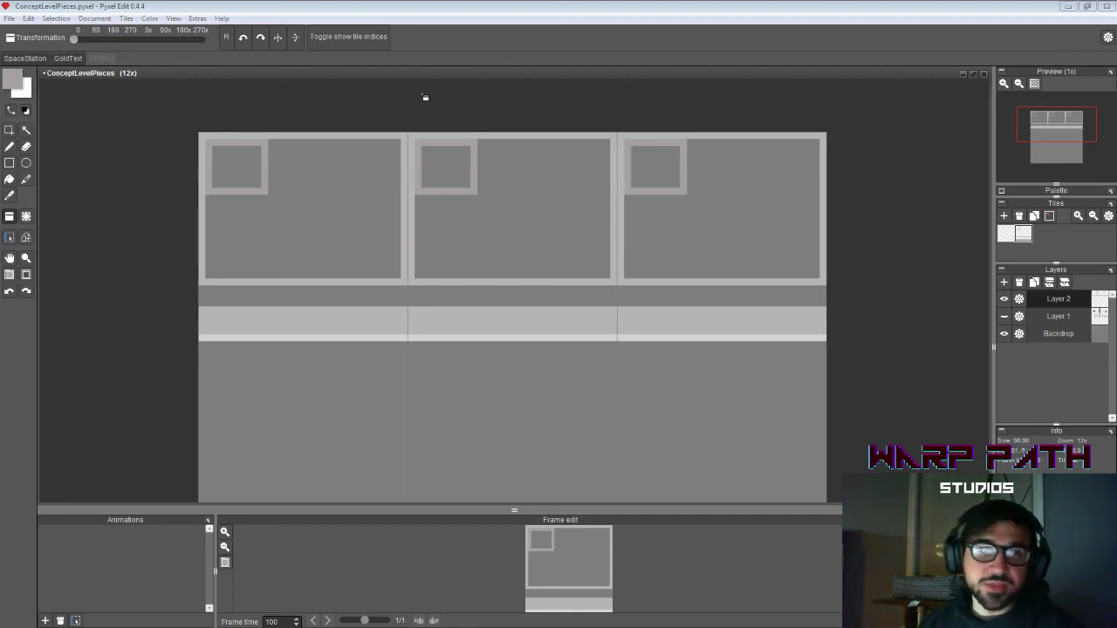
# Step: Draw two more square outlines beside the first in the tile, and add a nested rectangle inside the first two
pyautogui.click(9, 162)
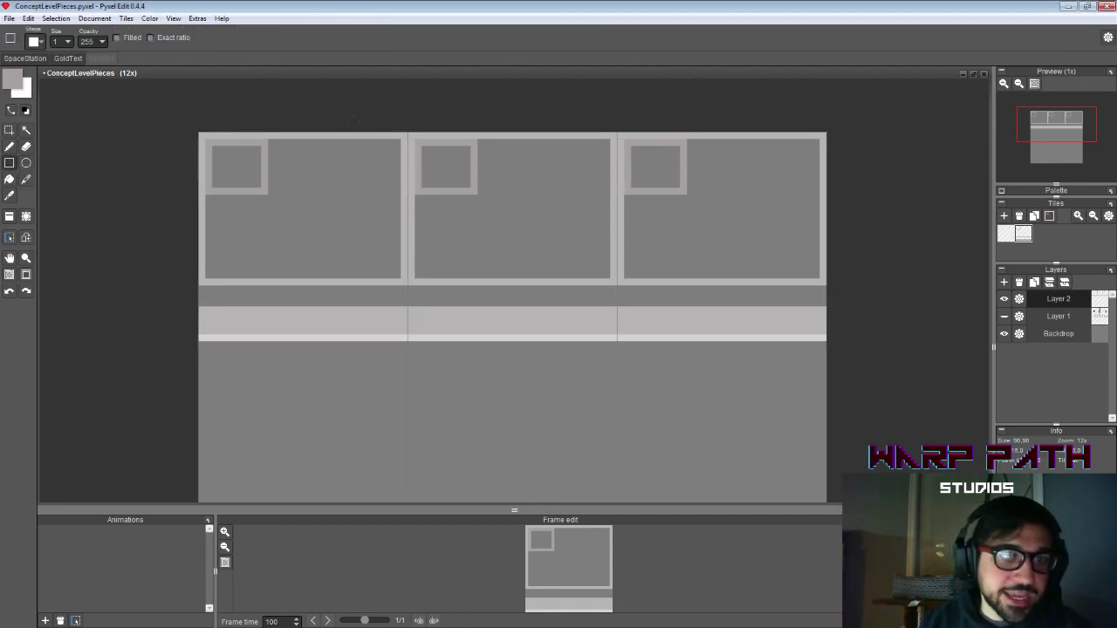
pyautogui.moveTo(399, 141); pyautogui.dragTo(341, 194)
pyautogui.moveTo(270, 141); pyautogui.dragTo(332, 192)
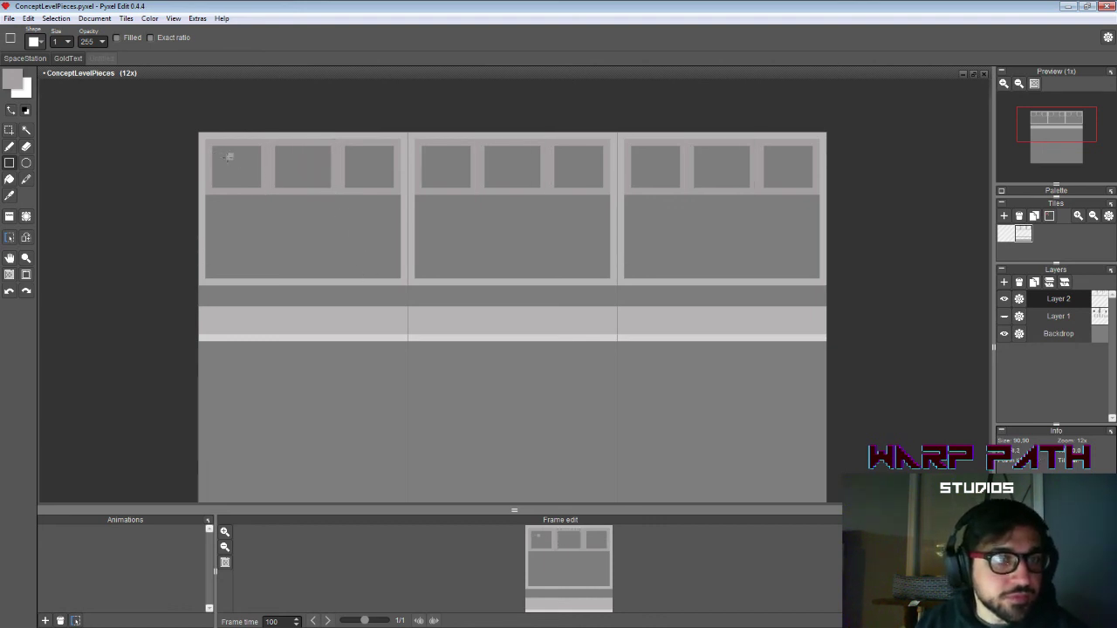
pyautogui.moveTo(227, 154)
pyautogui.mouseDown()
pyautogui.moveTo(243, 177)
pyautogui.moveTo(221, 157)
pyautogui.moveTo(248, 176)
pyautogui.moveTo(312, 174)
pyautogui.mouseUp()
pyautogui.hotkey('ctrl', 'z')
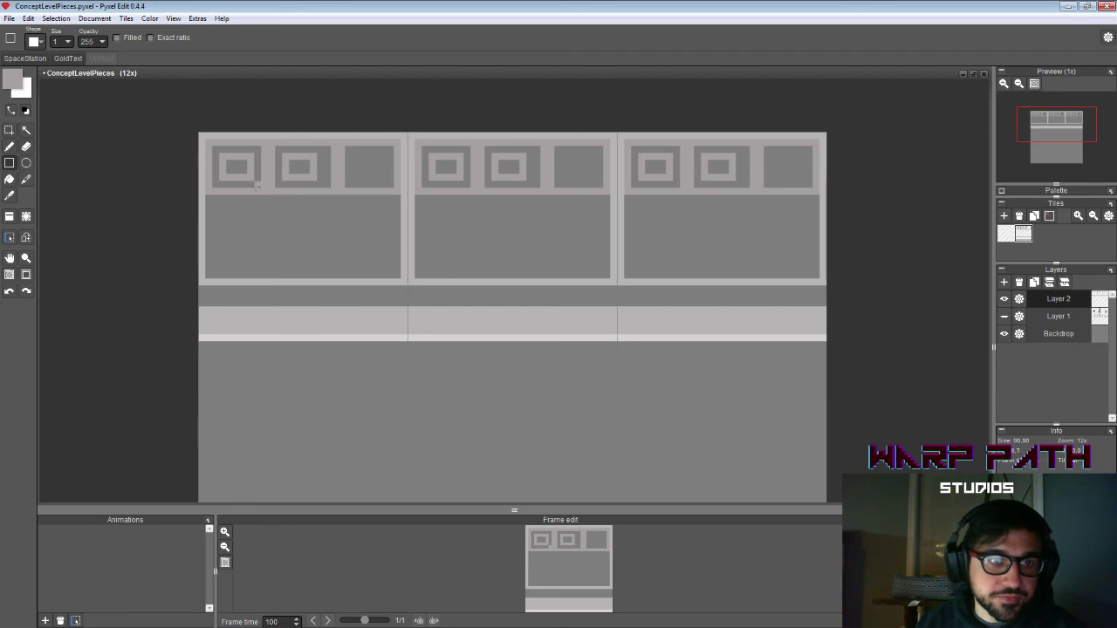
# Step: Try moving a copy of the nested square onto the third square, and clear the third square's area in the tile
pyautogui.press('s')
pyautogui.moveTo(264, 196); pyautogui.dragTo(360, 188)
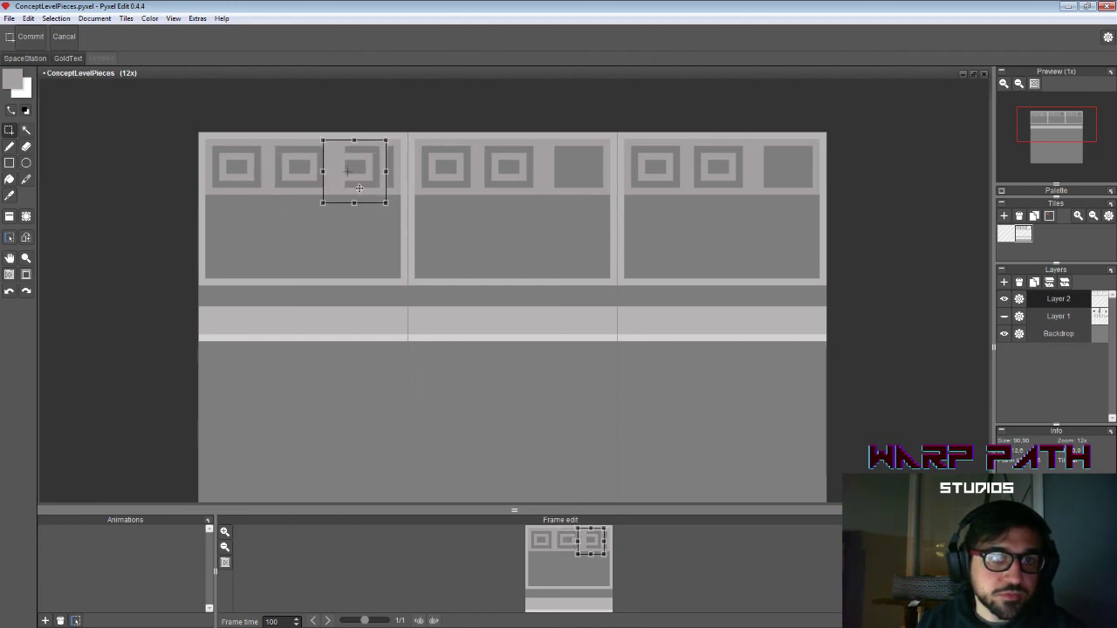
pyautogui.press('Delete')
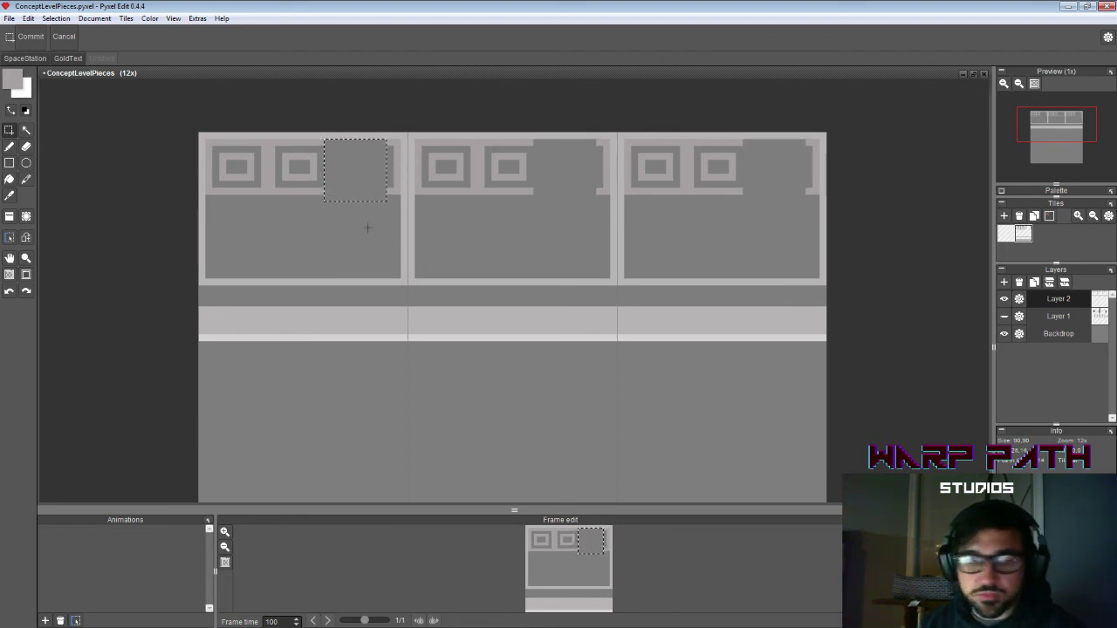
pyautogui.moveTo(372, 236); pyautogui.dragTo(398, 139)
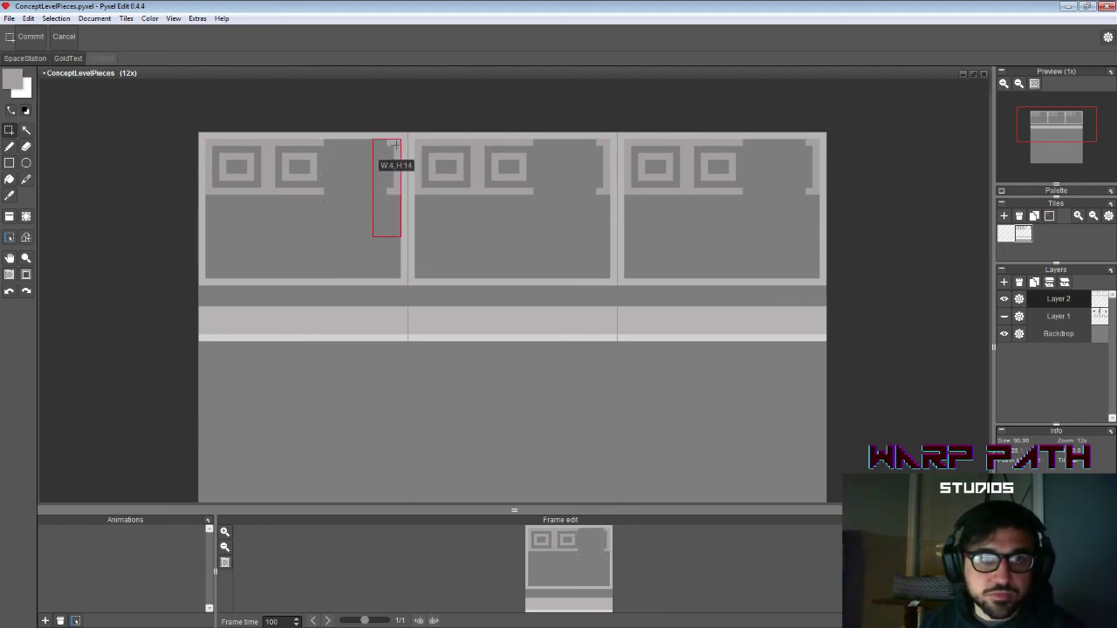
pyautogui.press('Delete')
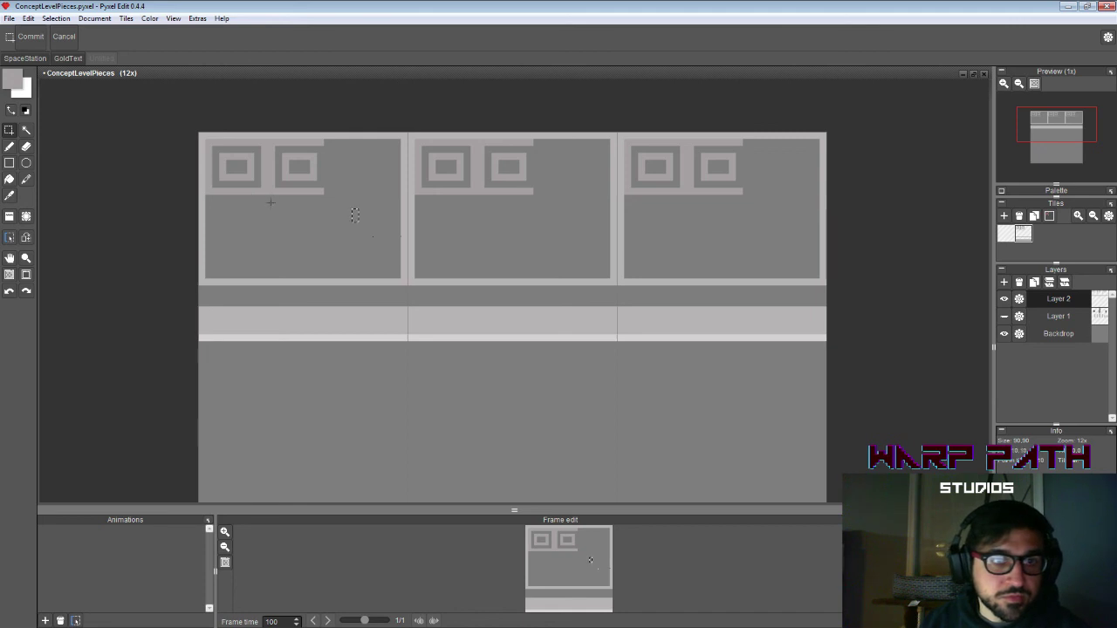
# Step: Copy the first nested square and place the copy in the third position of the tile's row
pyautogui.moveTo(272, 205); pyautogui.dragTo(216, 150)
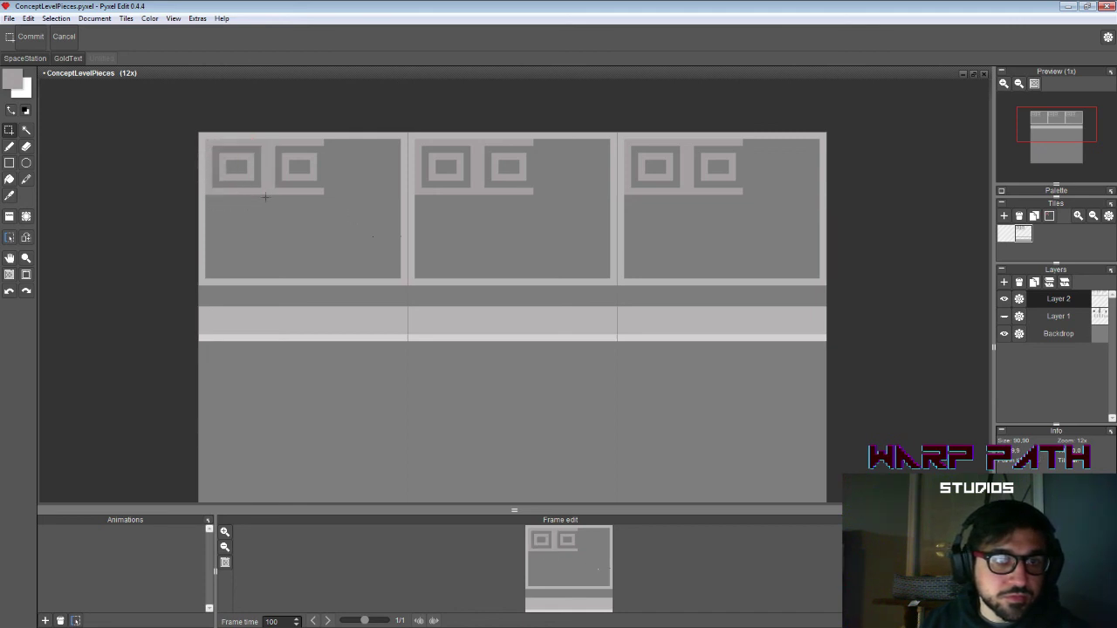
pyautogui.moveTo(268, 201); pyautogui.dragTo(209, 141)
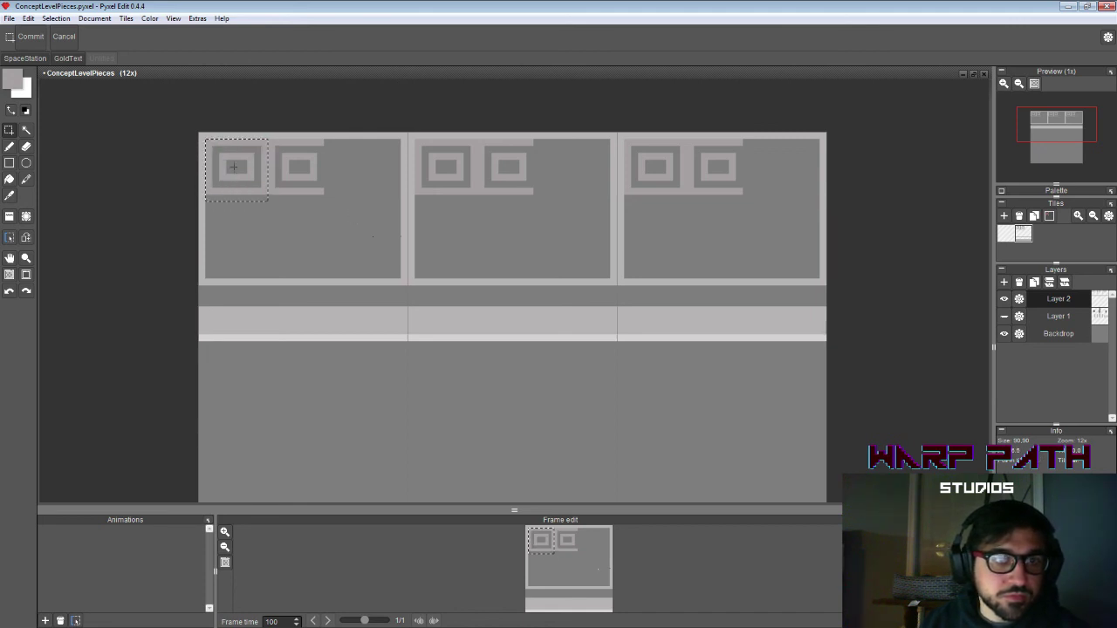
pyautogui.hotkey('ctrl', 'c')
pyautogui.hotkey('ctrl', 'v')
pyautogui.moveTo(230, 182); pyautogui.dragTo(364, 184)
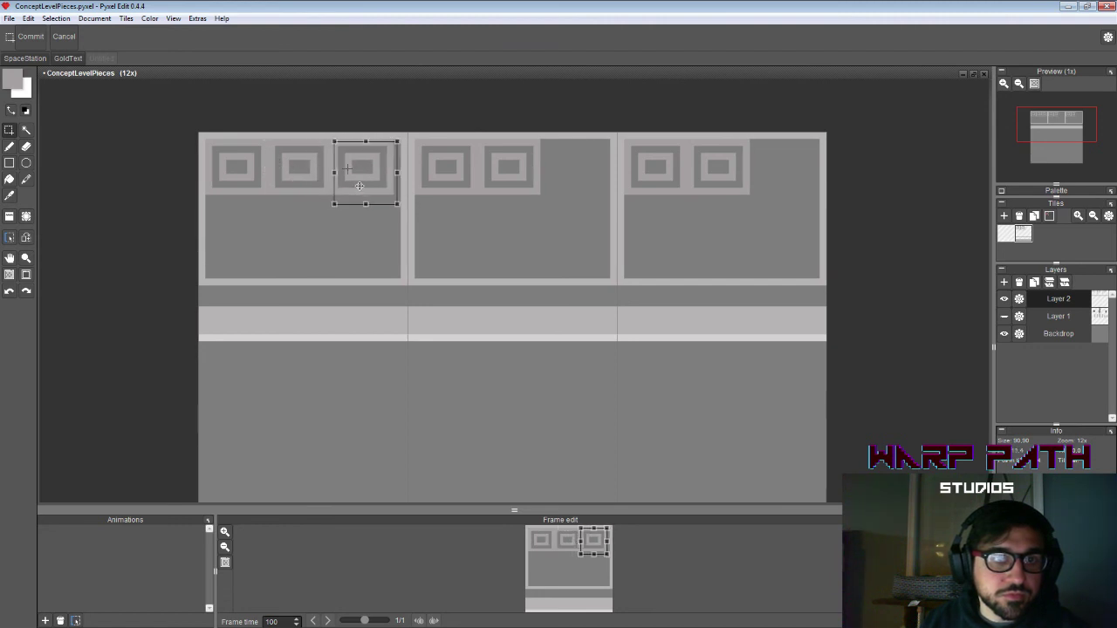
pyautogui.click(356, 242)
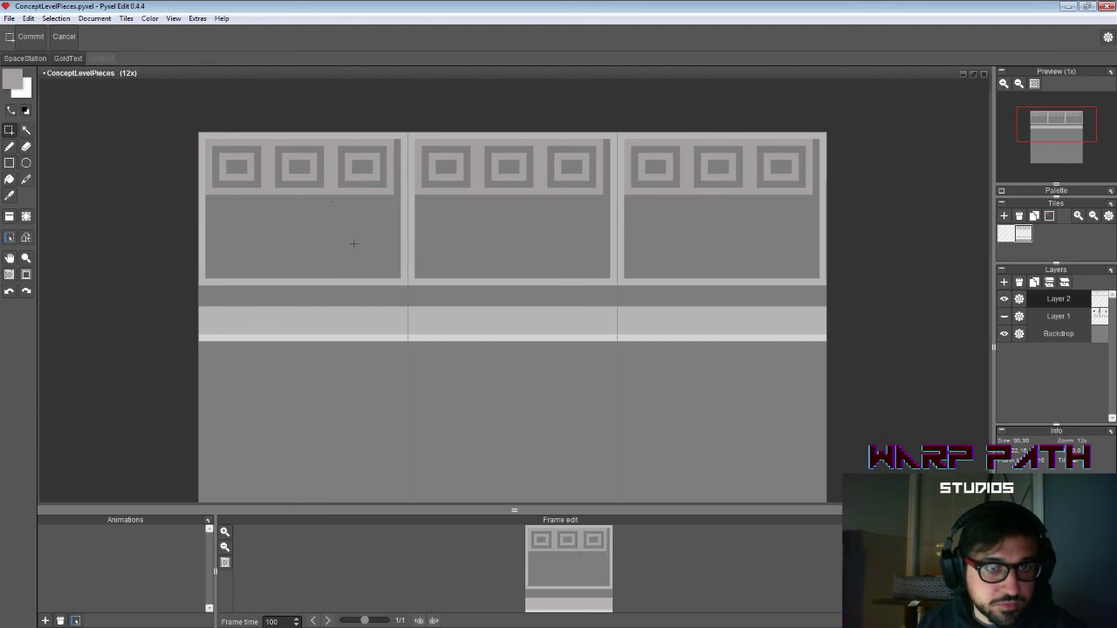
# Step: Delete the connected light-grey frame lines and the second and third nested squares, keeping only the first square in the tile
pyautogui.press('w')
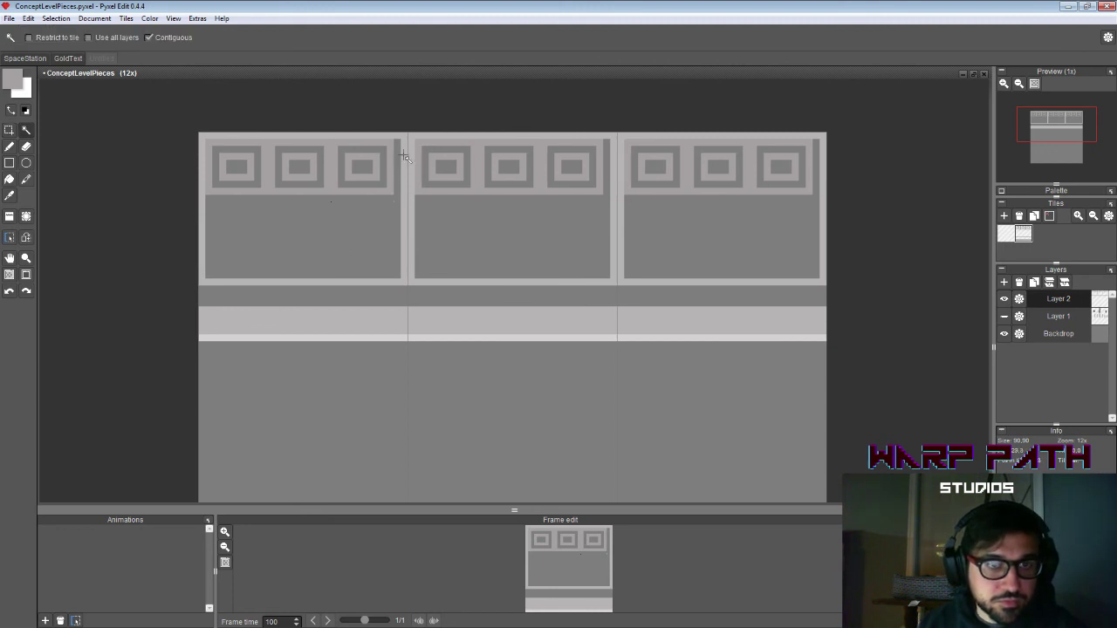
pyautogui.click(407, 171)
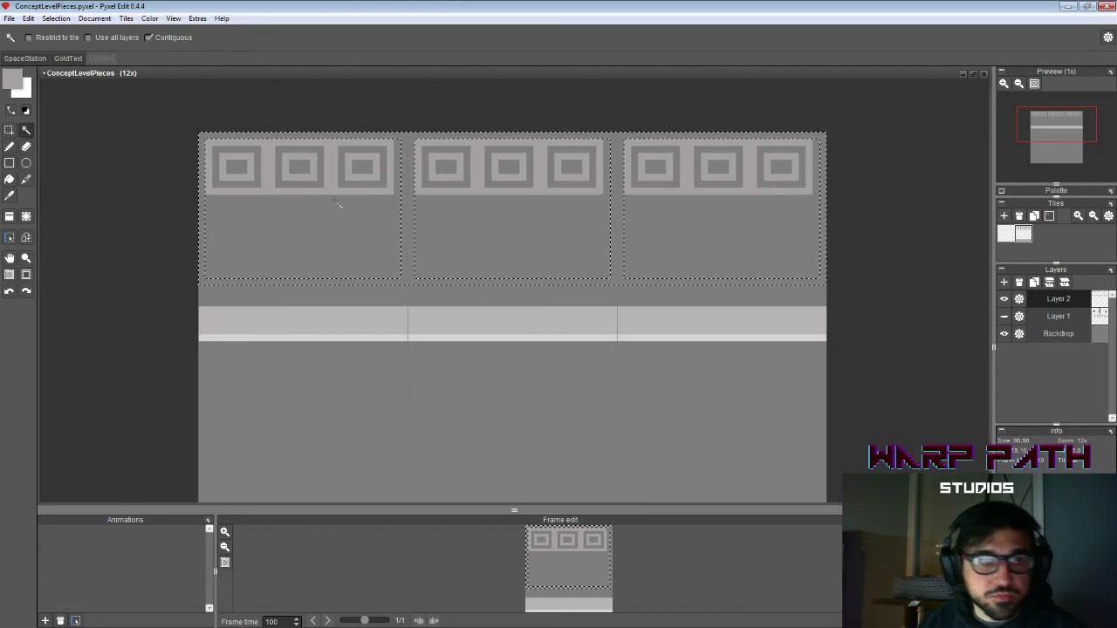
pyautogui.hotkey('ctrl', 'd')
pyautogui.press('s')
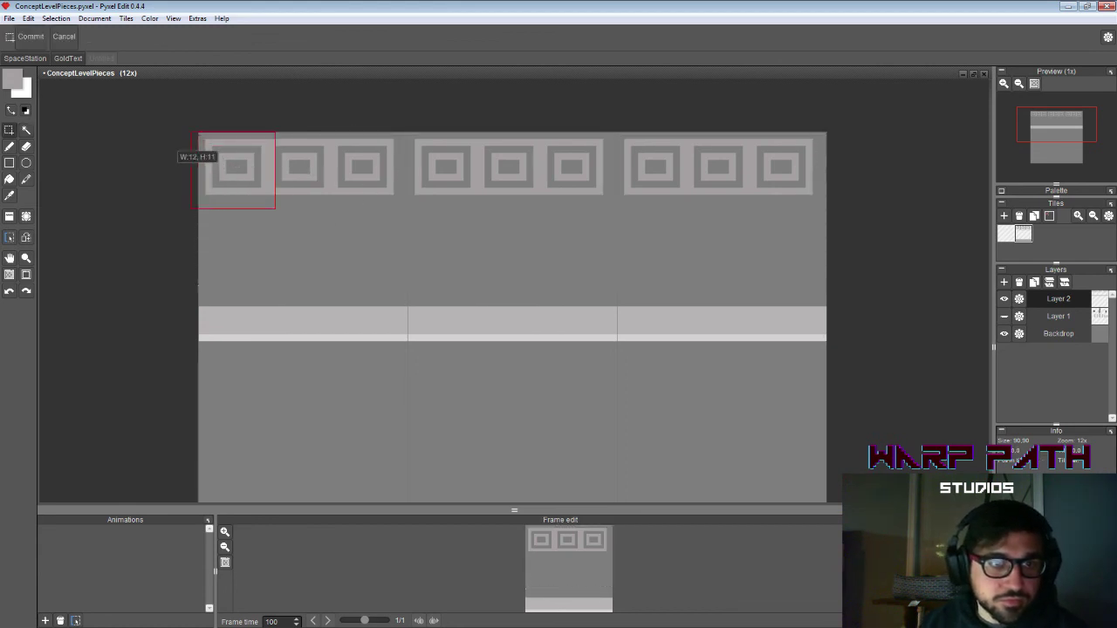
pyautogui.moveTo(268, 215); pyautogui.dragTo(399, 132)
pyautogui.press('Delete')
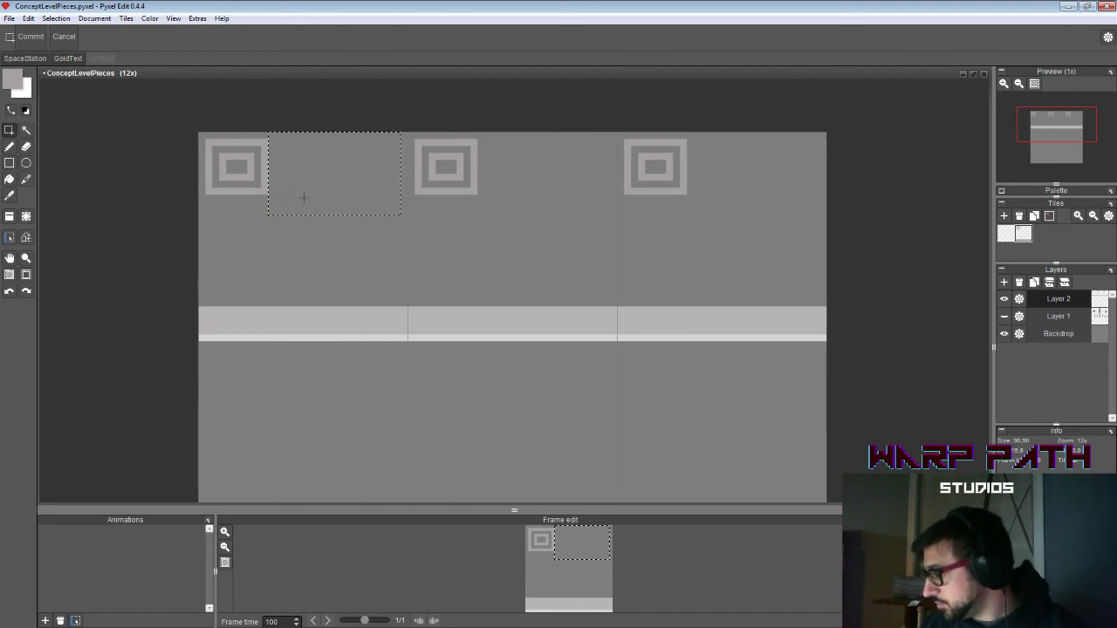
pyautogui.click(241, 175)
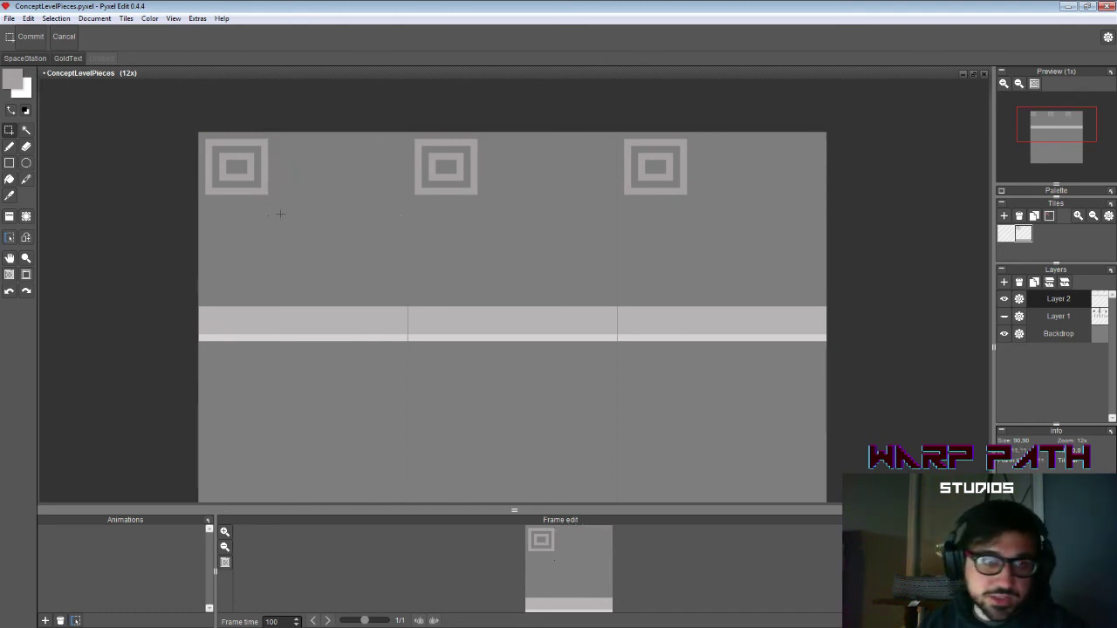
# Step: Duplicate the nested square into the tile's upper-right corner and into the middle of a second row below
pyautogui.moveTo(280, 214); pyautogui.dragTo(197, 136)
pyautogui.click(259, 188)
pyautogui.moveTo(234, 186); pyautogui.dragTo(318, 199)
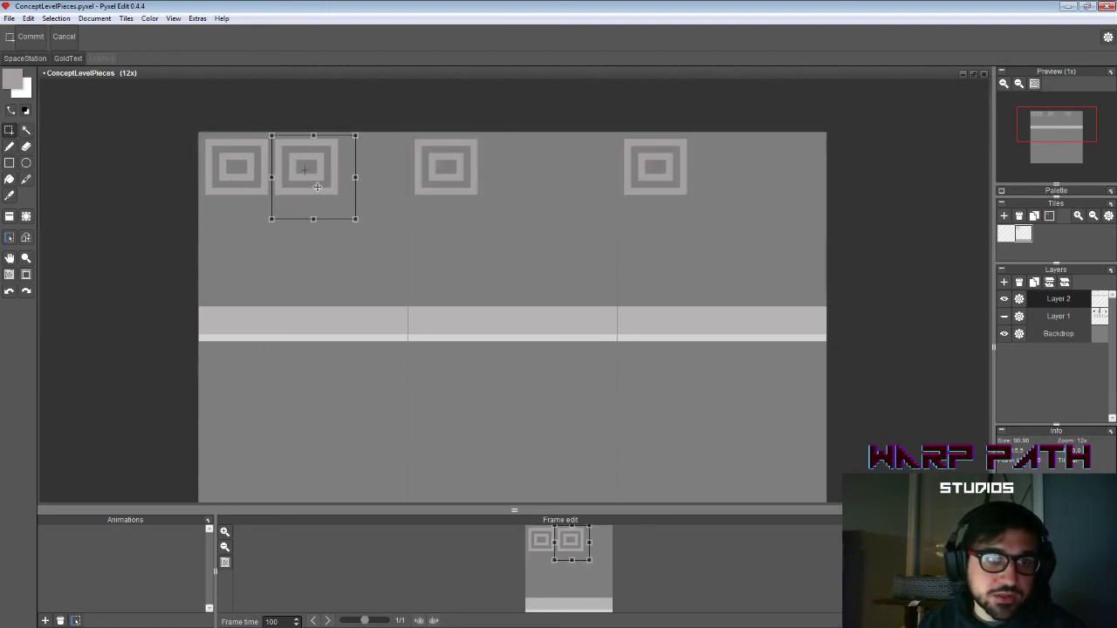
pyautogui.moveTo(314, 190); pyautogui.dragTo(335, 259)
pyautogui.click(341, 229)
pyautogui.click(361, 238)
pyautogui.click(380, 179)
pyautogui.click(333, 229)
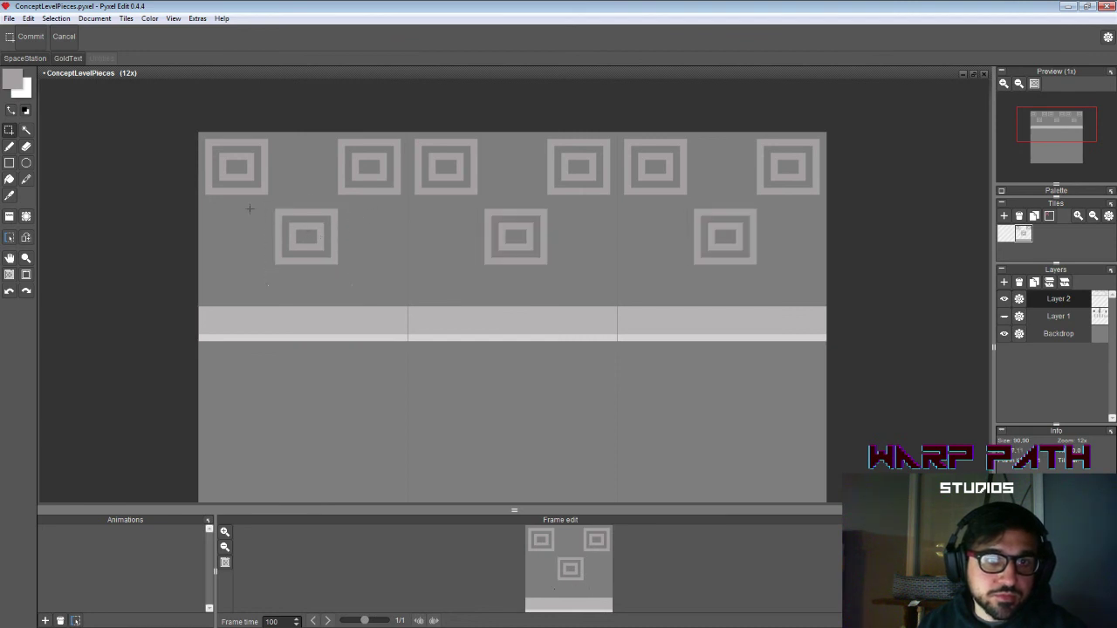
# Step: Undo the last change and delete the nested square in the tile's second row
pyautogui.hotkey('ctrl', 'z')
pyautogui.moveTo(322, 265)
pyautogui.mouseDown()
pyautogui.moveTo(322, 199)
pyautogui.moveTo(323, 272)
pyautogui.mouseUp()
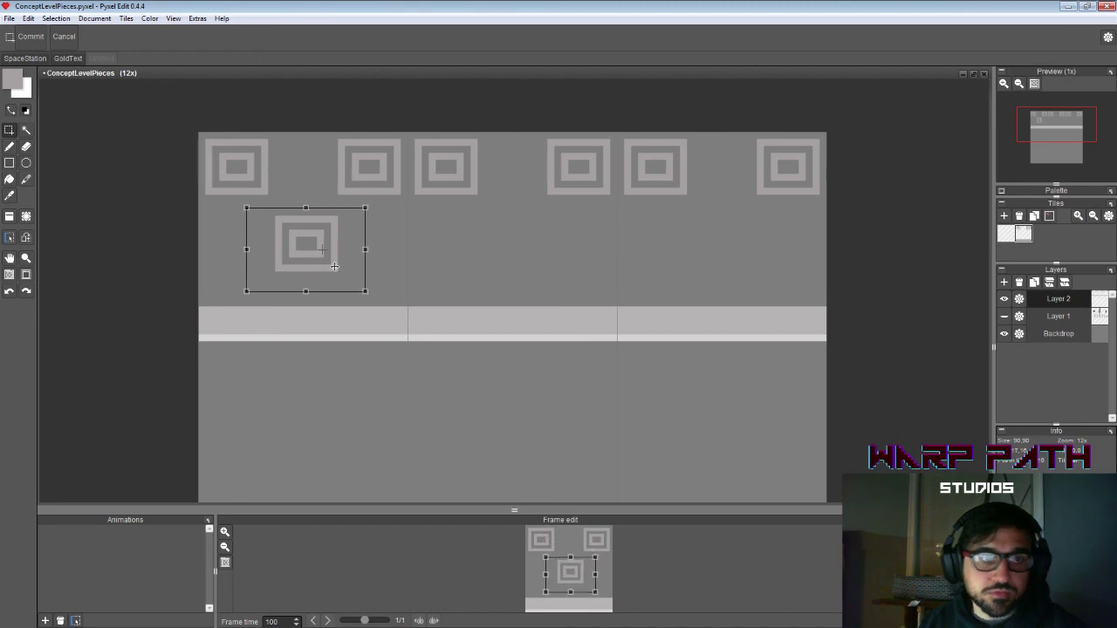
pyautogui.press('Delete')
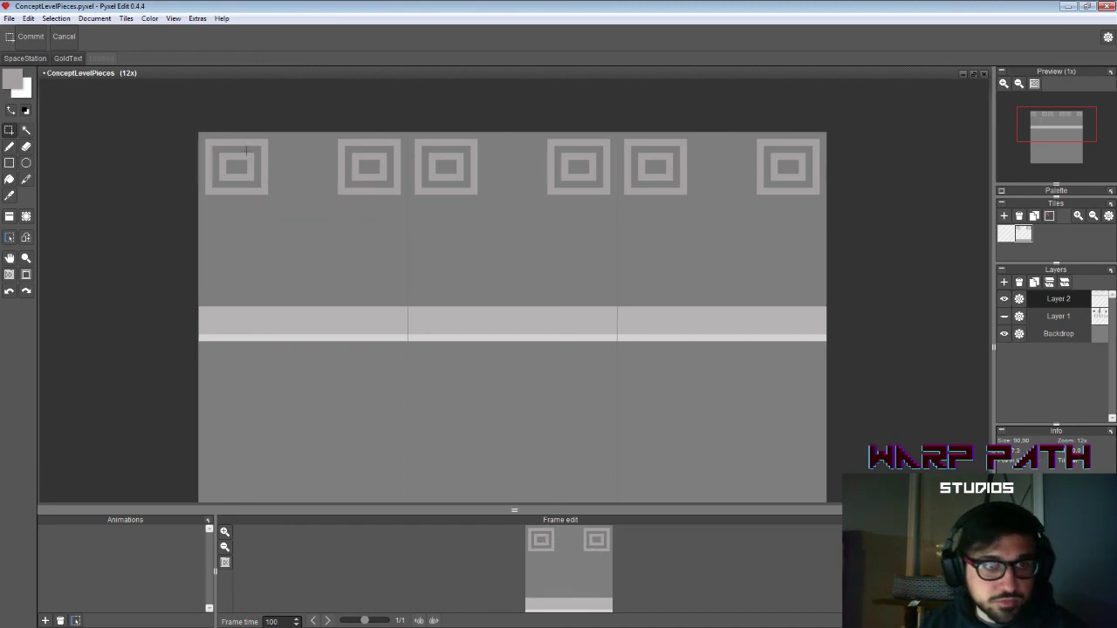
# Step: Narrow the first nested square by one pixel by shifting its right half toward its center
pyautogui.moveTo(240, 132); pyautogui.dragTo(311, 229)
pyautogui.click(271, 191)
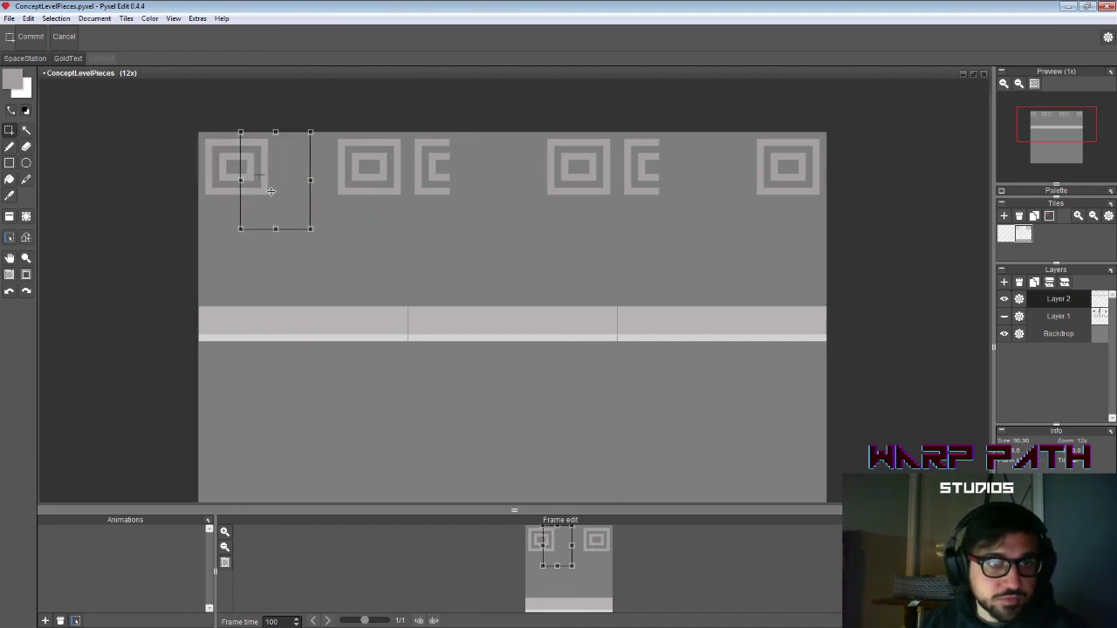
pyautogui.moveTo(271, 191); pyautogui.dragTo(264, 192)
pyautogui.click(322, 224)
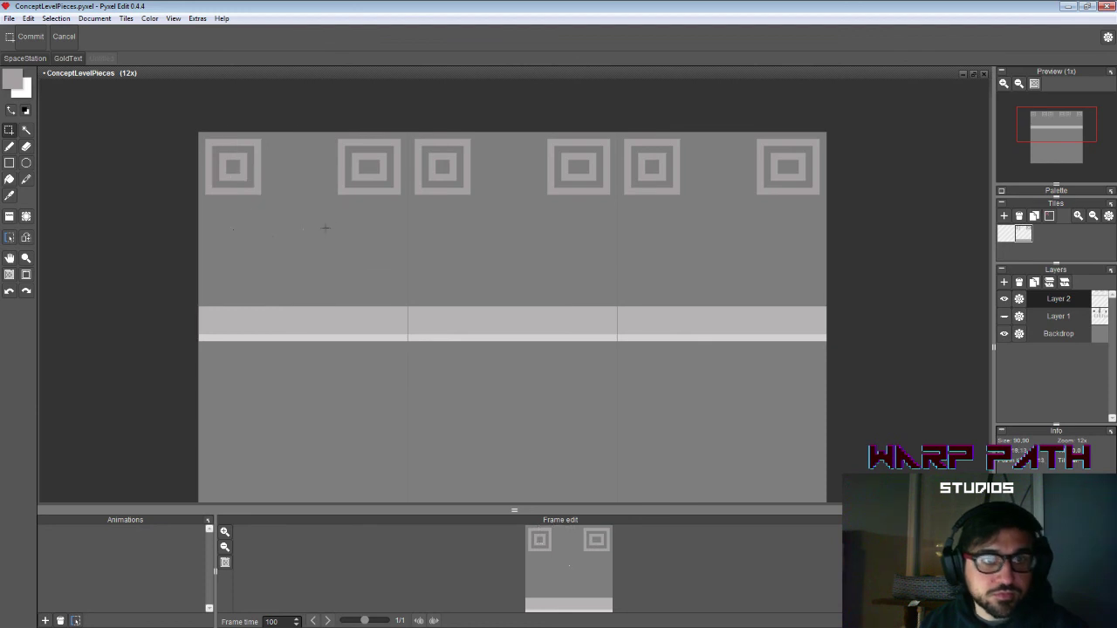
# Step: Replace the upper-right nested square with a copy of the narrowed one, and place another copy in the middle of the second row
pyautogui.moveTo(325, 228); pyautogui.dragTo(402, 144)
pyautogui.press('Delete')
pyautogui.click(326, 236)
pyautogui.moveTo(286, 220); pyautogui.dragTo(198, 133)
pyautogui.moveTo(241, 198); pyautogui.dragTo(313, 208)
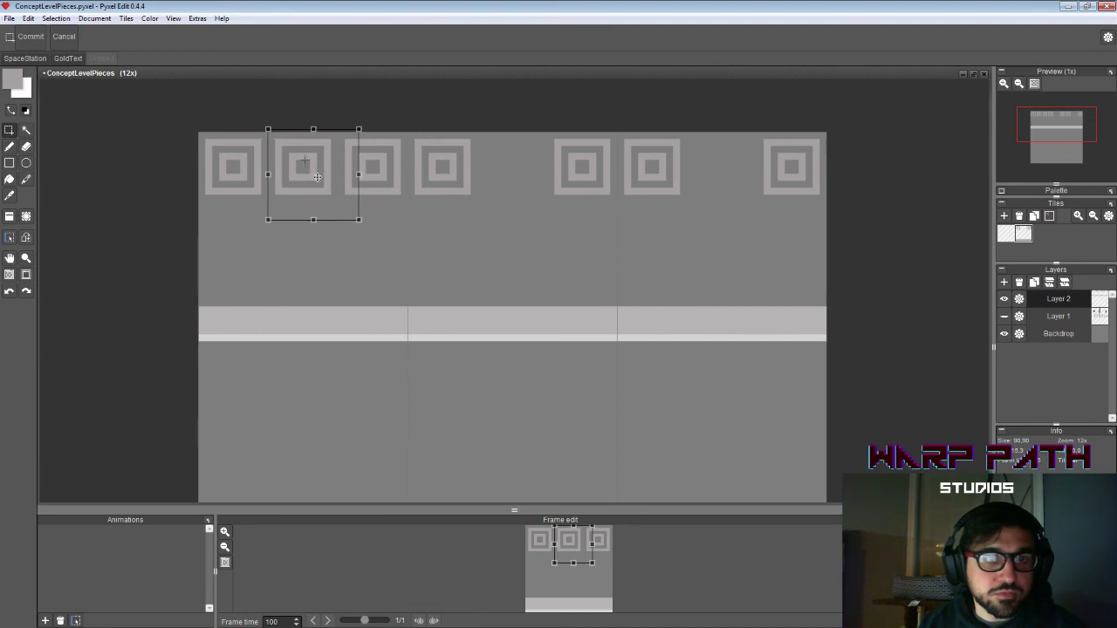
pyautogui.moveTo(317, 170); pyautogui.dragTo(315, 236)
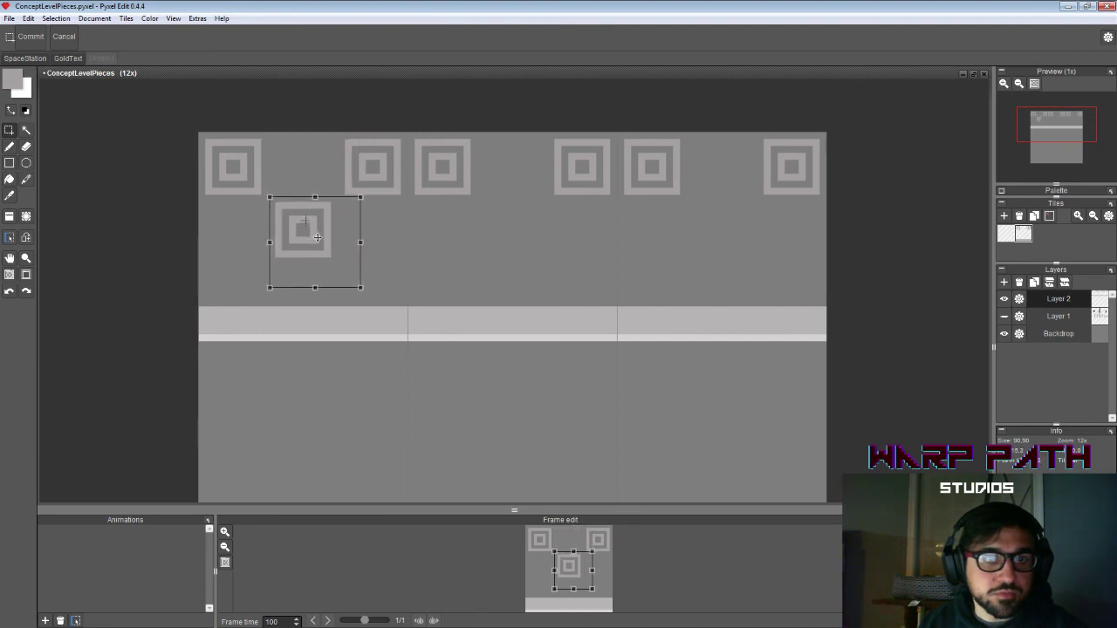
pyautogui.click(377, 215)
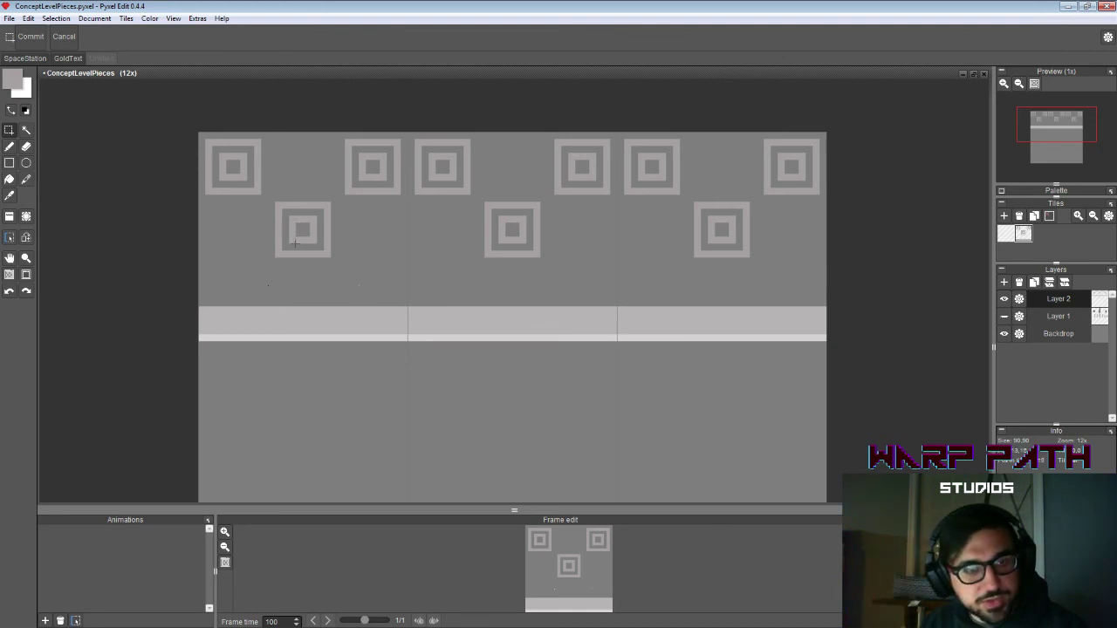
# Step: Draw two stepped 10-pixel line segments below the top-row squares, the second one pixel higher, and delete the second-row nested square
pyautogui.press('b')
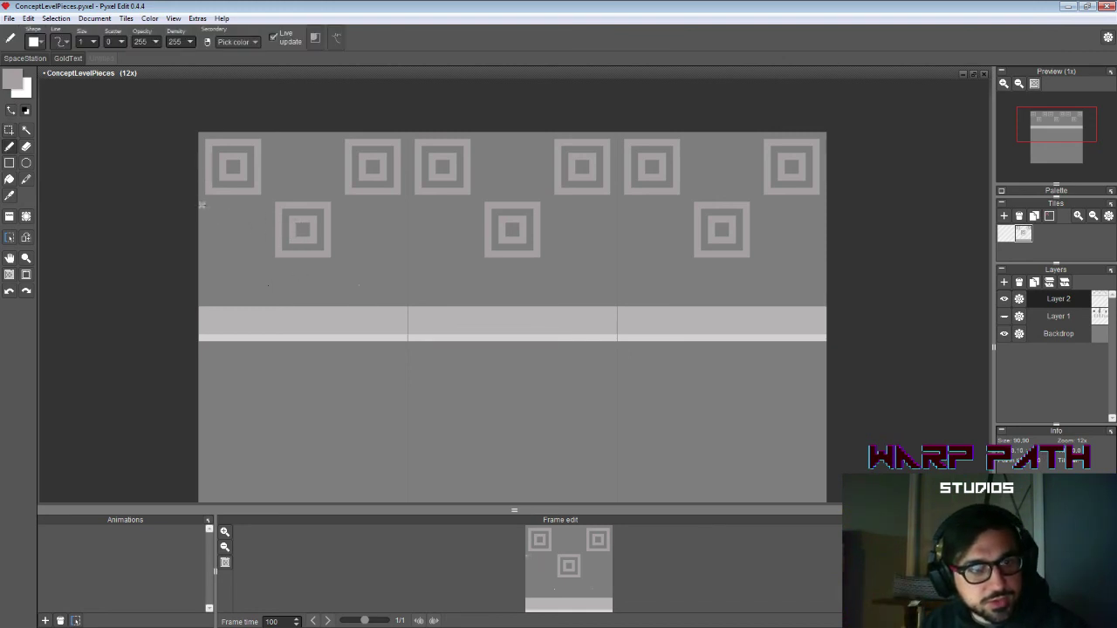
pyautogui.moveTo(202, 205); pyautogui.dragTo(335, 199)
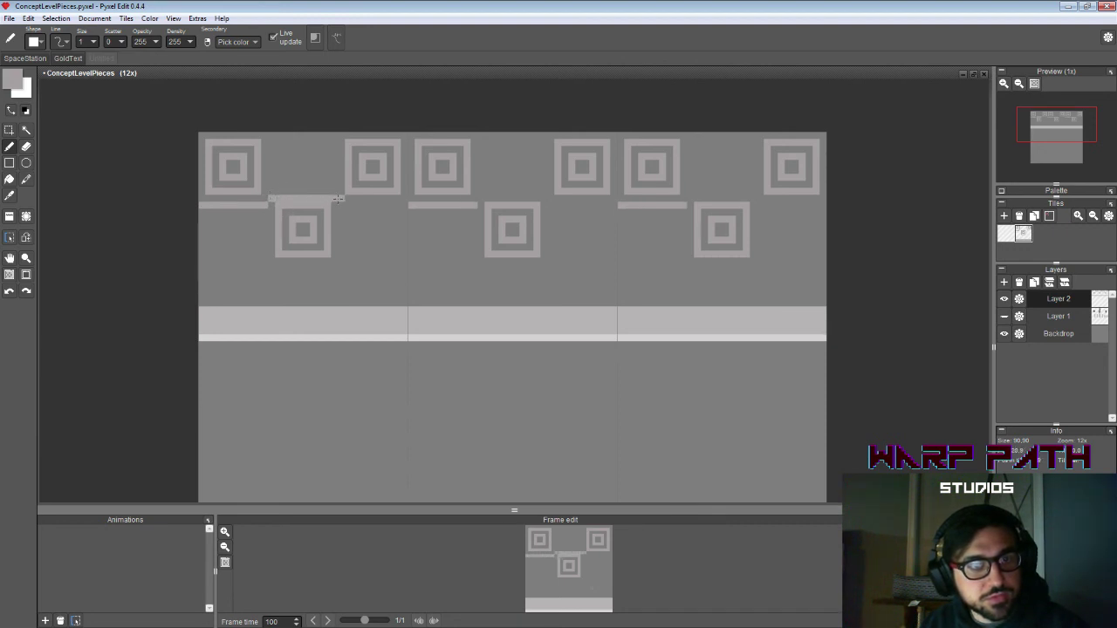
pyautogui.press('s')
pyautogui.moveTo(348, 289); pyautogui.dragTo(272, 206)
pyautogui.press('Delete')
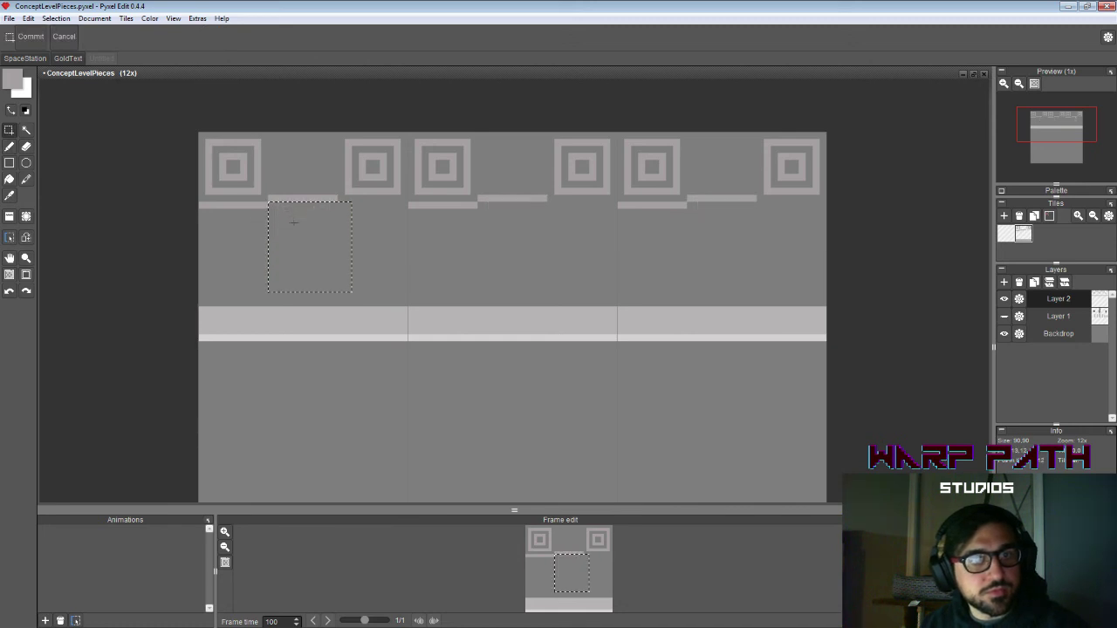
# Step: Add a third 10-pixel segment at the tile's right end, two pixels lower than the middle segment
pyautogui.click(249, 212)
pyautogui.moveTo(201, 204)
pyautogui.mouseDown()
pyautogui.moveTo(267, 221)
pyautogui.moveTo(327, 203)
pyautogui.moveTo(405, 210)
pyautogui.moveTo(371, 206)
pyautogui.moveTo(402, 205)
pyautogui.moveTo(390, 212)
pyautogui.mouseUp()
pyautogui.press('b')
pyautogui.hotkey('ctrl', 'z')
pyautogui.press('e')
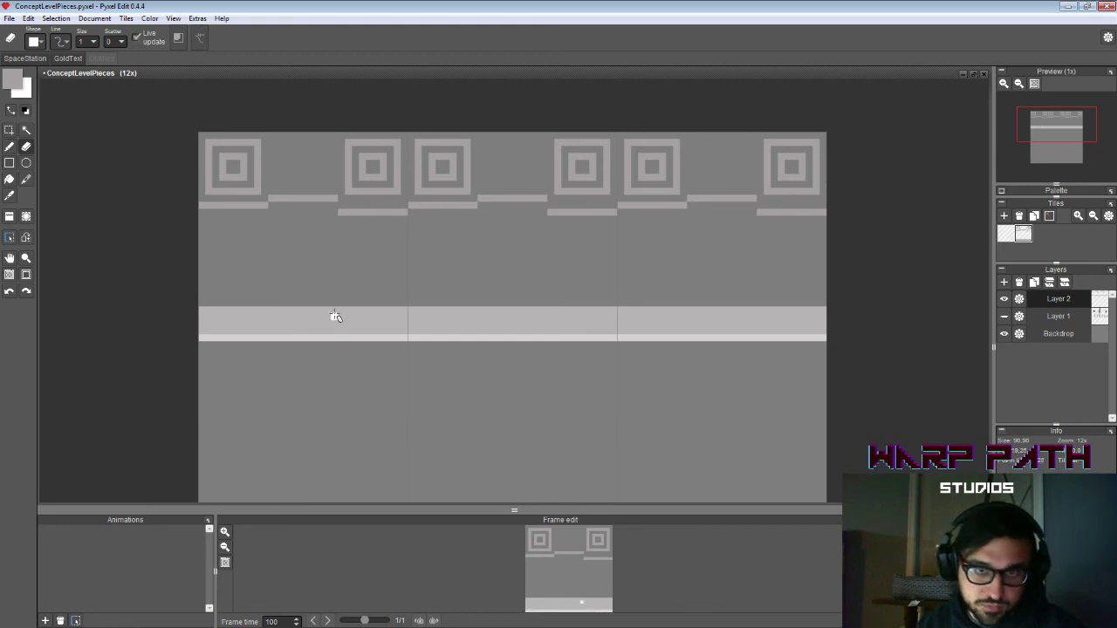
# Step: Delete the two remaining nested squares above the stepped line and clear the selection
pyautogui.press('s')
pyautogui.moveTo(339, 201); pyautogui.dragTo(406, 138)
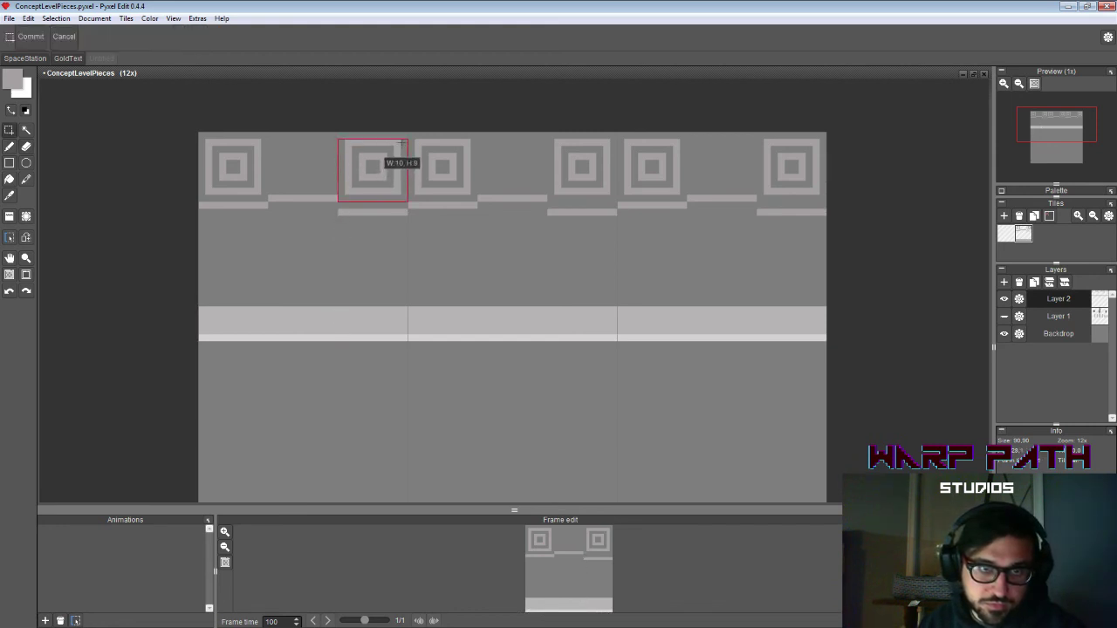
pyautogui.press('Delete')
pyautogui.moveTo(267, 202)
pyautogui.mouseDown()
pyautogui.moveTo(204, 159)
pyautogui.moveTo(199, 132)
pyautogui.mouseUp()
pyautogui.press('Delete')
pyautogui.hotkey('ctrl', 'd')
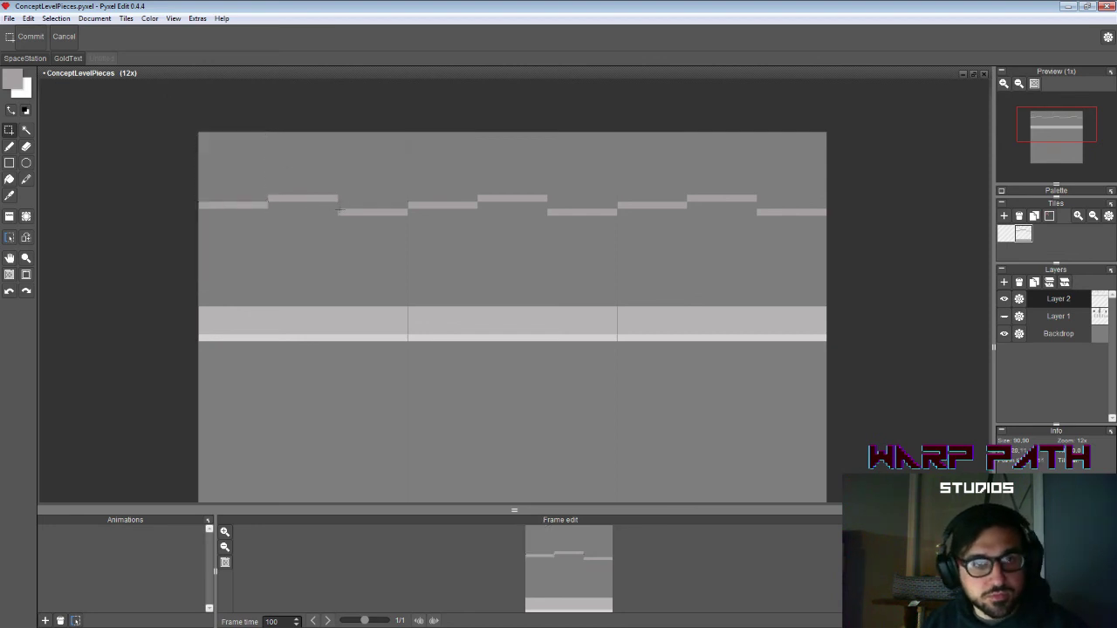
# Step: Lower the right half of the middle line segment by one pixel to form two shorter steps
pyautogui.press('b')
pyautogui.moveTo(333, 207)
pyautogui.mouseDown()
pyautogui.moveTo(322, 206)
pyautogui.moveTo(341, 197)
pyautogui.mouseUp()
pyautogui.press('e')
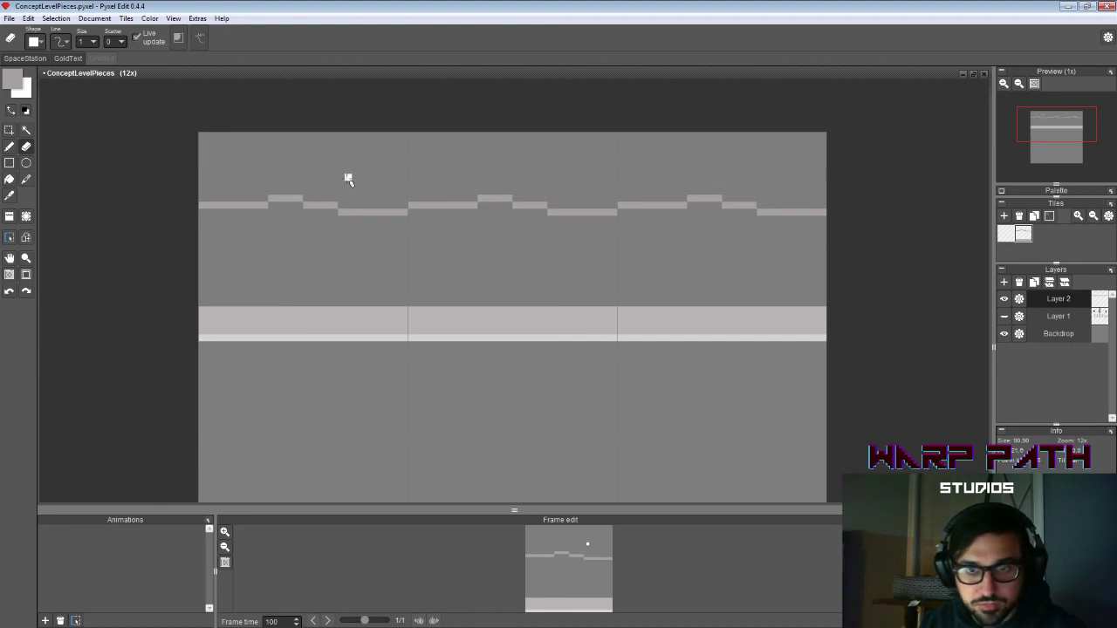
# Step: Delete the line's outer left and right segments, keeping only the two short middle steps
pyautogui.press('s')
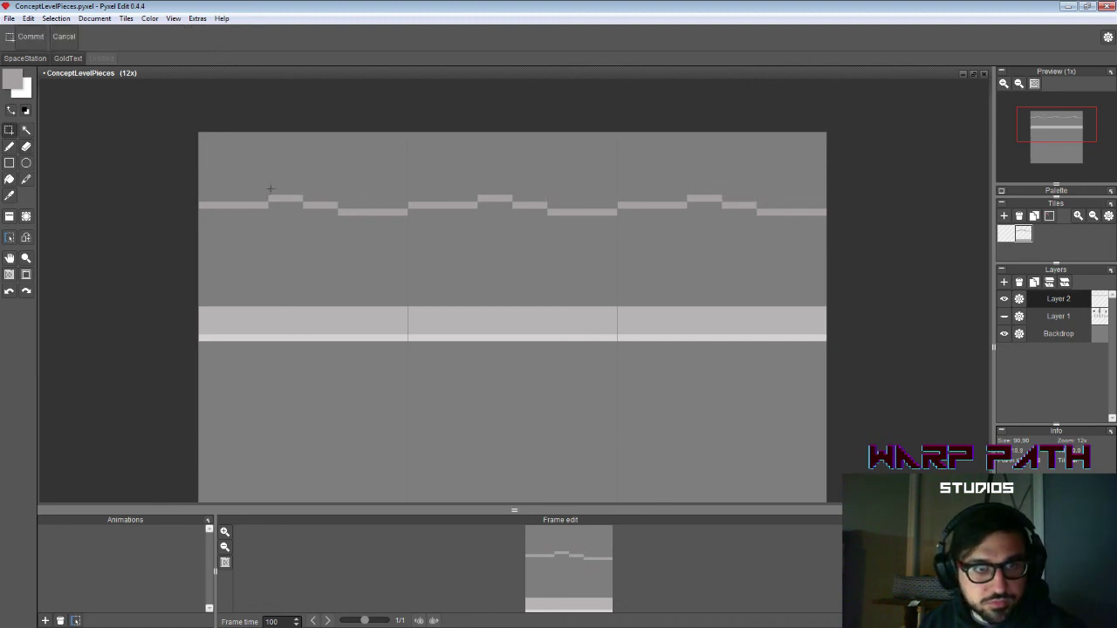
pyautogui.moveTo(270, 188)
pyautogui.mouseDown()
pyautogui.moveTo(332, 223)
pyautogui.moveTo(407, 230)
pyautogui.mouseUp()
pyautogui.press('Delete')
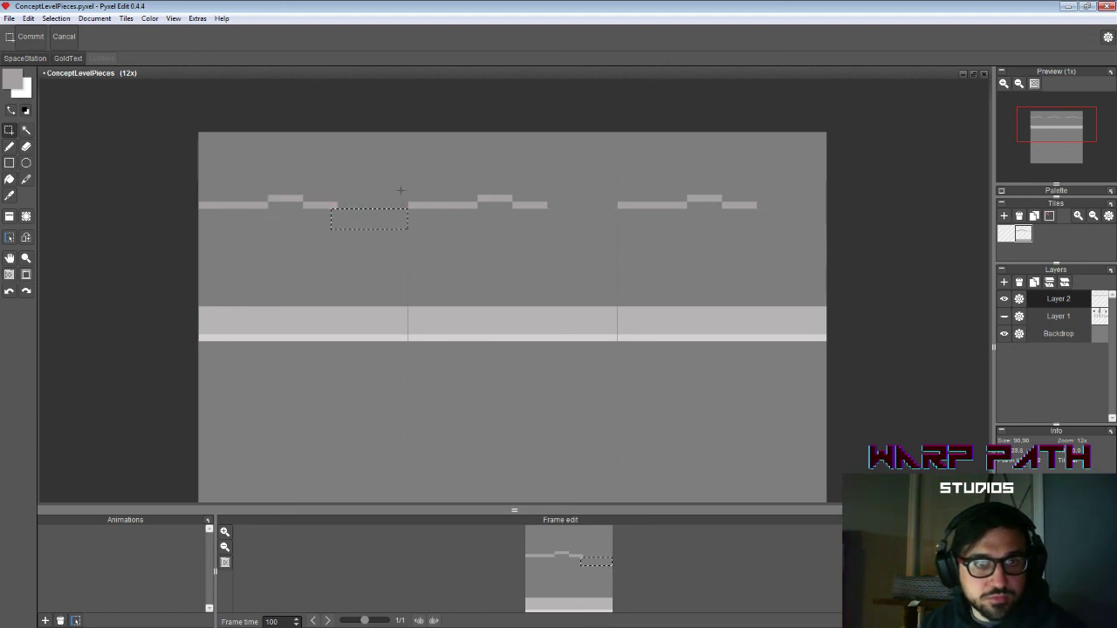
pyautogui.moveTo(401, 189); pyautogui.dragTo(475, 238)
pyautogui.press('Delete')
pyautogui.click(393, 233)
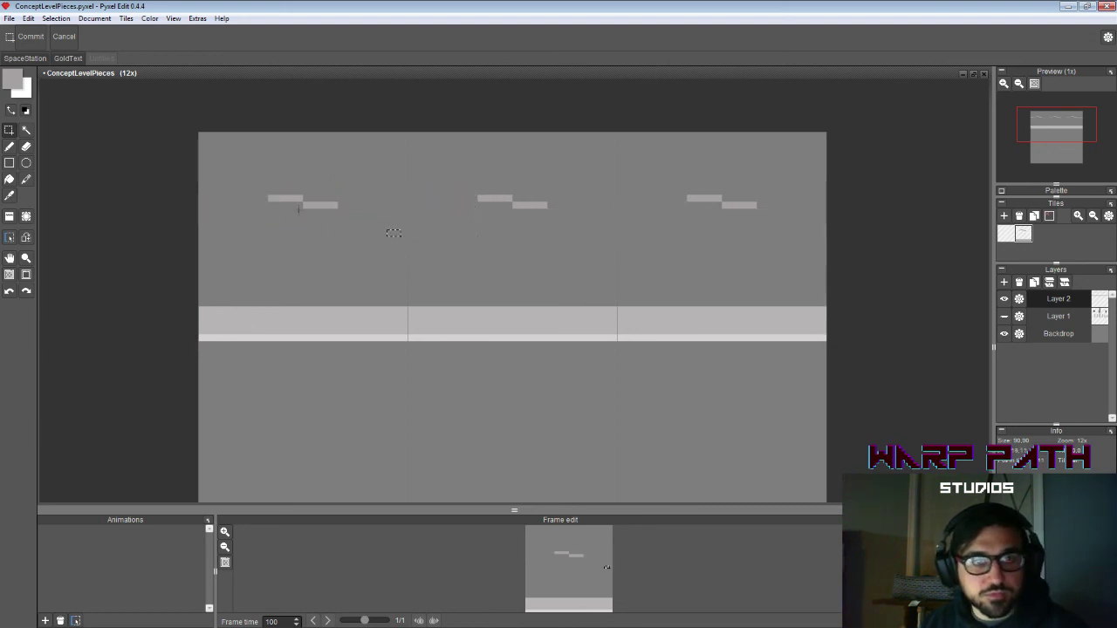
# Step: Duplicate the two short steps and place the copy down to the right, continuing the staircase to the tile's edge
pyautogui.moveTo(246, 180); pyautogui.dragTo(392, 231)
pyautogui.click(342, 229)
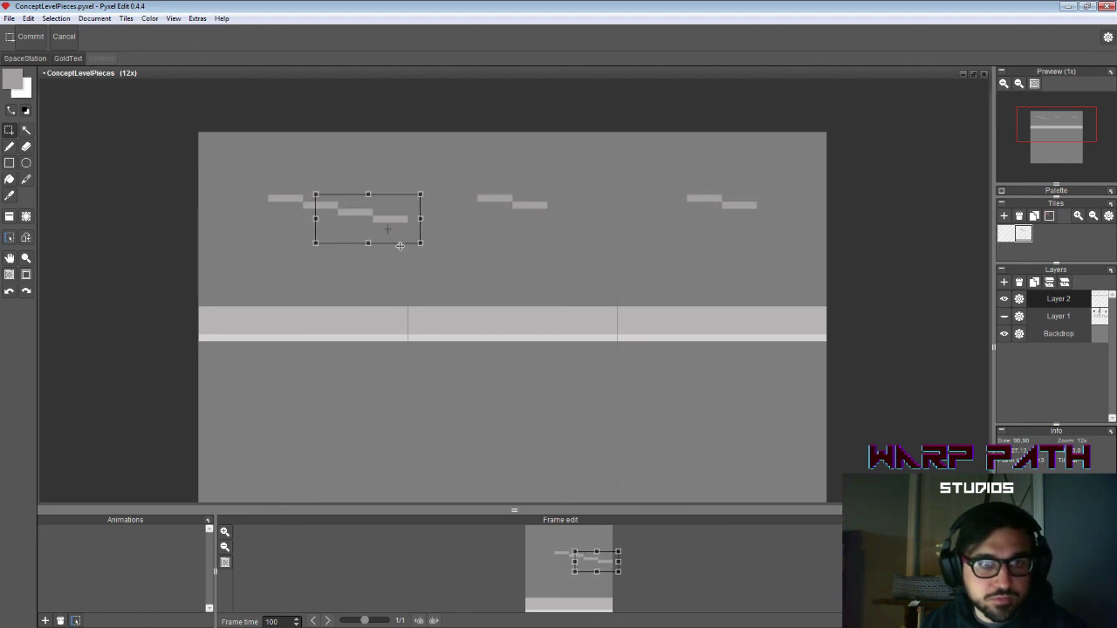
pyautogui.click(459, 226)
pyautogui.click(369, 216)
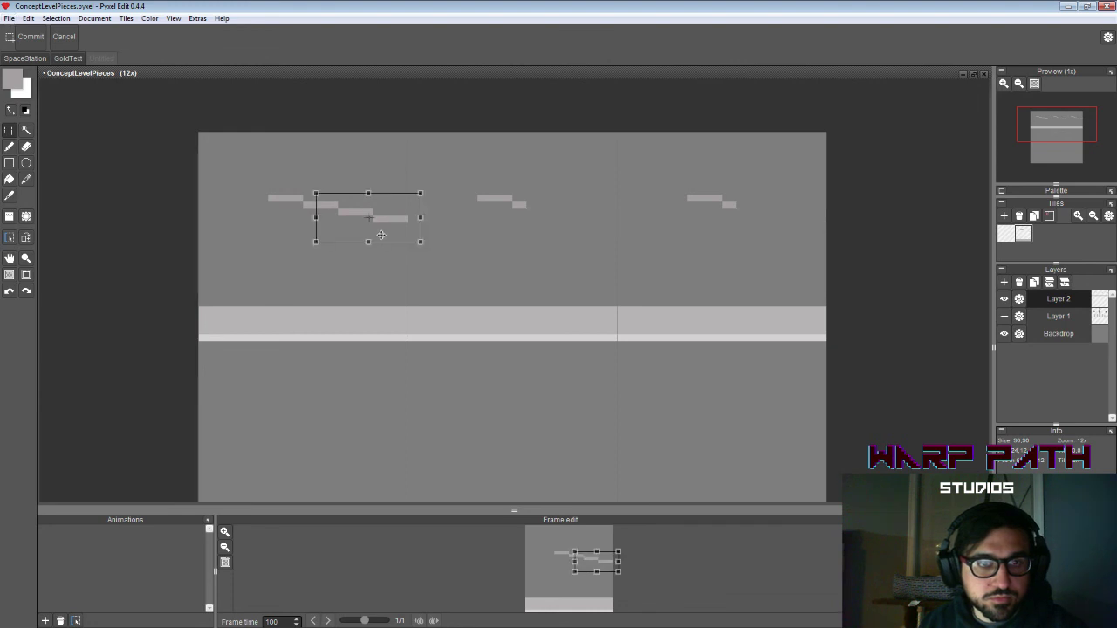
# Step: Try placing a copy of the lower staircase steps at the tile's left end, undoing the accidental detachment of its pixels
pyautogui.moveTo(381, 232); pyautogui.dragTo(471, 230)
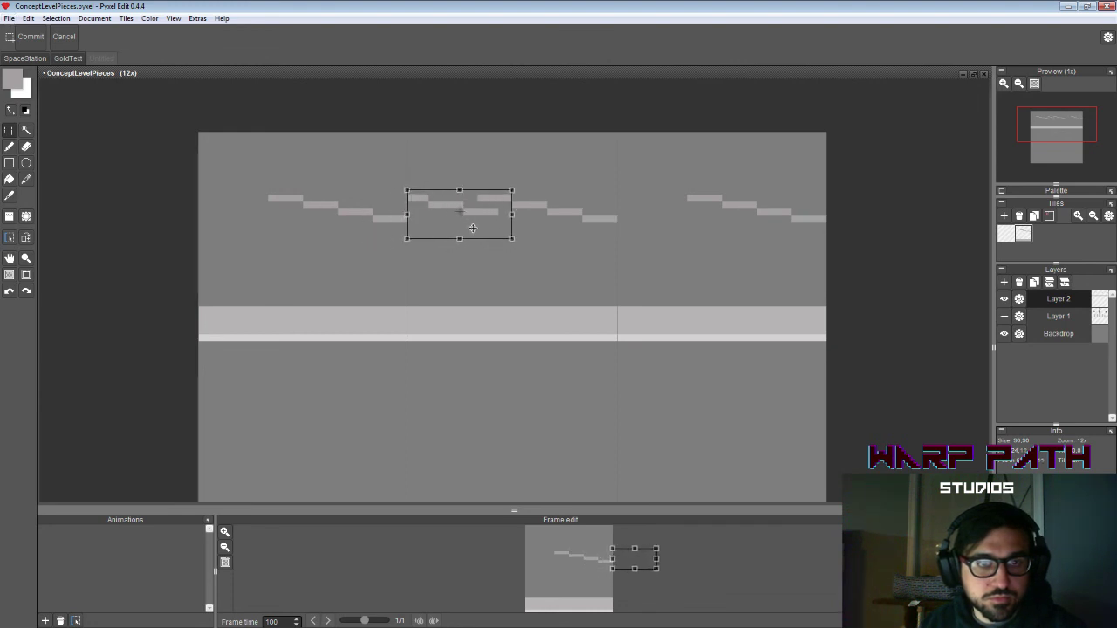
pyautogui.press('Return')
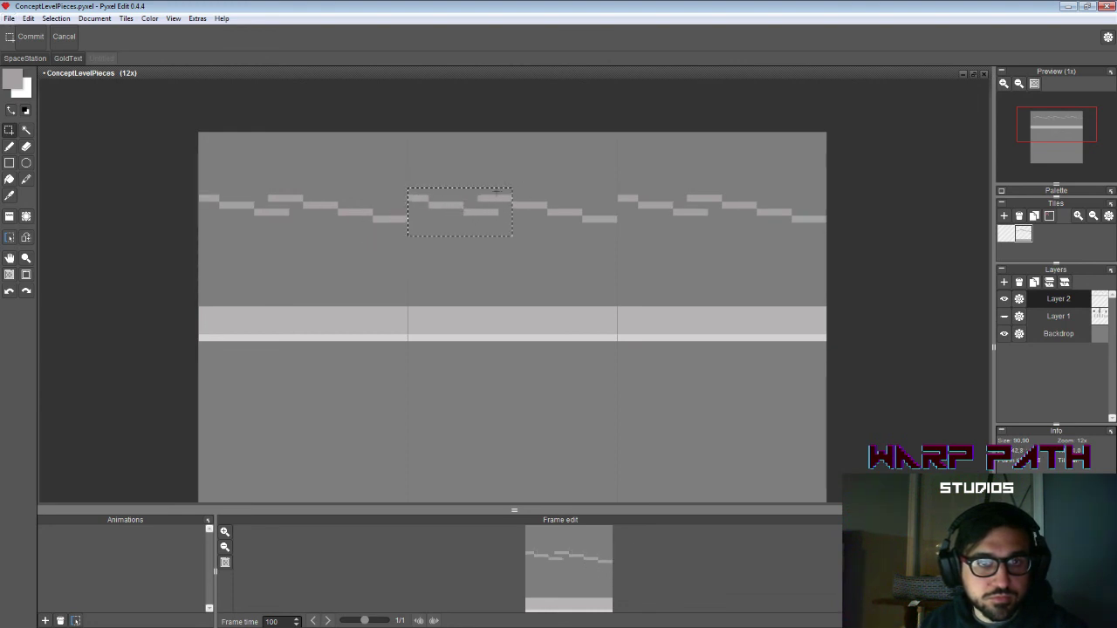
pyautogui.click(497, 196)
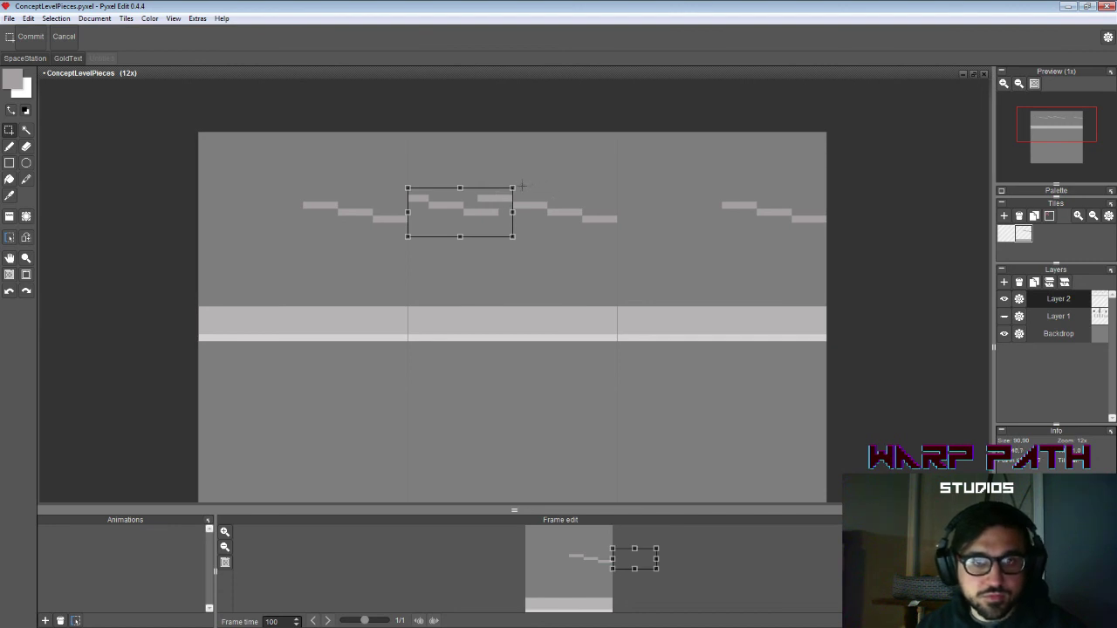
pyautogui.hotkey('ctrl', 'z')
pyautogui.click(536, 274)
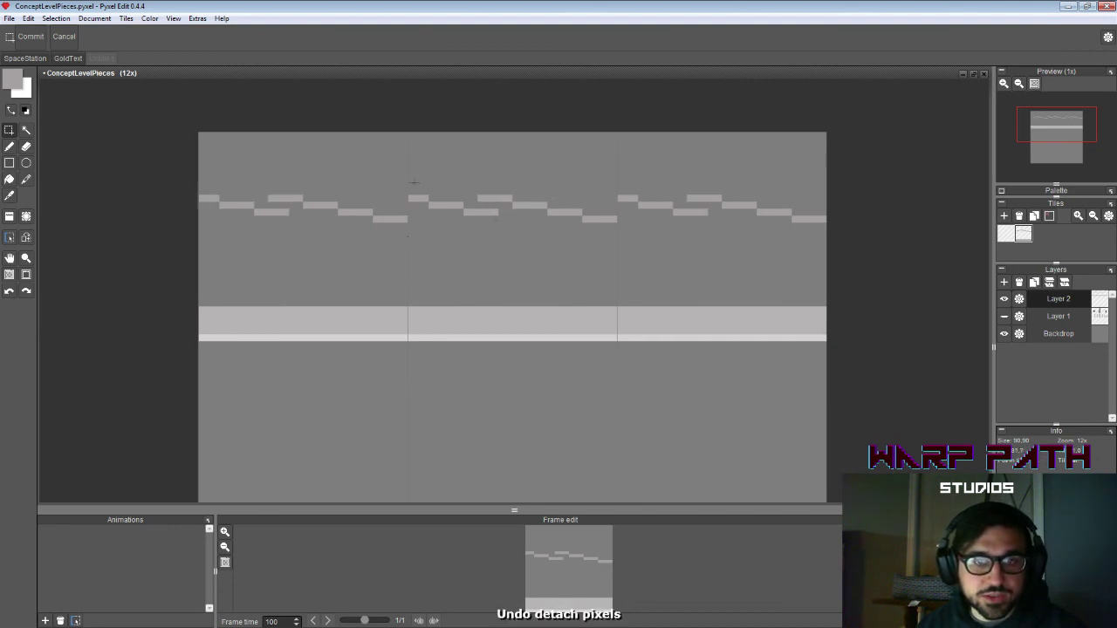
# Step: Rotate the copied steps diagonally, move them down onto the floor bar and delete them
pyautogui.moveTo(402, 183); pyautogui.dragTo(562, 245)
pyautogui.click(485, 216)
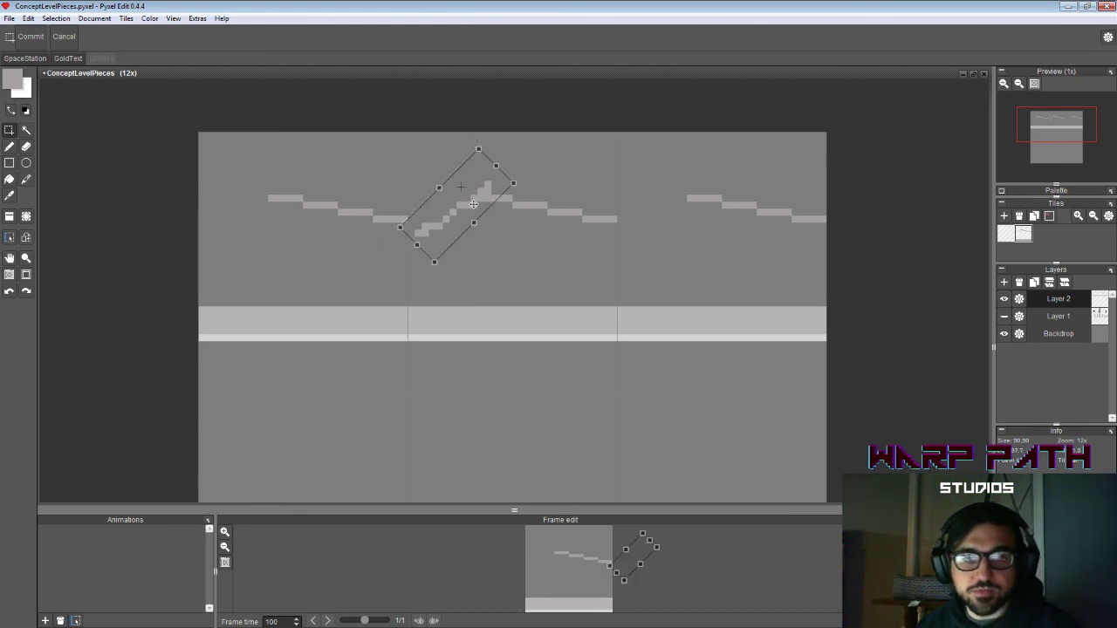
pyautogui.moveTo(472, 204); pyautogui.dragTo(468, 288)
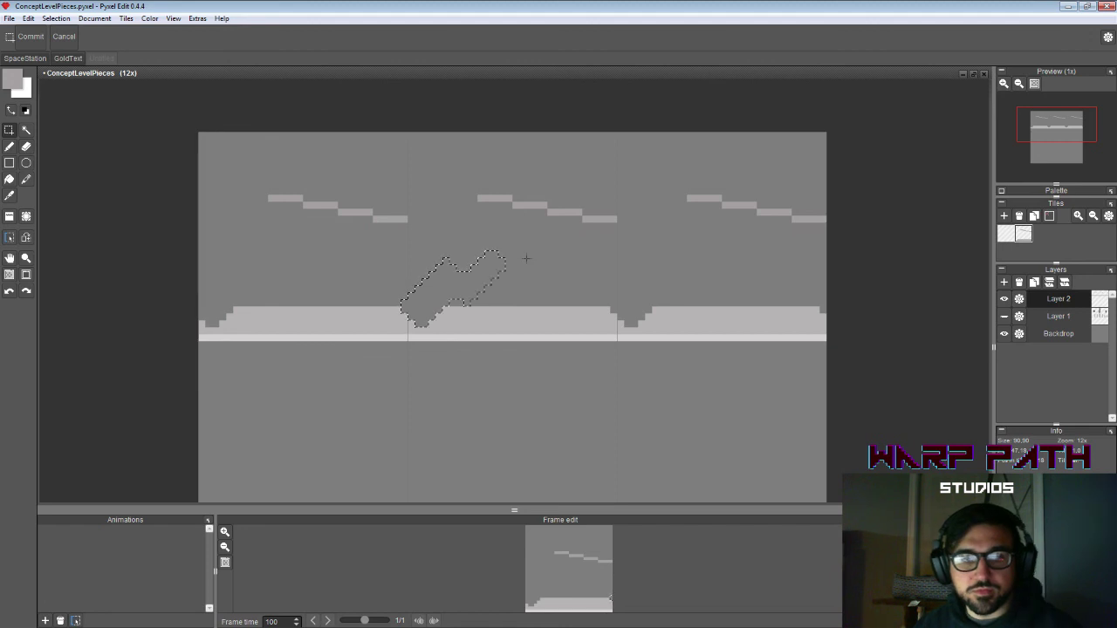
pyautogui.click(527, 258)
# Step: Repaint the notch cut into the floor bar and cover the stray darker pixels using the bar's sampled light grey
pyautogui.press('b')
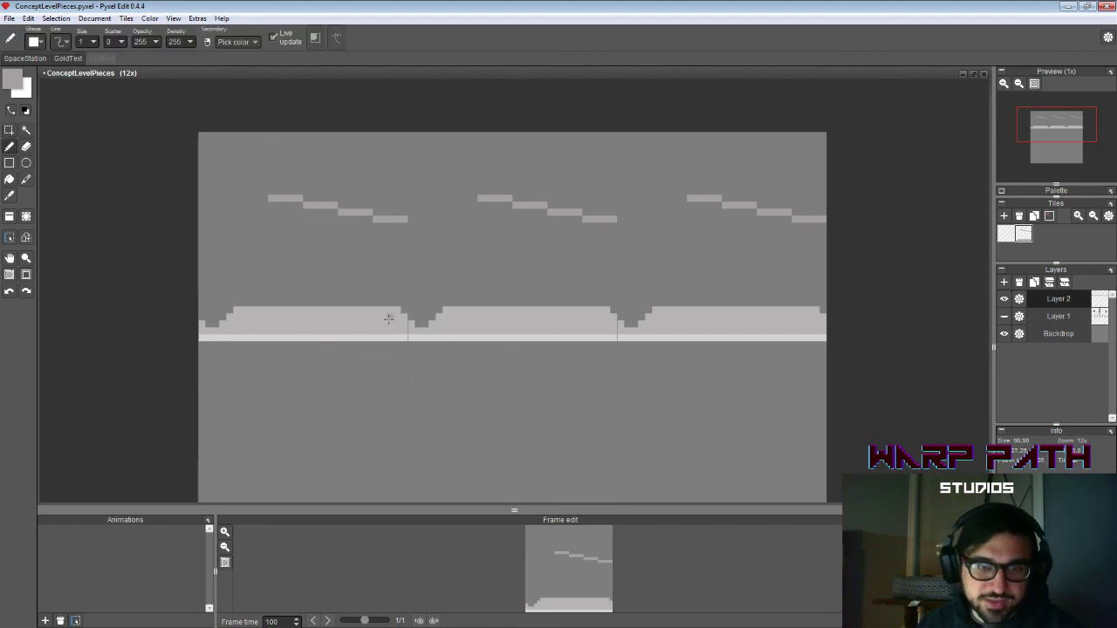
pyautogui.click(383, 317)
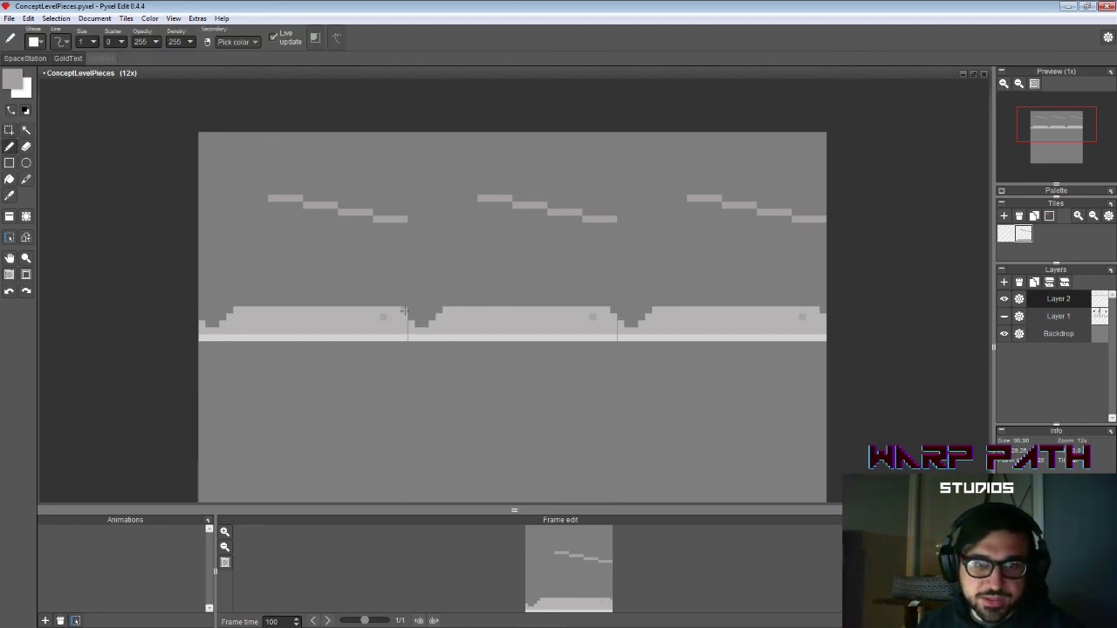
pyautogui.click(347, 318)
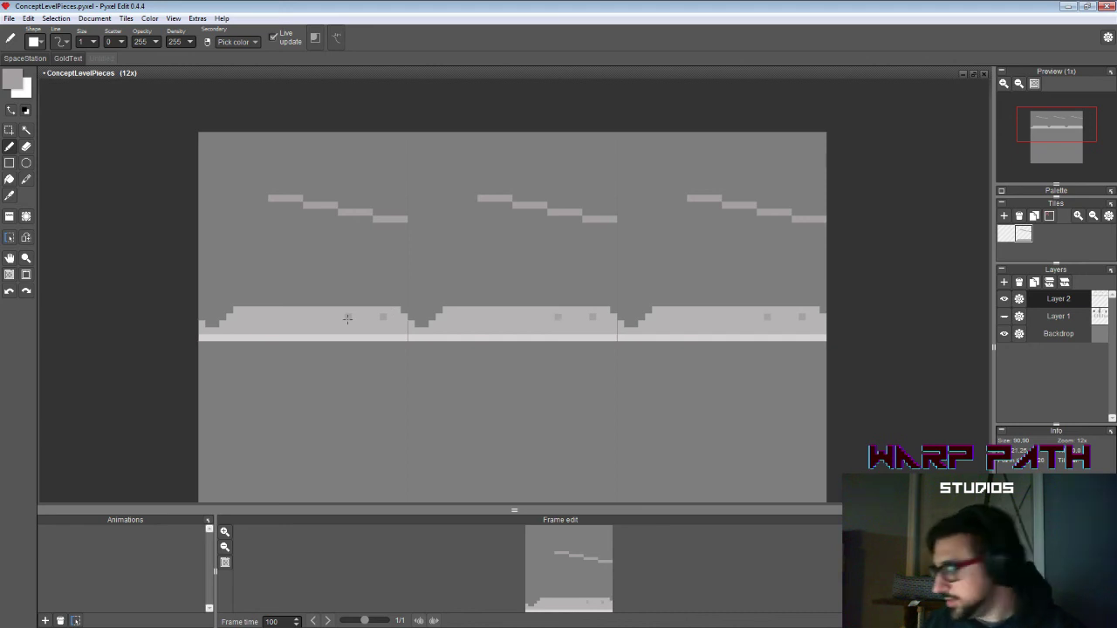
pyautogui.press('i')
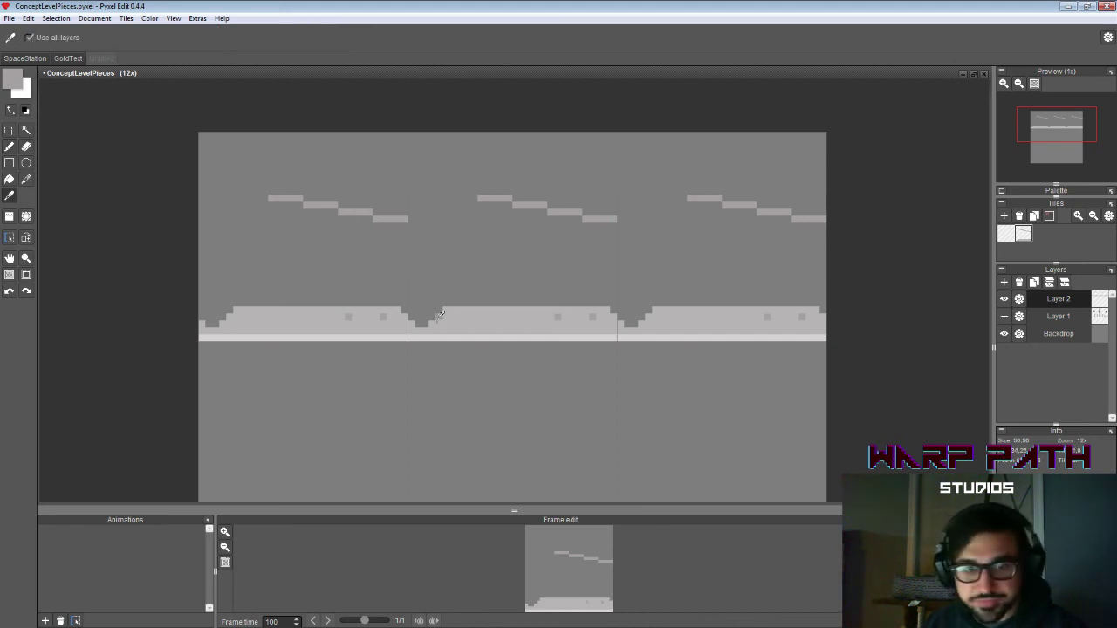
pyautogui.click(453, 316)
pyautogui.press('b')
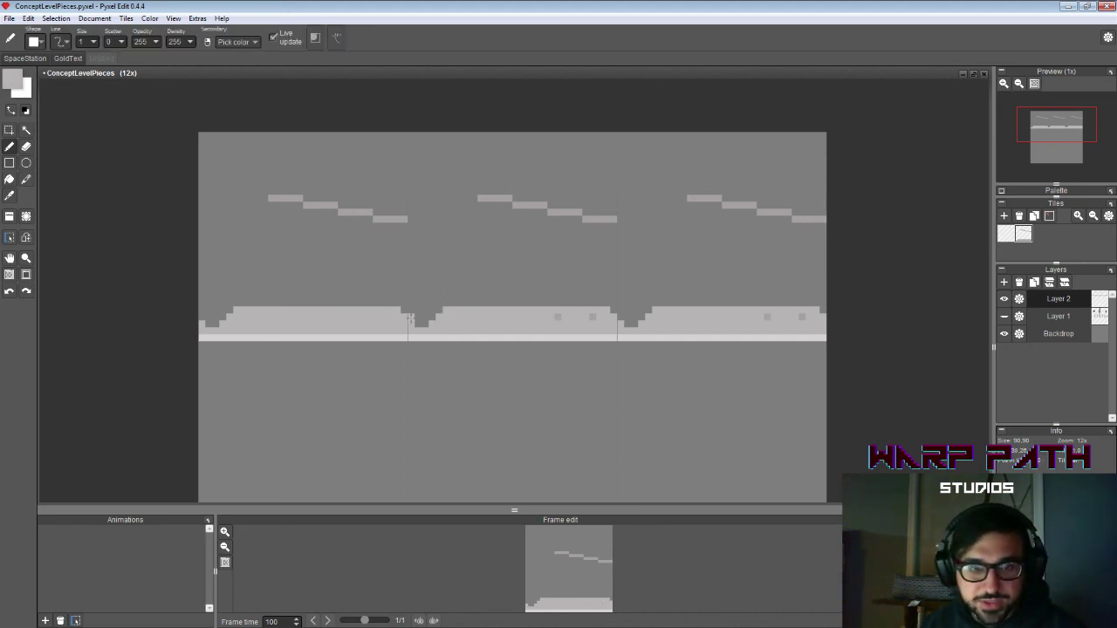
pyautogui.moveTo(410, 318); pyautogui.dragTo(437, 310)
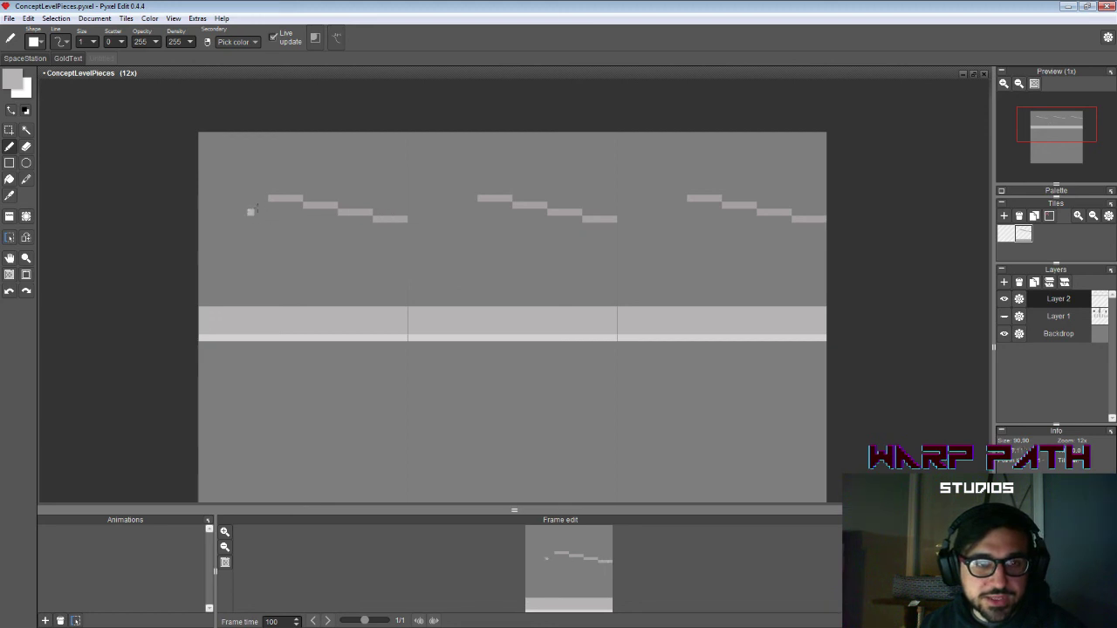
# Step: Paint a straight light-grey line across the tile at the second step's height and erase the lower staircase steps
pyautogui.moveTo(264, 205); pyautogui.dragTo(206, 205)
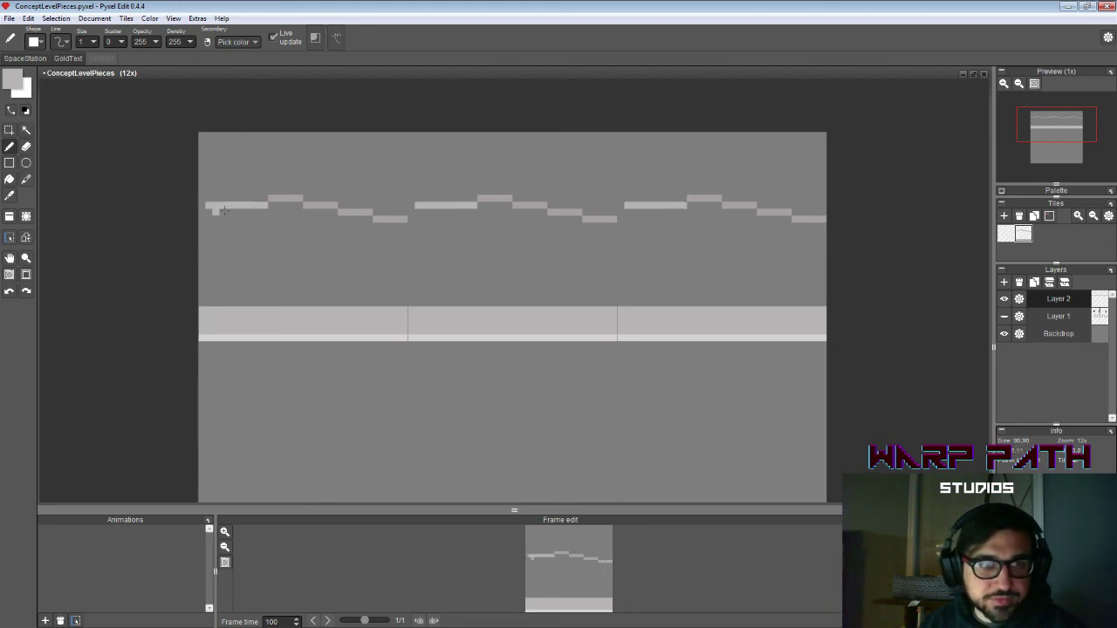
pyautogui.click(411, 206)
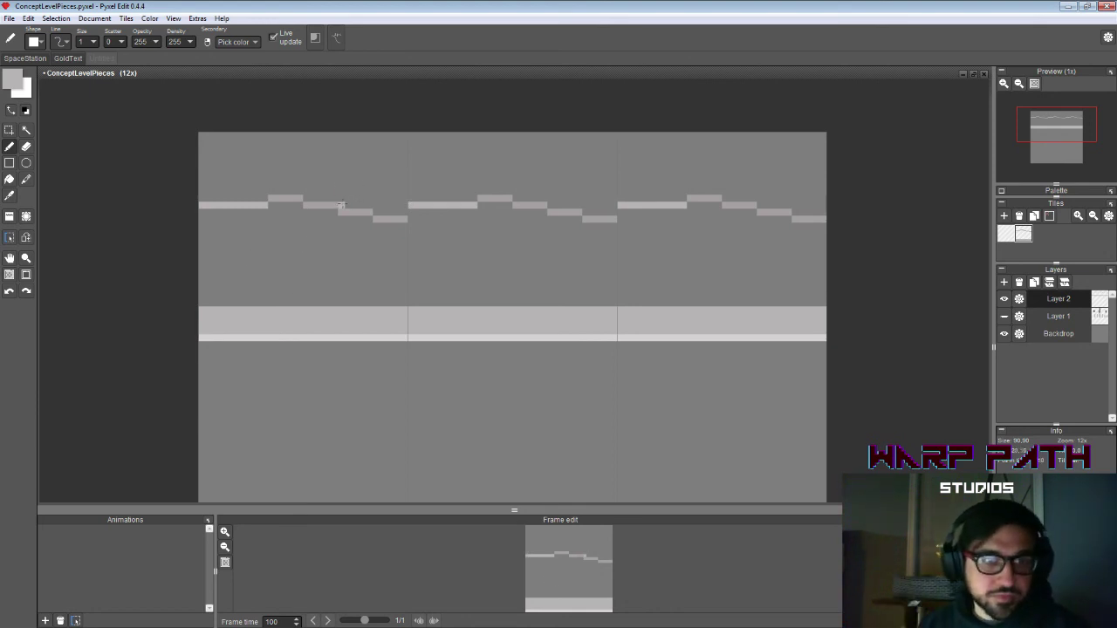
pyautogui.moveTo(341, 206)
pyautogui.mouseDown()
pyautogui.moveTo(389, 204)
pyautogui.moveTo(379, 219)
pyautogui.moveTo(397, 224)
pyautogui.mouseUp()
pyautogui.press('e')
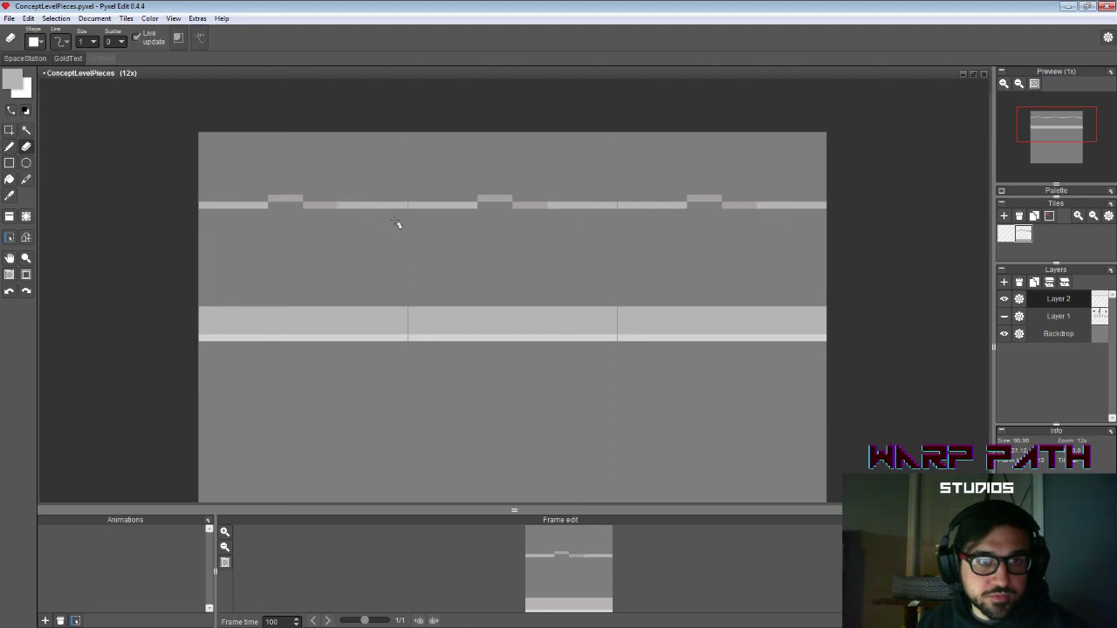
# Step: Paint the middle section of the line in the staircase's sampled darker grey and erase the raised step above it
pyautogui.press('b')
pyautogui.click(293, 197)
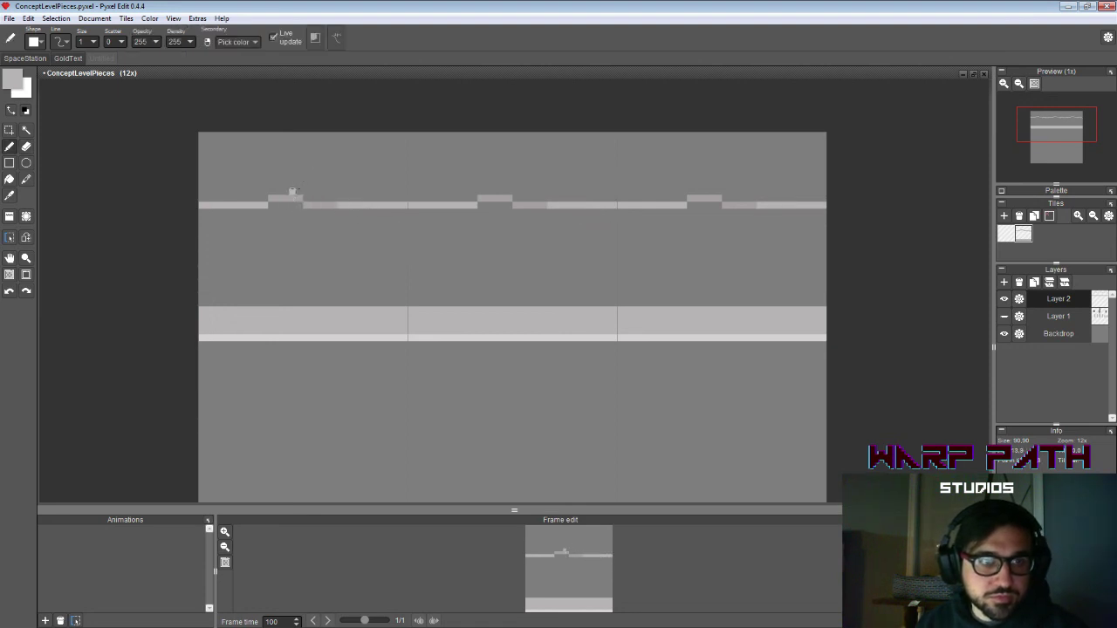
pyautogui.rightClick(297, 197)
pyautogui.moveTo(292, 207)
pyautogui.mouseDown()
pyautogui.moveTo(309, 206)
pyautogui.moveTo(272, 199)
pyautogui.mouseUp()
pyautogui.rightClick(318, 205)
pyautogui.press('e')
pyautogui.press('b')
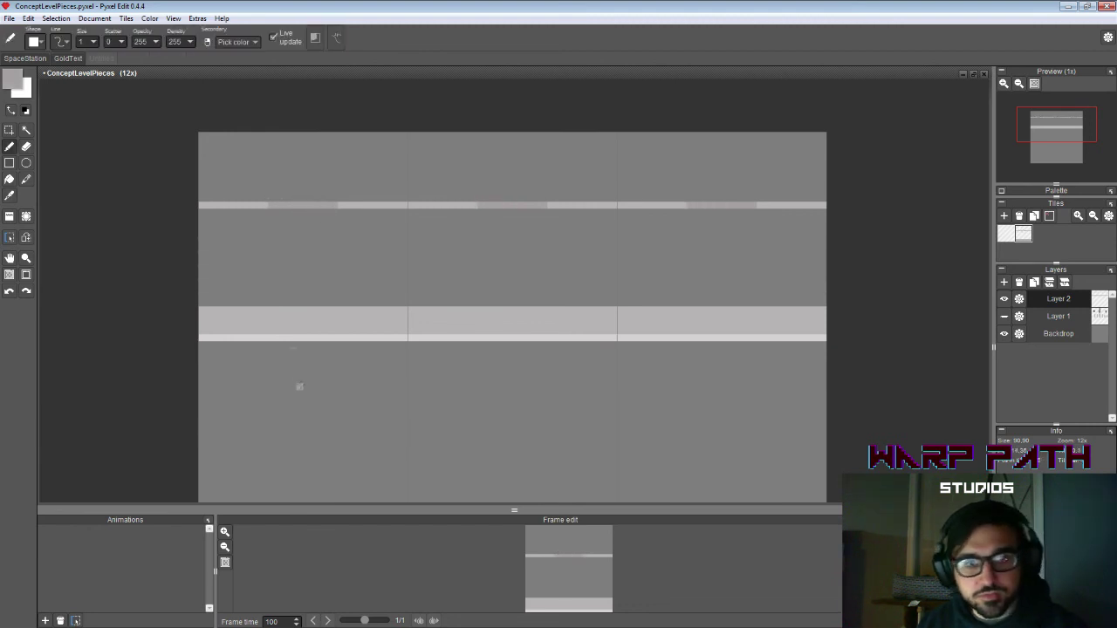
# Step: Undo the stray pen stroke and draw a darker grey rectangle around the middle section of the line
pyautogui.moveTo(201, 178); pyautogui.dragTo(384, 248)
pyautogui.hotkey('ctrl', 'z')
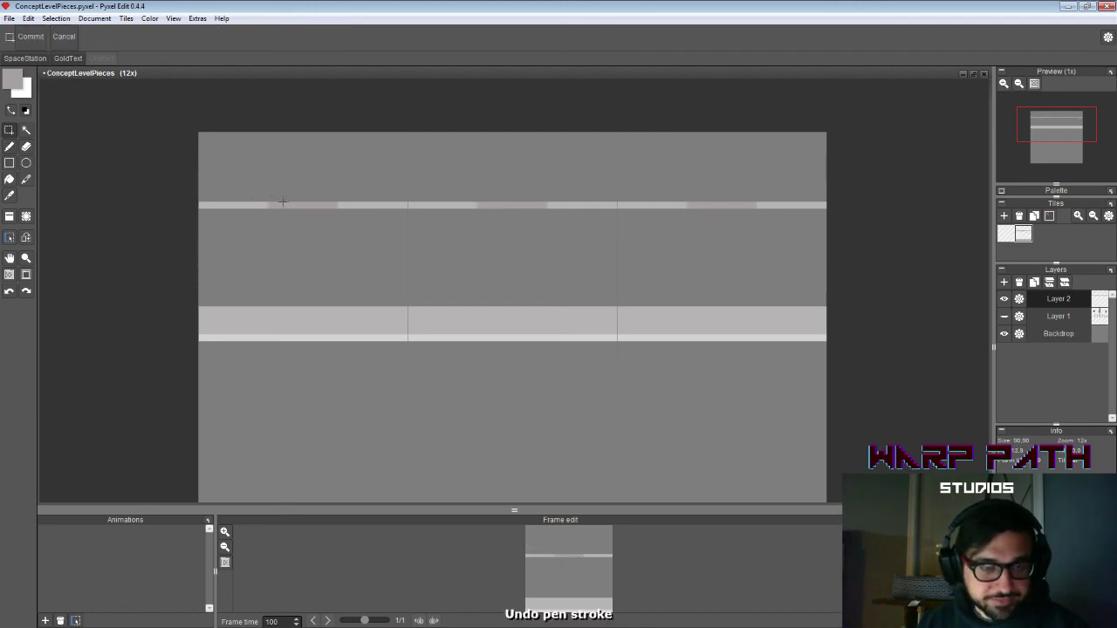
pyautogui.press('b')
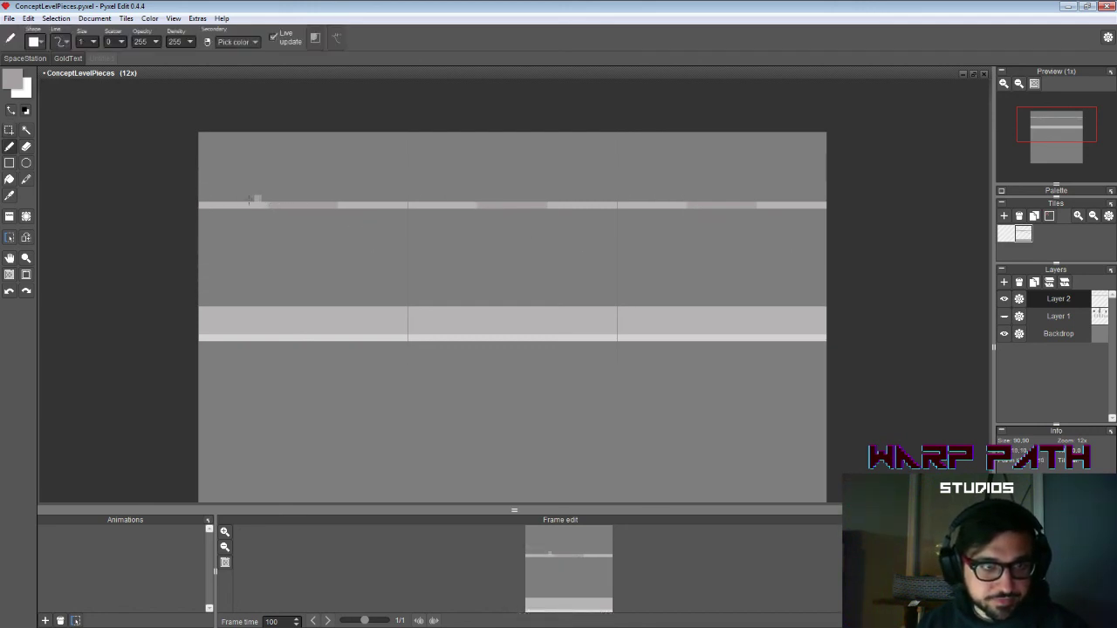
pyautogui.click(10, 163)
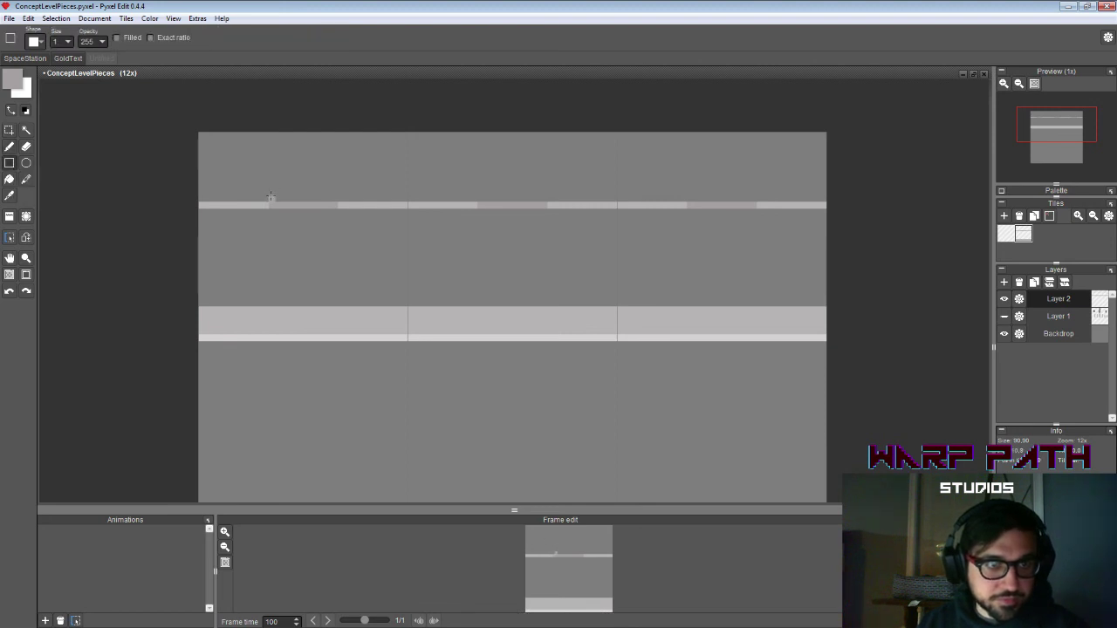
pyautogui.moveTo(269, 195); pyautogui.dragTo(337, 215)
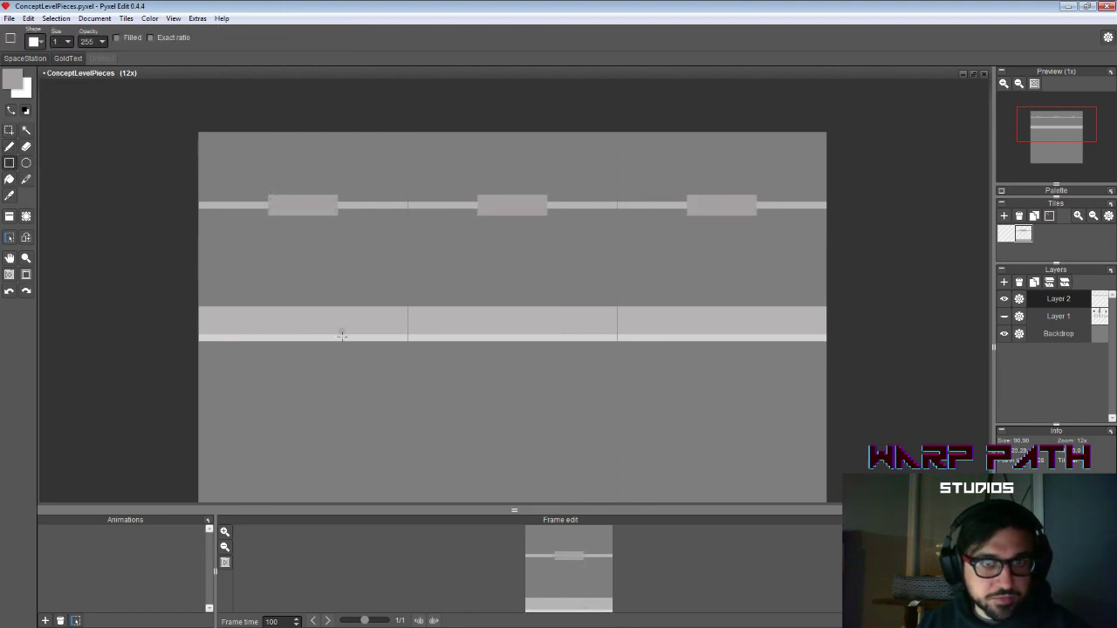
# Step: Copy the line with its block across the tile's wall area to make four evenly spaced rows above the floor bar
pyautogui.press('m')
pyautogui.moveTo(171, 175); pyautogui.dragTo(387, 173)
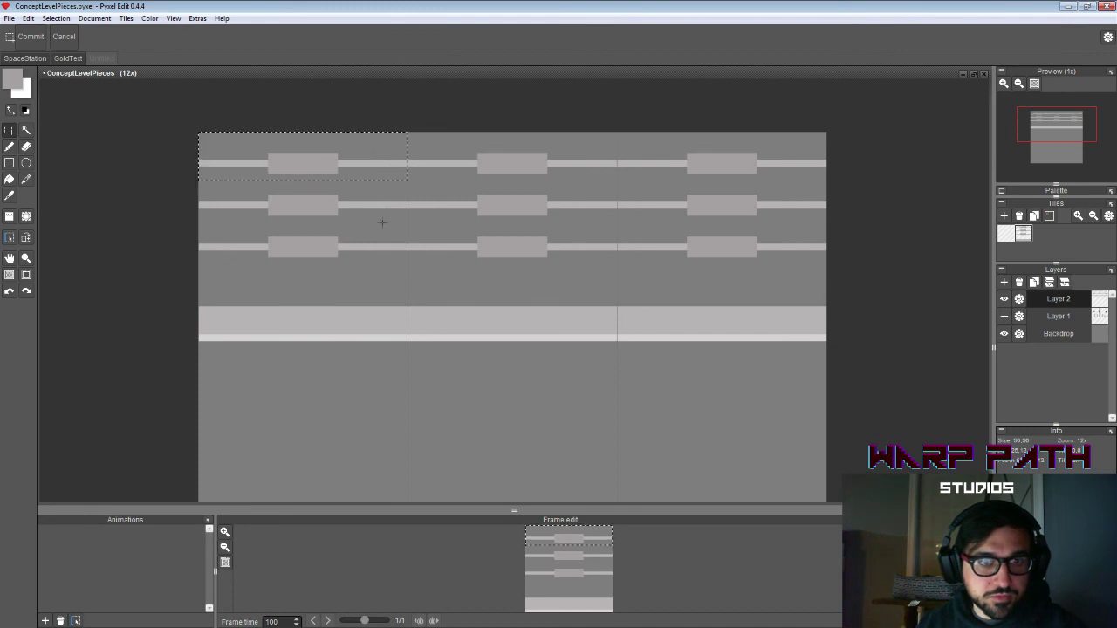
pyautogui.click(335, 289)
pyautogui.moveTo(199, 138); pyautogui.dragTo(378, 220)
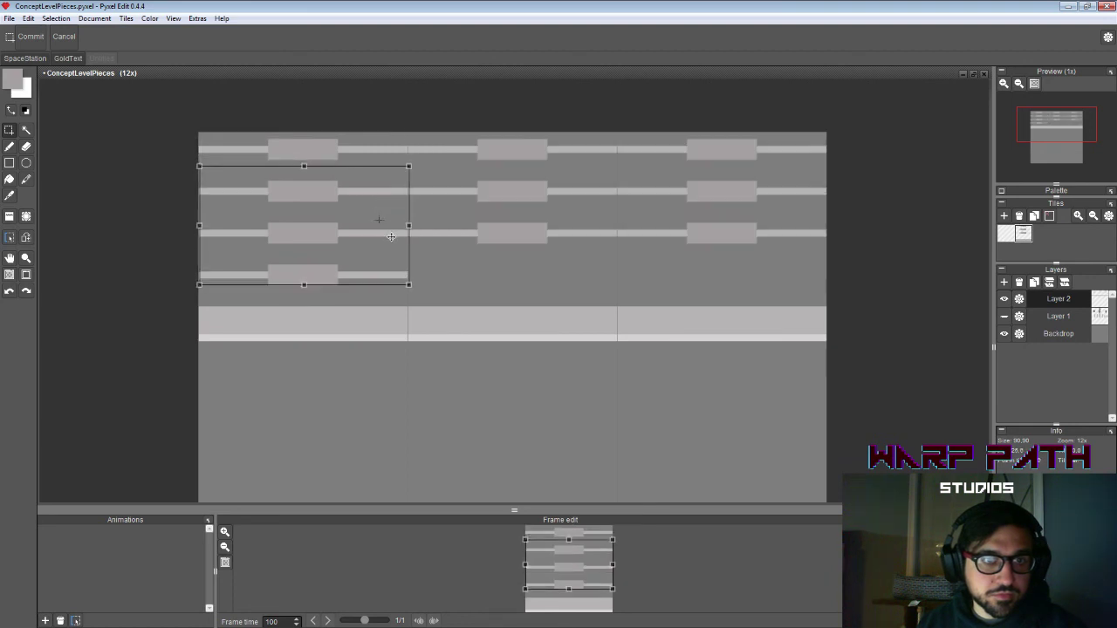
pyautogui.click(442, 217)
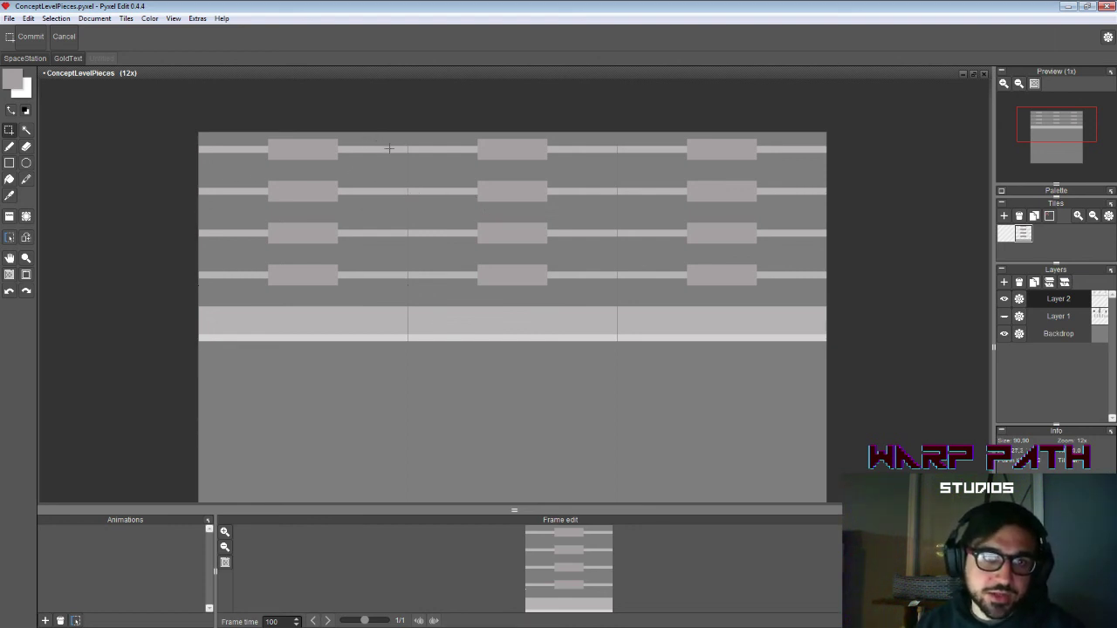
# Step: Paint a darker grey segment spanning the tile seam on the top row's line, between two blocks
pyautogui.moveTo(407, 148); pyautogui.dragTo(381, 150)
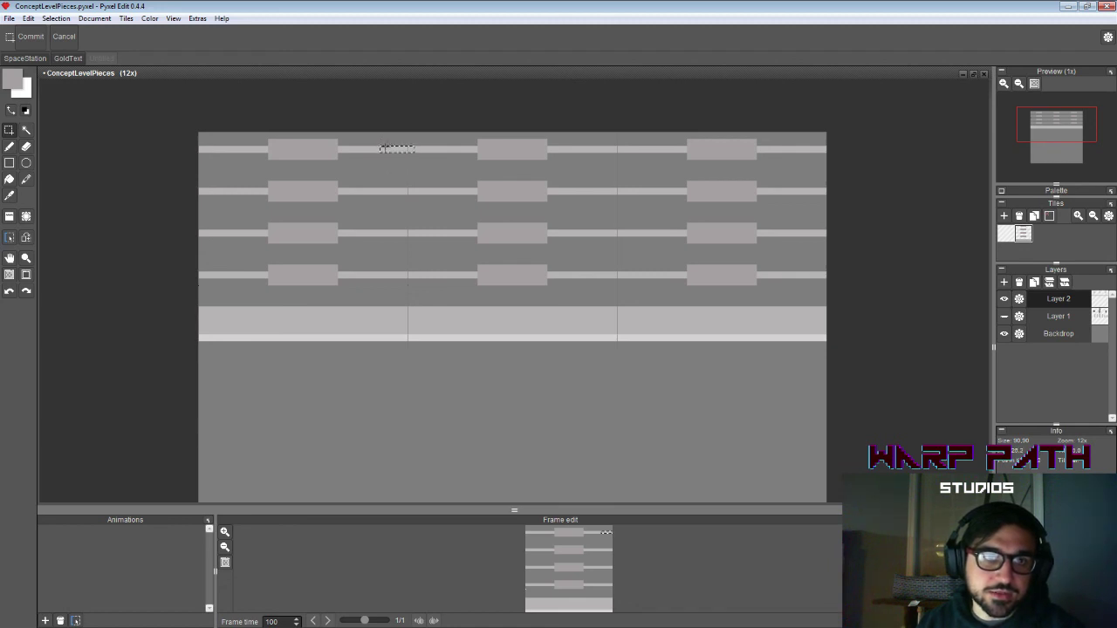
pyautogui.press('b')
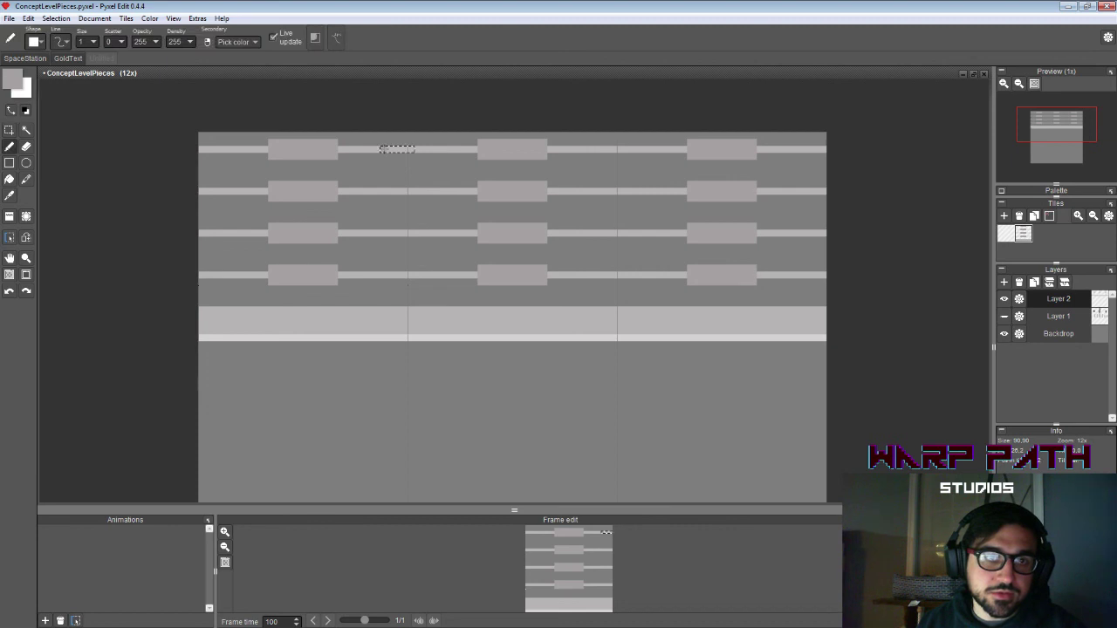
pyautogui.click(384, 149)
pyautogui.hotkey('ctrl', 'd')
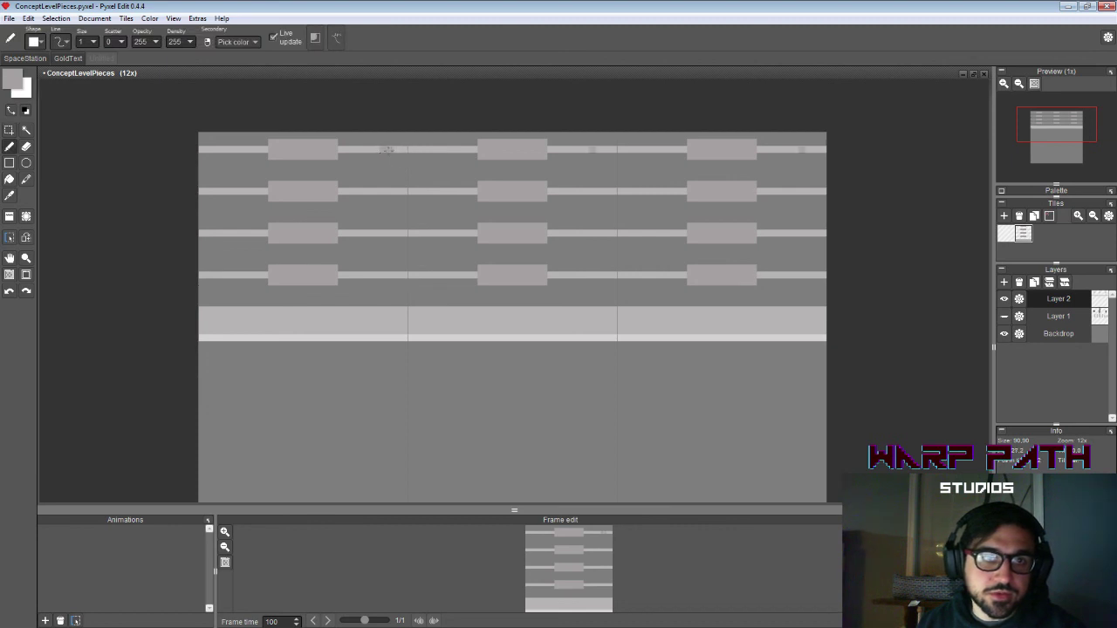
pyautogui.press('s')
pyautogui.moveTo(408, 148); pyautogui.dragTo(441, 151)
pyautogui.press('b')
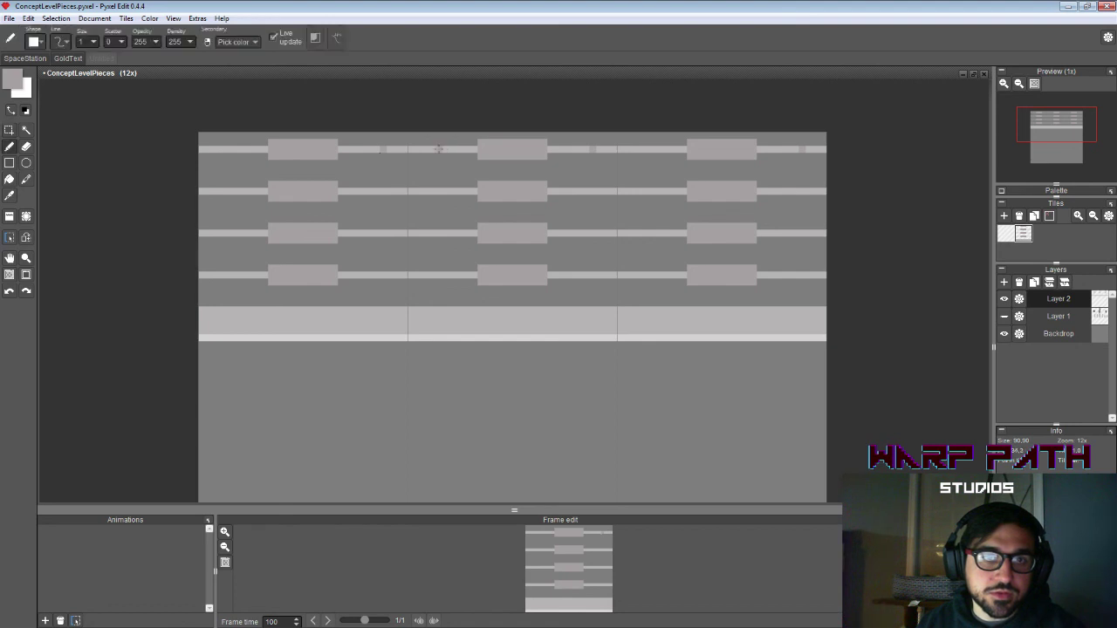
pyautogui.click(439, 149)
pyautogui.press('s')
pyautogui.moveTo(408, 148); pyautogui.dragTo(438, 165)
pyautogui.press('Return')
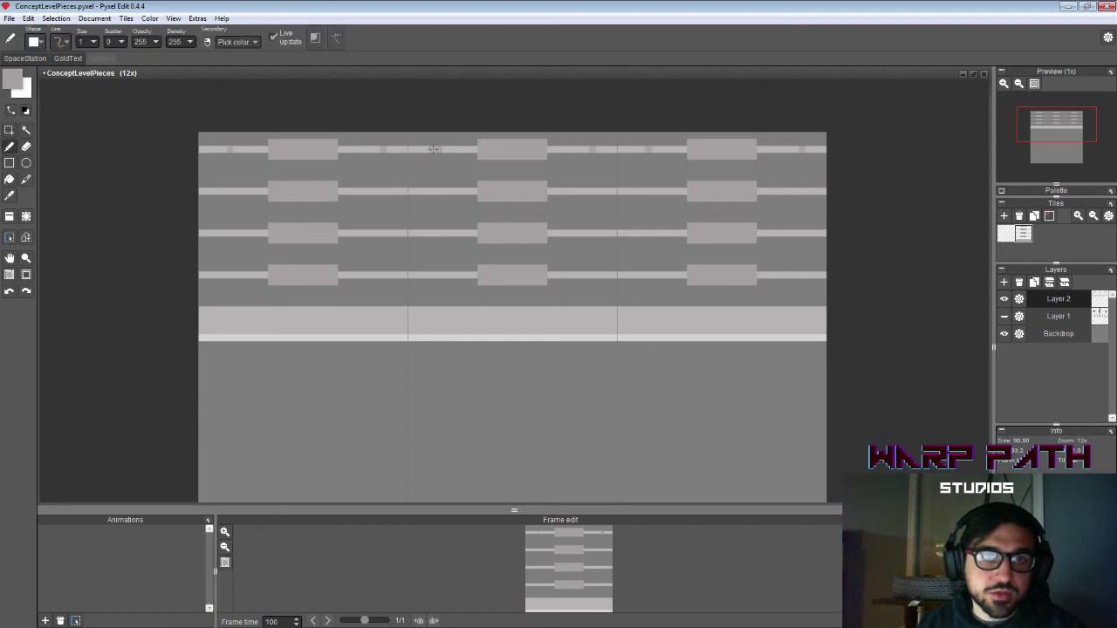
# Step: Duplicate the top row's darker seam segment onto the third row's line
pyautogui.hotkey('ctrl', 'v')
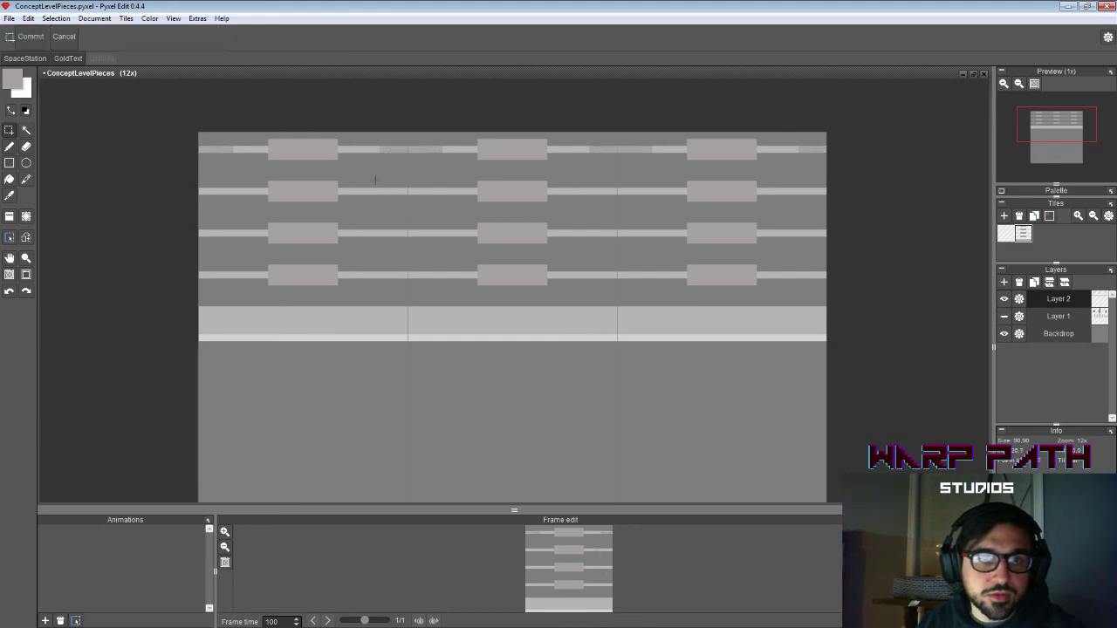
pyautogui.moveTo(372, 135); pyautogui.dragTo(443, 245)
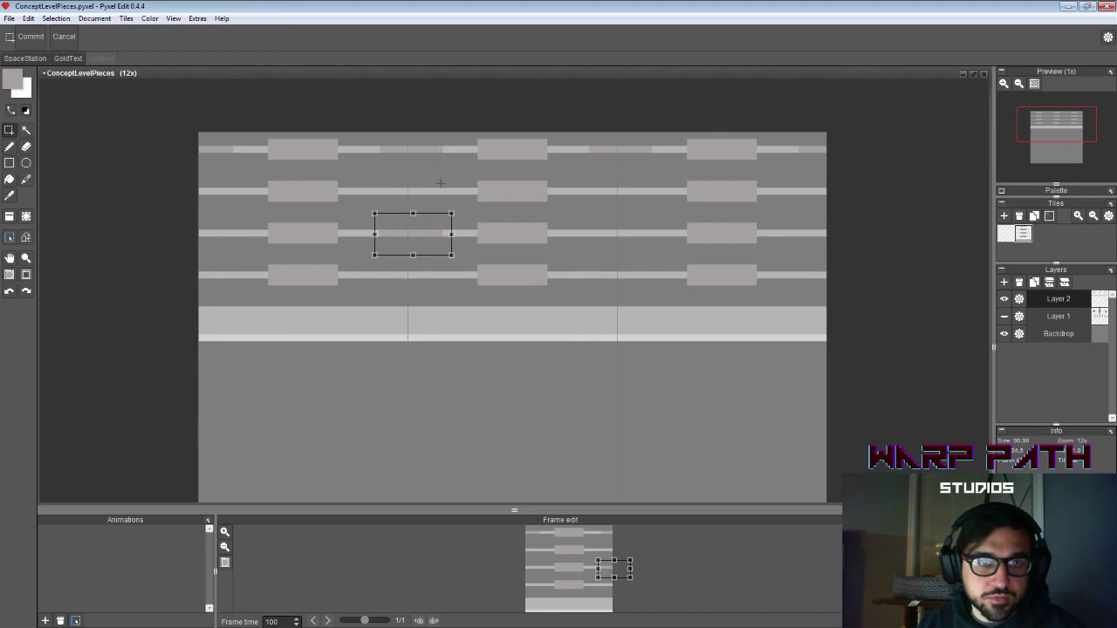
pyautogui.click(438, 186)
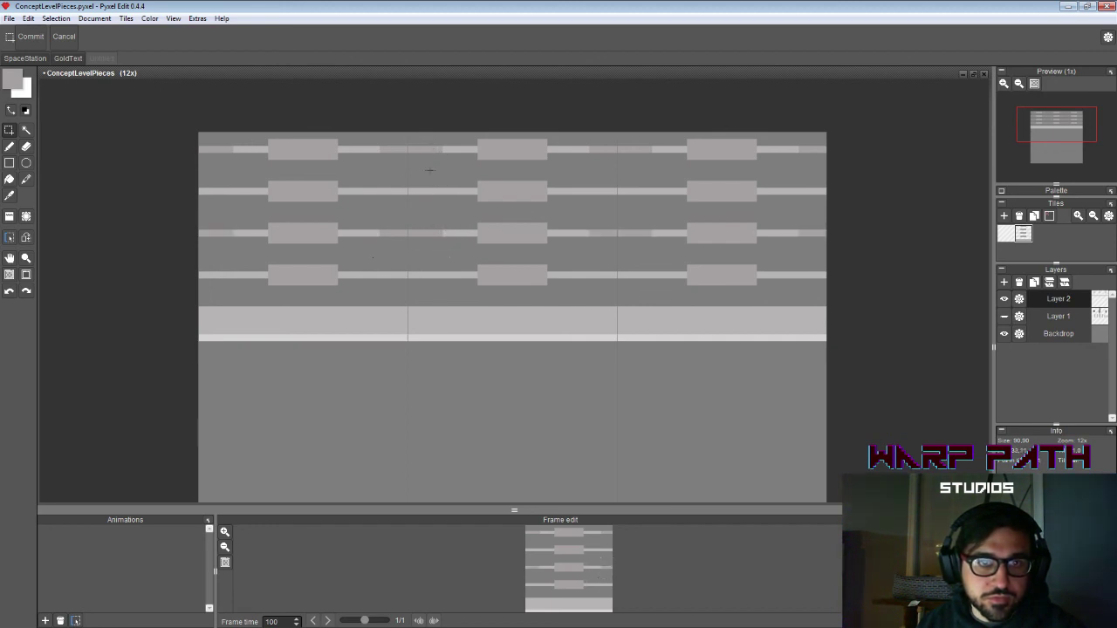
# Step: Set the foreground colour to #959090 and paint the seam segments of the second and fourth rows with it
pyautogui.press('b')
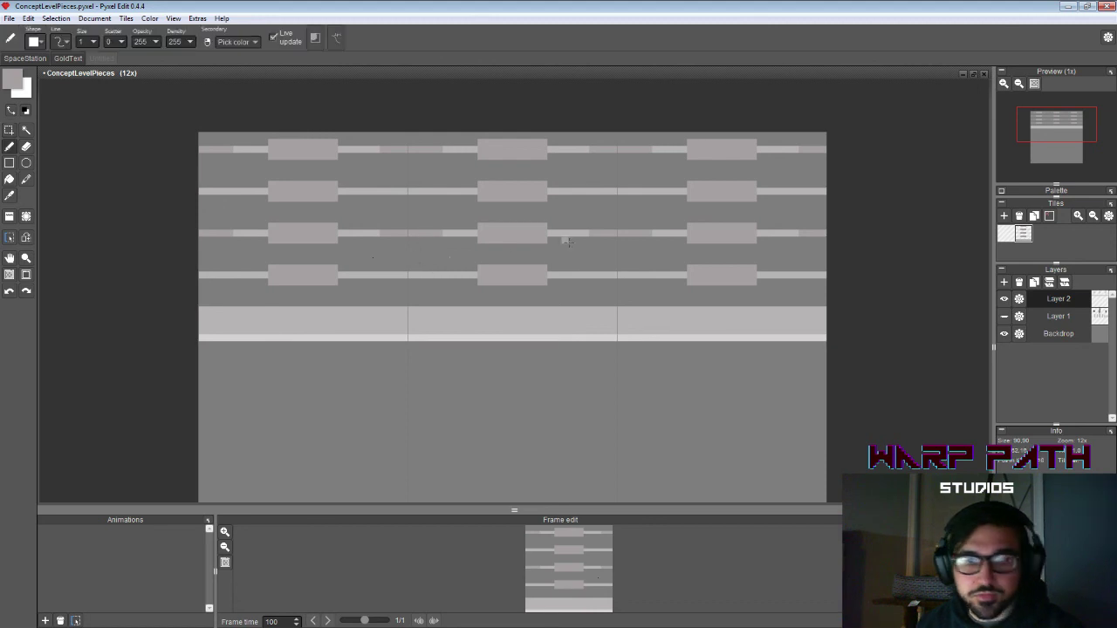
pyautogui.press('i')
pyautogui.press('b')
pyautogui.press('c')
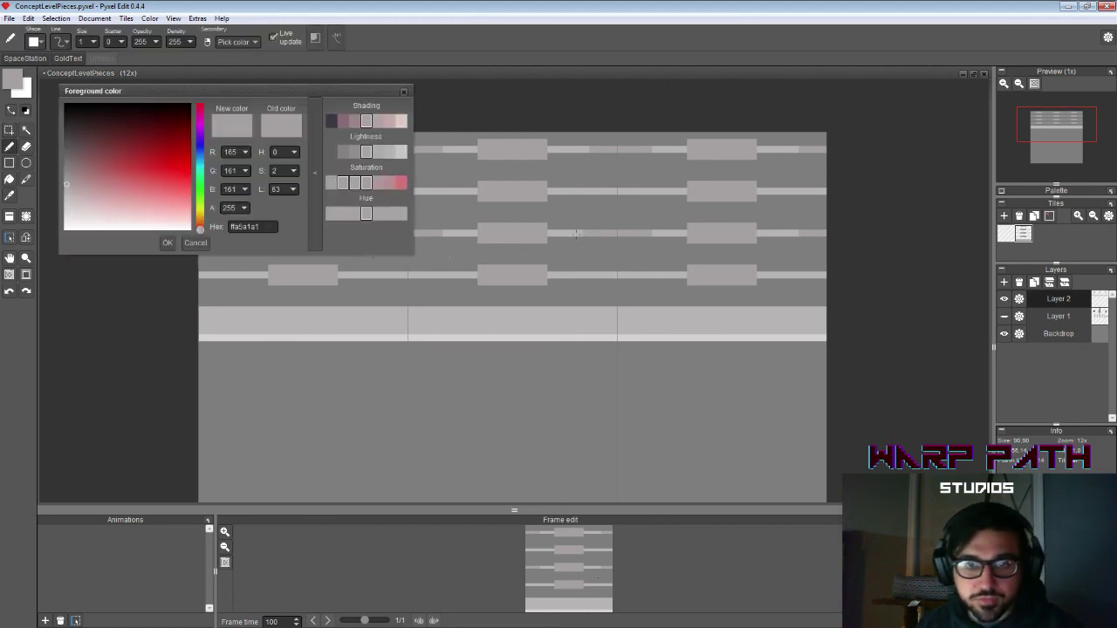
pyautogui.click(355, 154)
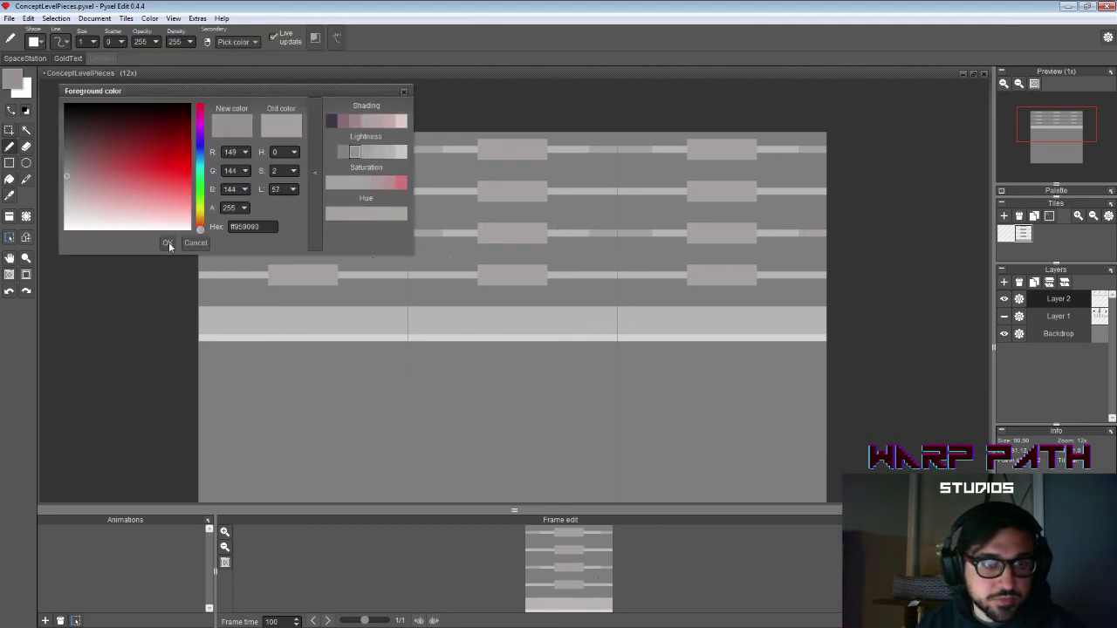
pyautogui.click(169, 243)
pyautogui.moveTo(412, 190); pyautogui.dragTo(442, 190)
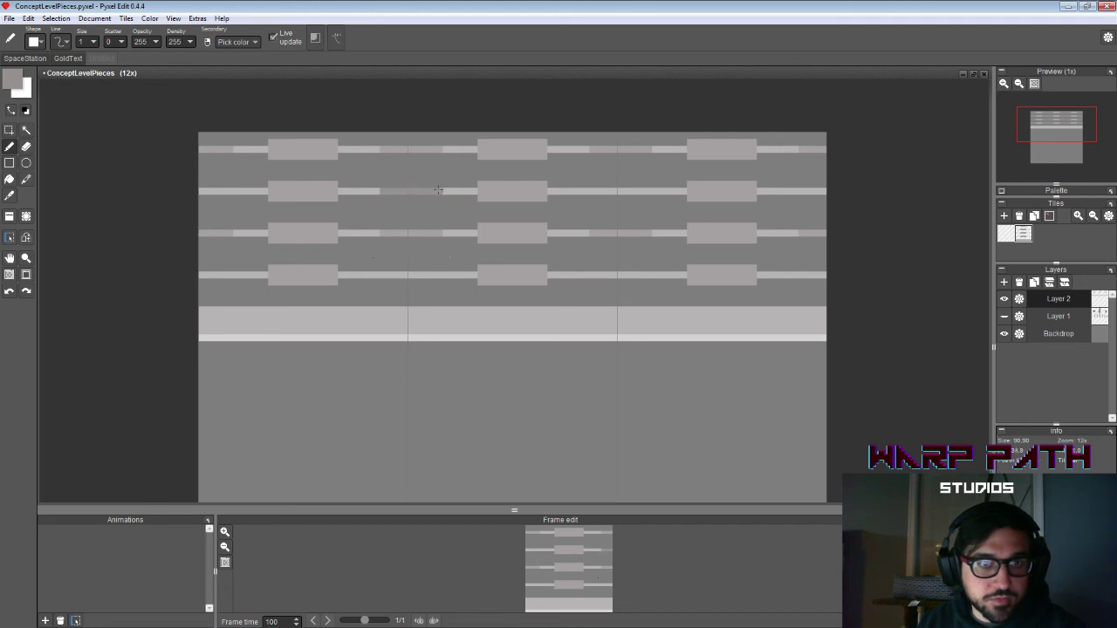
pyautogui.moveTo(380, 276); pyautogui.dragTo(433, 275)
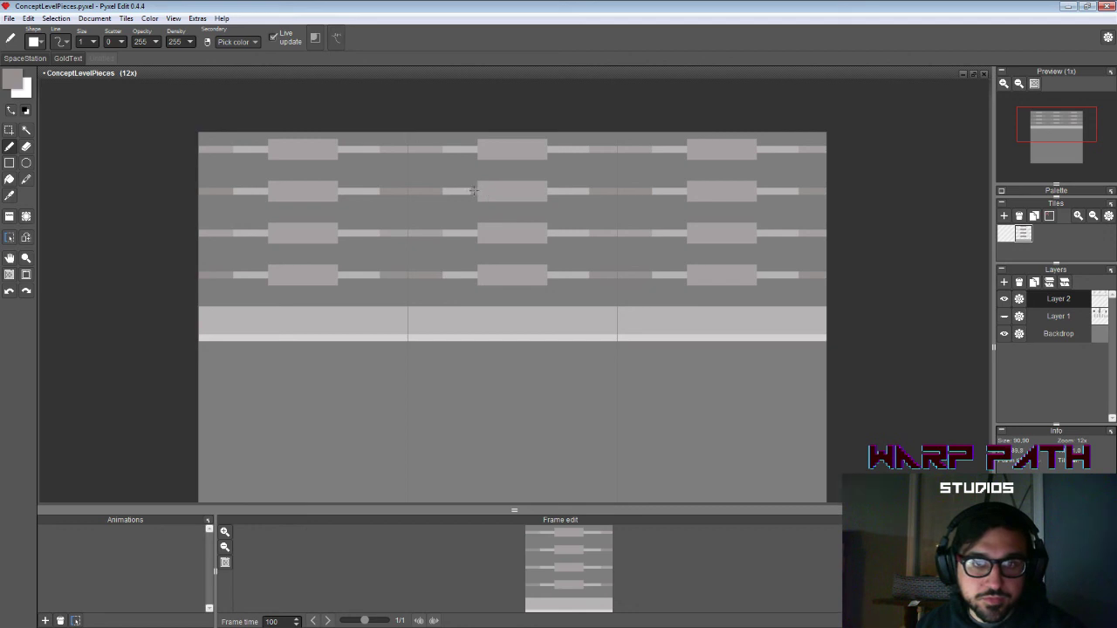
# Step: Add single darker pixels to the line on both sides of the second- and fourth-row blocks, undoing the top-row one
pyautogui.moveTo(473, 190); pyautogui.dragTo(463, 190)
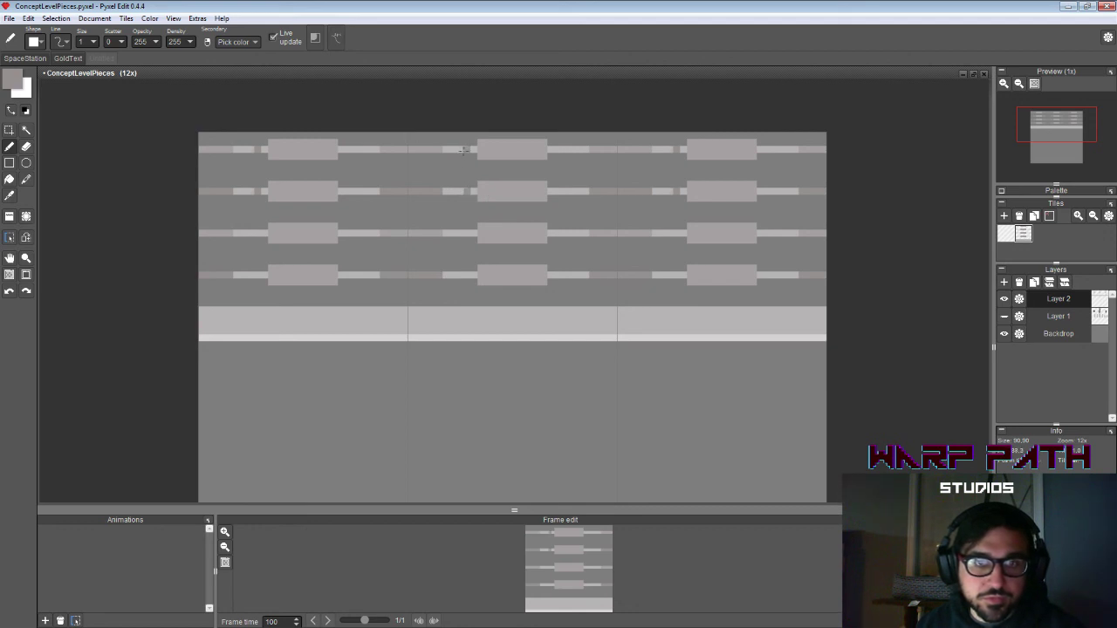
pyautogui.hotkey('ctrl', 'z')
pyautogui.click(353, 190)
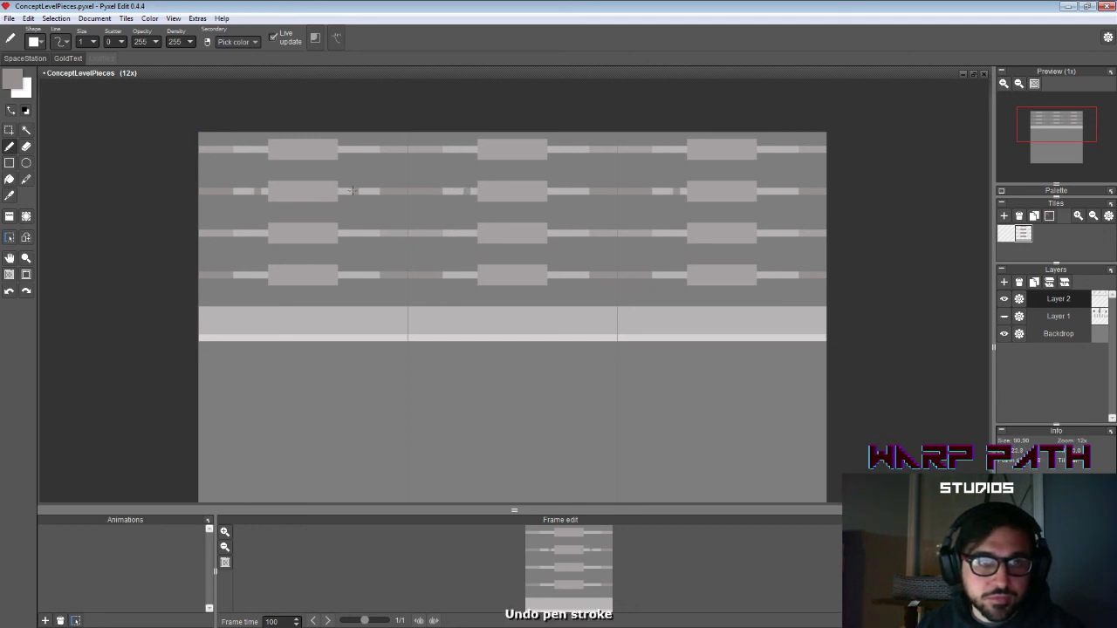
pyautogui.click(354, 276)
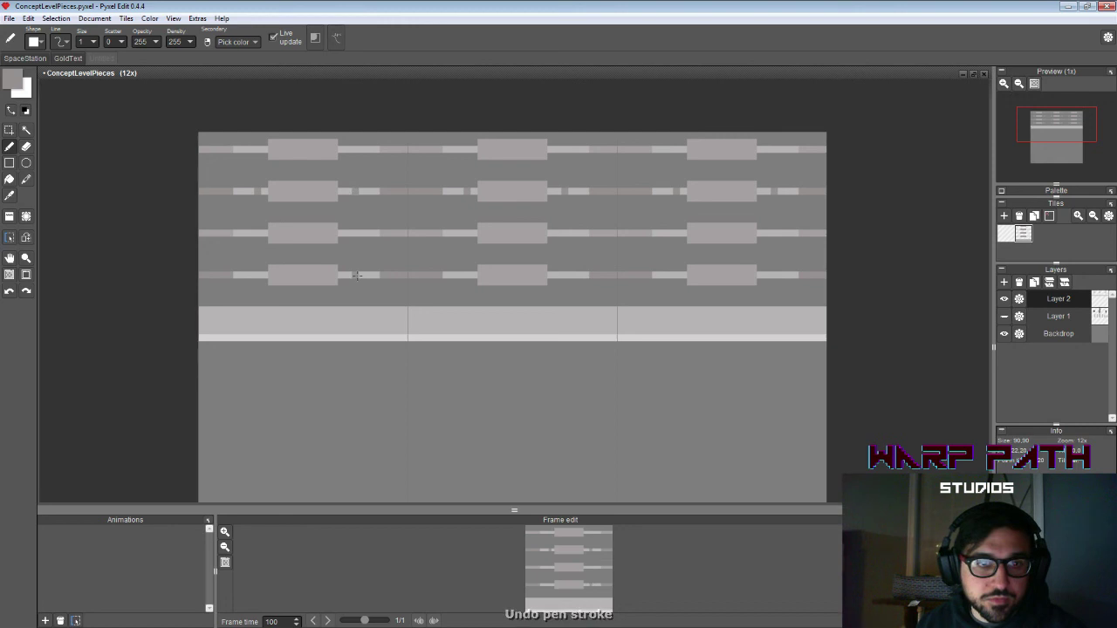
pyautogui.click(466, 274)
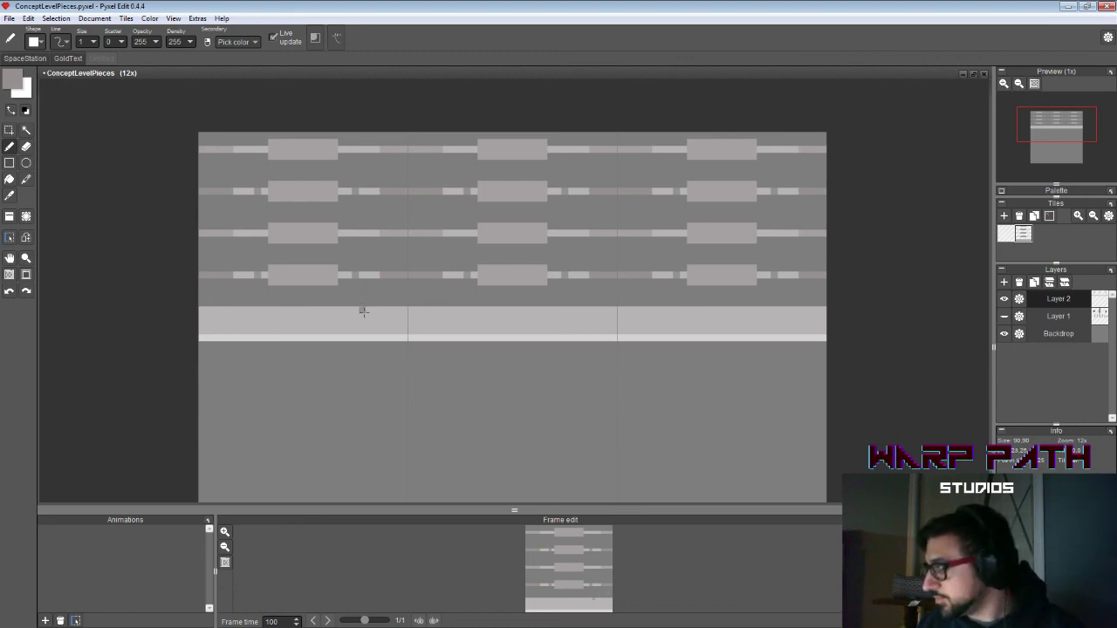
# Step: Add a new layer and choose a darker shade of the current grey as the foreground colour
pyautogui.click(1003, 283)
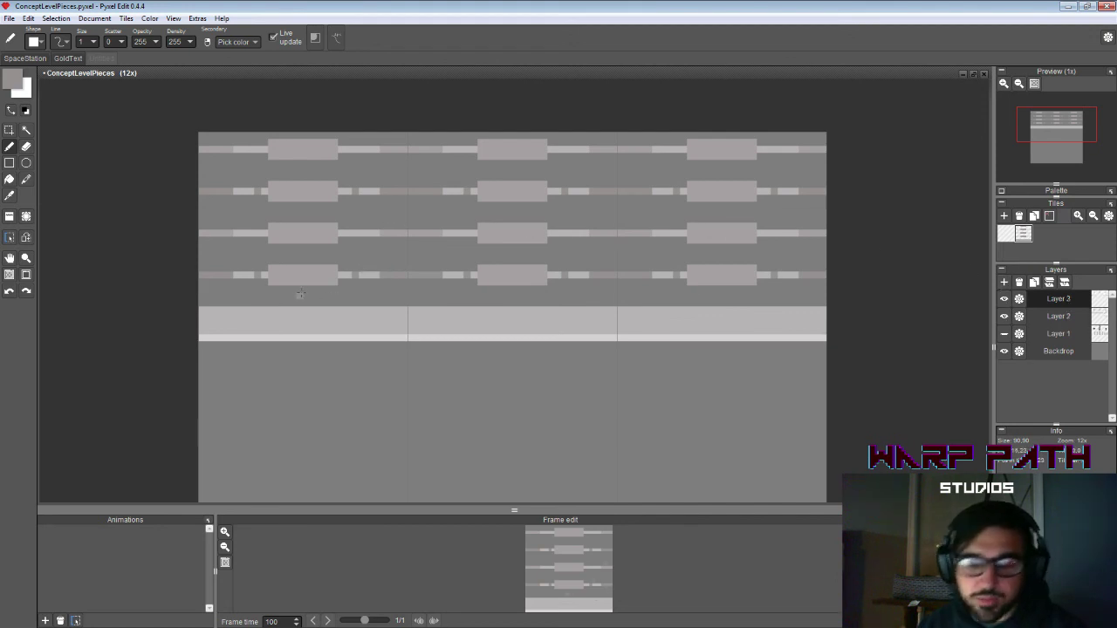
pyautogui.press(']')
pyautogui.press(']')
pyautogui.press(']')
pyautogui.press('c')
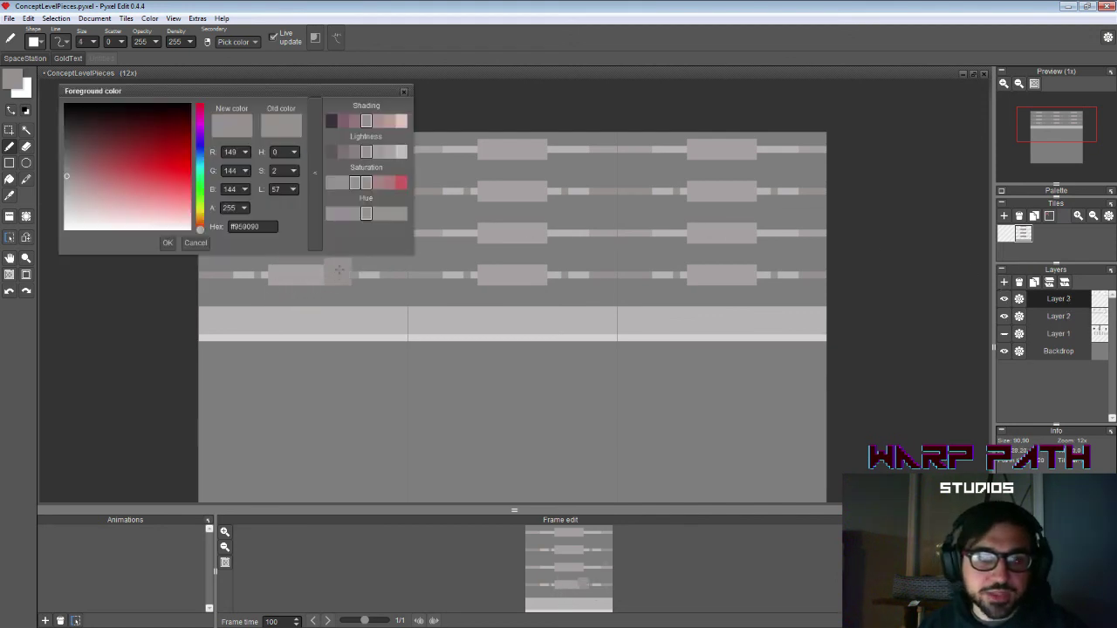
pyautogui.click(350, 152)
pyautogui.click(168, 243)
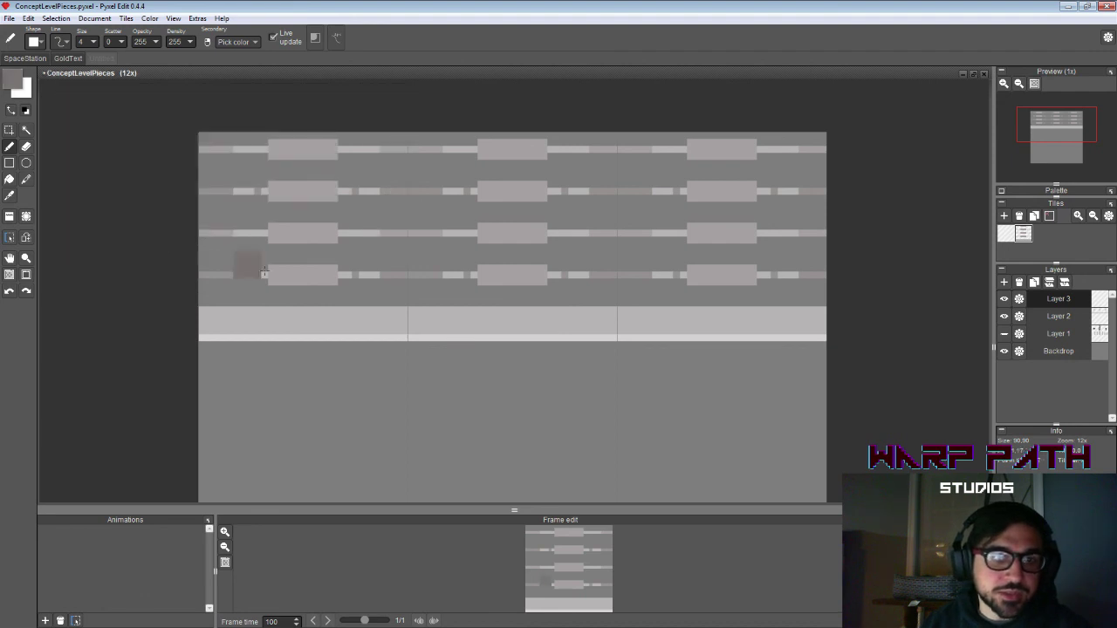
# Step: Set the pen size to 6 and stamp a dark square overlapping the bottom-row block and the floor bar's upper edge
pyautogui.press(']')
pyautogui.press(']')
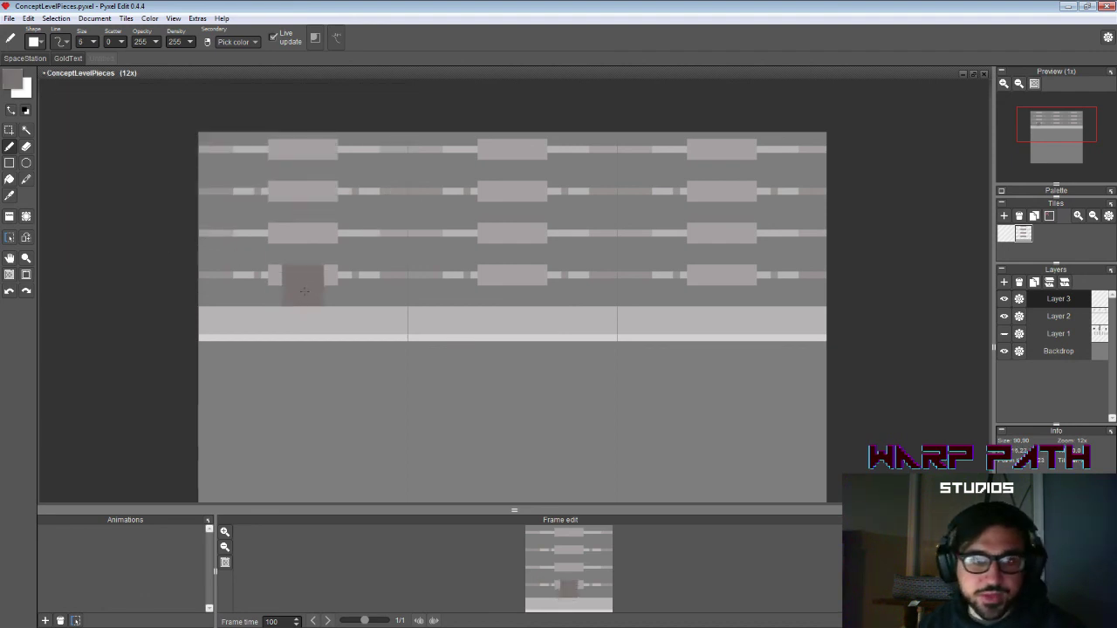
pyautogui.click(304, 294)
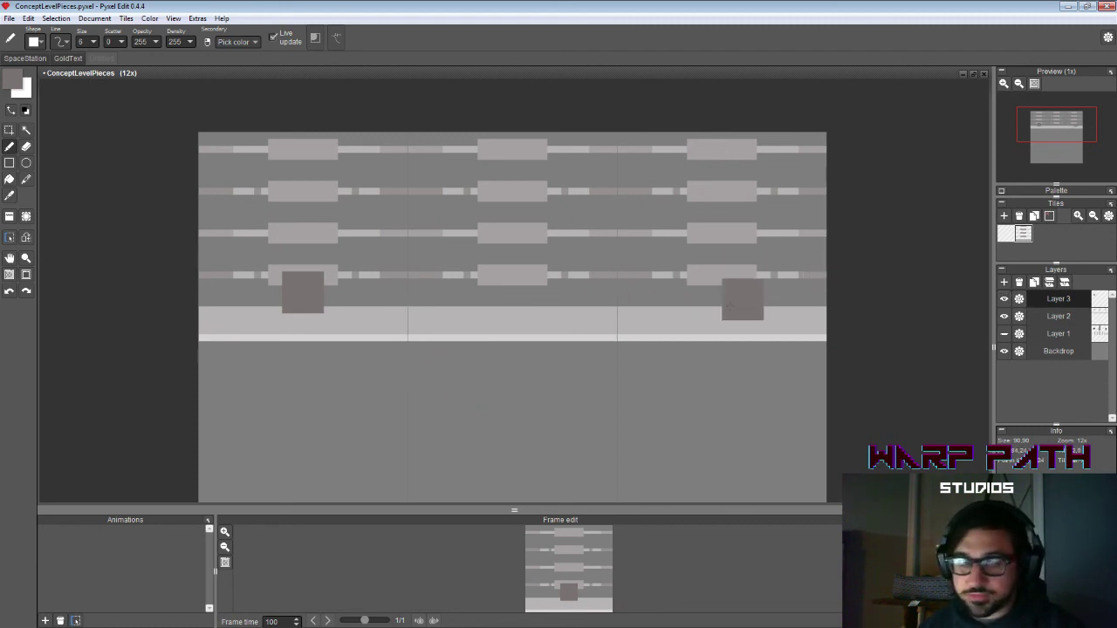
# Step: Erase the dark square's two upper corner pixels and move the shape up 5 pixels, between the third- and fourth-row blocks
pyautogui.press('e')
pyautogui.click(285, 275)
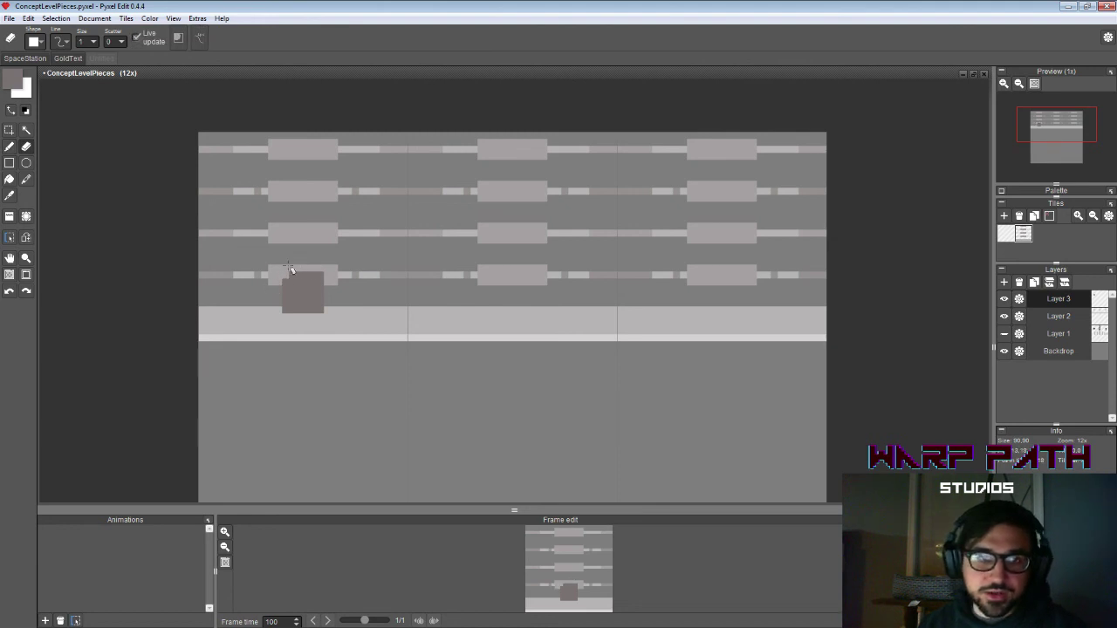
pyautogui.click(320, 275)
pyautogui.press('s')
pyautogui.moveTo(241, 258)
pyautogui.mouseDown()
pyautogui.moveTo(338, 315)
pyautogui.moveTo(295, 268)
pyautogui.mouseUp()
# Step: Try painting small extensions on both sides of the dark shape with a 2-pixel pen
pyautogui.press('b')
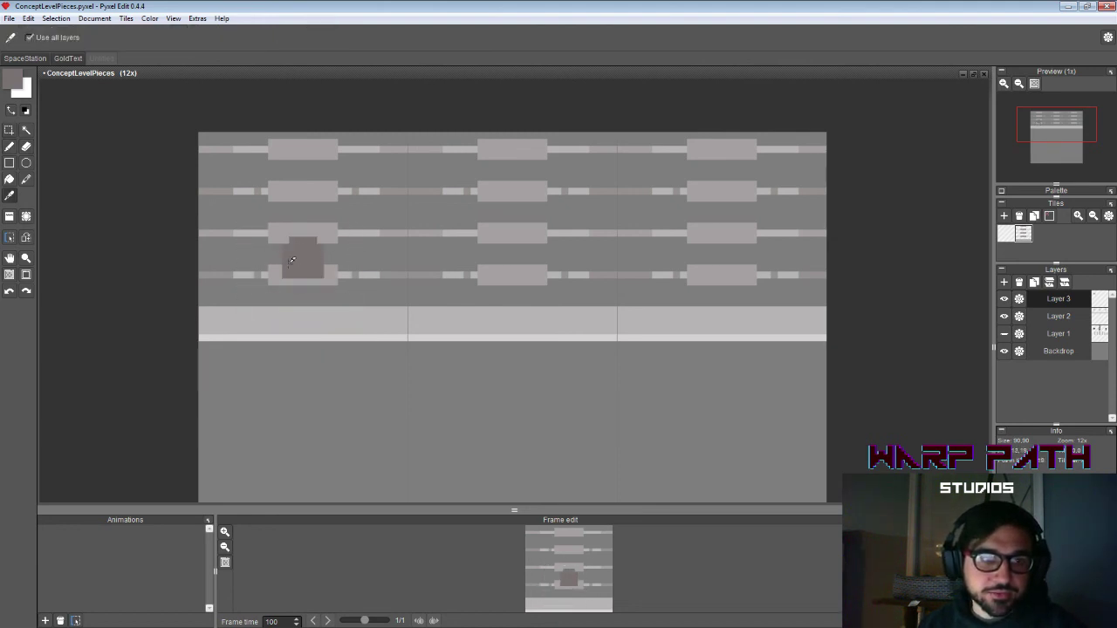
pyautogui.press('[')
pyautogui.press('[')
pyautogui.press('[')
pyautogui.press('[')
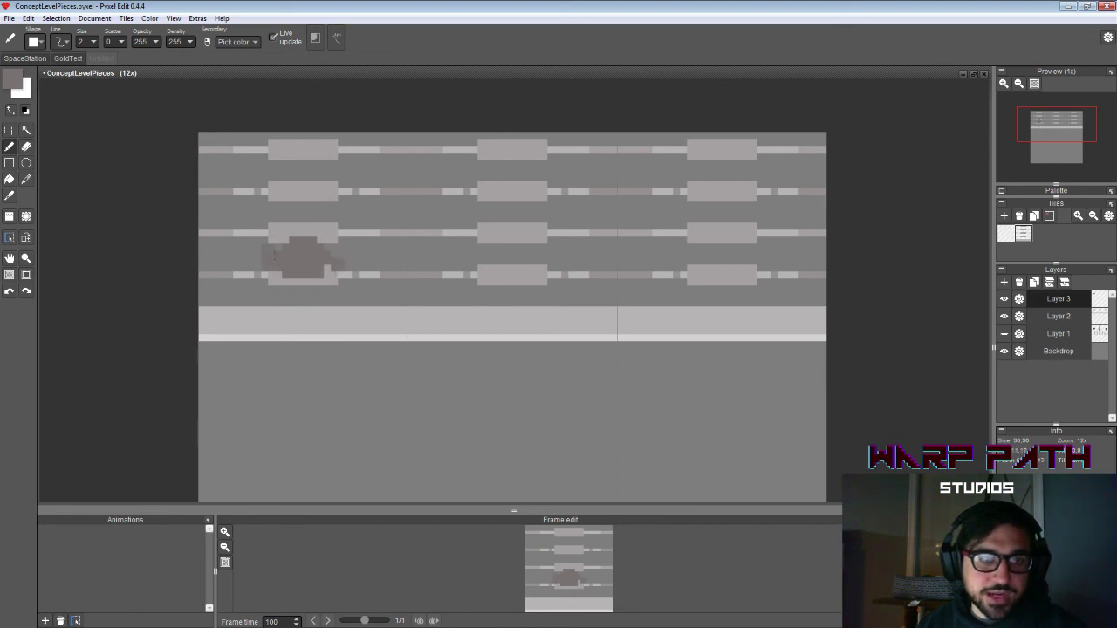
pyautogui.press('e')
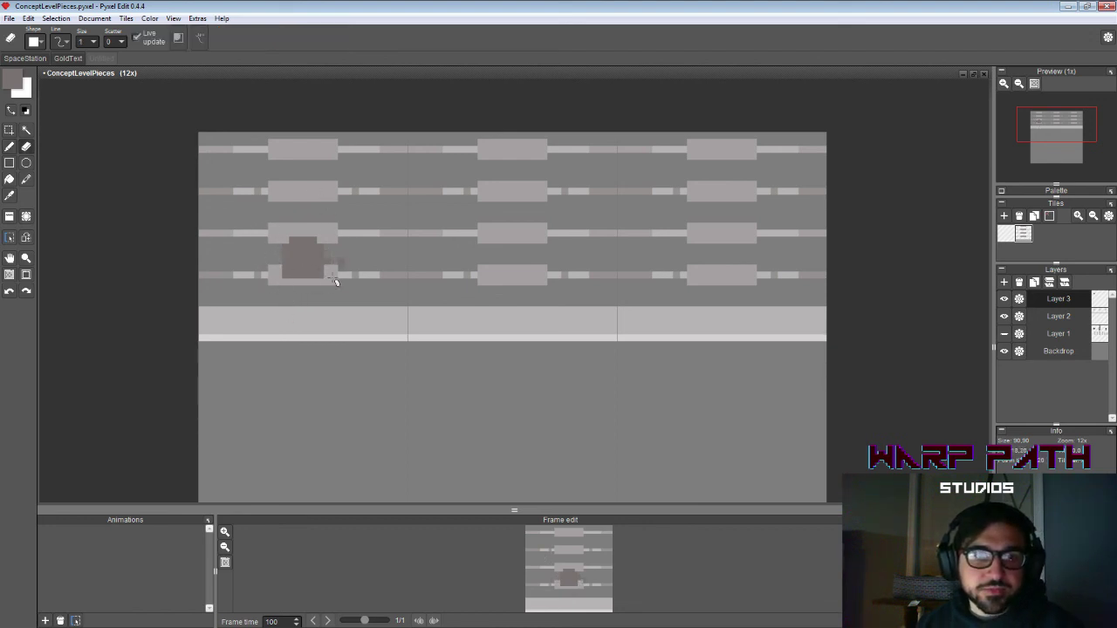
# Step: Select the dark shape and move it down 5 pixels so it overlaps the bottom-row block and the floor bar's upper edge
pyautogui.press('s')
pyautogui.moveTo(254, 209); pyautogui.dragTo(348, 296)
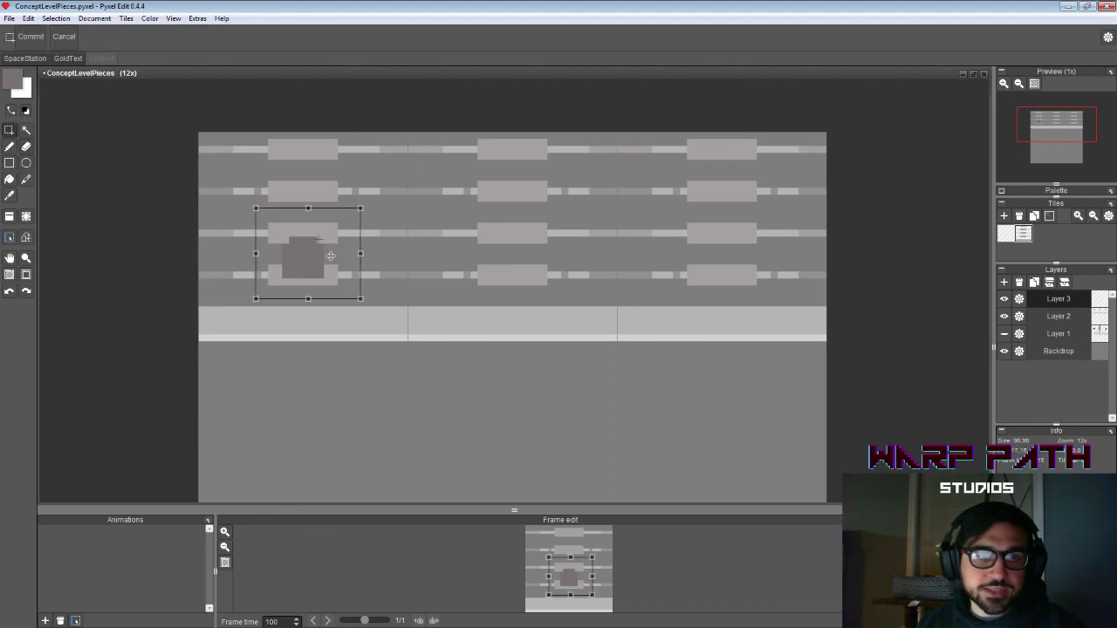
pyautogui.moveTo(314, 261); pyautogui.dragTo(314, 296)
pyautogui.click(796, 258)
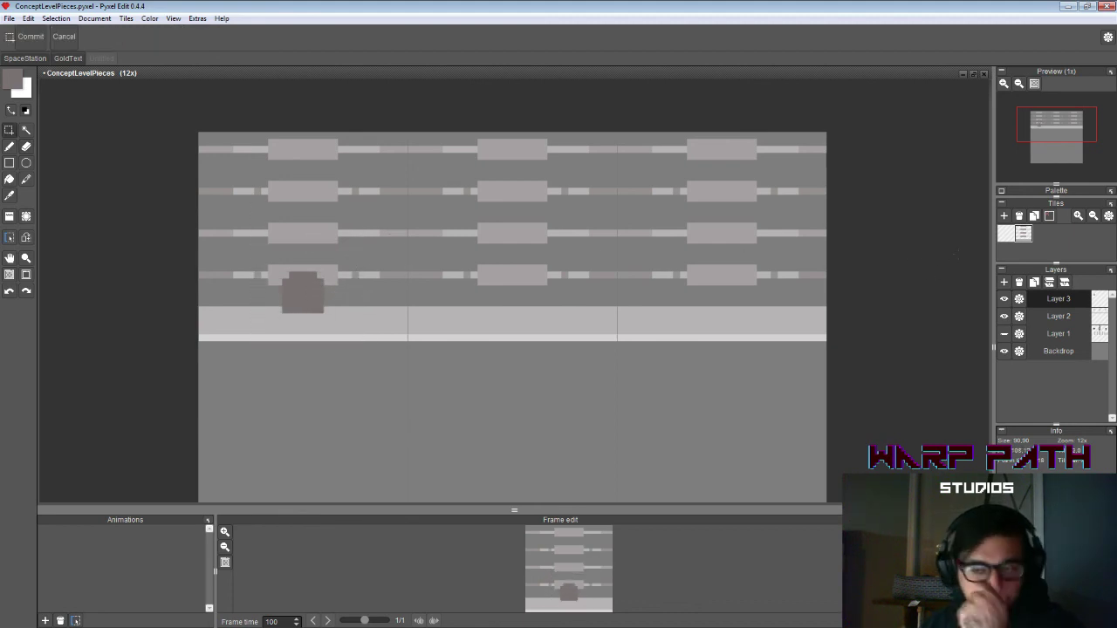
# Step: Hide Layer 3 and make Layer 2 the active layer
pyautogui.click(1004, 298)
pyautogui.click(1037, 317)
pyautogui.press('b')
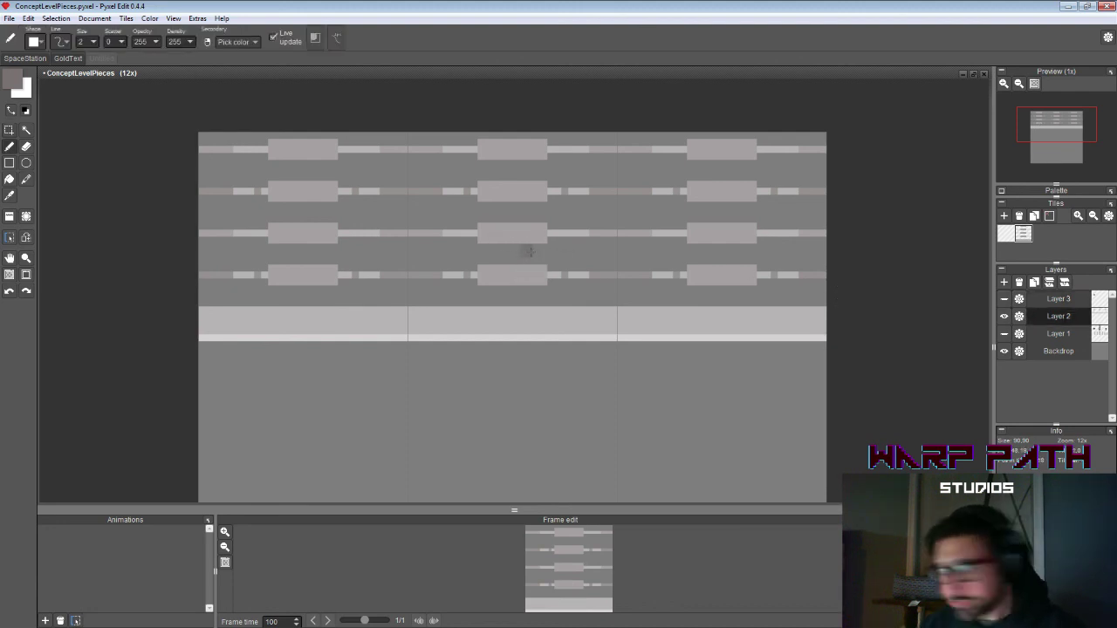
pyautogui.press('m')
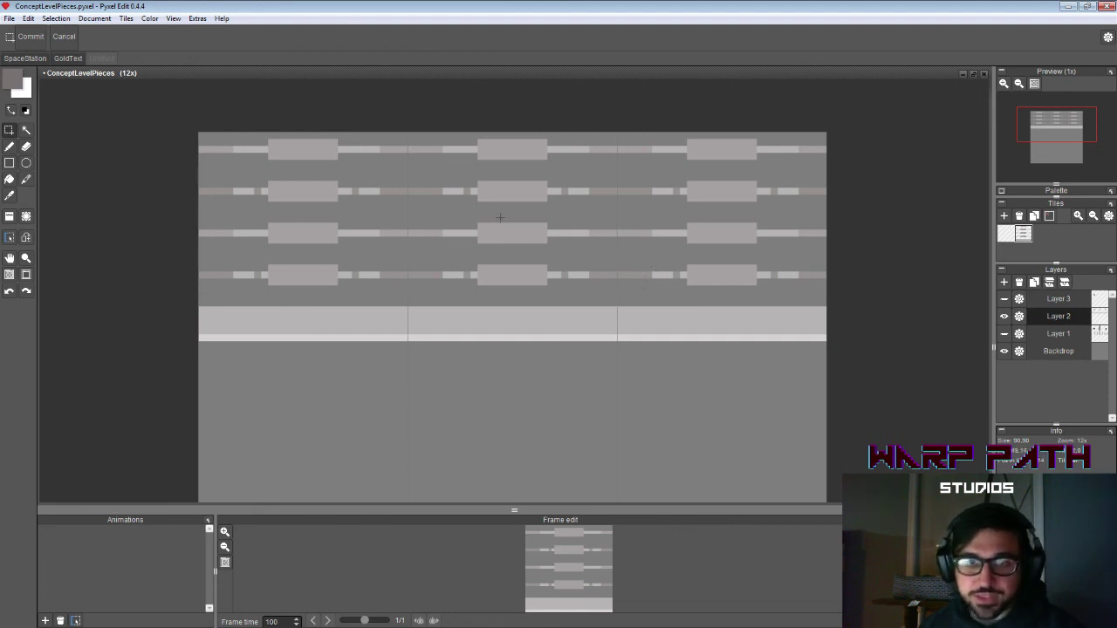
# Step: Duplicate the wall tile and place the copy in the middle cell of the sheet's top row
pyautogui.press('h')
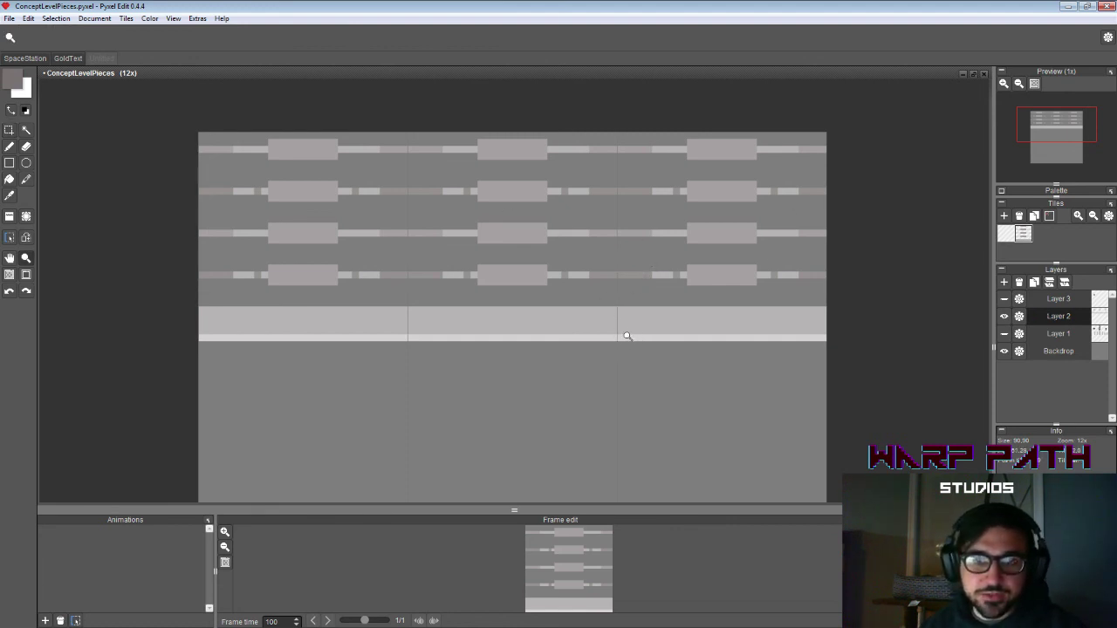
pyautogui.scroll(-2, 611, 342)
pyautogui.moveTo(568, 274); pyautogui.dragTo(541, 277)
pyautogui.press('z')
pyautogui.click(10, 236)
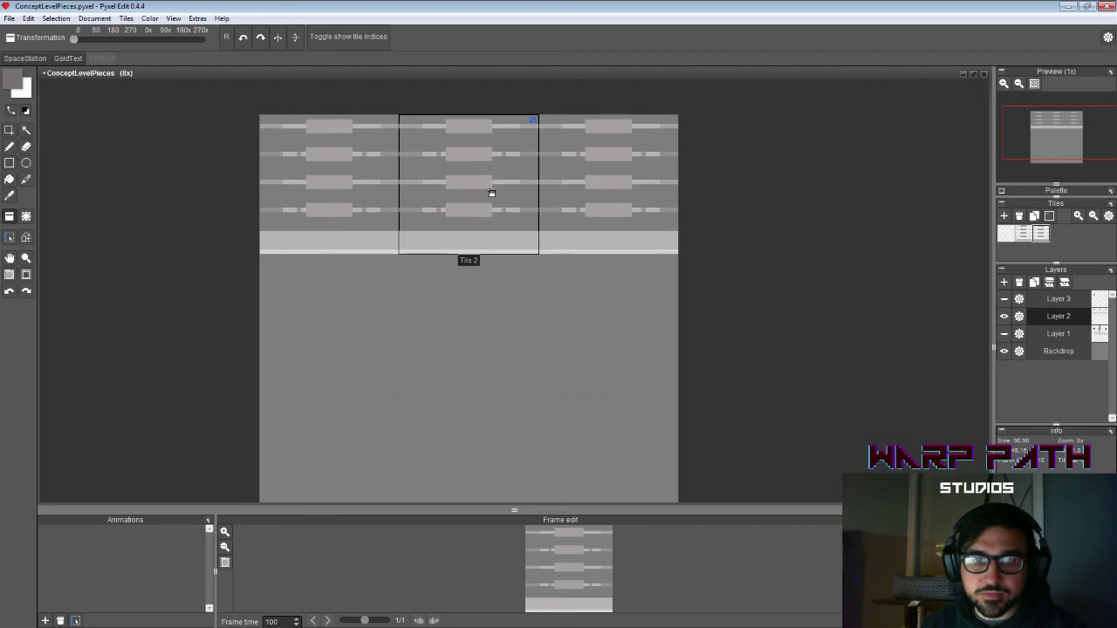
# Step: Erase the raised blocks from the top two rails of the middle tile, leaving thin continuous rails
pyautogui.scroll(1, 491, 193)
pyautogui.press('b')
pyautogui.scroll(1, 488, 163)
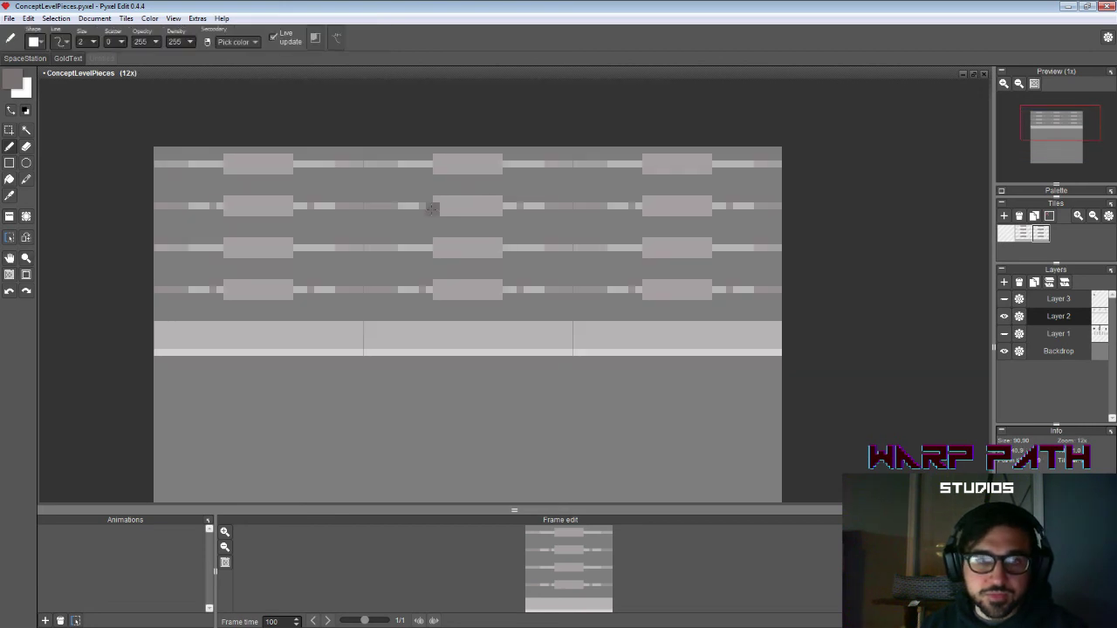
pyautogui.press('i')
pyautogui.click(419, 165)
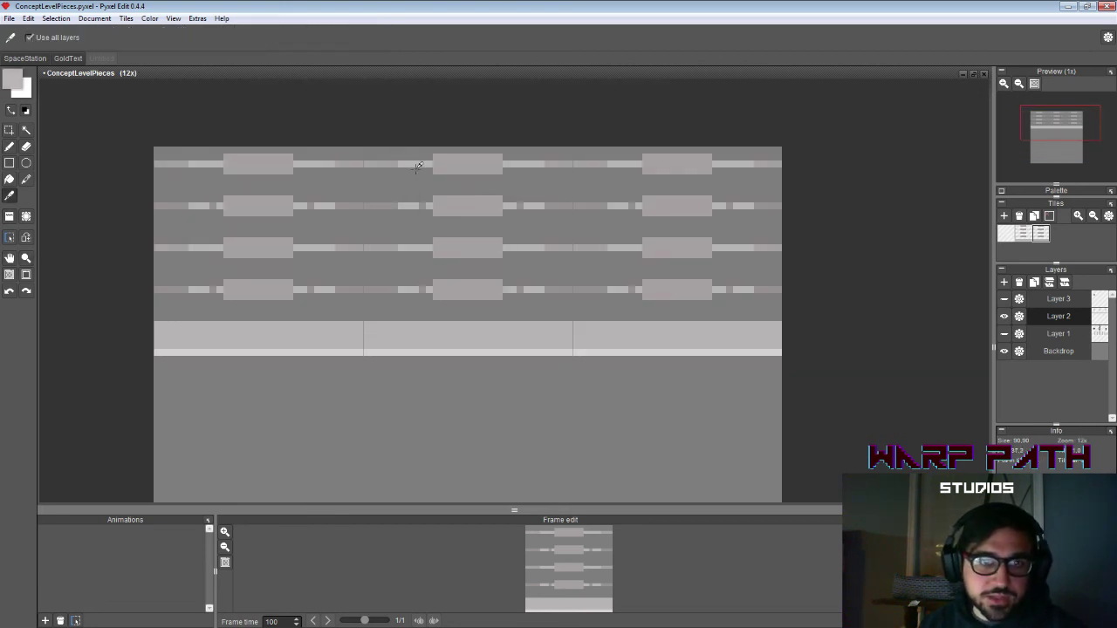
pyautogui.press('b')
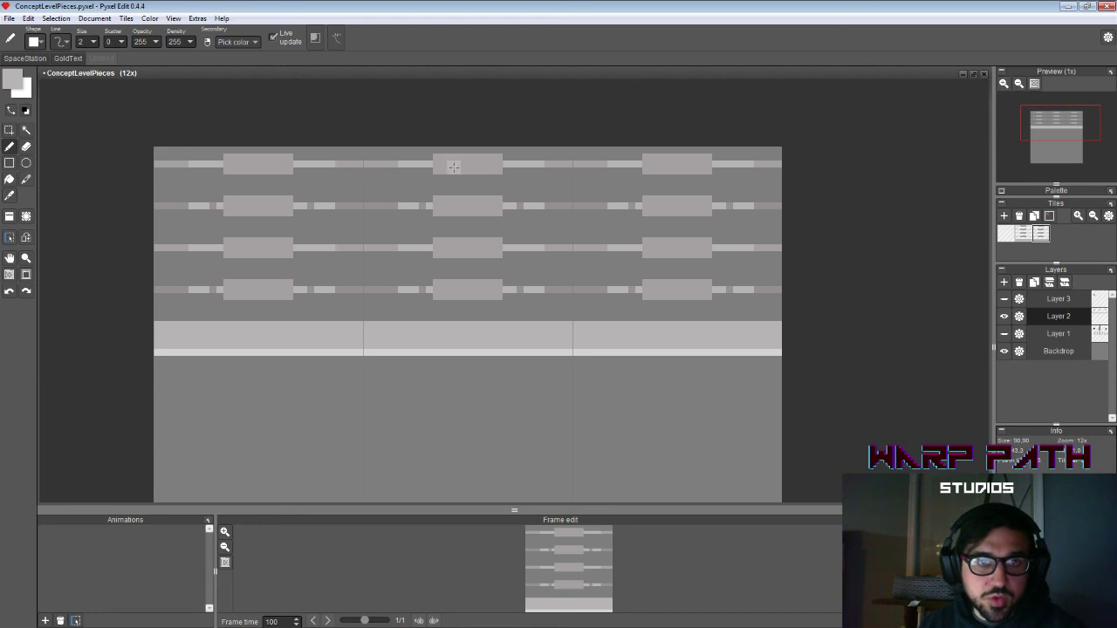
pyautogui.press('e')
pyautogui.moveTo(434, 161)
pyautogui.mouseDown()
pyautogui.moveTo(503, 161)
pyautogui.moveTo(449, 180)
pyautogui.mouseUp()
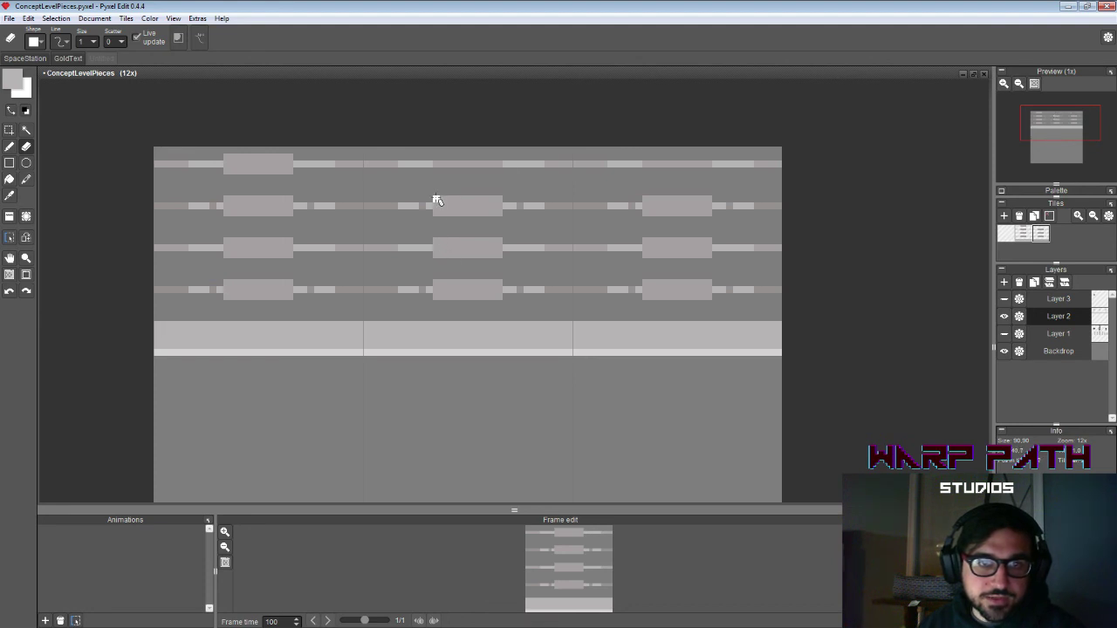
pyautogui.moveTo(437, 199); pyautogui.dragTo(506, 200)
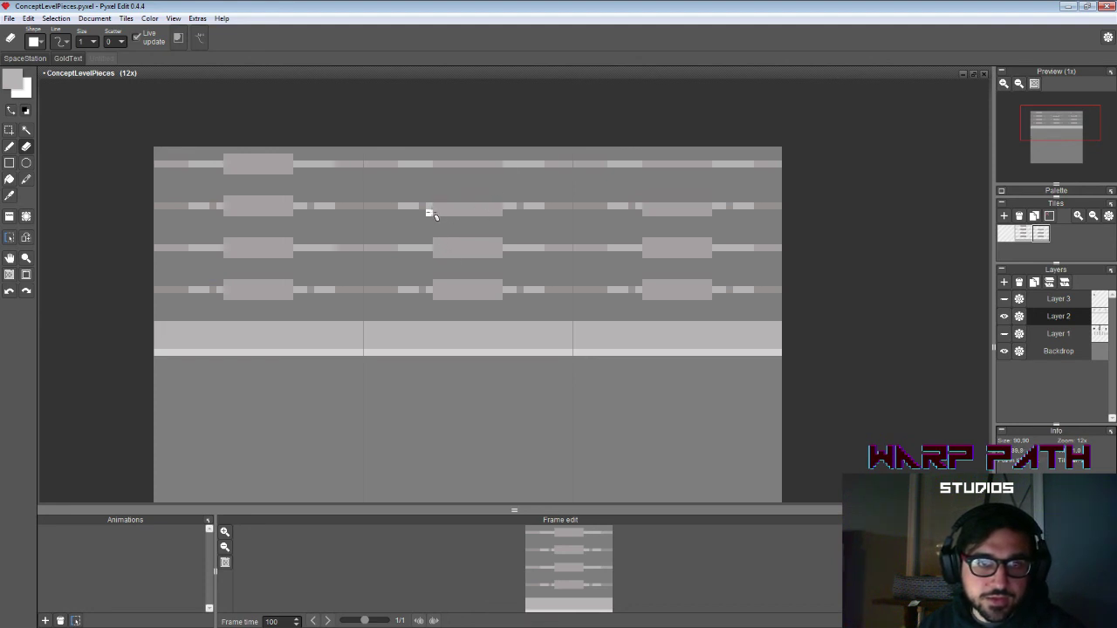
pyautogui.moveTo(427, 212); pyautogui.dragTo(512, 213)
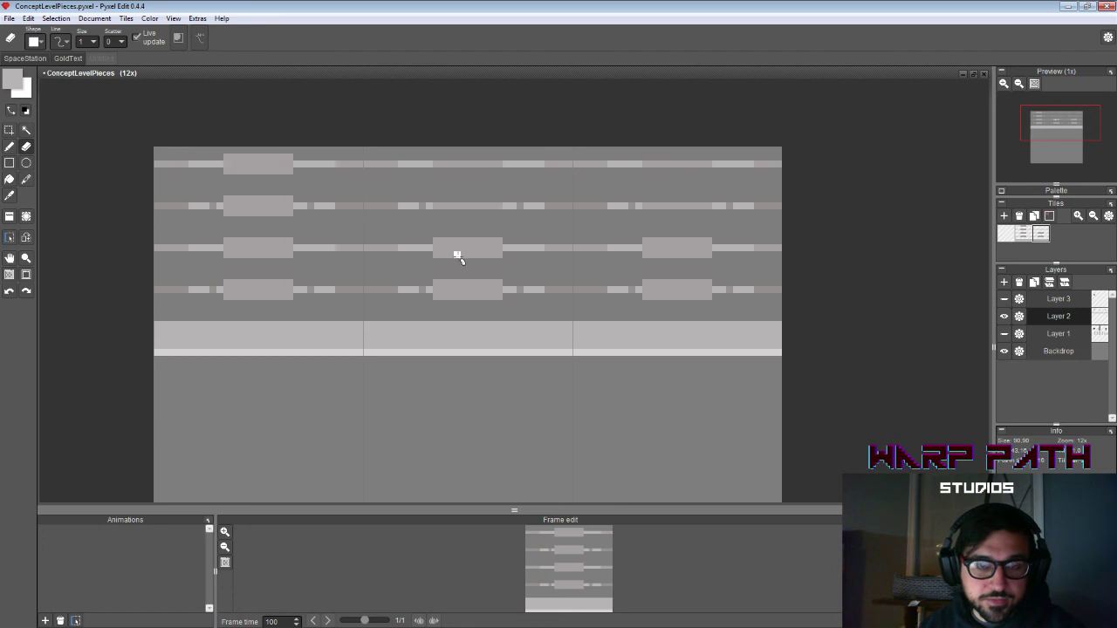
# Step: Clear the area spanning the lower two blocks in the middle tile and fill it as one solid light grey panel
pyautogui.press('b')
pyautogui.click(468, 250)
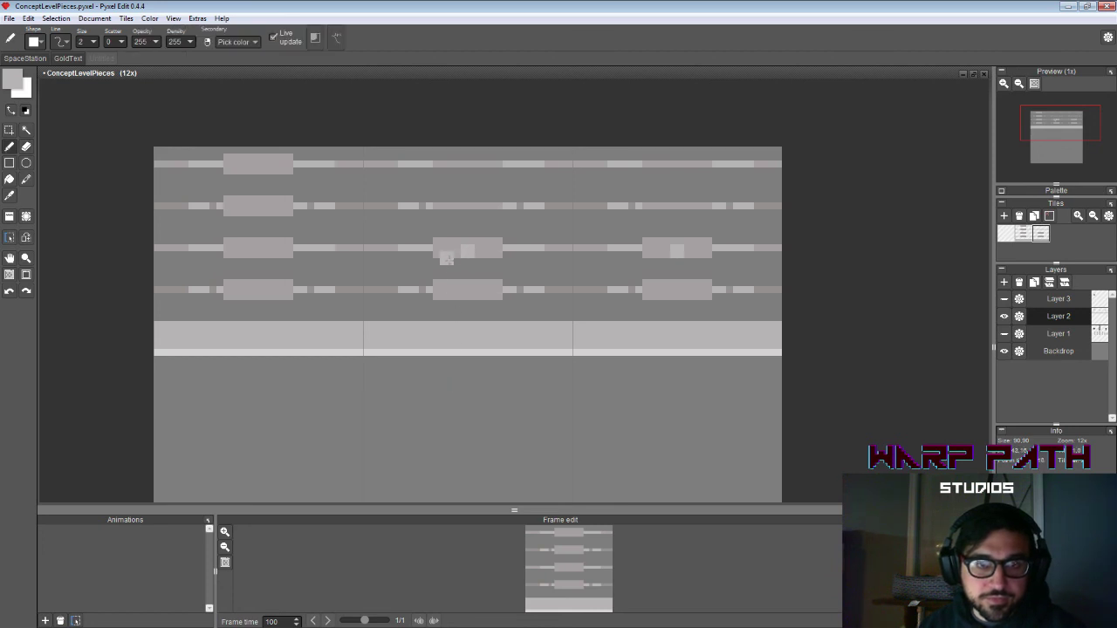
pyautogui.press('s')
pyautogui.moveTo(434, 239); pyautogui.dragTo(503, 300)
pyautogui.press('Delete')
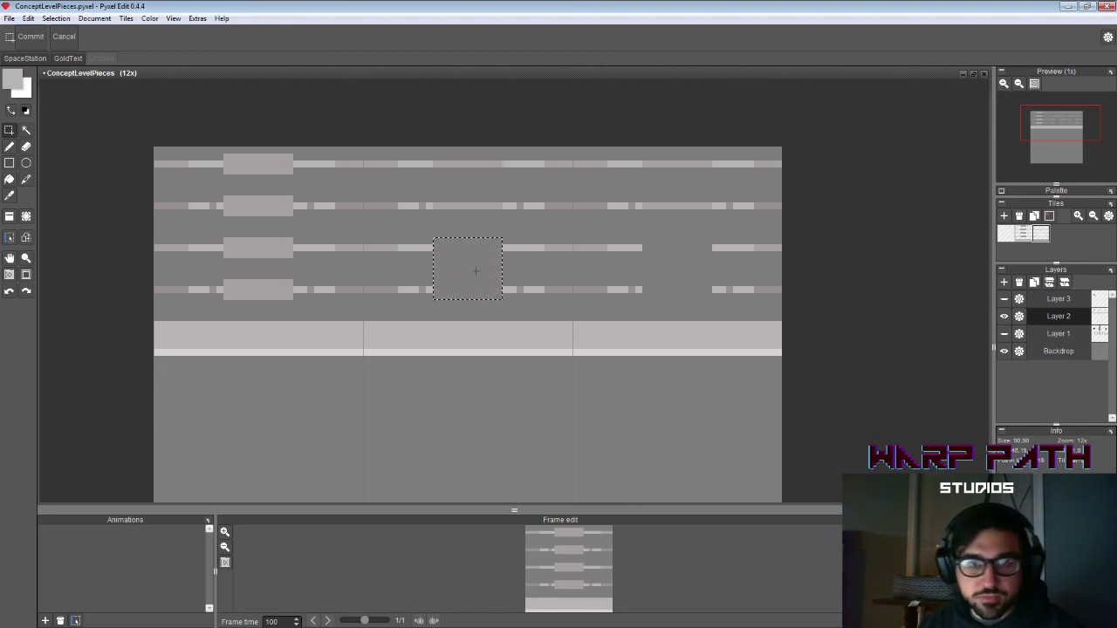
pyautogui.press('f')
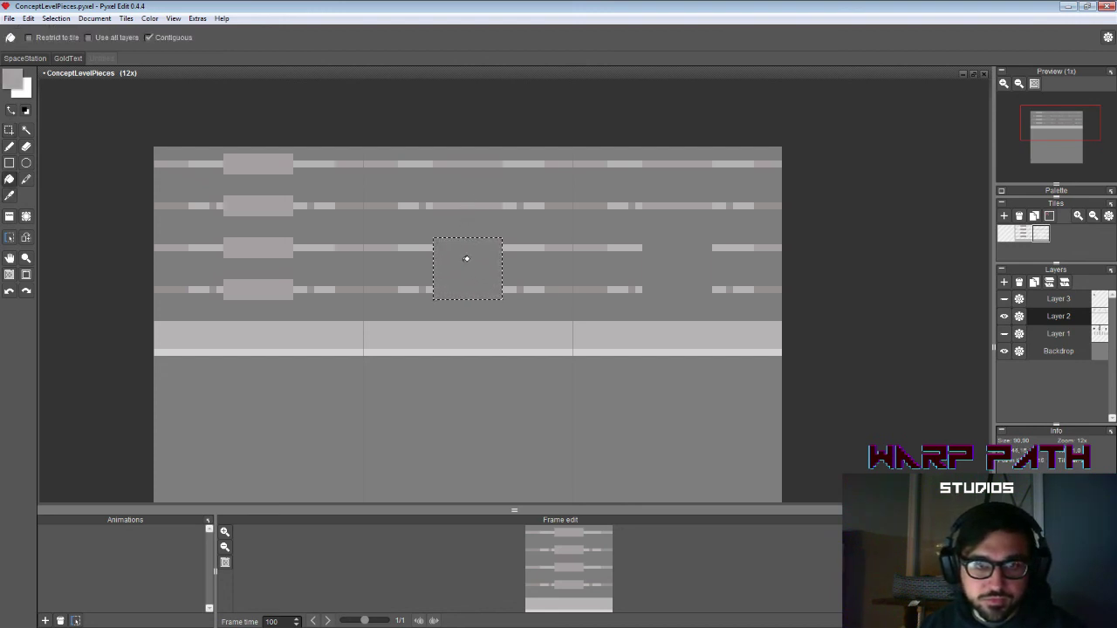
pyautogui.click(466, 253)
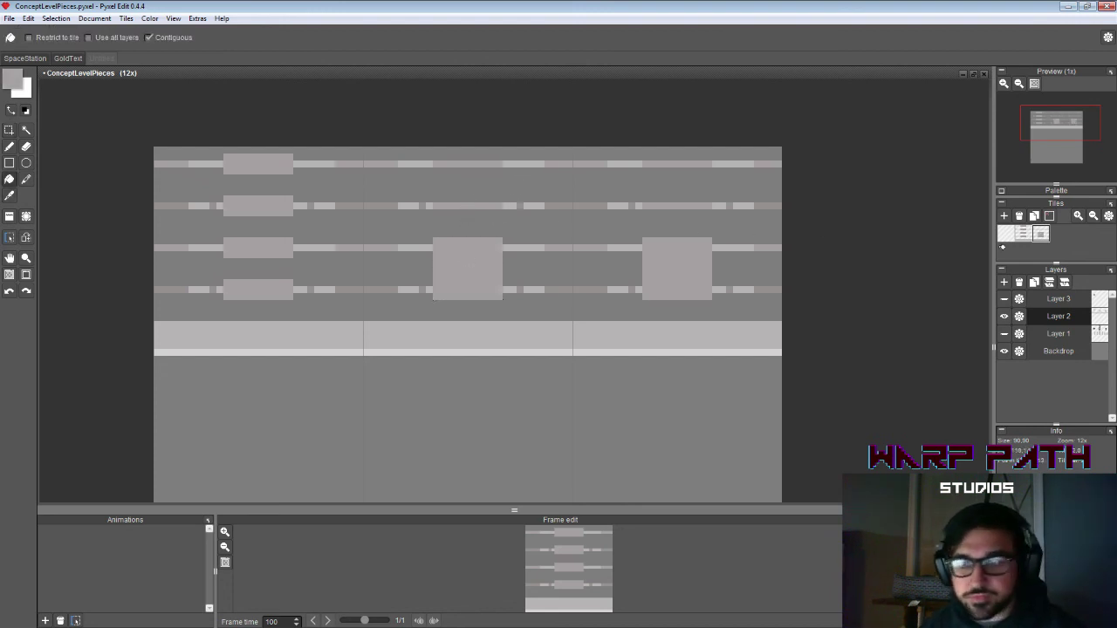
# Step: Place the four-block rail tile in the third position of the top row, and reselect the panel tile
pyautogui.click(1022, 234)
pyautogui.click(691, 257)
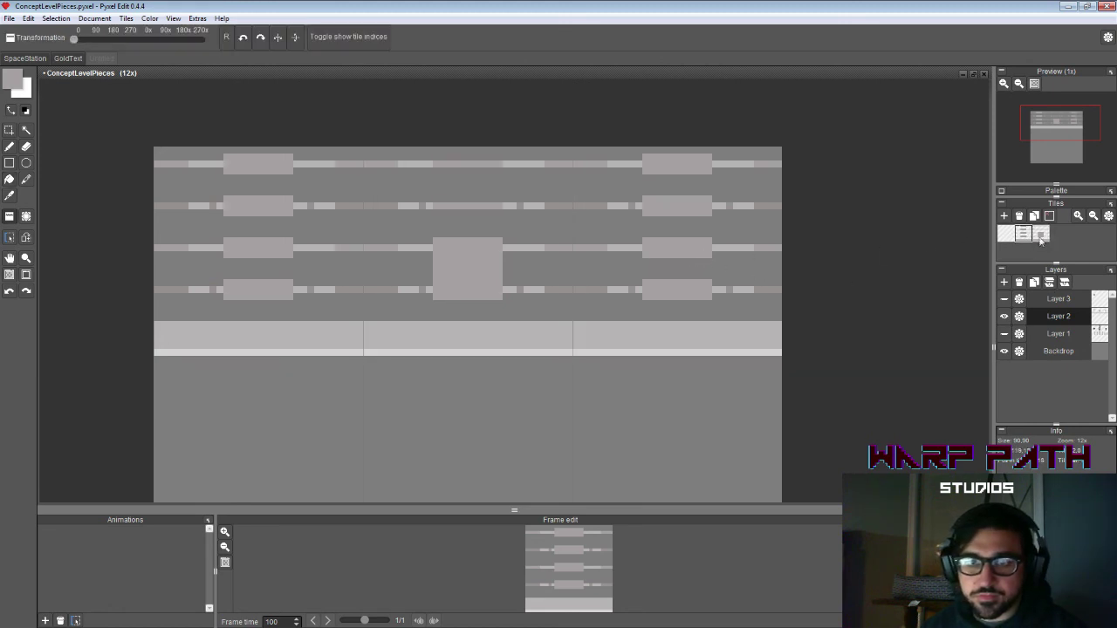
pyautogui.click(1037, 236)
# Step: Set the pencil size to 1 and add an inset one-pixel row along the panel's upper and lower edges
pyautogui.press('b')
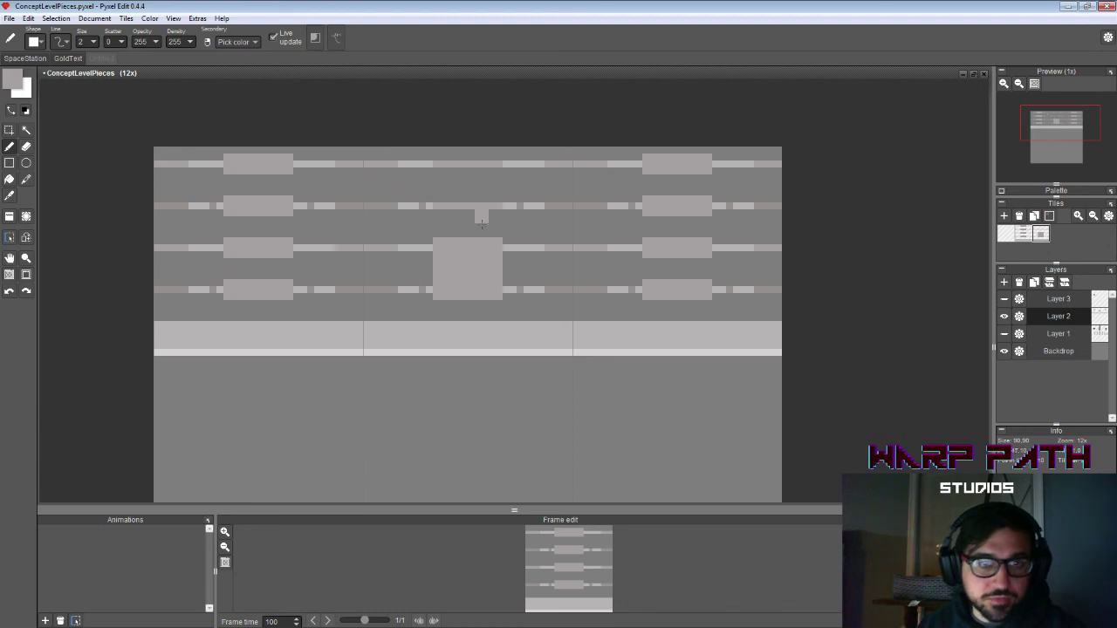
pyautogui.press('1')
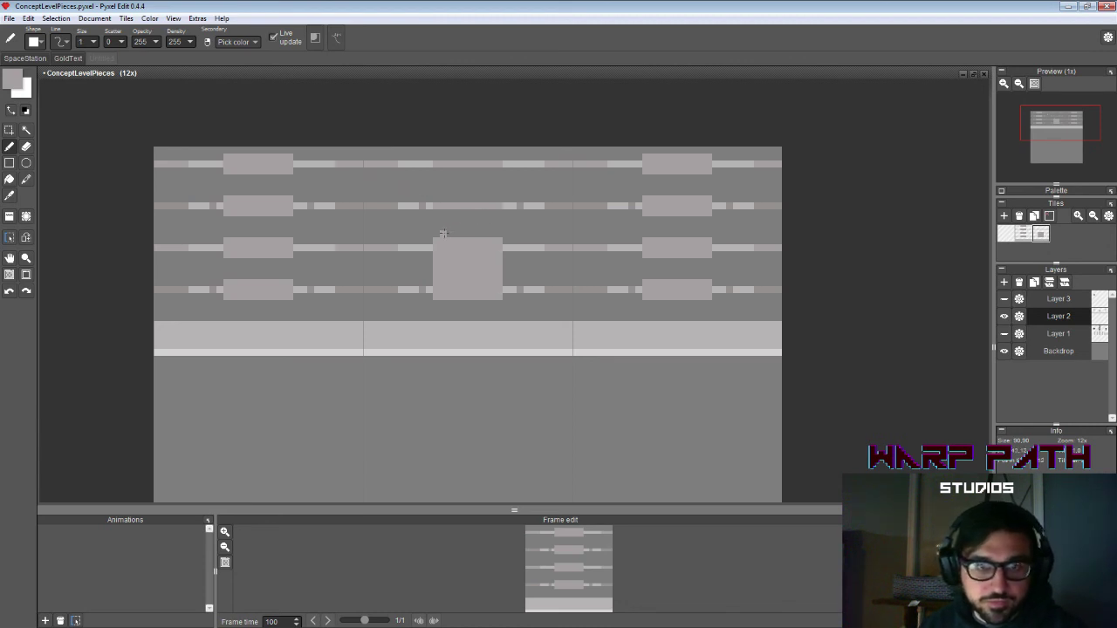
pyautogui.moveTo(443, 233); pyautogui.dragTo(478, 232)
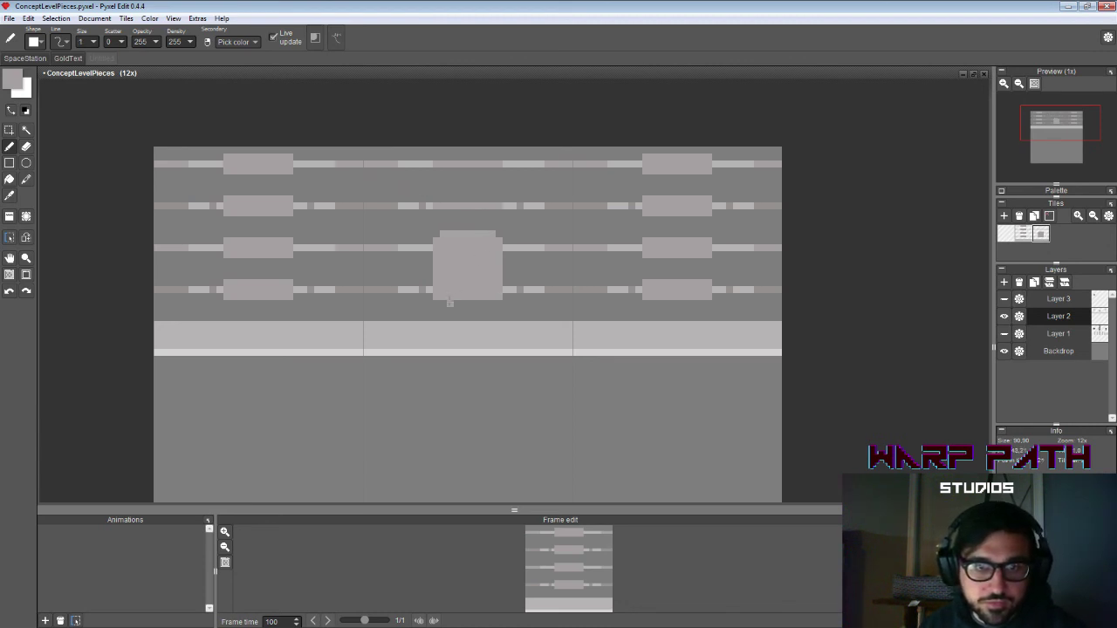
pyautogui.press('e')
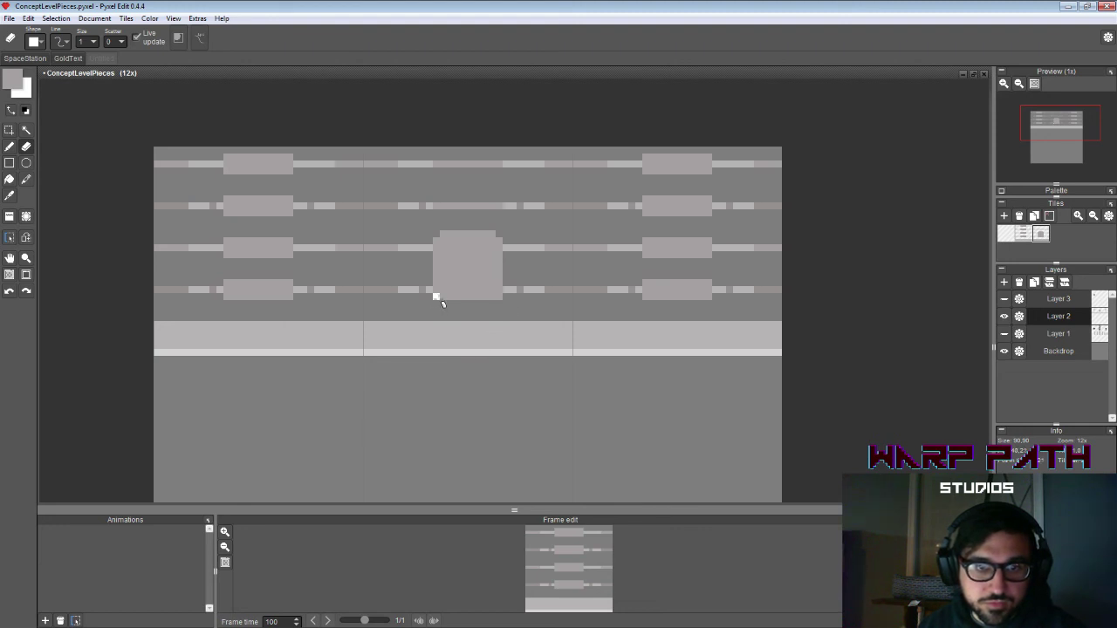
pyautogui.press('b')
pyautogui.moveTo(443, 303); pyautogui.dragTo(478, 301)
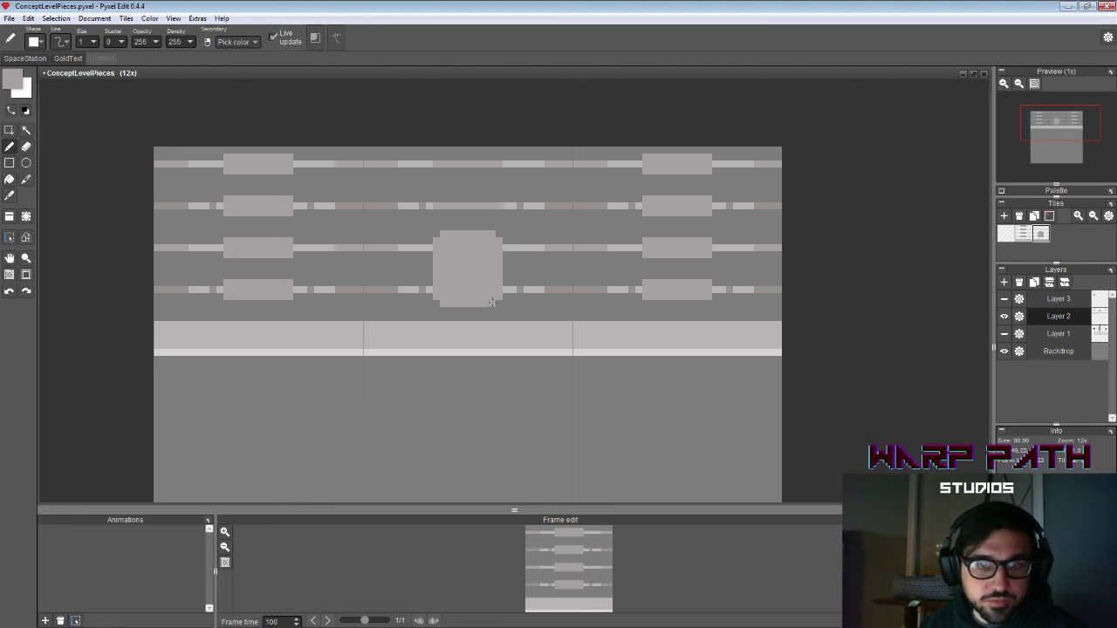
# Step: Sample the darker grey beside the second rail's middle section and fill the whole panel with it
pyautogui.press('i')
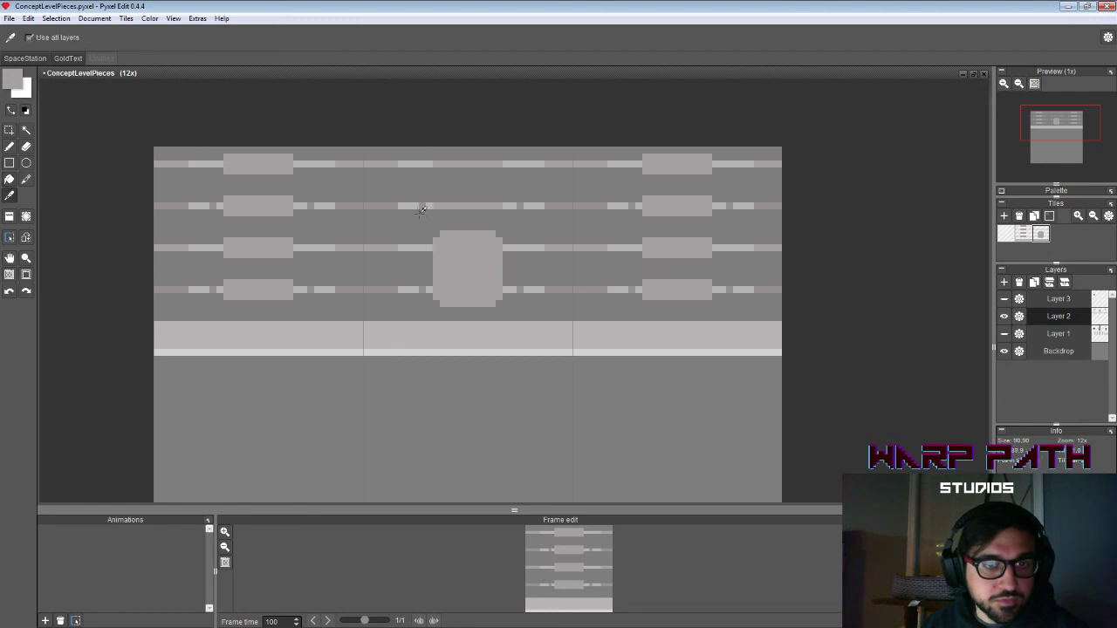
pyautogui.click(422, 207)
pyautogui.press('f')
pyautogui.click(460, 266)
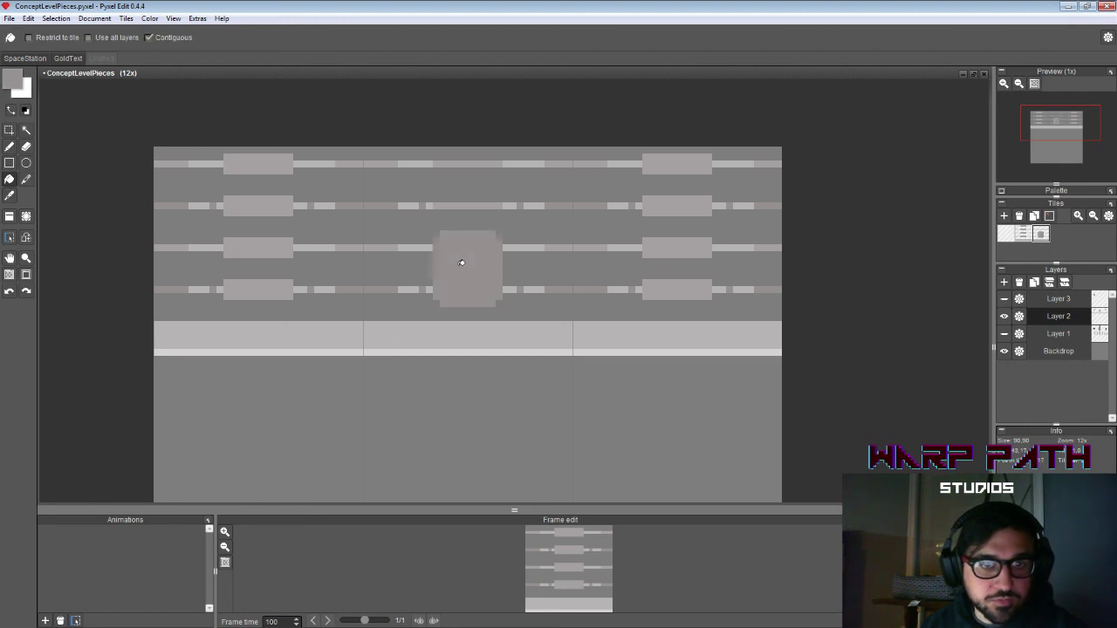
# Step: Sample the light grey of the second rail's middle section and draw a highlight band inside the panel's upper part
pyautogui.press('i')
pyautogui.click(458, 205)
pyautogui.press('f')
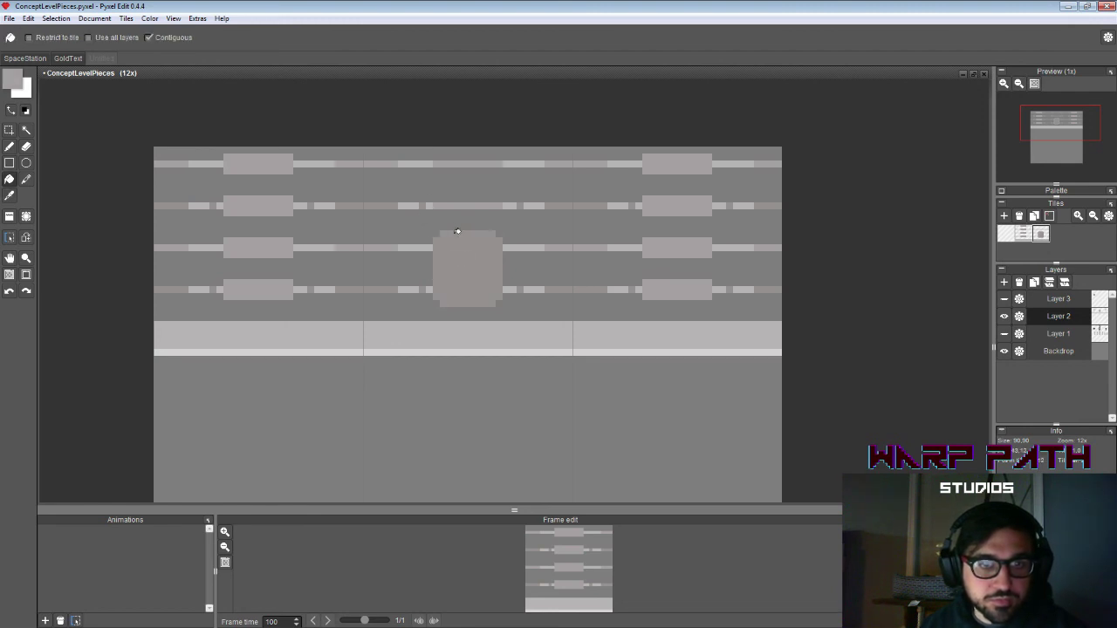
pyautogui.press('b')
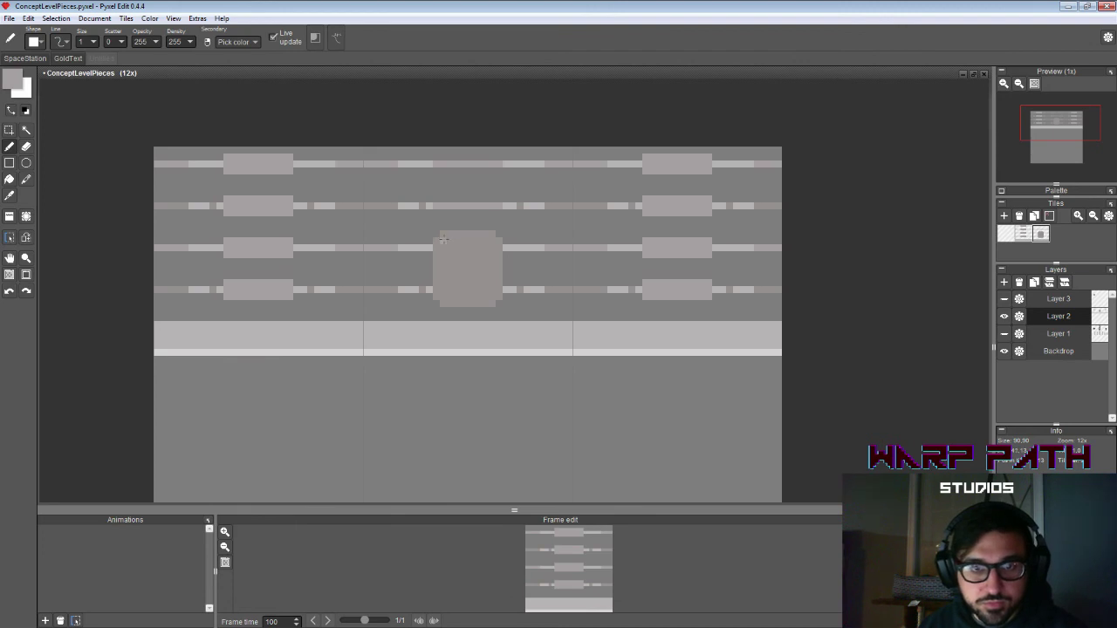
pyautogui.moveTo(448, 245); pyautogui.dragTo(482, 245)
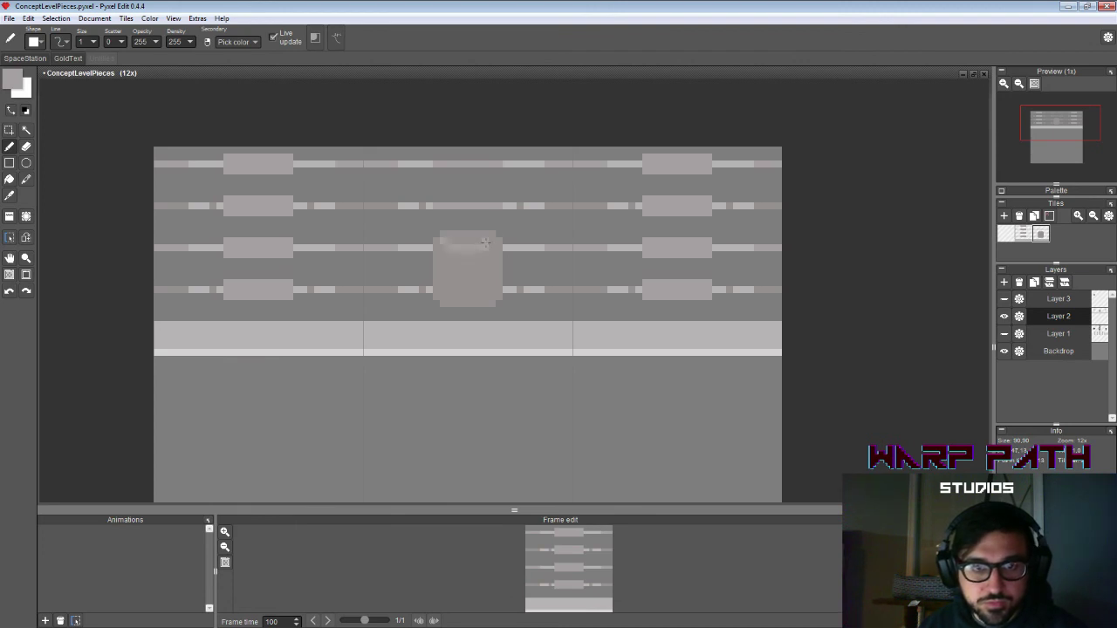
# Step: Erase the panel's topmost pixel row and draw another light grey highlight row under the existing band
pyautogui.press('f')
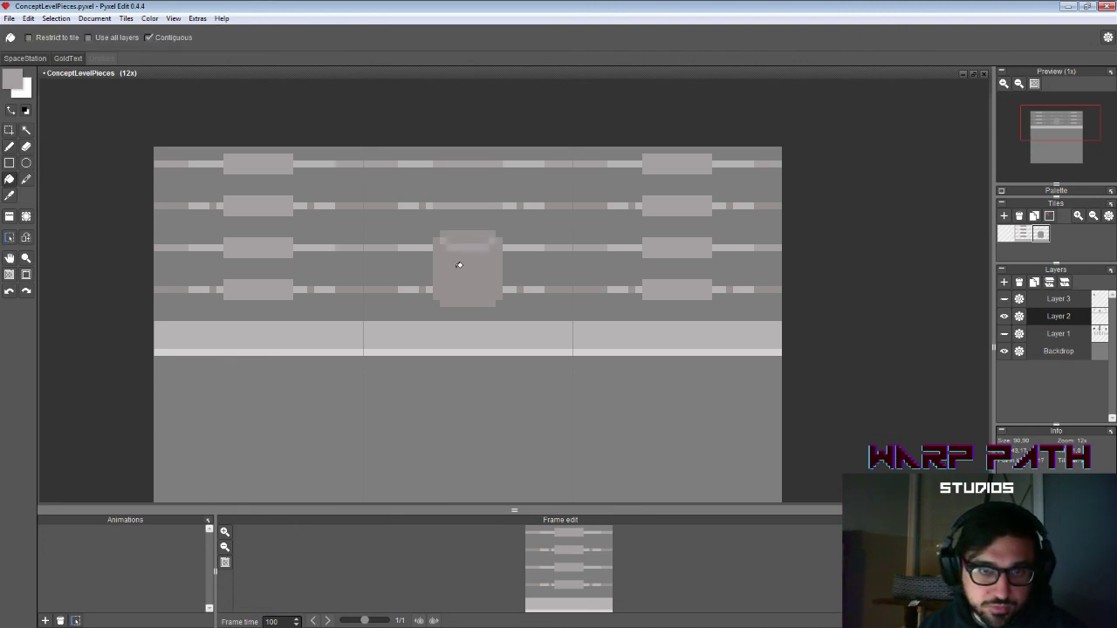
pyautogui.press('e')
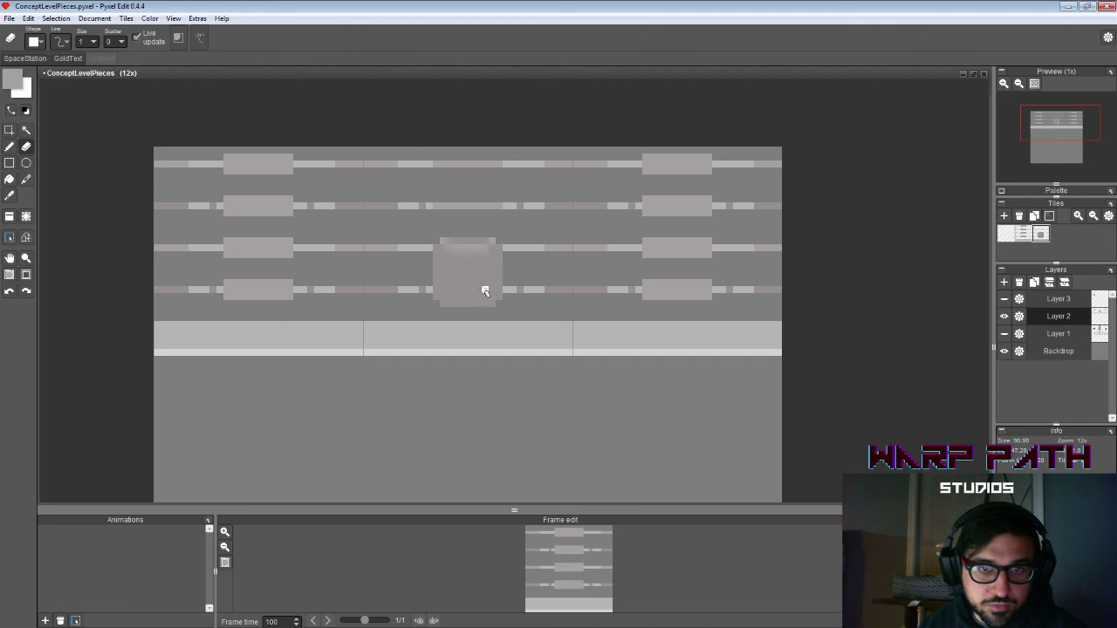
pyautogui.press('b')
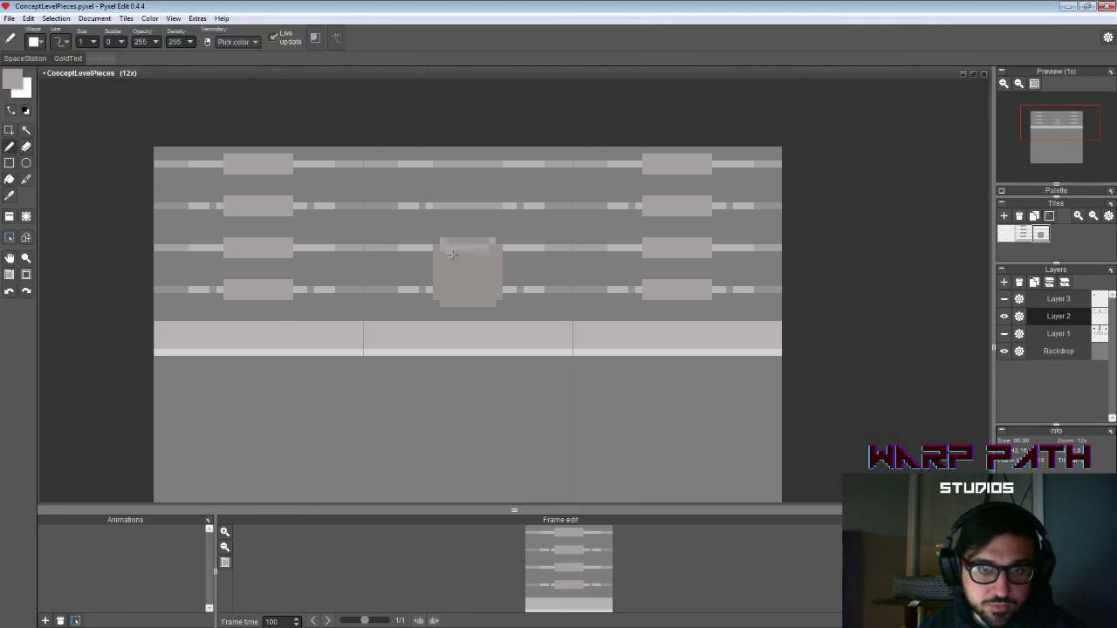
pyautogui.moveTo(451, 254); pyautogui.dragTo(482, 252)
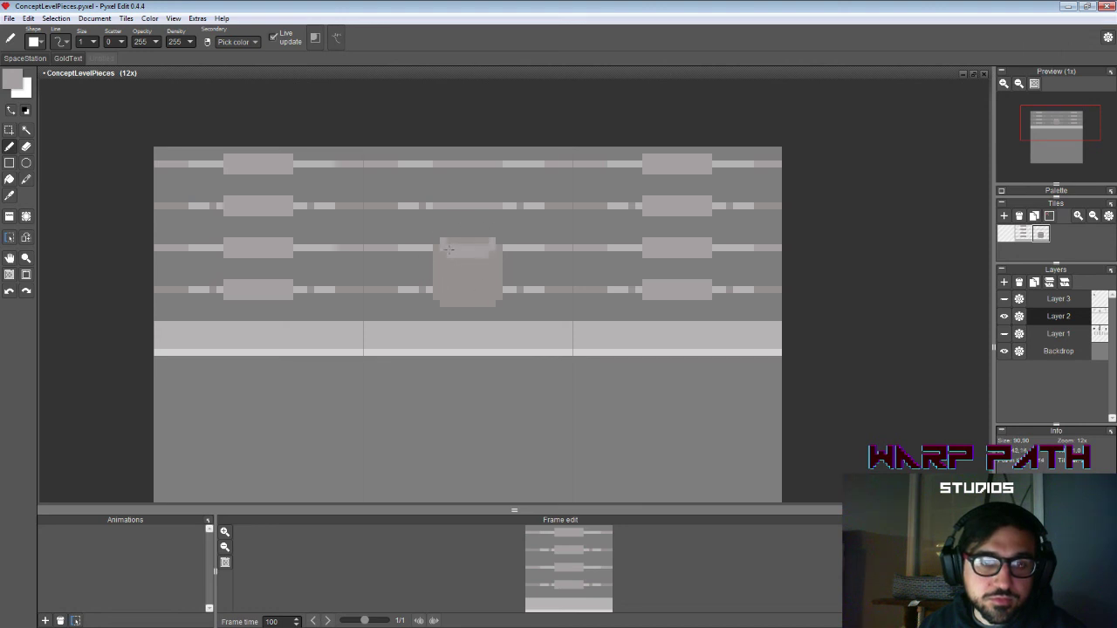
# Step: Move the panel's highlighted top section up about three pixels and paint the gap beneath with the darker panel grey
pyautogui.press('m')
pyautogui.moveTo(433, 233)
pyautogui.mouseDown()
pyautogui.moveTo(501, 269)
pyautogui.moveTo(491, 245)
pyautogui.mouseUp()
pyautogui.press('b')
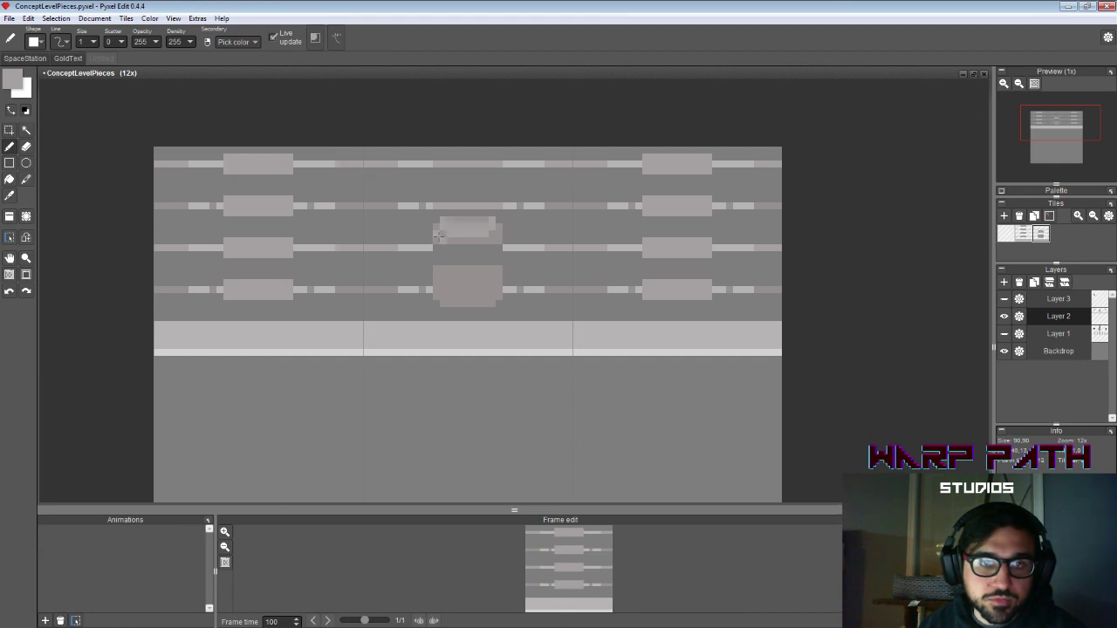
pyautogui.rightClick(439, 236)
pyautogui.moveTo(443, 247)
pyautogui.mouseDown()
pyautogui.moveTo(438, 261)
pyautogui.moveTo(497, 253)
pyautogui.mouseUp()
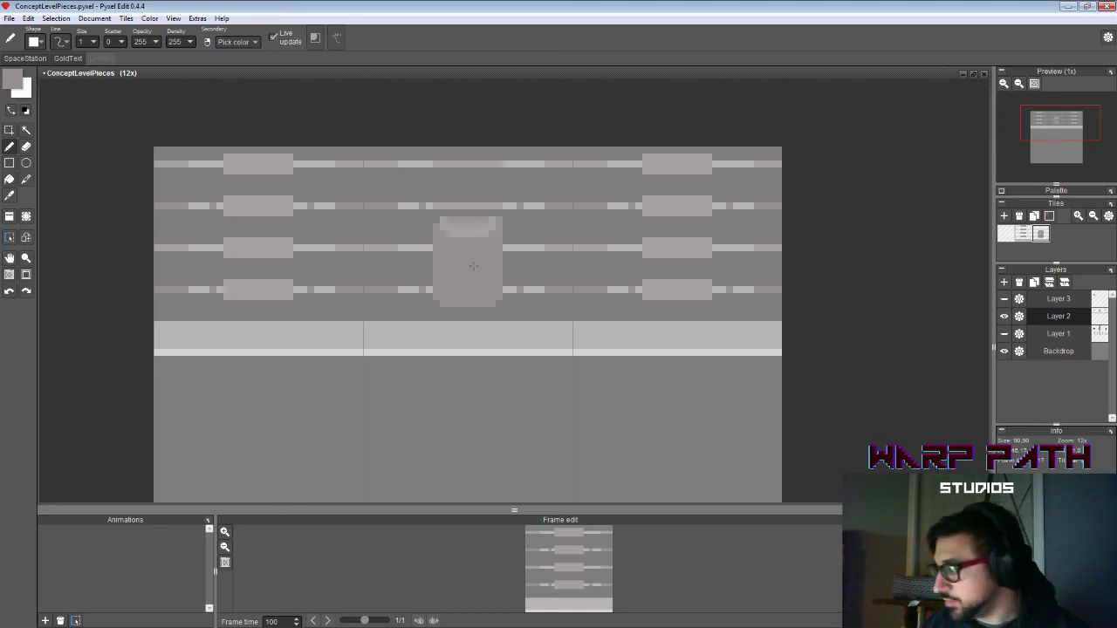
# Step: Square off the panel's upper corners in light grey and shade the recess between them with a darker grey row
pyautogui.rightClick(444, 223)
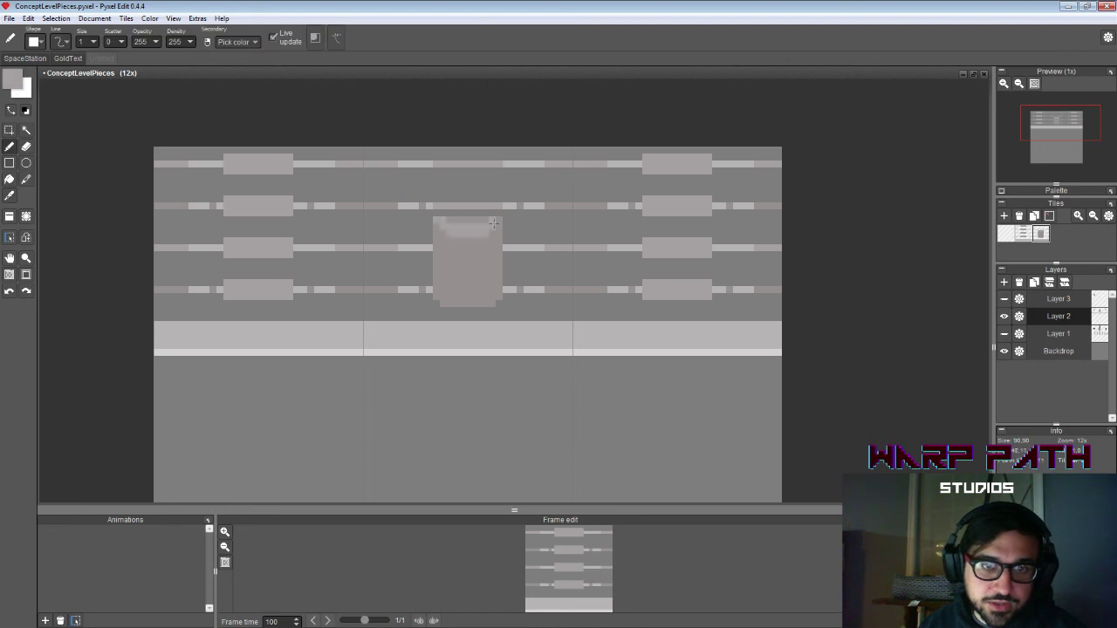
pyautogui.keyDown('alt'); pyautogui.click(442, 221); pyautogui.keyUp('alt')
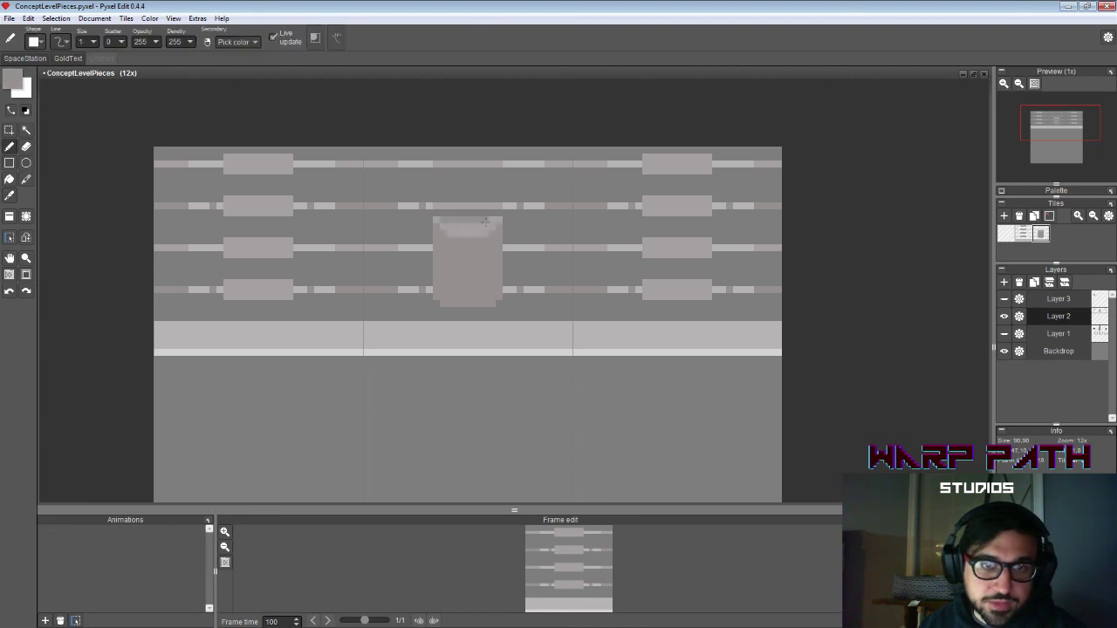
pyautogui.moveTo(451, 226); pyautogui.dragTo(485, 225)
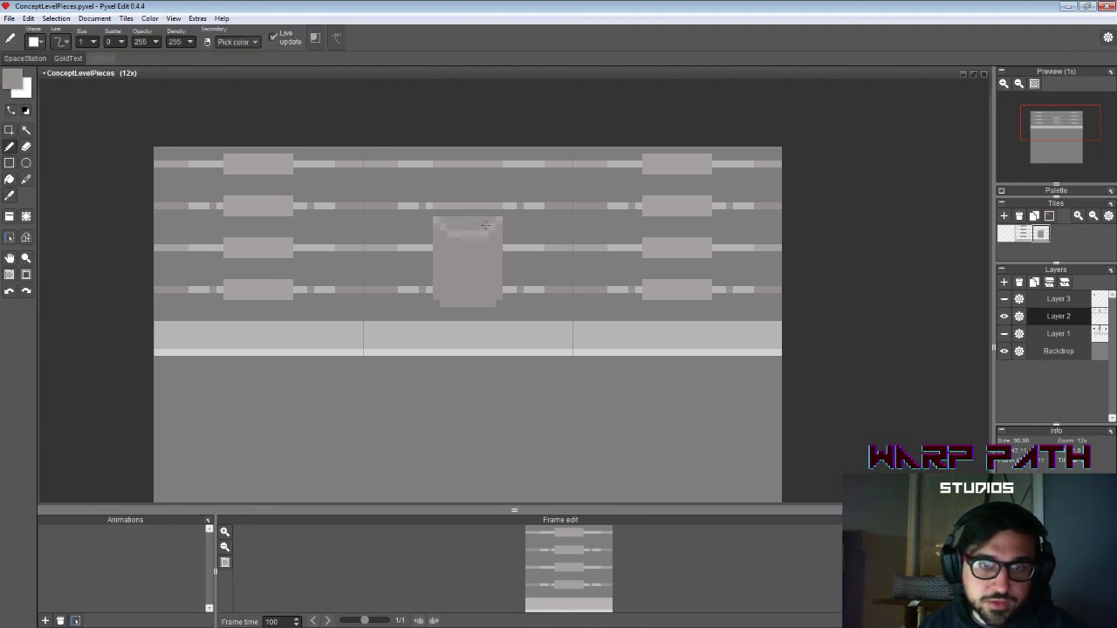
# Step: Sample the light grey frame colour at the panel's upper corner and paint a highlight row along its lower edge
pyautogui.press('i')
pyautogui.click(442, 229)
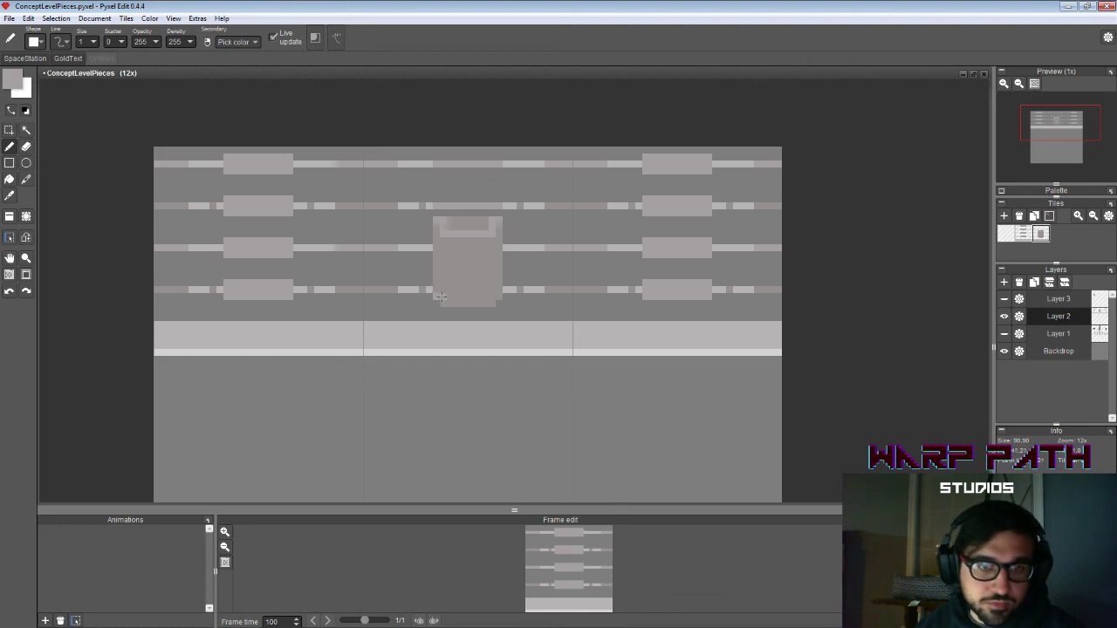
pyautogui.moveTo(443, 302); pyautogui.dragTo(486, 303)
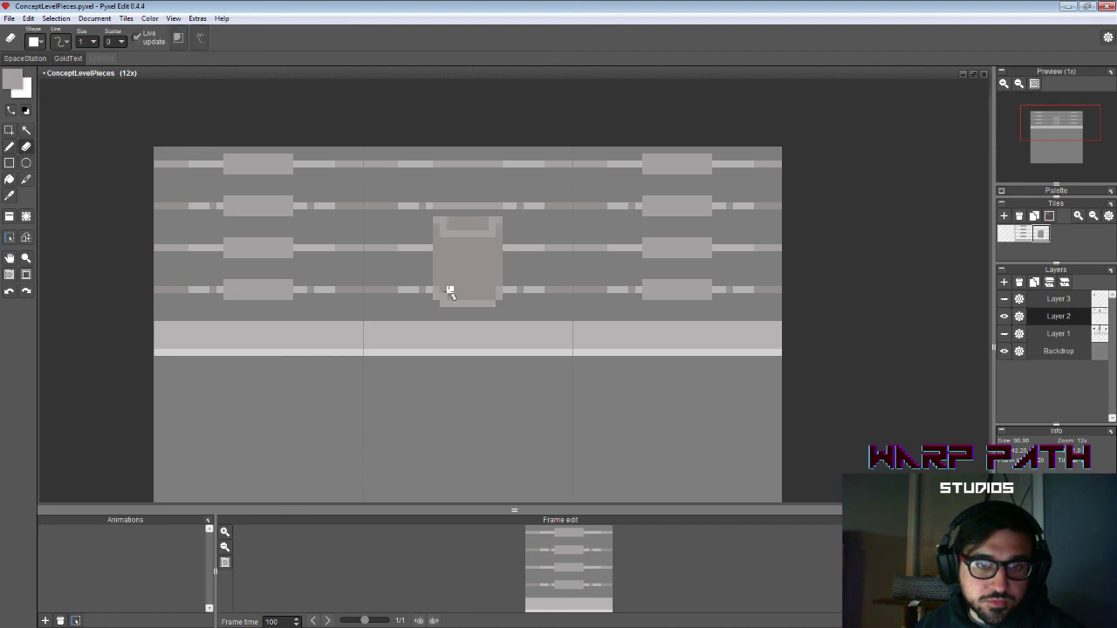
# Step: Trim the panel's outer lower corner pixels and paint light grey highlights inside both lower corners to match the upper ones
pyautogui.press('e')
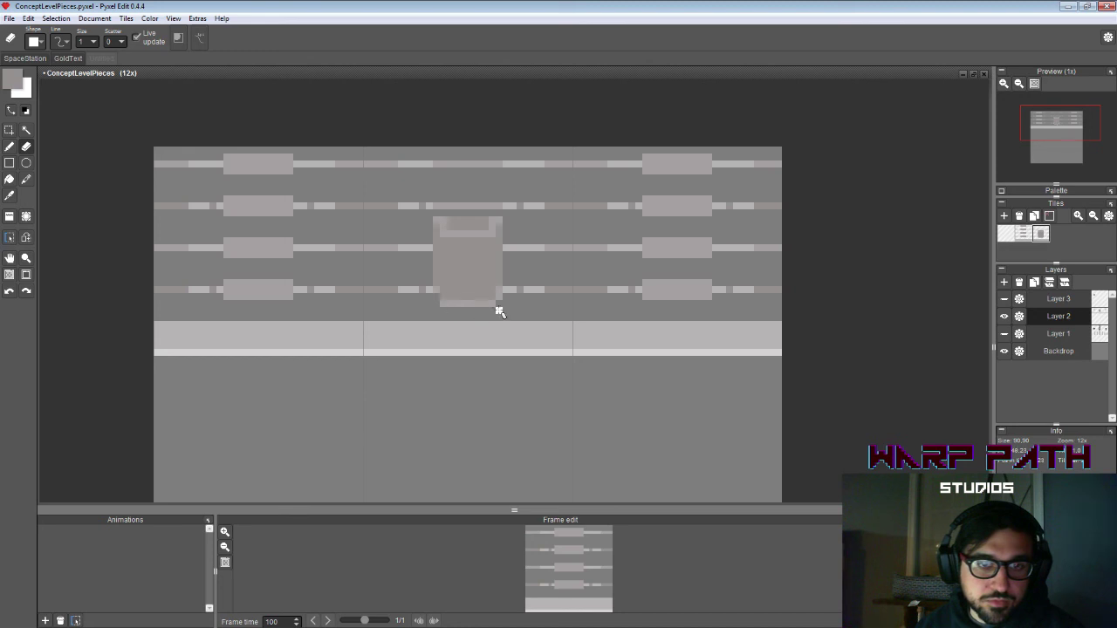
pyautogui.press('i')
pyautogui.click(443, 294)
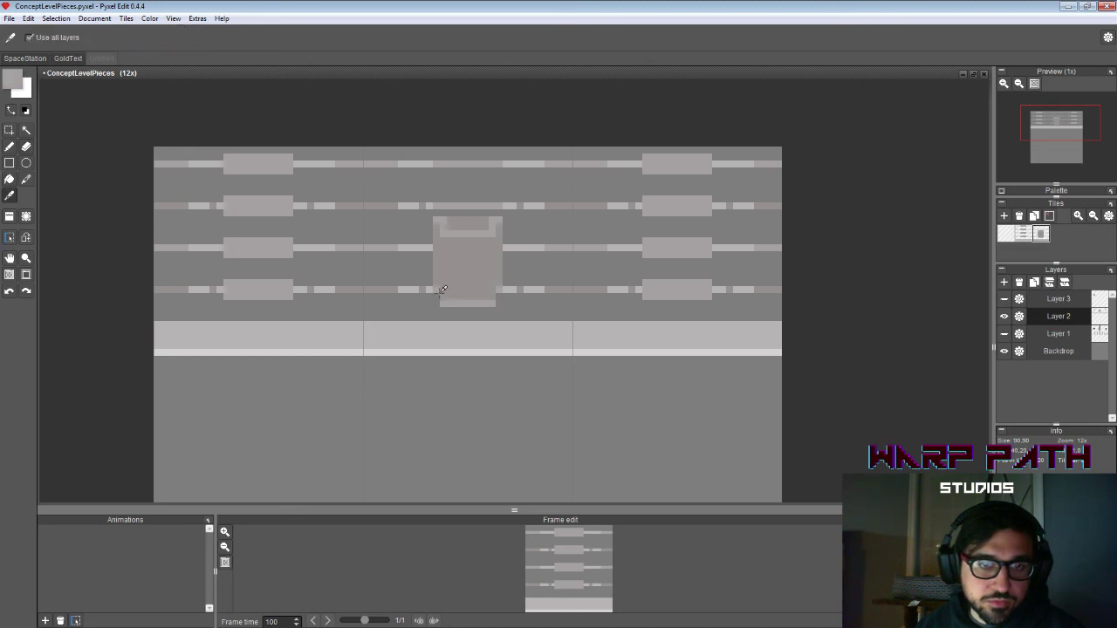
pyautogui.press('b')
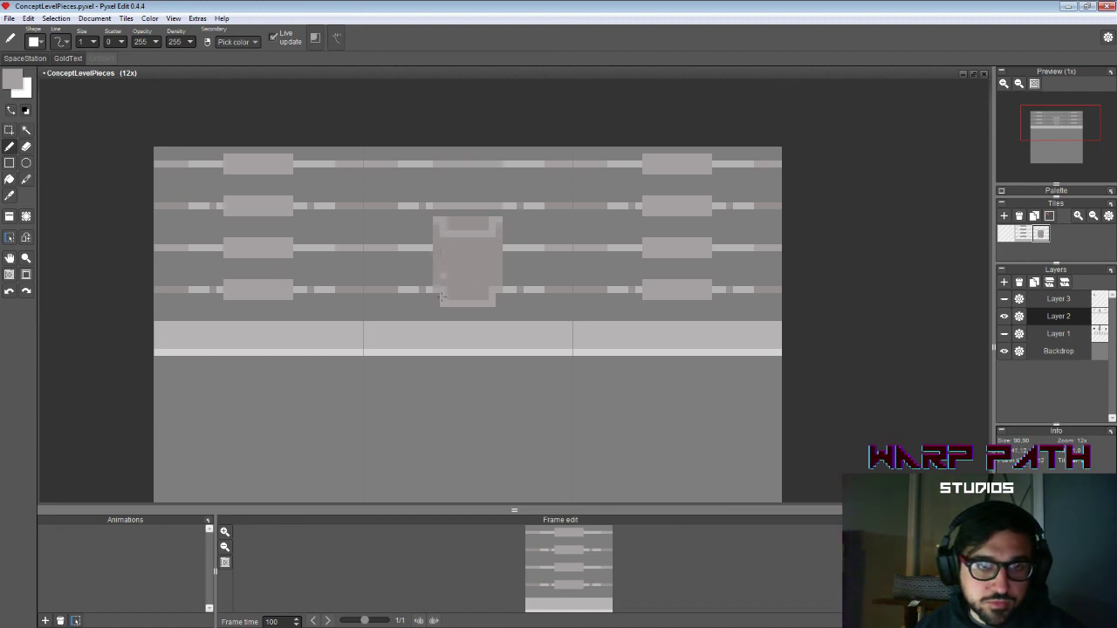
# Step: Move the whole panel down about four pixels onto the floor band and patch the gaps beside its lower corners in floor grey
pyautogui.press('s')
pyautogui.moveTo(433, 217)
pyautogui.mouseDown()
pyautogui.moveTo(477, 294)
pyautogui.moveTo(503, 314)
pyautogui.mouseUp()
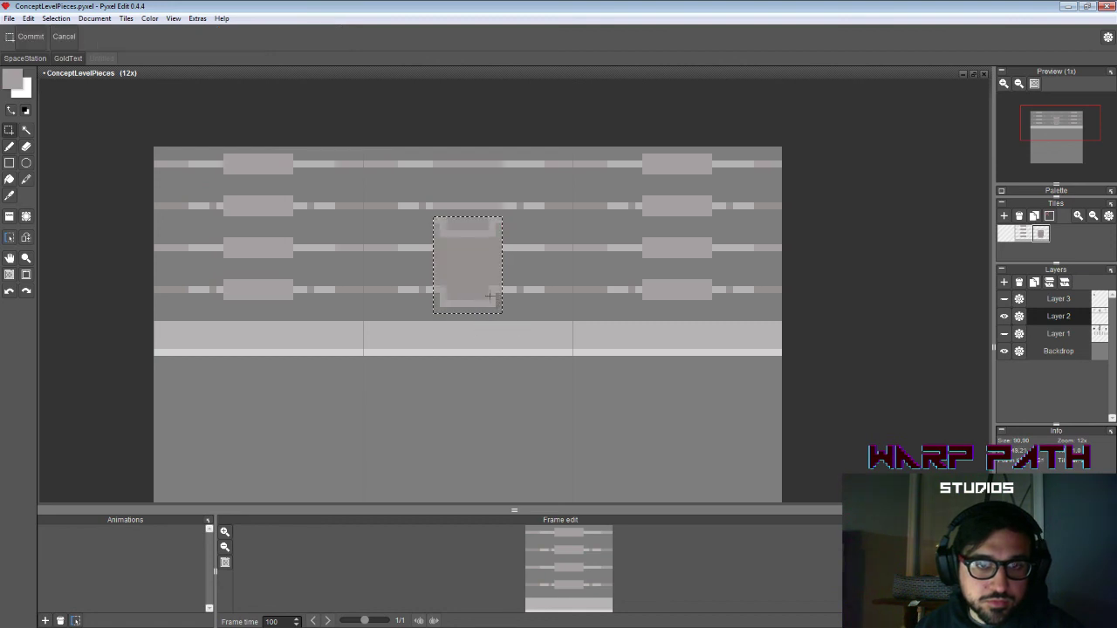
pyautogui.moveTo(495, 273); pyautogui.dragTo(495, 286)
pyautogui.click(510, 282)
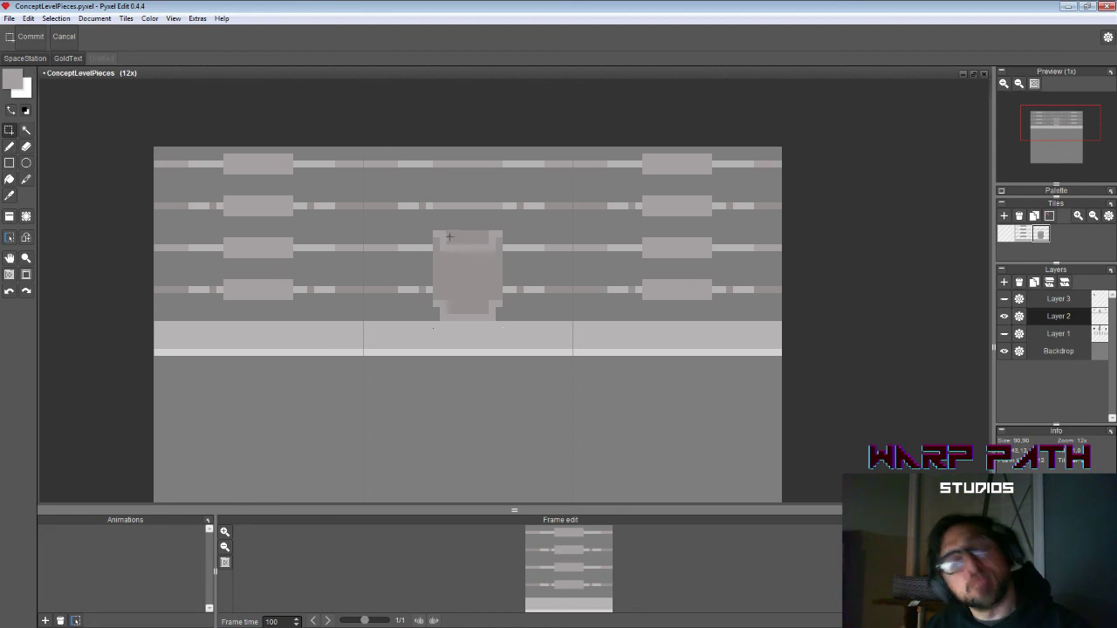
pyautogui.moveTo(434, 228); pyautogui.dragTo(503, 333)
pyautogui.moveTo(491, 279); pyautogui.dragTo(494, 293)
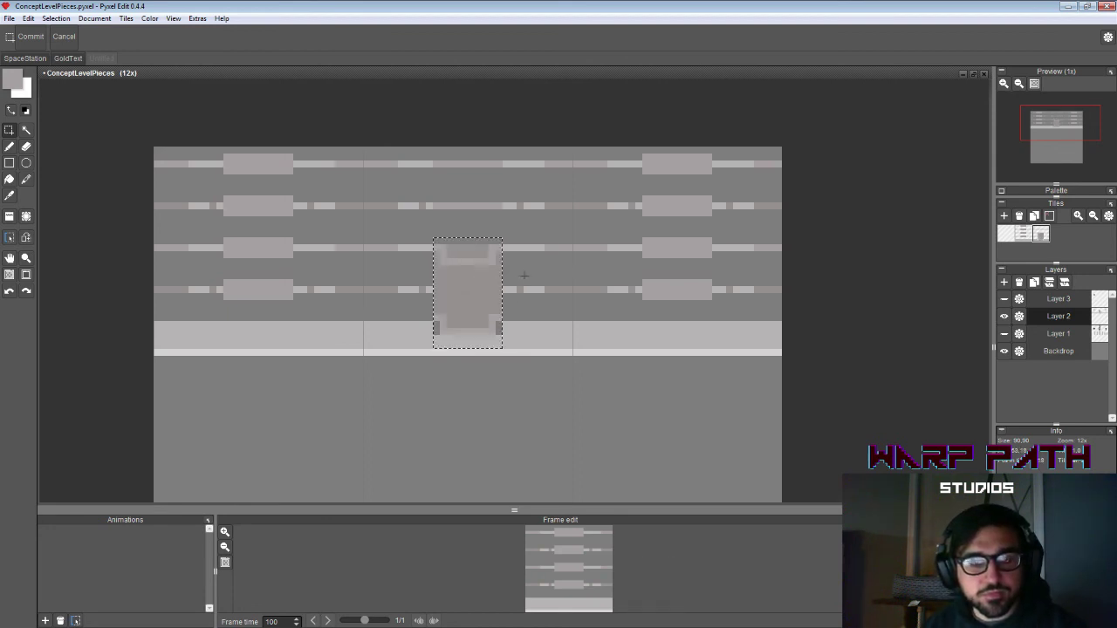
pyautogui.press('b')
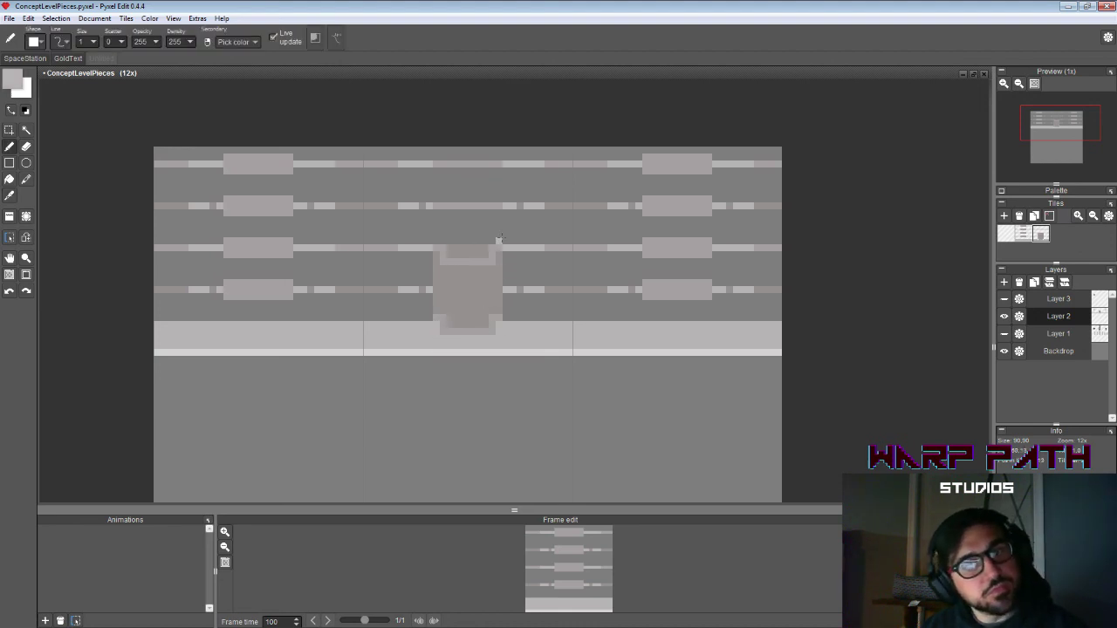
# Step: Paint light grey side rails and horizontal rungs down the panel to form a ladder, undoing the misplaced rung strokes
pyautogui.press('f')
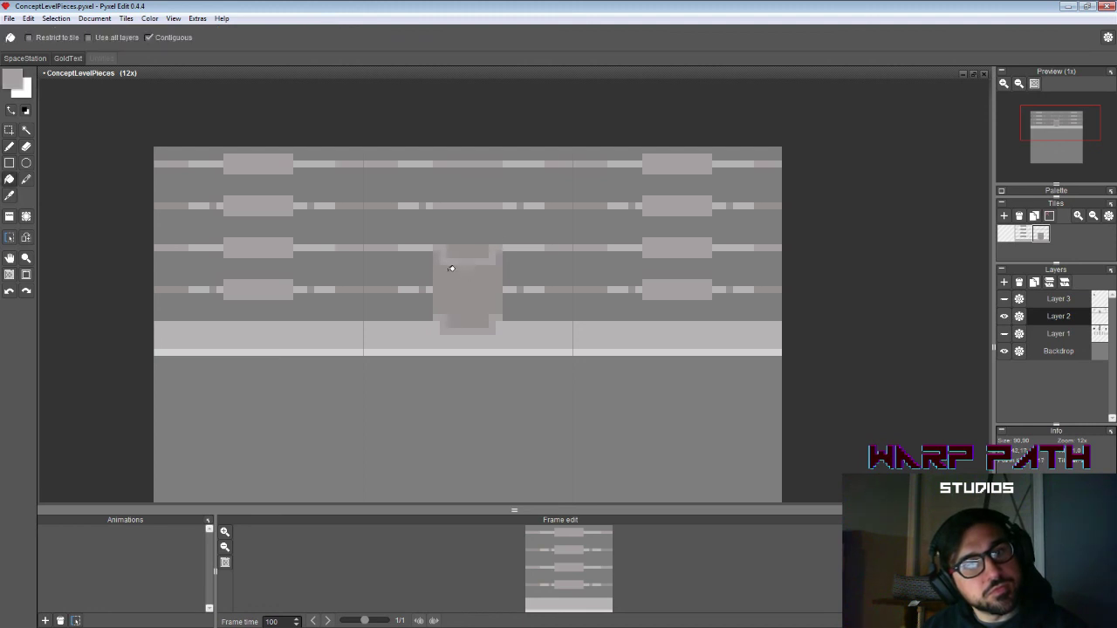
pyautogui.press('b')
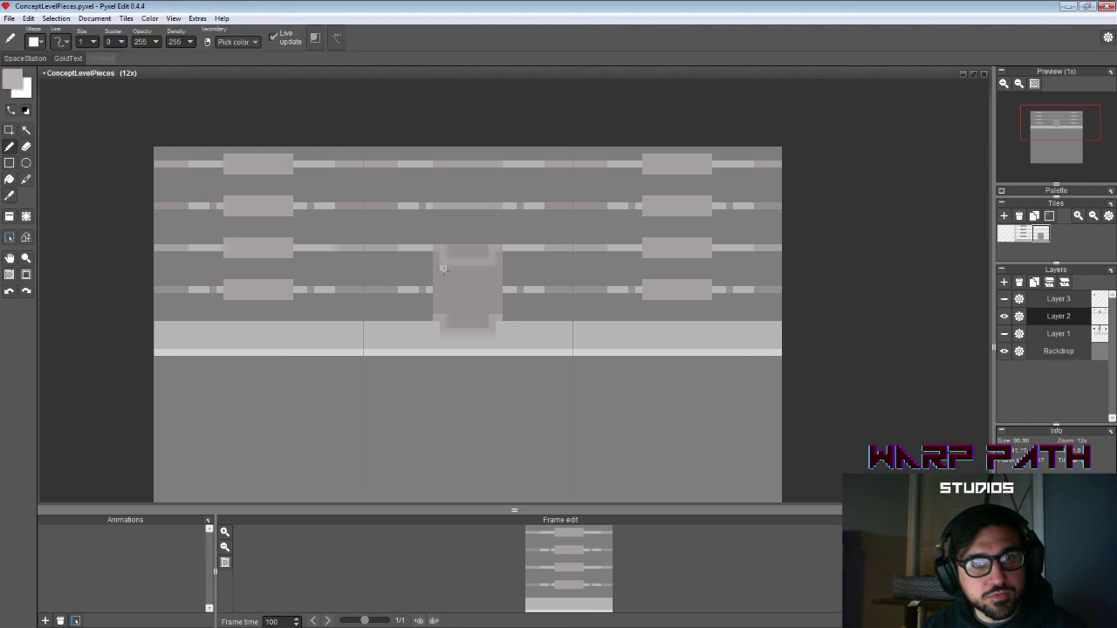
pyautogui.moveTo(444, 267); pyautogui.dragTo(441, 304)
pyautogui.moveTo(492, 266)
pyautogui.mouseDown()
pyautogui.moveTo(491, 310)
pyautogui.moveTo(447, 275)
pyautogui.moveTo(486, 276)
pyautogui.moveTo(449, 295)
pyautogui.moveTo(487, 296)
pyautogui.moveTo(449, 311)
pyautogui.moveTo(486, 311)
pyautogui.moveTo(450, 324)
pyautogui.moveTo(481, 316)
pyautogui.mouseUp()
pyautogui.hotkey('ctrl', 'z')
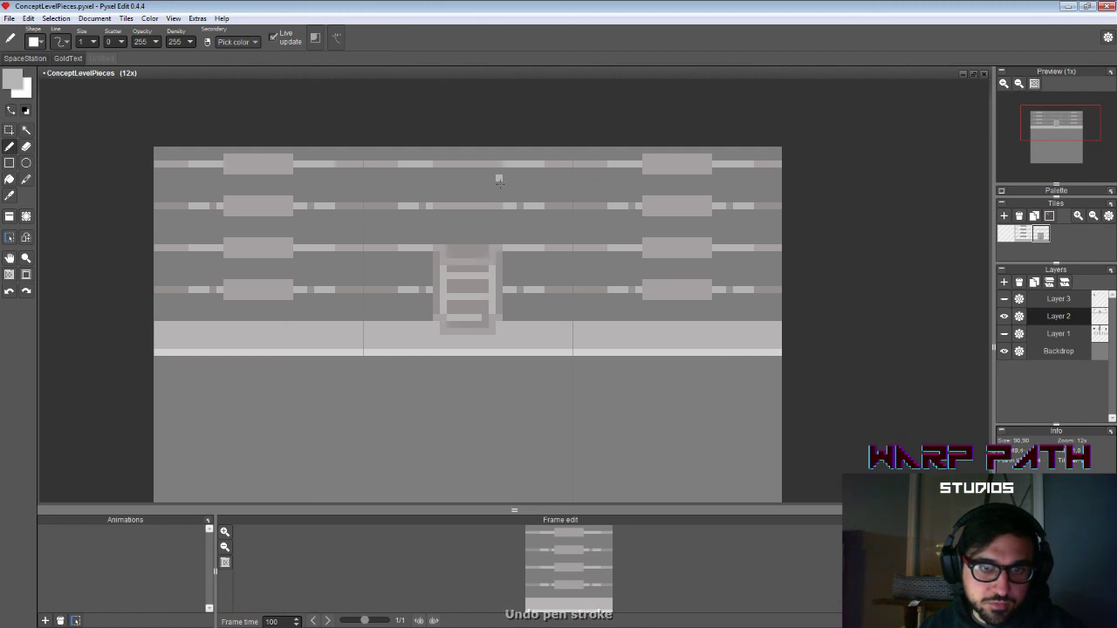
pyautogui.hotkey('ctrl', 'z')
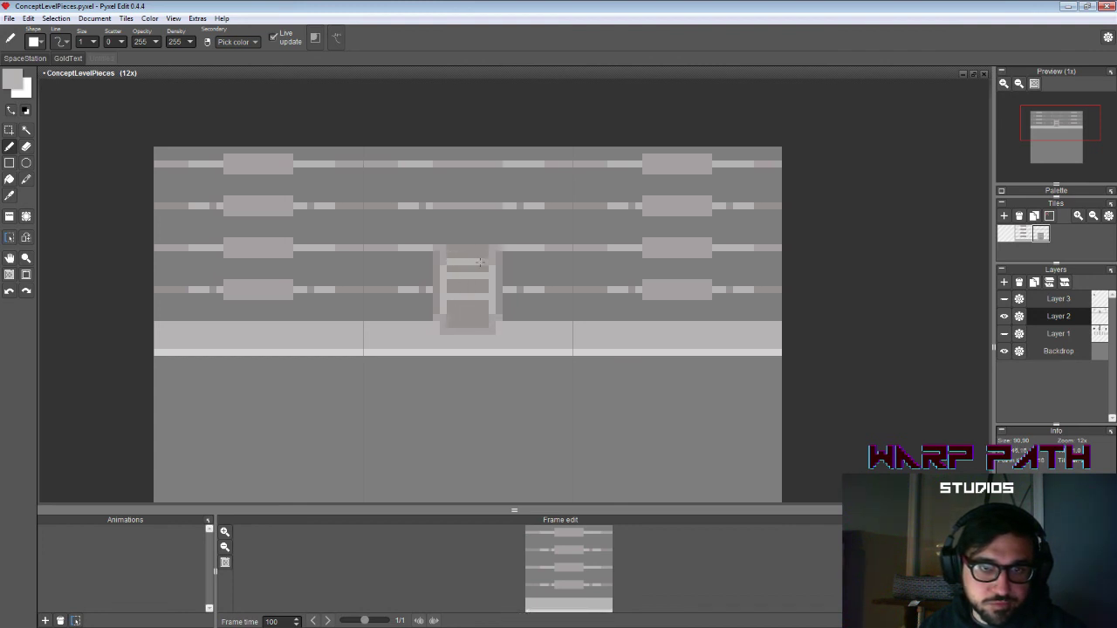
# Step: Repaint the ladder's lower rows as evenly spaced one-pixel light rungs alternating with the darker panel grey
pyautogui.moveTo(451, 316); pyautogui.dragTo(482, 316)
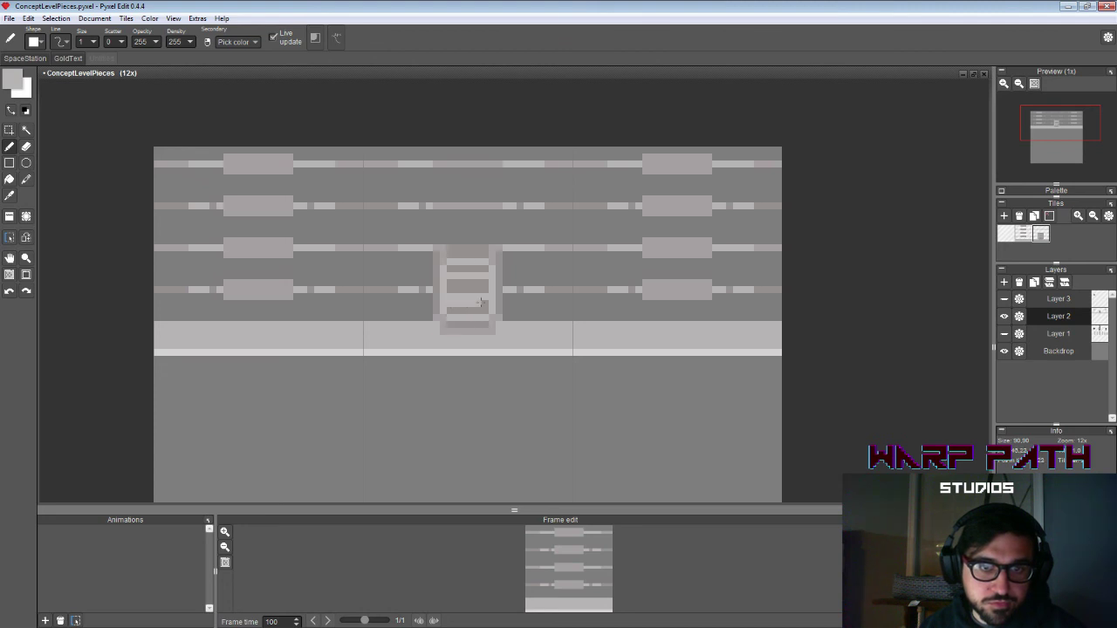
pyautogui.keyDown('alt'); pyautogui.click(461, 284); pyautogui.keyUp('alt')
pyautogui.moveTo(450, 297); pyautogui.dragTo(472, 291)
pyautogui.keyDown('alt'); pyautogui.click(443, 290); pyautogui.keyUp('alt')
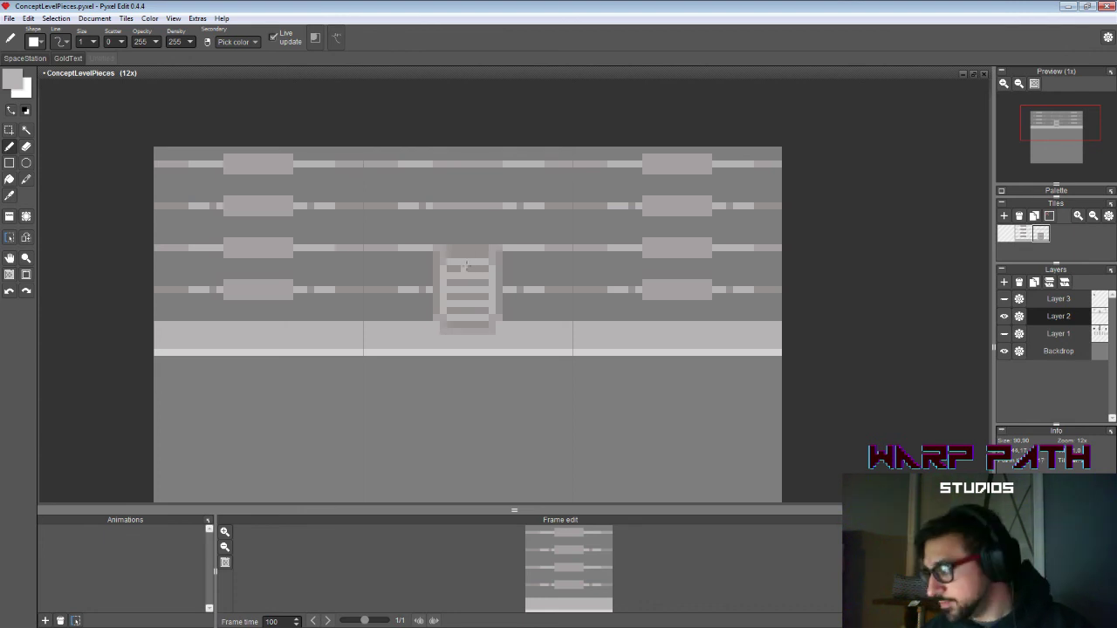
# Step: Erase the panel's top pixel row between the two upper corners of the ladder
pyautogui.press('s')
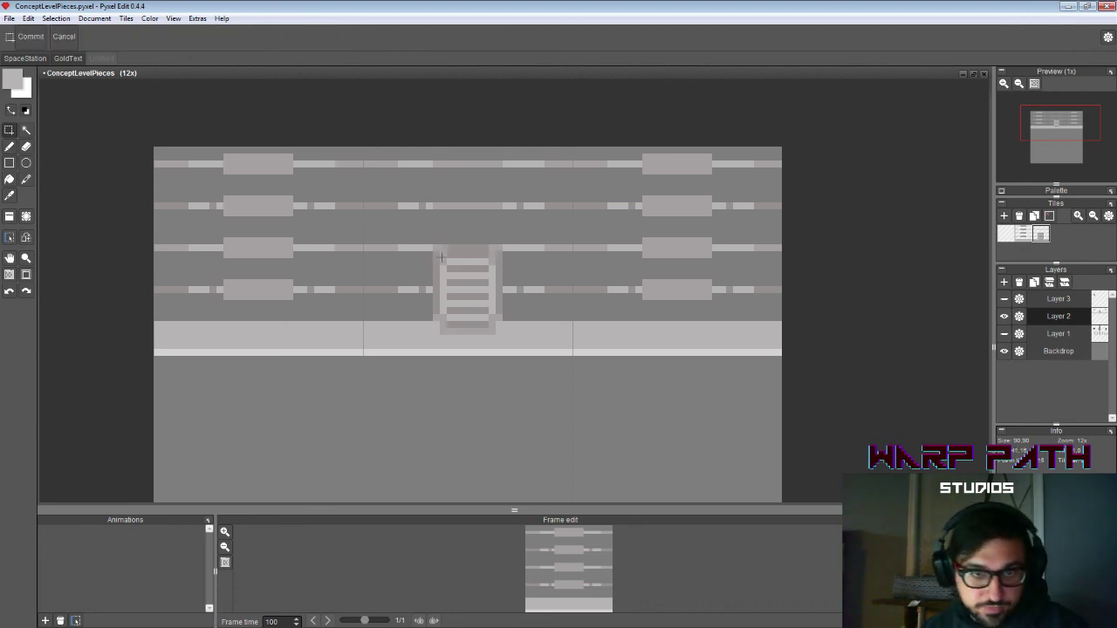
pyautogui.press('b')
pyautogui.keyDown('alt'); pyautogui.click(456, 251); pyautogui.keyUp('alt')
pyautogui.press('e')
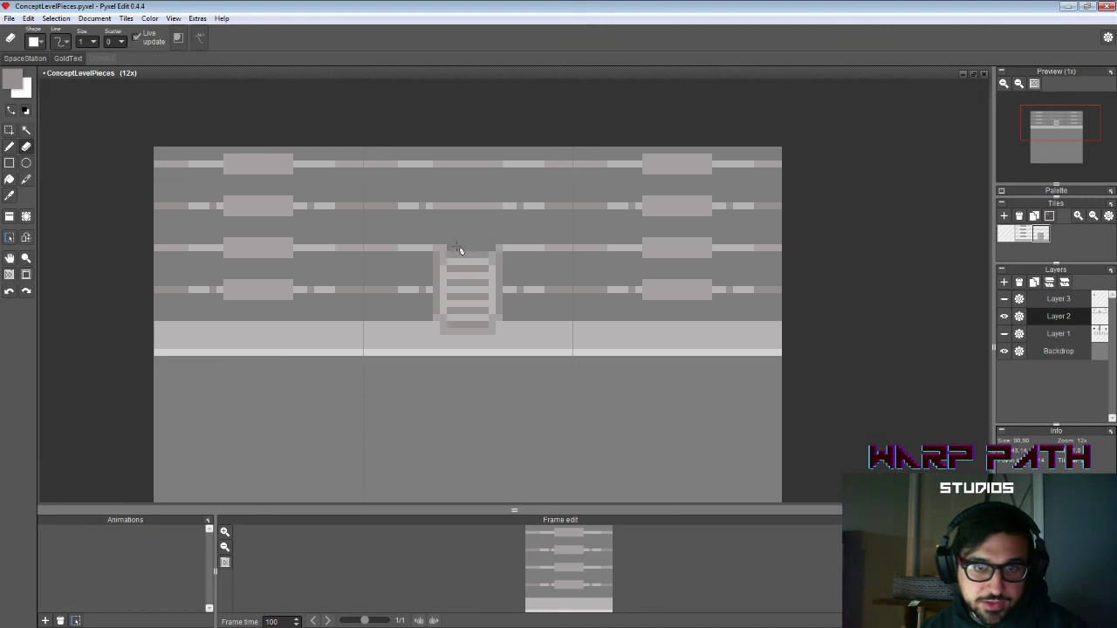
pyautogui.press('b')
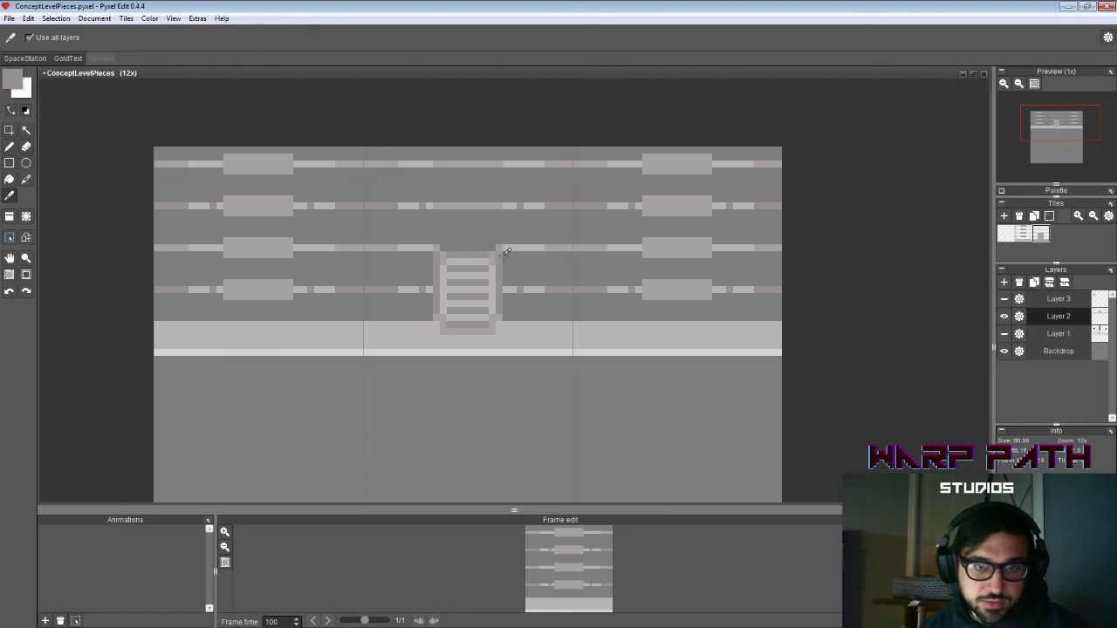
# Step: Sample greys from the ladder's frame and recolour the single pixels at the top of both side rails
pyautogui.click(491, 256)
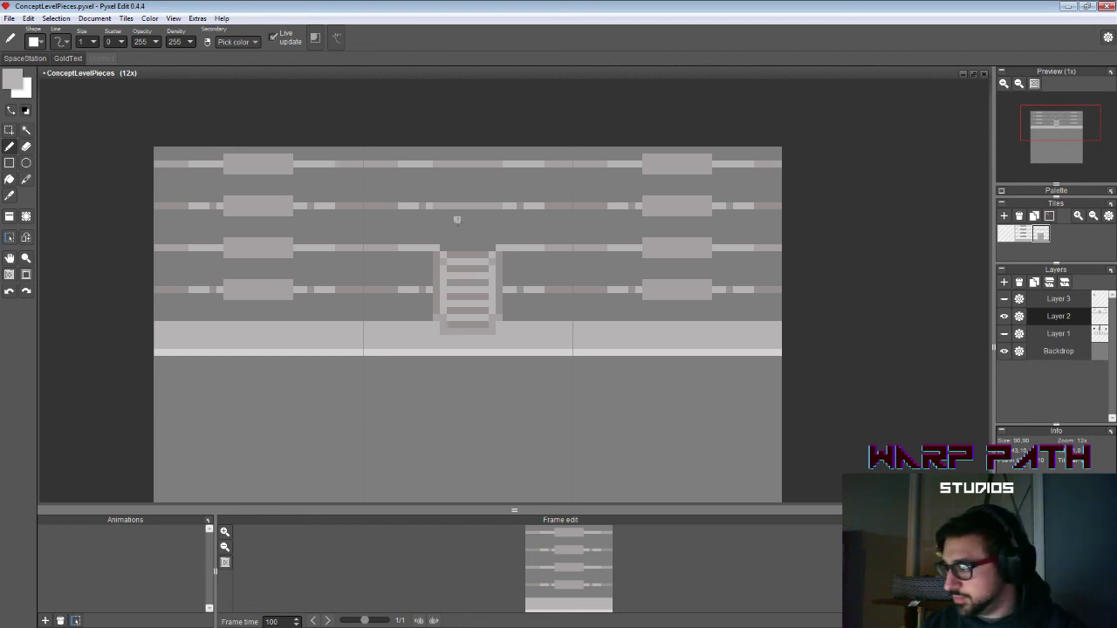
pyautogui.press('i')
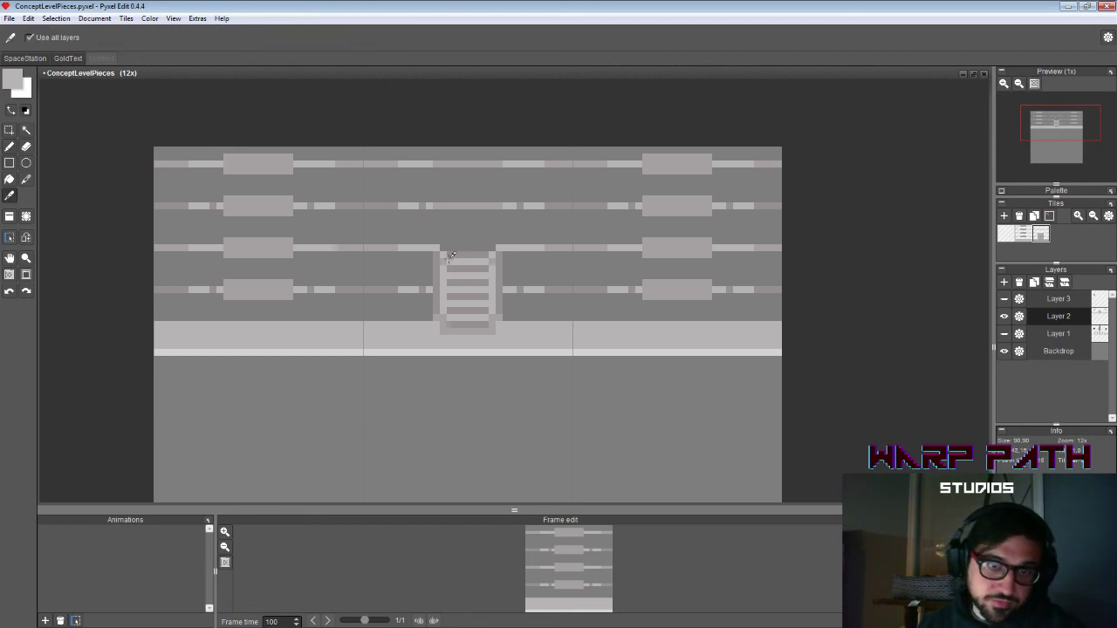
pyautogui.click(443, 261)
pyautogui.press('b')
pyautogui.click(443, 255)
pyautogui.click(493, 254)
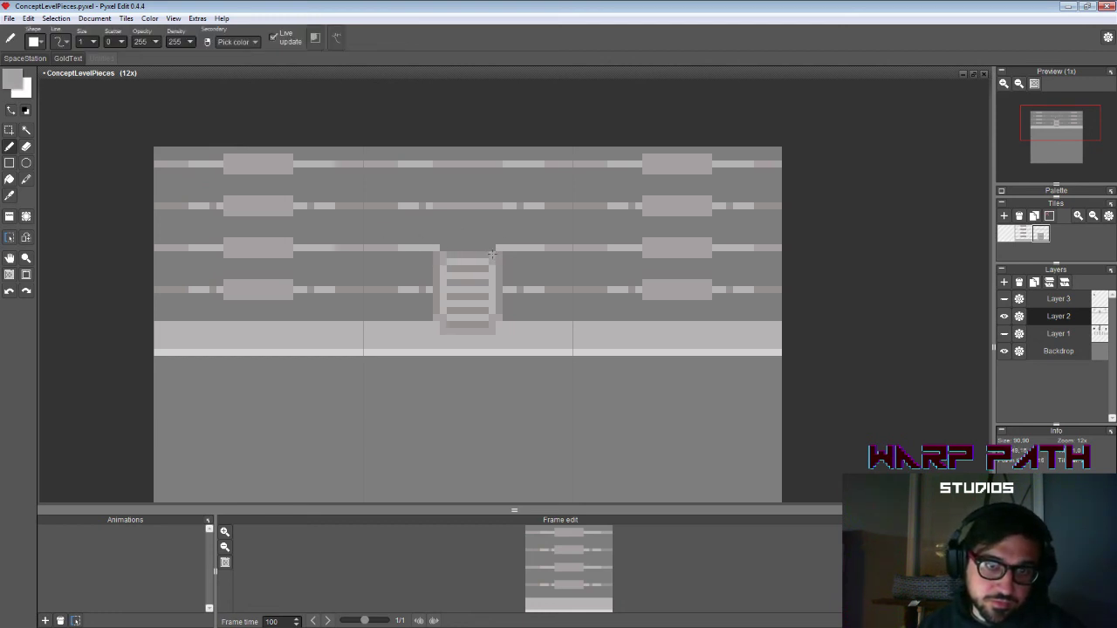
# Step: Sample the darker rail grey, then paint small caps on the ladder frame's upper corners and stepped feet on both sides of its base
pyautogui.keyDown('alt'); pyautogui.click(422, 202); pyautogui.keyUp('alt')
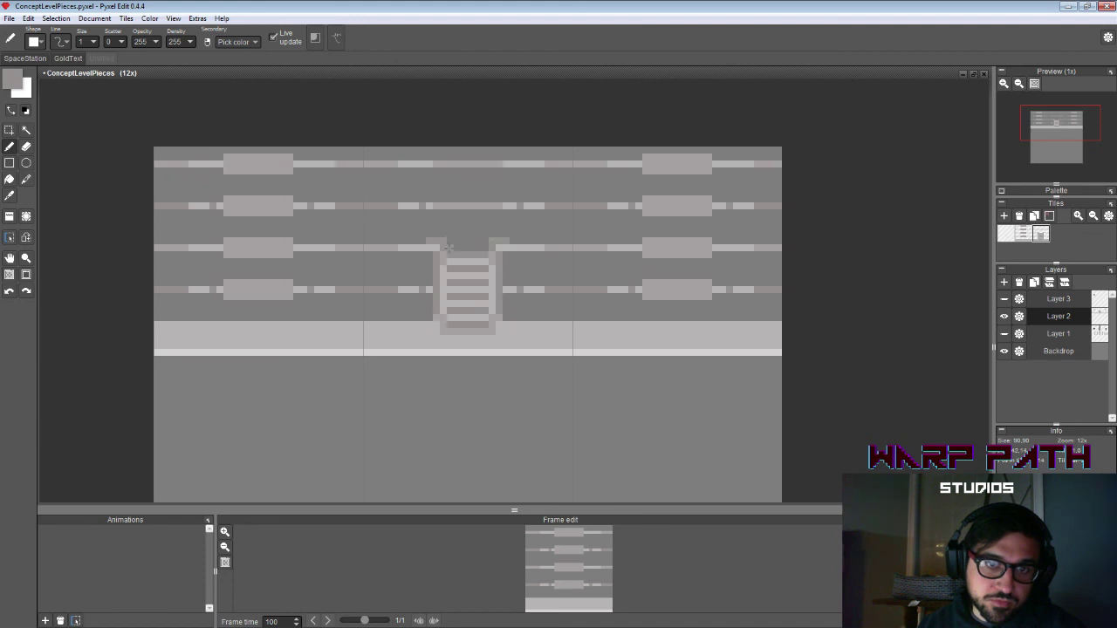
pyautogui.moveTo(448, 247); pyautogui.dragTo(481, 247)
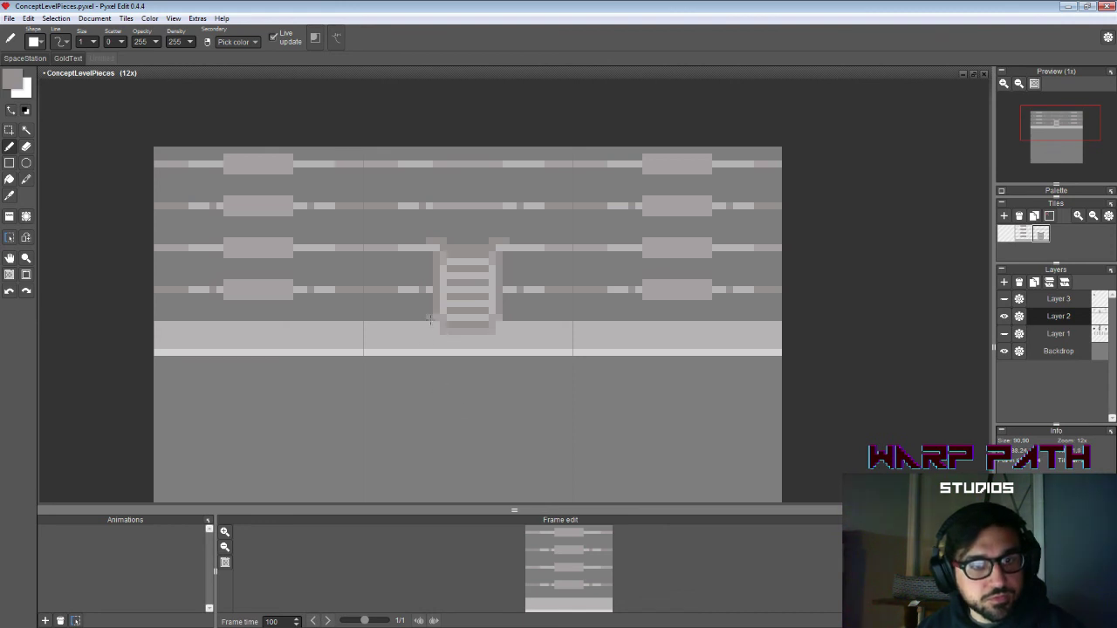
pyautogui.moveTo(419, 318); pyautogui.dragTo(504, 316)
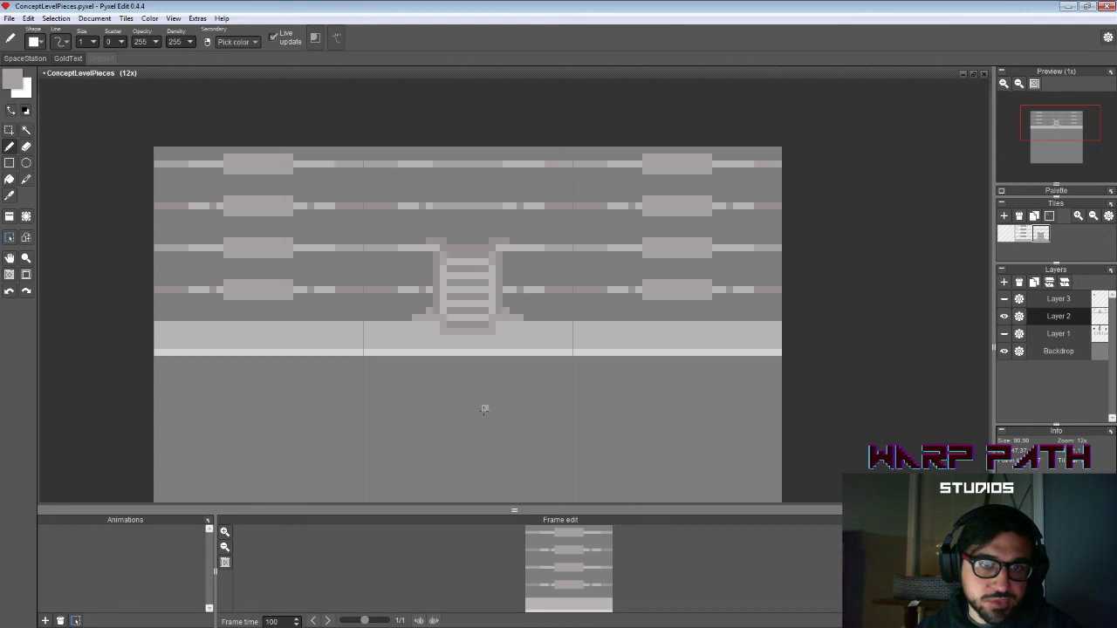
# Step: Duplicate the ladder tile and place the copy in the middle position of the wall
pyautogui.click(1040, 236)
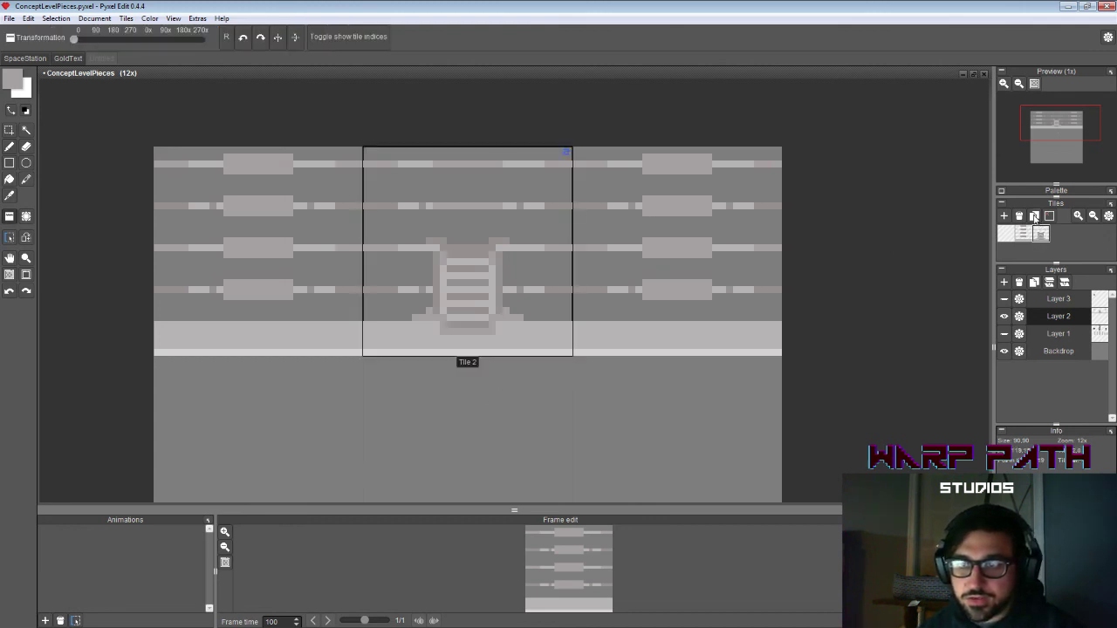
pyautogui.click(1035, 217)
pyautogui.click(1056, 236)
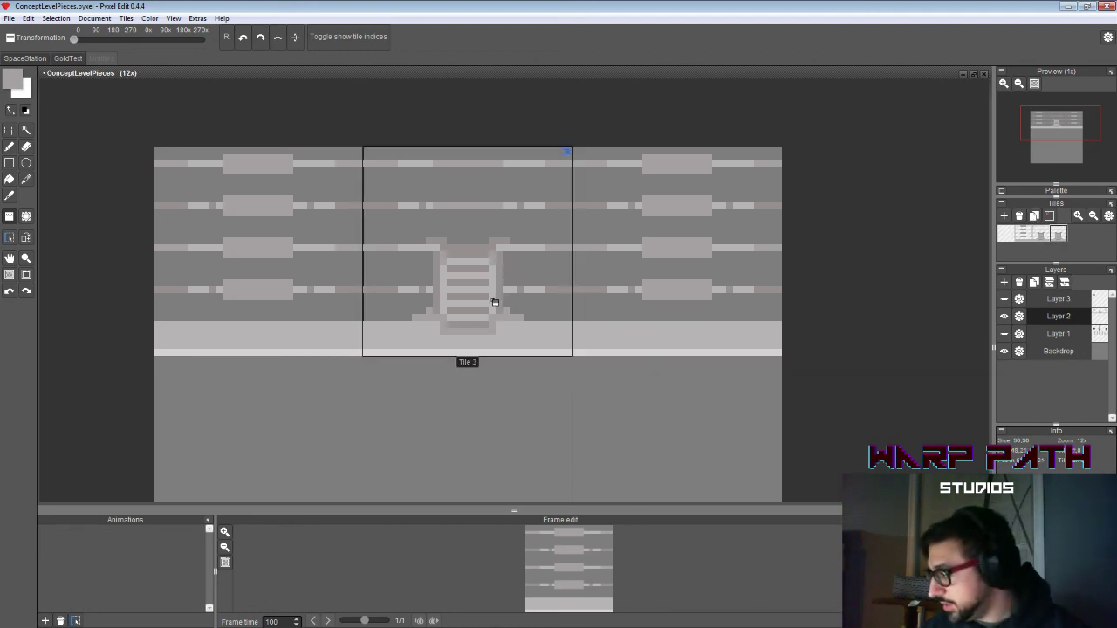
# Step: Clear the ladder's interior from the duplicated tile and delete the strip containing its stepped feet and lowest rung
pyautogui.press('w')
pyautogui.press('m')
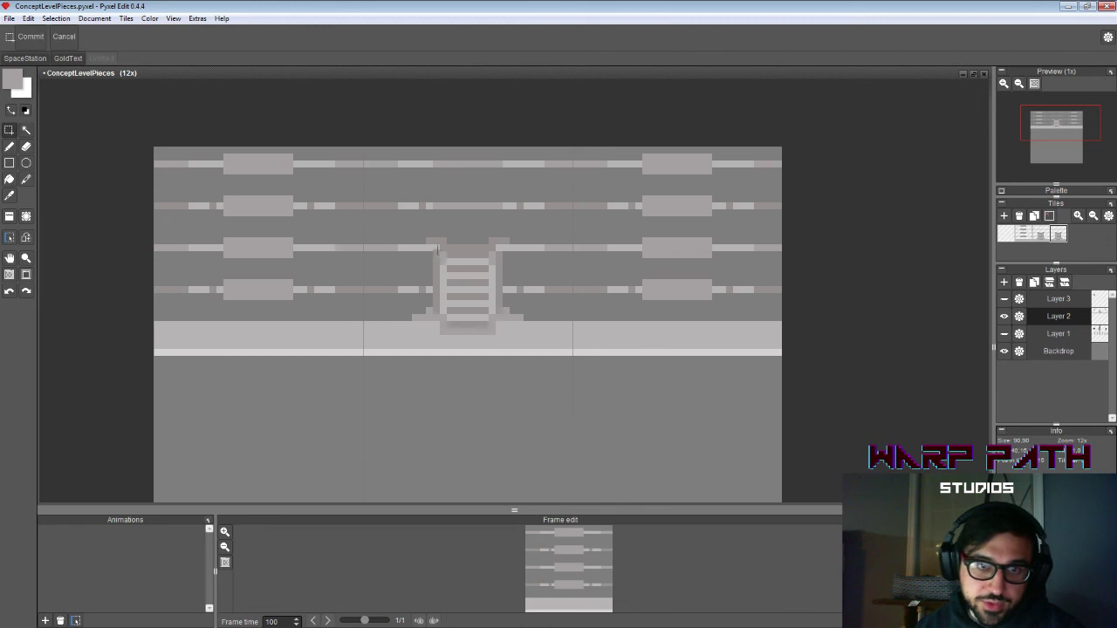
pyautogui.moveTo(441, 246); pyautogui.dragTo(494, 311)
pyautogui.press('Delete')
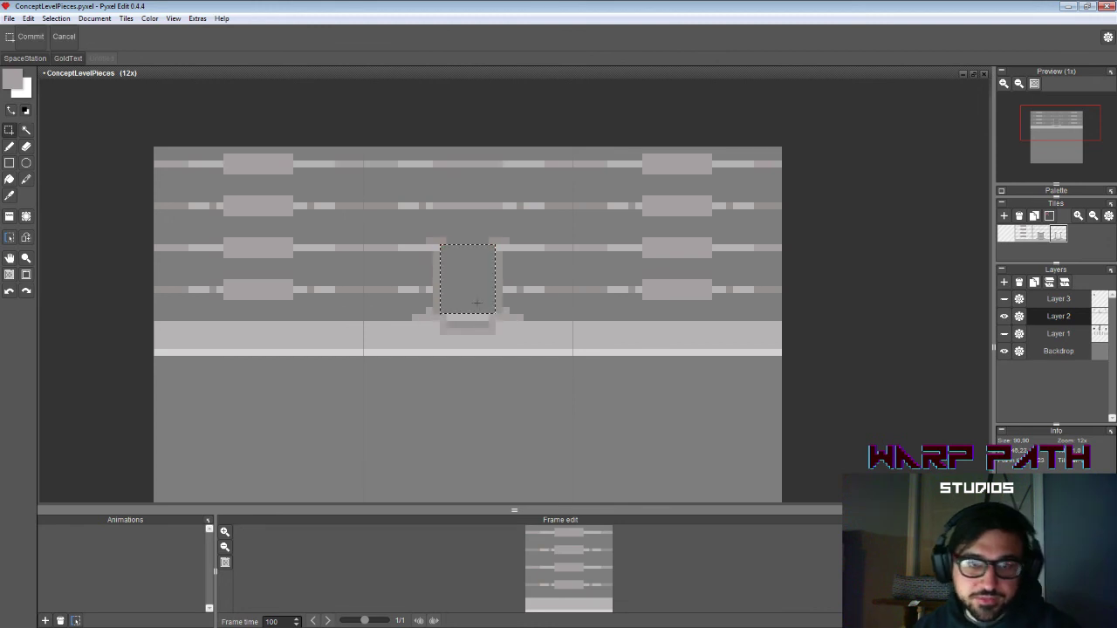
pyautogui.hotkey('ctrl', 'z')
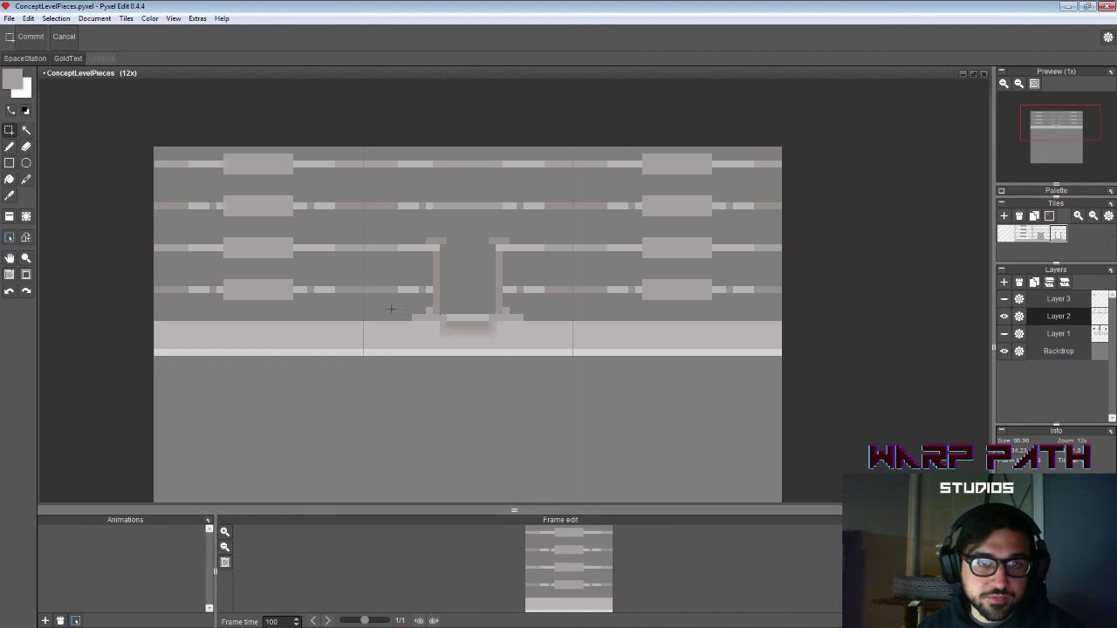
pyautogui.moveTo(391, 308); pyautogui.dragTo(530, 321)
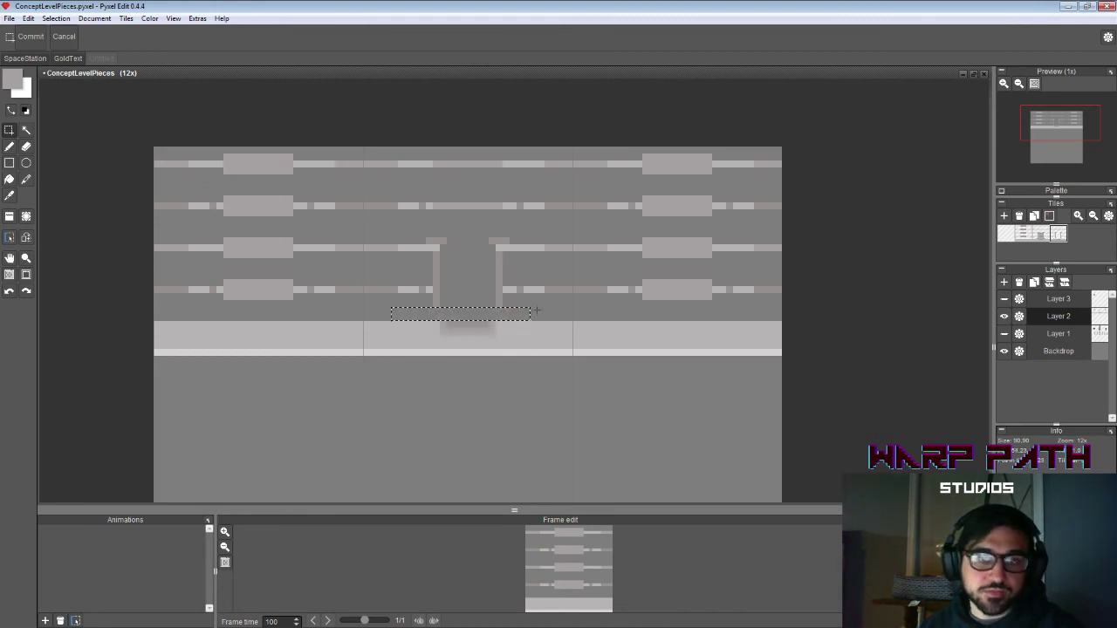
pyautogui.click(538, 310)
# Step: Sample the light floor grey and paint over the ladder's leftover base on the floor band
pyautogui.press('b')
pyautogui.keyDown('alt'); pyautogui.click(429, 330); pyautogui.keyUp('alt')
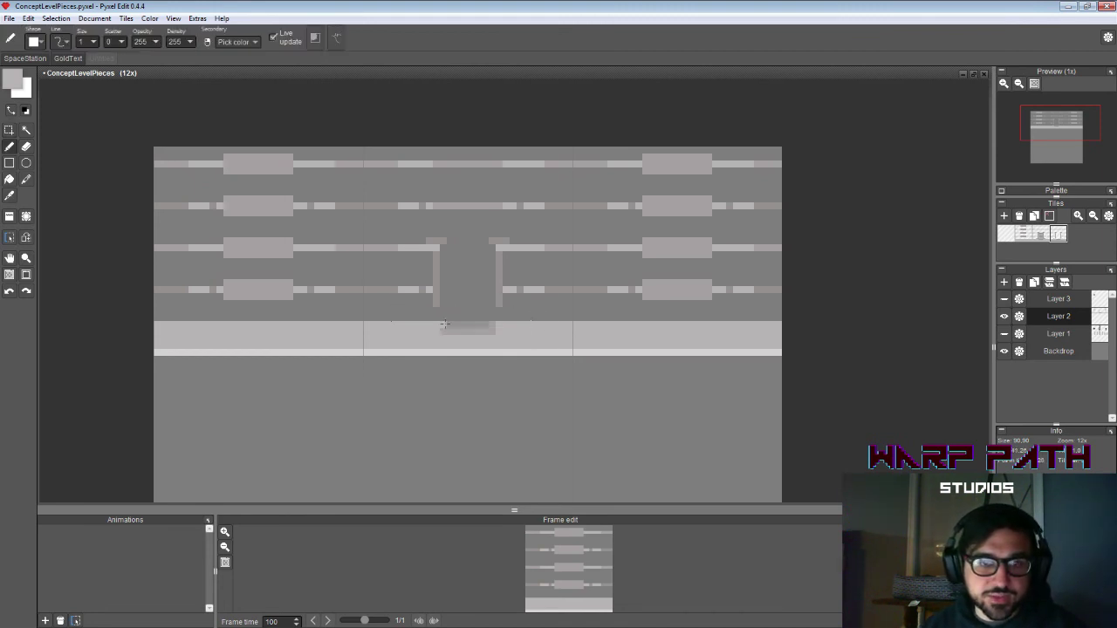
pyautogui.moveTo(444, 324)
pyautogui.mouseDown()
pyautogui.moveTo(515, 326)
pyautogui.moveTo(453, 332)
pyautogui.mouseUp()
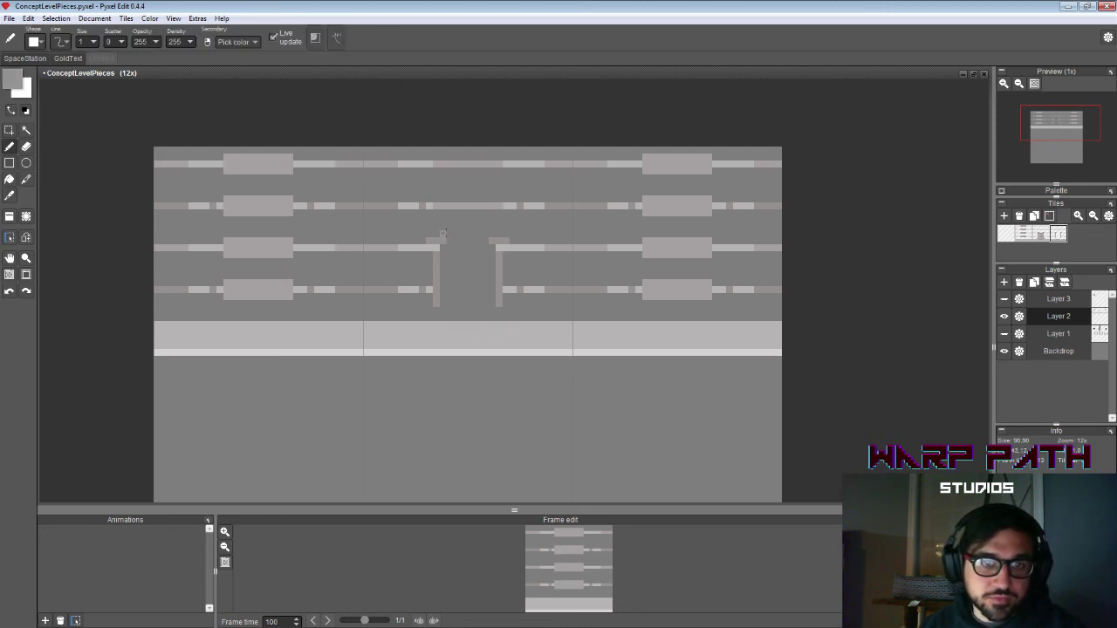
# Step: Draw a stepped arch between the frame's upper corners, close its lower edge and fill the outline with the darker panel grey
pyautogui.moveTo(456, 226); pyautogui.dragTo(495, 237)
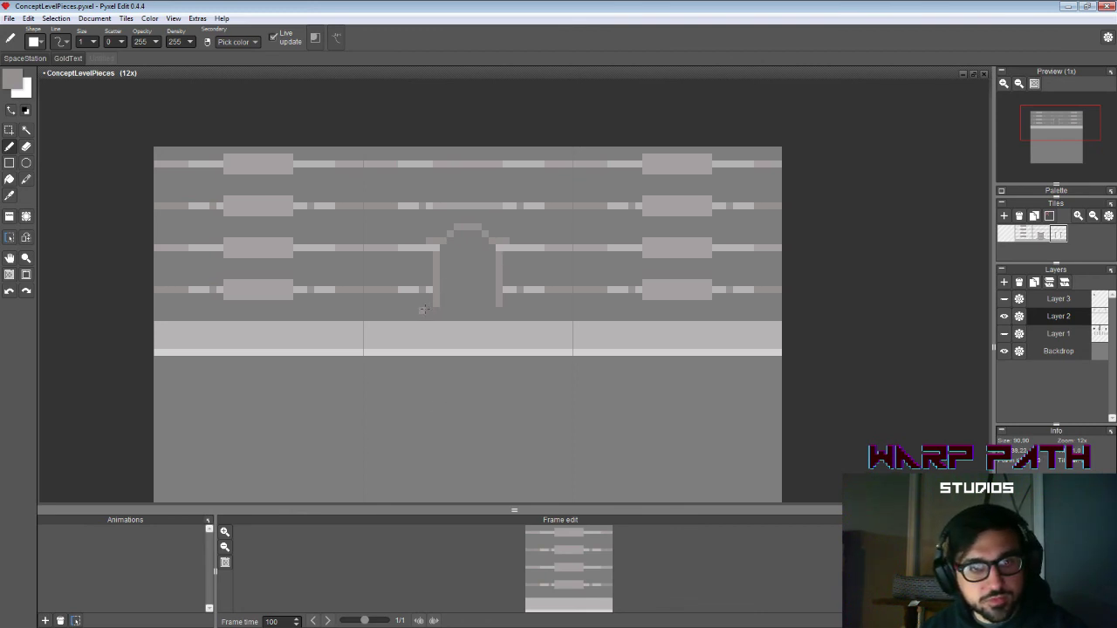
pyautogui.moveTo(435, 309); pyautogui.dragTo(493, 310)
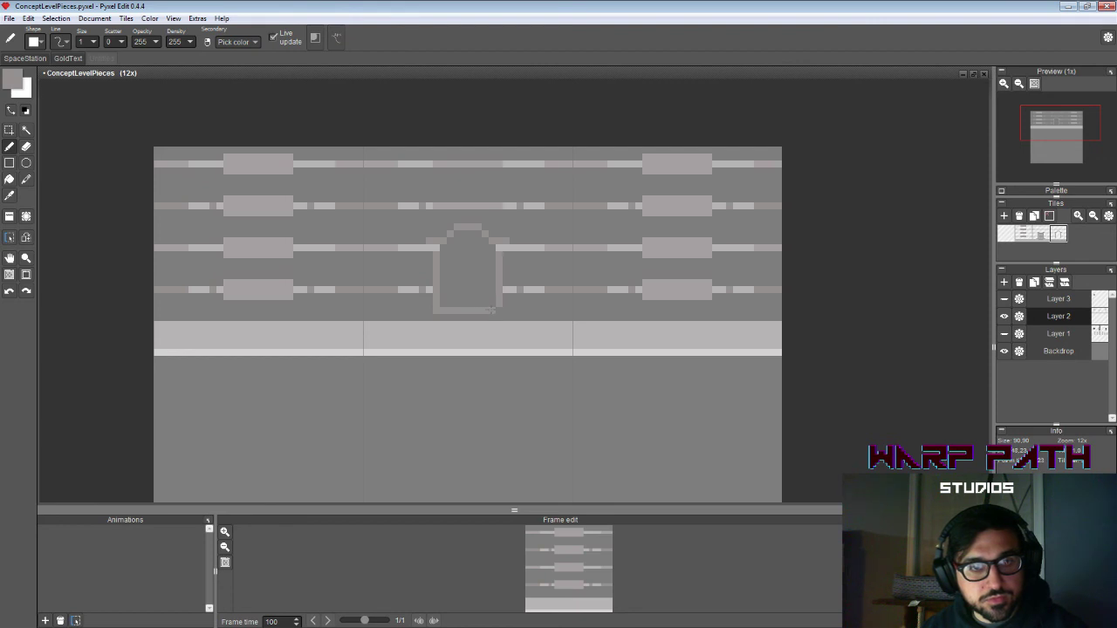
pyautogui.press('f')
pyautogui.click(485, 296)
pyautogui.press('b')
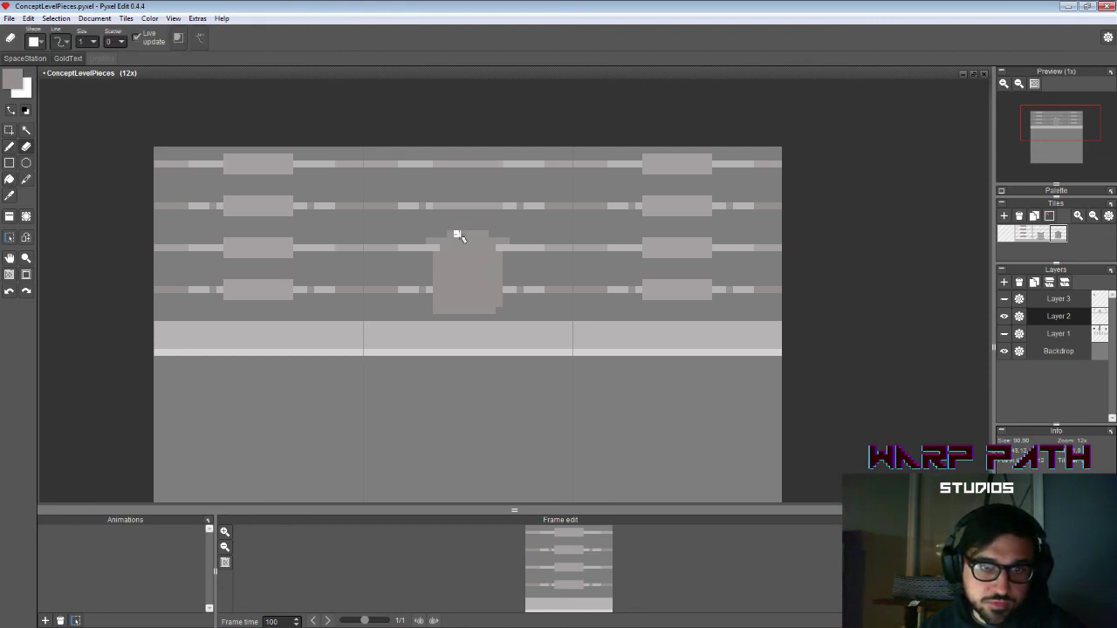
# Step: Erase the arch's top and a two-pixel-wide notch down the upper middle of the filled shape, then trim its lower corner
pyautogui.click(485, 233)
pyautogui.moveTo(456, 243)
pyautogui.mouseDown()
pyautogui.moveTo(482, 242)
pyautogui.moveTo(461, 249)
pyautogui.moveTo(471, 271)
pyautogui.mouseUp()
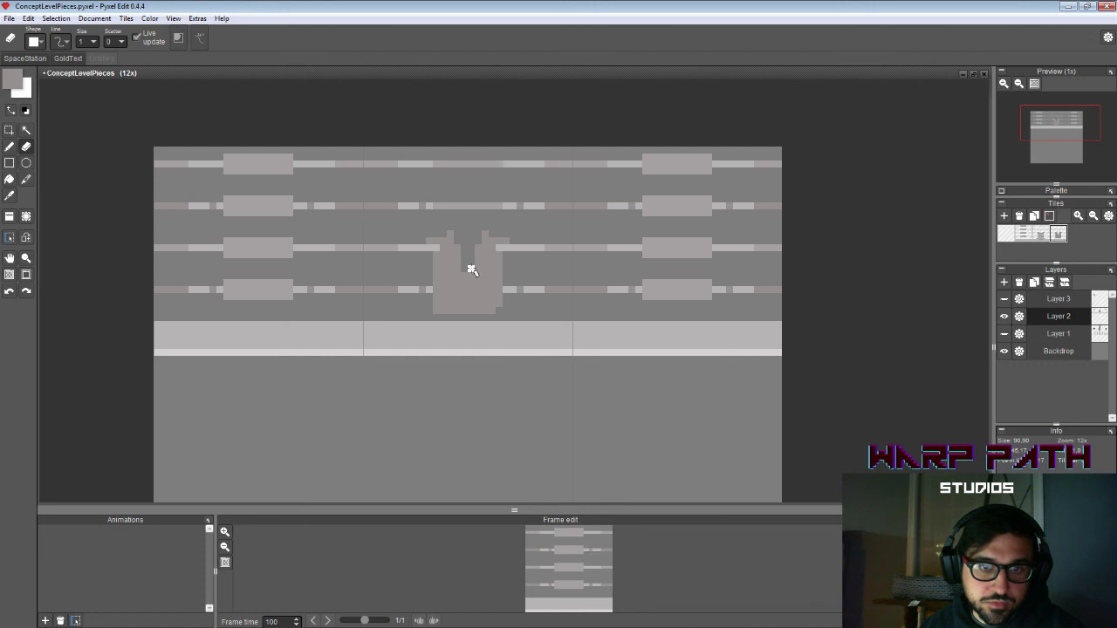
pyautogui.press('b')
pyautogui.press('e')
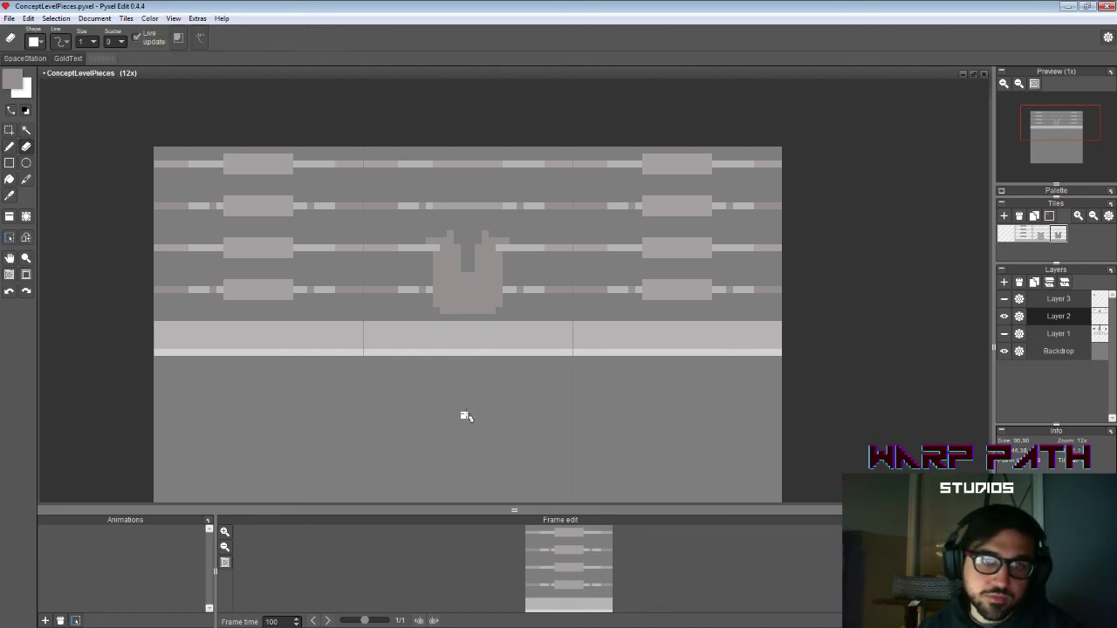
# Step: Sample the rail blocks' mid grey and paint a lining along the notch's edges with a tapered core below it
pyautogui.press('f')
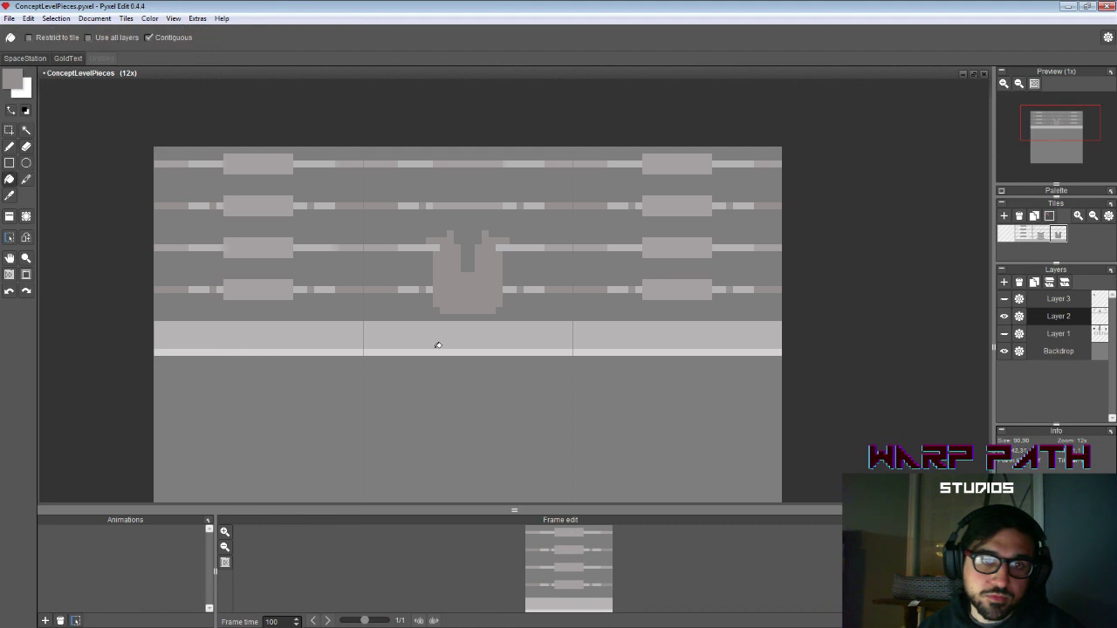
pyautogui.press('b')
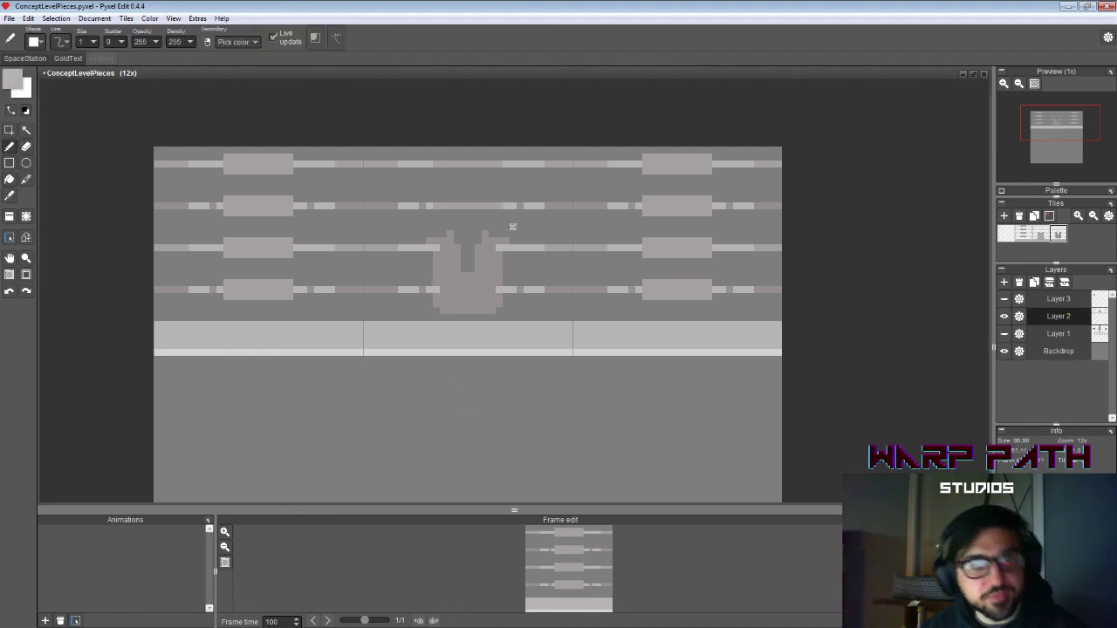
pyautogui.keyDown('alt'); pyautogui.click(559, 249); pyautogui.keyUp('alt')
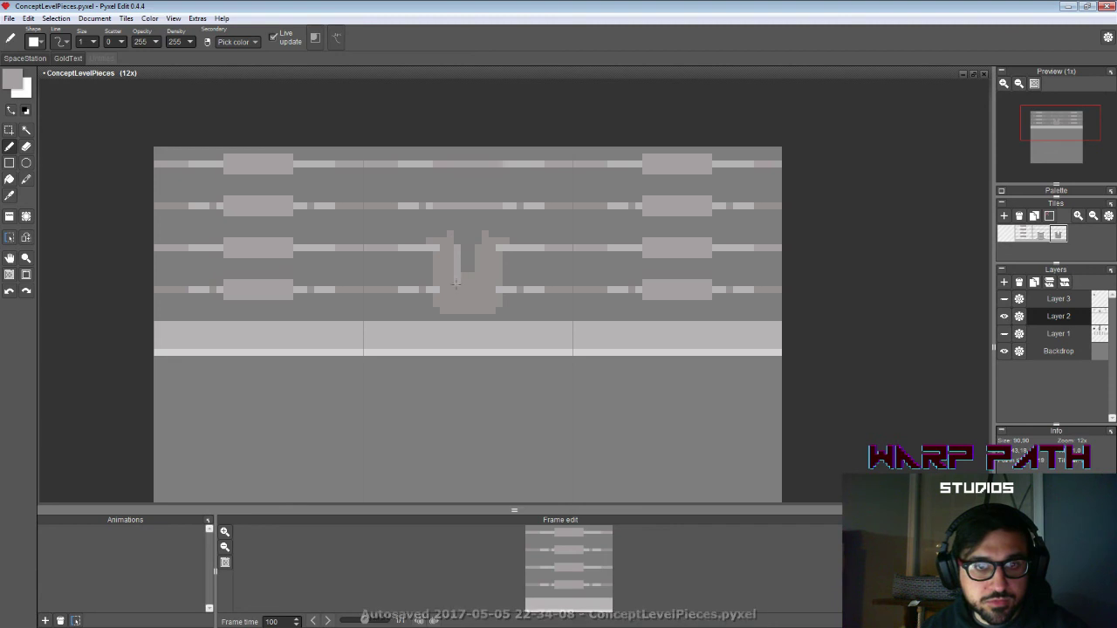
pyautogui.moveTo(479, 247)
pyautogui.mouseDown()
pyautogui.moveTo(479, 280)
pyautogui.moveTo(465, 295)
pyautogui.mouseUp()
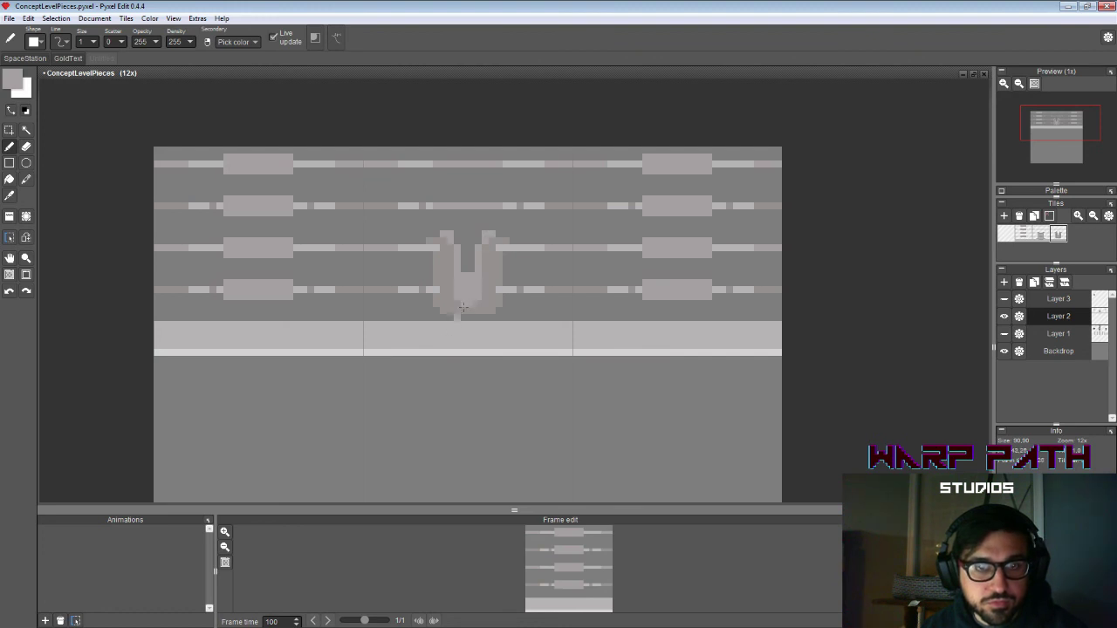
# Step: Fill the notch with light grey, add a two-pixel-wide cap above it and recolour both with the core's mid grey
pyautogui.press('i')
pyautogui.press('b')
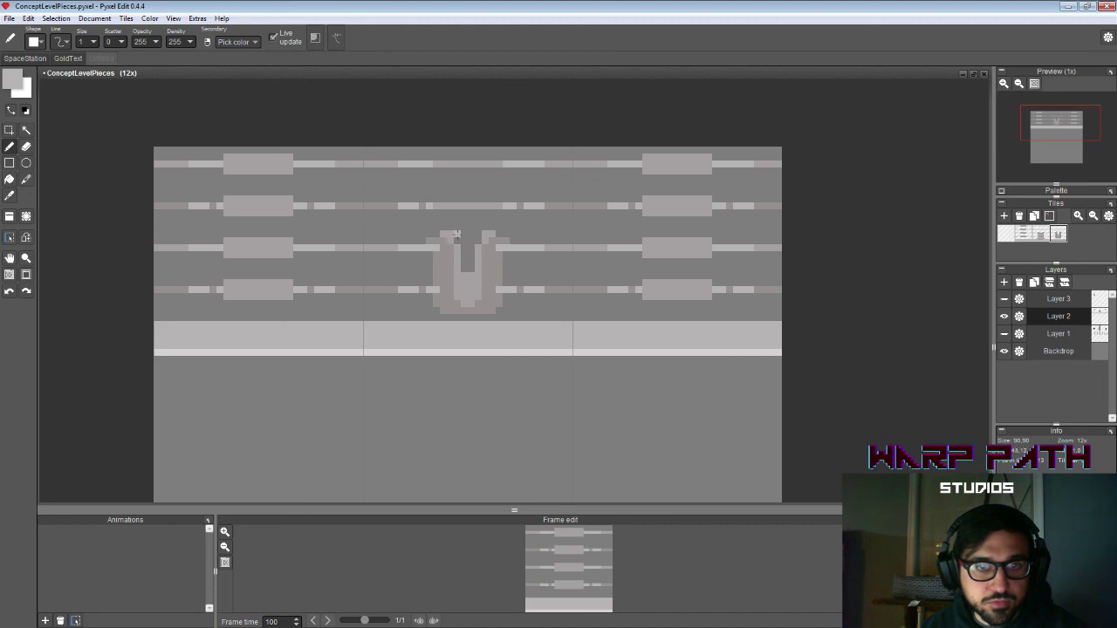
pyautogui.press('g')
pyautogui.click(471, 242)
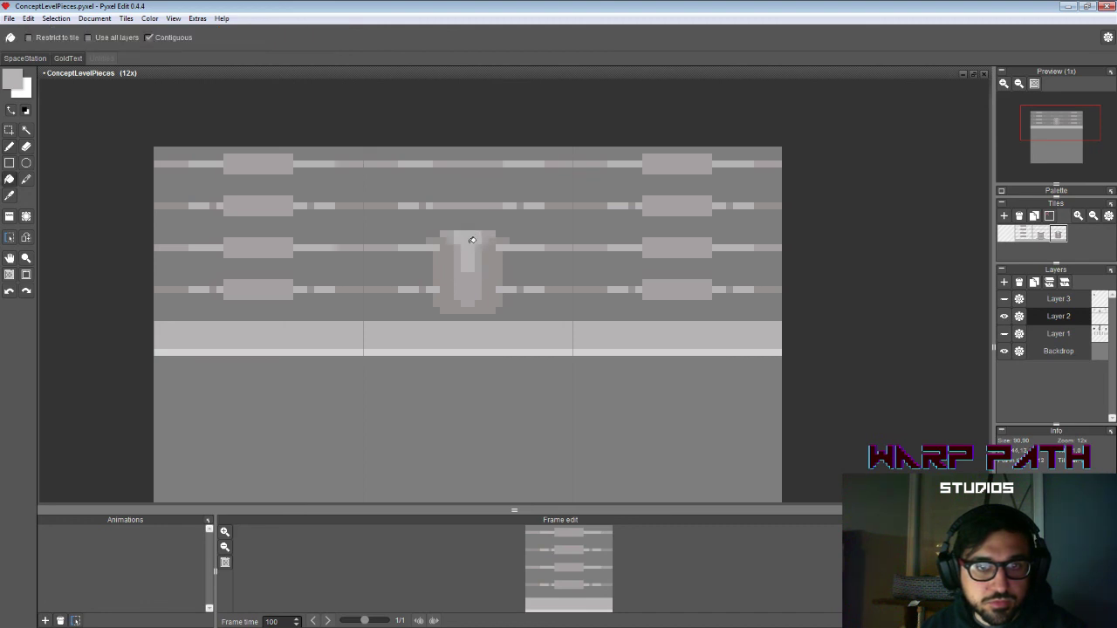
pyautogui.press('b')
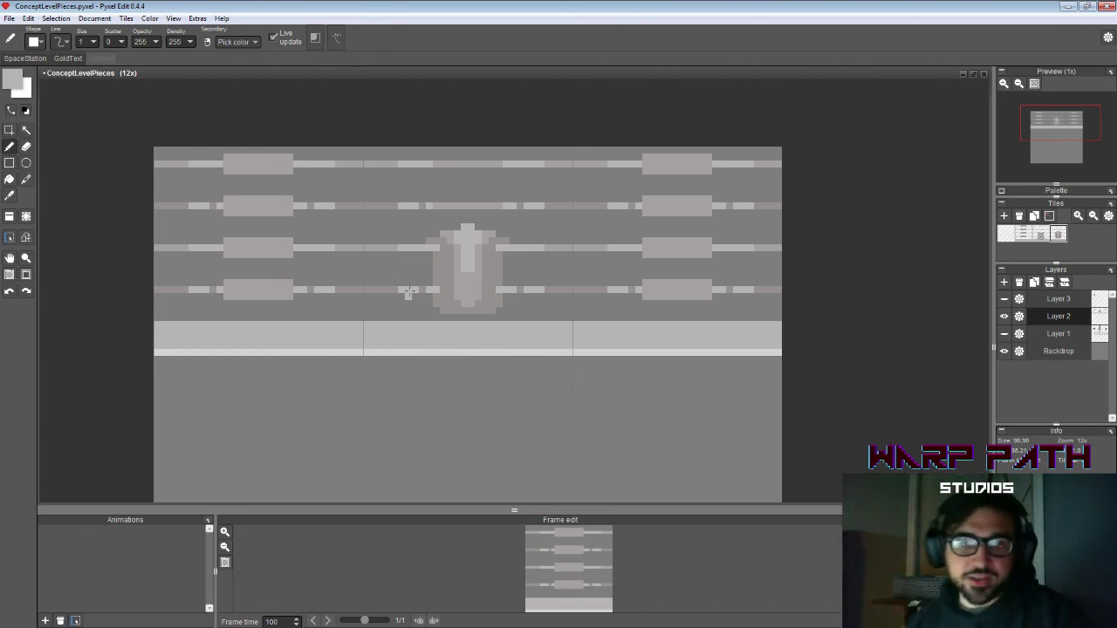
pyautogui.press('f')
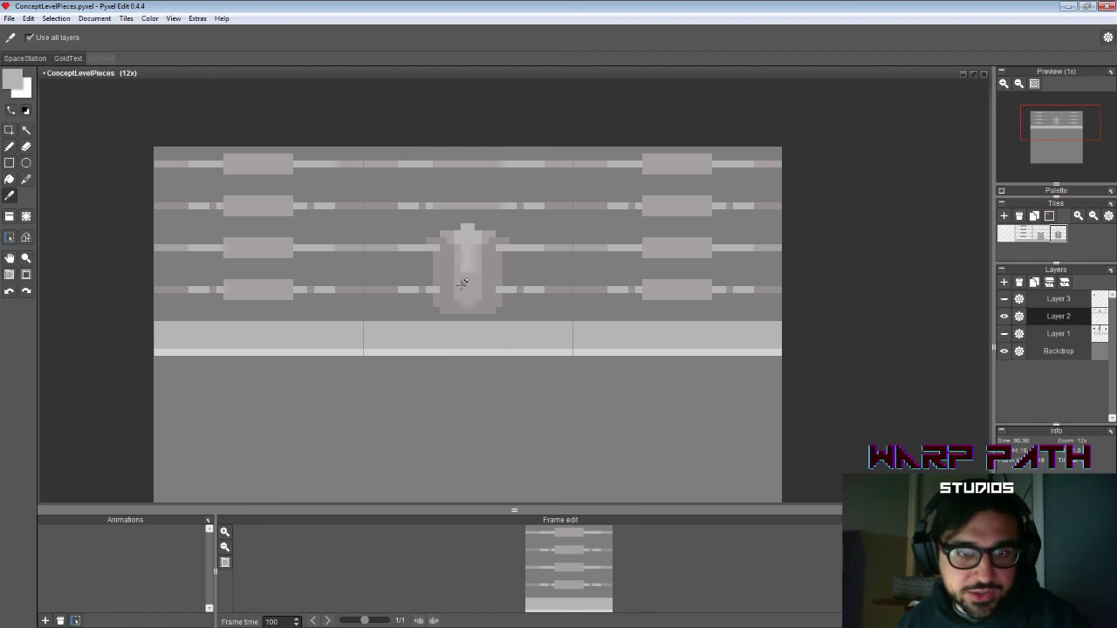
pyautogui.click(467, 247)
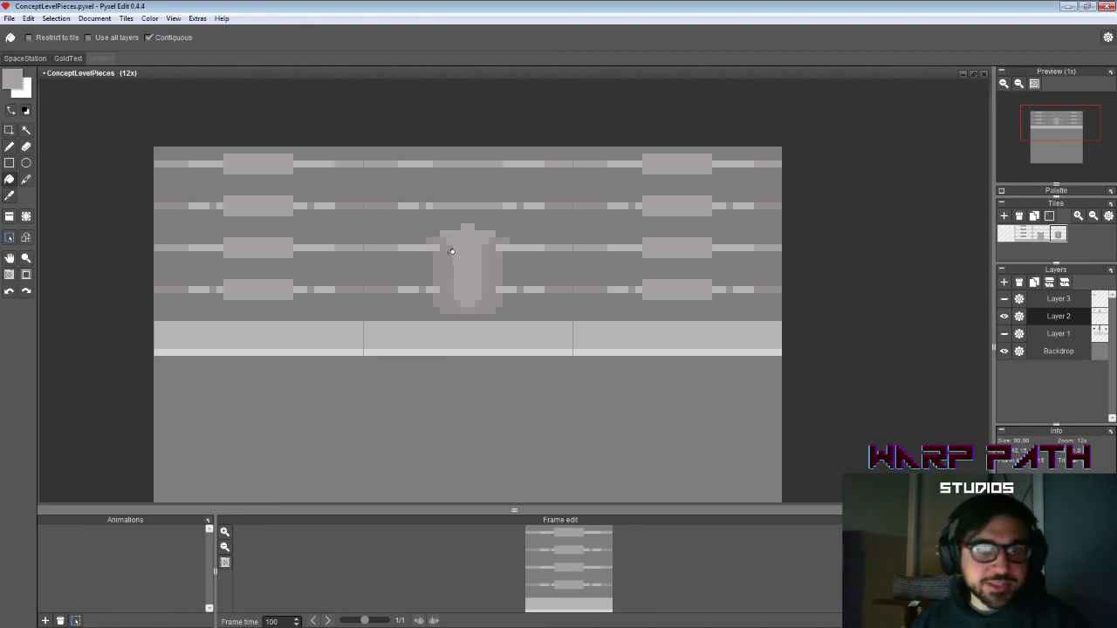
# Step: Draw a stepped darker-grey border over the panel's top and erase the sloping pixels at both shoulders
pyautogui.press('b')
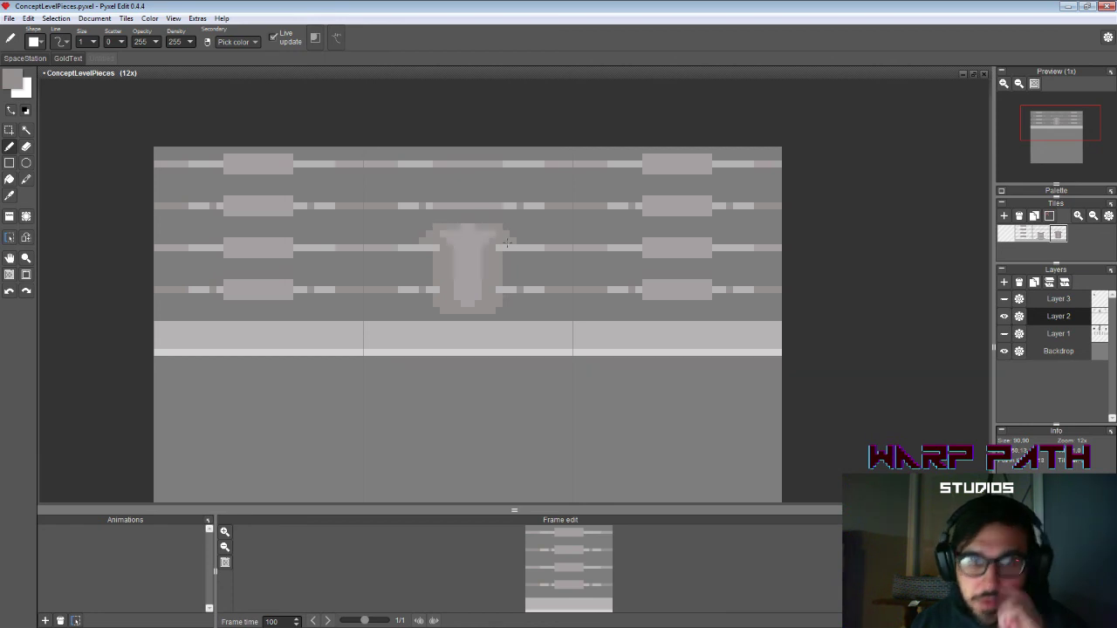
pyautogui.moveTo(449, 220); pyautogui.dragTo(478, 220)
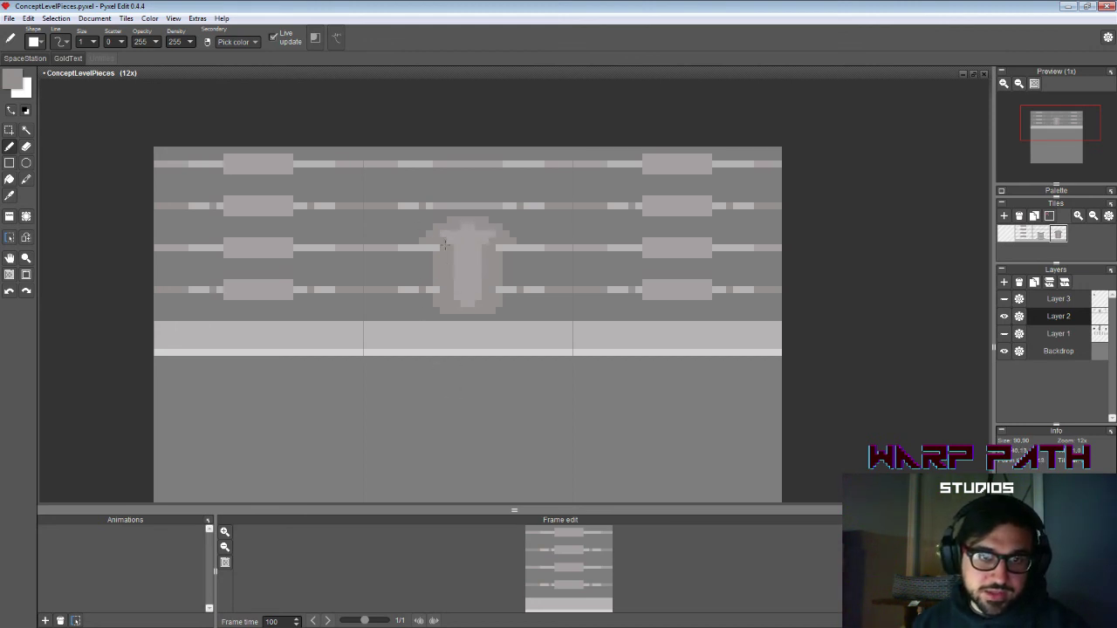
pyautogui.press('e')
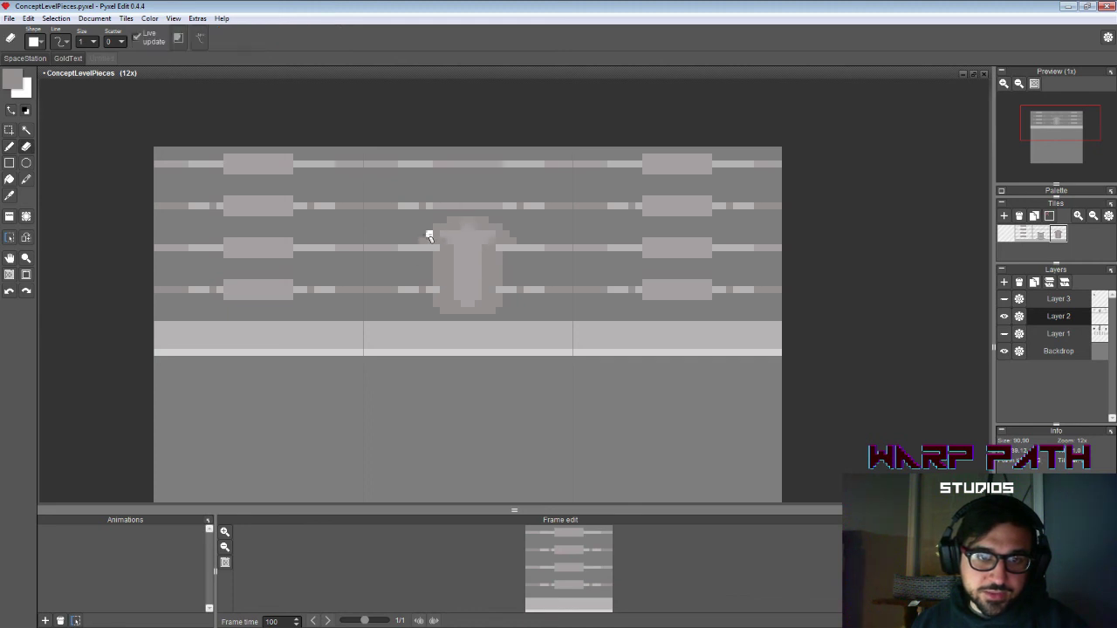
pyautogui.moveTo(428, 234); pyautogui.dragTo(503, 231)
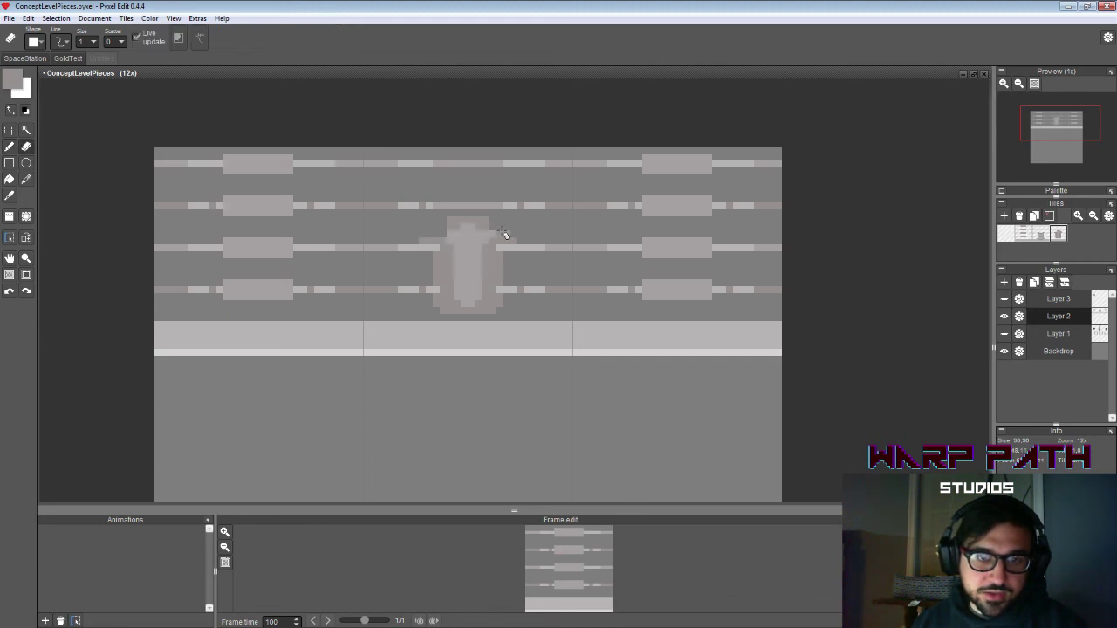
# Step: Sample the core's mid grey and repaint the missing shoulder pixels on both sides of the panel
pyautogui.press('i')
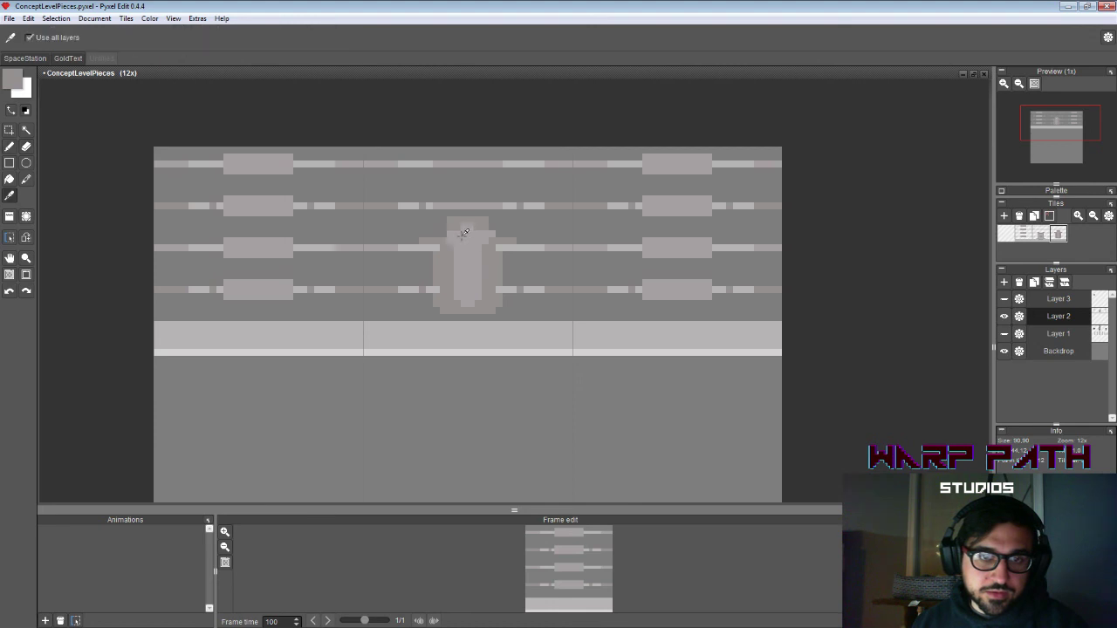
pyautogui.click(464, 231)
pyautogui.press('b')
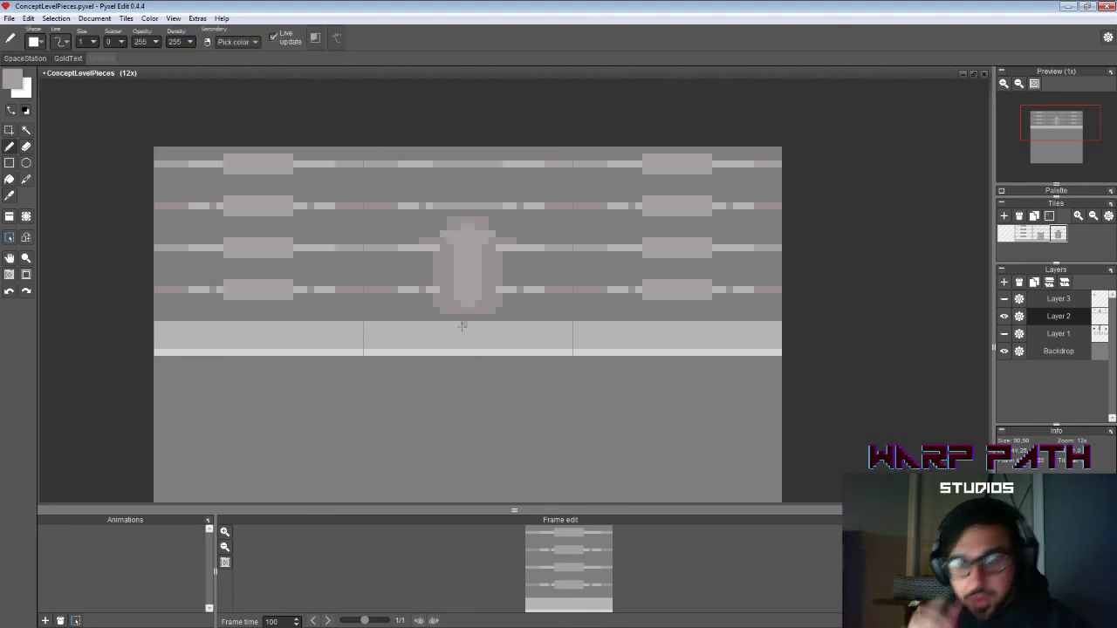
pyautogui.press('i')
pyautogui.click(475, 226)
pyautogui.press('b')
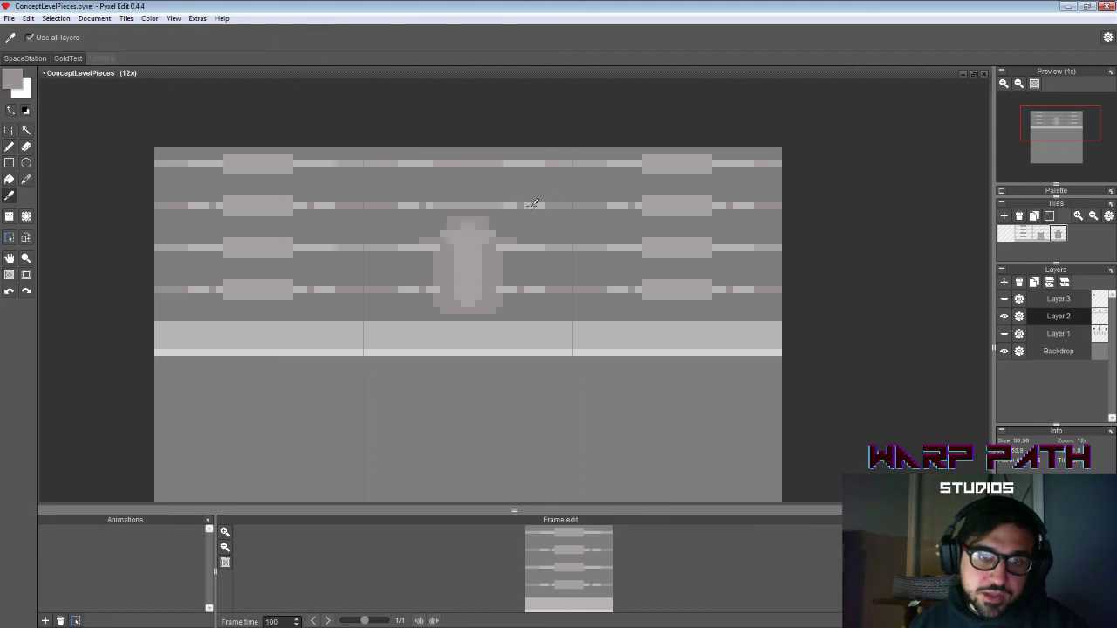
# Step: Draw two horizontal light-grey stripes across the middle of the panel's core, keeping a mid-grey row between them
pyautogui.keyDown('alt'); pyautogui.click(531, 206); pyautogui.keyUp('alt')
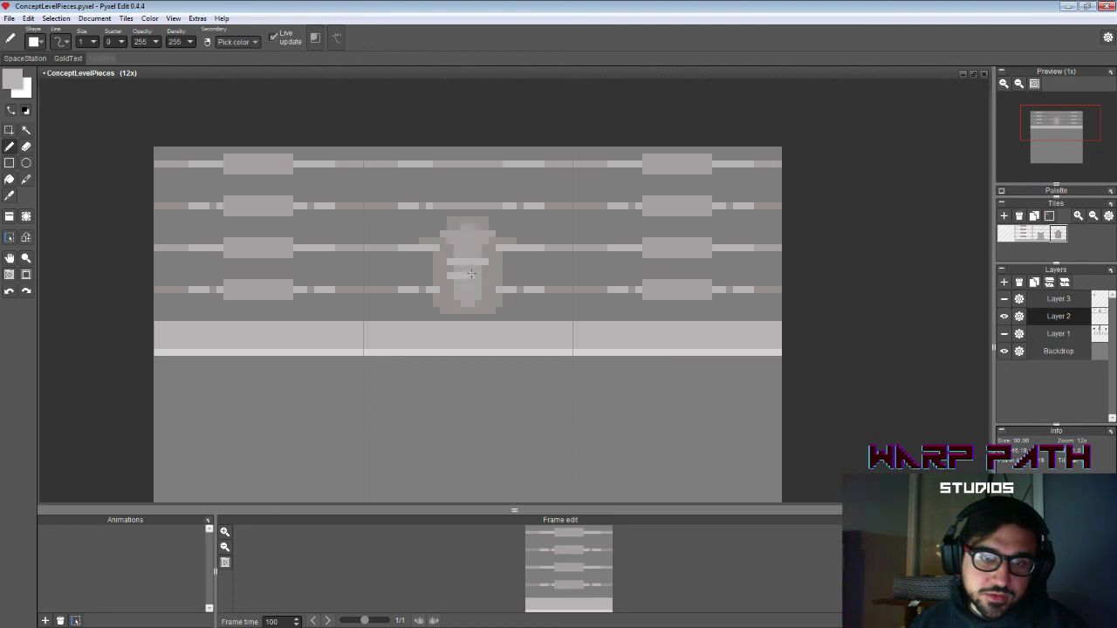
pyautogui.click(484, 273)
pyautogui.keyDown('alt'); pyautogui.click(472, 269); pyautogui.keyUp('alt')
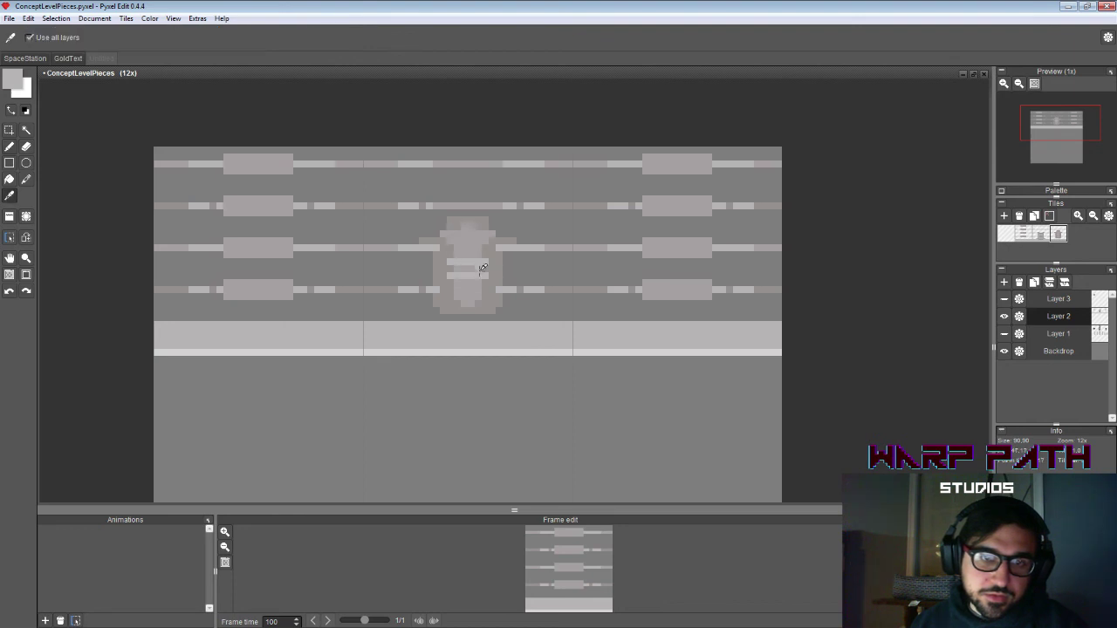
pyautogui.moveTo(484, 271); pyautogui.dragTo(477, 270)
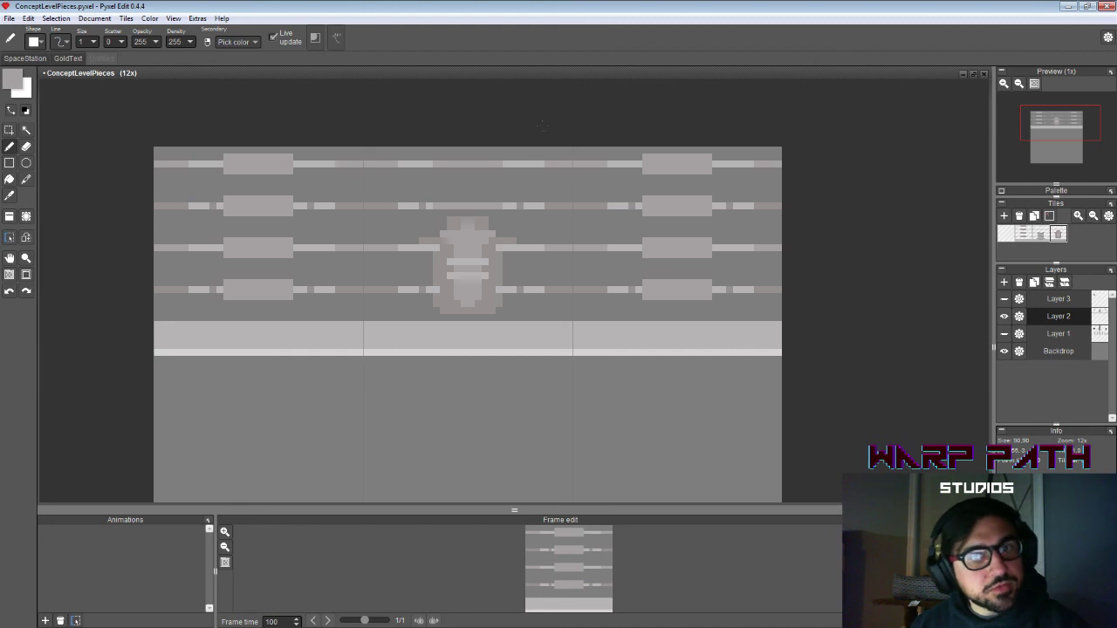
# Step: Draw a stepped mid-grey bracket with a raised centre between the two upper rails, undoing the stray pen strokes above it
pyautogui.rightClick(468, 229)
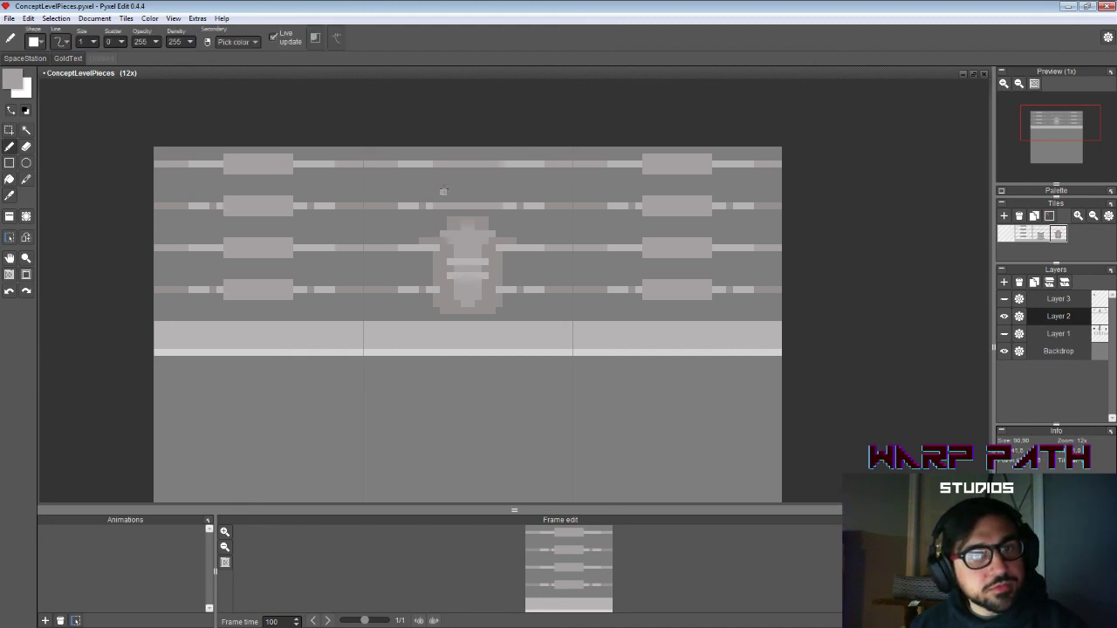
pyautogui.moveTo(447, 185); pyautogui.dragTo(478, 183)
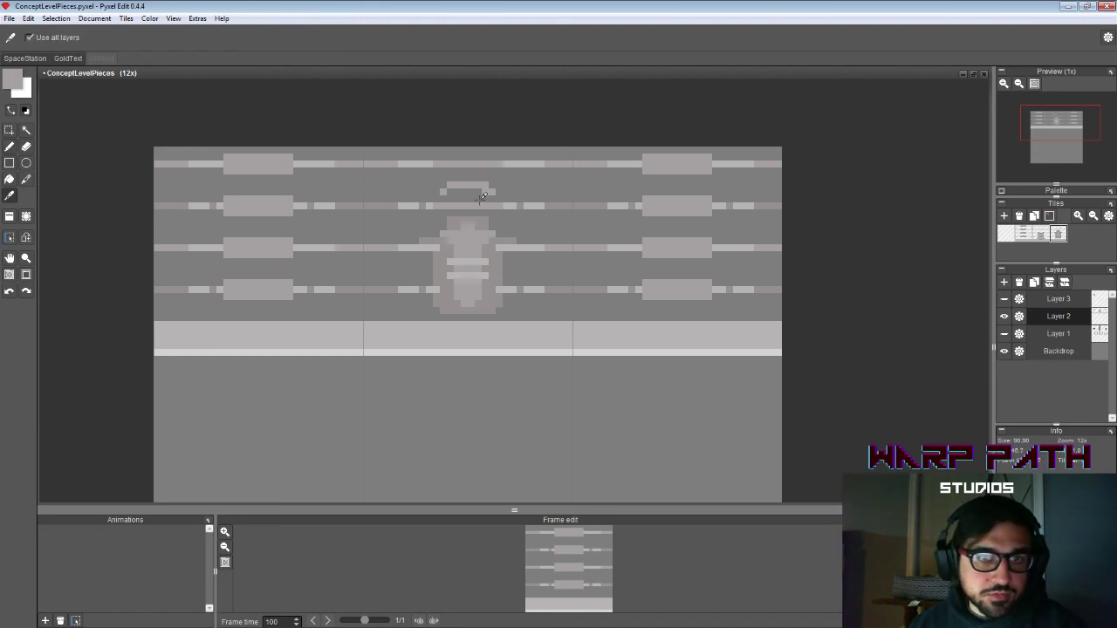
pyautogui.press('e')
pyautogui.press('b')
pyautogui.rightClick(464, 186)
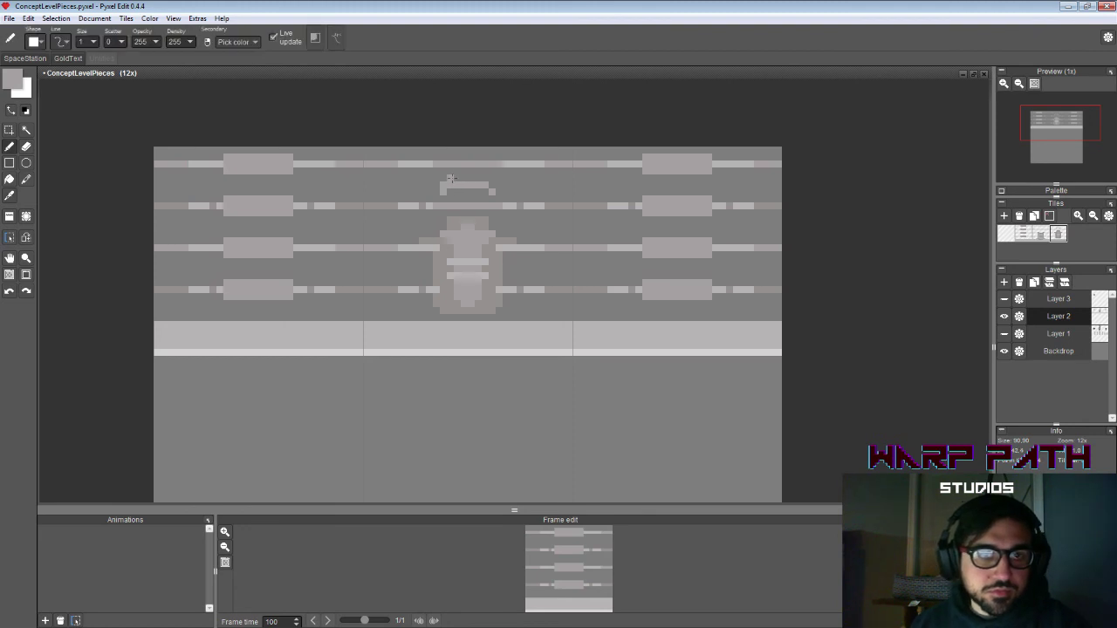
pyautogui.moveTo(451, 178); pyautogui.dragTo(480, 173)
pyautogui.hotkey('ctrl', 'z')
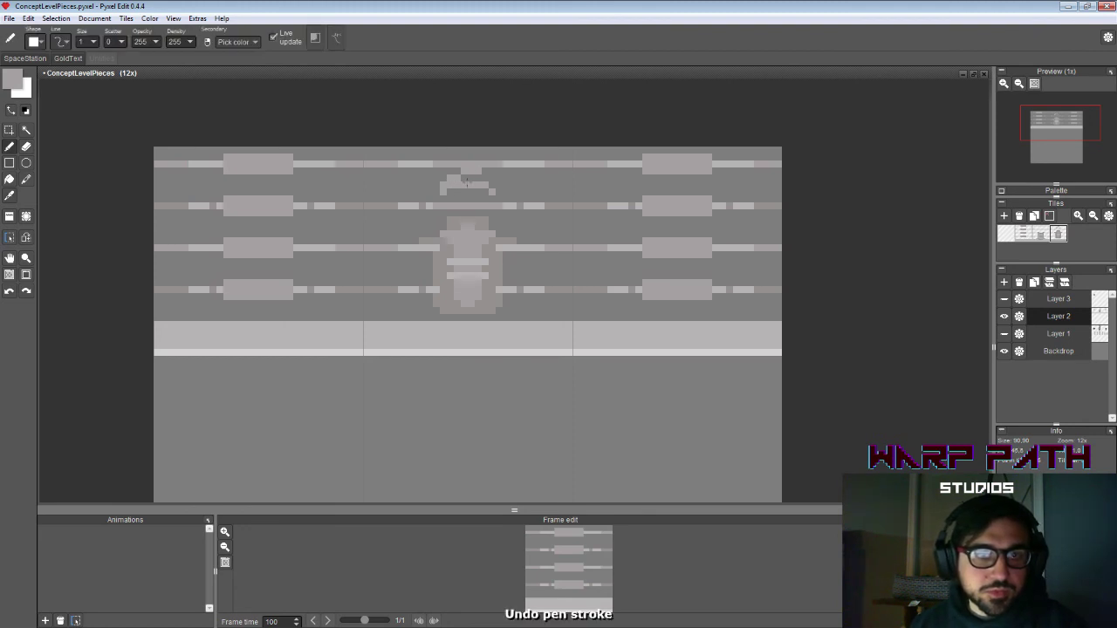
pyautogui.hotkey('ctrl', 'z')
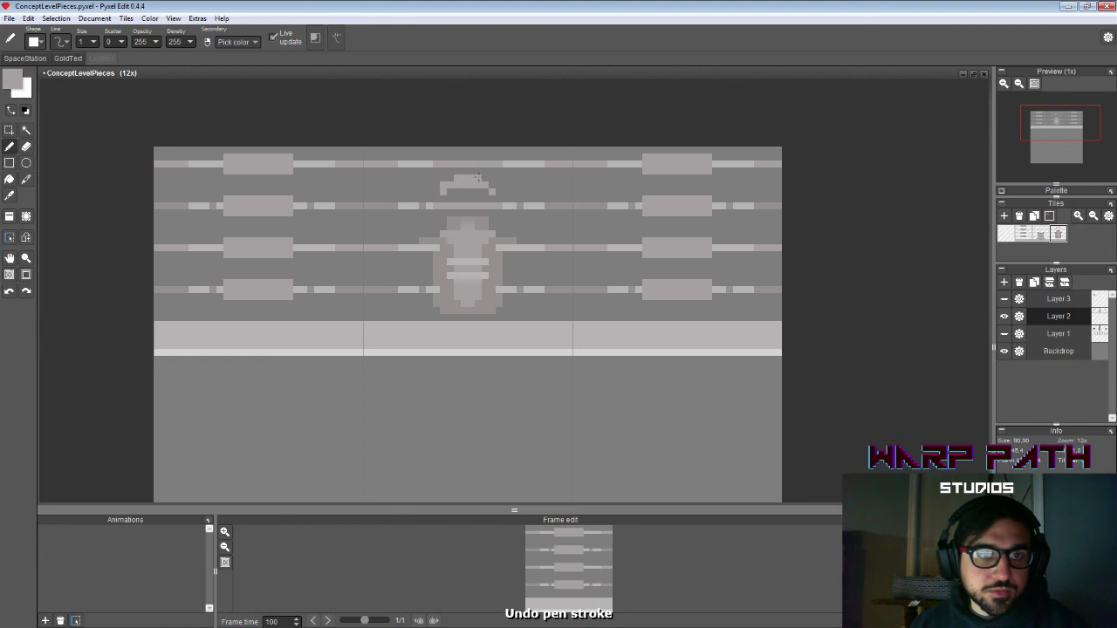
# Step: Shade the bracket's inner edge with the darker panel grey and draw two mid-grey prongs on the top rail
pyautogui.rightClick(479, 218)
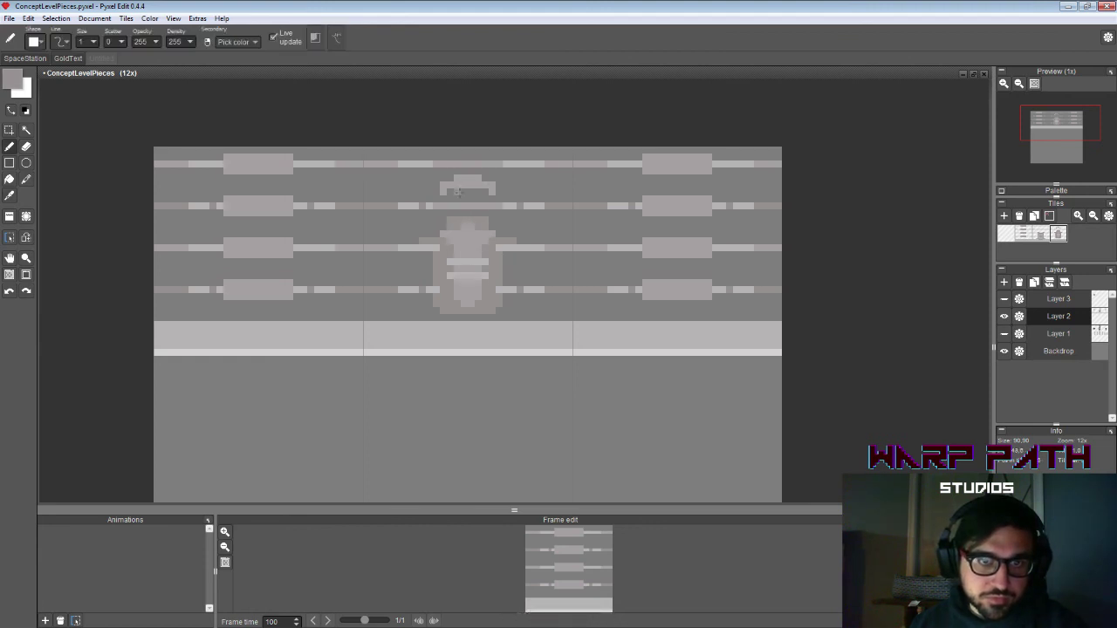
pyautogui.moveTo(458, 193); pyautogui.dragTo(475, 189)
pyautogui.rightClick(464, 181)
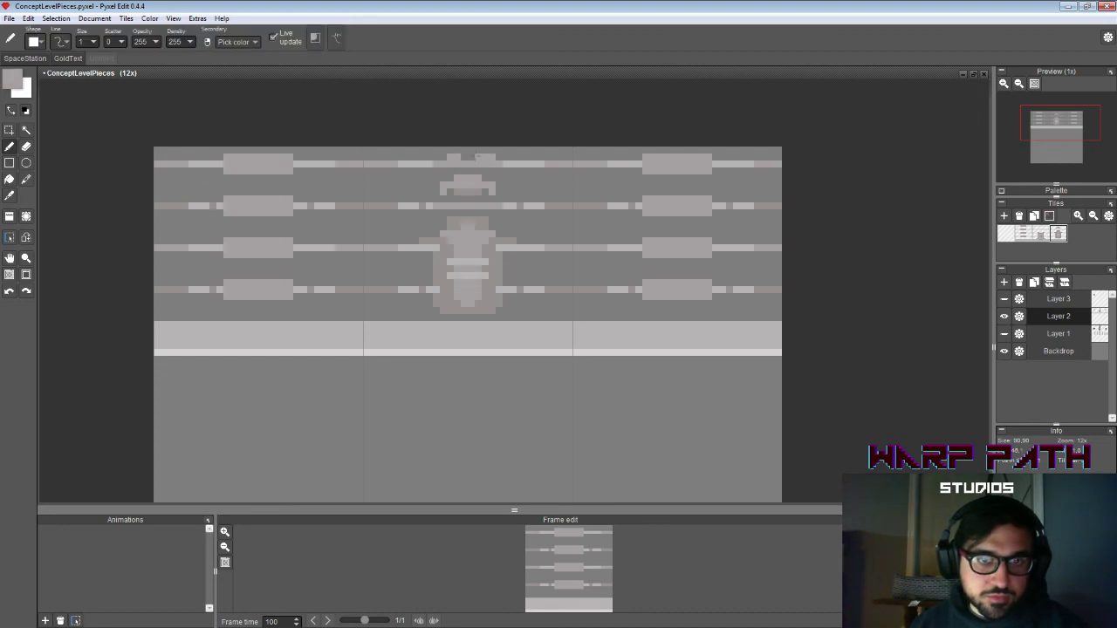
# Step: Erase the top rail between the two prongs and join them to the bracket with a darker-grey stepped link
pyautogui.press('e')
pyautogui.moveTo(464, 164); pyautogui.dragTo(478, 157)
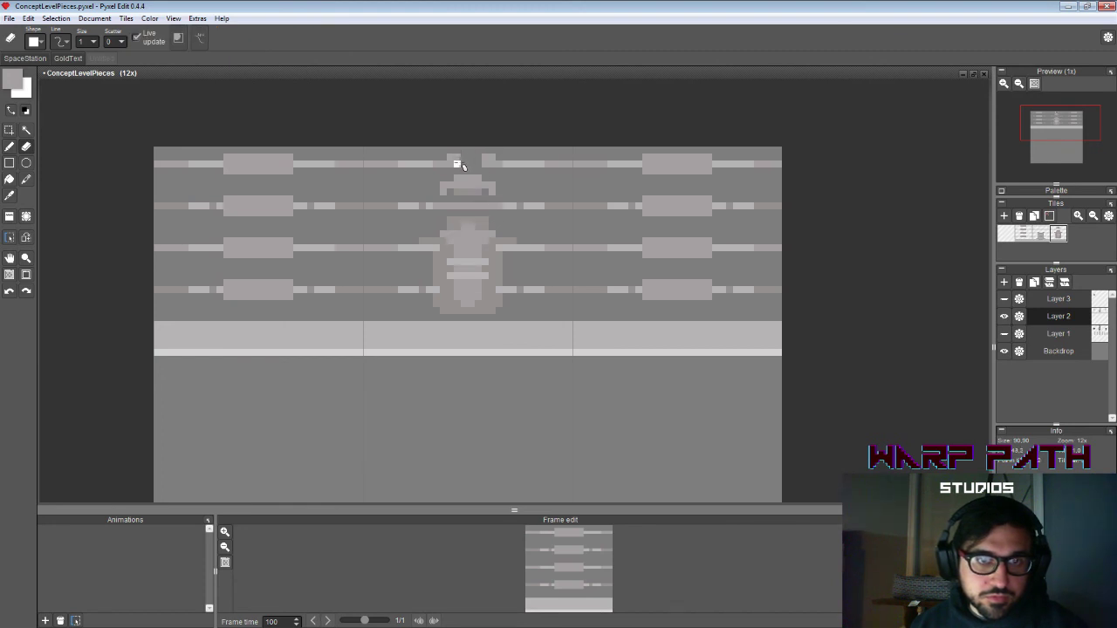
pyautogui.press('b')
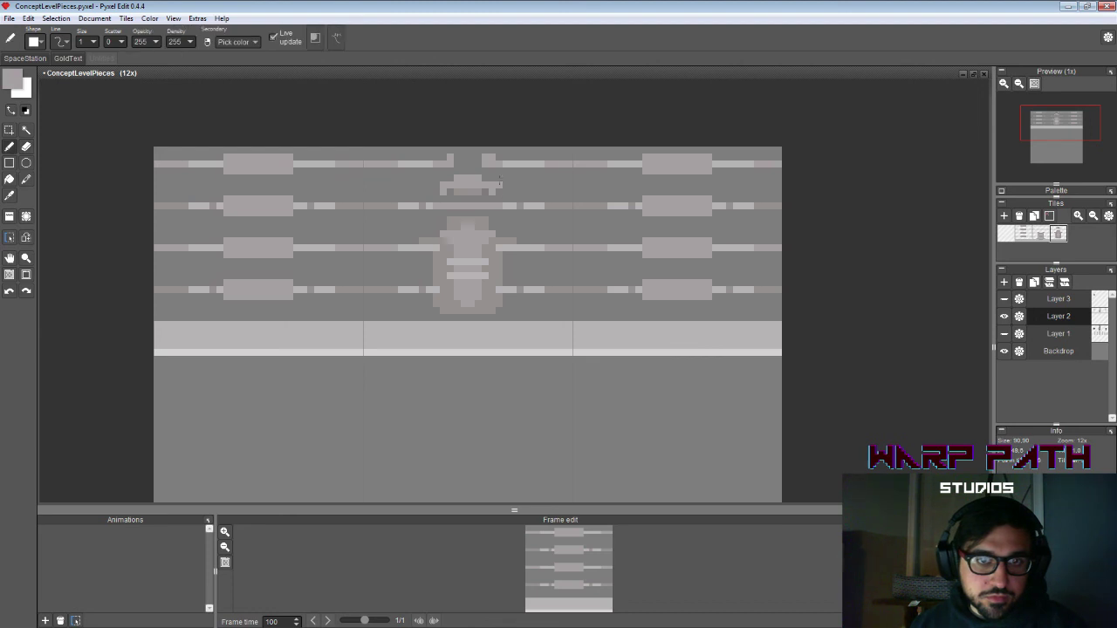
pyautogui.press('i')
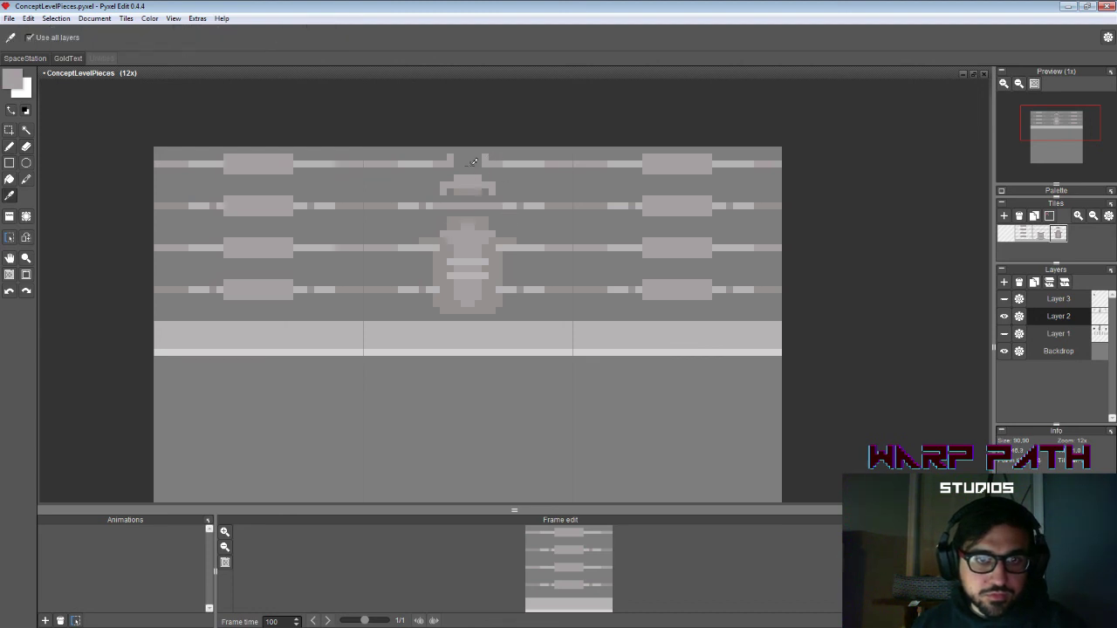
pyautogui.press('b')
pyautogui.press('i')
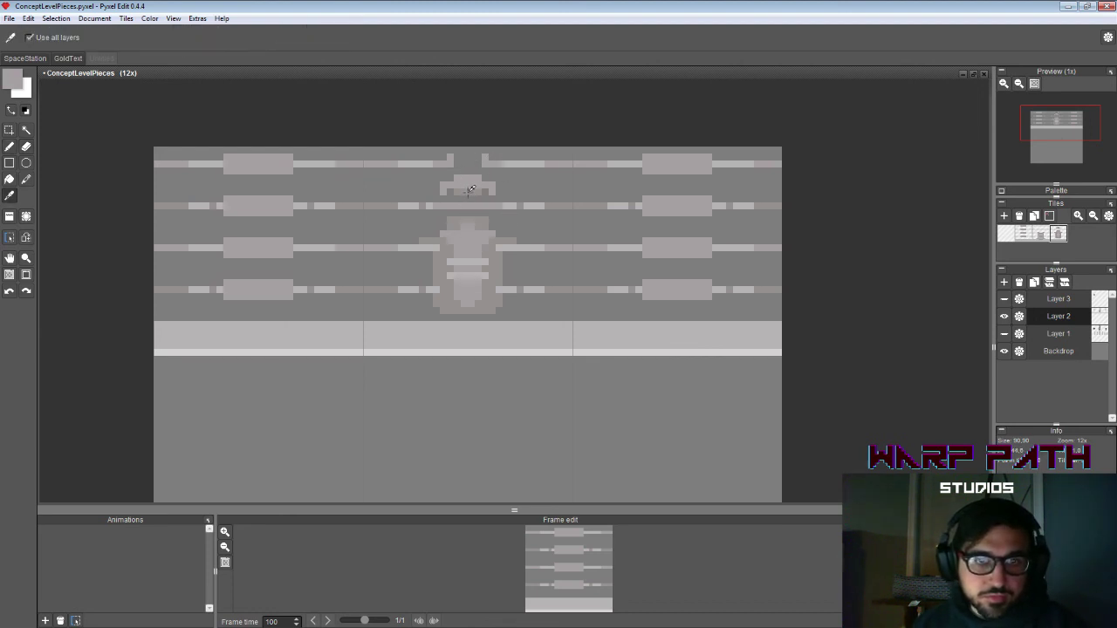
pyautogui.click(465, 192)
pyautogui.press('b')
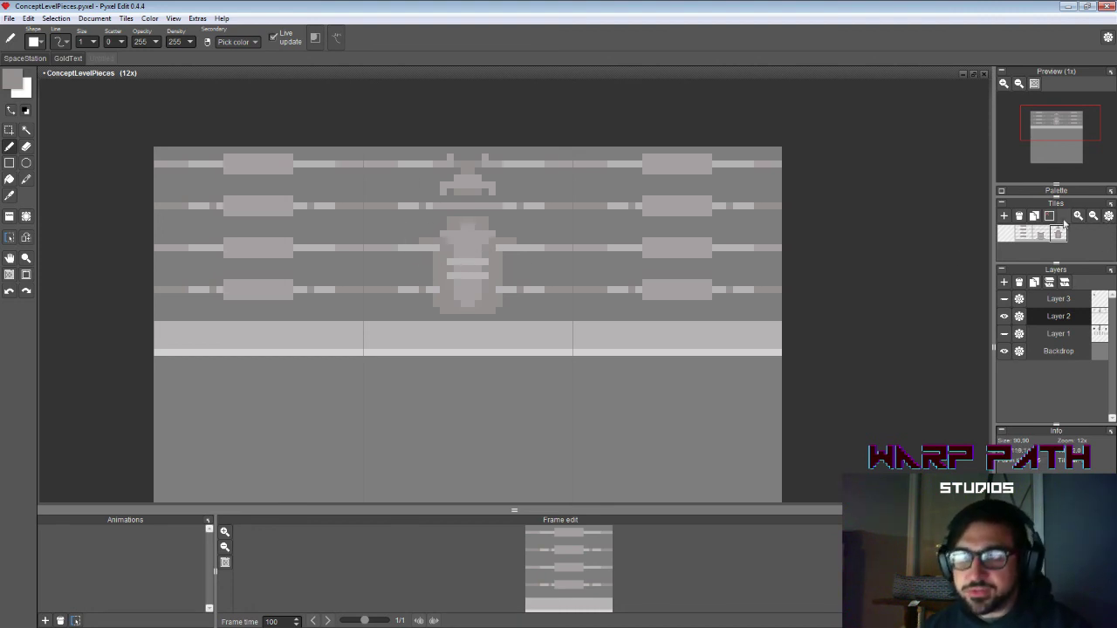
# Step: Undo removing the block-rail tile, duplicate it and place the copy in the wall row over the central panel
pyautogui.click(1025, 236)
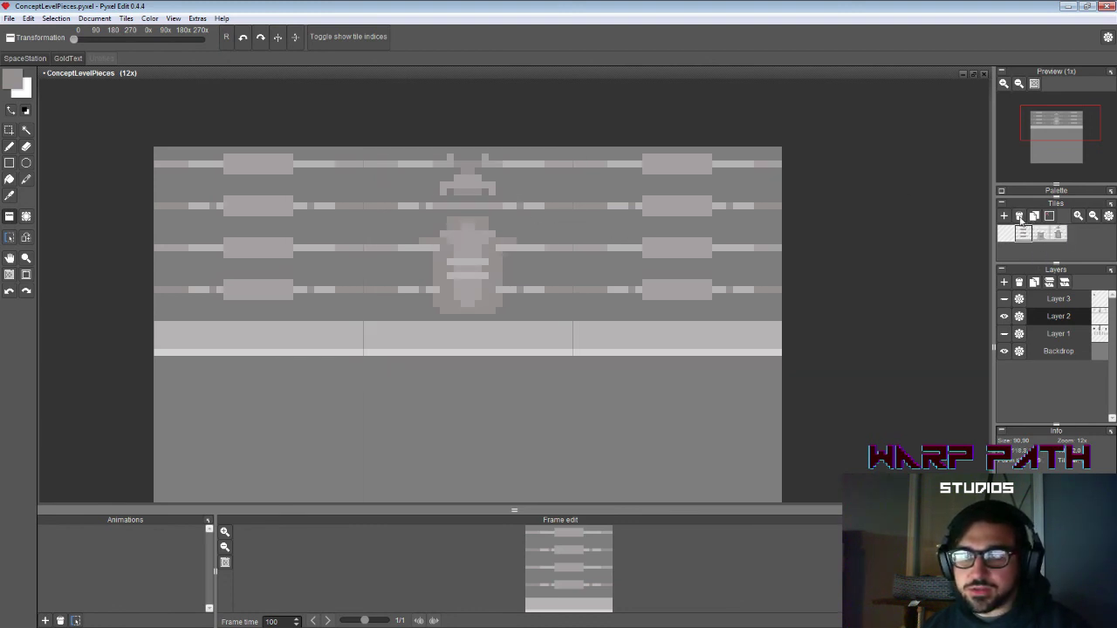
pyautogui.hotkey('ctrl', 'z')
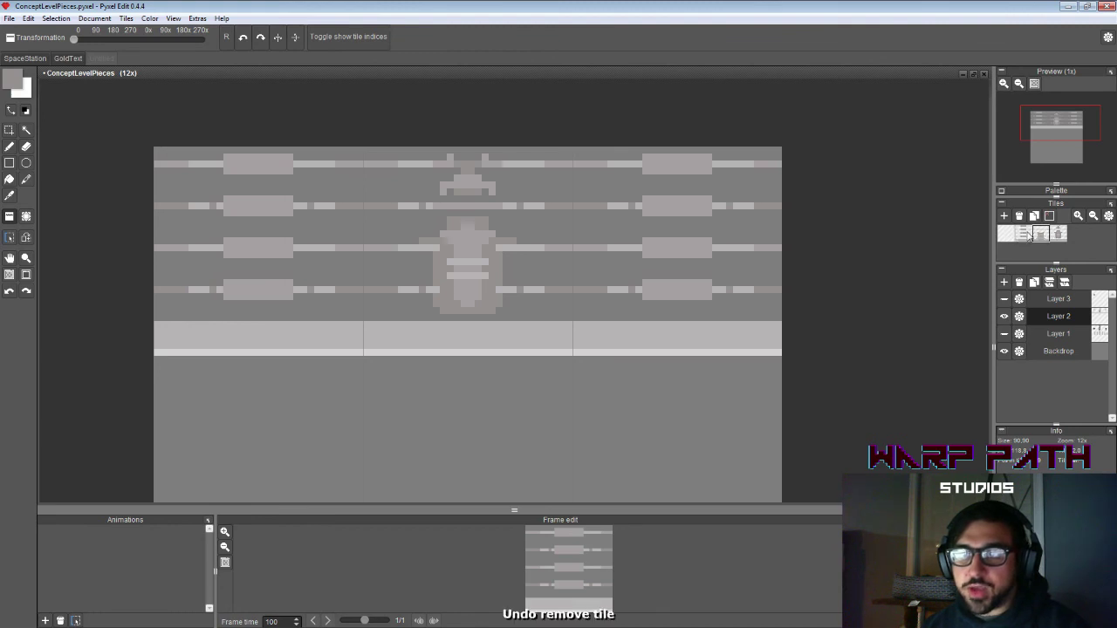
pyautogui.click(1034, 217)
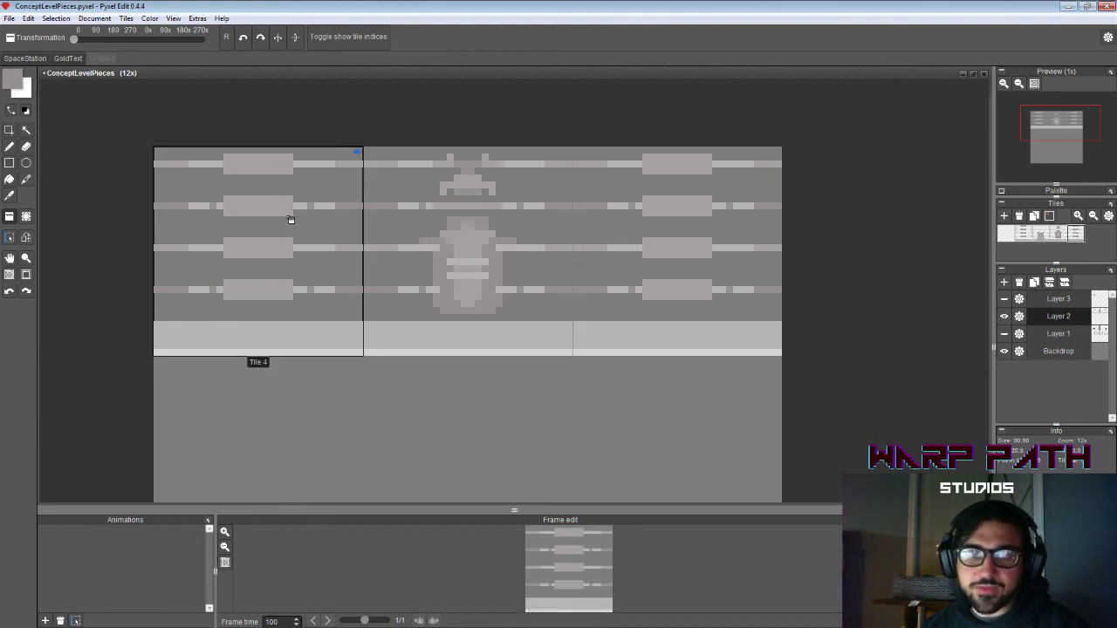
pyautogui.press('b')
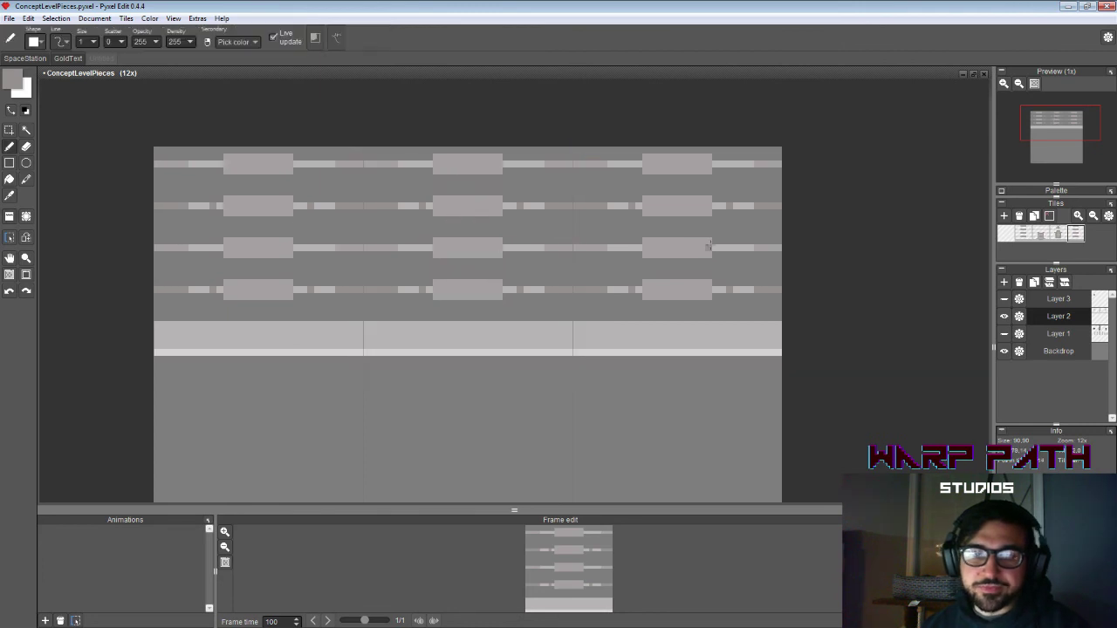
# Step: Undo the last tile placement and place the duplicated block-rail tile in the third cell of the wall row
pyautogui.hotkey('ctrl', 'z')
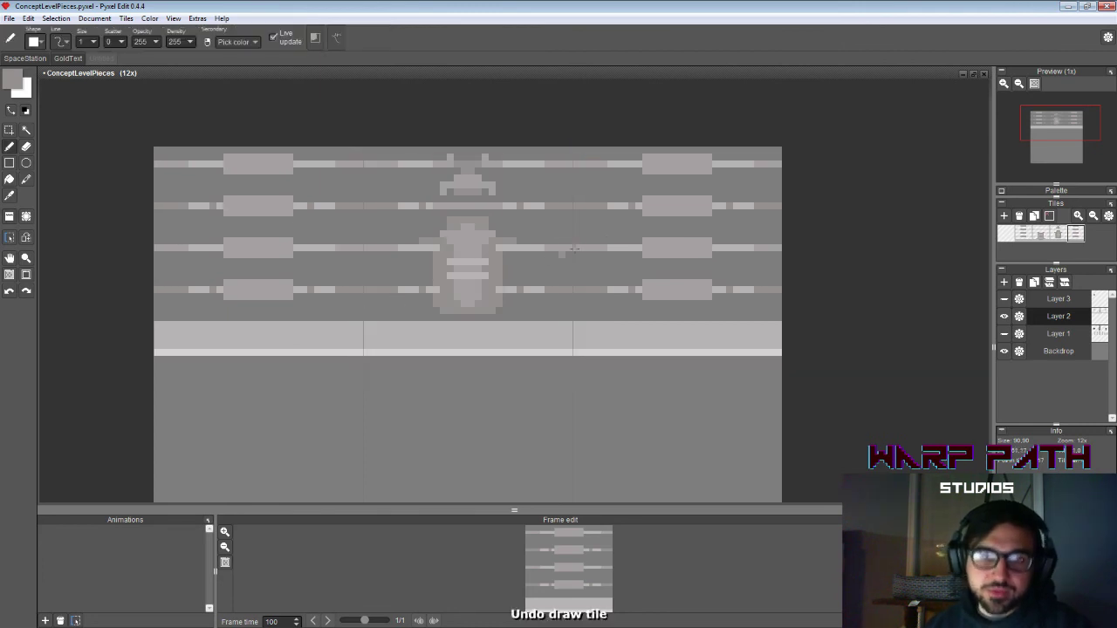
pyautogui.click(1076, 235)
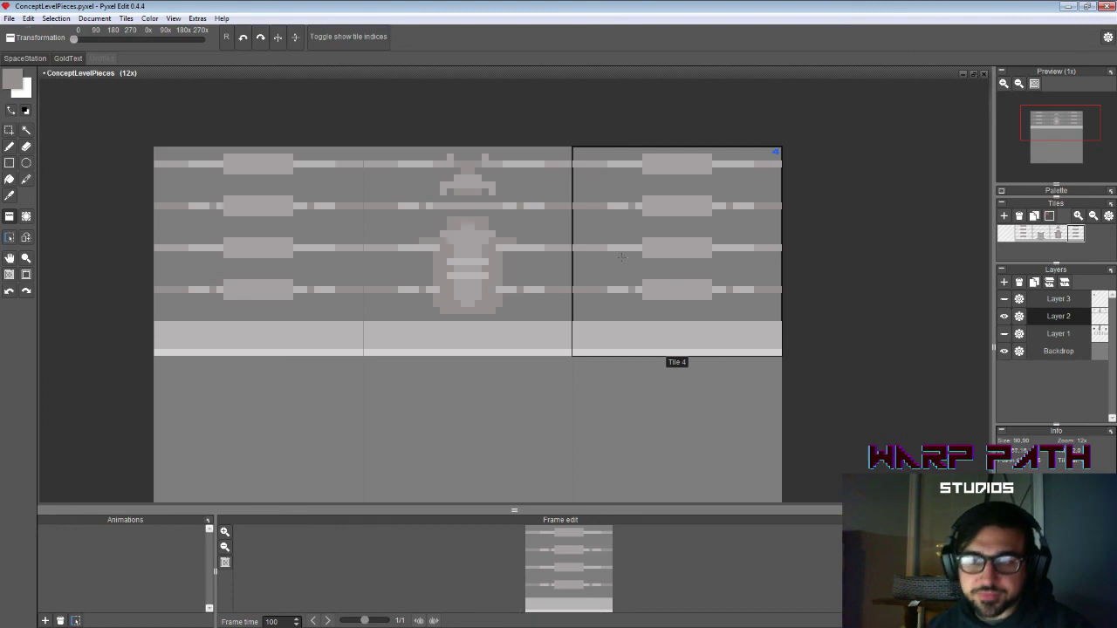
pyautogui.press('b')
pyautogui.press('s')
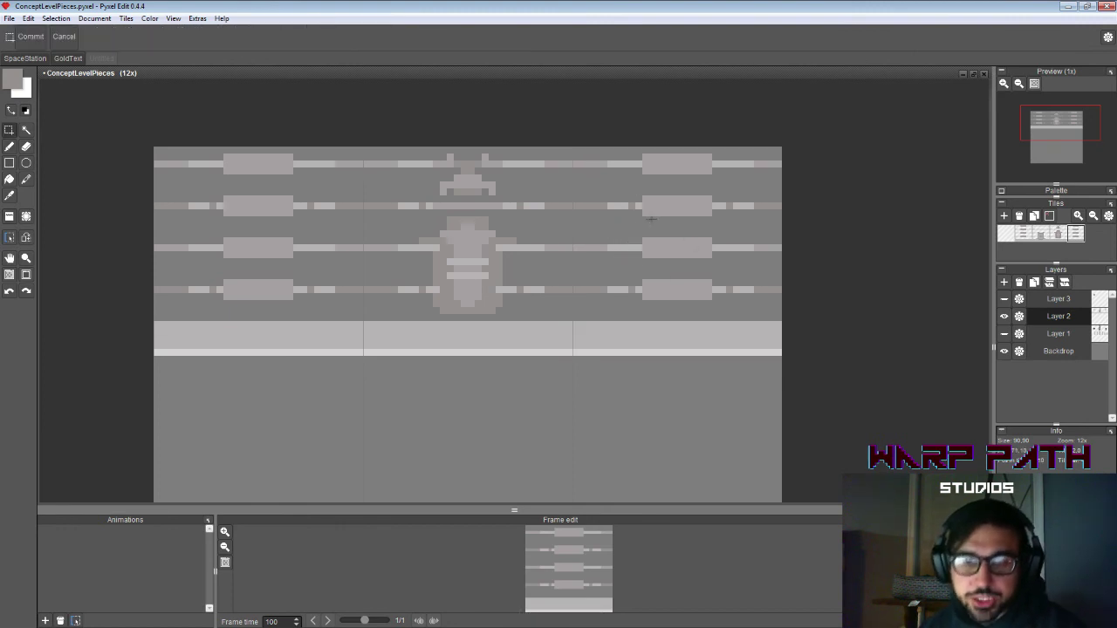
pyautogui.press('Escape')
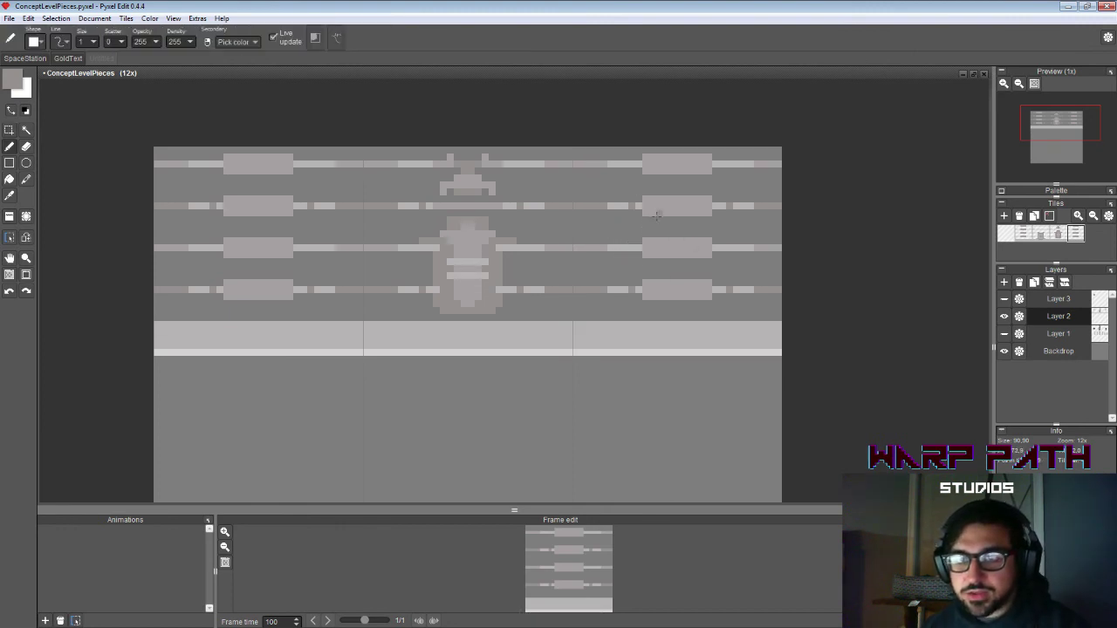
pyautogui.hotkey('ctrl', 'v')
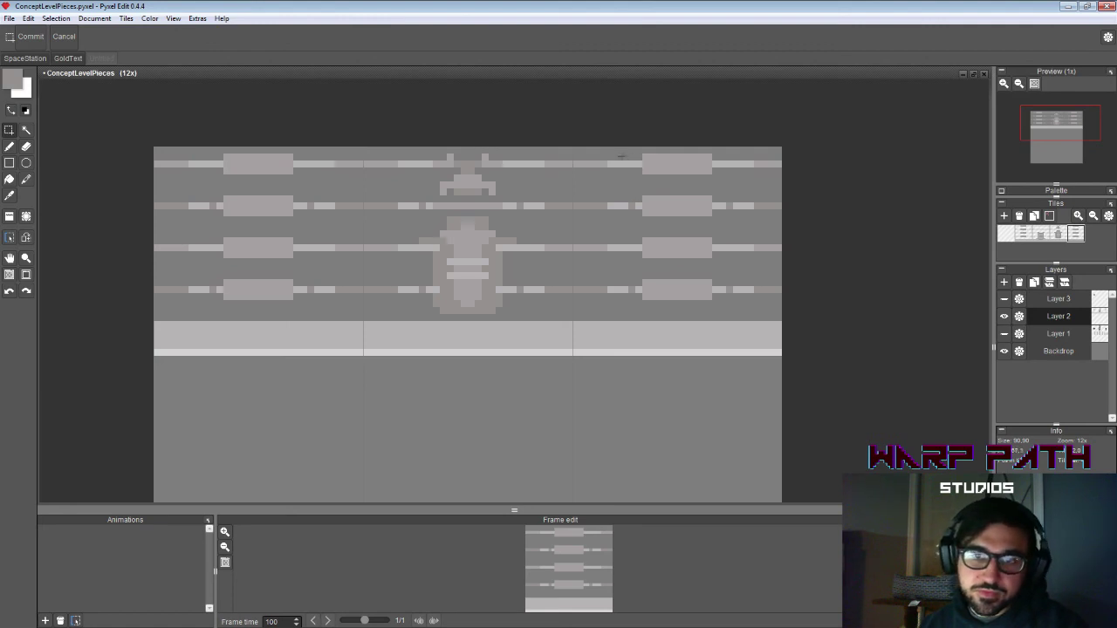
# Step: Move the middle section of the duplicated tile's upper two rails, with their blocks, down 2 pixels
pyautogui.moveTo(608, 154); pyautogui.dragTo(753, 230)
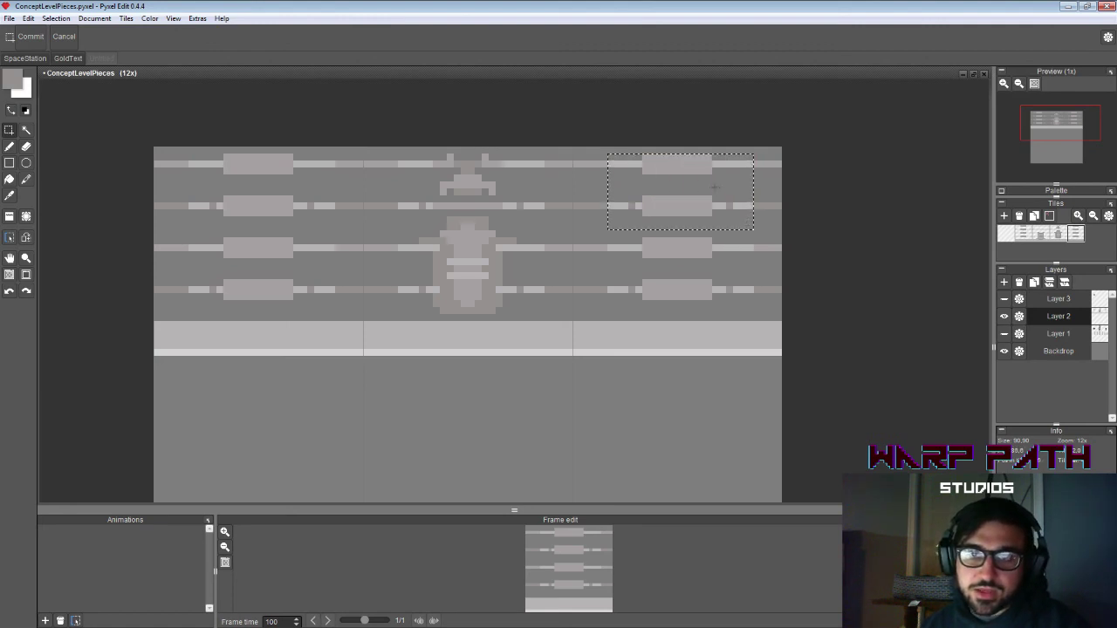
pyautogui.moveTo(714, 186); pyautogui.dragTo(723, 208)
pyautogui.click(728, 271)
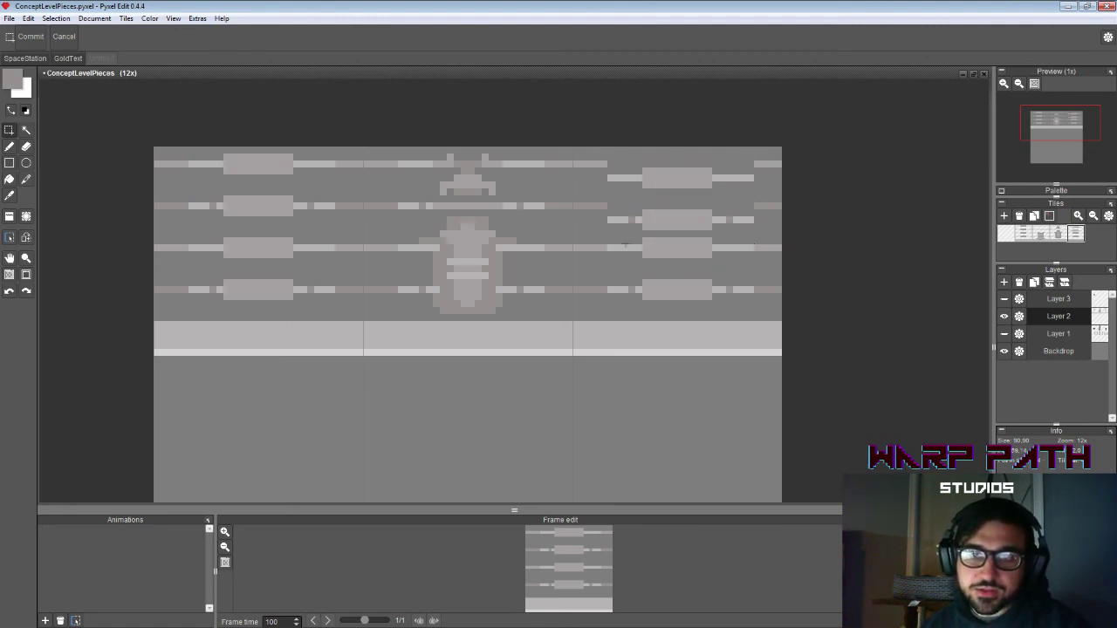
pyautogui.moveTo(602, 230); pyautogui.dragTo(736, 285)
pyautogui.click(726, 187)
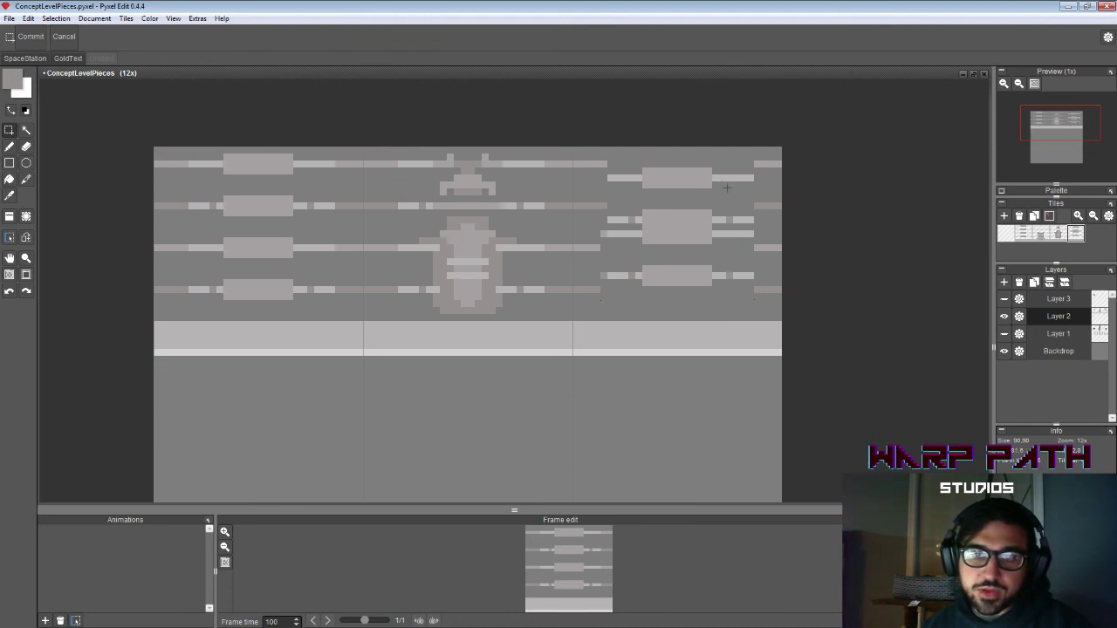
pyautogui.hotkey('ctrl', 'z')
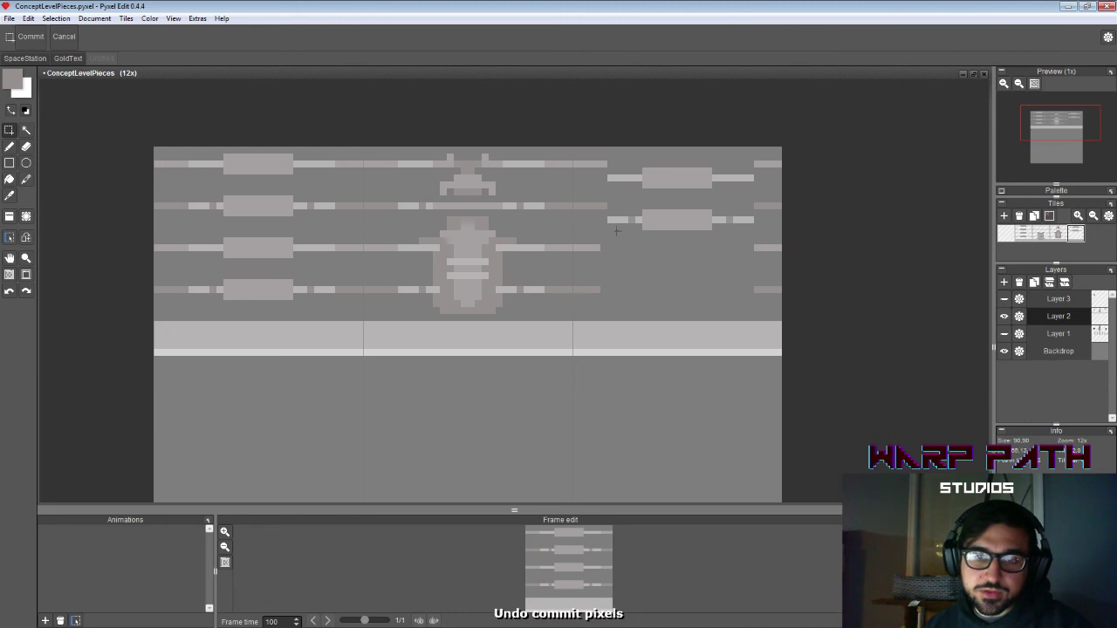
pyautogui.hotkey('ctrl', 'z')
# Step: Move the middle section of the tile's lower two rails up 2 pixels so their upper block meets the one above
pyautogui.click(614, 238)
pyautogui.moveTo(609, 234); pyautogui.dragTo(754, 314)
pyautogui.moveTo(714, 275); pyautogui.dragTo(721, 257)
pyautogui.click(787, 133)
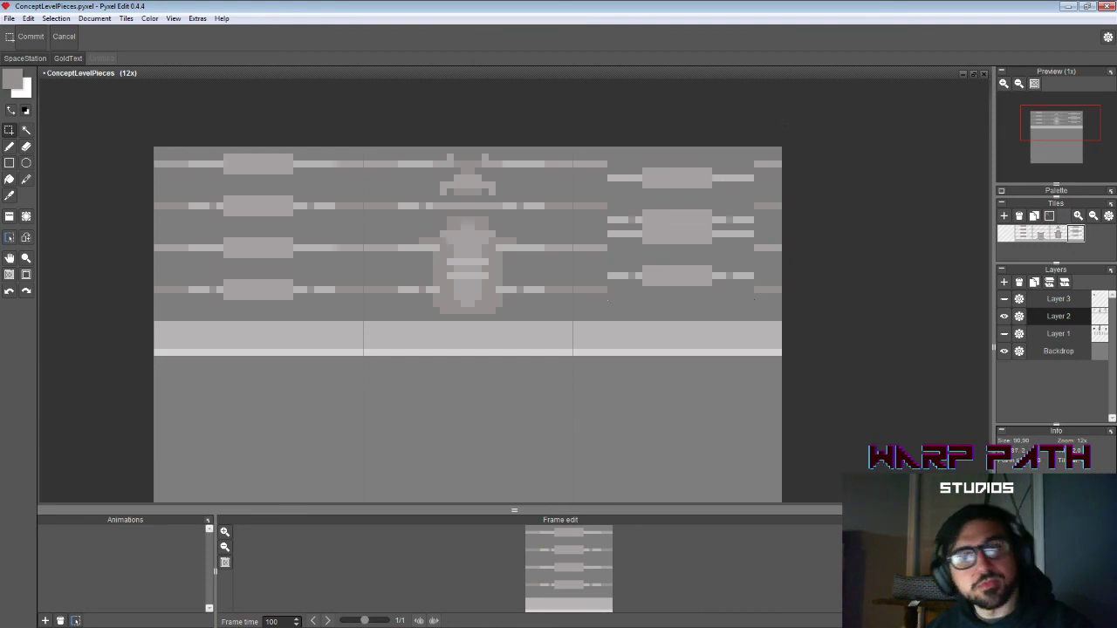
# Step: Join the shifted sections of the upper three rails to their outer ends with vertical connecting pixels in the matching rail greys
pyautogui.press('g')
pyautogui.press('b')
pyautogui.press('i')
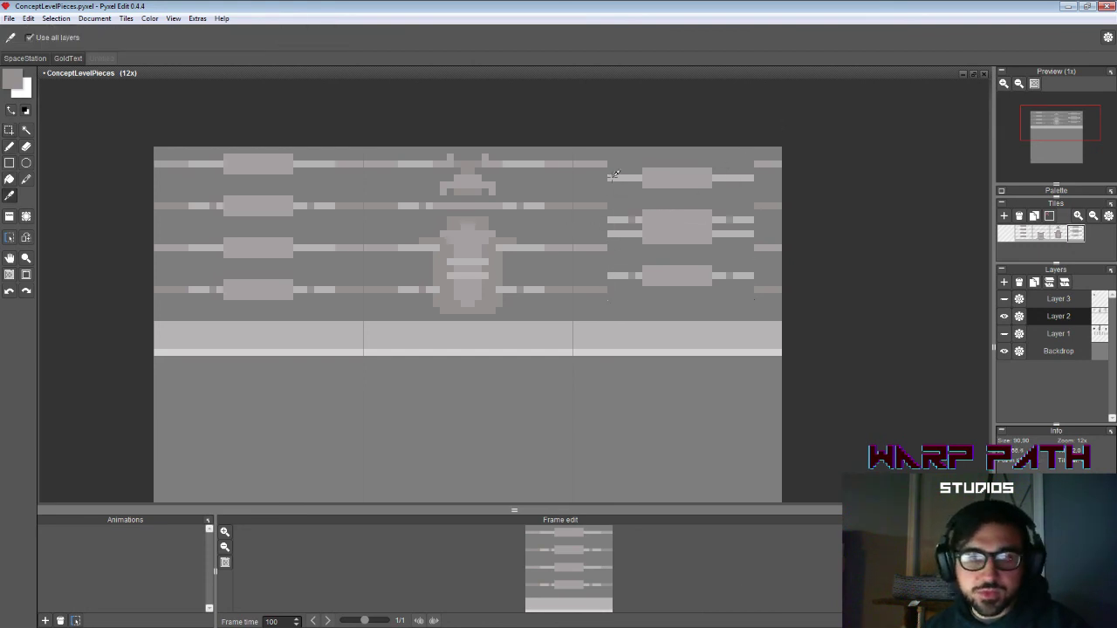
pyautogui.press('b')
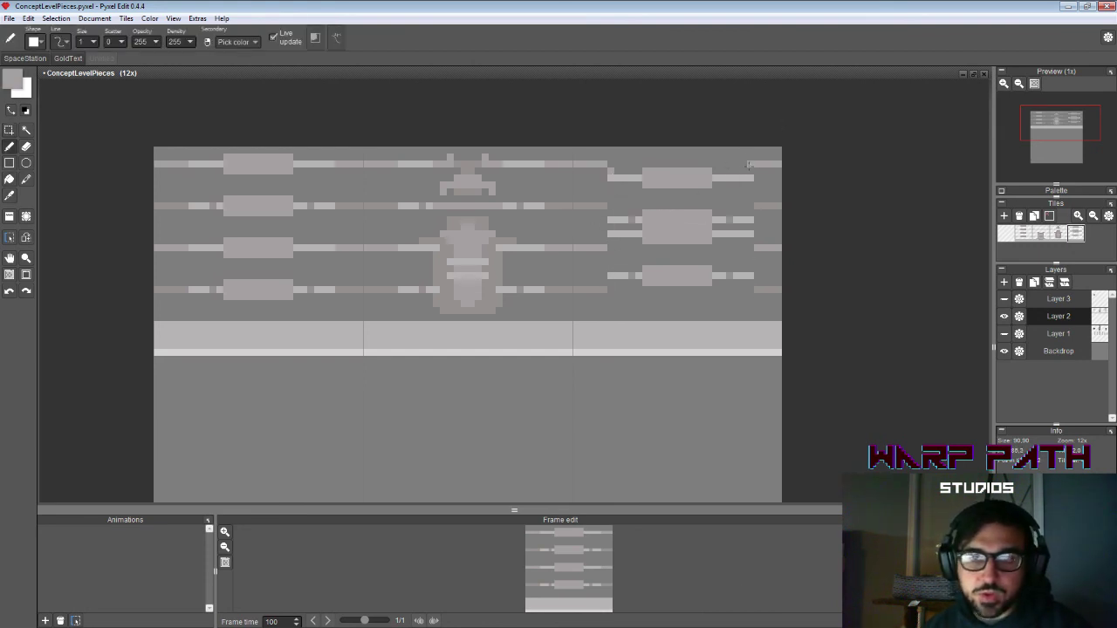
pyautogui.press('i')
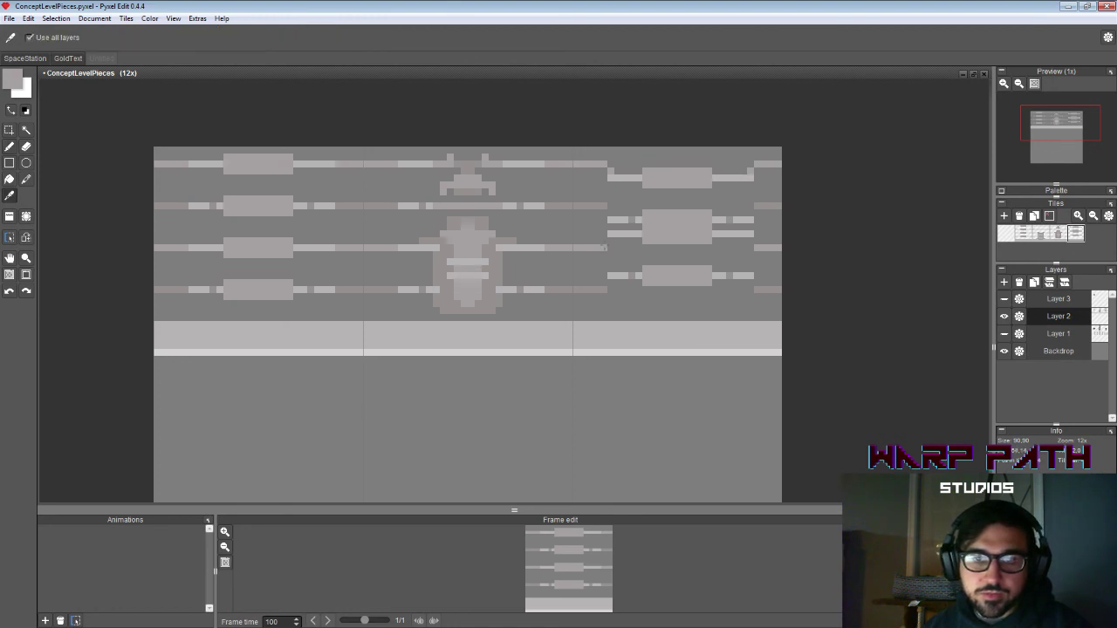
pyautogui.press('b')
pyautogui.click(611, 241)
pyautogui.press('alt')
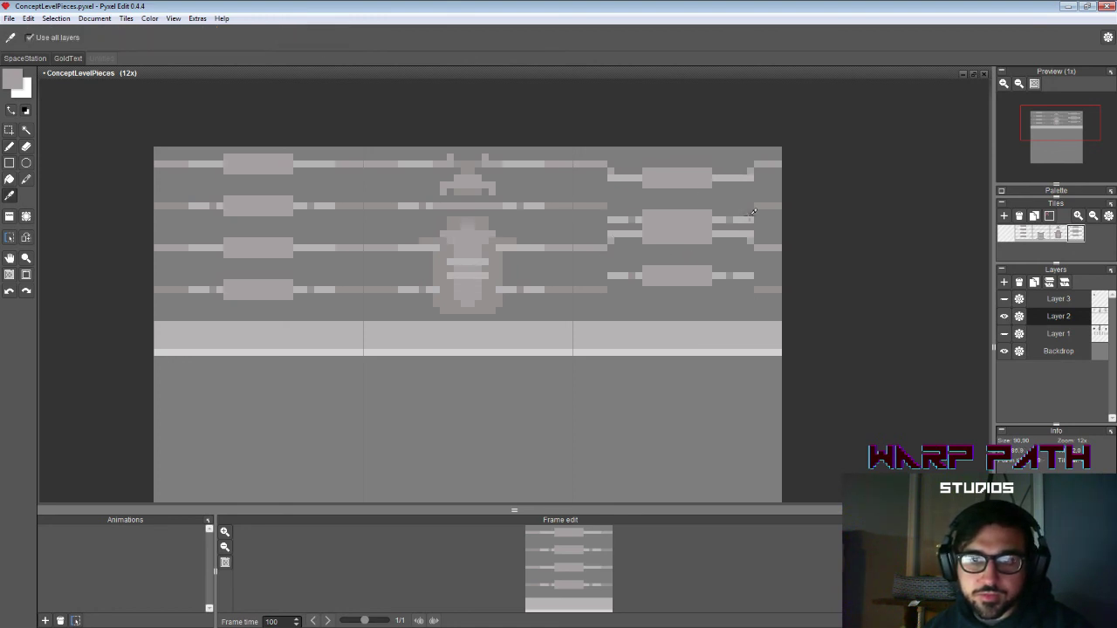
pyautogui.keyDown('alt'); pyautogui.click(762, 207); pyautogui.keyUp('alt')
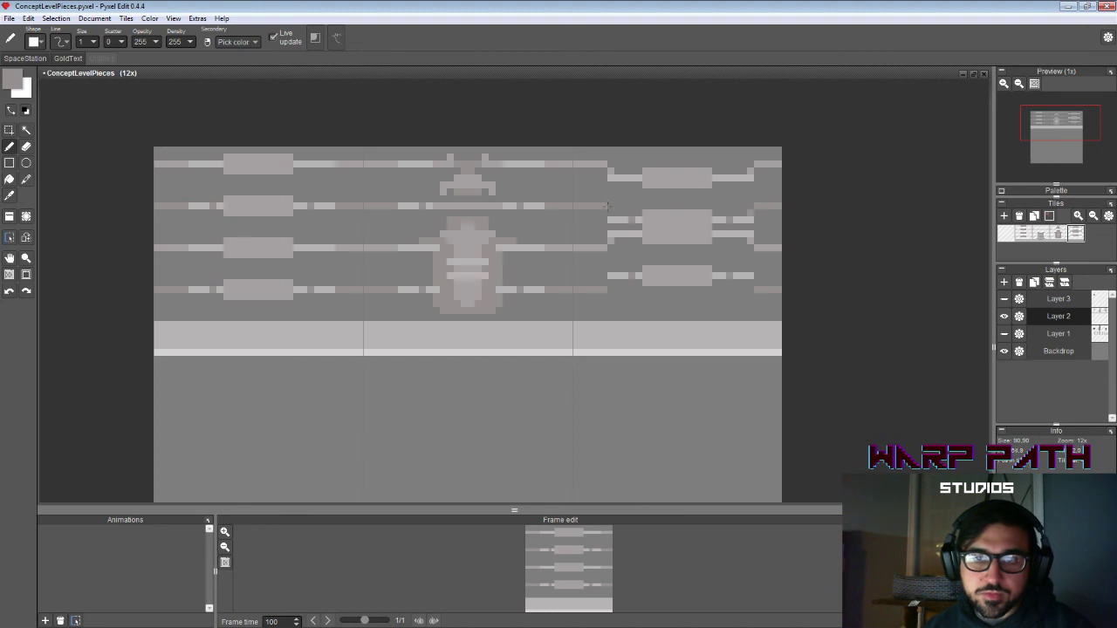
# Step: Erase the corner pixels of the rail joints to form diagonal bends, and join the bottom rail with darker-grey stepped pixels
pyautogui.press('e')
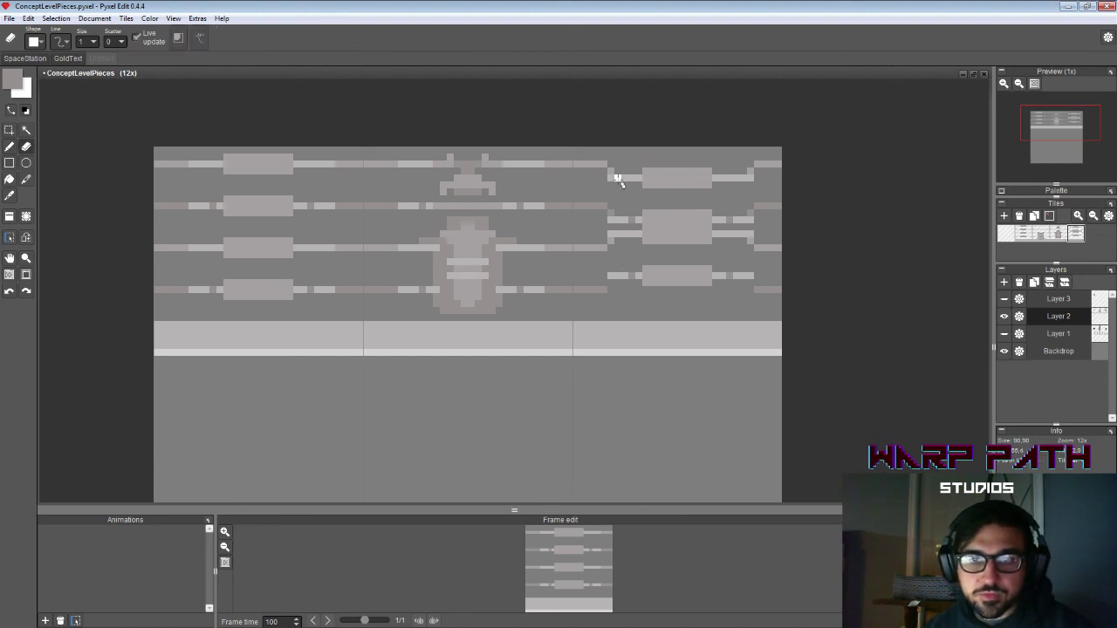
pyautogui.click(610, 176)
pyautogui.click(751, 179)
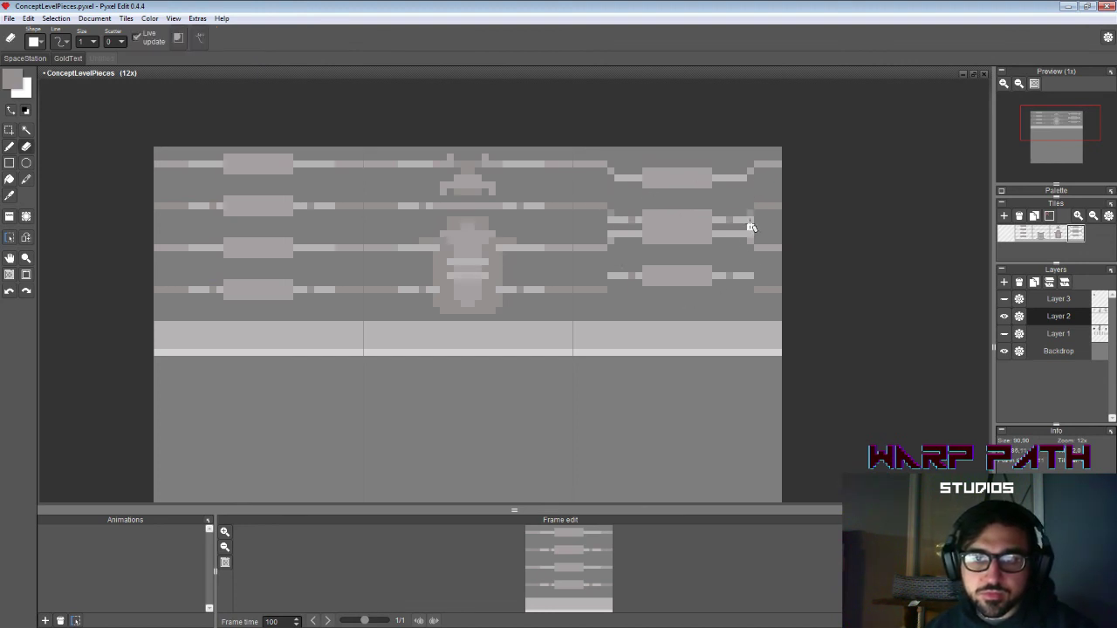
pyautogui.click(750, 220)
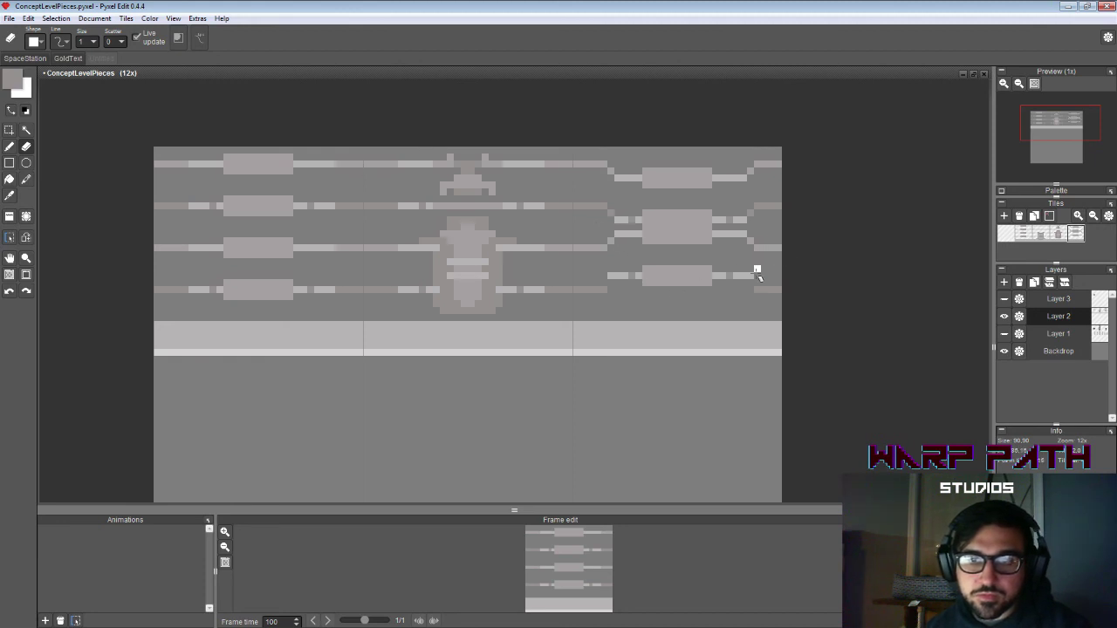
pyautogui.press('b')
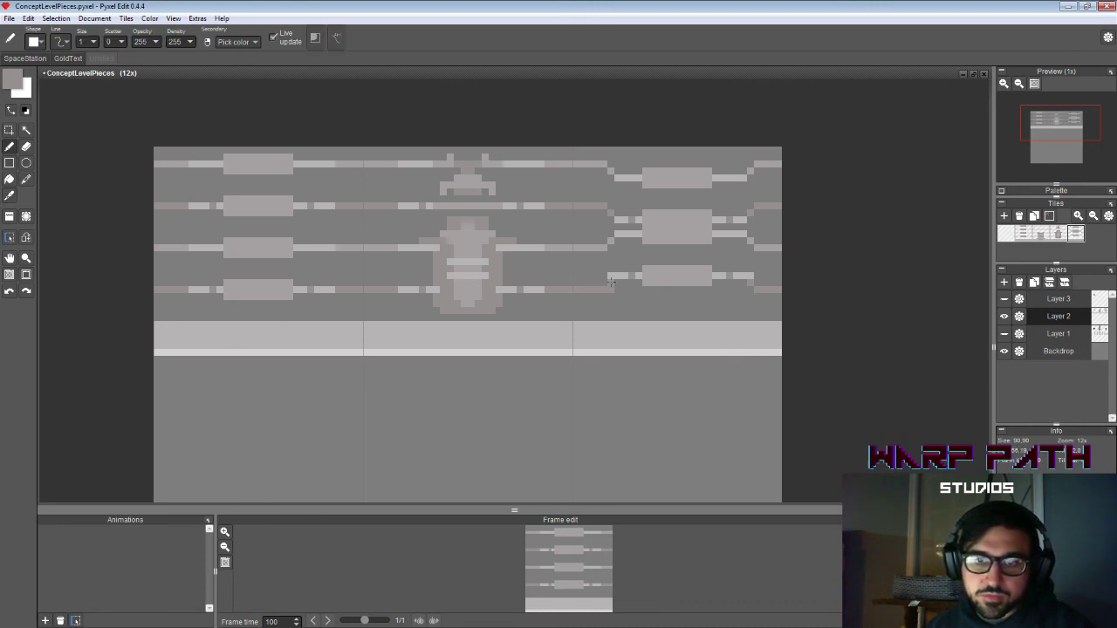
pyautogui.press('e')
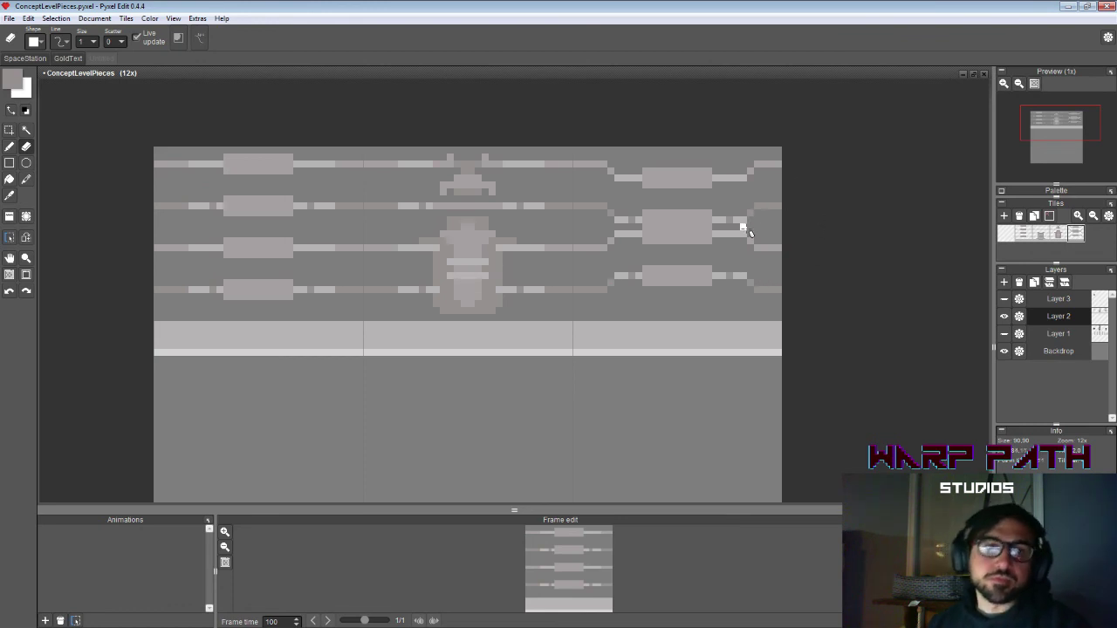
# Step: Draw darker-grey vertical stripes across the central, upper and lower blocks of the bent-rail tile
pyautogui.press('i')
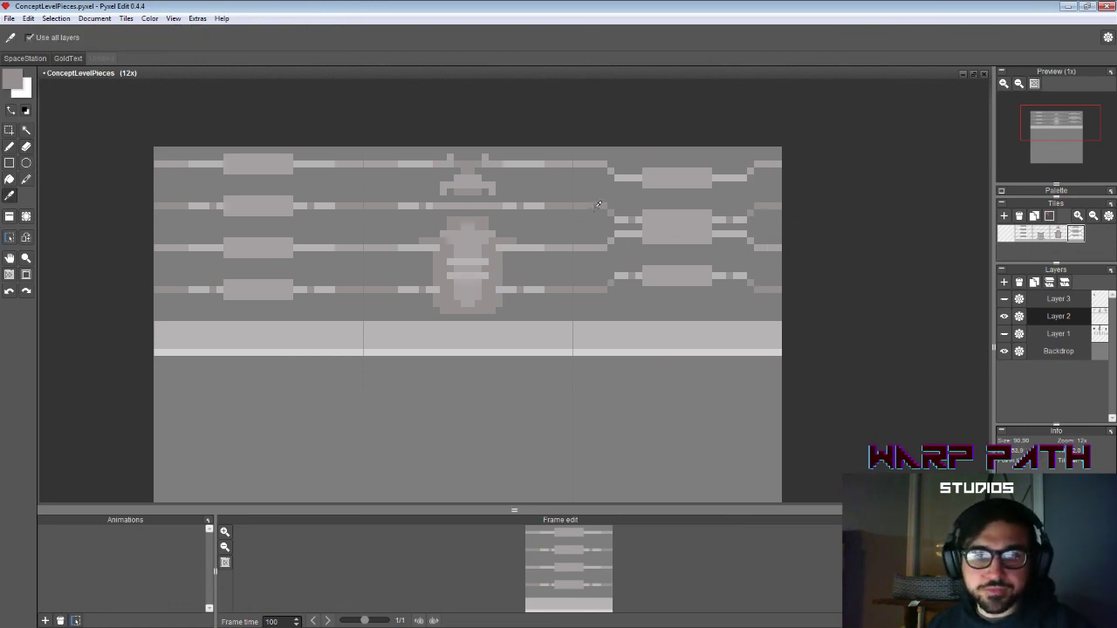
pyautogui.press('b')
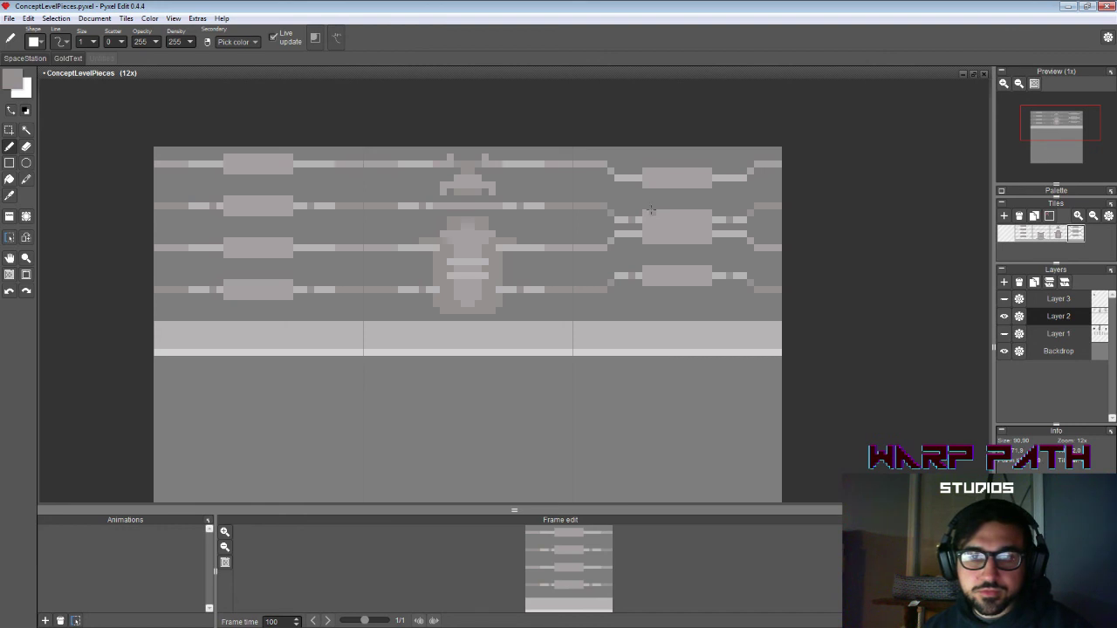
pyautogui.click(10, 163)
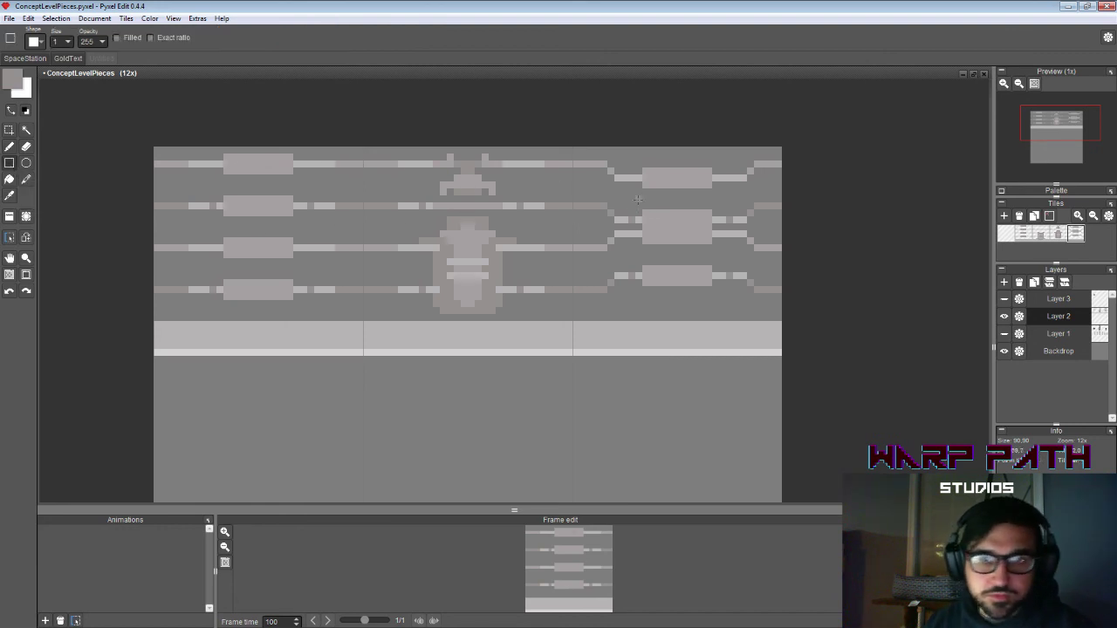
pyautogui.moveTo(646, 213)
pyautogui.mouseDown()
pyautogui.moveTo(663, 244)
pyautogui.moveTo(696, 242)
pyautogui.moveTo(676, 225)
pyautogui.moveTo(677, 240)
pyautogui.mouseUp()
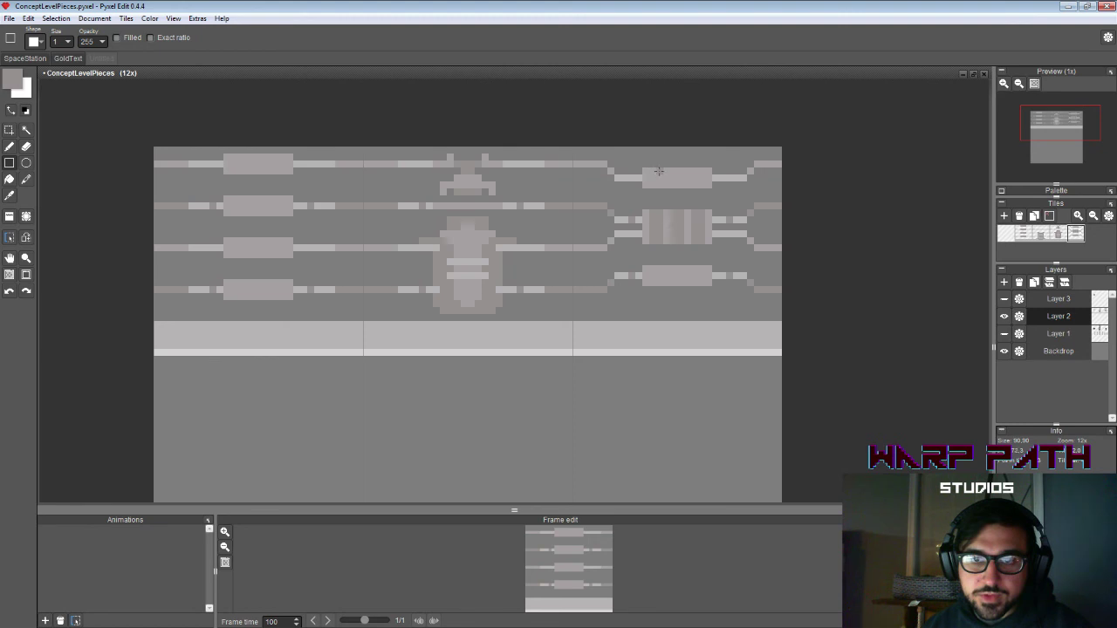
pyautogui.moveTo(660, 172)
pyautogui.mouseDown()
pyautogui.moveTo(660, 185)
pyautogui.moveTo(696, 187)
pyautogui.mouseUp()
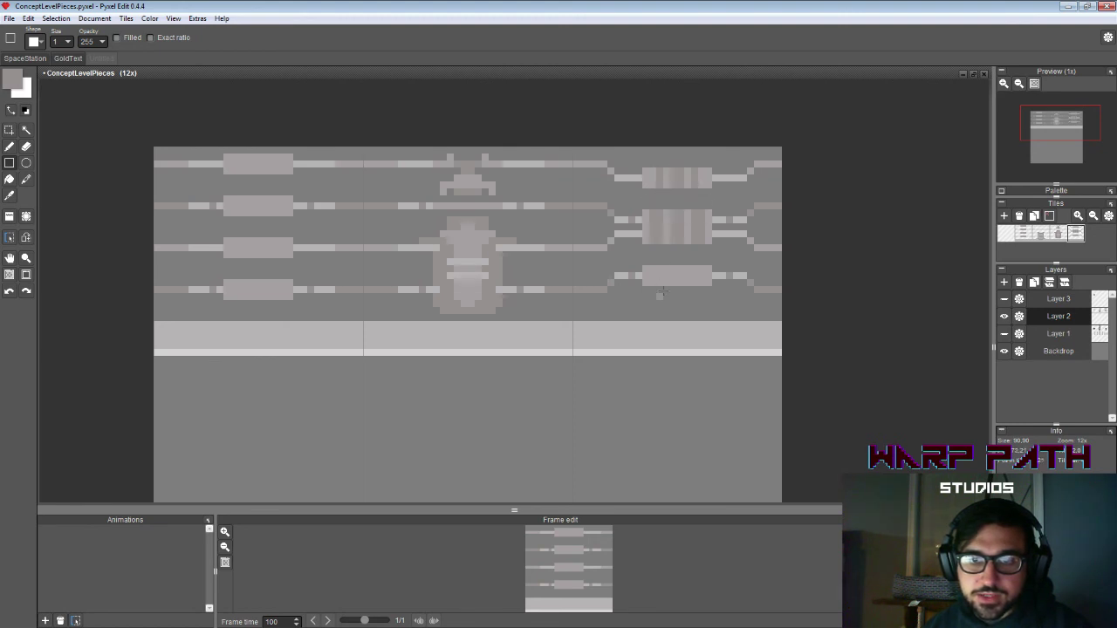
pyautogui.moveTo(672, 269); pyautogui.dragTo(697, 284)
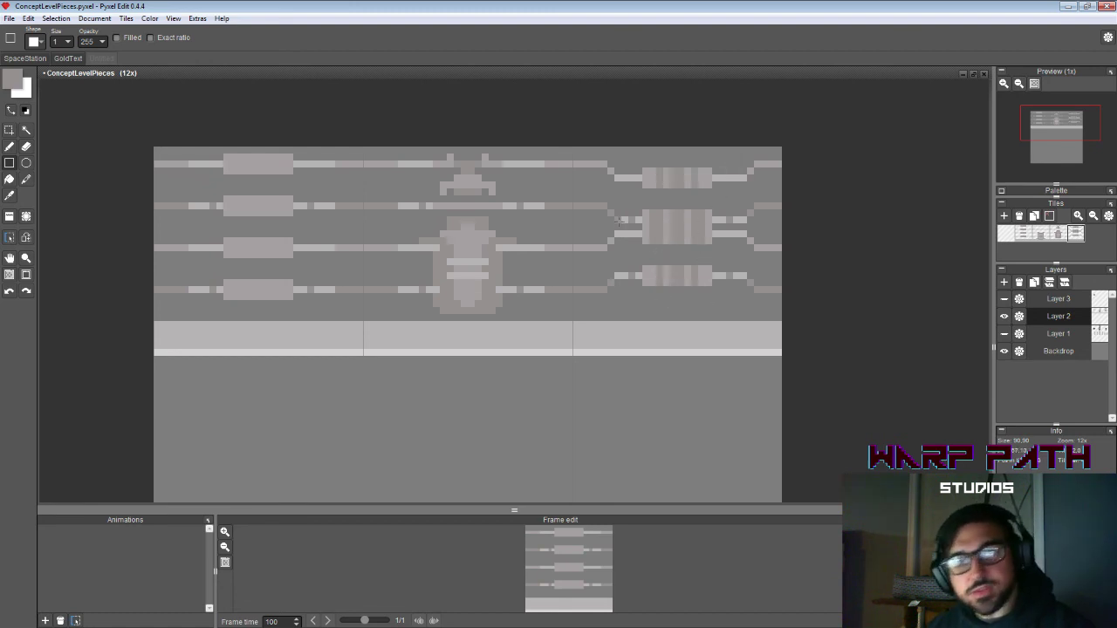
# Step: Narrow the upper striped block by erasing its outermost columns and extend the light-grey rail to meet it
pyautogui.press('e')
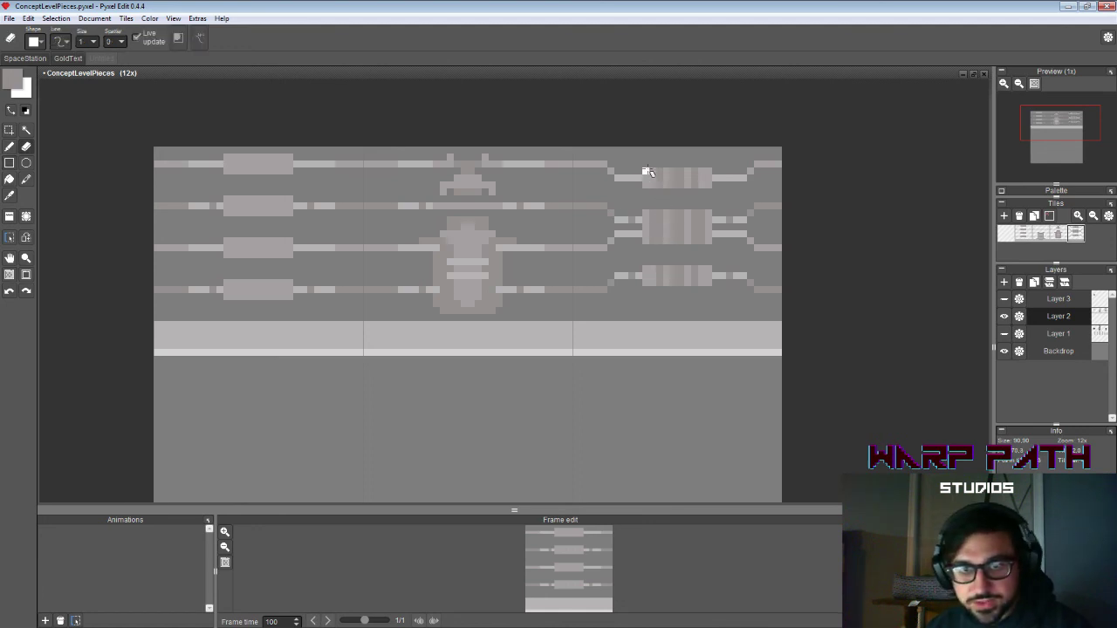
pyautogui.moveTo(646, 171)
pyautogui.mouseDown()
pyautogui.moveTo(647, 185)
pyautogui.moveTo(708, 186)
pyautogui.mouseUp()
pyautogui.press('b')
pyautogui.press('alt')
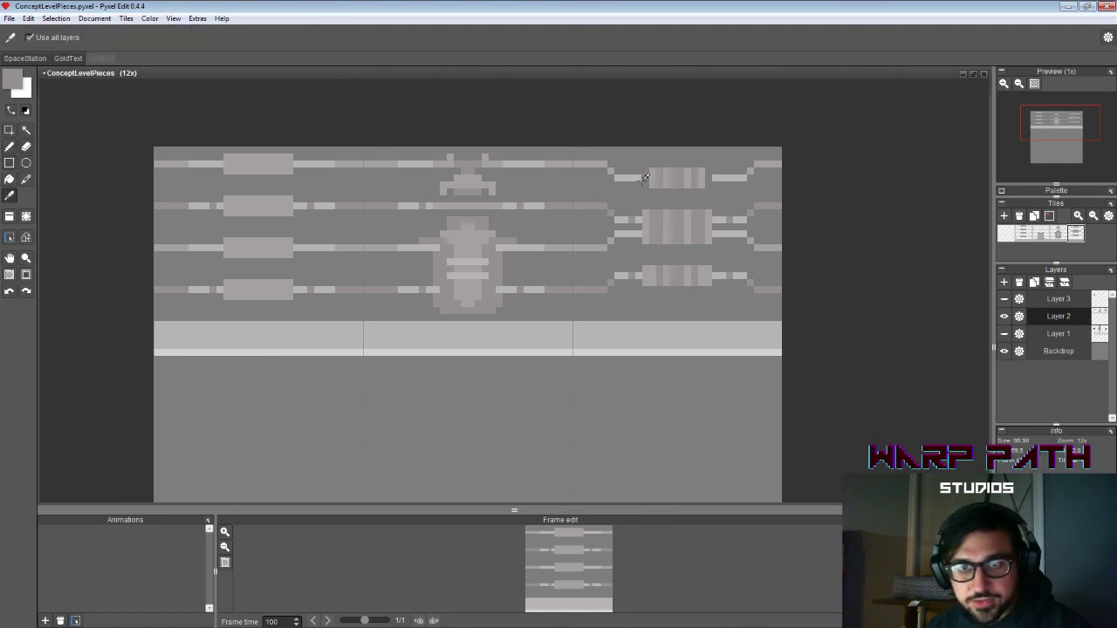
pyautogui.press('b')
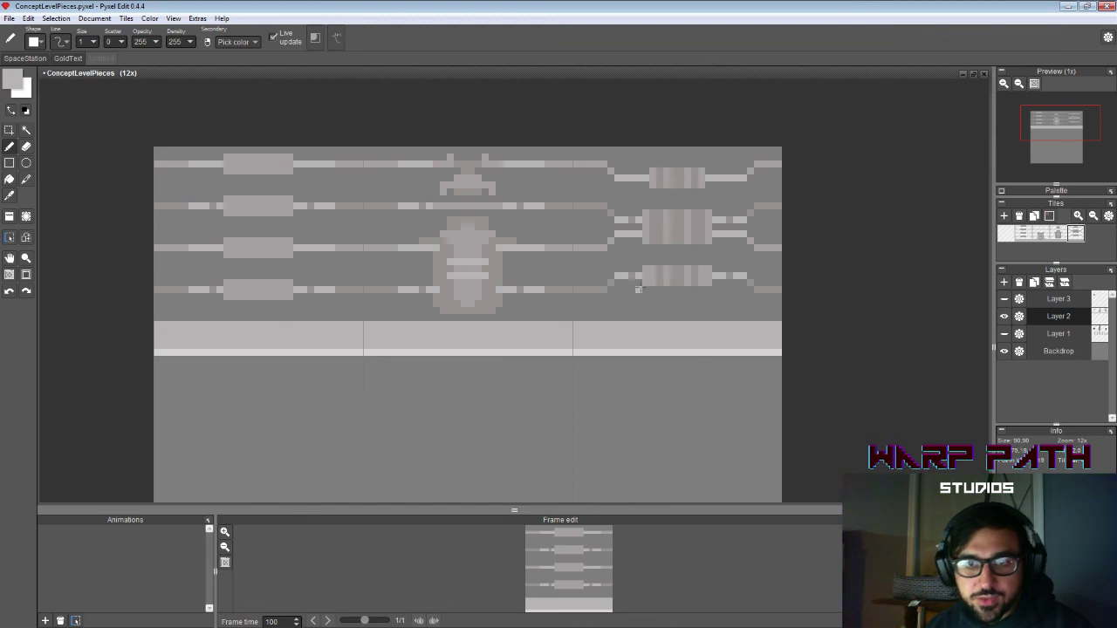
# Step: Narrow the lower striped block by erasing its outermost columns and extend the light-grey rail pixels to meet it
pyautogui.press('e')
pyautogui.moveTo(645, 261); pyautogui.dragTo(649, 288)
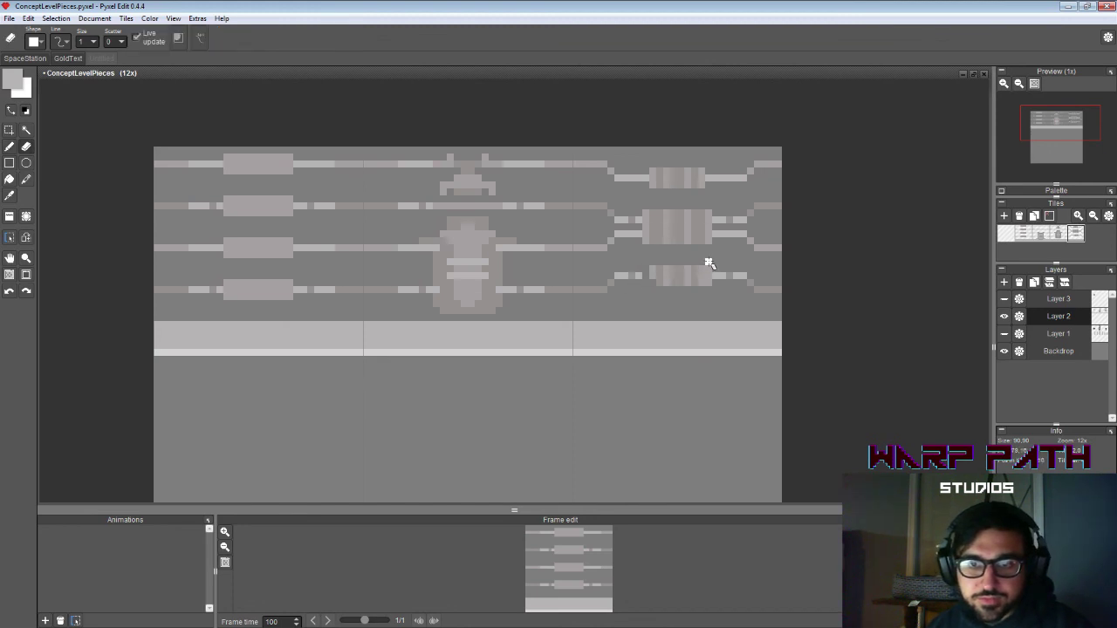
pyautogui.moveTo(708, 258); pyautogui.dragTo(710, 287)
pyautogui.press('b')
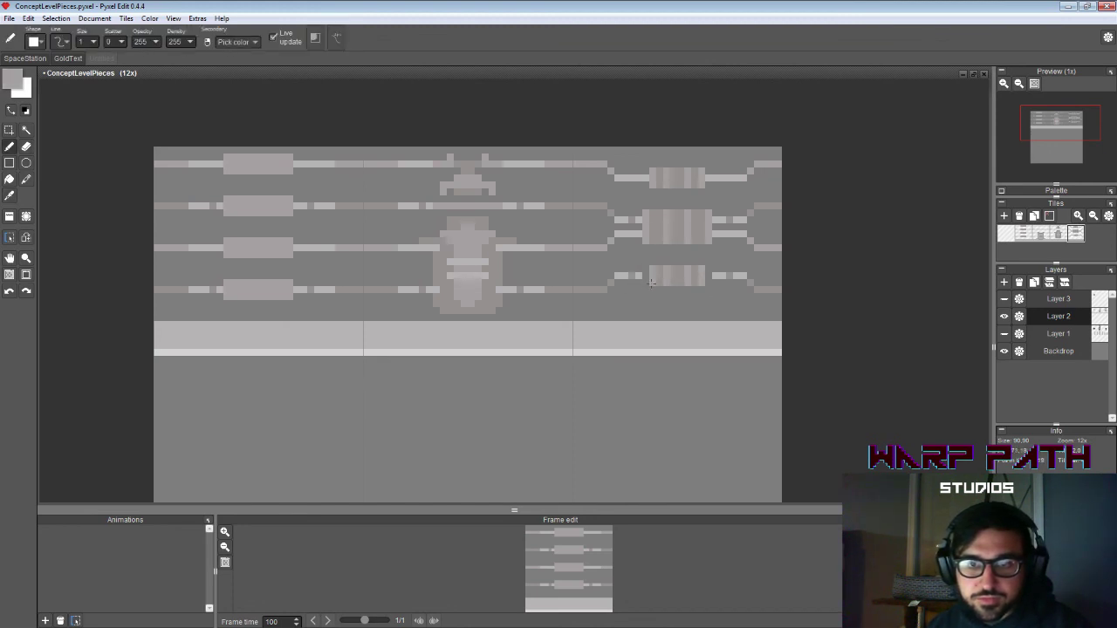
pyautogui.rightClick(638, 275)
pyautogui.click(645, 277)
pyautogui.click(708, 276)
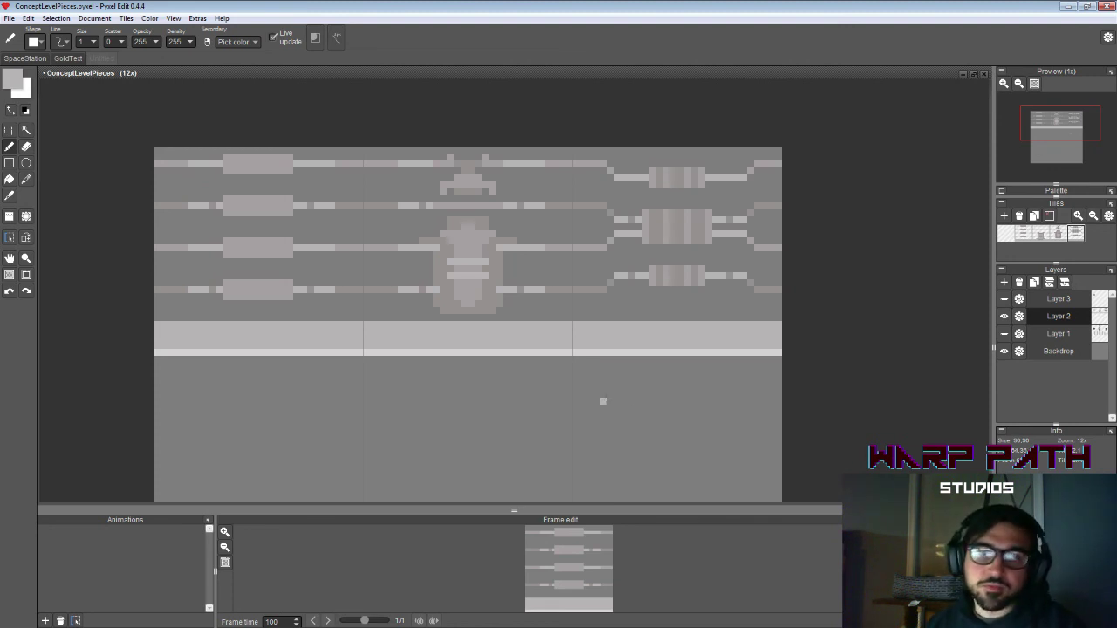
# Step: Place the bent-rail tile in the middle cell of the wall row and the original block-rail tile in the third cell
pyautogui.click(1073, 228)
pyautogui.click(514, 193)
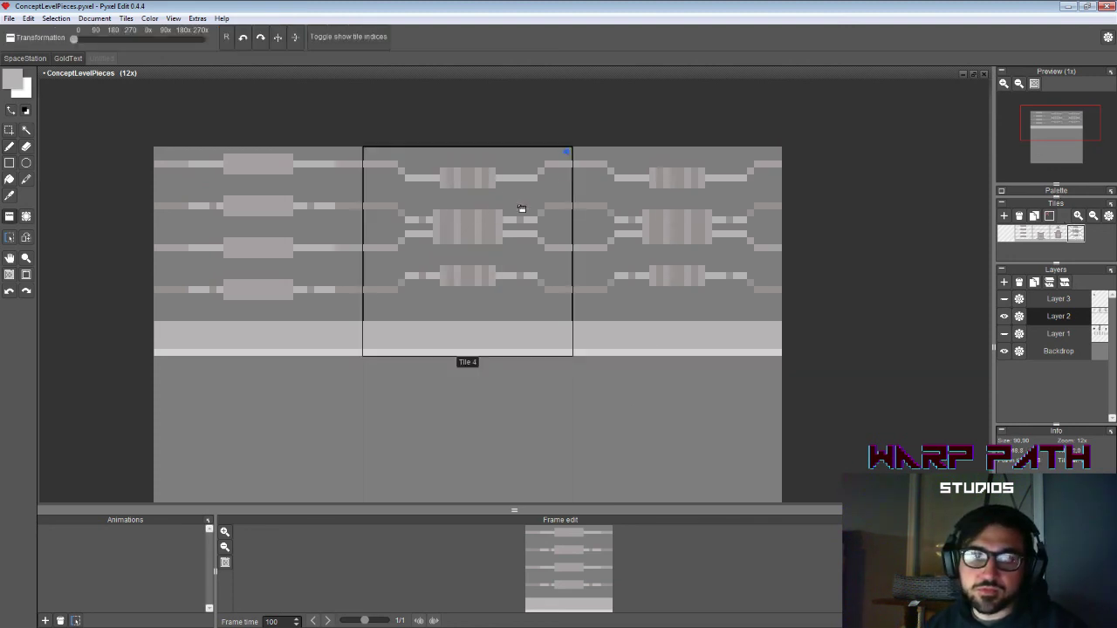
pyautogui.click(1024, 234)
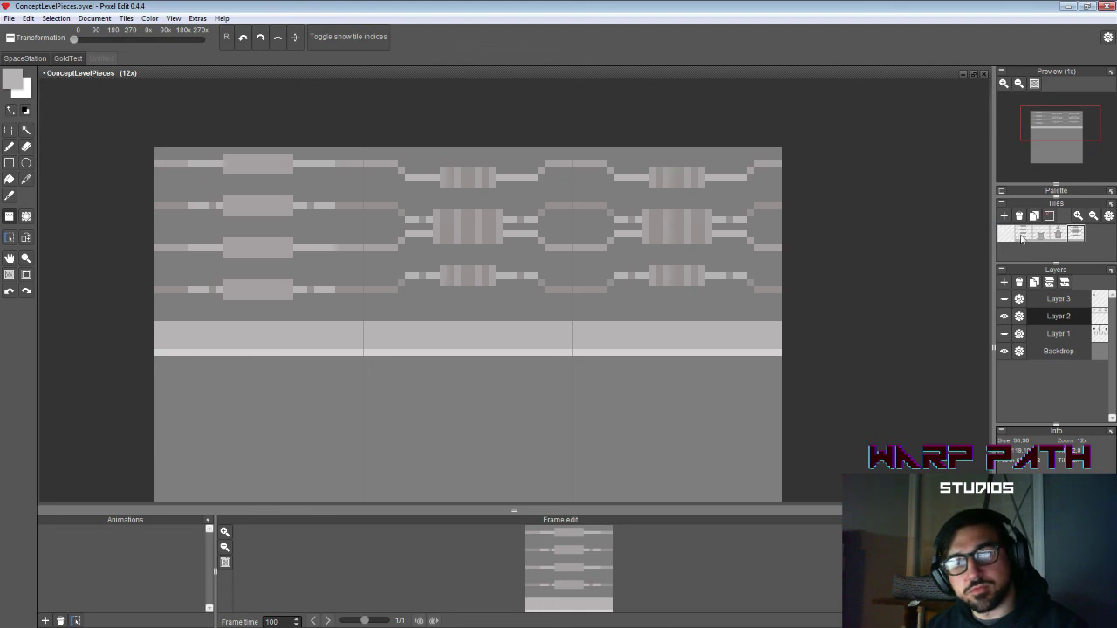
pyautogui.click(711, 218)
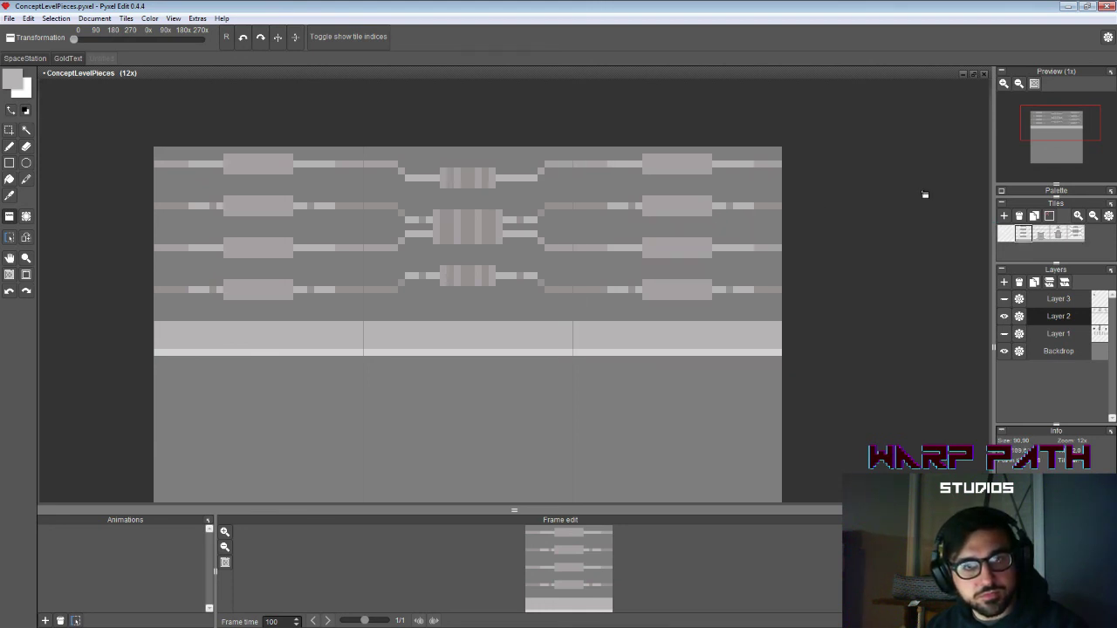
# Step: Widen the four bends of the two inner rails on the bent-rail tile to two pixels, erasing the overlapping straight-rail pixels
pyautogui.press('b')
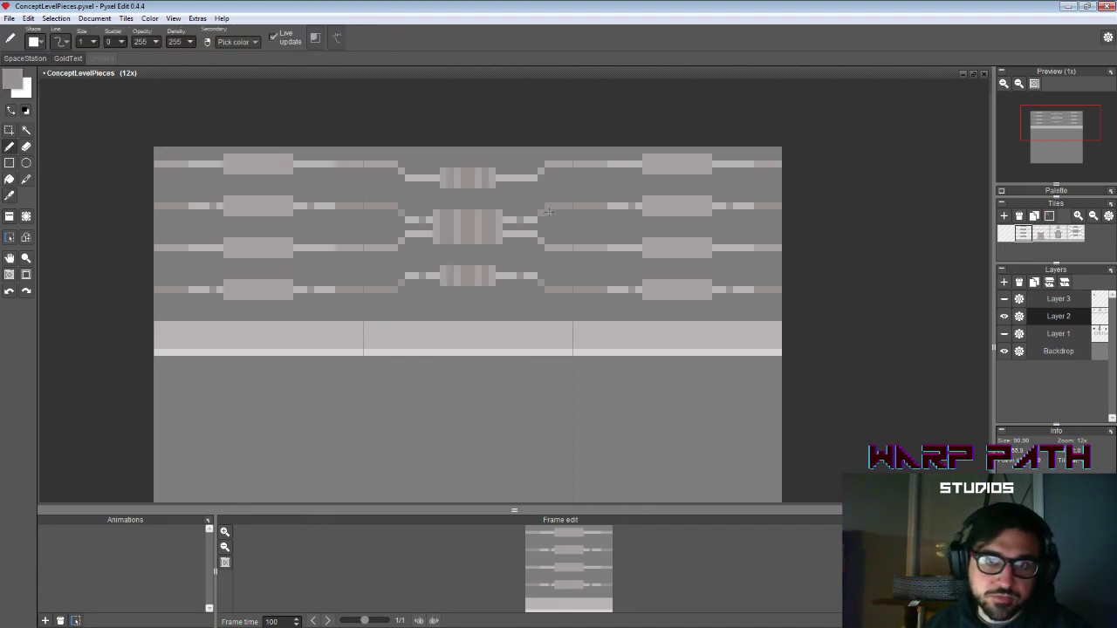
pyautogui.press('e')
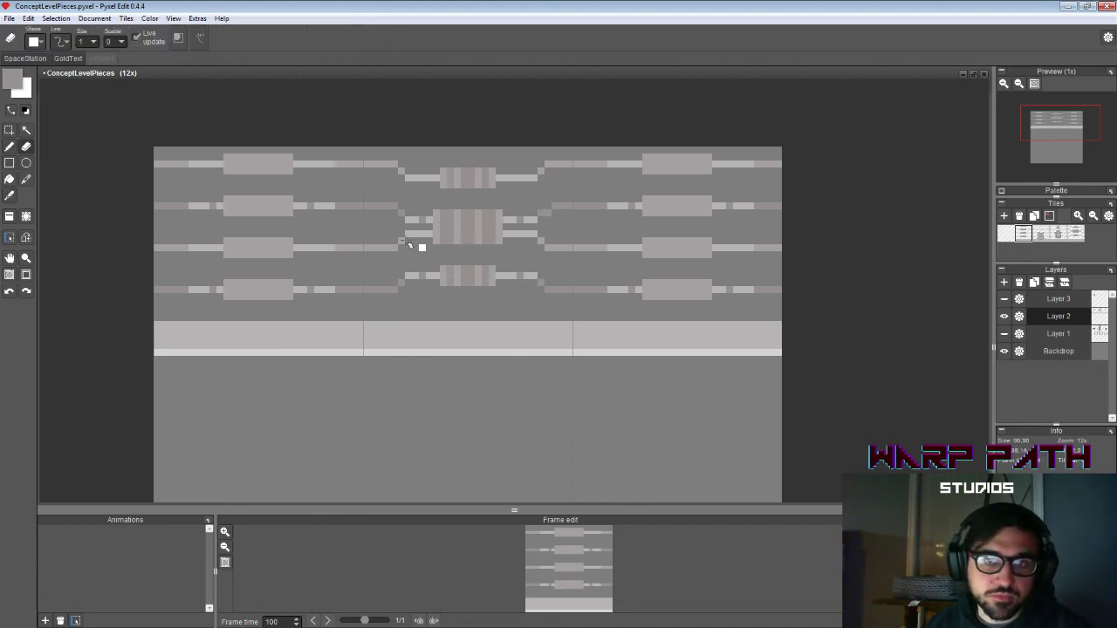
pyautogui.press('b')
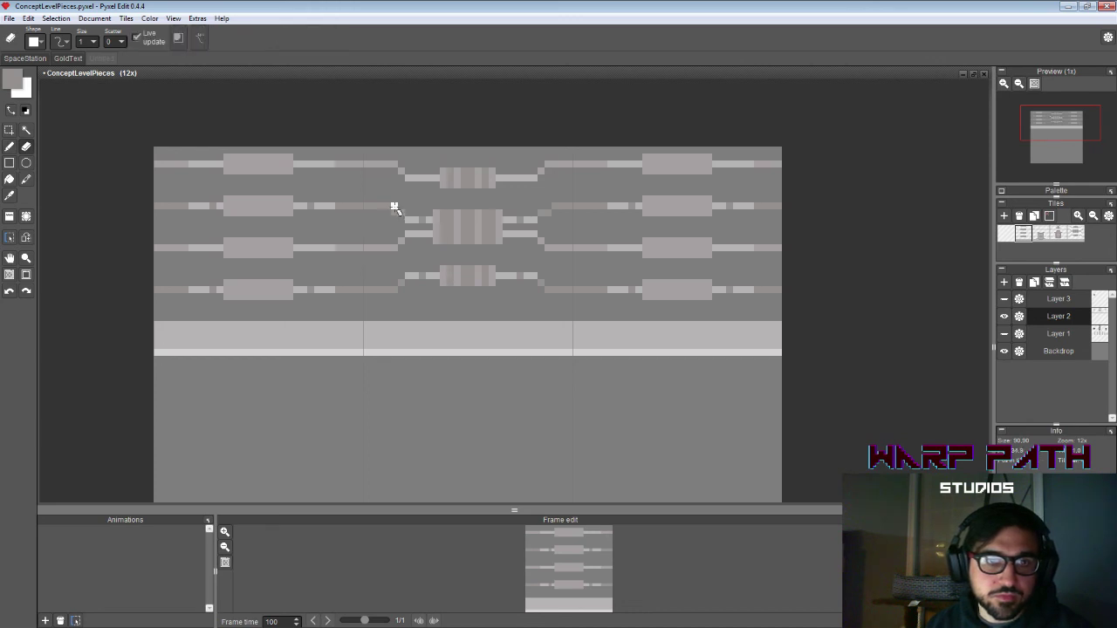
pyautogui.press('i')
pyautogui.press('b')
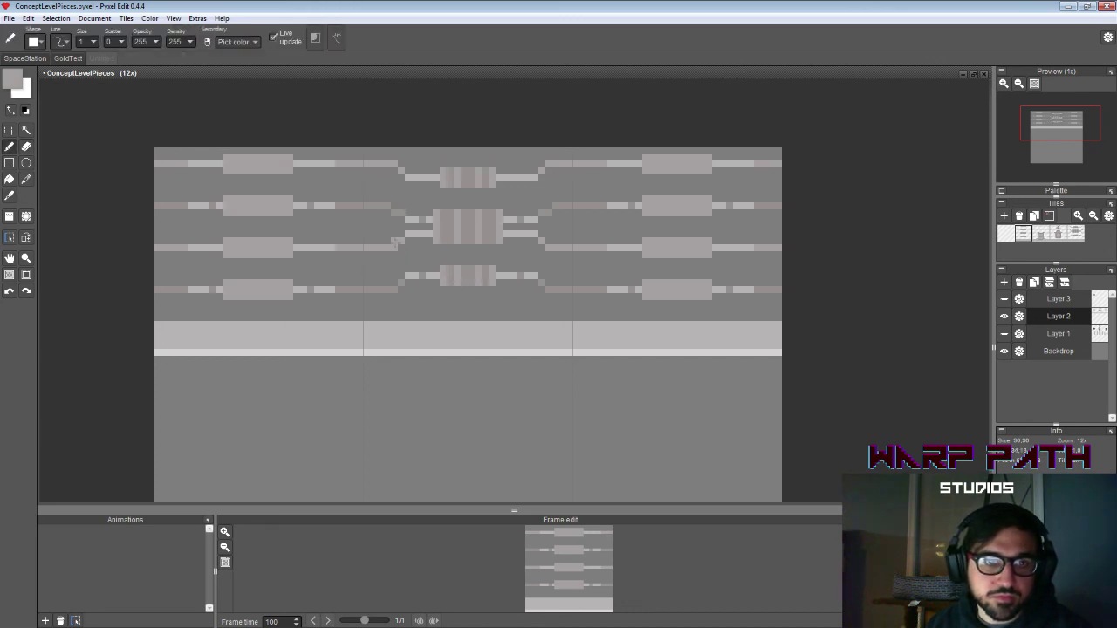
pyautogui.press('i')
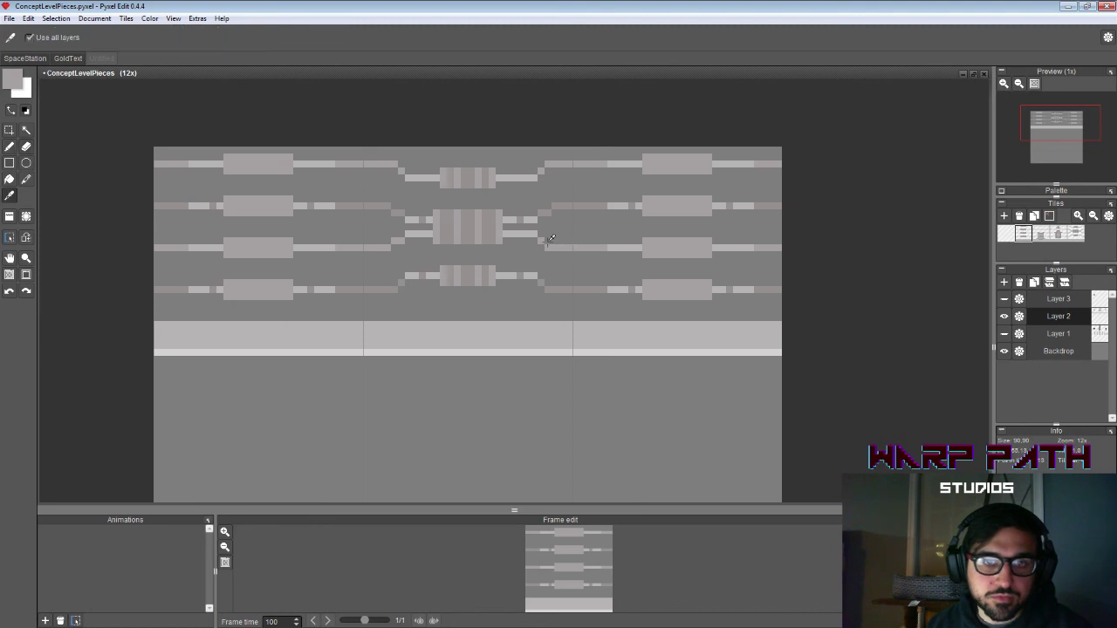
pyautogui.press('b')
pyautogui.press('e')
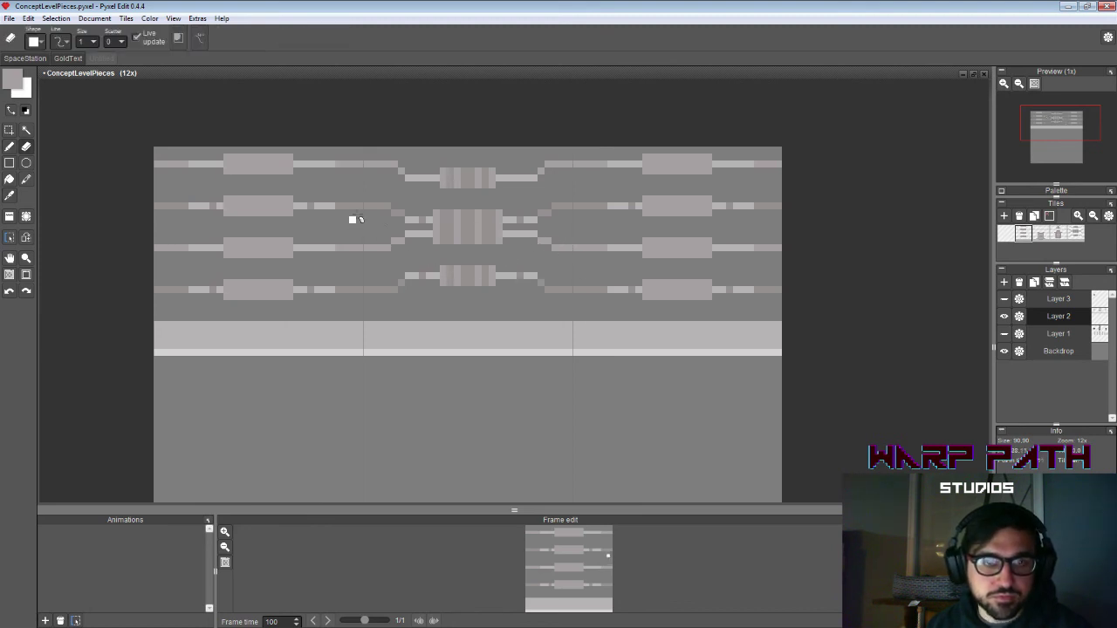
# Step: Lengthen the inner rails' bends to three pixels on both sides of the central striped block, erasing the rail pixels they replace
pyautogui.press('b')
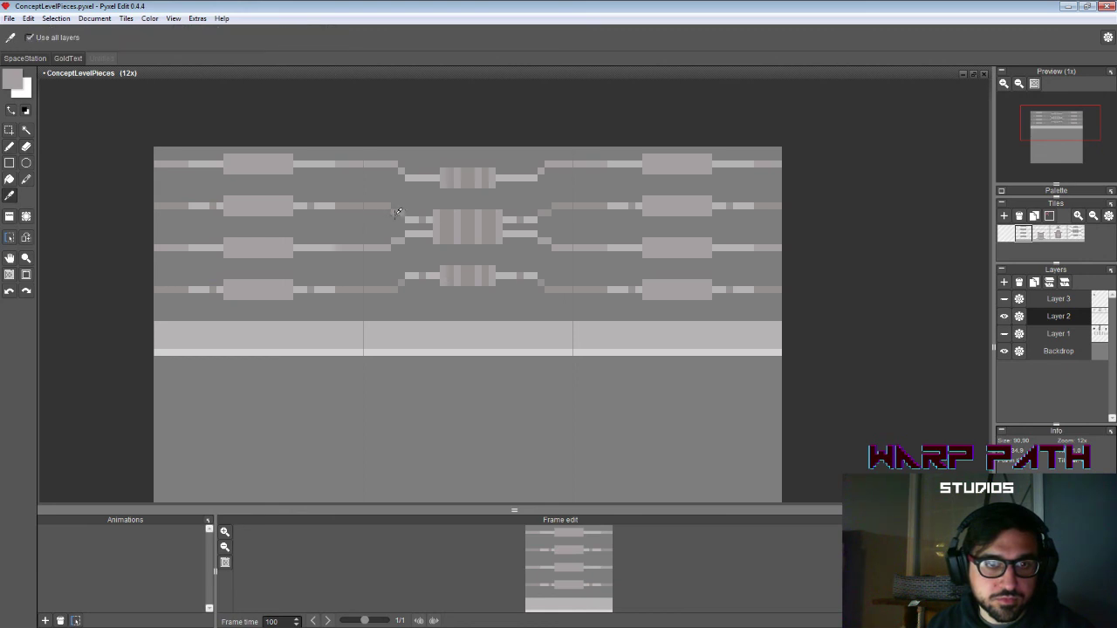
pyautogui.press('e')
pyautogui.click(388, 207)
pyautogui.press('b')
pyautogui.keyDown('alt'); pyautogui.click(395, 241); pyautogui.keyUp('alt')
pyautogui.click(388, 242)
pyautogui.press('e')
pyautogui.click(387, 248)
pyautogui.press('b')
pyautogui.keyDown('alt'); pyautogui.click(556, 248); pyautogui.keyUp('alt')
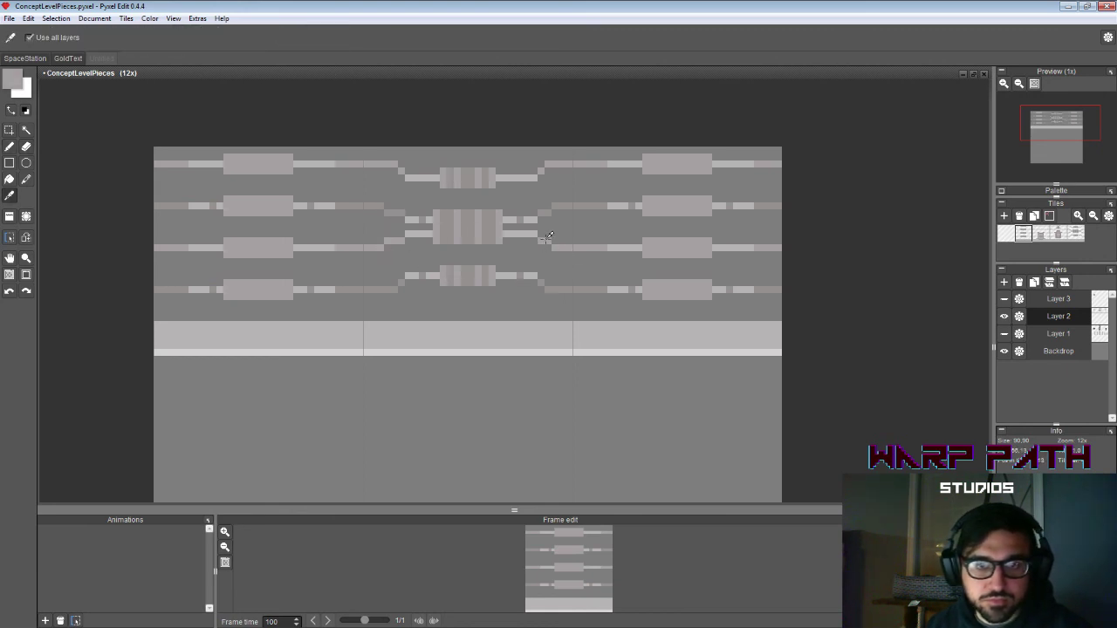
pyautogui.press('alt')
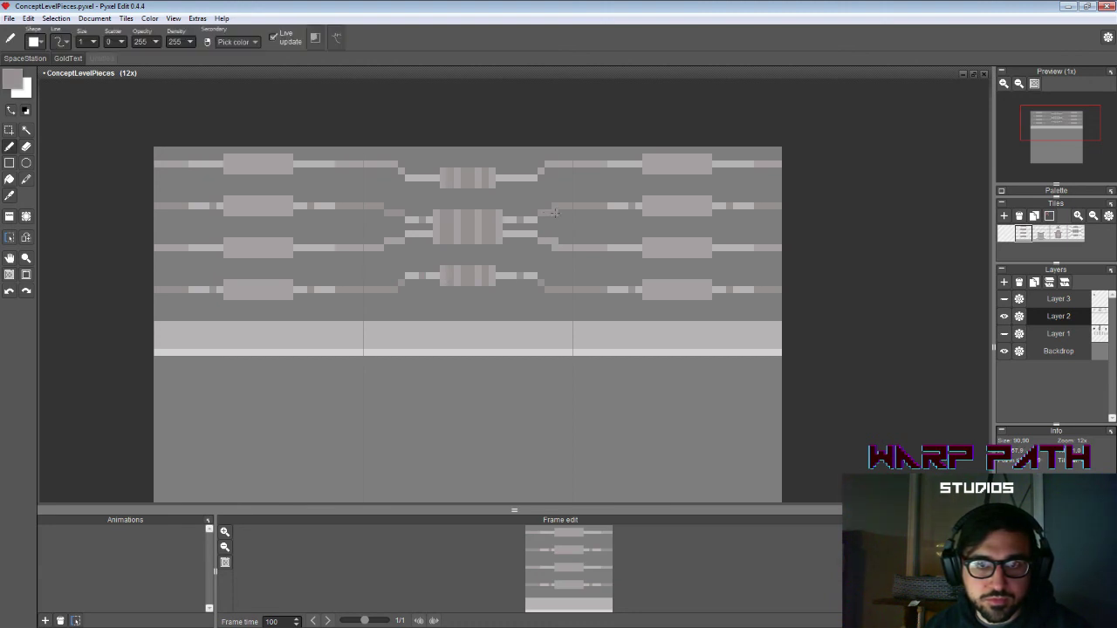
pyautogui.press('e')
pyautogui.press('b')
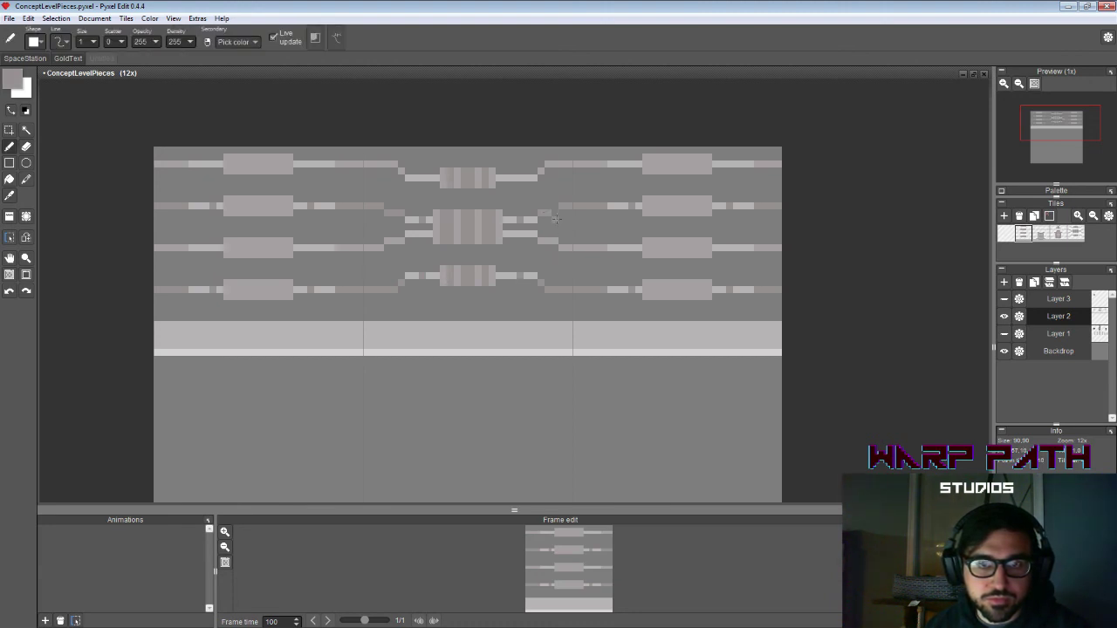
# Step: Widen the bends of the uppermost and lowest rails to two pixels on both sides, erasing the overlapping straight-rail pixels
pyautogui.press('alt')
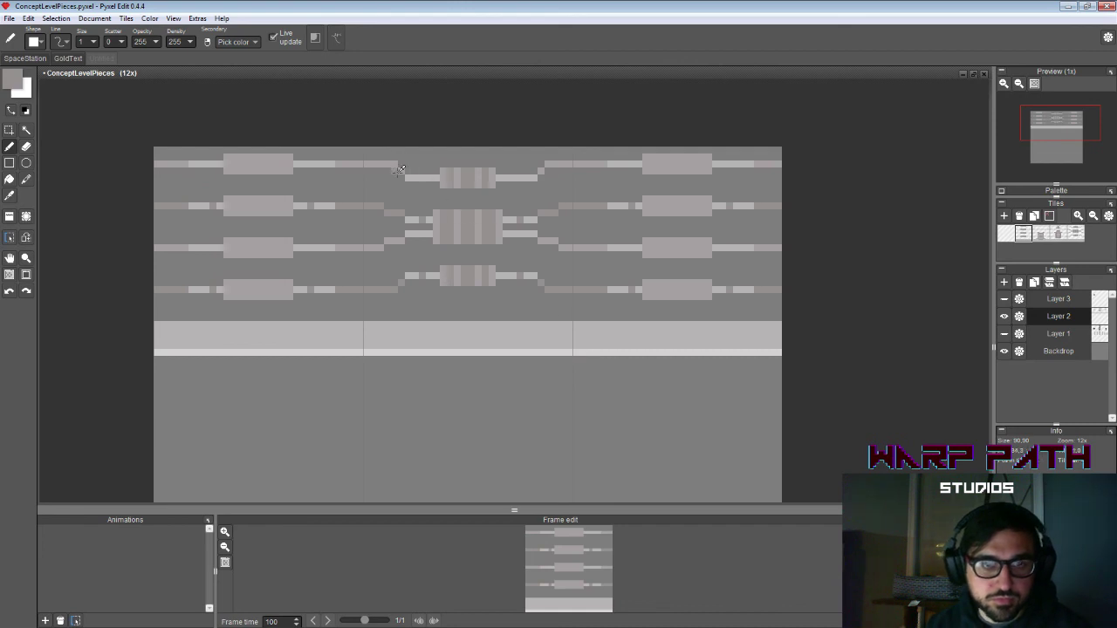
pyautogui.press('alt')
pyautogui.press('e')
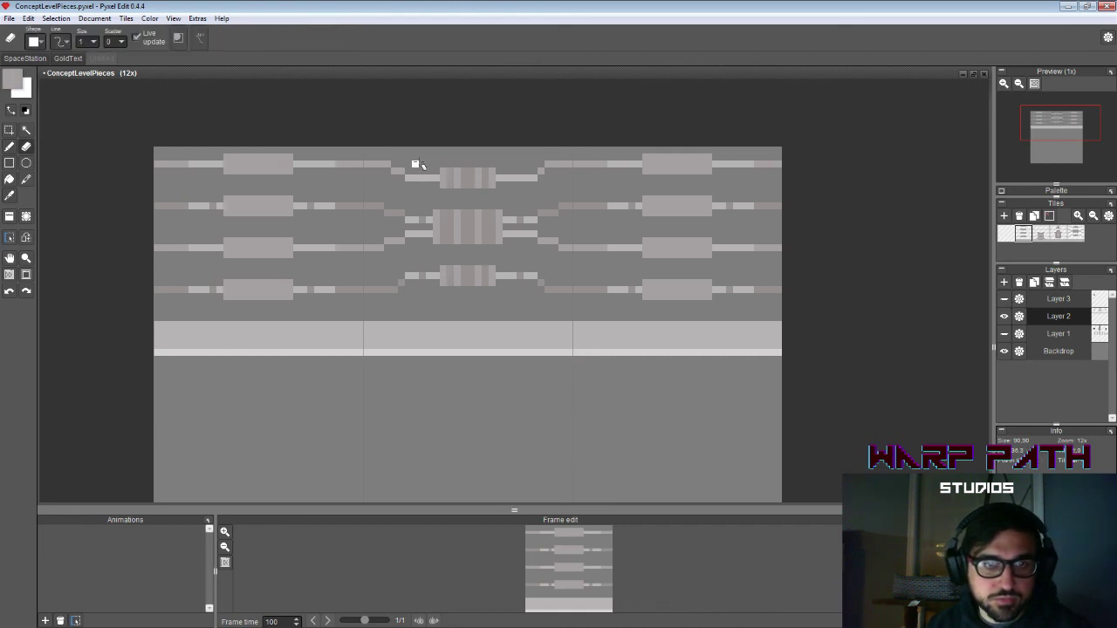
pyautogui.press('b')
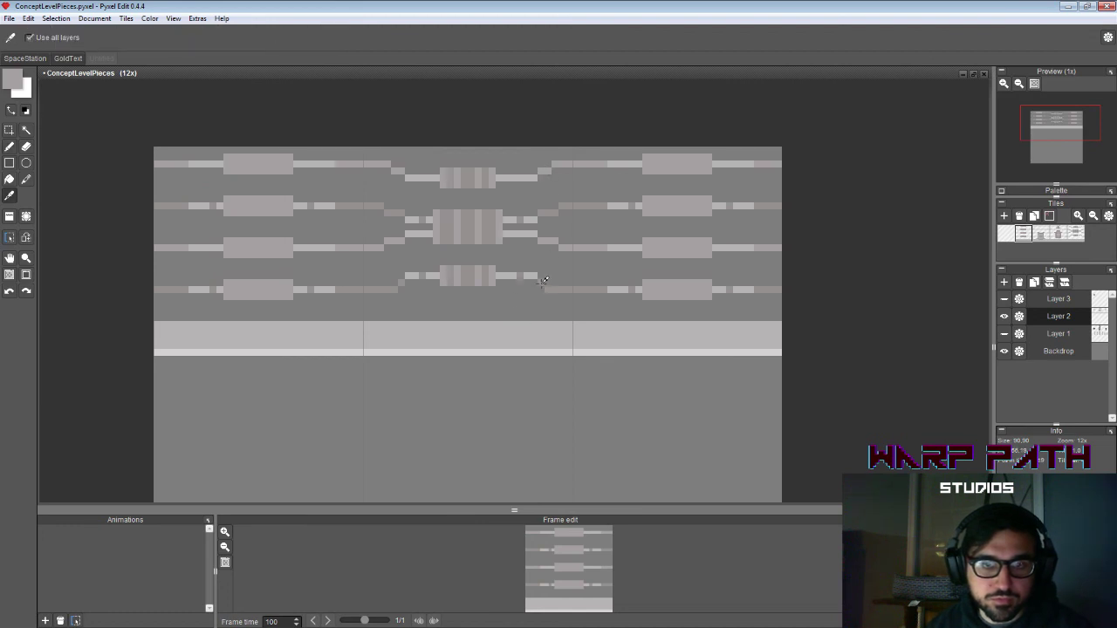
pyautogui.press('e')
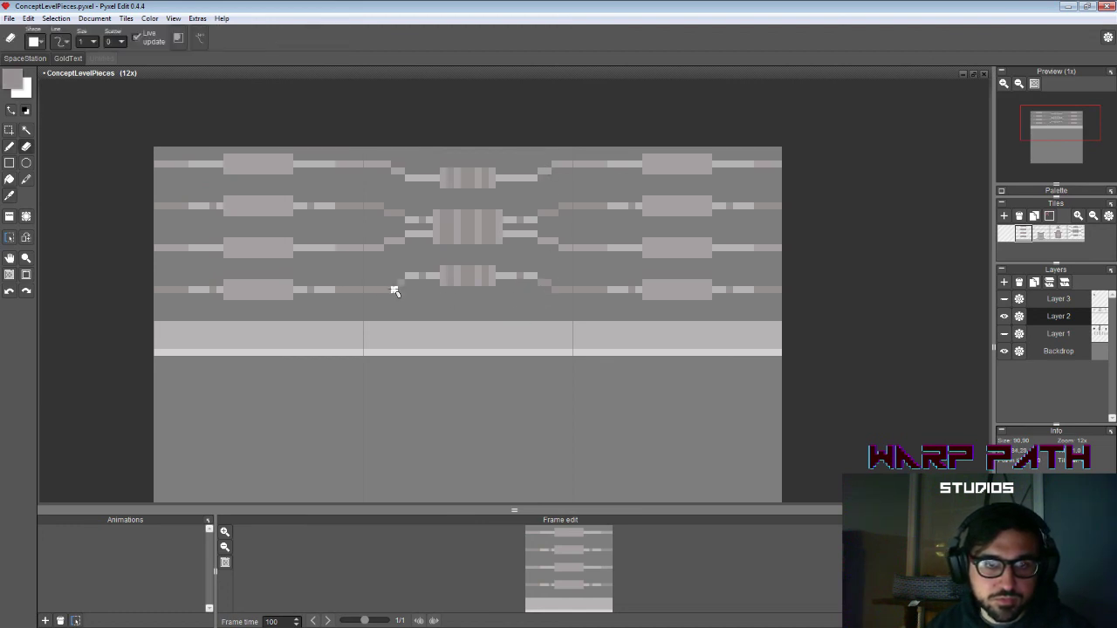
pyautogui.press('b')
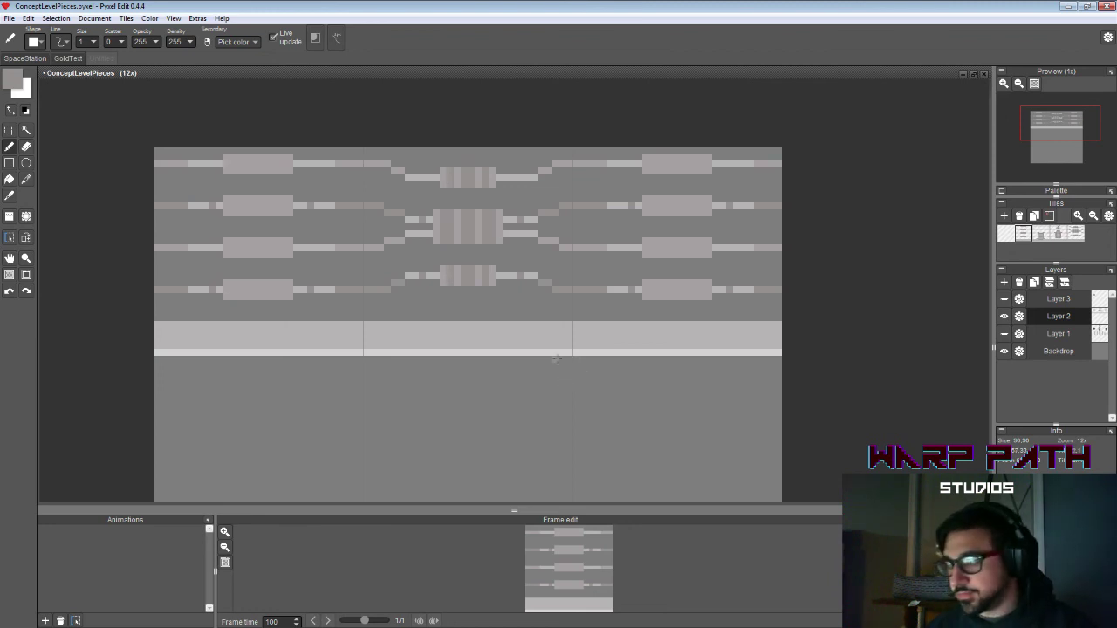
pyautogui.press('m')
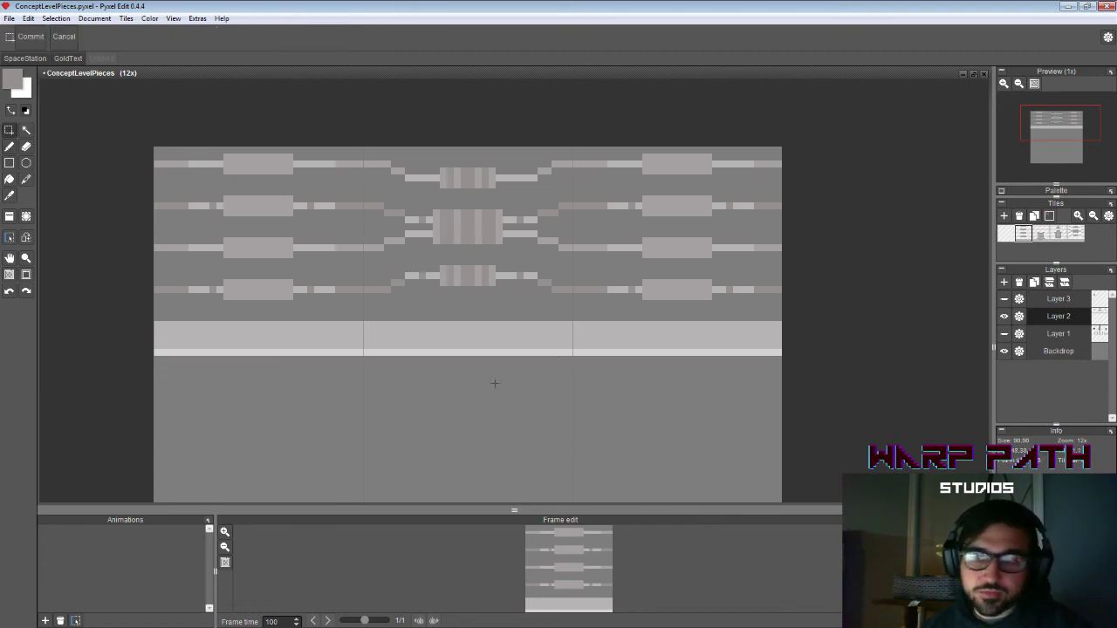
pyautogui.click(1034, 216)
pyautogui.click(1093, 233)
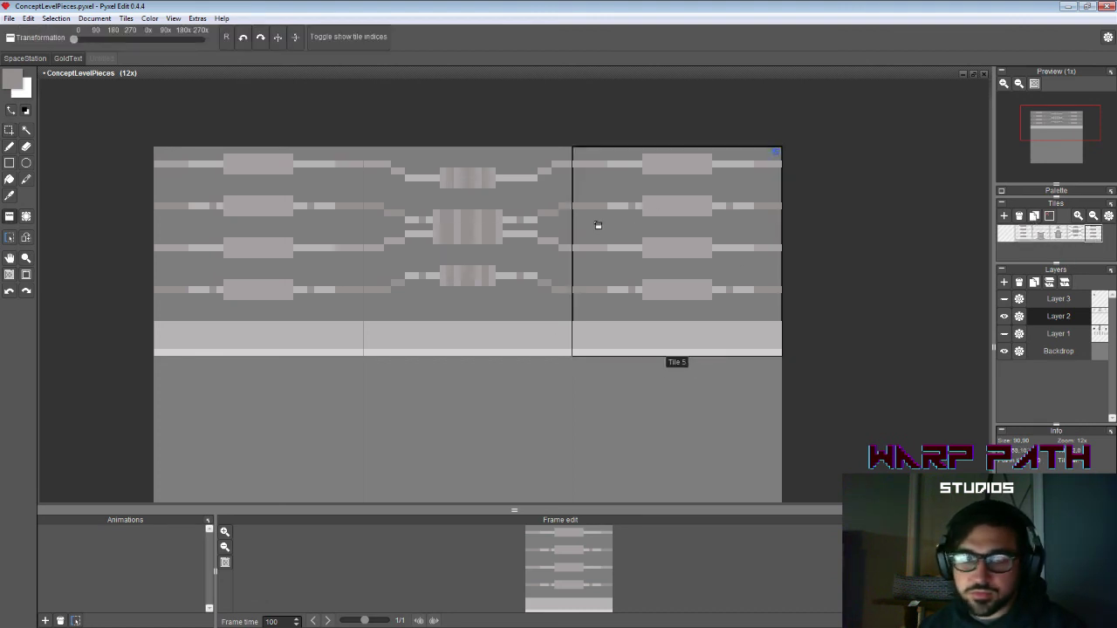
pyautogui.click(509, 223)
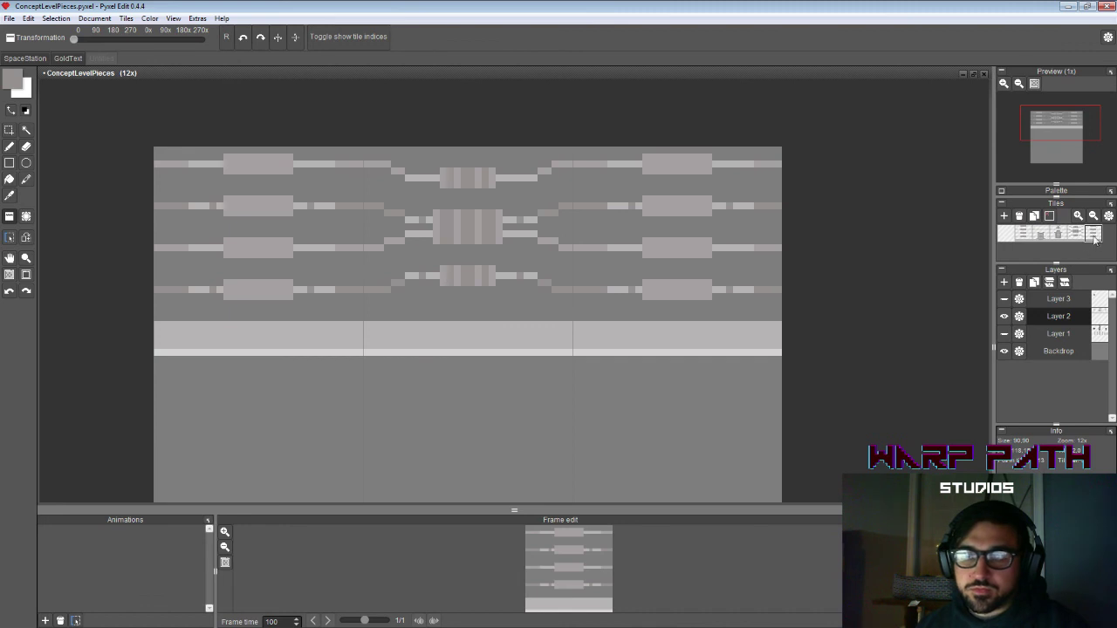
pyautogui.click(1023, 234)
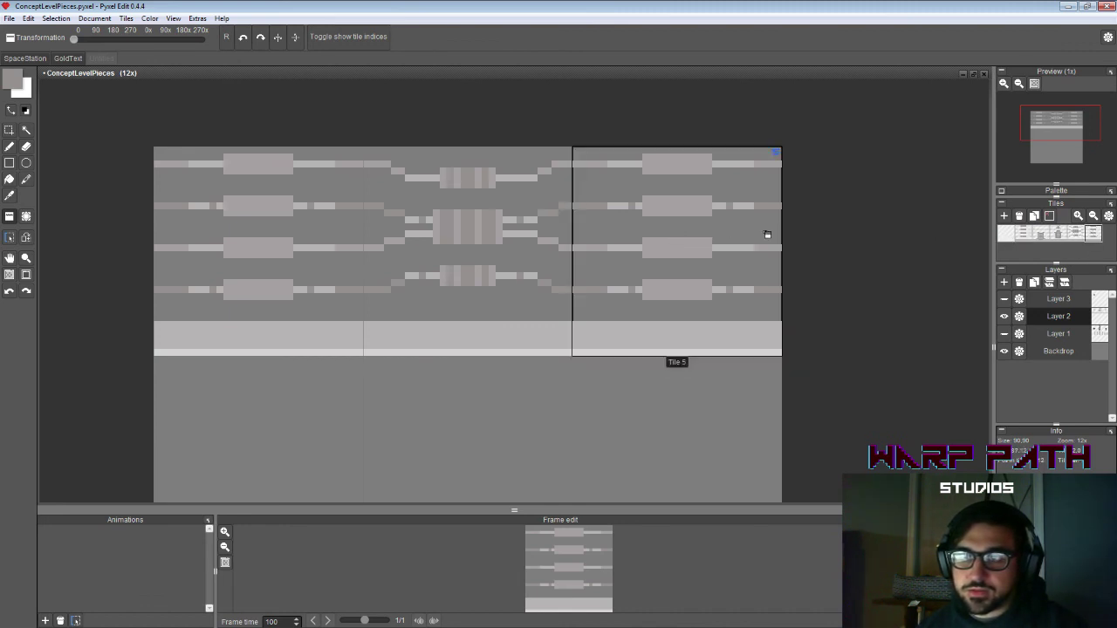
pyautogui.click(1075, 234)
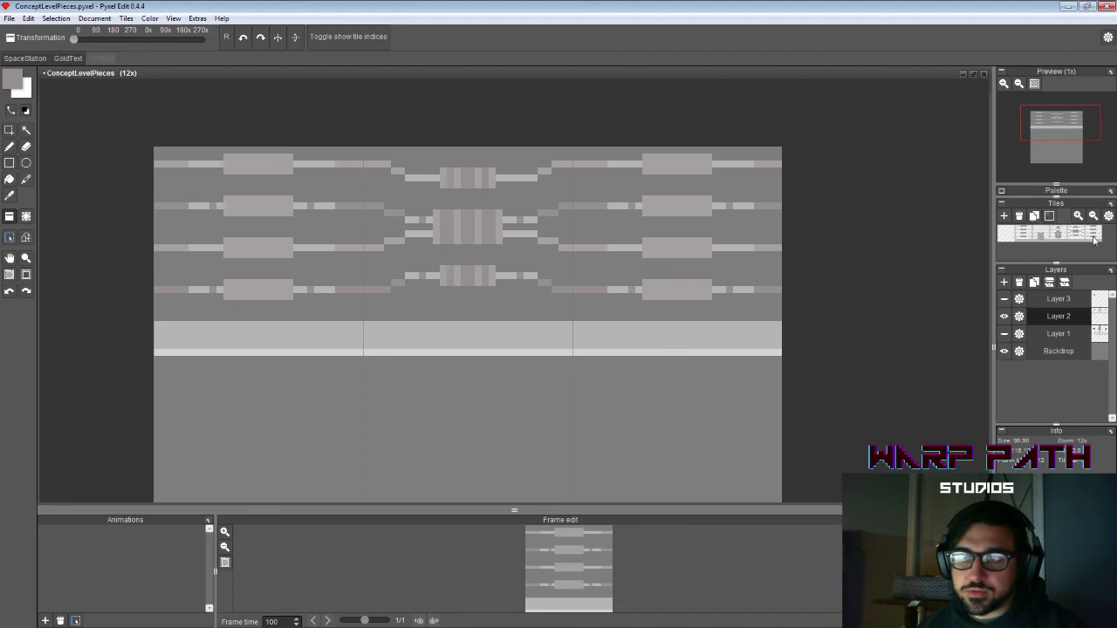
pyautogui.click(1050, 218)
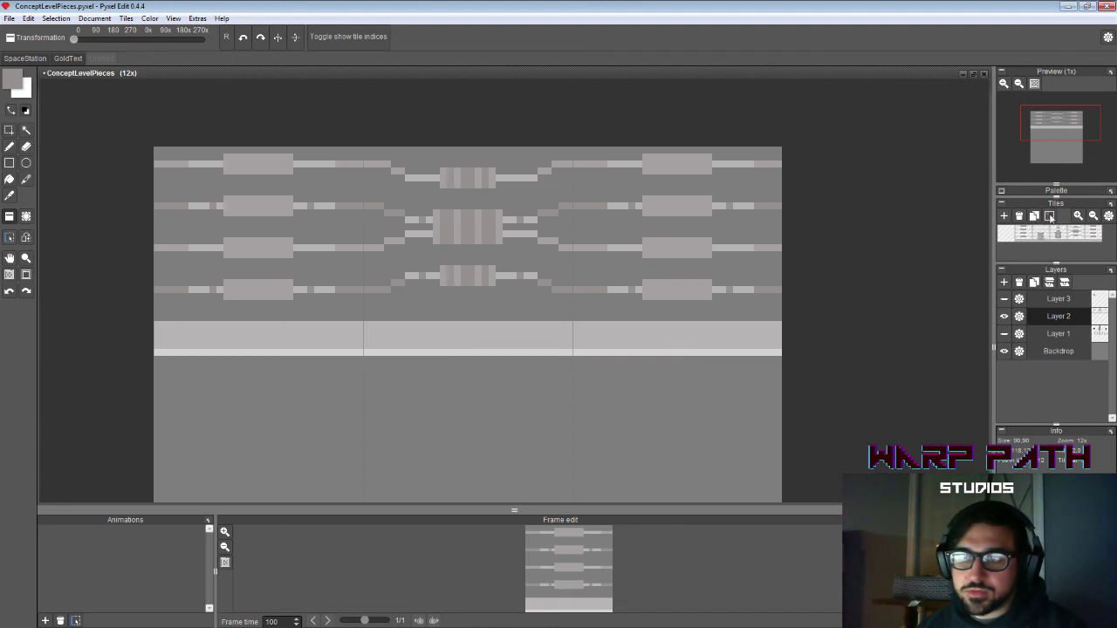
pyautogui.click(1099, 234)
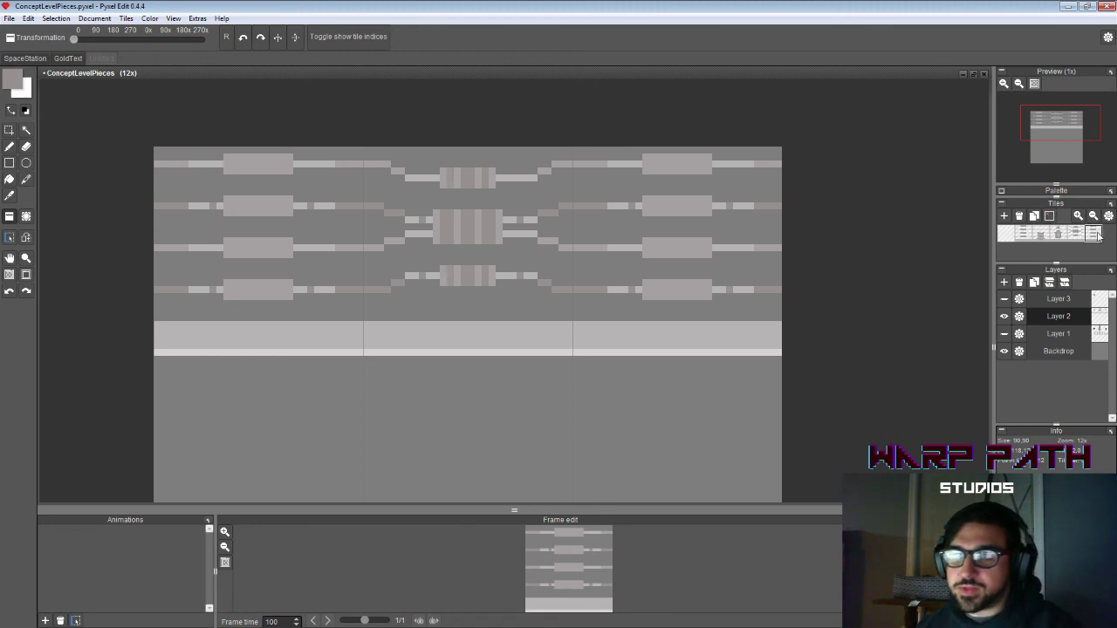
pyautogui.click(1019, 218)
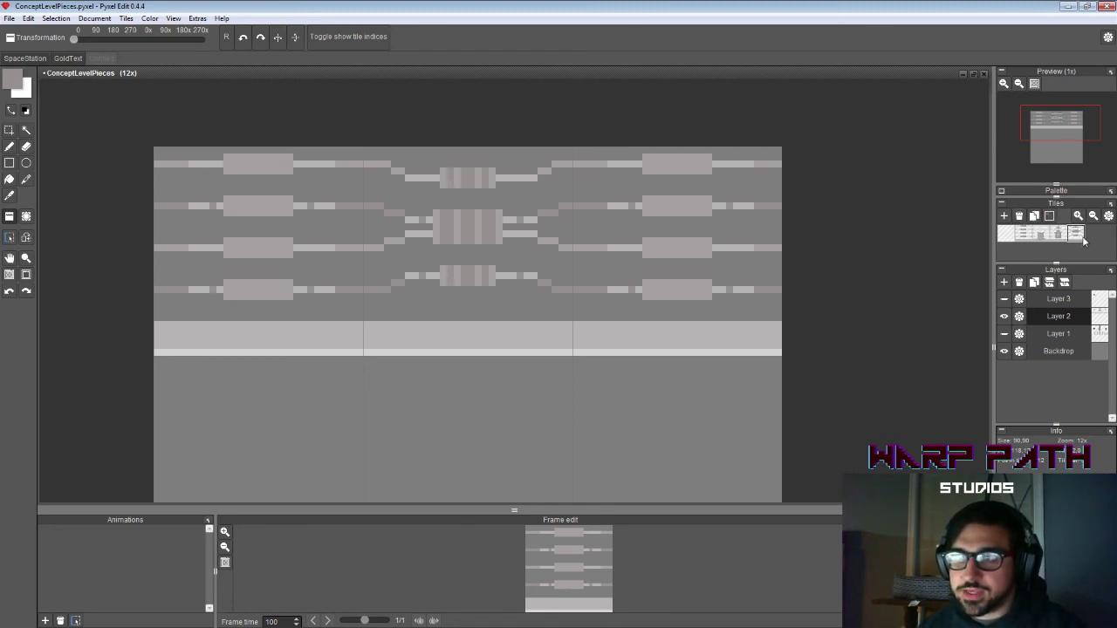
# Step: Duplicate the bent-rail striped-block tile and place the copy in the third cell of the wall row
pyautogui.click(1036, 218)
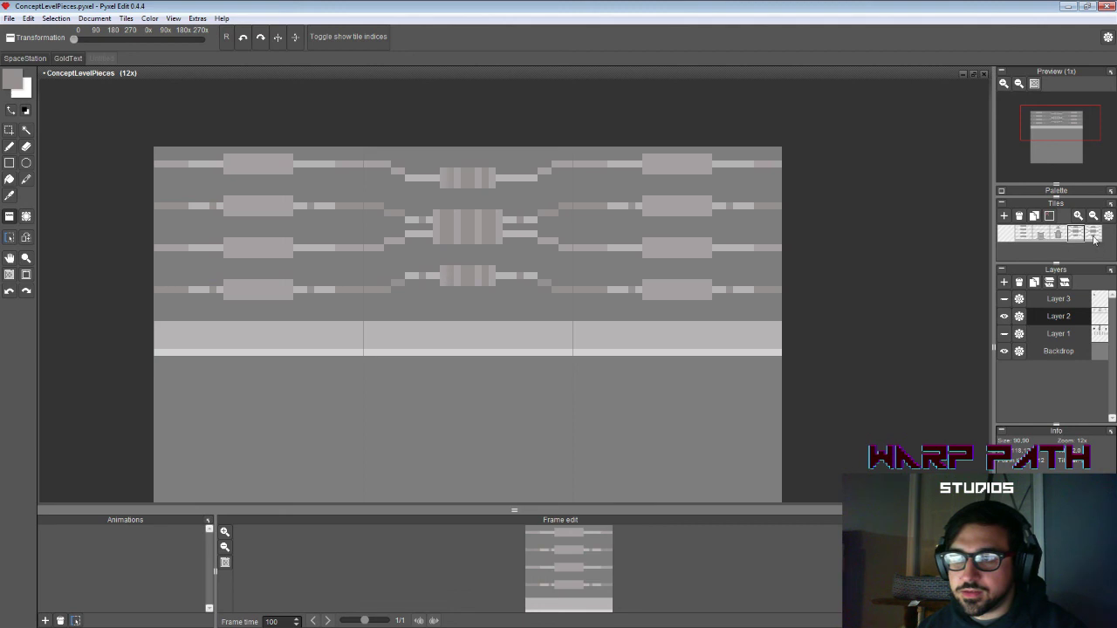
pyautogui.click(1094, 235)
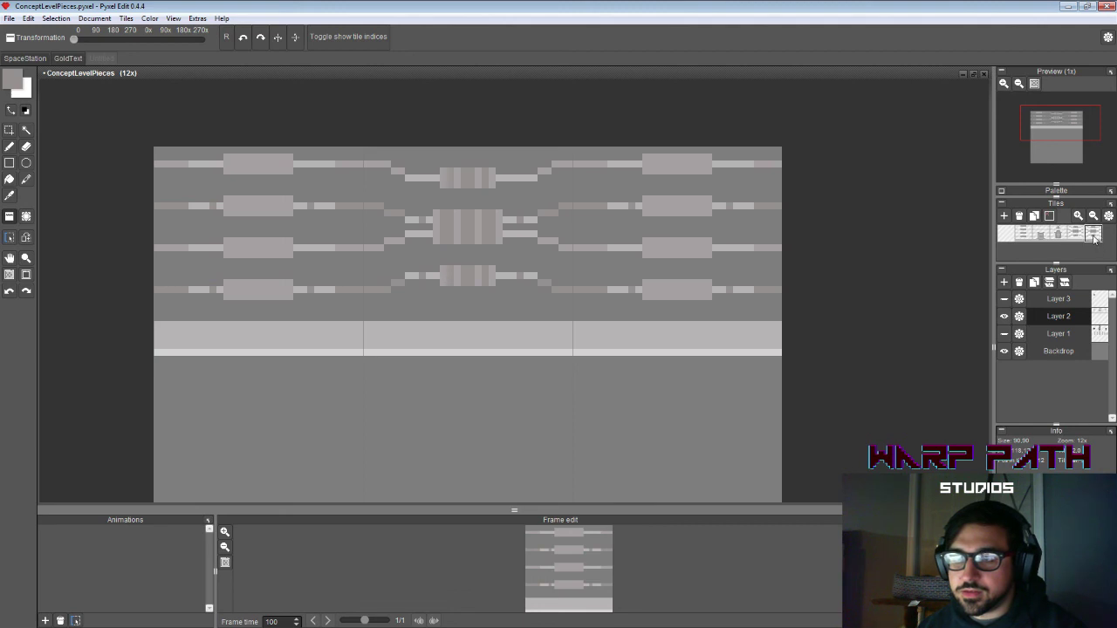
pyautogui.click(763, 287)
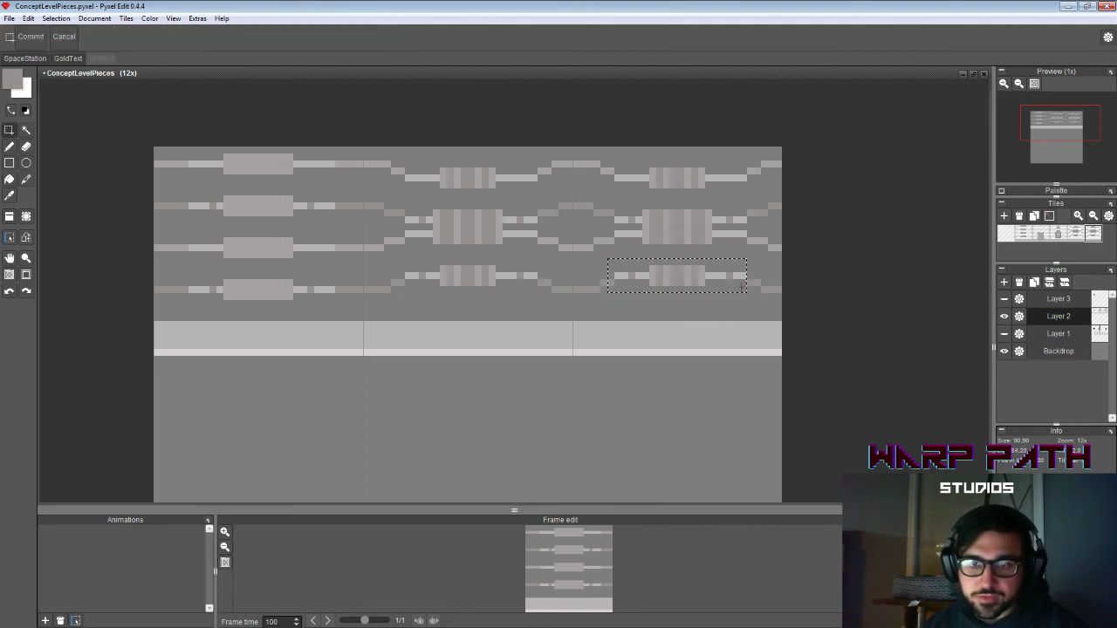
# Step: Move the lower striped block and its light-grey rail ends down two pixels in the duplicated tile
pyautogui.moveTo(614, 251); pyautogui.dragTo(737, 302)
pyautogui.press('Return')
pyautogui.hotkey('ctrl', 'd')
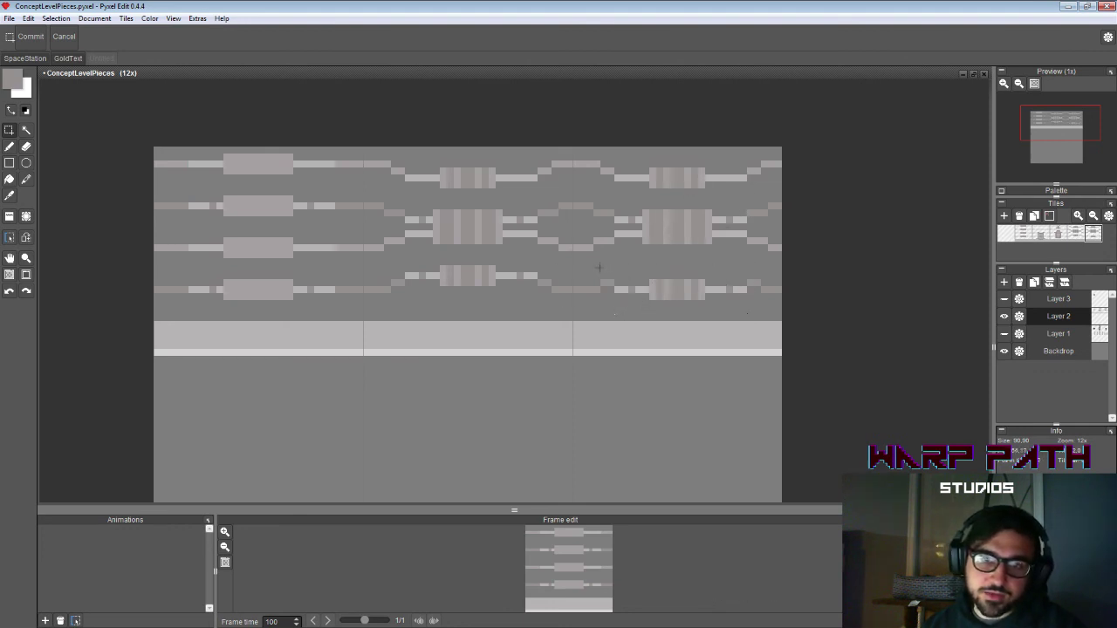
# Step: Shift the lower striped block, its light-grey rail ends and the adjoining bend pixels down one more pixel in the duplicated tile
pyautogui.moveTo(599, 267); pyautogui.dragTo(761, 314)
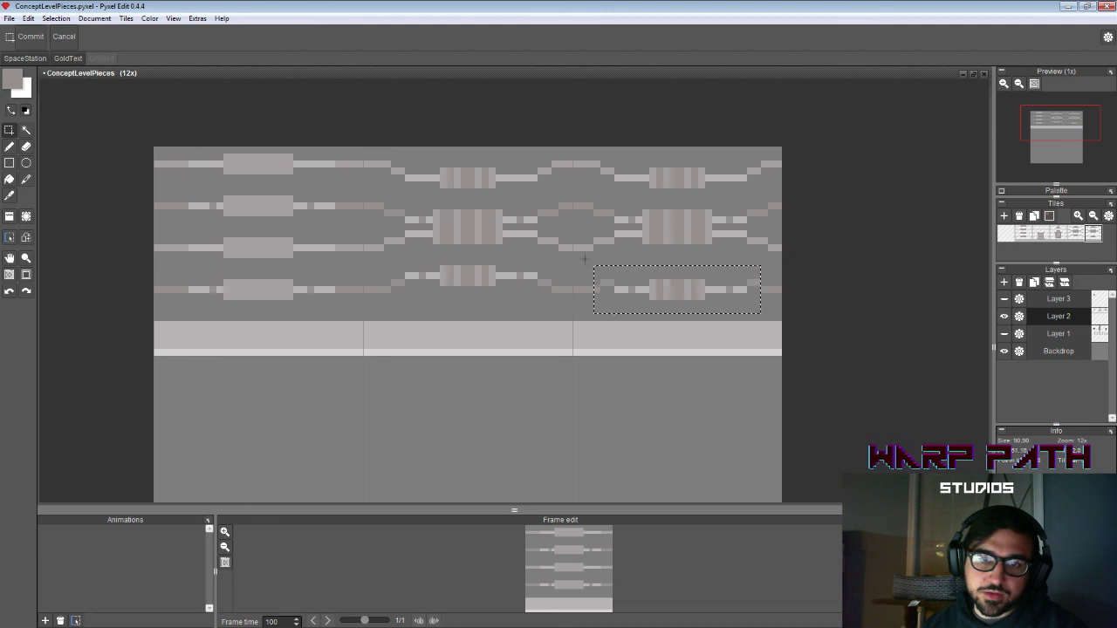
pyautogui.moveTo(585, 258); pyautogui.dragTo(620, 324)
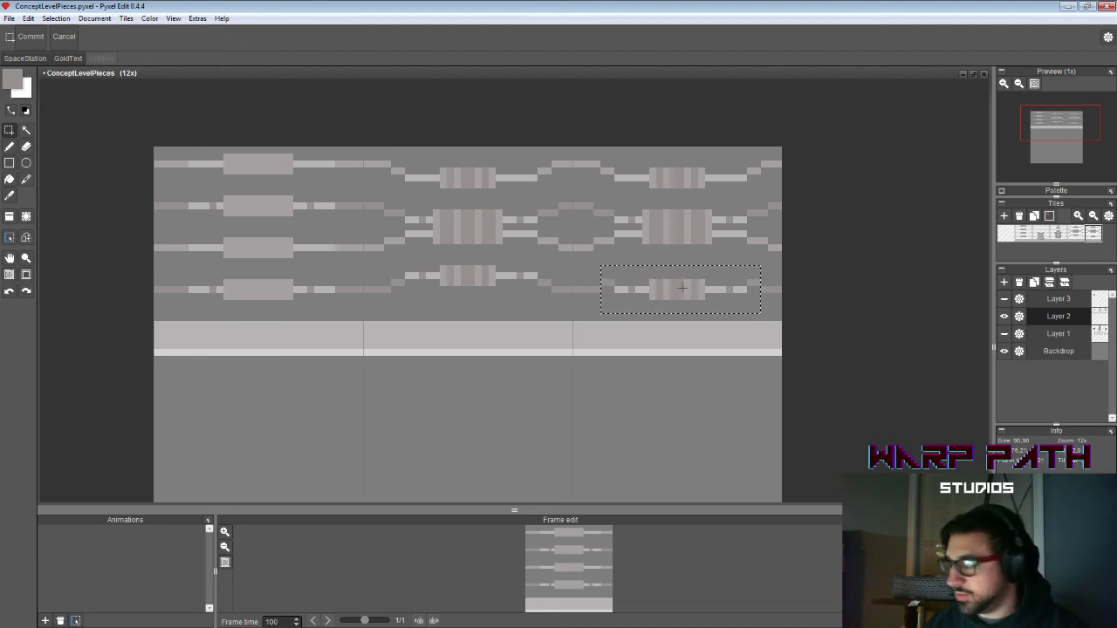
pyautogui.moveTo(689, 292); pyautogui.dragTo(701, 309)
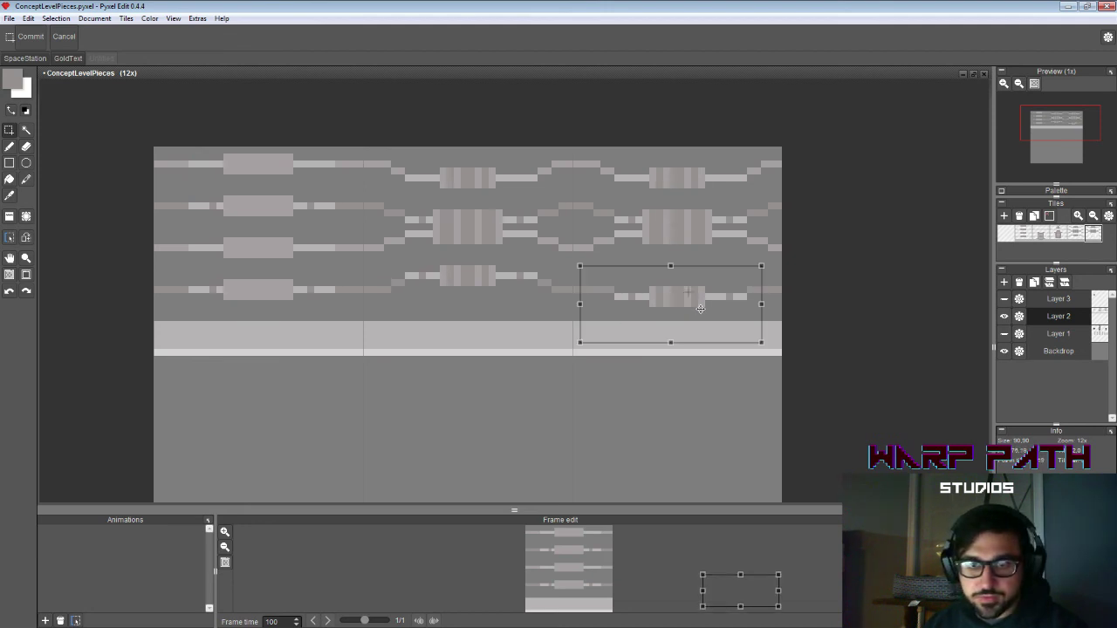
pyautogui.press('Escape')
pyautogui.click(672, 231)
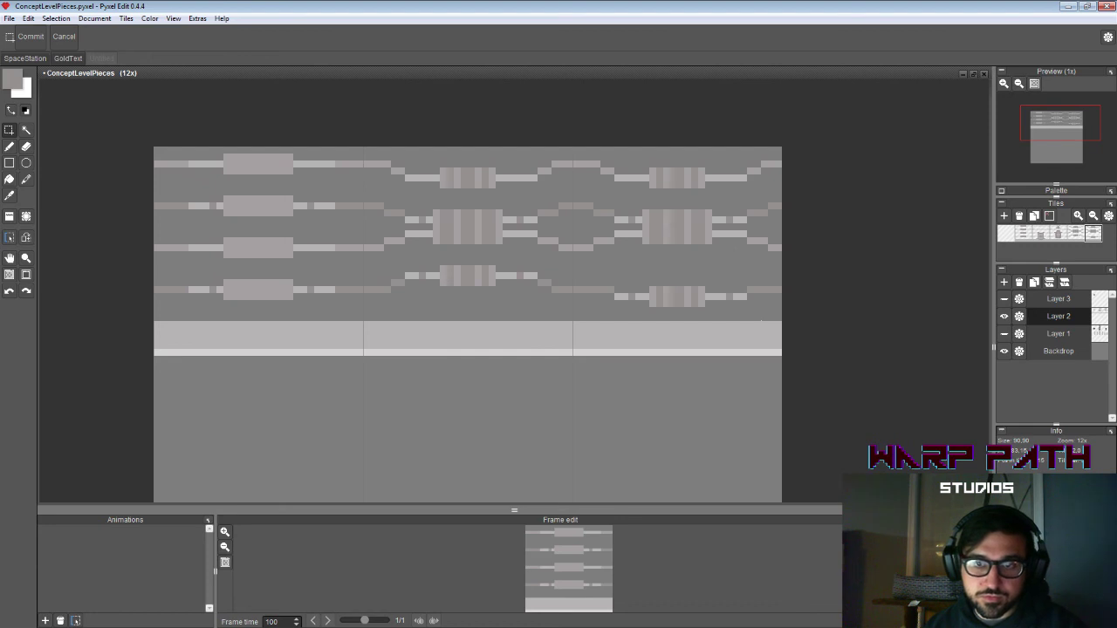
# Step: Place the original block-rail tile in the middle cell of the wall row, beside the new variation
pyautogui.click(1023, 234)
pyautogui.click(478, 244)
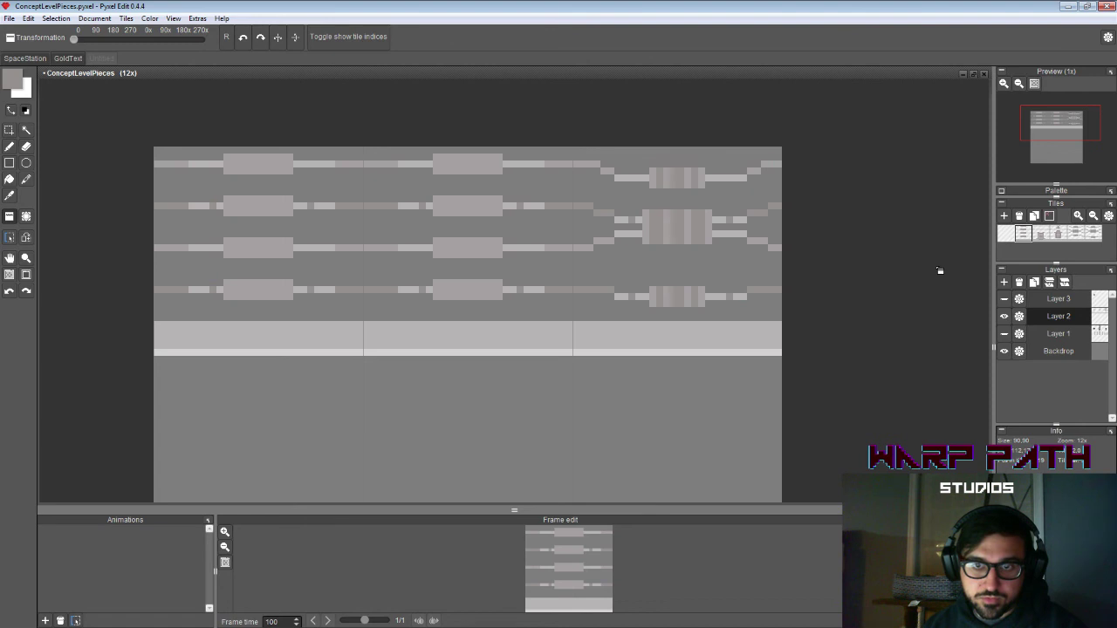
# Step: Move the lower striped block and its rails down one more pixel in the third tile, stepping the rail bends down on both sides
pyautogui.press('b')
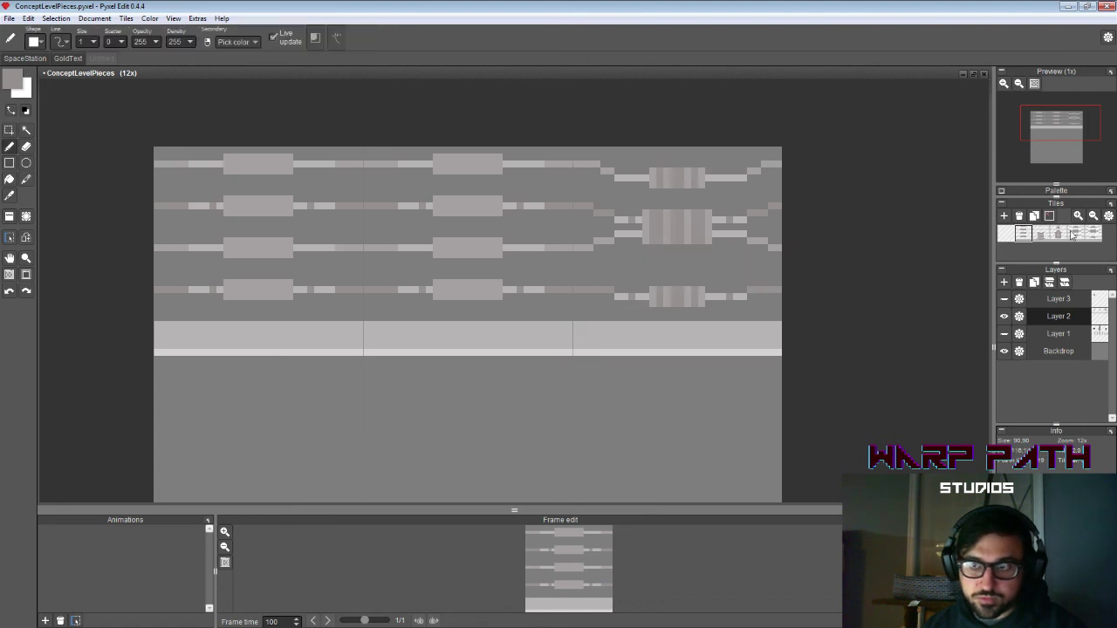
pyautogui.press('i')
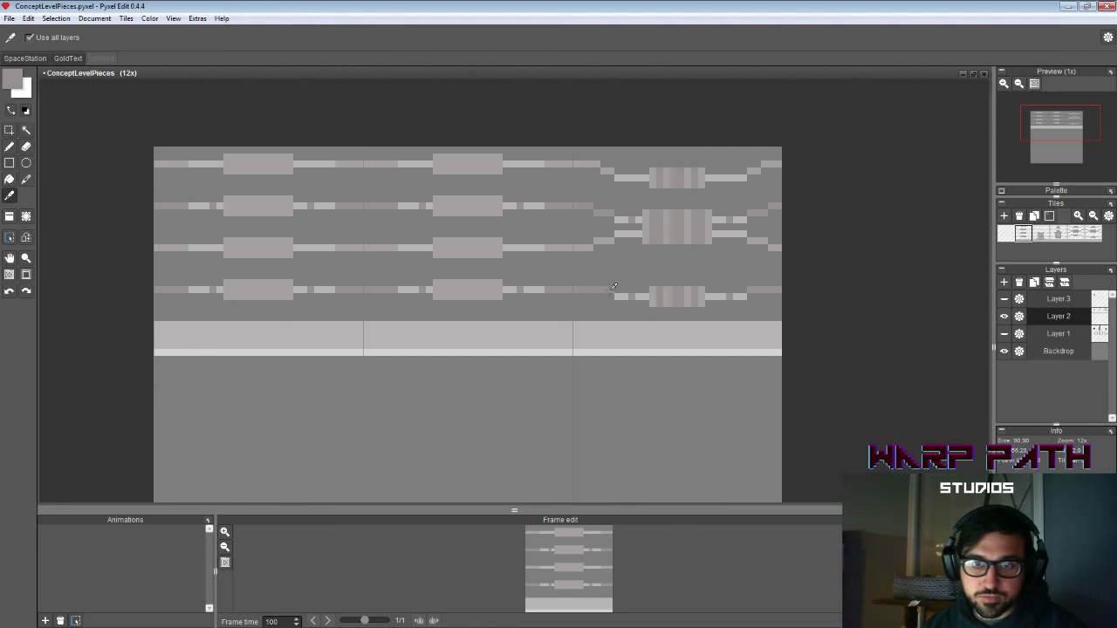
pyautogui.press('b')
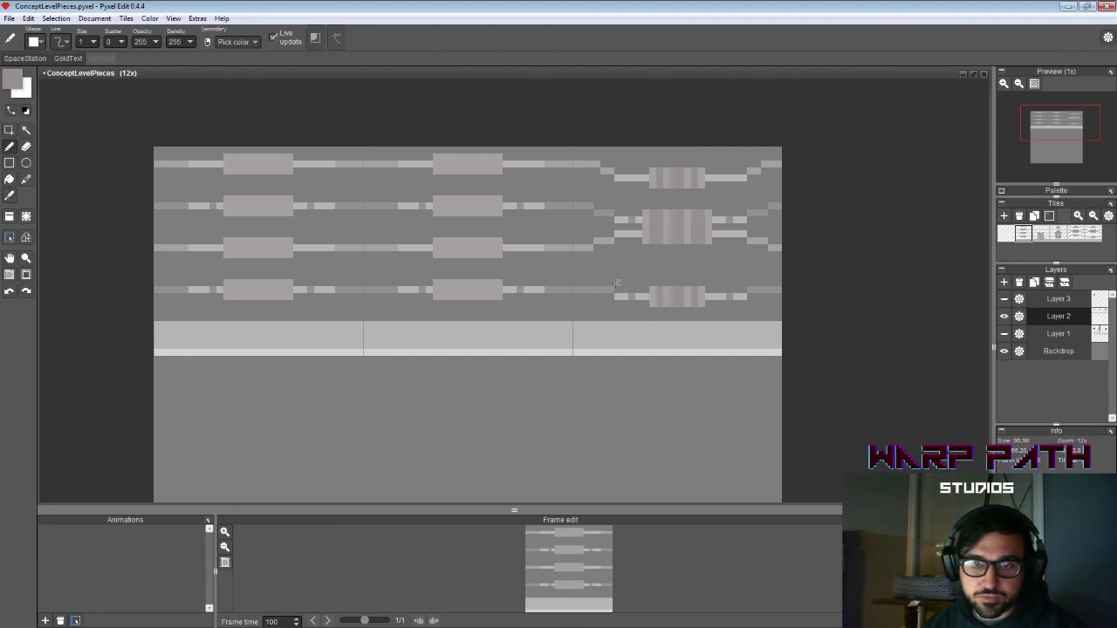
pyautogui.press('m')
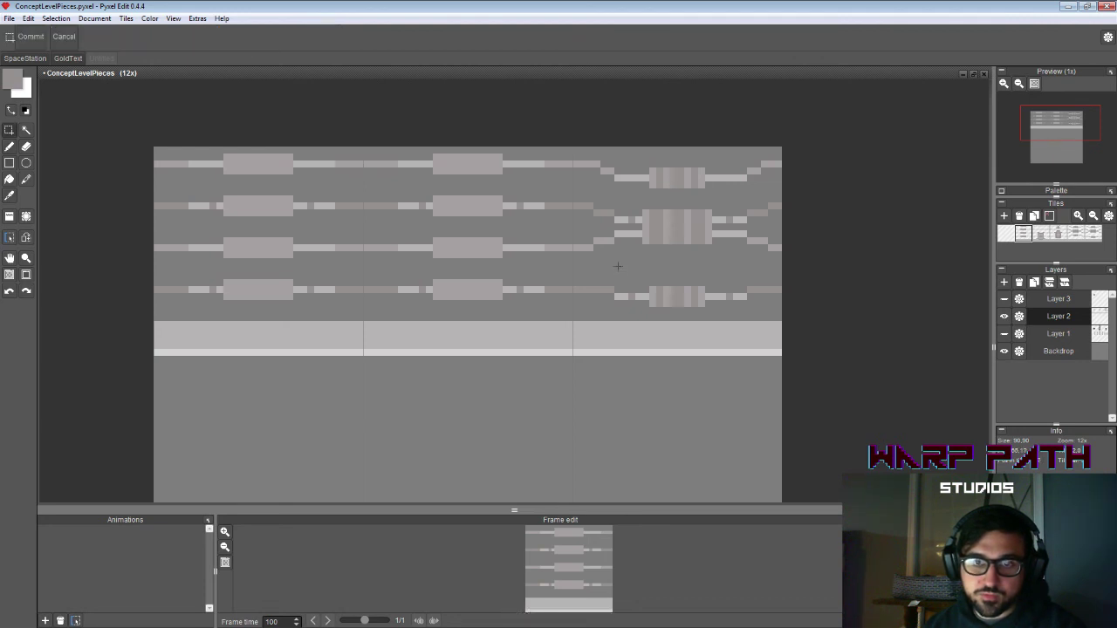
pyautogui.moveTo(612, 268); pyautogui.dragTo(614, 351)
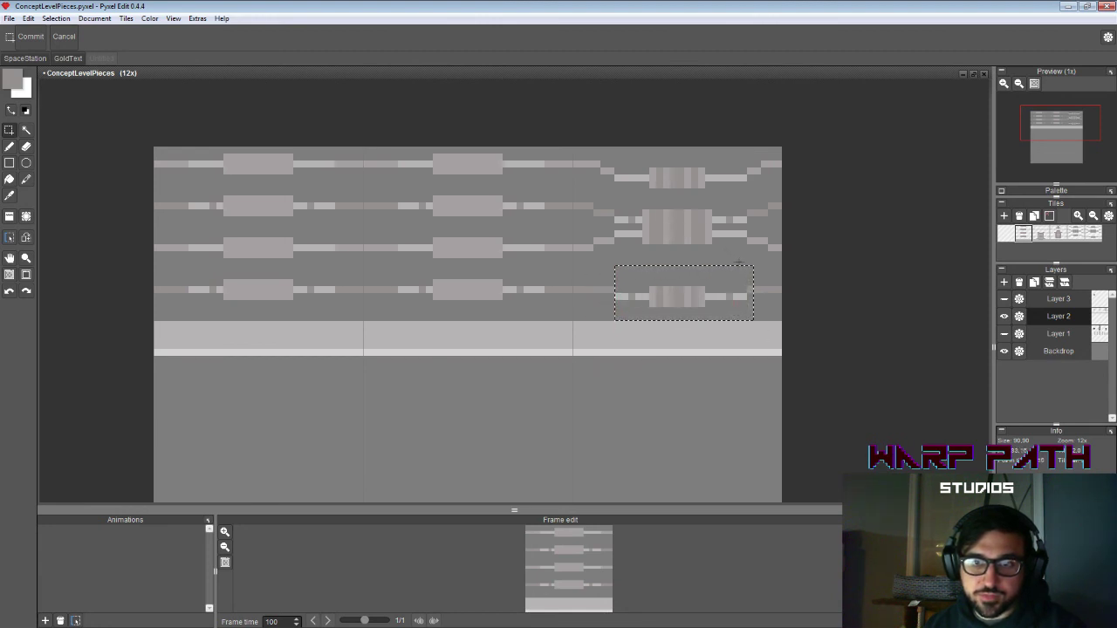
pyautogui.moveTo(740, 259); pyautogui.dragTo(772, 335)
pyautogui.click(759, 301)
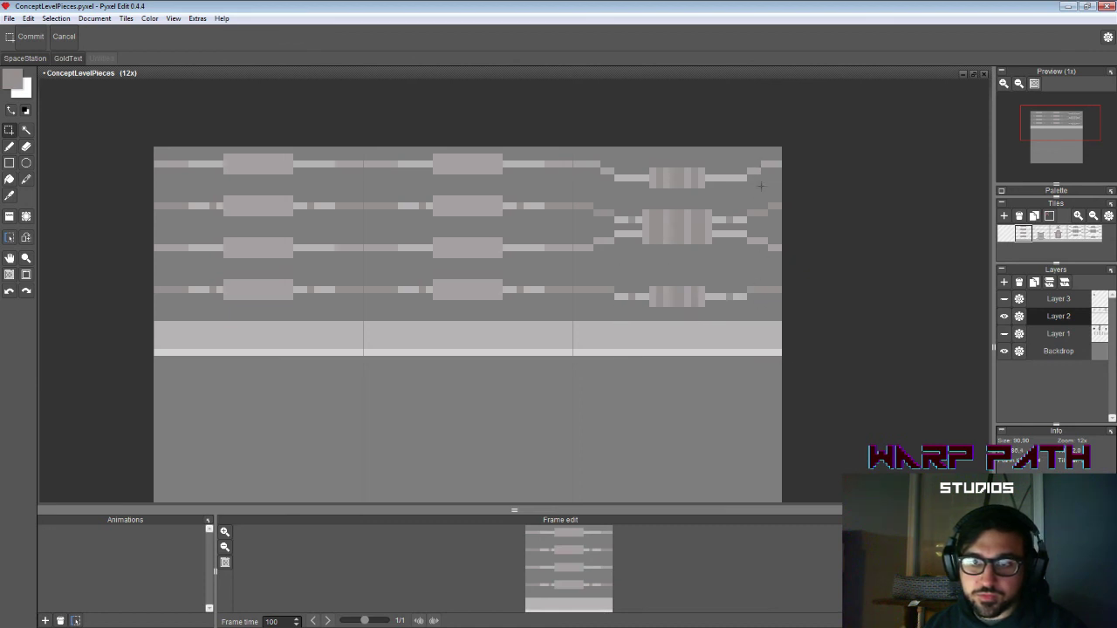
pyautogui.moveTo(765, 266); pyautogui.dragTo(792, 385)
pyautogui.moveTo(745, 309); pyautogui.dragTo(743, 314)
pyautogui.click(743, 235)
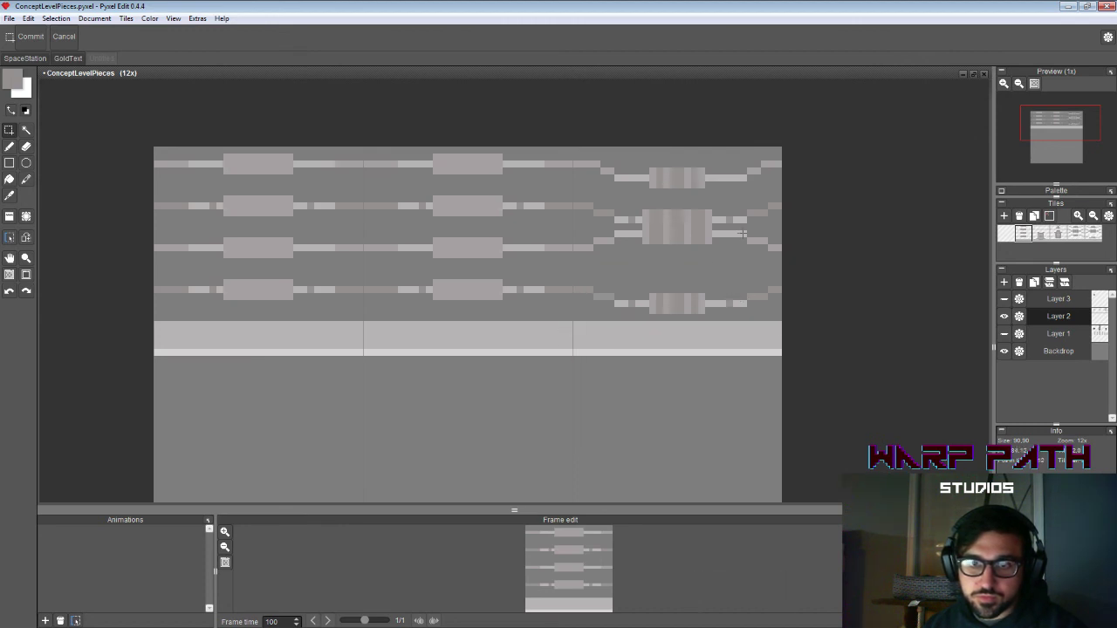
# Step: Refine the left bend of the lowered rail, extending the upper rail one pixel and trimming the bend below it
pyautogui.moveTo(602, 161); pyautogui.dragTo(596, 312)
pyautogui.press('b')
pyautogui.keyDown('alt'); pyautogui.click(595, 290); pyautogui.keyUp('alt')
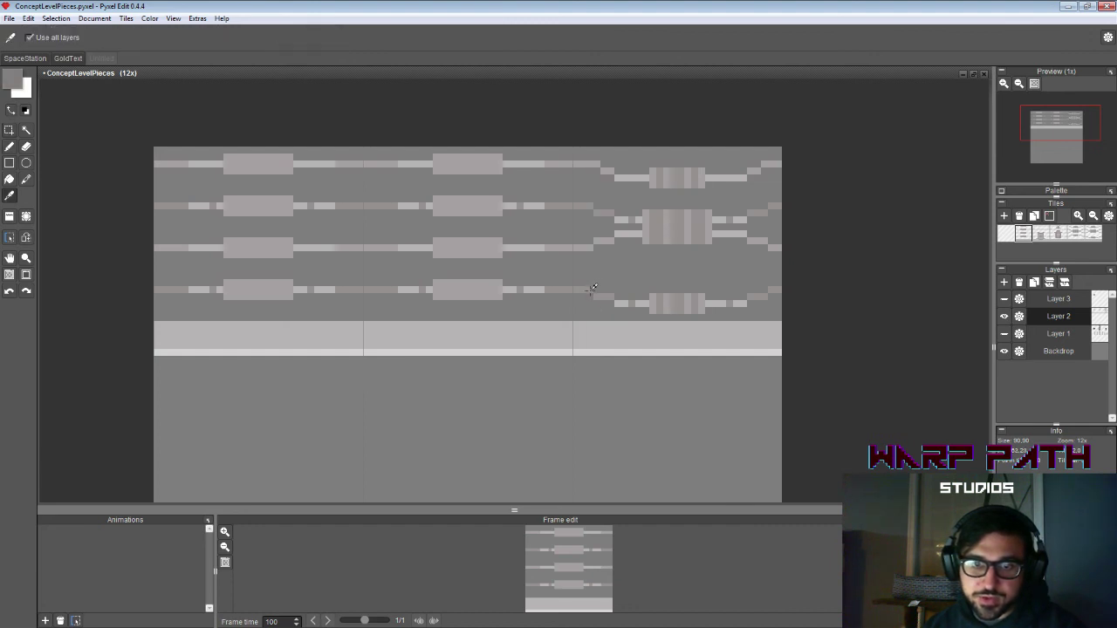
pyautogui.press('e')
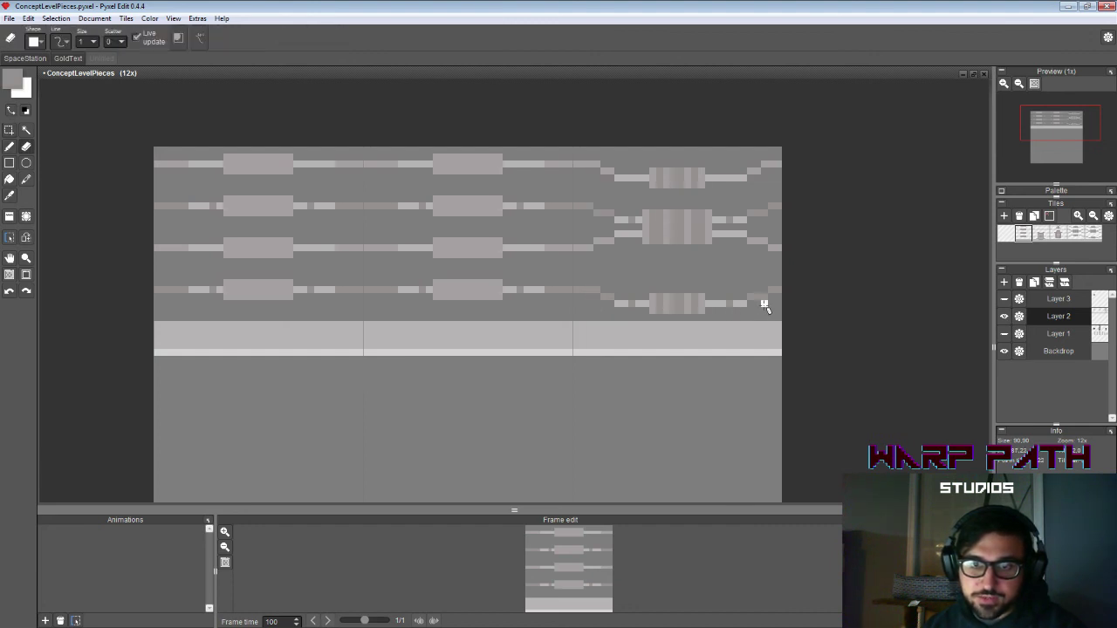
pyautogui.press('b')
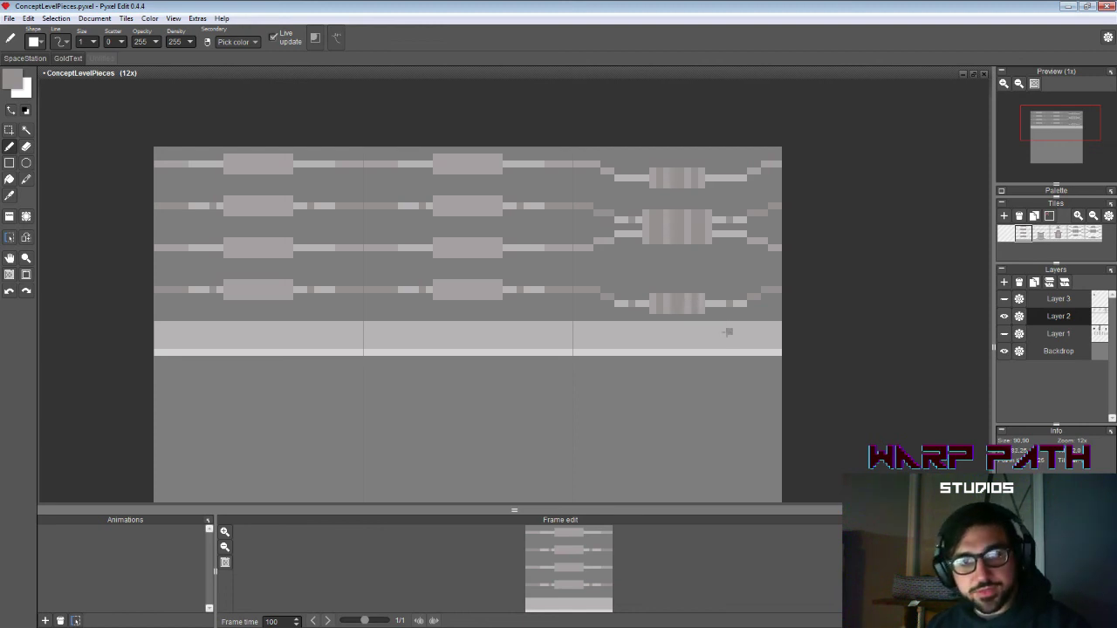
# Step: Place the earlier bent-rail tile in the third wall cell and delete the lowered-block variation from the tileset
pyautogui.click(1082, 234)
pyautogui.click(734, 227)
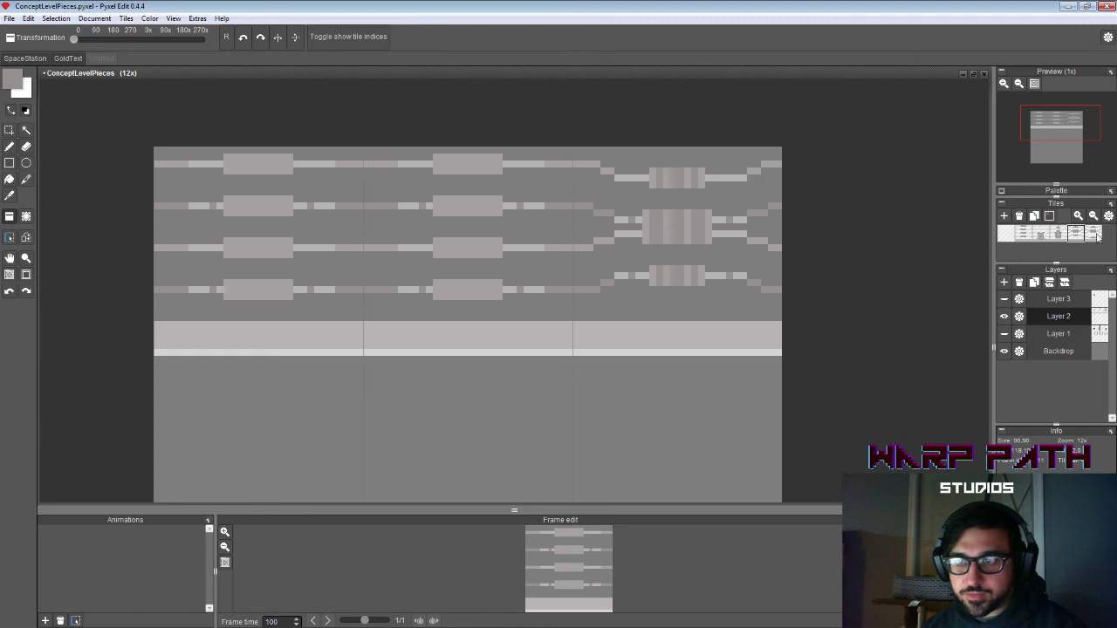
pyautogui.click(1096, 236)
pyautogui.click(1019, 216)
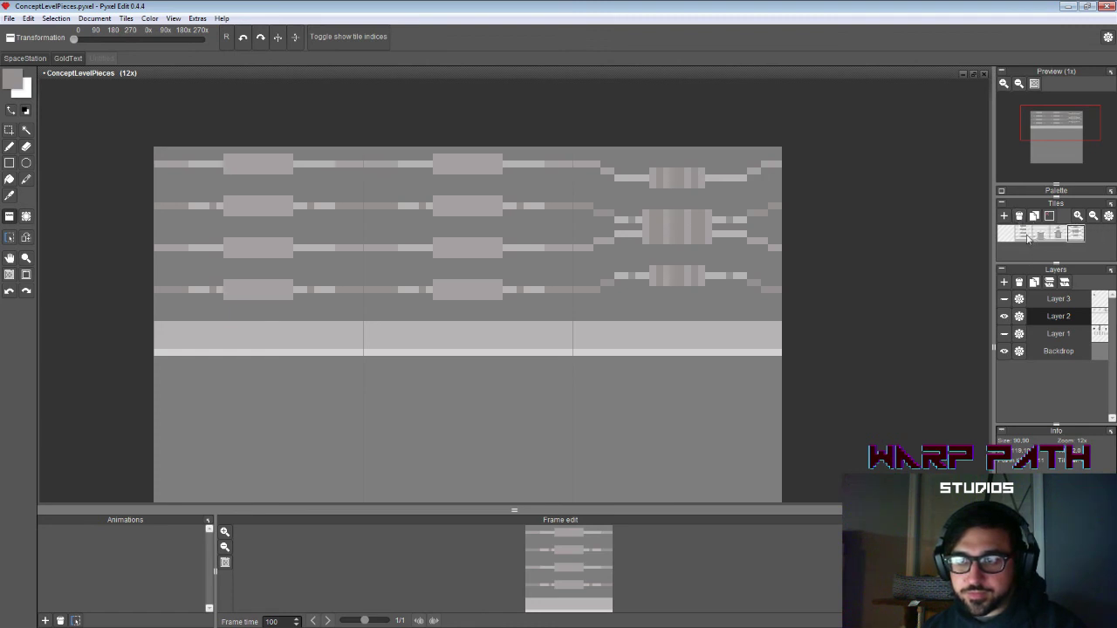
# Step: Place the original block-rail tile in the third cell and a duplicate of it in the middle cell of the wall row
pyautogui.click(1025, 234)
pyautogui.click(610, 251)
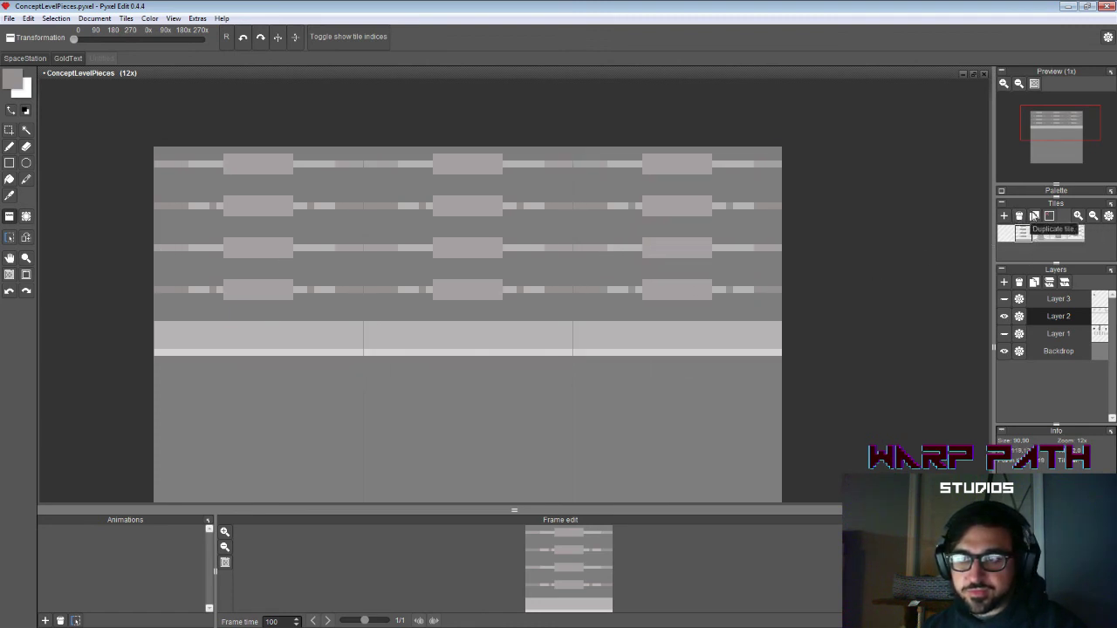
pyautogui.click(1034, 216)
pyautogui.click(1094, 234)
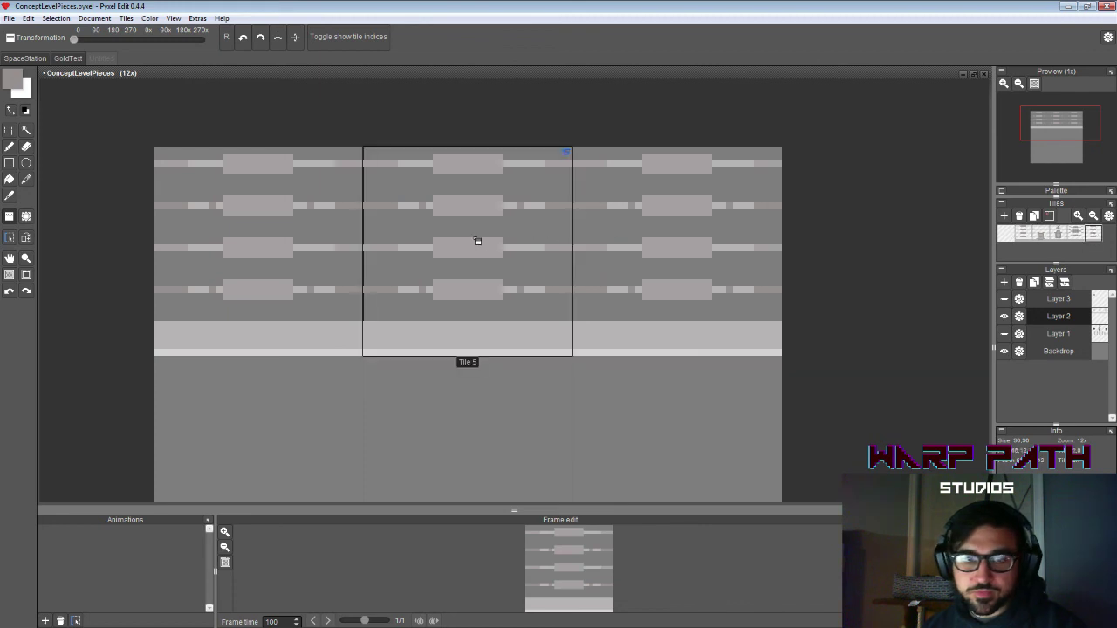
# Step: Erase gaps above and below the rail line, one pixel in from each end of the middle tile's top block
pyautogui.press('b')
pyautogui.press('m')
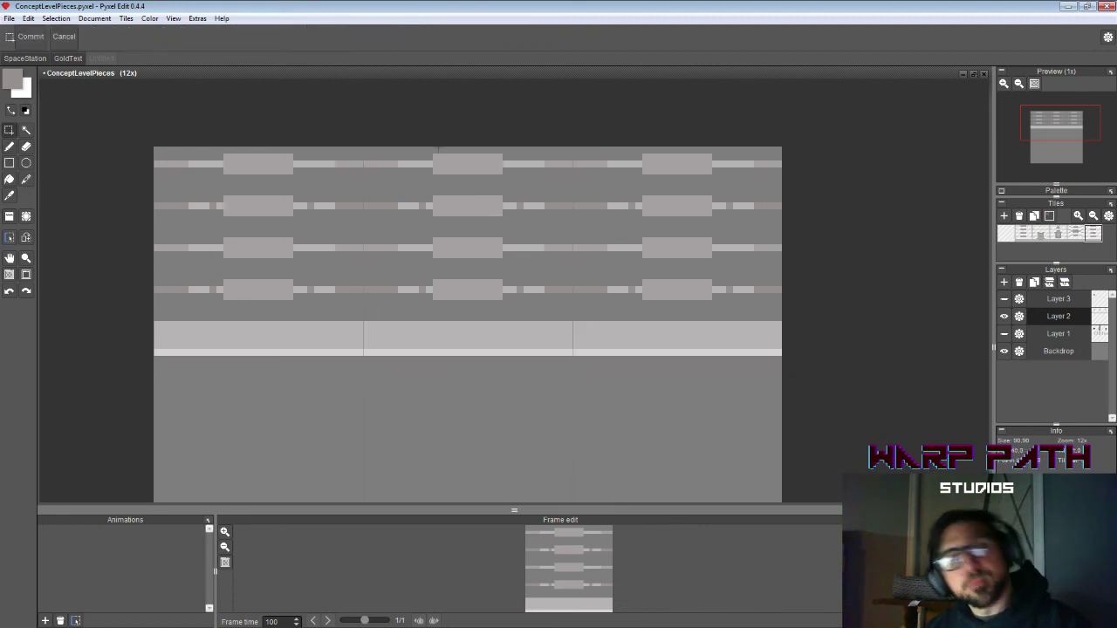
pyautogui.press('e')
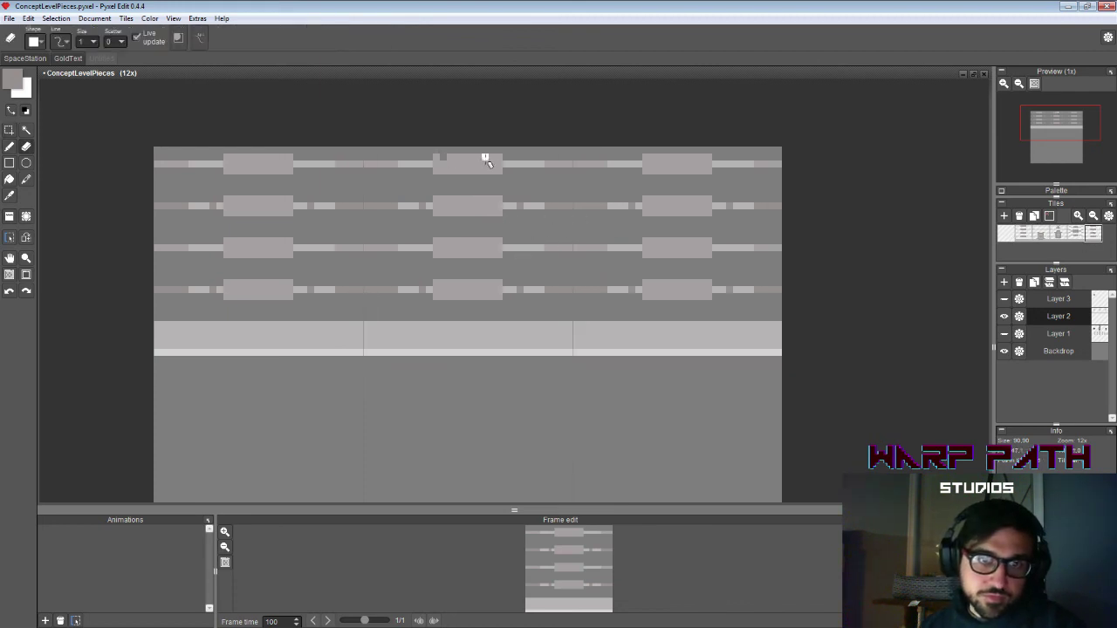
pyautogui.click(493, 158)
pyautogui.click(444, 171)
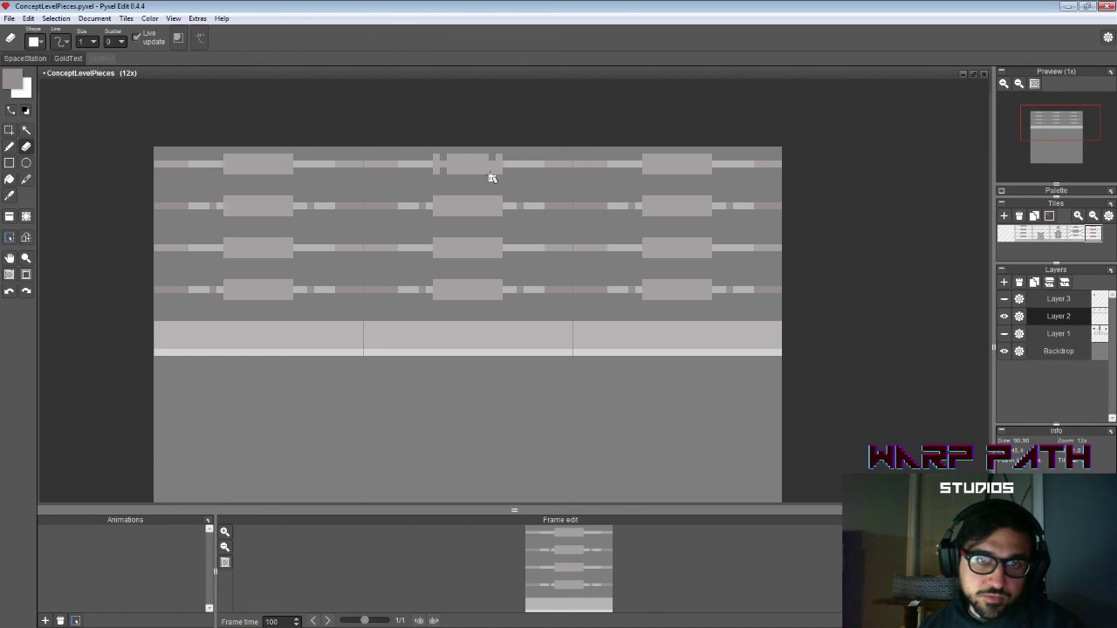
pyautogui.click(492, 172)
# Step: Widen both outer end pieces of the middle tile's top block by one pixel outward, using the sampled block colour
pyautogui.press('b')
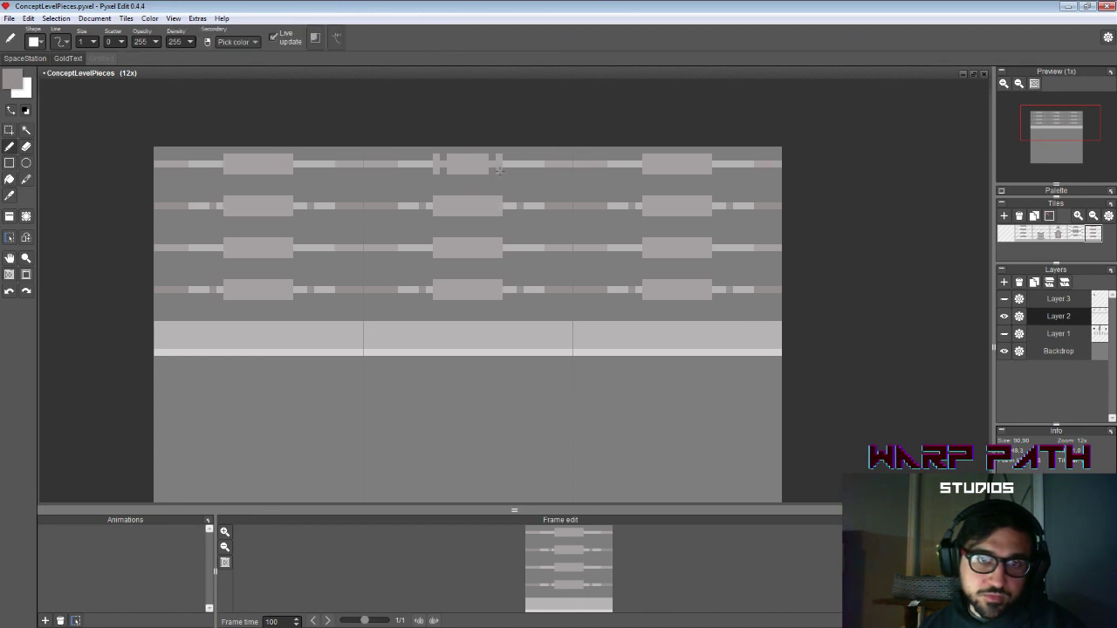
pyautogui.keyDown('alt'); pyautogui.click(499, 164); pyautogui.keyUp('alt')
pyautogui.moveTo(506, 157); pyautogui.dragTo(504, 164)
pyautogui.click(504, 167)
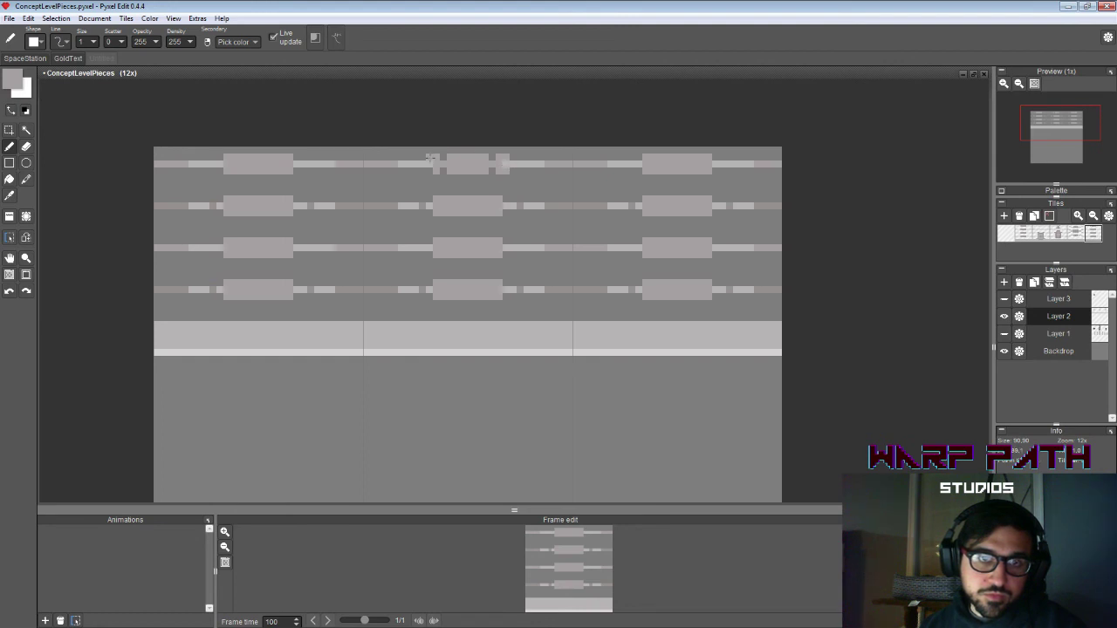
pyautogui.click(431, 164)
# Step: Copy the split top block over the bottom block of the middle tile and erase the matching gaps at both ends
pyautogui.press('s')
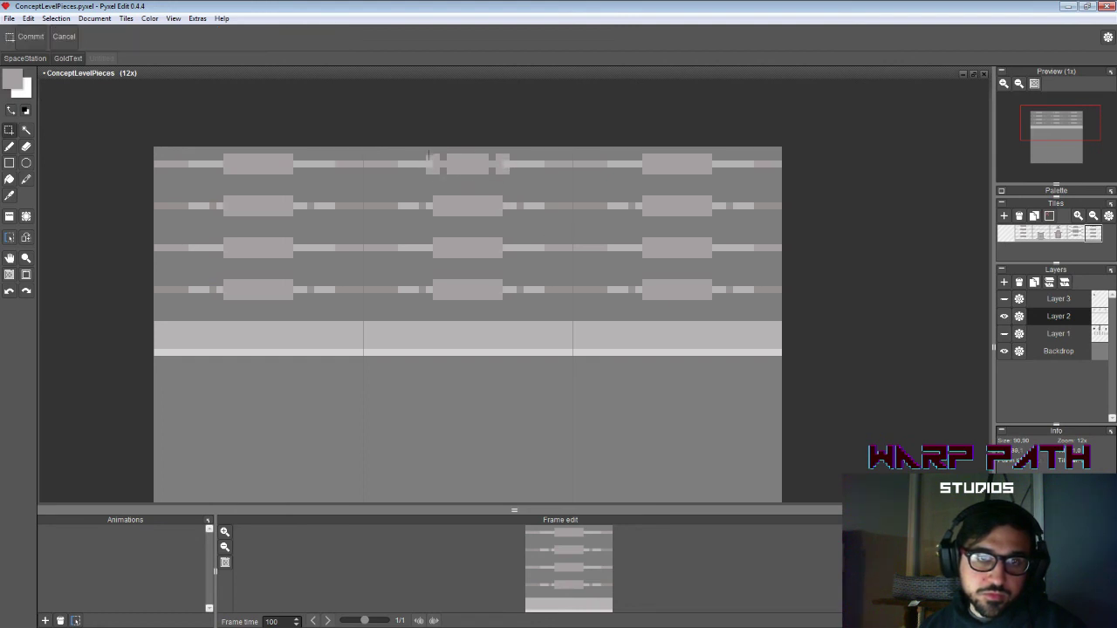
pyautogui.moveTo(426, 154); pyautogui.dragTo(476, 292)
pyautogui.press('Return')
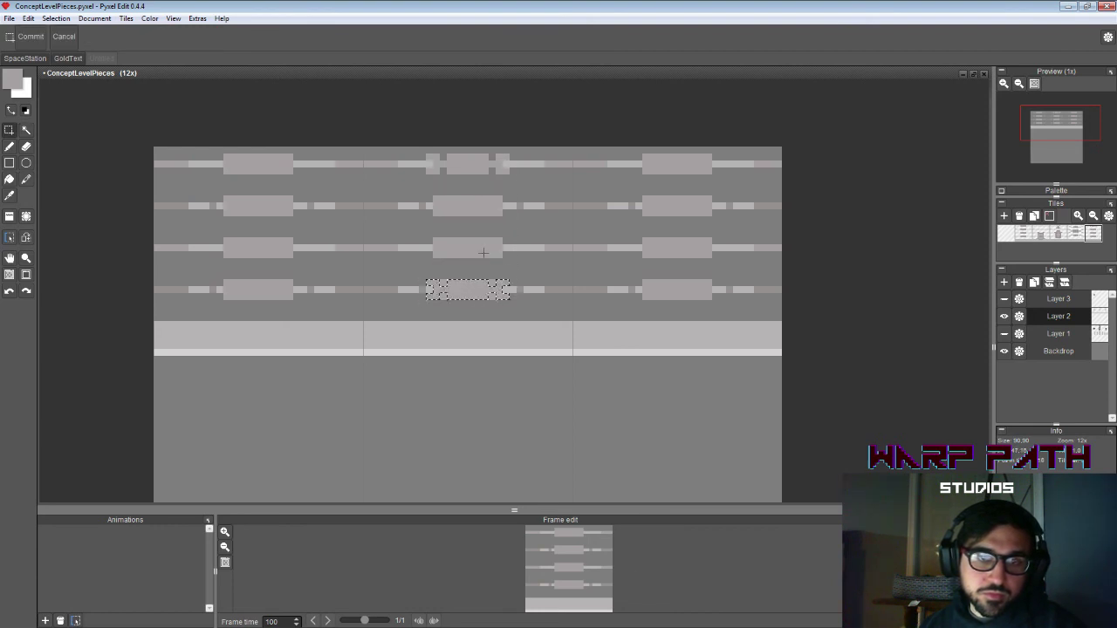
pyautogui.hotkey('ctrl', 'd')
pyautogui.press('e')
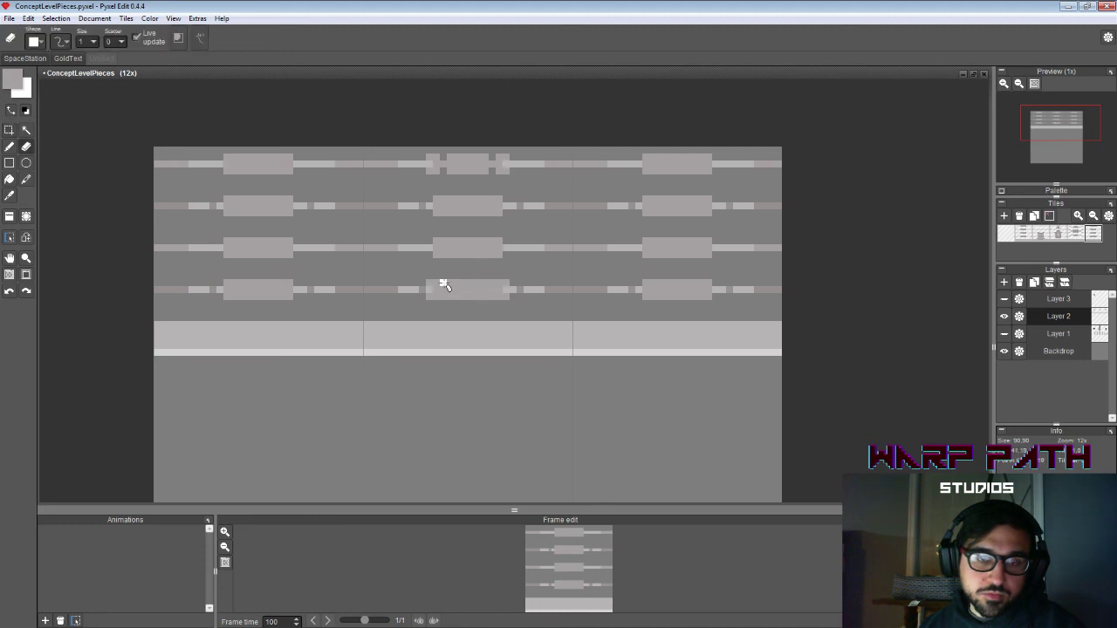
pyautogui.moveTo(444, 282); pyautogui.dragTo(441, 297)
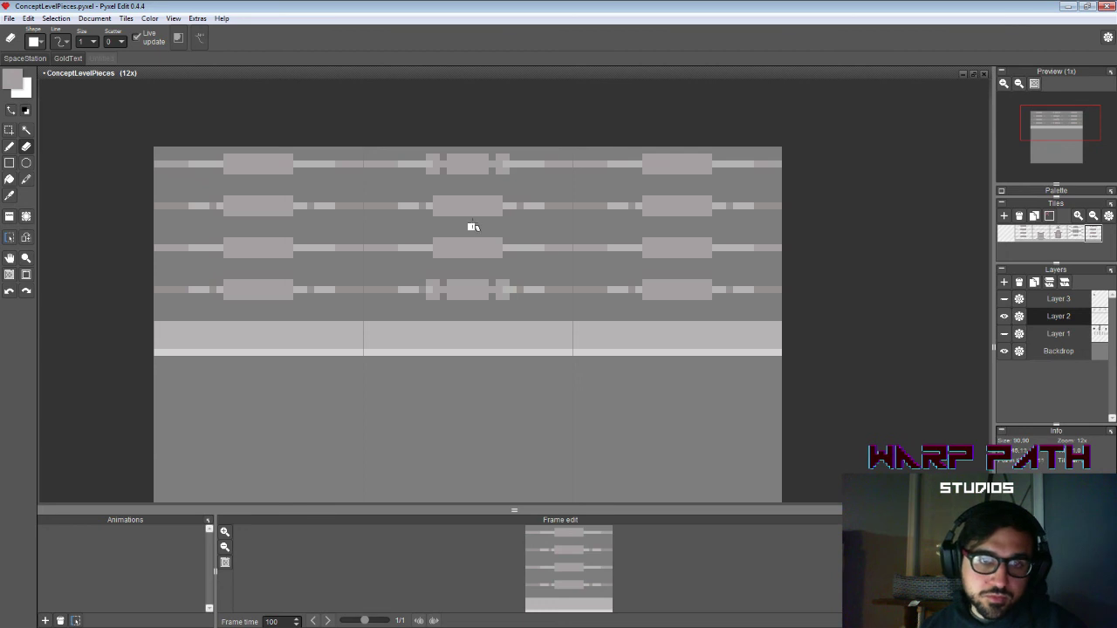
# Step: Delete the solid second-row and third-row blocks from the middle tile
pyautogui.press('w')
pyautogui.click(494, 208)
pyautogui.click(478, 248)
pyautogui.press('Delete')
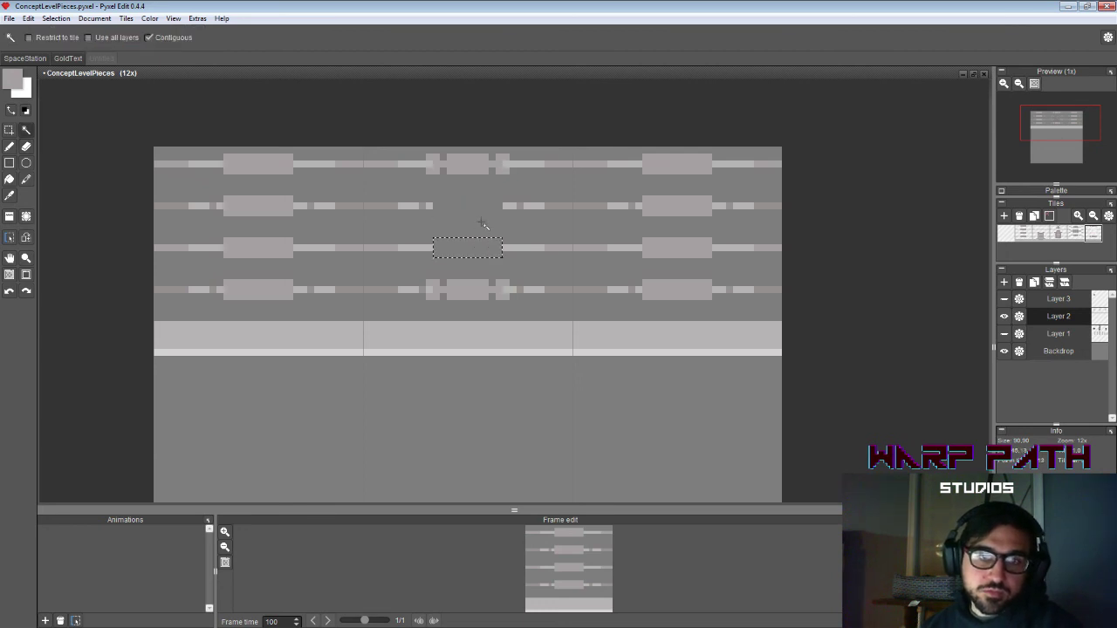
pyautogui.click(481, 205)
# Step: Copy the split top block onto the empty second and third rails of the middle tile
pyautogui.press('s')
pyautogui.click(442, 160)
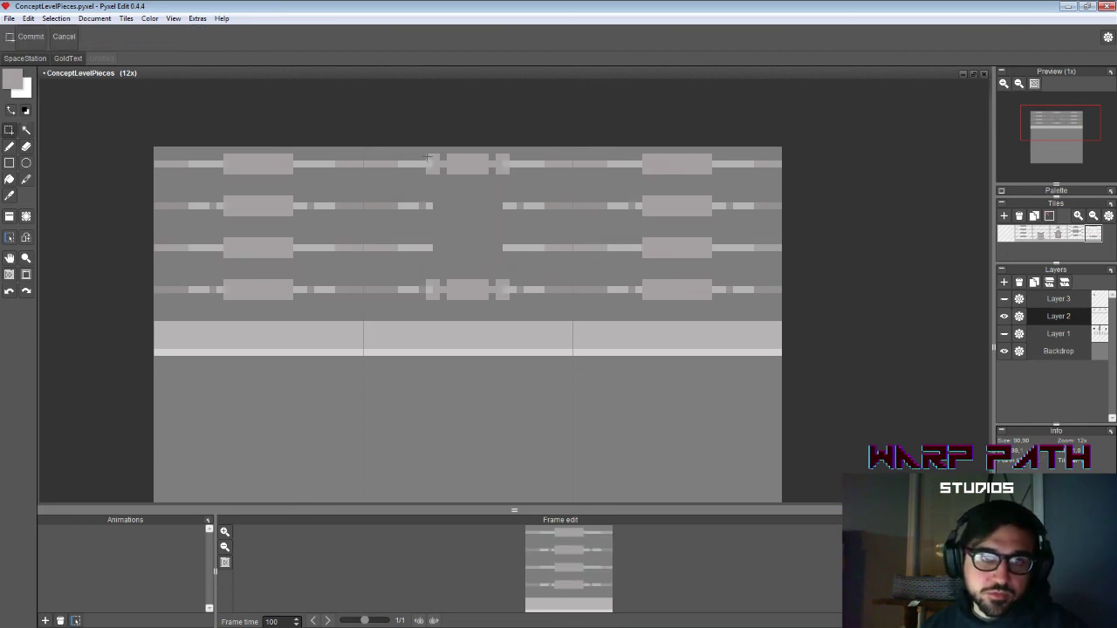
pyautogui.moveTo(420, 155); pyautogui.dragTo(515, 188)
pyautogui.press('w')
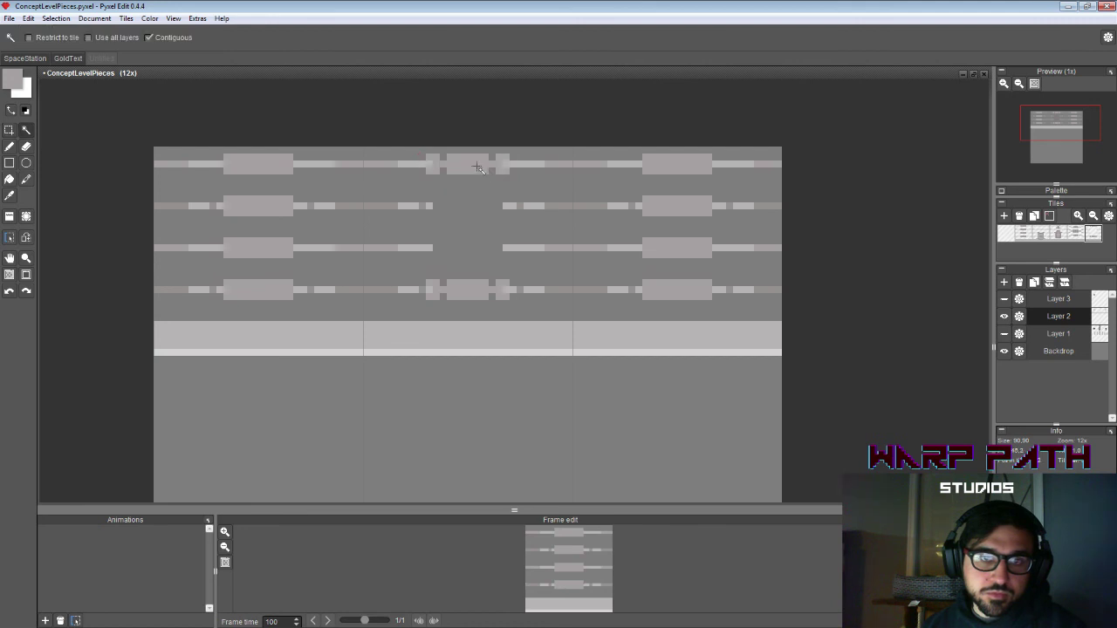
pyautogui.hotkey('ctrl', 'c')
pyautogui.hotkey('ctrl', 'v')
pyautogui.moveTo(493, 183); pyautogui.dragTo(487, 245)
pyautogui.click(527, 243)
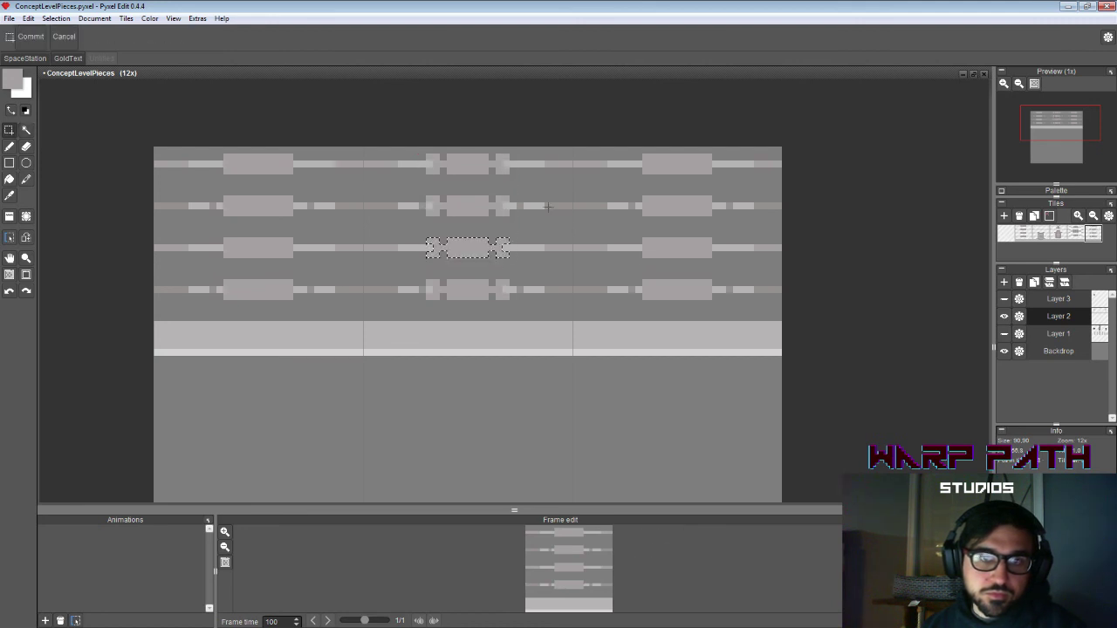
pyautogui.press('b')
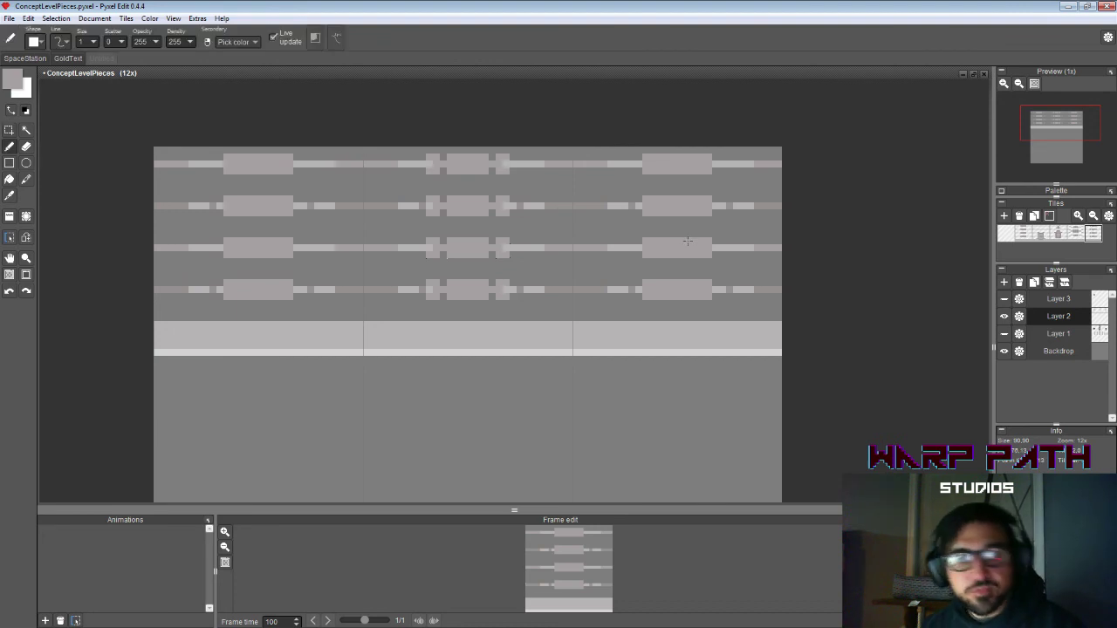
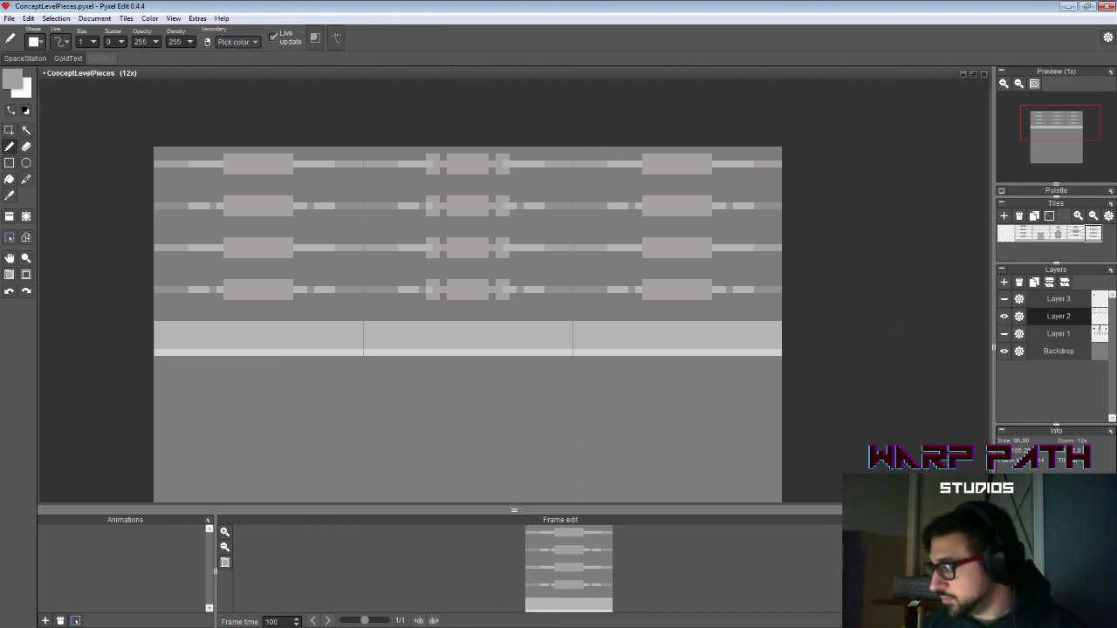
# Step: Duplicate the split-block tile and place the copy in the third cell of the wall row
pyautogui.click(1102, 237)
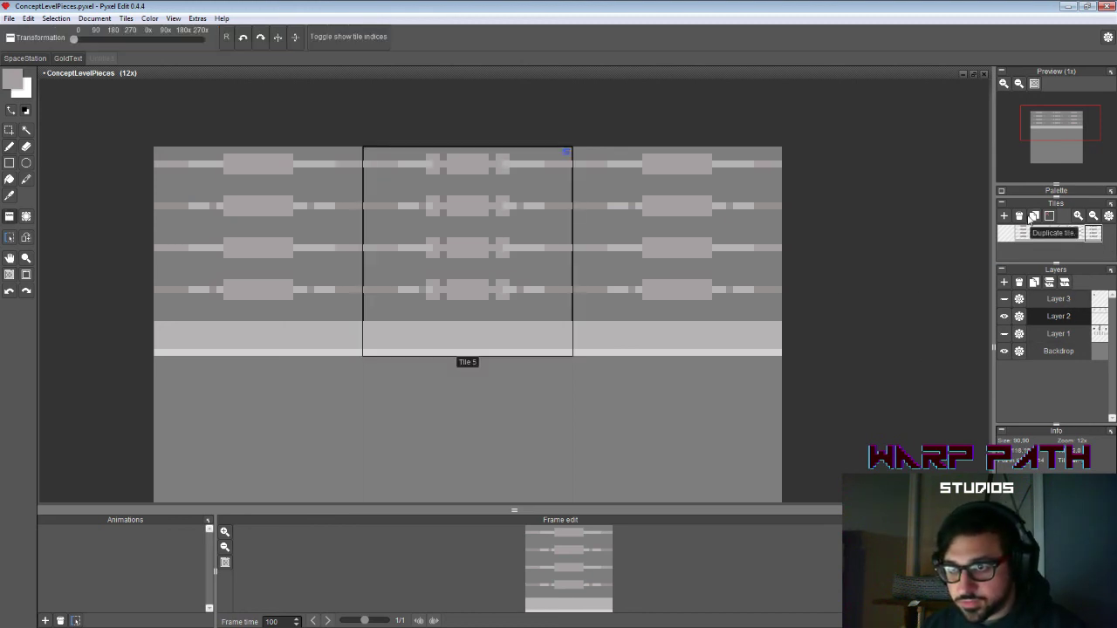
pyautogui.click(1109, 237)
pyautogui.click(736, 242)
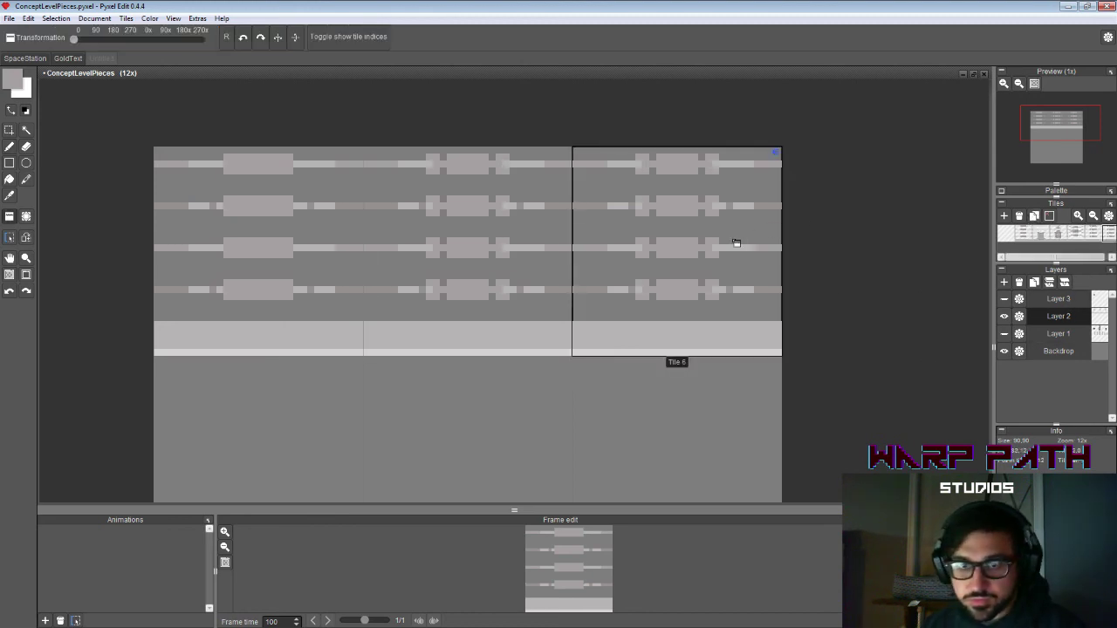
# Step: Try to copy the solid second-row block from the first tile onto the third tile's second rail
pyautogui.press('b')
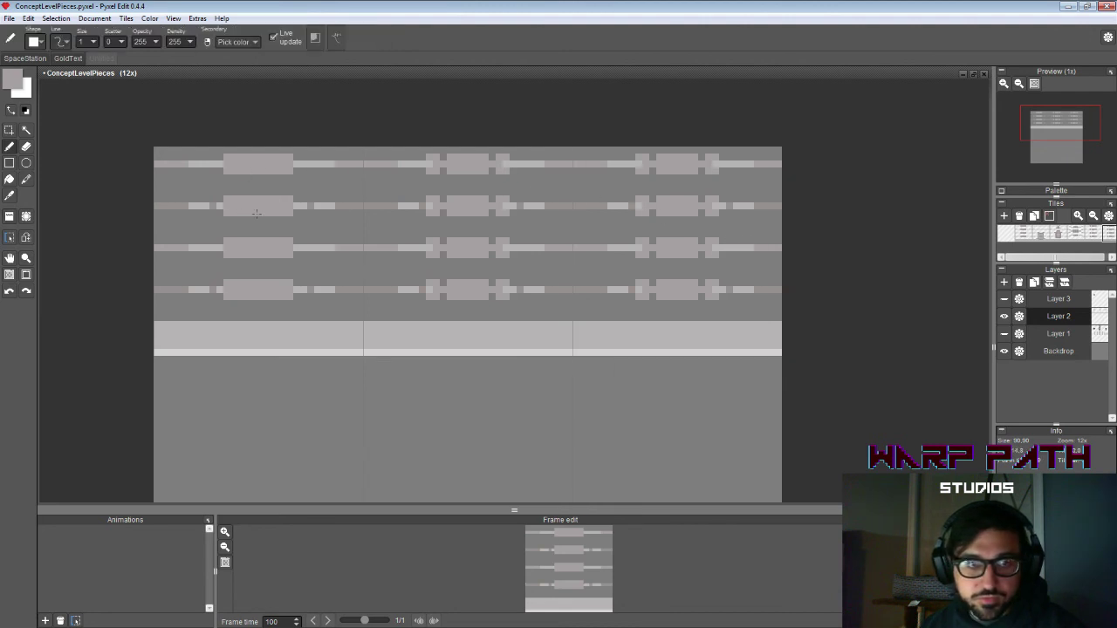
pyautogui.press('s')
pyautogui.press('w')
pyautogui.click(259, 206)
pyautogui.press('s')
pyautogui.click(265, 206)
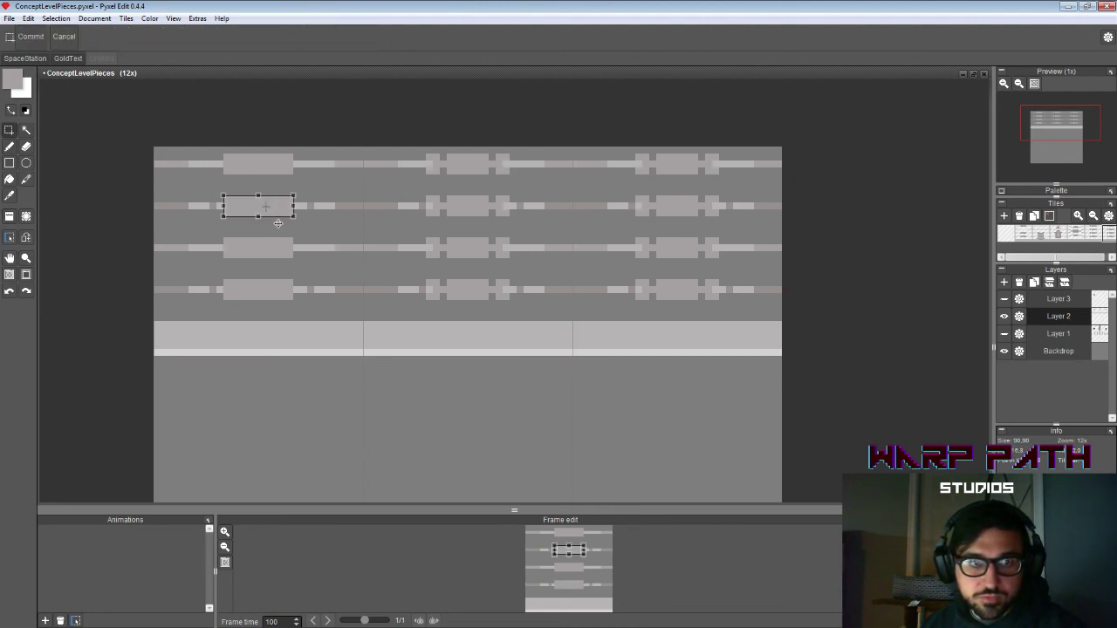
pyautogui.moveTo(277, 223); pyautogui.dragTo(694, 226)
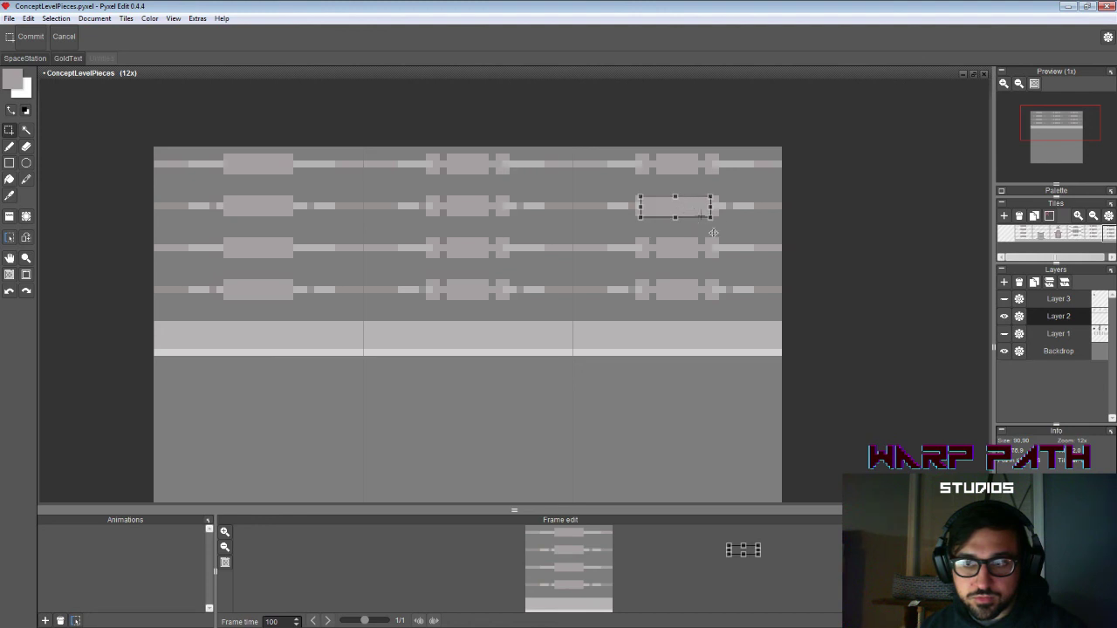
pyautogui.hotkey('ctrl', 'z')
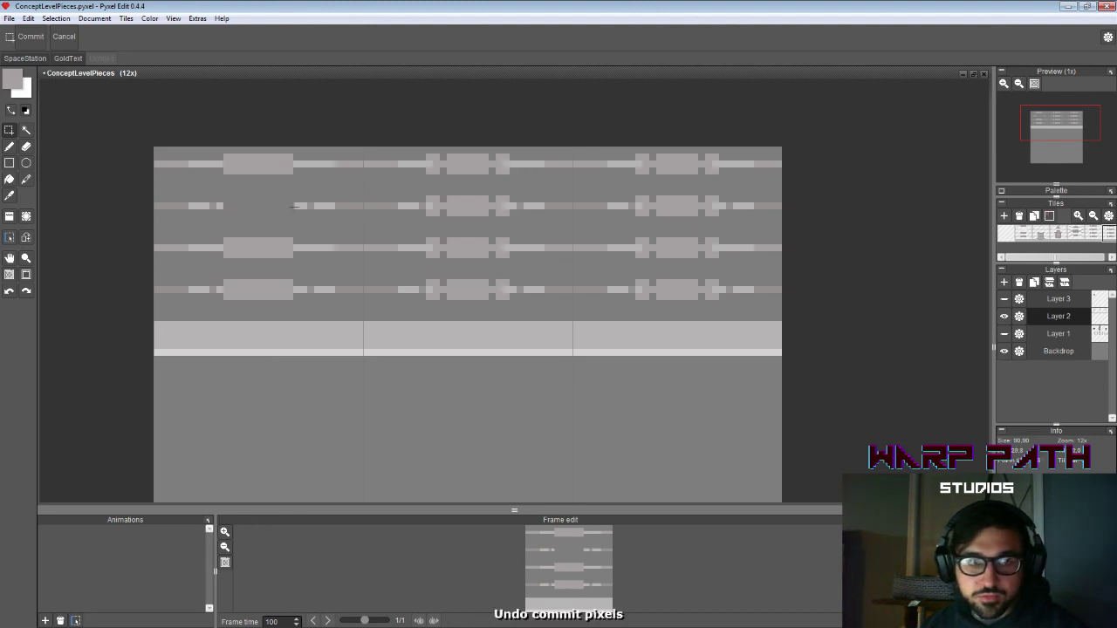
pyautogui.hotkey('ctrl', 'z')
# Step: Copy the solid second-row block from the first tile into the third tile, between its second and third rails
pyautogui.keyDown('ctrl'); pyautogui.click(285, 211); pyautogui.keyUp('ctrl')
pyautogui.moveTo(285, 212); pyautogui.dragTo(752, 226)
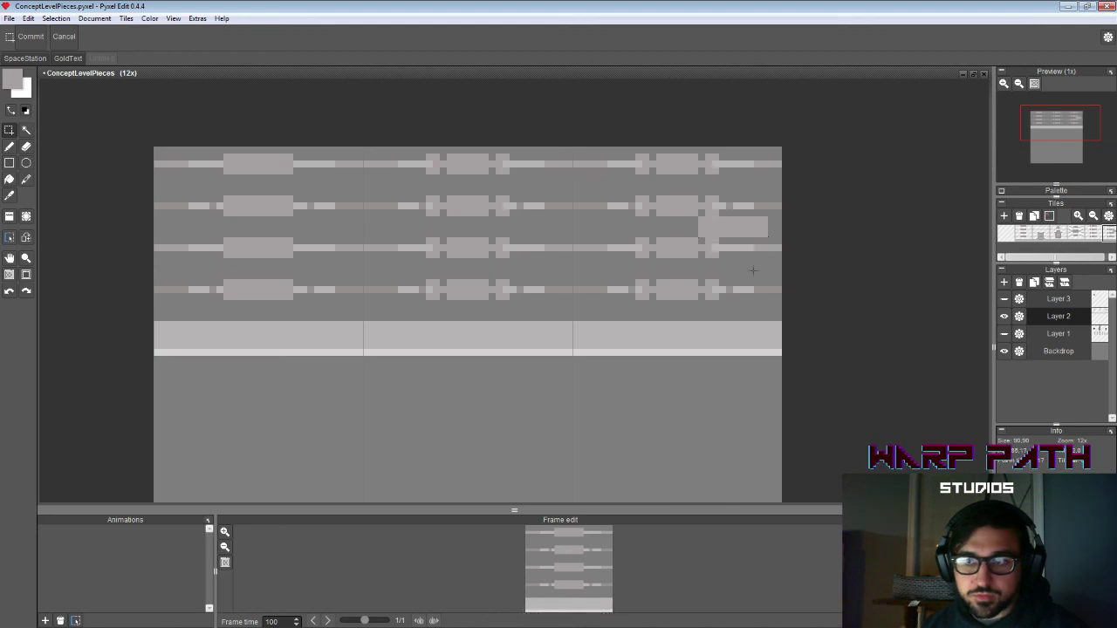
pyautogui.press('w')
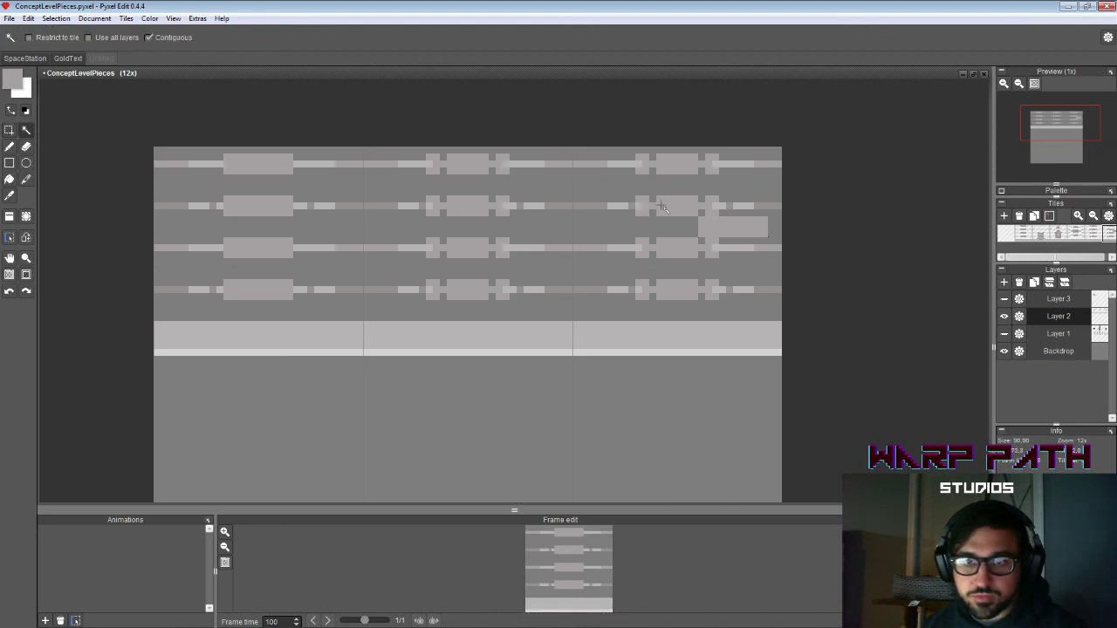
pyautogui.click(670, 208)
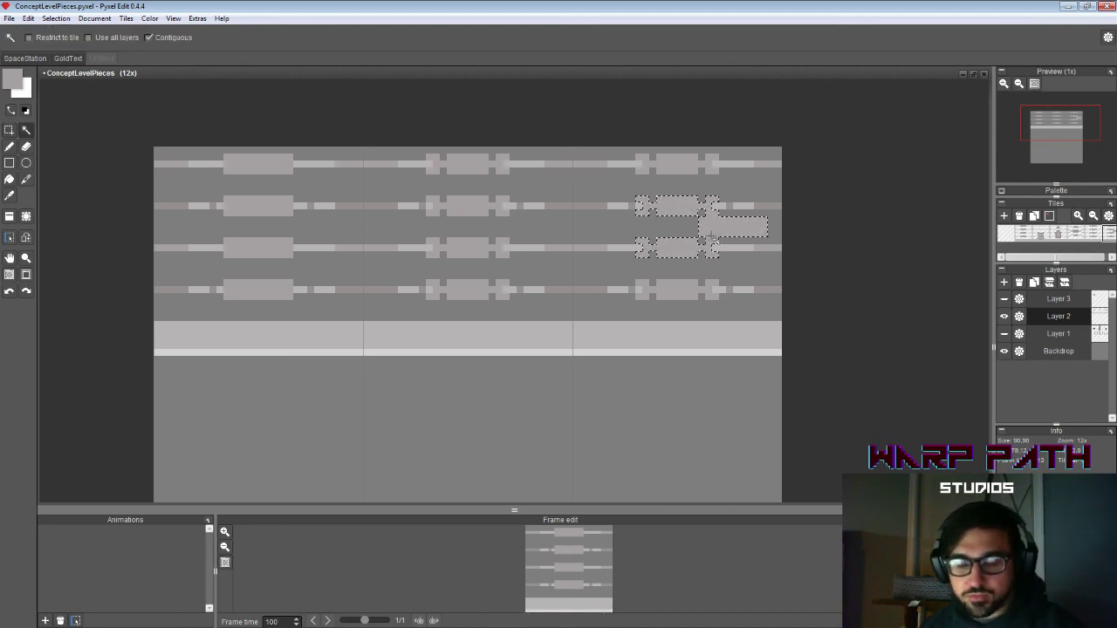
pyautogui.press('b')
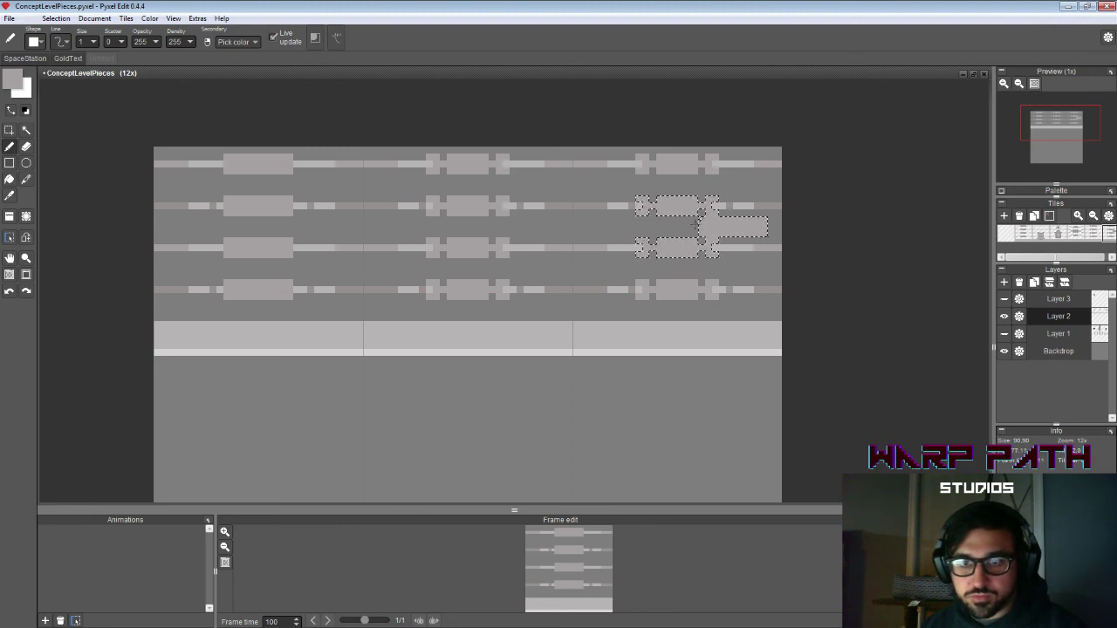
pyautogui.hotkey('alt', 's')
pyautogui.press('Escape')
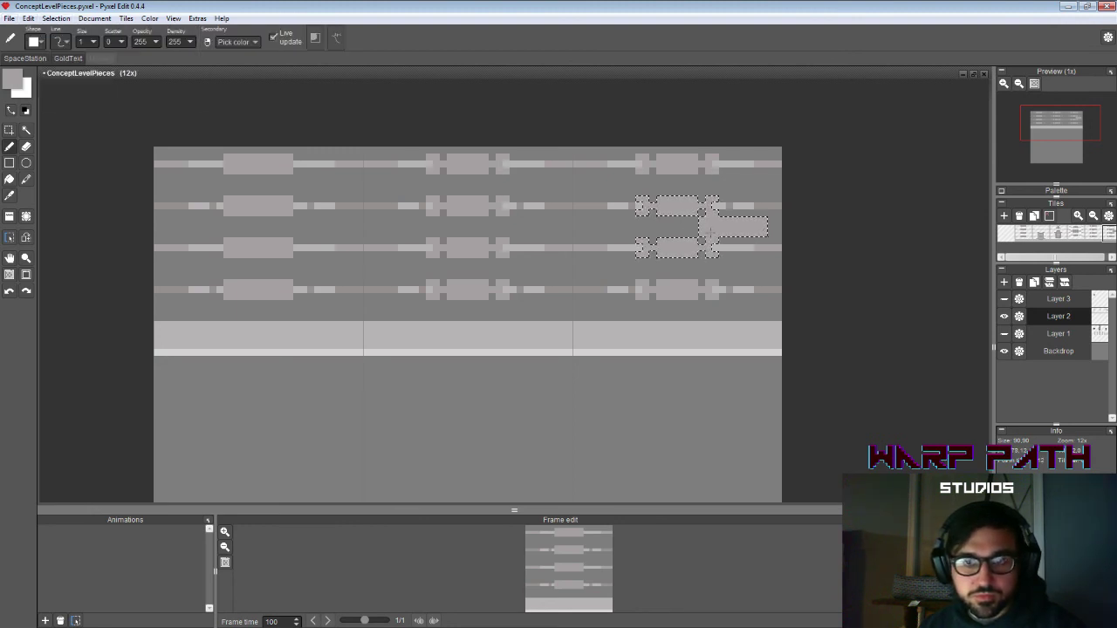
pyautogui.hotkey('ctrl', 'z')
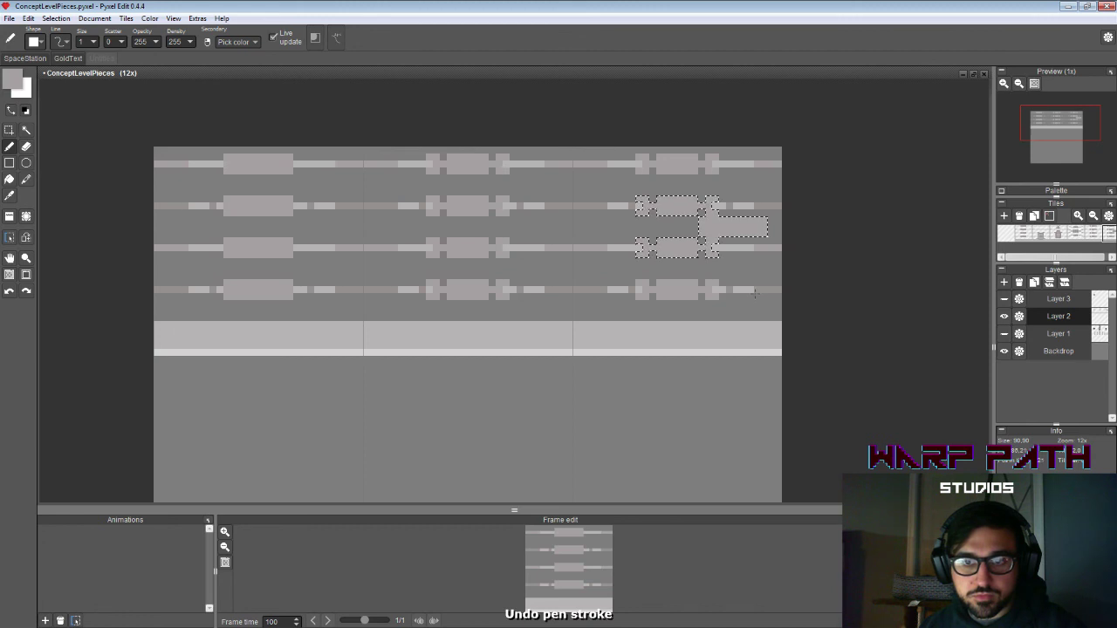
pyautogui.hotkey('ctrl', 'd')
# Step: Delete the split block from the second rail of the third tile
pyautogui.press('s')
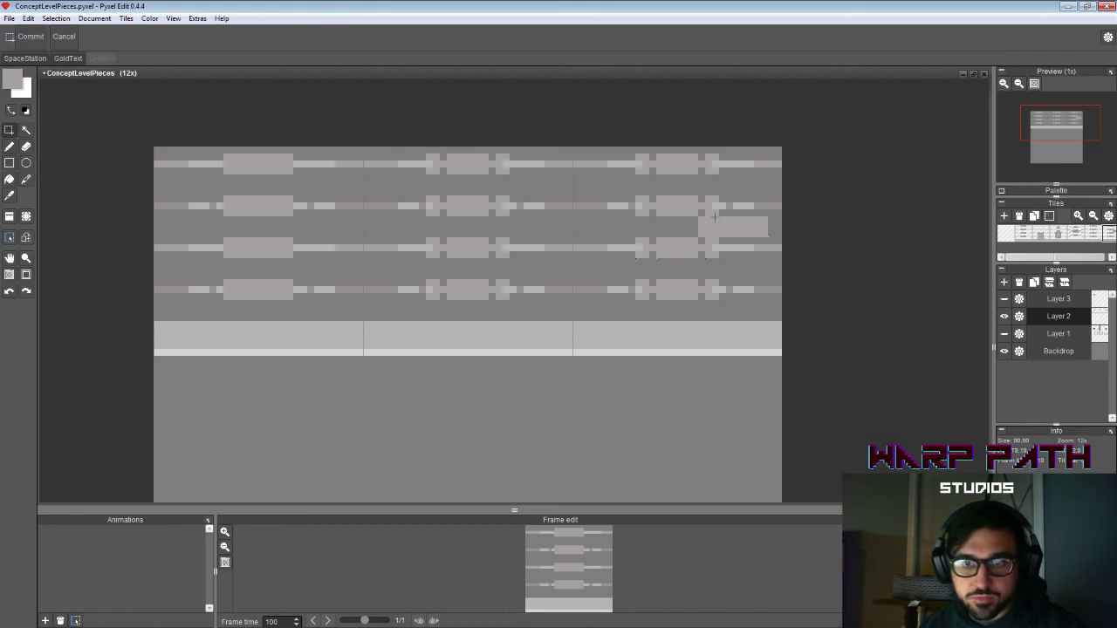
pyautogui.moveTo(718, 218); pyautogui.dragTo(638, 199)
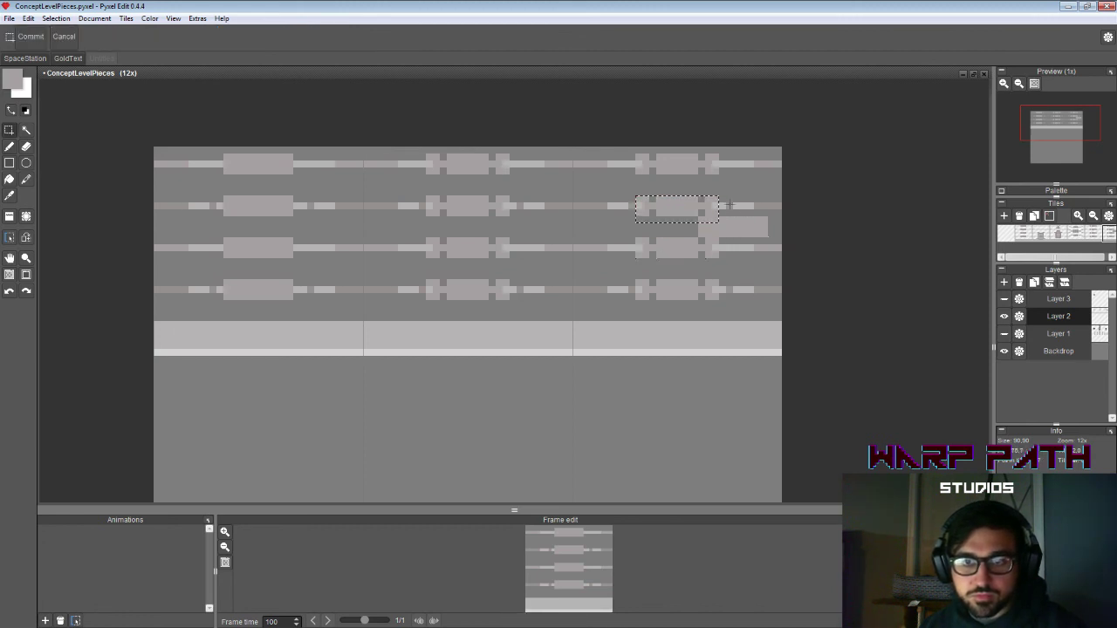
pyautogui.press('Delete')
pyautogui.hotkey('ctrl', 'd')
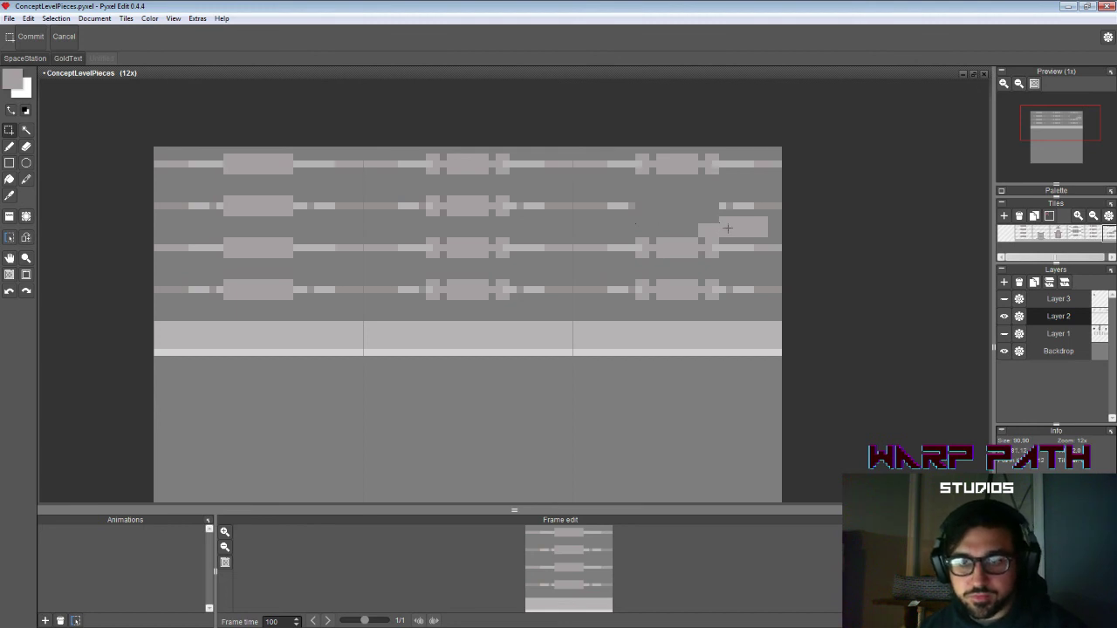
# Step: Copy the misplaced solid block from between the rails onto the empty second rail of the third tile
pyautogui.press('w')
pyautogui.click(728, 229)
pyautogui.press('s')
pyautogui.hotkey('ctrl', 'd')
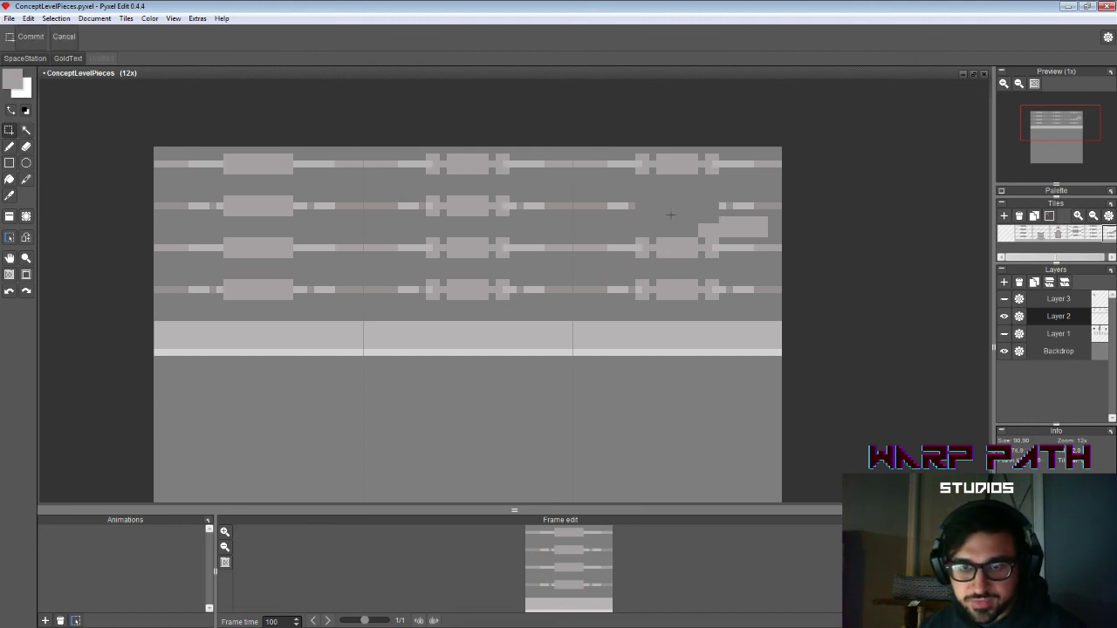
pyautogui.moveTo(694, 216)
pyautogui.mouseDown()
pyautogui.moveTo(764, 234)
pyautogui.moveTo(707, 221)
pyautogui.moveTo(721, 232)
pyautogui.mouseUp()
pyautogui.hotkey('ctrl', 'c')
pyautogui.hotkey('ctrl', 'v')
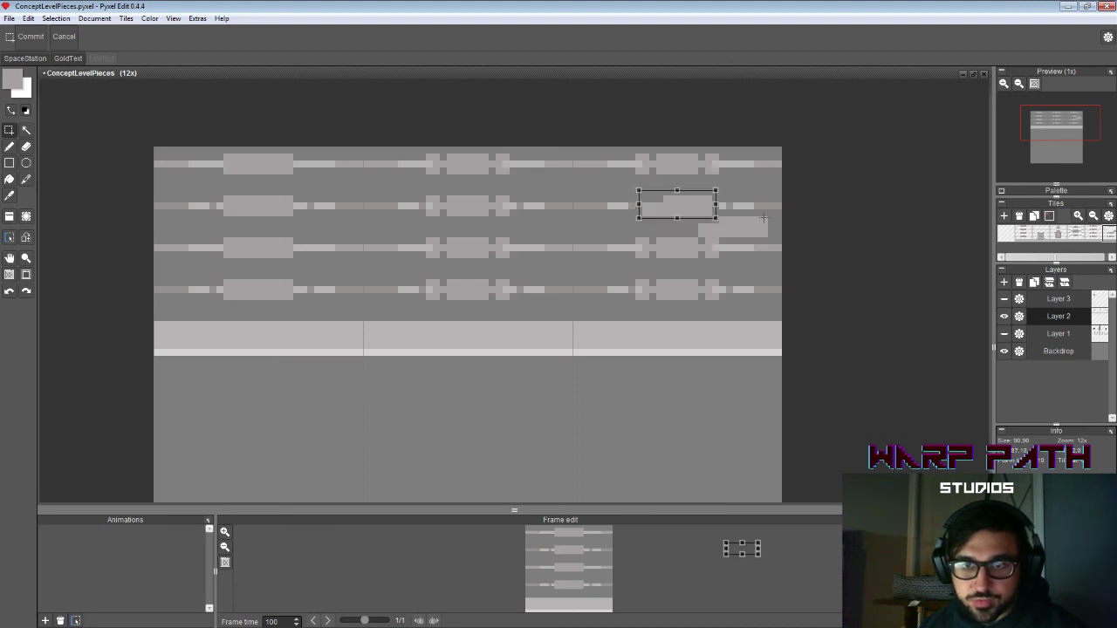
pyautogui.click(754, 227)
# Step: Delete the misplaced block together with the connected split block on the third tile's third rail
pyautogui.press('w')
pyautogui.click(727, 228)
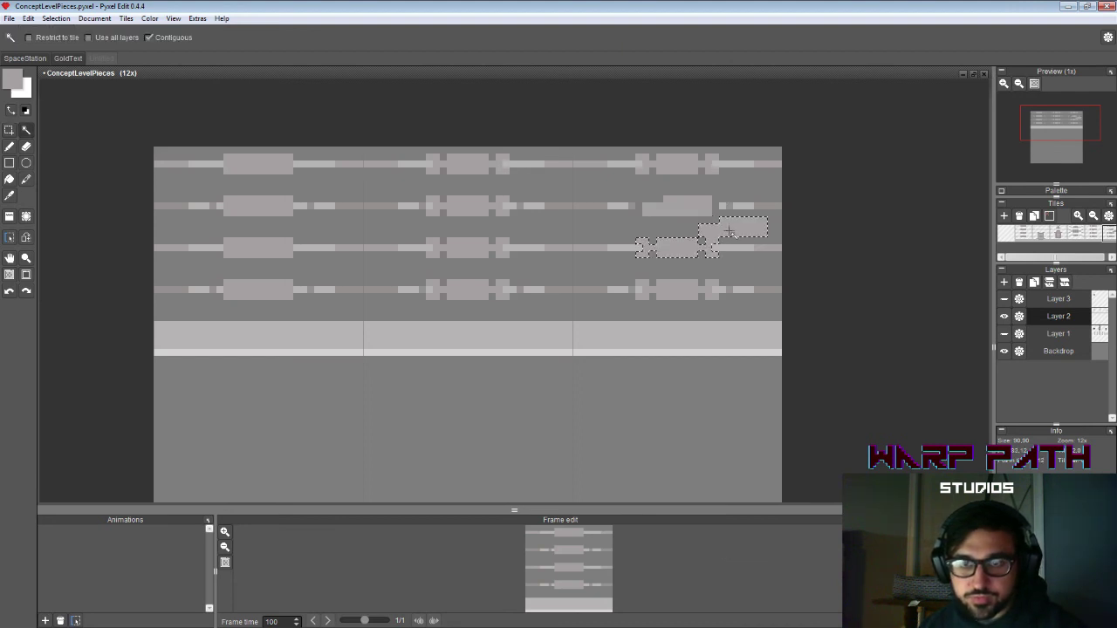
pyautogui.press('Delete')
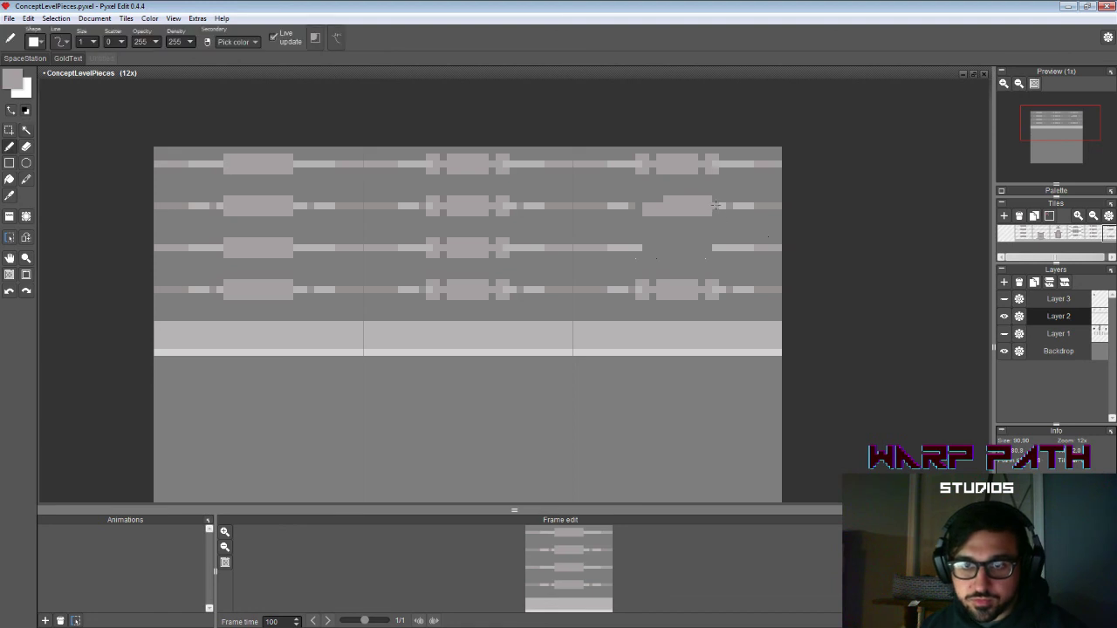
# Step: Repaint the missing rail pixels and the missing corner of the third tile's second-row block with their sampled colors
pyautogui.press('i')
pyautogui.press('b')
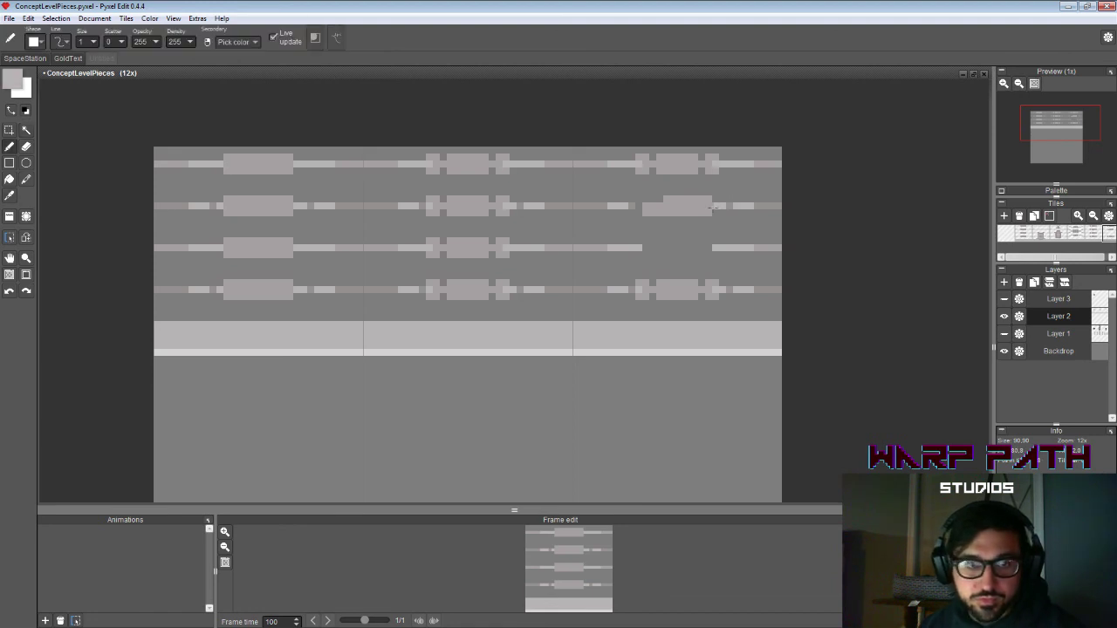
pyautogui.keyDown('alt'); pyautogui.click(654, 211); pyautogui.keyUp('alt')
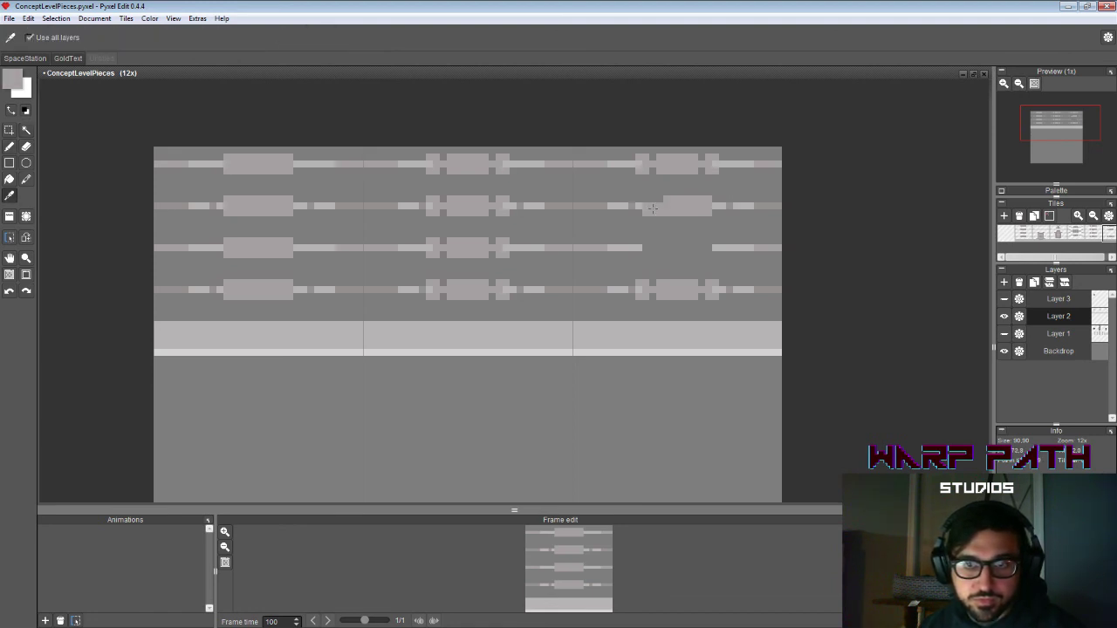
pyautogui.moveTo(646, 200); pyautogui.dragTo(665, 200)
# Step: Copy the repaired solid second-row block onto the empty third rail of the third tile
pyautogui.press('w')
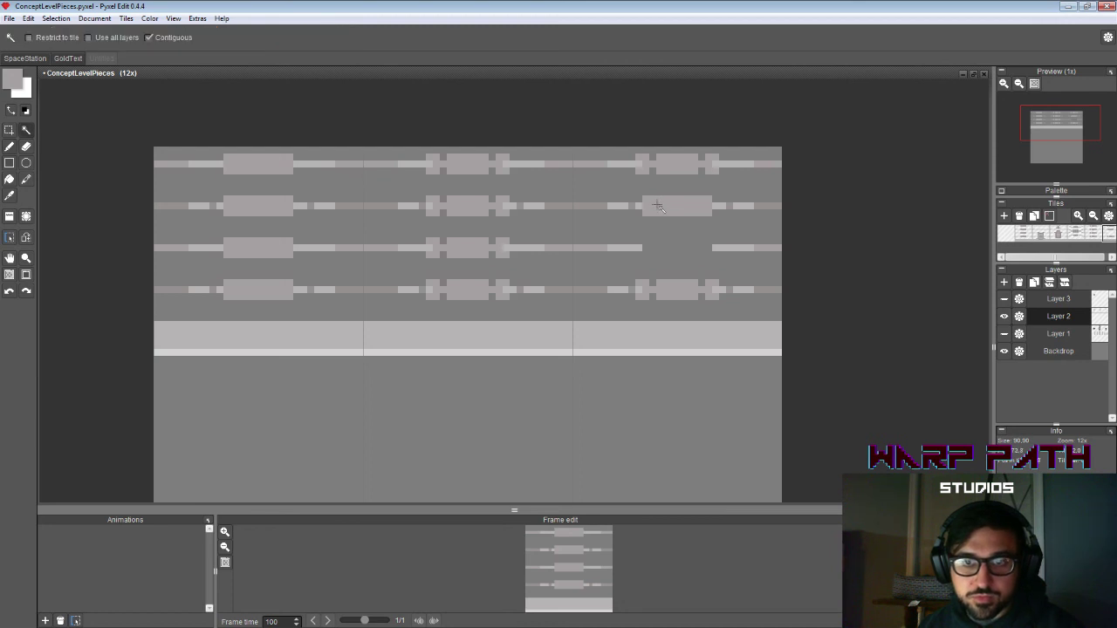
pyautogui.click(677, 209)
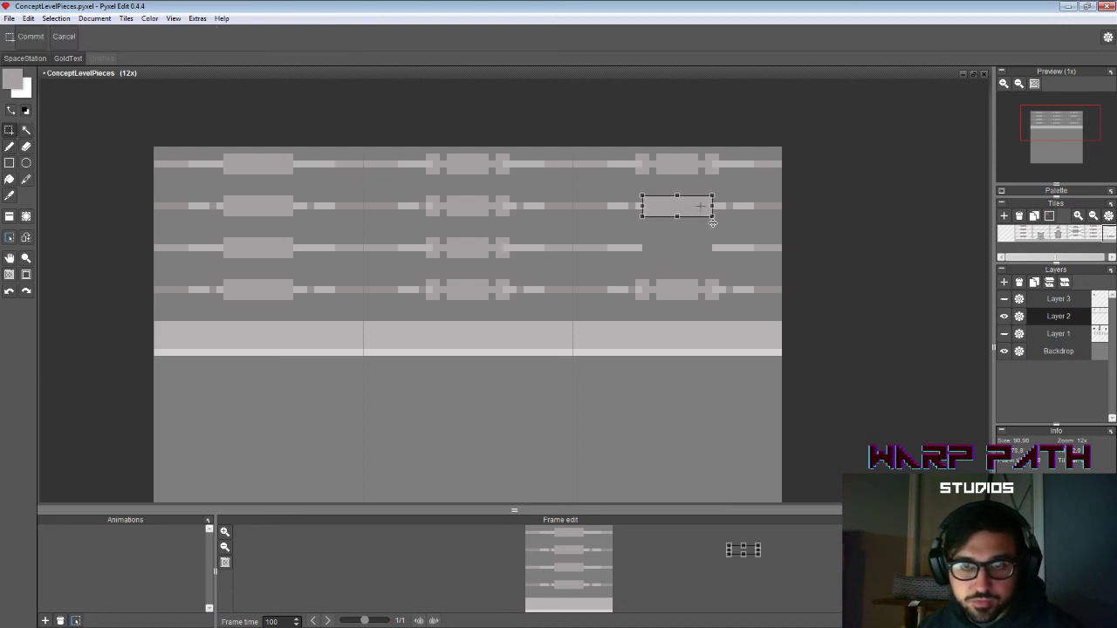
pyautogui.moveTo(713, 222); pyautogui.dragTo(714, 260)
pyautogui.click(746, 220)
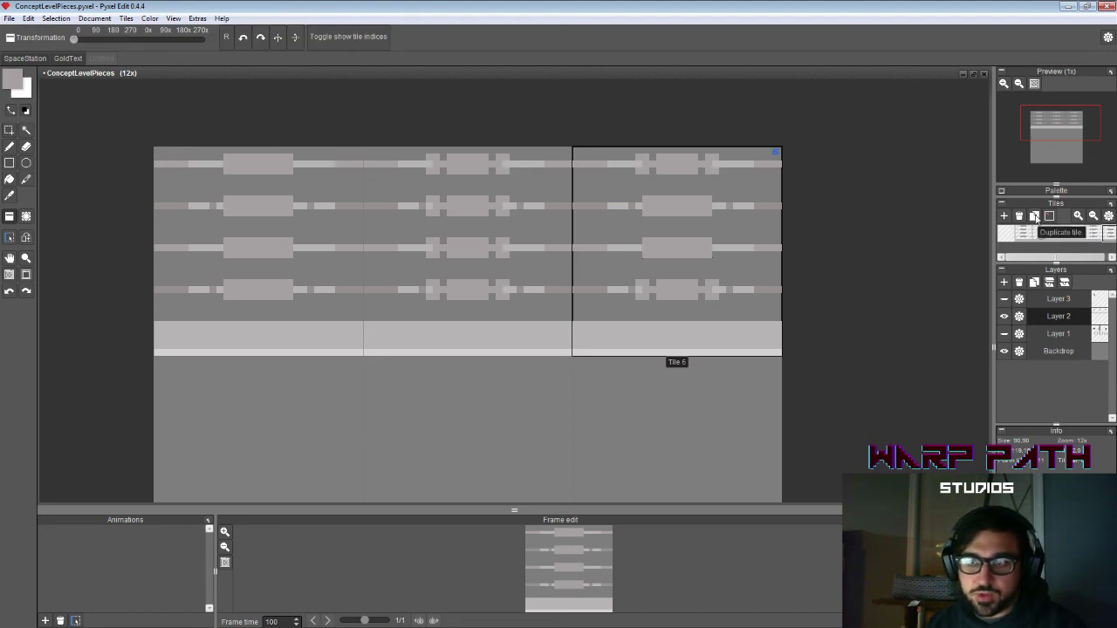
# Step: Duplicate the third wall tile and place the copy in the first cell of the wall row
pyautogui.click(1035, 218)
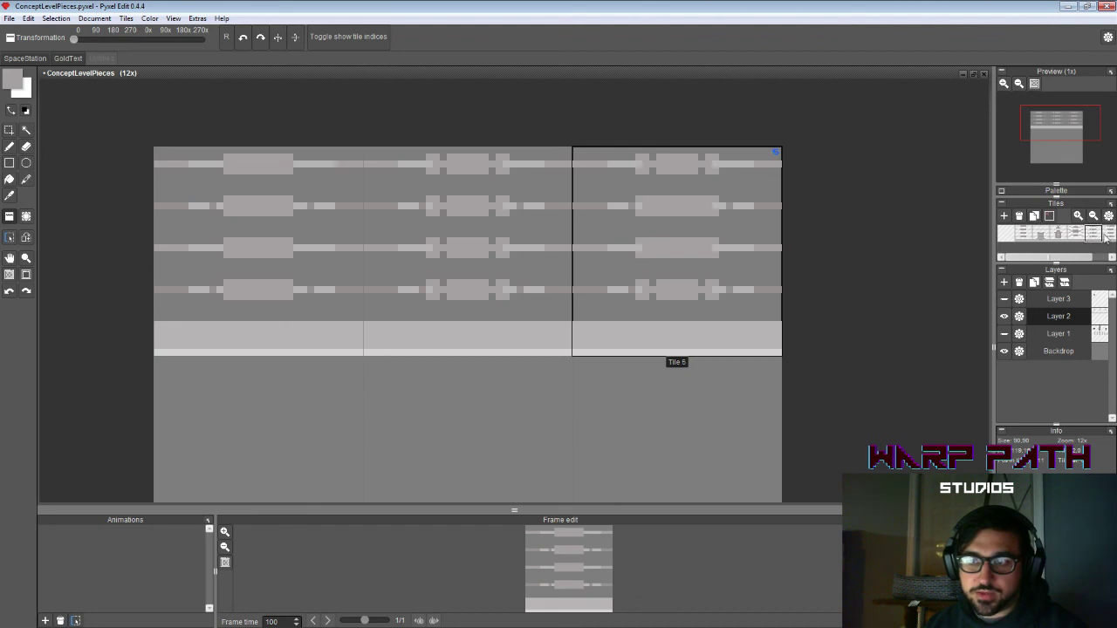
pyautogui.moveTo(1106, 238); pyautogui.dragTo(541, 257)
pyautogui.click(340, 244)
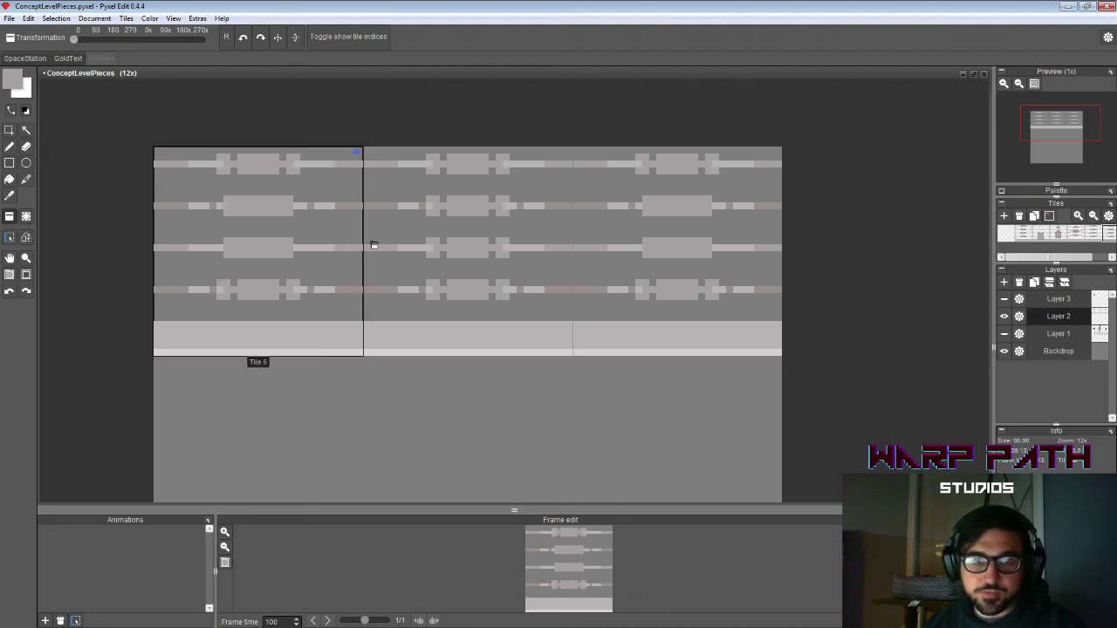
# Step: Copy the first tile's solid second-row block over its bottom split block and erase the leftover edge pixels
pyautogui.press('w')
pyautogui.click(276, 210)
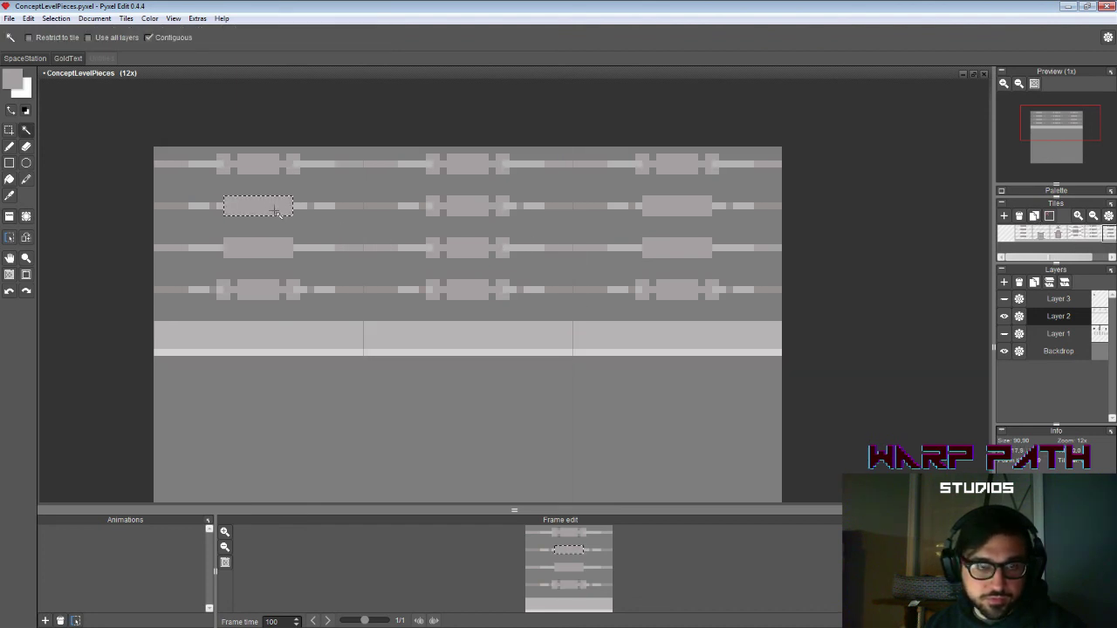
pyautogui.moveTo(274, 209); pyautogui.dragTo(280, 290)
pyautogui.press('Return')
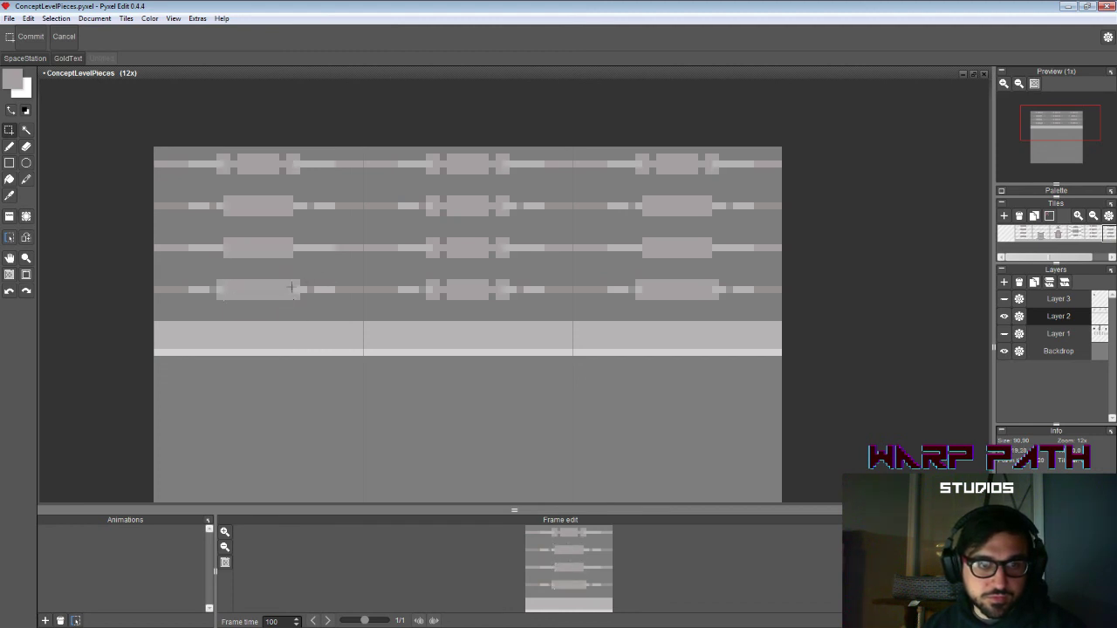
pyautogui.press('e')
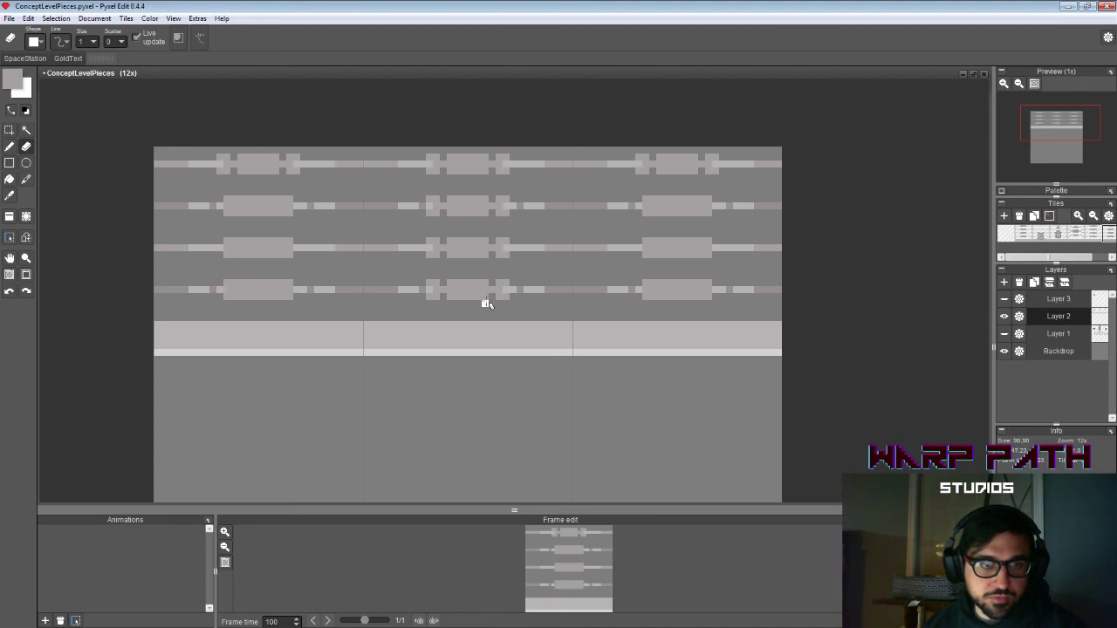
# Step: Copy the first tile's split top block over its third-row block and erase the matching gaps at both ends
pyautogui.press('w')
pyautogui.click(265, 170)
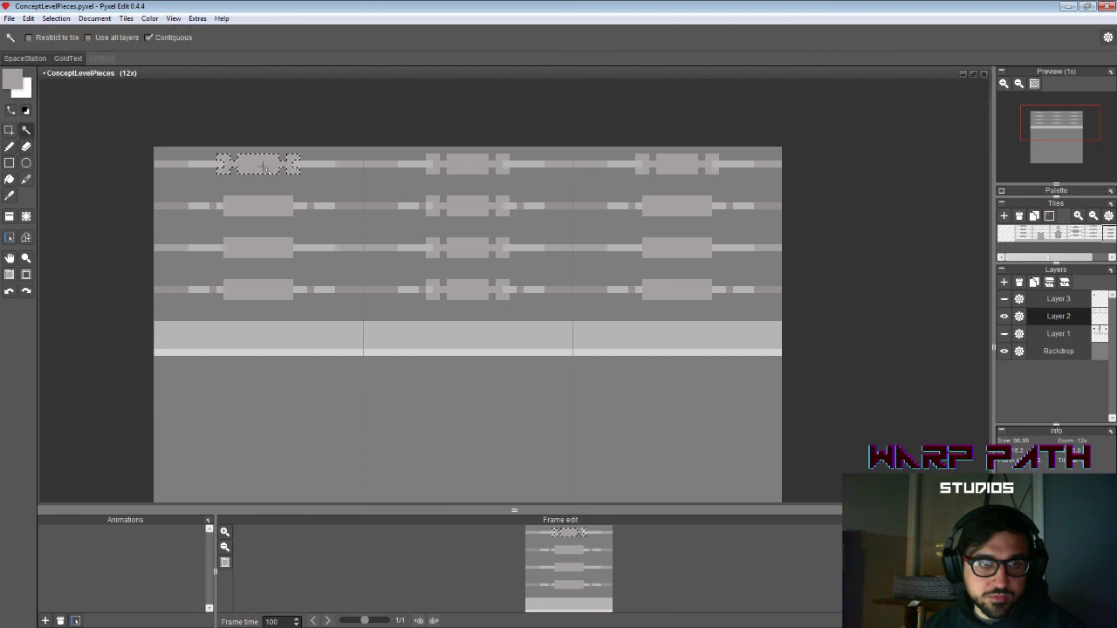
pyautogui.hotkey('ctrl', 't')
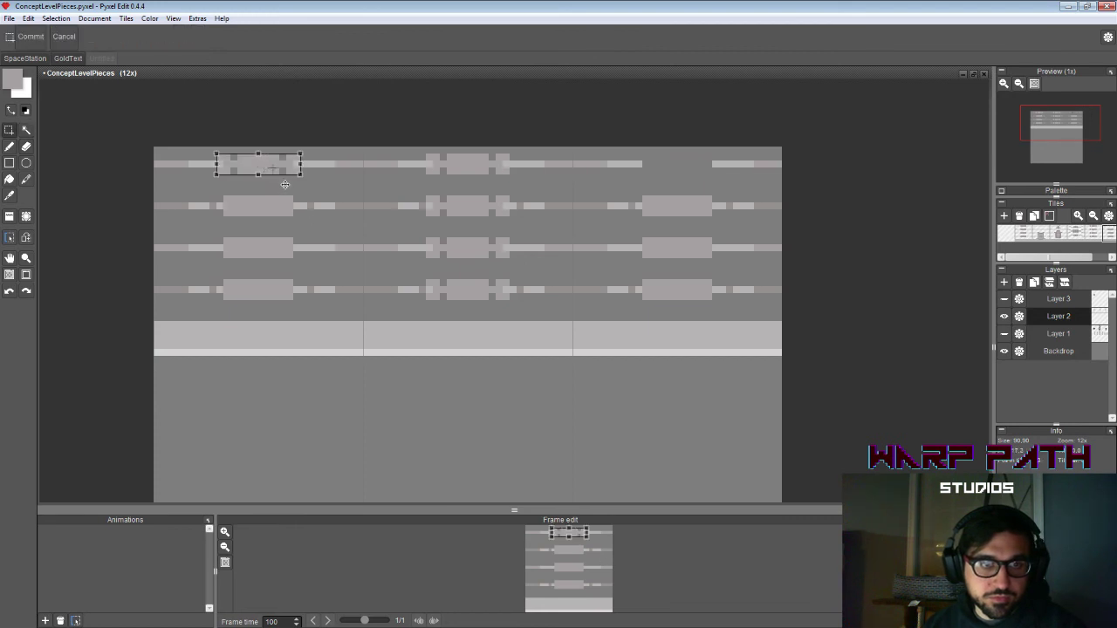
pyautogui.moveTo(284, 187); pyautogui.dragTo(284, 268)
pyautogui.click(344, 237)
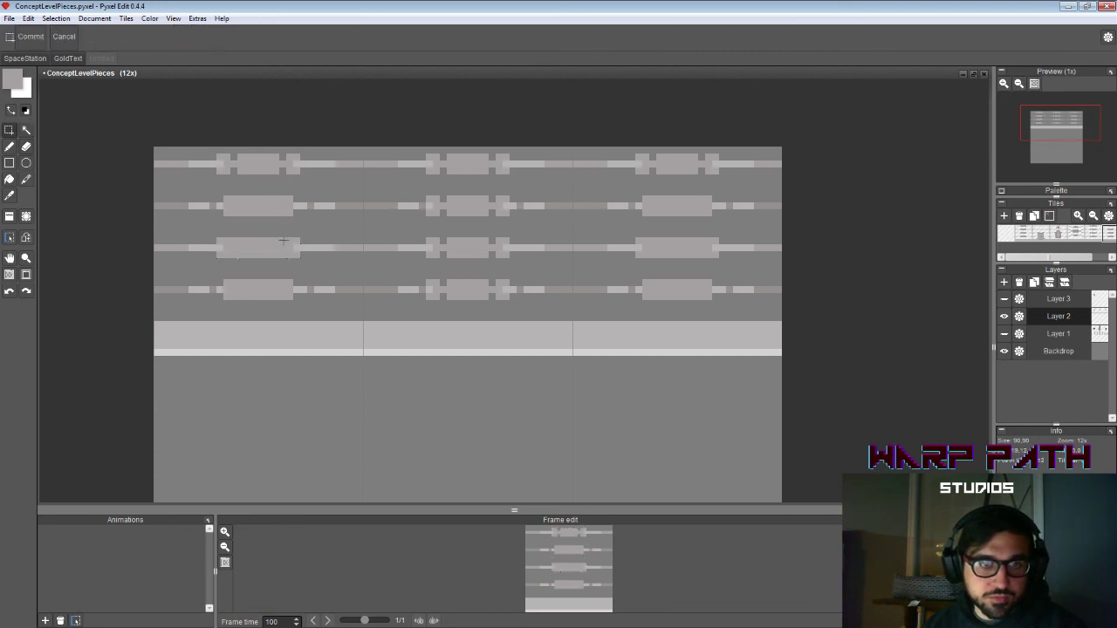
pyautogui.press('e')
pyautogui.click(283, 241)
pyautogui.click(233, 242)
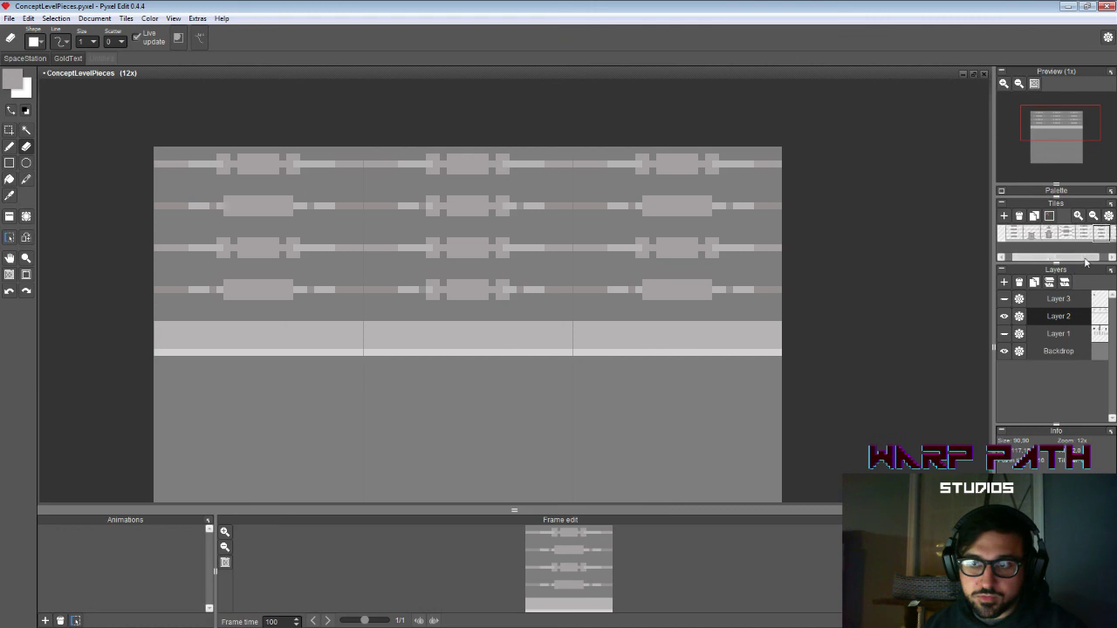
# Step: Place the variation with solid middle blocks and split outer blocks in the middle cell of the wall row
pyautogui.click(1108, 234)
pyautogui.click(500, 271)
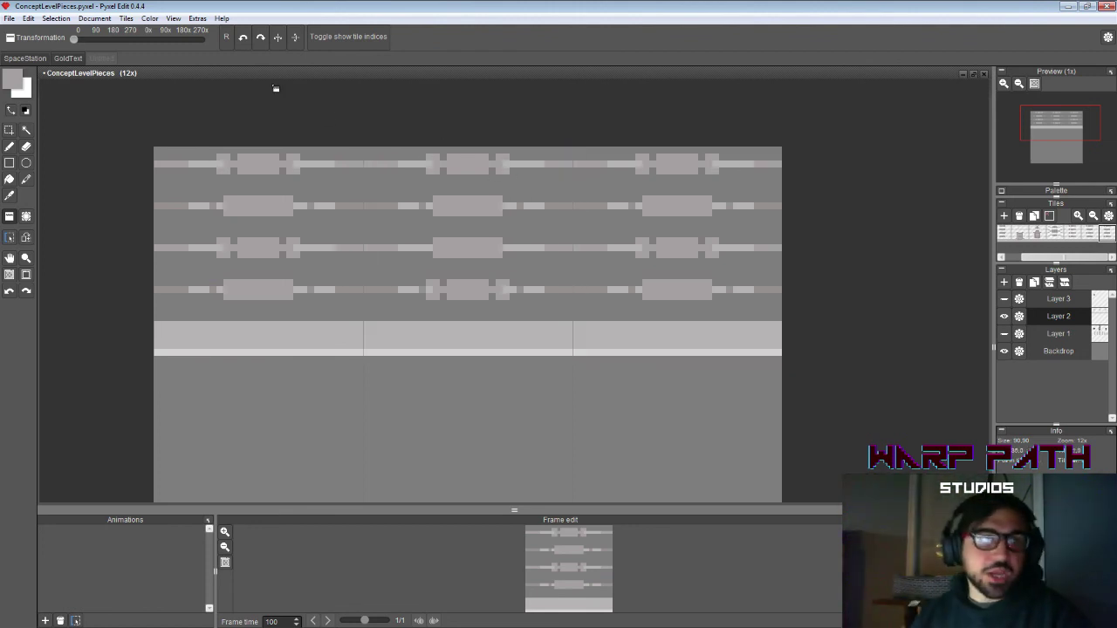
# Step: Open the general program settings after trying the tile transformation slider
pyautogui.moveTo(76, 39); pyautogui.dragTo(112, 41)
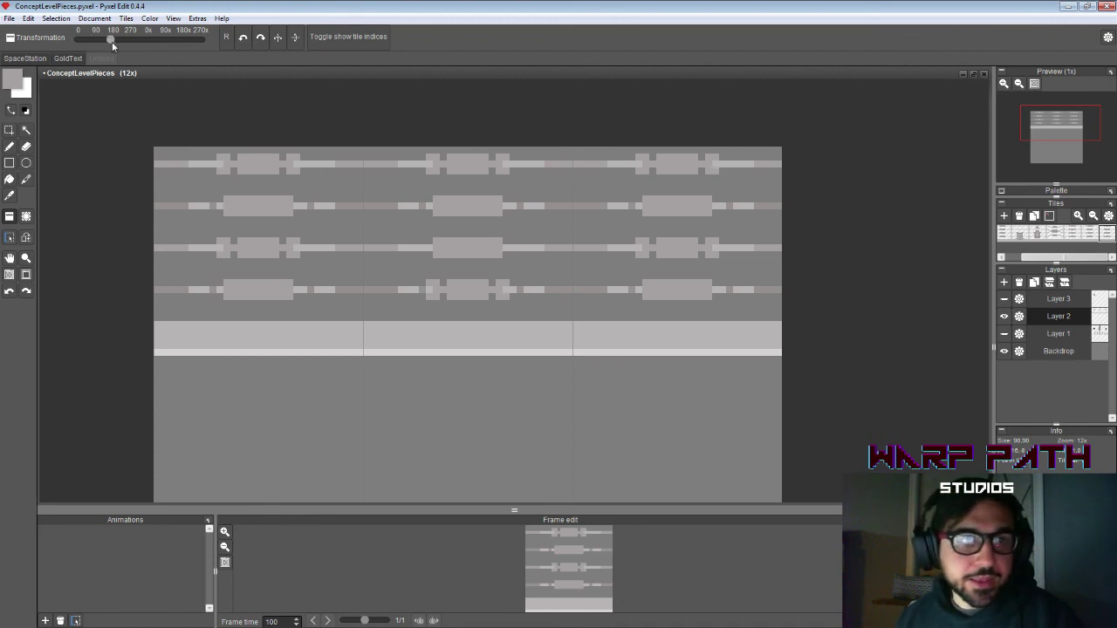
pyautogui.click(27, 19)
pyautogui.moveTo(10, 21)
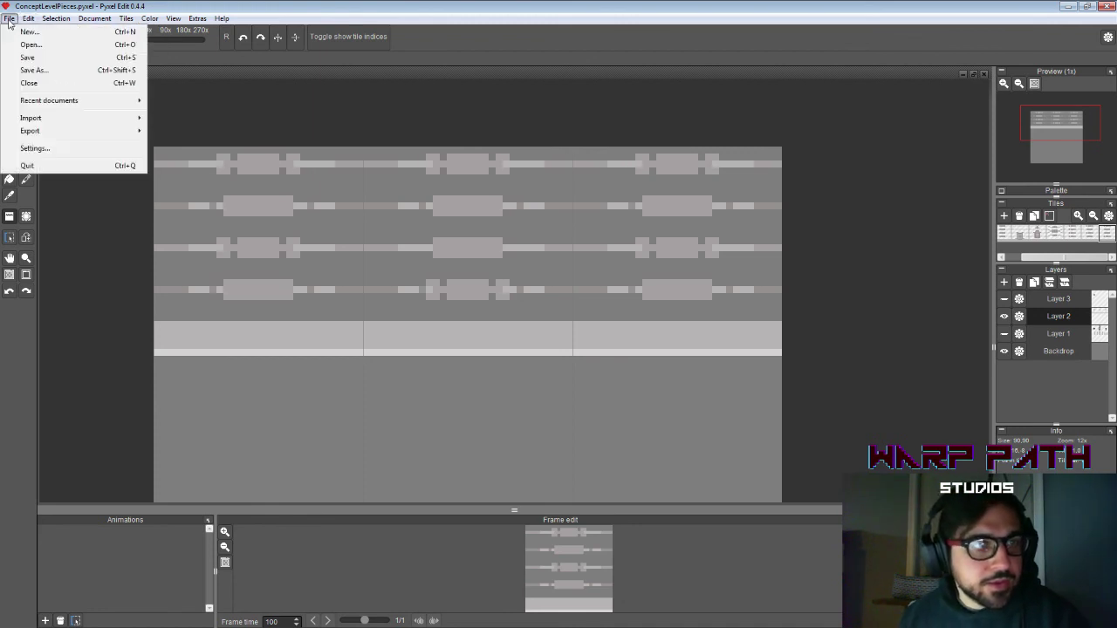
pyautogui.click(33, 149)
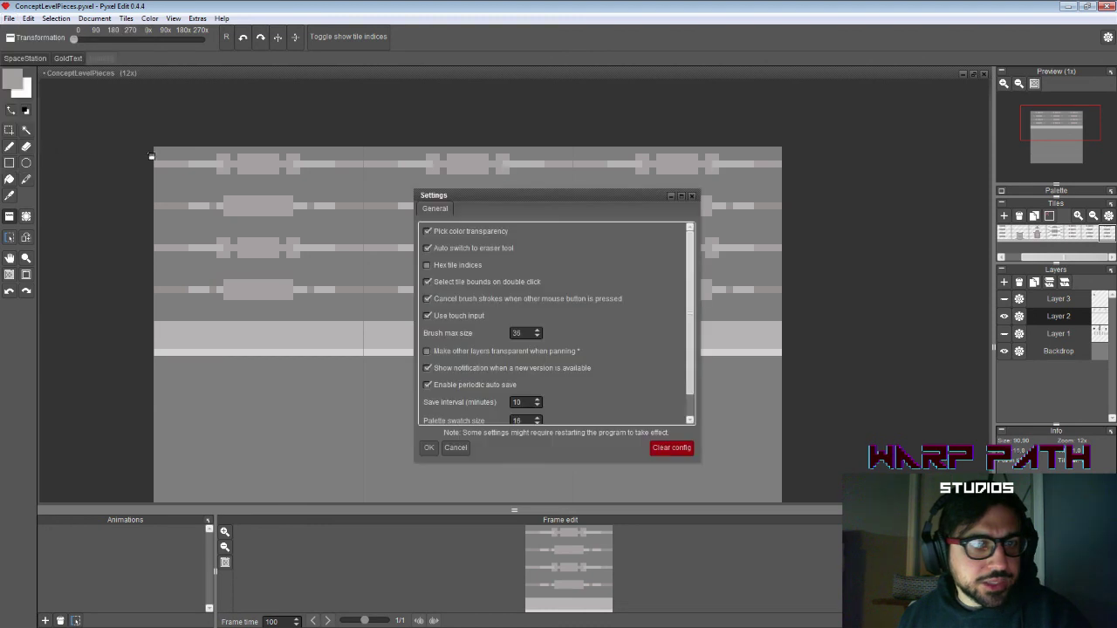
# Step: Review the general program settings without changing them, close them, and expand the colour palette
pyautogui.scroll(-3, 623, 347)
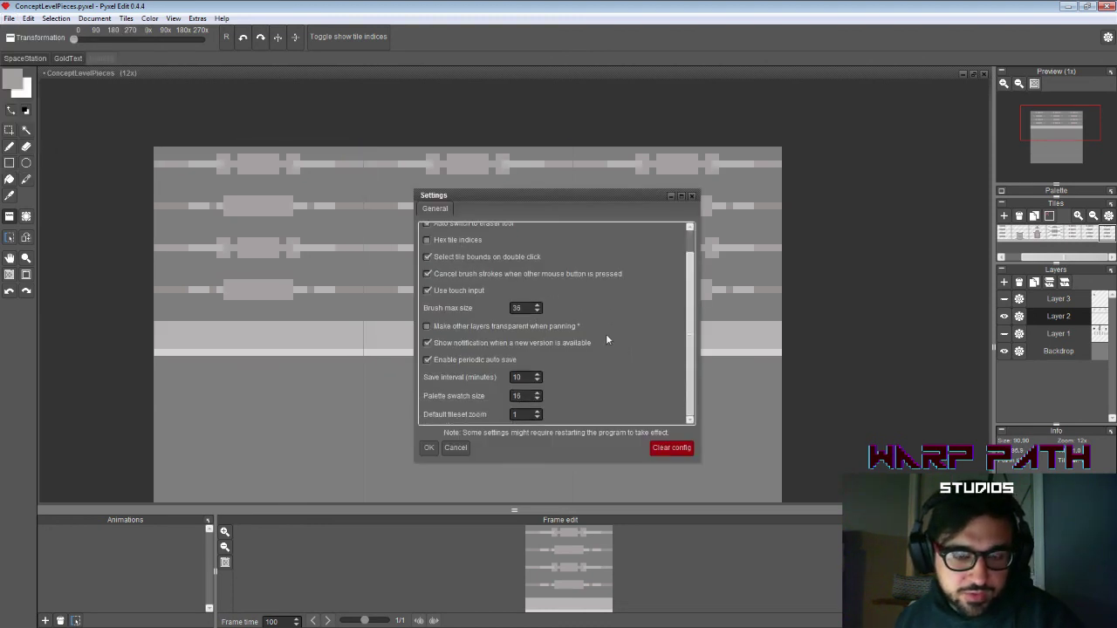
pyautogui.scroll(1, 610, 332)
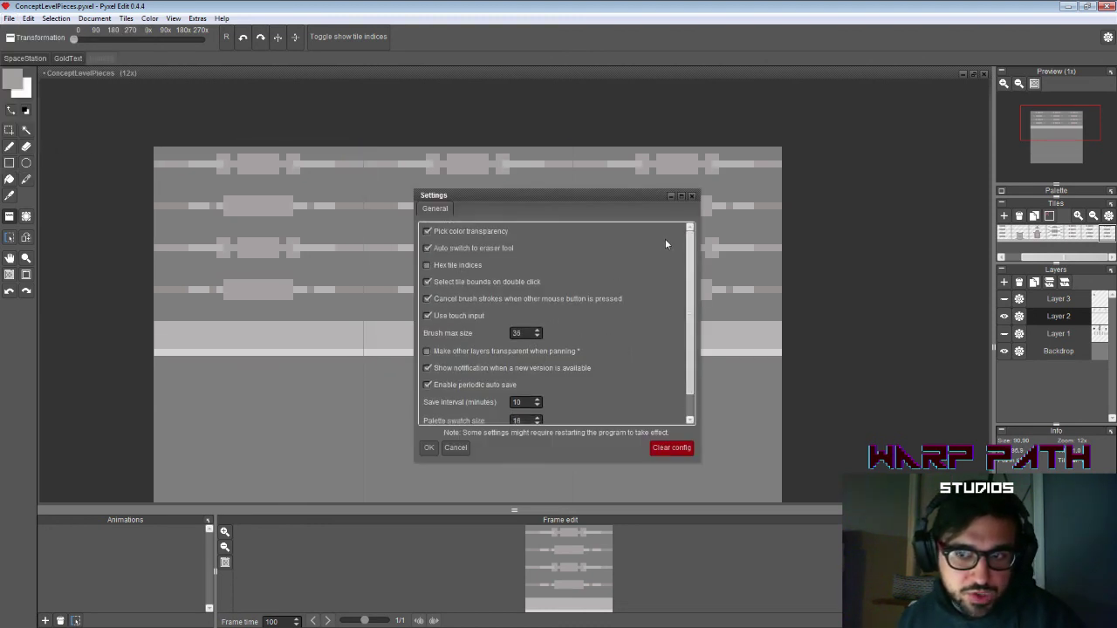
pyautogui.click(692, 196)
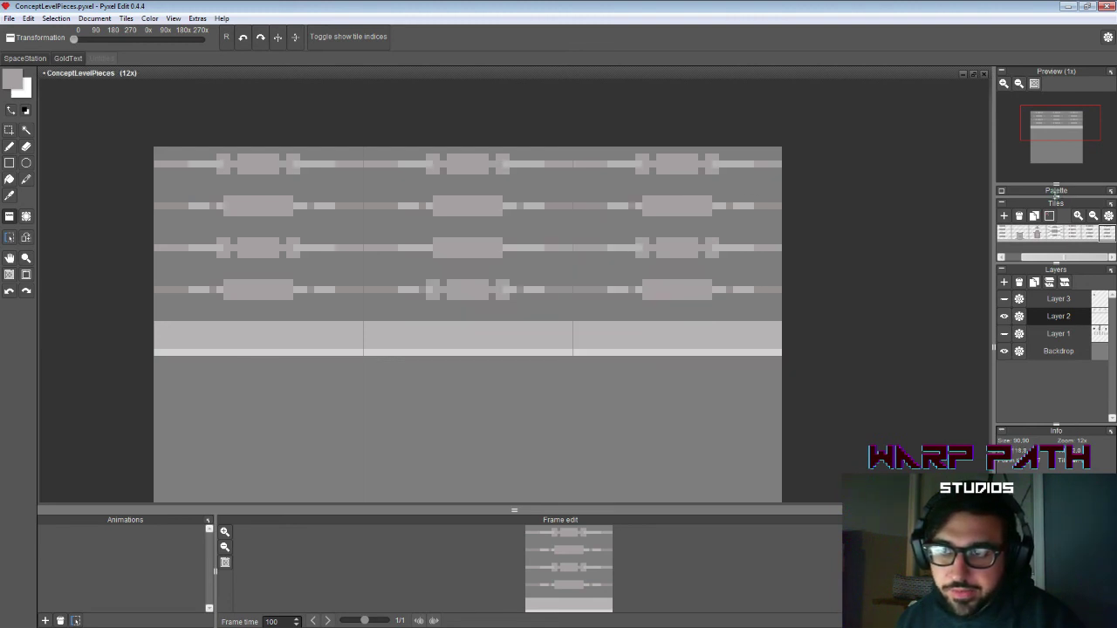
pyautogui.click(1057, 192)
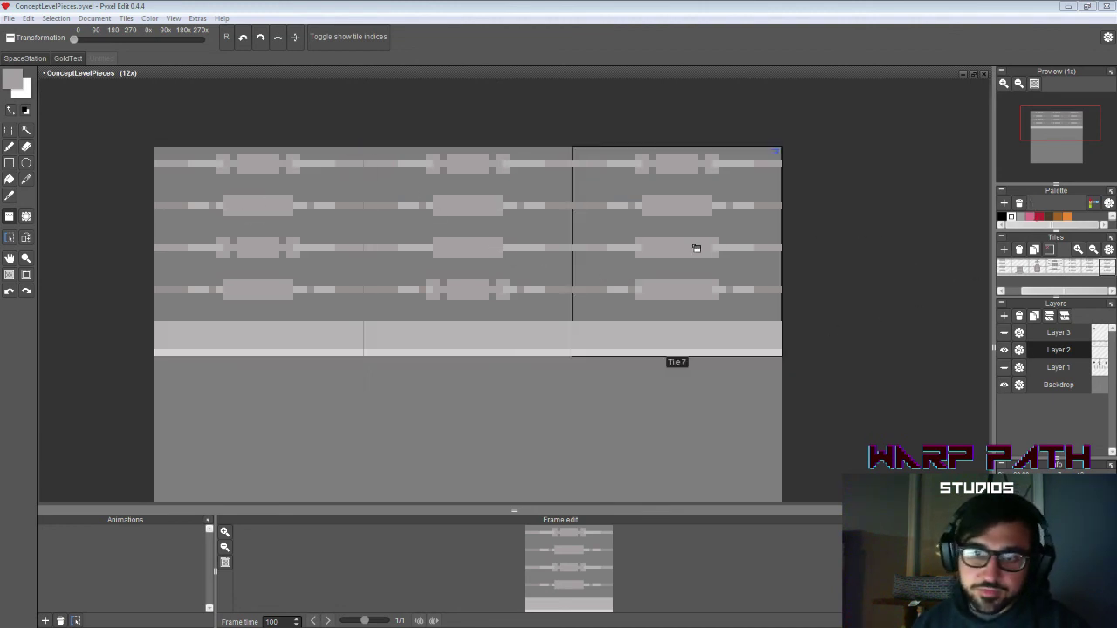
# Step: Add a new layer directly above Layer 1 and beneath Layer 2
pyautogui.click(9, 147)
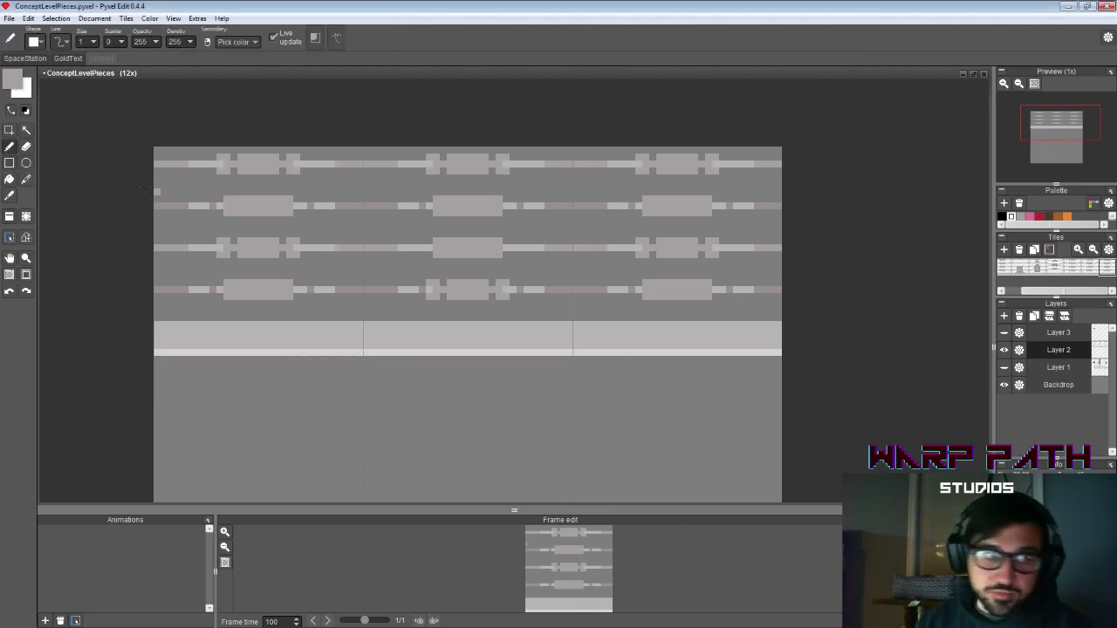
pyautogui.click(26, 163)
pyautogui.click(10, 163)
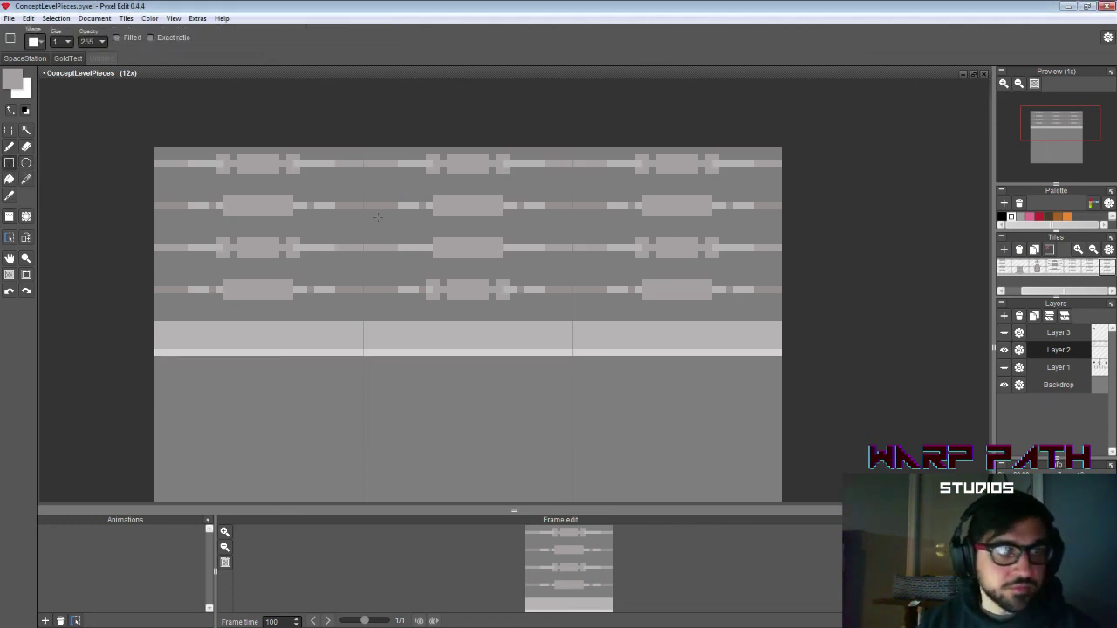
pyautogui.click(1038, 367)
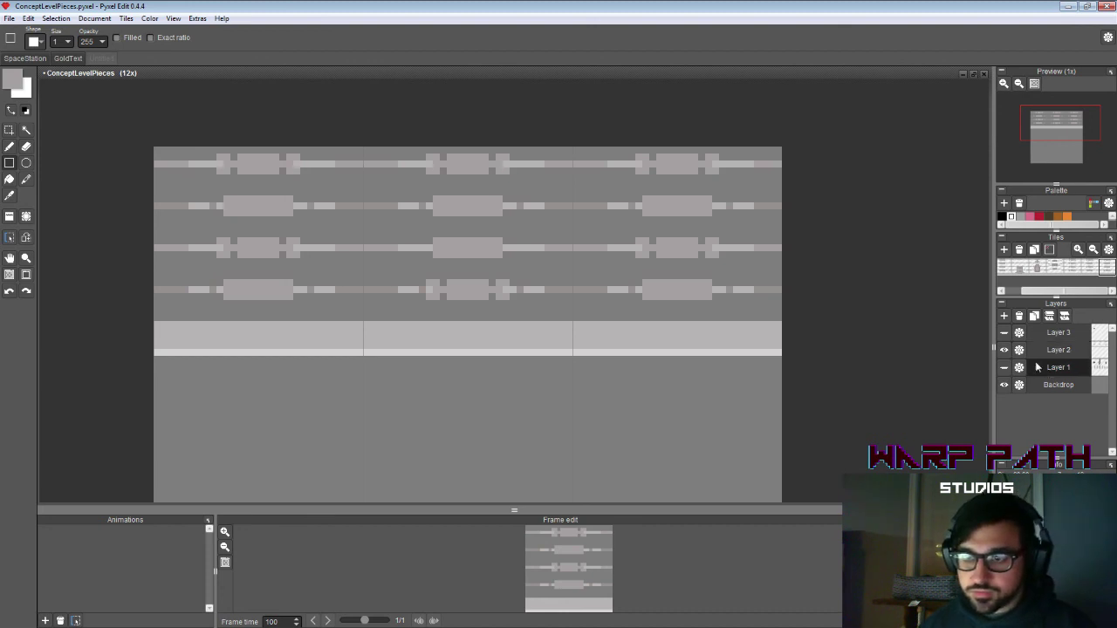
pyautogui.click(1005, 317)
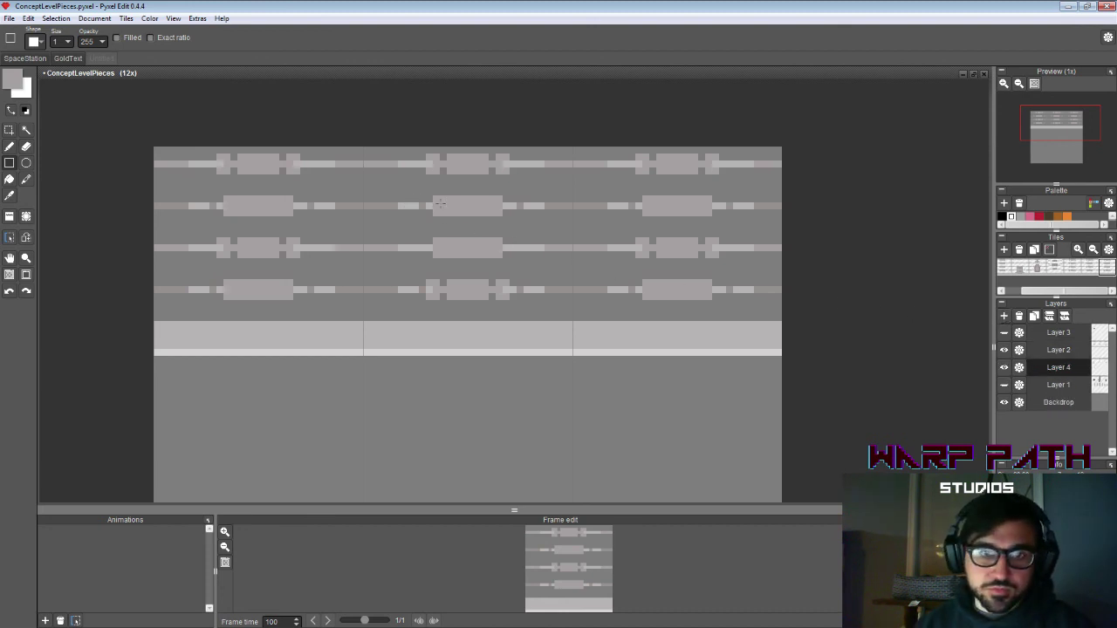
# Step: Set the foreground colour for the pen to the darker warm gray #787373
pyautogui.press('b')
pyautogui.press('c')
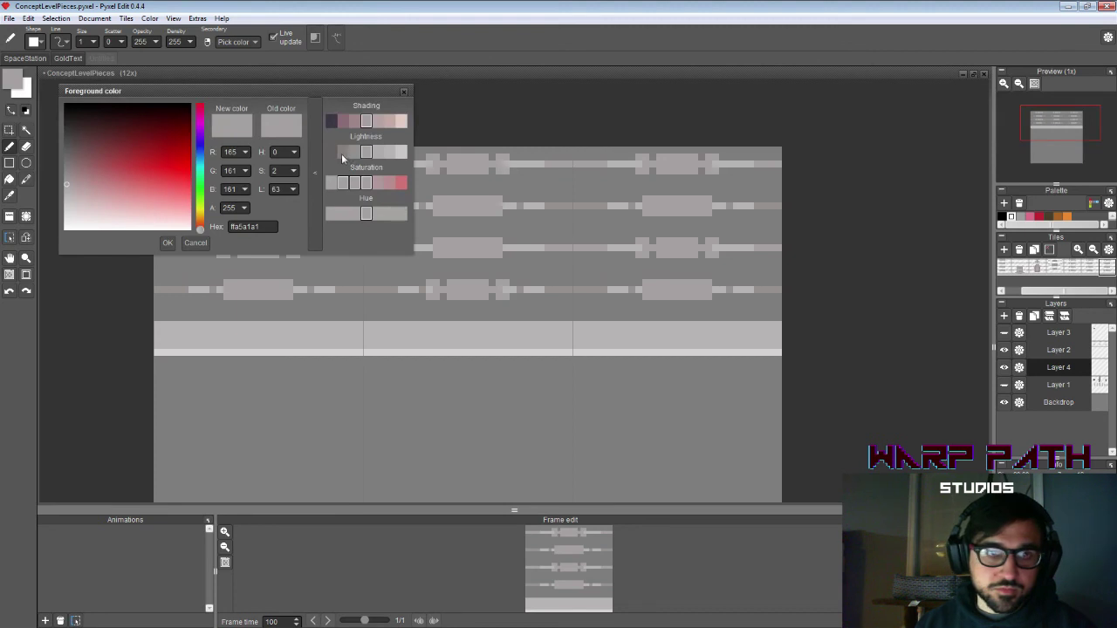
pyautogui.click(342, 156)
pyautogui.click(168, 244)
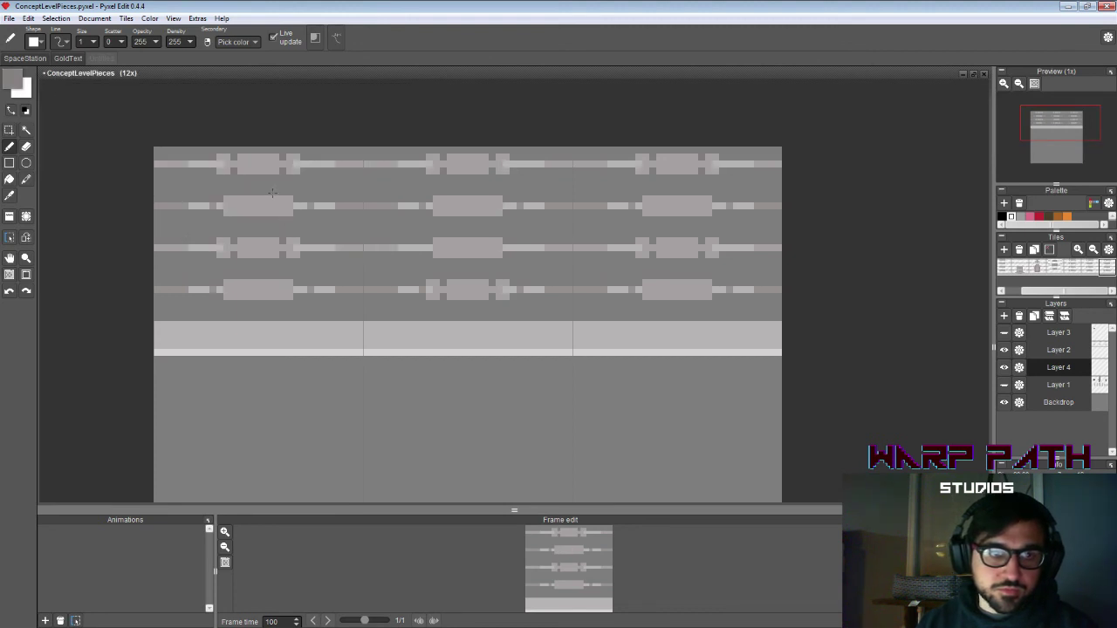
pyautogui.press('c')
pyautogui.click(353, 152)
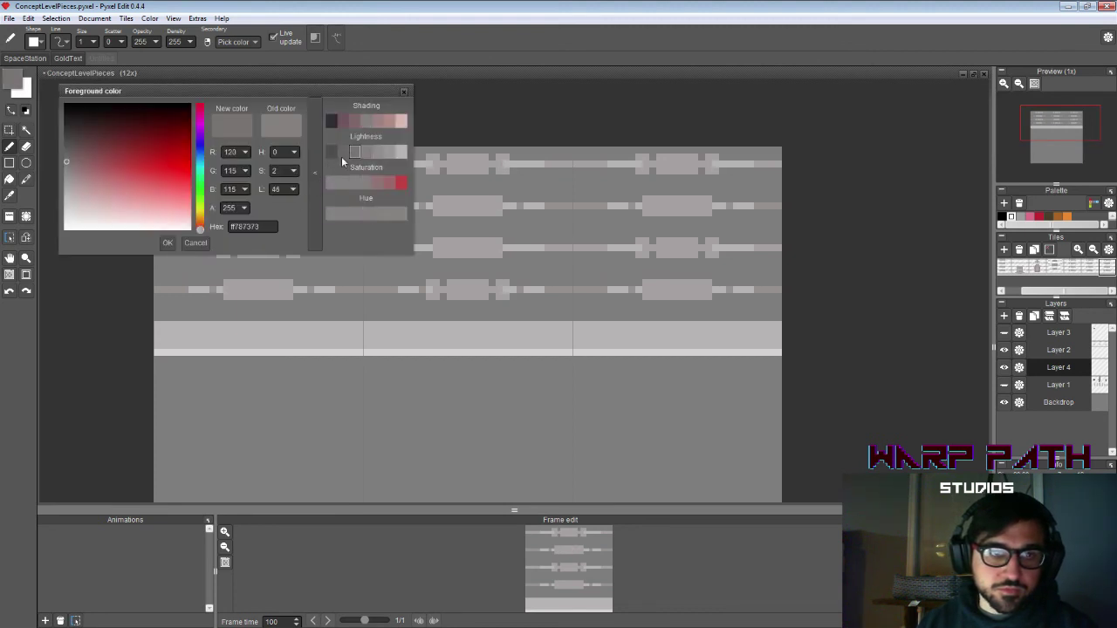
pyautogui.click(197, 239)
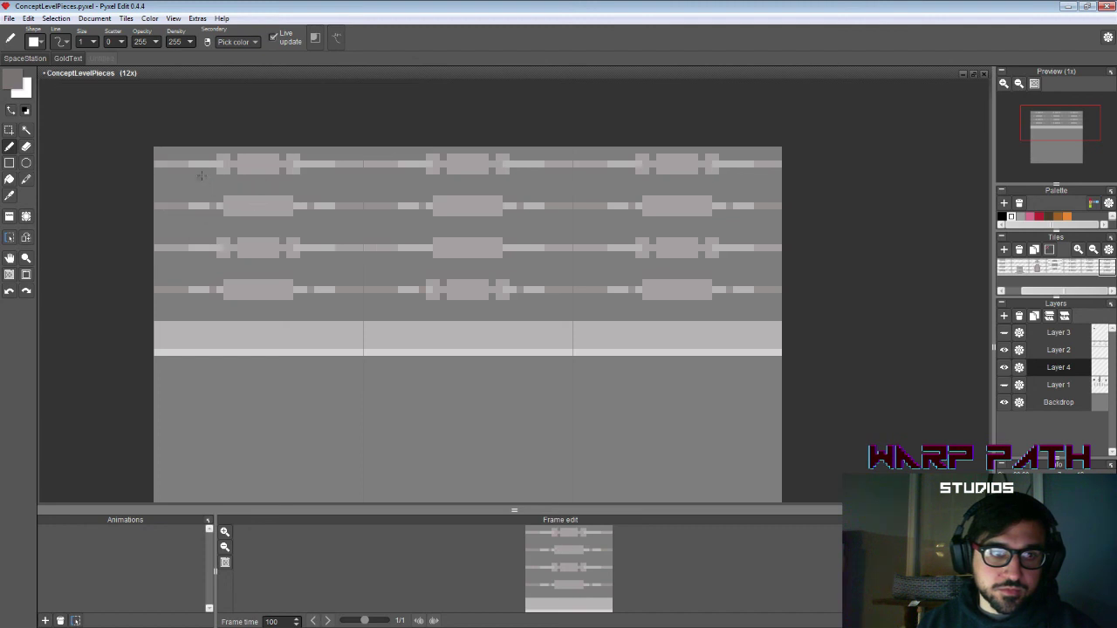
# Step: Draw filled gray rectangles behind the two middle rail rows of the first and second wall tiles, the second spanning its full tile width
pyautogui.hotkey('ctrl', 'z')
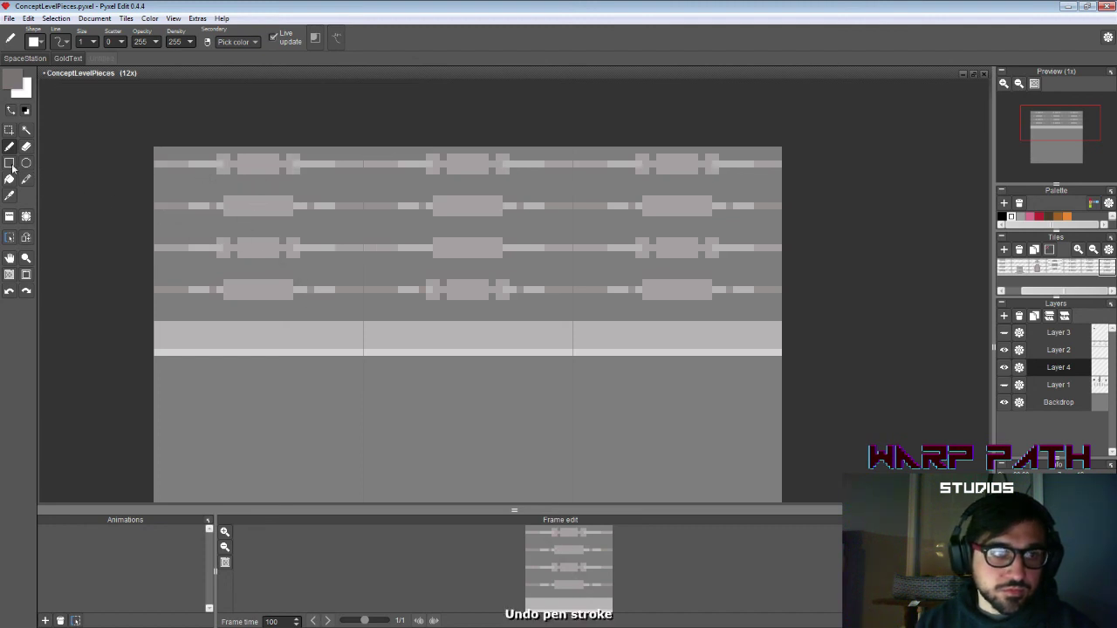
pyautogui.press('r')
pyautogui.moveTo(209, 191); pyautogui.dragTo(320, 278)
pyautogui.hotkey('ctrl', 'z')
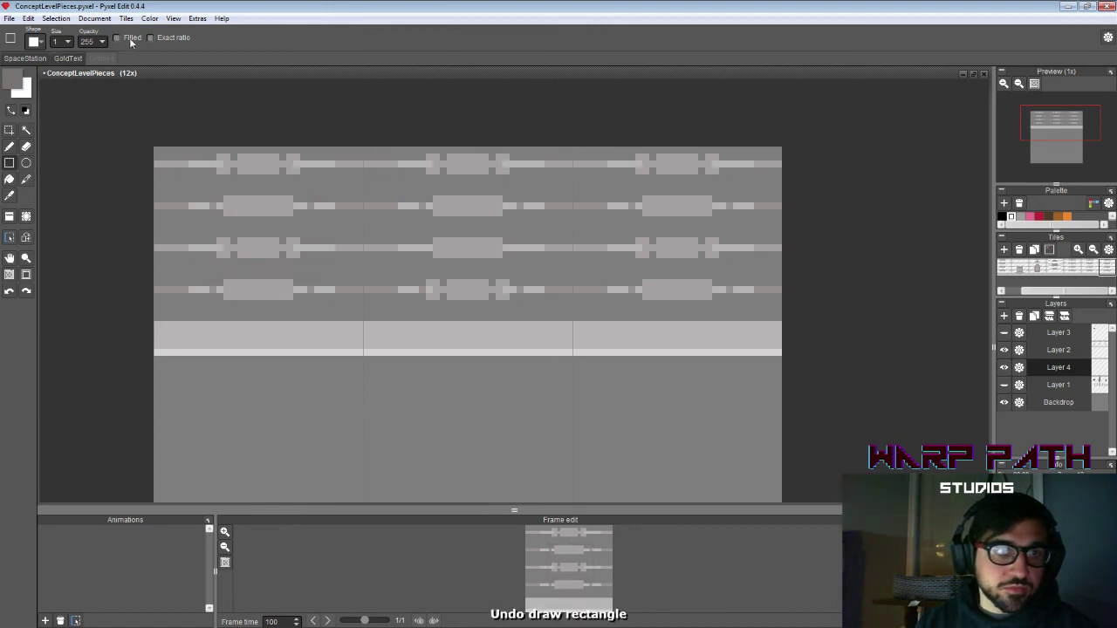
pyautogui.moveTo(183, 181); pyautogui.dragTo(332, 270)
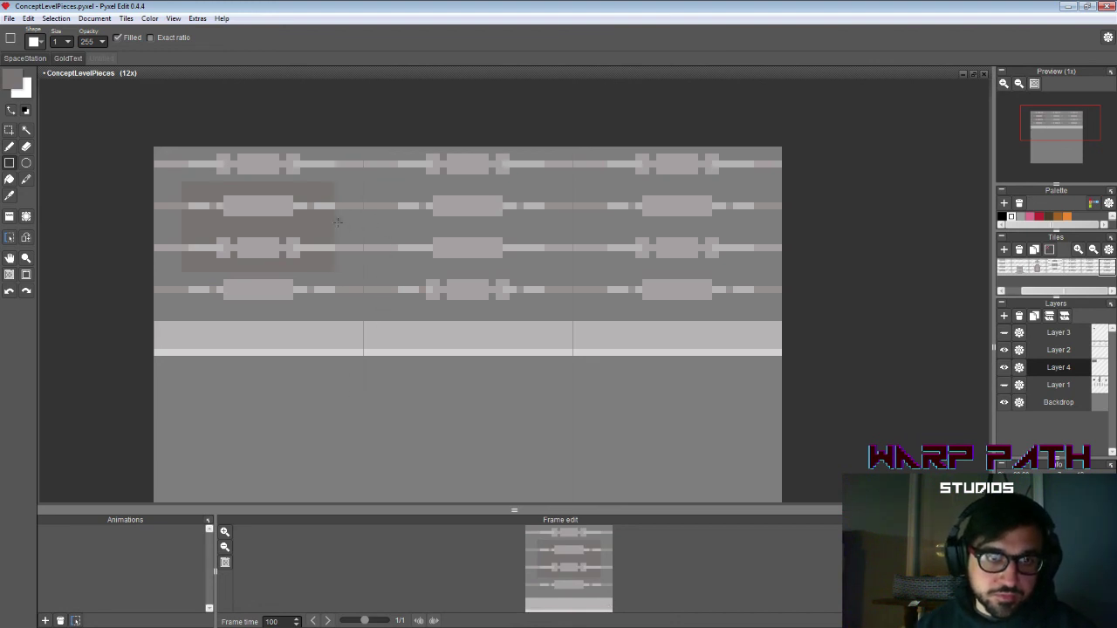
pyautogui.moveTo(368, 185); pyautogui.dragTo(402, 263)
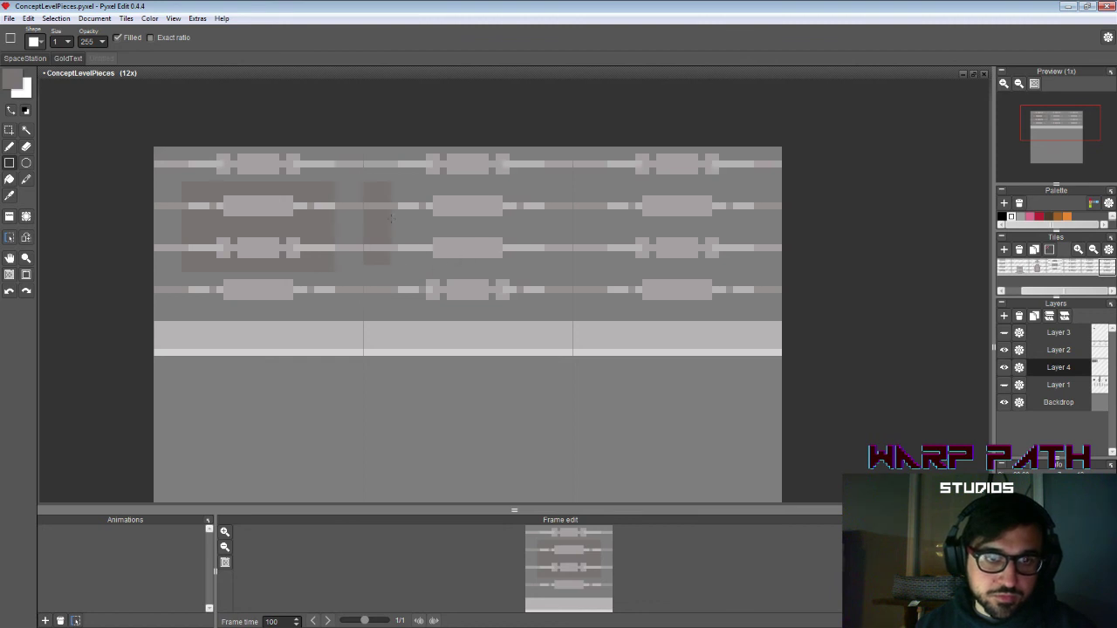
pyautogui.hotkey('ctrl', 'z')
pyautogui.moveTo(364, 183)
pyautogui.mouseDown()
pyautogui.moveTo(459, 243)
pyautogui.moveTo(572, 275)
pyautogui.mouseUp()
# Step: Cut a vertical gap through the centre of the second tile's rectangle by erasing its borders and deleting the enclosed area
pyautogui.press('e')
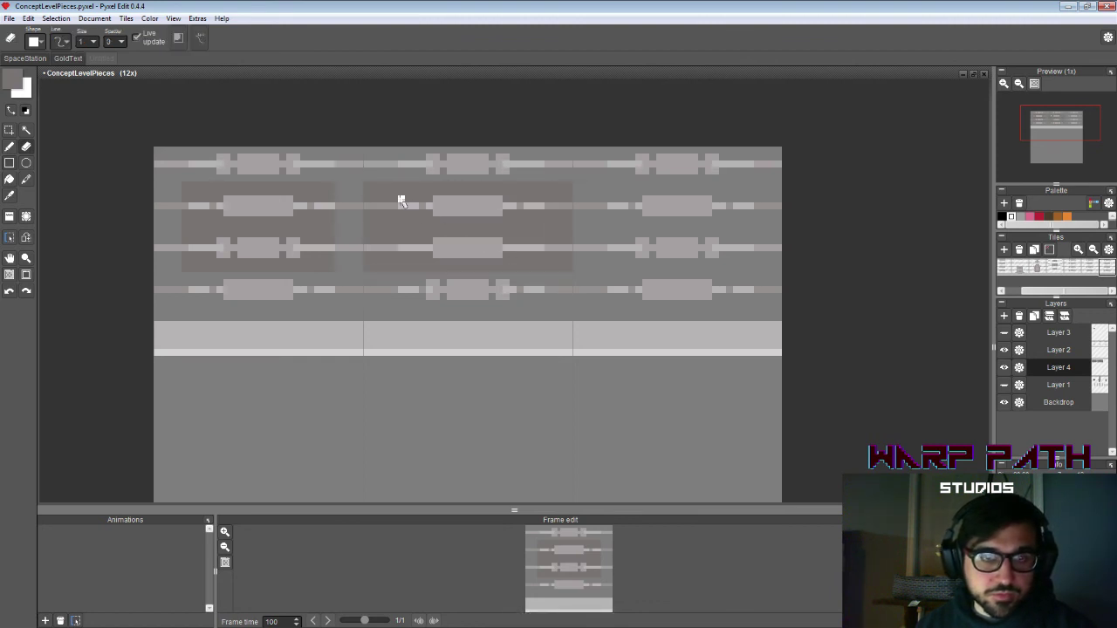
pyautogui.moveTo(366, 184)
pyautogui.mouseDown()
pyautogui.moveTo(544, 247)
pyautogui.moveTo(570, 268)
pyautogui.mouseUp()
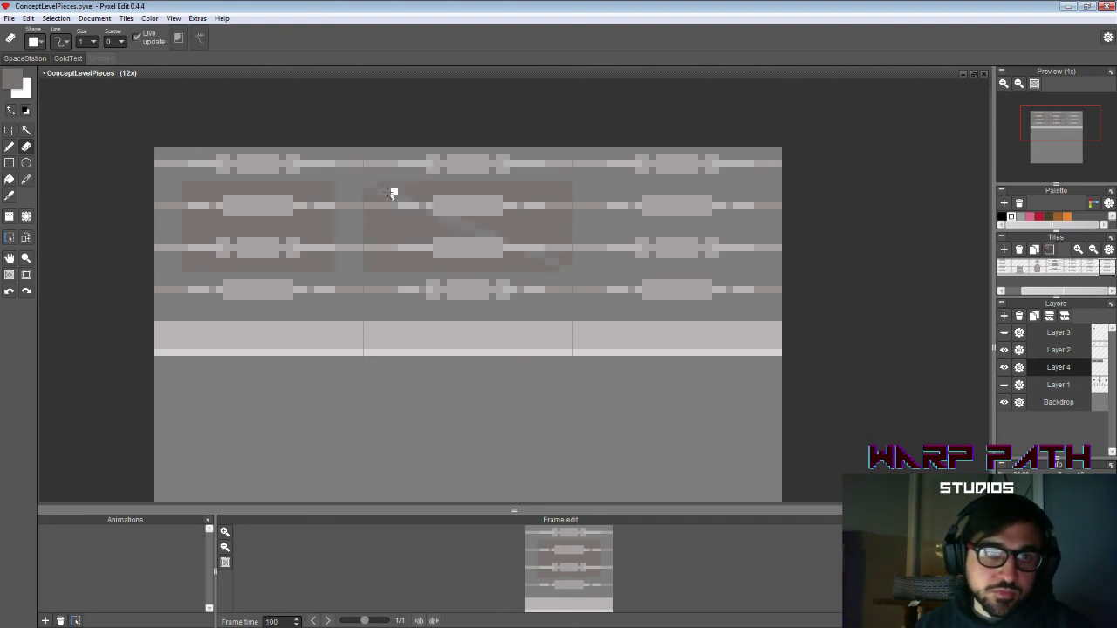
pyautogui.hotkey('ctrl', 'z')
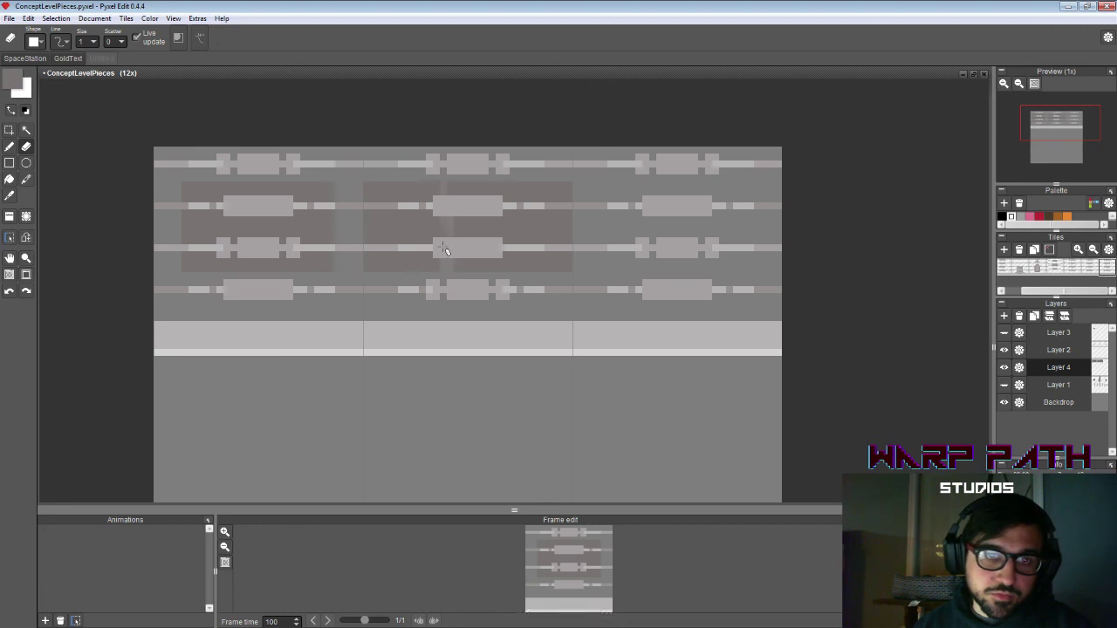
pyautogui.moveTo(492, 180); pyautogui.dragTo(487, 263)
pyautogui.press('w')
pyautogui.click(475, 210)
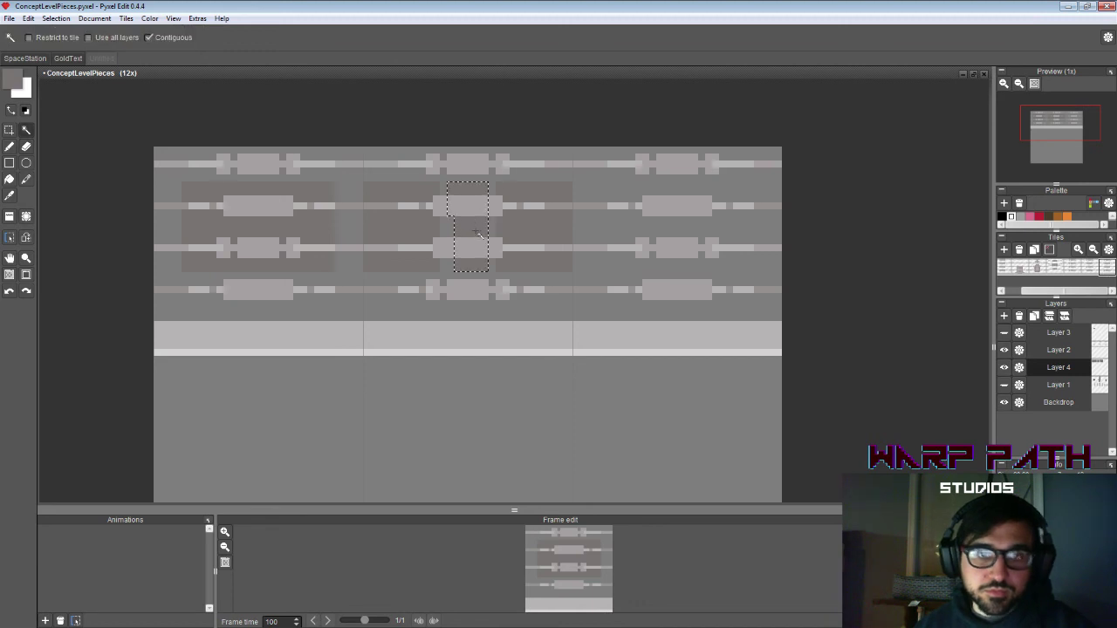
pyautogui.press('Delete')
pyautogui.hotkey('ctrl', 'd')
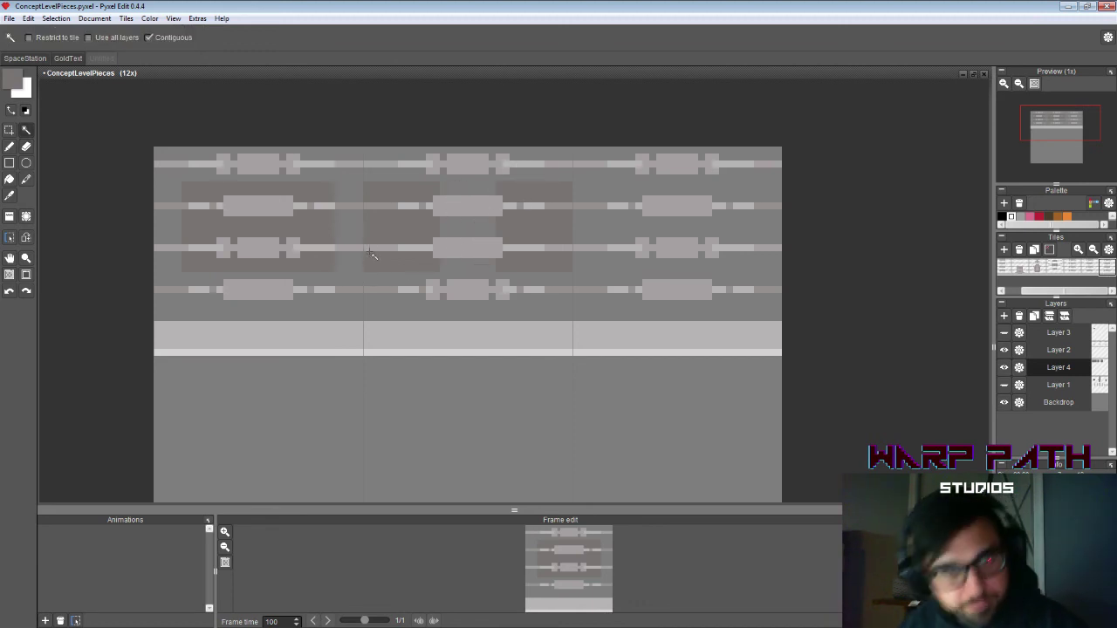
# Step: Erase two pixel columns from each outer edge of the second tile's dark panels
pyautogui.press('e')
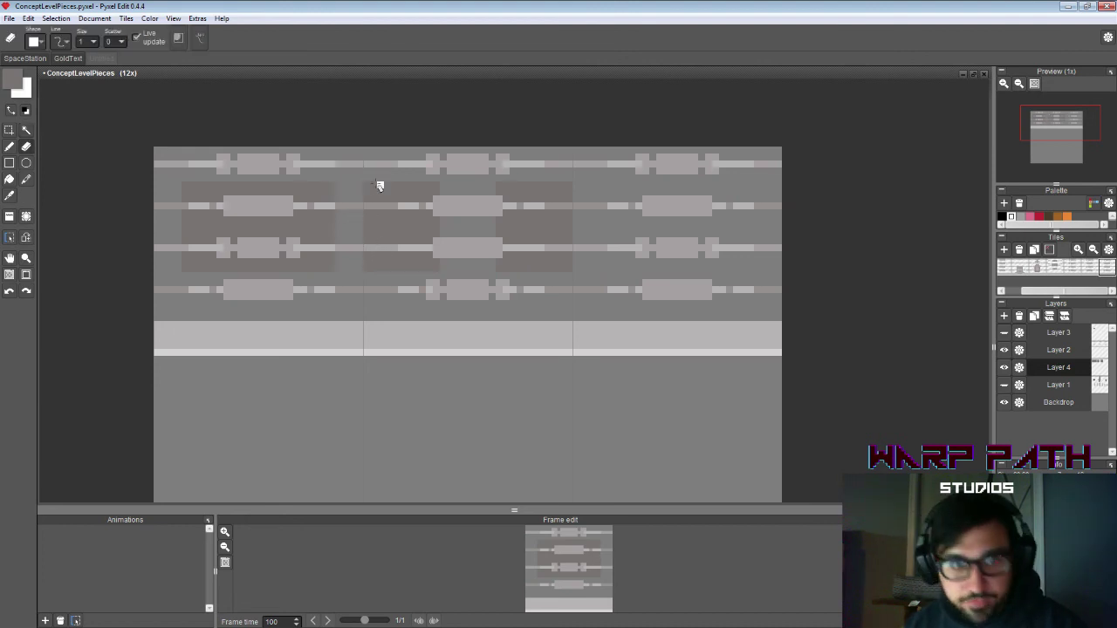
pyautogui.moveTo(368, 184); pyautogui.dragTo(370, 293)
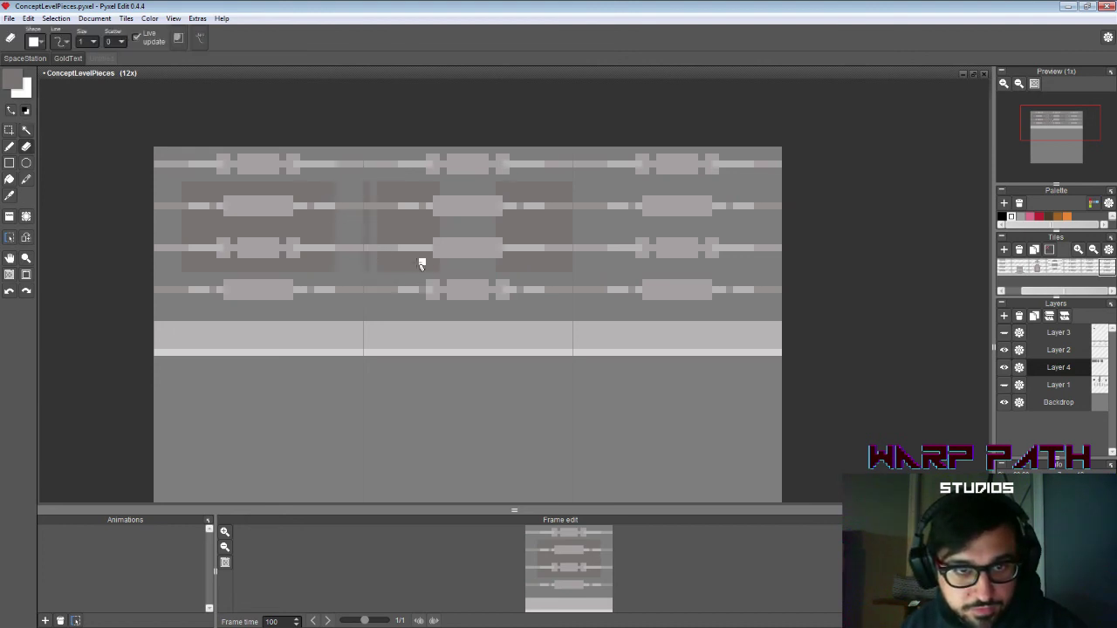
pyautogui.hotkey('ctrl', 'z')
pyautogui.moveTo(367, 183); pyautogui.dragTo(368, 297)
pyautogui.moveTo(568, 183); pyautogui.dragTo(568, 298)
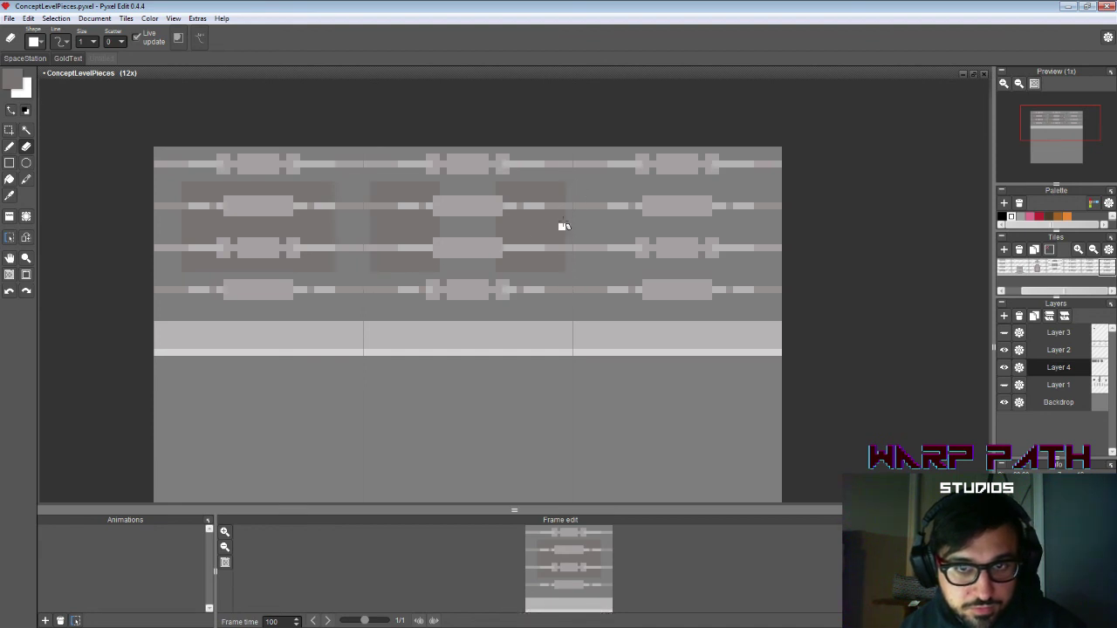
pyautogui.moveTo(562, 187); pyautogui.dragTo(564, 298)
pyautogui.moveTo(375, 186); pyautogui.dragTo(374, 291)
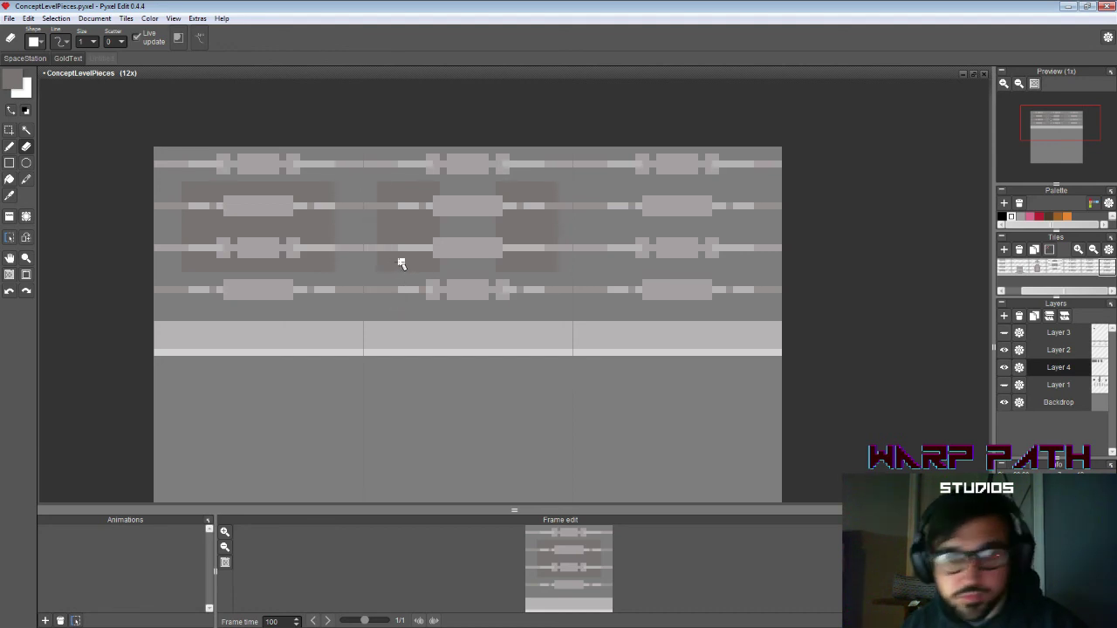
# Step: Copy the first tile's background rectangle to the same position in the third tile and commit it
pyautogui.press('w')
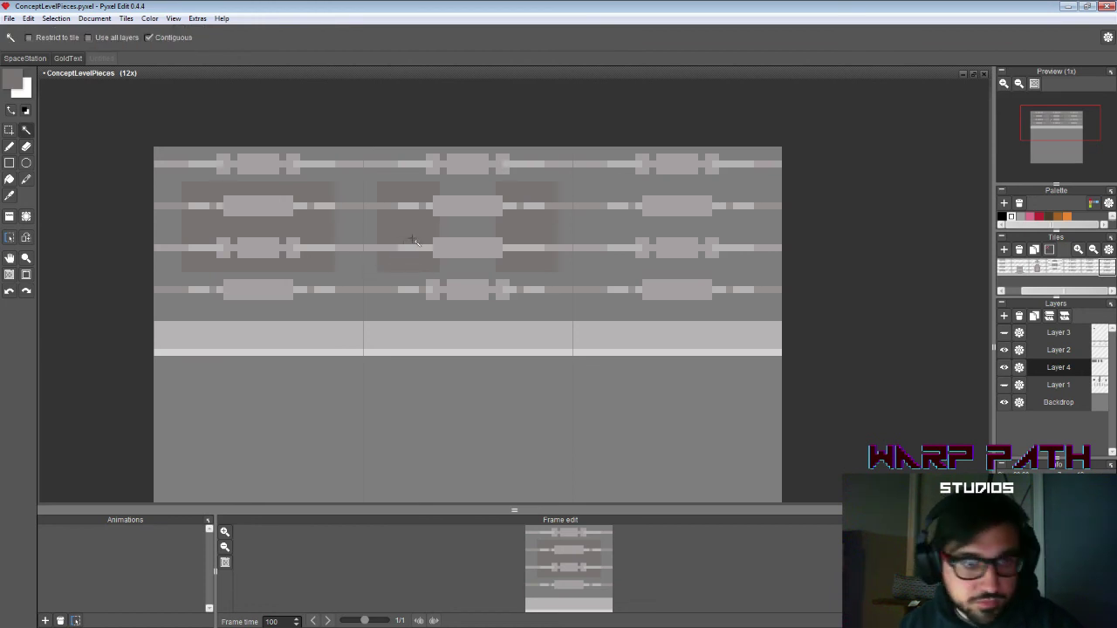
pyautogui.press('s')
pyautogui.moveTo(362, 294); pyautogui.dragTo(134, 147)
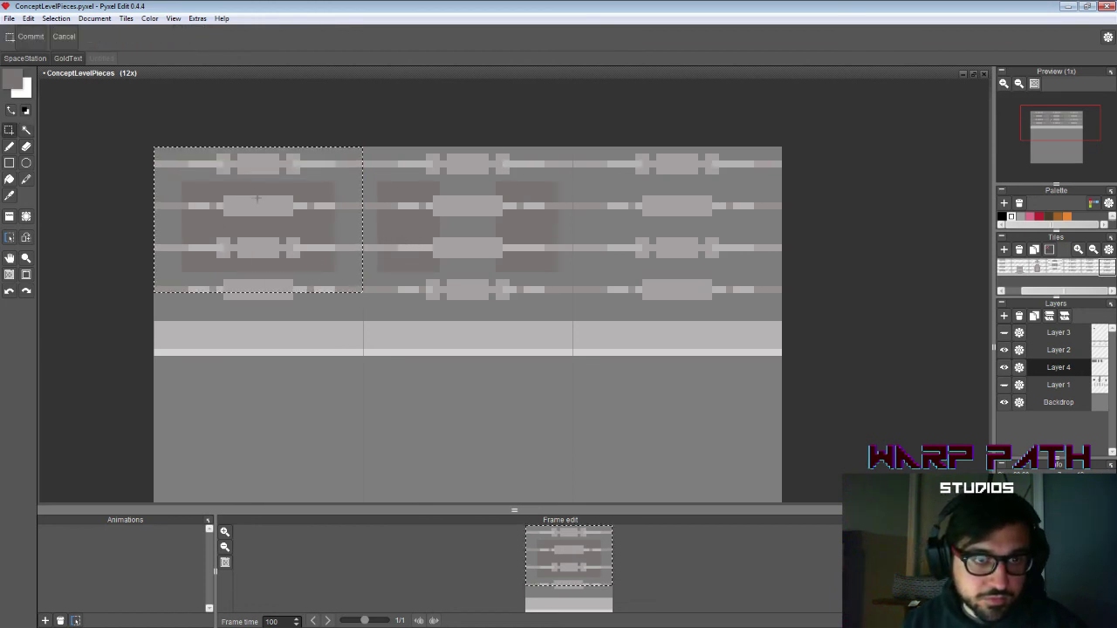
pyautogui.hotkey('ctrl', 't')
pyautogui.moveTo(262, 245); pyautogui.dragTo(681, 245)
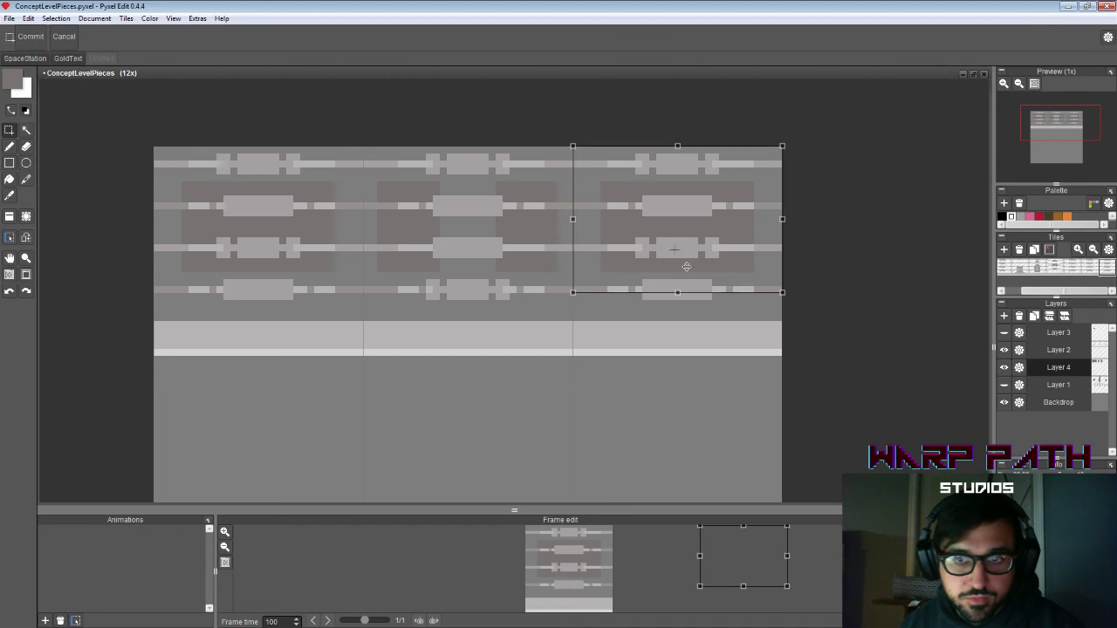
pyautogui.click(646, 336)
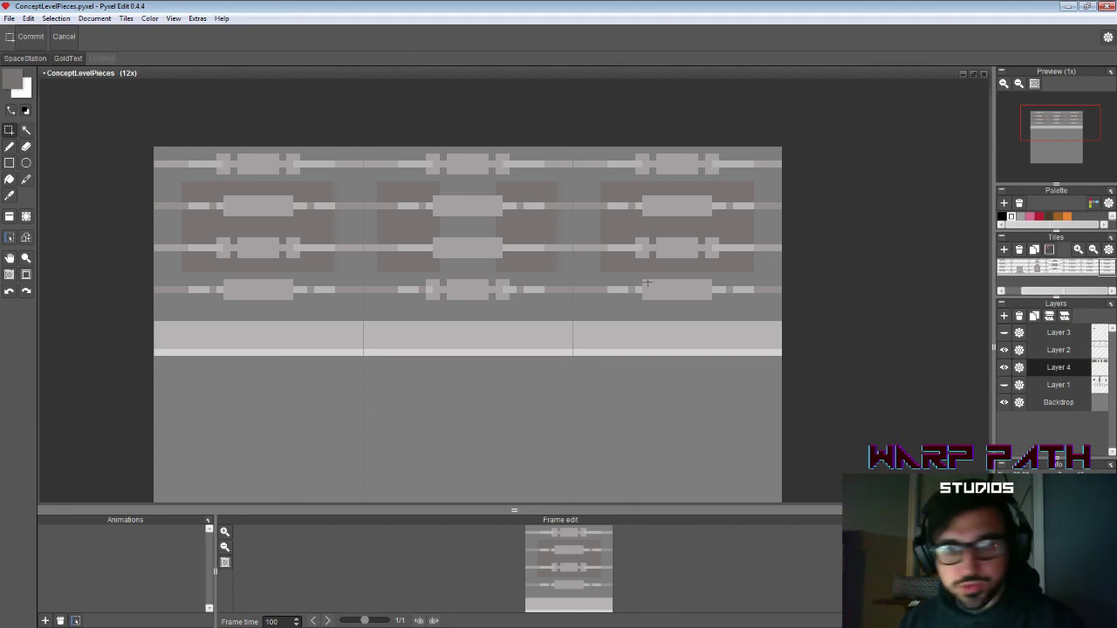
# Step: Set the foreground colour to dark gray #484545 and fill the background panels of all three wall tiles with it
pyautogui.press('c')
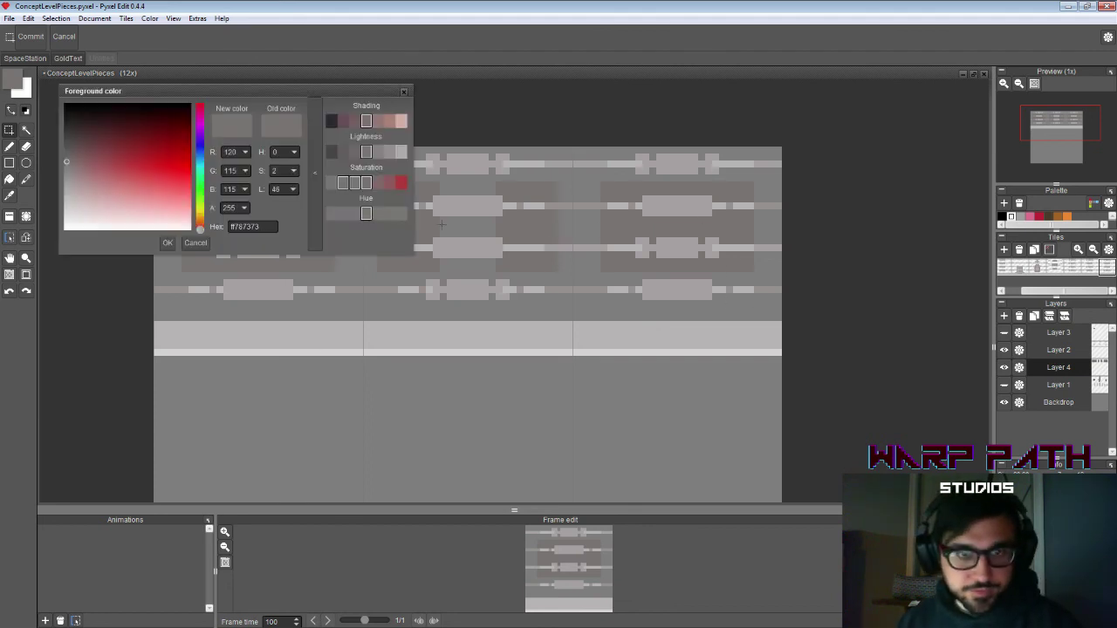
pyautogui.click(331, 153)
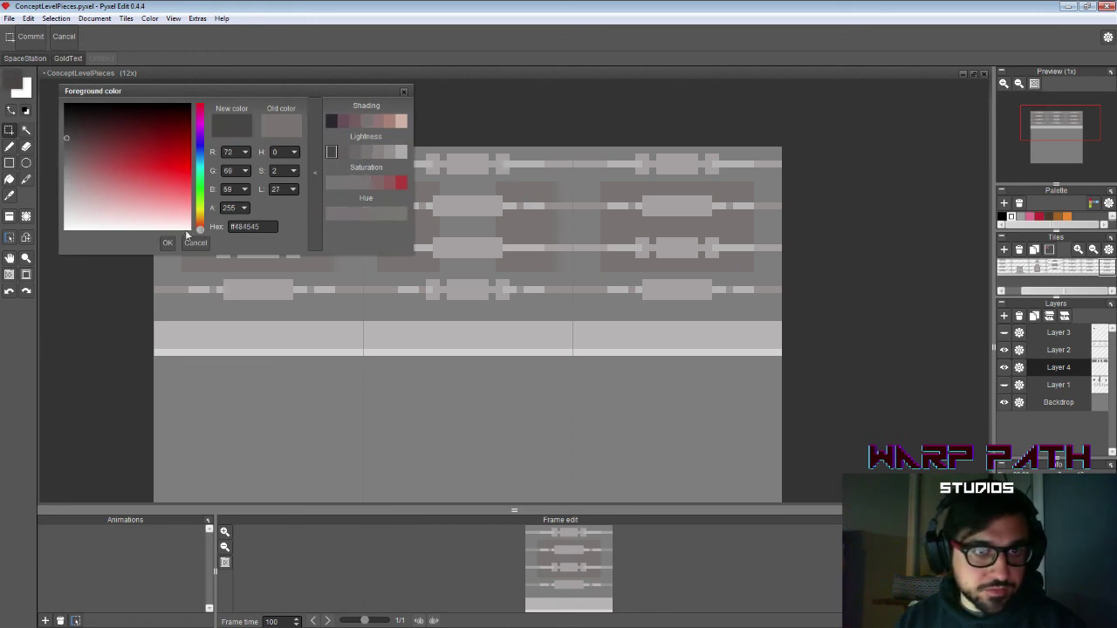
pyautogui.click(167, 243)
pyautogui.press('f')
pyautogui.click(318, 223)
pyautogui.click(419, 229)
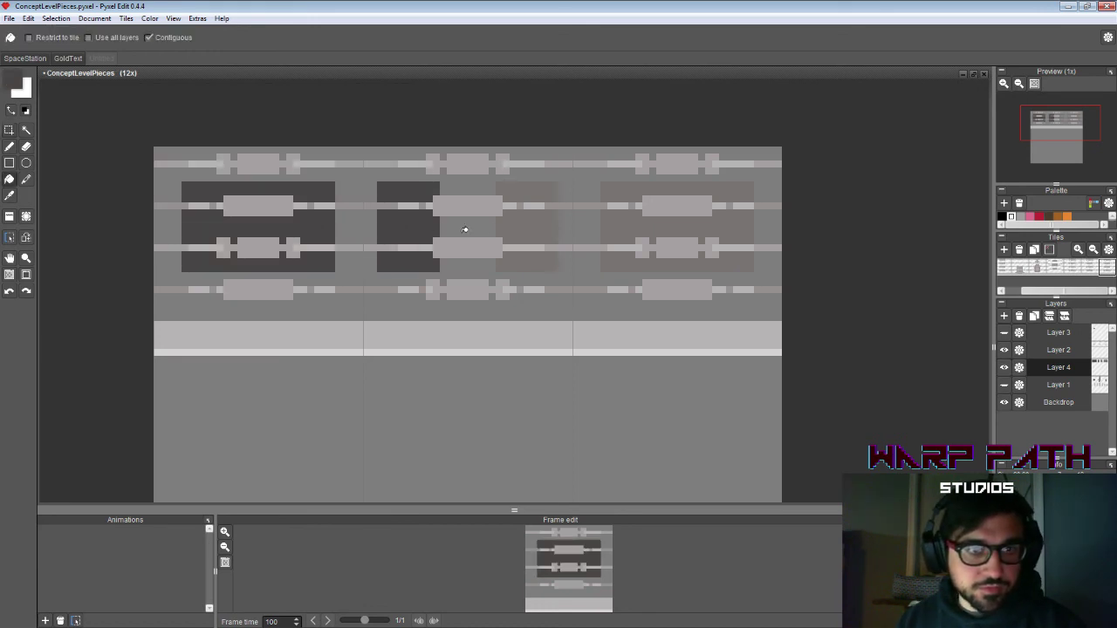
pyautogui.click(529, 227)
pyautogui.click(697, 239)
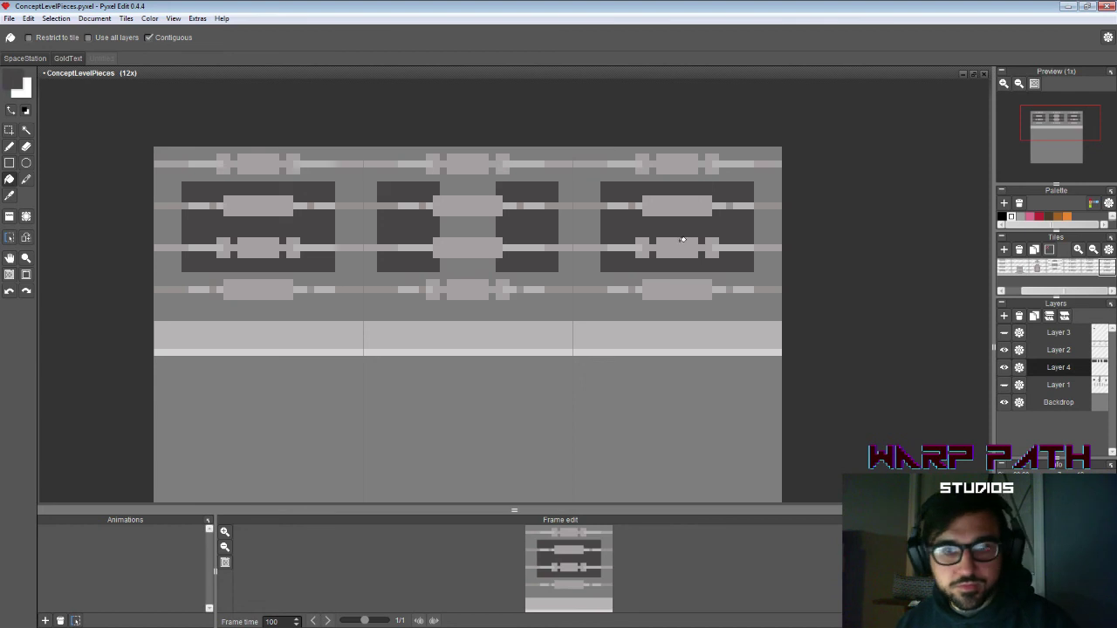
# Step: Change the foreground colour to a lighter gray shade and refill the background panels of all three wall tiles with it
pyautogui.press('c')
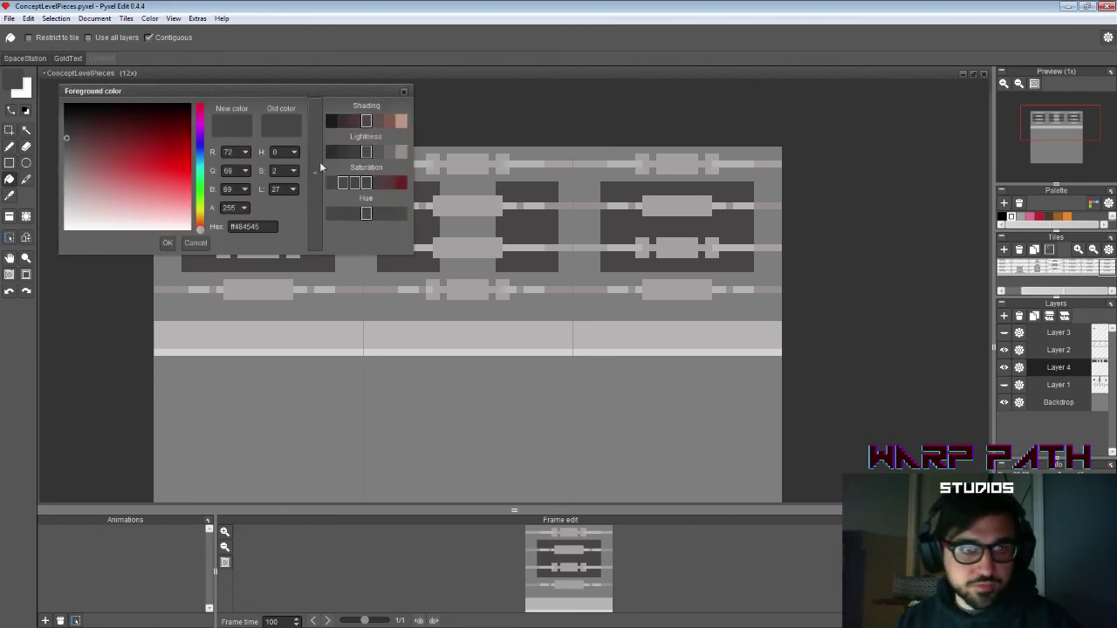
pyautogui.click(381, 154)
pyautogui.click(168, 242)
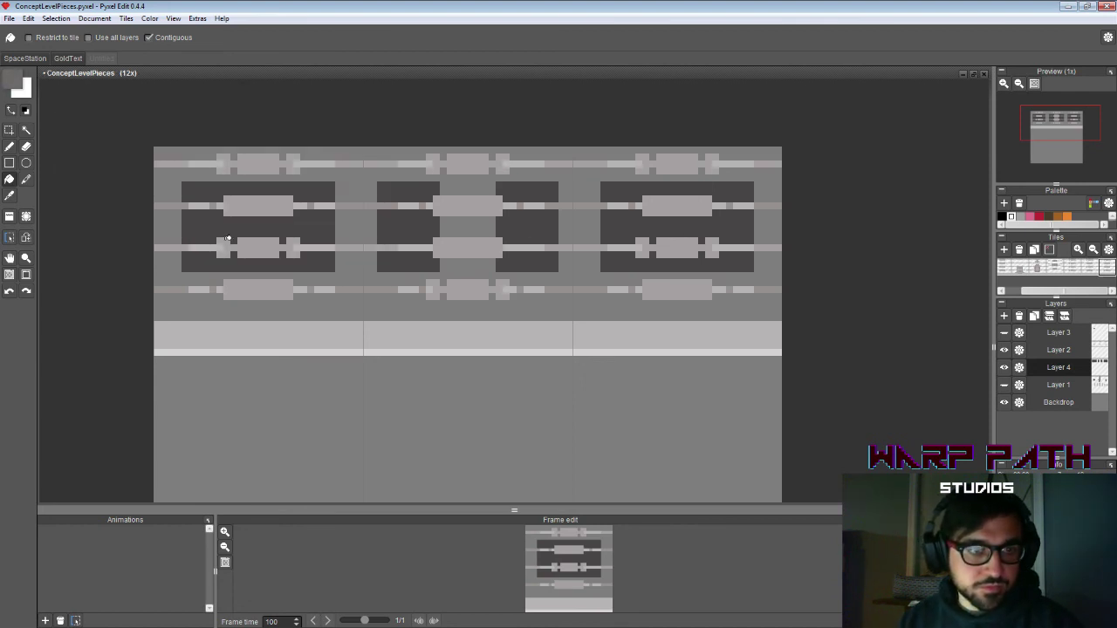
pyautogui.click(254, 239)
pyautogui.click(401, 238)
pyautogui.click(530, 228)
pyautogui.click(615, 224)
pyautogui.click(743, 253)
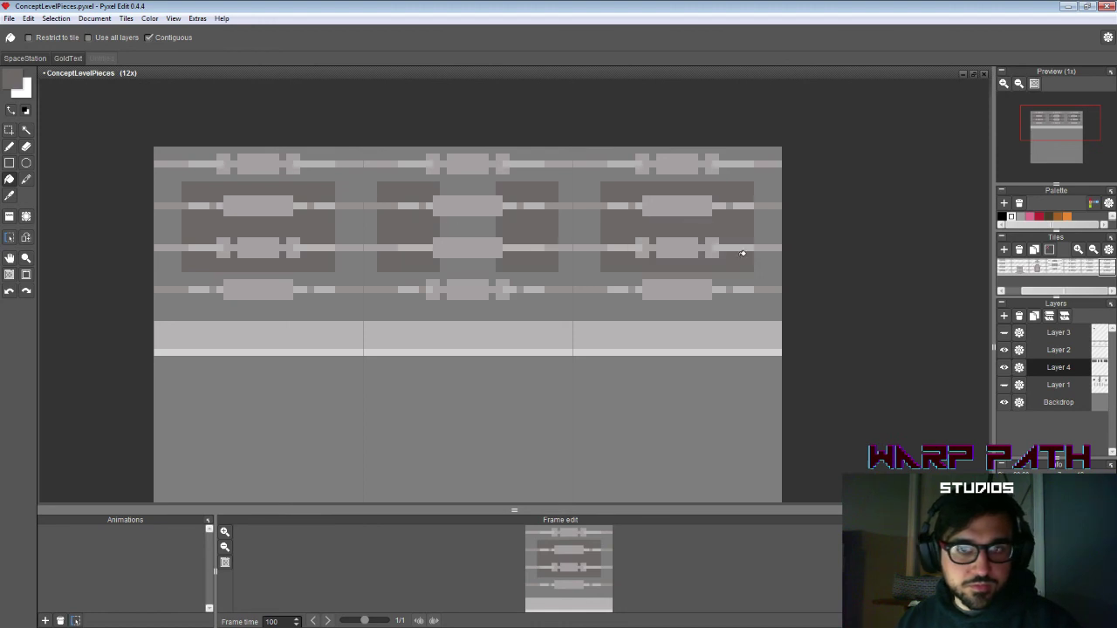
# Step: Undo the lighter panel fills to compare them with the darker shade, and restore the lighter fills
pyautogui.press('z')
pyautogui.rightClick(721, 263)
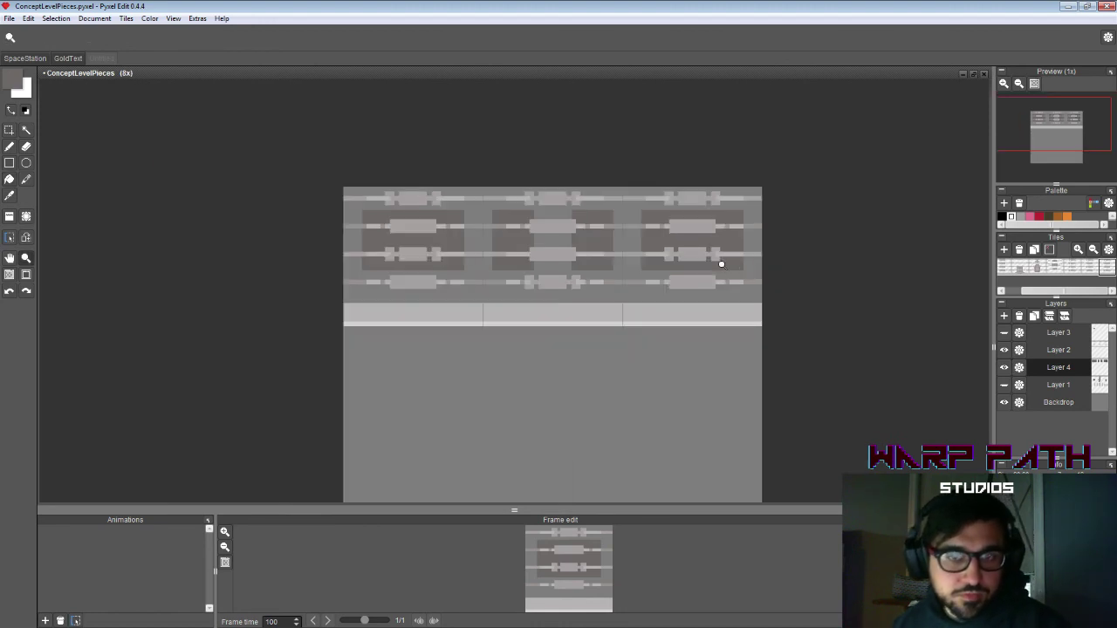
pyautogui.press('h')
pyautogui.moveTo(795, 349); pyautogui.dragTo(706, 342)
pyautogui.hotkey('ctrl', 'z')
pyautogui.hotkey('ctrl', 'z')
pyautogui.hotkey('ctrl', 'z')
pyautogui.hotkey('ctrl', 'z')
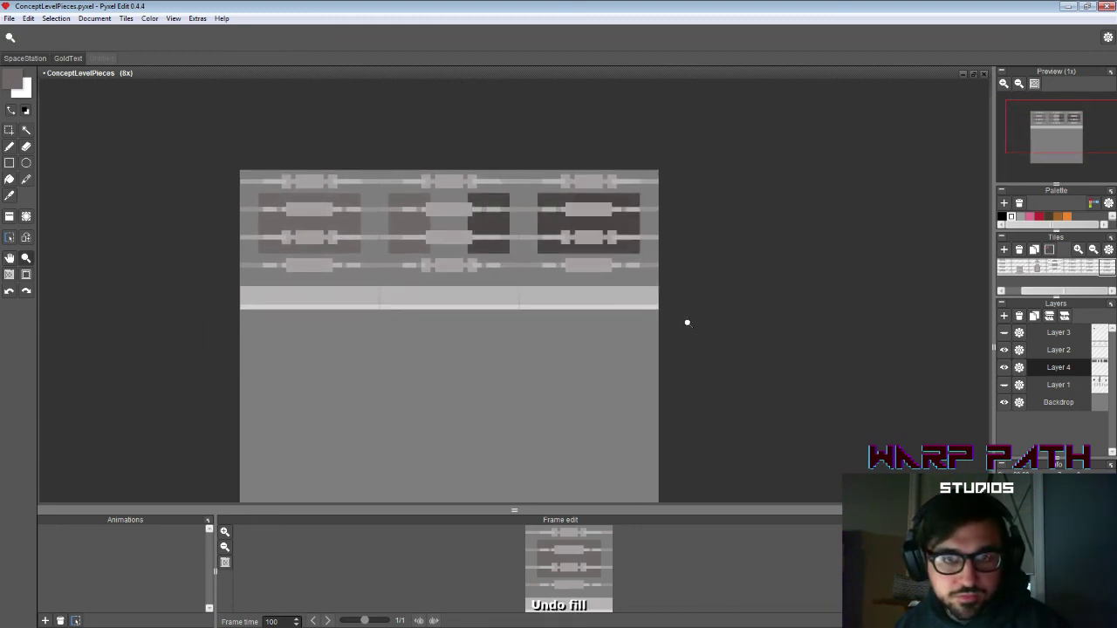
pyautogui.hotkey('ctrl', 'z')
pyautogui.hotkey('ctrl', 'z')
pyautogui.hotkey('ctrl', 'z')
pyautogui.hotkey('ctrl', 'z')
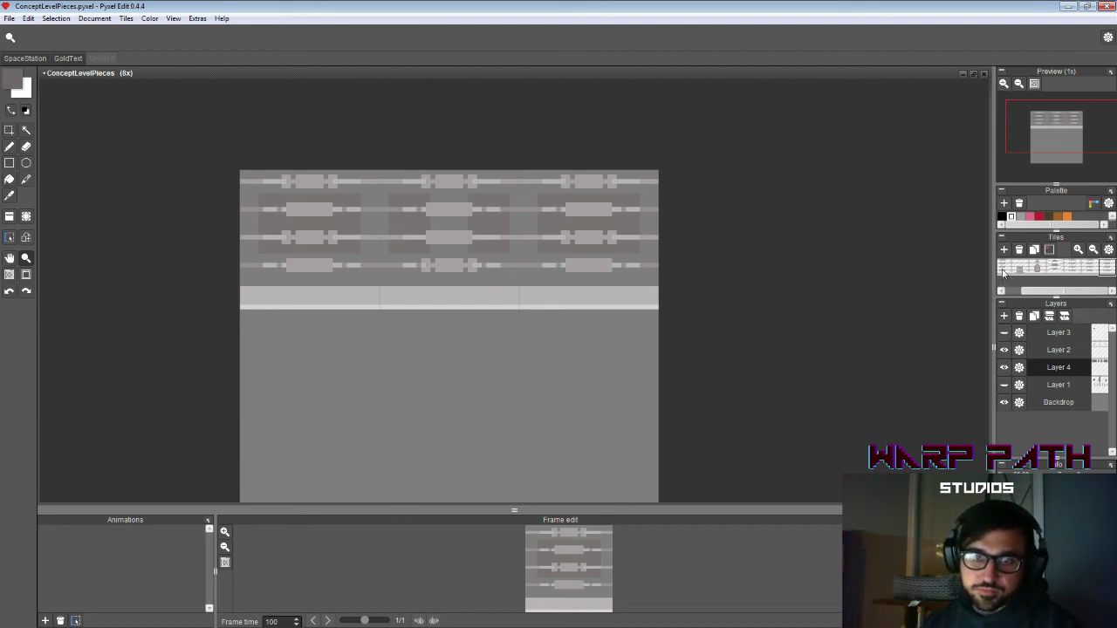
# Step: Save the ConceptLevelPieces.pyxel file
pyautogui.moveTo(741, 386); pyautogui.dragTo(709, 334)
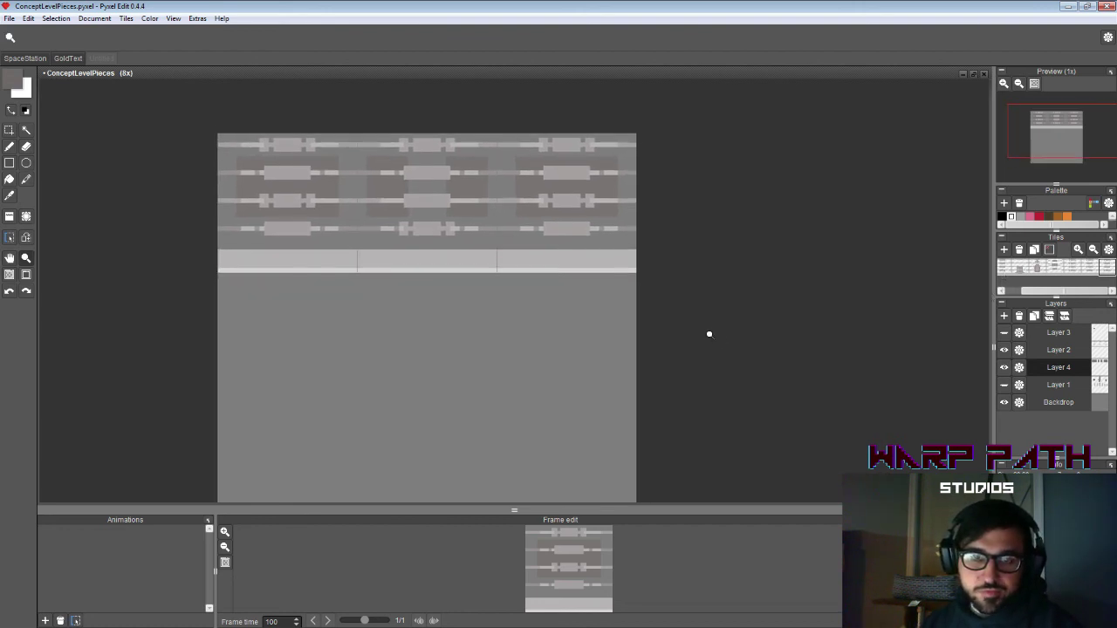
pyautogui.hotkey('ctrl', 's')
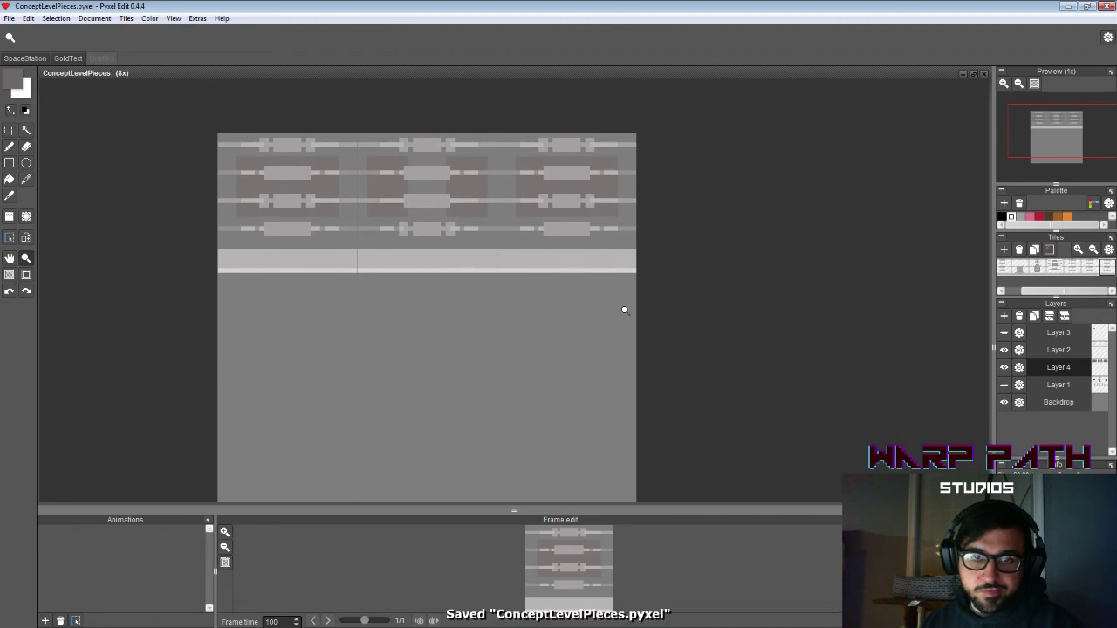
# Step: Select the light floor strip beneath all three wall tiles and cut it from Layer 2
pyautogui.click(1005, 267)
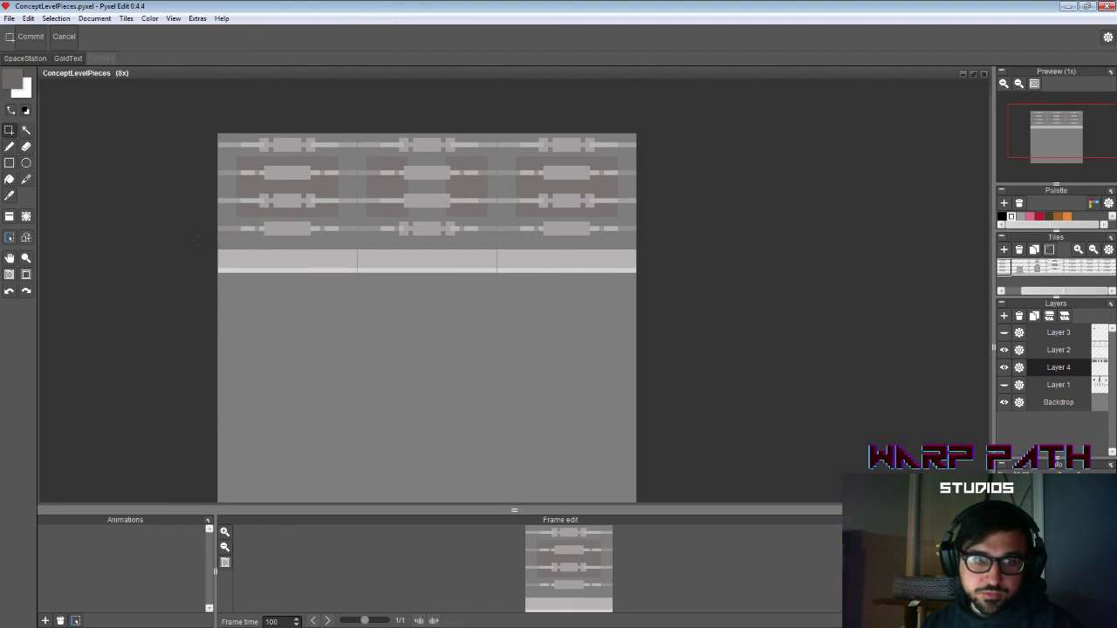
pyautogui.click(685, 341)
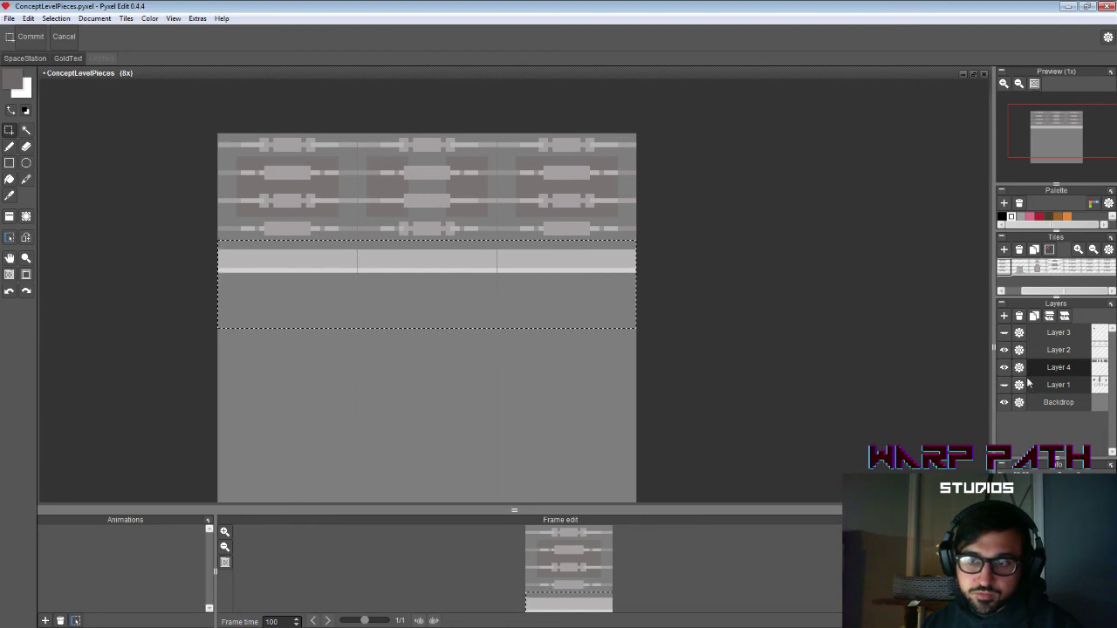
pyautogui.hotkey('ctrl', 'z')
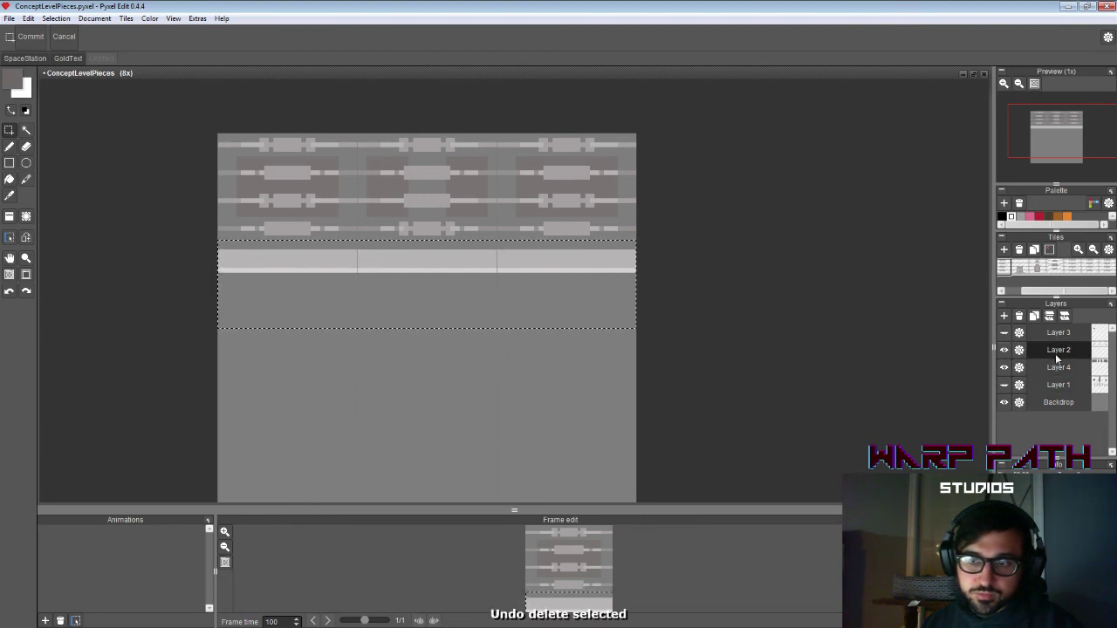
pyautogui.press('Delete')
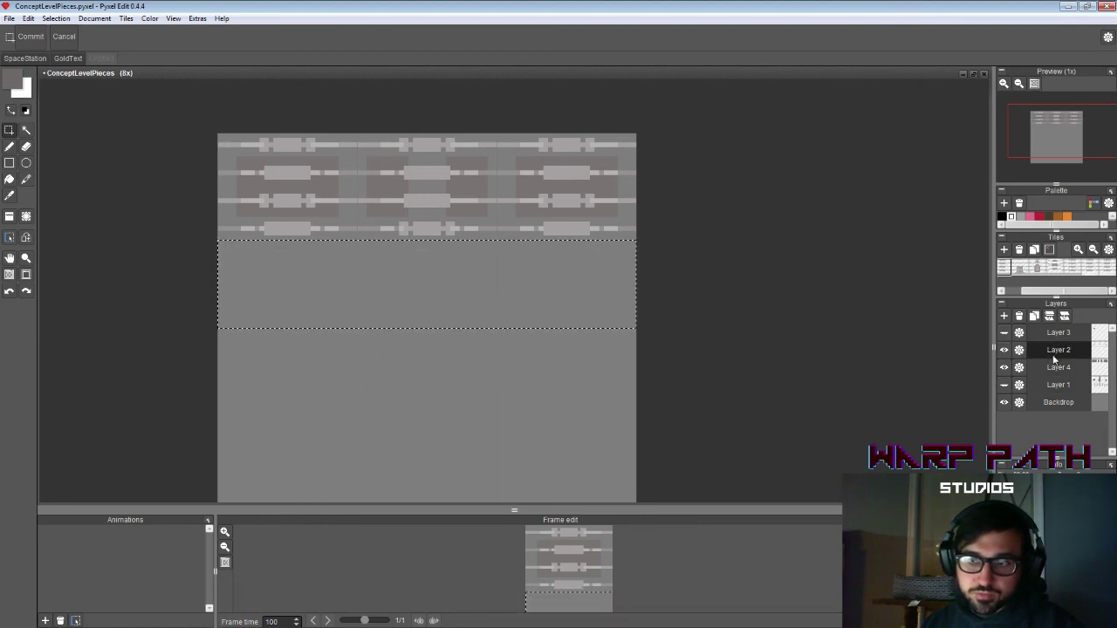
# Step: Add a layer above Layer 2, name it Floor, and paste the cut floor strip into it
pyautogui.click(1006, 318)
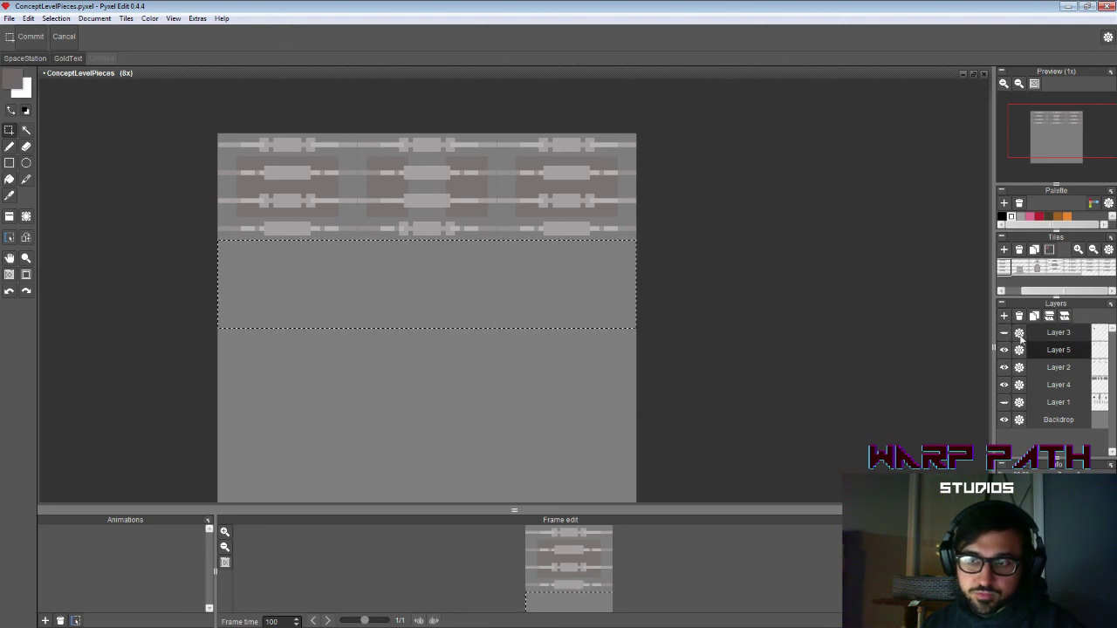
pyautogui.click(1019, 335)
pyautogui.click(1036, 347)
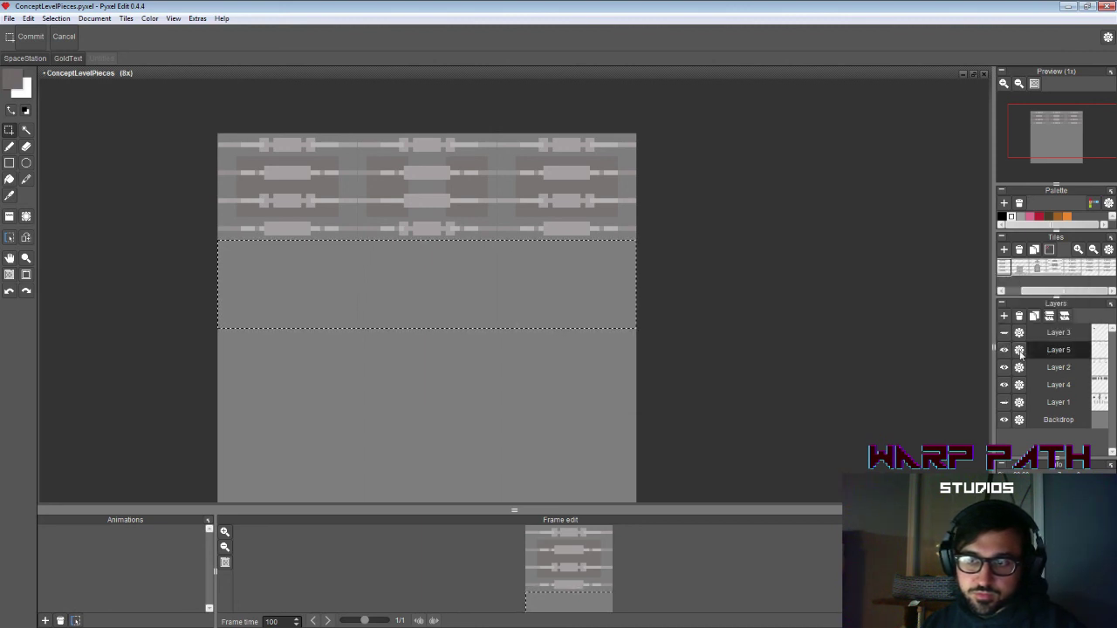
pyautogui.click(1019, 350)
pyautogui.write('Floor')
pyautogui.press('Return')
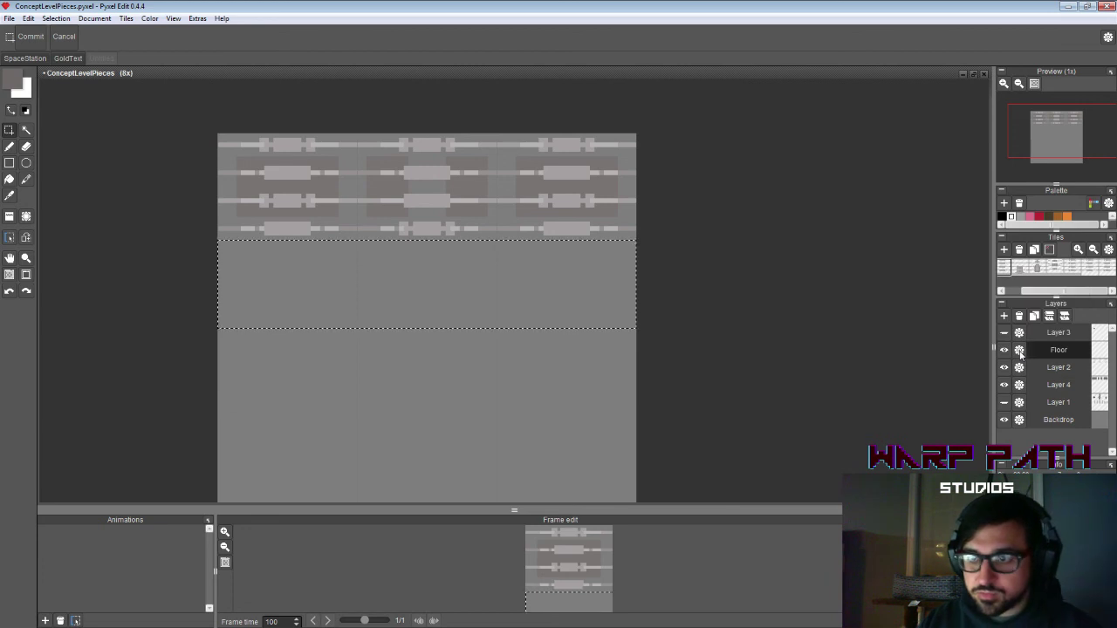
pyautogui.hotkey('ctrl', 'v')
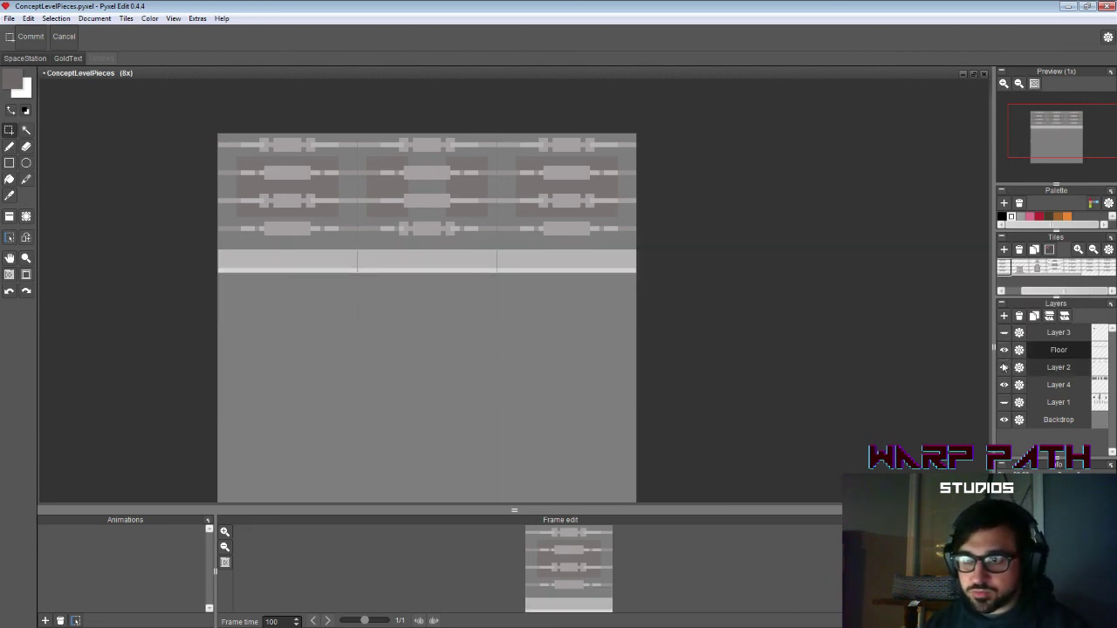
# Step: Try to place the ladder tile, Tile 2, over all three wall tiles with the Floor layer hidden
pyautogui.click(1004, 350)
pyautogui.click(1010, 271)
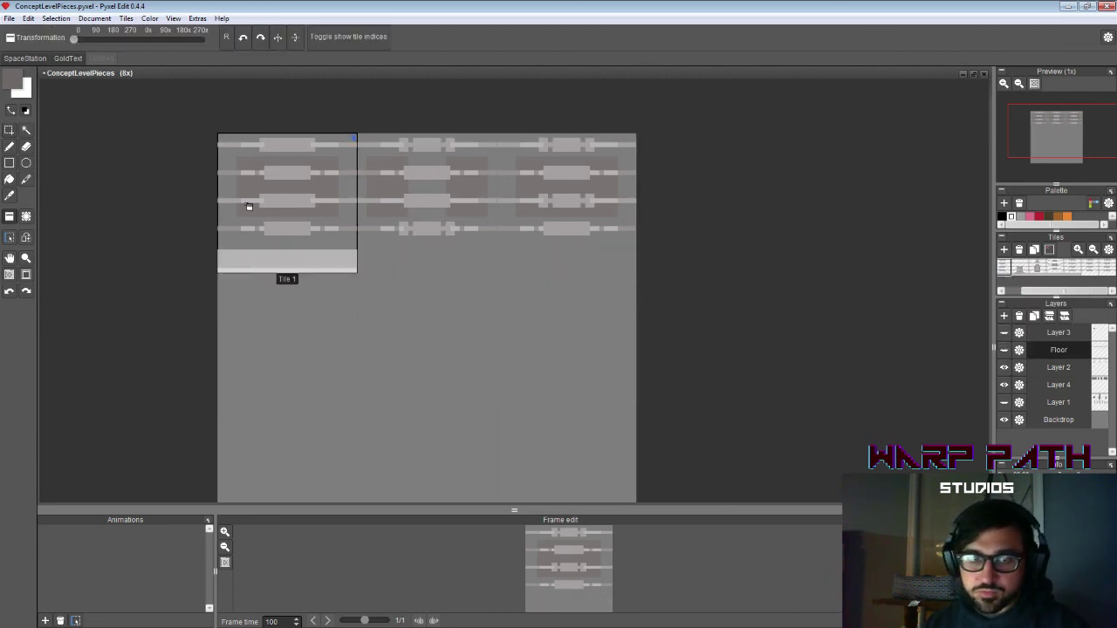
pyautogui.click(1019, 268)
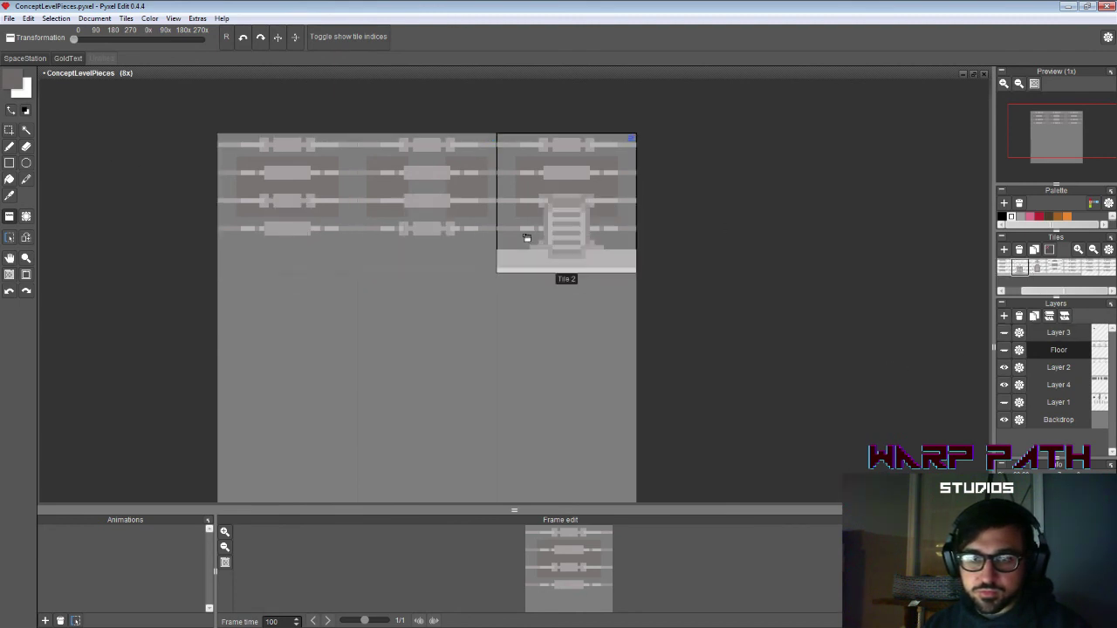
pyautogui.click(1004, 350)
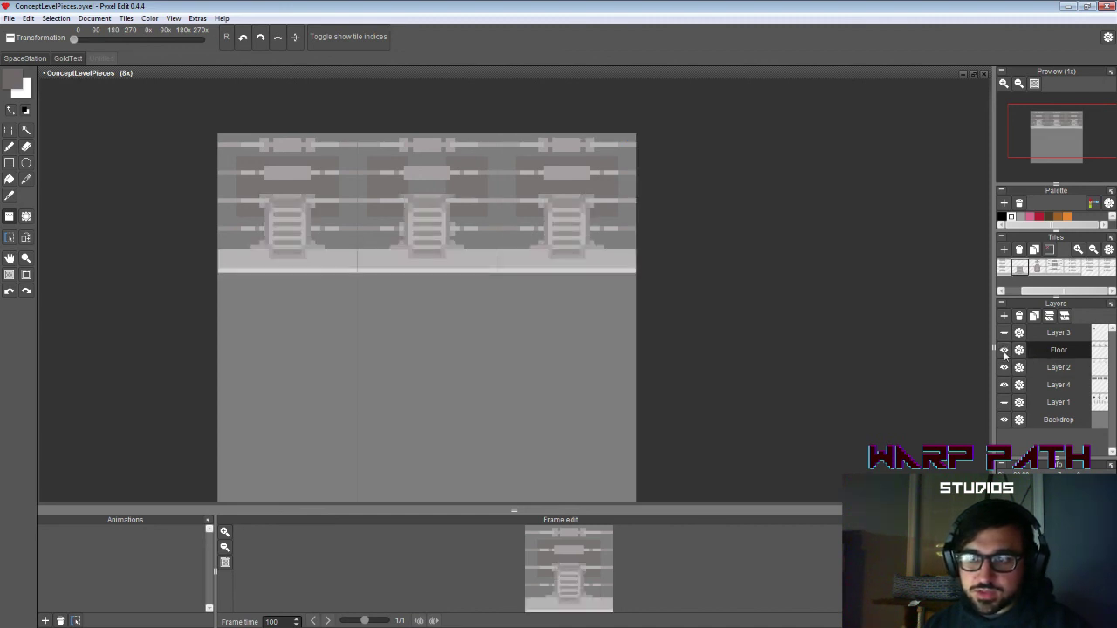
pyautogui.click(1004, 352)
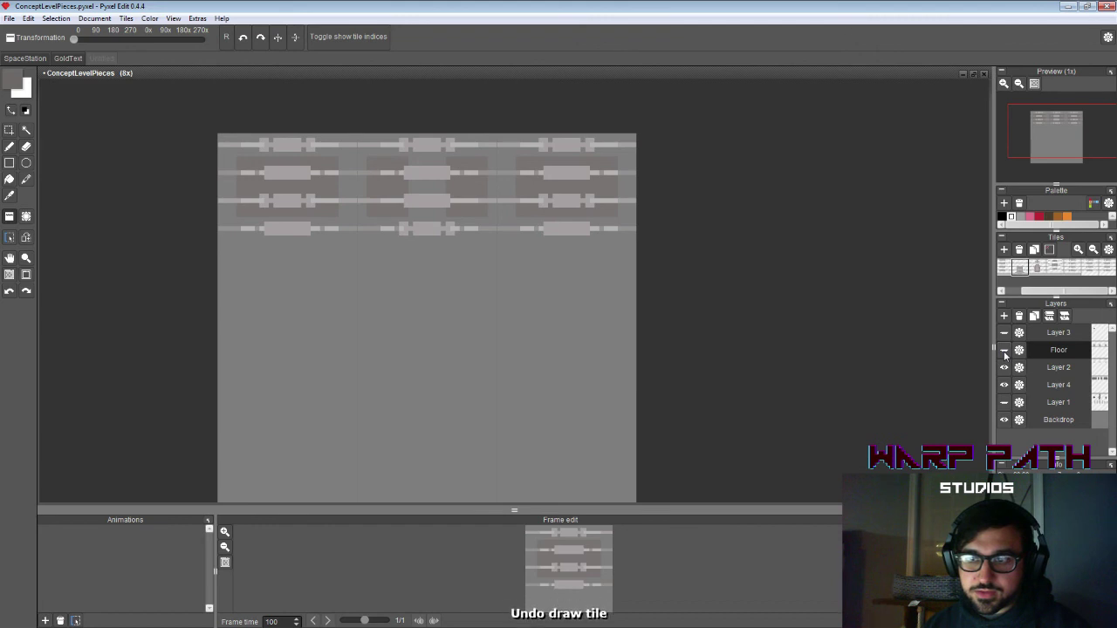
pyautogui.click(1004, 352)
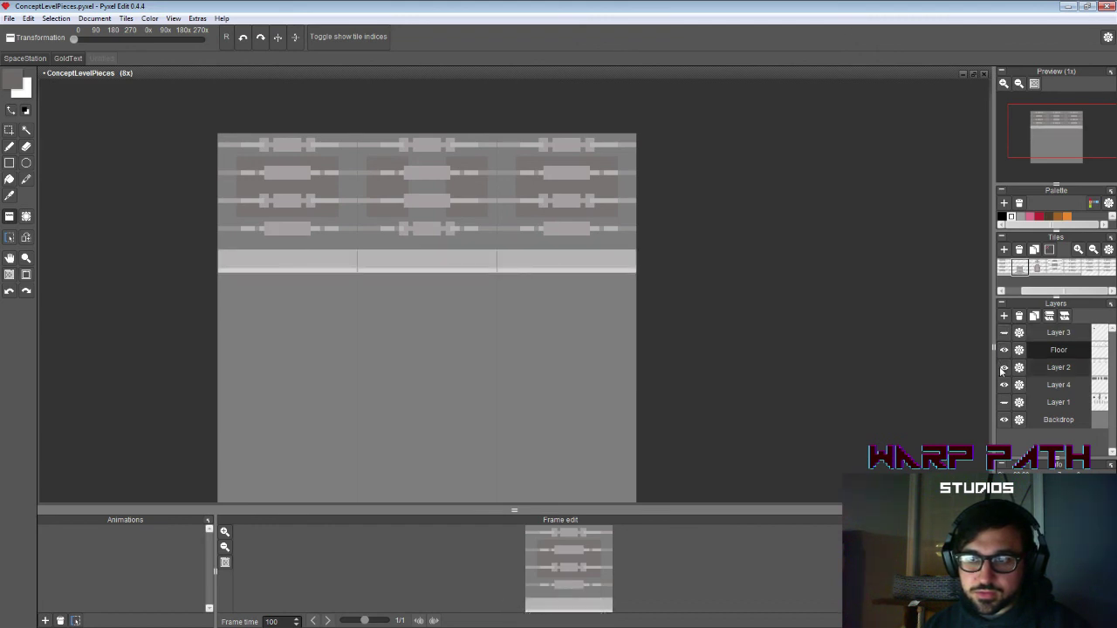
# Step: Hide Layer 2 and rename Layer 4, which holds the recessed panels, to Back Panels
pyautogui.click(1003, 367)
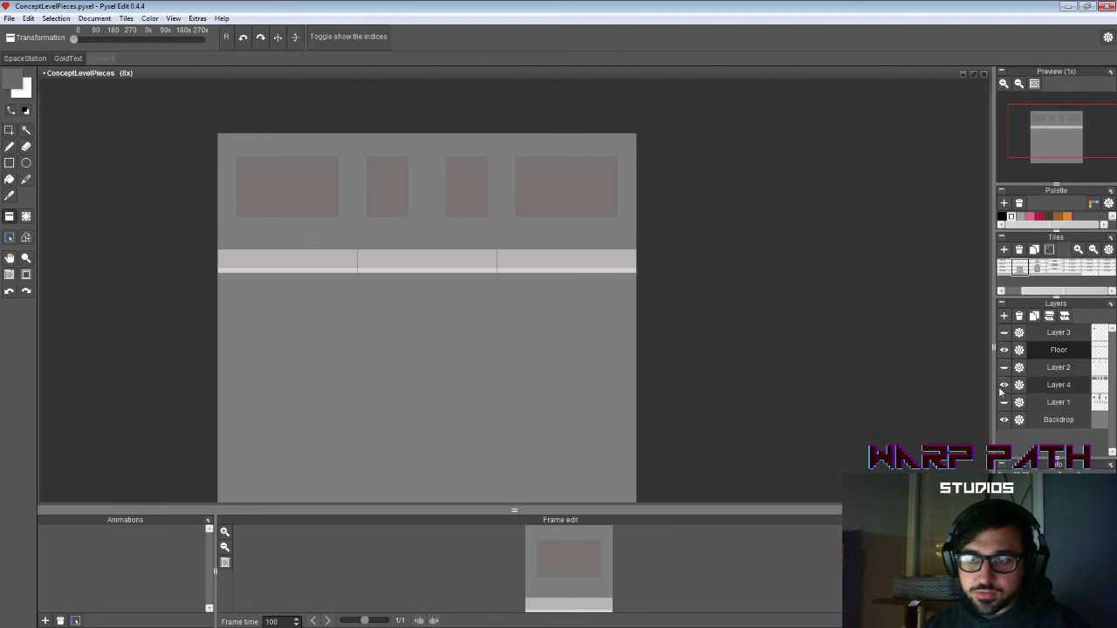
pyautogui.click(1004, 387)
pyautogui.click(1004, 387)
pyautogui.click(1019, 384)
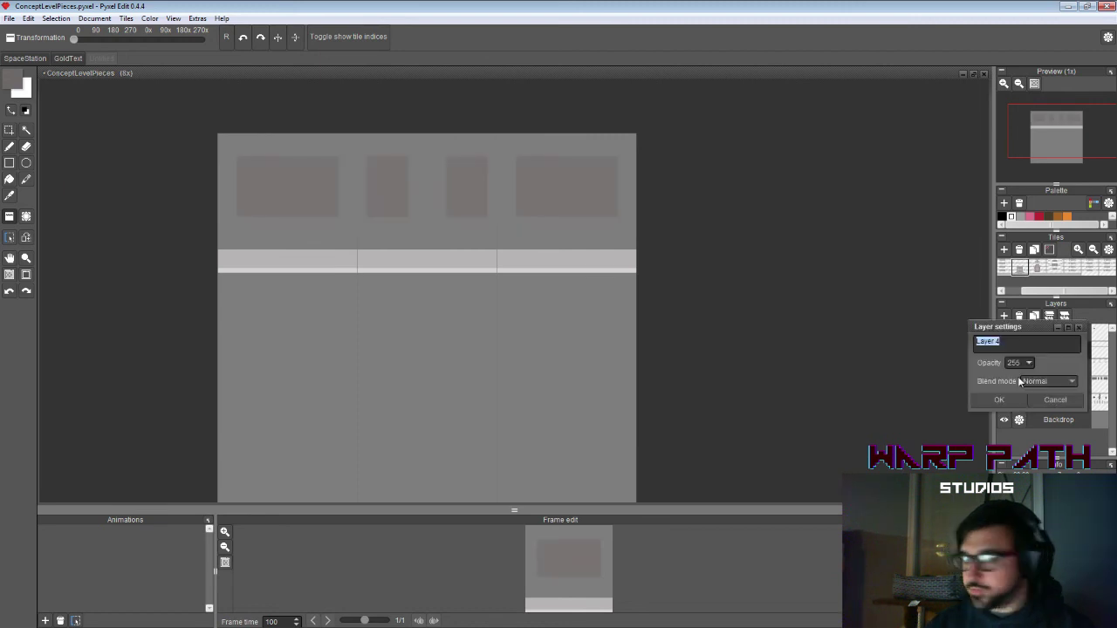
pyautogui.write('Back Panel')
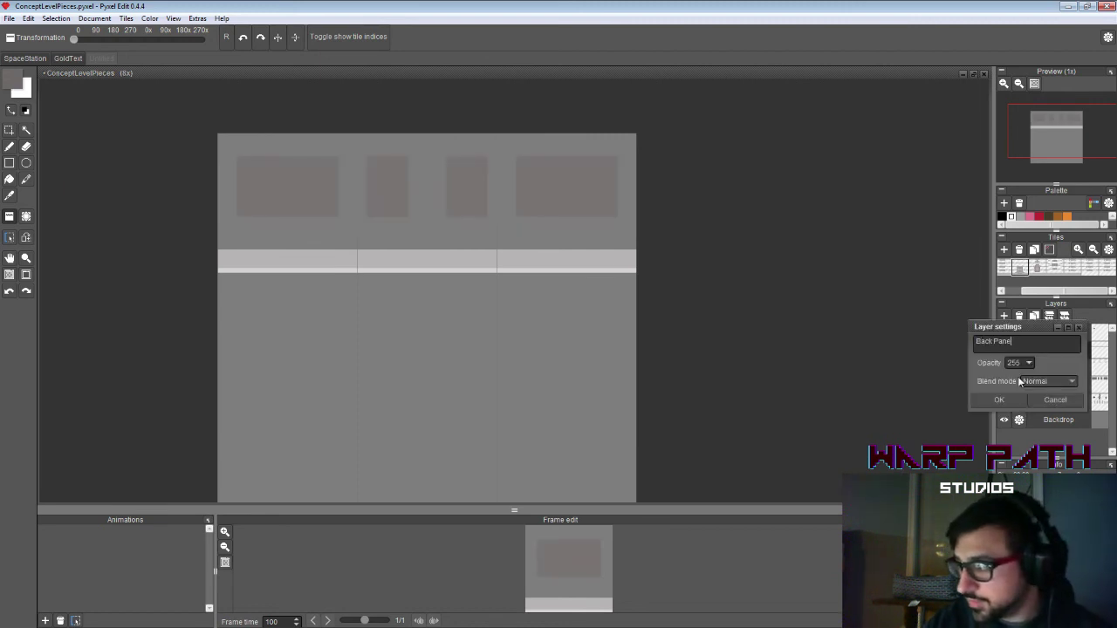
pyautogui.write('s')
pyautogui.press('Return')
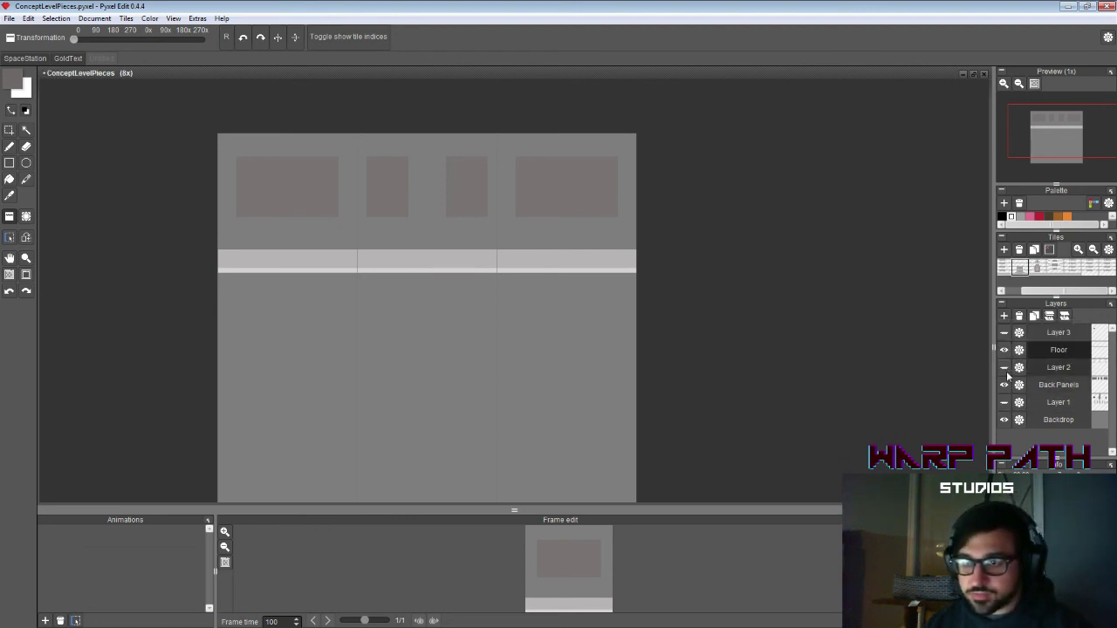
# Step: Rename Layer 2, which holds the rails and blocks, to Foreground Wiring
pyautogui.click(1005, 369)
pyautogui.click(1004, 369)
pyautogui.click(1019, 370)
pyautogui.write('Fo')
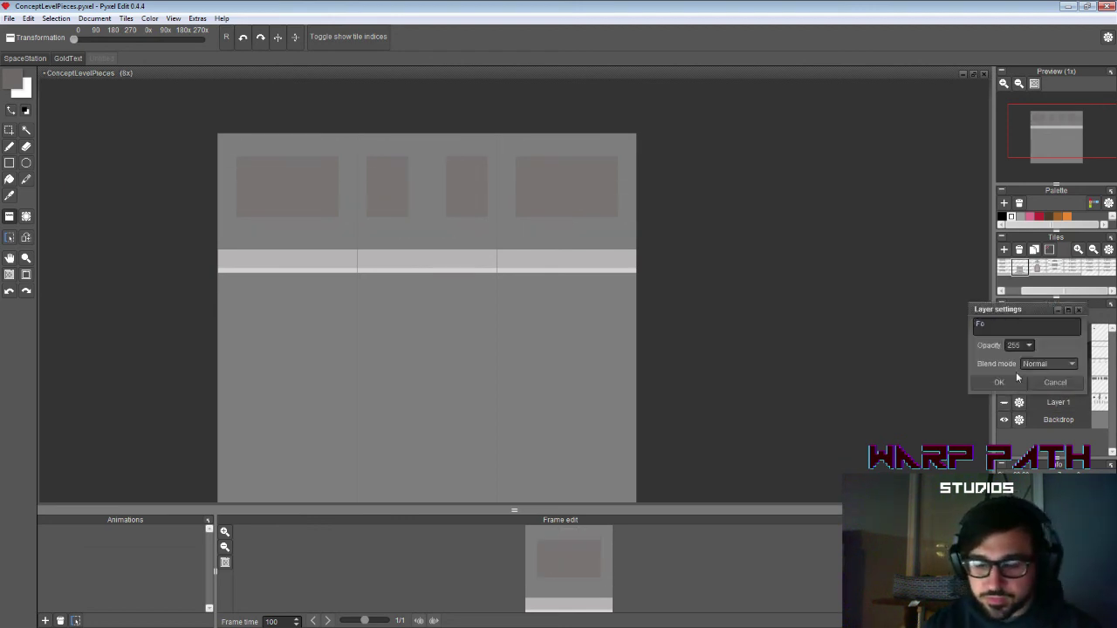
pyautogui.write('reground Wiri')
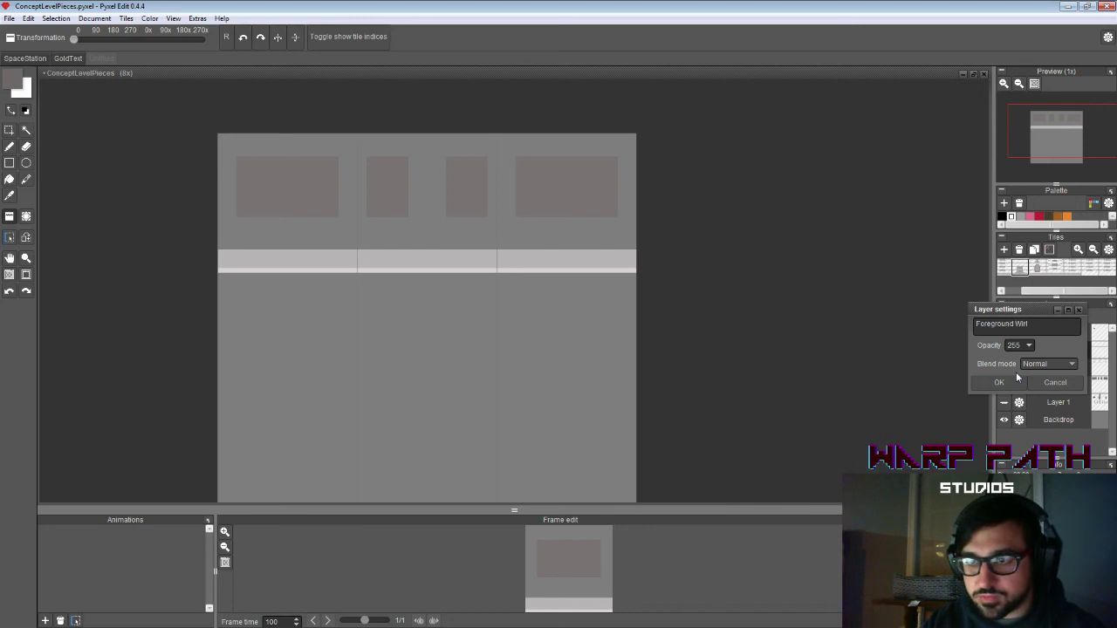
pyautogui.write('ng')
pyautogui.press('Return')
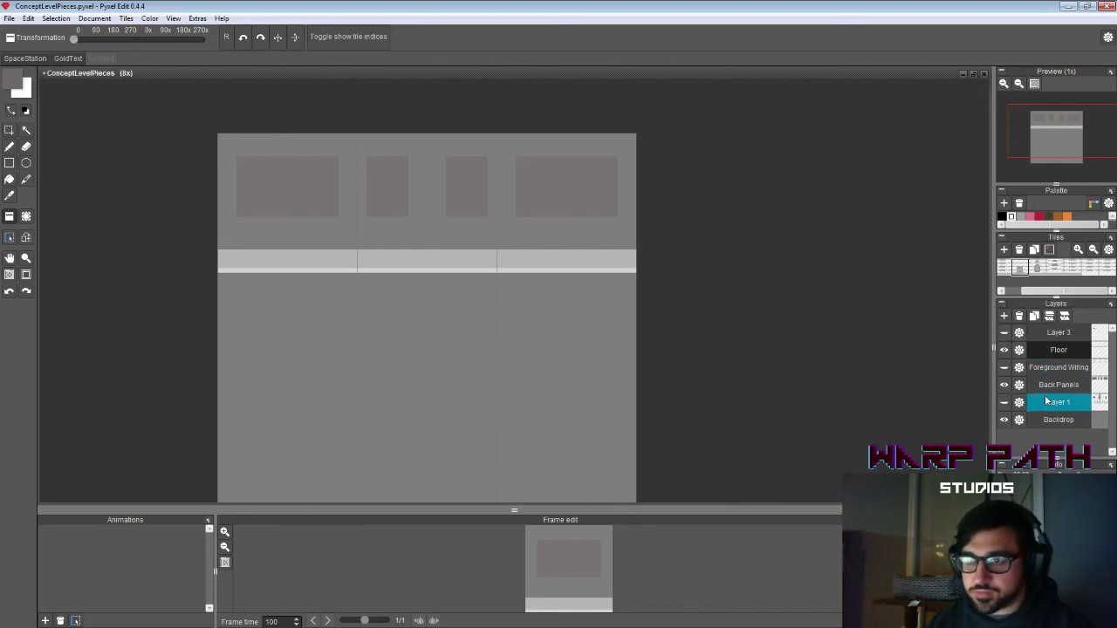
# Step: Move the Floor layer below Back Panels, hide it, and show the Foreground Wiring layer
pyautogui.moveTo(1045, 384); pyautogui.dragTo(1045, 384)
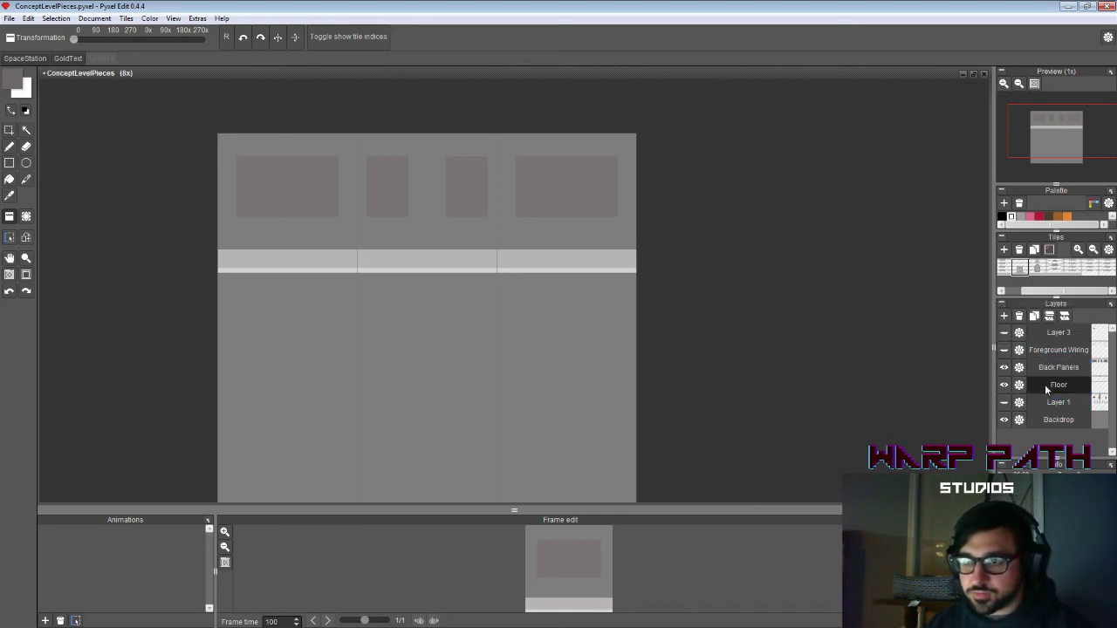
pyautogui.click(1004, 385)
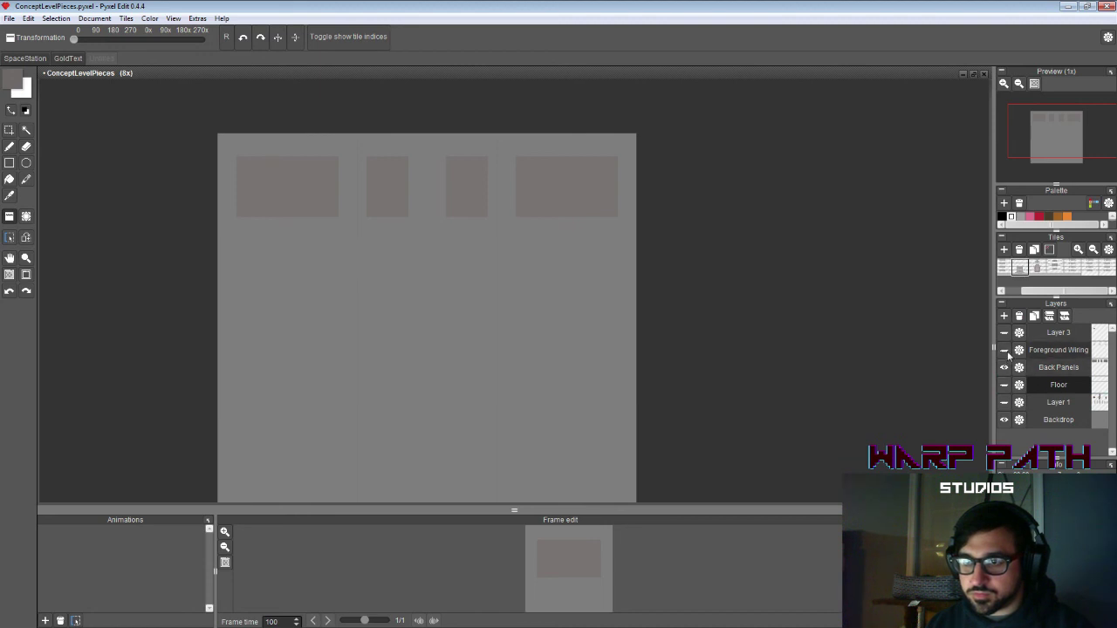
pyautogui.click(1004, 350)
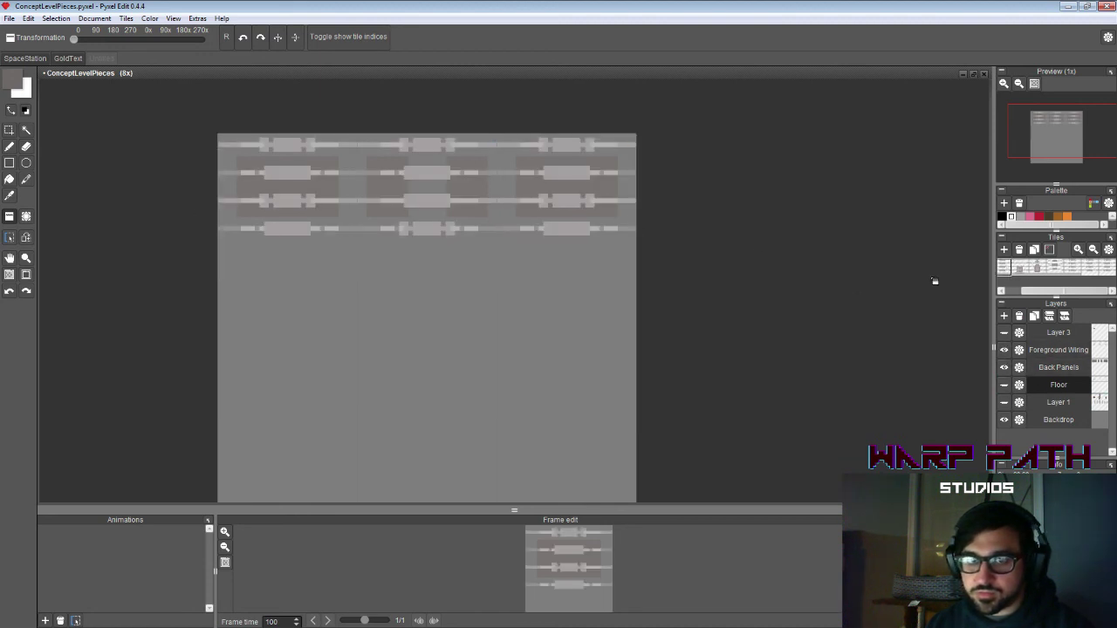
# Step: Place the ladder tile, Tile 2, in all three wall tiles on the Foreground Wiring layer
pyautogui.click(1019, 268)
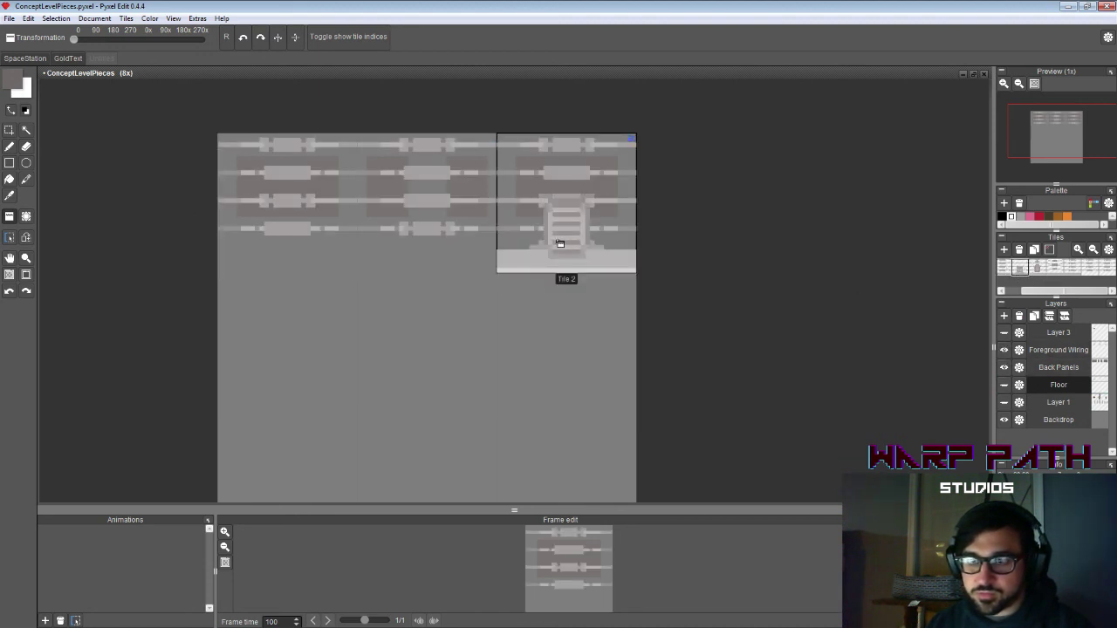
pyautogui.hotkey('ctrl', 'z')
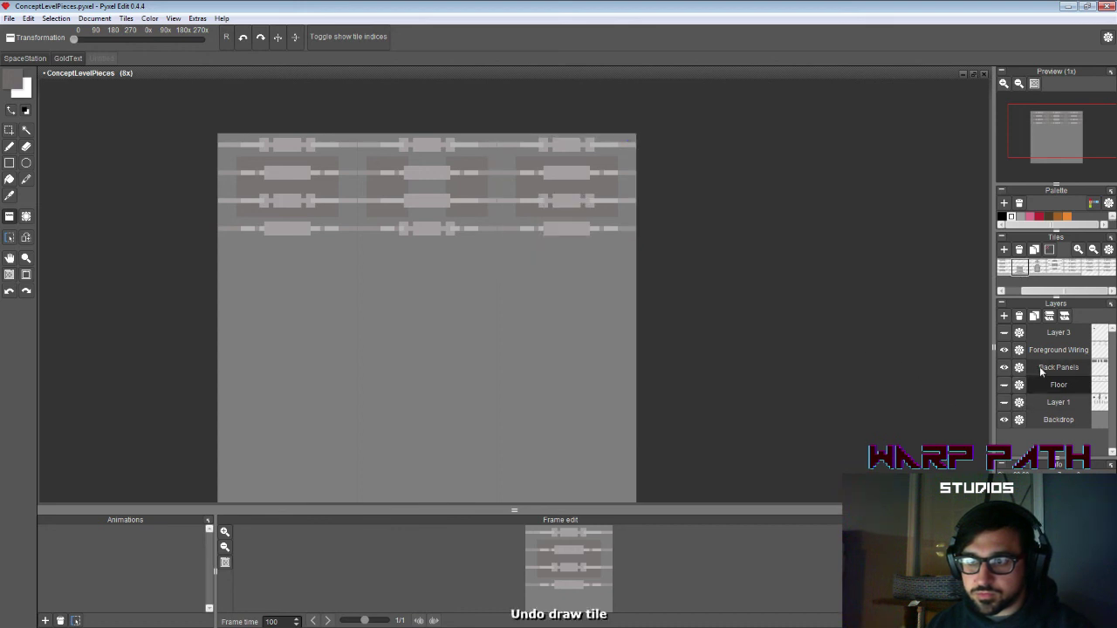
pyautogui.click(1041, 366)
pyautogui.click(1051, 350)
pyautogui.moveTo(576, 240); pyautogui.dragTo(260, 215)
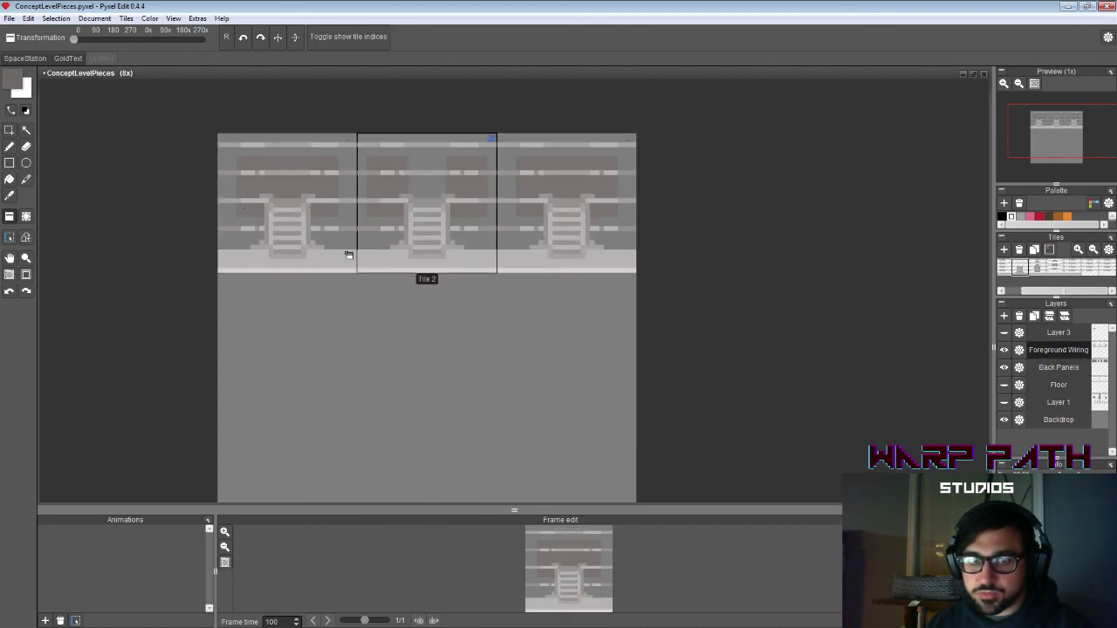
# Step: Delete the floor band and its light edge line from the ladder tile, Tile 2, on the Foreground Wiring layer
pyautogui.press('w')
pyautogui.click(256, 263)
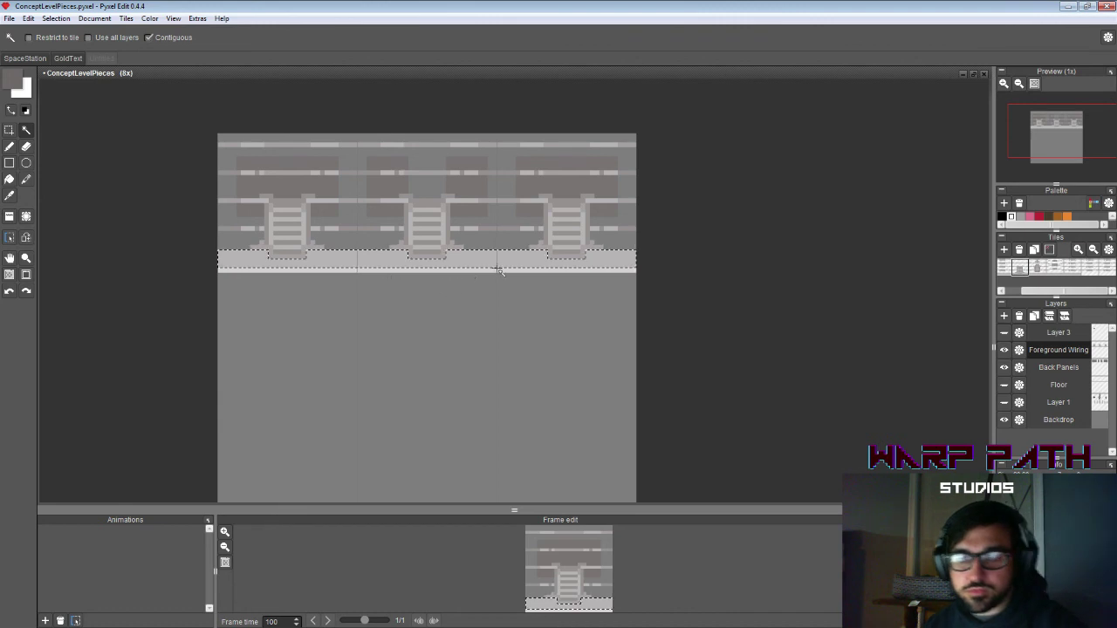
pyautogui.click(491, 270)
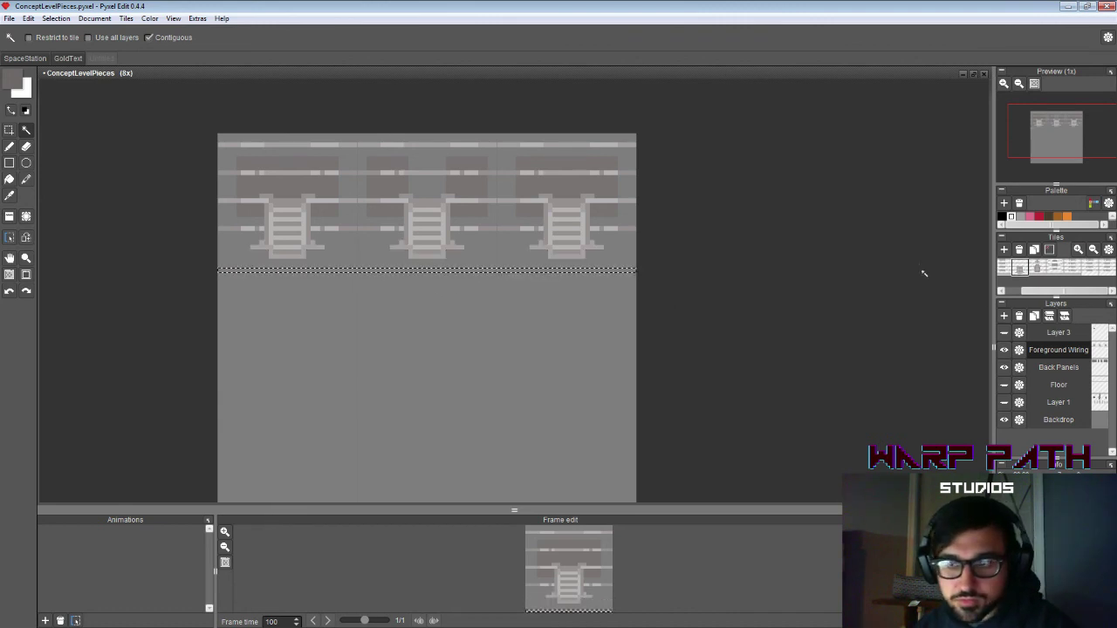
# Step: Place Tile 1 in all three wall tiles and delete its floor band and light edge line
pyautogui.click(1001, 274)
pyautogui.moveTo(558, 244); pyautogui.dragTo(353, 268)
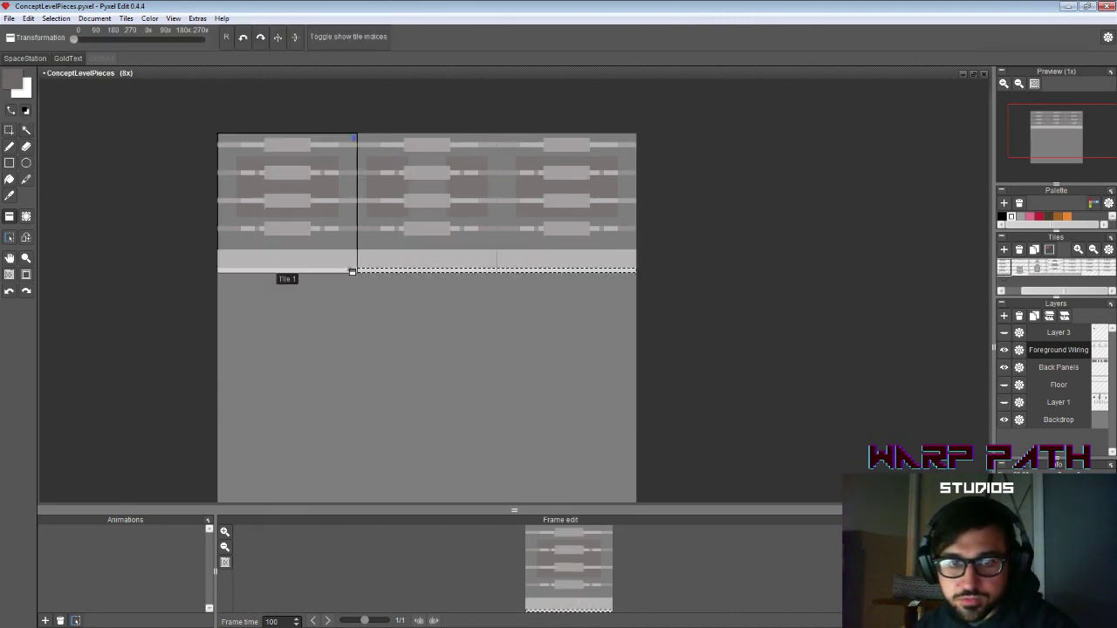
pyautogui.press('w')
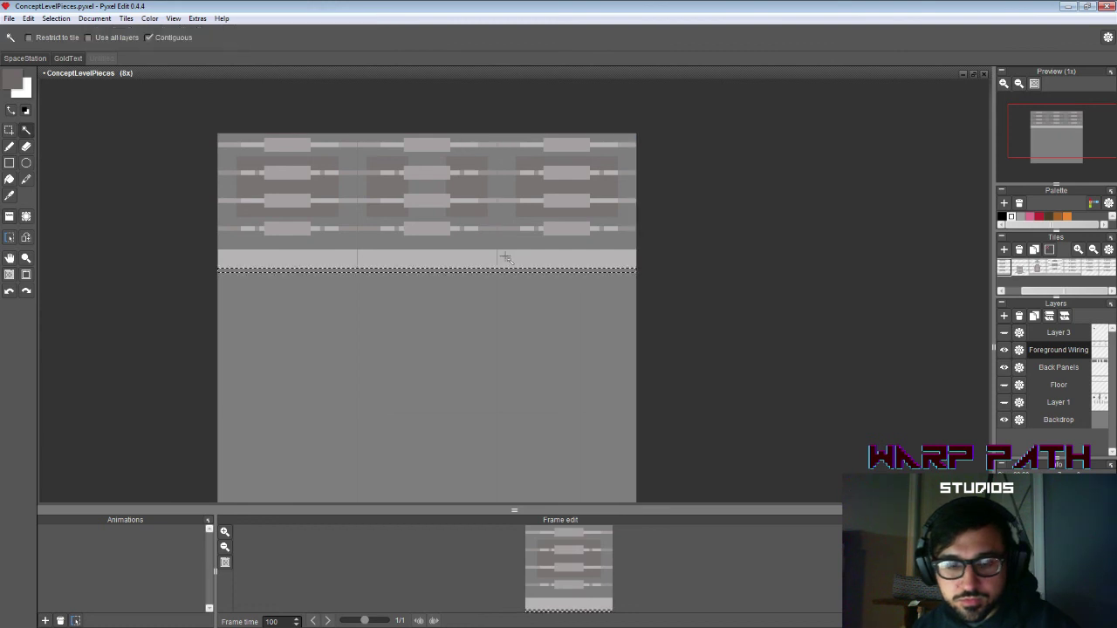
pyautogui.press('Delete')
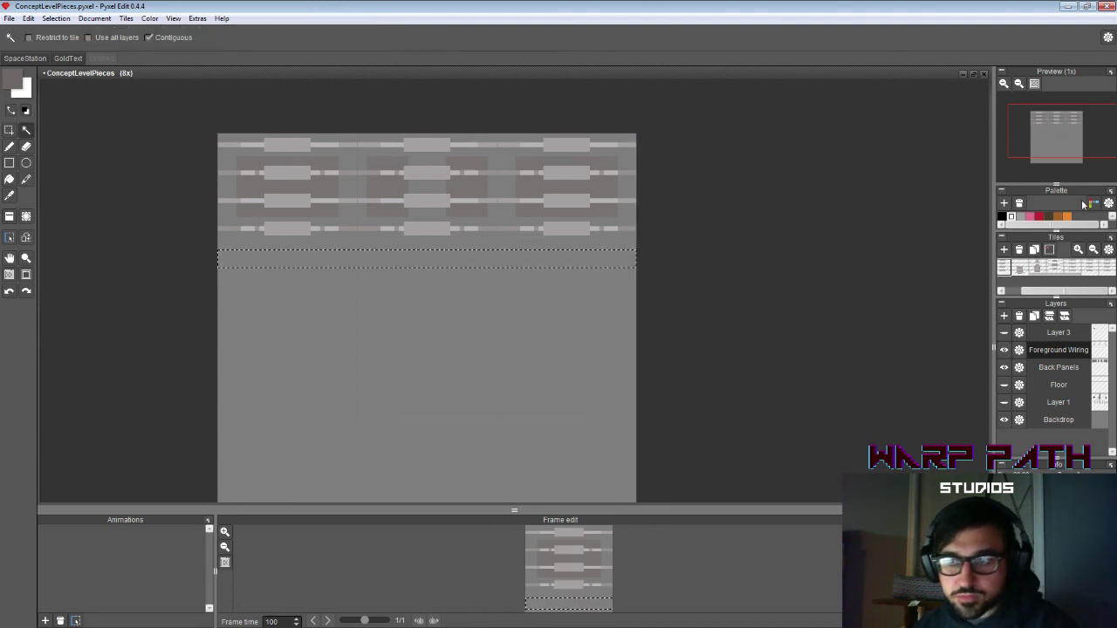
# Step: Place Tile 3 in all three wall tiles and delete its floor band and light edge line
pyautogui.click(1038, 269)
pyautogui.moveTo(598, 251); pyautogui.dragTo(89, 212)
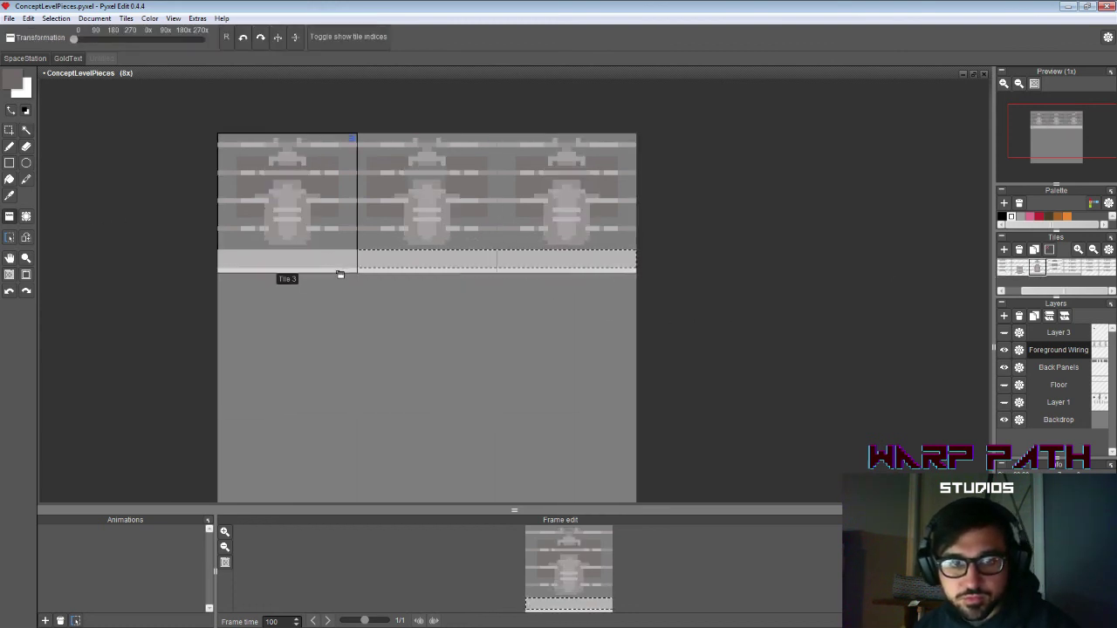
pyautogui.press('w')
pyautogui.click(419, 279)
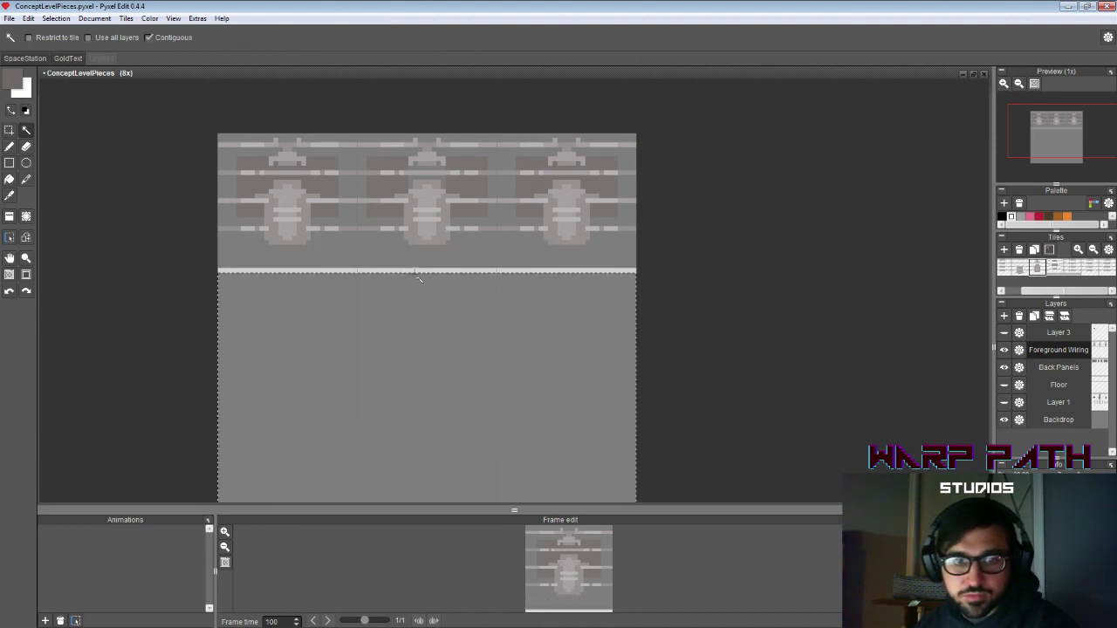
# Step: Place Tile 4 across the wall with Tile 5 in the middle, and delete the floor strips from both tiles
pyautogui.click(1053, 273)
pyautogui.moveTo(545, 231); pyautogui.dragTo(119, 218)
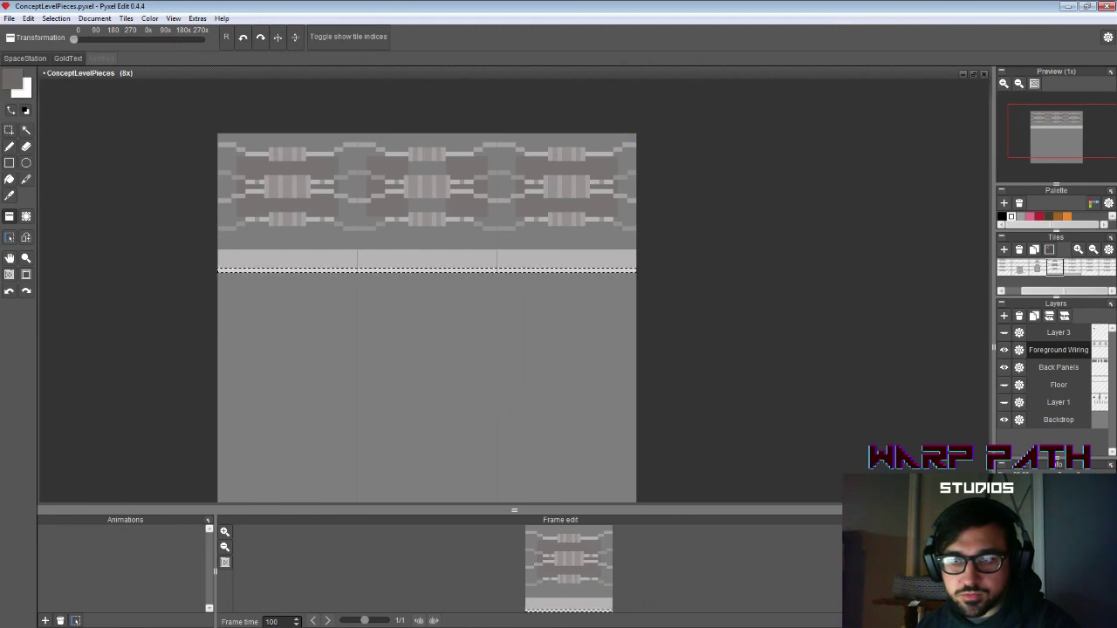
pyautogui.click(1073, 268)
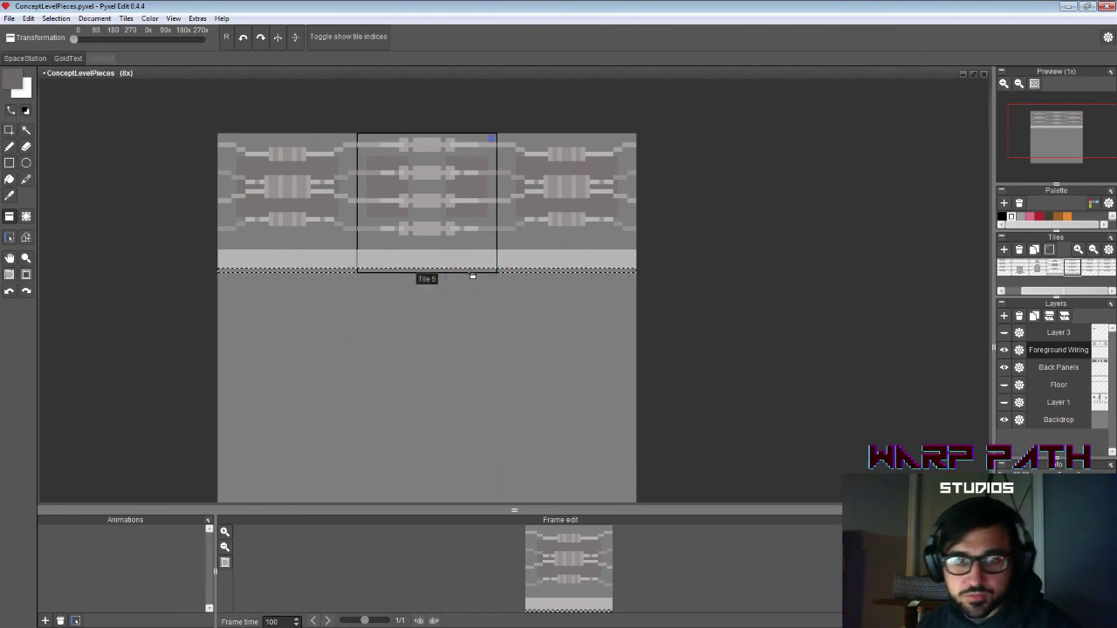
pyautogui.press('w')
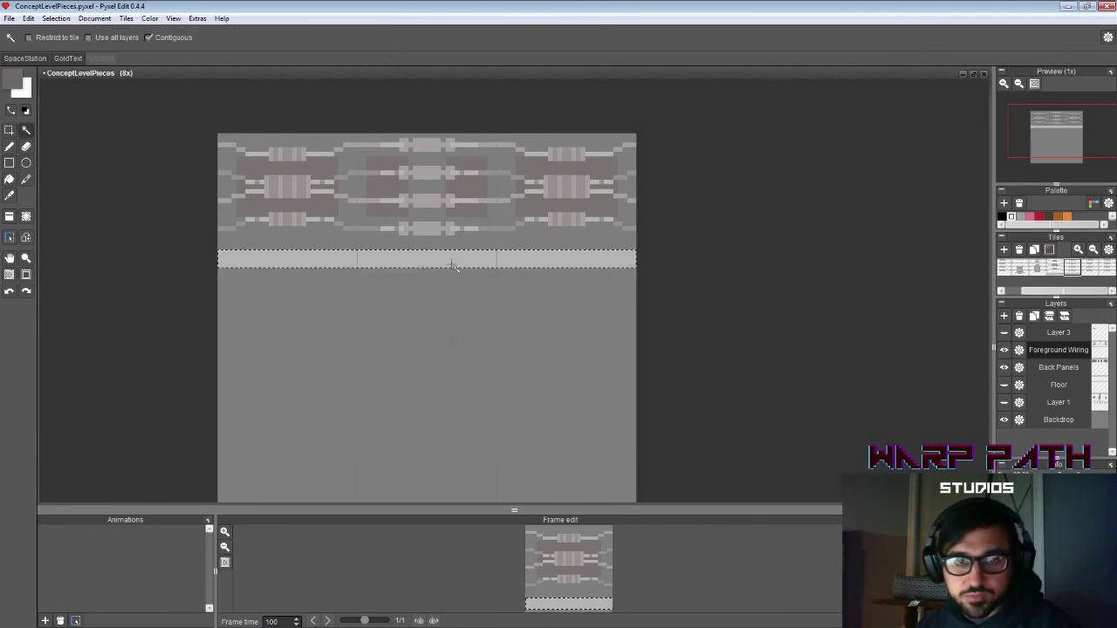
pyautogui.press('Delete')
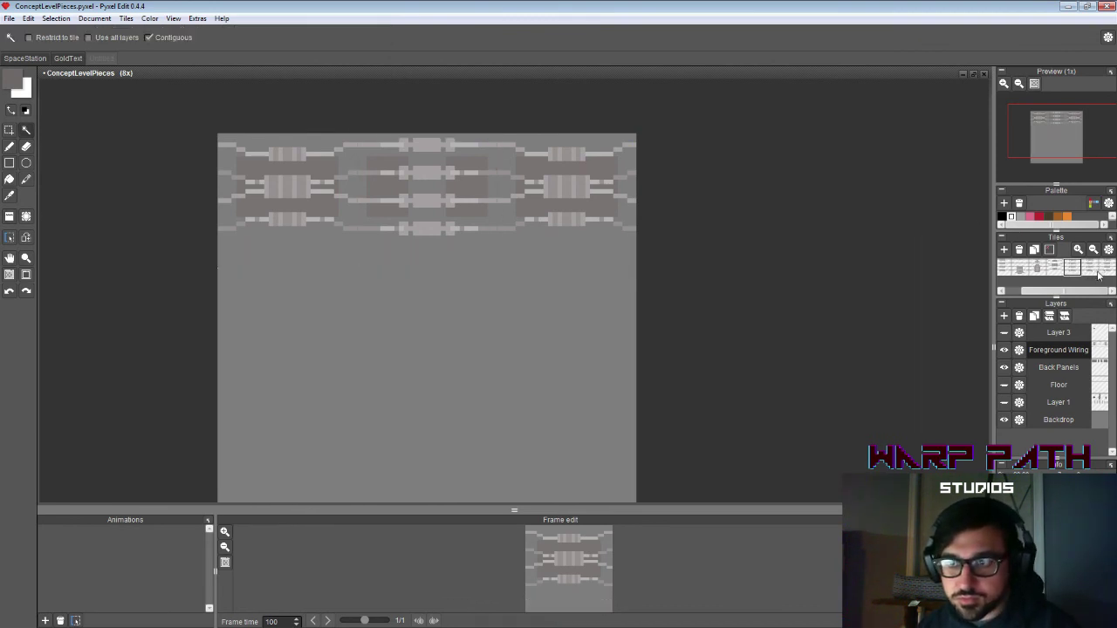
# Step: Show the Floor layer and place Tile 1 in the first wall tile
pyautogui.moveTo(1055, 291); pyautogui.dragTo(1031, 293)
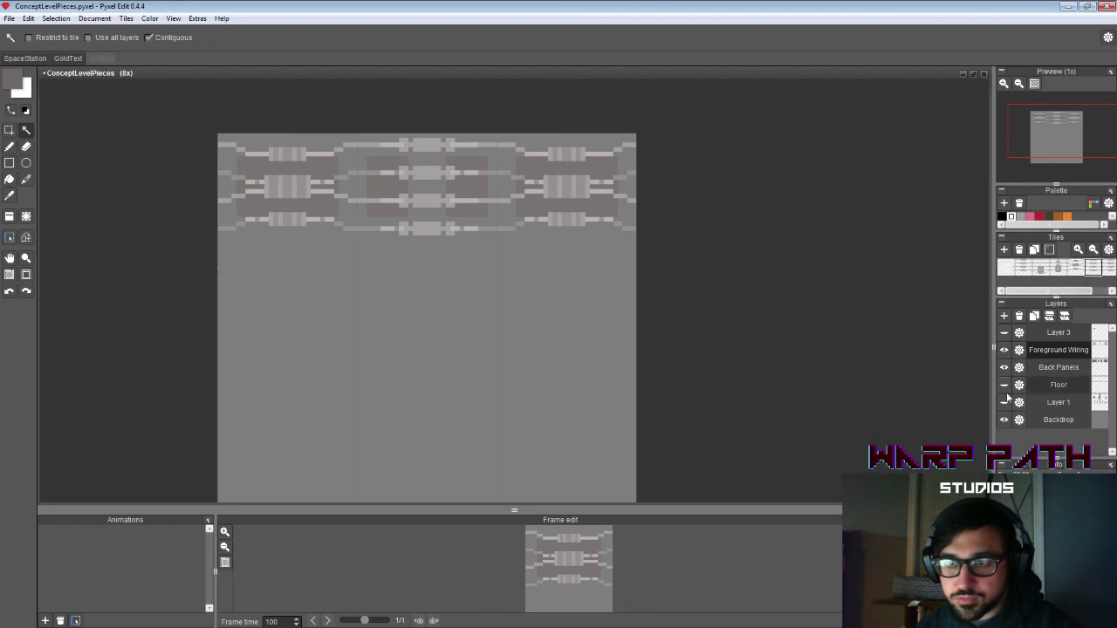
pyautogui.click(1003, 386)
pyautogui.click(1023, 268)
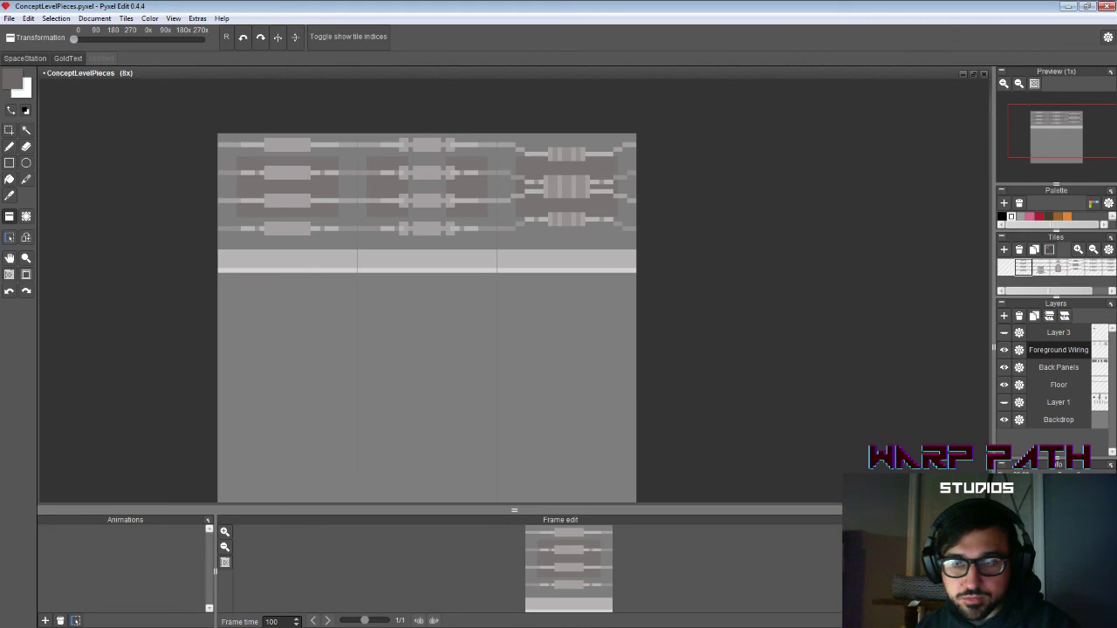
# Step: Try Tile 2 in the middle and Tile 3 in the third wall tile, and return these to Tile 5 and Tile 4
pyautogui.click(1041, 267)
pyautogui.click(427, 228)
pyautogui.click(568, 228)
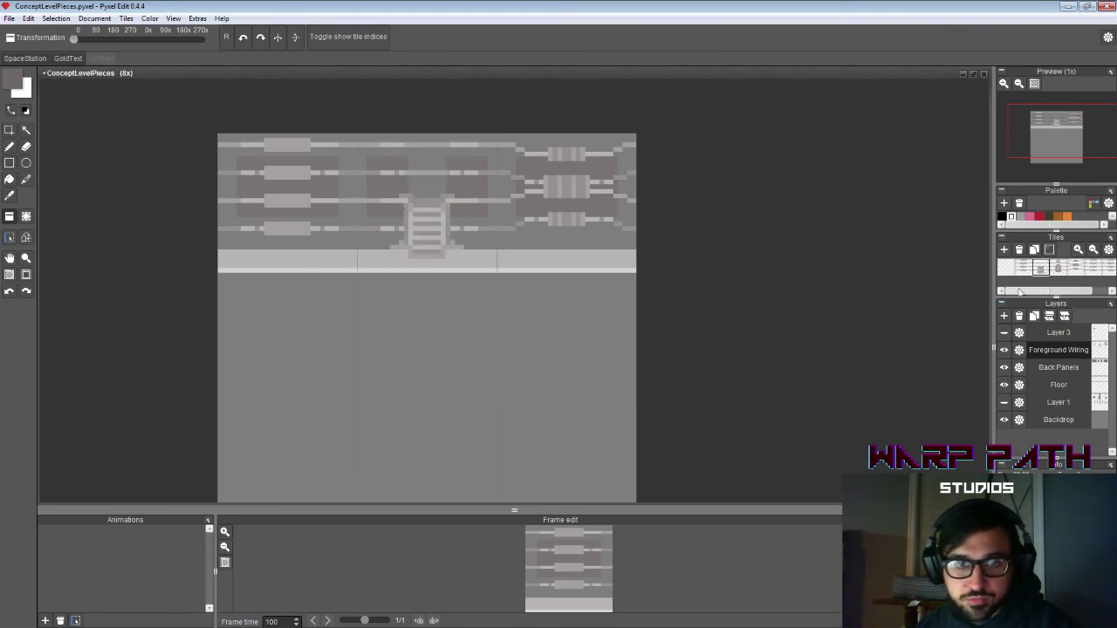
pyautogui.click(1059, 267)
pyautogui.click(563, 240)
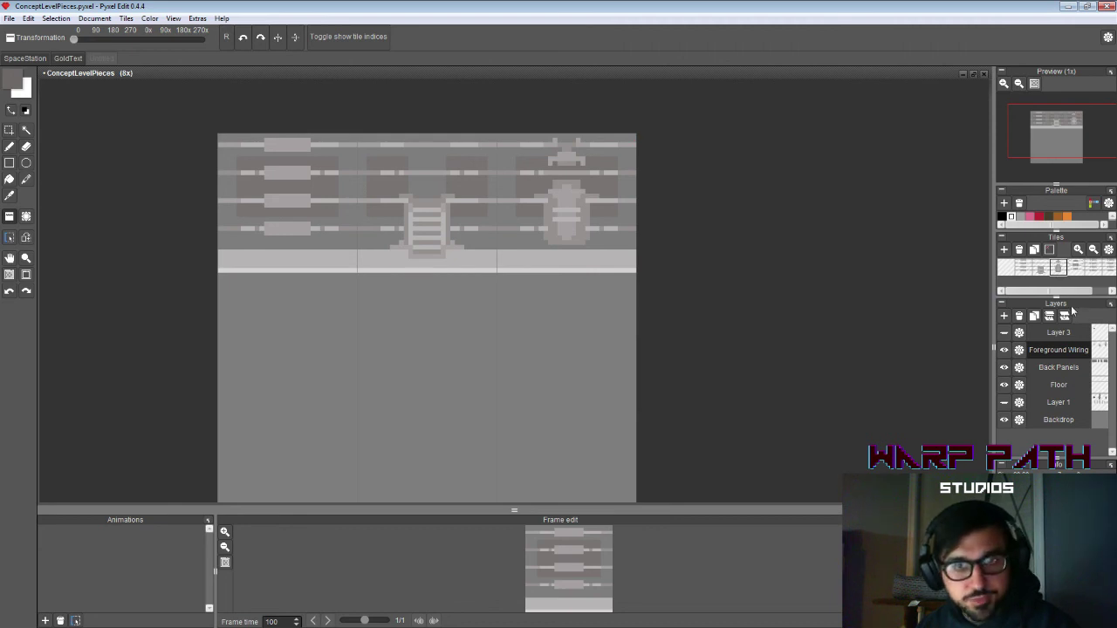
pyautogui.click(1075, 267)
pyautogui.click(568, 218)
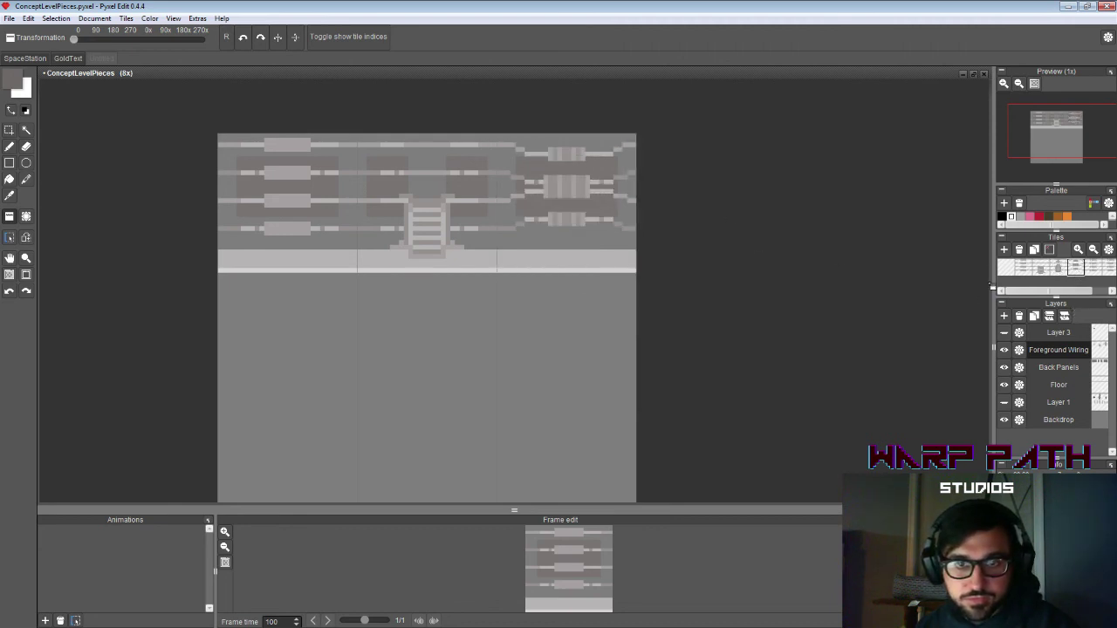
pyautogui.click(1095, 267)
pyautogui.click(400, 231)
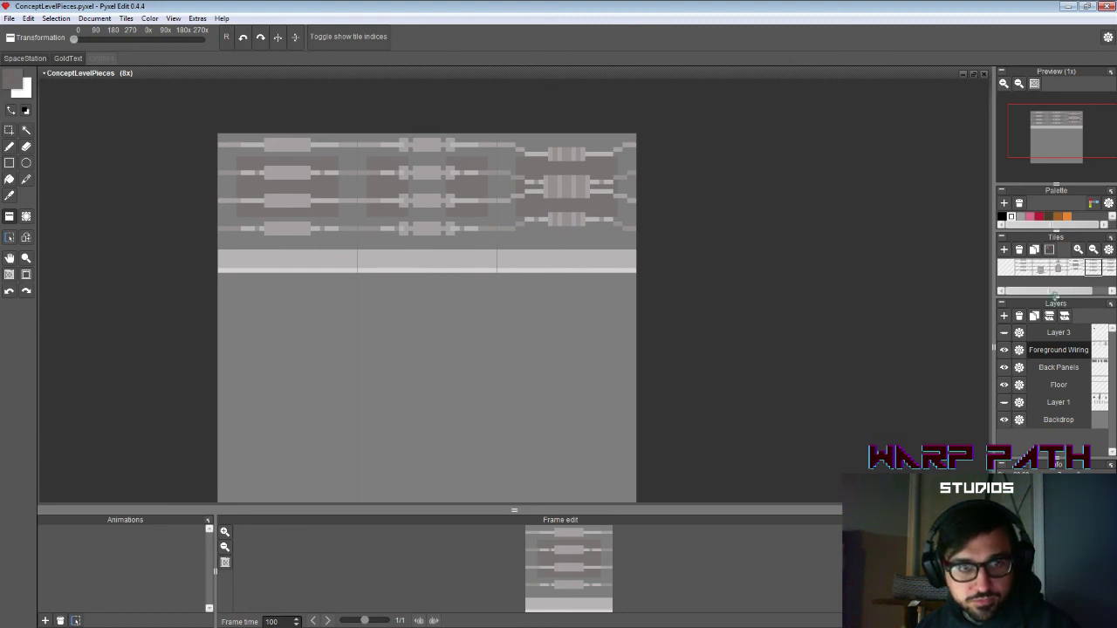
# Step: Examine the combined wiring, back panels and floor up close and from afar, with and without the Backdrop layer
pyautogui.click(1105, 267)
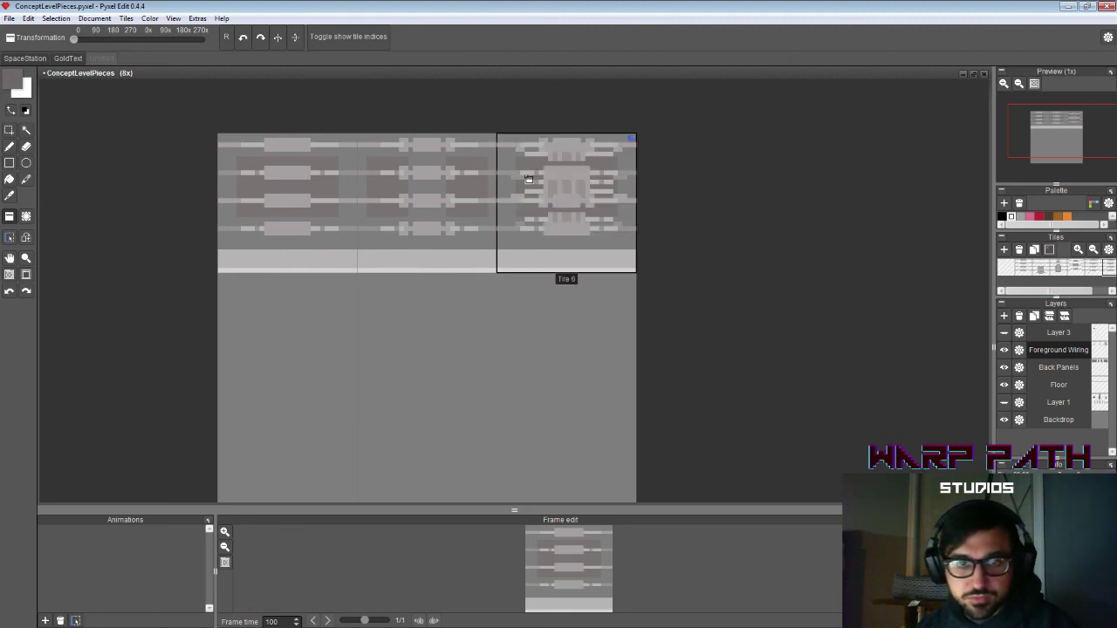
pyautogui.press('z')
pyautogui.click(485, 221)
pyautogui.press('space')
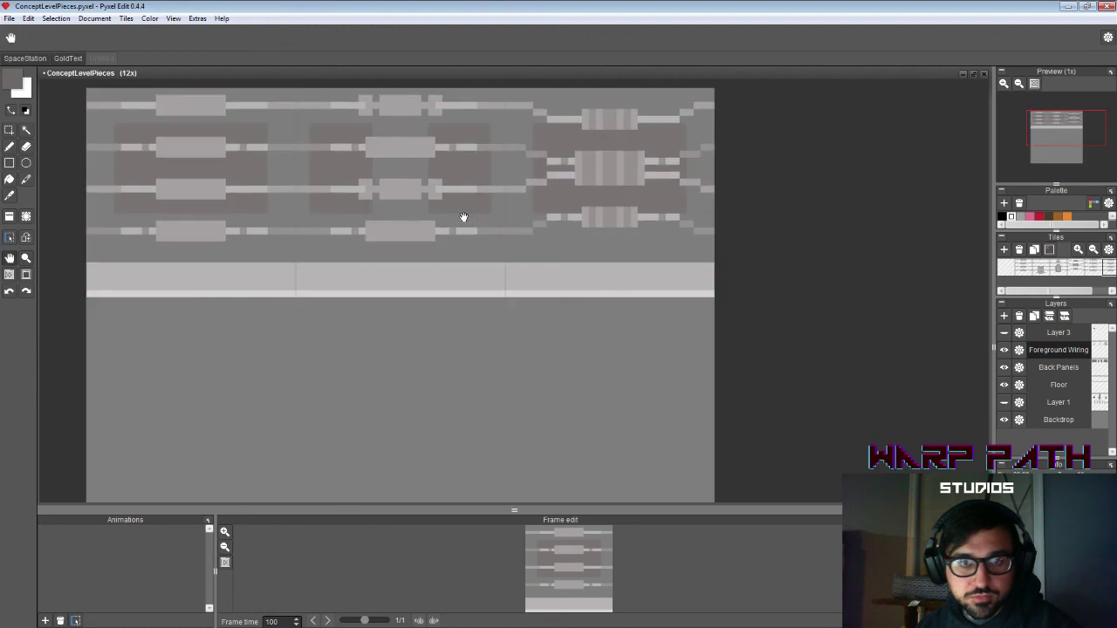
pyautogui.moveTo(465, 218); pyautogui.dragTo(516, 280)
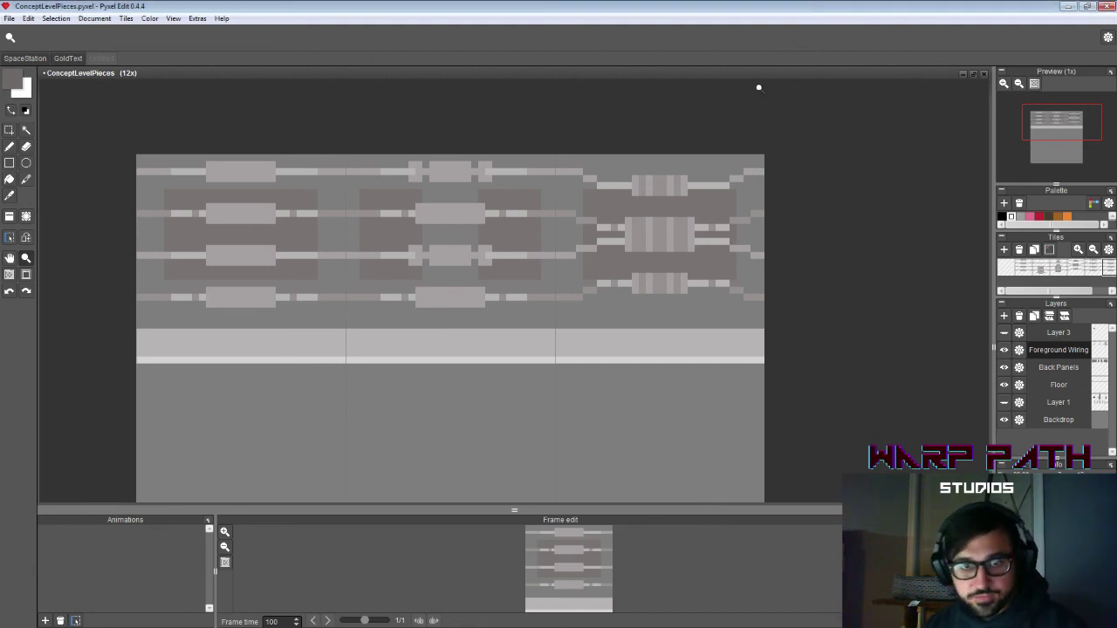
pyautogui.scroll(-2, 638, 349)
pyautogui.moveTo(638, 349); pyautogui.dragTo(581, 242)
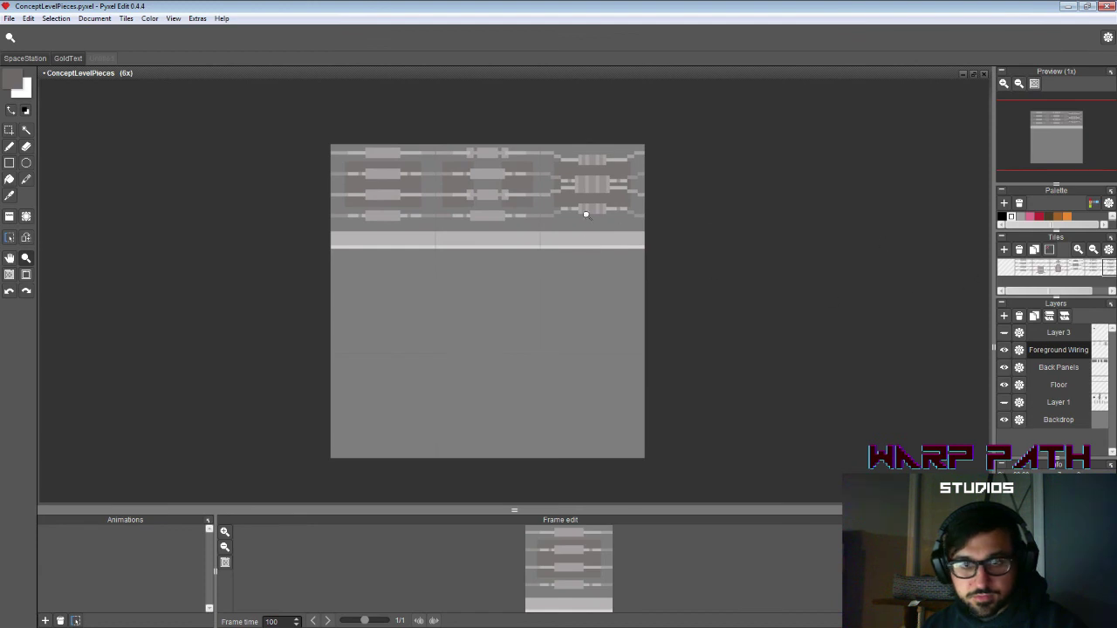
pyautogui.scroll(1, 585, 214)
pyautogui.scroll(1, 620, 277)
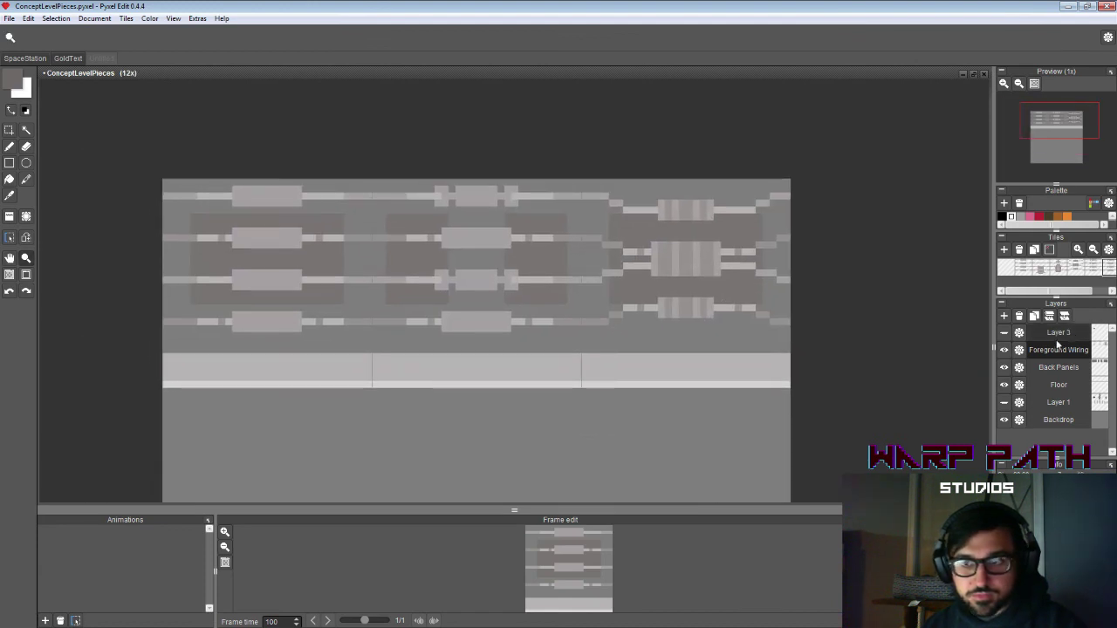
pyautogui.click(1005, 421)
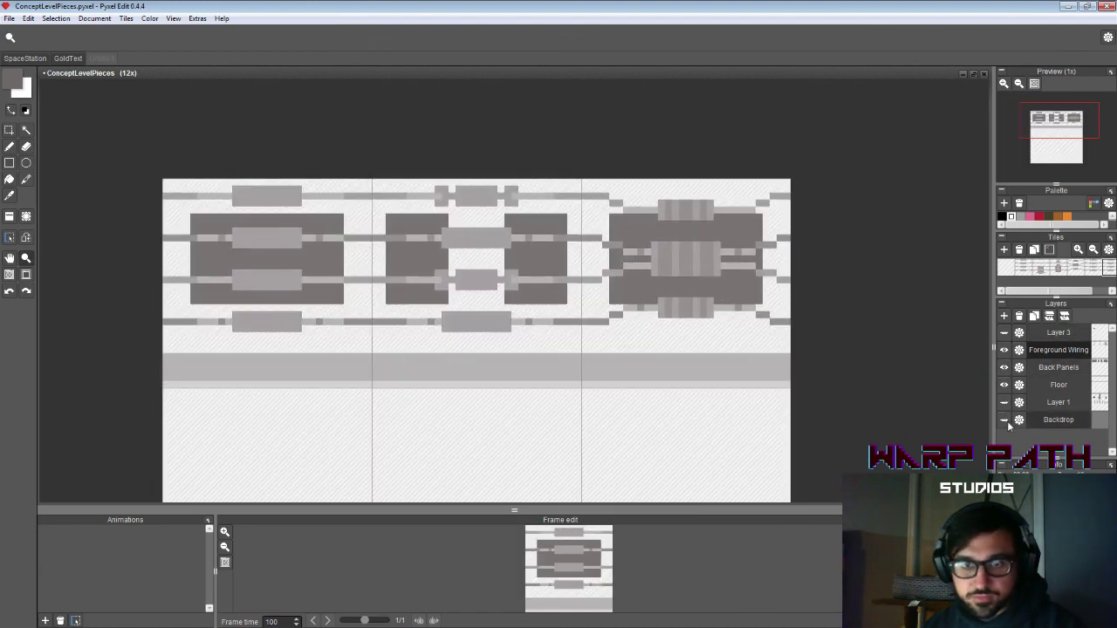
pyautogui.click(1005, 420)
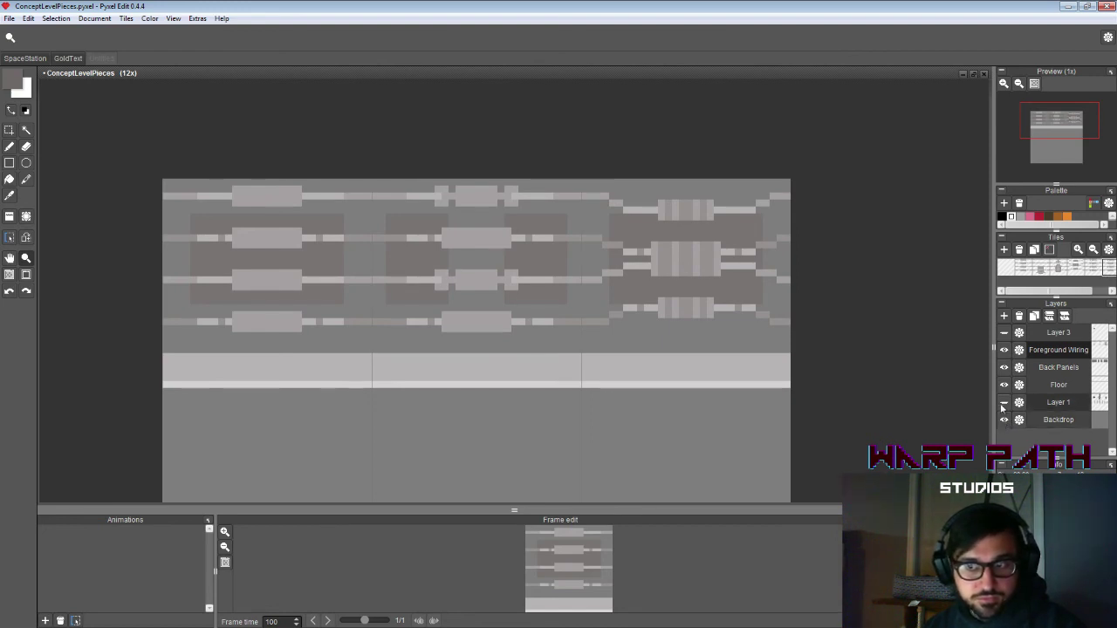
# Step: Add a new layer above Floor and name it Walls
pyautogui.scroll(-1, 670, 321)
pyautogui.press('space')
pyautogui.moveTo(745, 358); pyautogui.dragTo(638, 311)
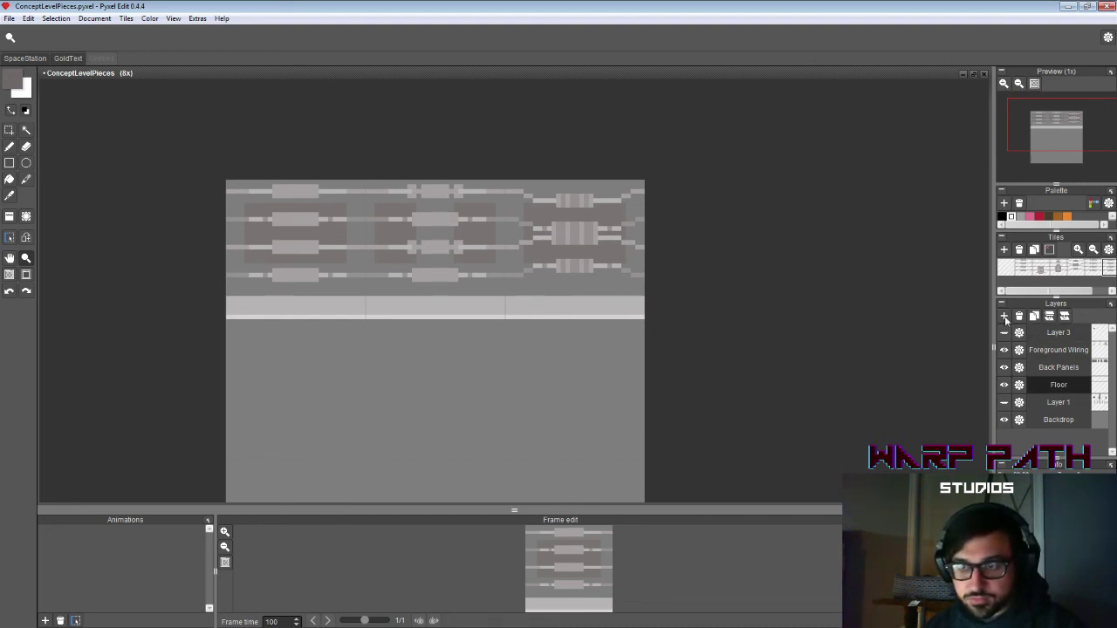
pyautogui.click(1003, 315)
pyautogui.click(1023, 385)
pyautogui.write('Walls')
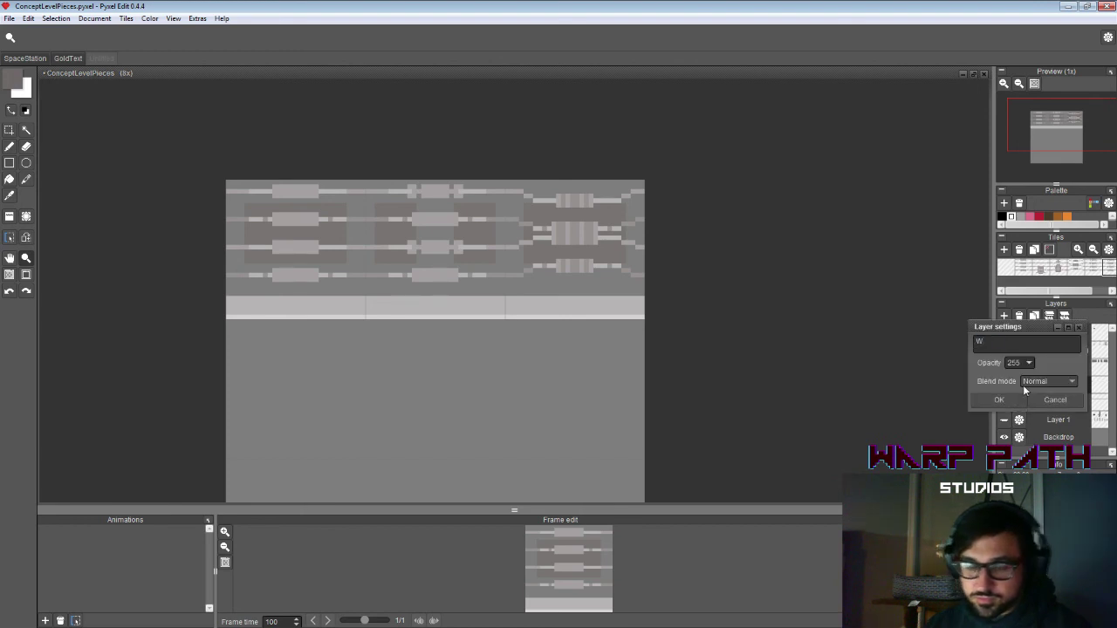
pyautogui.press('Return')
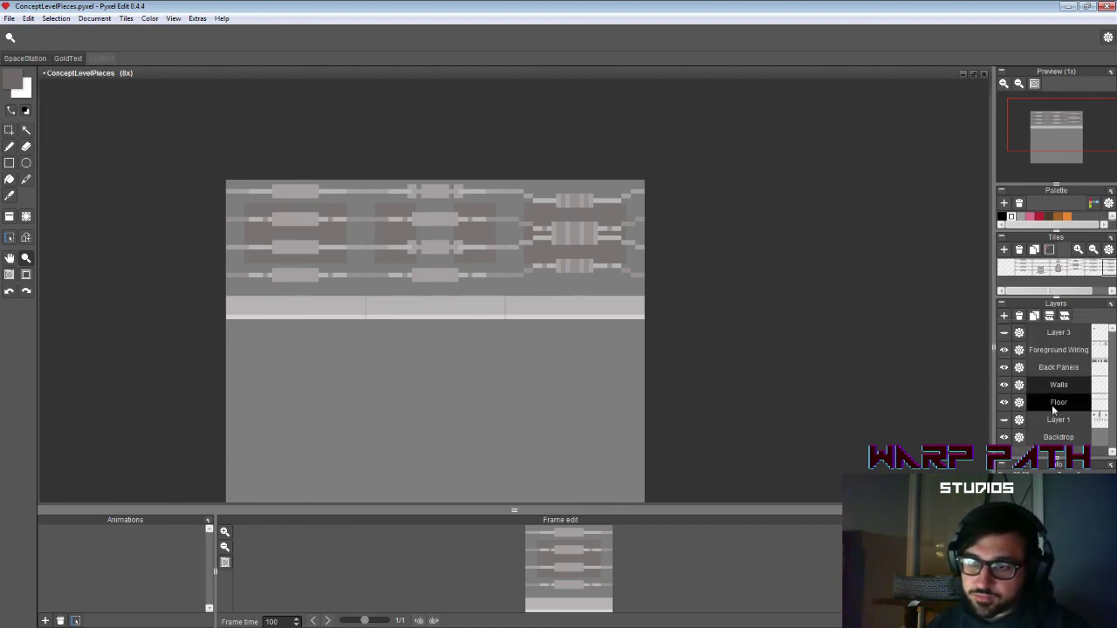
# Step: Copy a section of the floor strip below the third wall tile from the Floor layer and paste it on the Walls layer
pyautogui.click(1052, 406)
pyautogui.press('m')
pyautogui.moveTo(495, 281); pyautogui.dragTo(644, 388)
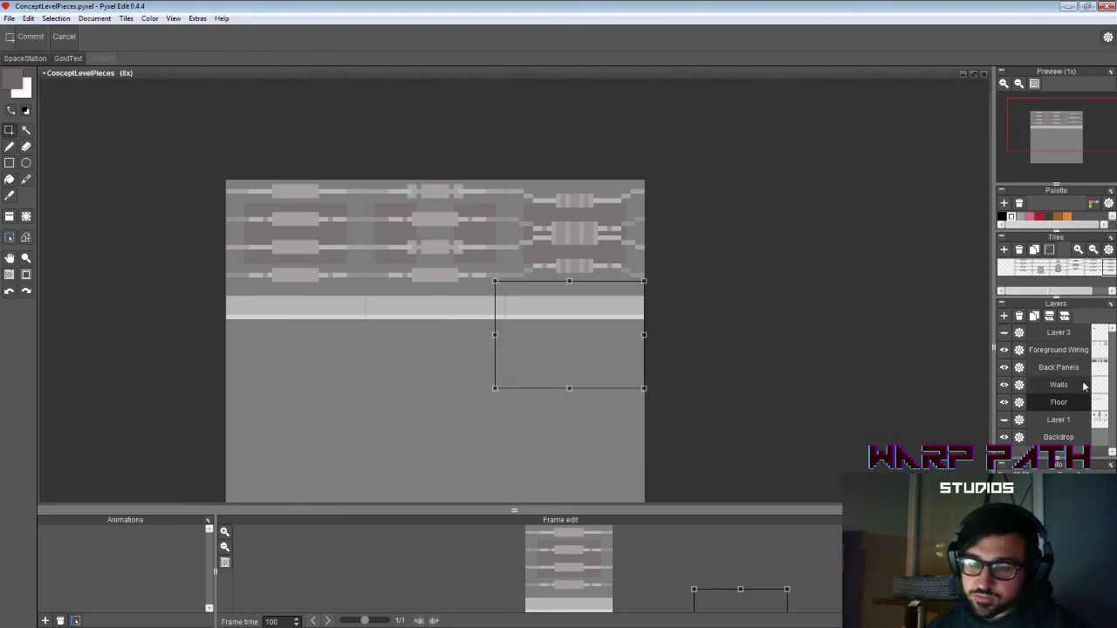
pyautogui.click(565, 416)
pyautogui.click(1058, 385)
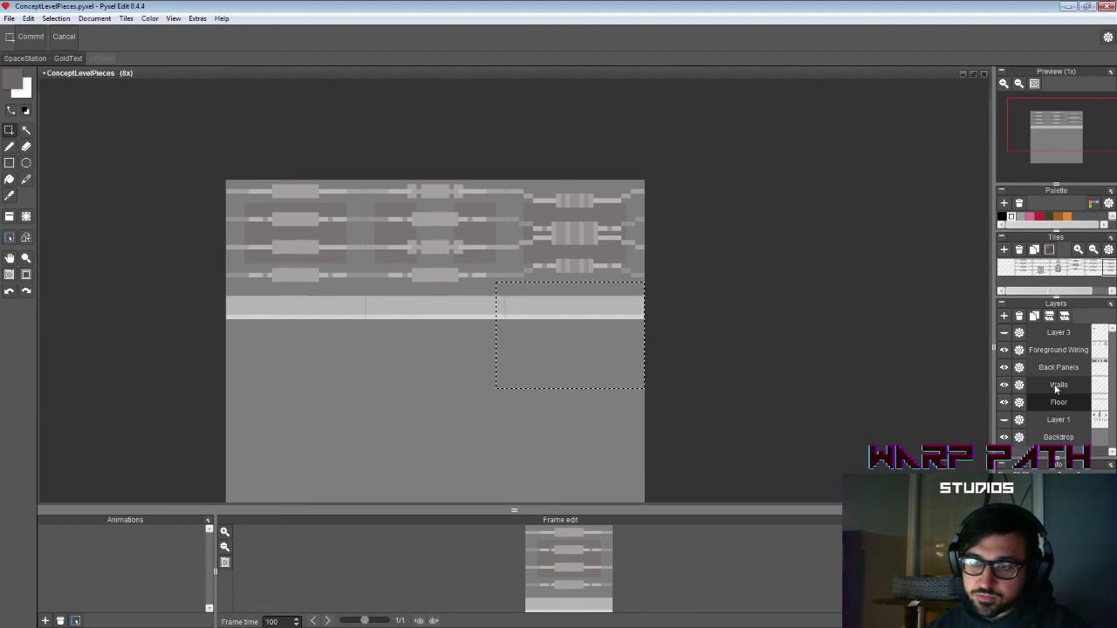
pyautogui.click(579, 338)
pyautogui.moveTo(579, 338); pyautogui.dragTo(500, 398)
pyautogui.click(578, 335)
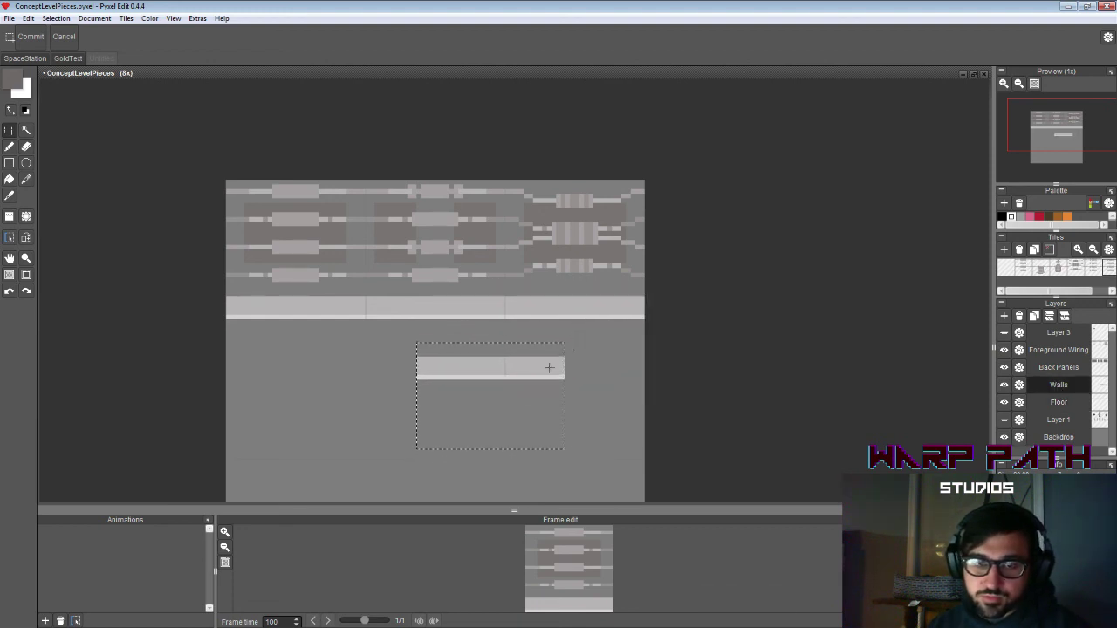
# Step: Rotate the pasted strip 90° clockwise, place it along the first wall tile's left edge, and move the Walls layer to the top of the stack
pyautogui.click(550, 368)
pyautogui.moveTo(570, 338); pyautogui.dragTo(256, 271)
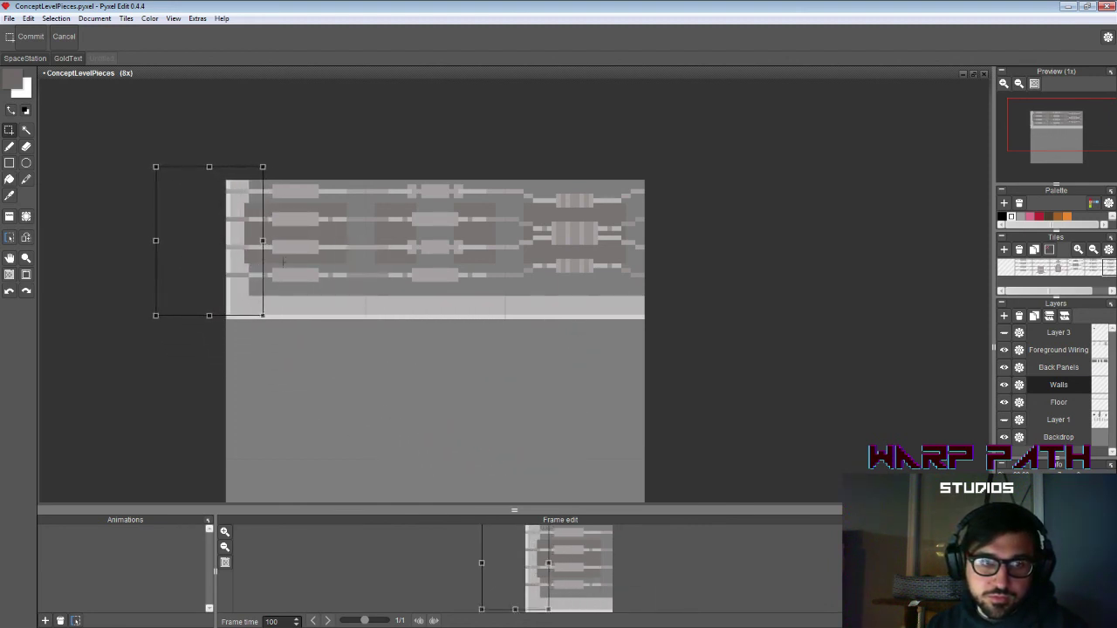
pyautogui.click(367, 301)
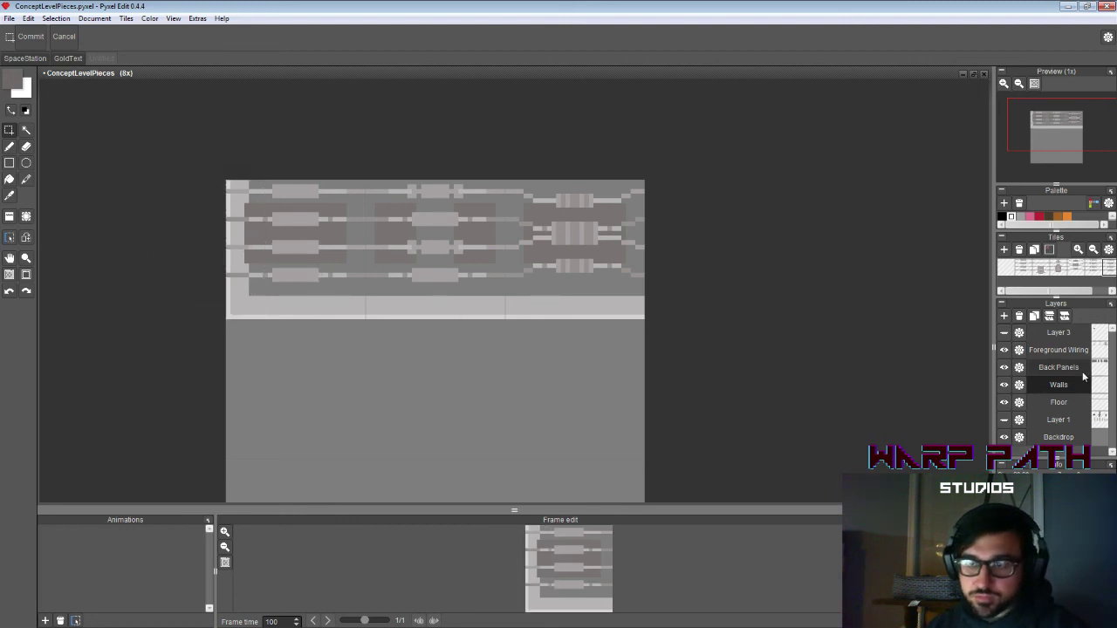
pyautogui.click(1061, 350)
pyautogui.moveTo(1061, 350); pyautogui.dragTo(1062, 336)
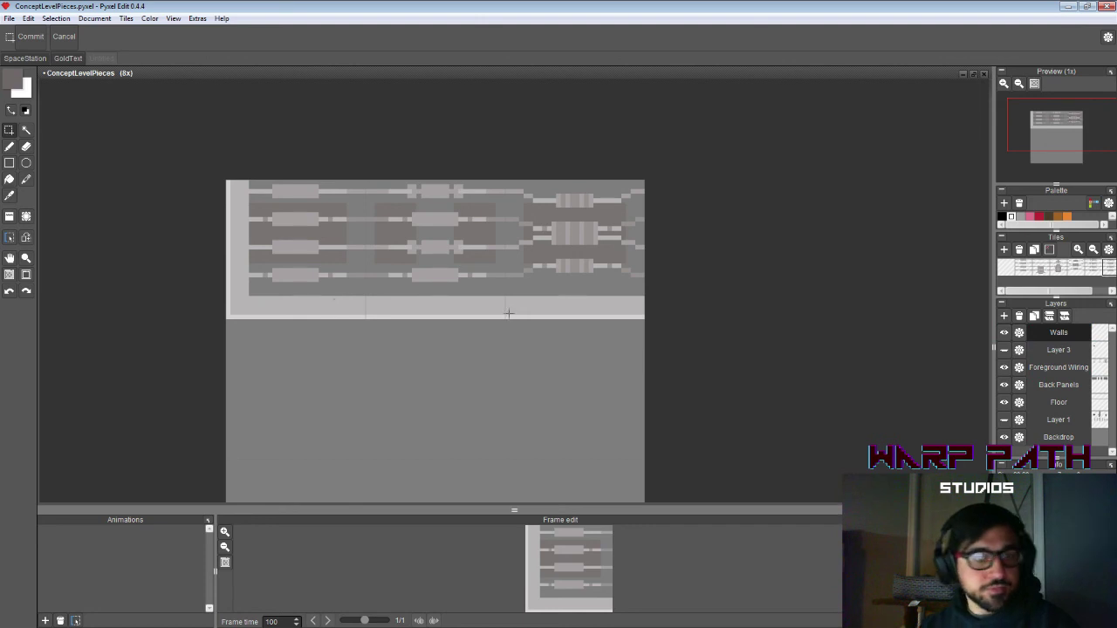
# Step: Erase the rightmost pixel column of the vertical wall strip with the 1-pixel Eraser
pyautogui.press('e')
pyautogui.click(248, 295)
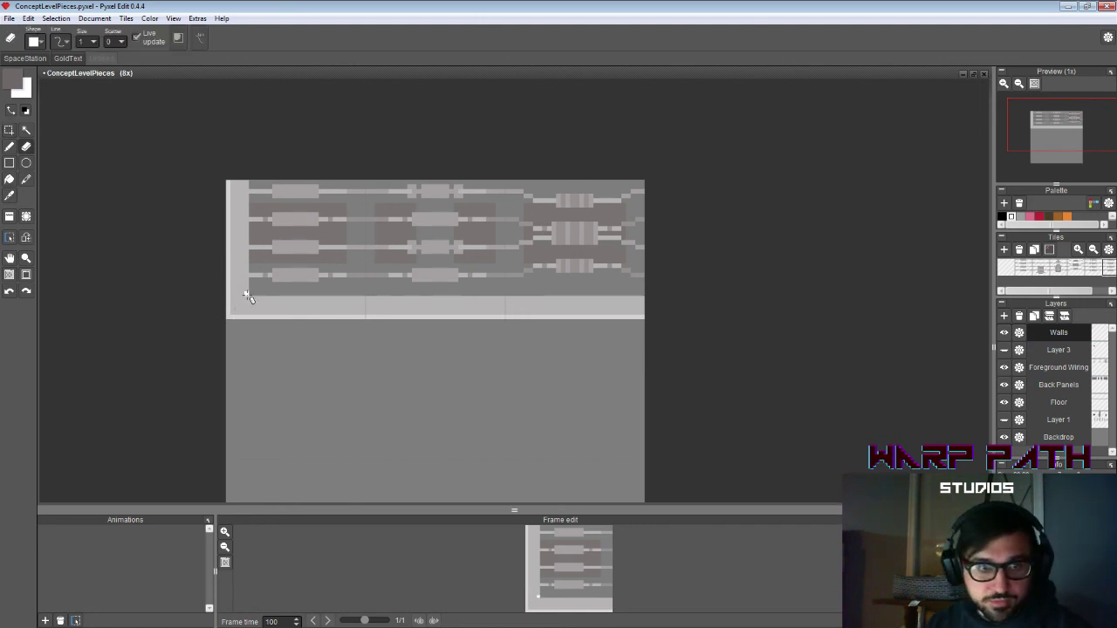
pyautogui.keyDown('shift'); pyautogui.click(249, 178); pyautogui.keyUp('shift')
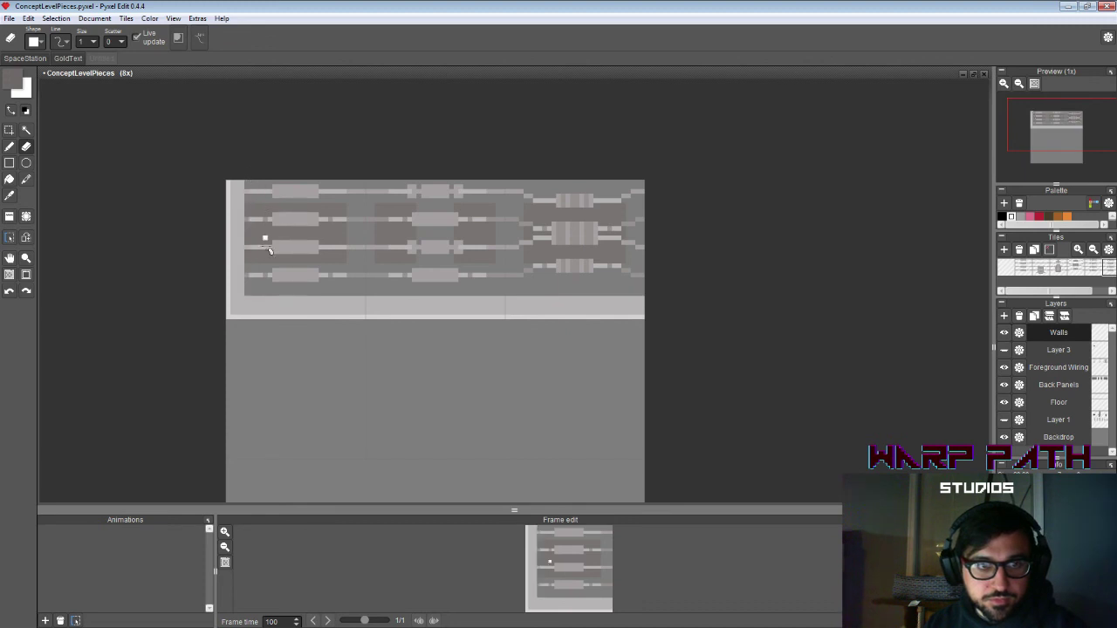
pyautogui.click(248, 297)
pyautogui.keyDown('shift'); pyautogui.click(248, 330); pyautogui.keyUp('shift')
pyautogui.press('s')
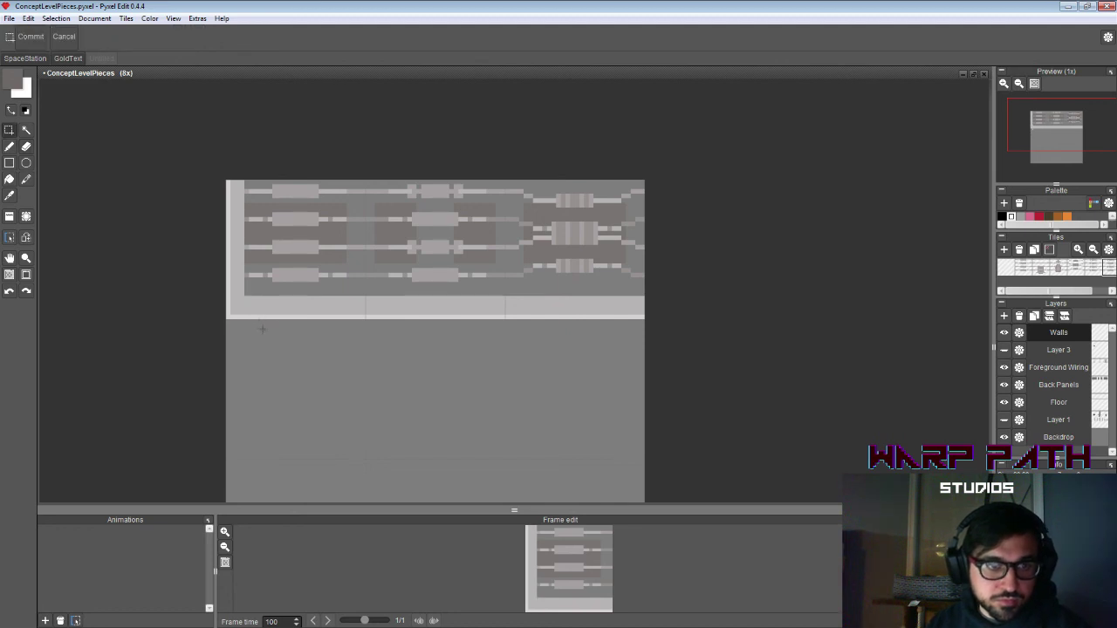
pyautogui.moveTo(262, 358); pyautogui.dragTo(171, 157)
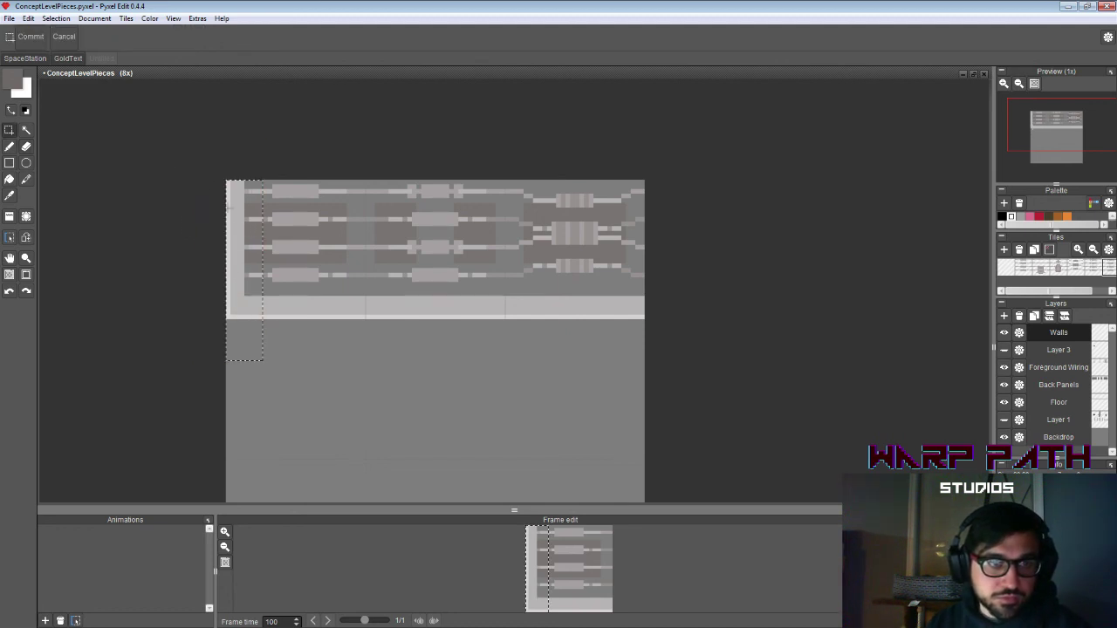
pyautogui.hotkey('ctrl', 'c')
pyautogui.hotkey('ctrl', 'v')
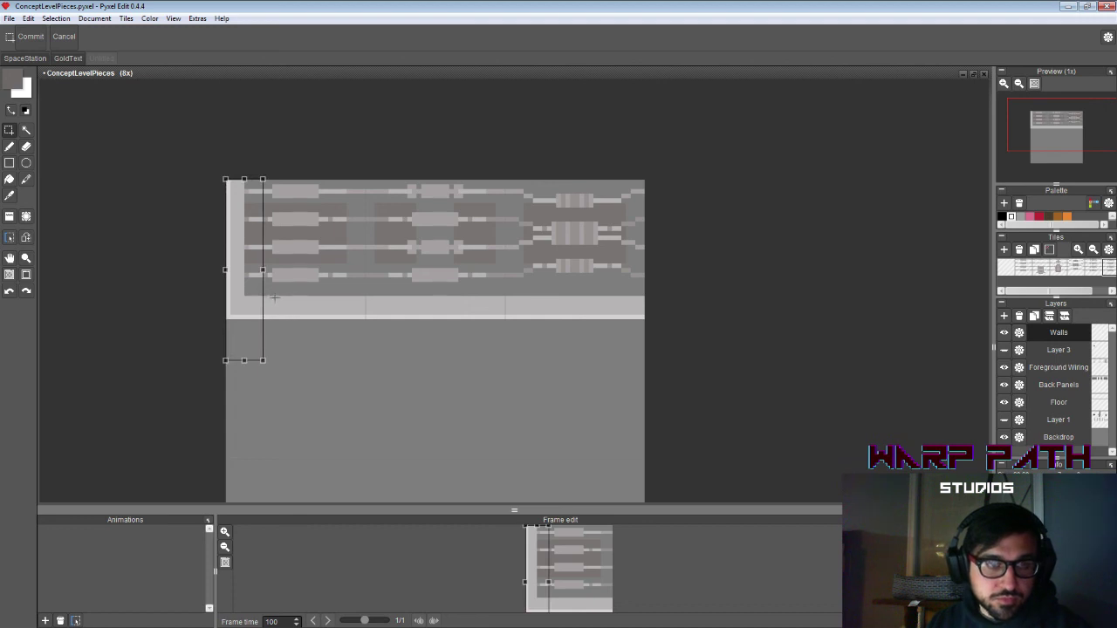
pyautogui.press('Escape')
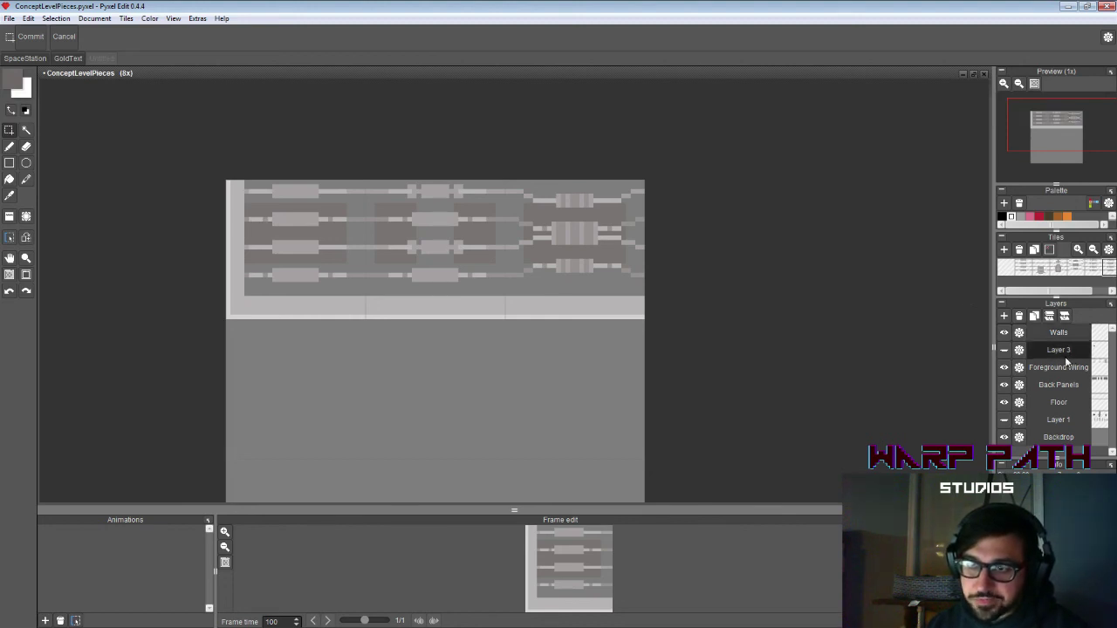
# Step: Add a new layer directly below Walls and name it WallShadows
pyautogui.click(1004, 316)
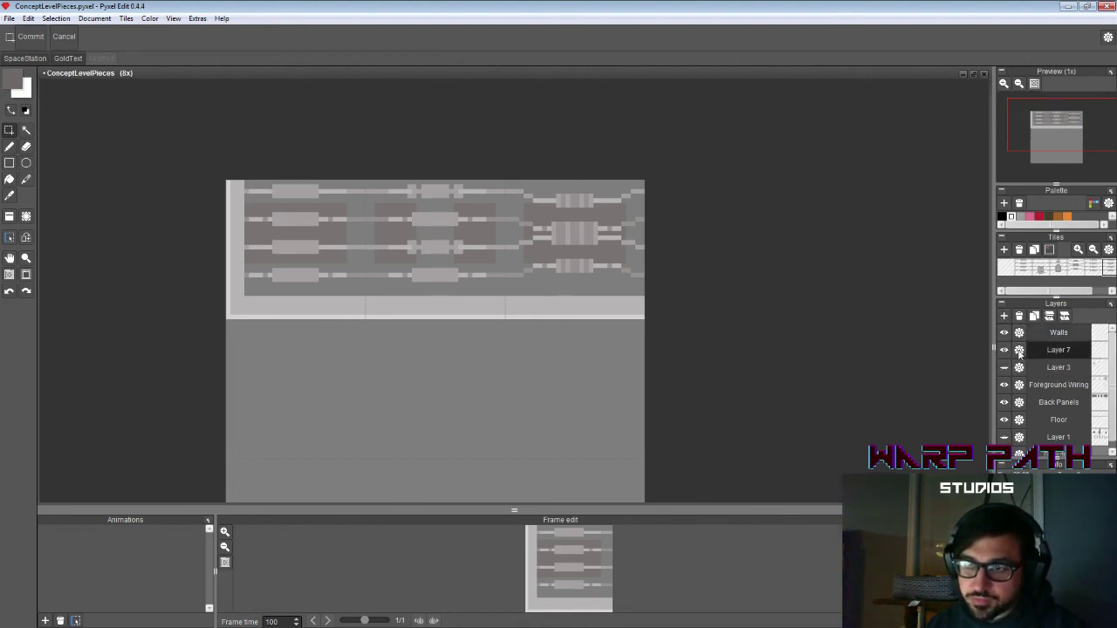
pyautogui.click(1019, 350)
pyautogui.write('WallShadows')
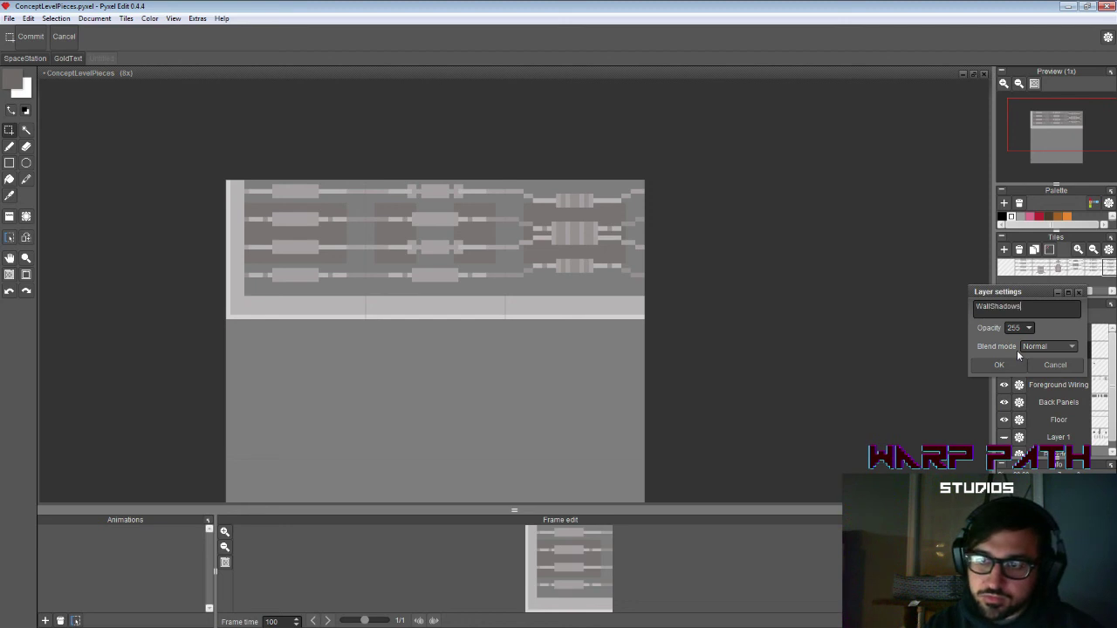
pyautogui.press('Return')
# Step: Draw a 1-pixel black vertical line on WallShadows along the wall strip's inner edge, from the tile's top down to the floor strip
pyautogui.press('b')
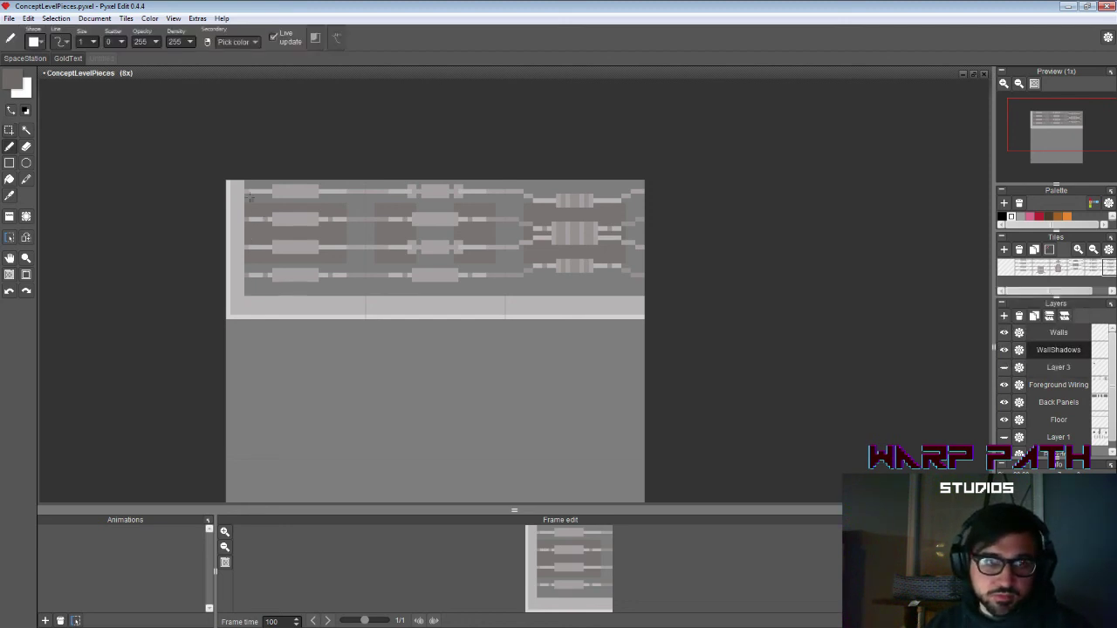
pyautogui.click(12, 80)
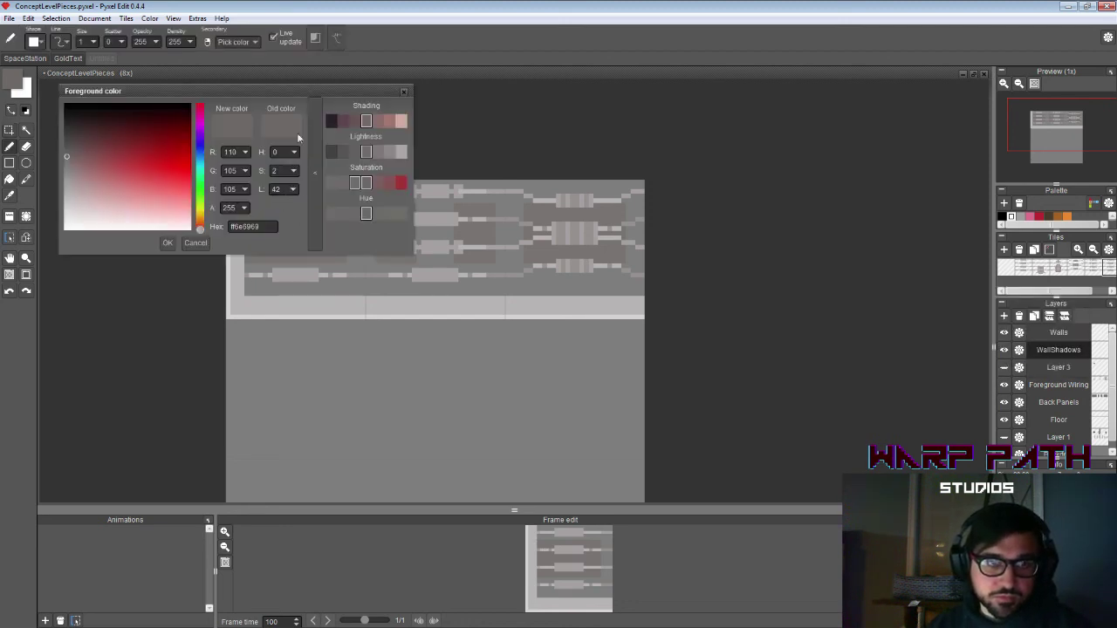
pyautogui.click(66, 104)
pyautogui.click(166, 243)
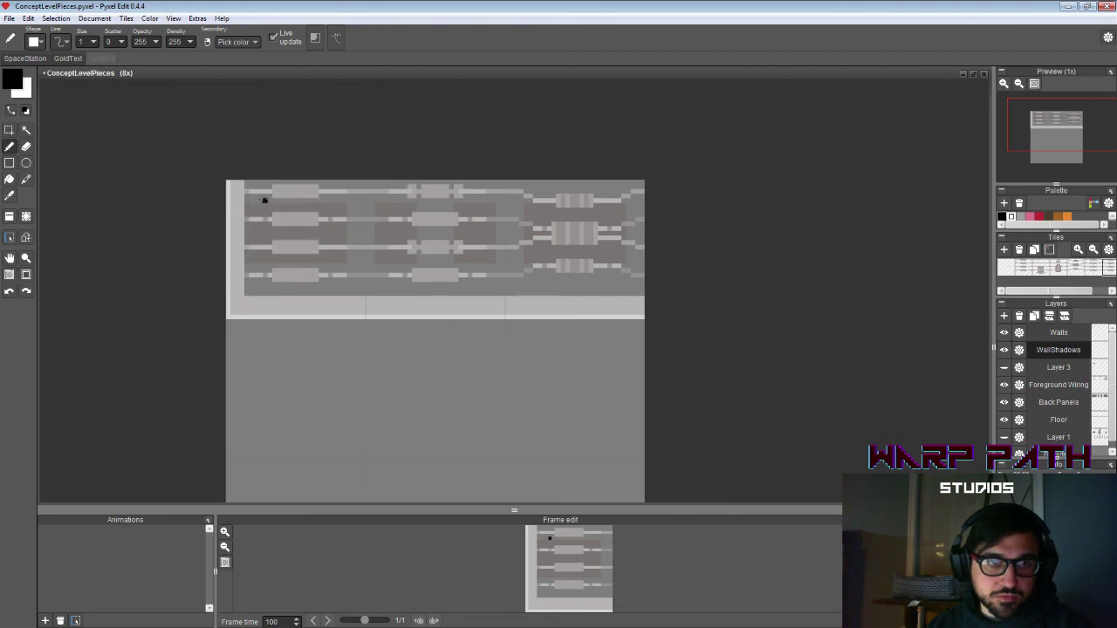
pyautogui.moveTo(246, 183); pyautogui.dragTo(247, 298)
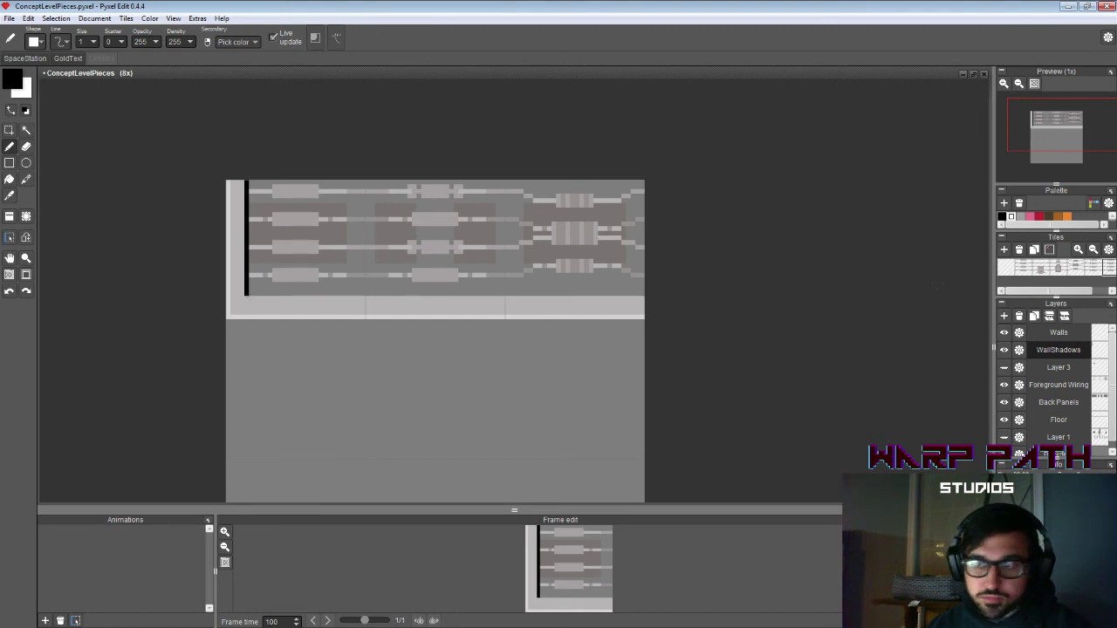
# Step: Set the WallShadows layer's opacity to 27
pyautogui.click(1019, 349)
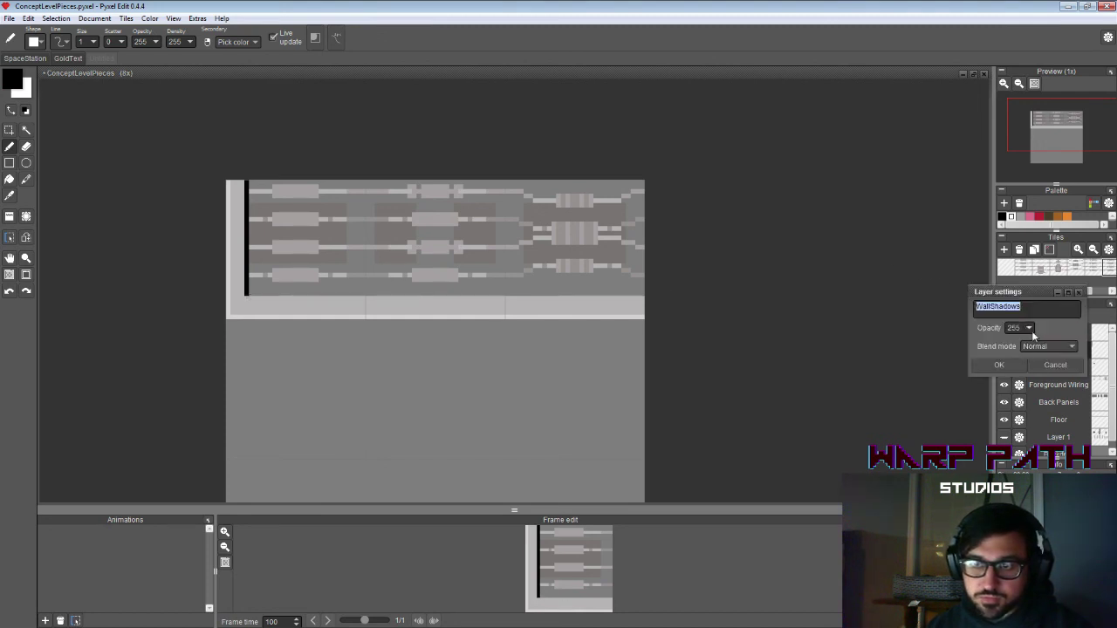
pyautogui.moveTo(1031, 331); pyautogui.dragTo(977, 341)
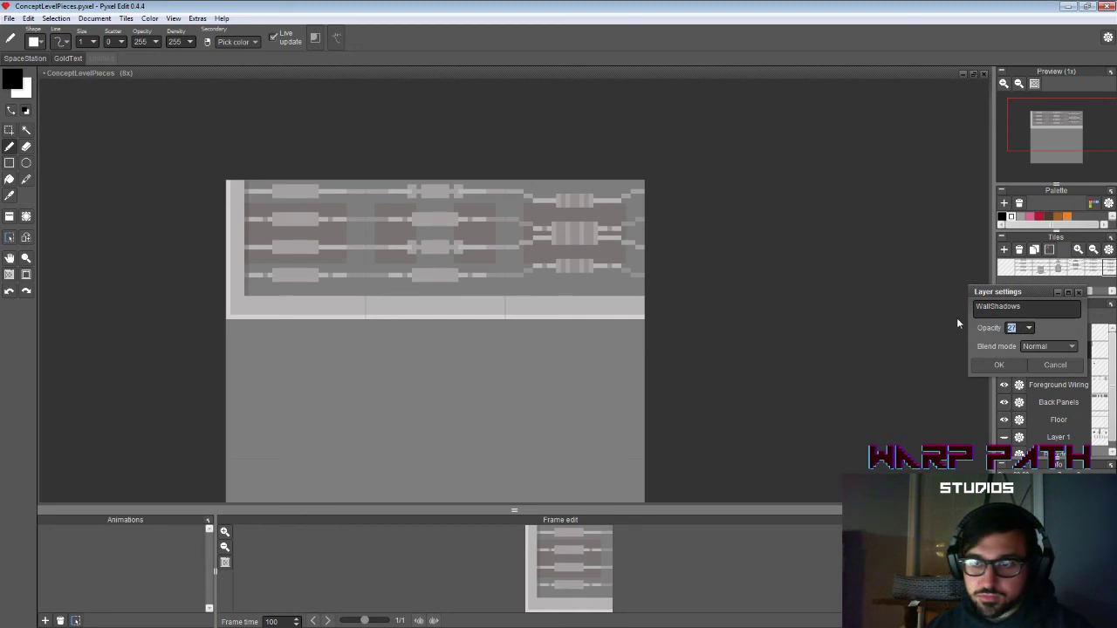
pyautogui.press('Return')
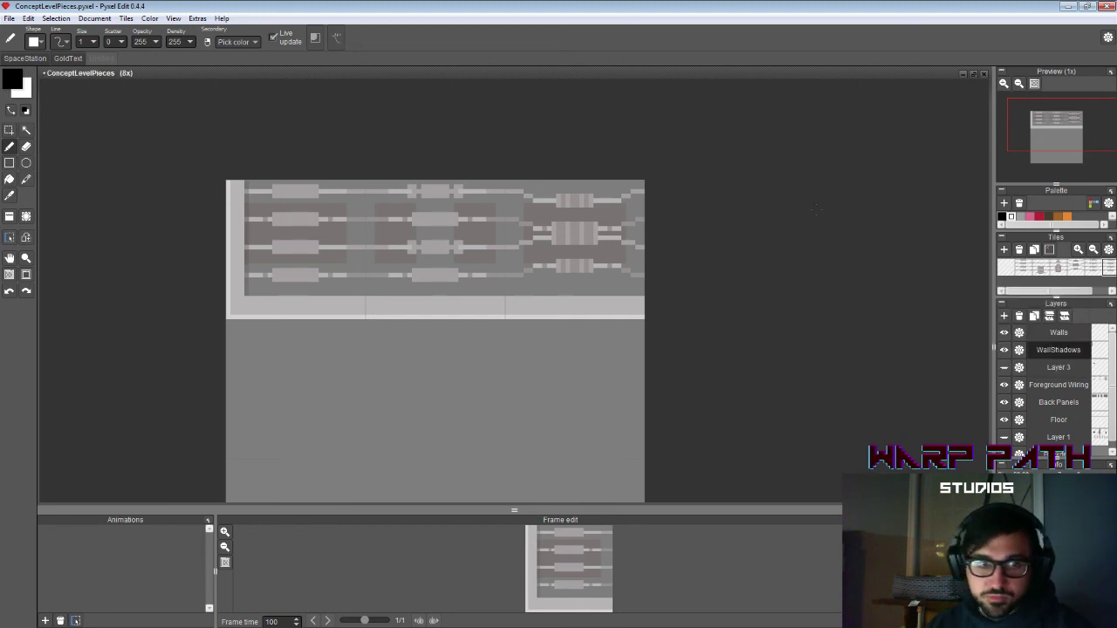
# Step: Merge the Walls layer down with the WallShadows layer
pyautogui.press('s')
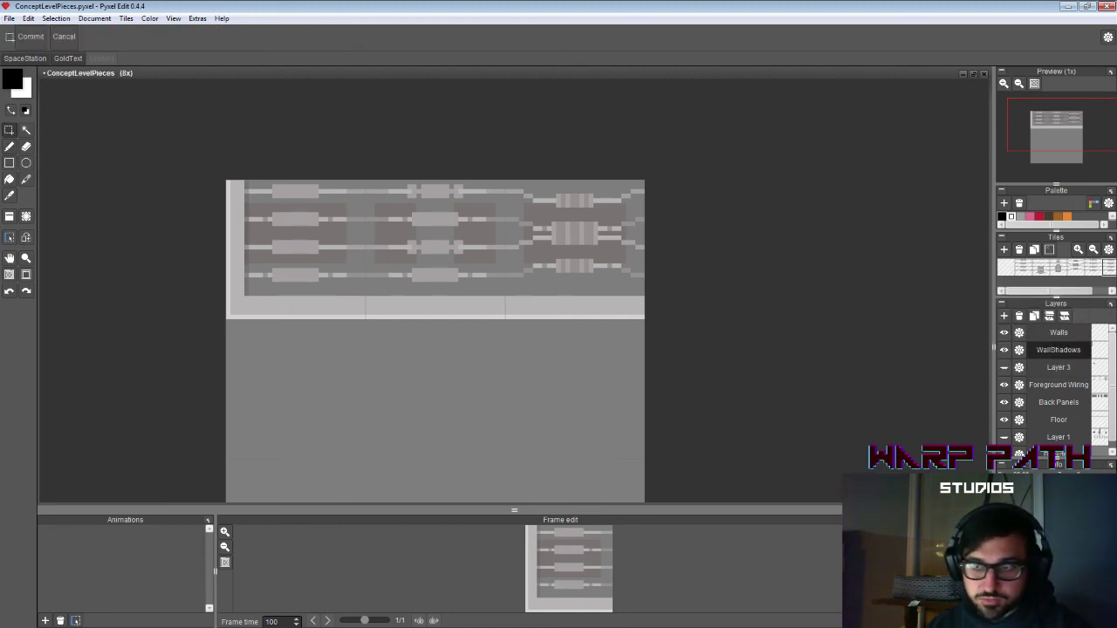
pyautogui.click(1068, 331)
pyautogui.click(1050, 317)
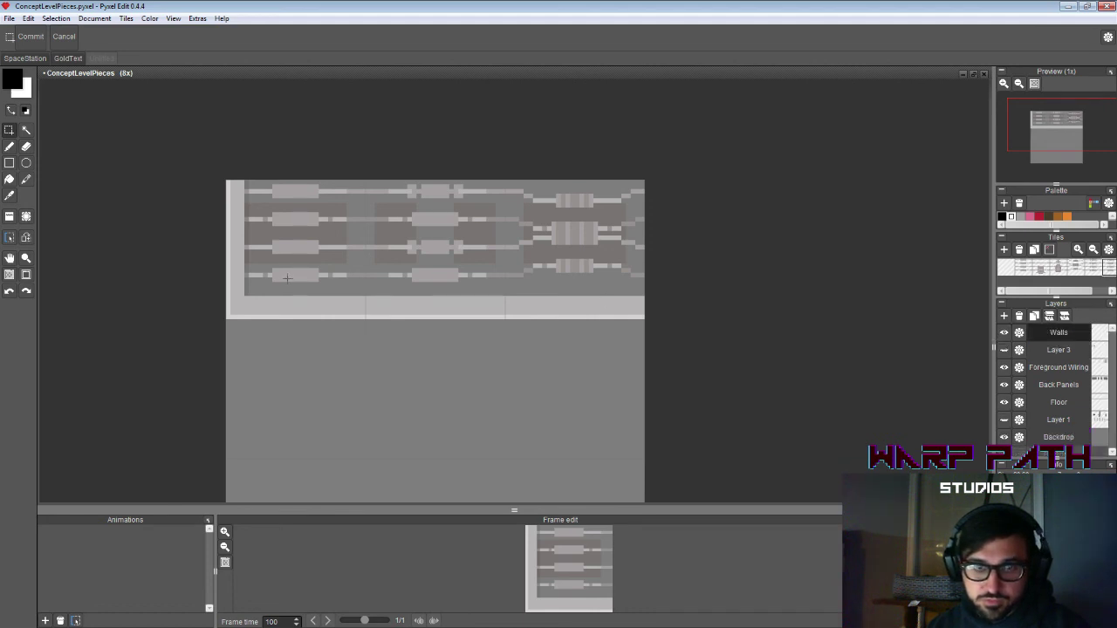
# Step: Duplicate the left wall strip with its shadow into the right half of the first tile and flip the copy horizontally
pyautogui.moveTo(296, 360); pyautogui.dragTo(95, 95)
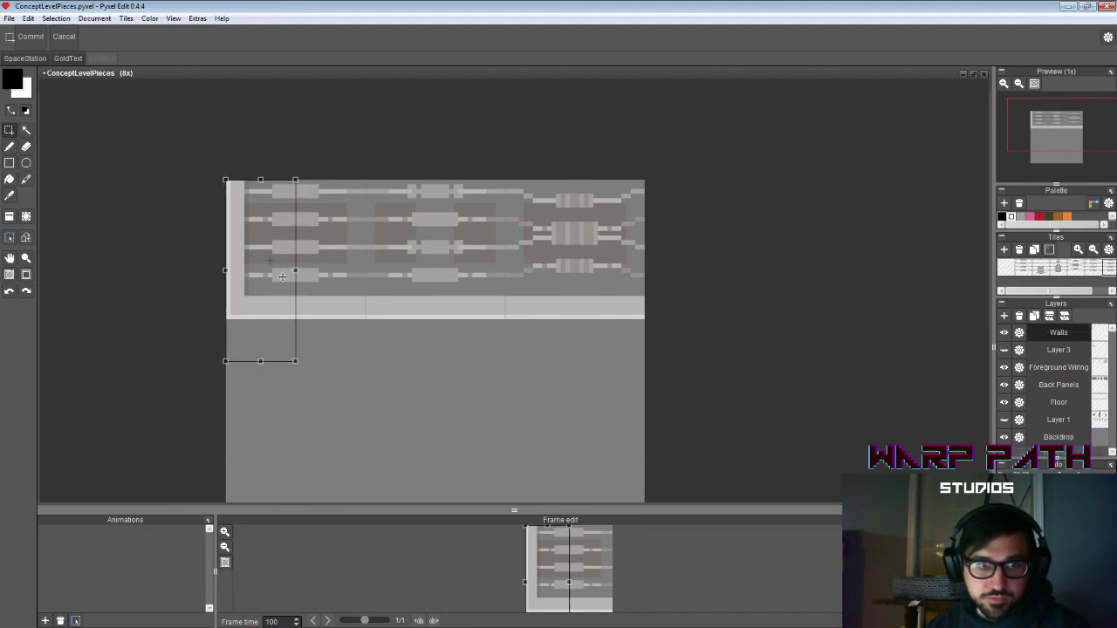
pyautogui.moveTo(261, 269); pyautogui.dragTo(332, 263)
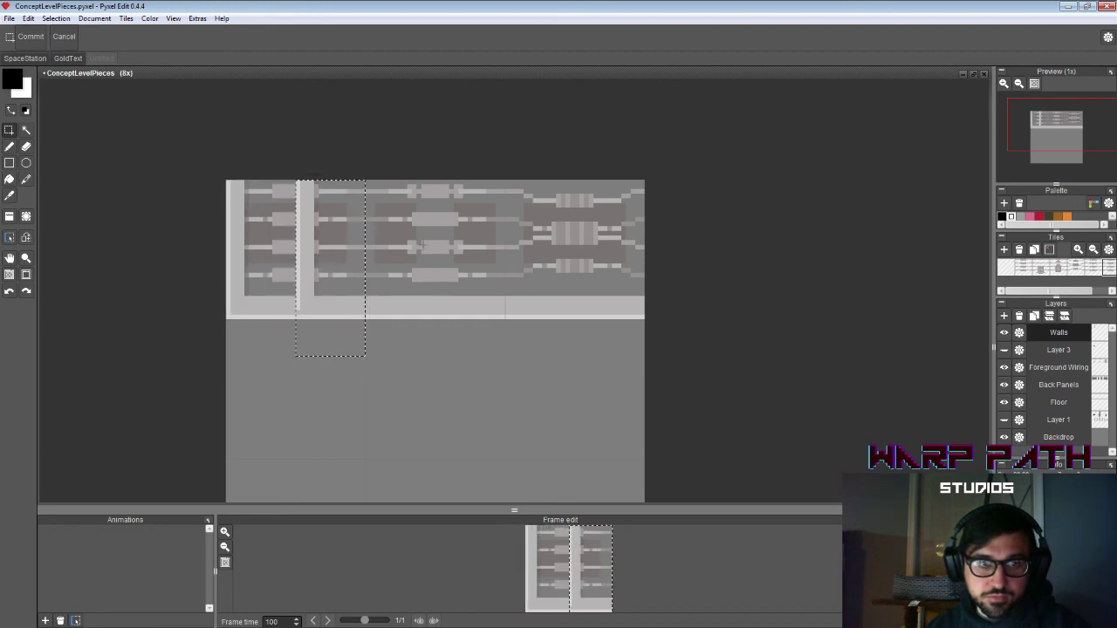
pyautogui.press('Return')
pyautogui.click(48, 19)
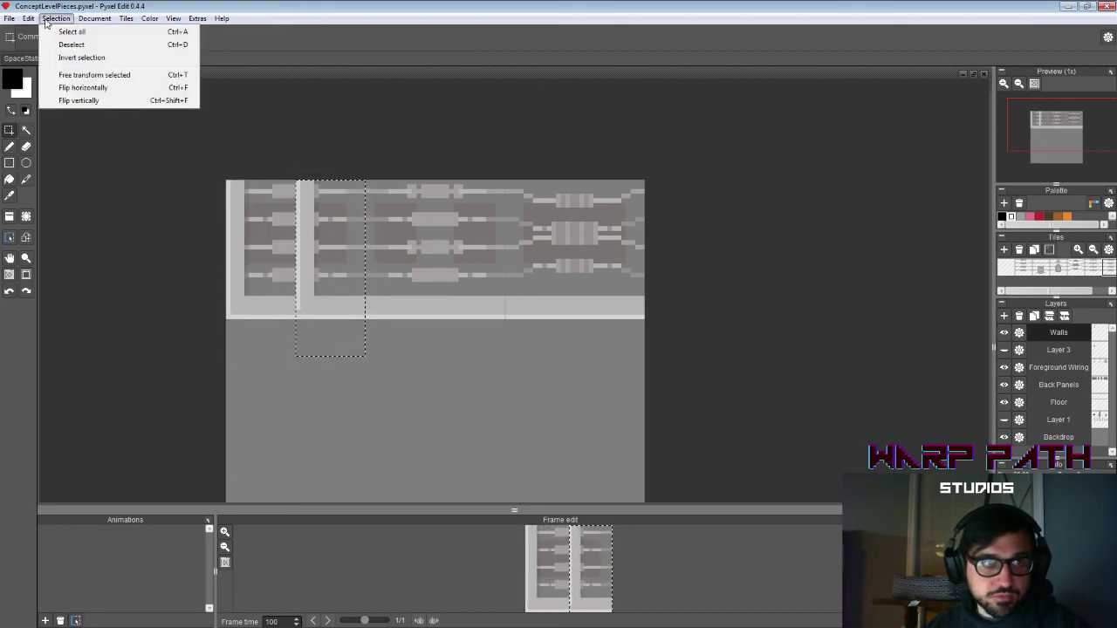
pyautogui.click(83, 87)
pyautogui.click(433, 293)
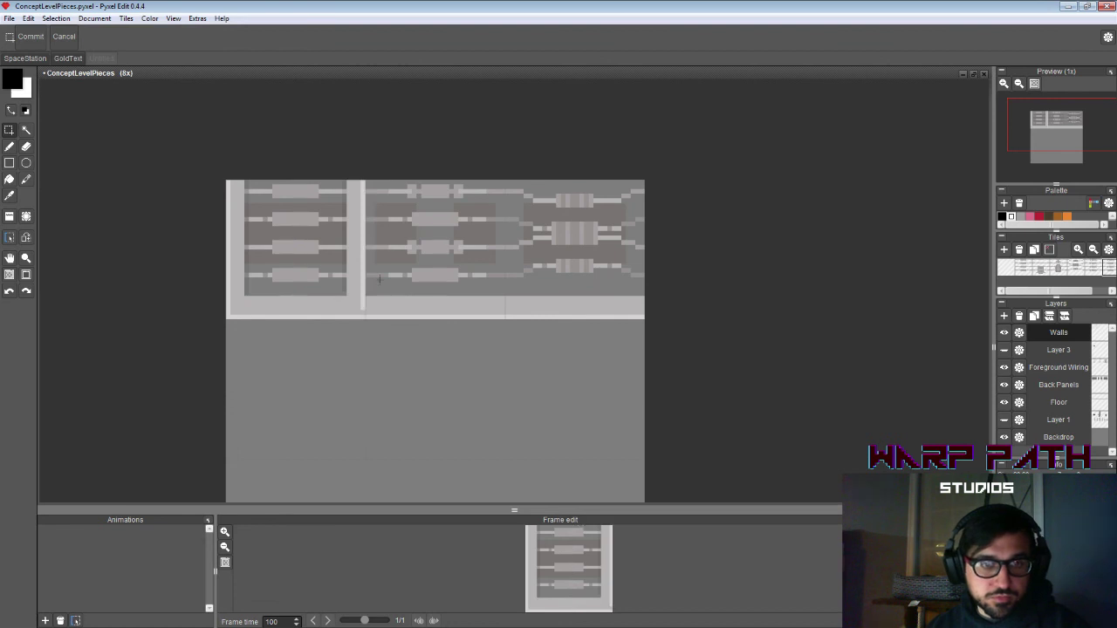
# Step: Move the flipped wall strip to the right edge of the third wall tile, aligned with the tile's top
pyautogui.moveTo(445, 423)
pyautogui.mouseDown()
pyautogui.moveTo(357, 226)
pyautogui.moveTo(287, 181)
pyautogui.mouseUp()
pyautogui.hotkey('ctrl', 't')
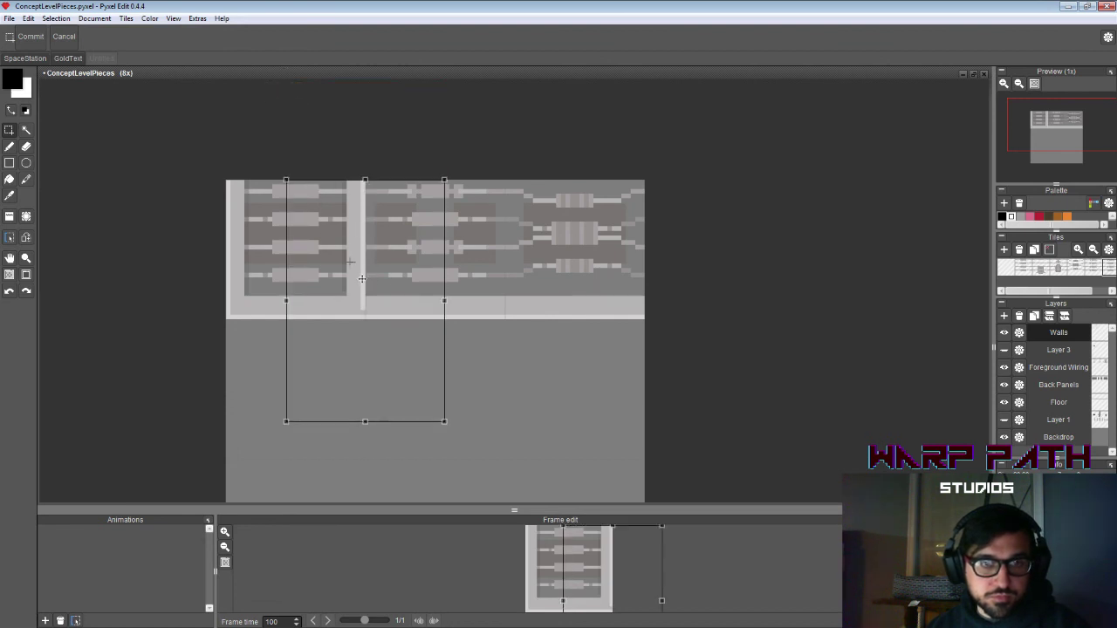
pyautogui.moveTo(361, 272); pyautogui.dragTo(641, 280)
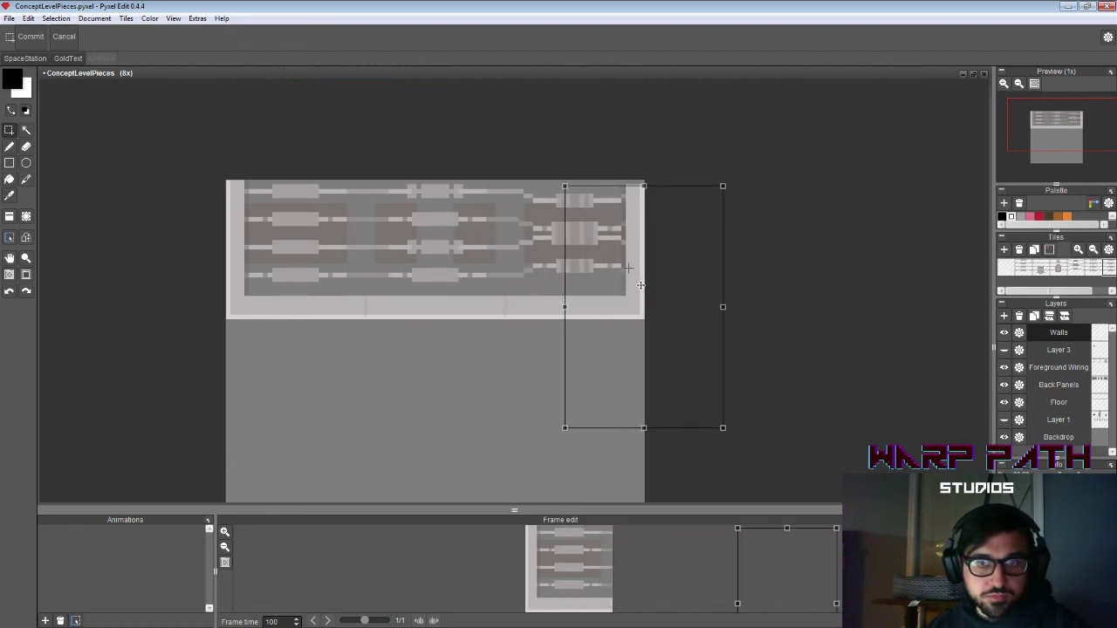
pyautogui.click(486, 247)
pyautogui.click(491, 255)
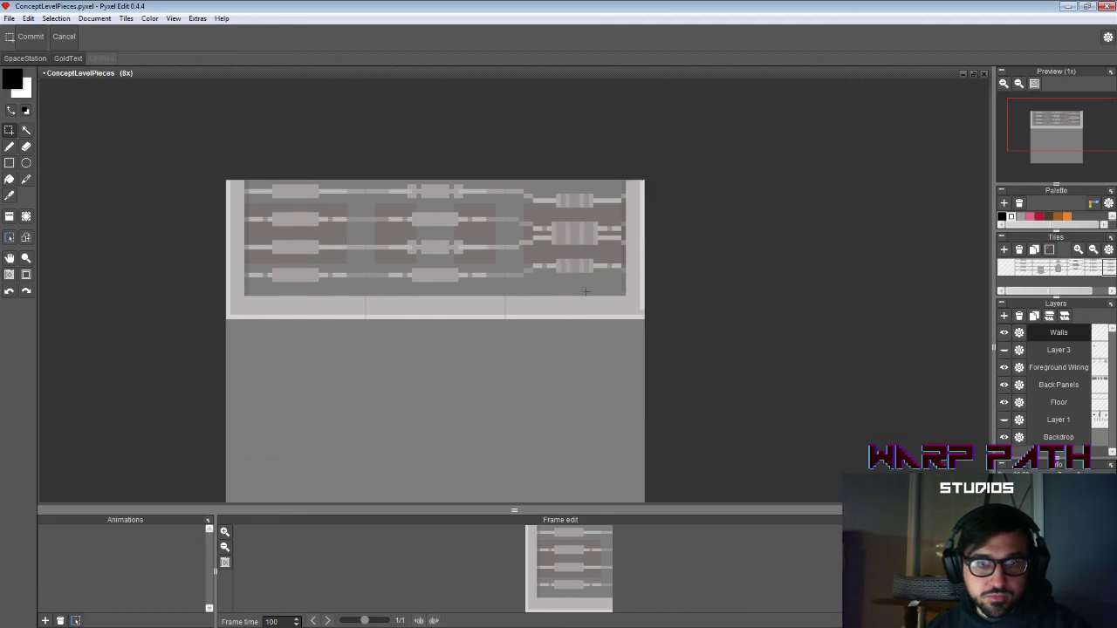
# Step: Sample the right wall's light edge colour and pencil in the gap where that edge meets the floor's bright line
pyautogui.press('i')
pyautogui.click(644, 296)
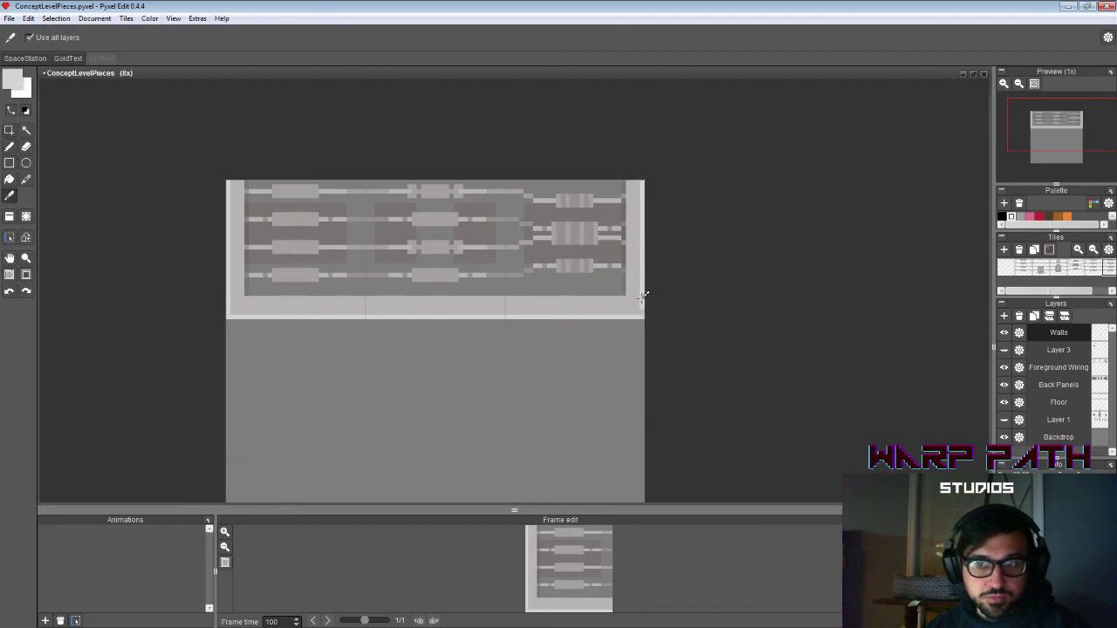
pyautogui.press('b')
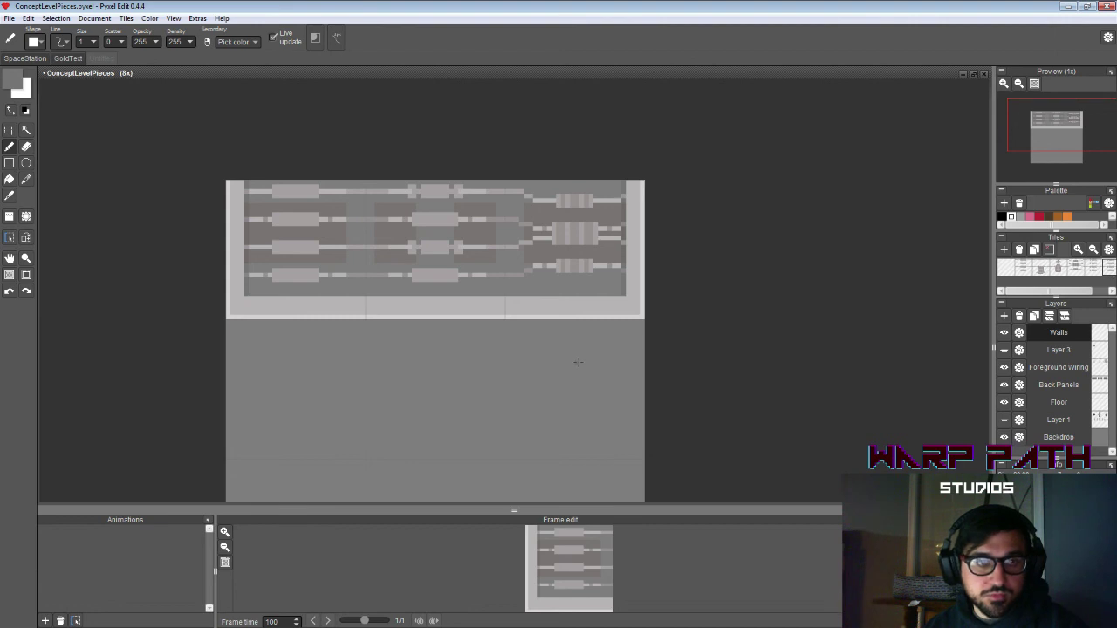
# Step: Sample the wall grey, darken it to A5A1A1, and draw filled rectangles along the inner side of both side walls down to the floor
pyautogui.press('m')
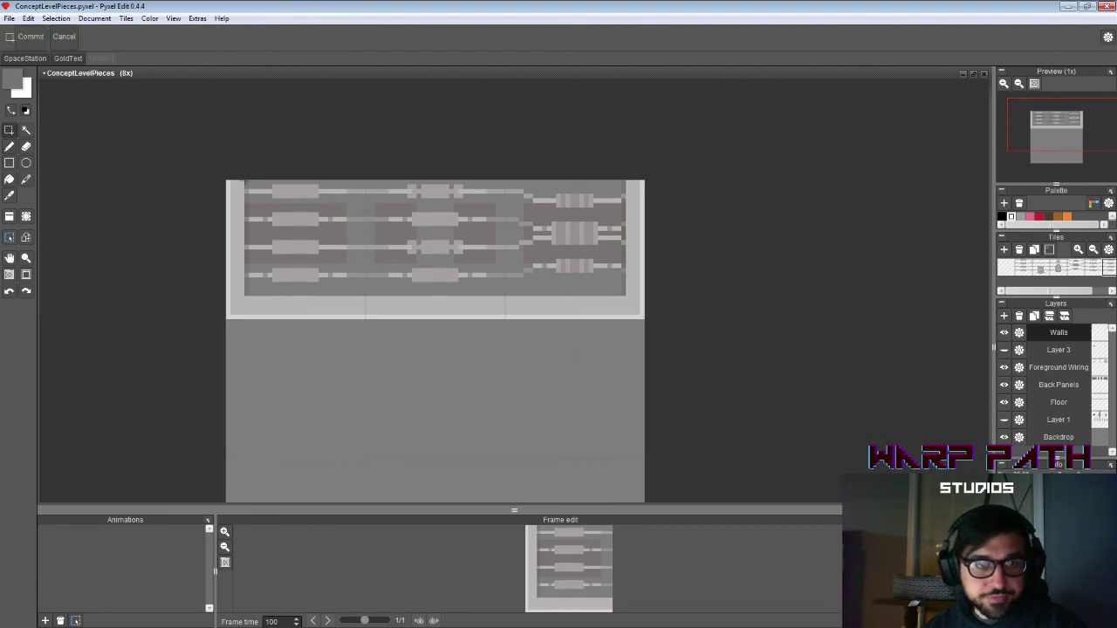
pyautogui.press('b')
pyautogui.keyDown('alt'); pyautogui.click(238, 204); pyautogui.keyUp('alt')
pyautogui.press('c')
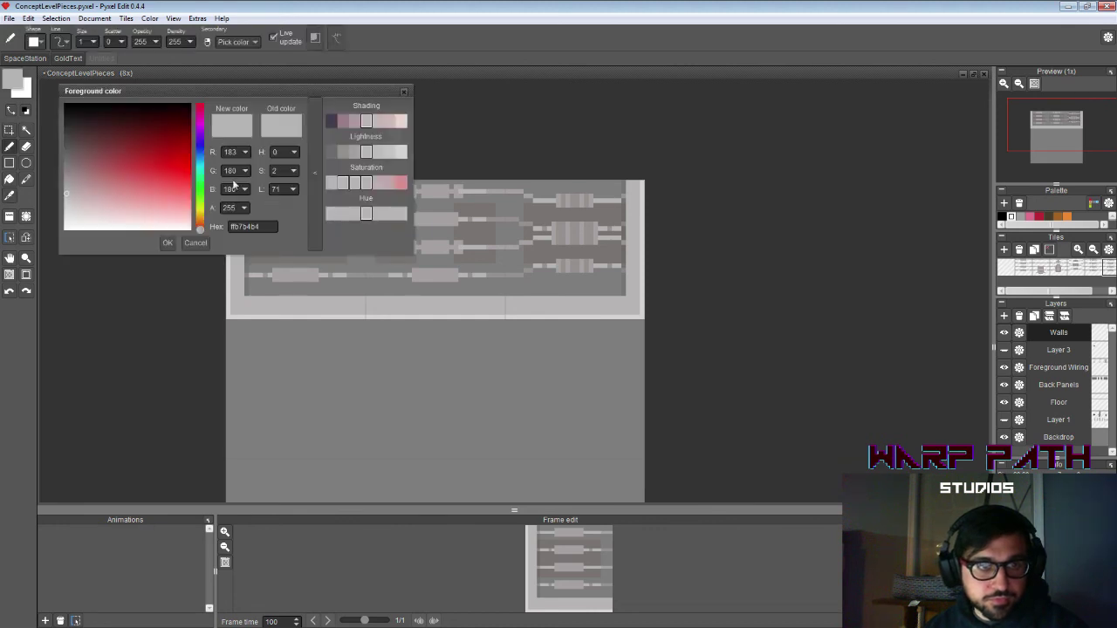
pyautogui.click(354, 152)
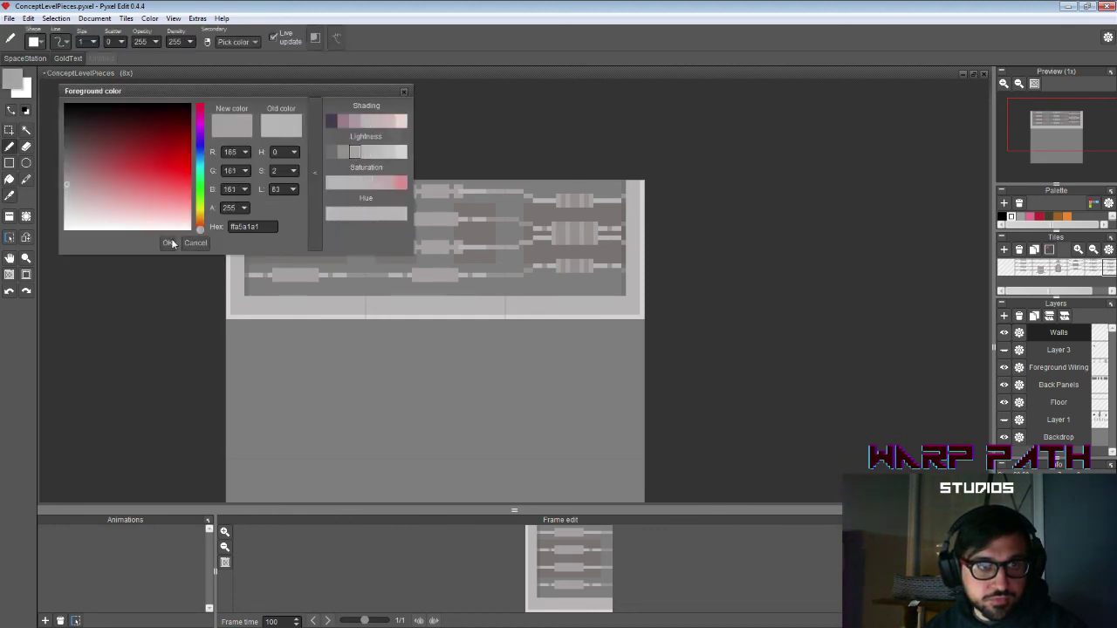
pyautogui.click(171, 243)
pyautogui.click(9, 162)
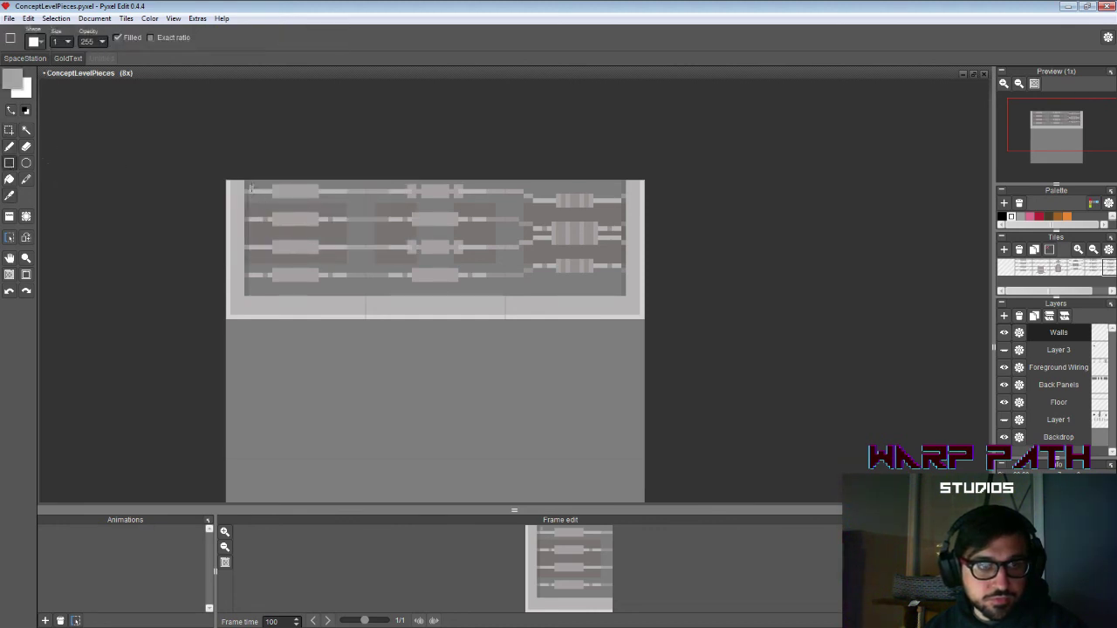
pyautogui.moveTo(241, 183); pyautogui.dragTo(237, 294)
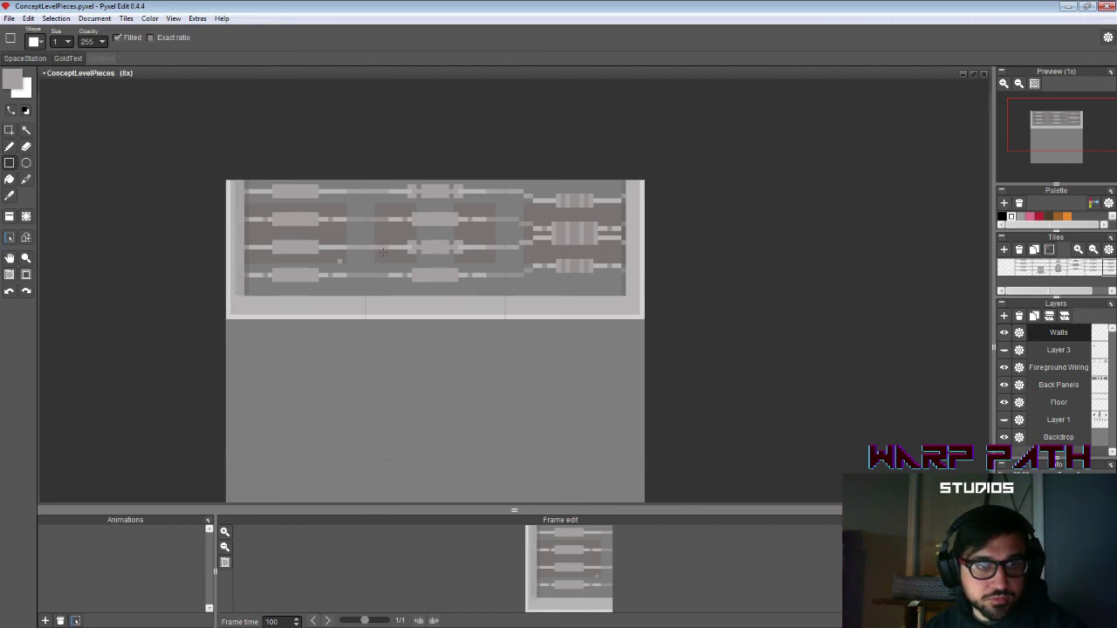
pyautogui.moveTo(623, 182); pyautogui.dragTo(632, 291)
# Step: Step the dark wall shading diagonally into both floor corners and erase the excess corner pixels
pyautogui.press('b')
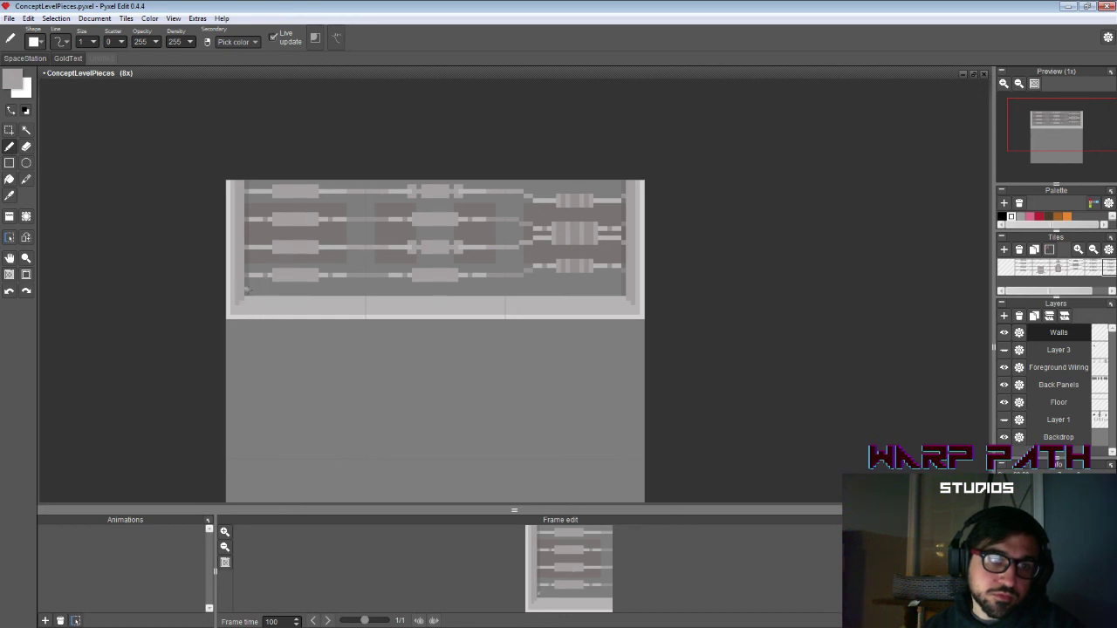
pyautogui.press('e')
pyautogui.click(244, 301)
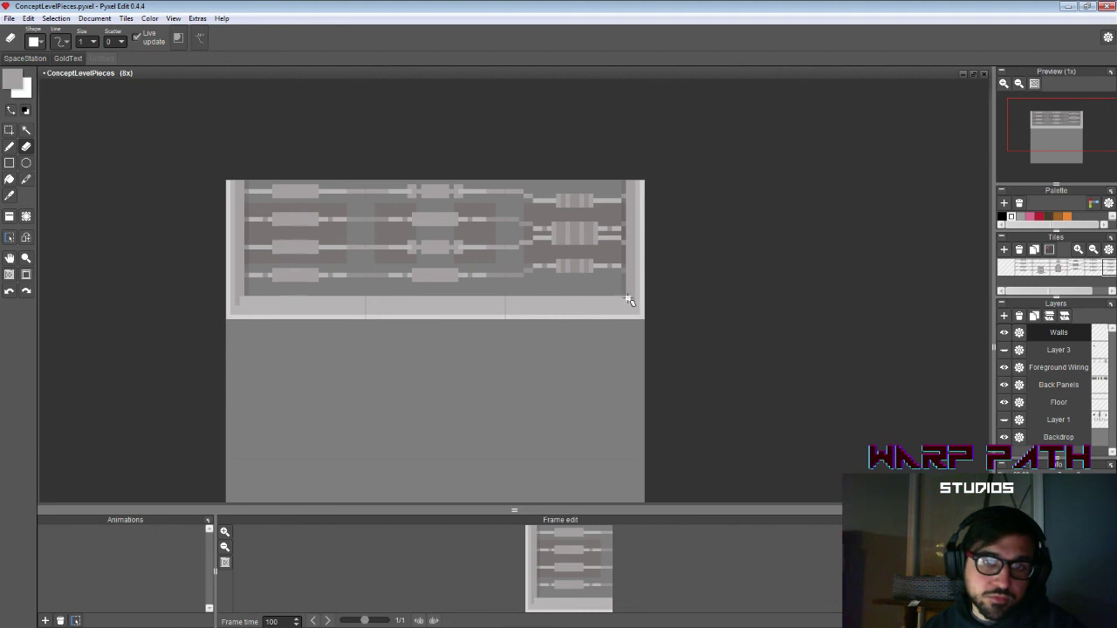
# Step: Try the darker grey on the pixel column beside the left wall's bright edge, and repaint the wall with a lighter sampled grey
pyautogui.press('b')
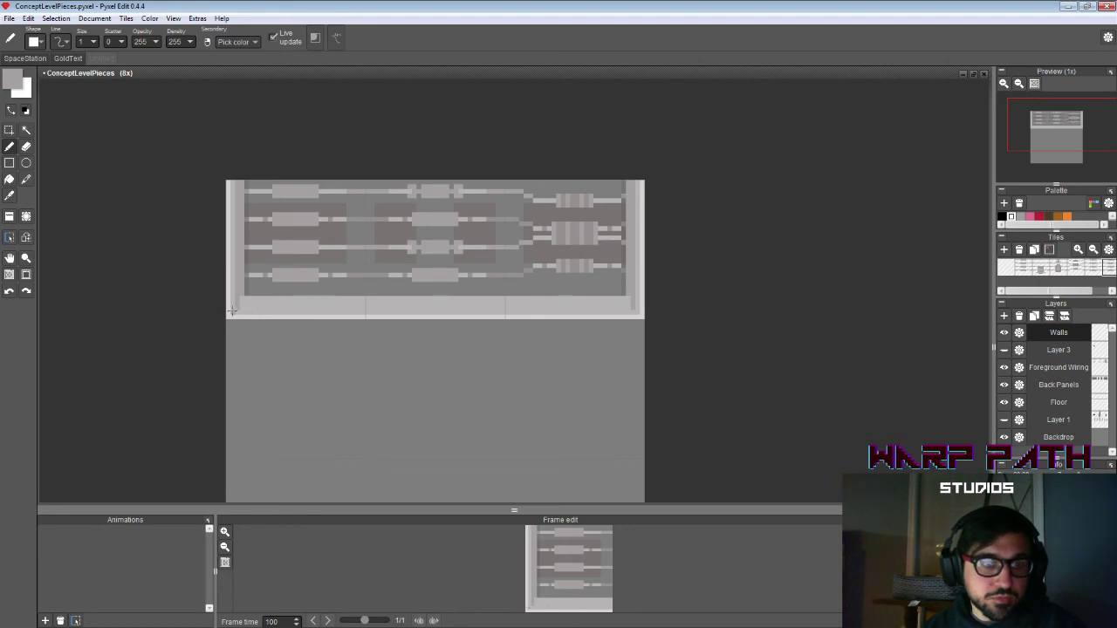
pyautogui.moveTo(232, 312); pyautogui.dragTo(232, 181)
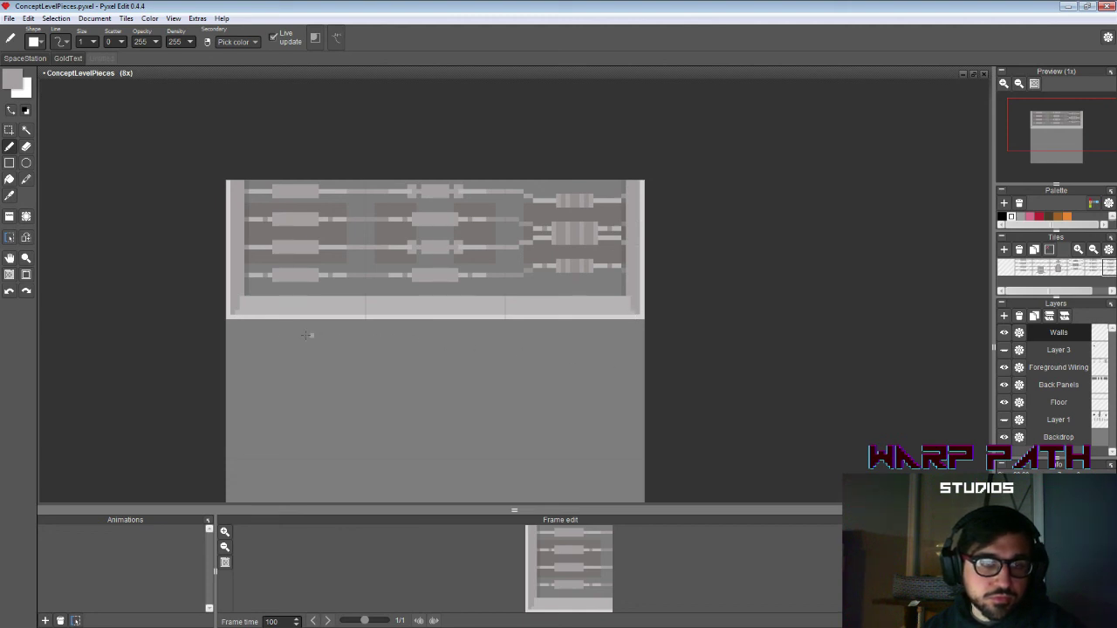
pyautogui.rightClick(241, 310)
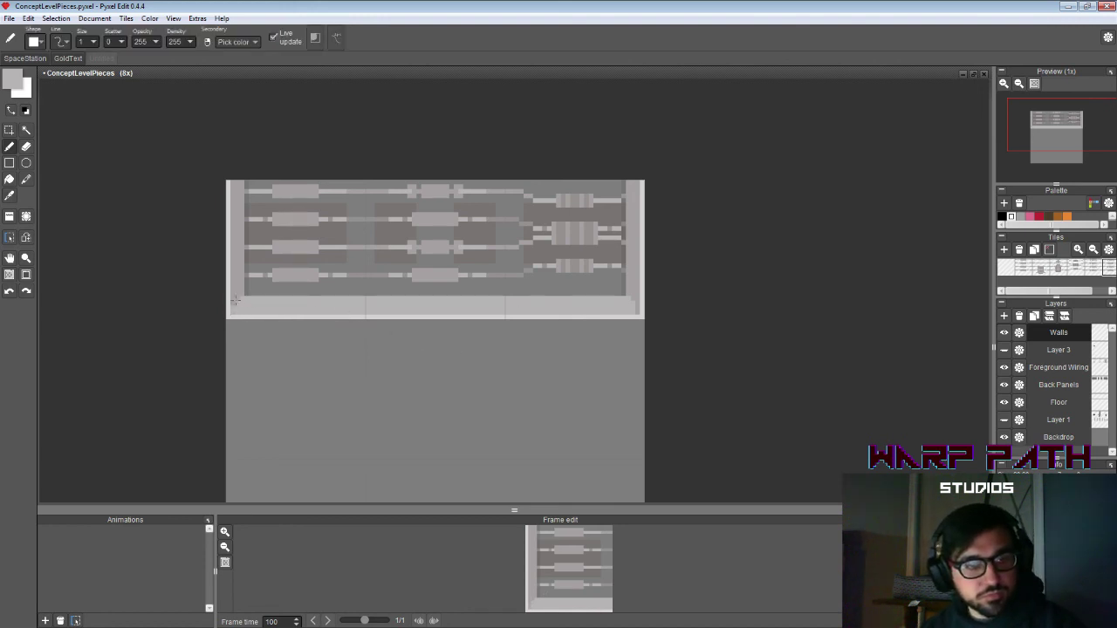
pyautogui.moveTo(235, 300); pyautogui.dragTo(234, 183)
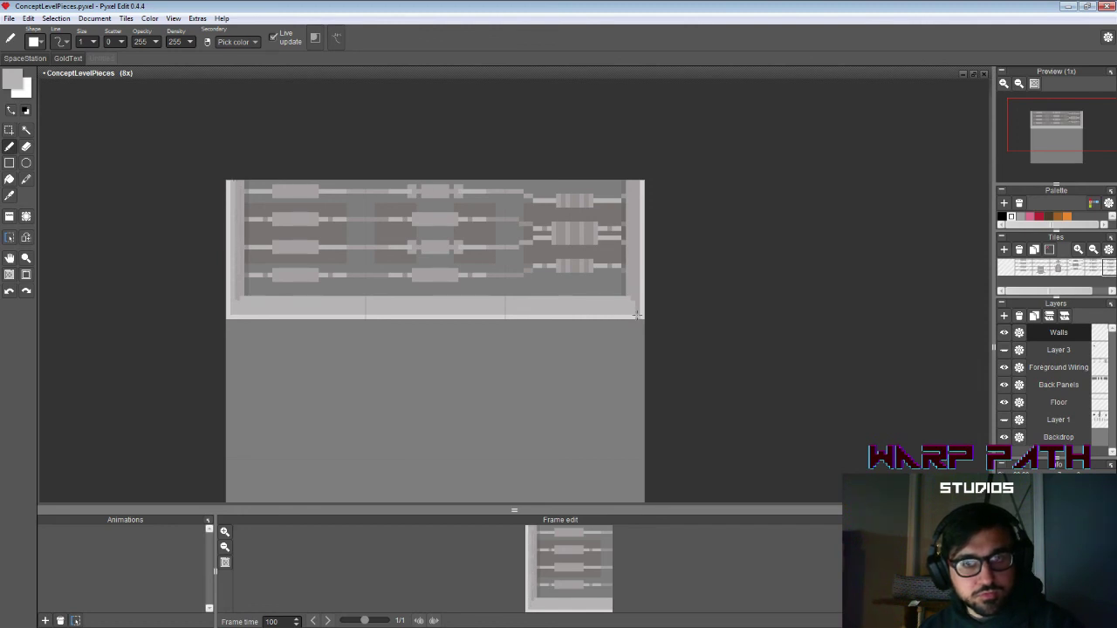
# Step: Sample the left wall's grey and repaint the darker pixel column beside that wall's bright edge
pyautogui.moveTo(637, 314); pyautogui.dragTo(636, 181)
pyautogui.hotkey('ctrl', 'z')
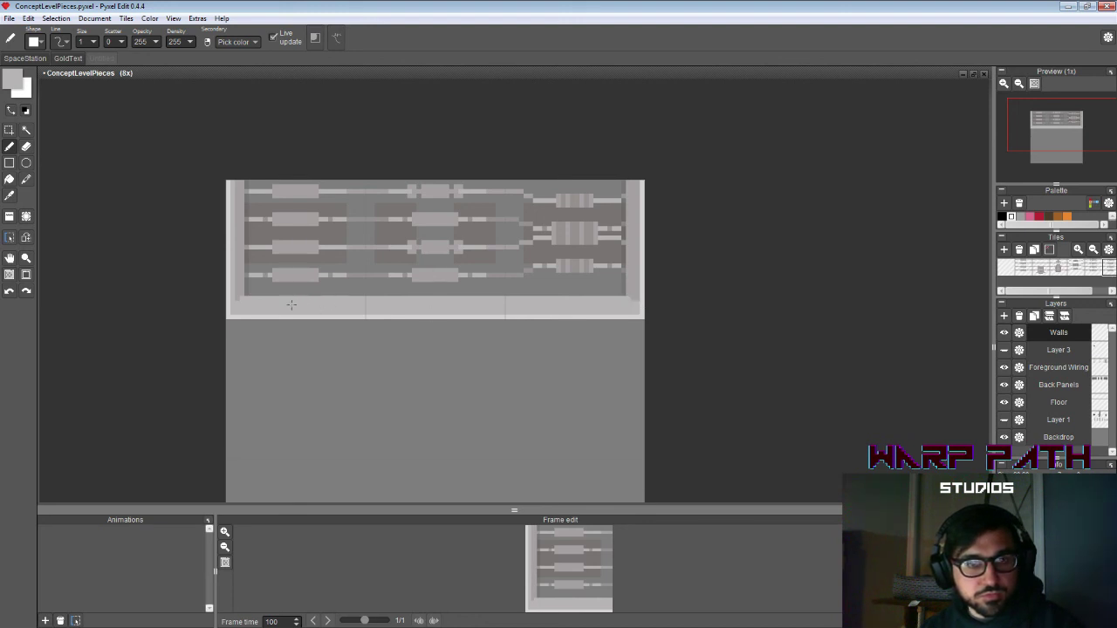
pyautogui.keyDown('alt'); pyautogui.click(240, 294); pyautogui.keyUp('alt')
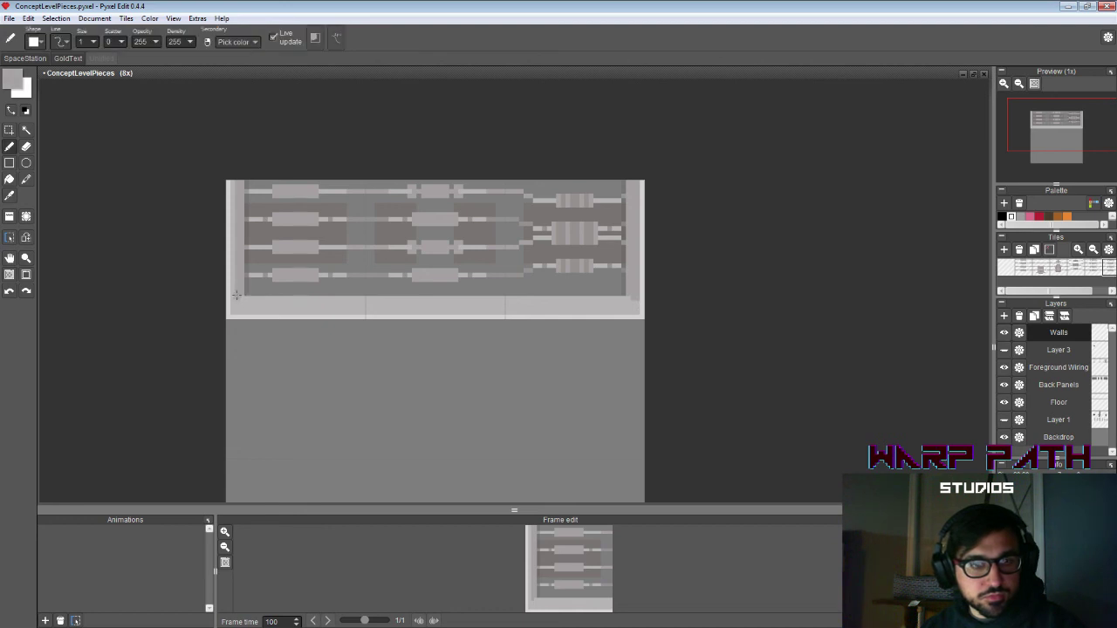
pyautogui.moveTo(234, 299); pyautogui.dragTo(234, 184)
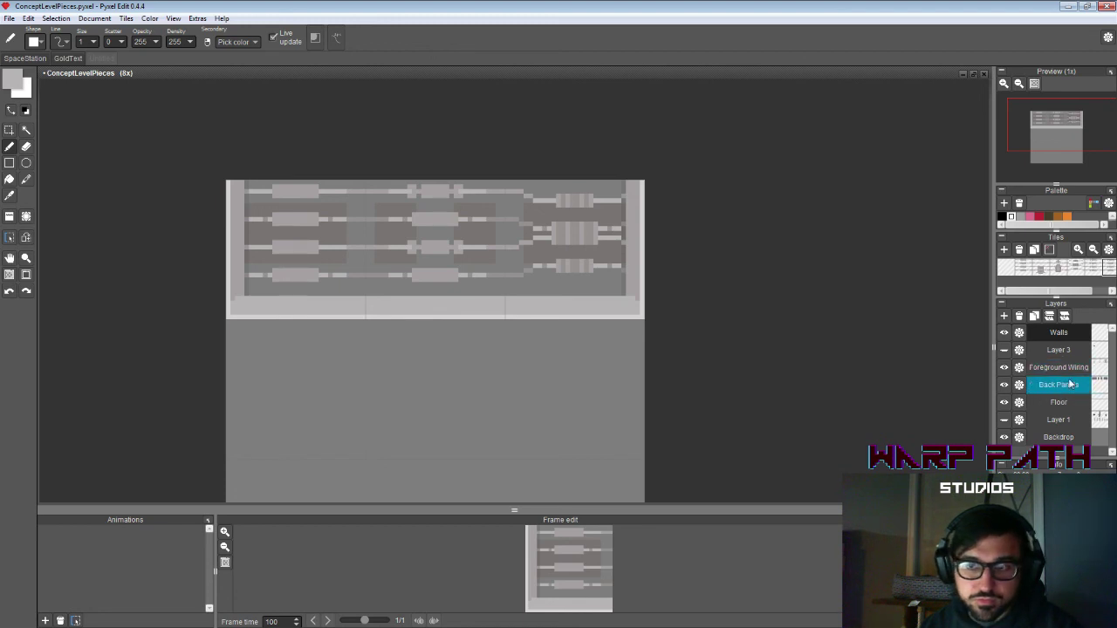
# Step: Try placing the Walls layer beneath Back Panels and return it to the top of the layer stack
pyautogui.moveTo(1058, 333); pyautogui.dragTo(1071, 384)
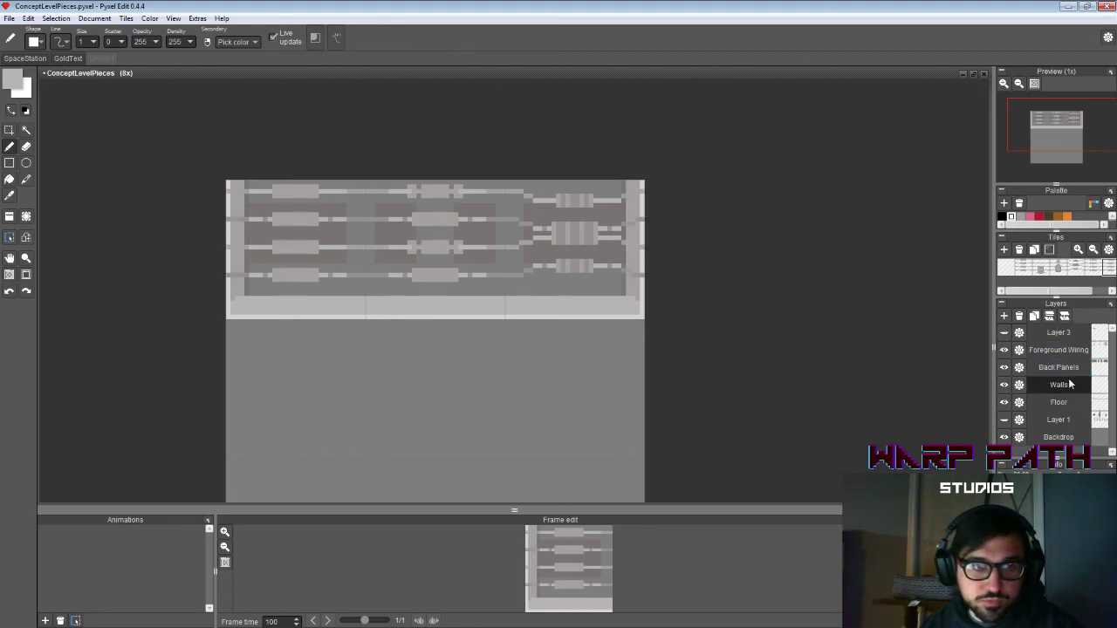
pyautogui.moveTo(1071, 384); pyautogui.dragTo(1063, 334)
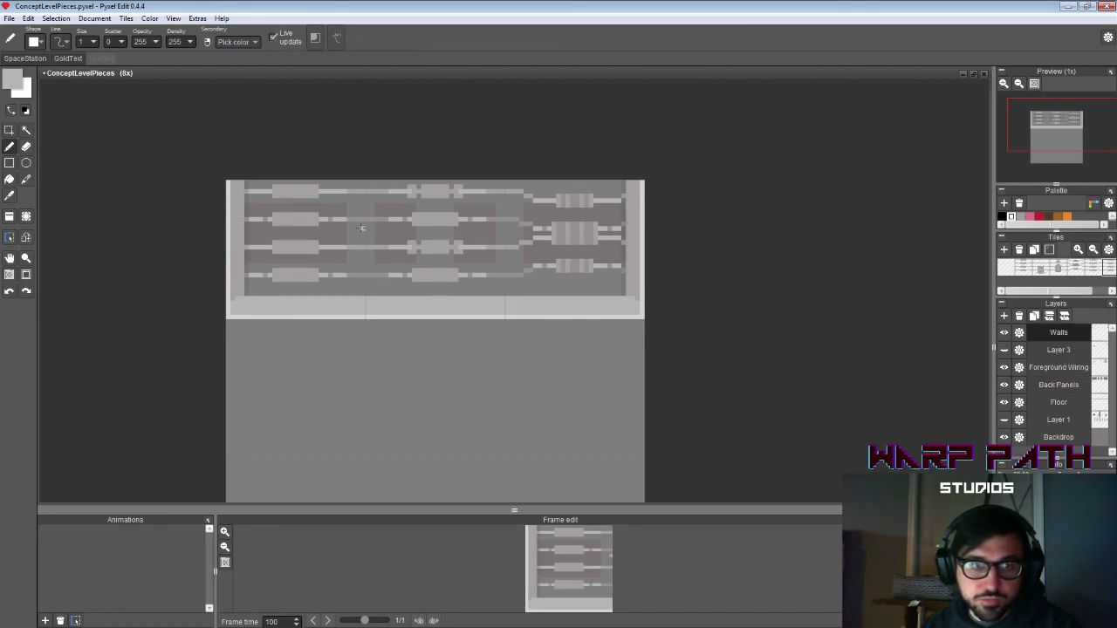
# Step: Erase pixels on the Walls layer where the wires meet the side walls, hiding and reshowing the layer to check the wire positions
pyautogui.press('e')
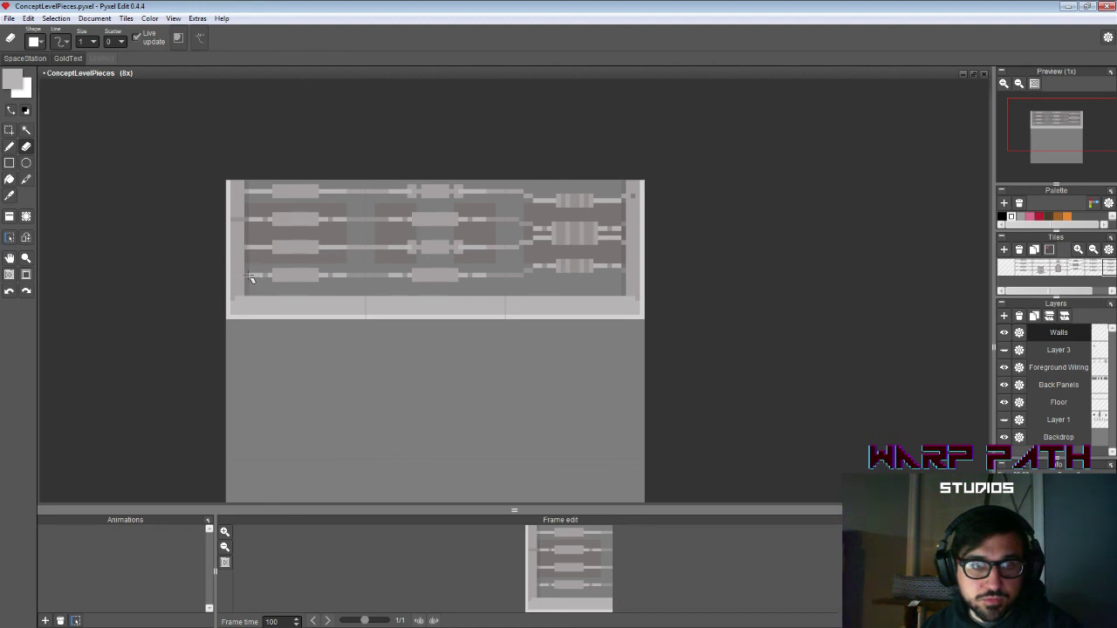
pyautogui.click(1004, 332)
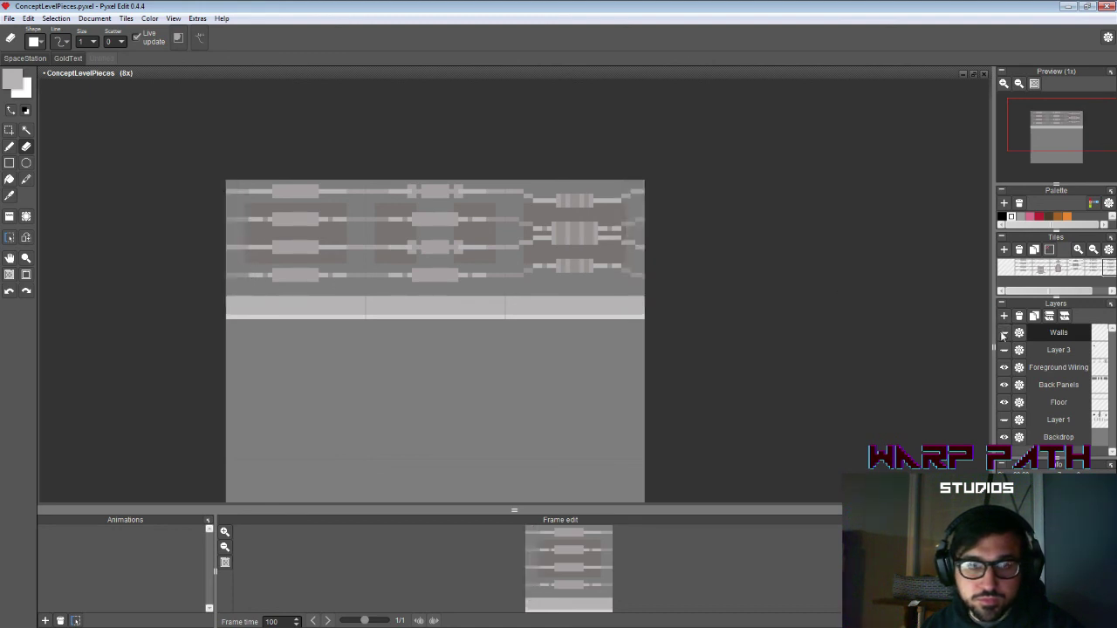
pyautogui.click(1004, 333)
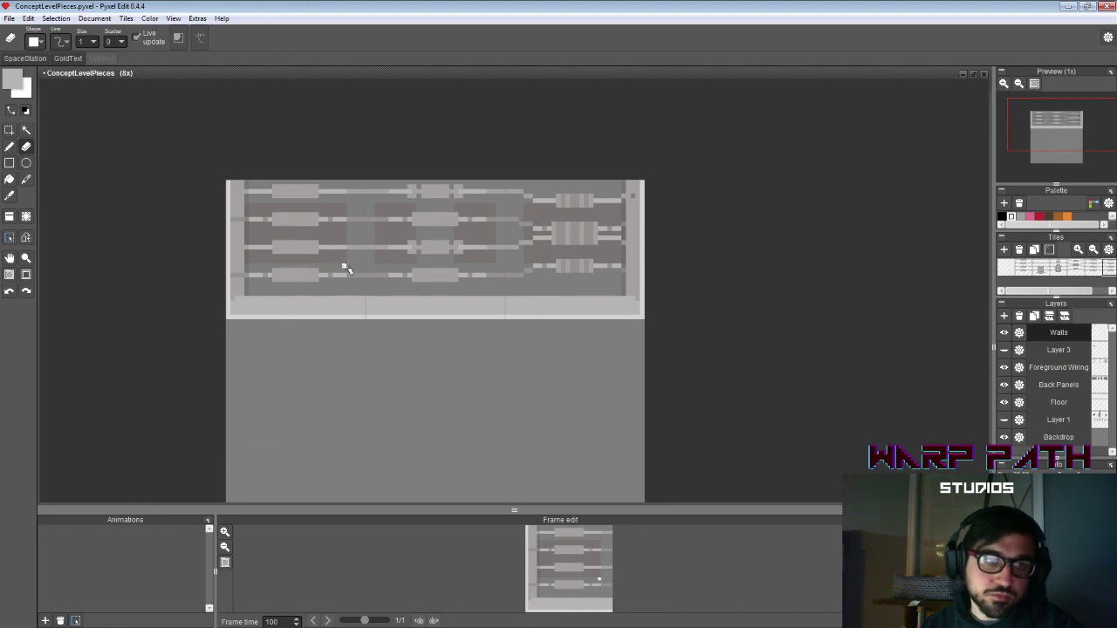
# Step: Try deleting a narrow rectangular selection of the left wall's inner strip, and undo the deletion
pyautogui.press('s')
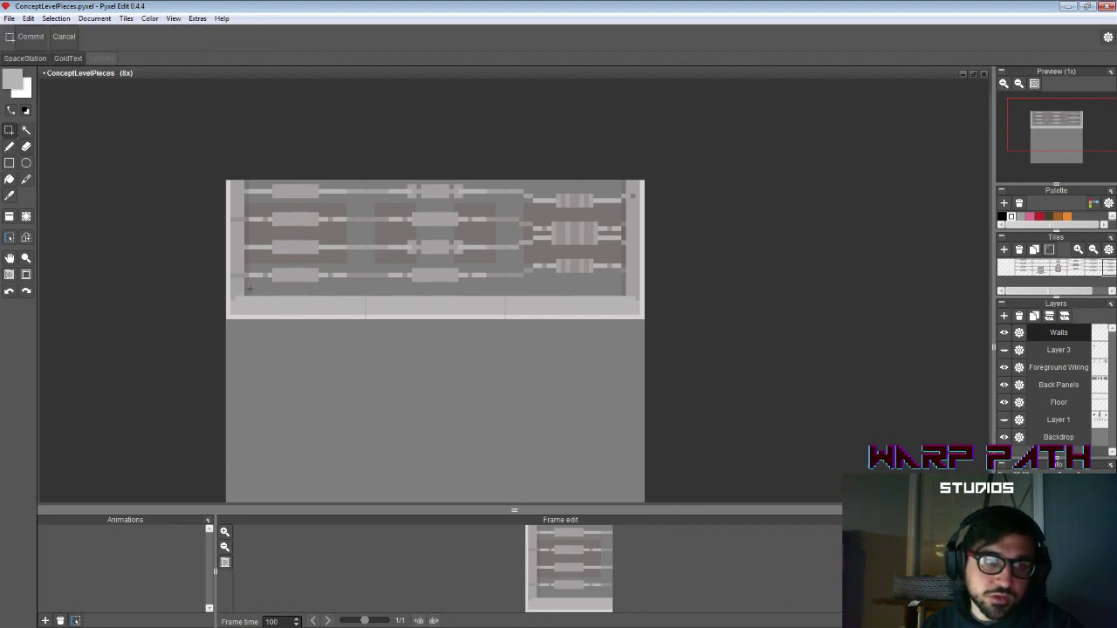
pyautogui.moveTo(255, 290); pyautogui.dragTo(234, 186)
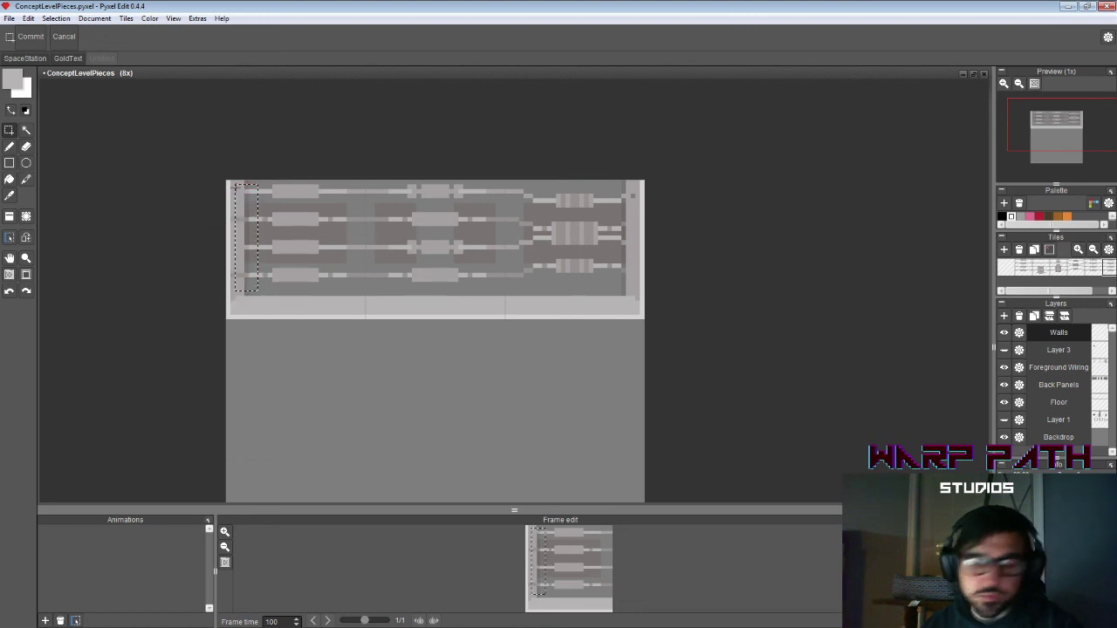
pyautogui.click(322, 225)
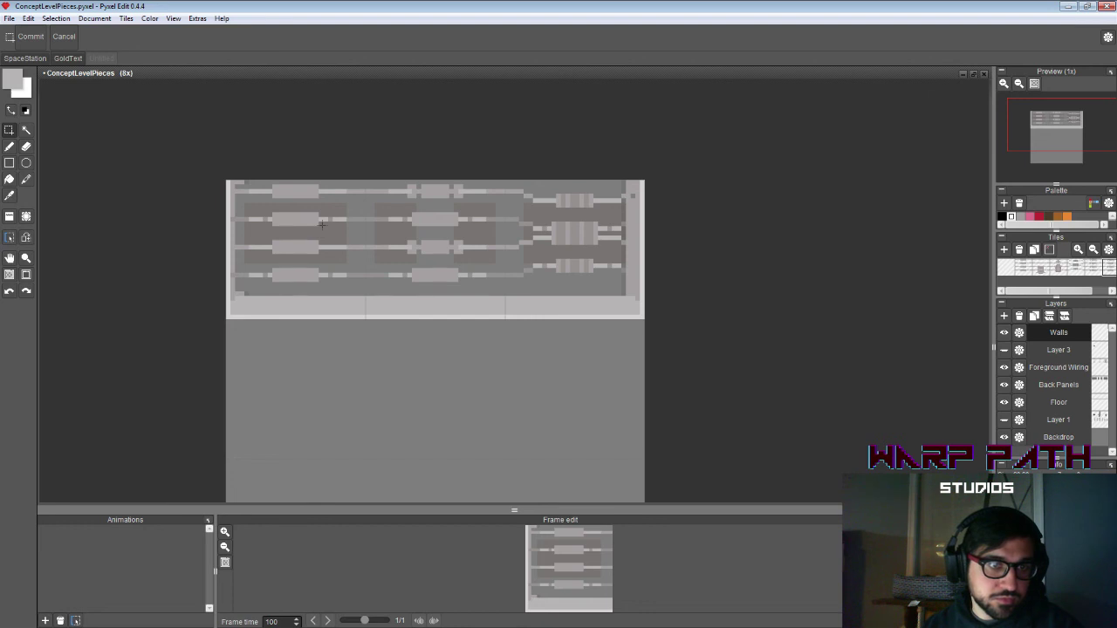
pyautogui.hotkey('ctrl', 'z')
pyautogui.hotkey('ctrl', 'z')
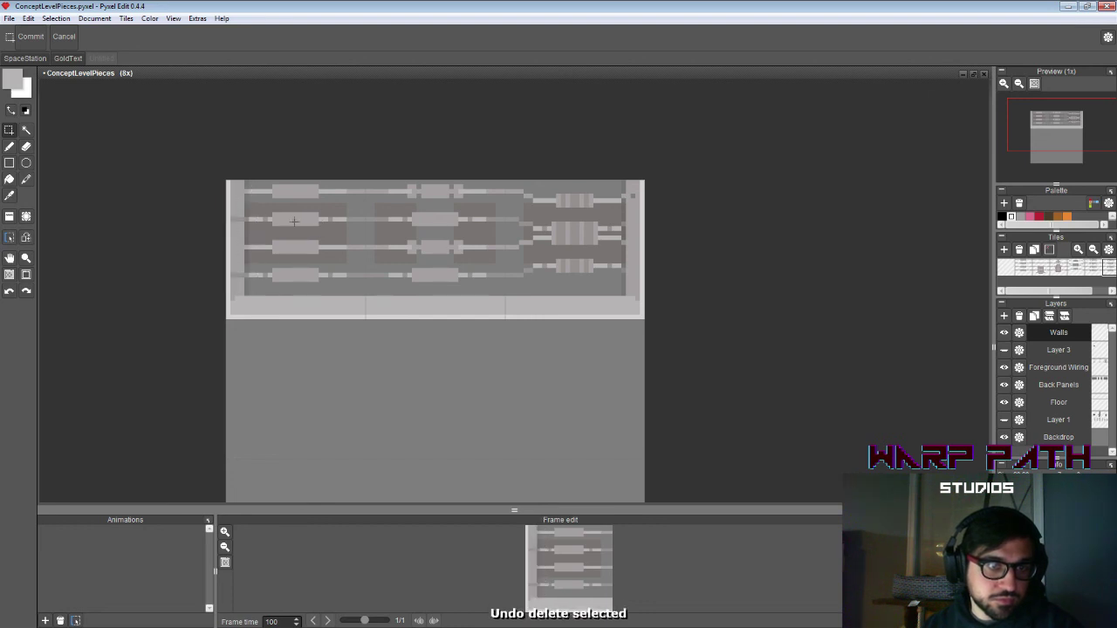
pyautogui.hotkey('ctrl', 'z')
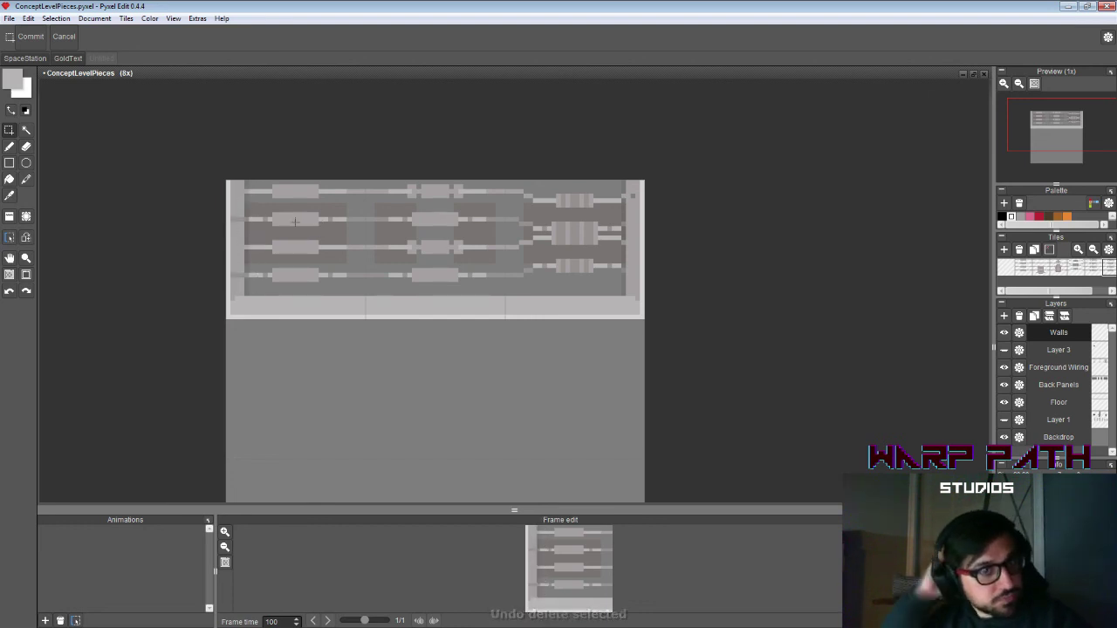
pyautogui.hotkey('ctrl', 'z')
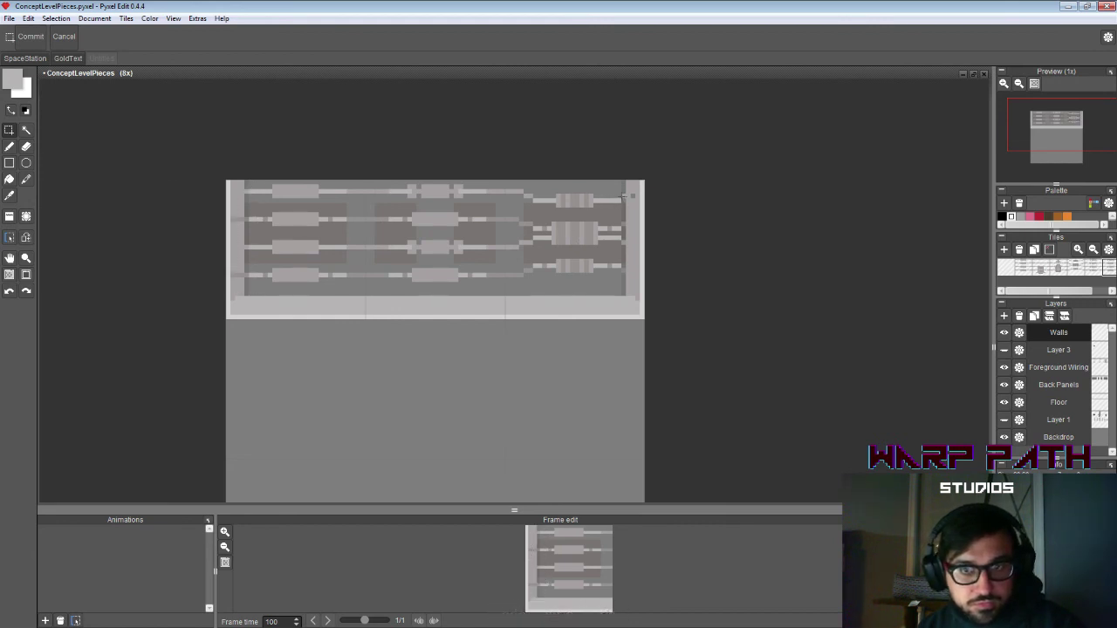
# Step: Select and delete parts of the right wall where the wires meet it, and undo the last deletion
pyautogui.moveTo(618, 194)
pyautogui.mouseDown()
pyautogui.moveTo(630, 199)
pyautogui.moveTo(640, 272)
pyautogui.mouseUp()
pyautogui.press('Delete')
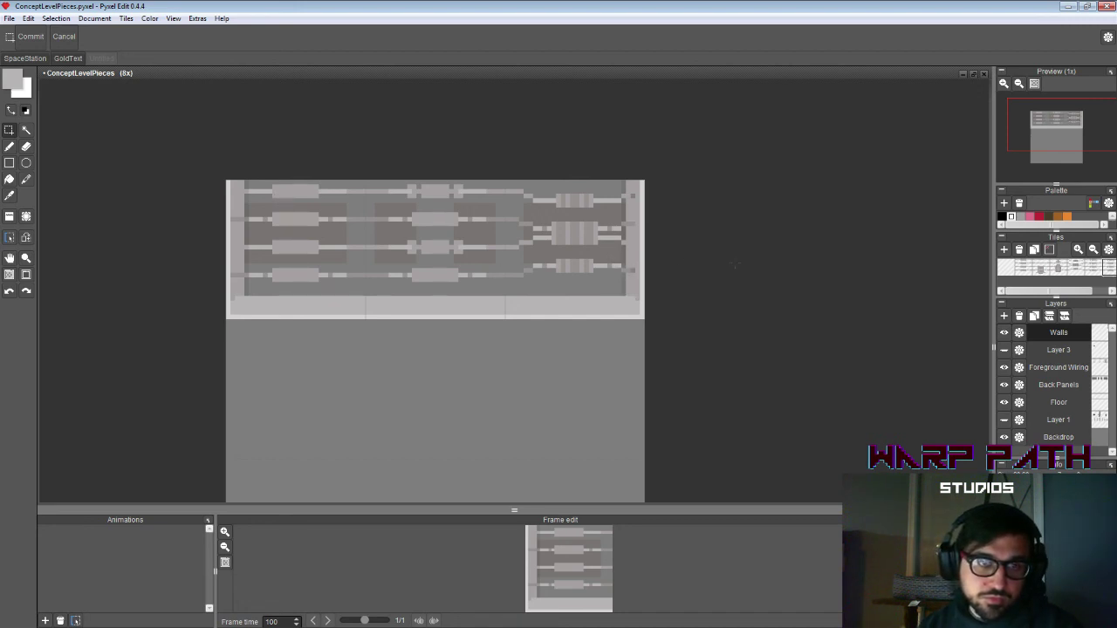
pyautogui.hotkey('ctrl', 'z')
pyautogui.hotkey('ctrl', 'z')
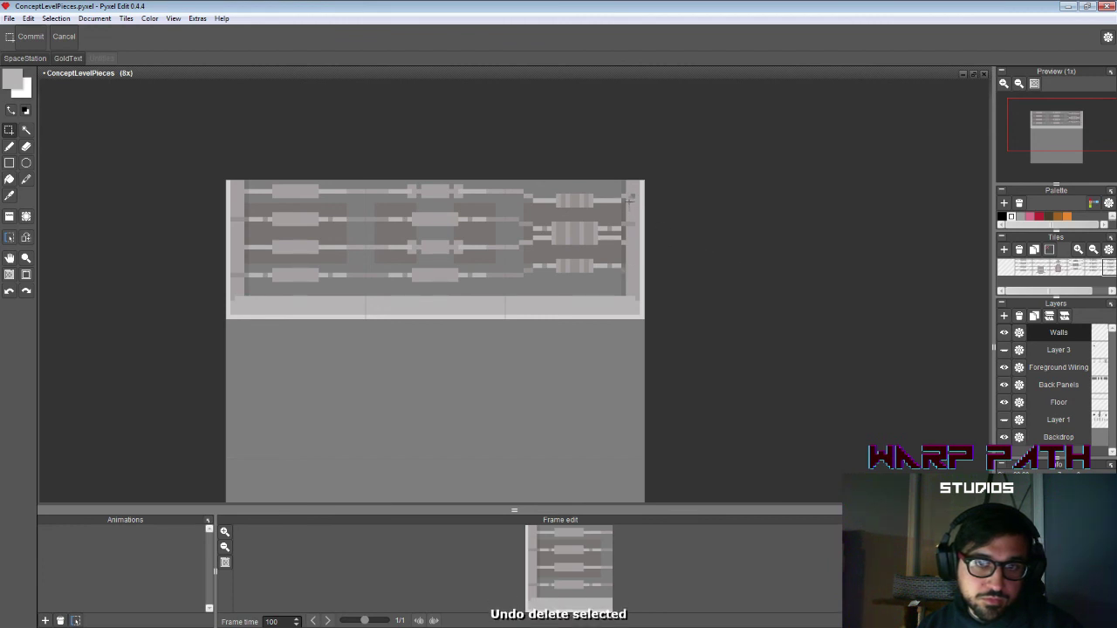
# Step: Paint over the wiring ends overlapping the right wall using the surrounding wall and shadow greys, and save the file
pyautogui.press('b')
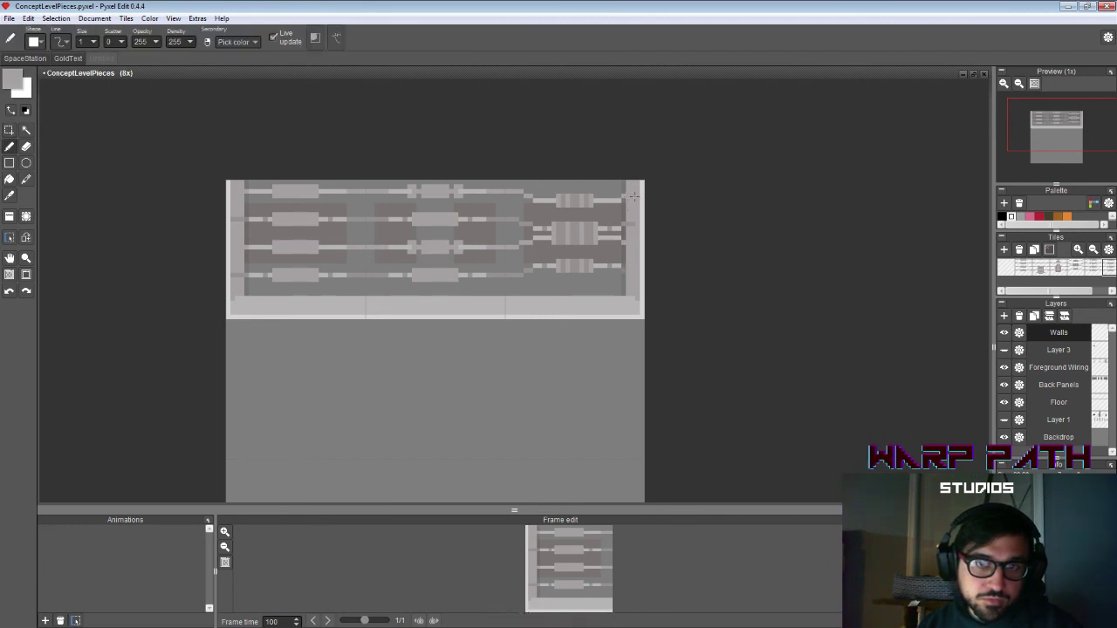
pyautogui.keyDown('alt'); pyautogui.click(625, 192); pyautogui.keyUp('alt')
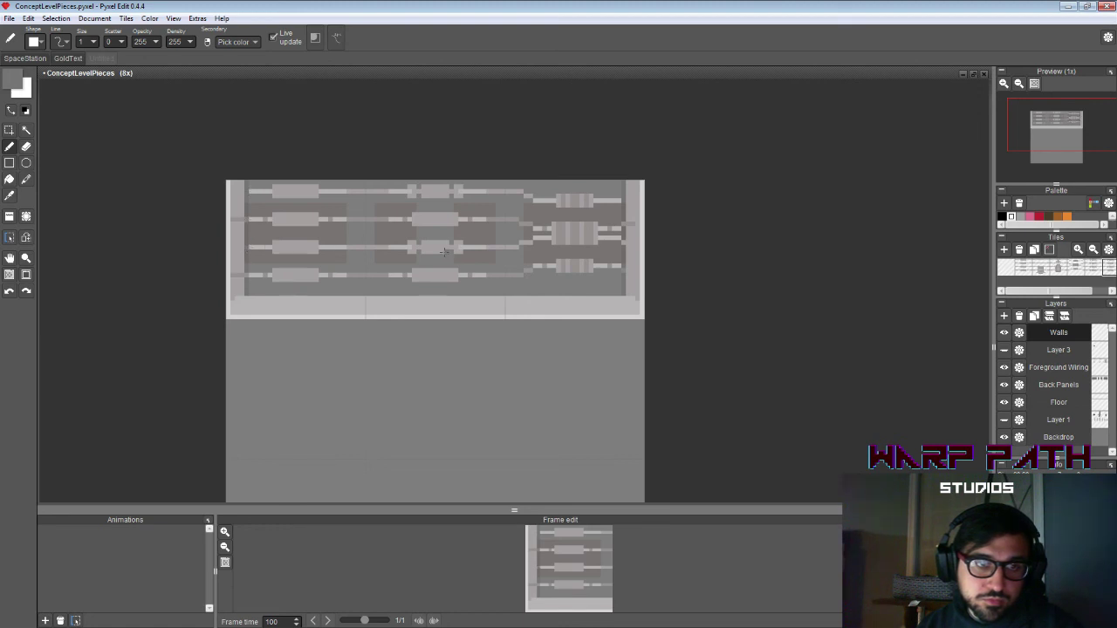
pyautogui.keyDown('alt'); pyautogui.click(631, 219); pyautogui.keyUp('alt')
pyautogui.keyDown('alt'); pyautogui.click(624, 223); pyautogui.keyUp('alt')
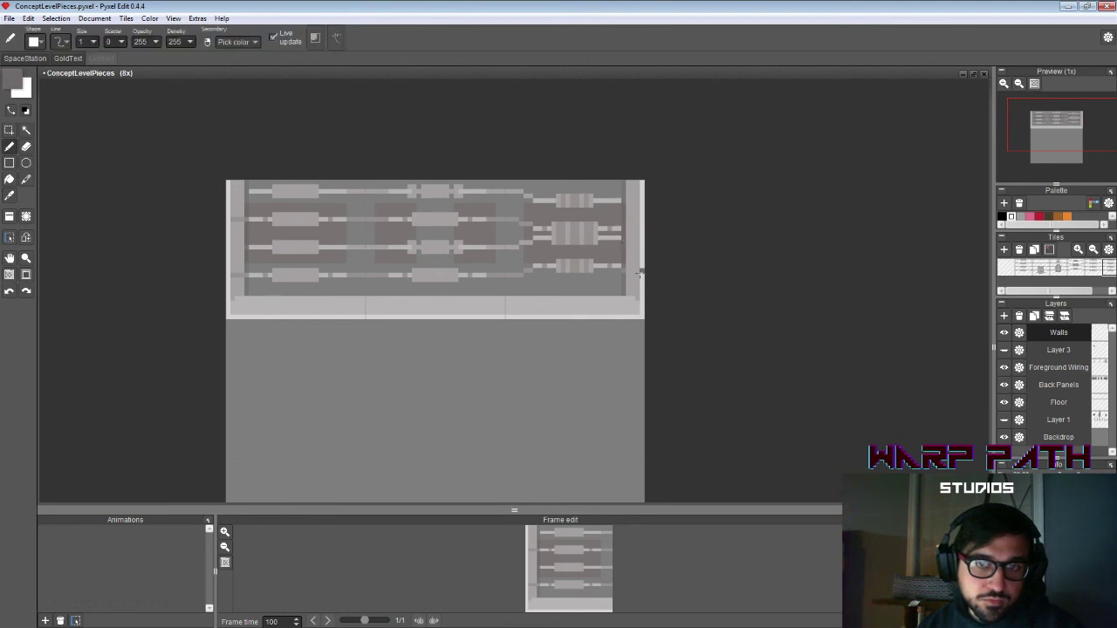
pyautogui.press('alt')
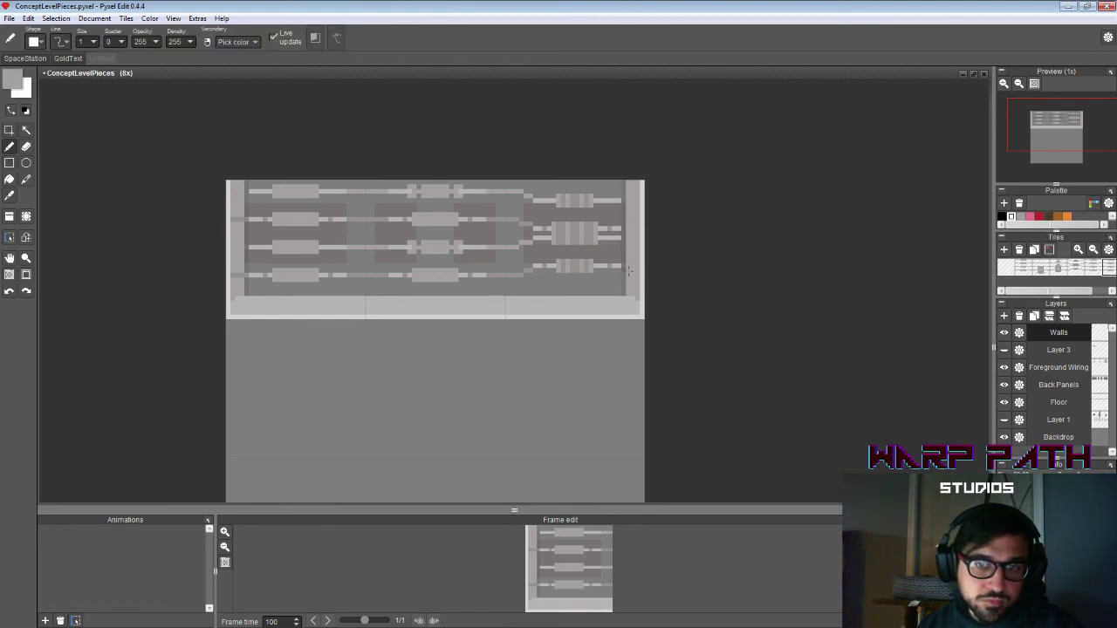
pyautogui.hotkey('ctrl', 's')
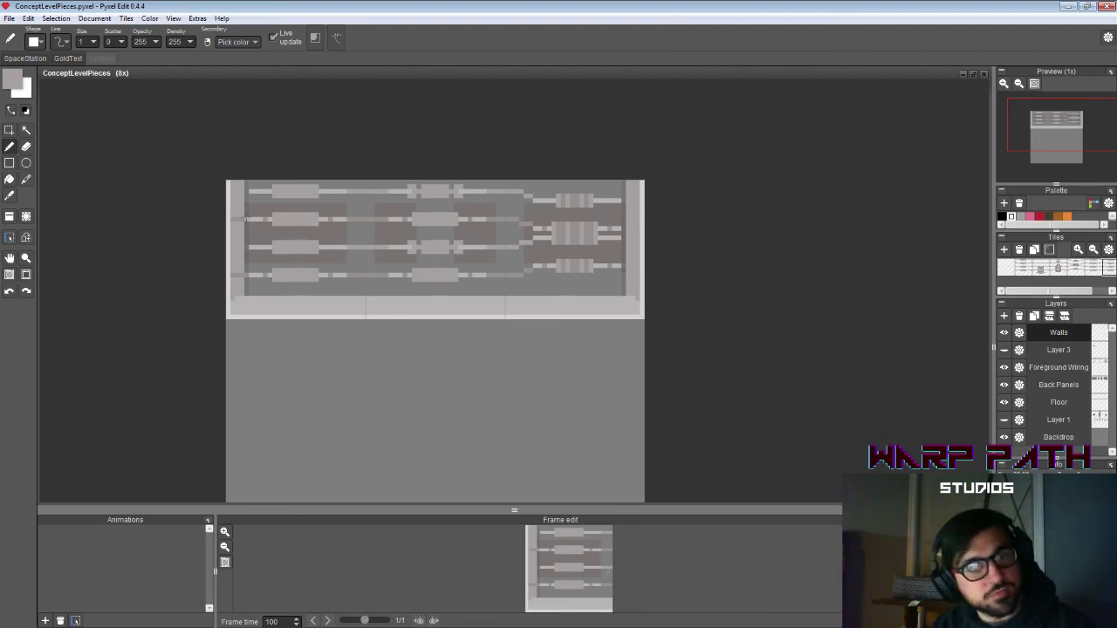
# Step: Cover the wiring ends overlapping the left wall with the Rectangle tool and Pen, using the matching wall and shadow greys
pyautogui.click(237, 207)
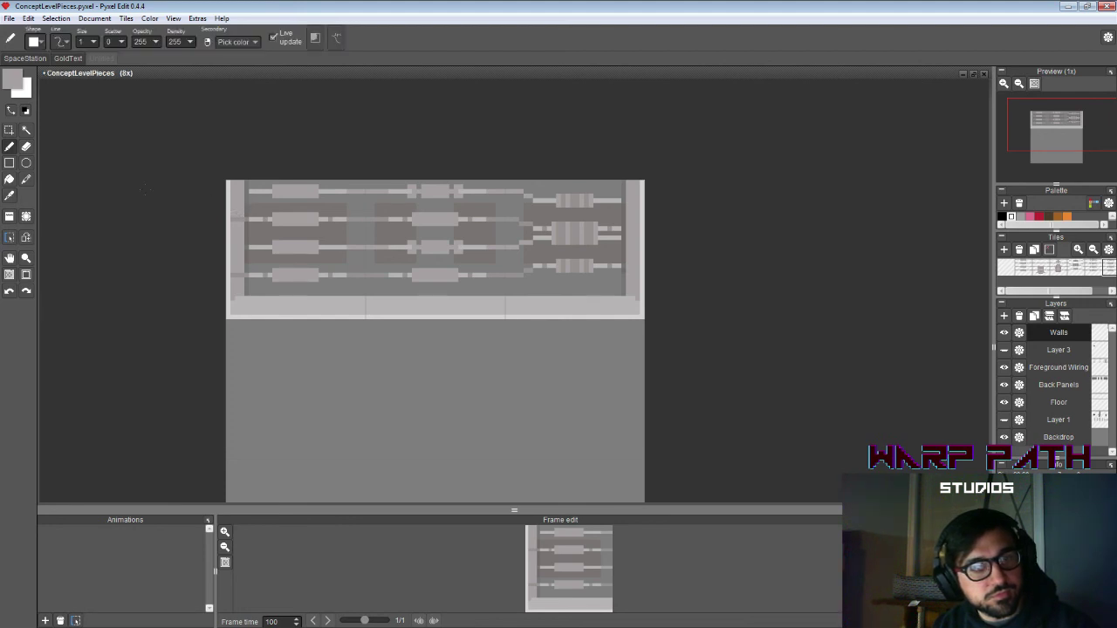
pyautogui.click(10, 163)
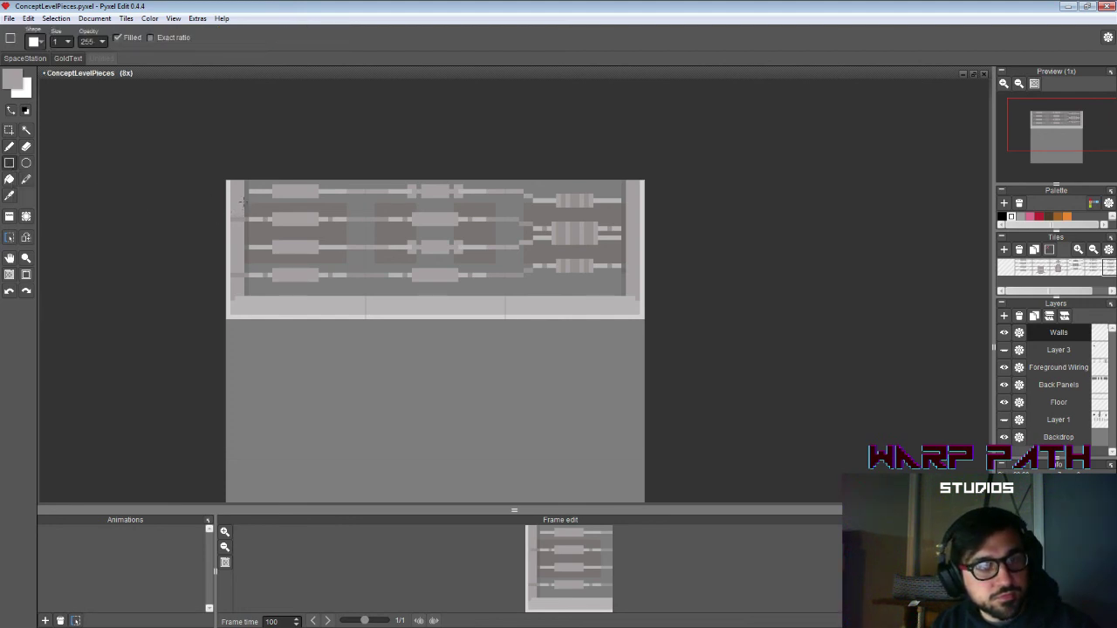
pyautogui.moveTo(236, 241)
pyautogui.mouseDown()
pyautogui.moveTo(233, 281)
pyautogui.moveTo(246, 276)
pyautogui.mouseUp()
pyautogui.press('b')
pyautogui.press('alt')
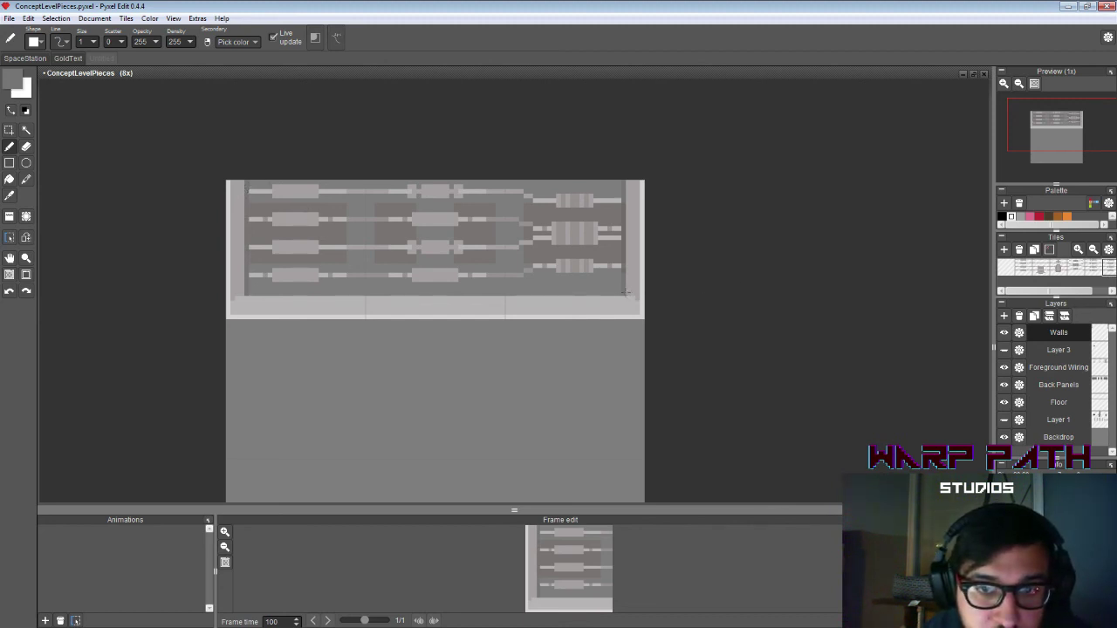
# Step: Set the foreground grey #747474 to an alpha of 165, test it with a pen stroke on the left panel and undo the stroke
pyautogui.hotkey('ctrl', 'z')
pyautogui.click(12, 79)
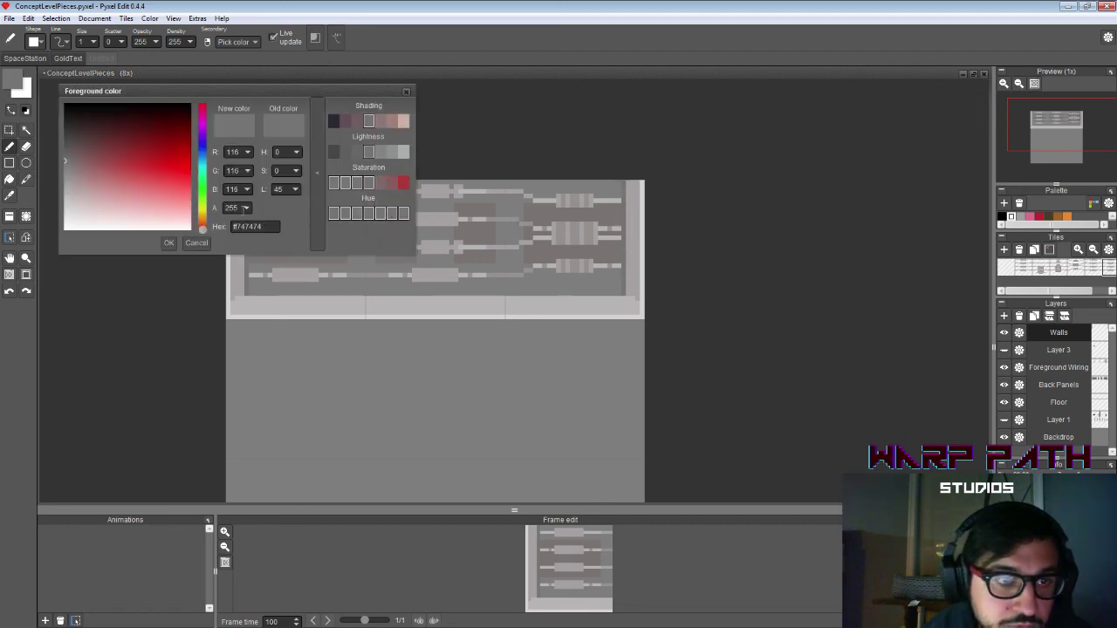
pyautogui.moveTo(244, 208); pyautogui.dragTo(241, 227)
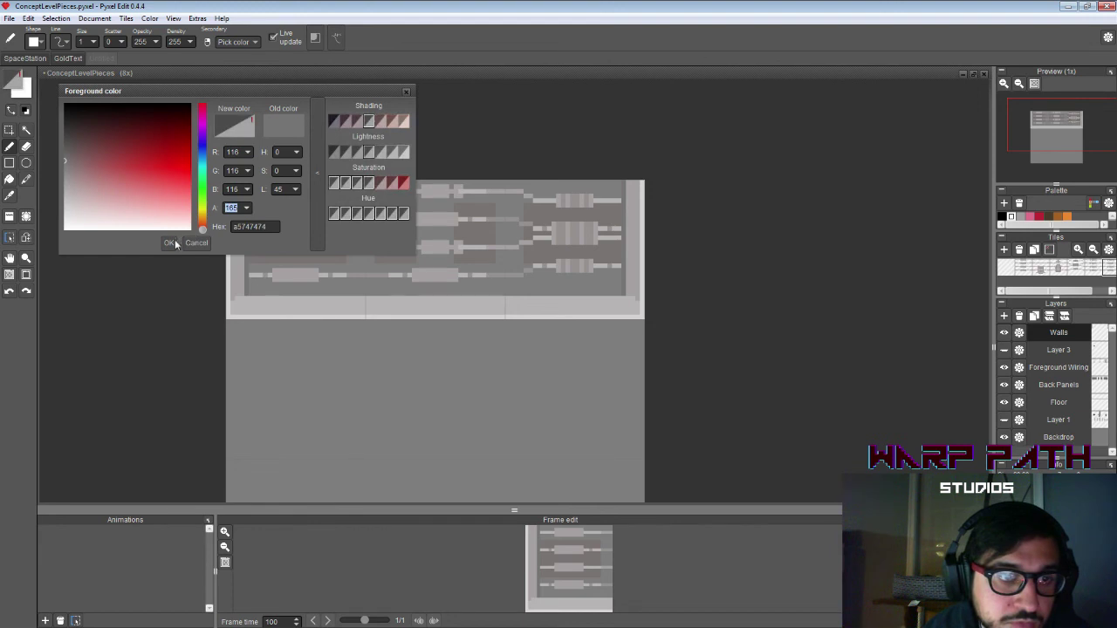
pyautogui.click(169, 243)
pyautogui.moveTo(292, 252); pyautogui.dragTo(269, 226)
pyautogui.hotkey('ctrl', 'z')
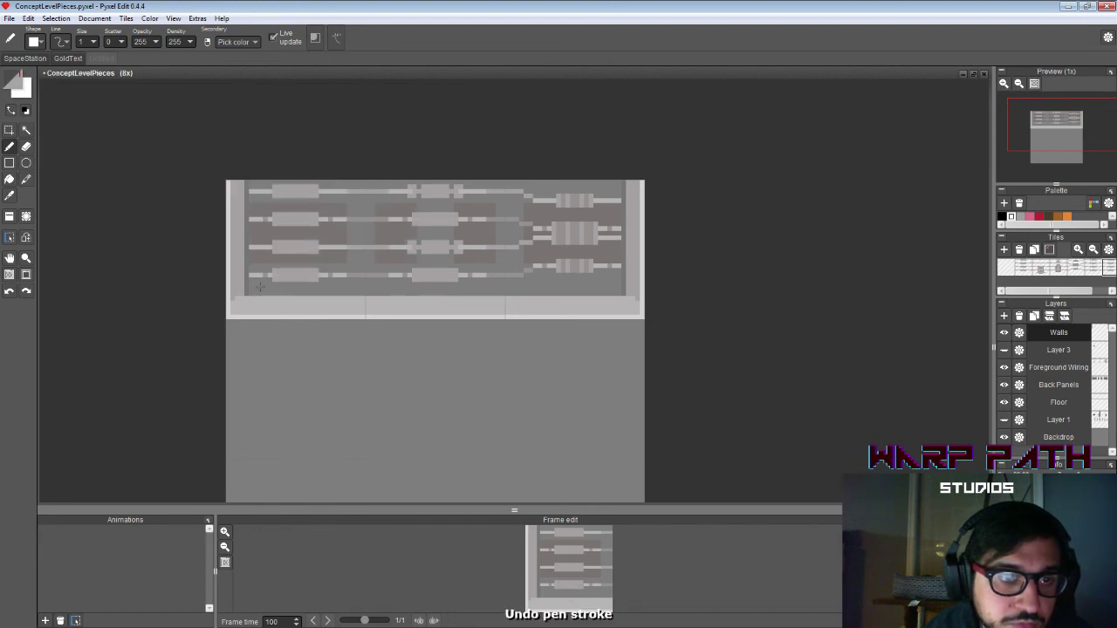
# Step: Try erasing the dark shadow columns along the inner edges of the left and right walls, undoing each erasure
pyautogui.press('e')
pyautogui.moveTo(247, 295); pyautogui.dragTo(246, 187)
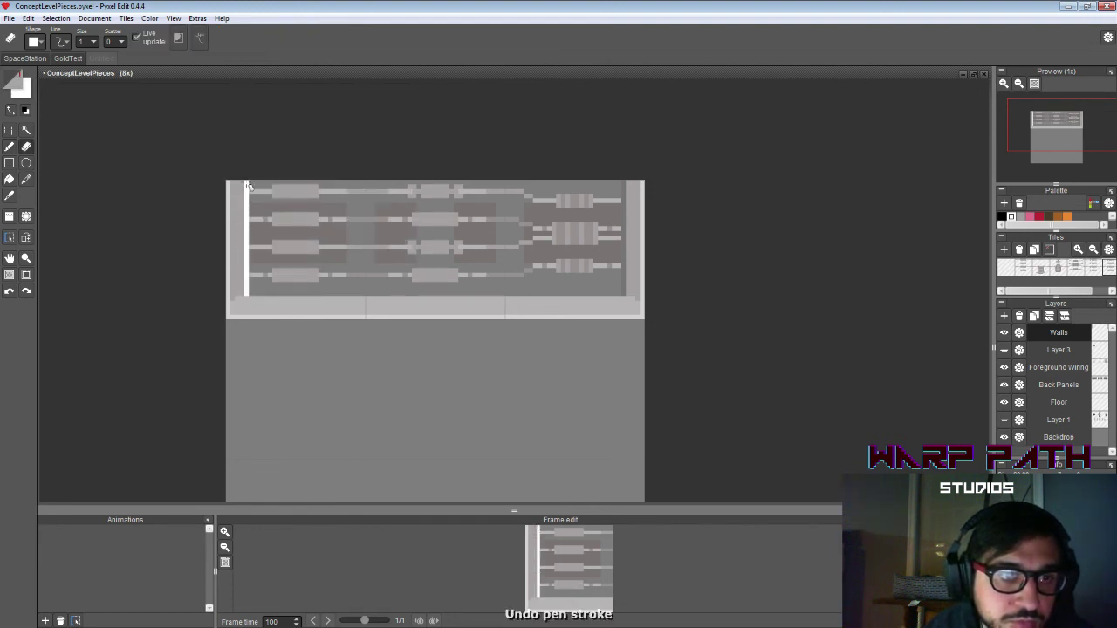
pyautogui.hotkey('ctrl', 'z')
pyautogui.moveTo(625, 296); pyautogui.dragTo(625, 163)
pyautogui.hotkey('ctrl', 'z')
pyautogui.press('b')
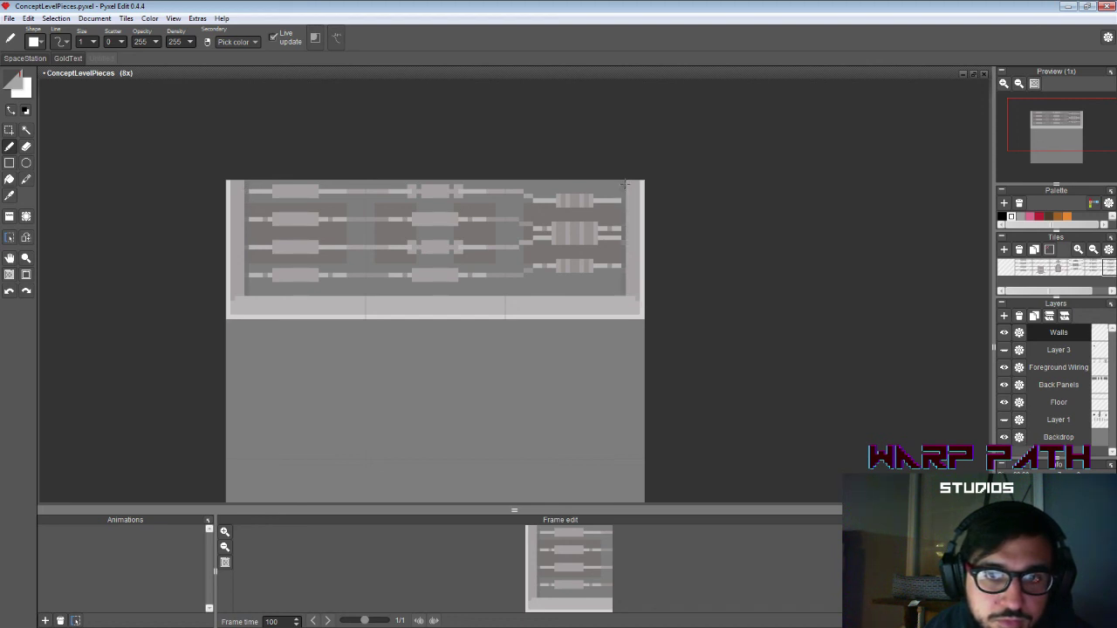
# Step: Save the ConceptLevelPieces file
pyautogui.hotkey('ctrl', 's')
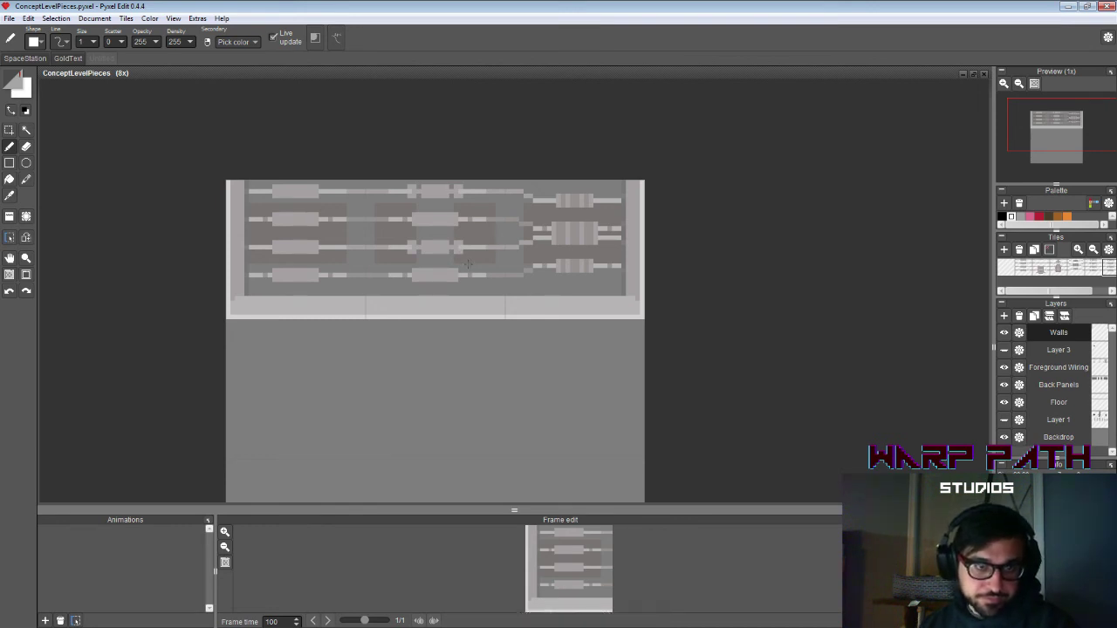
pyautogui.hotkey('ctrl', 's')
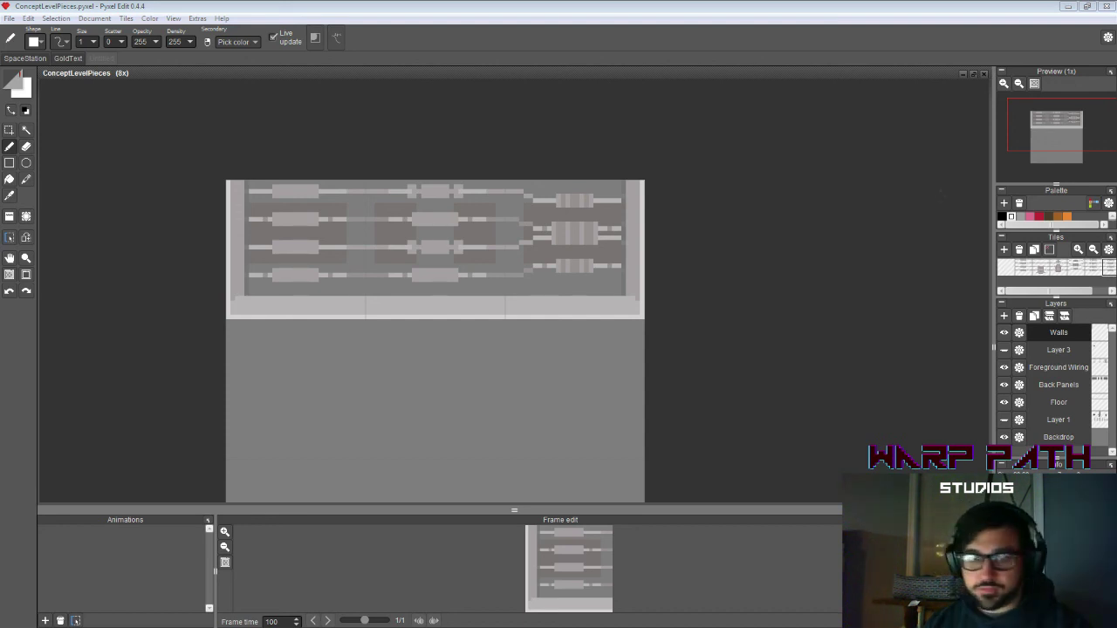
# Step: Place the first wiring tile three times across the empty second row on the Walls layer
pyautogui.click(567, 235)
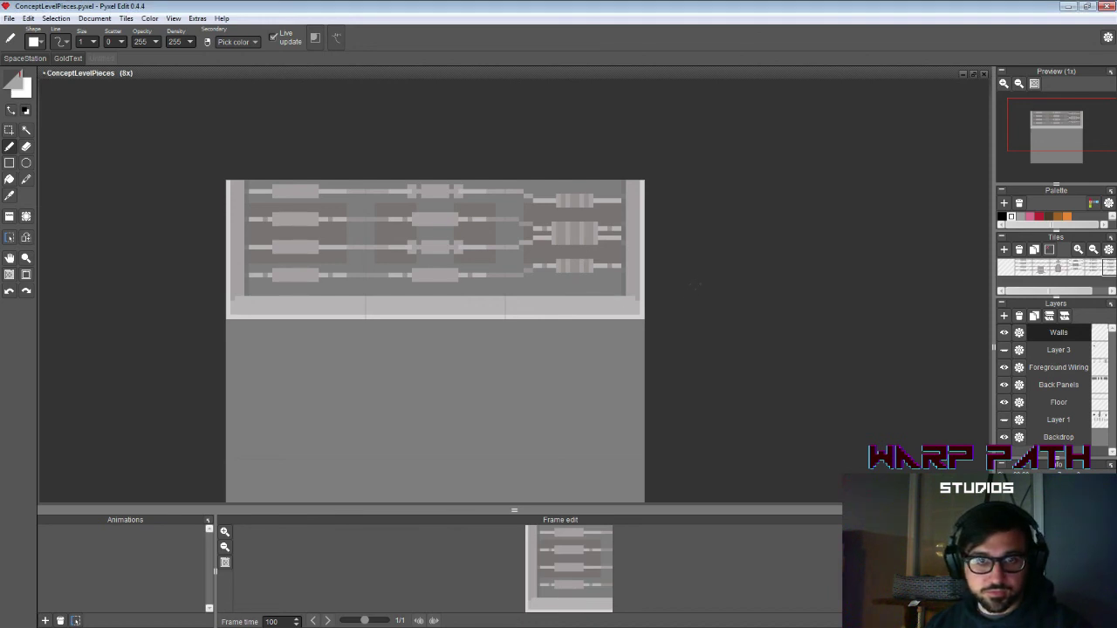
pyautogui.press('space')
pyautogui.moveTo(800, 349); pyautogui.dragTo(820, 333)
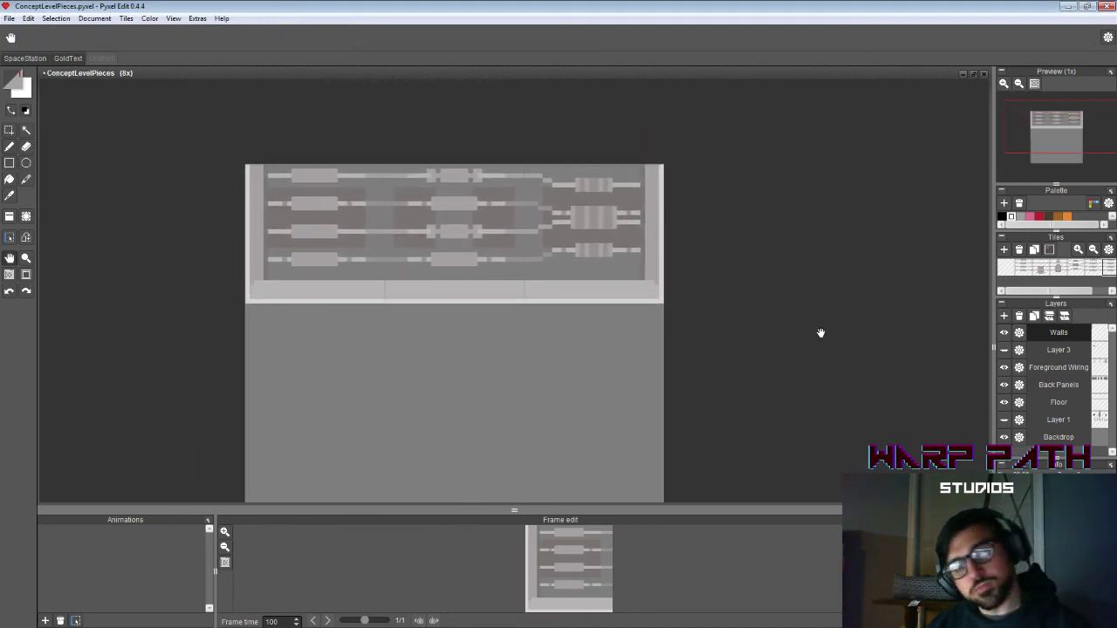
pyautogui.press('space')
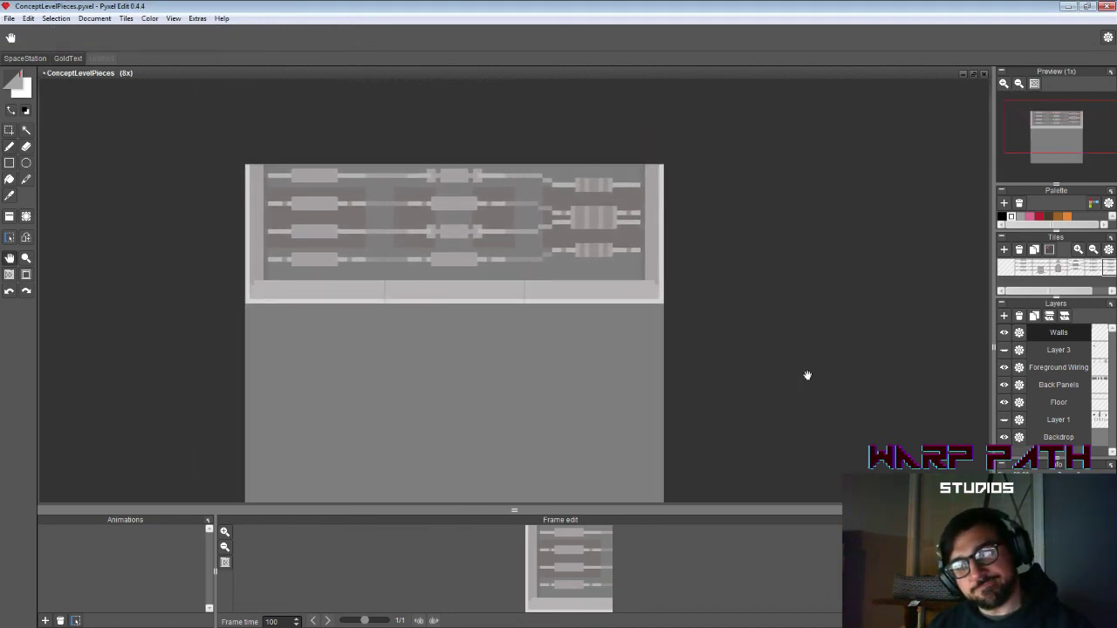
pyautogui.moveTo(807, 376); pyautogui.dragTo(788, 279)
pyautogui.click(1026, 267)
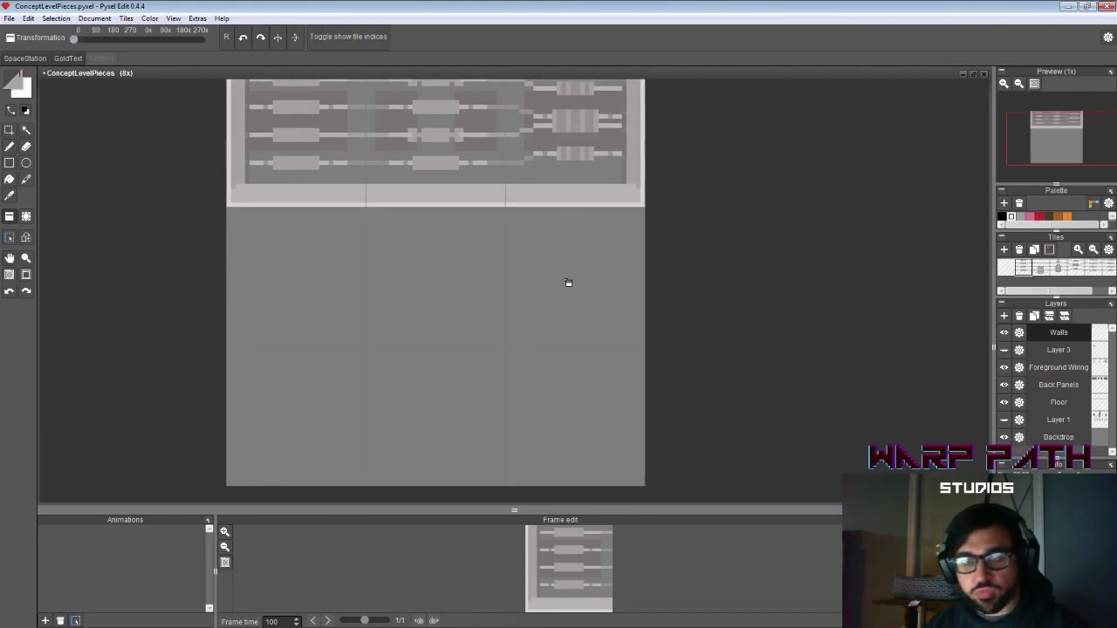
pyautogui.moveTo(311, 262); pyautogui.dragTo(575, 262)
# Step: Make the Floor layer the active layer
pyautogui.click(1058, 402)
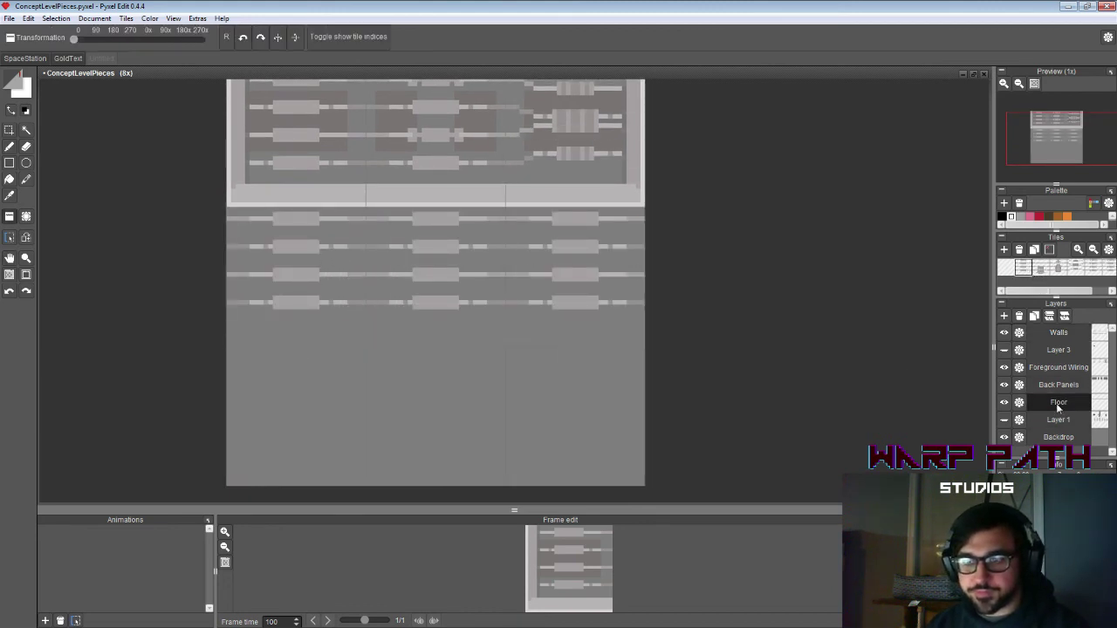
pyautogui.press('space')
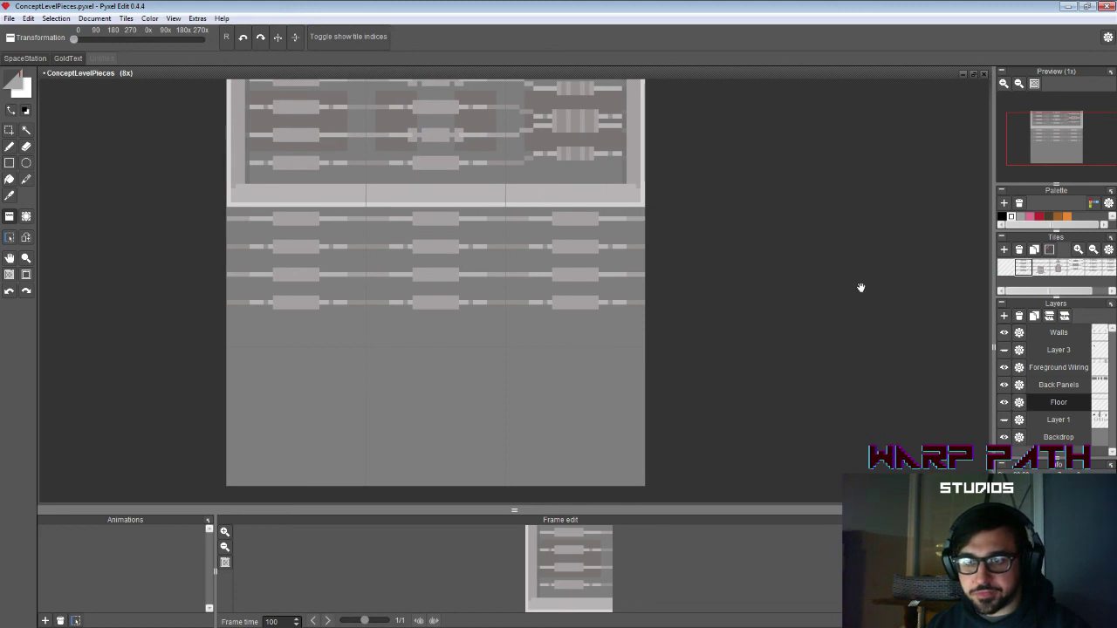
pyautogui.moveTo(671, 242); pyautogui.dragTo(702, 314)
pyautogui.press('w')
pyautogui.click(389, 262)
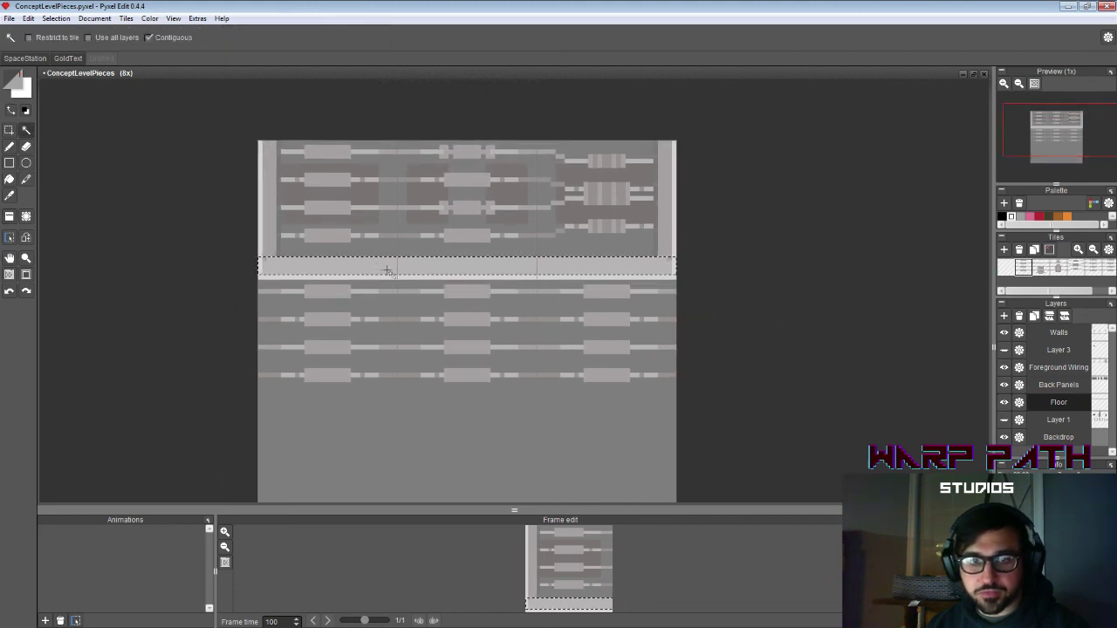
pyautogui.hotkey('ctrl', 'd')
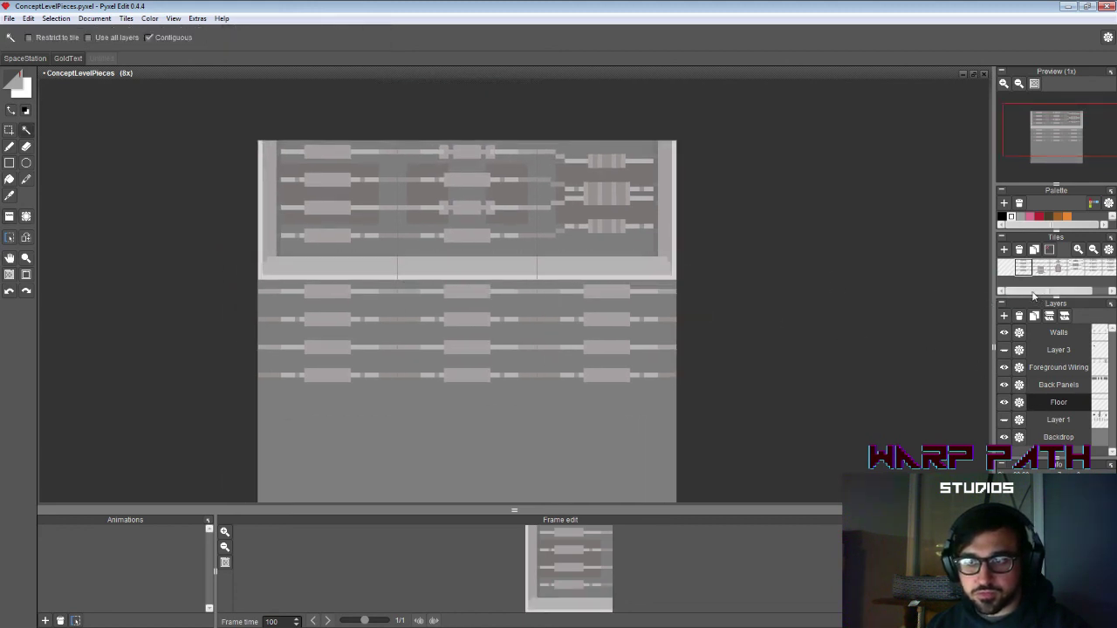
# Step: Enlarge the tile list and place the floor tile across the second and third rows on the Floor layer
pyautogui.click(10, 217)
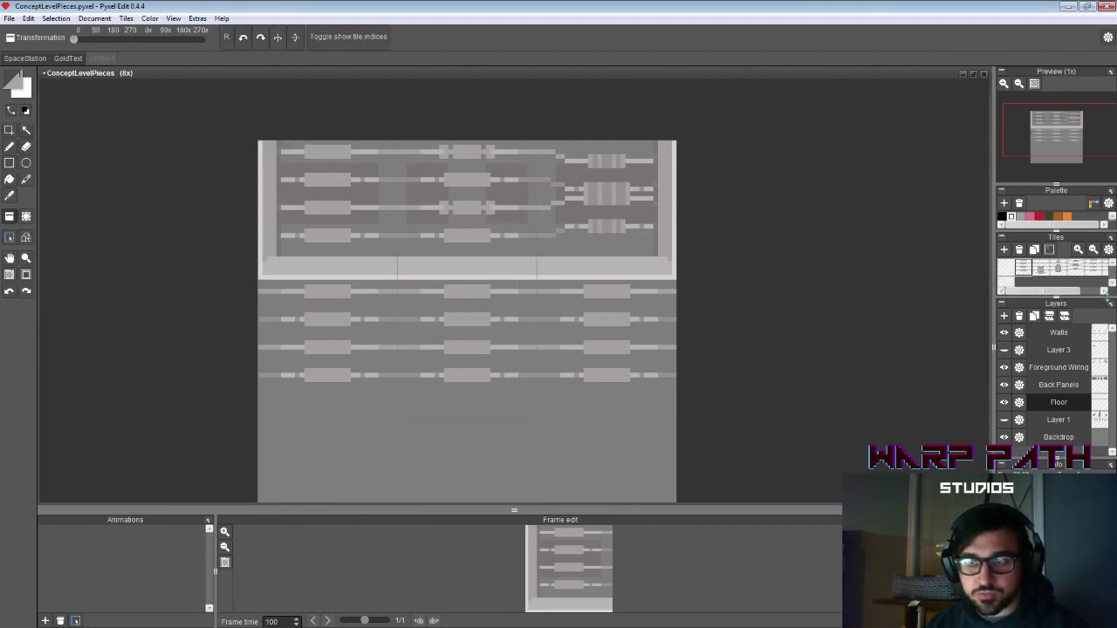
pyautogui.moveTo(1111, 299); pyautogui.dragTo(1110, 340)
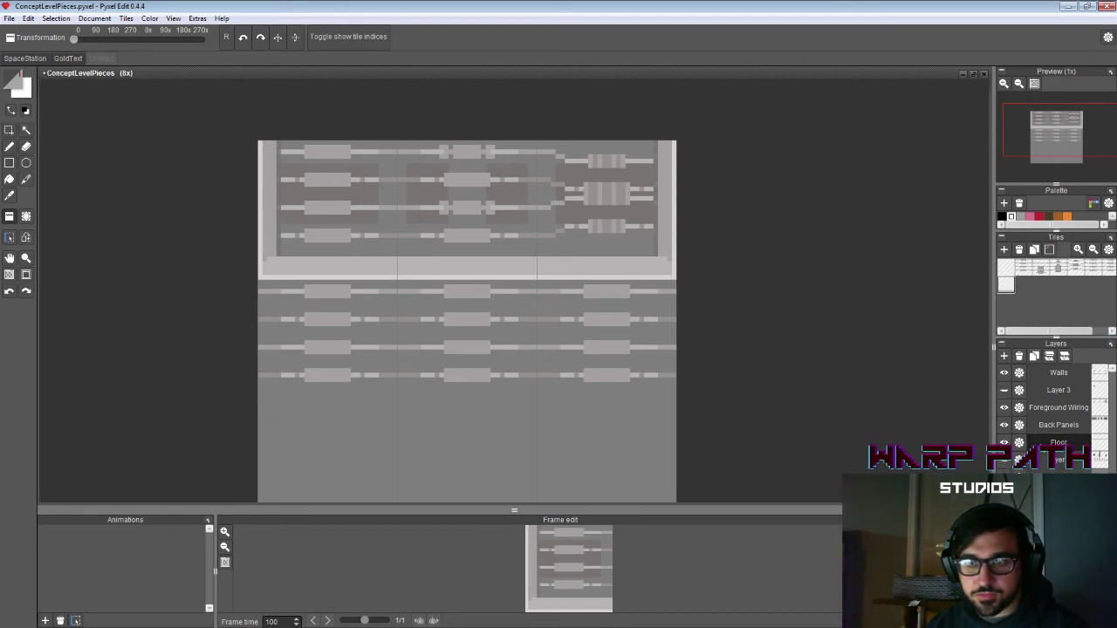
pyautogui.moveTo(305, 349); pyautogui.dragTo(624, 375)
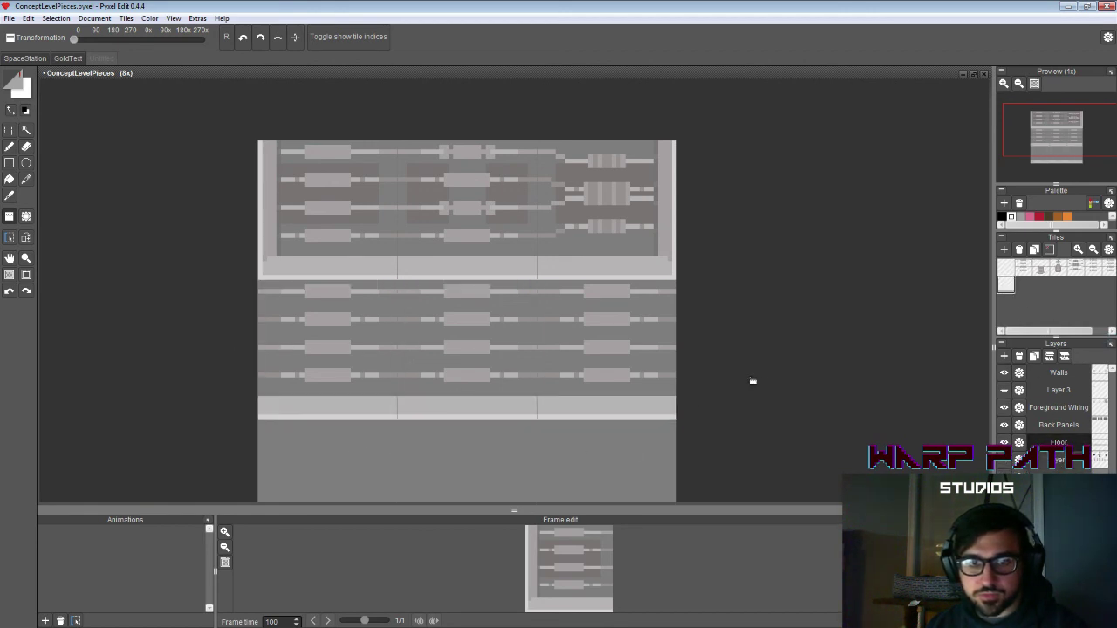
pyautogui.moveTo(762, 368); pyautogui.dragTo(747, 316)
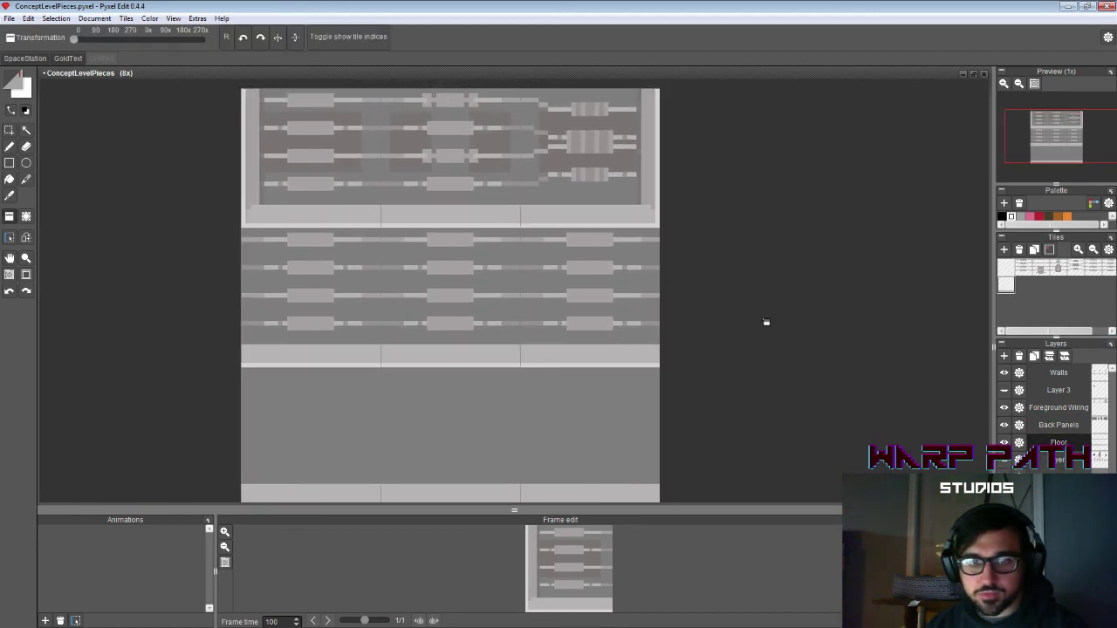
# Step: On the Walls layer, copy the left wall strip into the second-row wiring tiles and delete the stray strip in the top-left tile
pyautogui.click(1041, 376)
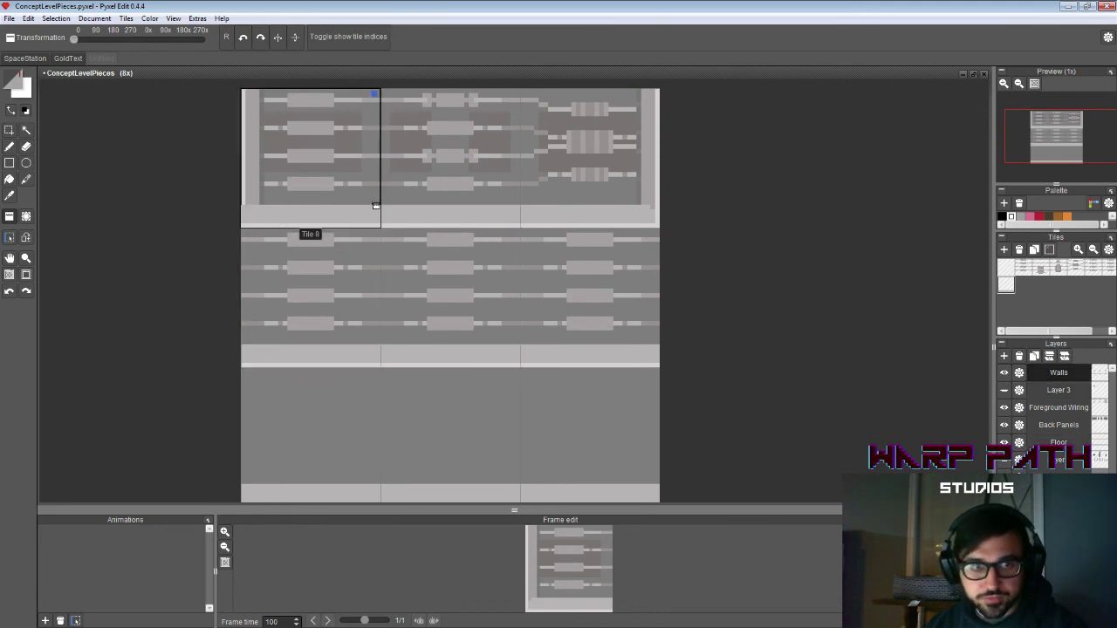
pyautogui.press('s')
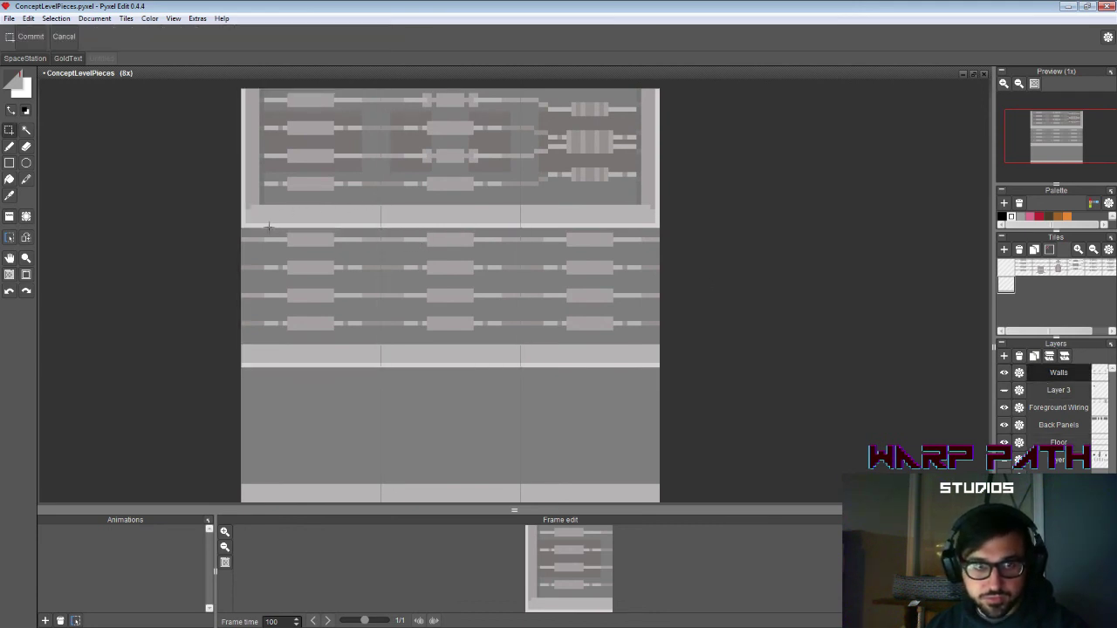
pyautogui.moveTo(278, 199); pyautogui.dragTo(368, 202)
pyautogui.click(441, 262)
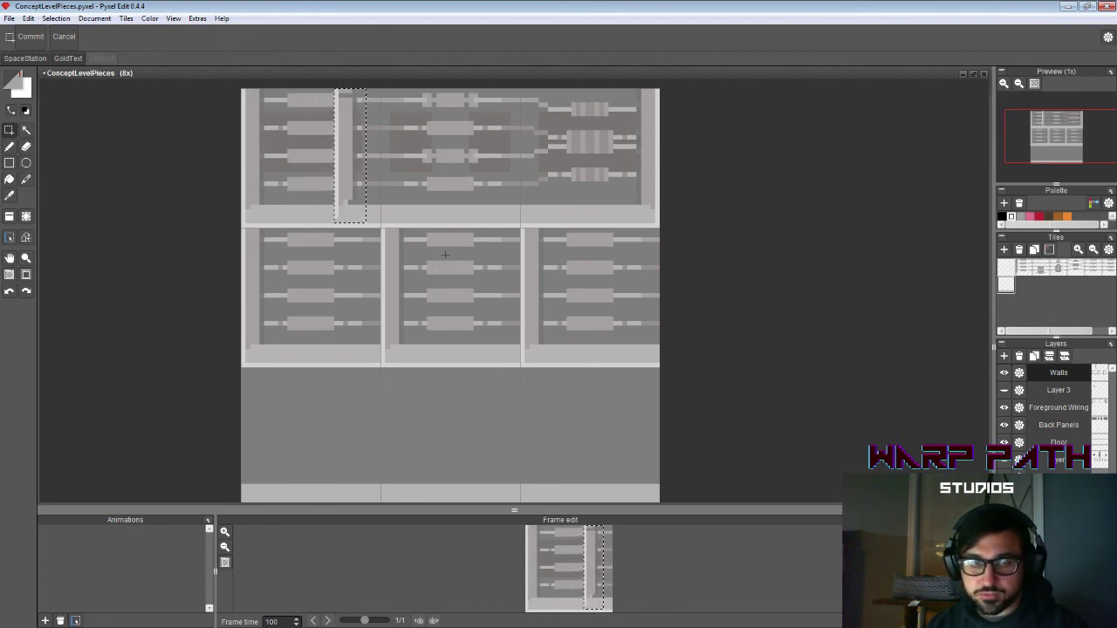
pyautogui.press('Delete')
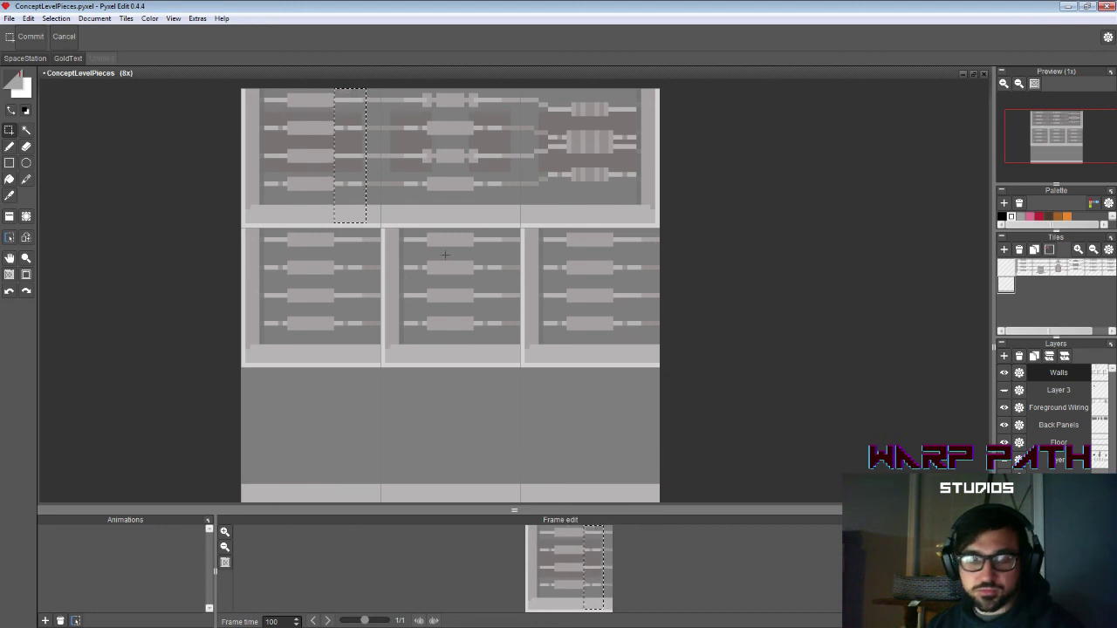
# Step: Clear the selection and hide the Walls and Foreground Wiring layers
pyautogui.click(476, 219)
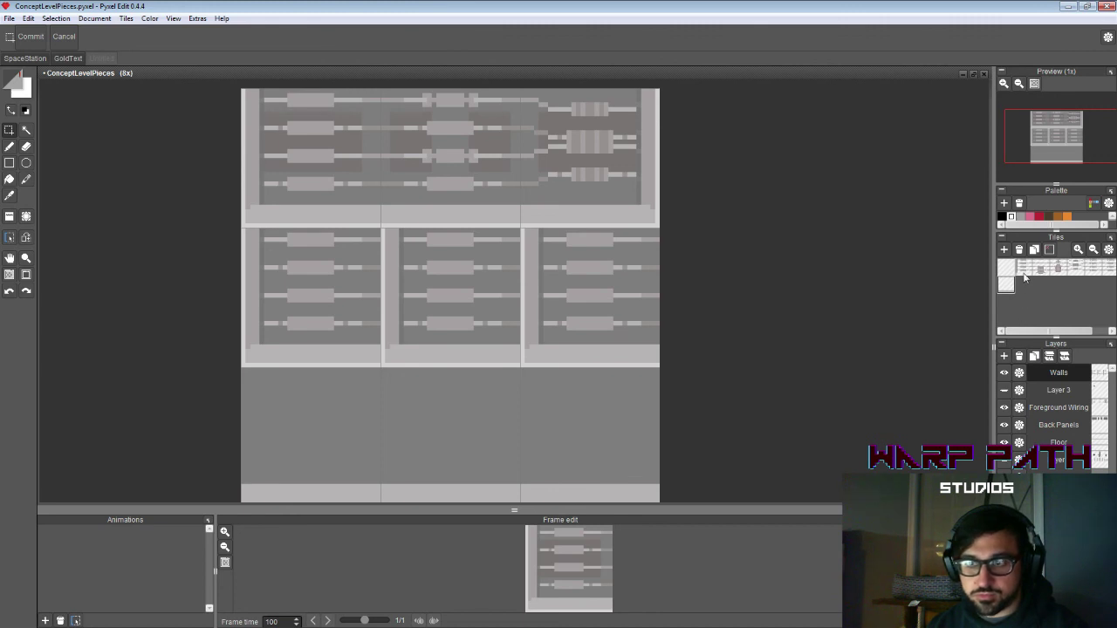
pyautogui.hotkey('ctrl', 'z')
pyautogui.click(1004, 373)
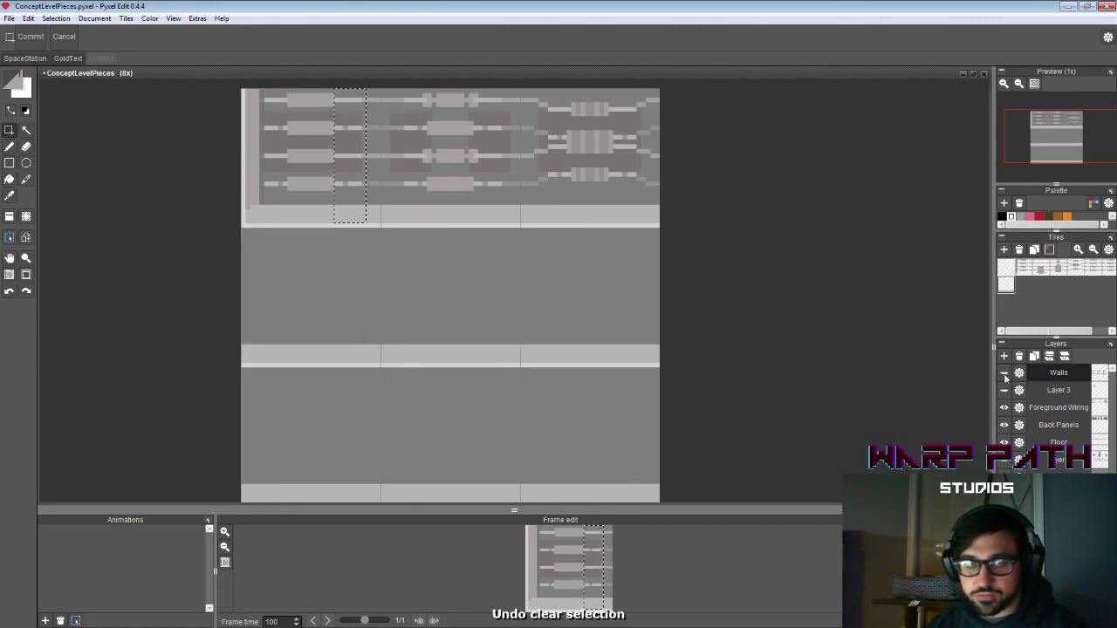
pyautogui.click(465, 181)
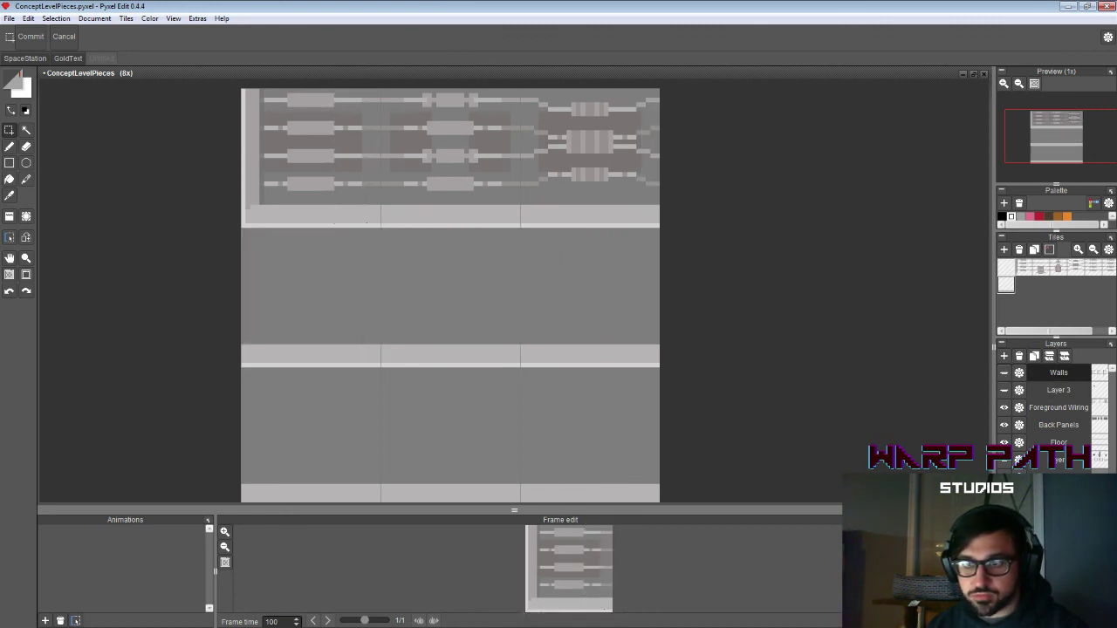
pyautogui.click(1003, 408)
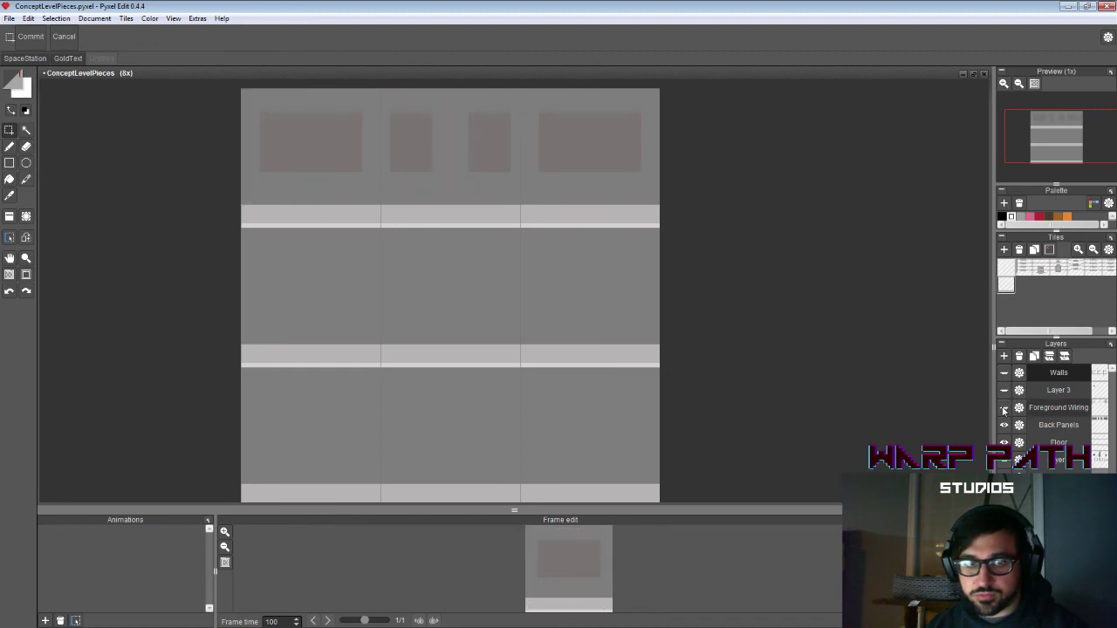
# Step: Show the Foreground Wiring layer and make it the active layer
pyautogui.click(1003, 408)
pyautogui.click(1004, 407)
pyautogui.click(1003, 408)
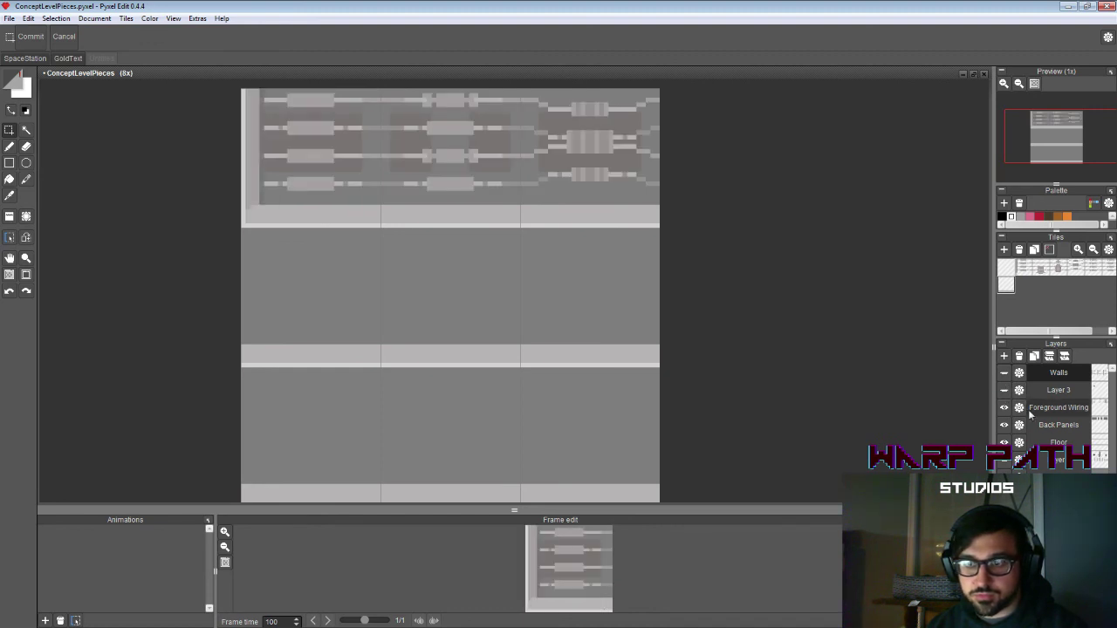
pyautogui.click(1040, 411)
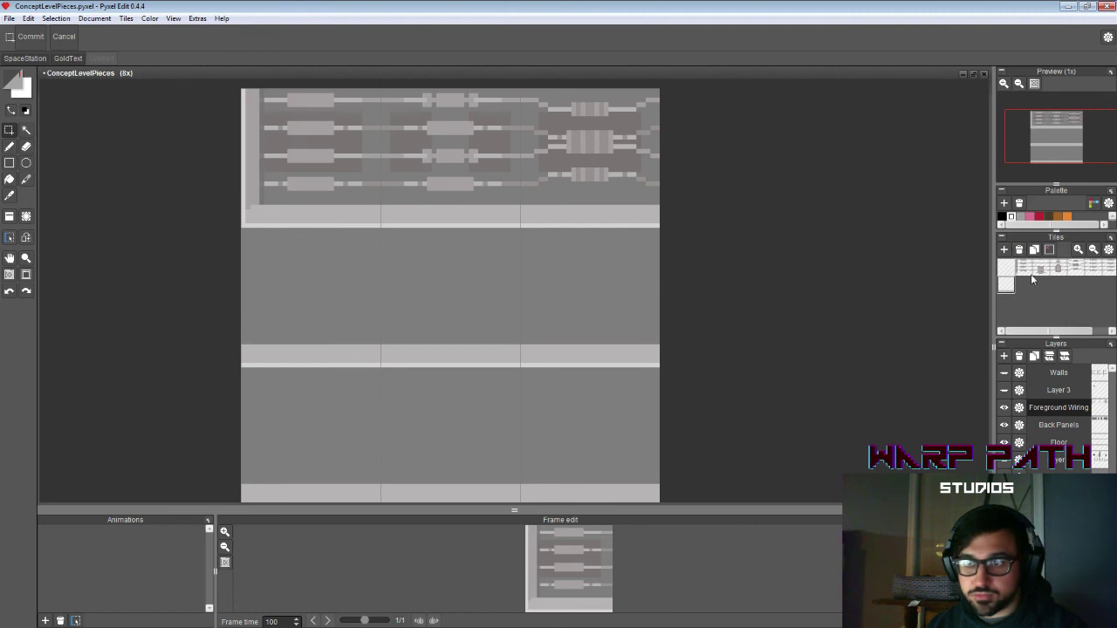
# Step: Undo the earlier layer hiding, wall-strip copying and strip deletion, with the Walls layer active
pyautogui.hotkey('ctrl', 'z')
pyautogui.hotkey('ctrl', 'z')
pyautogui.hotkey('ctrl', 'z')
pyautogui.hotkey('ctrl', 'z')
pyautogui.hotkey('ctrl', 'z')
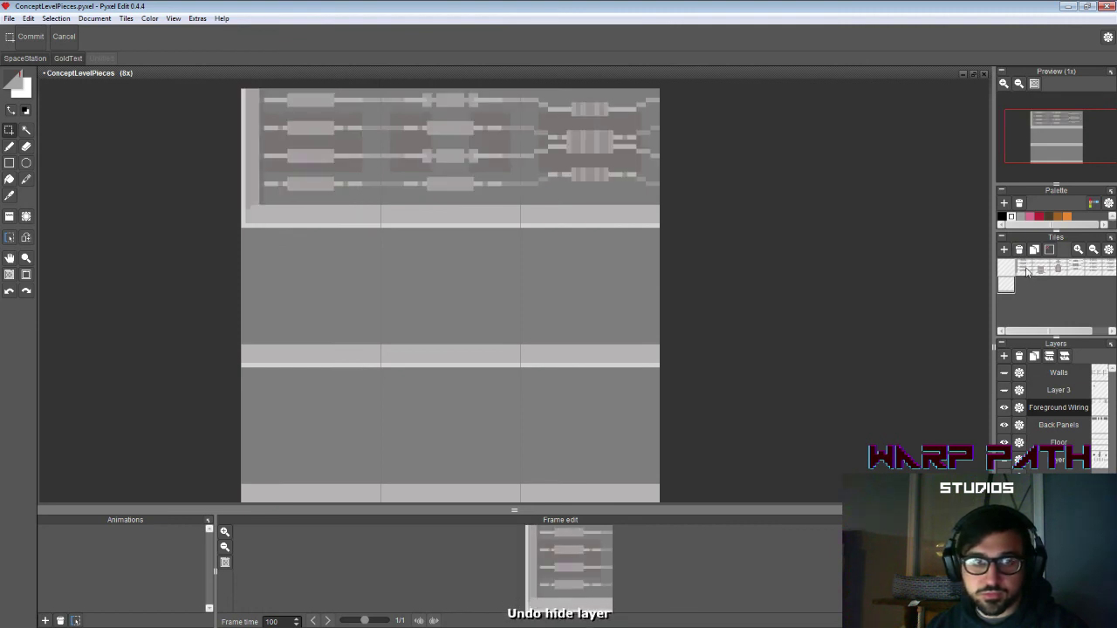
pyautogui.hotkey('ctrl', 'z')
pyautogui.hotkey('ctrl', 'z')
pyautogui.hotkey('ctrl', 'z')
pyautogui.hotkey('ctrl', 'z')
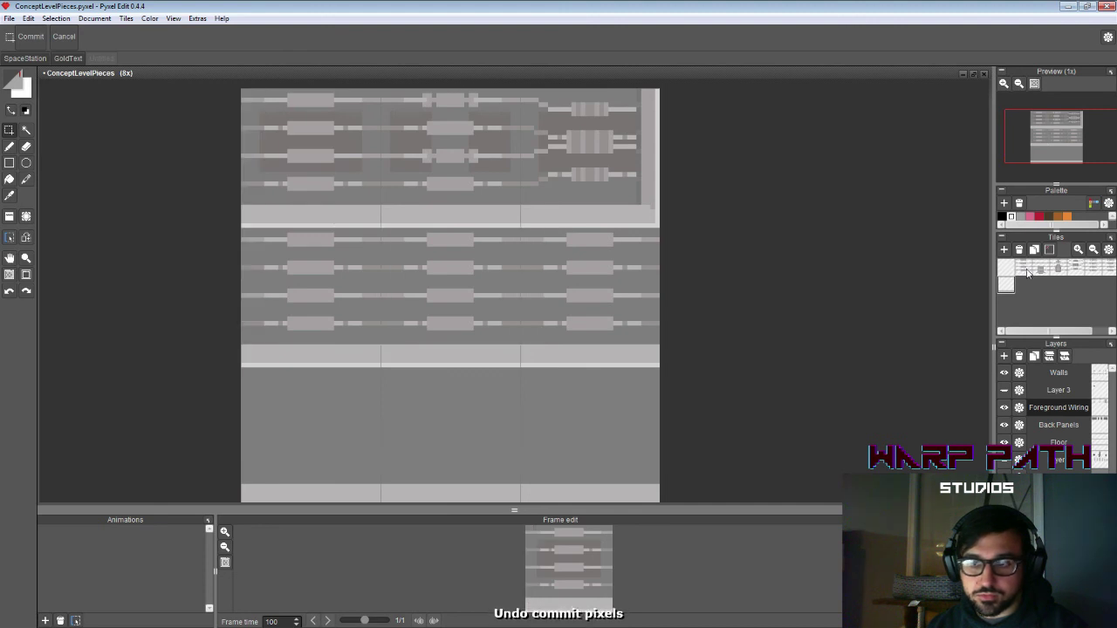
pyautogui.click(1009, 377)
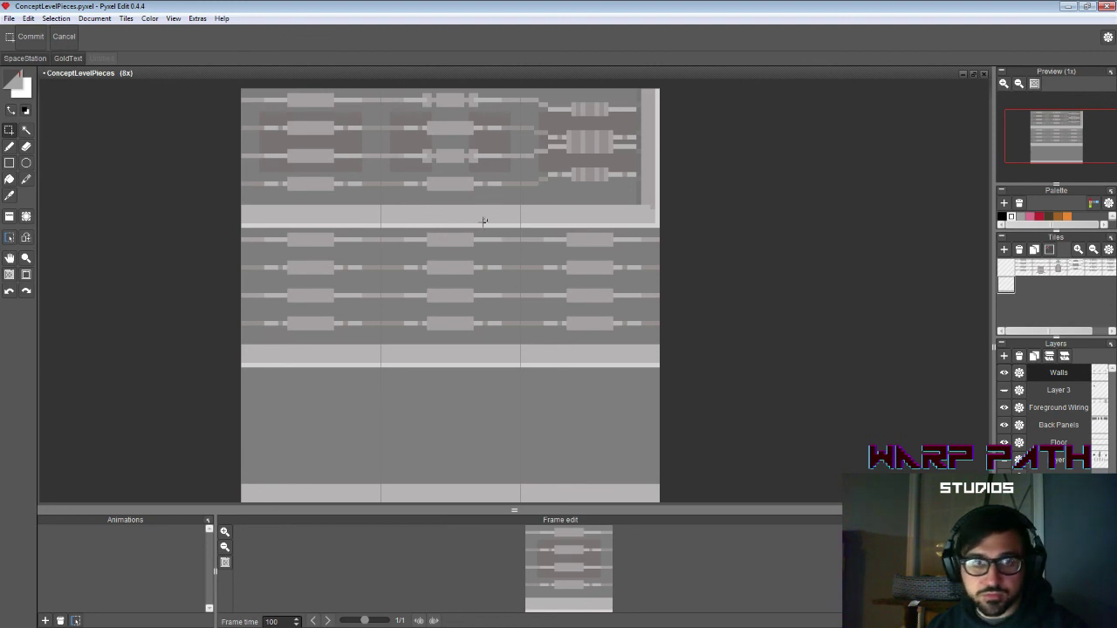
pyautogui.hotkey('ctrl', 'z')
pyautogui.hotkey('ctrl', 'z')
pyautogui.hotkey('ctrl', 'z')
pyautogui.hotkey('ctrl', 'z')
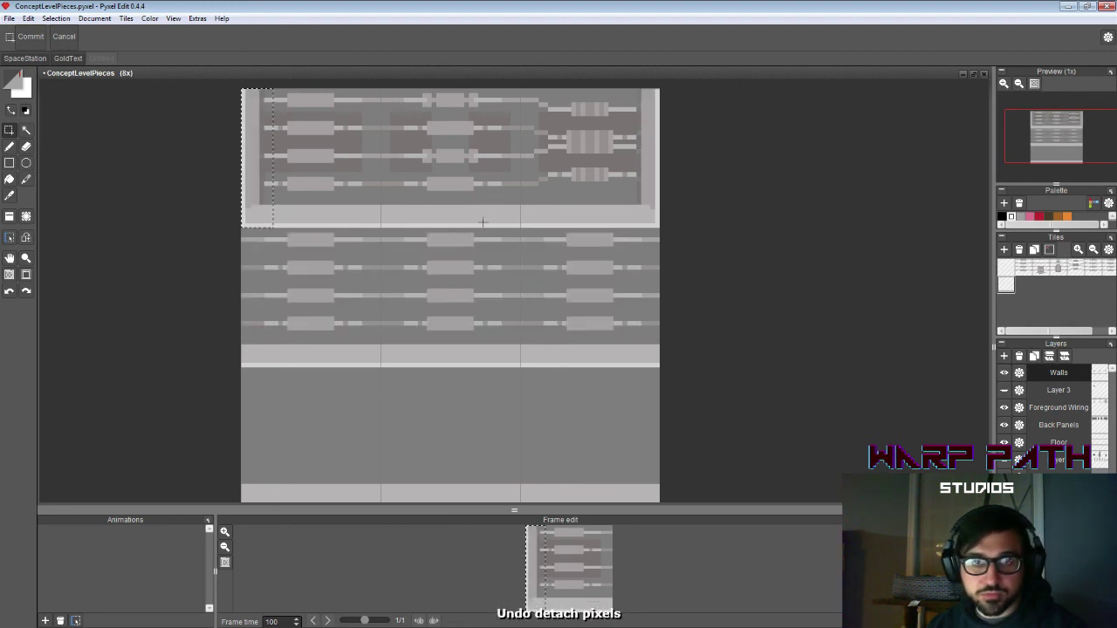
pyautogui.hotkey('ctrl', 'z')
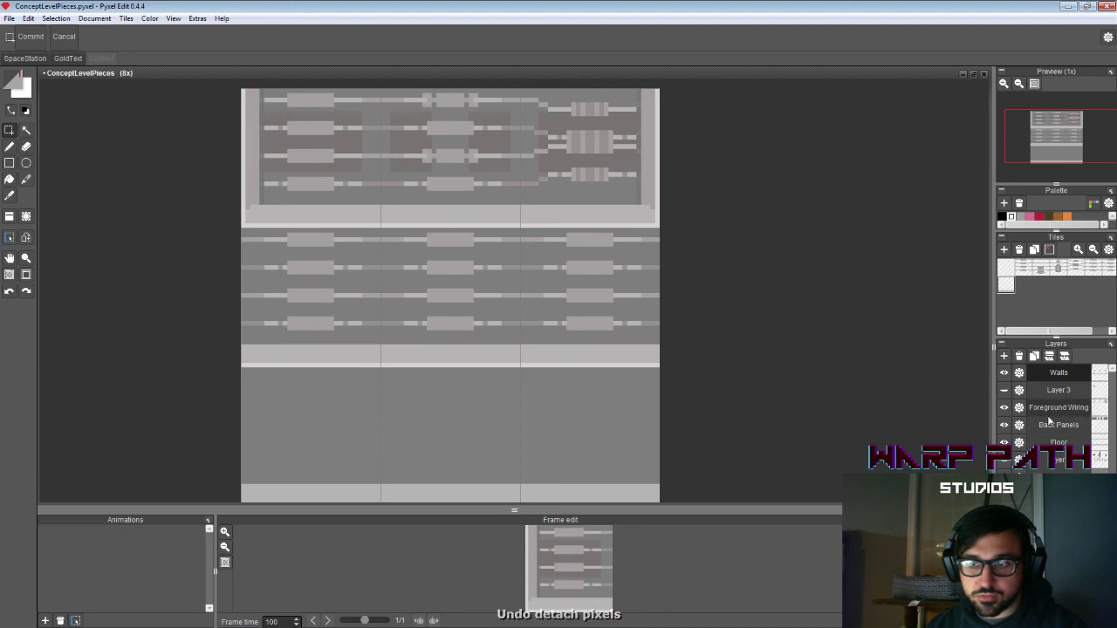
# Step: Hide the Foreground Wiring layer and delete the stray wire pixels from both side walls in the top row of the Walls layer
pyautogui.click(1004, 408)
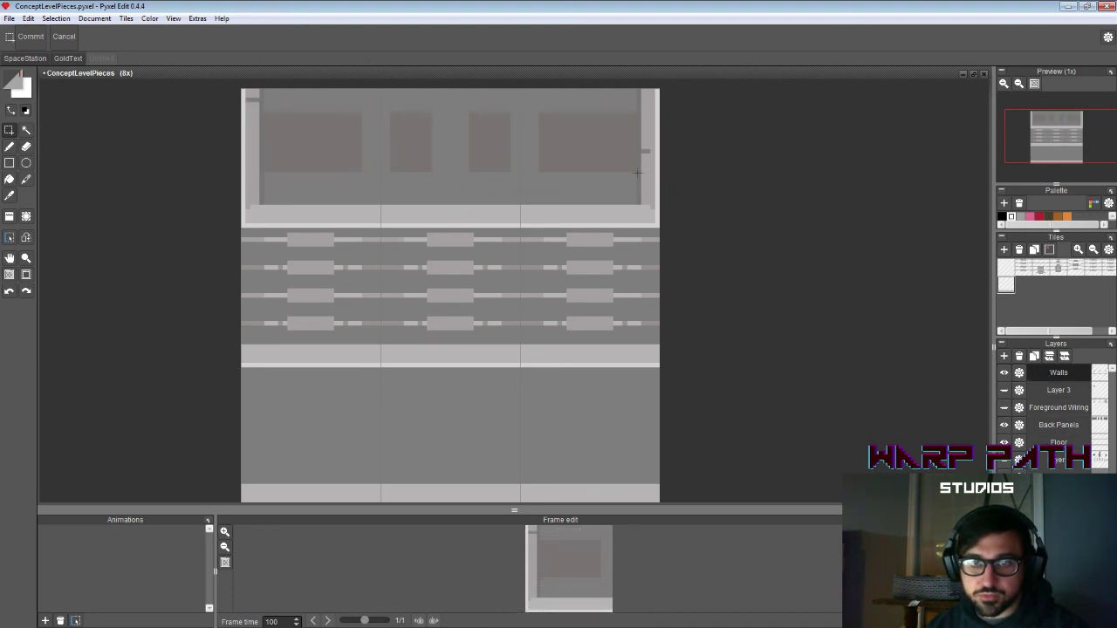
pyautogui.moveTo(637, 173); pyautogui.dragTo(648, 130)
pyautogui.click(668, 152)
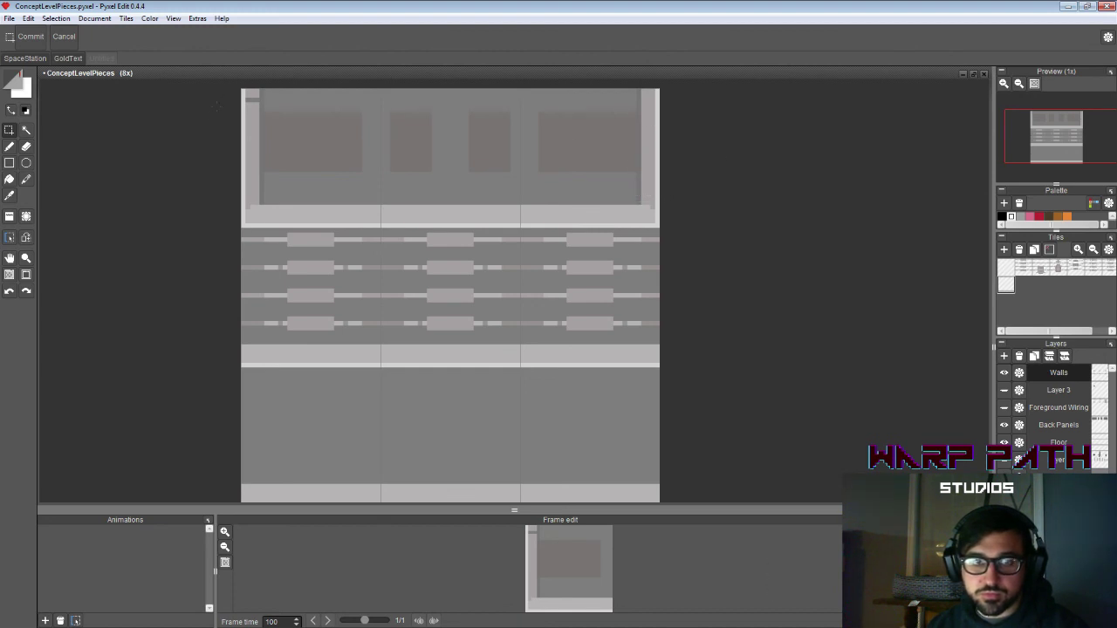
pyautogui.moveTo(241, 140); pyautogui.dragTo(263, 103)
pyautogui.hotkey('ctrl', 'd')
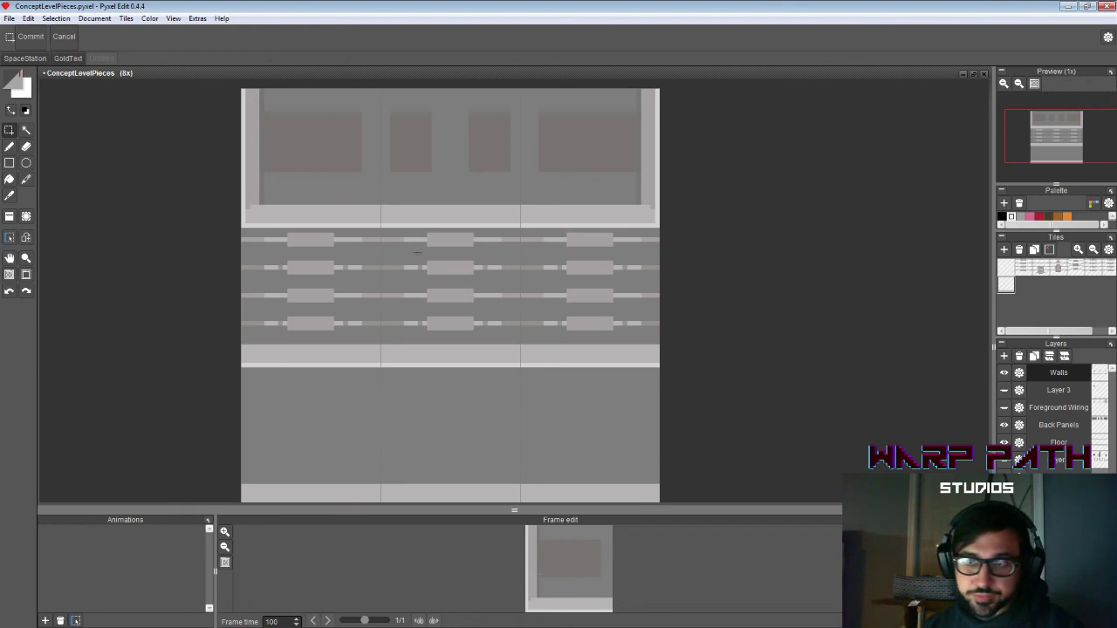
# Step: Duplicate the floor tile in the tile list and undo the extra tile creation
pyautogui.click(1004, 284)
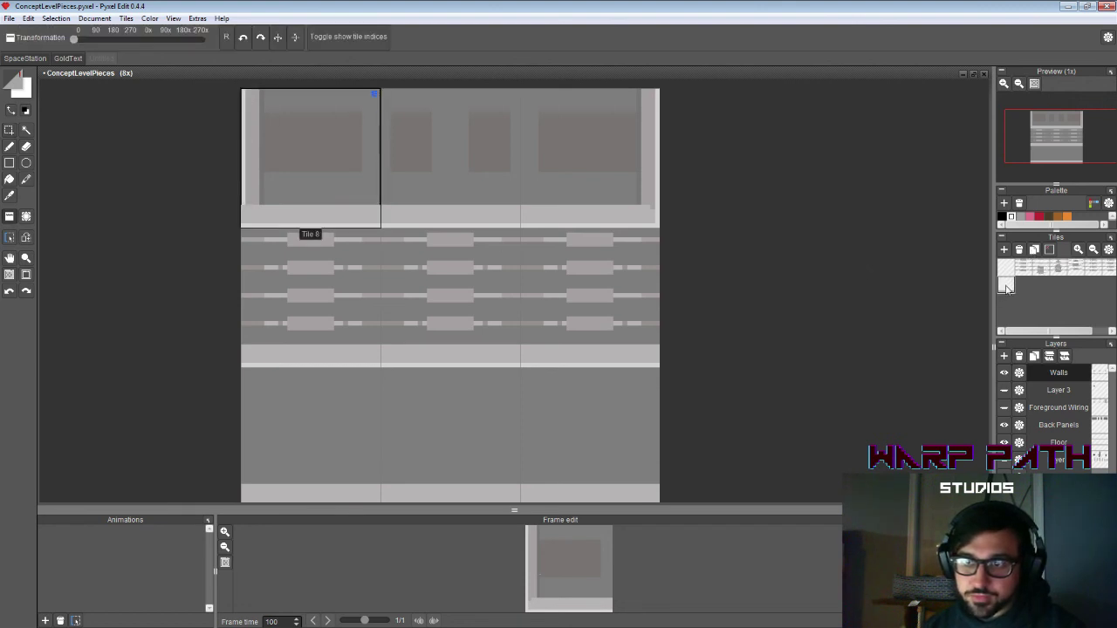
pyautogui.click(1033, 251)
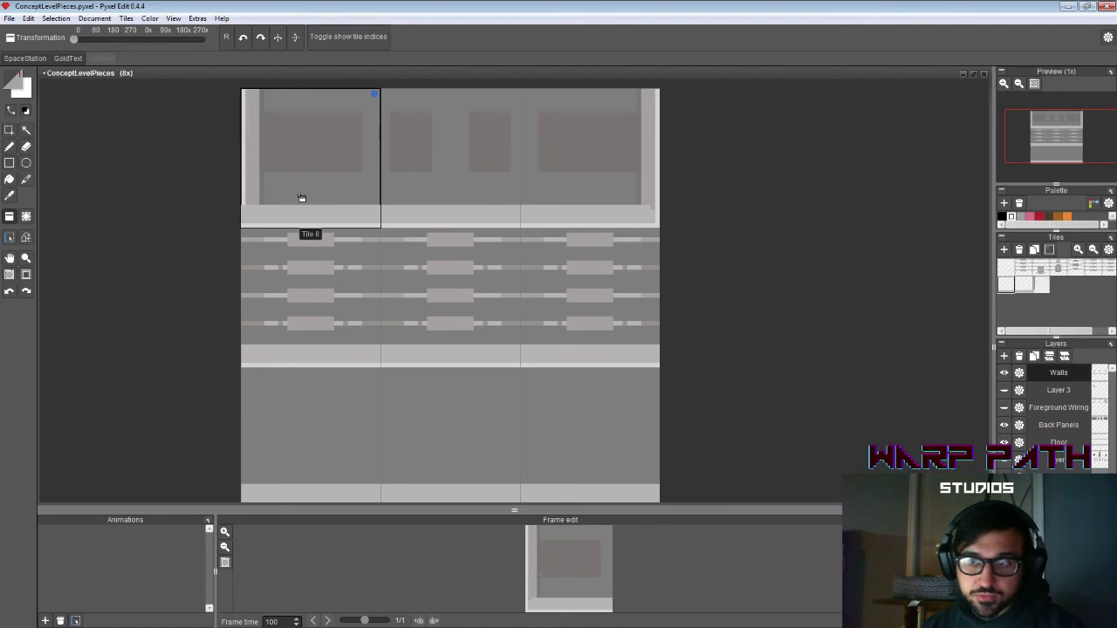
pyautogui.hotkey('ctrl', 'z')
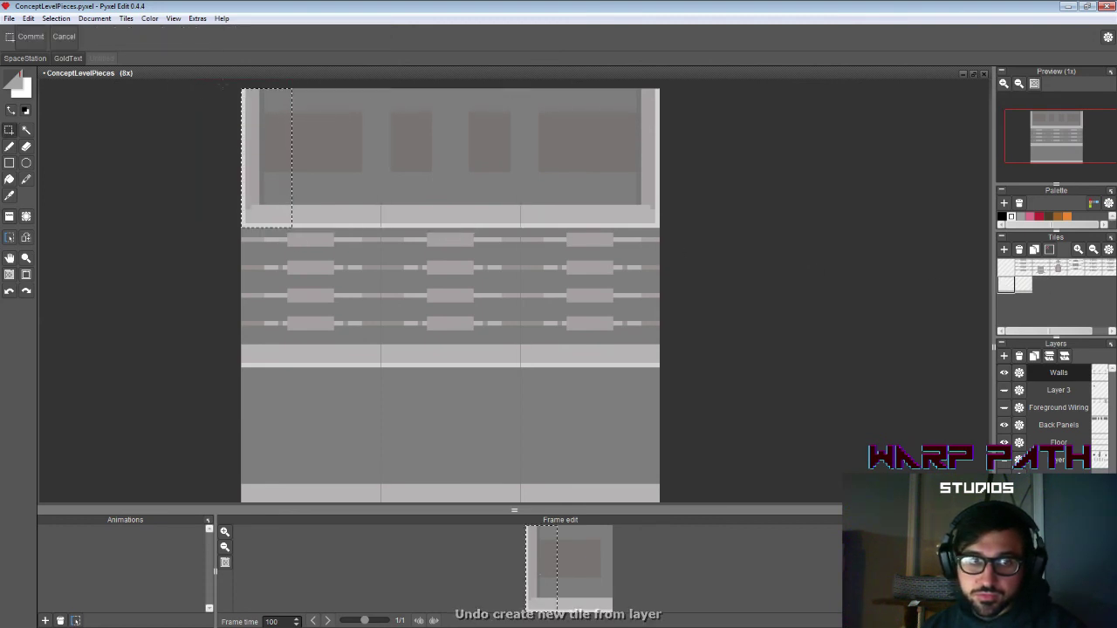
# Step: Try to copy the top-left wall strip into the second-row left tile on the Walls layer
pyautogui.moveTo(288, 225); pyautogui.dragTo(241, 89)
pyautogui.moveTo(277, 167); pyautogui.dragTo(276, 307)
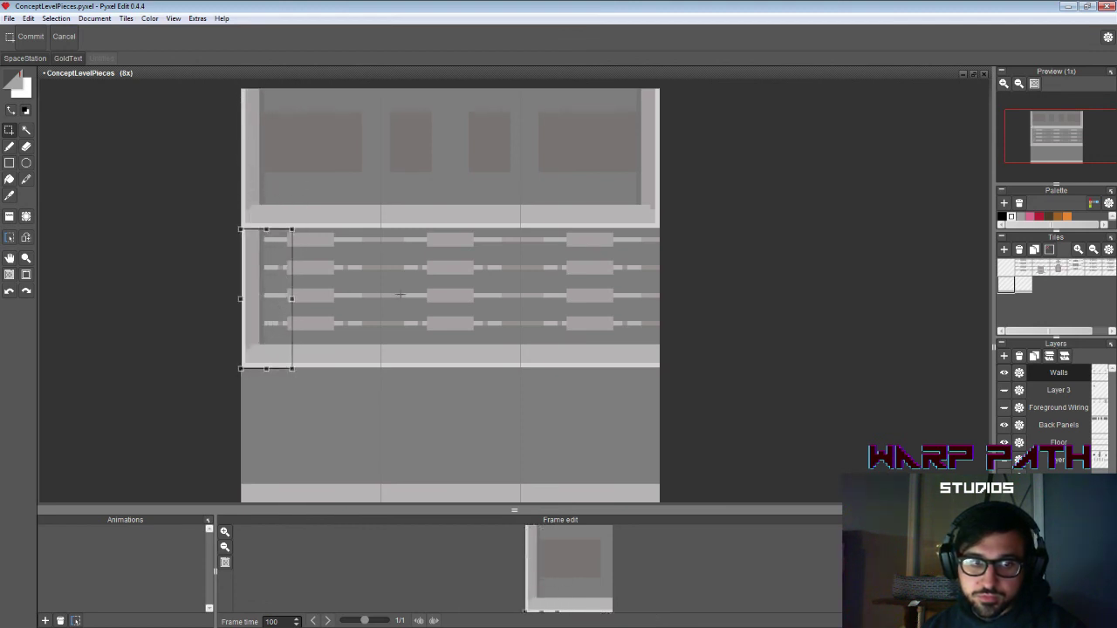
pyautogui.click(435, 295)
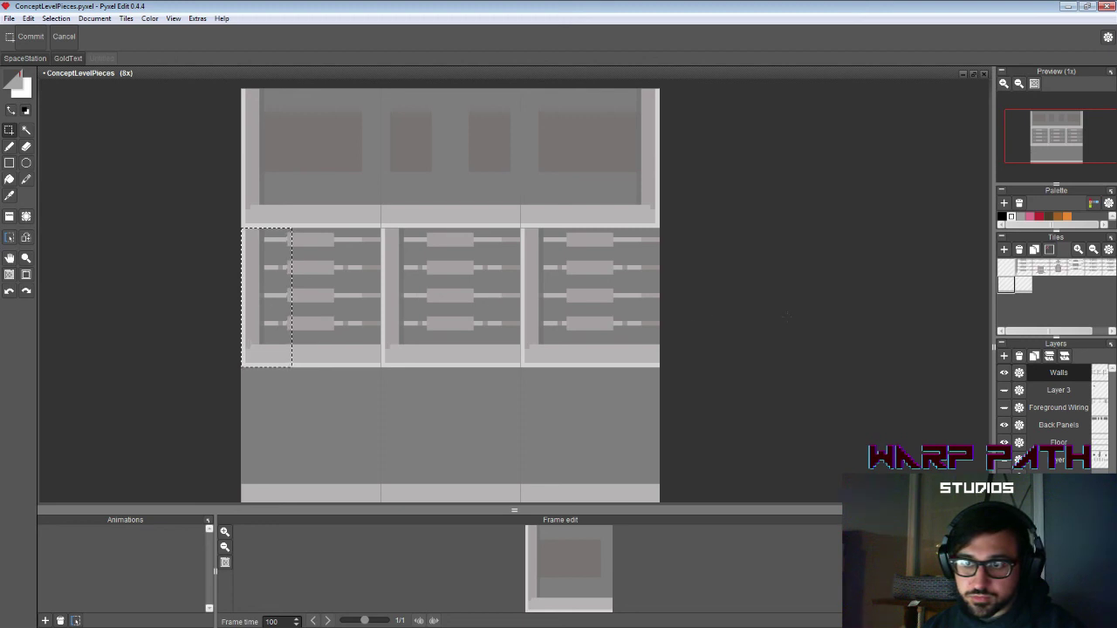
pyautogui.hotkey('ctrl', 'z')
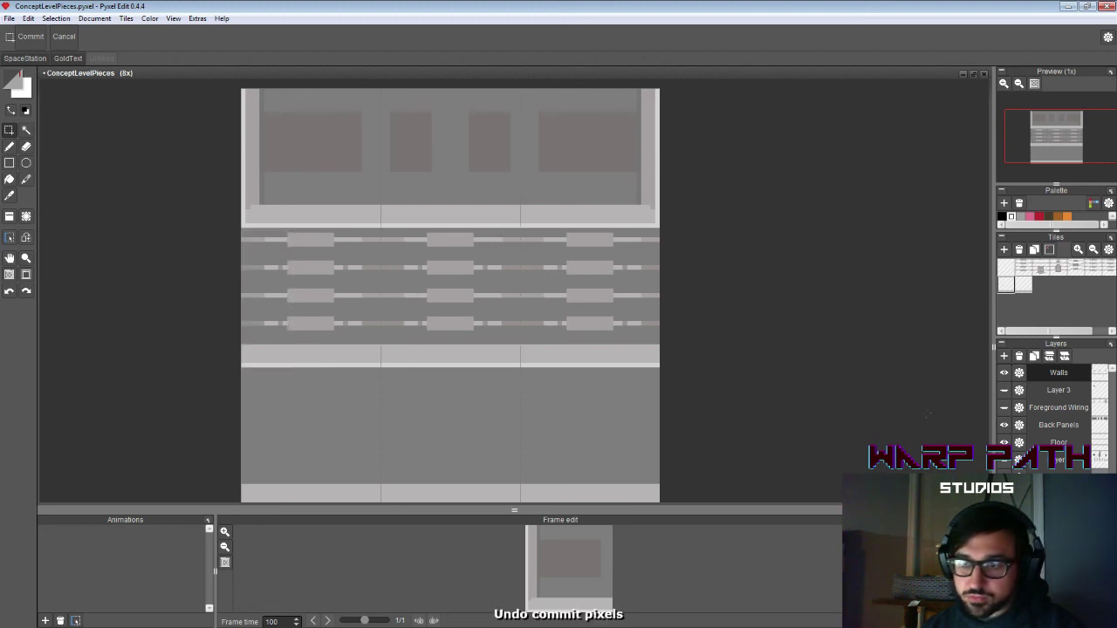
# Step: Select the top-left tile's wall strip and try copying it into the second-row middle tile on the Floor layer
pyautogui.moveTo(288, 228); pyautogui.dragTo(243, 91)
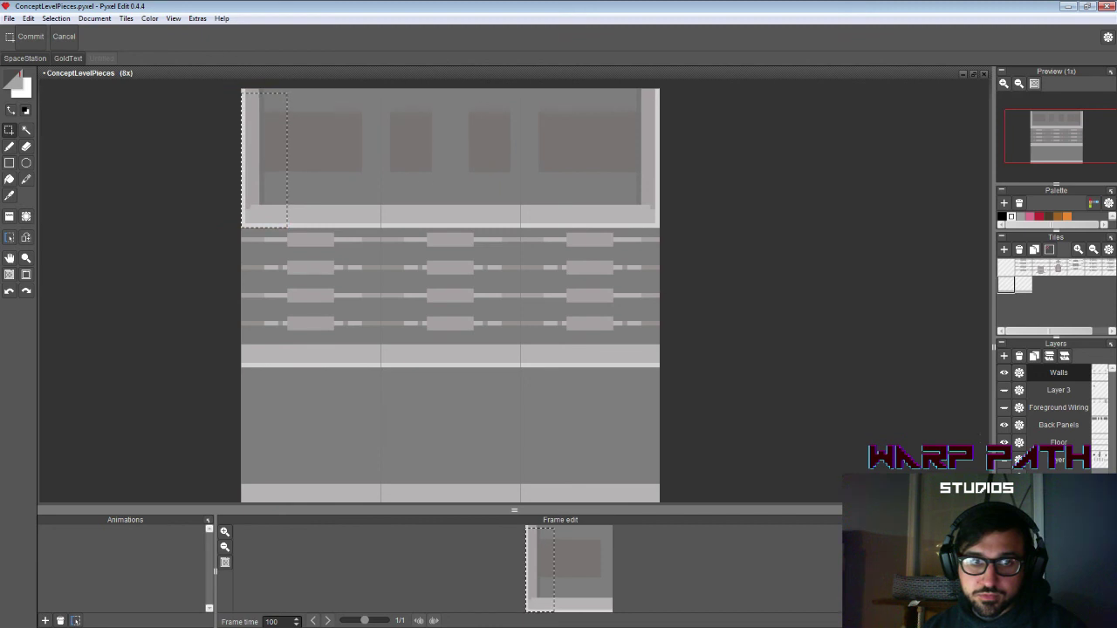
pyautogui.click(1059, 443)
pyautogui.hotkey('ctrl', 'v')
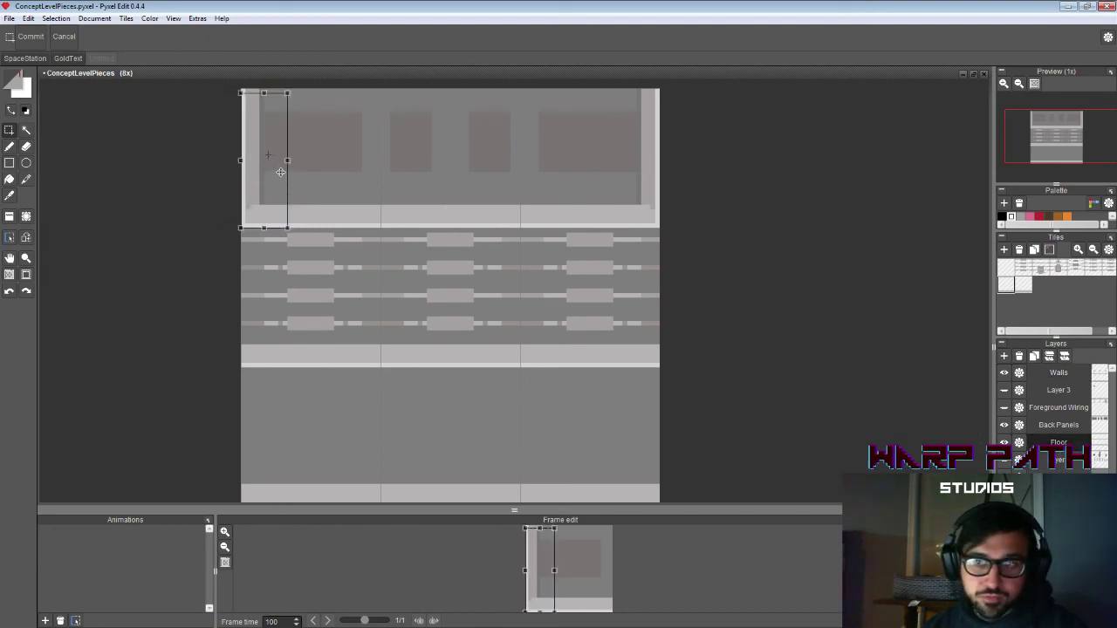
pyautogui.moveTo(282, 172); pyautogui.dragTo(422, 310)
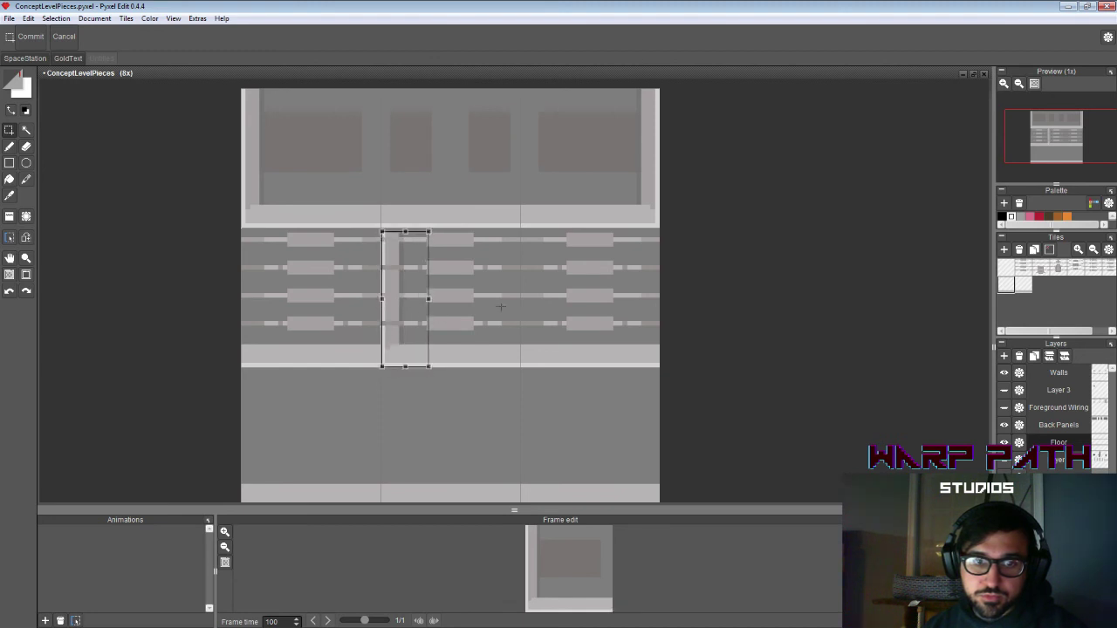
pyautogui.click(491, 305)
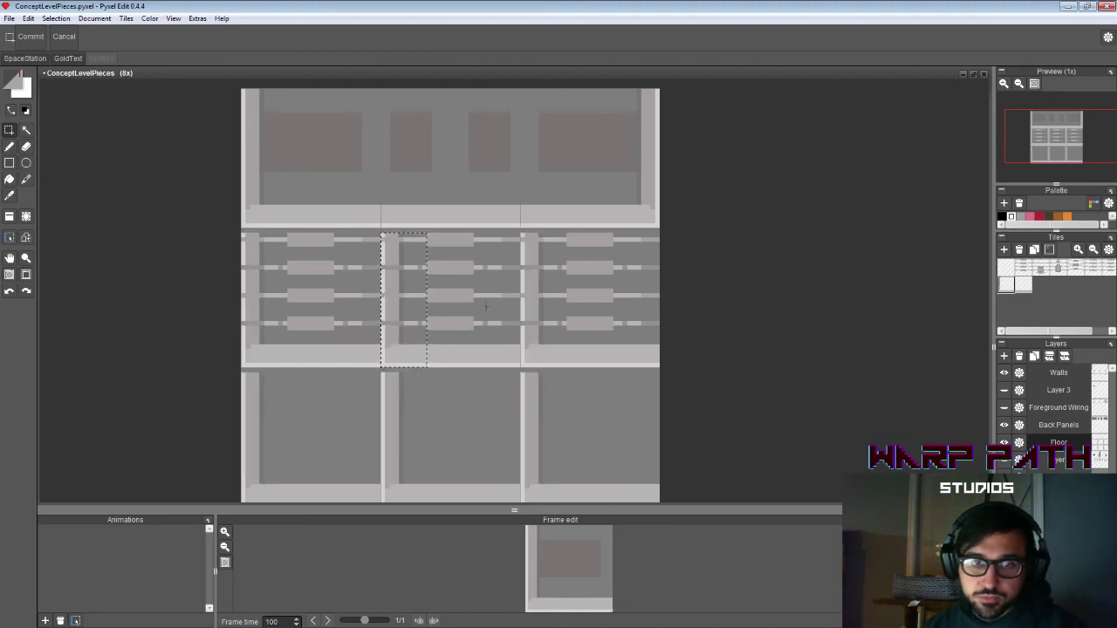
pyautogui.hotkey('ctrl', 'z')
pyautogui.hotkey('ctrl', 'z')
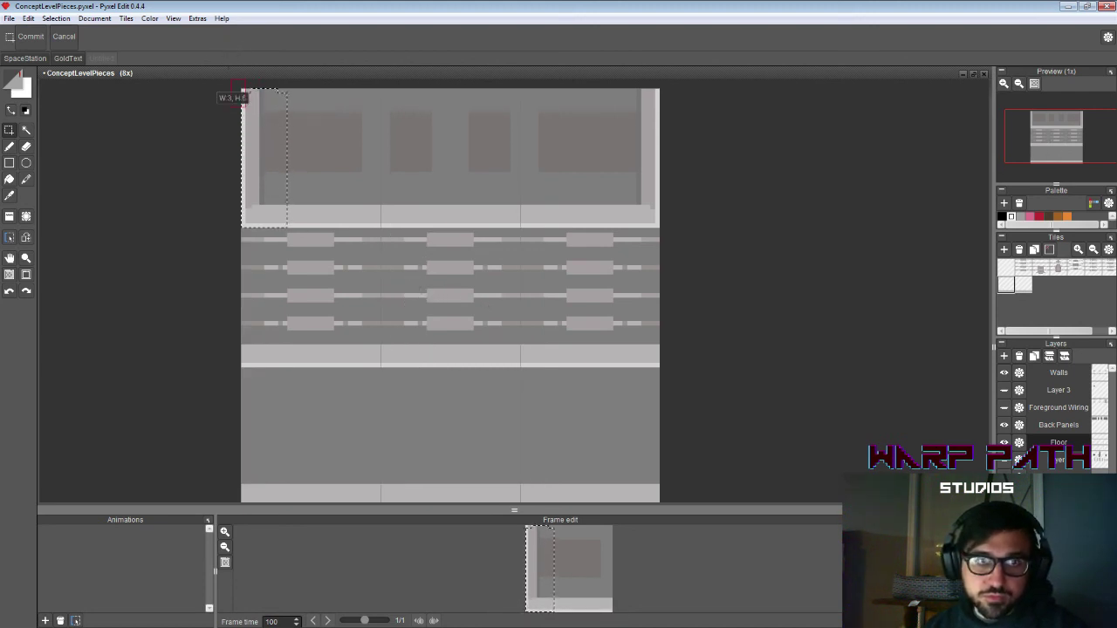
pyautogui.click(274, 138)
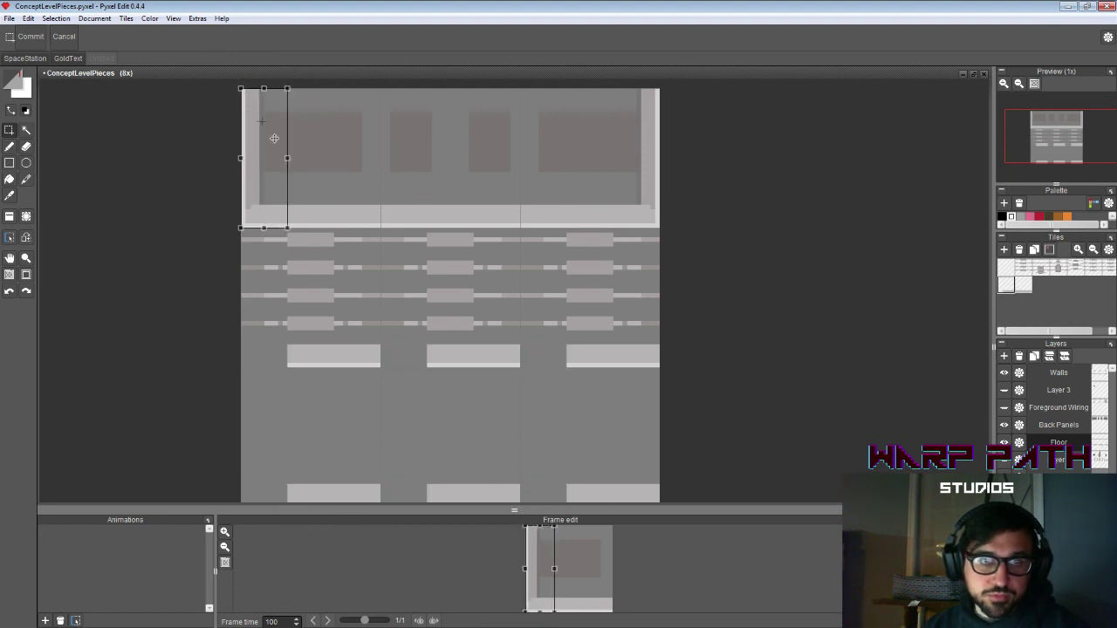
pyautogui.click(395, 186)
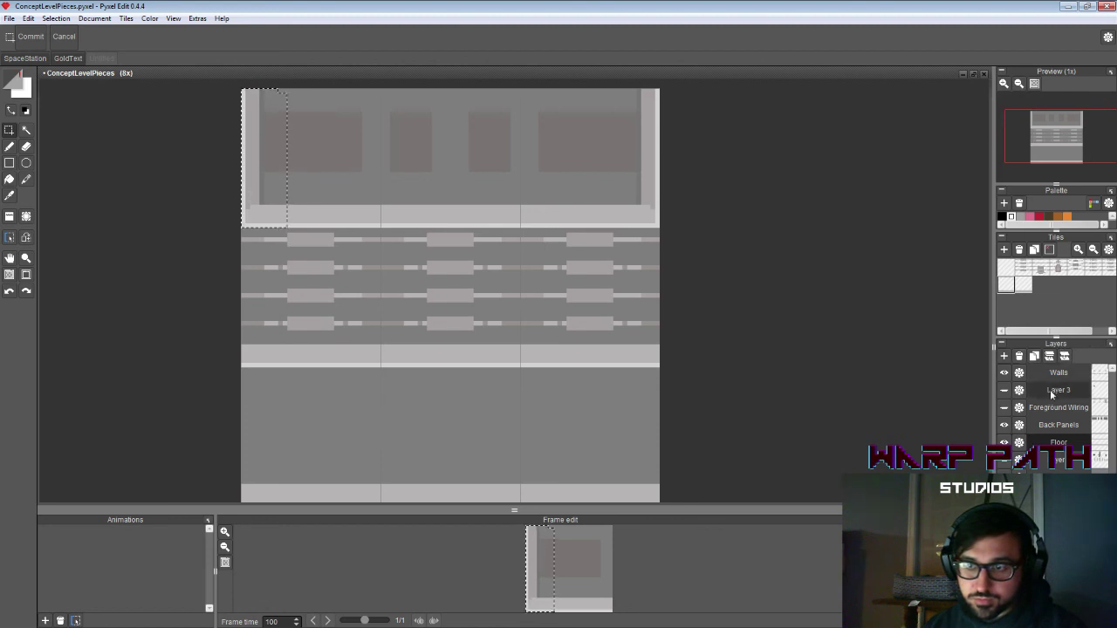
# Step: Hide the Back Panels layer and compare the wall strips with the Floor layer hidden and shown
pyautogui.click(1003, 443)
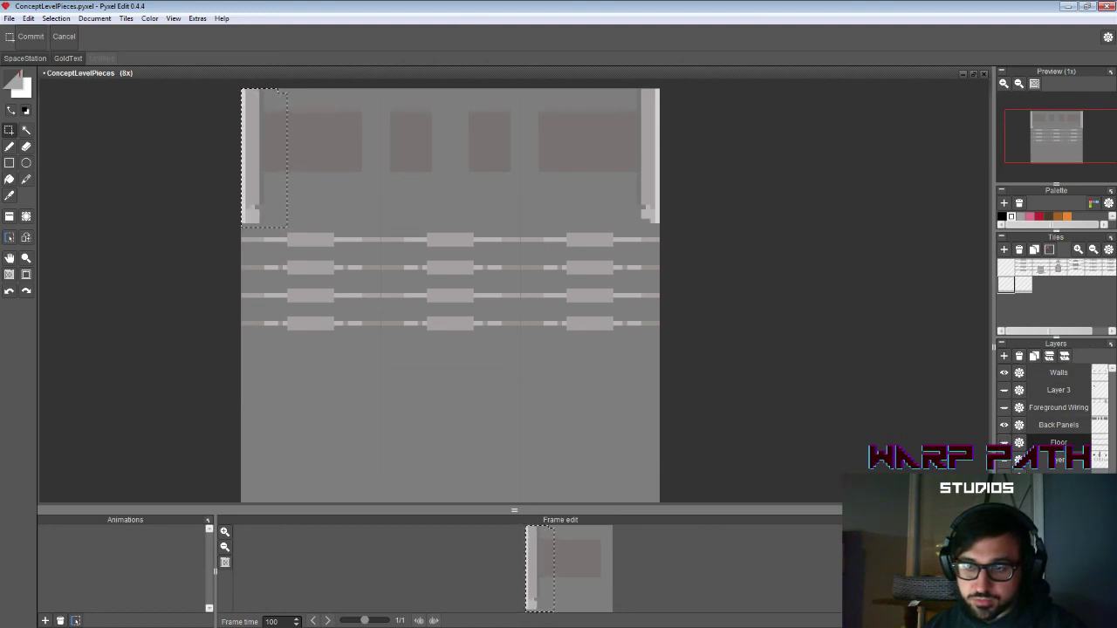
pyautogui.click(1003, 428)
pyautogui.click(1003, 428)
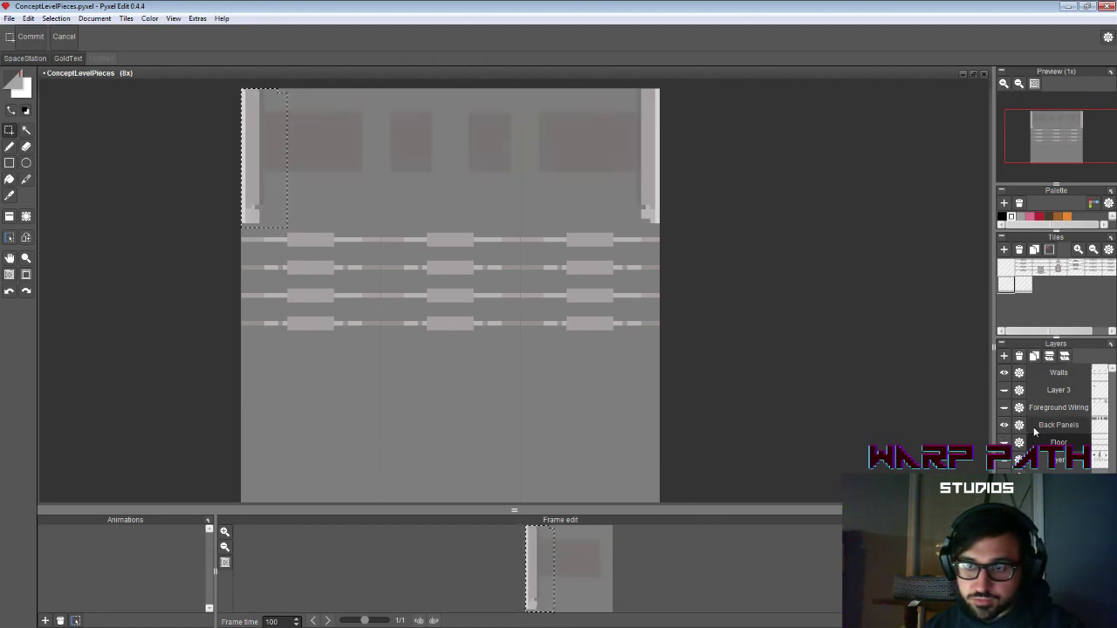
pyautogui.click(1004, 426)
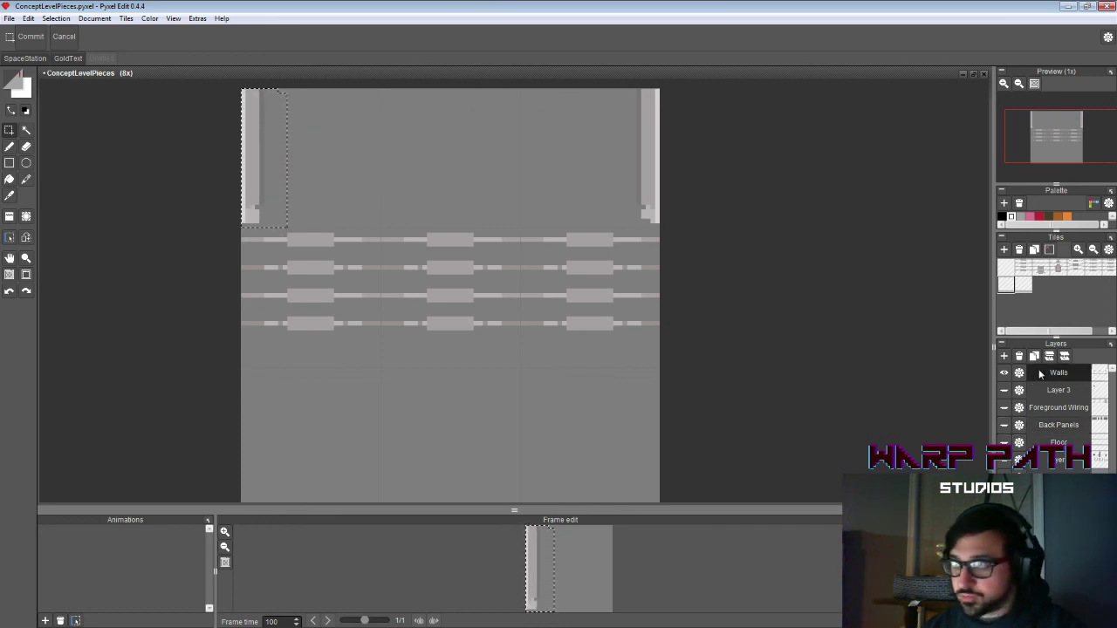
pyautogui.click(1003, 443)
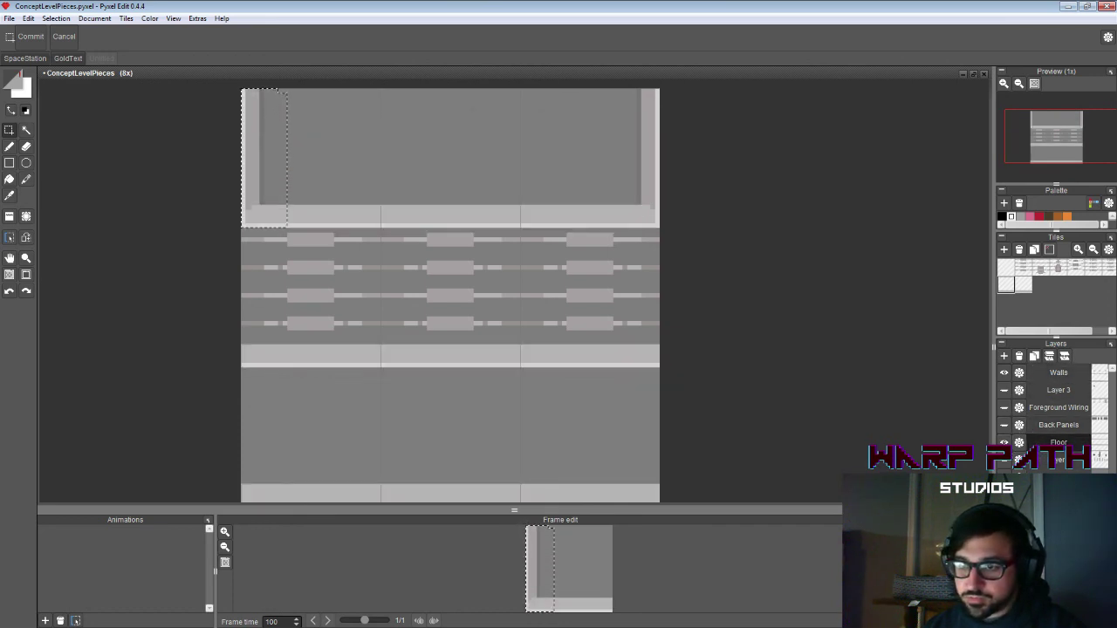
# Step: Place a copy of the selected wall strip in the second-row left tile on the Floor layer and clear the selection
pyautogui.hotkey('ctrl', 't')
pyautogui.moveTo(279, 178); pyautogui.dragTo(278, 315)
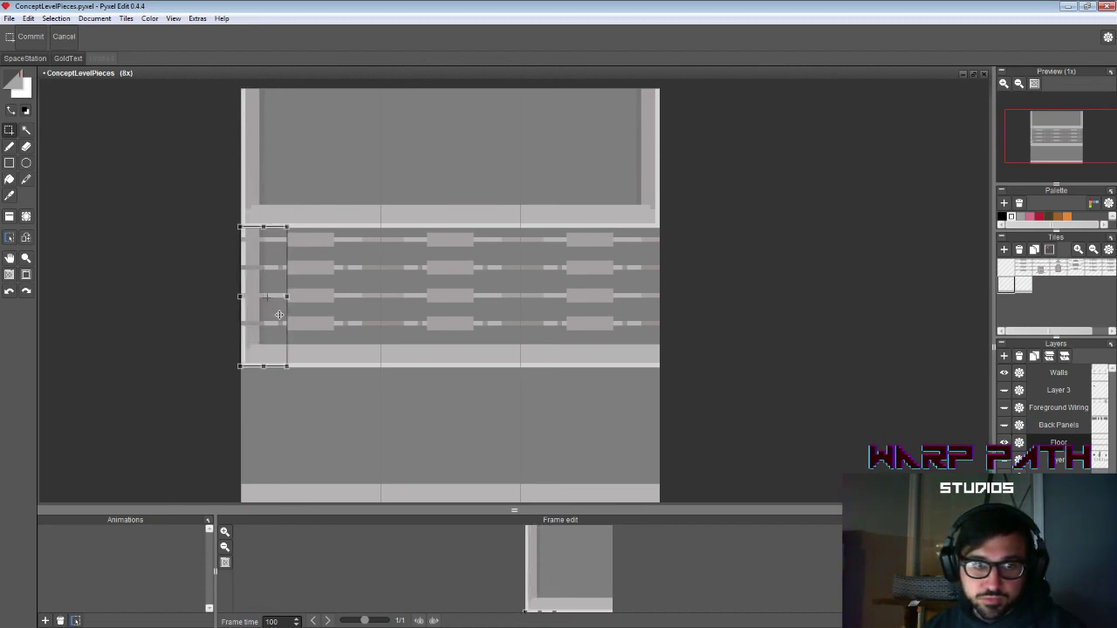
pyautogui.click(333, 295)
pyautogui.click(414, 286)
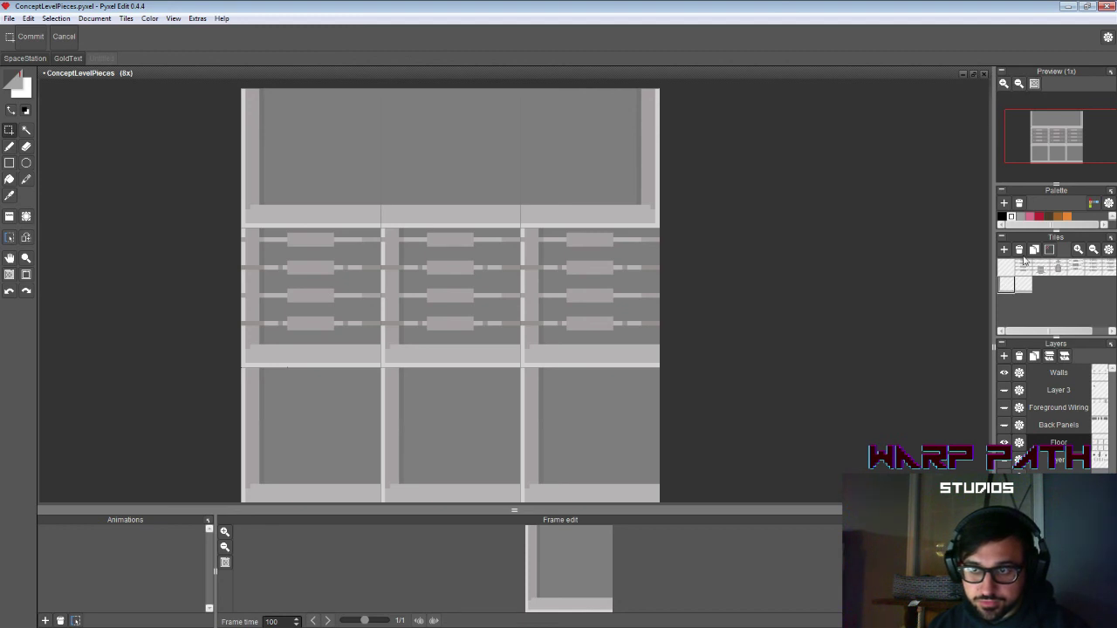
# Step: Duplicate the floor tile with the left wall and place the copy in the second-row right cell
pyautogui.click(1008, 291)
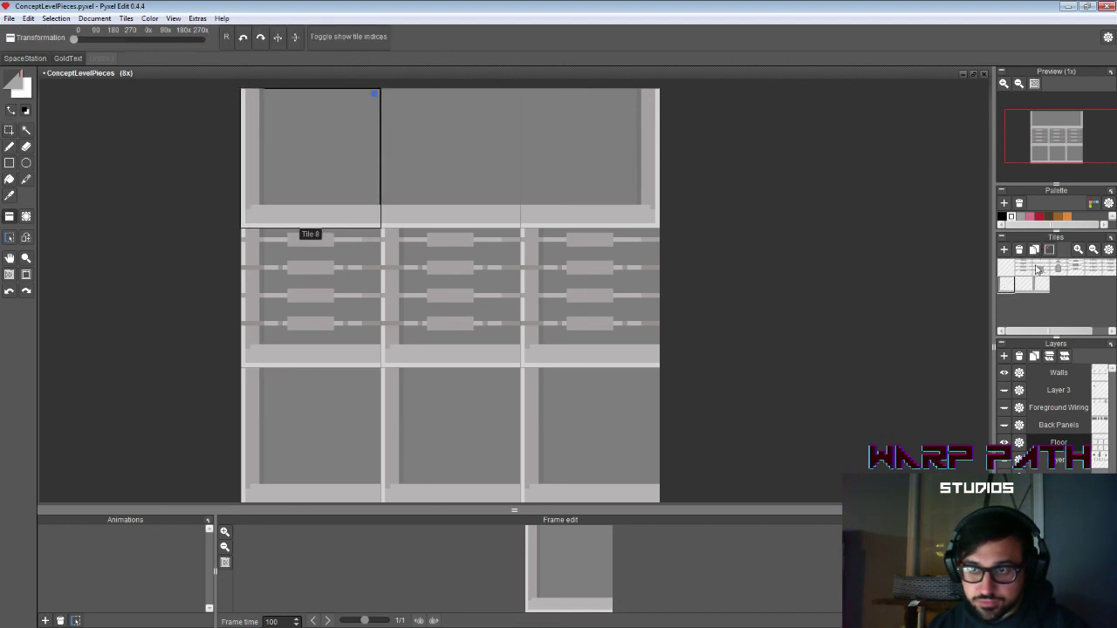
pyautogui.click(606, 294)
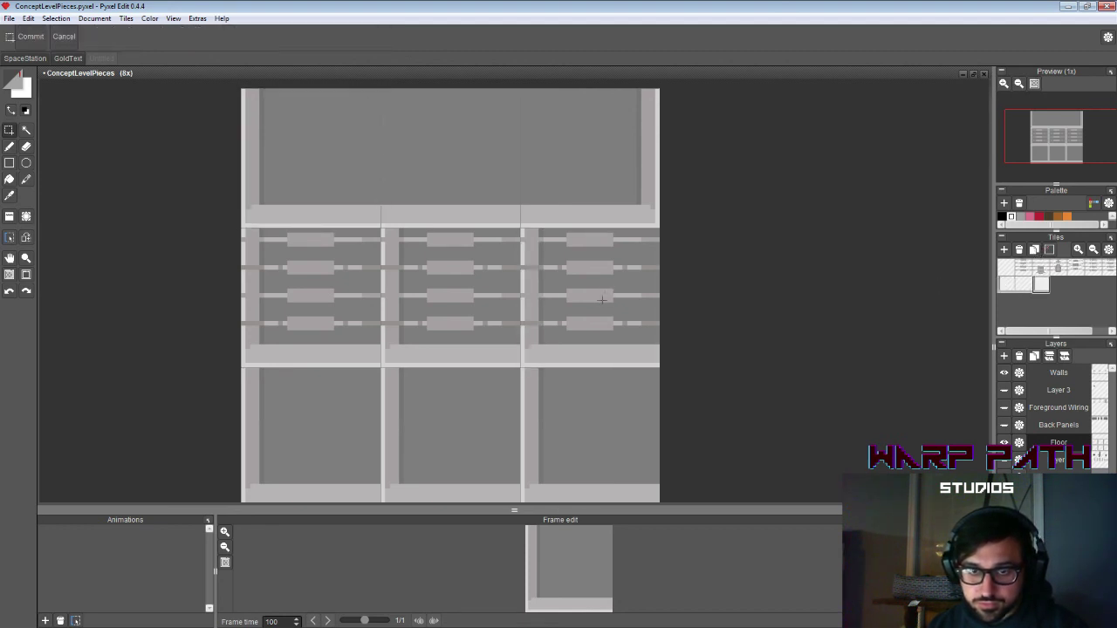
# Step: Select the second-row right tile and flip it horizontally so its wall strip sits on the right edge
pyautogui.moveTo(657, 365); pyautogui.dragTo(524, 231)
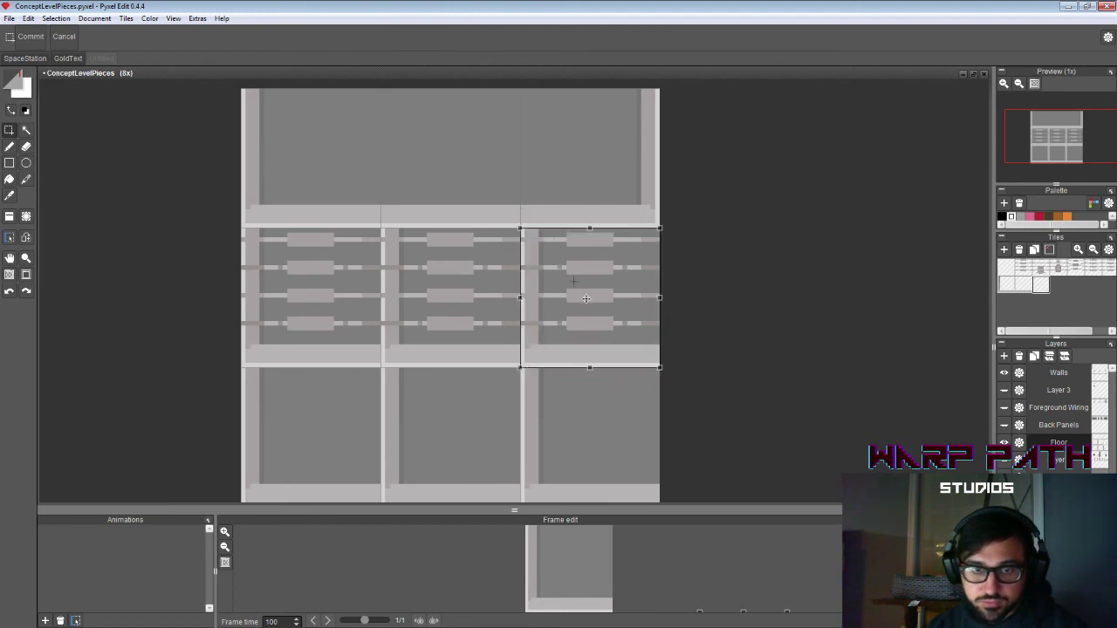
pyautogui.click(56, 18)
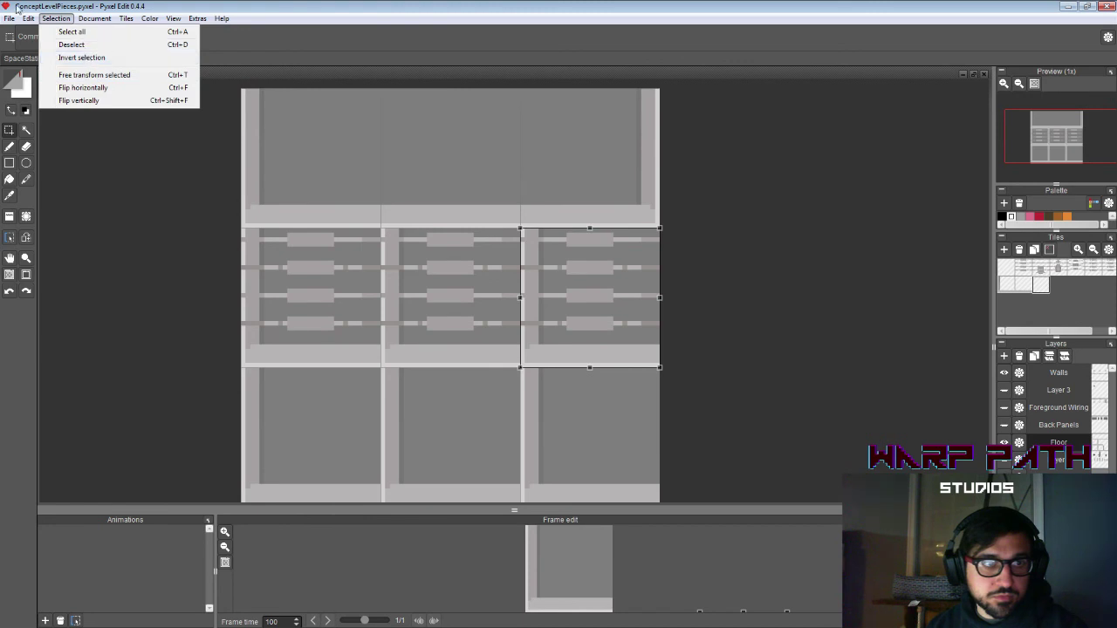
pyautogui.click(91, 89)
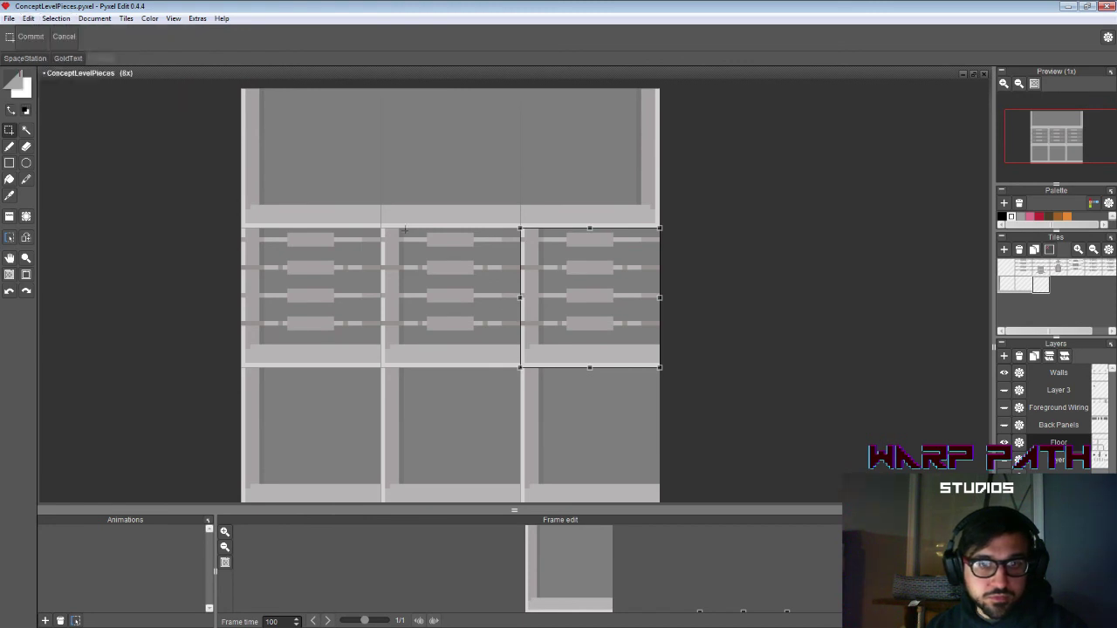
pyautogui.click(56, 19)
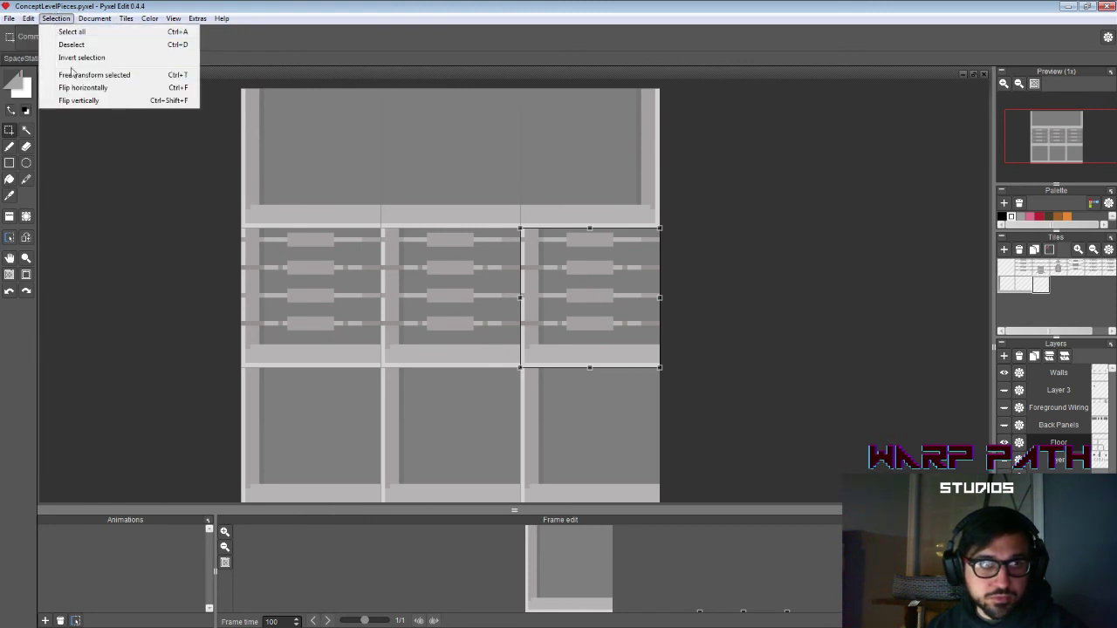
pyautogui.click(82, 76)
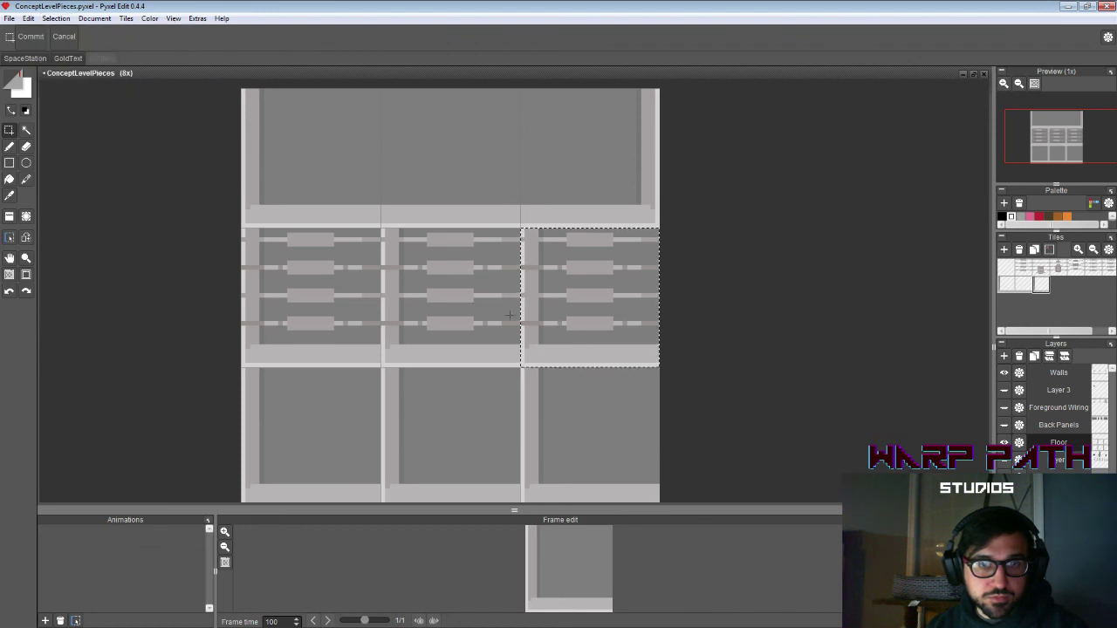
pyautogui.click(56, 18)
pyautogui.click(81, 87)
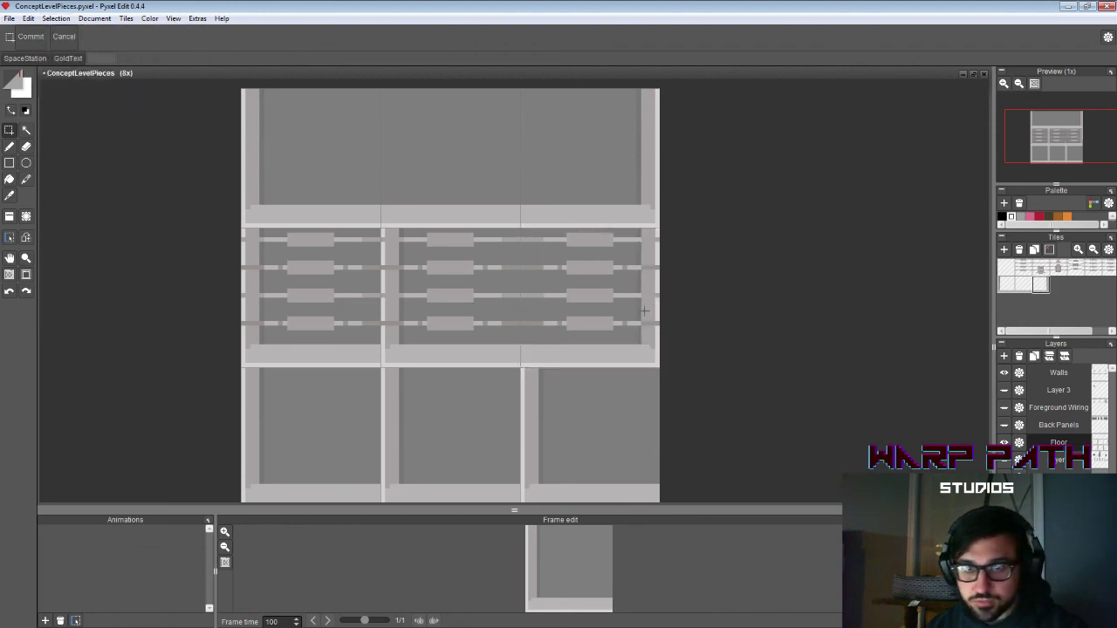
# Step: Place Tile 9 in the second-row middle cell and fill the bottom row with Tiles 8, 9 and 10
pyautogui.click(1027, 285)
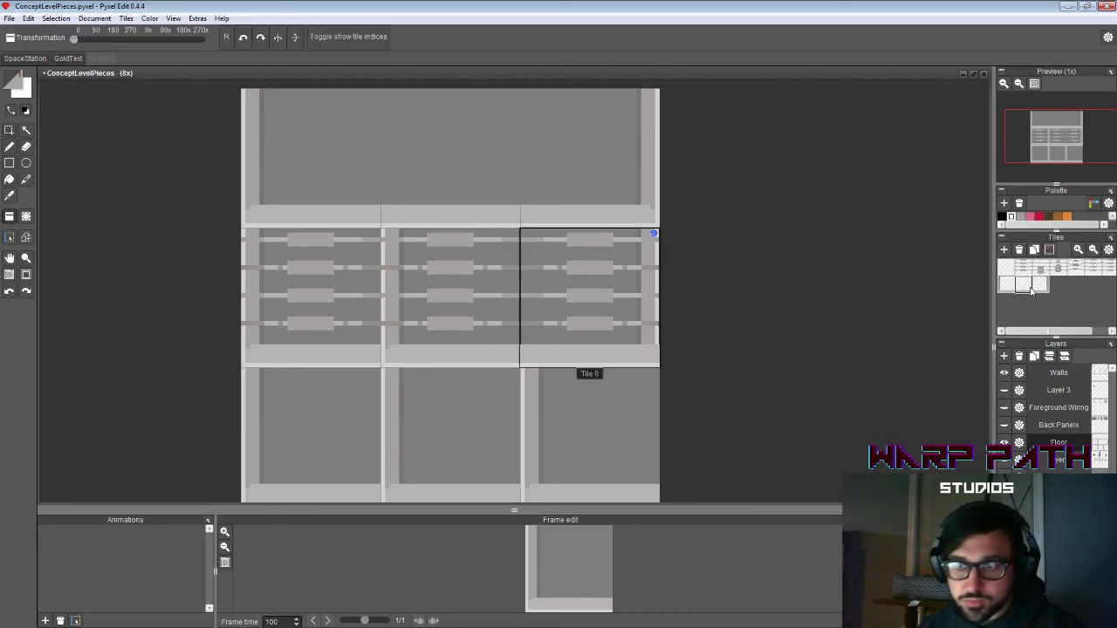
pyautogui.click(493, 343)
pyautogui.press('space')
pyautogui.moveTo(797, 387); pyautogui.dragTo(779, 283)
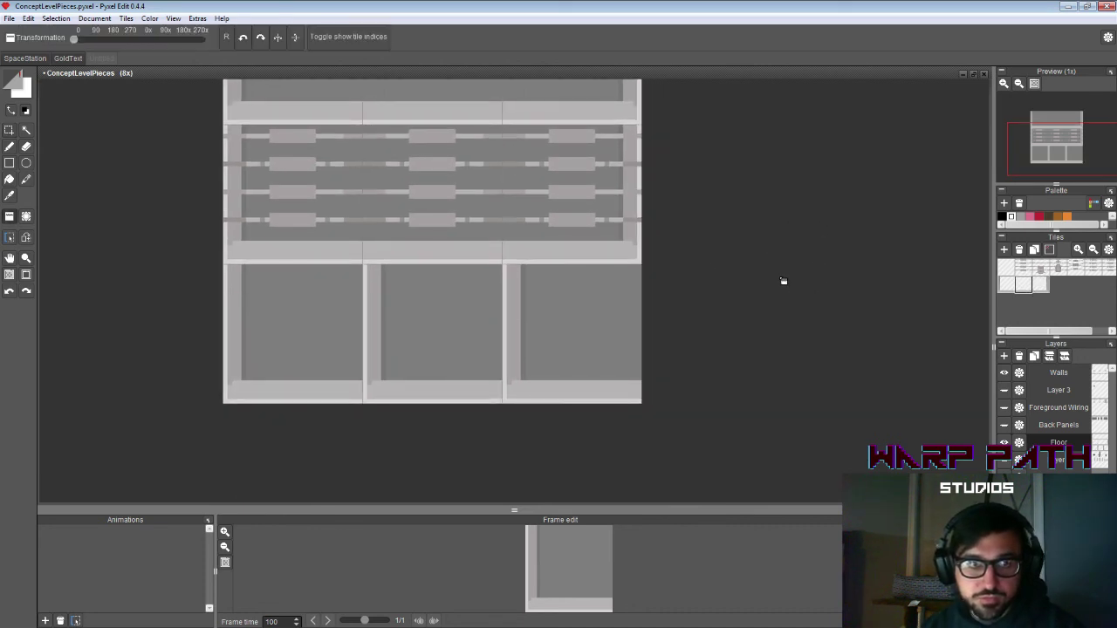
pyautogui.click(1008, 288)
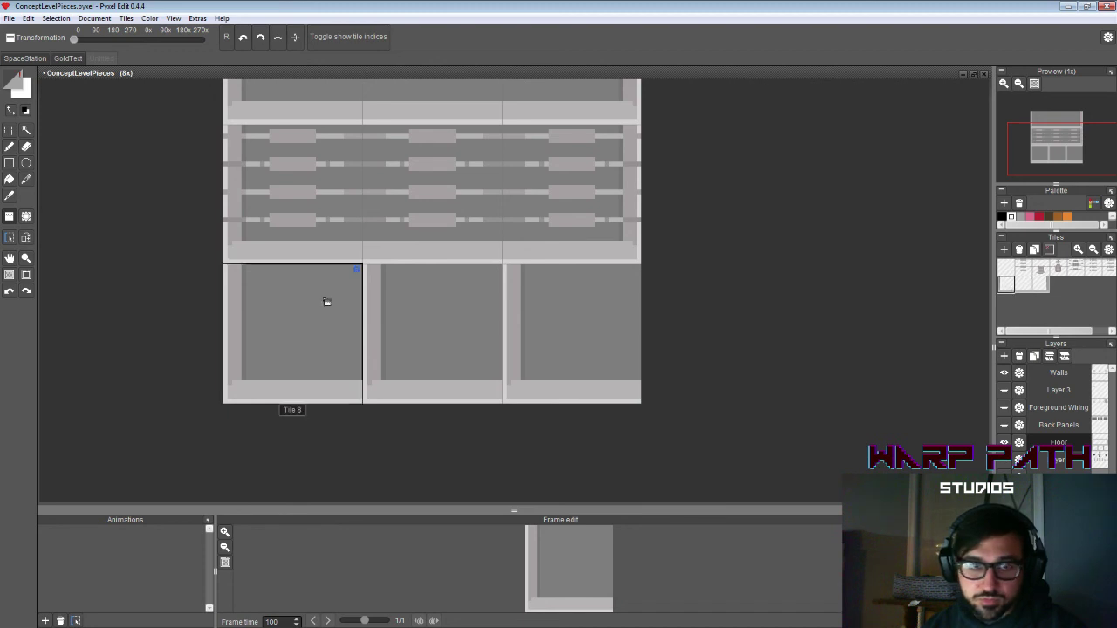
pyautogui.click(1040, 288)
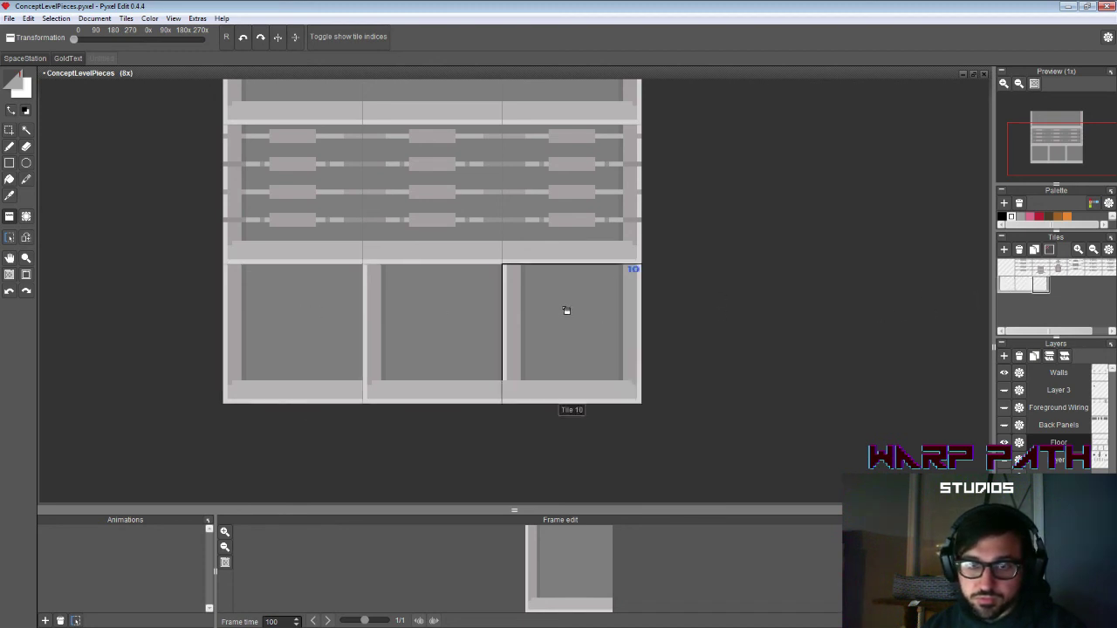
pyautogui.click(563, 312)
pyautogui.click(1023, 284)
pyautogui.click(434, 329)
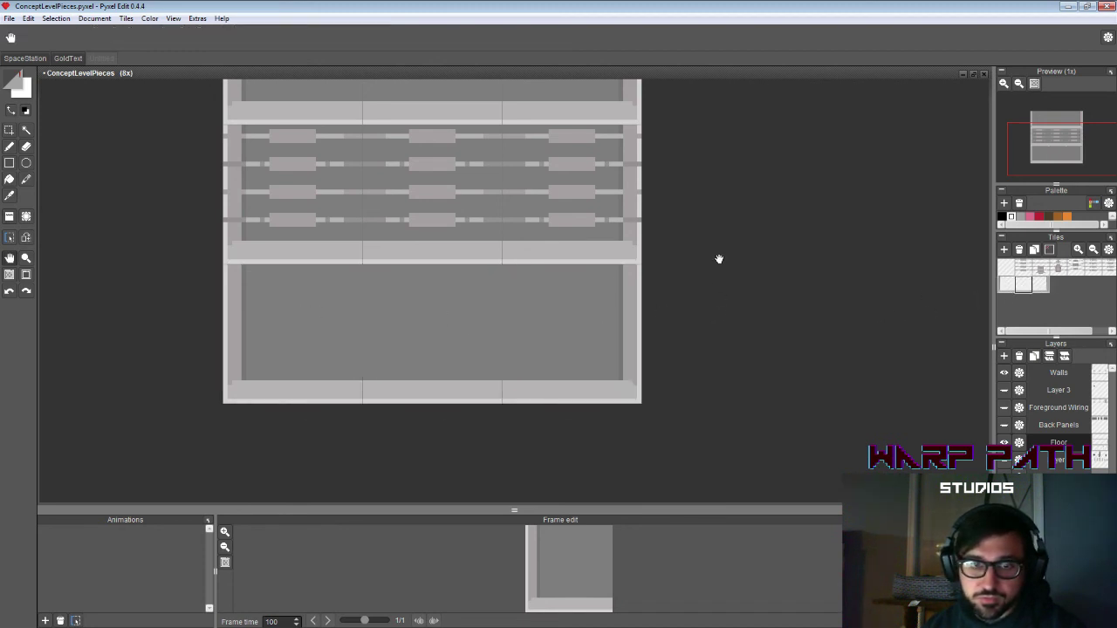
# Step: Sample the wall strip colour and draw a line with it along the upper edge of the top-row floor
pyautogui.scroll(4, 604, 268)
pyautogui.scroll(-3, 917, 332)
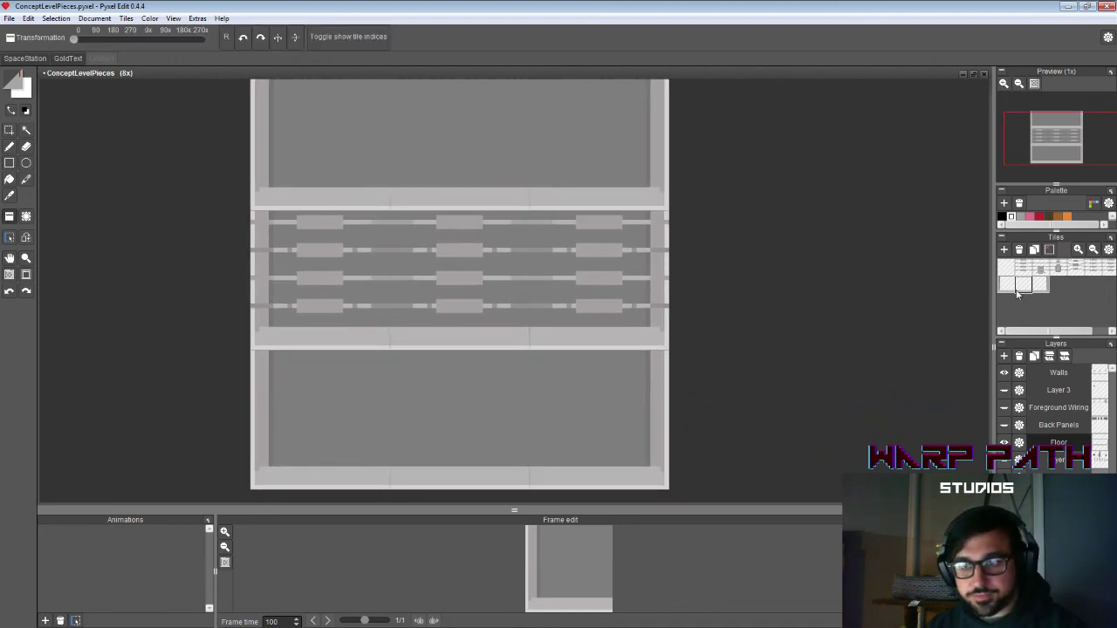
pyautogui.press('b')
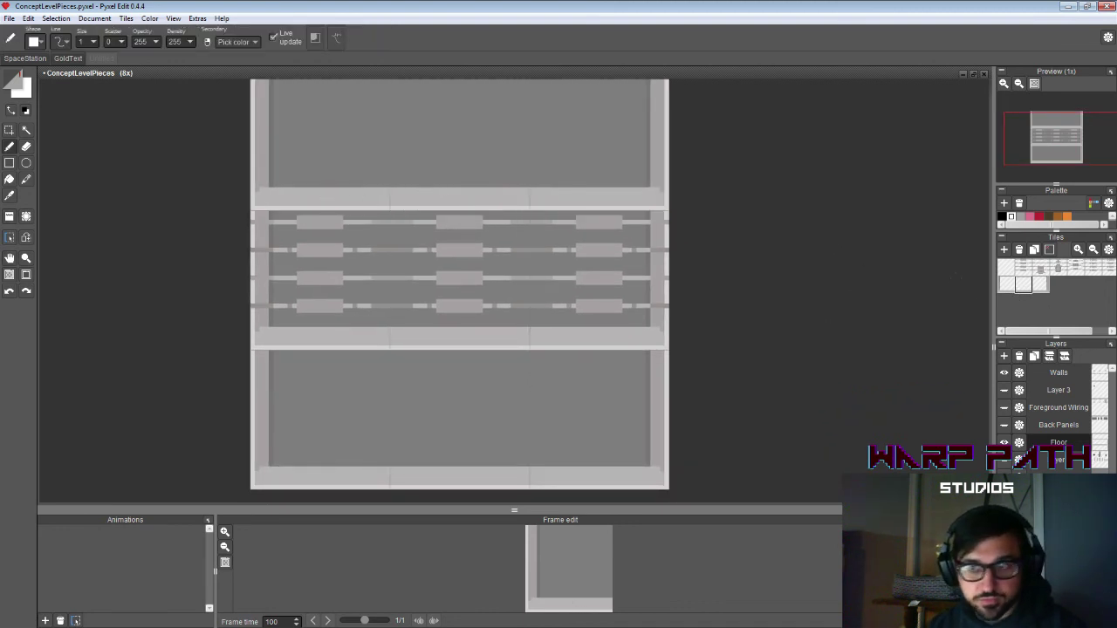
pyautogui.click(1006, 288)
pyautogui.press('b')
pyautogui.press('i')
pyautogui.click(263, 175)
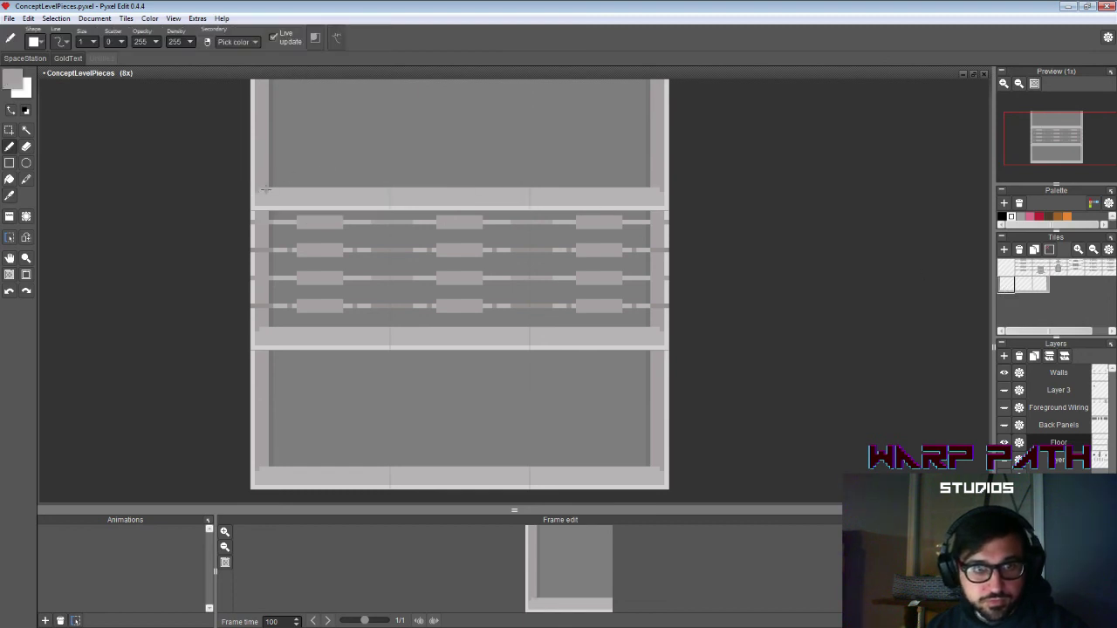
pyautogui.moveTo(263, 190); pyautogui.dragTo(650, 190)
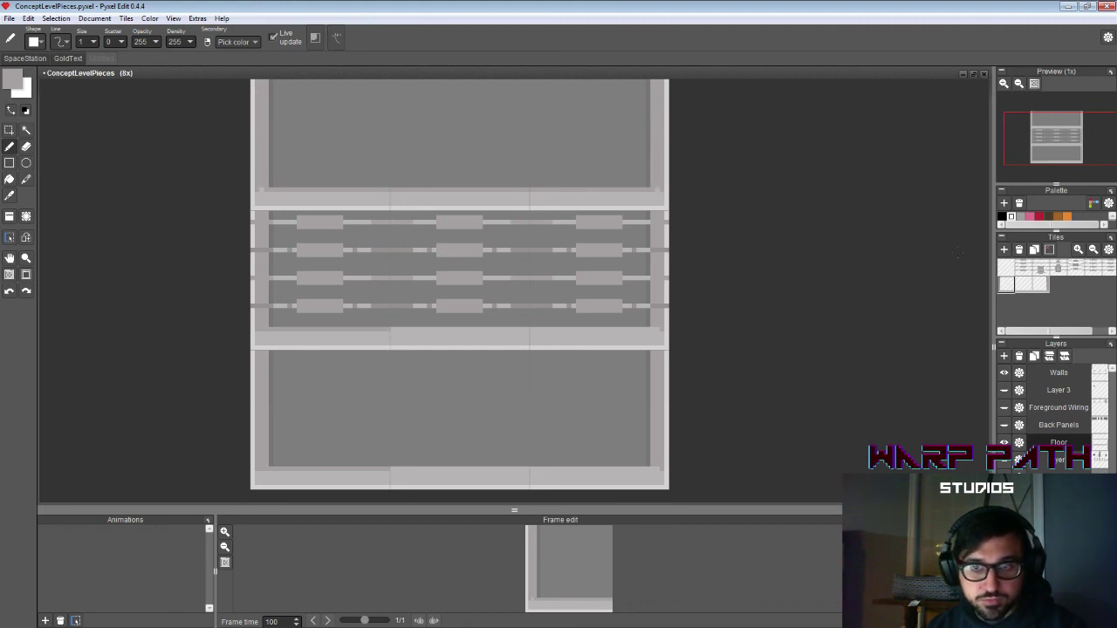
# Step: Extend the wall-coloured line across the second-row middle and right floor tiles and restore the light pixel on the outer right edge
pyautogui.click(1031, 288)
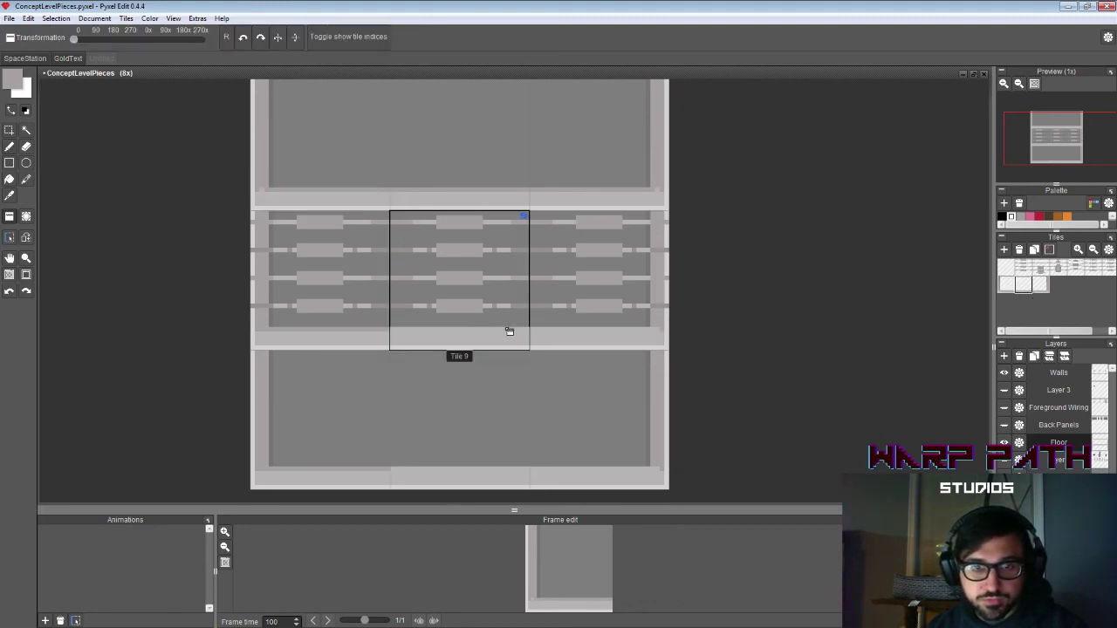
pyautogui.press('b')
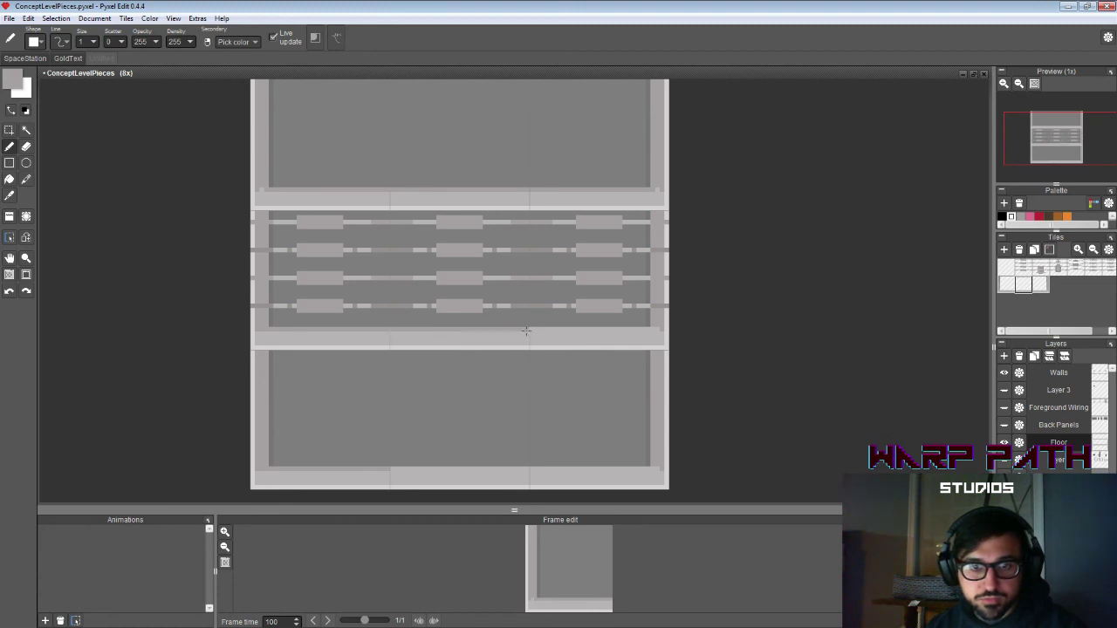
pyautogui.moveTo(527, 331); pyautogui.dragTo(539, 331)
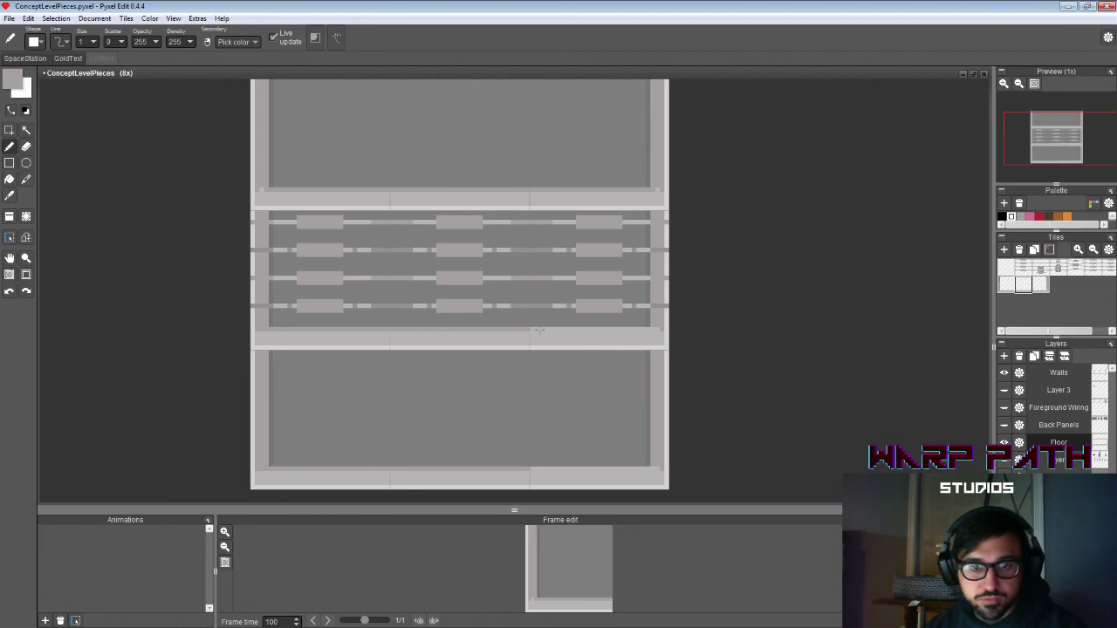
pyautogui.click(1039, 284)
pyautogui.press('b')
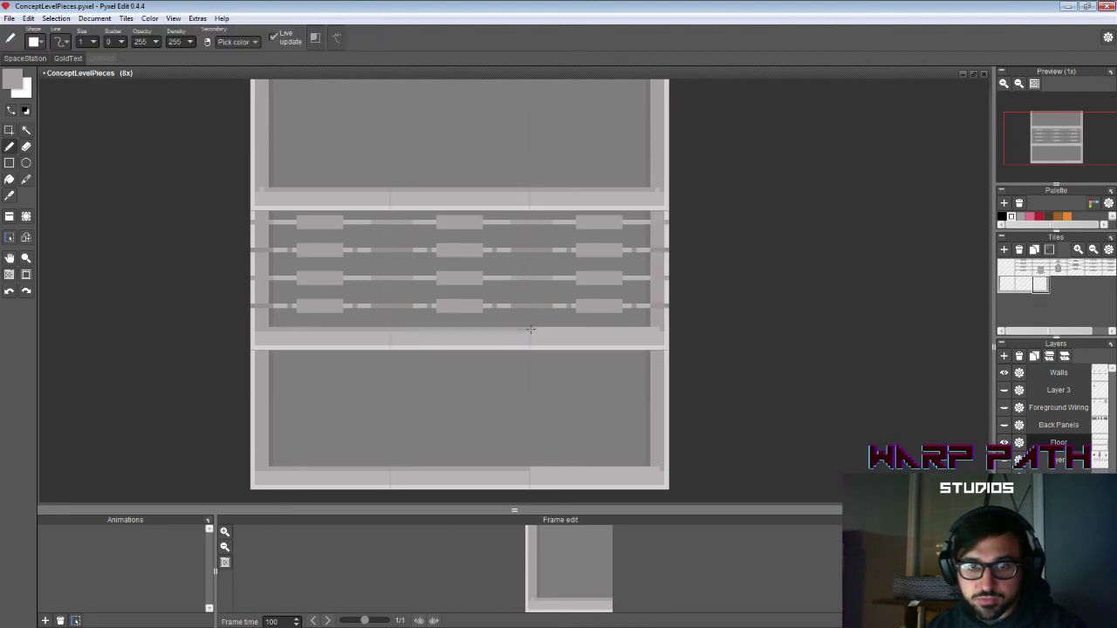
pyautogui.moveTo(530, 329); pyautogui.dragTo(666, 329)
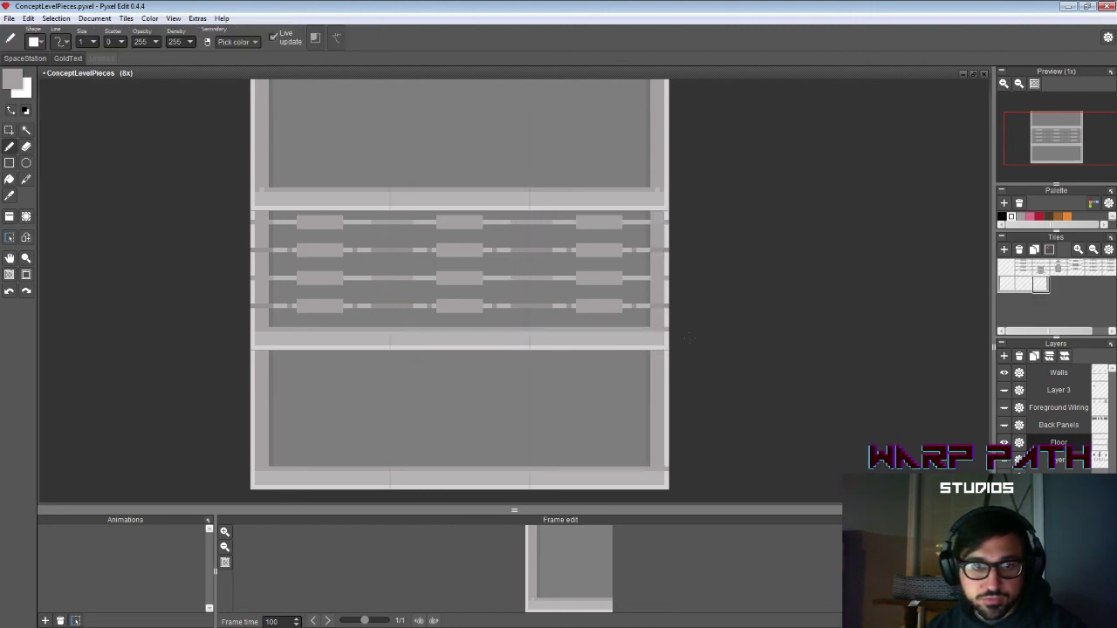
pyautogui.keyDown('alt'); pyautogui.click(667, 329); pyautogui.keyUp('alt')
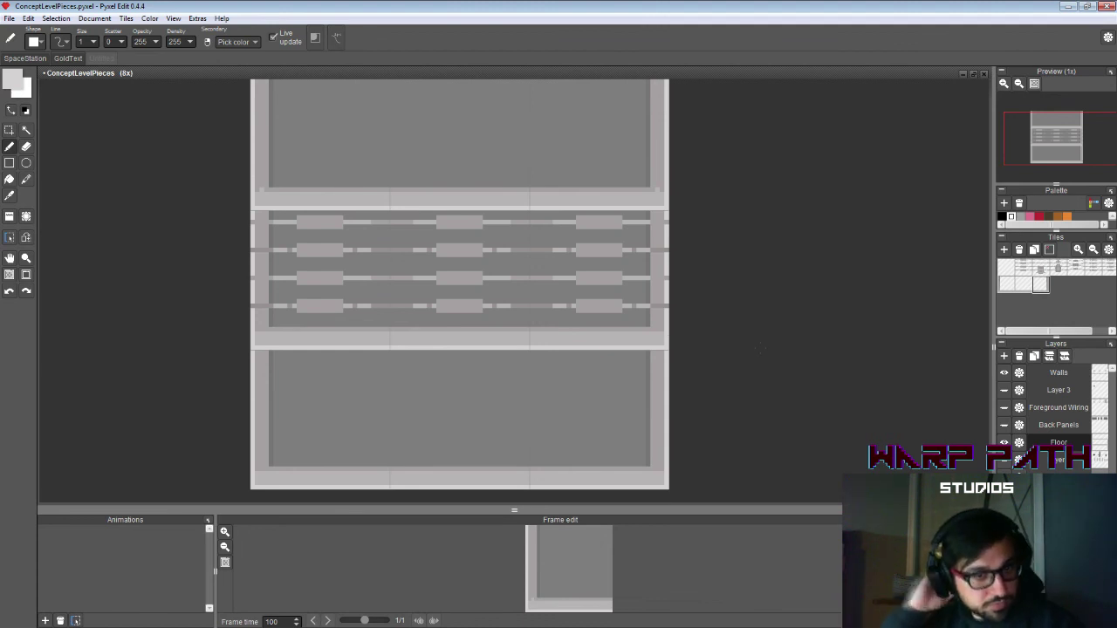
# Step: Sample the floor colour and paint over the line along the second-row floor between the side walls
pyautogui.keyDown('alt'); pyautogui.click(272, 334); pyautogui.keyUp('alt')
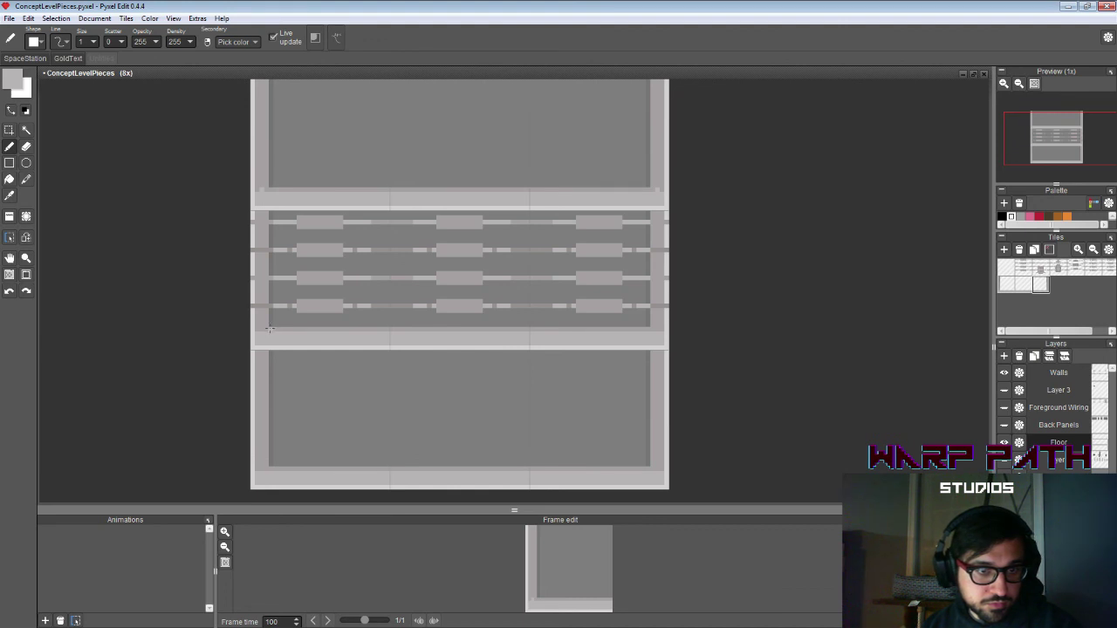
pyautogui.moveTo(269, 330); pyautogui.dragTo(388, 327)
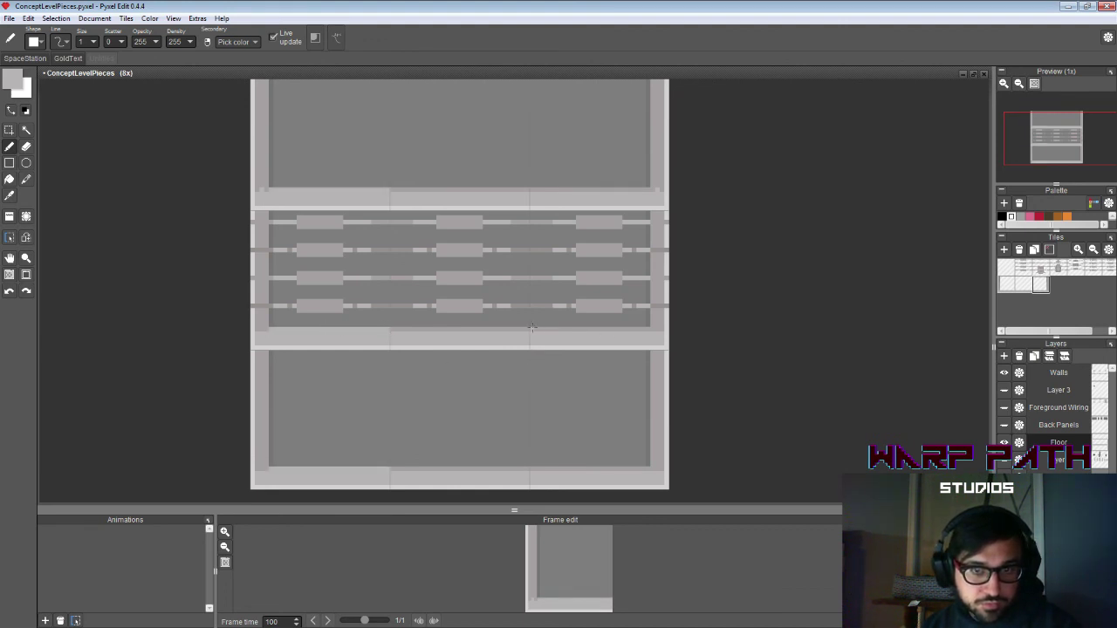
pyautogui.moveTo(531, 327); pyautogui.dragTo(643, 329)
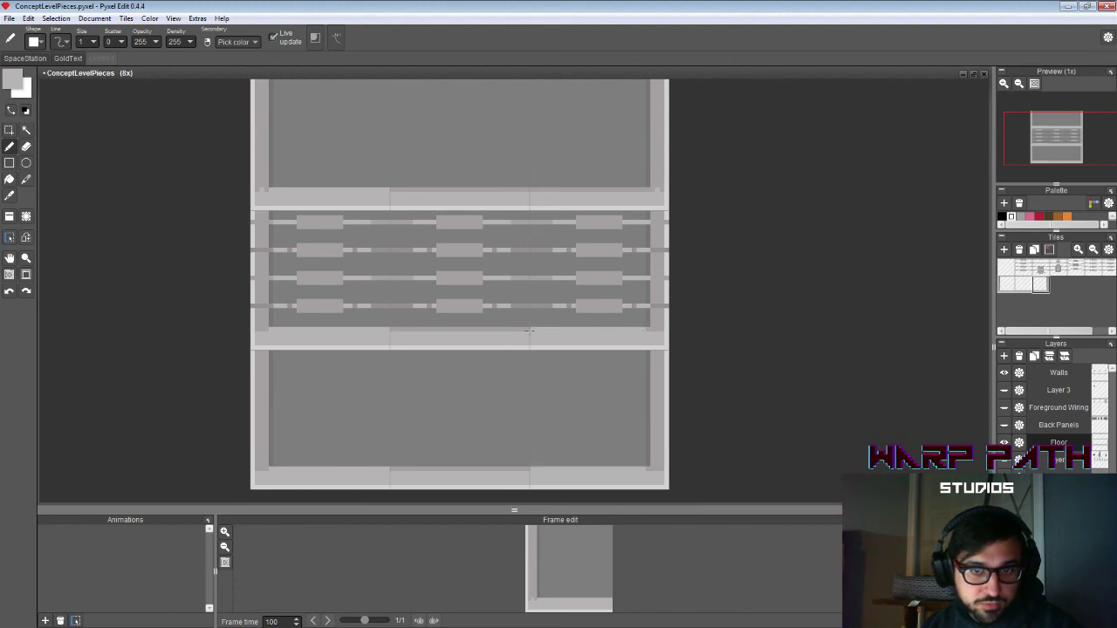
pyautogui.moveTo(528, 331); pyautogui.dragTo(389, 330)
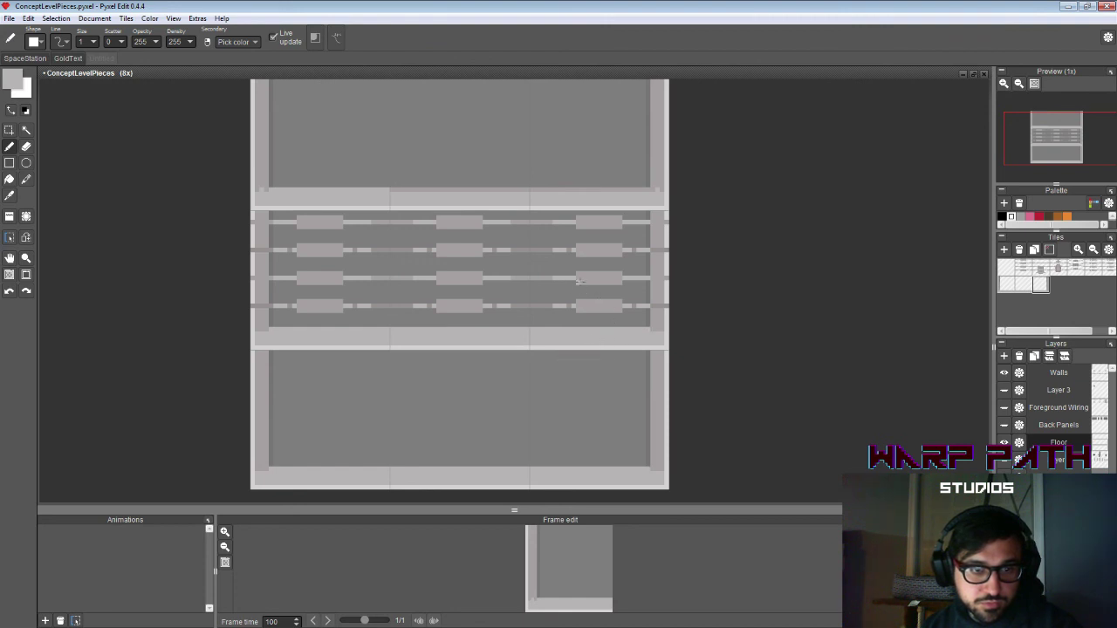
# Step: Paint over the line on the top-row floor with the floor colour and touch up its right corner in the wall colour
pyautogui.press('space')
pyautogui.moveTo(569, 218); pyautogui.dragTo(566, 279)
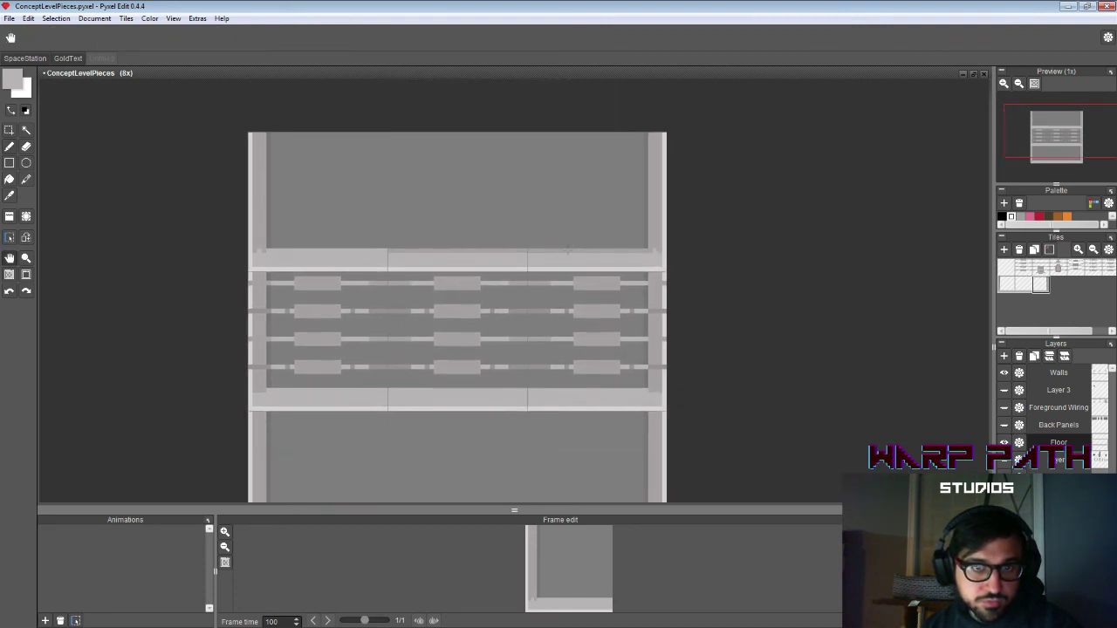
pyautogui.moveTo(387, 250); pyautogui.dragTo(638, 253)
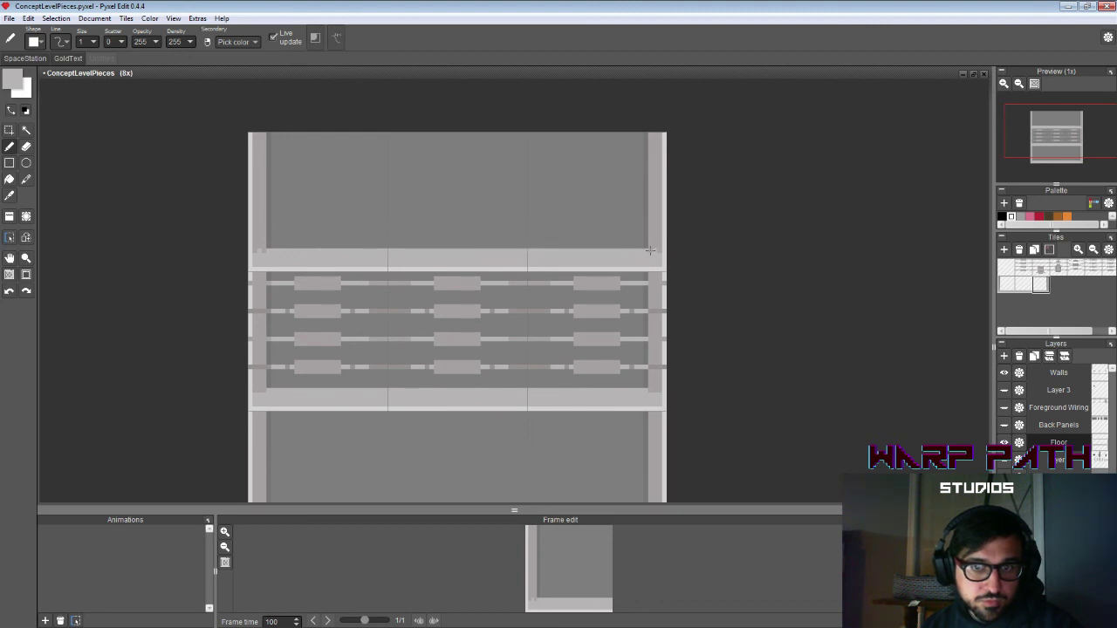
pyautogui.rightClick(658, 243)
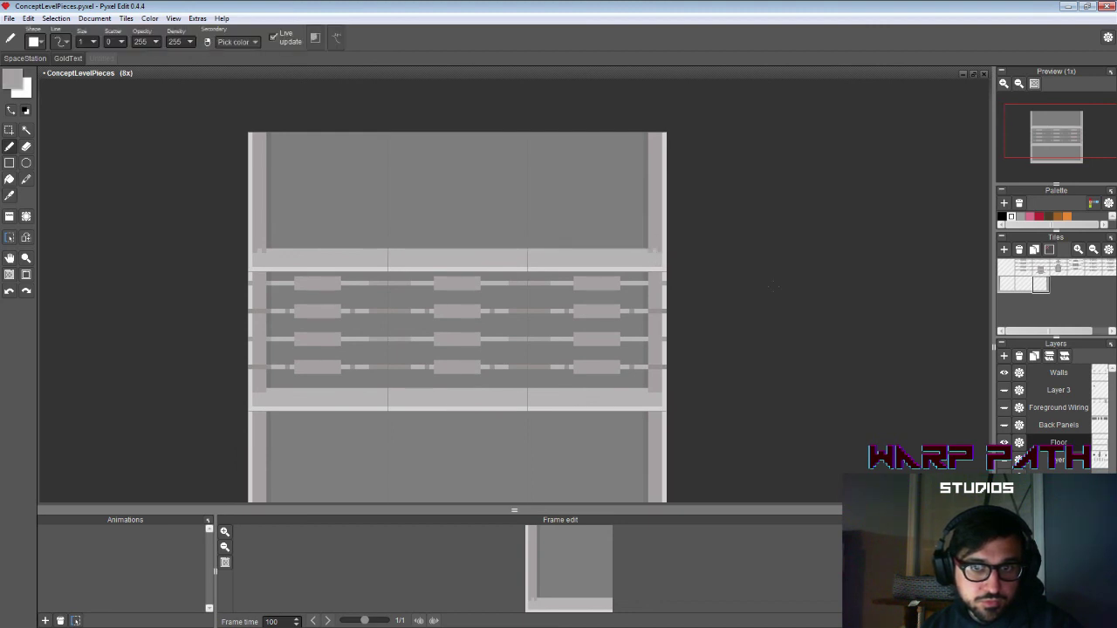
pyautogui.click(654, 251)
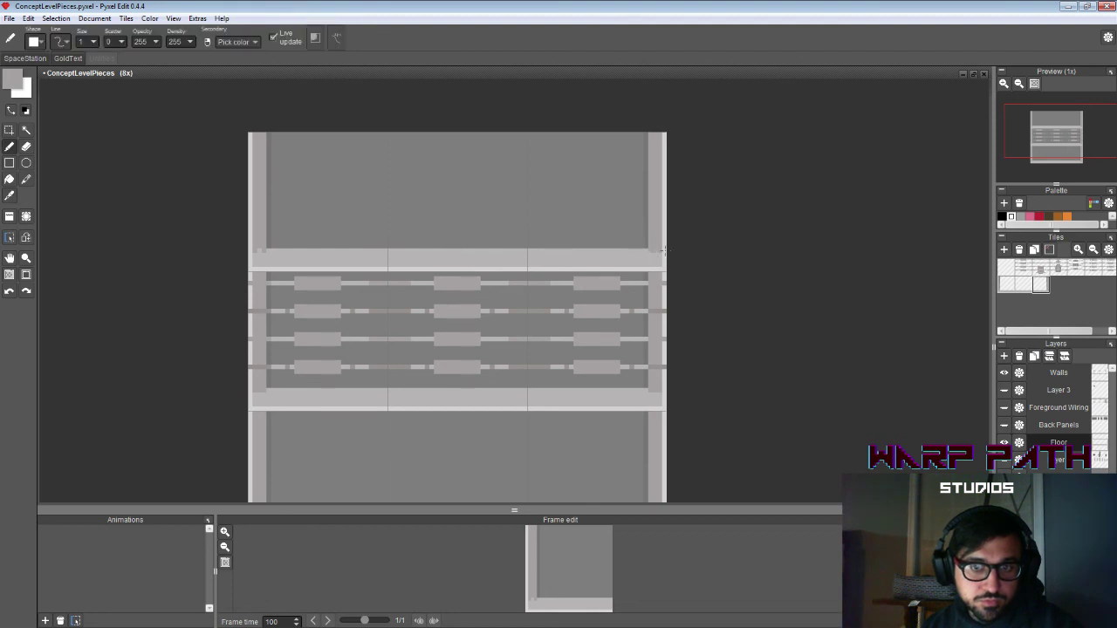
# Step: Hide and delete the Walls layer, checking the Floor layer by toggling its visibility
pyautogui.click(1004, 374)
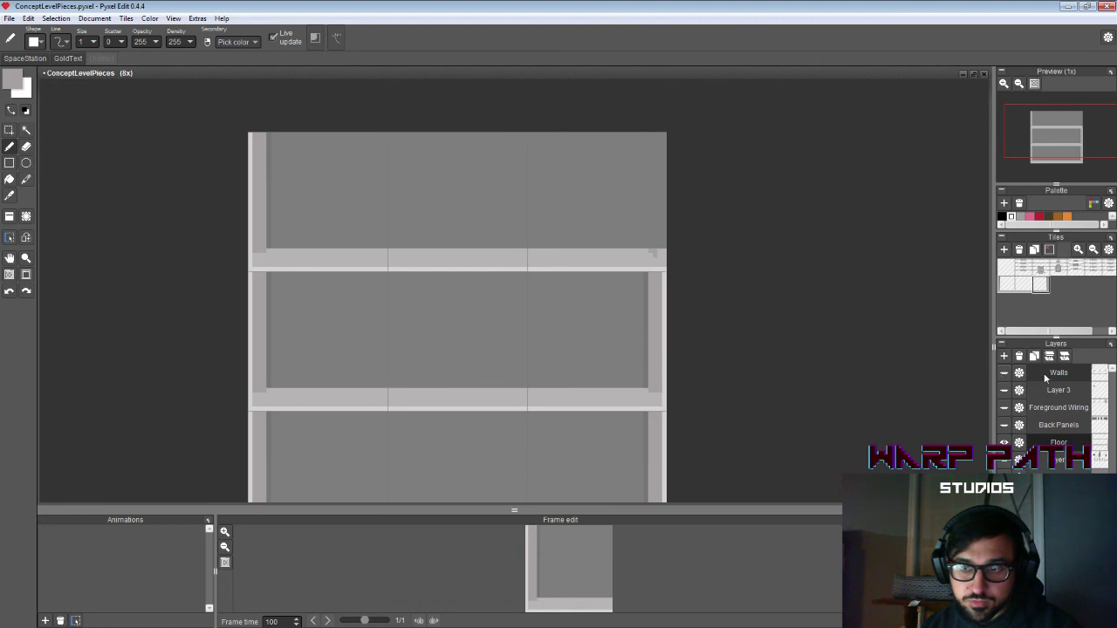
pyautogui.click(1045, 372)
pyautogui.click(1018, 357)
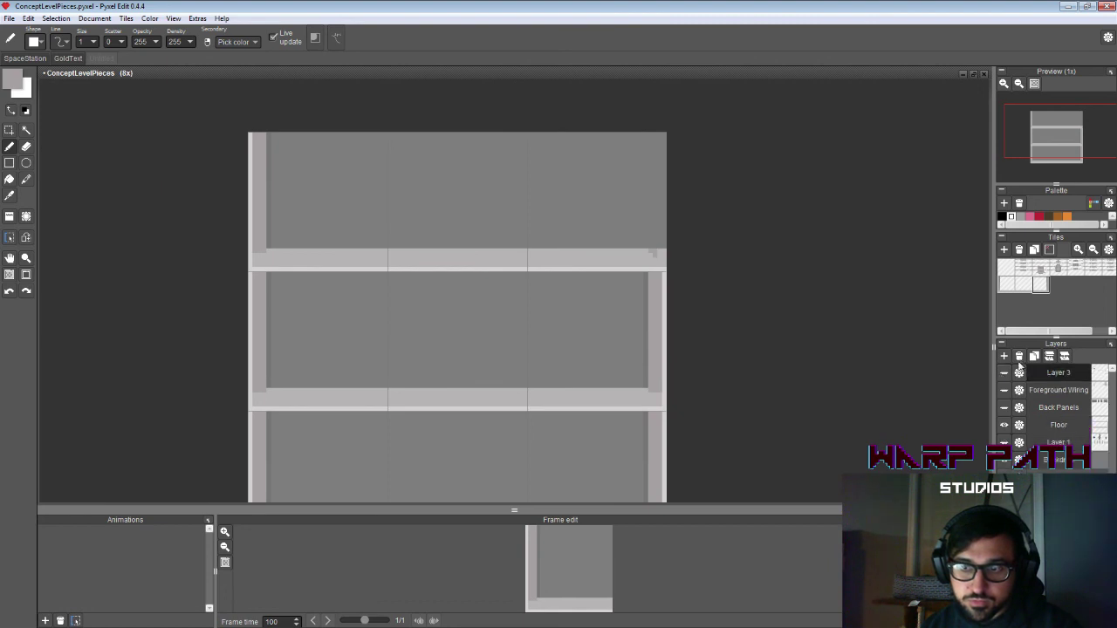
pyautogui.click(1003, 425)
pyautogui.click(1003, 425)
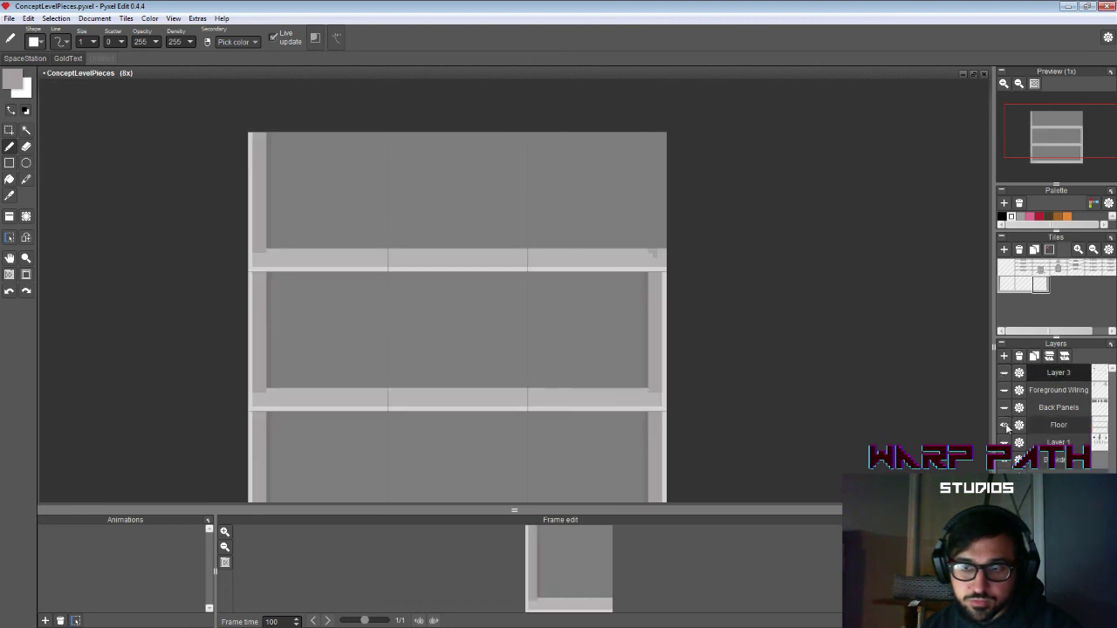
# Step: Undo the stray tile placement, place the right-wall floor tile in the top-right cell on the Floor layer, and save the file
pyautogui.press('t')
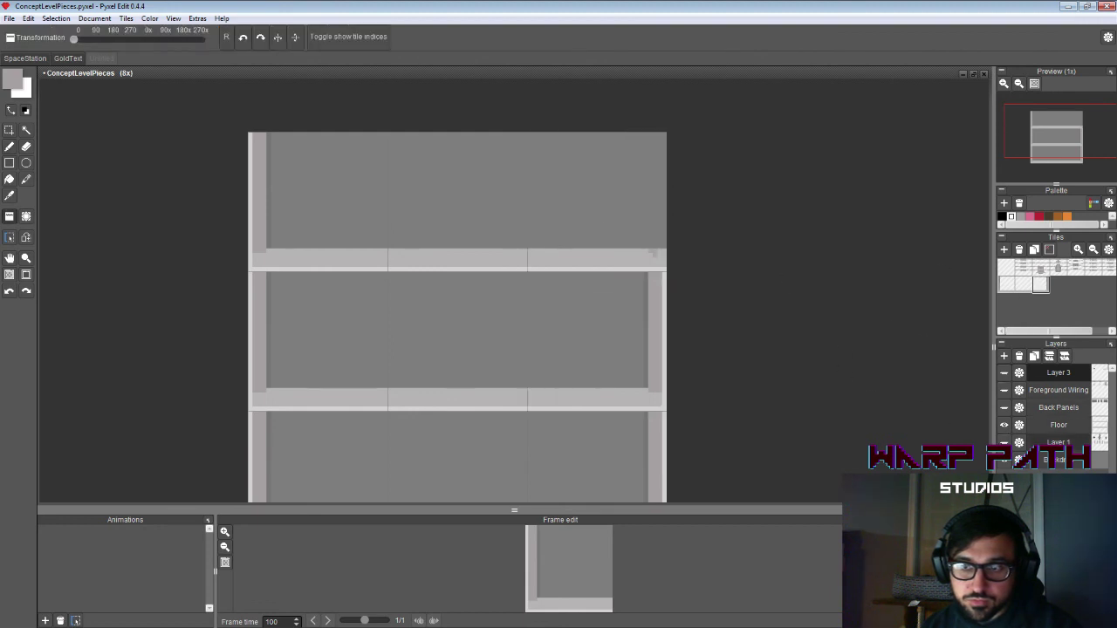
pyautogui.hotkey('ctrl', 'z')
pyautogui.click(1054, 427)
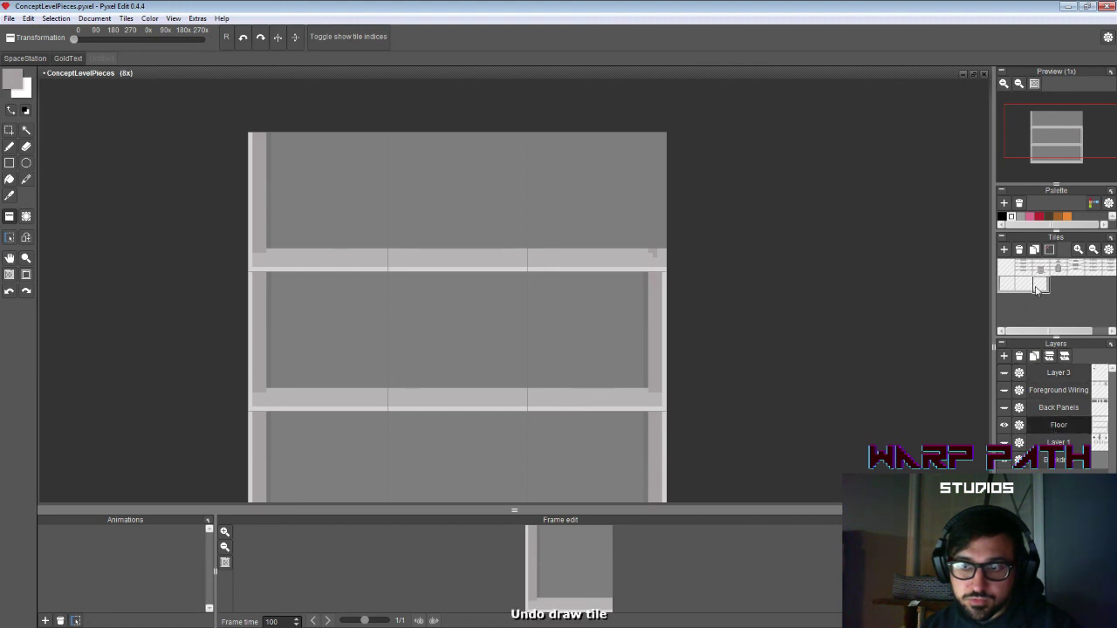
pyautogui.press('space')
pyautogui.moveTo(500, 262); pyautogui.dragTo(477, 161)
pyautogui.press('z')
pyautogui.scroll(-2, 641, 315)
pyautogui.hotkey('ctrl', 's')
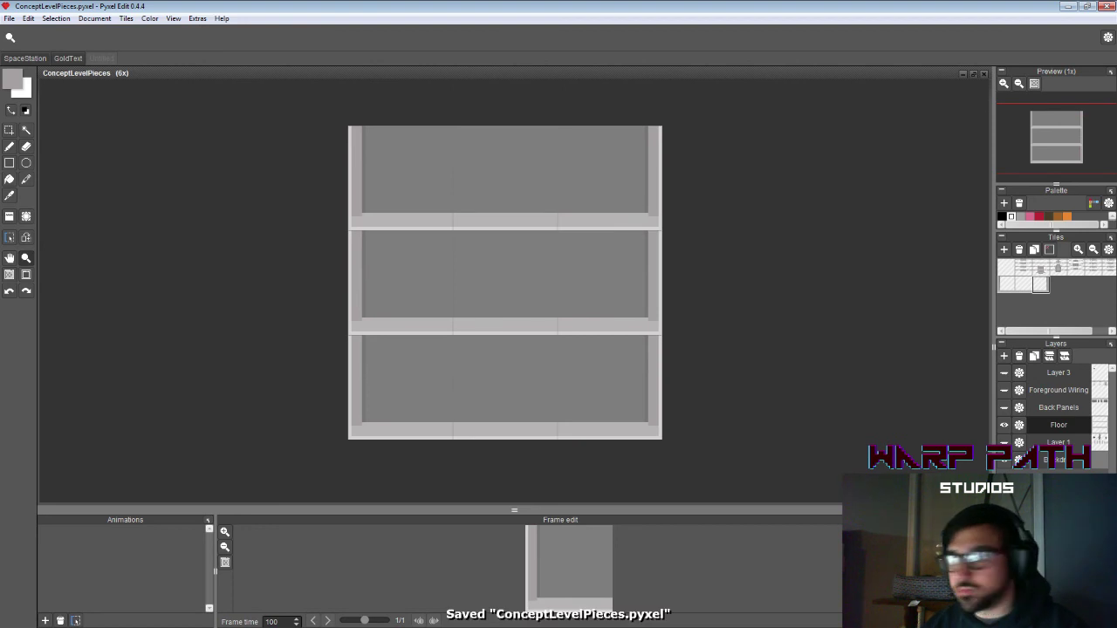
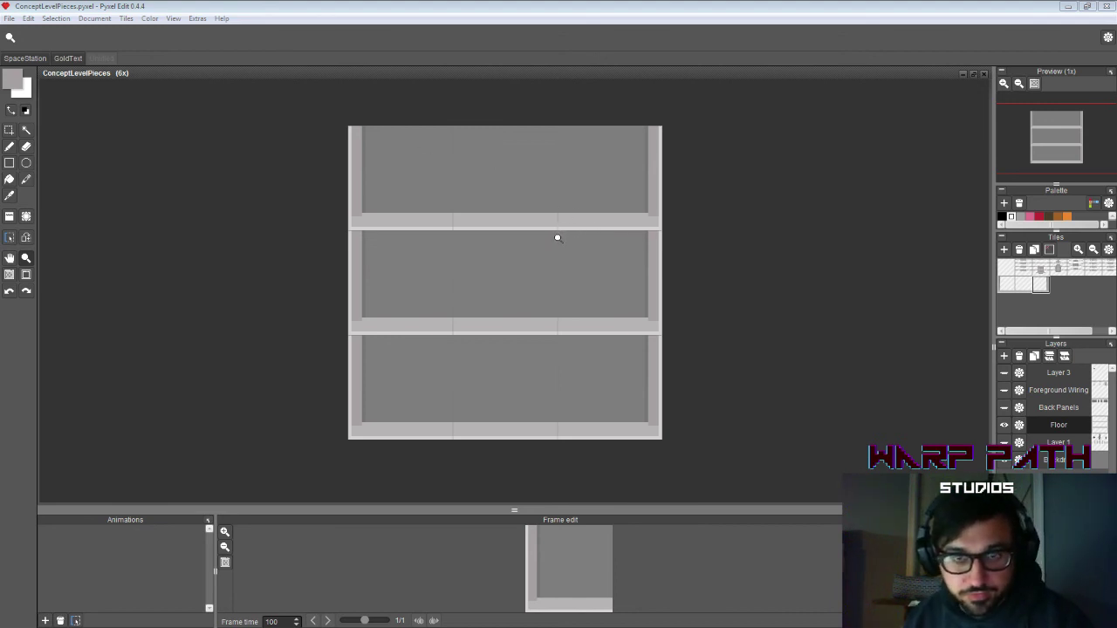
# Step: Place the right-wall floor tile in the top-left and top-middle cells and the left-wall floor tile in the top-right cell
pyautogui.click(1041, 286)
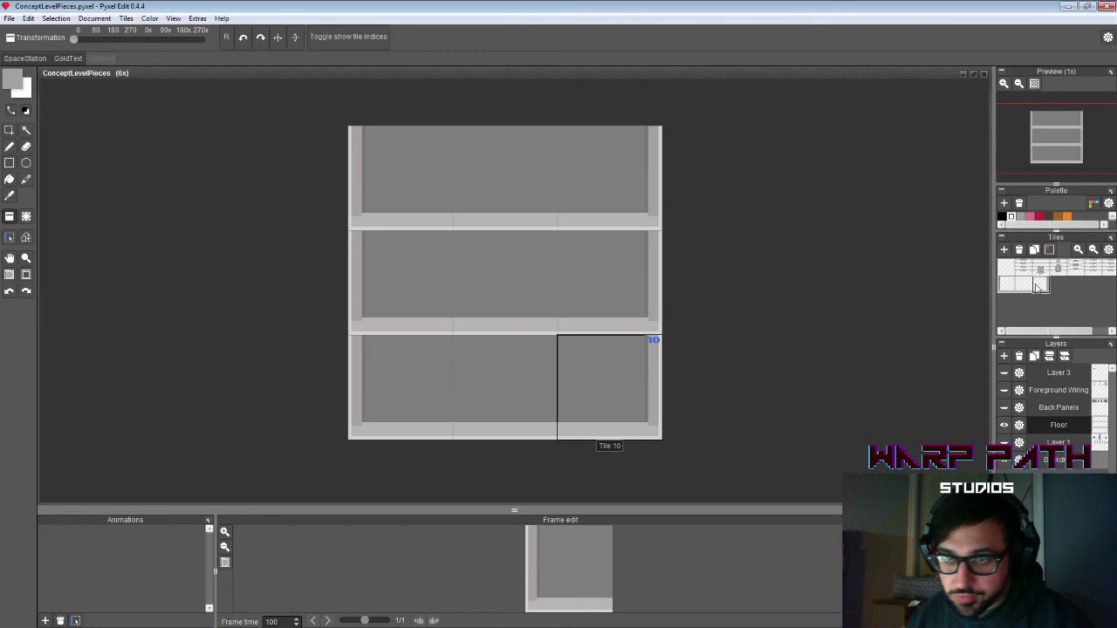
pyautogui.click(521, 204)
pyautogui.click(442, 219)
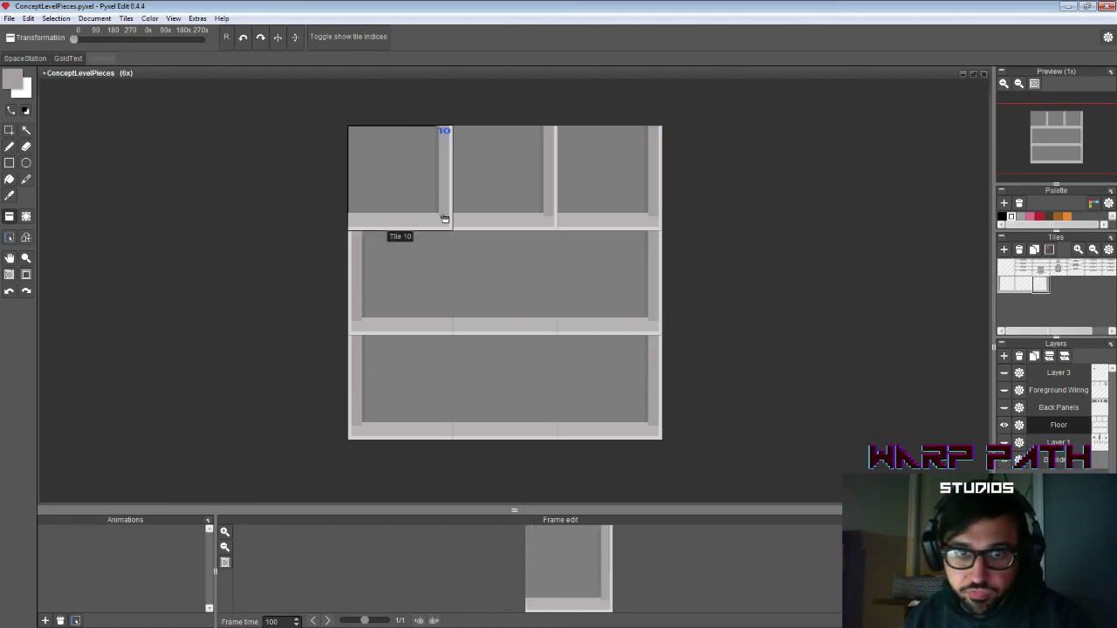
pyautogui.click(1007, 283)
pyautogui.click(625, 214)
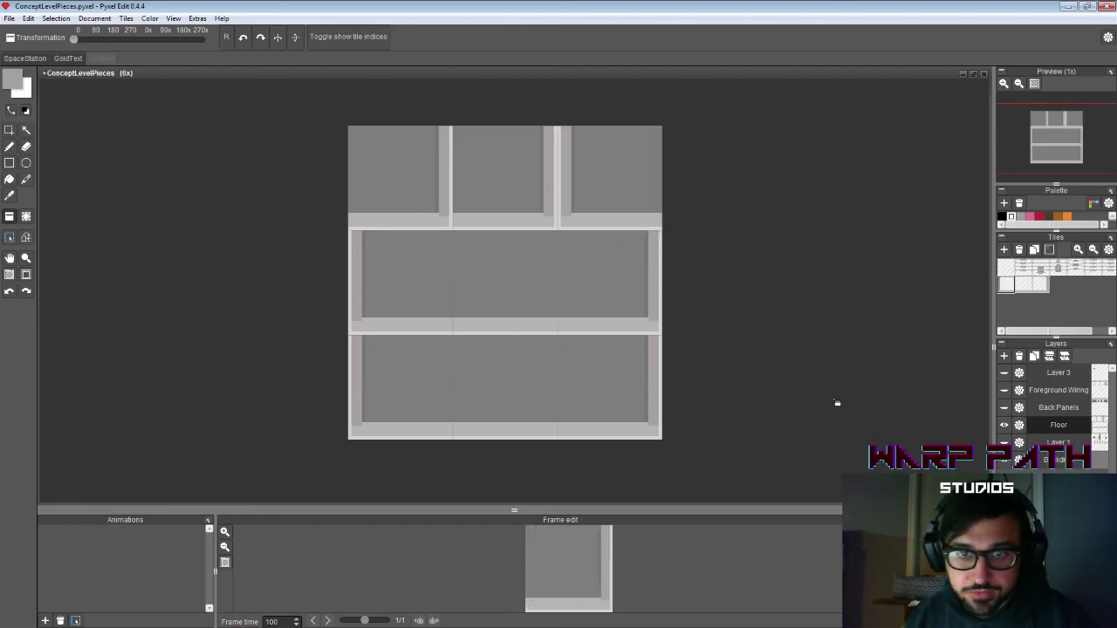
# Step: Duplicate the plain floor tile and place the copy in the top-middle cell
pyautogui.click(1023, 288)
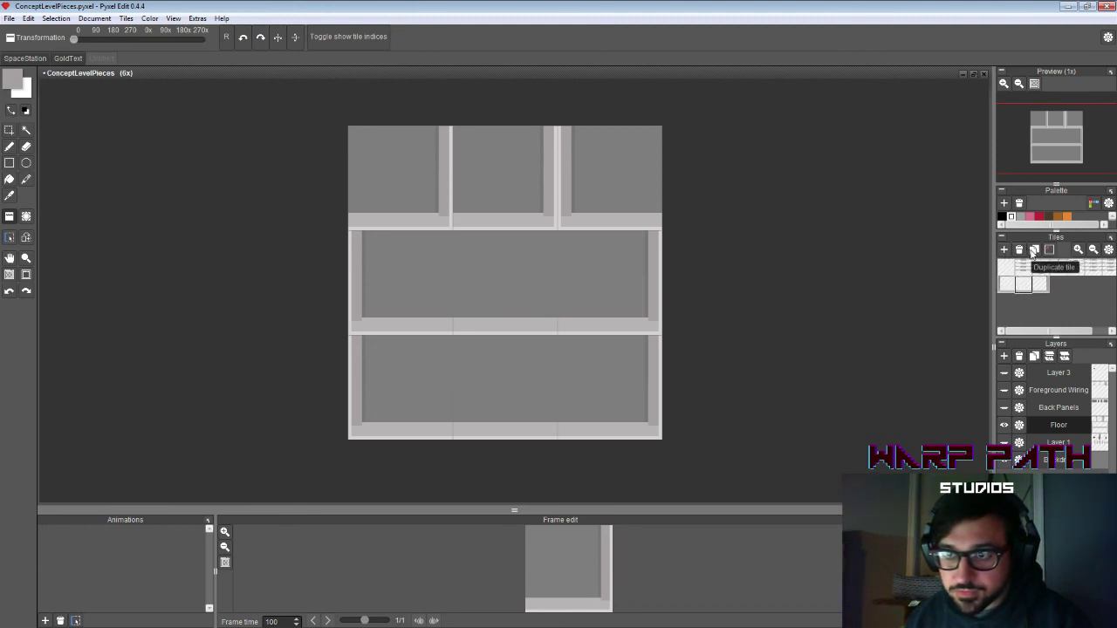
pyautogui.click(1034, 250)
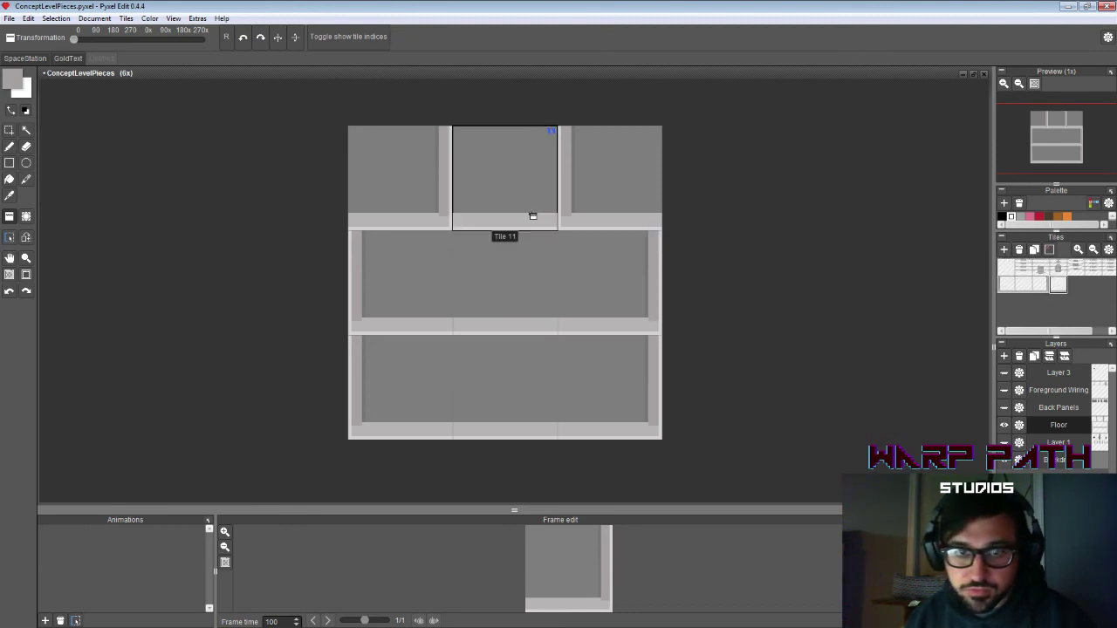
pyautogui.press('i')
pyautogui.press('b')
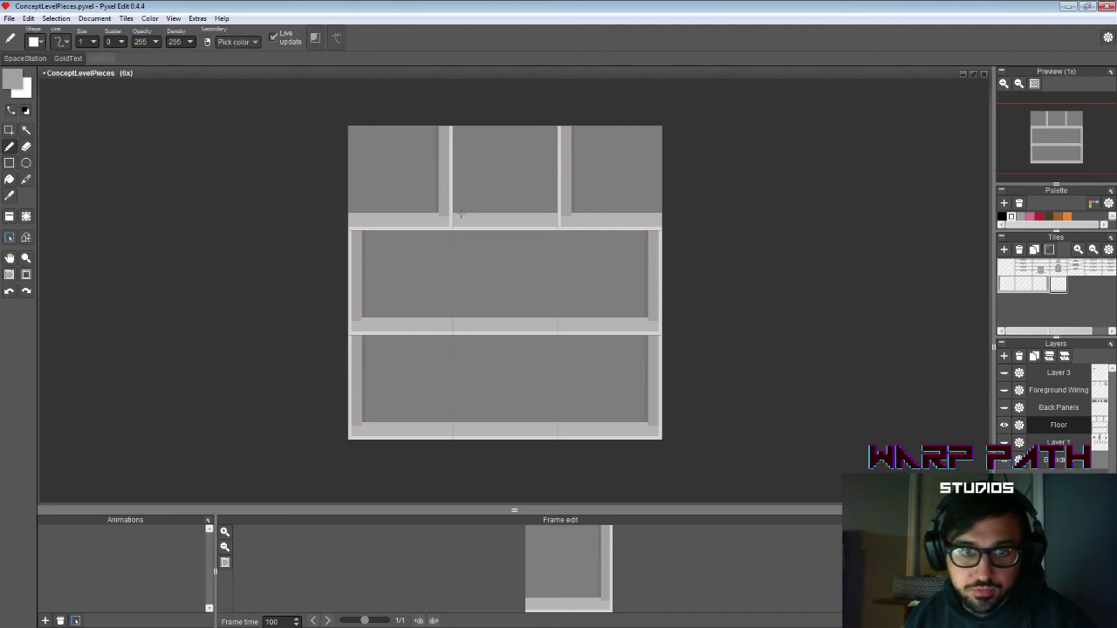
# Step: Sample the wall's light edge colour and cover the whole top-middle tile with filled rectangles in it
pyautogui.press('i')
pyautogui.click(453, 215)
pyautogui.press('b')
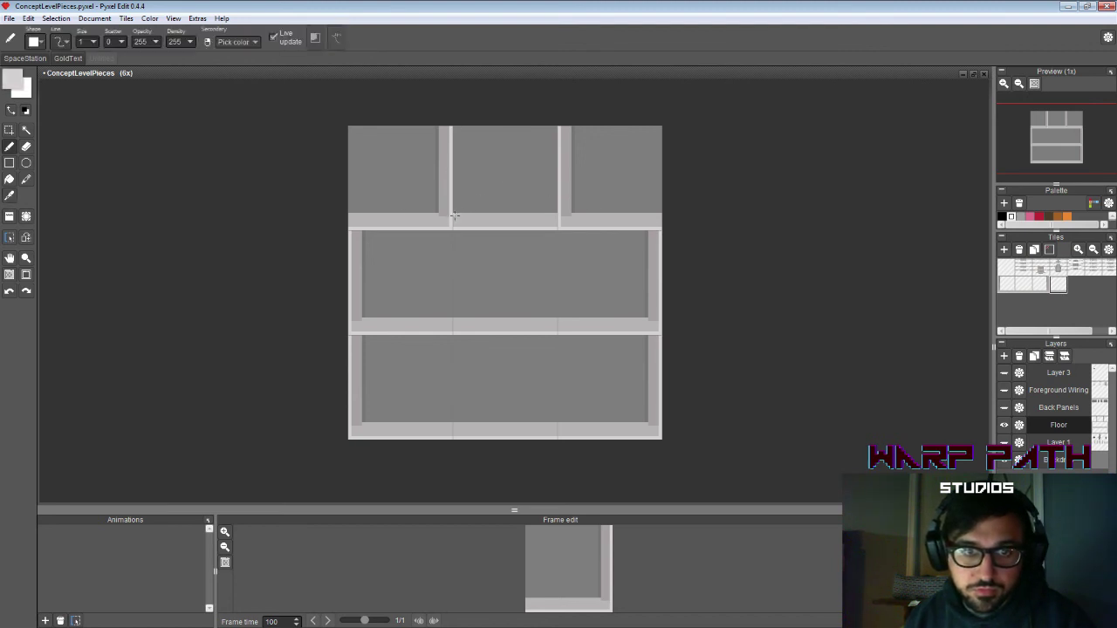
pyautogui.click(9, 163)
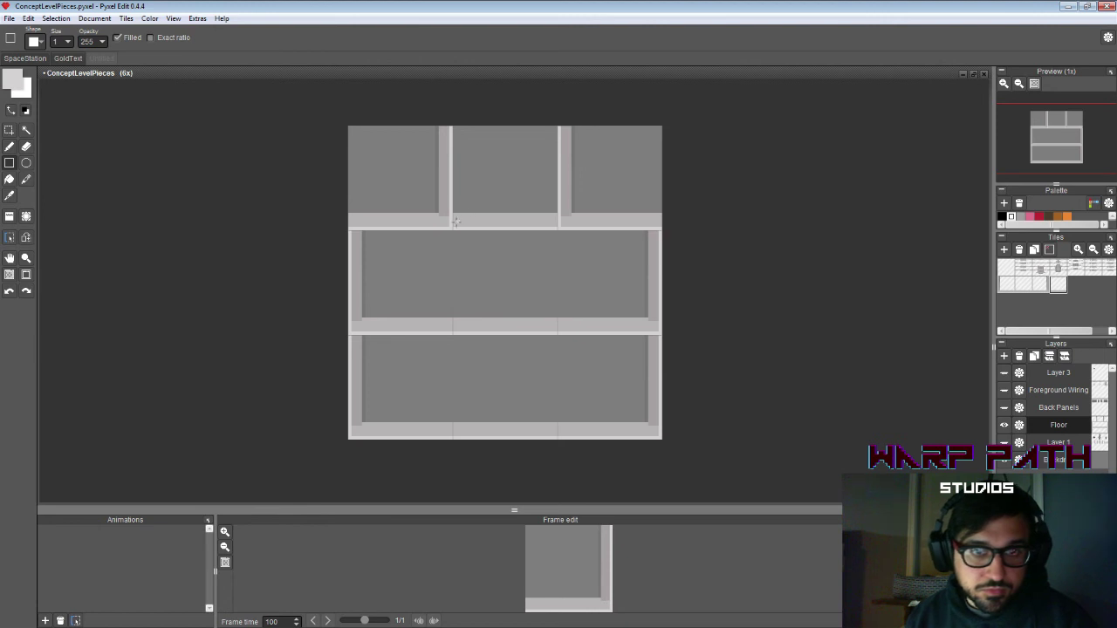
pyautogui.moveTo(452, 219); pyautogui.dragTo(558, 126)
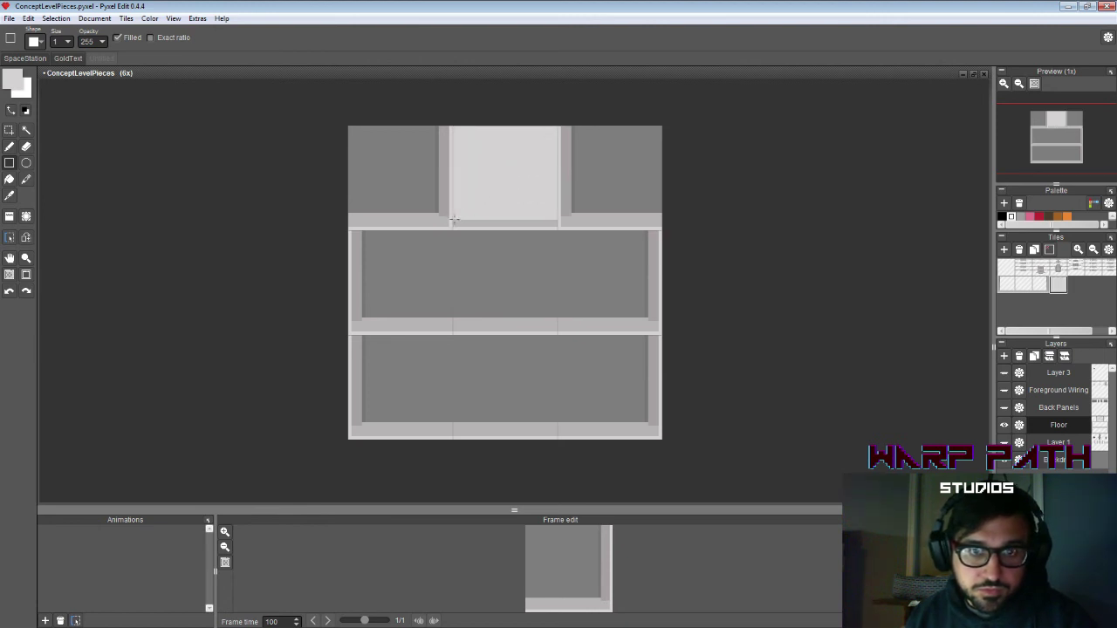
pyautogui.moveTo(453, 220); pyautogui.dragTo(559, 228)
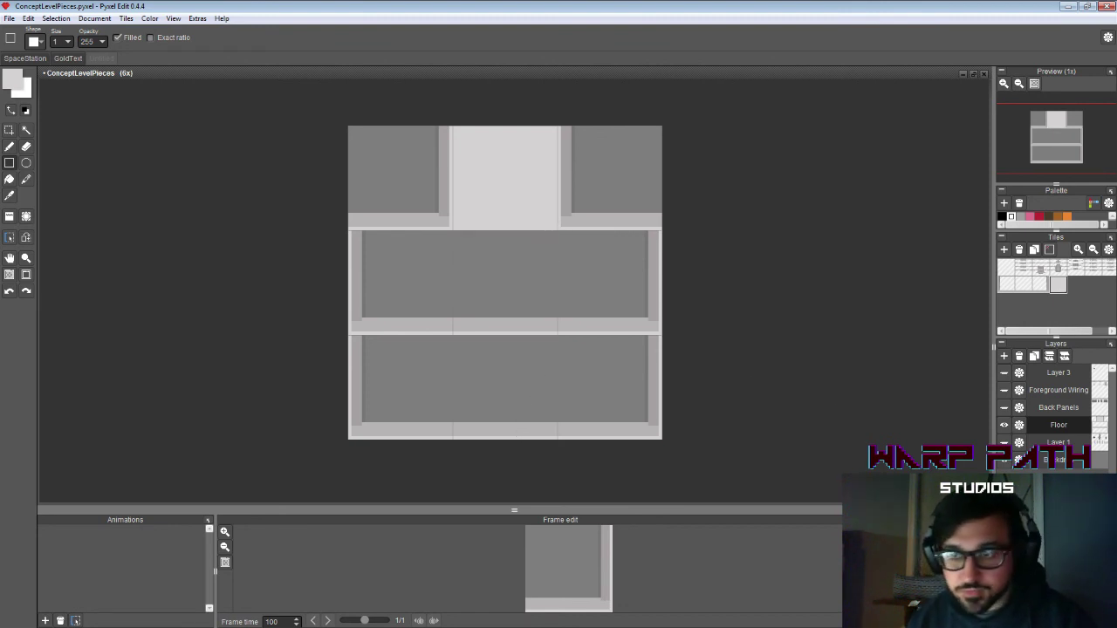
# Step: Fill the bottom row with the right-wall tile at left, the solid light tile in the middle and the left-wall tile at right
pyautogui.click(1042, 288)
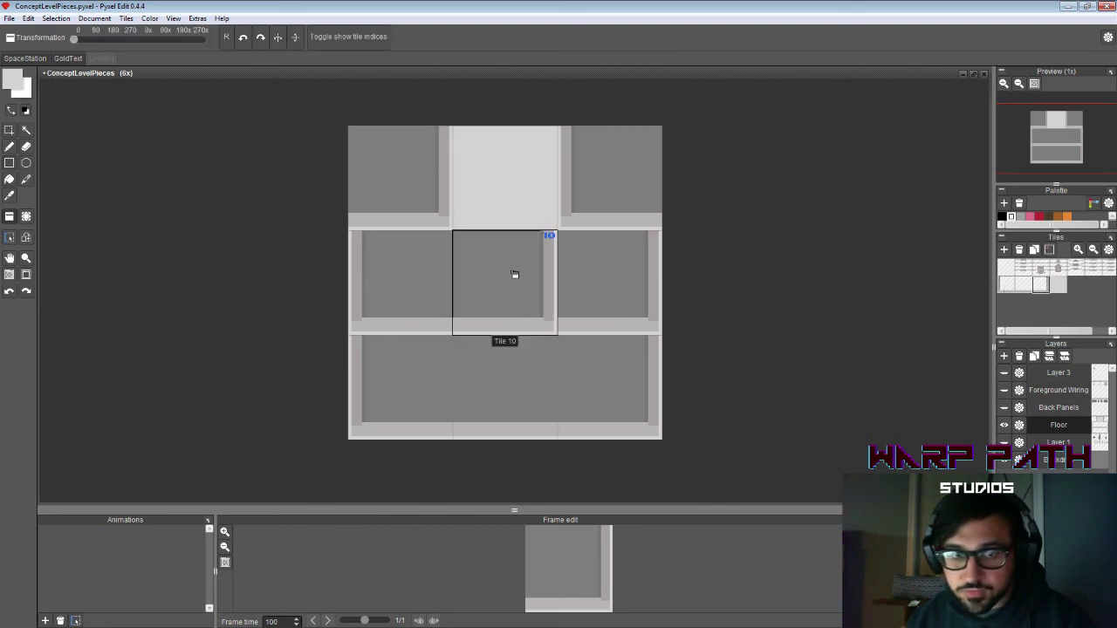
pyautogui.click(420, 366)
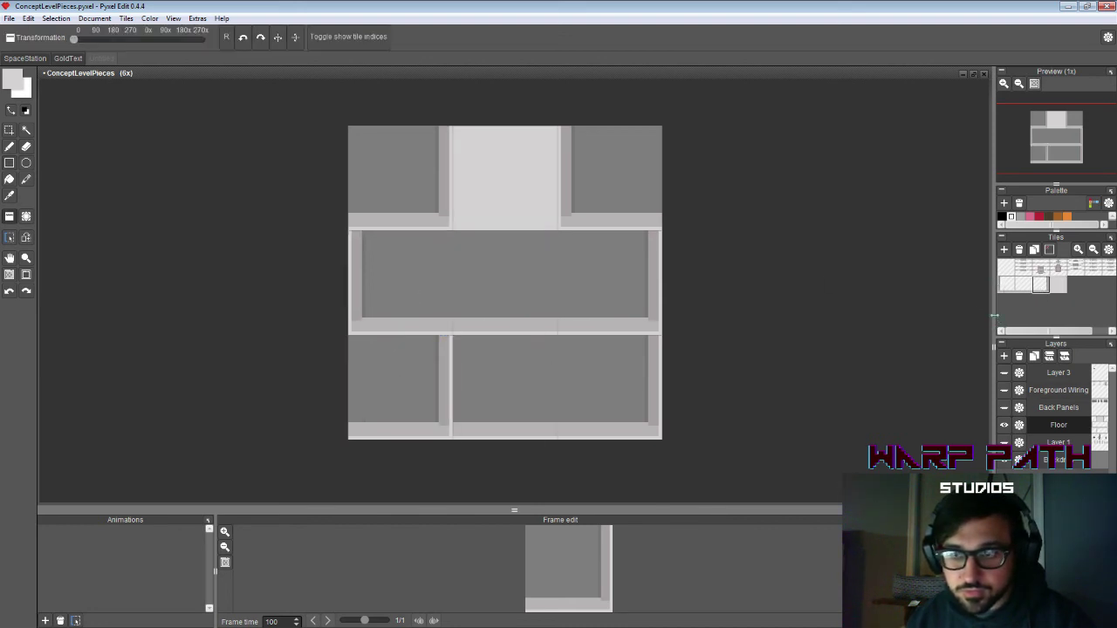
pyautogui.click(1006, 287)
pyautogui.click(628, 390)
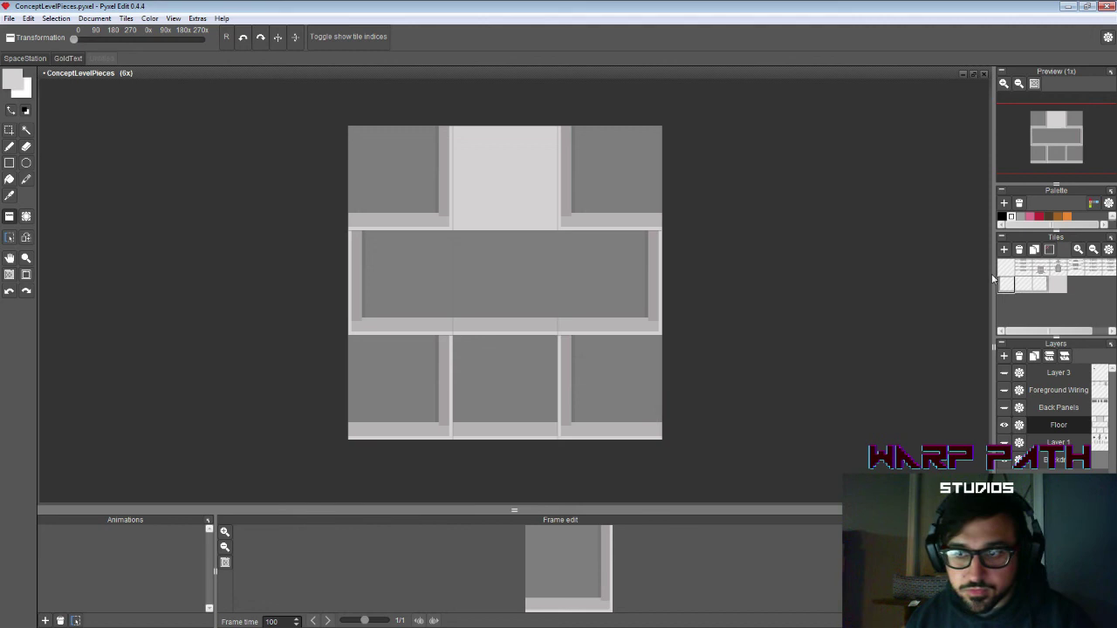
pyautogui.click(1058, 285)
pyautogui.click(525, 380)
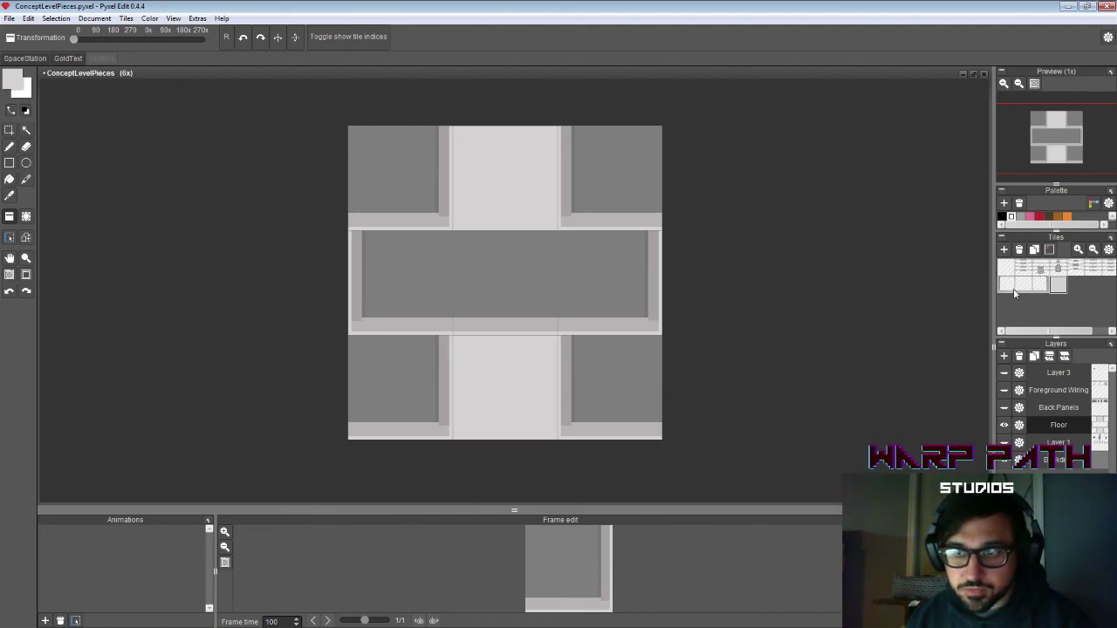
# Step: Rebuild the top row with the left-wall tile at left, the plain floor tile in the middle and the right-wall tile at right
pyautogui.click(1039, 289)
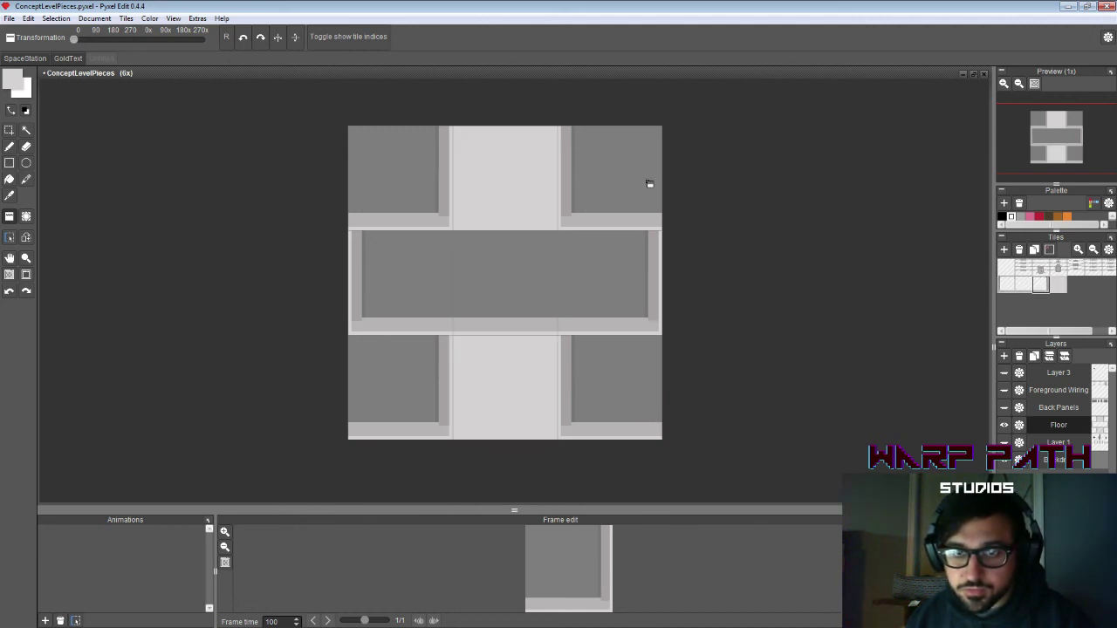
pyautogui.click(610, 178)
pyautogui.click(1006, 288)
pyautogui.click(427, 167)
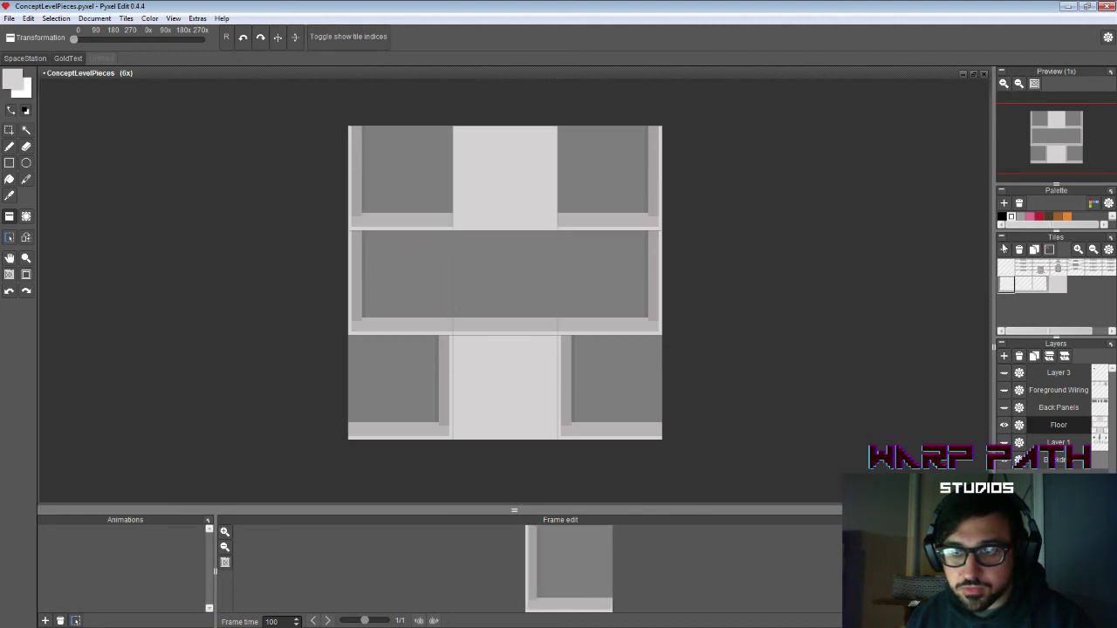
pyautogui.click(1023, 285)
pyautogui.click(541, 209)
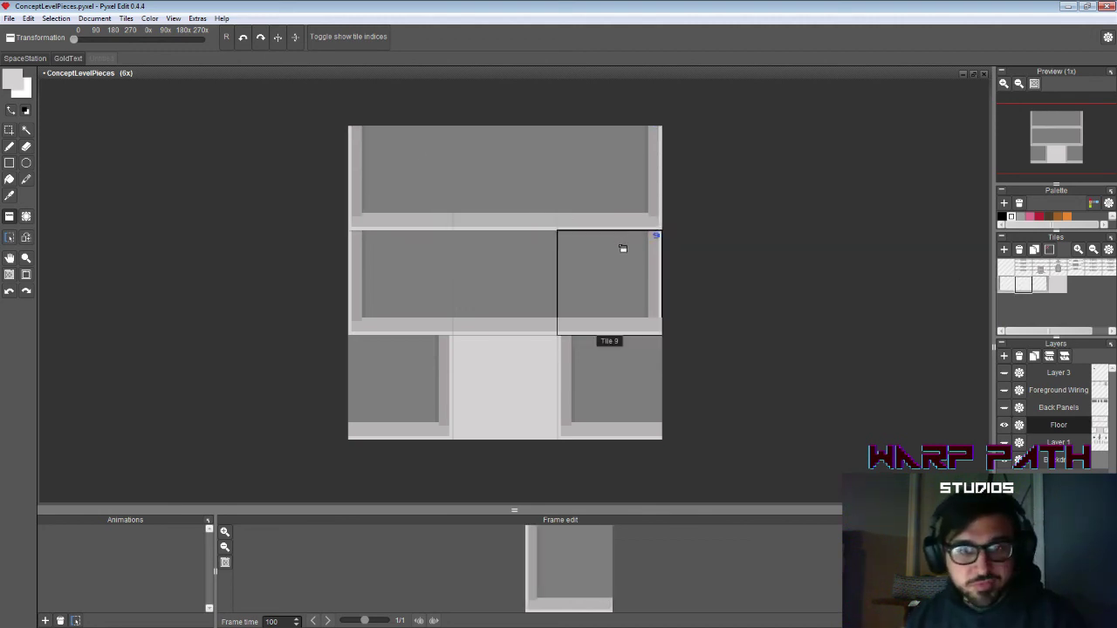
# Step: Clear the middle-left and middle-right cells using the empty tile
pyautogui.click(625, 247)
pyautogui.click(1007, 268)
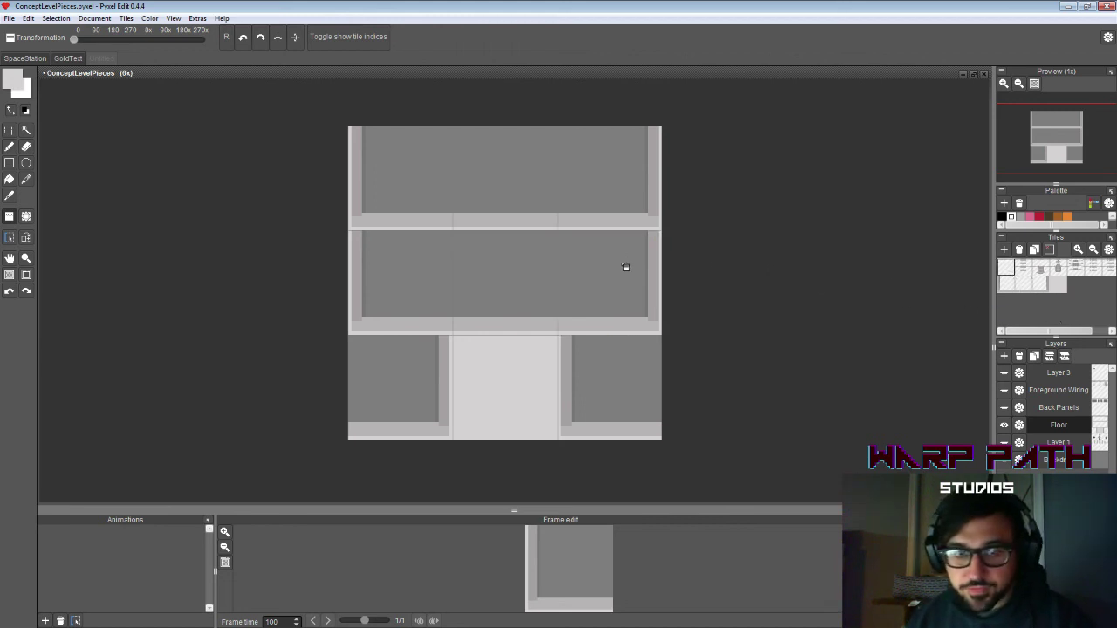
pyautogui.click(405, 280)
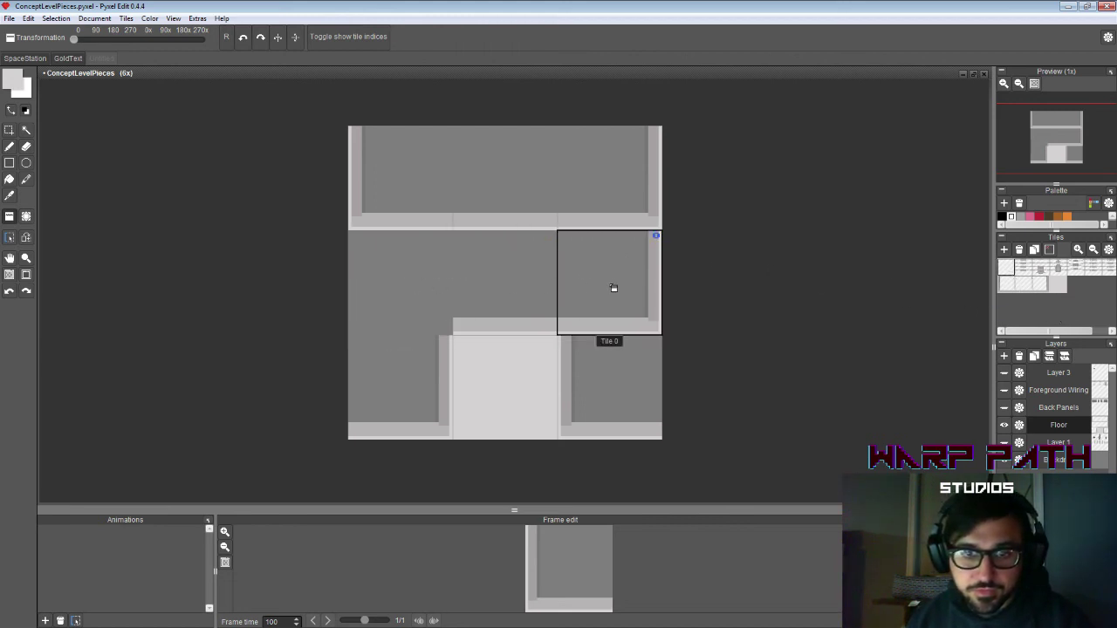
pyautogui.click(613, 288)
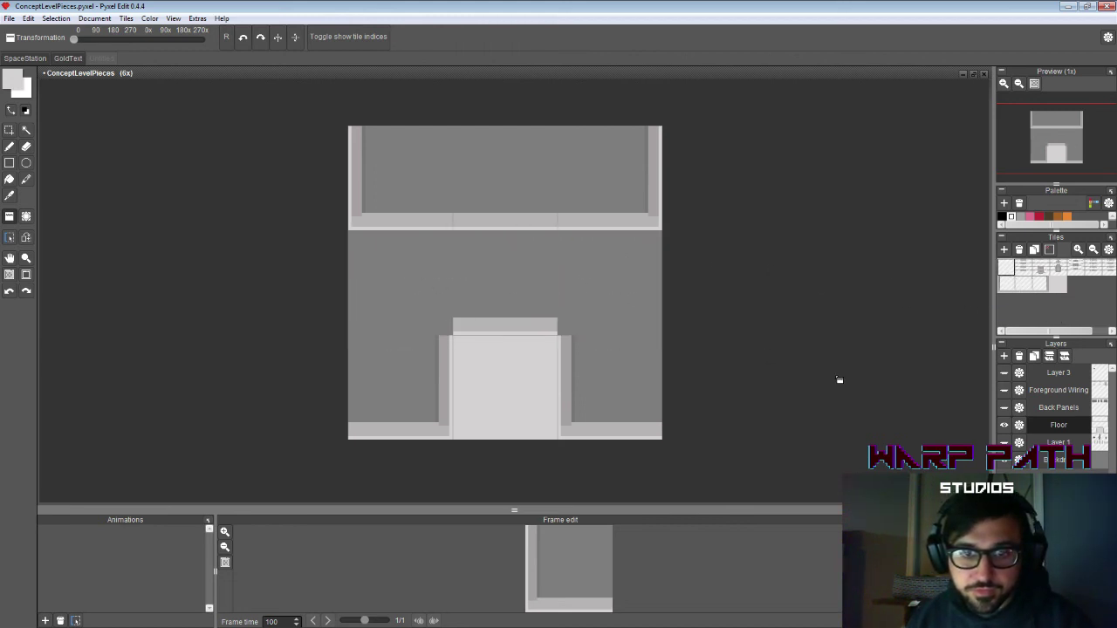
# Step: Duplicate the plain floor tile again and select the new copy for painting
pyautogui.click(1029, 289)
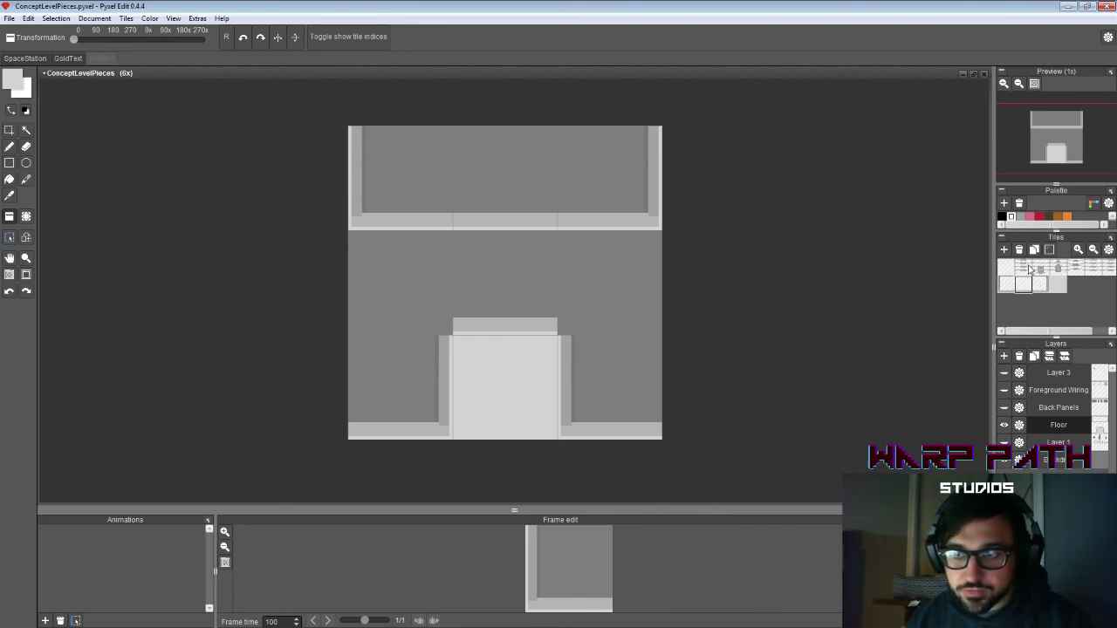
pyautogui.click(1034, 249)
pyautogui.click(1077, 284)
pyautogui.press('b')
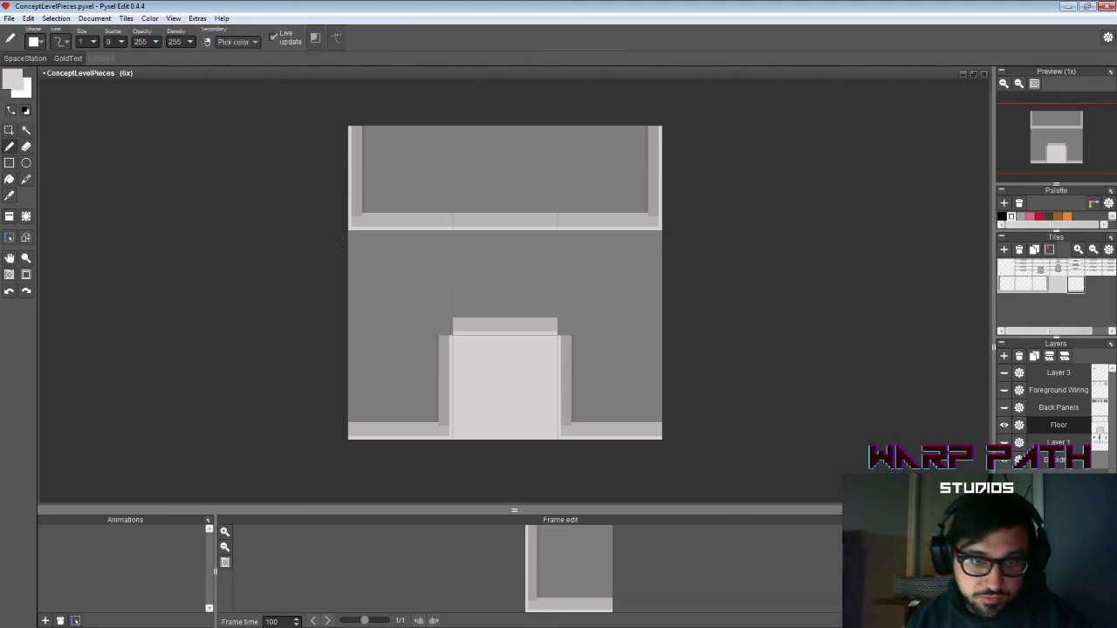
pyautogui.press('i')
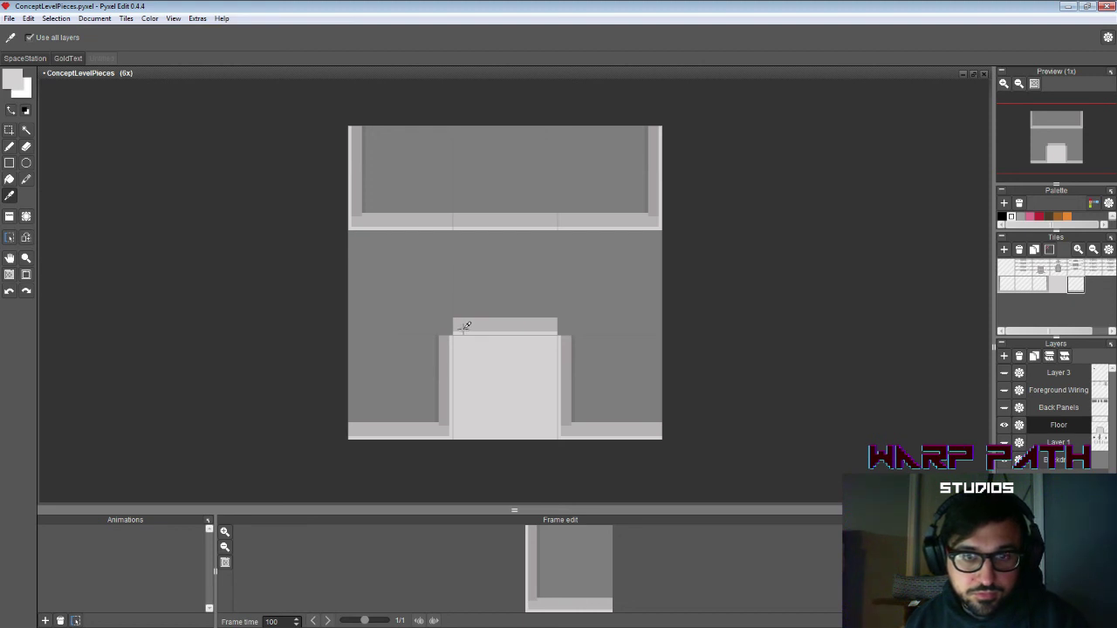
pyautogui.press('alt')
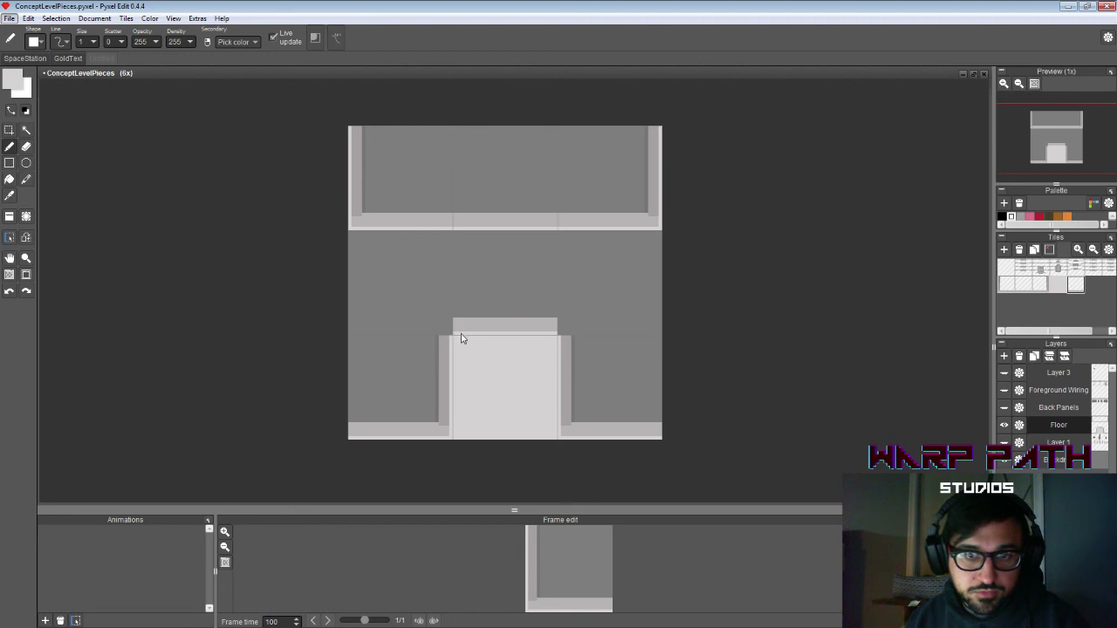
# Step: Clear the top-left and top-right cells using the empty tile
pyautogui.click(1074, 286)
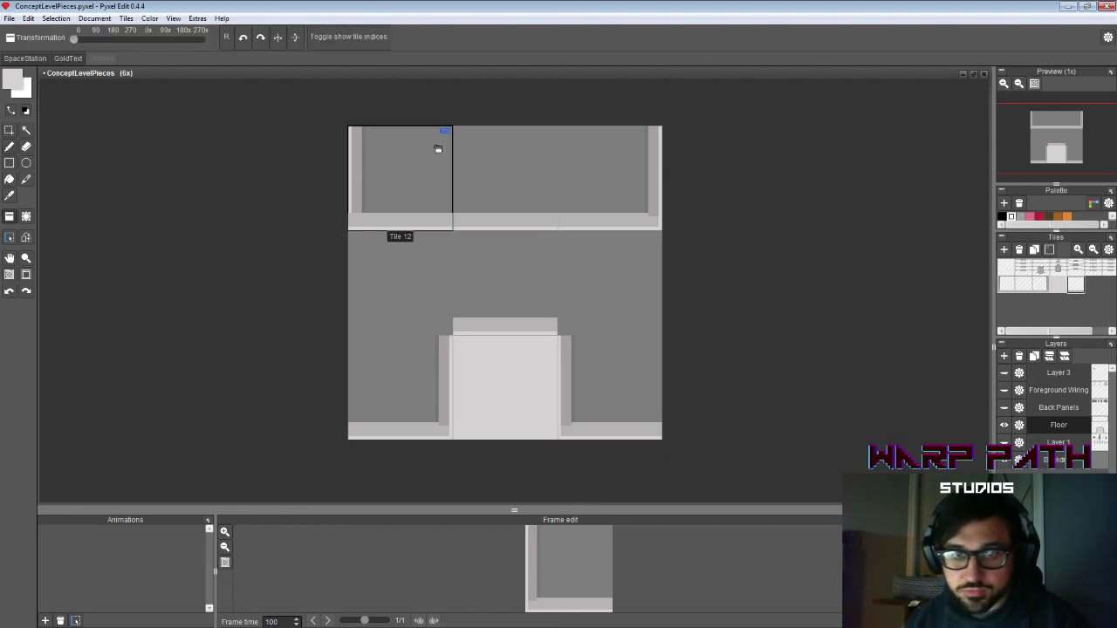
pyautogui.click(1006, 270)
pyautogui.click(393, 192)
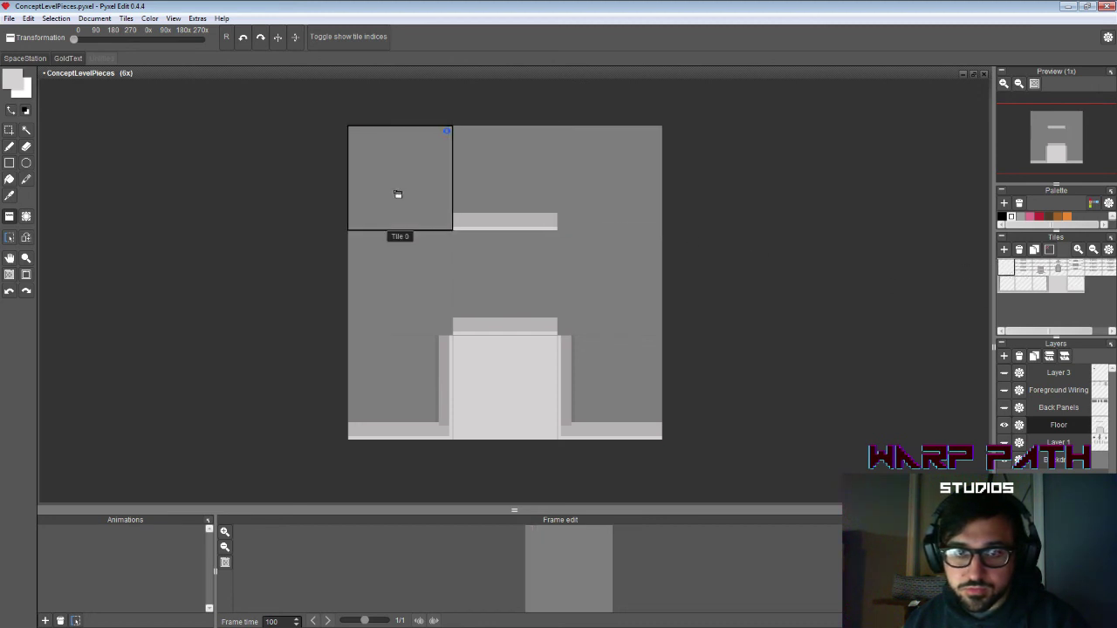
# Step: Place the right-wall floor tile in the middle-left cell and replace it there with a duplicate for separate editing
pyautogui.click(1040, 287)
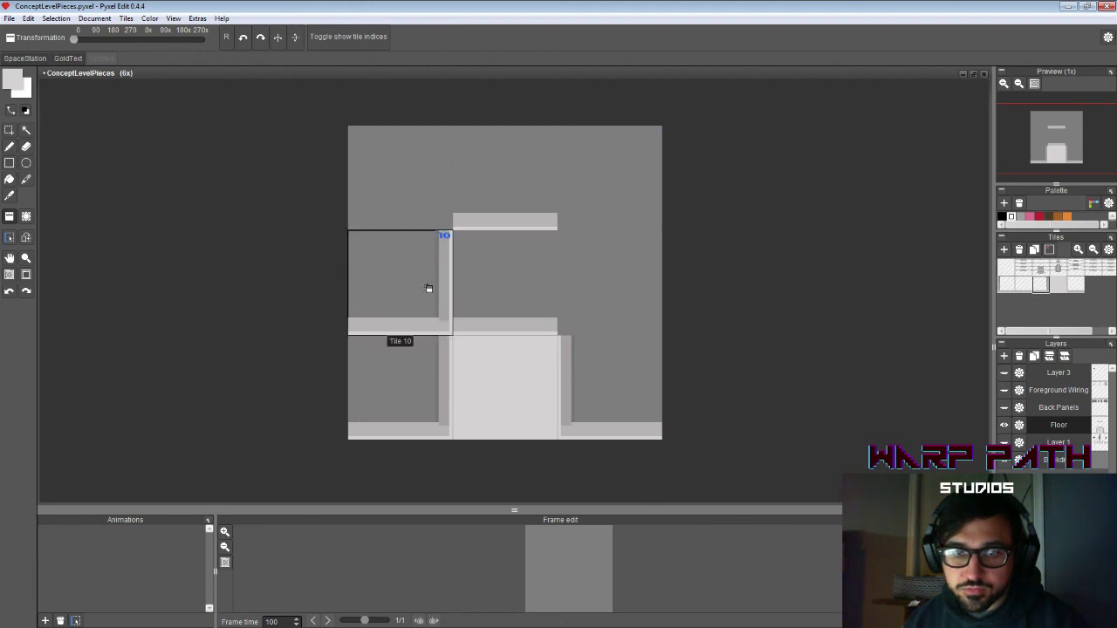
pyautogui.click(429, 288)
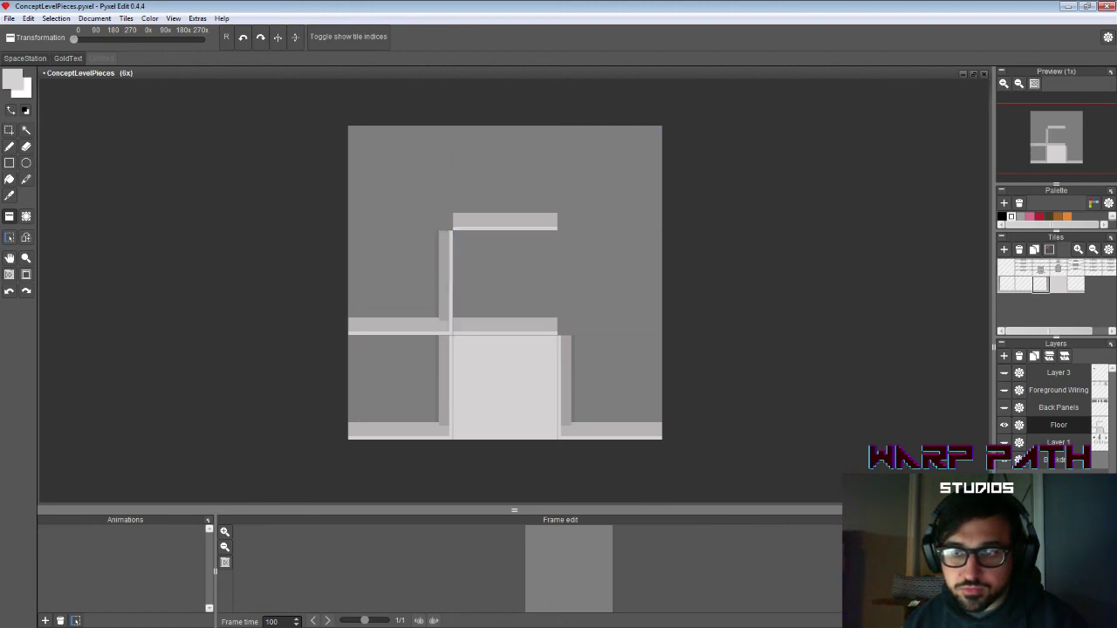
pyautogui.click(1093, 286)
pyautogui.click(420, 308)
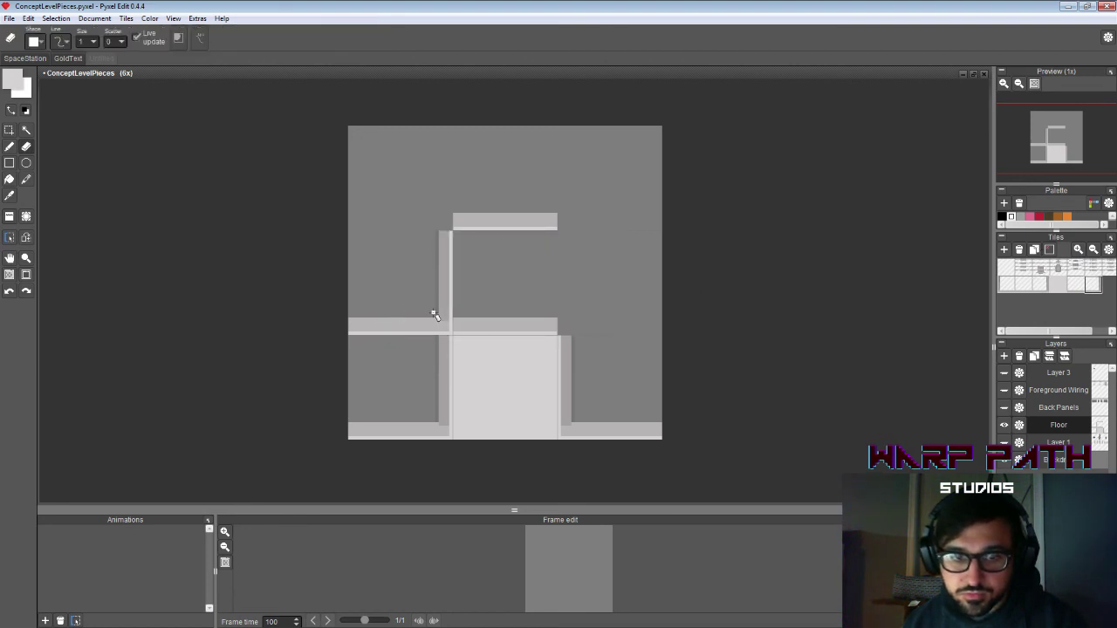
# Step: Select and delete the floor strip running up to the wall in the middle-left tile
pyautogui.moveTo(435, 297); pyautogui.dragTo(443, 335)
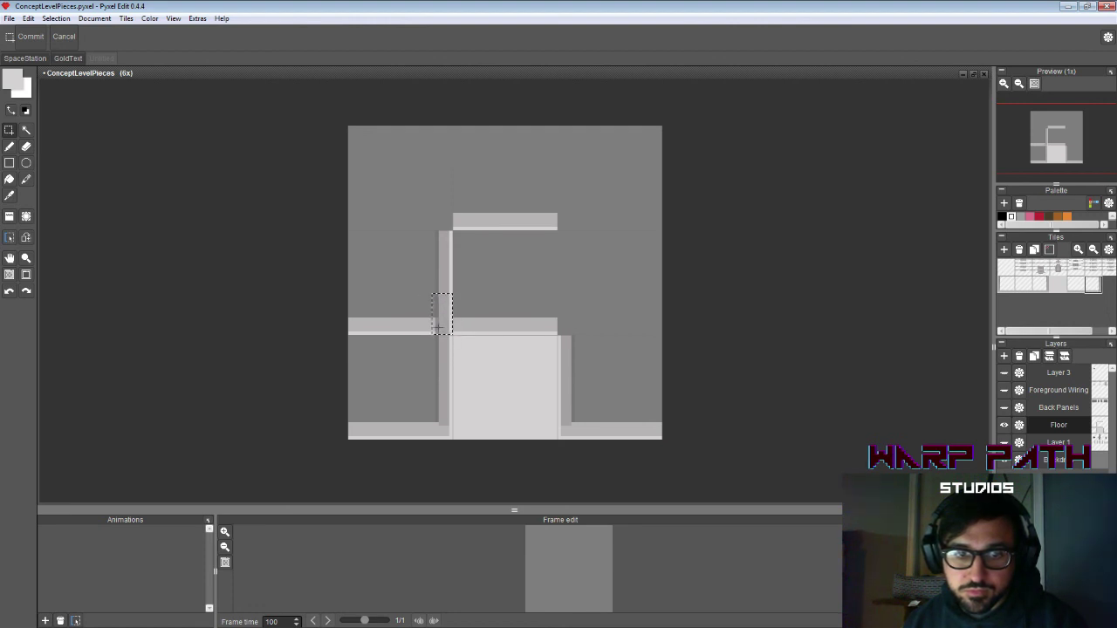
pyautogui.click(439, 338)
pyautogui.press('e')
pyautogui.press('m')
pyautogui.moveTo(435, 317); pyautogui.dragTo(351, 347)
pyautogui.press('Delete')
pyautogui.click(388, 304)
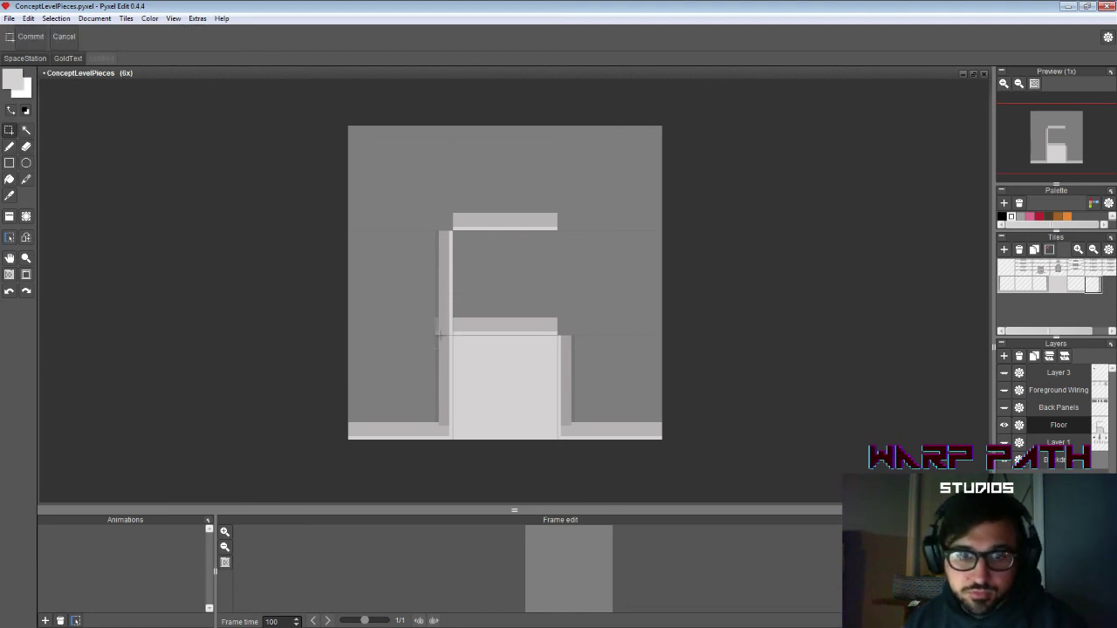
# Step: Delete the leftover floor pixels beside the base of the wall in the middle-left tile
pyautogui.press('z')
pyautogui.click(450, 324)
pyautogui.click(449, 325)
pyautogui.click(450, 324)
pyautogui.moveTo(390, 297); pyautogui.dragTo(413, 351)
pyautogui.press('Delete')
pyautogui.click(361, 284)
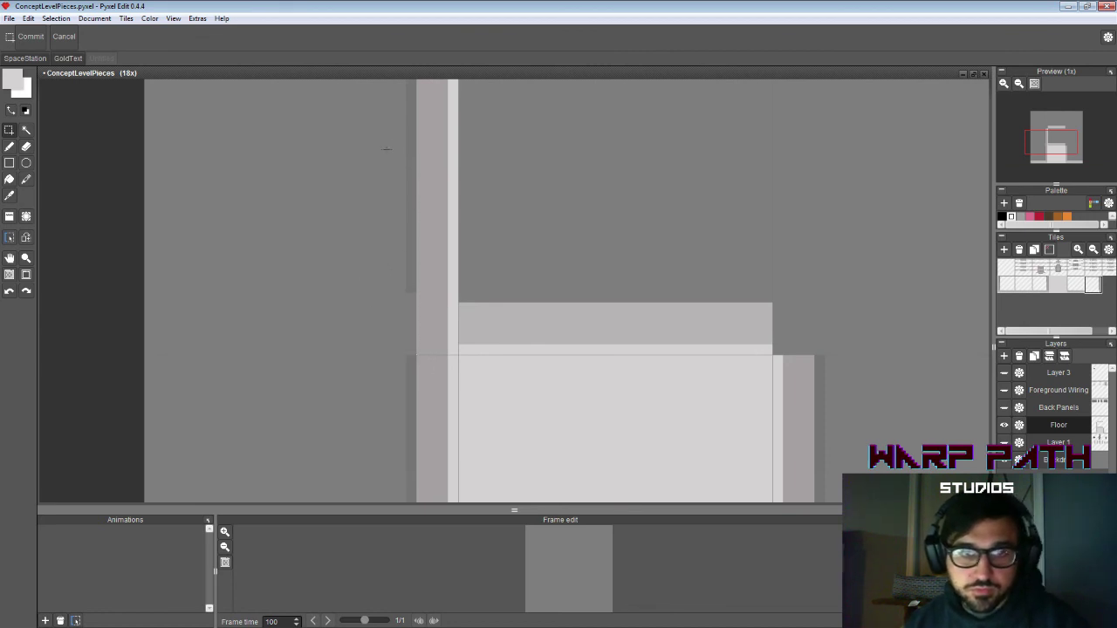
# Step: Extend the dark shadow strip beside the wall down to the lower edge of the middle-left tile and deselect it
pyautogui.moveTo(387, 149); pyautogui.dragTo(411, 374)
pyautogui.click(363, 324)
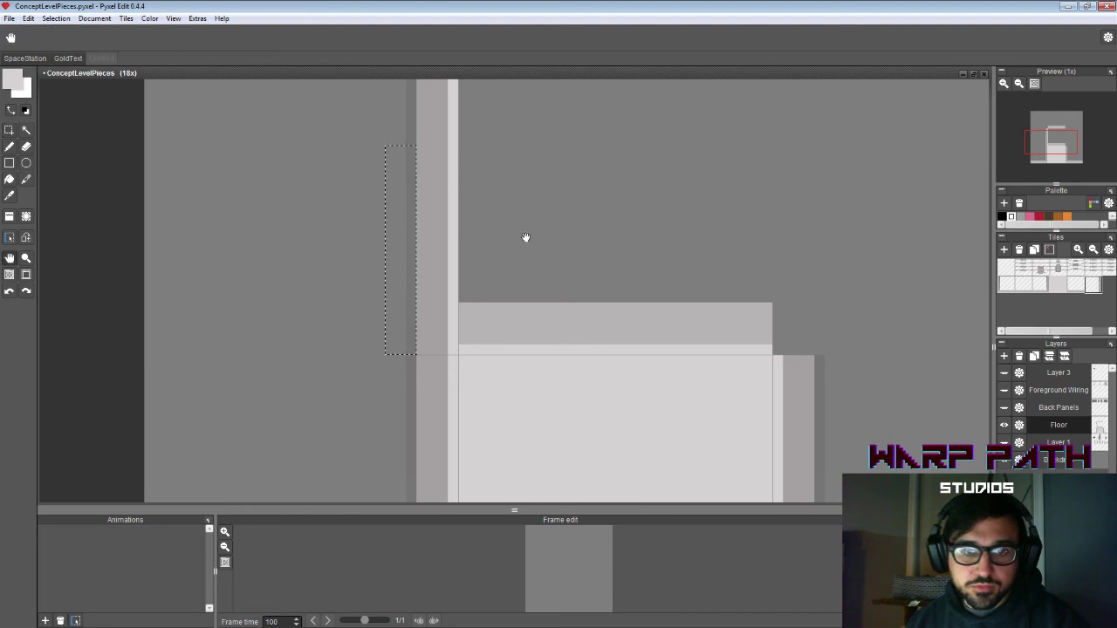
pyautogui.moveTo(527, 229); pyautogui.dragTo(553, 384)
pyautogui.moveTo(527, 341); pyautogui.dragTo(466, 298)
pyautogui.click(287, 280)
pyautogui.press('z')
pyautogui.rightClick(509, 268)
pyautogui.rightClick(508, 266)
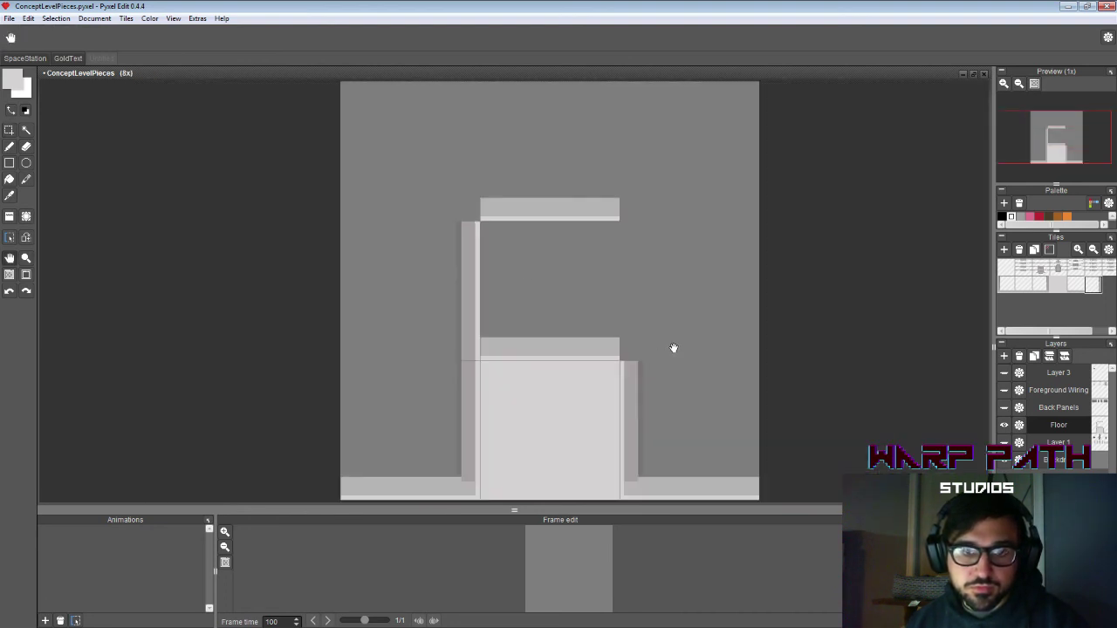
# Step: Place the solid fill tile in the centre cell of the canvas
pyautogui.moveTo(688, 348); pyautogui.dragTo(614, 303)
pyautogui.click(1062, 291)
pyautogui.click(532, 249)
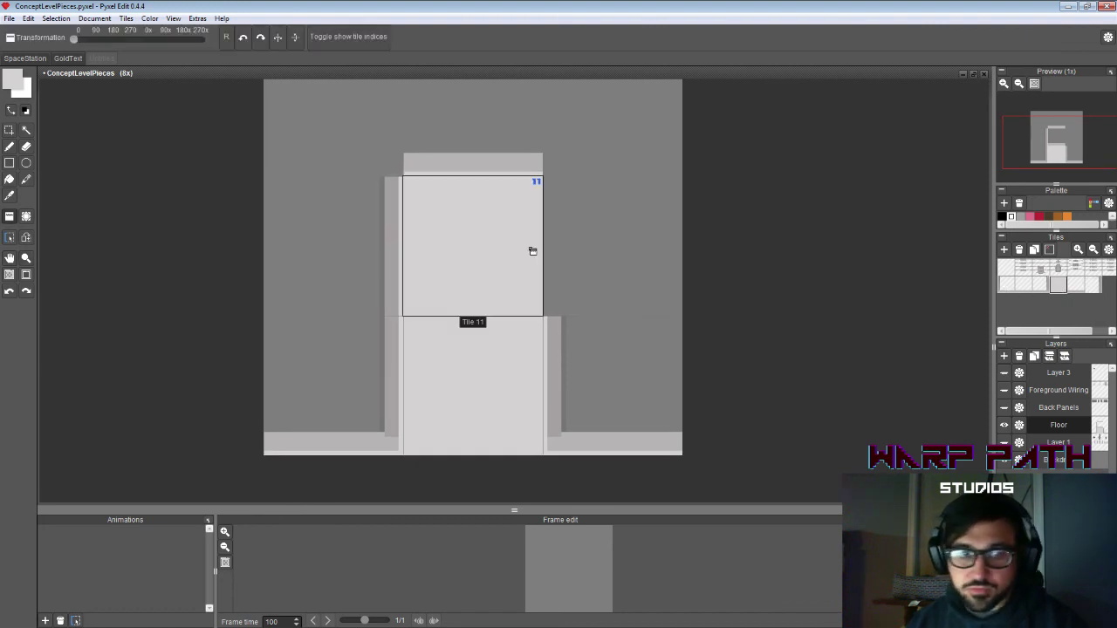
# Step: Duplicate the floorless wall tile and place the copy in the middle-right cell for separate editing
pyautogui.click(1097, 286)
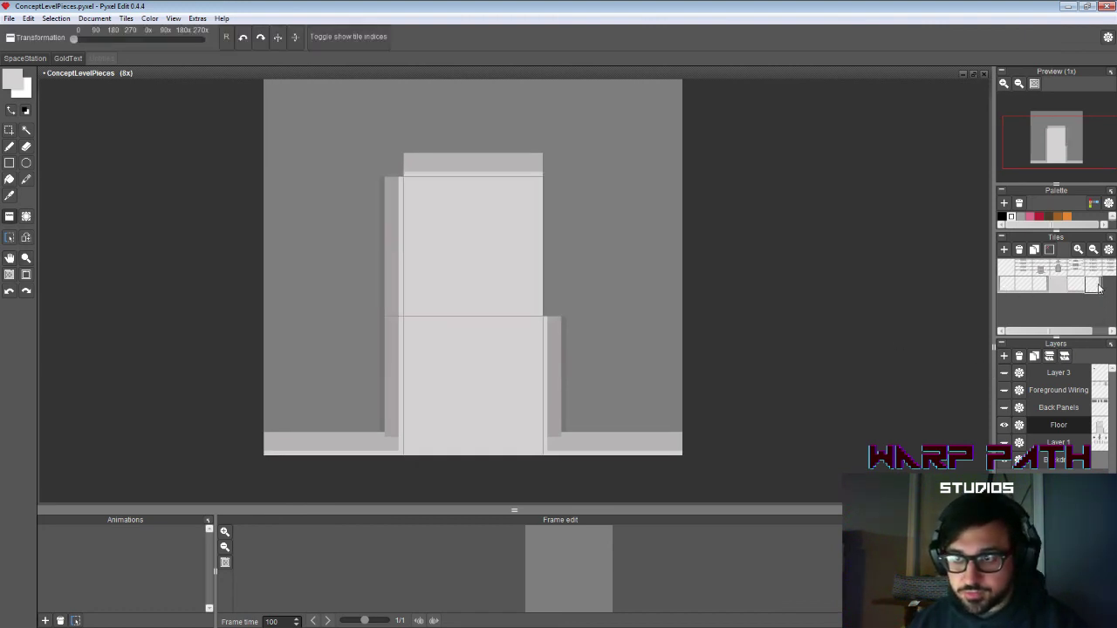
pyautogui.click(1035, 251)
pyautogui.click(1109, 286)
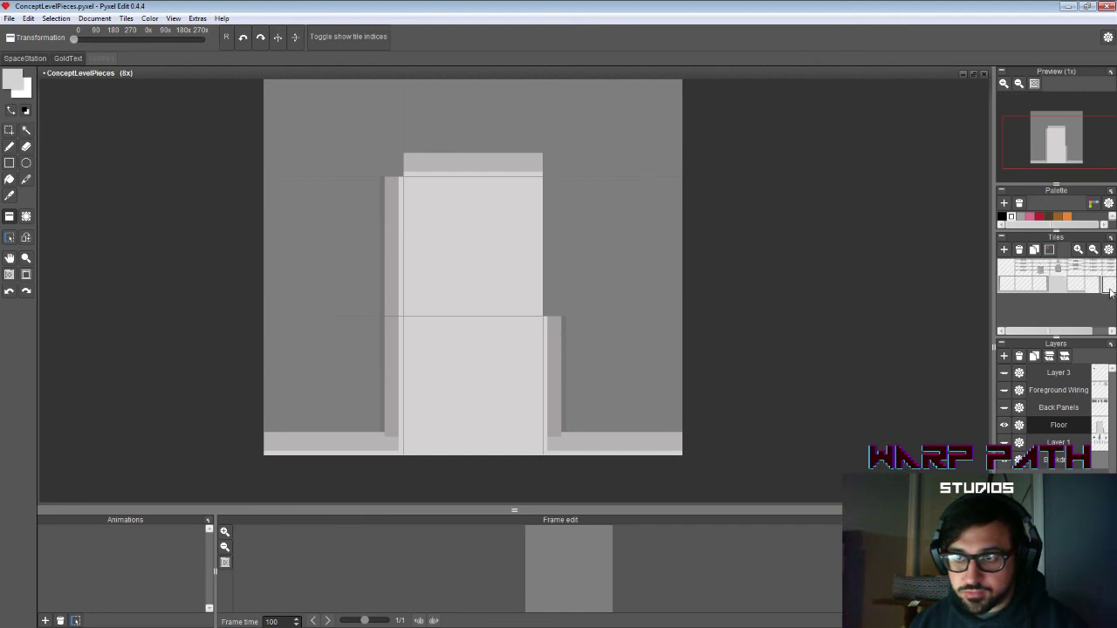
# Step: Flip the wall in the middle-right cell horizontally, move it flush against the solid centre block and deselect it
pyautogui.press('s')
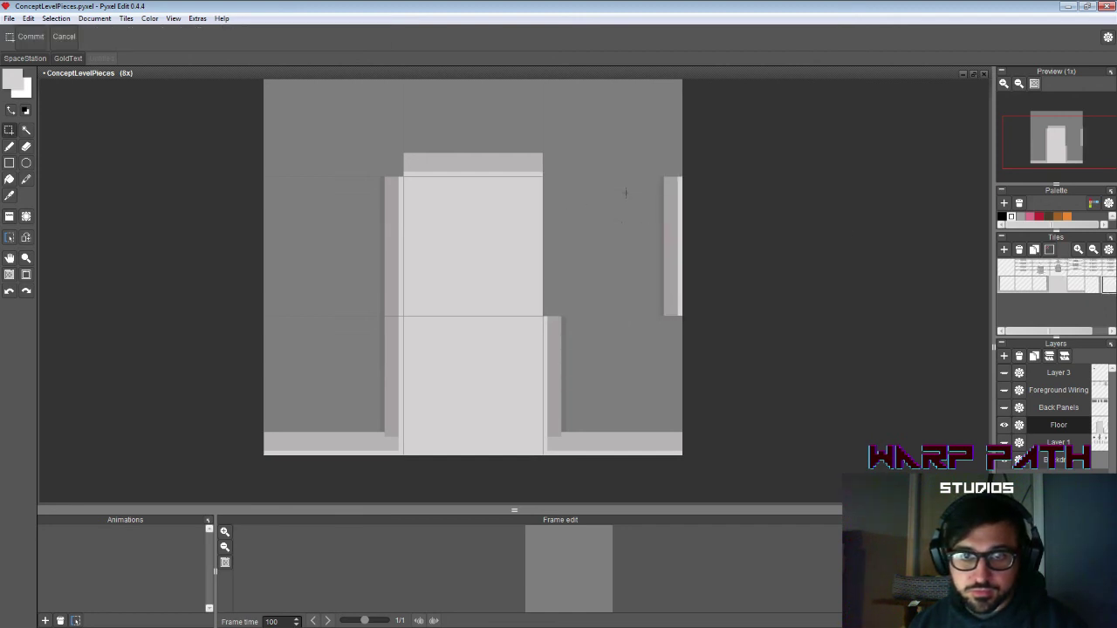
pyautogui.moveTo(613, 162); pyautogui.dragTo(741, 377)
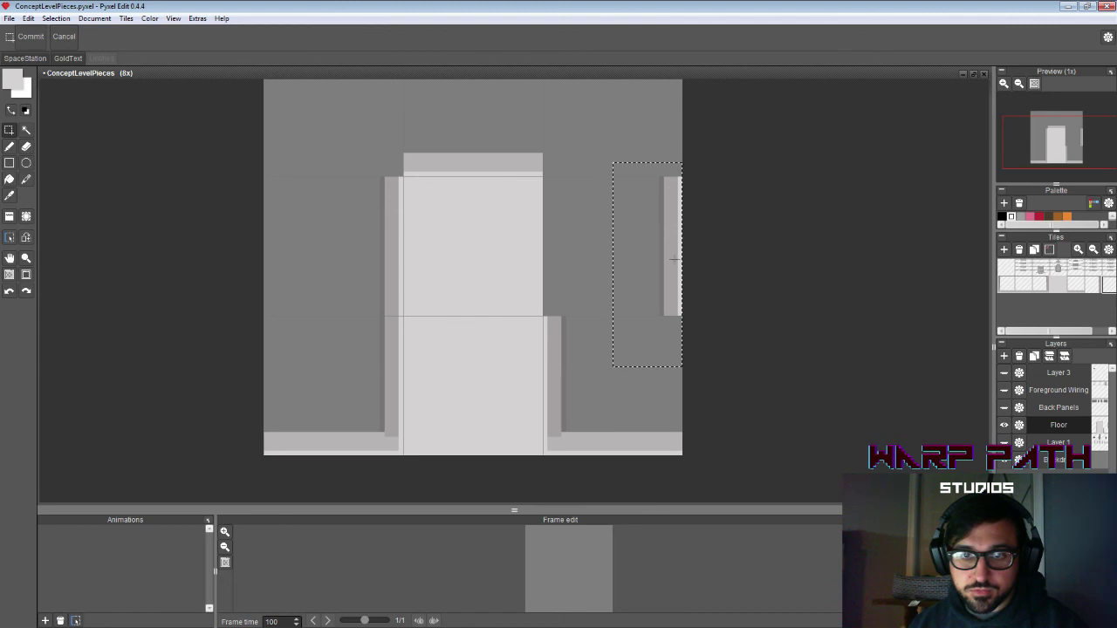
pyautogui.click(65, 18)
pyautogui.click(98, 87)
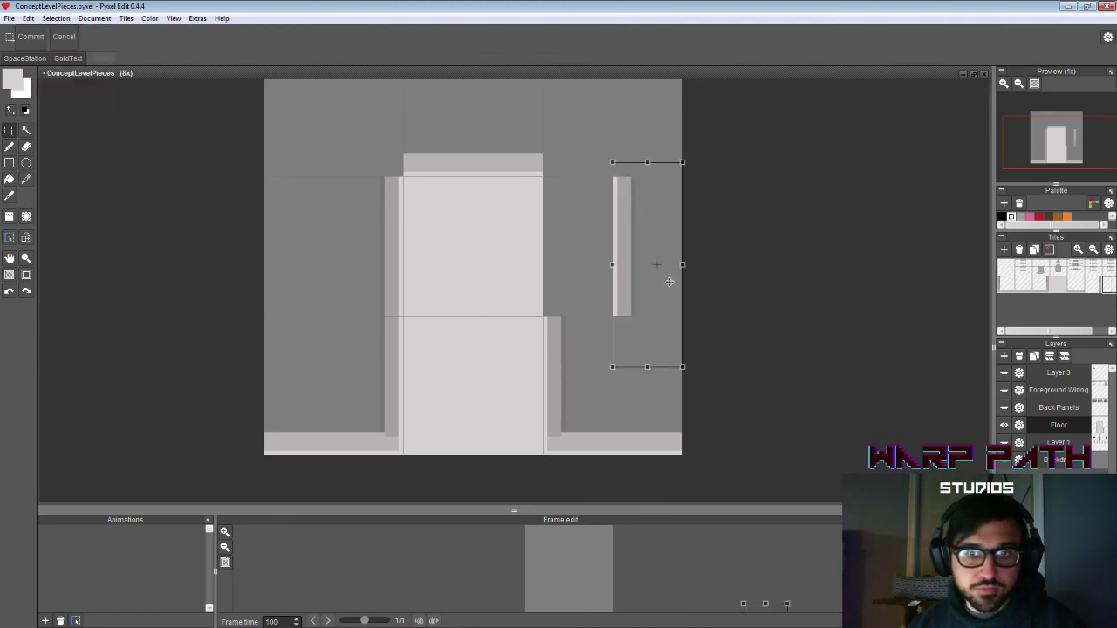
pyautogui.moveTo(669, 282); pyautogui.dragTo(600, 280)
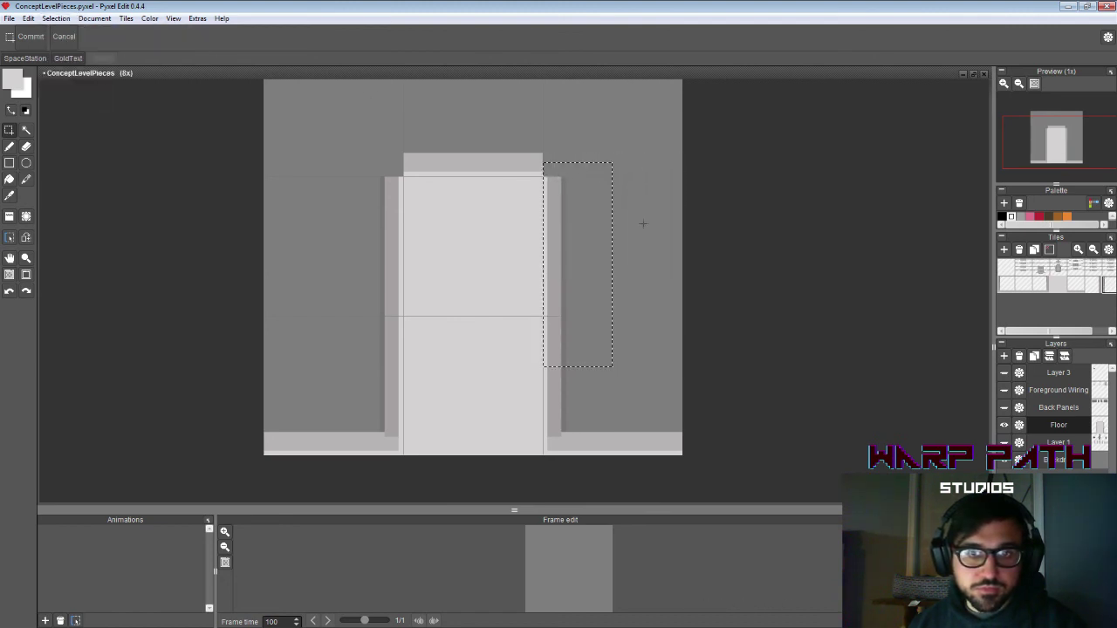
pyautogui.click(643, 224)
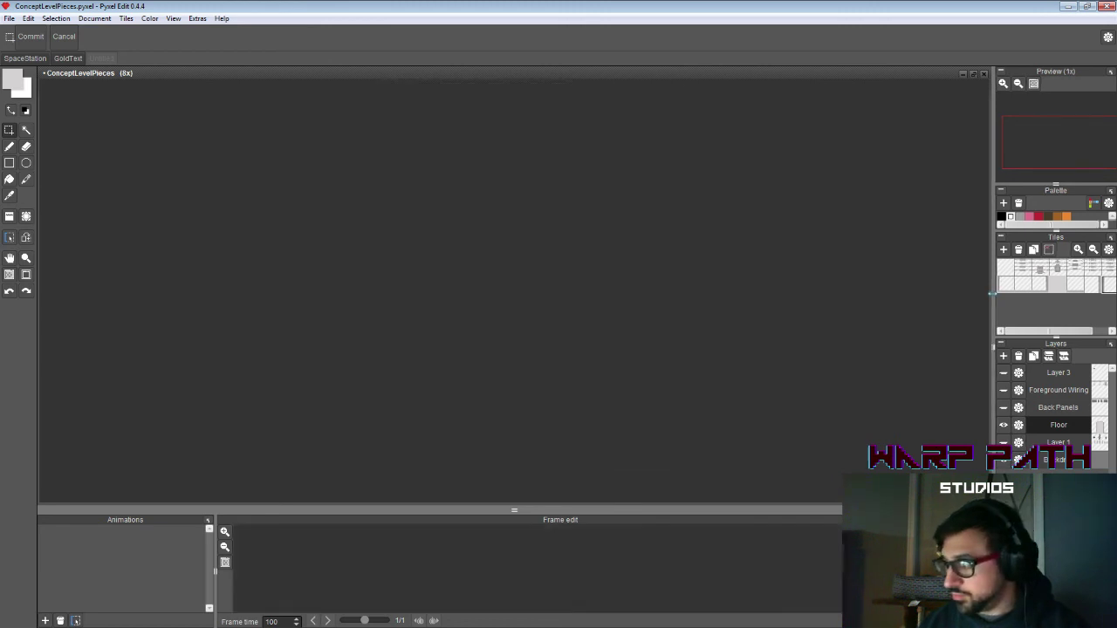
# Step: Widen the side panels, give the tile list more height and enlarge its thumbnails
pyautogui.moveTo(992, 294); pyautogui.dragTo(875, 301)
pyautogui.moveTo(995, 338); pyautogui.dragTo(995, 415)
pyautogui.click(1078, 249)
pyautogui.click(1078, 249)
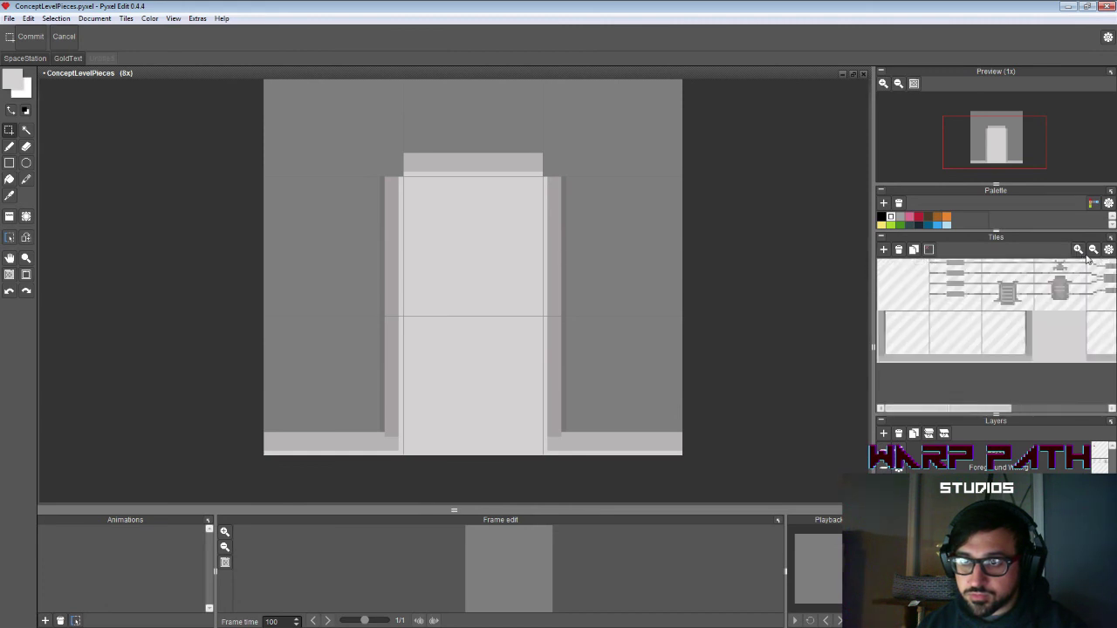
pyautogui.click(1093, 249)
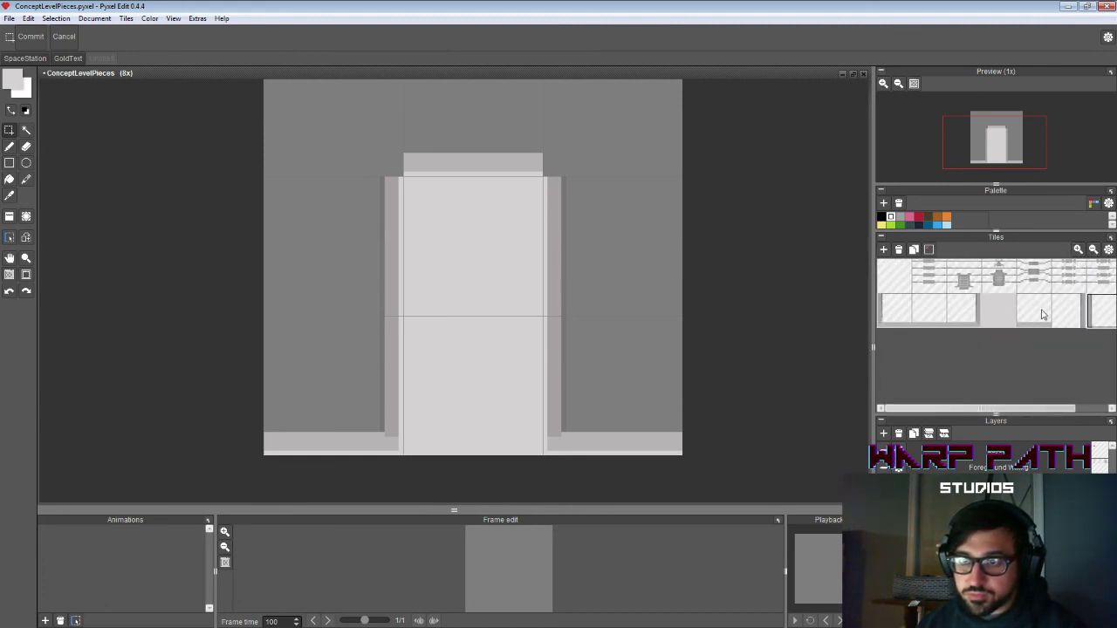
pyautogui.click(1040, 321)
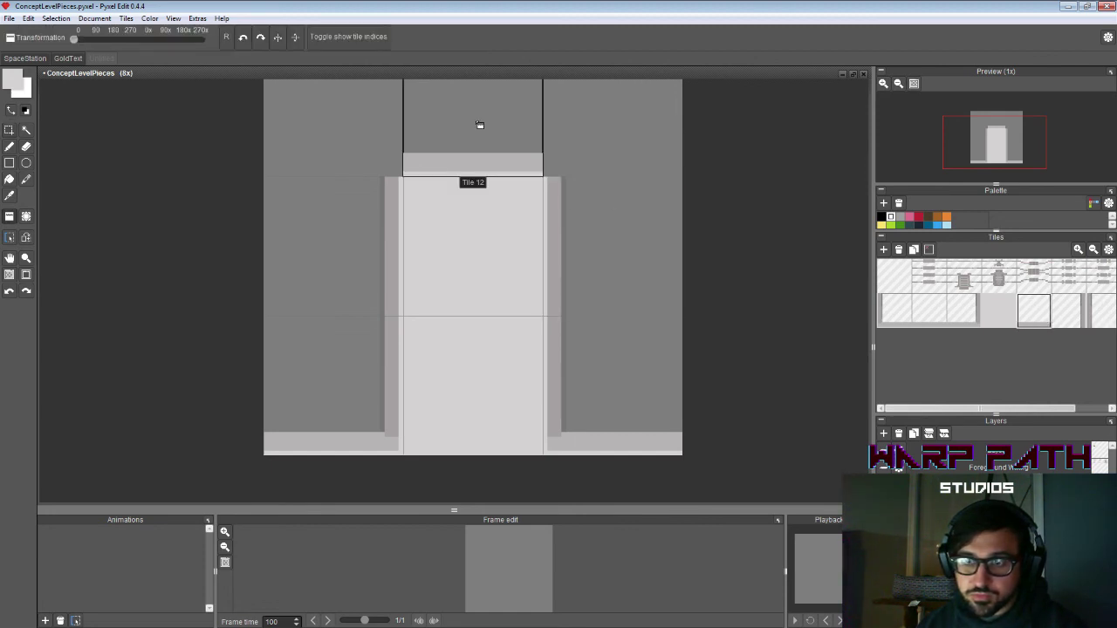
pyautogui.press('space')
pyautogui.moveTo(491, 130); pyautogui.dragTo(509, 204)
pyautogui.press('b')
pyautogui.press('alt')
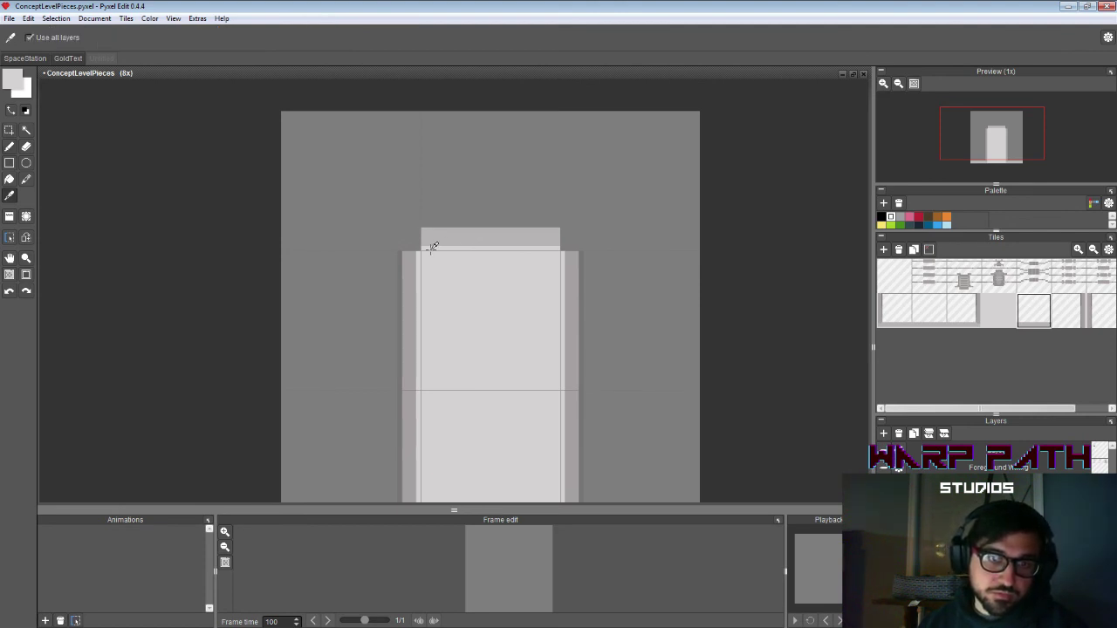
pyautogui.click(678, 350)
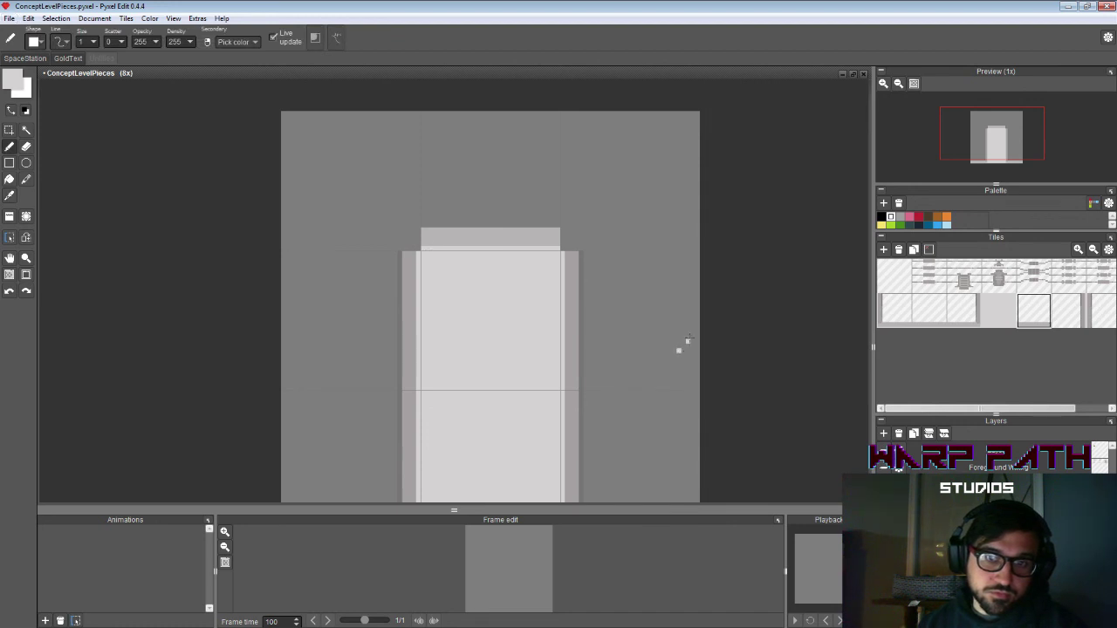
pyautogui.hotkey('ctrl', 'z')
pyautogui.press('space')
pyautogui.moveTo(684, 377)
pyautogui.mouseDown()
pyautogui.moveTo(666, 289)
pyautogui.moveTo(643, 267)
pyautogui.mouseUp()
pyautogui.scroll(-1, 659, 304)
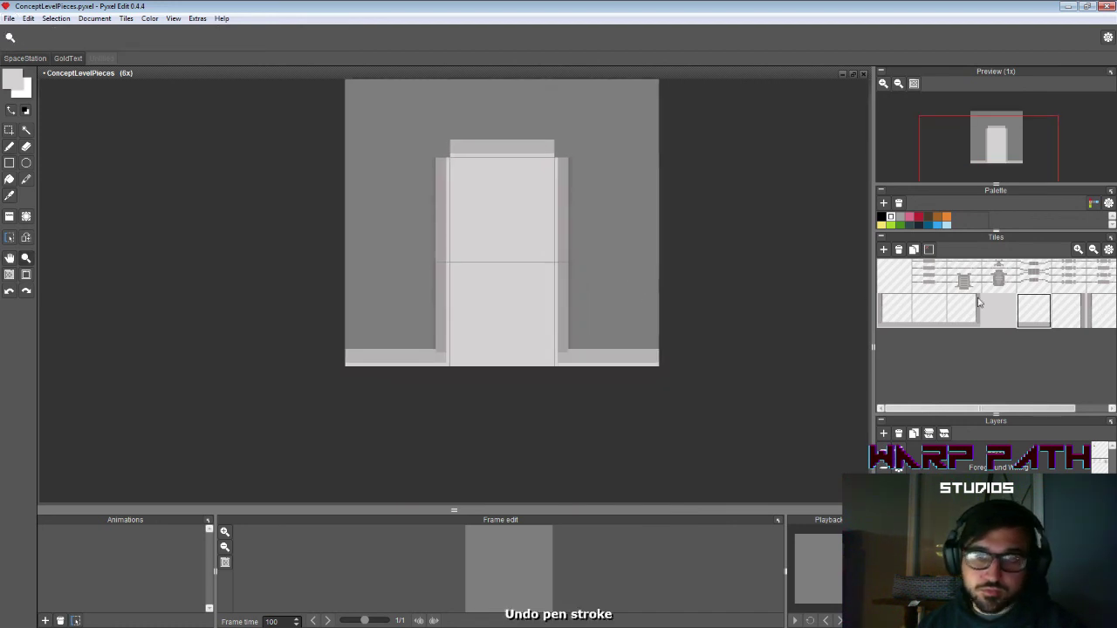
# Step: Replace the bottom-right and bottom-left cells with the matching floorless wall tiles
pyautogui.click(1095, 315)
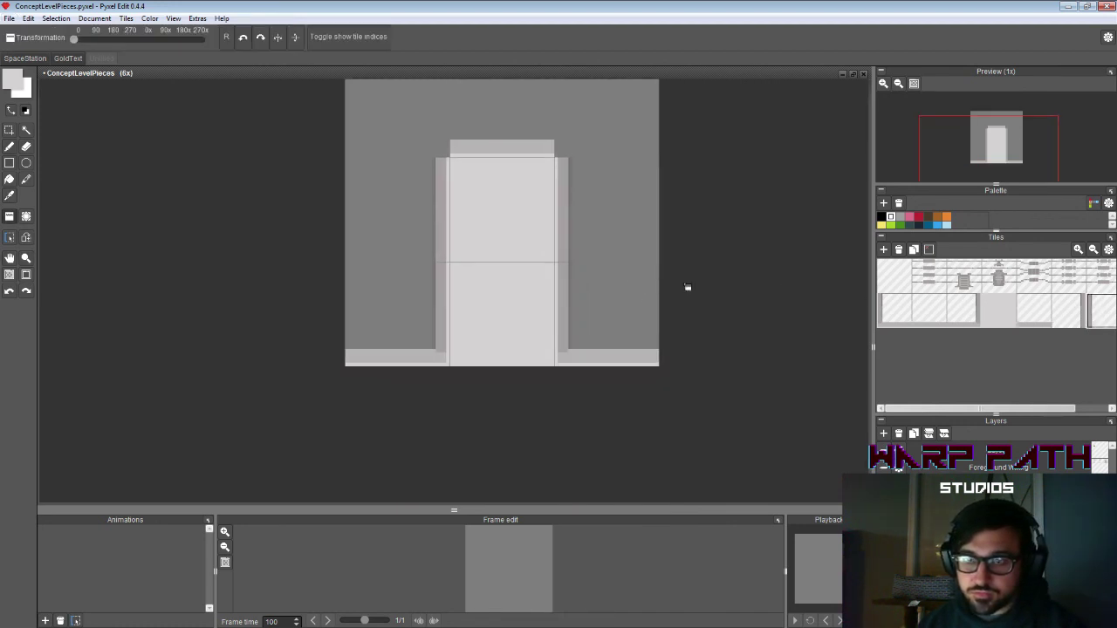
pyautogui.click(598, 296)
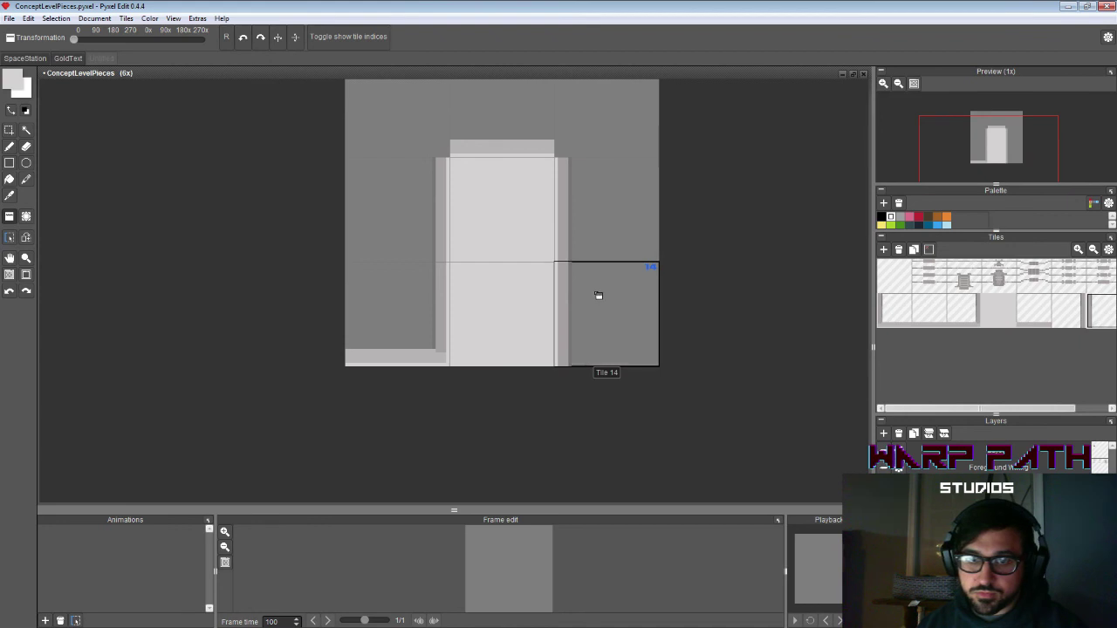
pyautogui.click(1066, 314)
pyautogui.click(427, 300)
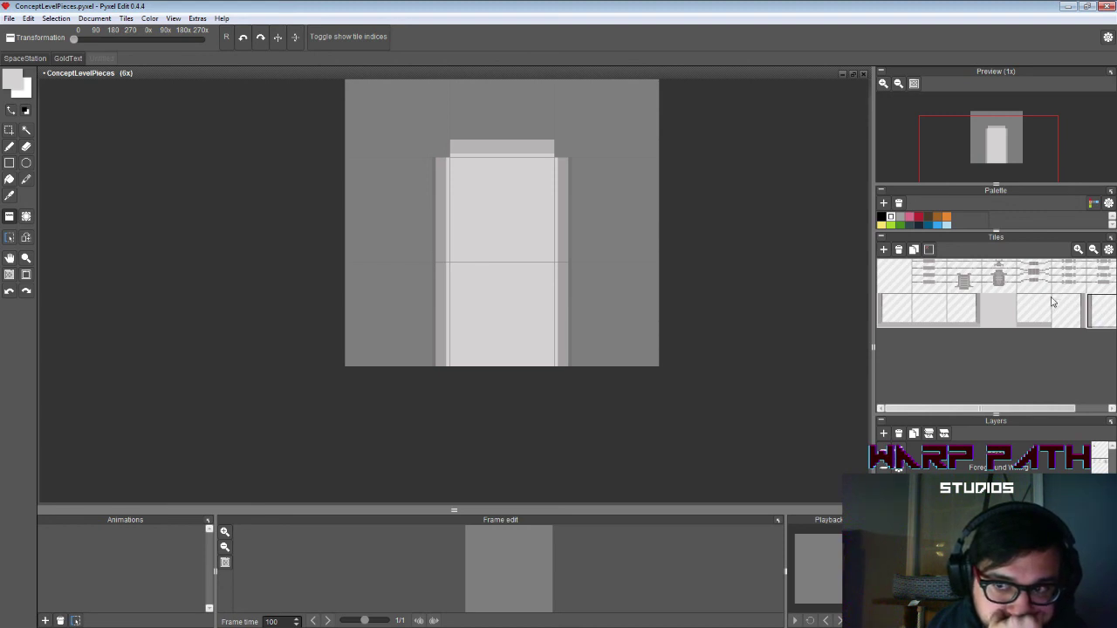
pyautogui.click(894, 276)
pyautogui.click(490, 89)
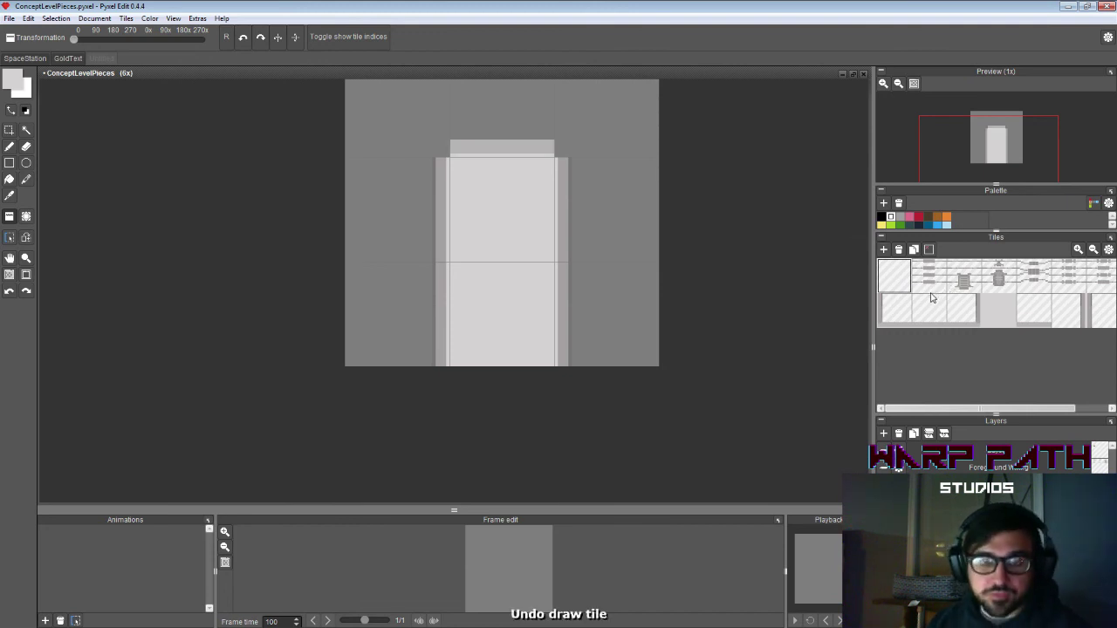
pyautogui.hotkey('ctrl', 'z')
# Step: Erase both upper corners of the floor ledge above the solid block in small pixel steps
pyautogui.click(1035, 310)
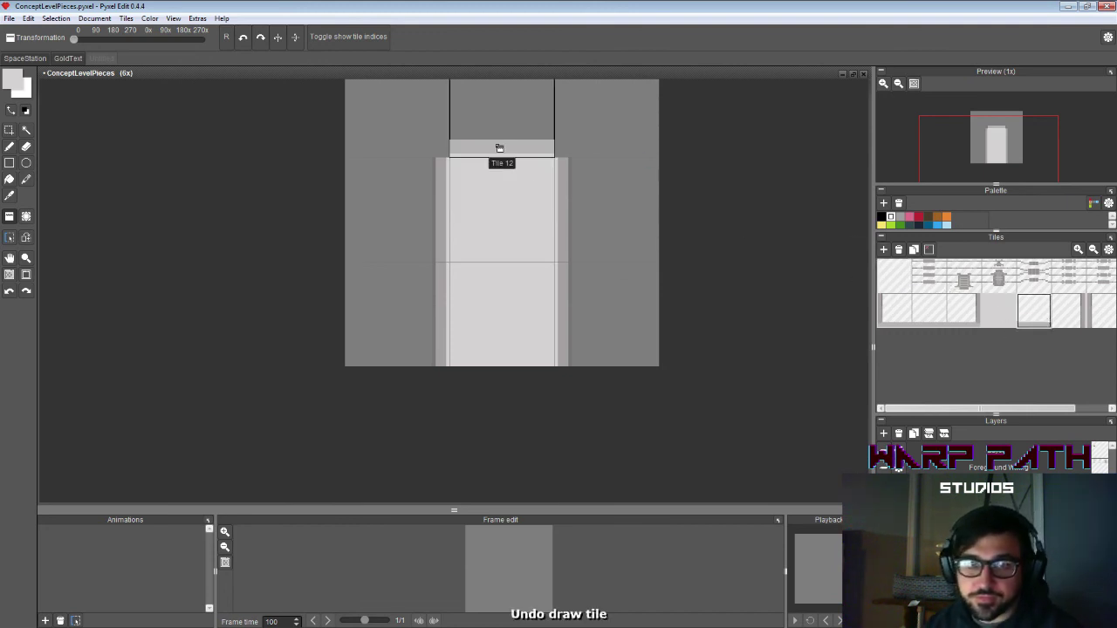
pyautogui.press('b')
pyautogui.press('e')
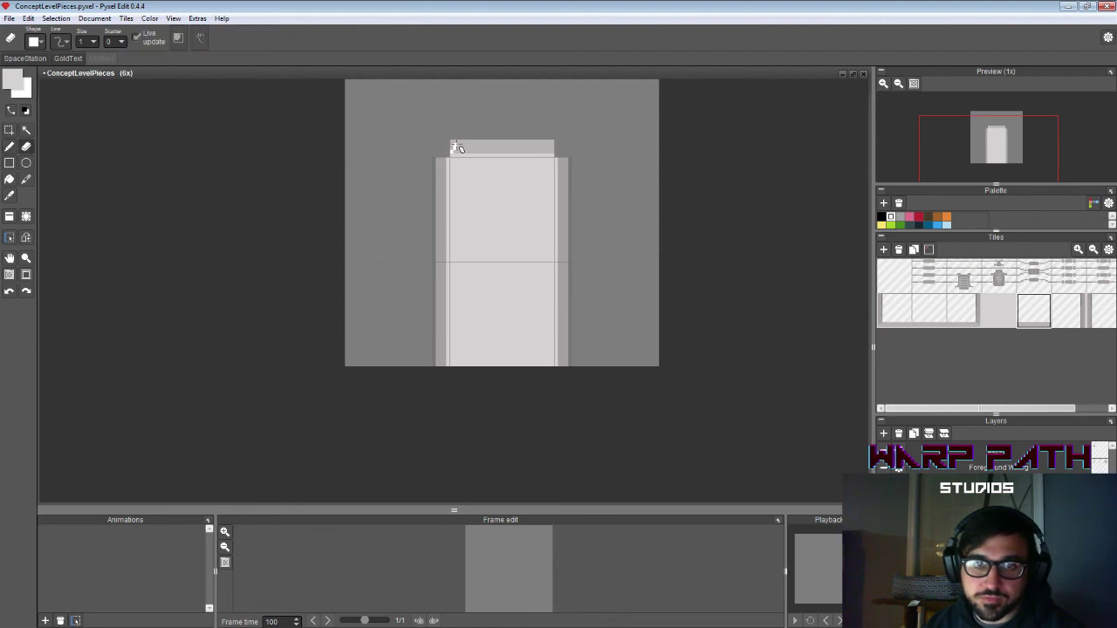
pyautogui.moveTo(454, 142); pyautogui.dragTo(452, 144)
pyautogui.click(553, 145)
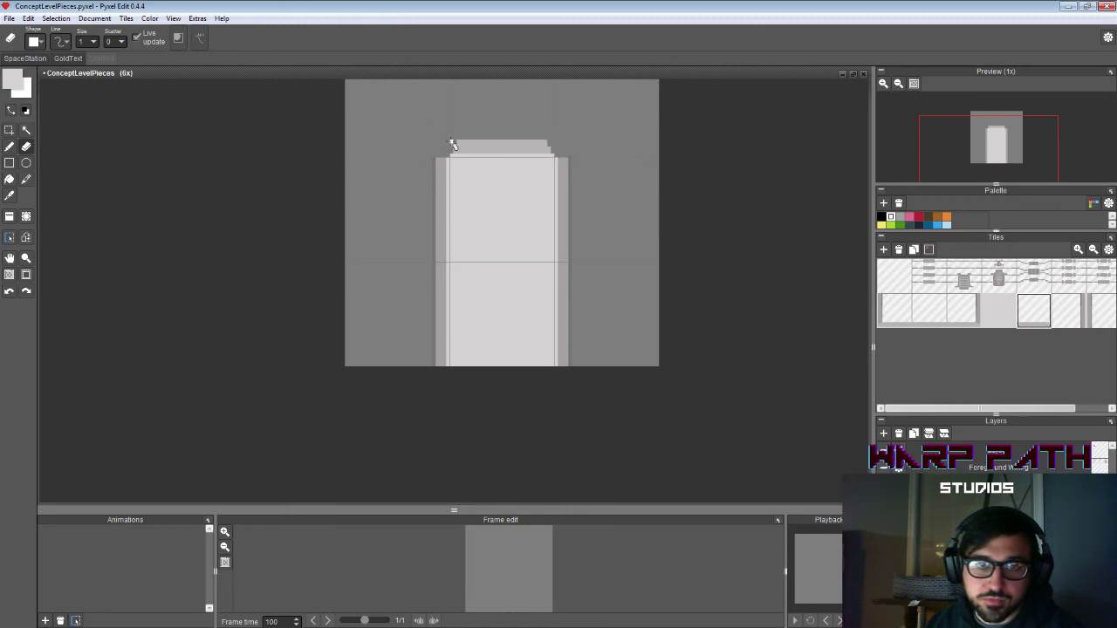
# Step: Sample the wall's dark shadow colour and paint shadow pixels into the stepped corners at both ends of the ledge
pyautogui.press('z')
pyautogui.click(528, 152)
pyautogui.click(594, 225)
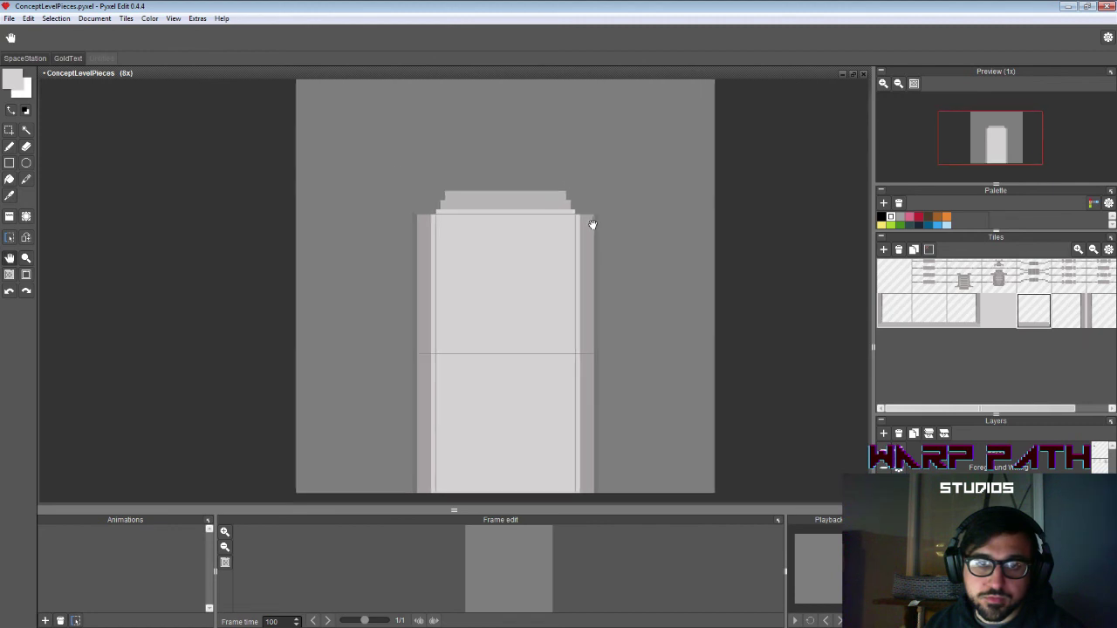
pyautogui.click(598, 189)
pyautogui.press('b')
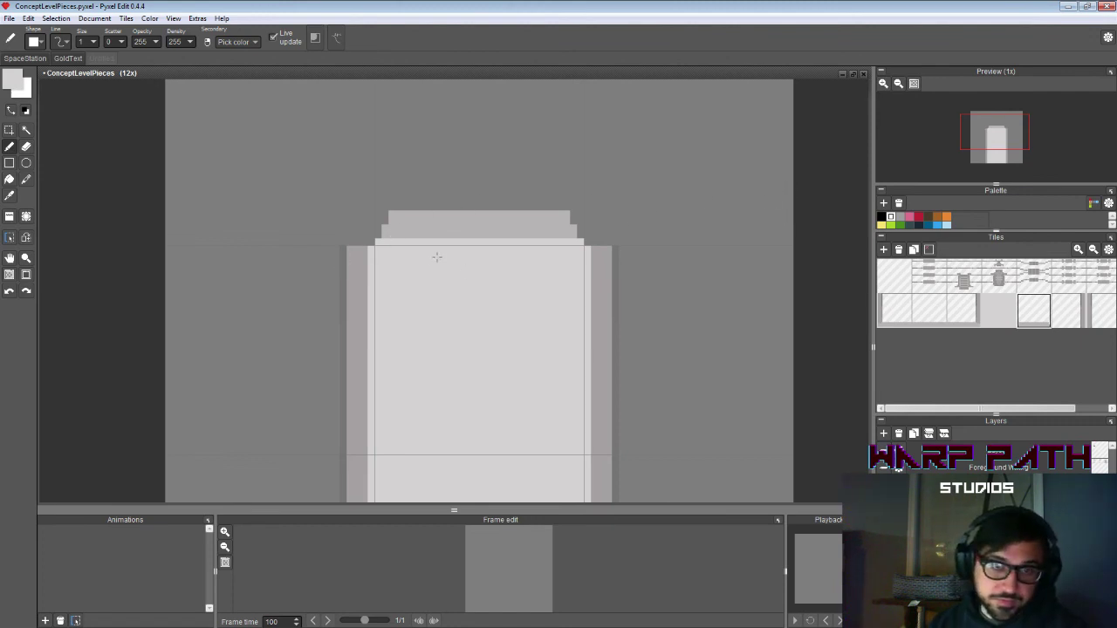
pyautogui.press('i')
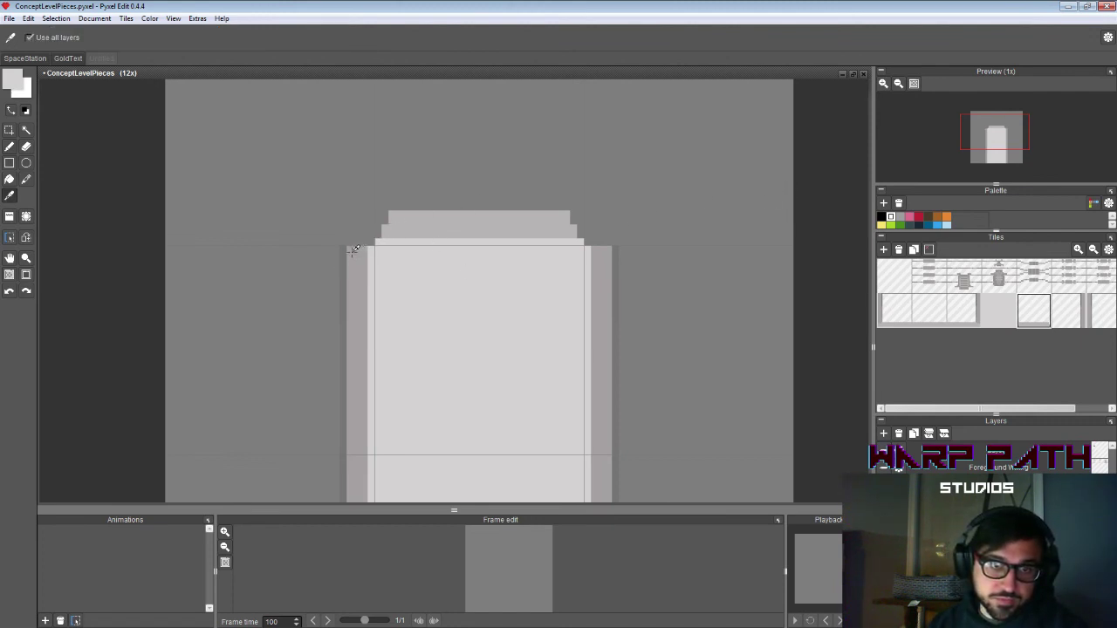
pyautogui.click(345, 252)
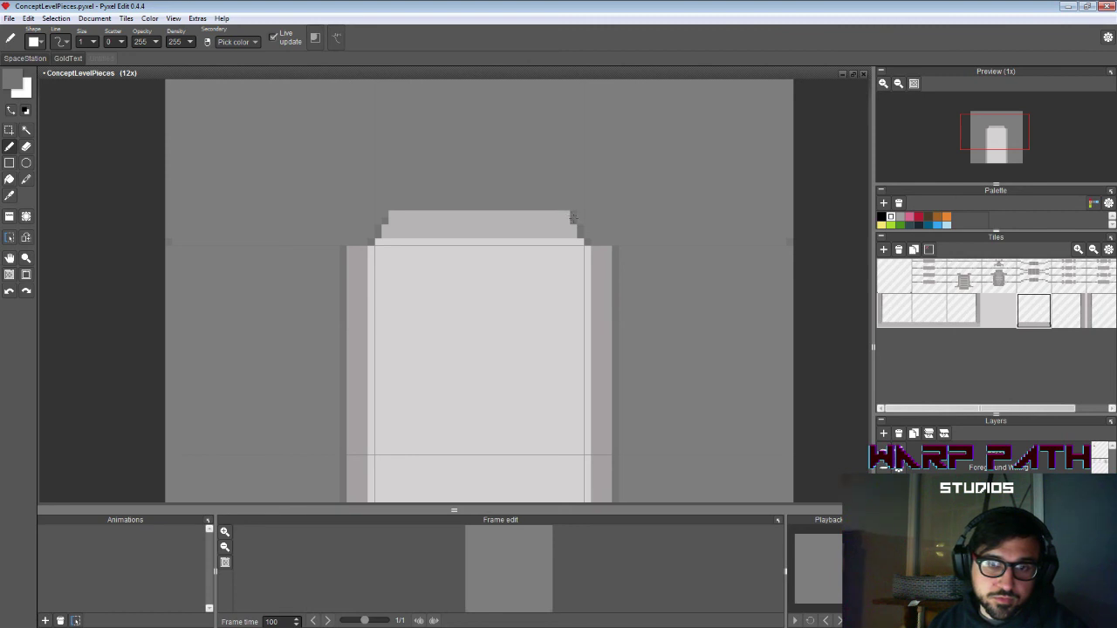
pyautogui.press('e')
pyautogui.click(574, 216)
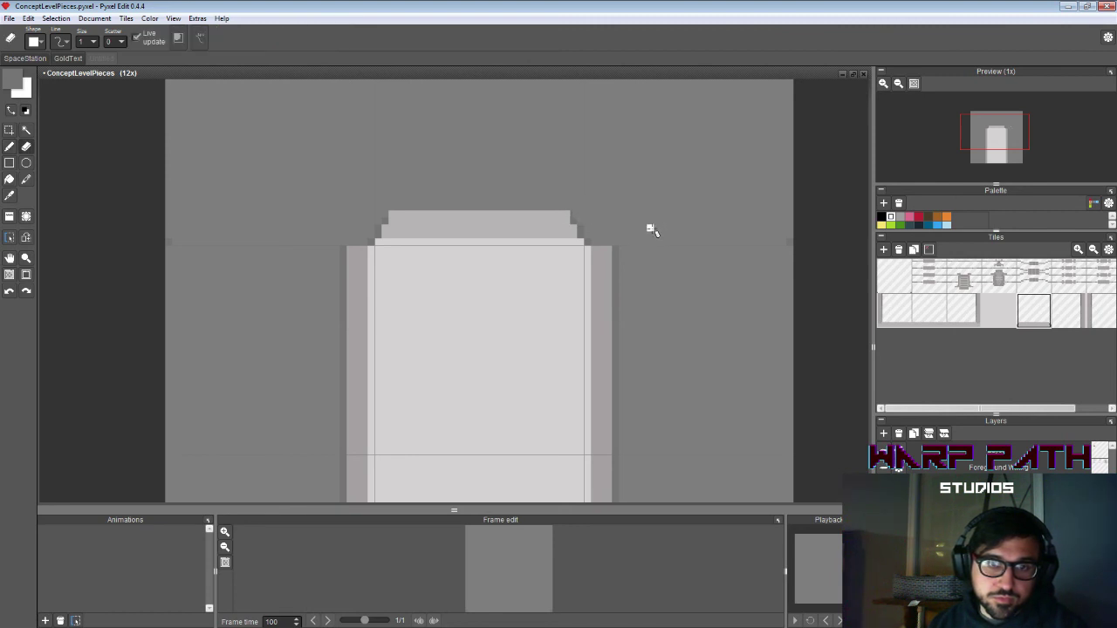
pyautogui.press('b')
pyautogui.rightClick(350, 259)
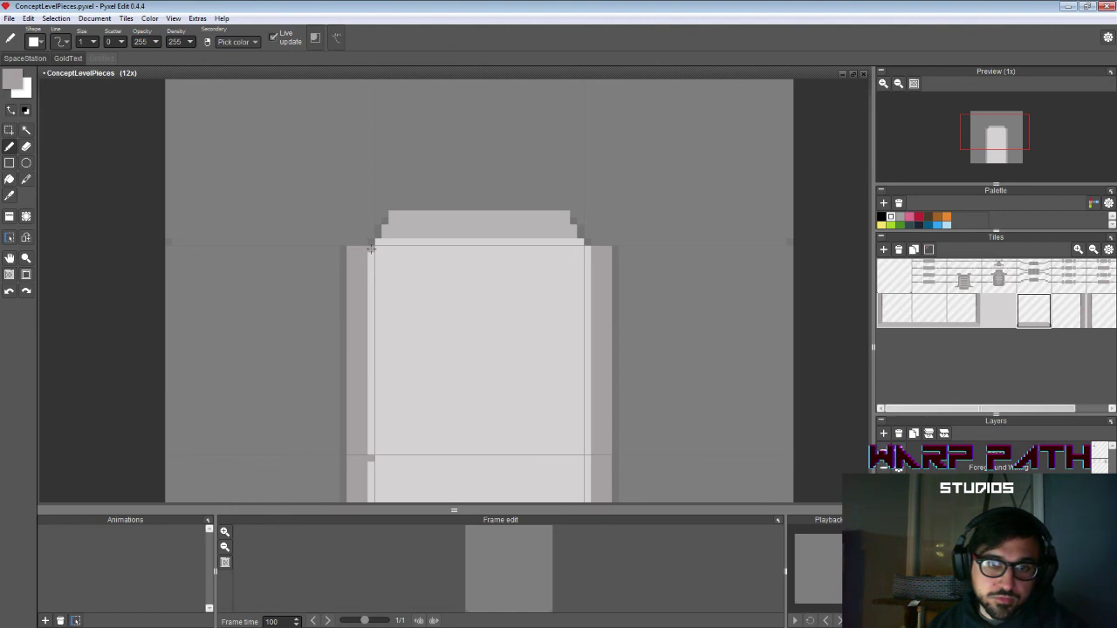
pyautogui.hotkey('ctrl', 'z')
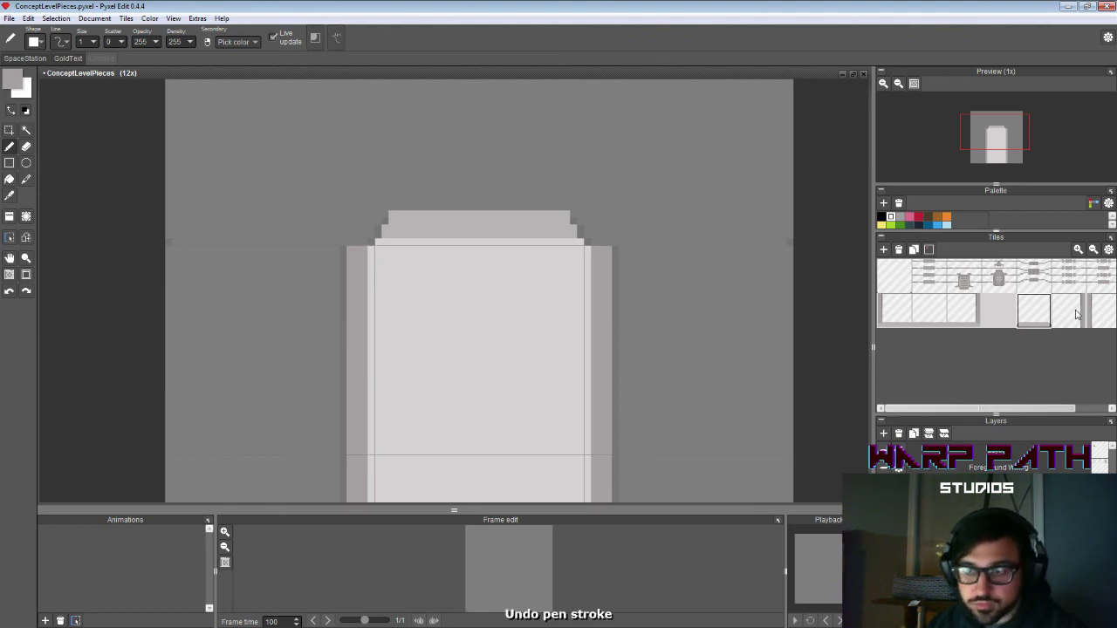
# Step: Duplicate the floorless left-side wall tile and place the copy in the middle-left cell for separate editing
pyautogui.click(1102, 308)
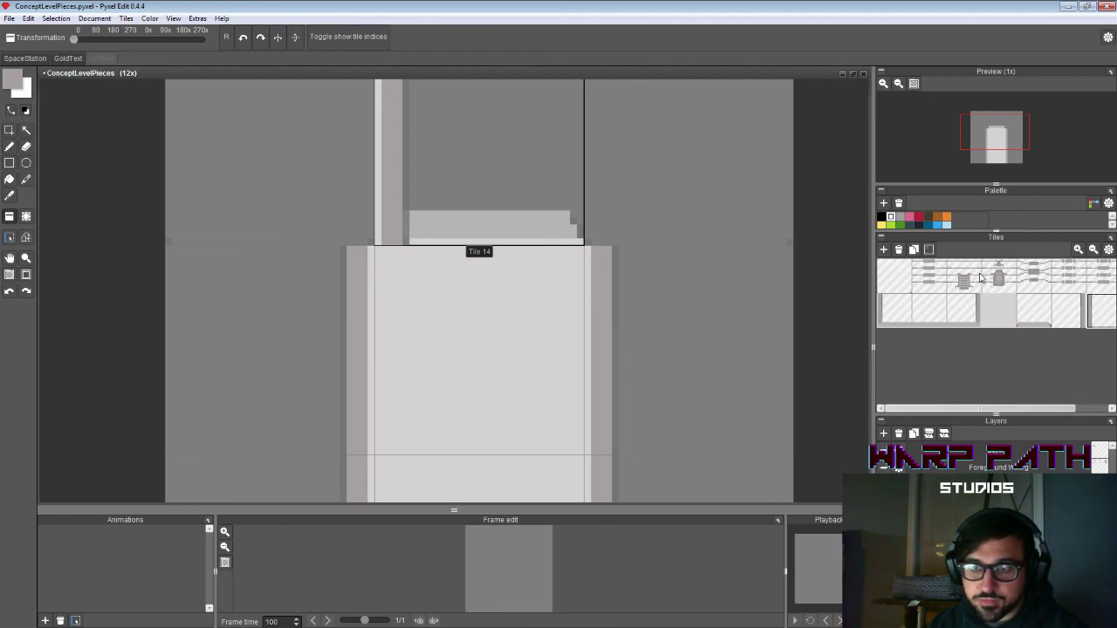
pyautogui.click(1074, 318)
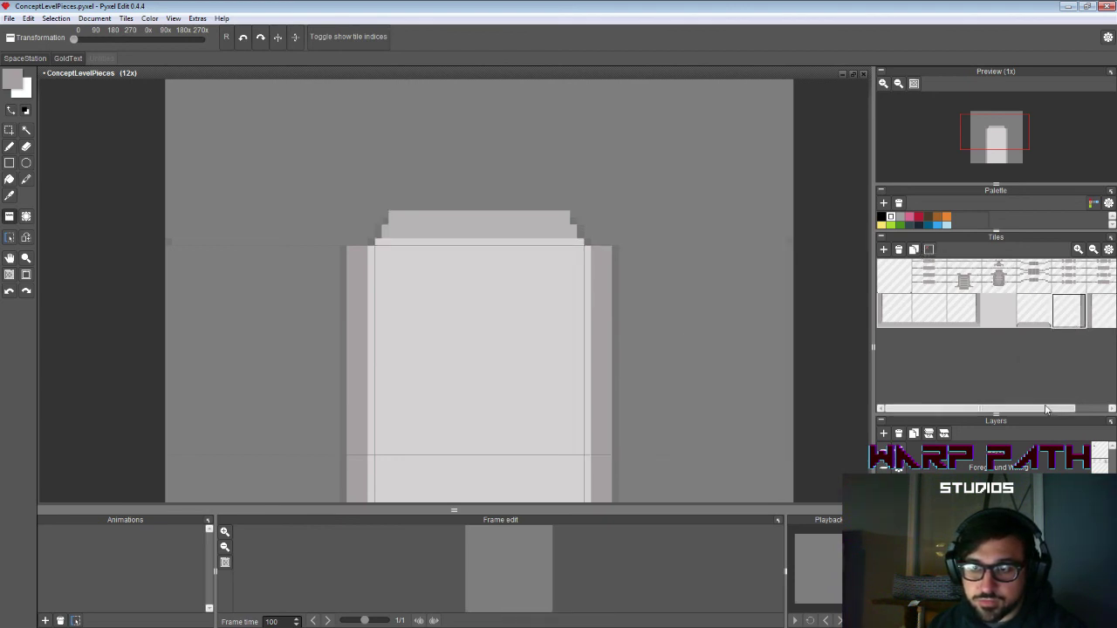
pyautogui.moveTo(1072, 409); pyautogui.dragTo(1106, 410)
pyautogui.click(1097, 312)
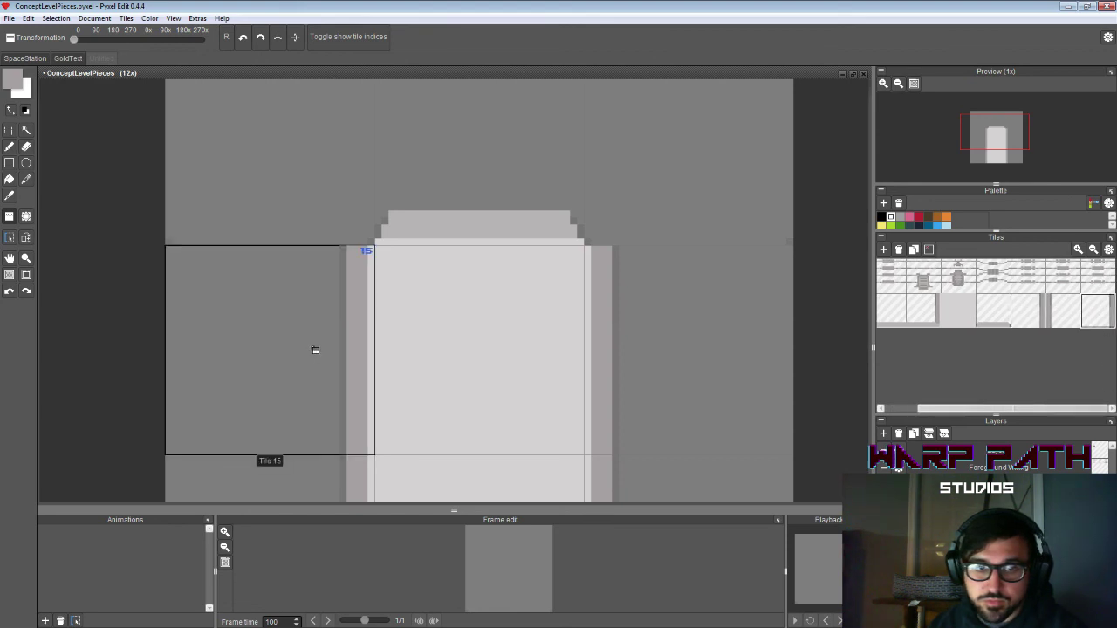
# Step: Erase the upper outer corner of the middle-left wall in pixel steps and line the steps with its sampled shadow colour
pyautogui.press('b')
pyautogui.moveTo(363, 252)
pyautogui.mouseDown()
pyautogui.moveTo(336, 325)
pyautogui.moveTo(357, 249)
pyautogui.moveTo(351, 283)
pyautogui.mouseUp()
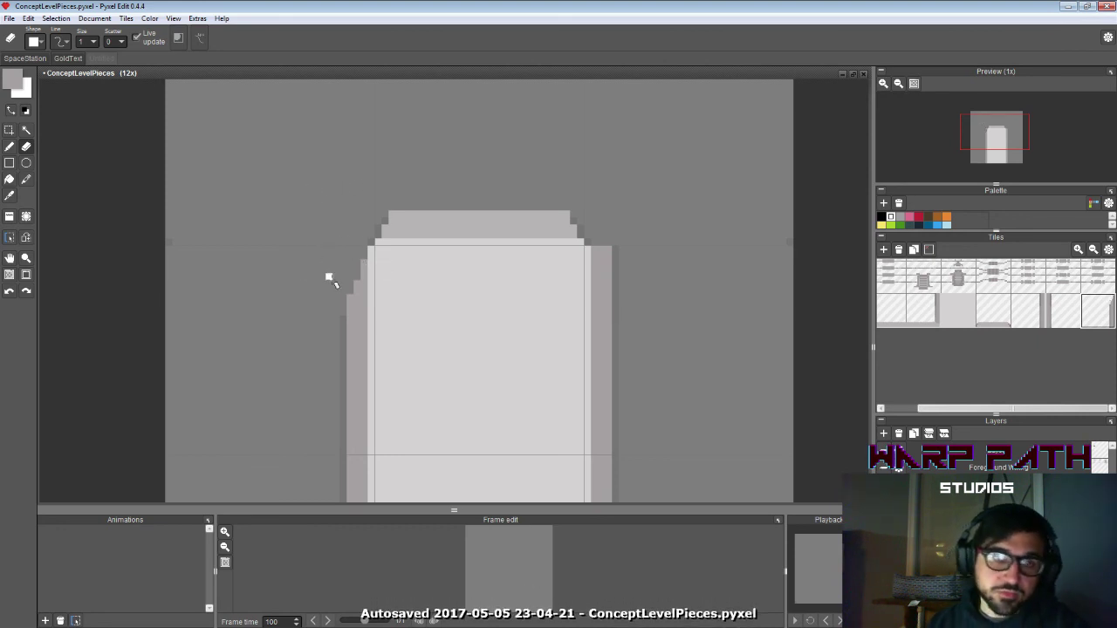
pyautogui.press('i')
pyautogui.click(346, 324)
pyautogui.press('b')
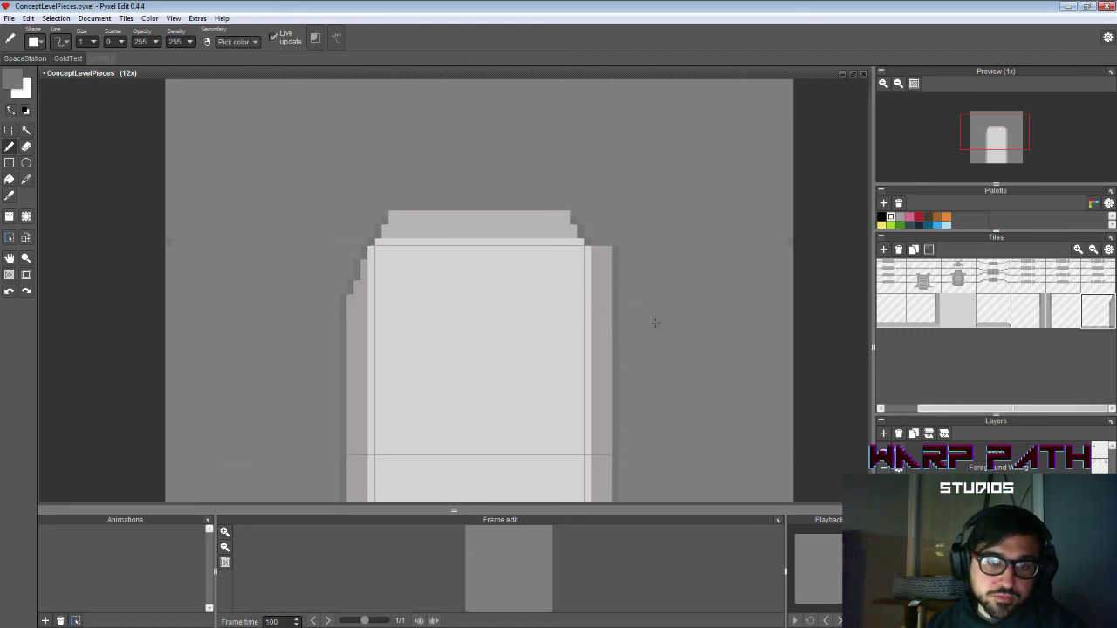
# Step: Try extending the left wall's sampled colour over the floor's light edge beside the stepped corner, and repaint the edge in floor colour
pyautogui.press('i')
pyautogui.click(363, 274)
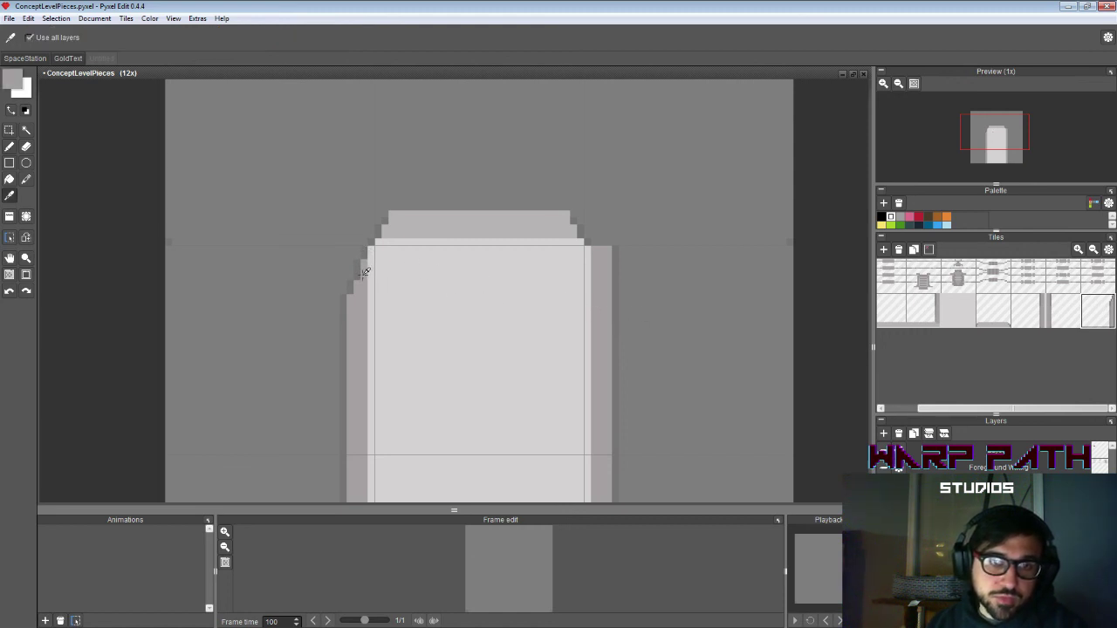
pyautogui.press('b')
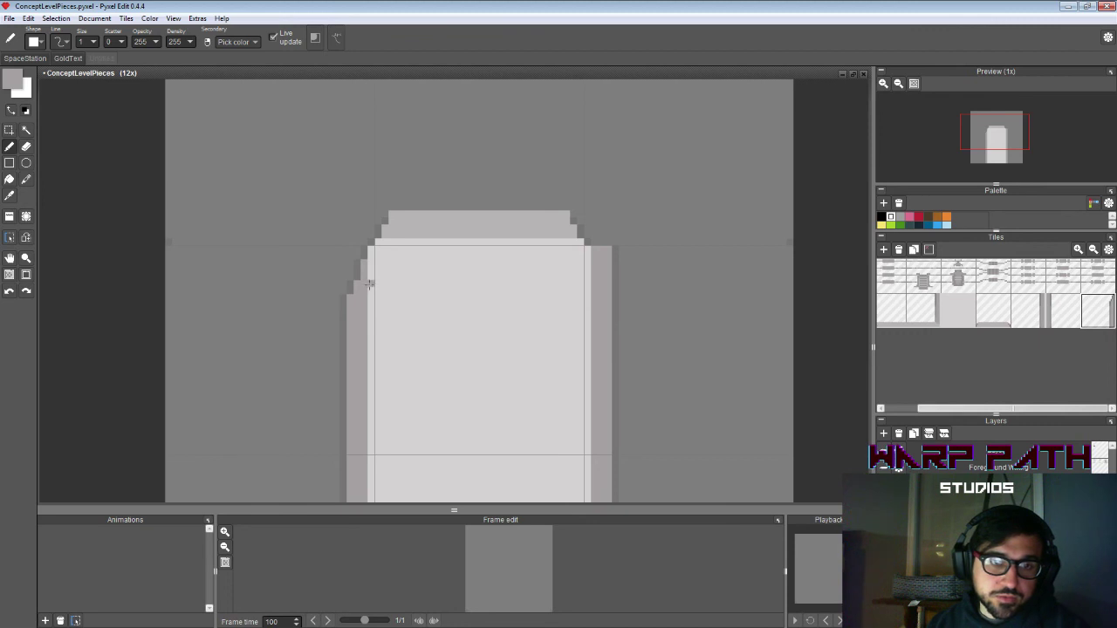
pyautogui.moveTo(369, 284); pyautogui.dragTo(370, 254)
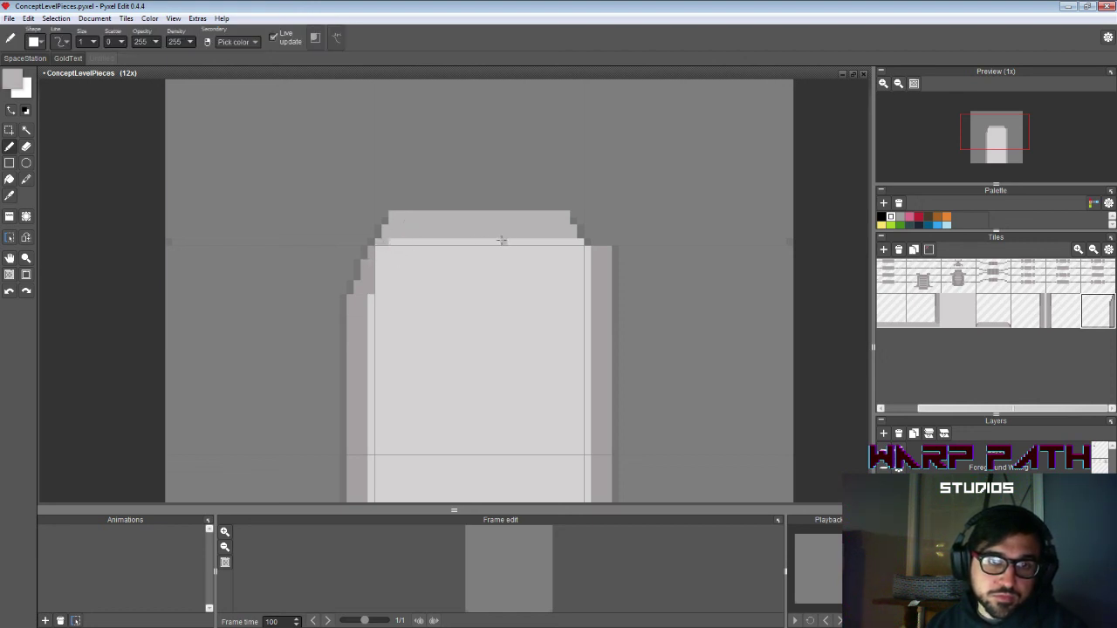
pyautogui.press('e')
pyautogui.press('b')
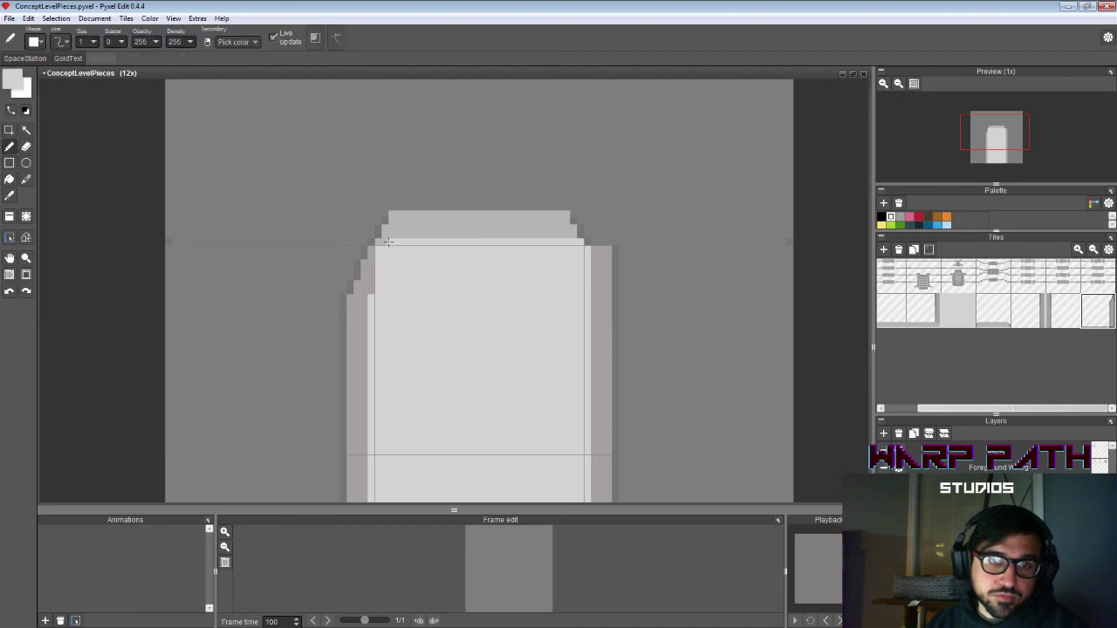
pyautogui.rightClick(375, 297)
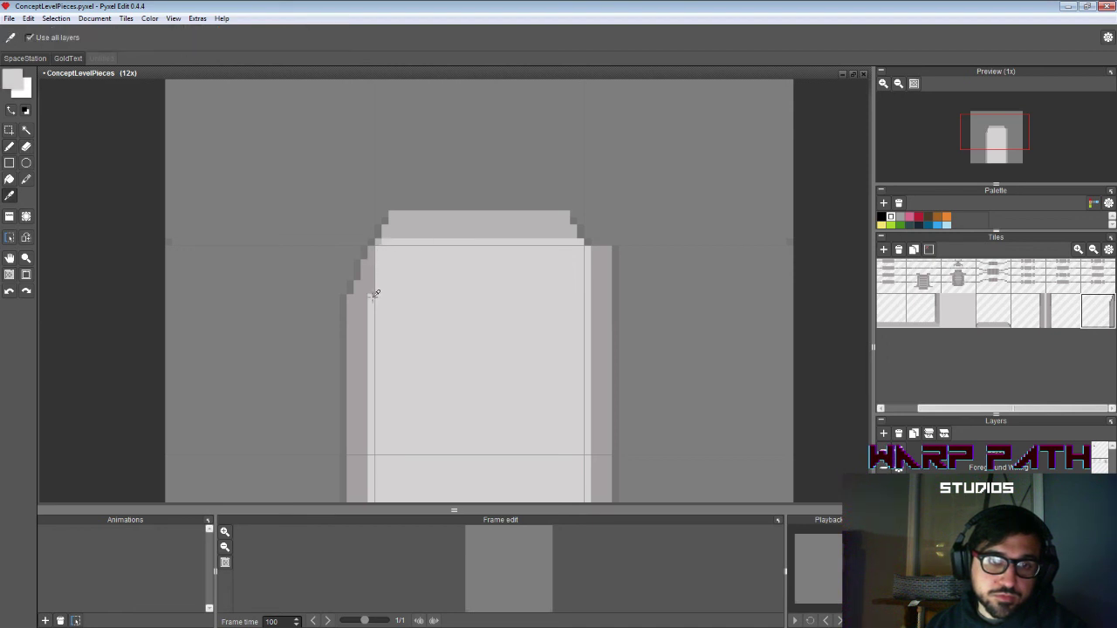
pyautogui.moveTo(371, 292); pyautogui.dragTo(371, 286)
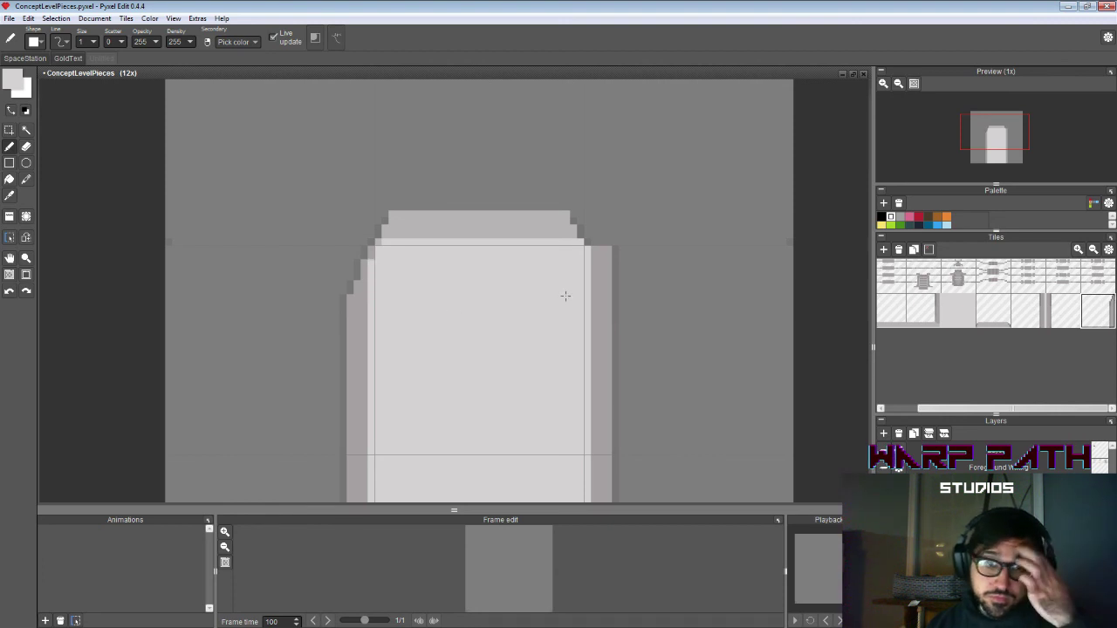
# Step: Fill in the left wall's stepped corner with its sampled wall colour and repaint smaller shadow steps around it
pyautogui.keyDown('alt'); pyautogui.click(367, 258); pyautogui.keyUp('alt')
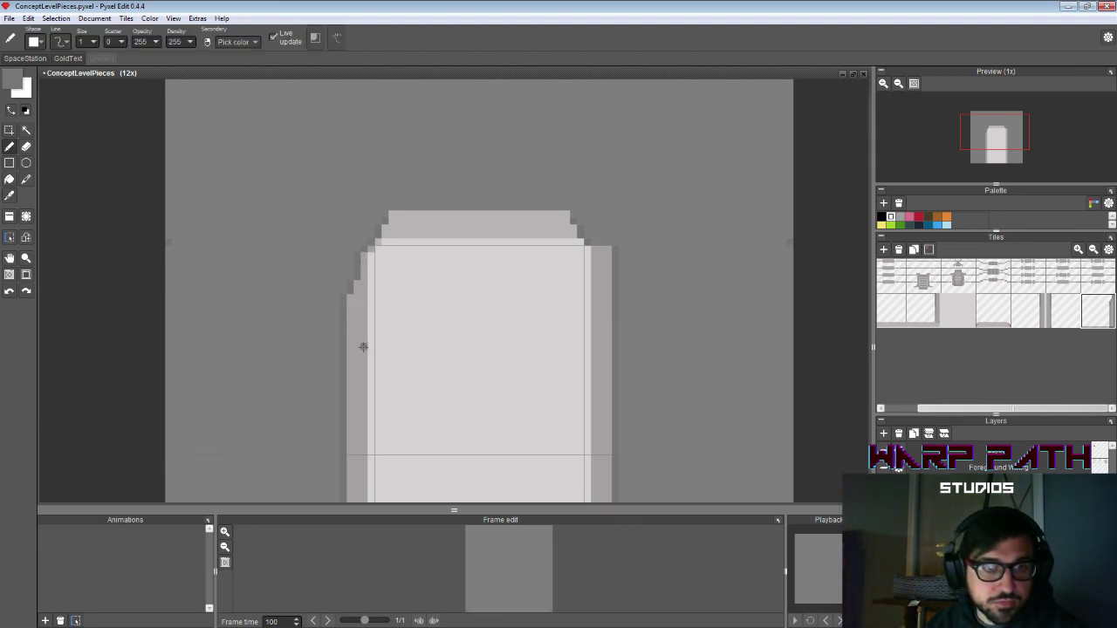
pyautogui.keyDown('alt'); pyautogui.click(357, 290); pyautogui.keyUp('alt')
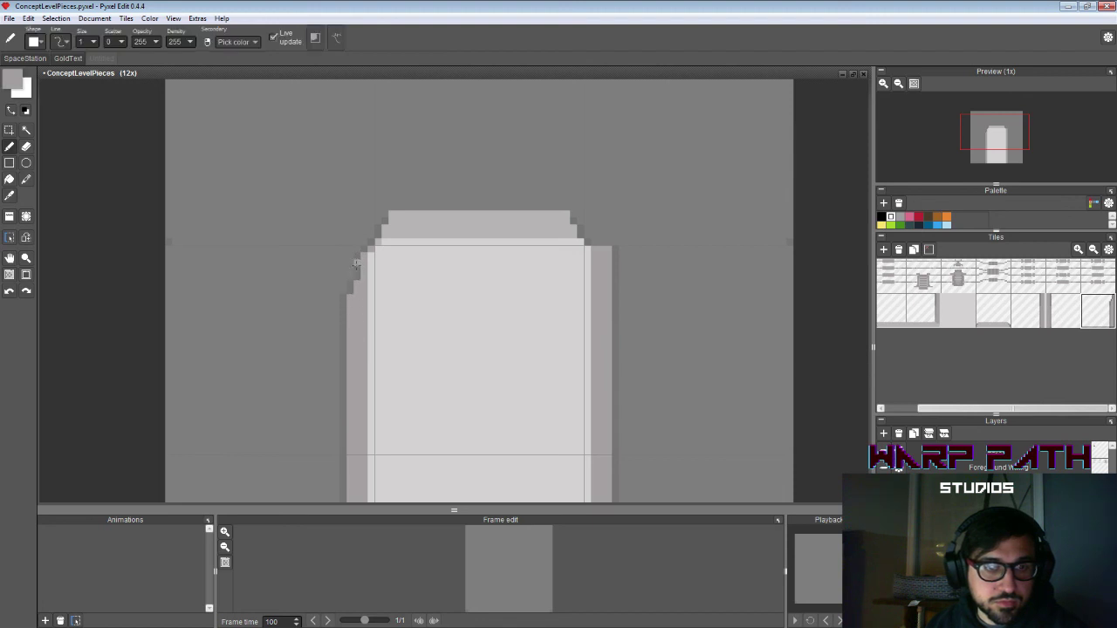
pyautogui.moveTo(357, 263); pyautogui.dragTo(357, 277)
pyautogui.keyDown('alt'); pyautogui.click(357, 256); pyautogui.keyUp('alt')
pyautogui.keyDown('alt'); pyautogui.click(354, 297); pyautogui.keyUp('alt')
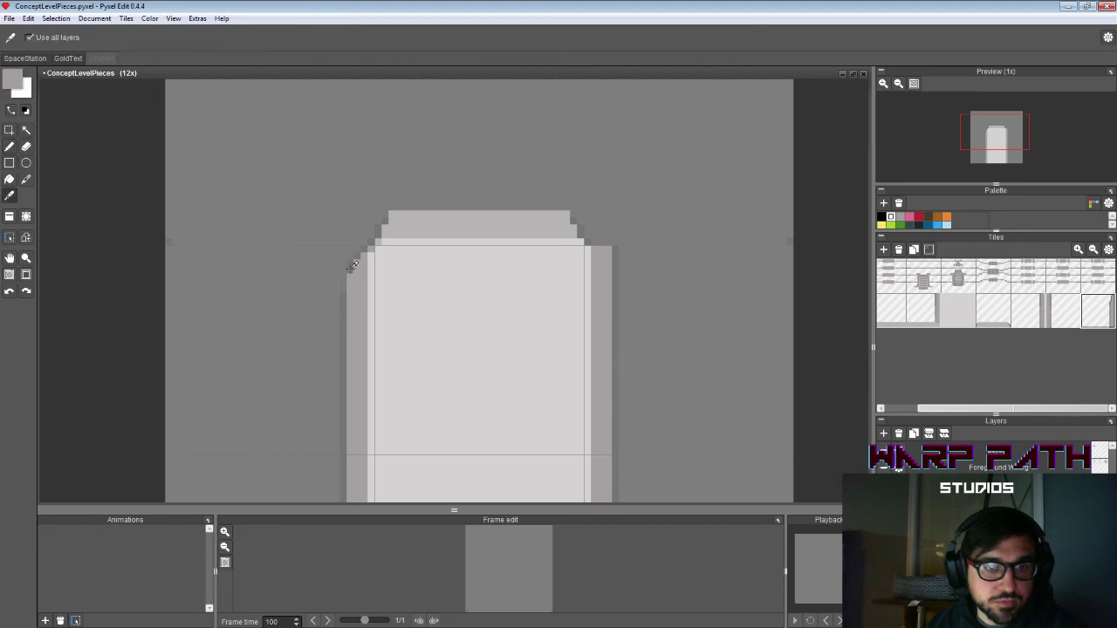
pyautogui.keyDown('alt'); pyautogui.click(347, 279); pyautogui.keyUp('alt')
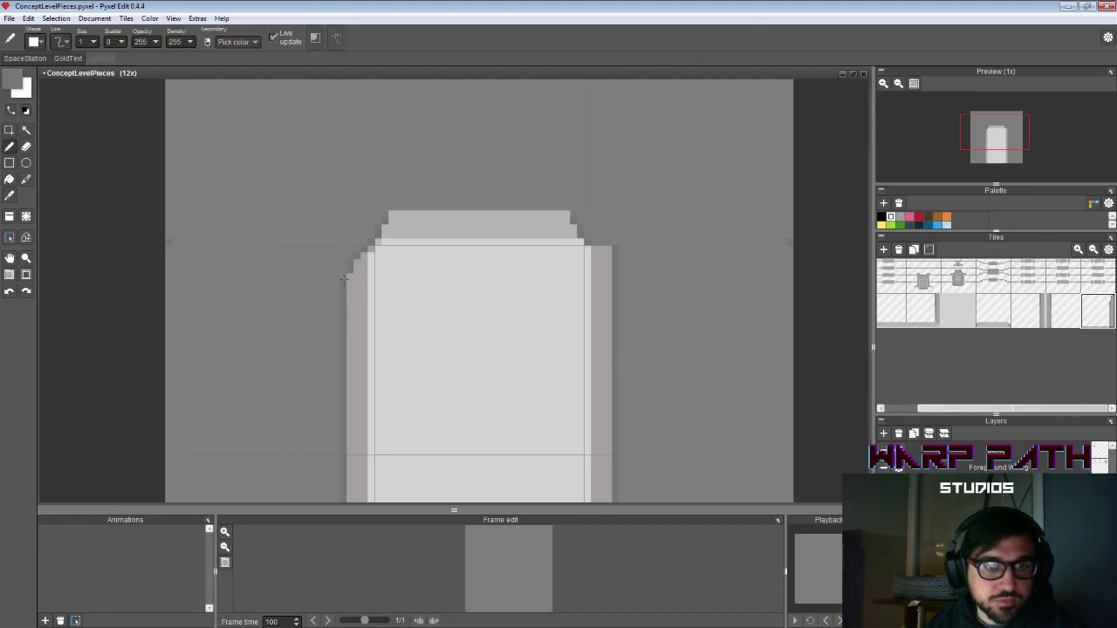
# Step: Raise the left wall's outer corner by another pixel row and reposition the dark shadow pixels along its steps
pyautogui.press('alt')
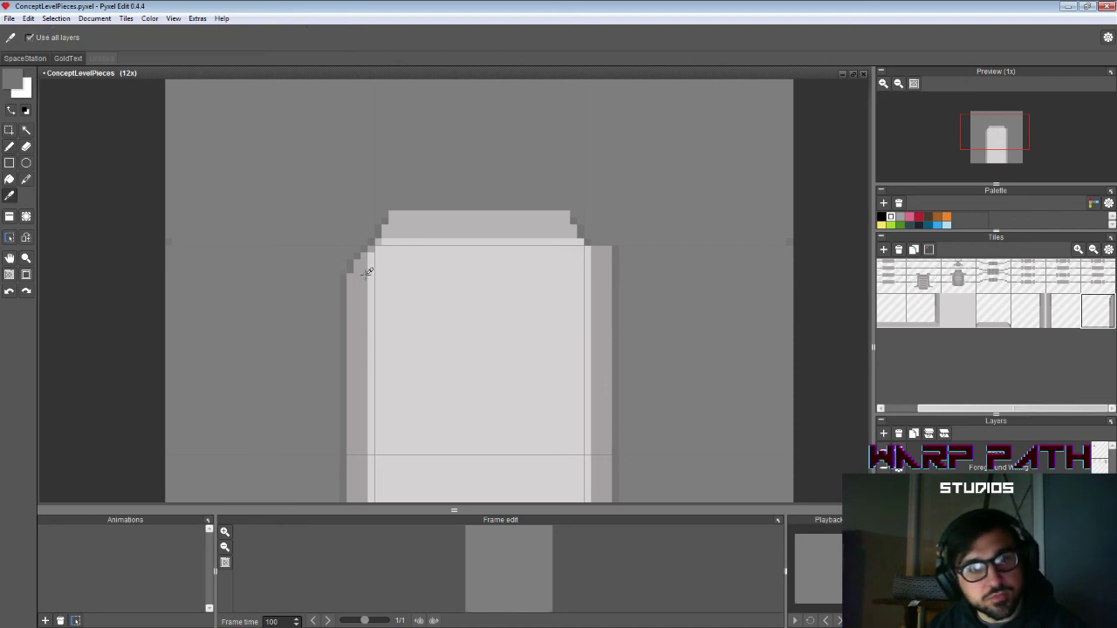
pyautogui.press('alt')
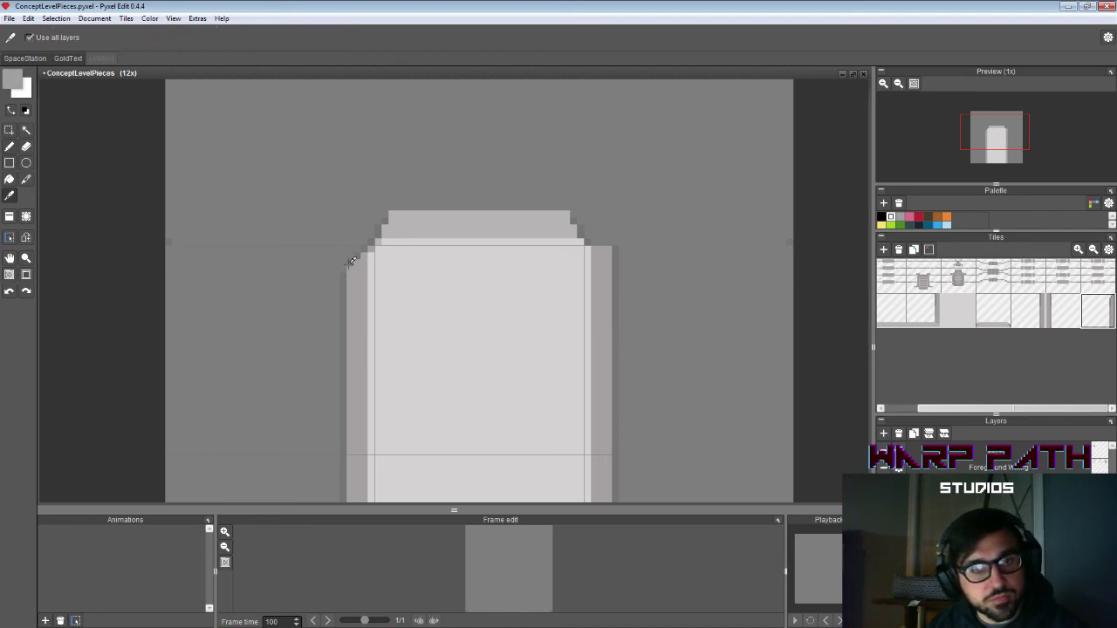
pyautogui.keyDown('alt'); pyautogui.click(351, 261); pyautogui.keyUp('alt')
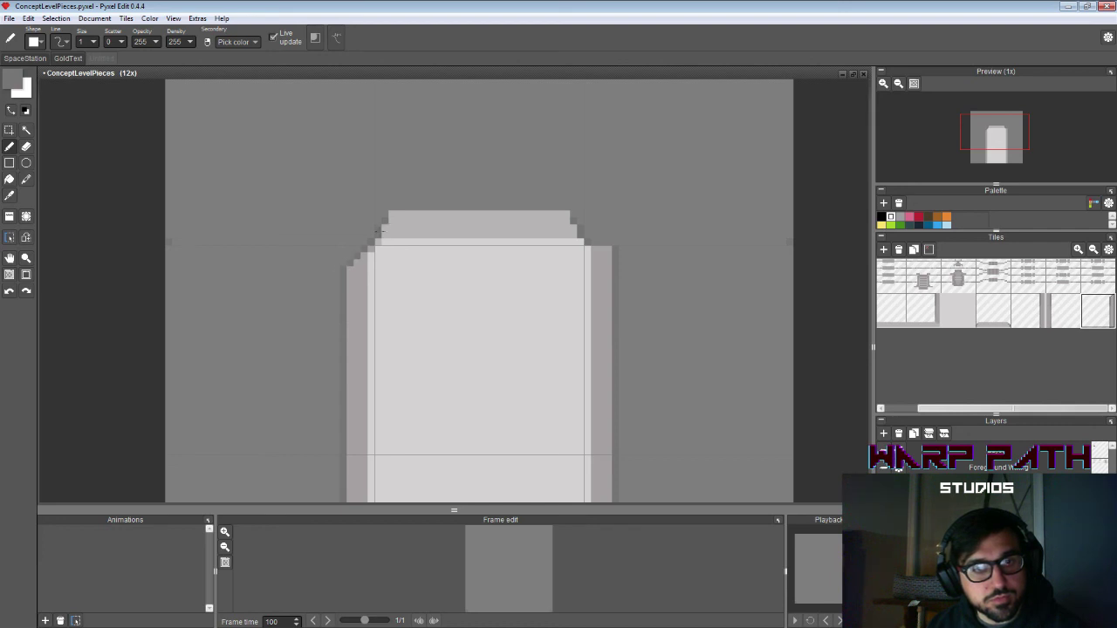
pyautogui.keyDown('alt'); pyautogui.click(368, 248); pyautogui.keyUp('alt')
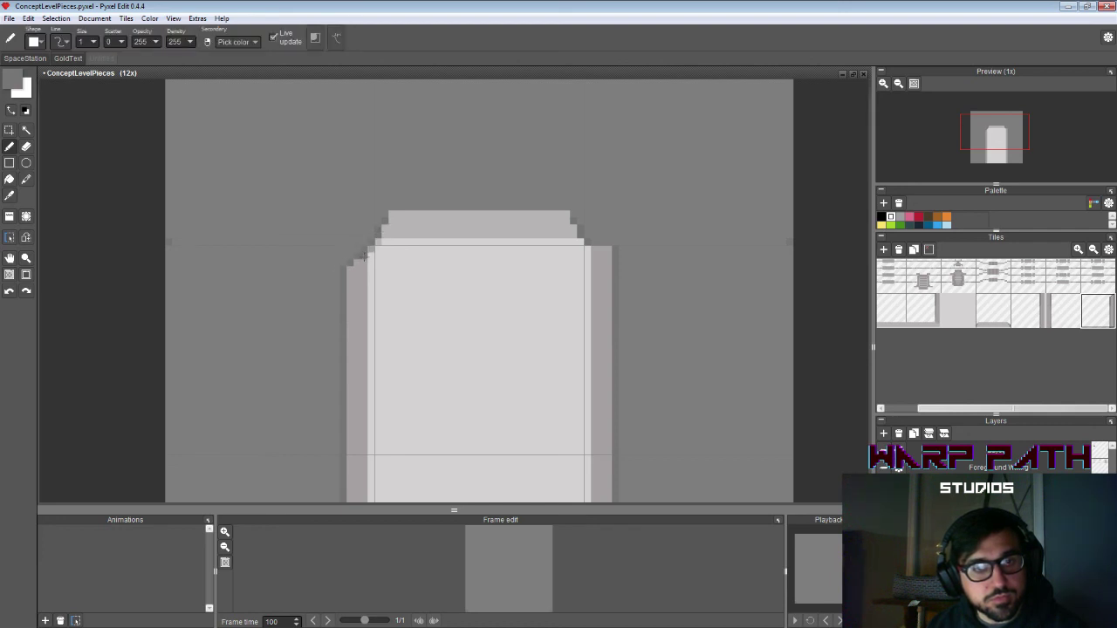
pyautogui.press('alt')
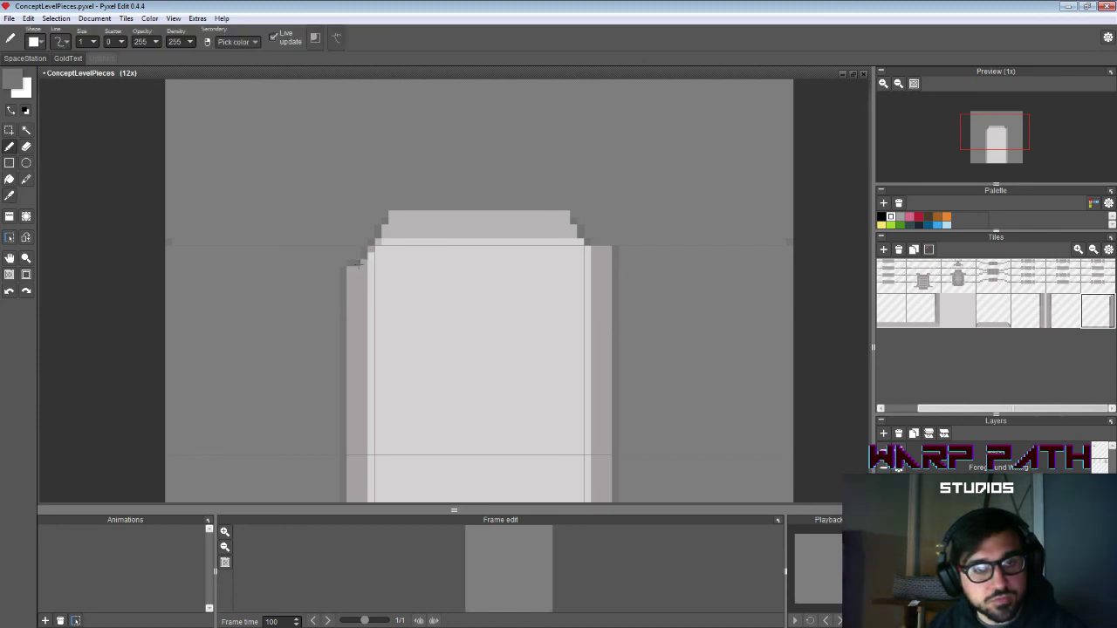
# Step: Erase the outermost pixels of the left wall's corner and redraw its shadow steps slightly lower
pyautogui.press('e')
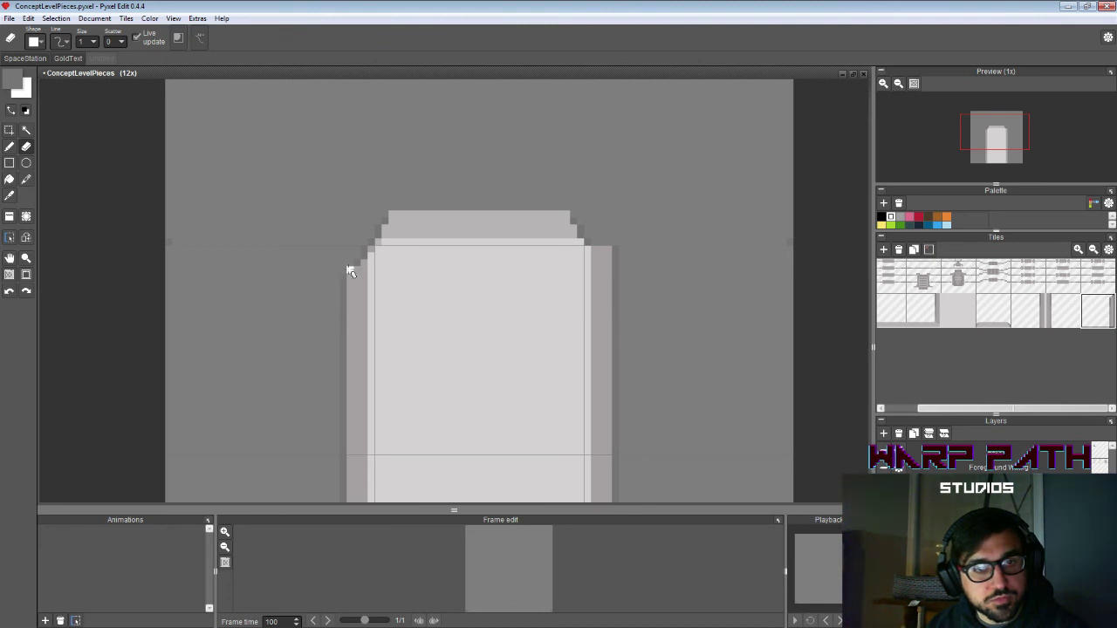
pyautogui.press('b')
pyautogui.press('alt')
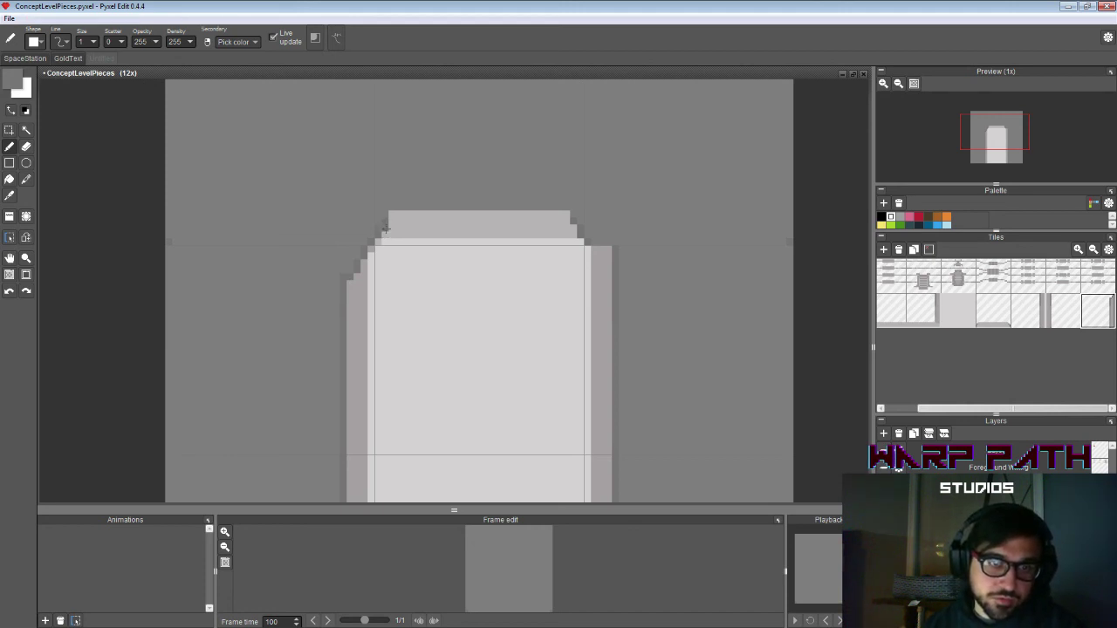
pyautogui.press('e')
pyautogui.hotkey('ctrl', 'z')
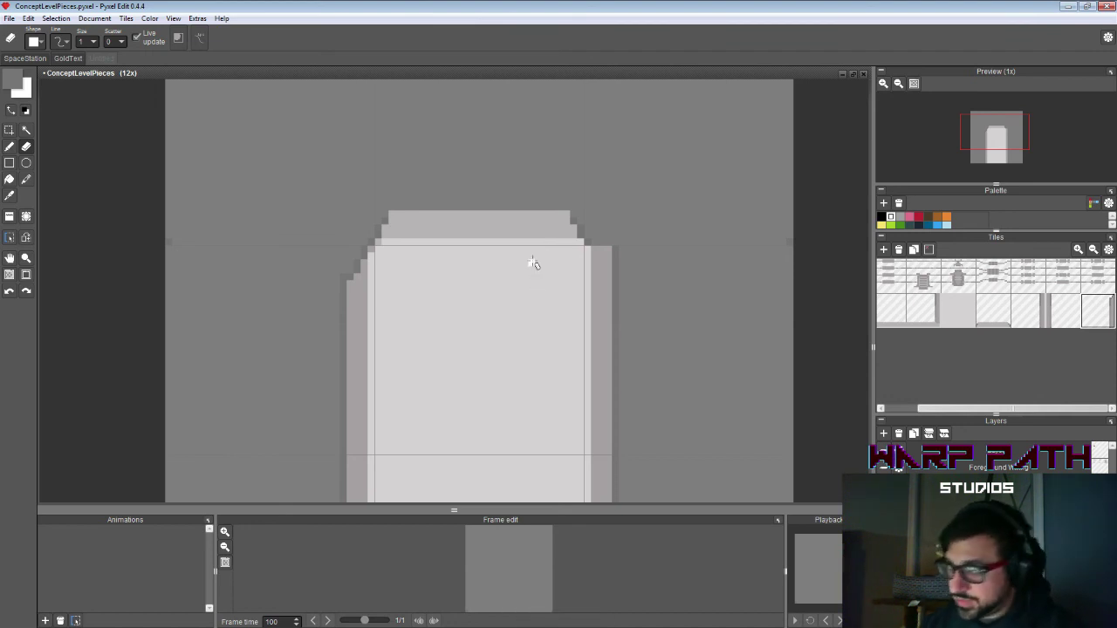
# Step: Rebuild the left wall up to the tile's upper edge in wall colour, leaving one outer step lined with shadow, and erase stray shadow pixels
pyautogui.press('b')
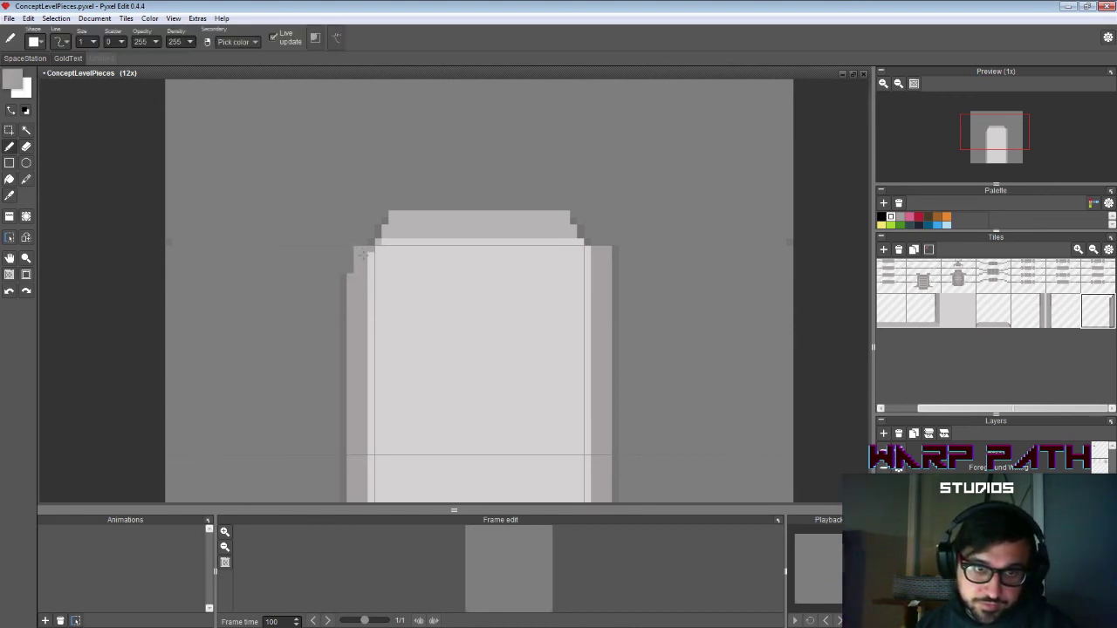
pyautogui.press('i')
pyautogui.click(370, 242)
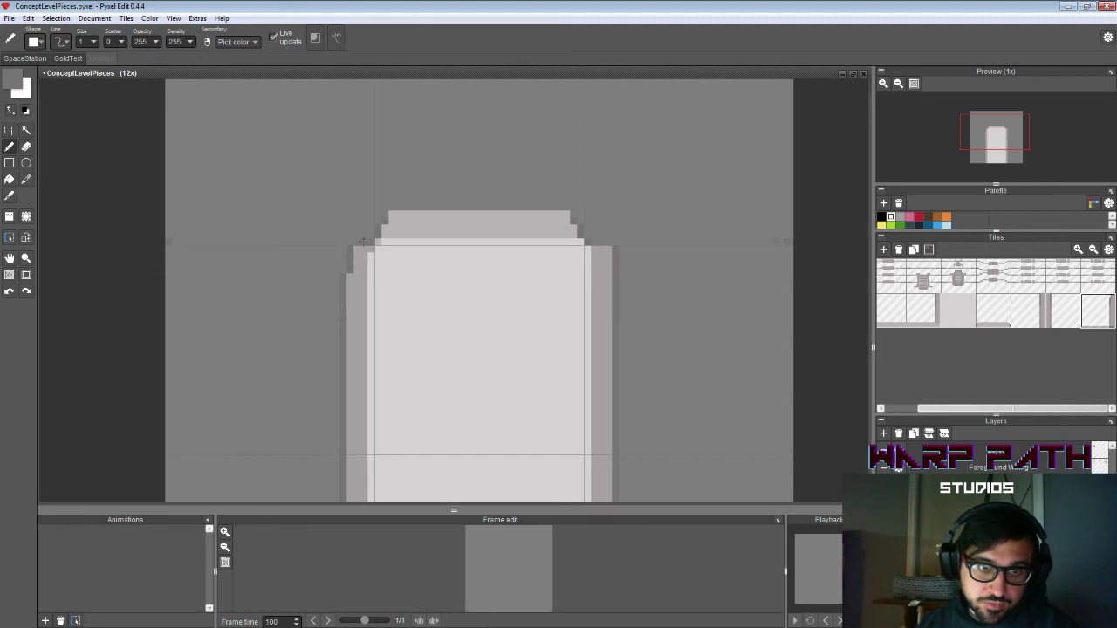
pyautogui.press('e')
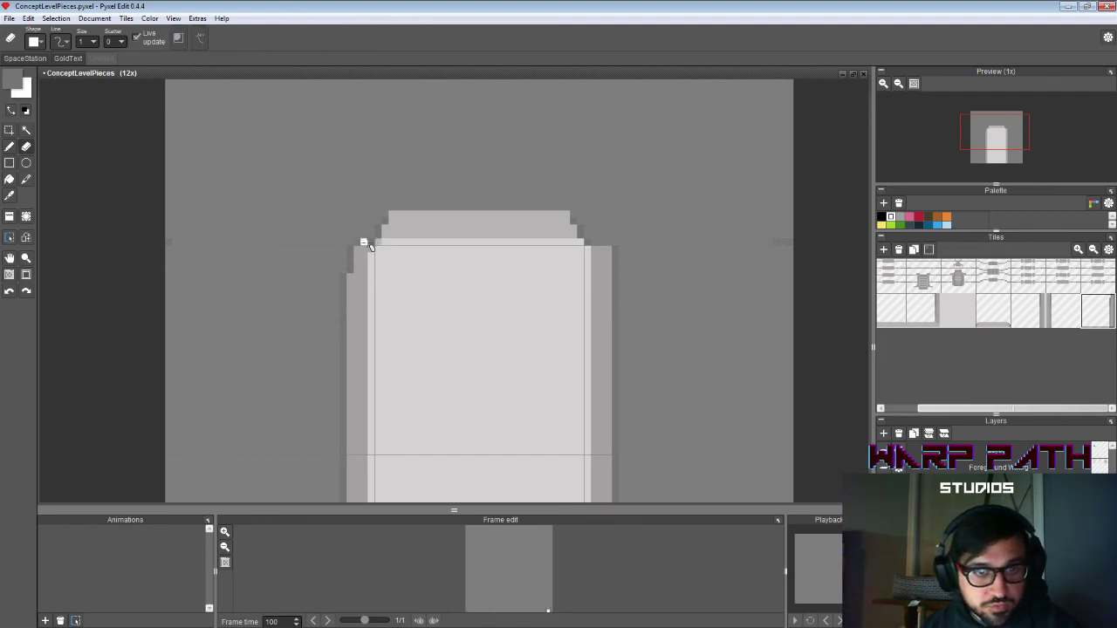
# Step: Try extending the ledge's lowest pixel row outward over the left wall with the sampled ledge colour
pyautogui.press('alt')
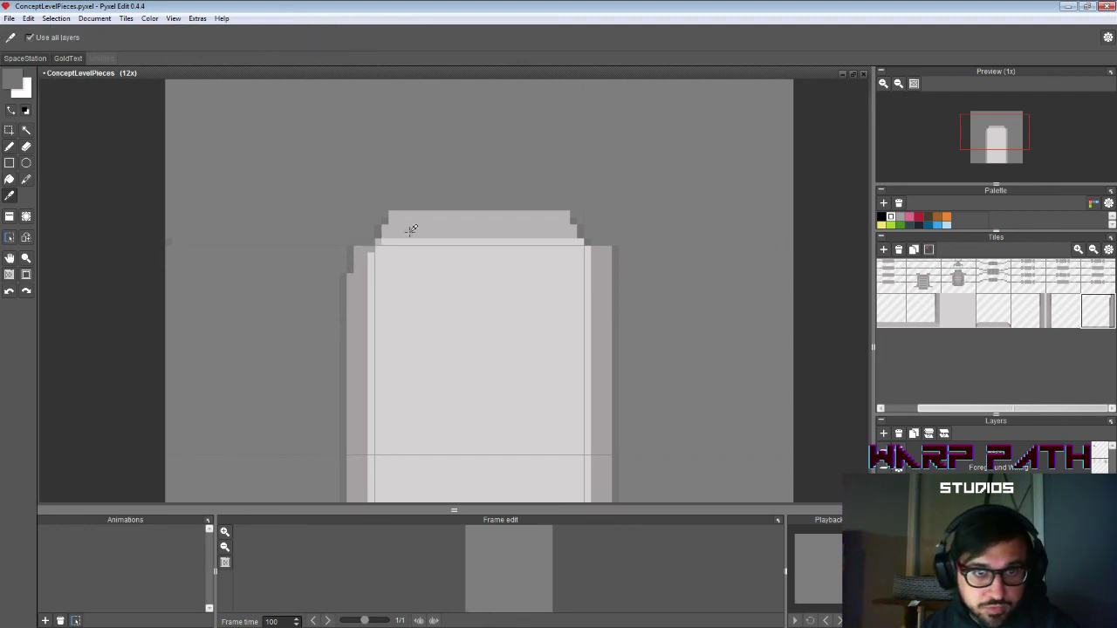
pyautogui.keyDown('alt'); pyautogui.click(411, 230); pyautogui.keyUp('alt')
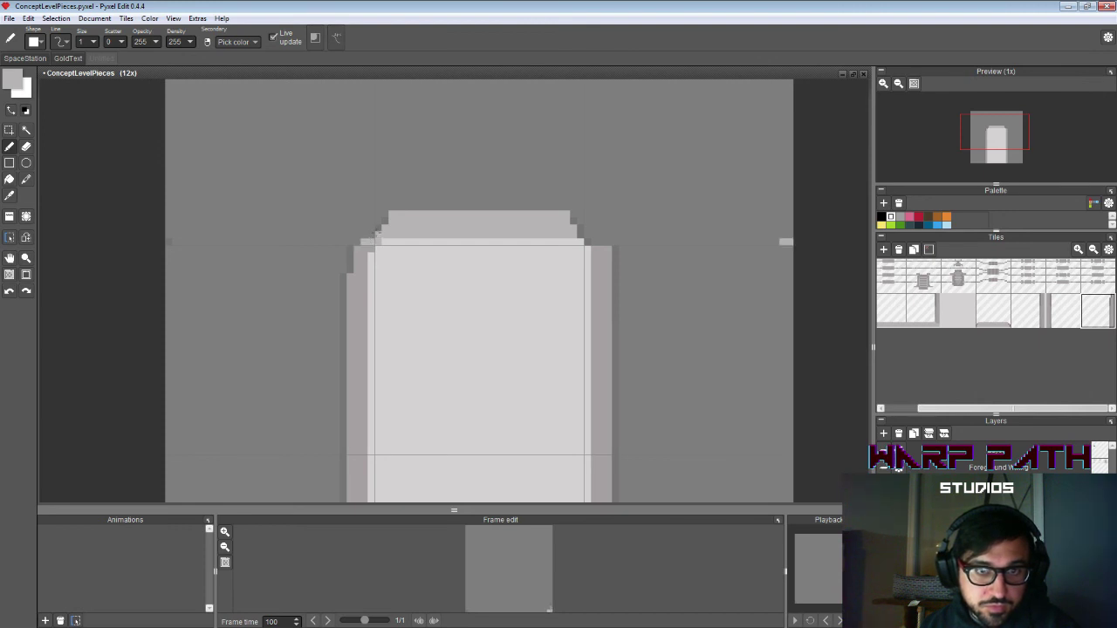
pyautogui.hotkey('ctrl', 'z')
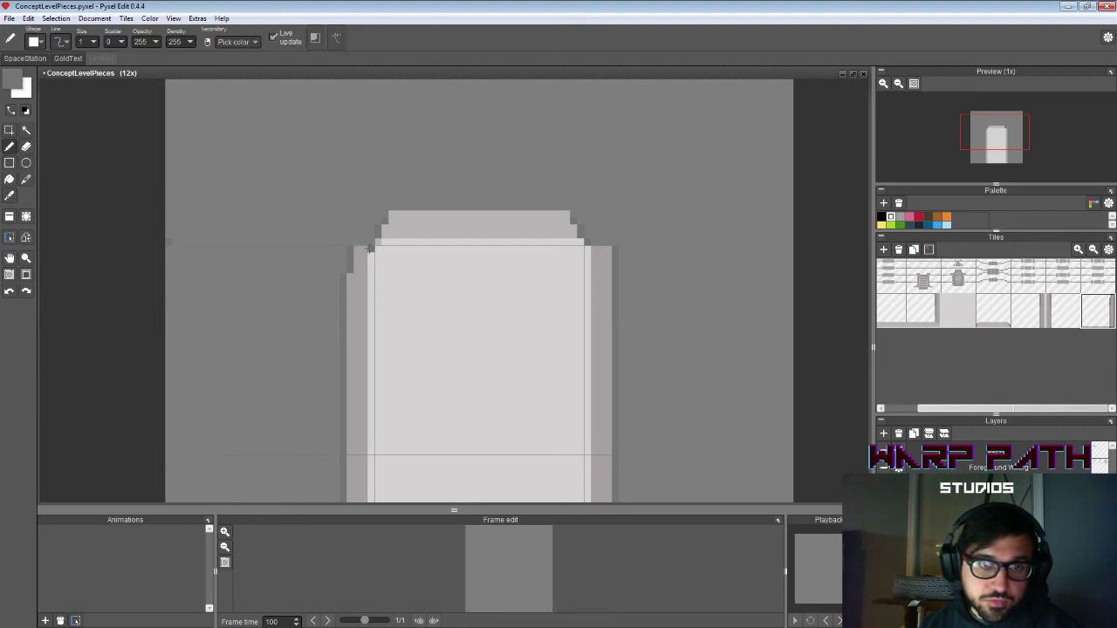
# Step: Darken the ledge's lower-left end pixel with shadow and trim the uppermost pixel row of the left wall
pyautogui.press('alt')
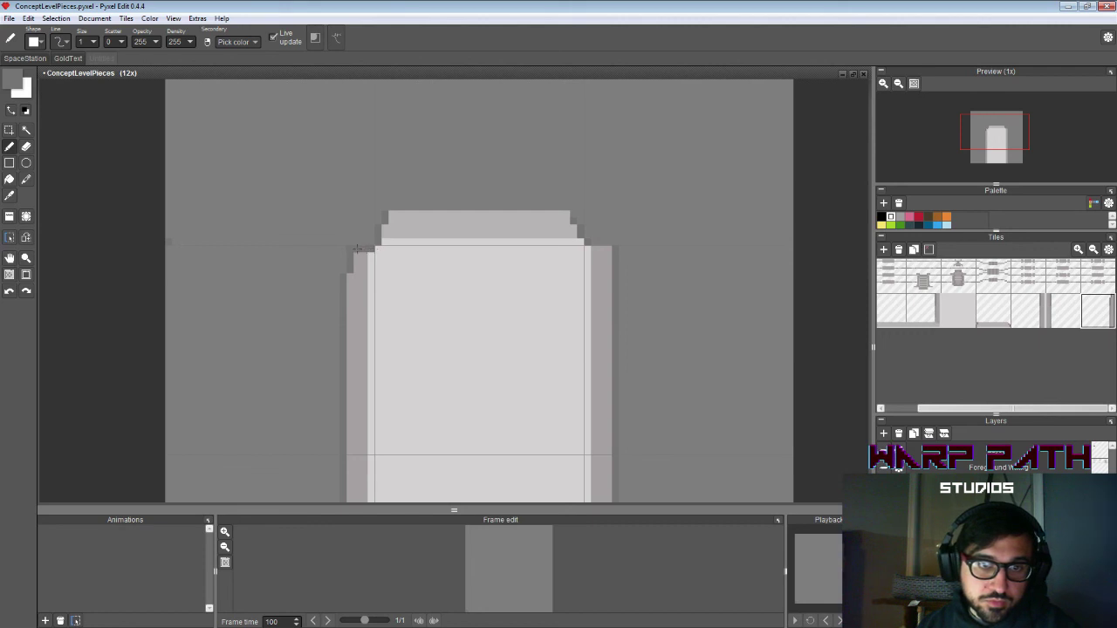
pyautogui.press('e')
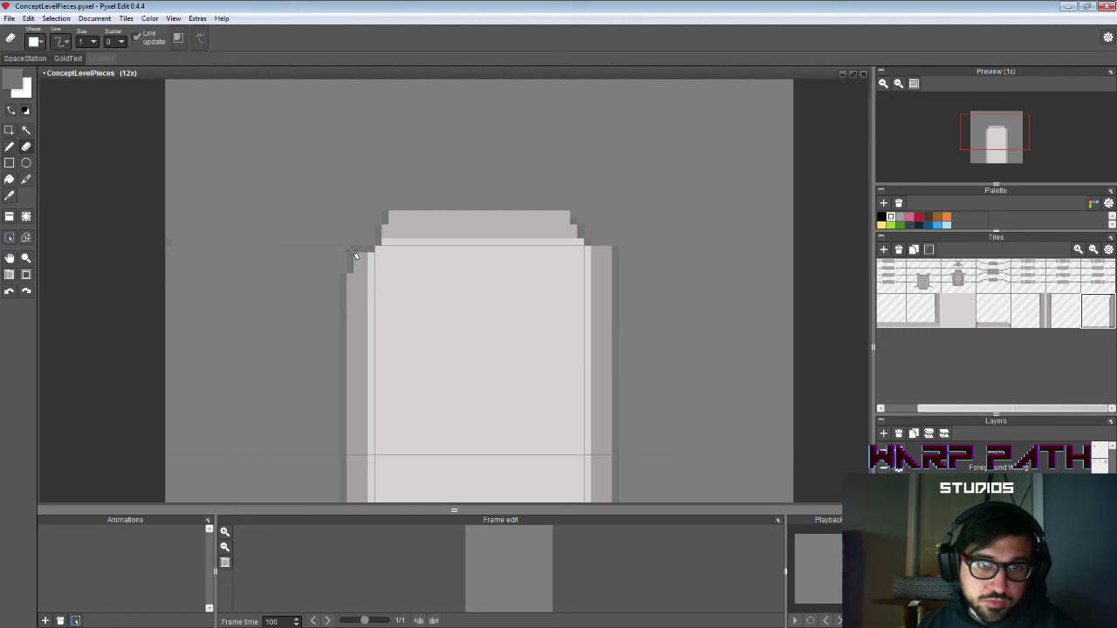
pyautogui.press('z')
pyautogui.rightClick(552, 292)
pyautogui.rightClick(552, 292)
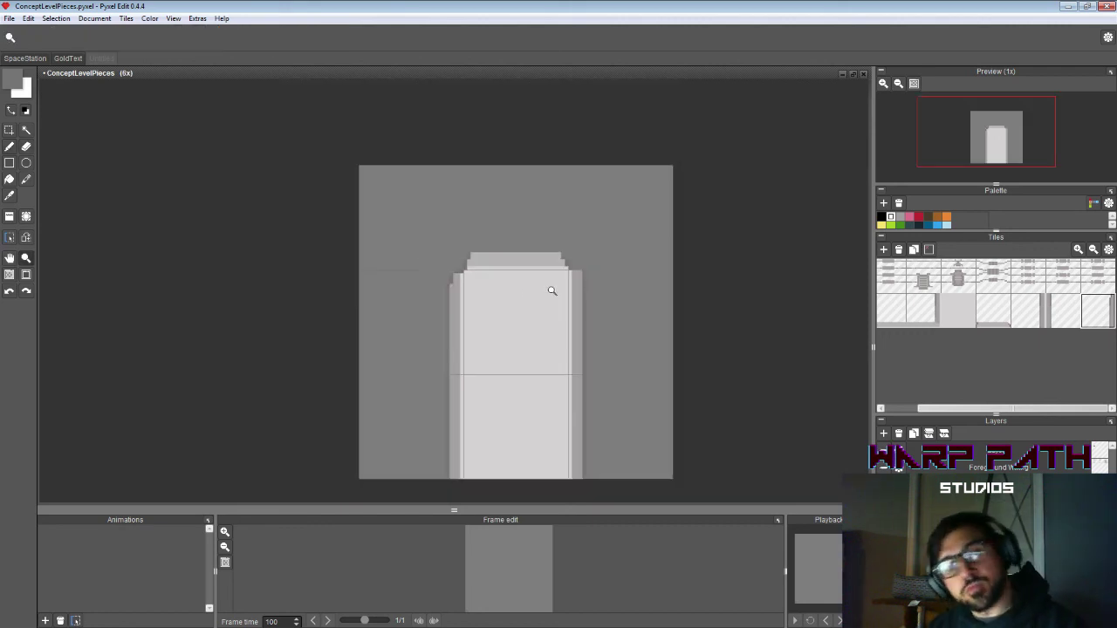
# Step: Restore the left wall's uppermost pixel row with sampled wall and floor colours, and extend the outer step's shadow up to the tile edge
pyautogui.click(464, 265)
pyautogui.click(464, 265)
pyautogui.click(464, 265)
pyautogui.press('e')
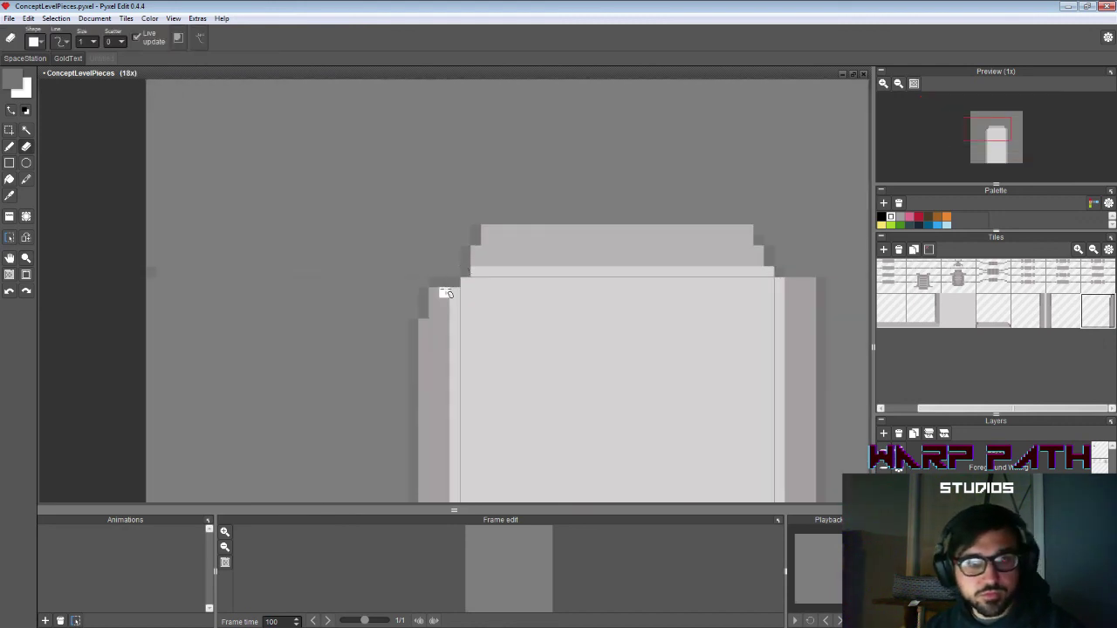
pyautogui.press('b')
pyautogui.rightClick(445, 297)
pyautogui.click(435, 284)
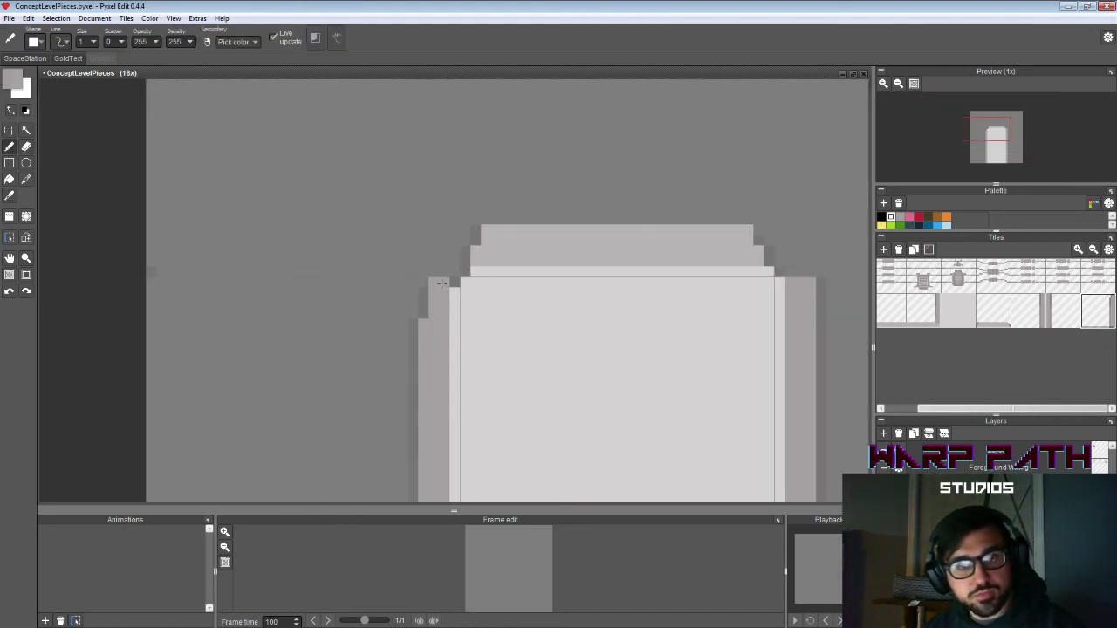
pyautogui.keyDown('alt'); pyautogui.click(459, 288); pyautogui.keyUp('alt')
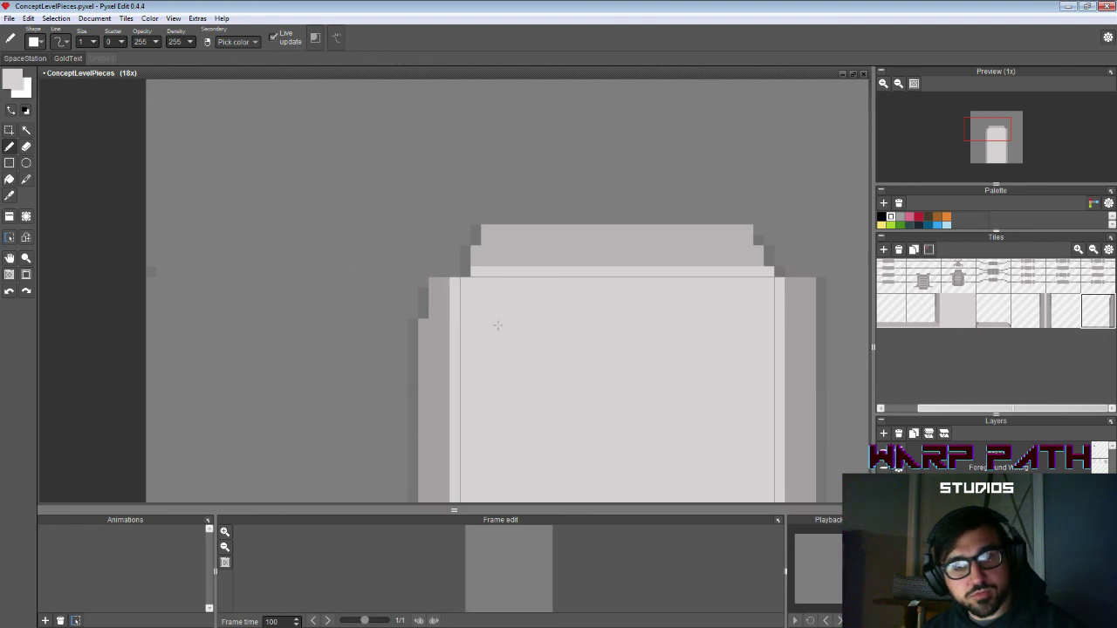
pyautogui.keyDown('alt'); pyautogui.click(423, 286); pyautogui.keyUp('alt')
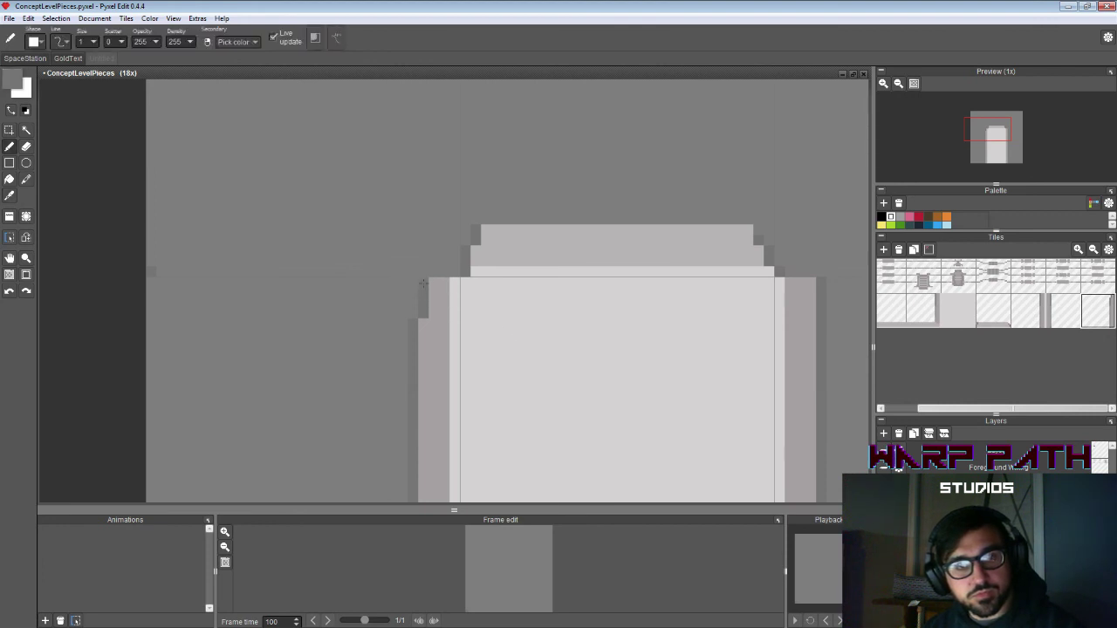
# Step: Recolour the two leftmost pixels of the ledge's light lowest row with the sampled ledge colour
pyautogui.press('alt')
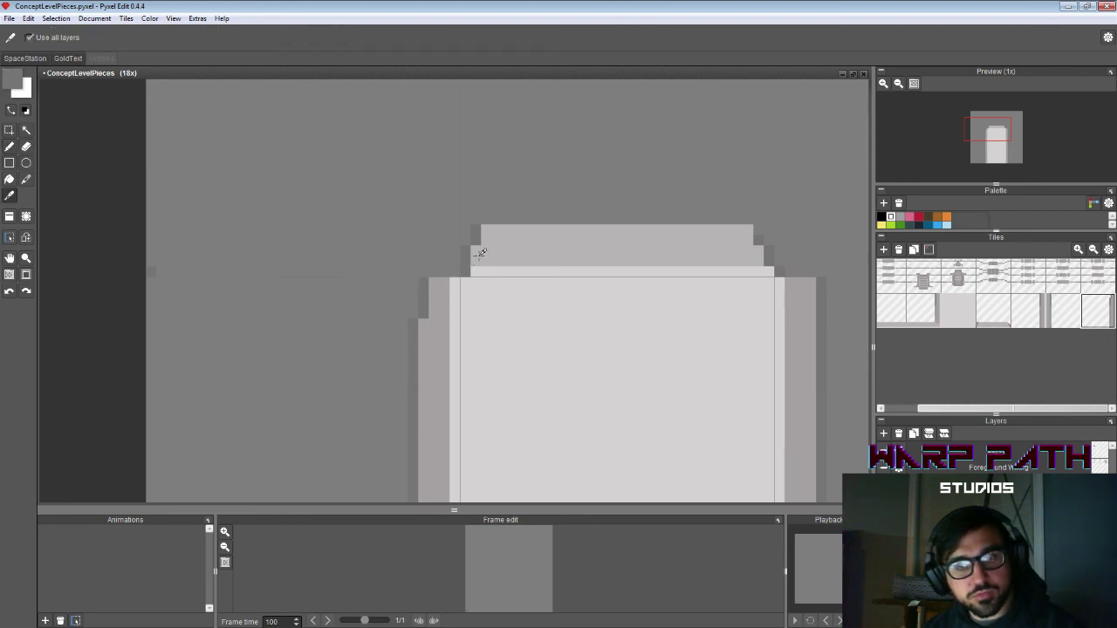
pyautogui.keyDown('alt'); pyautogui.click(480, 253); pyautogui.keyUp('alt')
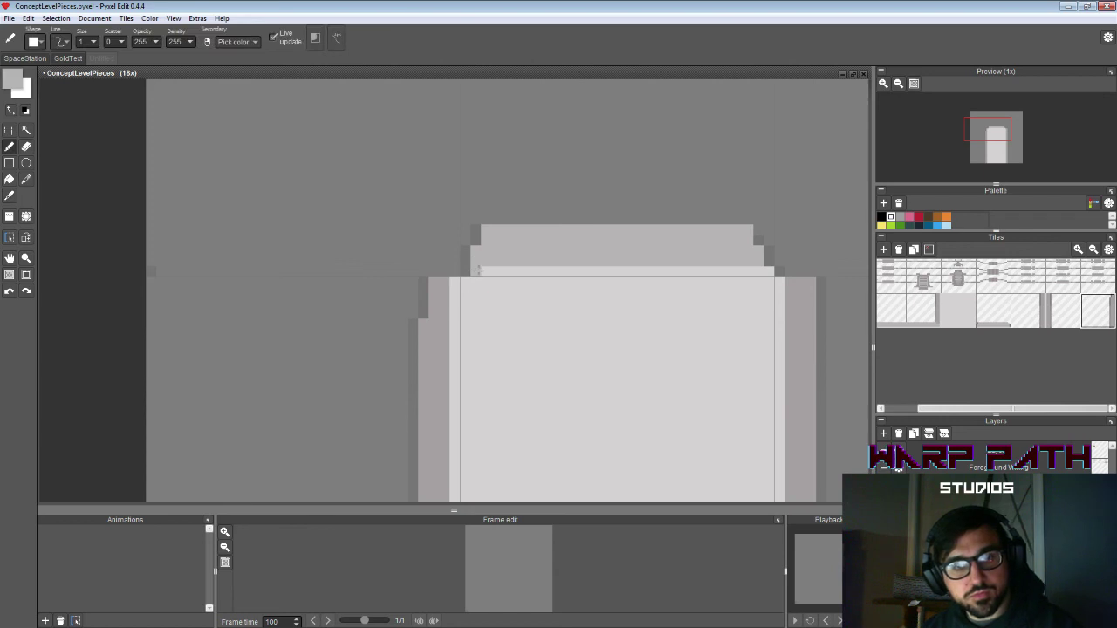
pyautogui.moveTo(478, 271); pyautogui.dragTo(485, 270)
pyautogui.press('space')
pyautogui.moveTo(634, 354); pyautogui.dragTo(501, 239)
pyautogui.hotkey('ctrl', 'space')
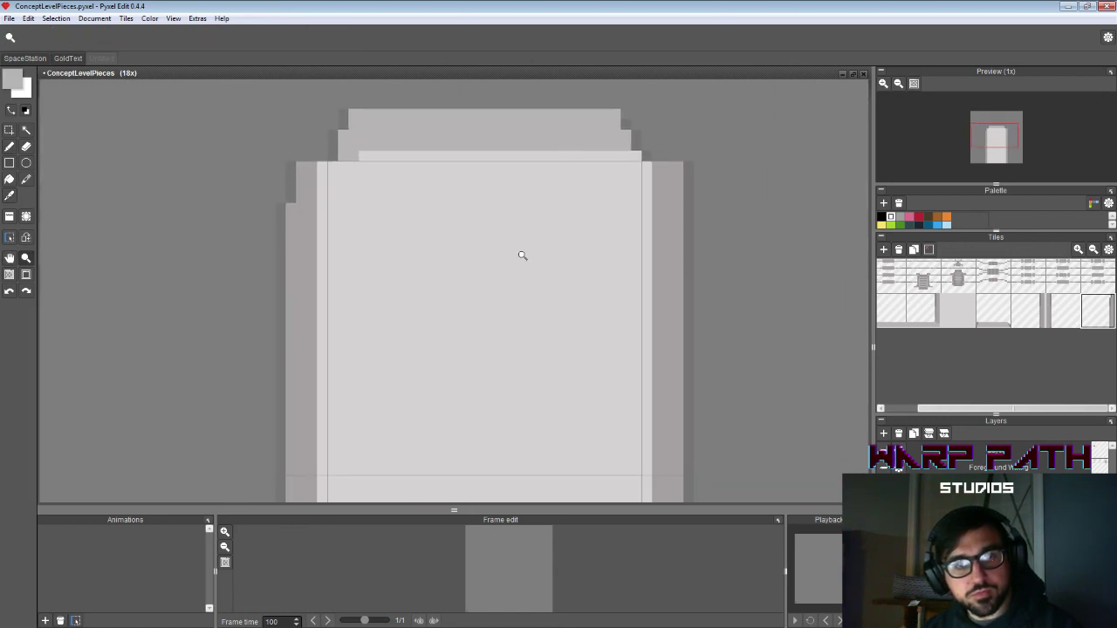
pyautogui.scroll(-2, 522, 255)
pyautogui.scroll(2, 474, 207)
pyautogui.press('b')
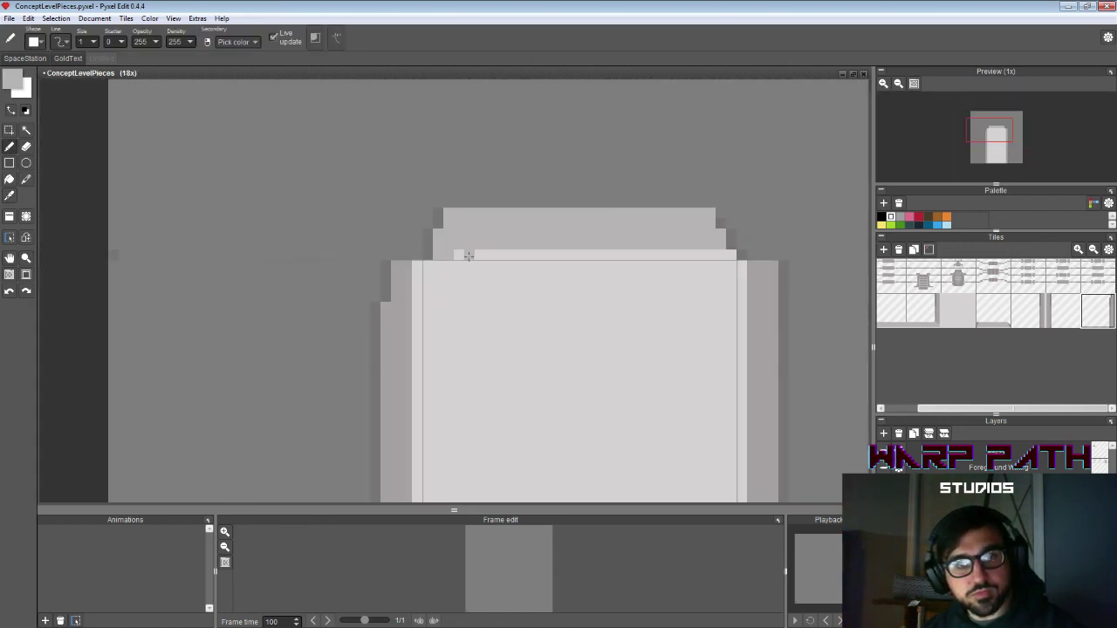
pyautogui.keyDown('alt'); pyautogui.click(557, 314); pyautogui.keyUp('alt')
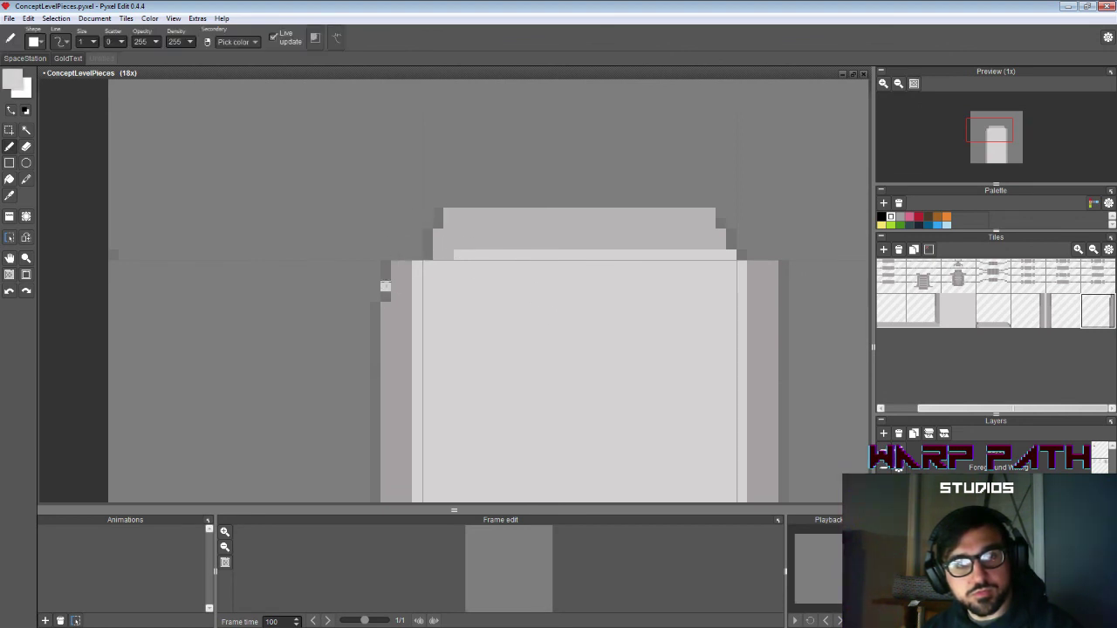
# Step: Shift successively taller upper sections of the left wall inward to form a stepped taper
pyautogui.press('m')
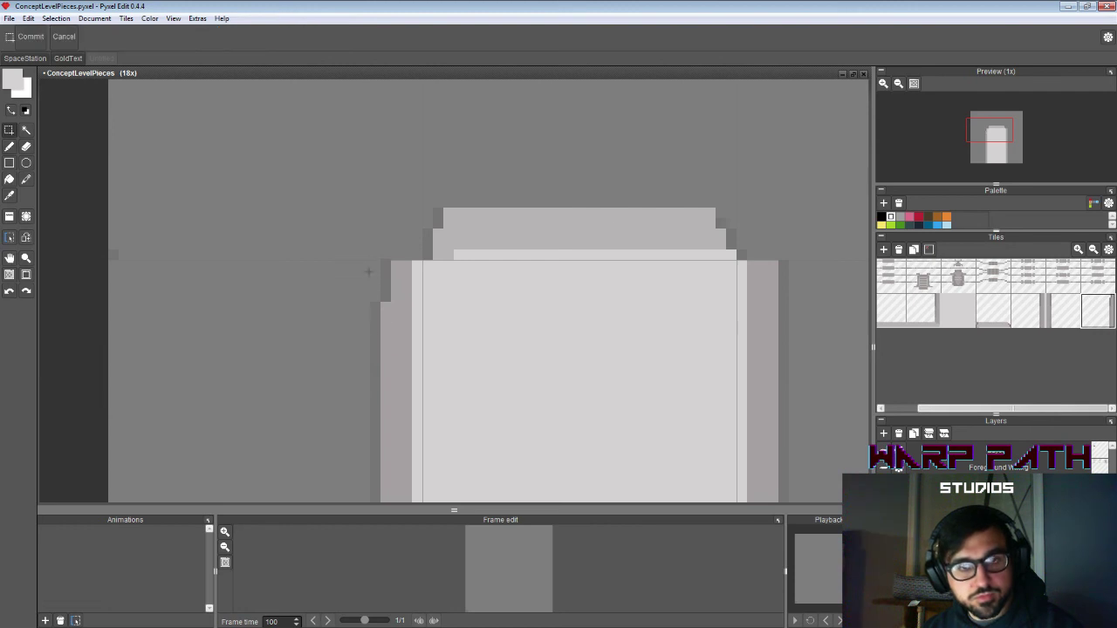
pyautogui.moveTo(360, 250); pyautogui.dragTo(398, 367)
pyautogui.click(315, 330)
pyautogui.moveTo(499, 417); pyautogui.dragTo(458, 397)
pyautogui.moveTo(290, 207); pyautogui.dragTo(356, 447)
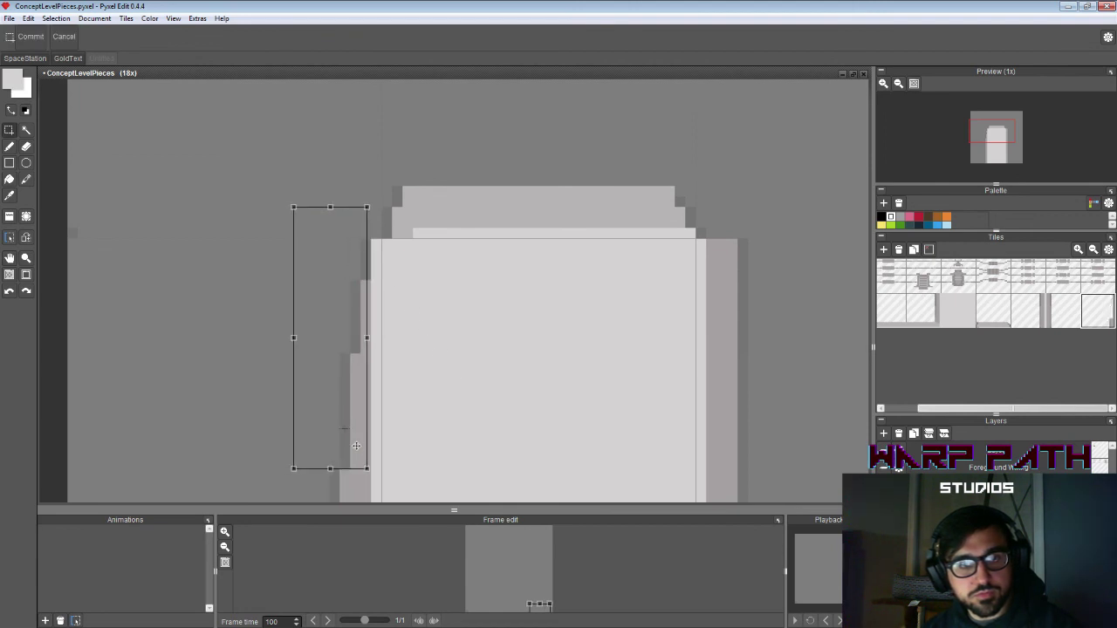
pyautogui.click(442, 403)
# Step: Paint the light inner edge beside the upper left wall steps with the sampled wall colour
pyautogui.press('space')
pyautogui.moveTo(458, 415)
pyautogui.mouseDown()
pyautogui.moveTo(421, 244)
pyautogui.moveTo(446, 434)
pyautogui.mouseUp()
pyautogui.press('i')
pyautogui.click(358, 301)
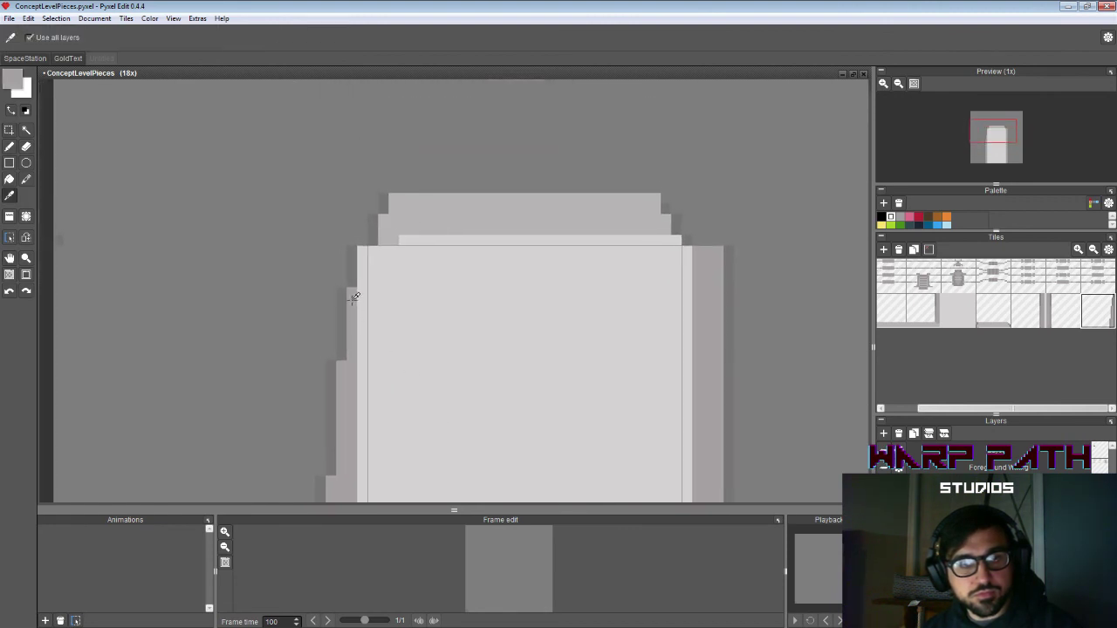
pyautogui.press('b')
pyautogui.moveTo(362, 248); pyautogui.dragTo(361, 357)
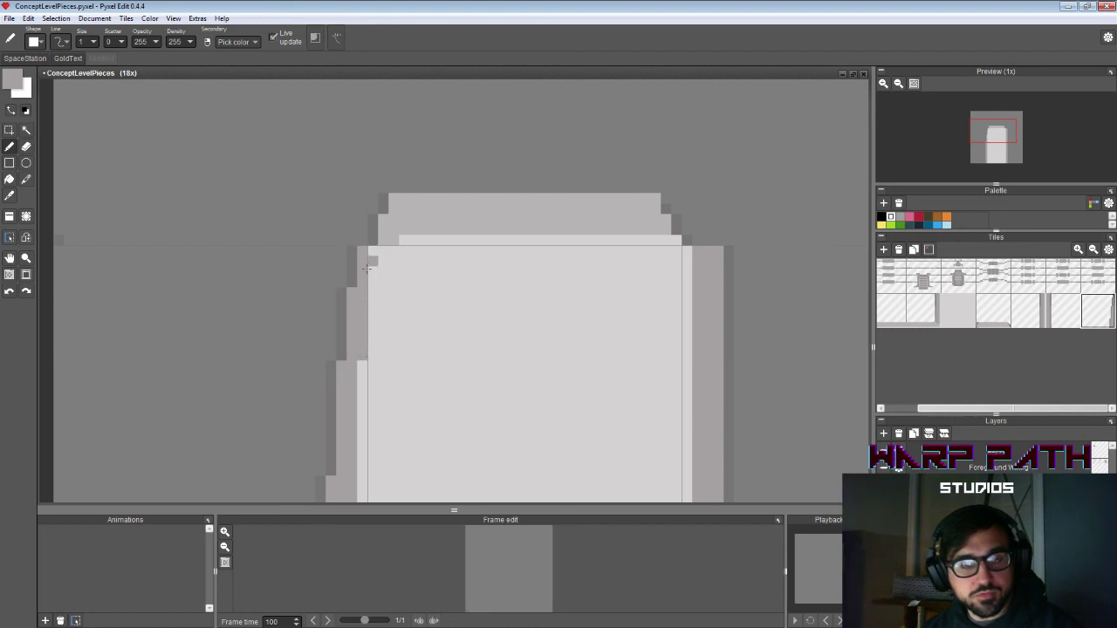
# Step: Shift the left wall section above the lower tile boundary inward by one pixel, completing the stepped taper down to that boundary
pyautogui.press('space')
pyautogui.moveTo(420, 399); pyautogui.dragTo(421, 352)
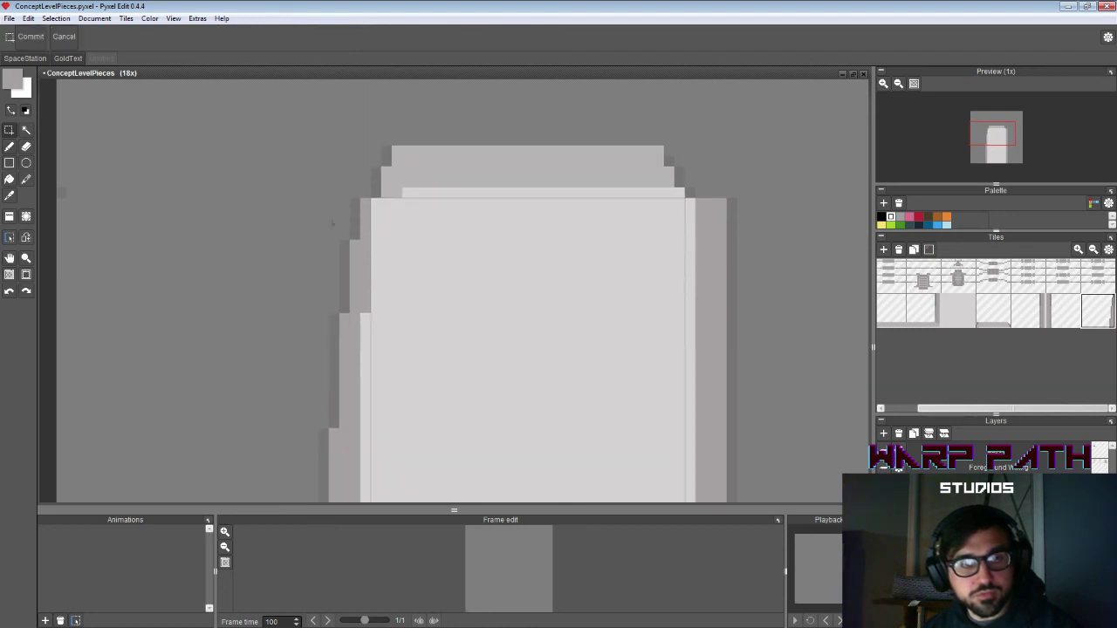
pyautogui.moveTo(426, 421); pyautogui.dragTo(445, 322)
pyautogui.press('z')
pyautogui.rightClick(446, 322)
pyautogui.press('s')
pyautogui.moveTo(331, 166); pyautogui.dragTo(397, 421)
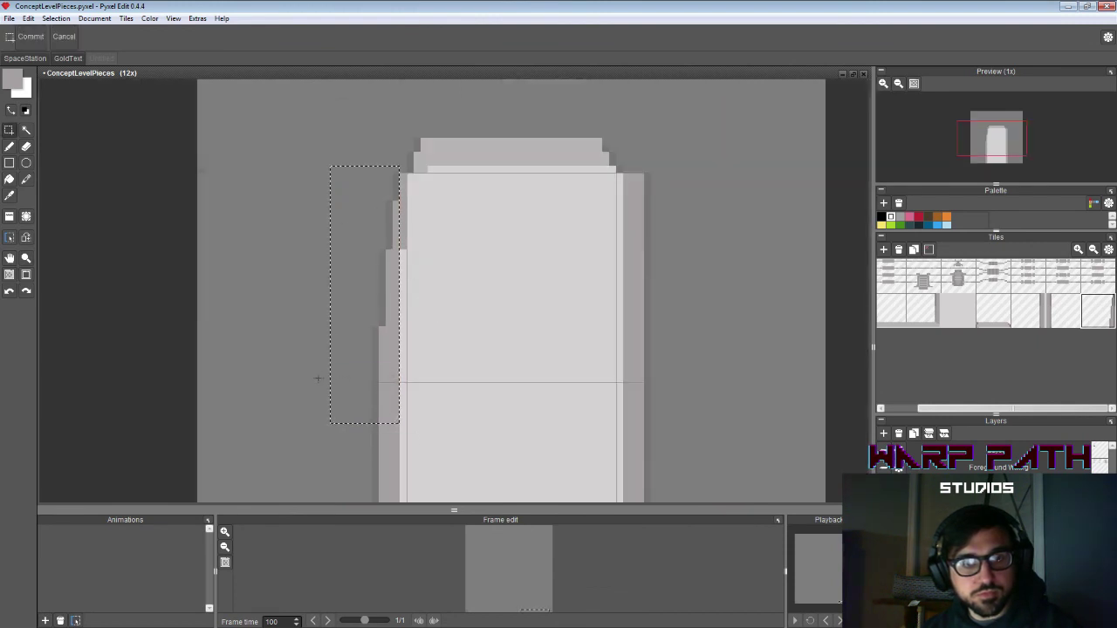
pyautogui.moveTo(314, 380); pyautogui.dragTo(435, 486)
pyautogui.moveTo(381, 371); pyautogui.dragTo(390, 369)
pyautogui.click(500, 298)
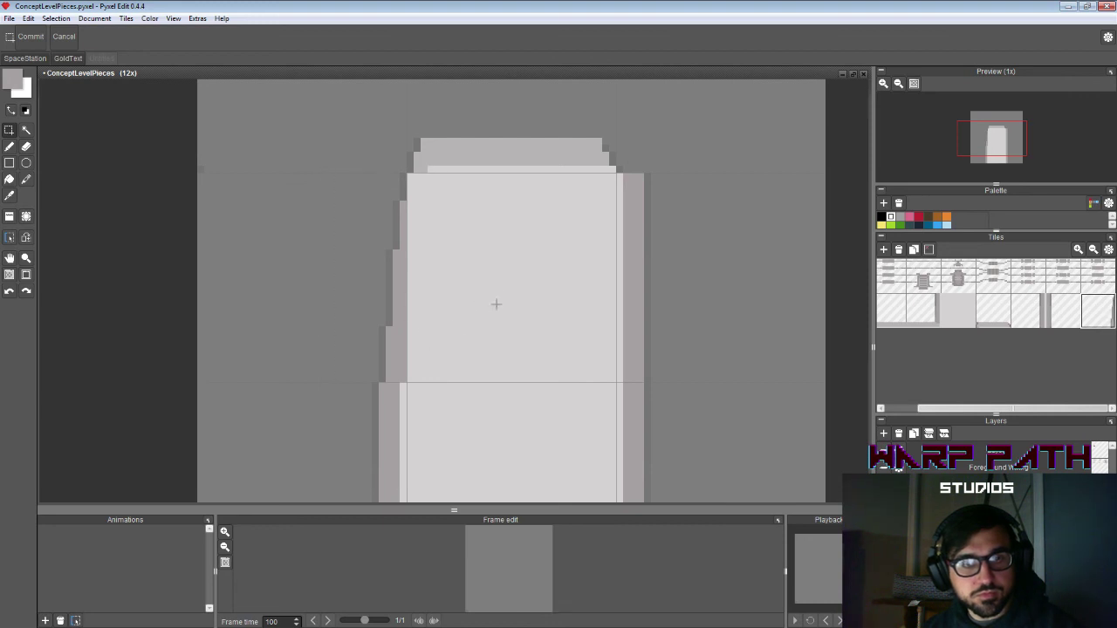
# Step: Paint a light inner edge beside the lowest left wall step and restore the light pixels at the left end of the ledge's lowest row
pyautogui.press('e')
pyautogui.press('b')
pyautogui.keyDown('alt'); pyautogui.click(403, 393); pyautogui.keyUp('alt')
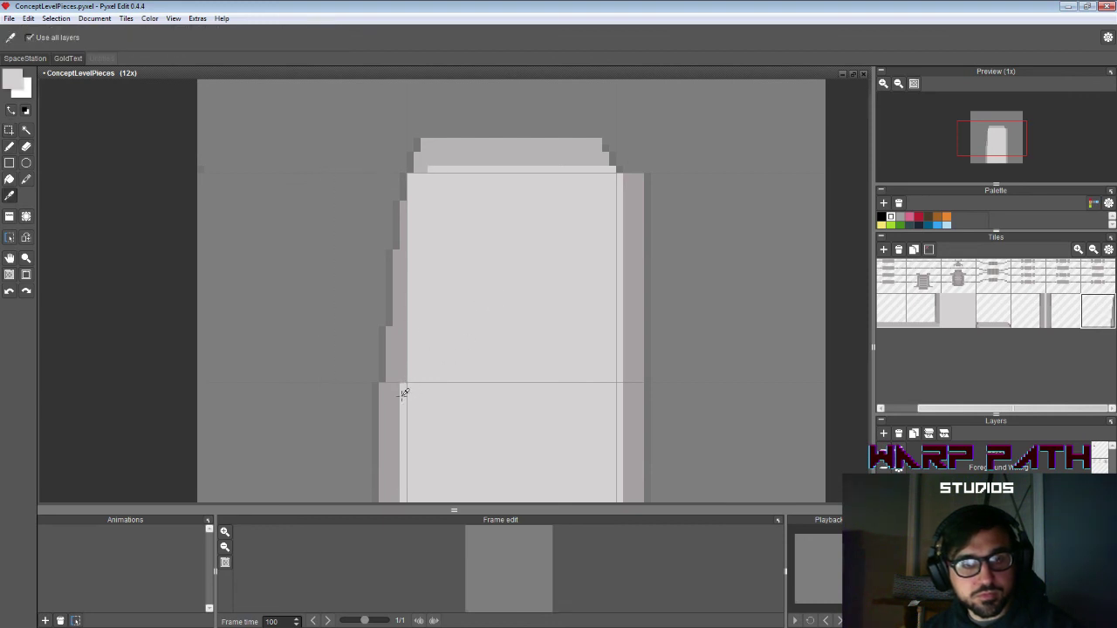
pyautogui.moveTo(402, 377); pyautogui.dragTo(405, 331)
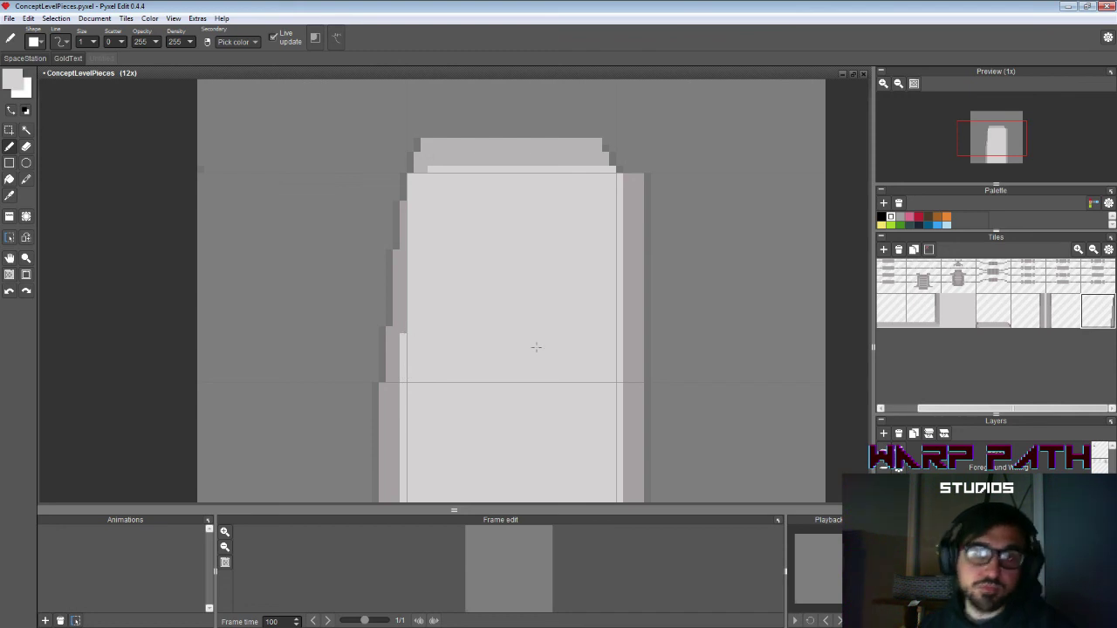
pyautogui.moveTo(446, 182); pyautogui.dragTo(459, 232)
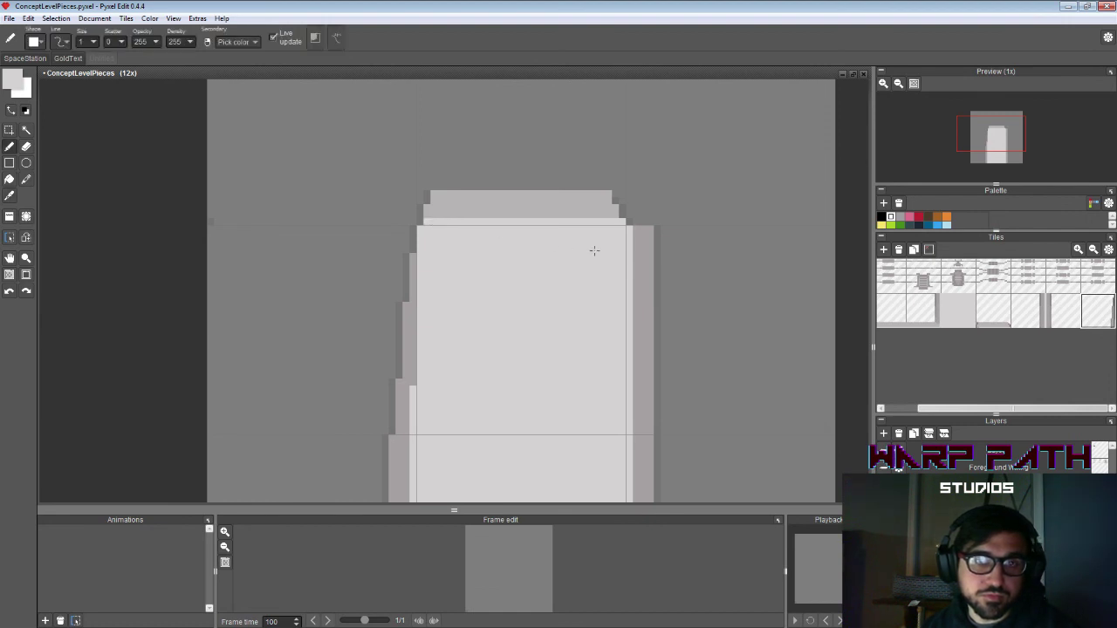
# Step: Copy the ledge's left end, flip it horizontally and place it over the ledge's right end
pyautogui.press('s')
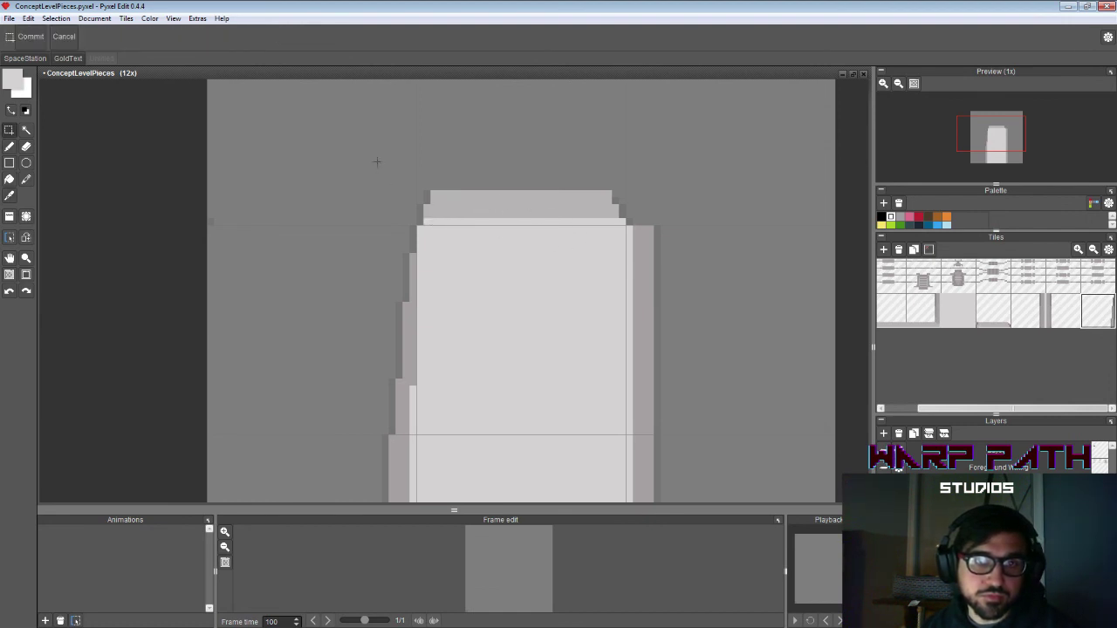
pyautogui.moveTo(374, 156)
pyautogui.mouseDown()
pyautogui.moveTo(536, 225)
pyautogui.moveTo(481, 214)
pyautogui.moveTo(480, 179)
pyautogui.mouseUp()
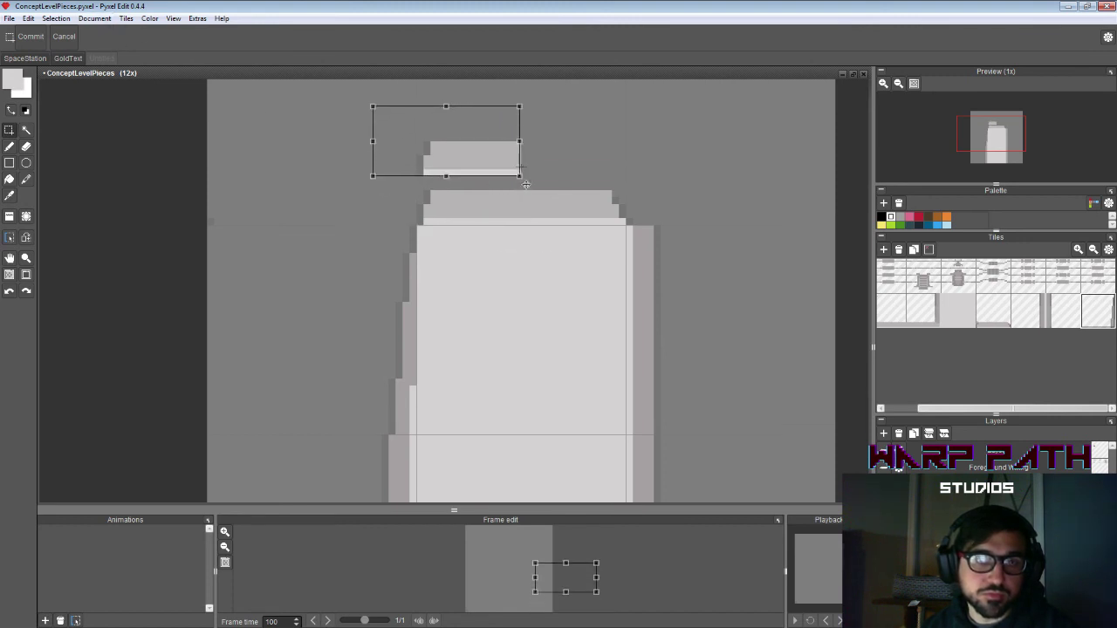
pyautogui.click(50, 19)
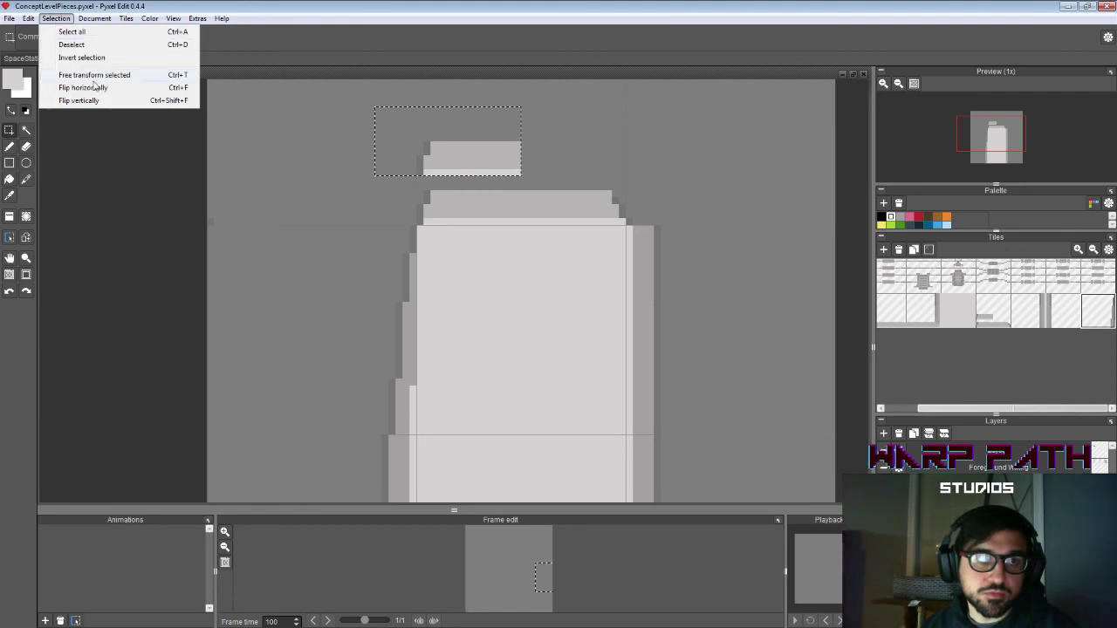
pyautogui.click(78, 90)
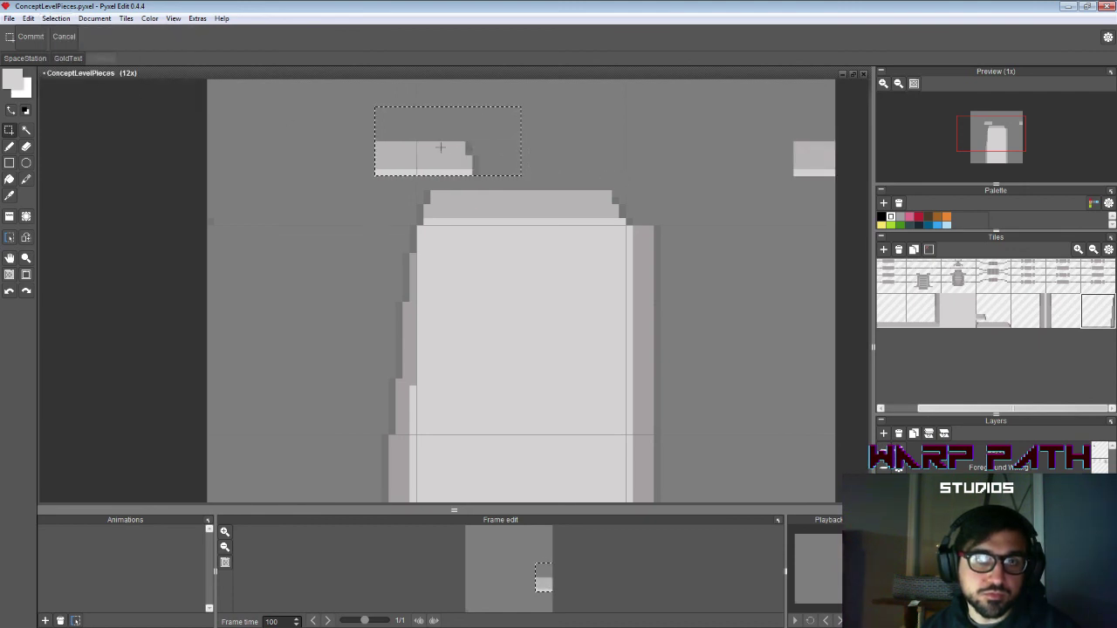
pyautogui.moveTo(421, 166); pyautogui.dragTo(564, 214)
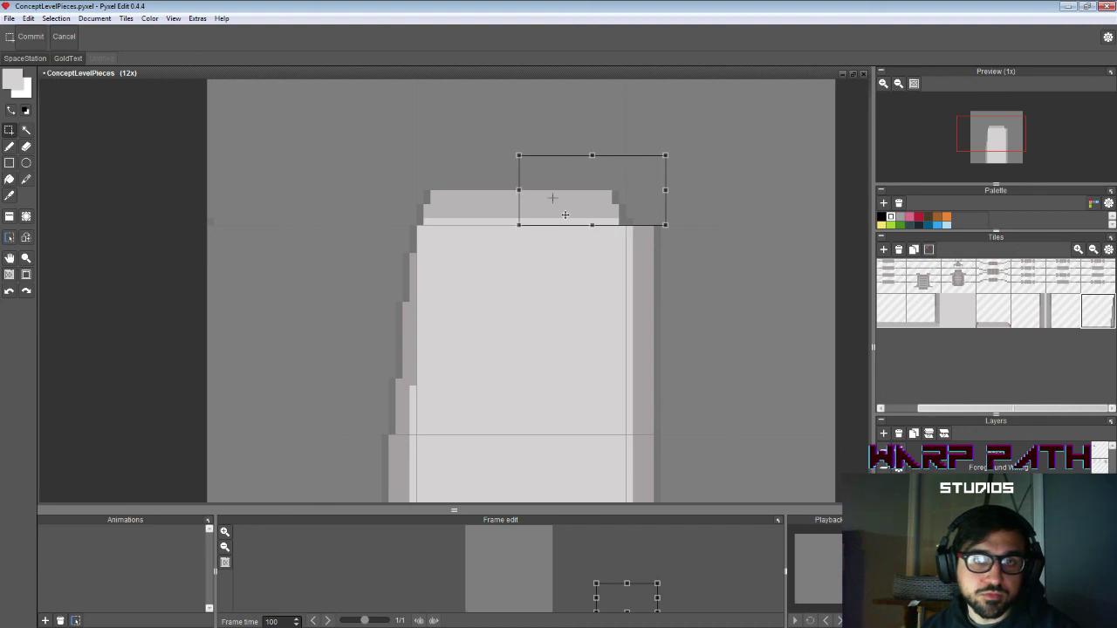
pyautogui.click(705, 195)
pyautogui.click(705, 194)
pyautogui.press('e')
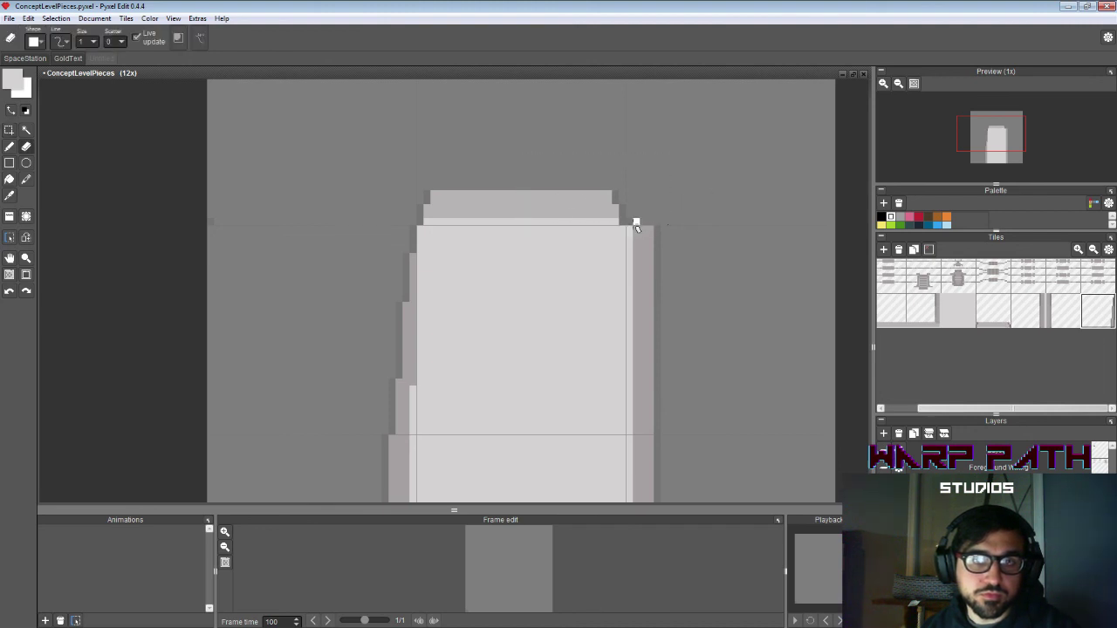
# Step: Paint over the light strip beside the lowest left wall step with the sampled wall colour, down to the tile boundary
pyautogui.press('space')
pyautogui.moveTo(712, 328); pyautogui.dragTo(627, 270)
pyautogui.press('z')
pyautogui.rightClick(590, 257)
pyautogui.rightClick(591, 258)
pyautogui.click(535, 219)
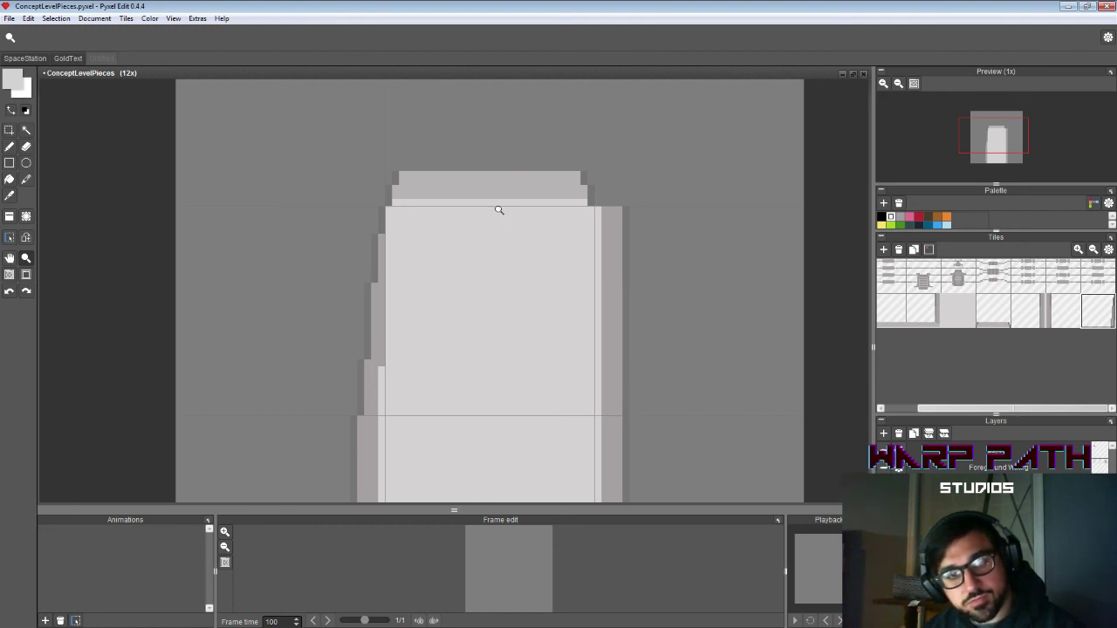
pyautogui.press('b')
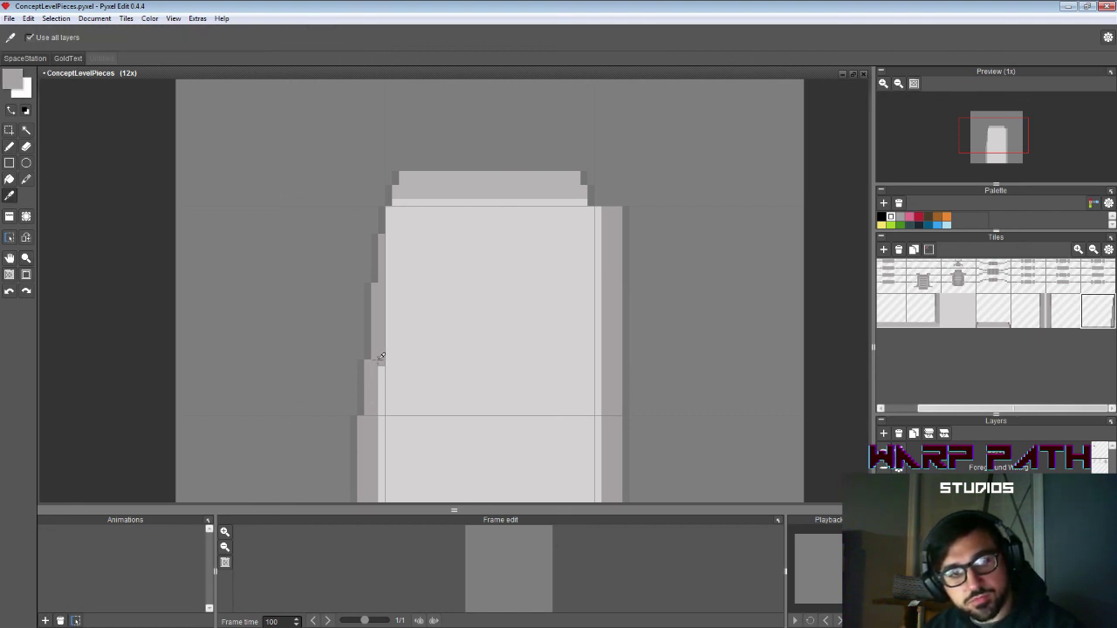
pyautogui.press('space')
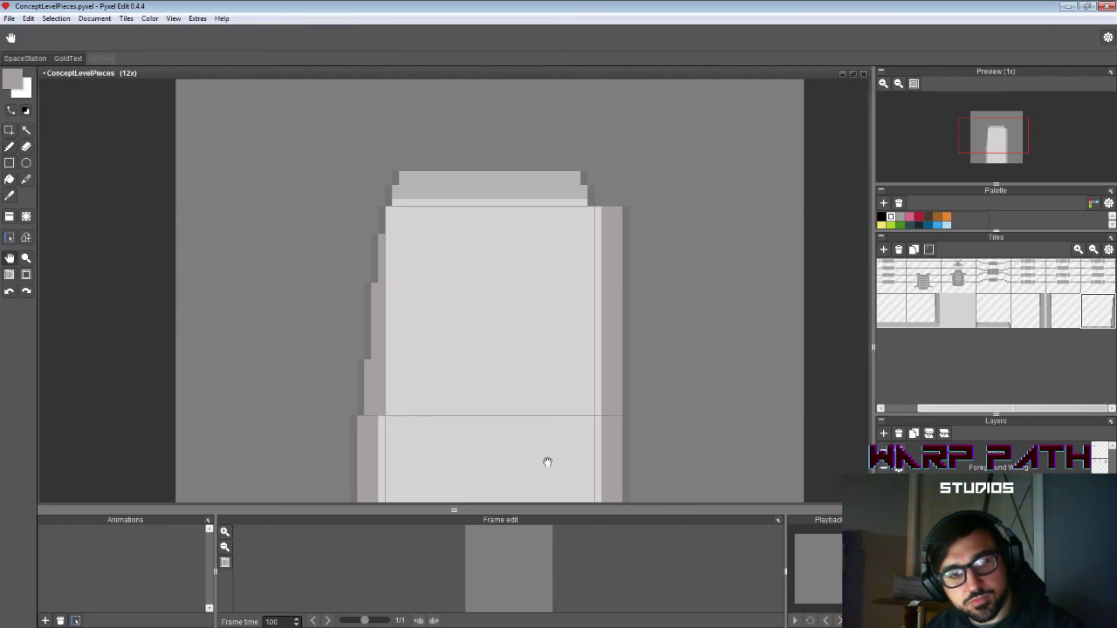
# Step: Examine the stepped left wall and the ledge within the whole mock-up at lower magnification
pyautogui.moveTo(546, 464); pyautogui.dragTo(432, 264)
pyautogui.moveTo(406, 141); pyautogui.dragTo(442, 285)
pyautogui.rightClick(441, 286)
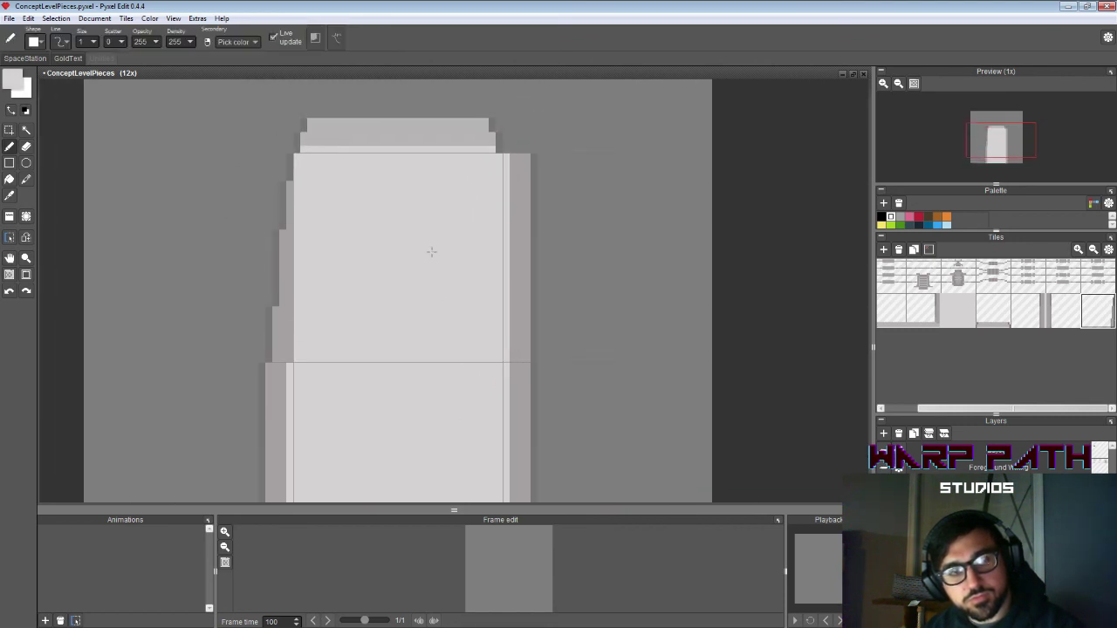
pyautogui.press('z')
pyautogui.scroll(-3, 441, 254)
pyautogui.scroll(-1, 442, 252)
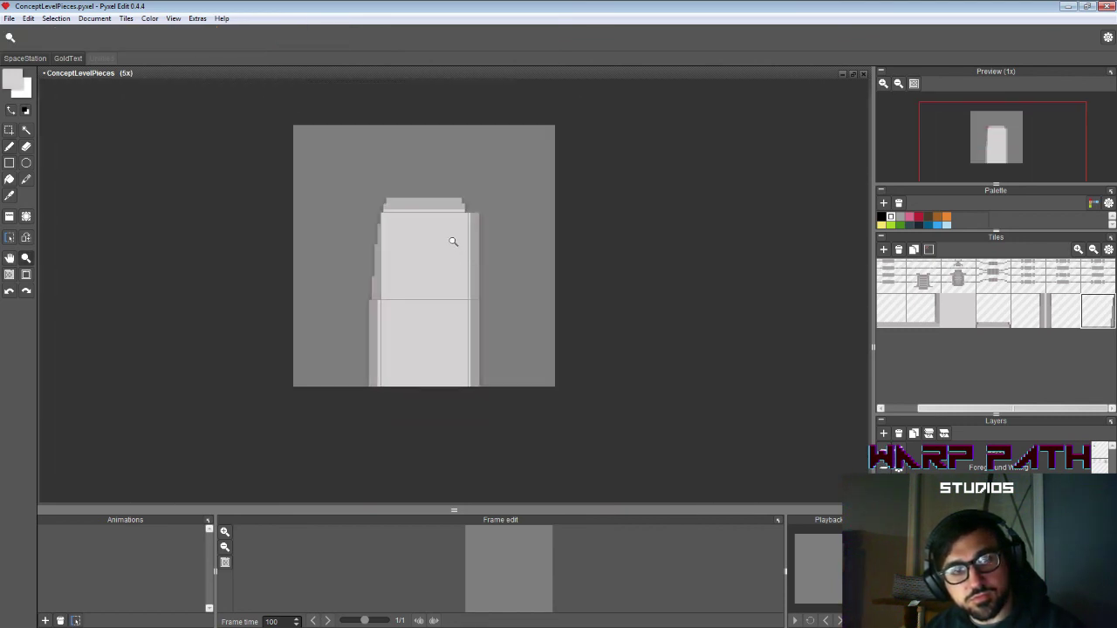
pyautogui.press('space')
pyautogui.scroll(1, 471, 241)
pyautogui.moveTo(491, 240); pyautogui.dragTo(477, 229)
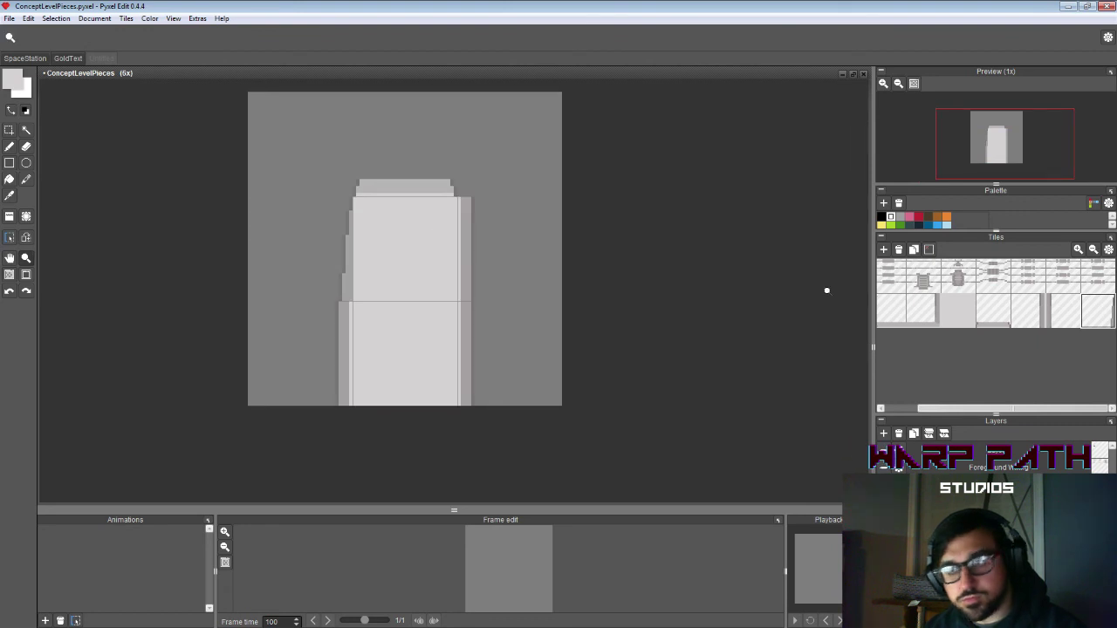
# Step: Duplicate the tapered left wall tile and place the copy over the right wall in the middle row
pyautogui.click(1098, 313)
pyautogui.click(915, 253)
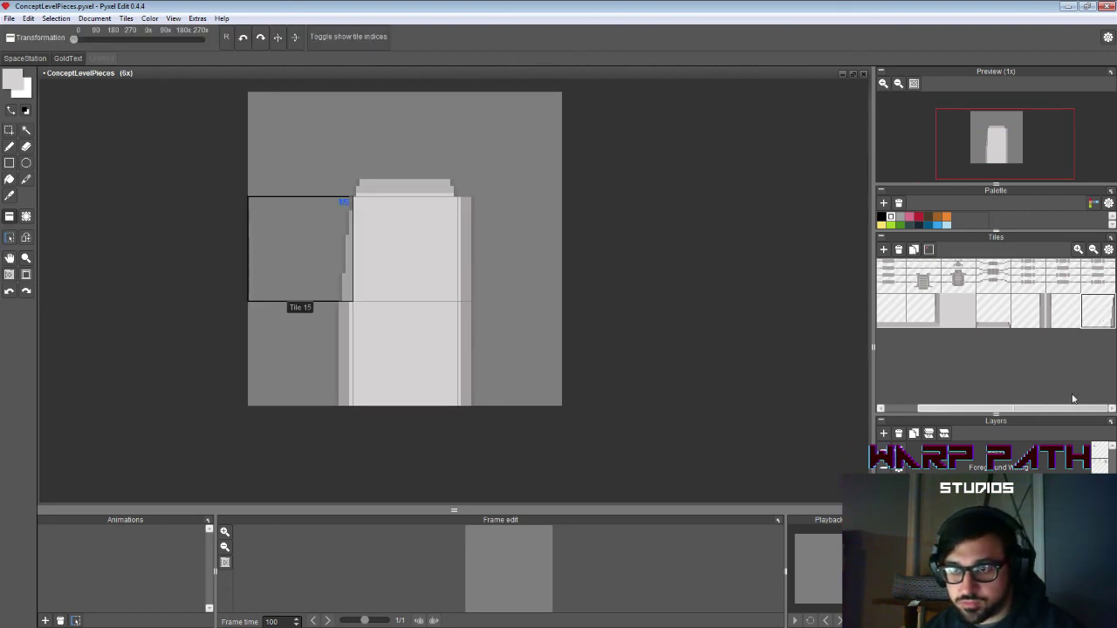
pyautogui.moveTo(1073, 408); pyautogui.dragTo(991, 407)
pyautogui.click(892, 350)
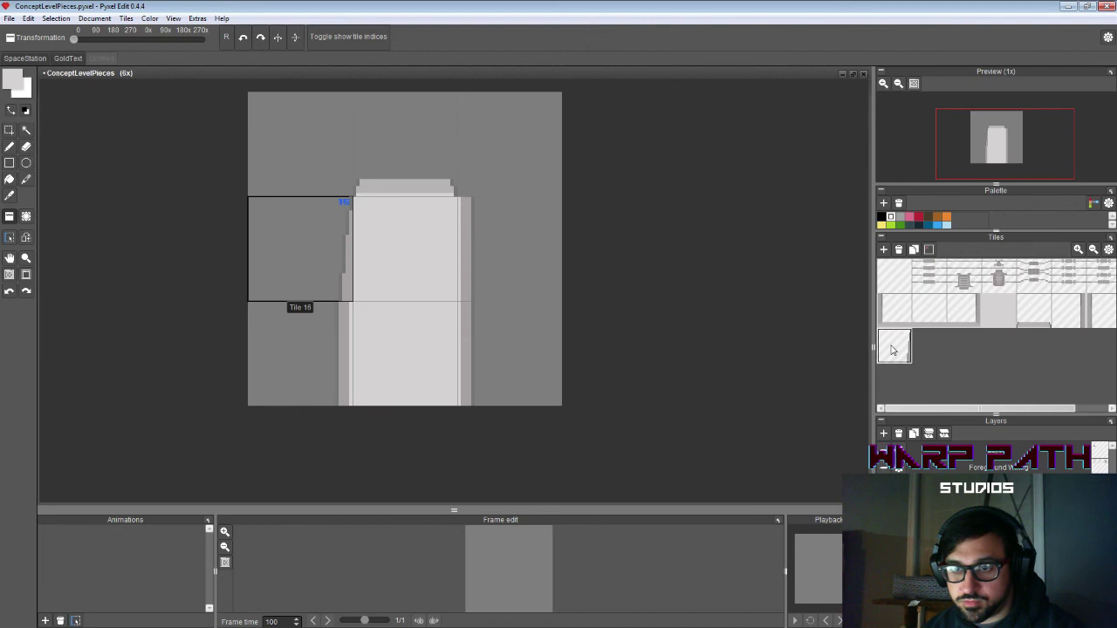
pyautogui.click(490, 242)
# Step: Flip the copied taper tile's artwork horizontally to form the tapered right wall
pyautogui.press('s')
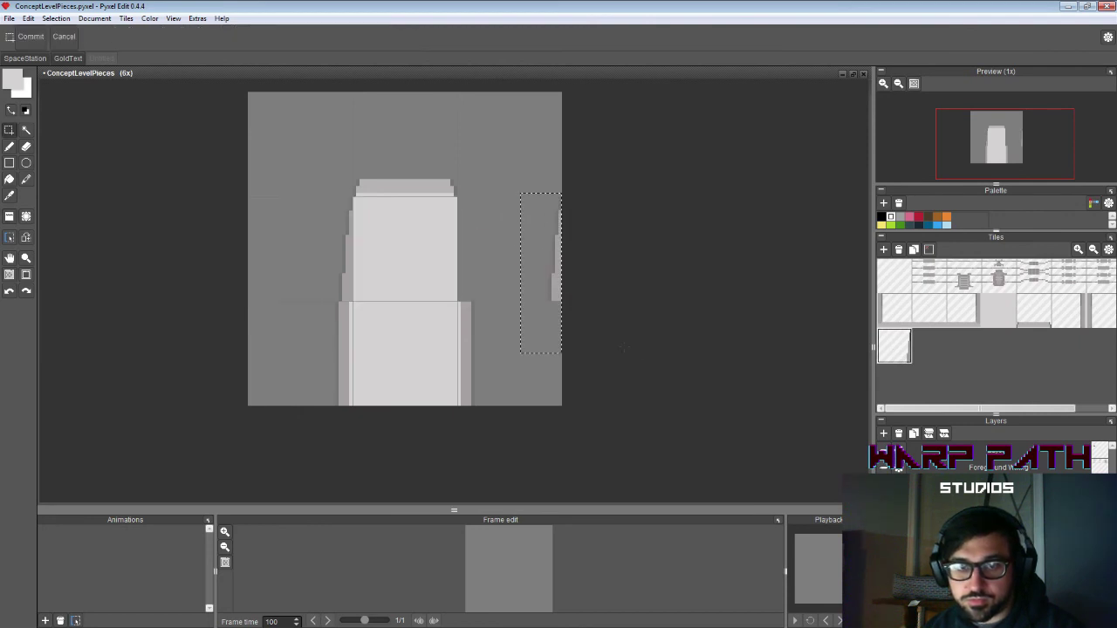
pyautogui.doubleClick(503, 276)
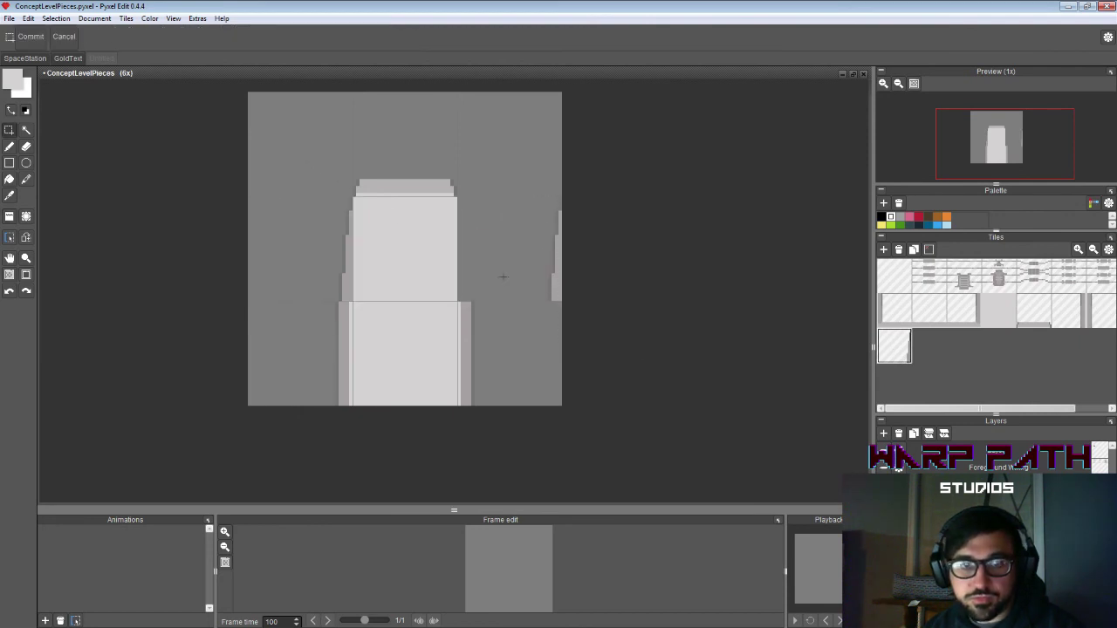
pyautogui.click(65, 23)
pyautogui.click(94, 81)
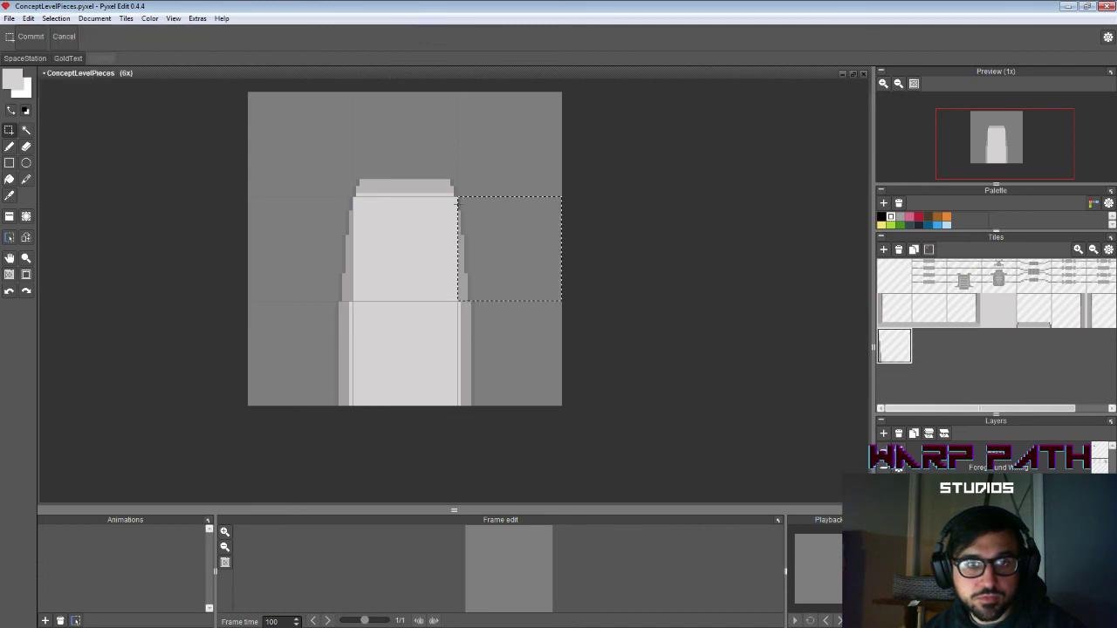
pyautogui.click(495, 169)
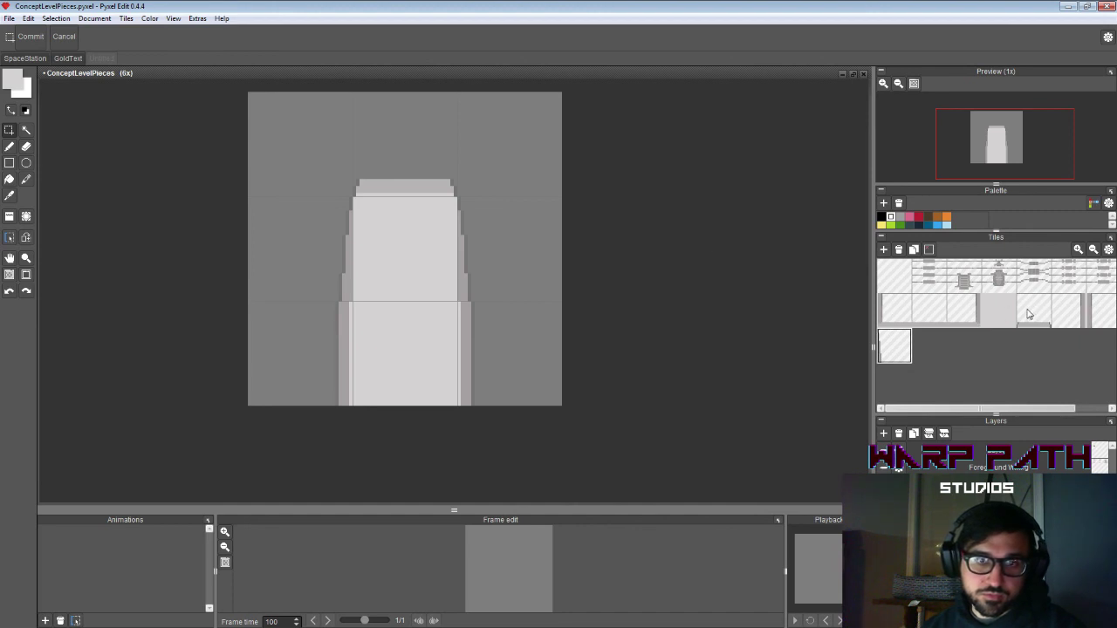
# Step: Place the mirrored taper tile over the straight right wall in the cell directly below
pyautogui.press('t')
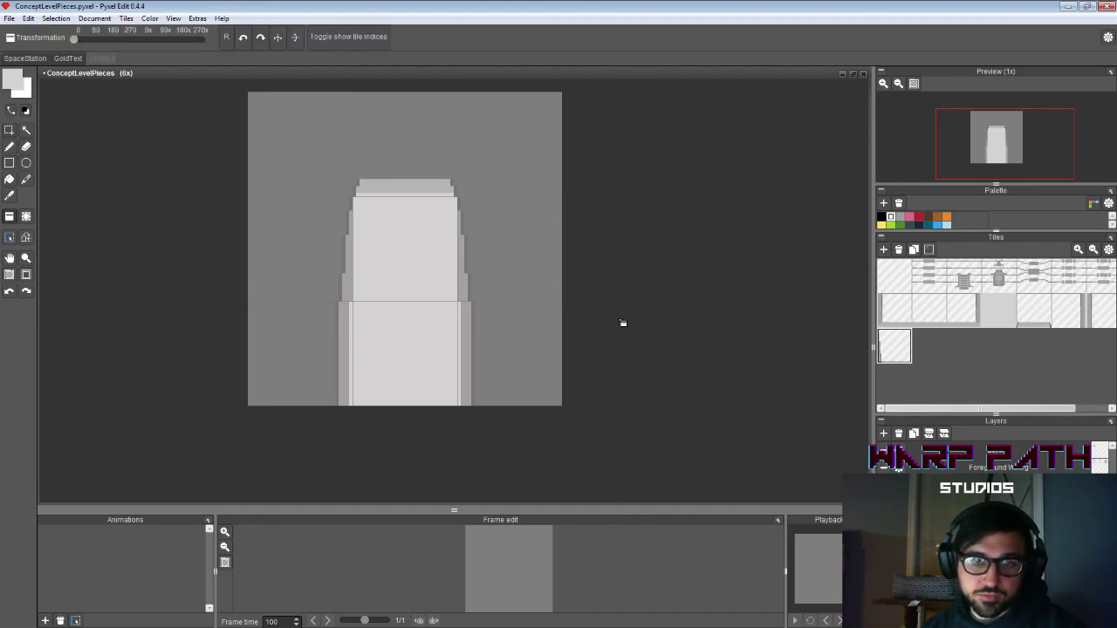
pyautogui.click(500, 374)
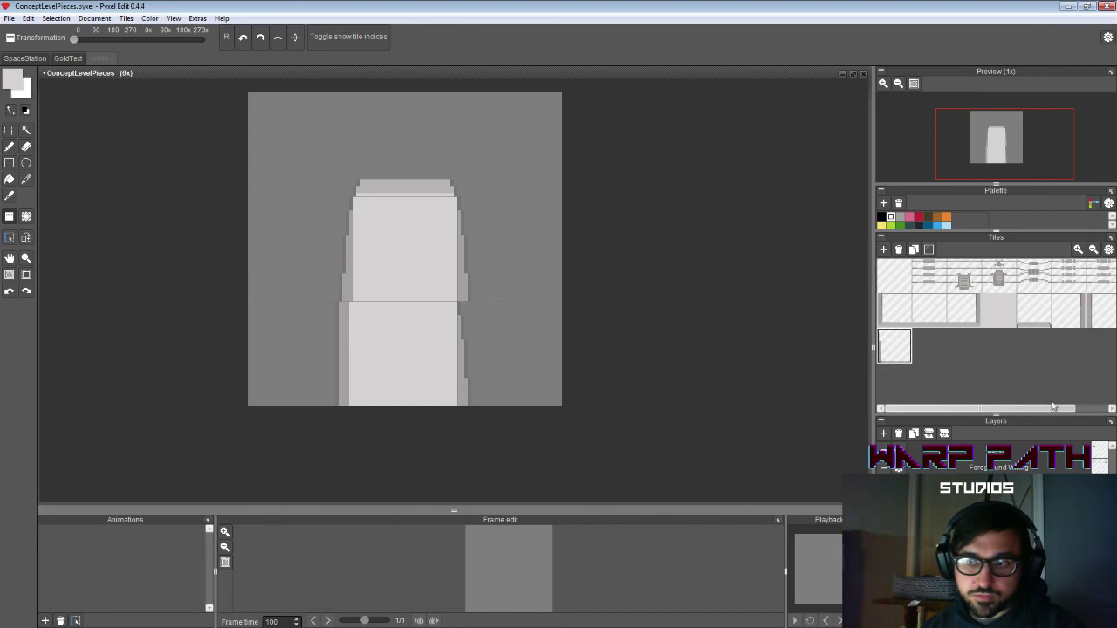
# Step: Place the tapered left wall tile in the bottom-left cell and the stepped ledge tile in the centre cell
pyautogui.moveTo(1054, 408); pyautogui.dragTo(1093, 412)
pyautogui.click(1101, 320)
pyautogui.moveTo(1052, 325); pyautogui.dragTo(254, 369)
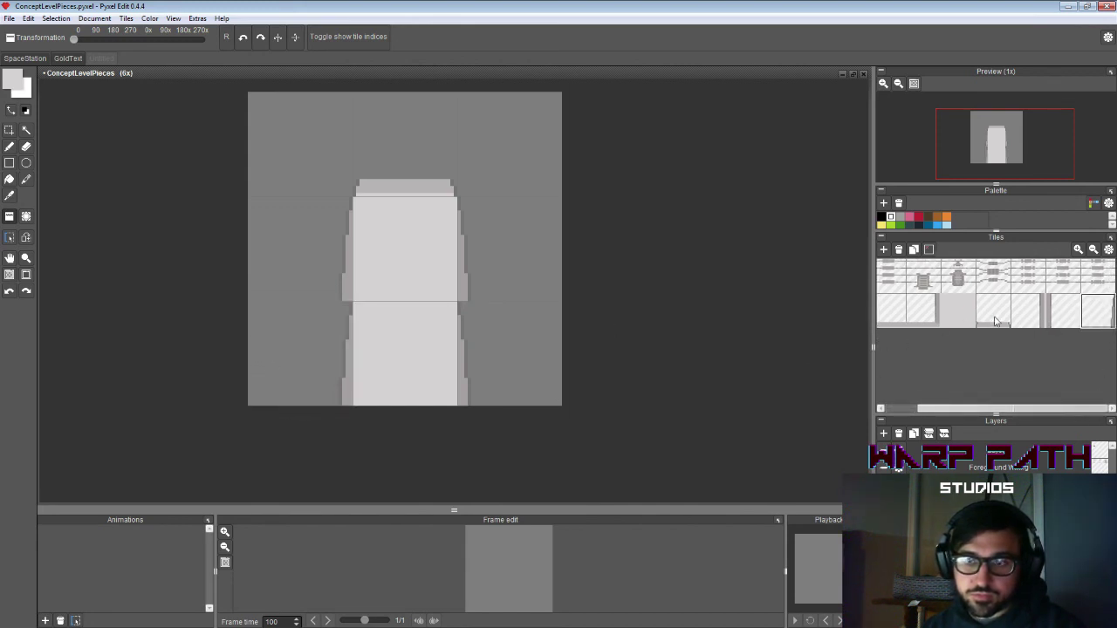
pyautogui.moveTo(995, 321); pyautogui.dragTo(429, 247)
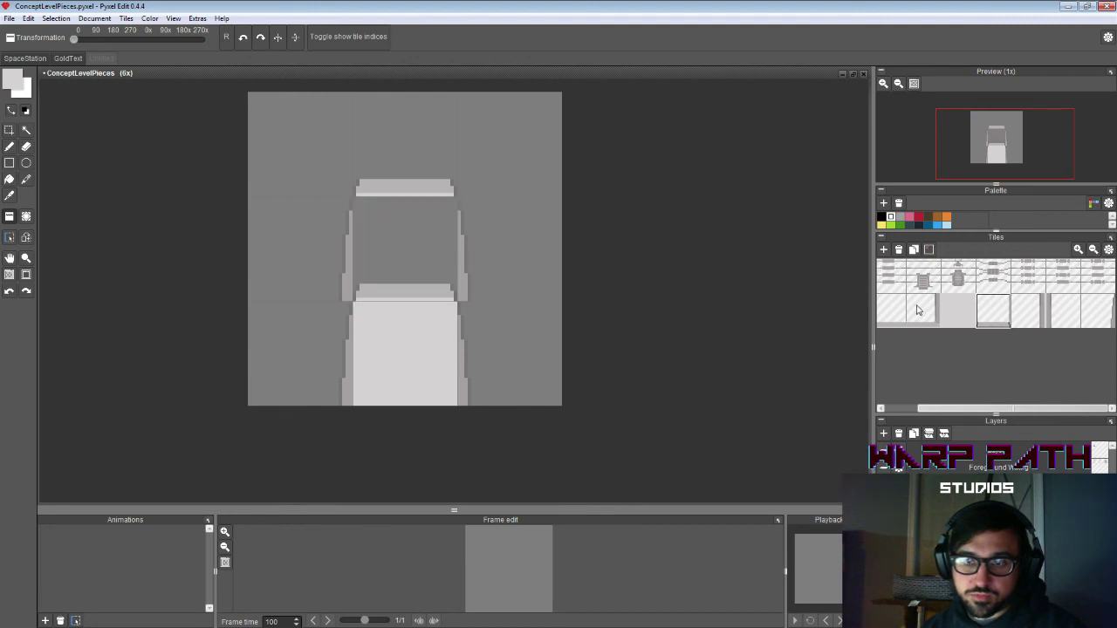
# Step: Clear the tapered walls beside the centre cell and the ledge in the top-centre cell using the blank tile
pyautogui.moveTo(973, 409); pyautogui.dragTo(907, 404)
pyautogui.click(888, 287)
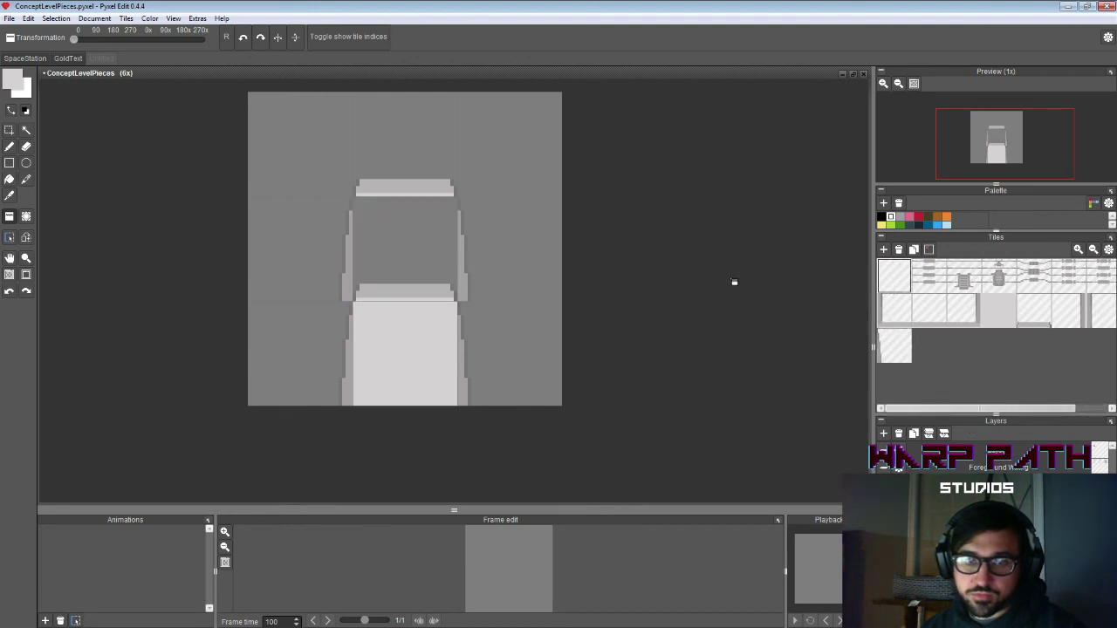
pyautogui.click(538, 264)
pyautogui.click(325, 254)
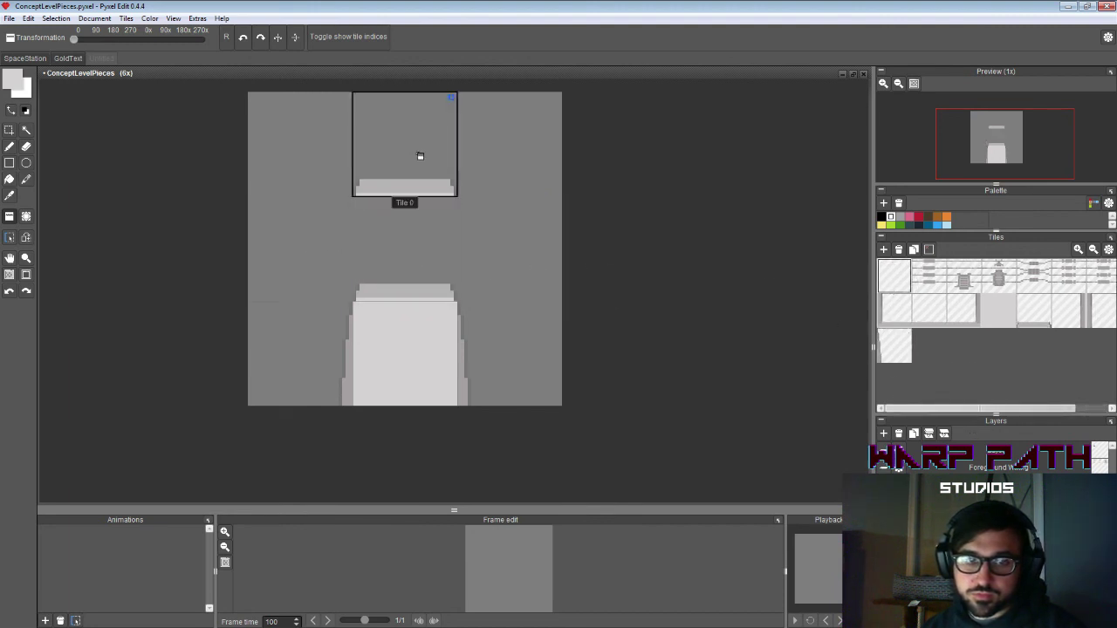
pyautogui.click(419, 155)
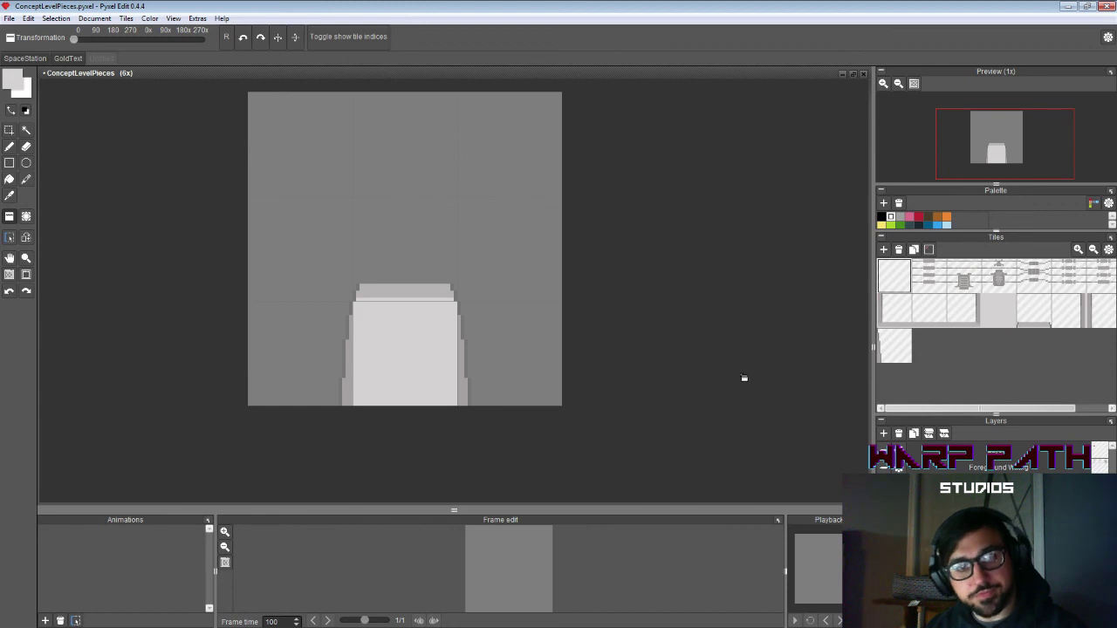
# Step: Fill the top row with the left corner wall, the plain floor and the right corner wall tiles
pyautogui.click(893, 310)
pyautogui.click(311, 168)
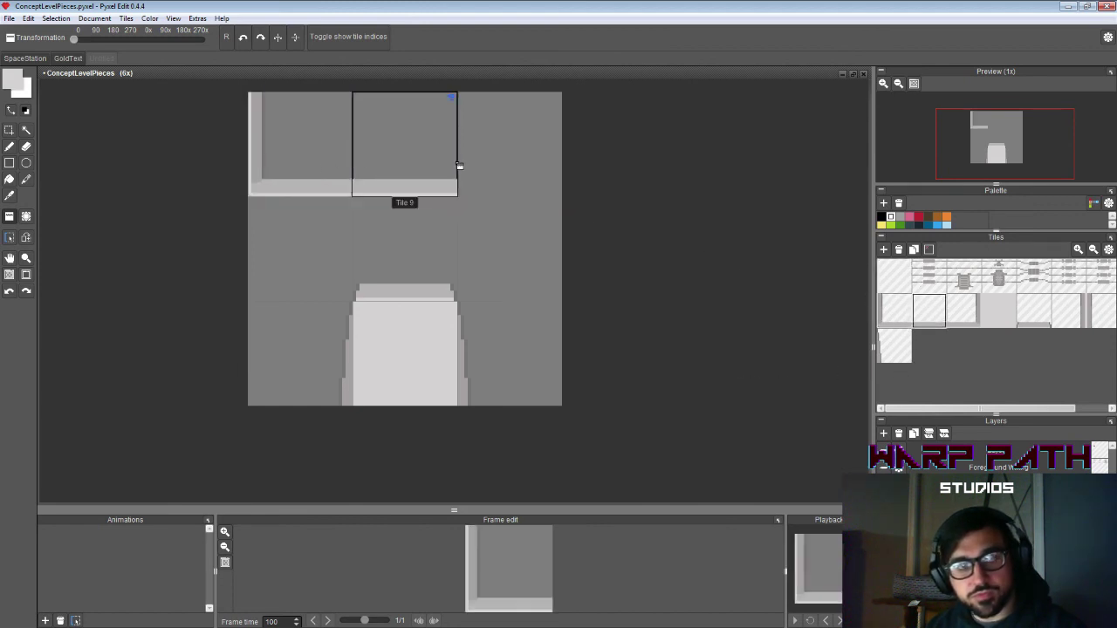
pyautogui.click(468, 167)
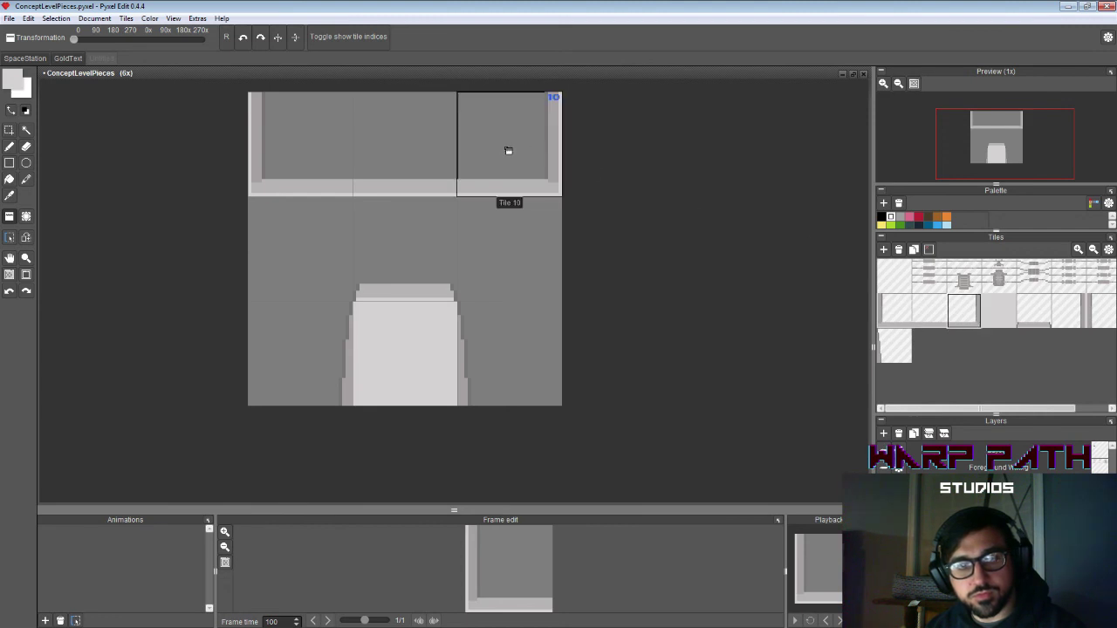
pyautogui.click(506, 149)
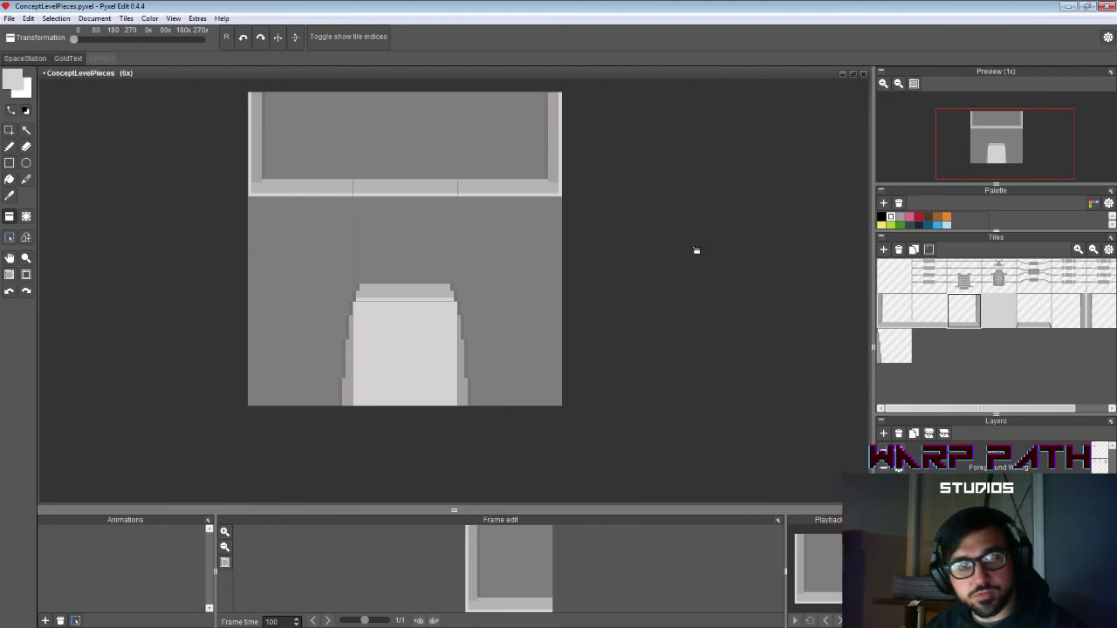
# Step: Recolour the stepped ledge above the solid block with the block's light grey
pyautogui.click(1038, 325)
pyautogui.press('b')
pyautogui.rightClick(378, 308)
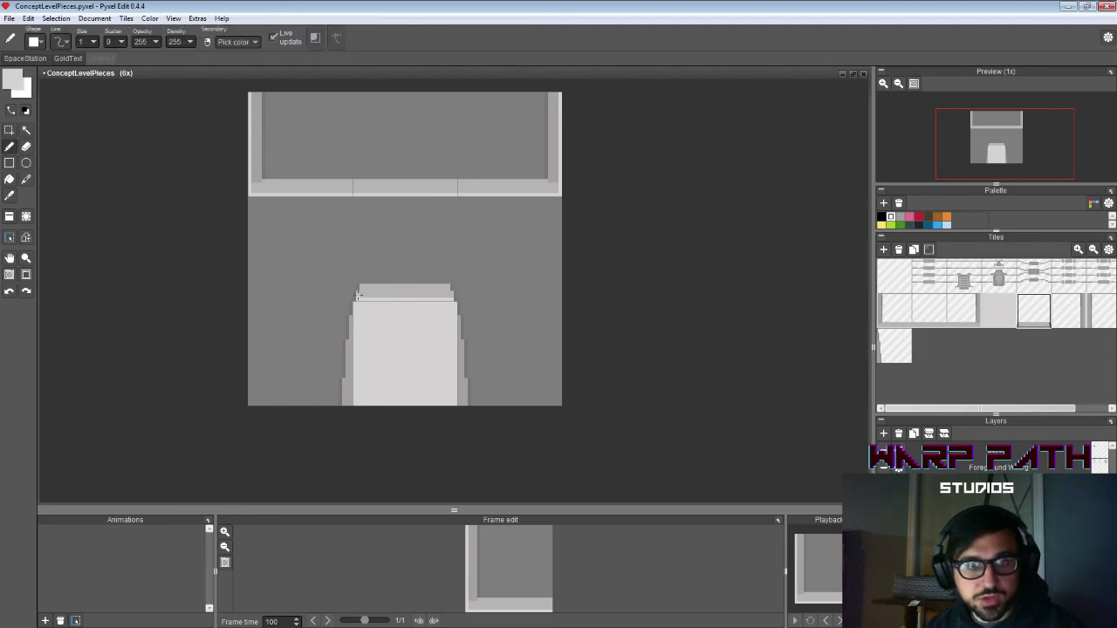
pyautogui.moveTo(357, 296); pyautogui.dragTo(453, 297)
pyautogui.press('f')
pyautogui.click(449, 291)
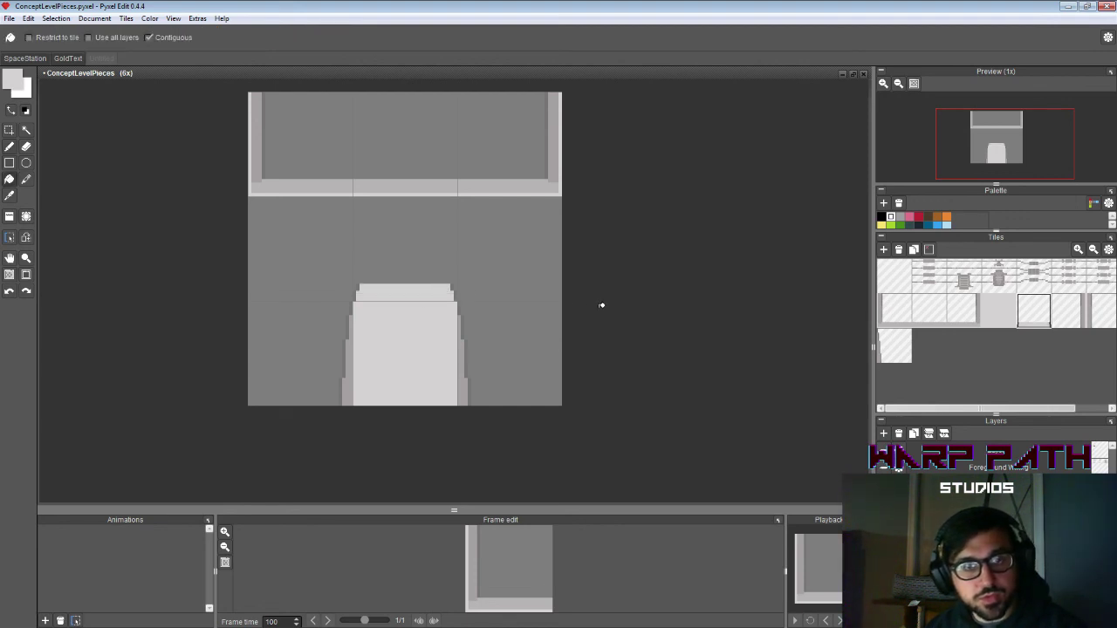
# Step: Draw two successively shorter grey rows along the ledge's upper edge to form a shallow recess
pyautogui.press('b')
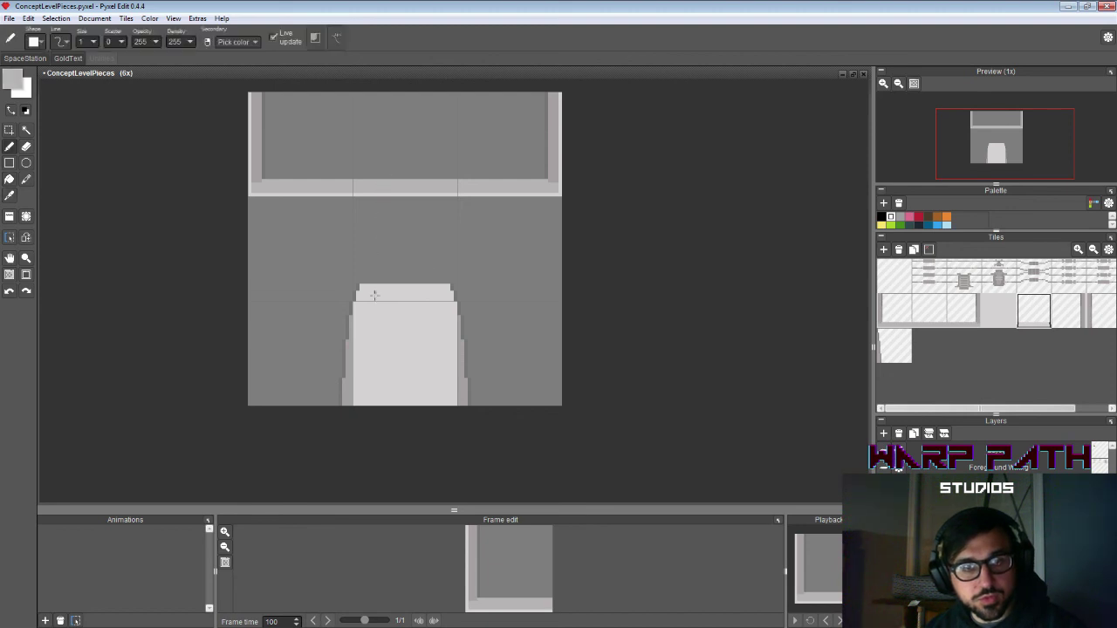
pyautogui.moveTo(365, 287); pyautogui.dragTo(442, 285)
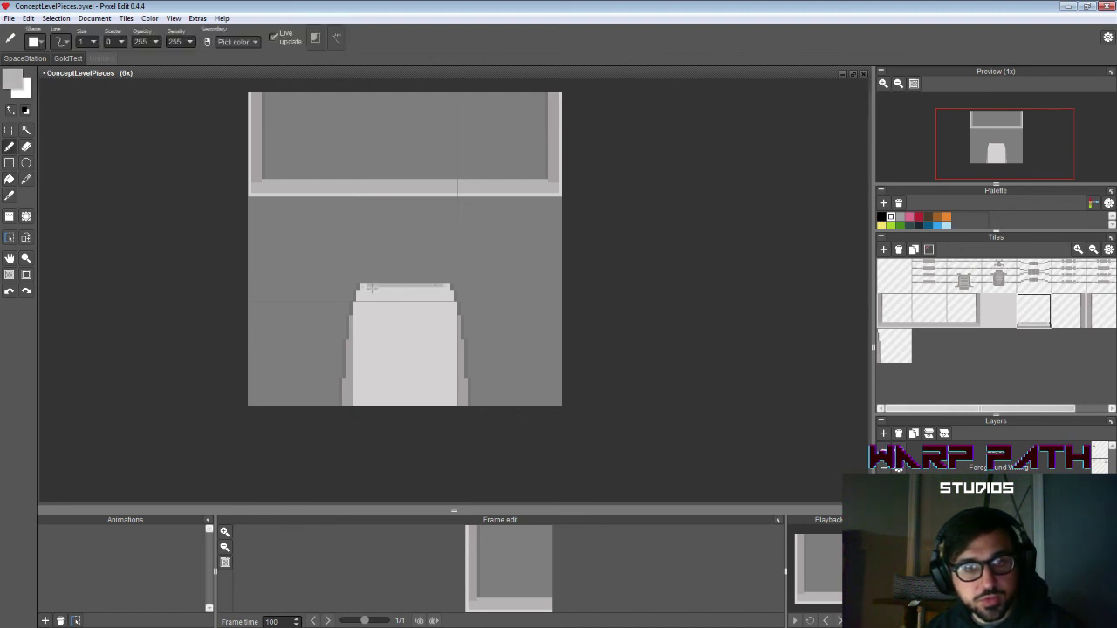
pyautogui.moveTo(372, 288); pyautogui.dragTo(436, 289)
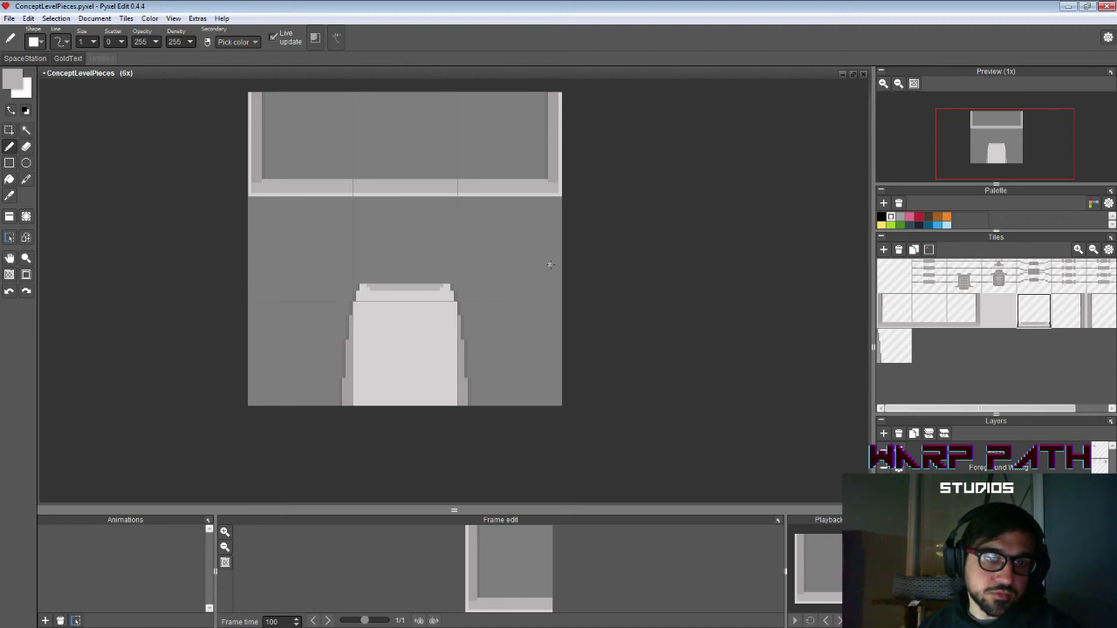
# Step: Save the ConceptLevelPieces document
pyautogui.press('z')
pyautogui.rightClick(431, 240)
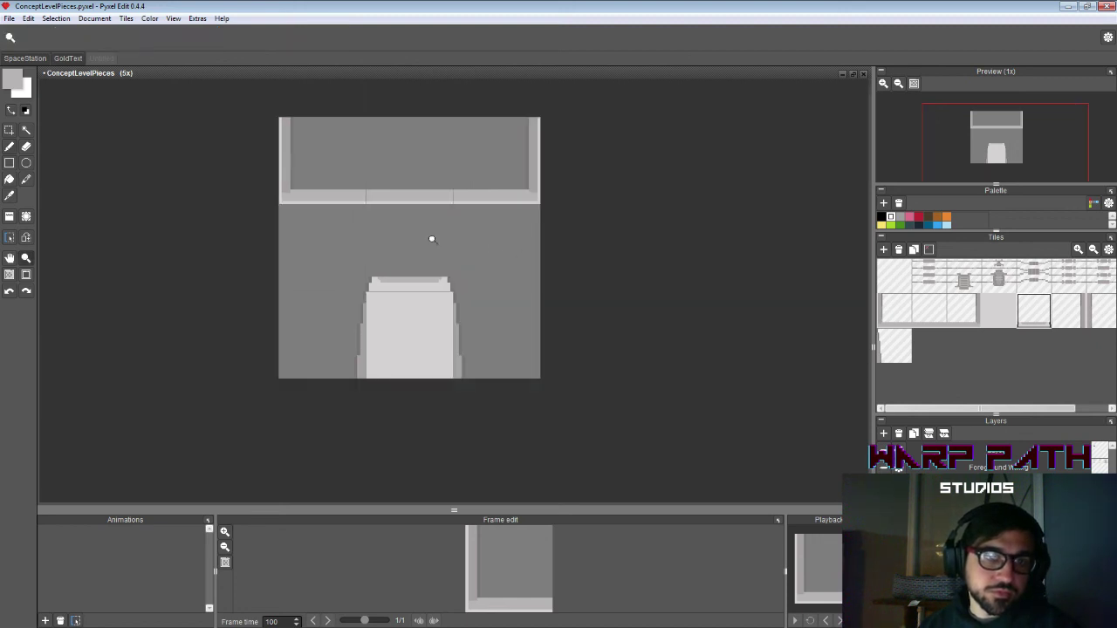
pyautogui.rightClick(431, 239)
pyautogui.rightClick(431, 239)
pyautogui.scroll(2, 431, 239)
pyautogui.scroll(-2, 431, 239)
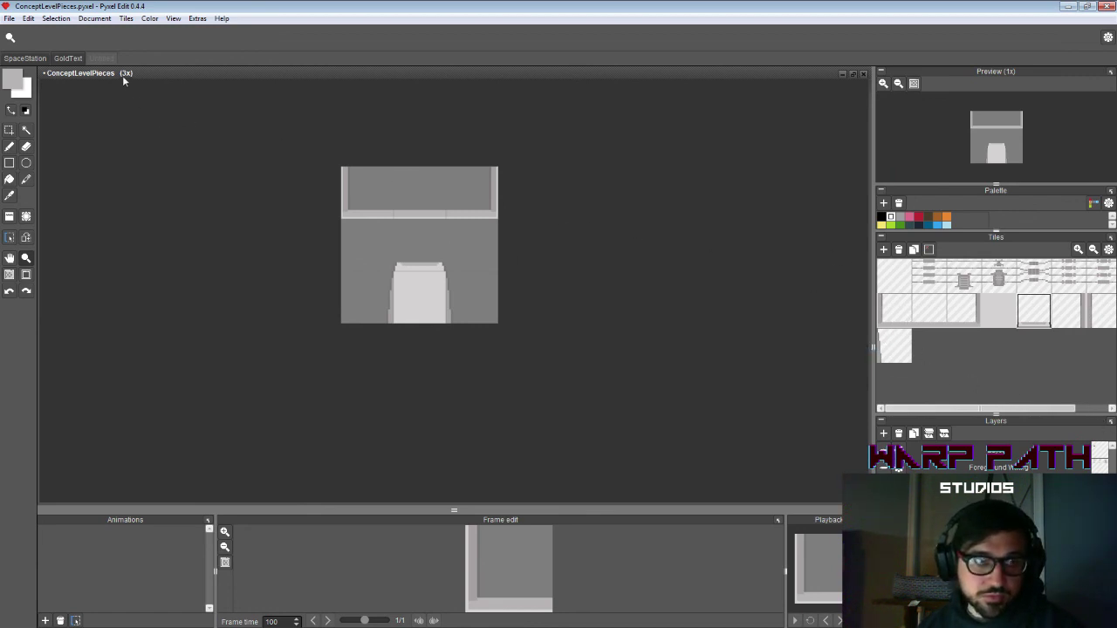
pyautogui.hotkey('ctrl', 's')
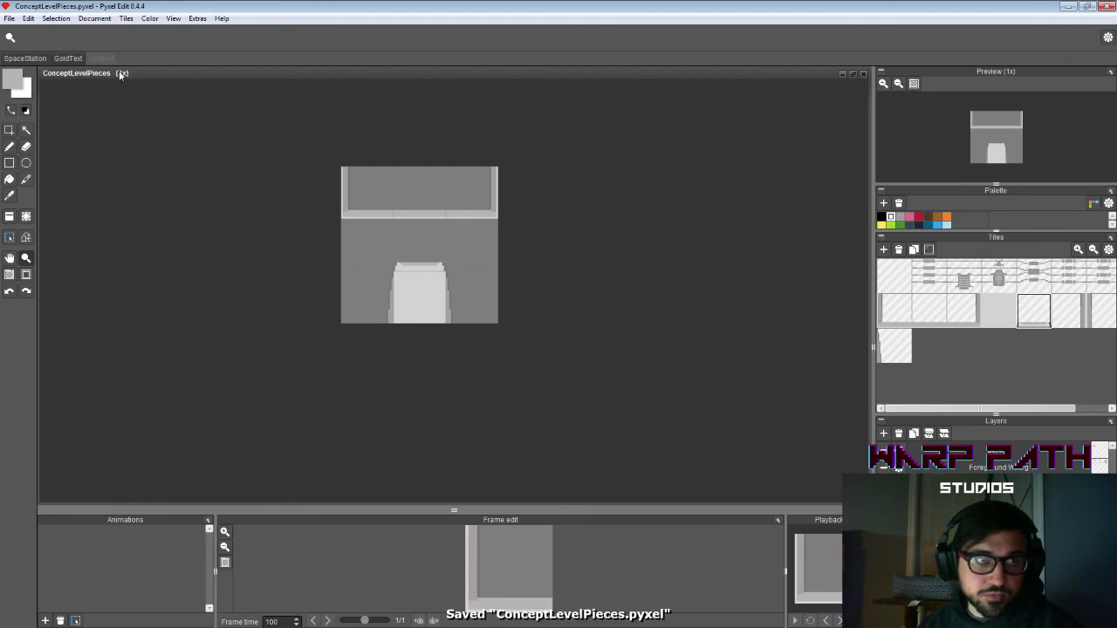
pyautogui.click(1108, 249)
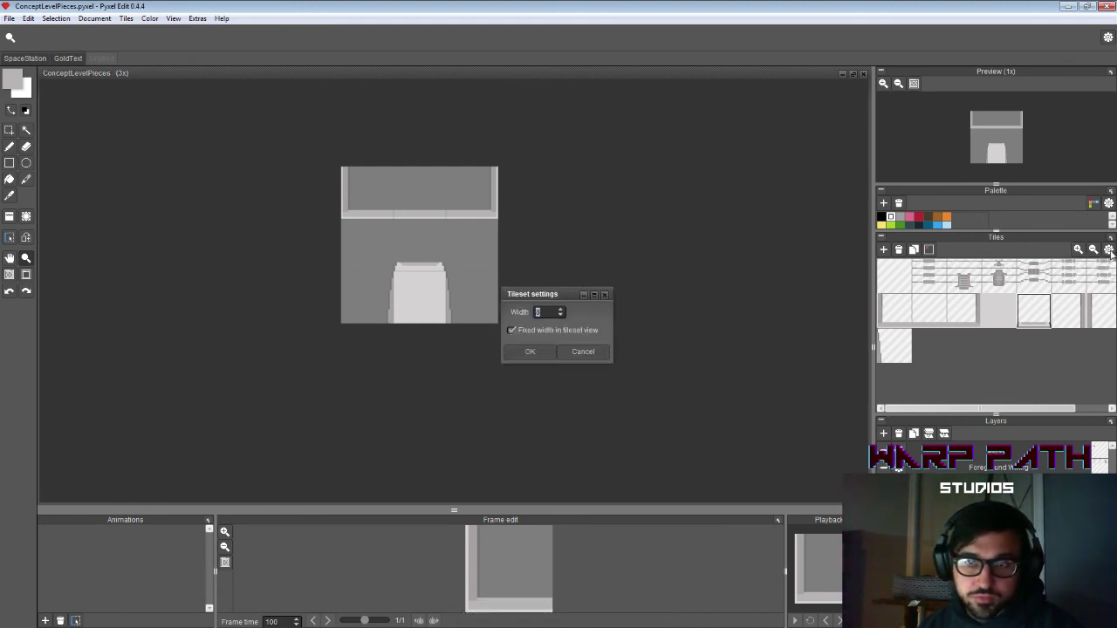
pyautogui.click(596, 353)
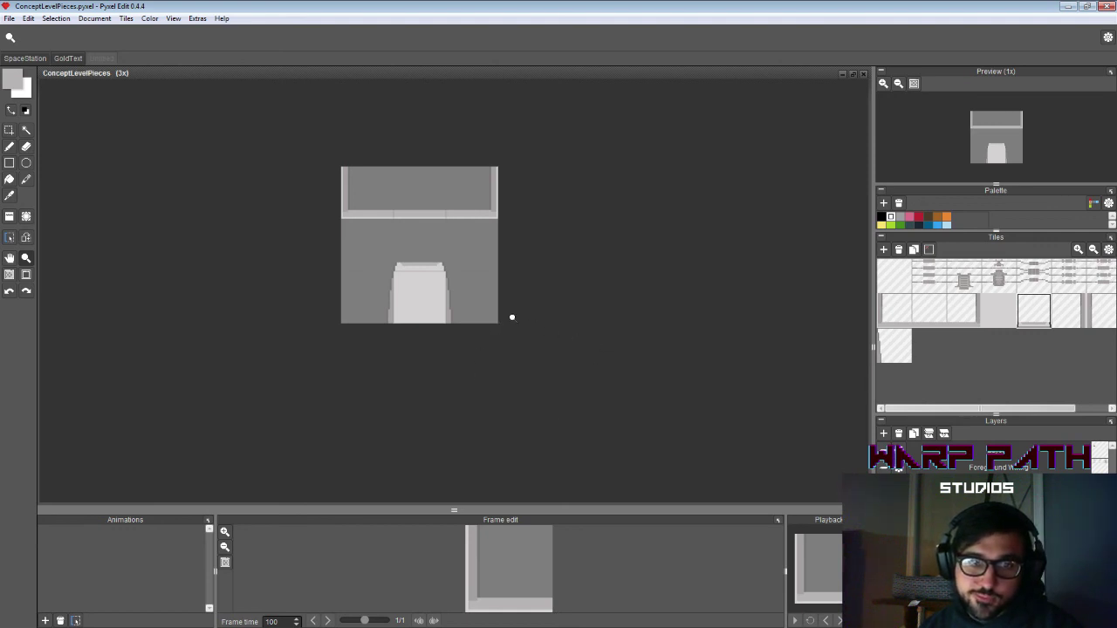
# Step: Shade the ledge's recess with a darker grey, adding a shorter row beneath the existing ones
pyautogui.scroll(2, 427, 280)
pyautogui.press('i')
pyautogui.press('b')
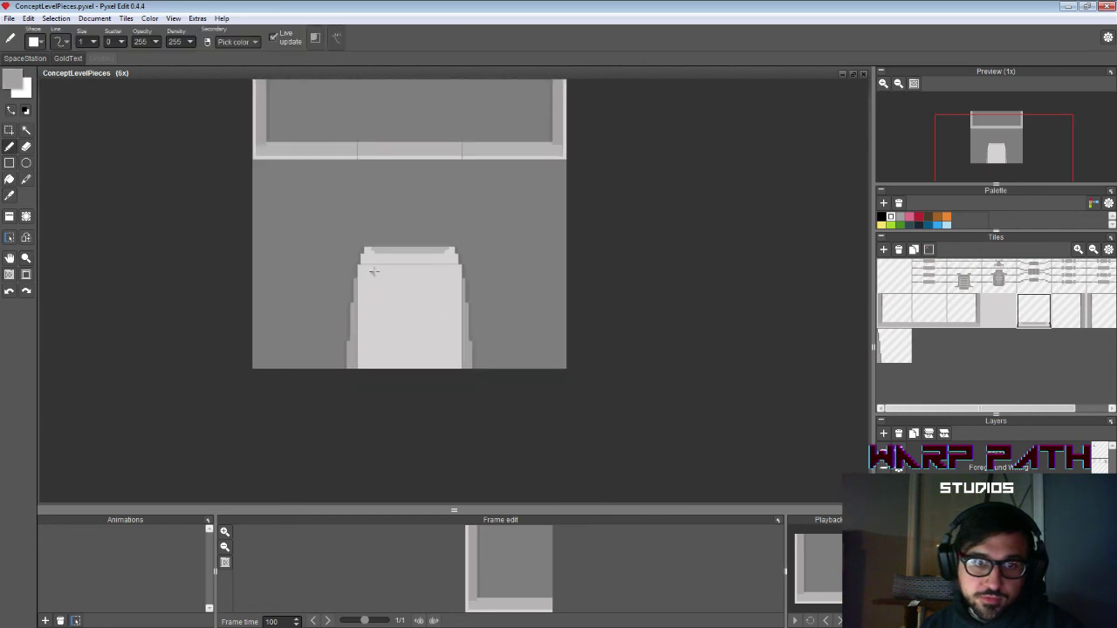
pyautogui.click(368, 251)
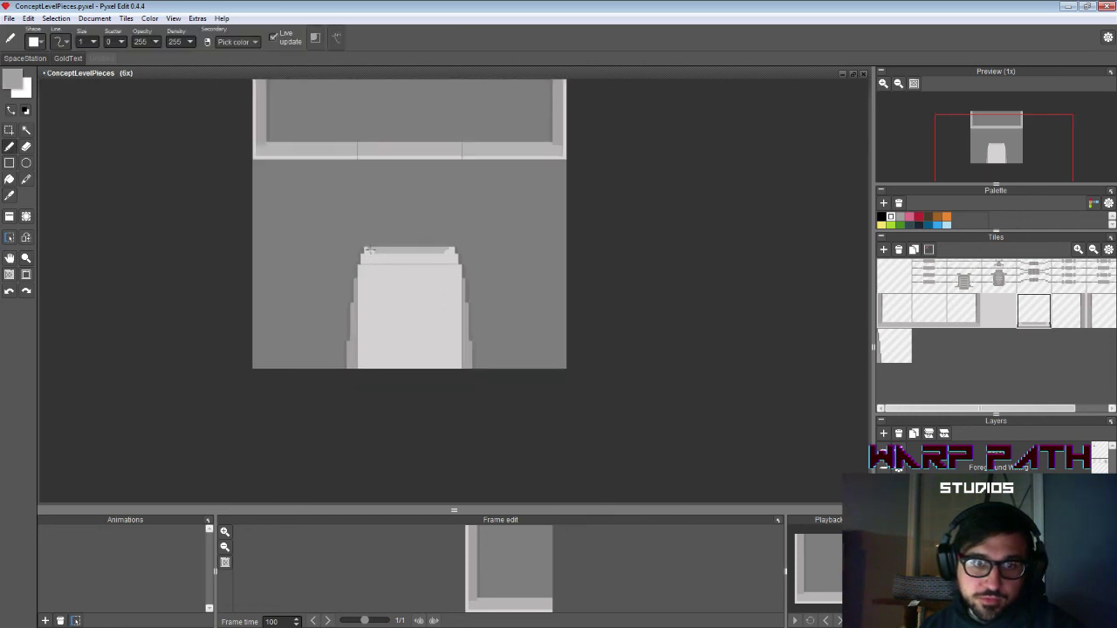
pyautogui.moveTo(387, 254); pyautogui.dragTo(443, 255)
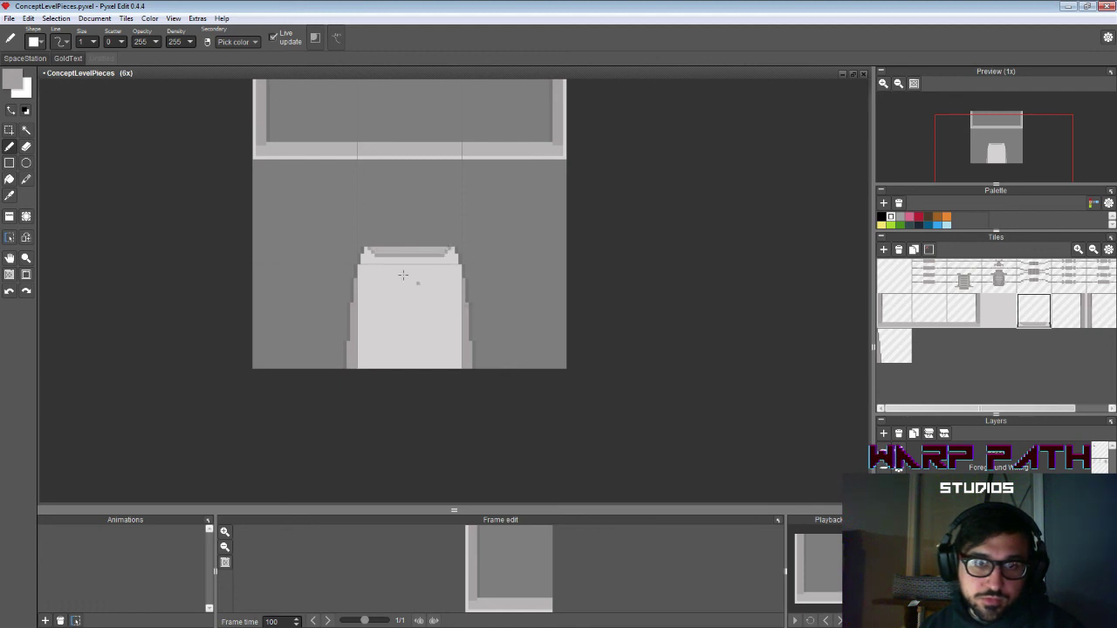
pyautogui.press('f')
pyautogui.click(376, 257)
pyautogui.hotkey('ctrl', 'z')
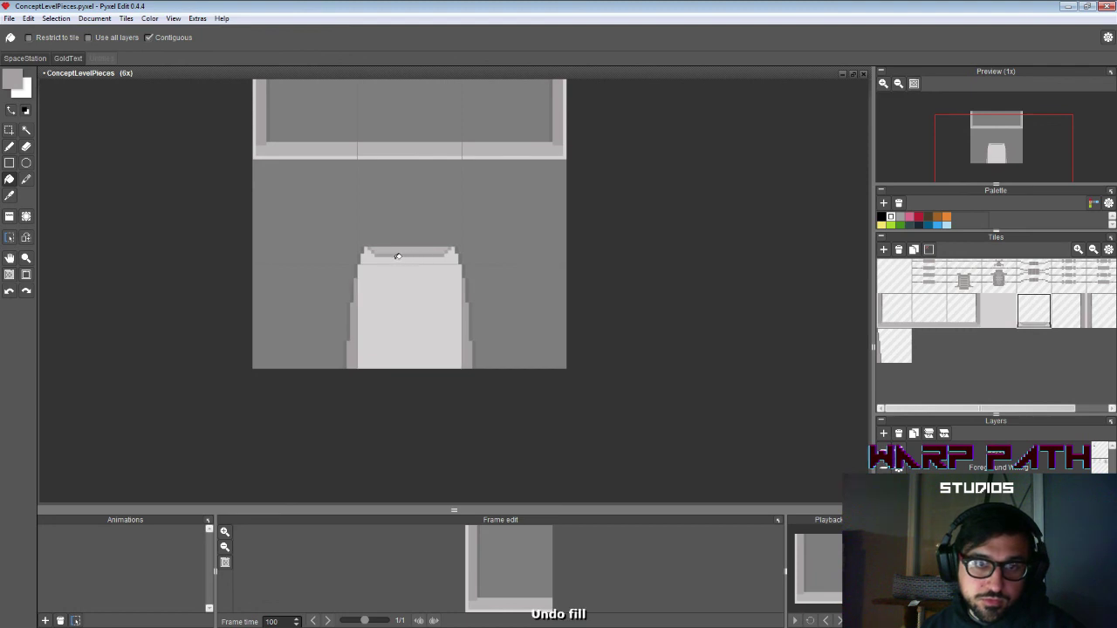
# Step: Select only the ledge's light area, excluding the solid block beneath, and fill it with the darker wall grey
pyautogui.press('w')
pyautogui.click(371, 260)
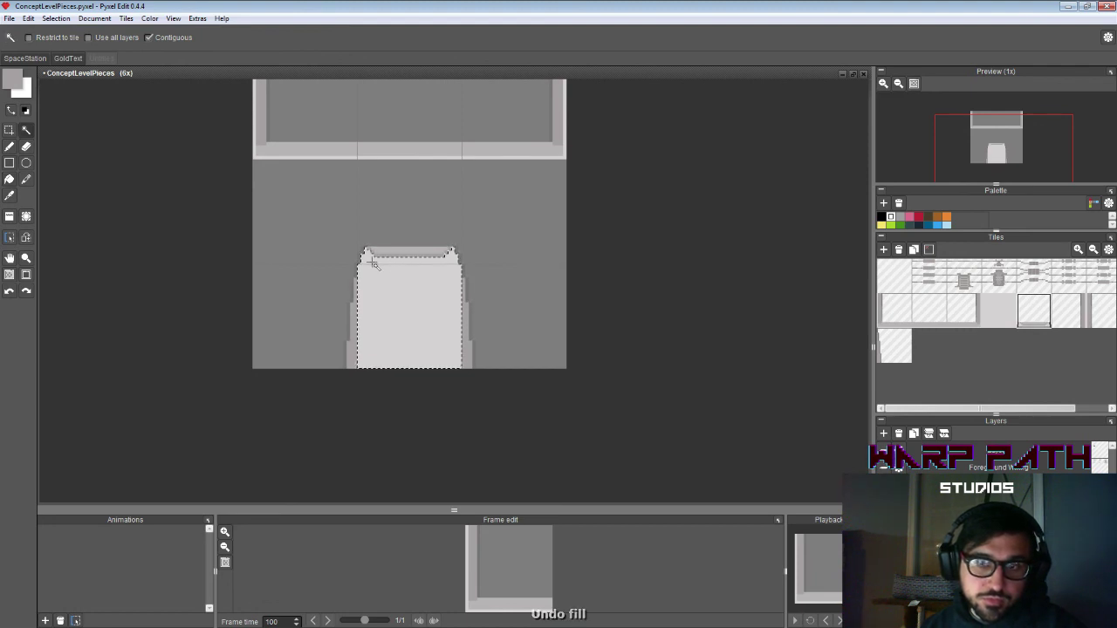
pyautogui.press('s')
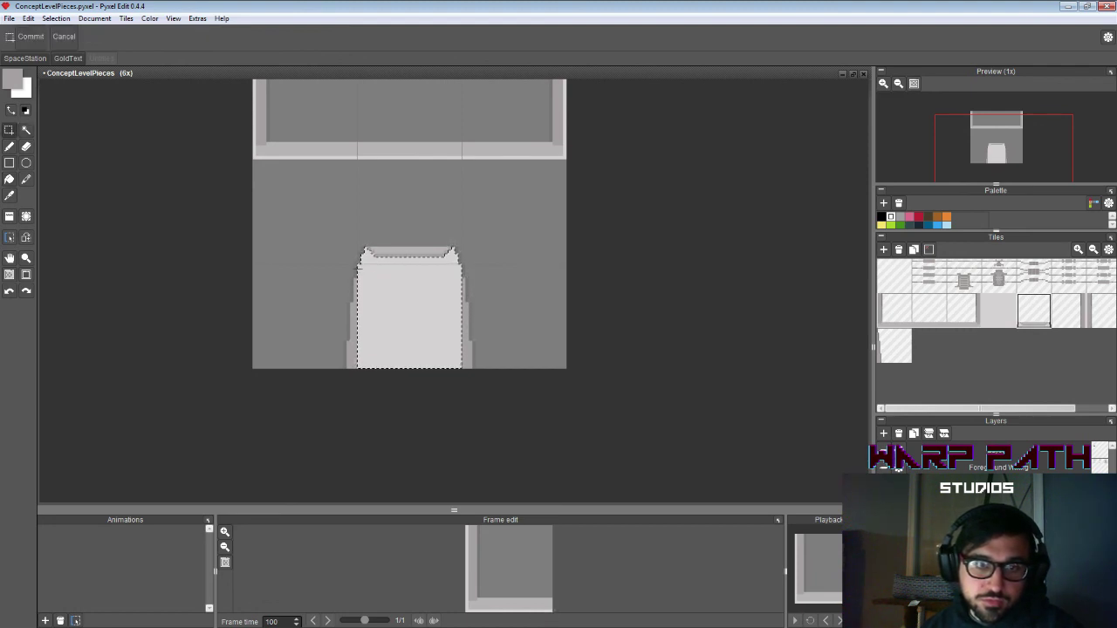
pyautogui.moveTo(354, 265); pyautogui.dragTo(568, 430)
pyautogui.press('f')
pyautogui.click(384, 255)
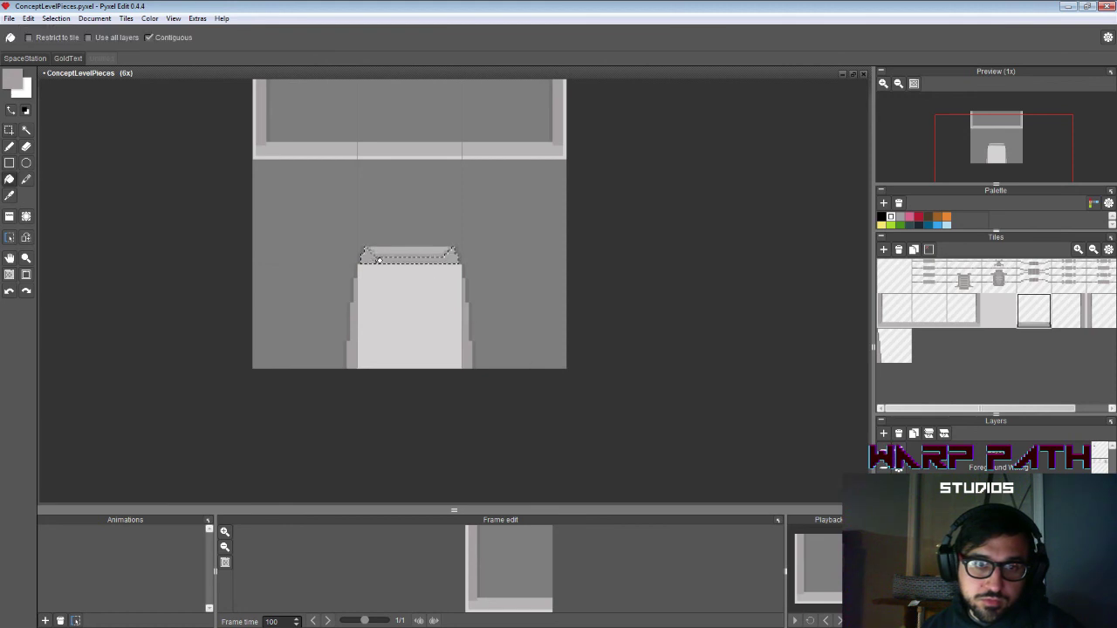
pyautogui.hotkey('ctrl', 'd')
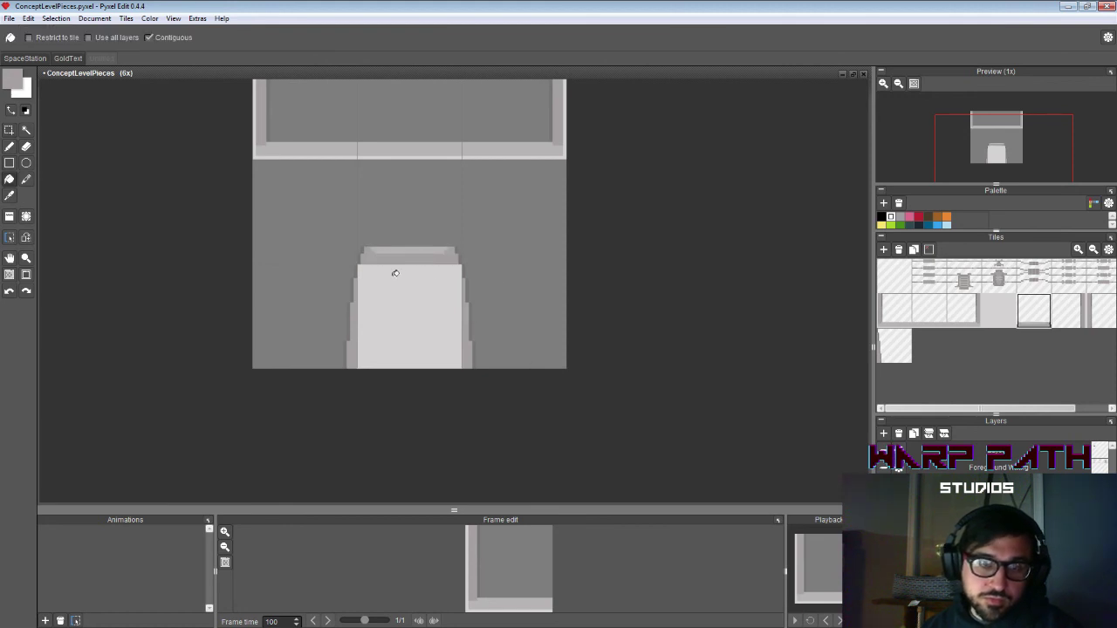
# Step: Paint the ledge's lower corner pixels light grey and fill its recessed upper strip with the same colour
pyautogui.press('i')
pyautogui.press('b')
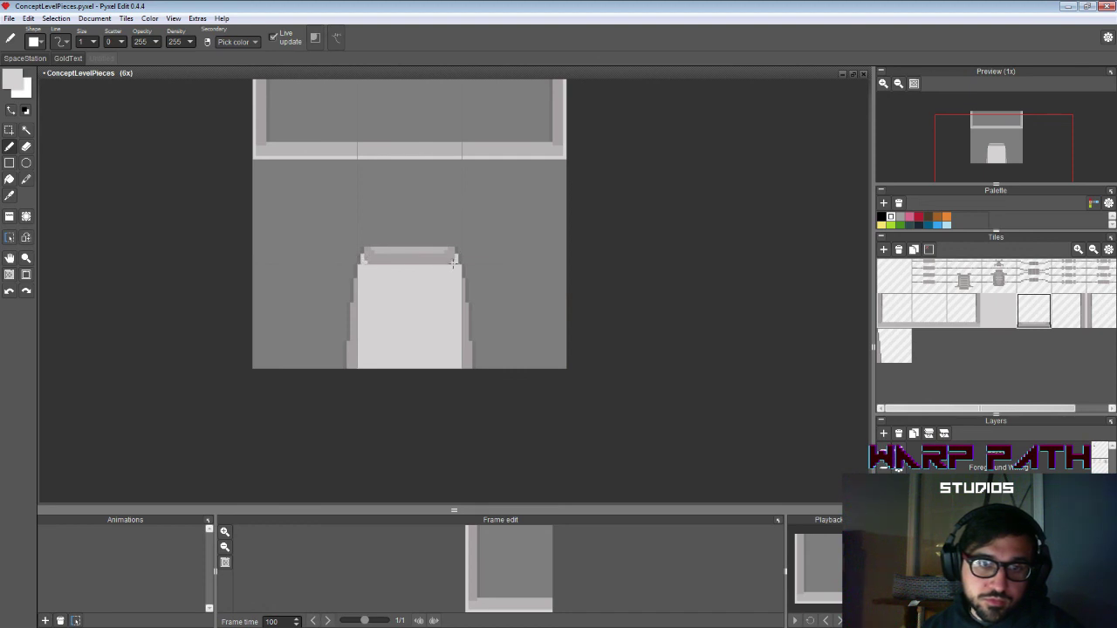
pyautogui.press('f')
pyautogui.click(428, 247)
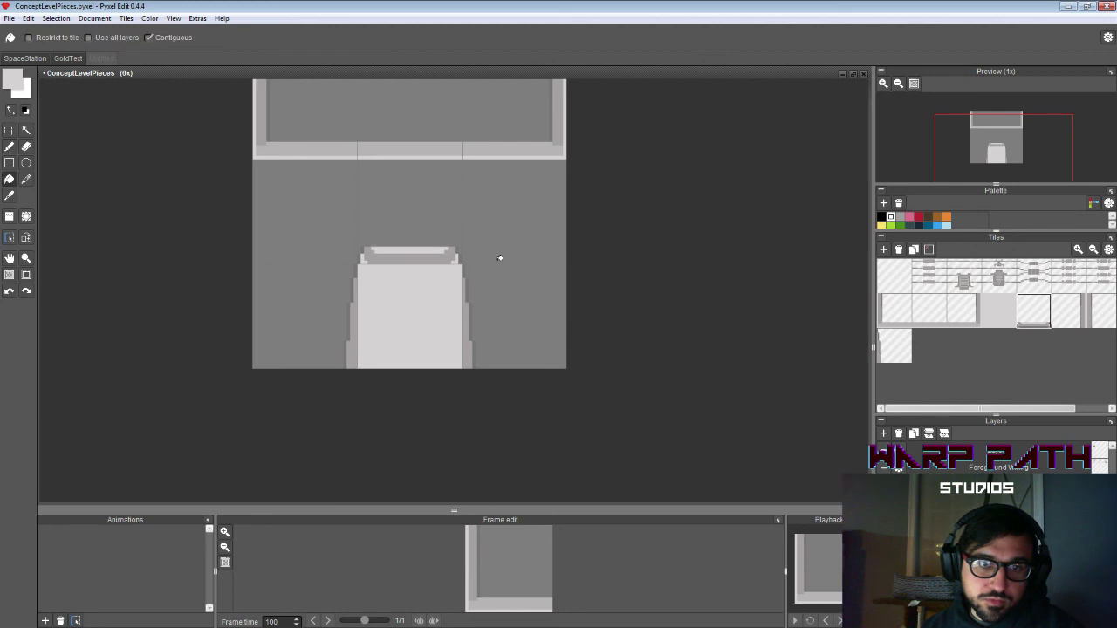
# Step: Recolour the ledge's dark band with the upper wall's mid grey and draw a light grey line beneath it
pyautogui.keyDown('alt'); pyautogui.click(411, 145); pyautogui.keyUp('alt')
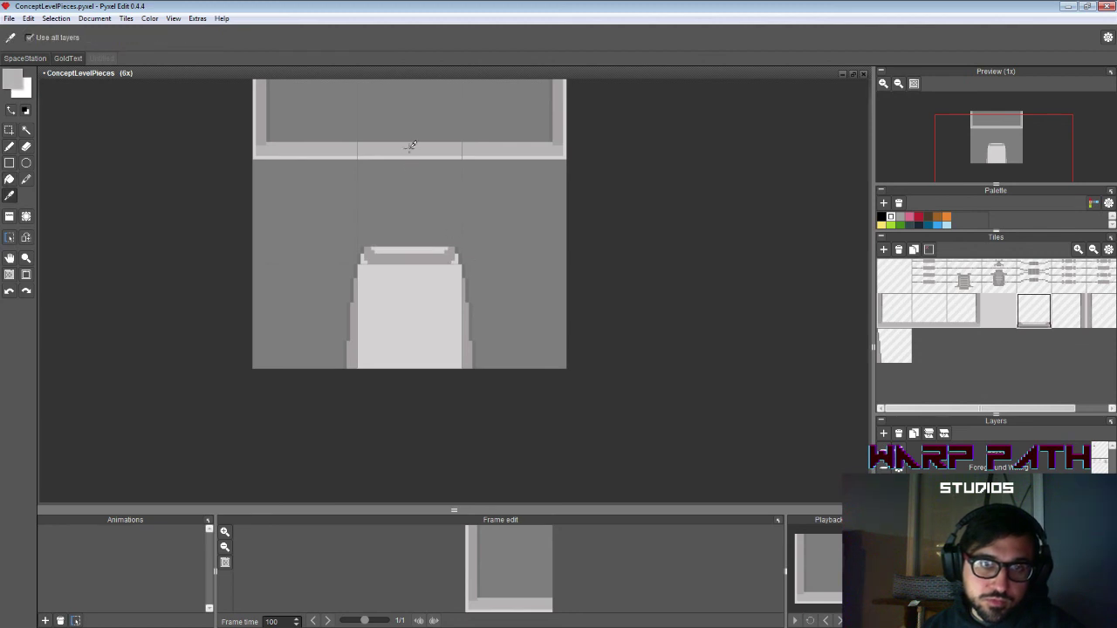
pyautogui.click(431, 251)
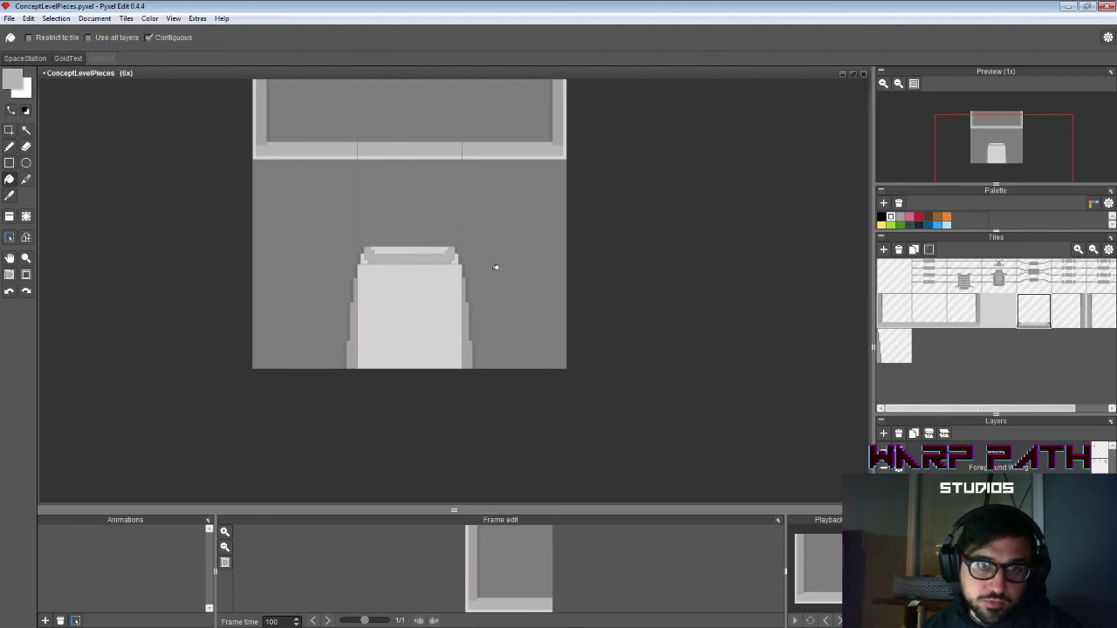
pyautogui.press('alt')
pyautogui.keyDown('alt'); pyautogui.click(369, 254); pyautogui.keyUp('alt')
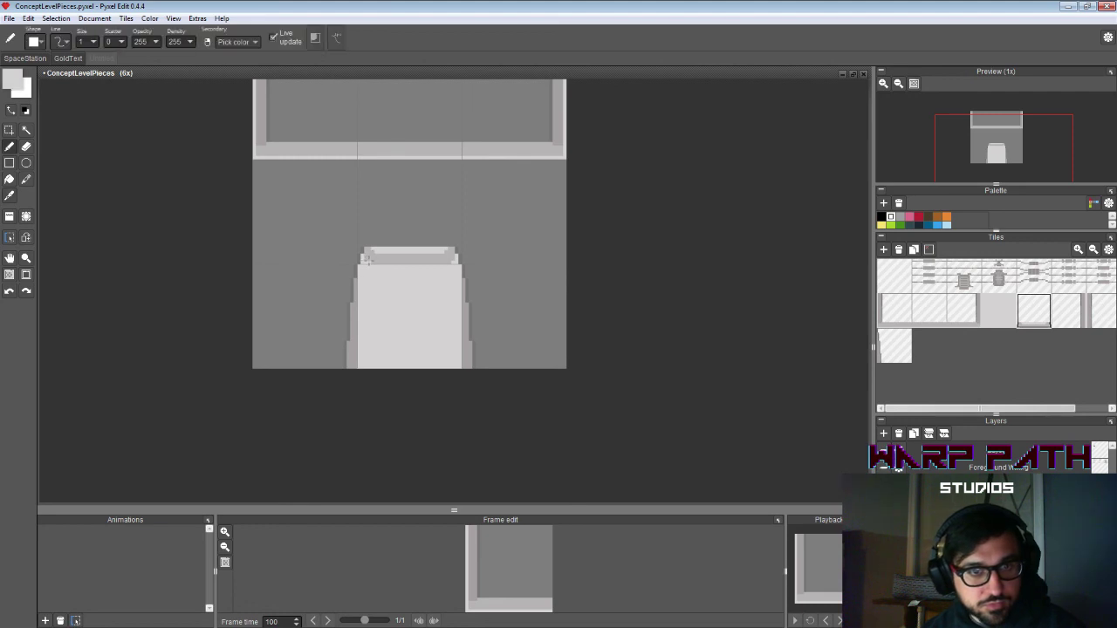
pyautogui.moveTo(365, 260); pyautogui.dragTo(453, 260)
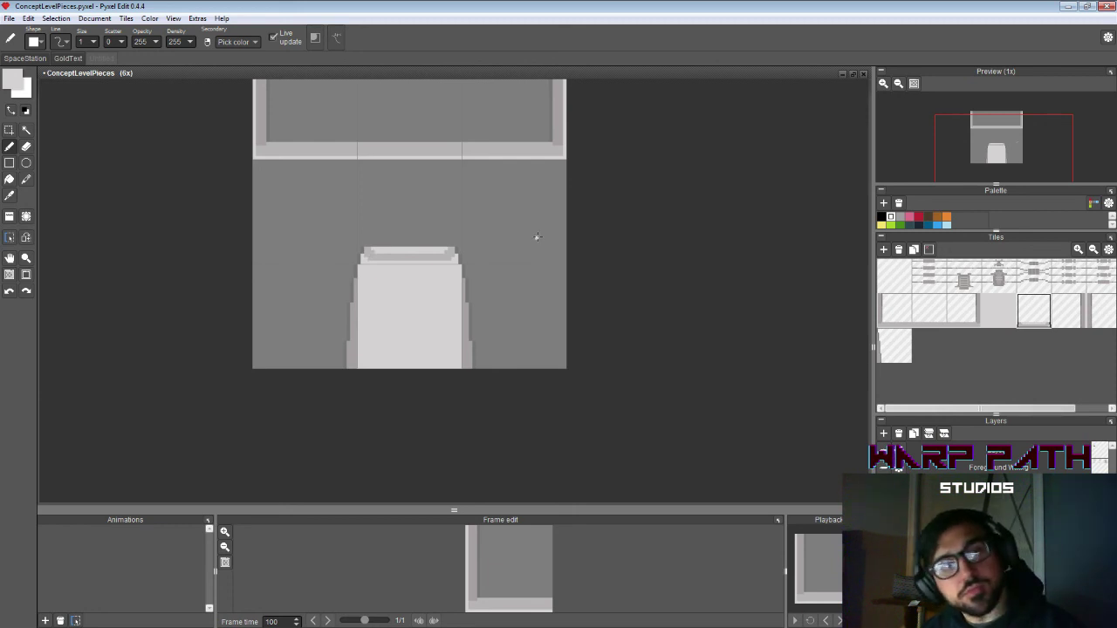
# Step: Examine the shading and corner pixels of the stepped ledge up close
pyautogui.press('z')
pyautogui.click(421, 252)
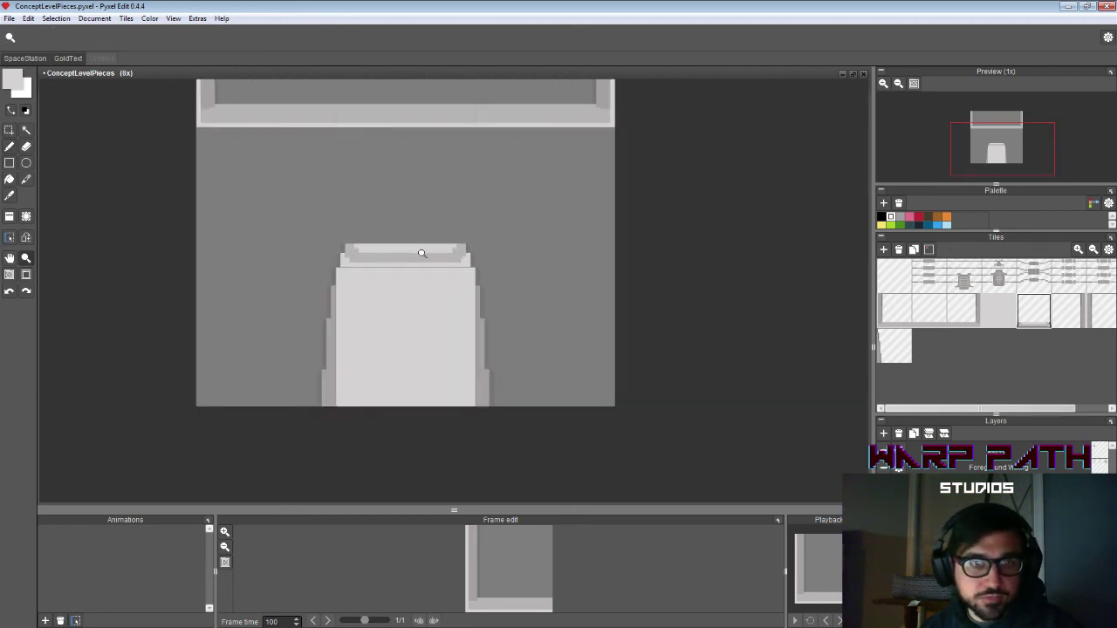
pyautogui.click(420, 252)
pyautogui.click(421, 252)
pyautogui.rightClick(421, 252)
pyautogui.rightClick(421, 252)
pyautogui.rightClick(421, 252)
pyautogui.click(415, 252)
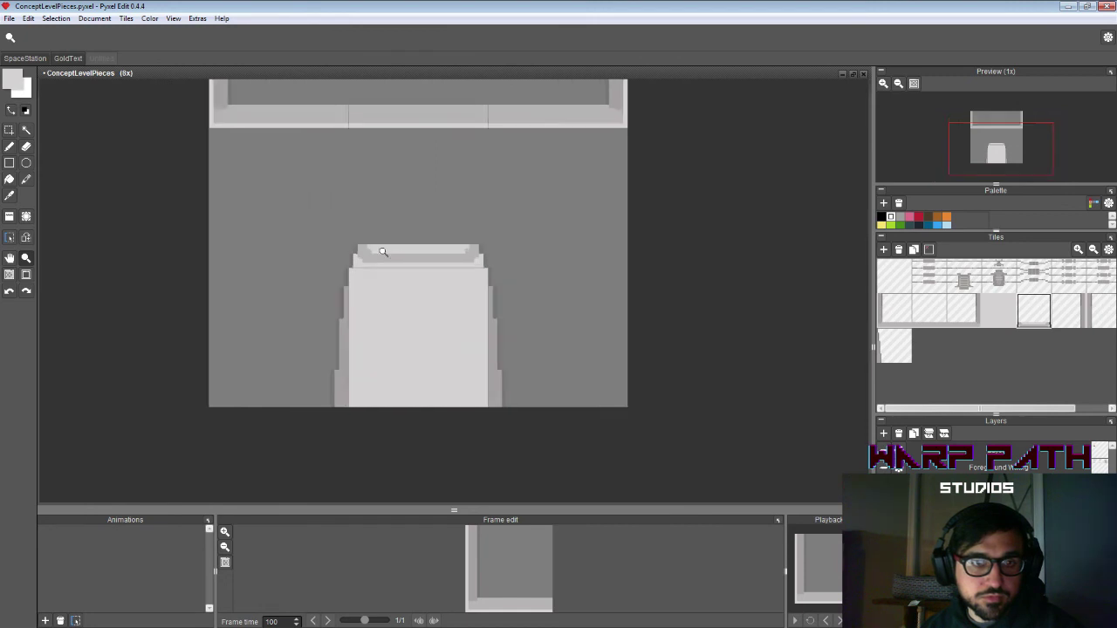
pyautogui.press('f')
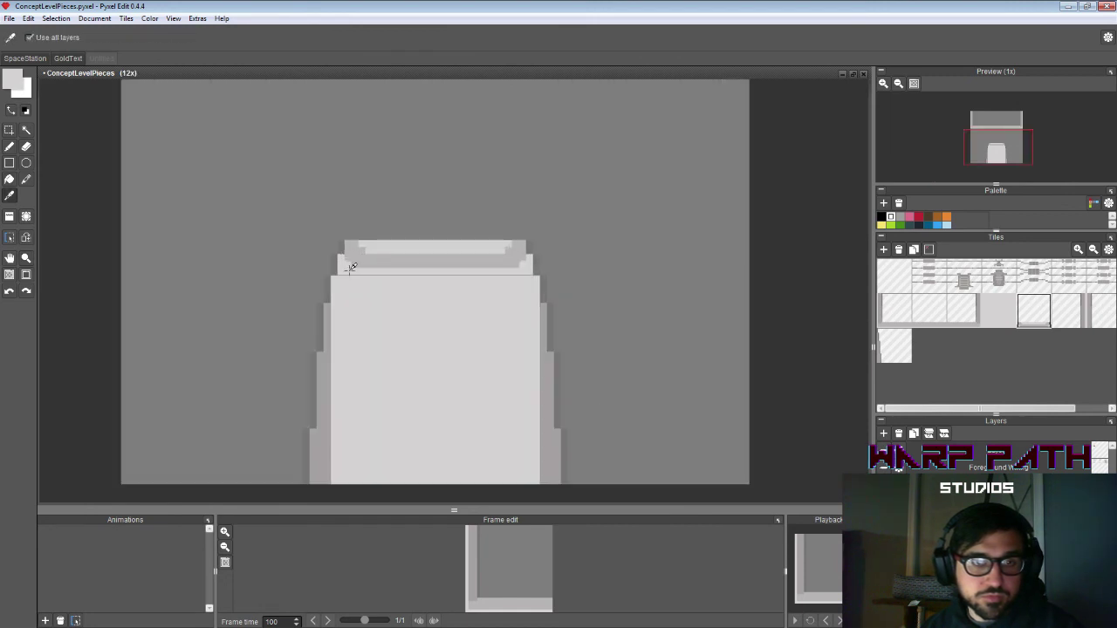
# Step: Try painting the middle of the ledge's mid-grey band light grey and undo the strokes
pyautogui.press('b')
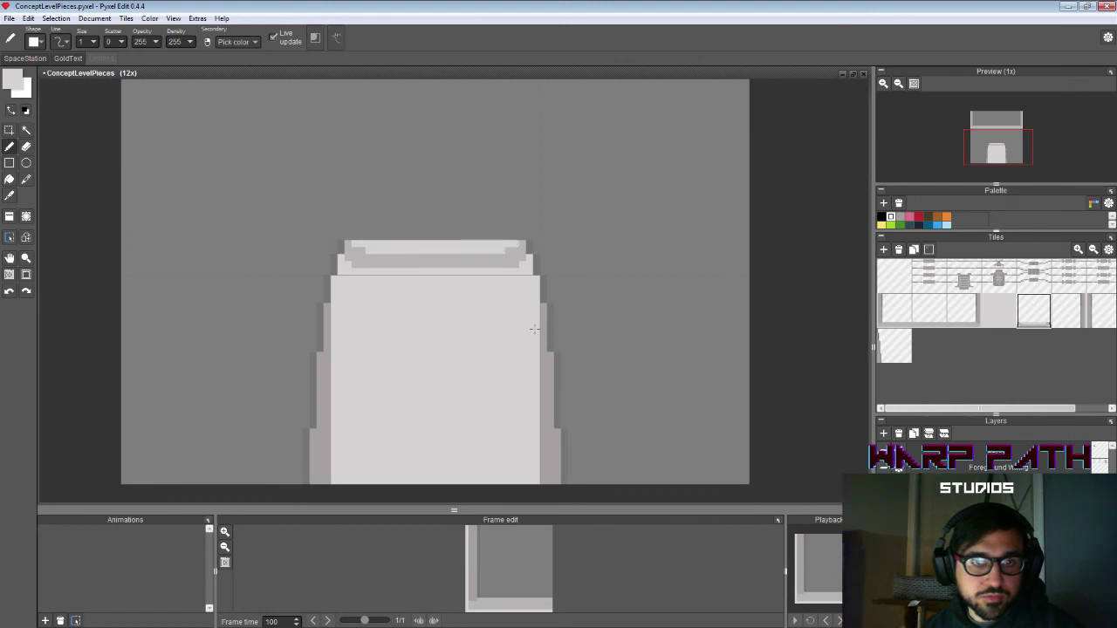
pyautogui.scroll(-2, 464, 276)
pyautogui.scroll(2, 444, 268)
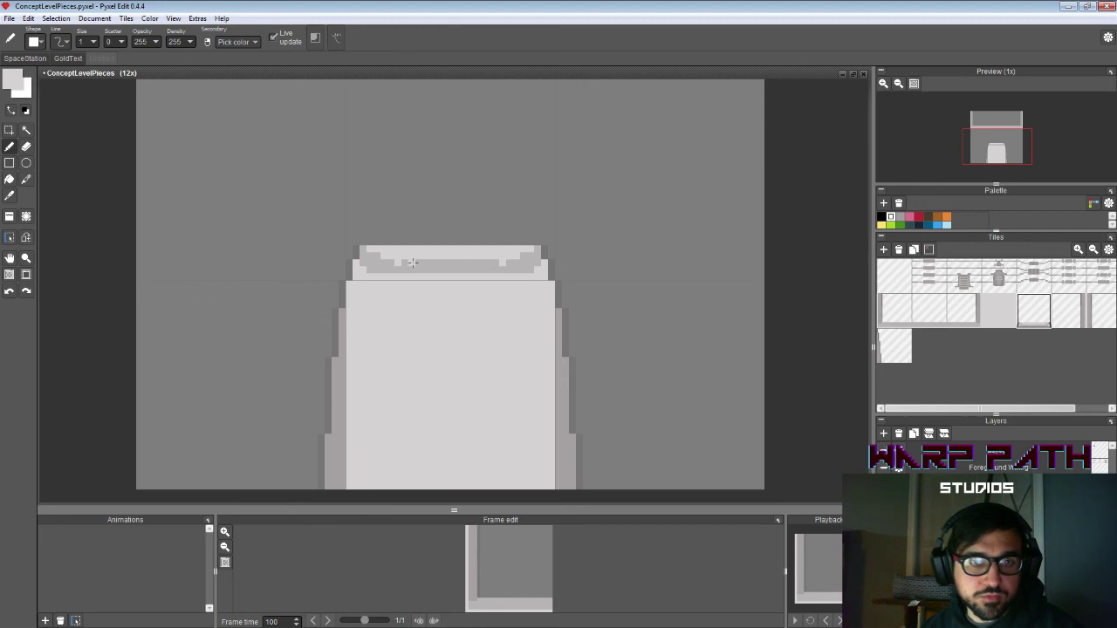
pyautogui.moveTo(410, 263); pyautogui.dragTo(471, 263)
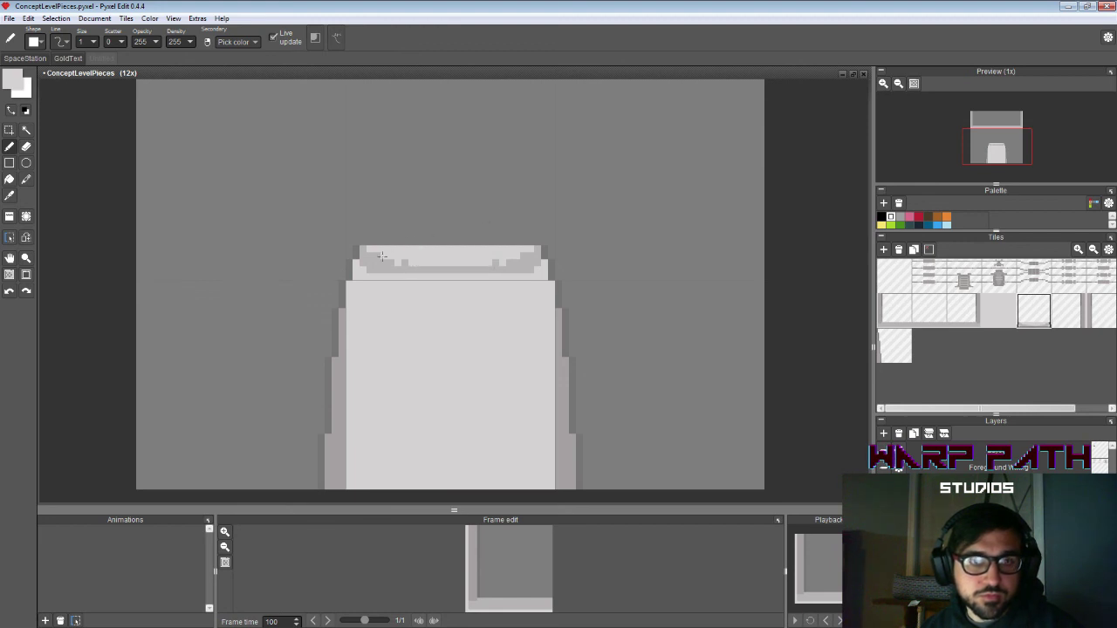
pyautogui.moveTo(405, 271); pyautogui.dragTo(494, 271)
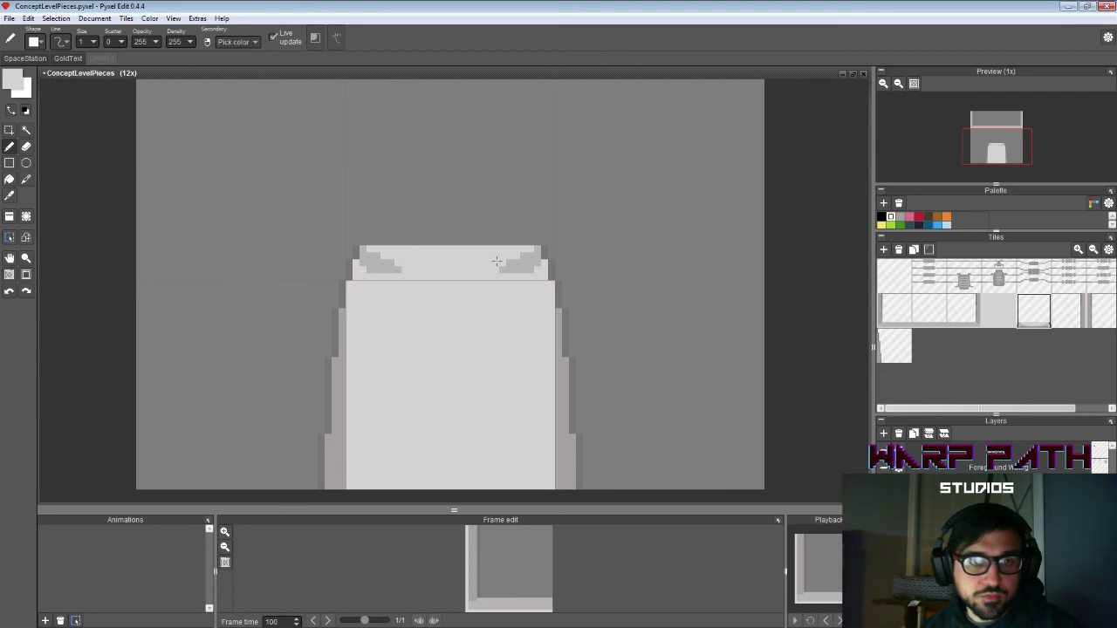
pyautogui.press('z')
pyautogui.rightClick(463, 277)
pyautogui.rightClick(464, 277)
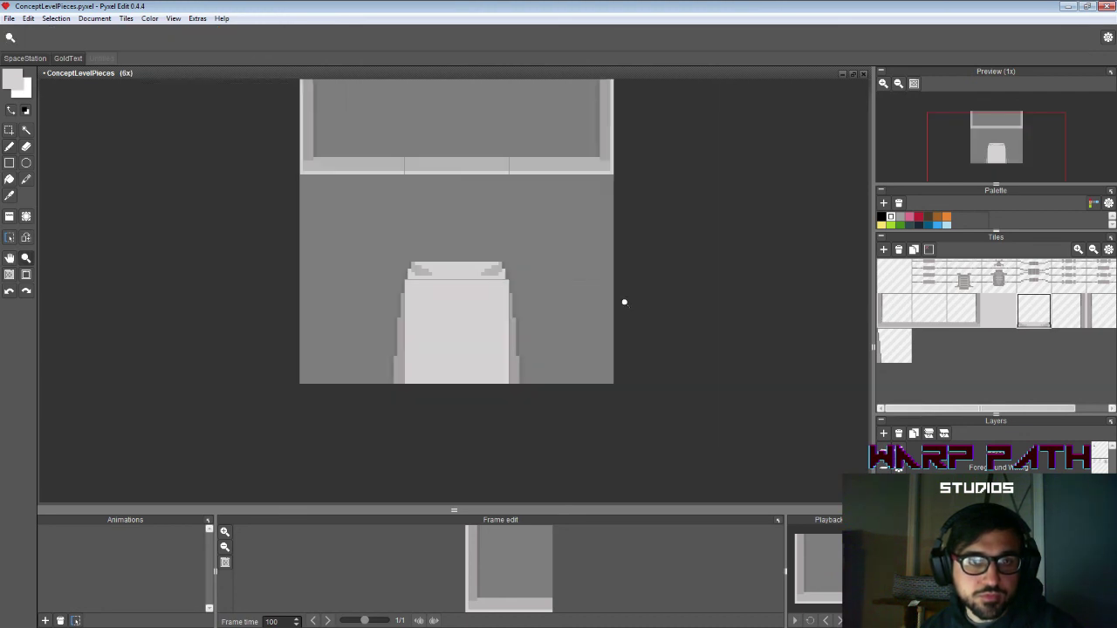
pyautogui.hotkey('ctrl', 'z')
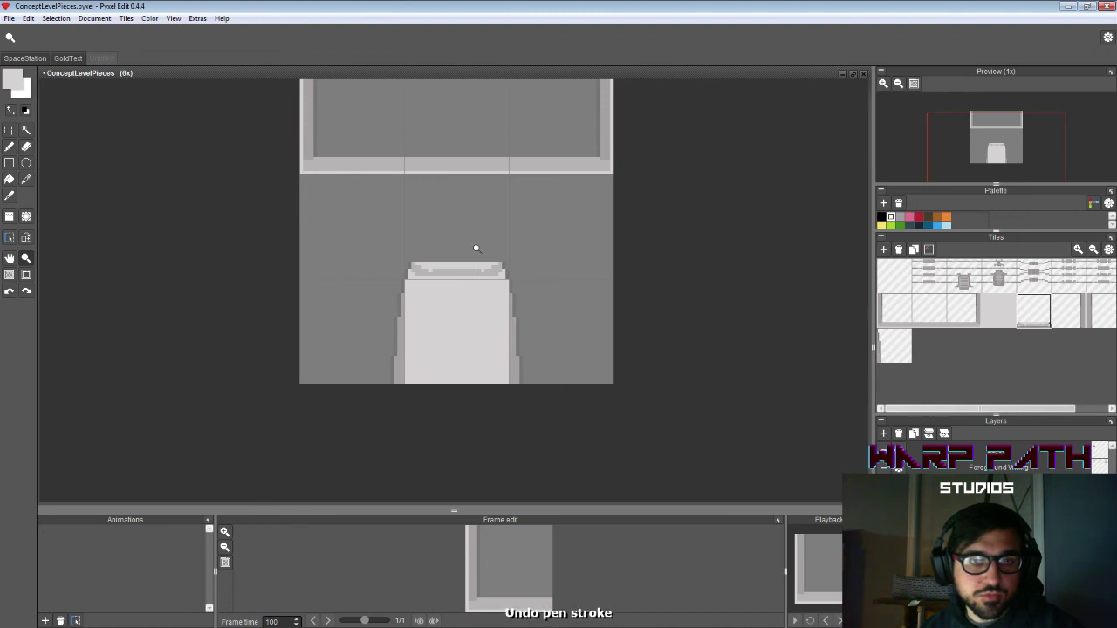
# Step: Save the document and hide the solid grey background layer behind the level tiles
pyautogui.hotkey('ctrl', 's')
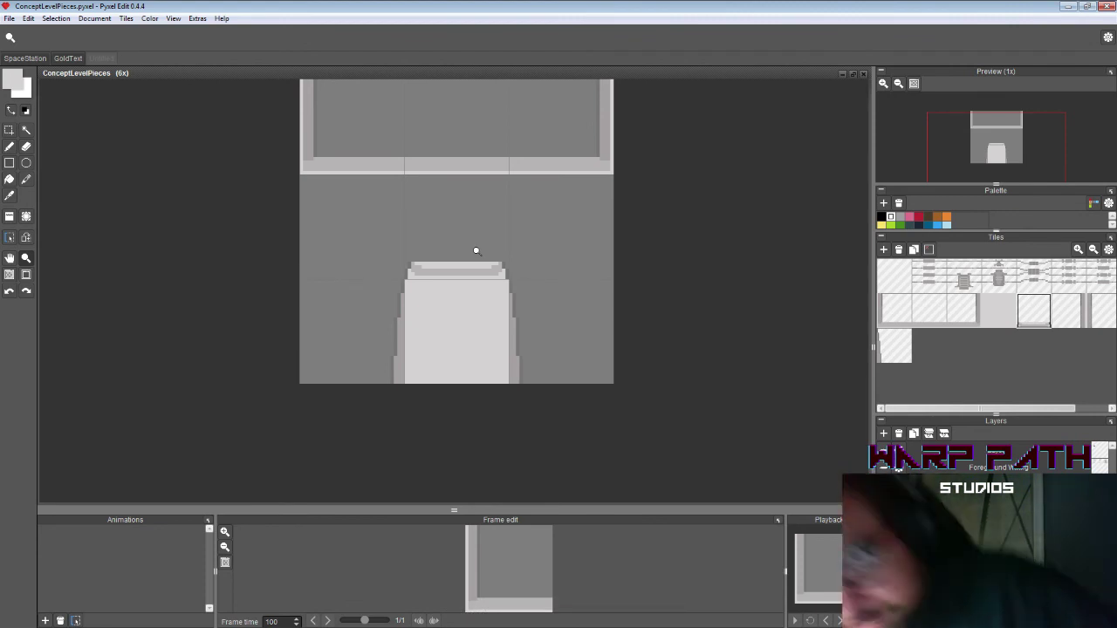
pyautogui.scroll(-1, 498, 190)
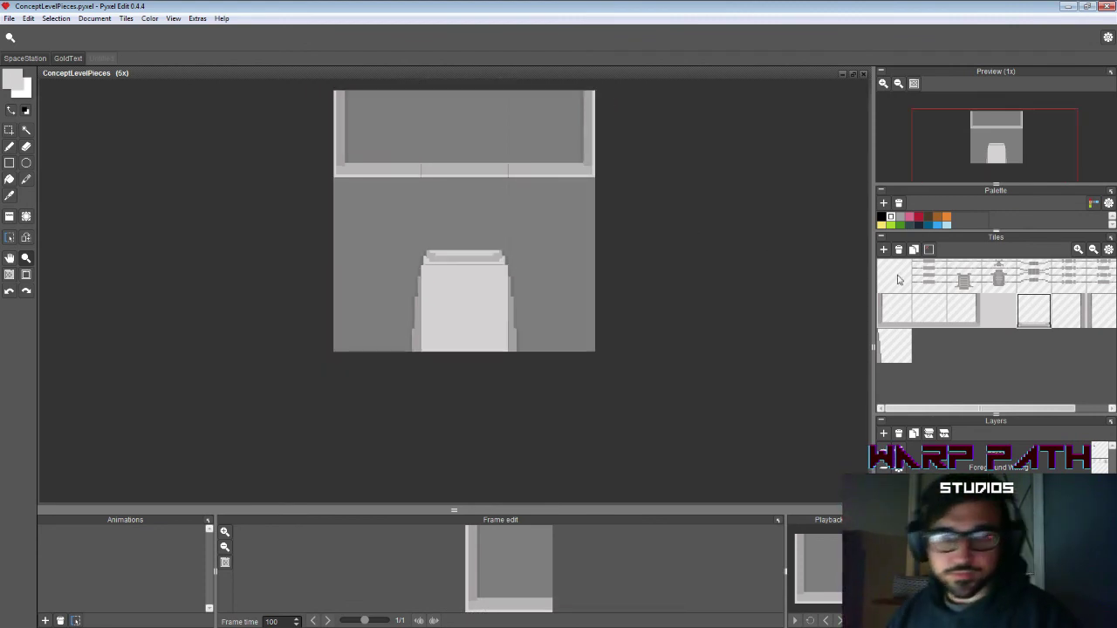
pyautogui.click(884, 533)
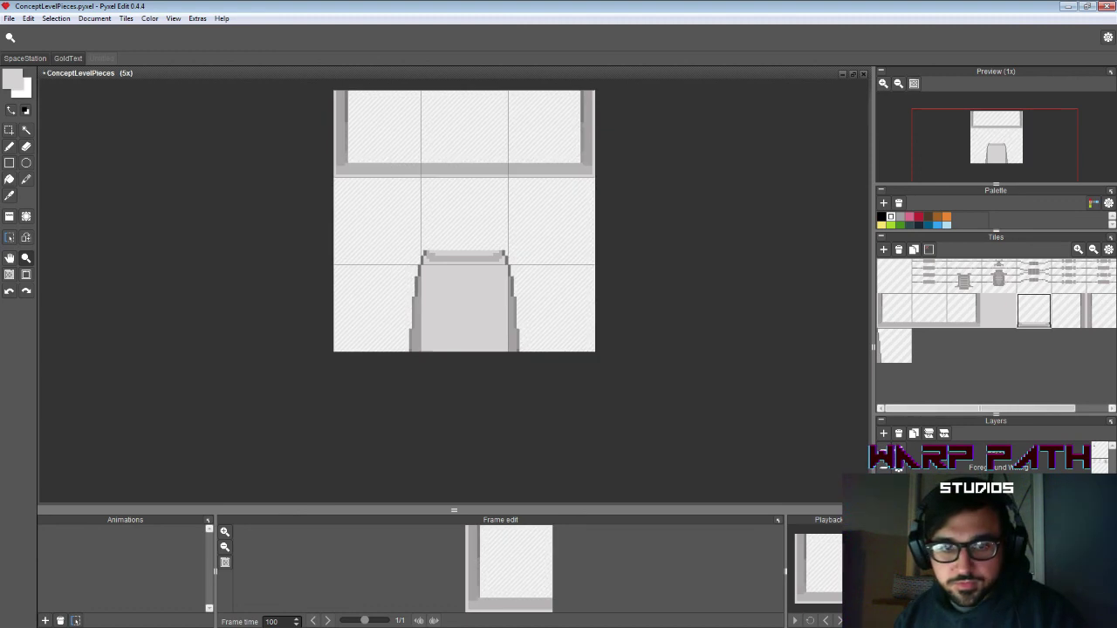
pyautogui.scroll(1, 553, 155)
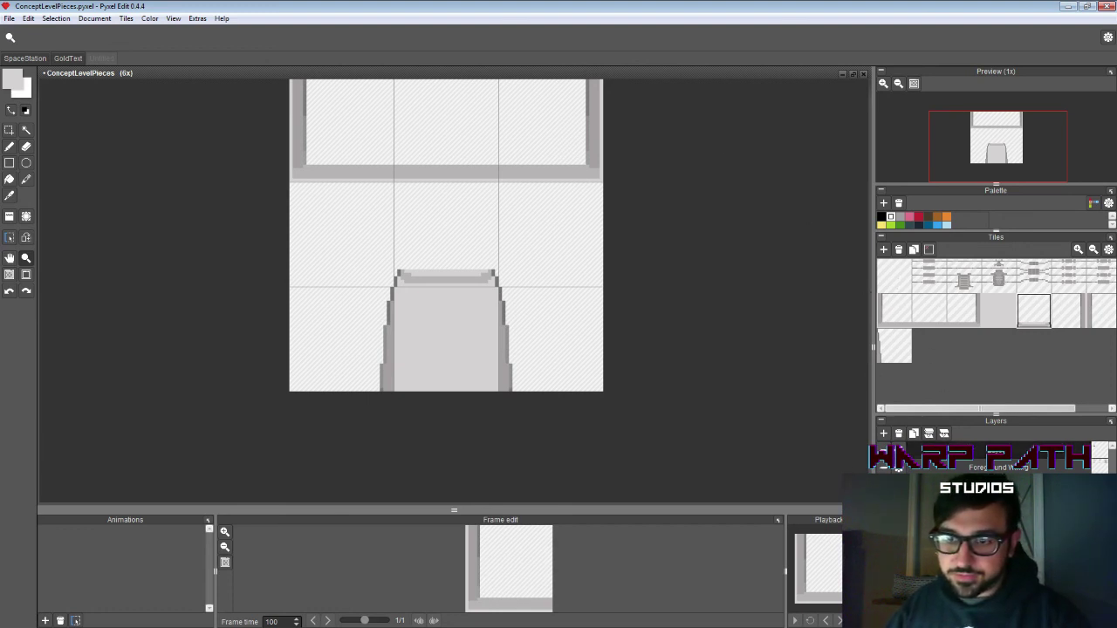
# Step: Show the layer with the small dark block, write "brb" and a smiley on it in black, and hide it again
pyautogui.click(883, 486)
pyautogui.press('b')
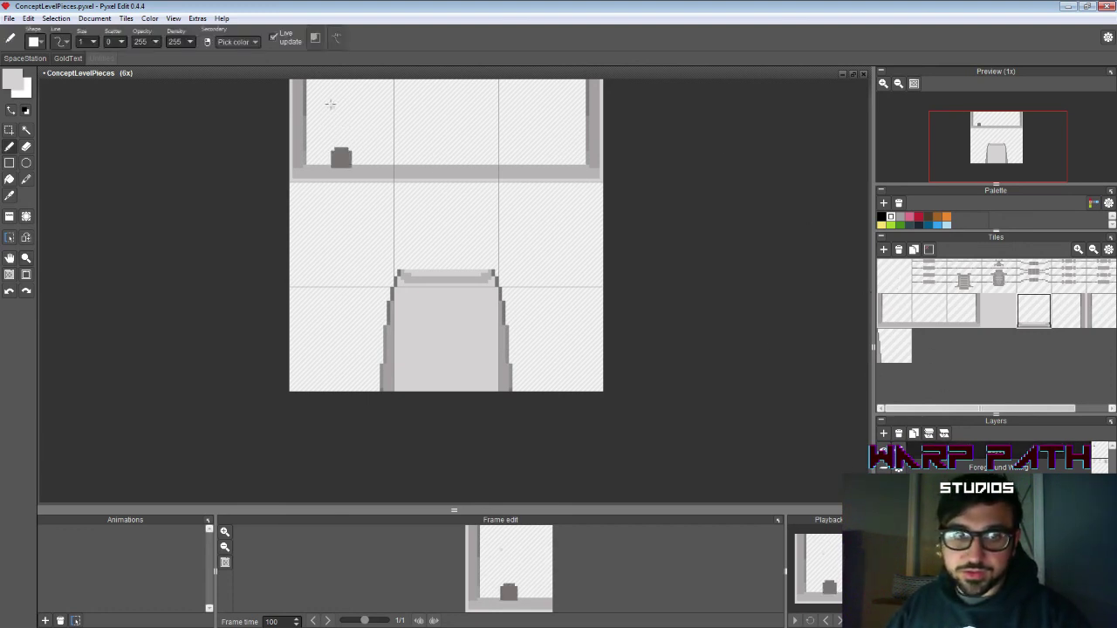
pyautogui.click(332, 104)
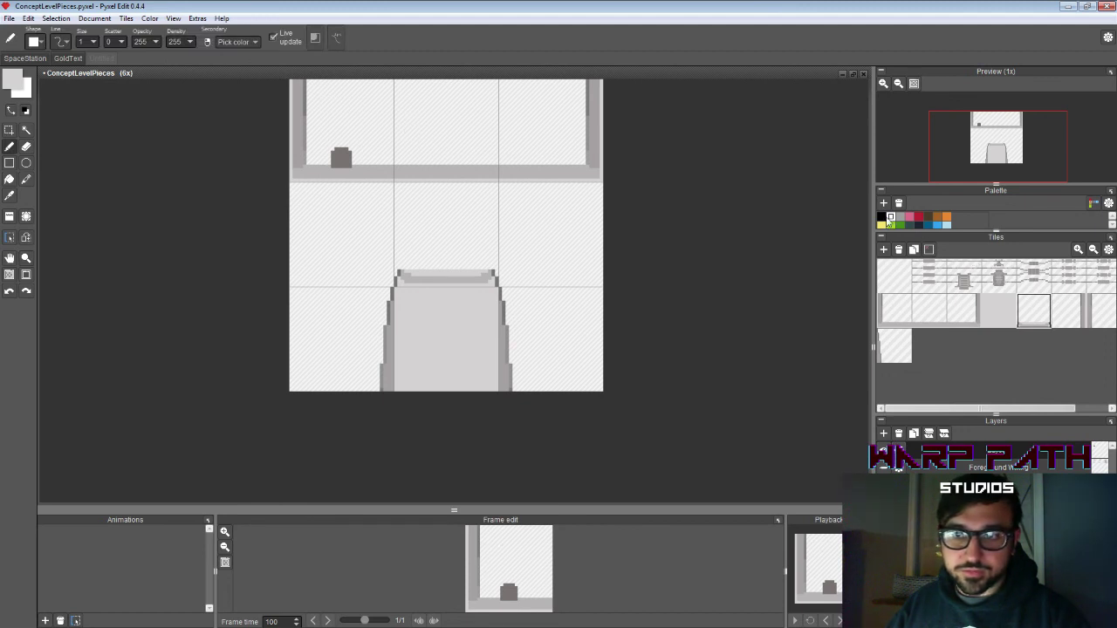
pyautogui.click(882, 216)
pyautogui.moveTo(317, 89)
pyautogui.mouseDown()
pyautogui.moveTo(336, 138)
pyautogui.moveTo(342, 114)
pyautogui.moveTo(372, 140)
pyautogui.moveTo(337, 135)
pyautogui.mouseUp()
pyautogui.moveTo(408, 118)
pyautogui.mouseDown()
pyautogui.moveTo(416, 145)
pyautogui.moveTo(431, 116)
pyautogui.mouseUp()
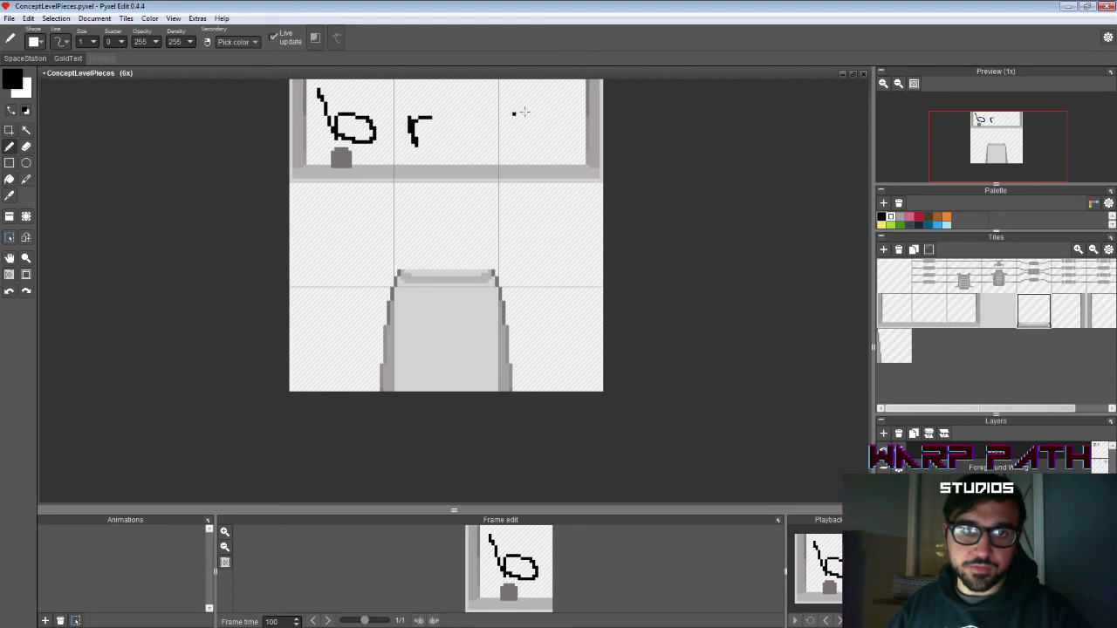
pyautogui.moveTo(529, 92)
pyautogui.mouseDown()
pyautogui.moveTo(535, 141)
pyautogui.moveTo(541, 115)
pyautogui.moveTo(571, 123)
pyautogui.moveTo(563, 139)
pyautogui.moveTo(531, 137)
pyautogui.mouseUp()
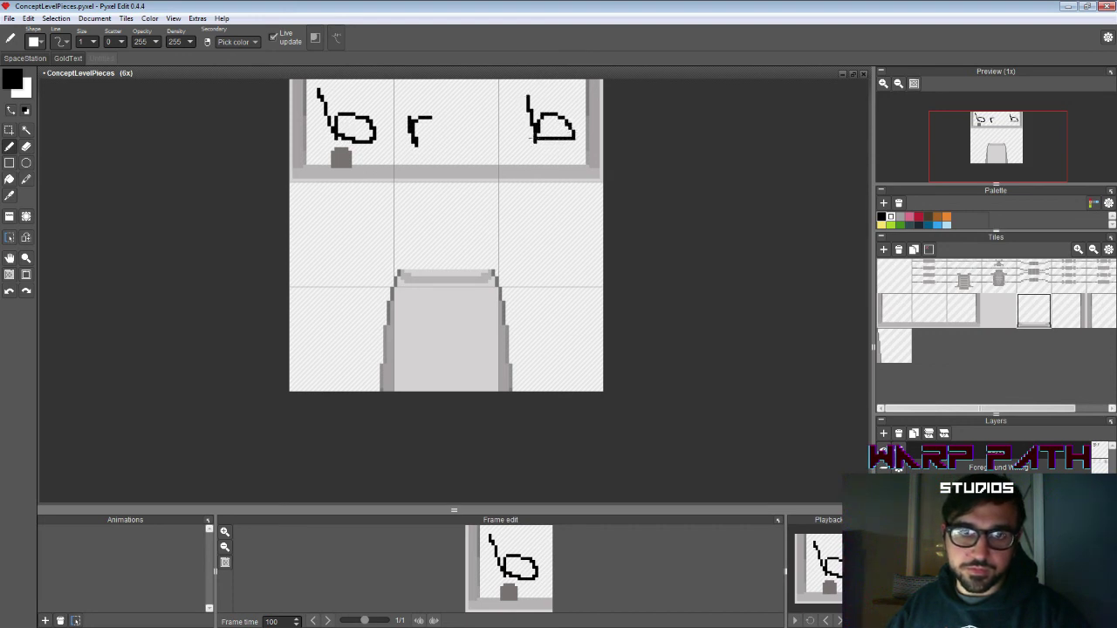
pyautogui.click(461, 215)
pyautogui.moveTo(416, 229)
pyautogui.mouseDown()
pyautogui.moveTo(428, 249)
pyautogui.moveTo(493, 241)
pyautogui.mouseUp()
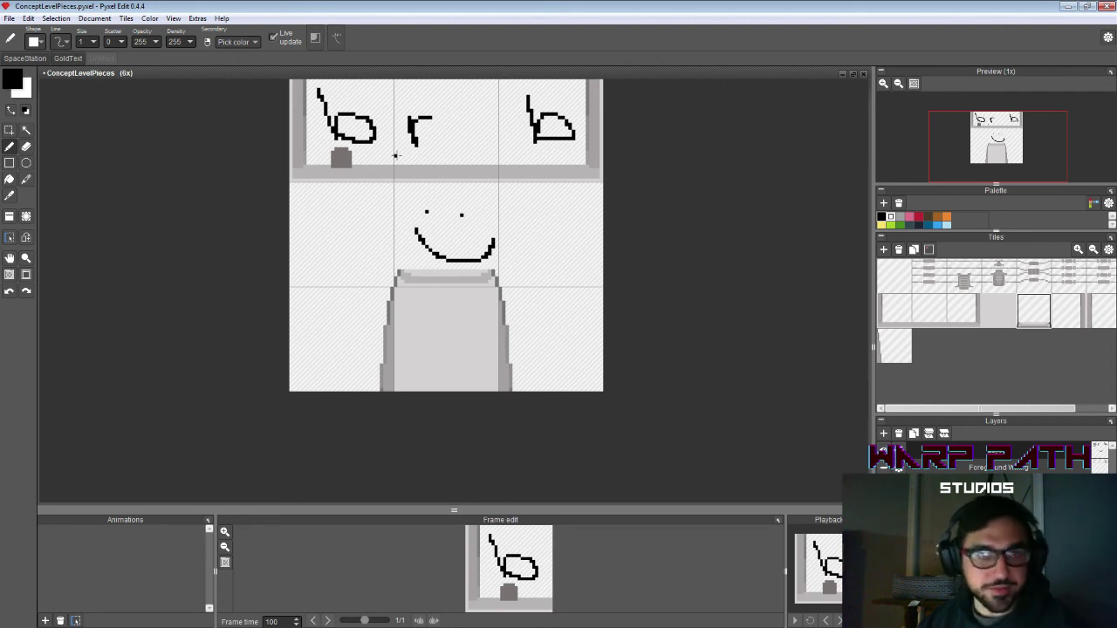
pyautogui.press('z')
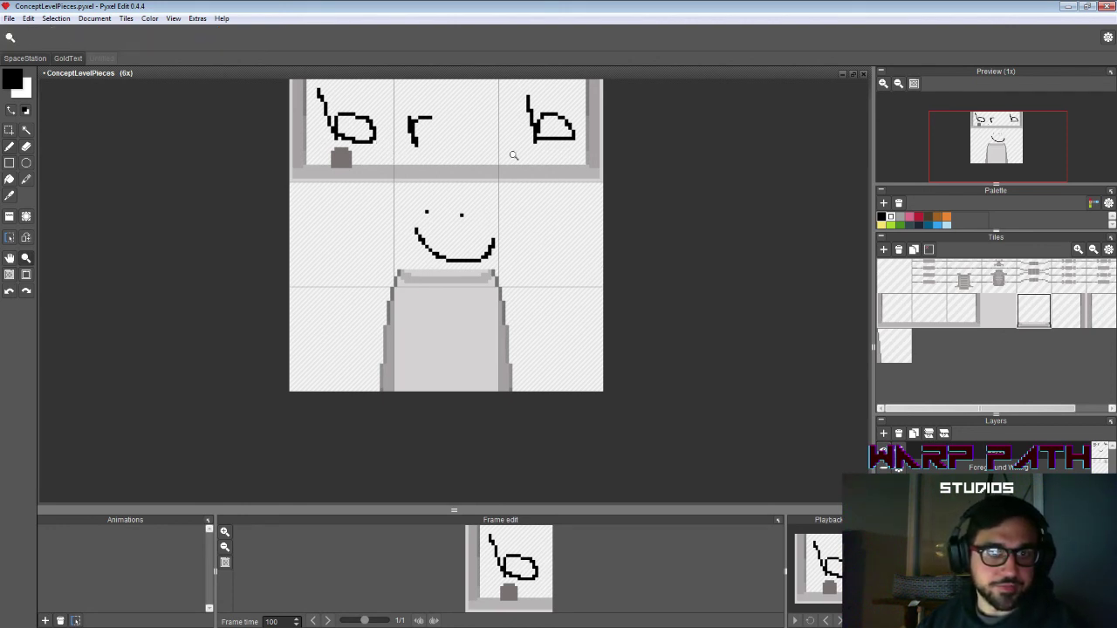
pyautogui.click(884, 451)
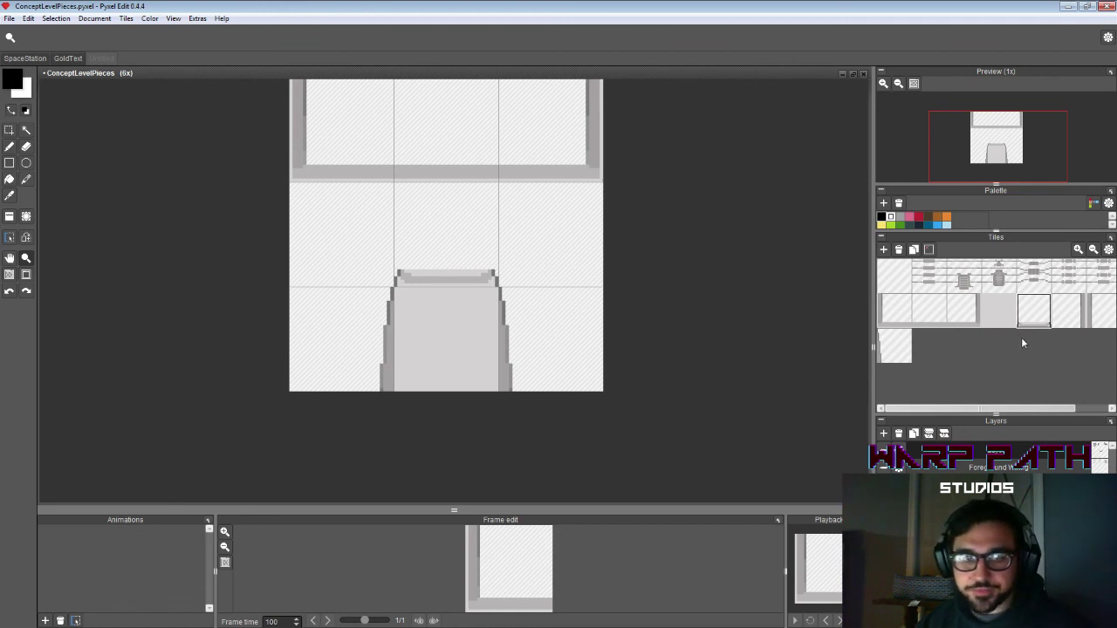
# Step: Place left wall tile 14 and right wall tile 13 in the outer cells of the middle row
pyautogui.click(1102, 314)
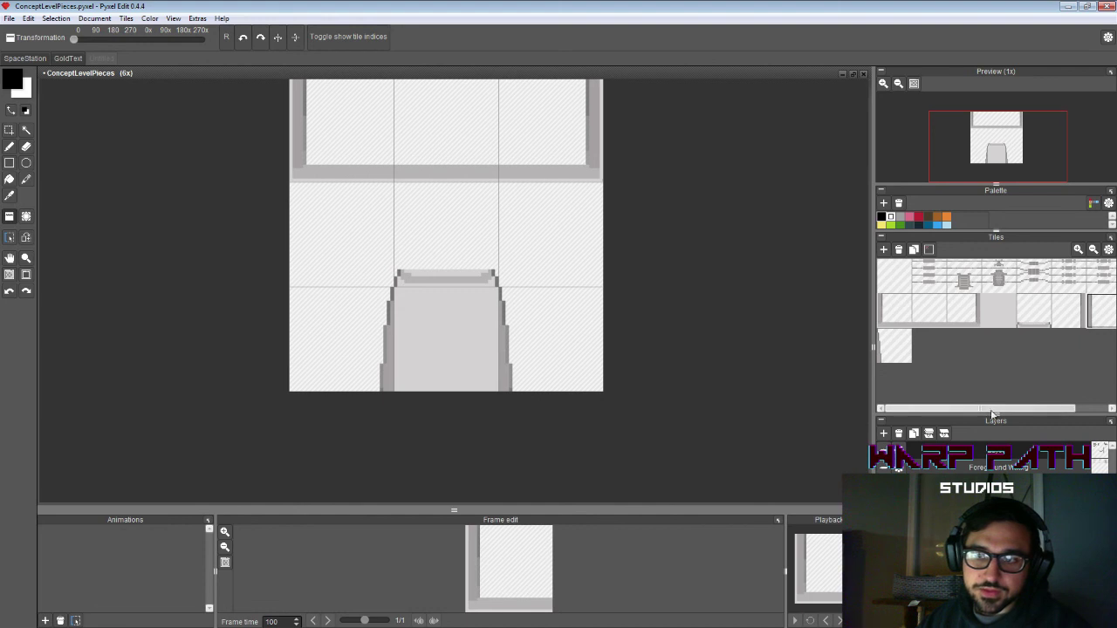
pyautogui.moveTo(994, 409); pyautogui.dragTo(923, 391)
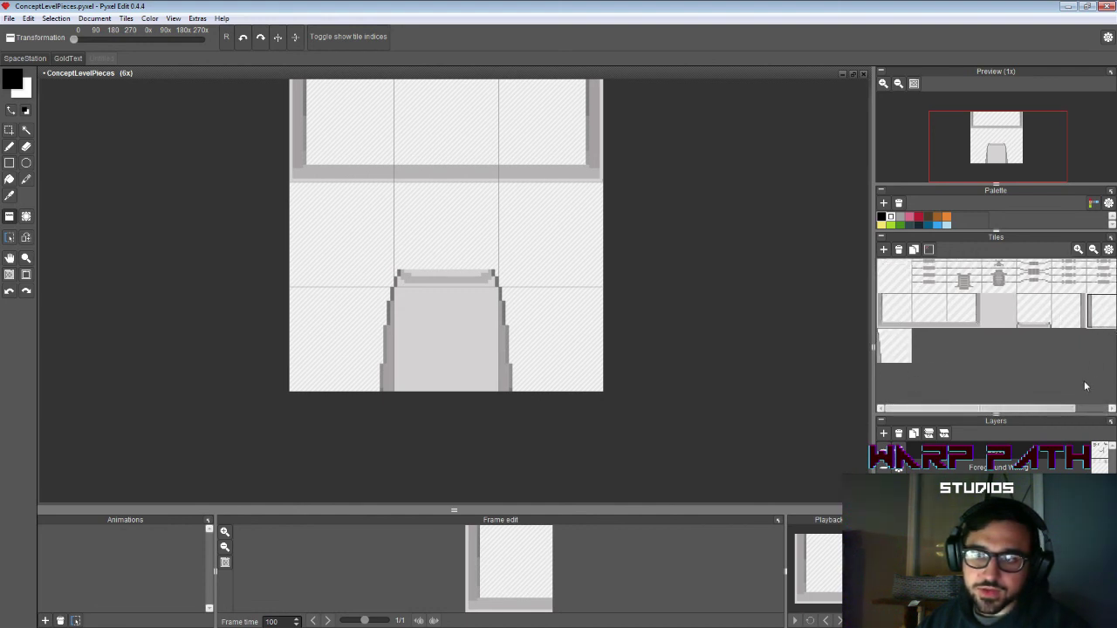
pyautogui.moveTo(1070, 409); pyautogui.dragTo(1105, 409)
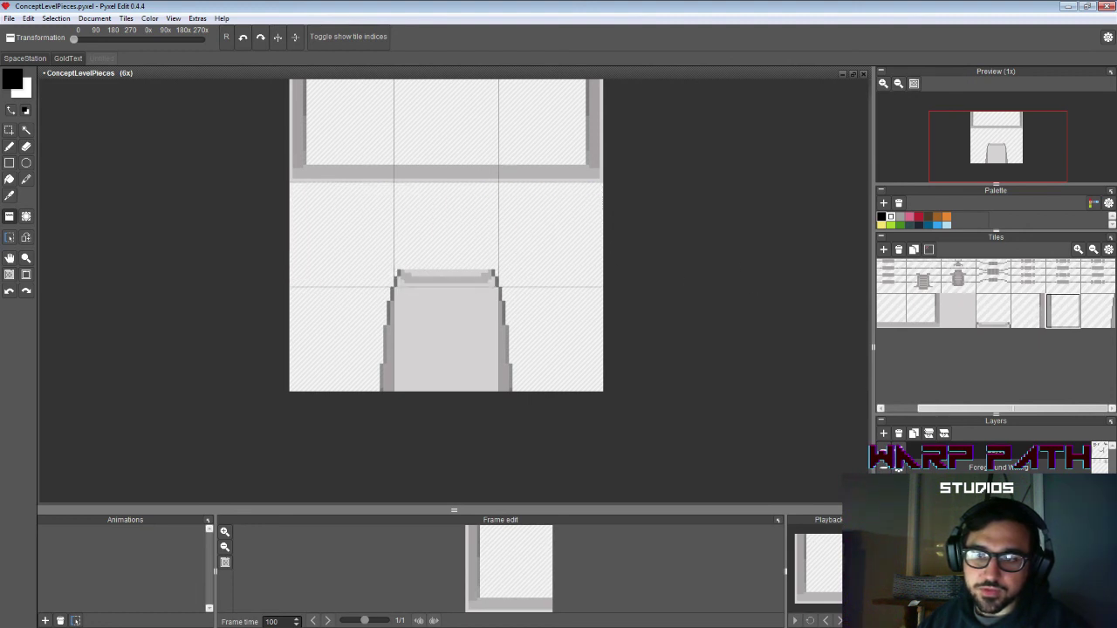
pyautogui.click(369, 249)
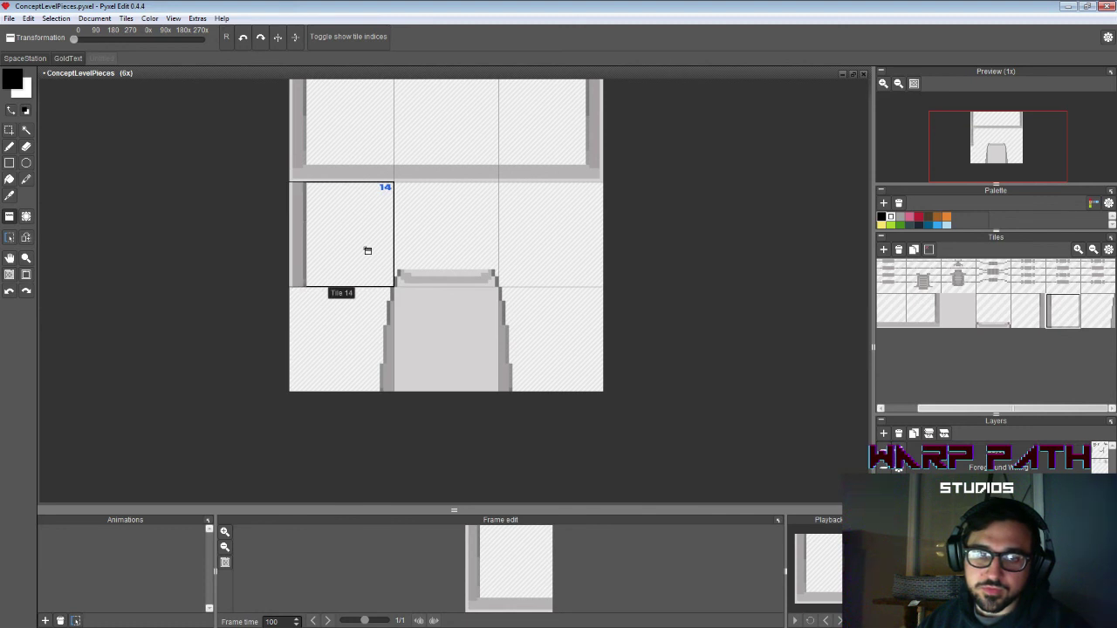
pyautogui.click(1030, 319)
pyautogui.click(577, 230)
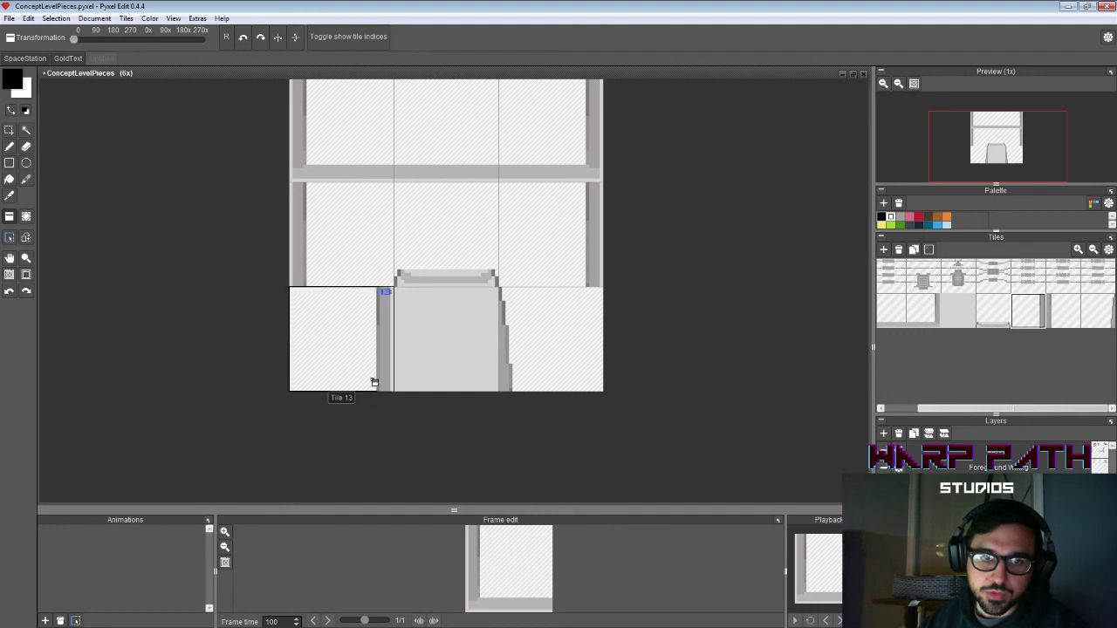
# Step: Try covering the top row with solid tile 11 and undo the placement
pyautogui.press('space')
pyautogui.moveTo(706, 221); pyautogui.dragTo(731, 335)
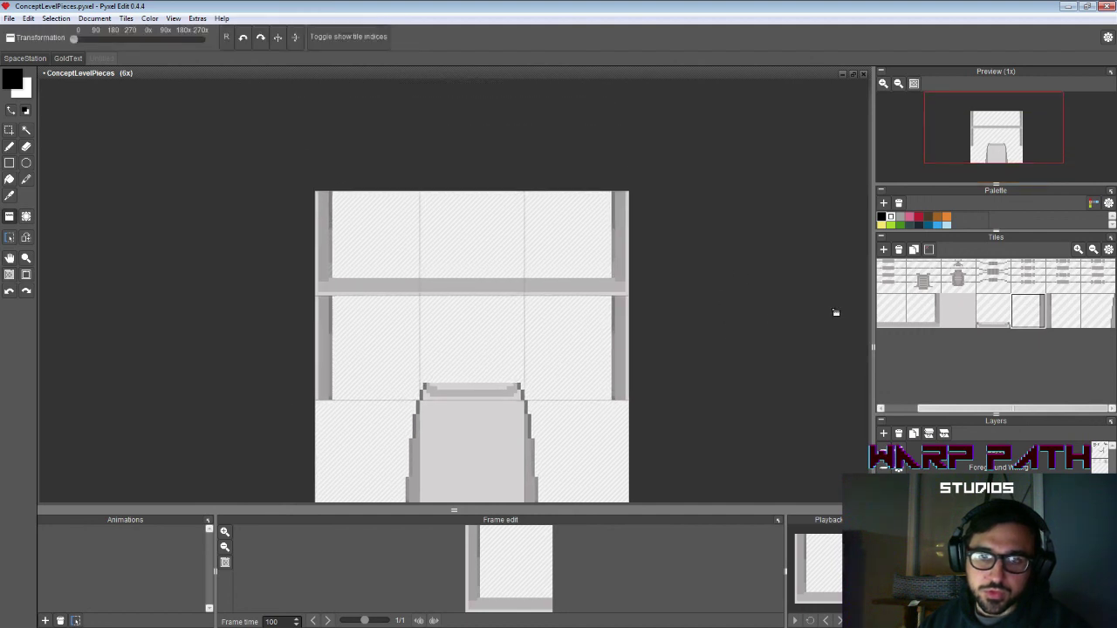
pyautogui.click(957, 309)
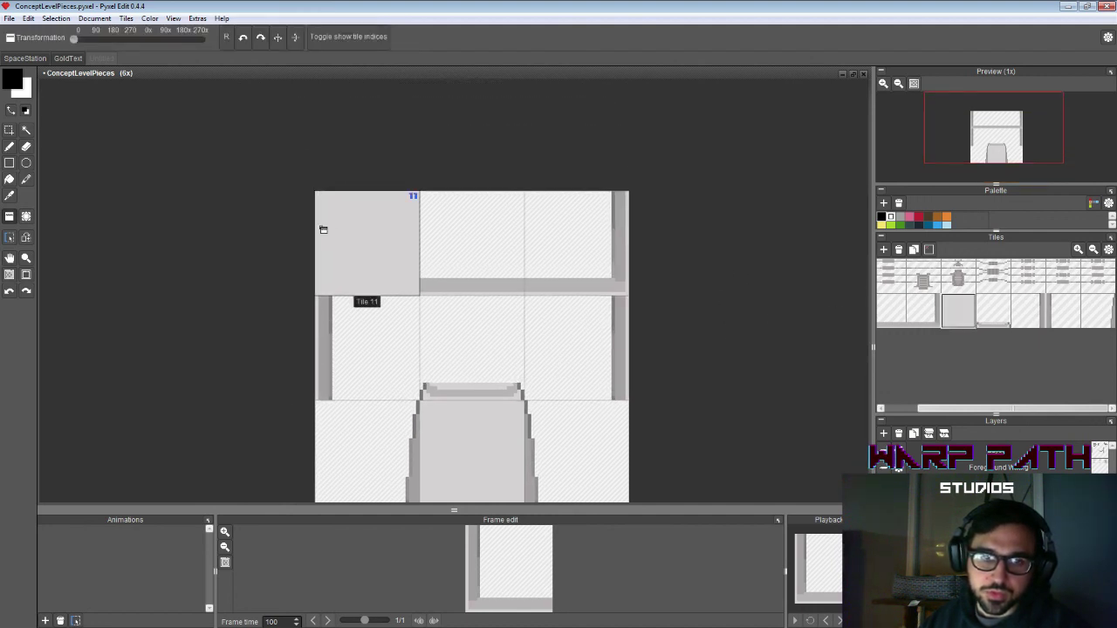
pyautogui.moveTo(323, 229); pyautogui.dragTo(566, 230)
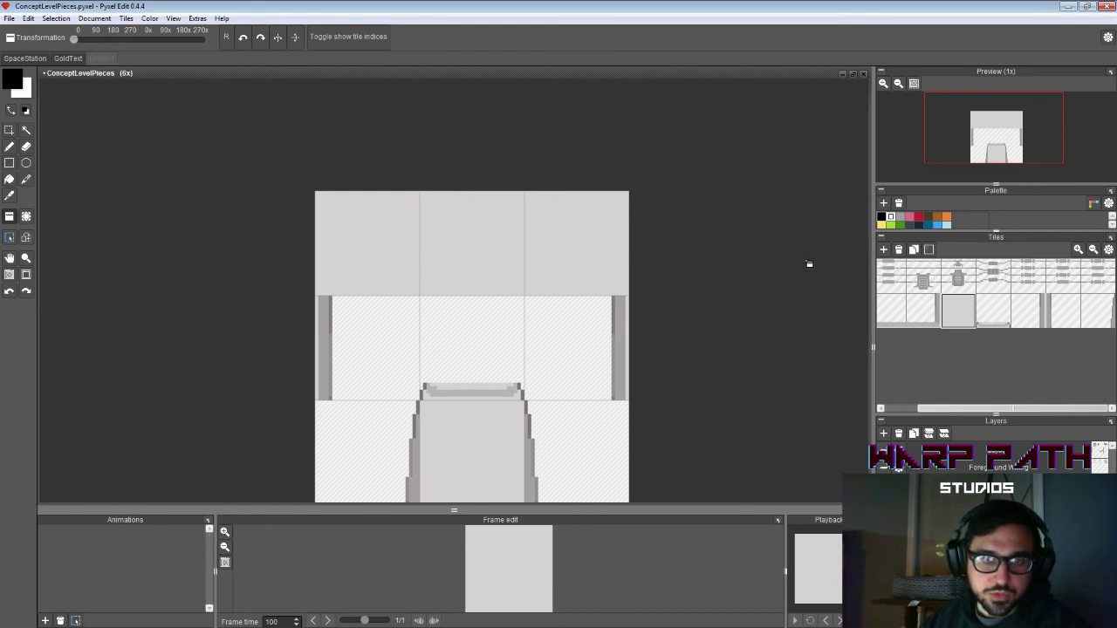
pyautogui.hotkey('ctrl', 'z')
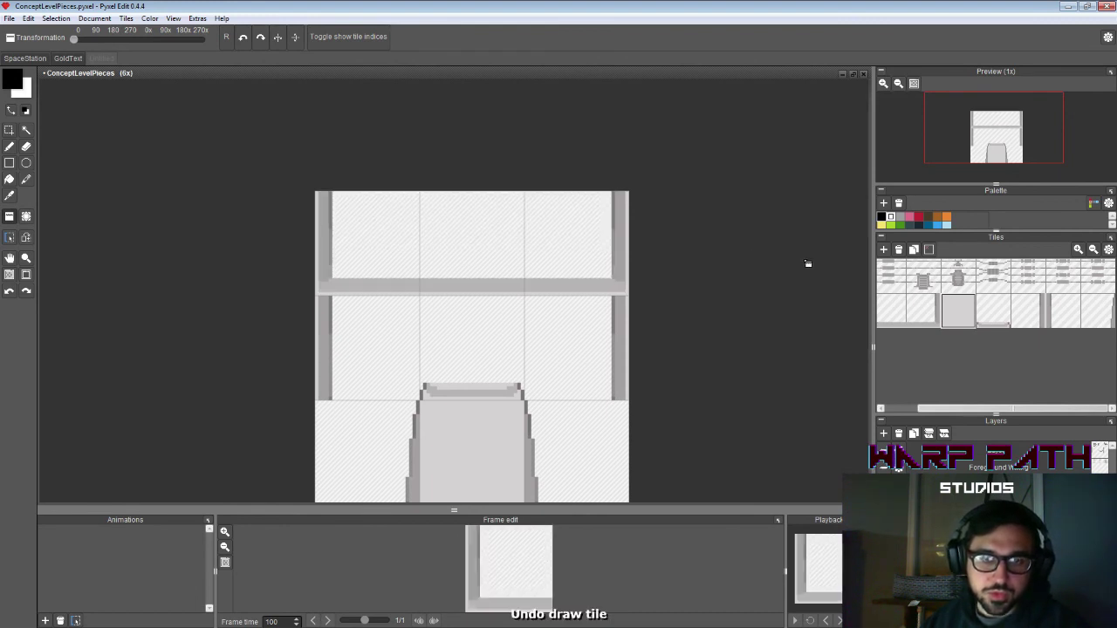
# Step: Fill the ledge's light recessed strip with the mid grey sampled from the band below it
pyautogui.scroll(-3, 690, 318)
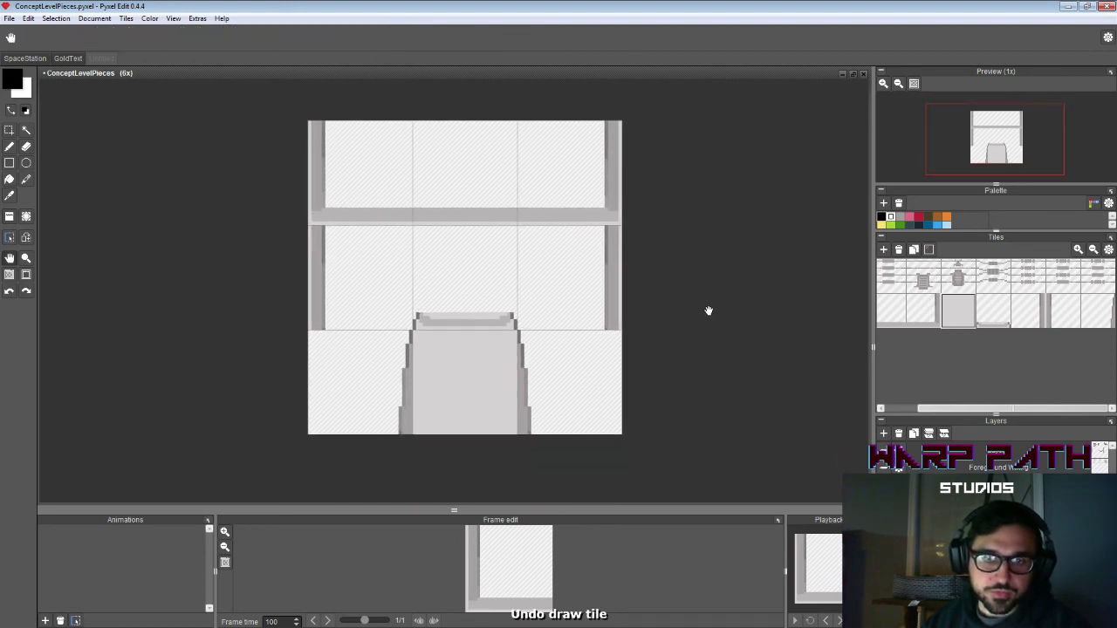
pyautogui.moveTo(708, 312); pyautogui.dragTo(702, 311)
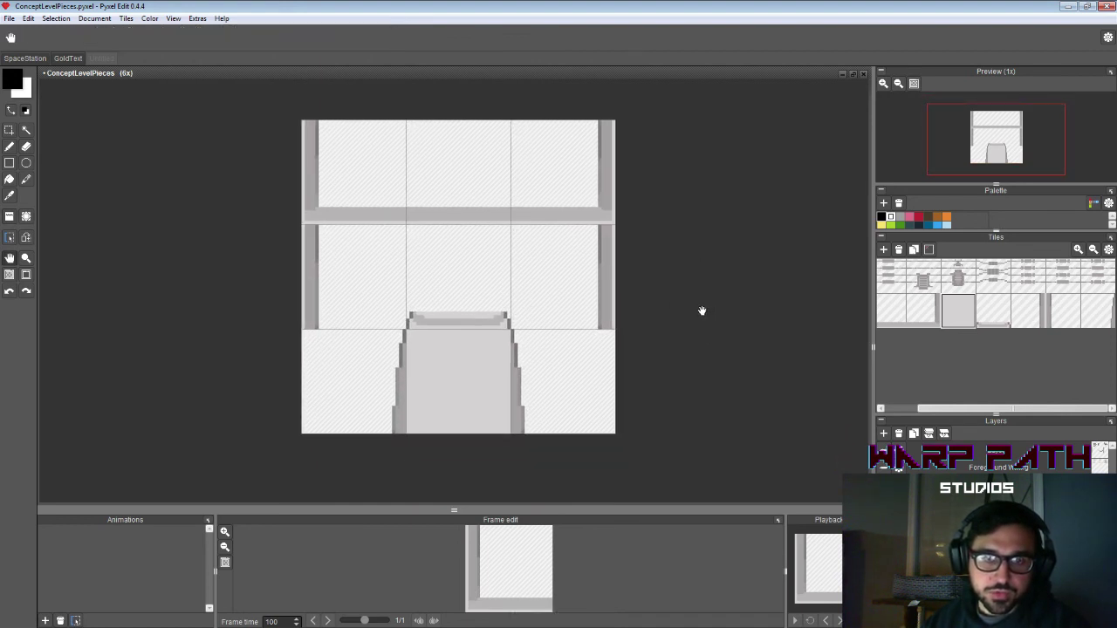
pyautogui.click(958, 310)
pyautogui.click(996, 314)
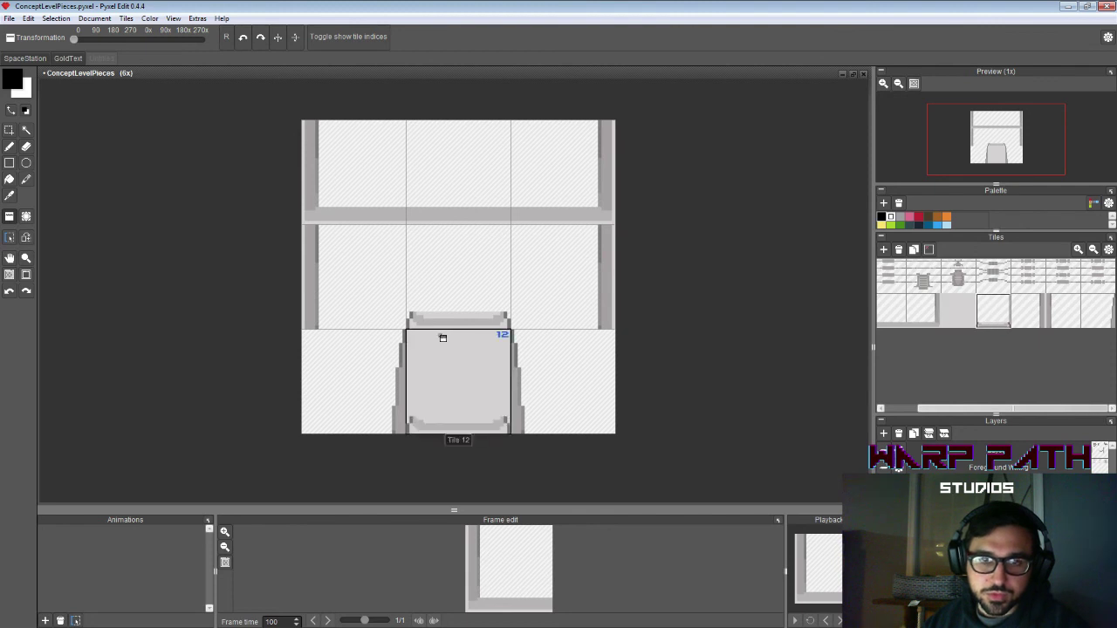
pyautogui.press('b')
pyautogui.keyDown('alt'); pyautogui.click(439, 322); pyautogui.keyUp('alt')
pyautogui.press('f')
pyautogui.click(441, 316)
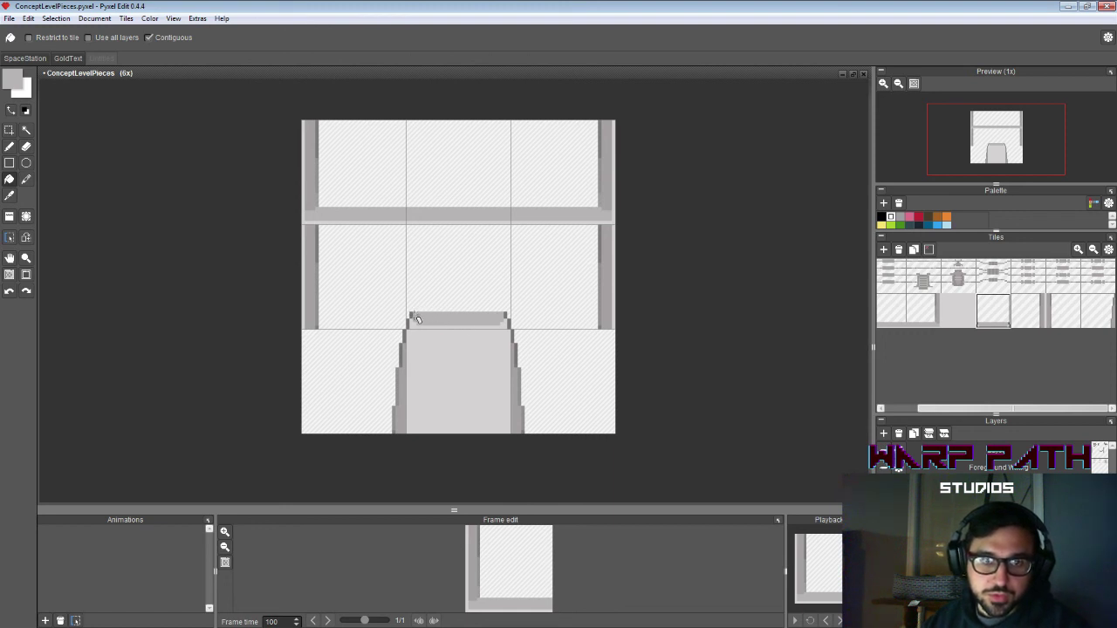
# Step: Erase the dark outline pixels at both upper corners of the ledge and touch up its edges in light grey
pyautogui.press('e')
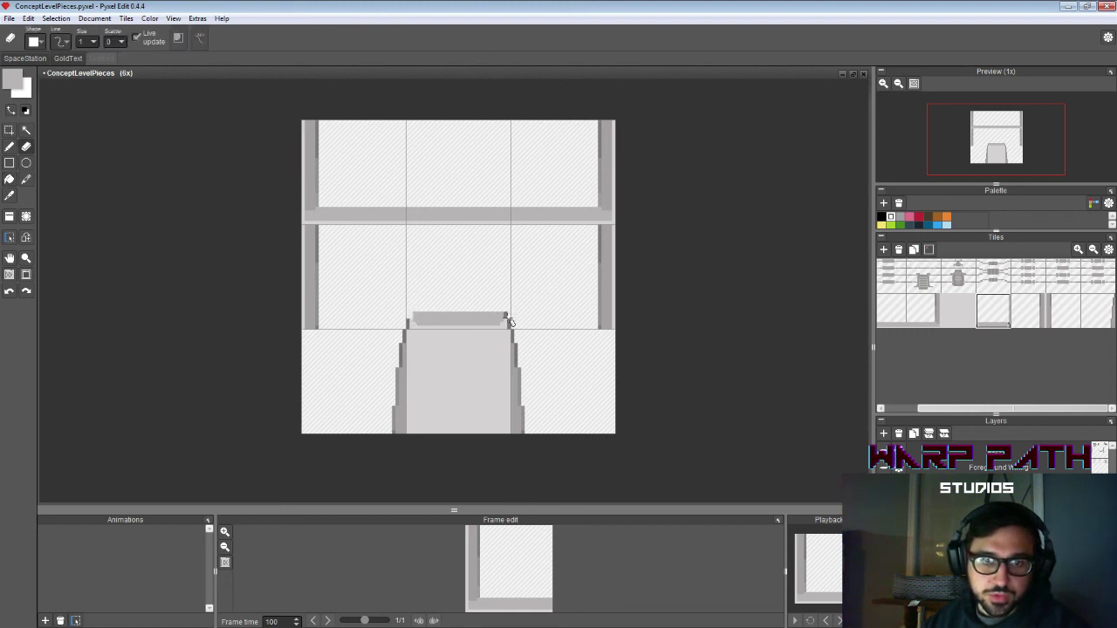
pyautogui.press('i')
pyautogui.press('b')
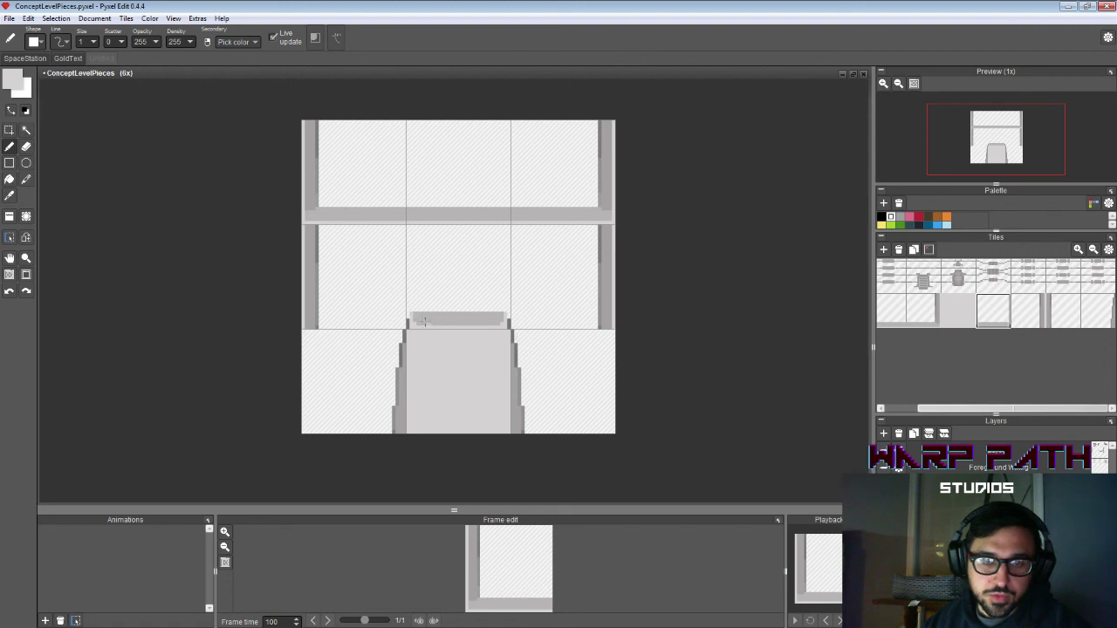
pyautogui.press('e')
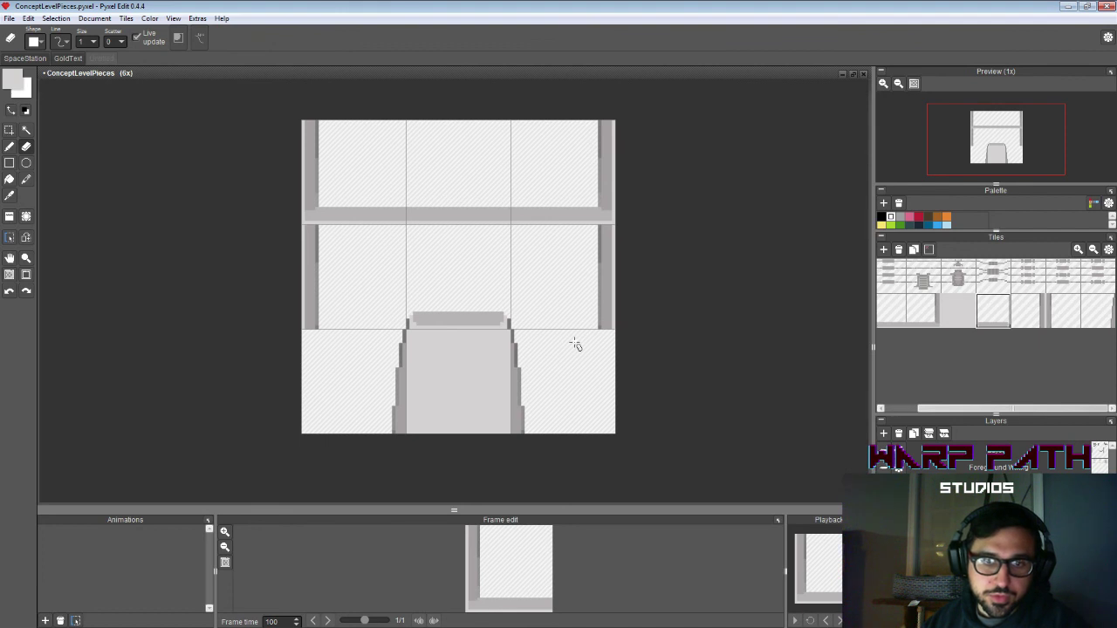
# Step: Round the upper corners of the ledge's mid-grey band by trimming their end pixels
pyautogui.press('z')
pyautogui.click(485, 319)
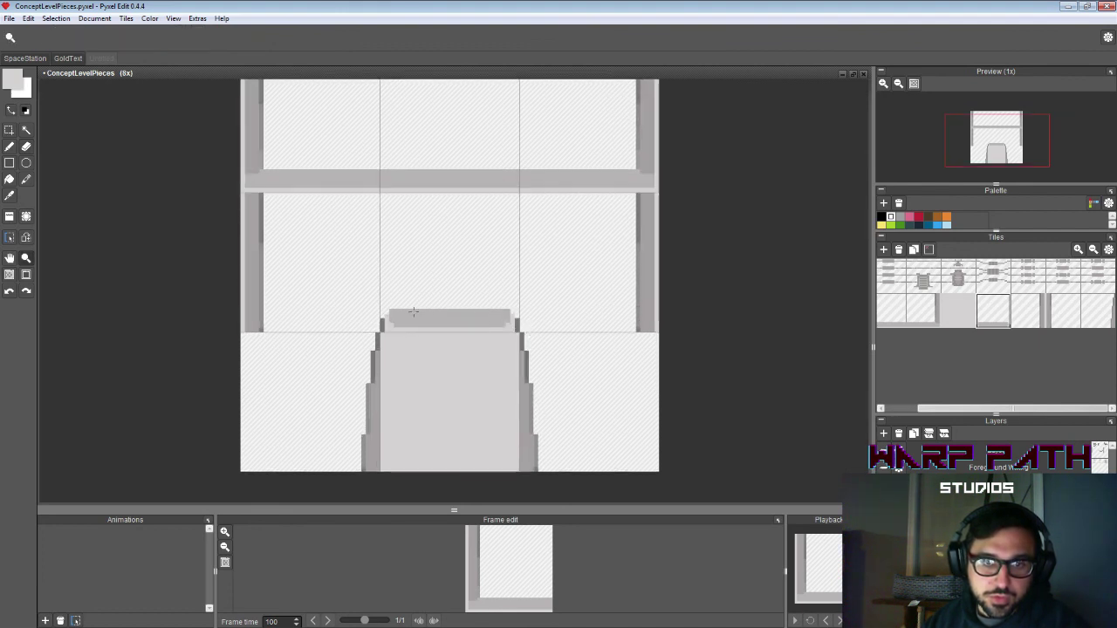
pyautogui.press('b')
pyautogui.press('e')
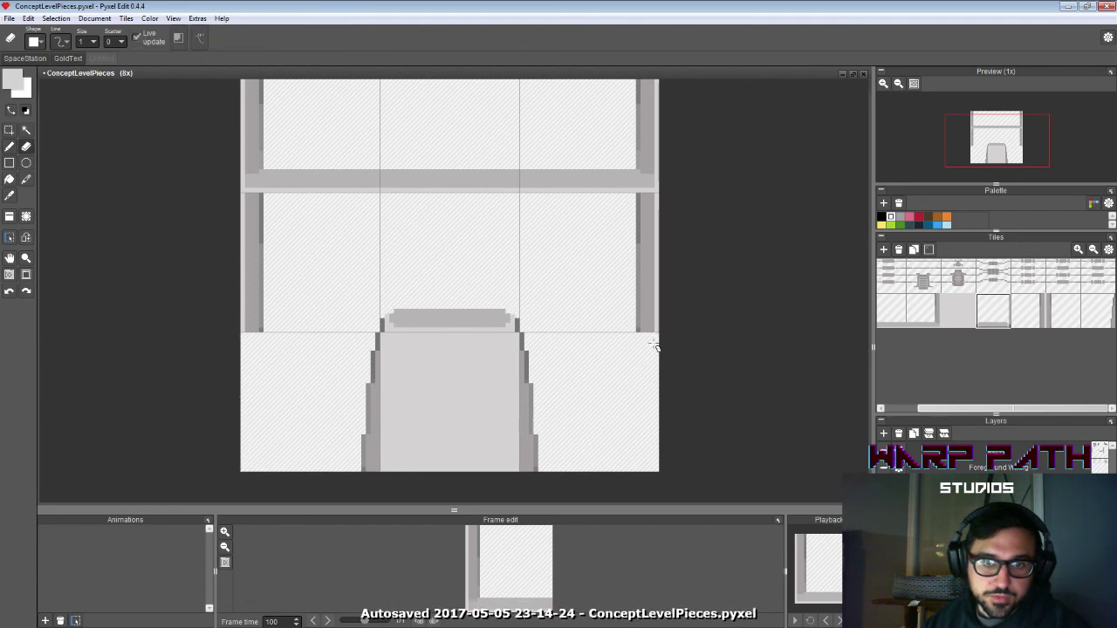
# Step: Sample the dark translucent shade from the walls' shaded edges and check its values as the foreground colour
pyautogui.press('b')
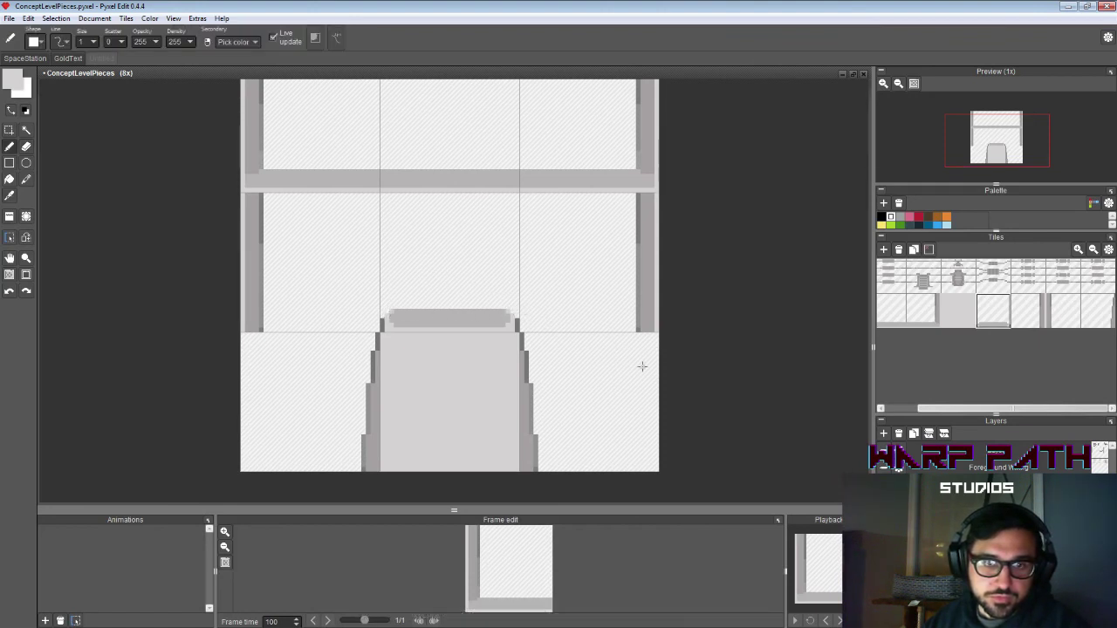
pyautogui.press('i')
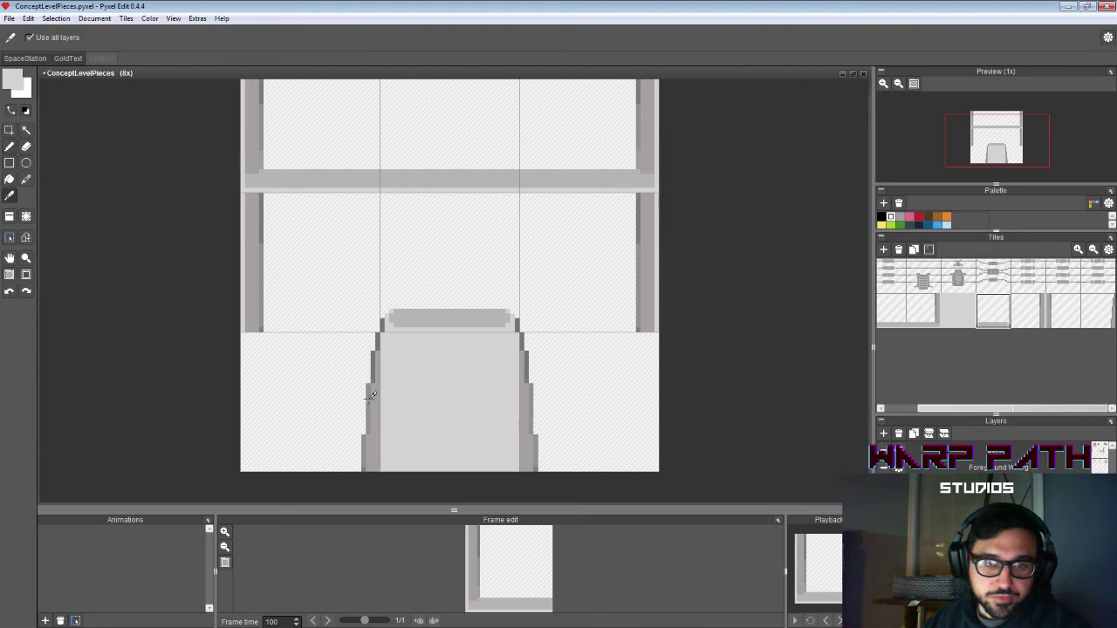
pyautogui.click(367, 391)
pyautogui.press('b')
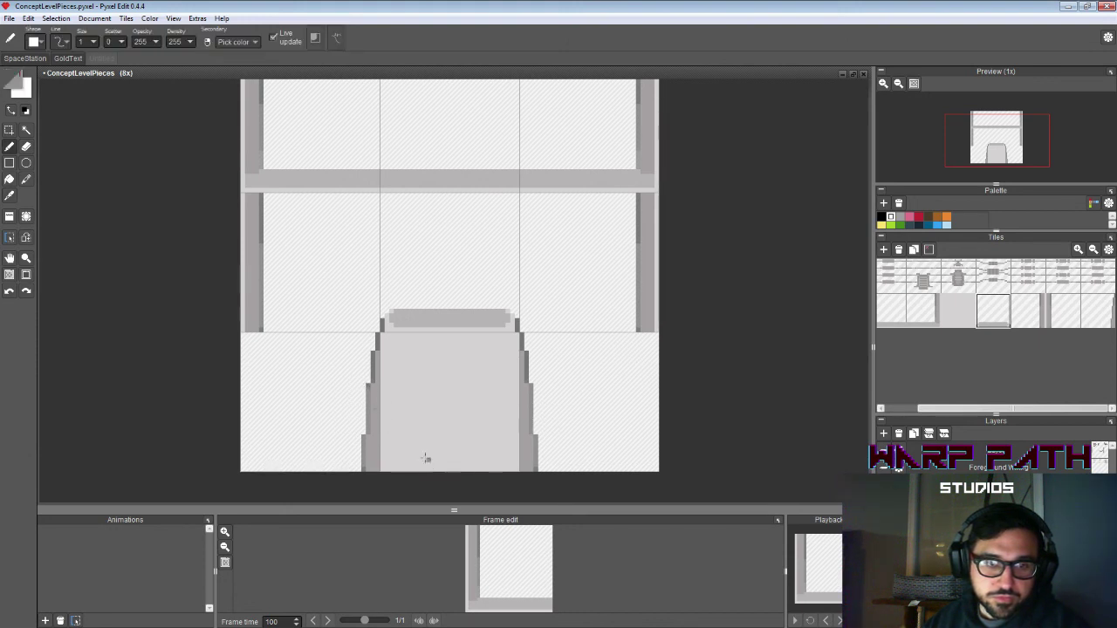
pyautogui.hotkey('ctrl', 'z')
pyautogui.press('space')
pyautogui.moveTo(494, 427)
pyautogui.mouseDown()
pyautogui.moveTo(442, 314)
pyautogui.moveTo(466, 364)
pyautogui.moveTo(462, 401)
pyautogui.moveTo(431, 428)
pyautogui.mouseUp()
pyautogui.moveTo(405, 354); pyautogui.dragTo(439, 392)
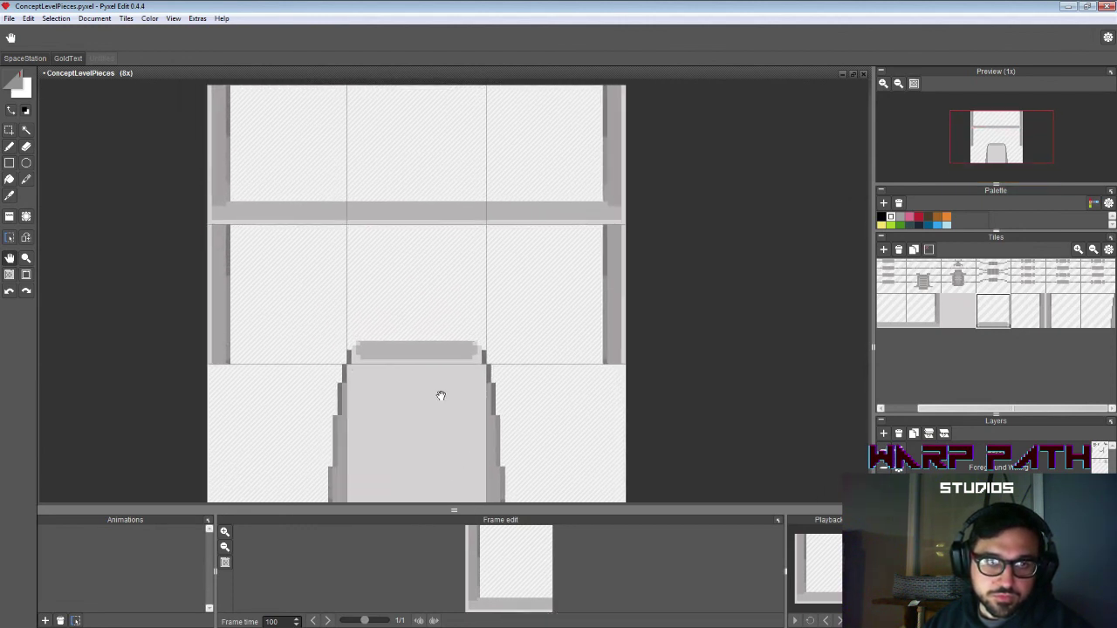
pyautogui.moveTo(279, 220); pyautogui.dragTo(325, 268)
pyautogui.rightClick(275, 238)
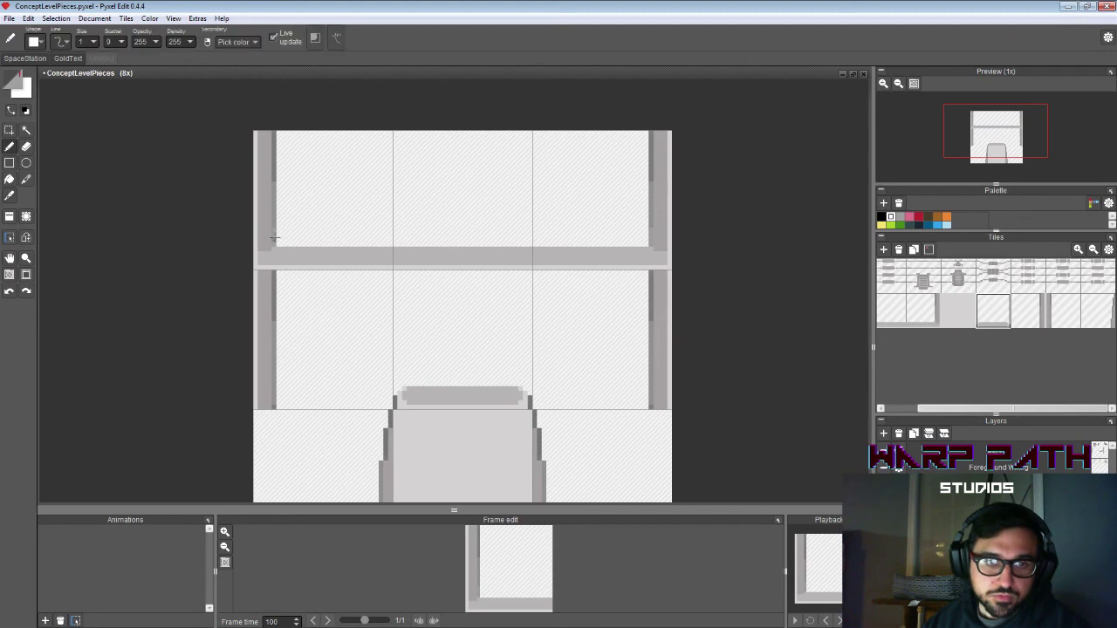
pyautogui.press('c')
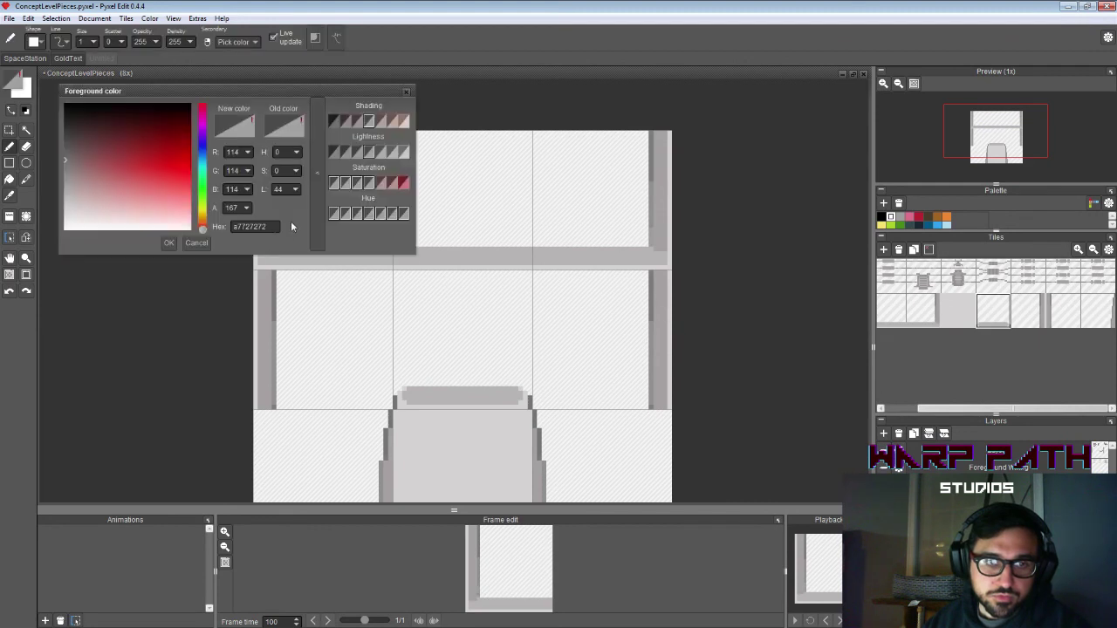
pyautogui.click(174, 244)
# Step: Erase the dark inner shading strip along the upper-left wall down to the floor band
pyautogui.press('e')
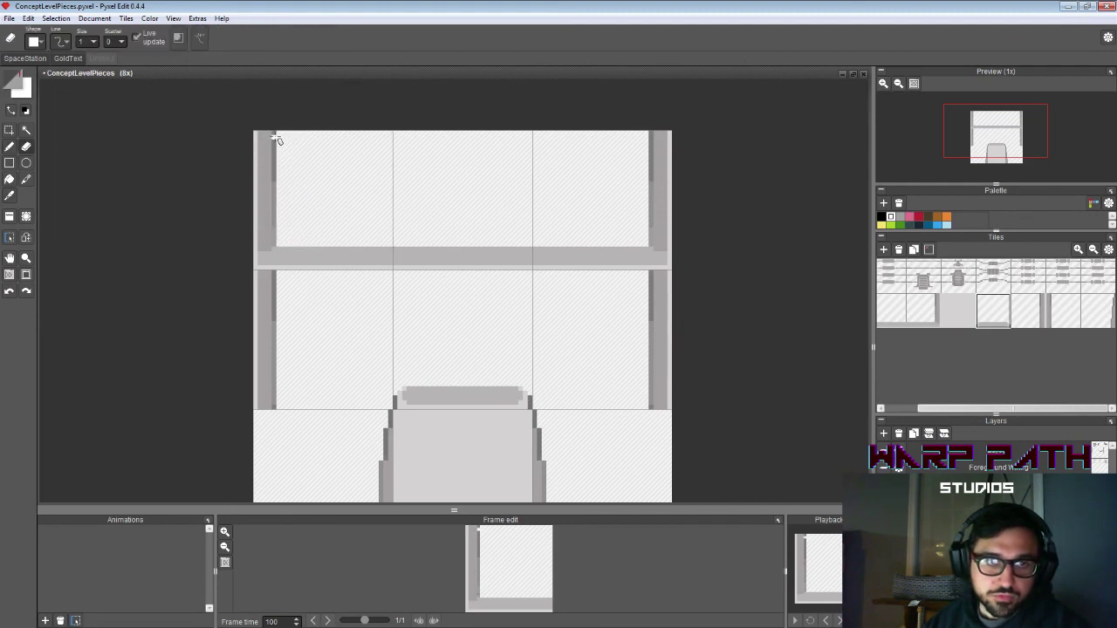
pyautogui.moveTo(280, 138); pyautogui.dragTo(273, 243)
pyautogui.press('b')
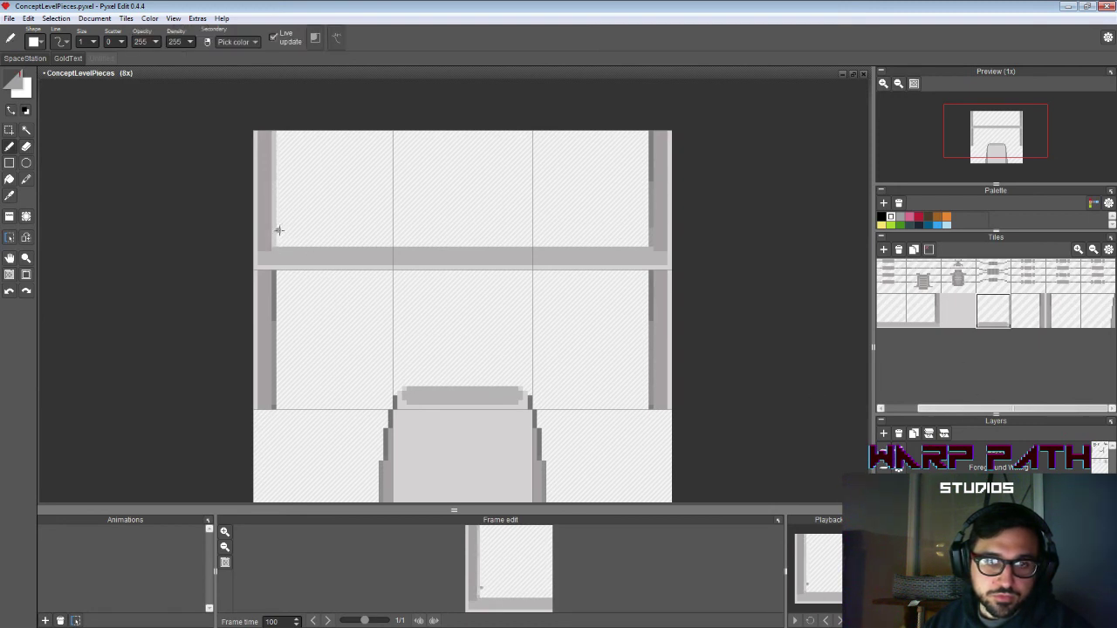
pyautogui.press('e')
pyautogui.moveTo(277, 244); pyautogui.dragTo(281, 151)
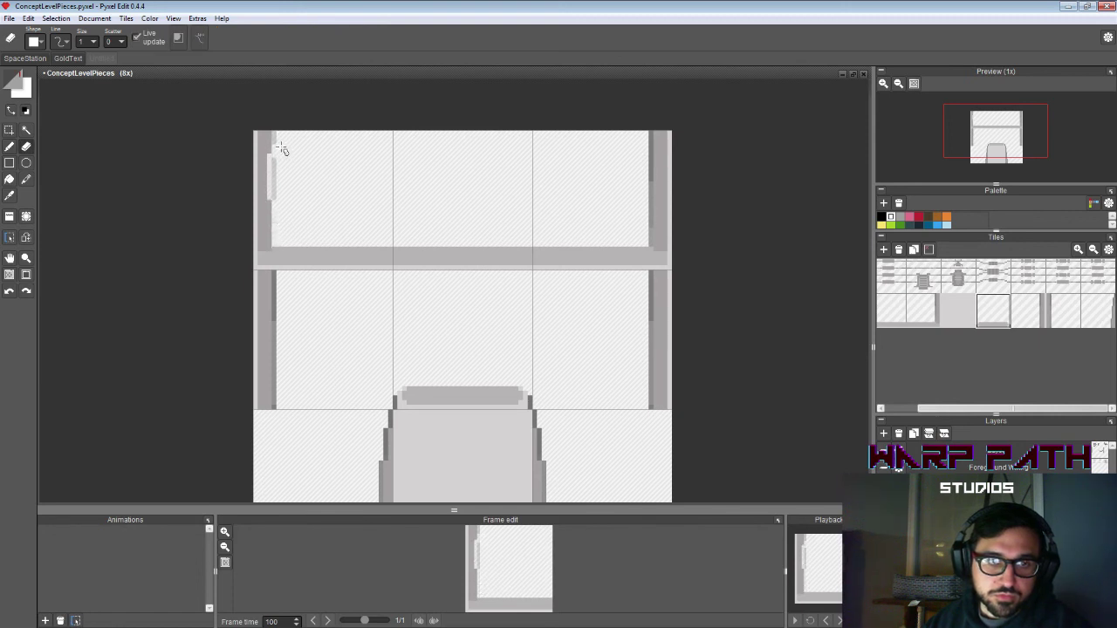
pyautogui.hotkey('ctrl', 'z')
pyautogui.moveTo(276, 246); pyautogui.dragTo(274, 137)
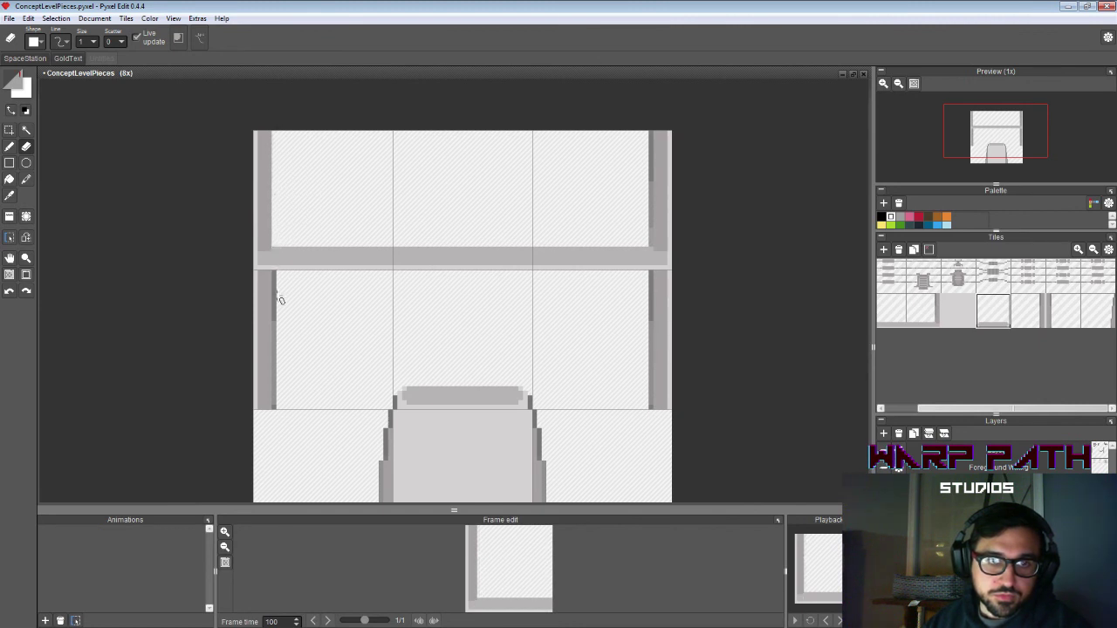
# Step: Select and delete the dark inner shading strips of the lower-left wall and both right-hand walls
pyautogui.press('m')
pyautogui.moveTo(272, 271); pyautogui.dragTo(305, 428)
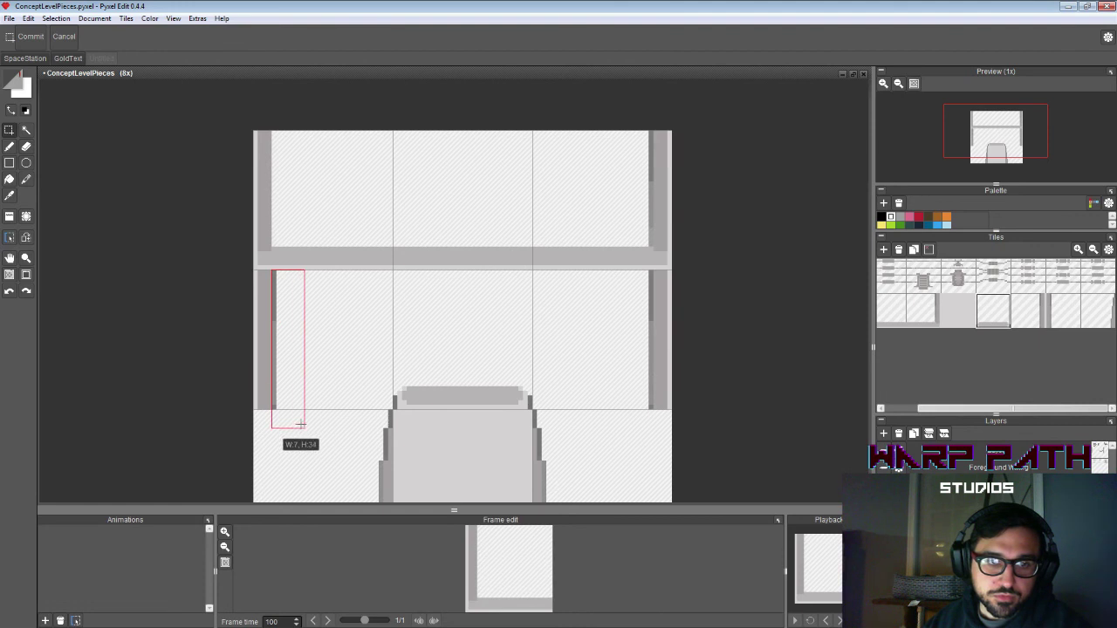
pyautogui.moveTo(646, 276); pyautogui.dragTo(653, 131)
pyautogui.press('Delete')
pyautogui.doubleClick(651, 274)
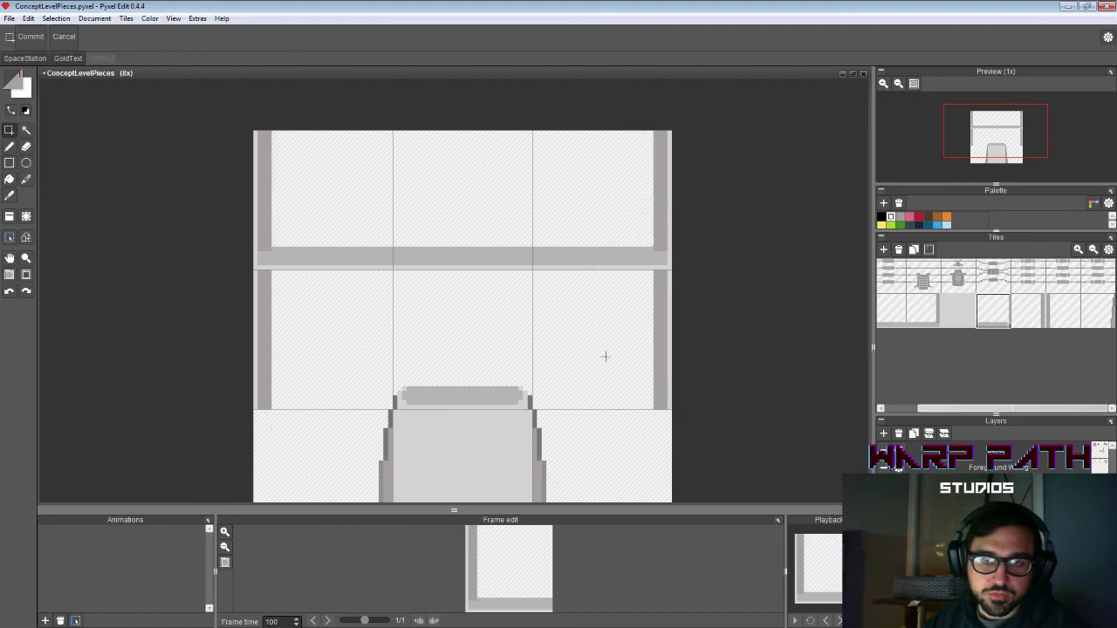
# Step: Select and delete the dark outline pixels beside both lower corners of the ledge
pyautogui.moveTo(603, 356); pyautogui.dragTo(616, 207)
pyautogui.moveTo(540, 213); pyautogui.dragTo(541, 231)
pyautogui.moveTo(400, 212); pyautogui.dragTo(406, 230)
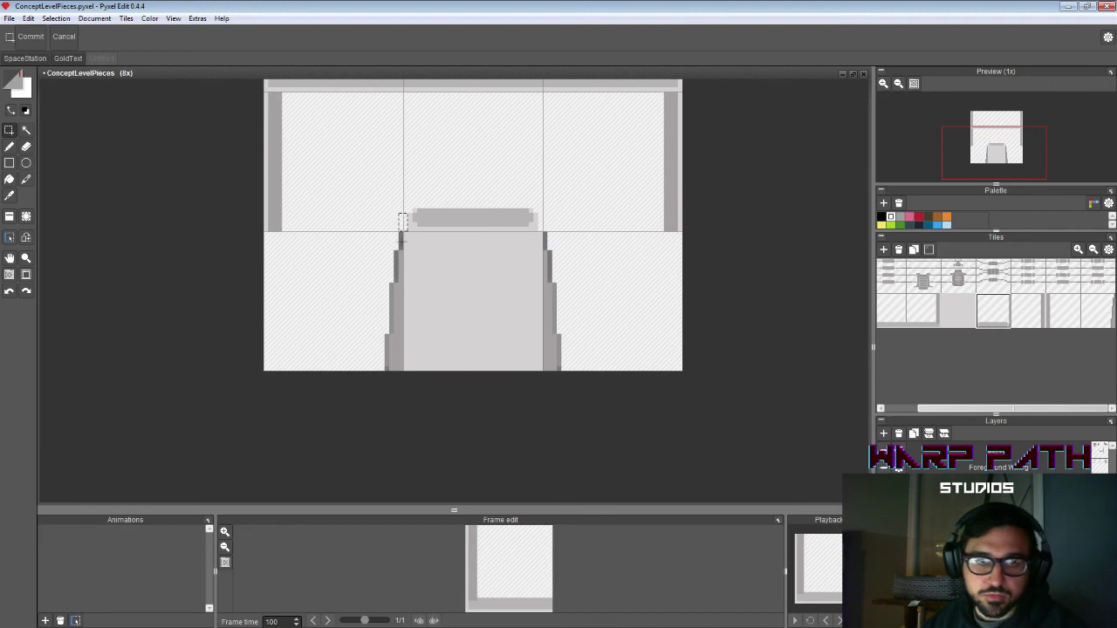
# Step: Select the dark stepped outer strips of both tapered walls with the magic wand, delete them and erase leftover pixels
pyautogui.press('w')
pyautogui.keyDown('shift'); pyautogui.click(397, 277); pyautogui.keyUp('shift')
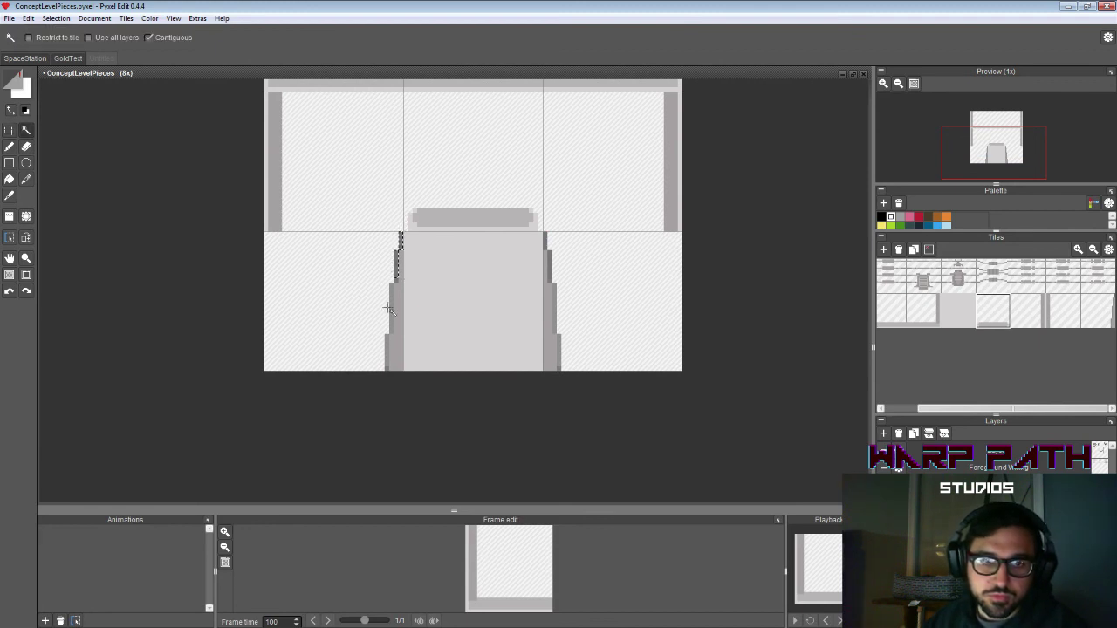
pyautogui.keyDown('shift'); pyautogui.click(390, 309); pyautogui.keyUp('shift')
pyautogui.keyDown('shift'); pyautogui.click(384, 354); pyautogui.keyUp('shift')
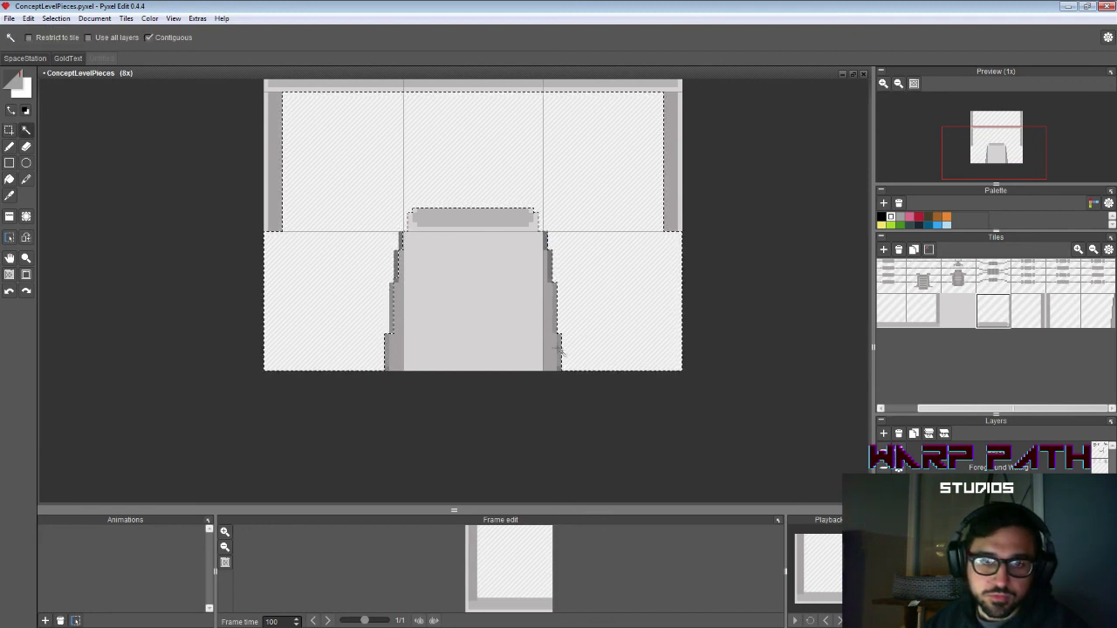
pyautogui.hotkey('ctrl', 'z')
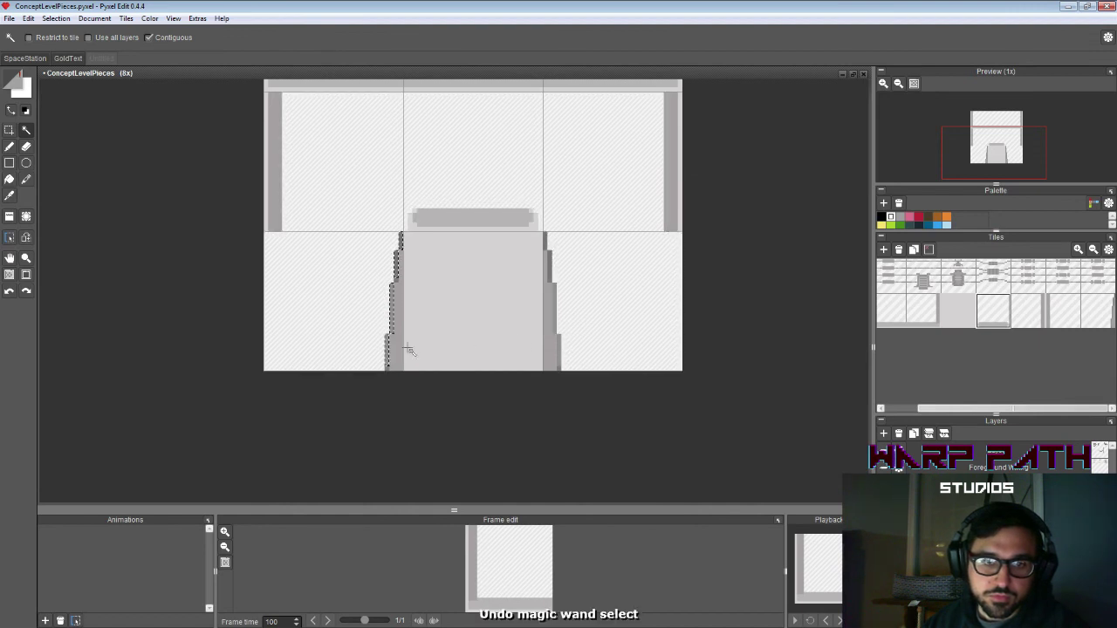
pyautogui.keyDown('shift'); pyautogui.click(556, 354); pyautogui.keyUp('shift')
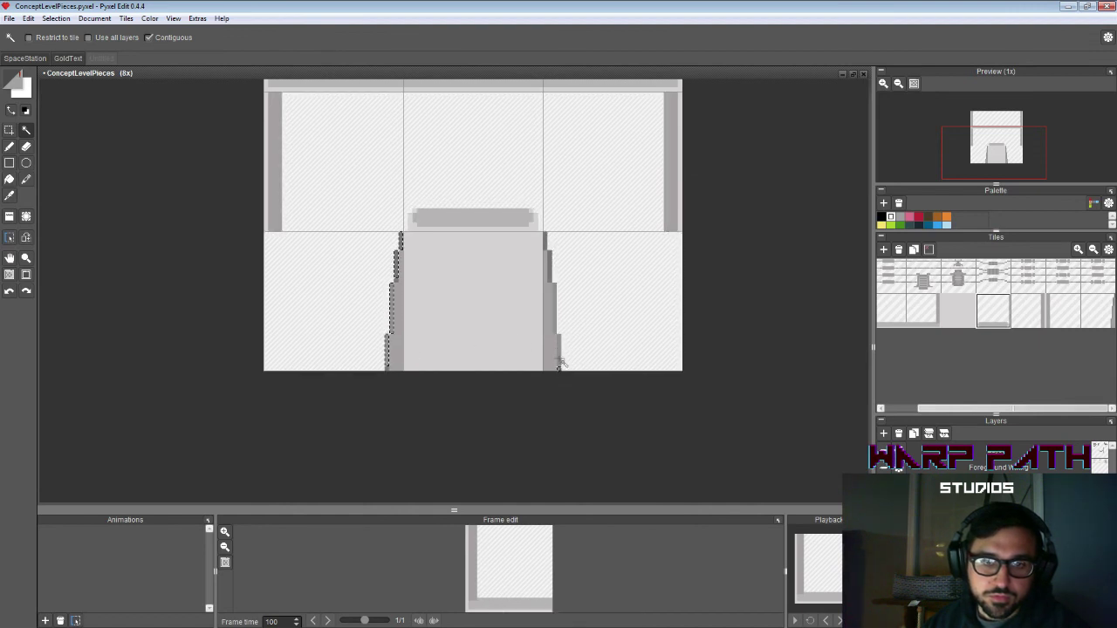
pyautogui.keyDown('shift'); pyautogui.click(555, 298); pyautogui.keyUp('shift')
pyautogui.keyDown('shift'); pyautogui.click(545, 246); pyautogui.keyUp('shift')
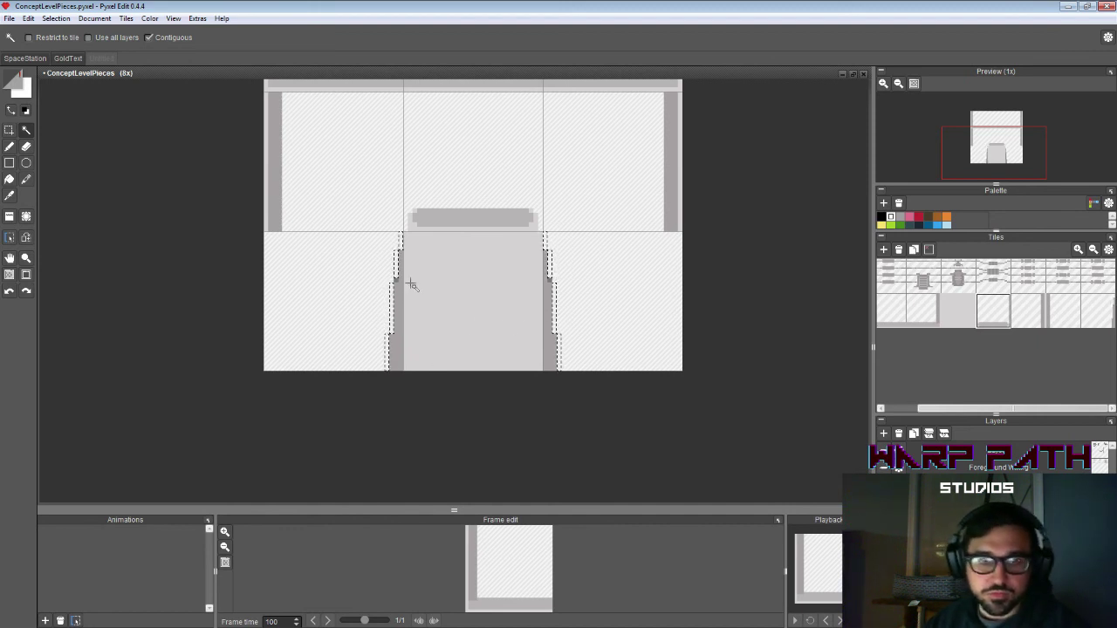
pyautogui.press('e')
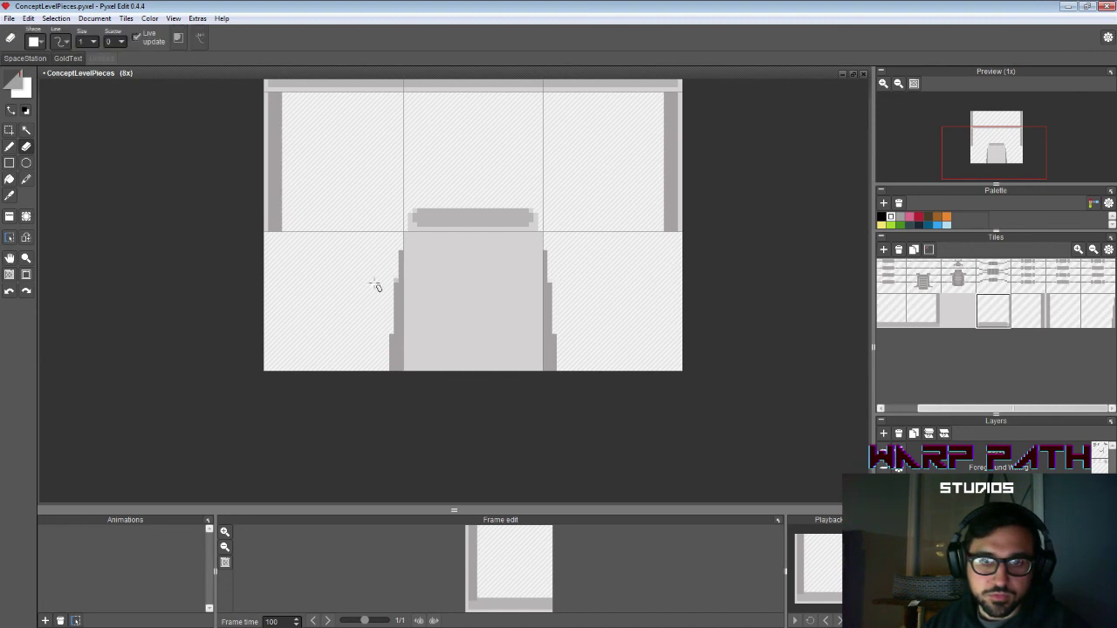
# Step: Save the level document with the whole mock-up in view
pyautogui.press('space')
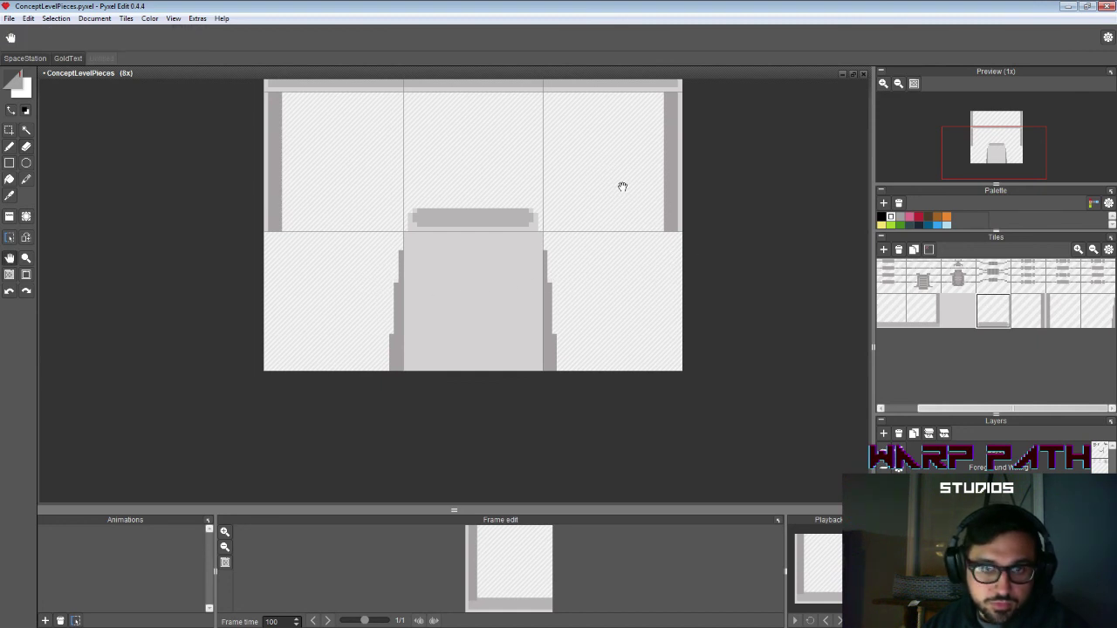
pyautogui.moveTo(620, 184); pyautogui.dragTo(583, 271)
pyautogui.press('z')
pyautogui.rightClick(581, 266)
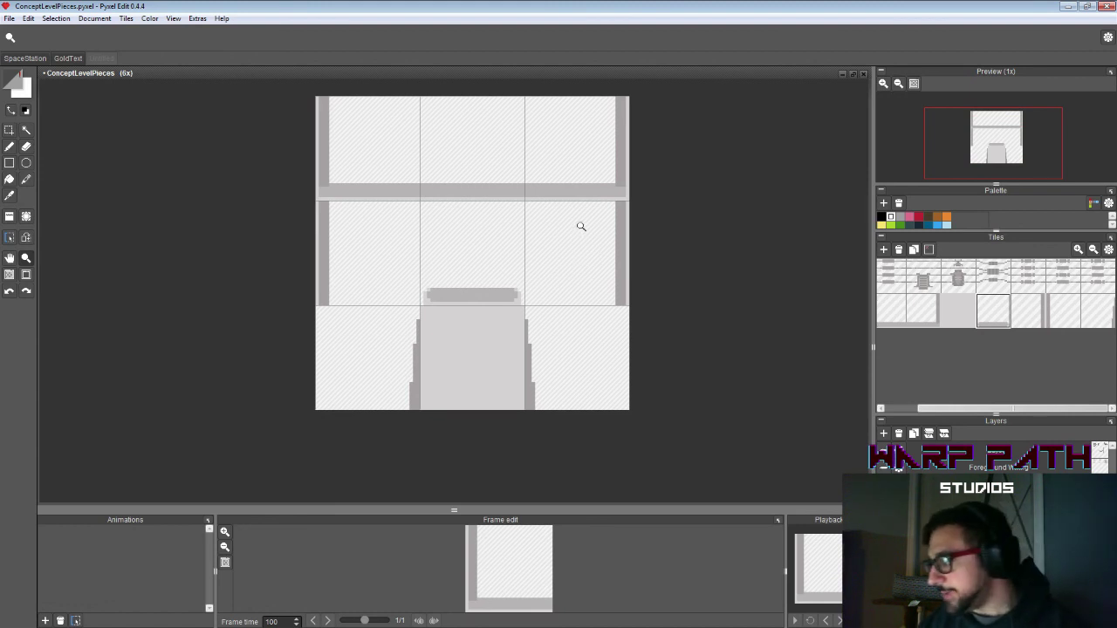
pyautogui.hotkey('ctrl', 's')
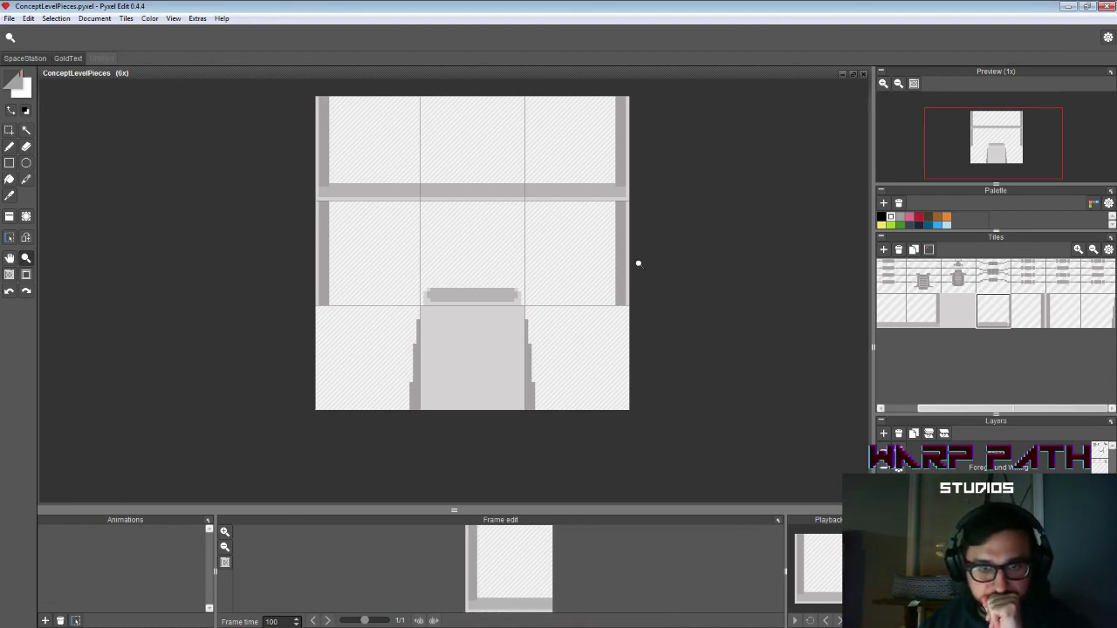
# Step: Erase the narrow upper section of the left tapered wall beside the central block
pyautogui.press('e')
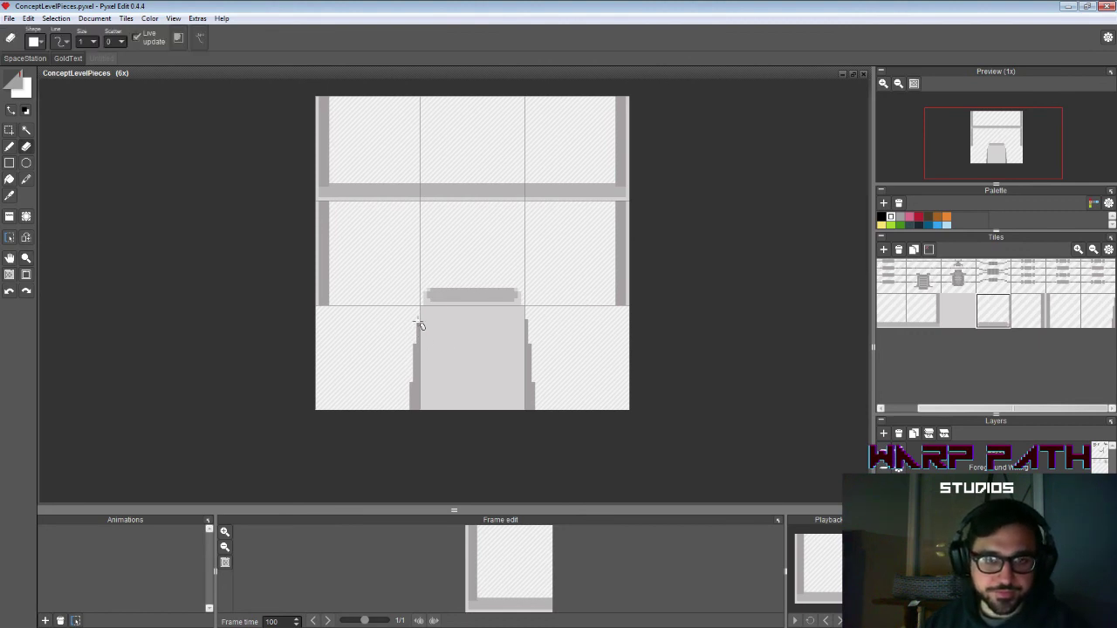
pyautogui.moveTo(418, 322)
pyautogui.mouseDown()
pyautogui.moveTo(507, 343)
pyautogui.moveTo(543, 322)
pyautogui.moveTo(422, 330)
pyautogui.moveTo(417, 318)
pyautogui.moveTo(417, 347)
pyautogui.mouseUp()
pyautogui.press('s')
pyautogui.press('e')
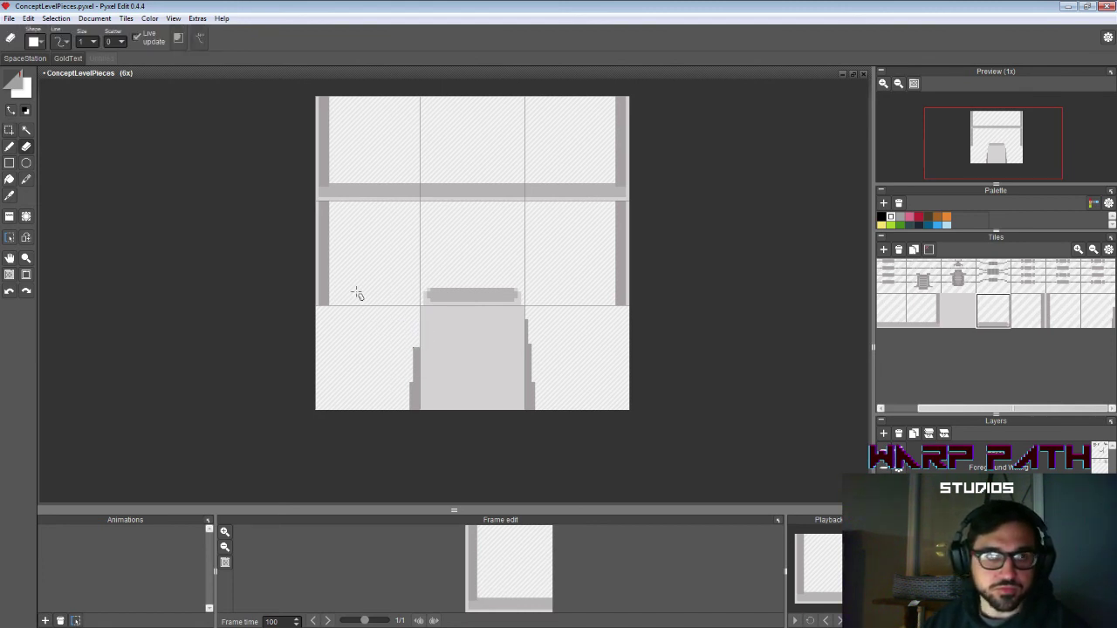
# Step: Make the foreground grey fully opaque and erase the narrow upper section of the right tapered wall
pyautogui.click(21, 87)
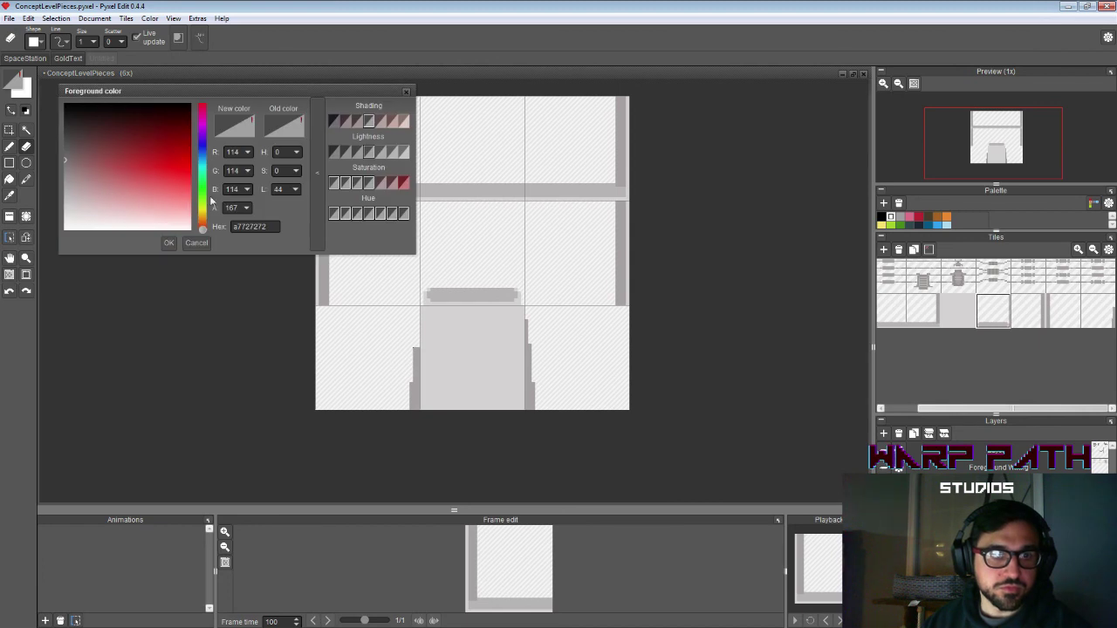
pyautogui.moveTo(245, 209)
pyautogui.mouseDown()
pyautogui.moveTo(336, 219)
pyautogui.moveTo(347, 319)
pyautogui.mouseUp()
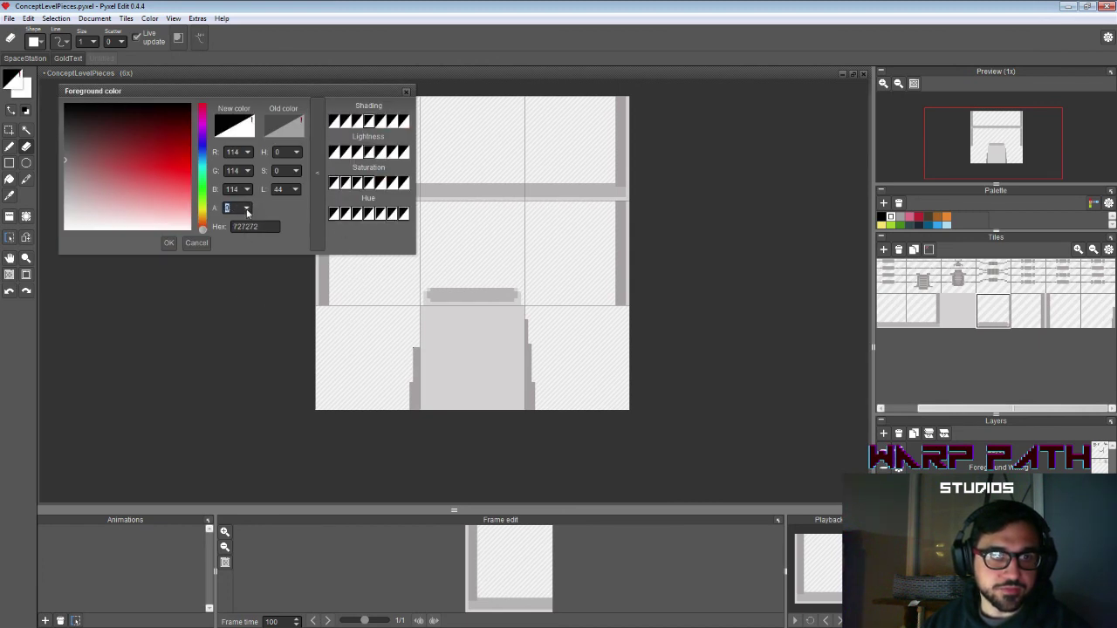
pyautogui.moveTo(247, 209); pyautogui.dragTo(269, 102)
pyautogui.click(171, 244)
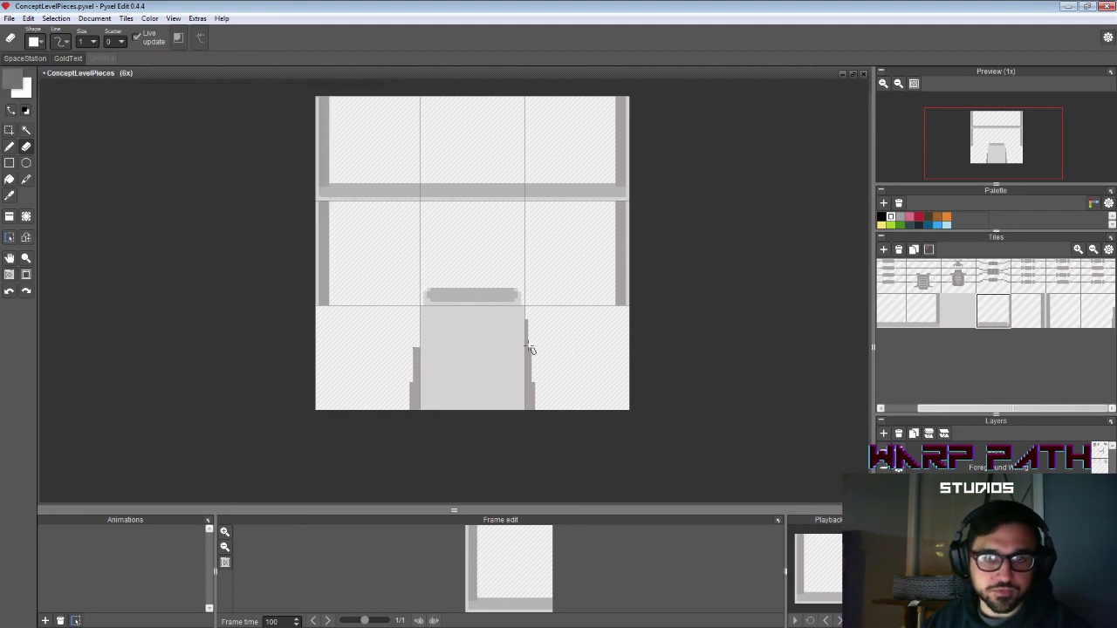
pyautogui.moveTo(528, 348); pyautogui.dragTo(527, 308)
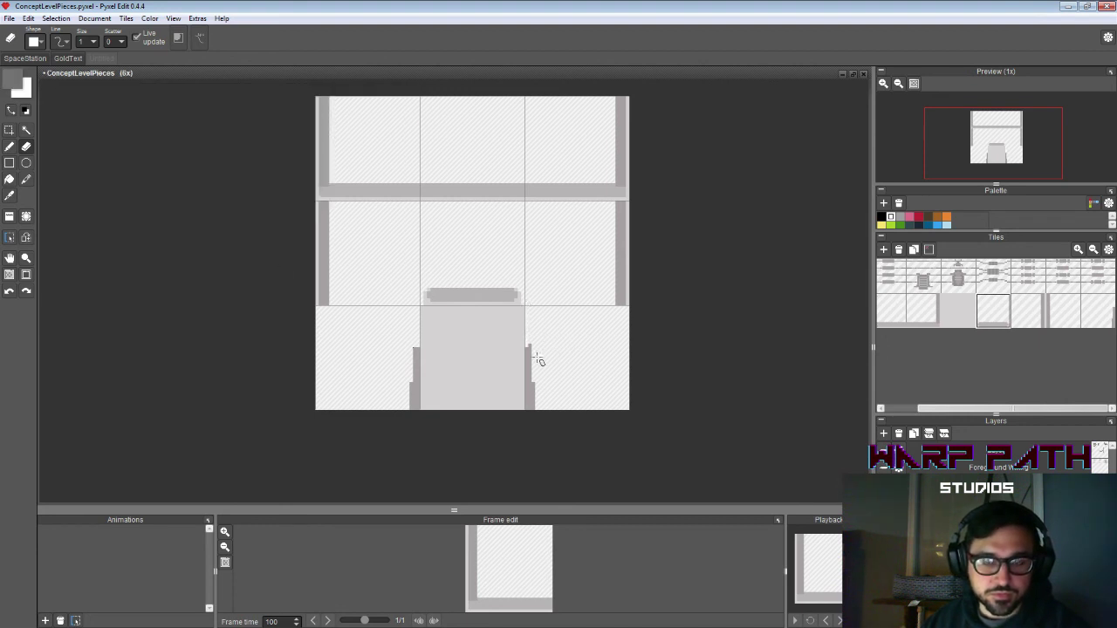
# Step: Try extending the left tapered wall upward with a filled rectangle in the opaque dark grey
pyautogui.press('b')
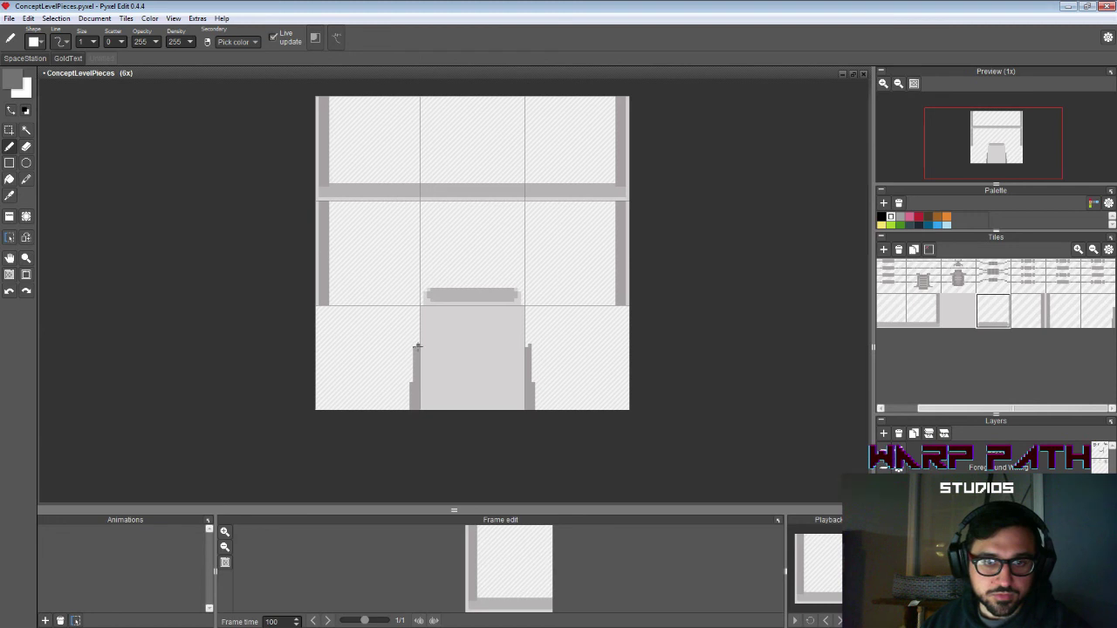
pyautogui.click(10, 164)
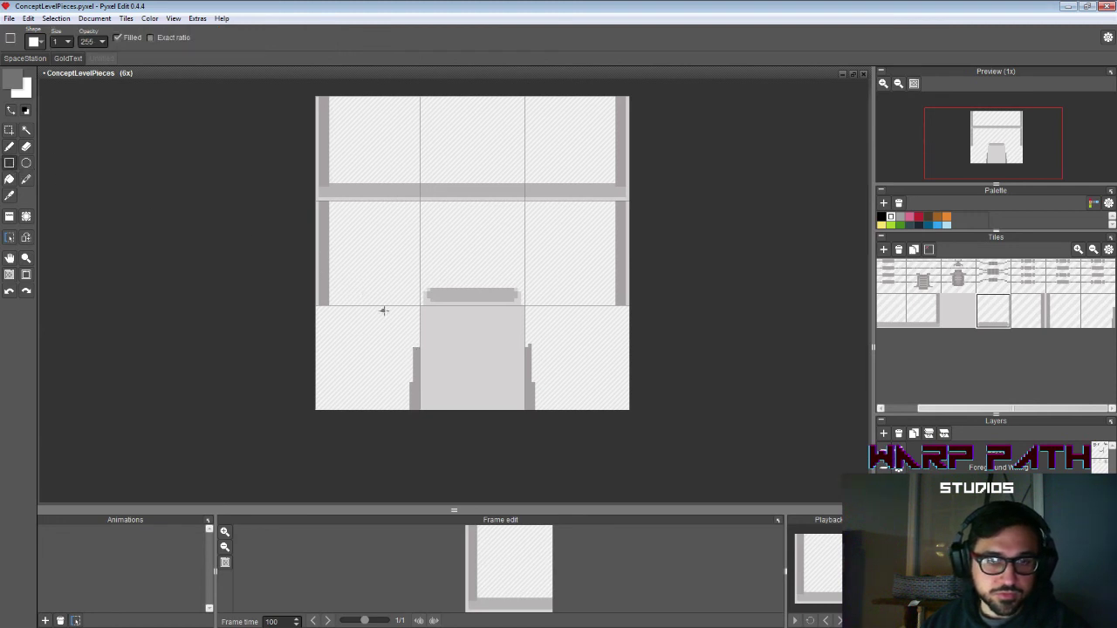
pyautogui.moveTo(417, 347); pyautogui.dragTo(418, 311)
# Step: Extend both side walls straight up to the central block's top with filled rectangles in the wall's sampled mid grey
pyautogui.press('i')
pyautogui.click(421, 357)
pyautogui.press('b')
pyautogui.moveTo(414, 351); pyautogui.dragTo(415, 312)
pyautogui.hotkey('ctrl', 'z')
pyautogui.press('r')
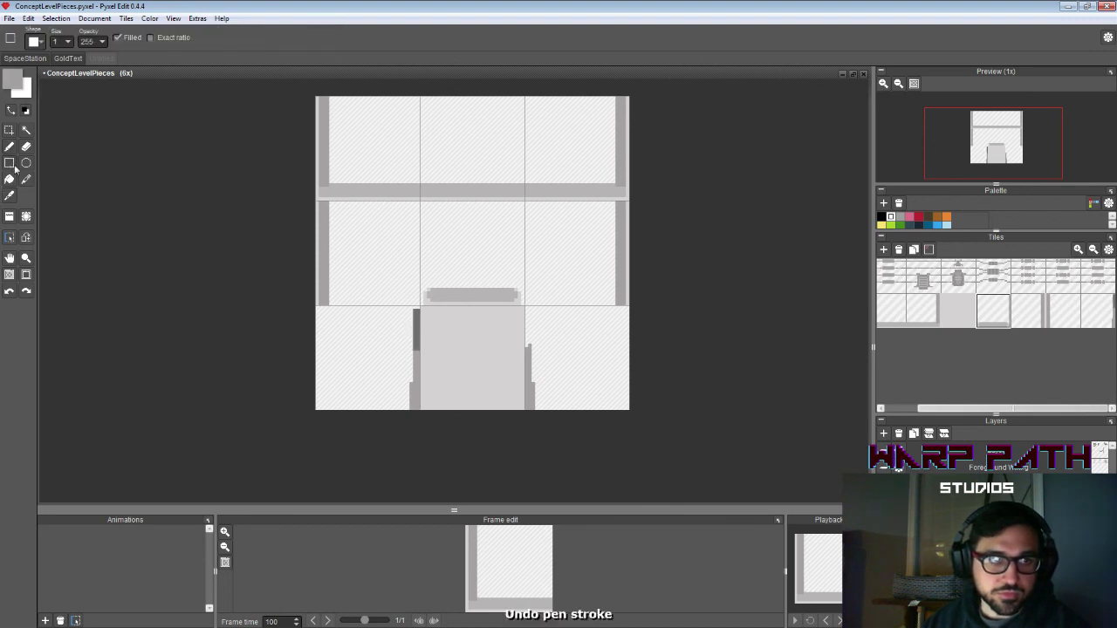
pyautogui.moveTo(414, 358); pyautogui.dragTo(416, 307)
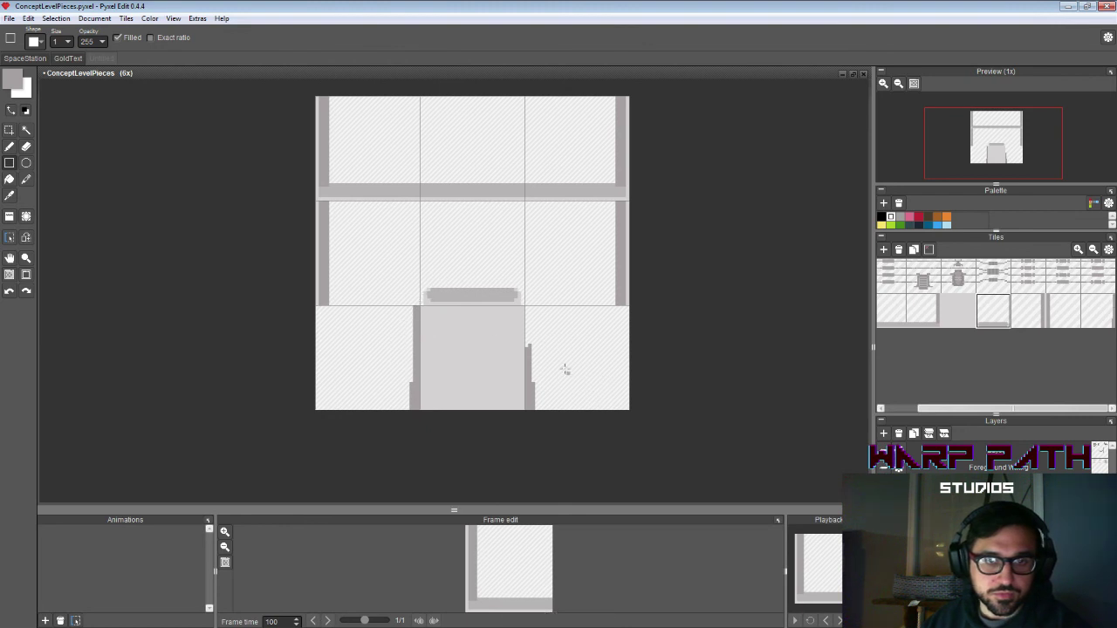
pyautogui.moveTo(527, 307)
pyautogui.mouseDown()
pyautogui.moveTo(527, 409)
pyautogui.moveTo(530, 394)
pyautogui.mouseUp()
# Step: Erase the upper ends of both side walls using a selection that excludes the central block
pyautogui.press('e')
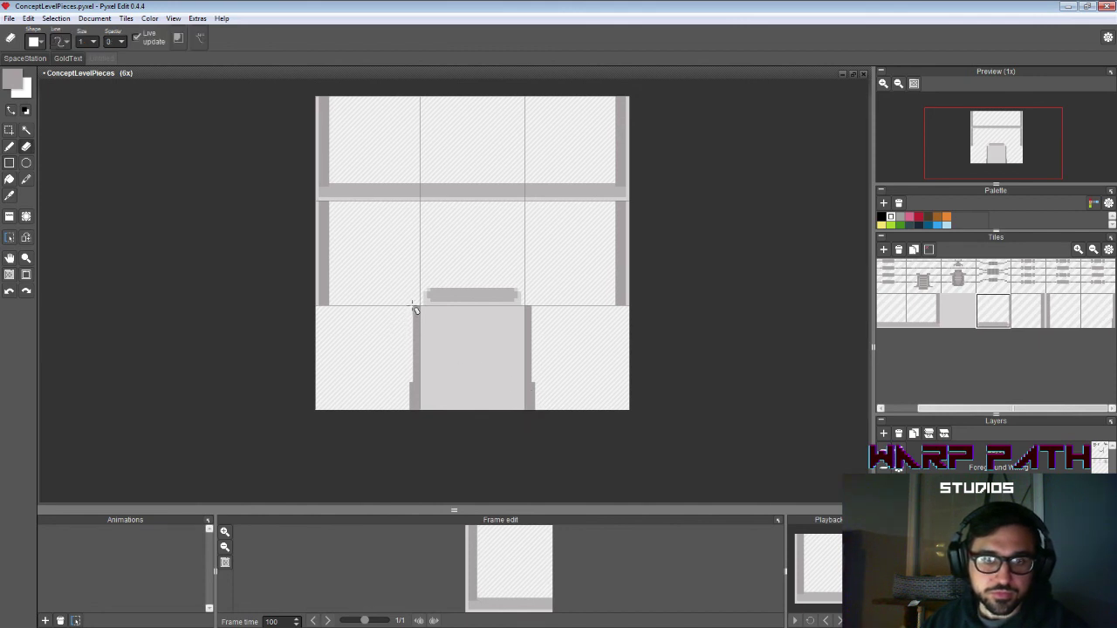
pyautogui.press('s')
pyautogui.moveTo(395, 292)
pyautogui.mouseDown()
pyautogui.moveTo(416, 341)
pyautogui.moveTo(556, 336)
pyautogui.mouseUp()
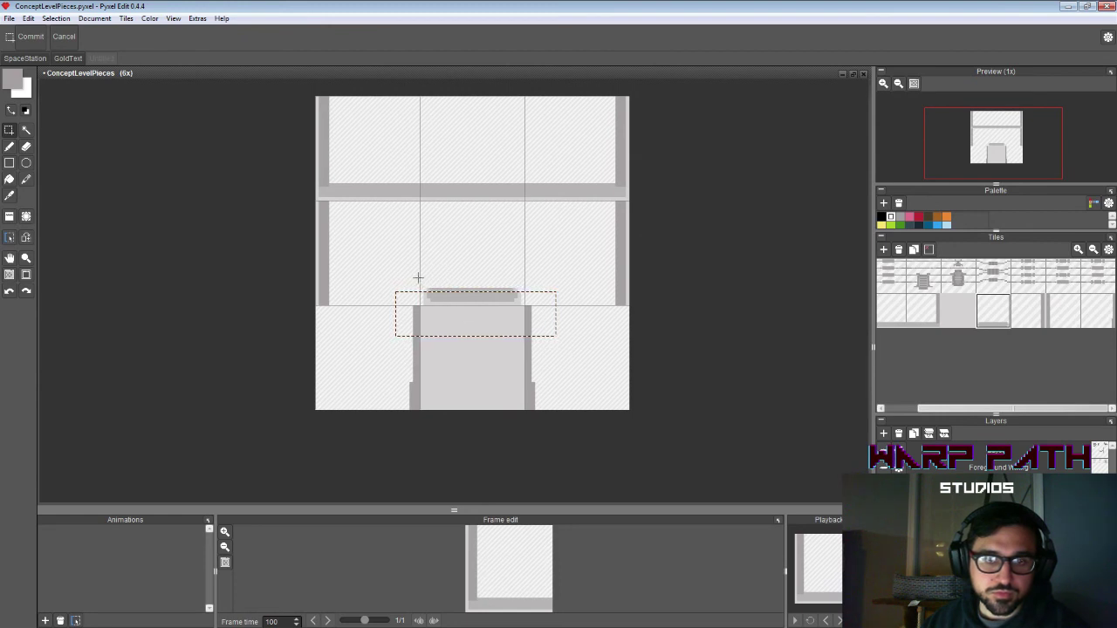
pyautogui.moveTo(420, 279); pyautogui.dragTo(526, 368)
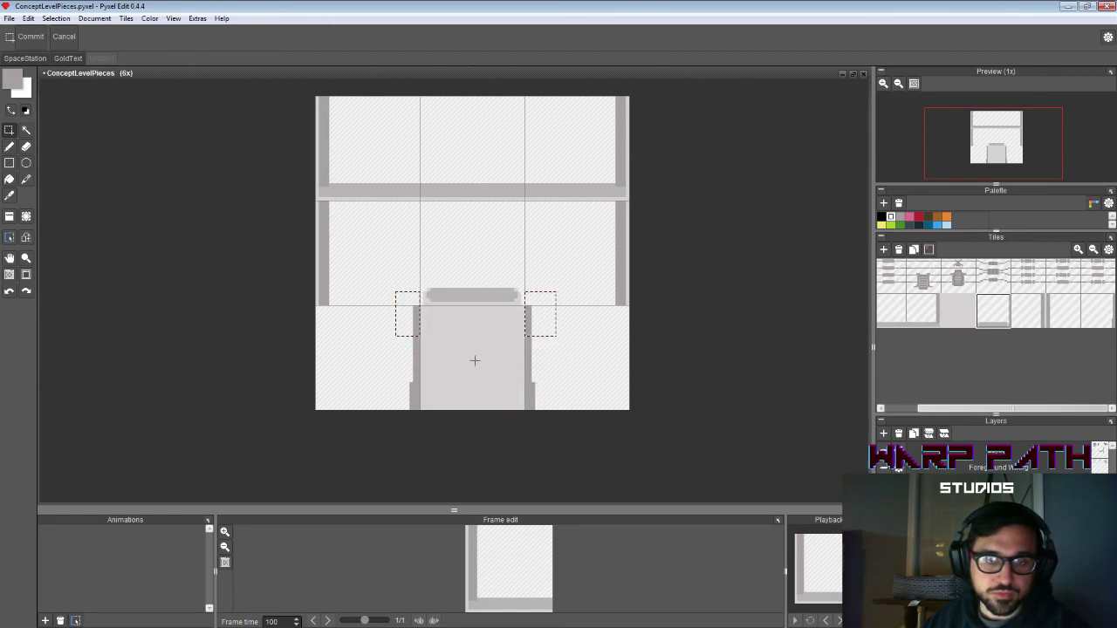
pyautogui.press('Delete')
pyautogui.hotkey('ctrl', 'd')
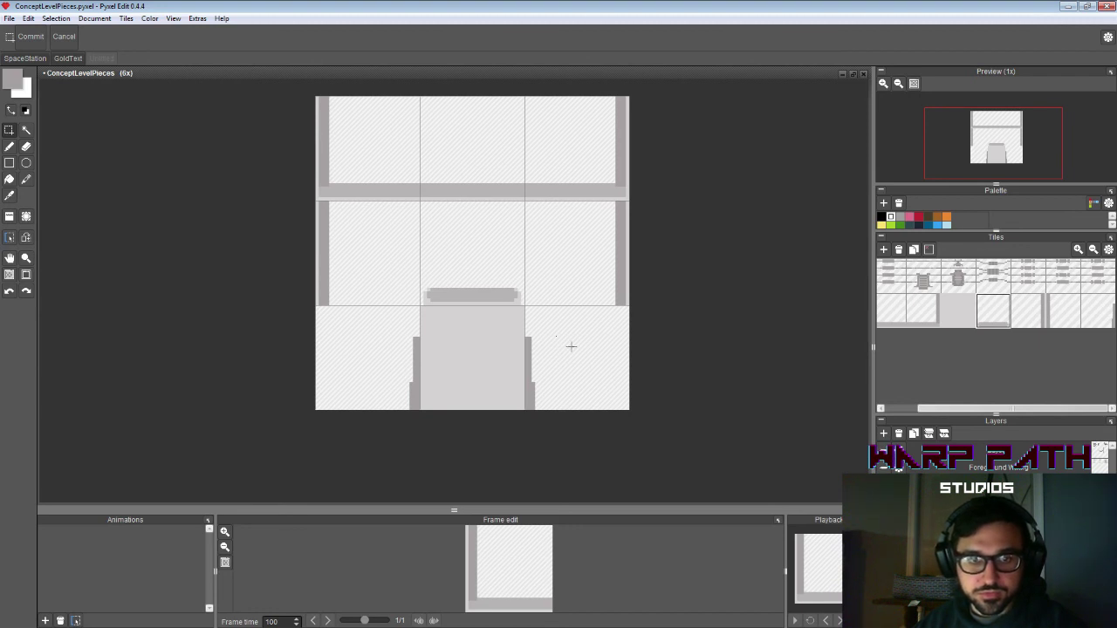
# Step: Place the left tapered wall's tile in the upper-right cell and erase another piece off the wall's top there
pyautogui.click(1030, 311)
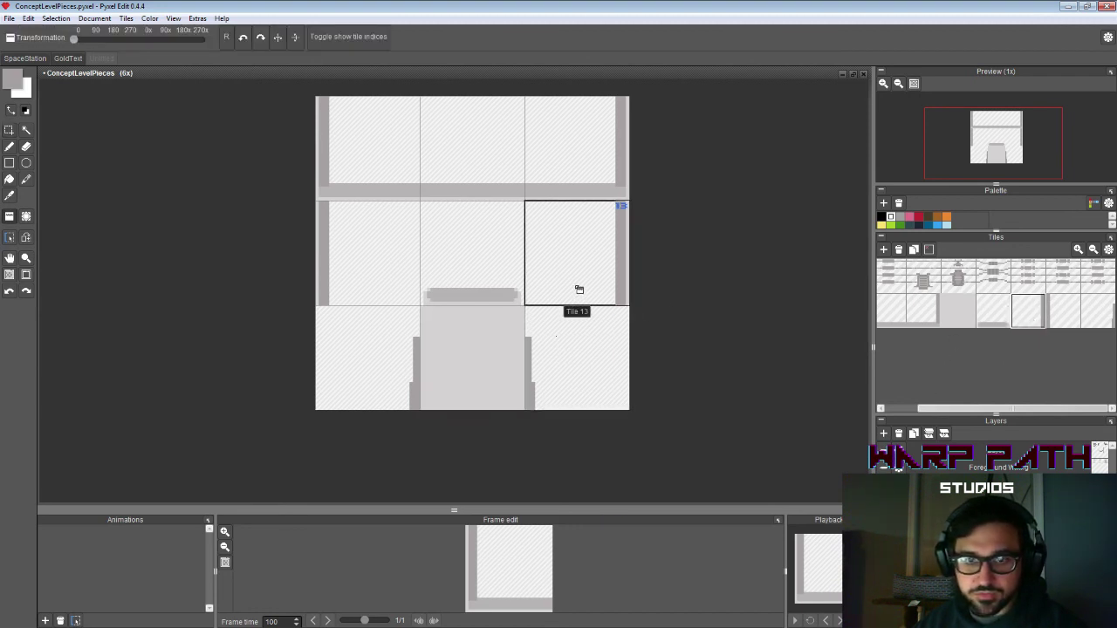
pyautogui.click(1103, 318)
pyautogui.click(579, 165)
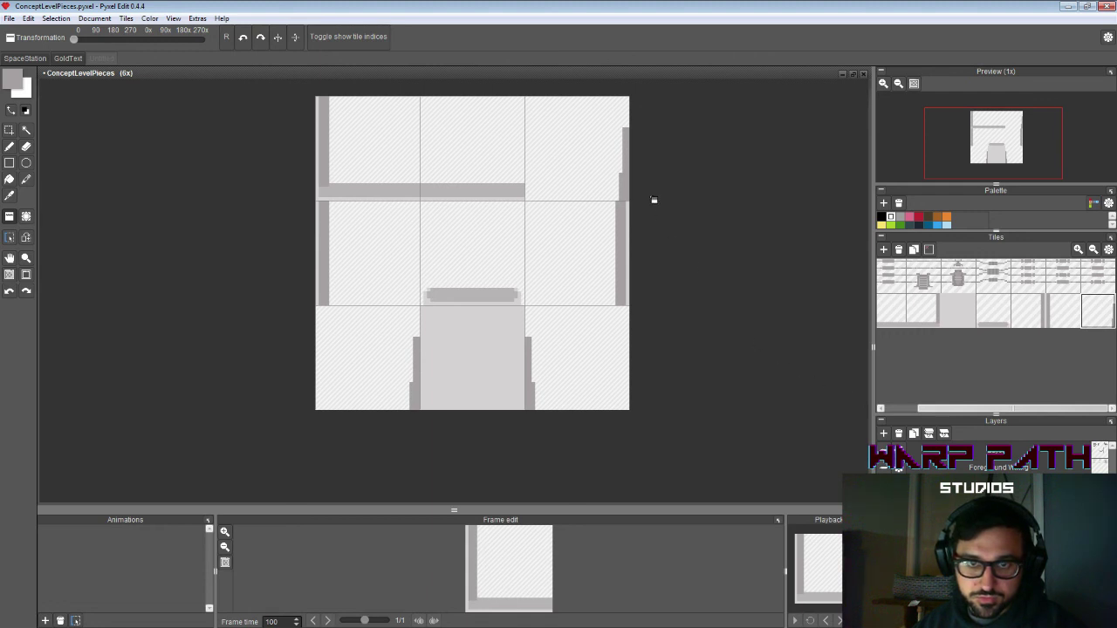
pyautogui.press('e')
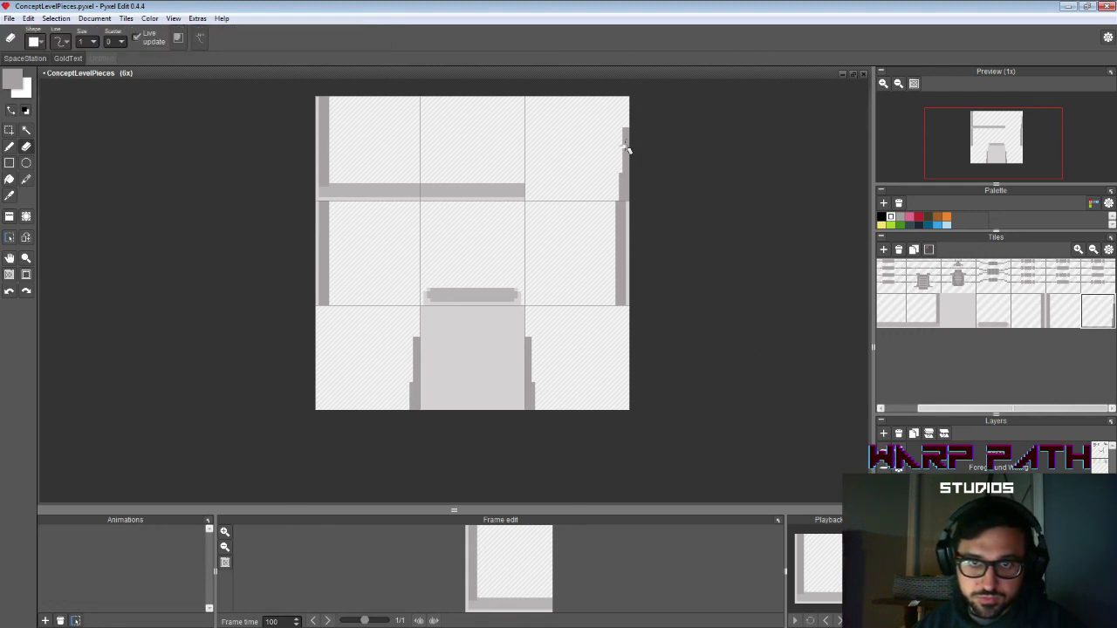
pyautogui.press('s')
pyautogui.moveTo(624, 146); pyautogui.dragTo(643, 92)
pyautogui.press('Delete')
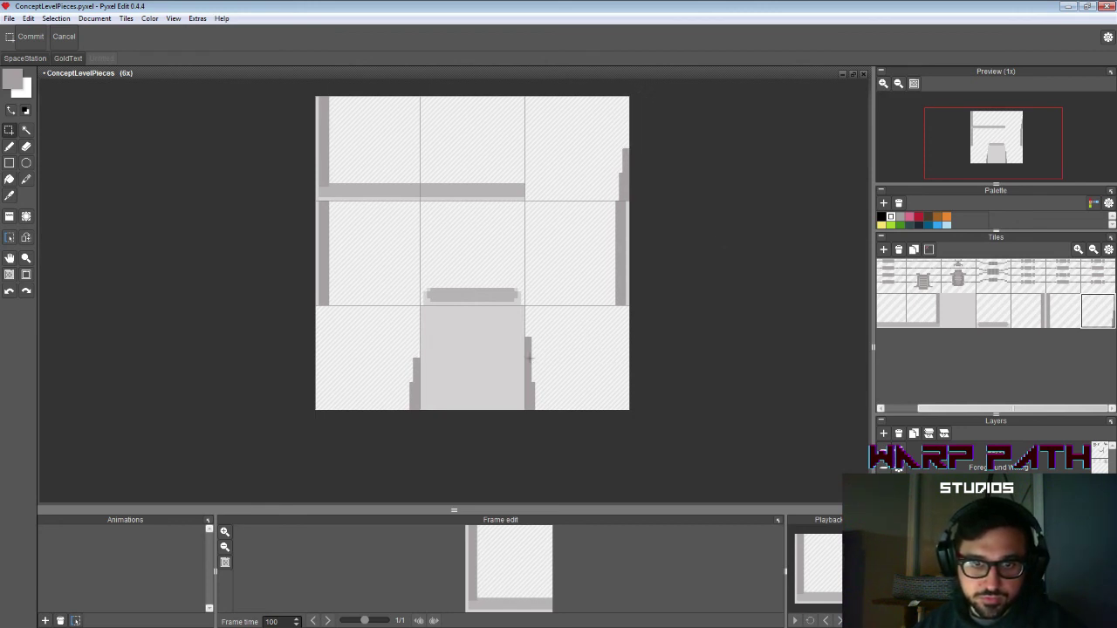
# Step: Erase the top of the right tapered wall down to about the left wall's height
pyautogui.moveTo(414, 357); pyautogui.dragTo(571, 324)
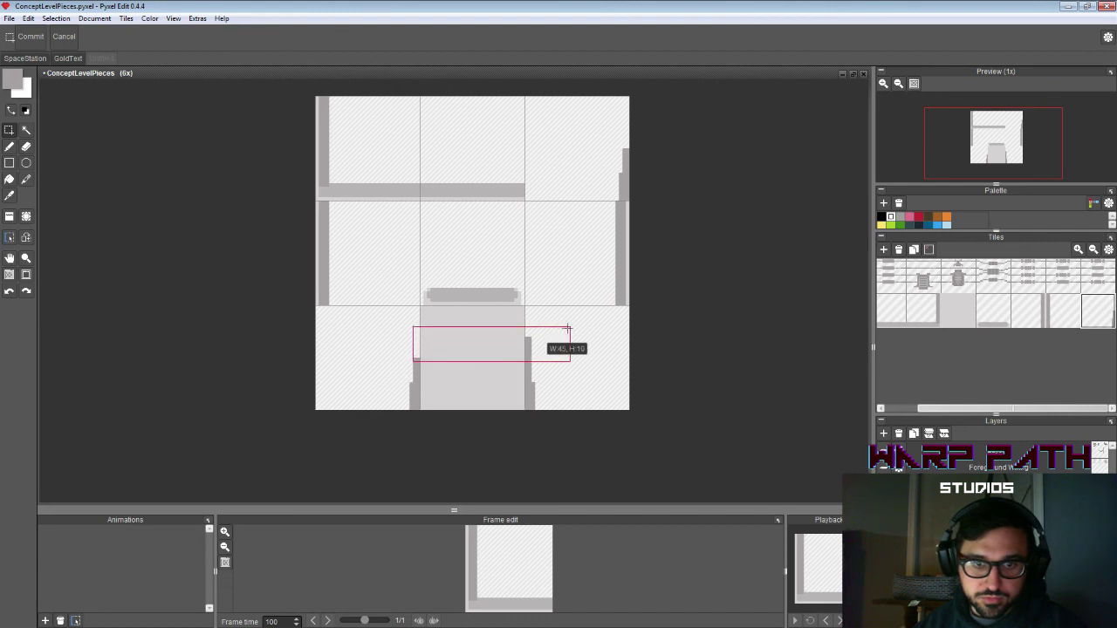
pyautogui.moveTo(379, 296); pyautogui.dragTo(523, 431)
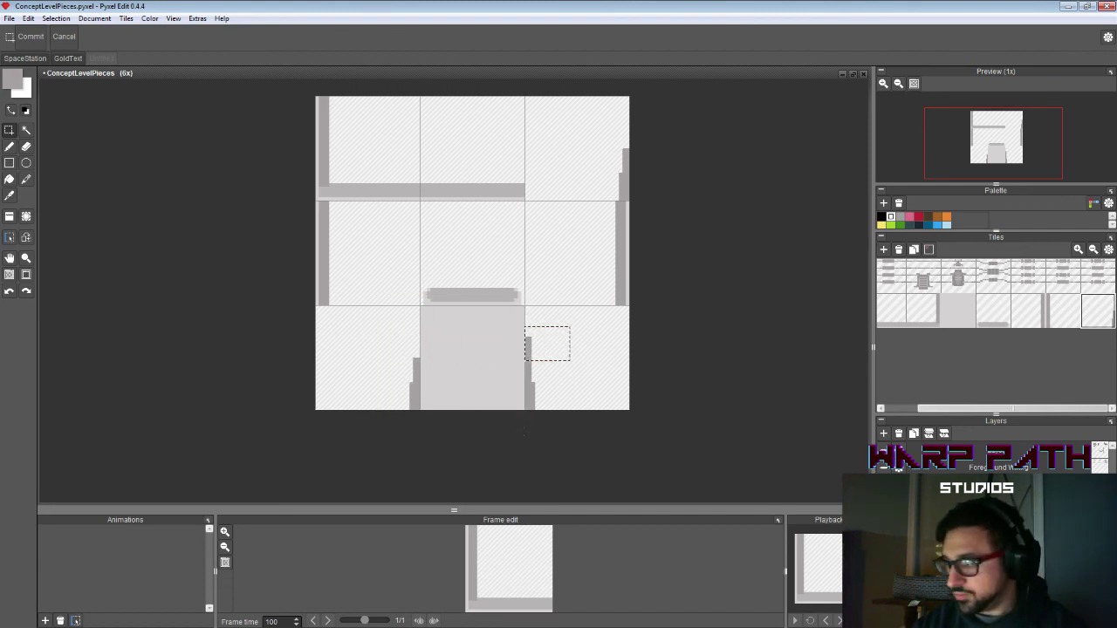
pyautogui.press('Delete')
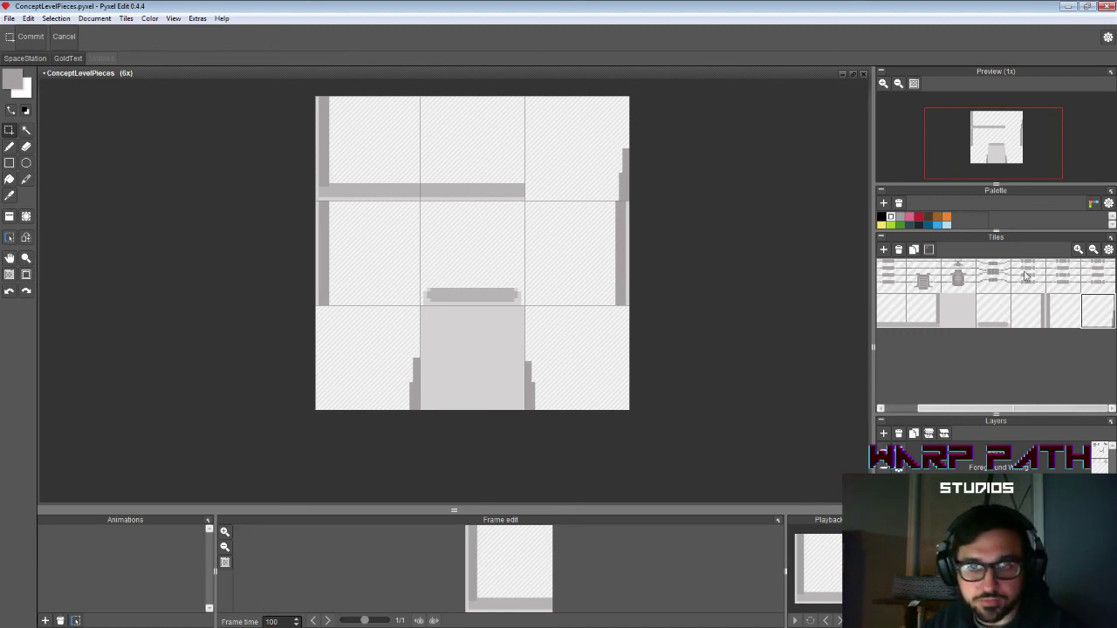
# Step: Put the corner wall tile back in the upper-right cell and save the document
pyautogui.click(928, 319)
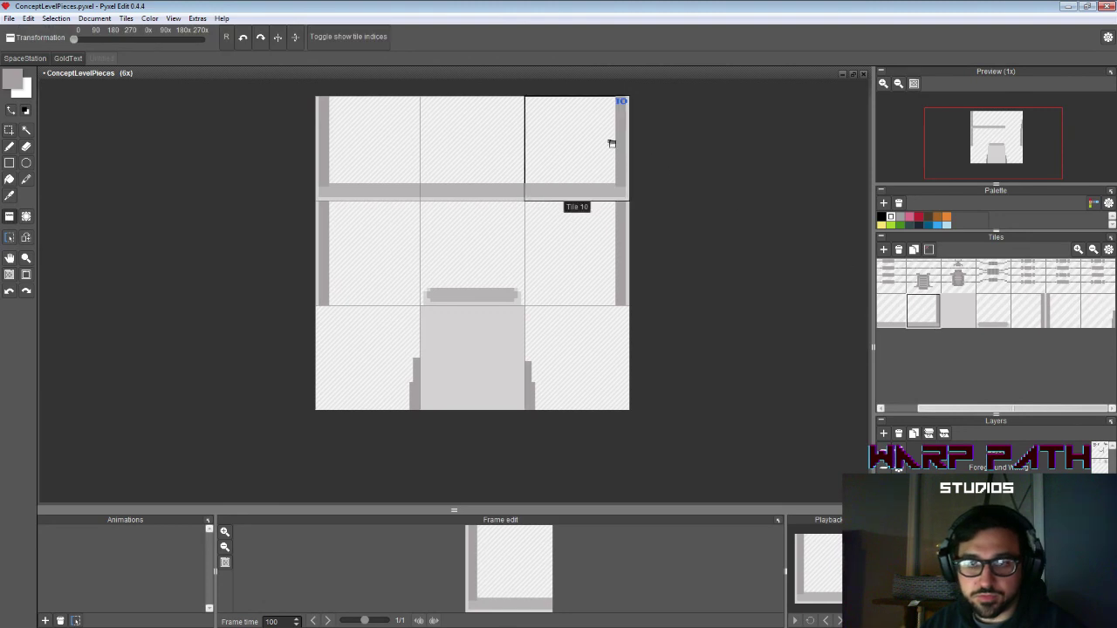
pyautogui.click(611, 144)
pyautogui.press('s')
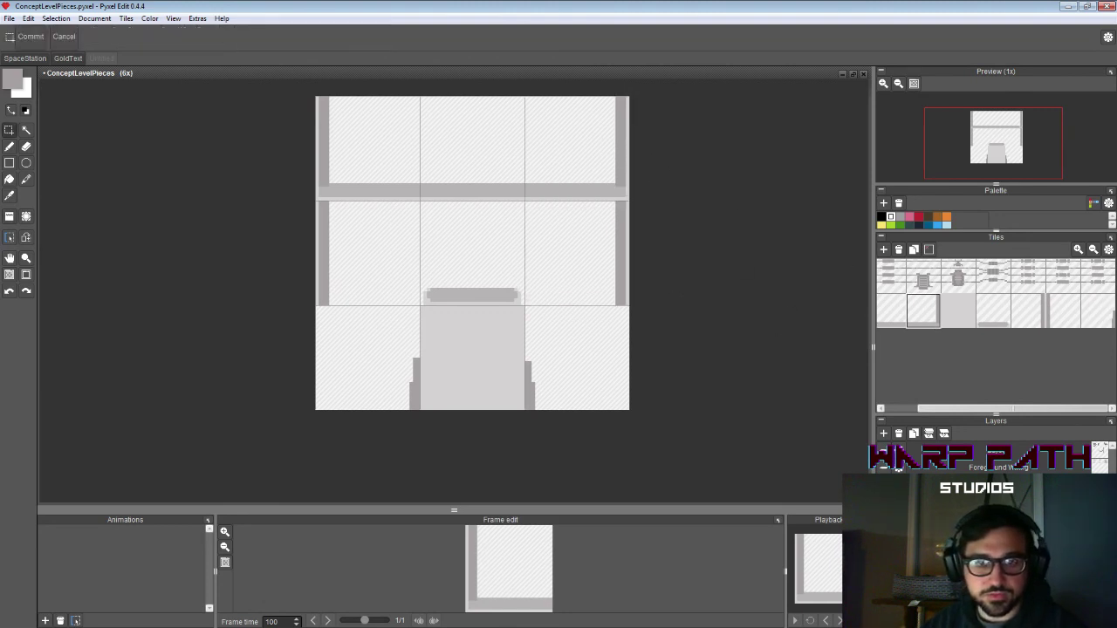
pyautogui.hotkey('ctrl', 's')
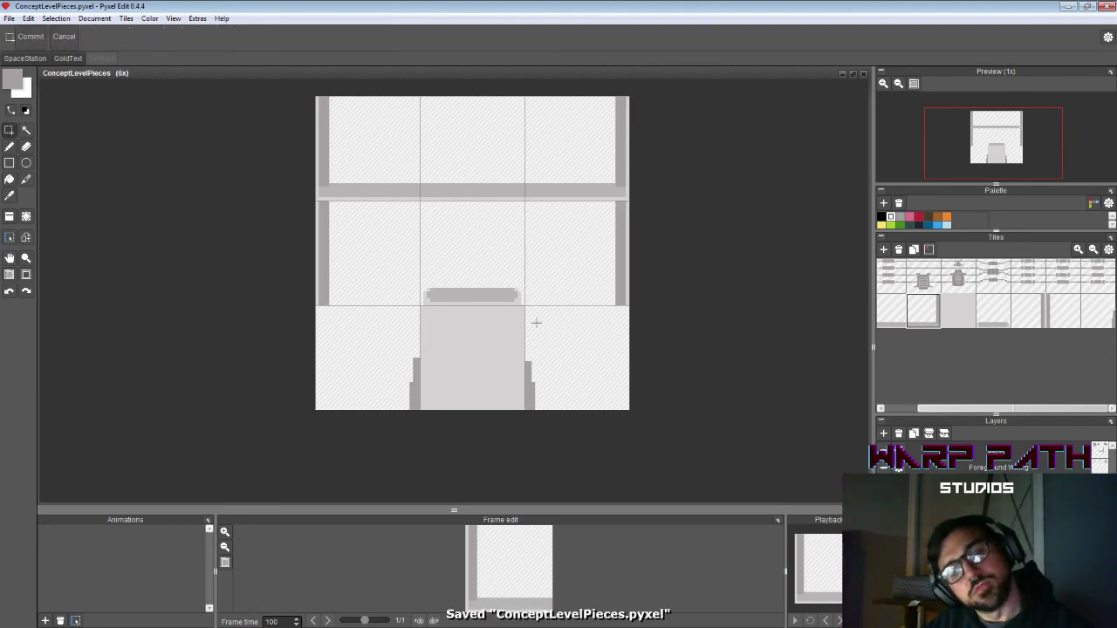
# Step: Select both short wall pieces beside the central block and move them upward off the bottom edge
pyautogui.moveTo(526, 358); pyautogui.dragTo(555, 409)
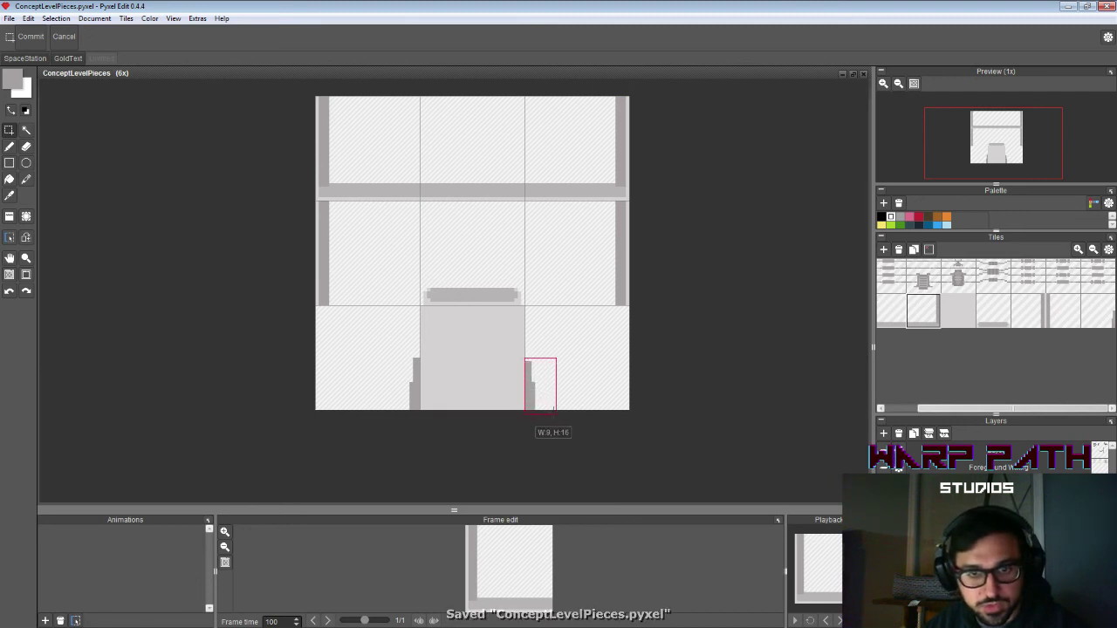
pyautogui.moveTo(364, 340)
pyautogui.mouseDown()
pyautogui.moveTo(419, 411)
pyautogui.moveTo(417, 376)
pyautogui.mouseUp()
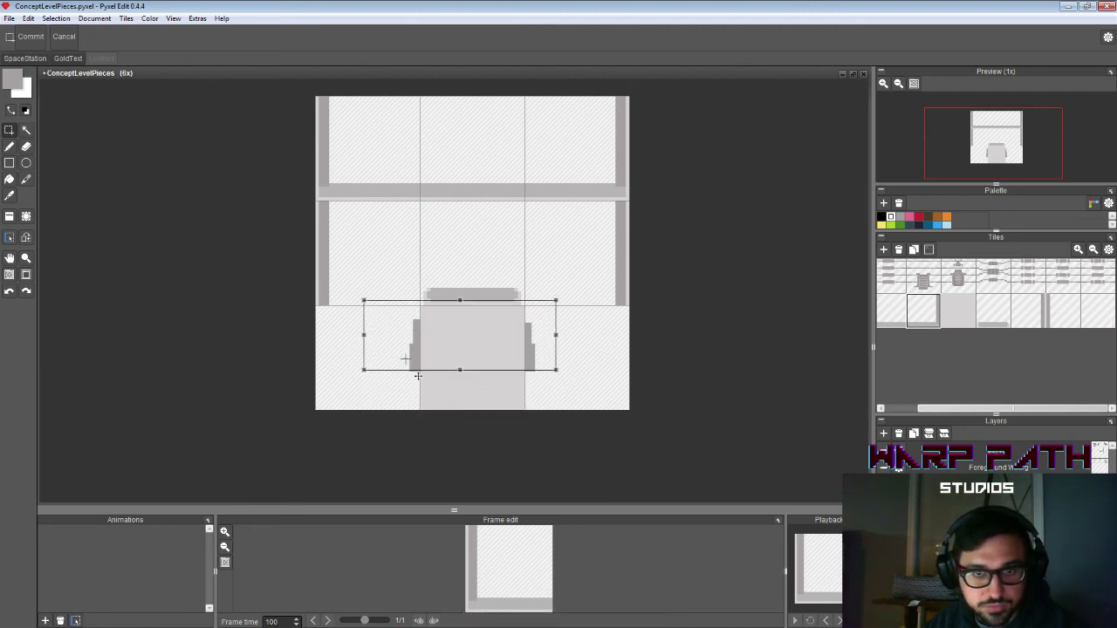
pyautogui.click(599, 327)
# Step: Fill the gaps under both raised wall pieces down to the bottom edge with narrow grey rectangles
pyautogui.press('b')
pyautogui.press('i')
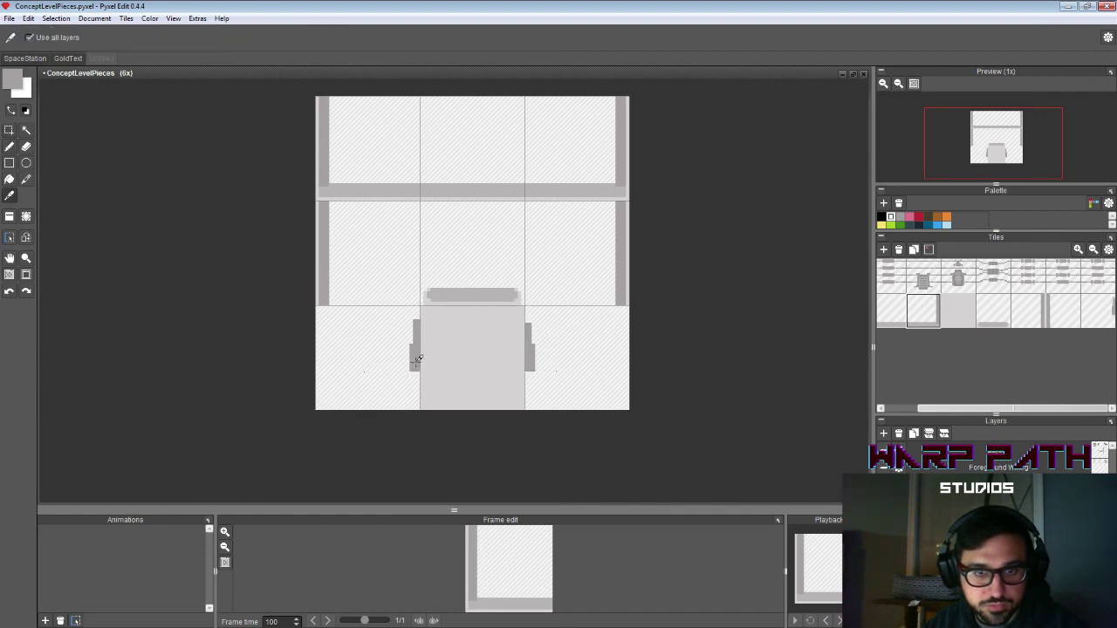
pyautogui.press('b')
pyautogui.press('r')
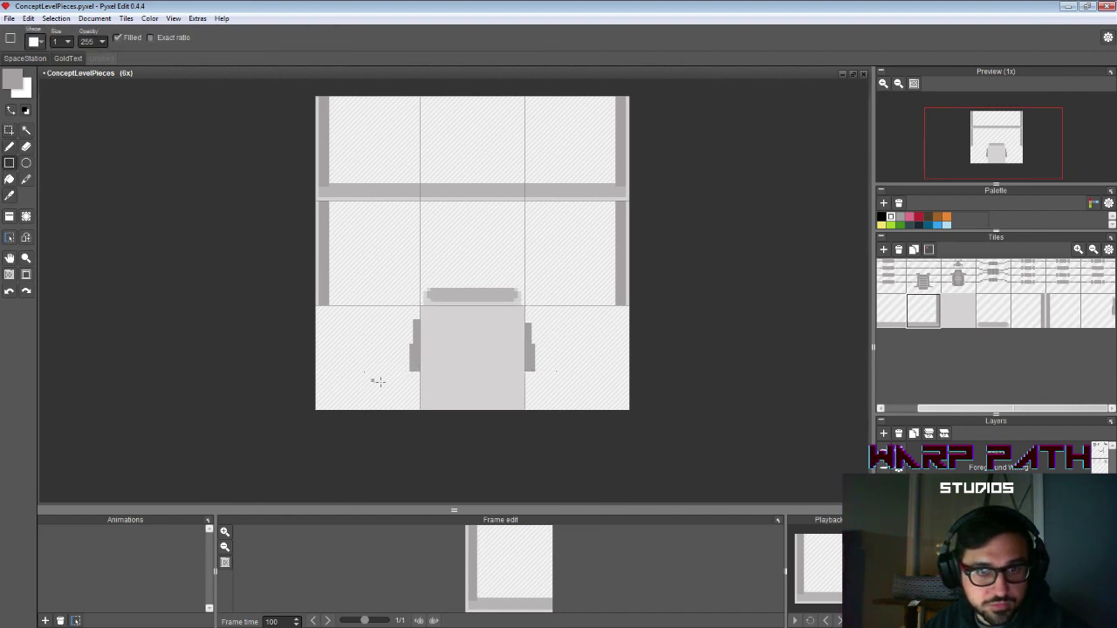
pyautogui.moveTo(418, 374); pyautogui.dragTo(417, 423)
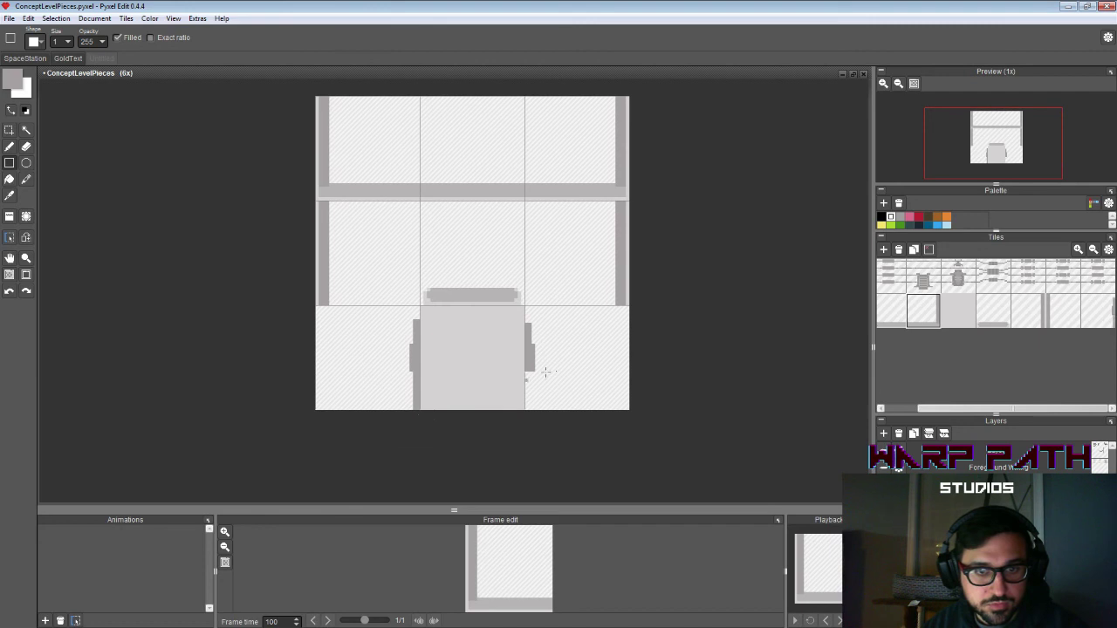
pyautogui.moveTo(530, 370); pyautogui.dragTo(530, 443)
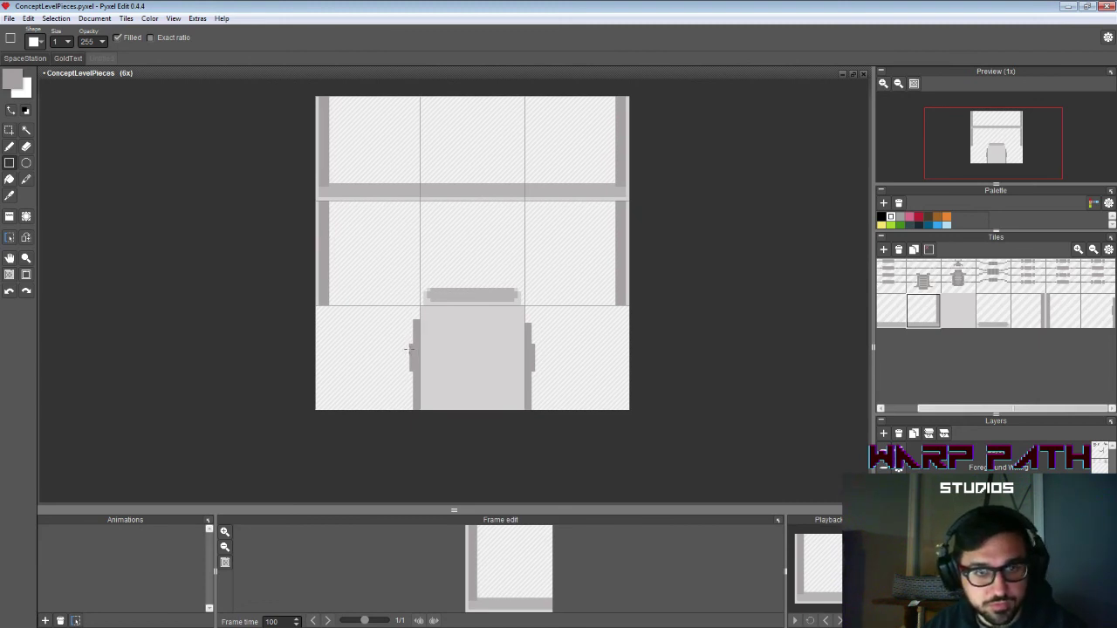
# Step: Erase the protruding outer pixels on both side walls so each has a straight outer edge
pyautogui.press('e')
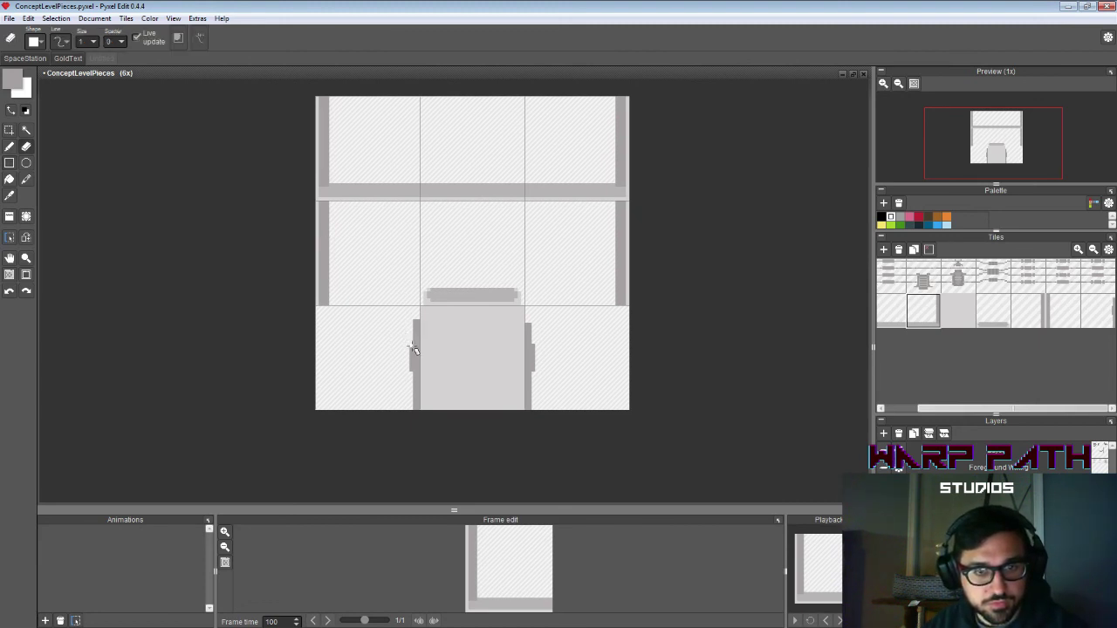
pyautogui.moveTo(413, 351); pyautogui.dragTo(411, 383)
pyautogui.moveTo(534, 346); pyautogui.dragTo(534, 385)
# Step: Place the left side wall's tile in the upper-right cell and pencil its wall up to the tile's top edge
pyautogui.click(1094, 319)
pyautogui.click(610, 174)
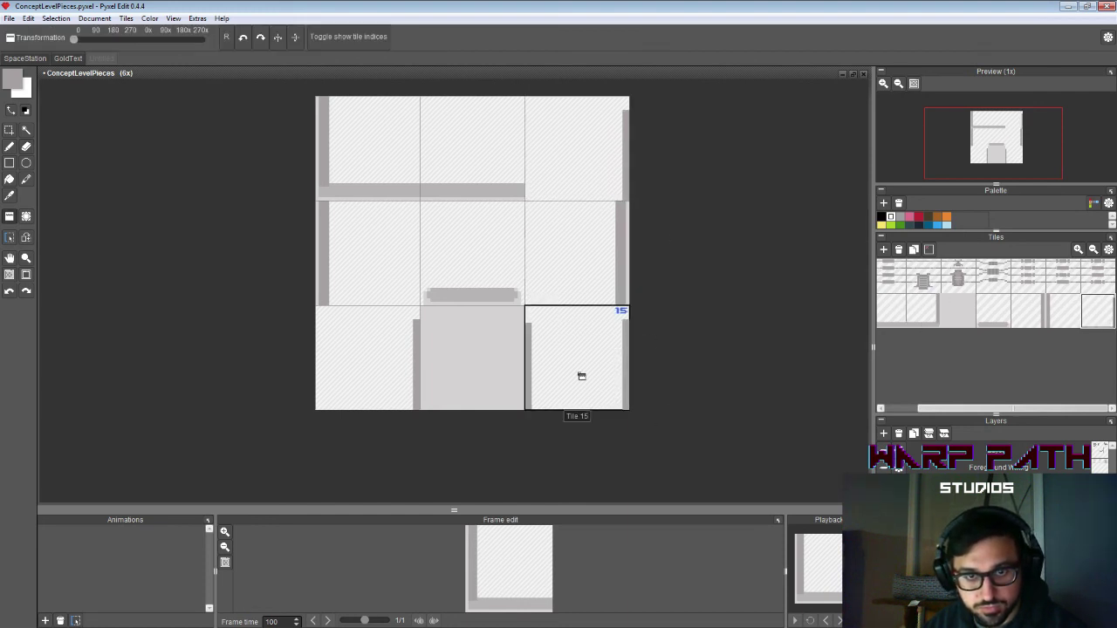
pyautogui.press('b')
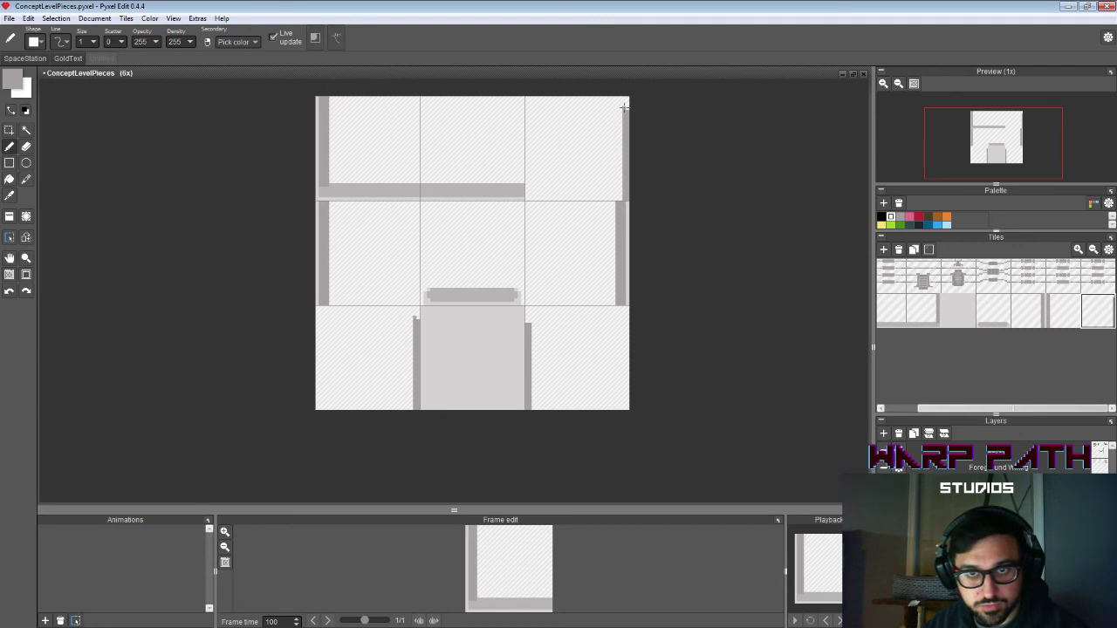
pyautogui.click(625, 103)
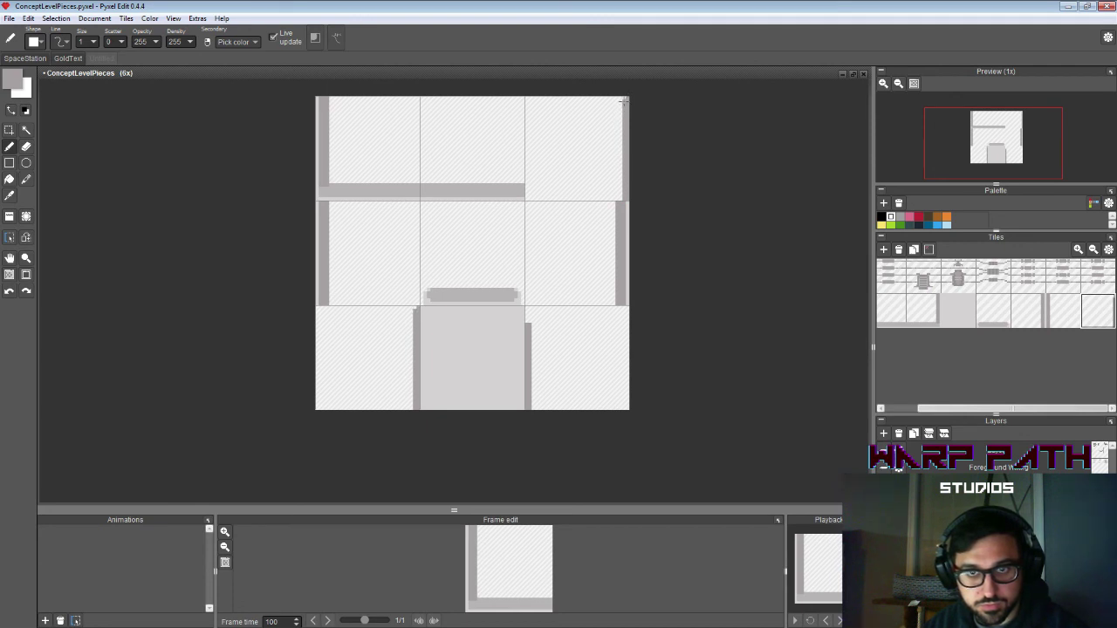
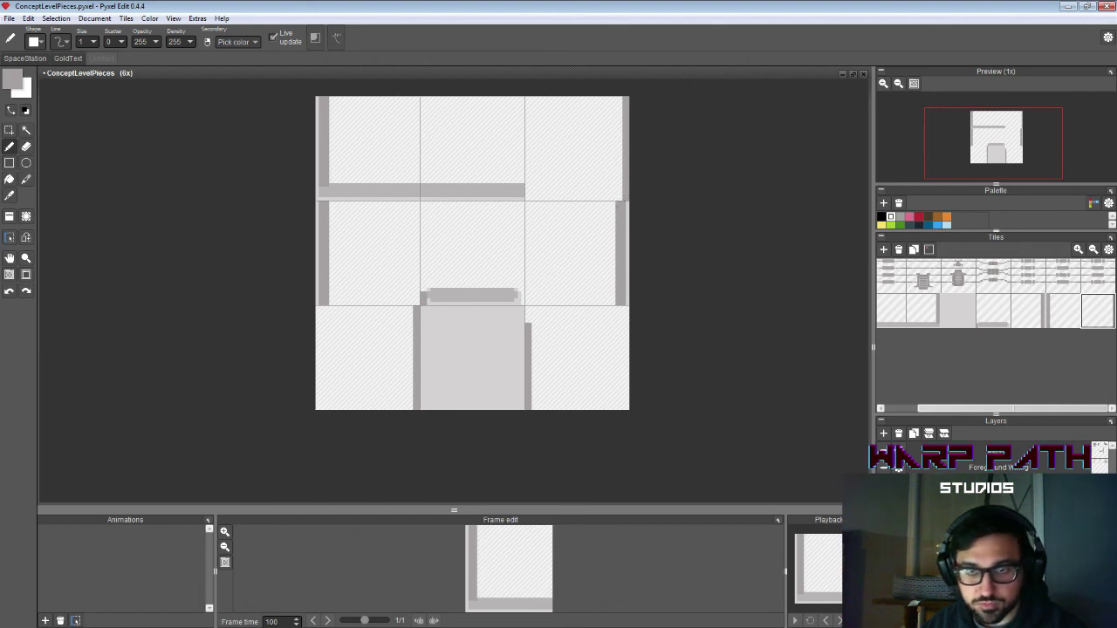
# Step: Restore the corner tile in the upper-right cell and pencil the right side wall up past the block beside the ledge
pyautogui.click(924, 307)
pyautogui.click(601, 172)
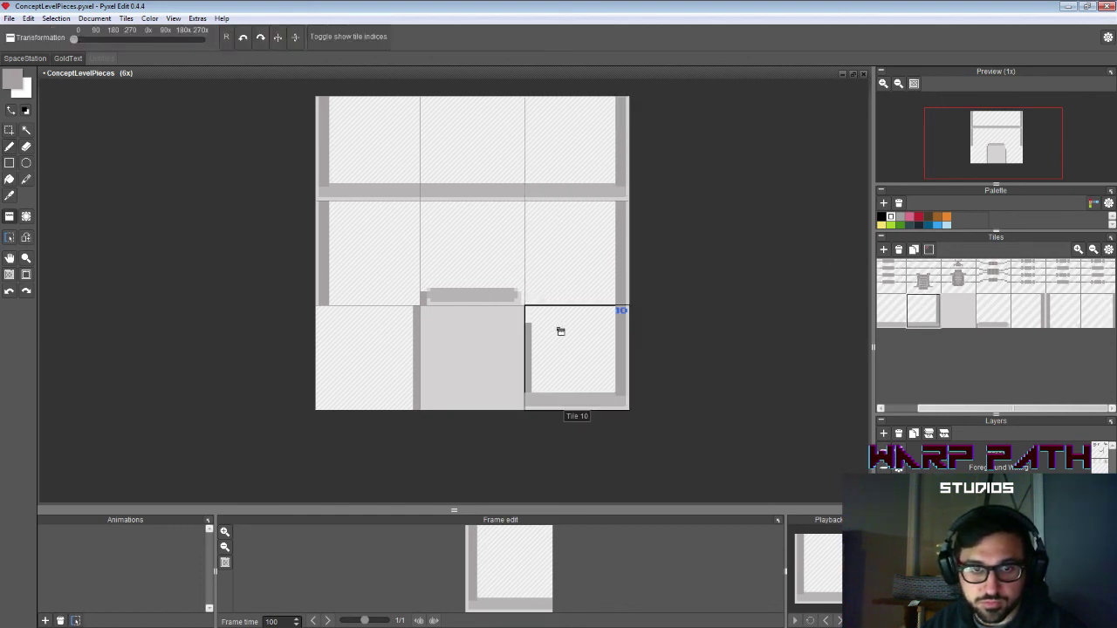
pyautogui.press('b')
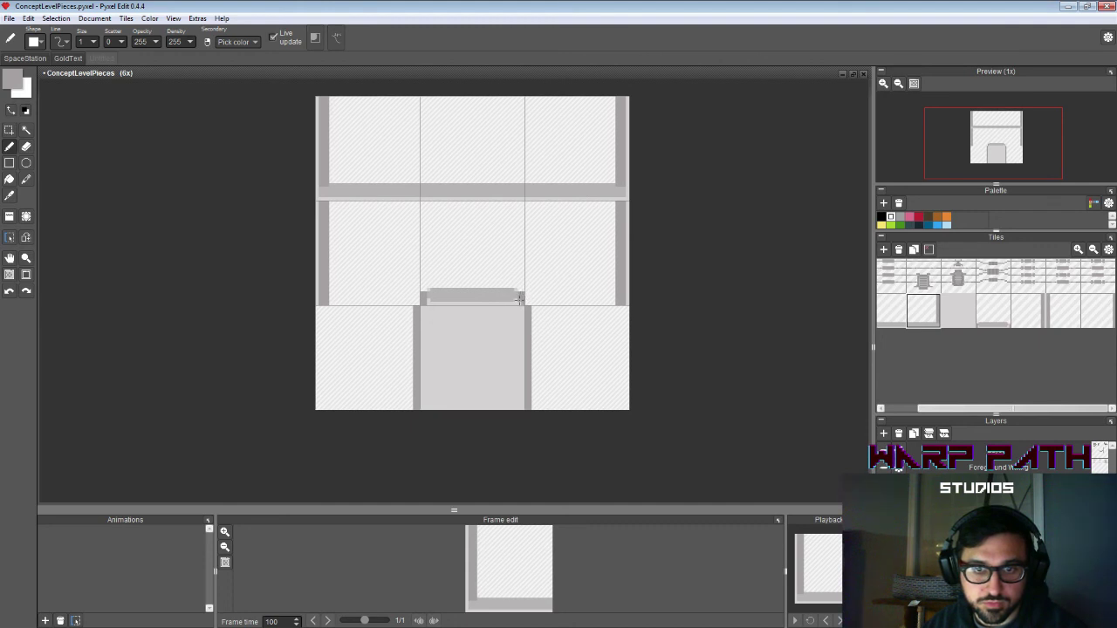
# Step: Sample the ledge's light-grey rim colour and pencil rim pixels at both ends of the ledge
pyautogui.keyDown('alt'); pyautogui.click(428, 295); pyautogui.keyUp('alt')
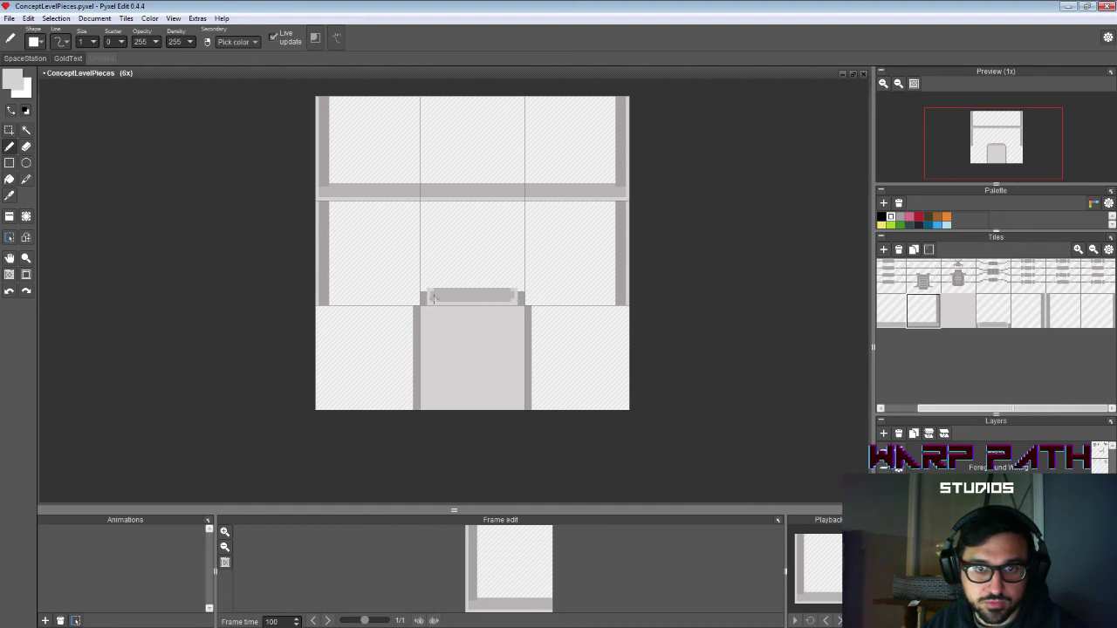
pyautogui.press('e')
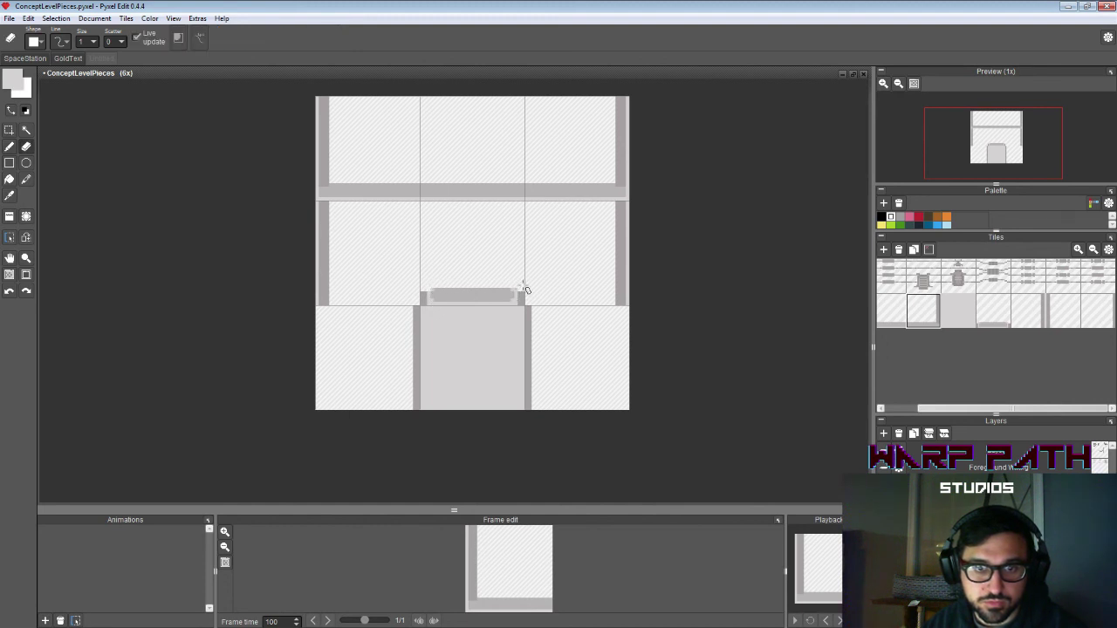
pyautogui.scroll(2, 519, 295)
pyautogui.press('i')
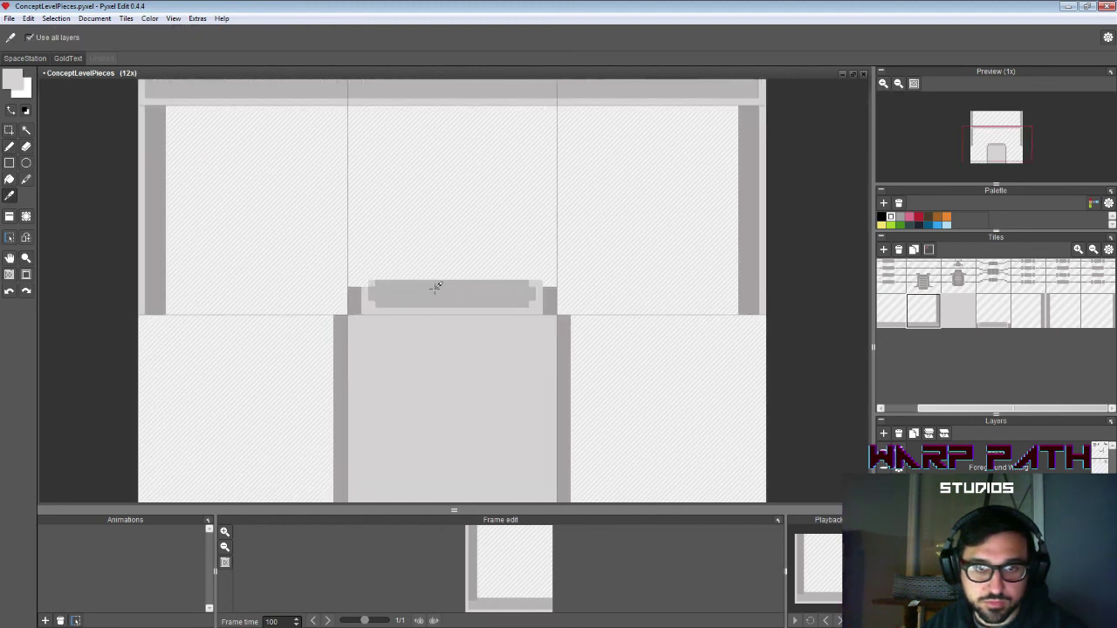
pyautogui.press('e')
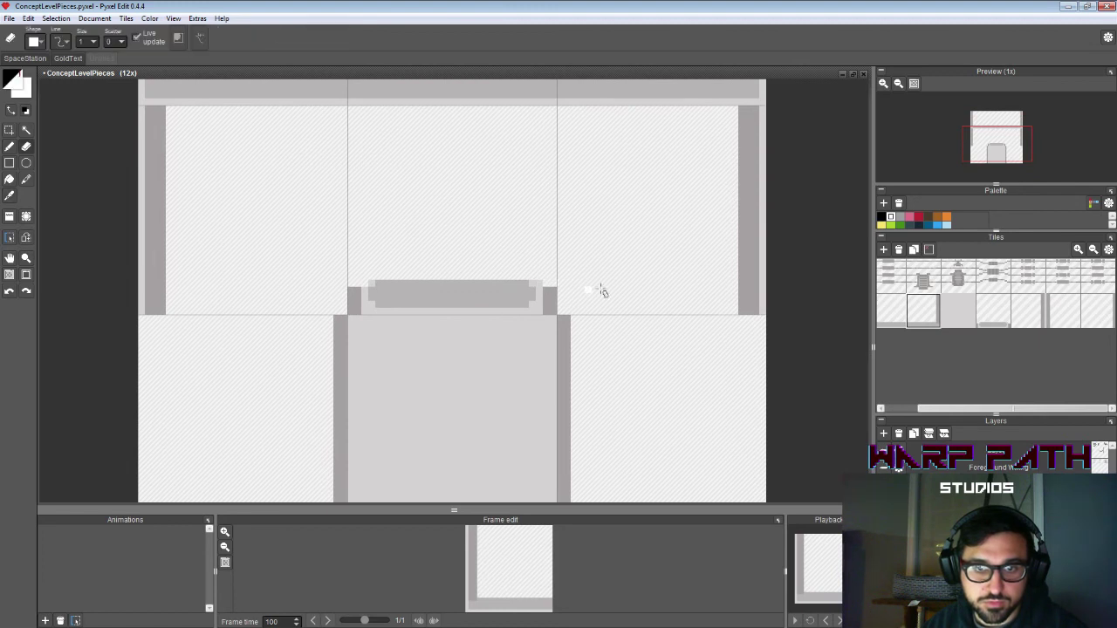
pyautogui.press('b')
pyautogui.scroll(3, 399, 289)
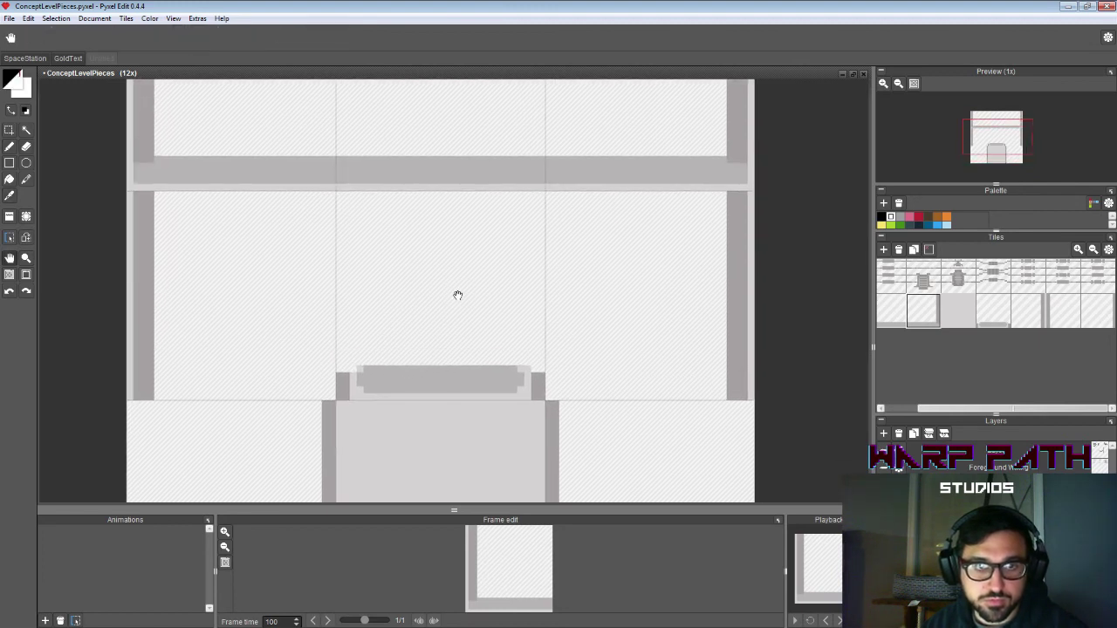
pyautogui.press('i')
pyautogui.press('b')
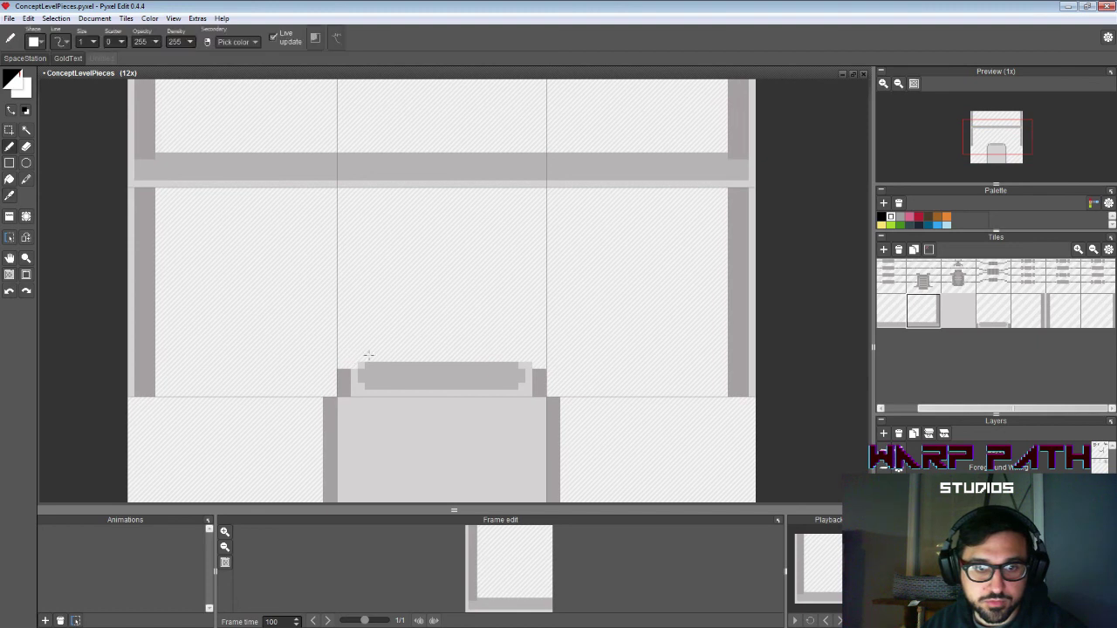
pyautogui.press('e')
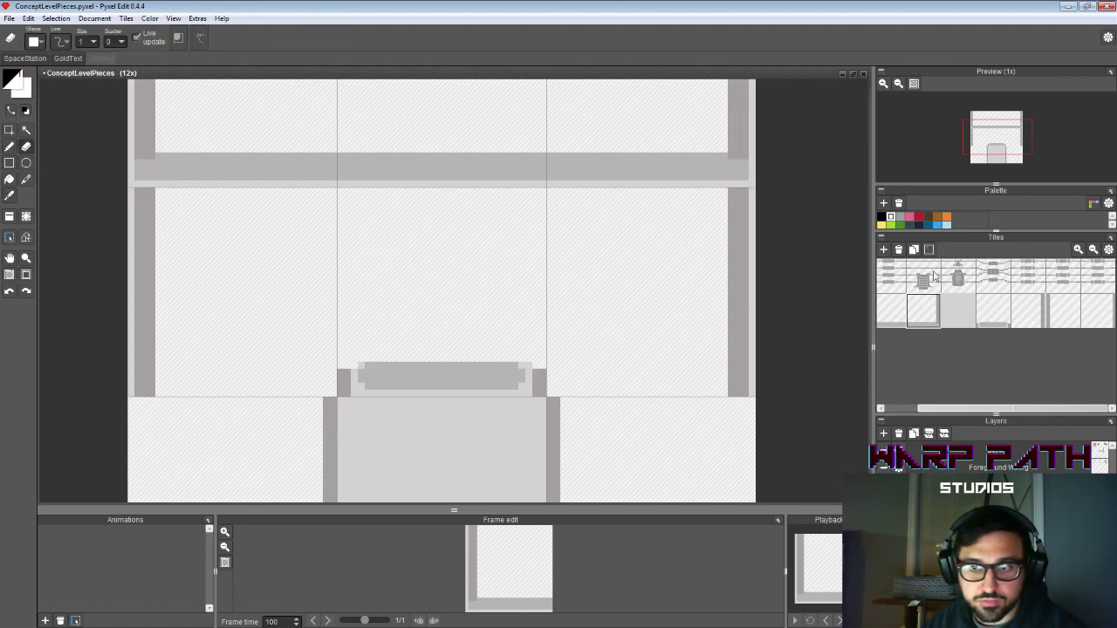
# Step: Select the ledge's tile, then hide and show the layer to check that it holds the ledge artwork
pyautogui.click(992, 311)
pyautogui.press('e')
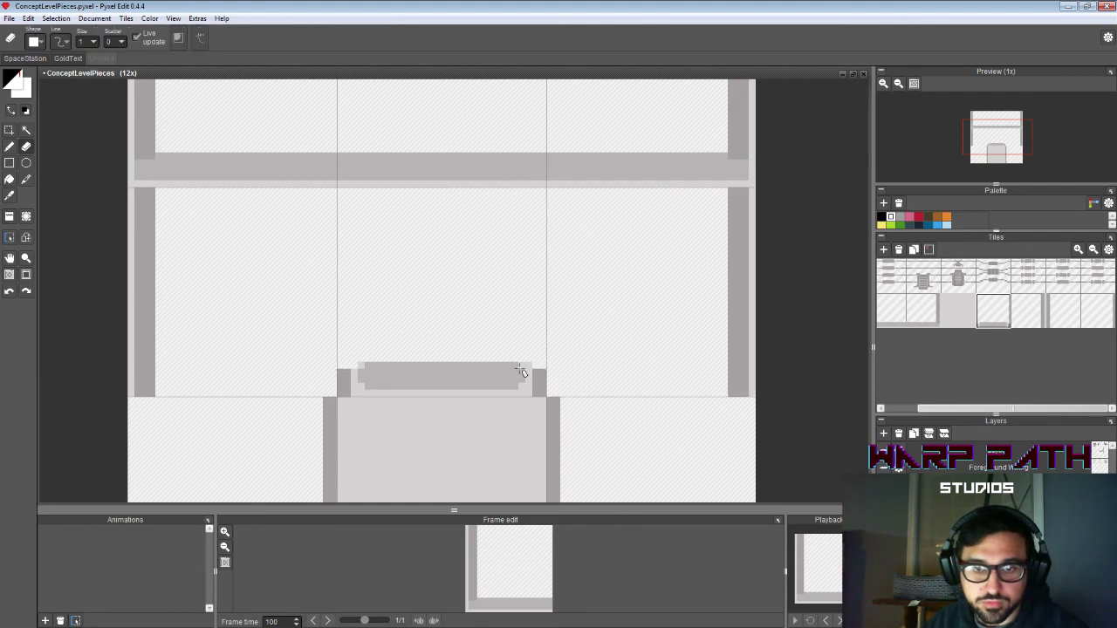
pyautogui.click(884, 486)
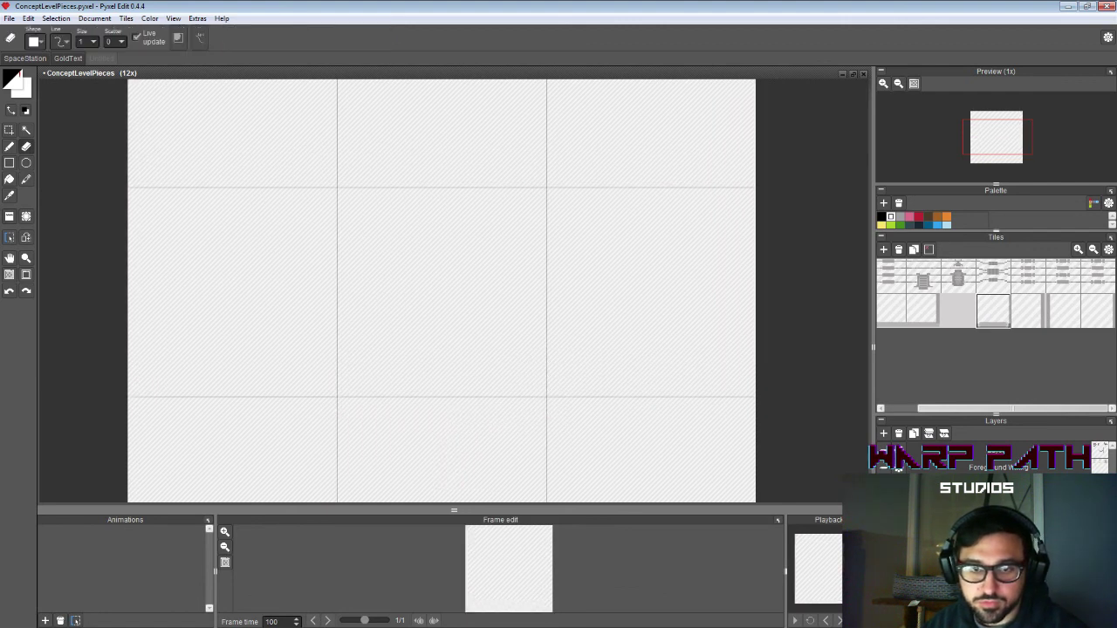
pyautogui.click(883, 485)
pyautogui.press('b')
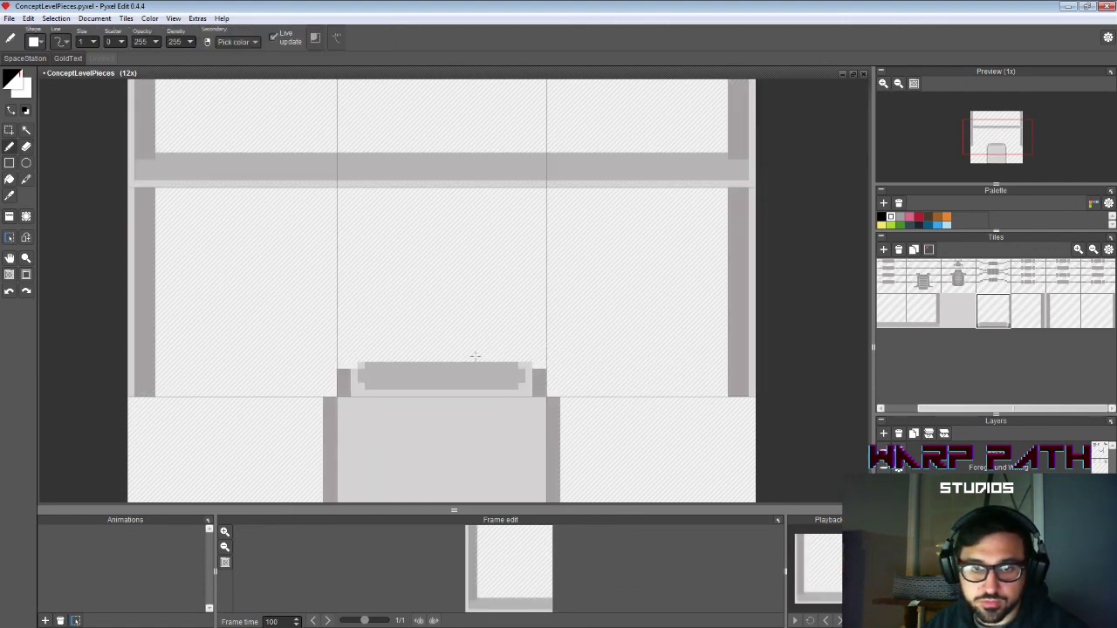
pyautogui.press('e')
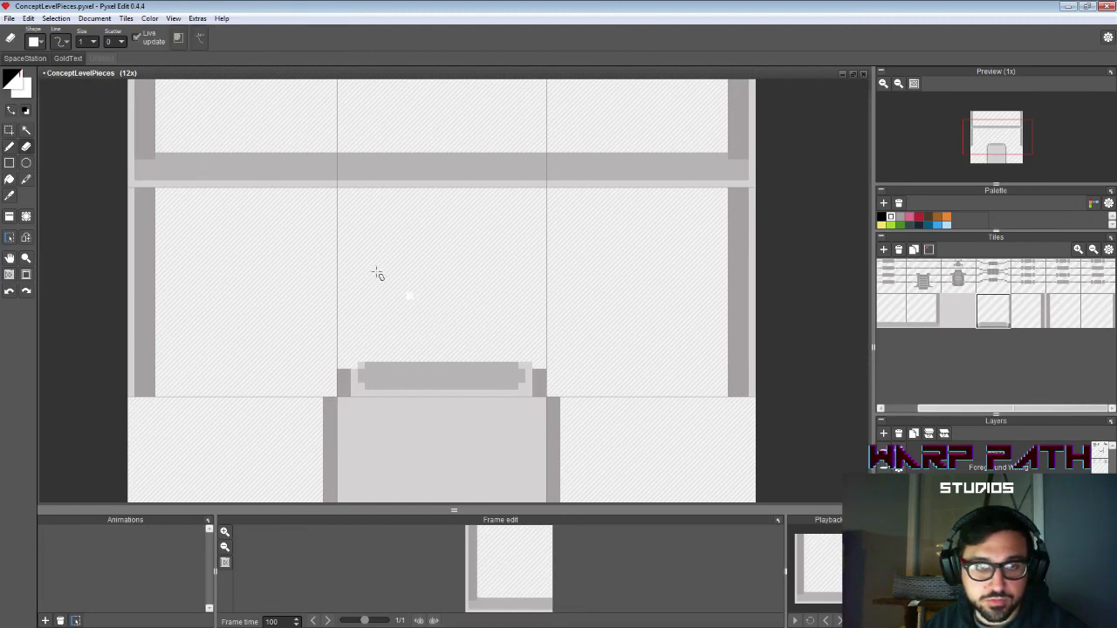
# Step: Set the foreground colour's alpha to 255 and erase the light corner pixels at the ledge's upper ends
pyautogui.click(13, 82)
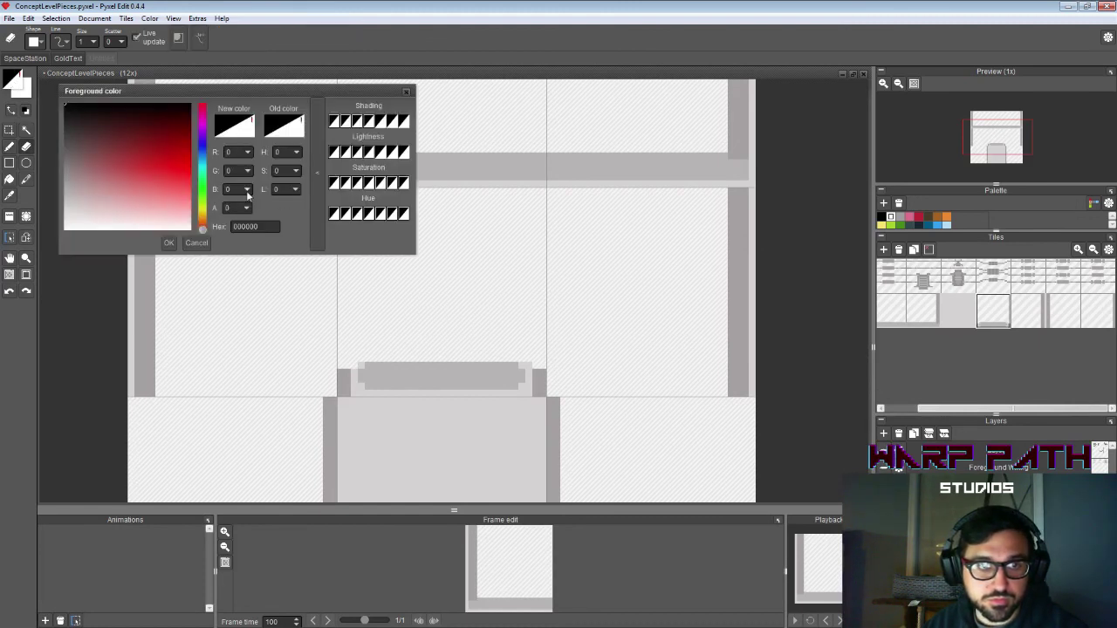
pyautogui.moveTo(247, 208); pyautogui.dragTo(247, 131)
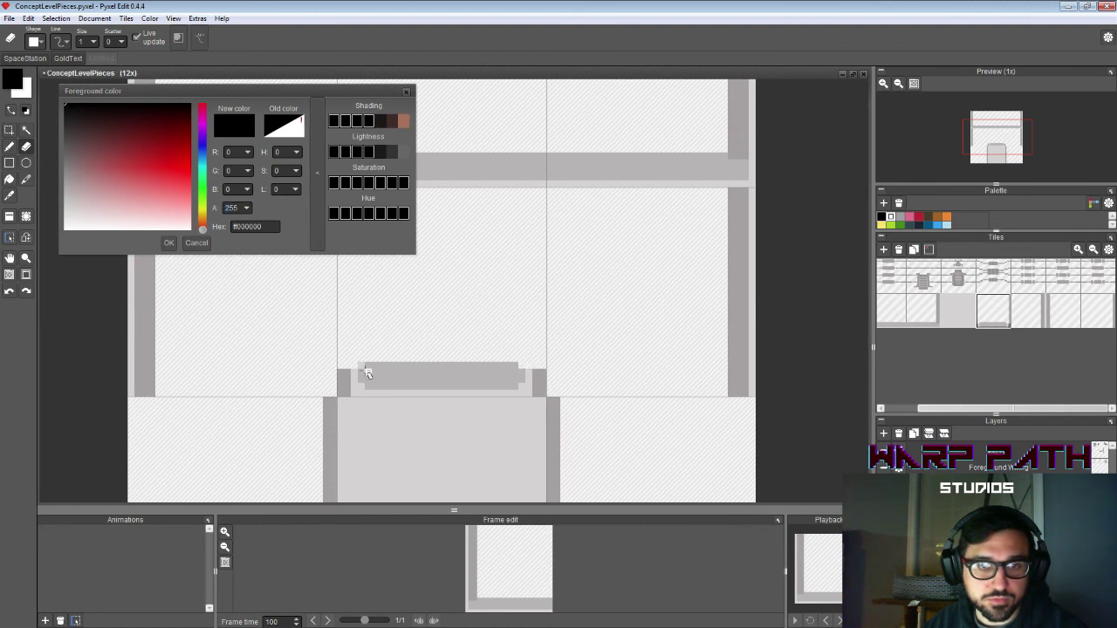
pyautogui.click(169, 244)
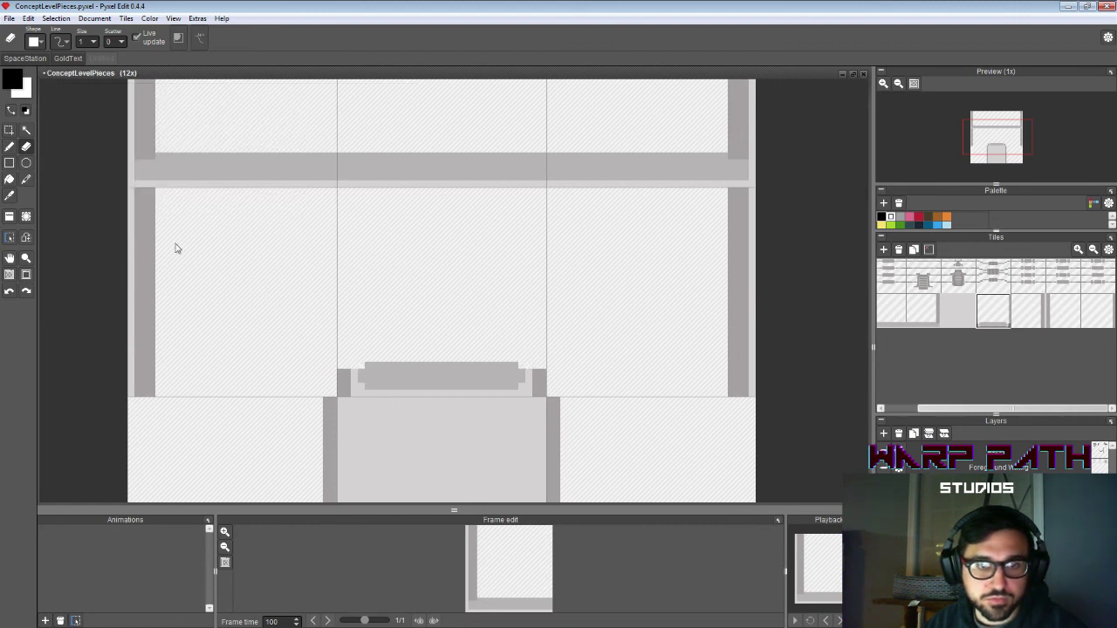
# Step: Pencil light-grey rim pixels outward at the ledge's ends and extend its mid-grey top row over them
pyautogui.press('b')
pyautogui.keyDown('alt'); pyautogui.click(360, 378); pyautogui.keyUp('alt')
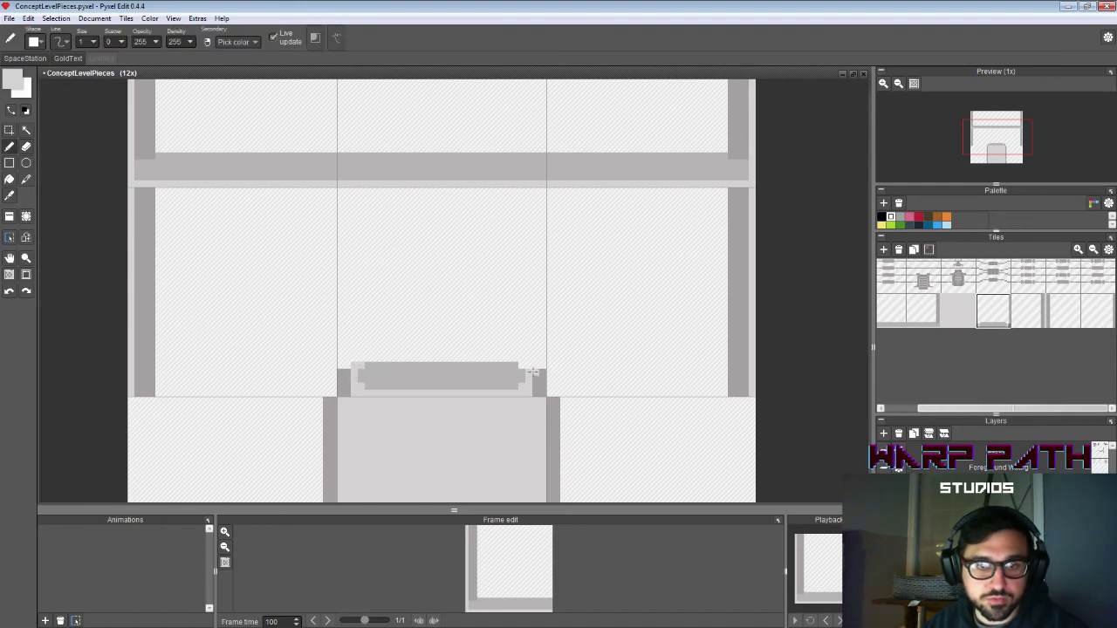
pyautogui.keyDown('alt'); pyautogui.click(355, 369); pyautogui.keyUp('alt')
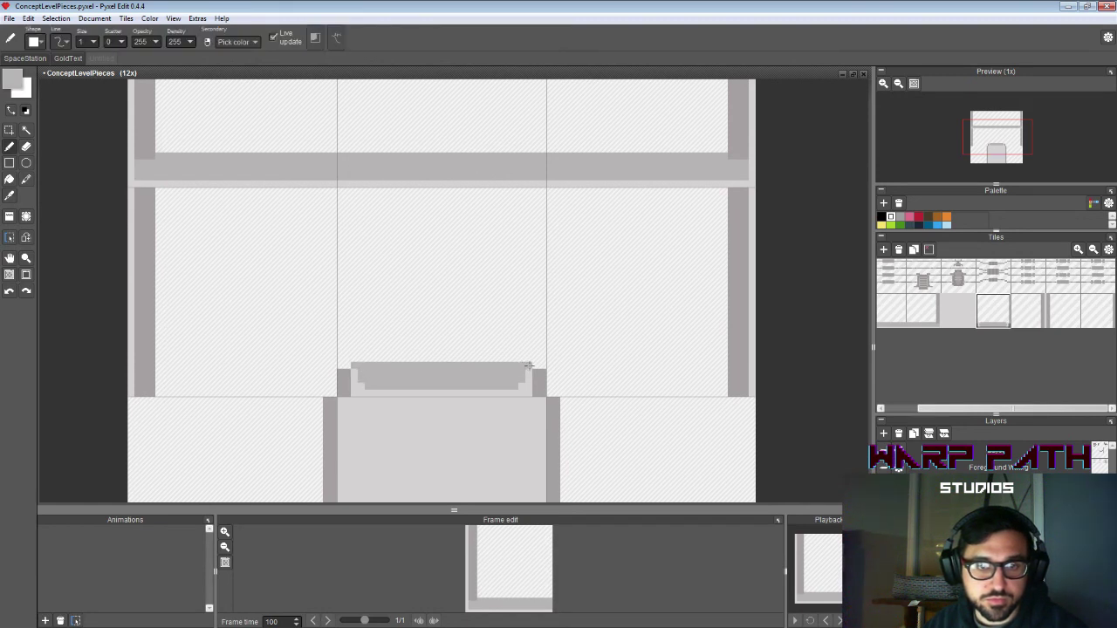
# Step: Widen the ledge another pixel on each side with a stepped light-grey rim and mid-grey fill inside it
pyautogui.keyDown('alt'); pyautogui.click(358, 376); pyautogui.keyUp('alt')
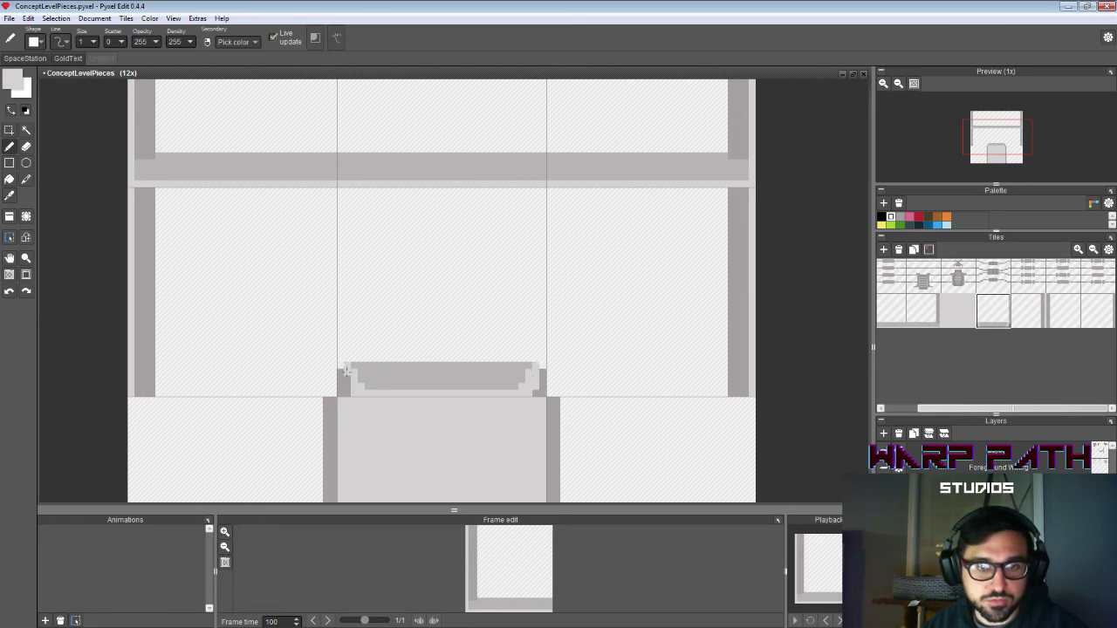
pyautogui.moveTo(346, 377); pyautogui.dragTo(346, 383)
pyautogui.keyDown('alt'); pyautogui.click(359, 372); pyautogui.keyUp('alt')
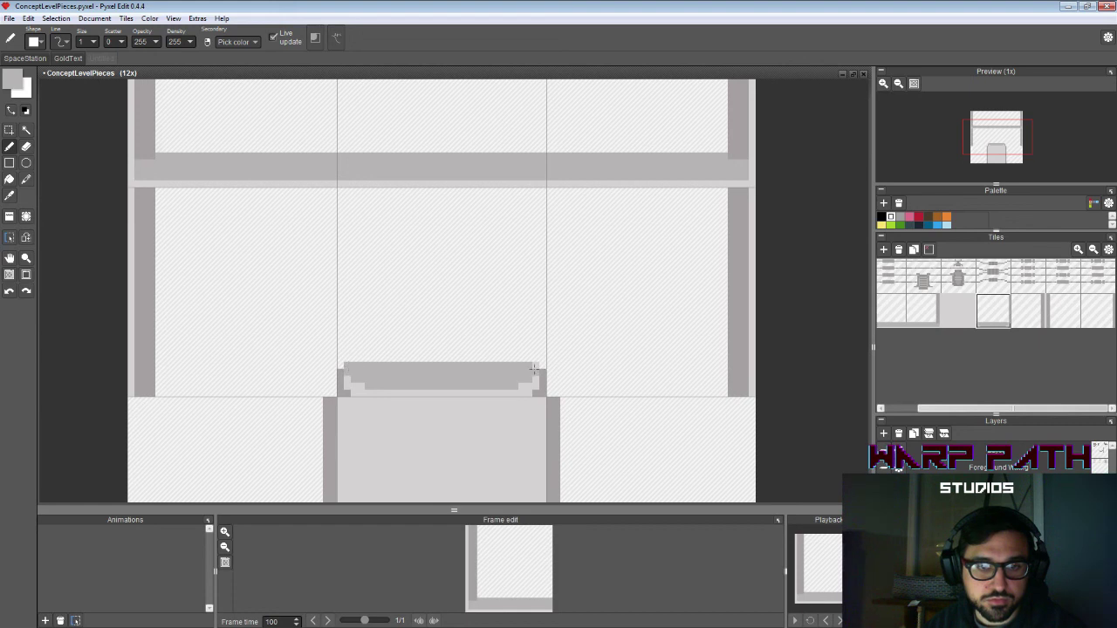
# Step: Pencil light-grey rim pixels down the outermost column at each end of the ledge
pyautogui.press('i')
pyautogui.click(347, 379)
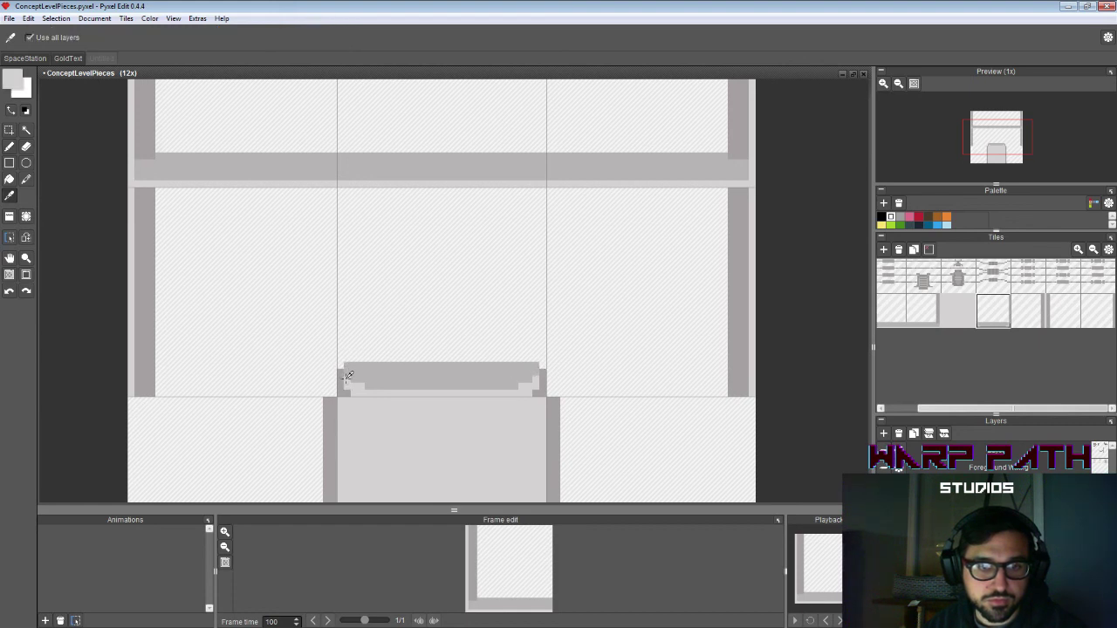
pyautogui.press('b')
pyautogui.moveTo(341, 365); pyautogui.dragTo(340, 372)
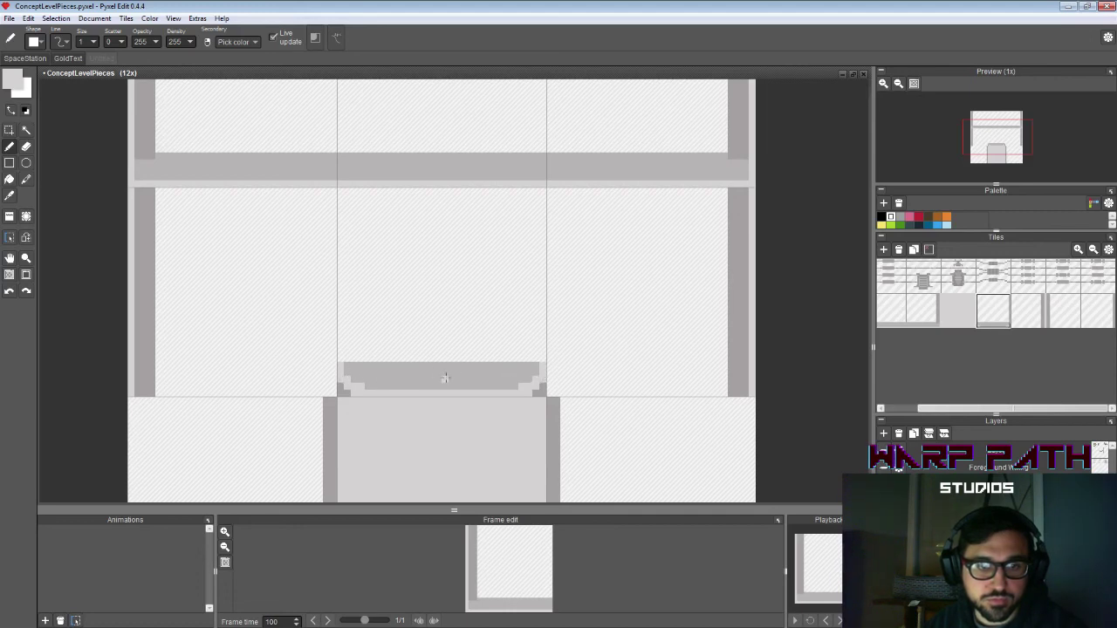
# Step: Recolour the ledge's outermost columns in the darker wall grey and fill its stepped inner corners with mid-grey
pyautogui.press('space')
pyautogui.moveTo(436, 376)
pyautogui.mouseDown()
pyautogui.moveTo(404, 339)
pyautogui.moveTo(424, 391)
pyautogui.mouseUp()
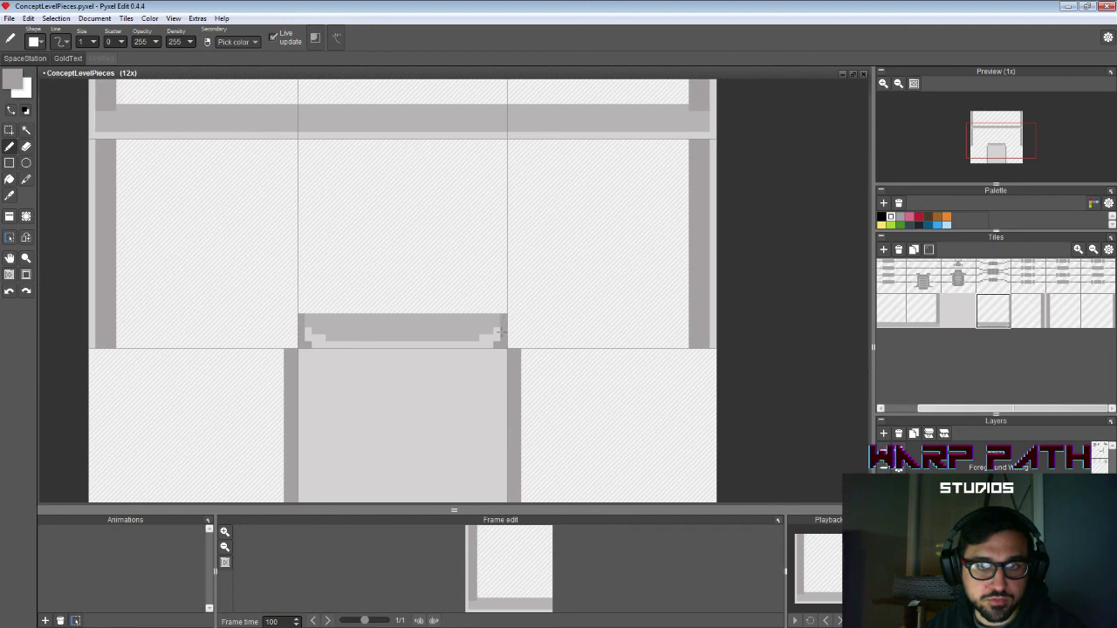
pyautogui.press('i')
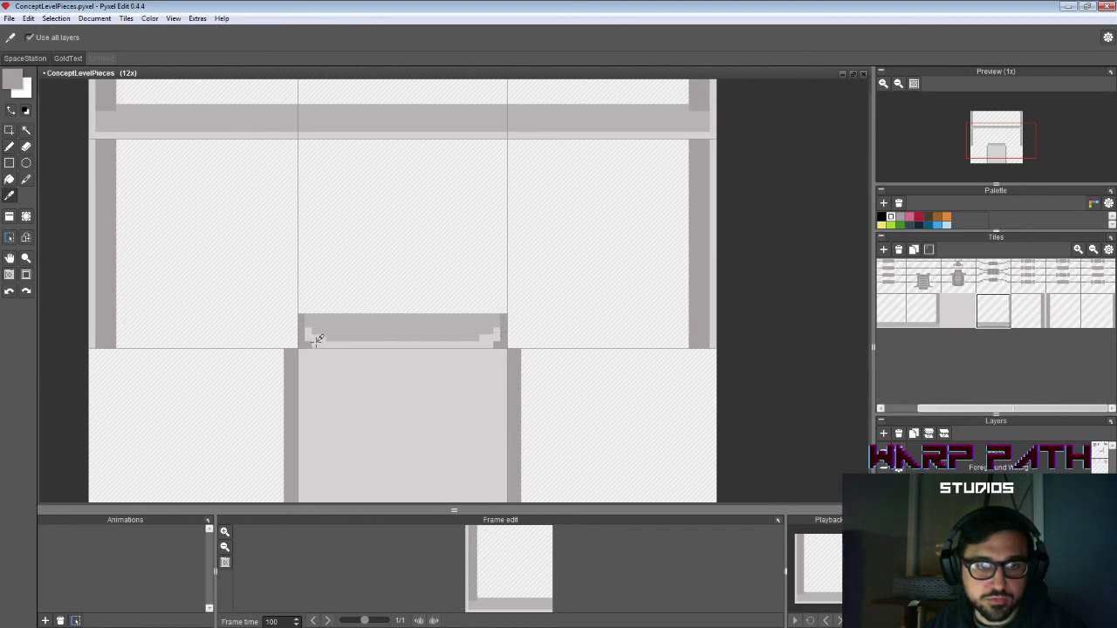
pyautogui.click(325, 327)
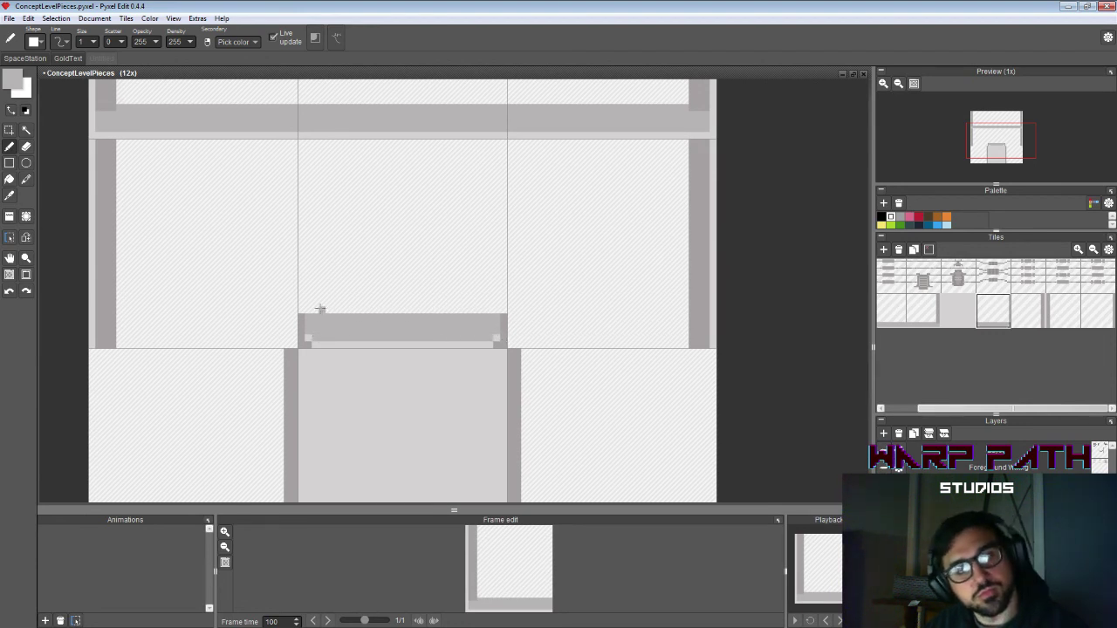
# Step: Shift the upper part of the doorway lintel's left end one pixel inward
pyautogui.press('e')
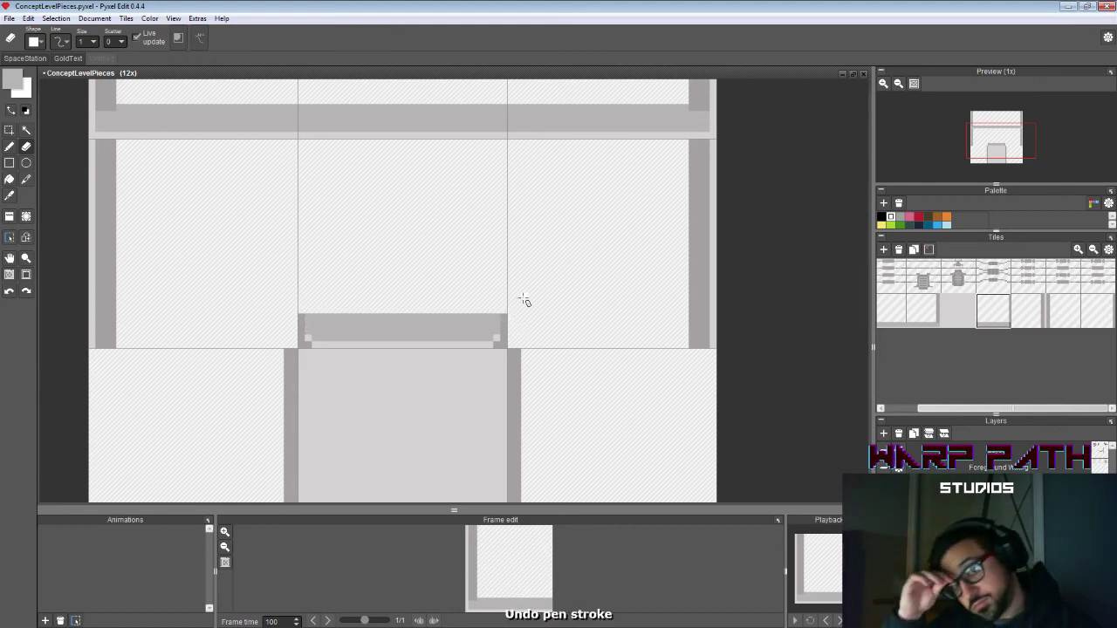
pyautogui.press('s')
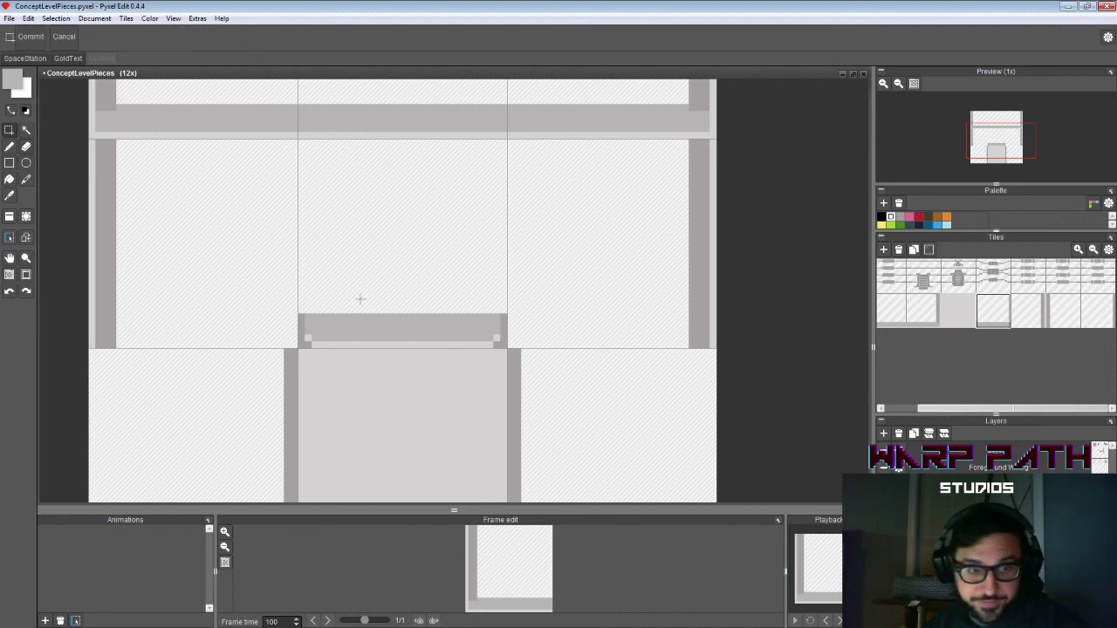
pyautogui.moveTo(263, 285); pyautogui.dragTo(322, 337)
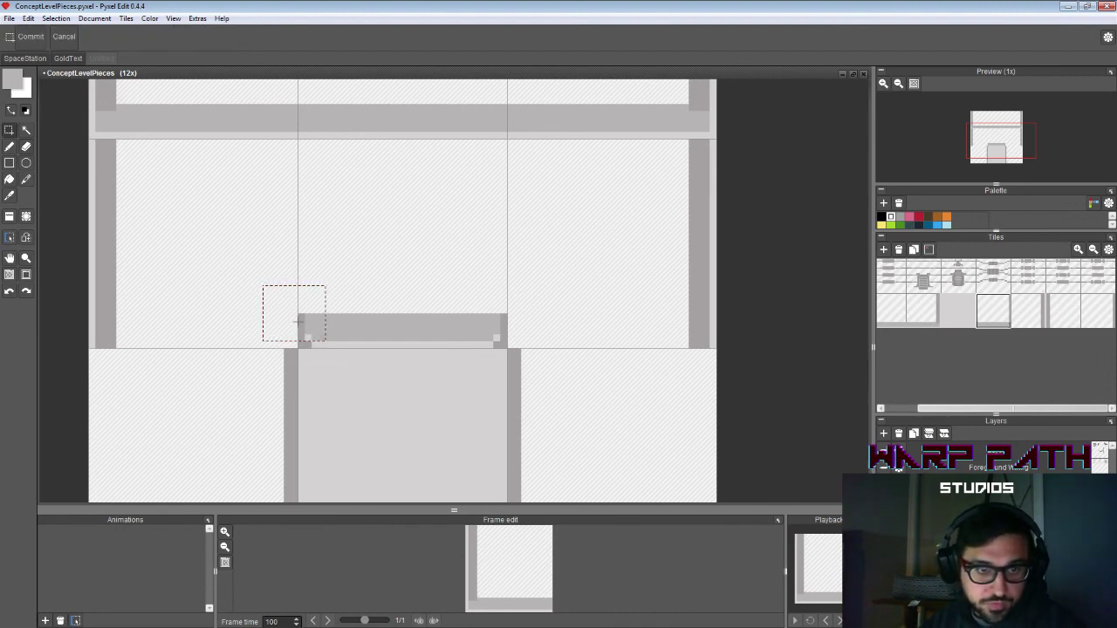
pyautogui.moveTo(248, 332); pyautogui.dragTo(394, 368)
pyautogui.moveTo(250, 321); pyautogui.dragTo(309, 321)
pyautogui.click(353, 281)
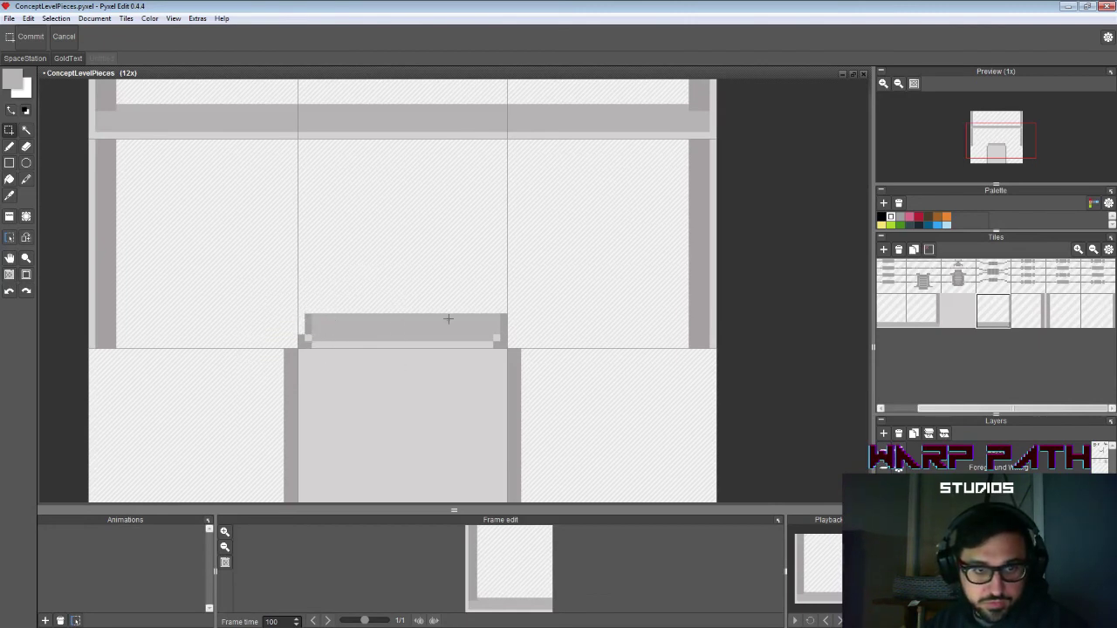
# Step: Shift the lintel's upper right end one pixel inward to match, using the dark grey sampled from its edge
pyautogui.press('b')
pyautogui.press('i')
pyautogui.click(502, 316)
pyautogui.press('b')
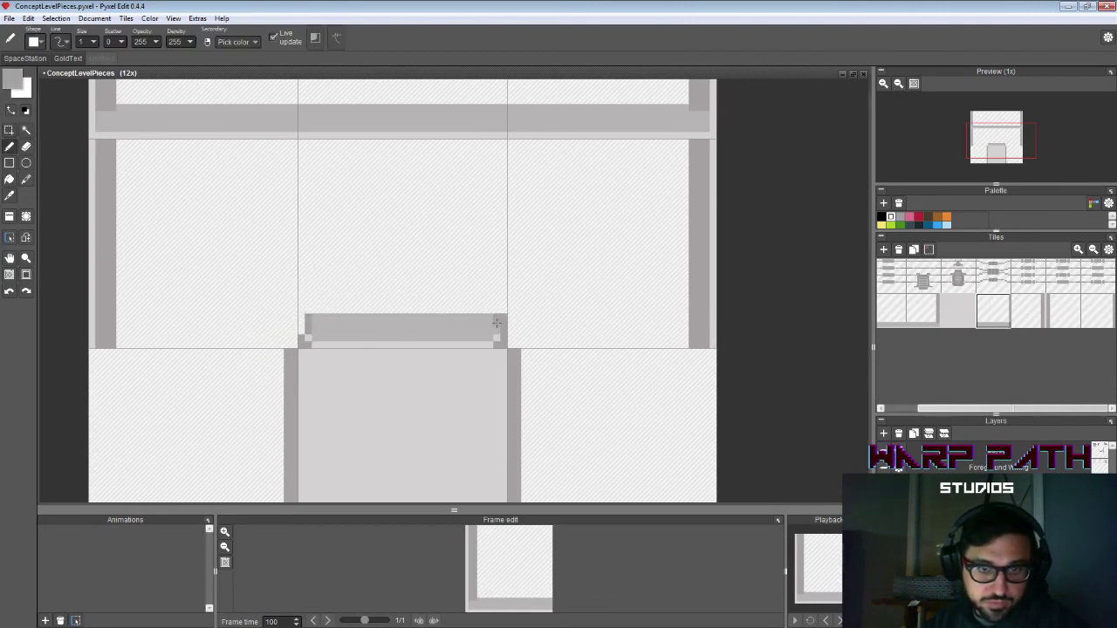
pyautogui.press('e')
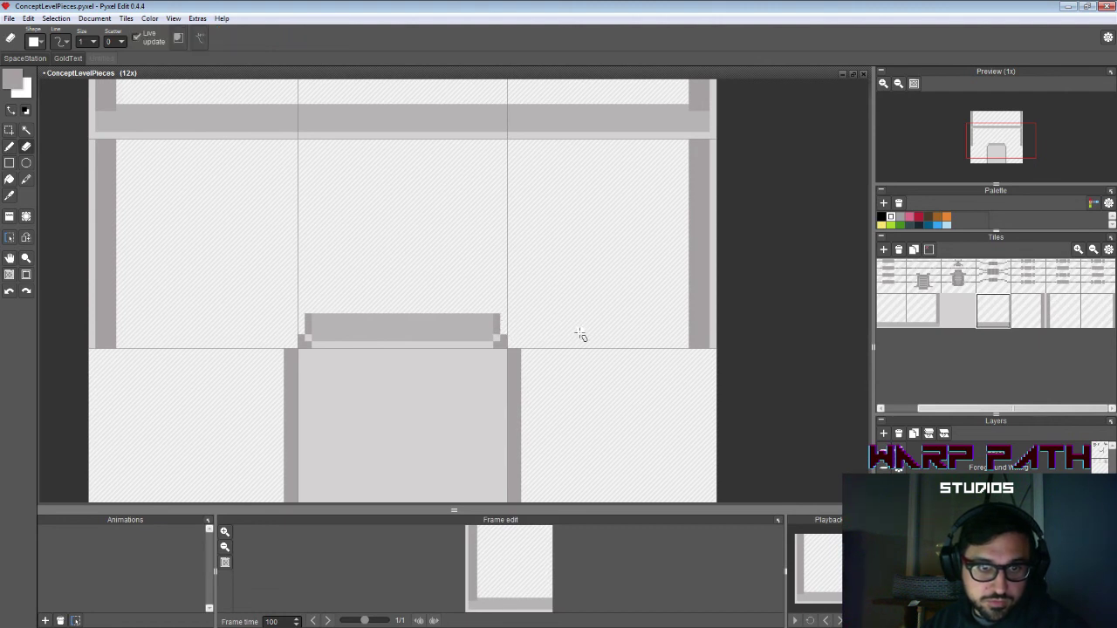
pyautogui.moveTo(580, 323)
pyautogui.mouseDown()
pyautogui.moveTo(541, 193)
pyautogui.moveTo(552, 262)
pyautogui.mouseUp()
# Step: Draw a light grey row across the lintel directly above its lower highlight, using the sampled highlight colour
pyautogui.press('b')
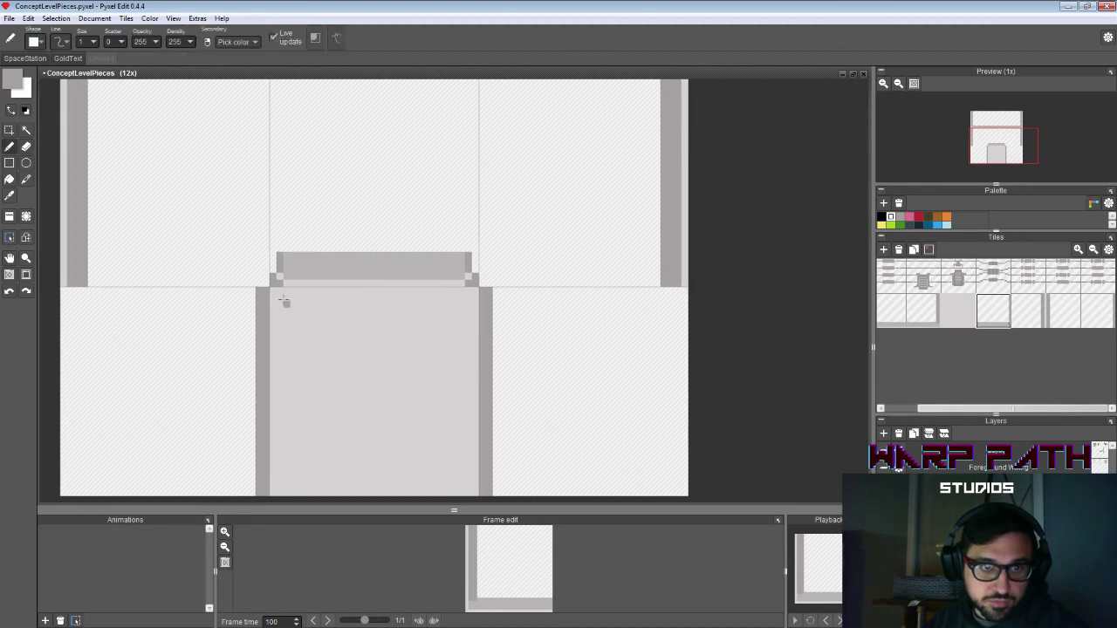
pyautogui.press('i')
pyautogui.click(293, 283)
pyautogui.press('b')
pyautogui.click(287, 276)
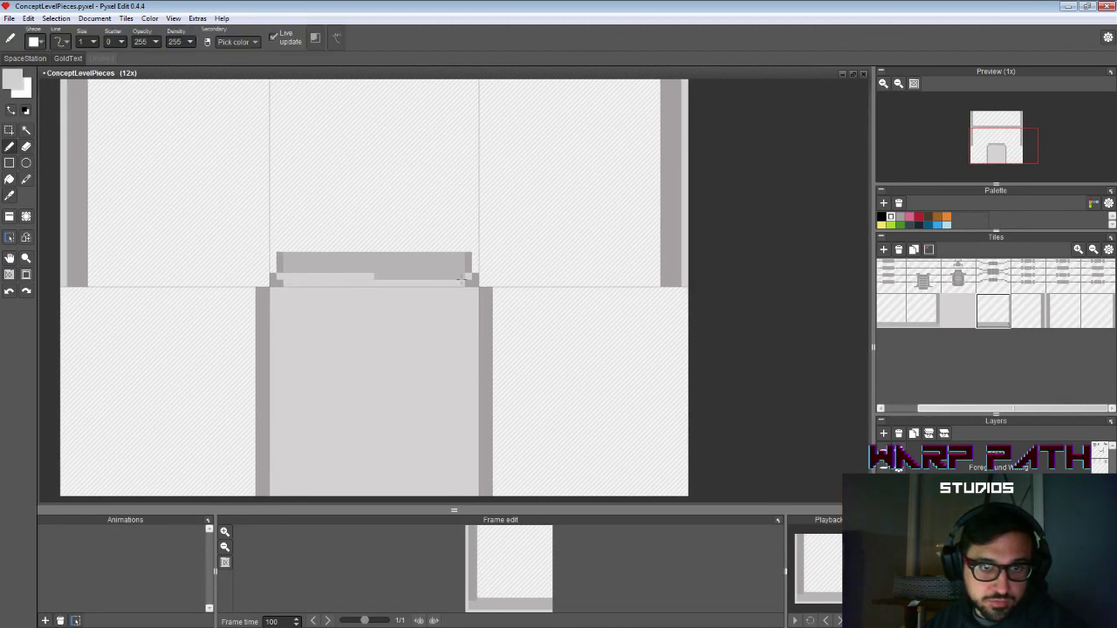
pyautogui.keyDown('shift'); pyautogui.click(462, 279); pyautogui.keyUp('shift')
# Step: Erase the middle of the new light row and fill the gap with the lintel's mid grey, keeping the light end pixels
pyautogui.press('e')
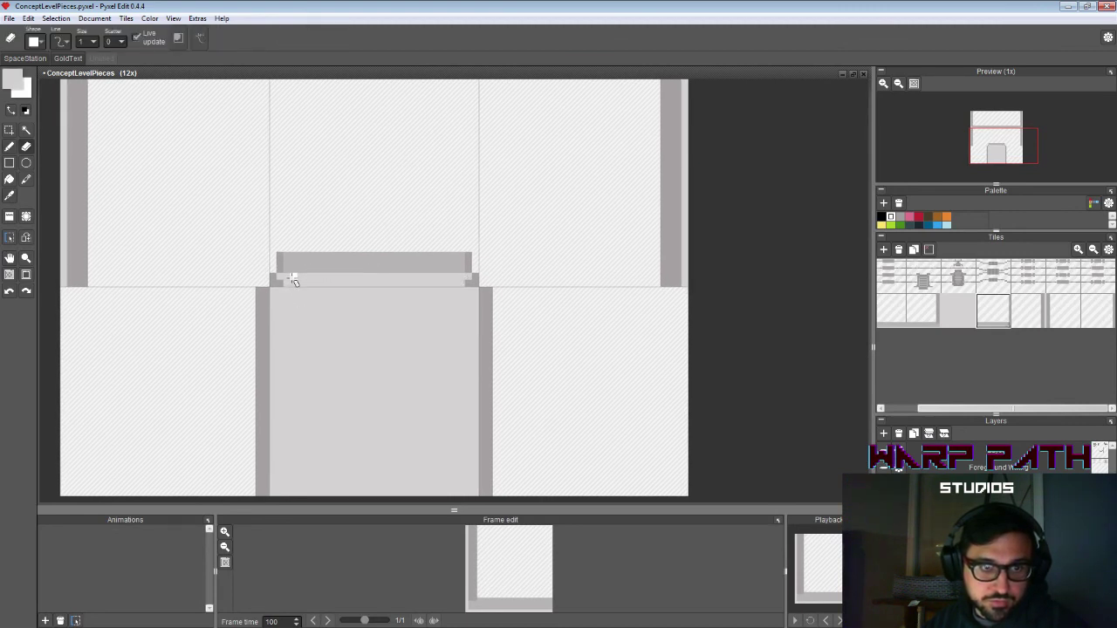
pyautogui.moveTo(293, 277); pyautogui.dragTo(455, 277)
pyautogui.press('b')
pyautogui.keyDown('alt'); pyautogui.click(316, 262); pyautogui.keyUp('alt')
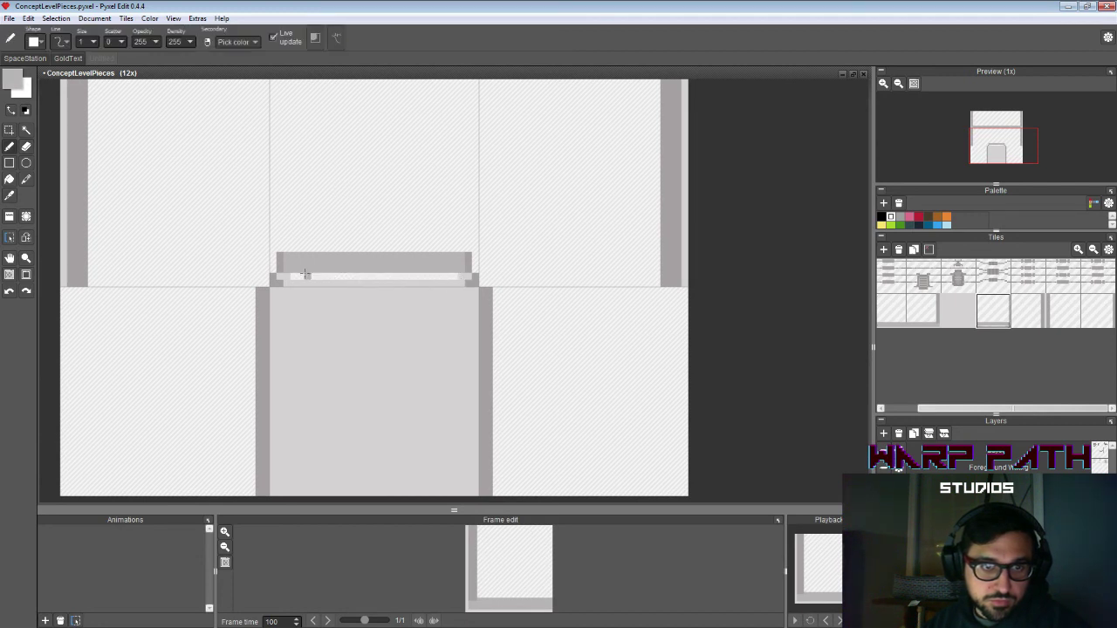
pyautogui.press('g')
pyautogui.click(329, 275)
# Step: Erase the outer upper pixels at both ends of the lintel to form stepped corners
pyautogui.moveTo(494, 216); pyautogui.dragTo(515, 266)
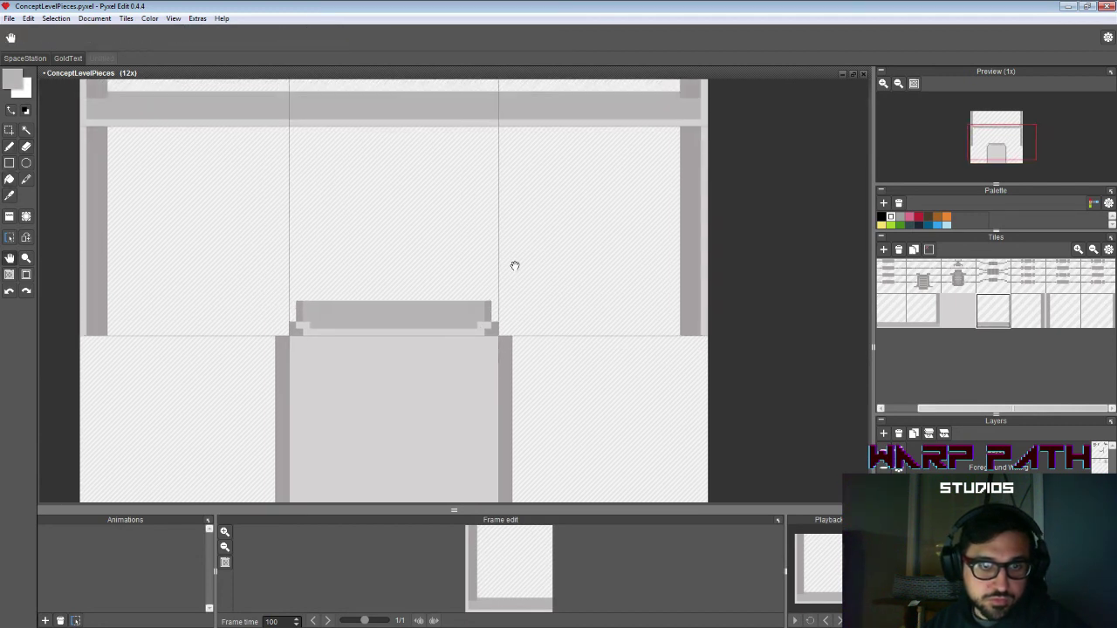
pyautogui.press('e')
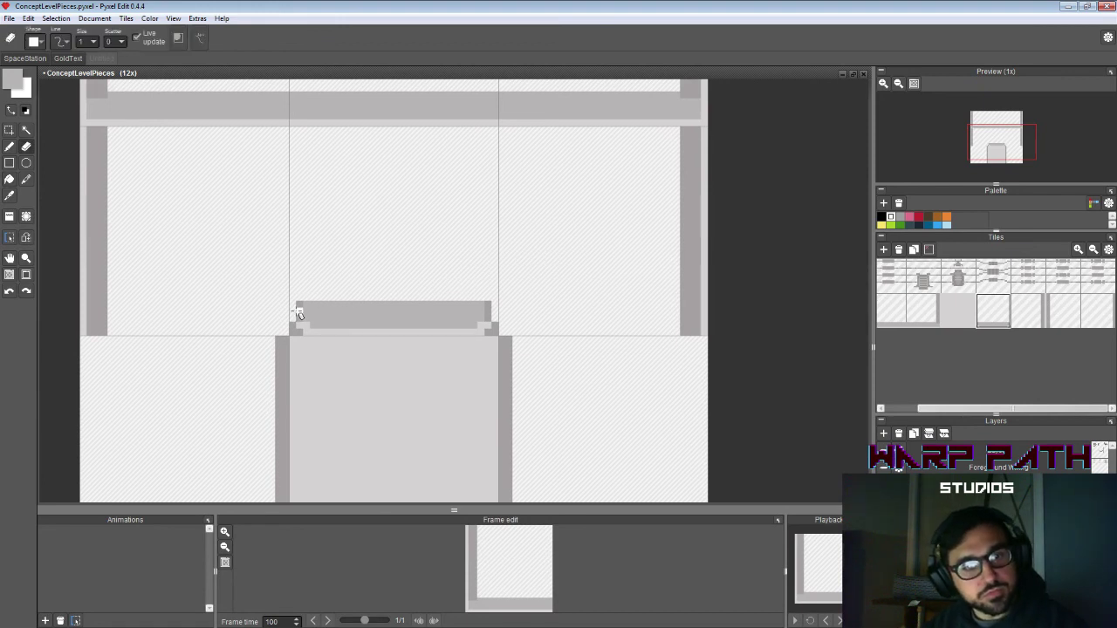
pyautogui.click(488, 304)
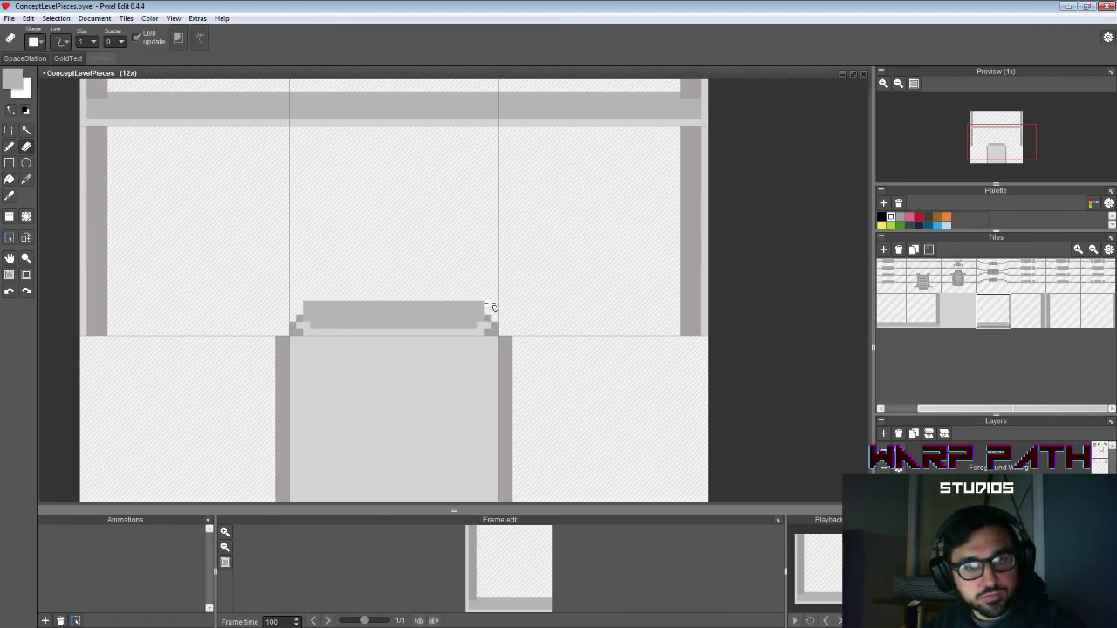
pyautogui.click(306, 305)
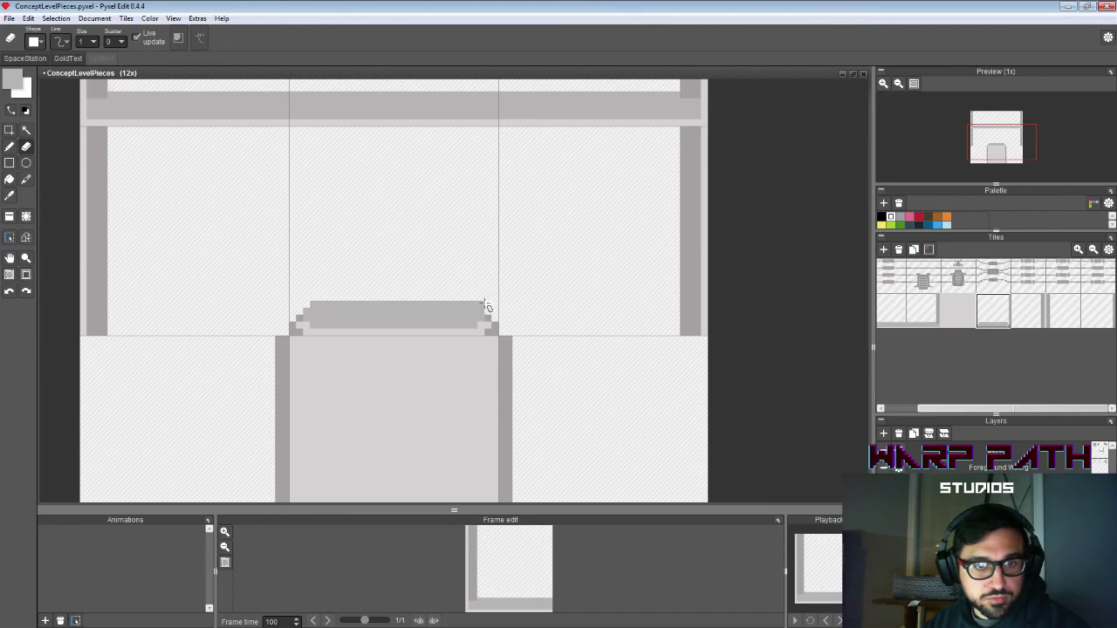
pyautogui.click(481, 304)
# Step: Outline the lintel's stepped ends with light grey and place dark grey pixels at its two upper corners
pyautogui.press('b')
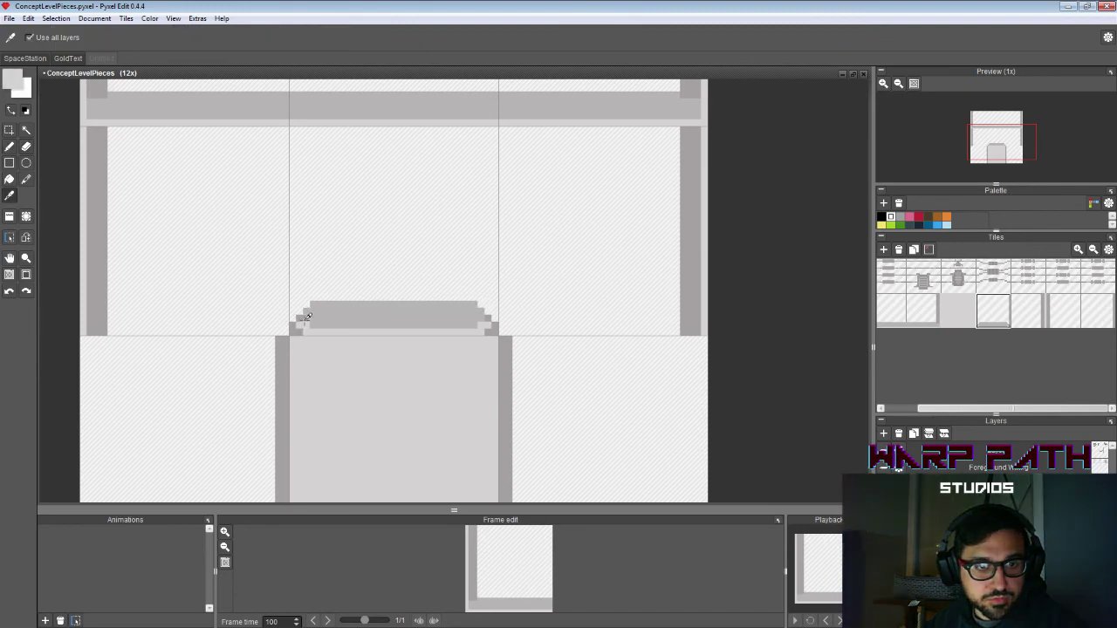
pyautogui.keyDown('alt'); pyautogui.click(492, 323); pyautogui.keyUp('alt')
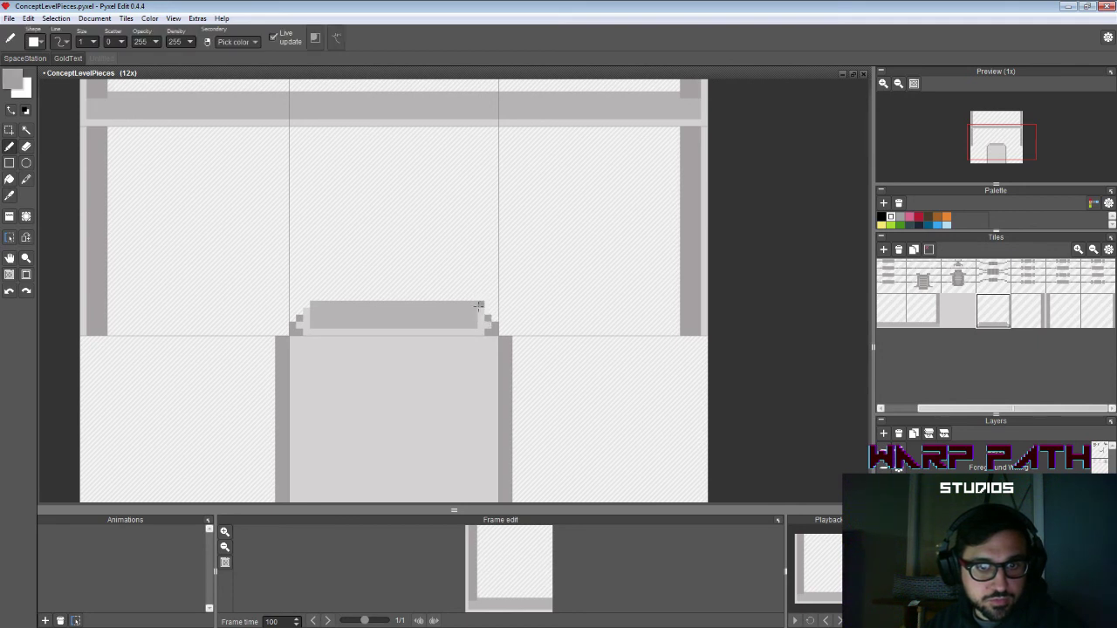
pyautogui.click(475, 304)
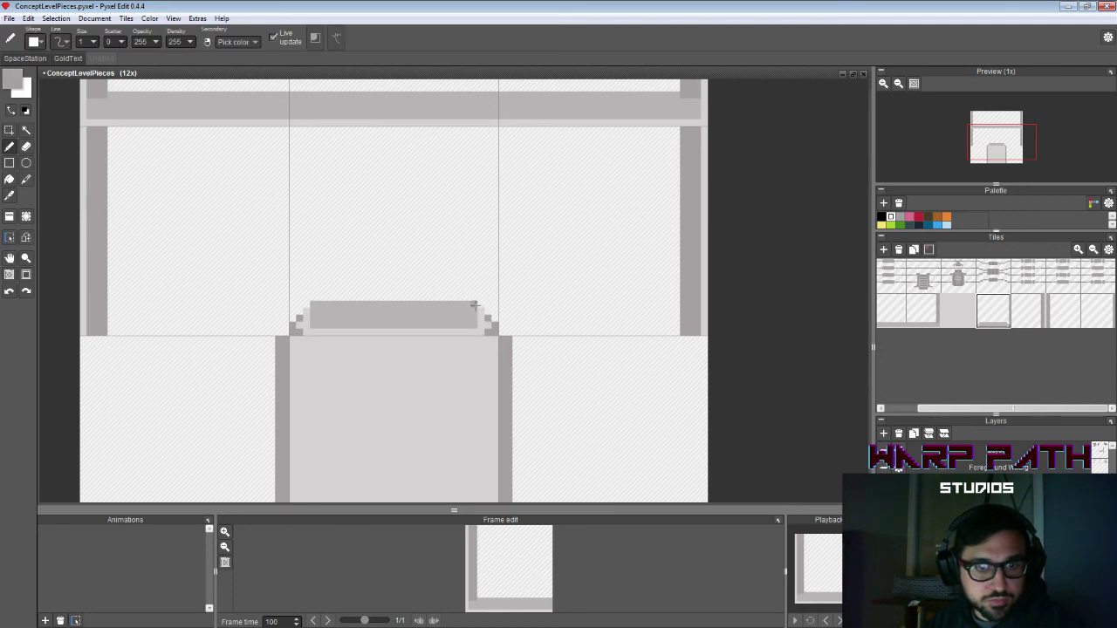
pyautogui.click(313, 305)
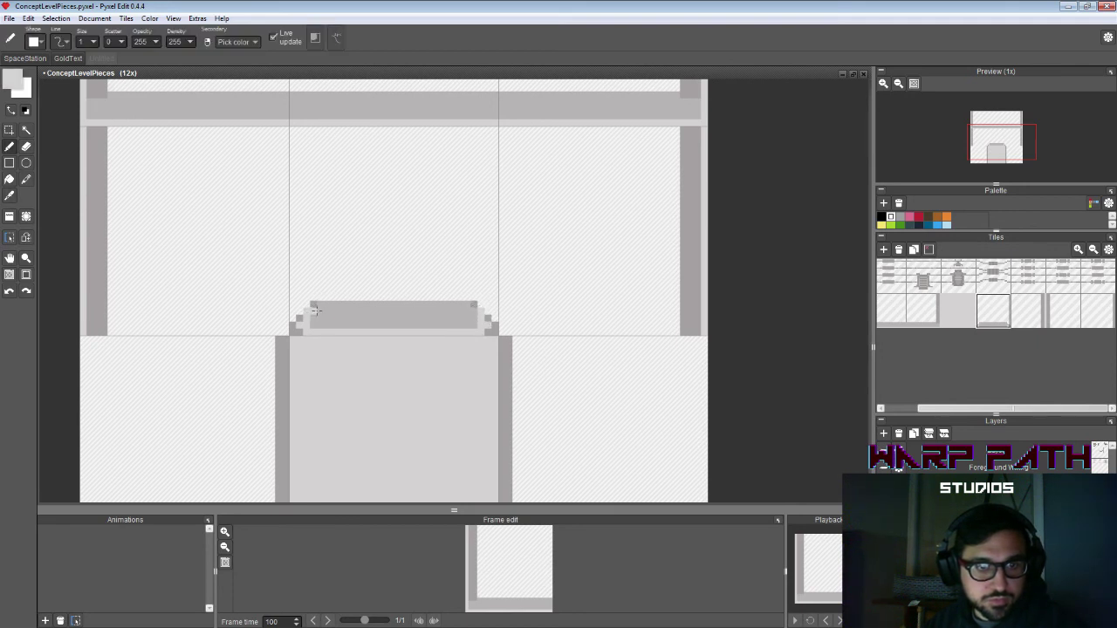
pyautogui.click(314, 307)
pyautogui.click(470, 307)
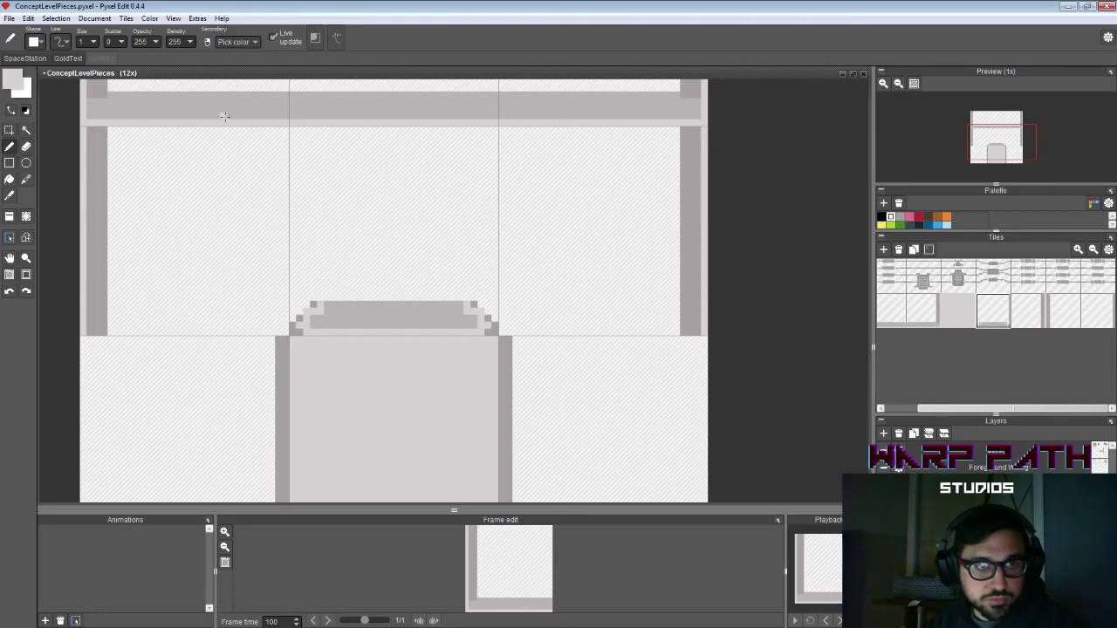
# Step: Cover the lintel's outlined corners with a filled rectangle in the lintel's mid grey
pyautogui.keyDown('alt'); pyautogui.click(334, 325); pyautogui.keyUp('alt')
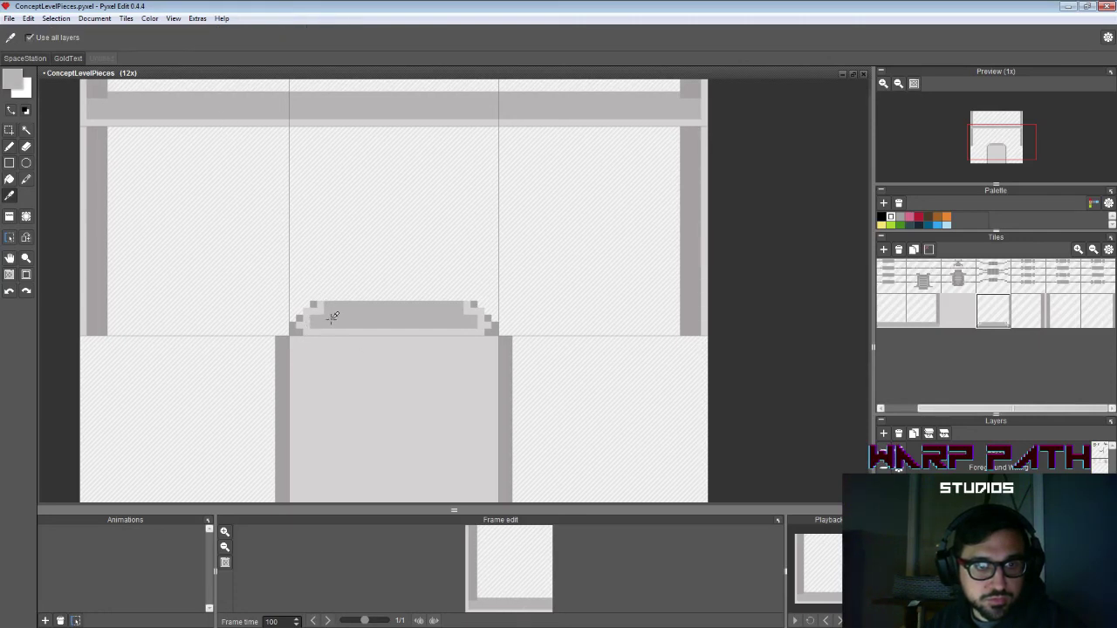
pyautogui.click(9, 164)
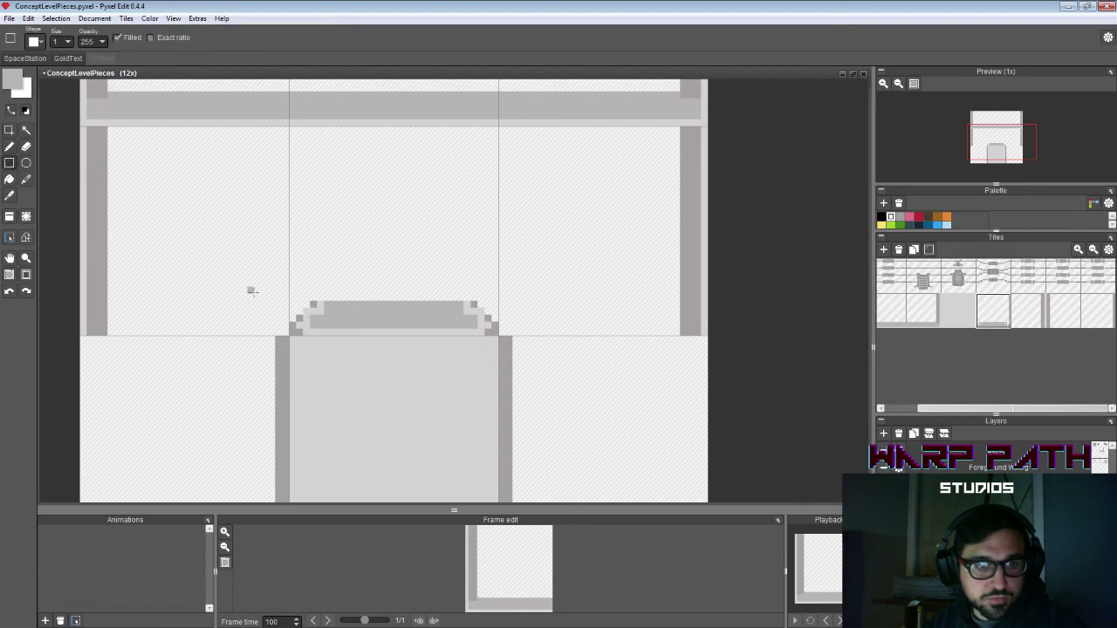
pyautogui.moveTo(300, 323); pyautogui.dragTo(482, 307)
# Step: Paint light grey pixels along both sides and upper corners of the lintel's mid grey block
pyautogui.press('alt')
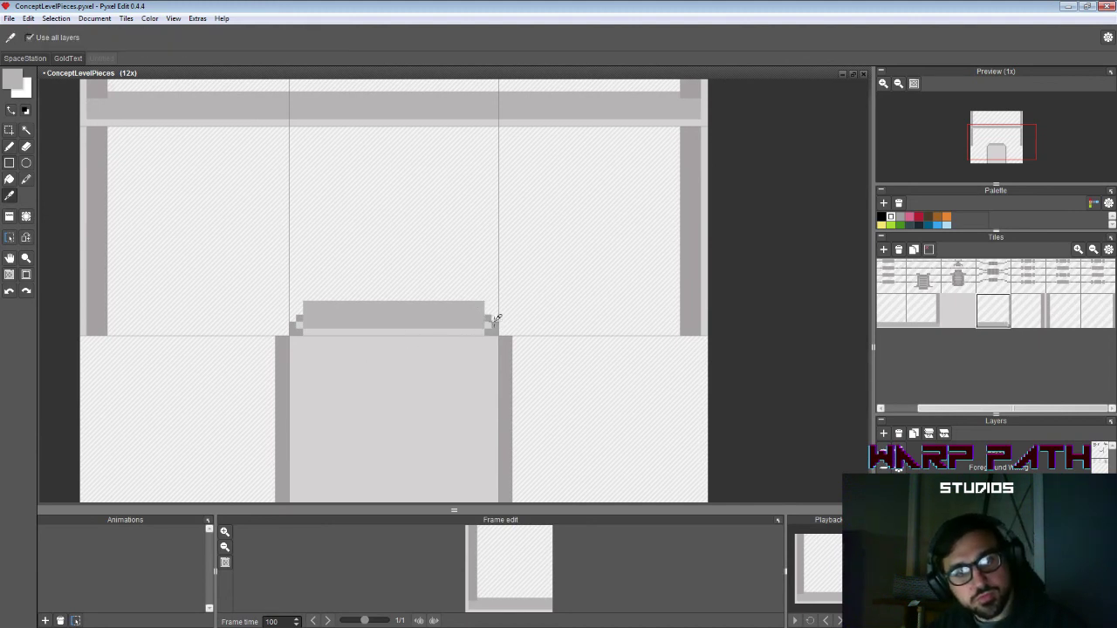
pyautogui.keyDown('alt'); pyautogui.click(489, 324); pyautogui.keyUp('alt')
pyautogui.click(489, 319)
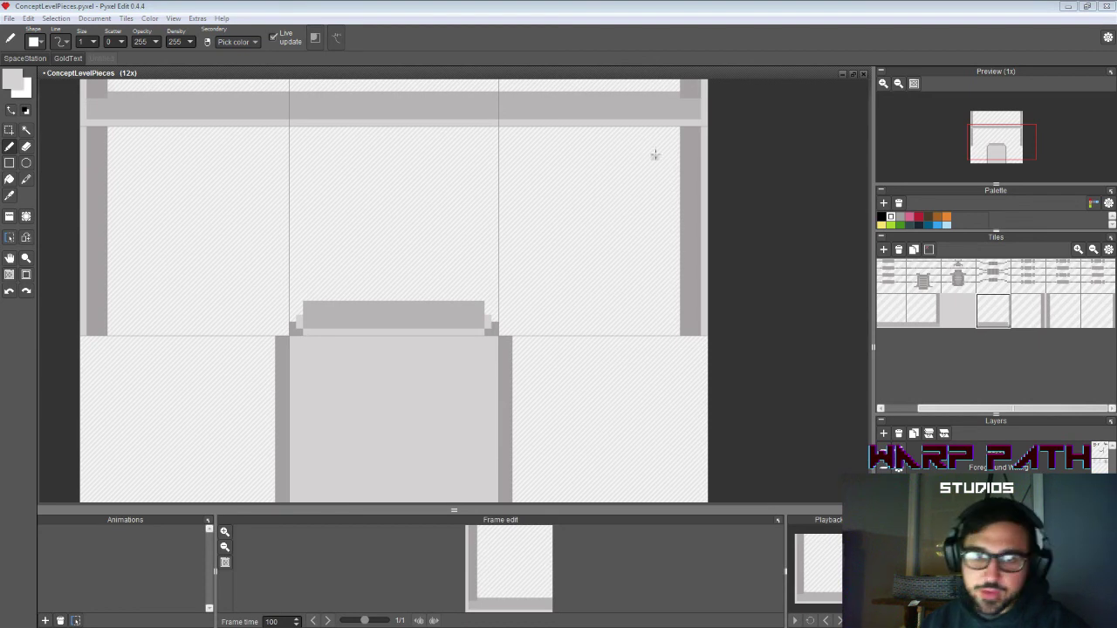
pyautogui.press('i')
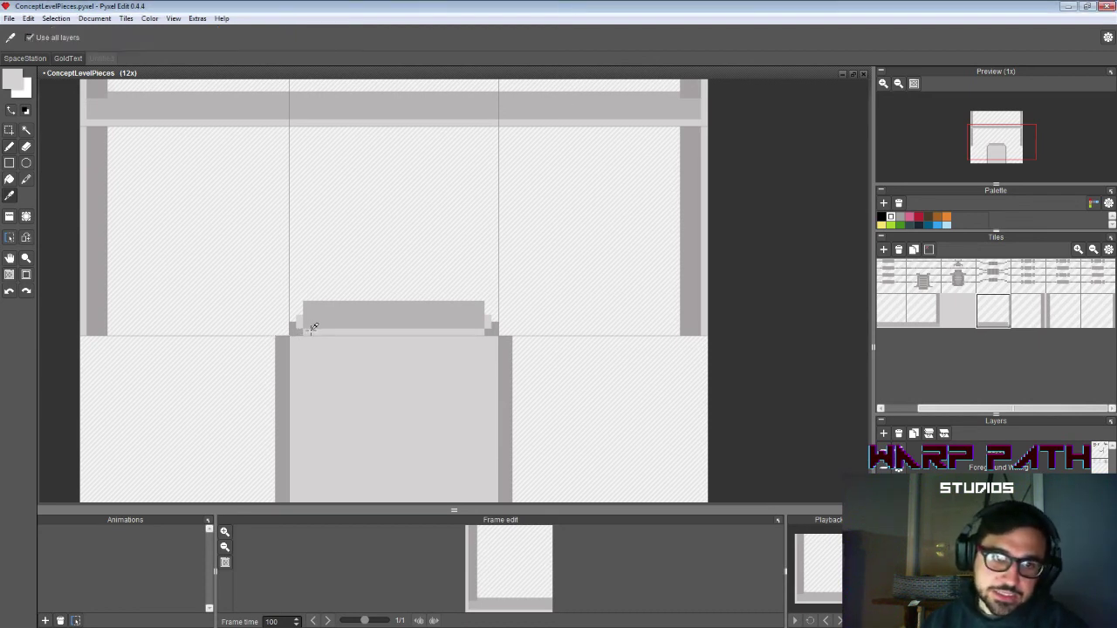
pyautogui.press('b')
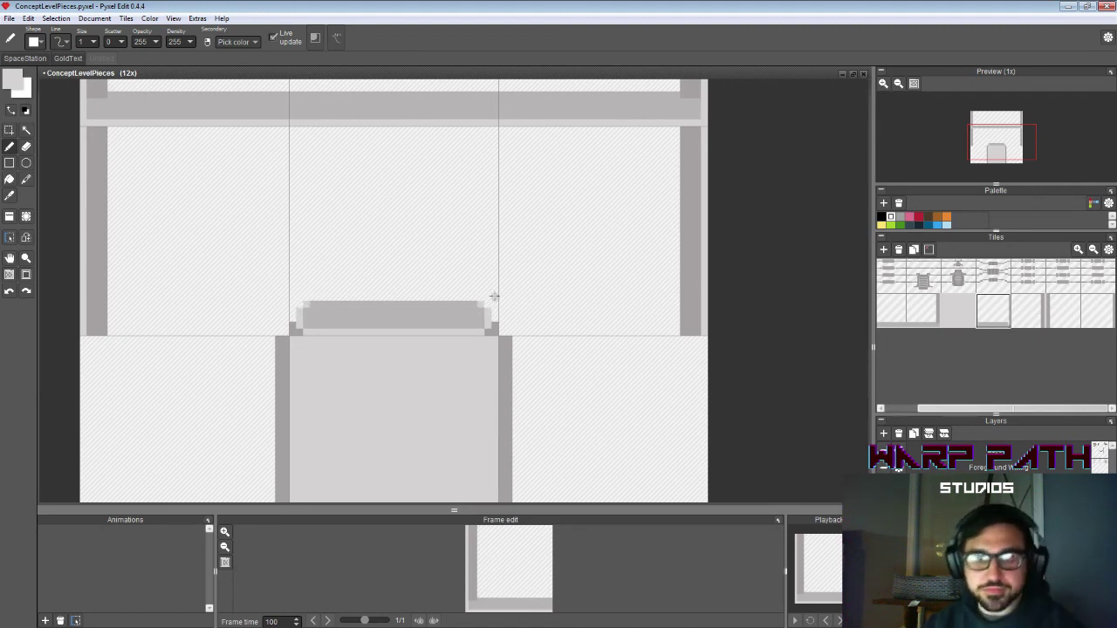
# Step: Delete the upper halves of the dark vertical strips on both sides of the doorway
pyautogui.press('h')
pyautogui.scroll(-2, 486, 285)
pyautogui.click(890, 310)
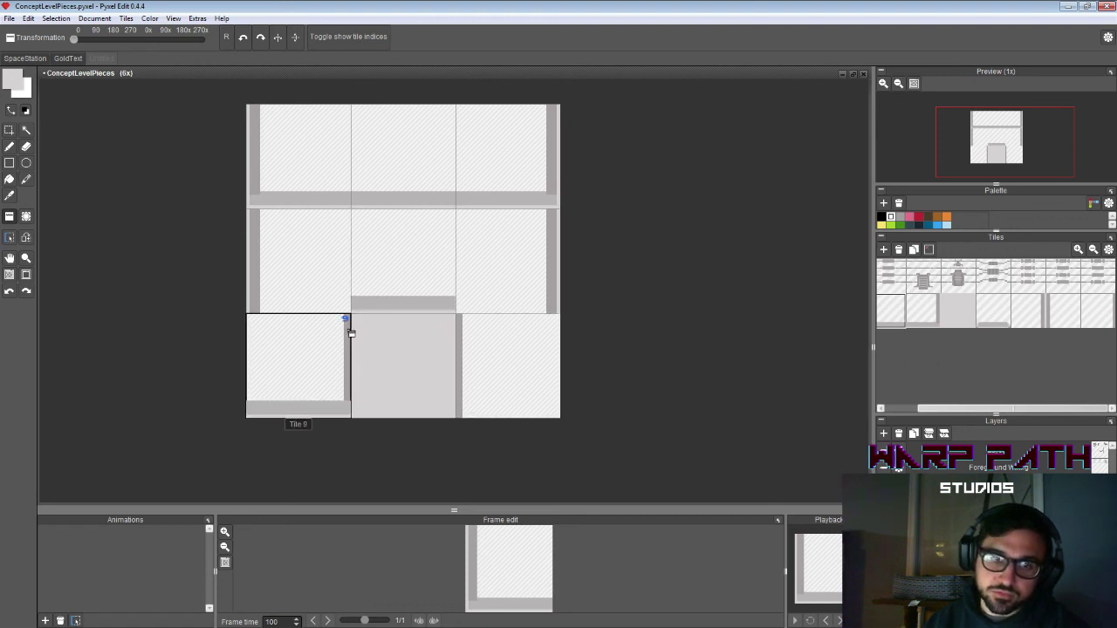
pyautogui.press('e')
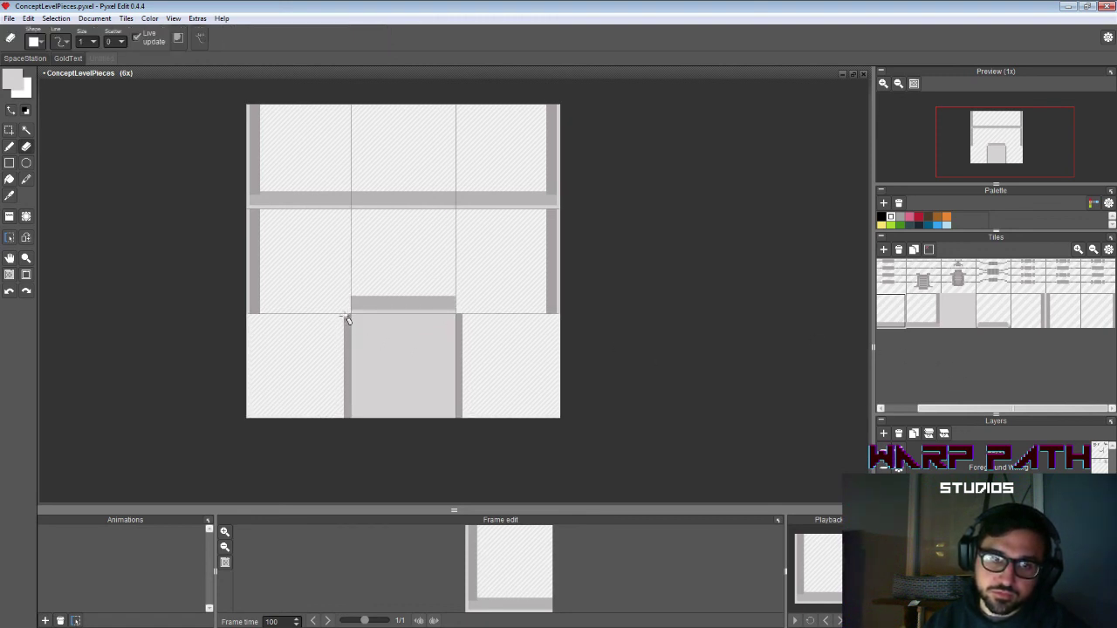
pyautogui.press('m')
pyautogui.moveTo(342, 314); pyautogui.dragTo(352, 366)
pyautogui.press('Delete')
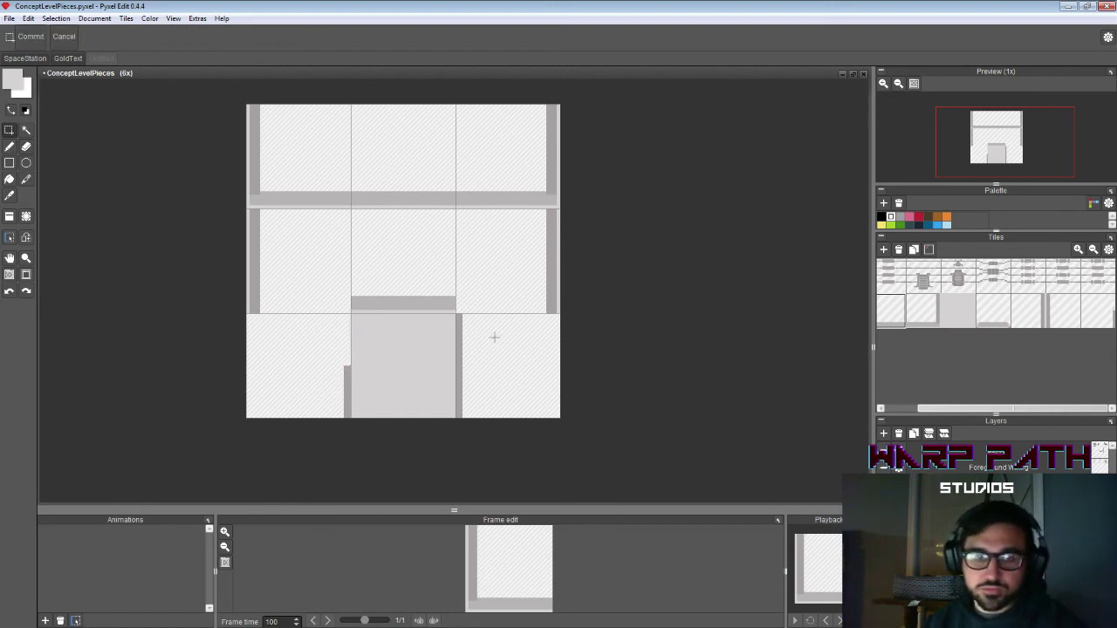
pyautogui.moveTo(456, 314); pyautogui.dragTo(491, 365)
pyautogui.press('Delete')
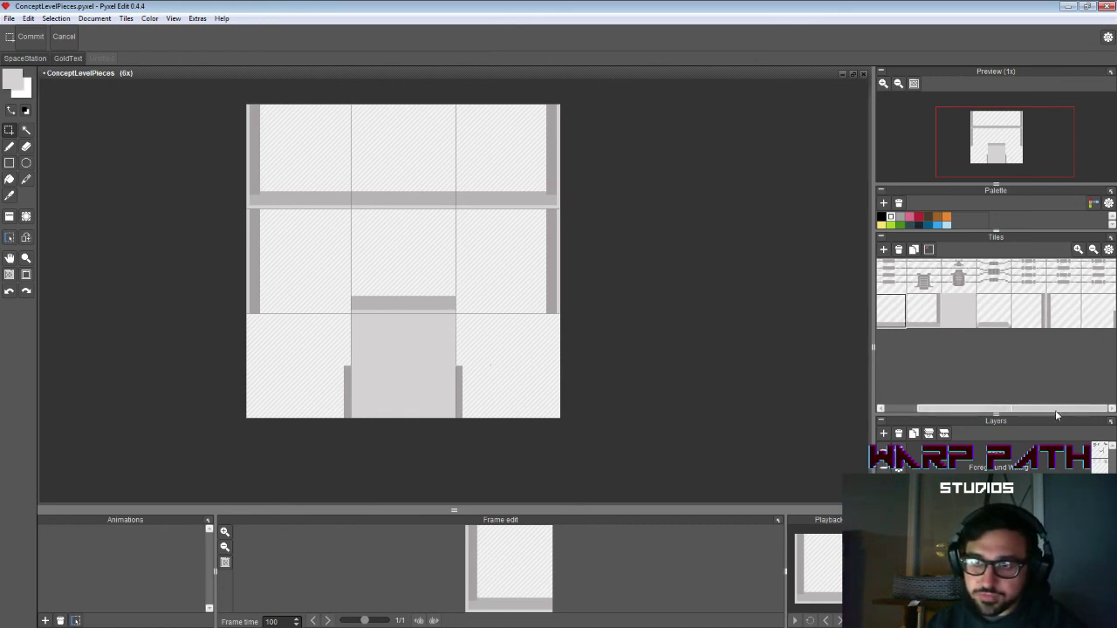
# Step: Place Tile 14 in the bottom-right cell, Tile 16 in the middle-right cell and the solid grey Tile 11 in the centre cell
pyautogui.moveTo(1055, 410); pyautogui.dragTo(991, 409)
pyautogui.click(929, 323)
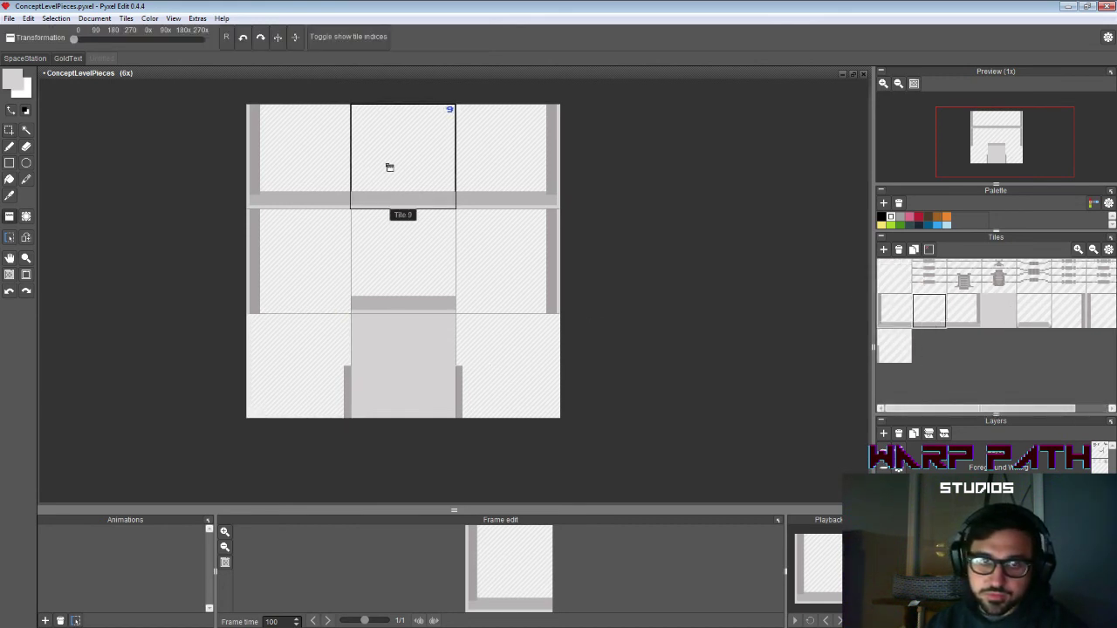
pyautogui.click(1102, 315)
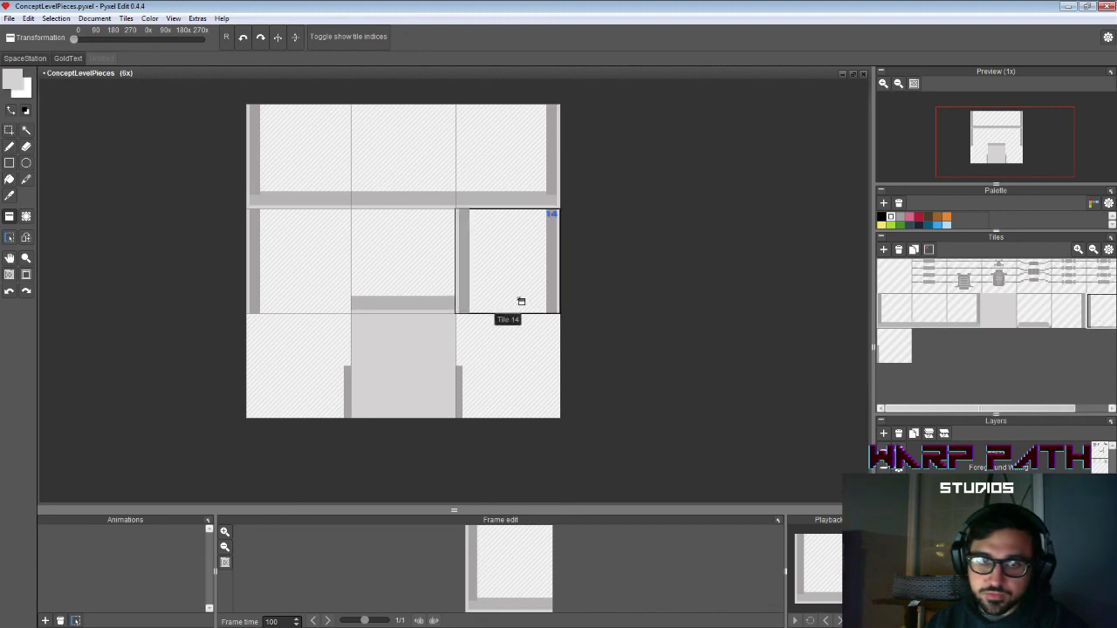
pyautogui.moveTo(947, 408)
pyautogui.mouseDown()
pyautogui.moveTo(1065, 415)
pyautogui.moveTo(969, 407)
pyautogui.mouseUp()
pyautogui.click(891, 357)
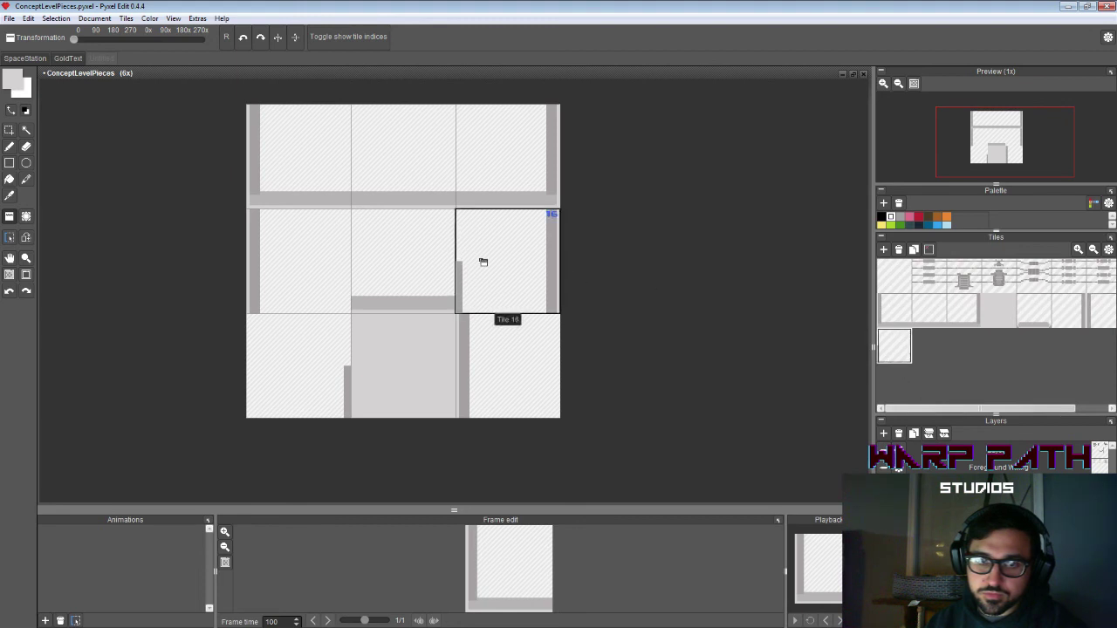
pyautogui.click(998, 310)
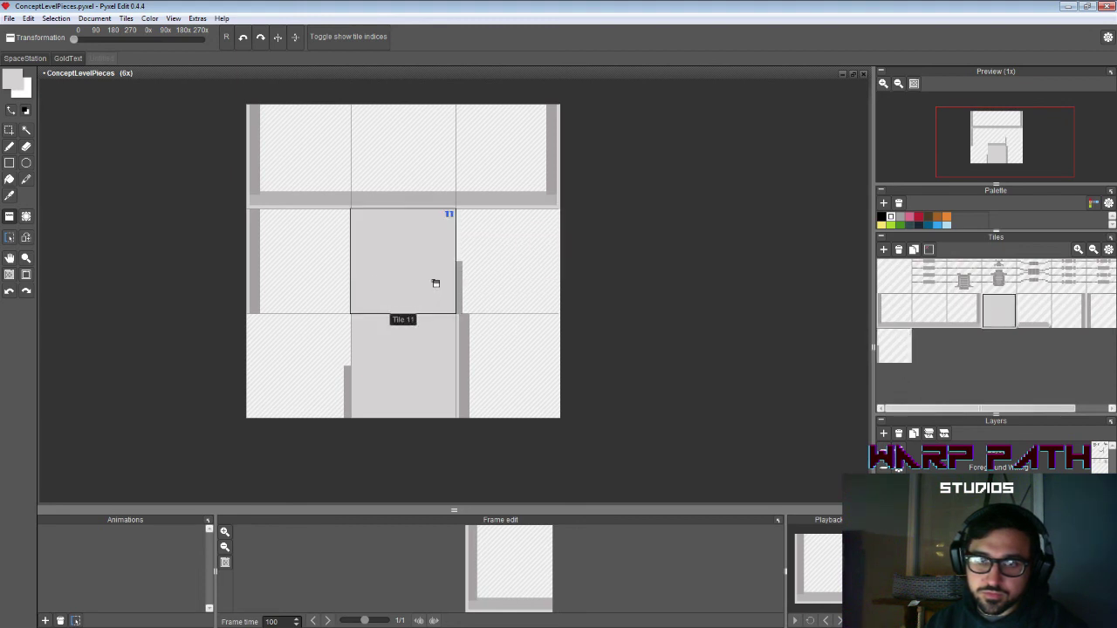
pyautogui.click(434, 284)
# Step: Clear the top-right, top-left and middle-left cells with the blank Tile 0
pyautogui.click(899, 275)
pyautogui.click(529, 179)
pyautogui.click(320, 169)
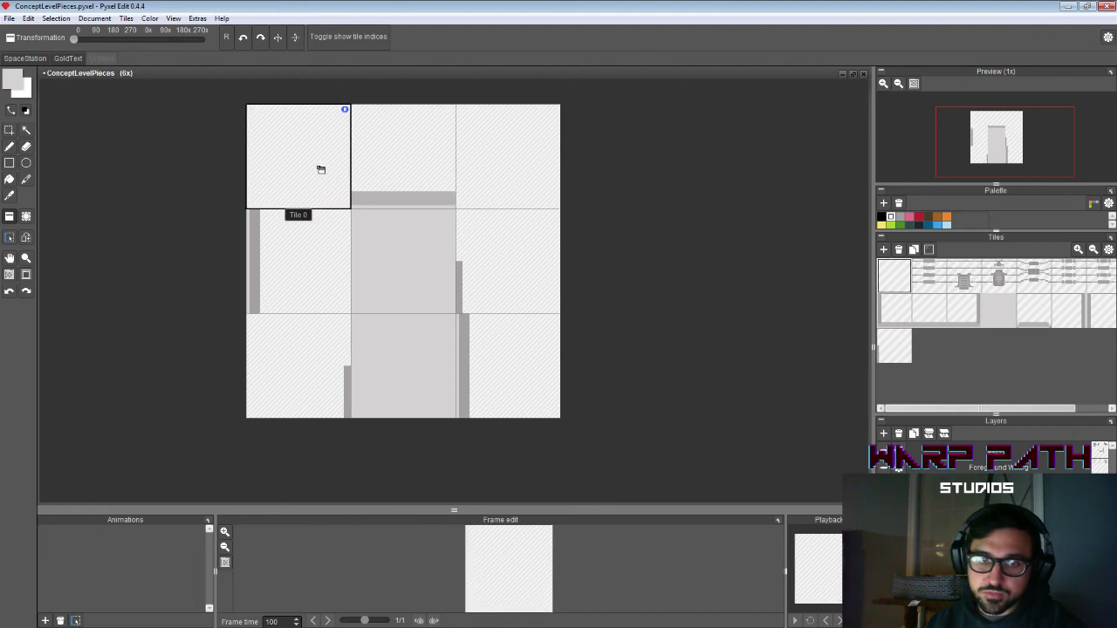
pyautogui.click(302, 265)
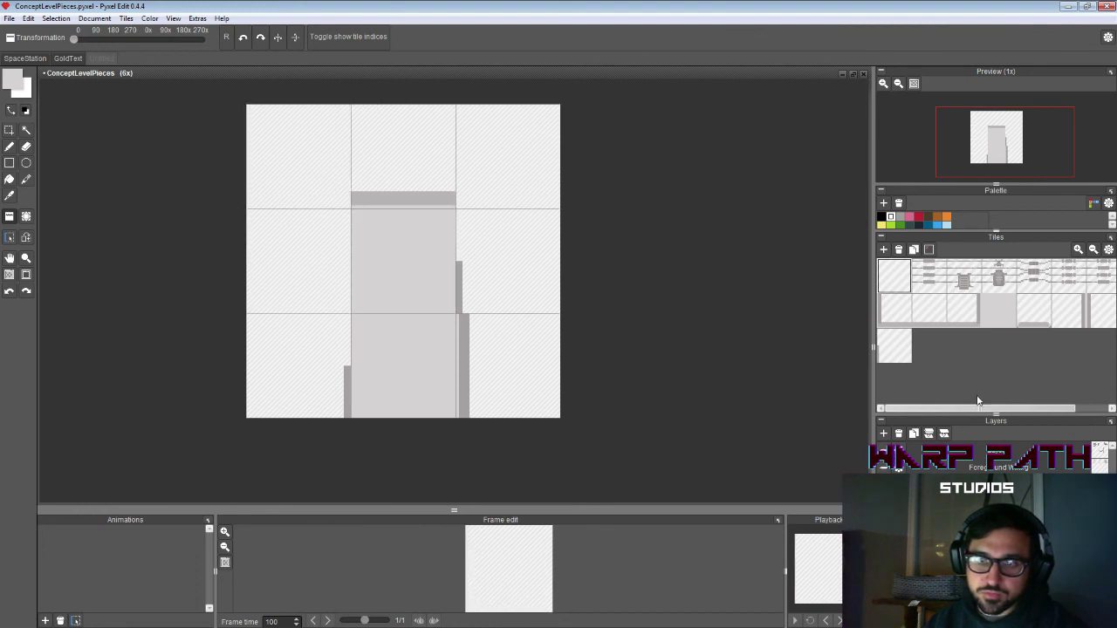
# Step: Place Tile 15 with the short strip in the middle-left cell and the tile with the full-height strip in the bottom-left cell
pyautogui.moveTo(979, 408); pyautogui.dragTo(1019, 411)
pyautogui.click(1096, 311)
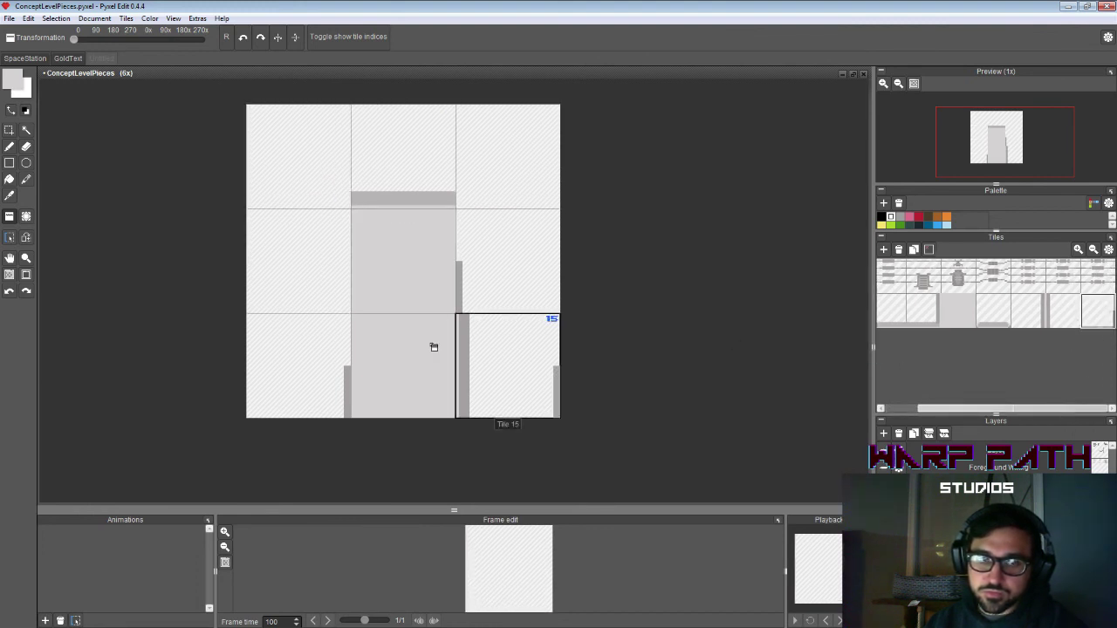
pyautogui.click(344, 262)
pyautogui.click(1028, 311)
pyautogui.click(342, 368)
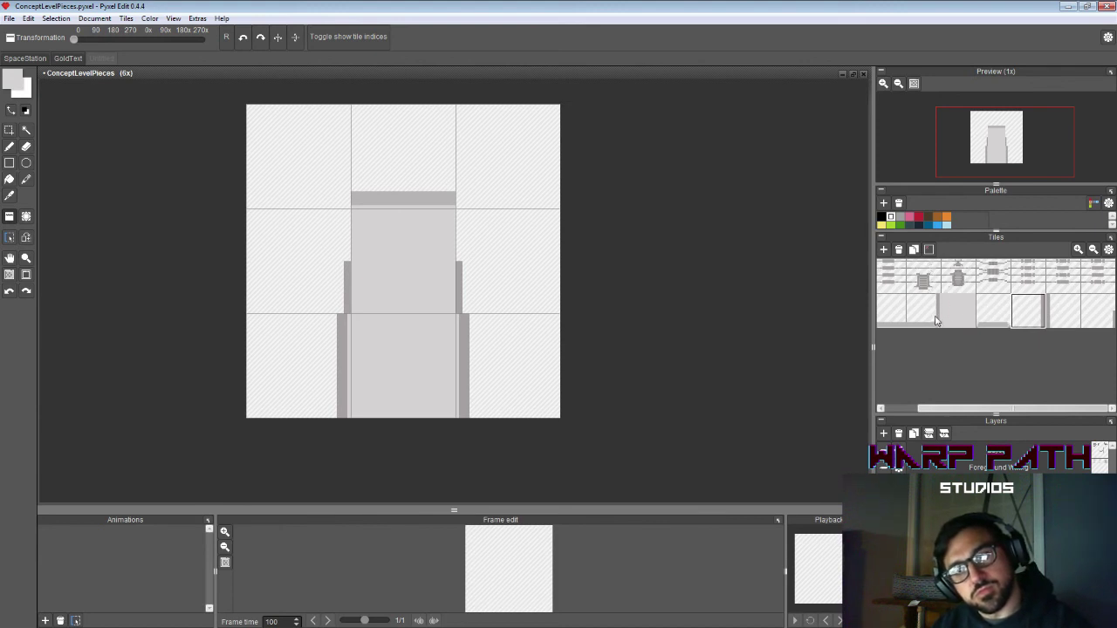
# Step: Place the right wall corner tile in the top-right cell and Tile 8, the left wall corner, in the top-left cell
pyautogui.moveTo(923, 311); pyautogui.dragTo(539, 176)
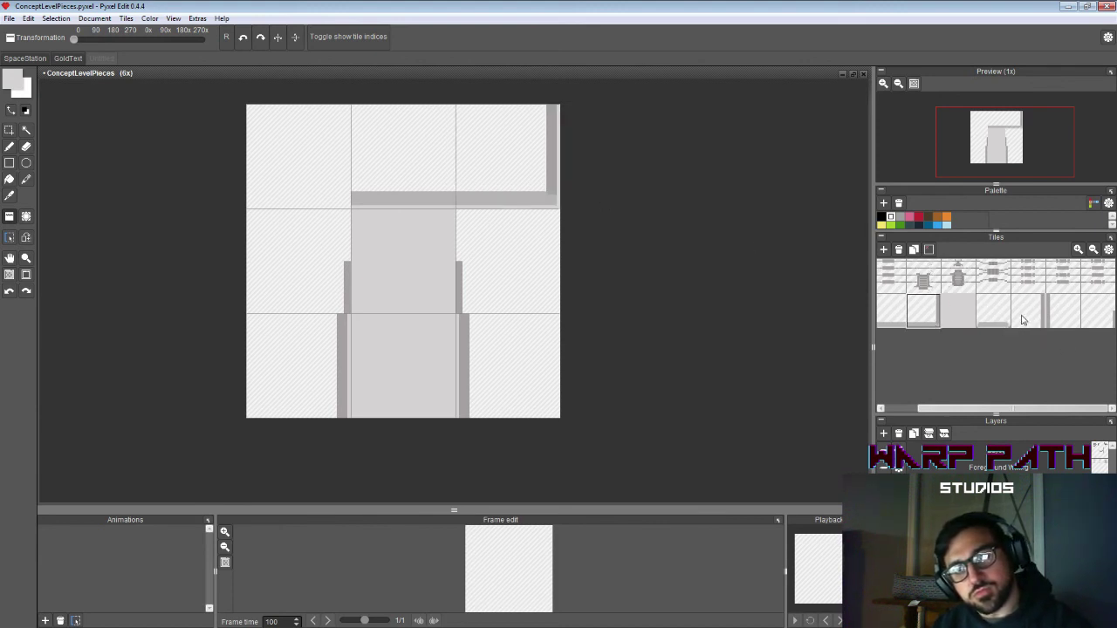
pyautogui.moveTo(986, 408); pyautogui.dragTo(899, 389)
pyautogui.moveTo(894, 311); pyautogui.dragTo(323, 183)
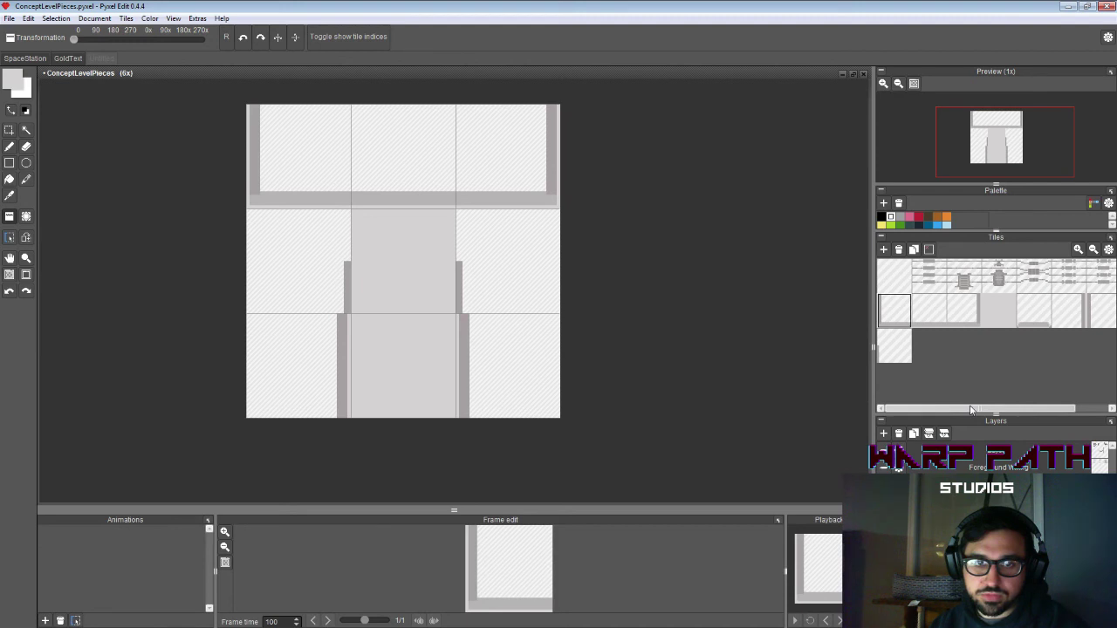
pyautogui.moveTo(991, 408); pyautogui.dragTo(954, 392)
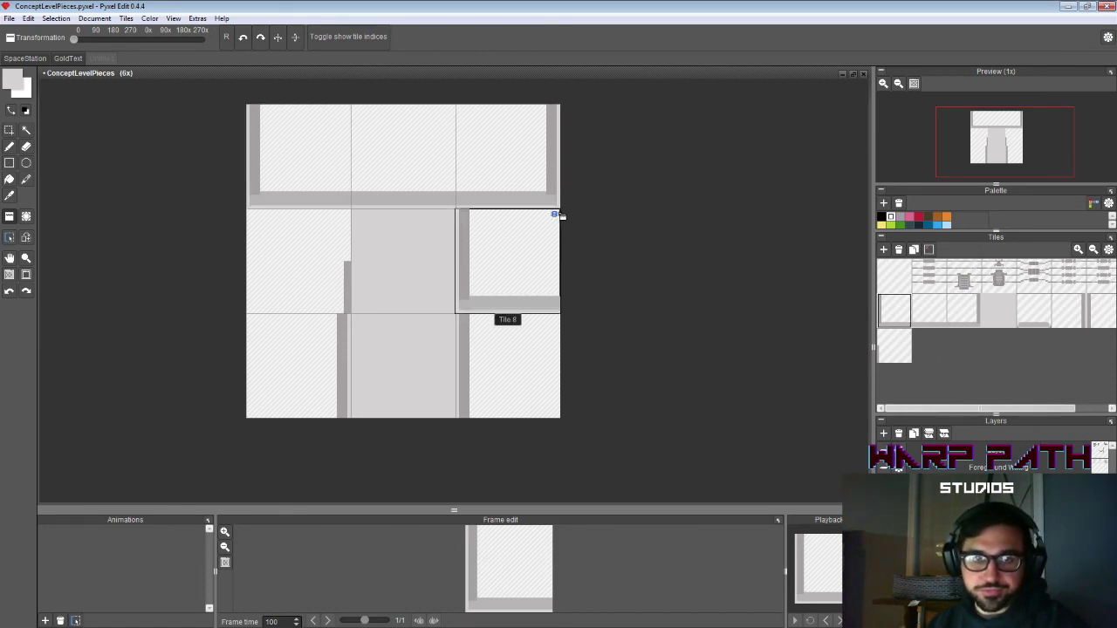
# Step: Save the document and export its tileset as a PNG named Floors in the Level Assets folder
pyautogui.hotkey('ctrl', 's')
pyautogui.click(9, 19)
pyautogui.moveTo(95, 131)
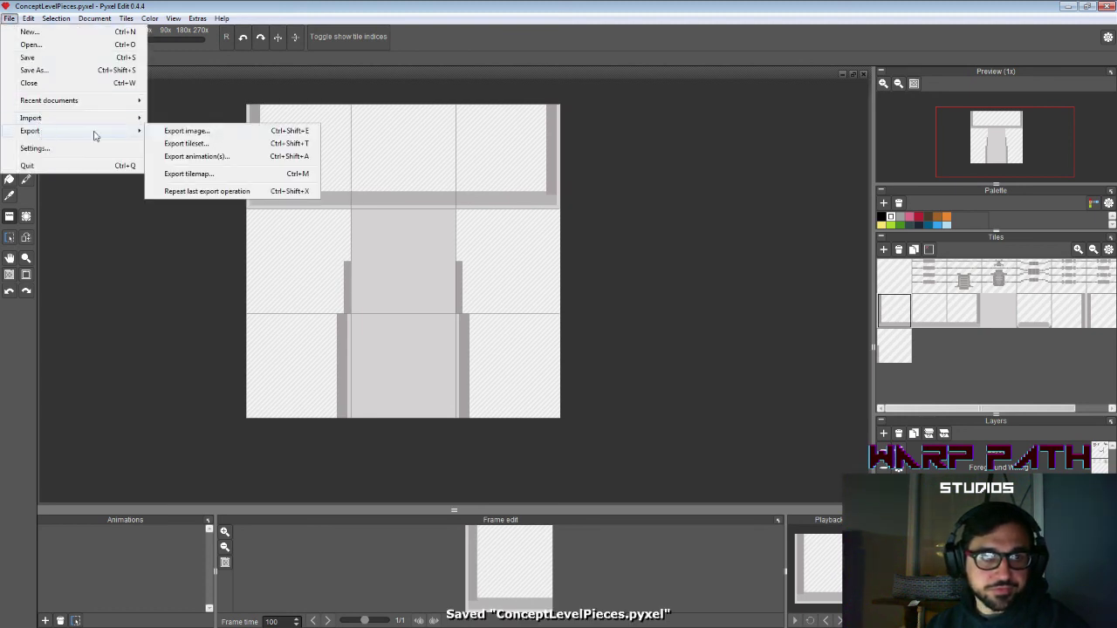
pyautogui.click(212, 144)
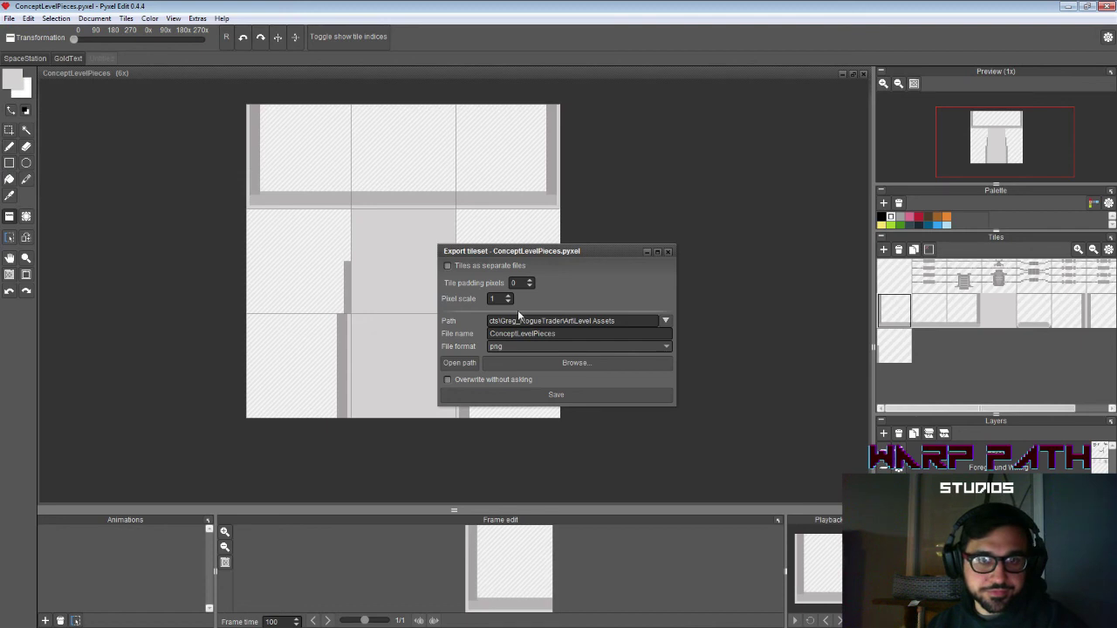
pyautogui.doubleClick(600, 334)
pyautogui.write('Floors')
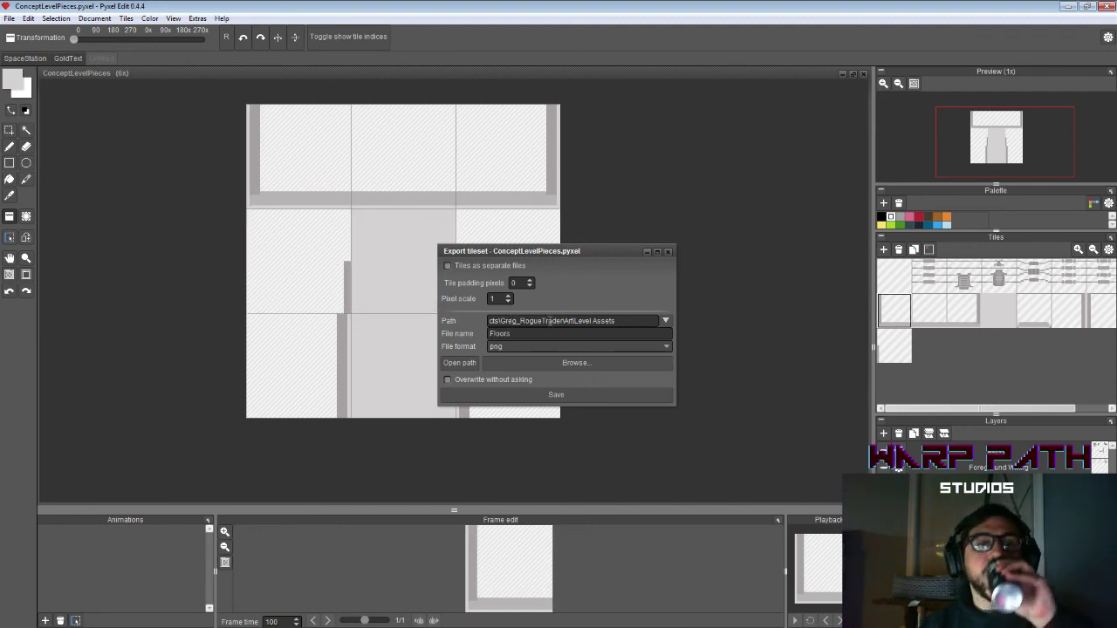
pyautogui.click(530, 401)
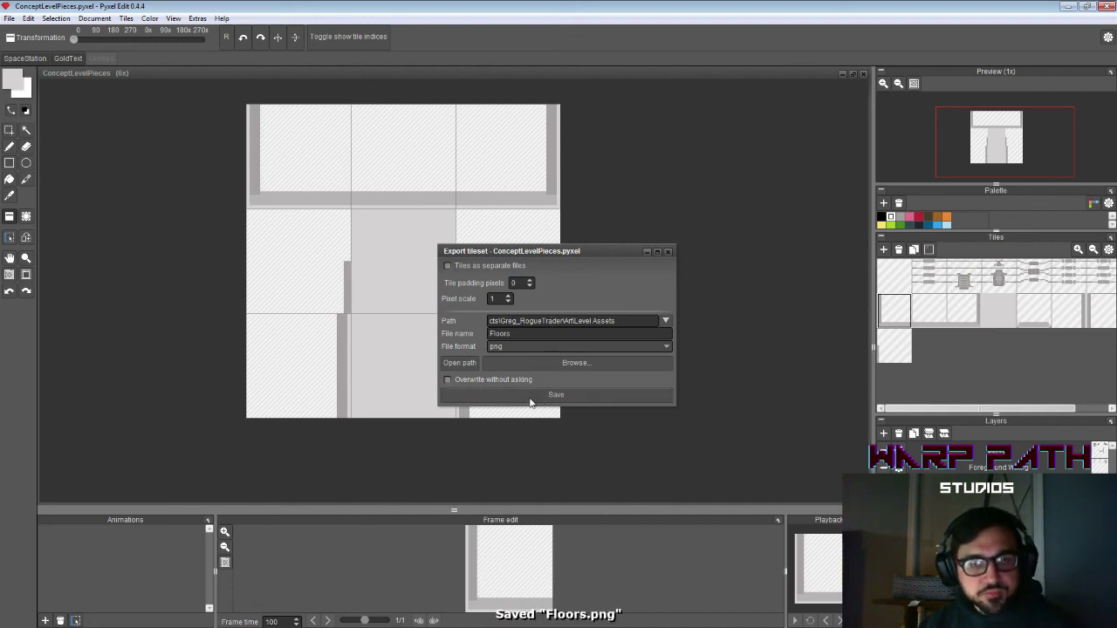
pyautogui.click(471, 364)
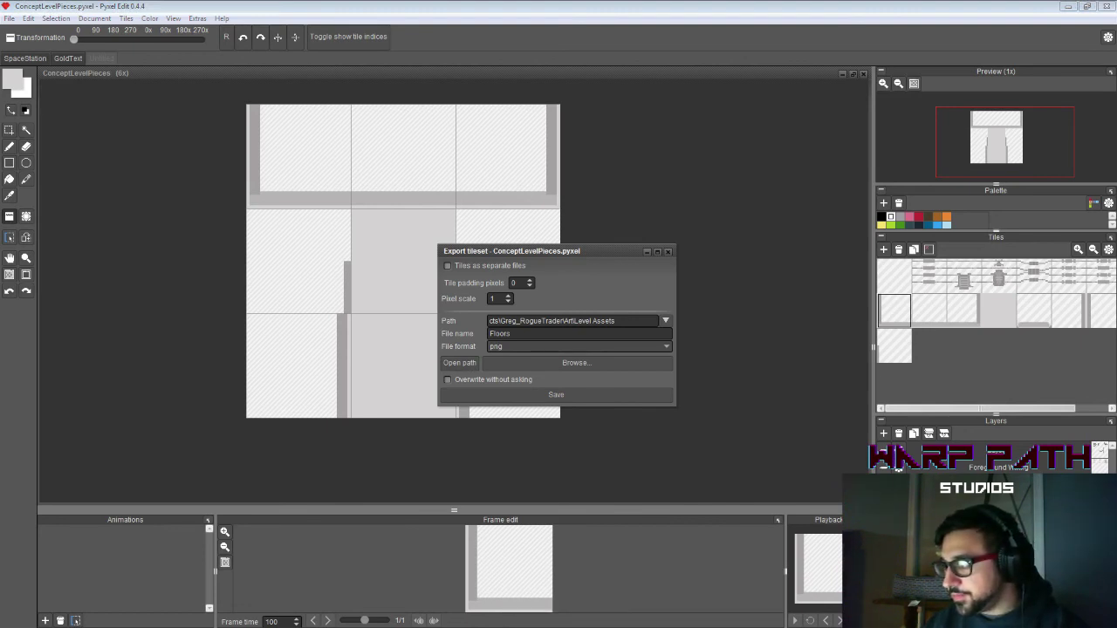
pyautogui.click(669, 252)
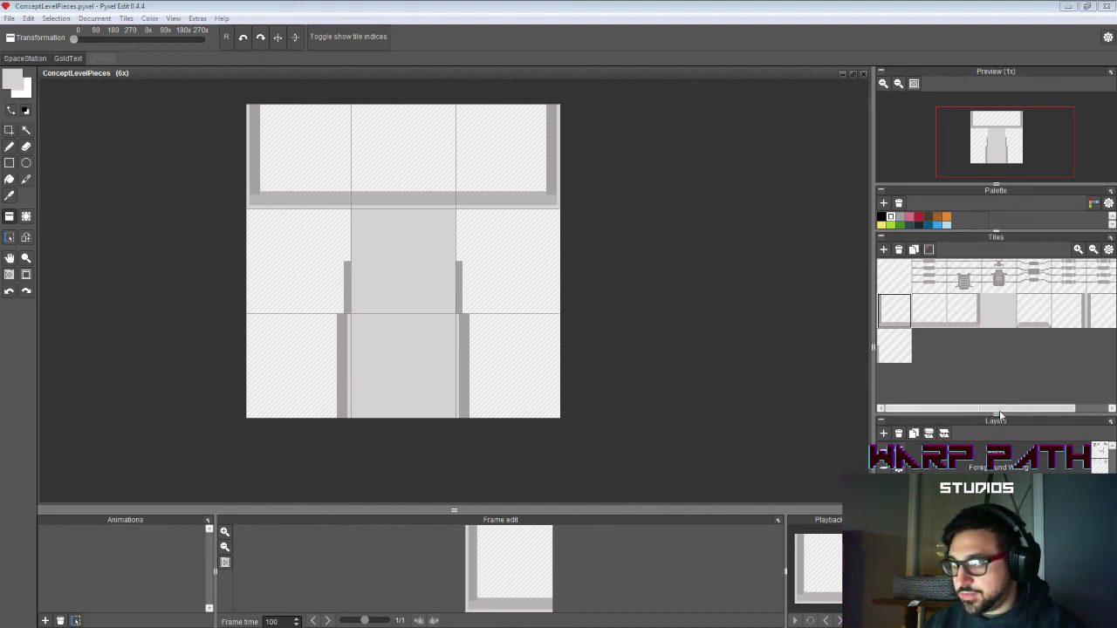
# Step: Widen the tileset view, duplicate the solid grey tile into the second row's seventh slot, and swap the eighth-slot strip tile with the third row's second
pyautogui.moveTo(1000, 409)
pyautogui.mouseDown()
pyautogui.moveTo(1037, 411)
pyautogui.moveTo(993, 408)
pyautogui.mouseUp()
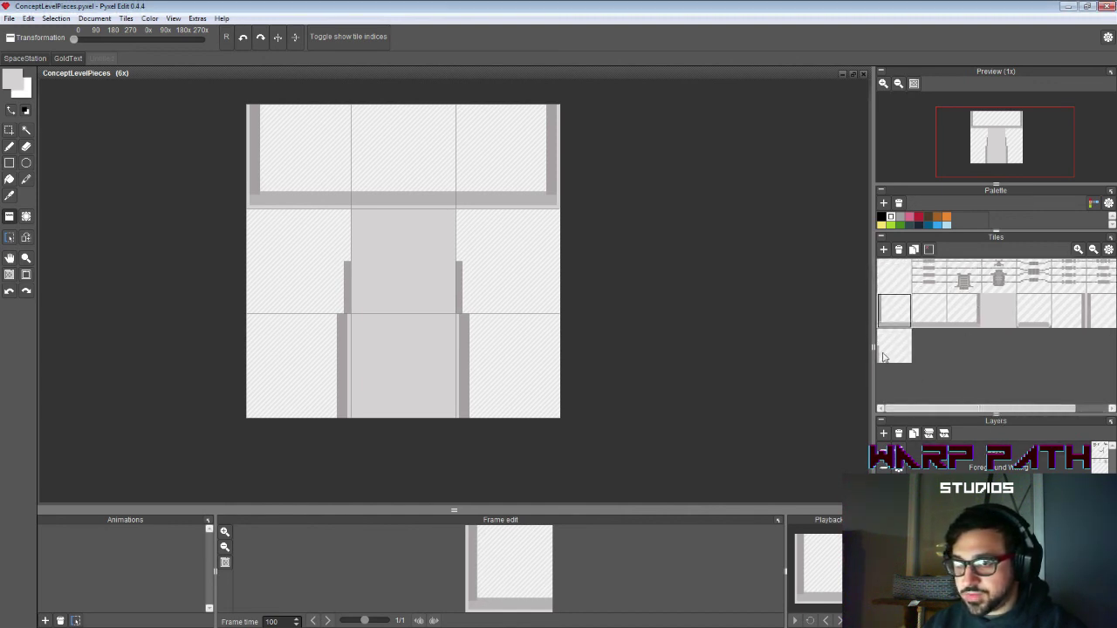
pyautogui.moveTo(873, 347); pyautogui.dragTo(698, 331)
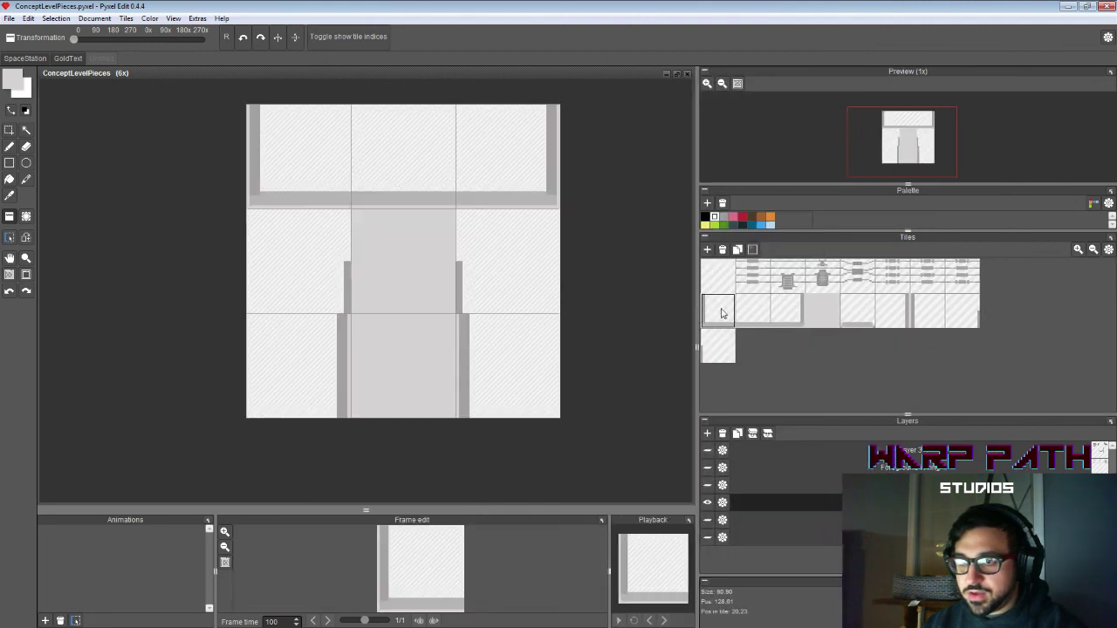
pyautogui.click(827, 324)
pyautogui.click(738, 250)
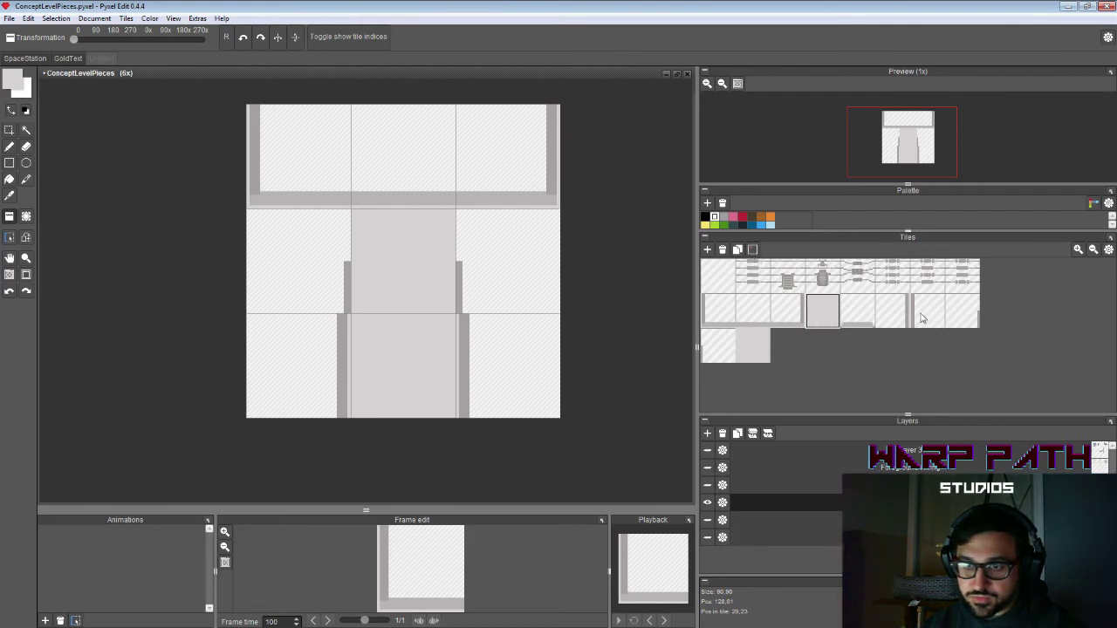
pyautogui.moveTo(924, 316)
pyautogui.mouseDown()
pyautogui.moveTo(790, 349)
pyautogui.moveTo(913, 312)
pyautogui.mouseUp()
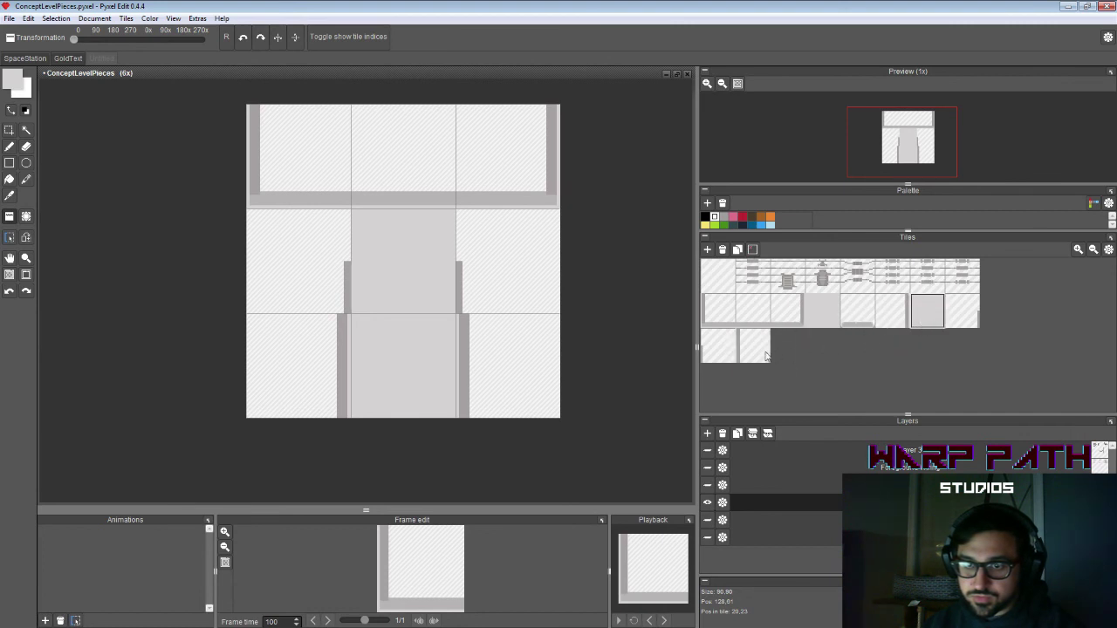
pyautogui.click(954, 317)
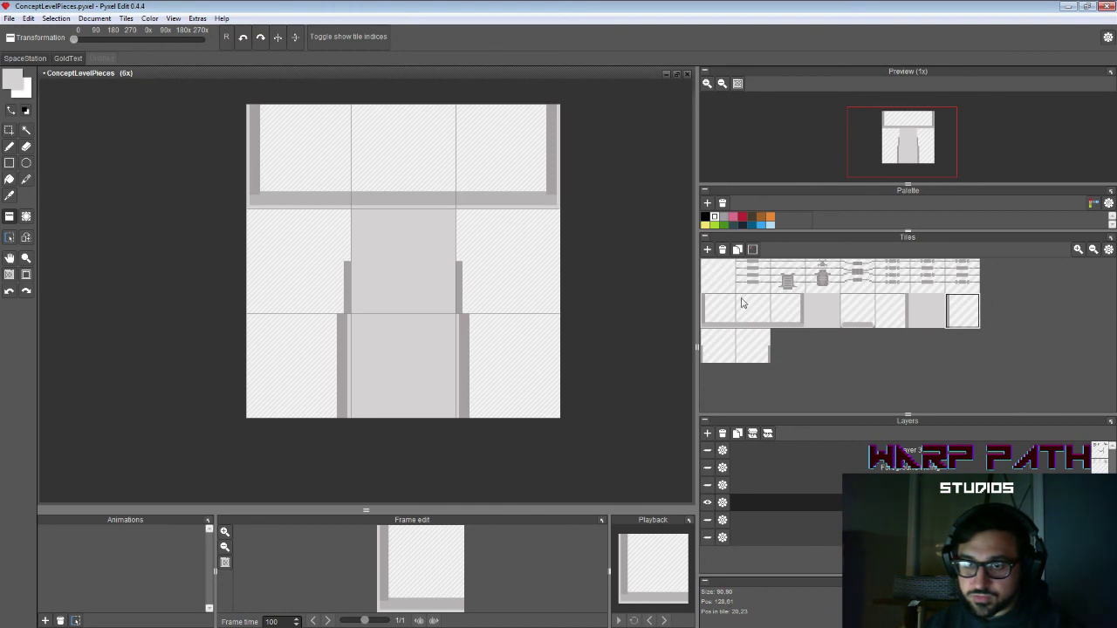
# Step: Add six blank tiles to the end of the tileset to fill its third row
pyautogui.click(708, 251)
pyautogui.click(708, 252)
pyautogui.click(709, 251)
pyautogui.click(709, 252)
pyautogui.click(709, 251)
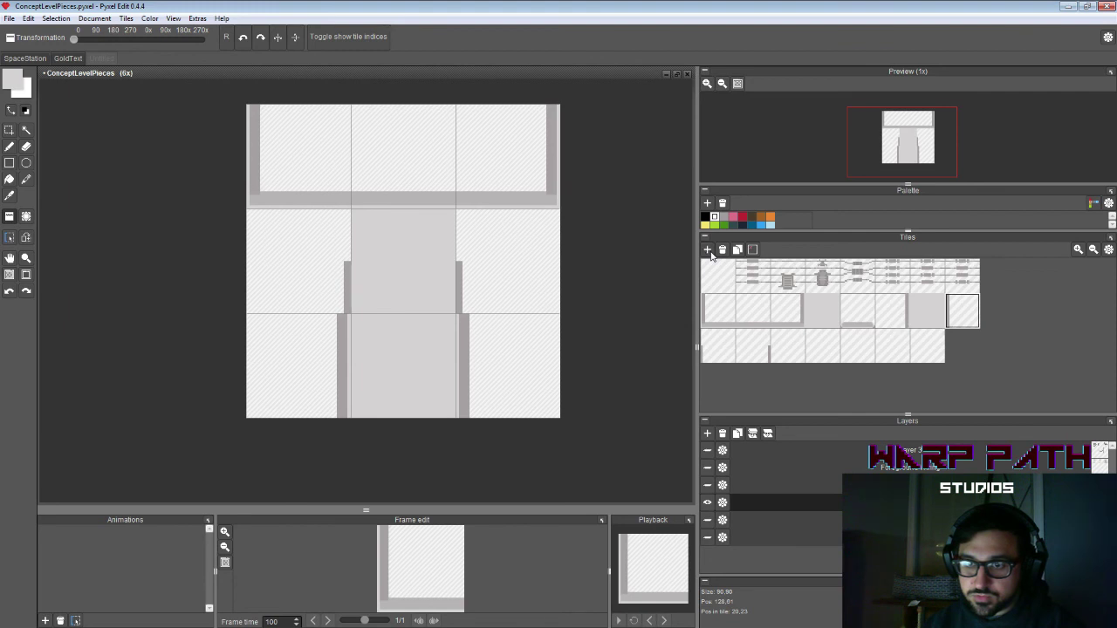
pyautogui.click(709, 251)
# Step: Arrange the short strip tiles on both sides of the second row's grey door tile, with the full-height strip tiles directly beneath them
pyautogui.moveTo(777, 358); pyautogui.dragTo(963, 319)
pyautogui.moveTo(767, 358); pyautogui.dragTo(897, 315)
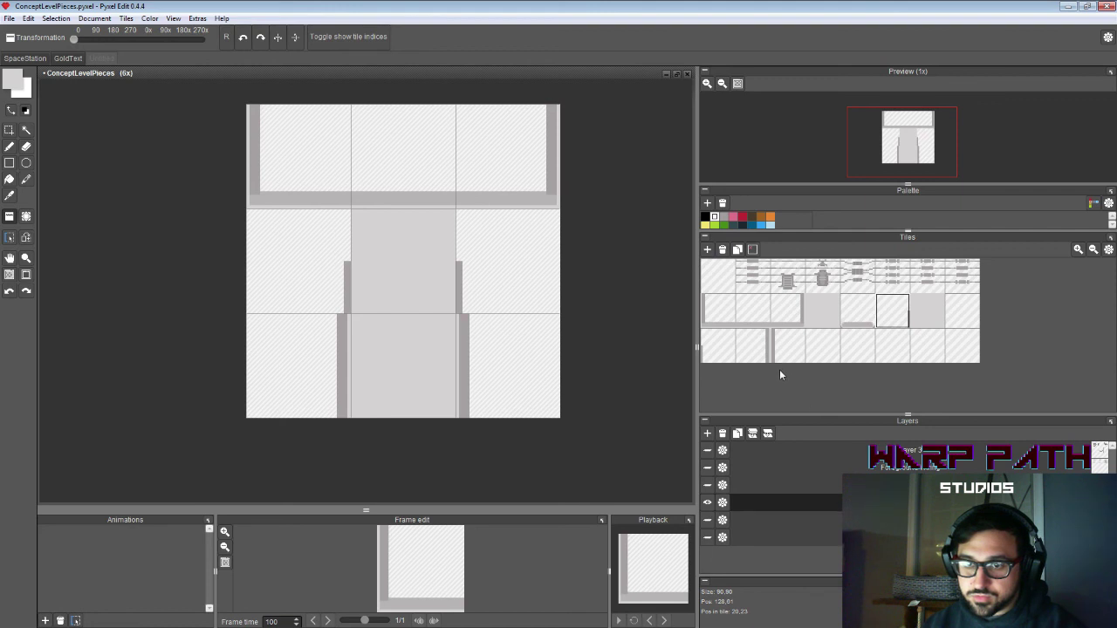
pyautogui.moveTo(726, 353); pyautogui.dragTo(963, 316)
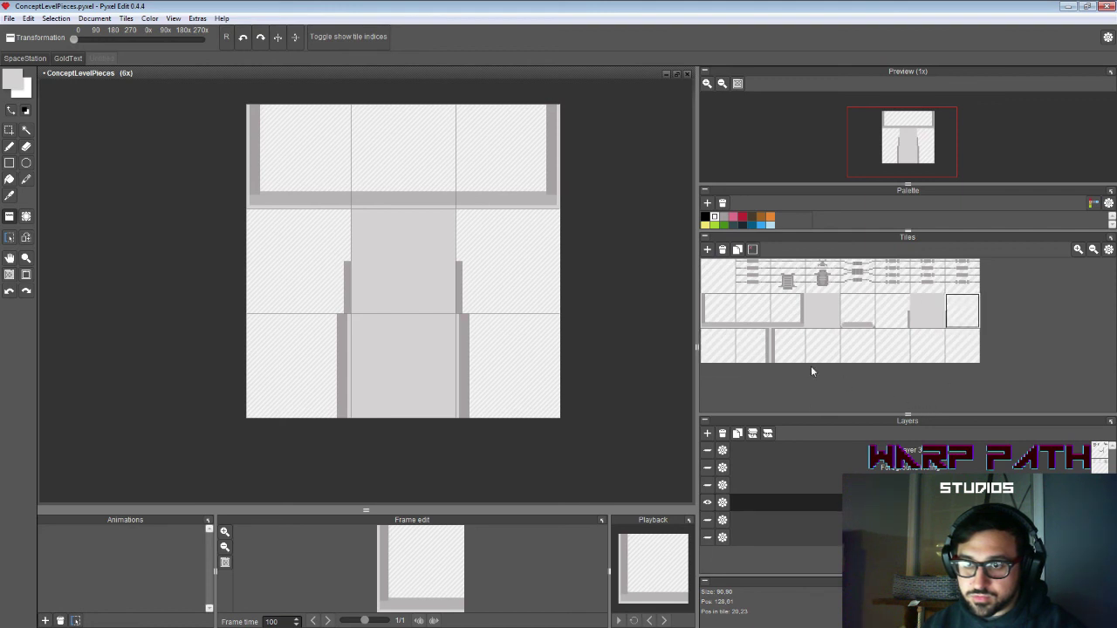
pyautogui.moveTo(790, 349); pyautogui.dragTo(965, 347)
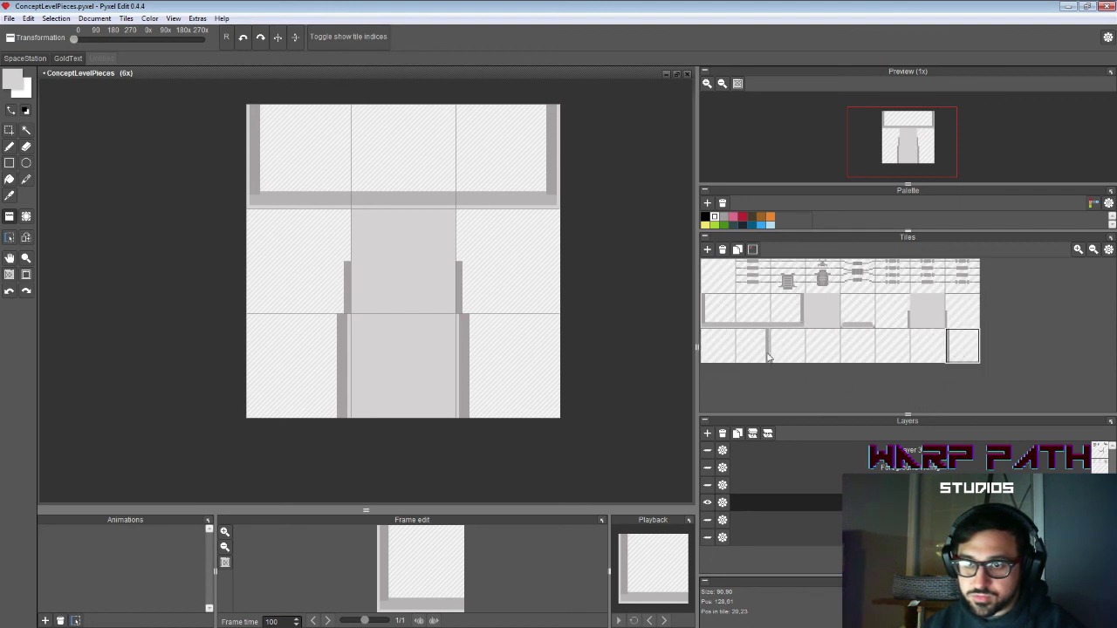
pyautogui.moveTo(763, 352); pyautogui.dragTo(901, 350)
# Step: Duplicate the grey door tile, place the copy between the full-height strips, and move the lintel tile directly above the door
pyautogui.click(922, 321)
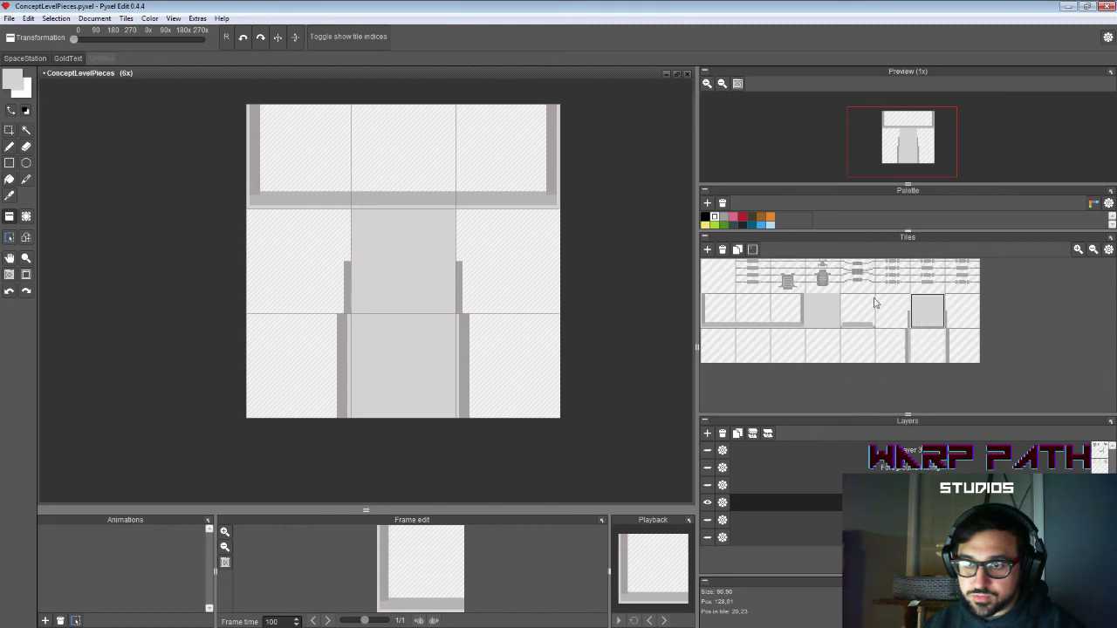
pyautogui.click(737, 250)
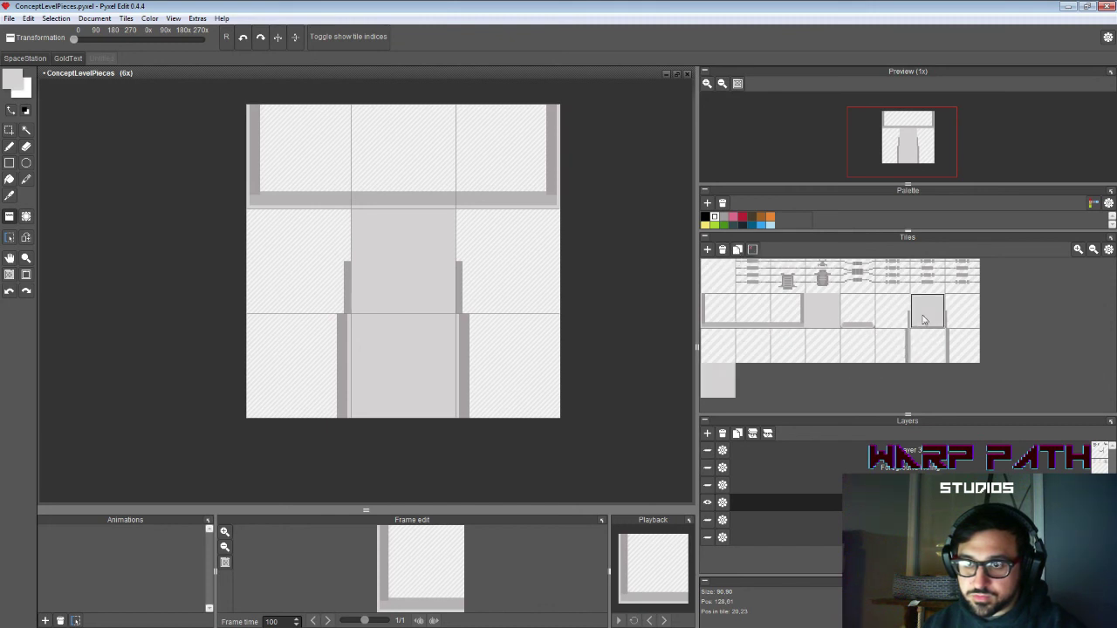
pyautogui.moveTo(731, 384)
pyautogui.mouseDown()
pyautogui.moveTo(905, 341)
pyautogui.moveTo(927, 347)
pyautogui.mouseUp()
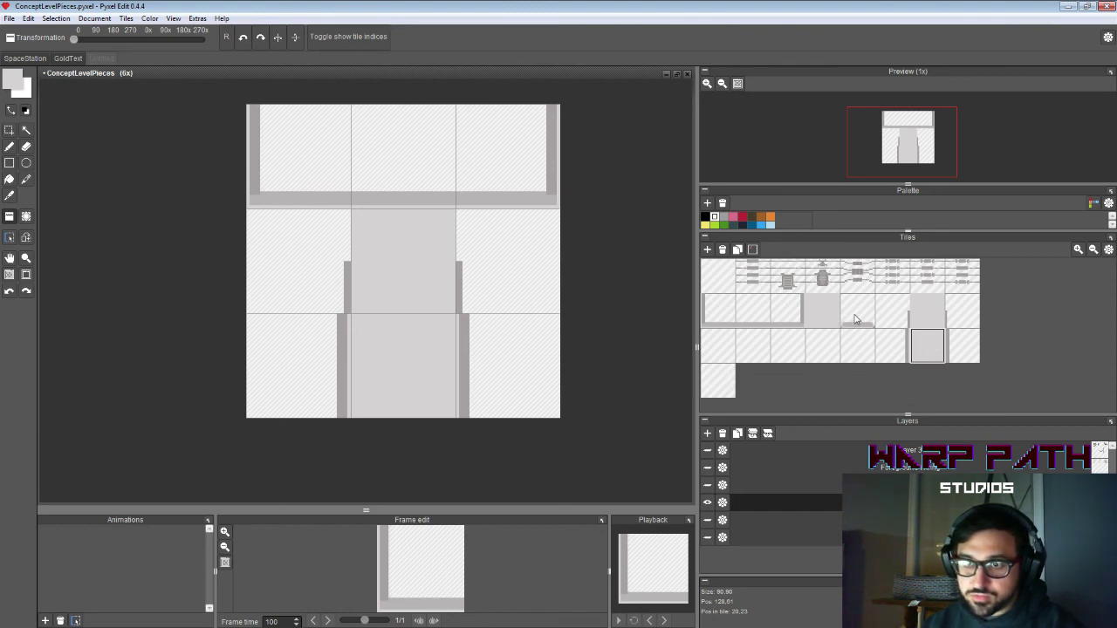
pyautogui.moveTo(856, 319); pyautogui.dragTo(925, 277)
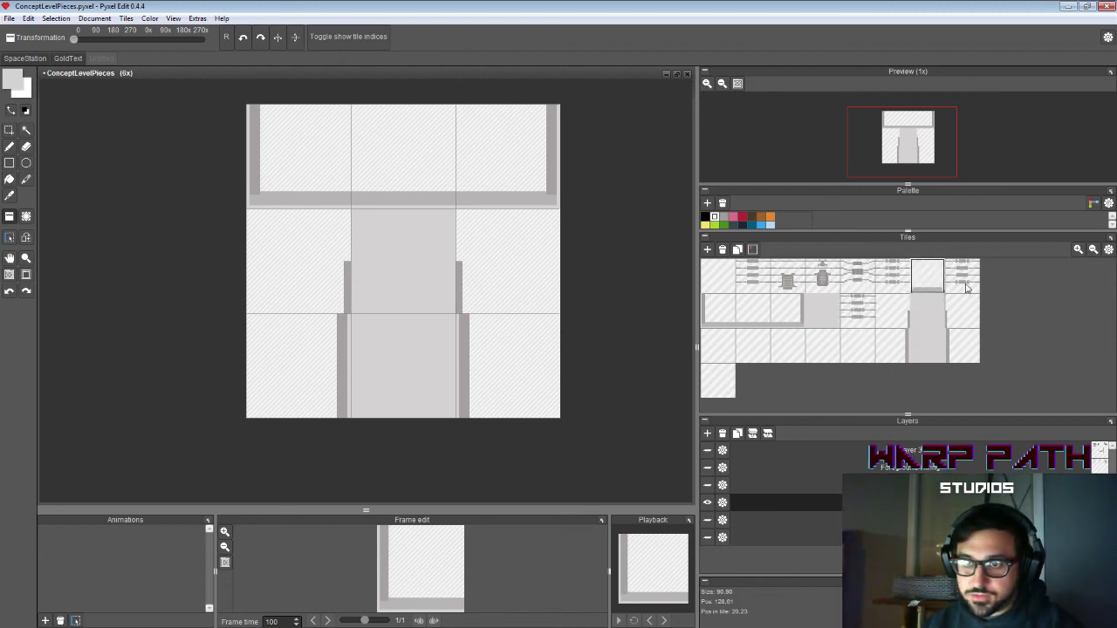
# Step: Move the pipe tiles from the right part of the tileset's first row into blank slots of the third row
pyautogui.moveTo(969, 282); pyautogui.dragTo(795, 349)
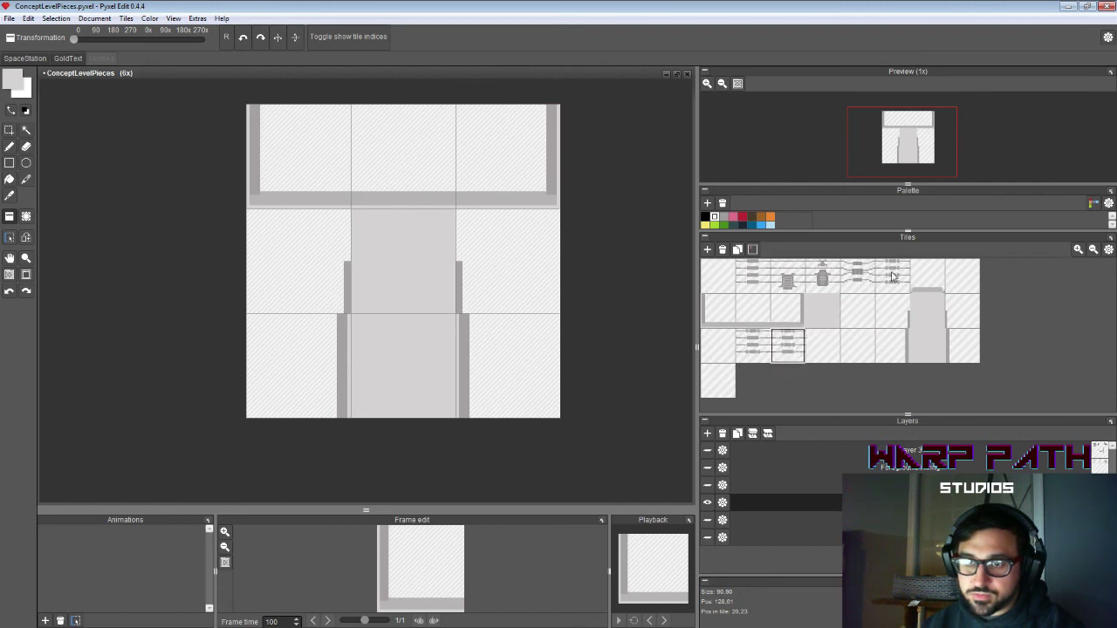
pyautogui.moveTo(891, 272); pyautogui.dragTo(860, 347)
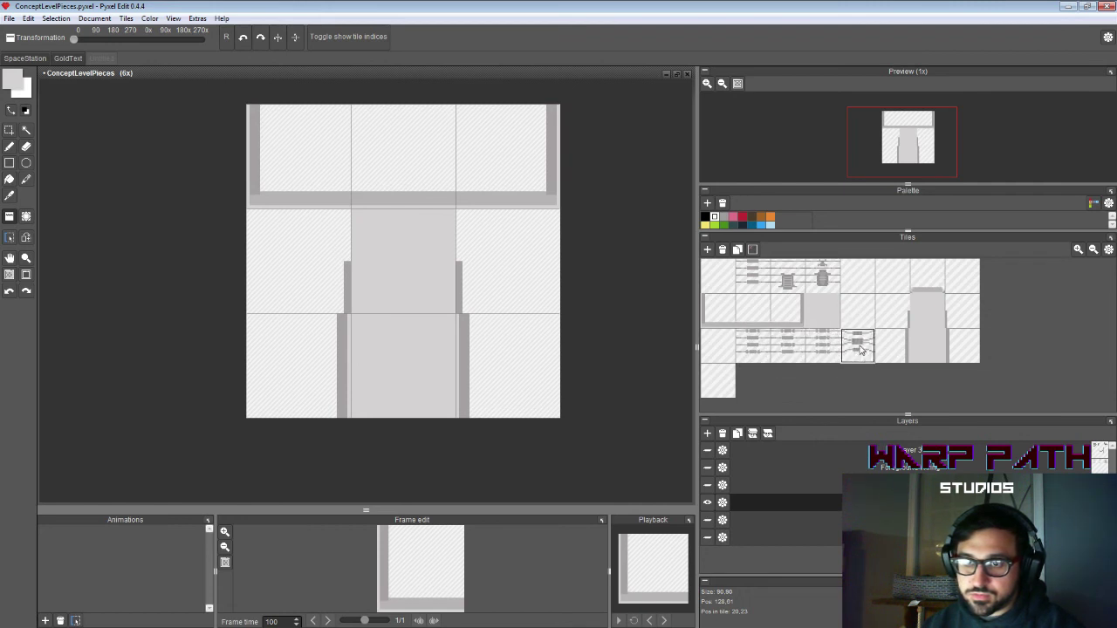
pyautogui.moveTo(825, 286); pyautogui.dragTo(718, 349)
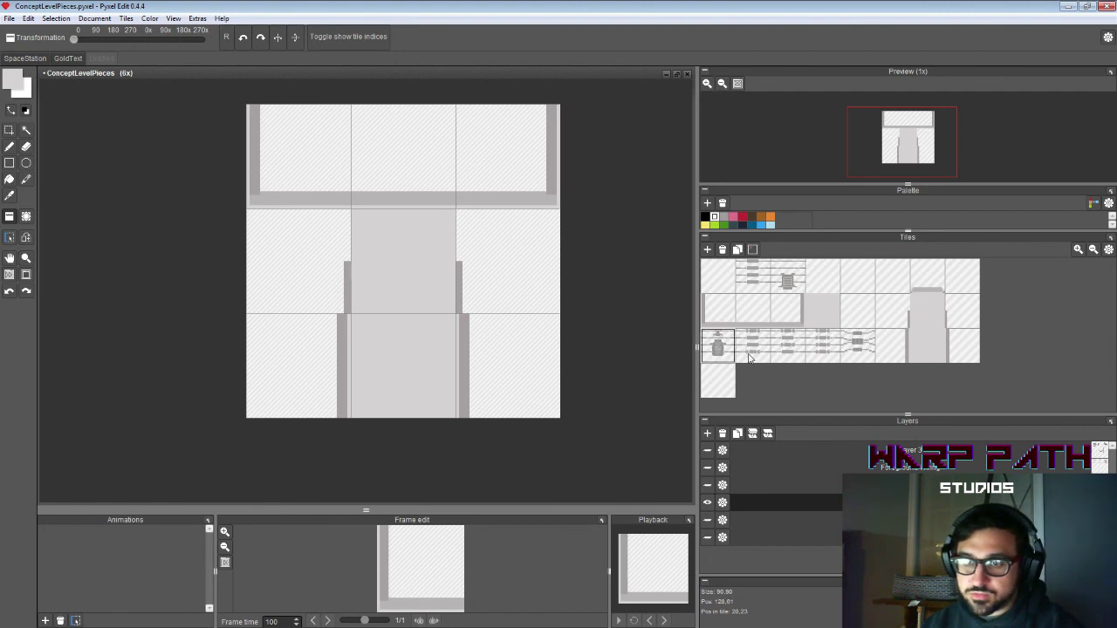
# Step: Add seven blank tiles to fill a fourth row and move all the pipe tiles into that row
pyautogui.click(710, 251)
pyautogui.click(709, 251)
pyautogui.click(710, 250)
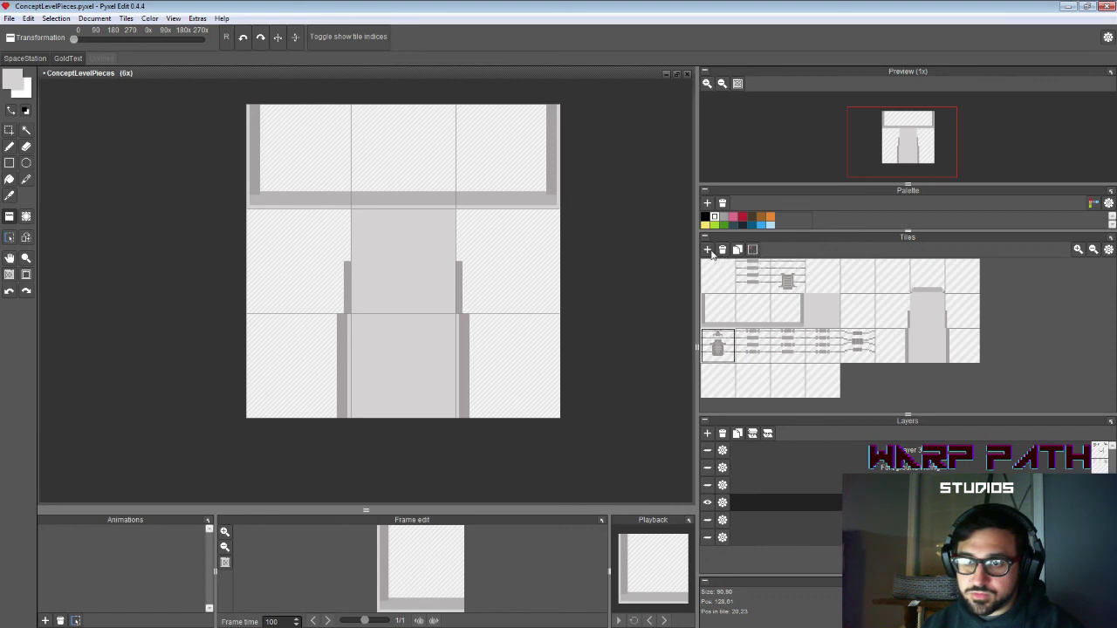
pyautogui.click(709, 251)
pyautogui.click(709, 250)
pyautogui.click(710, 251)
pyautogui.click(710, 250)
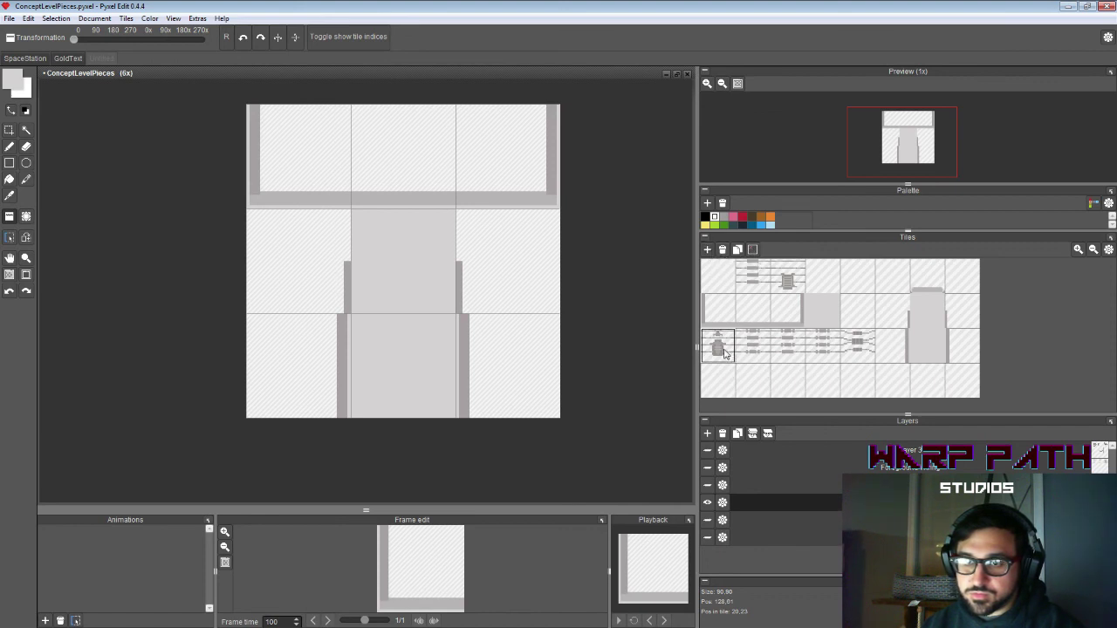
pyautogui.moveTo(724, 353); pyautogui.dragTo(895, 377)
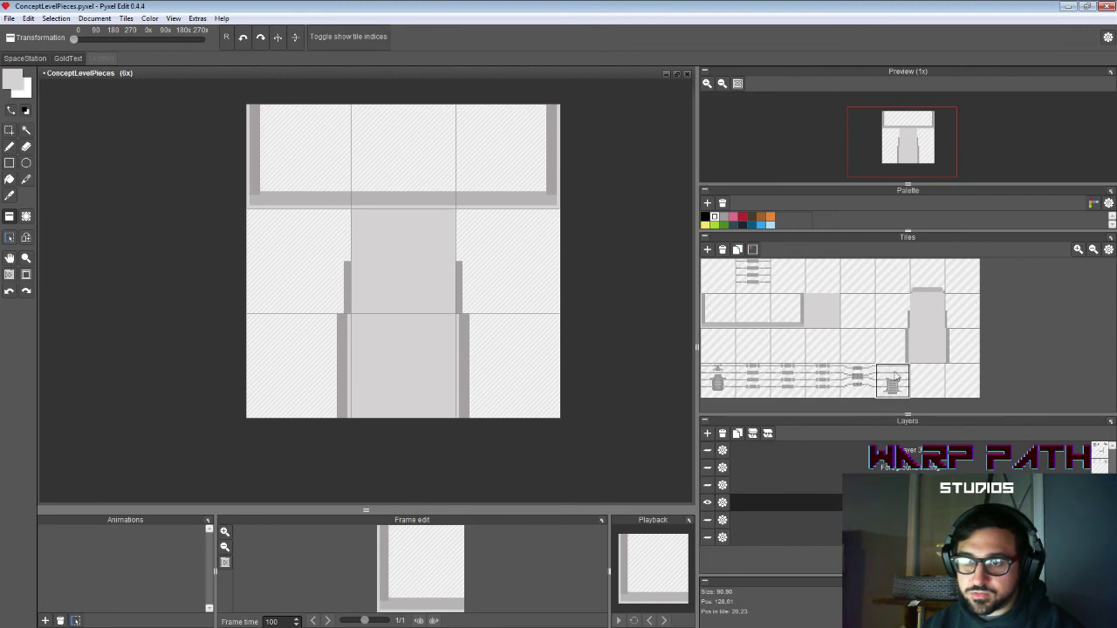
pyautogui.moveTo(753, 278); pyautogui.dragTo(930, 384)
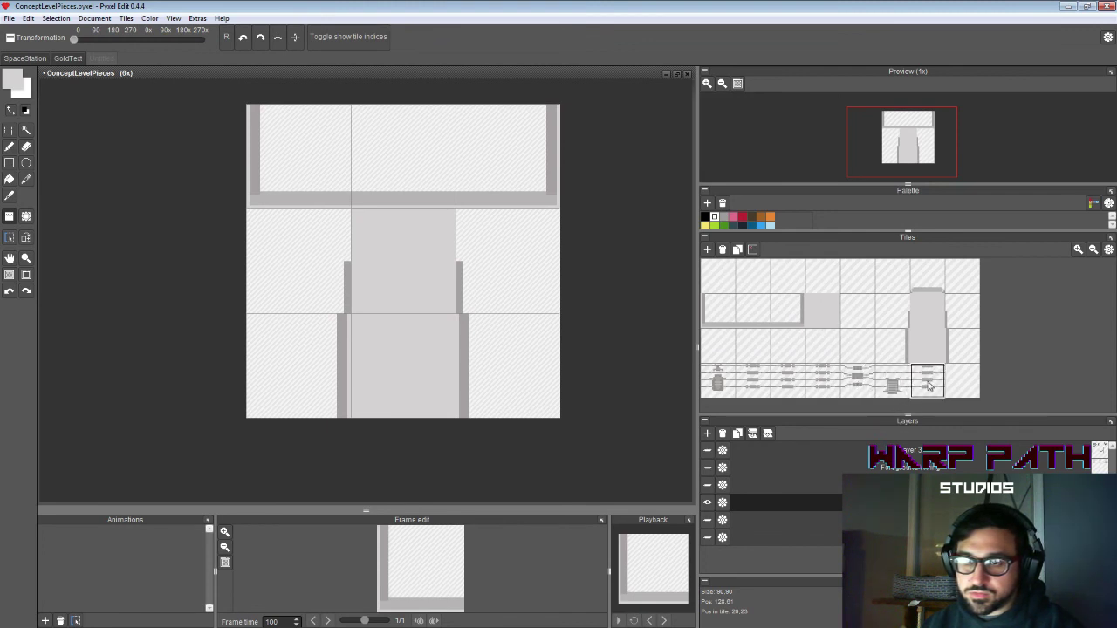
# Step: Move the second row's loose grey tile to the third row's second slot and place a duplicate in that row's first slot
pyautogui.moveTo(785, 310); pyautogui.dragTo(757, 349)
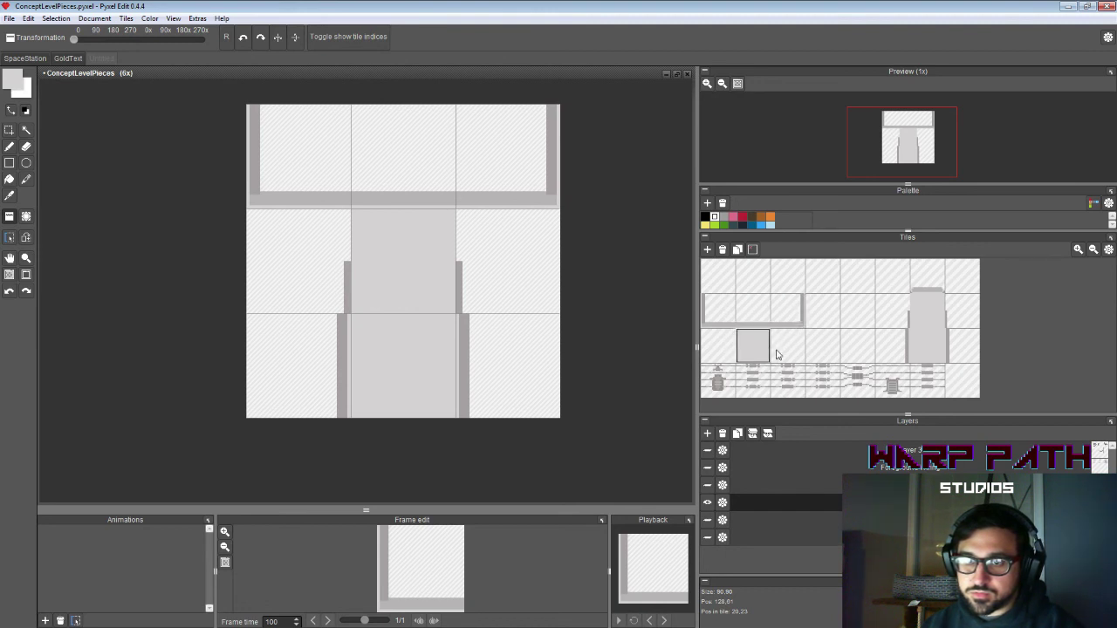
pyautogui.click(739, 252)
pyautogui.moveTo(732, 406); pyautogui.dragTo(731, 356)
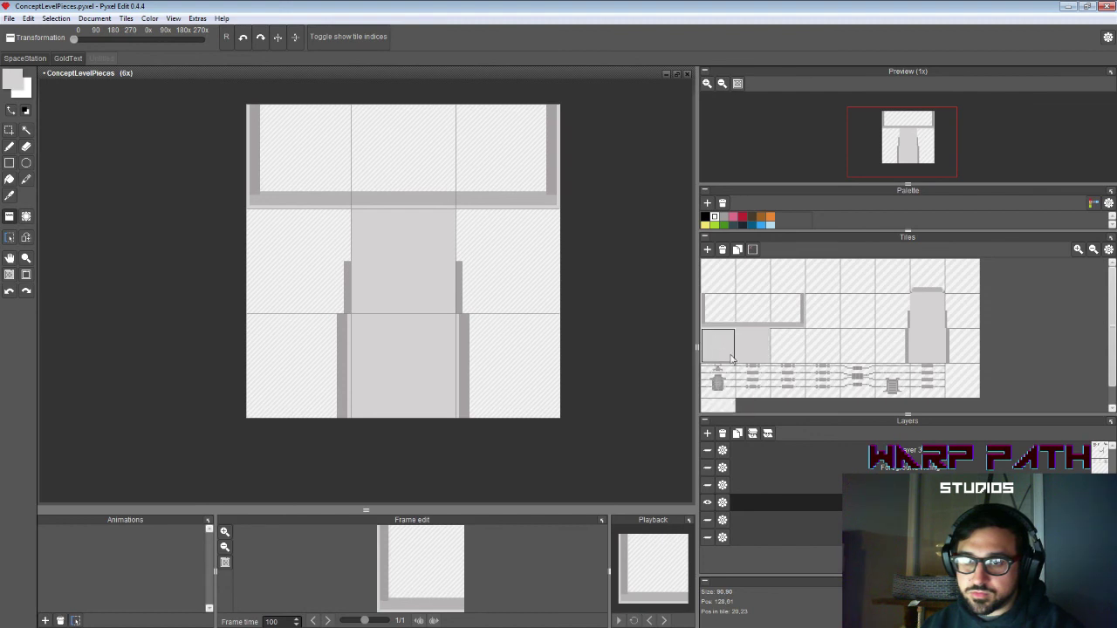
# Step: Duplicate the grey tile again and place the copy in the third slot of the third row
pyautogui.scroll(-1, 749, 364)
pyautogui.click(725, 401)
pyautogui.click(740, 344)
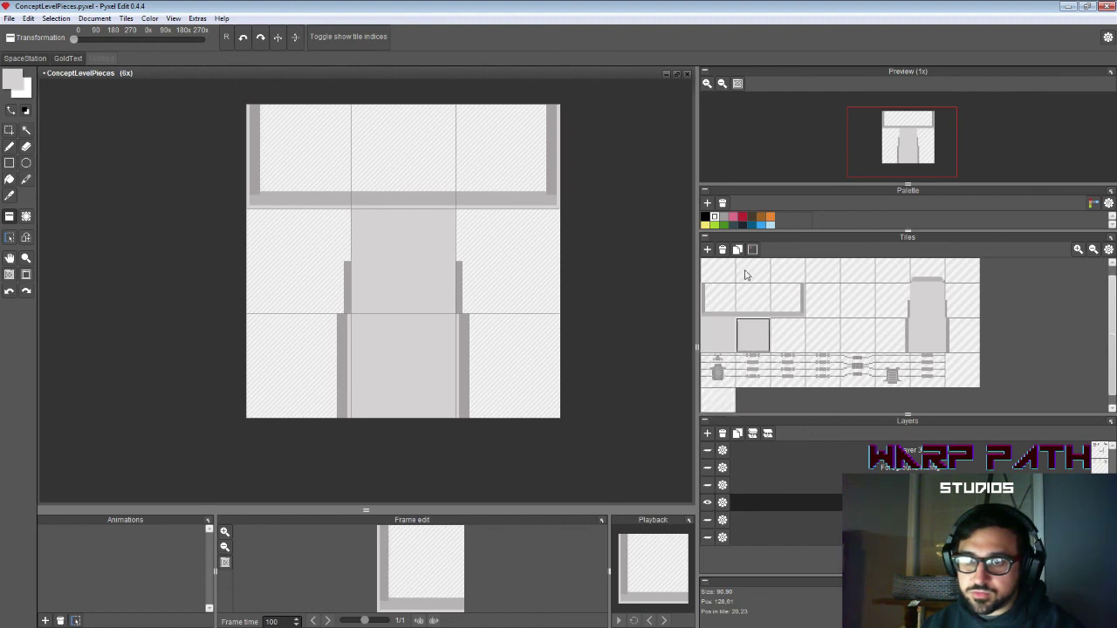
pyautogui.click(737, 249)
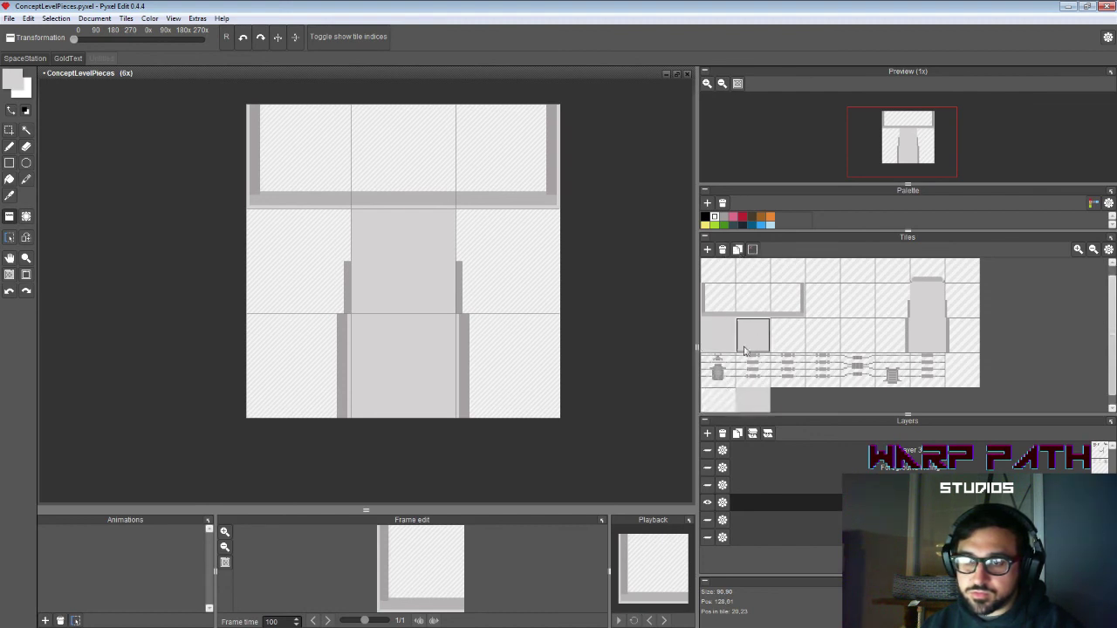
pyautogui.moveTo(753, 393); pyautogui.dragTo(787, 338)
pyautogui.click(833, 307)
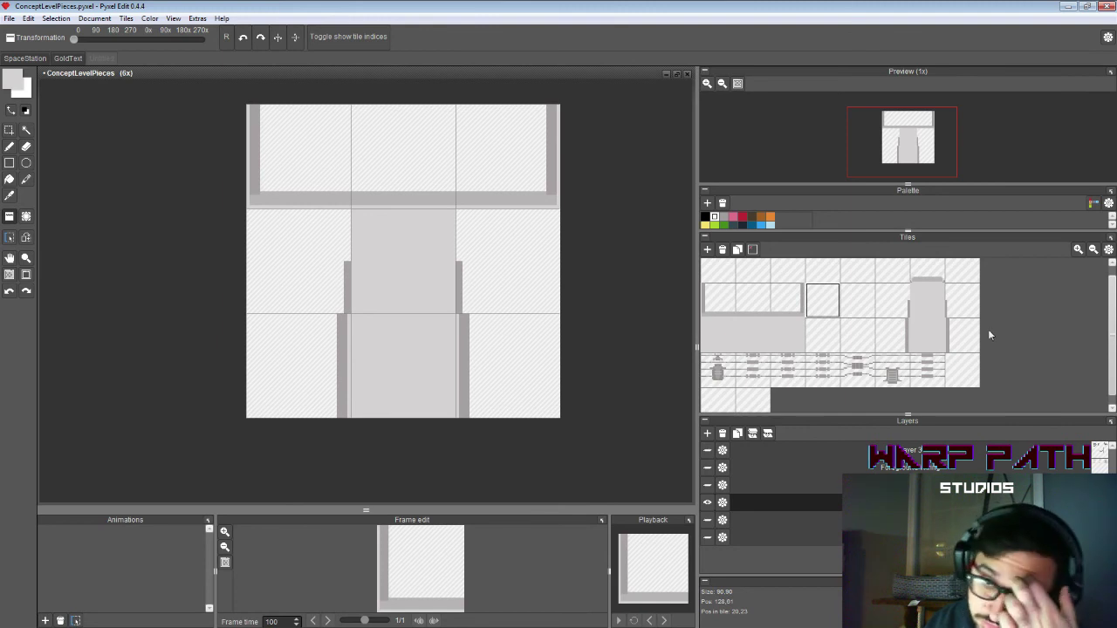
# Step: Save the document and export the tileset as Floors in png format, overwriting the existing file in Level Assets
pyautogui.scroll(-1, 981, 351)
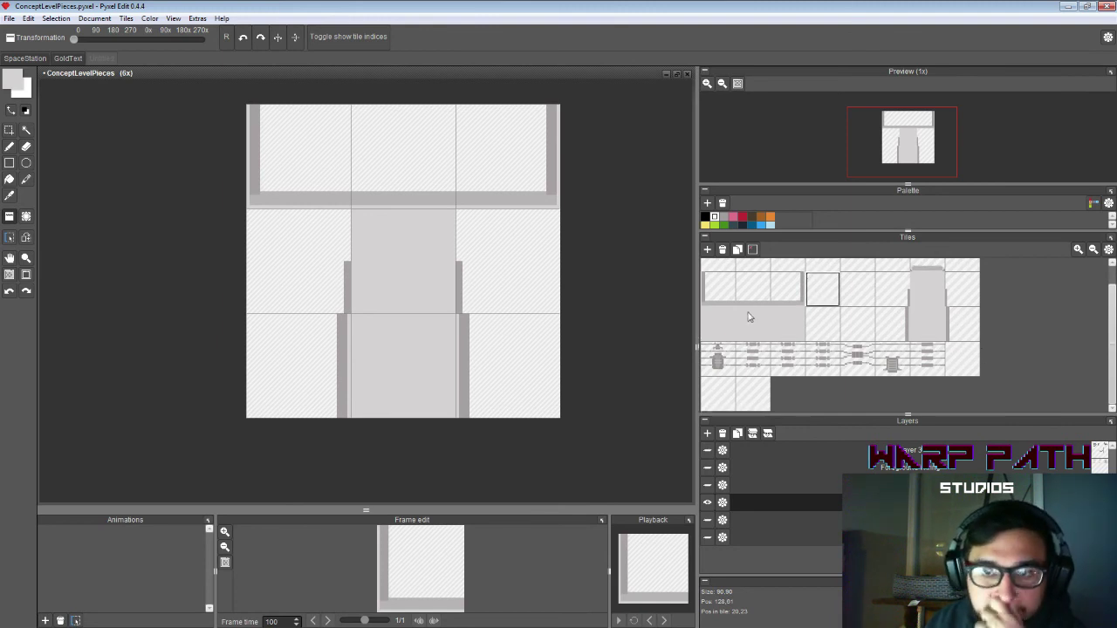
pyautogui.hotkey('ctrl', 's')
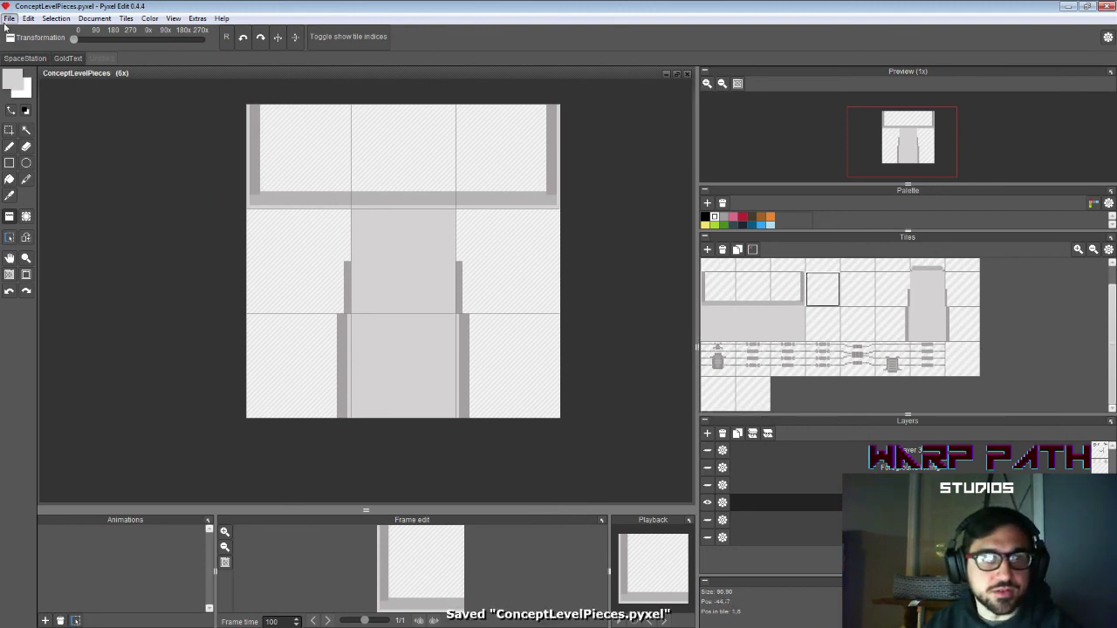
pyautogui.click(9, 18)
pyautogui.moveTo(49, 131)
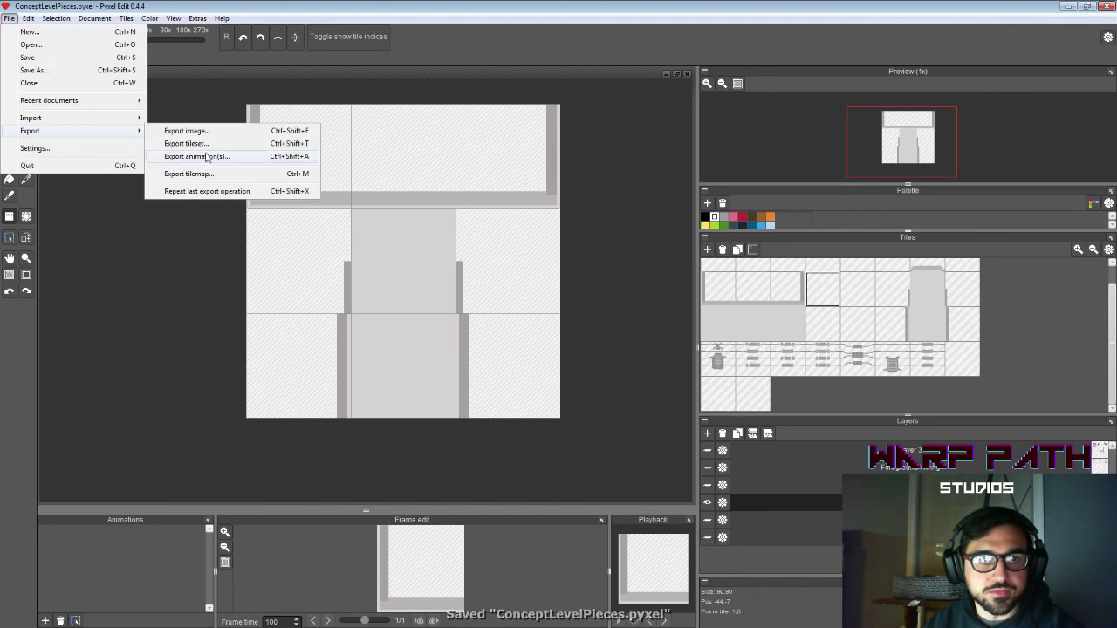
pyautogui.click(199, 143)
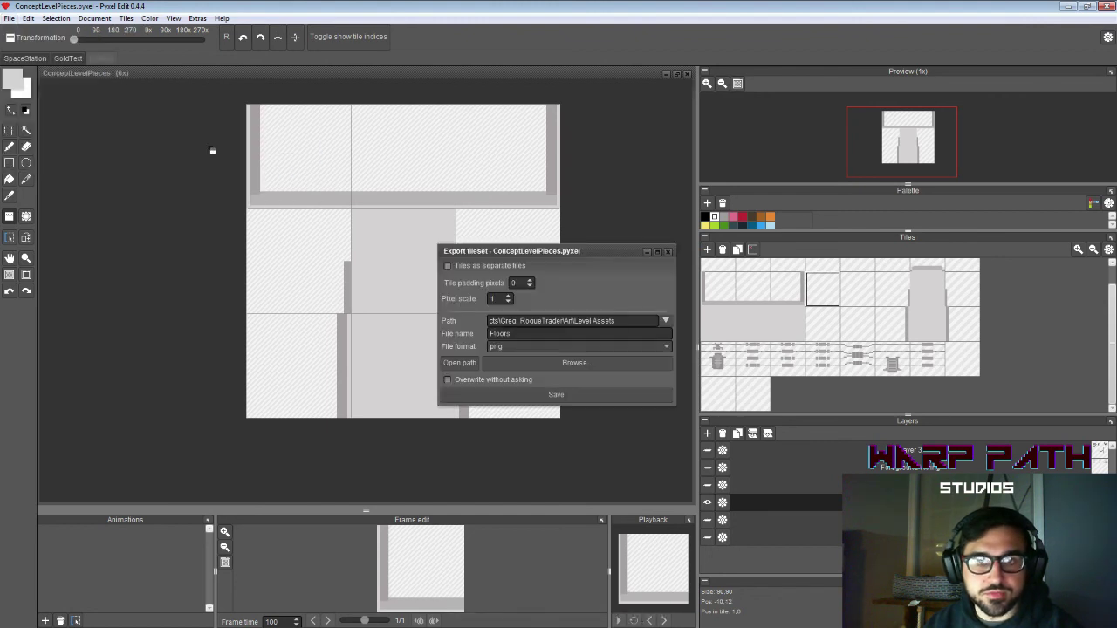
pyautogui.click(524, 397)
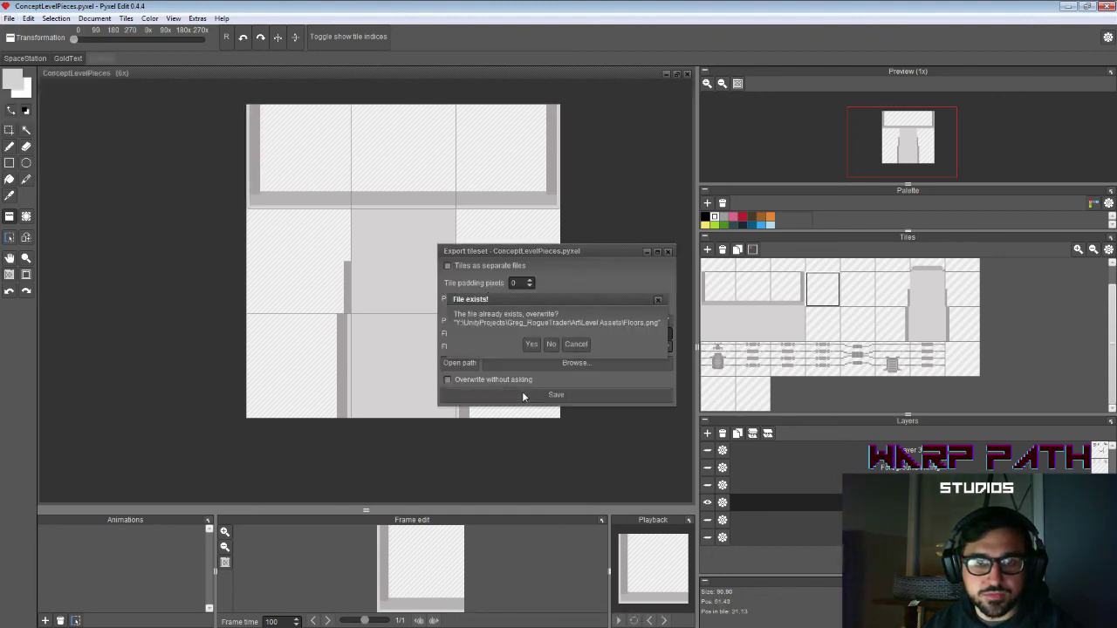
pyautogui.click(528, 347)
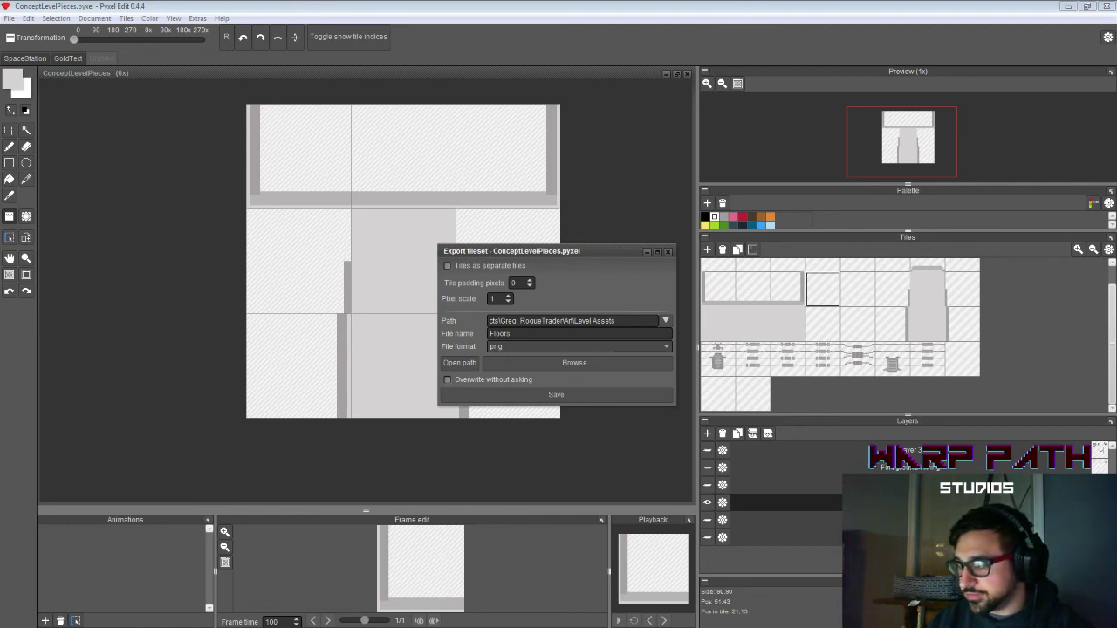
pyautogui.hotkey('ctrl', 's')
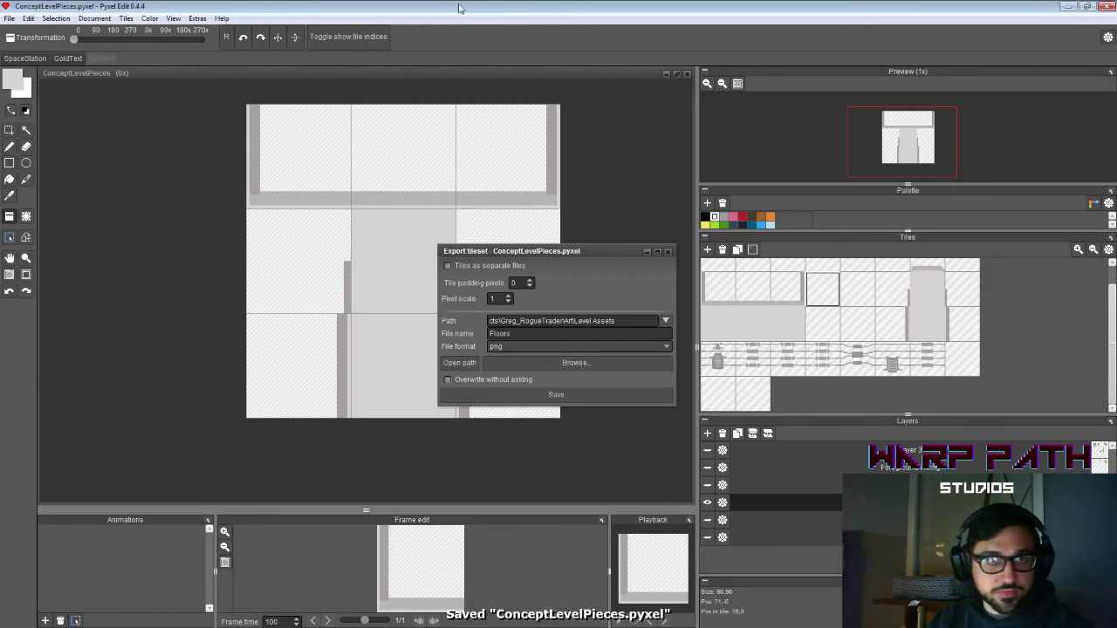
# Step: Switch to Unity and clear the console messages
pyautogui.click(1068, 7)
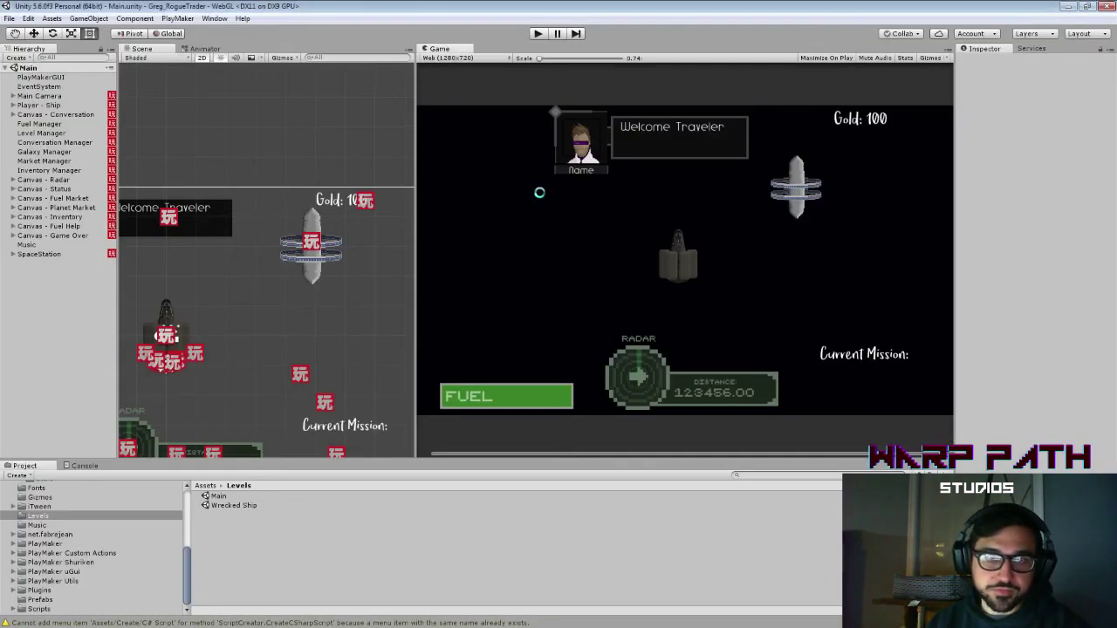
pyautogui.scroll(5, 39, 541)
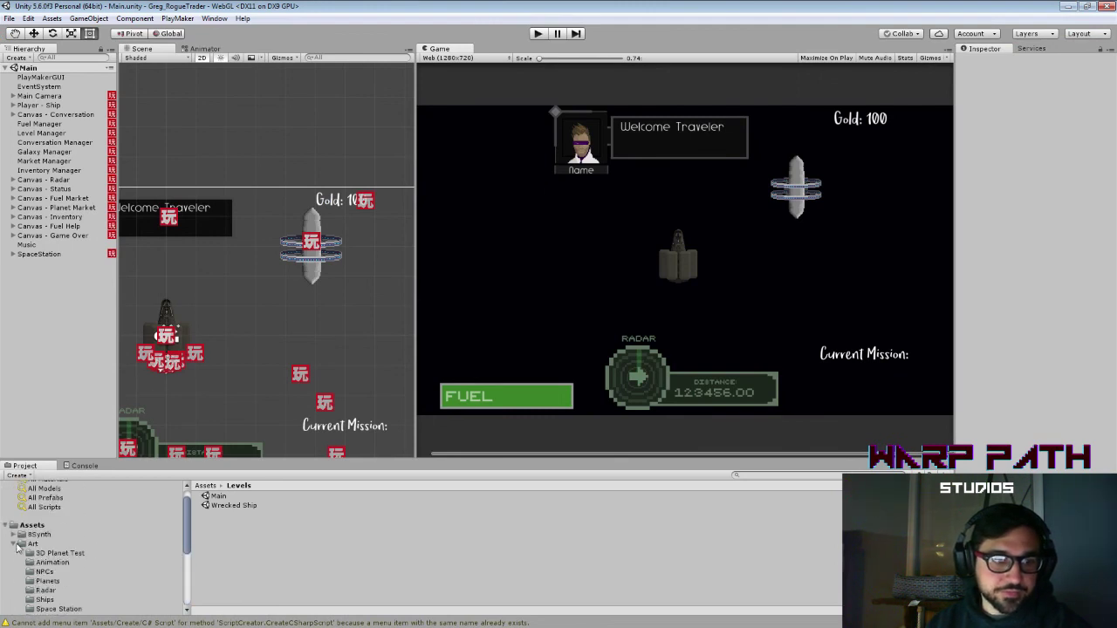
pyautogui.click(14, 543)
pyautogui.click(84, 465)
pyautogui.click(17, 475)
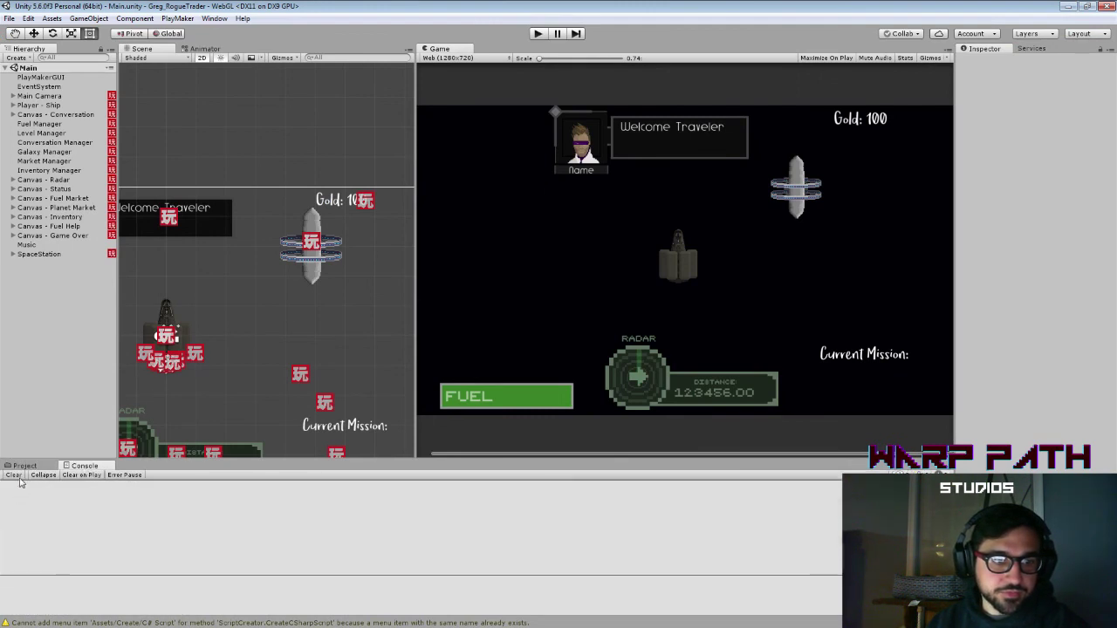
# Step: Find Super Tilemap Editor among the Asset Store downloads filtered by "tile" and update it
pyautogui.click(174, 20)
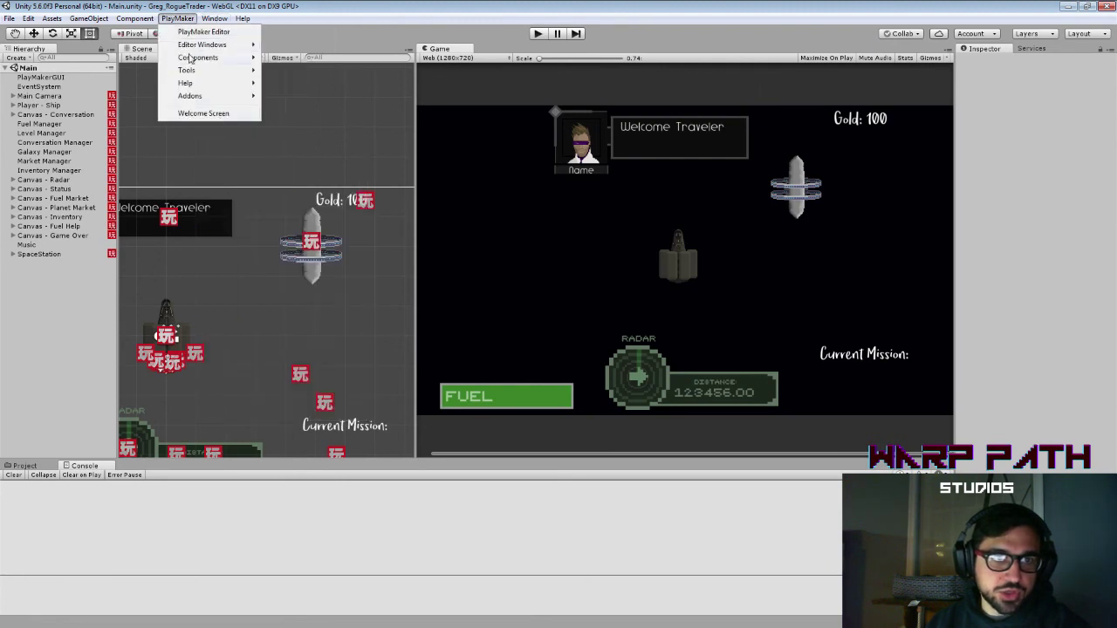
pyautogui.moveTo(215, 18)
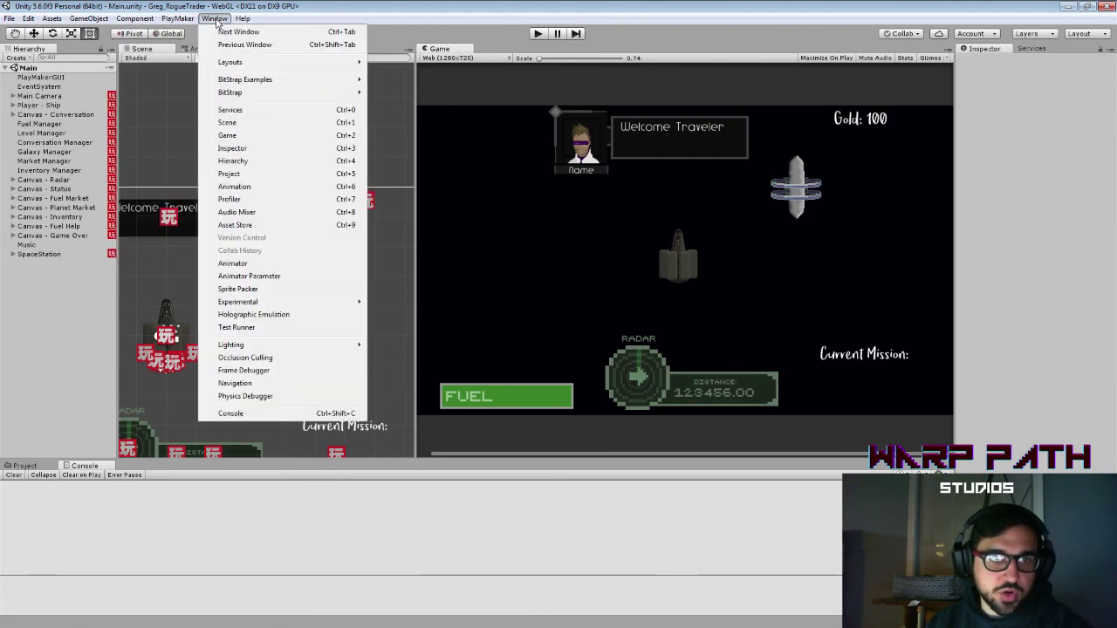
pyautogui.click(236, 226)
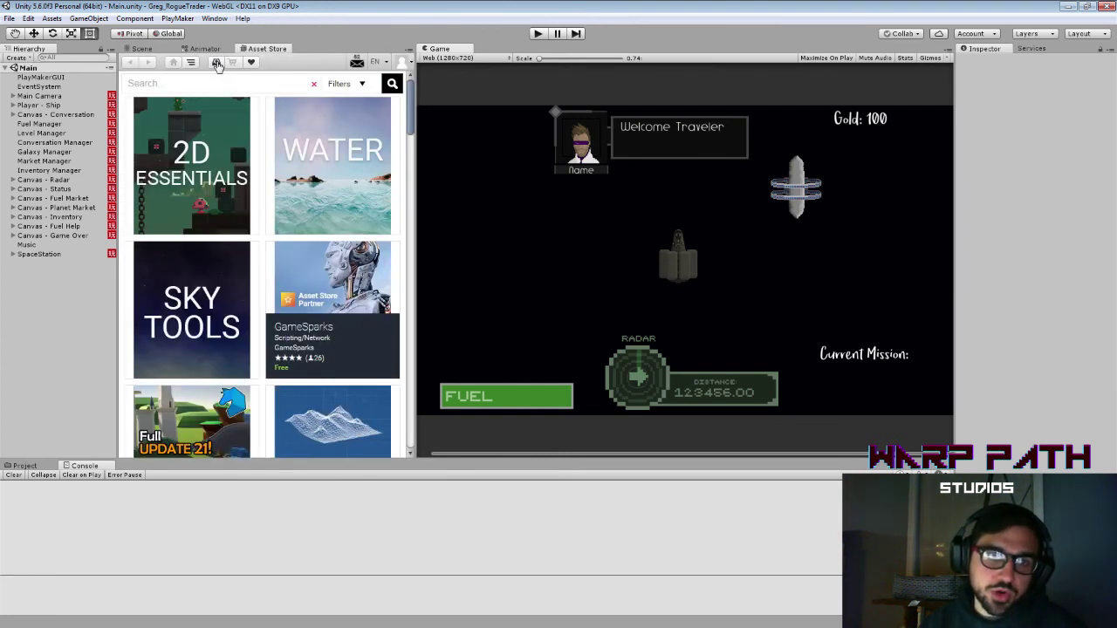
pyautogui.click(216, 63)
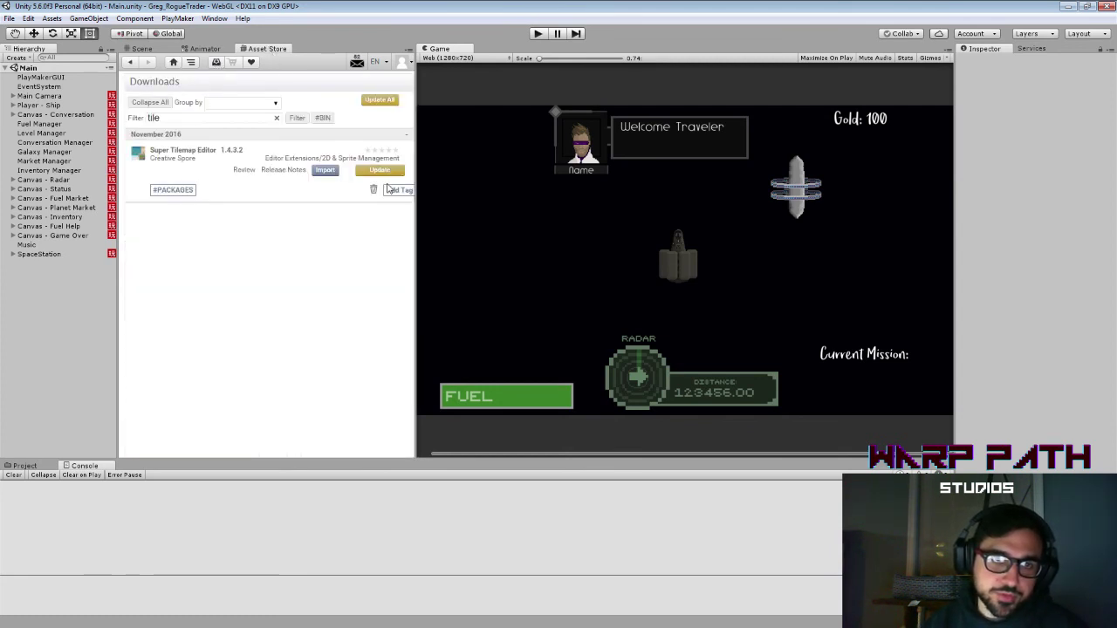
pyautogui.click(382, 173)
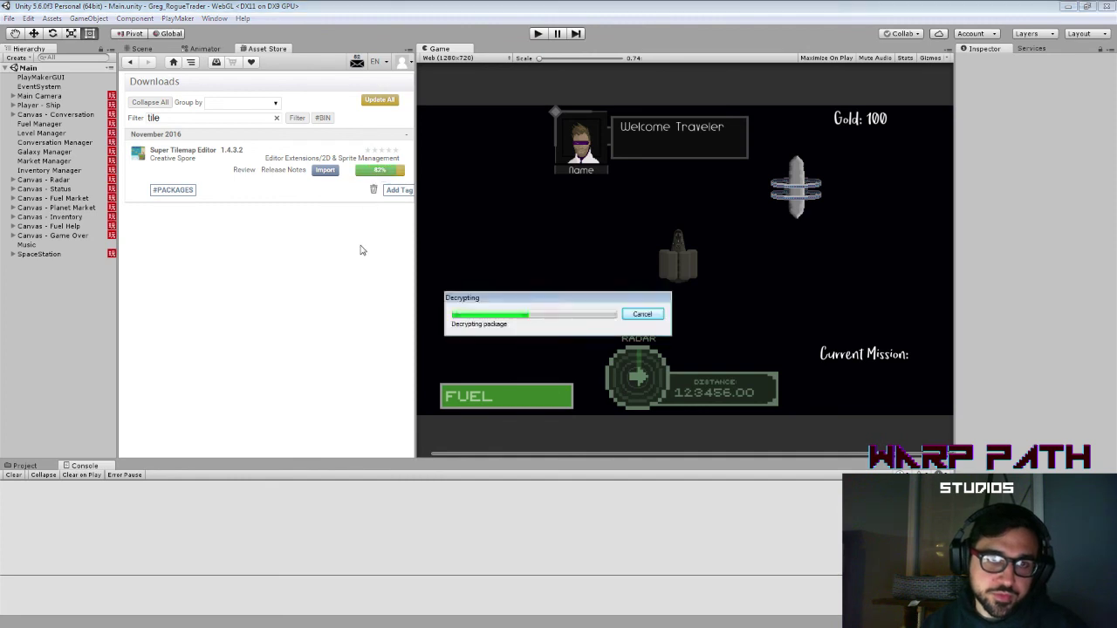
# Step: Start importing the Super Tilemap Editor package and exclude its Extra folder of tileset samples
pyautogui.click(327, 170)
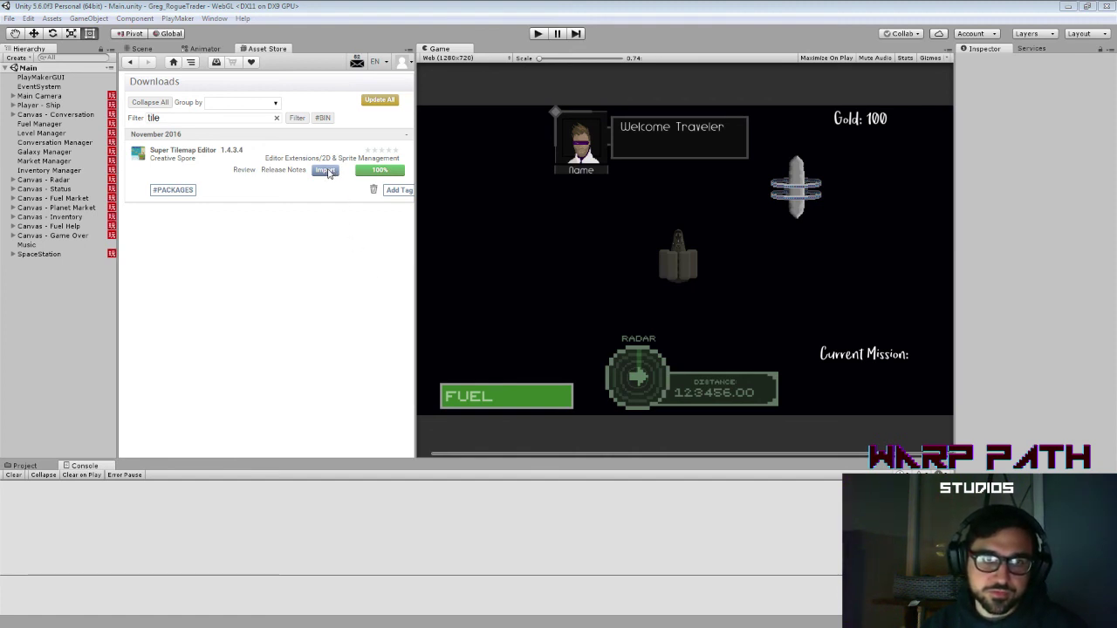
pyautogui.click(327, 170)
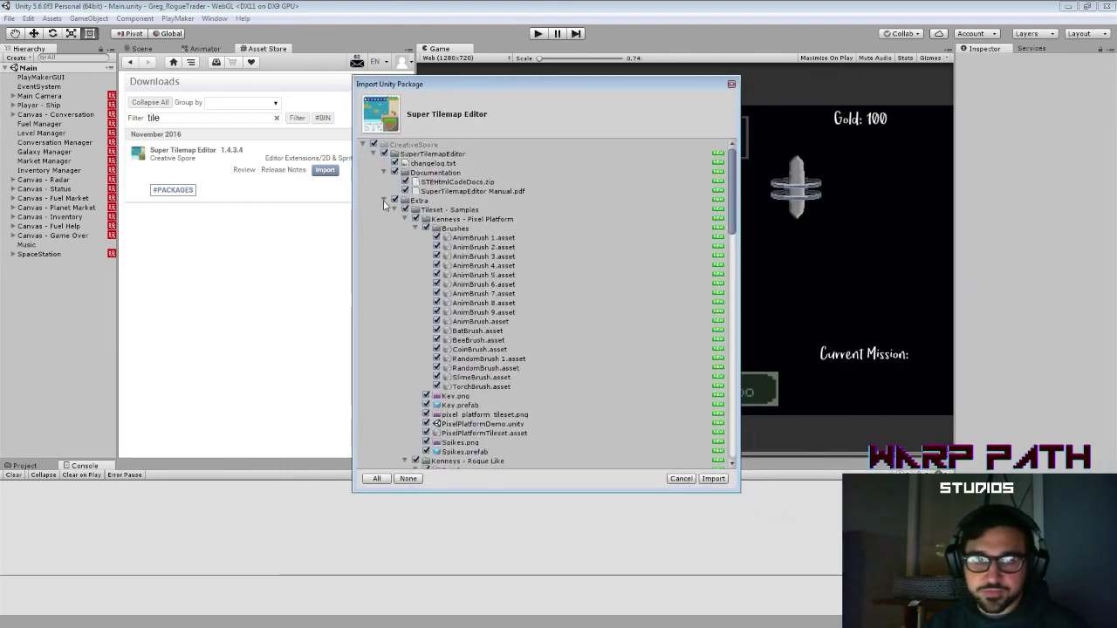
pyautogui.click(416, 229)
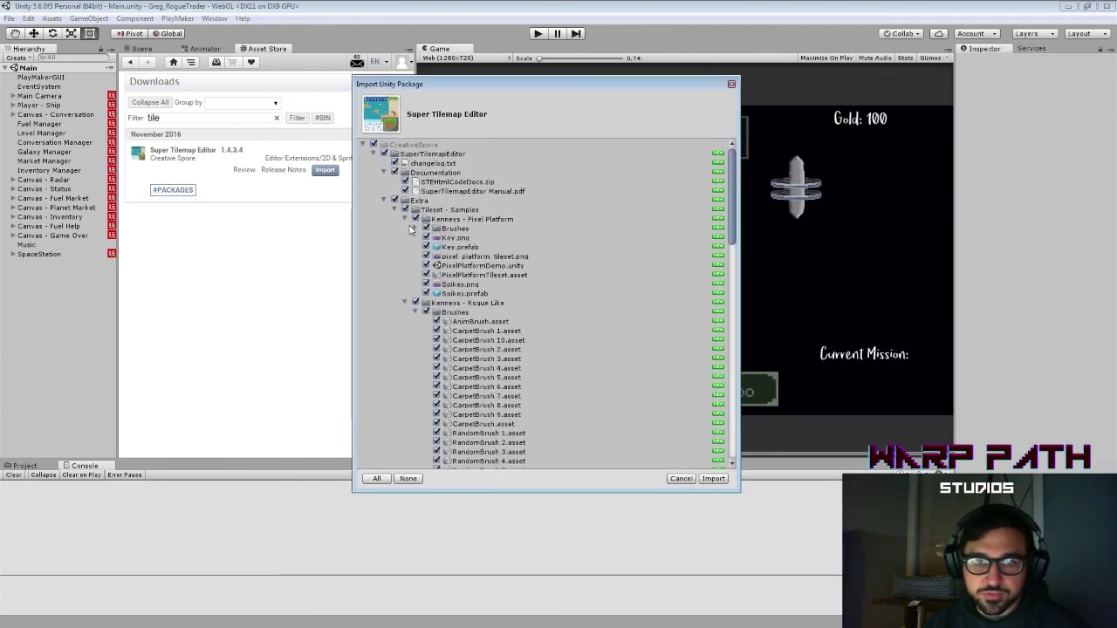
pyautogui.click(405, 219)
pyautogui.click(406, 228)
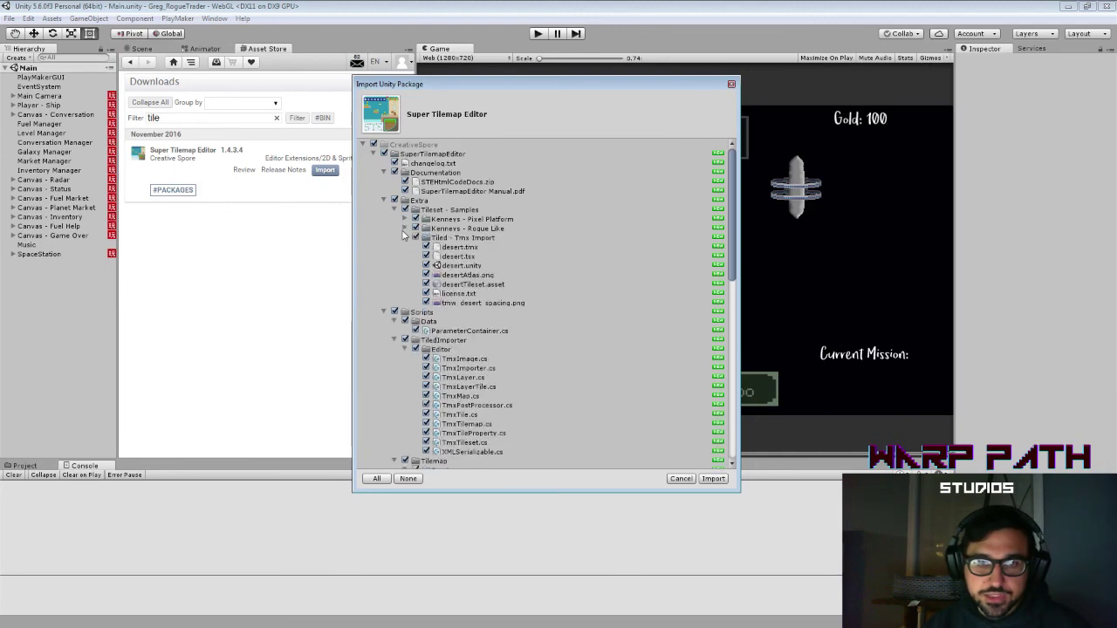
pyautogui.click(395, 210)
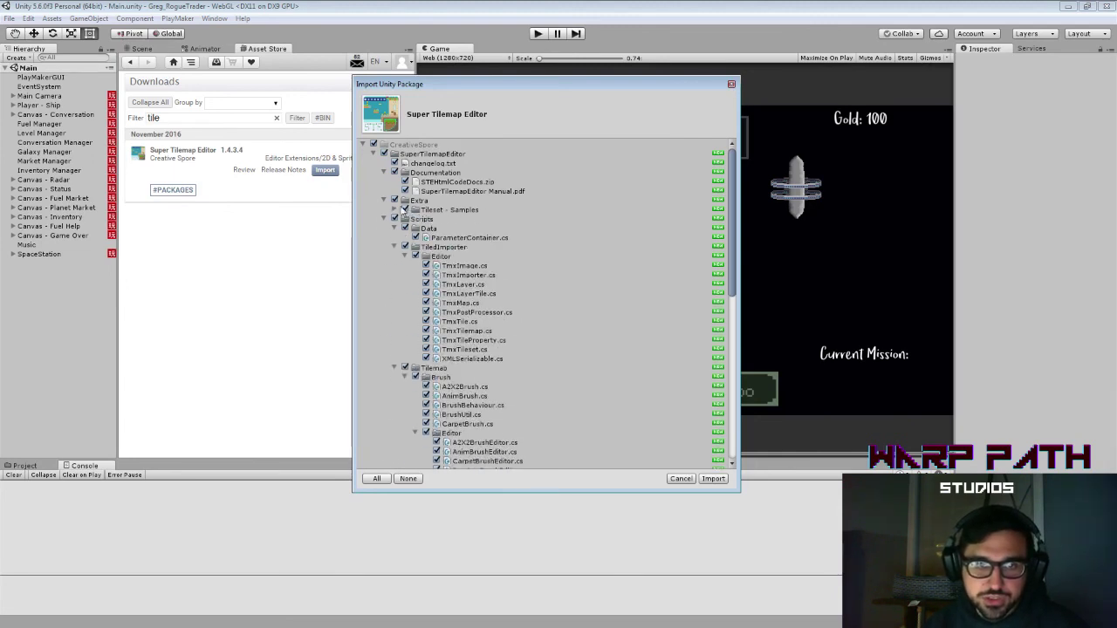
pyautogui.click(394, 200)
pyautogui.click(384, 200)
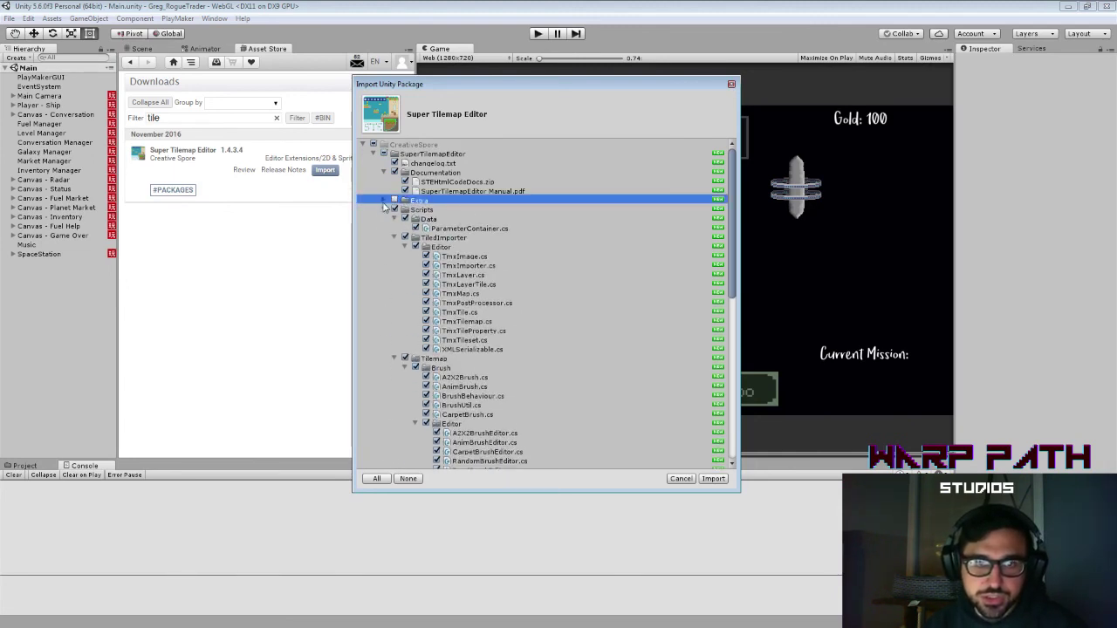
# Step: Collapse the Data, TiledImporter, Tilemap and Utils script folders and import the remaining package contents
pyautogui.click(394, 219)
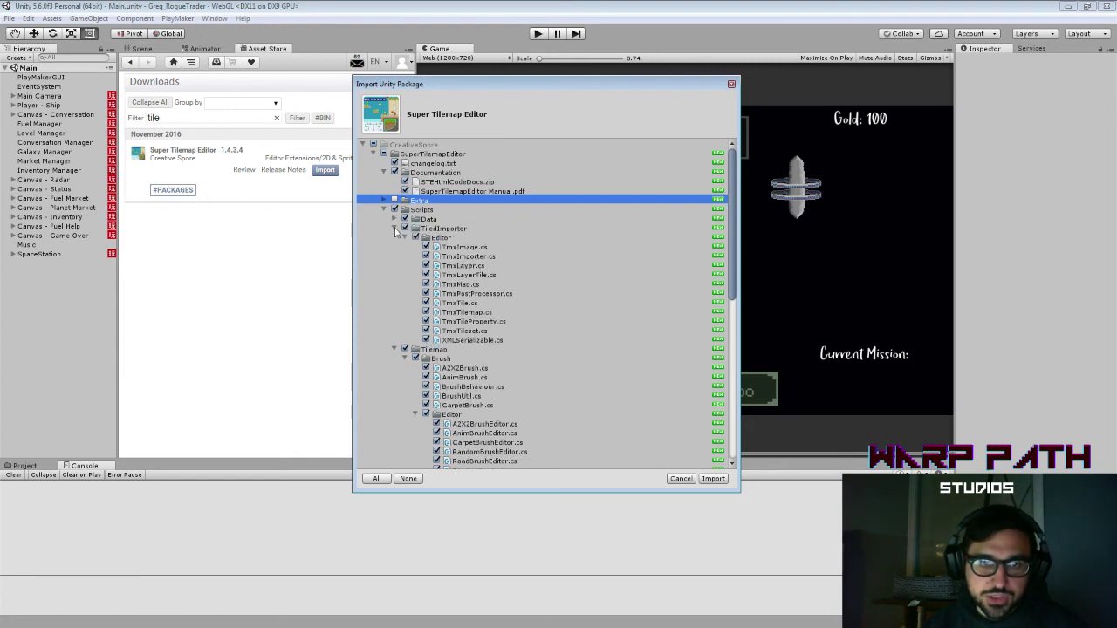
pyautogui.click(394, 228)
pyautogui.click(395, 237)
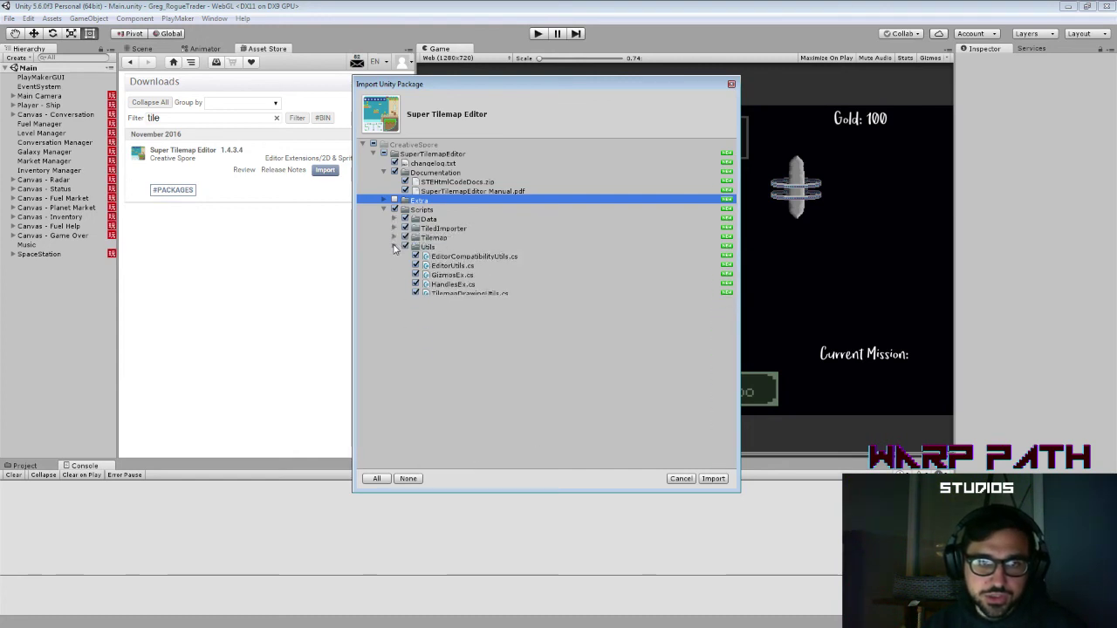
pyautogui.click(394, 247)
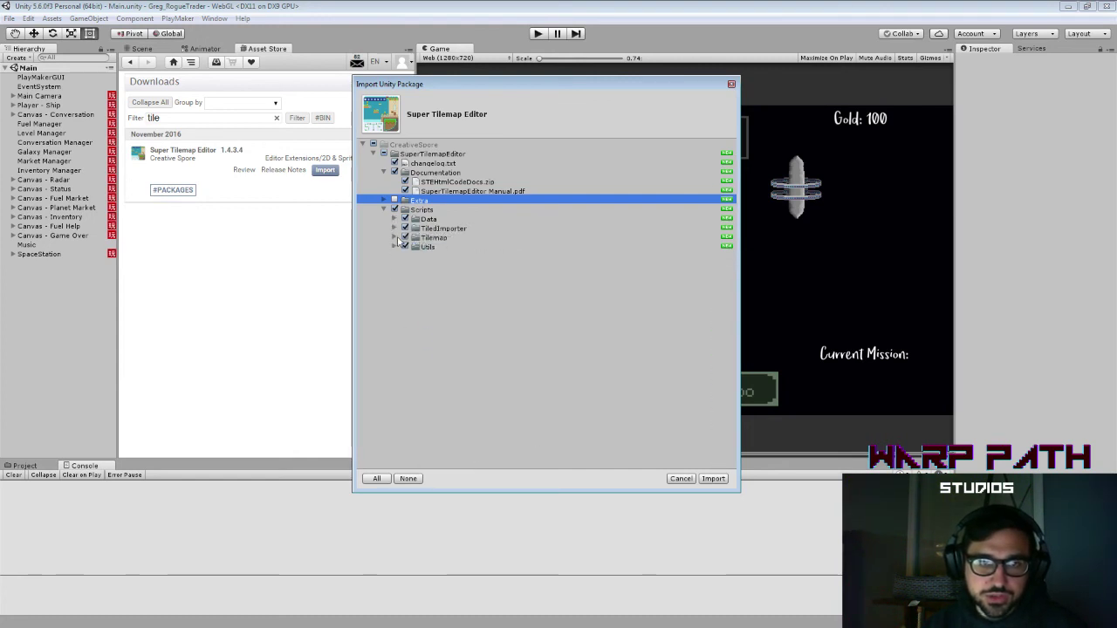
pyautogui.click(712, 478)
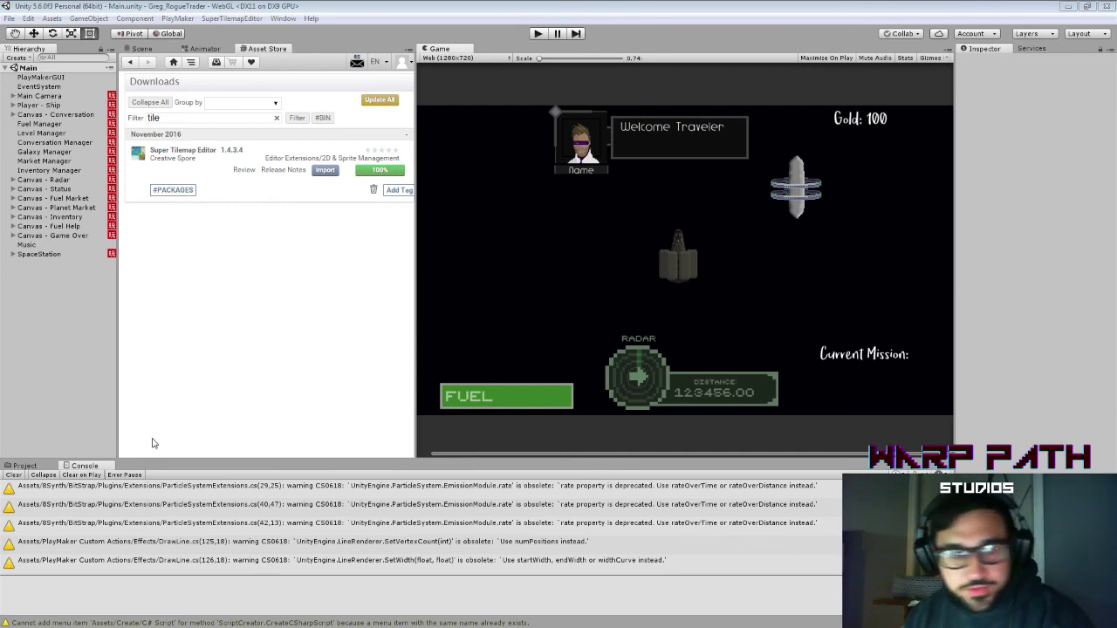
# Step: Clear the console and open the SuperTilemapEditor folder inside CreativeSpore in the project assets
pyautogui.click(14, 476)
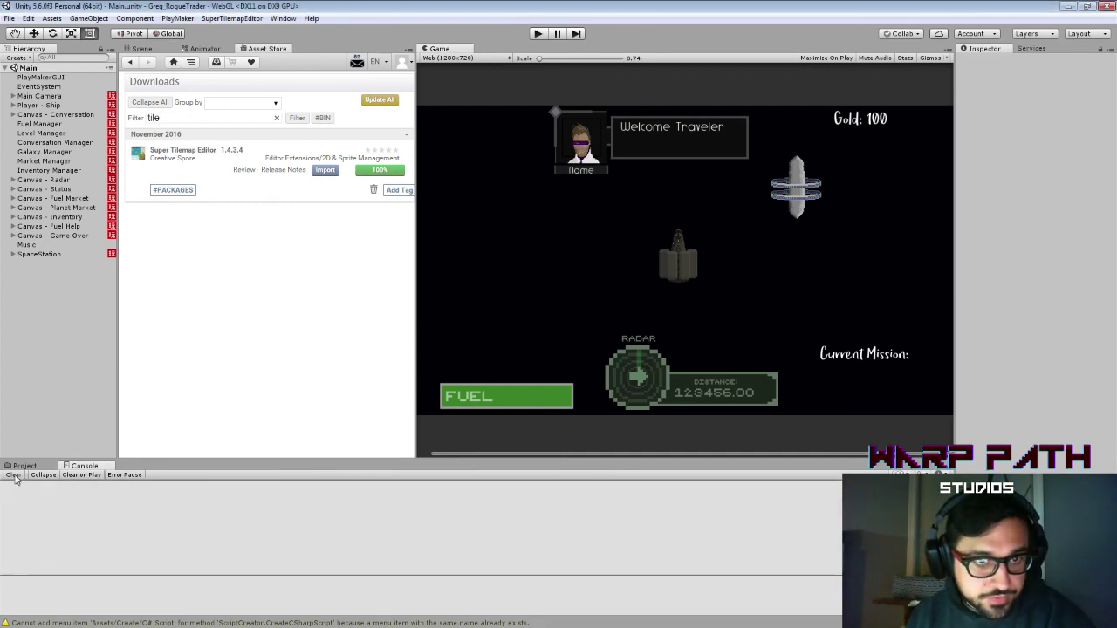
pyautogui.click(24, 466)
pyautogui.scroll(-2, 55, 546)
pyautogui.scroll(-2, 54, 546)
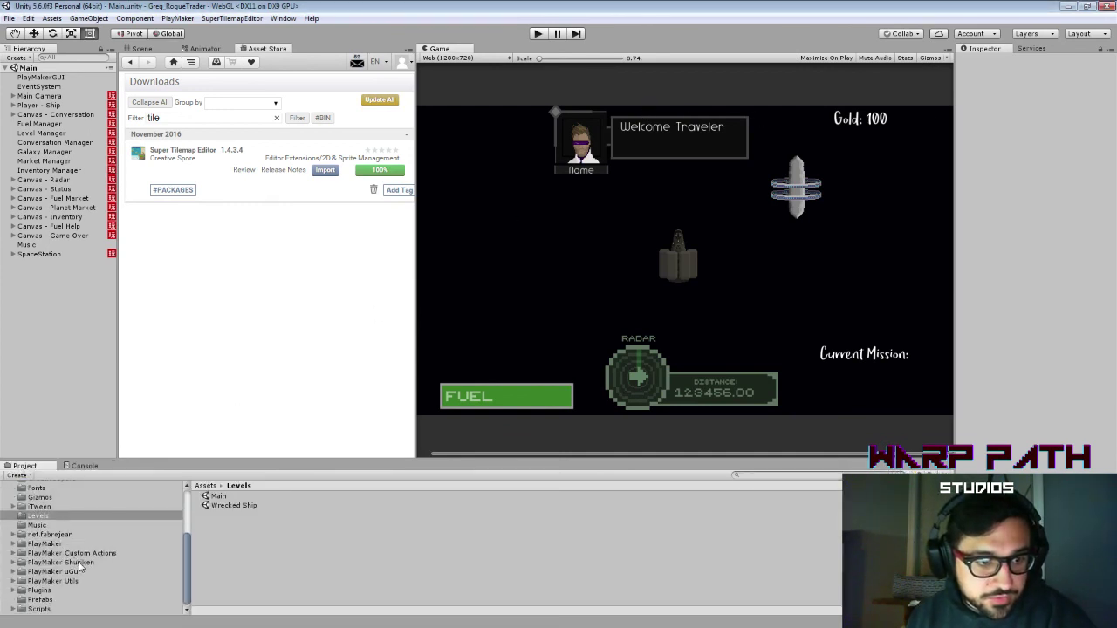
pyautogui.scroll(3, 78, 579)
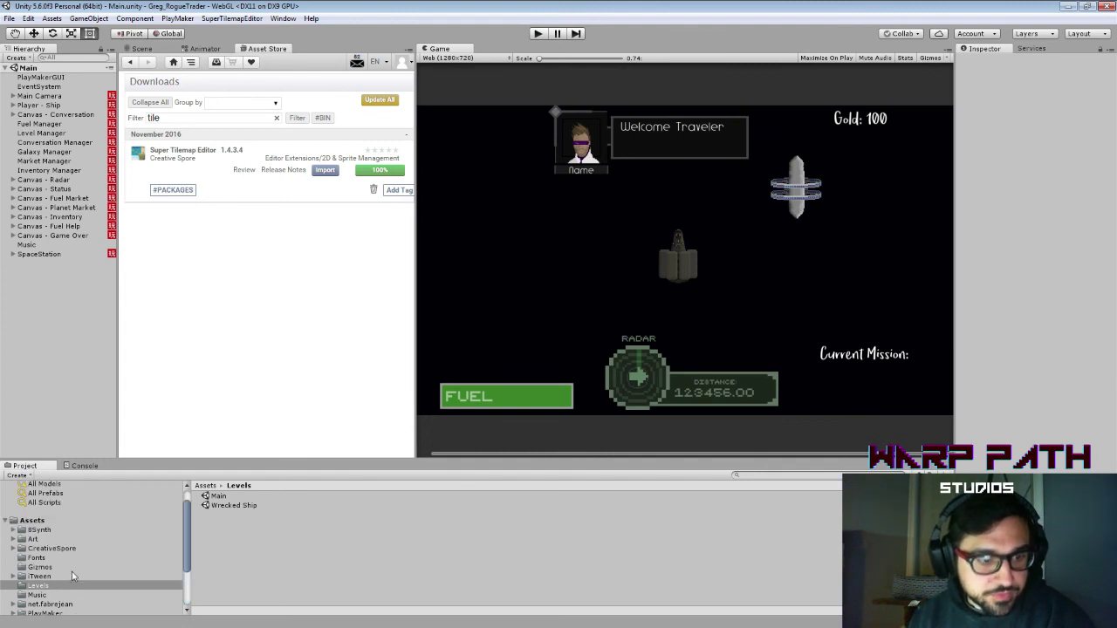
pyautogui.click(59, 549)
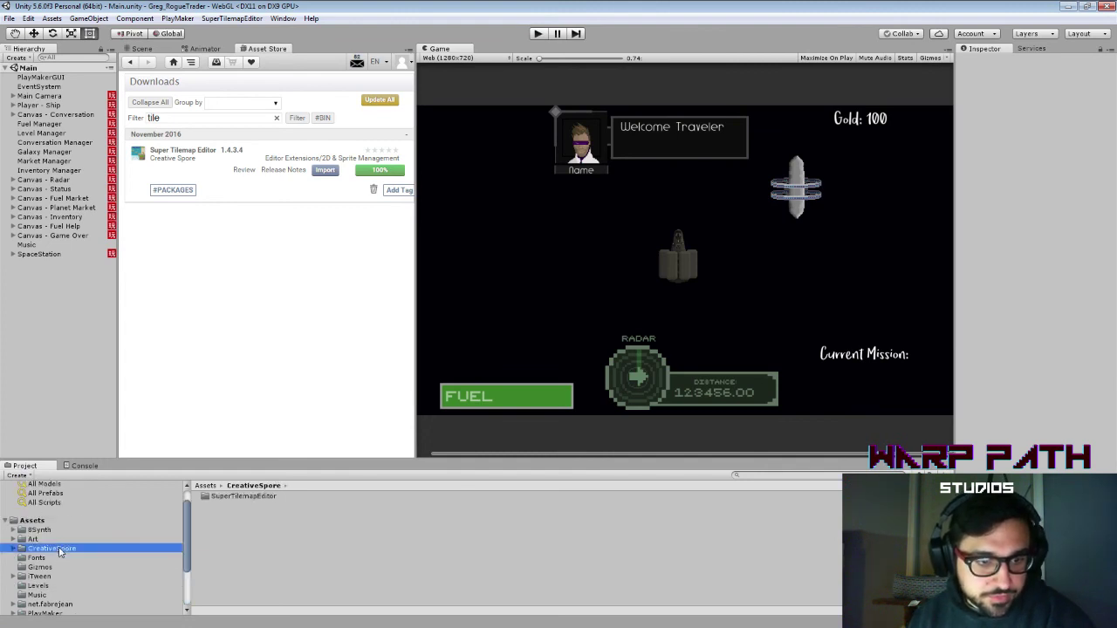
pyautogui.doubleClick(224, 497)
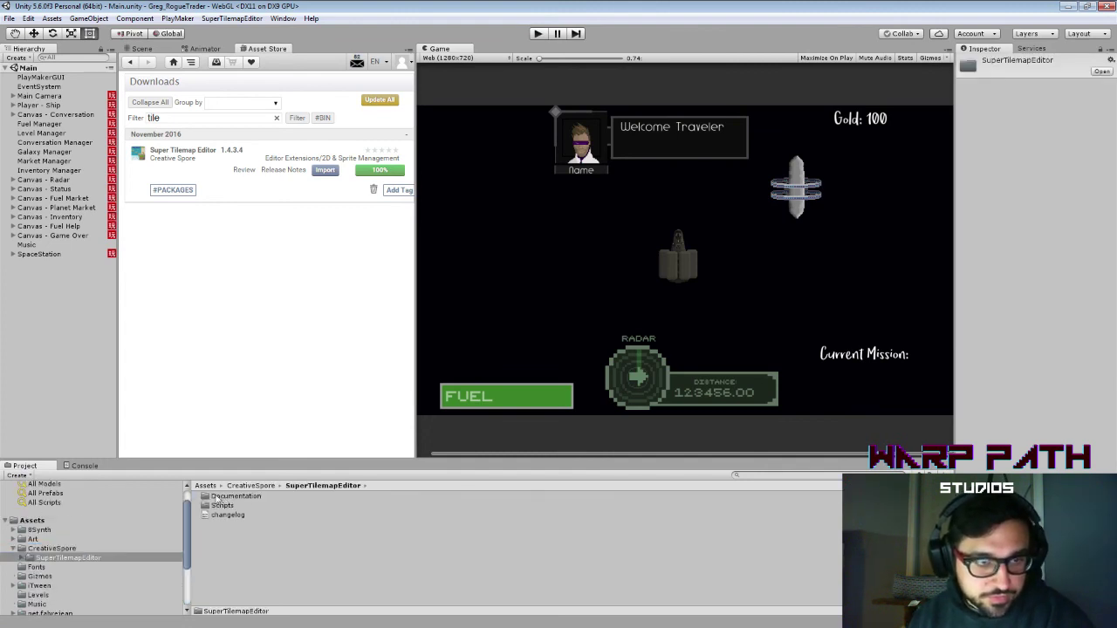
# Step: Switch to the Scene view and open the Wrecked Ship scene from the project's Levels folder
pyautogui.click(144, 50)
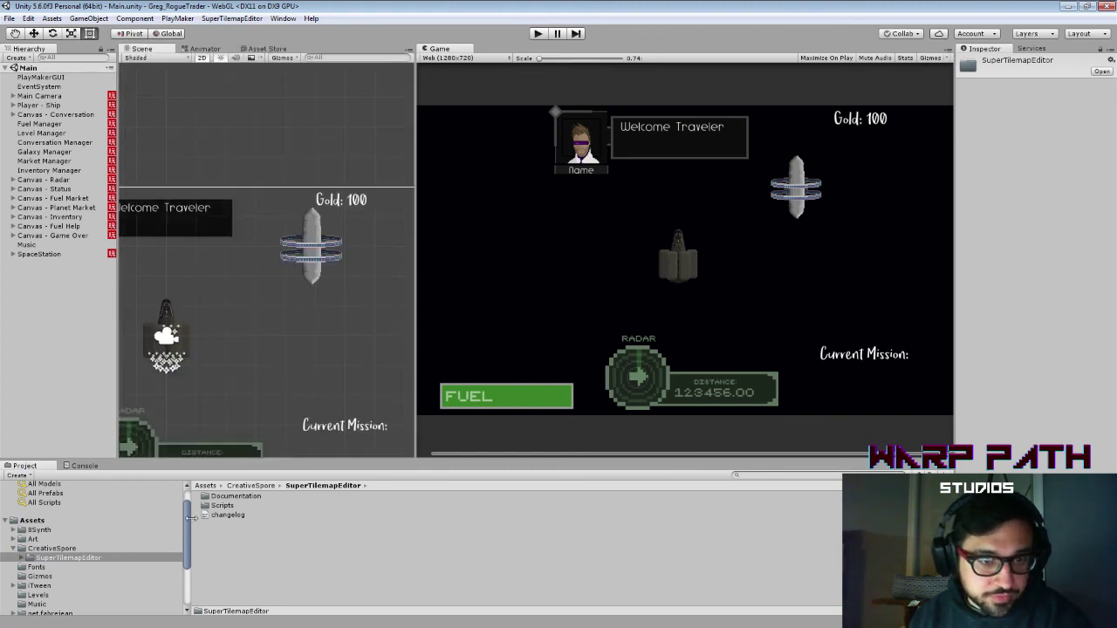
pyautogui.scroll(-2, 50, 543)
pyautogui.click(44, 561)
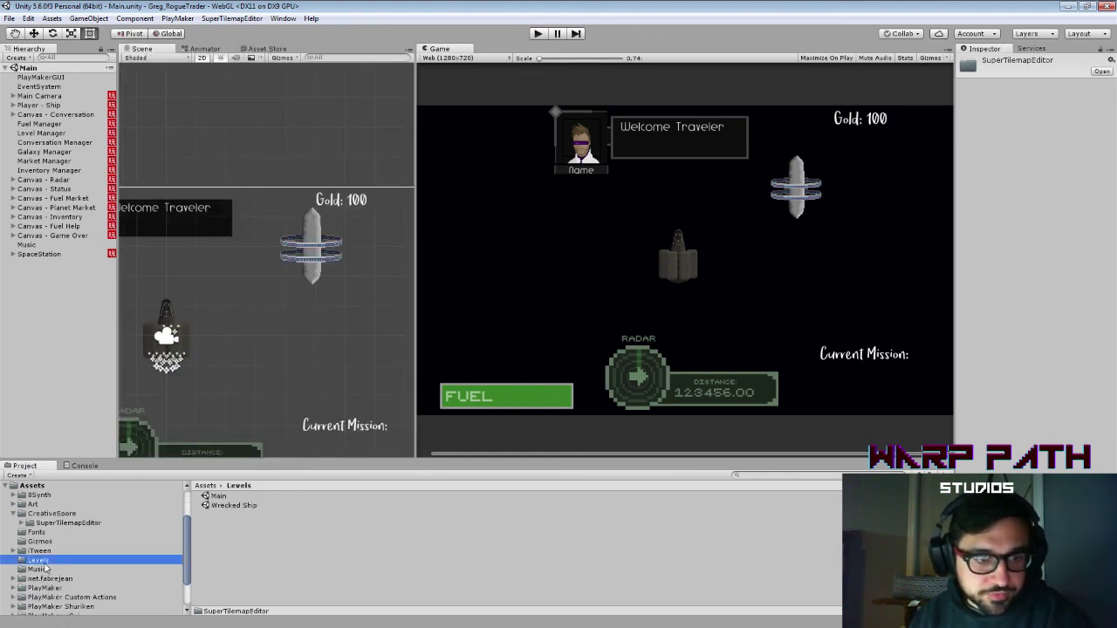
pyautogui.doubleClick(223, 506)
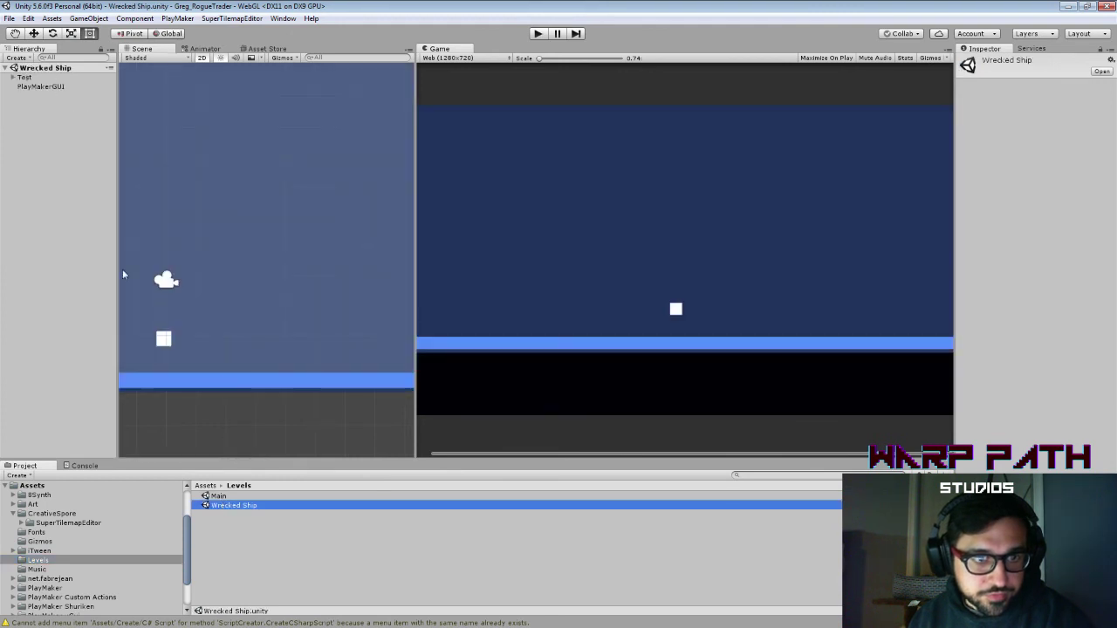
pyautogui.scroll(-4, 266, 248)
pyautogui.scroll(-5, 283, 241)
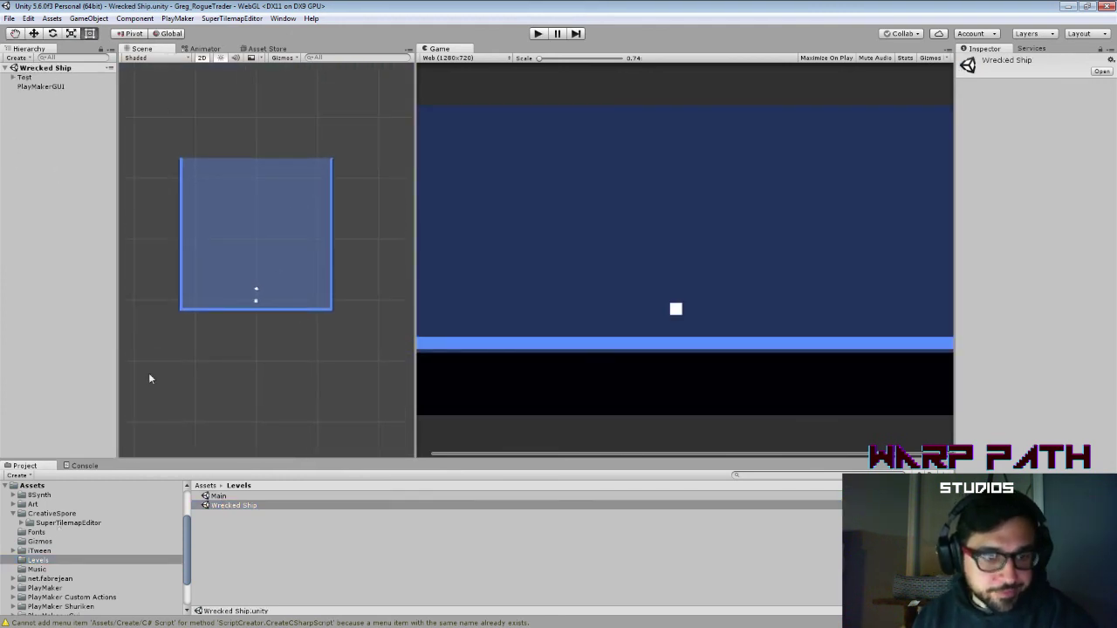
pyautogui.click(134, 18)
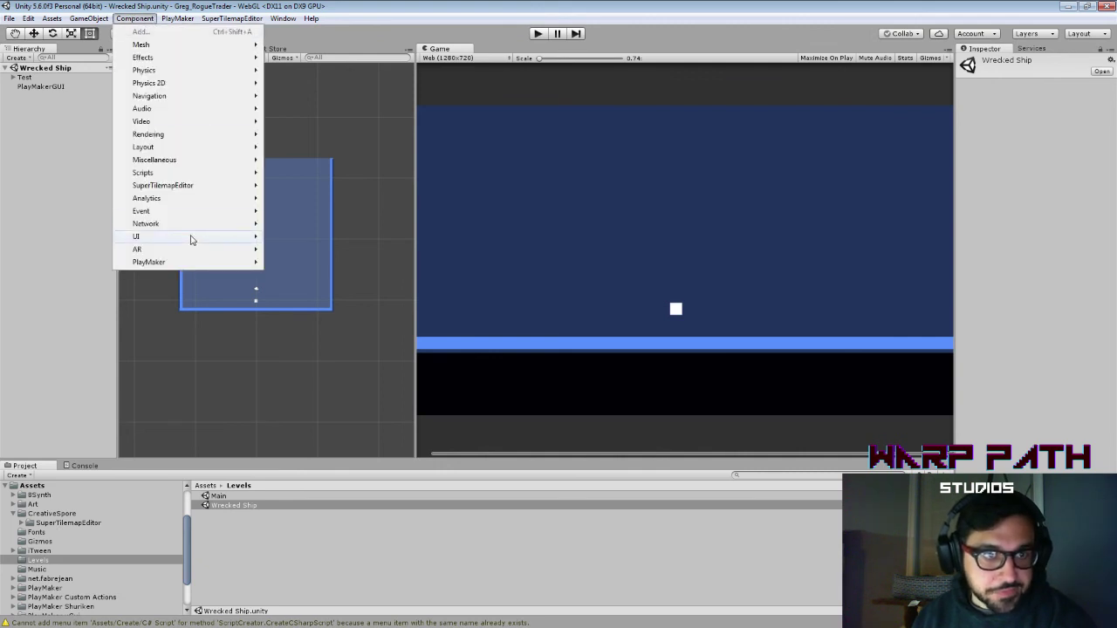
pyautogui.moveTo(242, 187)
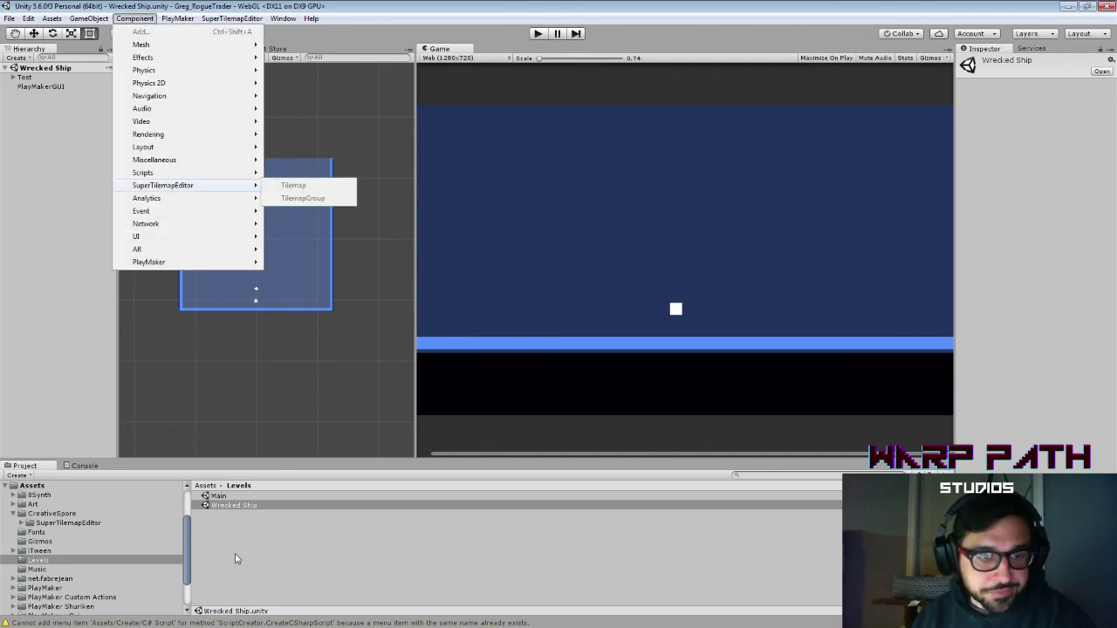
pyautogui.click(235, 559)
# Step: Create a folder named Tilemaps inside the Art assets folder and open it
pyautogui.click(42, 505)
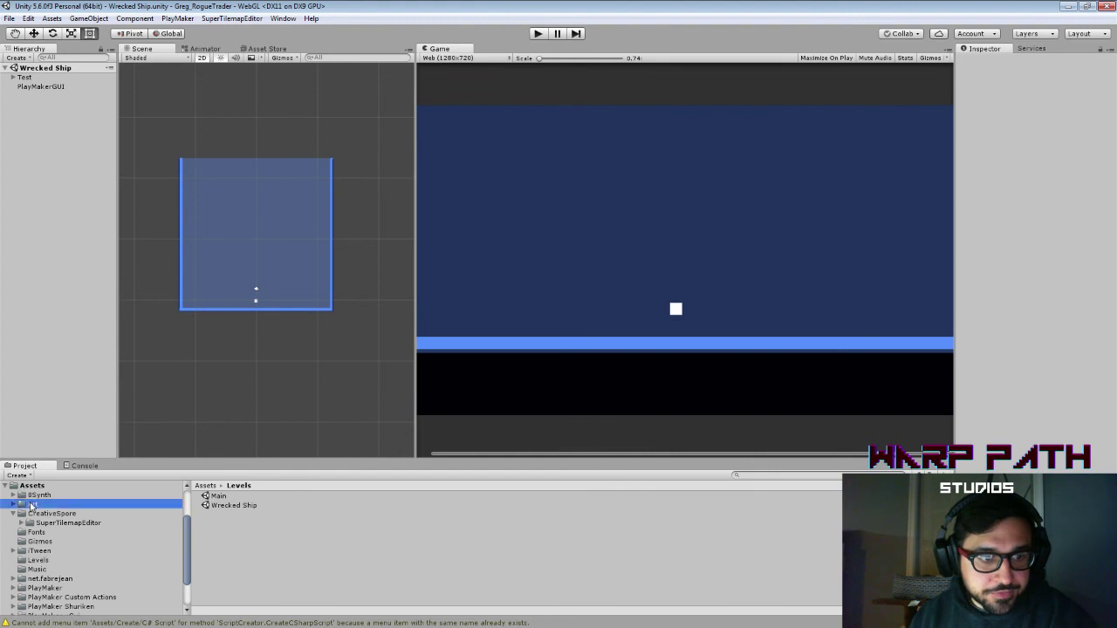
pyautogui.rightClick(137, 506)
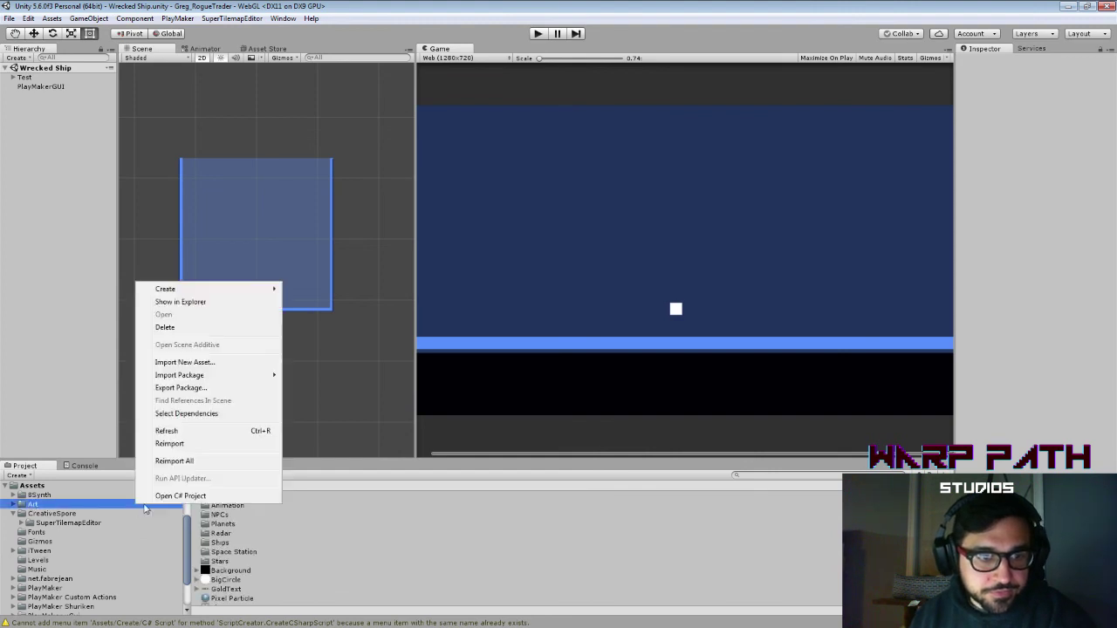
pyautogui.moveTo(262, 289)
pyautogui.click(343, 236)
pyautogui.write('T')
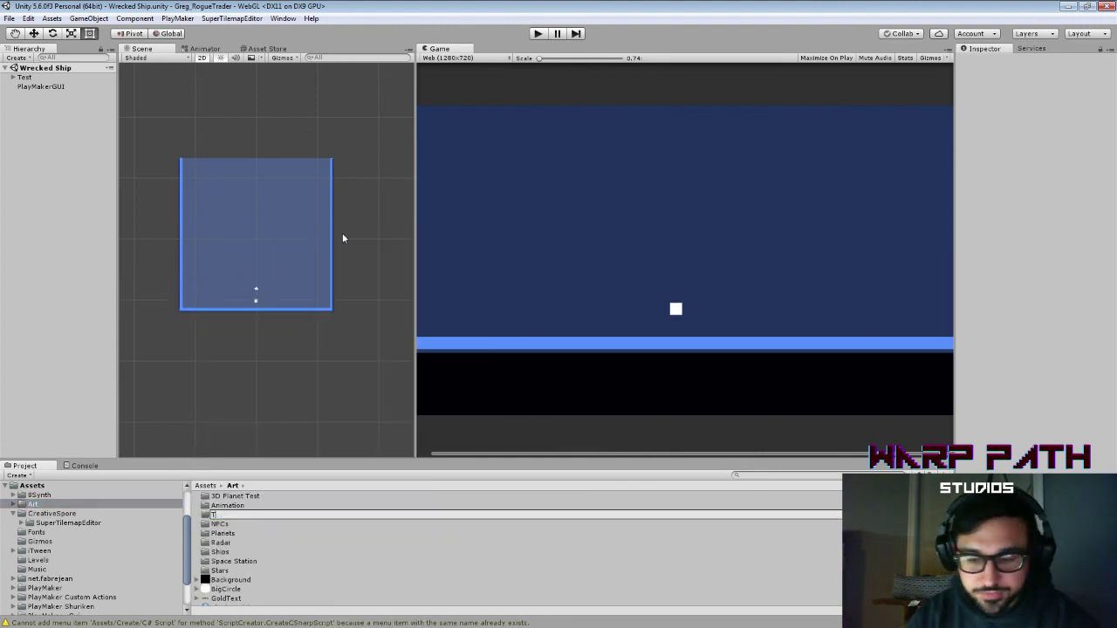
pyautogui.write('ilemaps')
pyautogui.press('Return')
pyautogui.press('Return')
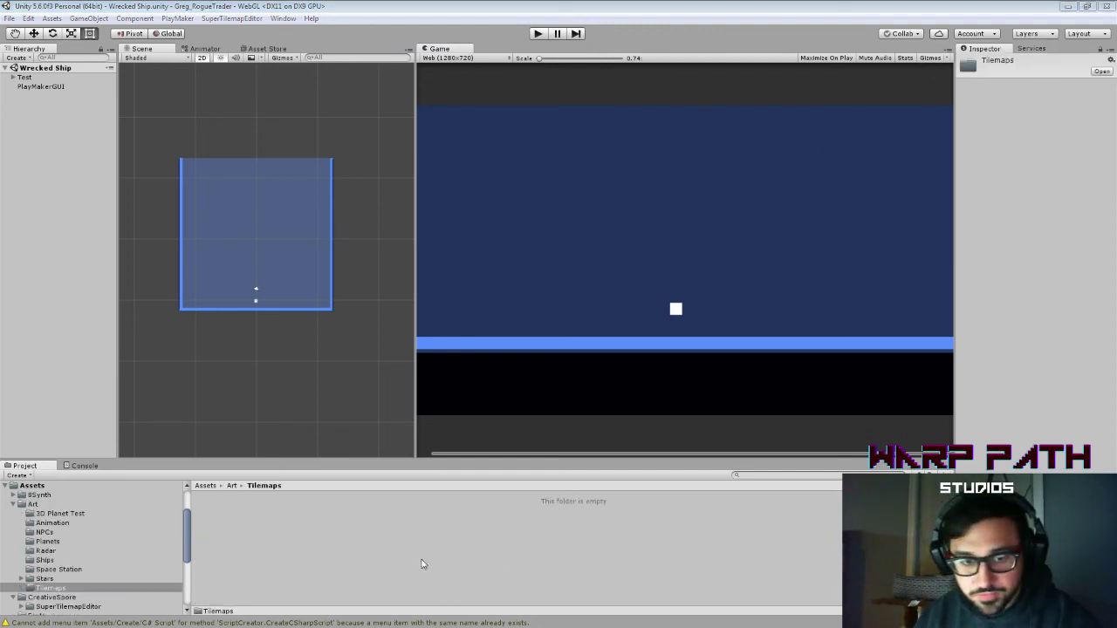
# Step: Place the Floors image from the Tilemaps folder in the scene near the white square and assign it to the Player layer
pyautogui.click(219, 497)
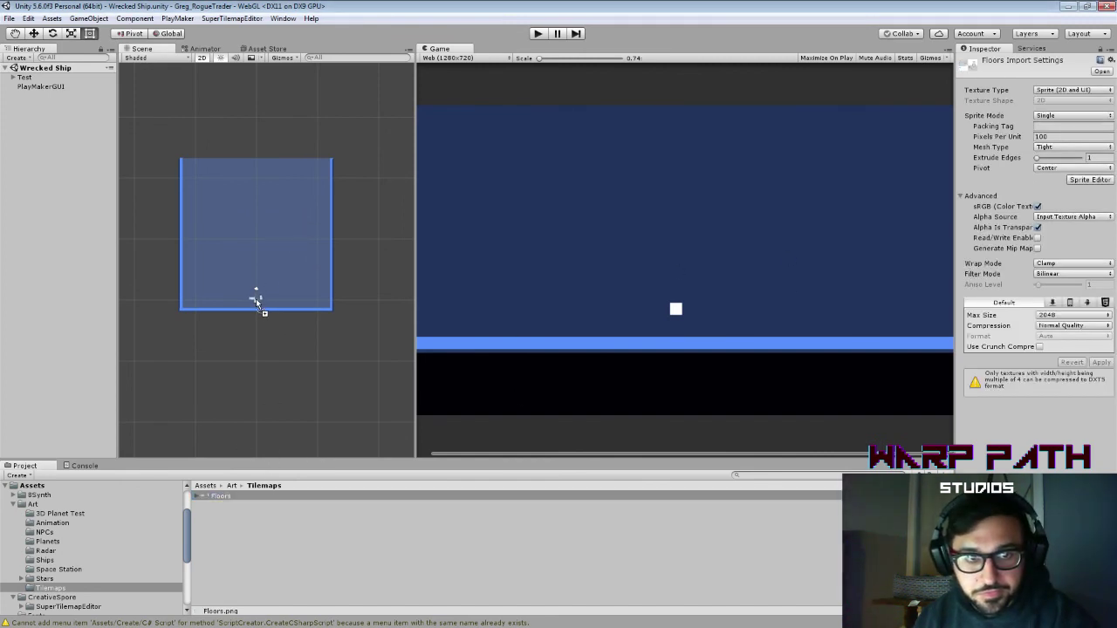
pyautogui.moveTo(255, 298); pyautogui.dragTo(256, 302)
pyautogui.click(1085, 72)
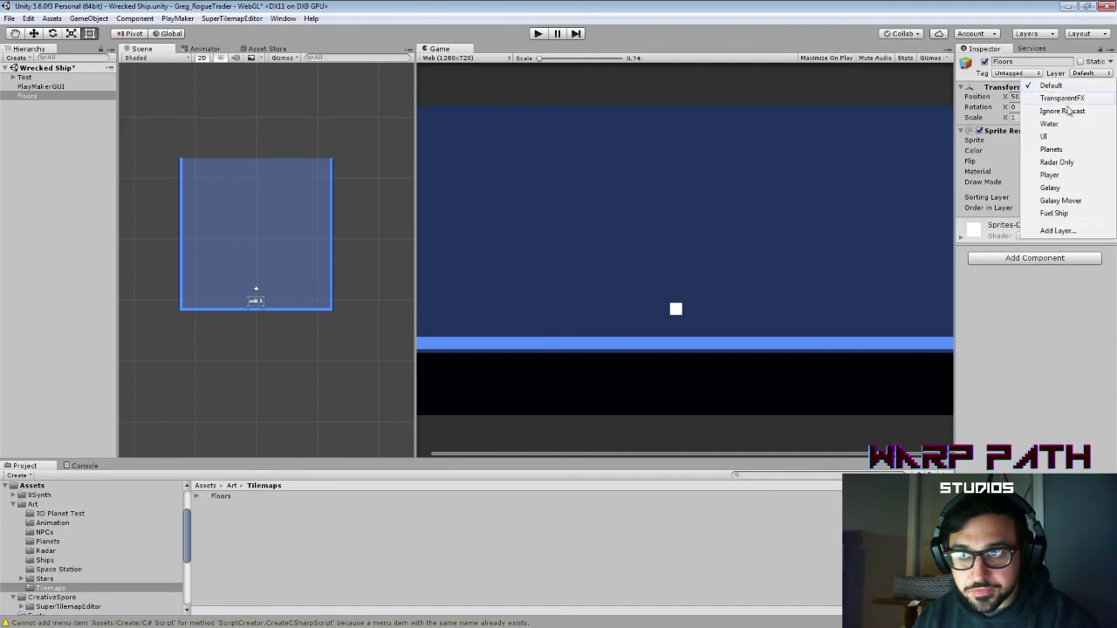
pyautogui.click(1054, 175)
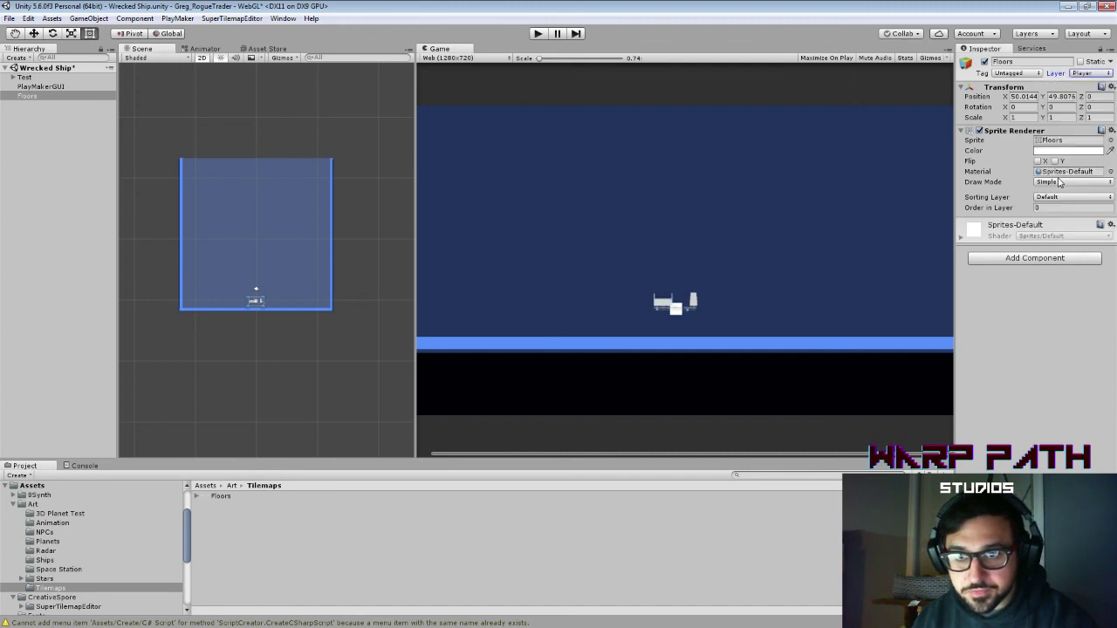
# Step: Try scaling the Floors sprite in X and Y to 3 and to 5
pyautogui.doubleClick(47, 96)
pyautogui.scroll(3, 318, 308)
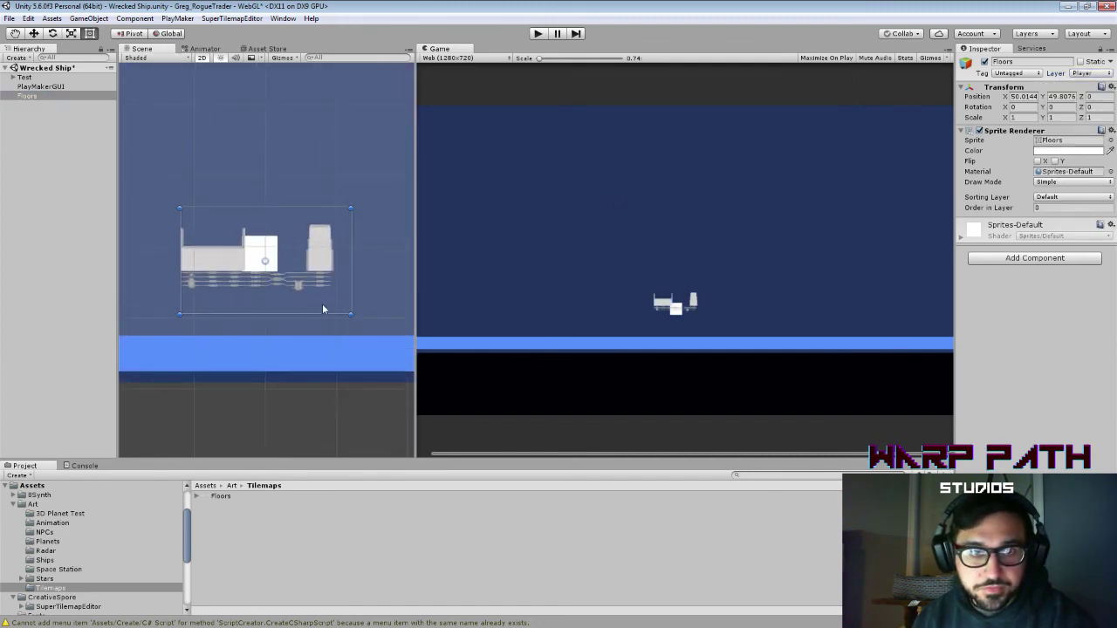
pyautogui.click(1015, 118)
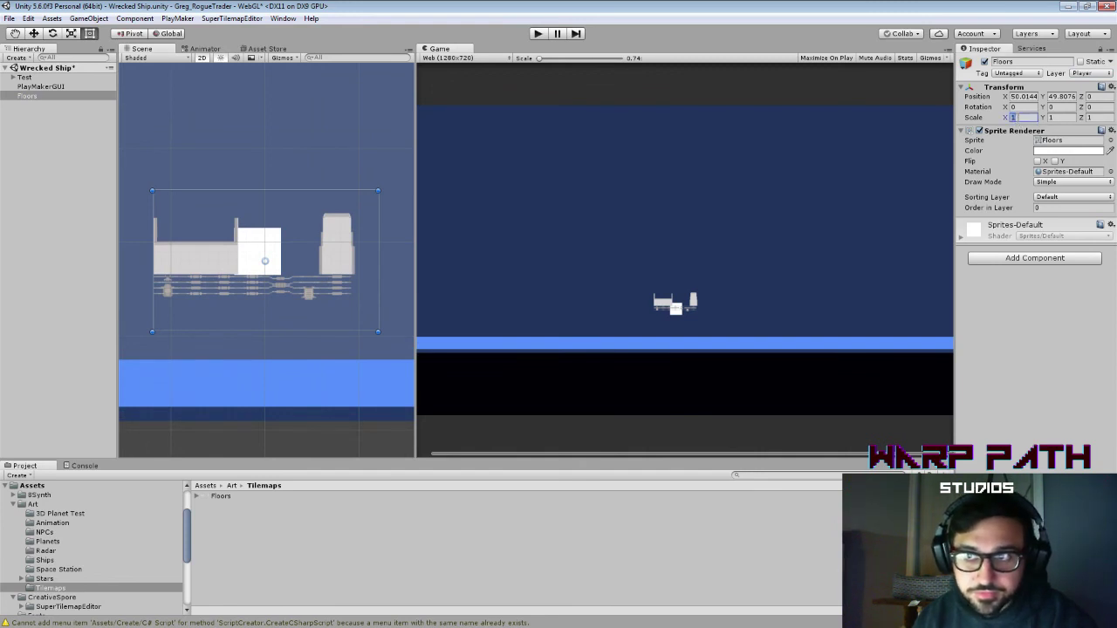
pyautogui.write('3')
pyautogui.press('Tab')
pyautogui.write('3')
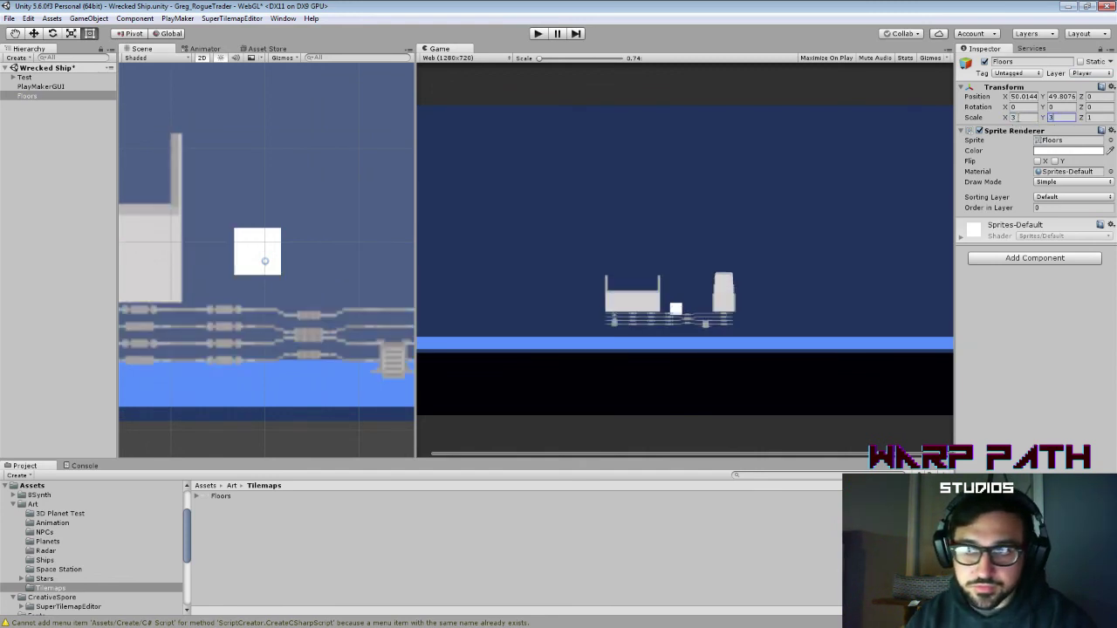
pyautogui.press('Return')
pyautogui.write('5')
pyautogui.press('Tab')
pyautogui.write('5')
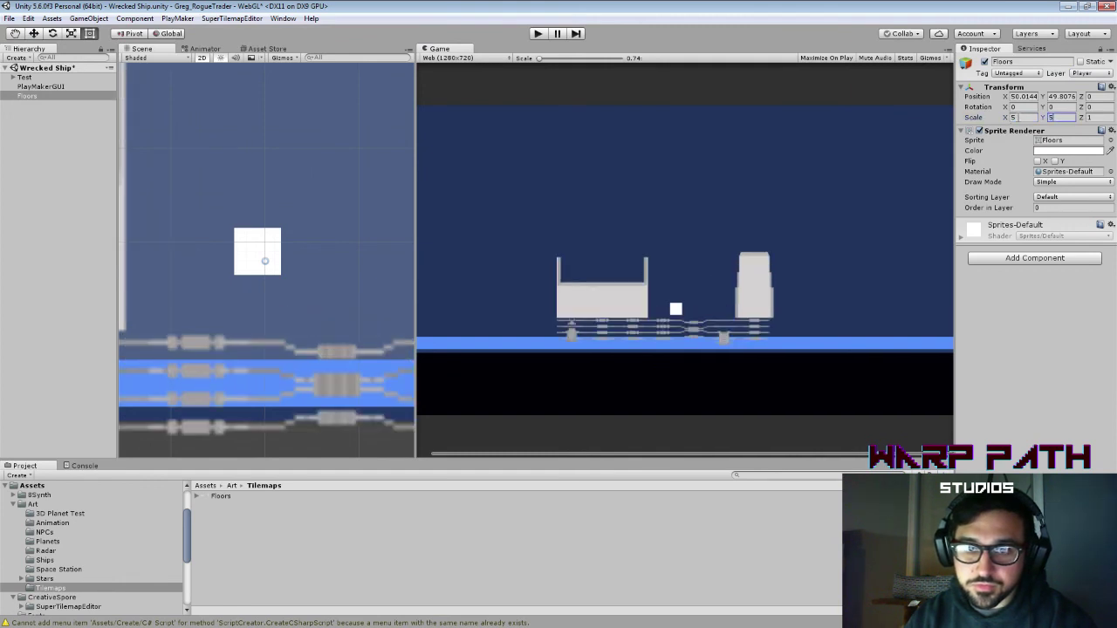
# Step: Set the Floors sprite's scale to 10 in X, Y and Z
pyautogui.click(1017, 117)
pyautogui.write('10')
pyautogui.press('Tab')
pyautogui.write('10')
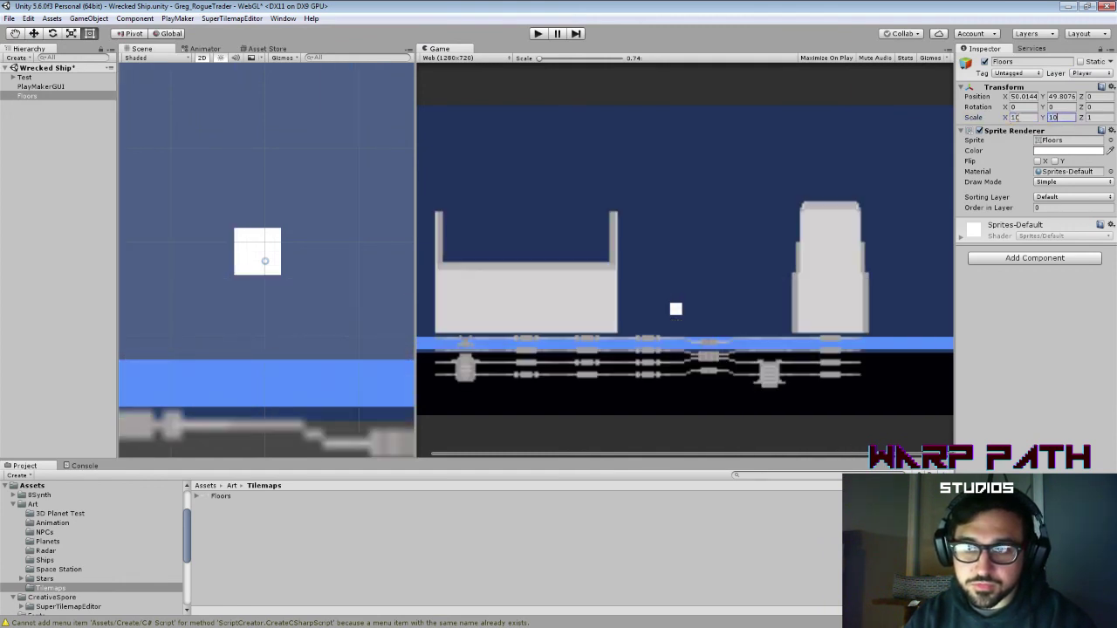
pyautogui.press('Tab')
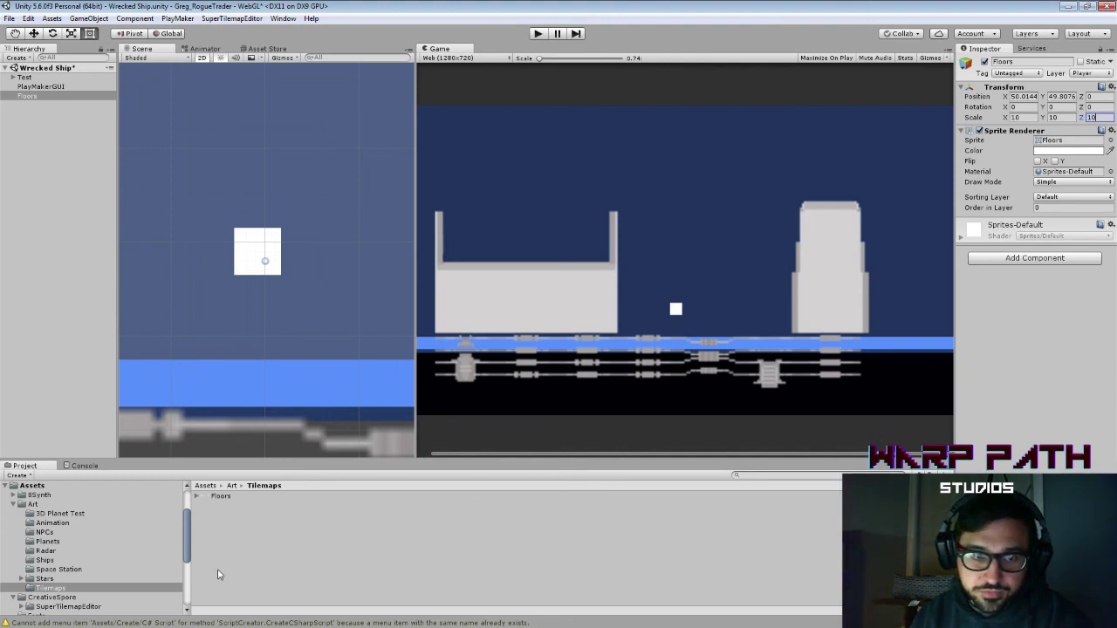
# Step: Set the filter mode of the Floors texture in the Tilemaps folder to Point (no filter) and apply it
pyautogui.click(232, 486)
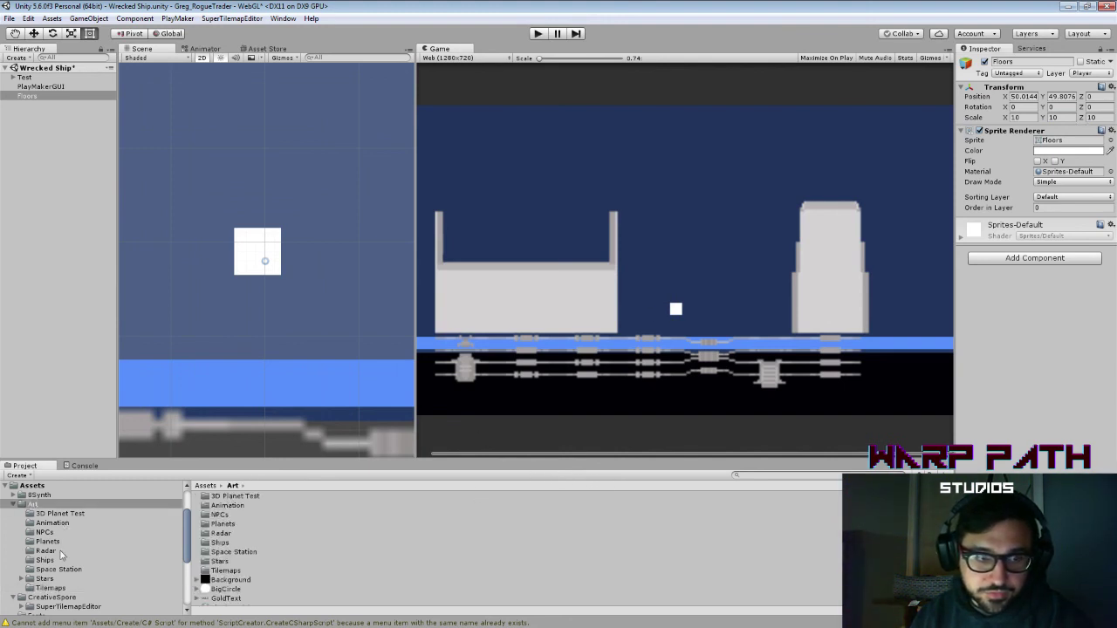
pyautogui.click(53, 588)
pyautogui.click(228, 497)
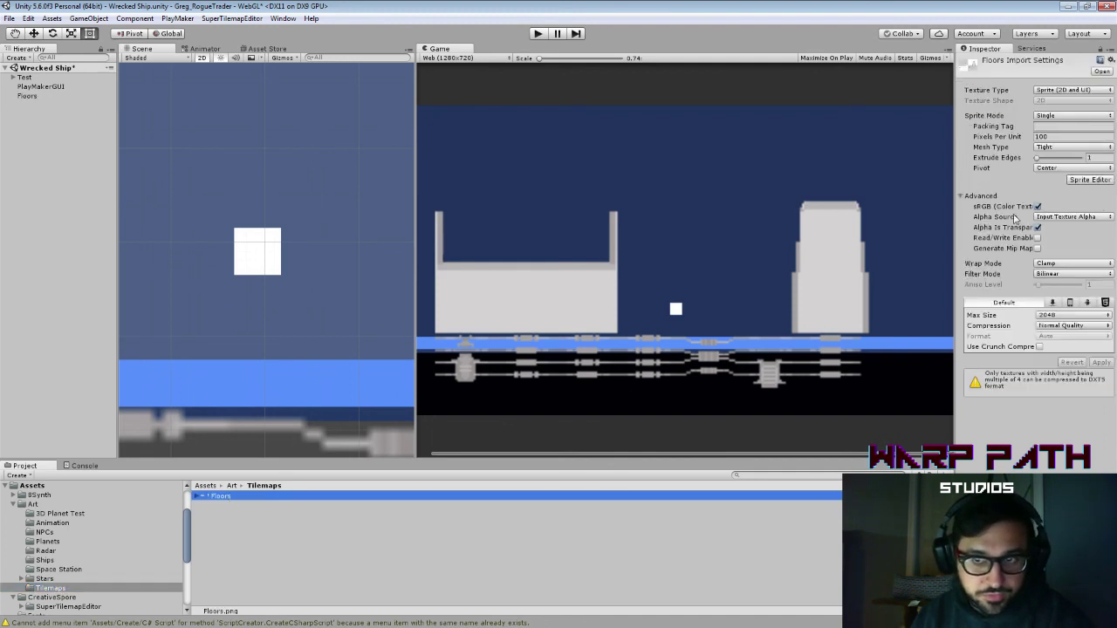
pyautogui.click(1054, 274)
pyautogui.click(1054, 284)
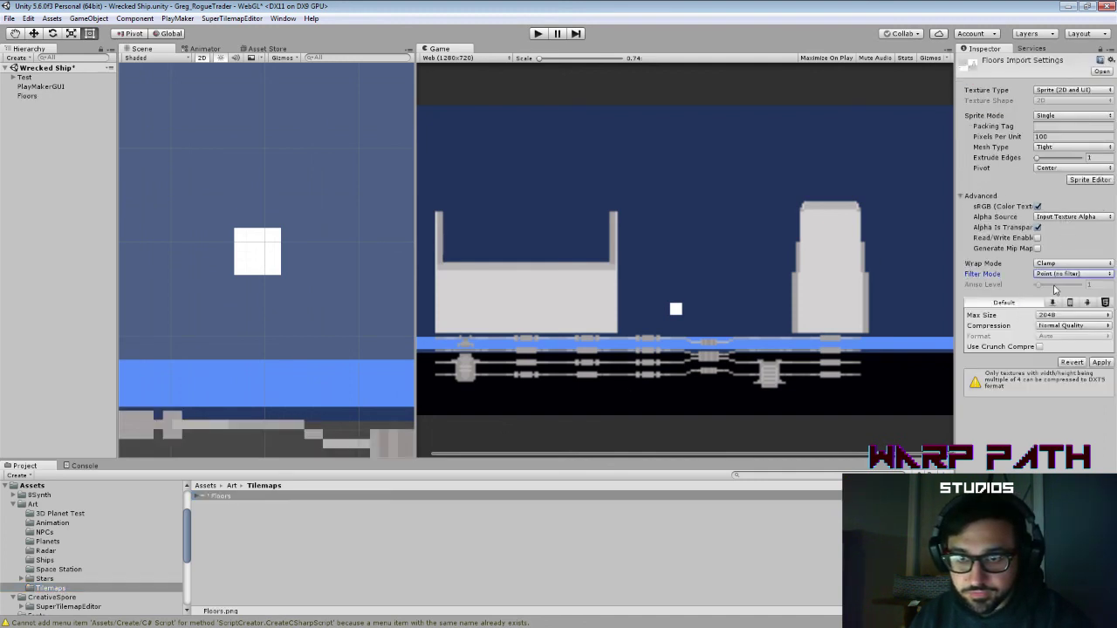
pyautogui.click(1100, 362)
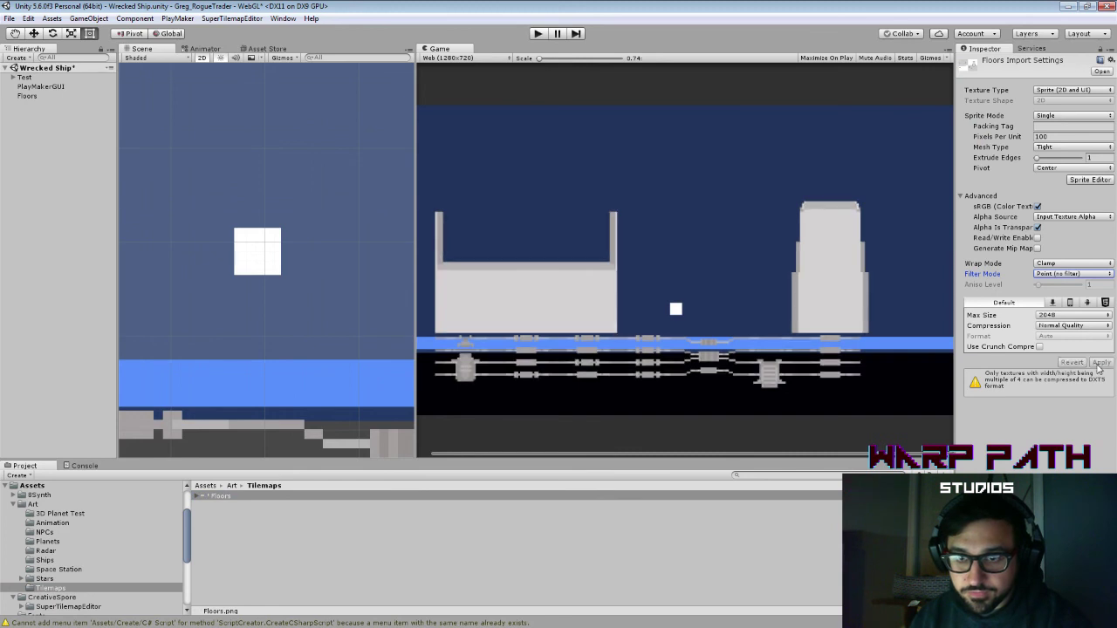
# Step: Set the Floors texture's max size to 256 and compression to None, and apply the import settings
pyautogui.click(1065, 316)
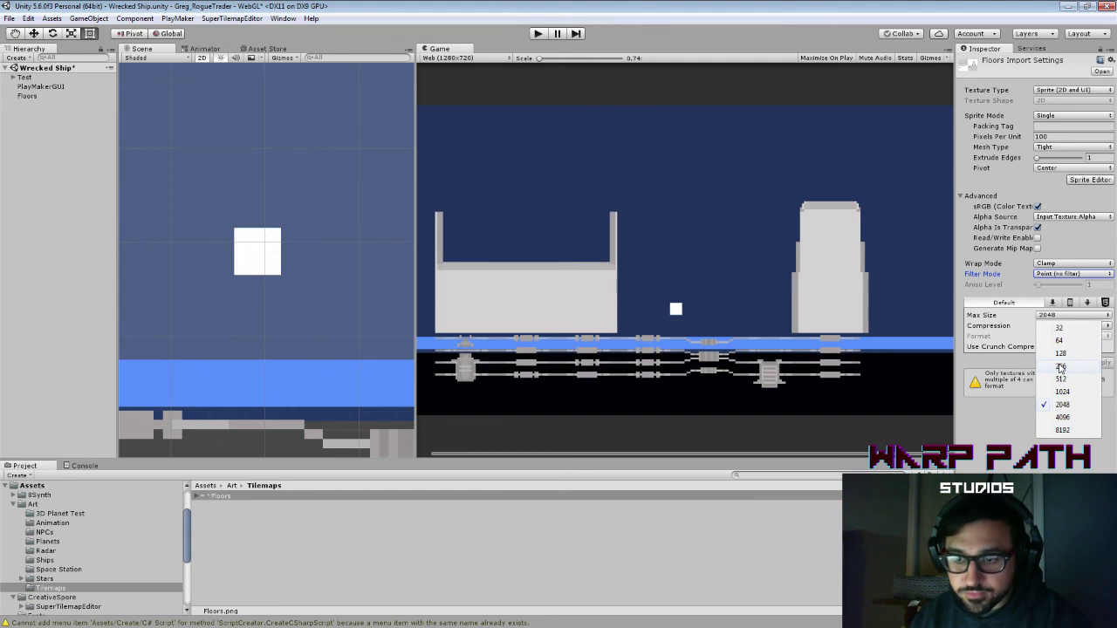
pyautogui.click(1060, 367)
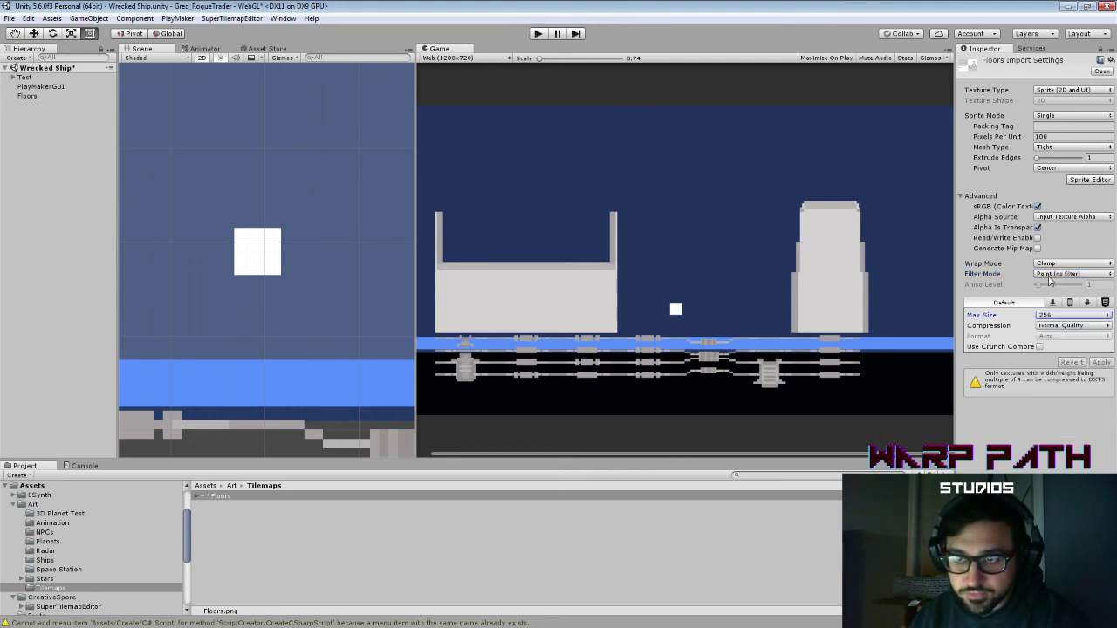
pyautogui.click(1056, 327)
pyautogui.click(1056, 340)
pyautogui.click(1101, 353)
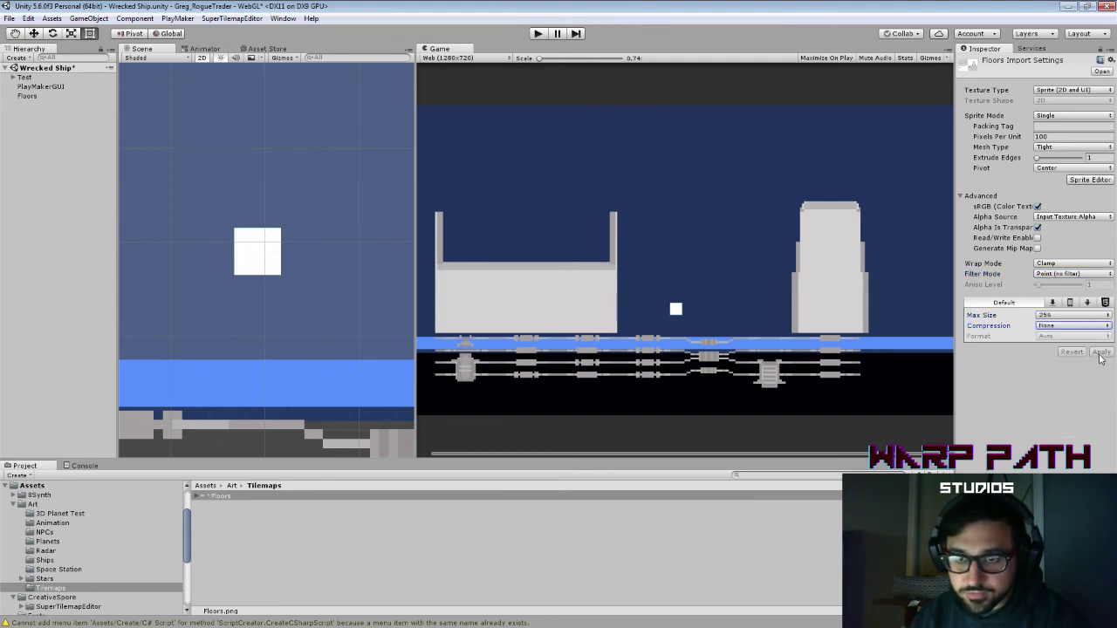
# Step: Move the Floors sprite up to Y position 52.4, above the blue floor line, and save the scene
pyautogui.click(42, 78)
pyautogui.scroll(-3, 214, 247)
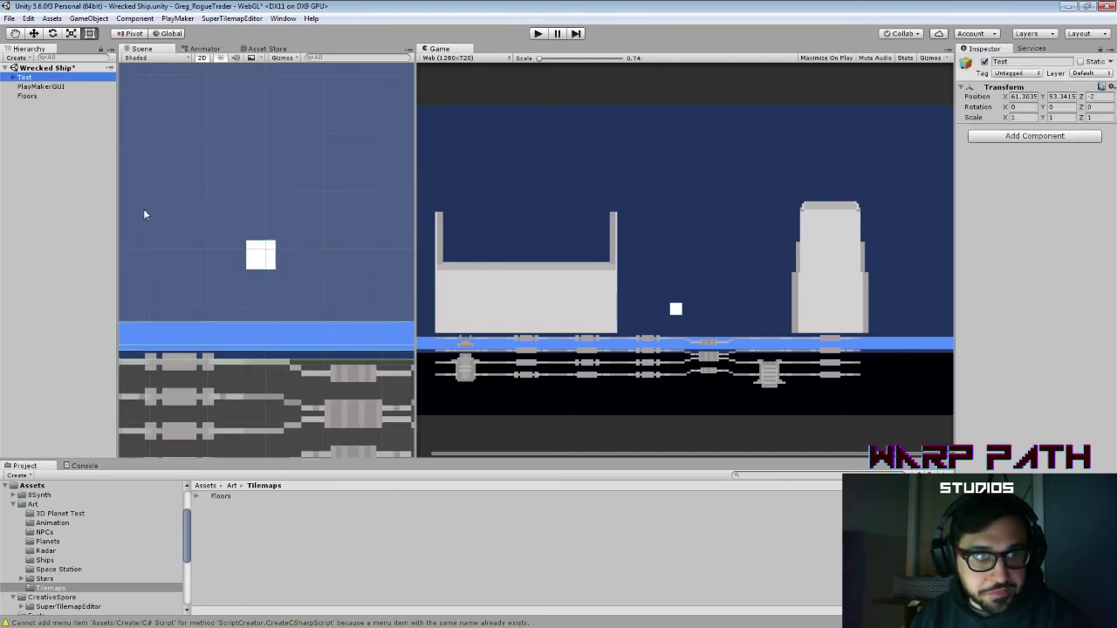
pyautogui.click(28, 96)
pyautogui.scroll(-6, 328, 262)
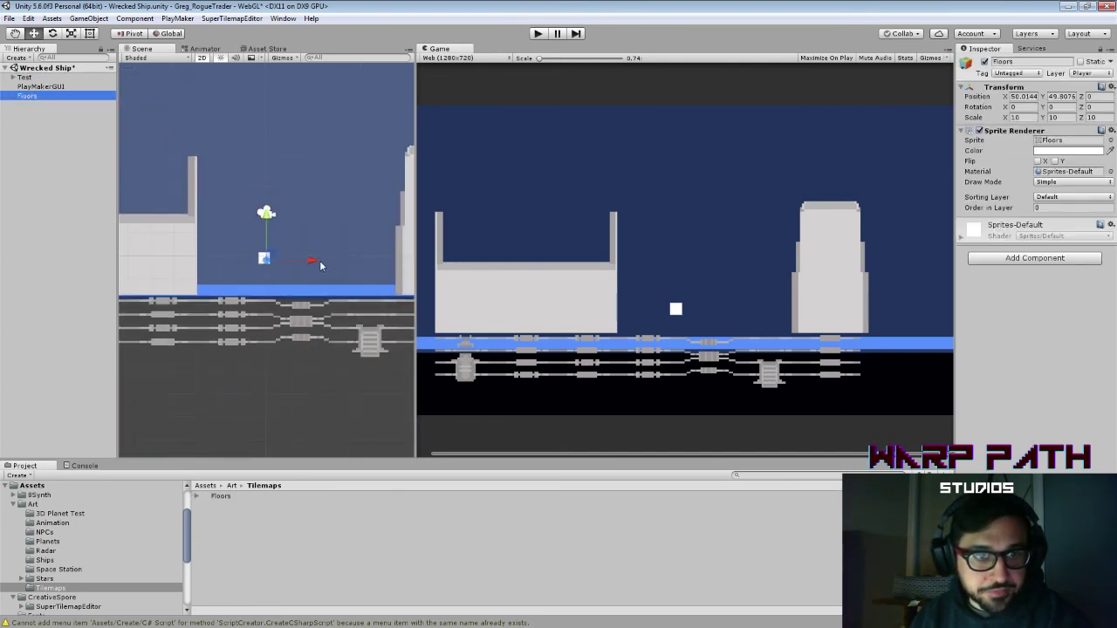
pyautogui.moveTo(265, 229); pyautogui.dragTo(266, 216)
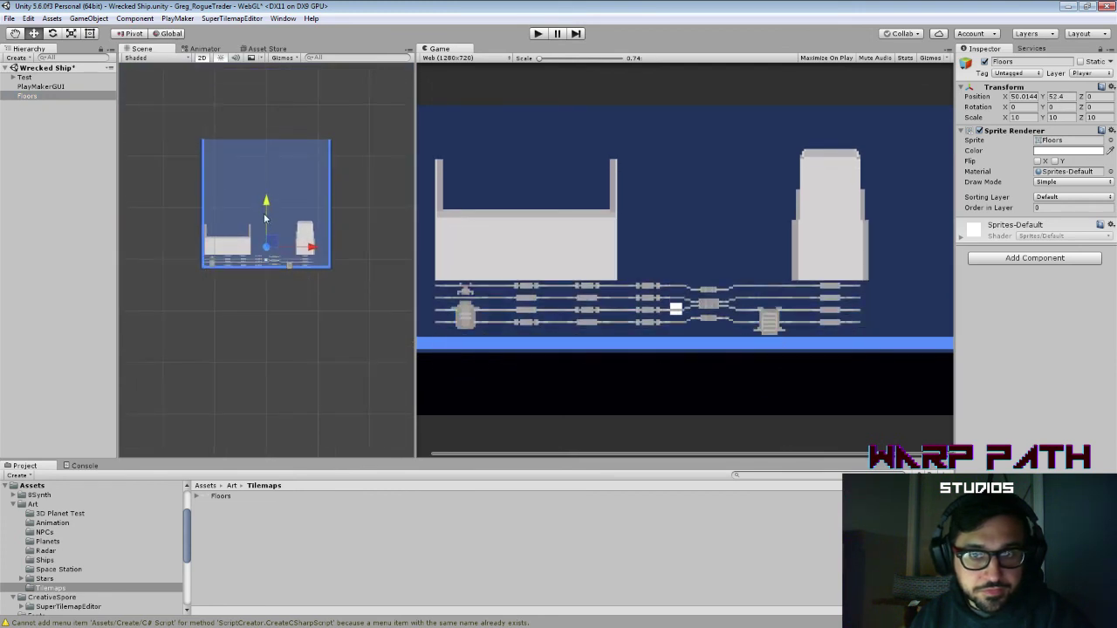
pyautogui.hotkey('ctrl', 's')
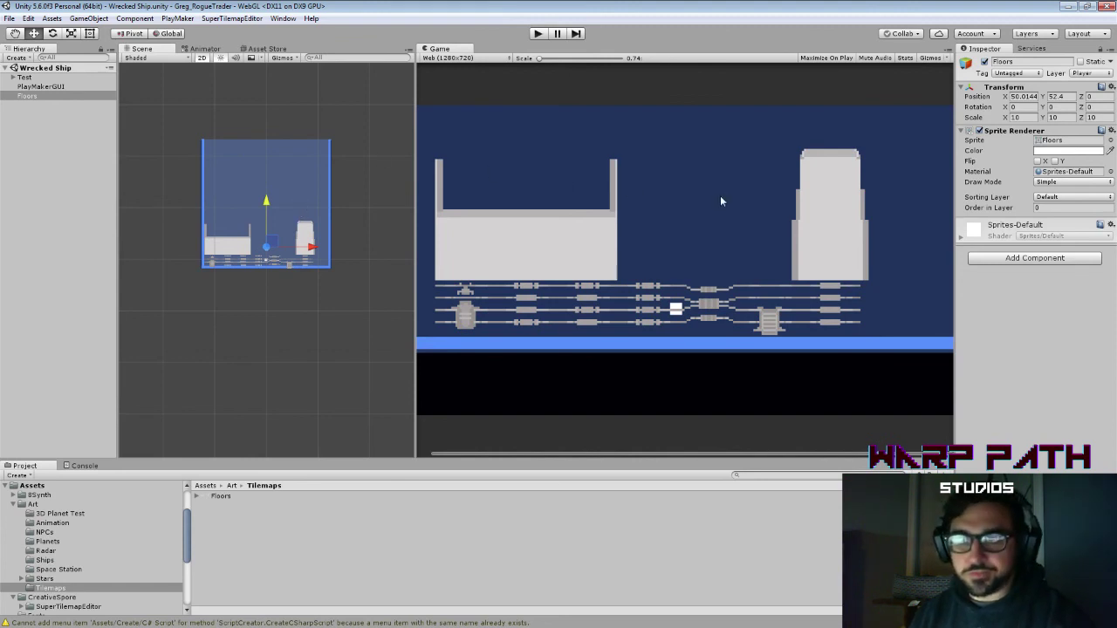
# Step: Add a SuperTilemapEditor Tilemap component to the Floors object and check which tilesets can be assigned
pyautogui.click(135, 19)
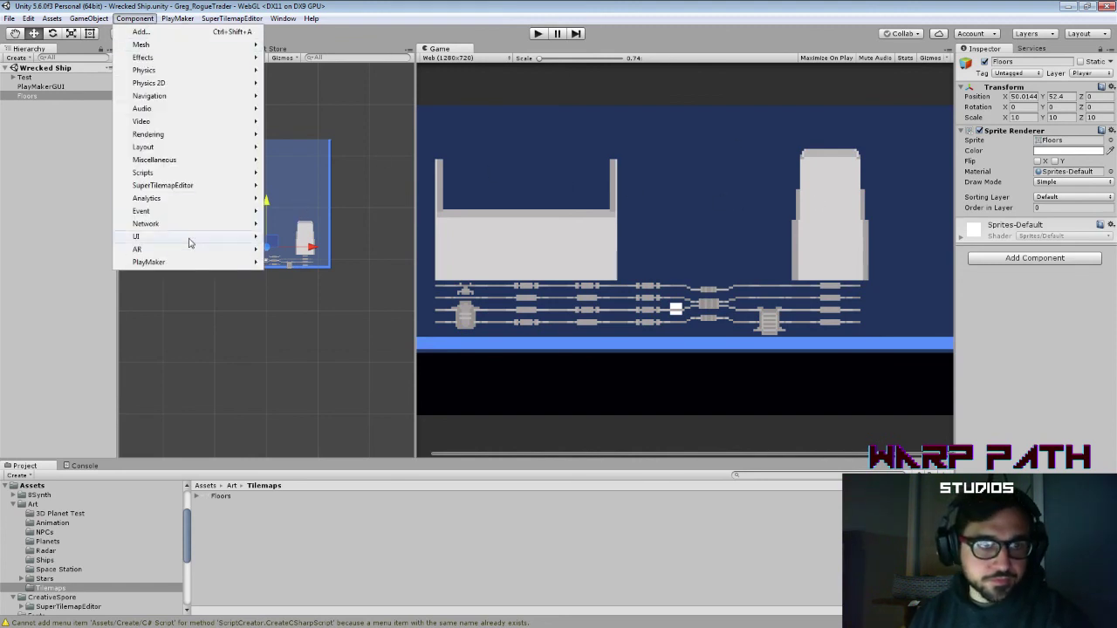
pyautogui.moveTo(204, 186)
pyautogui.click(293, 186)
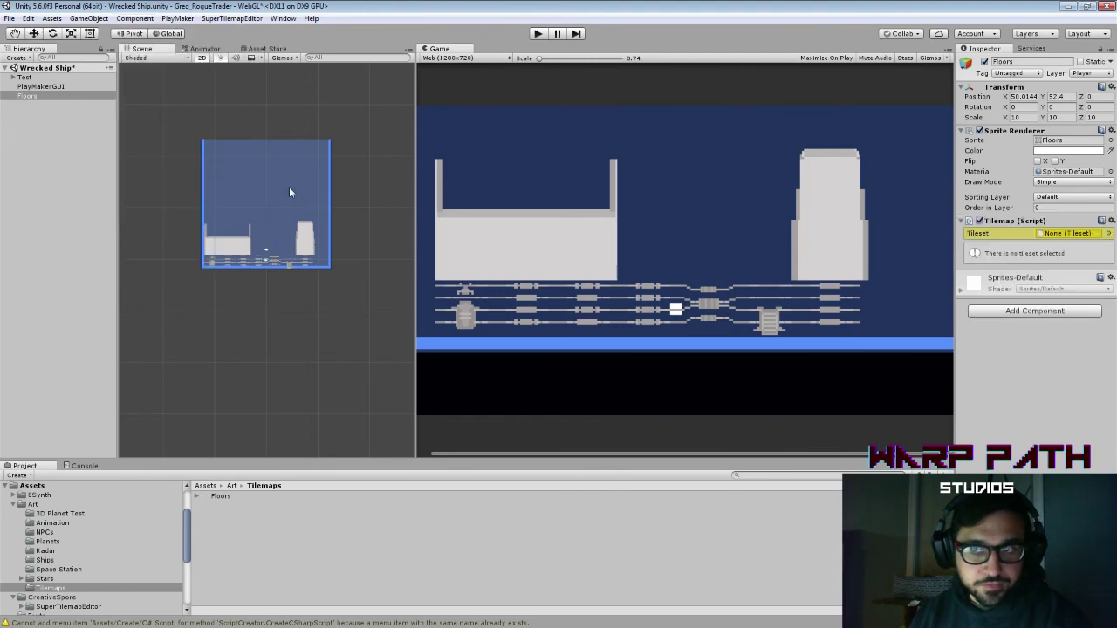
pyautogui.click(1109, 233)
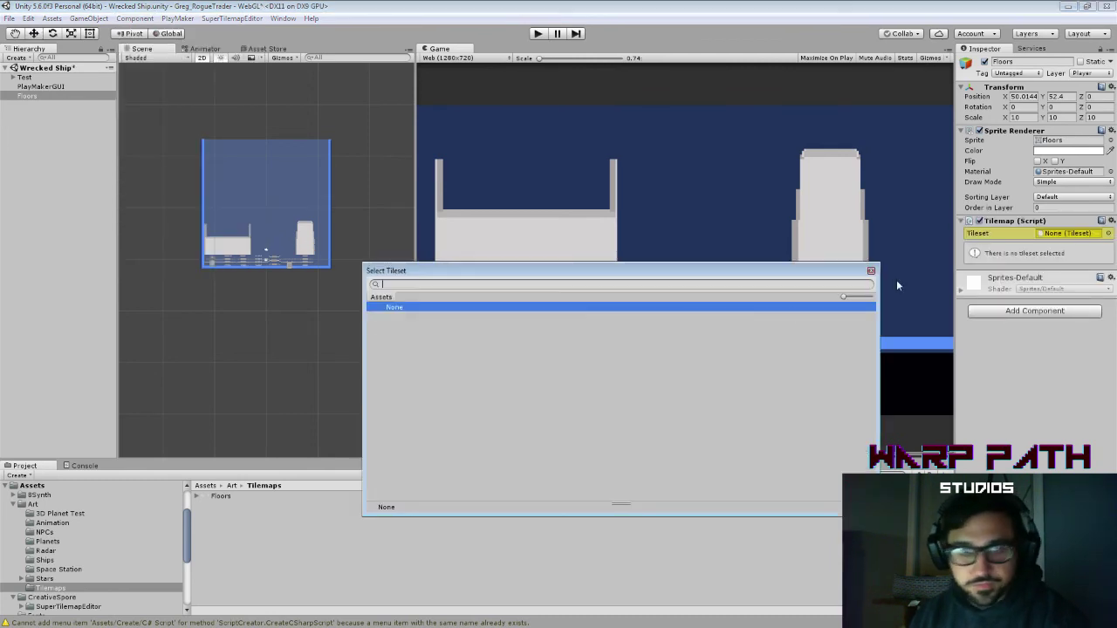
pyautogui.click(871, 273)
# Step: Create a SuperTilemapEditor tileset asset named WreckedShipBackground_Tileset in the Tilemaps folder
pyautogui.rightClick(240, 551)
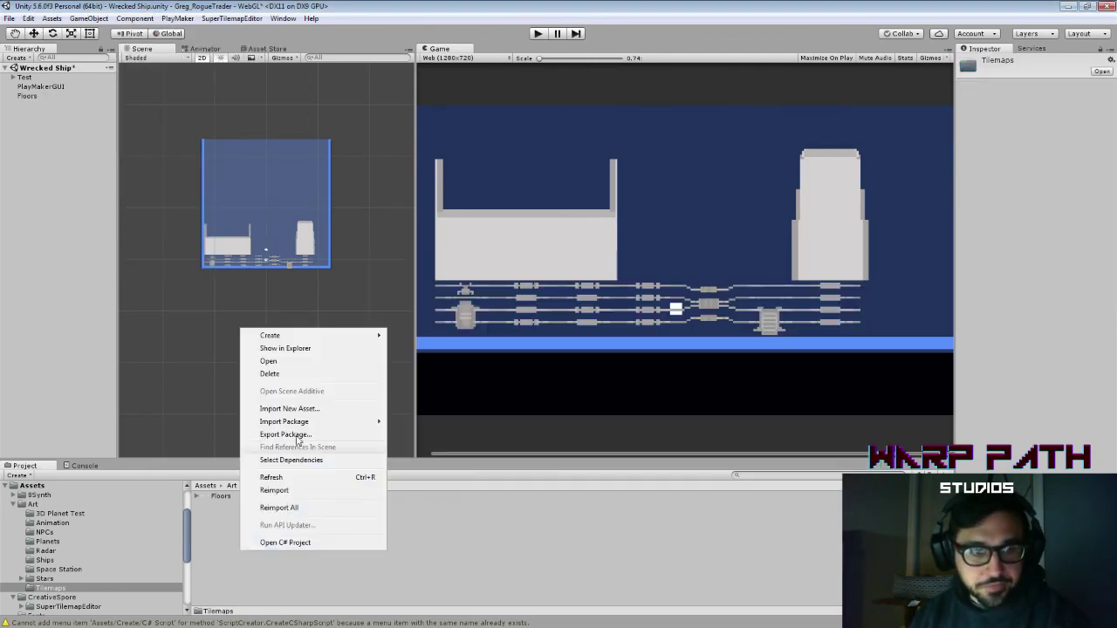
pyautogui.moveTo(347, 342)
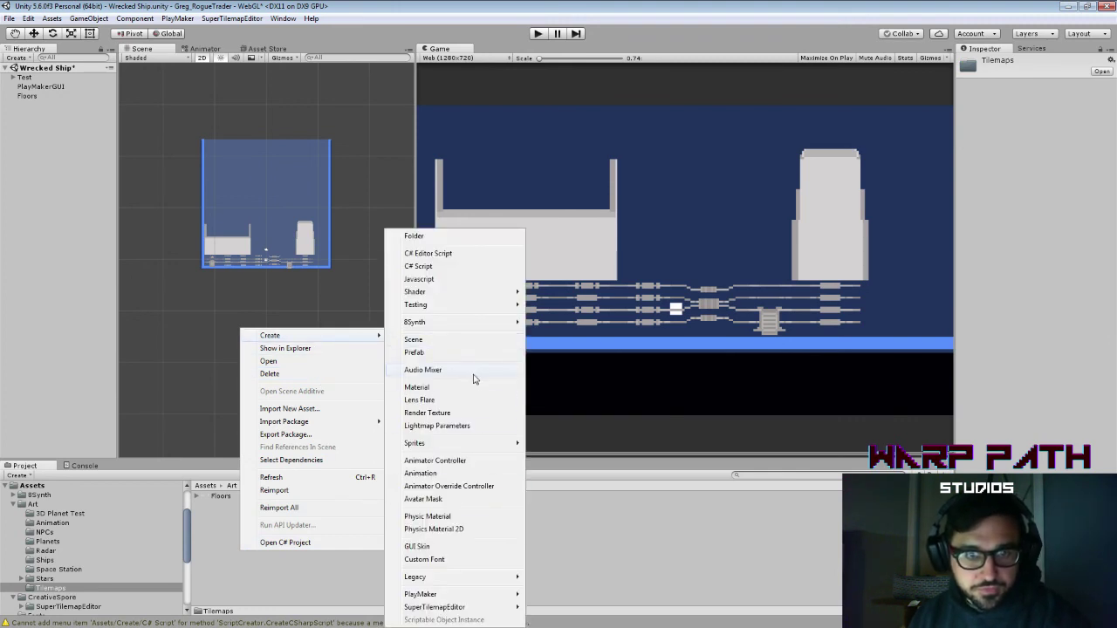
pyautogui.moveTo(463, 608)
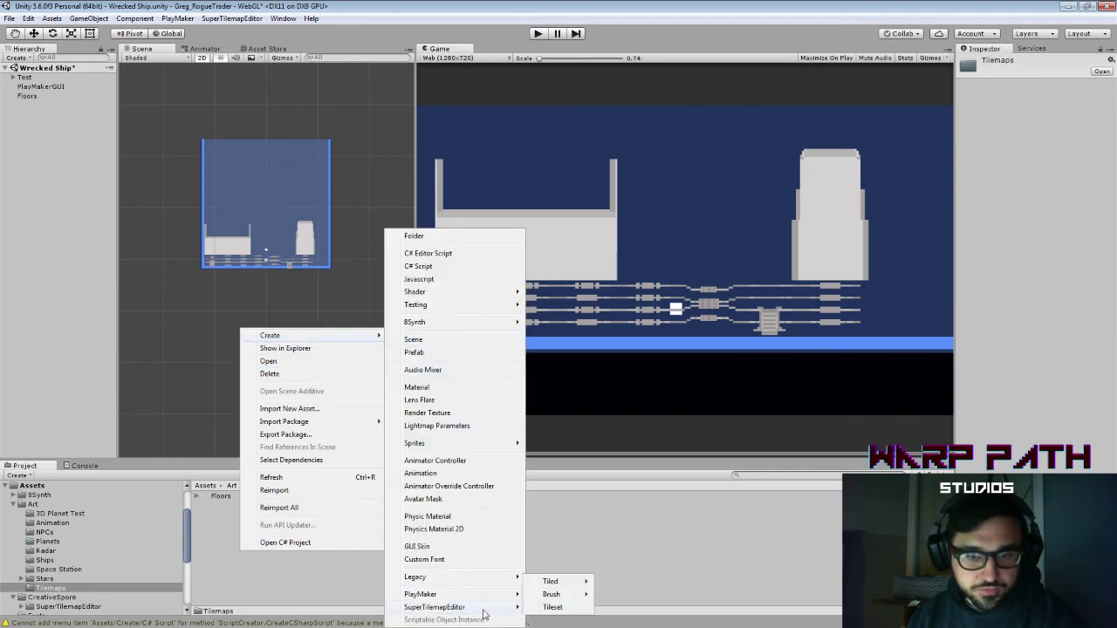
pyautogui.click(544, 610)
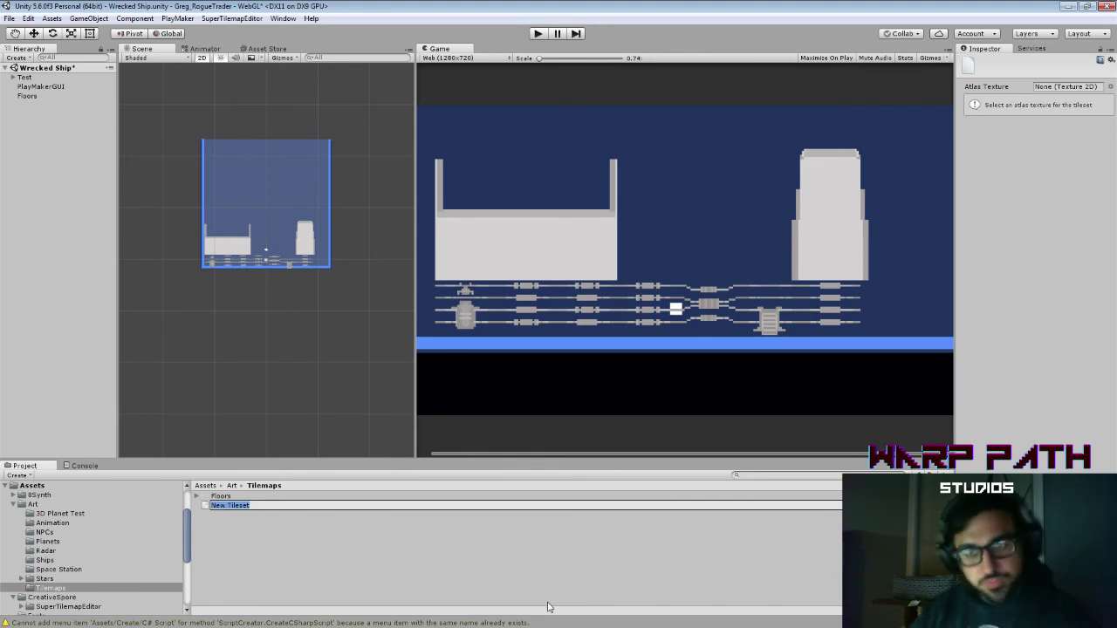
pyautogui.write('S')
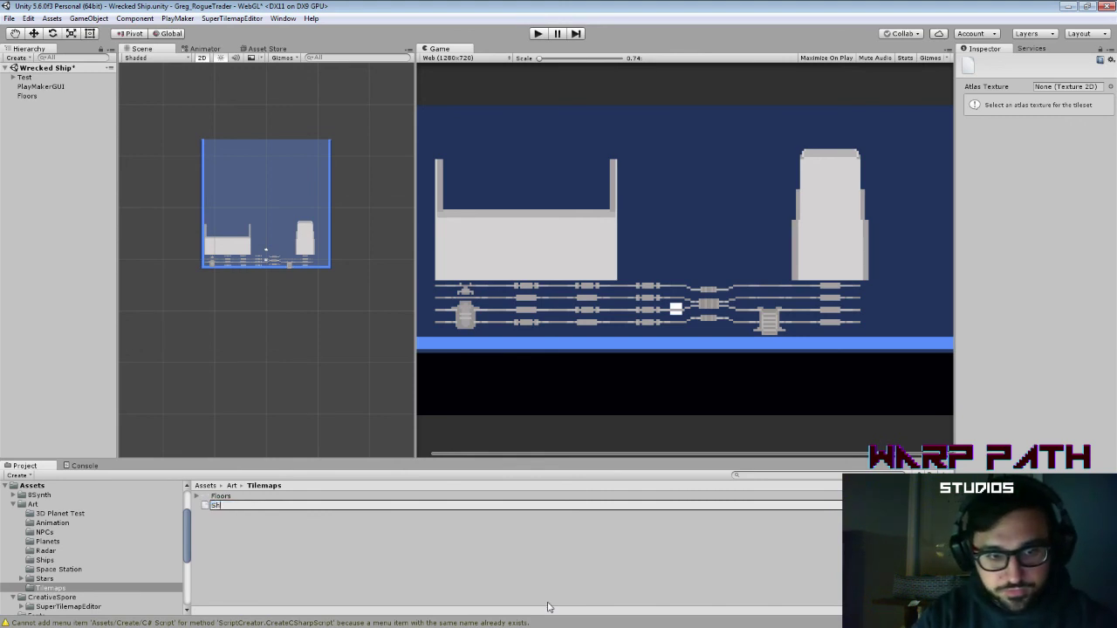
pyautogui.write('h')
pyautogui.hotkey('ctrl', 'a')
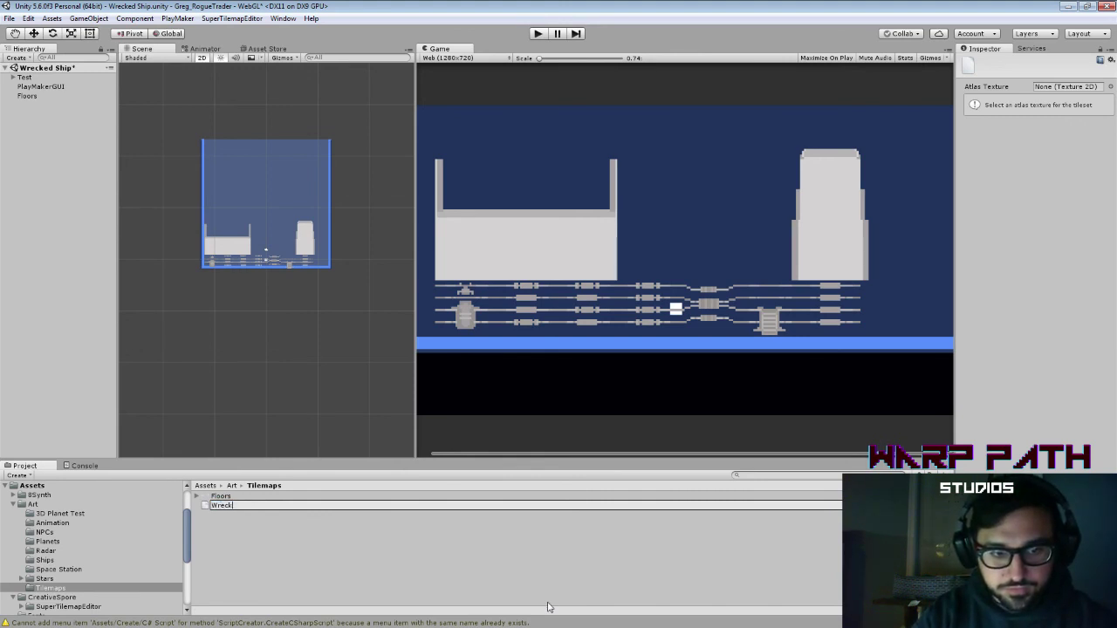
pyautogui.write('WreckedShip')
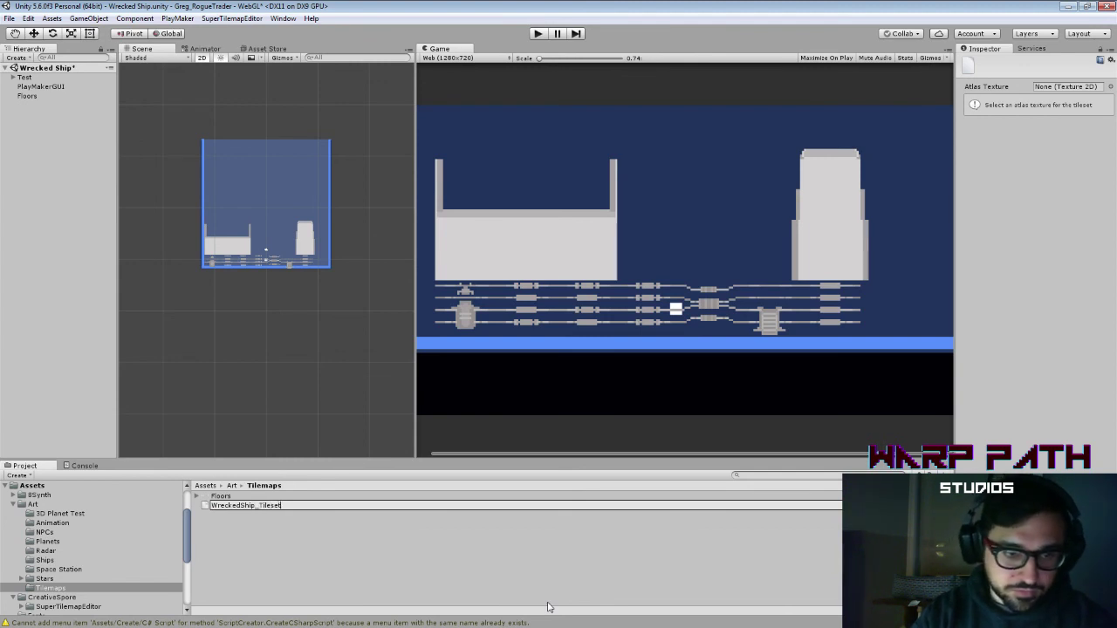
pyautogui.write('Background')
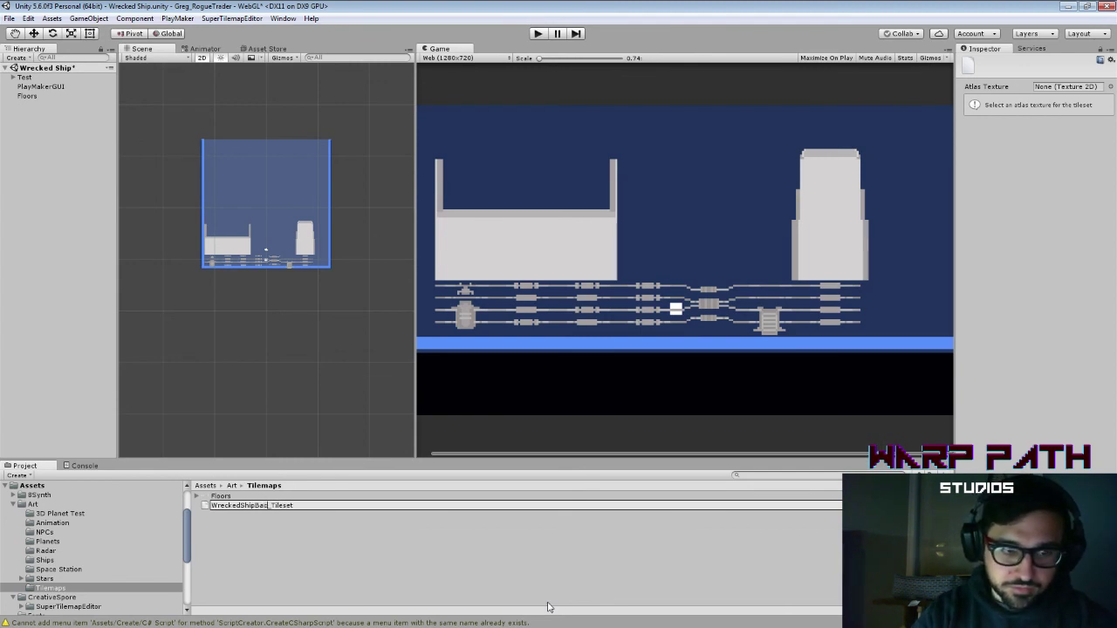
pyautogui.press('Return')
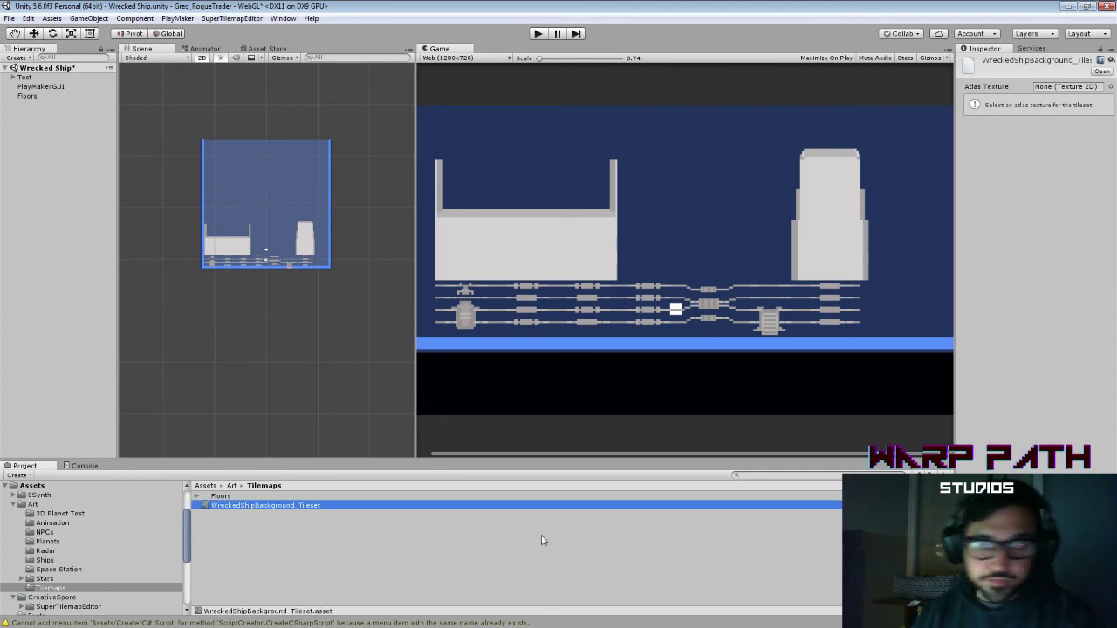
# Step: Assign the Floors texture as the tileset's atlas texture and slice the atlas into tiles
pyautogui.click(1111, 88)
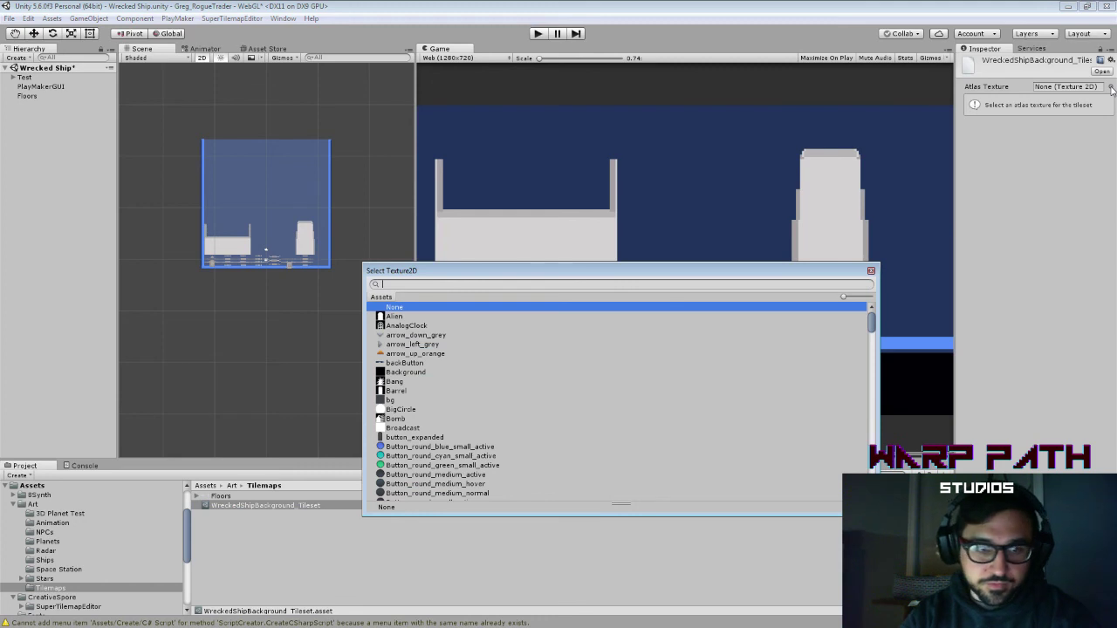
pyautogui.write('floor')
pyautogui.press('Down')
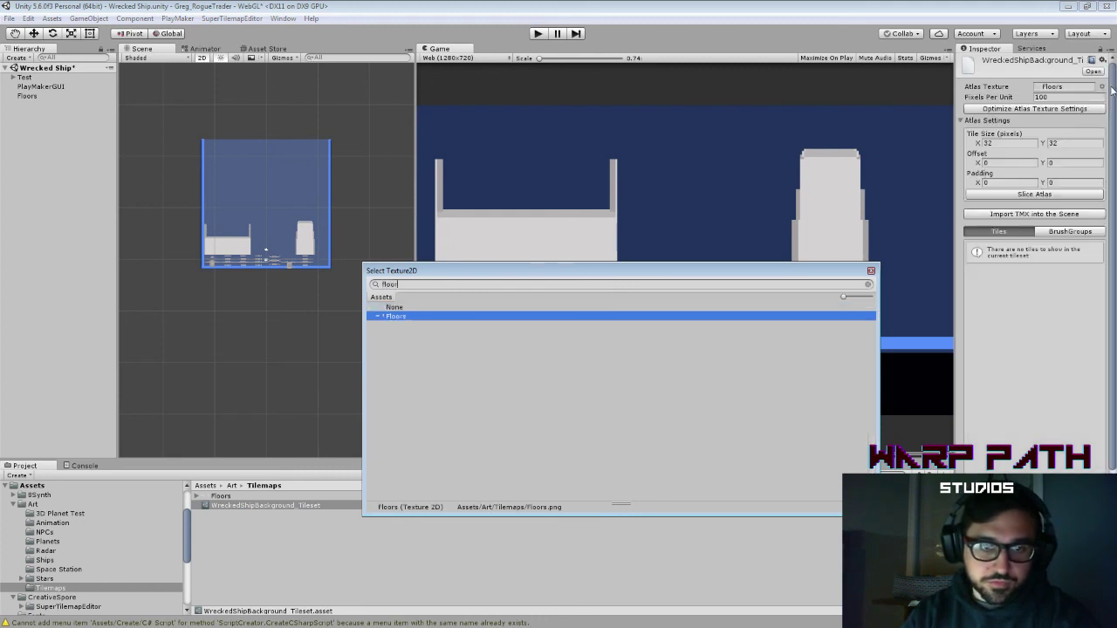
pyautogui.click(871, 273)
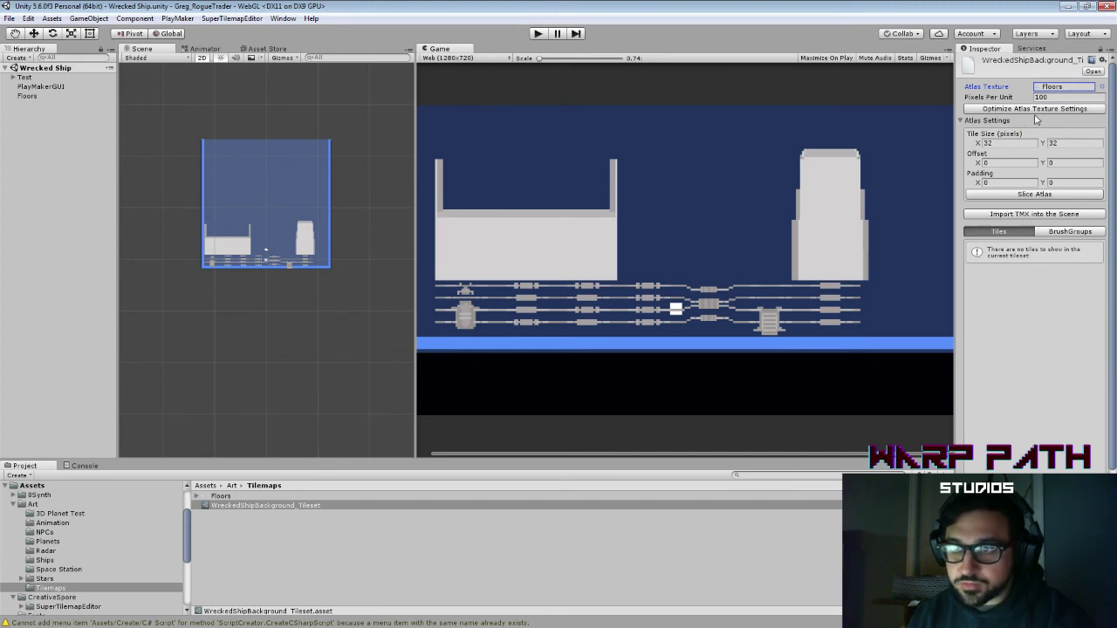
pyautogui.click(1044, 196)
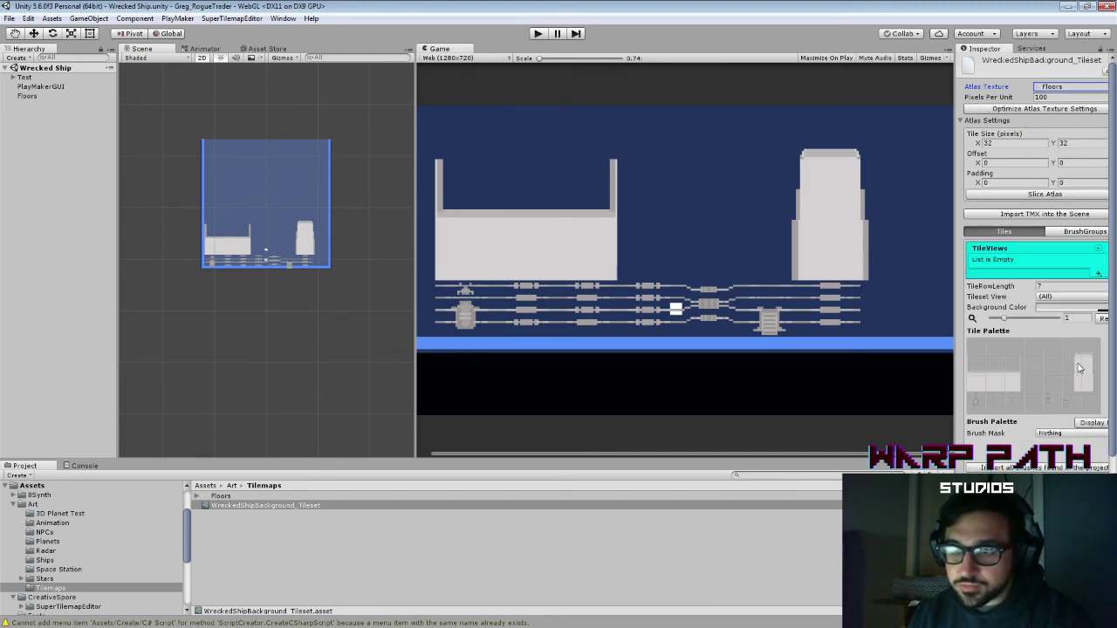
# Step: Add a SuperTilemapEditor Tilemap object to the scene and assign WreckedShipBackground_Tileset as its tileset
pyautogui.rightClick(33, 124)
pyautogui.moveTo(133, 304)
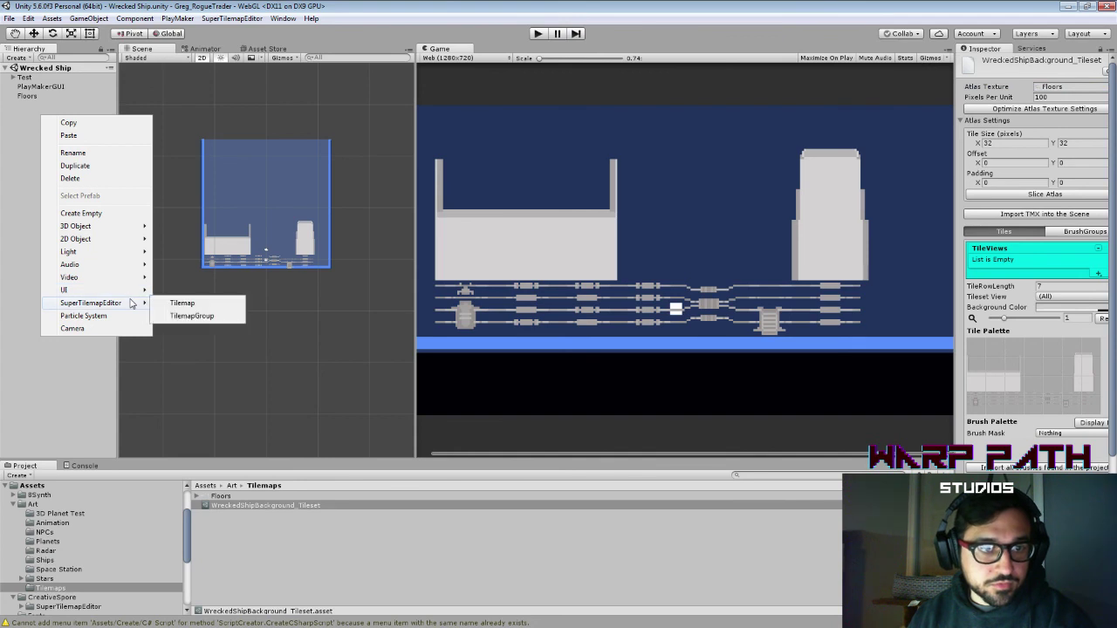
pyautogui.click(190, 302)
pyautogui.click(40, 105)
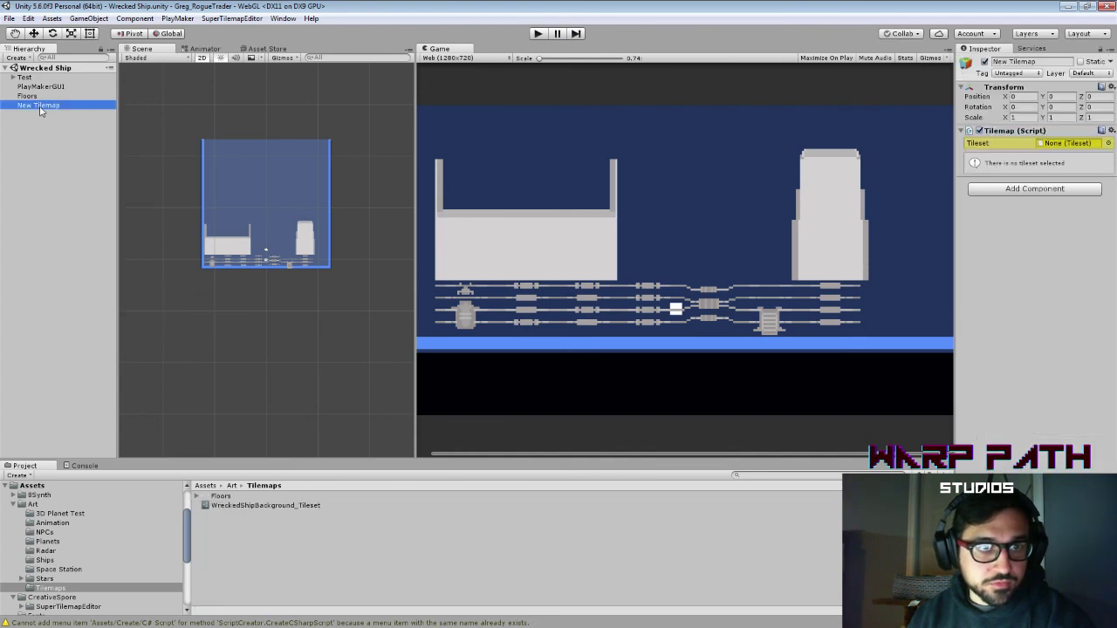
pyautogui.click(1109, 143)
pyautogui.click(441, 318)
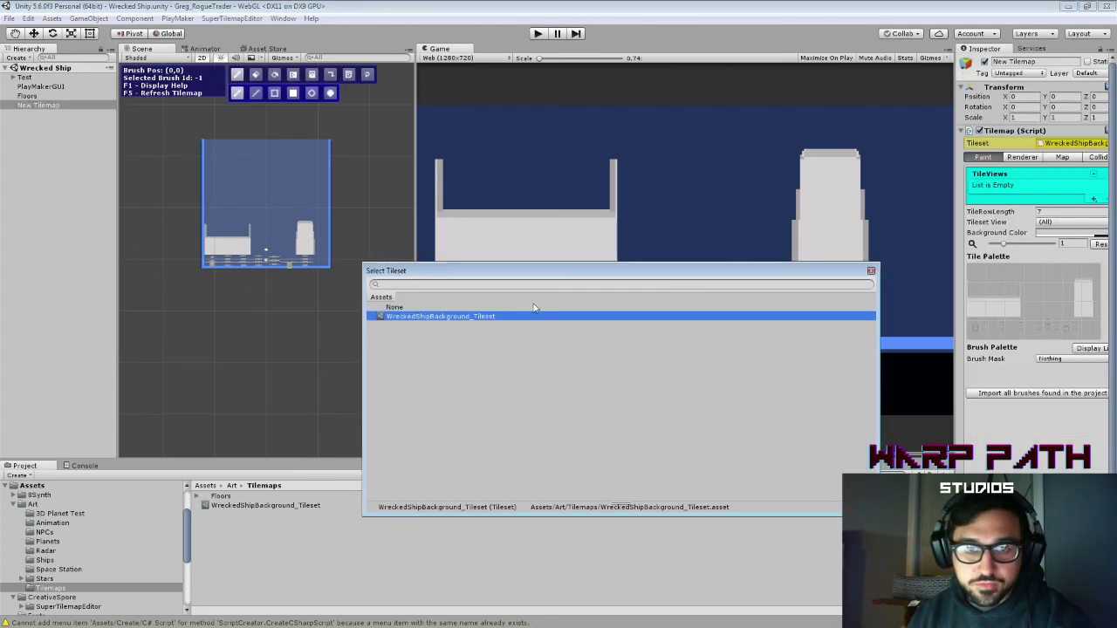
pyautogui.click(870, 271)
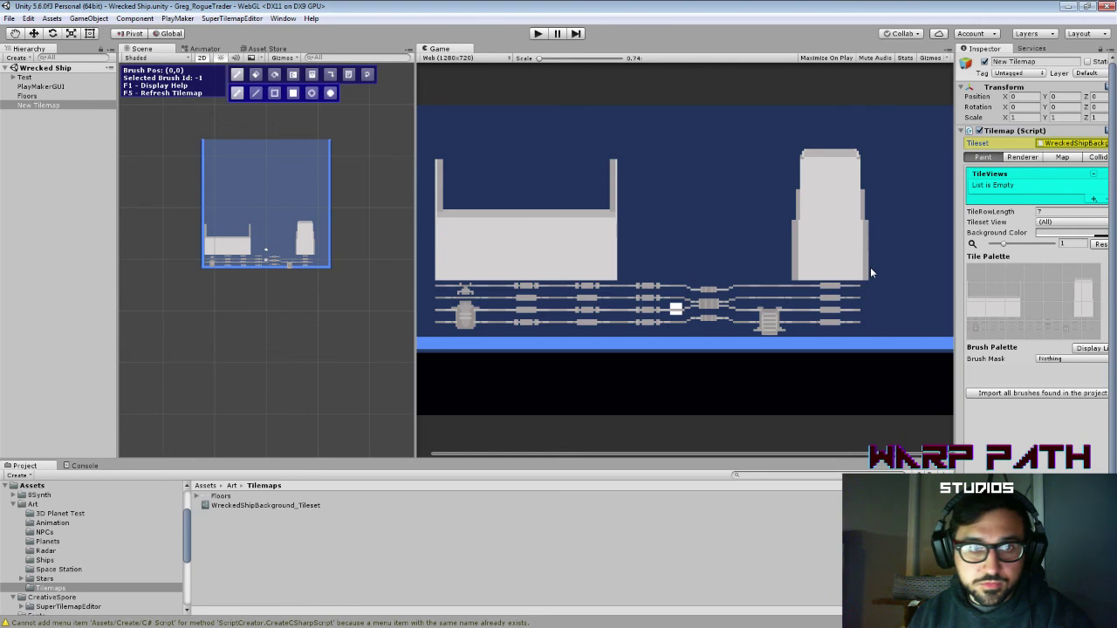
# Step: Delete the Floors object from the scene and select the new tilemap
pyautogui.click(50, 95)
pyautogui.press('Delete')
pyautogui.click(48, 96)
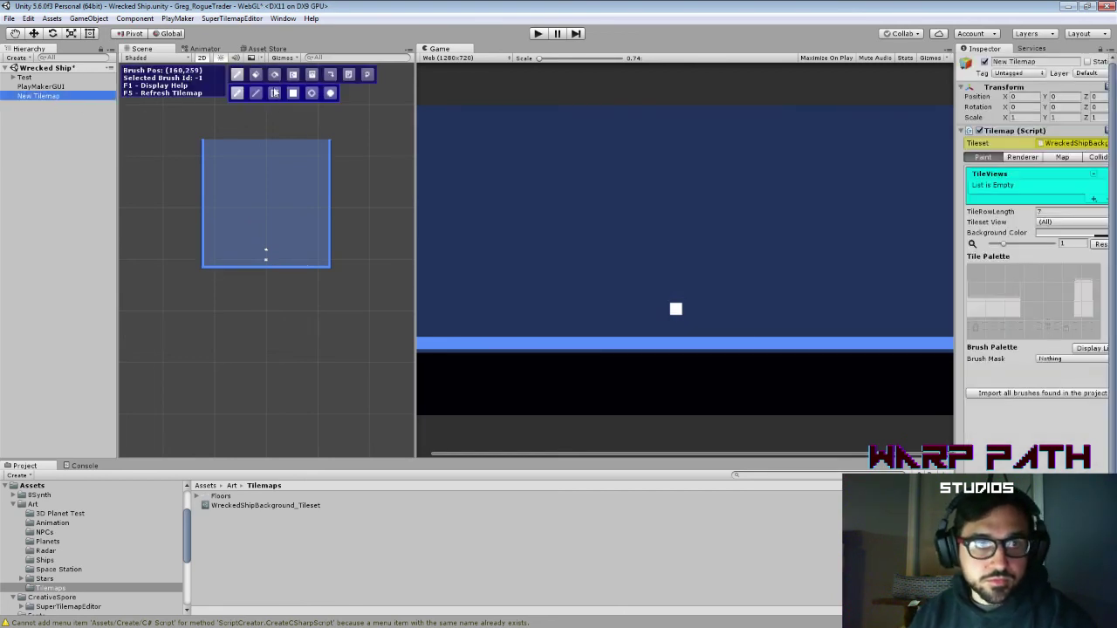
# Step: Set the new tilemap's layer to Planets and paint tile 12 beside the white square in the scene
pyautogui.click(1071, 291)
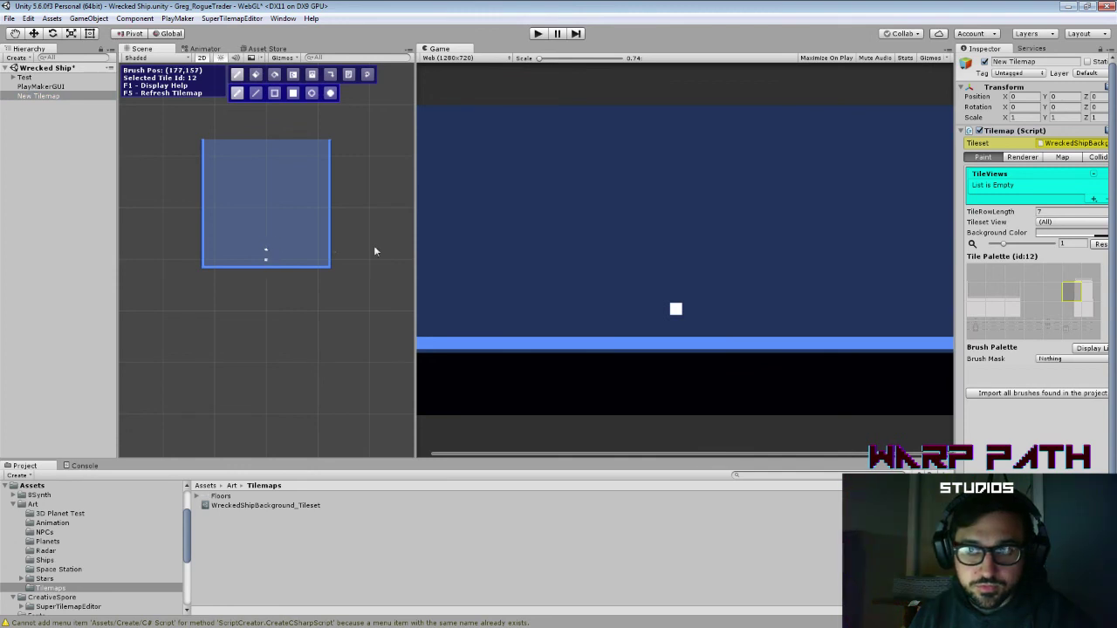
pyautogui.click(1082, 73)
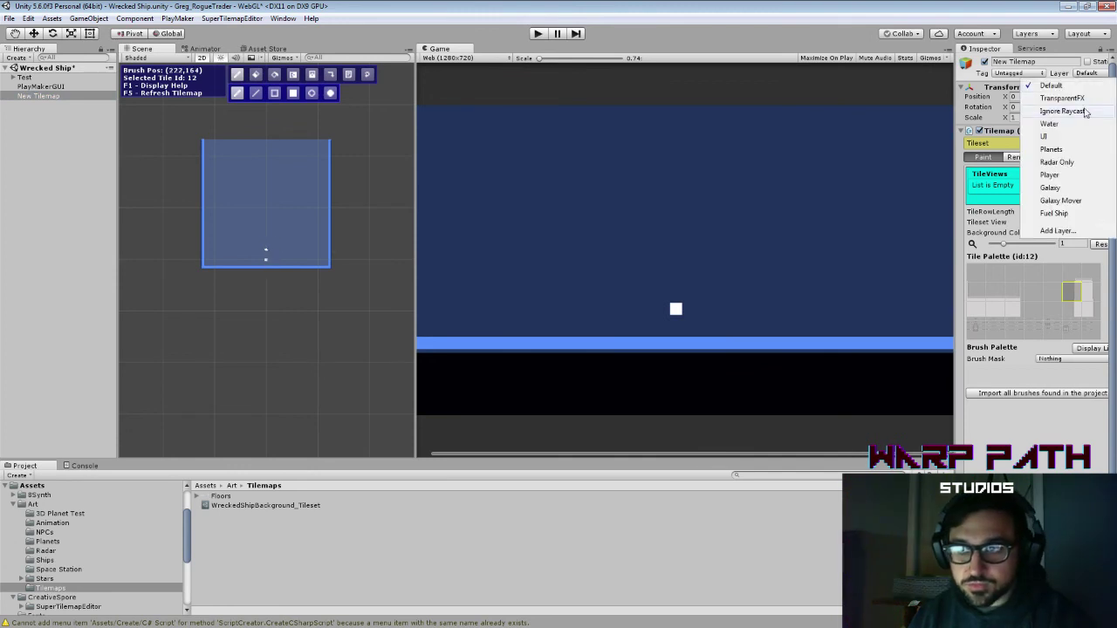
pyautogui.click(1063, 150)
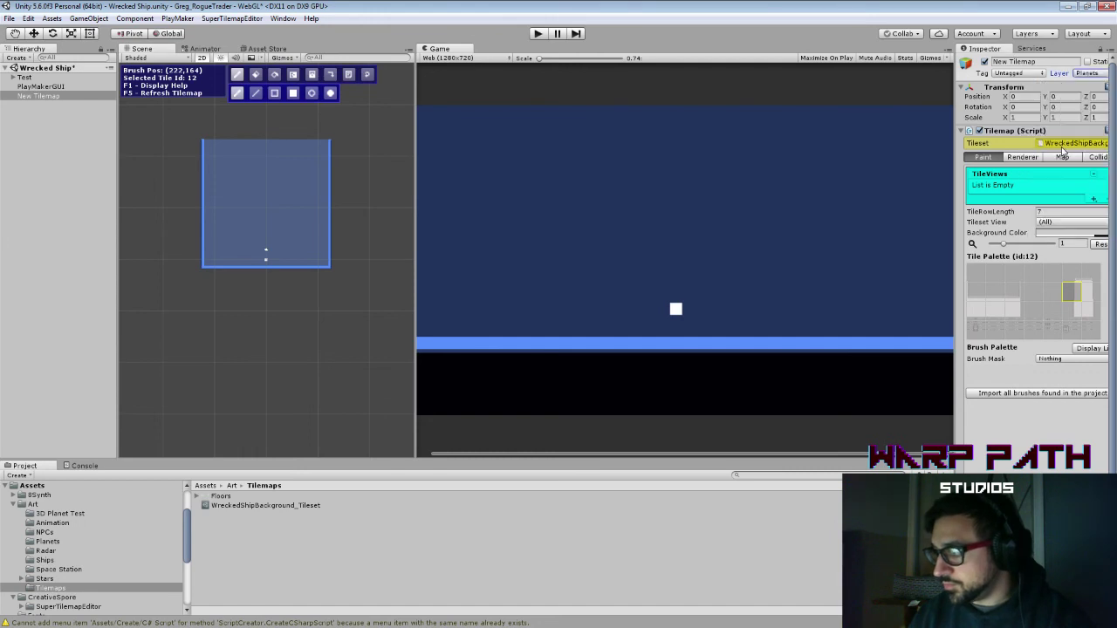
pyautogui.click(270, 260)
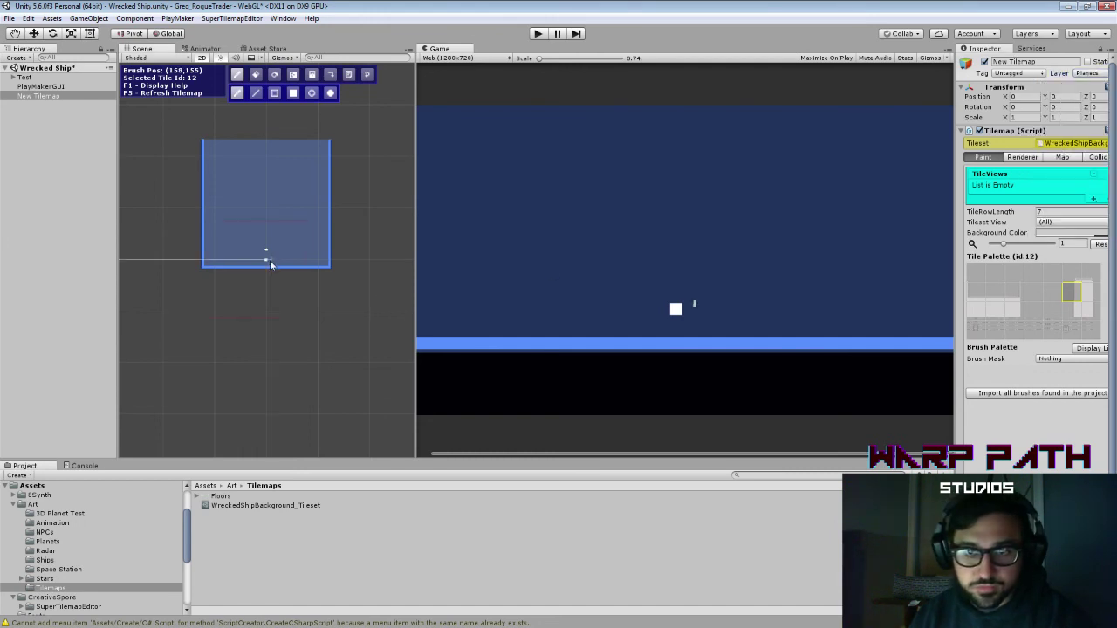
pyautogui.scroll(10, 269, 261)
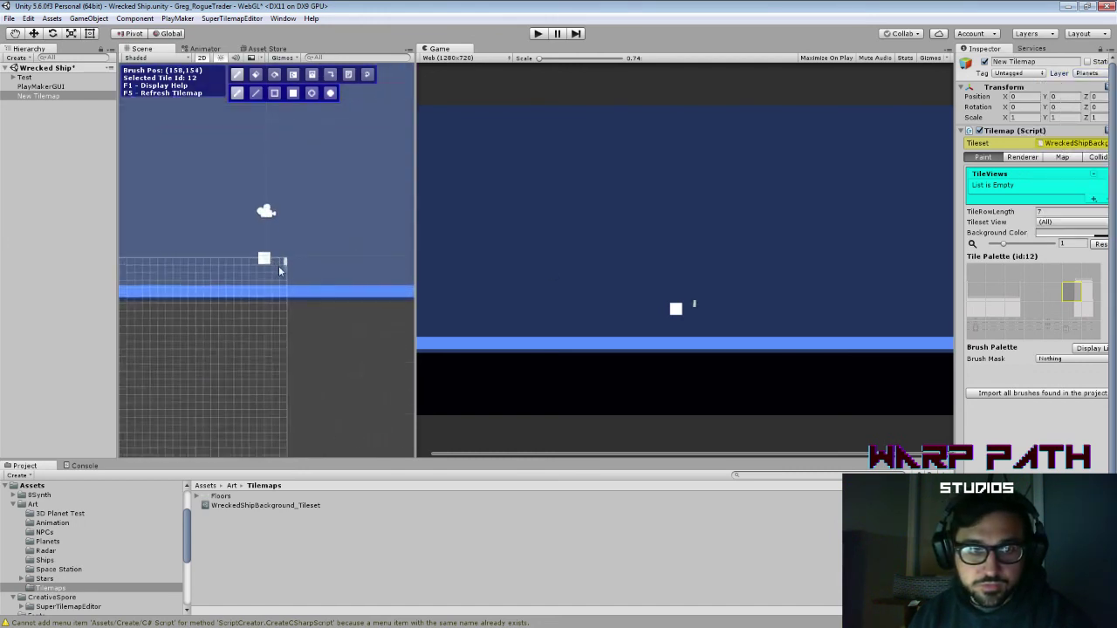
pyautogui.scroll(3, 309, 278)
pyautogui.scroll(-8, 333, 266)
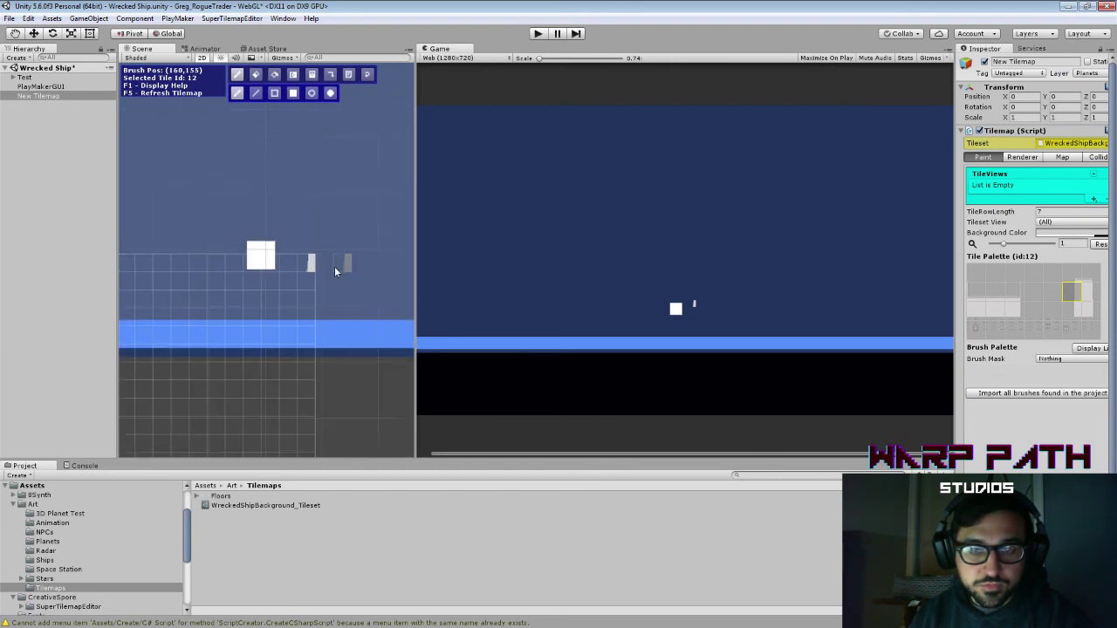
pyautogui.scroll(-8, 279, 268)
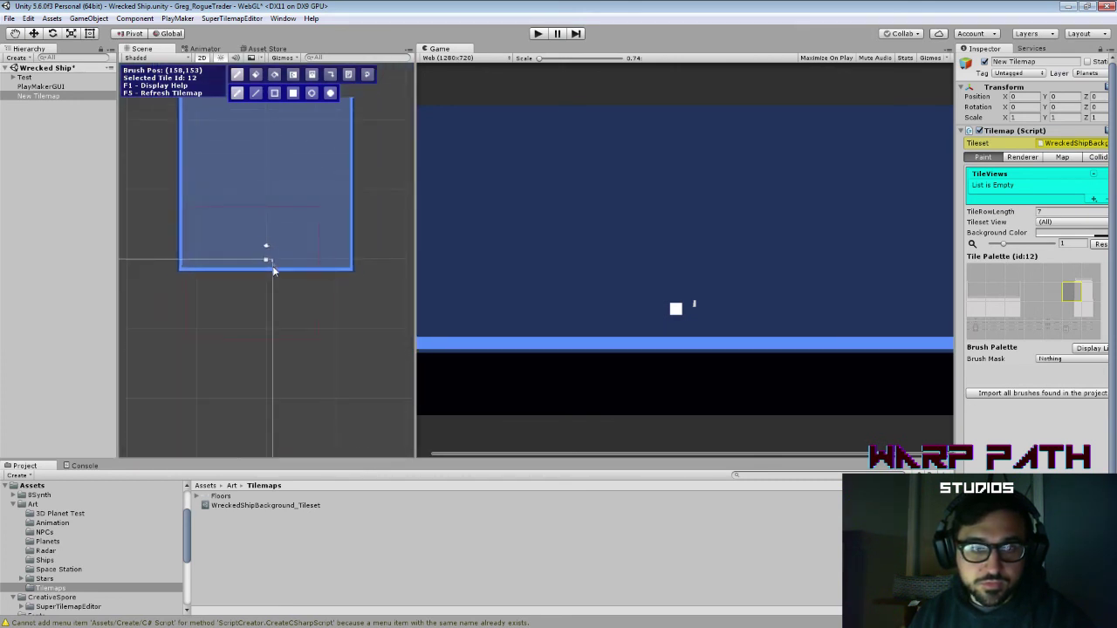
pyautogui.scroll(6, 283, 266)
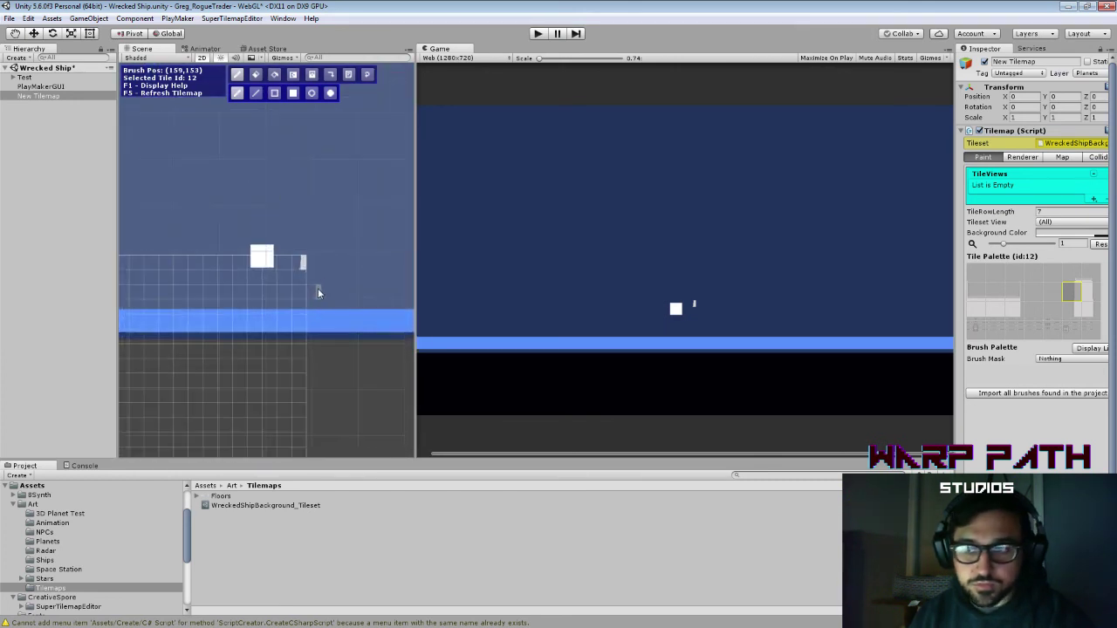
# Step: Pick the block of palette tiles forming the tall column and stamp it beside the white square, above the blue floor line
pyautogui.moveTo(1071, 273); pyautogui.dragTo(1091, 312)
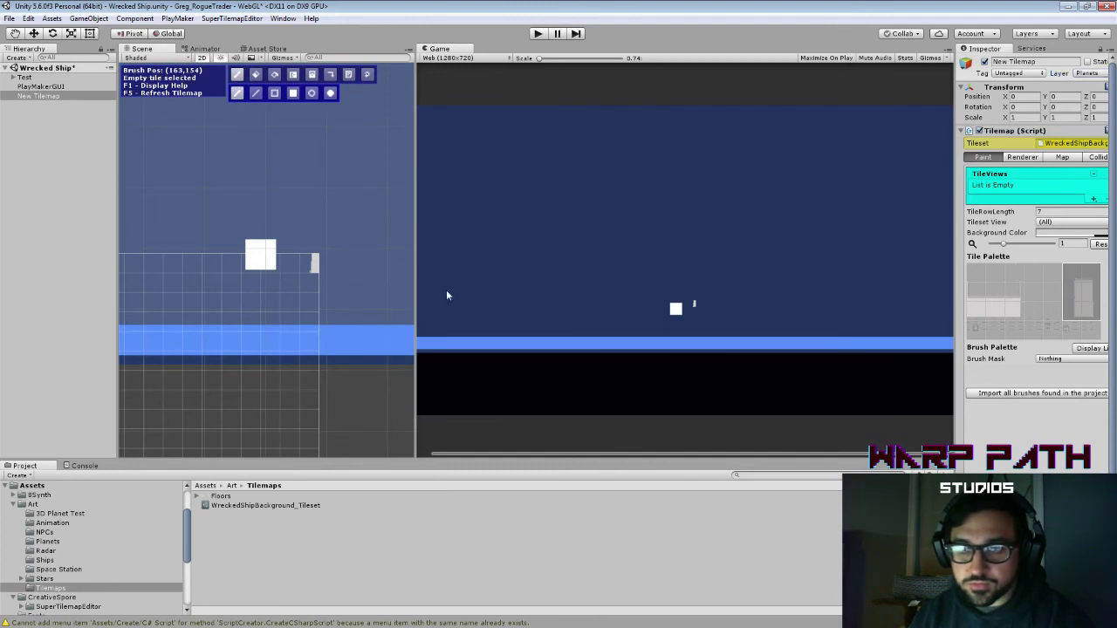
pyautogui.click(313, 291)
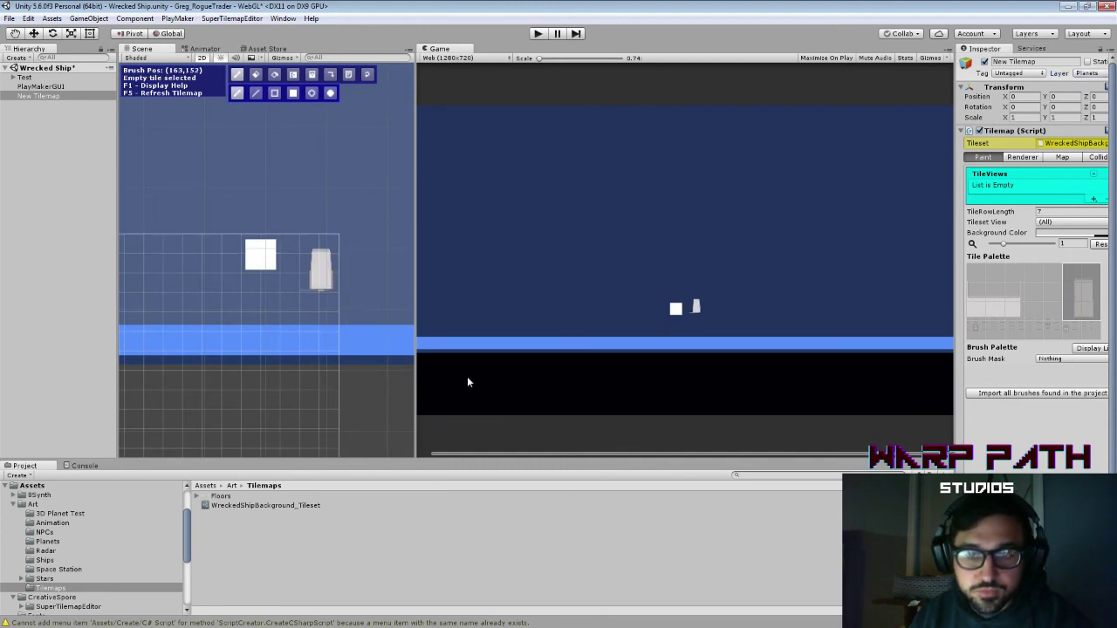
pyautogui.scroll(4, 303, 307)
pyautogui.scroll(-3, 320, 313)
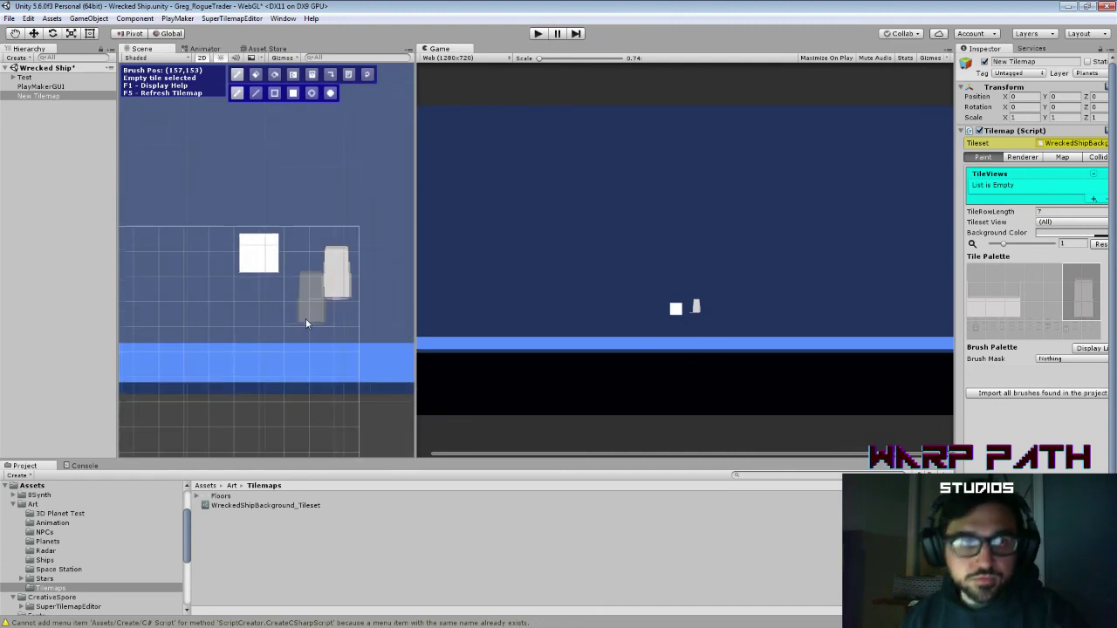
pyautogui.scroll(-1, 305, 323)
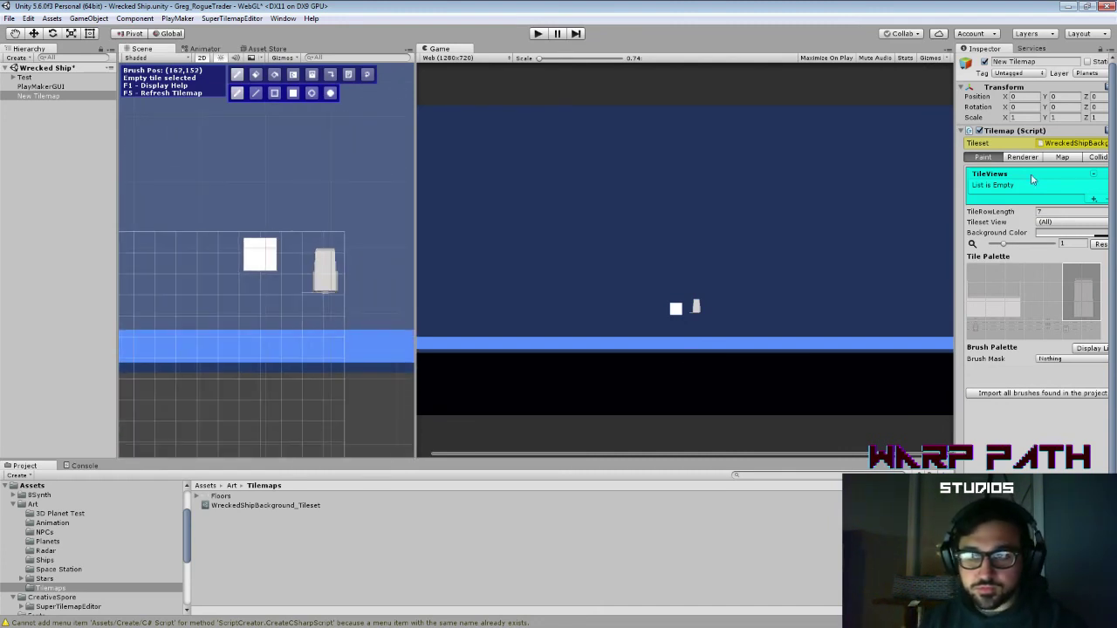
# Step: Try 50 pixels per unit on the Floors texture, and restore it to 100, applying each value
pyautogui.click(229, 496)
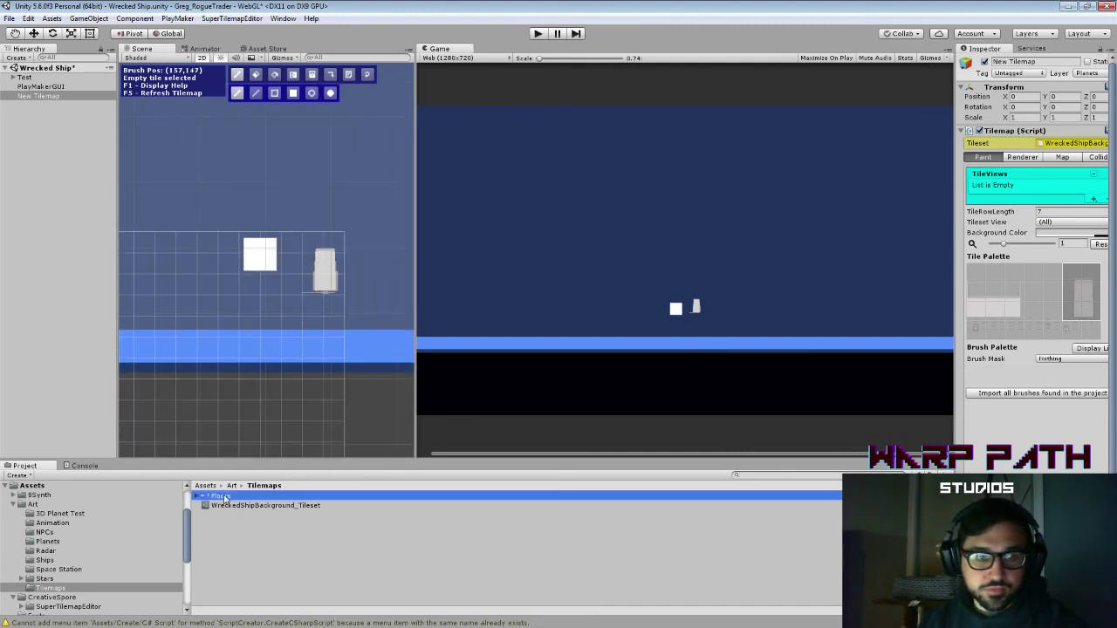
pyautogui.click(1062, 135)
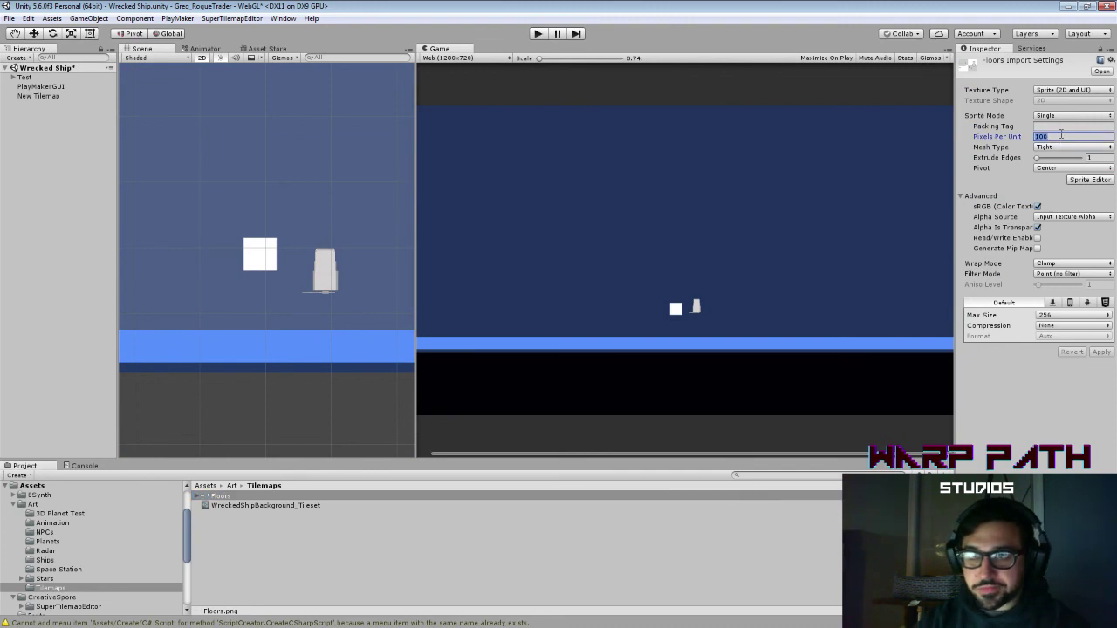
pyautogui.write('50')
pyautogui.click(1101, 352)
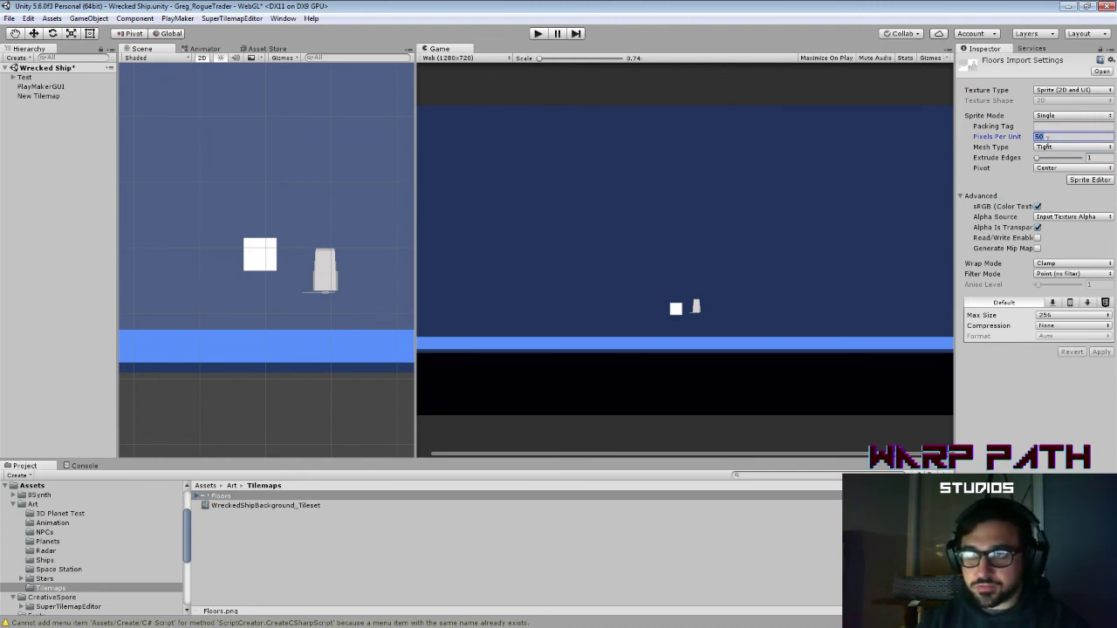
pyautogui.write('100')
pyautogui.click(1103, 353)
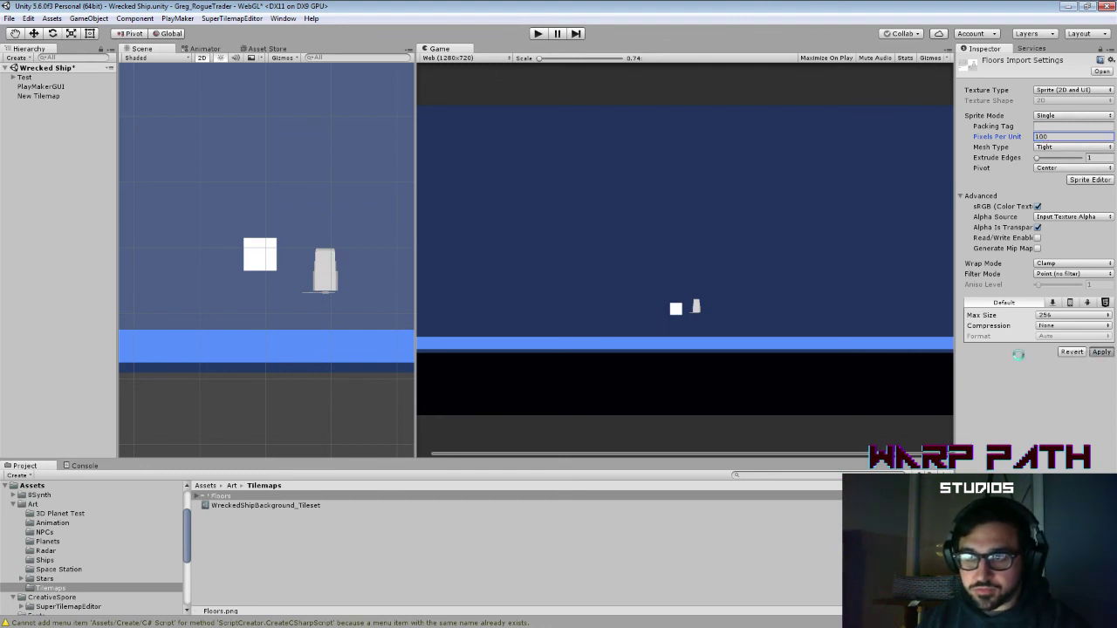
# Step: Try slicing the WreckedShipBackground_Tileset atlas into 1 by 1 pixel tiles, keeping the previous tile properties
pyautogui.click(284, 505)
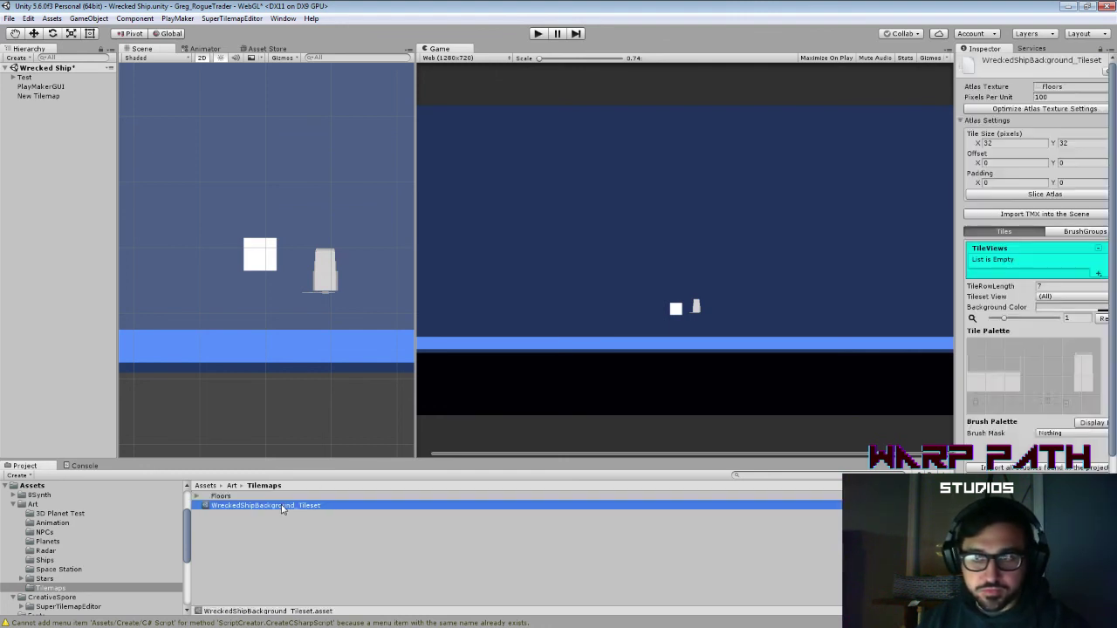
pyautogui.click(1013, 144)
pyautogui.write('1')
pyautogui.press('Tab')
pyautogui.write('1')
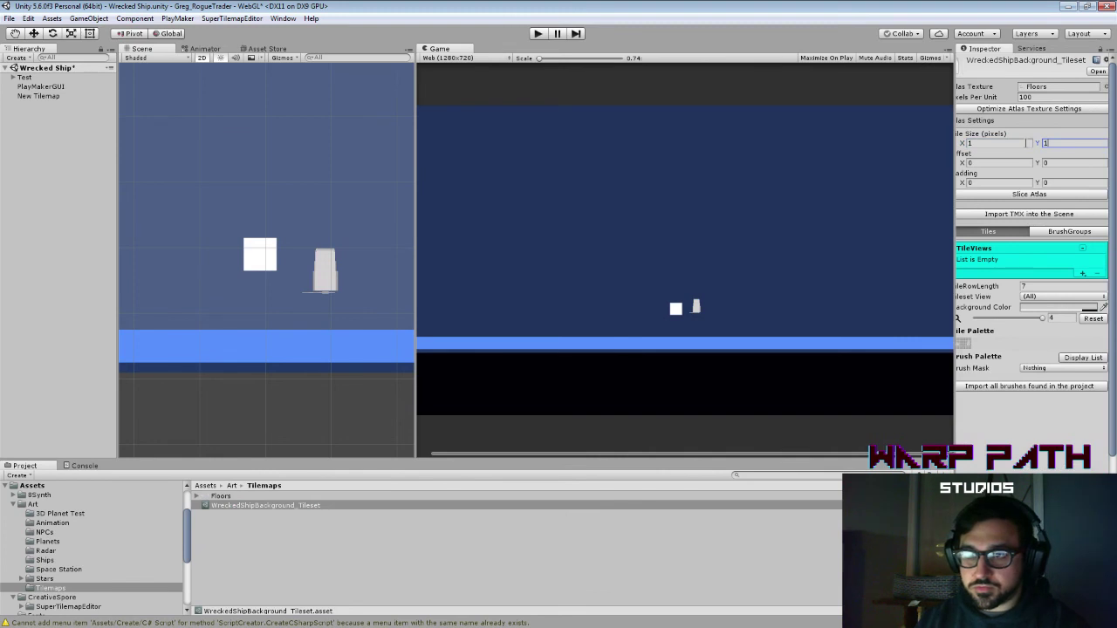
pyautogui.click(1047, 195)
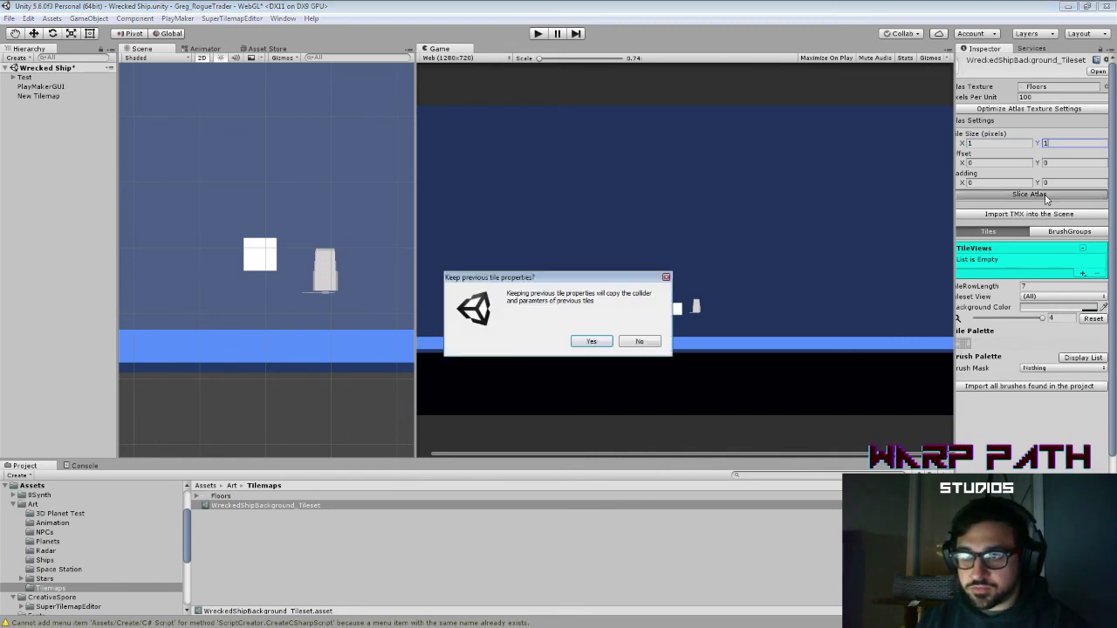
pyautogui.click(597, 341)
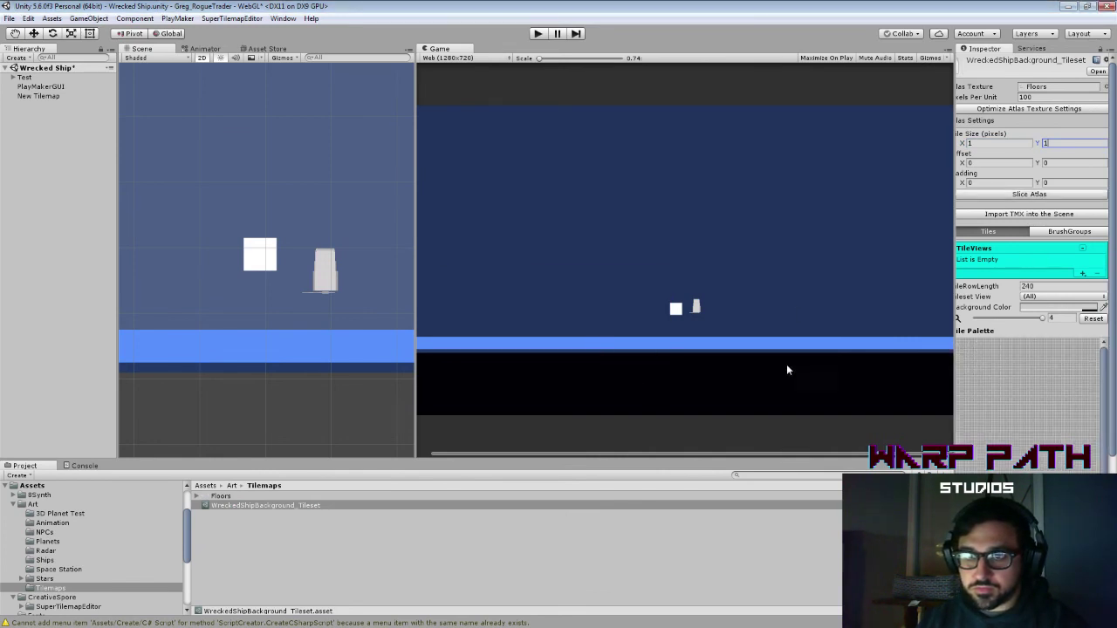
# Step: Set the tile size to 30 by 30 pixels, slice the atlas keeping previous tile properties, and enlarge the tile palette to 1.28
pyautogui.click(968, 142)
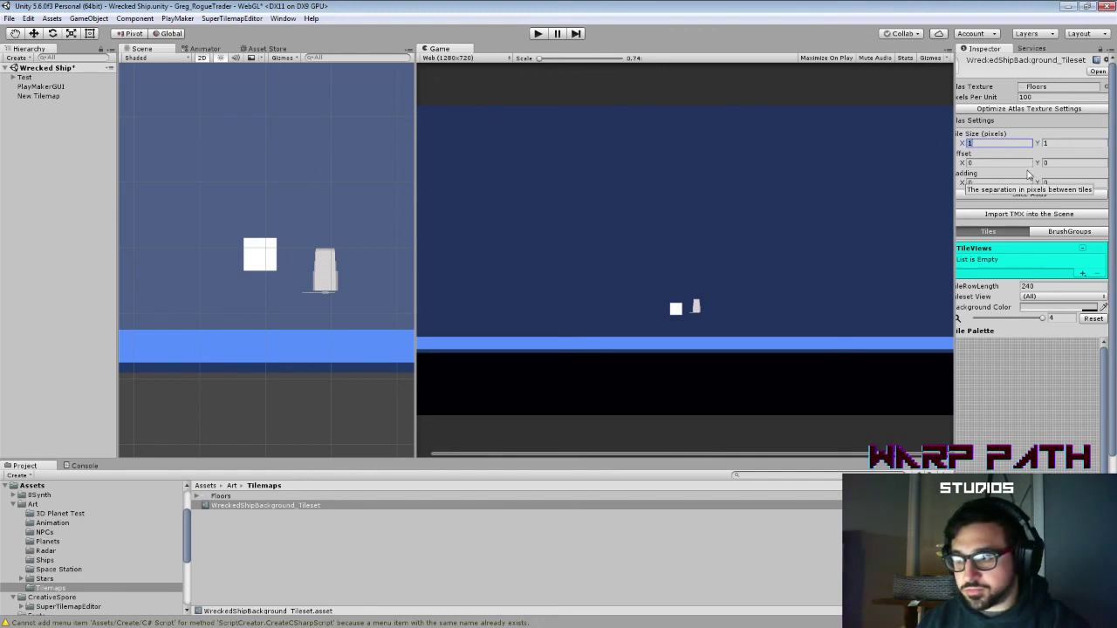
pyautogui.write('30')
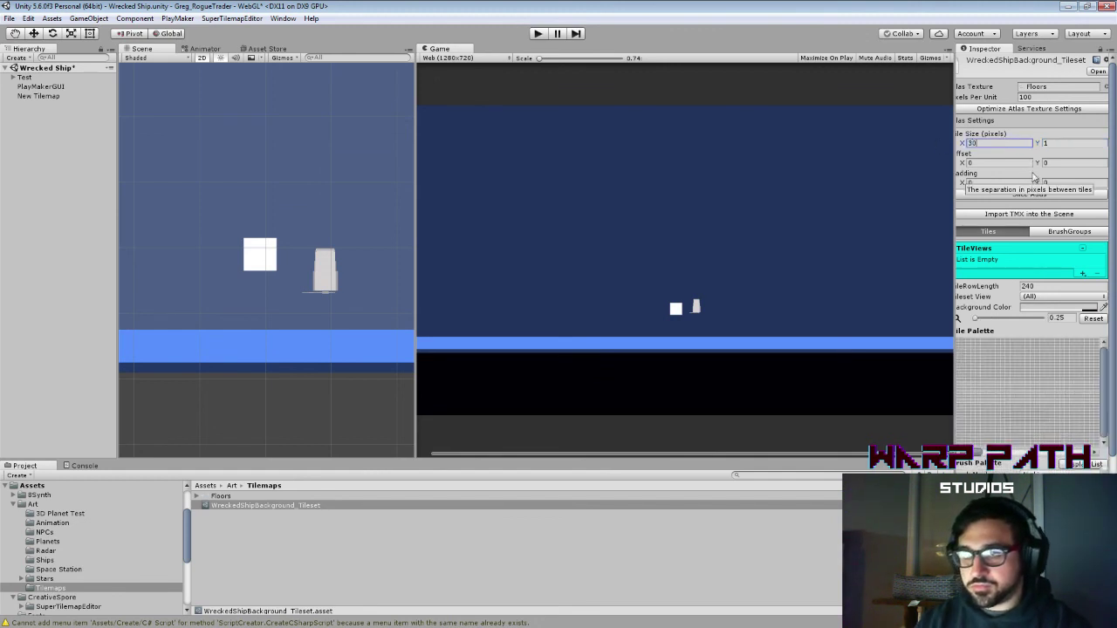
pyautogui.press('Tab')
pyautogui.write('30')
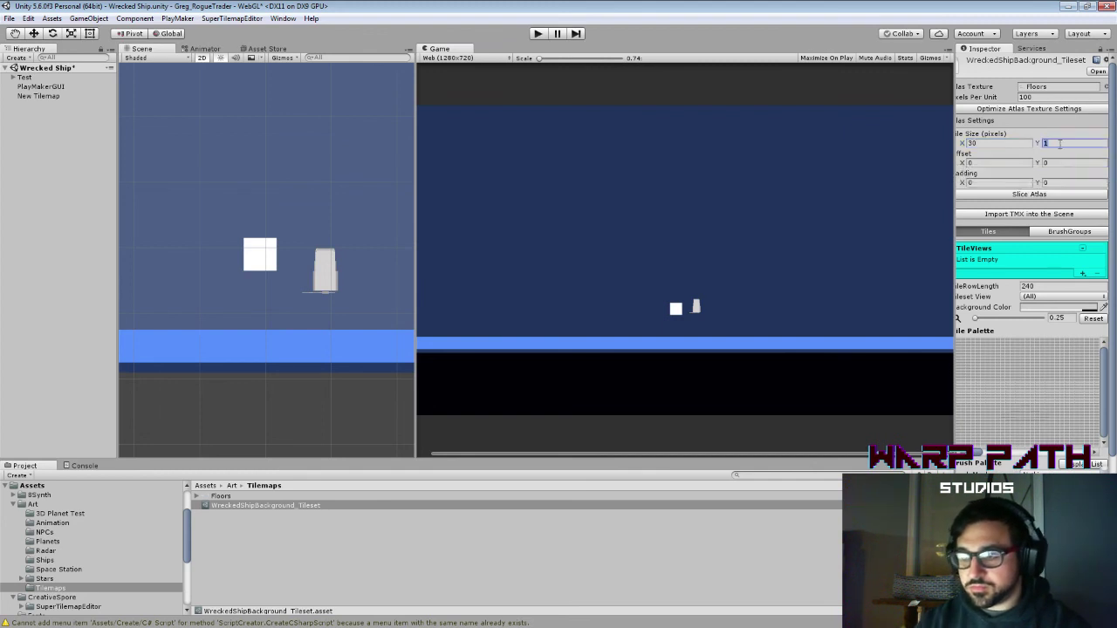
pyautogui.write('30')
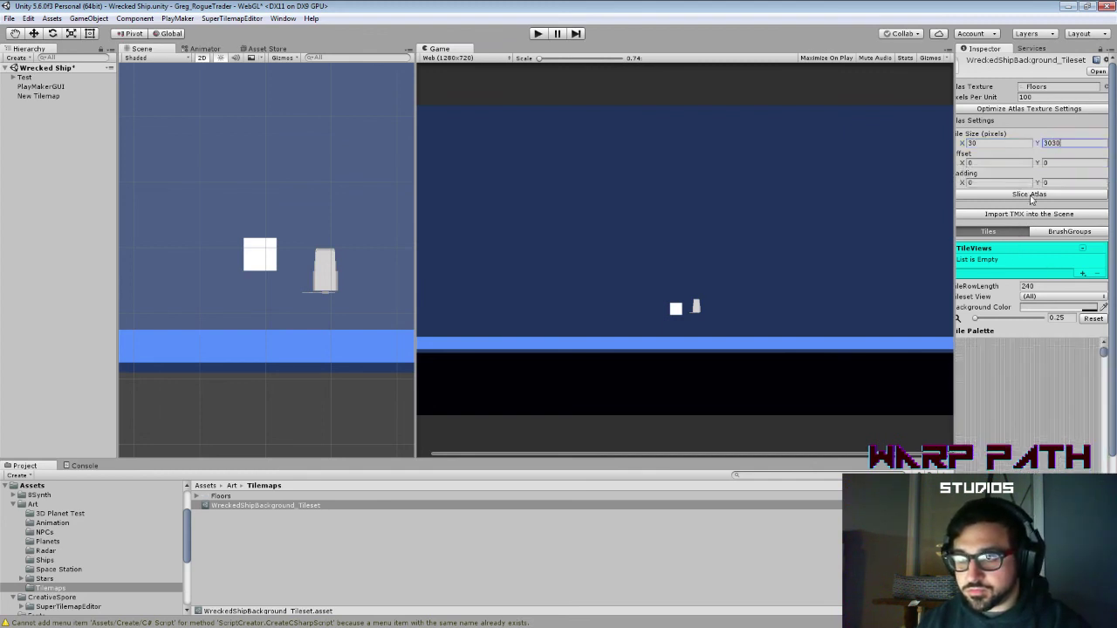
pyautogui.doubleClick(1069, 145)
pyautogui.click(1068, 142)
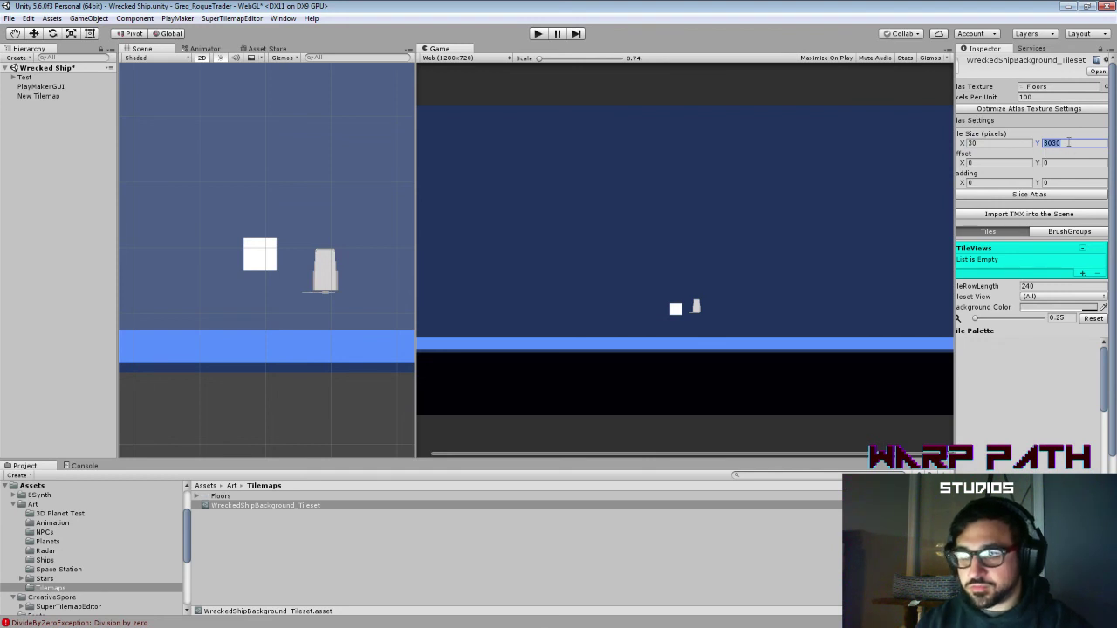
pyautogui.write('30')
pyautogui.press('Return')
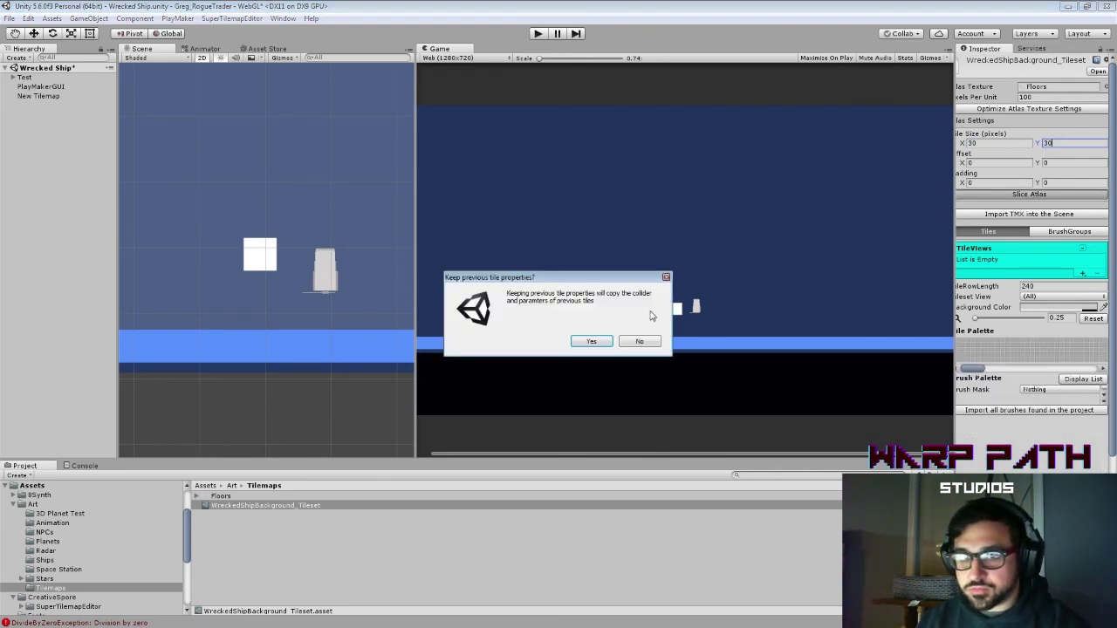
pyautogui.click(591, 342)
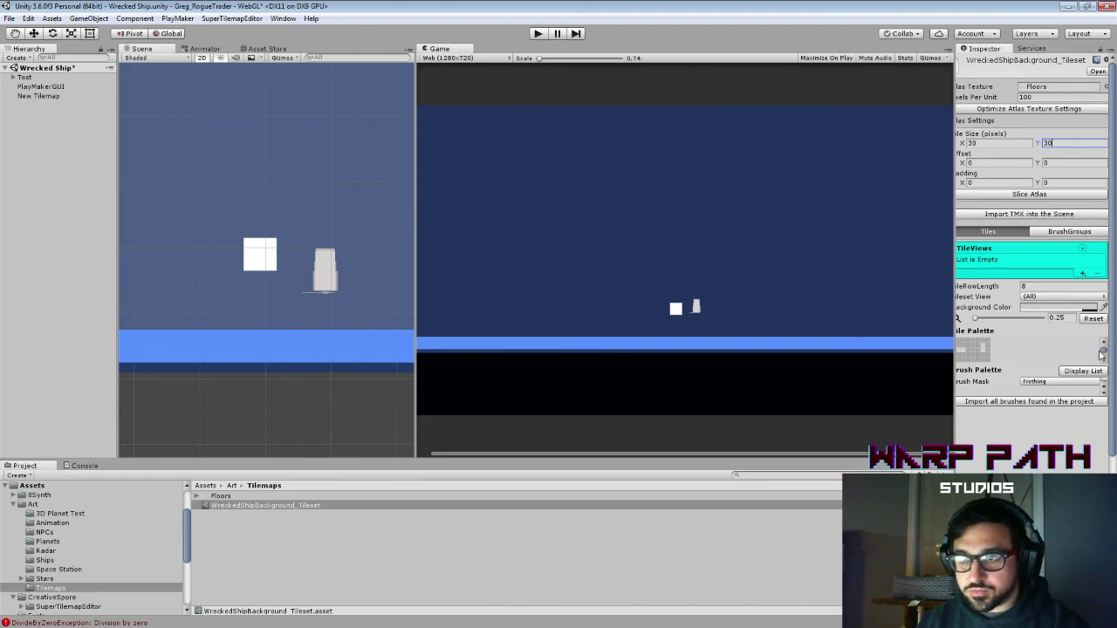
pyautogui.click(996, 318)
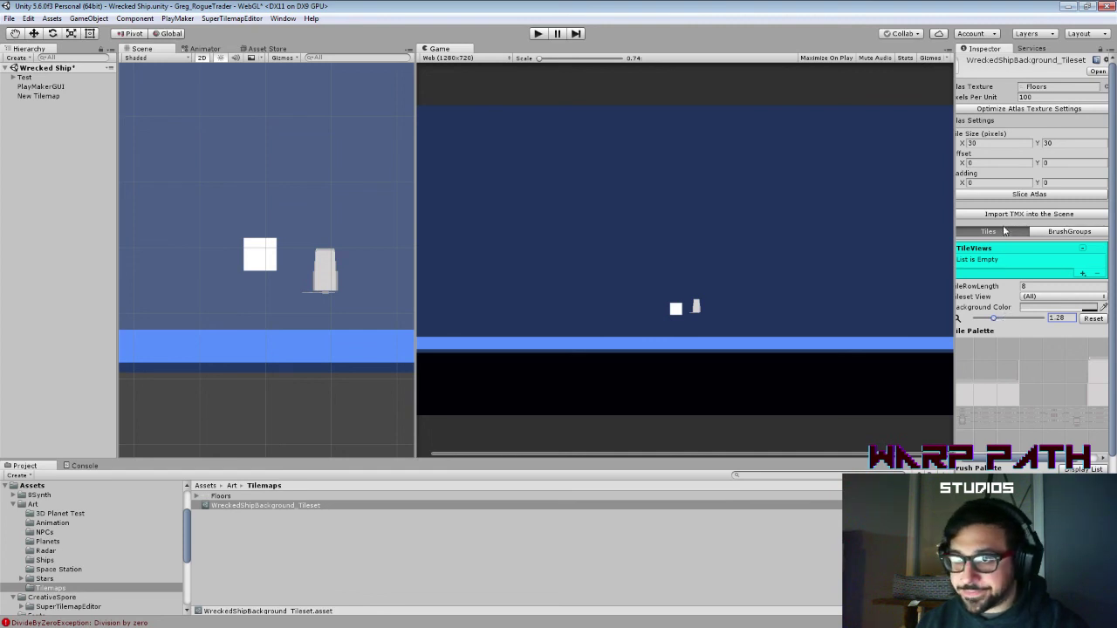
# Step: Set the tileset's pixels per unit to 50, reslice keeping tile properties, optimize the atlas texture settings, and select the new tilemap
pyautogui.click(1039, 98)
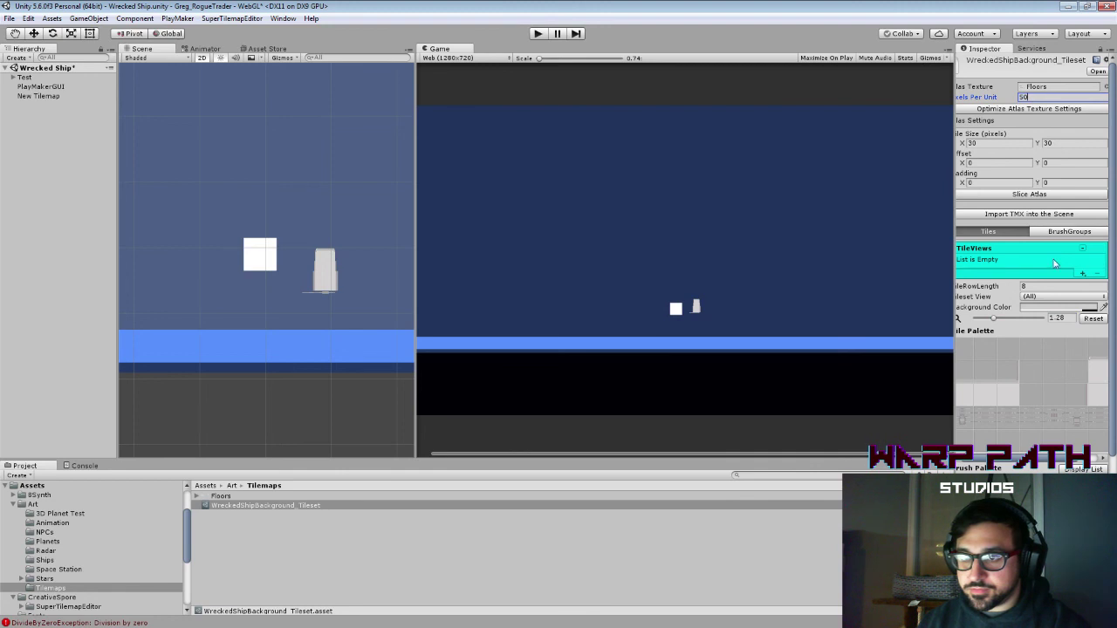
pyautogui.click(1027, 194)
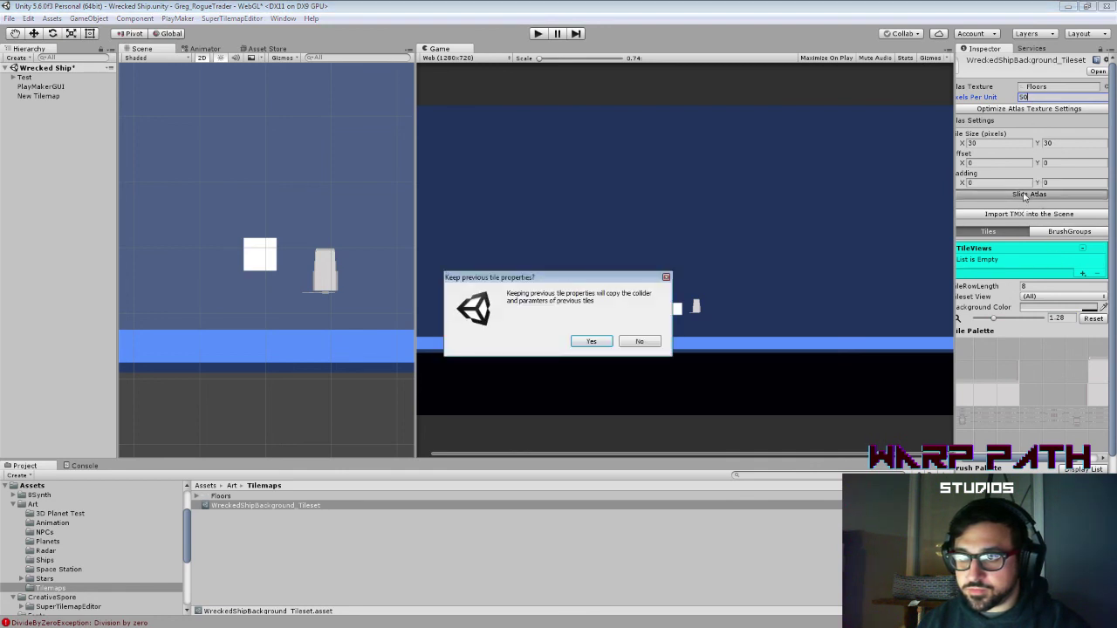
pyautogui.click(604, 342)
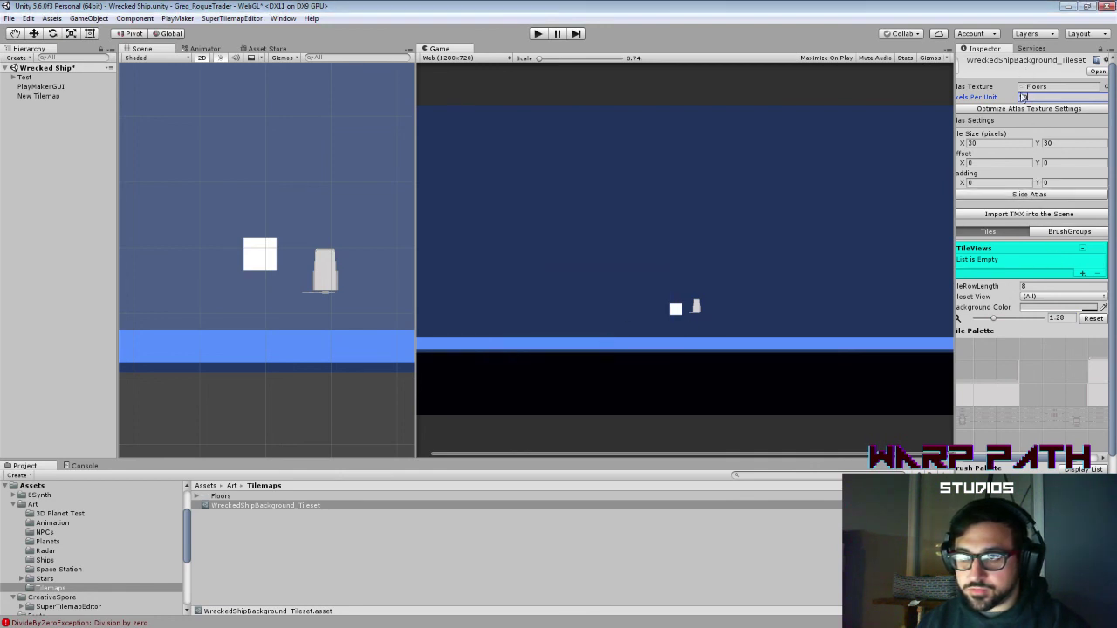
pyautogui.click(1018, 109)
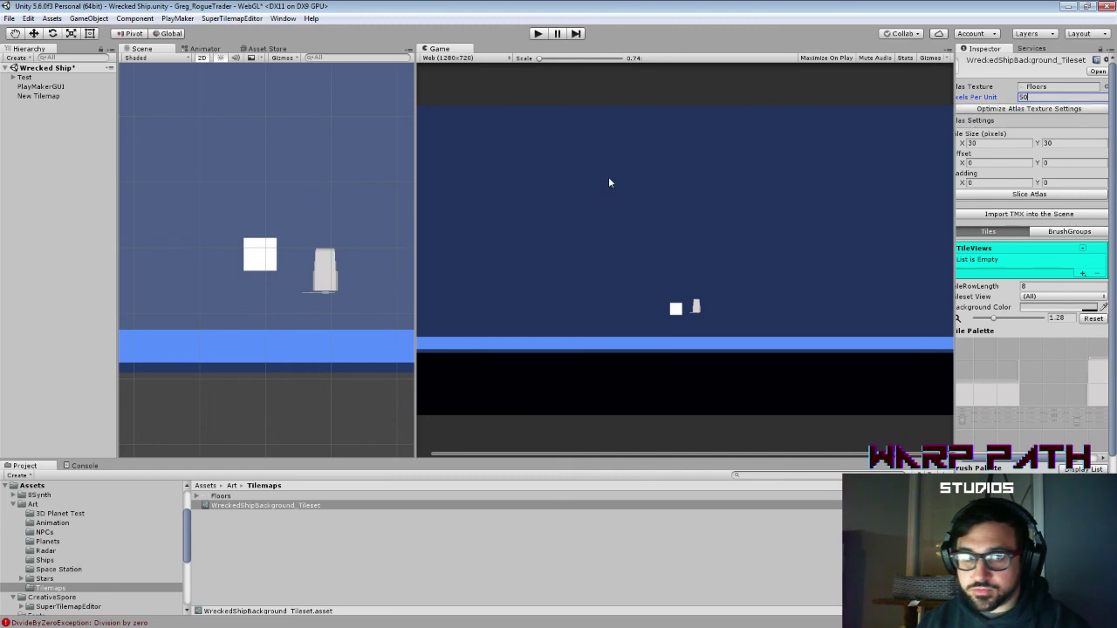
pyautogui.click(48, 98)
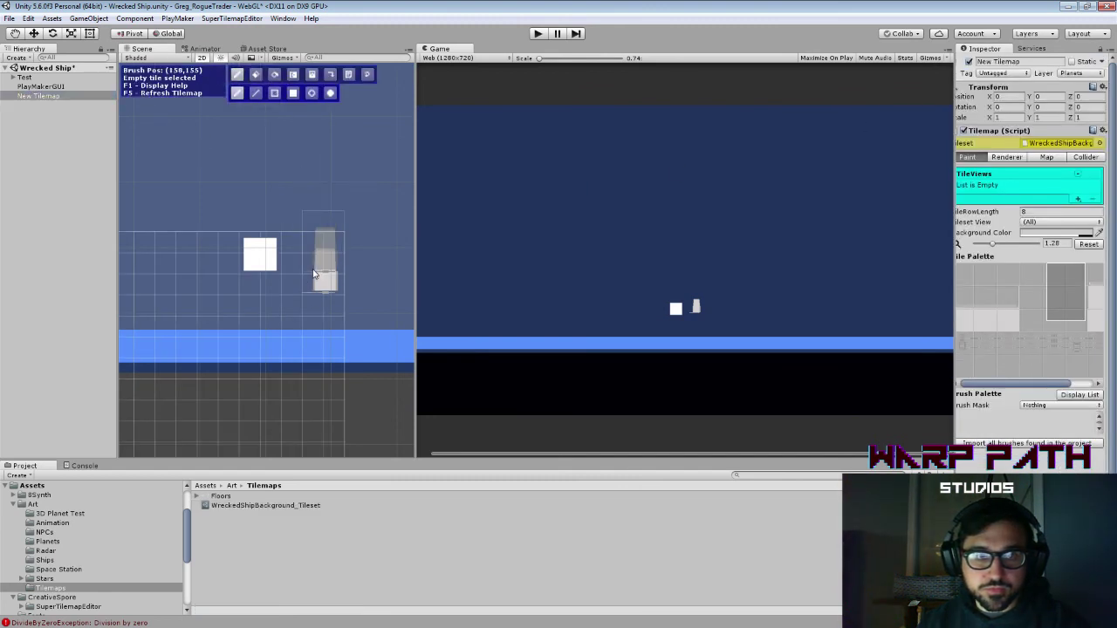
# Step: Find the Main Camera under Test's Player object and set its position to Z -0.021 and Y 0
pyautogui.click(35, 80)
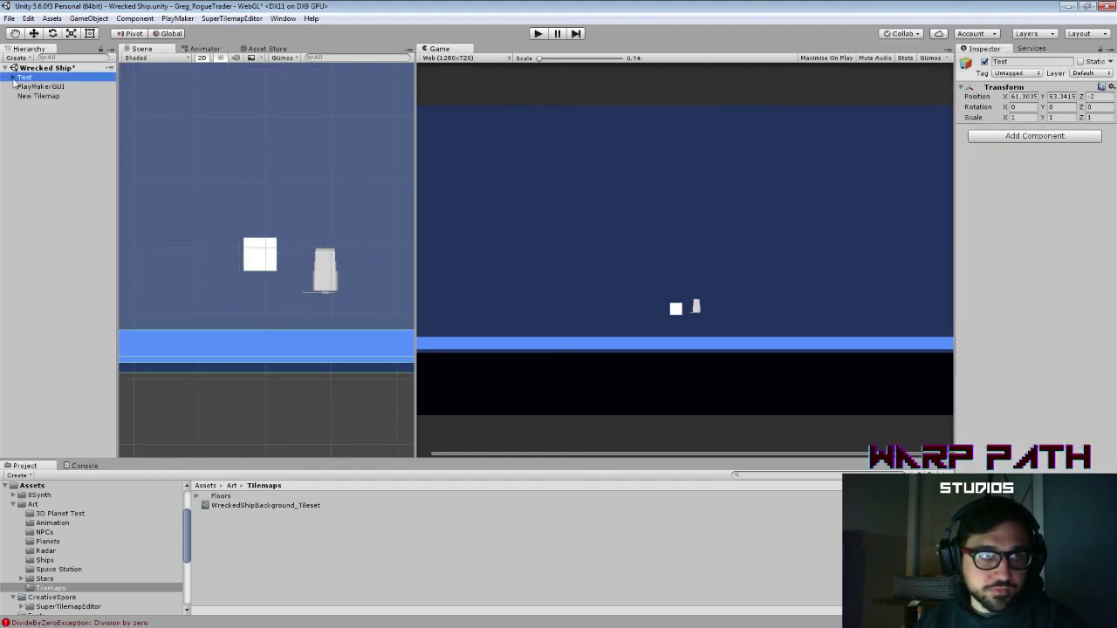
pyautogui.click(13, 78)
pyautogui.click(21, 86)
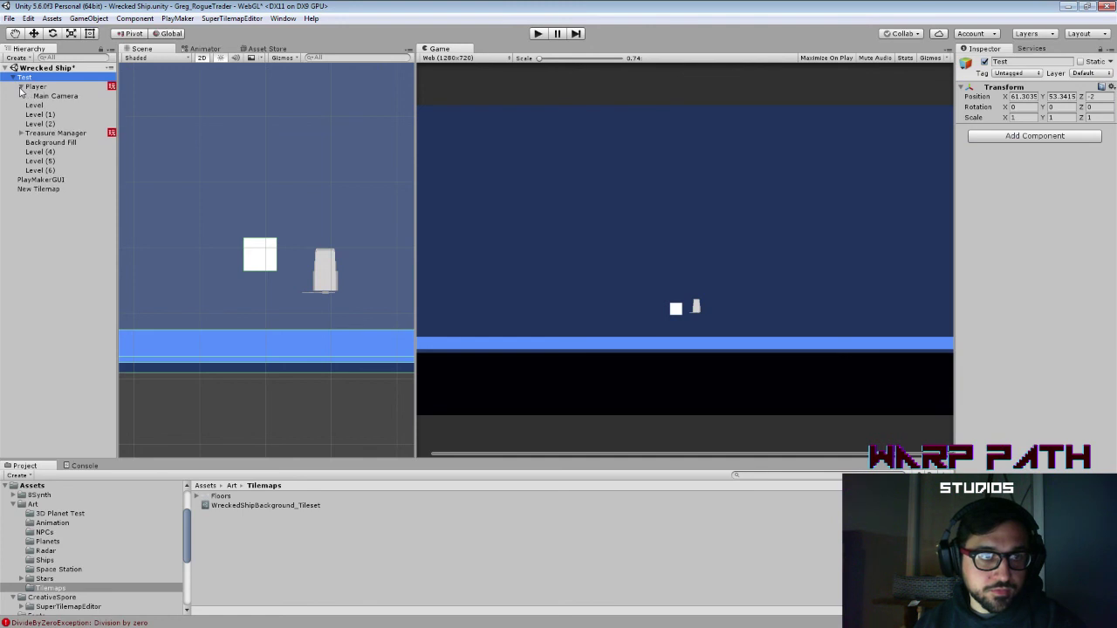
pyautogui.click(51, 96)
pyautogui.moveTo(1081, 96); pyautogui.dragTo(1088, 103)
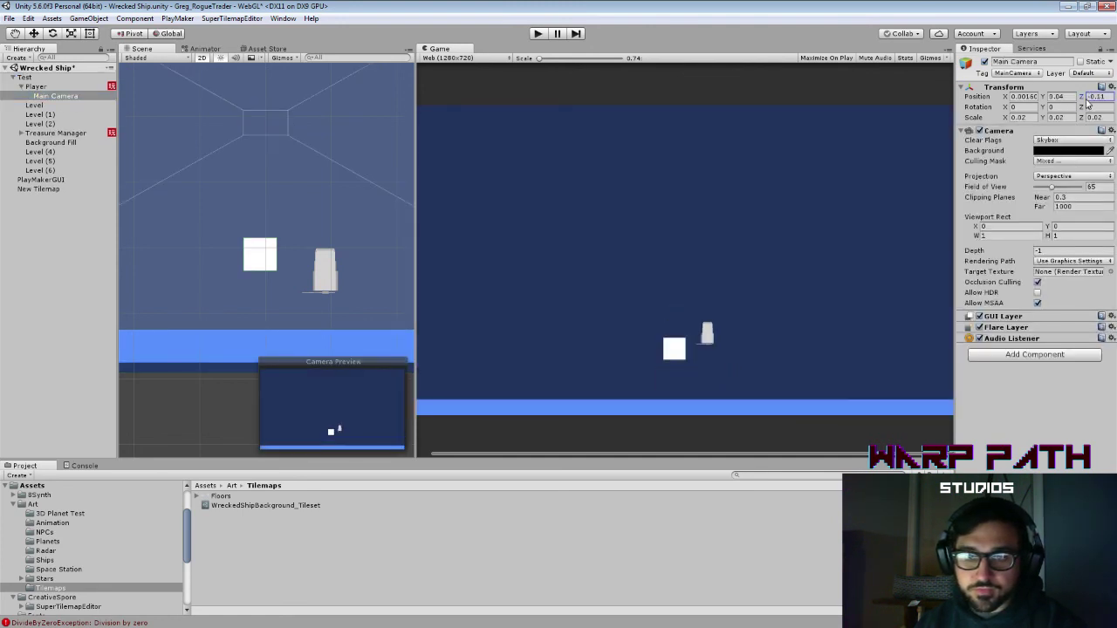
pyautogui.click(1099, 98)
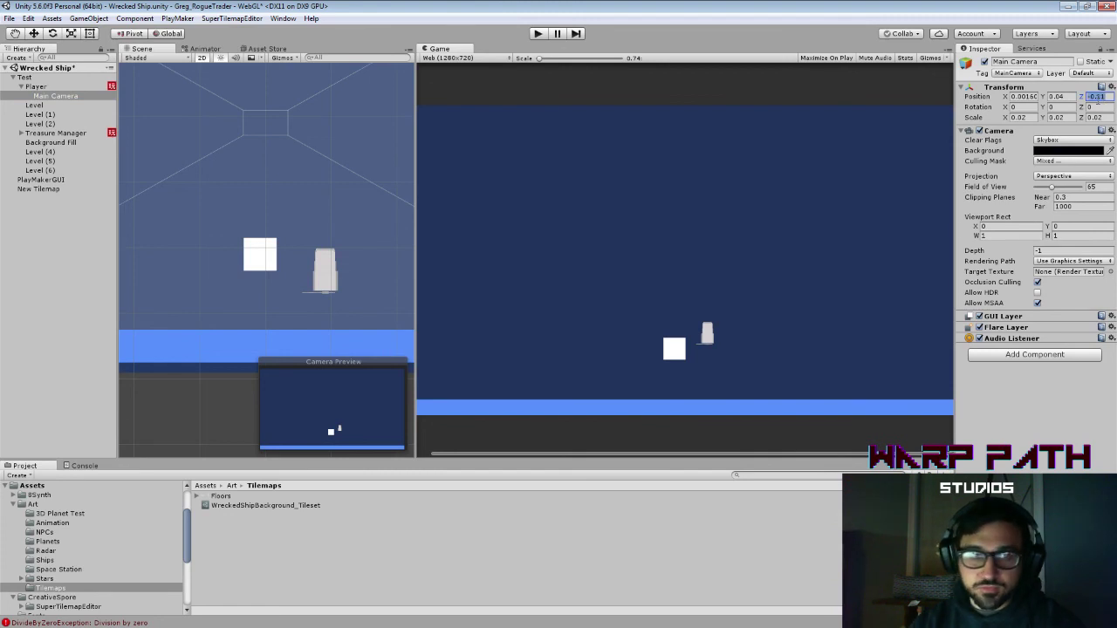
pyautogui.write('-.1')
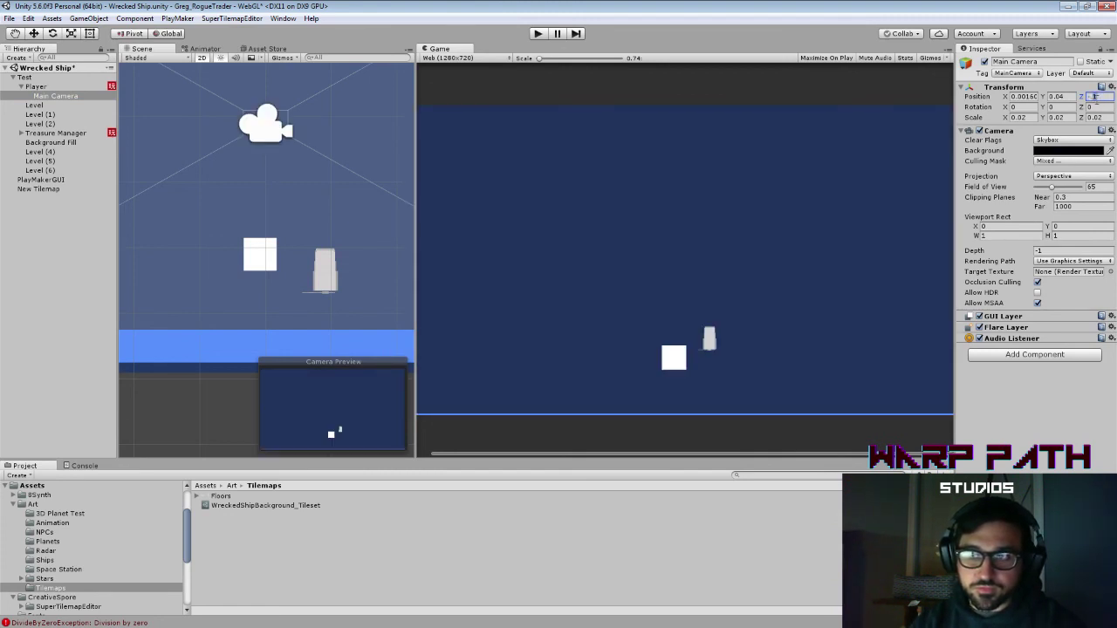
pyautogui.write('.05')
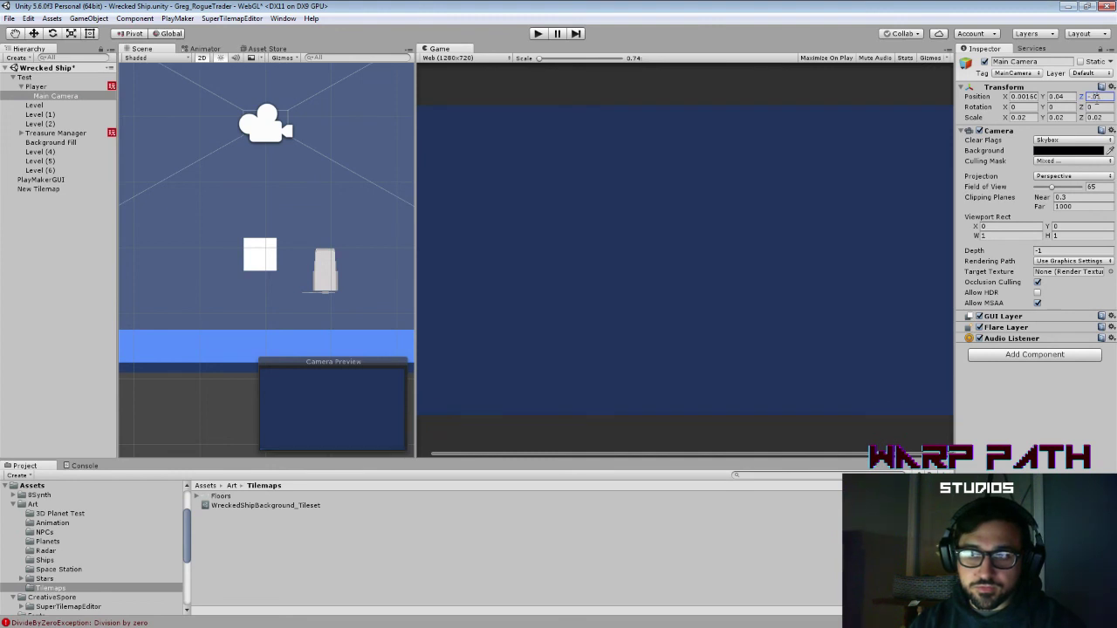
pyautogui.write('8')
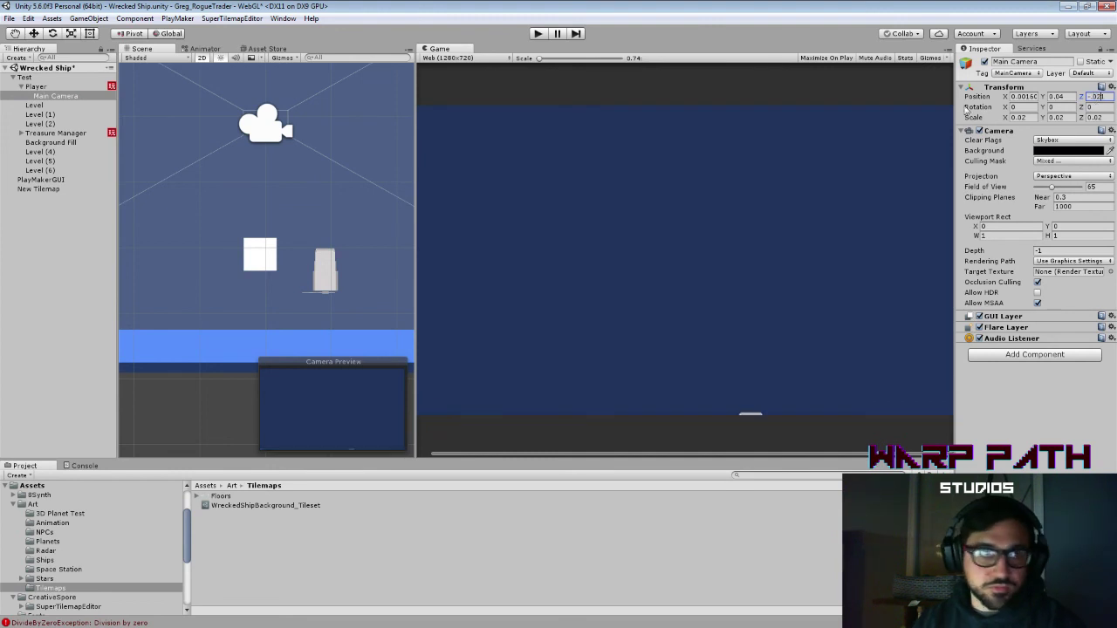
pyautogui.click(1052, 96)
pyautogui.write('0')
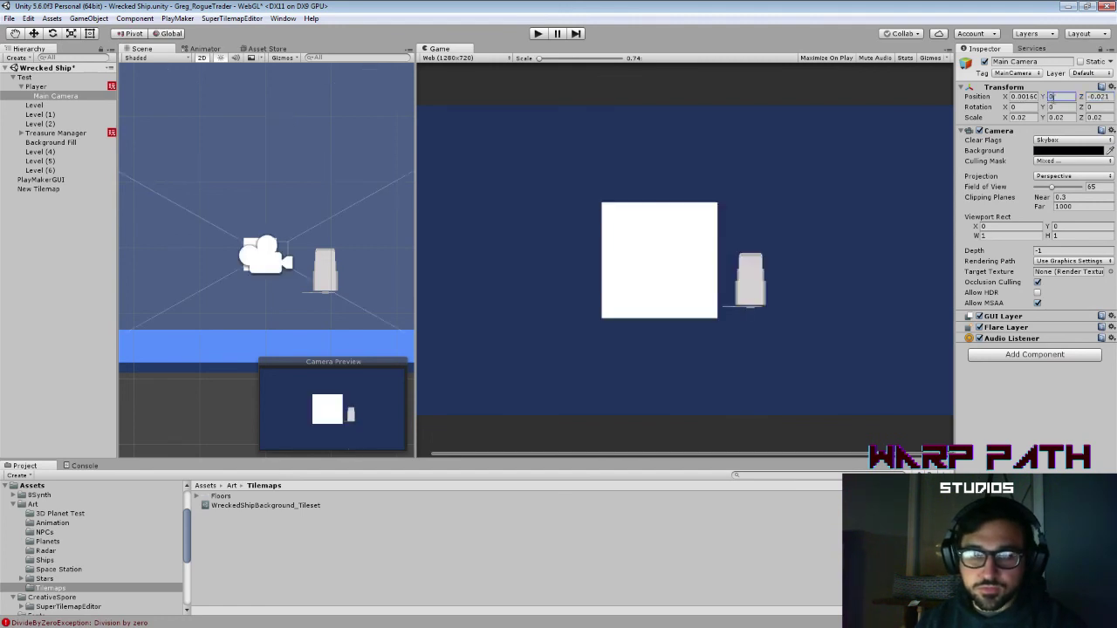
# Step: Try X and Y scales of 2, 5 and 1 on the Player object
pyautogui.click(35, 86)
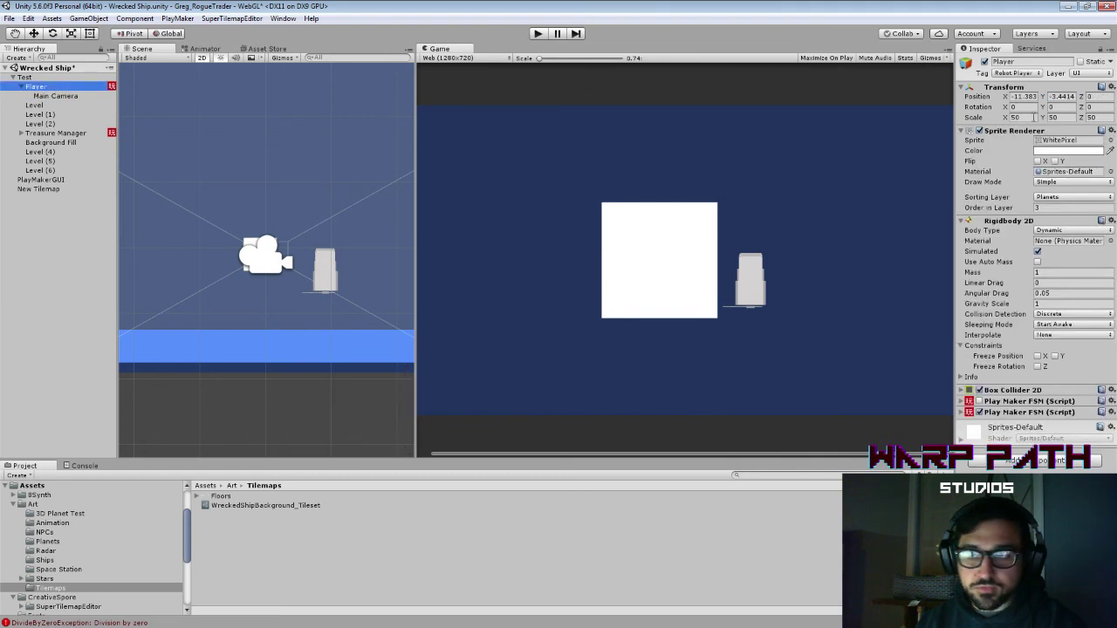
pyautogui.click(1035, 117)
pyautogui.write('2')
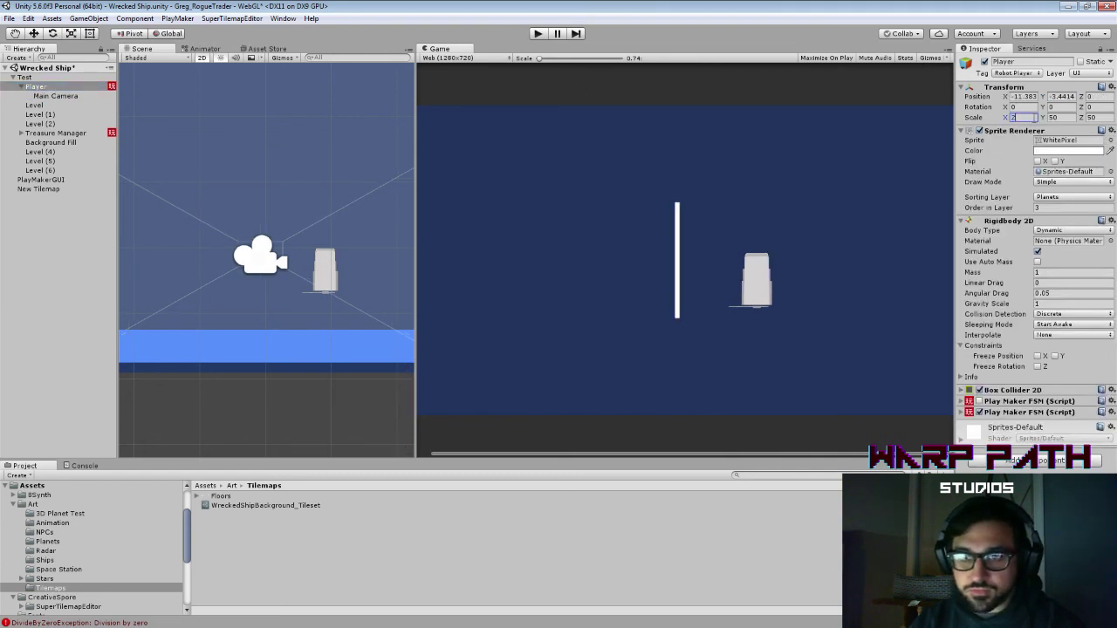
pyautogui.press('Tab')
pyautogui.write('2')
pyautogui.click(1035, 117)
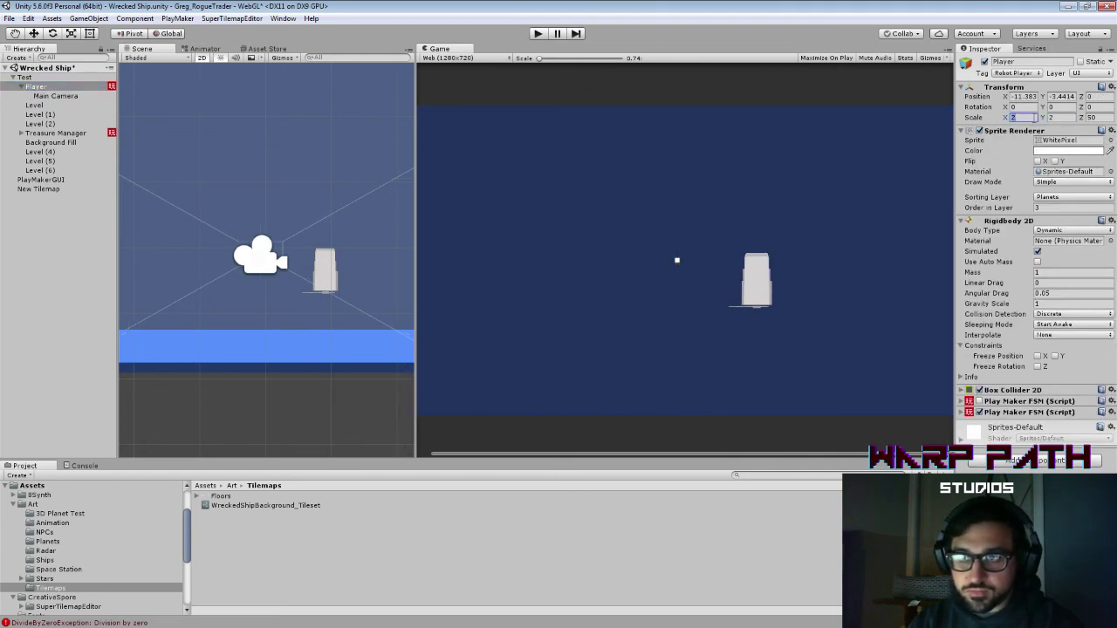
pyautogui.write('5')
pyautogui.press('Tab')
pyautogui.write('5')
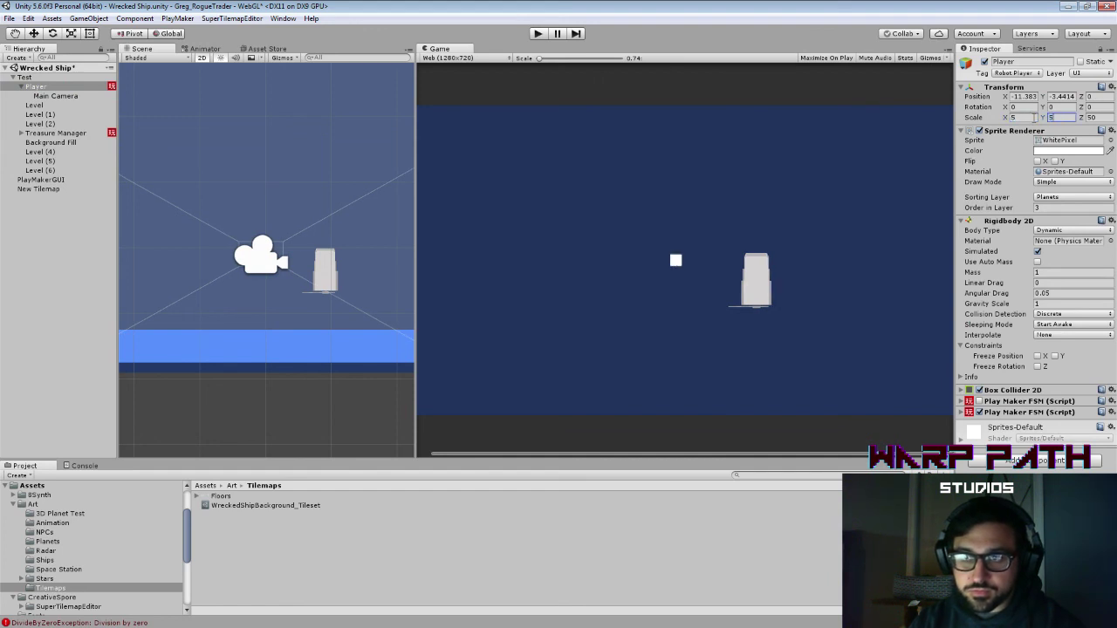
pyautogui.click(1035, 117)
pyautogui.write('1')
pyautogui.press('Tab')
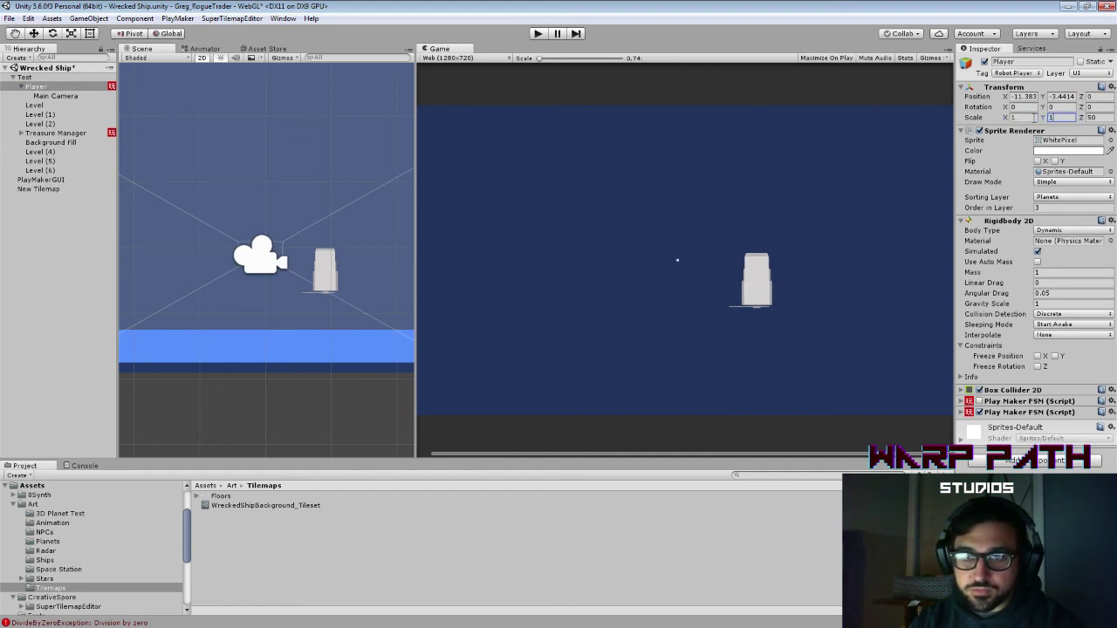
# Step: Set the Player object's scale to 2 on all three axes
pyautogui.click(1034, 118)
pyautogui.write('2')
pyautogui.press('Tab')
pyautogui.write('2')
pyautogui.press('Tab')
pyautogui.write('2')
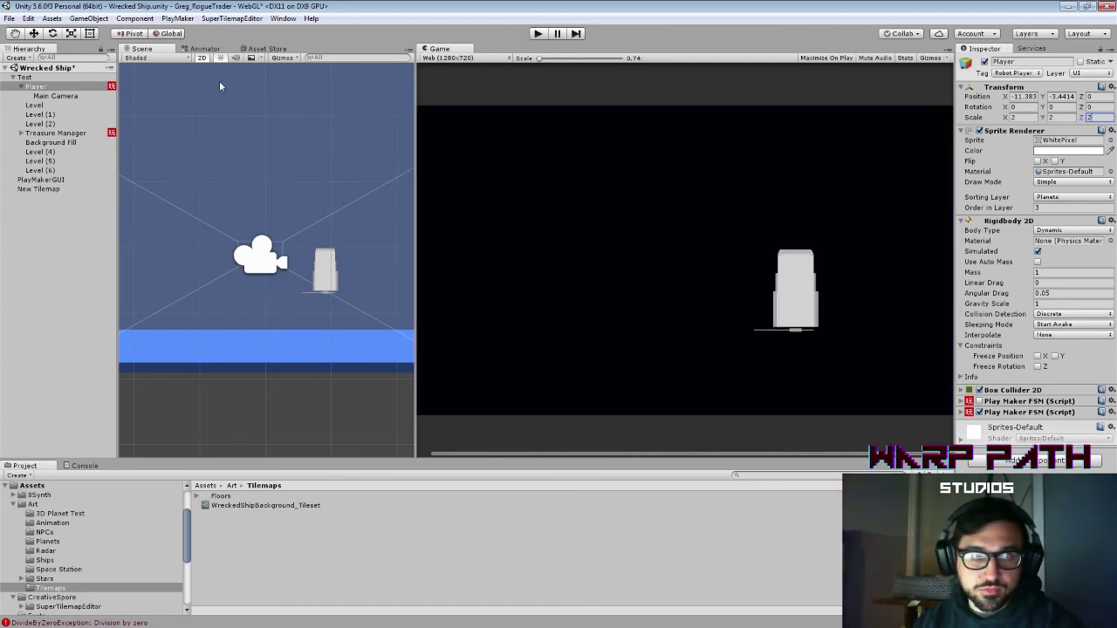
# Step: Reposition the Main Camera to X 0 and Z -0.21 relative to the Player
pyautogui.click(76, 96)
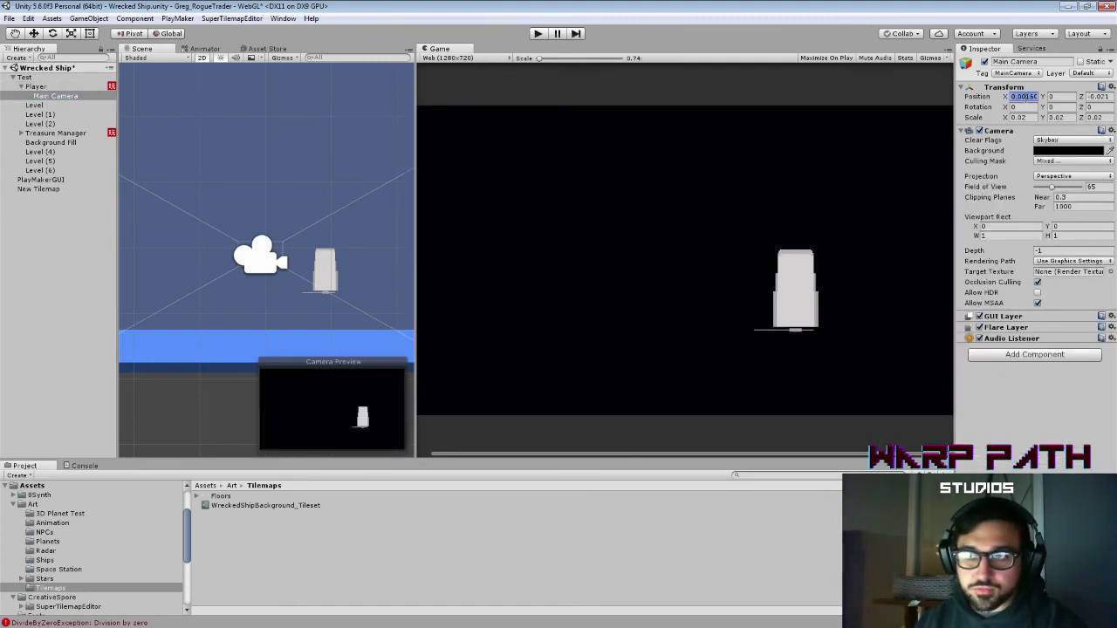
pyautogui.click(1023, 96)
pyautogui.write('0')
pyautogui.press('Tab')
pyautogui.press('Tab')
pyautogui.write('0')
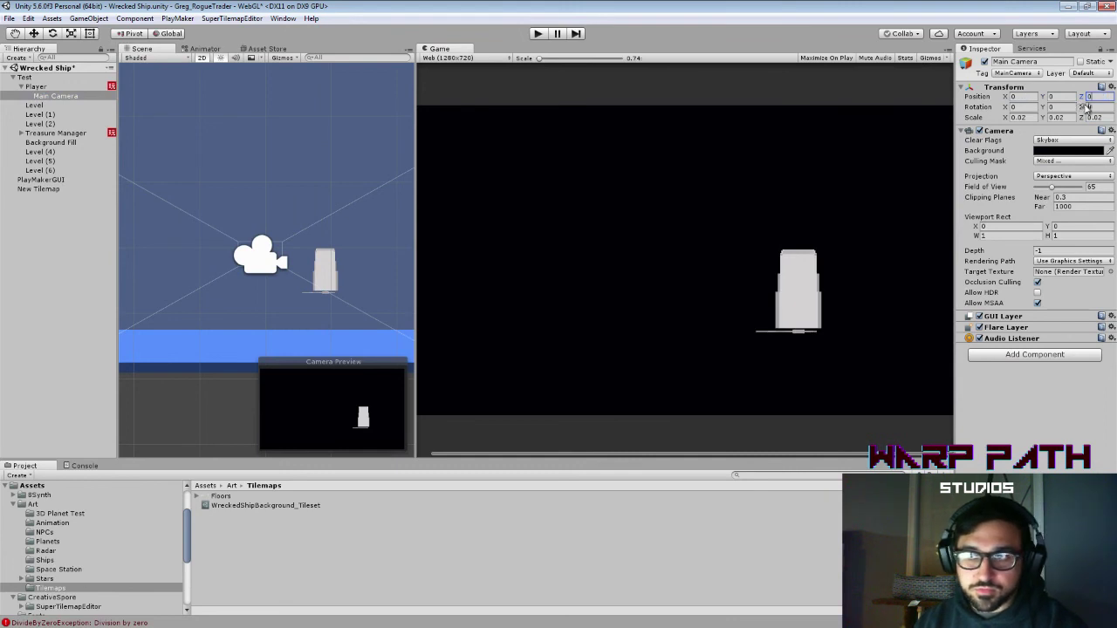
pyautogui.moveTo(1082, 99); pyautogui.dragTo(1079, 101)
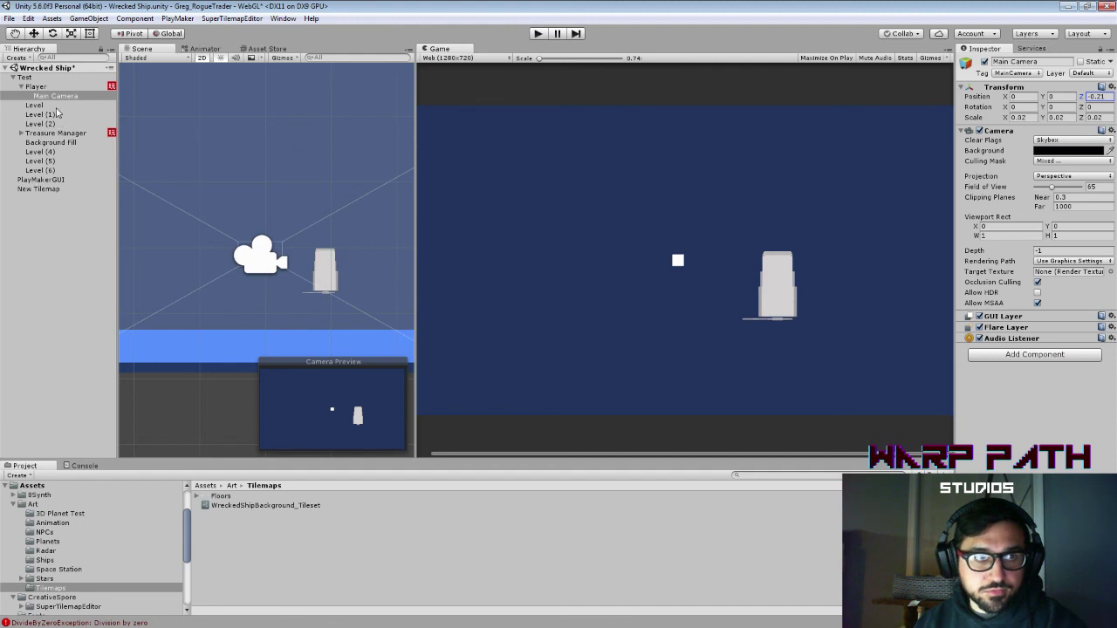
# Step: Switch the Scene view to 3D perspective and examine New Tilemap's depth relative to the Main Camera
pyautogui.scroll(-2, 287, 230)
pyautogui.click(203, 59)
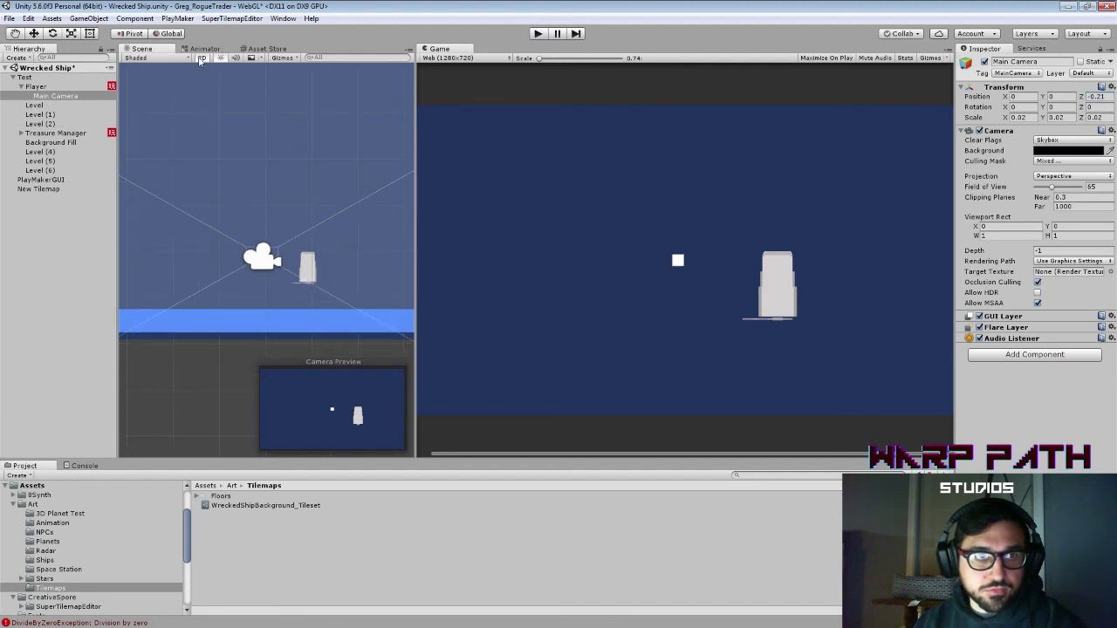
pyautogui.moveTo(230, 259)
pyautogui.mouseDown()
pyautogui.moveTo(377, 218)
pyautogui.moveTo(219, 289)
pyautogui.moveTo(233, 257)
pyautogui.mouseUp()
pyautogui.click(40, 189)
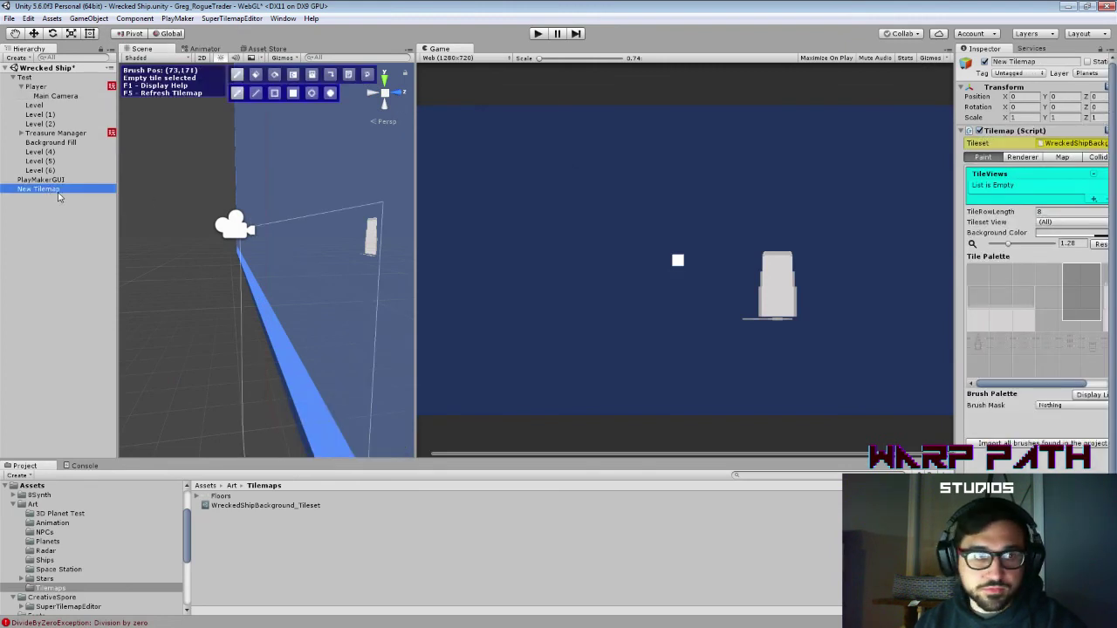
pyautogui.scroll(-5, 292, 217)
pyautogui.scroll(-2, 292, 218)
# Step: Undo the last tile edit on New Tilemap and keep that tilemap selected
pyautogui.moveTo(336, 281)
pyautogui.mouseDown()
pyautogui.moveTo(303, 279)
pyautogui.moveTo(336, 295)
pyautogui.mouseUp()
pyautogui.hotkey('ctrl', 'z')
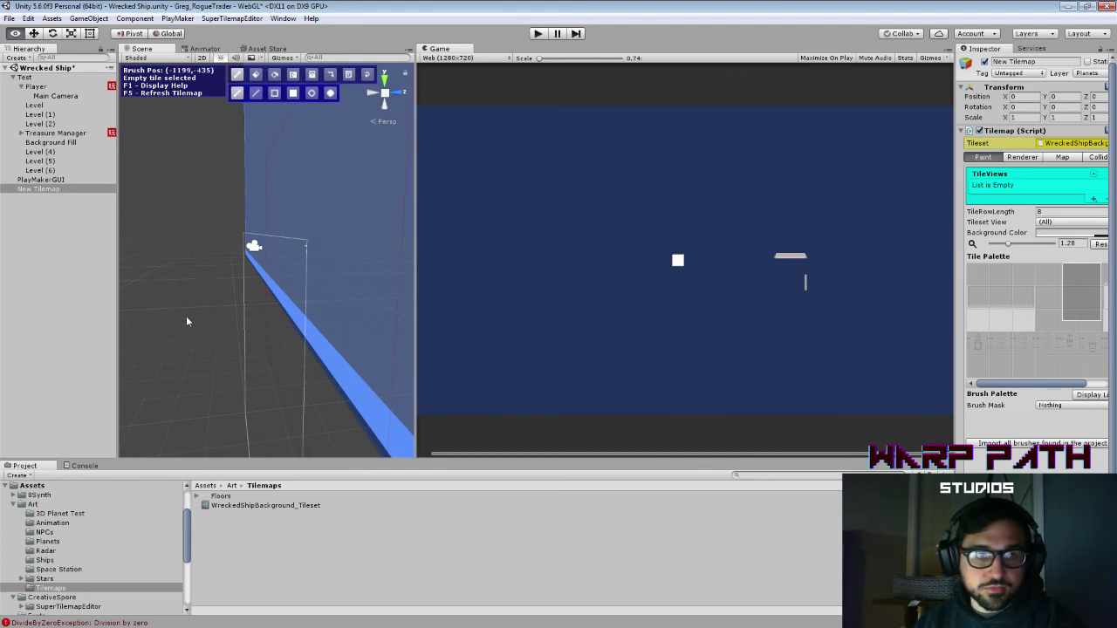
pyautogui.click(35, 179)
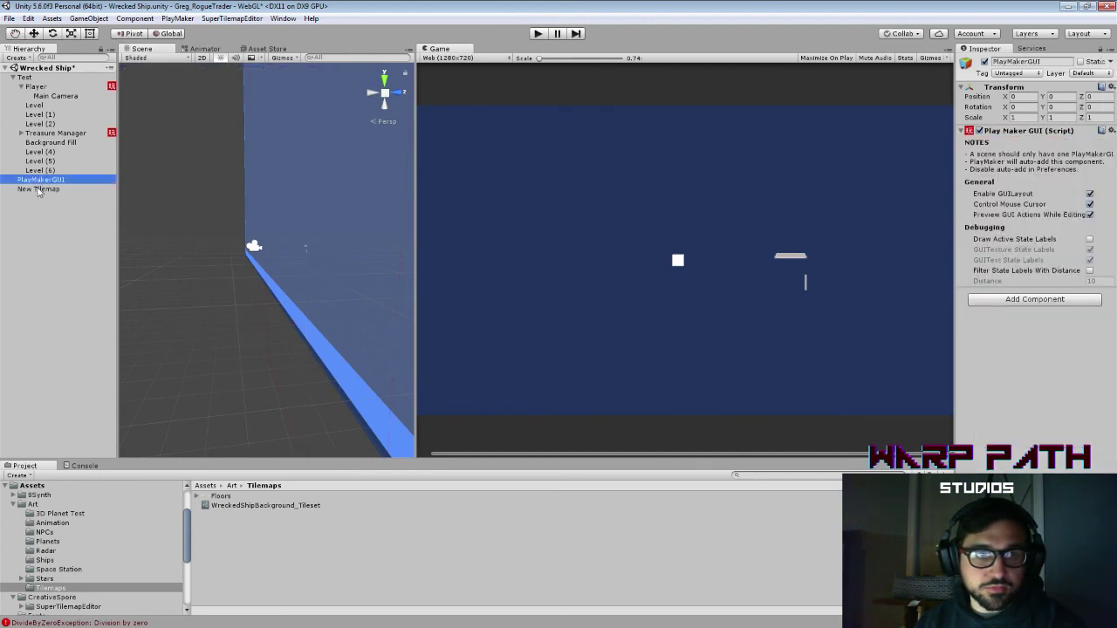
pyautogui.click(38, 188)
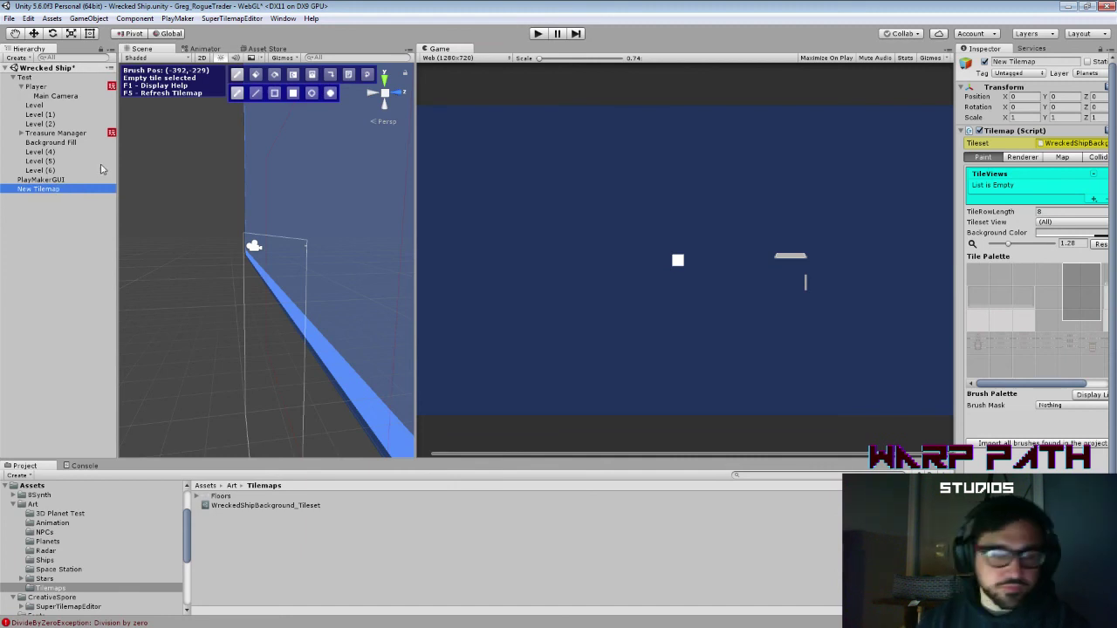
# Step: Reset the Main Camera's Z position to 0 and pull it back along Z to about -0.29
pyautogui.click(36, 86)
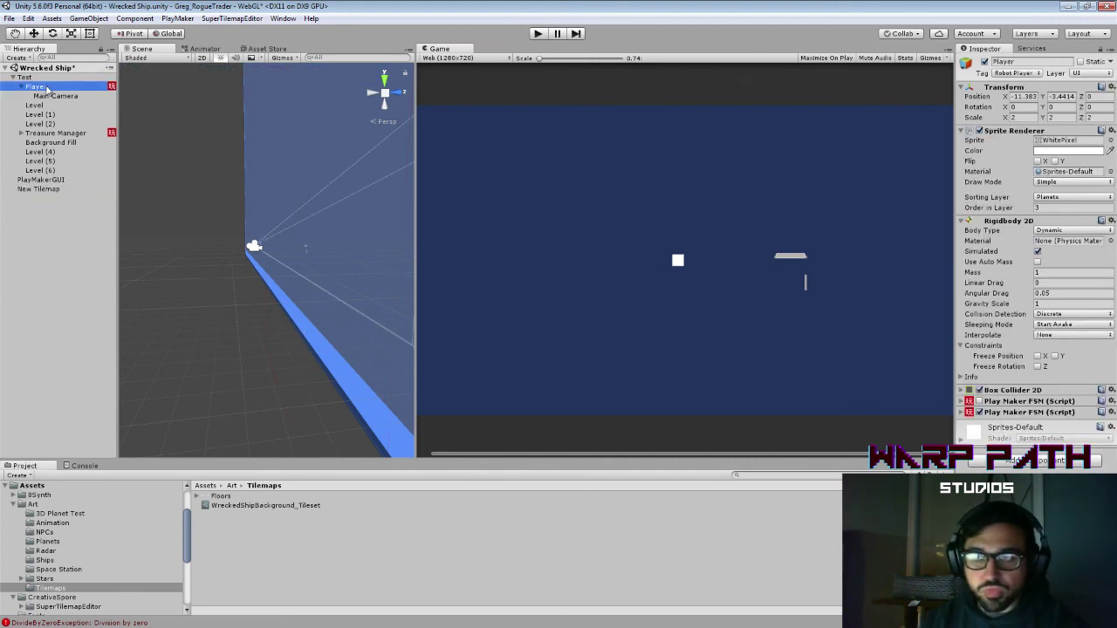
pyautogui.click(49, 96)
pyautogui.click(1096, 96)
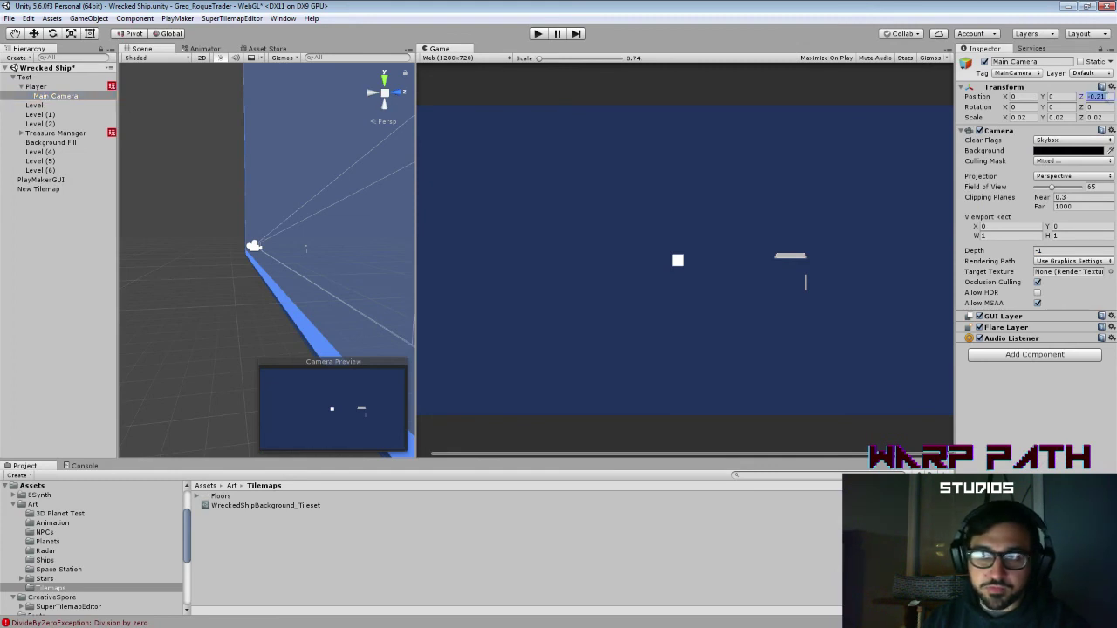
pyautogui.write('0')
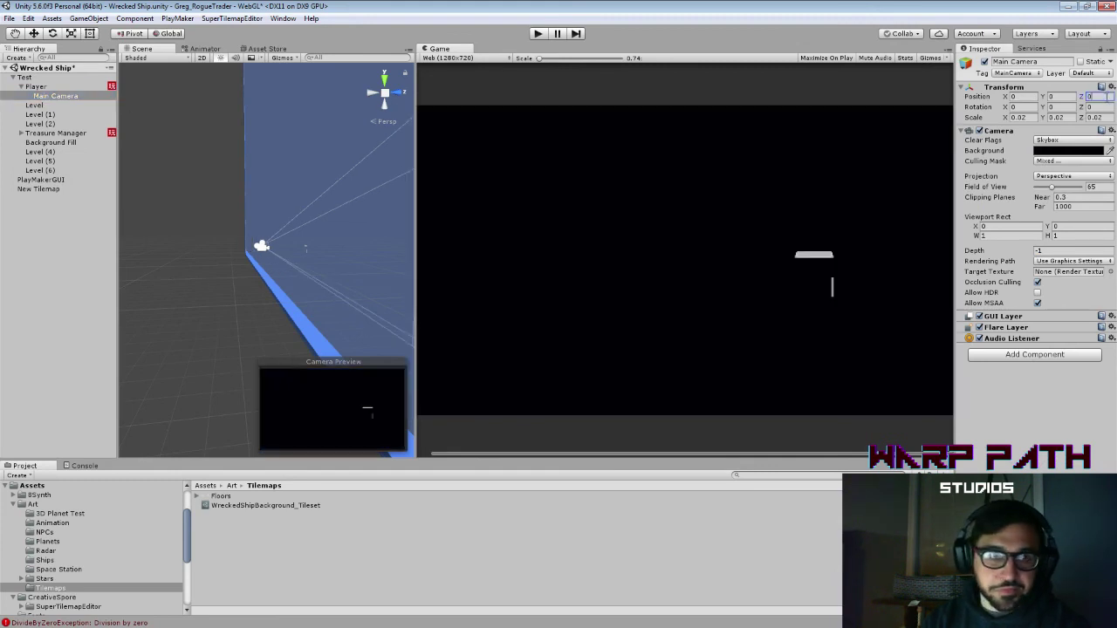
pyautogui.doubleClick(58, 98)
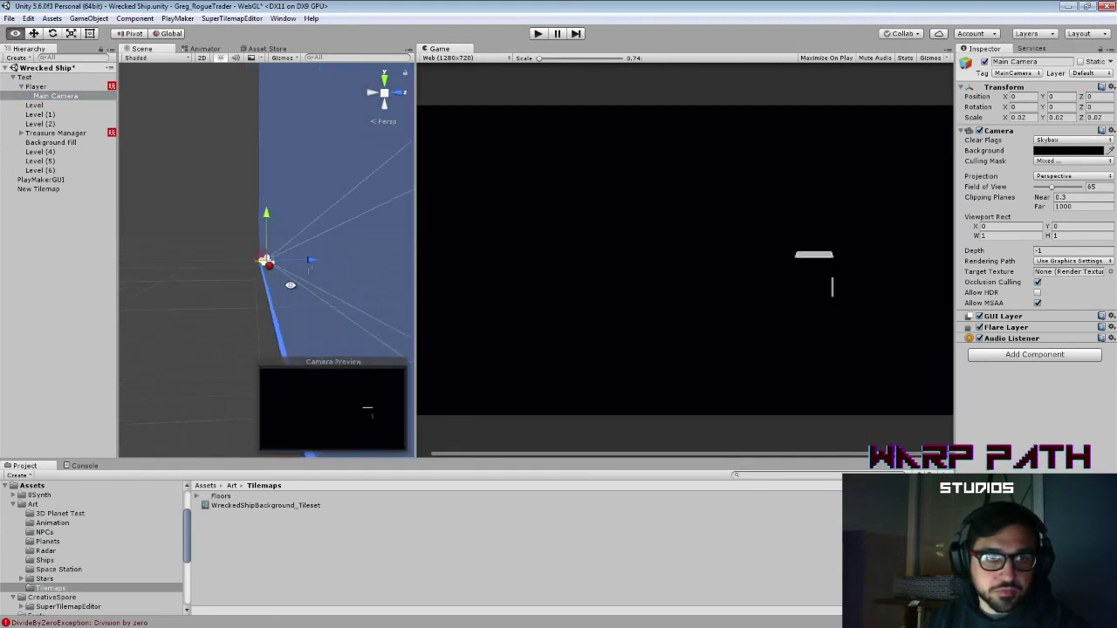
pyautogui.moveTo(314, 263); pyautogui.dragTo(304, 267)
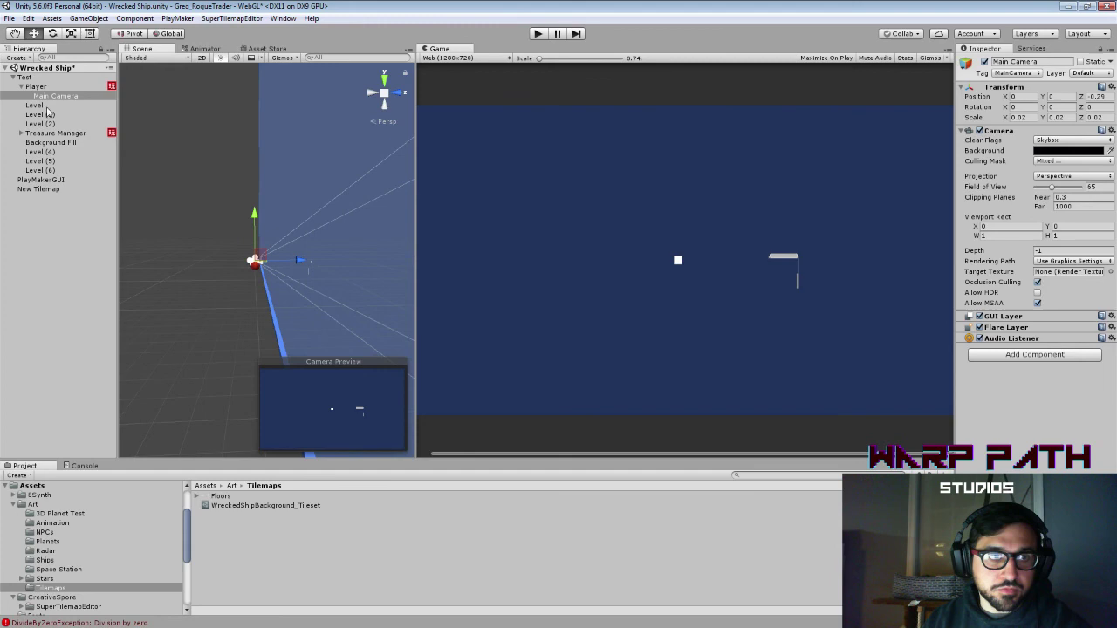
# Step: Return the Scene view to 2D and shrink New Tilemap's map bounds to its visible area
pyautogui.click(51, 190)
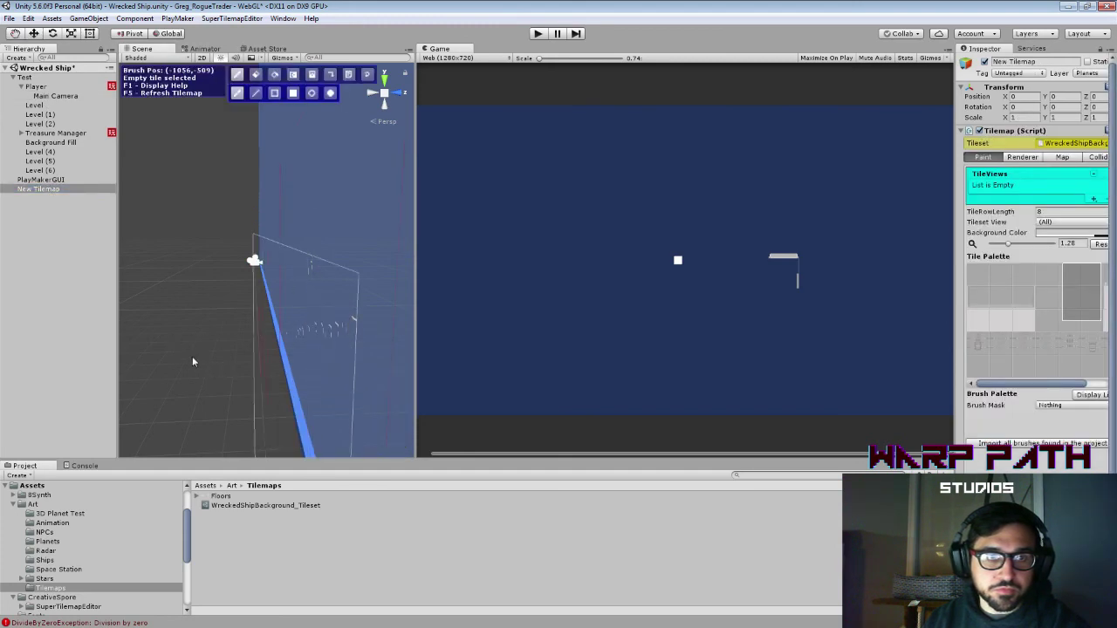
pyautogui.moveTo(269, 325); pyautogui.dragTo(299, 261)
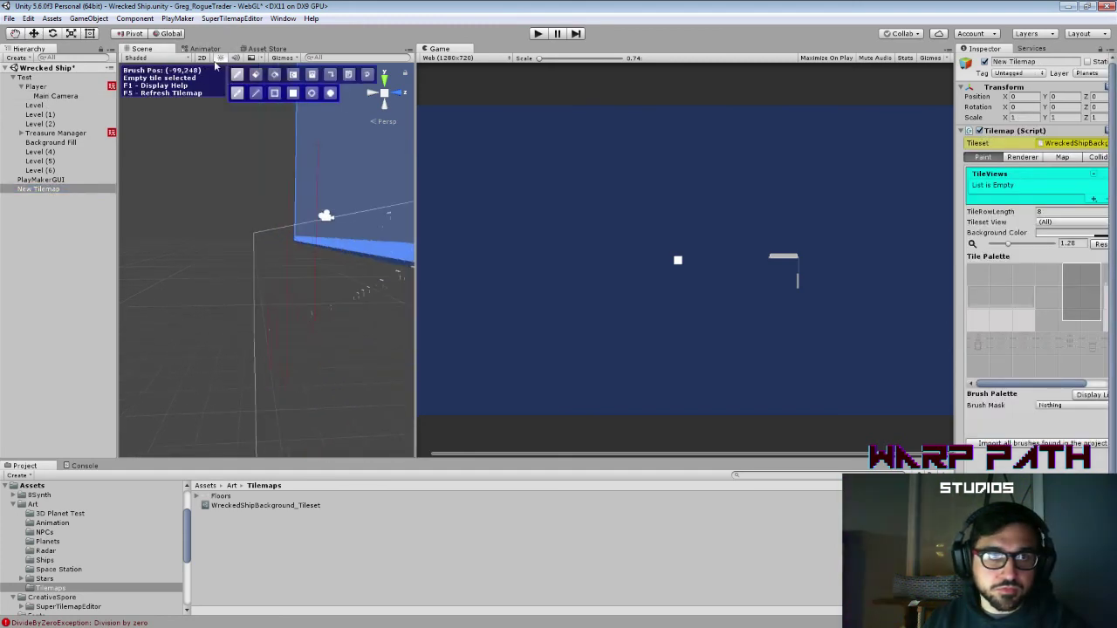
pyautogui.click(202, 58)
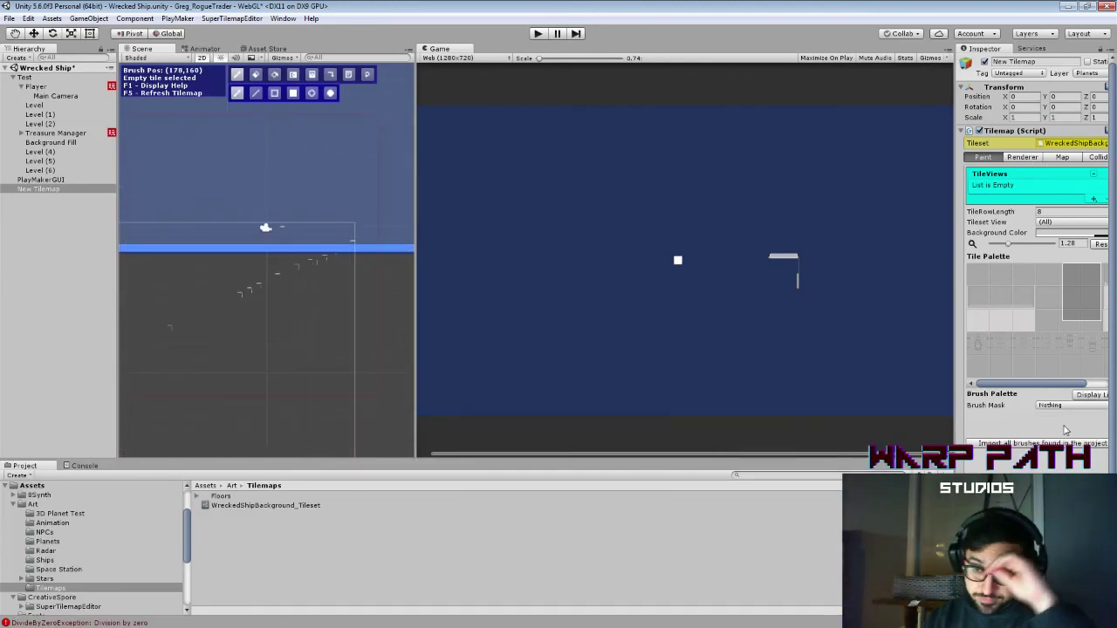
pyautogui.scroll(-3, 316, 244)
pyautogui.scroll(-2, 316, 243)
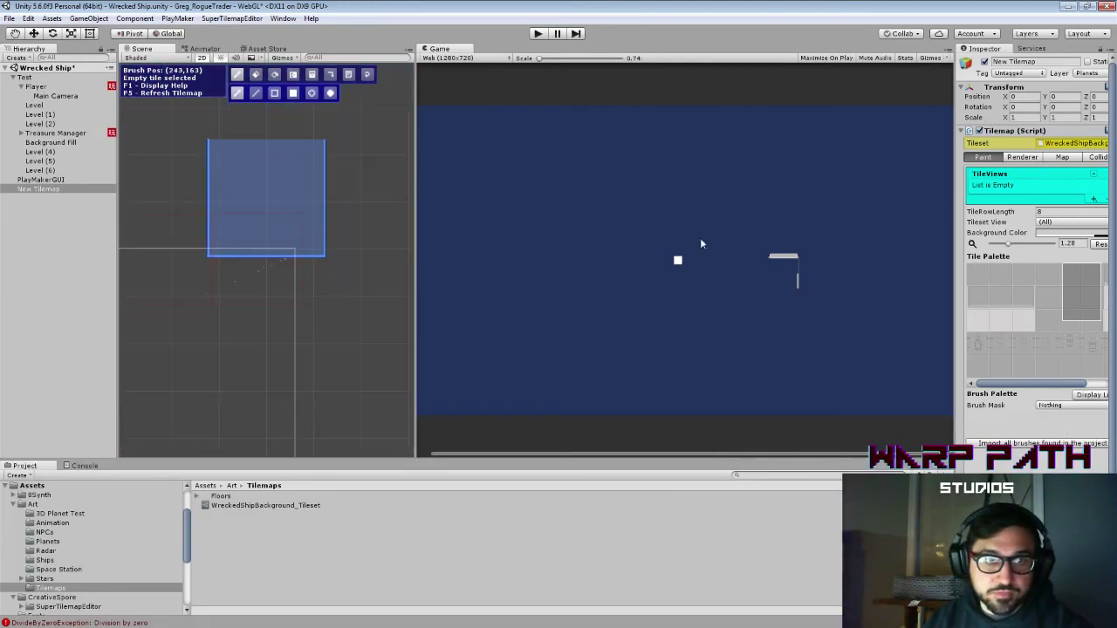
pyautogui.click(1062, 157)
pyautogui.moveTo(957, 131); pyautogui.dragTo(857, 130)
pyautogui.click(903, 318)
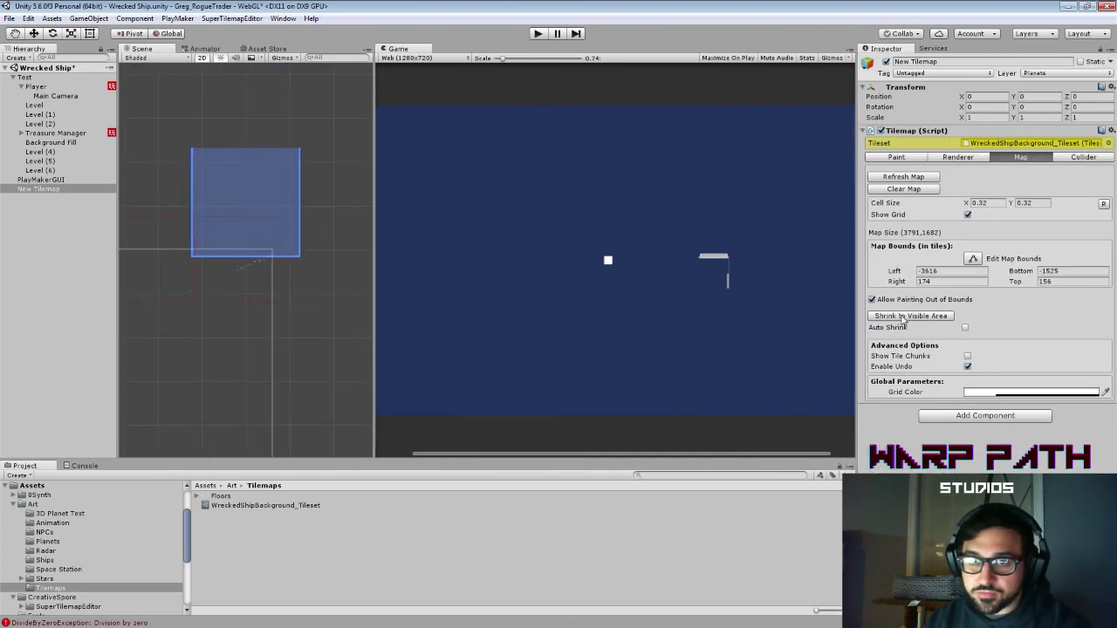
# Step: Erase the leftover tiles beside the player near the upper corner of New Tilemap's bounds
pyautogui.scroll(-8, 286, 315)
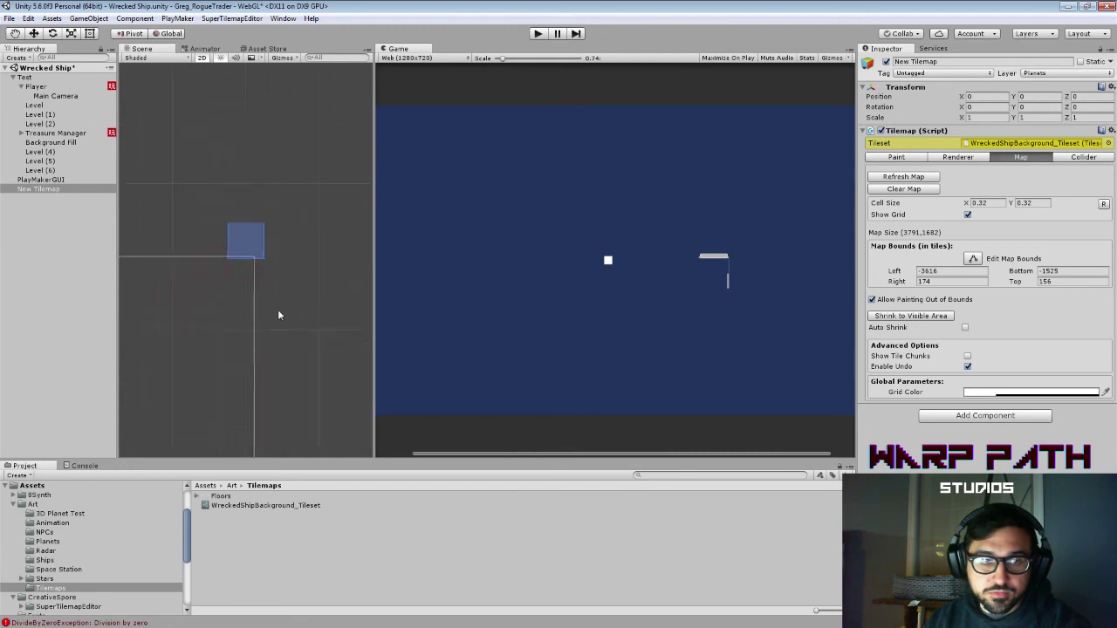
pyautogui.moveTo(214, 326); pyautogui.dragTo(304, 208)
pyautogui.scroll(-10, 303, 208)
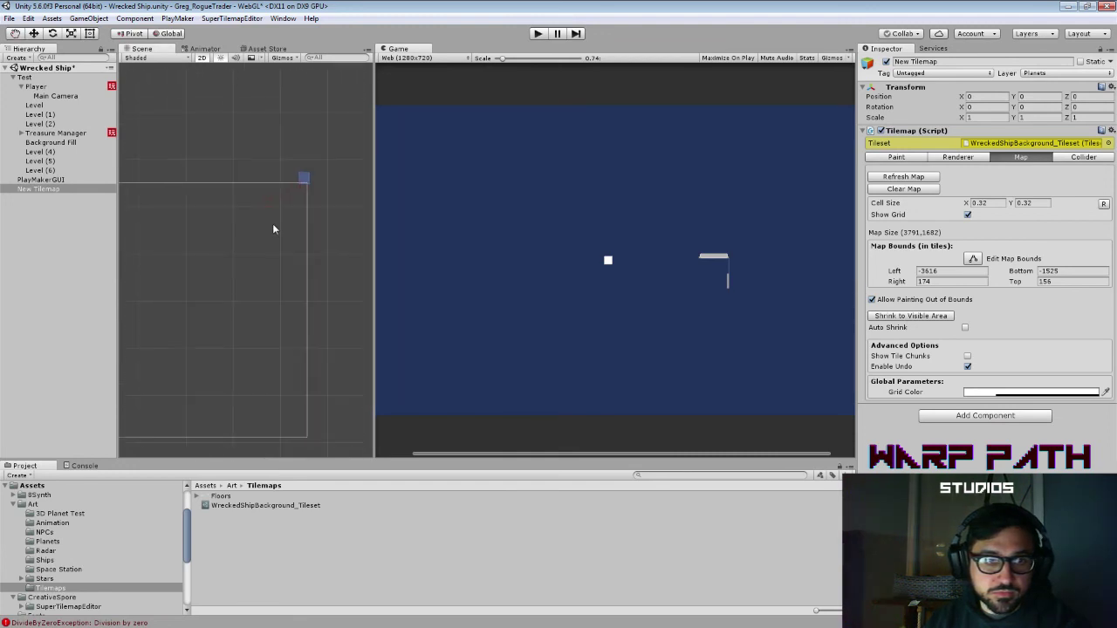
pyautogui.moveTo(251, 233); pyautogui.dragTo(362, 224)
pyautogui.scroll(-10, 257, 195)
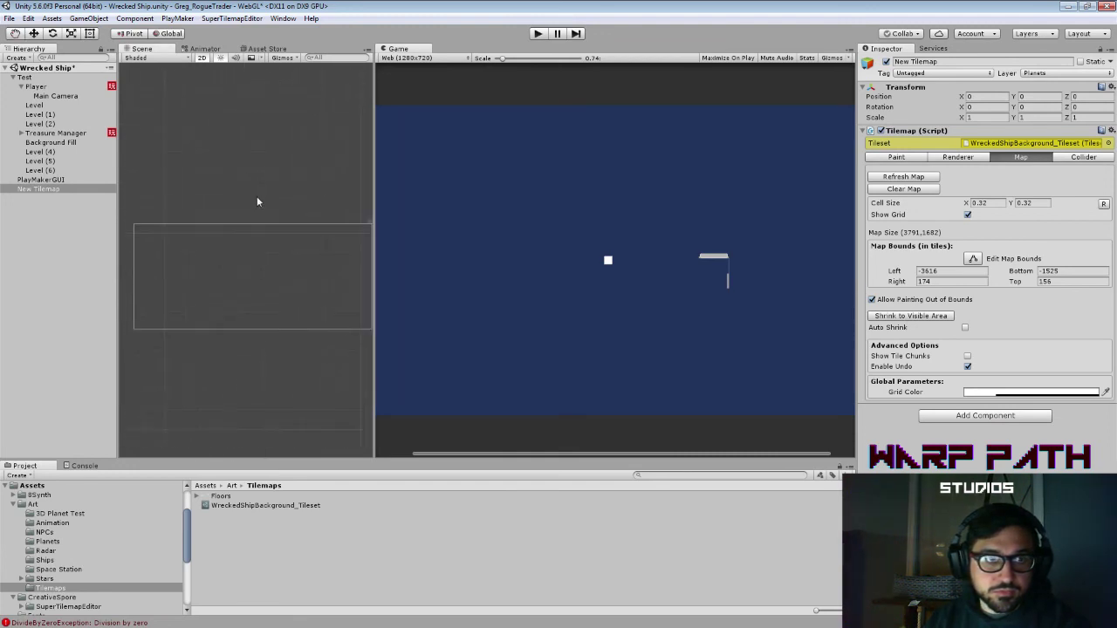
pyautogui.scroll(4, 258, 198)
pyautogui.moveTo(264, 201); pyautogui.dragTo(227, 220)
pyautogui.click(896, 157)
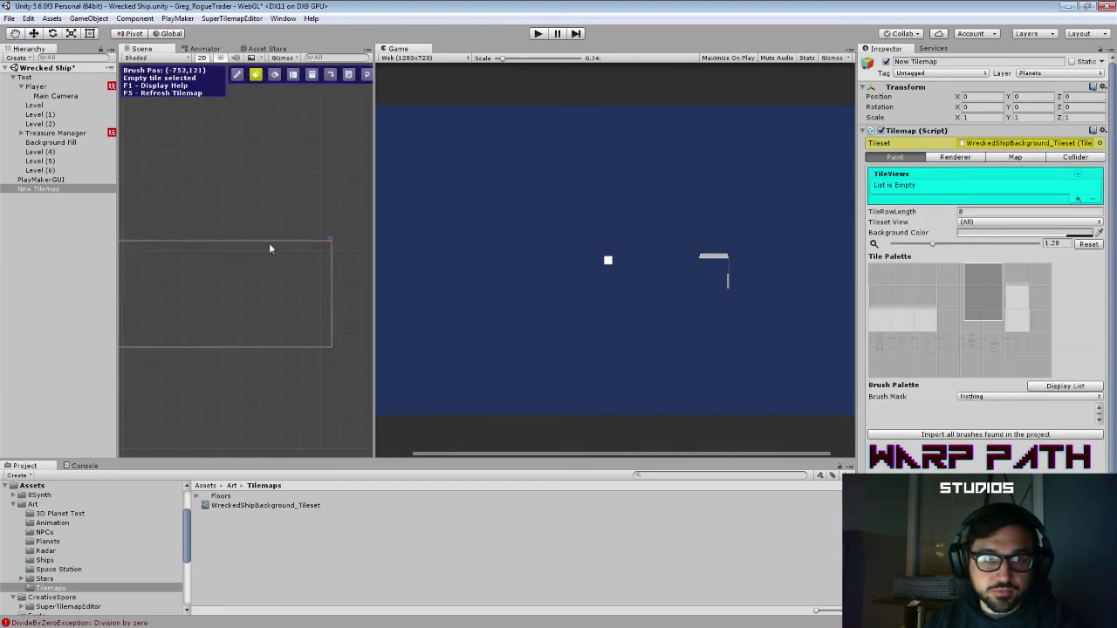
pyautogui.moveTo(331, 250); pyautogui.dragTo(349, 250)
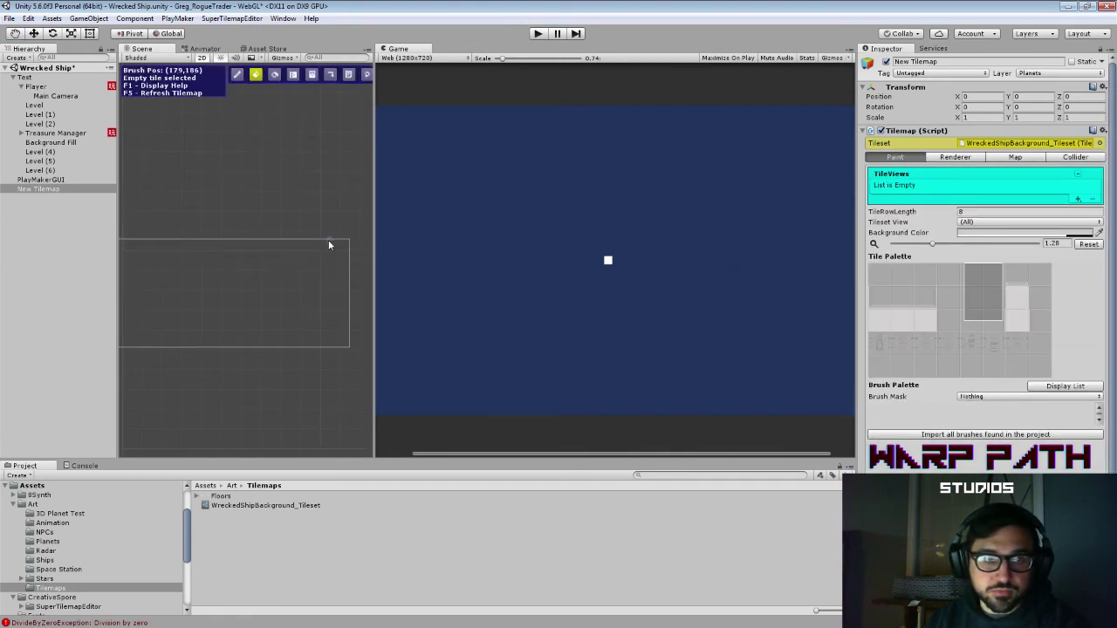
# Step: Choose the Paint brush with tile 8 for New Tilemap and check the tilemap's renderer settings
pyautogui.scroll(2, 315, 253)
pyautogui.click(237, 75)
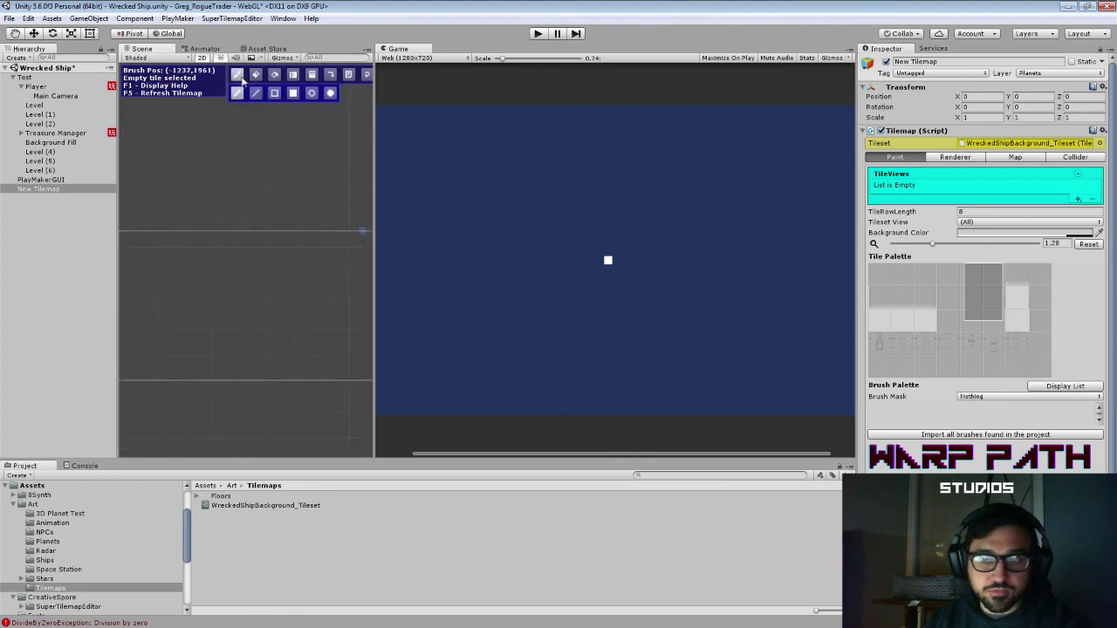
pyautogui.click(879, 296)
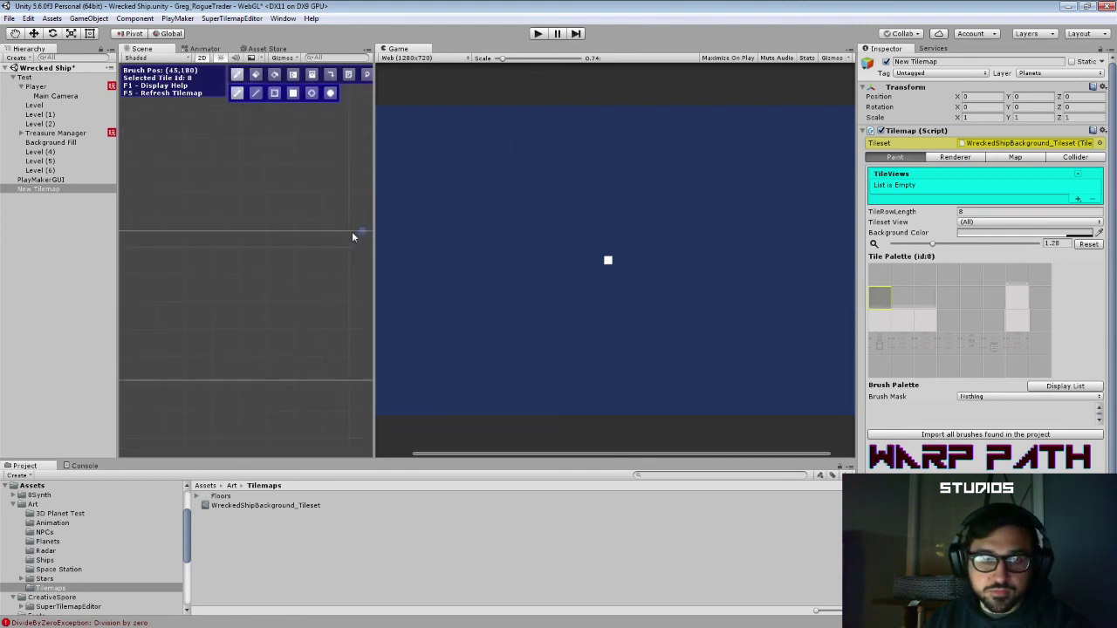
pyautogui.scroll(-5, 357, 237)
pyautogui.scroll(6, 319, 248)
pyautogui.scroll(4, 316, 251)
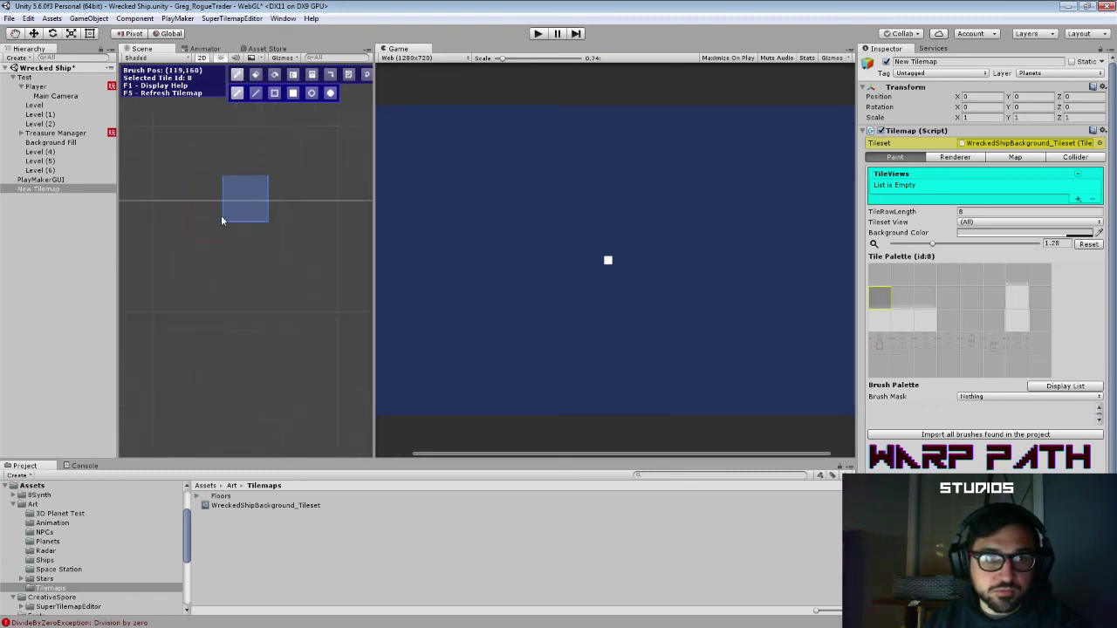
pyautogui.scroll(3, 214, 217)
pyautogui.scroll(3, 218, 213)
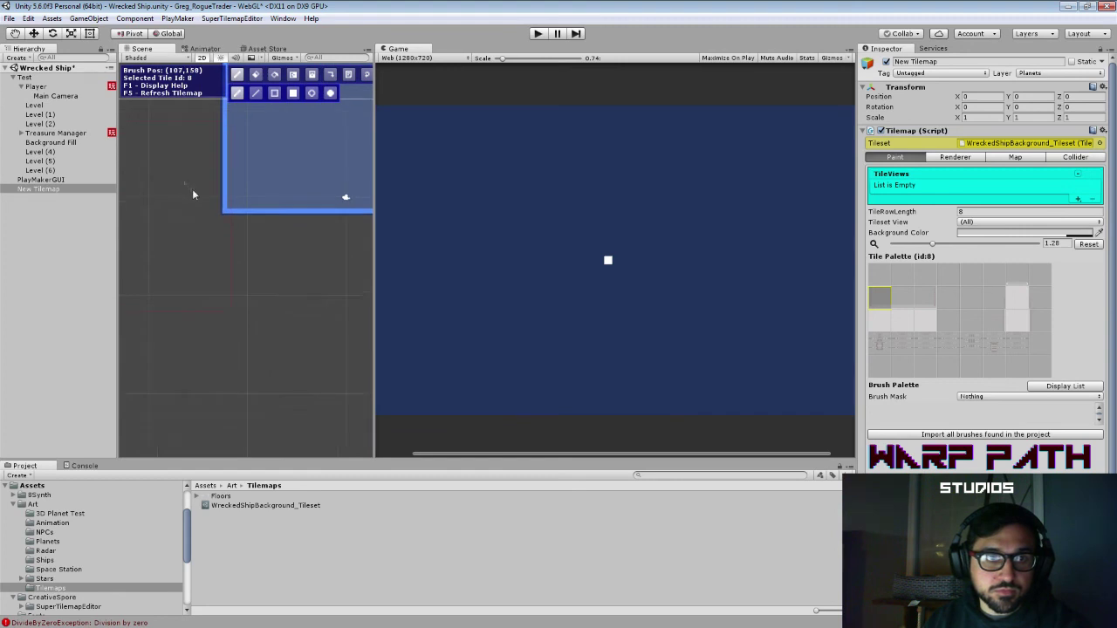
pyautogui.click(942, 159)
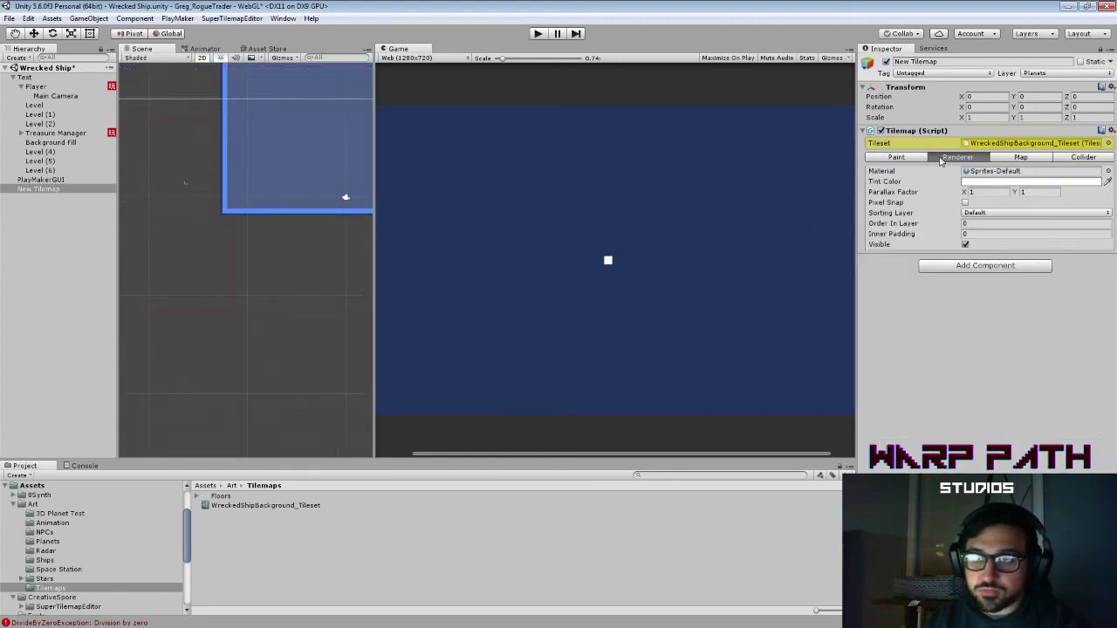
pyautogui.click(916, 159)
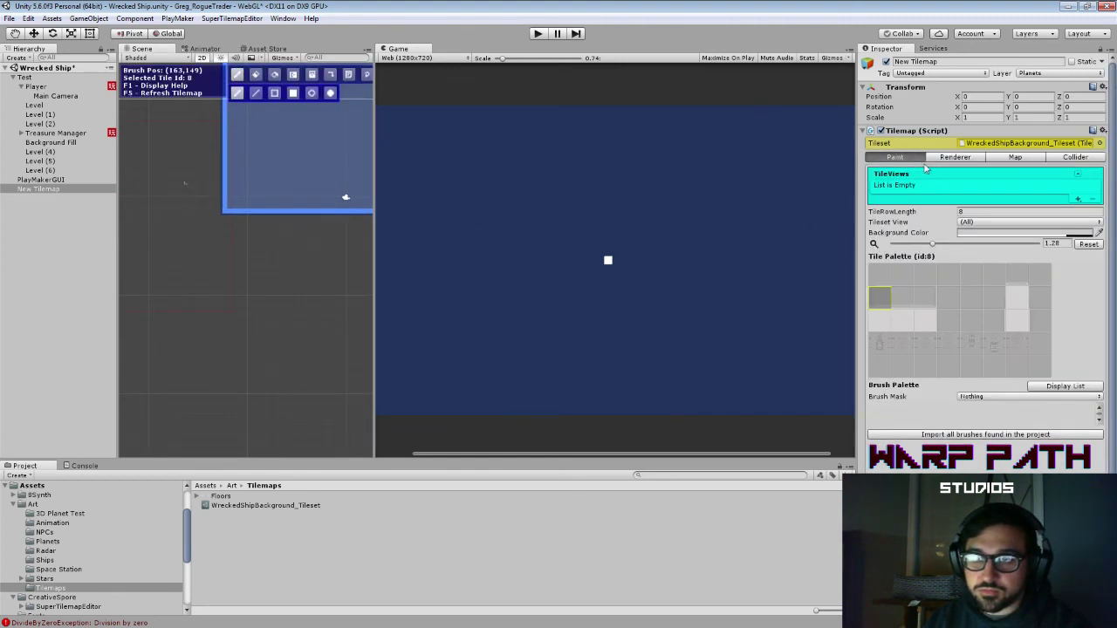
# Step: Set WreckedShipBackground_Tileset to 100 pixels per unit and re-slice the atlas, keeping the previous tile properties
pyautogui.click(271, 506)
pyautogui.click(967, 97)
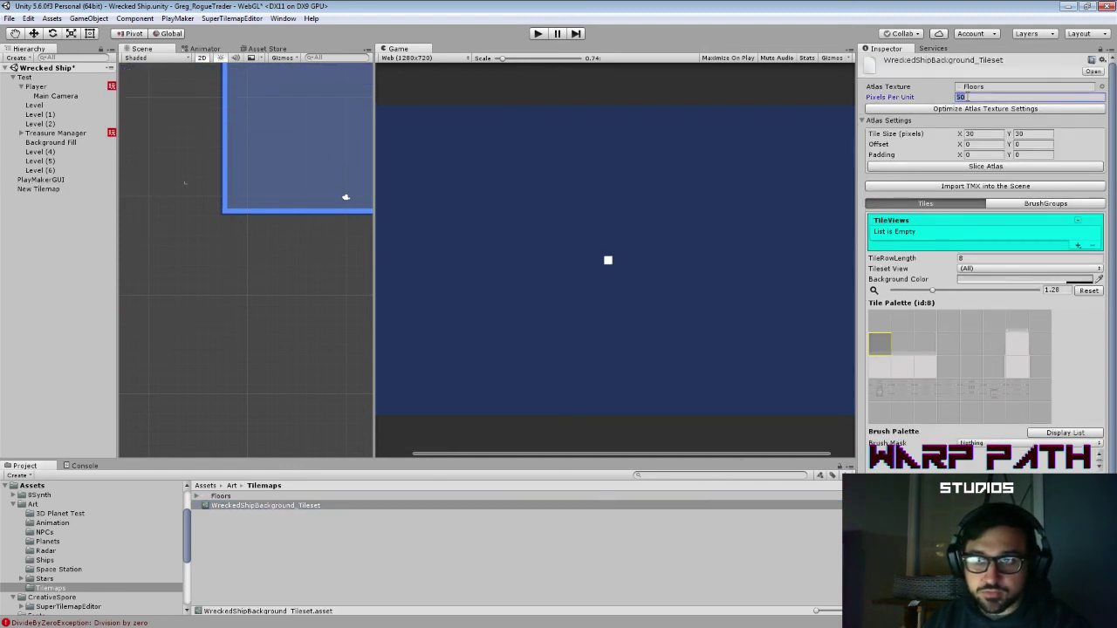
pyautogui.write('100')
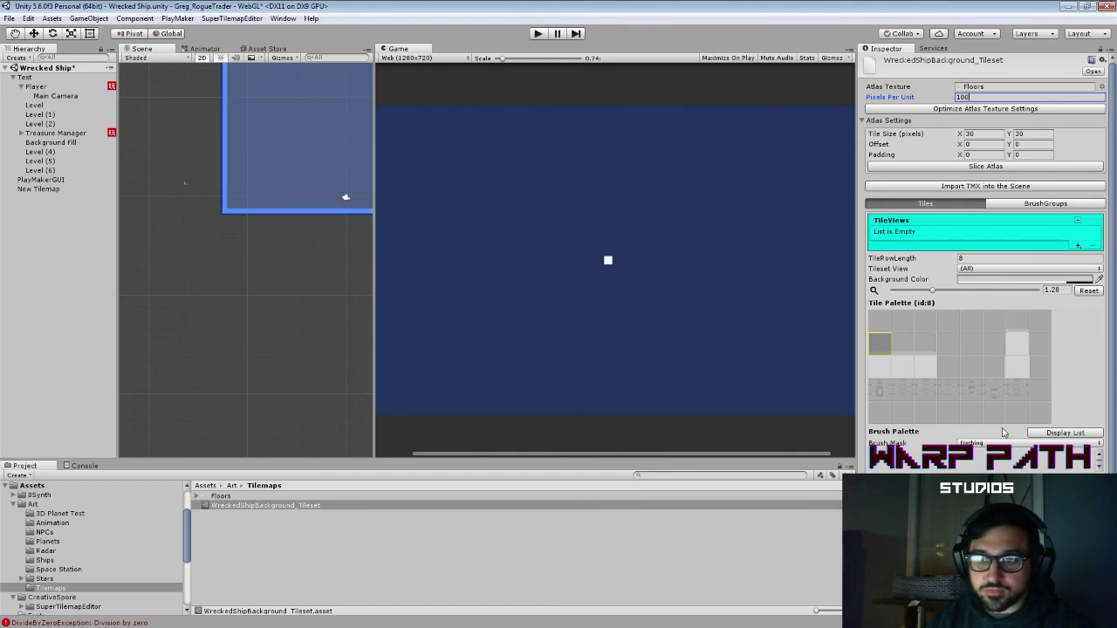
pyautogui.click(979, 166)
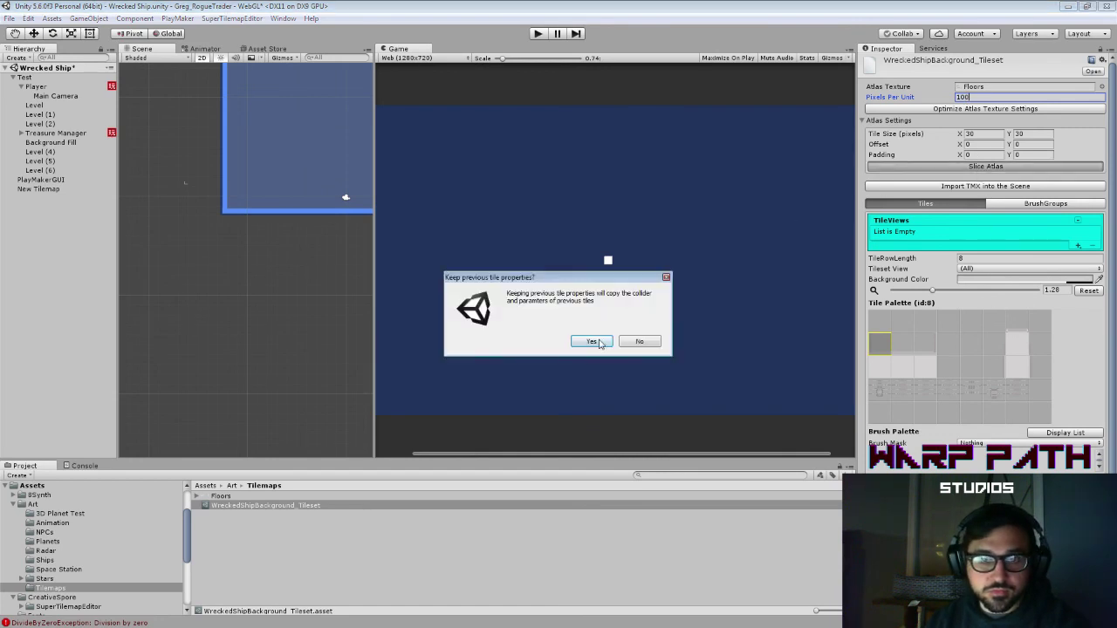
pyautogui.click(592, 341)
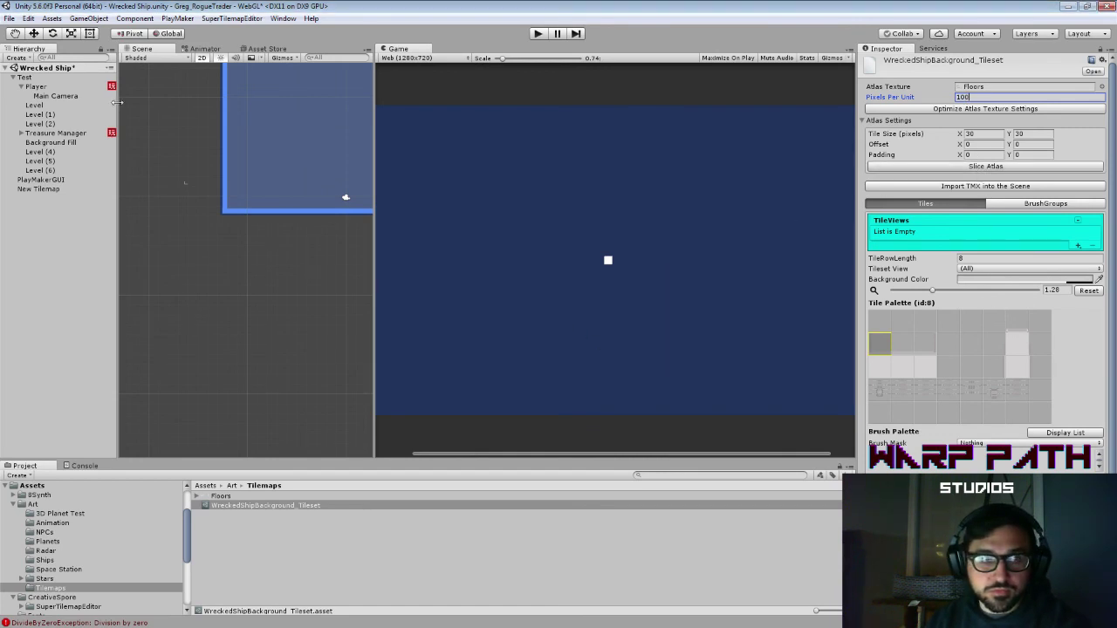
# Step: Paint tile 8 and a row of tile 9 beside the player, and shrink New Tilemap's bounds to the visible area
pyautogui.click(44, 189)
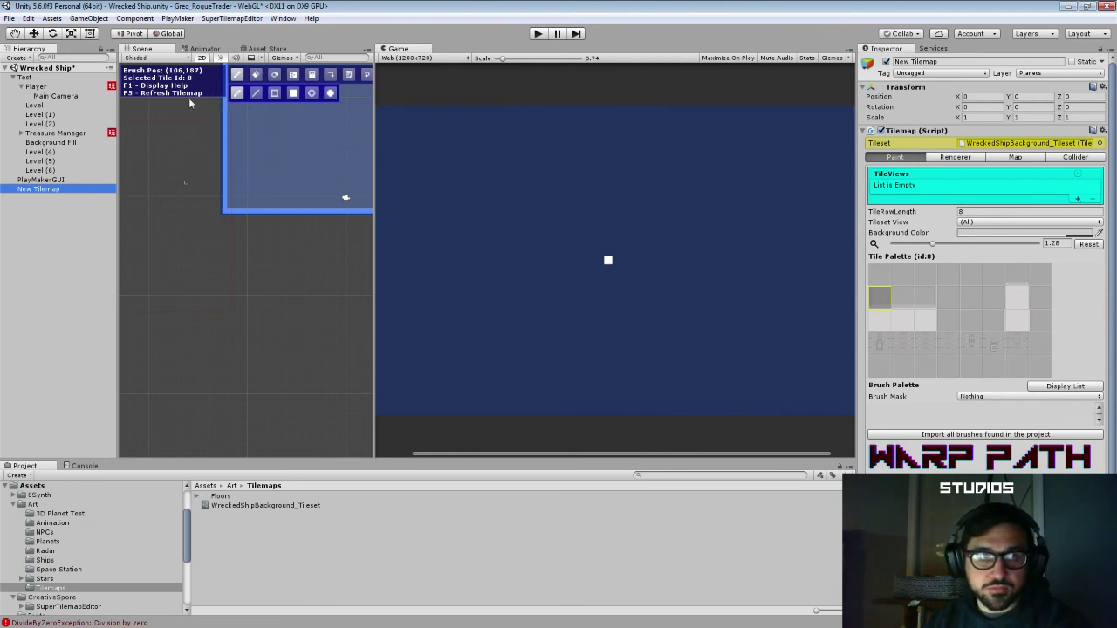
pyautogui.click(339, 200)
pyautogui.click(904, 296)
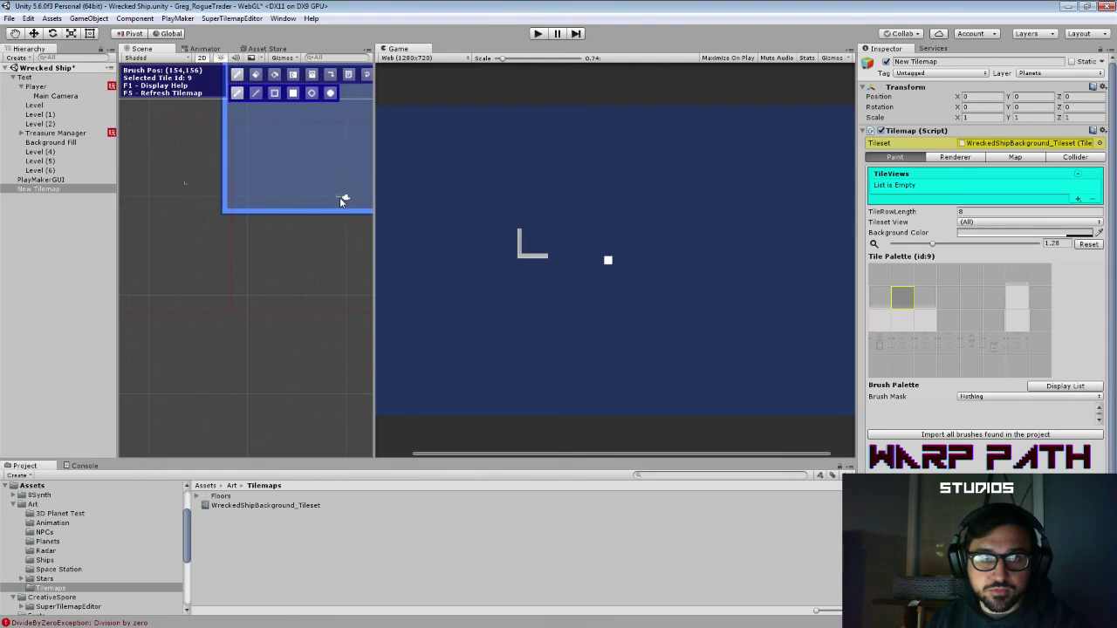
pyautogui.moveTo(340, 198); pyautogui.dragTo(345, 196)
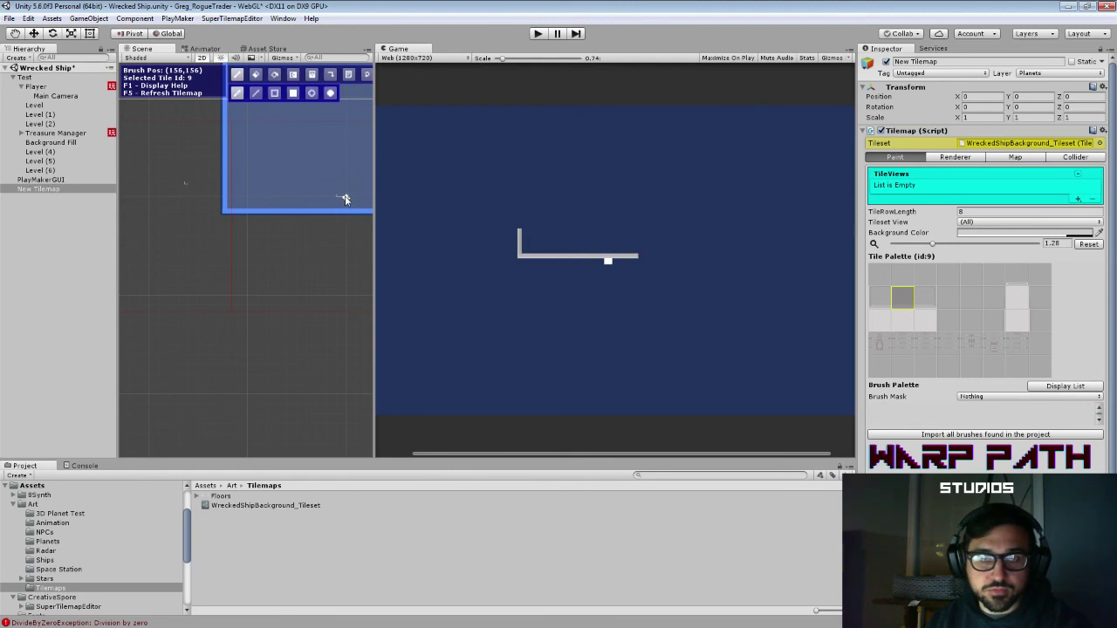
pyautogui.click(1012, 157)
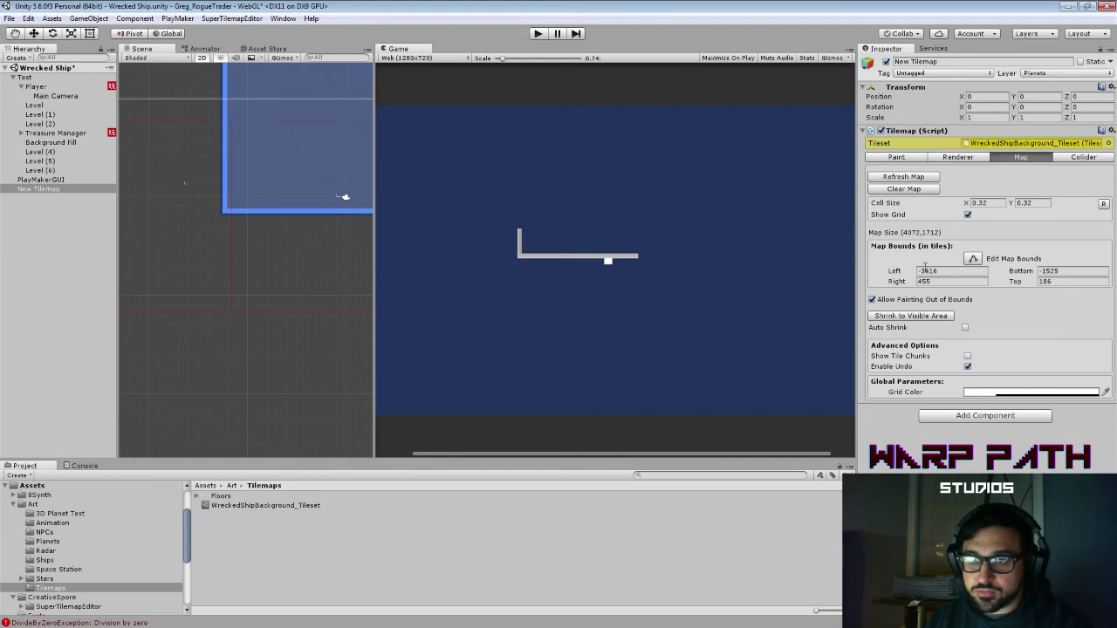
pyautogui.click(943, 317)
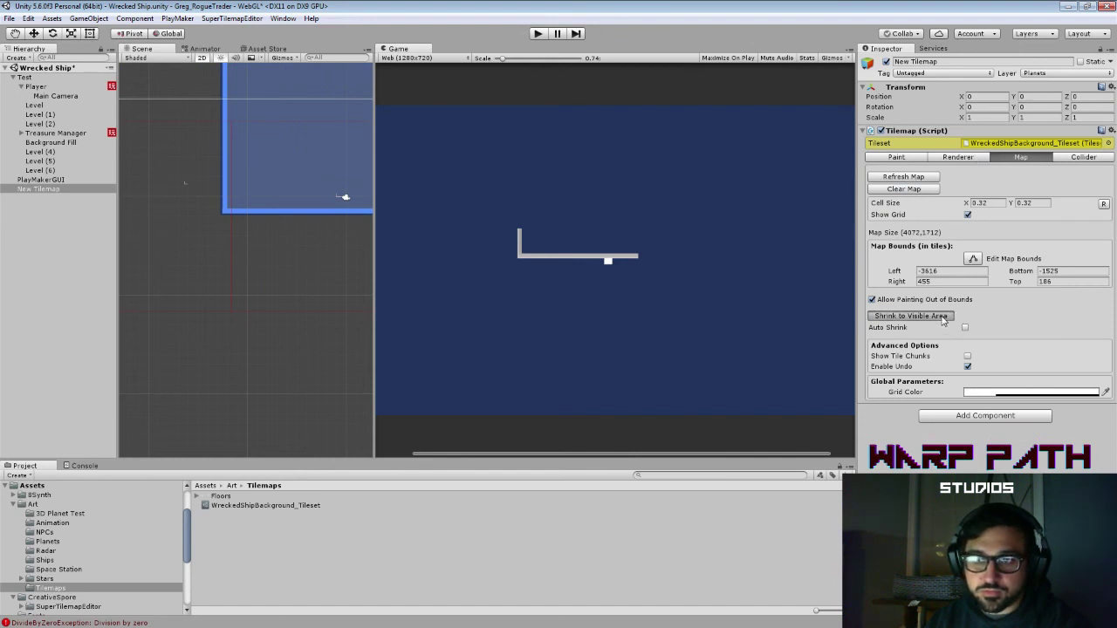
# Step: Examine how far New Tilemap's bounds extend across the scene away from the player
pyautogui.scroll(-5, 286, 316)
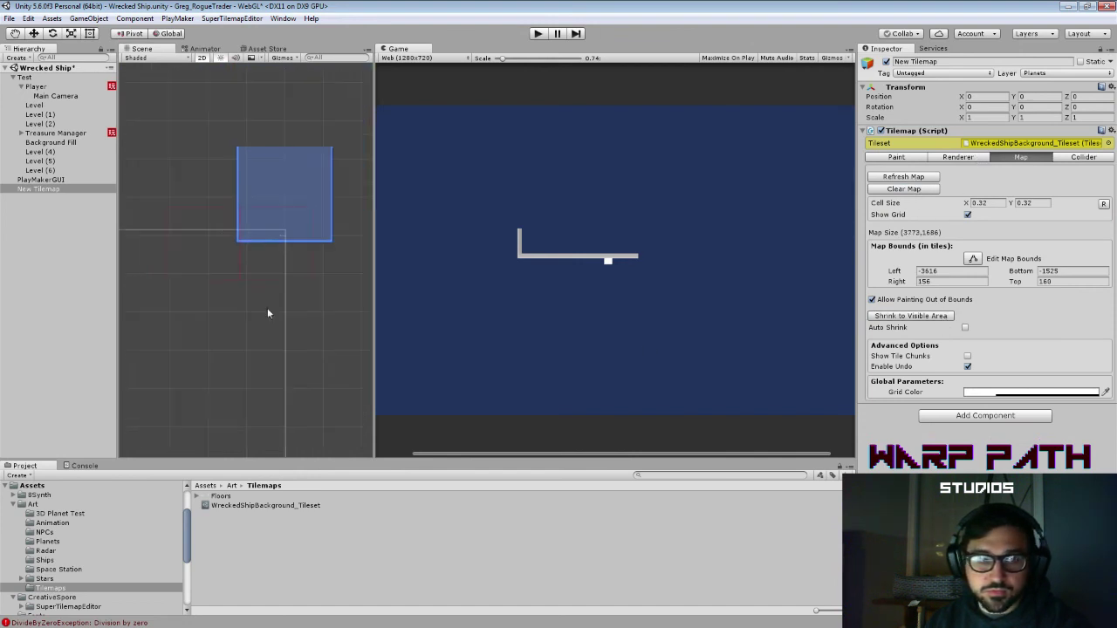
pyautogui.moveTo(213, 310); pyautogui.dragTo(605, 32)
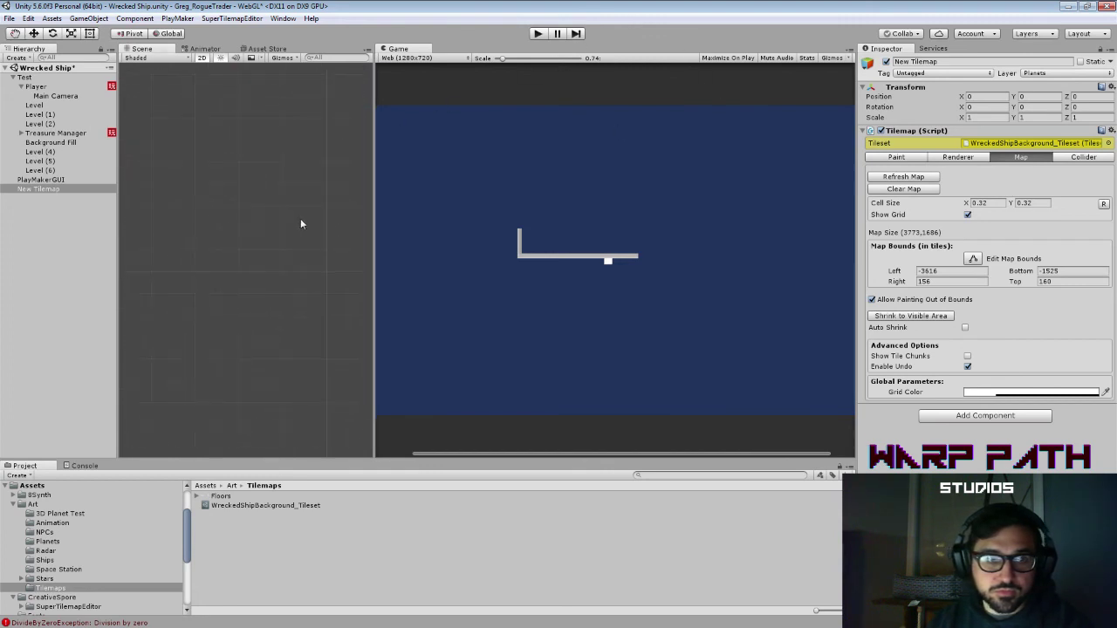
pyautogui.scroll(-5, 305, 218)
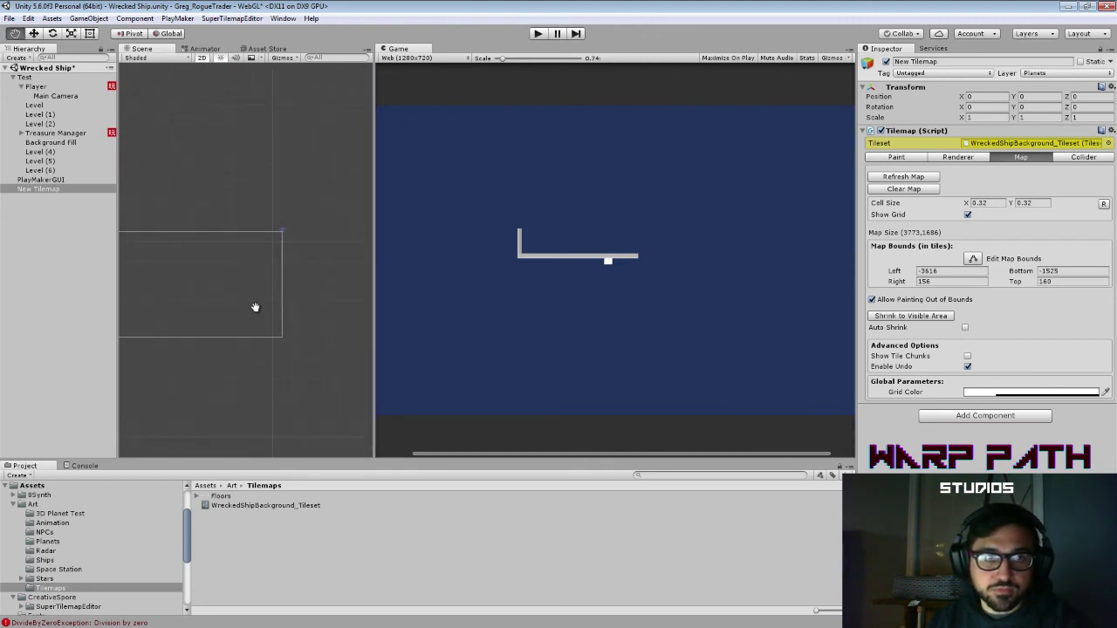
pyautogui.scroll(-2, 255, 307)
pyautogui.moveTo(255, 307); pyautogui.dragTo(308, 274)
pyautogui.moveTo(171, 234); pyautogui.dragTo(159, 218)
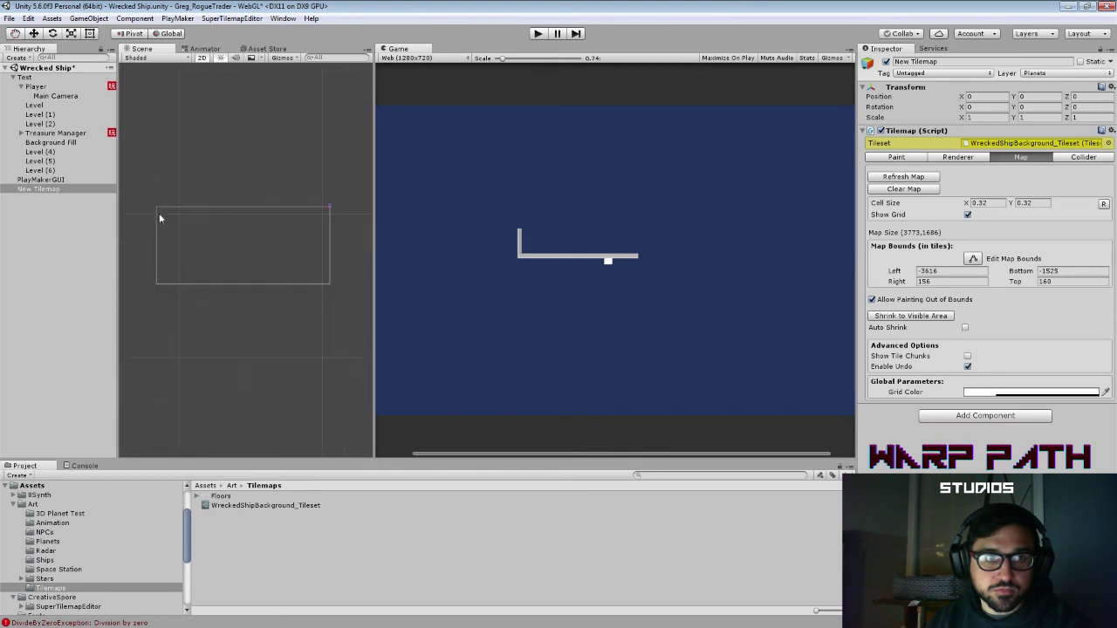
pyautogui.click(76, 180)
pyautogui.click(70, 190)
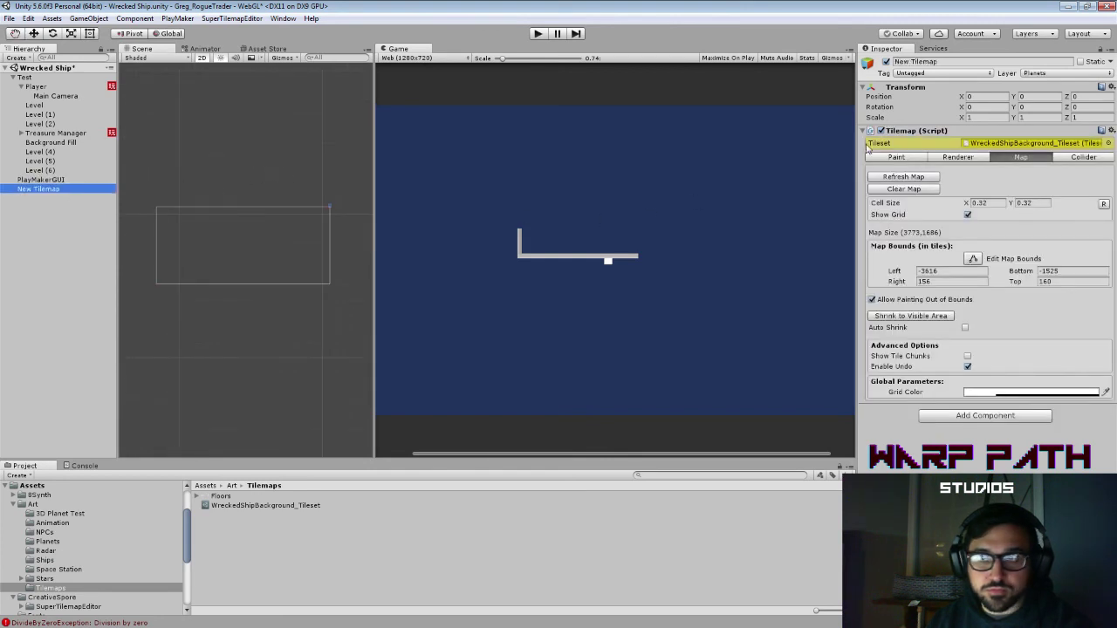
# Step: Try to erase the stray tiles around New Tilemap's distant edges, and shrink its bounds to the visible area
pyautogui.click(890, 158)
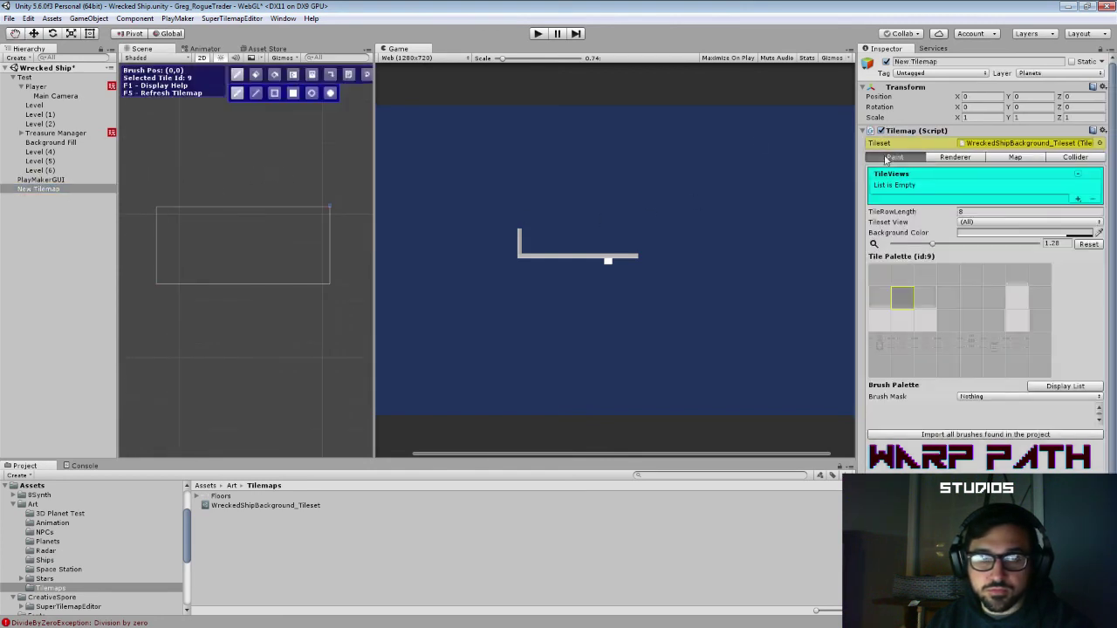
pyautogui.click(255, 75)
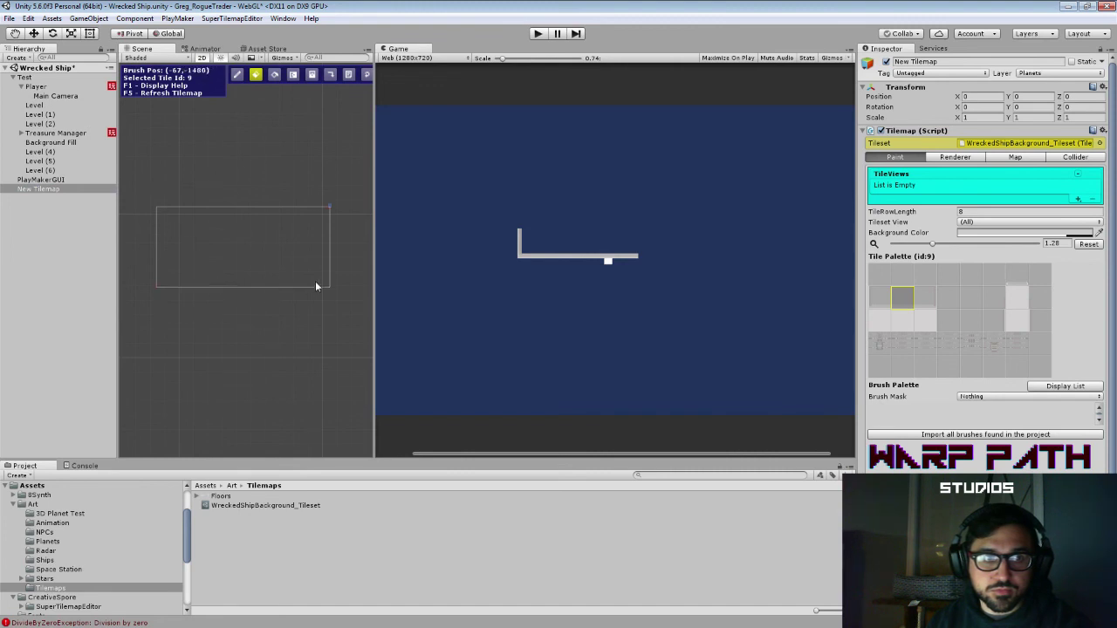
pyautogui.moveTo(316, 282)
pyautogui.mouseDown()
pyautogui.moveTo(169, 220)
pyautogui.moveTo(150, 228)
pyautogui.moveTo(321, 285)
pyautogui.moveTo(374, 286)
pyautogui.mouseUp()
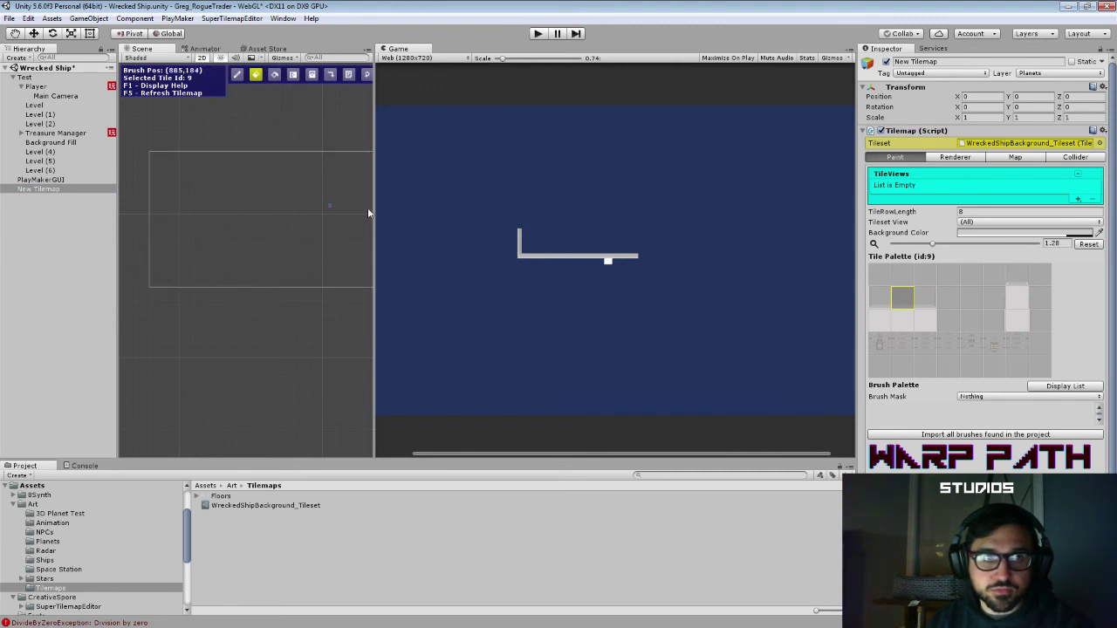
pyautogui.moveTo(368, 210); pyautogui.dragTo(338, 217)
pyautogui.click(1021, 158)
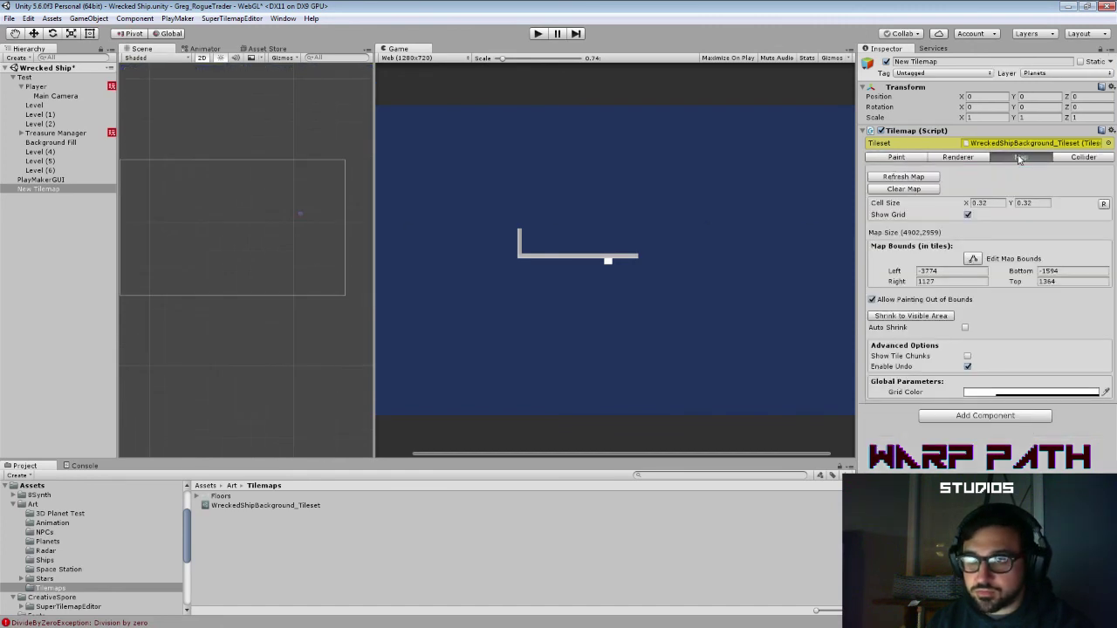
pyautogui.click(943, 316)
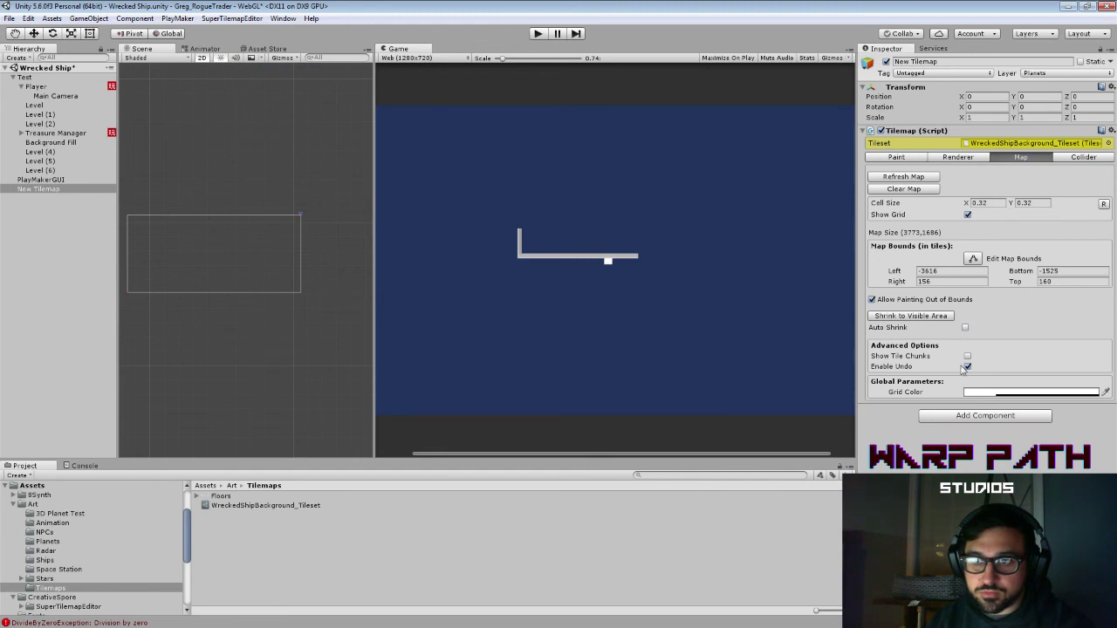
# Step: Clear all of New Tilemap, and paint a single tile 8 just beside the camera and player
pyautogui.click(916, 190)
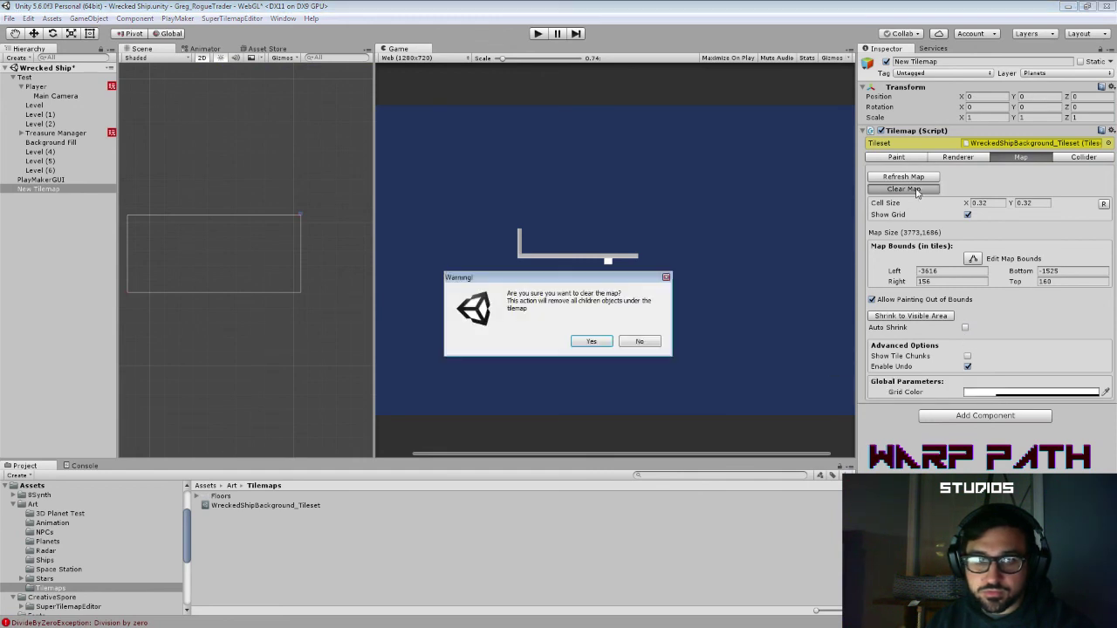
pyautogui.click(592, 341)
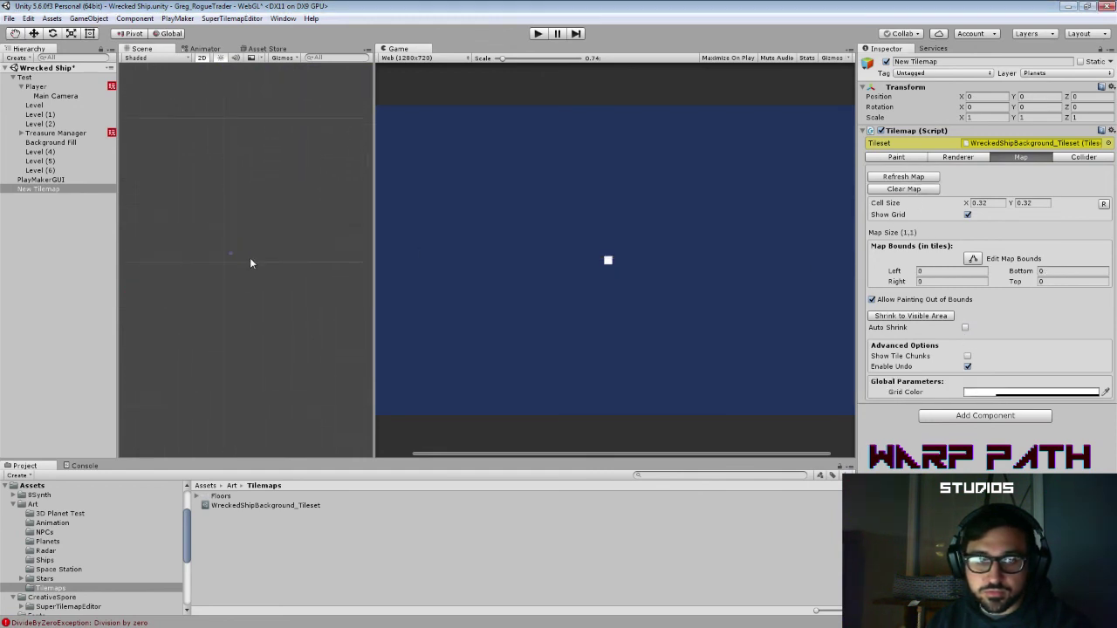
pyautogui.scroll(10, 211, 269)
pyautogui.moveTo(184, 215); pyautogui.dragTo(260, 243)
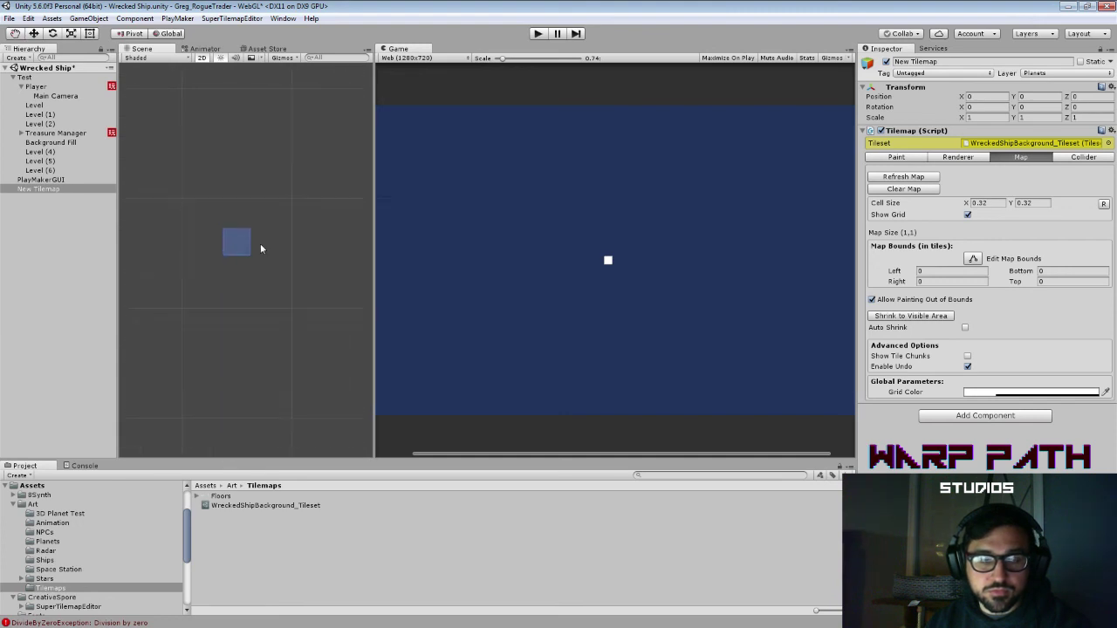
pyautogui.scroll(10, 260, 248)
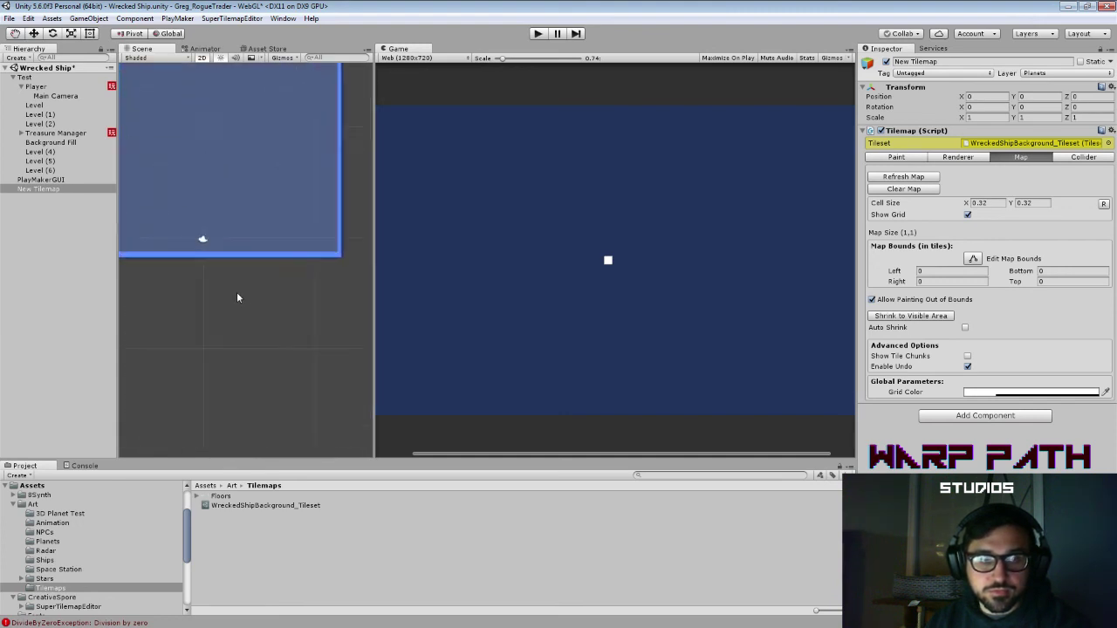
pyautogui.scroll(10, 237, 297)
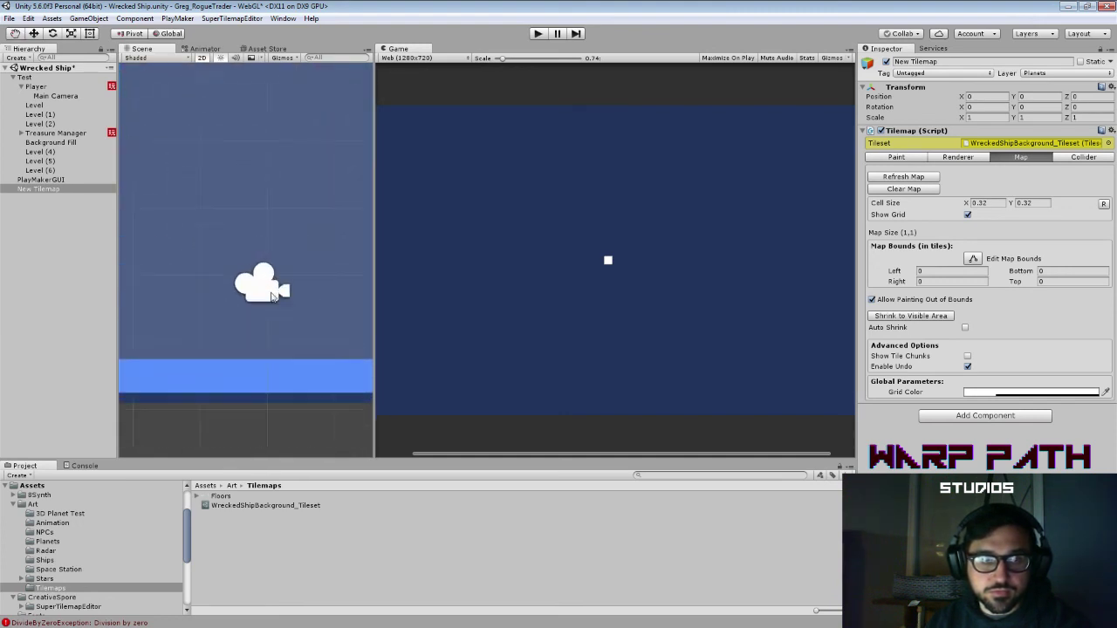
pyautogui.scroll(5, 273, 297)
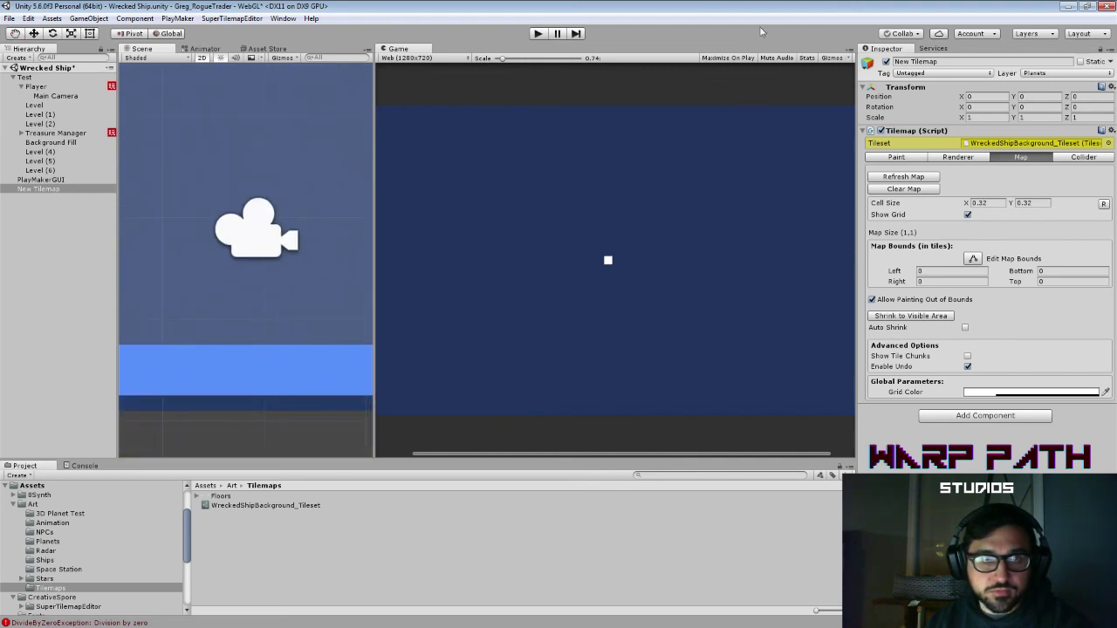
pyautogui.click(902, 158)
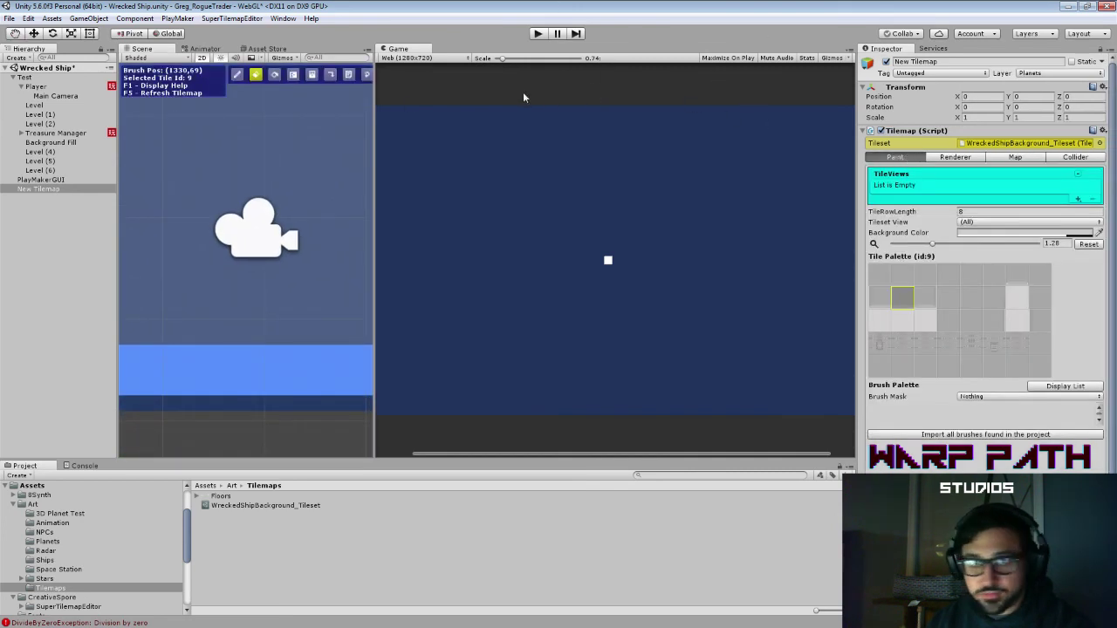
pyautogui.click(237, 76)
pyautogui.click(889, 302)
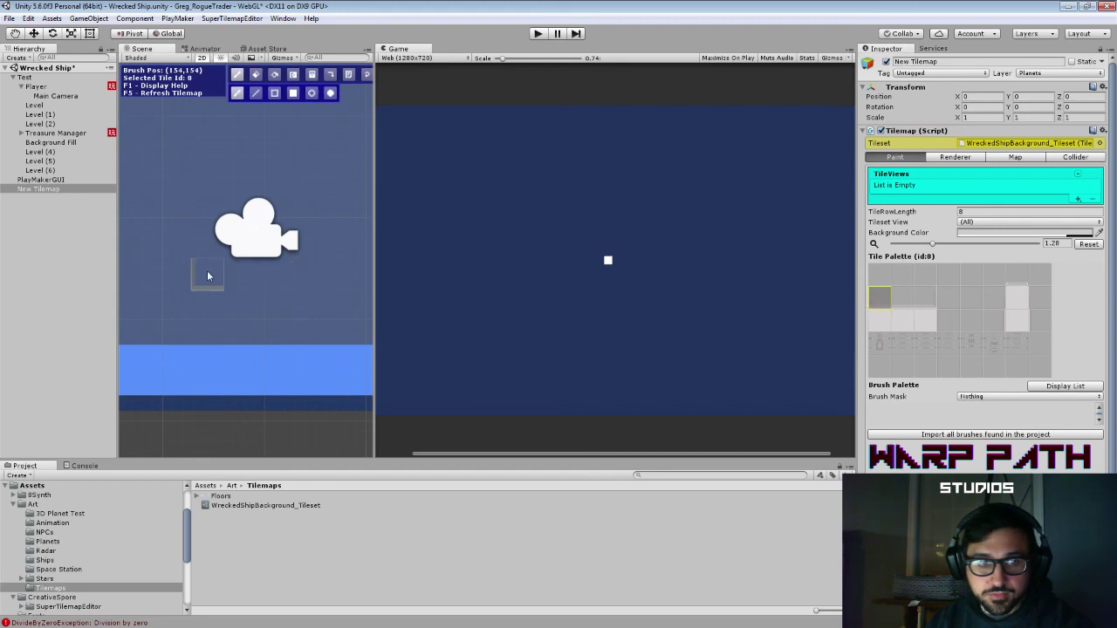
pyautogui.click(202, 247)
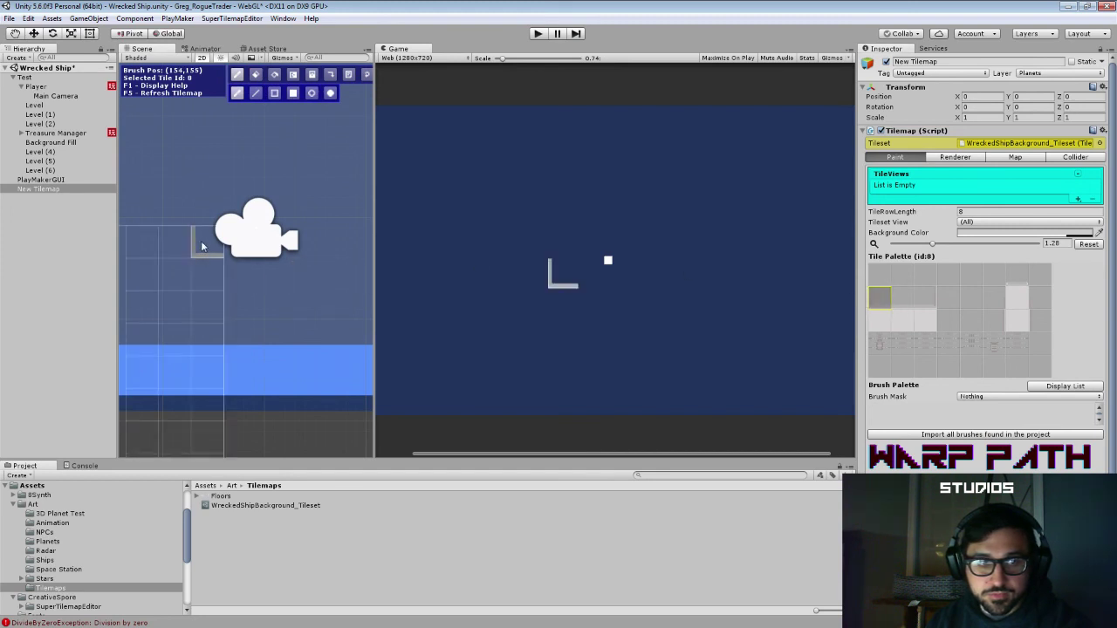
# Step: Try to hide the camera icon in the Scene view through its gizmo visibility and Main Camera's Camera component
pyautogui.click(75, 96)
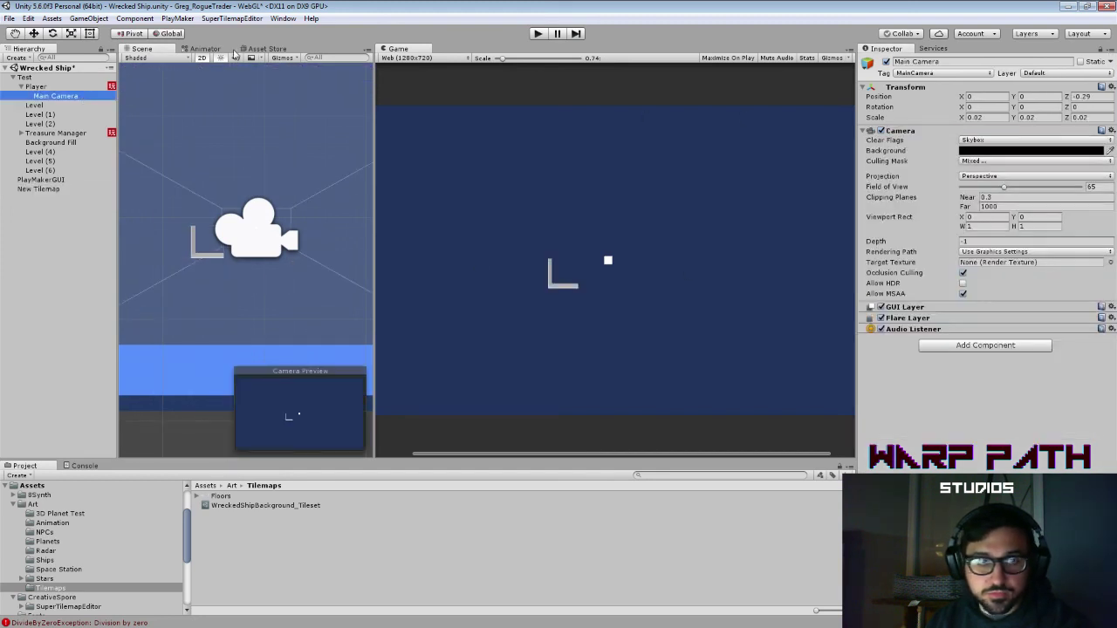
pyautogui.click(283, 58)
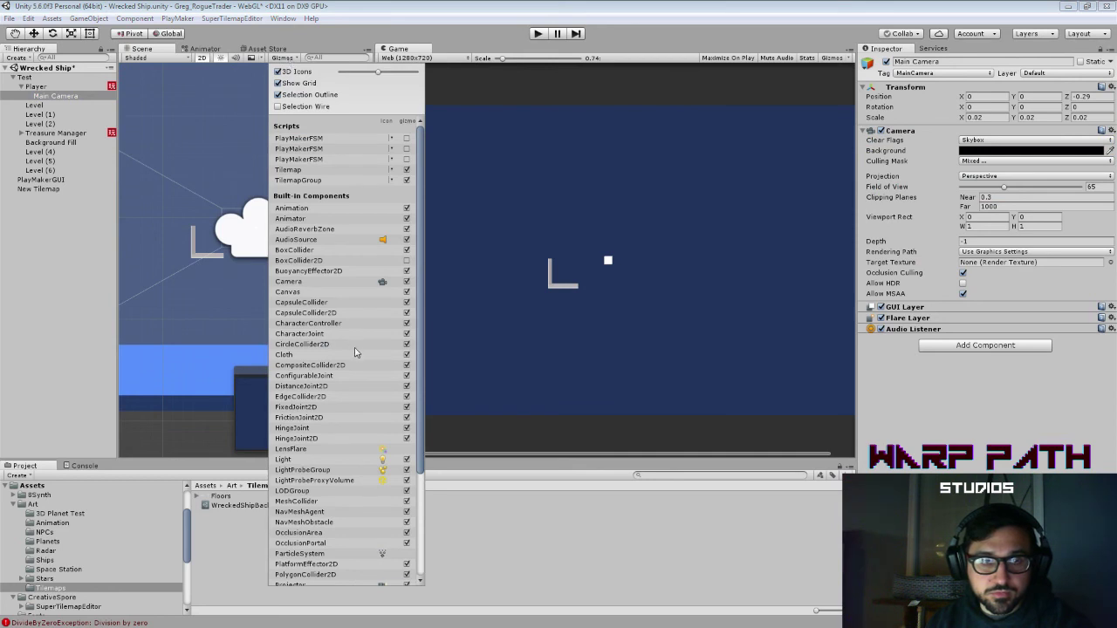
pyautogui.click(407, 282)
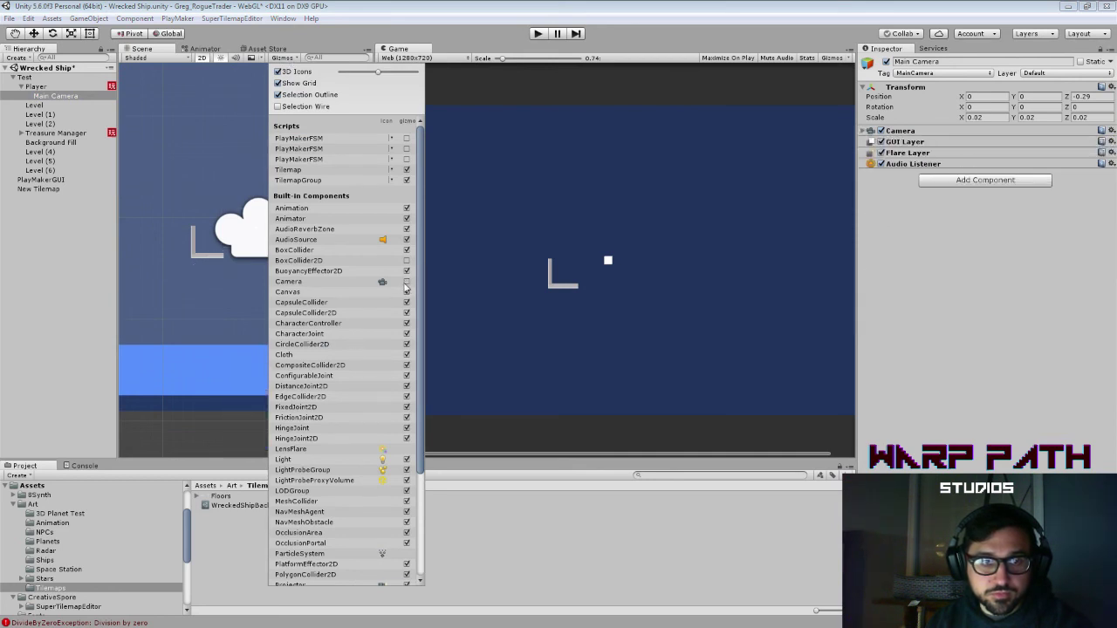
pyautogui.click(406, 282)
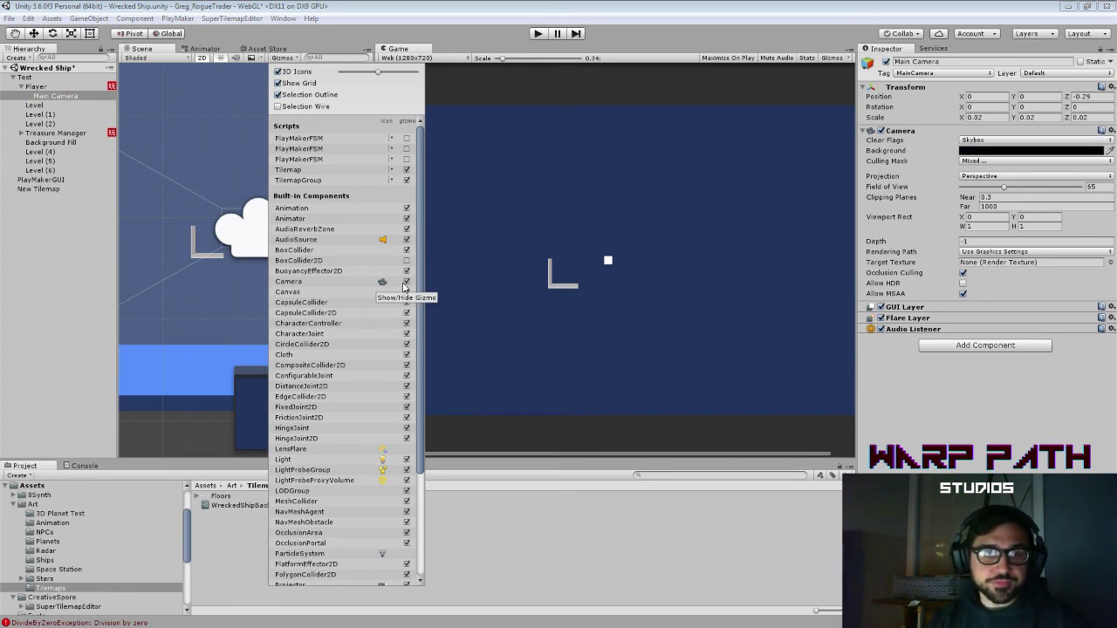
pyautogui.scroll(-5, 407, 300)
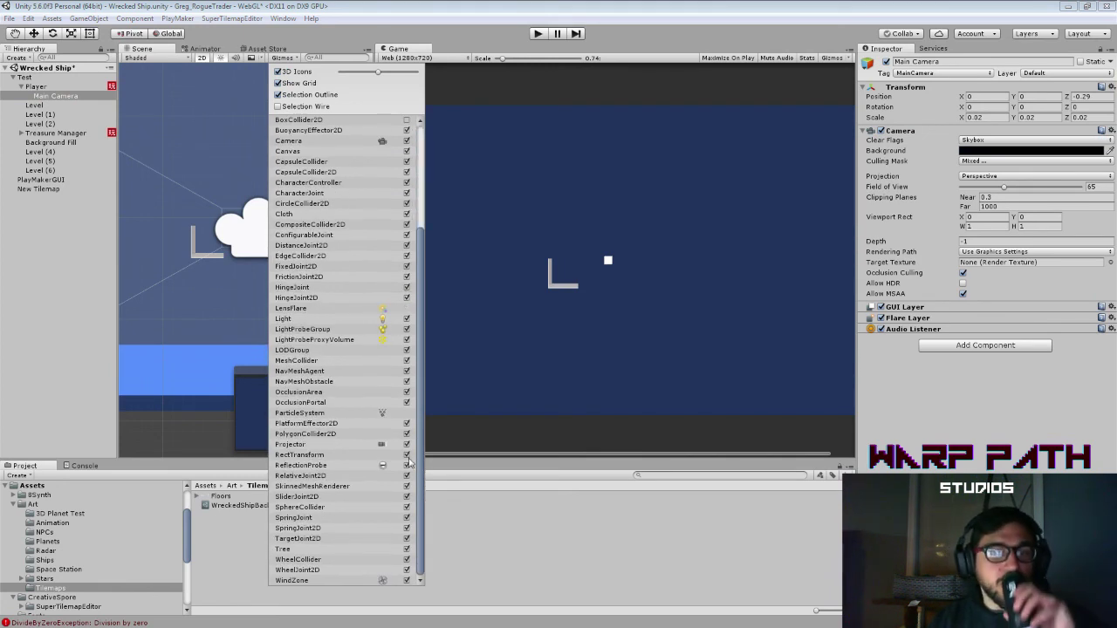
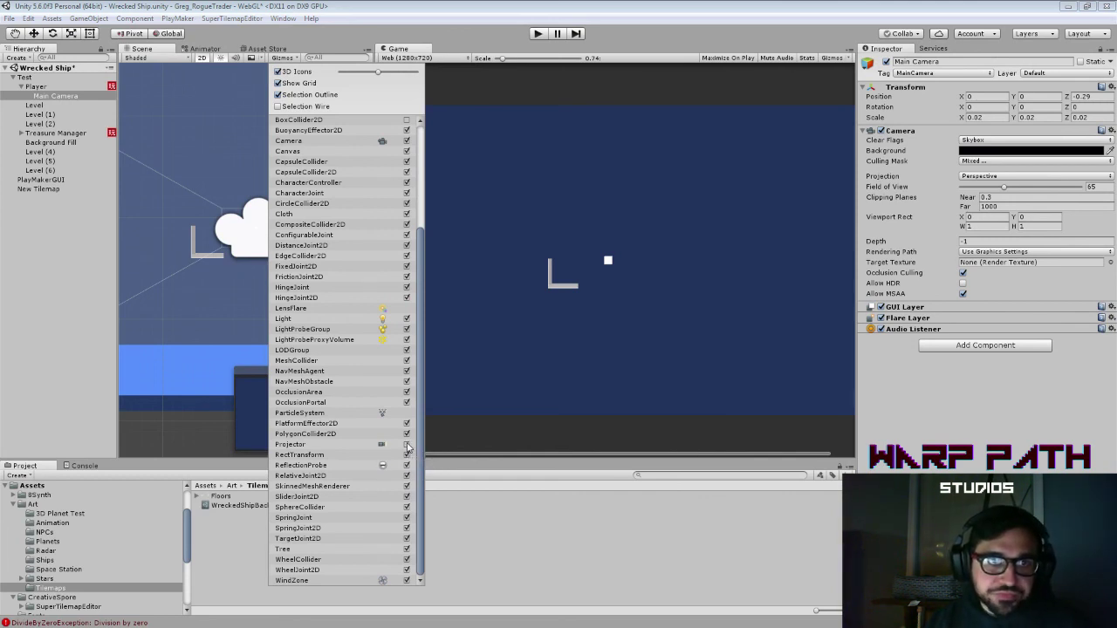
pyautogui.click(279, 94)
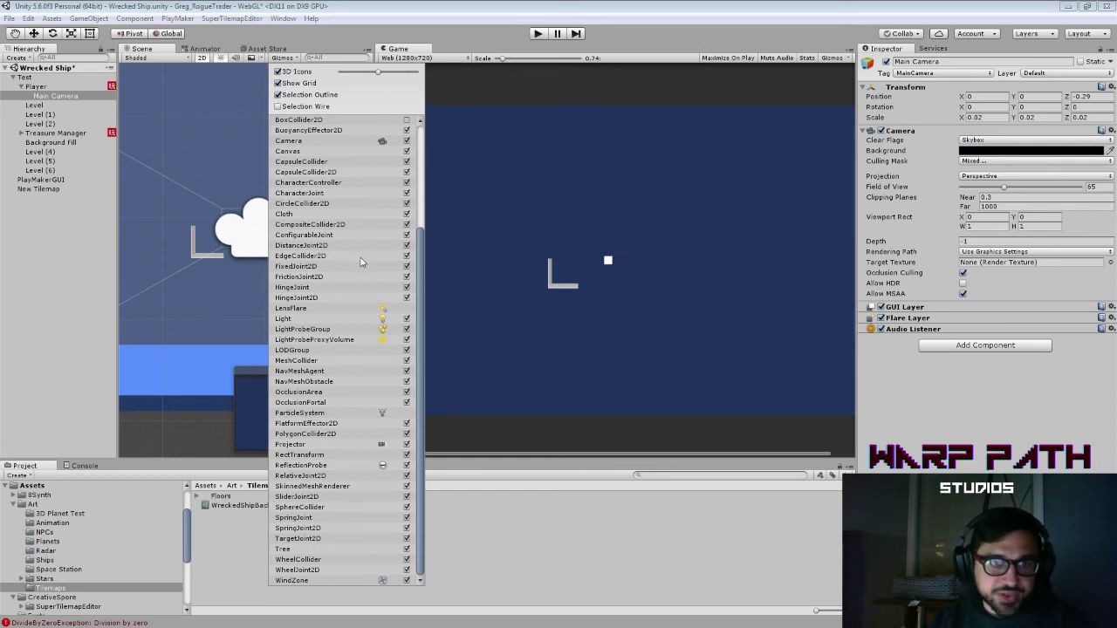
pyautogui.scroll(5, 362, 263)
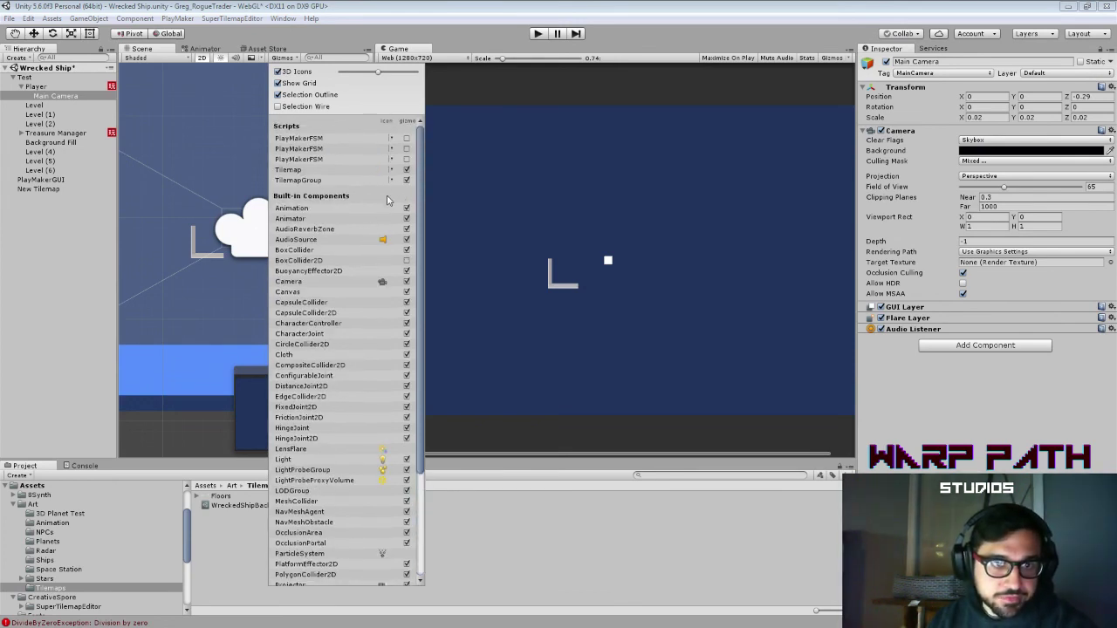
pyautogui.click(262, 212)
pyautogui.scroll(4, 262, 212)
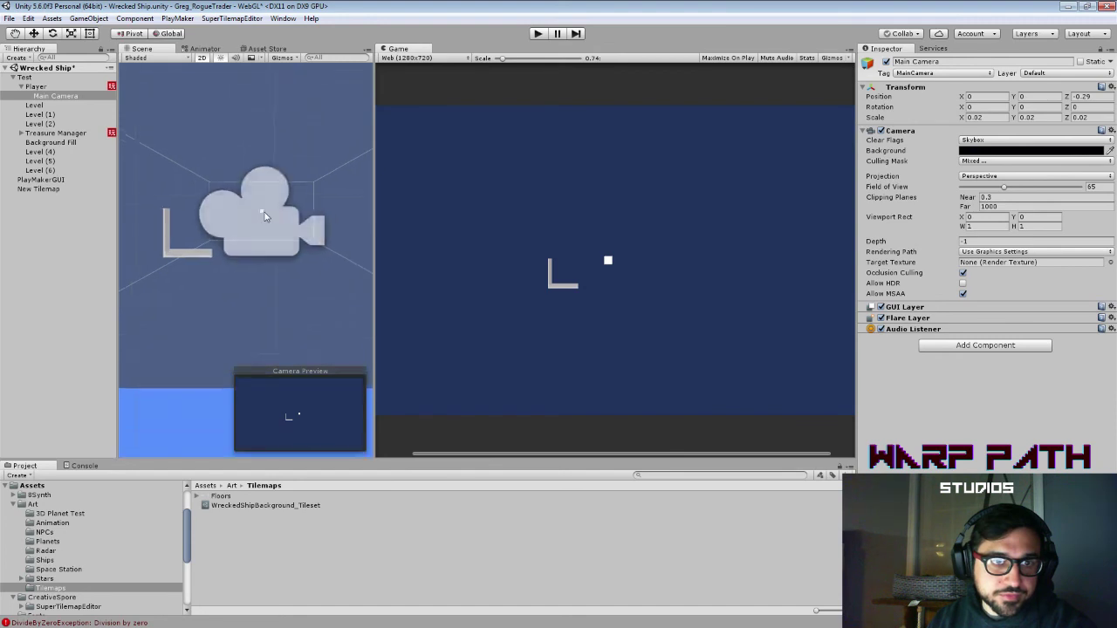
pyautogui.moveTo(206, 164); pyautogui.dragTo(171, 225)
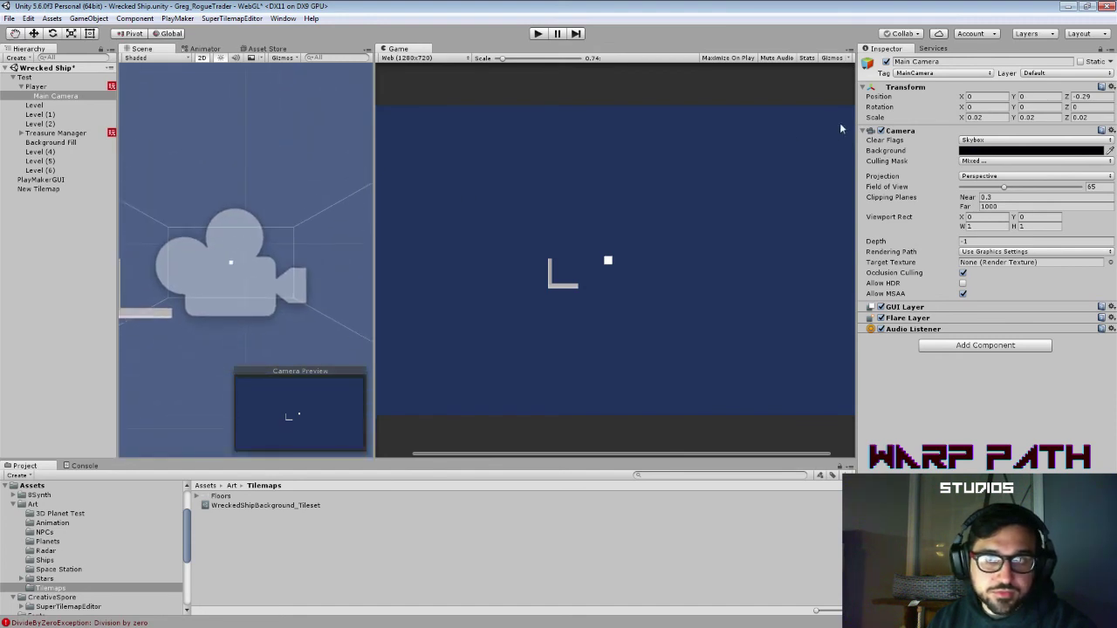
pyautogui.click(880, 130)
pyautogui.click(880, 130)
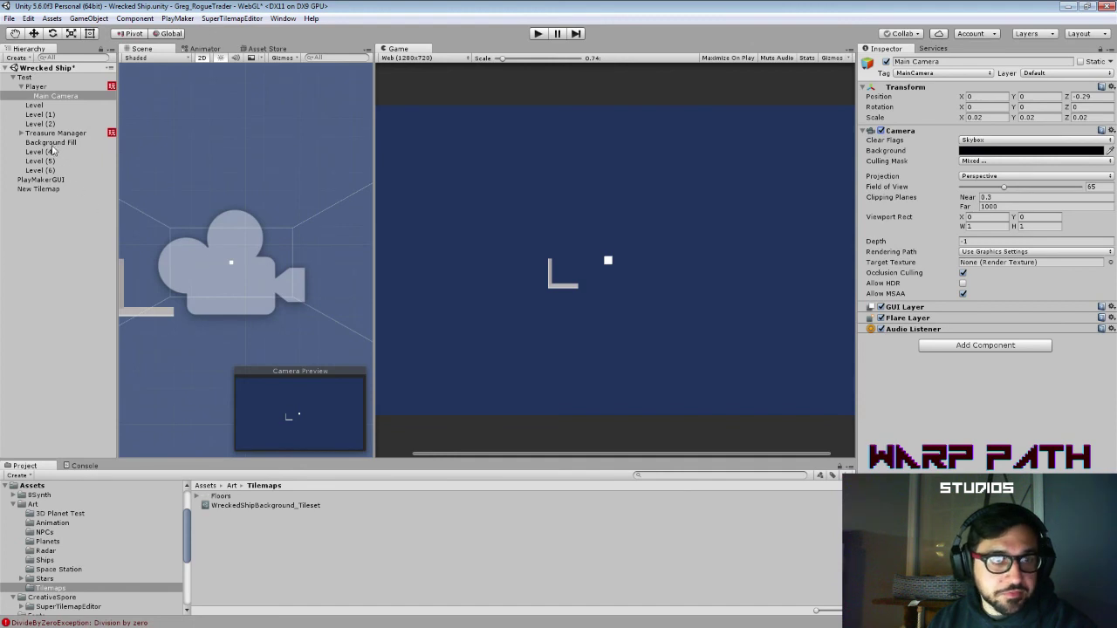
# Step: Paint a row of tile 9 extending from the corner tile below the player, and a row of tile 17 beneath it
pyautogui.click(40, 189)
pyautogui.click(904, 299)
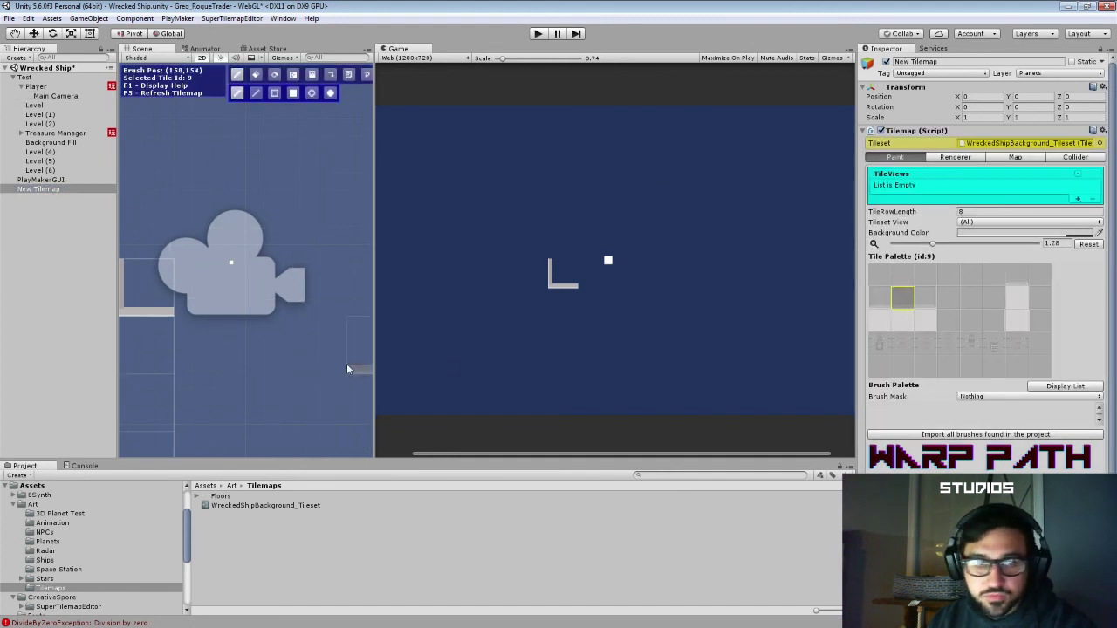
pyautogui.moveTo(201, 292)
pyautogui.mouseDown()
pyautogui.moveTo(292, 294)
pyautogui.moveTo(215, 309)
pyautogui.moveTo(180, 294)
pyautogui.moveTo(303, 297)
pyautogui.mouseUp()
pyautogui.scroll(-4, 276, 293)
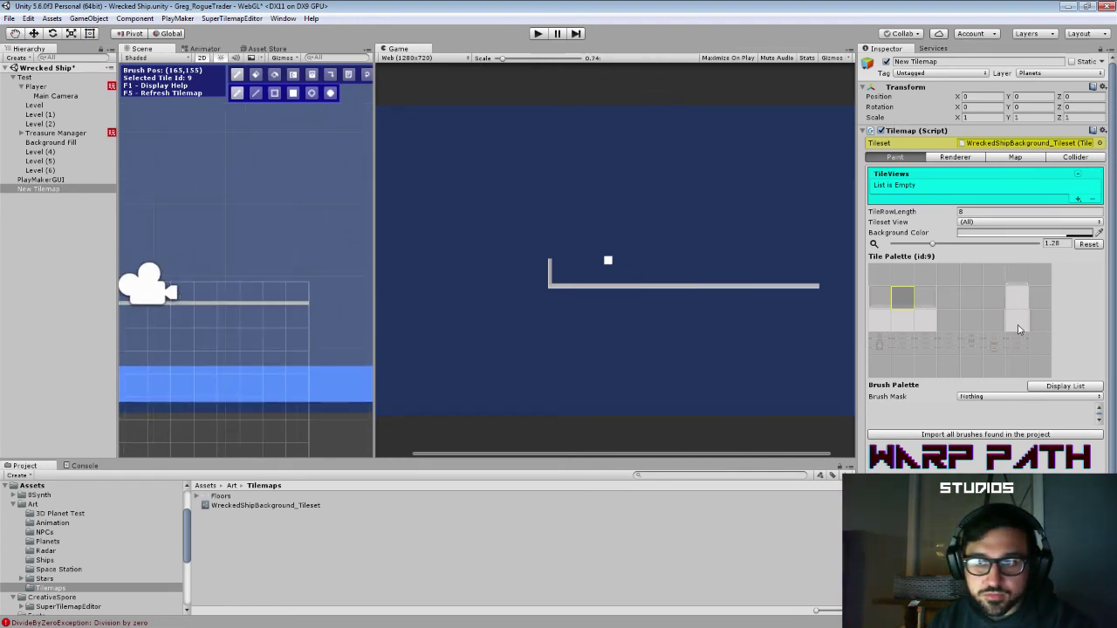
pyautogui.click(905, 321)
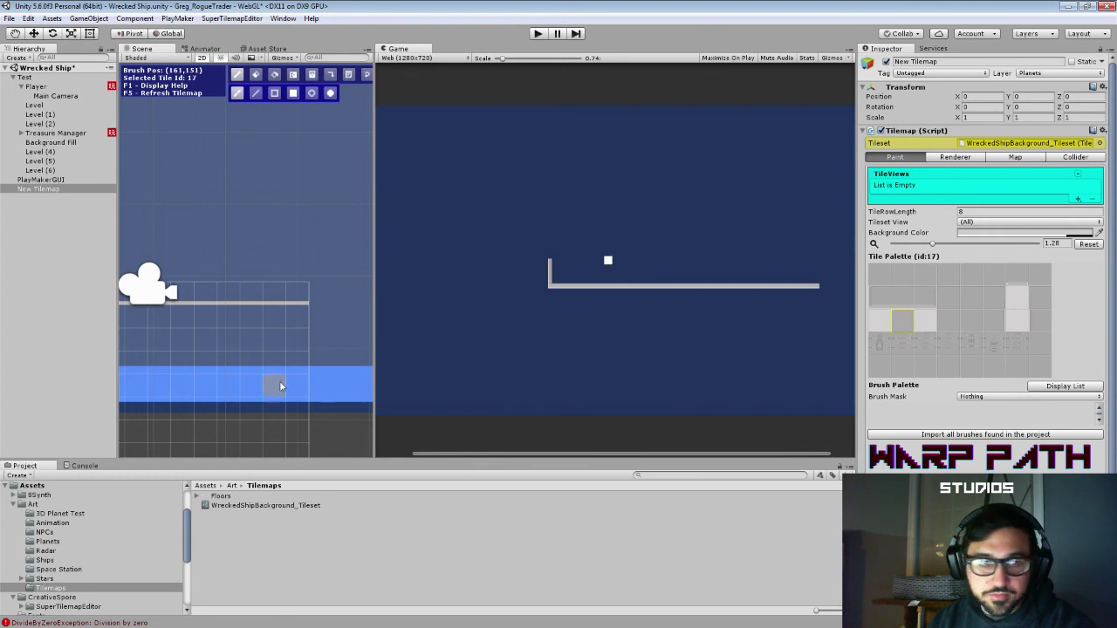
pyautogui.moveTo(294, 311)
pyautogui.mouseDown()
pyautogui.moveTo(150, 312)
pyautogui.moveTo(290, 288)
pyautogui.moveTo(213, 296)
pyautogui.moveTo(251, 296)
pyautogui.mouseUp()
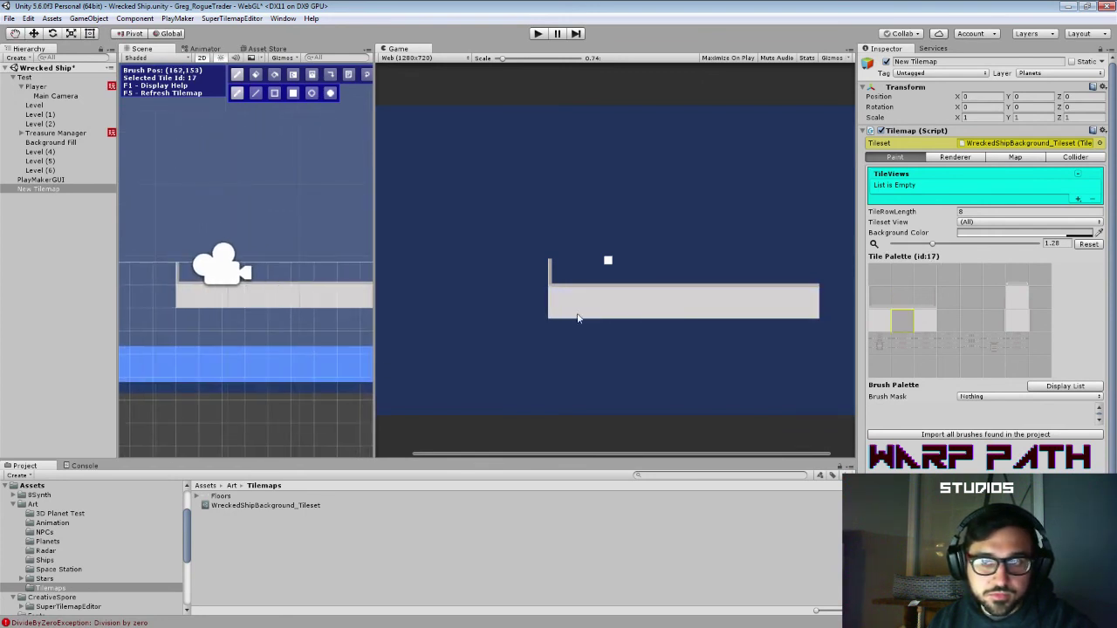
# Step: Paint a tall pillar from the palette's pillar tiles at the far end of the floor, stacking the block upward
pyautogui.moveTo(995, 279); pyautogui.dragTo(1043, 328)
pyautogui.moveTo(326, 274); pyautogui.dragTo(177, 260)
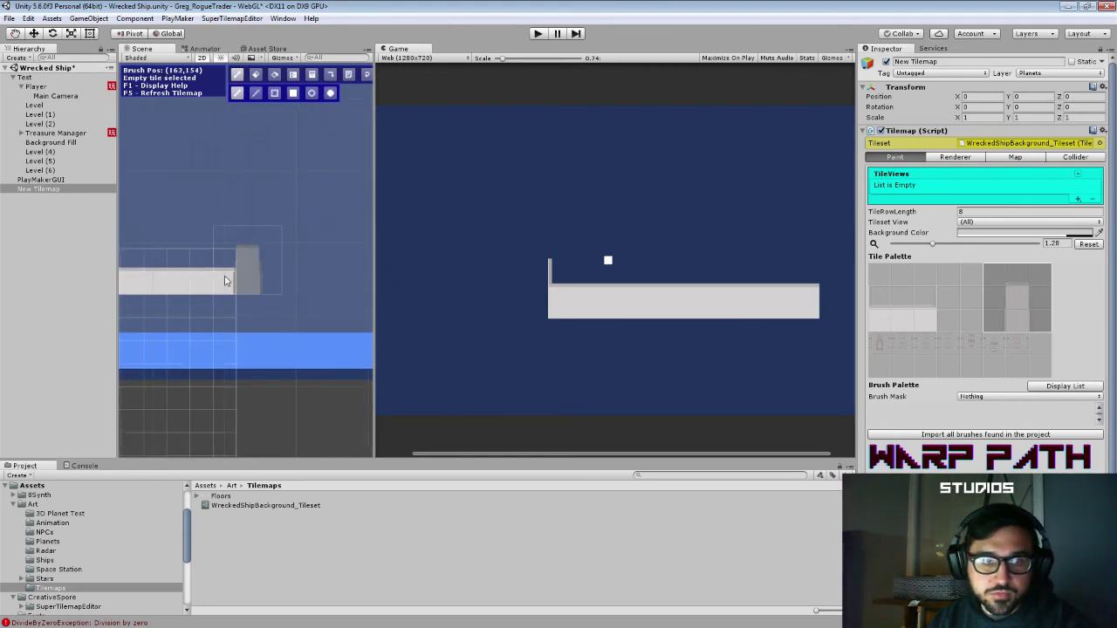
pyautogui.click(233, 270)
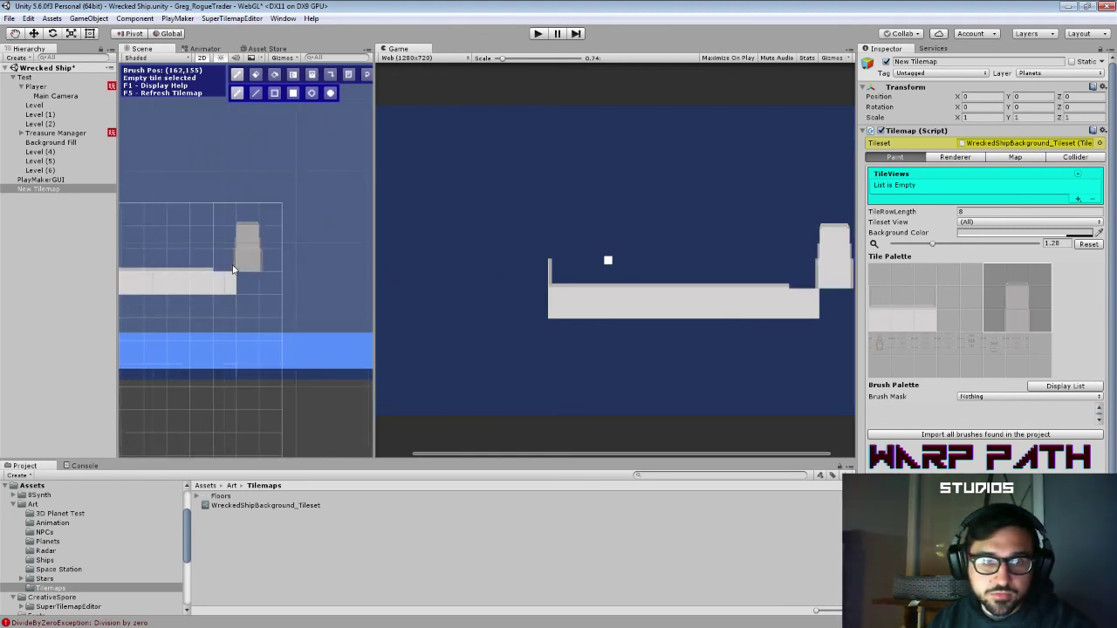
pyautogui.scroll(3, 275, 272)
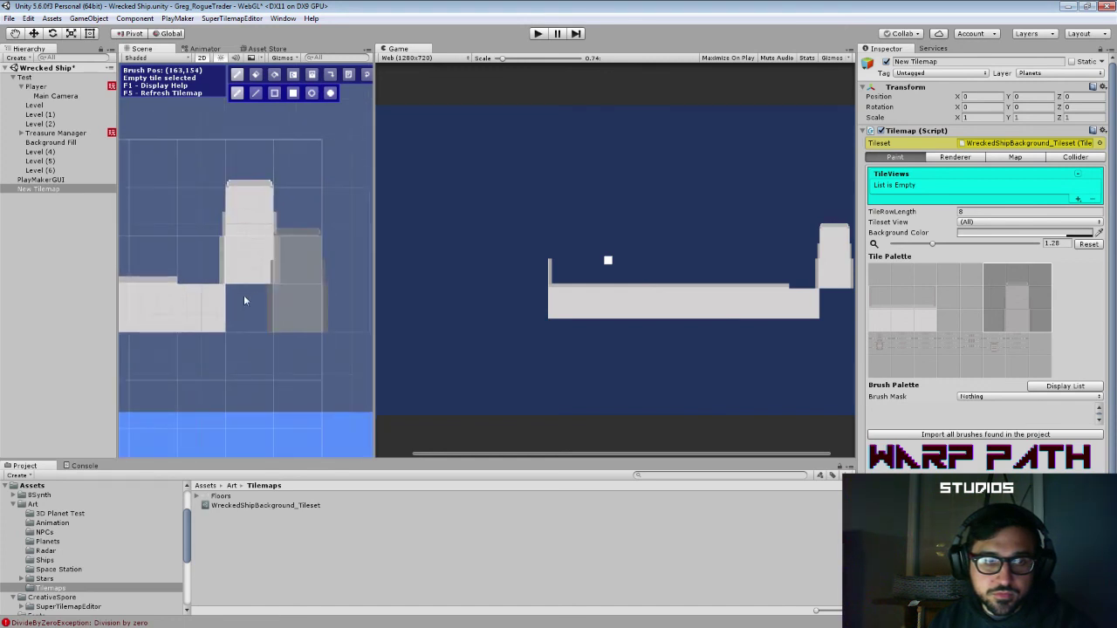
pyautogui.moveTo(243, 295); pyautogui.dragTo(251, 290)
pyautogui.click(247, 209)
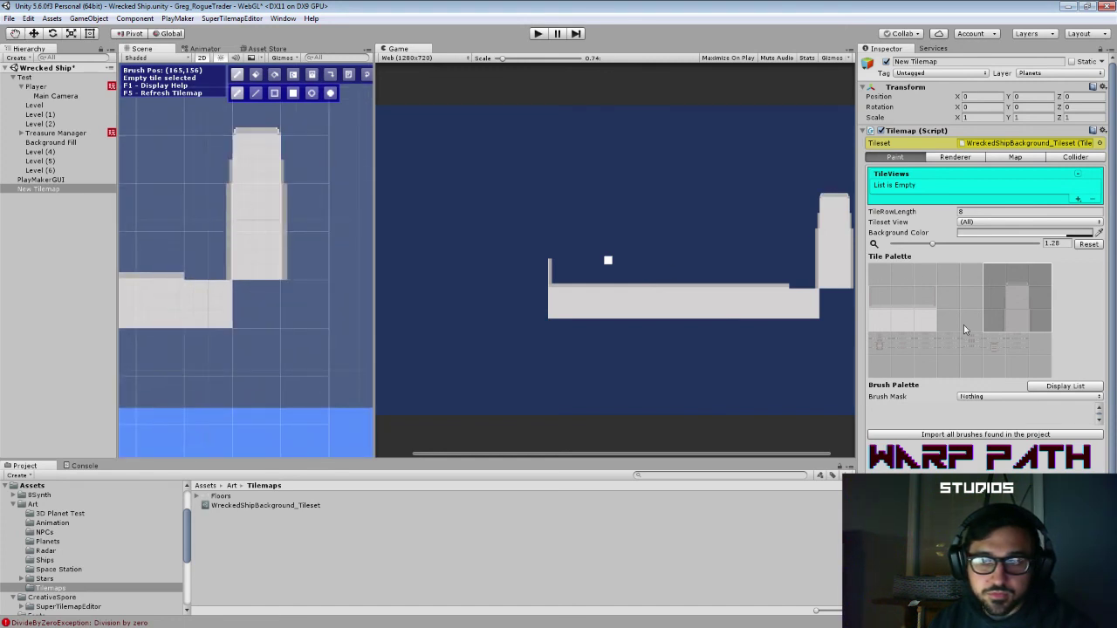
# Step: Place the inner-corner tiles where the floor meets the pillar, and fill the pillar's base with tile 17
pyautogui.click(927, 299)
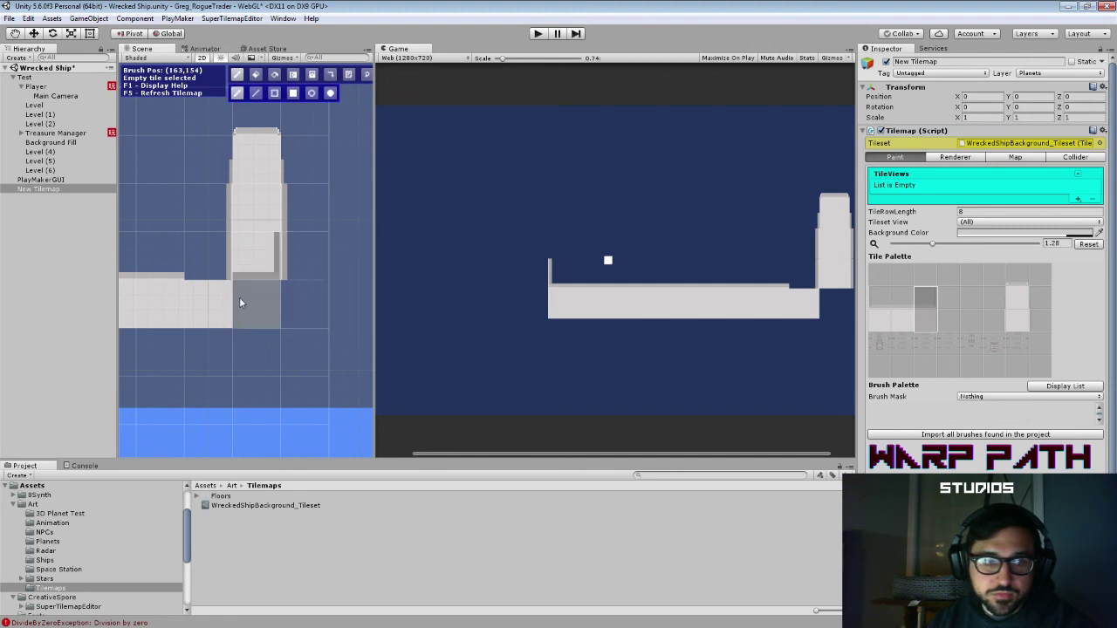
pyautogui.click(213, 295)
pyautogui.click(908, 320)
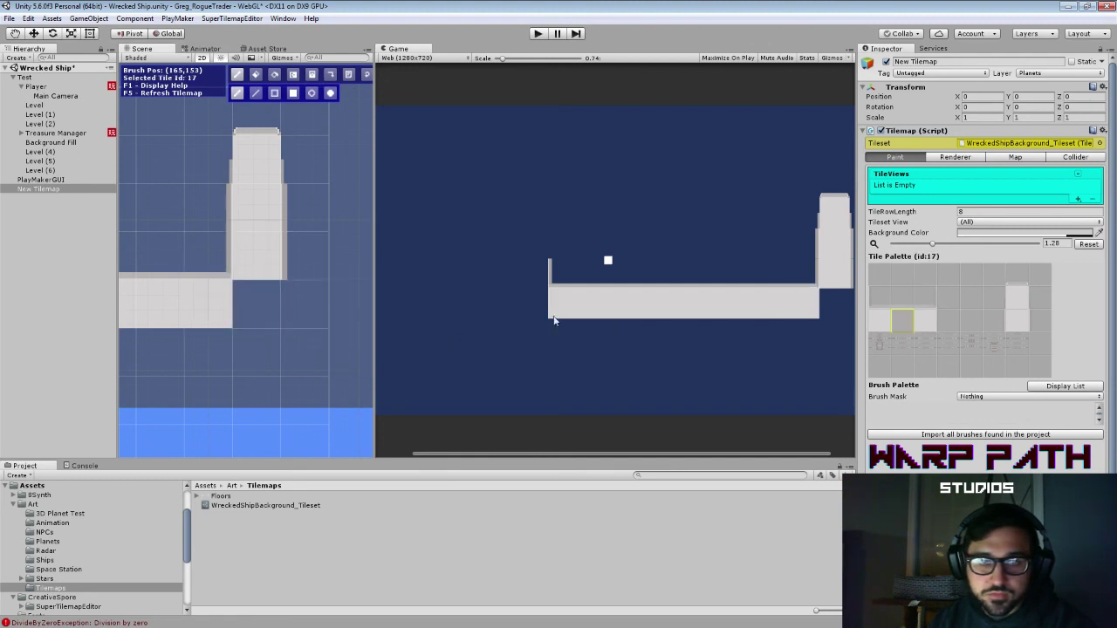
pyautogui.click(243, 309)
# Step: Paint the opposite corner tiles on the far side of the tall pillar to continue the floor there
pyautogui.moveTo(262, 183)
pyautogui.mouseDown()
pyautogui.moveTo(310, 234)
pyautogui.moveTo(245, 202)
pyautogui.mouseUp()
pyautogui.moveTo(877, 302); pyautogui.dragTo(877, 317)
pyautogui.click(296, 315)
# Step: Build a shorter pillar at the floor's starting end from the pillar top tiles, and fill in its base
pyautogui.scroll(-9, 231, 261)
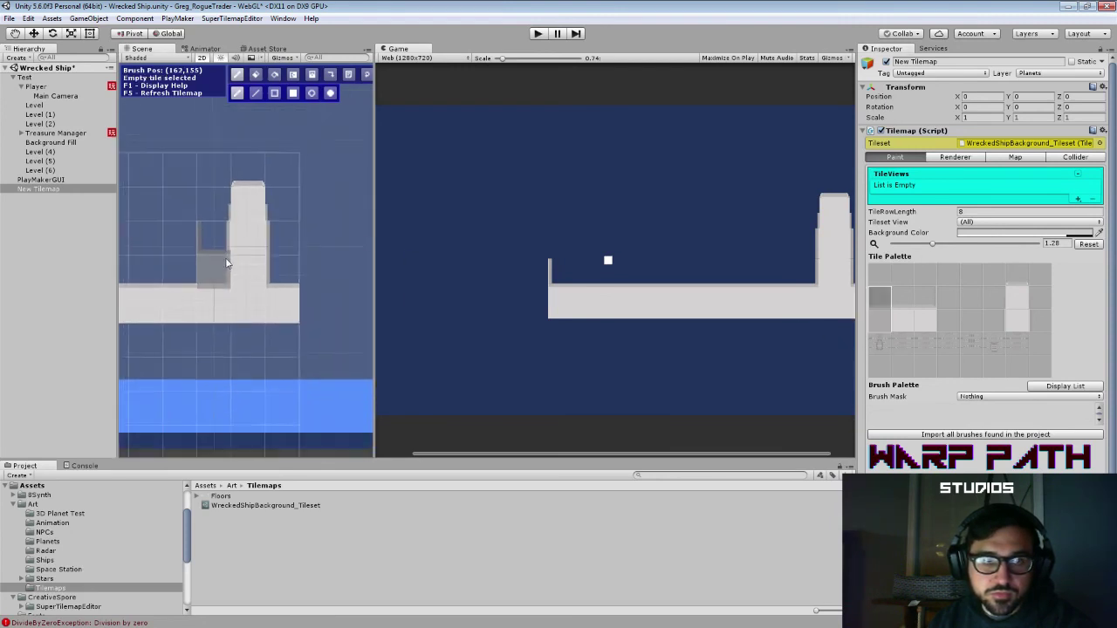
pyautogui.moveTo(223, 266); pyautogui.dragTo(347, 292)
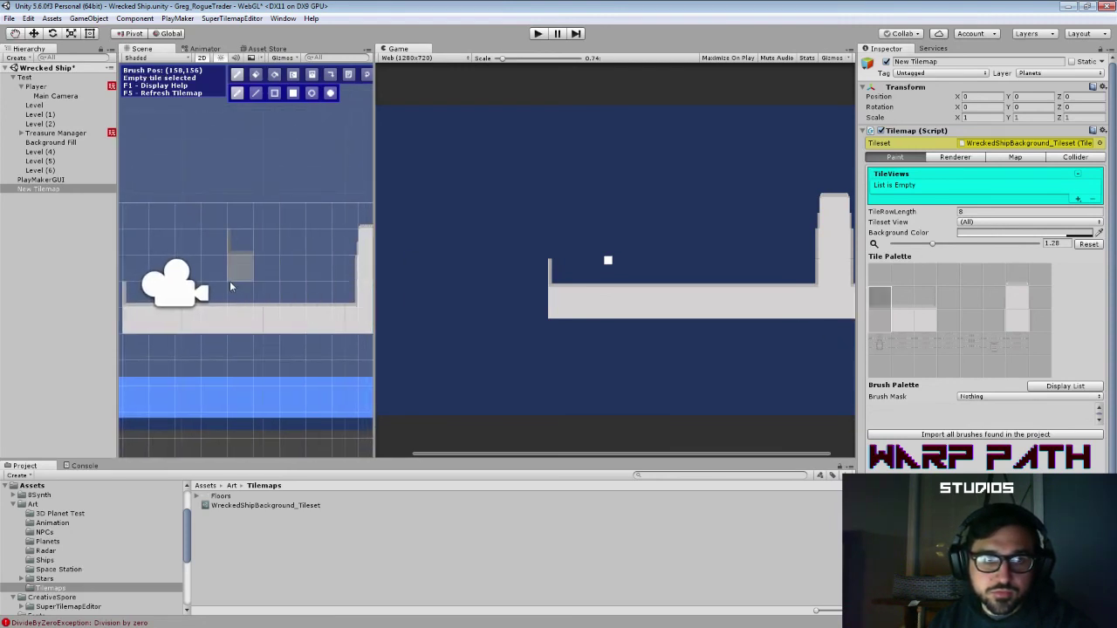
pyautogui.click(1023, 300)
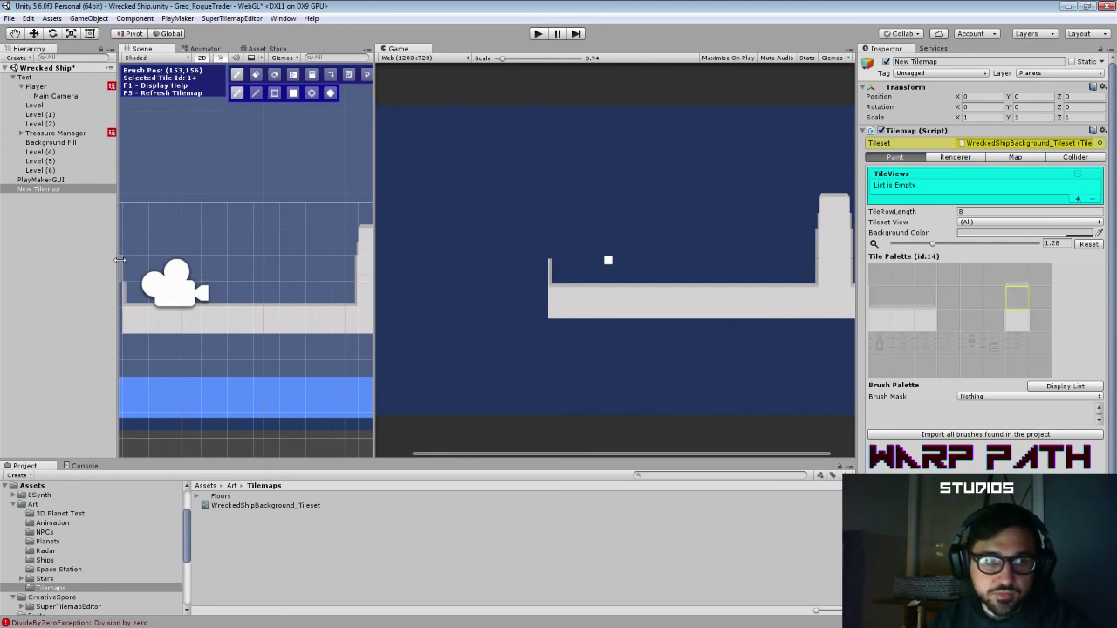
pyautogui.moveTo(152, 274); pyautogui.dragTo(250, 273)
pyautogui.moveTo(998, 278); pyautogui.dragTo(1032, 295)
pyautogui.click(188, 257)
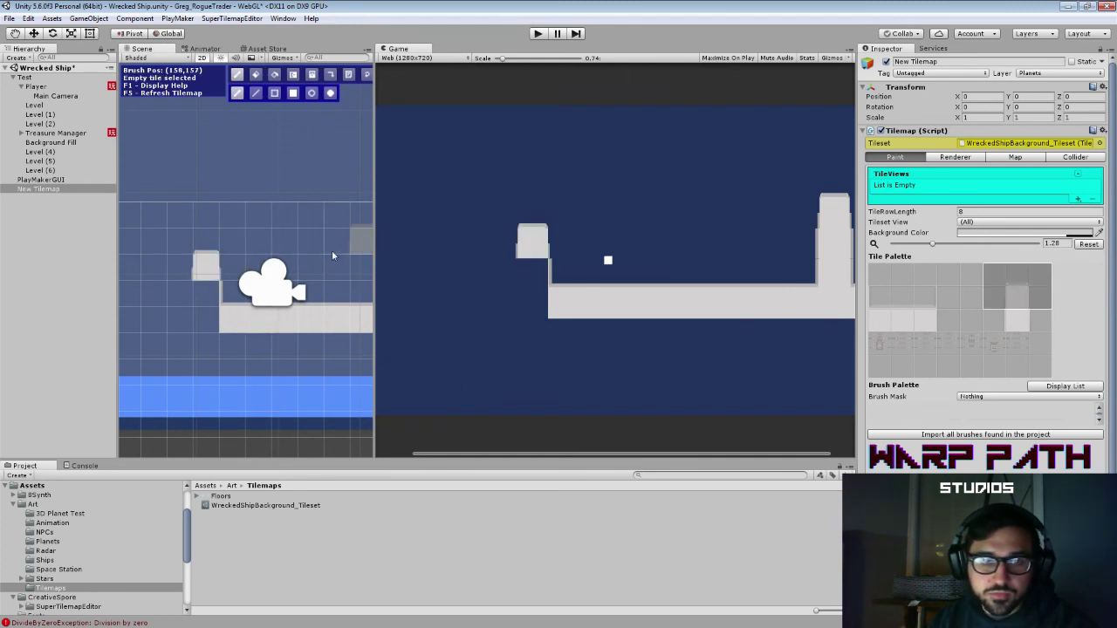
pyautogui.moveTo(331, 251); pyautogui.dragTo(284, 238)
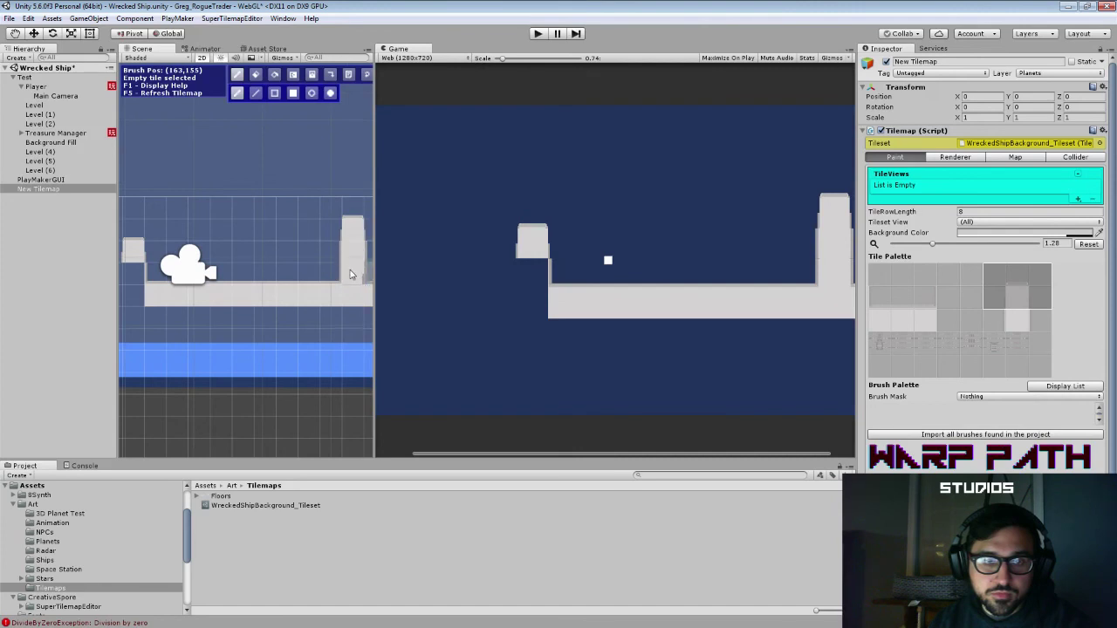
pyautogui.click(126, 289)
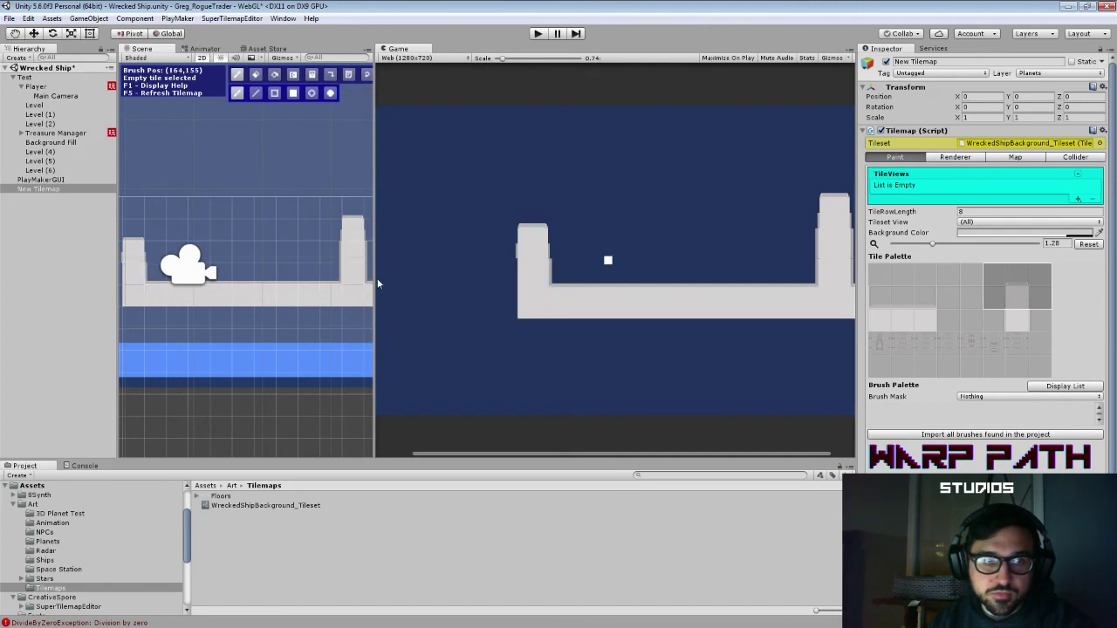
# Step: Edge the short pillar's outer side with tile 21, and replace the floor tiles beyond the tall pillar with tile 23
pyautogui.moveTo(310, 279); pyautogui.dragTo(250, 280)
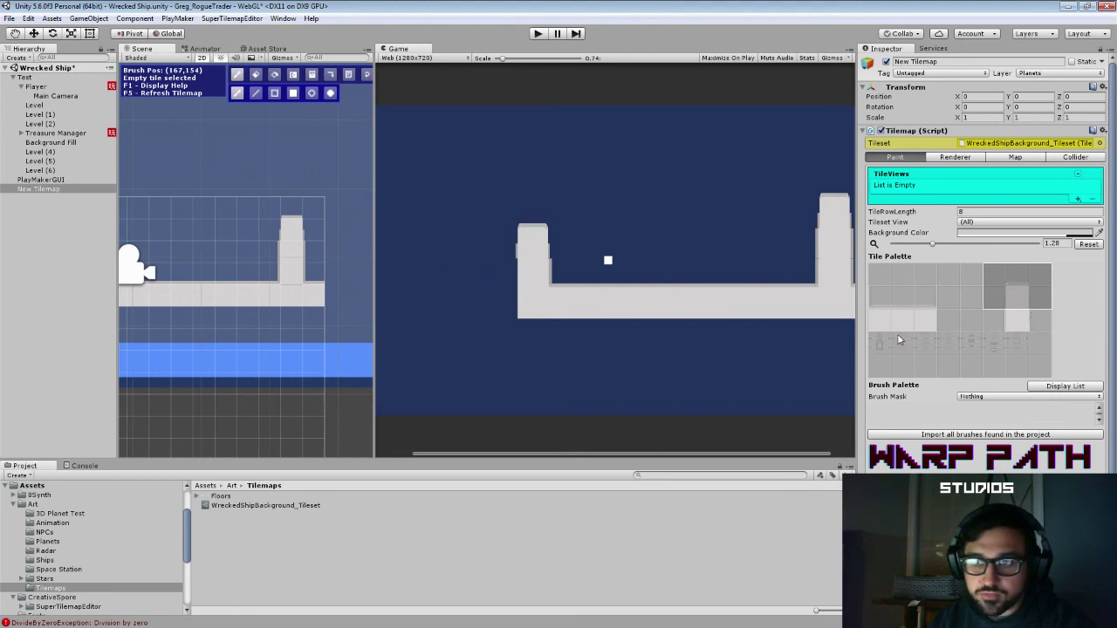
pyautogui.click(1004, 327)
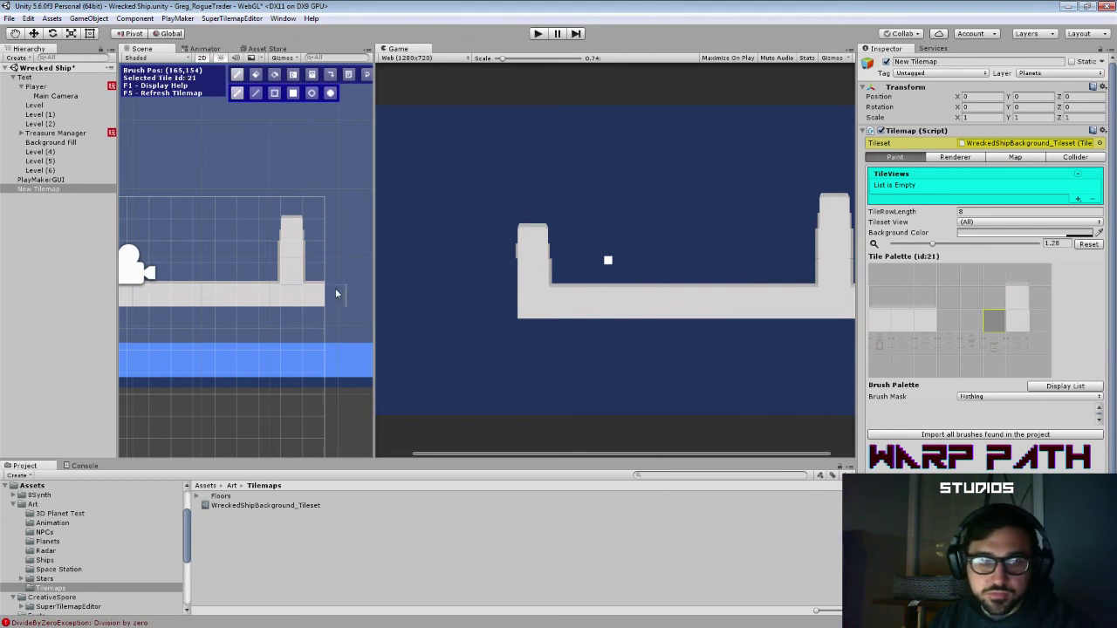
pyautogui.moveTo(214, 285)
pyautogui.mouseDown()
pyautogui.moveTo(319, 297)
pyautogui.moveTo(121, 285)
pyautogui.mouseUp()
pyautogui.click(162, 296)
pyautogui.click(162, 306)
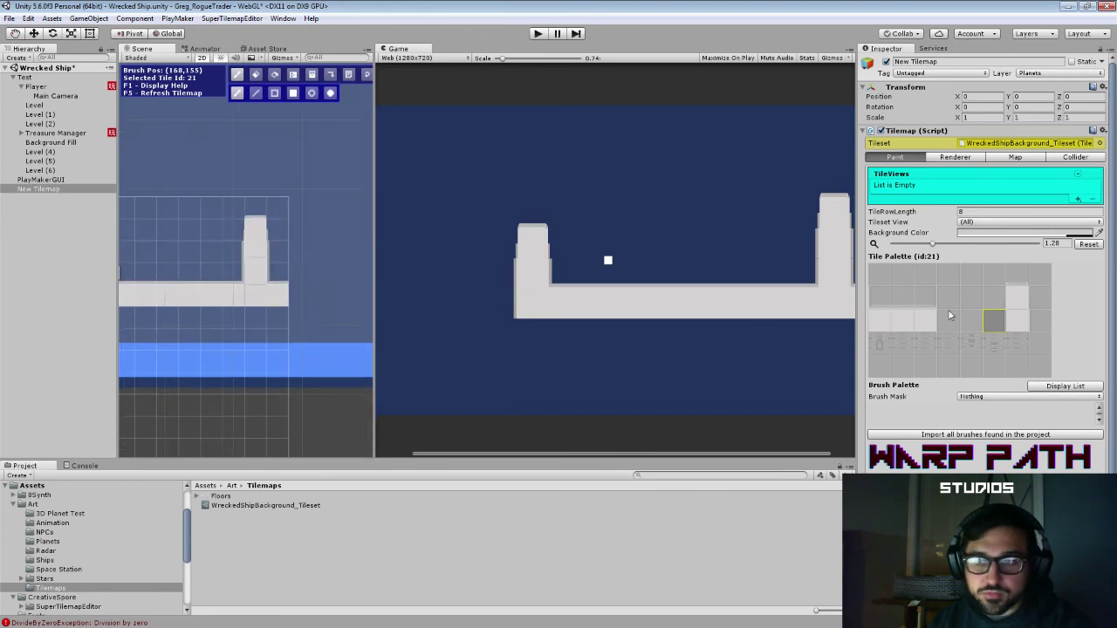
pyautogui.click(1038, 323)
pyautogui.click(279, 295)
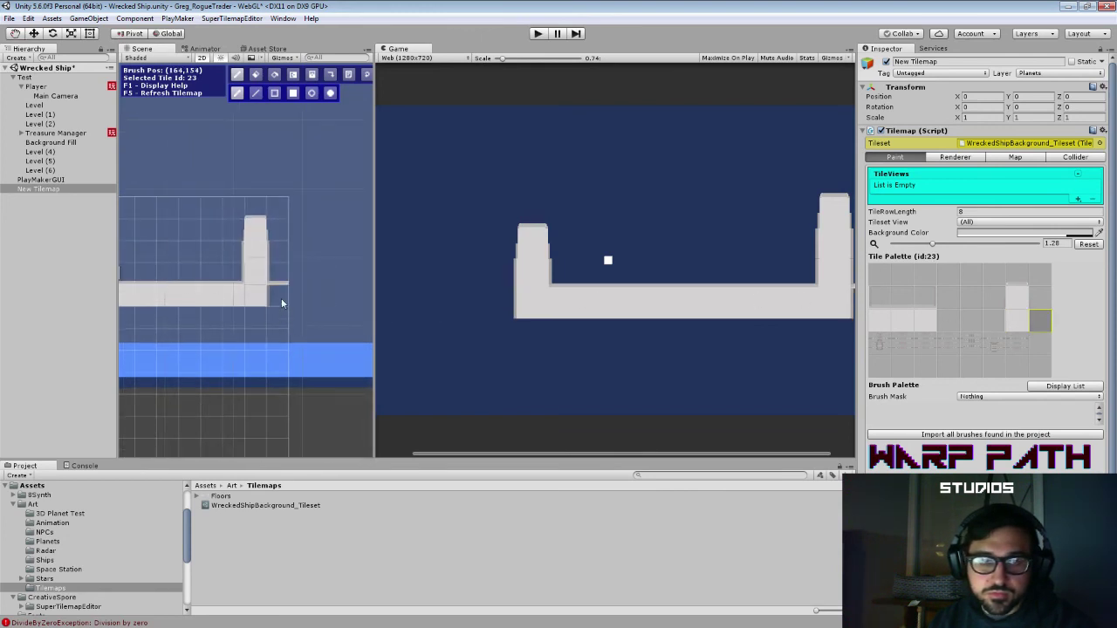
pyautogui.scroll(1, 292, 288)
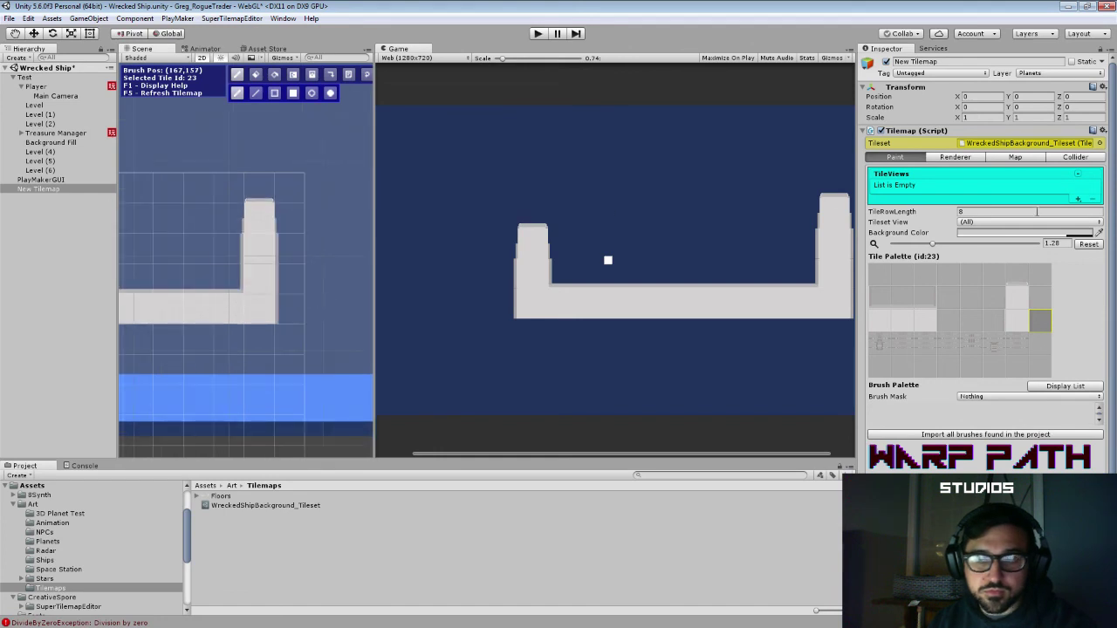
# Step: Check New Tilemap's map bounds settings, and briefly test-play the scene
pyautogui.click(1015, 156)
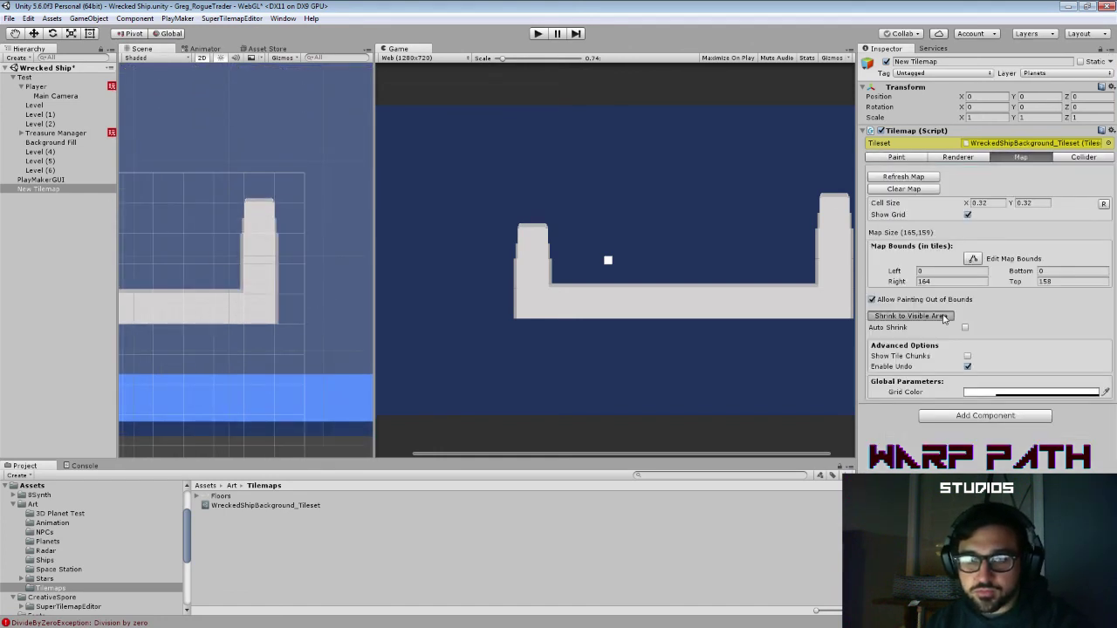
pyautogui.click(538, 33)
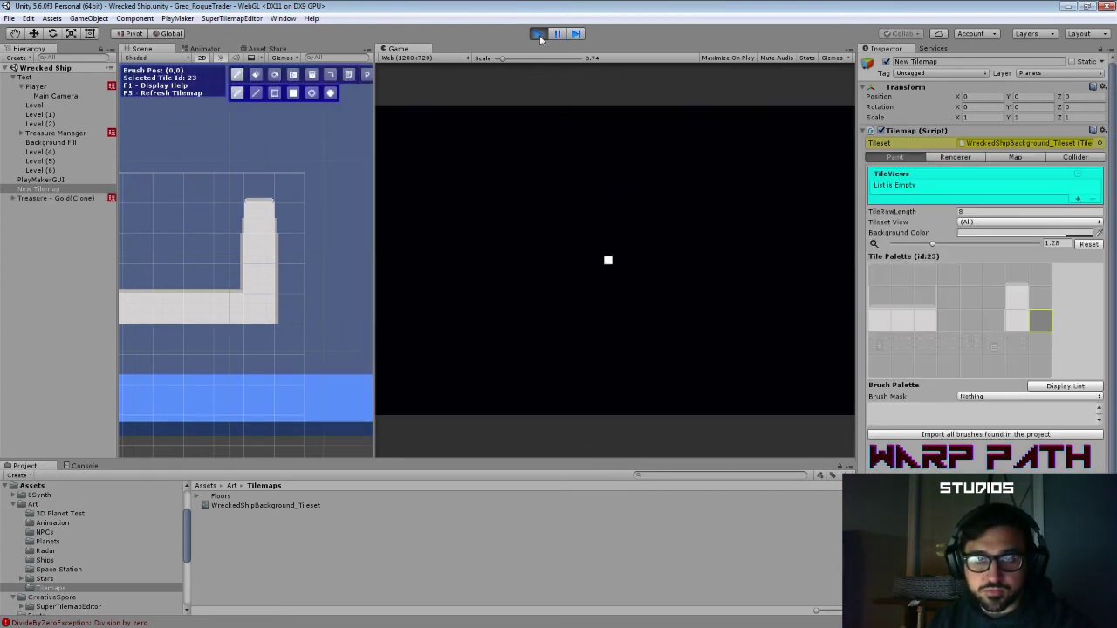
pyautogui.click(539, 34)
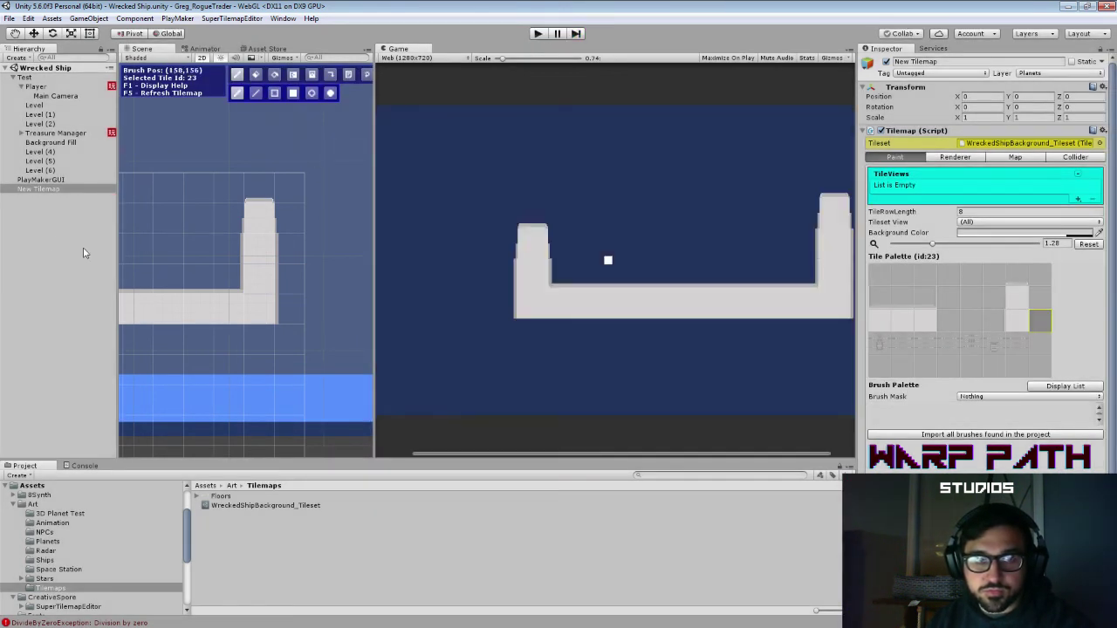
# Step: Open the Player's Box Collider 2D settings and save the scene
pyautogui.doubleClick(36, 87)
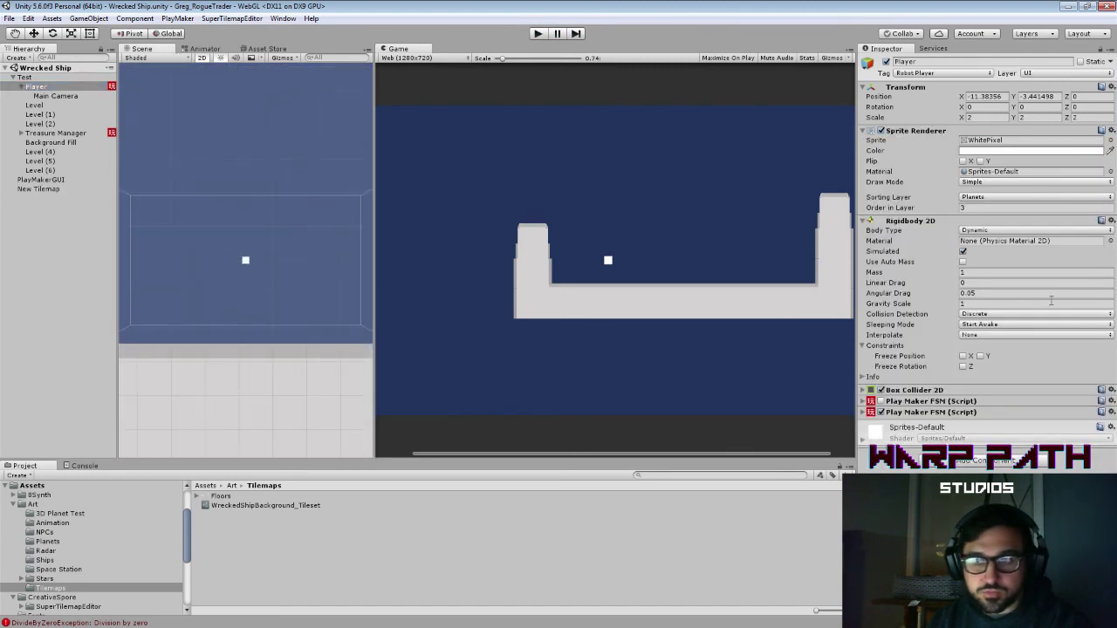
pyautogui.click(912, 390)
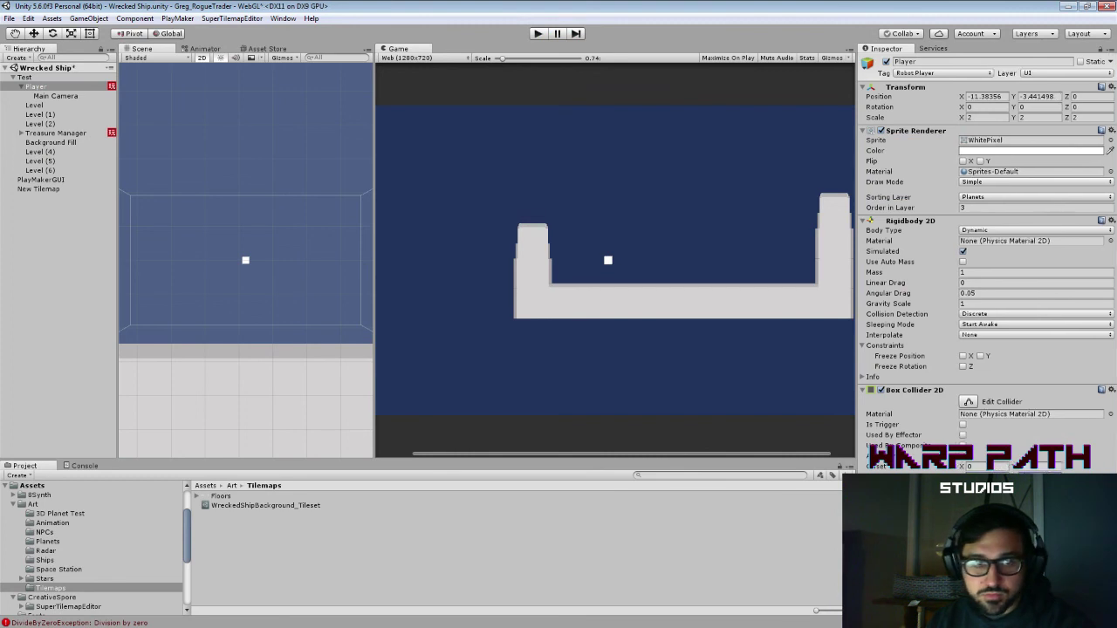
pyautogui.hotkey('ctrl', 's')
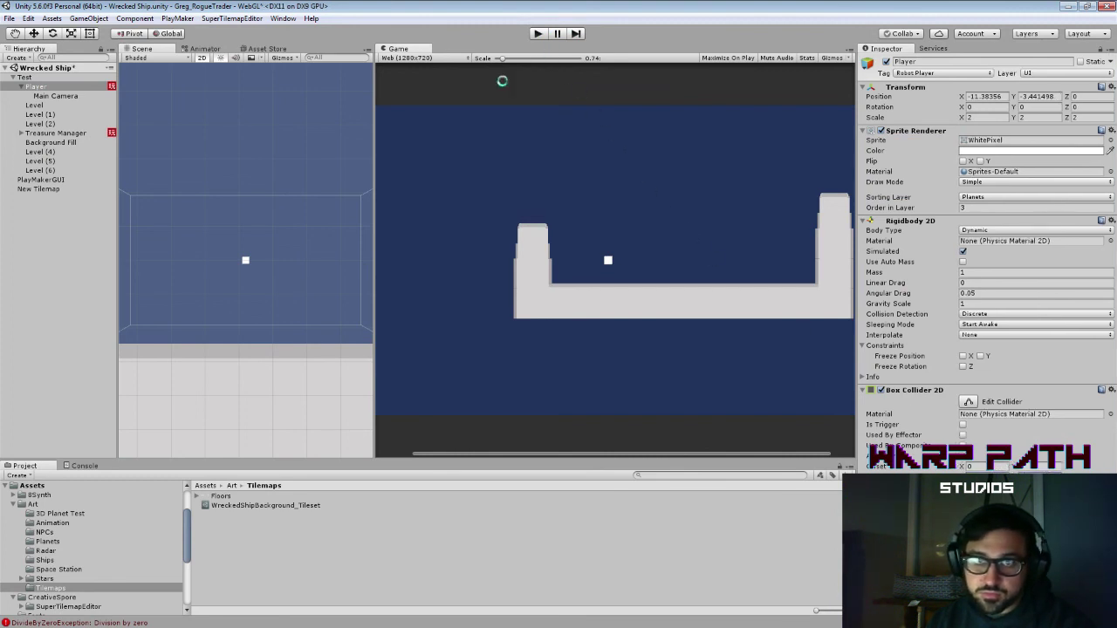
pyautogui.scroll(3, 258, 257)
# Step: Try stretching the Player's X scale, and reset it to 2
pyautogui.doubleClick(36, 86)
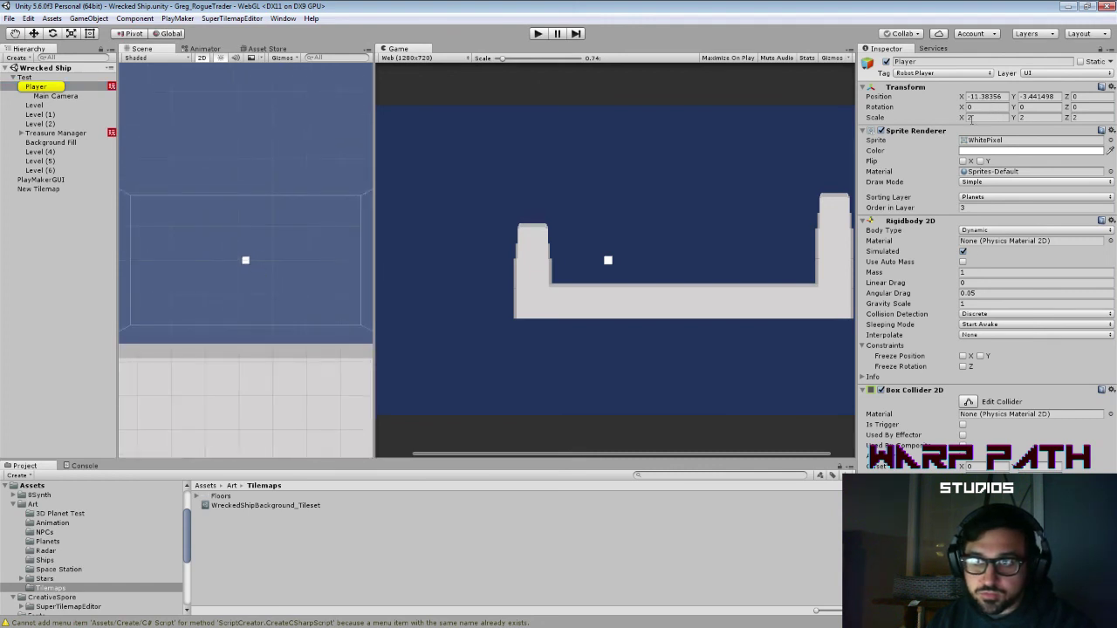
pyautogui.moveTo(963, 117); pyautogui.dragTo(992, 146)
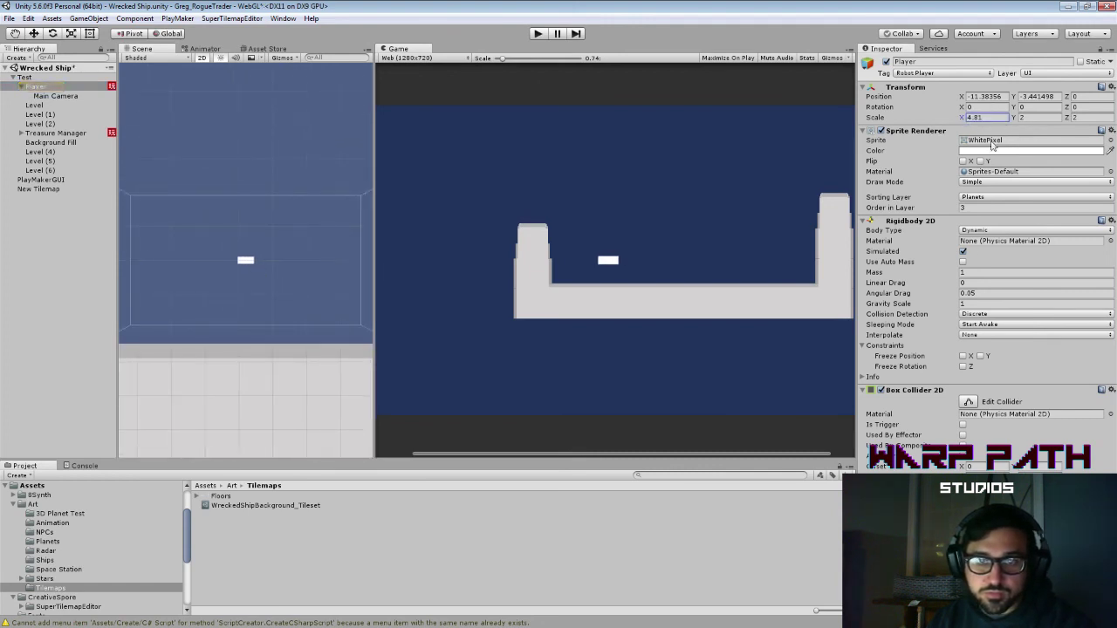
pyautogui.write('2')
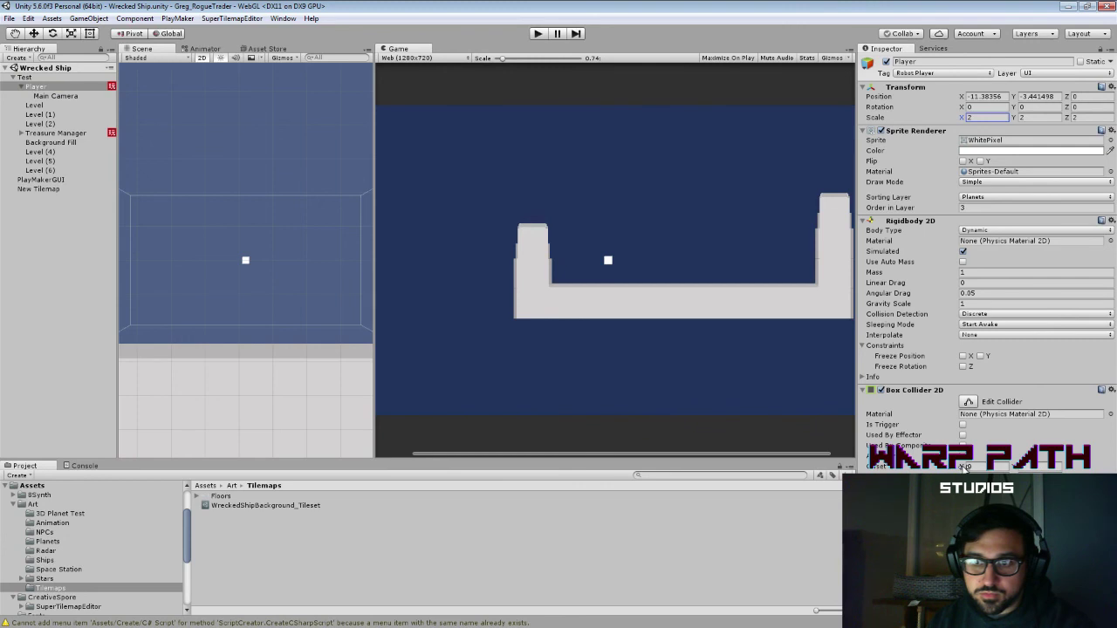
pyautogui.press('Return')
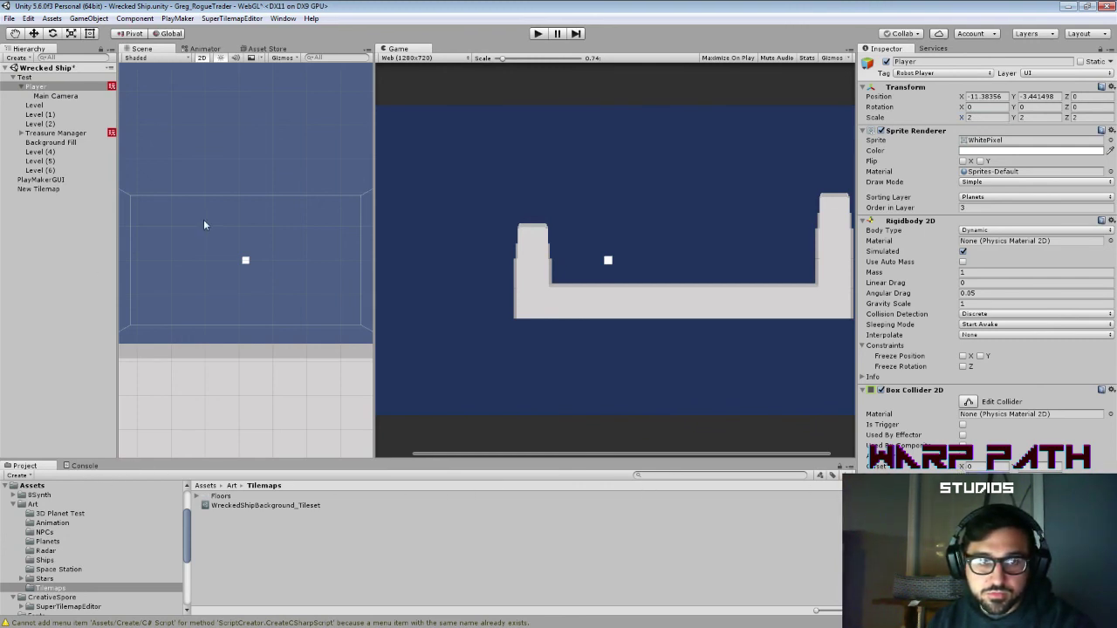
# Step: Set the Player's Box Collider 2D size to 0.1 in X and Y
pyautogui.scroll(-5, 204, 225)
pyautogui.hotkey('ctrl', 's')
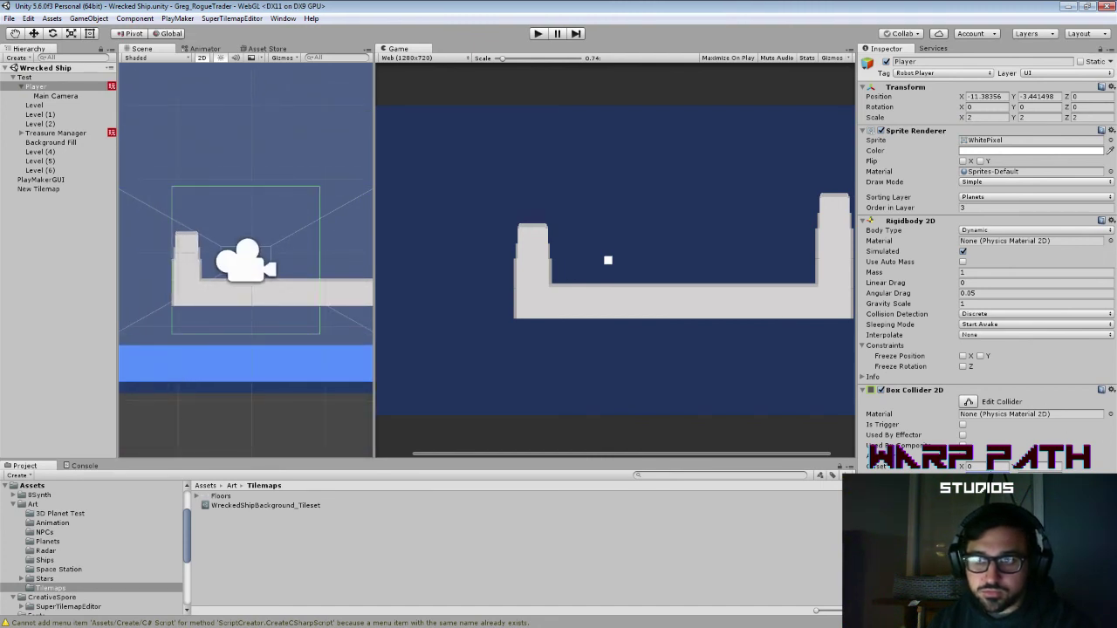
pyautogui.write('.1')
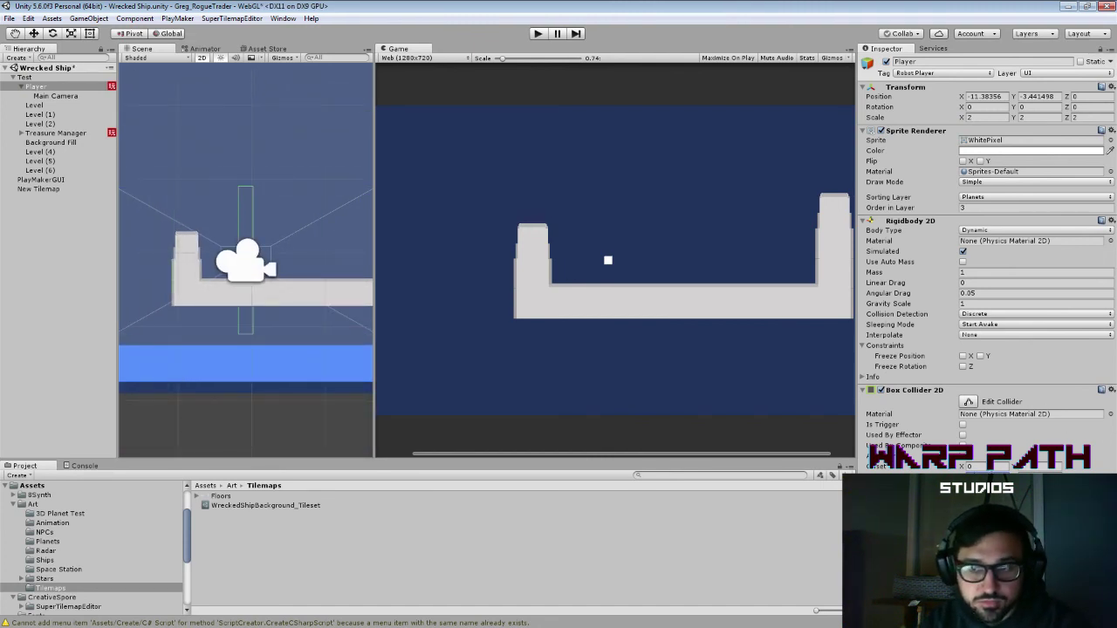
pyautogui.write('f')
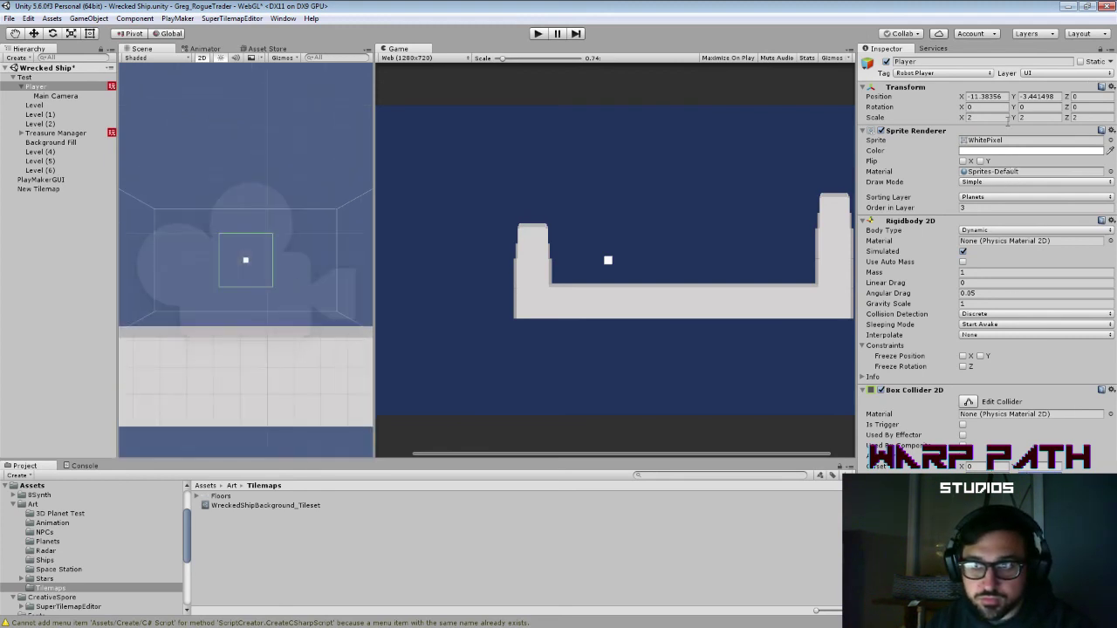
# Step: Set the Player's X and Y scale to 5, and shrink its Box Collider 2D to fit the white square
pyautogui.click(1007, 120)
pyautogui.write('5')
pyautogui.press('Tab')
pyautogui.write('5')
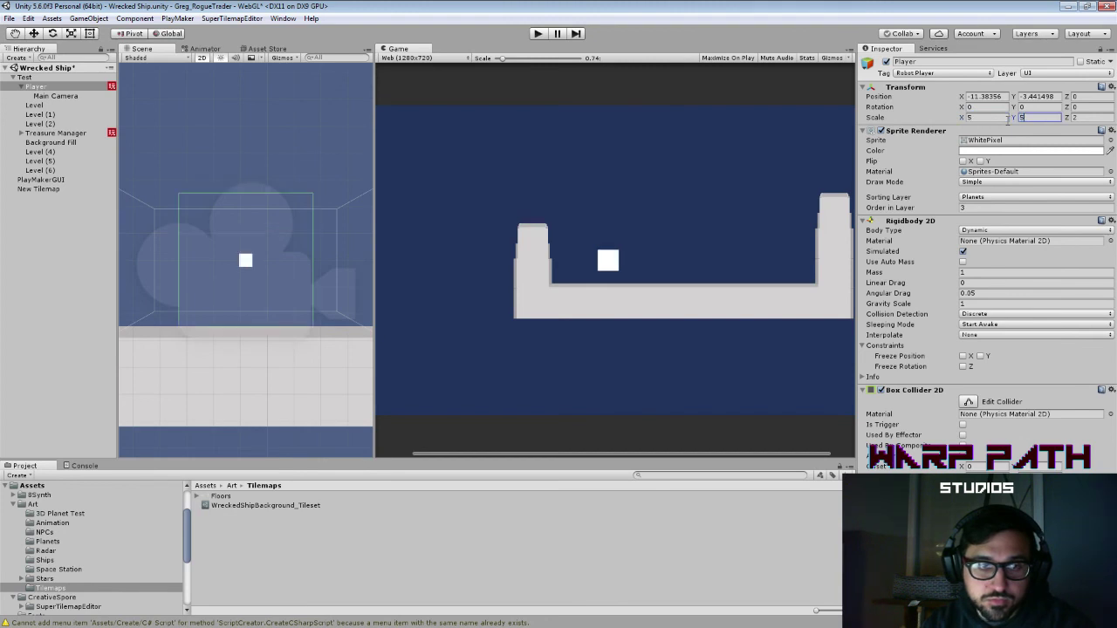
pyautogui.press('Return')
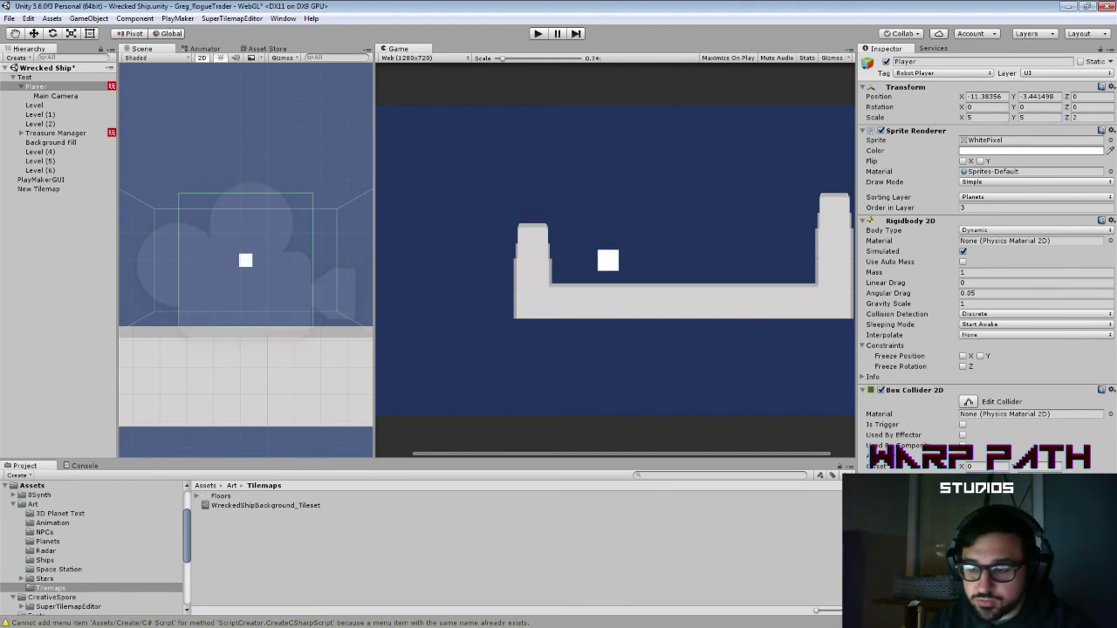
pyautogui.write('0')
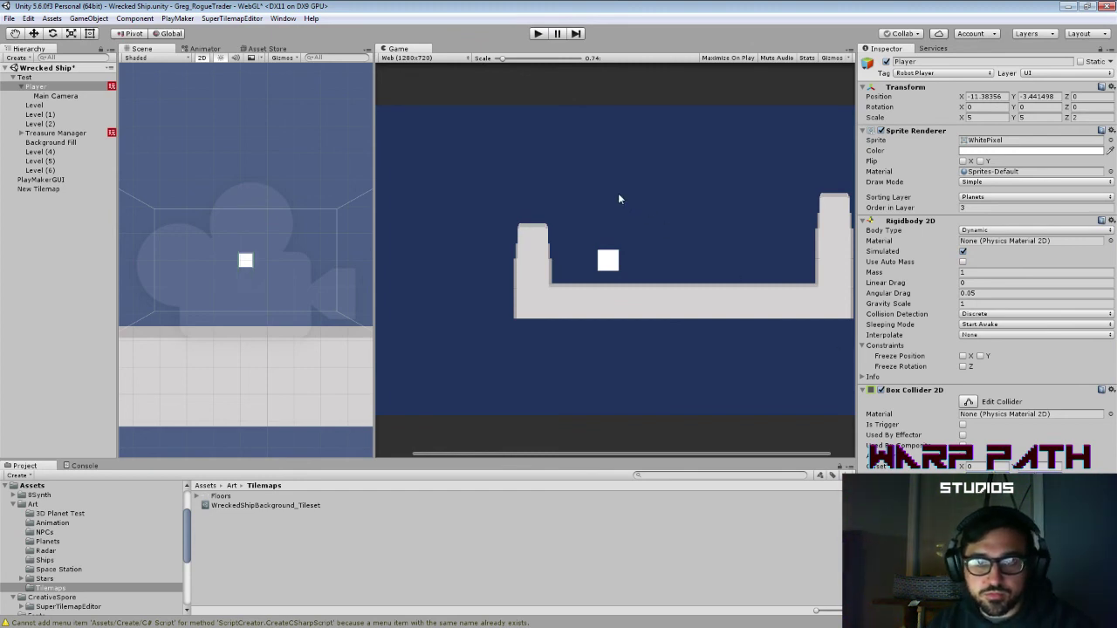
# Step: Play-test the level by moving the player sideways and jumping on the tiles, and stop the game
pyautogui.click(537, 33)
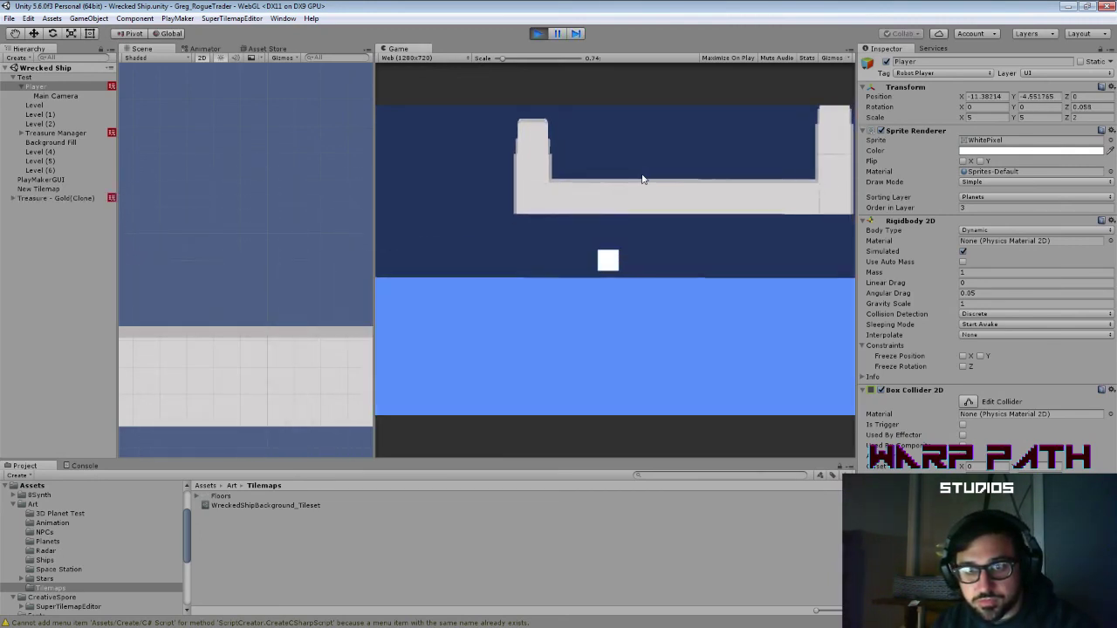
pyautogui.press('d')
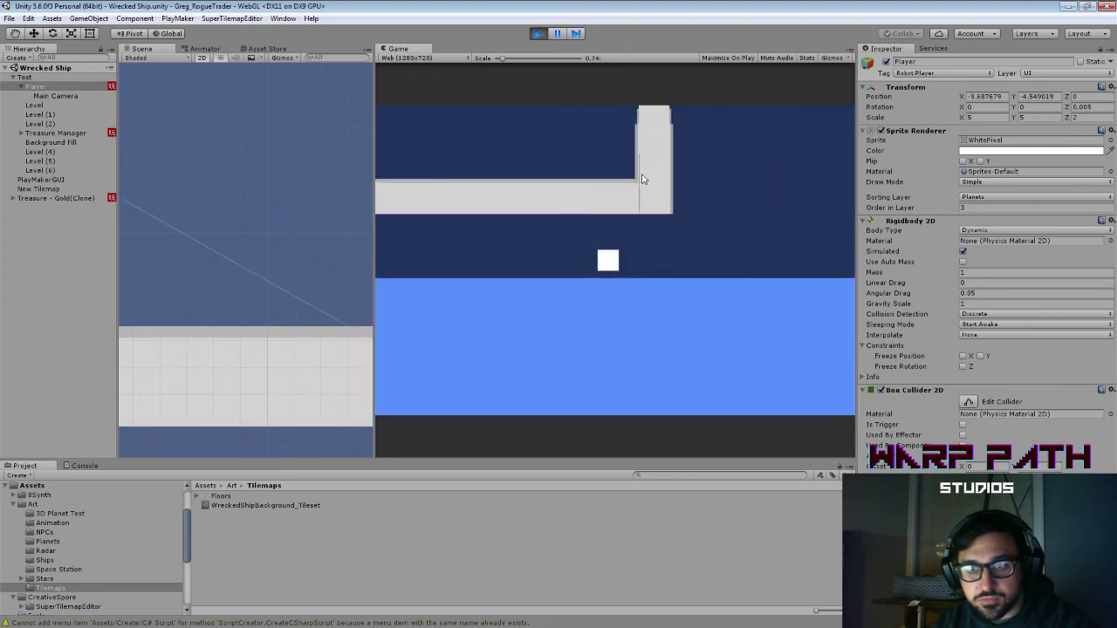
pyautogui.press('space')
pyautogui.press('a')
pyautogui.press('space')
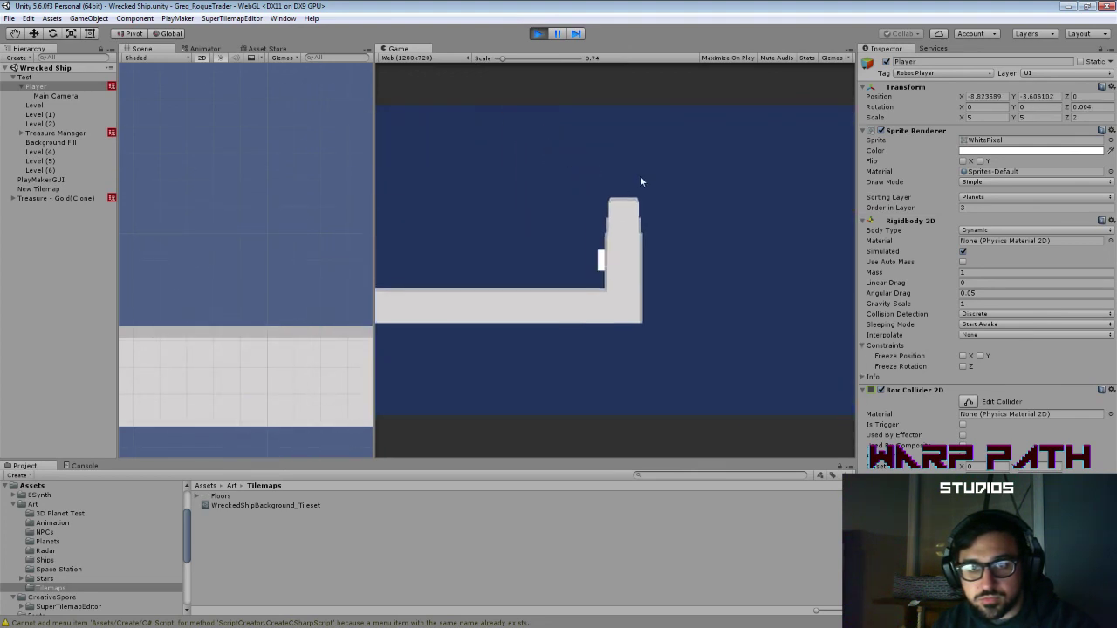
pyautogui.scroll(-10, 277, 225)
pyautogui.hotkey('ctrl', 'p')
pyautogui.scroll(-5, 295, 228)
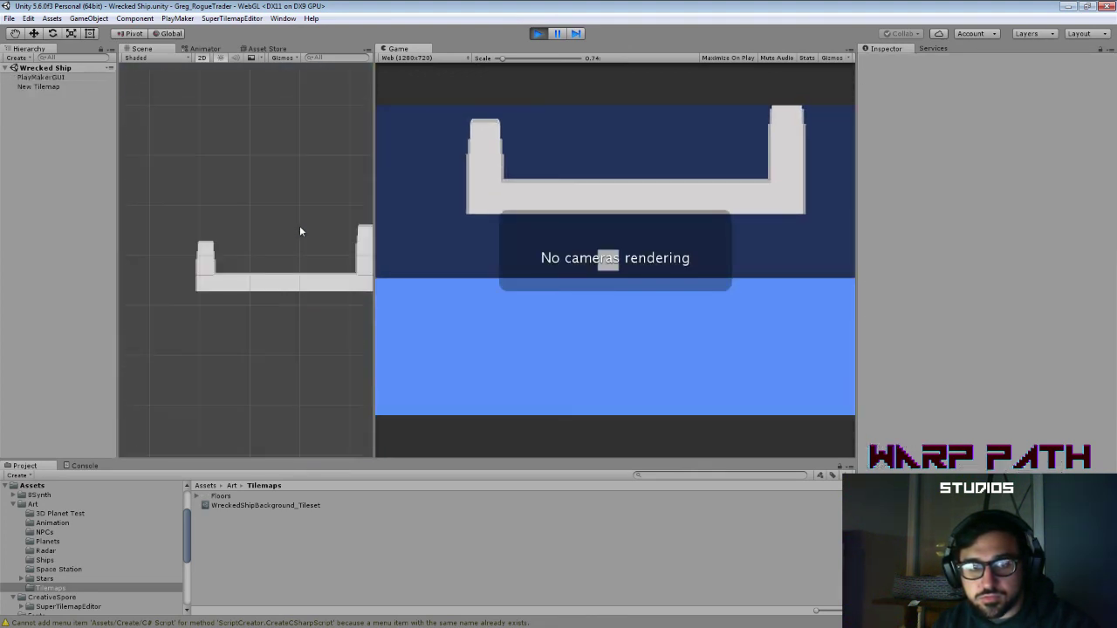
pyautogui.click(538, 34)
pyautogui.scroll(-3, 324, 220)
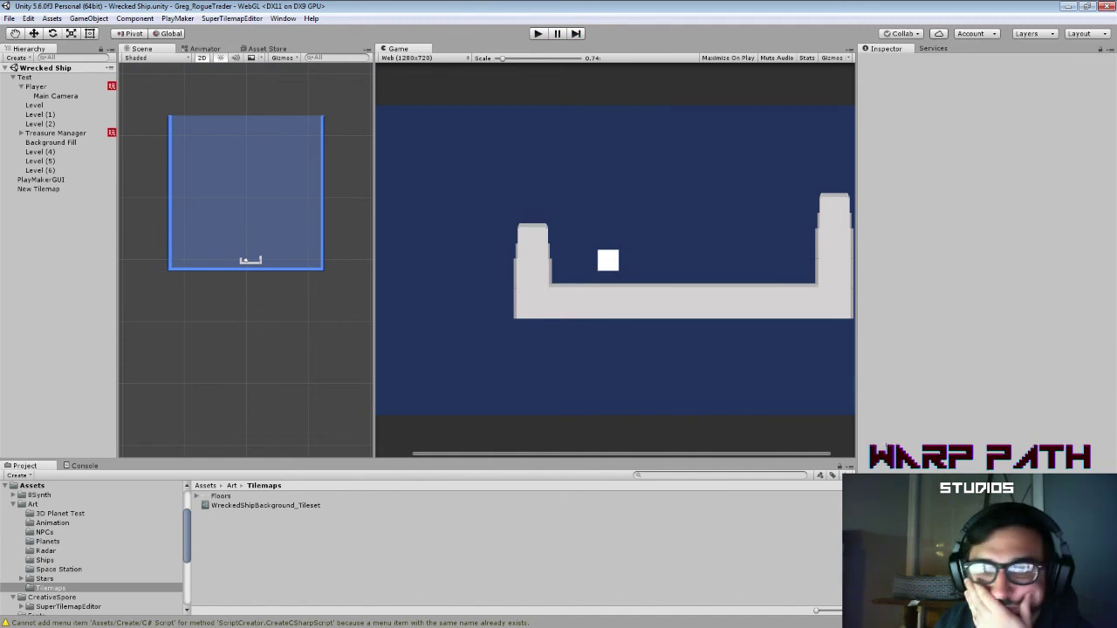
# Step: Switch to Pyxel Edit, export the tileset as Floors2 in PNG format at pixel scale 10, and return to Unity
pyautogui.hotkey('alt', 'Tab')
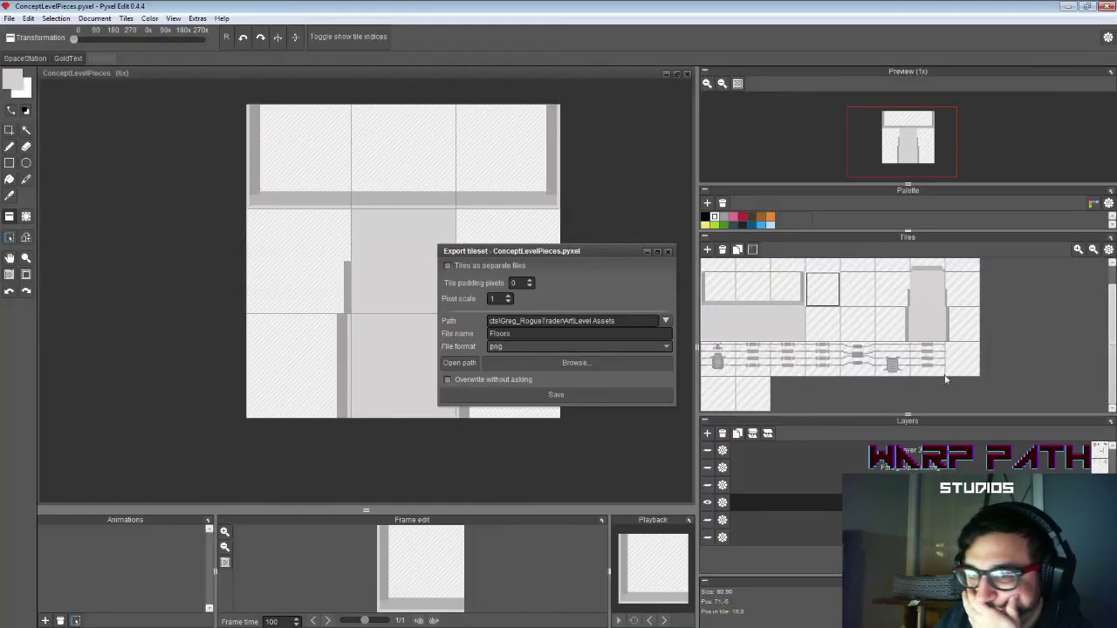
pyautogui.moveTo(498, 299); pyautogui.dragTo(473, 296)
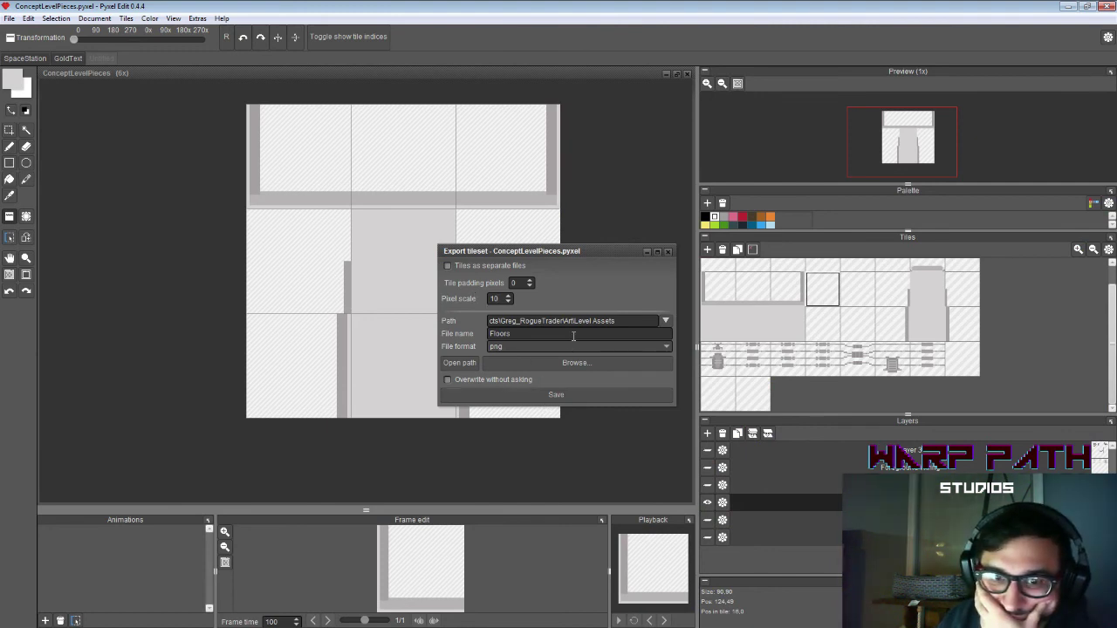
pyautogui.click(575, 396)
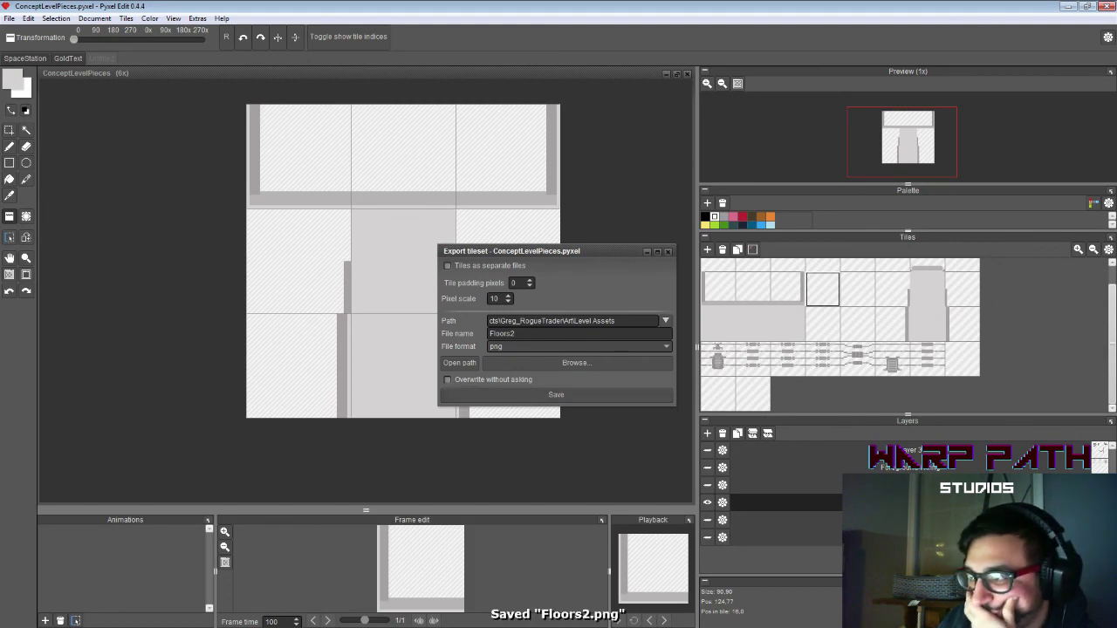
pyautogui.click(1066, 7)
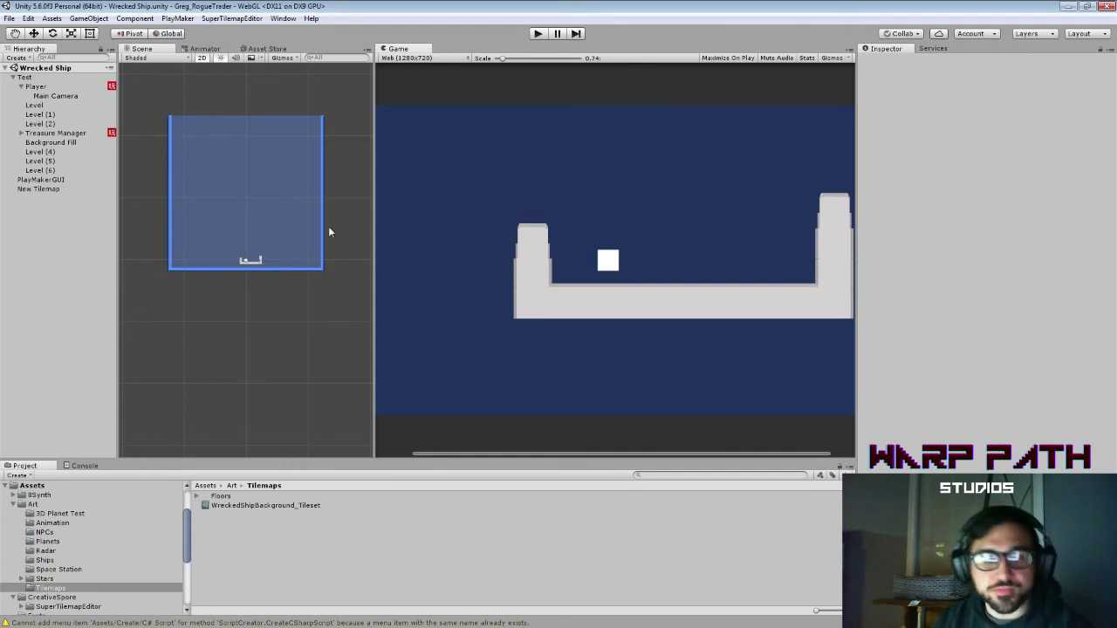
# Step: Undo the painted tiles, the player and camera changes and the tilemap setup, back to before the tileset's atlas texture was assigned
pyautogui.click(277, 272)
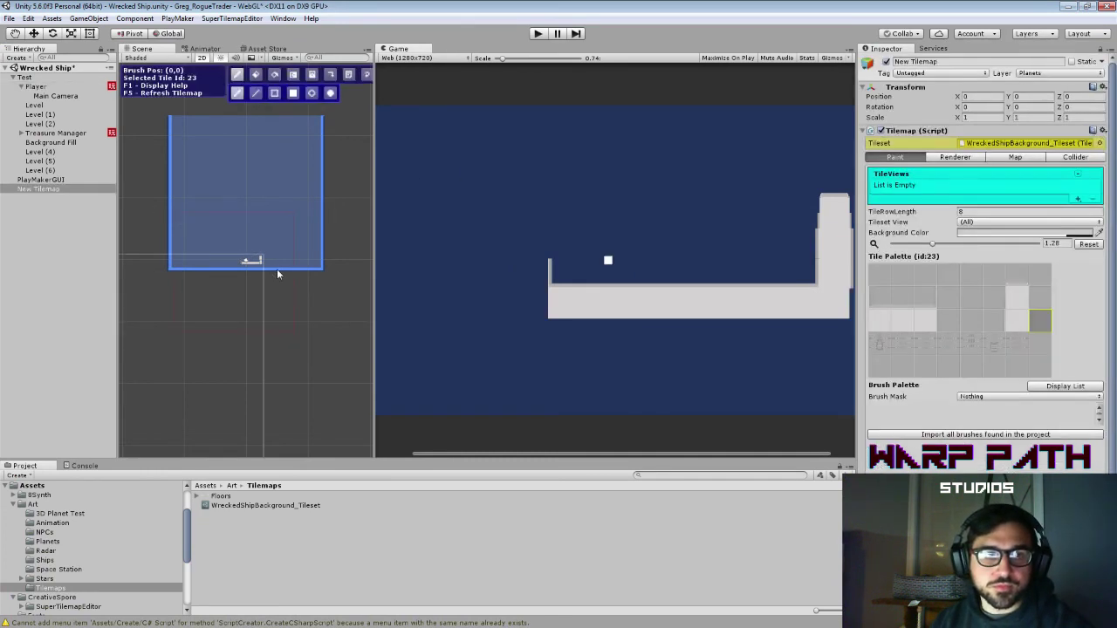
pyautogui.hotkey('ctrl', 'z')
pyautogui.hotkey('ctrl', 'z')
pyautogui.hotkey('ctrl', 'z')
pyautogui.hotkey('ctrl', 'z')
pyautogui.hotkey('ctrl', 'z')
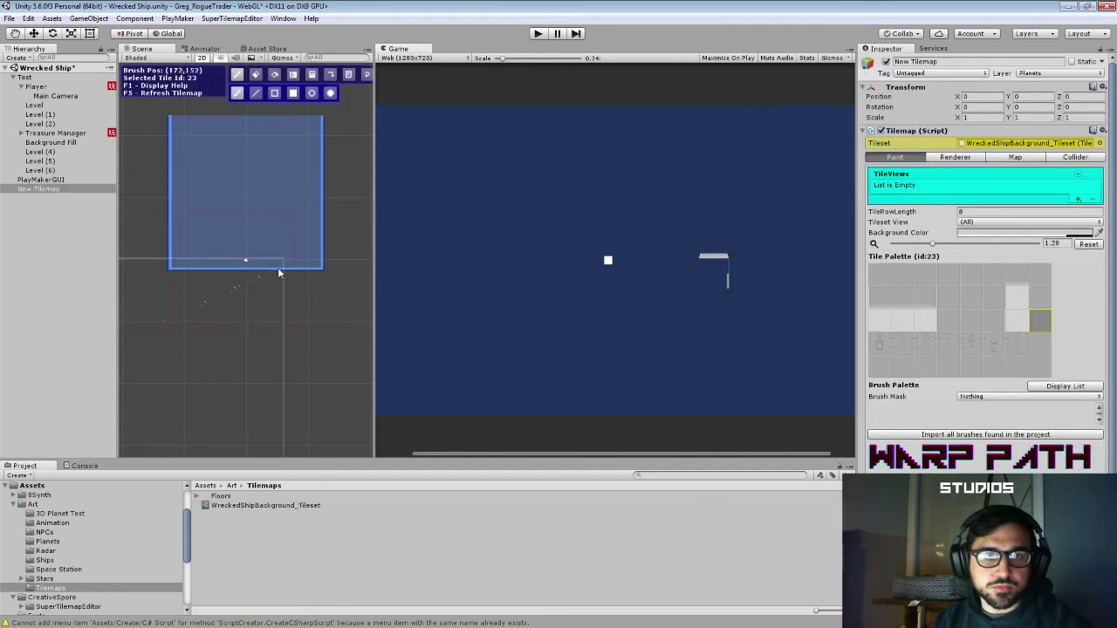
pyautogui.hotkey('ctrl', 'z')
pyautogui.hotkey('ctrl', 'z')
pyautogui.click(278, 273)
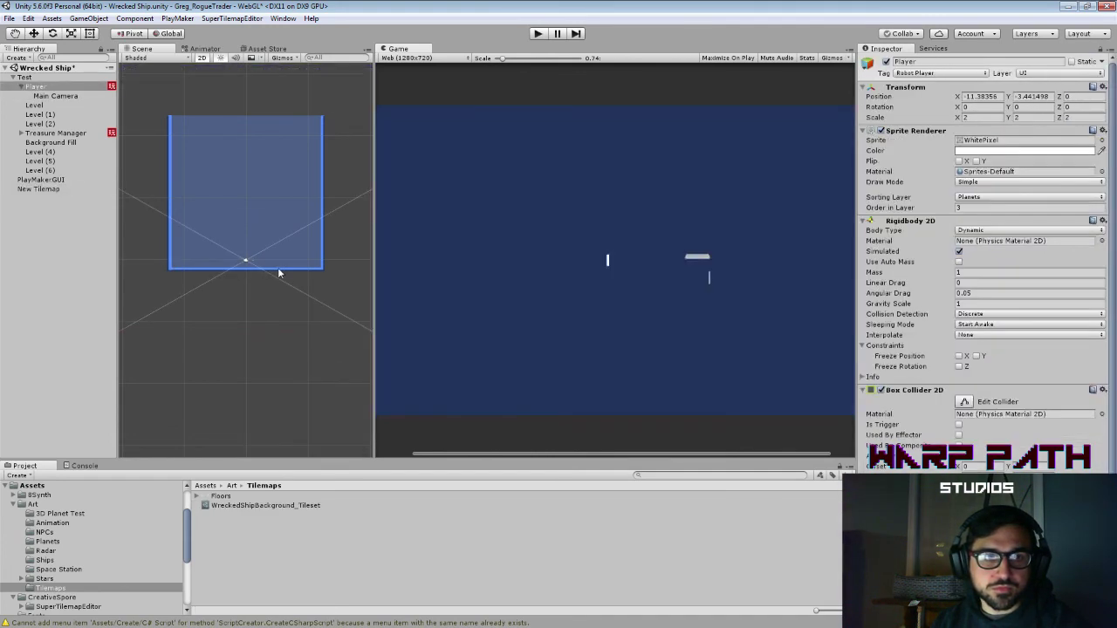
pyautogui.click(278, 273)
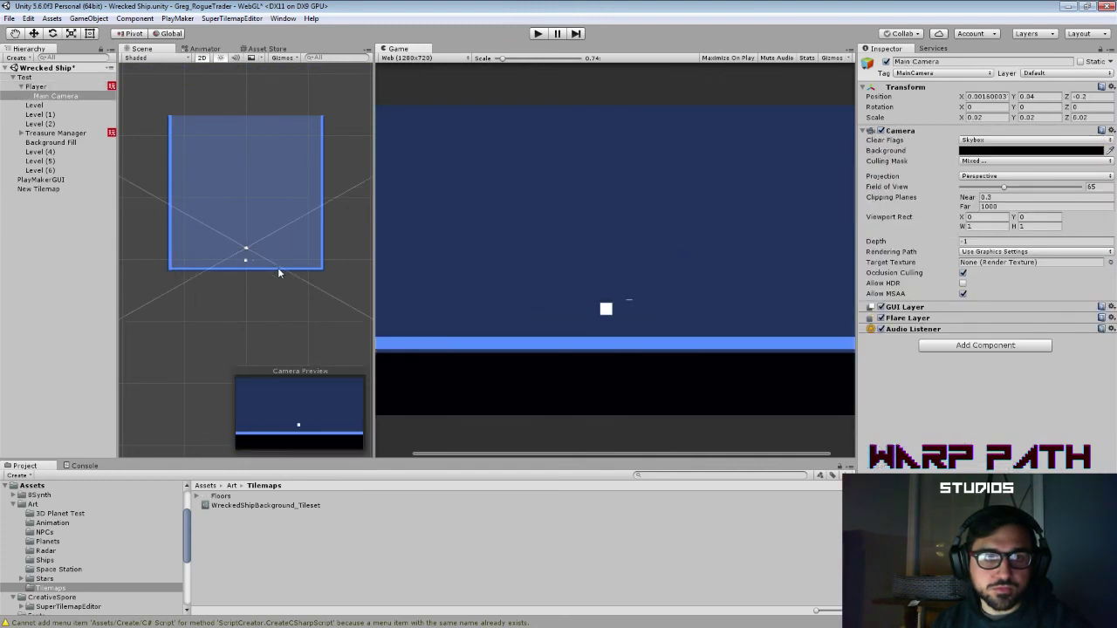
pyautogui.click(279, 273)
pyautogui.click(278, 273)
pyautogui.hotkey('ctrl', 'z')
pyautogui.hotkey('ctrl', 'z')
pyautogui.hotkey('ctrl', 'z')
pyautogui.hotkey('ctrl', 'z')
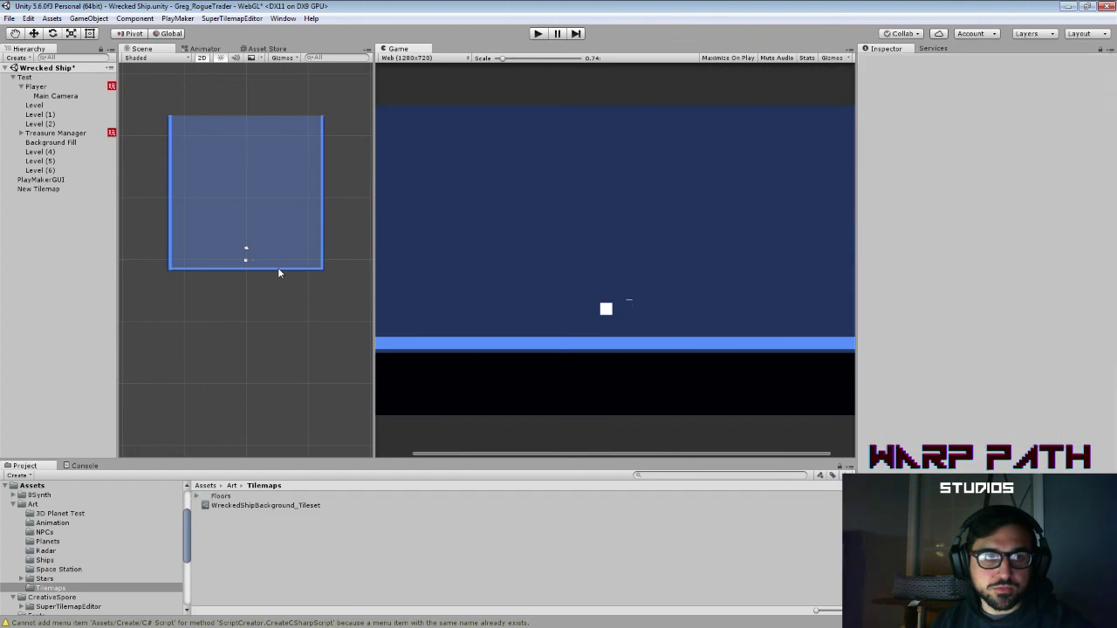
pyautogui.scroll(10, 279, 273)
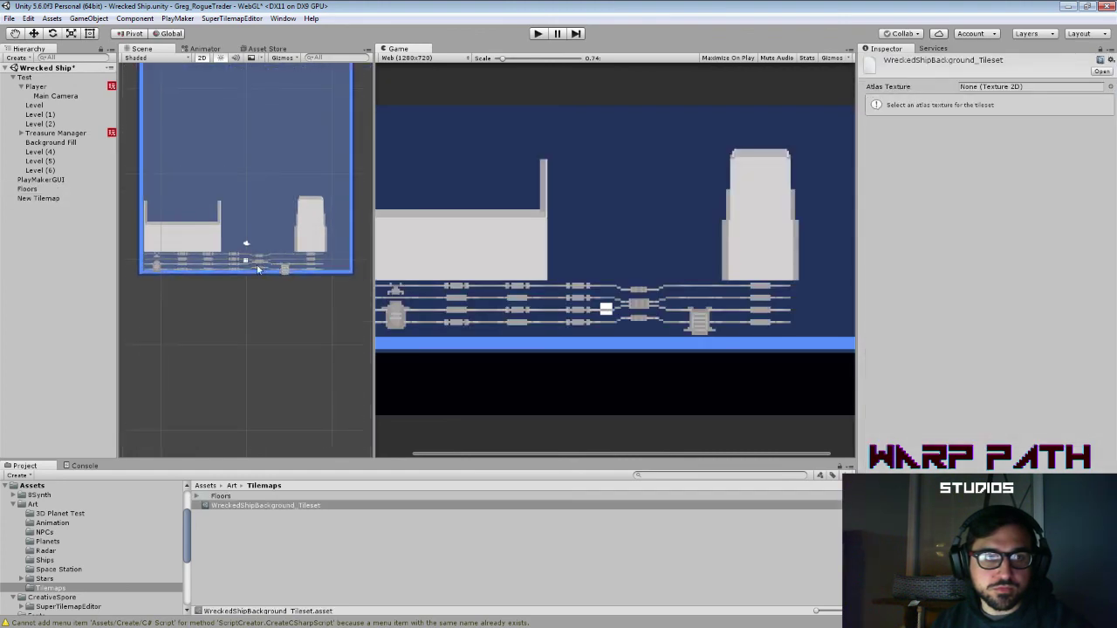
# Step: Set the Floors2 texture's filter mode to Point (no filter), place it in the scene, and apply its import settings
pyautogui.click(60, 200)
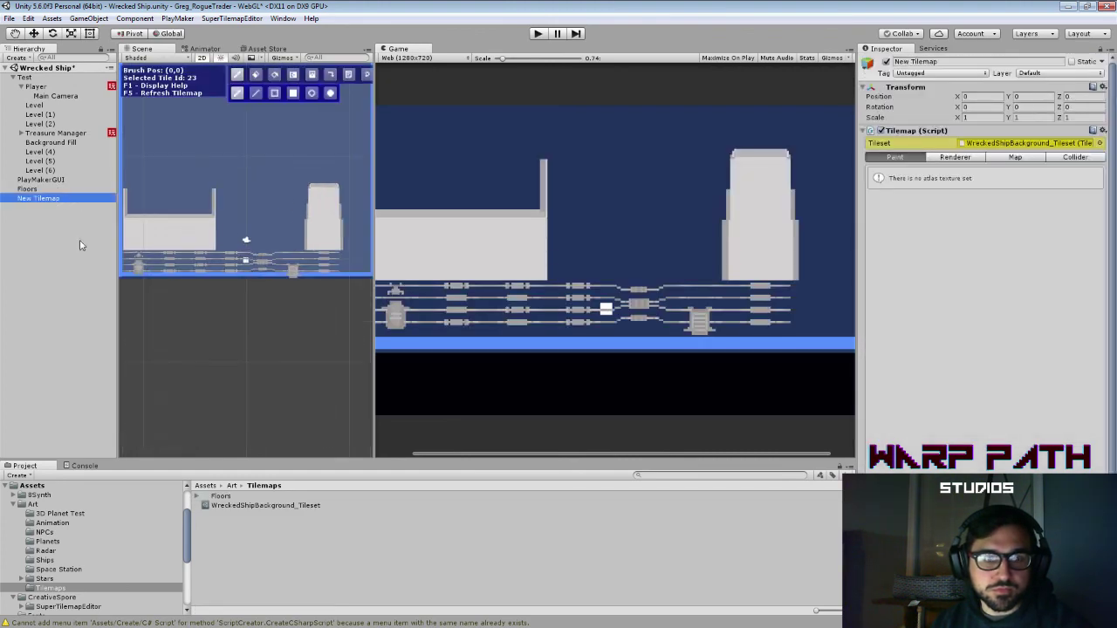
pyautogui.click(220, 510)
pyautogui.click(227, 496)
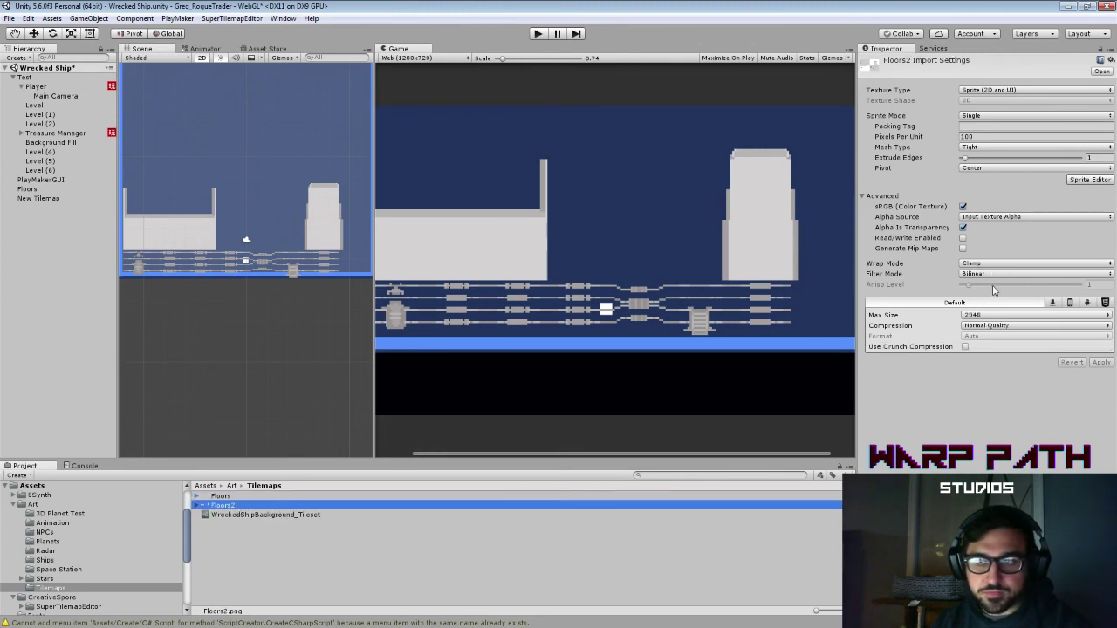
pyautogui.click(994, 274)
pyautogui.click(995, 288)
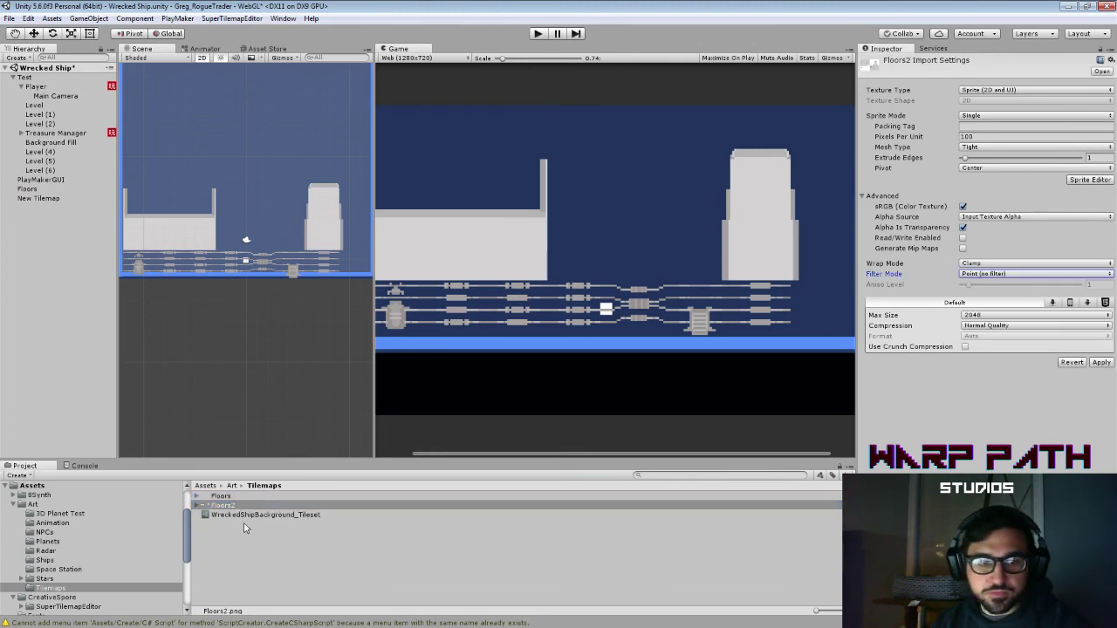
pyautogui.moveTo(237, 508); pyautogui.dragTo(247, 189)
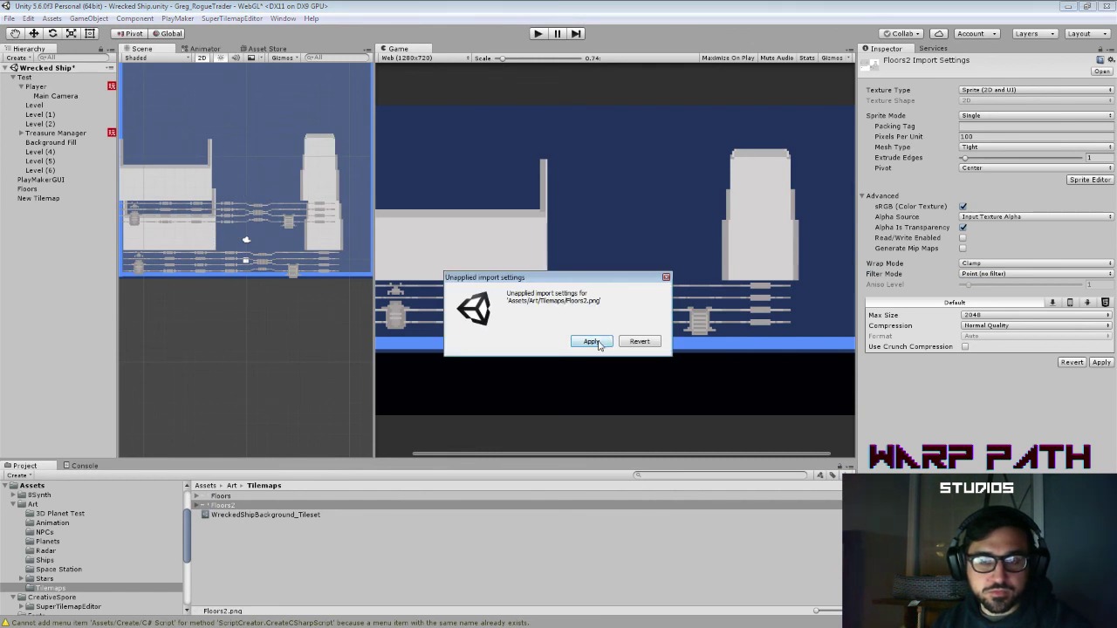
pyautogui.click(597, 342)
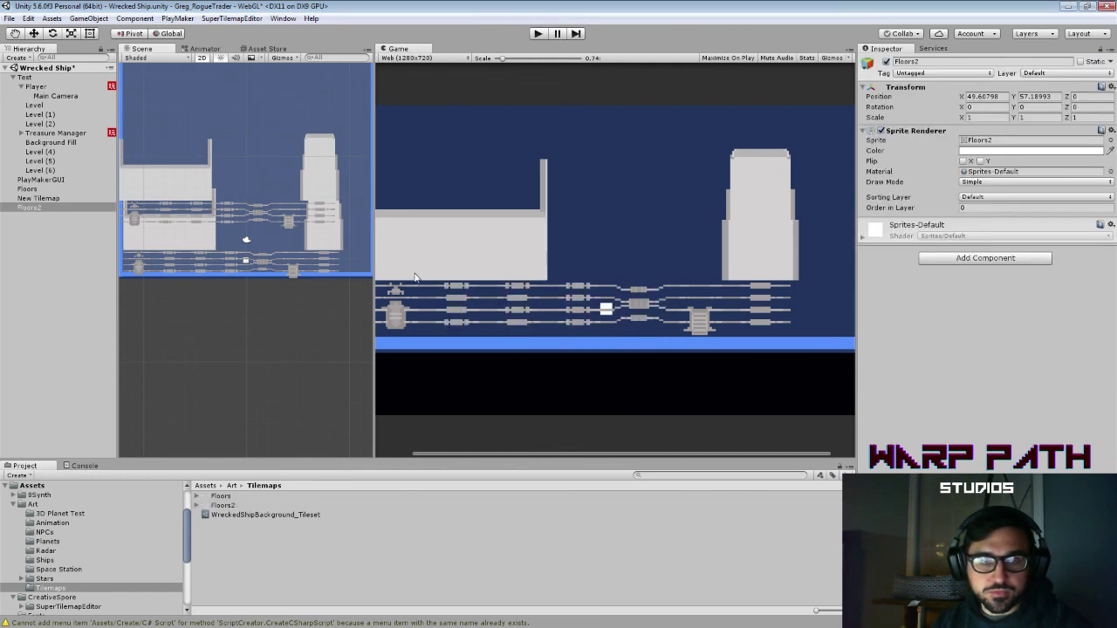
# Step: Delete the old Floors sprite from the scene and save the scene
pyautogui.click(28, 190)
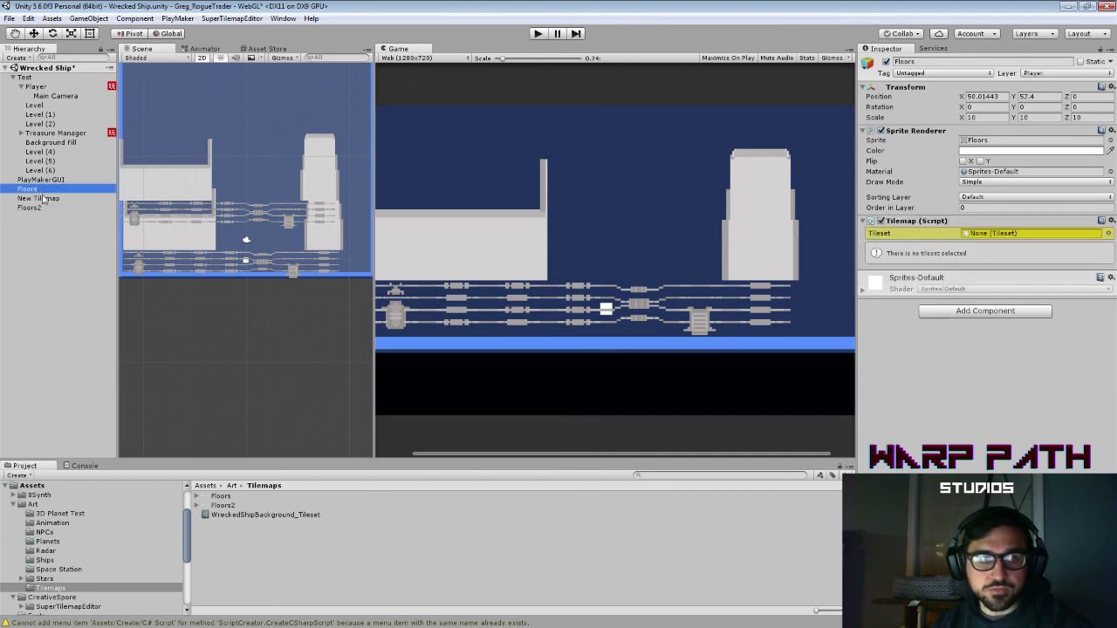
pyautogui.press('Delete')
pyautogui.click(39, 198)
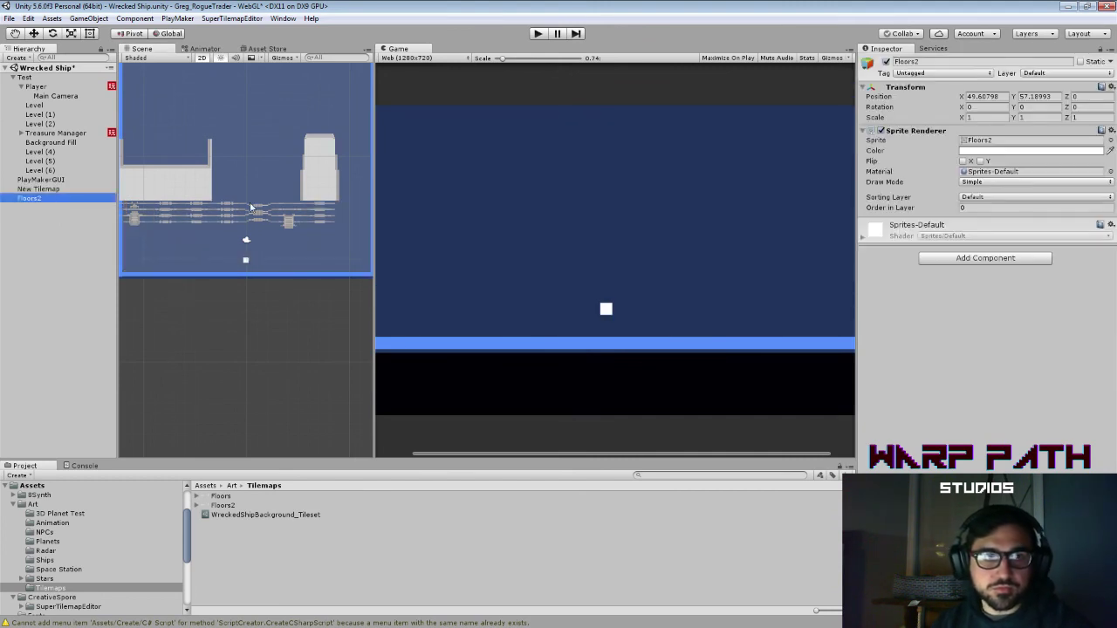
pyautogui.hotkey('ctrl', 's')
pyautogui.scroll(2, 267, 223)
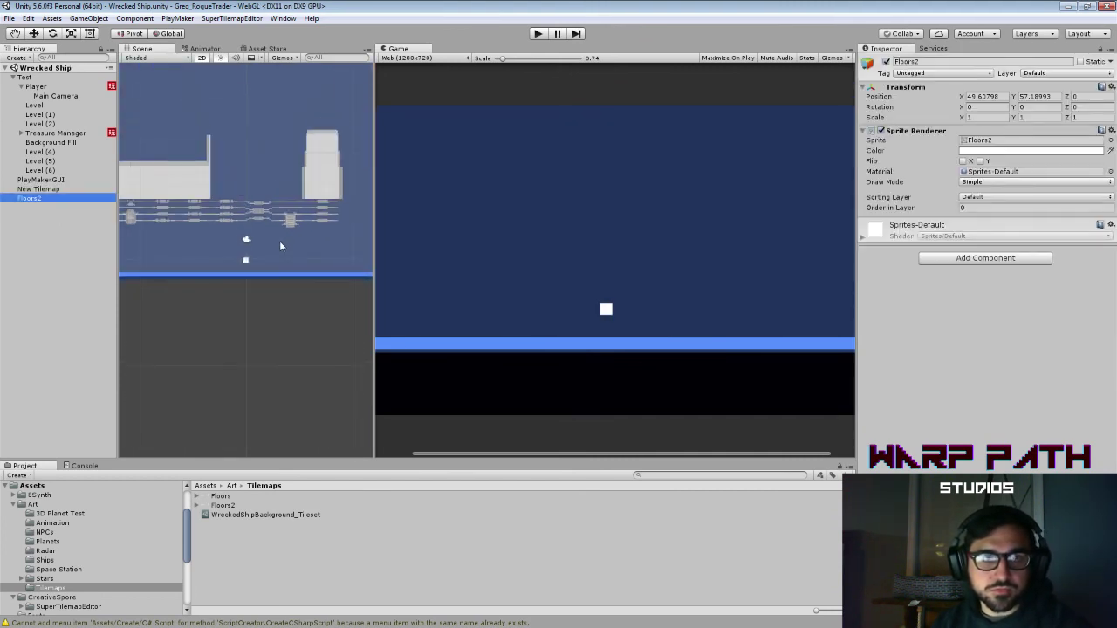
# Step: Place the original Floors sprite near Floors2 in the scene for a size comparison, and undo the placement
pyautogui.scroll(-5, 279, 241)
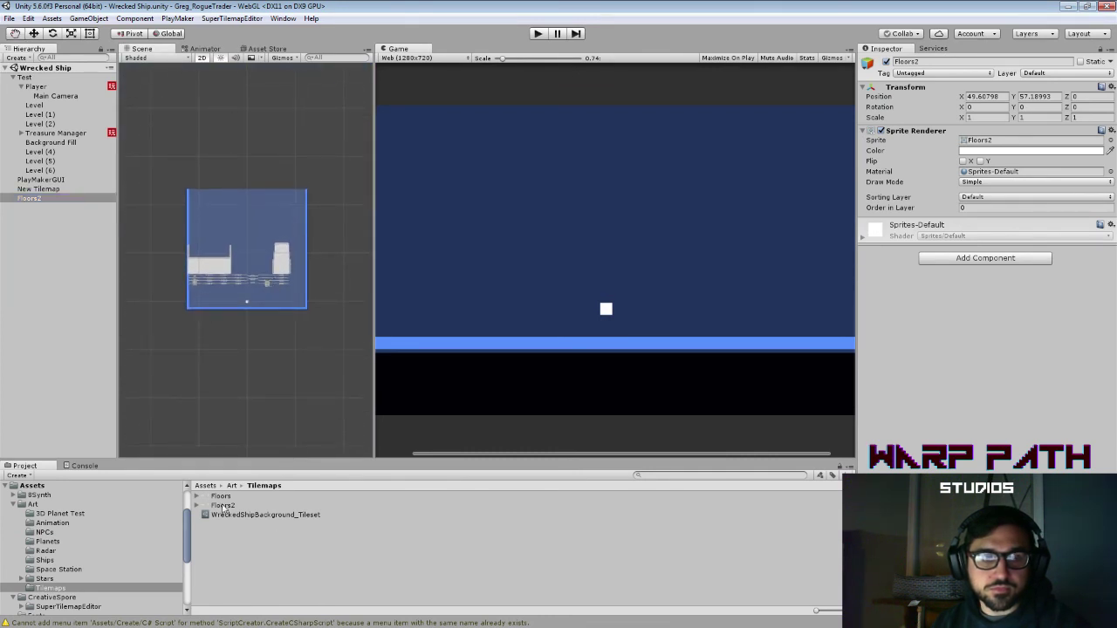
pyautogui.moveTo(223, 506); pyautogui.dragTo(250, 349)
pyautogui.moveTo(258, 303); pyautogui.dragTo(258, 303)
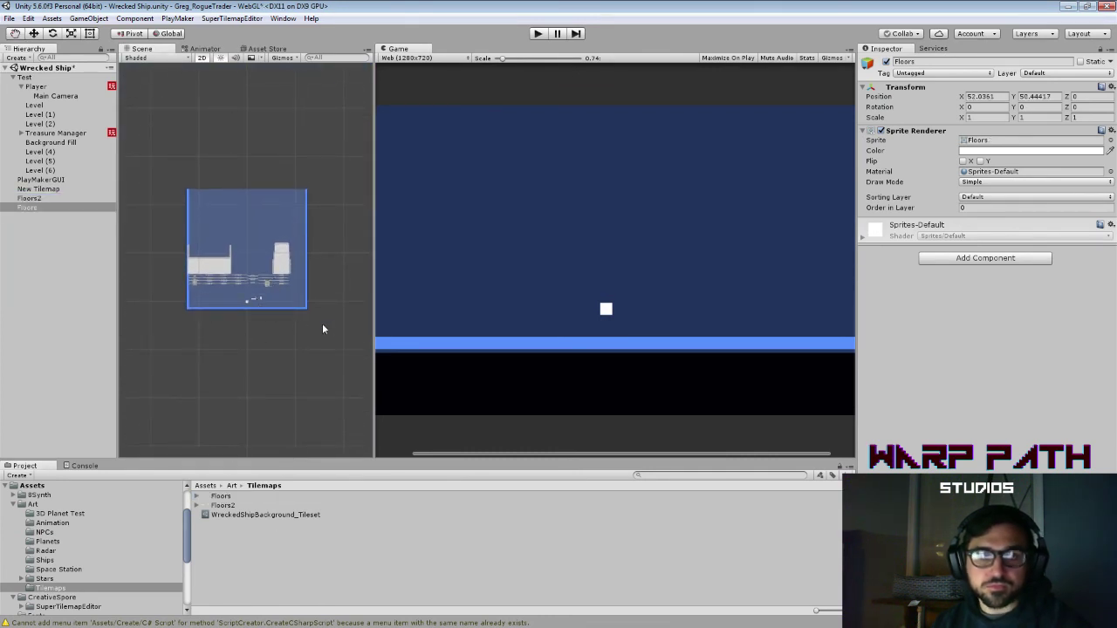
pyautogui.hotkey('ctrl', 'z')
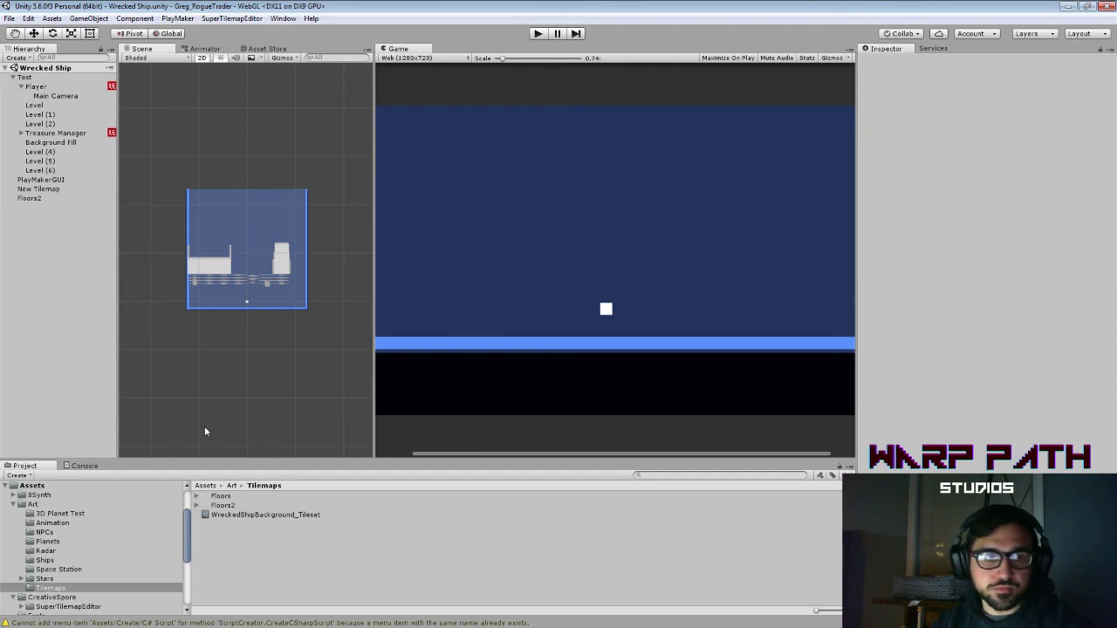
# Step: Assign Floors2 as the atlas texture of WreckedShipBackground_Tileset, and select a tile in its palette
pyautogui.click(58, 189)
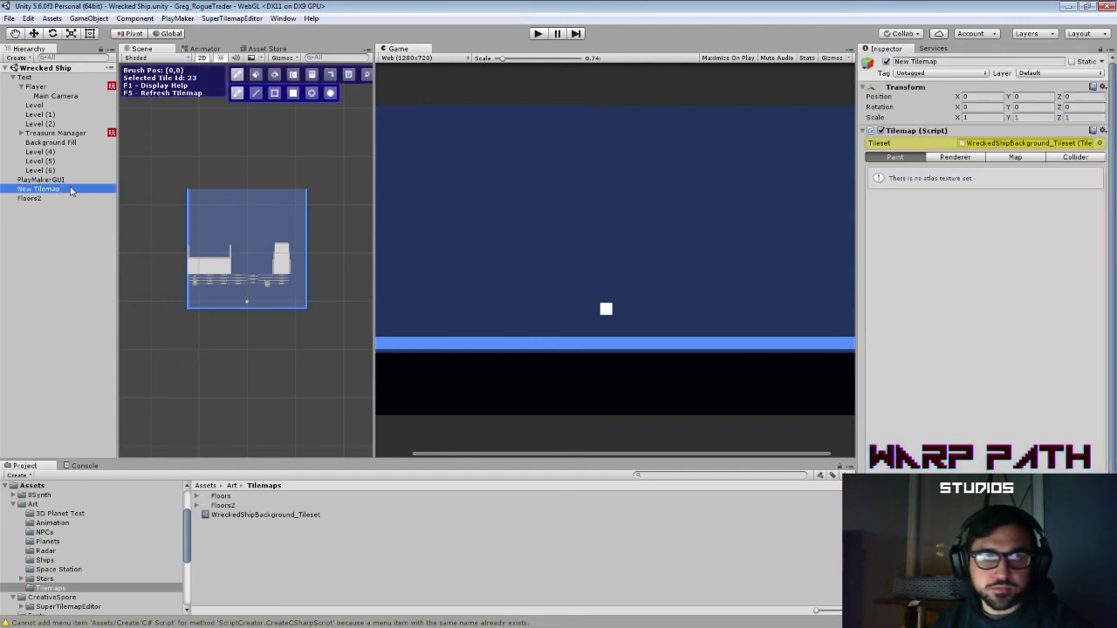
pyautogui.click(1099, 143)
pyautogui.click(251, 520)
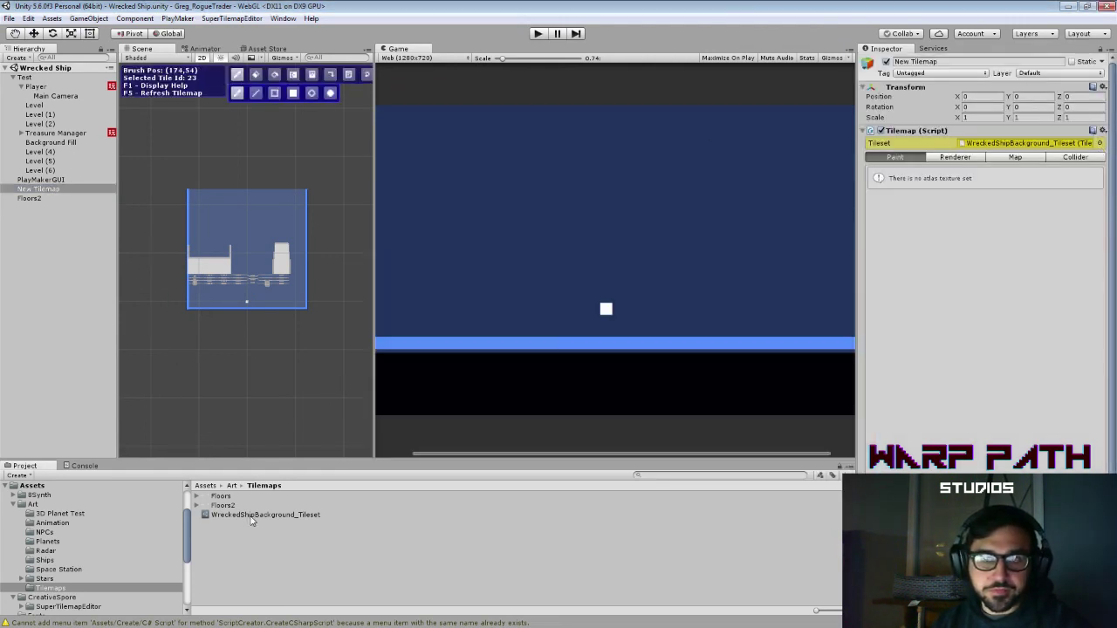
pyautogui.click(251, 518)
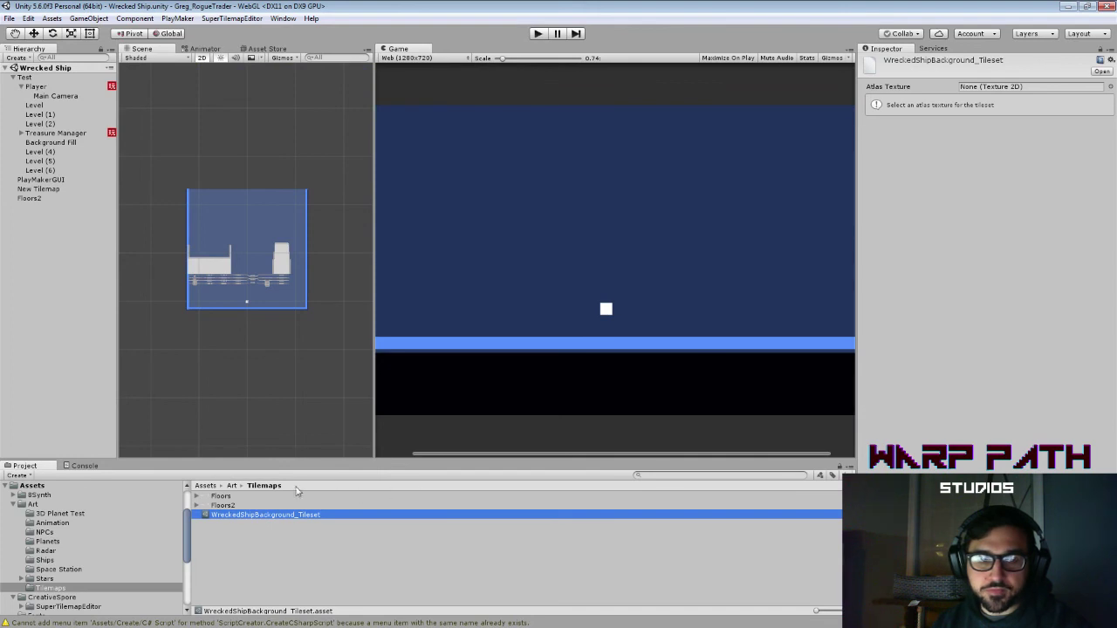
pyautogui.moveTo(243, 505); pyautogui.dragTo(1042, 89)
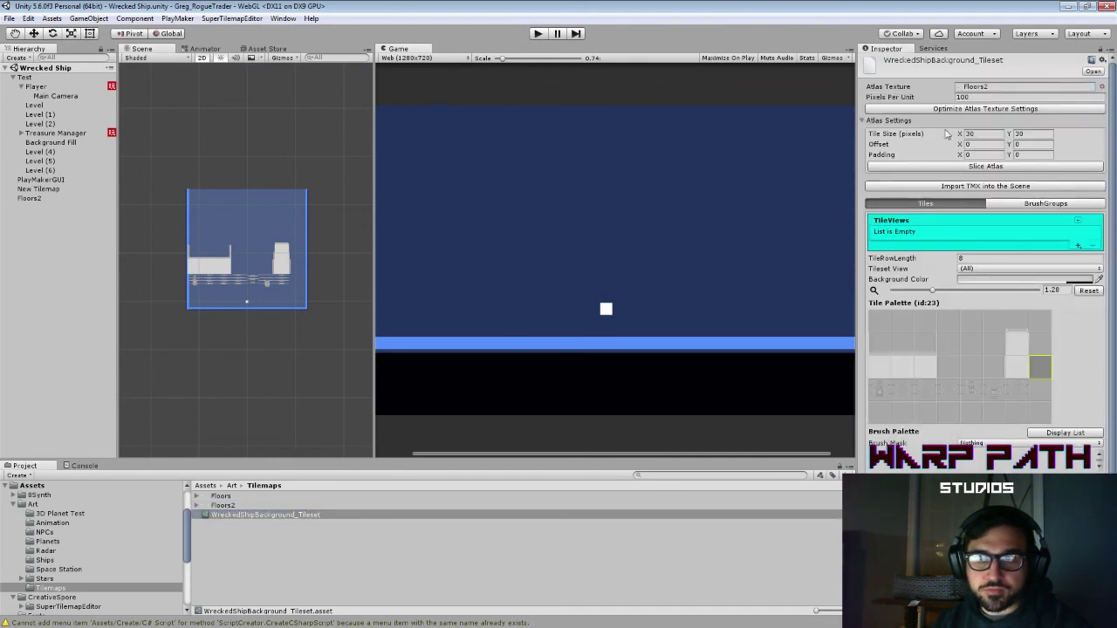
pyautogui.click(998, 347)
# Step: Paint the three-tile U-shaped floor piece from New Tilemap's palette at the white player square
pyautogui.doubleClick(35, 199)
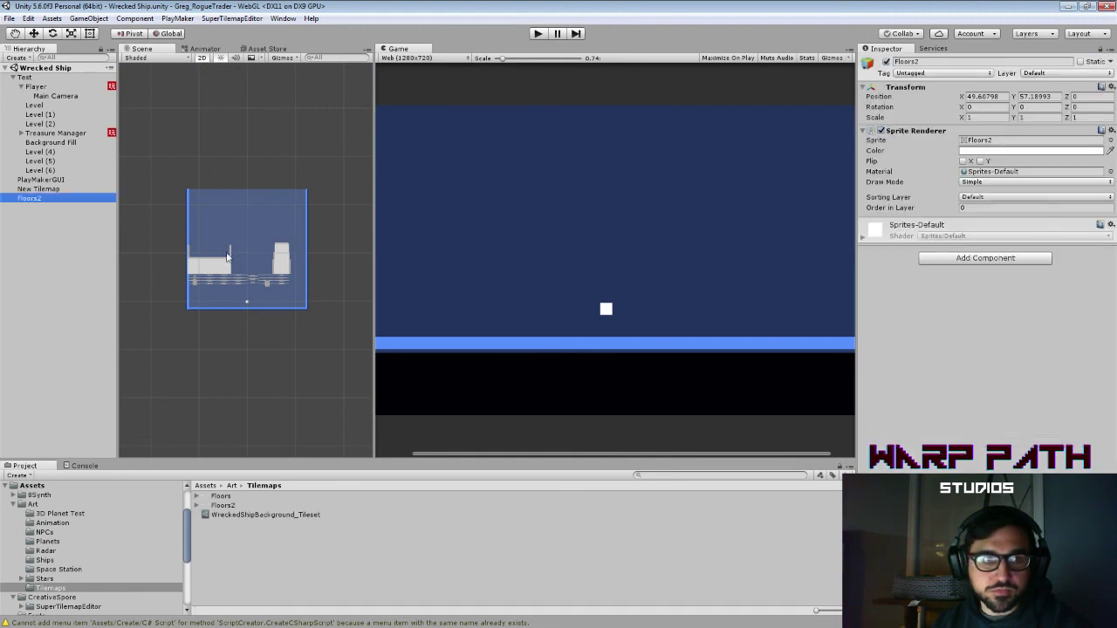
pyautogui.click(54, 191)
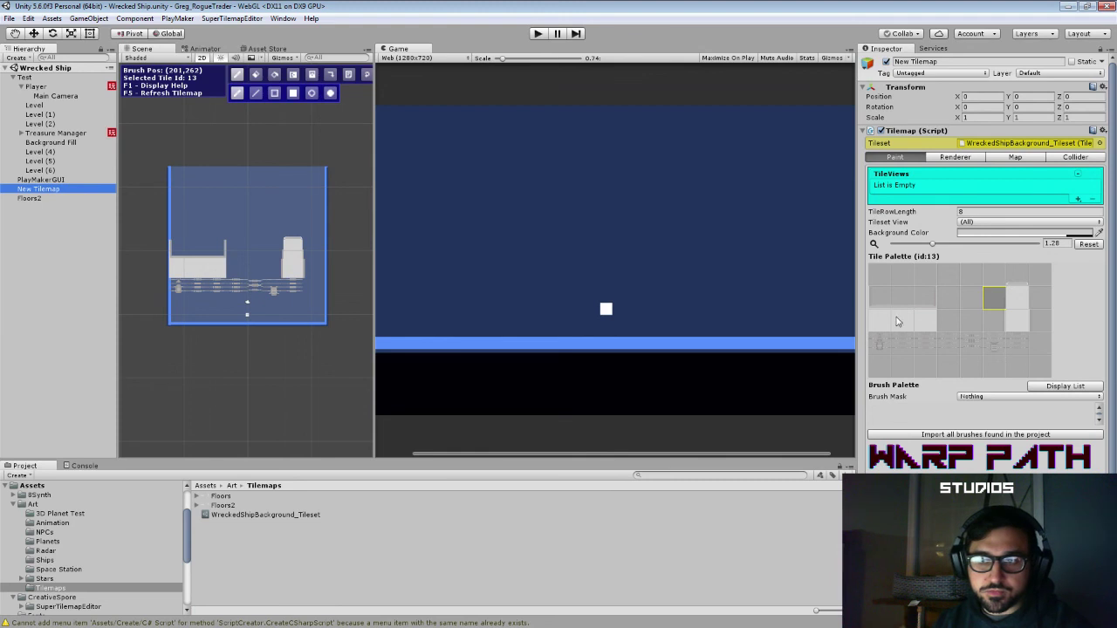
pyautogui.moveTo(876, 301); pyautogui.dragTo(934, 300)
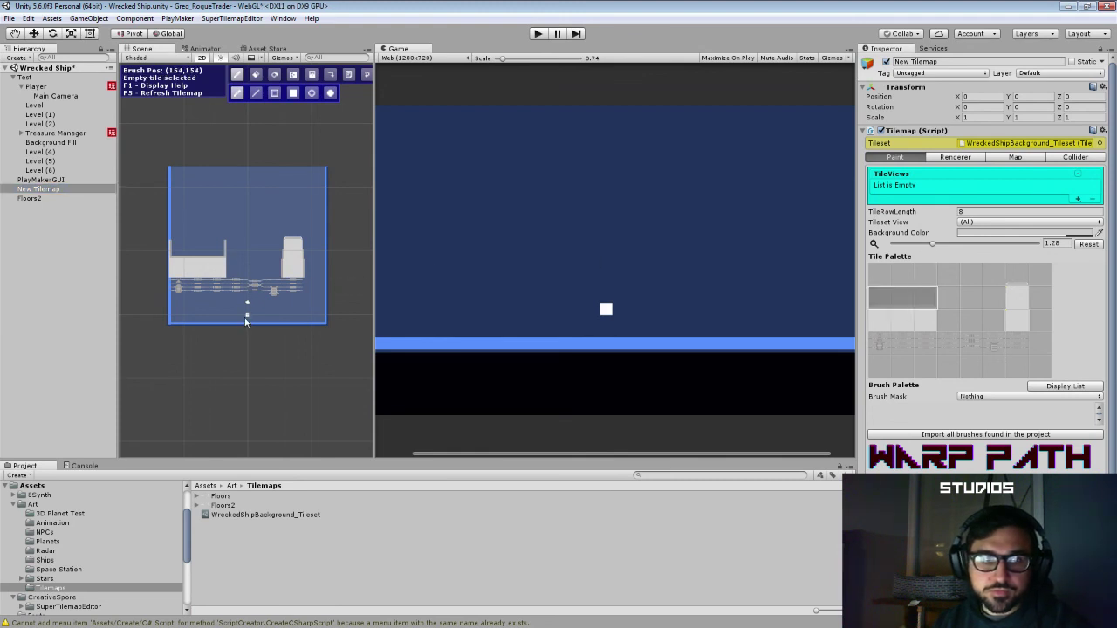
pyautogui.scroll(3, 248, 329)
pyautogui.scroll(4, 253, 342)
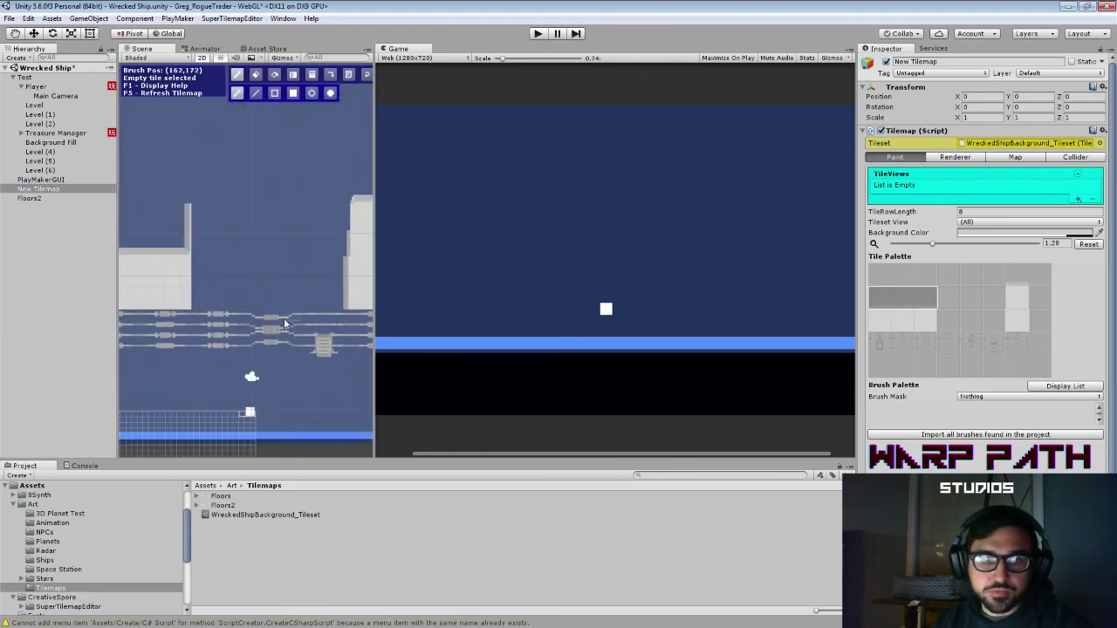
pyautogui.moveTo(284, 318); pyautogui.dragTo(280, 264)
pyautogui.scroll(5, 292, 240)
pyautogui.moveTo(305, 221); pyautogui.dragTo(193, 324)
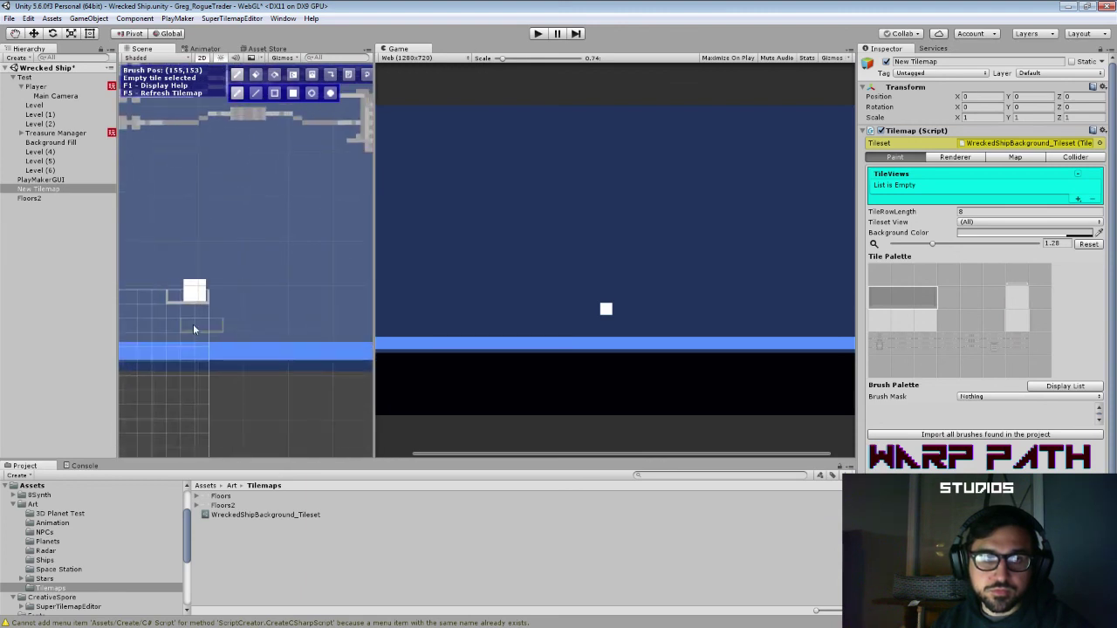
# Step: Set the tile size of WreckedShipBackground_Tileset to 300 by 300 pixels and slice its atlas, keeping the previous tile properties
pyautogui.click(245, 514)
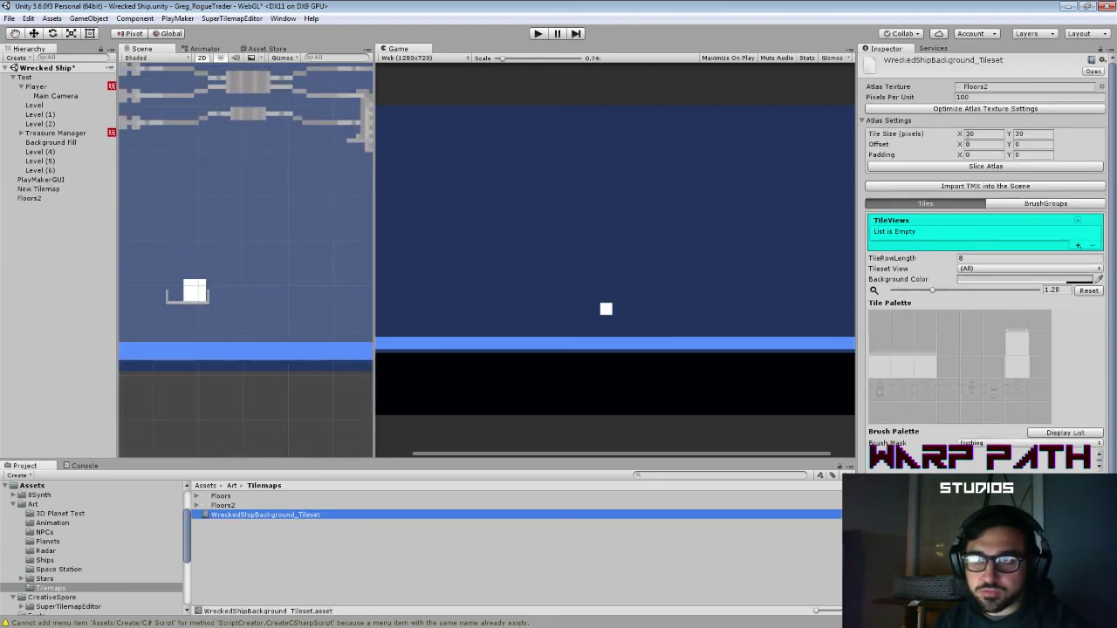
pyautogui.click(976, 167)
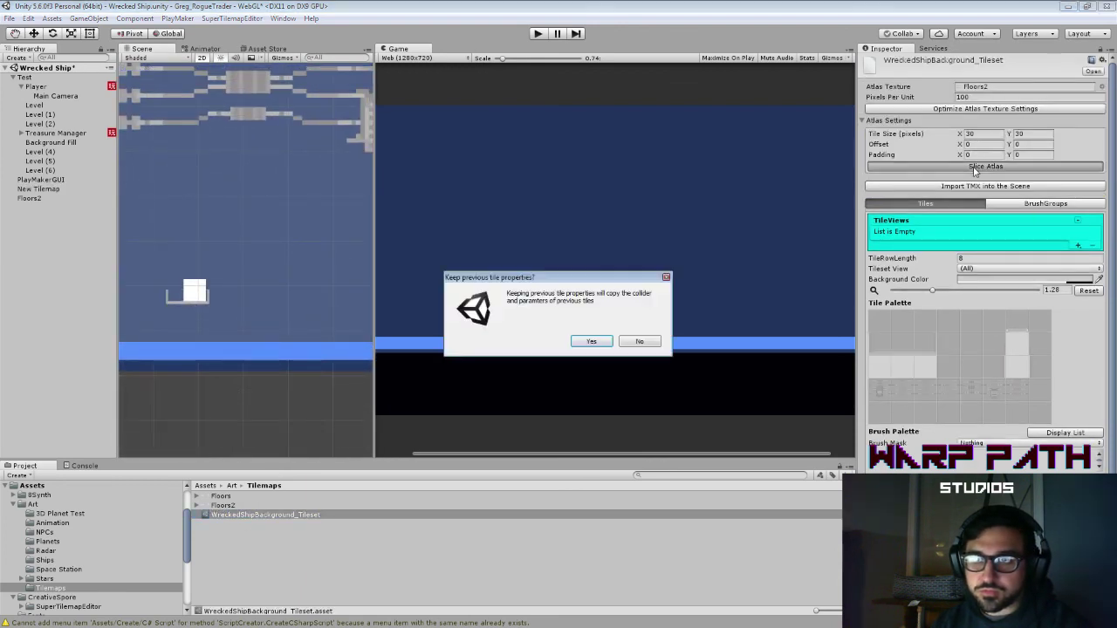
pyautogui.click(590, 341)
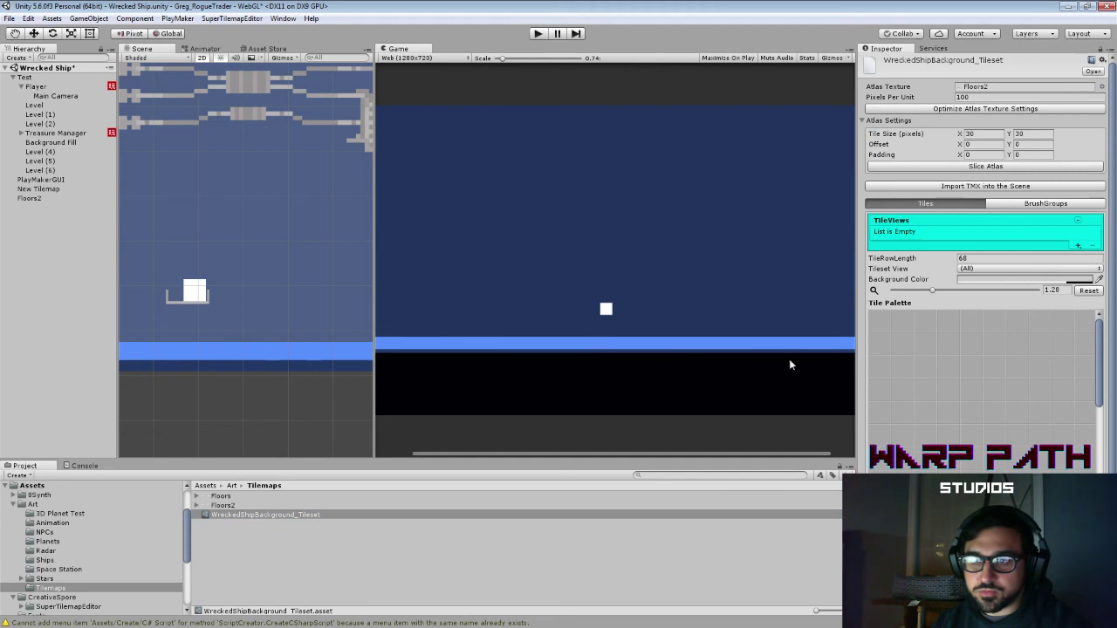
pyautogui.click(982, 136)
pyautogui.write('300')
pyautogui.press('Tab')
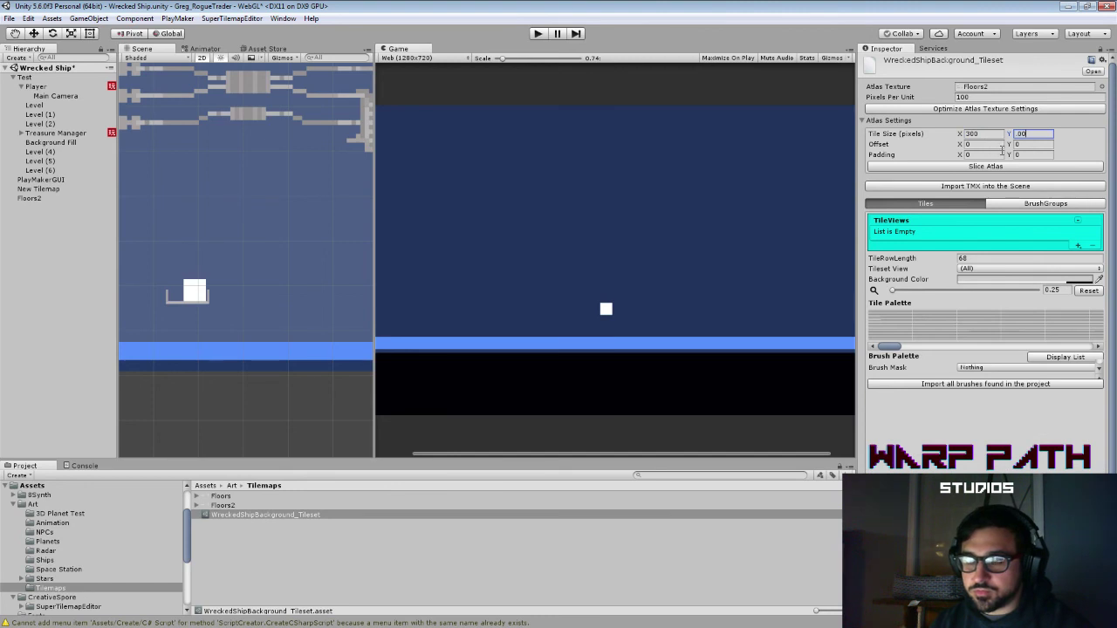
pyautogui.hotkey('ctrl', 'a')
pyautogui.write('300')
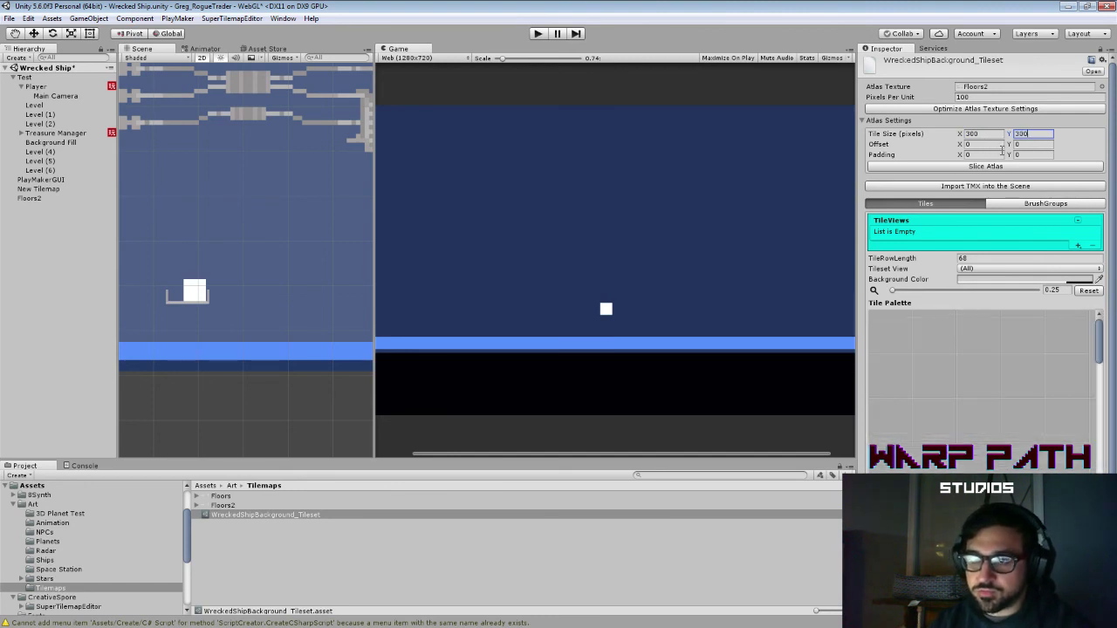
pyautogui.click(995, 167)
pyautogui.click(602, 346)
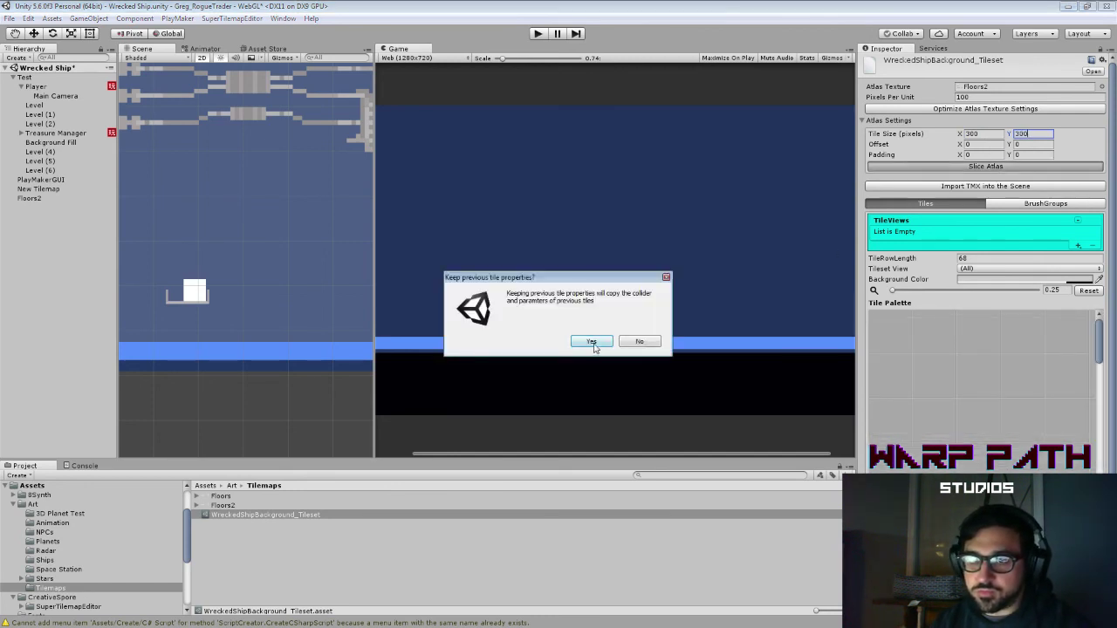
# Step: Check the Floors2 tileset export settings in Pyxel Edit against the tile size, and return to Unity
pyautogui.click(886, 378)
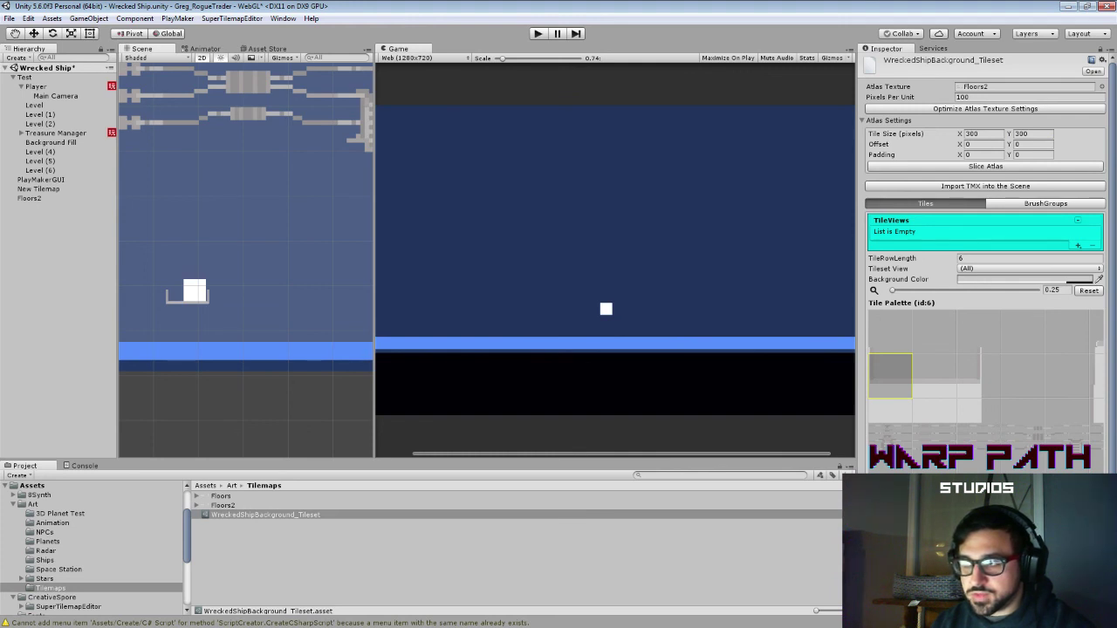
pyautogui.click(990, 133)
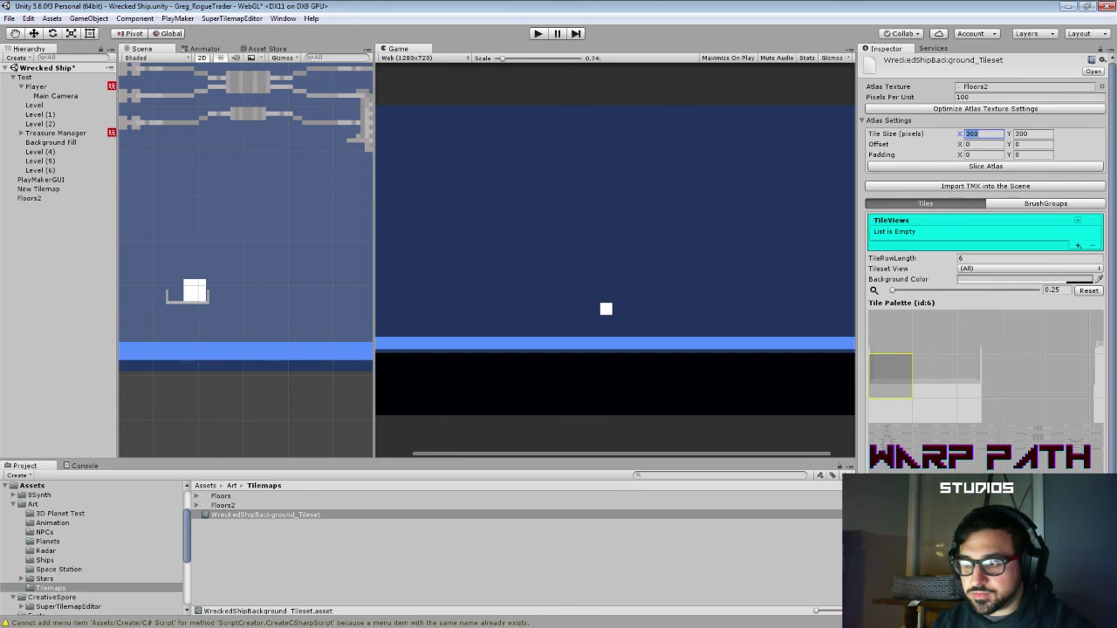
pyautogui.hotkey('alt', 'Tab')
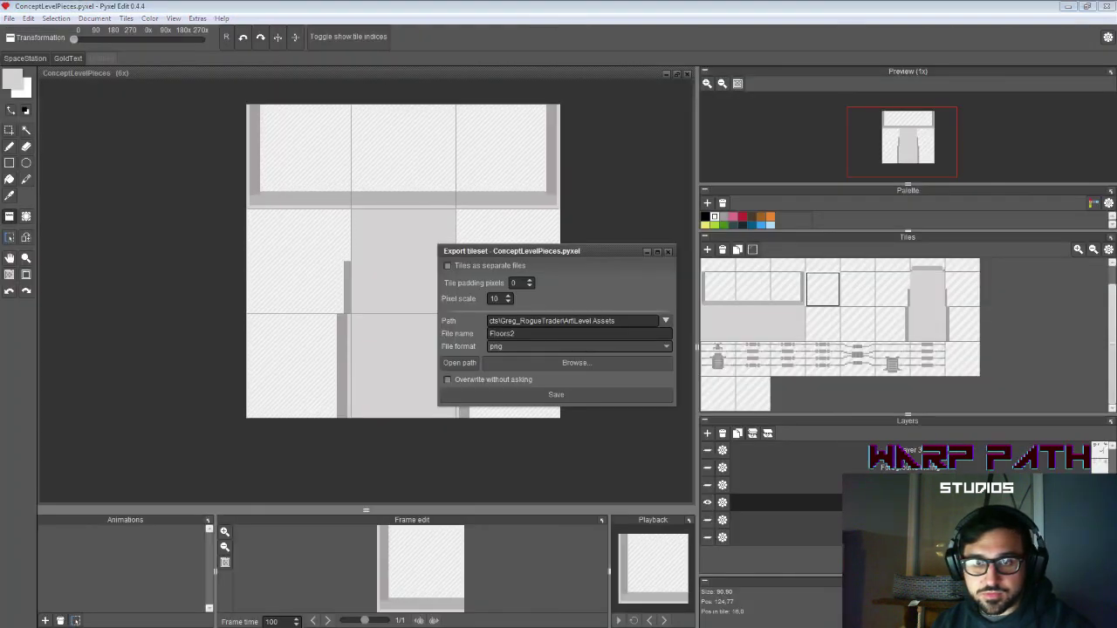
pyautogui.hotkey('alt', 'Tab')
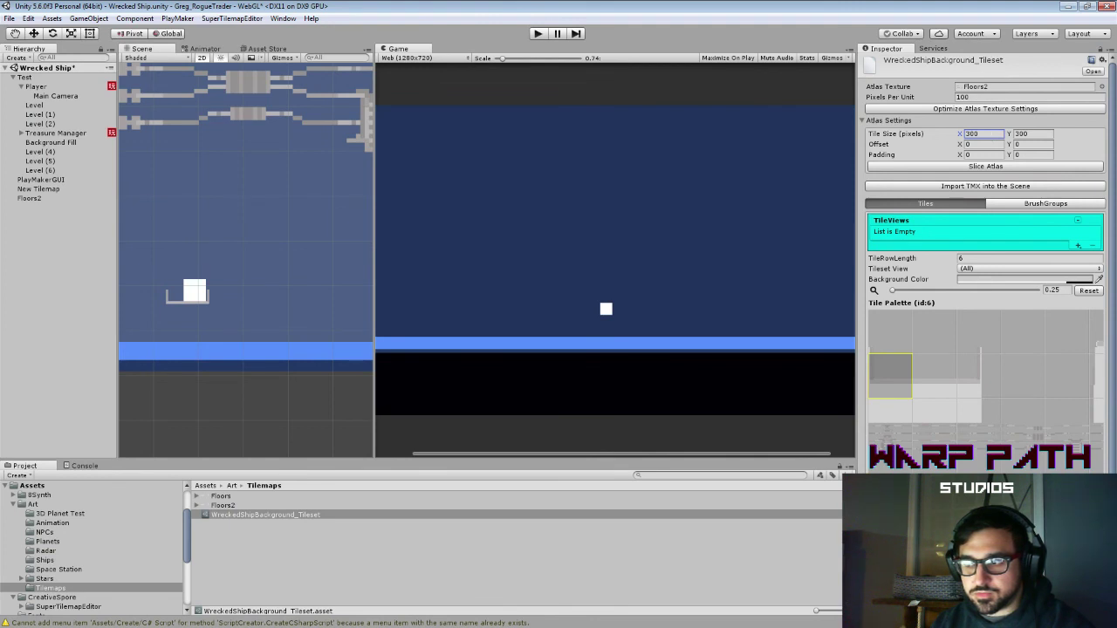
pyautogui.hotkey('alt', 'Tab')
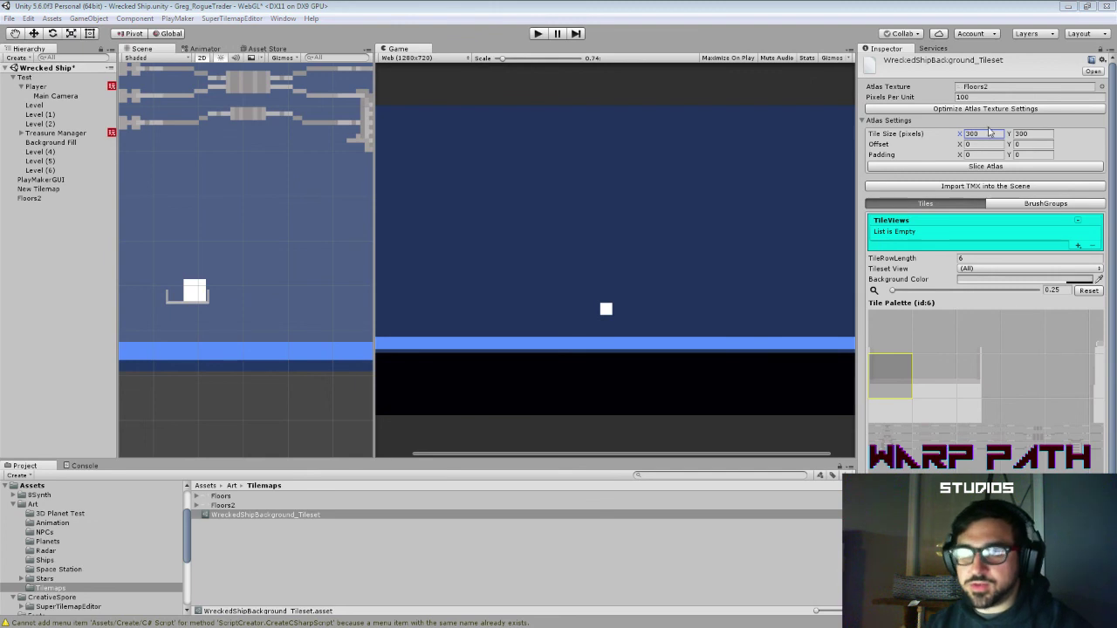
# Step: Slice the atlas again with previous tile properties kept, and select the floor tile row in the tile palette
pyautogui.click(991, 166)
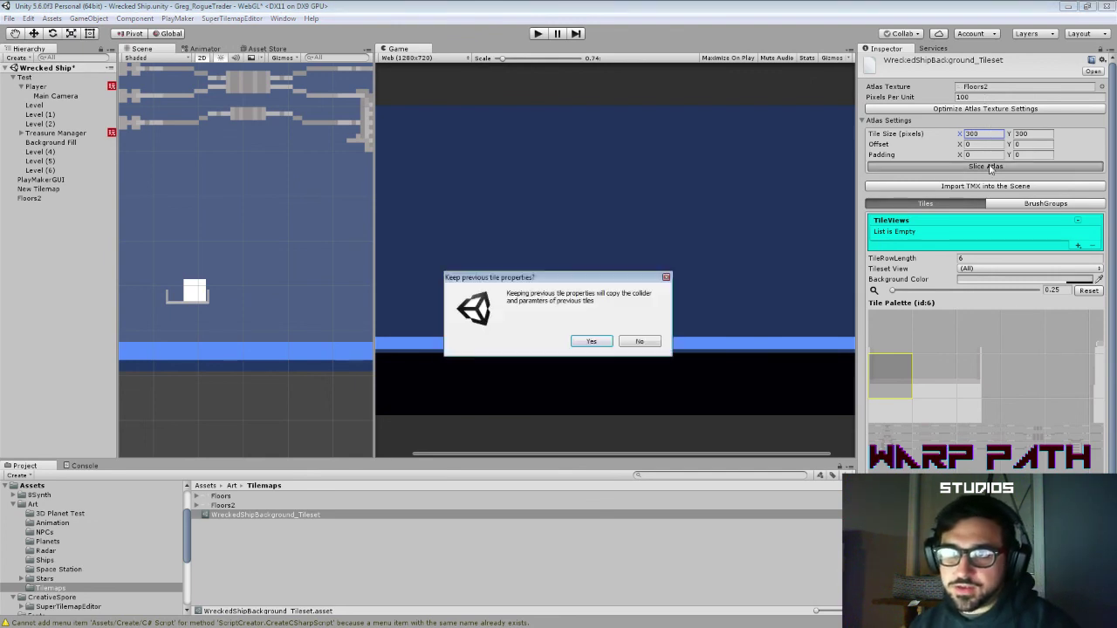
pyautogui.click(579, 343)
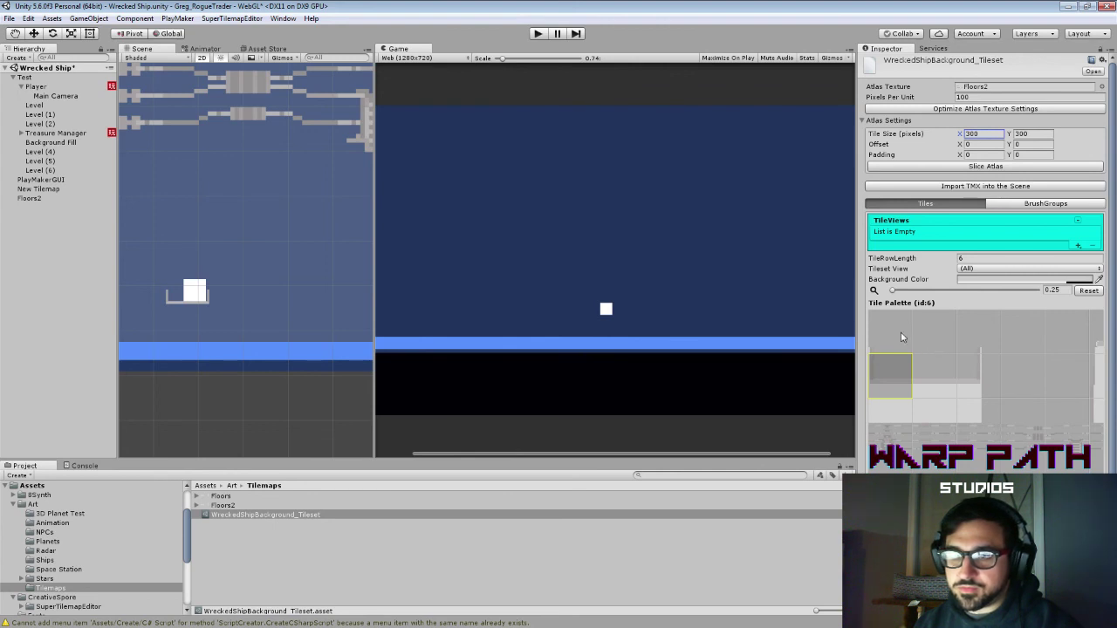
pyautogui.moveTo(894, 359); pyautogui.dragTo(970, 377)
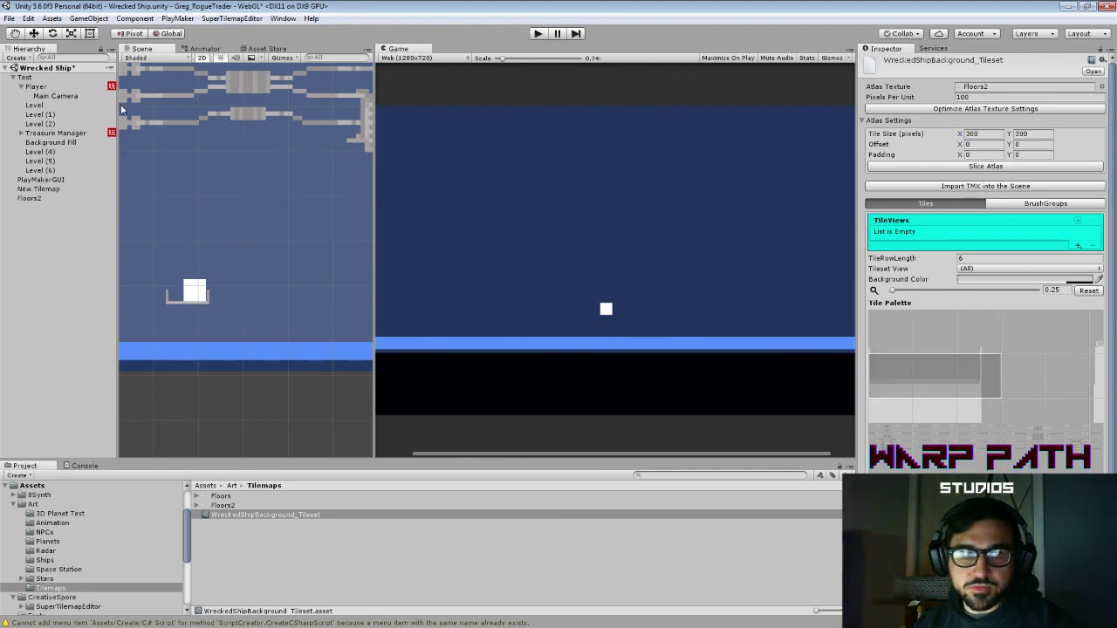
# Step: Delete the old New Tilemap object from the scene
pyautogui.click(39, 191)
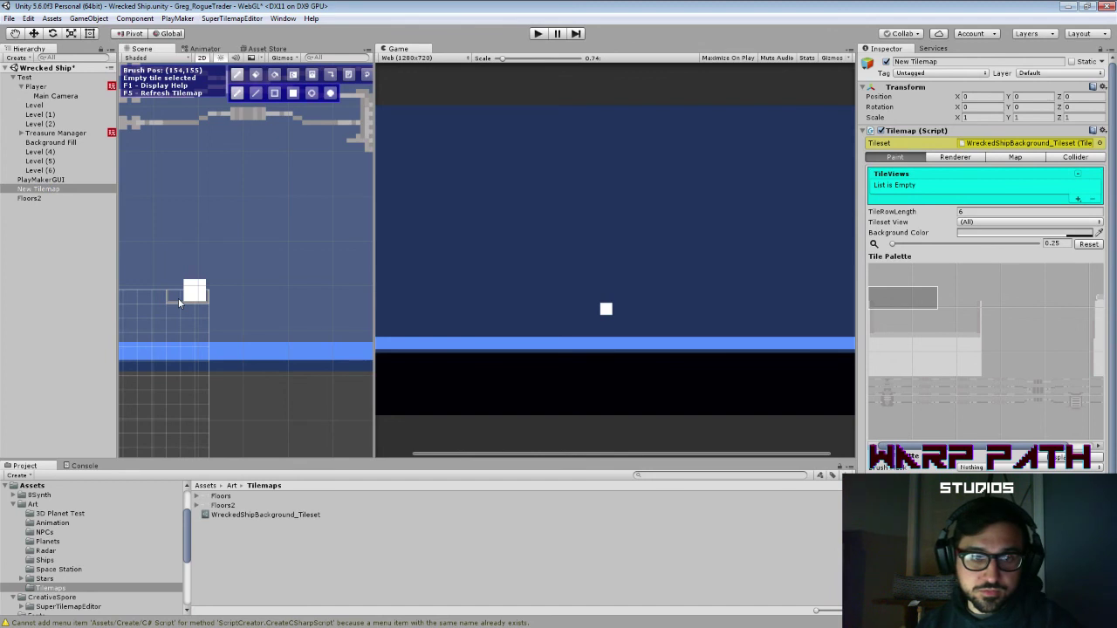
pyautogui.scroll(-5, 178, 297)
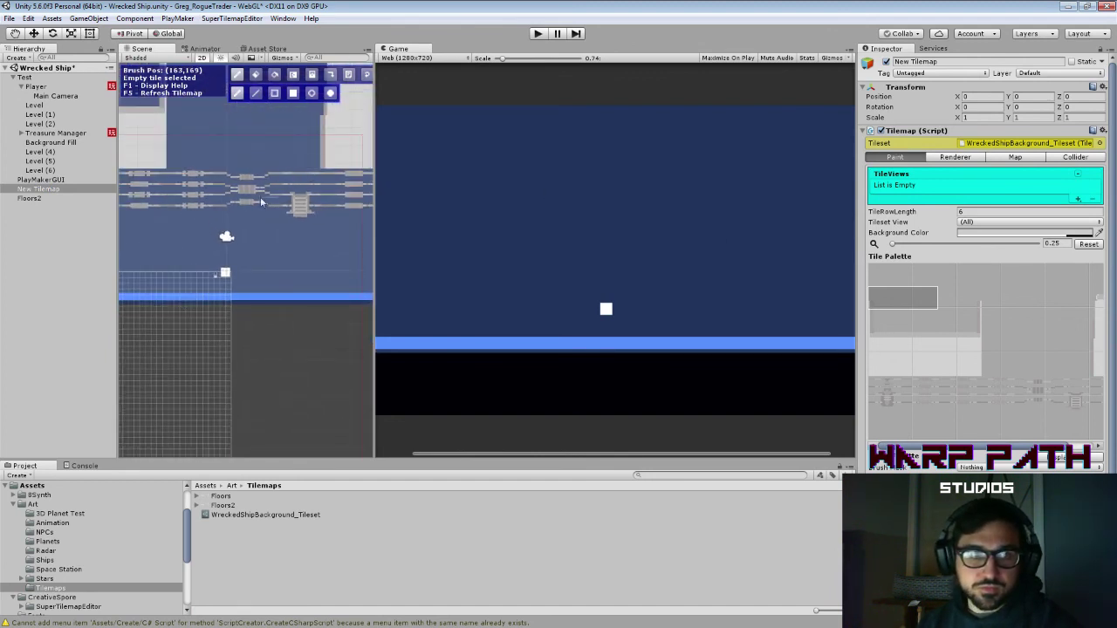
pyautogui.click(39, 189)
pyautogui.press('Delete')
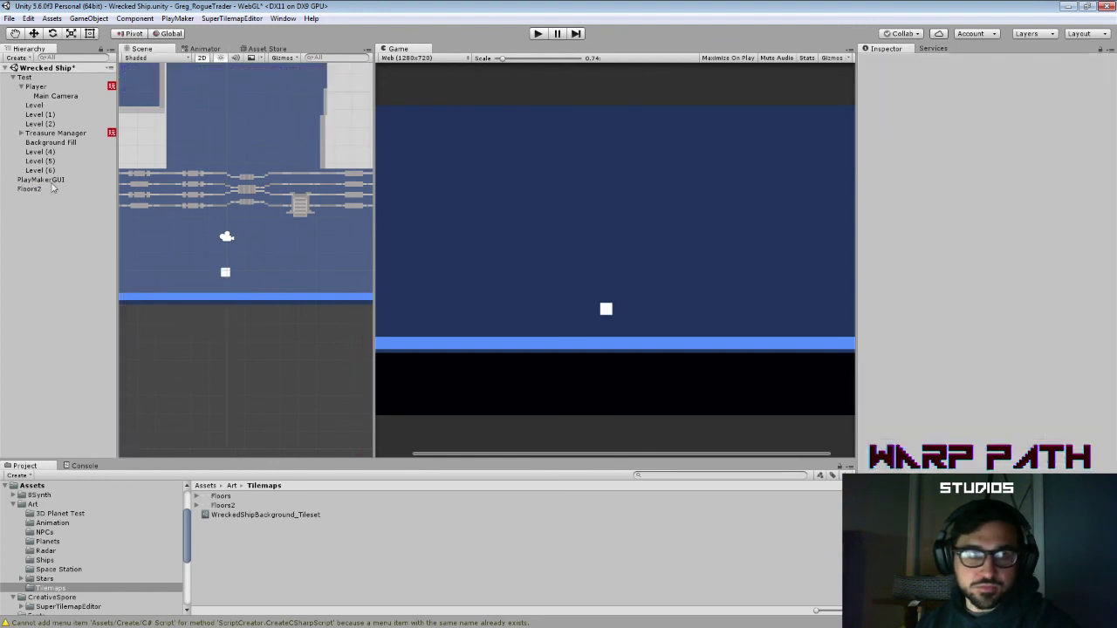
# Step: Create a new SuperTilemapEditor tilemap in the scene and assign WreckedShipBackground_Tileset as its tileset
pyautogui.click(87, 18)
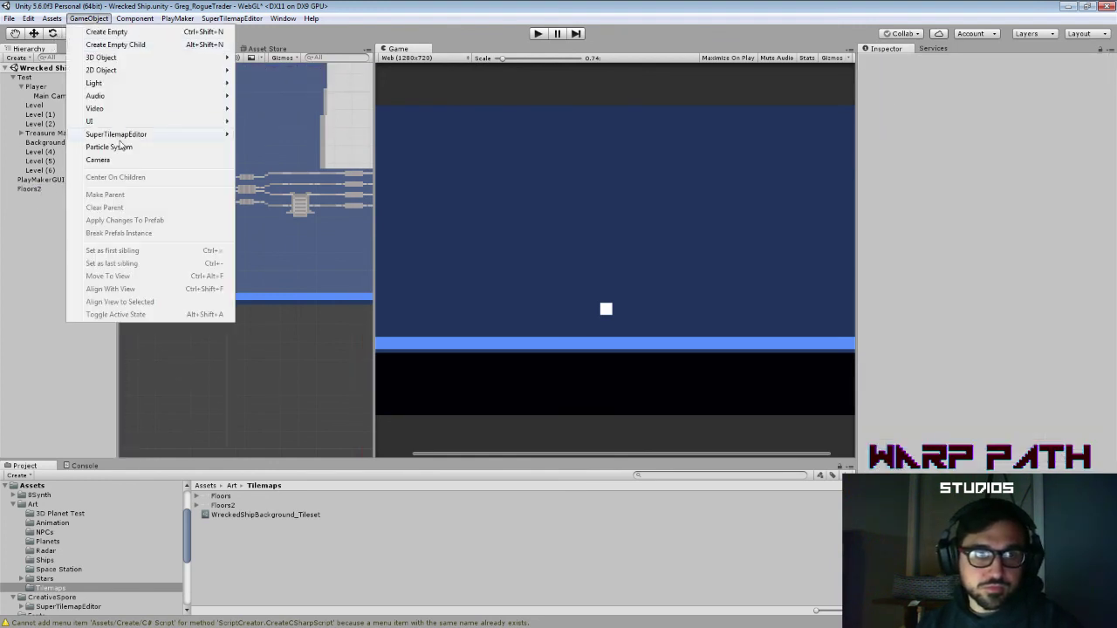
pyautogui.moveTo(131, 130)
pyautogui.click(258, 136)
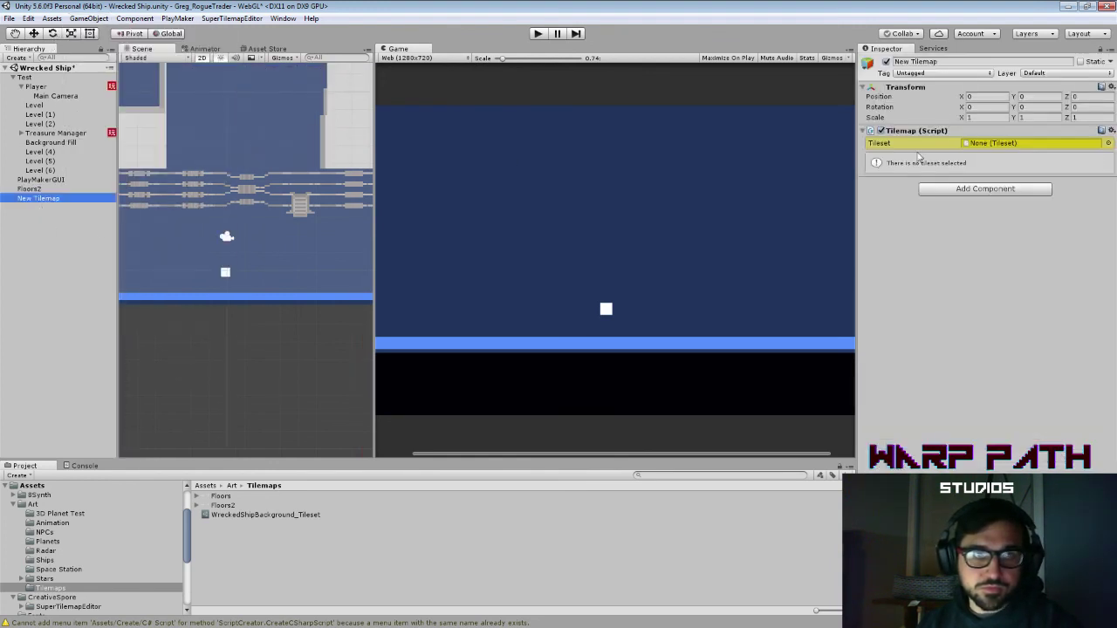
pyautogui.moveTo(309, 513); pyautogui.dragTo(978, 144)
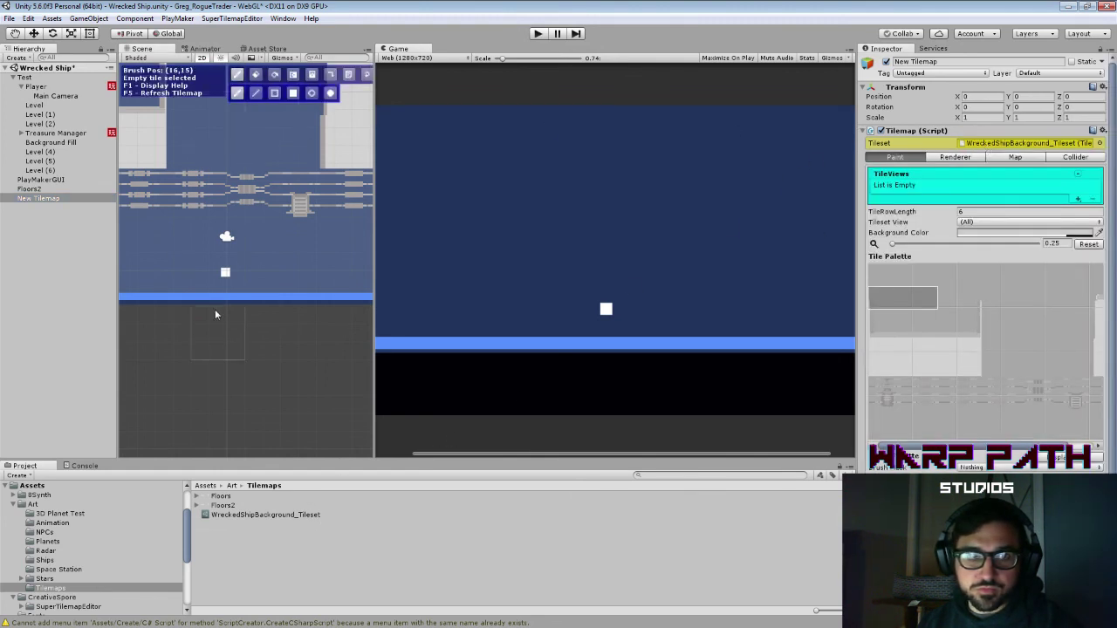
# Step: Paint corner tile 6 at the player, and paint a row of floor tile 7 along the level's bottom edge
pyautogui.click(896, 316)
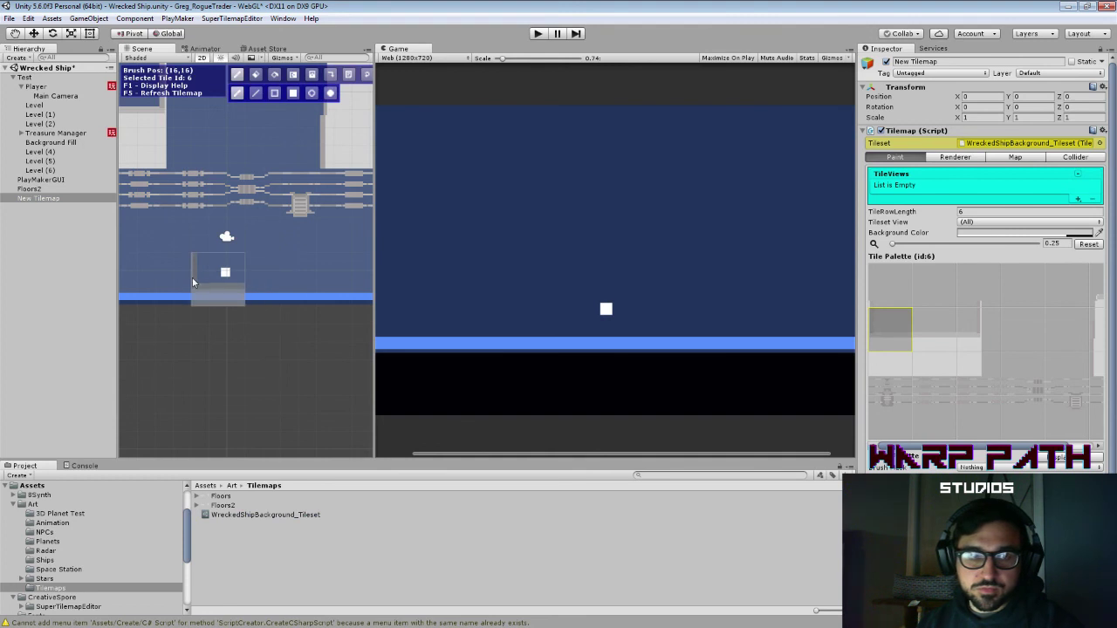
pyautogui.click(192, 276)
pyautogui.click(934, 329)
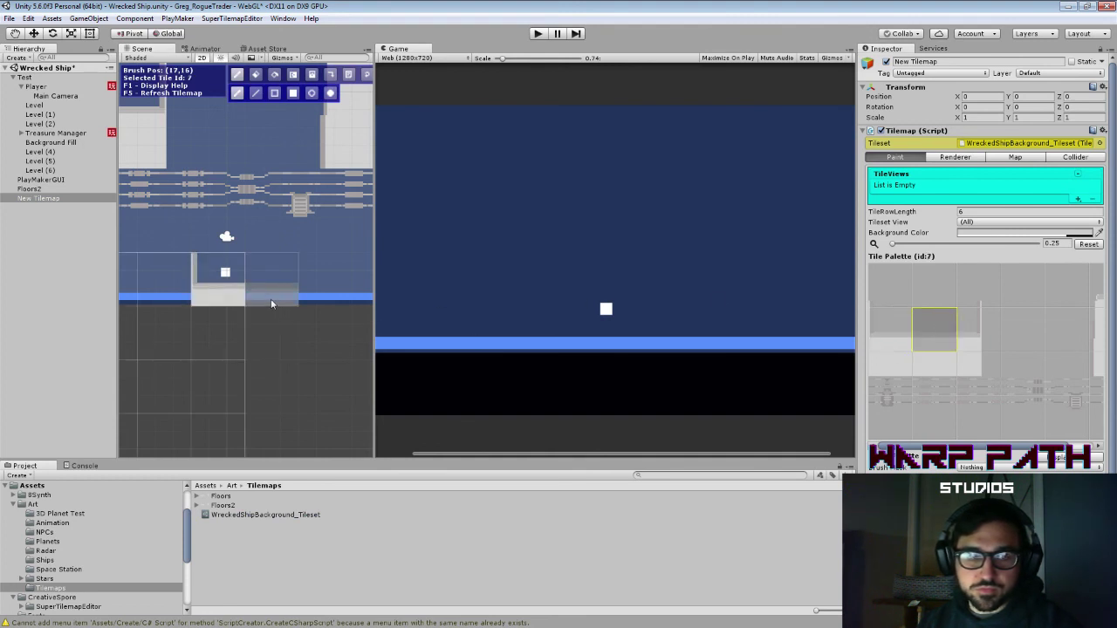
pyautogui.scroll(-2, 272, 297)
pyautogui.scroll(-2, 278, 289)
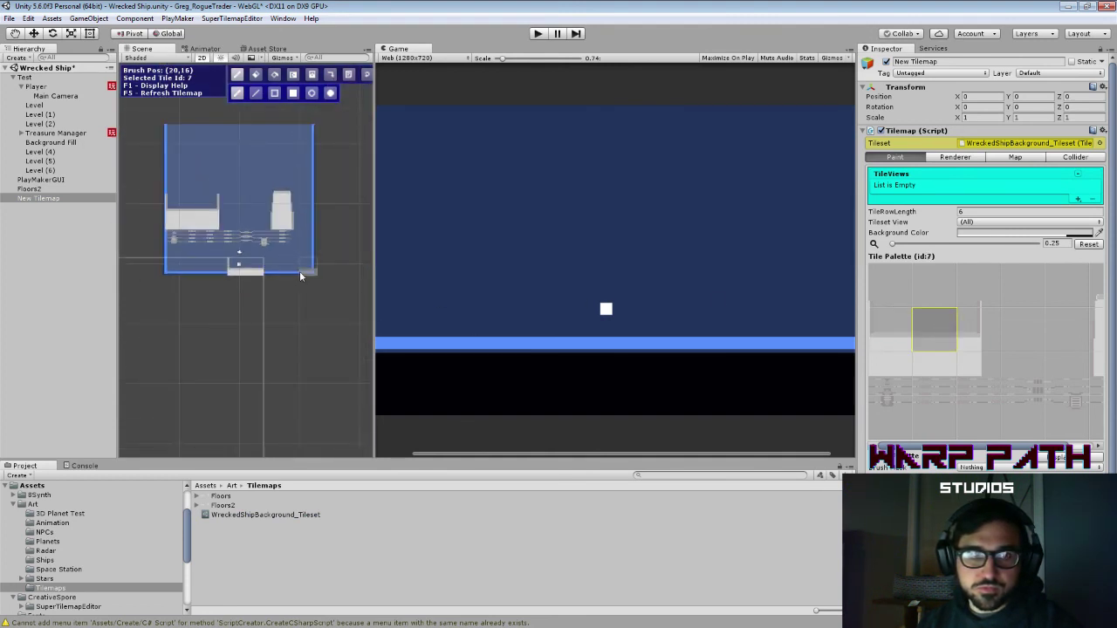
pyautogui.moveTo(293, 272); pyautogui.dragTo(185, 266)
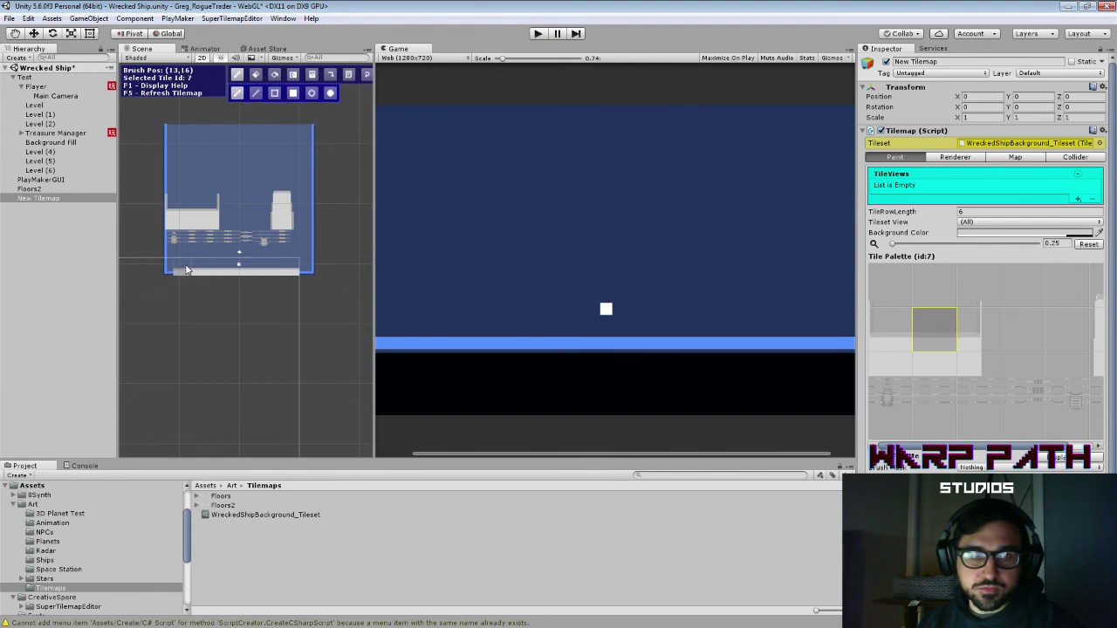
# Step: Put New Tilemap and its children on the Planets layer, and extend the tile 7 floor past both side walls
pyautogui.click(1065, 76)
pyautogui.click(1047, 149)
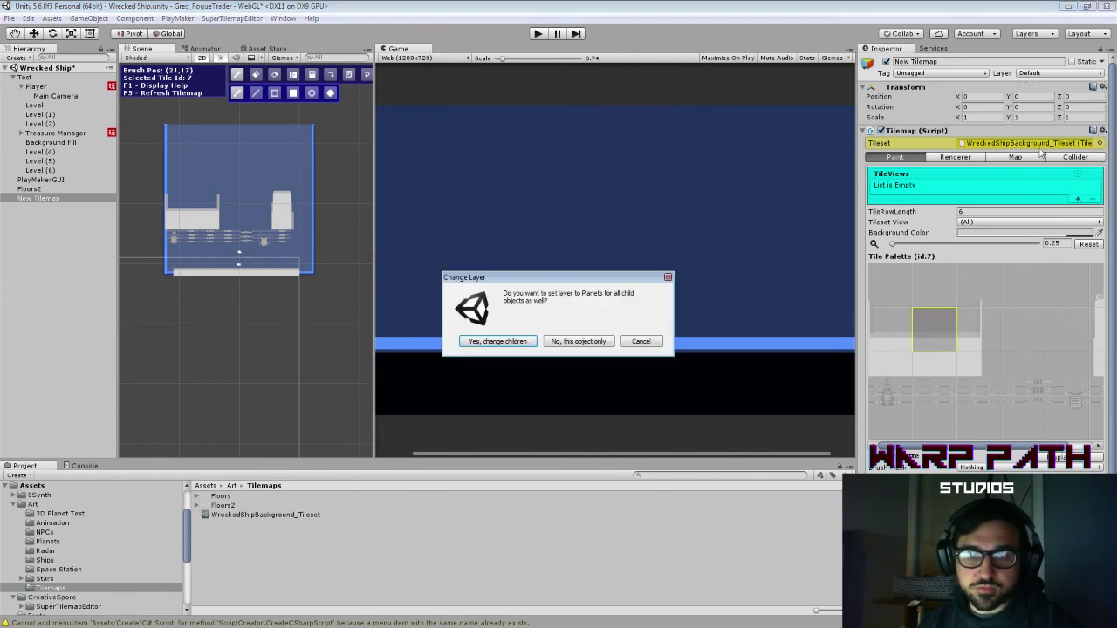
pyautogui.click(501, 344)
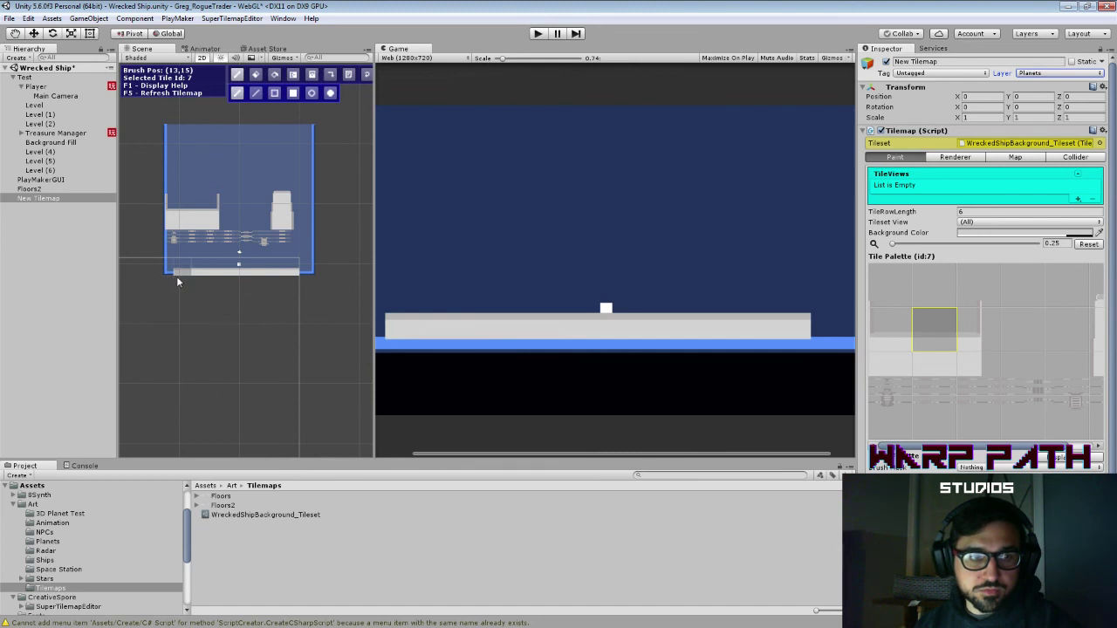
pyautogui.moveTo(176, 276)
pyautogui.mouseDown()
pyautogui.moveTo(168, 273)
pyautogui.moveTo(301, 275)
pyautogui.mouseUp()
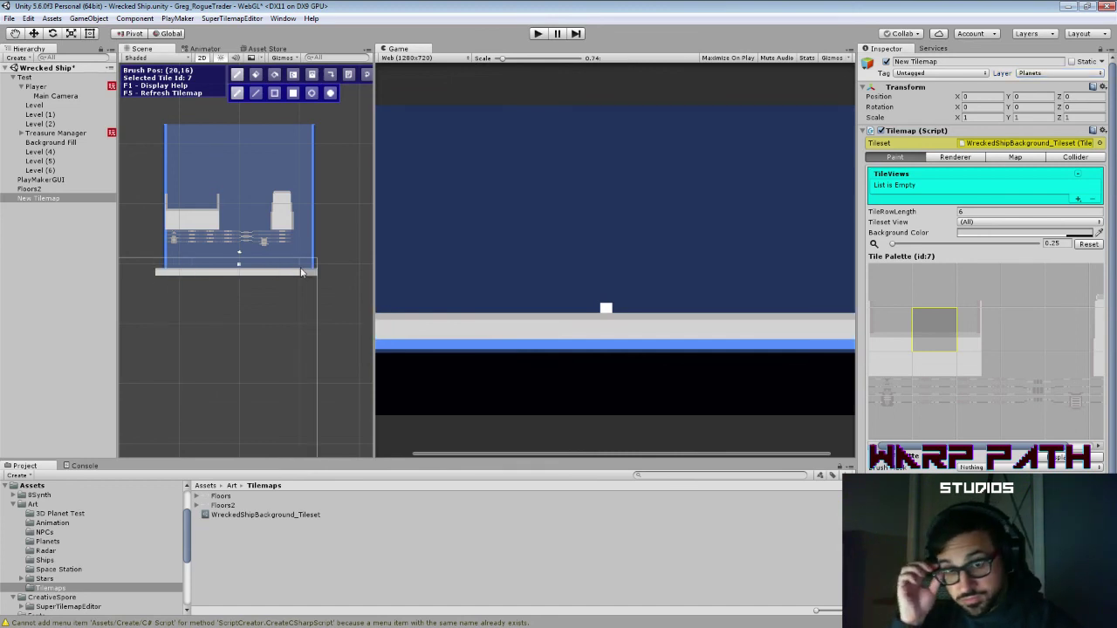
# Step: Set New Tilemap's collider type to 2D and save the scene
pyautogui.click(1064, 158)
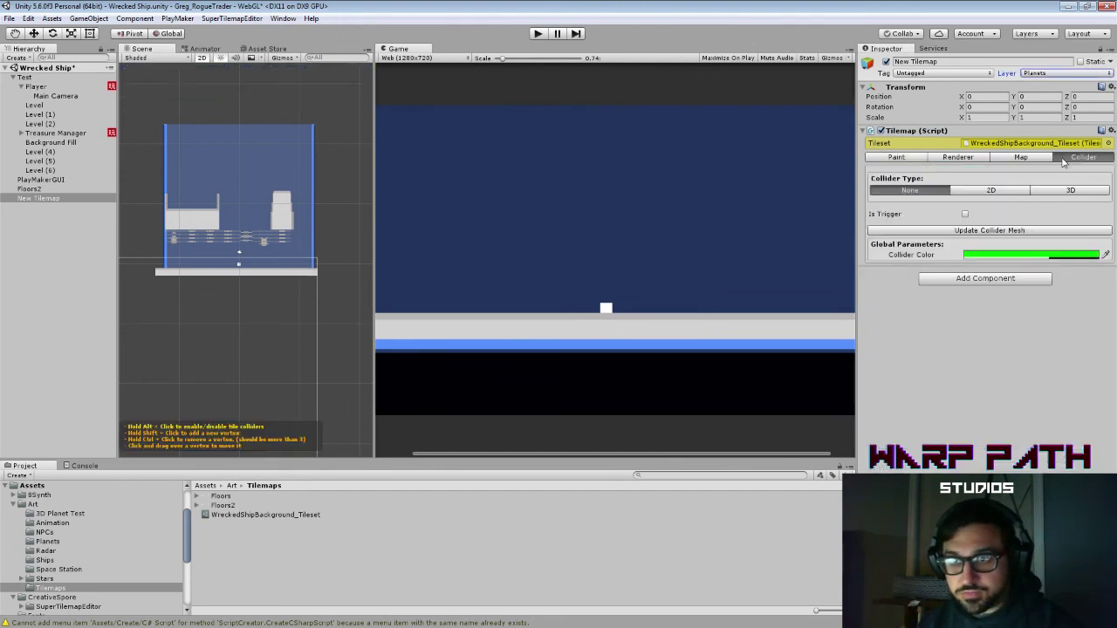
pyautogui.click(991, 190)
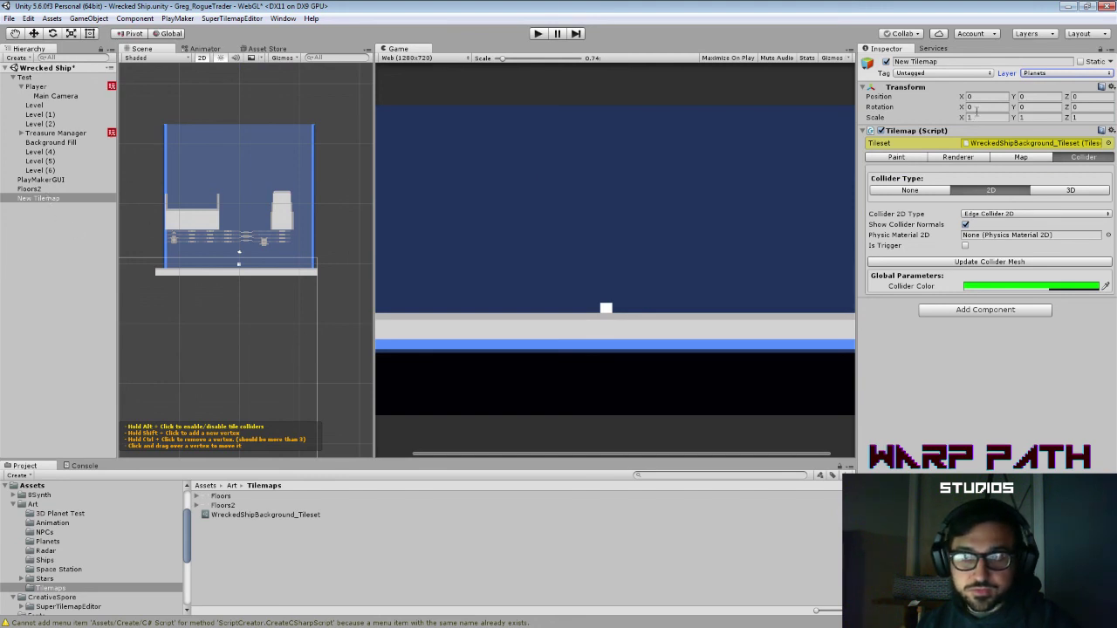
pyautogui.click(914, 75)
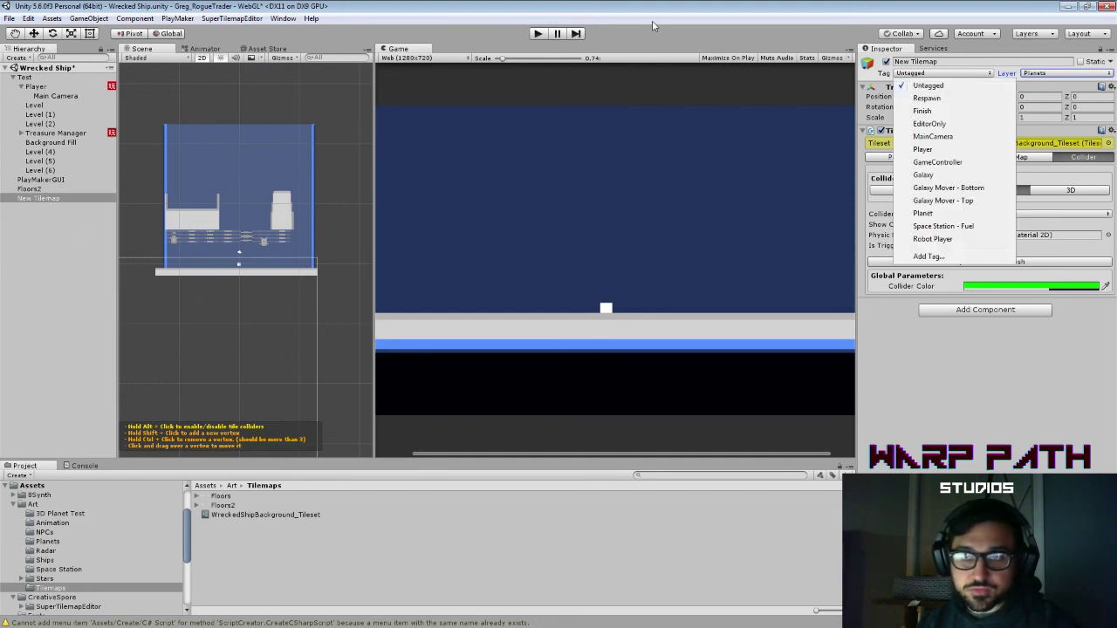
pyautogui.hotkey('ctrl', 's')
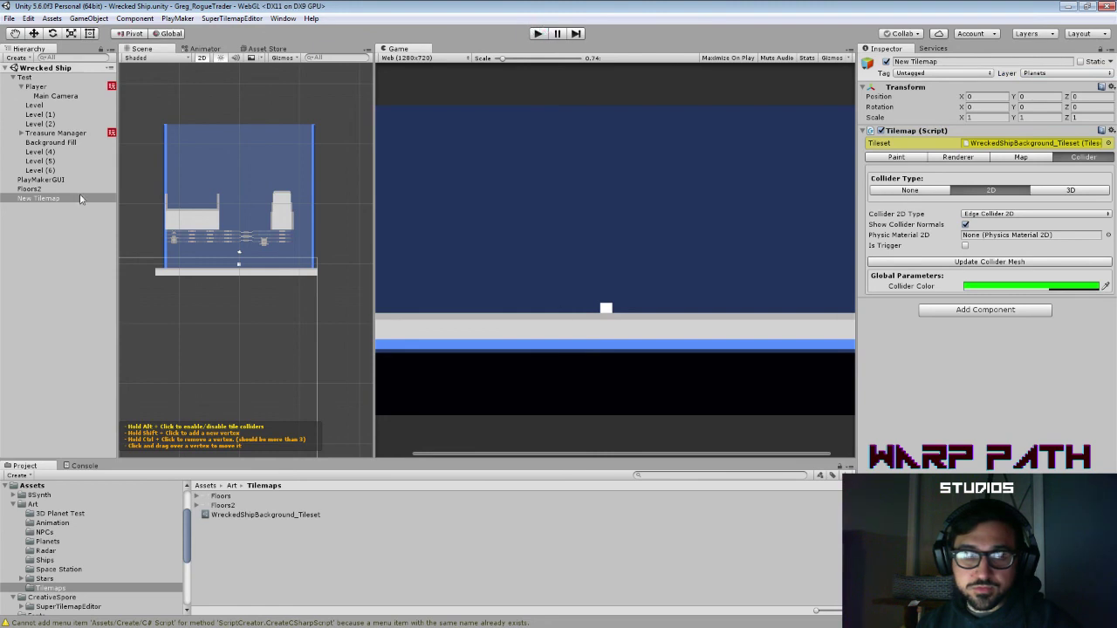
# Step: Put New Tilemap and its children on the UI layer used by Level (1), and play-test the scene
pyautogui.click(48, 115)
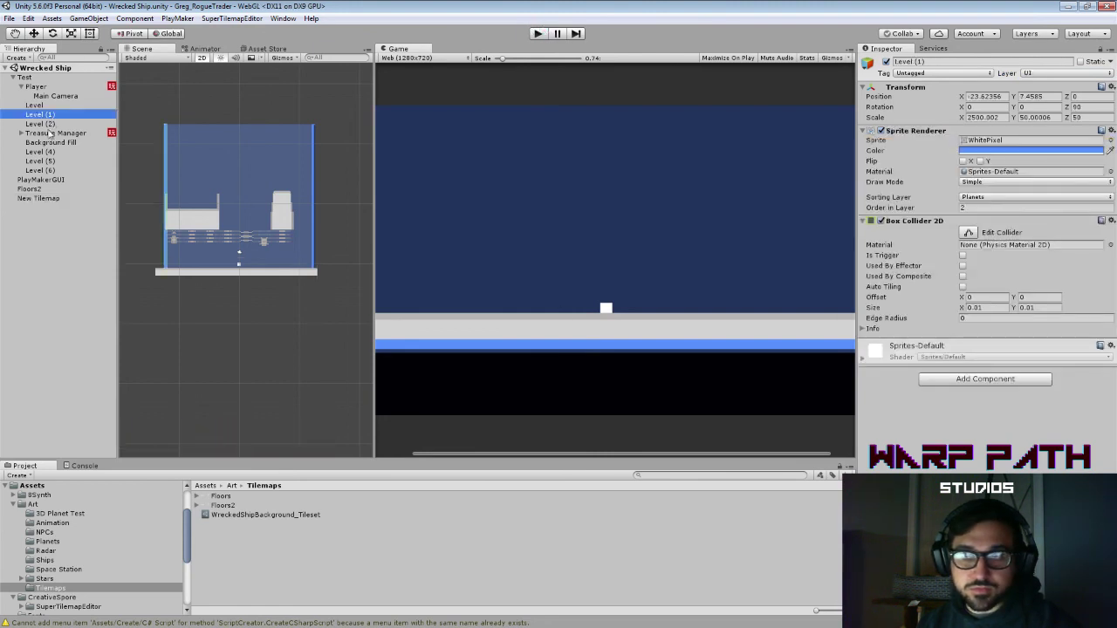
pyautogui.click(35, 200)
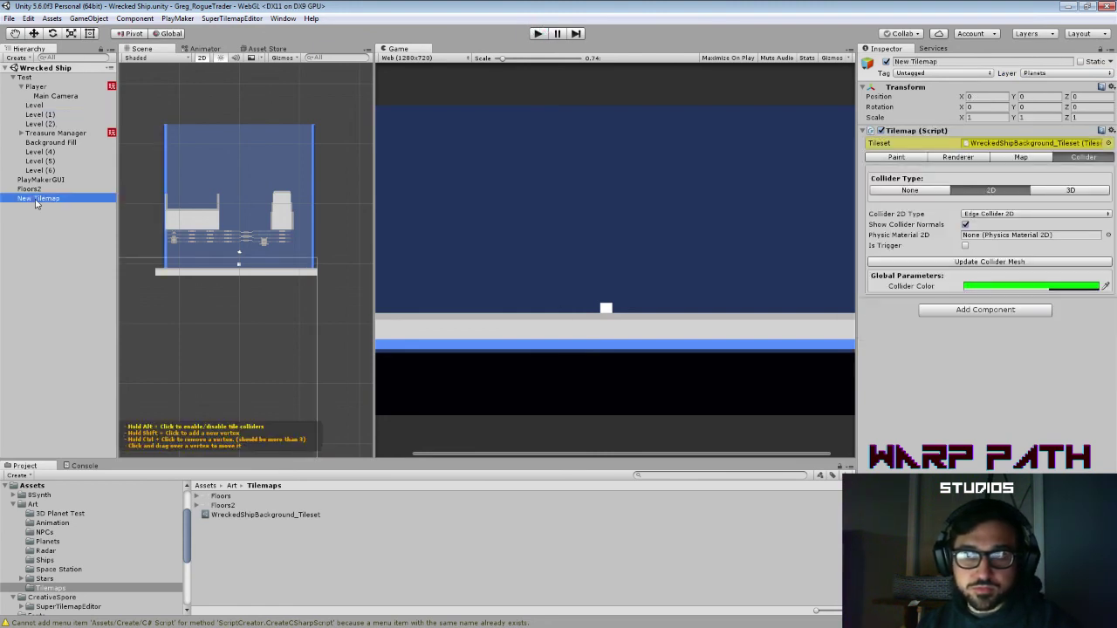
pyautogui.click(1053, 75)
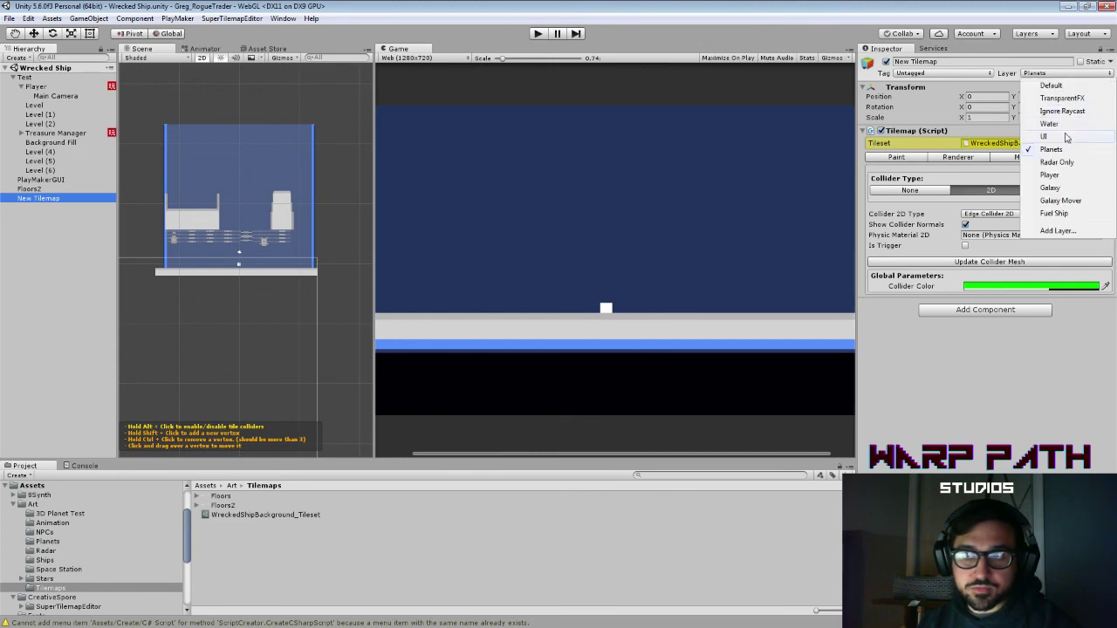
pyautogui.click(1062, 138)
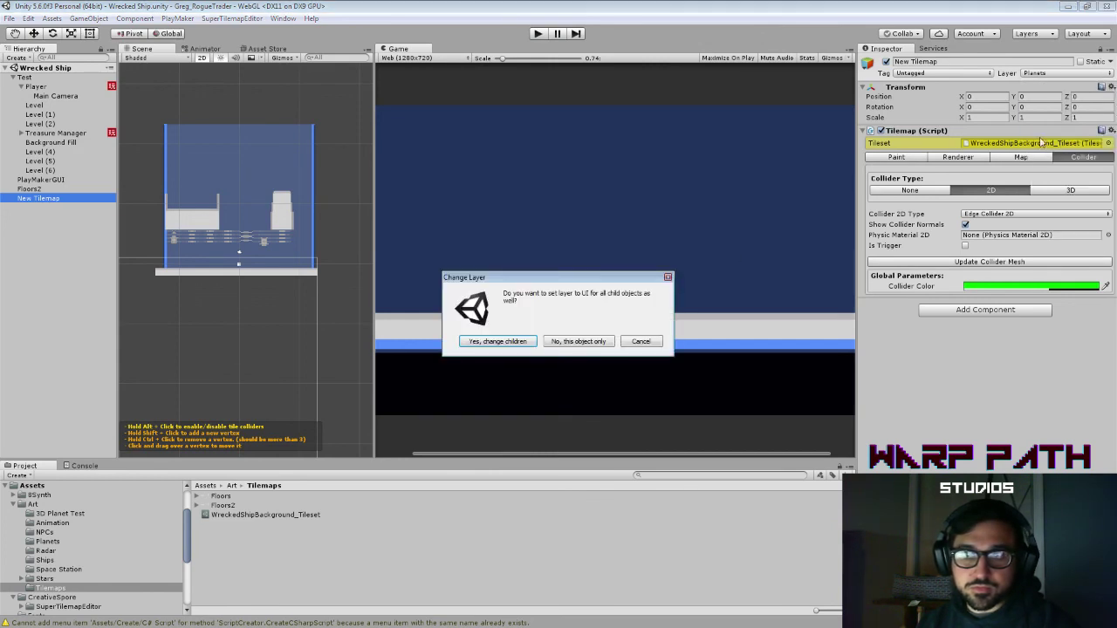
pyautogui.click(519, 343)
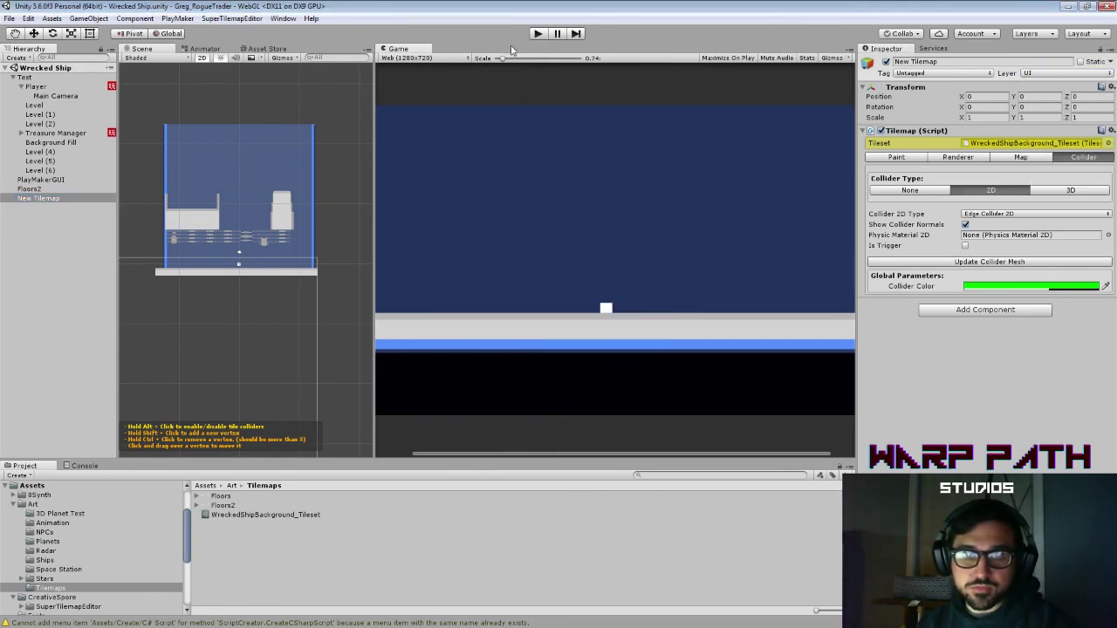
pyautogui.click(539, 34)
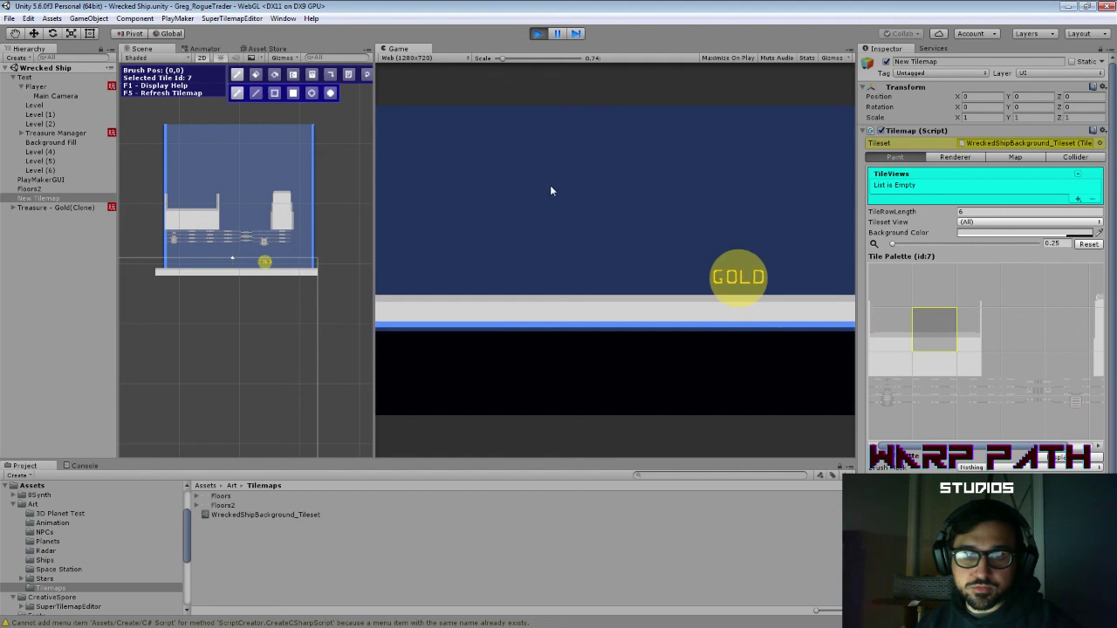
pyautogui.click(537, 34)
# Step: Lower New Tilemap to a Y position of -0.55 and save the scene
pyautogui.click(39, 200)
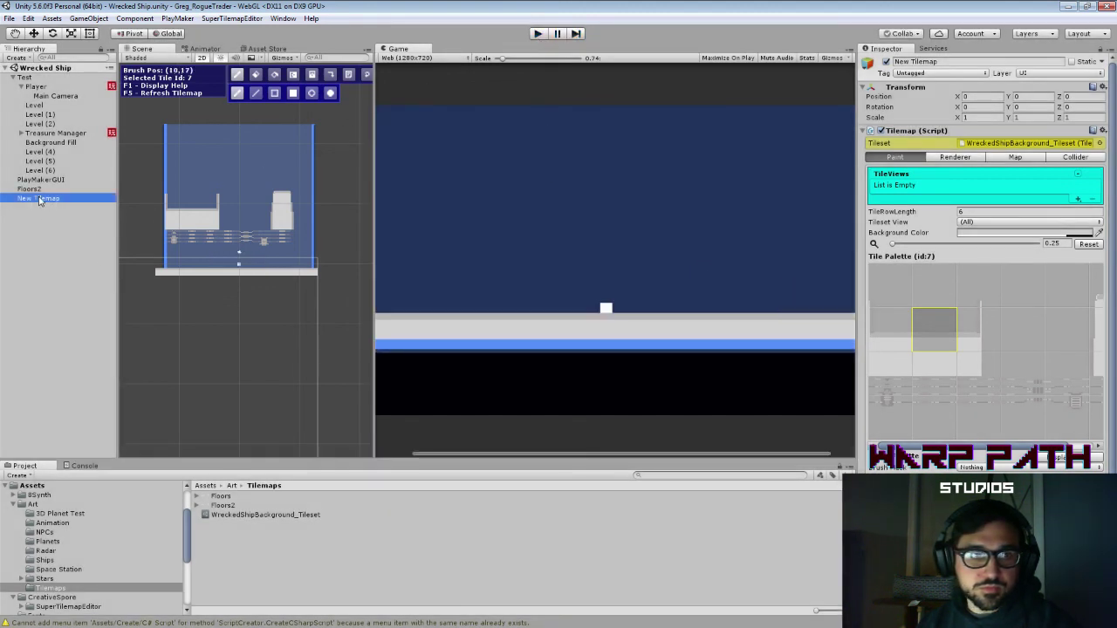
pyautogui.scroll(-5, 220, 279)
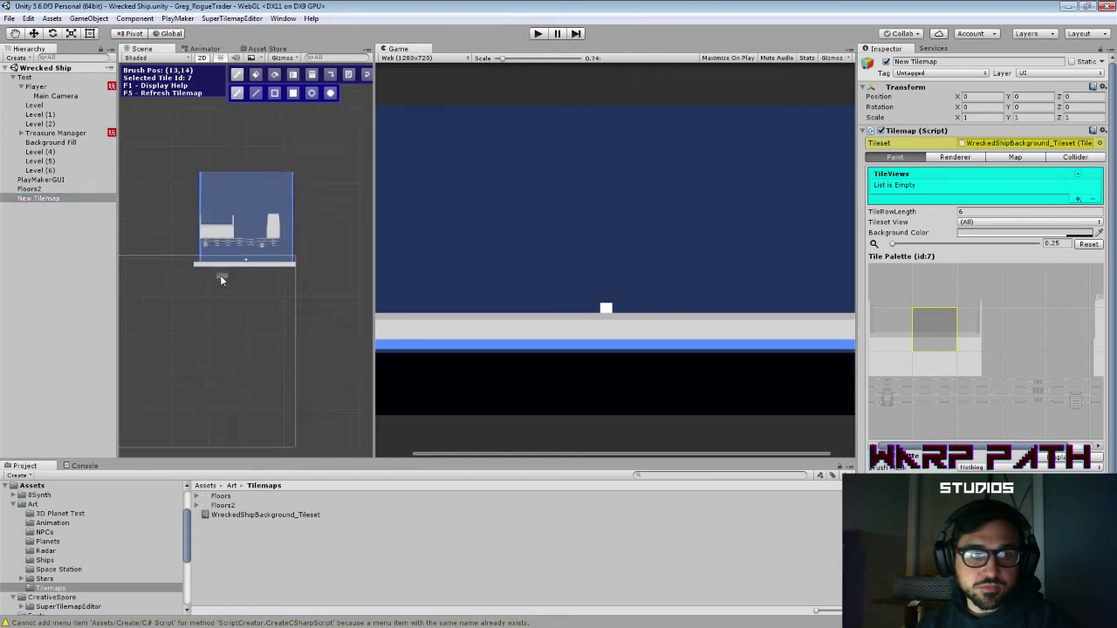
pyautogui.scroll(2, 220, 275)
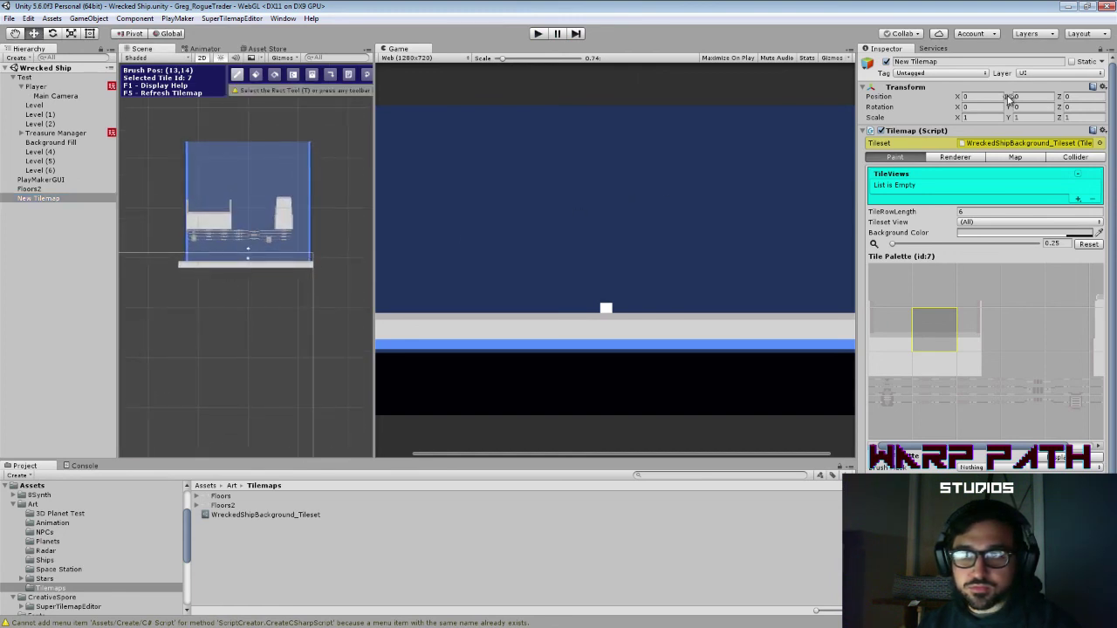
pyautogui.moveTo(1009, 97); pyautogui.dragTo(993, 96)
pyautogui.hotkey('ctrl', 's')
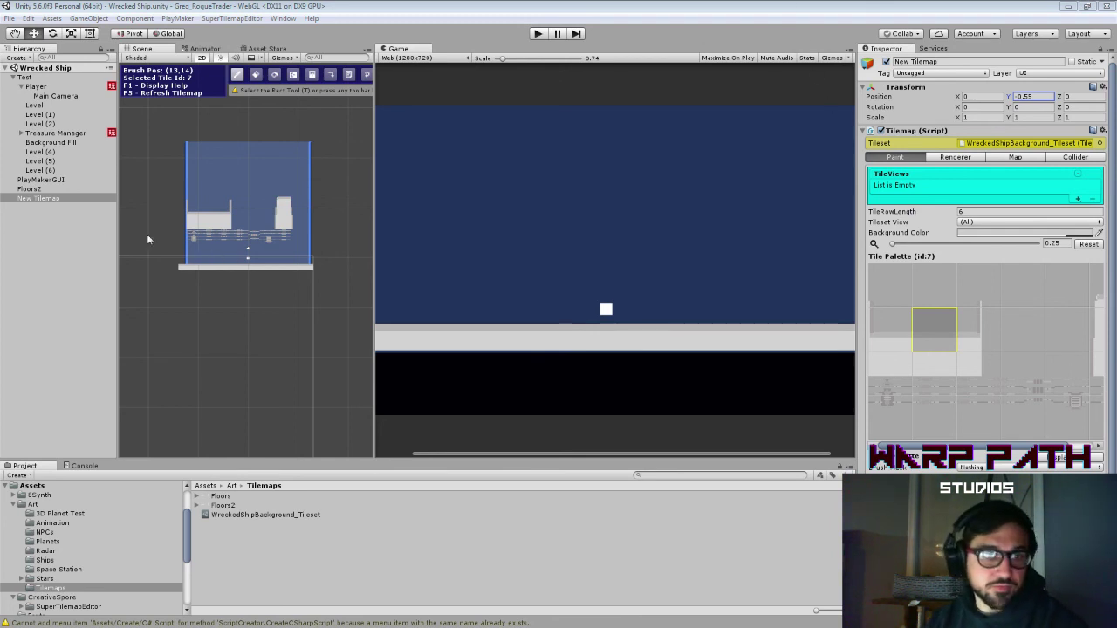
# Step: Set New Tilemap's Y position to -1.19
pyautogui.doubleClick(38, 198)
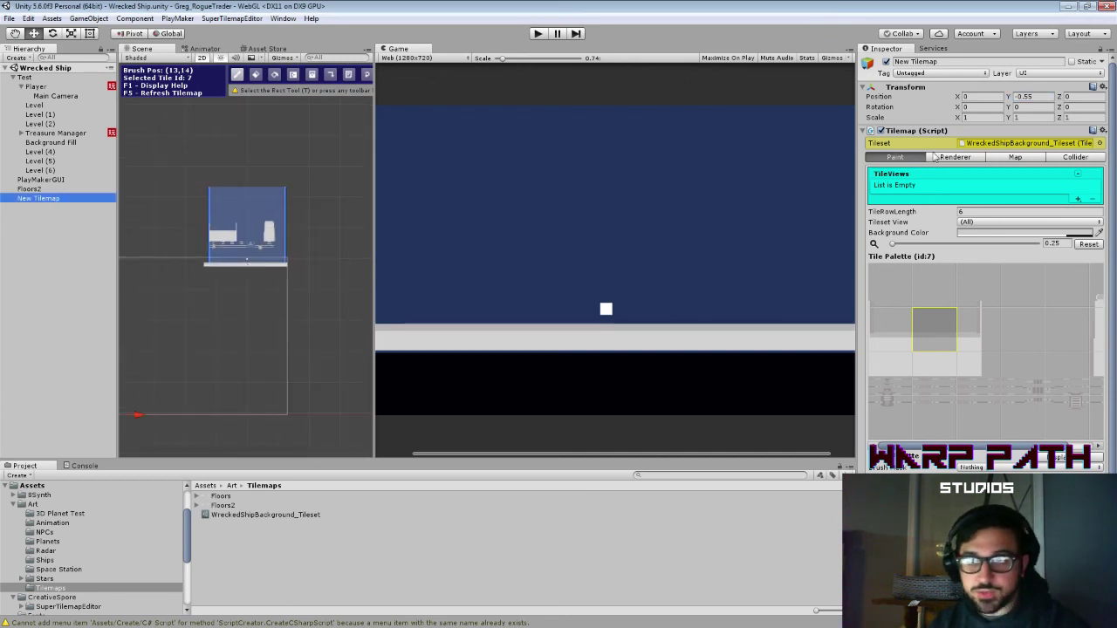
pyautogui.moveTo(1007, 97); pyautogui.dragTo(996, 99)
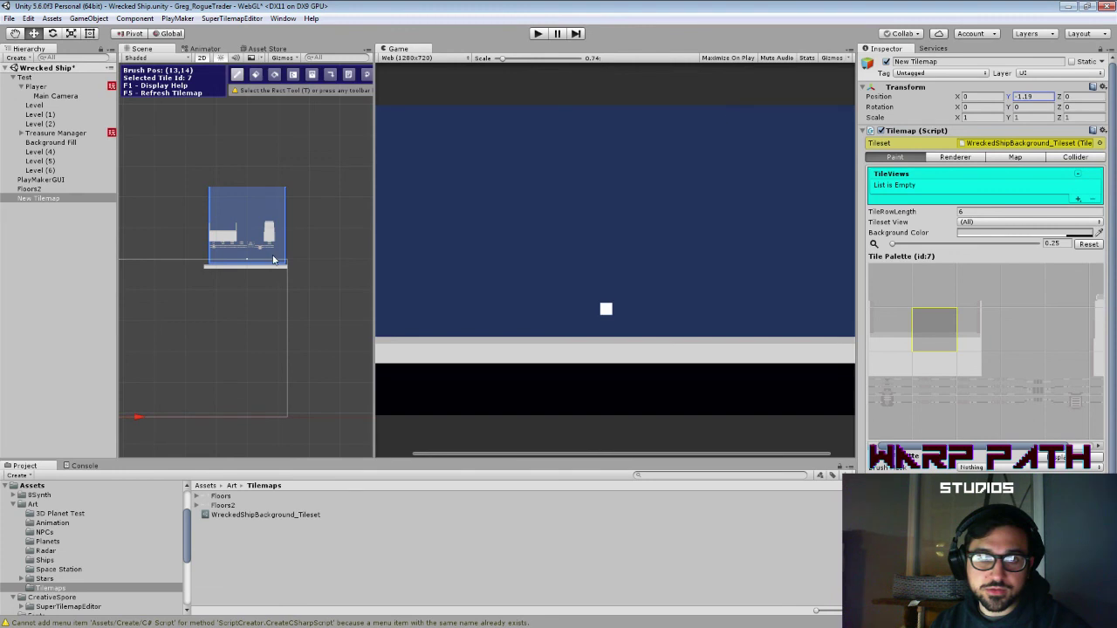
pyautogui.scroll(5, 273, 260)
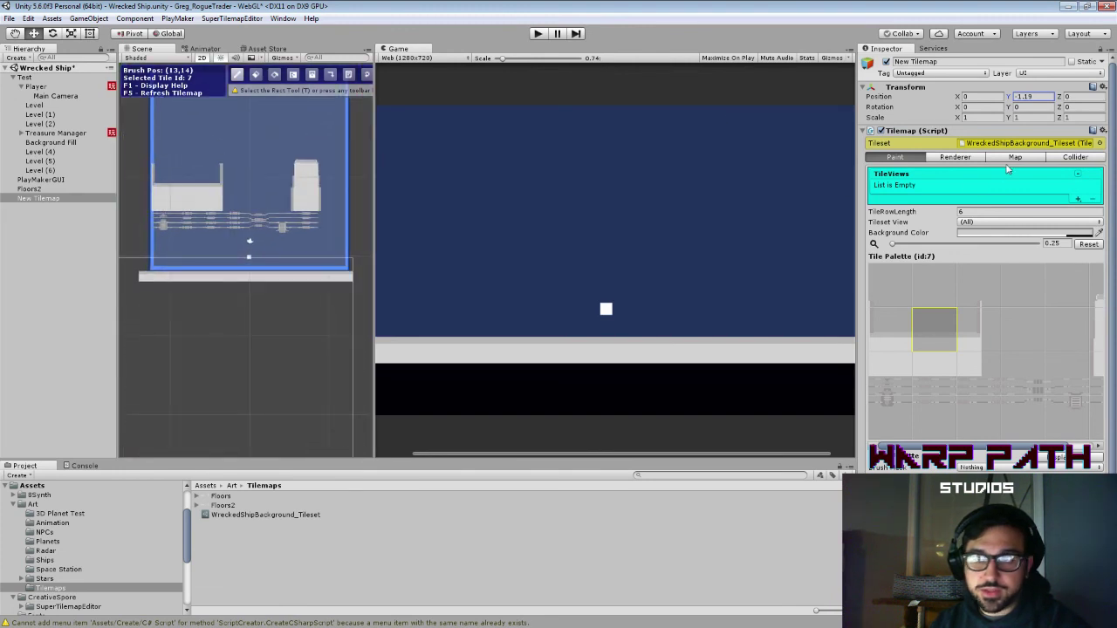
# Step: Try to shrink New Tilemap's bounds to the visible area, and clear the whole map including its child objects
pyautogui.click(1012, 157)
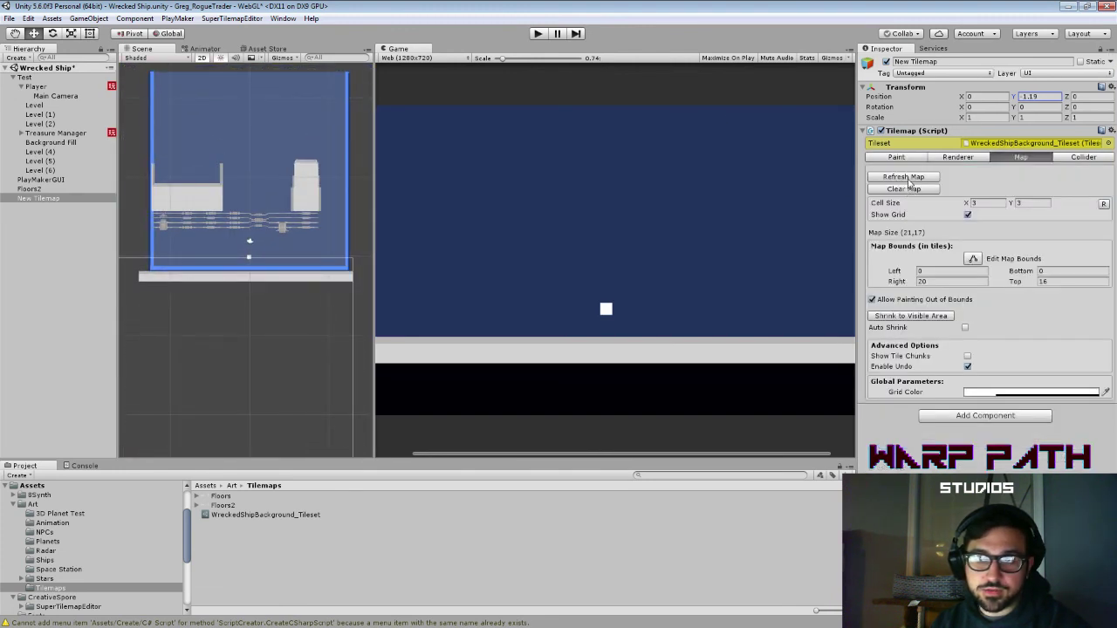
pyautogui.click(914, 318)
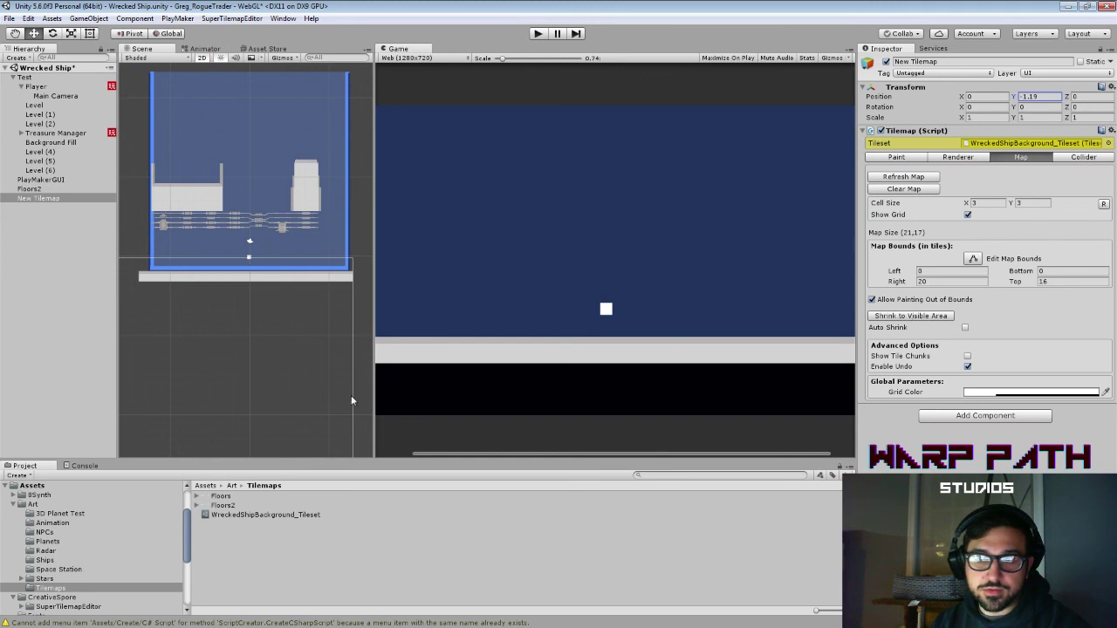
pyautogui.scroll(-12, 328, 375)
pyautogui.moveTo(252, 349); pyautogui.dragTo(372, 288)
pyautogui.moveTo(281, 295); pyautogui.dragTo(210, 361)
pyautogui.click(903, 188)
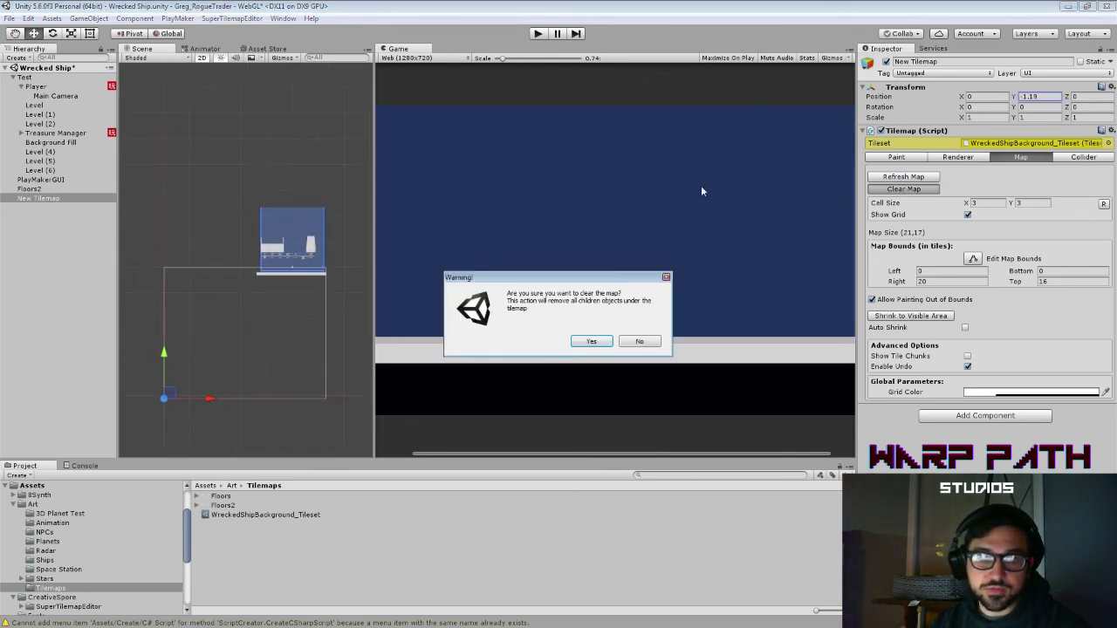
pyautogui.click(590, 341)
# Step: Resume tile painting on New Tilemap with tile 7 at the level's bottom edge below the player
pyautogui.moveTo(290, 271); pyautogui.dragTo(328, 195)
pyautogui.scroll(12, 262, 312)
pyautogui.scroll(3, 313, 236)
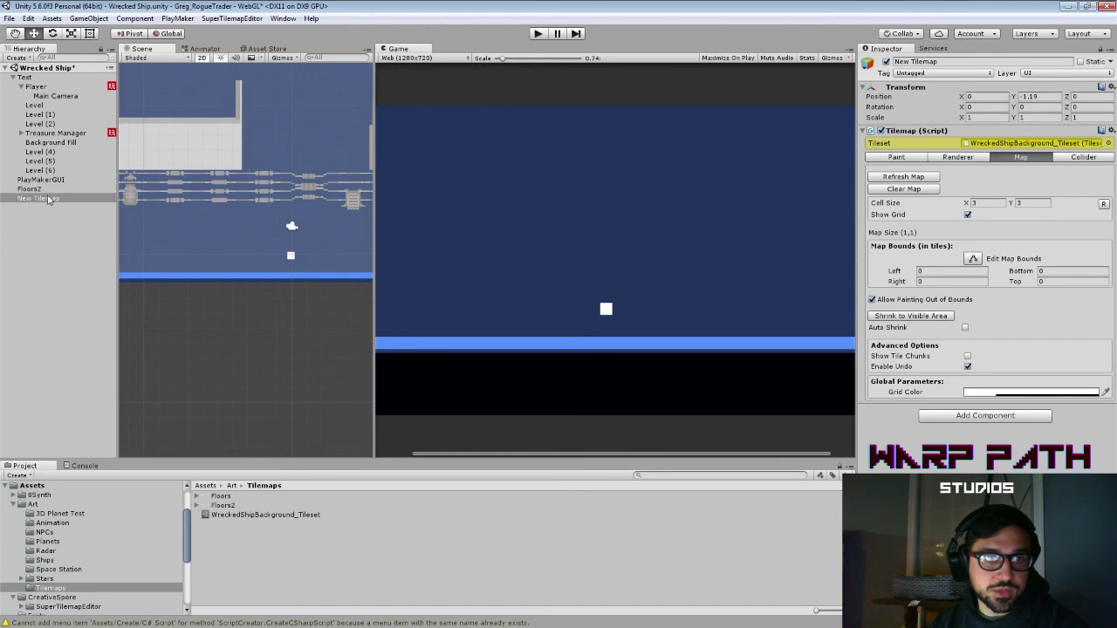
pyautogui.click(896, 157)
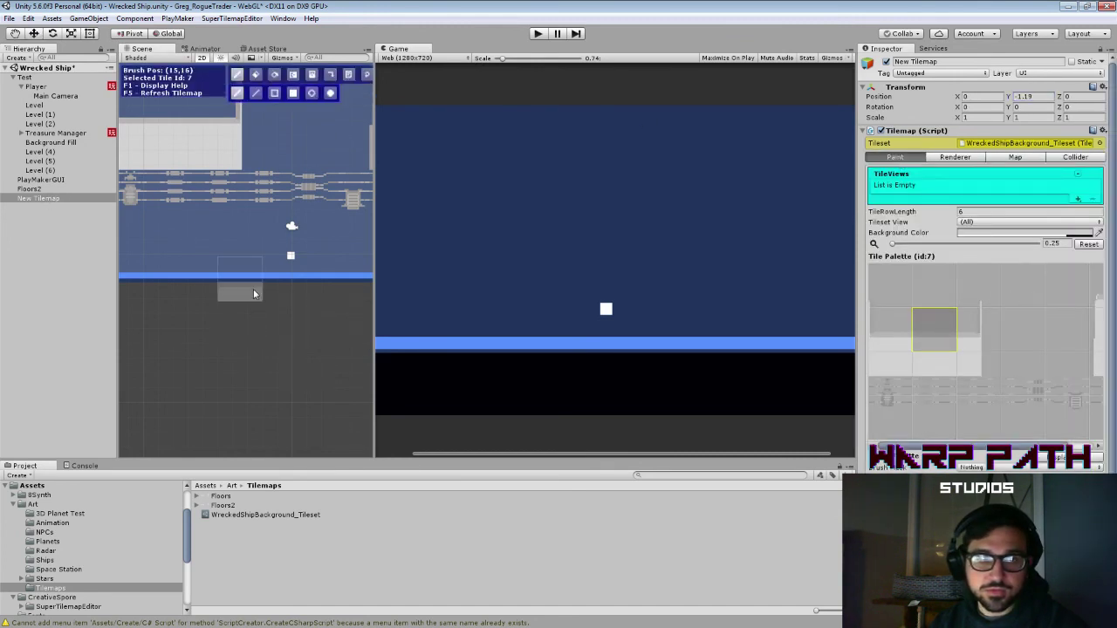
# Step: Paint a continuous row of floor tile 7 just beneath the blue room, covering the room's width
pyautogui.moveTo(254, 293)
pyautogui.mouseDown()
pyautogui.moveTo(304, 289)
pyautogui.moveTo(179, 289)
pyautogui.moveTo(325, 289)
pyautogui.mouseUp()
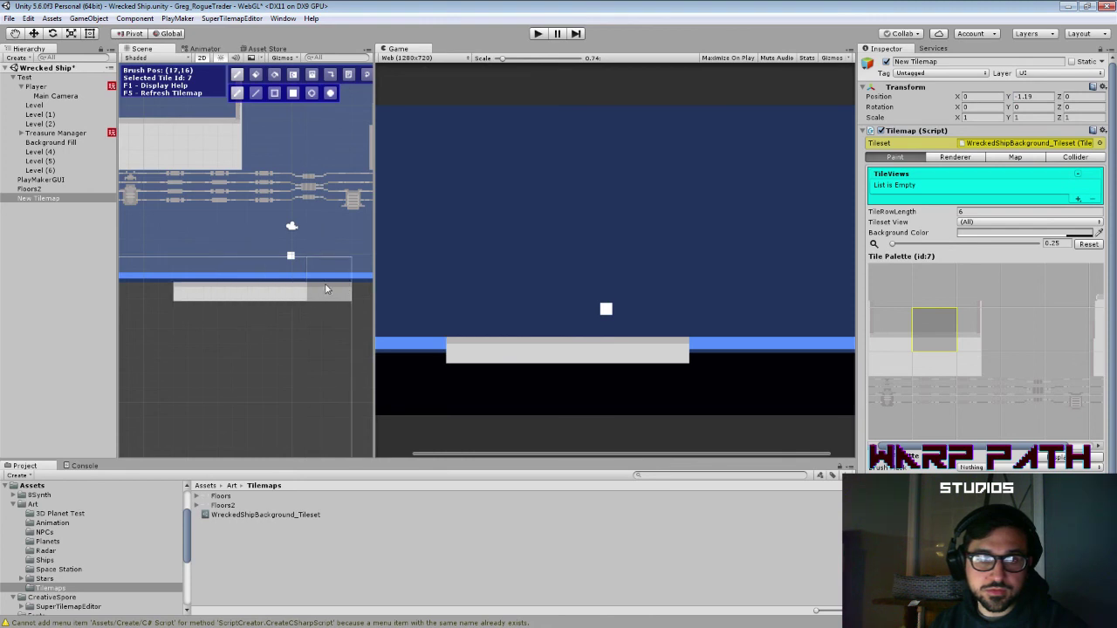
pyautogui.scroll(-3, 325, 283)
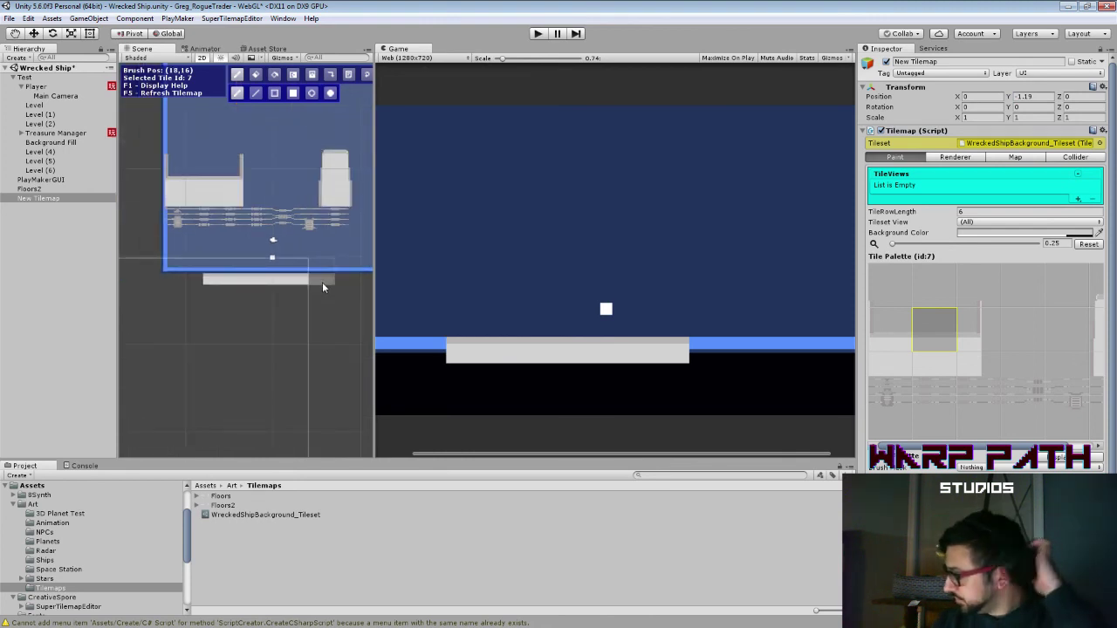
pyautogui.scroll(-2, 312, 294)
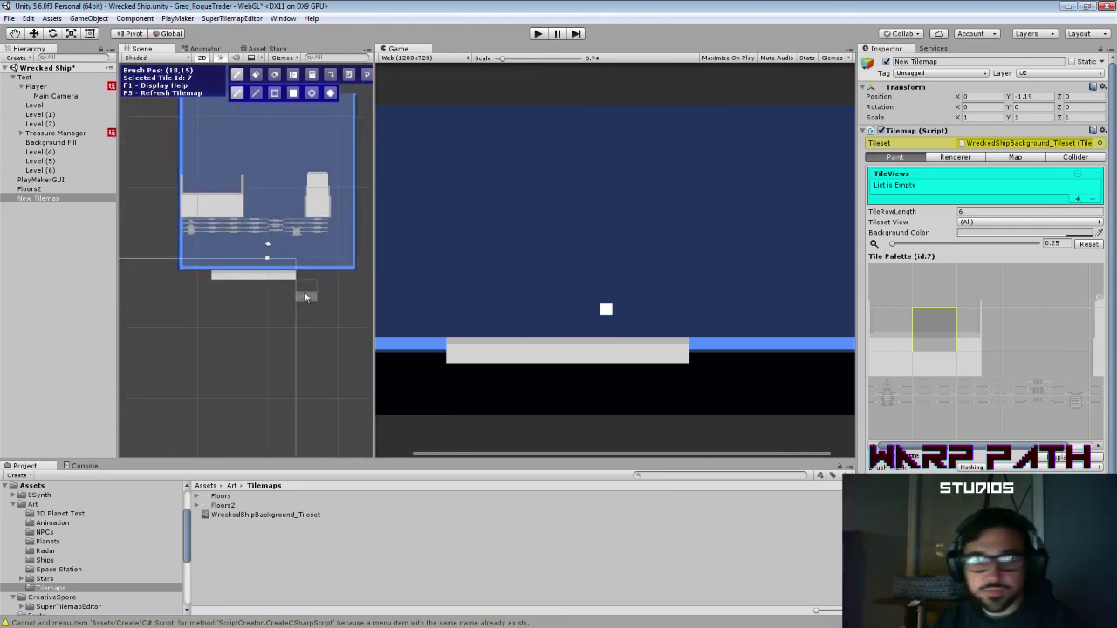
pyautogui.moveTo(296, 276)
pyautogui.mouseDown()
pyautogui.moveTo(339, 273)
pyautogui.moveTo(202, 278)
pyautogui.mouseUp()
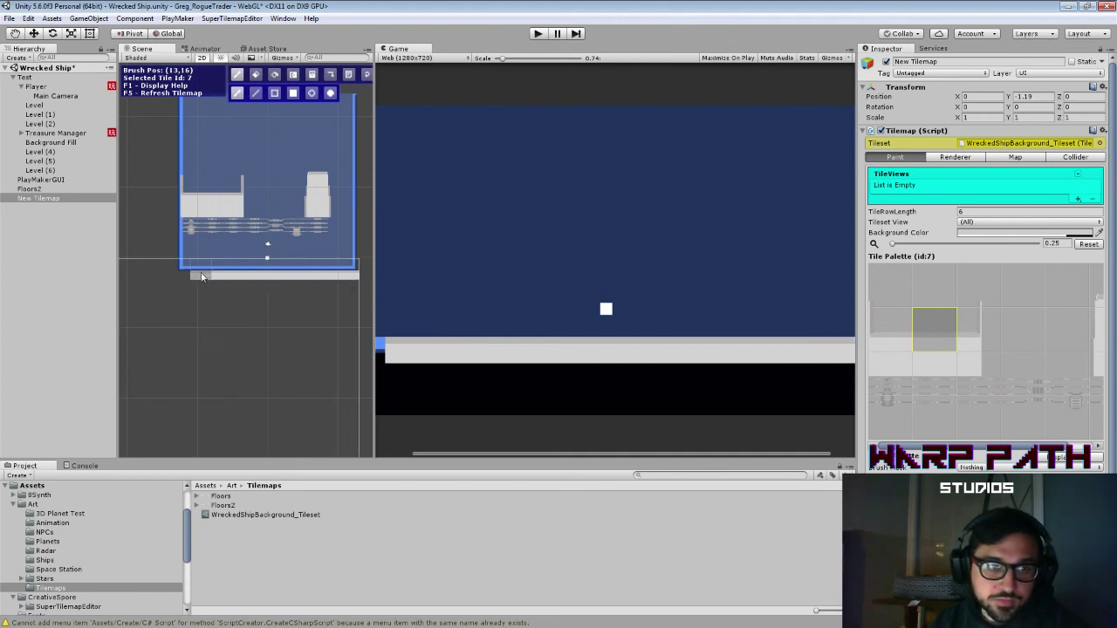
# Step: Stamp the three-tile light grey column just past the right-hand end of the painted floor row
pyautogui.moveTo(280, 269); pyautogui.dragTo(209, 271)
pyautogui.scroll(3, 288, 270)
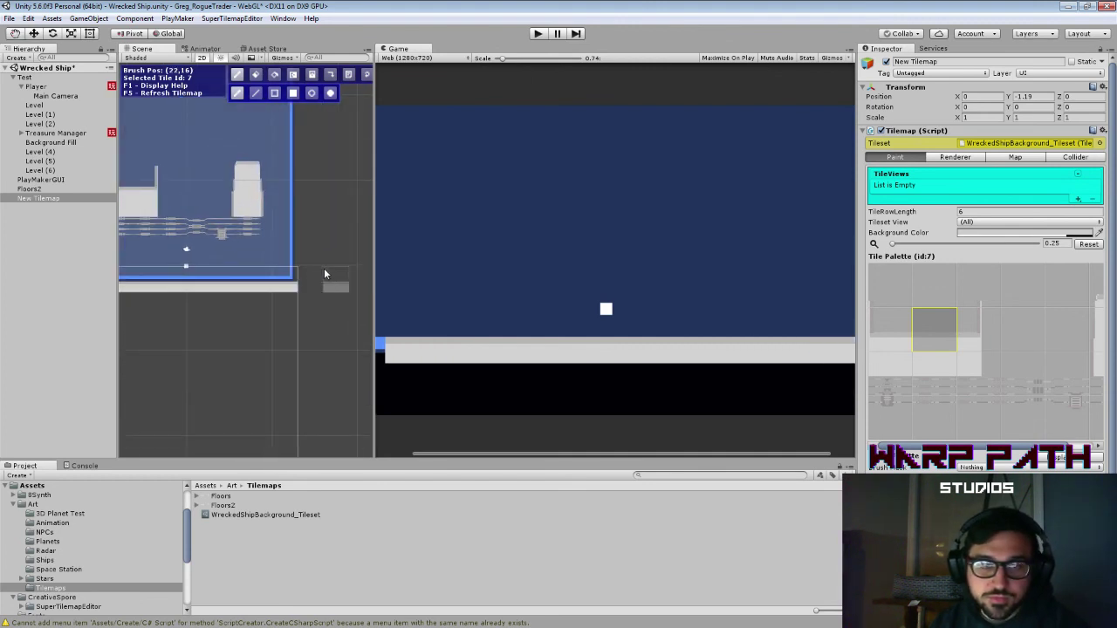
pyautogui.moveTo(324, 274); pyautogui.dragTo(267, 278)
pyautogui.click(980, 334)
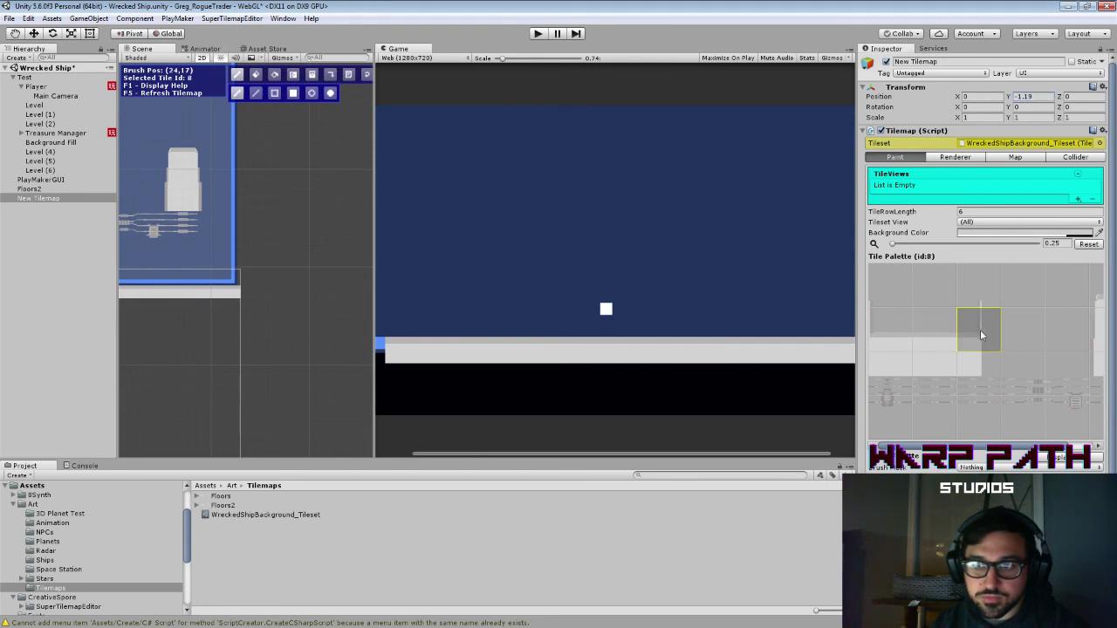
pyautogui.moveTo(1099, 293); pyautogui.dragTo(1097, 360)
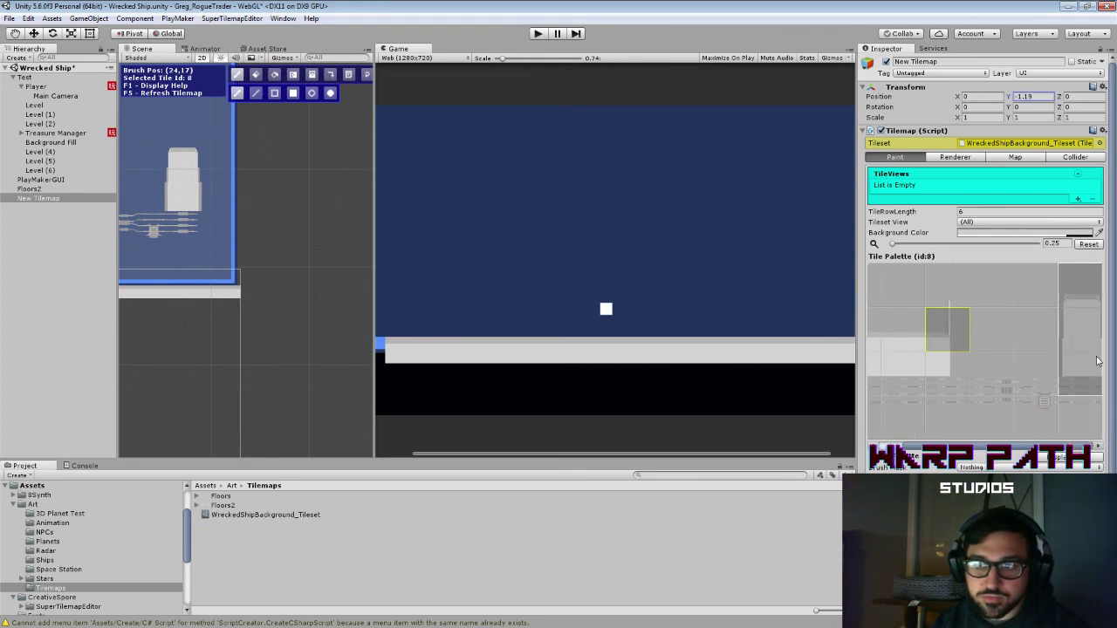
pyautogui.click(1098, 367)
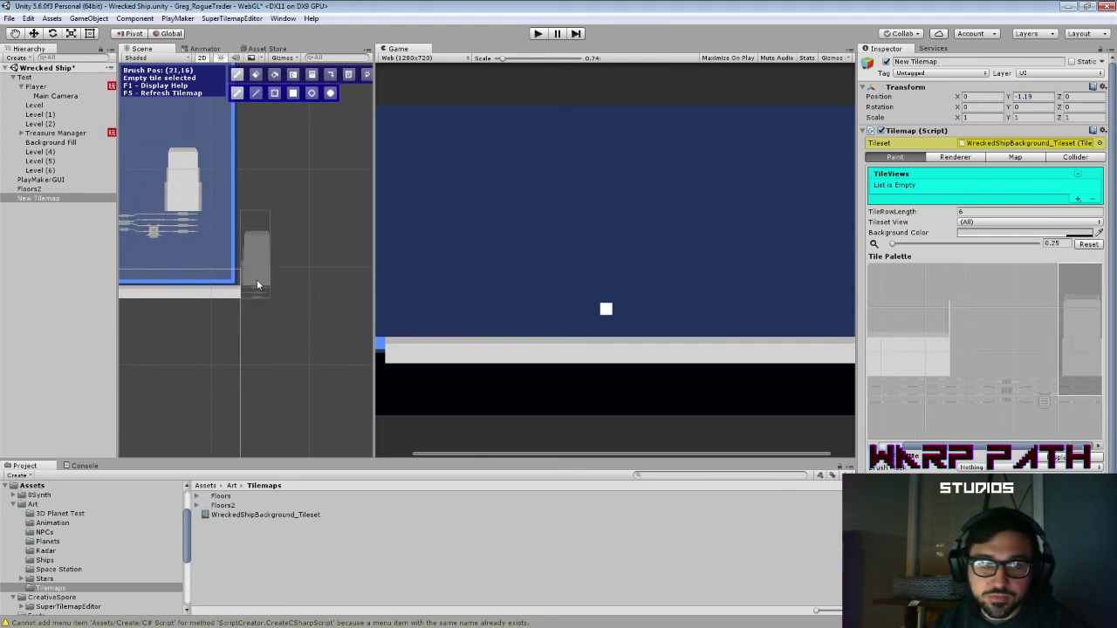
pyautogui.scroll(3, 248, 297)
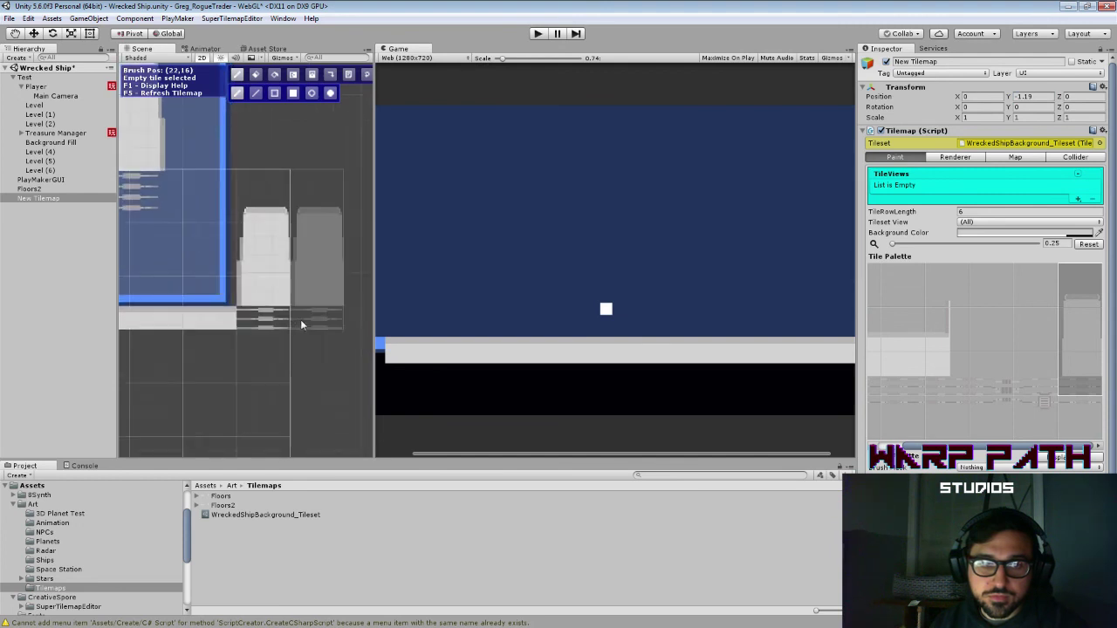
pyautogui.click(1076, 372)
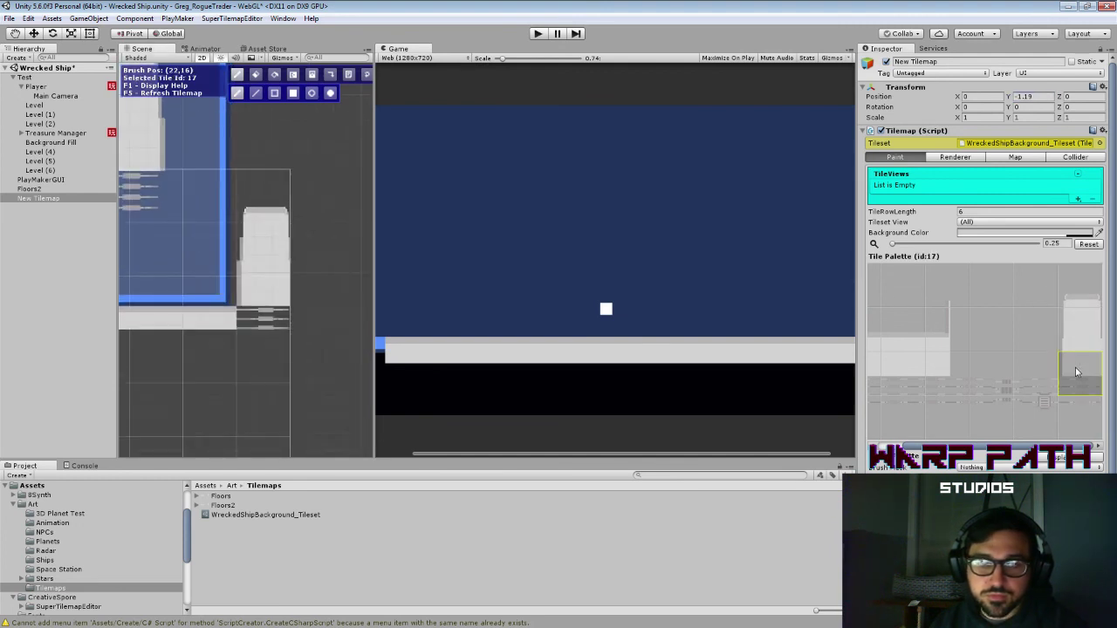
# Step: Stamp the two-tile right wall corner piece at the floor row's right-hand end, then undo the extra stamp
pyautogui.moveTo(944, 339); pyautogui.dragTo(942, 371)
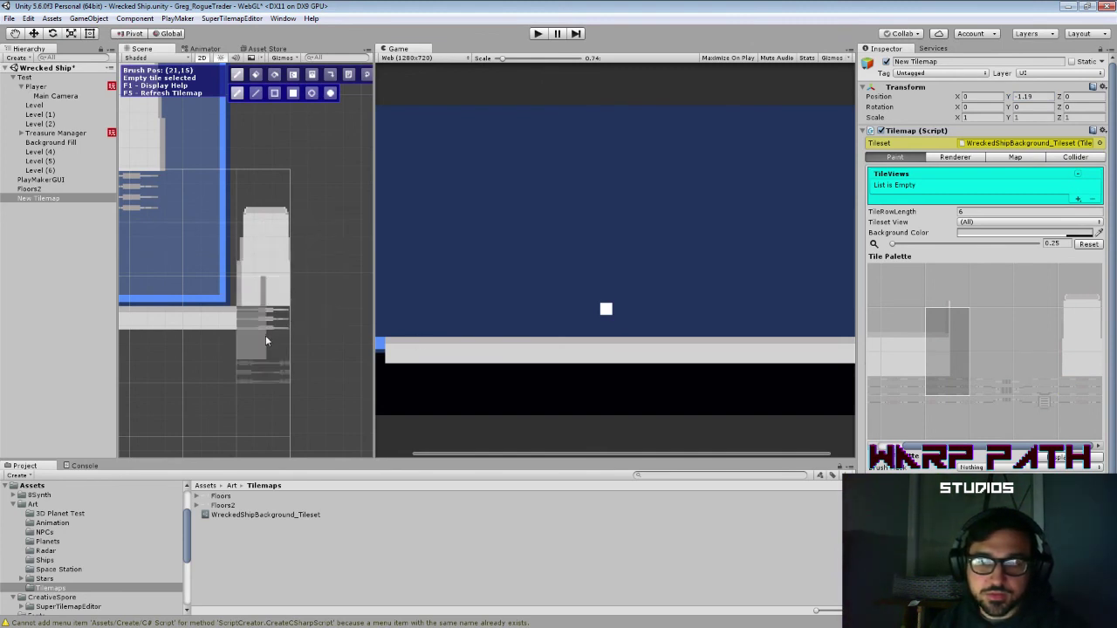
pyautogui.click(267, 341)
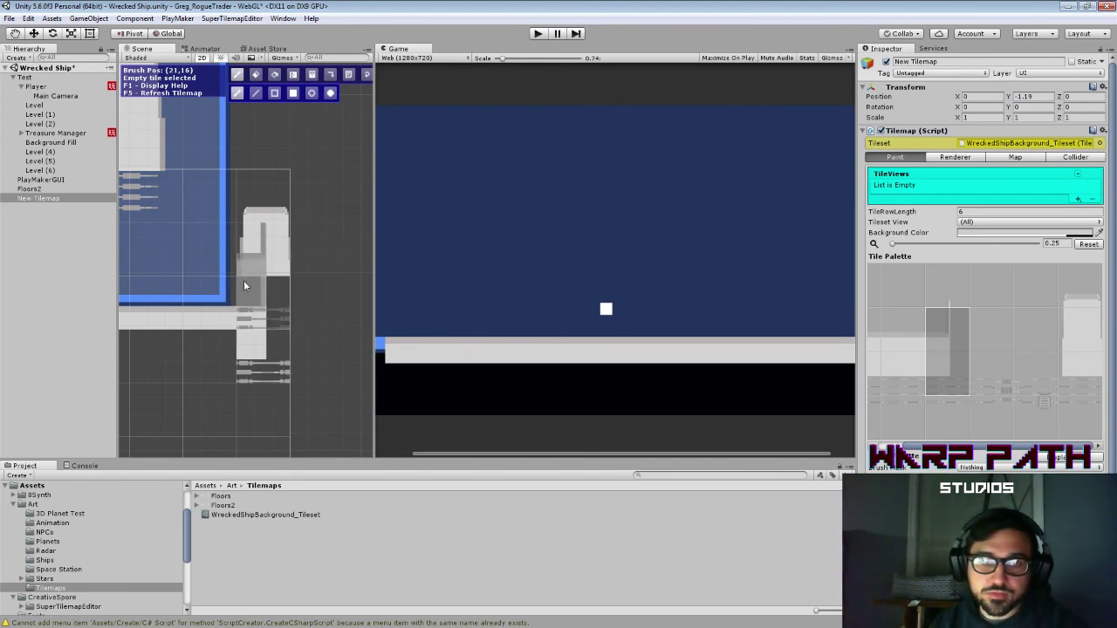
pyautogui.click(261, 300)
pyautogui.hotkey('ctrl', 'z')
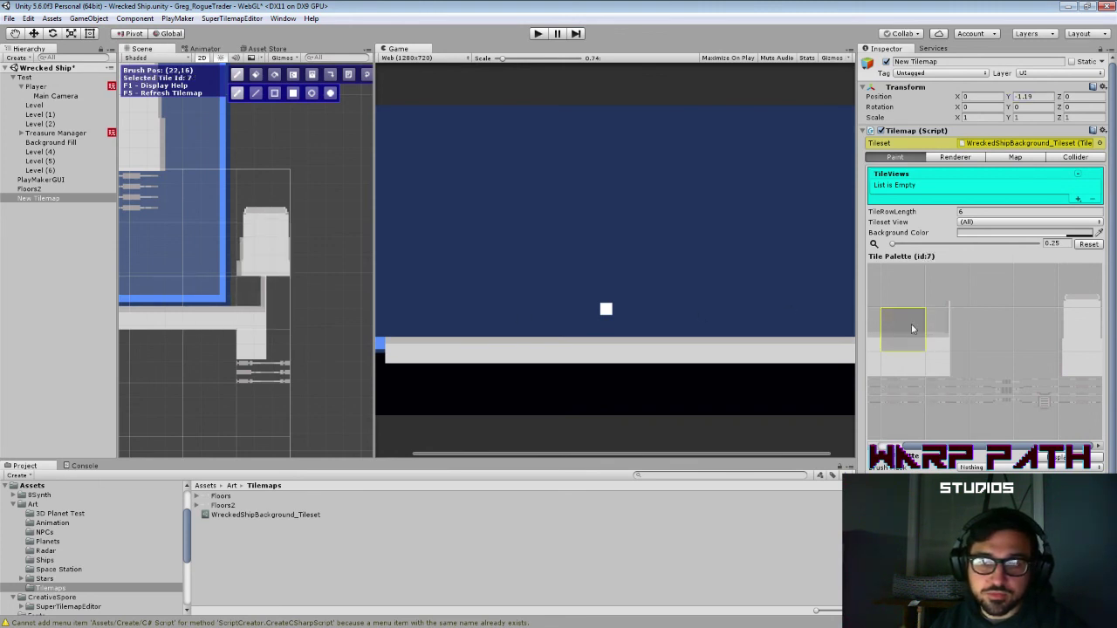
# Step: Erase the leftover column and pipe tiles around the right-hand wall corner with empty tile 9
pyautogui.click(950, 332)
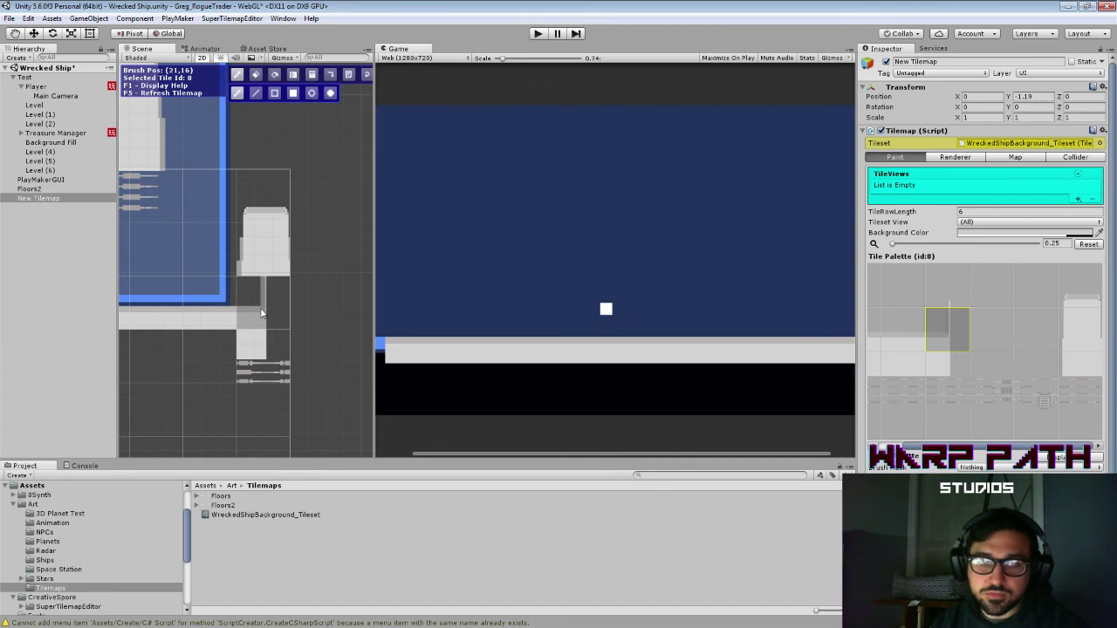
pyautogui.moveTo(971, 447); pyautogui.dragTo(919, 448)
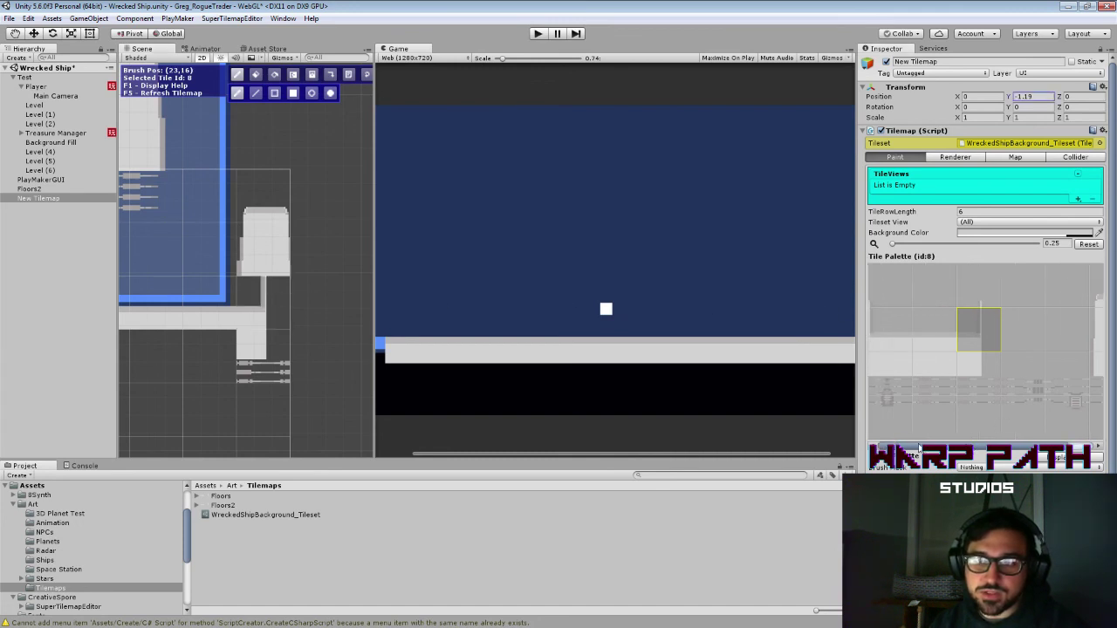
pyautogui.click(1018, 328)
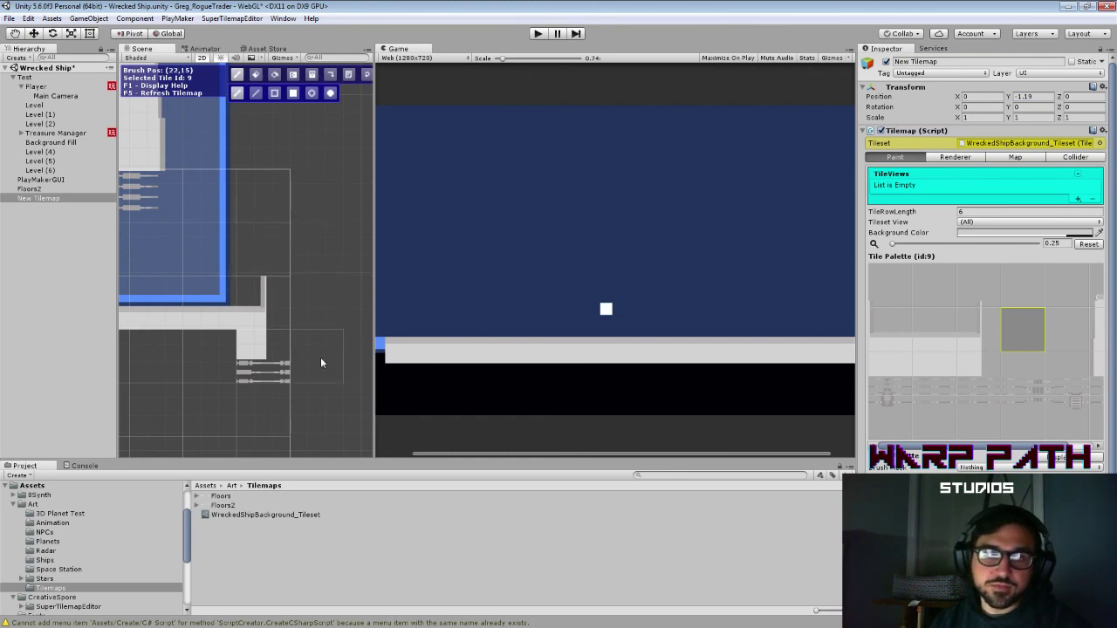
pyautogui.moveTo(321, 362); pyautogui.dragTo(254, 370)
pyautogui.moveTo(248, 311); pyautogui.dragTo(379, 280)
# Step: Place the left wall corner tile 6 at the left-hand end of the floor row
pyautogui.scroll(-1, 405, 265)
pyautogui.scroll(-5, 229, 242)
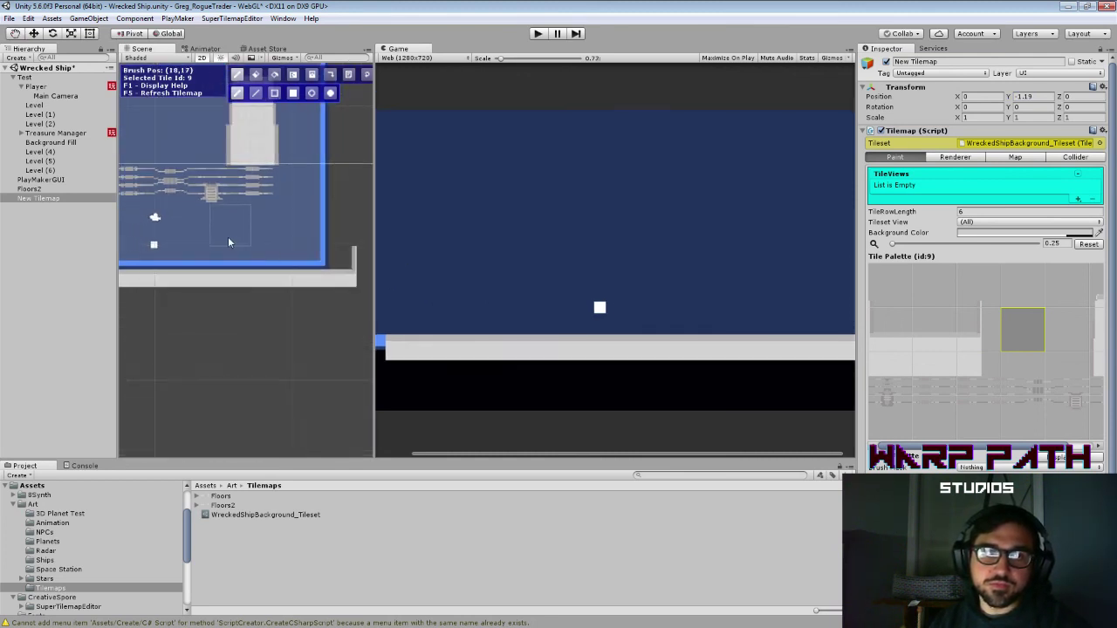
pyautogui.moveTo(228, 237); pyautogui.dragTo(384, 242)
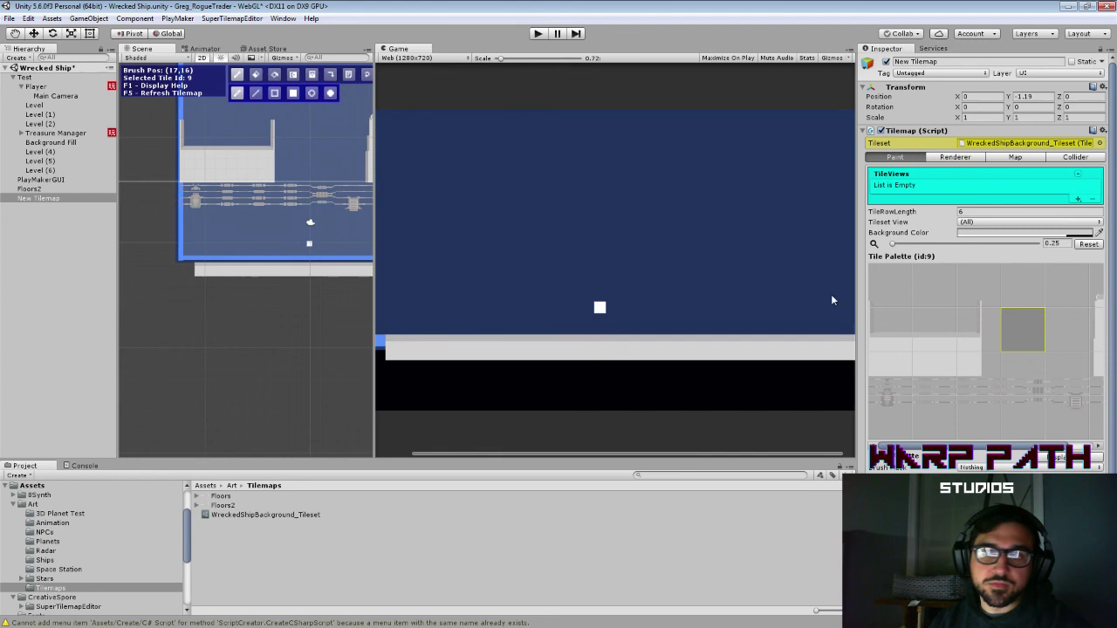
pyautogui.click(891, 331)
pyautogui.click(179, 261)
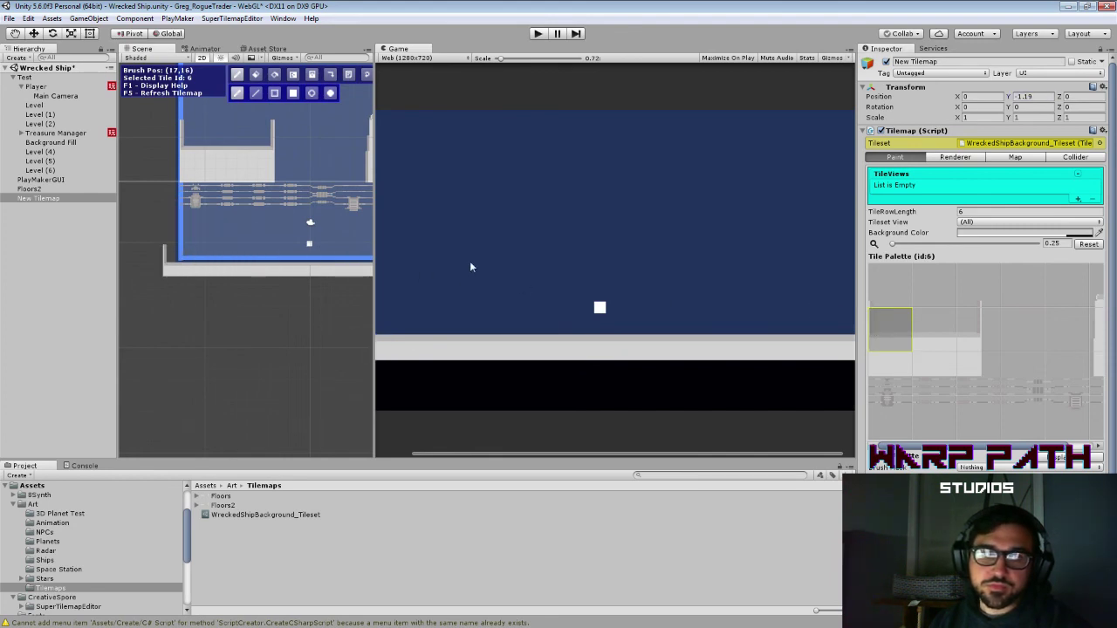
# Step: Switch to Pyxel Edit, export the tileset as Floors3 in PNG format with pixel scale 11, and return to Unity
pyautogui.hotkey('alt', 'Tab')
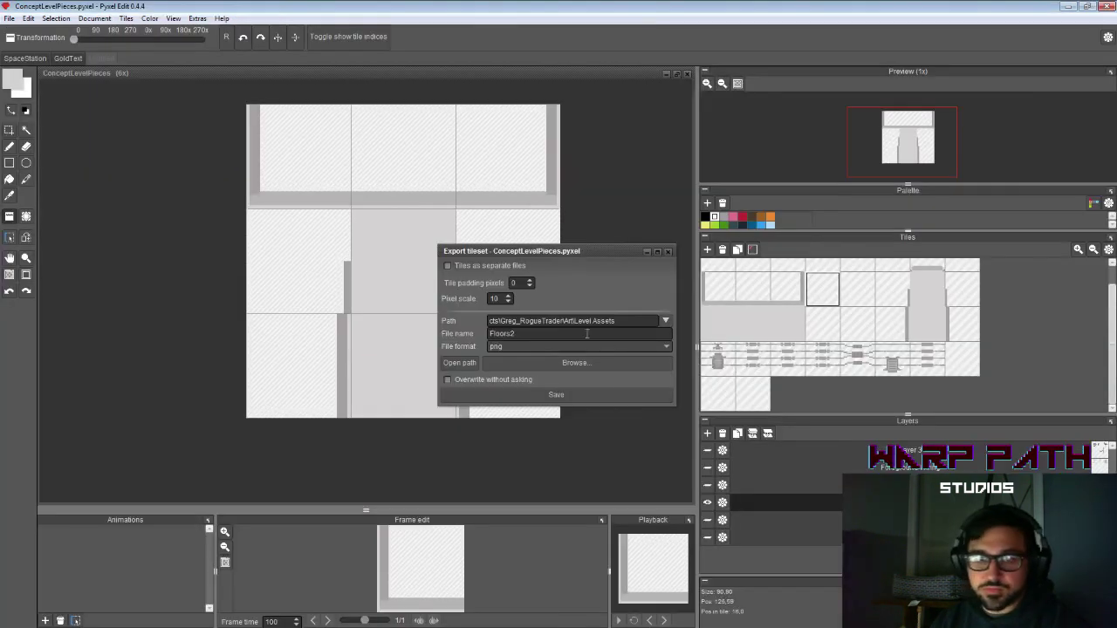
pyautogui.click(507, 297)
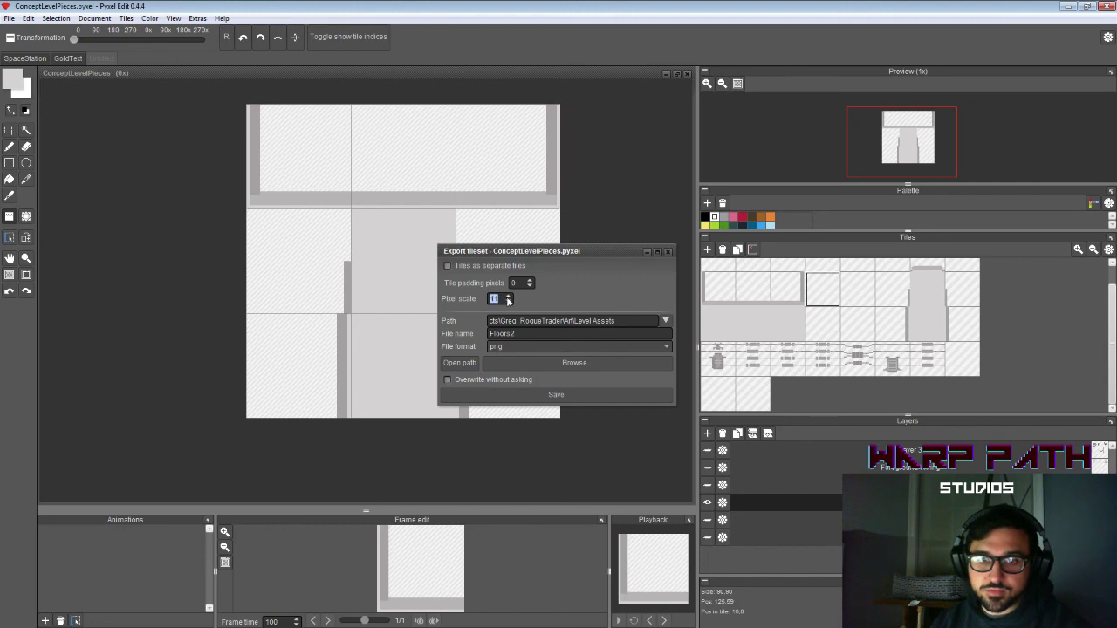
pyautogui.click(534, 333)
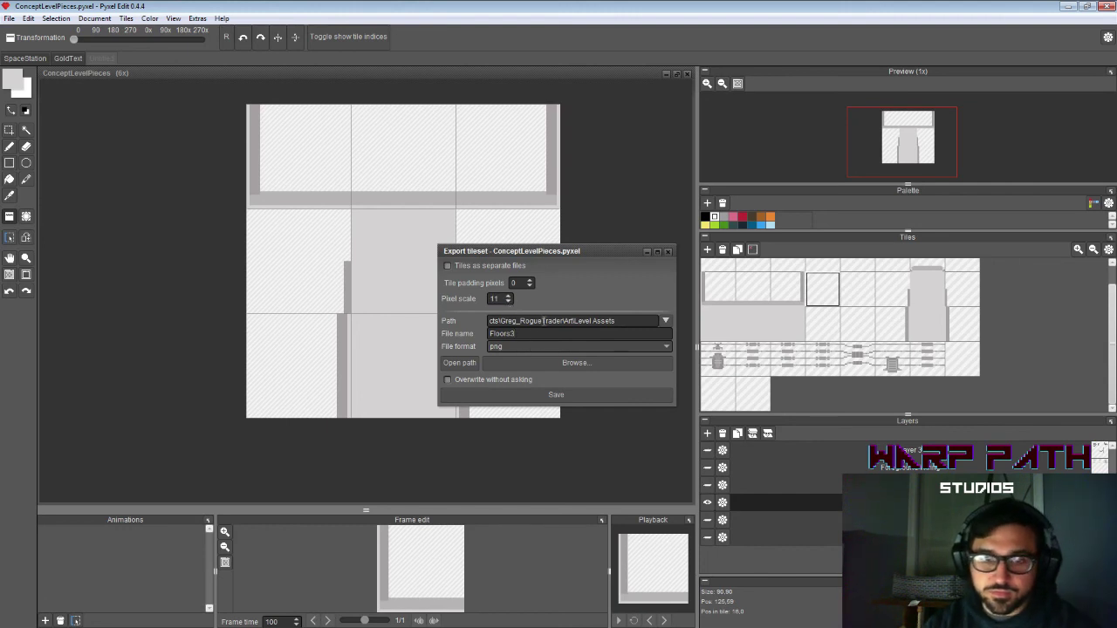
pyautogui.click(556, 395)
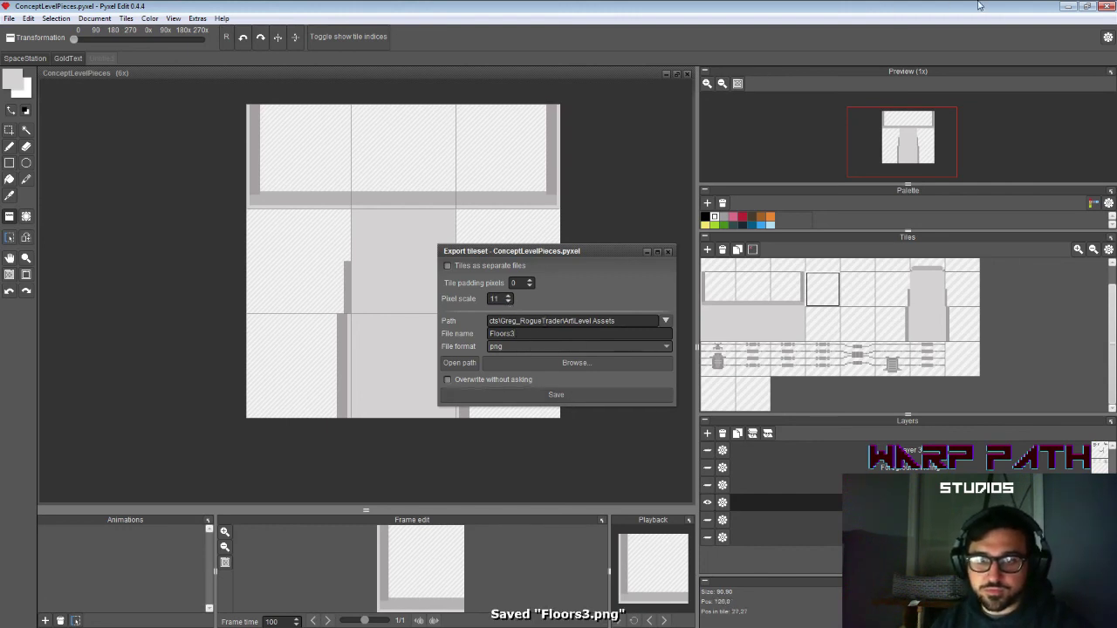
pyautogui.click(1067, 6)
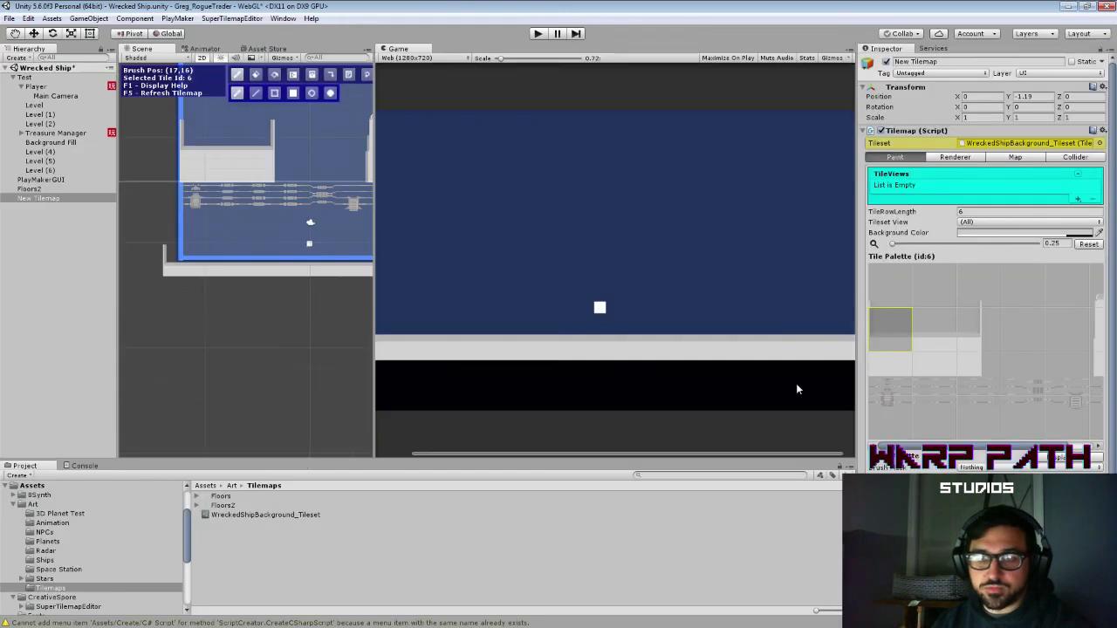
# Step: Review the Floors2 import settings and the WreckedShipBackground_Tileset atlas texture, tile size and pixels-per-unit settings
pyautogui.click(238, 507)
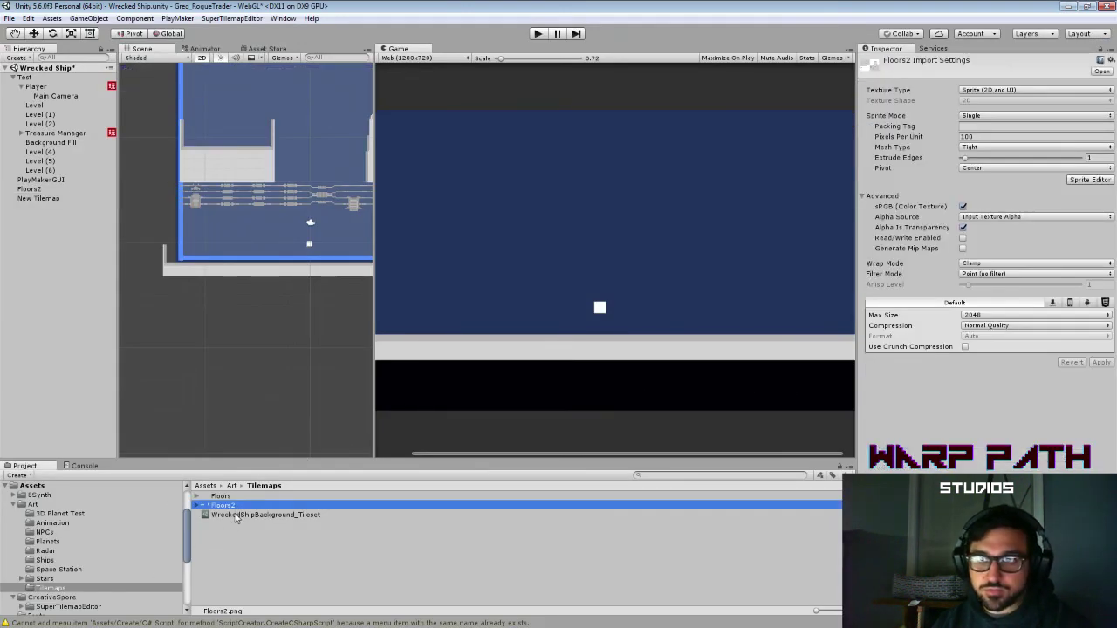
pyautogui.click(235, 515)
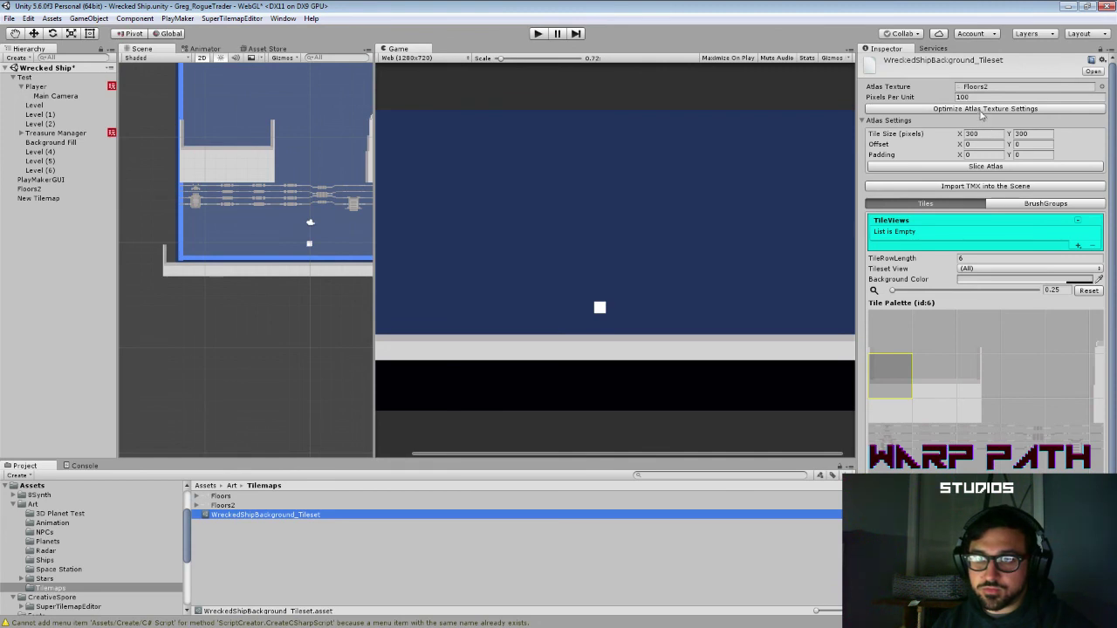
pyautogui.click(984, 98)
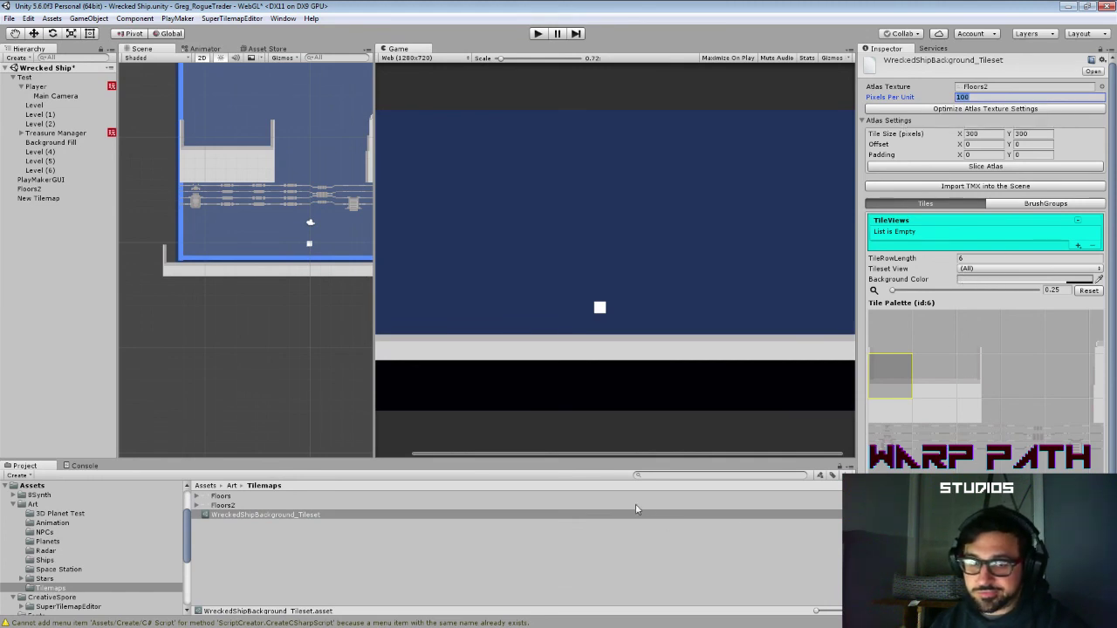
# Step: Bring the exported Floors3 image into the project's Tilemaps folder
pyautogui.hotkey('alt', 'Tab')
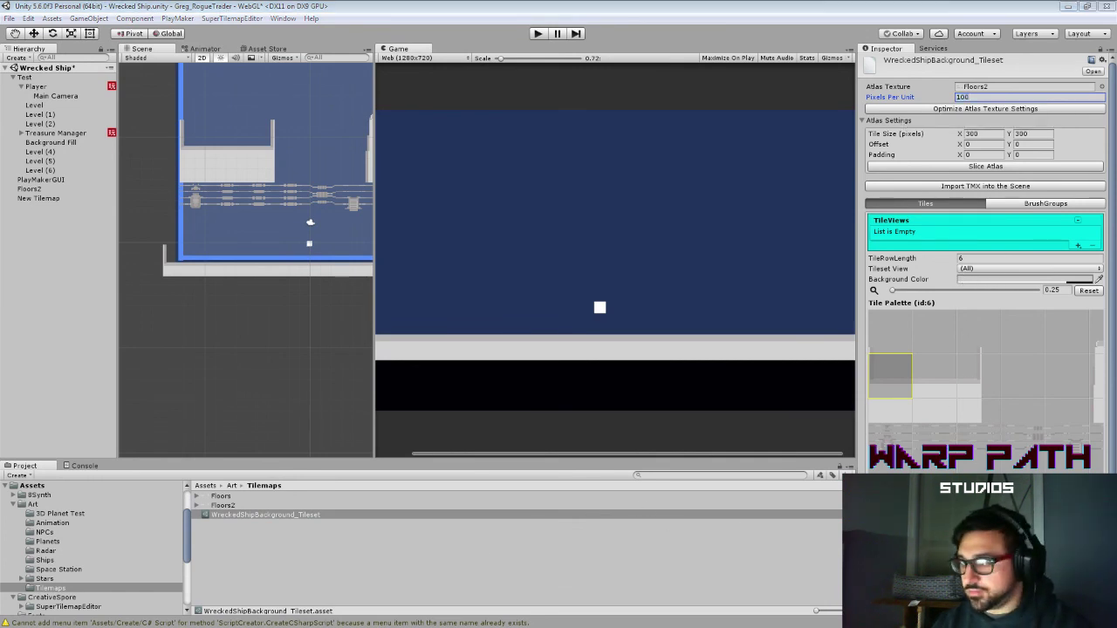
pyautogui.click(389, 513)
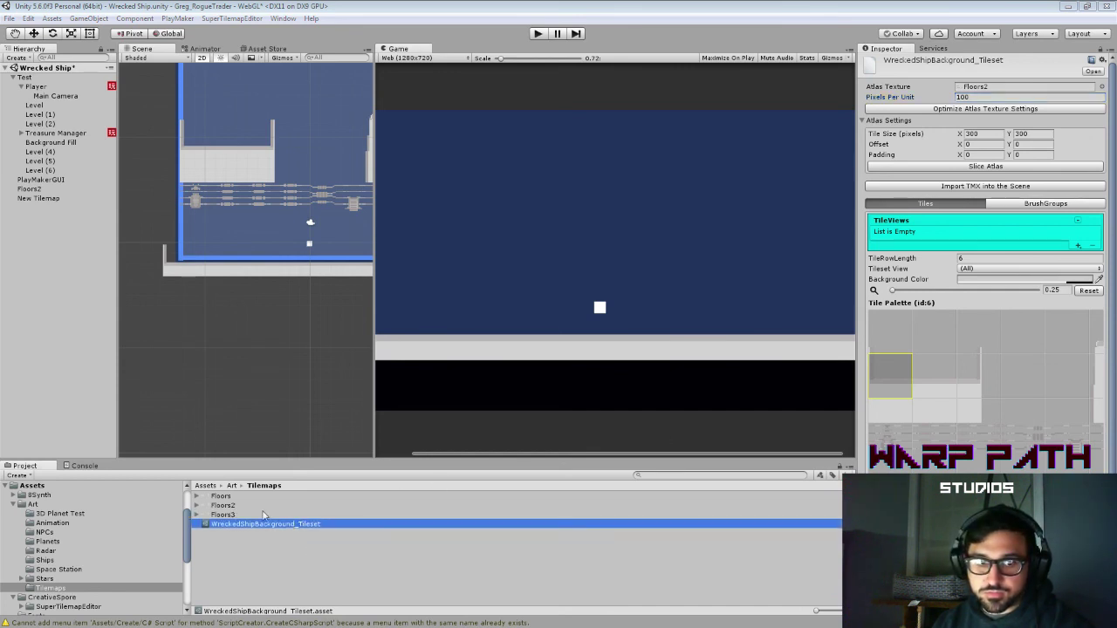
pyautogui.click(253, 525)
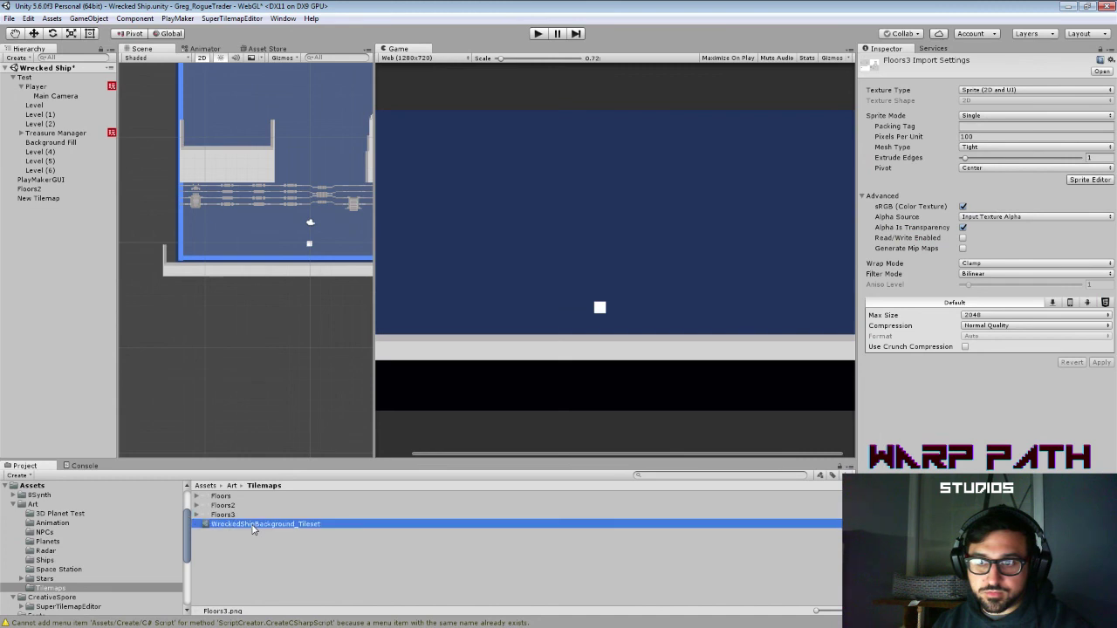
# Step: Compare the import settings of the Floors2 and Floors3 textures
pyautogui.click(251, 514)
pyautogui.click(248, 507)
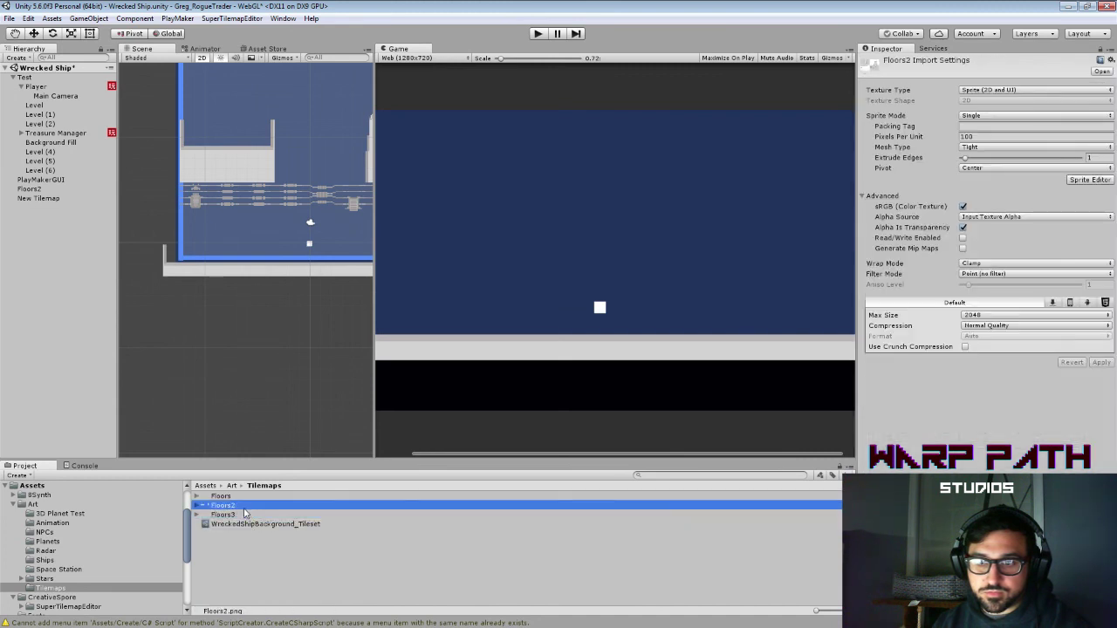
pyautogui.click(236, 516)
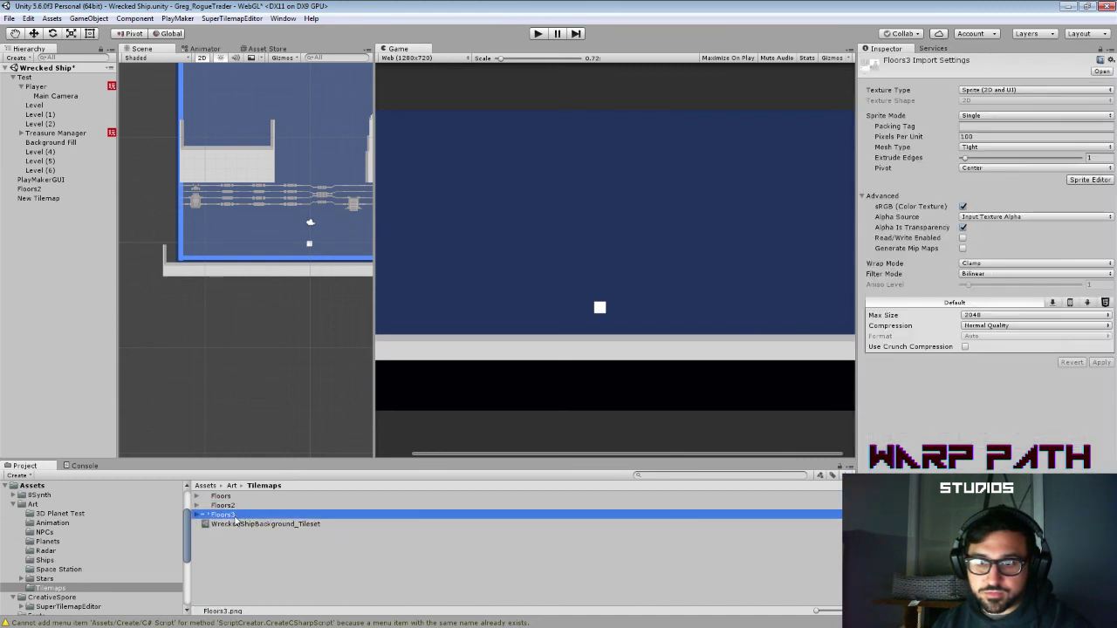
pyautogui.click(234, 508)
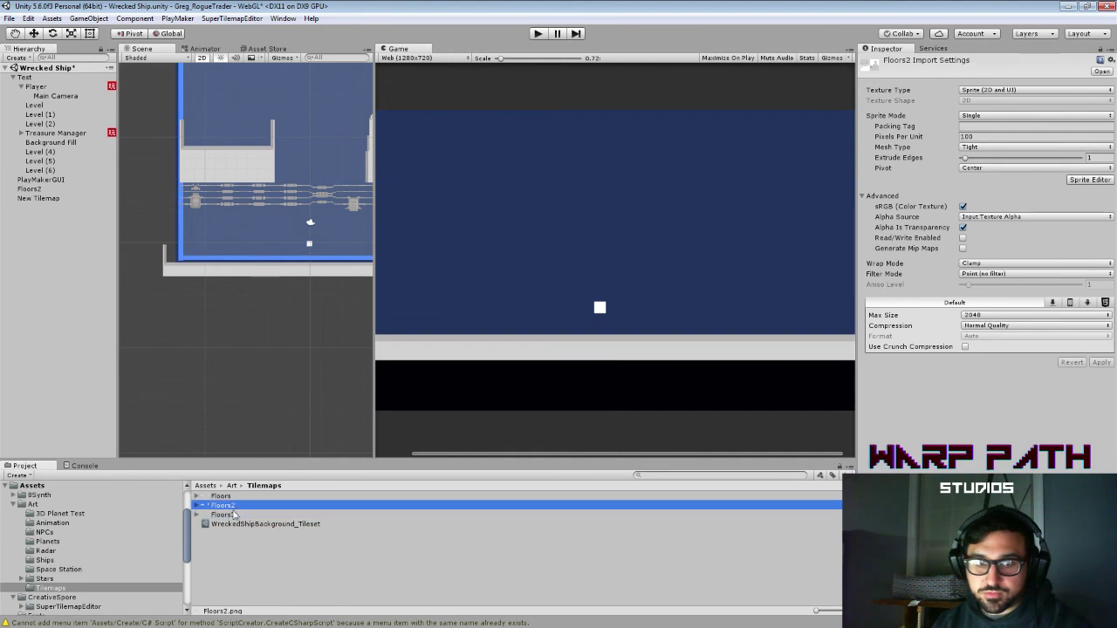
pyautogui.click(232, 515)
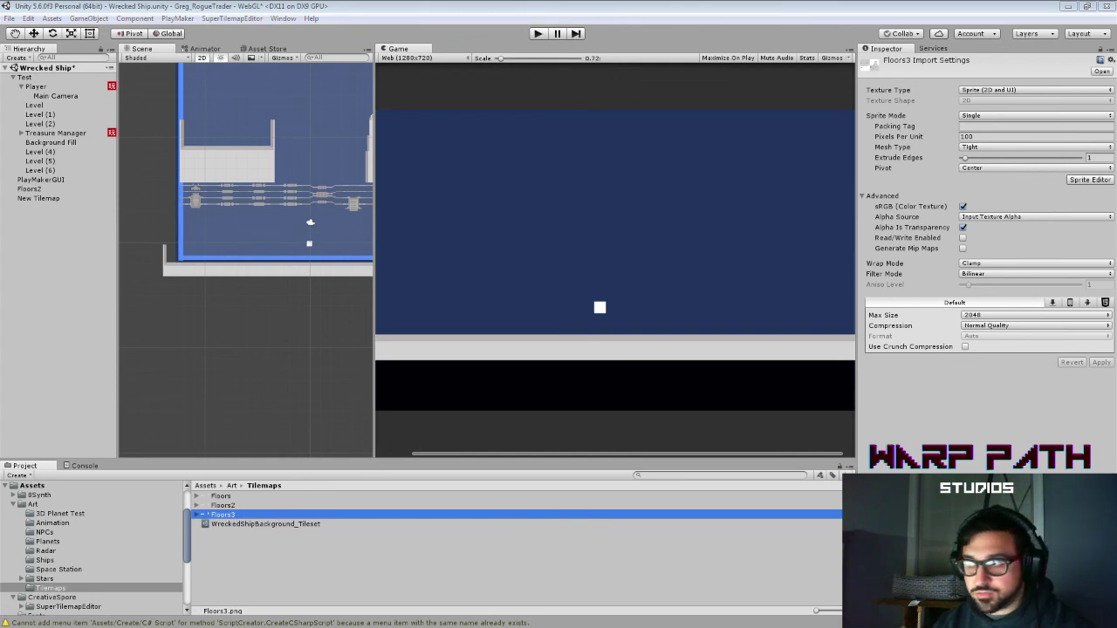
pyautogui.click(220, 506)
pyautogui.click(222, 515)
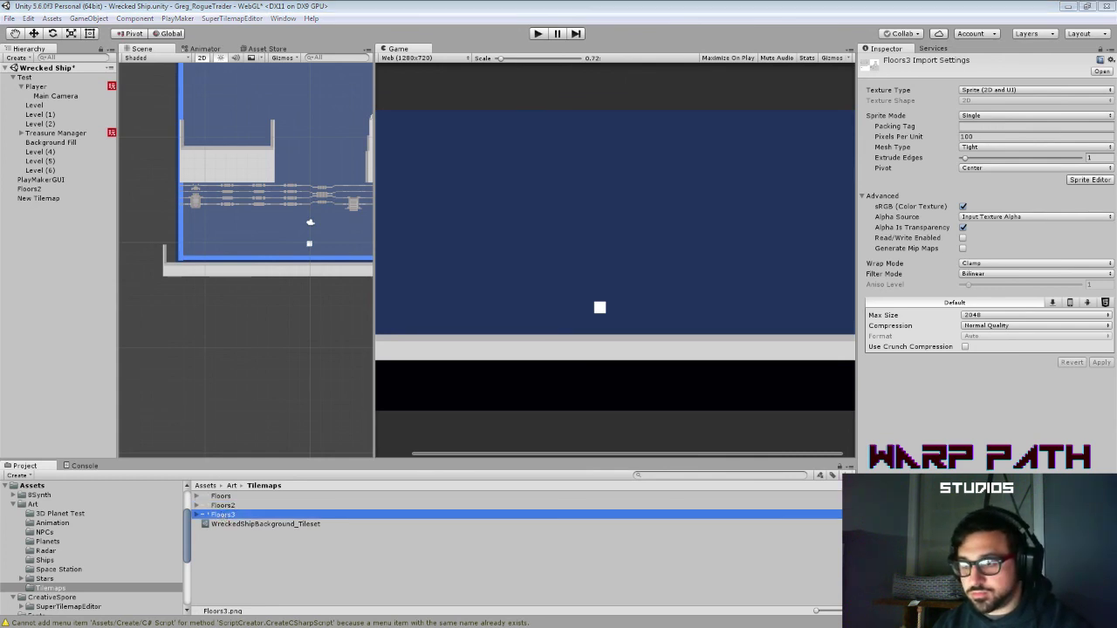
# Step: Review the filter mode, compression and max size options in the Floors2 import settings
pyautogui.click(233, 506)
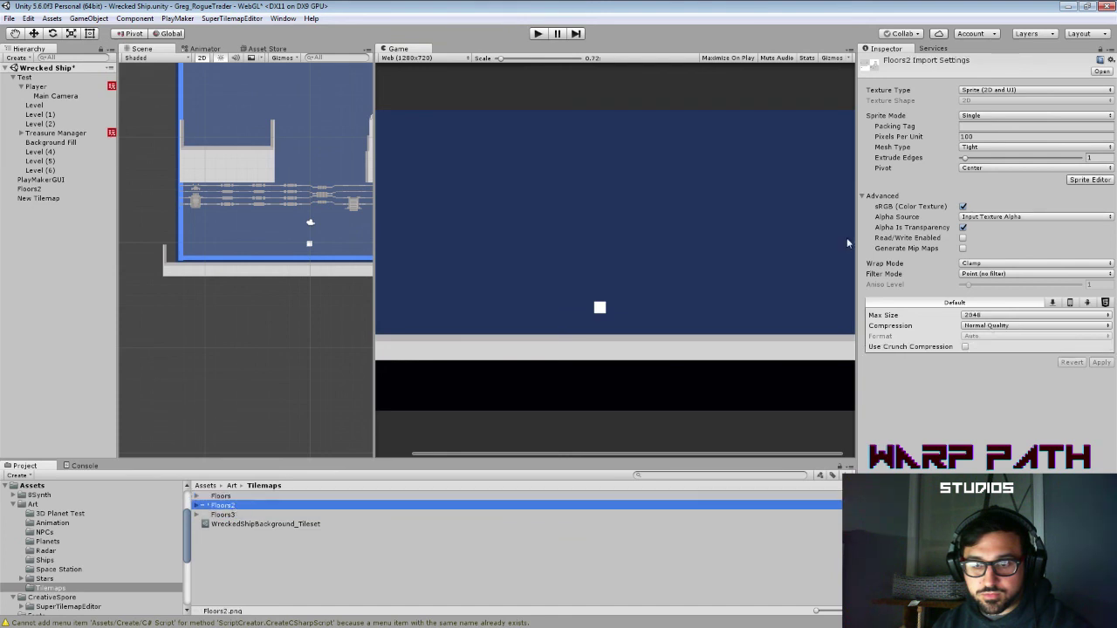
pyautogui.click(993, 273)
pyautogui.click(994, 276)
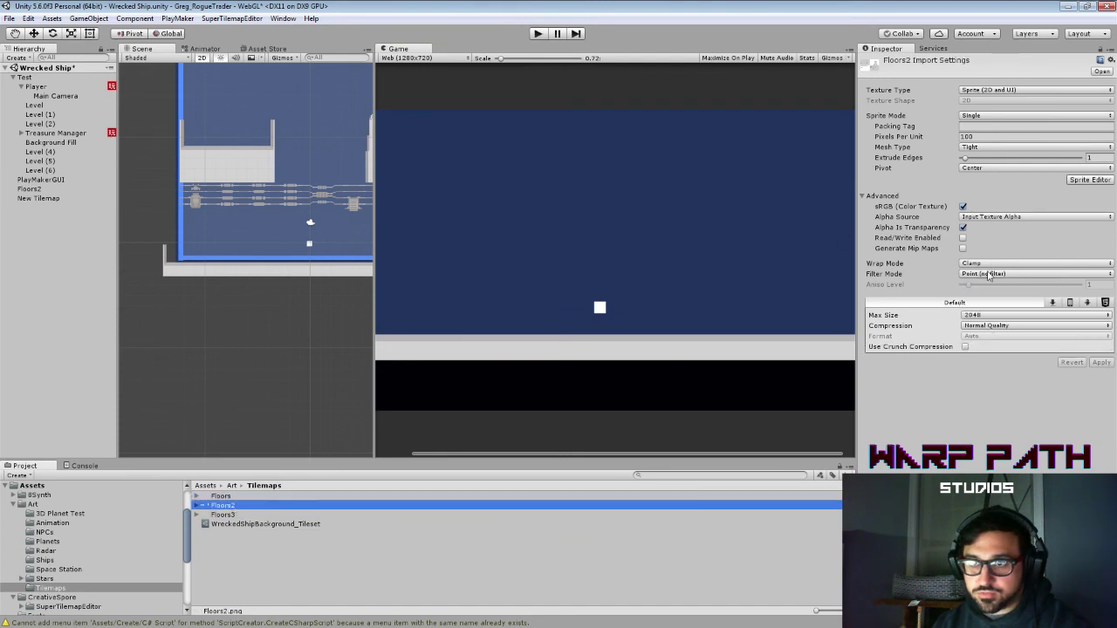
pyautogui.click(993, 273)
pyautogui.click(1008, 370)
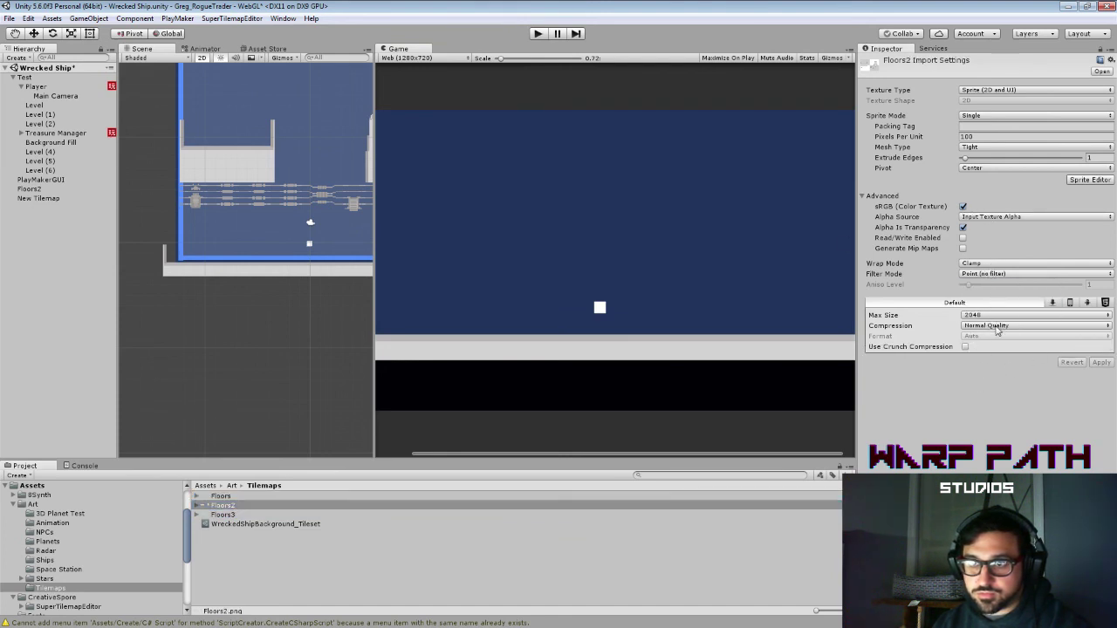
pyautogui.click(991, 316)
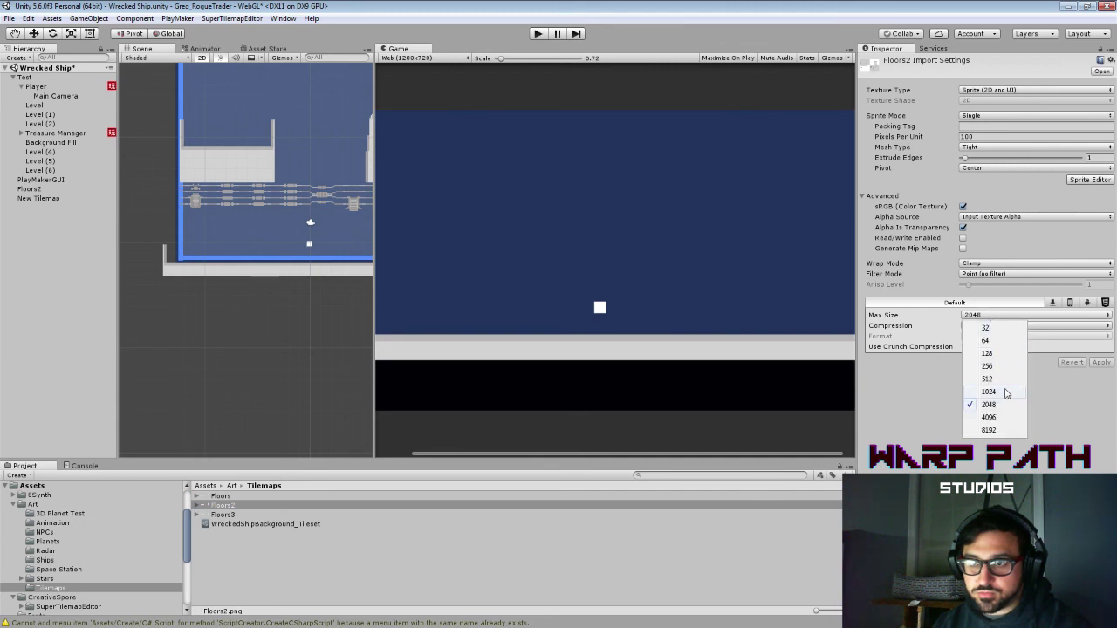
pyautogui.click(919, 384)
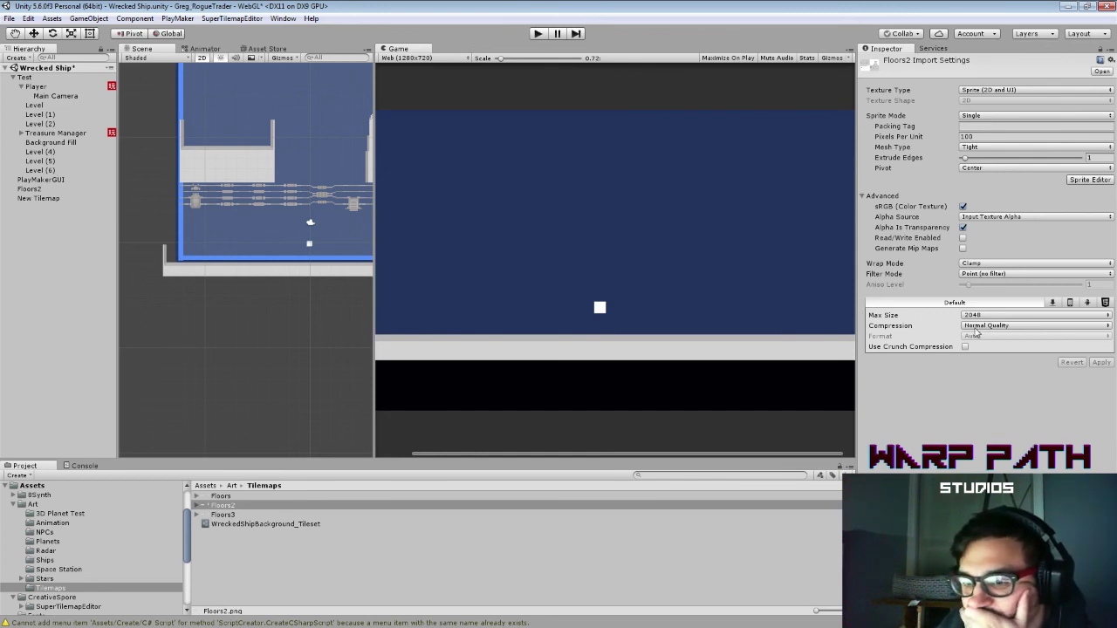
# Step: Delete the newly added Floors4 texture from the Tilemaps folder
pyautogui.rightClick(293, 540)
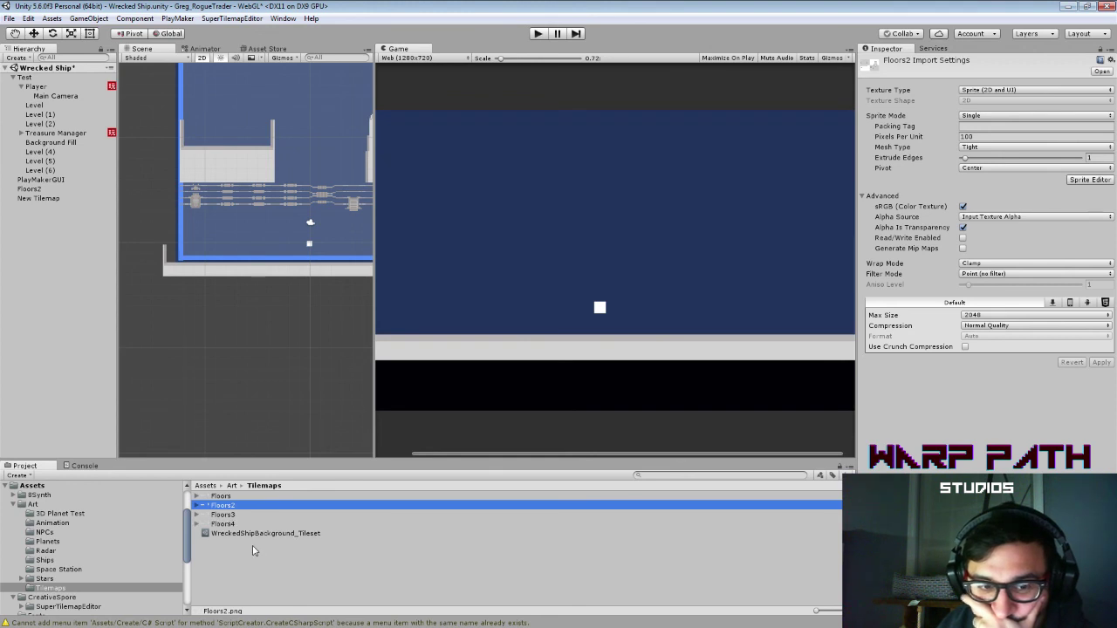
pyautogui.click(234, 525)
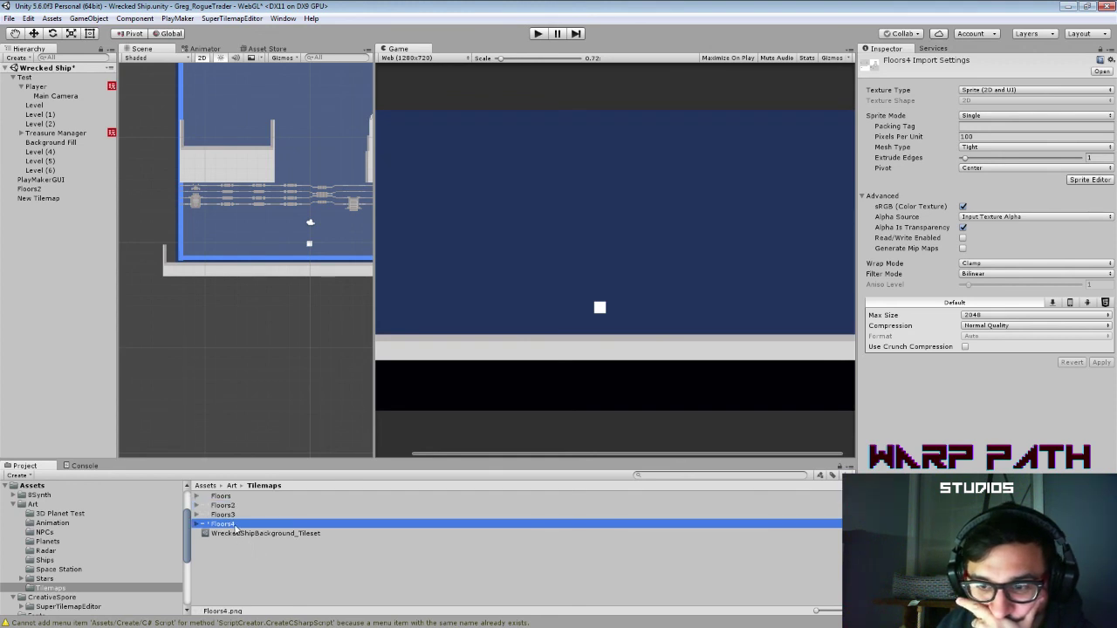
pyautogui.press('Delete')
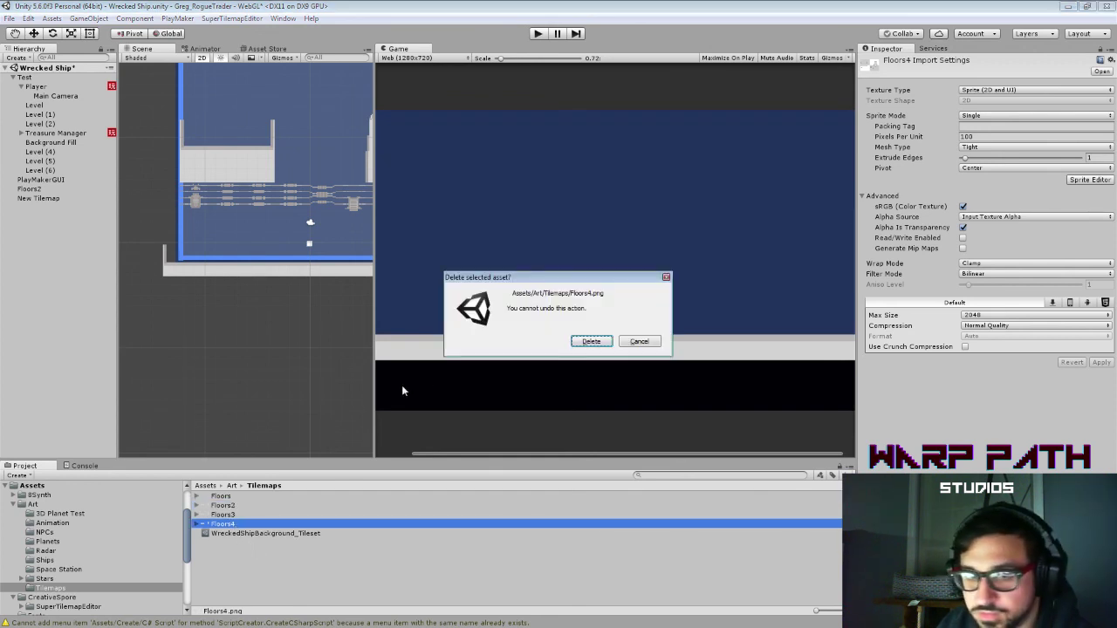
pyautogui.click(581, 342)
# Step: Examine the Floors2 texture and the available editing modes in the Sprite Editor, and close the editor
pyautogui.click(234, 505)
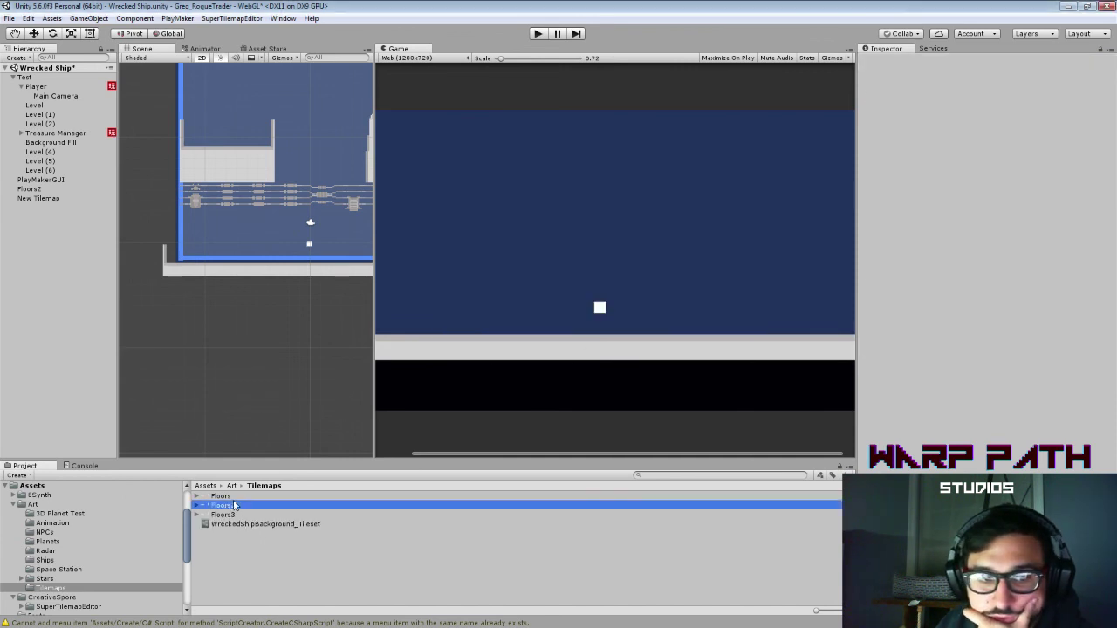
pyautogui.click(1084, 181)
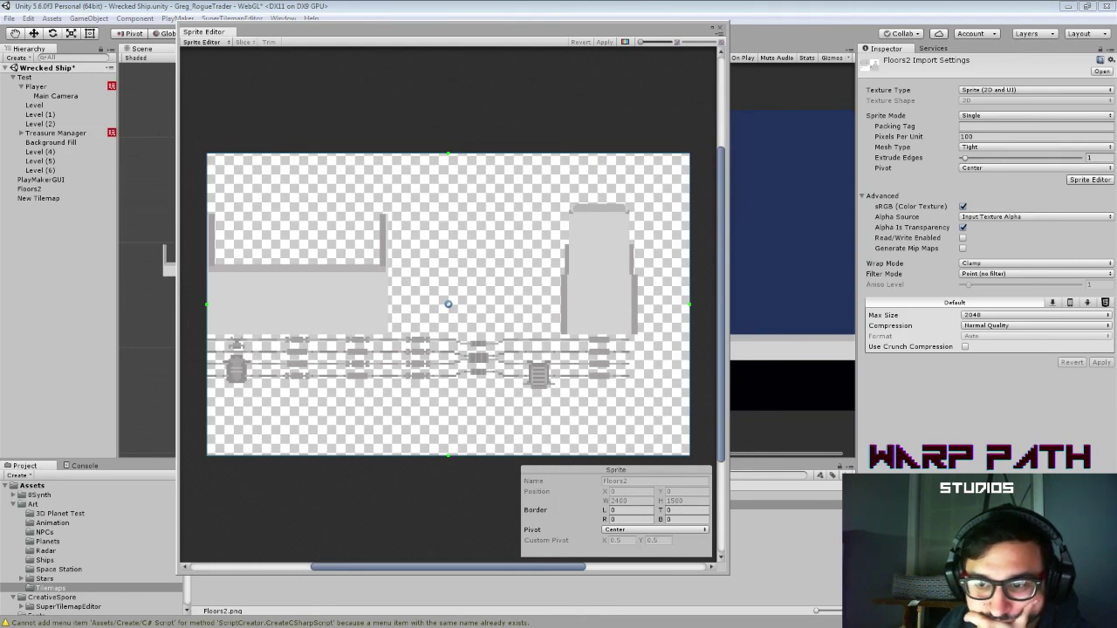
pyautogui.moveTo(640, 43); pyautogui.dragTo(636, 44)
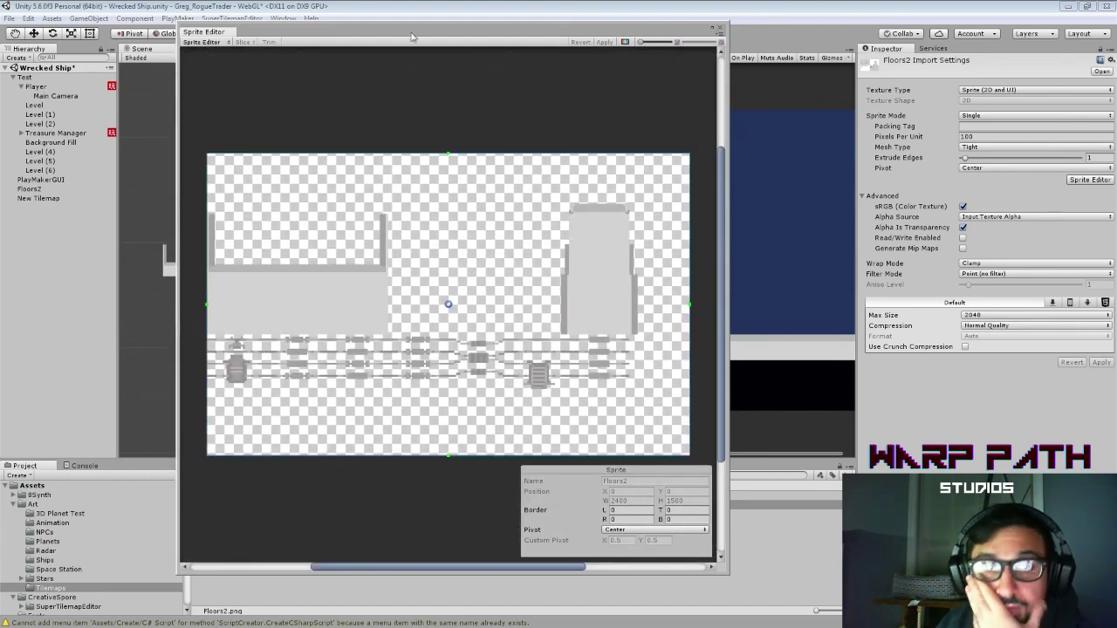
pyautogui.click(225, 42)
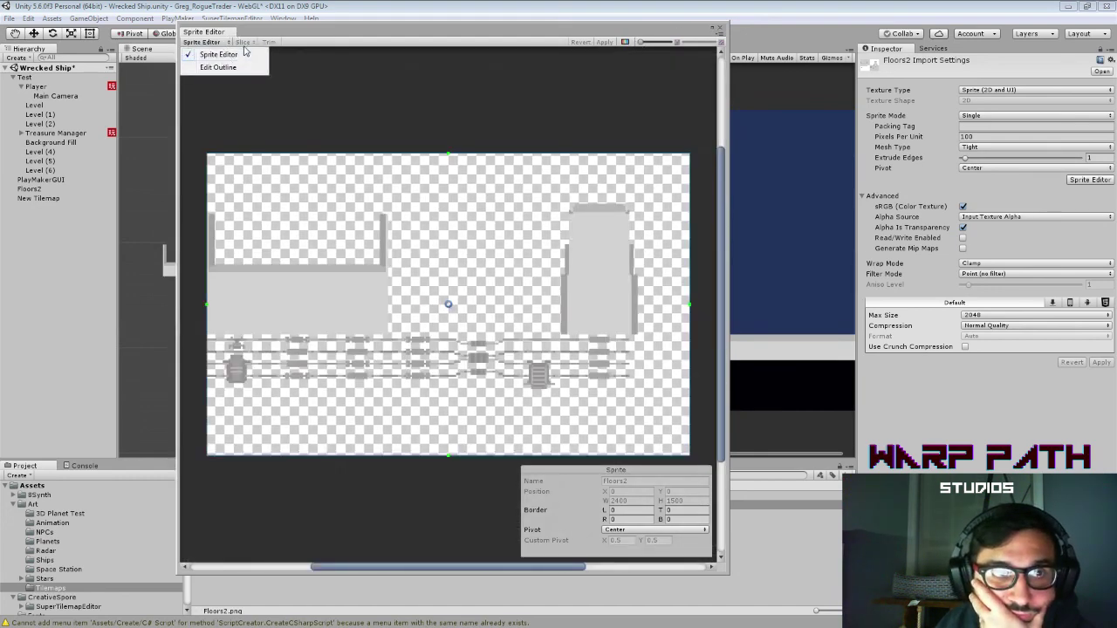
pyautogui.click(238, 52)
pyautogui.click(721, 28)
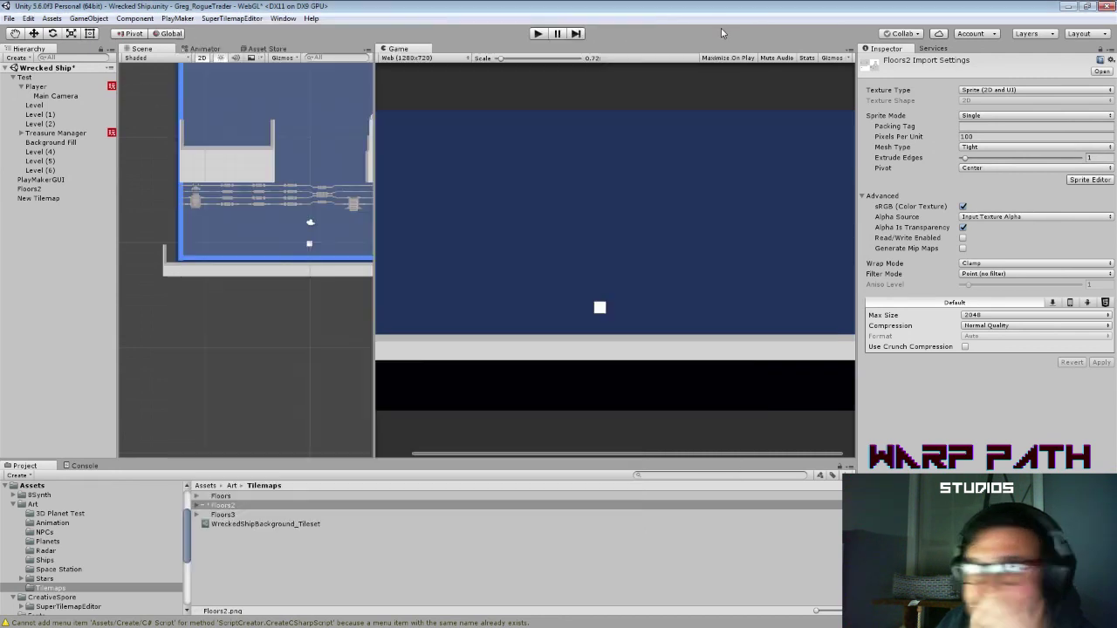
# Step: Set the Floors2 sprite mode to Multiple, apply the import settings and open the Sprite Editor
pyautogui.click(1013, 91)
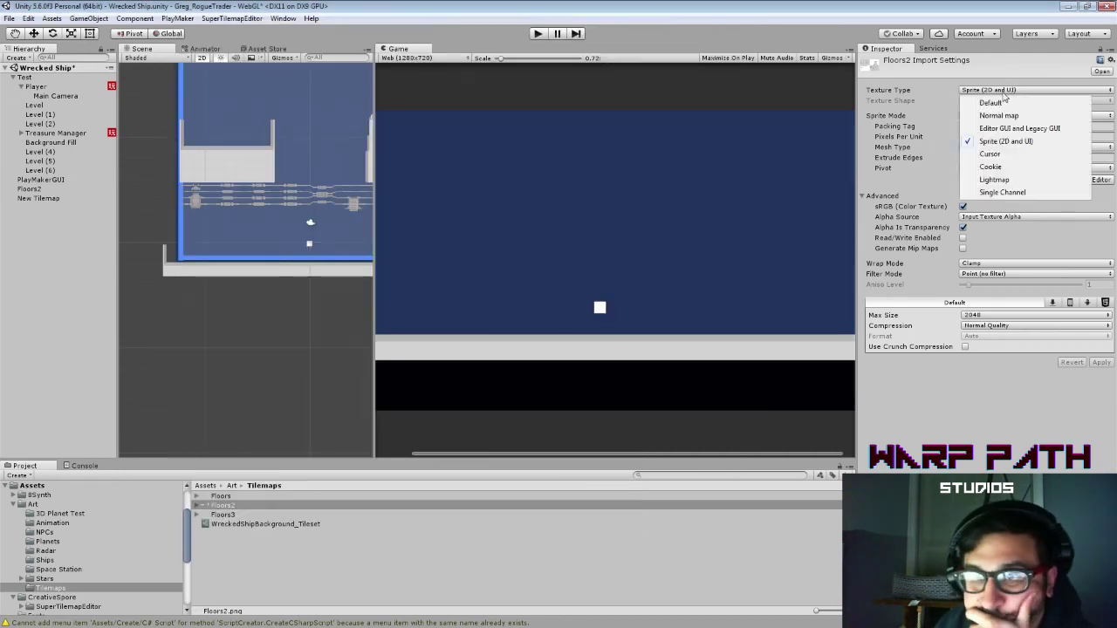
pyautogui.click(977, 117)
pyautogui.click(977, 116)
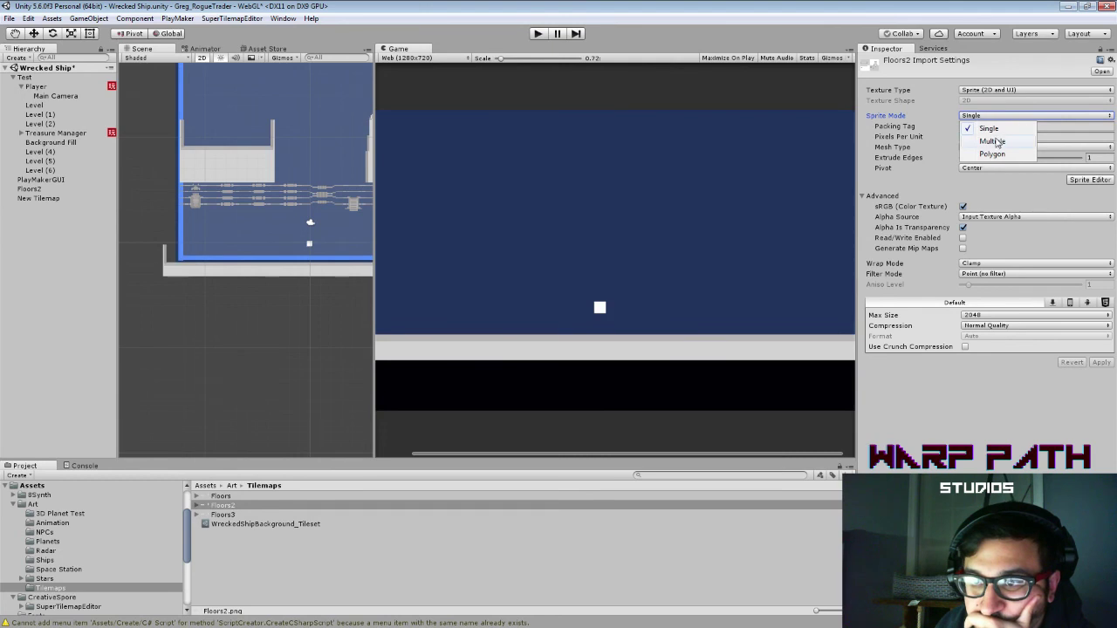
pyautogui.click(995, 141)
pyautogui.click(1080, 173)
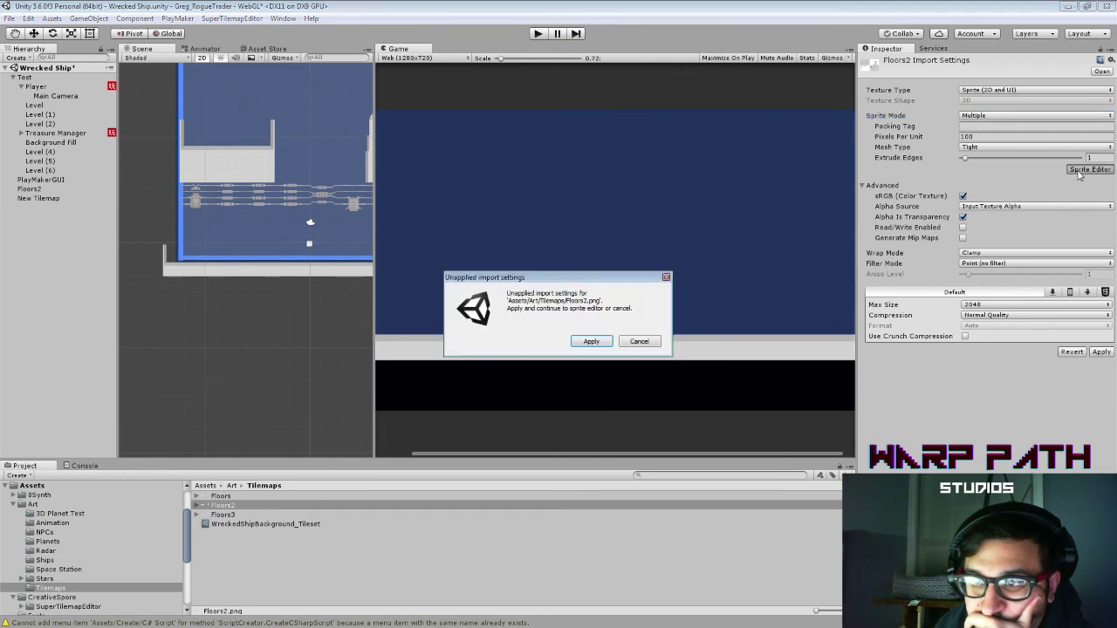
pyautogui.click(593, 342)
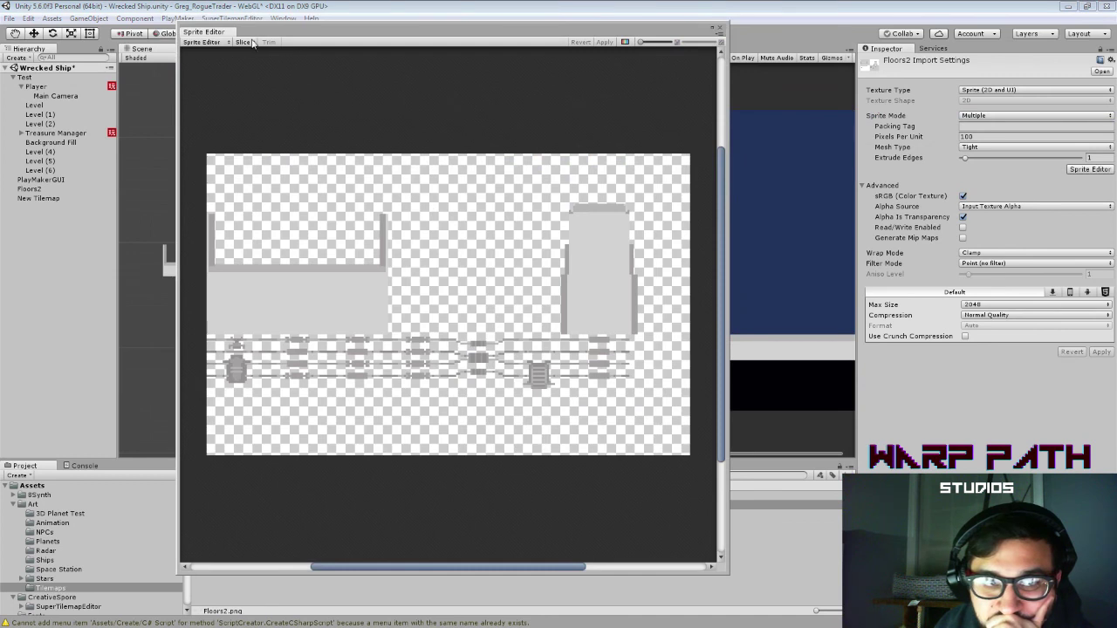
# Step: Slice the Floors2 sheet using Grid By Cell Size with a pixel size of 30 by 30
pyautogui.click(244, 42)
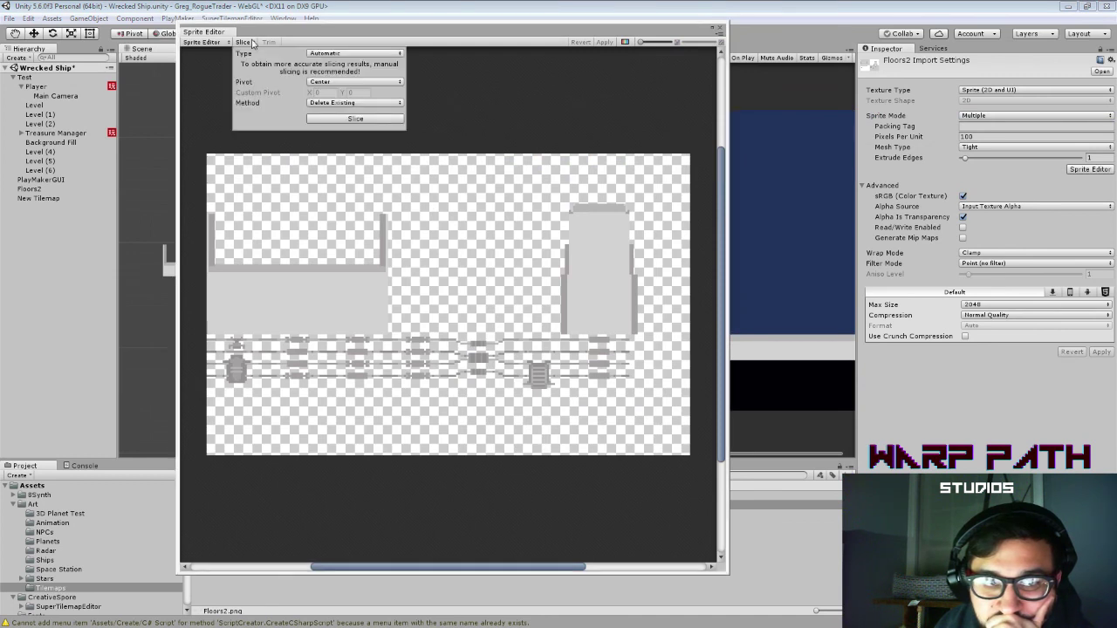
pyautogui.click(349, 54)
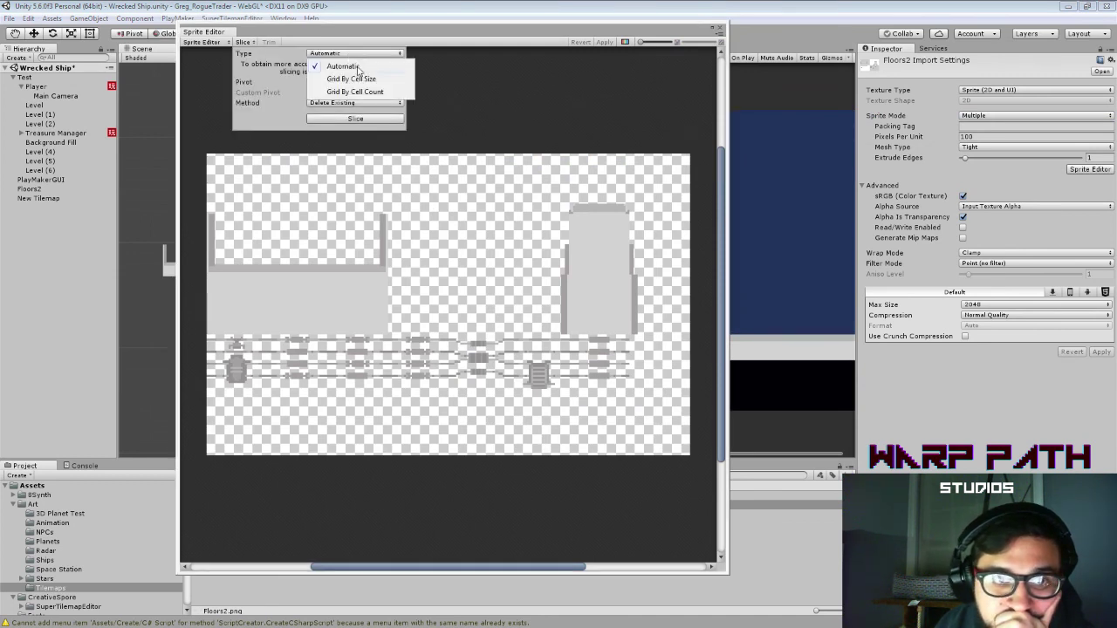
pyautogui.click(360, 80)
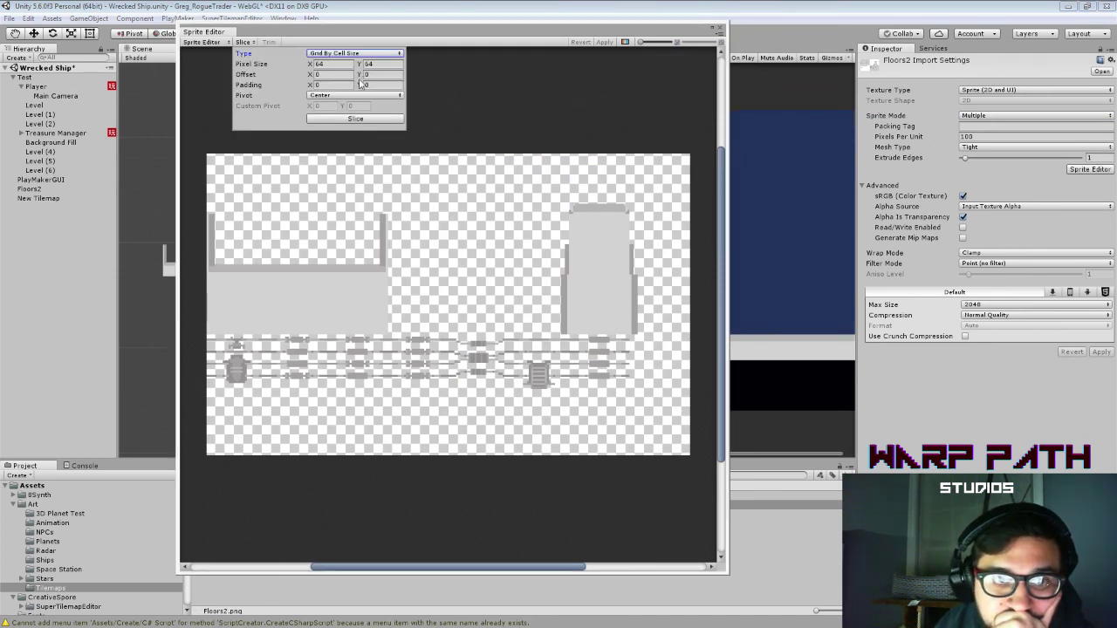
pyautogui.click(343, 66)
pyautogui.write('30')
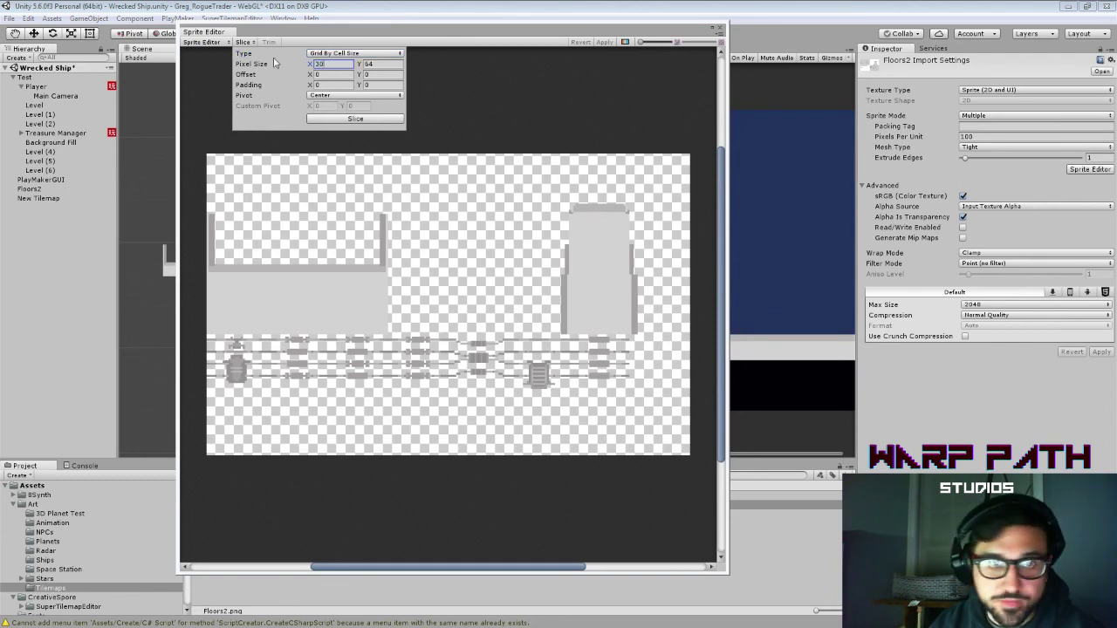
pyautogui.press('Tab')
pyautogui.write('30')
pyautogui.click(386, 120)
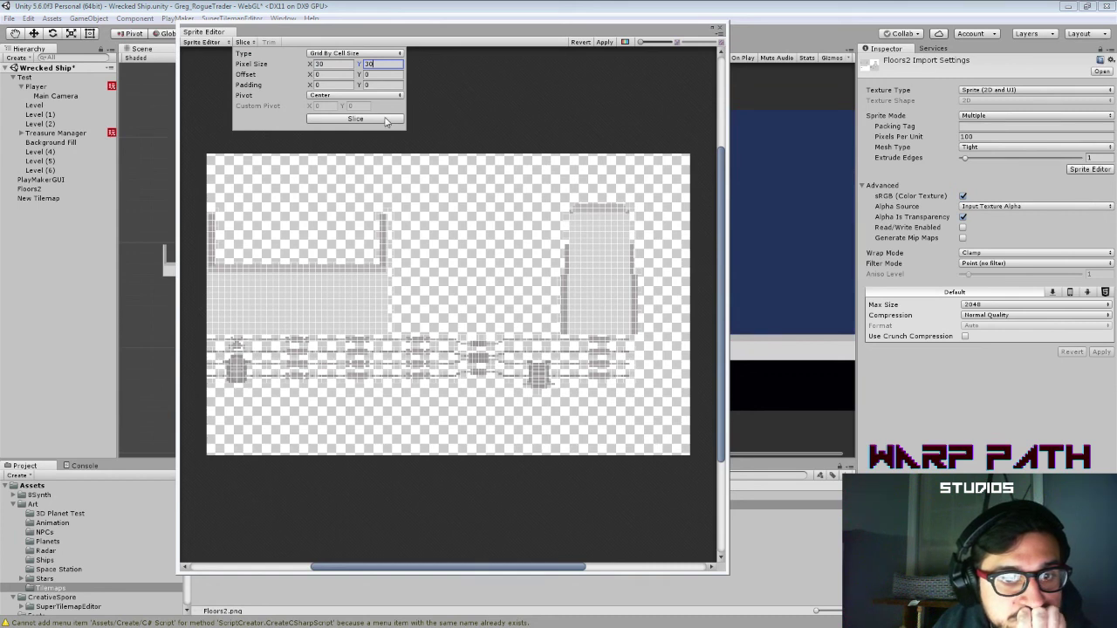
# Step: Re-slice the Floors2 sheet with a pixel size of 300 by 300, apply the slicing and close the Sprite Editor
pyautogui.click(345, 64)
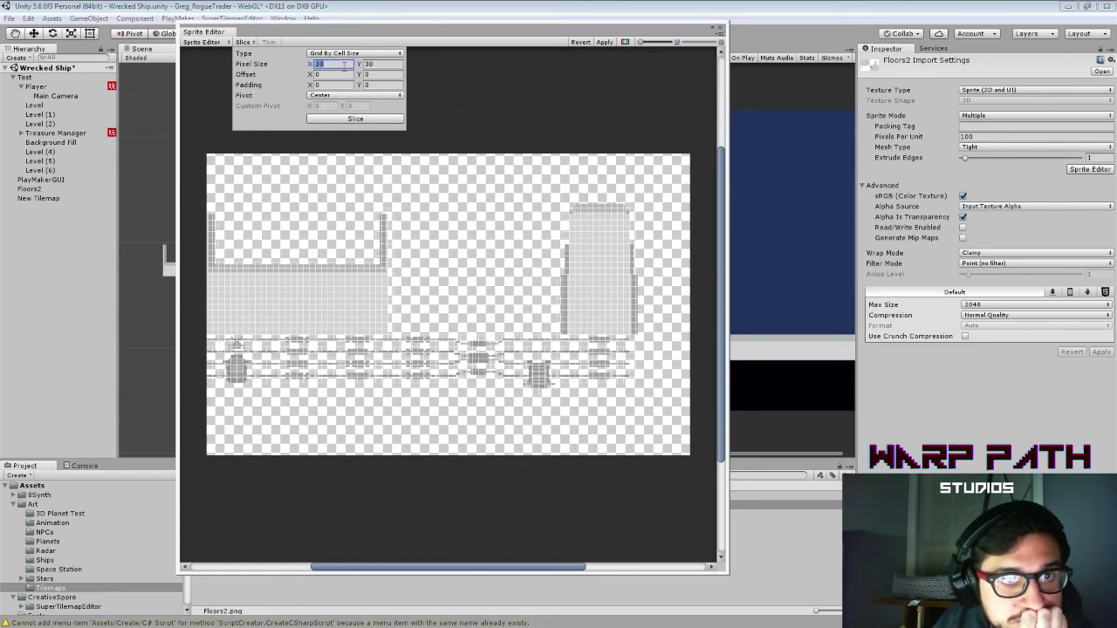
pyautogui.write('300')
pyautogui.press('Tab')
pyautogui.write('300')
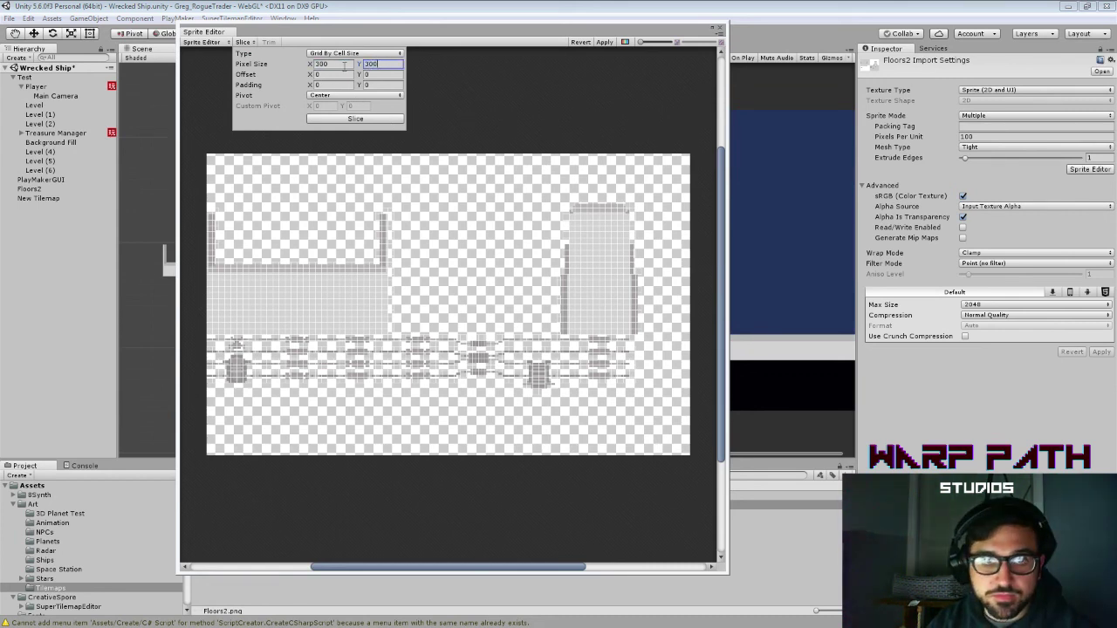
pyautogui.click(365, 121)
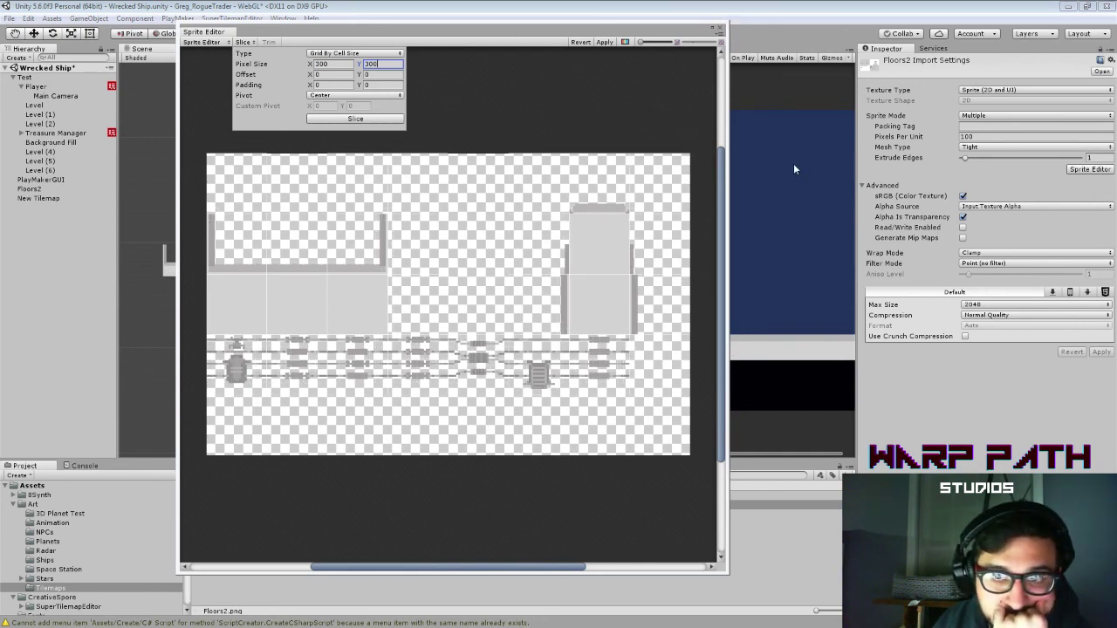
pyautogui.moveTo(722, 182); pyautogui.dragTo(687, 38)
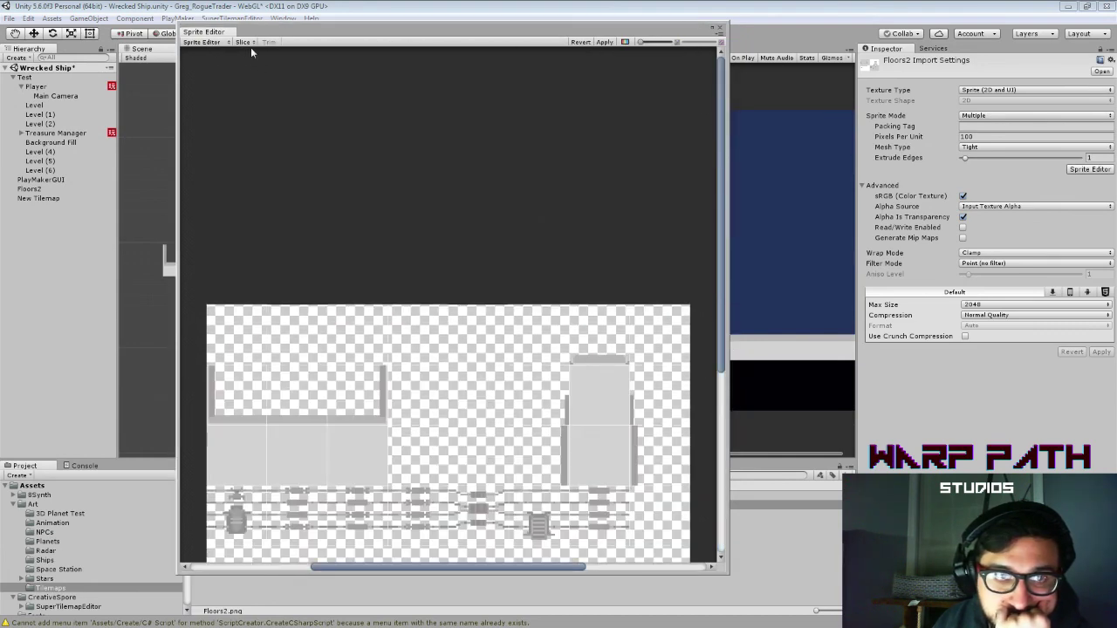
pyautogui.click(720, 28)
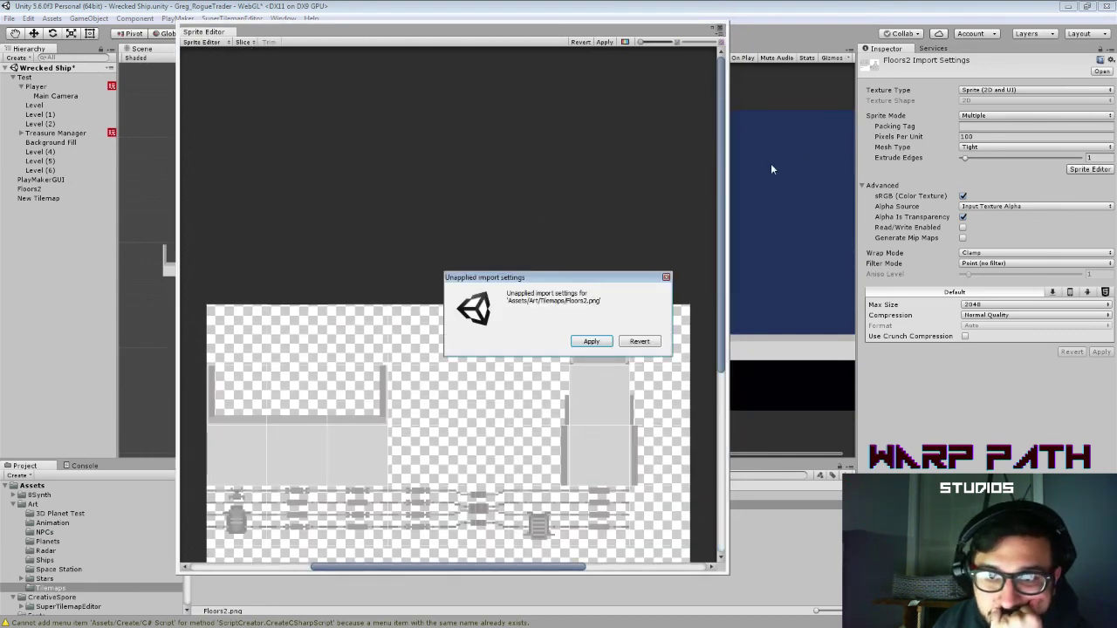
pyautogui.click(599, 339)
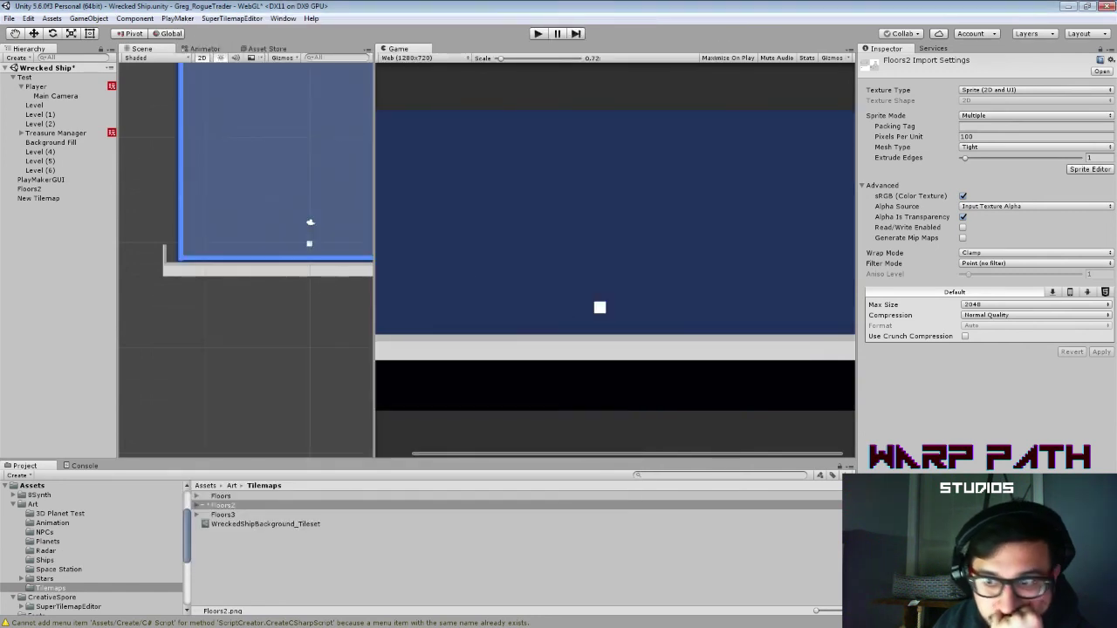
# Step: Check the tileset choices available for New Tilemap and go back to the Tilemaps assets without changing the assignment
pyautogui.click(81, 198)
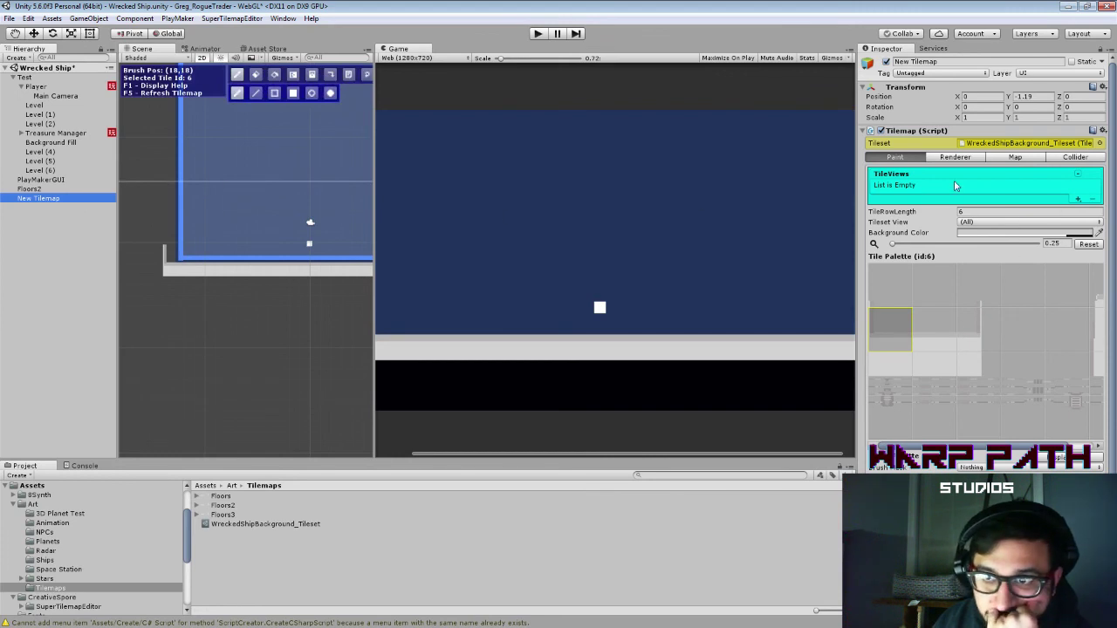
pyautogui.click(1100, 143)
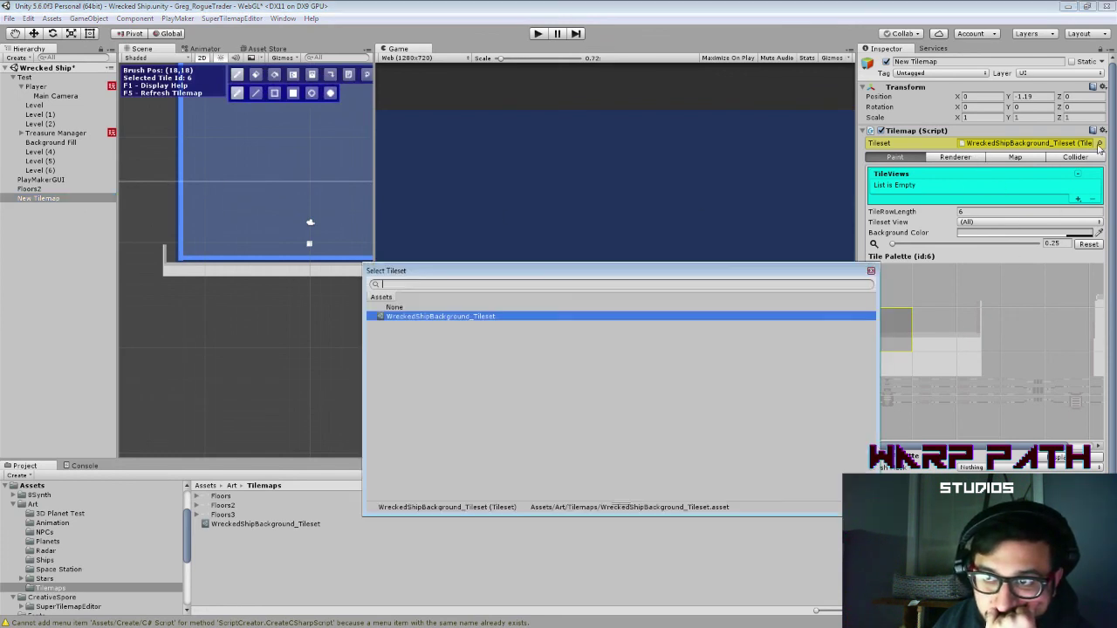
pyautogui.click(266, 526)
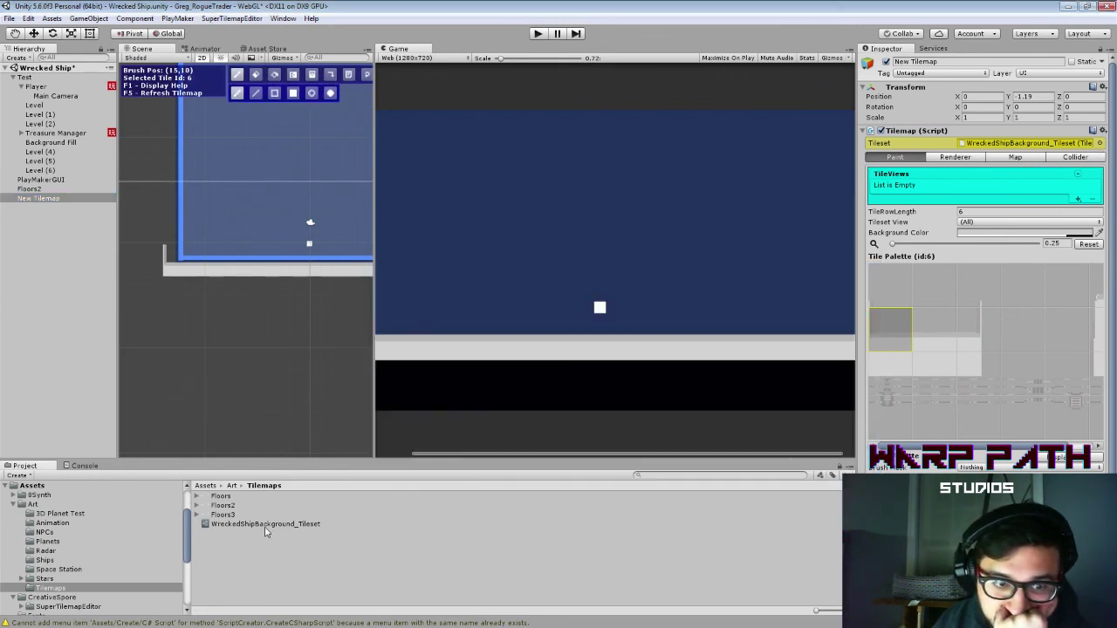
# Step: Assign Floors2 as the WreckedShipBackground_Tileset atlas texture and slice the atlas, keeping the previous tile properties
pyautogui.moveTo(223, 506); pyautogui.dragTo(991, 94)
pyautogui.click(591, 342)
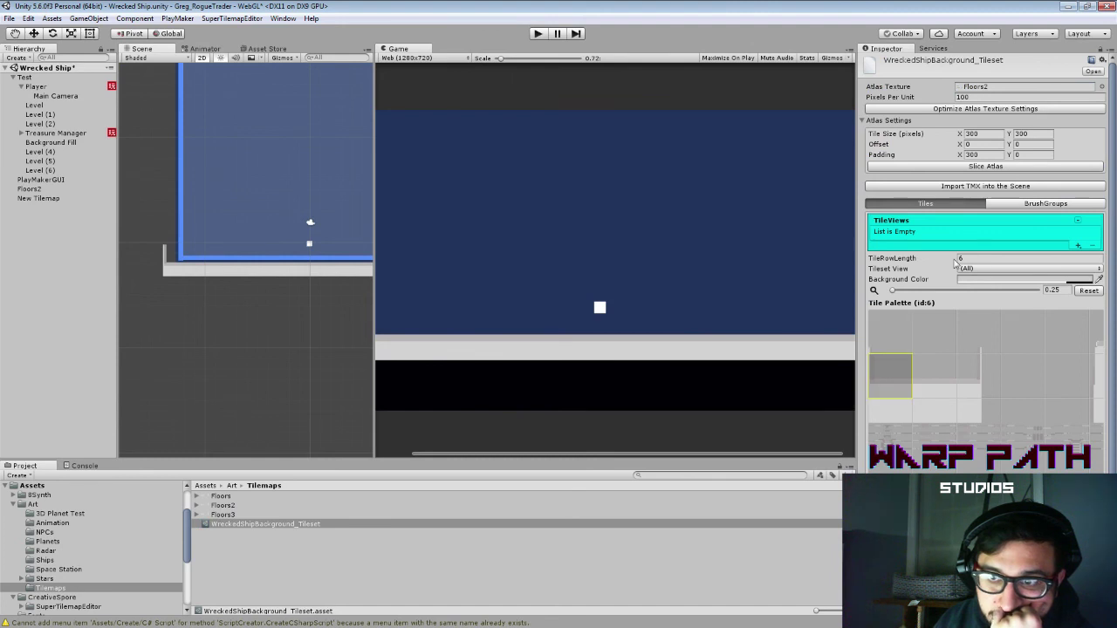
pyautogui.click(1006, 171)
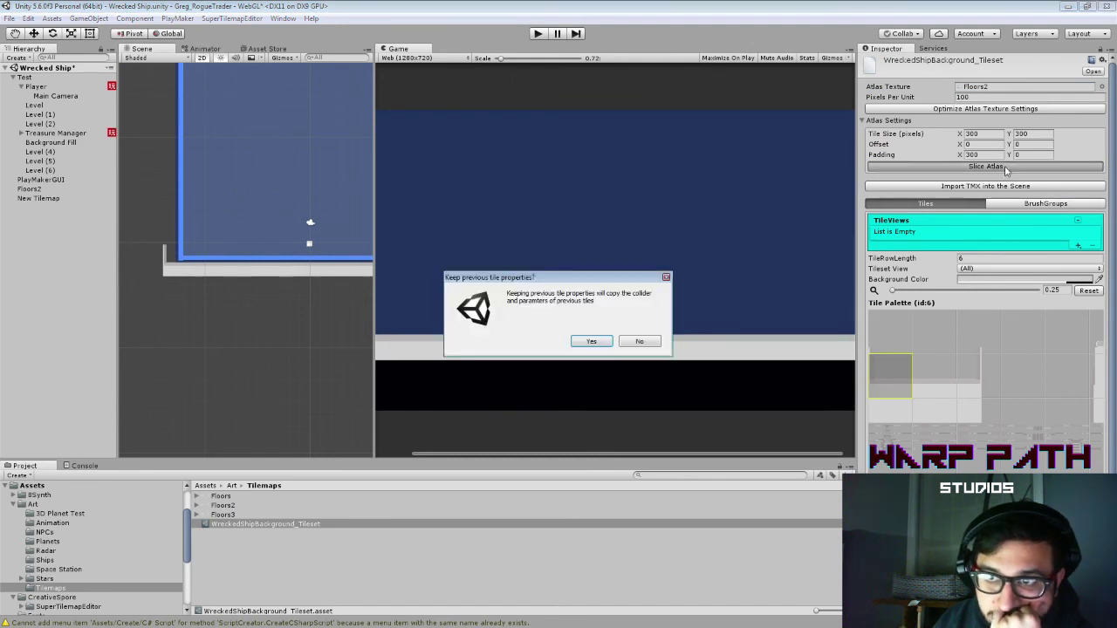
pyautogui.click(592, 342)
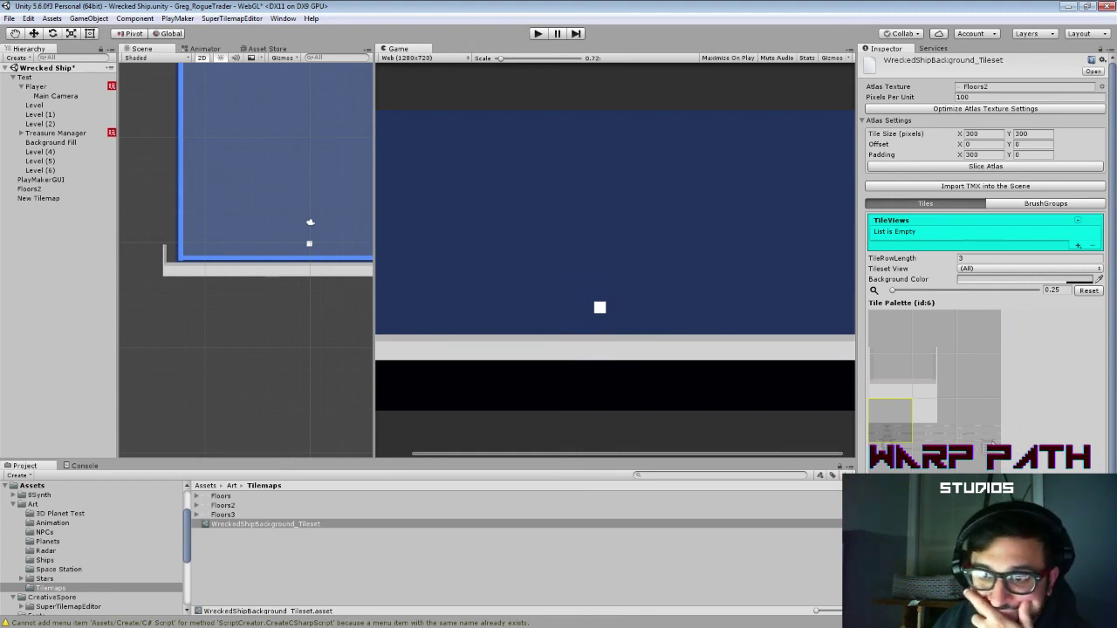
# Step: Set the atlas tile size to 1 by 1 pixels and slice the atlas, keeping the previous tile properties
pyautogui.click(965, 258)
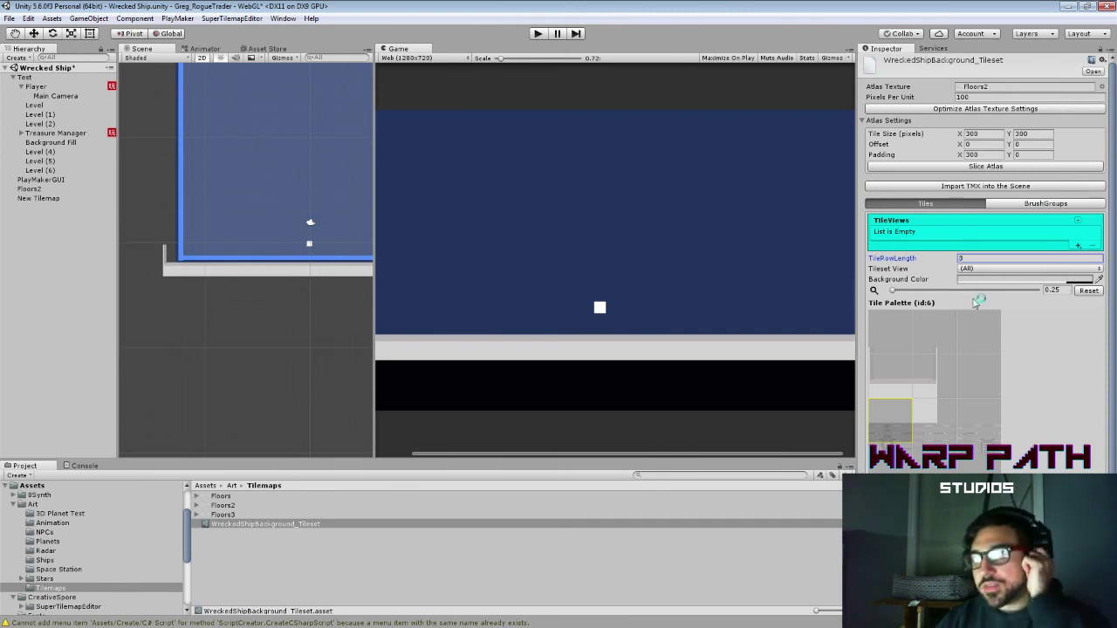
pyautogui.moveTo(893, 290); pyautogui.dragTo(891, 294)
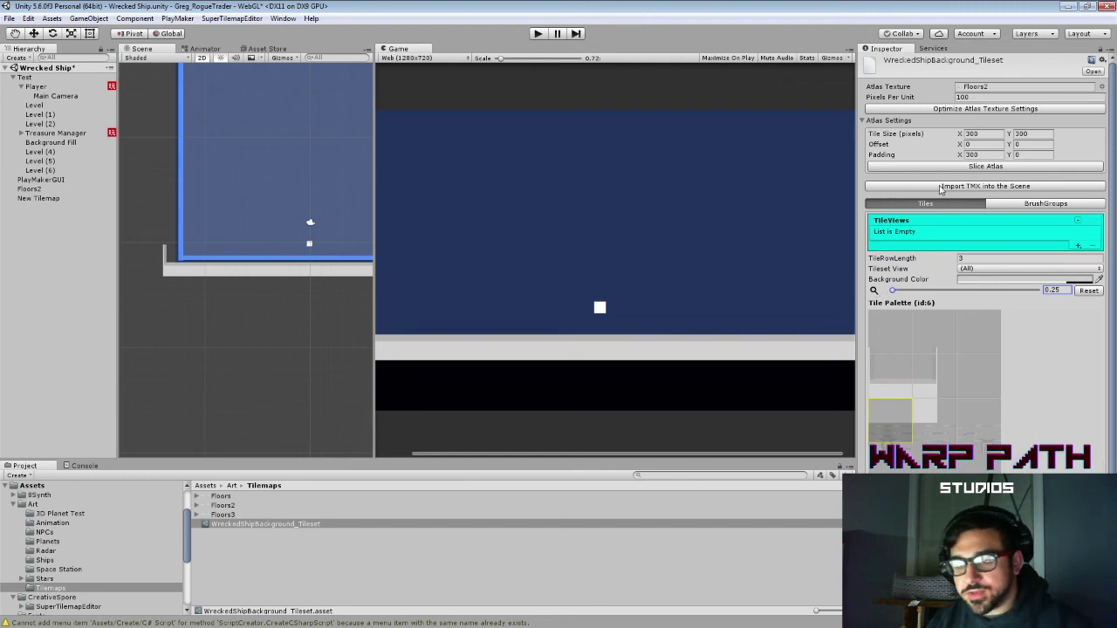
pyautogui.click(989, 133)
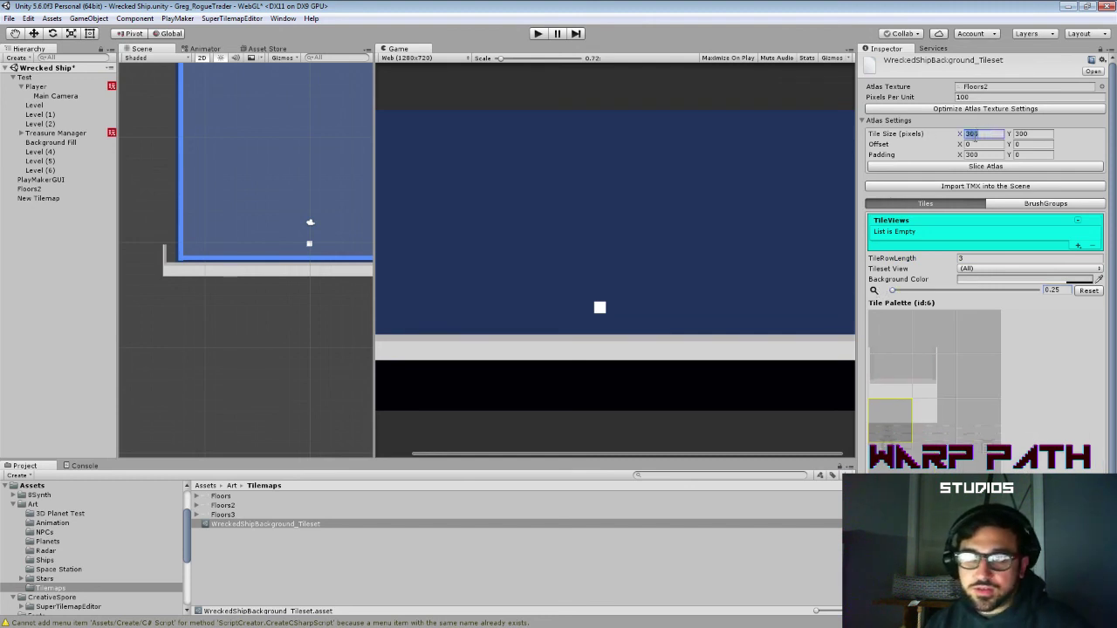
pyautogui.write('1')
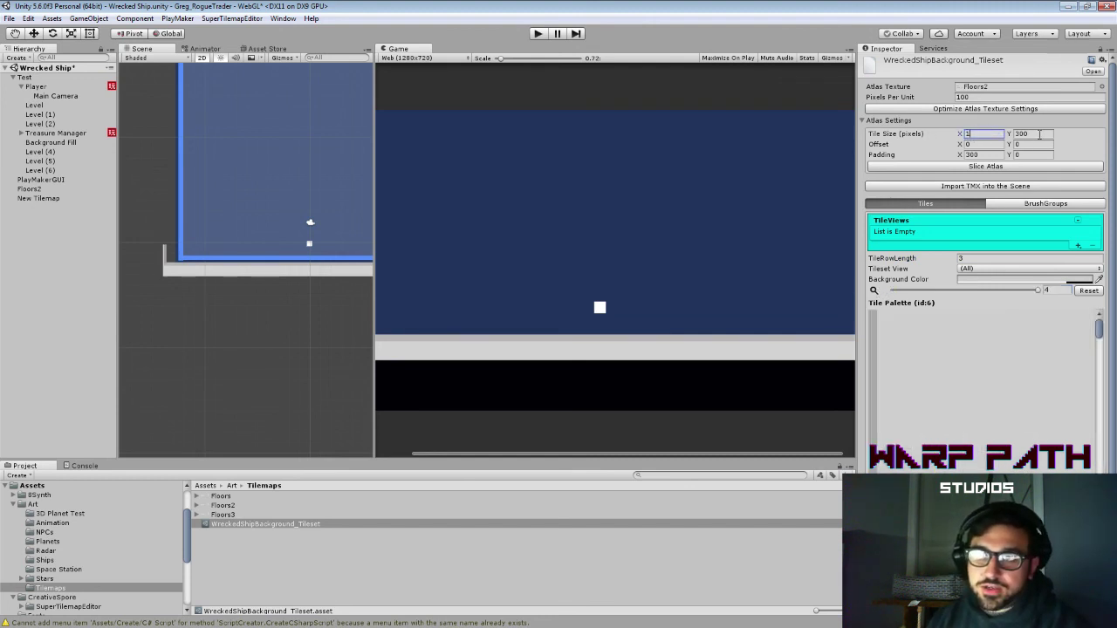
pyautogui.click(1040, 132)
pyautogui.write('1')
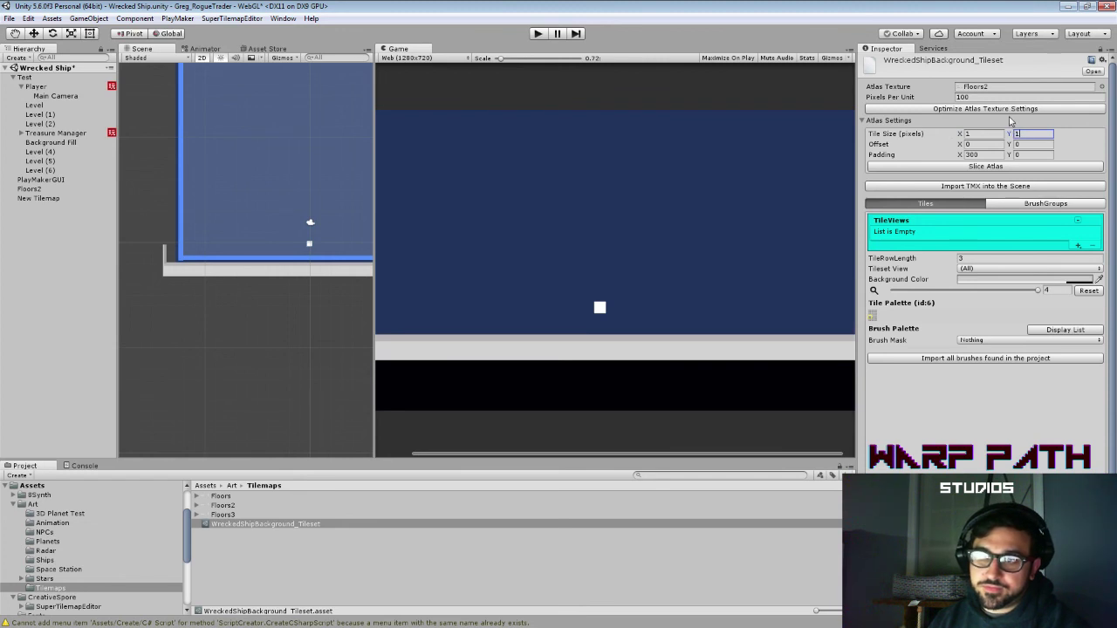
pyautogui.click(991, 167)
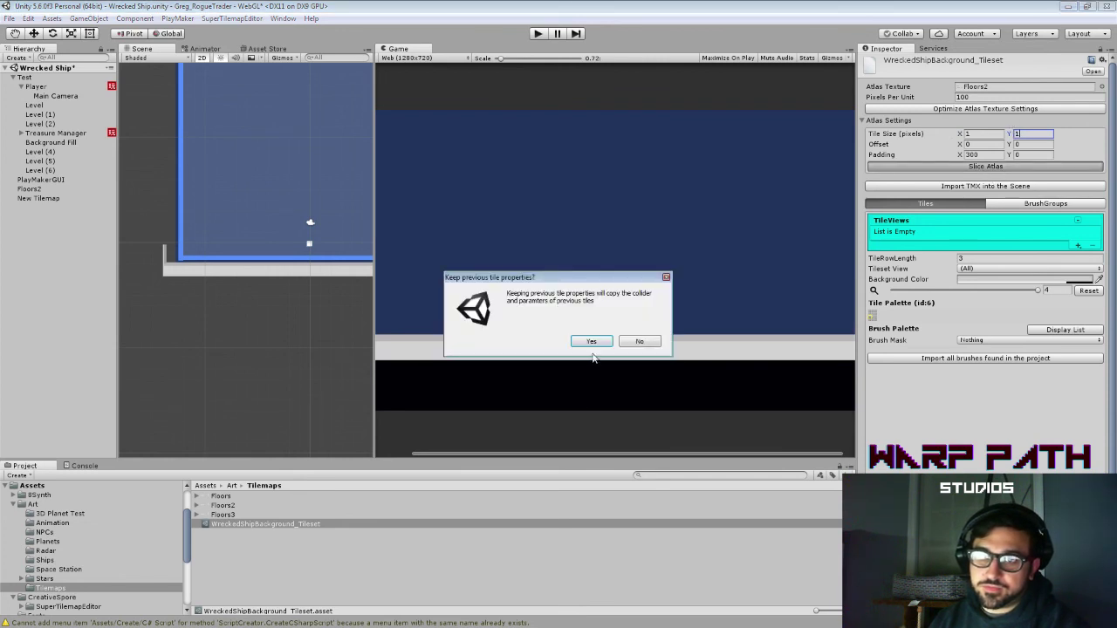
pyautogui.click(592, 341)
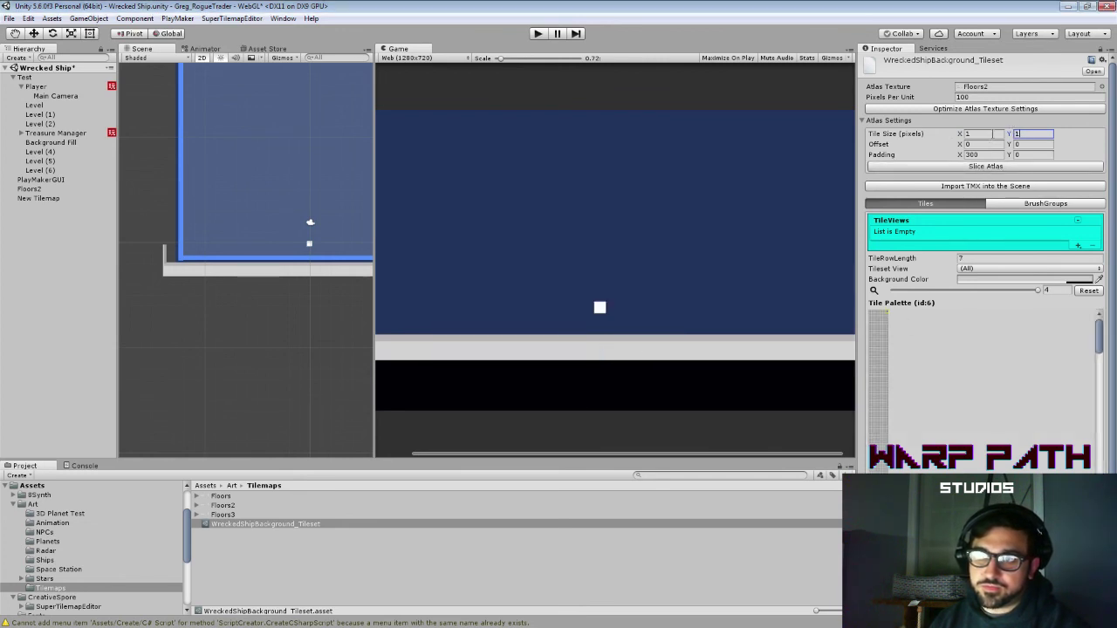
# Step: Set the atlas X padding to 0 and tile size to 30 by 30 pixels, and slice the atlas, keeping previous tile properties
pyautogui.click(987, 155)
pyautogui.write('0')
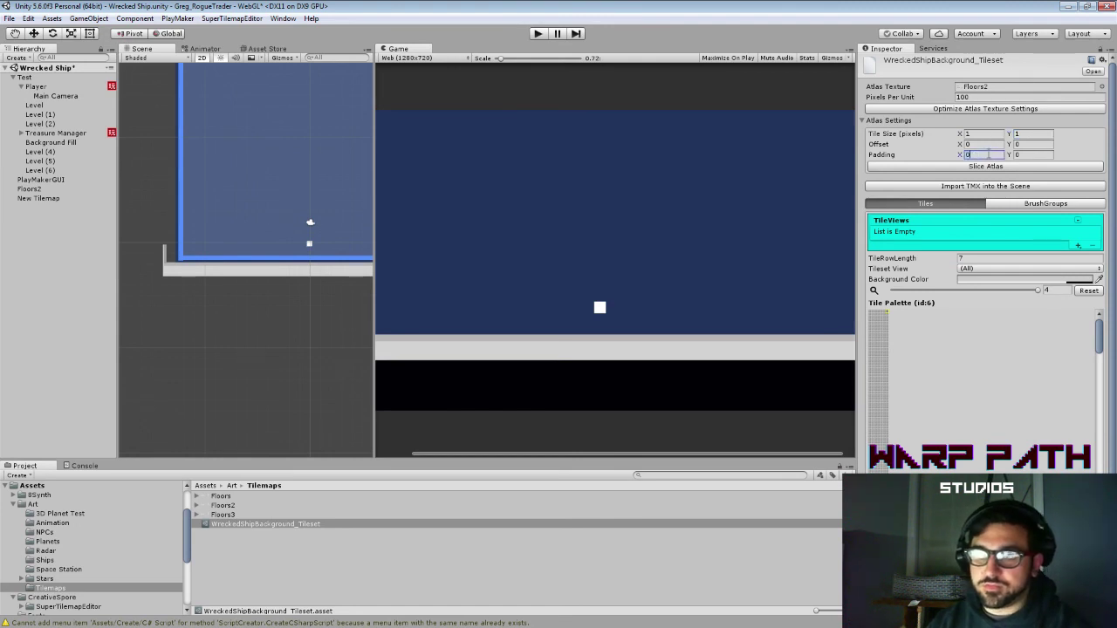
pyautogui.click(987, 133)
pyautogui.write('30')
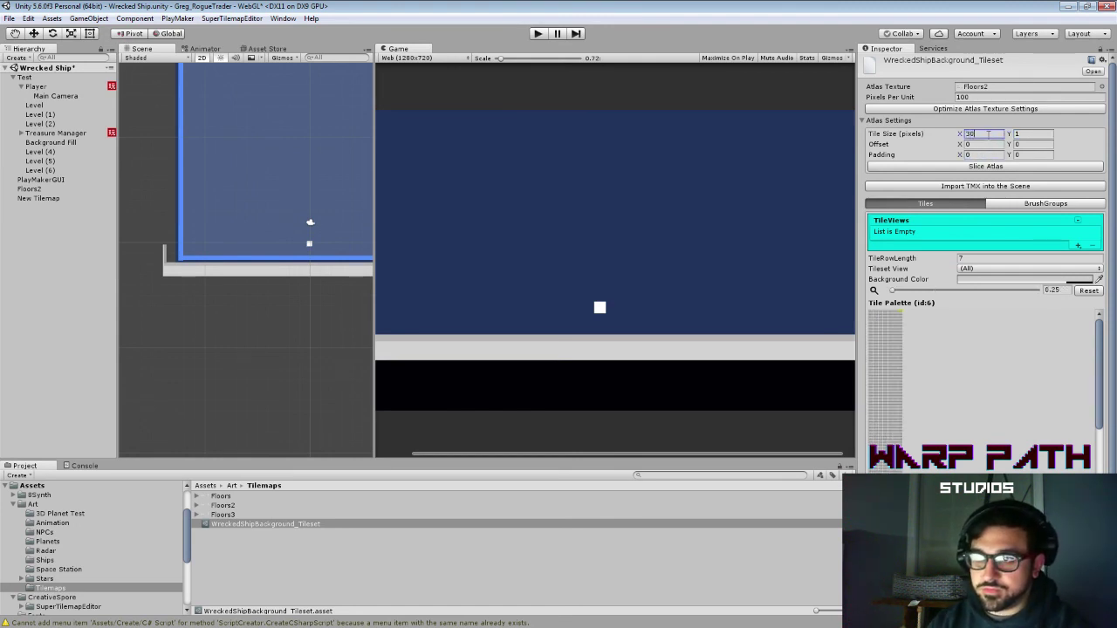
pyautogui.press('Tab')
pyautogui.write('30')
pyautogui.click(977, 167)
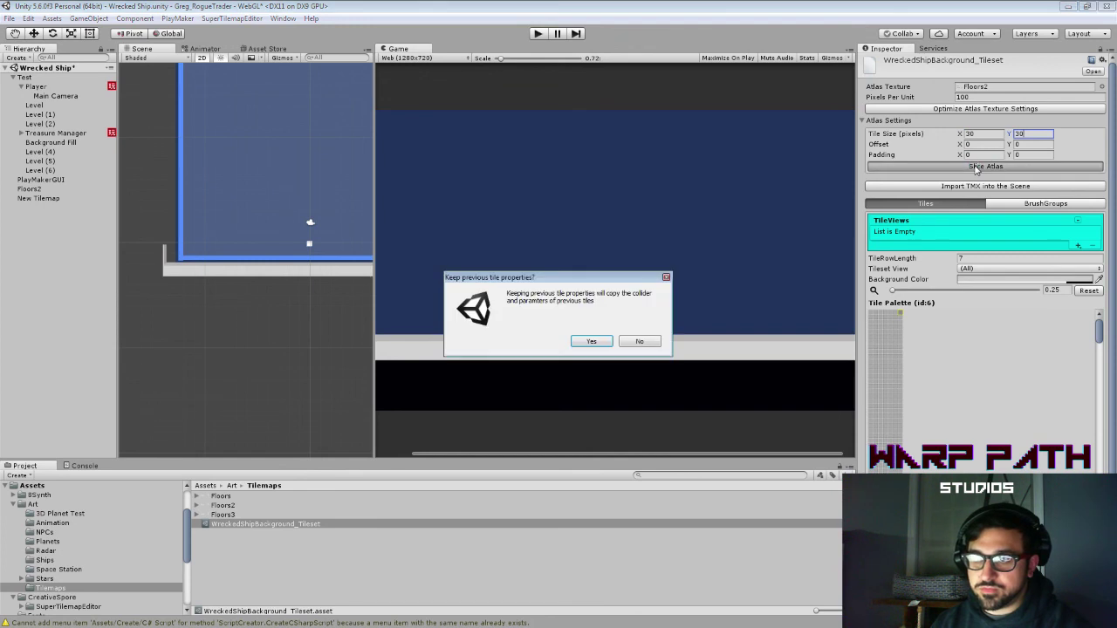
pyautogui.click(583, 341)
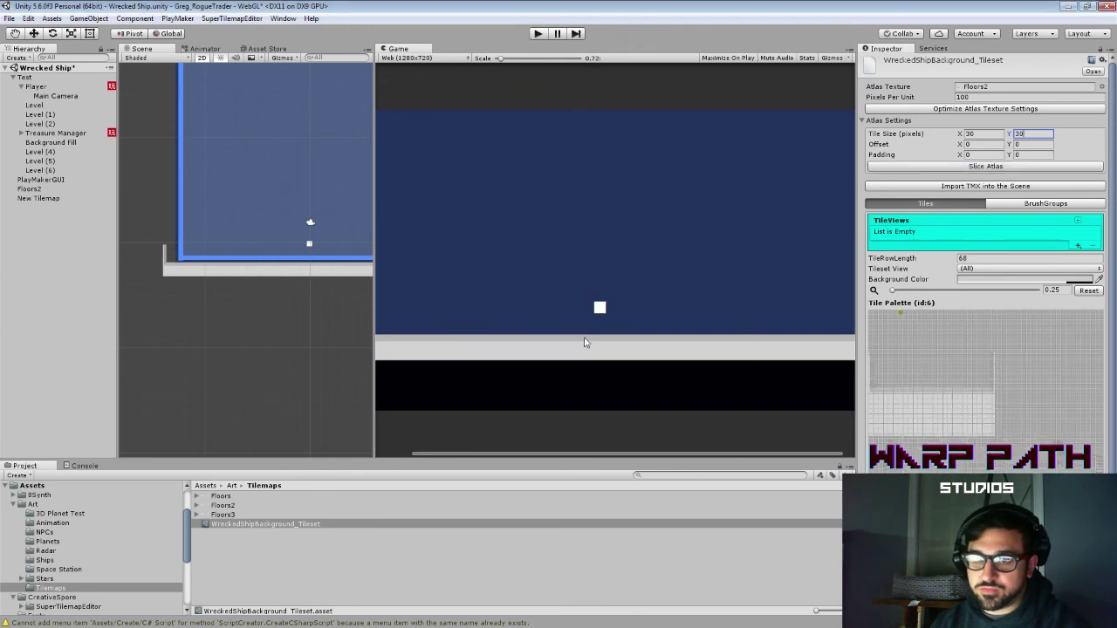
# Step: Re-slice the atlas with a tile size of 100 by 100 pixels, keeping the previous tile properties
pyautogui.click(987, 133)
pyautogui.write('100')
pyautogui.press('Tab')
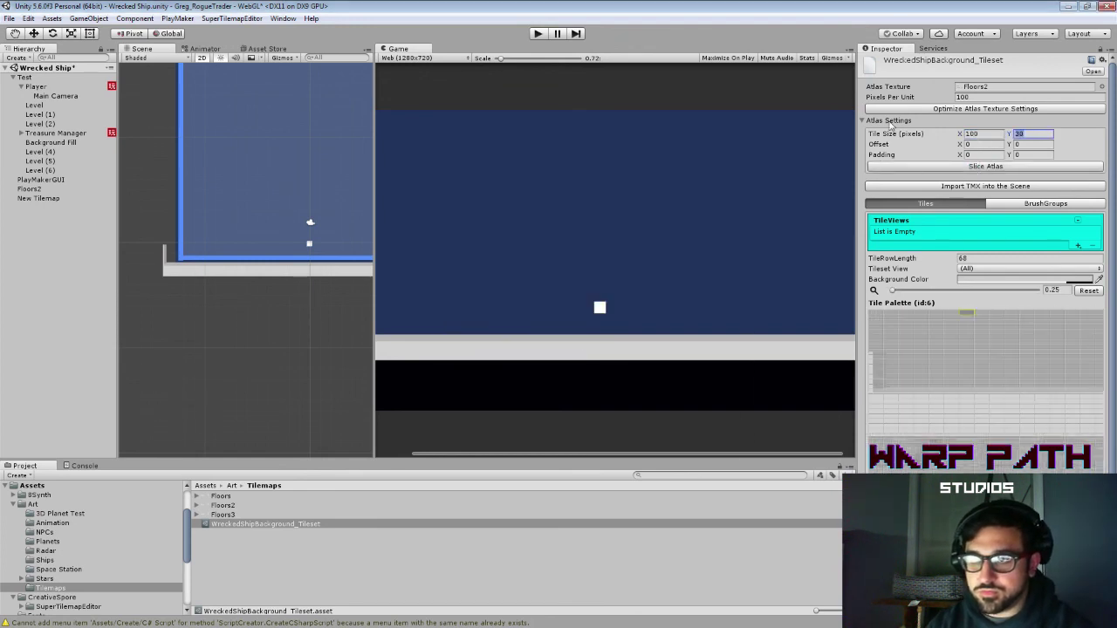
pyautogui.write('100')
pyautogui.click(924, 168)
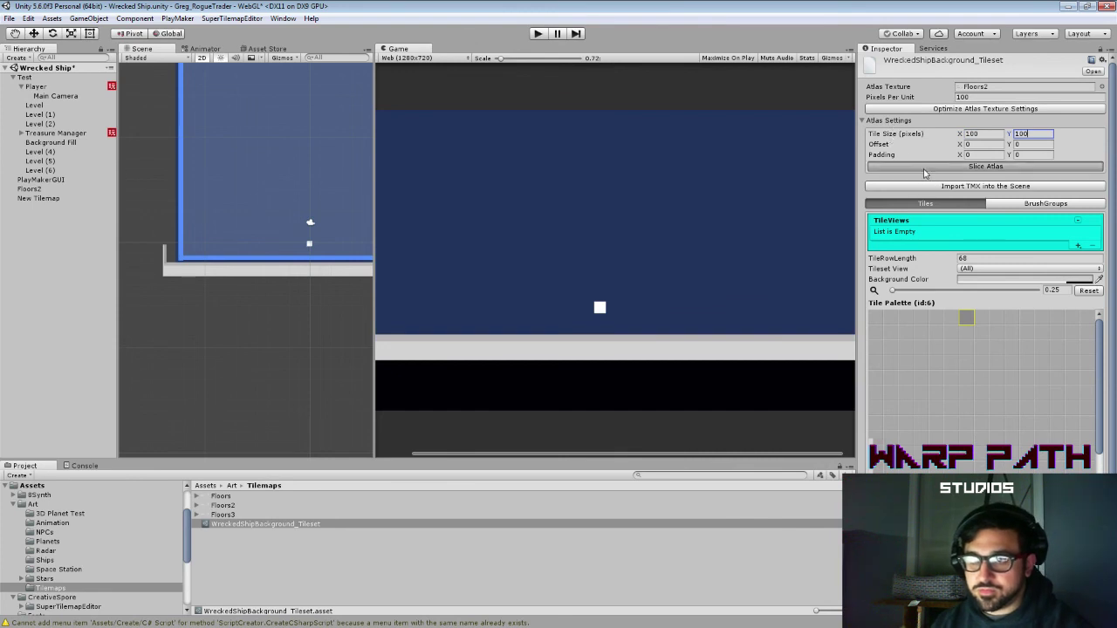
pyautogui.click(592, 341)
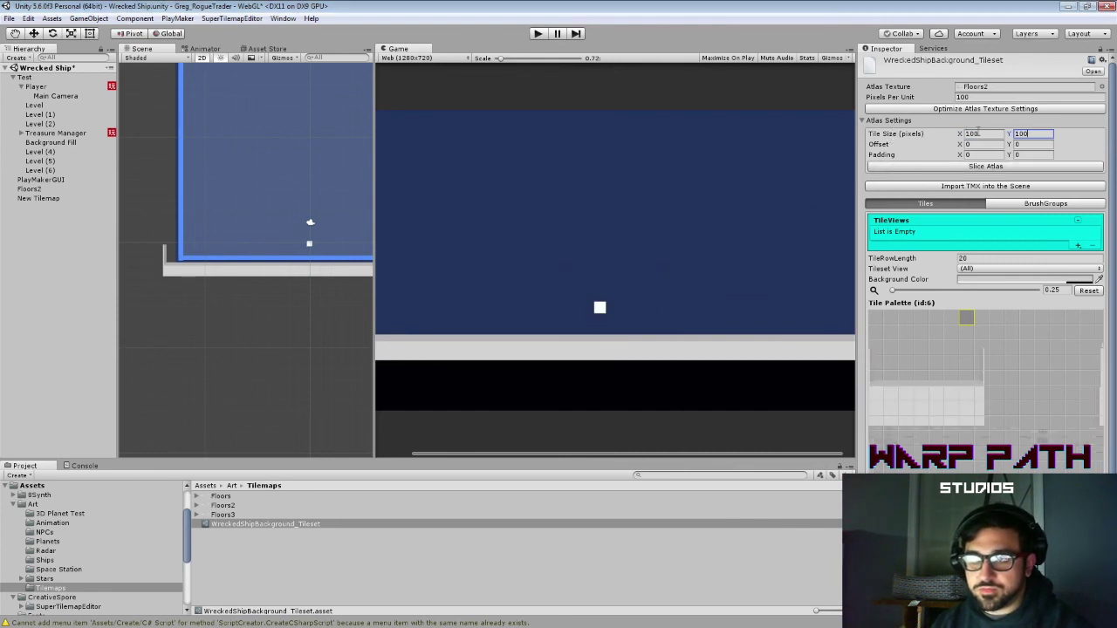
# Step: Set the atlas tile size to 300 by 300 pixels
pyautogui.moveTo(984, 134); pyautogui.dragTo(928, 126)
pyautogui.write('300')
pyautogui.press('Tab')
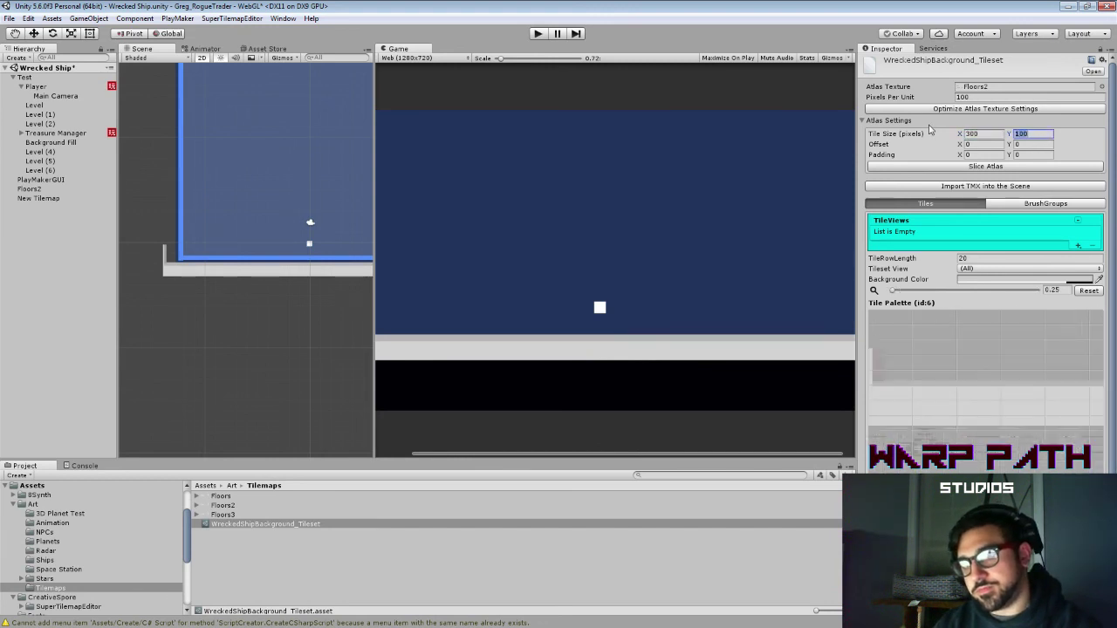
pyautogui.write('300')
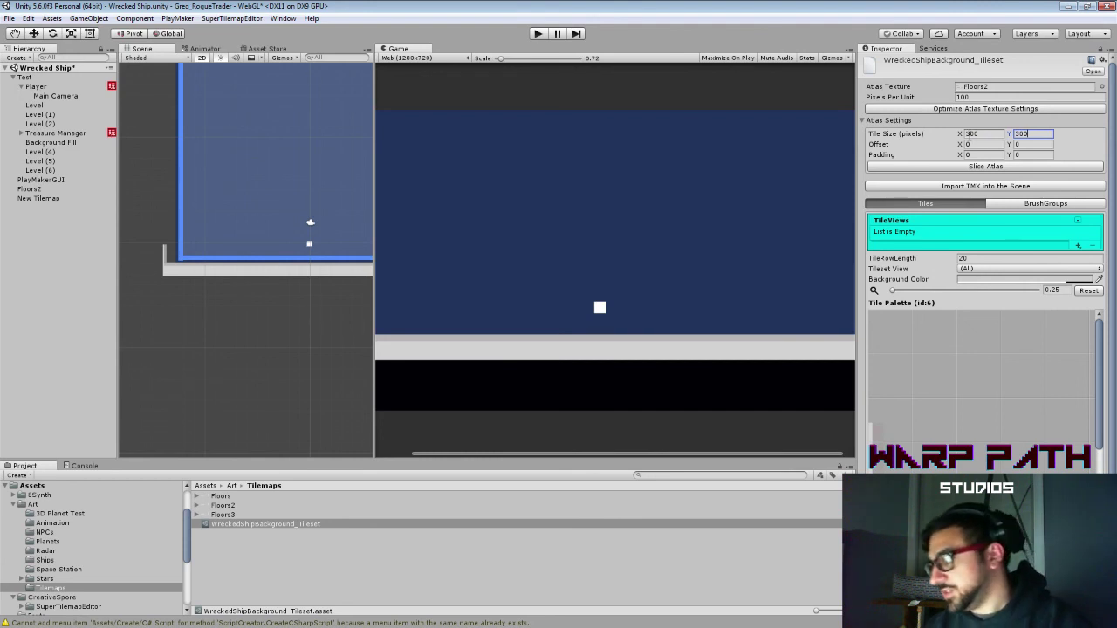
# Step: Set the atlas tile size to 330 by 330 pixels and slice the atlas, keeping the previous tile properties
pyautogui.hotkey('shift', 'Tab')
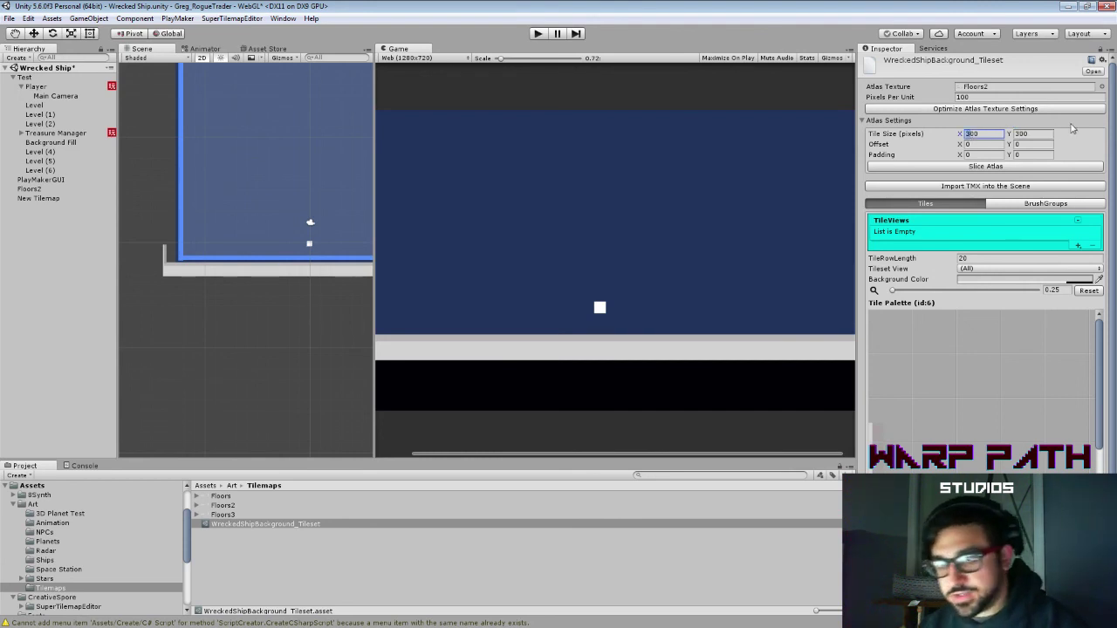
pyautogui.write('330')
pyautogui.press('Tab')
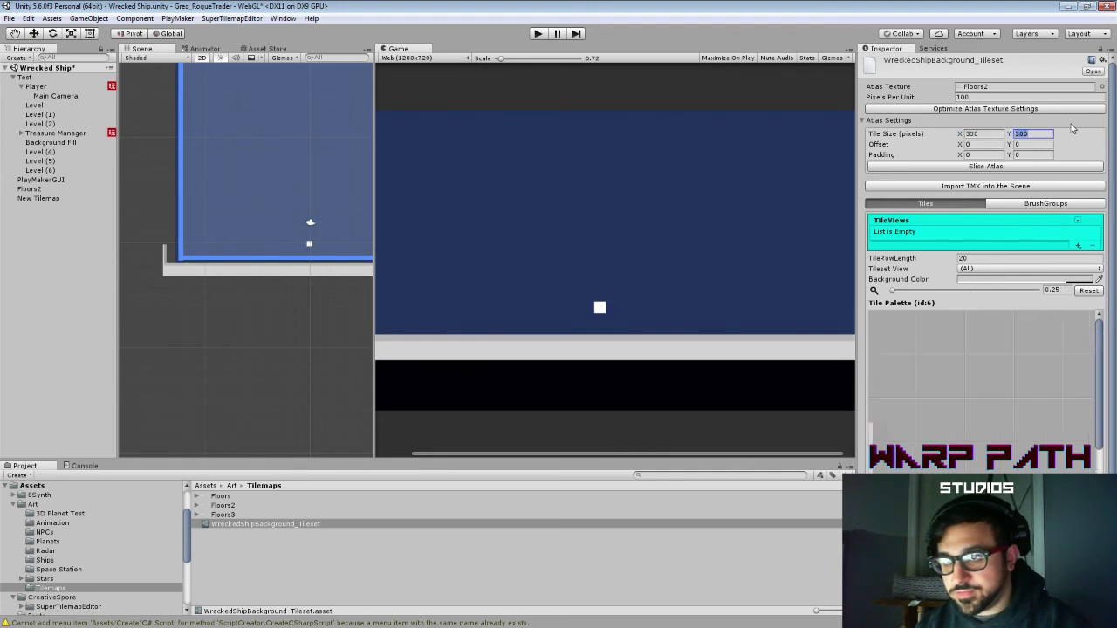
pyautogui.write('330')
pyautogui.click(1019, 167)
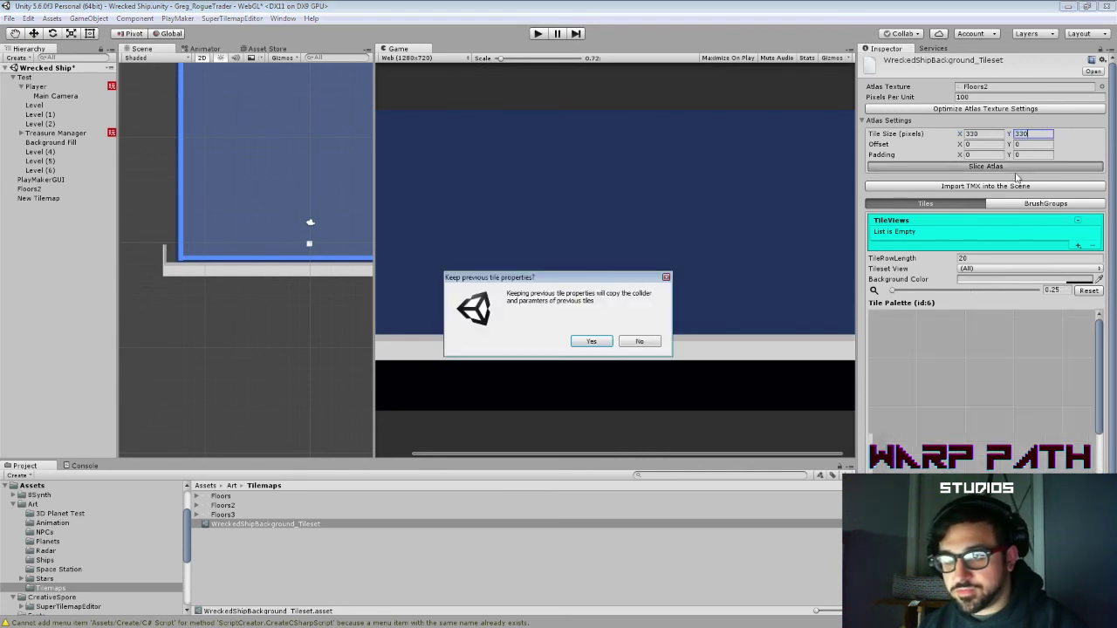
pyautogui.click(582, 341)
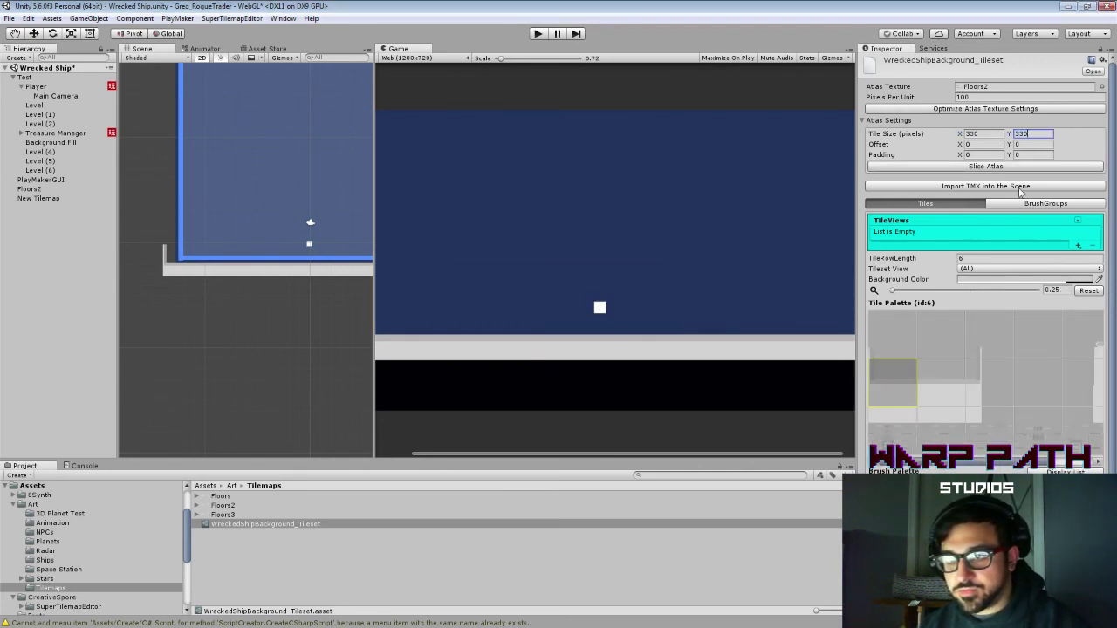
# Step: Re-slice the atlas with a tile size of 280 by 280 pixels, keeping the previous tile properties
pyautogui.click(995, 133)
pyautogui.write('280')
pyautogui.press('Tab')
pyautogui.write('28')
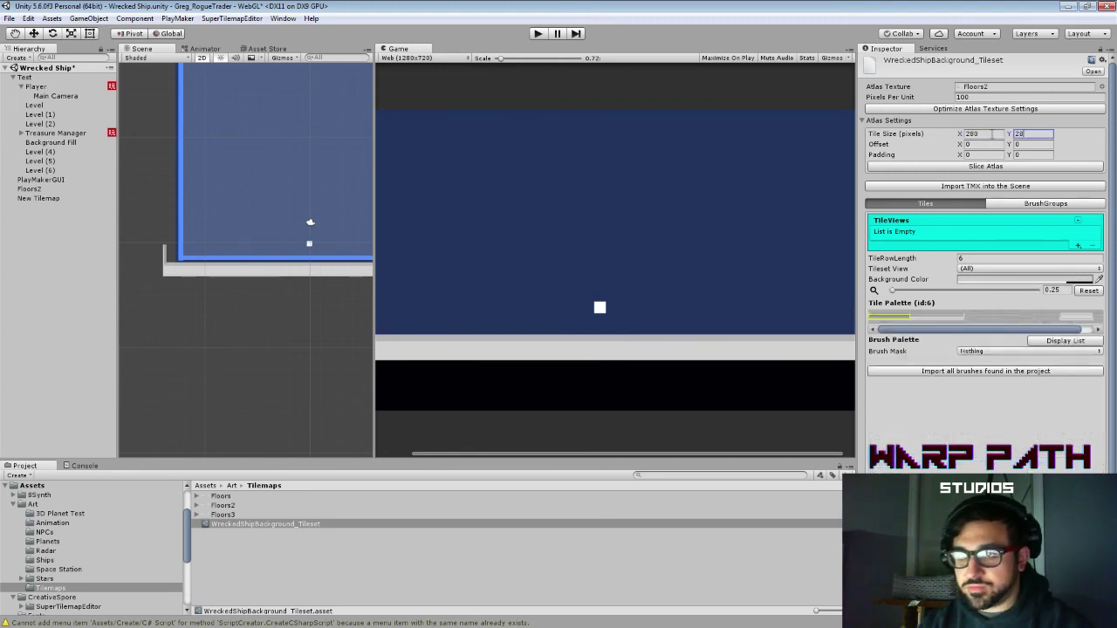
pyautogui.write('0')
pyautogui.click(967, 165)
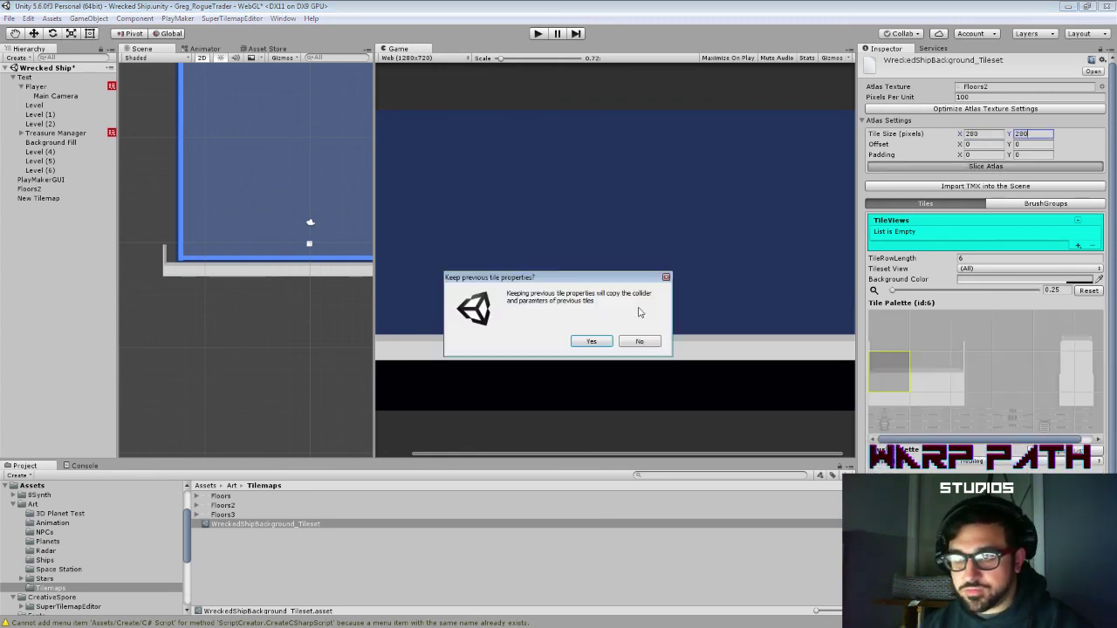
pyautogui.click(583, 342)
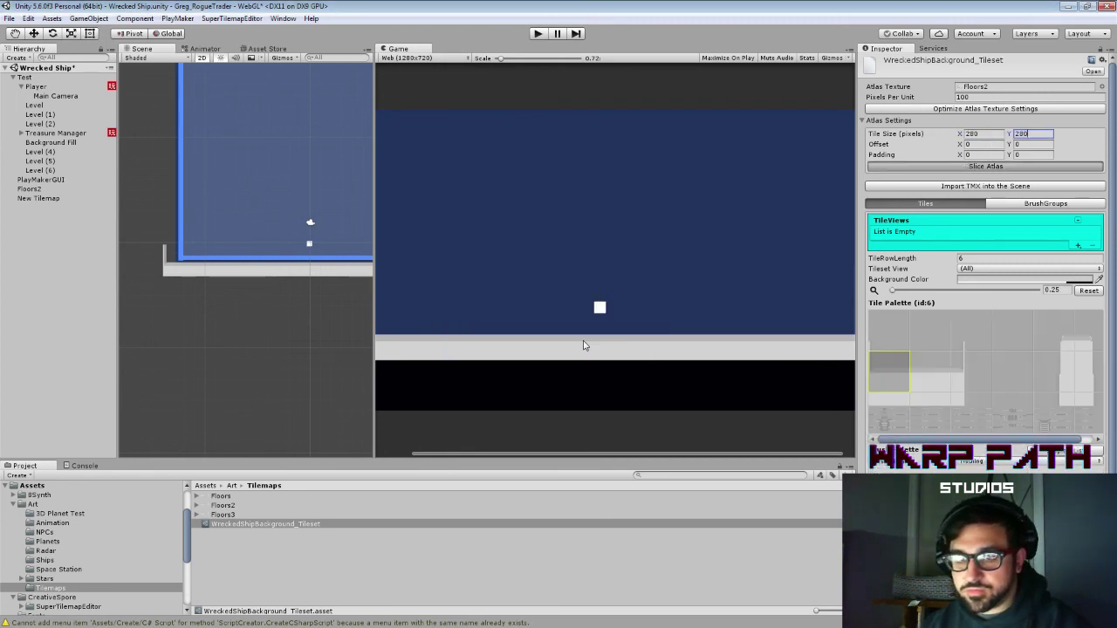
# Step: Re-slice the atlas with a tile size of 250 by 250 pixels, keeping the previous tile properties
pyautogui.click(991, 135)
pyautogui.write('250')
pyautogui.press('Tab')
pyautogui.write('250')
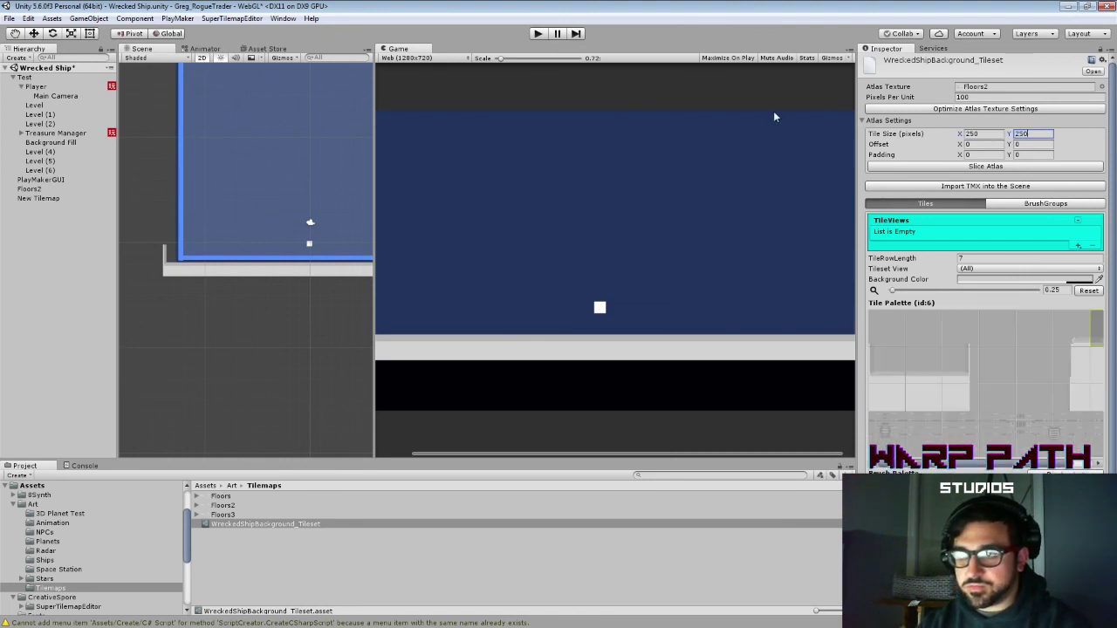
pyautogui.click(914, 166)
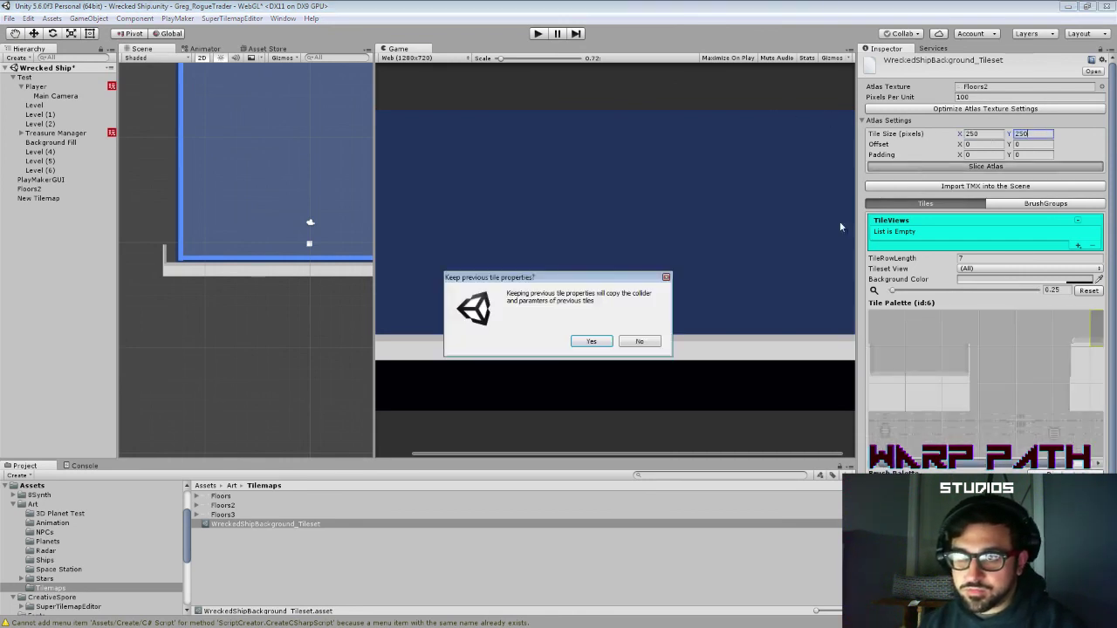
pyautogui.click(600, 341)
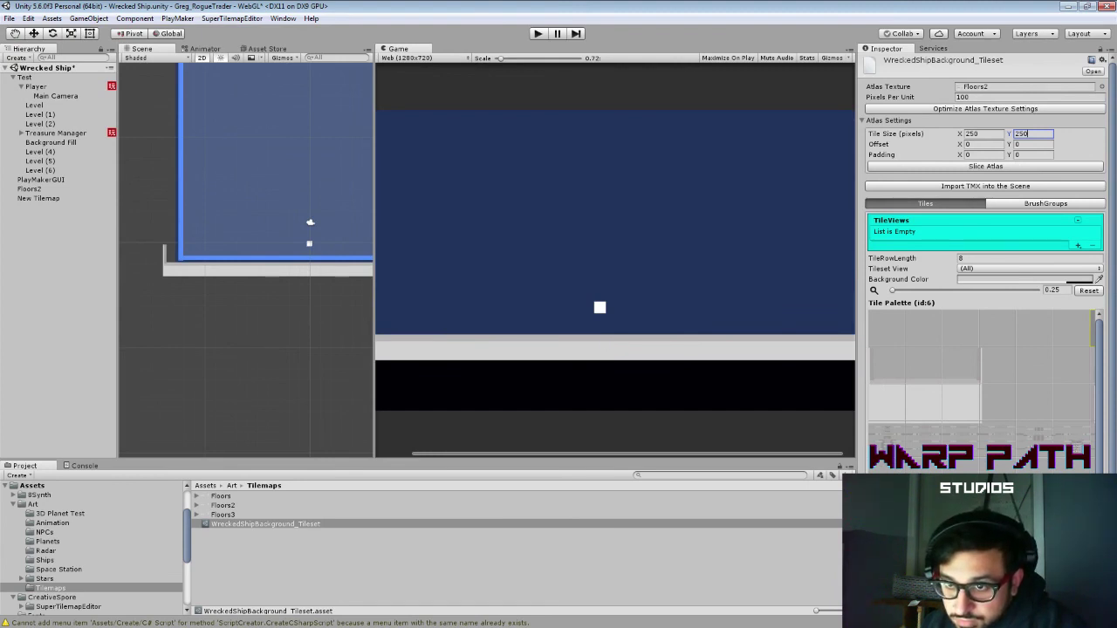
# Step: Re-slice the atlas with a tile size of 240 by 240 pixels, keeping the previous tile properties
pyautogui.hotkey('shift', 'Tab')
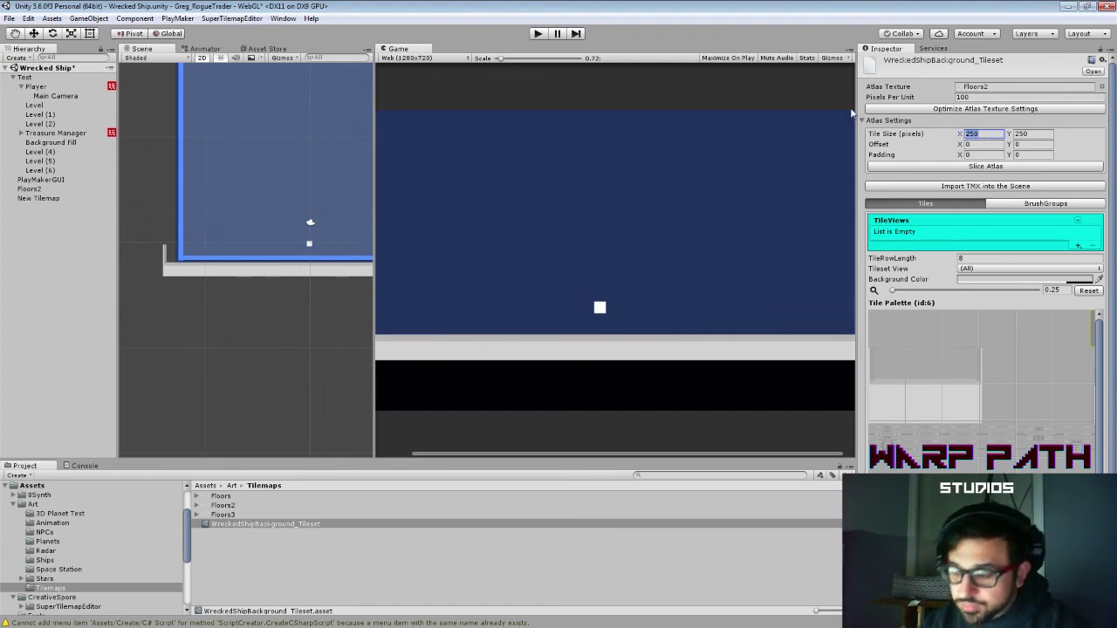
pyautogui.write('240')
pyautogui.press('Tab')
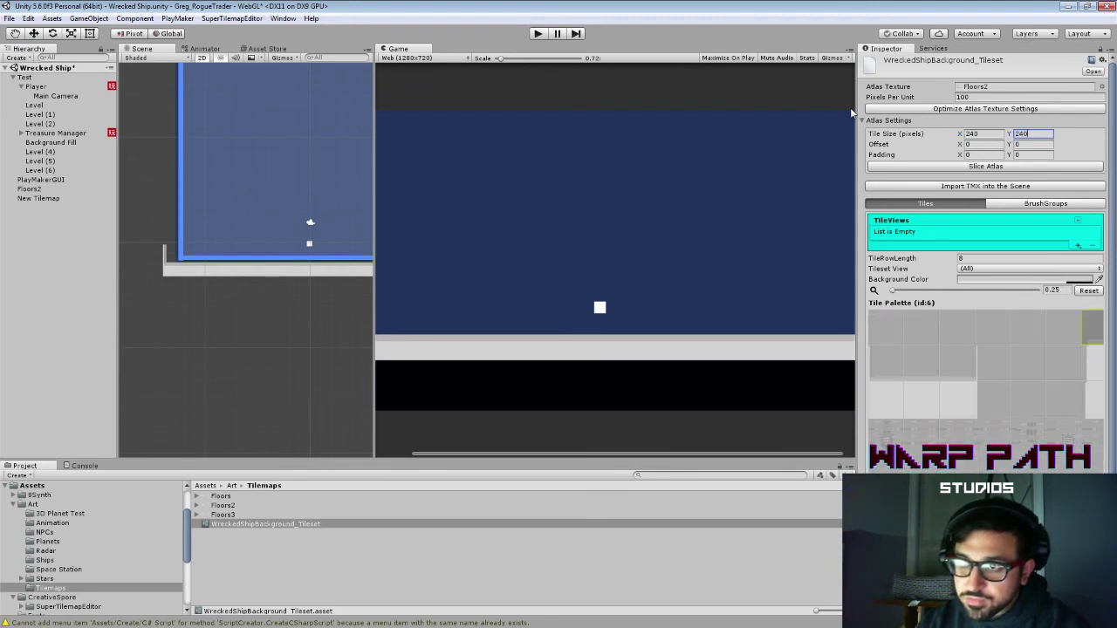
pyautogui.click(934, 170)
pyautogui.click(591, 344)
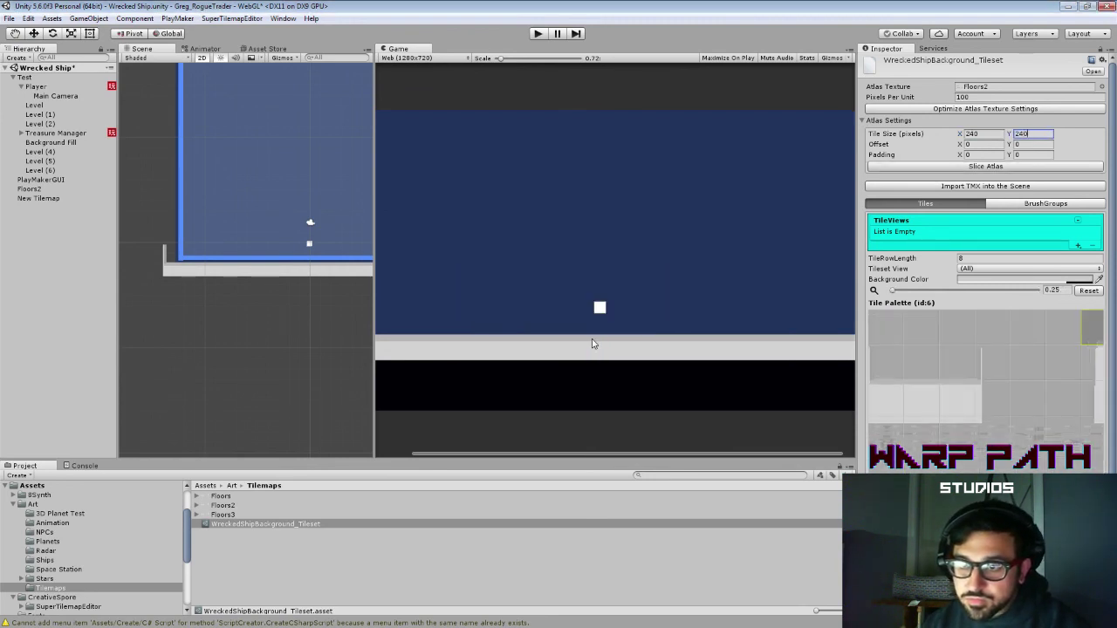
# Step: Re-slice the atlas with a tile size of 280 by 280 pixels without keeping the previous tile properties
pyautogui.click(989, 135)
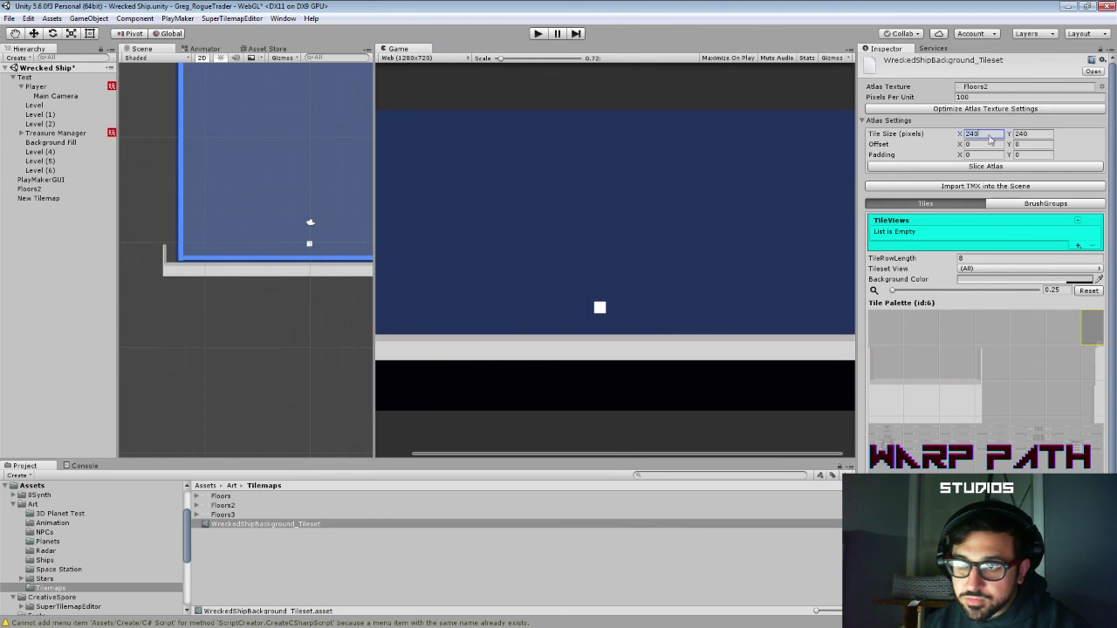
pyautogui.write('280')
pyautogui.press('Tab')
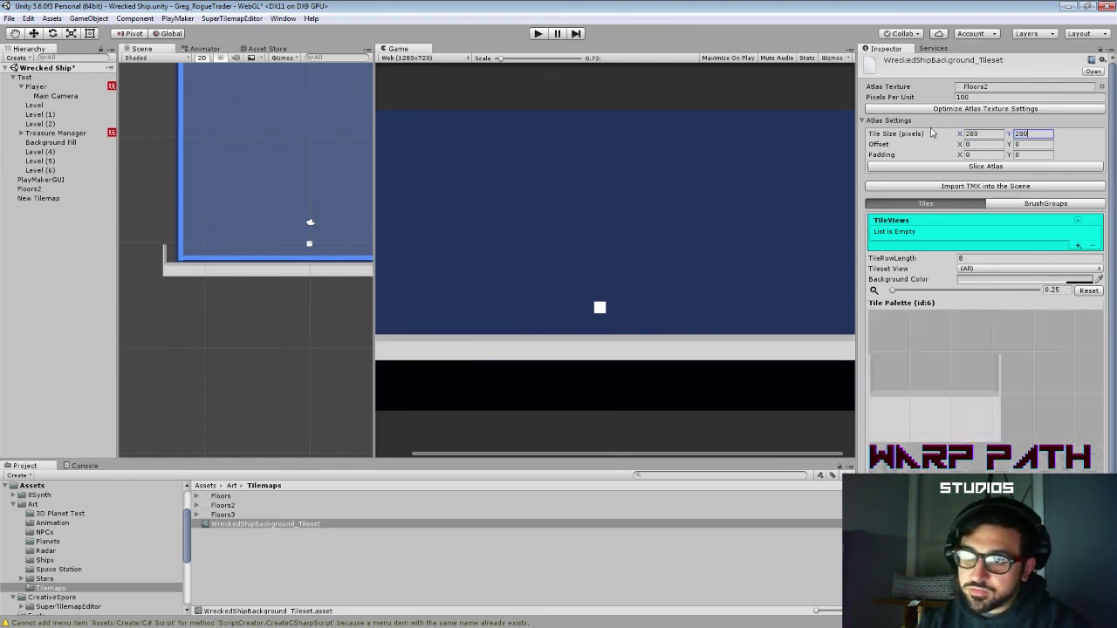
pyautogui.click(942, 167)
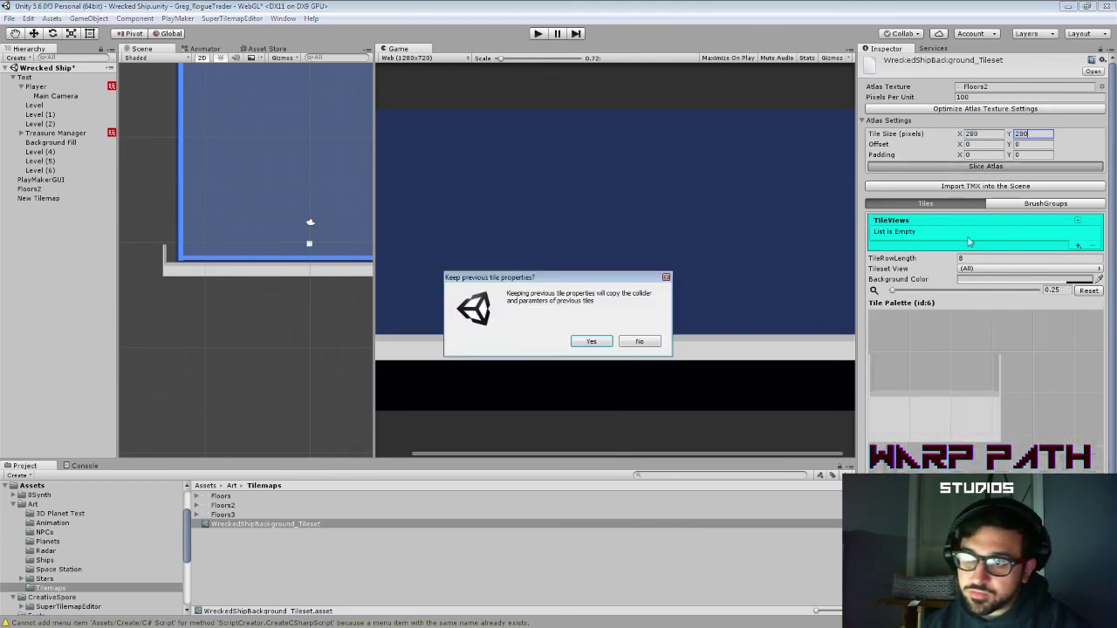
pyautogui.click(642, 341)
# Step: Re-slice the atlas with a tile size of 260 by 260 pixels, keeping the previous tile properties
pyautogui.click(884, 135)
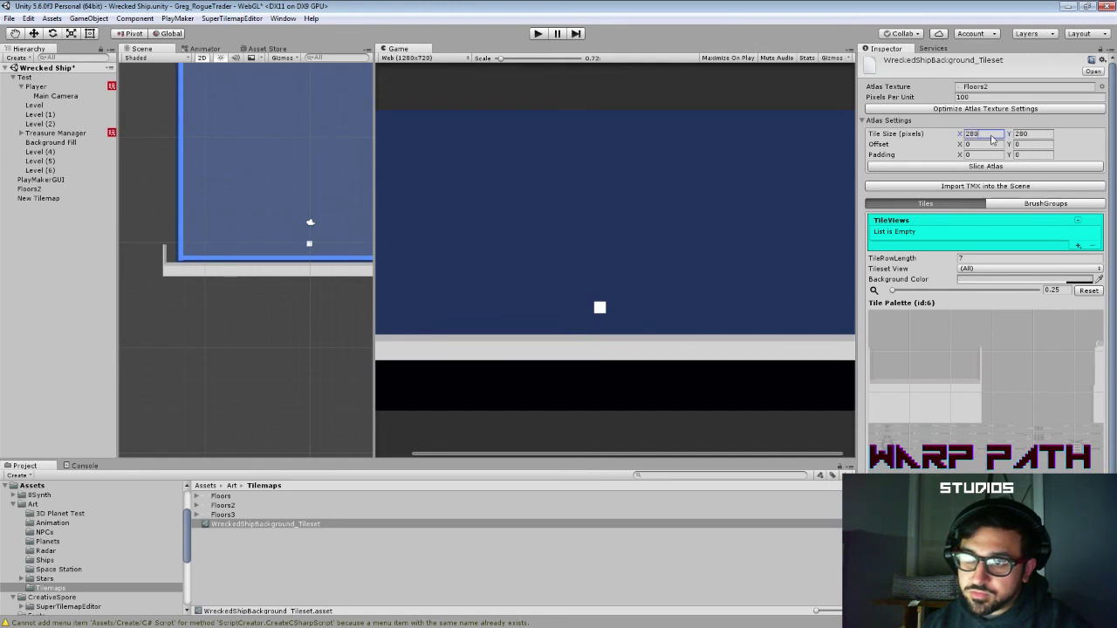
pyautogui.write('260')
pyautogui.press('Tab')
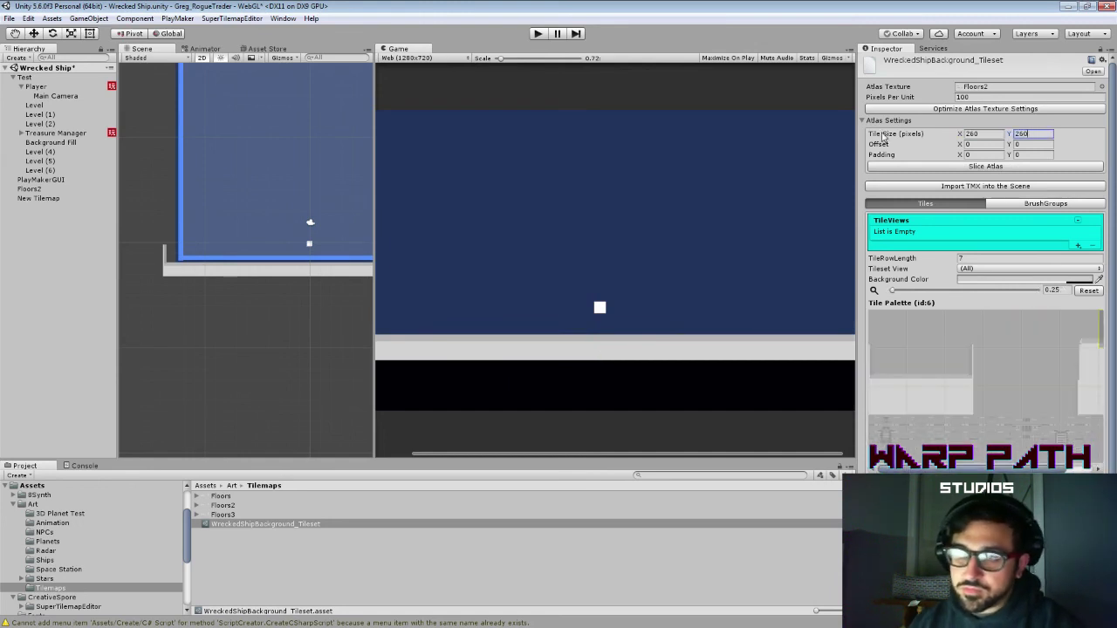
pyautogui.click(905, 166)
pyautogui.click(582, 347)
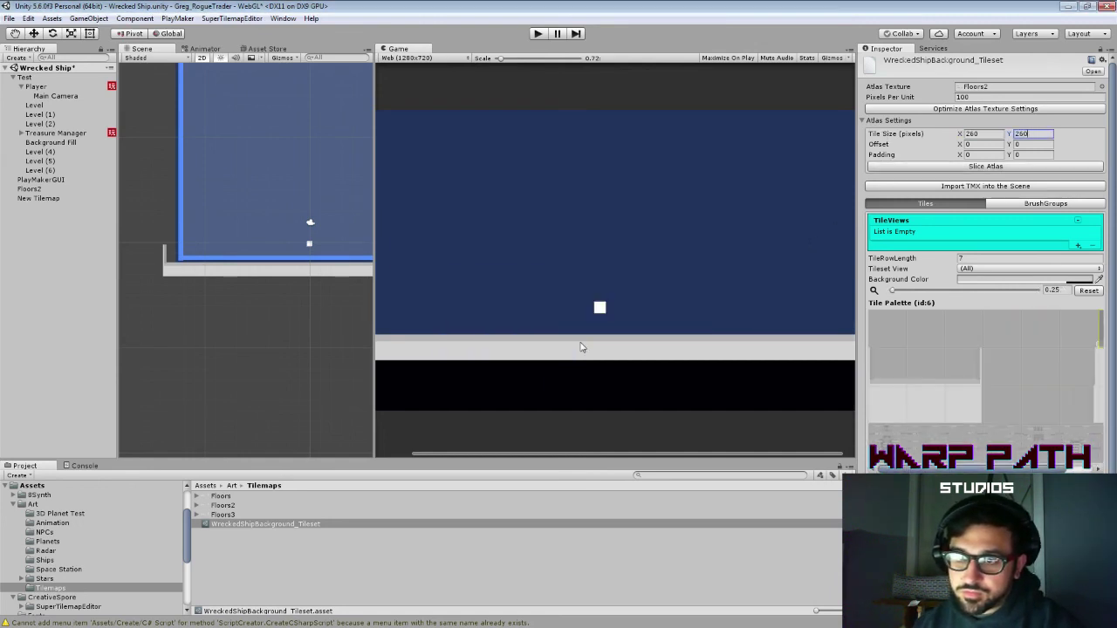
# Step: Re-slice the atlas with a tile size of 265 by 265 pixels, keeping the previous tile properties
pyautogui.moveTo(1004, 134); pyautogui.dragTo(915, 129)
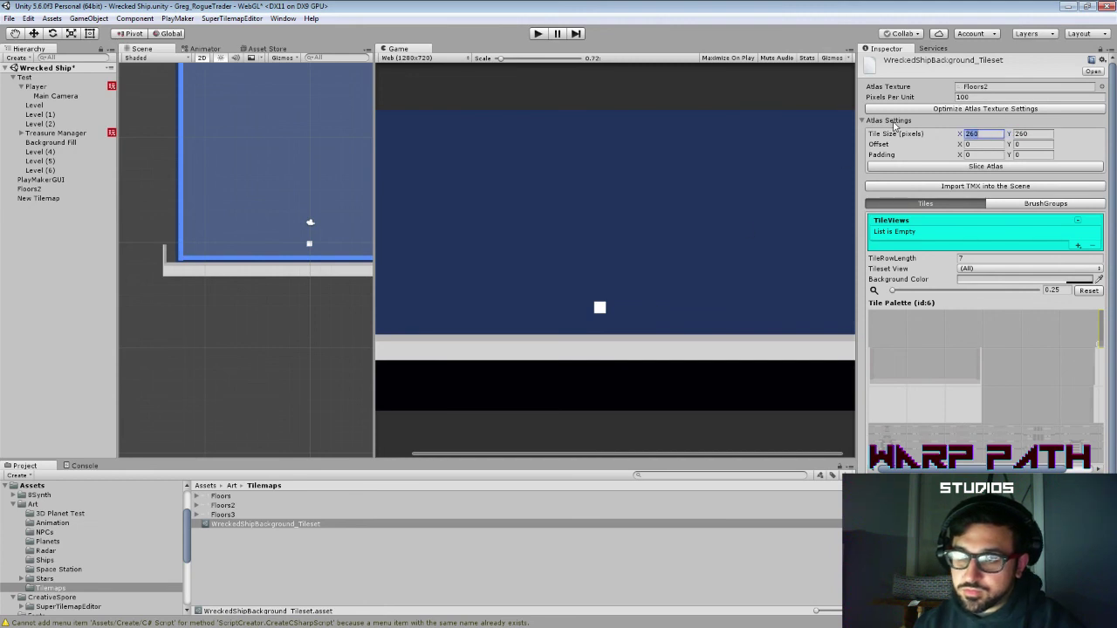
pyautogui.write('265')
pyautogui.press('Tab')
pyautogui.write('265')
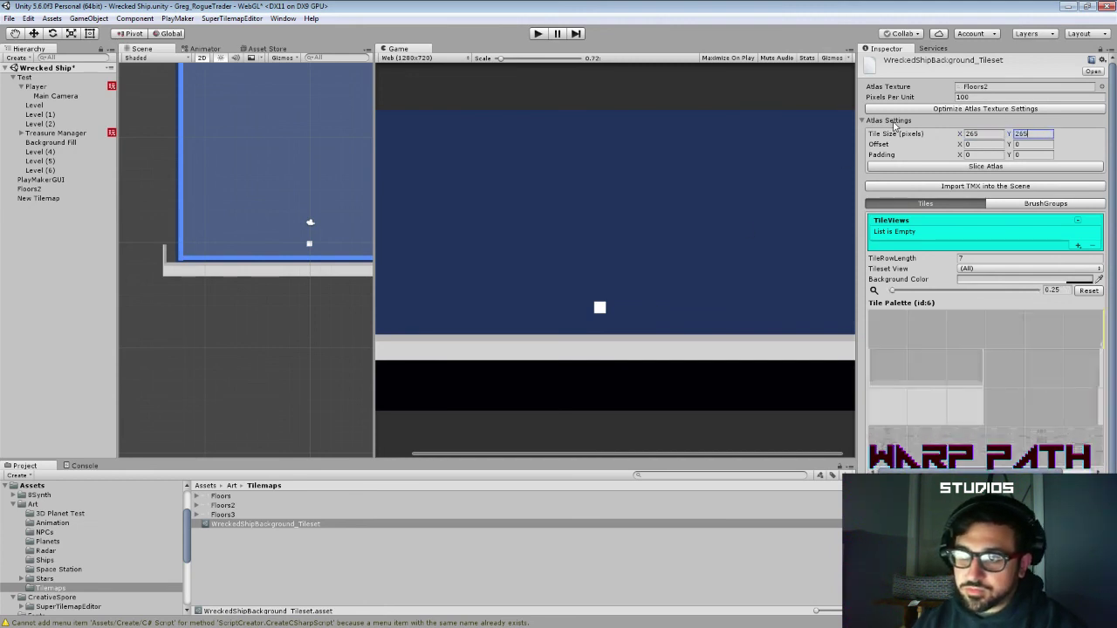
pyautogui.click(973, 170)
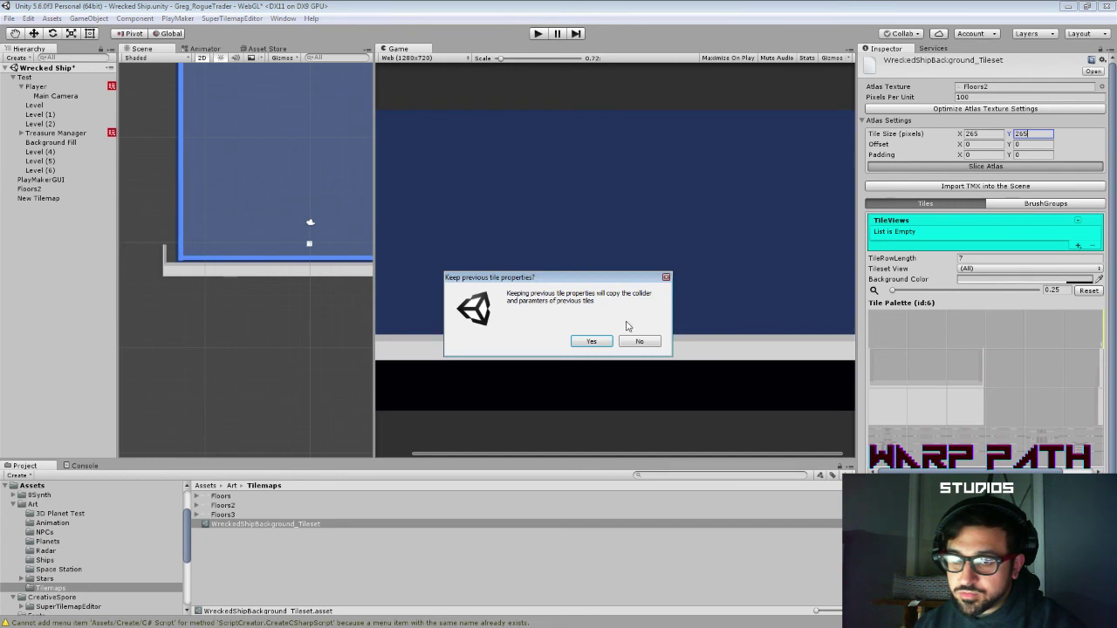
pyautogui.click(587, 346)
# Step: Re-slice the atlas with a tile size of 255 by 255 pixels, keeping the previous tile properties
pyautogui.hotkey('shift', 'Tab')
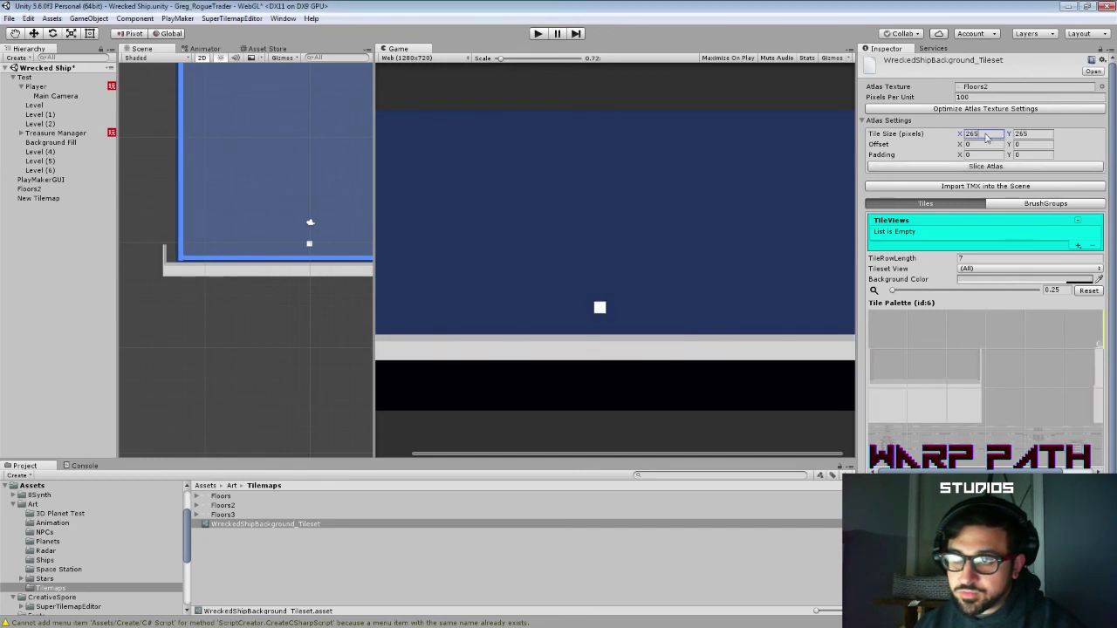
pyautogui.write('255')
pyautogui.press('Tab')
pyautogui.write('255')
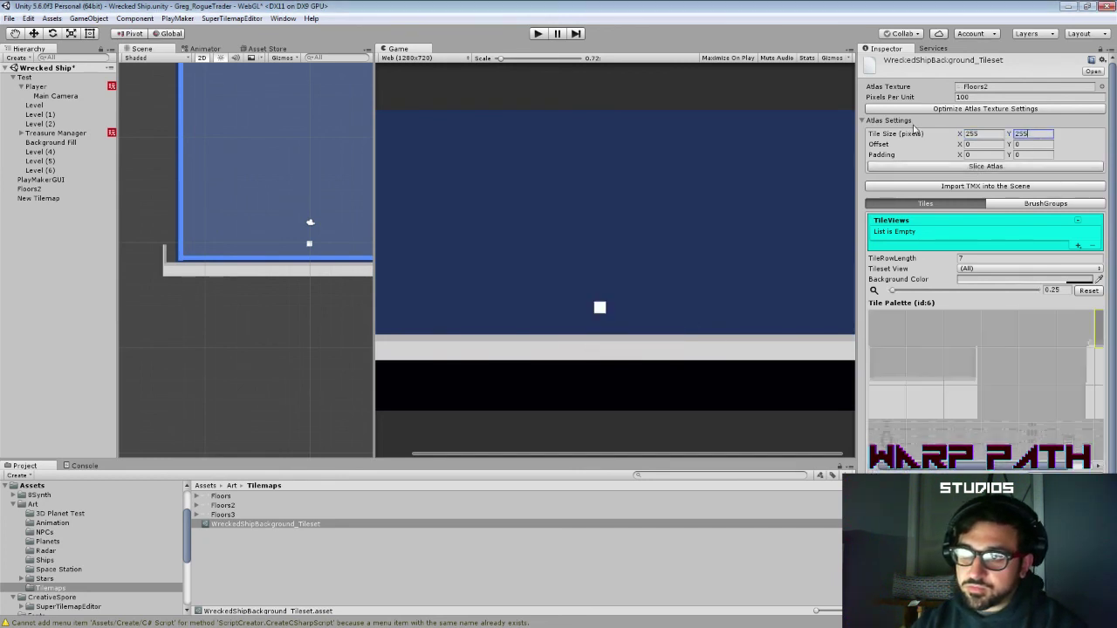
pyautogui.click(924, 167)
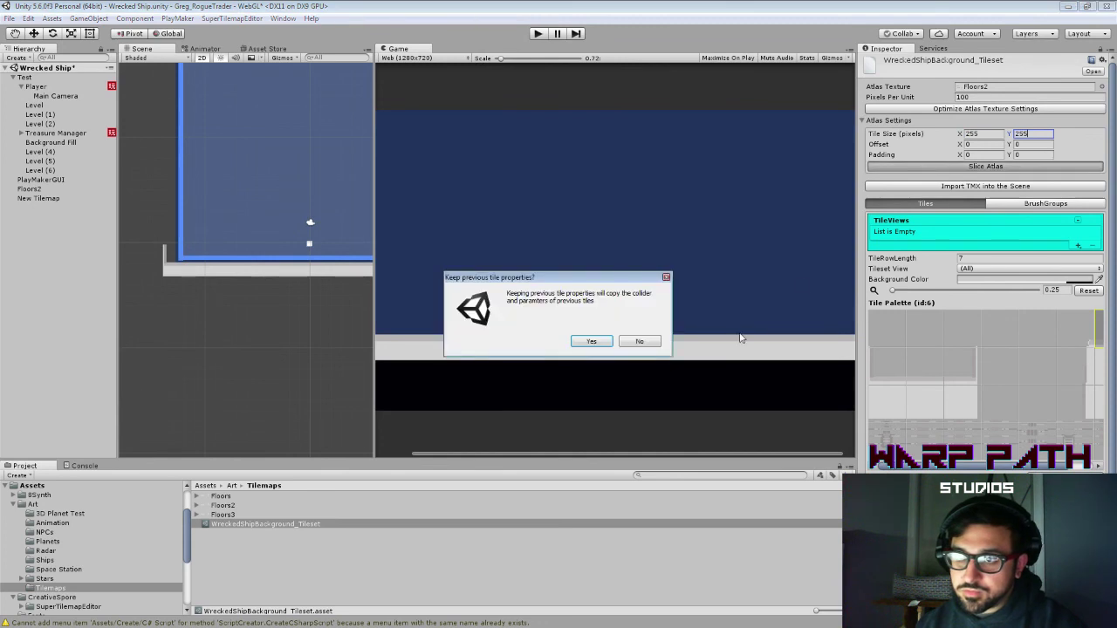
pyautogui.click(606, 344)
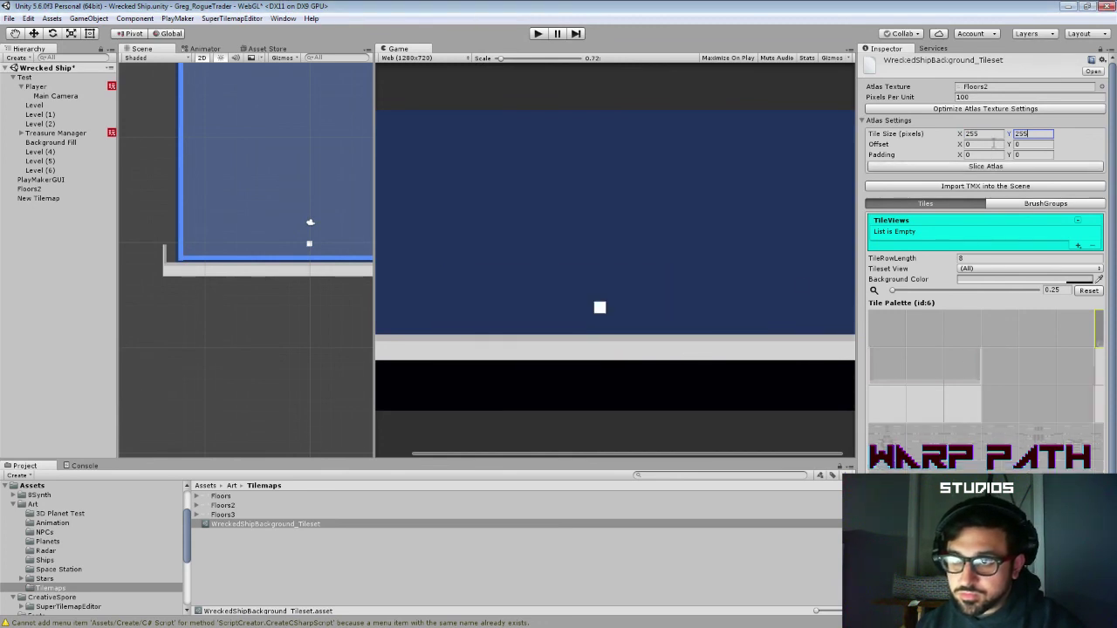
# Step: Re-slice the atlas back at 260 by 260 pixels, keeping the previous tile properties, and check the tile edges in the palette
pyautogui.moveTo(995, 136); pyautogui.dragTo(830, 121)
pyautogui.write('260')
pyautogui.press('Tab')
pyautogui.write('260')
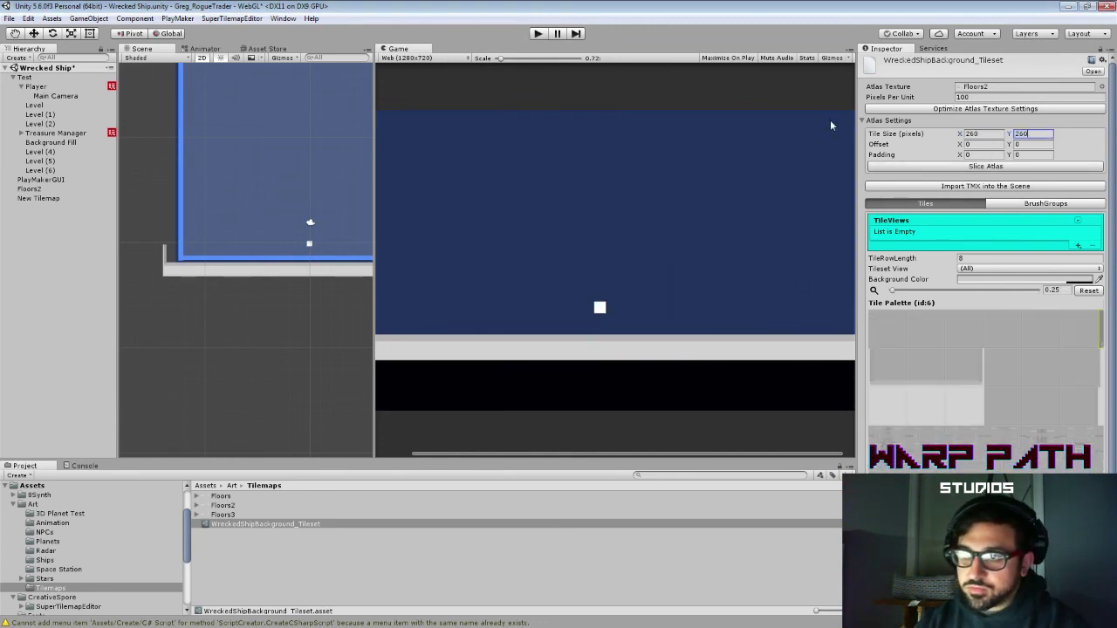
pyautogui.click(960, 166)
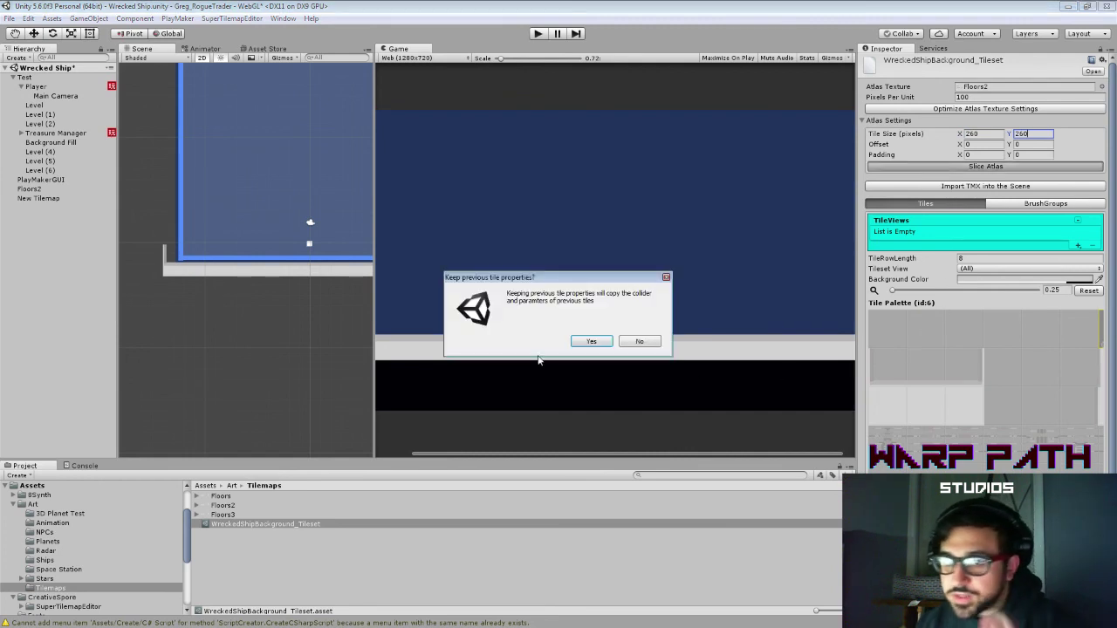
pyautogui.click(584, 342)
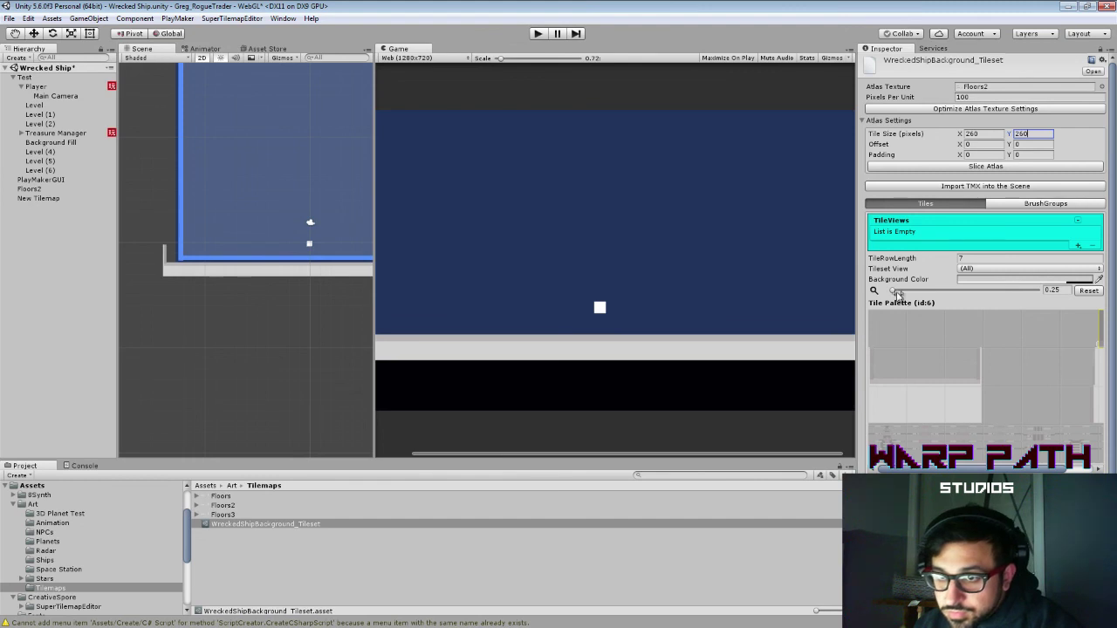
pyautogui.moveTo(892, 290); pyautogui.dragTo(903, 291)
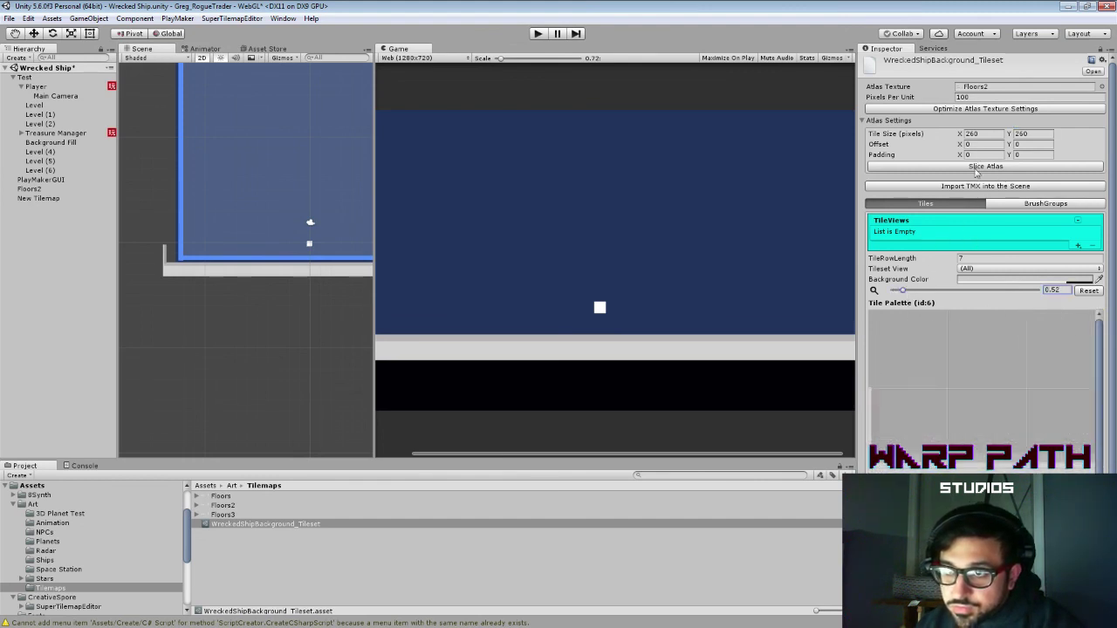
# Step: Re-slice the atlas with a tile size of 266 by 266 pixels
pyautogui.click(984, 133)
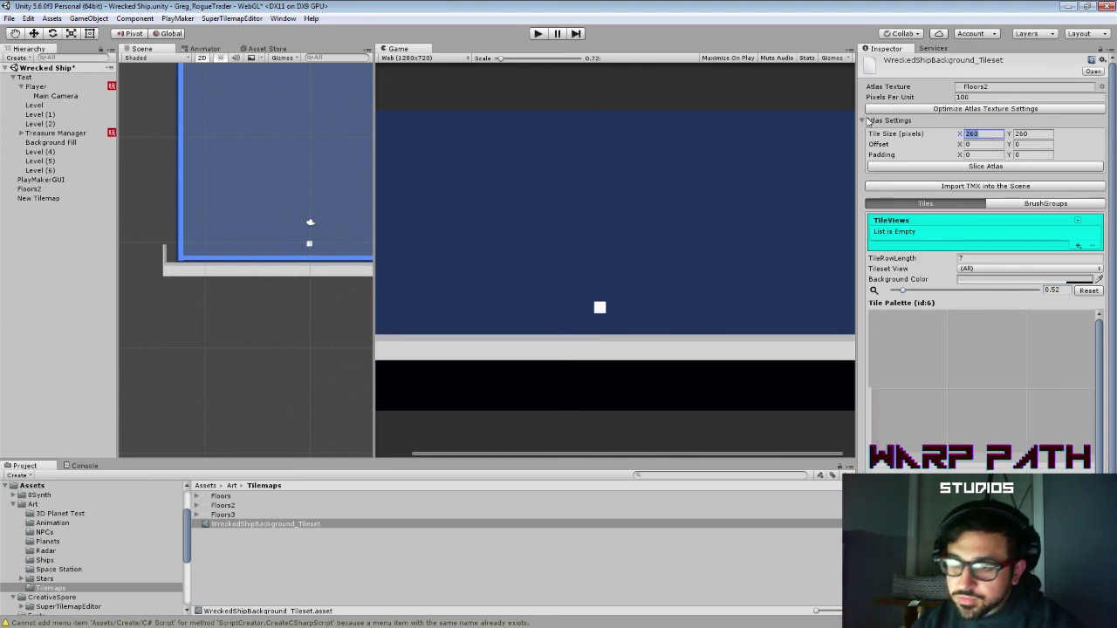
pyautogui.write('266')
pyautogui.press('Tab')
pyautogui.write('266')
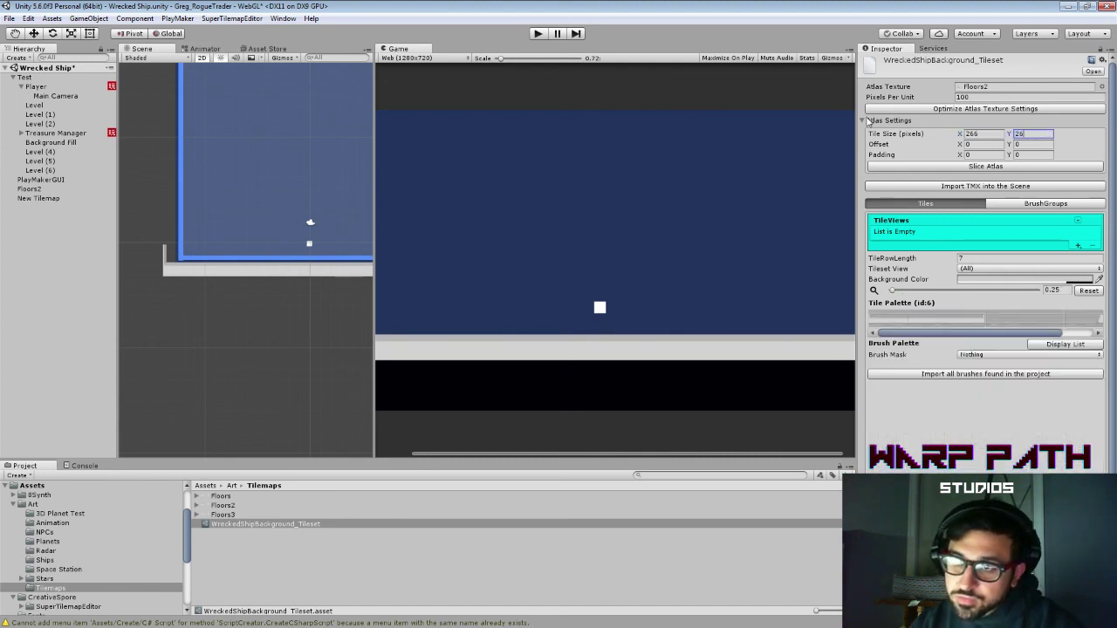
pyautogui.click(922, 167)
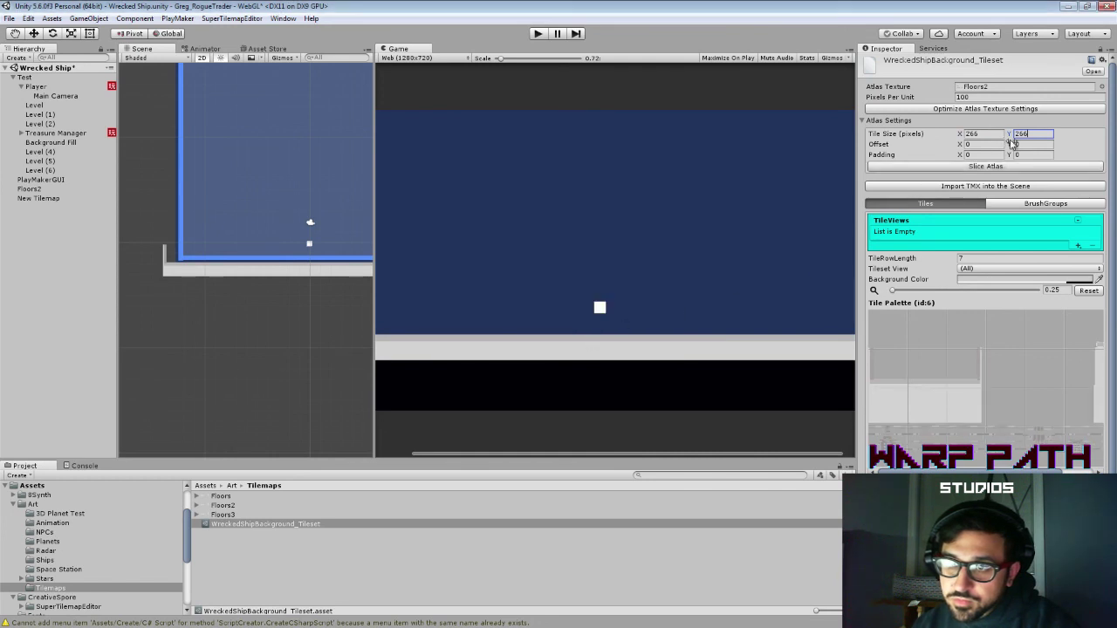
# Step: Re-slice the atlas at 257 by 257 pixels, keeping the previous tile properties, and check the tile edges in the palette
pyautogui.hotkey('shift', 'Tab')
pyautogui.write('2')
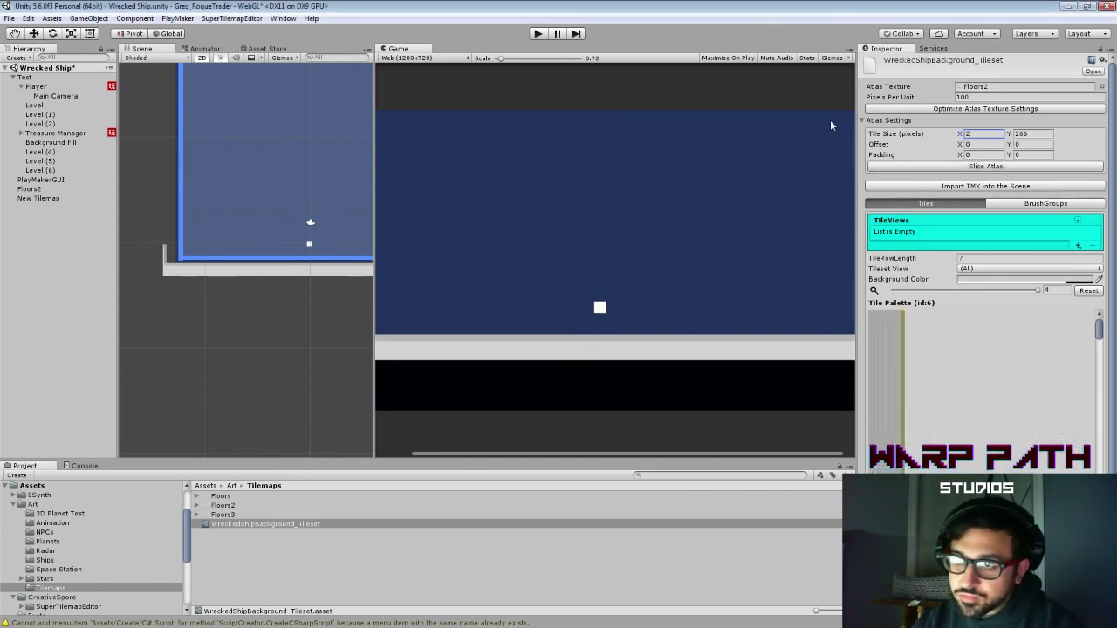
pyautogui.write('57')
pyautogui.press('Tab')
pyautogui.write('25')
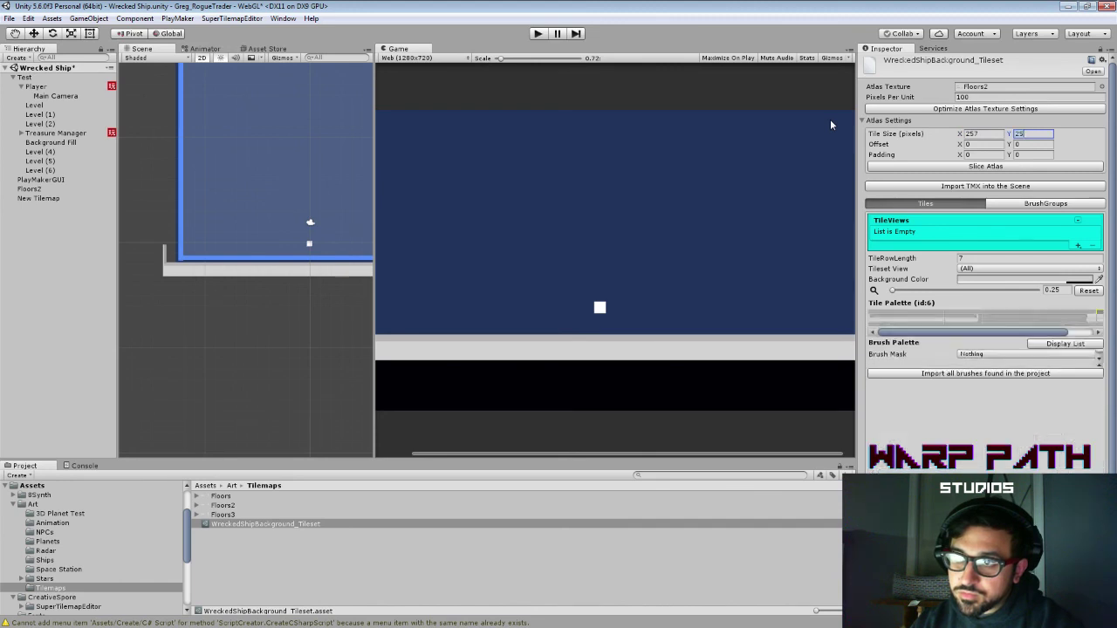
pyautogui.write('7')
pyautogui.click(909, 167)
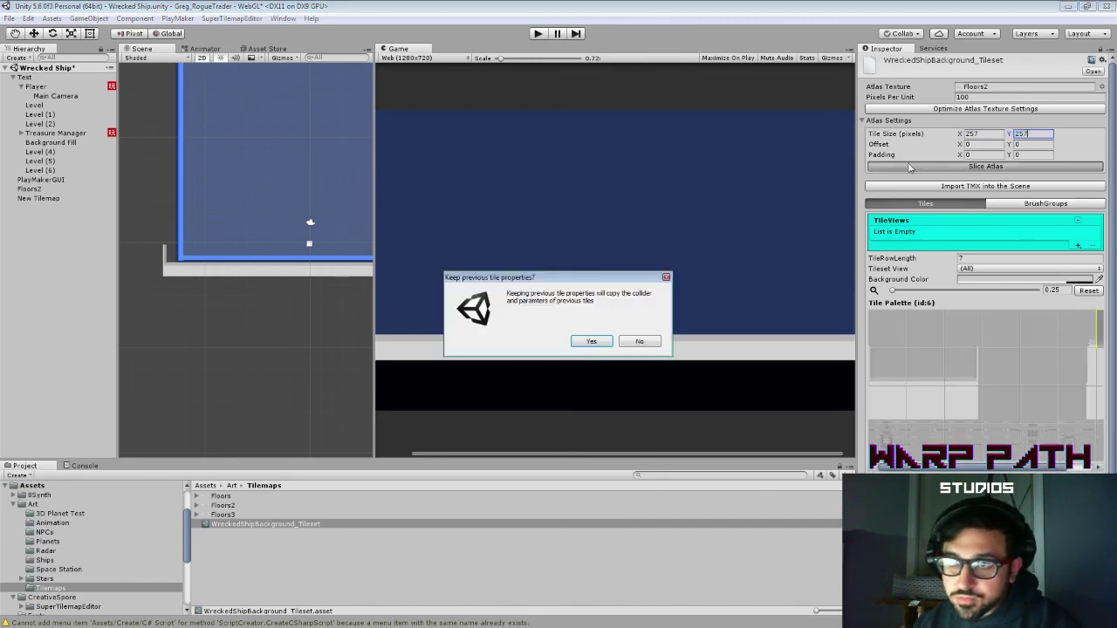
pyautogui.click(592, 341)
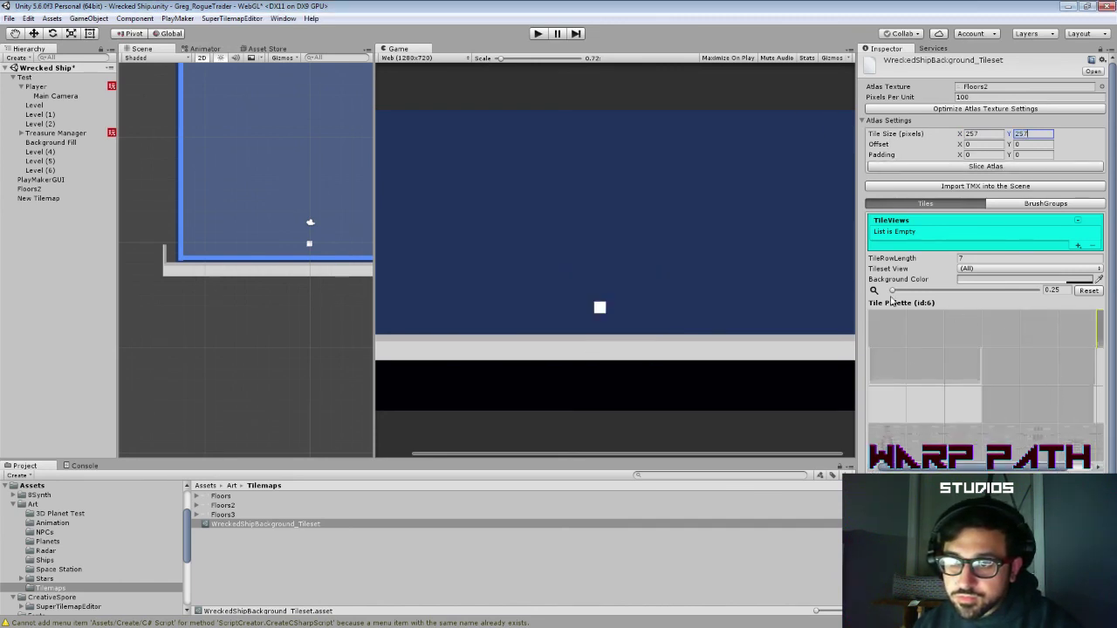
pyautogui.moveTo(892, 291); pyautogui.dragTo(916, 291)
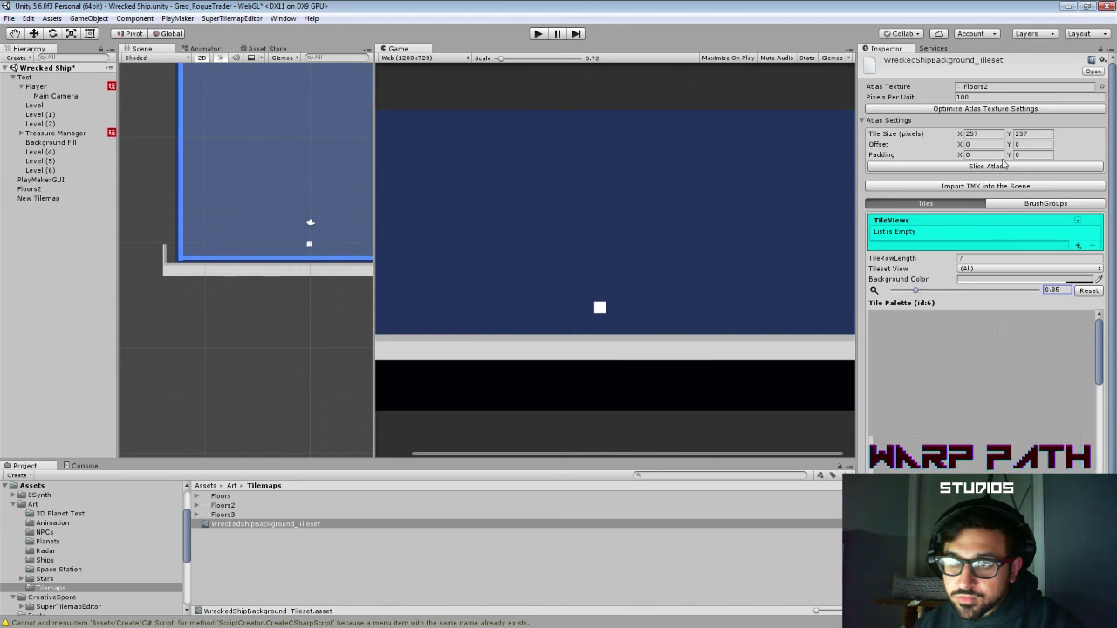
# Step: Re-slice the atlas at 258 by 258 pixels, keeping the previous tile properties, and check the tile edges in the palette
pyautogui.moveTo(999, 135); pyautogui.dragTo(825, 116)
pyautogui.write('258')
pyautogui.press('Tab')
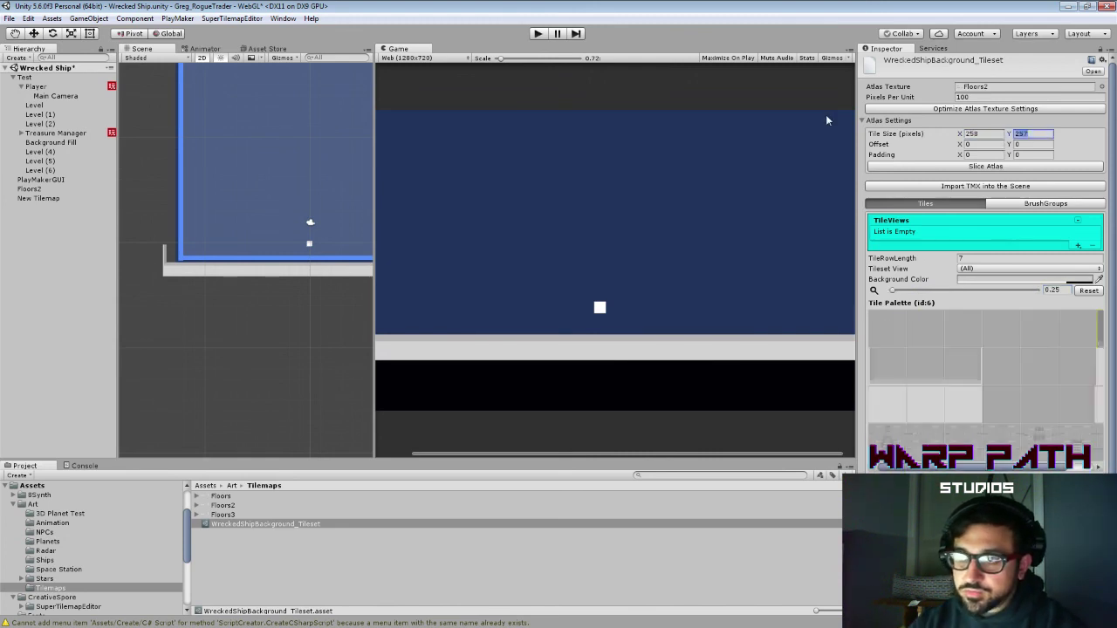
pyautogui.write('258')
pyautogui.click(929, 167)
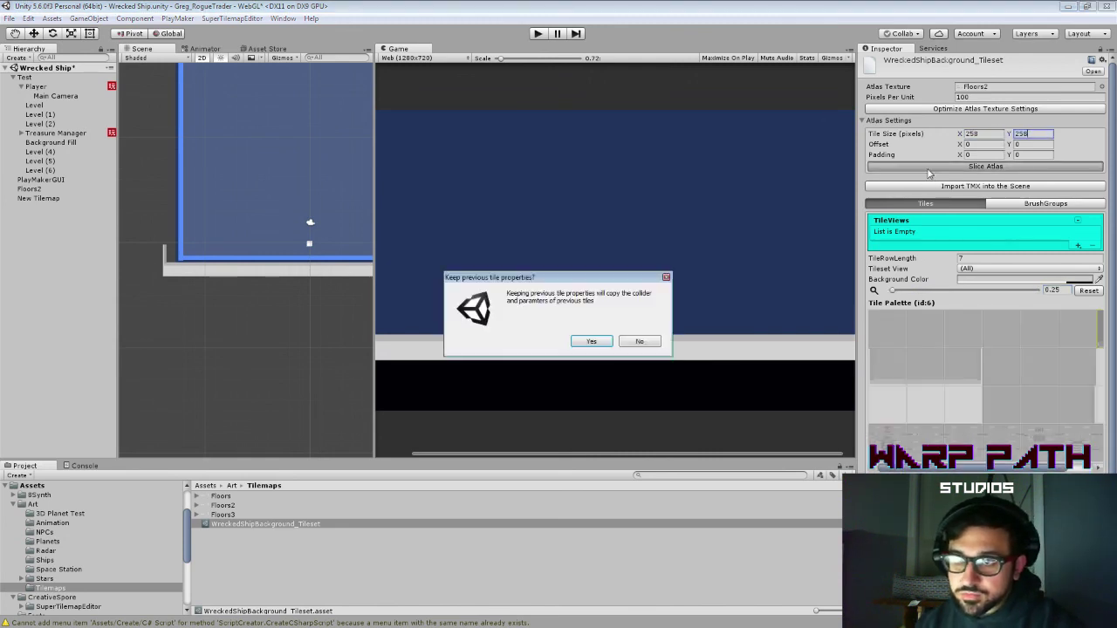
pyautogui.click(594, 341)
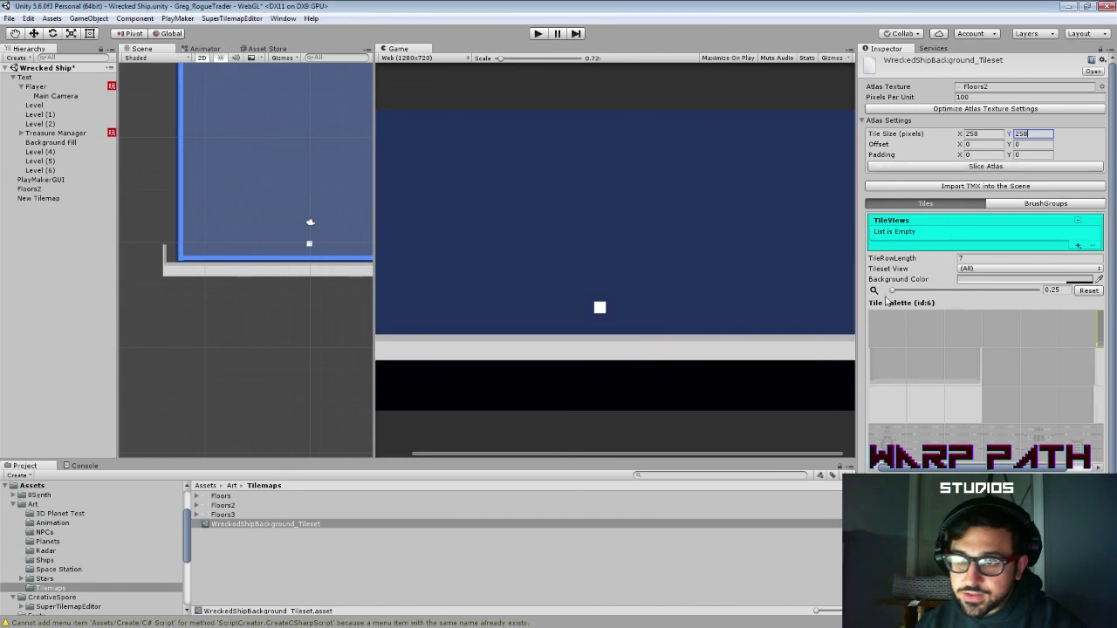
pyautogui.moveTo(893, 291); pyautogui.dragTo(916, 292)
# Step: Re-slice the atlas at 255 by 255 pixels, keeping the previous tile properties, and select palette tiles to check their edges
pyautogui.click(977, 133)
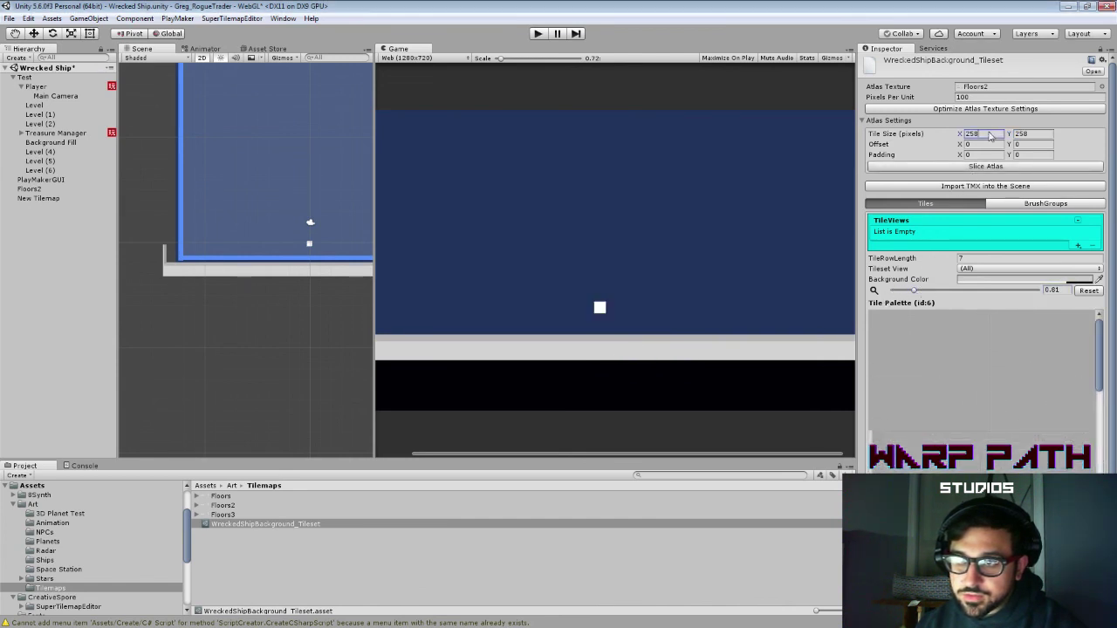
pyautogui.write('2')
pyautogui.press('Tab')
pyautogui.write('255')
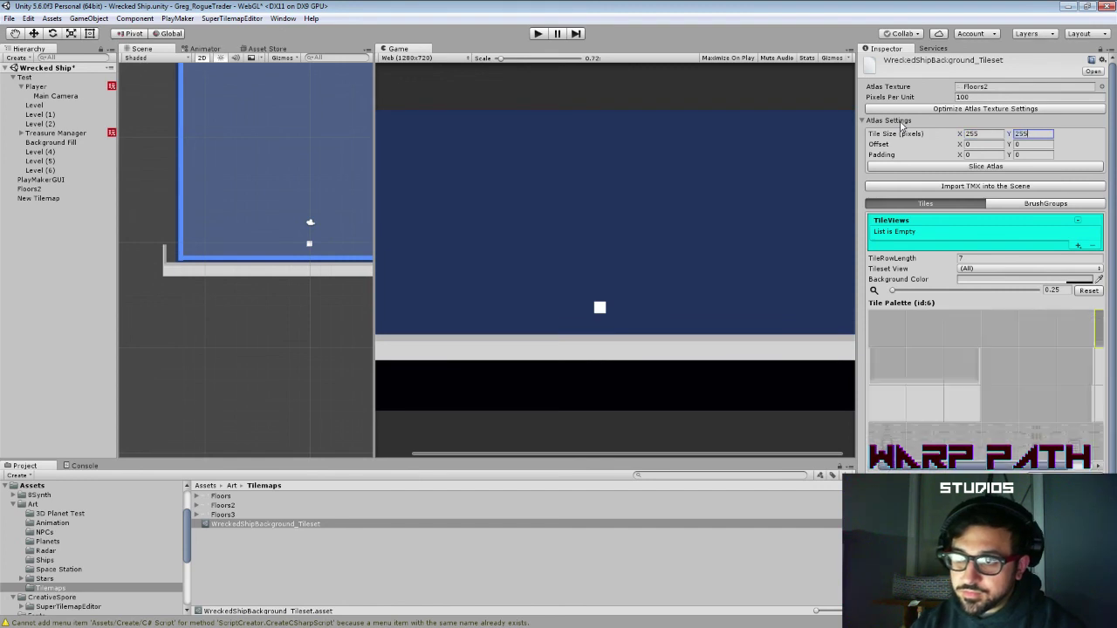
pyautogui.click(911, 166)
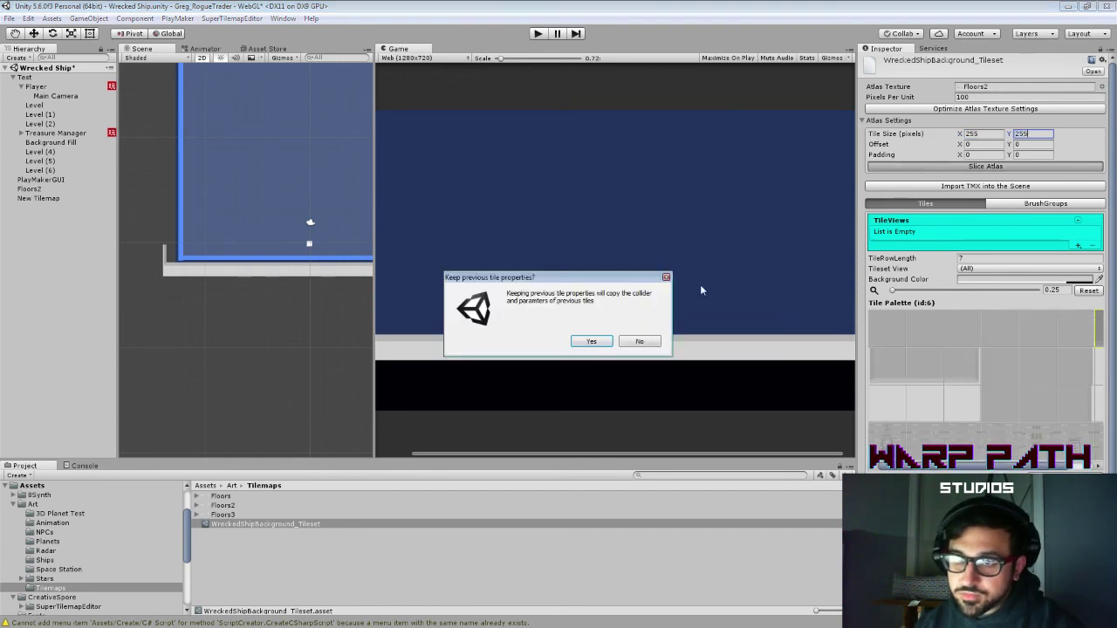
pyautogui.click(590, 347)
pyautogui.moveTo(891, 291); pyautogui.dragTo(921, 292)
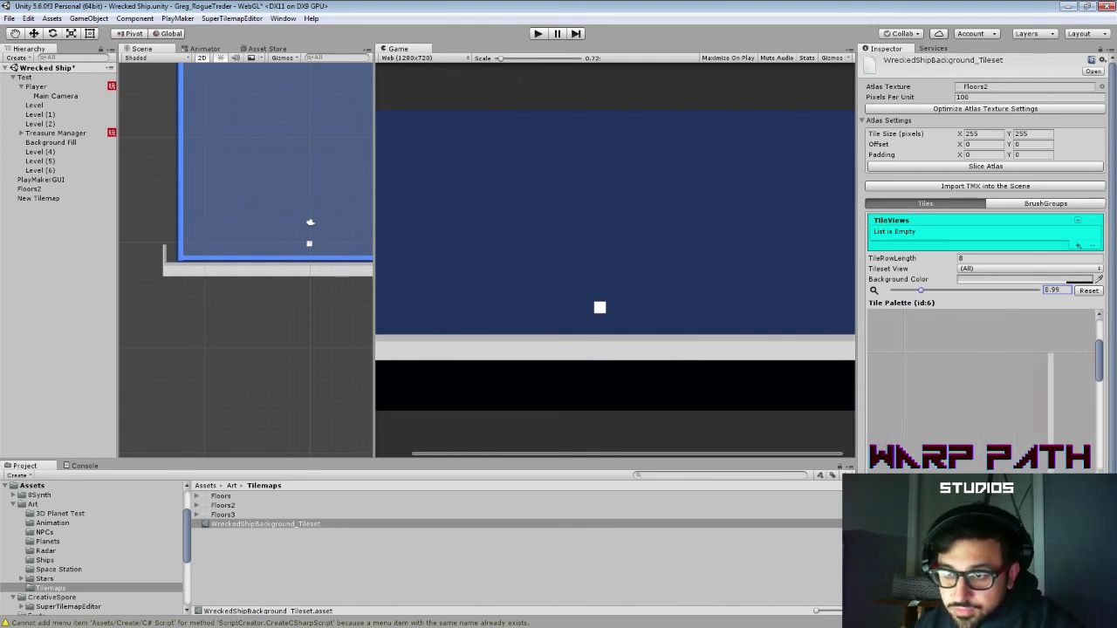
pyautogui.click(976, 453)
pyautogui.click(947, 337)
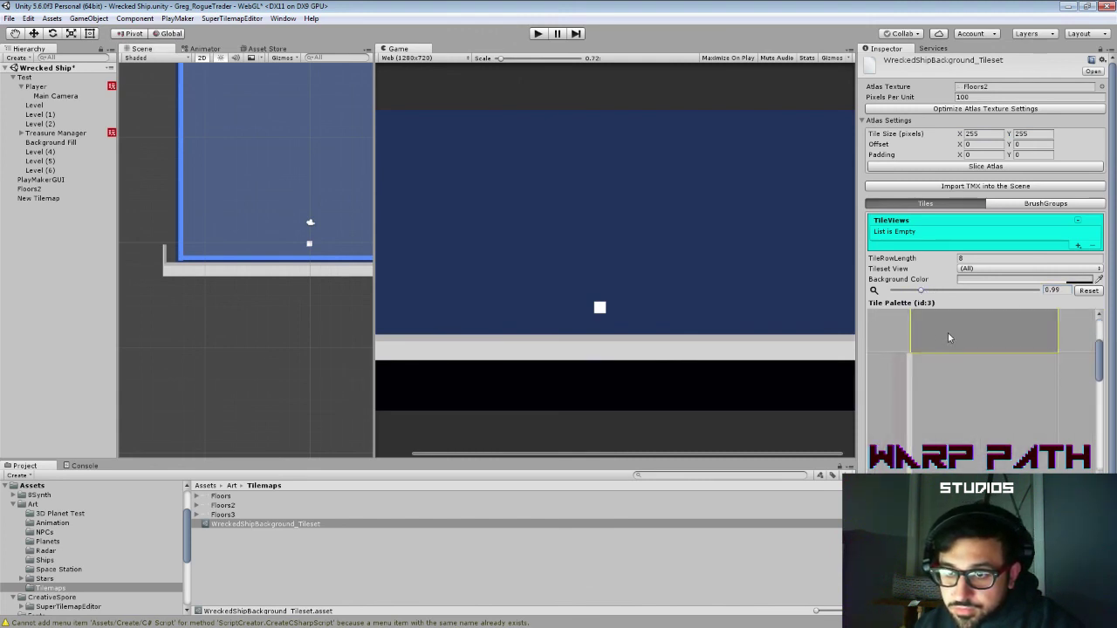
# Step: Re-slice the atlas with a tile size of 254 by 254 pixels, keeping the previous tile properties
pyautogui.click(981, 132)
pyautogui.write('254')
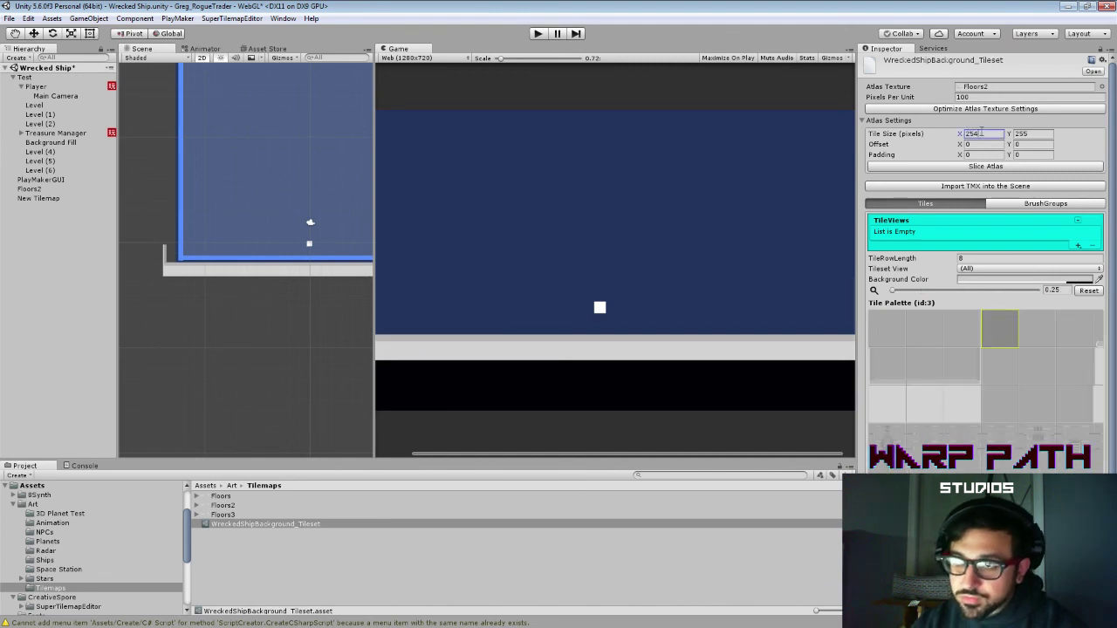
pyautogui.press('Tab')
pyautogui.write('254')
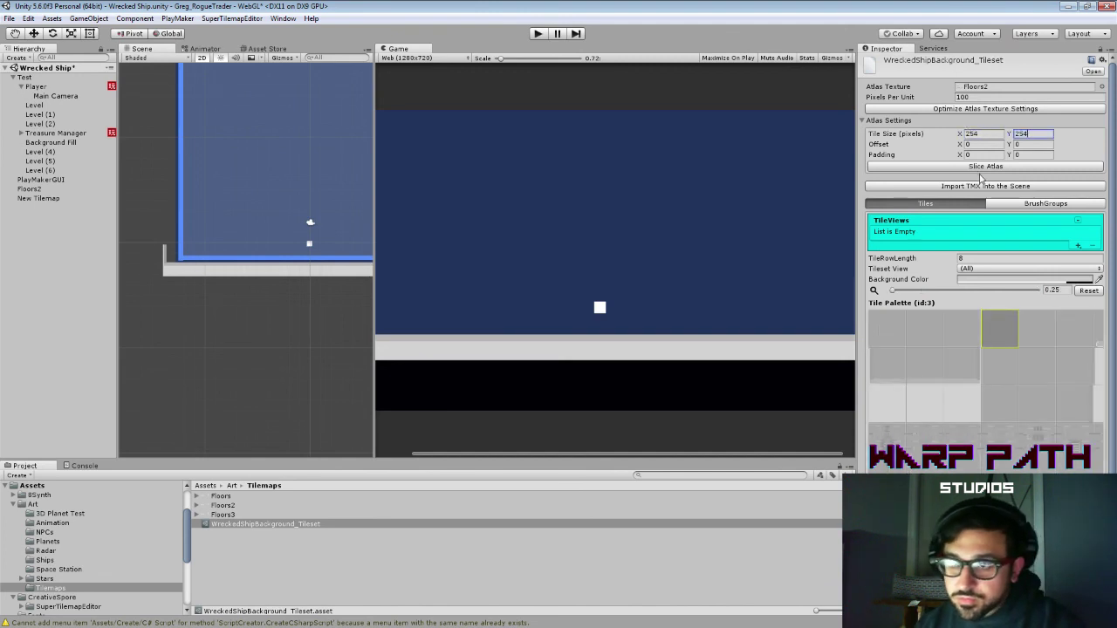
pyautogui.click(976, 167)
pyautogui.click(592, 341)
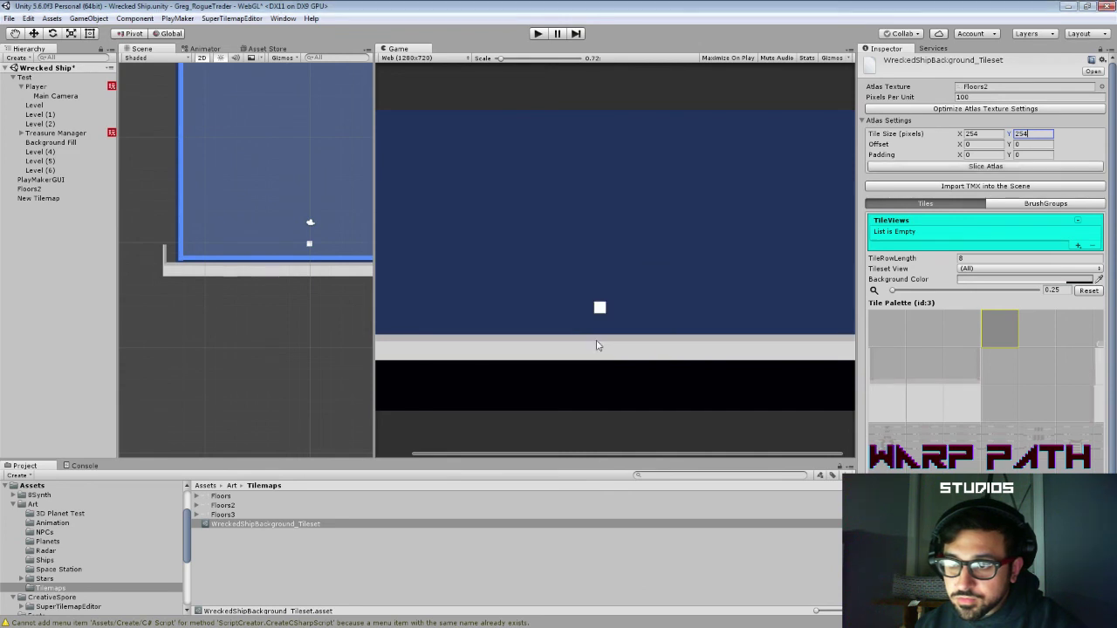
# Step: Re-slice the atlas at 256 by 256 pixels, keeping the previous tile properties, and check the selected tile's edges in the palette
pyautogui.press('BackSpace')
pyautogui.write('6')
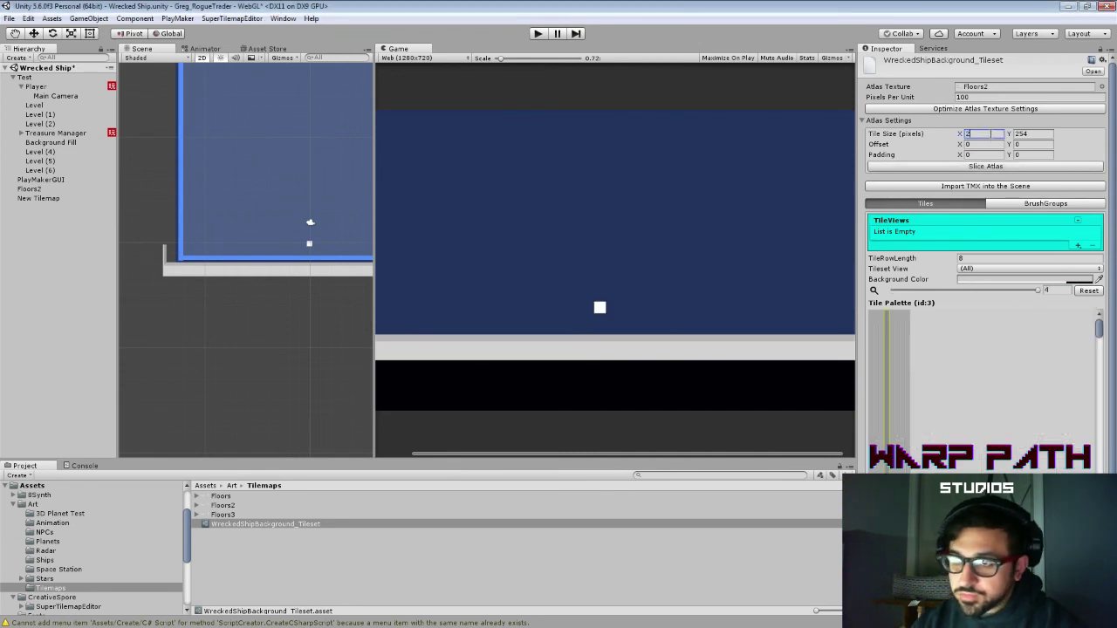
pyautogui.click(986, 166)
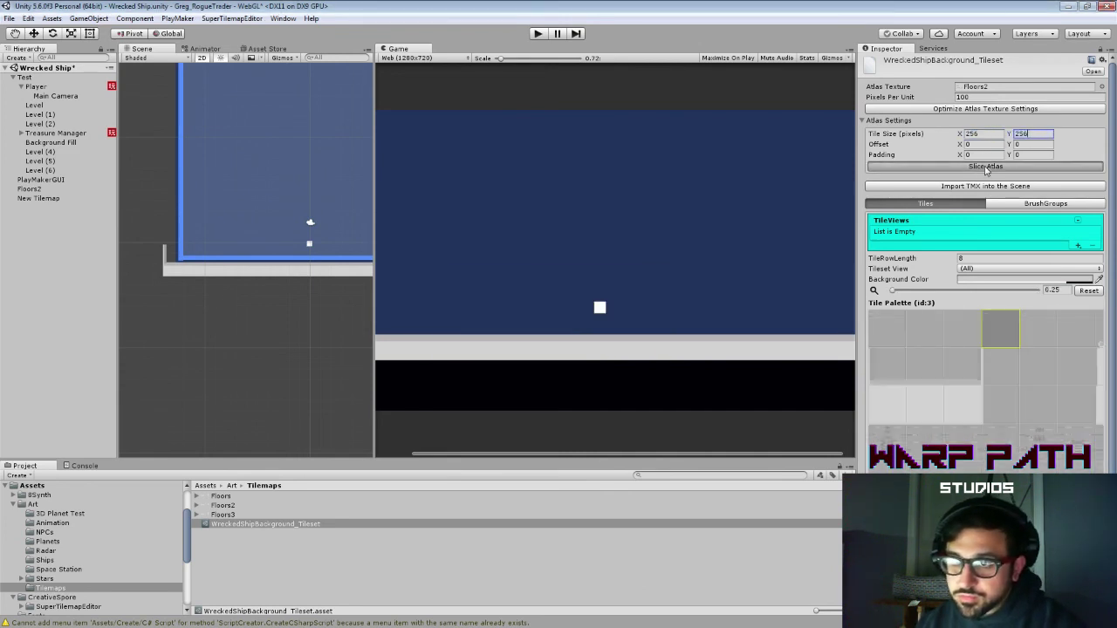
pyautogui.click(600, 345)
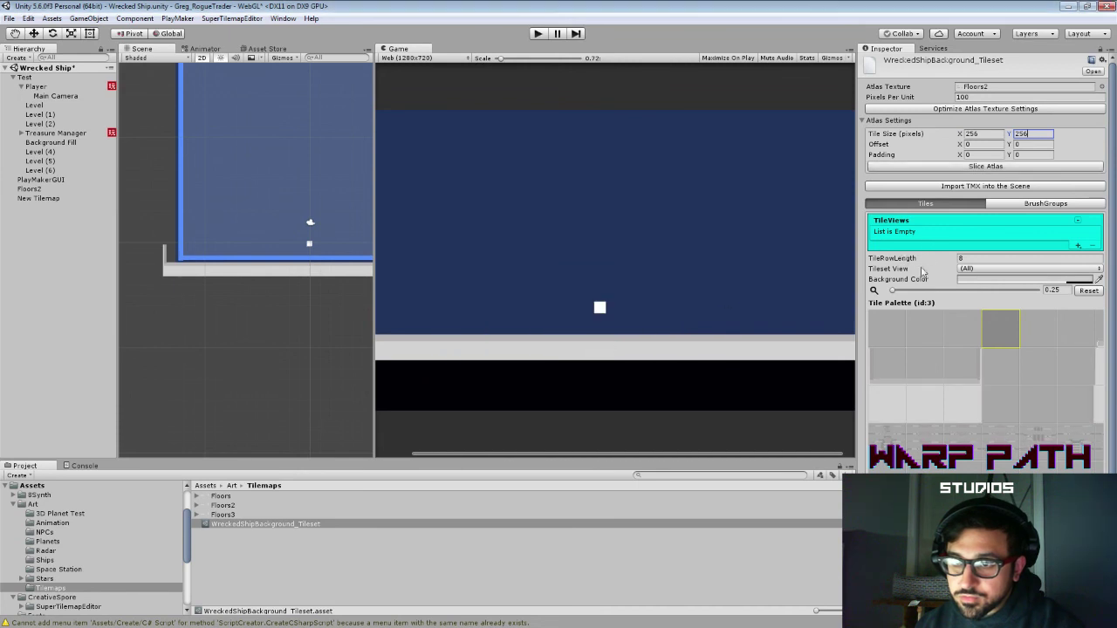
pyautogui.moveTo(893, 290); pyautogui.dragTo(916, 289)
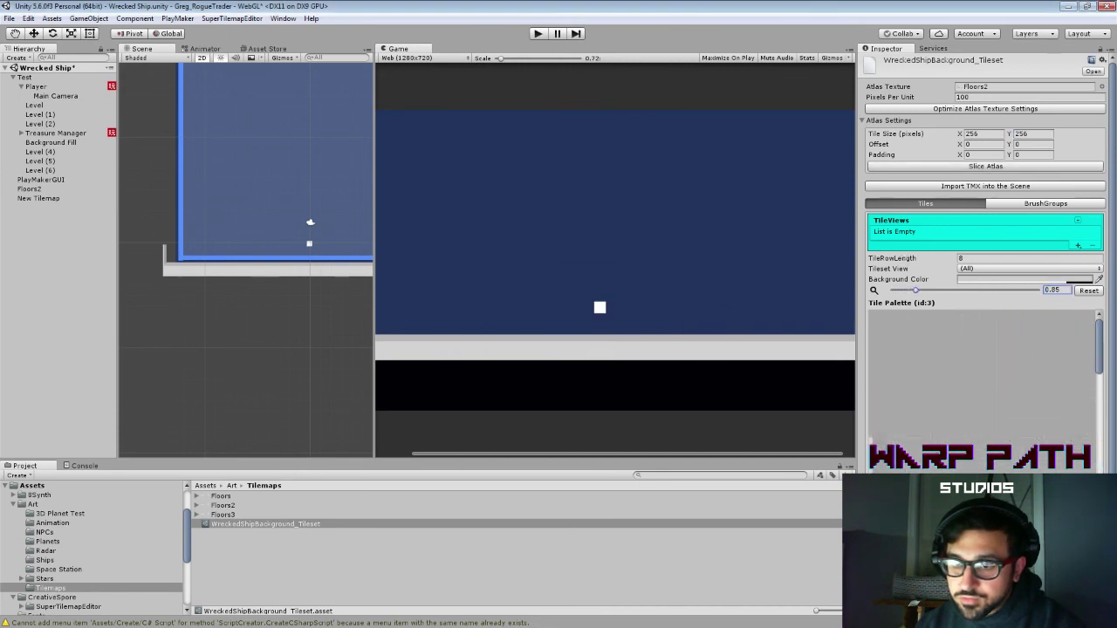
pyautogui.scroll(-5, 982, 463)
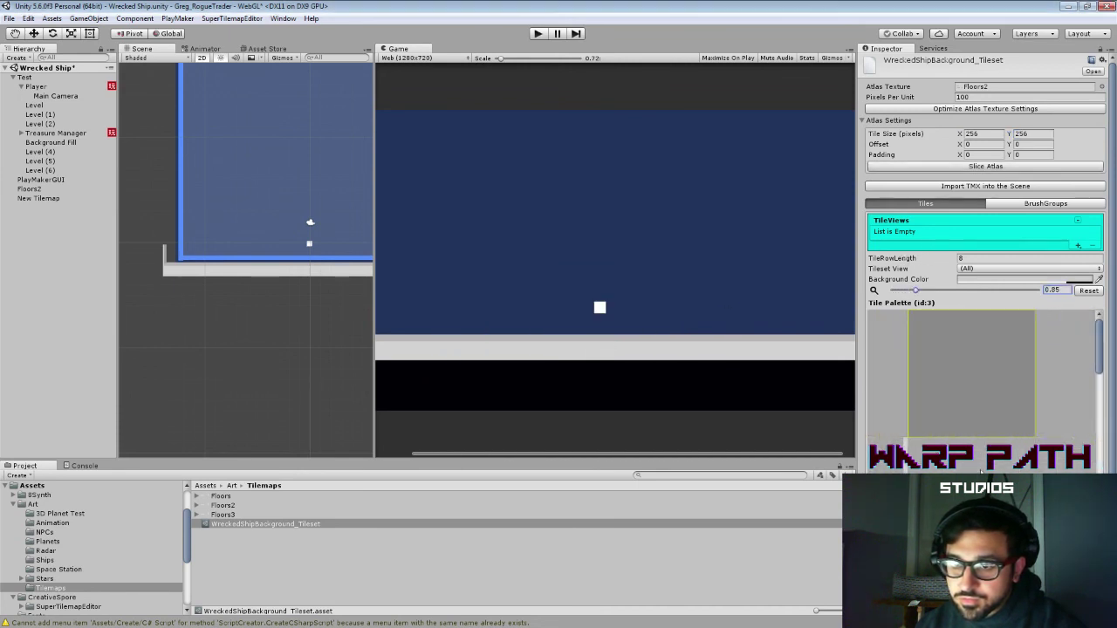
# Step: Paint the lower-left corner tile (id 8) of the palette onto New Tilemap at the floor's left end
pyautogui.scroll(-2, 982, 462)
pyautogui.scroll(2, 982, 463)
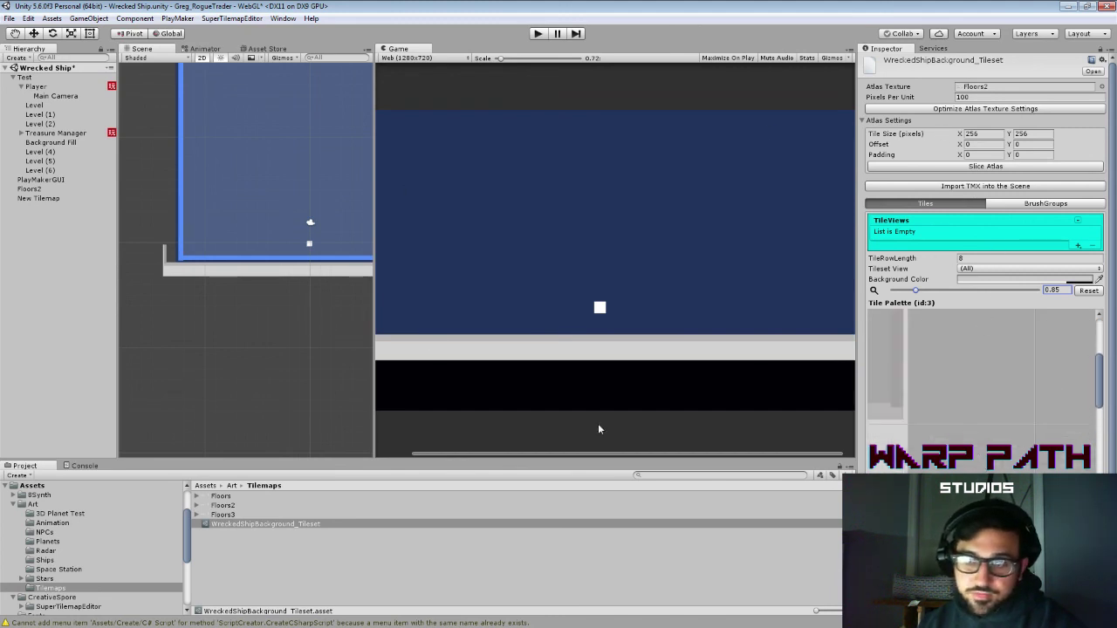
pyautogui.click(43, 199)
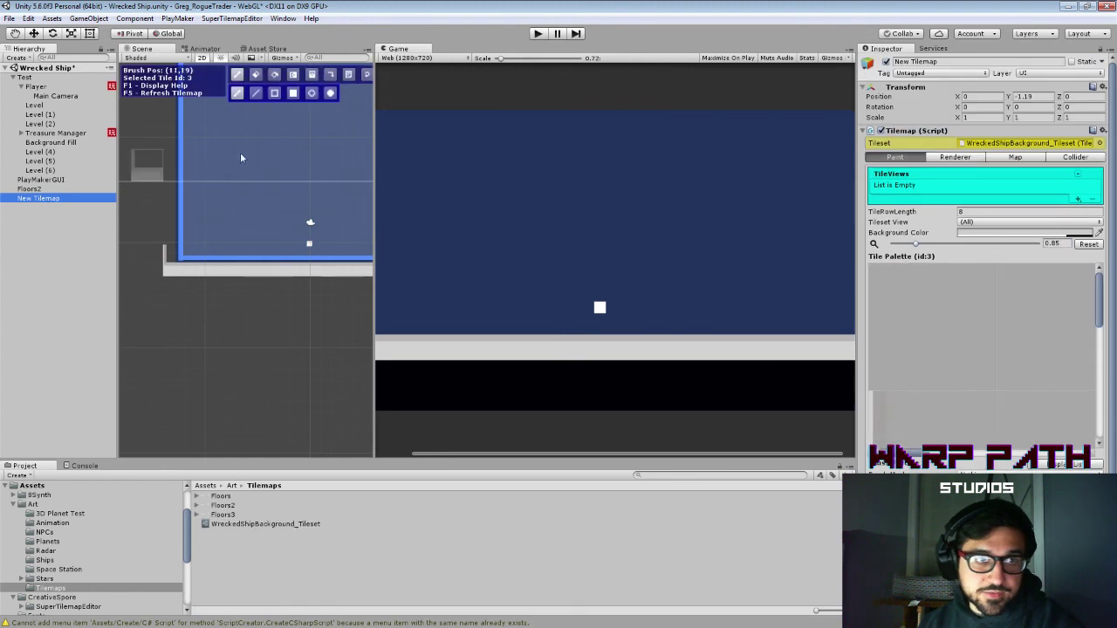
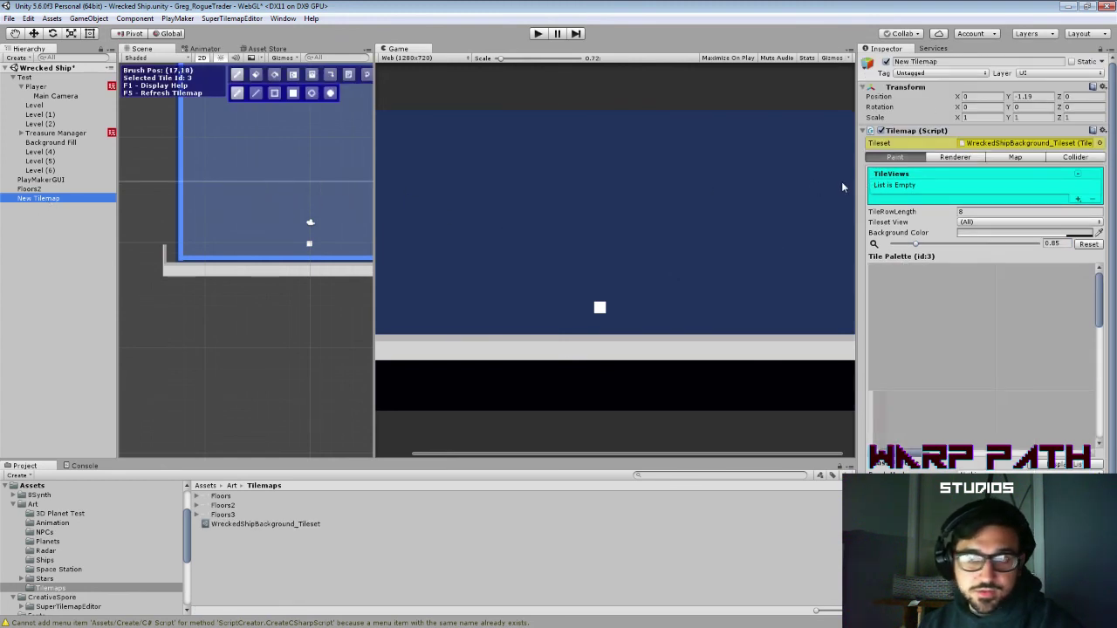
pyautogui.click(917, 425)
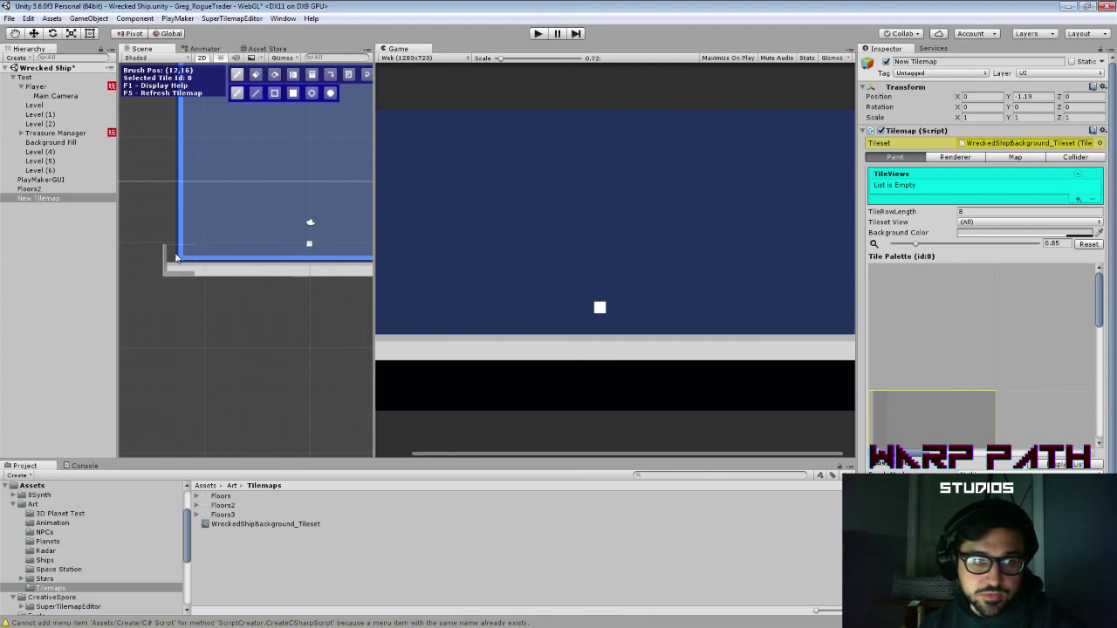
pyautogui.click(175, 258)
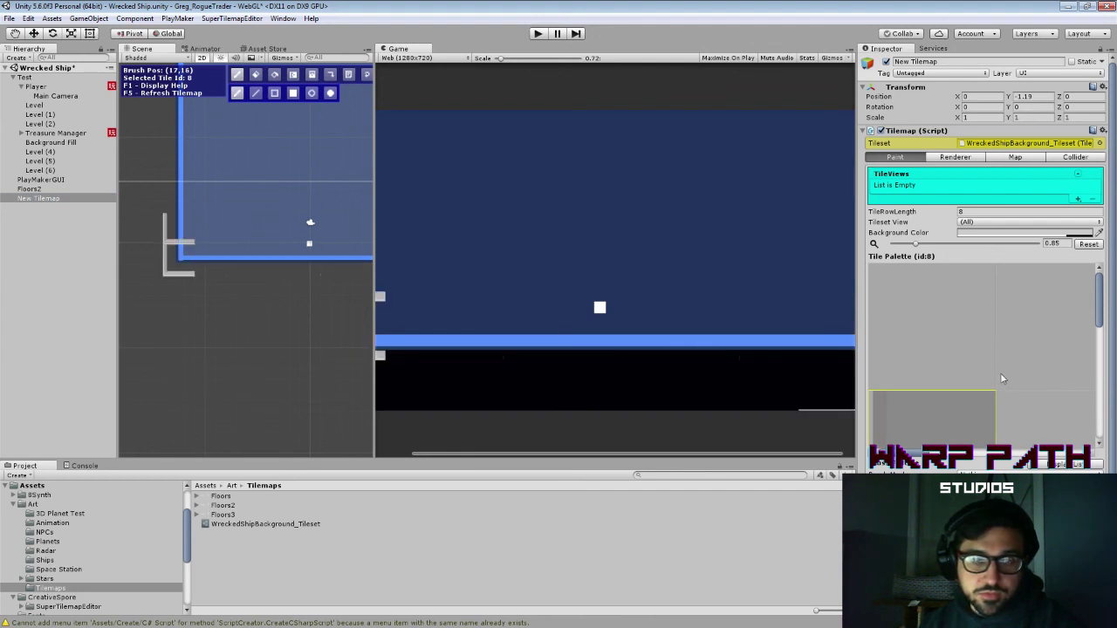
# Step: Set the palette zoom to 0.25 and stamp the three-by-two floor block at the left end of the room
pyautogui.moveTo(916, 243); pyautogui.dragTo(888, 244)
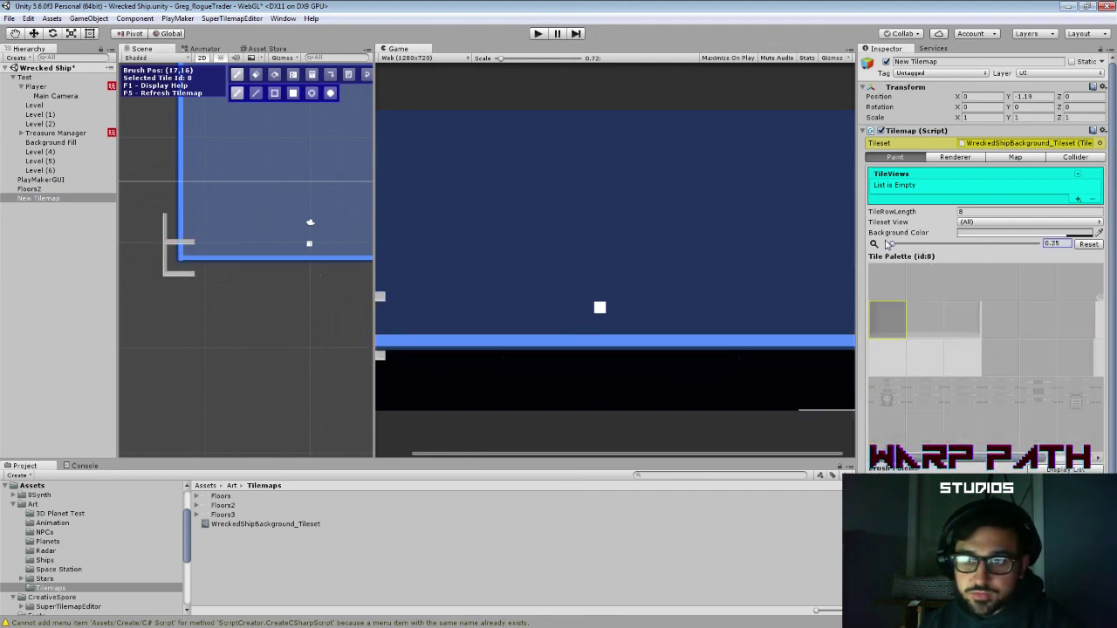
pyautogui.moveTo(926, 324)
pyautogui.mouseDown()
pyautogui.moveTo(933, 346)
pyautogui.moveTo(949, 353)
pyautogui.mouseUp()
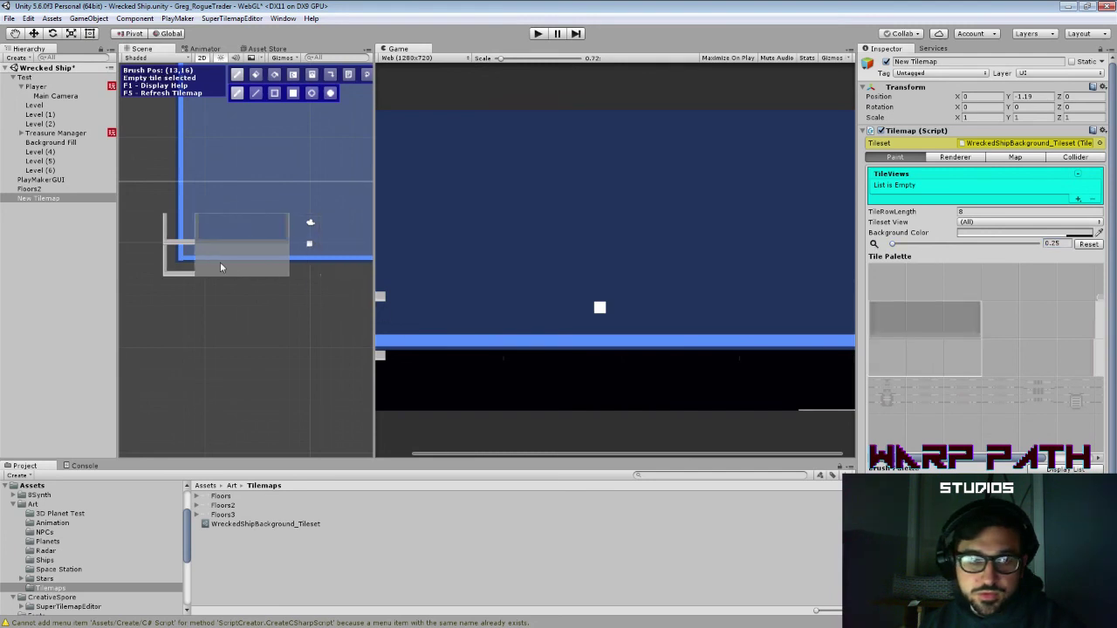
pyautogui.click(192, 260)
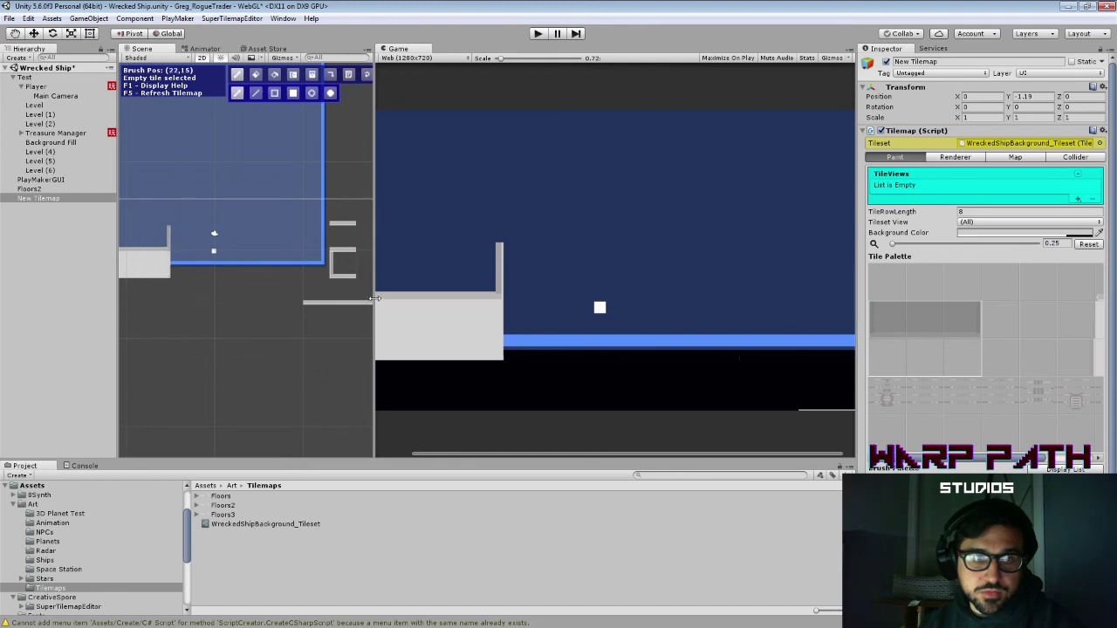
# Step: Stamp the floor block at the room's right end, then fill it with solid tile 18 and corner tile 10
pyautogui.click(330, 302)
pyautogui.press('Right')
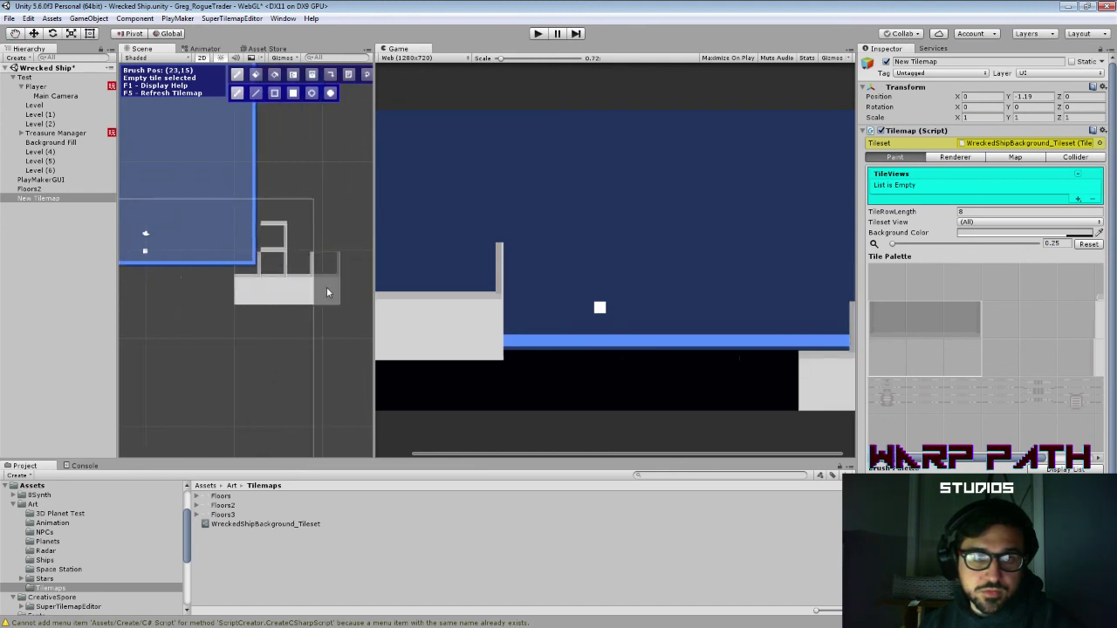
pyautogui.rightClick(298, 302)
pyautogui.moveTo(309, 300)
pyautogui.mouseDown()
pyautogui.moveTo(282, 230)
pyautogui.moveTo(295, 231)
pyautogui.moveTo(277, 222)
pyautogui.moveTo(341, 298)
pyautogui.moveTo(223, 290)
pyautogui.moveTo(259, 271)
pyautogui.moveTo(461, 290)
pyautogui.mouseUp()
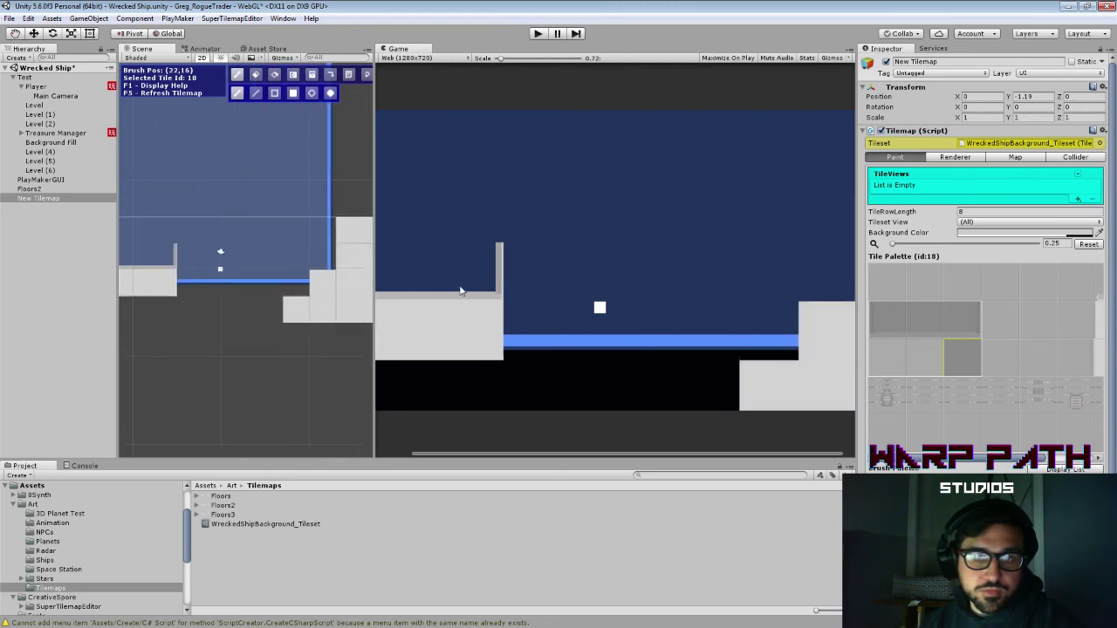
pyautogui.click(959, 334)
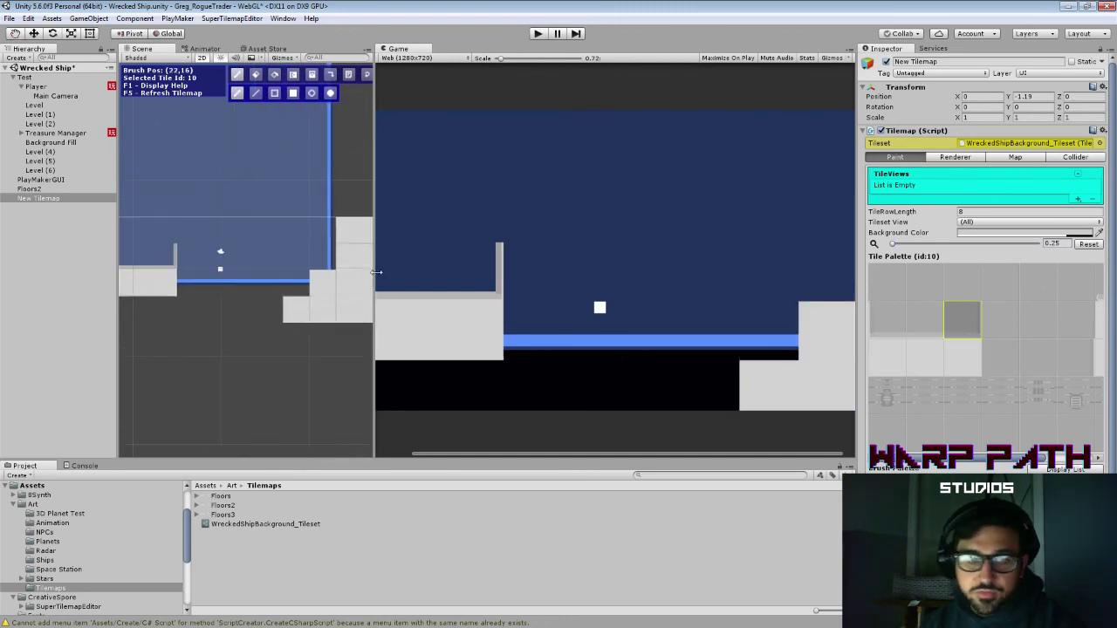
pyautogui.click(321, 274)
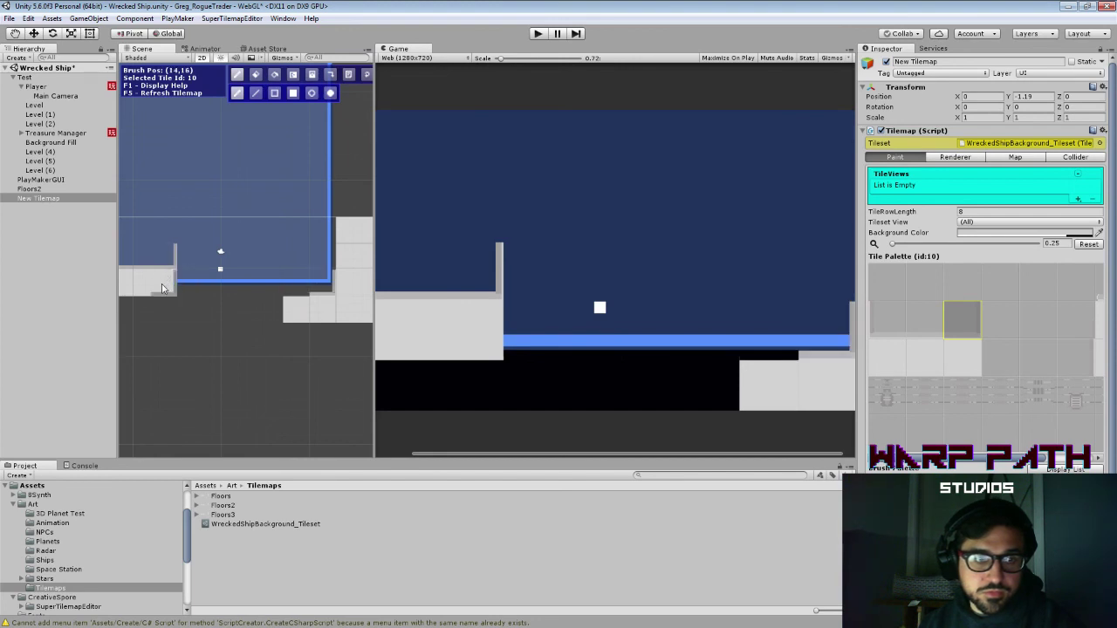
# Step: Extend the lower floor row from the right corner across the room to its left end
pyautogui.moveTo(162, 289); pyautogui.dragTo(268, 276)
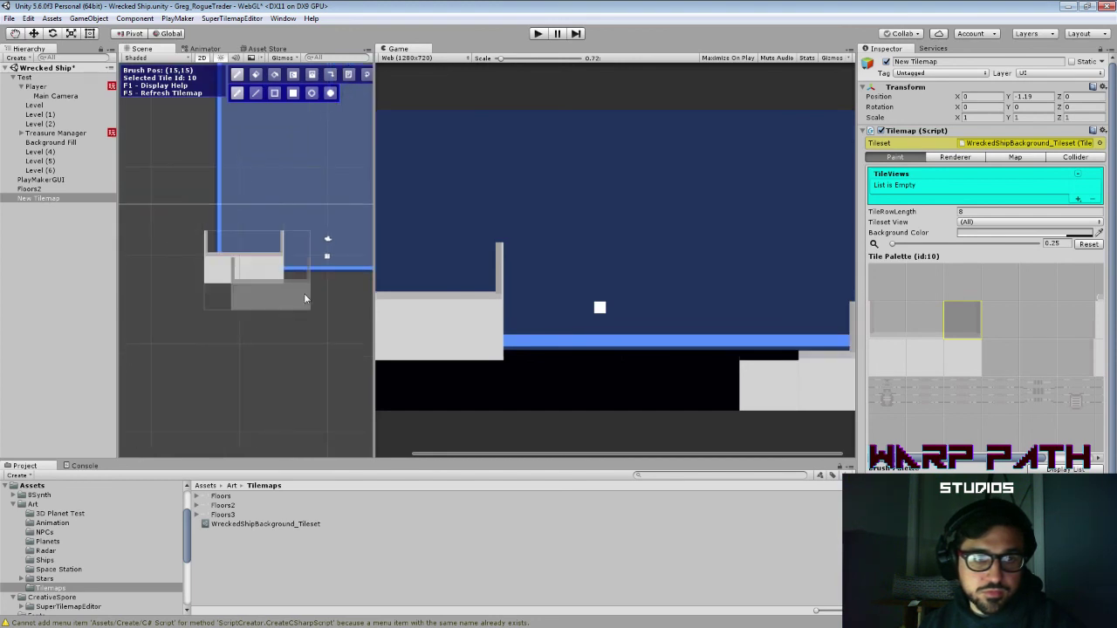
pyautogui.moveTo(349, 302); pyautogui.dragTo(247, 297)
pyautogui.click(335, 289)
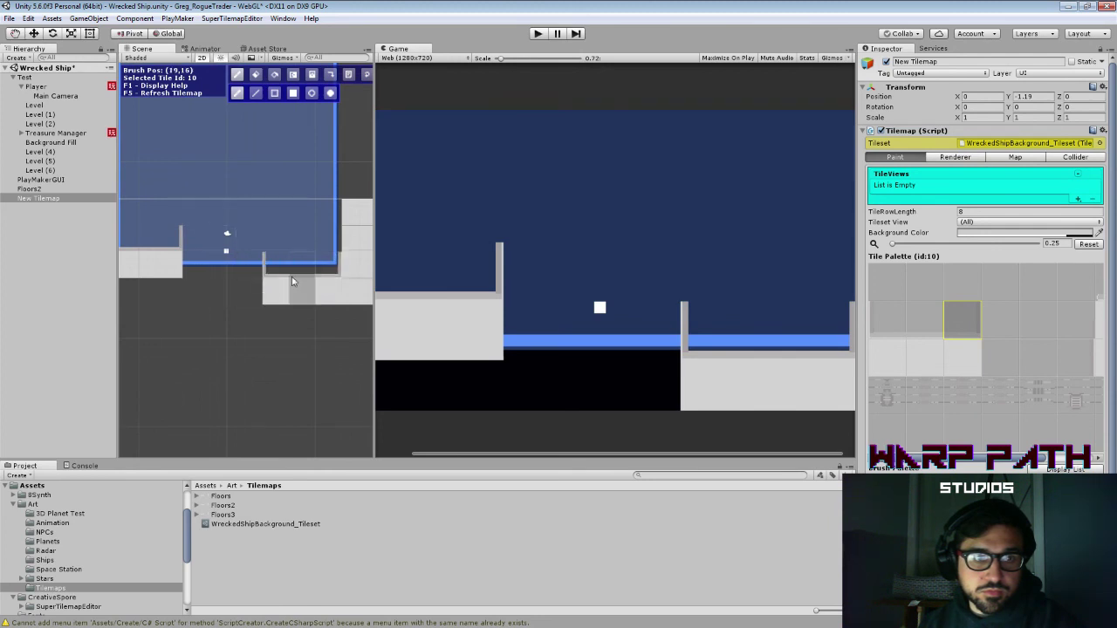
pyautogui.moveTo(292, 281); pyautogui.dragTo(135, 284)
# Step: Erase the leftover raised floor tiles at the room's left end
pyautogui.rightClick(201, 248)
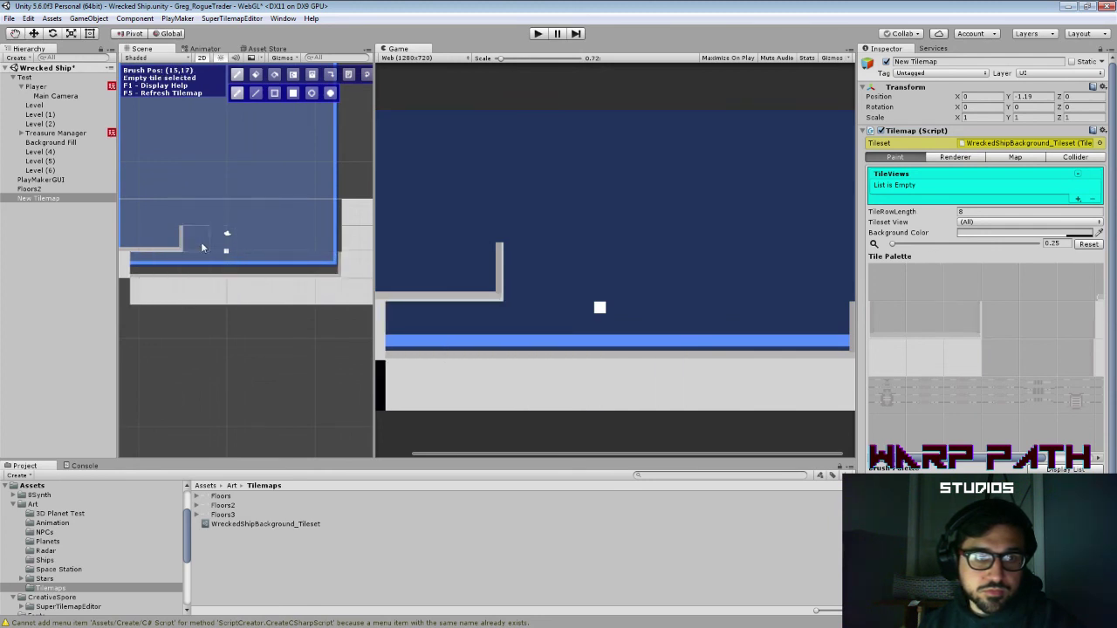
pyautogui.moveTo(201, 247); pyautogui.dragTo(155, 246)
pyautogui.moveTo(231, 237); pyautogui.dragTo(279, 232)
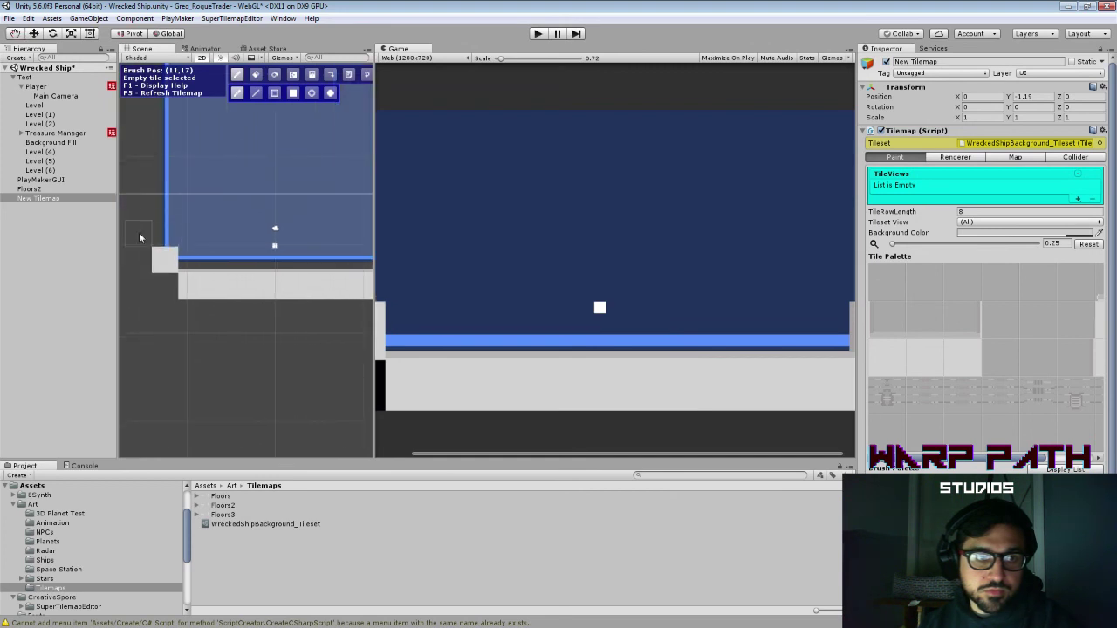
pyautogui.click(168, 261)
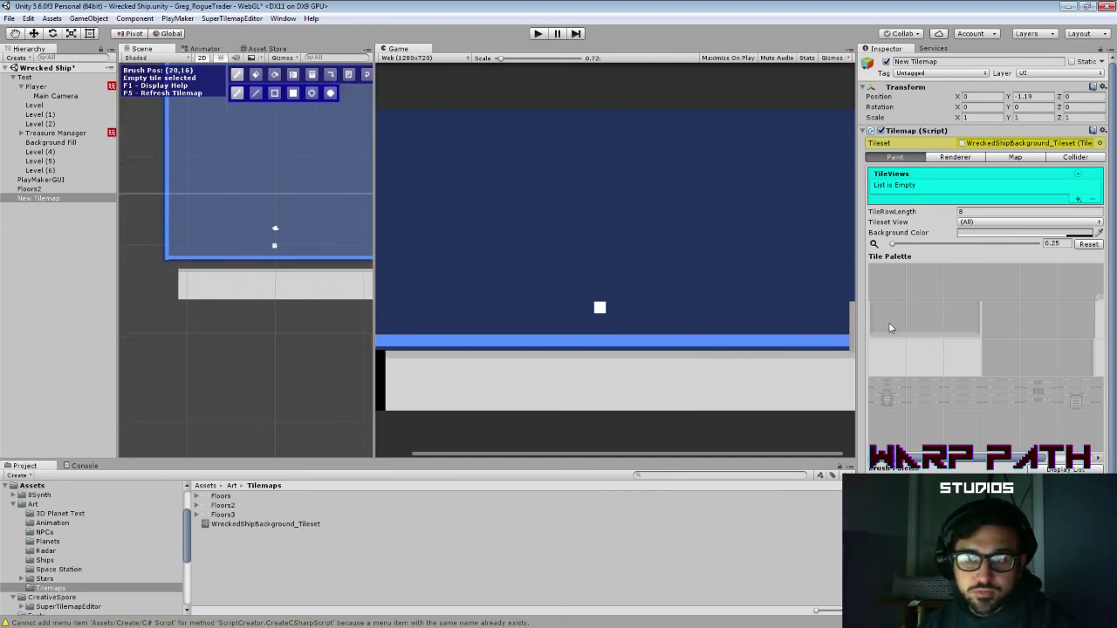
# Step: Stamp the left corner tile and the solid tile beneath it at the left end of the floor
pyautogui.click(890, 327)
pyautogui.click(172, 267)
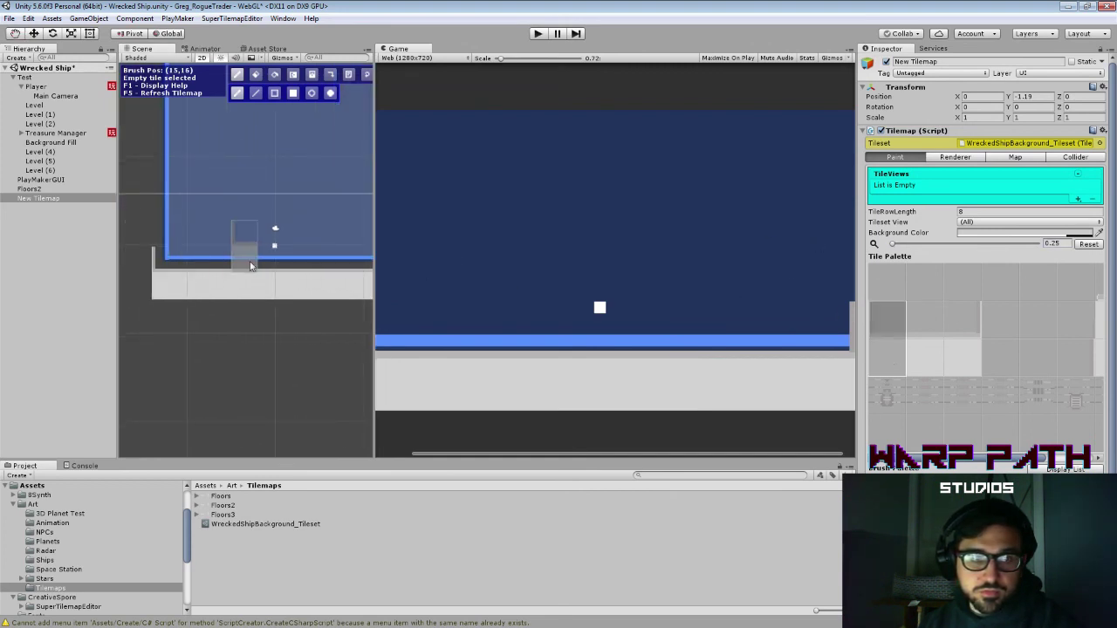
pyautogui.scroll(-5, 180, 243)
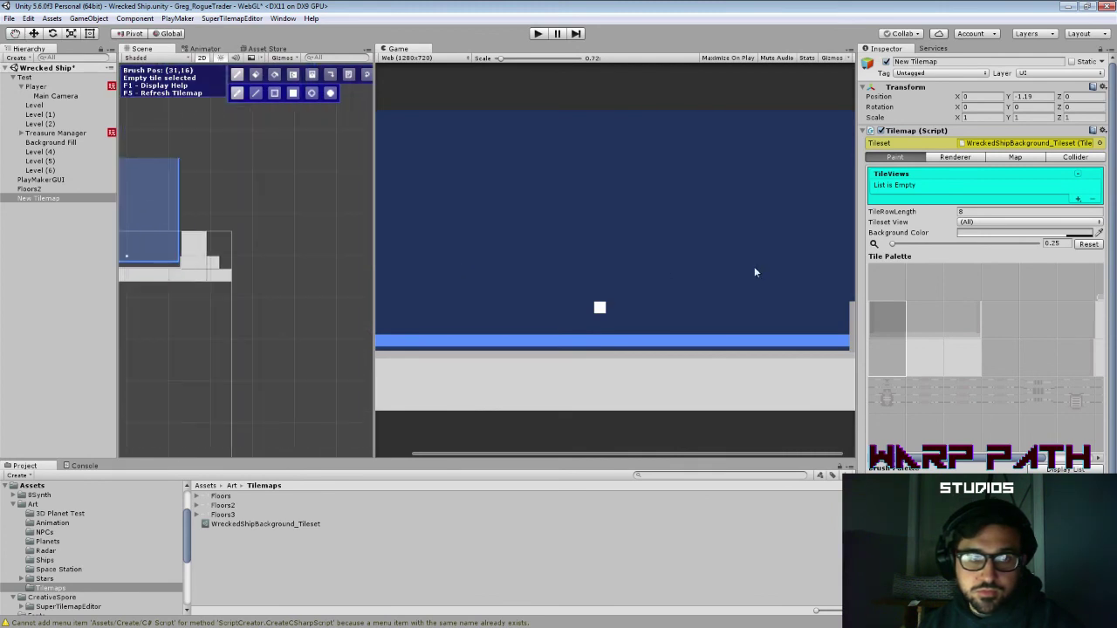
# Step: Stamp the three-by-three pillar block at the floor's right end and clear the solid tile beside the pillar
pyautogui.moveTo(1026, 459); pyautogui.dragTo(1068, 442)
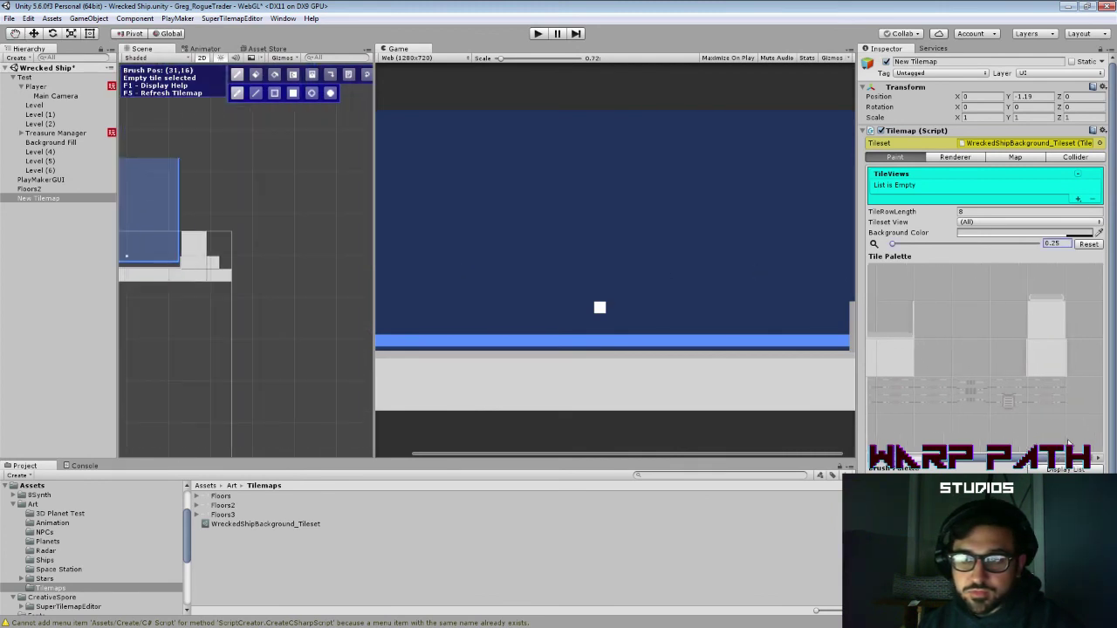
pyautogui.moveTo(1003, 274); pyautogui.dragTo(1071, 346)
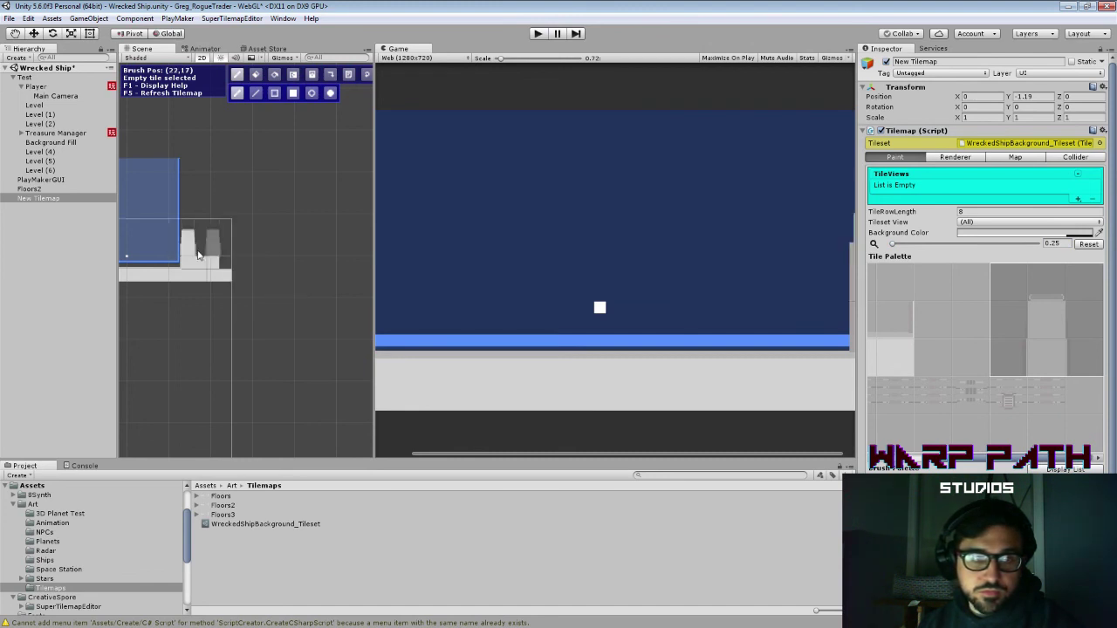
pyautogui.scroll(5, 180, 253)
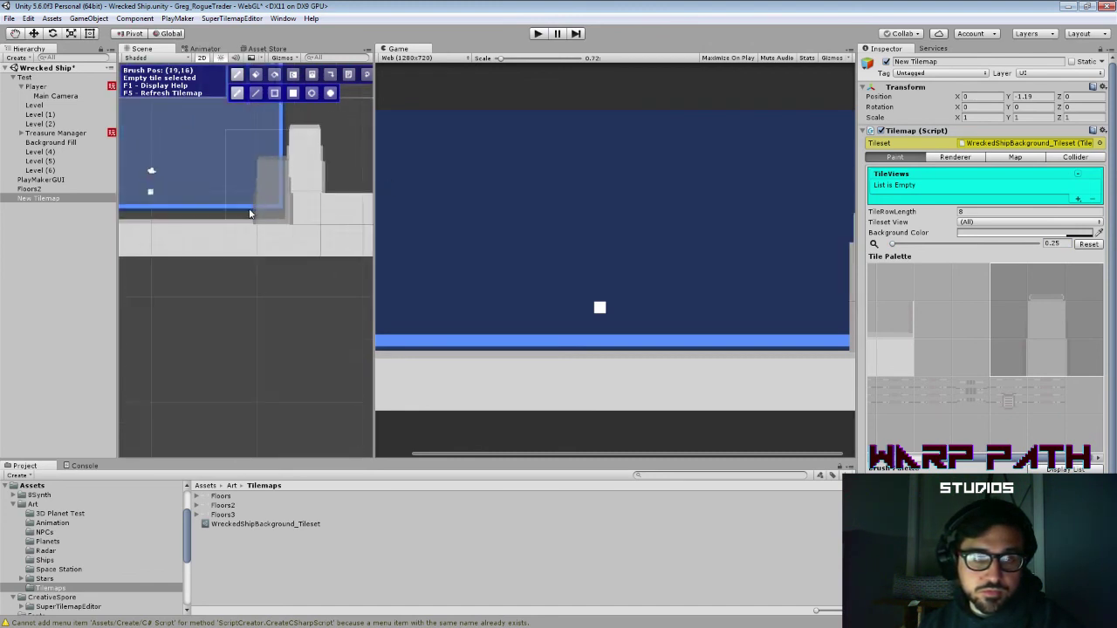
pyautogui.rightClick(305, 186)
pyautogui.rightClick(326, 189)
pyautogui.click(339, 218)
pyautogui.moveTo(329, 225); pyautogui.dragTo(235, 226)
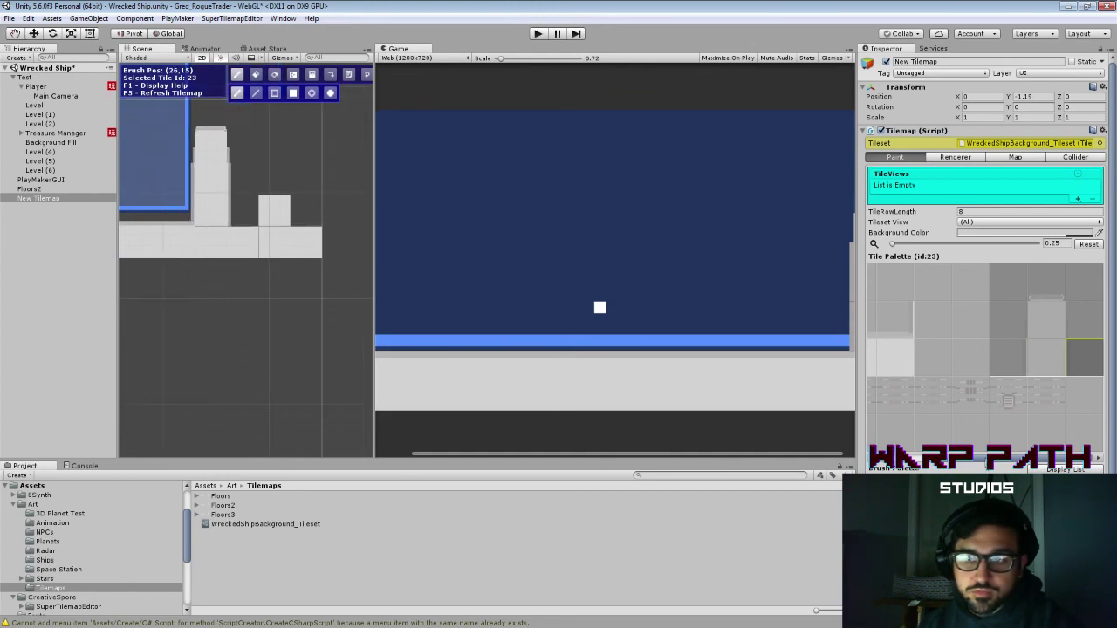
# Step: Paint floor-edge tiles over the area to the right of the pillar, replacing the leftover solid block
pyautogui.moveTo(986, 458); pyautogui.dragTo(918, 458)
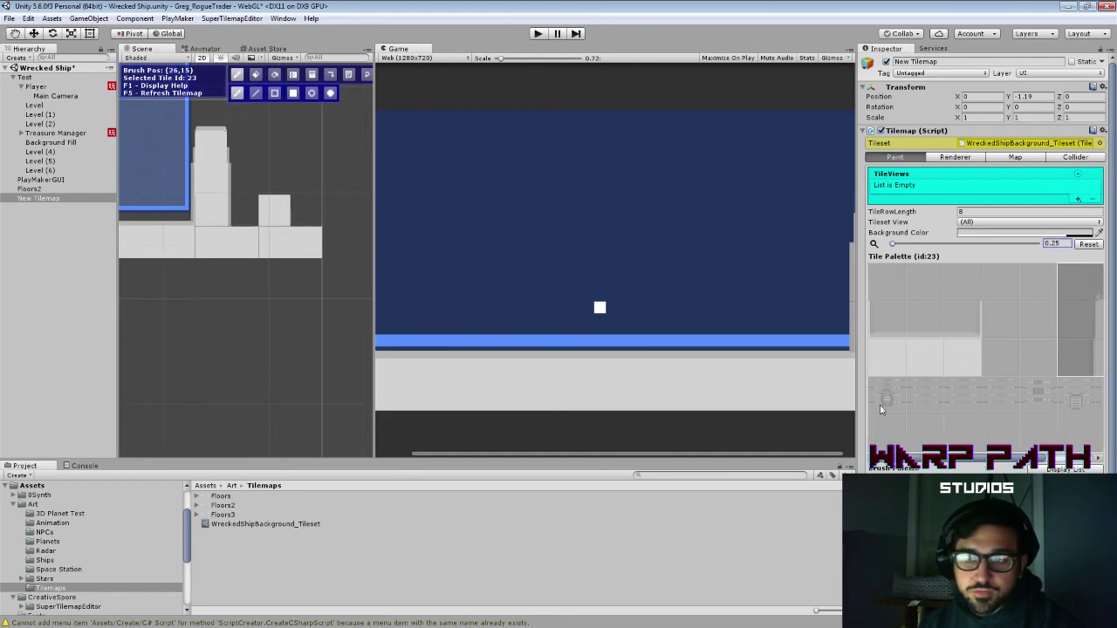
pyautogui.click(887, 319)
pyautogui.click(899, 357)
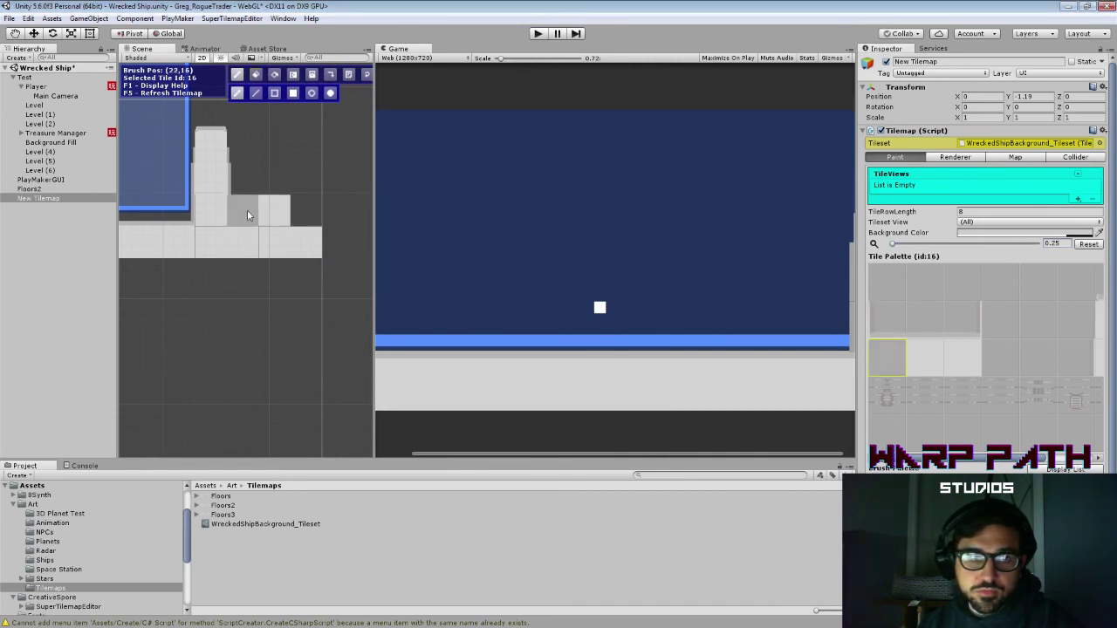
pyautogui.click(887, 316)
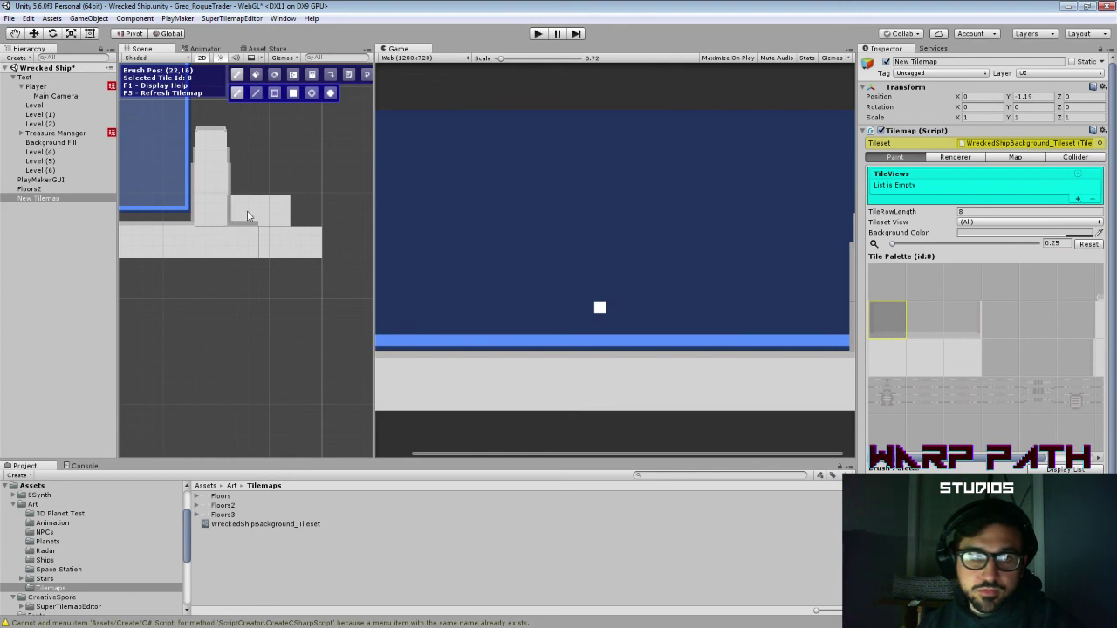
pyautogui.click(960, 319)
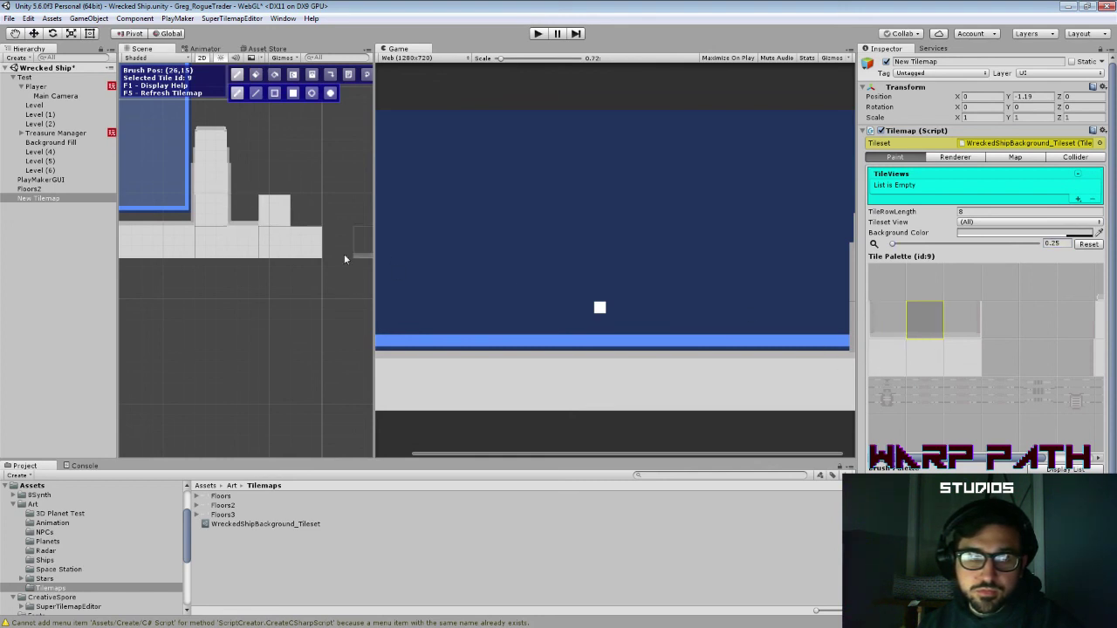
pyautogui.click(963, 357)
pyautogui.click(965, 324)
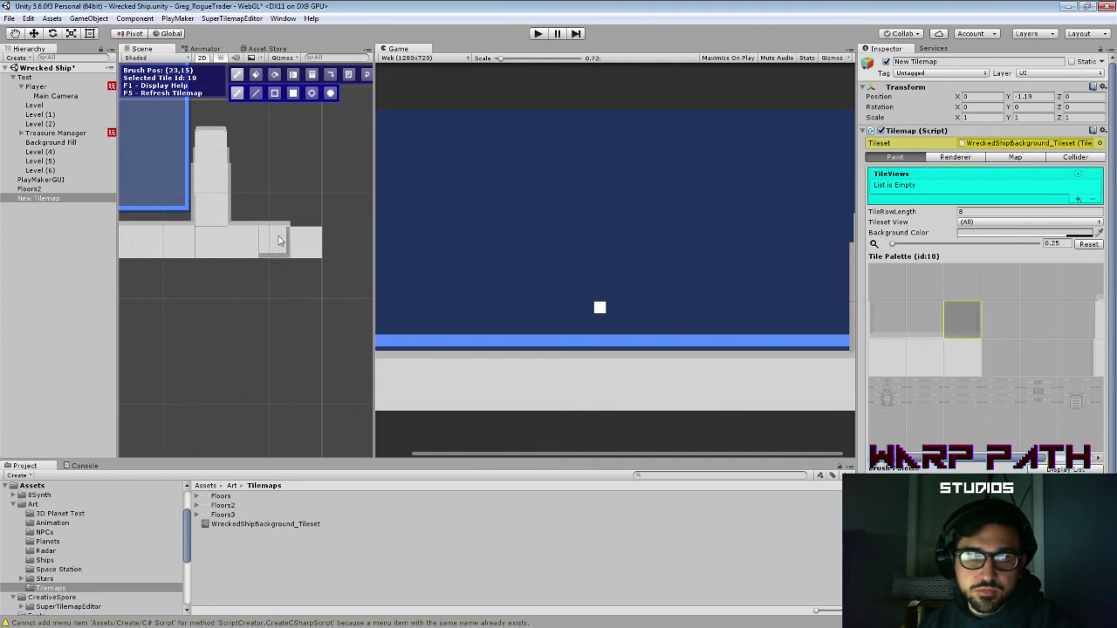
pyautogui.moveTo(225, 210); pyautogui.dragTo(331, 219)
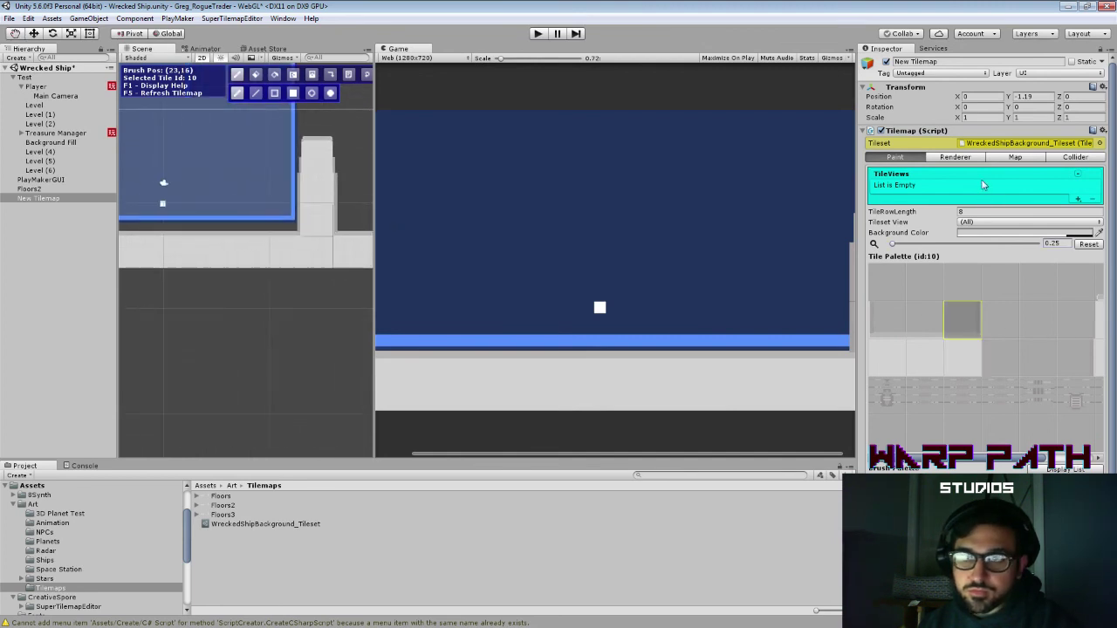
# Step: Create a Tilemap Group in the scene and make New Tilemap its child
pyautogui.click(89, 18)
pyautogui.moveTo(160, 137)
pyautogui.click(271, 149)
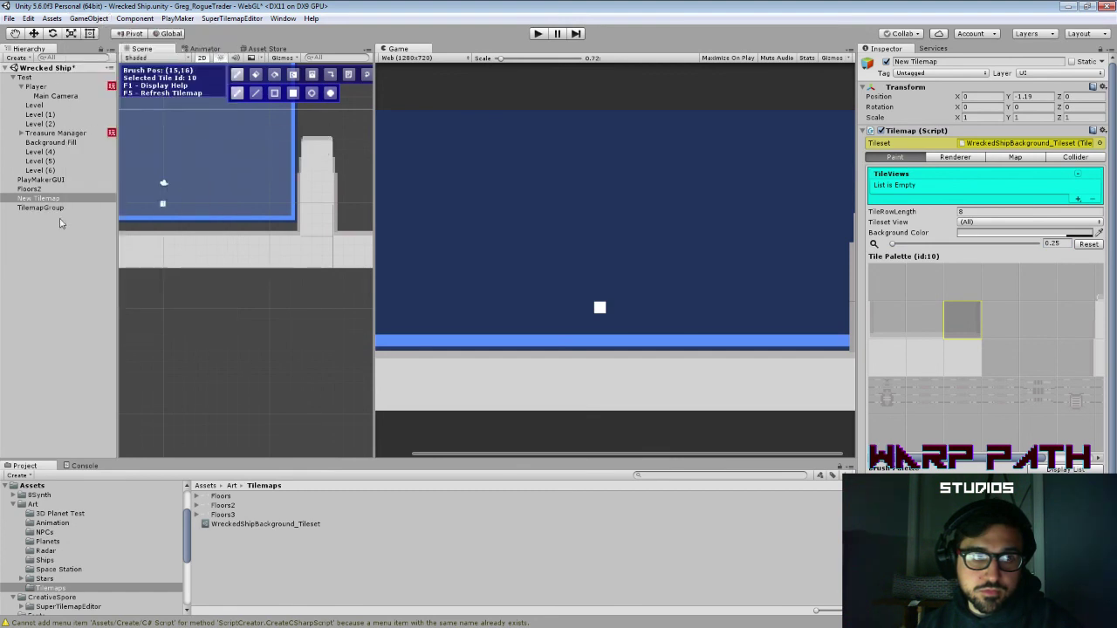
pyautogui.click(49, 208)
pyautogui.moveTo(50, 199); pyautogui.dragTo(50, 209)
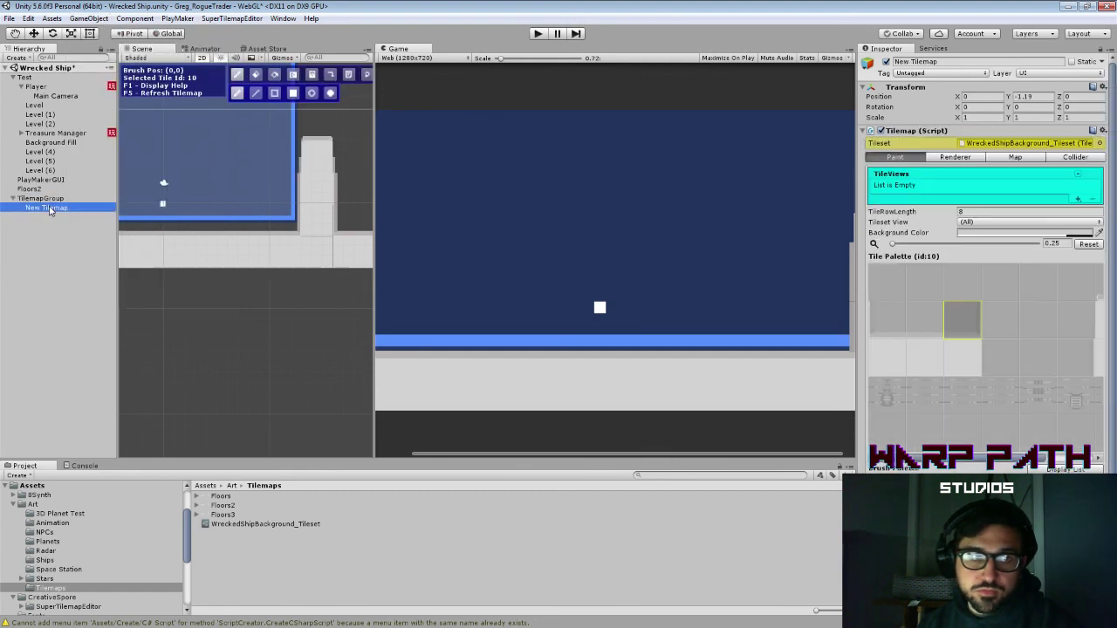
# Step: Add a second tilemap to TilemapGroup and select palette tile 26 for painting on it
pyautogui.click(50, 199)
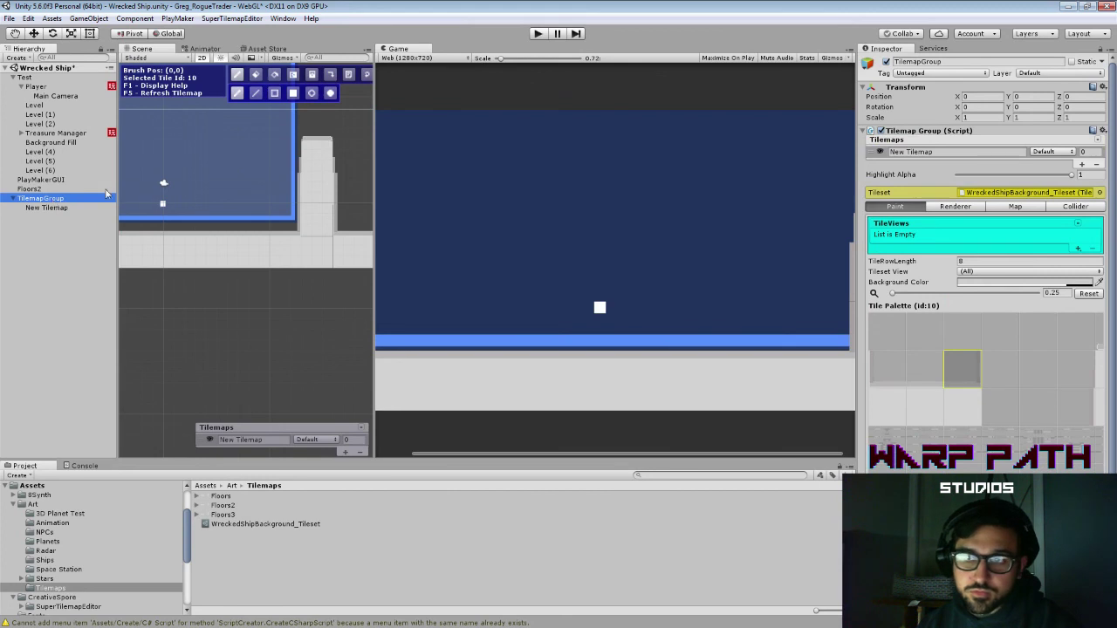
pyautogui.click(1082, 164)
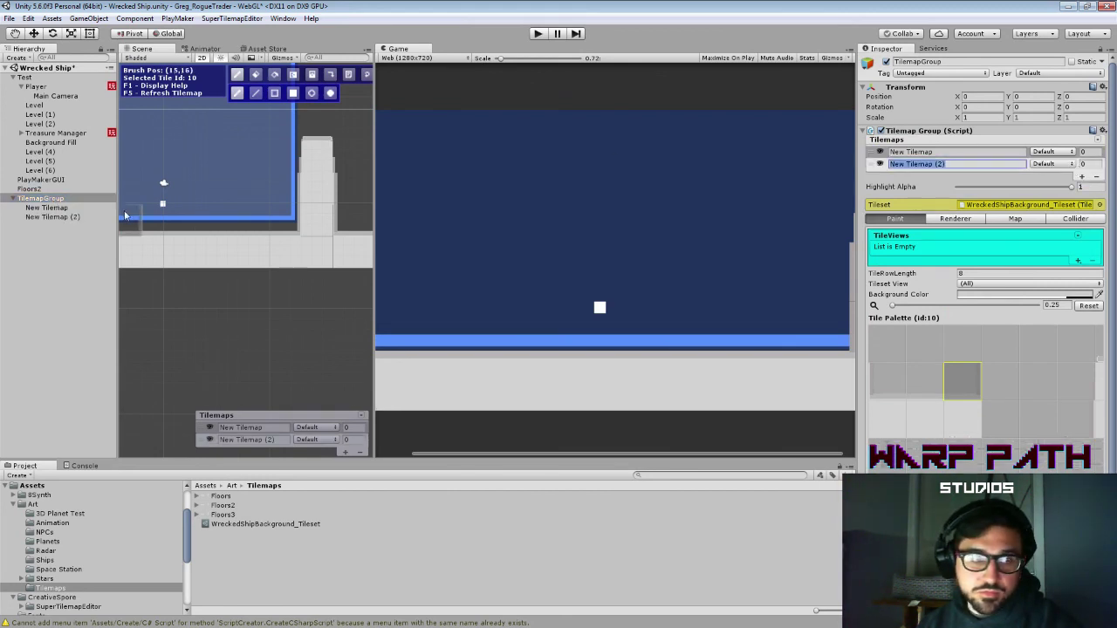
pyautogui.click(81, 218)
pyautogui.click(950, 402)
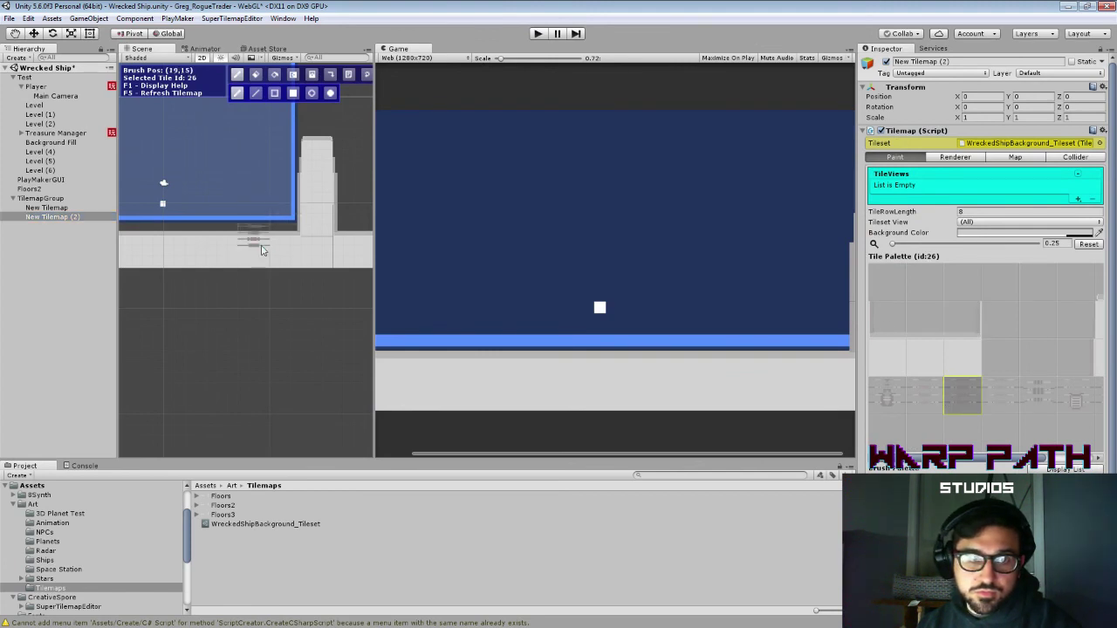
# Step: Set the Y position of New Tilemap to 0 and select its parent TilemapGroup
pyautogui.click(63, 210)
pyautogui.click(1030, 96)
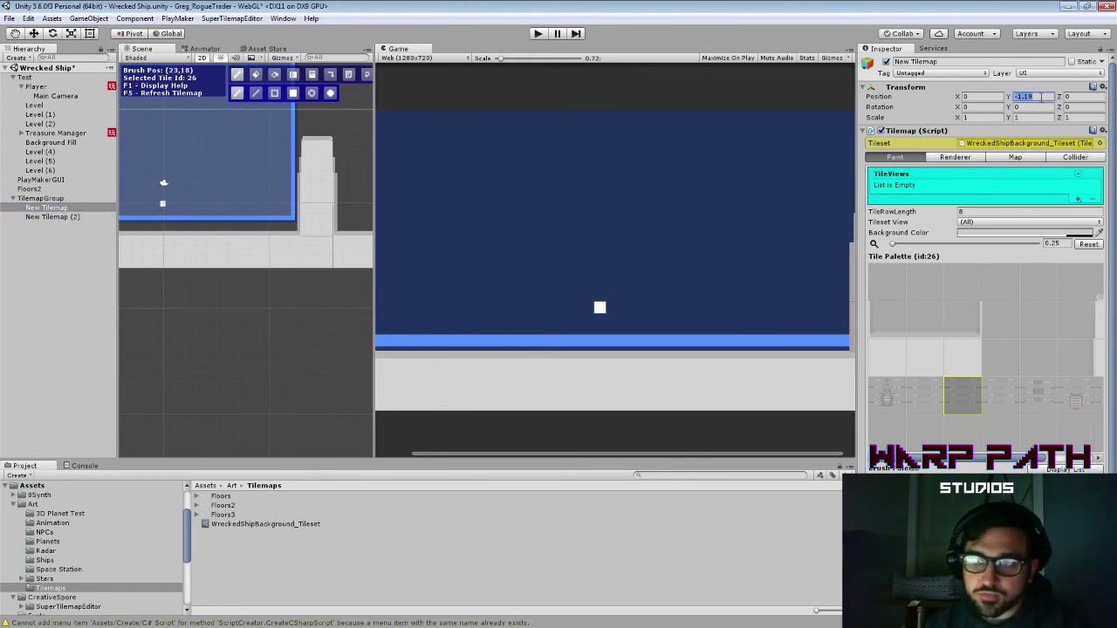
pyautogui.write('0')
pyautogui.click(87, 197)
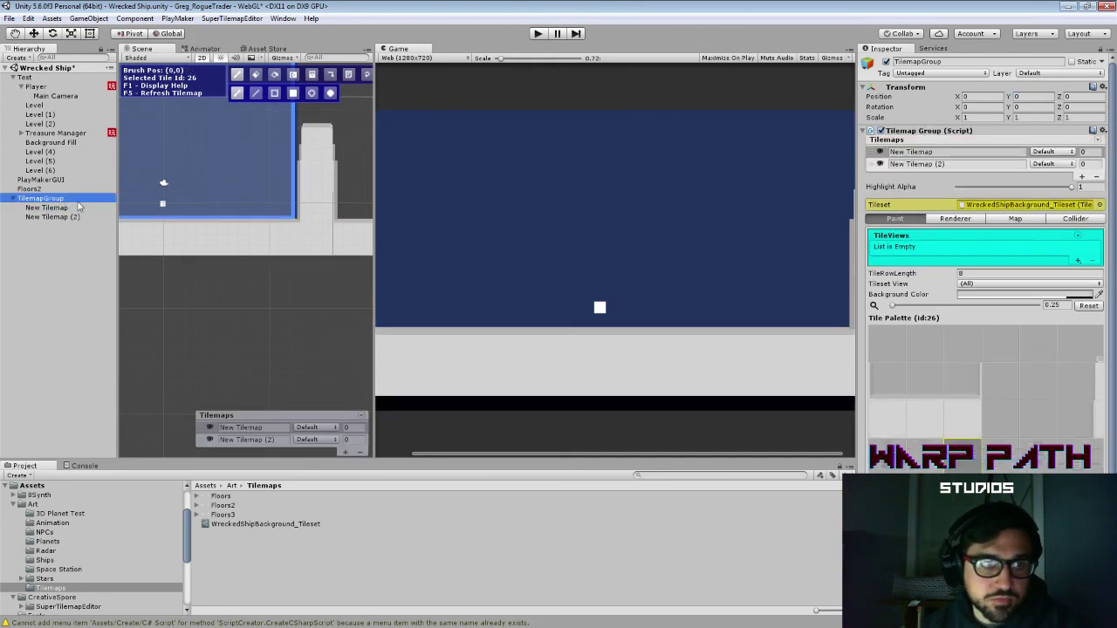
pyautogui.scroll(-5, 220, 232)
pyautogui.scroll(5, 209, 248)
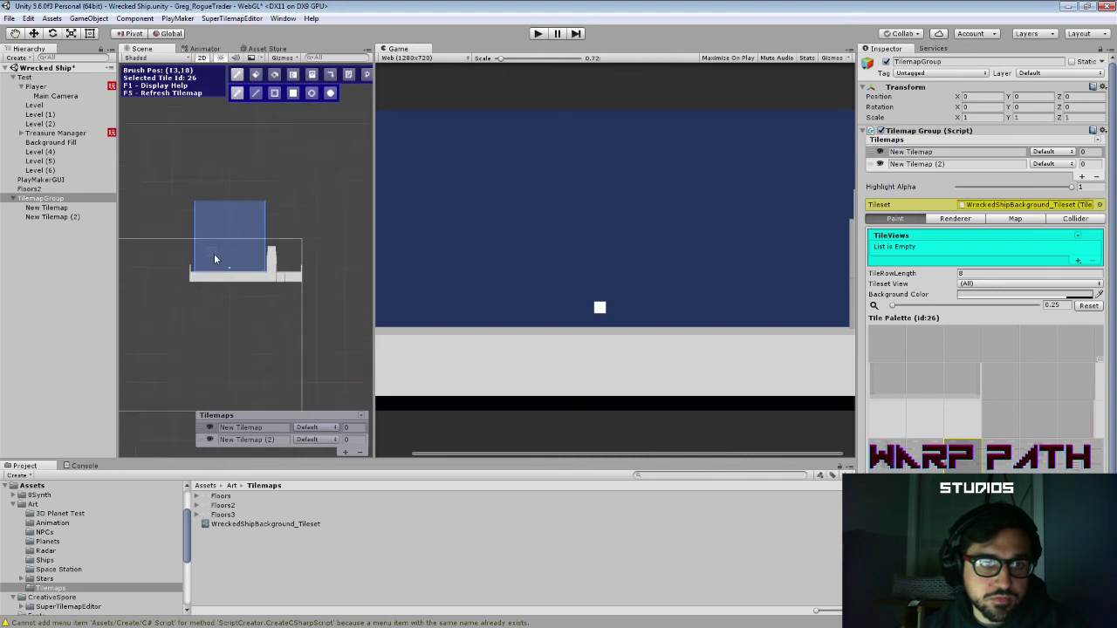
# Step: On New Tilemap (2), paint a row of tile 26 directly above the floor, from the pillar to the opposite end wall
pyautogui.click(63, 217)
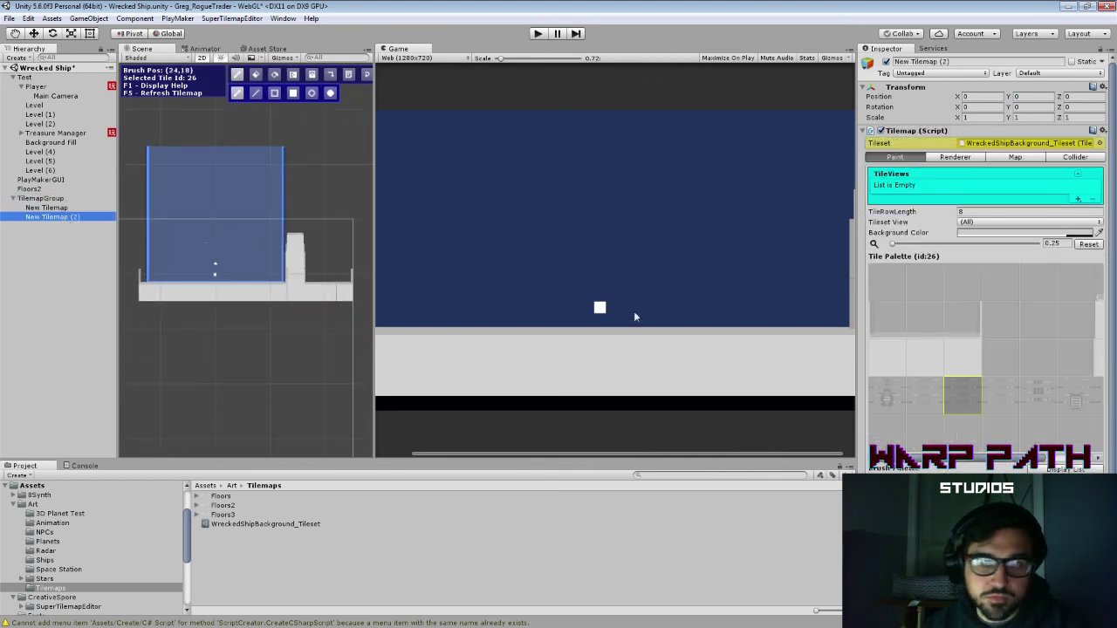
pyautogui.scroll(4, 246, 261)
pyautogui.moveTo(293, 290)
pyautogui.mouseDown()
pyautogui.moveTo(202, 292)
pyautogui.moveTo(307, 259)
pyautogui.moveTo(165, 260)
pyautogui.mouseUp()
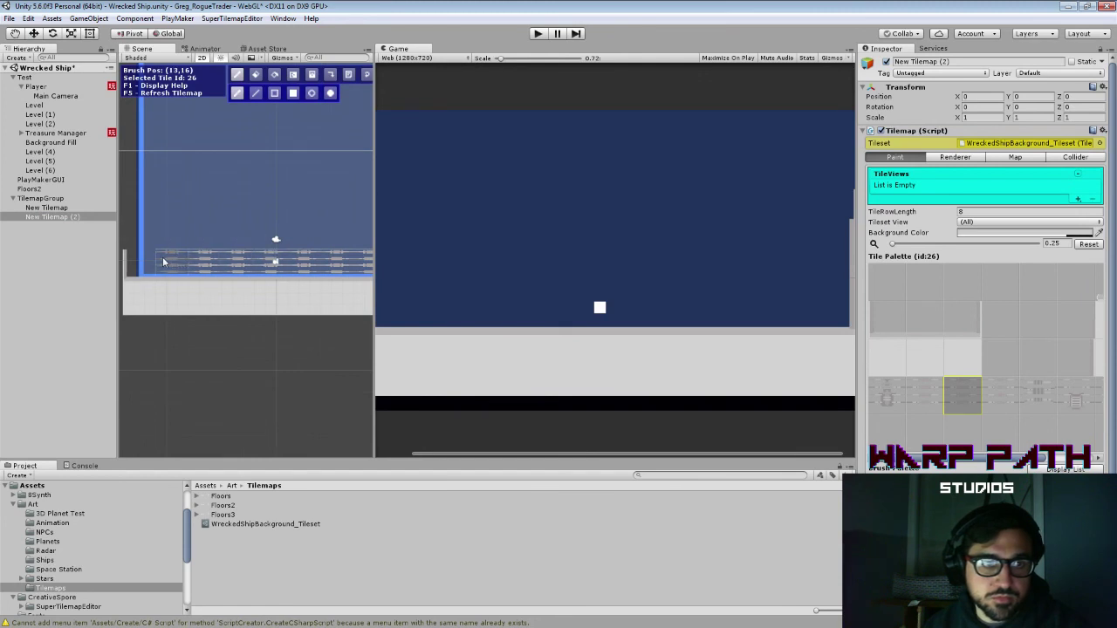
pyautogui.moveTo(281, 253)
pyautogui.mouseDown()
pyautogui.moveTo(205, 247)
pyautogui.moveTo(393, 239)
pyautogui.mouseUp()
pyautogui.click(322, 253)
pyautogui.moveTo(217, 248); pyautogui.dragTo(185, 244)
# Step: Reorder TilemapGroup's children so New Tilemap (2) comes before New Tilemap, and inspect where the row meets the pillar
pyautogui.click(58, 216)
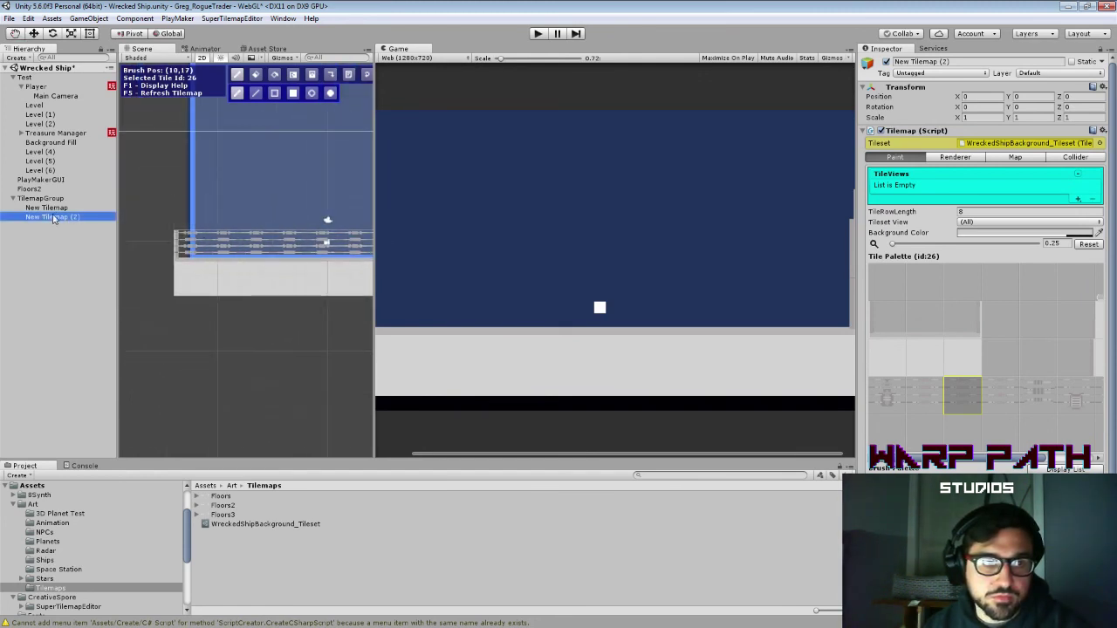
pyautogui.moveTo(57, 207); pyautogui.dragTo(56, 204)
pyautogui.scroll(3, 263, 224)
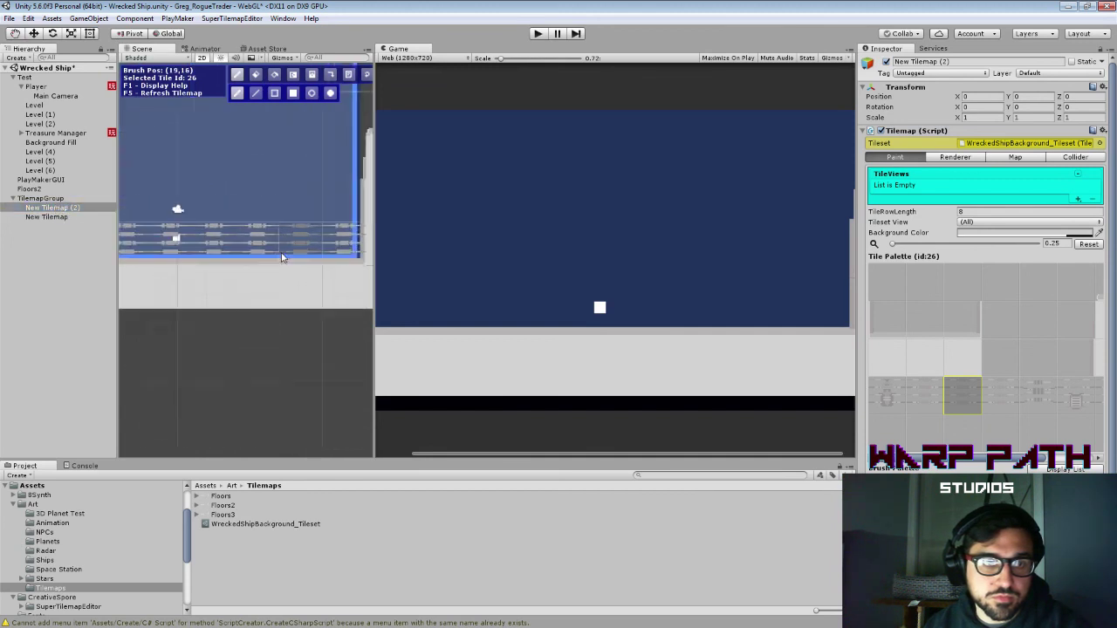
pyautogui.moveTo(357, 231); pyautogui.dragTo(206, 248)
pyautogui.scroll(2, 208, 249)
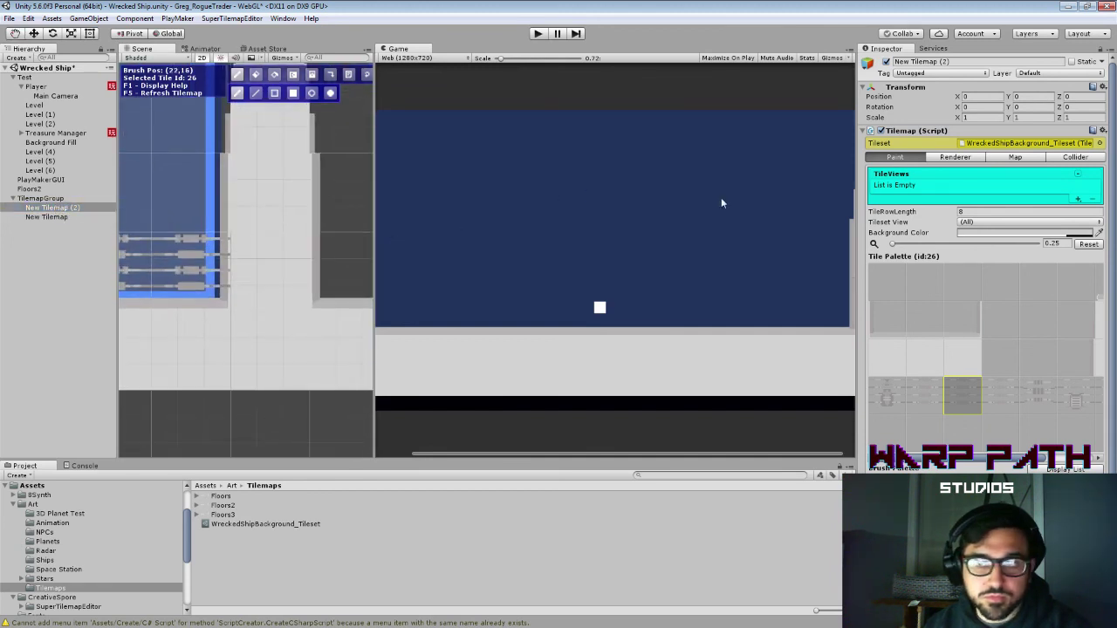
# Step: In TilemapGroup, set New Tilemap's sorting order to 1 and rename it Foreground
pyautogui.click(91, 199)
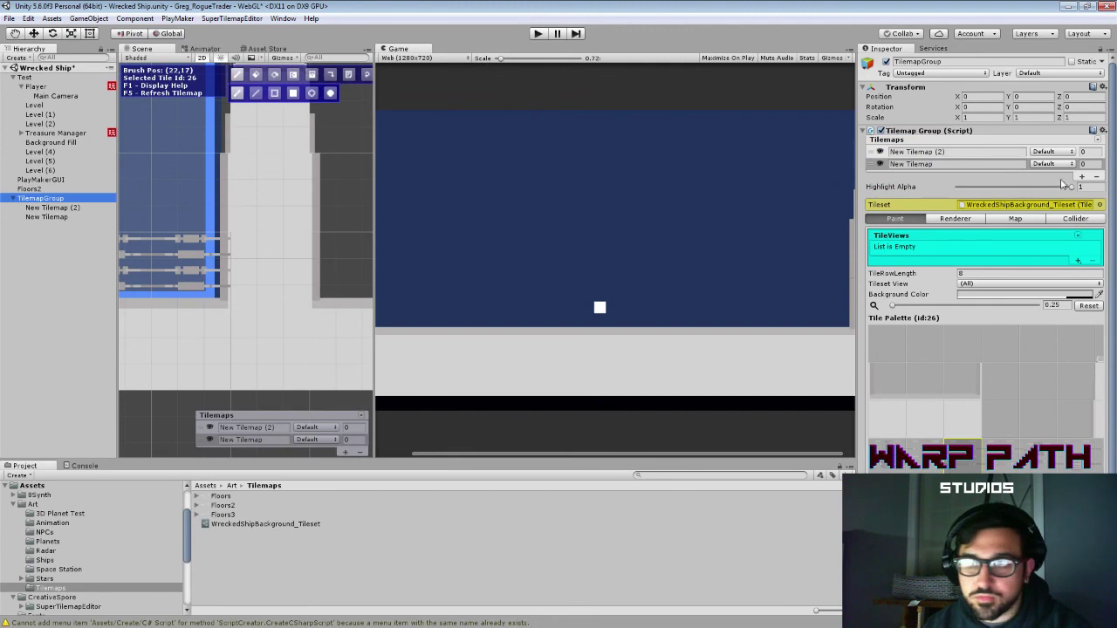
pyautogui.click(1092, 164)
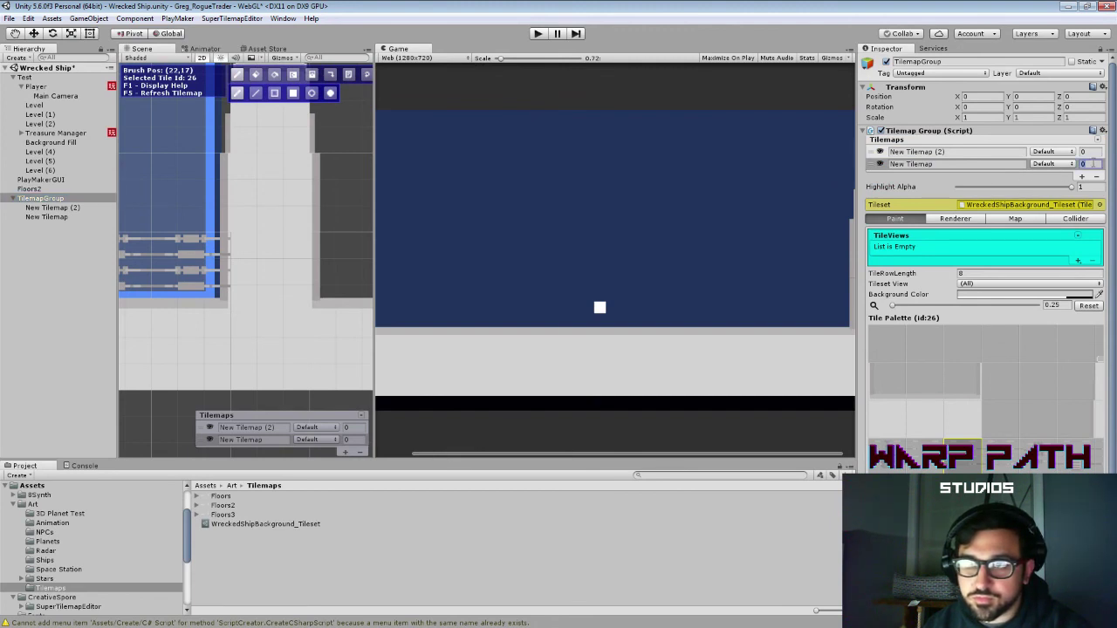
pyautogui.click(967, 164)
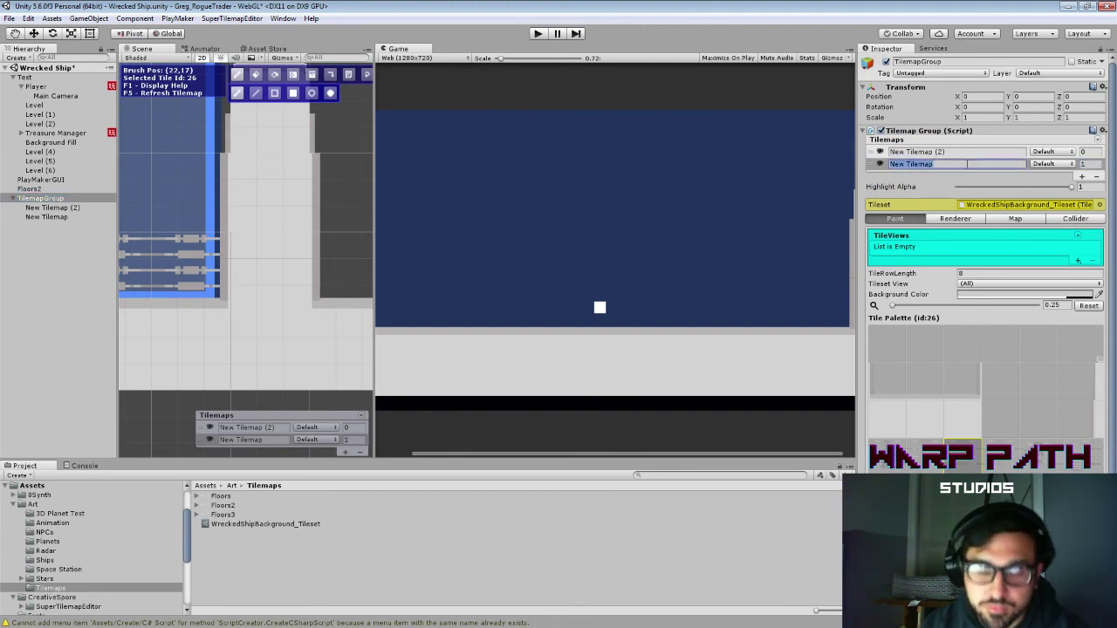
pyautogui.write('Foreground')
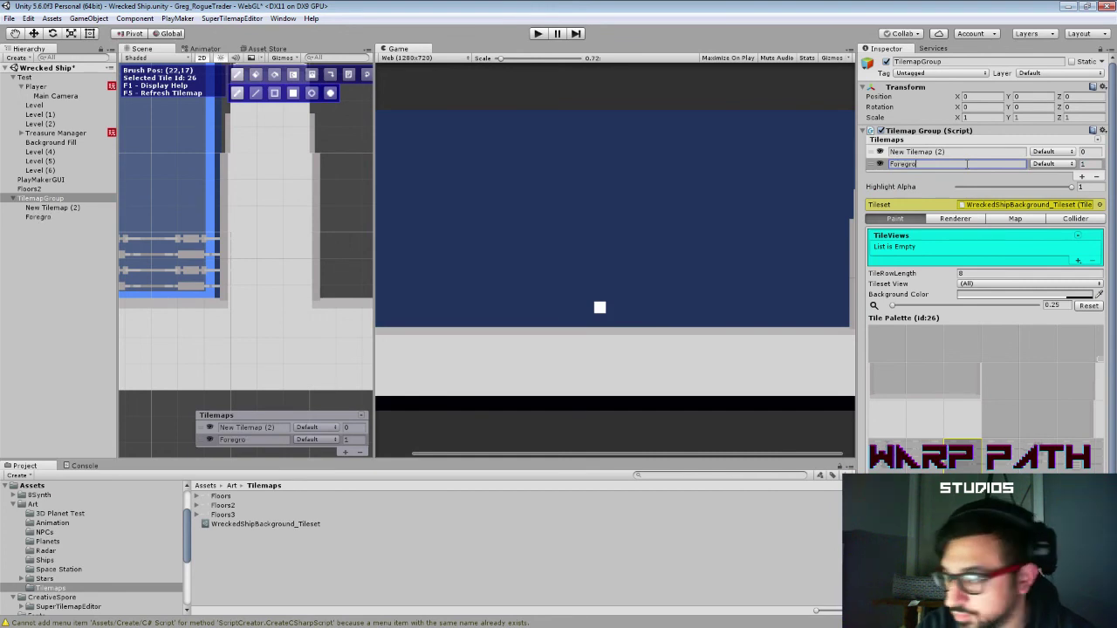
# Step: Rename New Tilemap (2) as Background in TilemapGroup and save the scene
pyautogui.click(947, 152)
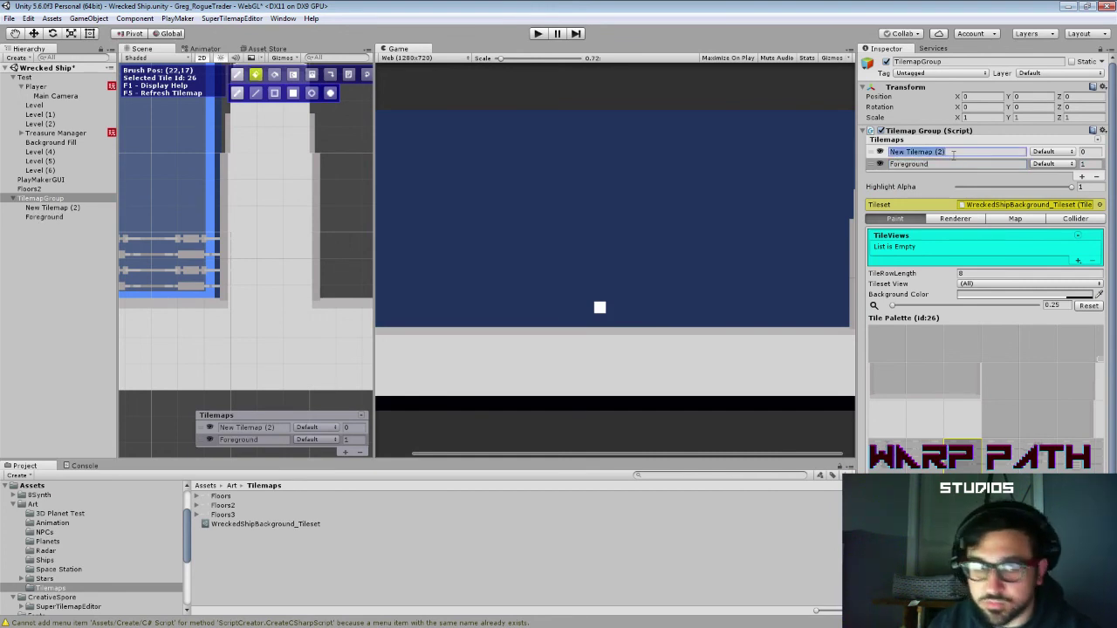
pyautogui.write('Background')
pyautogui.hotkey('ctrl', 's')
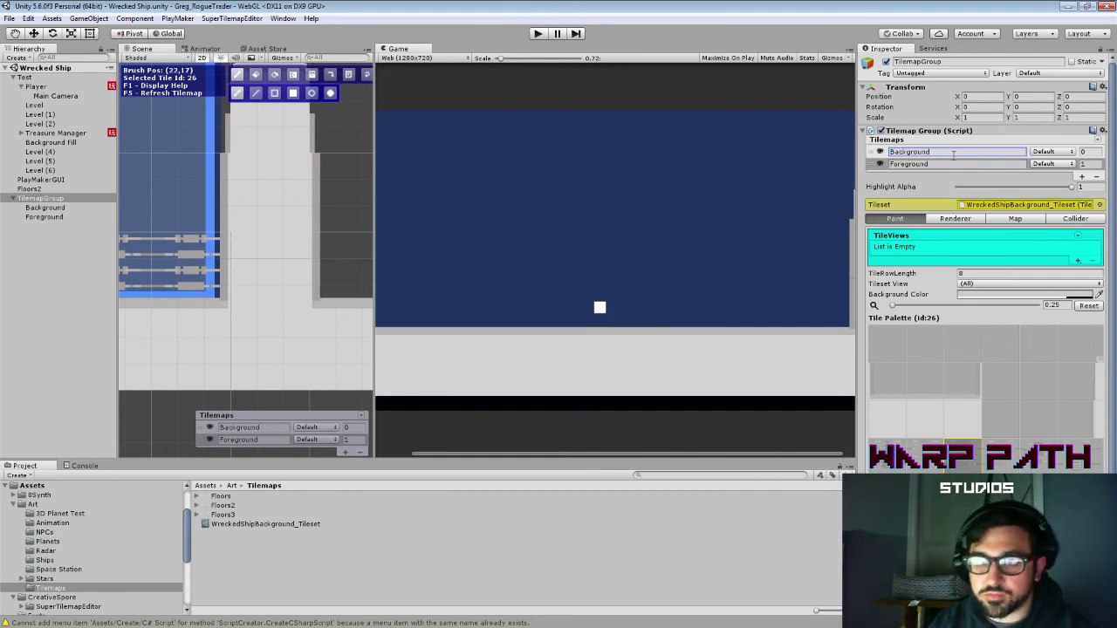
# Step: Set the layer of both the Background and Foreground tilemaps to UI, including their child objects
pyautogui.click(78, 224)
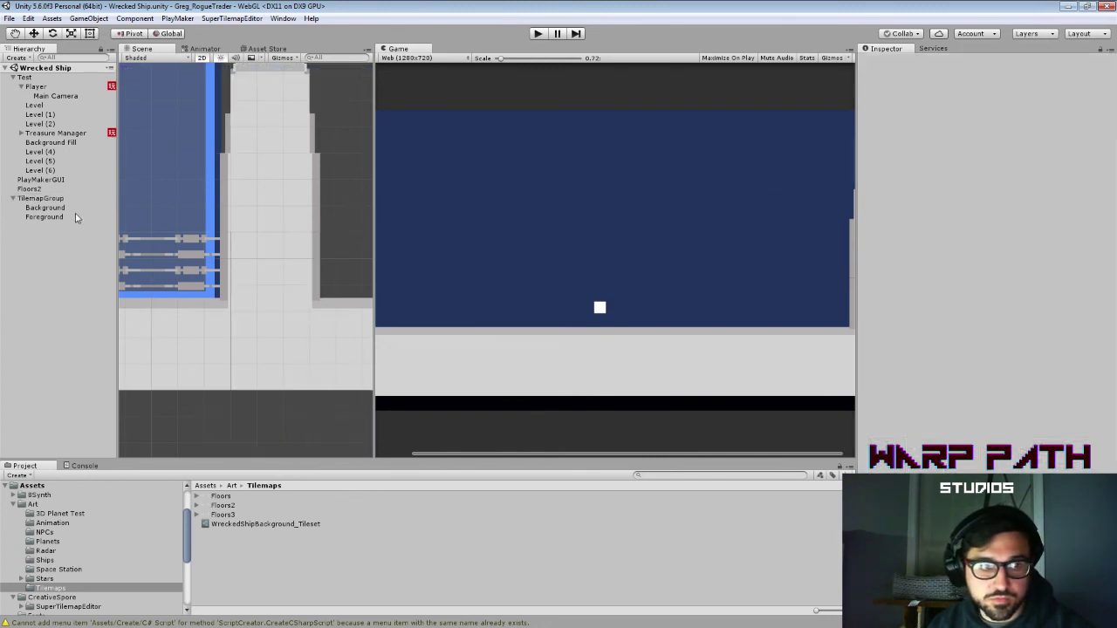
pyautogui.click(70, 209)
pyautogui.keyDown('shift'); pyautogui.click(80, 216); pyautogui.keyUp('shift')
pyautogui.click(1051, 73)
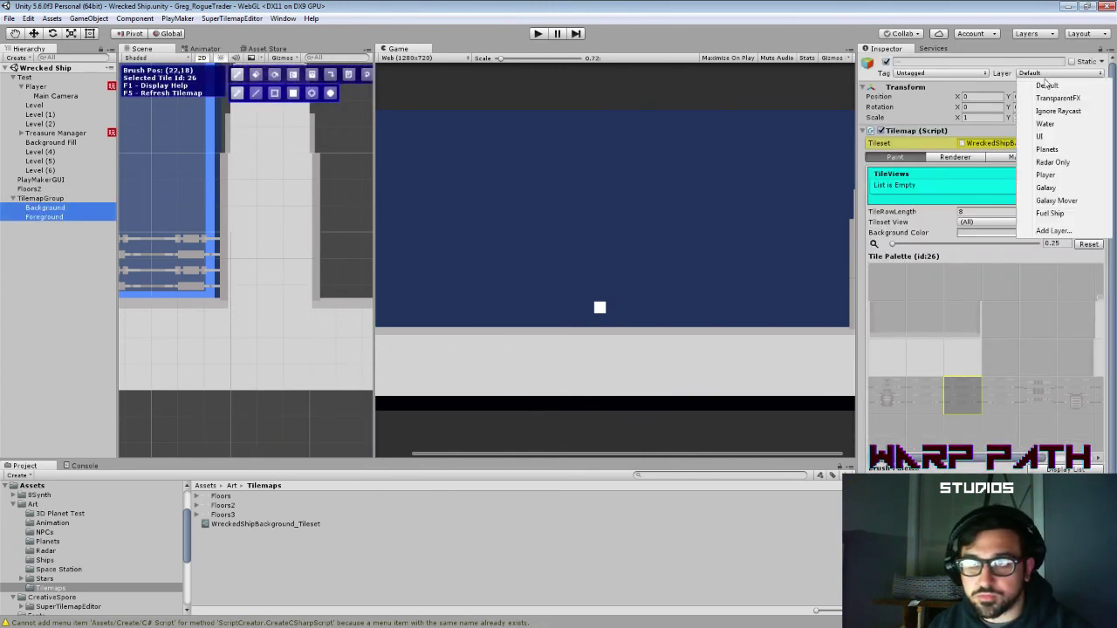
pyautogui.click(1041, 137)
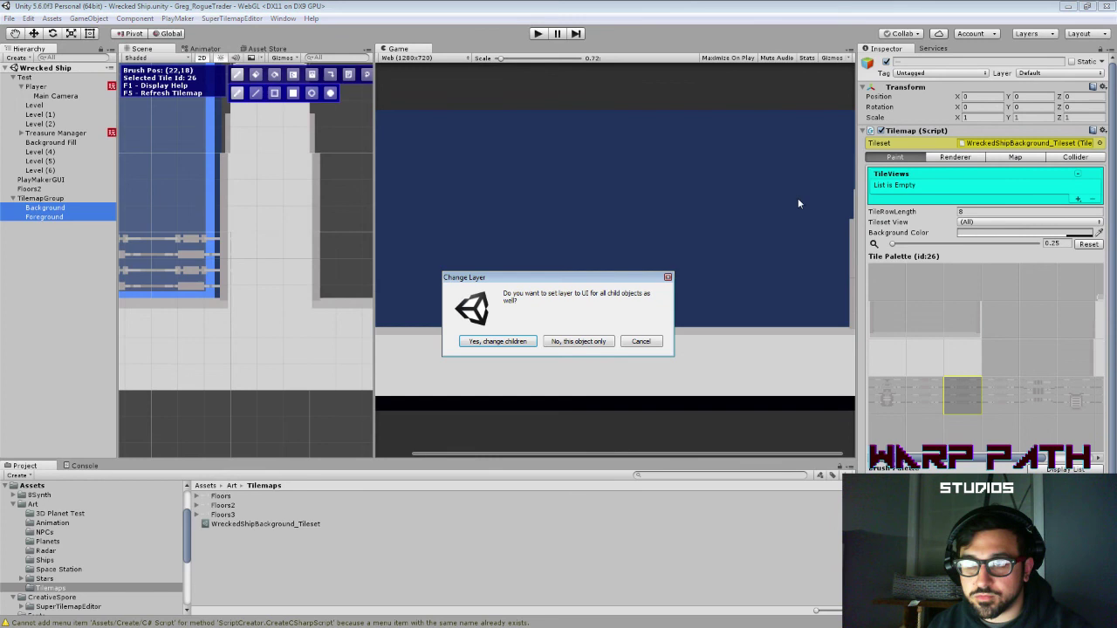
pyautogui.click(508, 342)
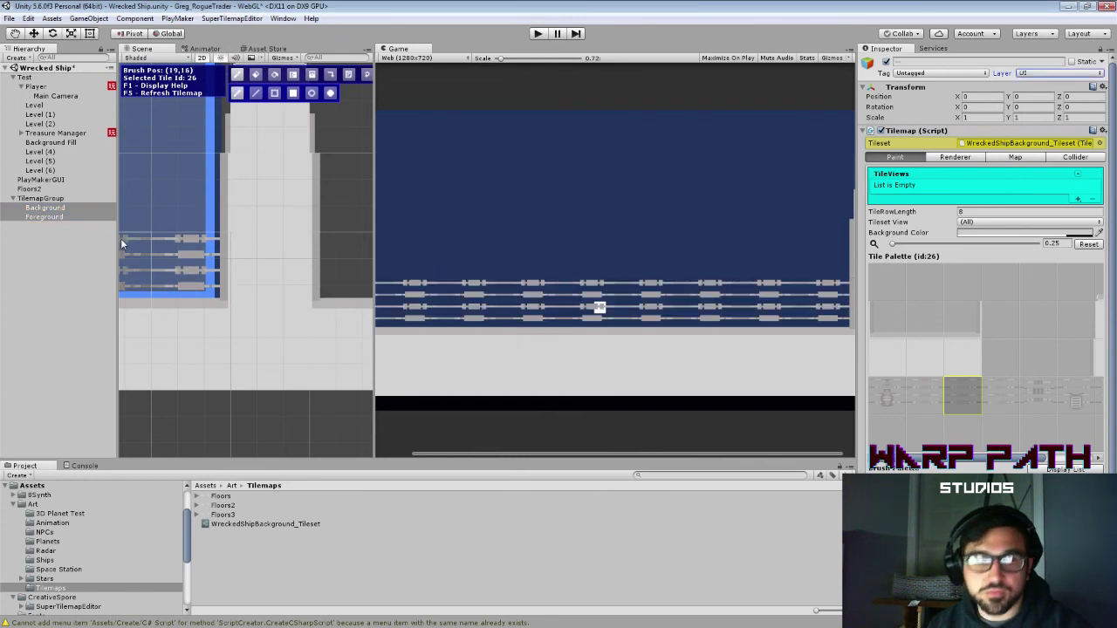
# Step: Set the layer of the Background tilemap alone to Planets, including its child objects
pyautogui.click(61, 208)
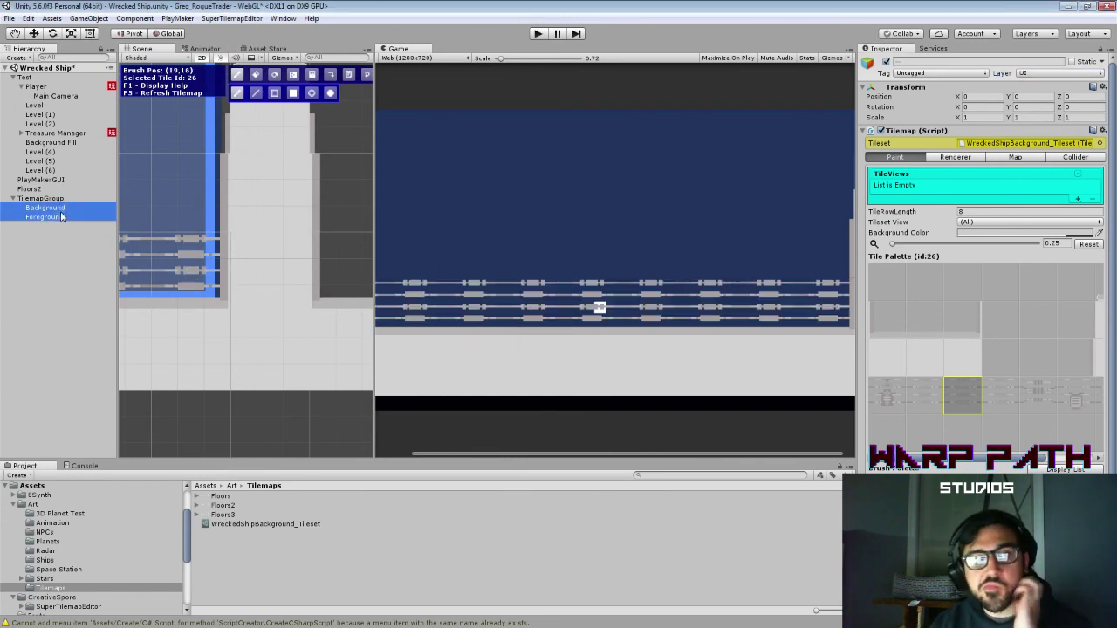
pyautogui.click(88, 207)
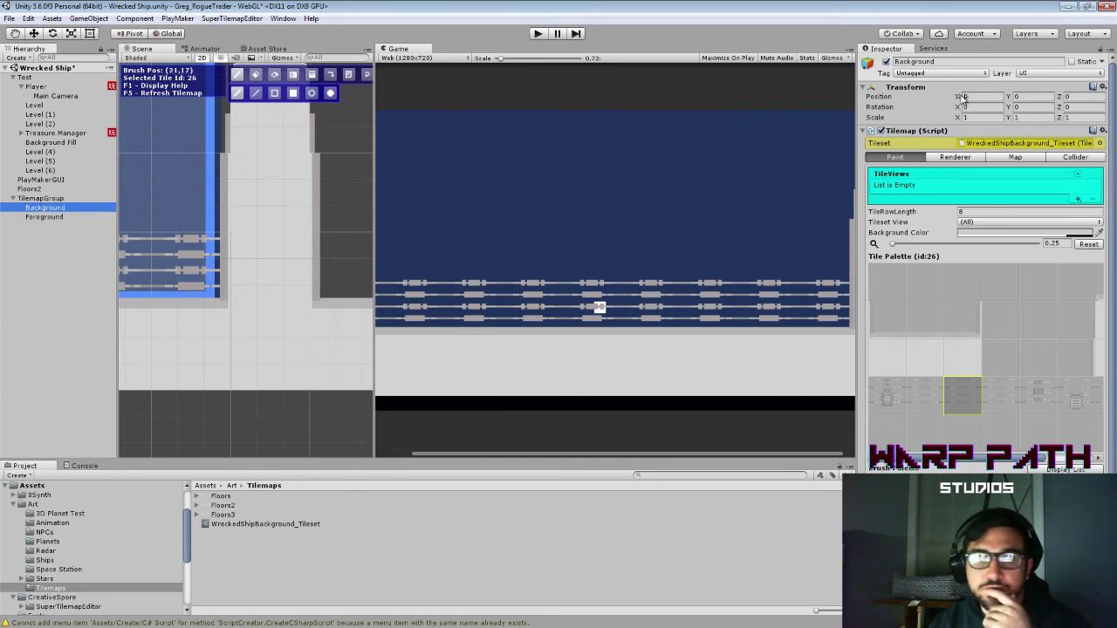
pyautogui.click(1053, 75)
pyautogui.click(1049, 149)
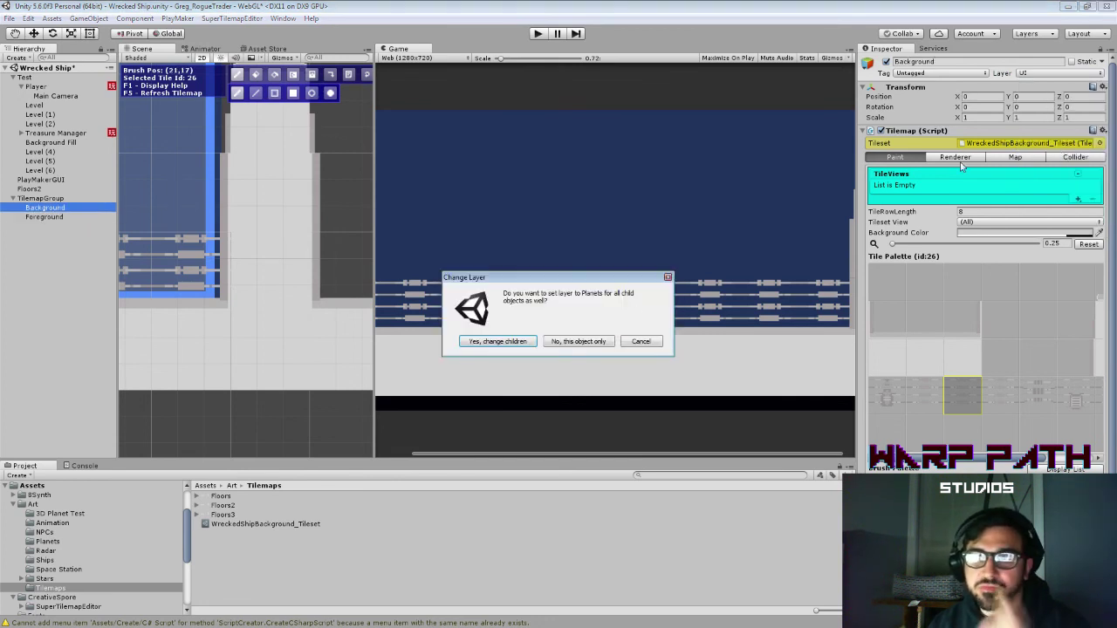
pyautogui.click(499, 342)
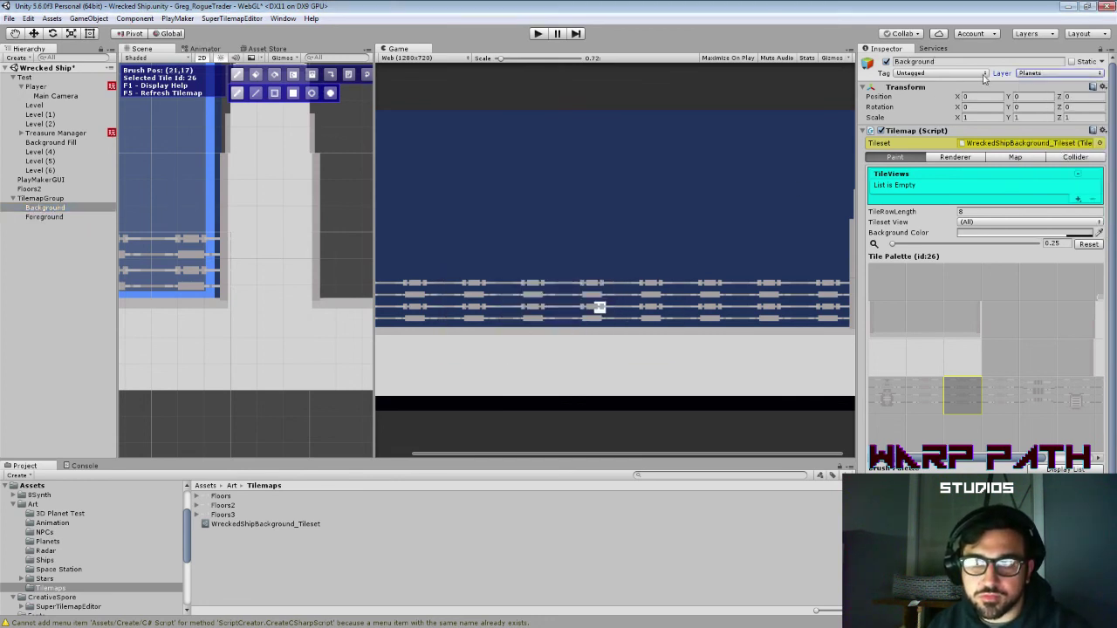
pyautogui.click(69, 198)
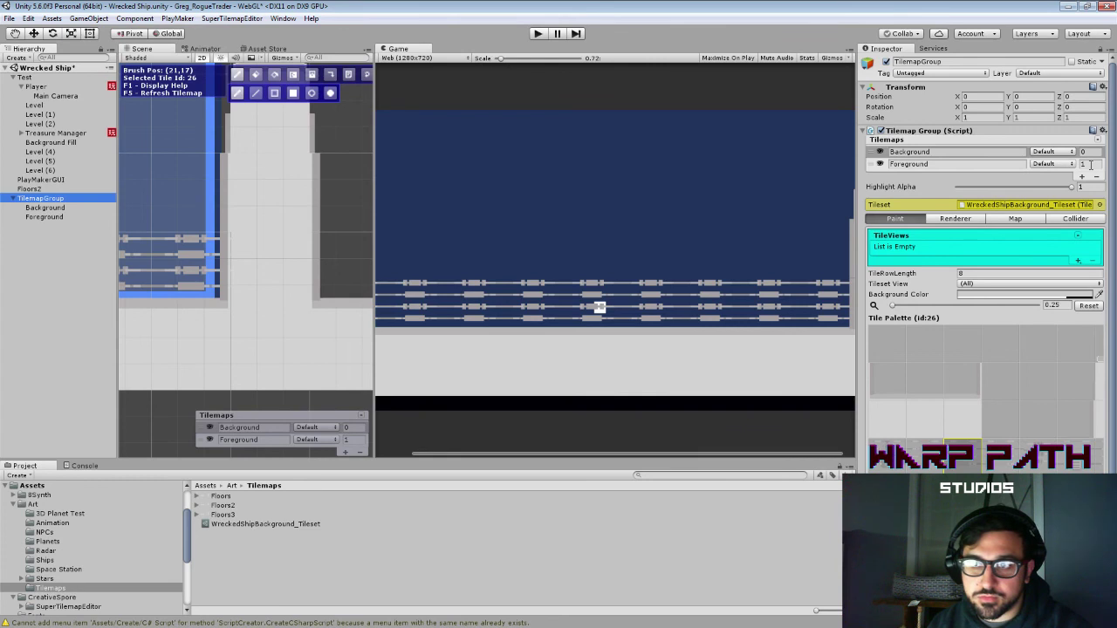
pyautogui.click(75, 209)
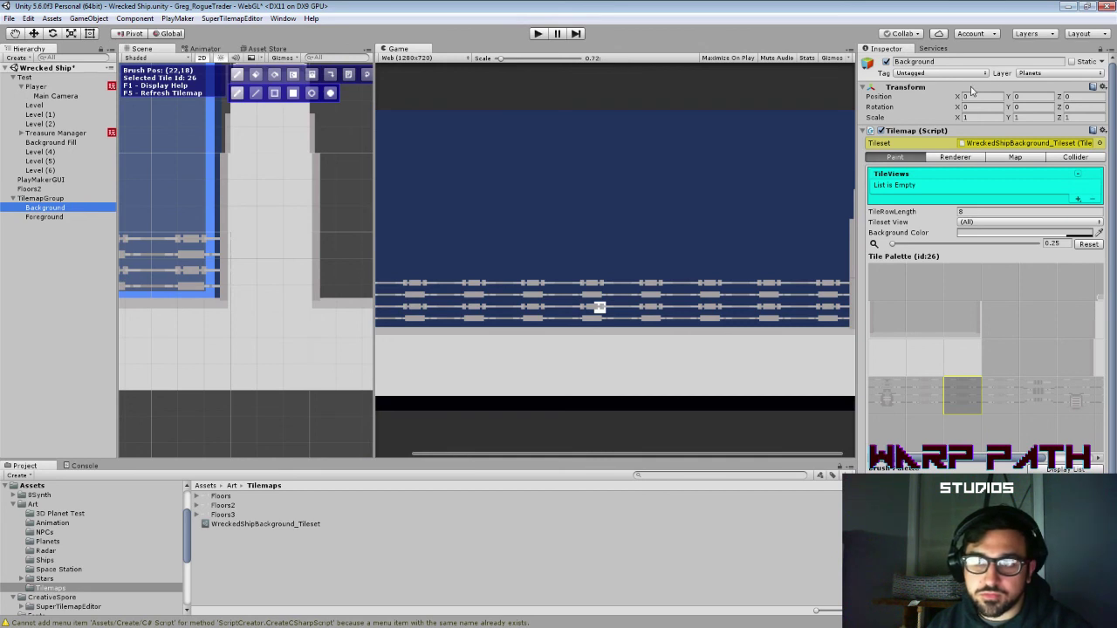
pyautogui.click(1052, 75)
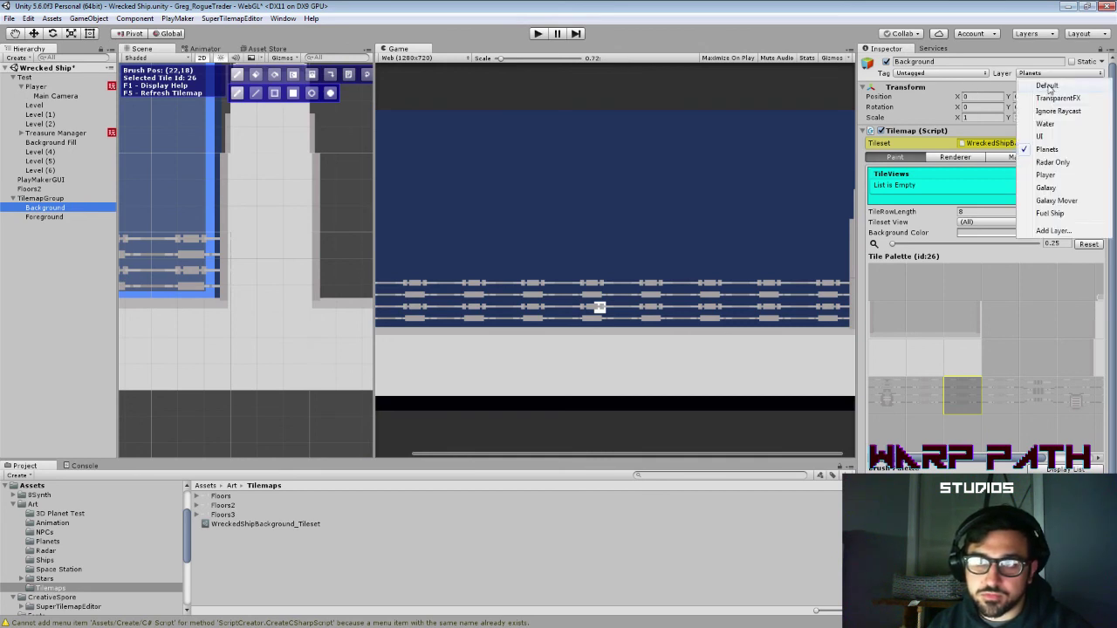
pyautogui.click(1045, 136)
pyautogui.press('Escape')
pyautogui.click(1039, 74)
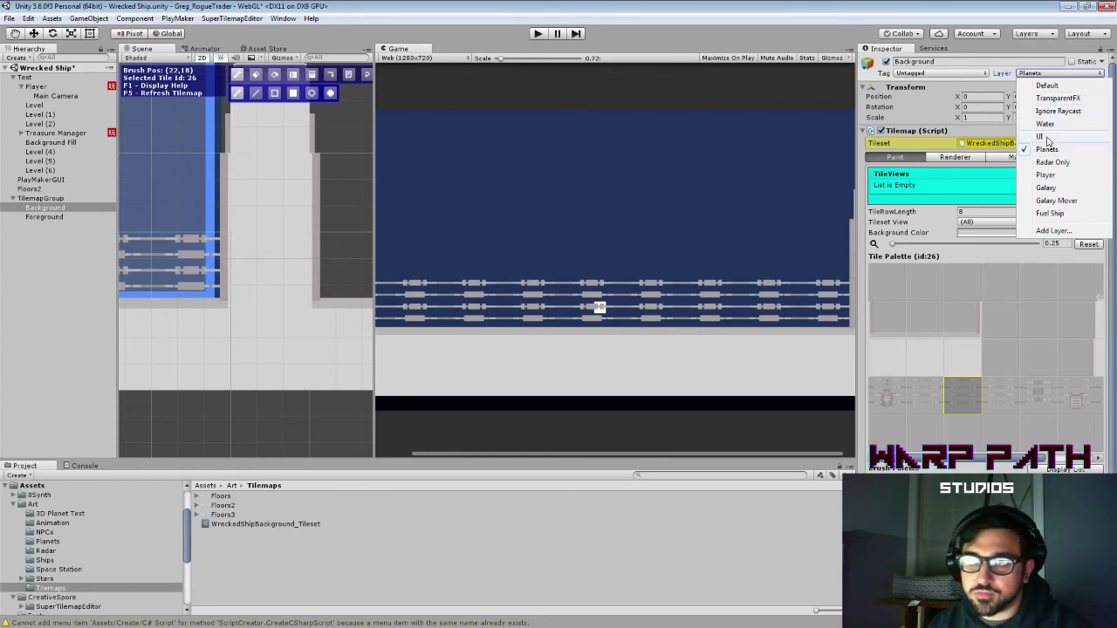
pyautogui.click(1044, 136)
pyautogui.click(638, 343)
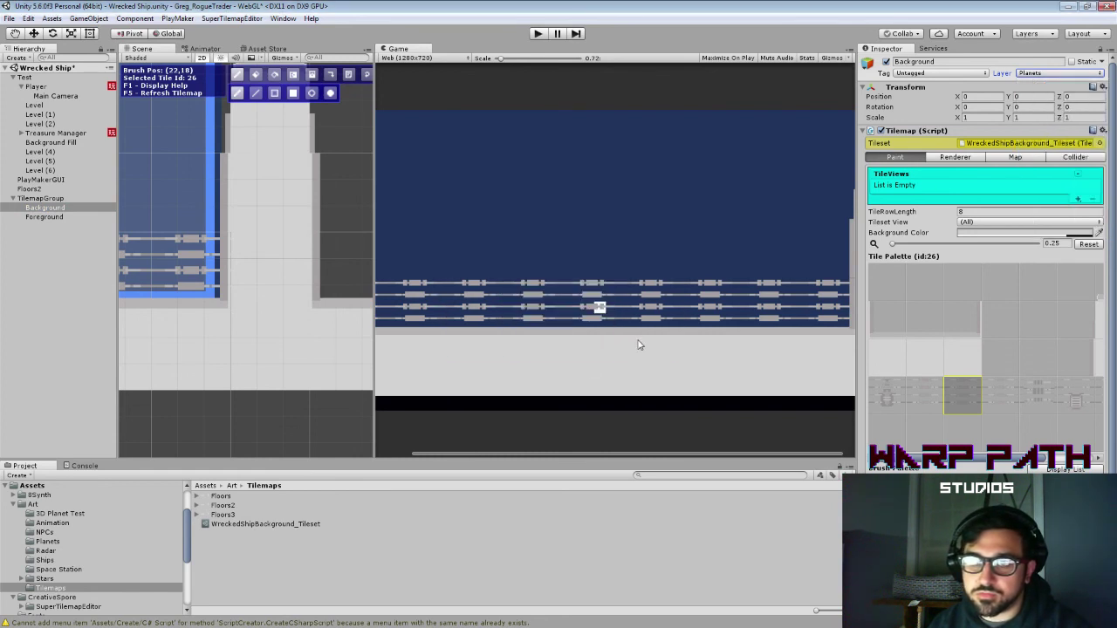
# Step: Set the Background tilemap's sorting order to -1 in TilemapGroup and inspect the Player's sorting settings
pyautogui.click(77, 200)
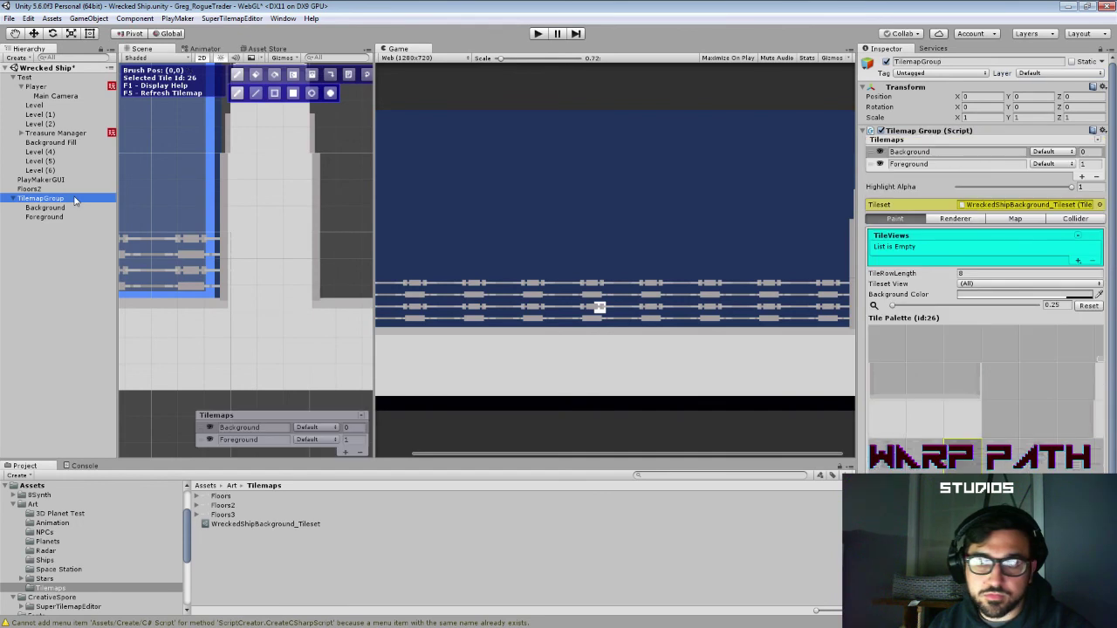
pyautogui.click(1084, 151)
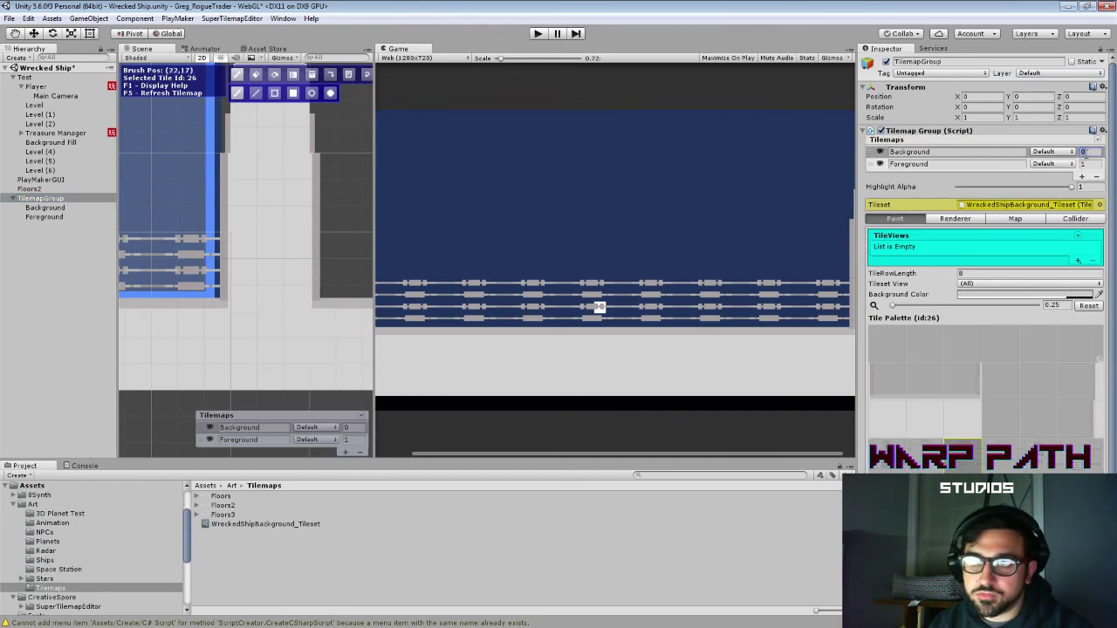
pyautogui.write('-1')
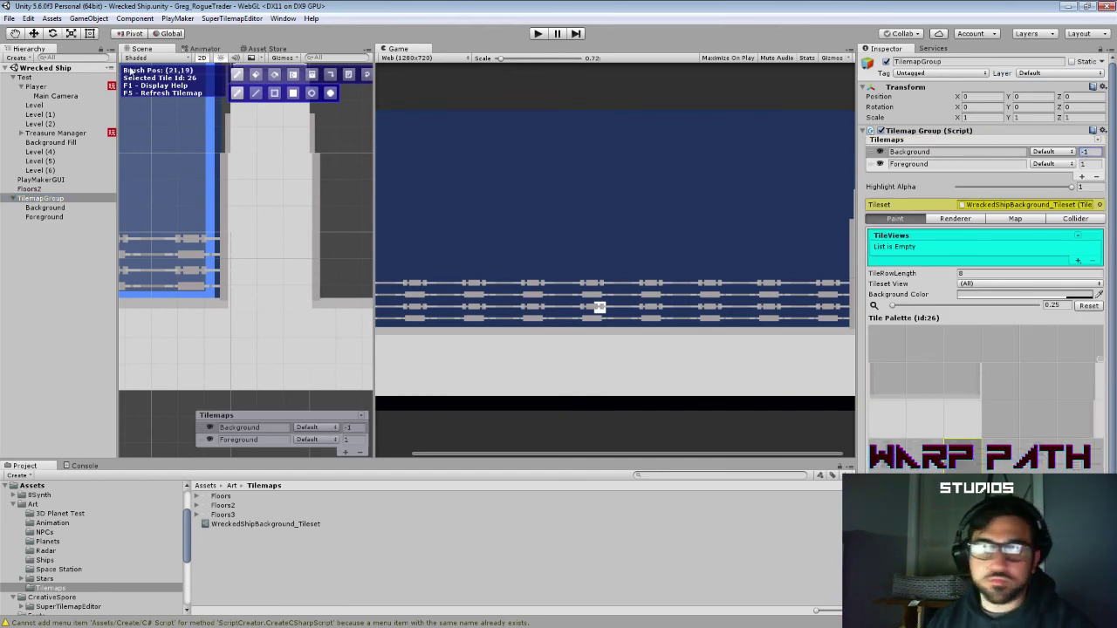
pyautogui.click(72, 87)
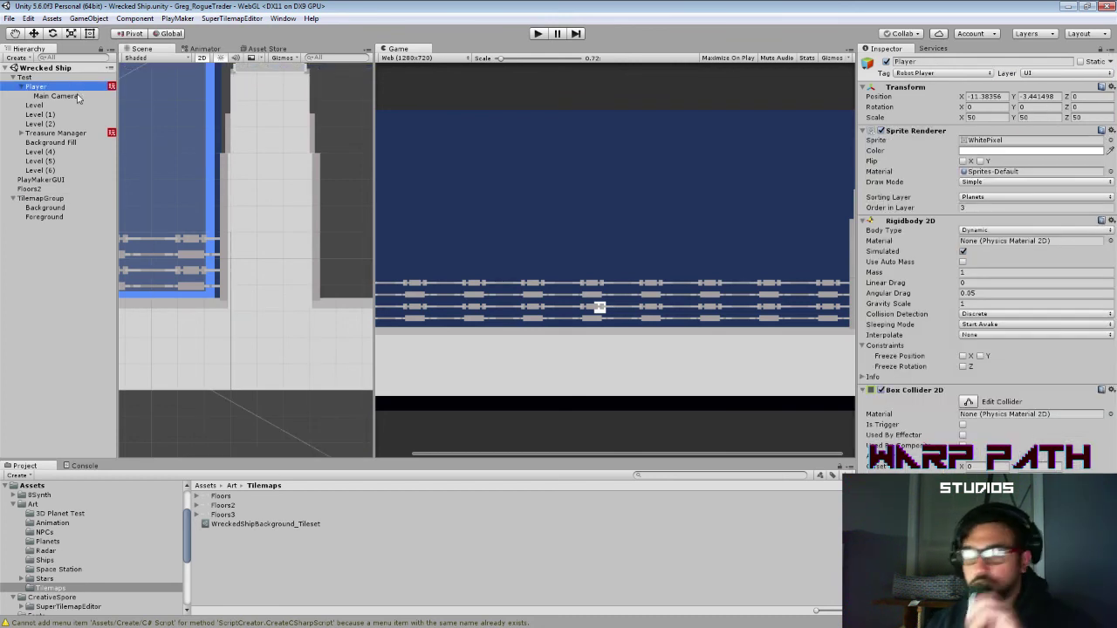
# Step: On the Background tilemap, paint a second full-width row with tile 27 directly above the existing detail row
pyautogui.doubleClick(66, 208)
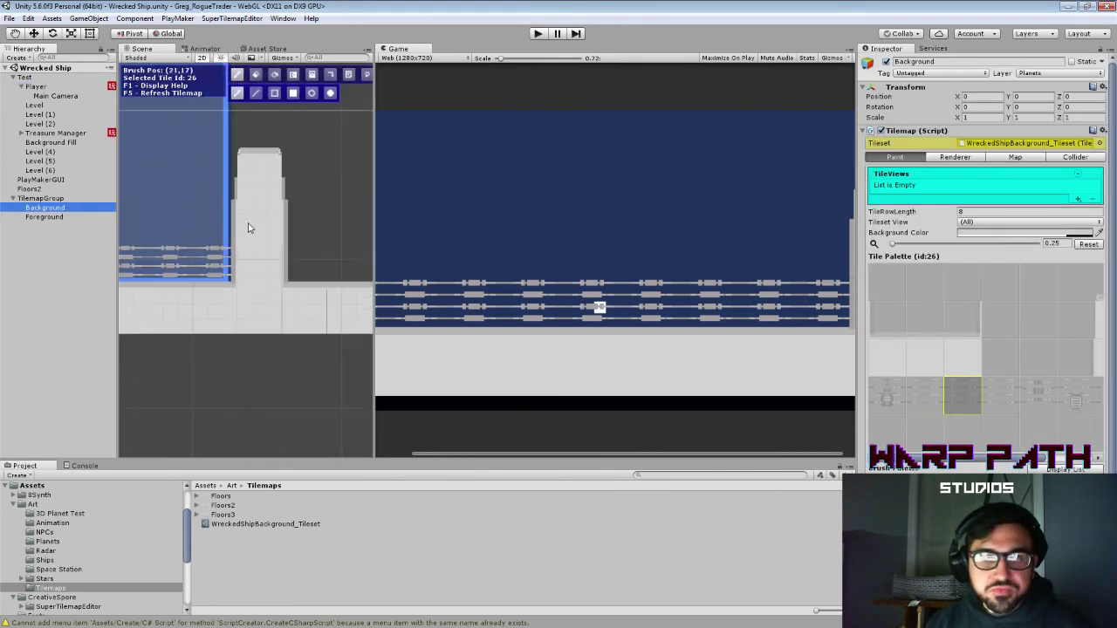
pyautogui.click(1015, 406)
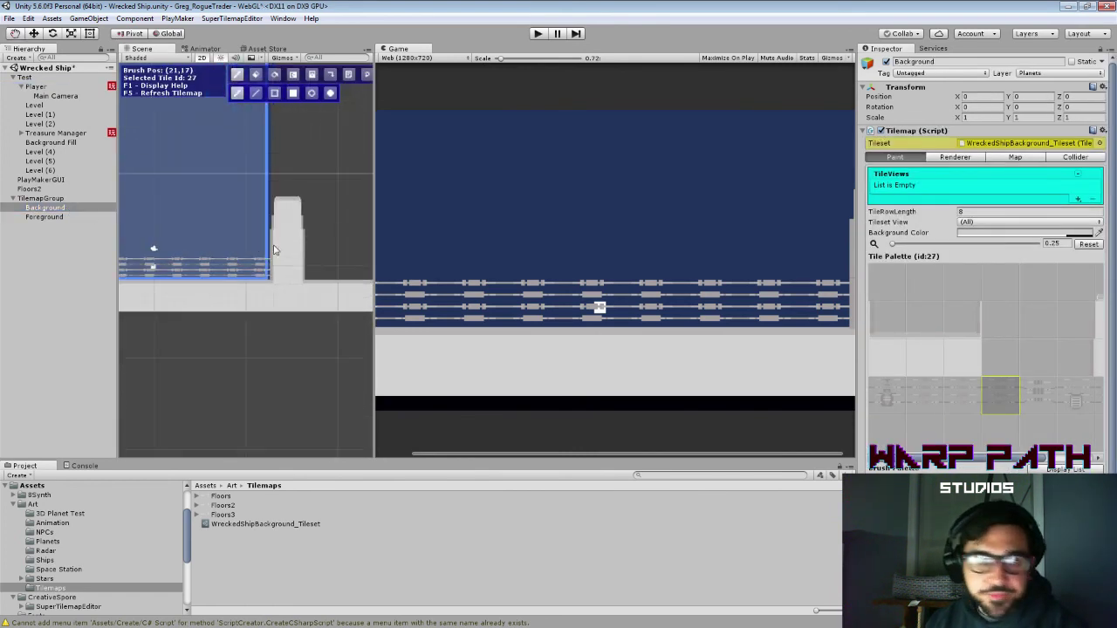
pyautogui.moveTo(253, 249)
pyautogui.mouseDown()
pyautogui.moveTo(174, 243)
pyautogui.moveTo(289, 238)
pyautogui.moveTo(135, 236)
pyautogui.mouseUp()
# Step: Place single copies of tile 29 on the Background tilemap, one in the lower detail row and one in the upper
pyautogui.click(1076, 401)
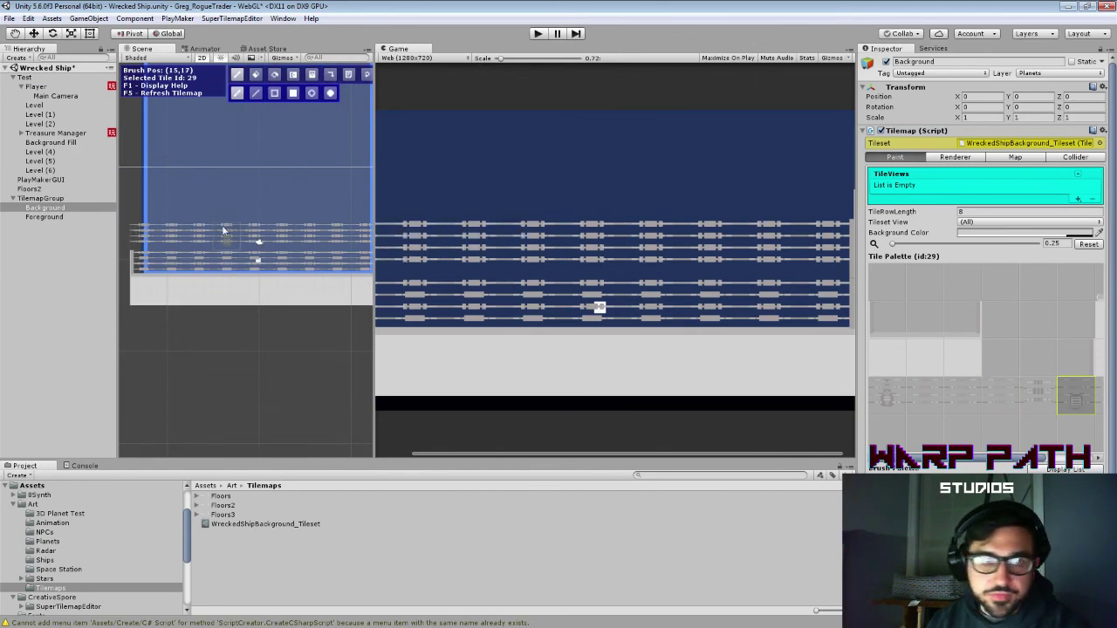
pyautogui.click(200, 262)
pyautogui.click(319, 241)
pyautogui.moveTo(321, 241); pyautogui.dragTo(265, 243)
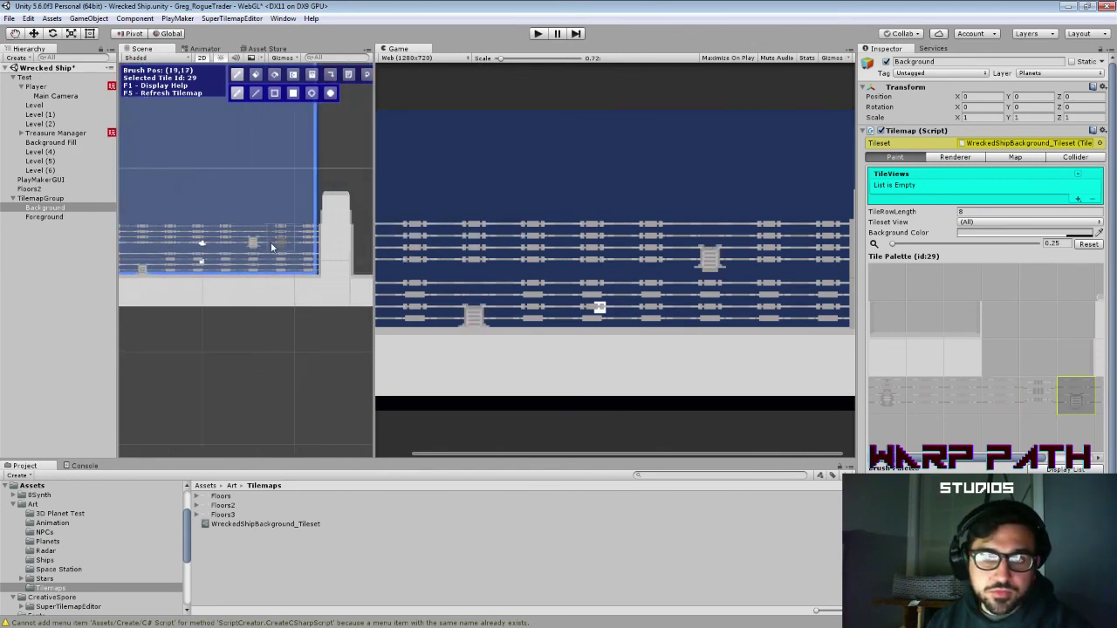
# Step: Overwrite both copies of tile 29 on the Background tilemap with a two-tile brush made of tile 27 and crossover tile 28
pyautogui.moveTo(1050, 398); pyautogui.dragTo(1005, 398)
pyautogui.click(251, 245)
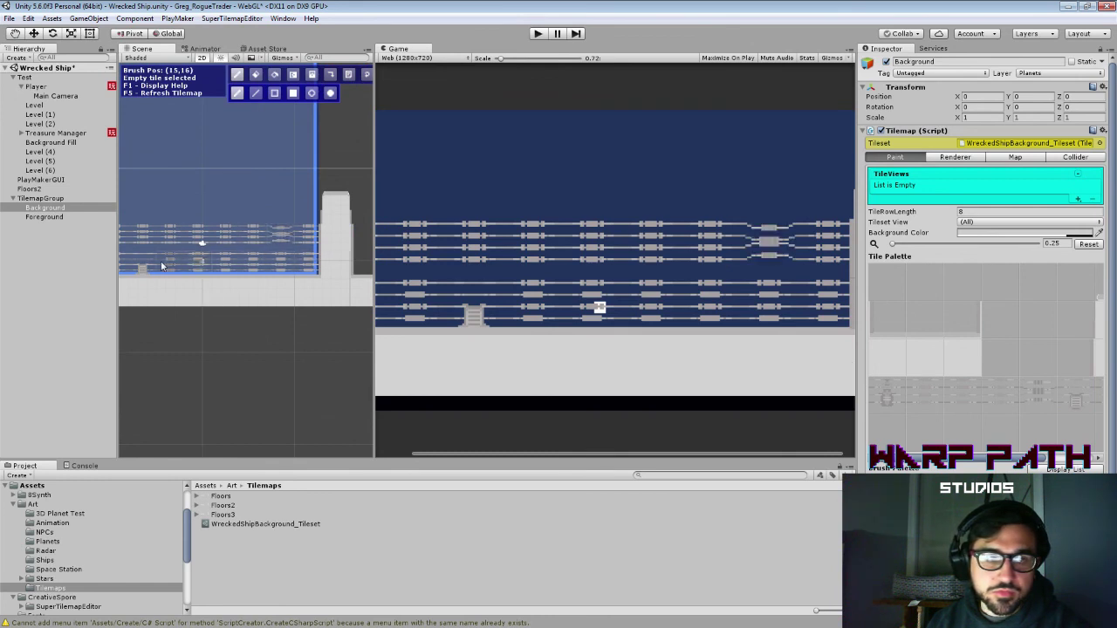
pyautogui.click(136, 268)
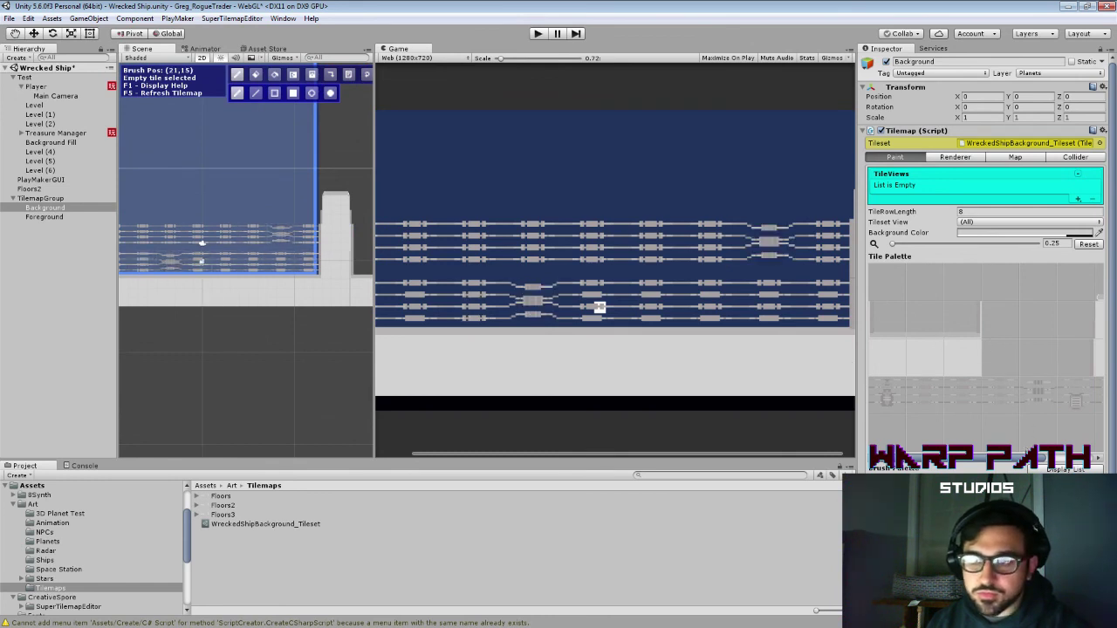
# Step: Replace the crossover tile in the upper detail row of the Background tilemap with plain tile 25
pyautogui.moveTo(1019, 458); pyautogui.dragTo(1058, 458)
pyautogui.click(1048, 401)
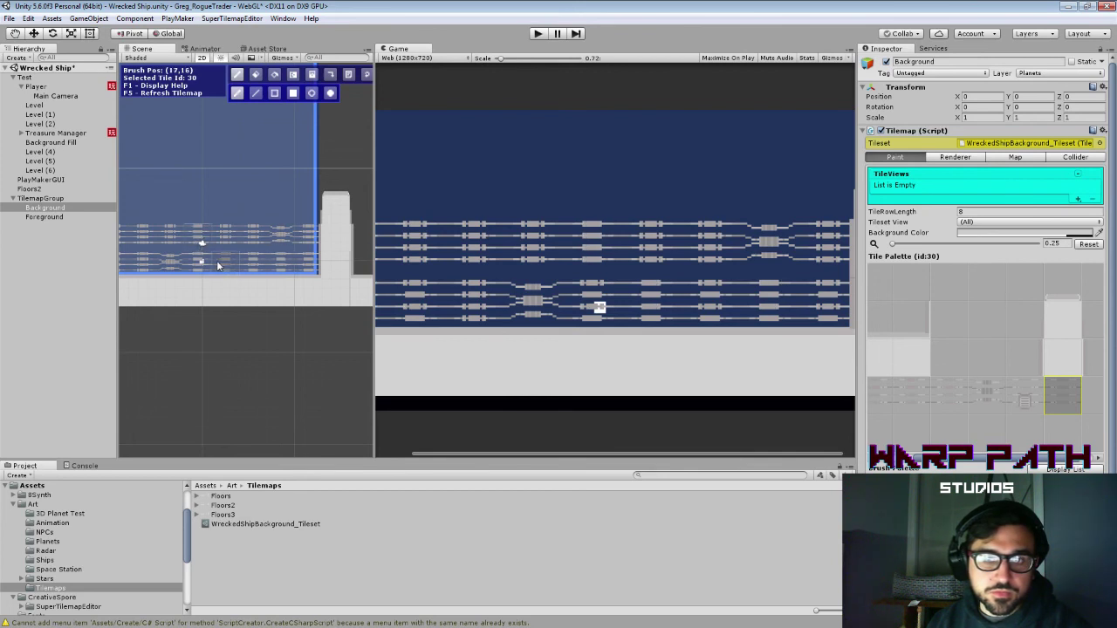
pyautogui.moveTo(217, 264); pyautogui.dragTo(332, 272)
pyautogui.scroll(7, 301, 276)
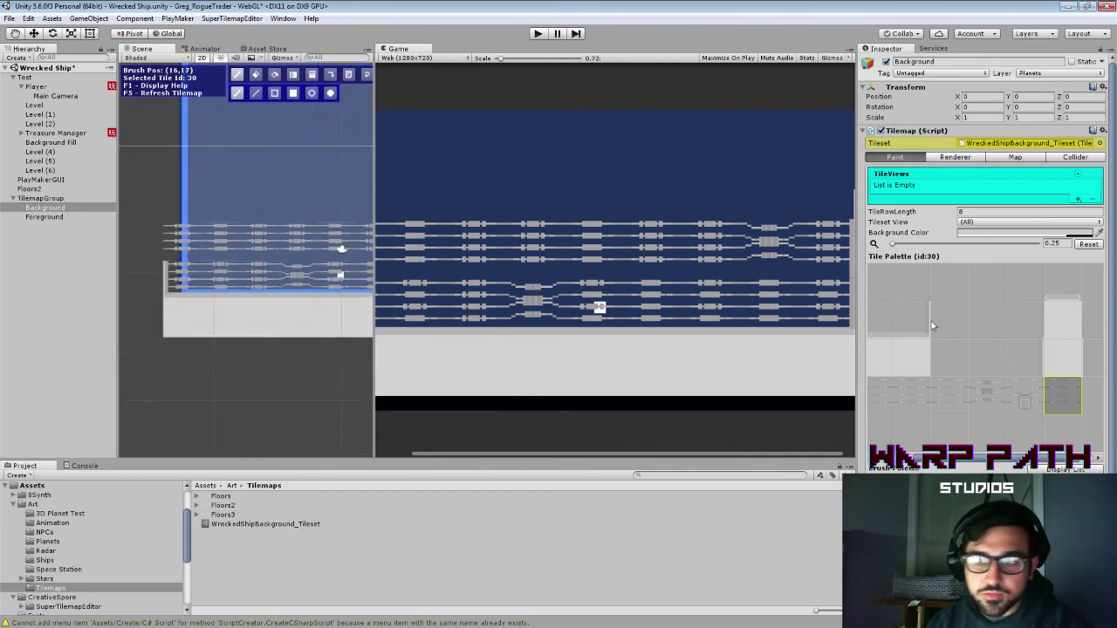
pyautogui.click(943, 401)
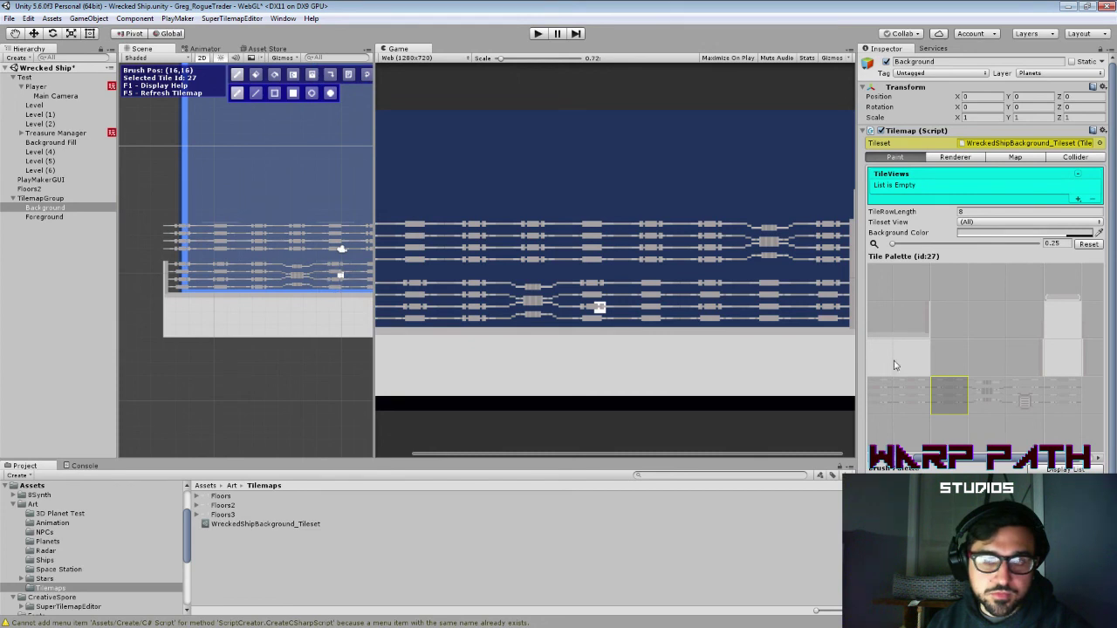
pyautogui.click(911, 397)
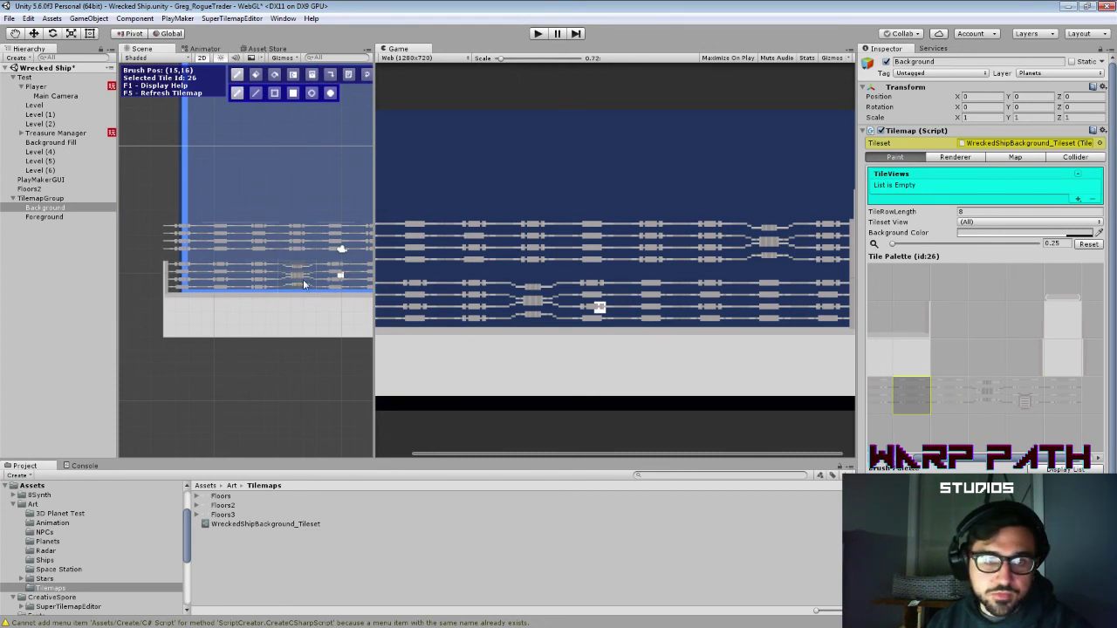
pyautogui.scroll(2, 270, 282)
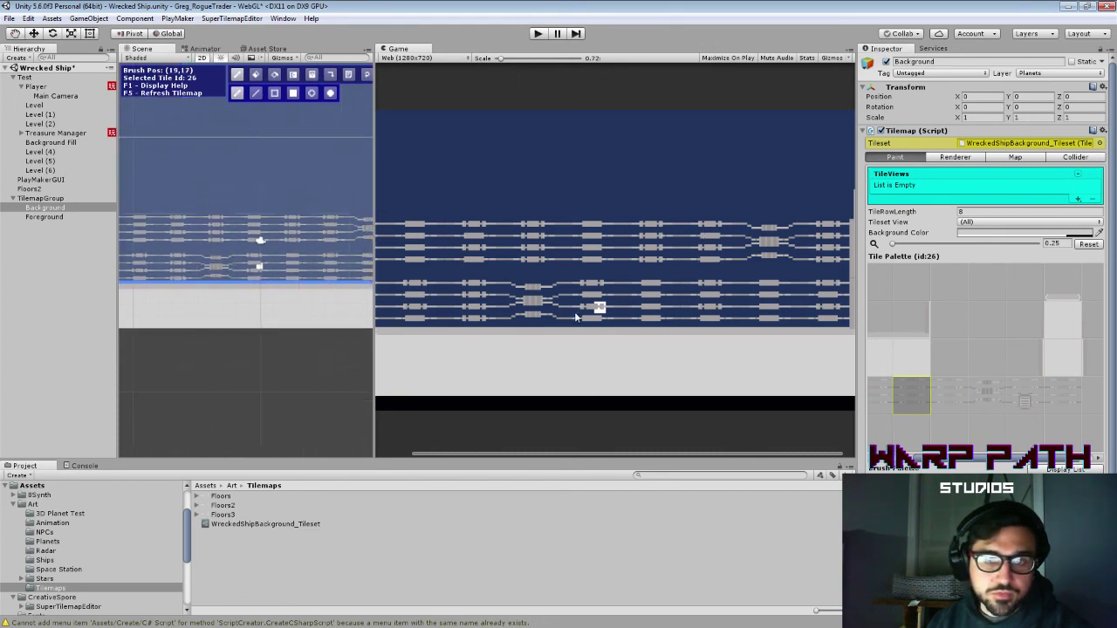
pyautogui.click(879, 403)
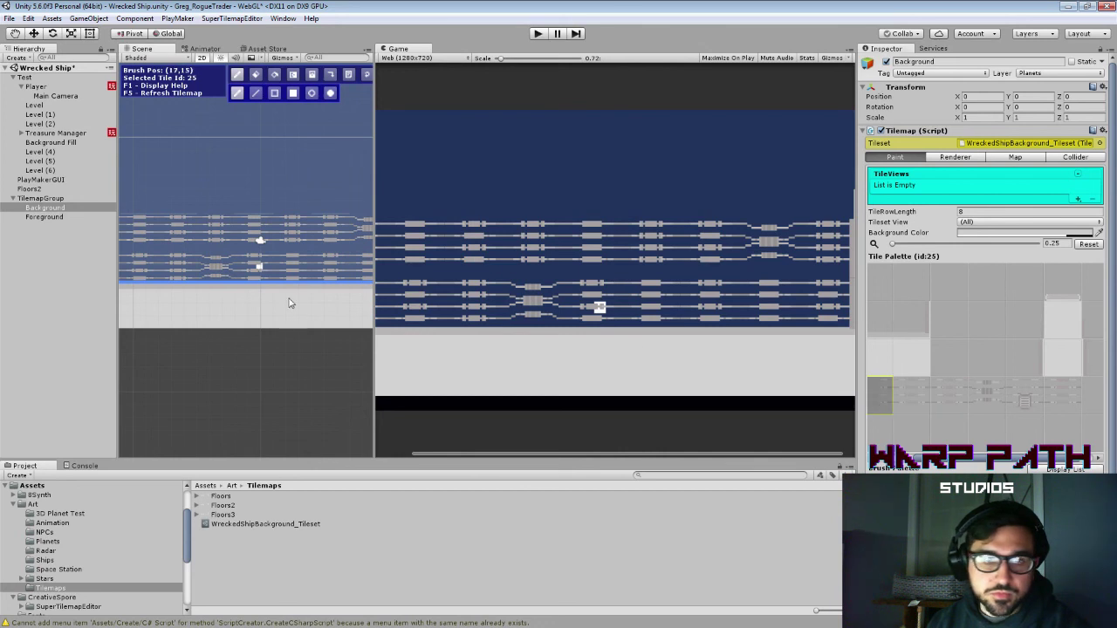
pyautogui.moveTo(288, 298); pyautogui.dragTo(157, 274)
pyautogui.scroll(5, 255, 234)
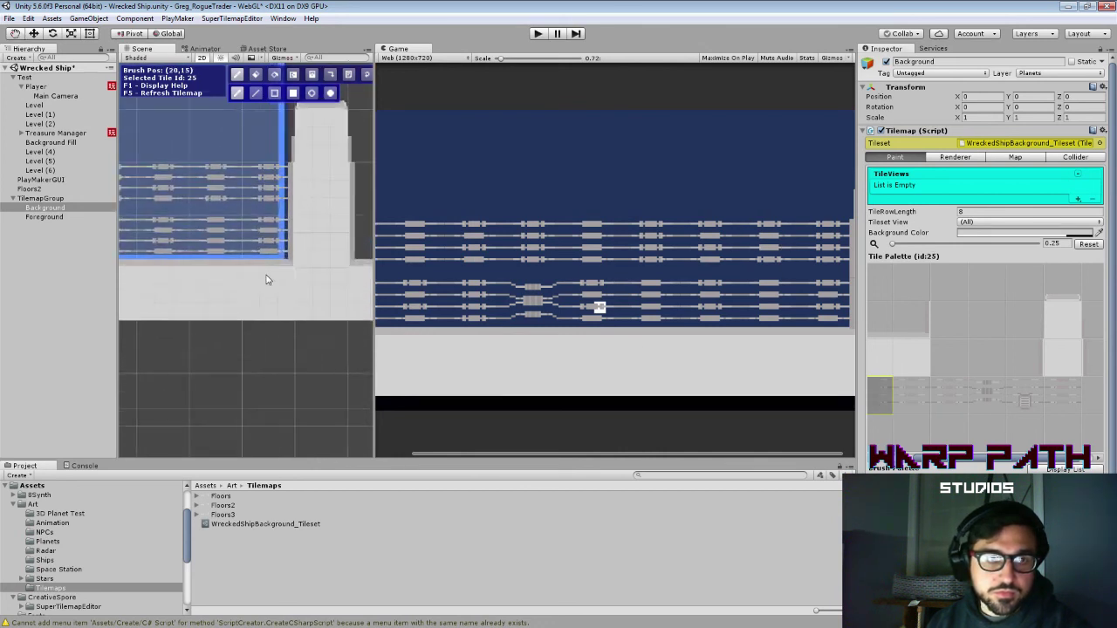
# Step: Copy the plain detail tiles on the Background tilemap and paint them as additional full-width rows above the existing two, and save the scene
pyautogui.scroll(3, 296, 240)
pyautogui.scroll(-12, 294, 240)
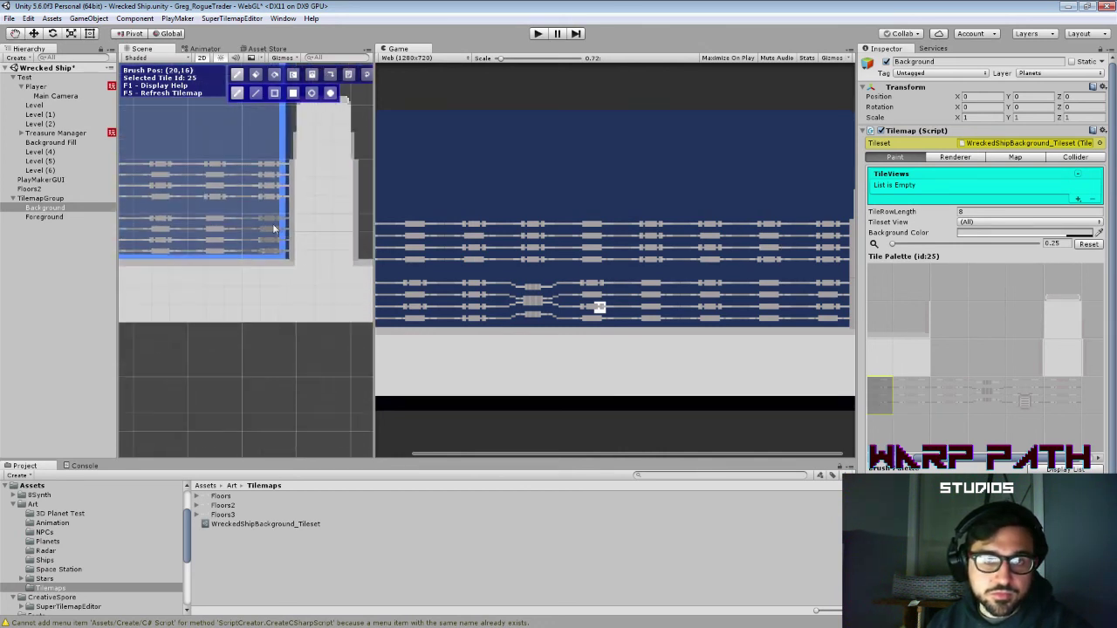
pyautogui.moveTo(185, 224)
pyautogui.mouseDown()
pyautogui.moveTo(242, 254)
pyautogui.moveTo(266, 248)
pyautogui.moveTo(258, 233)
pyautogui.moveTo(299, 234)
pyautogui.moveTo(213, 217)
pyautogui.mouseUp()
pyautogui.click(258, 229)
pyautogui.click(213, 216)
pyautogui.click(284, 215)
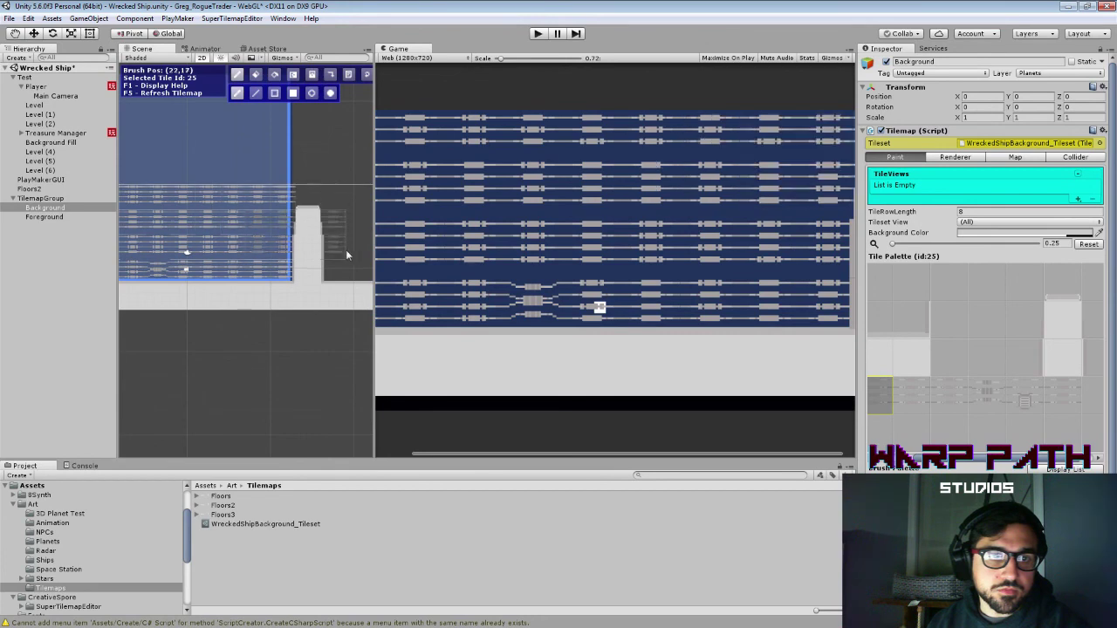
pyautogui.scroll(2, 345, 251)
pyautogui.scroll(2, 276, 274)
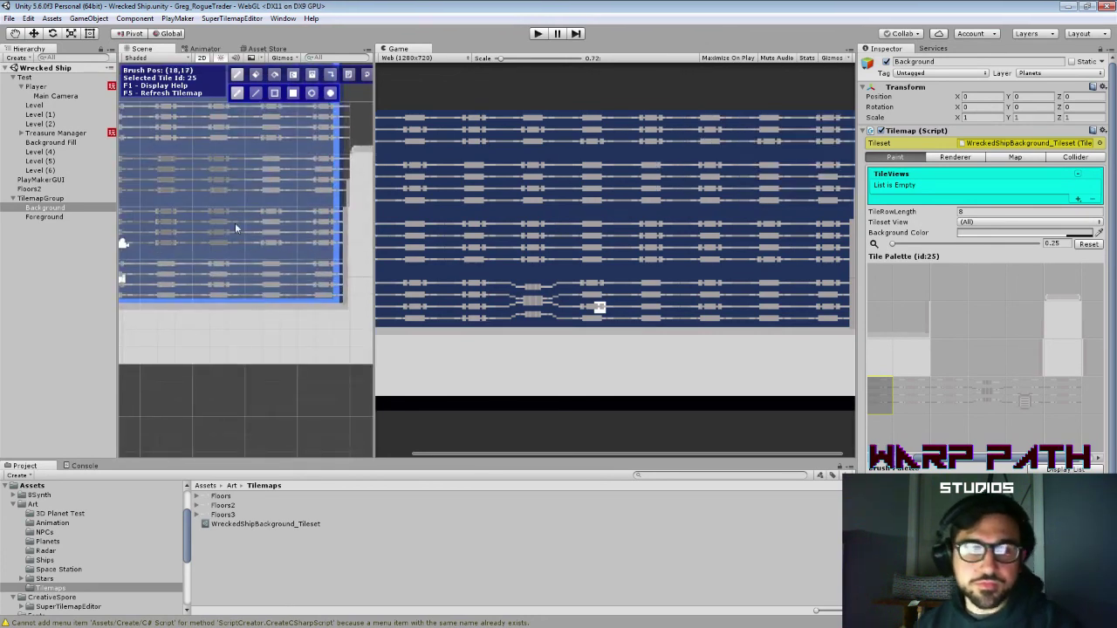
# Step: Set the Background tilemap's collider type to None and check the collider settings of the Foreground tilemap
pyautogui.click(1077, 158)
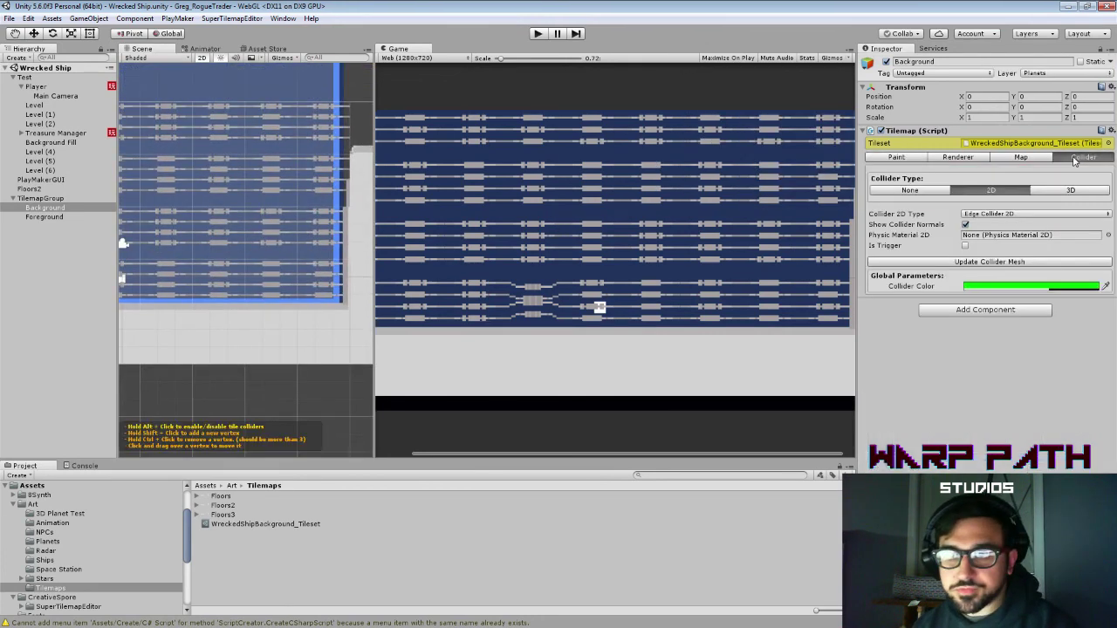
pyautogui.click(989, 214)
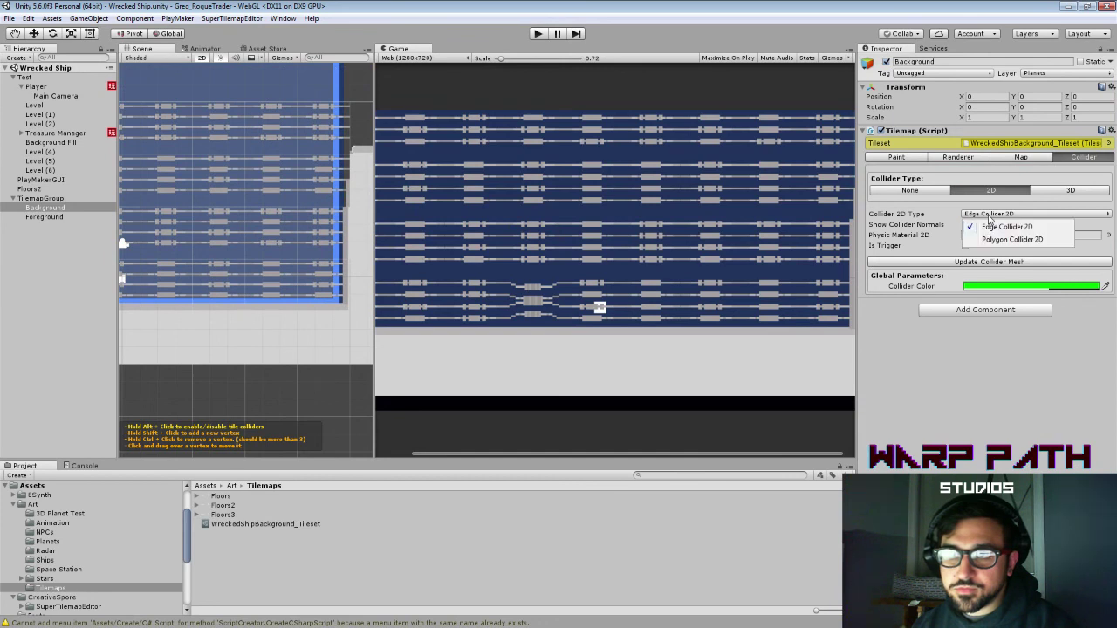
pyautogui.click(1057, 198)
pyautogui.click(896, 192)
pyautogui.click(80, 217)
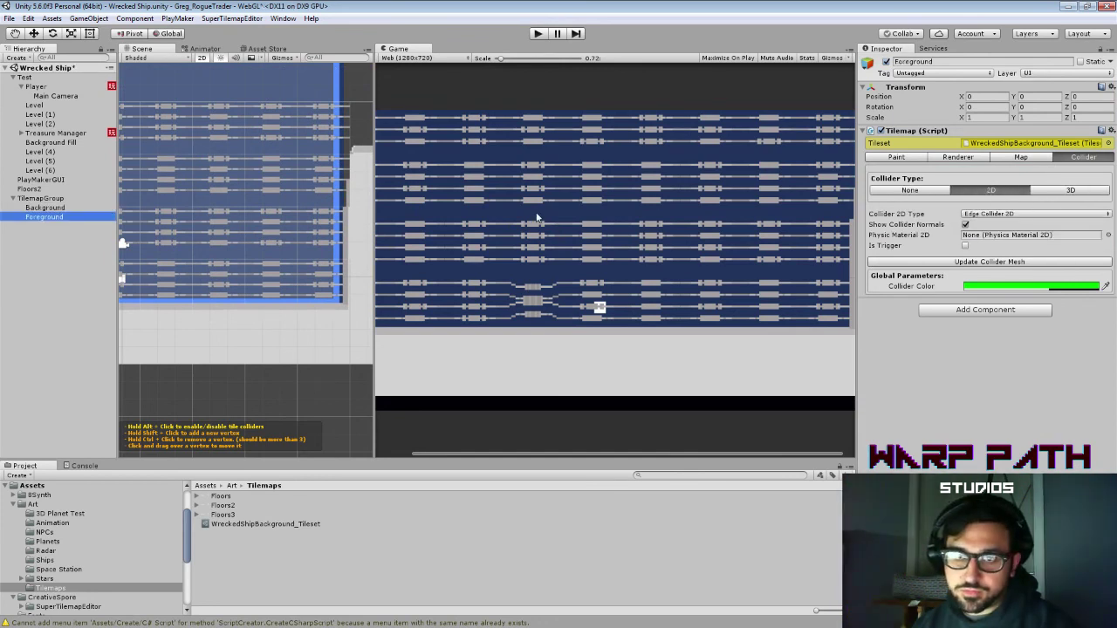
# Step: Save the scene and play-test it, moving the player back and forth between both ends of the level, and stop playback
pyautogui.click(557, 183)
pyautogui.hotkey('ctrl', 's')
pyautogui.hotkey('ctrl', 'p')
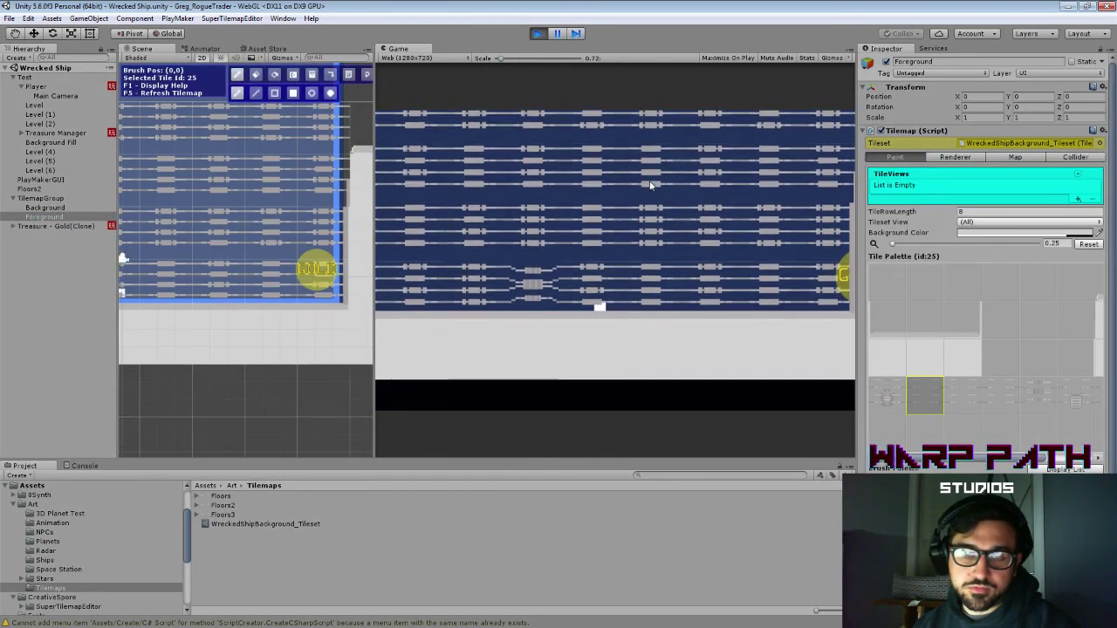
pyautogui.press('d')
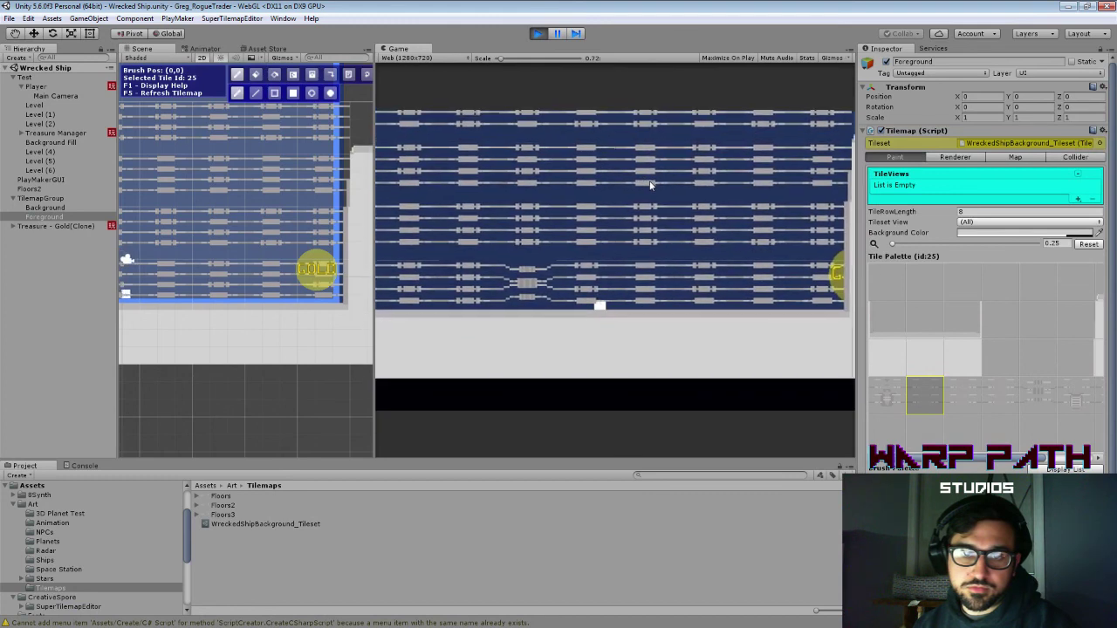
pyautogui.press('space')
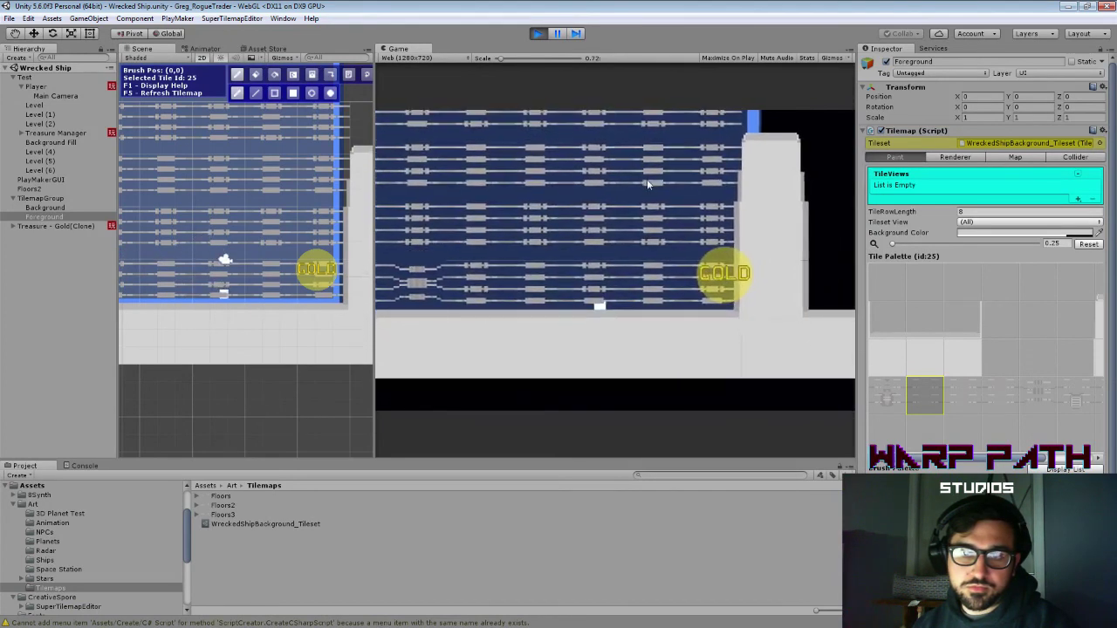
pyautogui.press('a')
pyautogui.press('d')
pyautogui.press('Left')
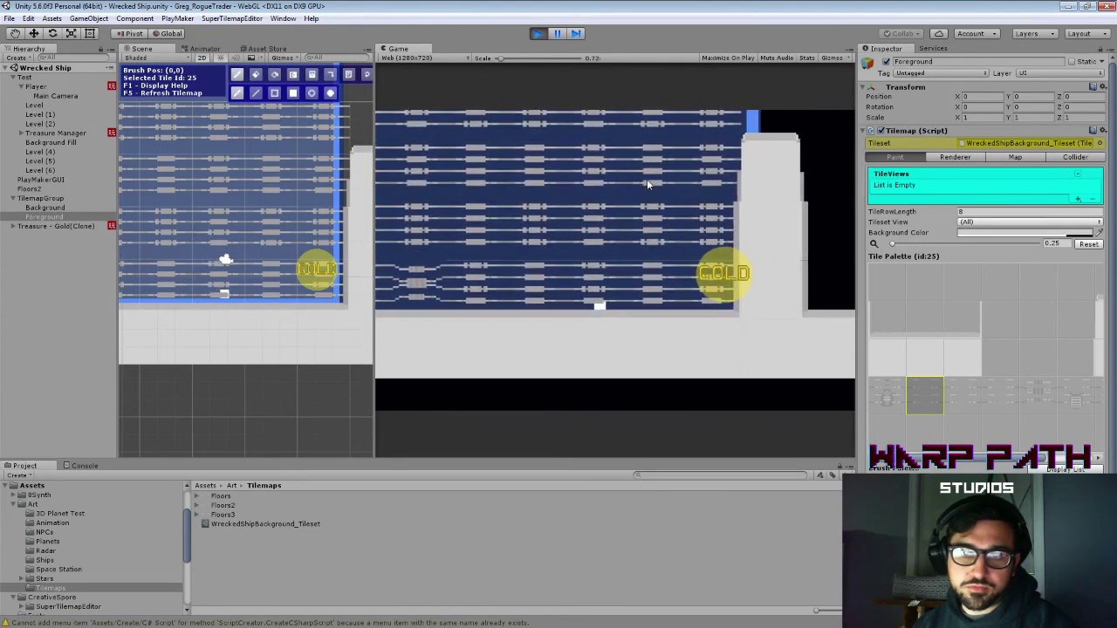
pyautogui.press('Left')
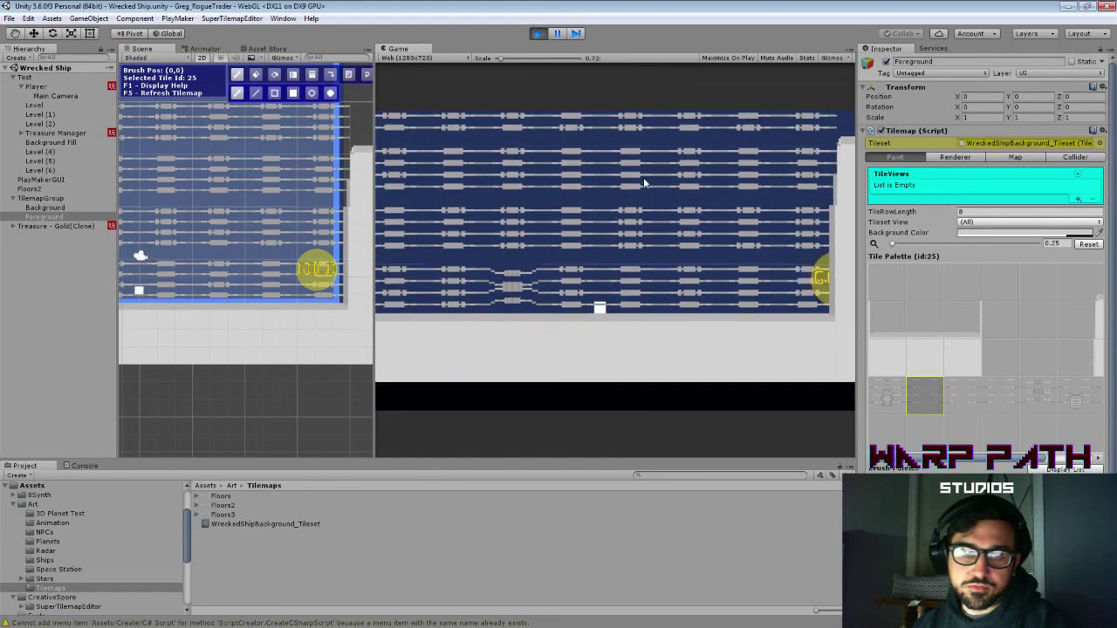
pyautogui.press('Left')
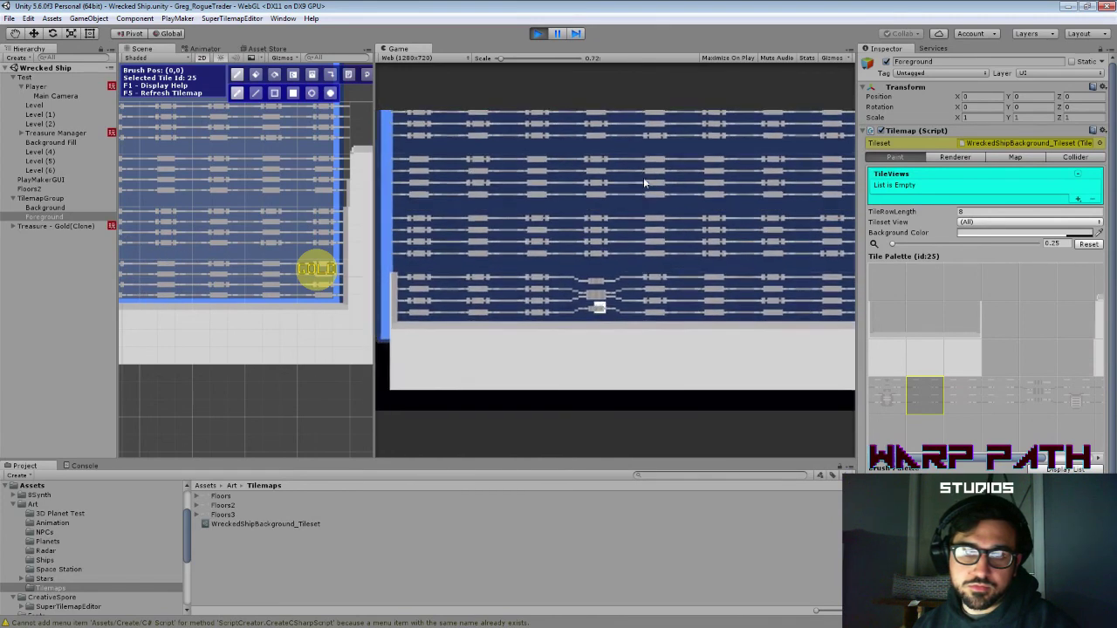
pyautogui.press('Right')
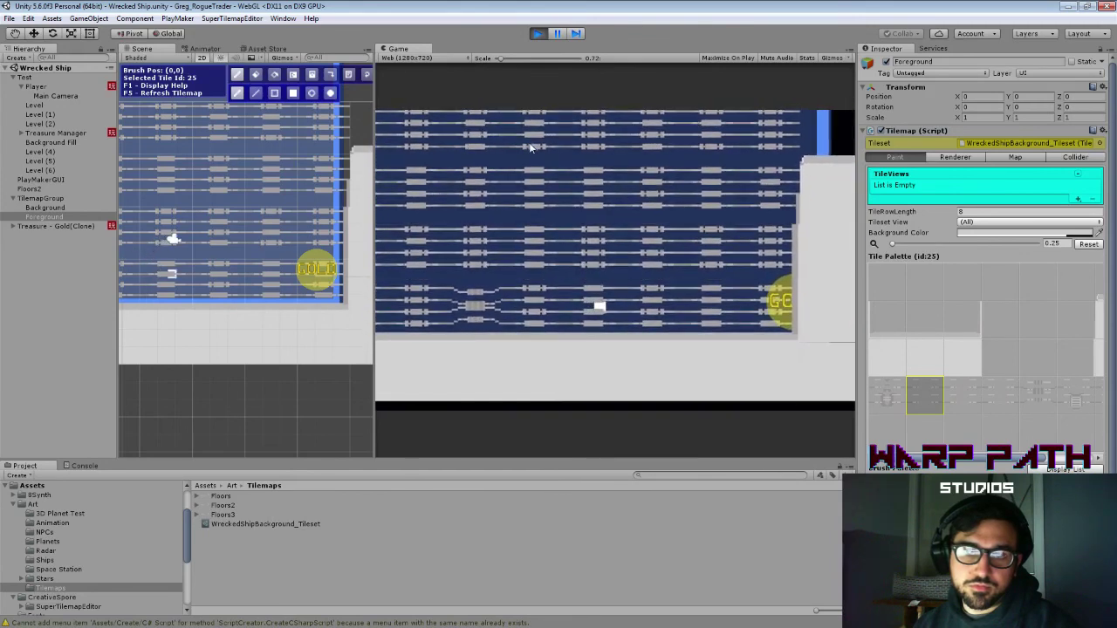
pyautogui.scroll(-3, 291, 198)
pyautogui.press('Left')
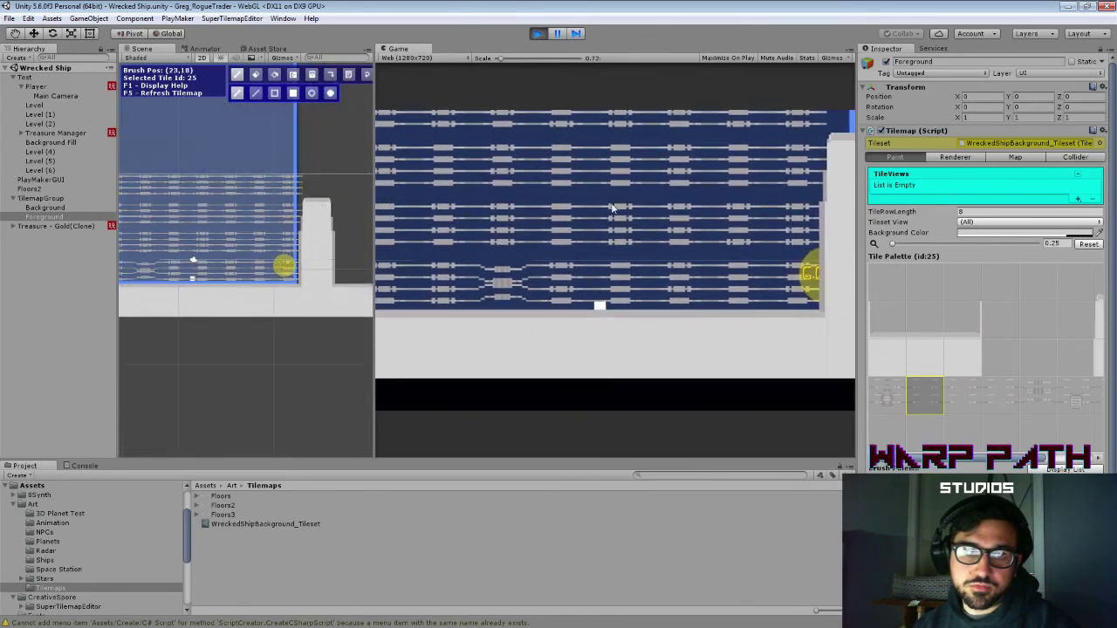
pyautogui.press('Left')
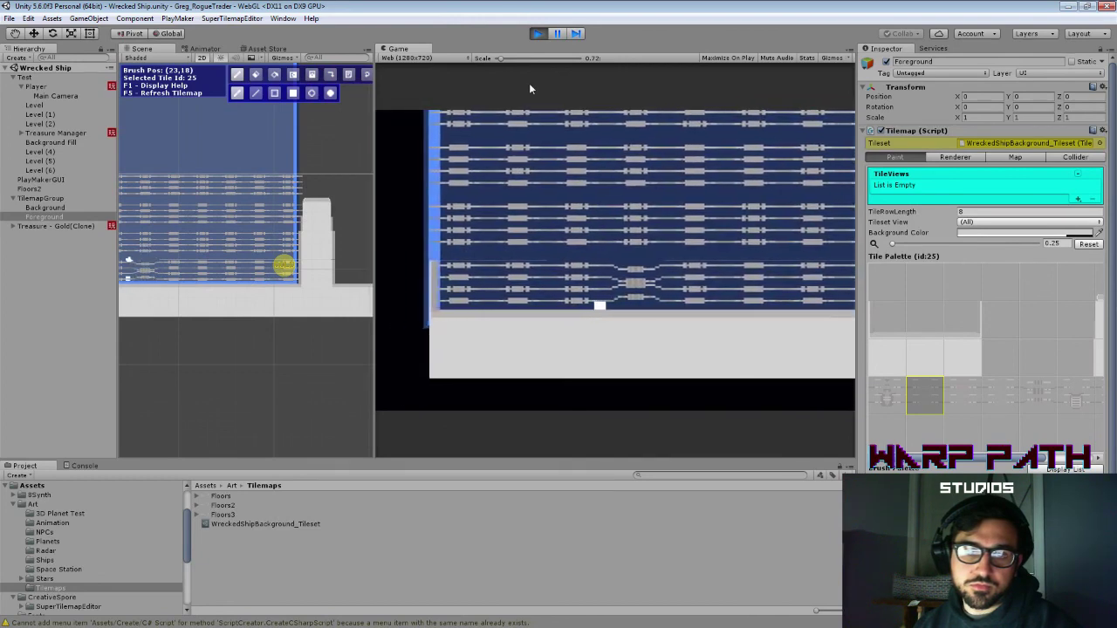
pyautogui.press('Right')
pyautogui.press('Right')
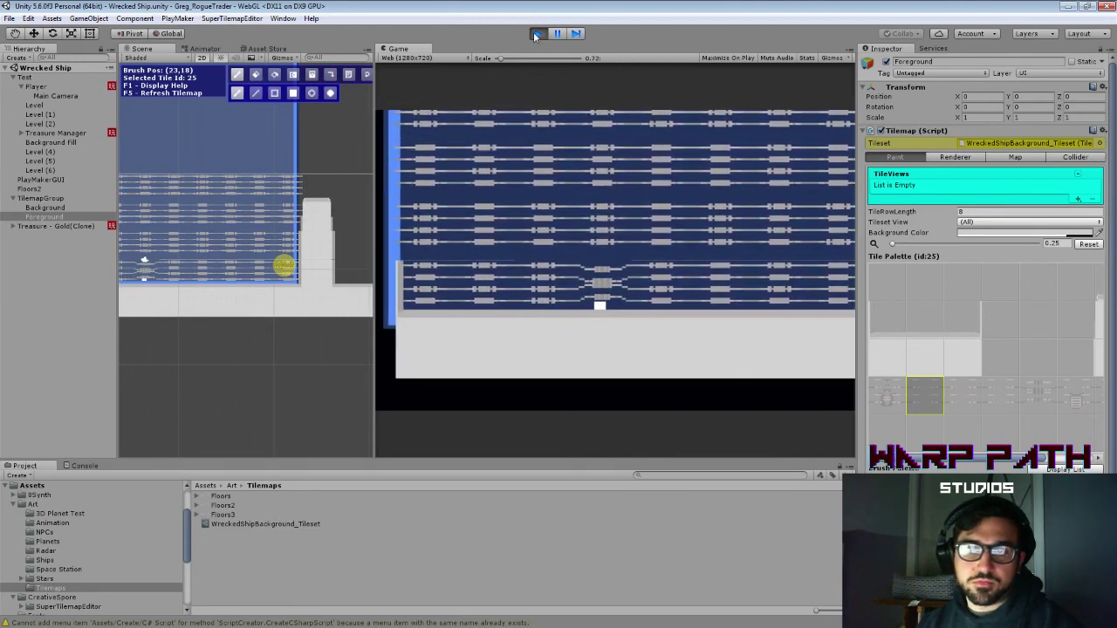
pyautogui.click(538, 33)
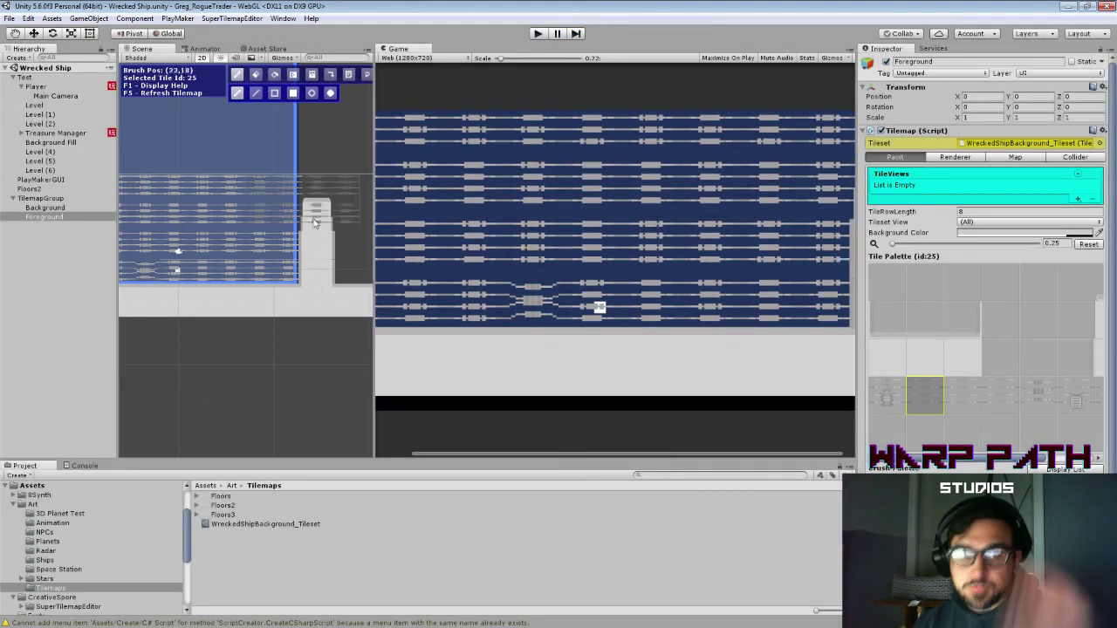
# Step: Move Level, Level (1) and Level (2) below Treasure Manager so they sit directly above Background Fill in the hierarchy
pyautogui.click(50, 106)
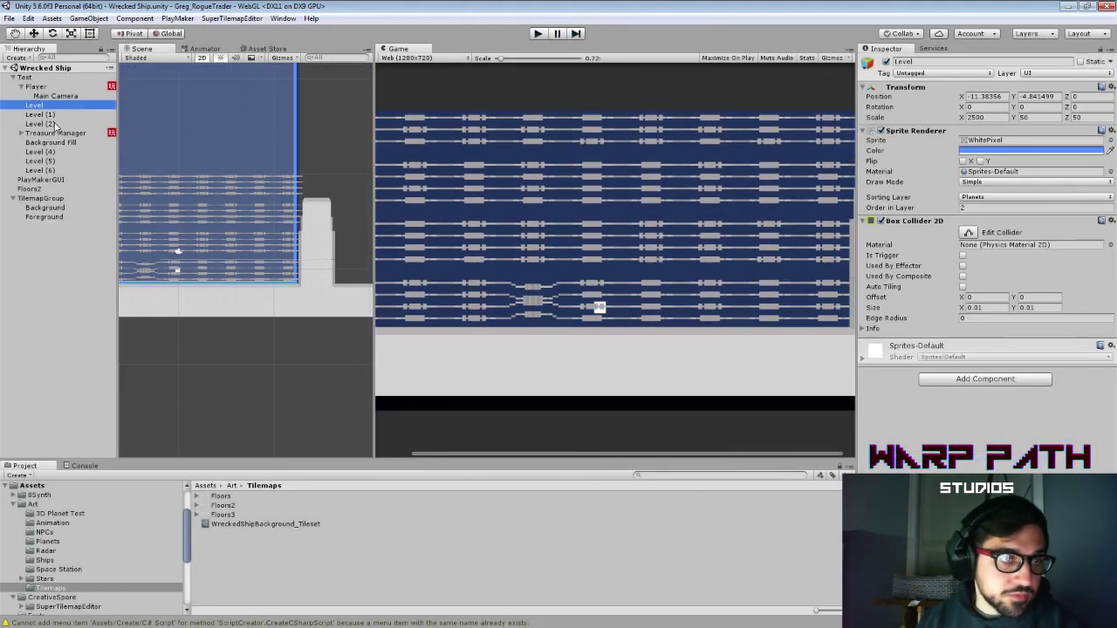
pyautogui.keyDown('shift'); pyautogui.click(54, 124); pyautogui.keyUp('shift')
pyautogui.moveTo(54, 124); pyautogui.dragTo(58, 153)
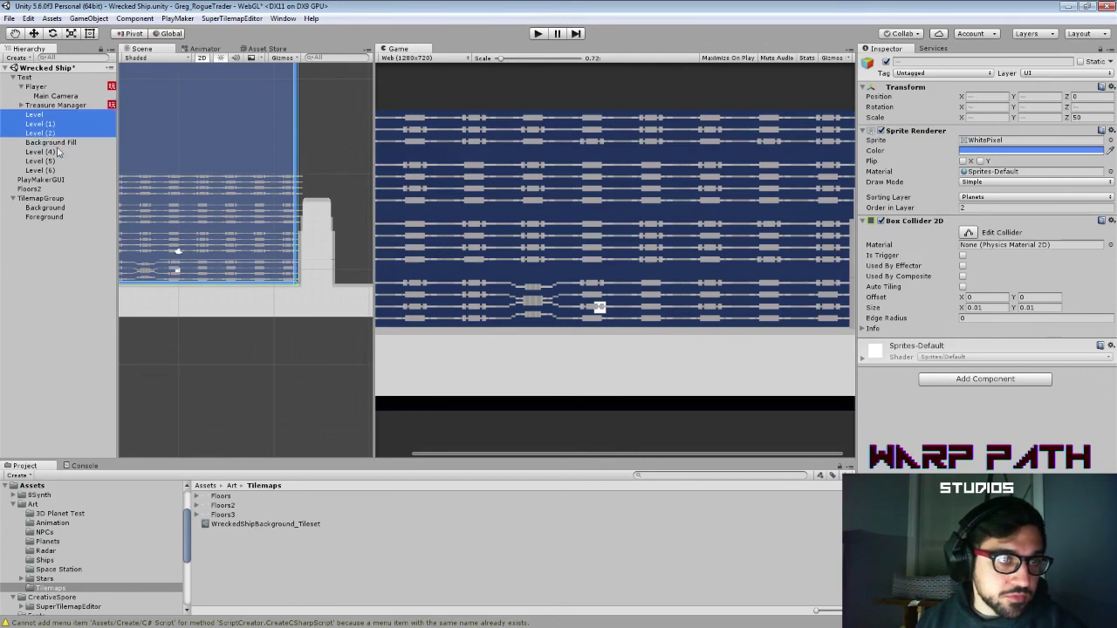
# Step: Disable the Sprite Renderer and Box Collider 2D on Background Fill and all six Level objects
pyautogui.click(49, 172)
pyautogui.keyDown('shift'); pyautogui.click(57, 115); pyautogui.keyUp('shift')
pyautogui.click(56, 115)
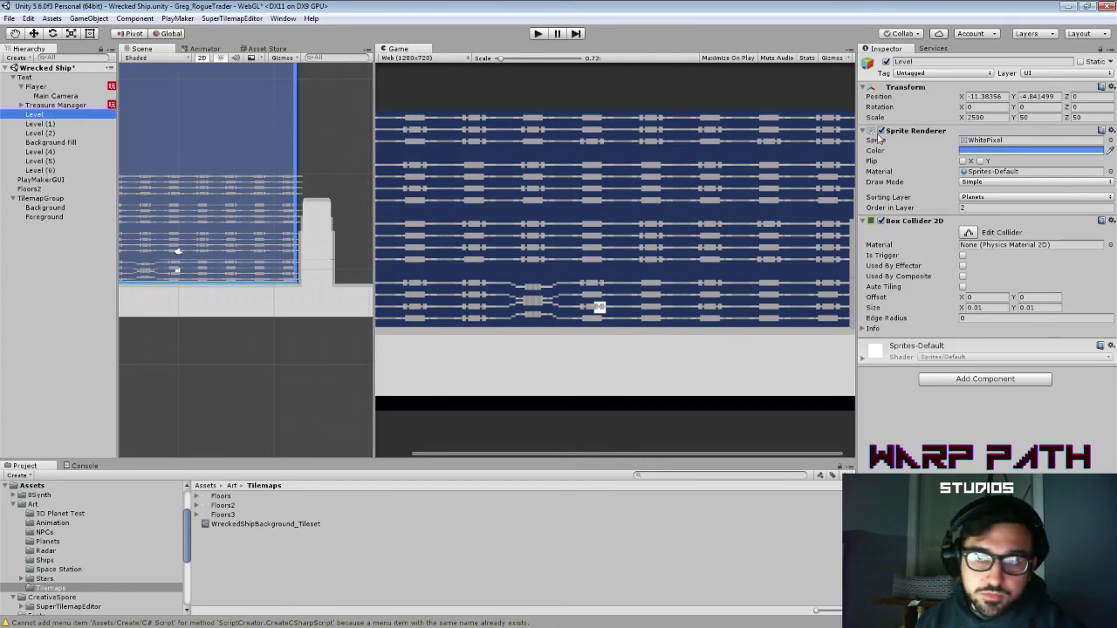
pyautogui.click(880, 131)
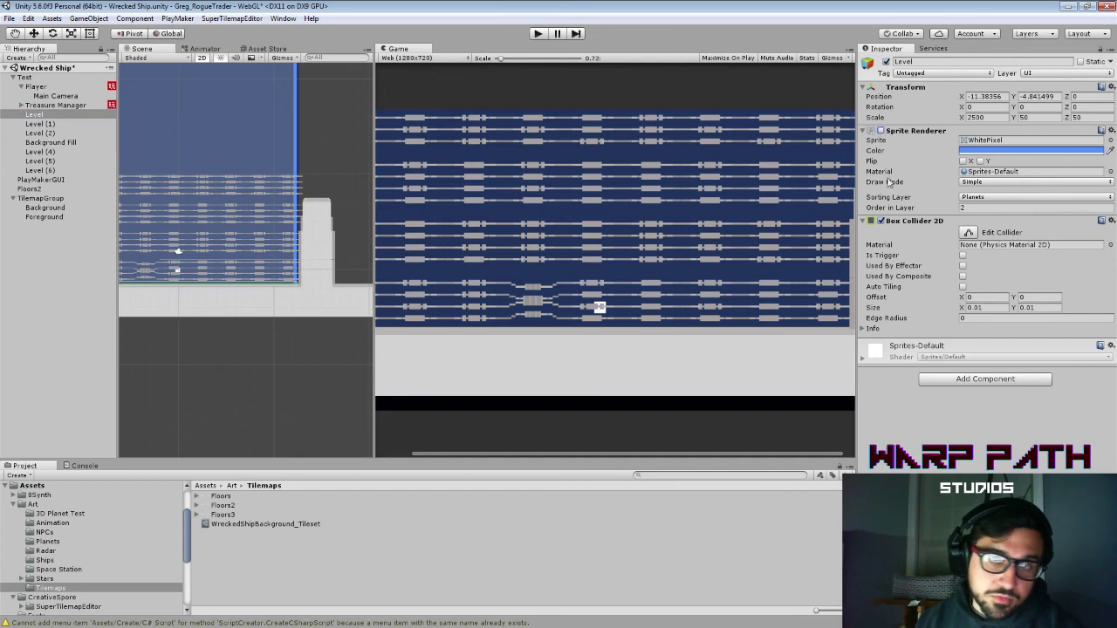
pyautogui.click(881, 221)
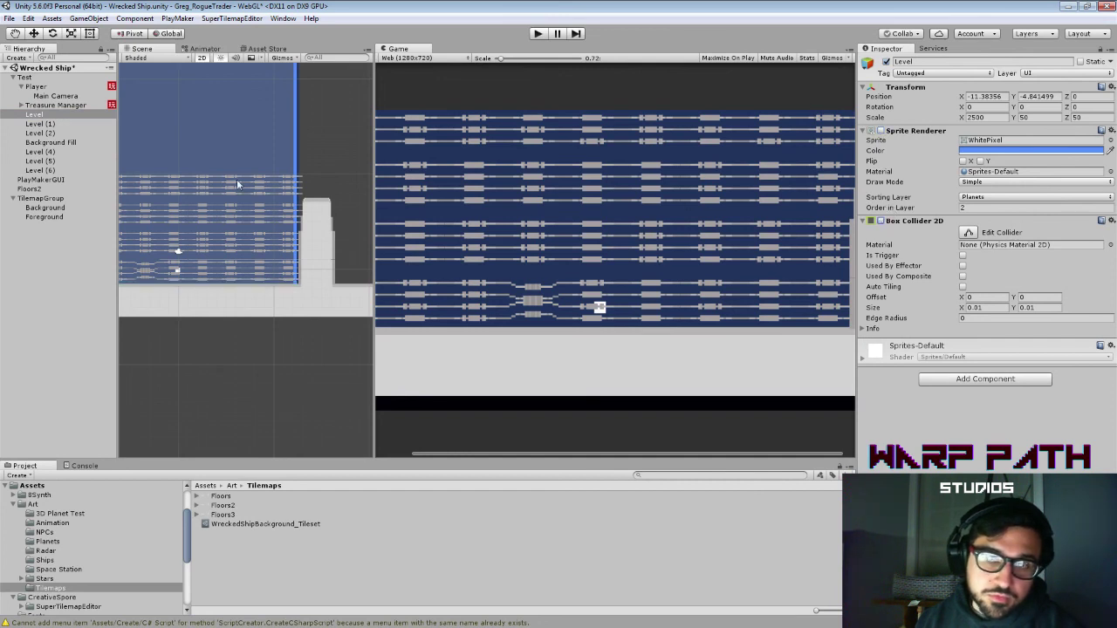
pyautogui.click(77, 167)
pyautogui.keyDown('shift'); pyautogui.click(61, 116); pyautogui.keyUp('shift')
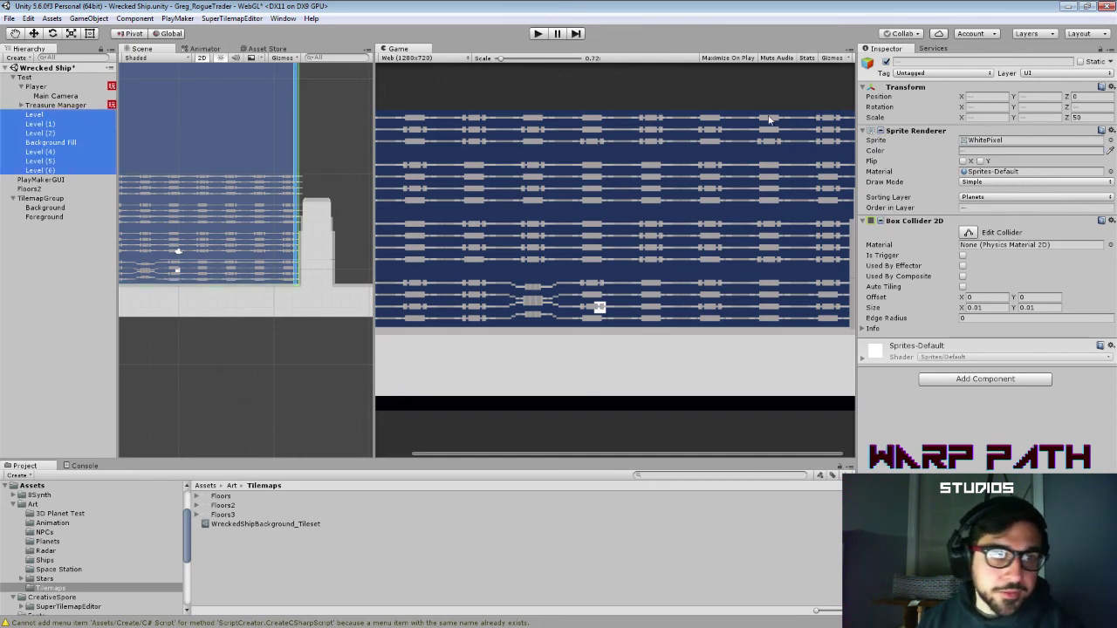
pyautogui.click(880, 131)
pyautogui.click(882, 222)
pyautogui.click(881, 221)
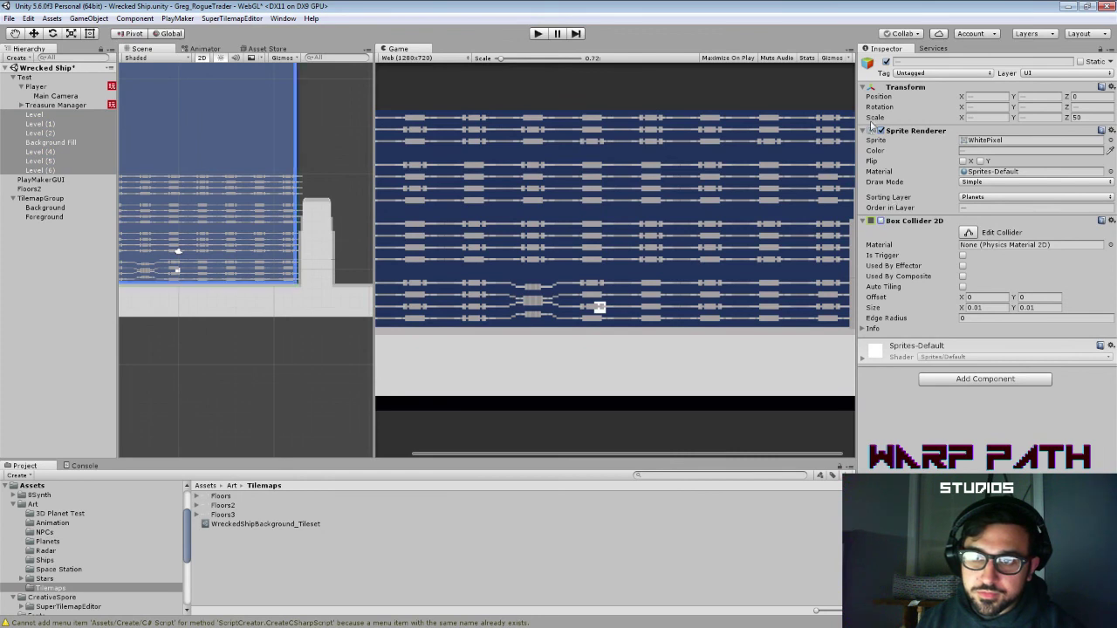
pyautogui.click(881, 131)
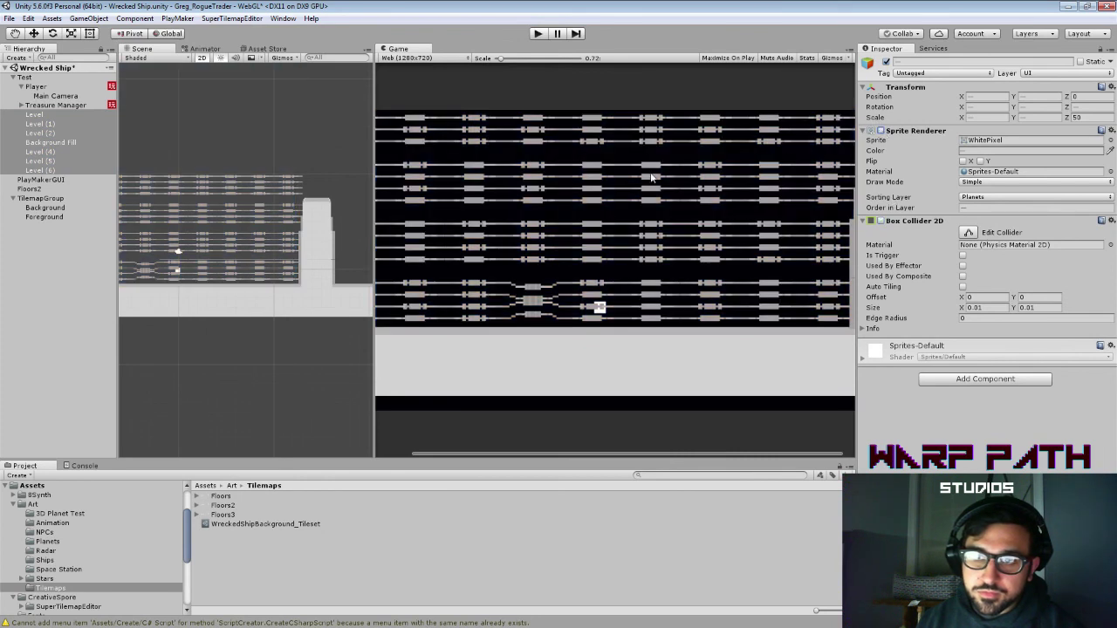
pyautogui.click(57, 143)
pyautogui.hotkey('ctrl', 'd')
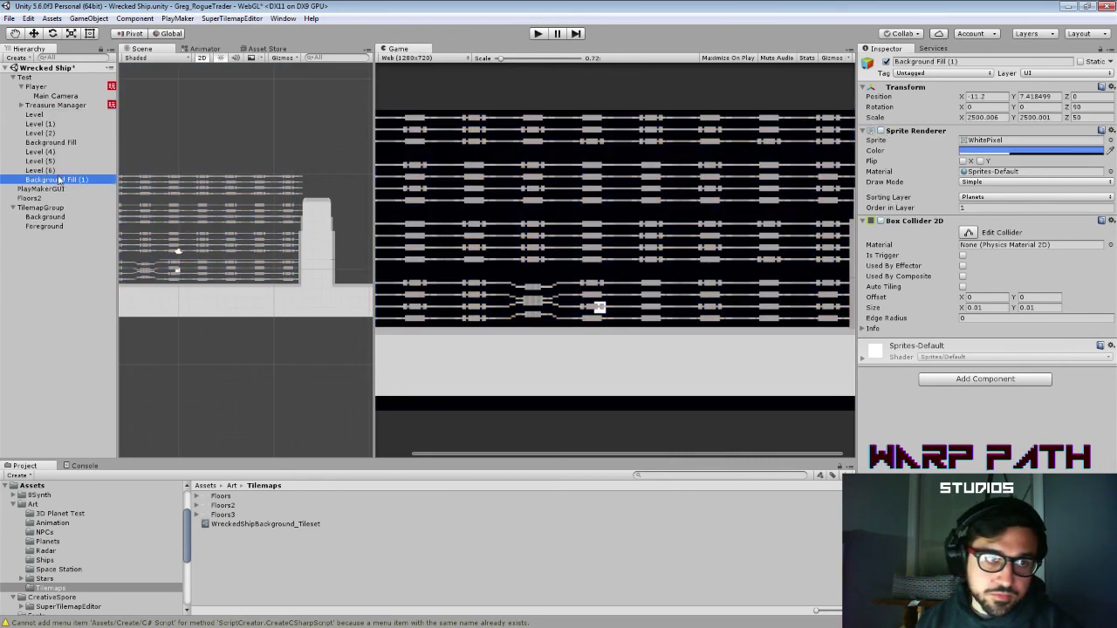
pyautogui.moveTo(58, 180); pyautogui.dragTo(72, 117)
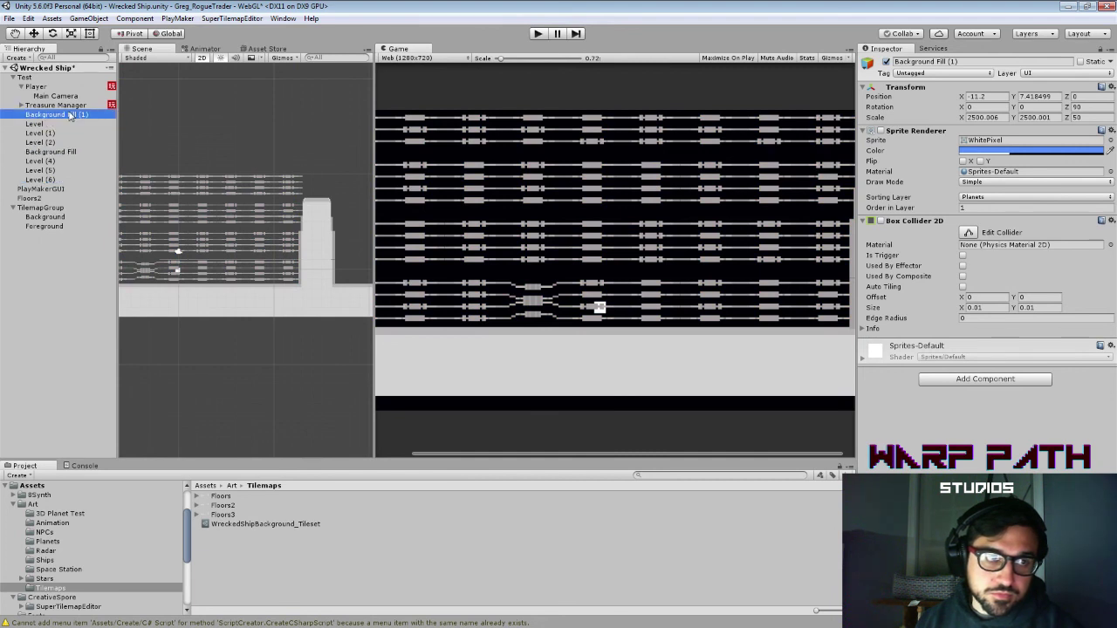
pyautogui.press('Delete')
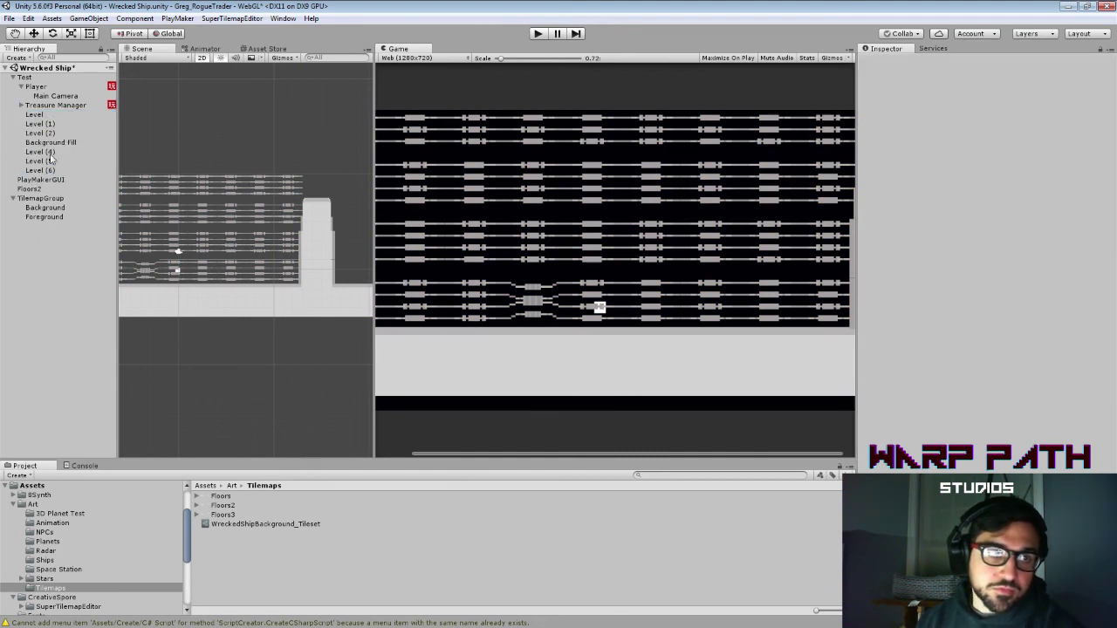
# Step: Play-test the scene with the Level objects' colliders disabled and stop playback
pyautogui.click(46, 208)
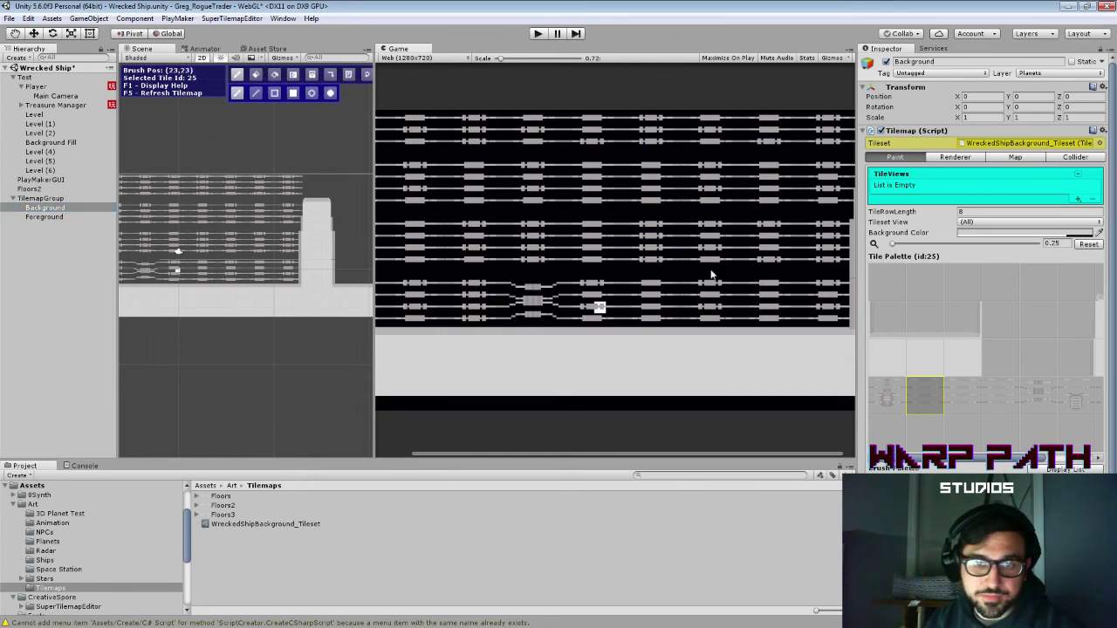
pyautogui.click(539, 34)
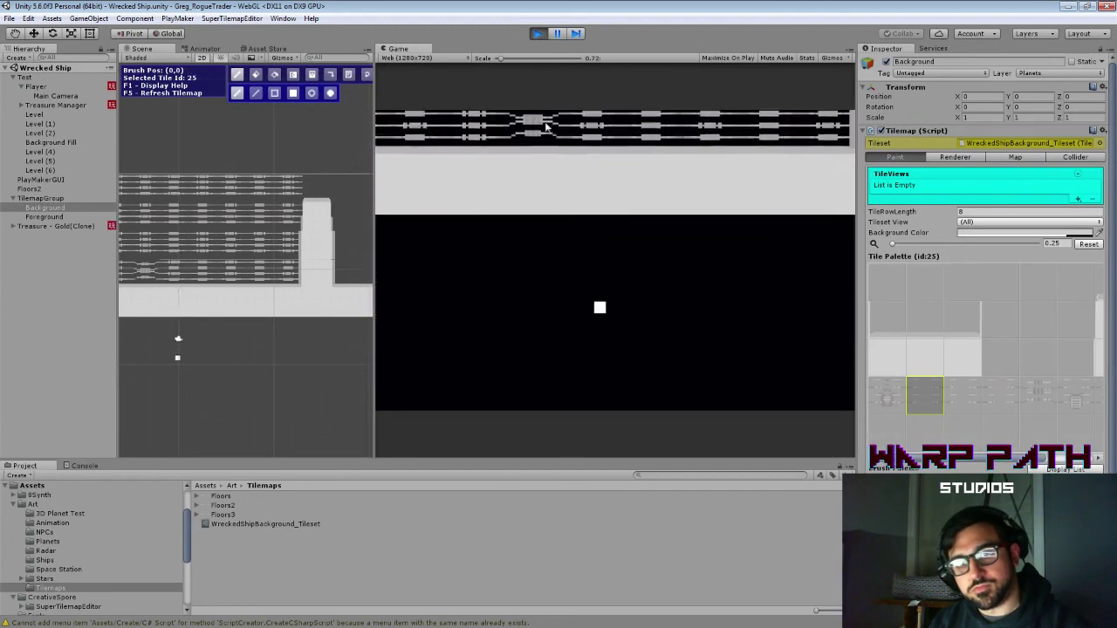
pyautogui.click(538, 35)
# Step: Check the Foreground, Level and Background objects, and toggle each tilemap's visibility in TilemapGroup off and on to see what it contains
pyautogui.click(44, 217)
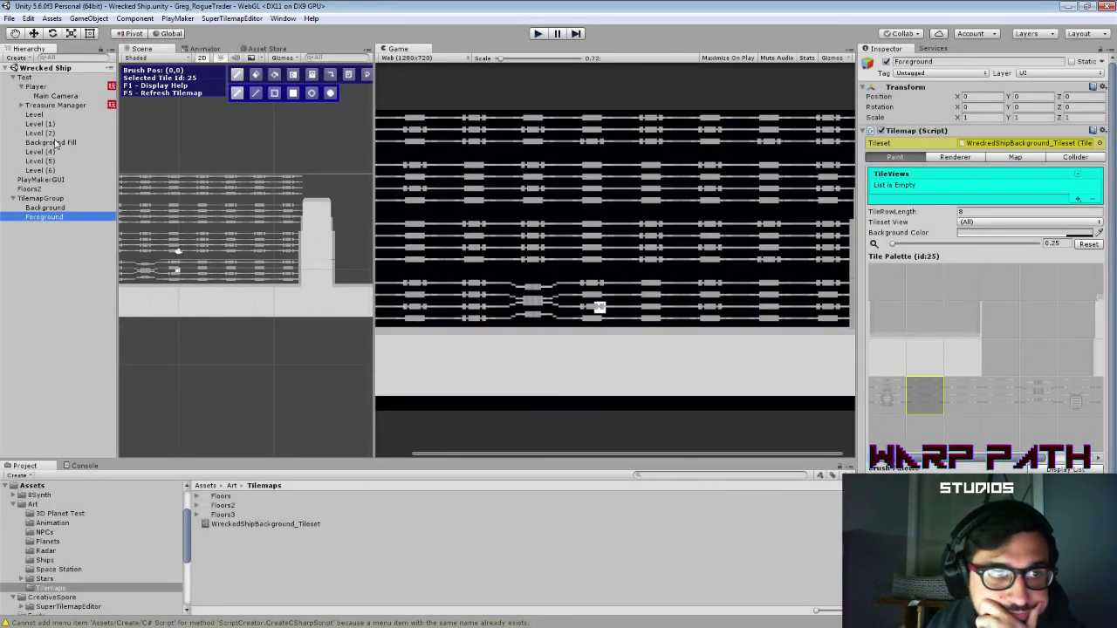
pyautogui.click(35, 114)
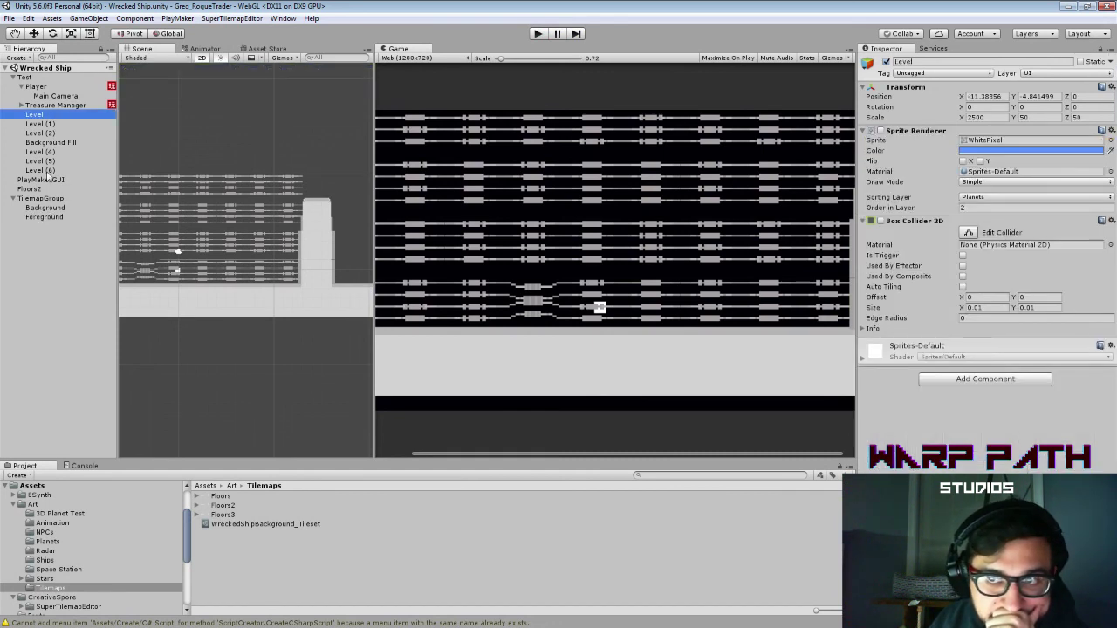
pyautogui.click(44, 208)
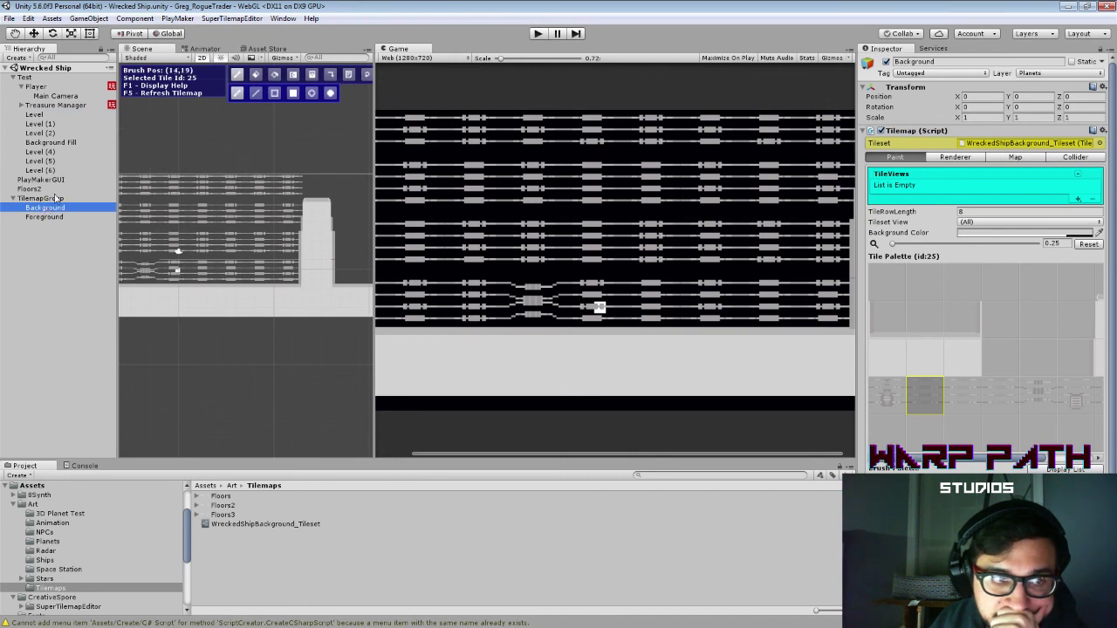
pyautogui.click(40, 198)
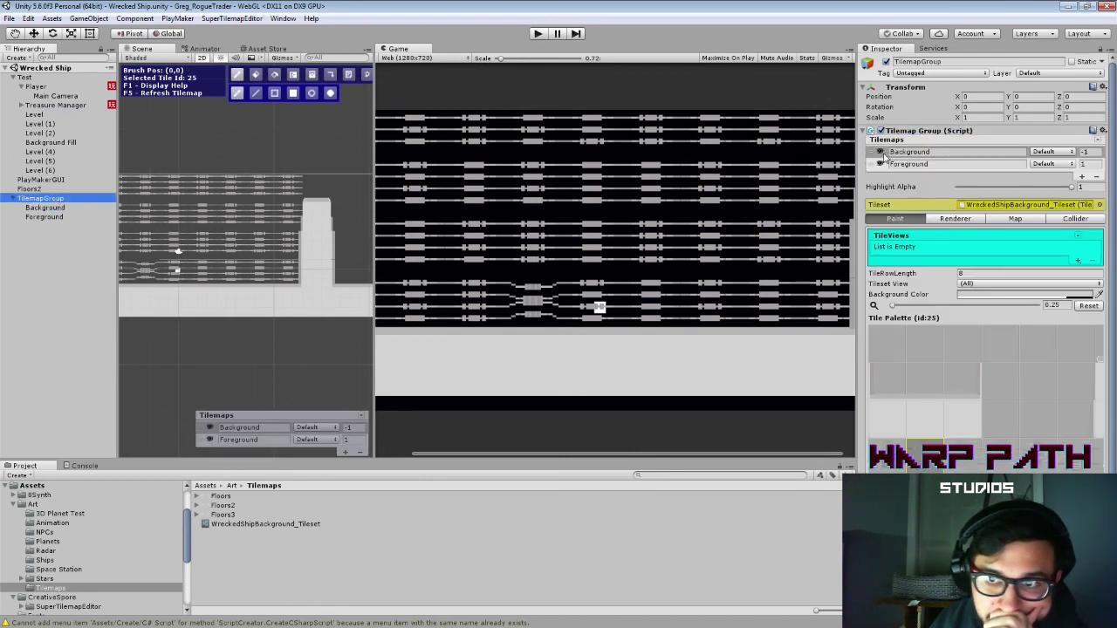
pyautogui.click(882, 153)
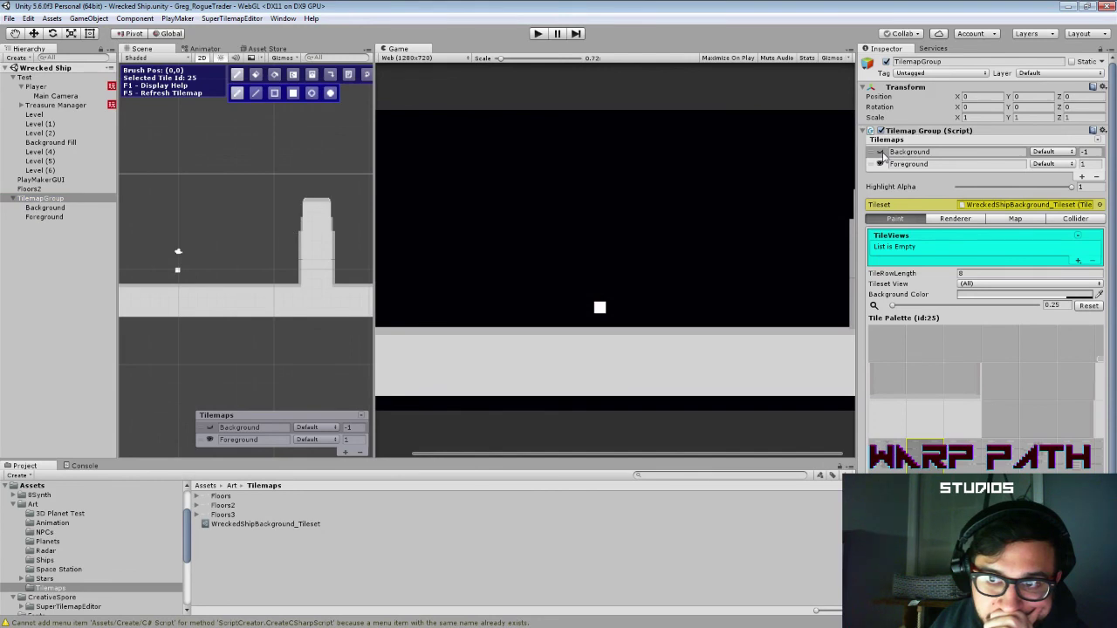
pyautogui.click(881, 153)
pyautogui.click(880, 165)
pyautogui.click(880, 165)
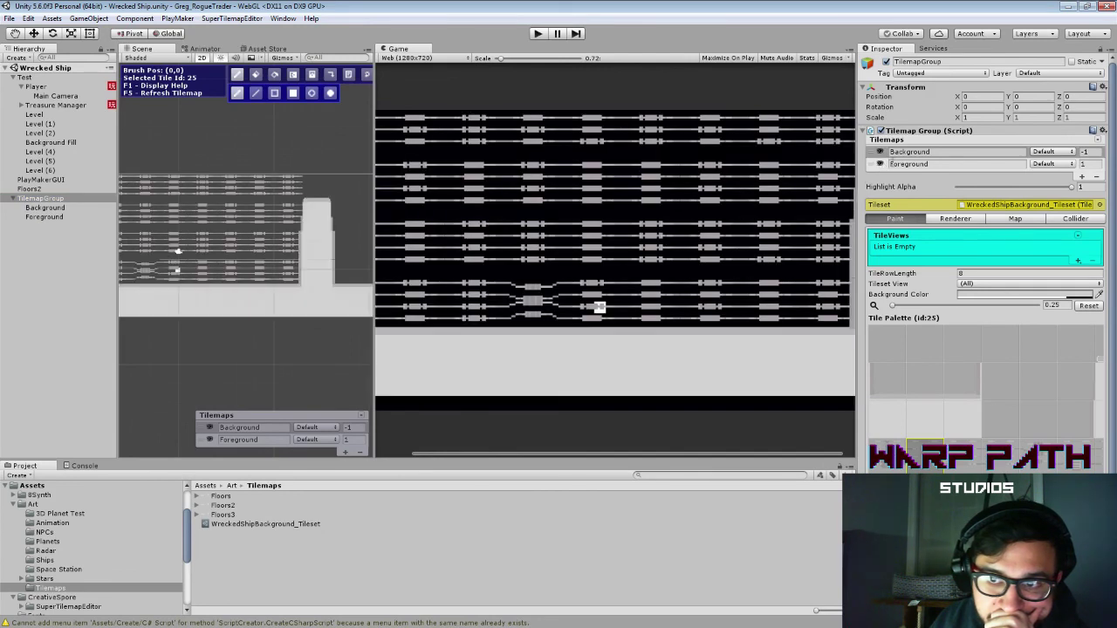
# Step: Rename the Foreground tilemap as Floors and the Background tilemap as Wires in TilemapGroup
pyautogui.click(915, 163)
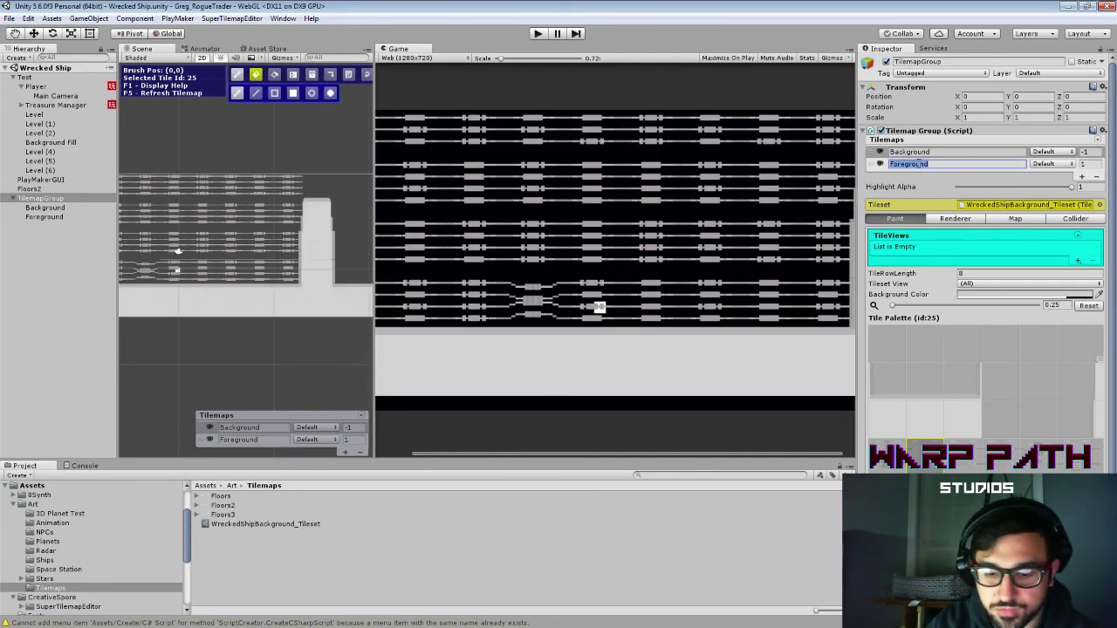
pyautogui.write('Floors')
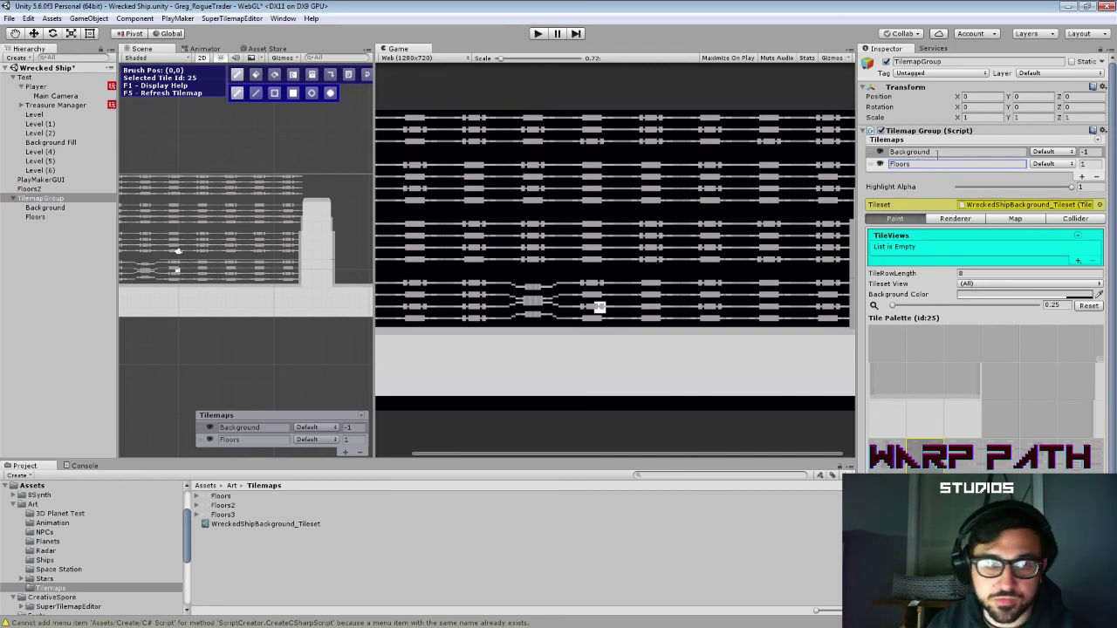
pyautogui.click(938, 152)
pyautogui.write('Wires')
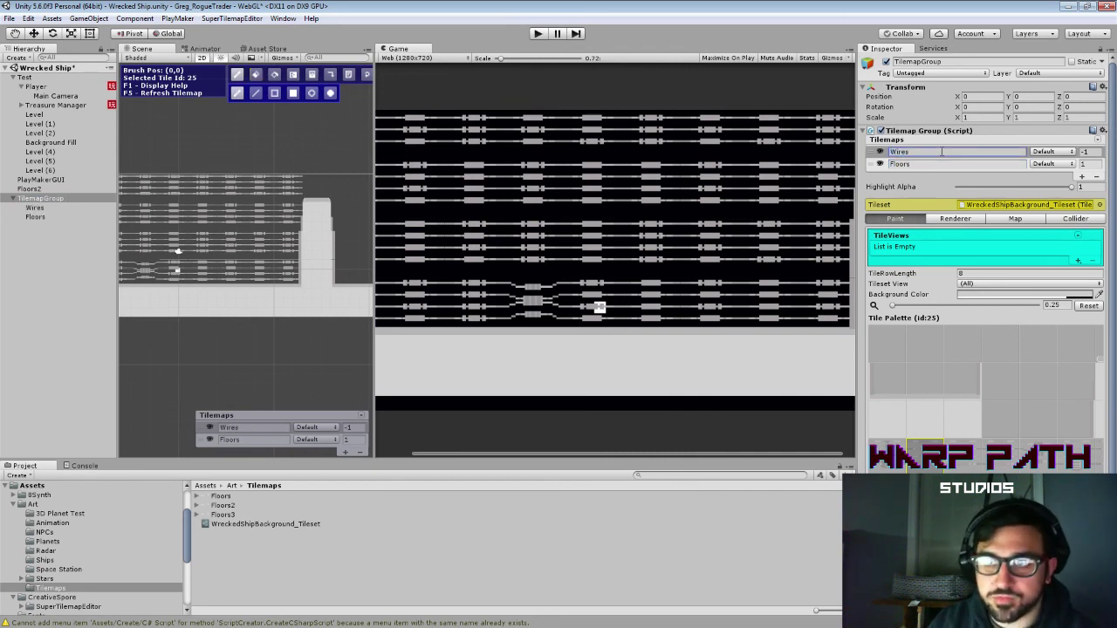
# Step: Try Polygon Collider 2D as the Floors tilemap's 2D collider type and switch it back to Edge Collider 2D
pyautogui.click(37, 217)
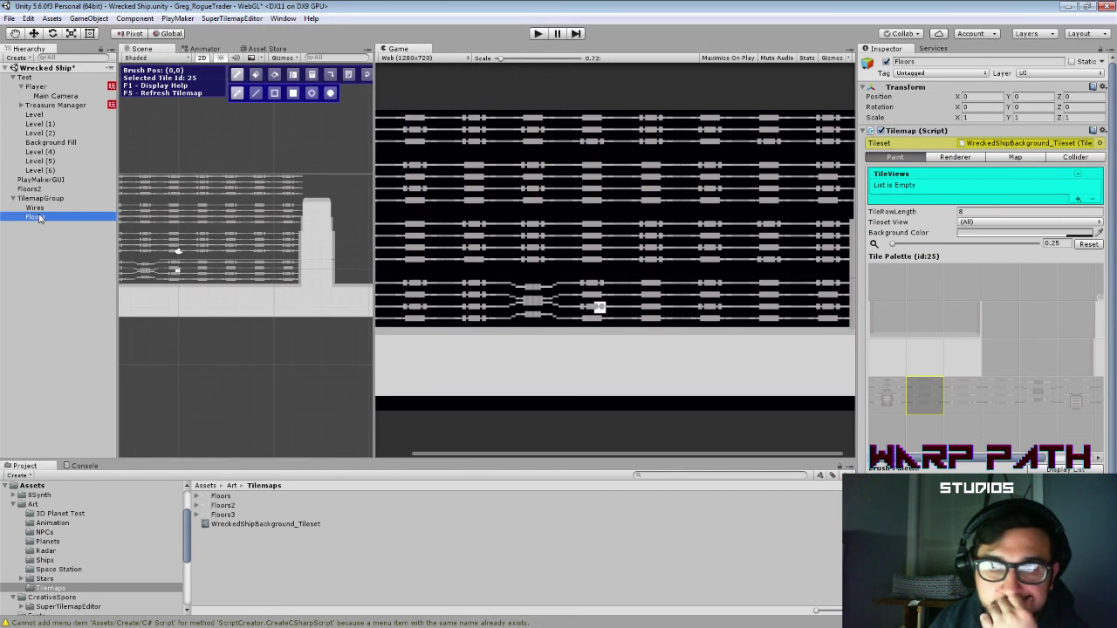
pyautogui.click(1074, 158)
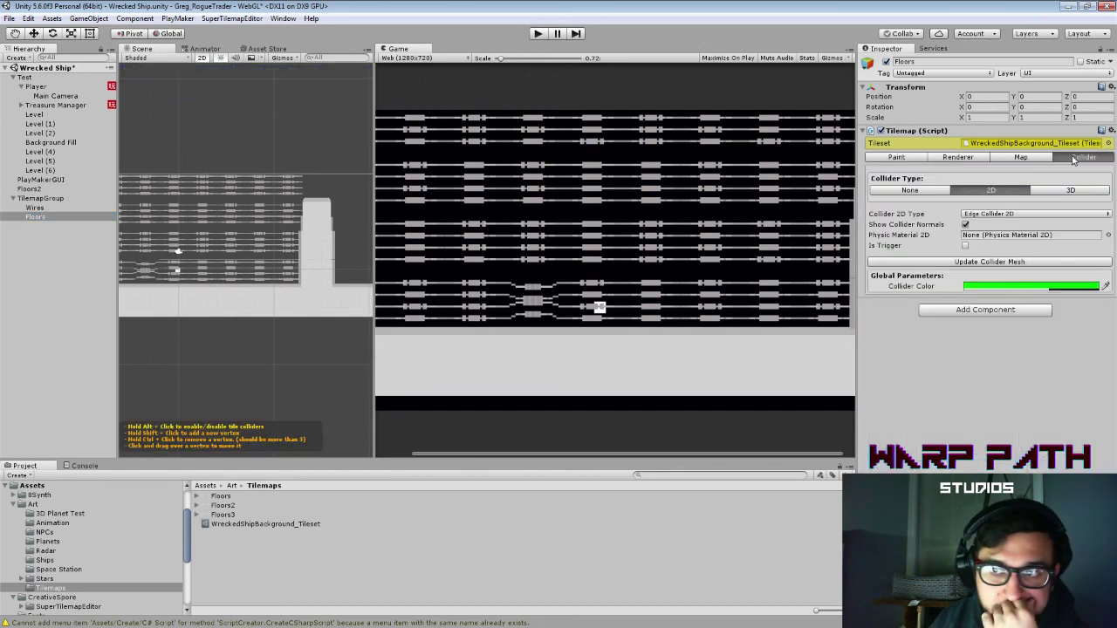
pyautogui.click(998, 216)
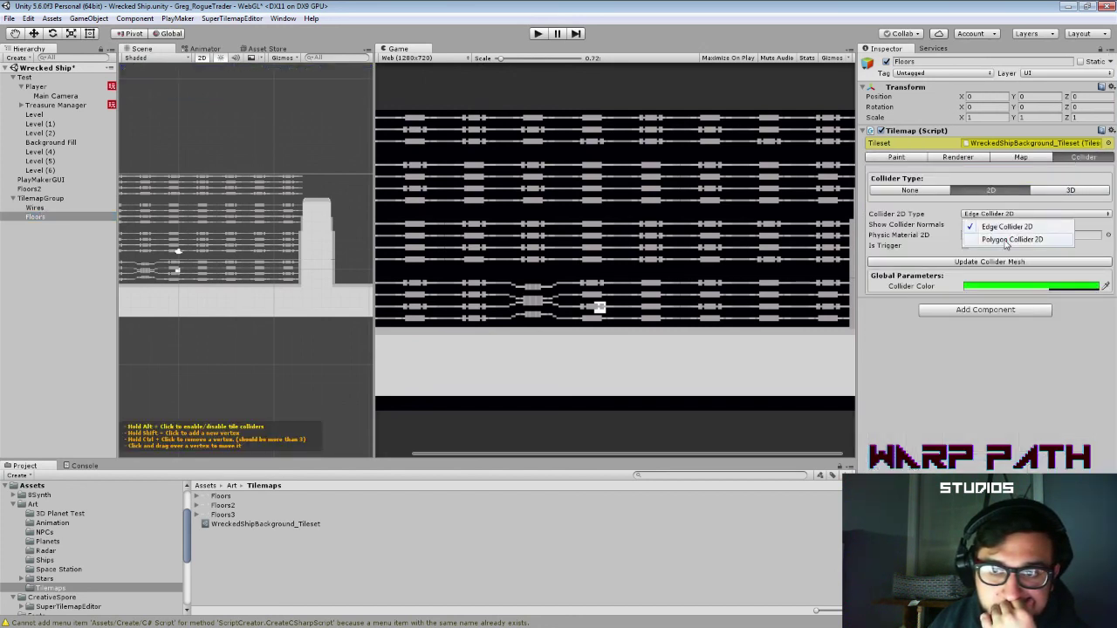
pyautogui.click(1005, 243)
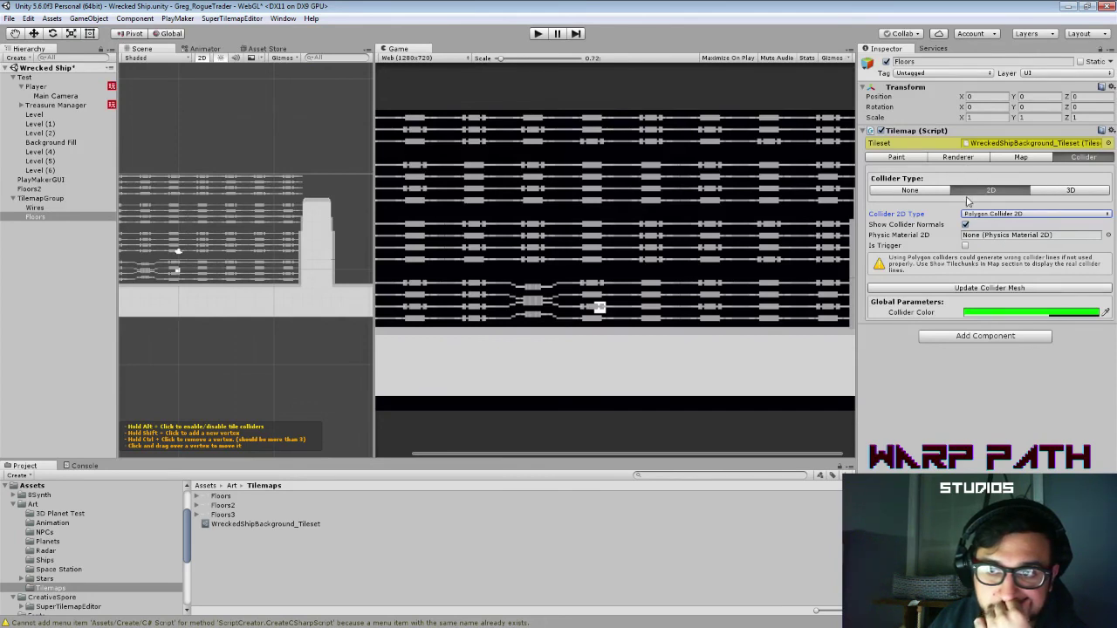
pyautogui.click(987, 216)
pyautogui.click(993, 221)
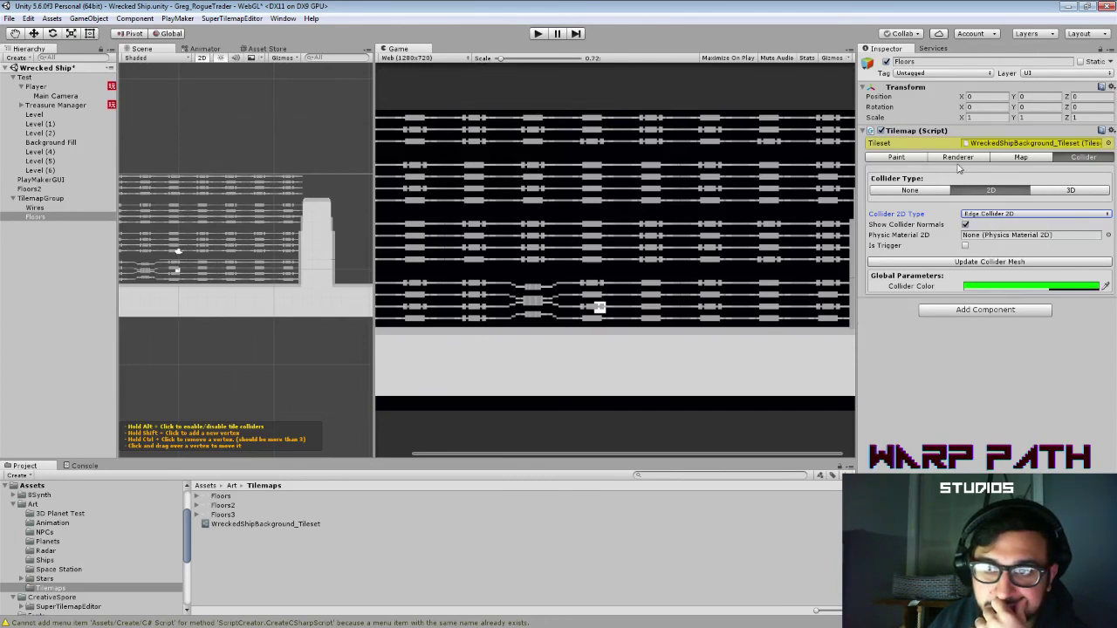
# Step: Look through the Floors tilemap's renderer settings and painting tools, and read the tile-painting help
pyautogui.click(958, 158)
pyautogui.click(899, 157)
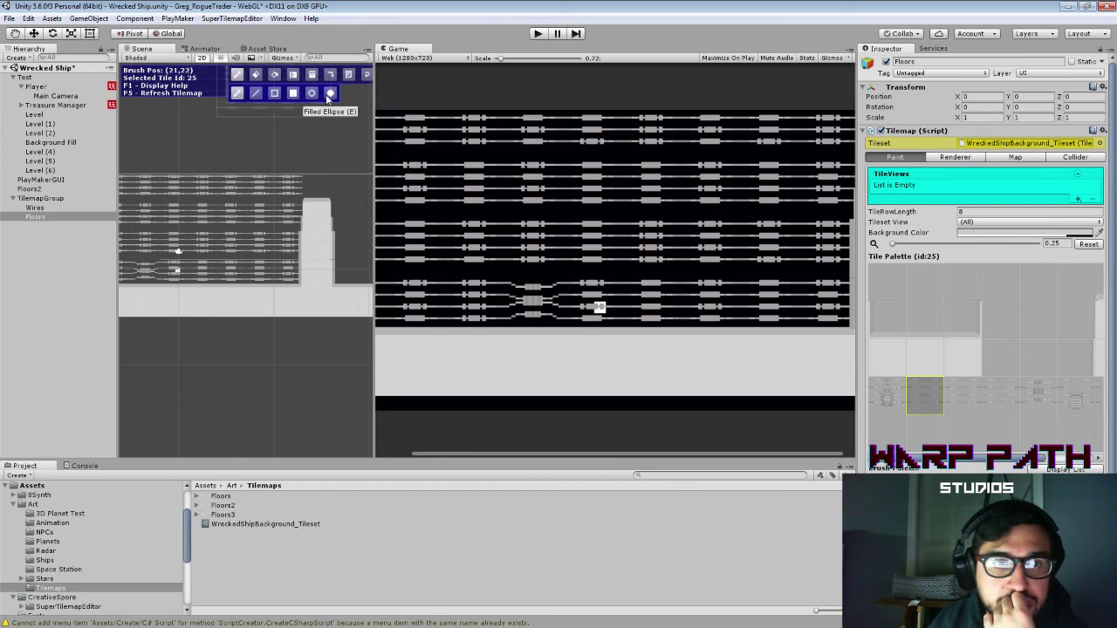
pyautogui.click(256, 97)
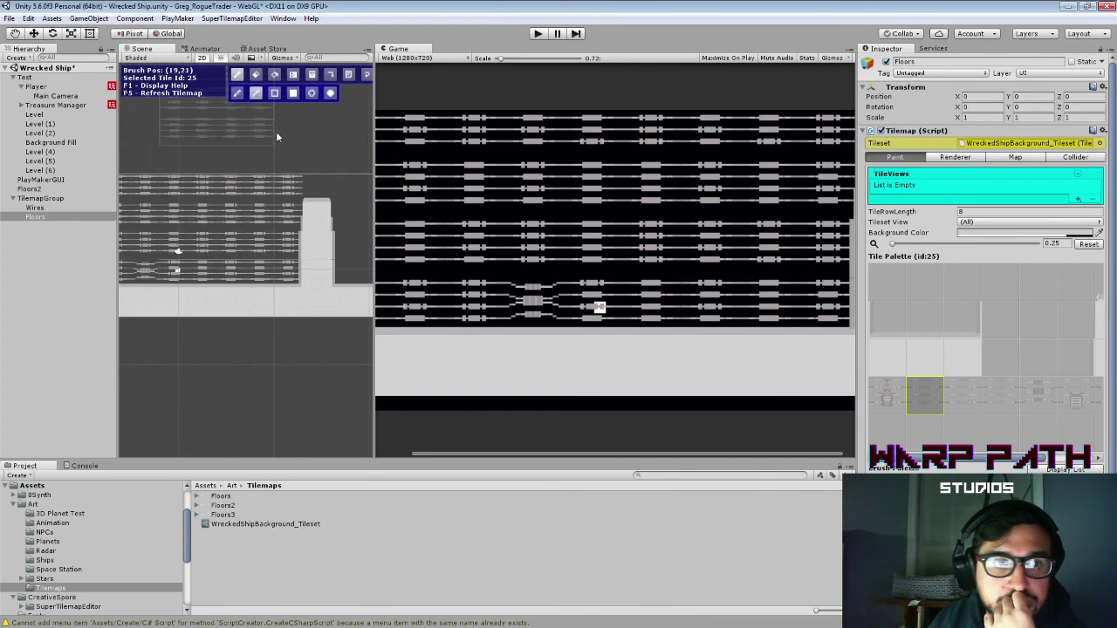
pyautogui.click(273, 77)
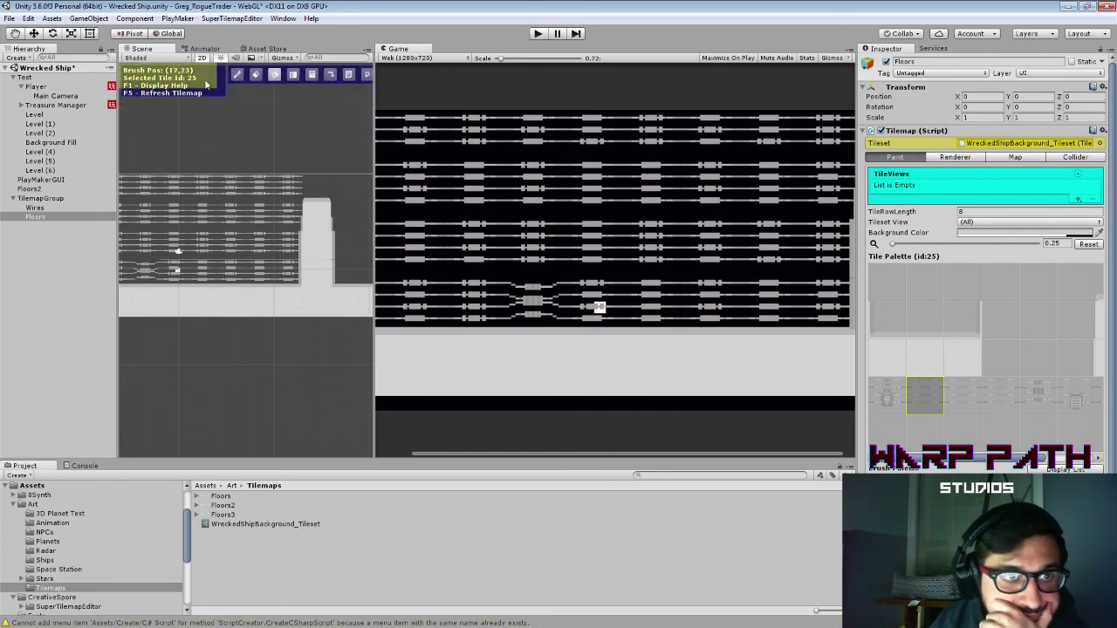
pyautogui.press('F1')
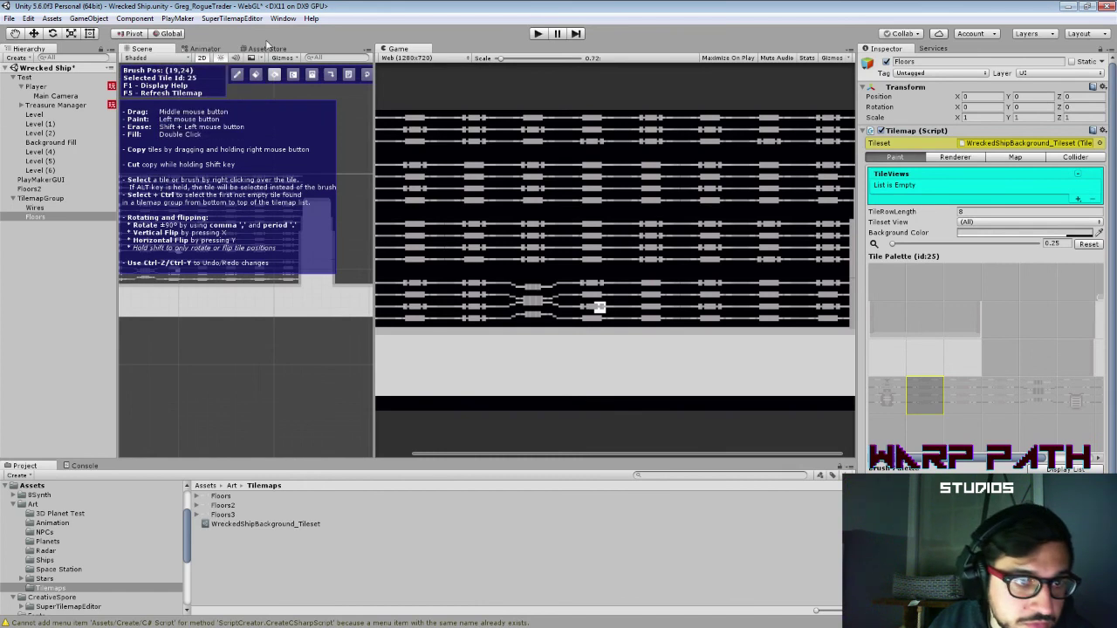
pyautogui.press('F1')
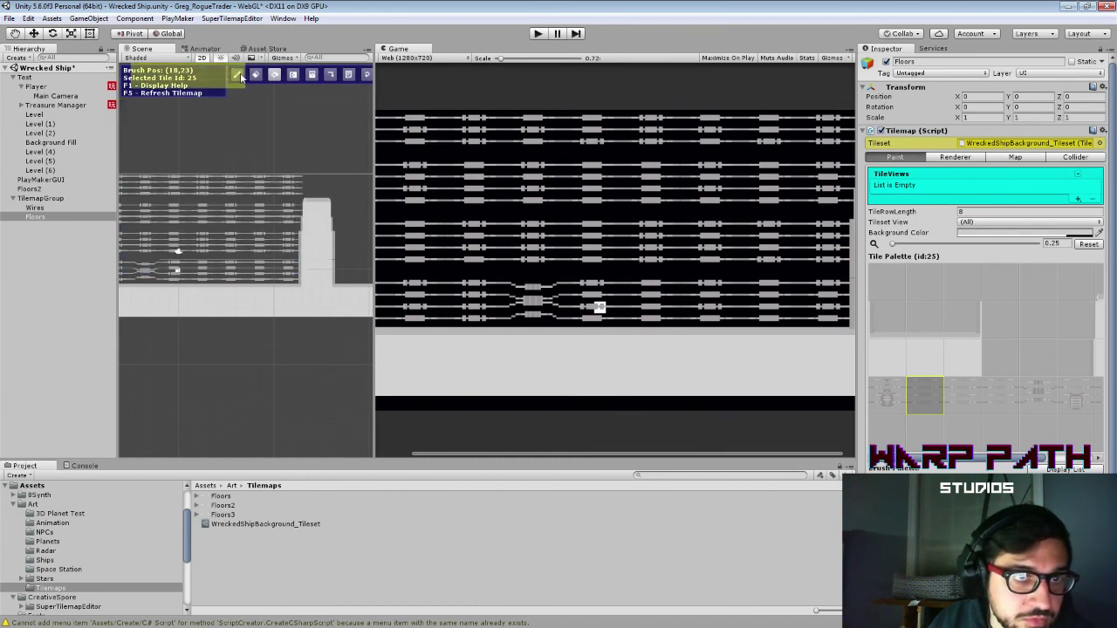
# Step: Try out the rectangle, ellipse and filled ellipse brushes with the wire tile on the Floors tilemap, without keeping the painted tiles
pyautogui.click(240, 76)
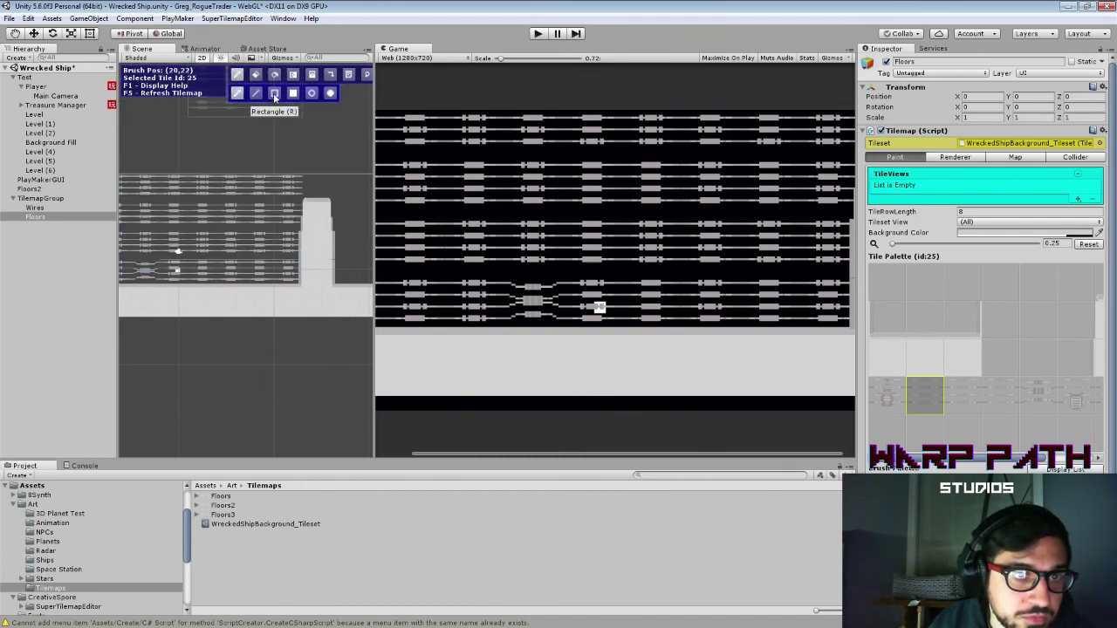
pyautogui.click(275, 95)
pyautogui.moveTo(209, 130)
pyautogui.mouseDown()
pyautogui.moveTo(264, 133)
pyautogui.moveTo(276, 110)
pyautogui.moveTo(342, 203)
pyautogui.moveTo(270, 236)
pyautogui.moveTo(340, 214)
pyautogui.moveTo(320, 134)
pyautogui.moveTo(331, 139)
pyautogui.mouseUp()
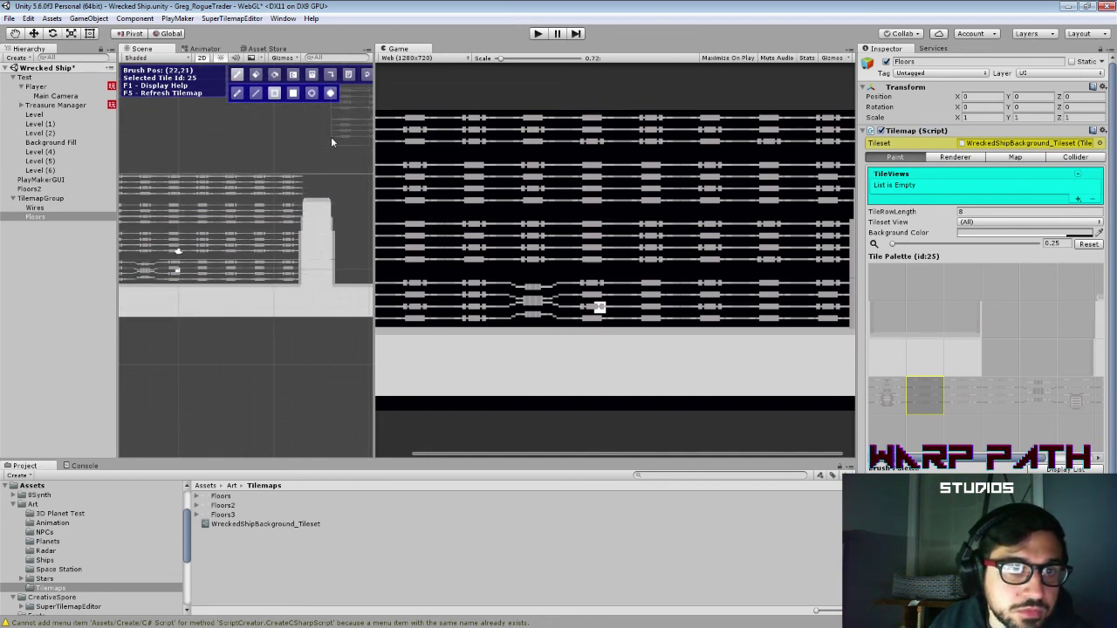
pyautogui.click(313, 95)
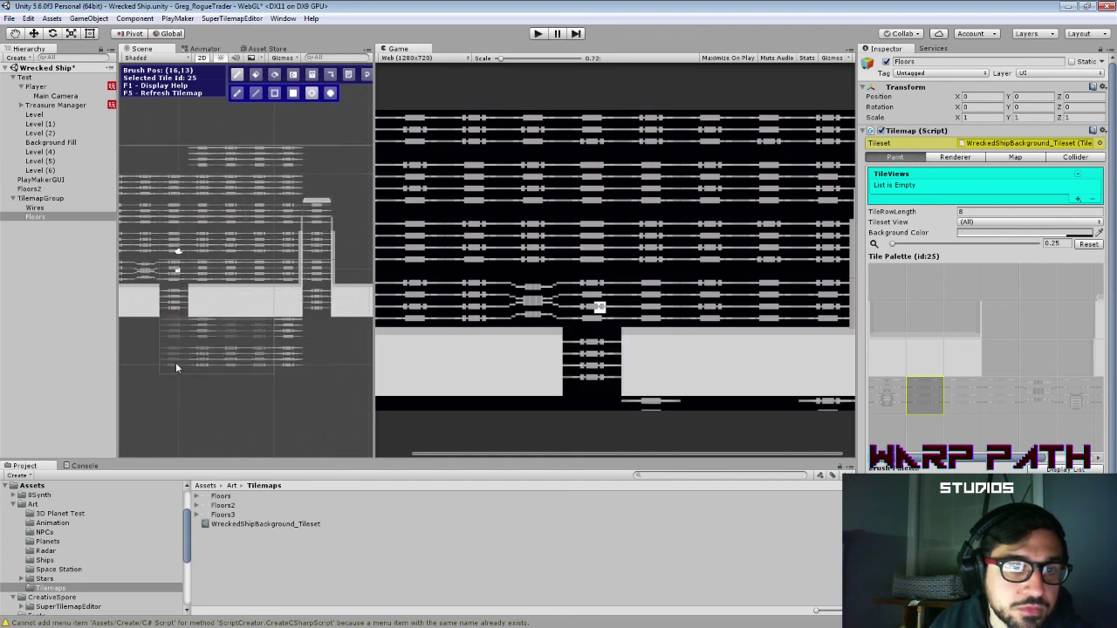
pyautogui.click(330, 93)
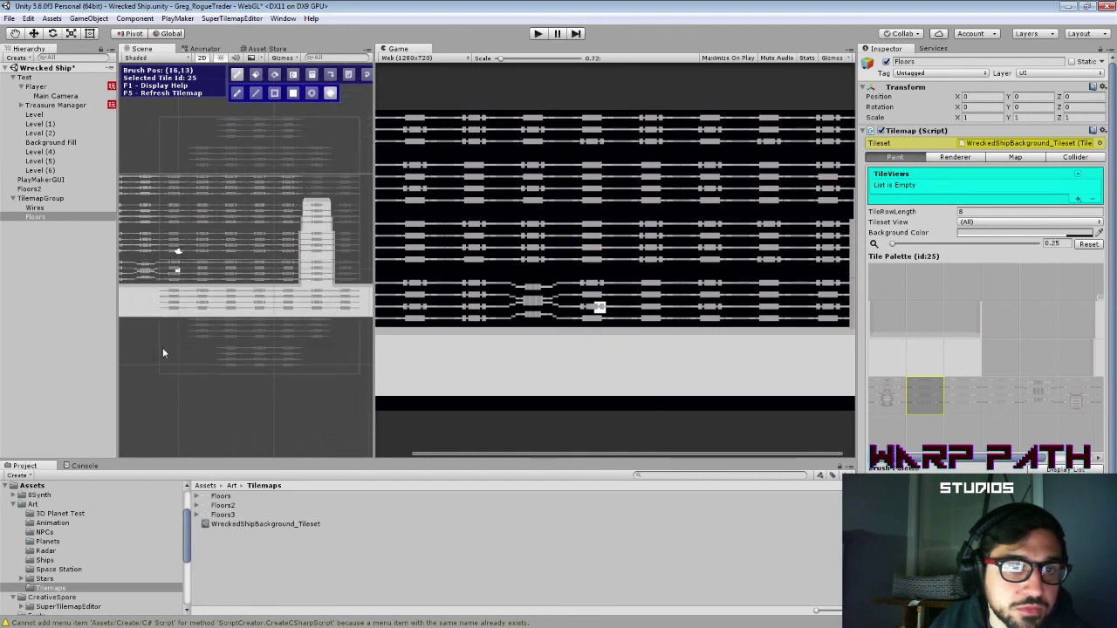
pyautogui.click(274, 93)
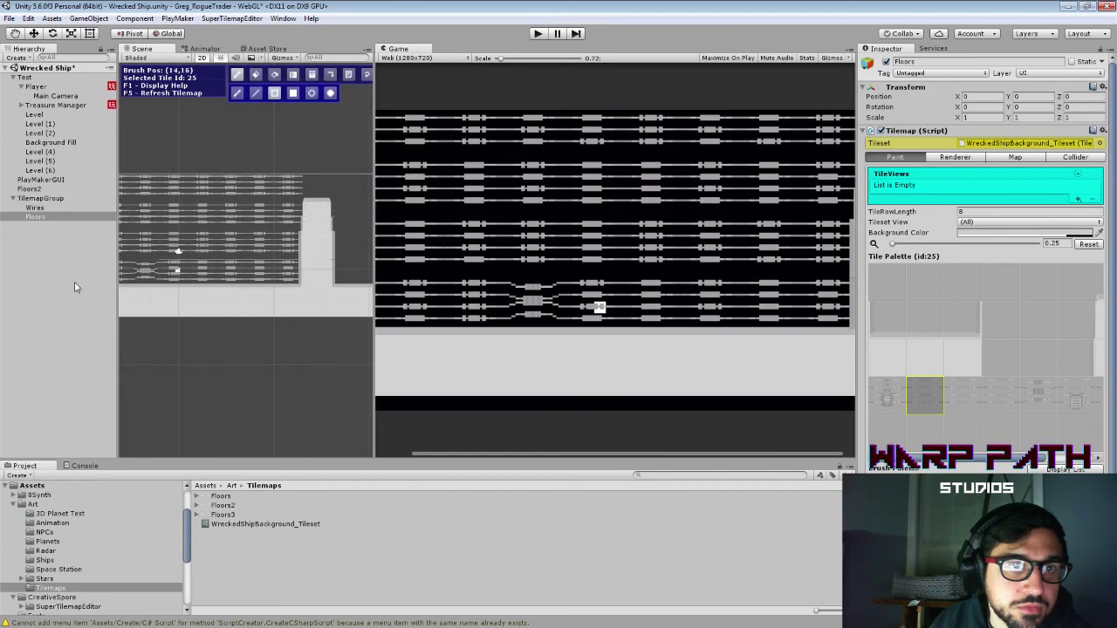
pyautogui.click(254, 94)
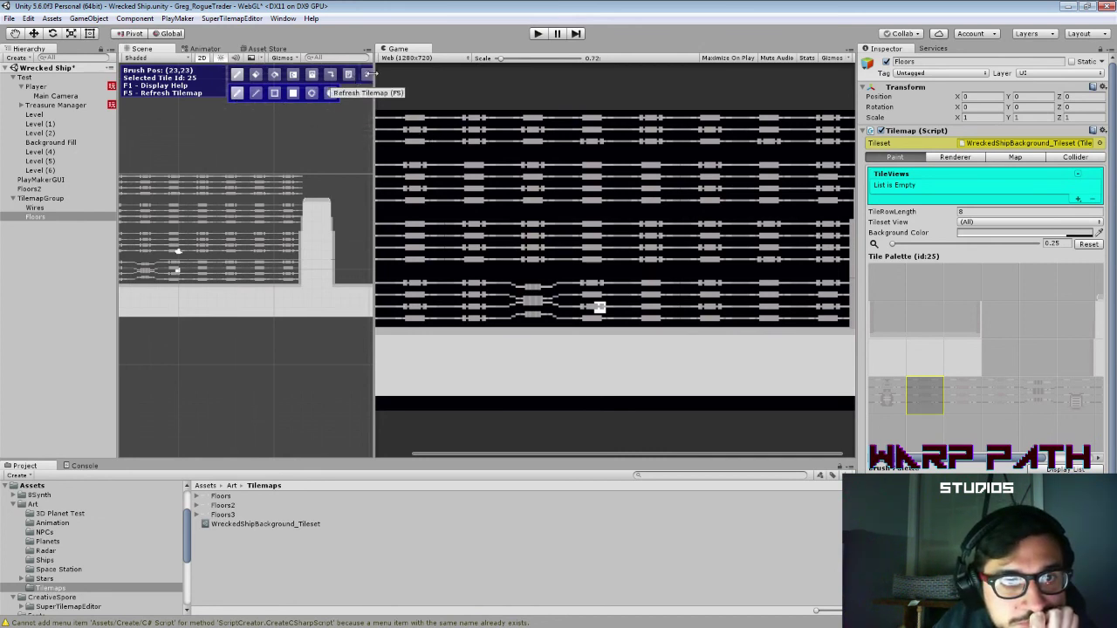
# Step: Enable 2D tile colliders on the Floors tilemap's solid floor and pillar tiles, out to the floor's outer end
pyautogui.click(957, 157)
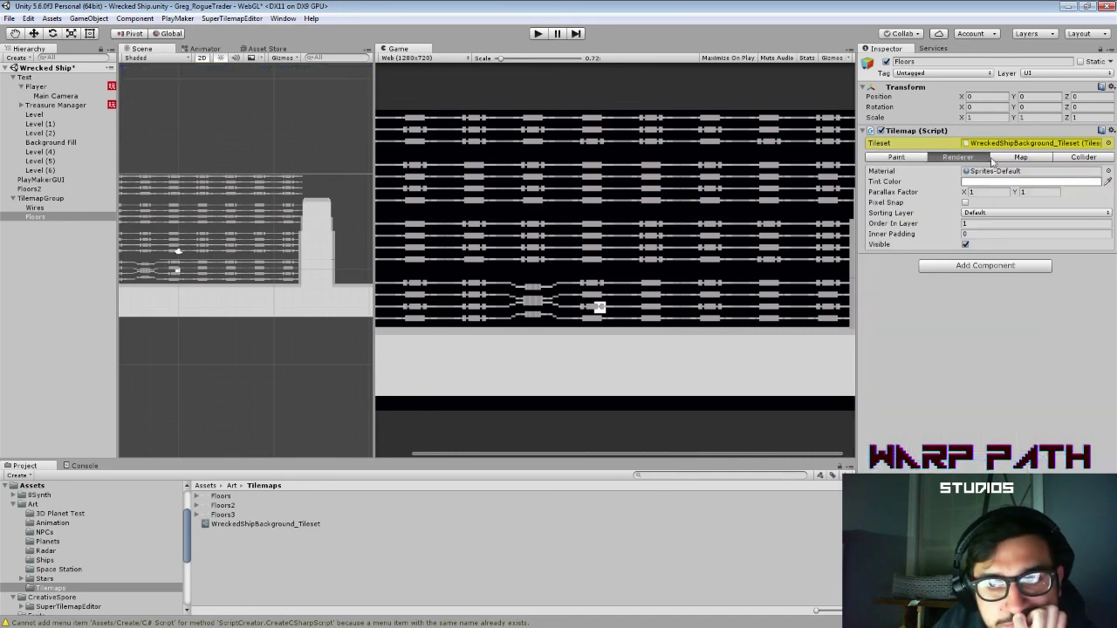
pyautogui.click(1021, 160)
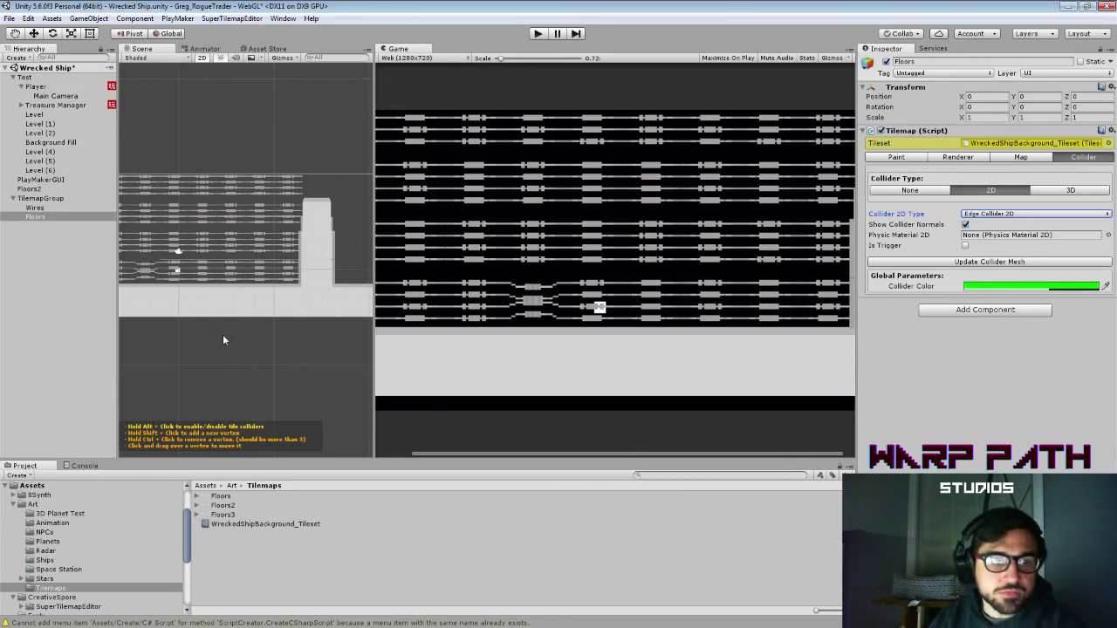
pyautogui.click(235, 311)
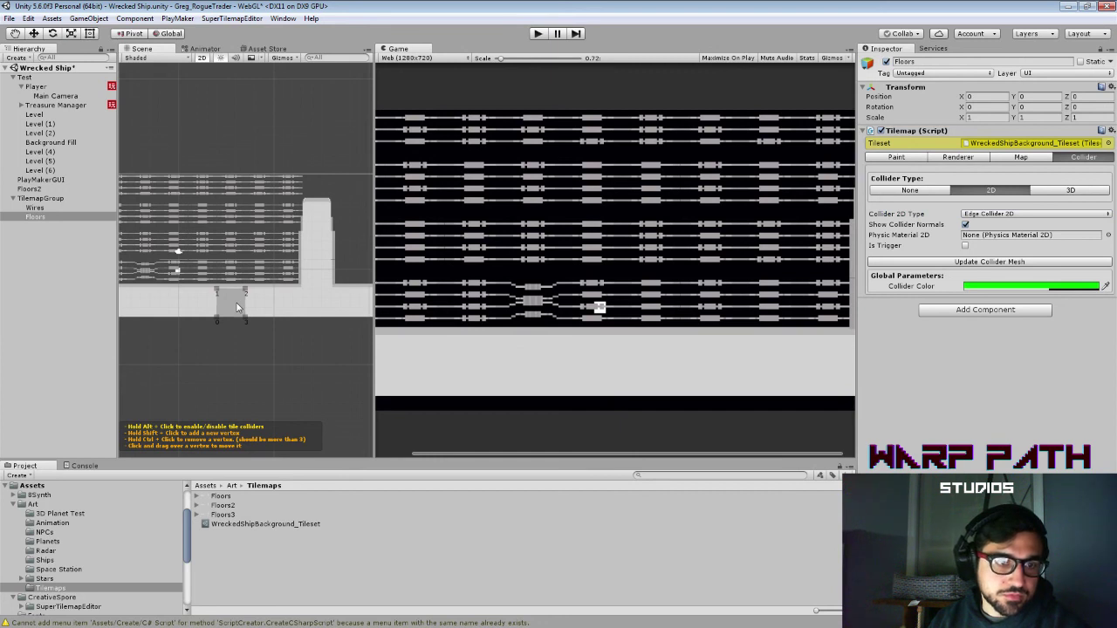
pyautogui.keyDown('alt'); pyautogui.click(234, 305); pyautogui.keyUp('alt')
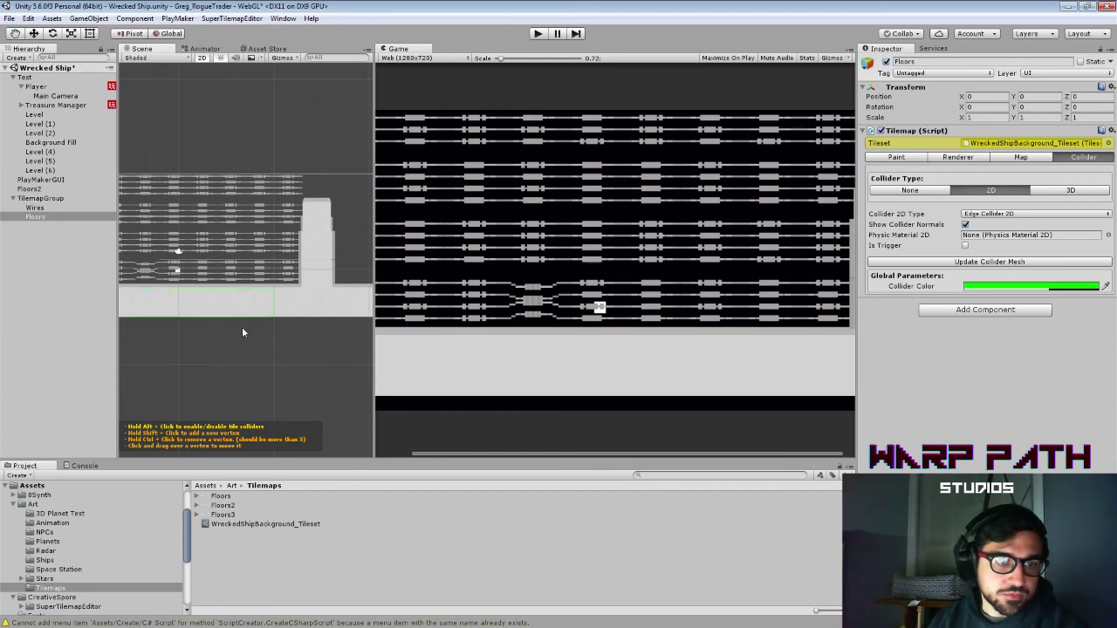
pyautogui.keyDown('alt'); pyautogui.click(282, 300); pyautogui.keyUp('alt')
pyautogui.keyDown('alt'); pyautogui.click(348, 307); pyautogui.keyUp('alt')
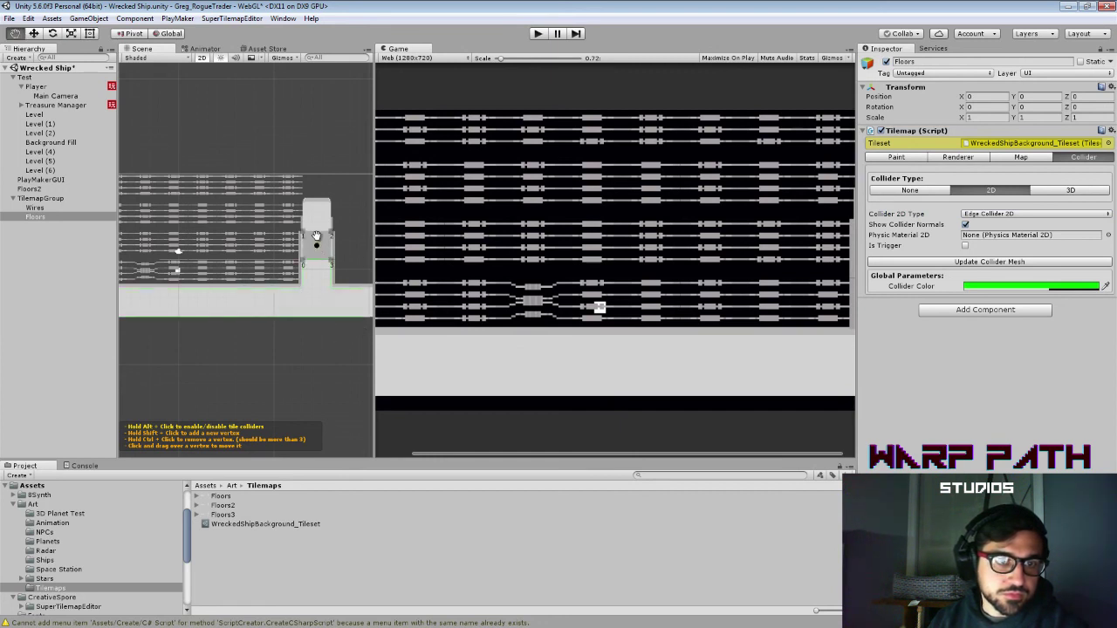
pyautogui.keyDown('alt'); pyautogui.click(317, 241); pyautogui.keyUp('alt')
pyautogui.keyDown('alt'); pyautogui.click(322, 214); pyautogui.keyUp('alt')
pyautogui.moveTo(202, 320); pyautogui.dragTo(325, 320)
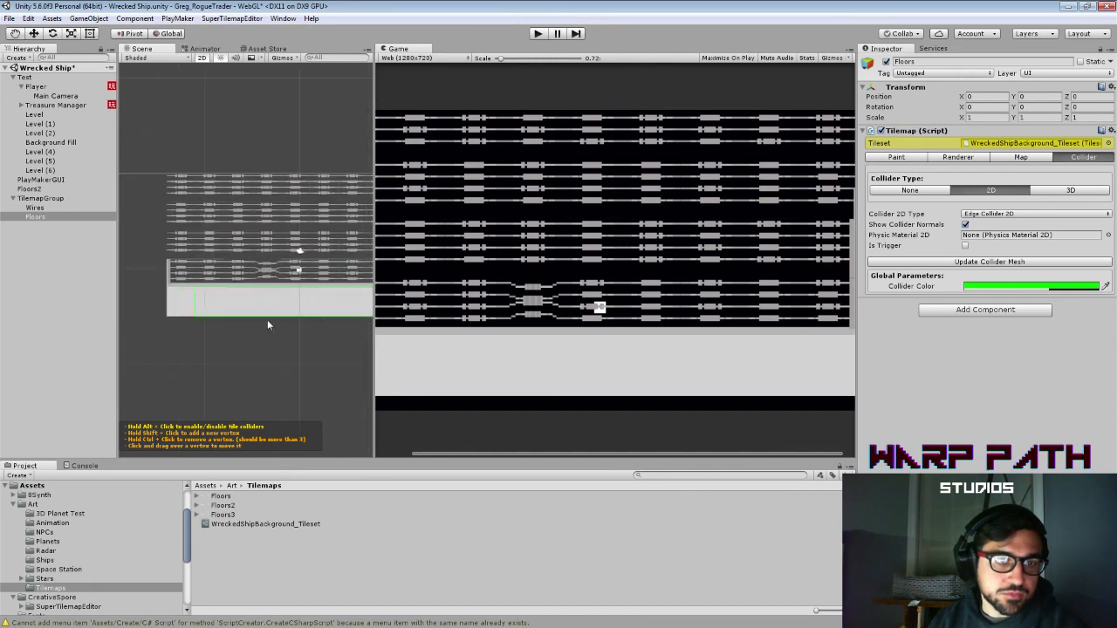
pyautogui.keyDown('alt'); pyautogui.click(176, 299); pyautogui.keyUp('alt')
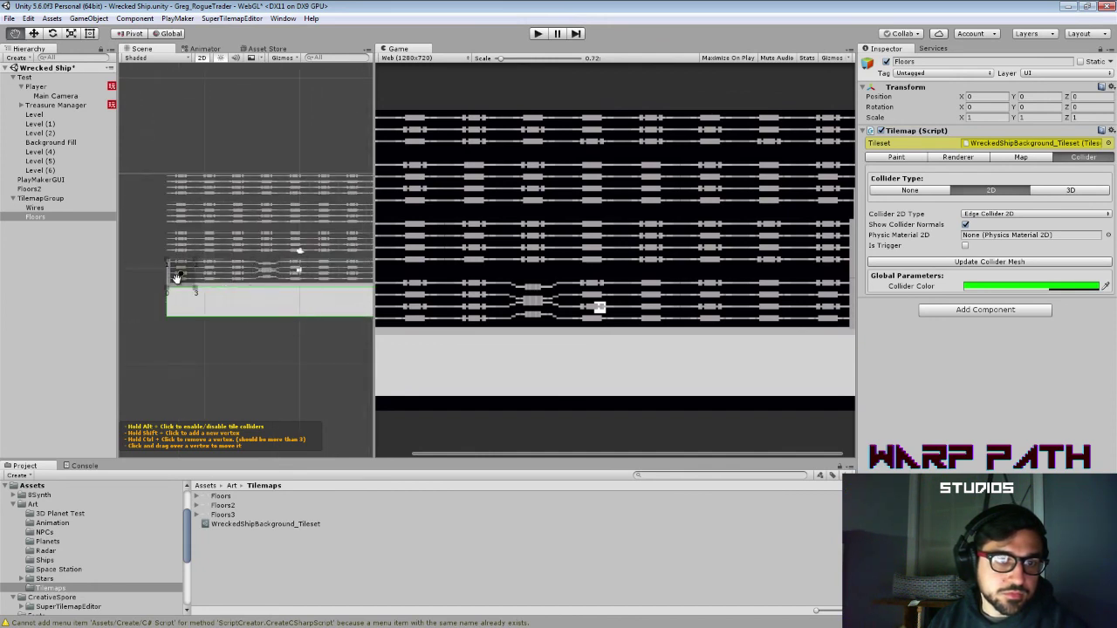
# Step: Enable the corner tile colliders beside the pillar and pull their outer vertices in to the pillar's base on both sides
pyautogui.scroll(5, 177, 277)
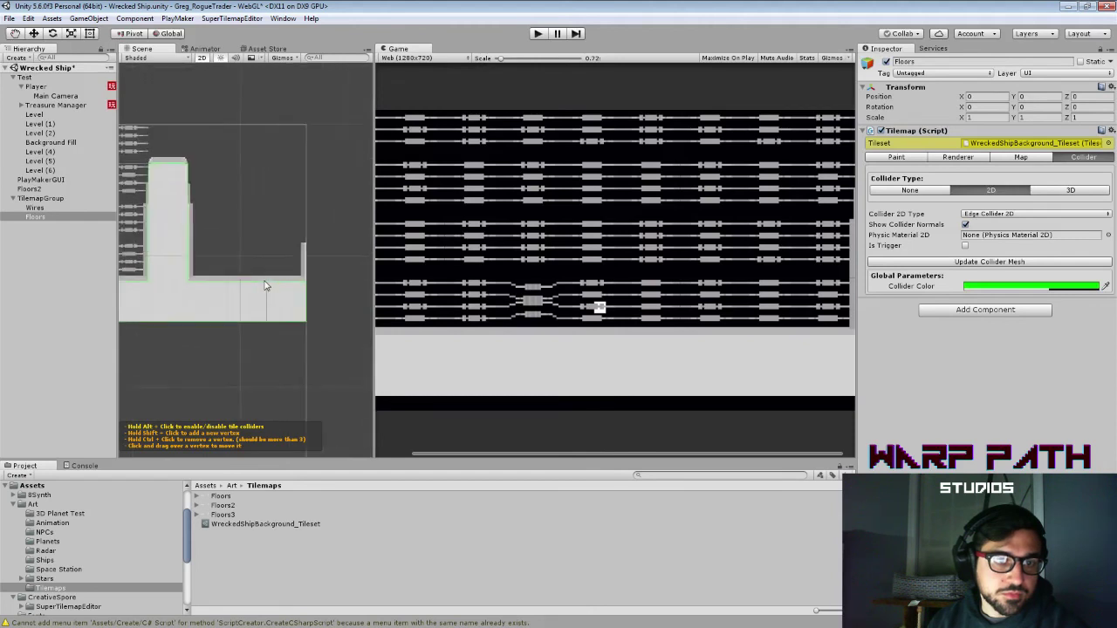
pyautogui.keyDown('alt'); pyautogui.click(198, 284); pyautogui.keyUp('alt')
pyautogui.moveTo(177, 338); pyautogui.dragTo(283, 349)
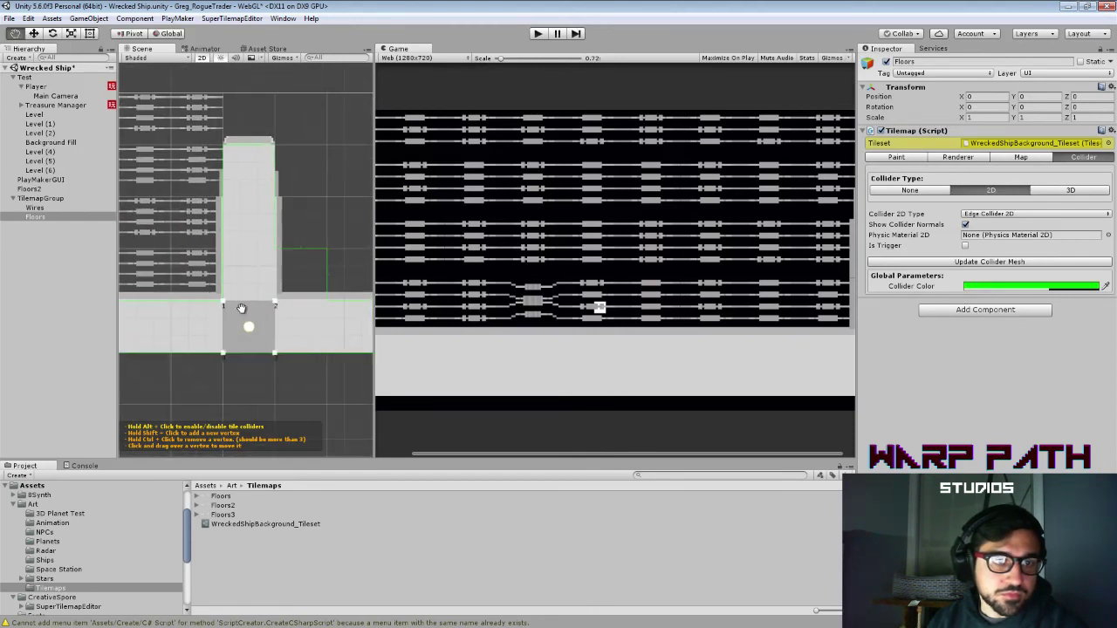
pyautogui.moveTo(199, 278); pyautogui.dragTo(221, 299)
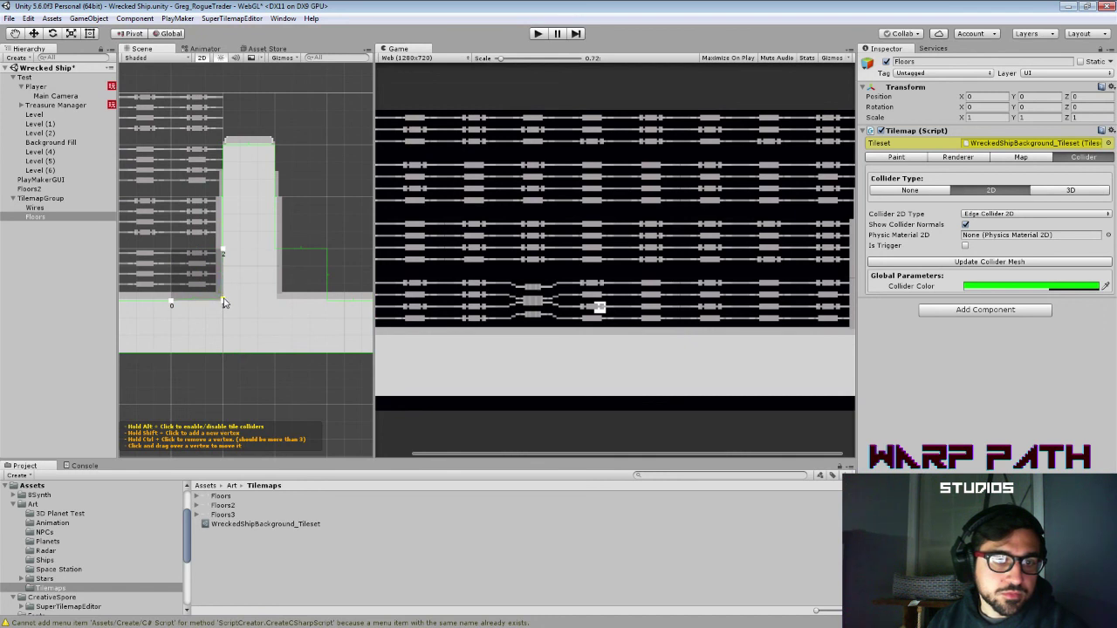
pyautogui.scroll(5, 234, 305)
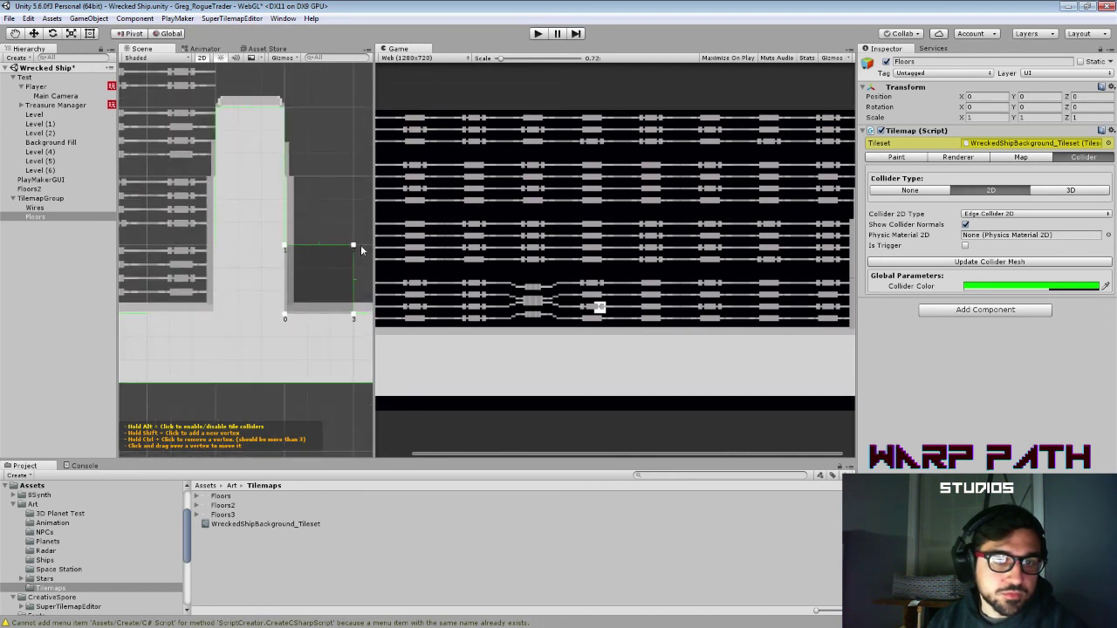
pyautogui.moveTo(354, 247); pyautogui.dragTo(287, 315)
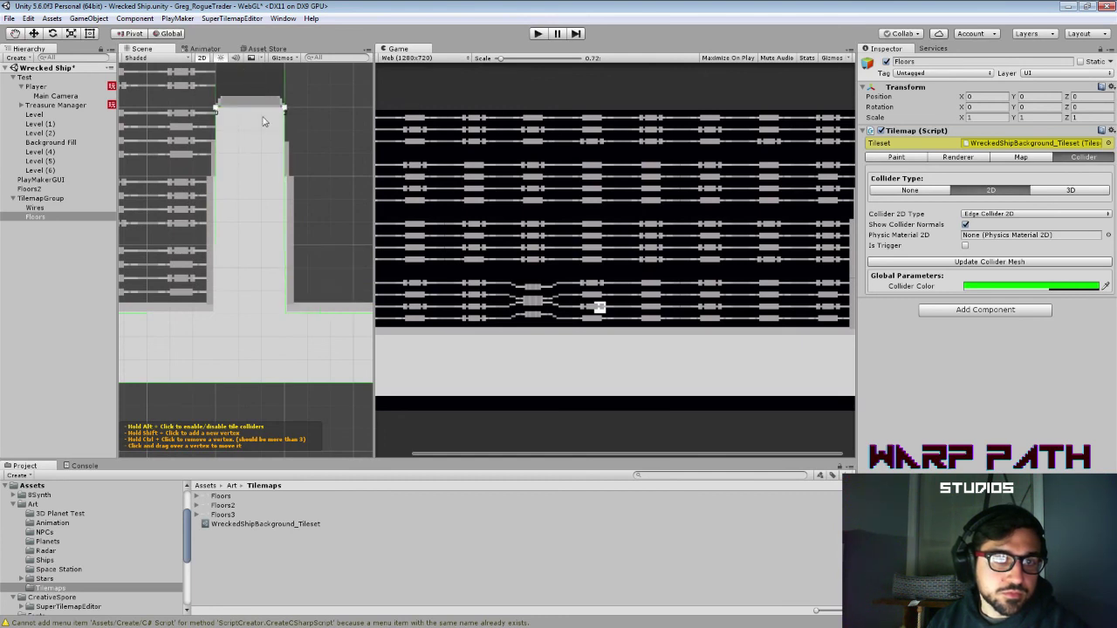
# Step: Move the collider vertices of the pillar's top tiles to follow the cap's outline and save the scene
pyautogui.scroll(5, 252, 285)
pyautogui.moveTo(174, 128); pyautogui.dragTo(184, 230)
pyautogui.moveTo(297, 132); pyautogui.dragTo(281, 232)
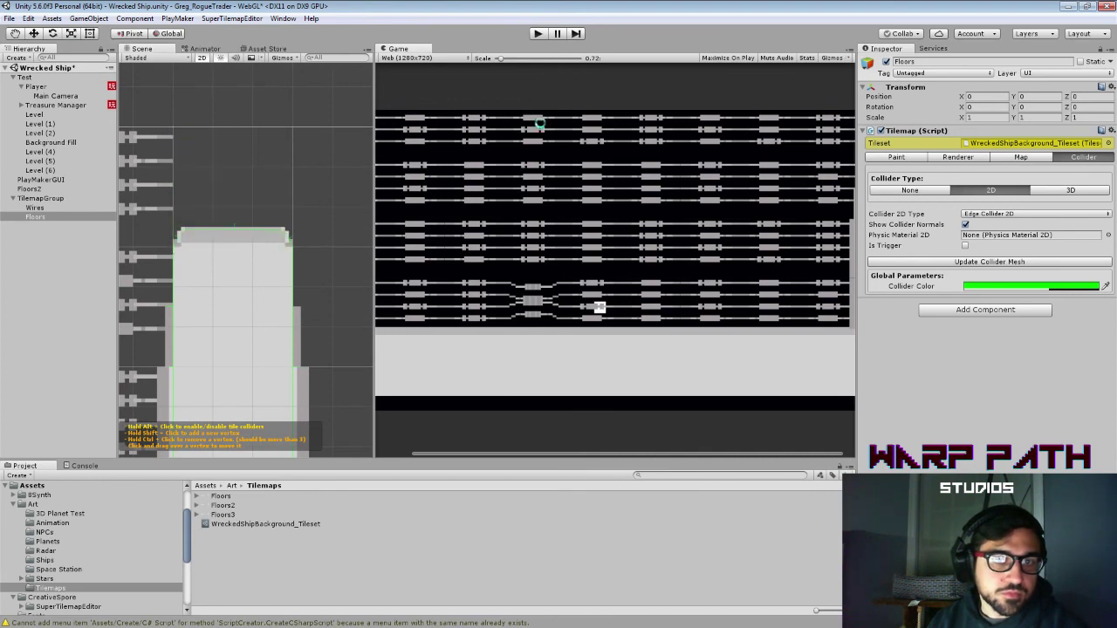
pyautogui.hotkey('ctrl', 's')
# Step: Play the scene and move the Player along the floor to test the Floors collider
pyautogui.click(539, 34)
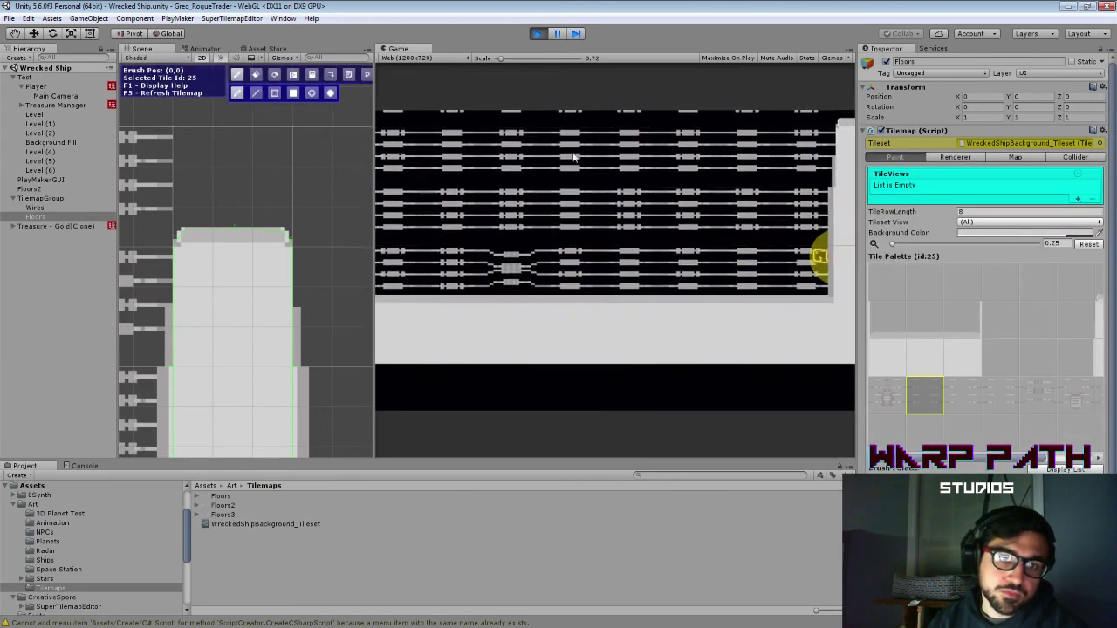
pyautogui.scroll(-10, 288, 357)
pyautogui.moveTo(221, 378); pyautogui.dragTo(334, 199)
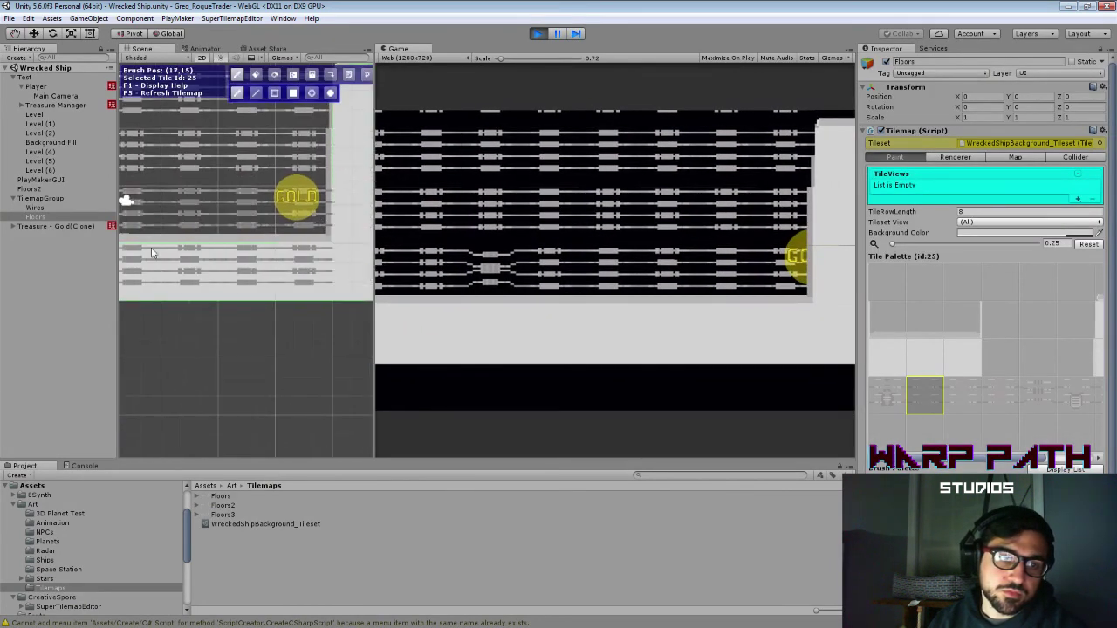
pyautogui.click(709, 243)
pyautogui.press('a')
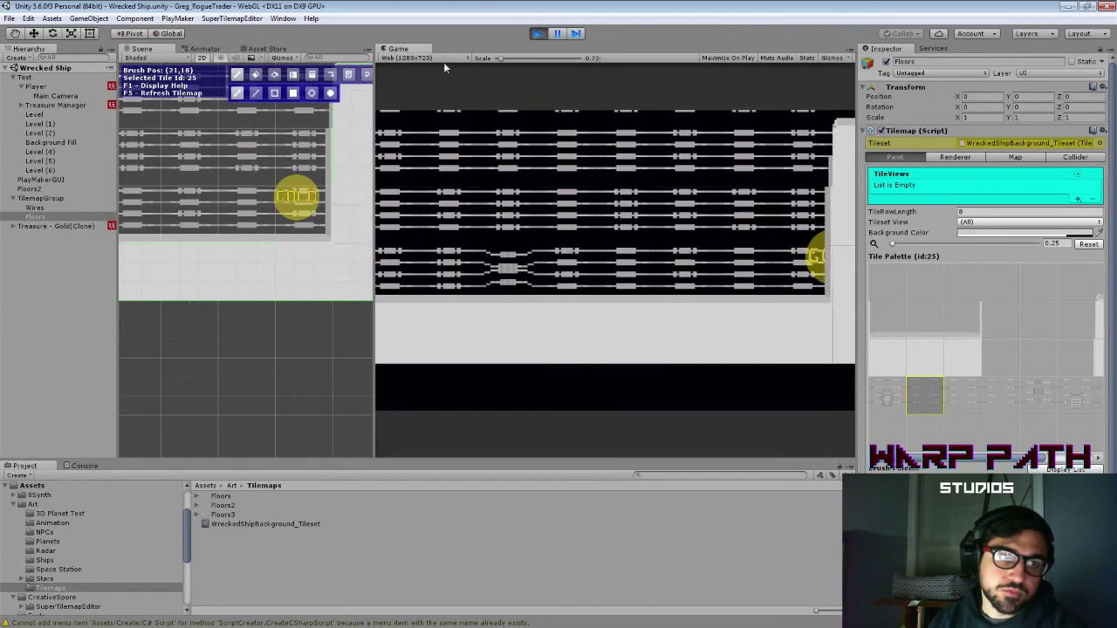
# Step: Set the Player's Y position to 0 during play to watch it drop onto the floor, and stop playing
pyautogui.click(35, 86)
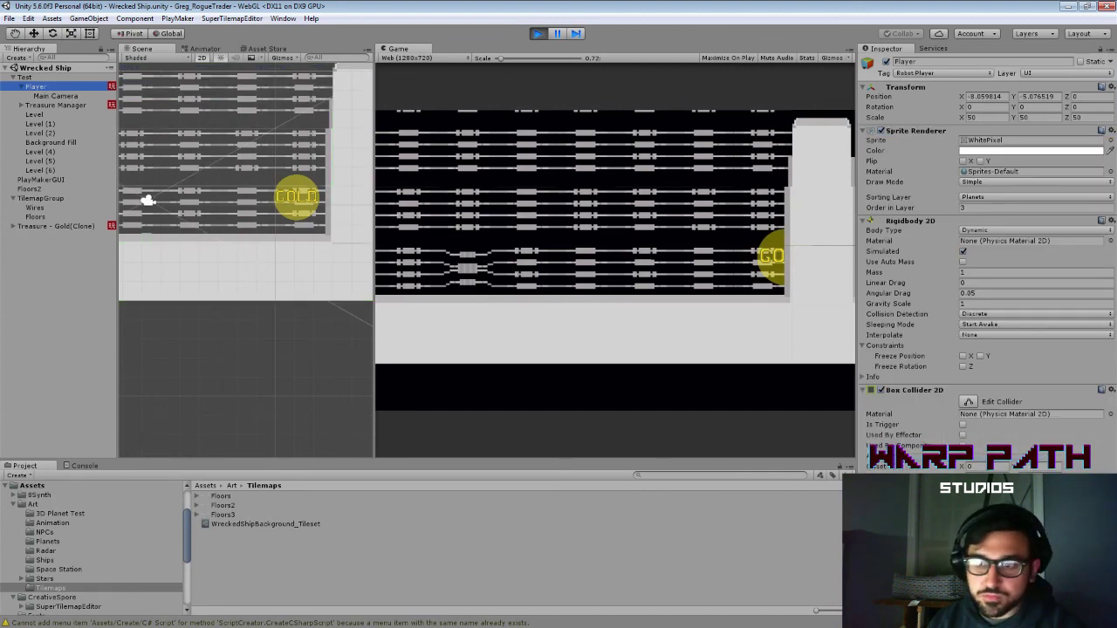
pyautogui.click(698, 210)
pyautogui.press('Tab')
pyautogui.write('0')
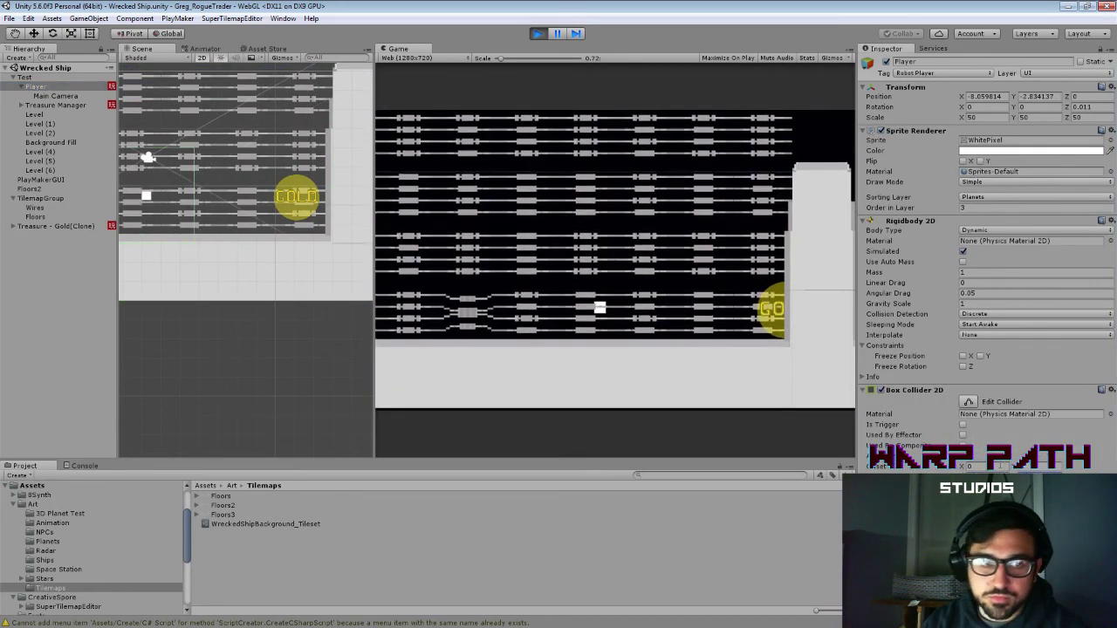
pyautogui.click(539, 33)
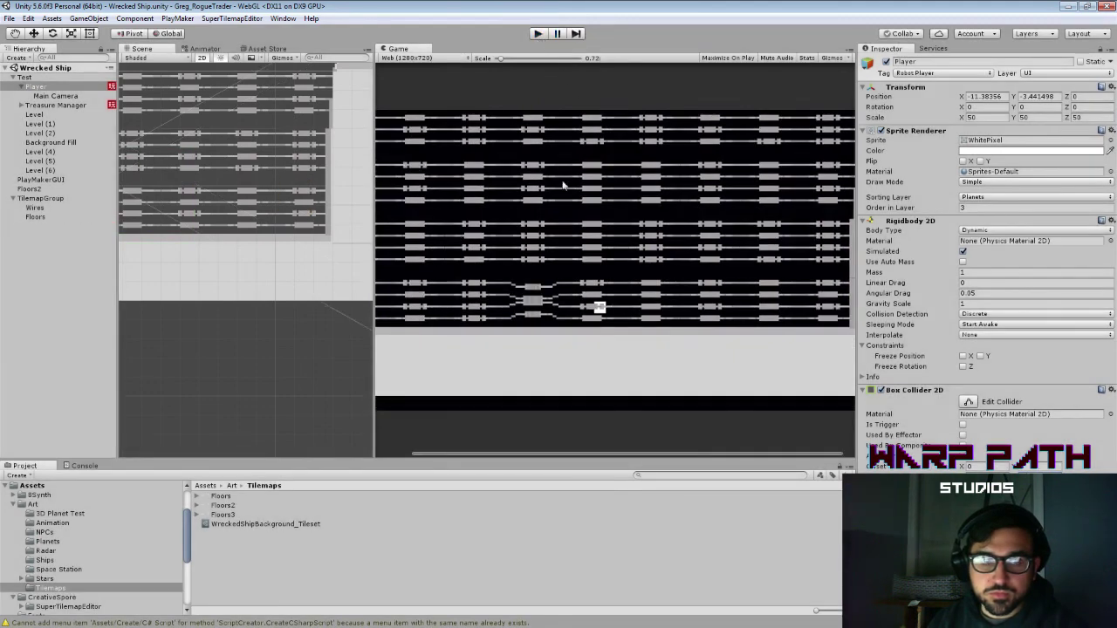
# Step: Set the Player's scale to 60 in X and Y
pyautogui.doubleClick(78, 90)
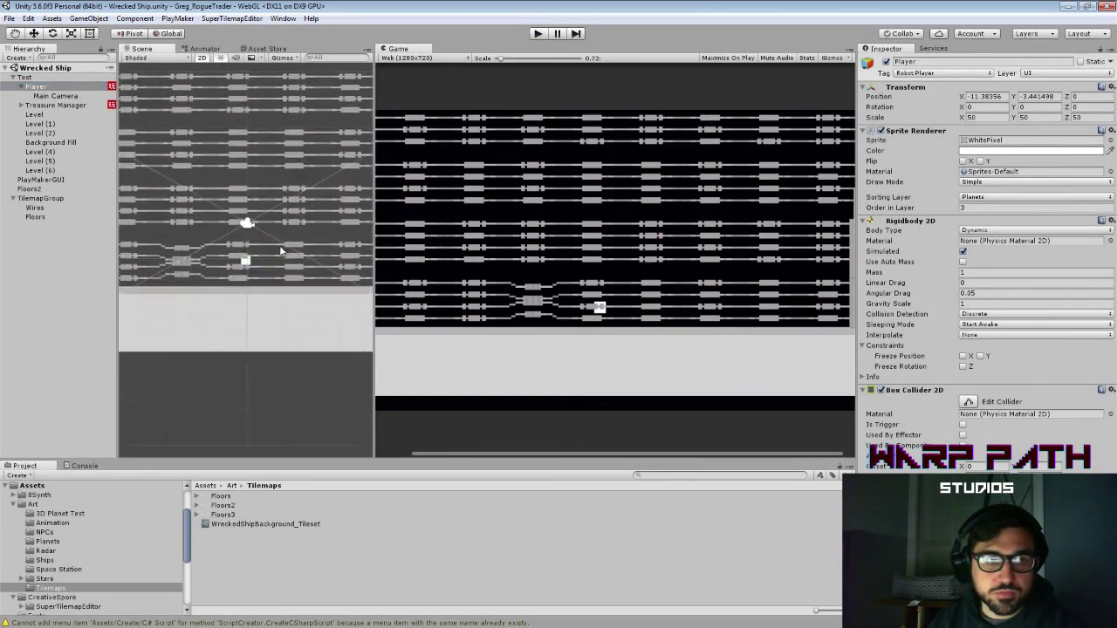
pyautogui.click(979, 118)
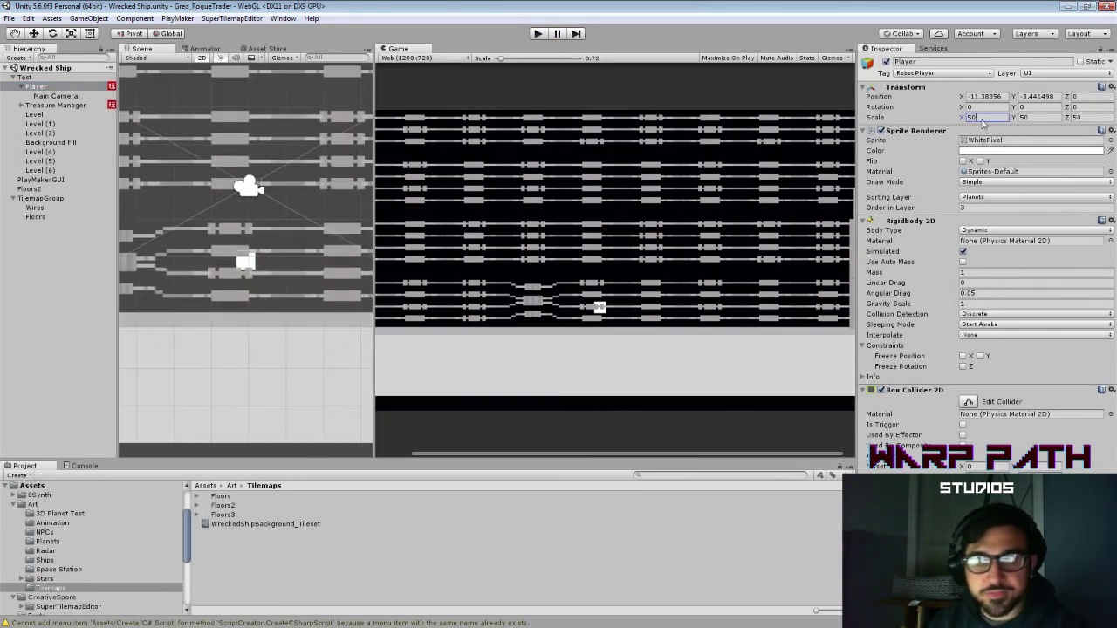
pyautogui.write('60')
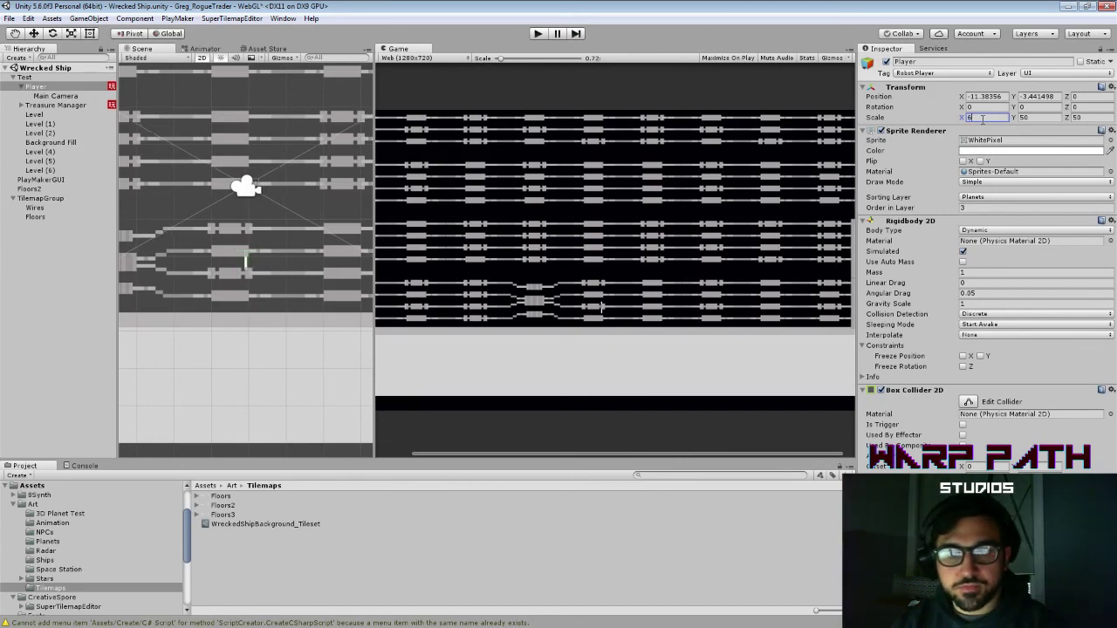
pyautogui.press('Tab')
pyautogui.write('60')
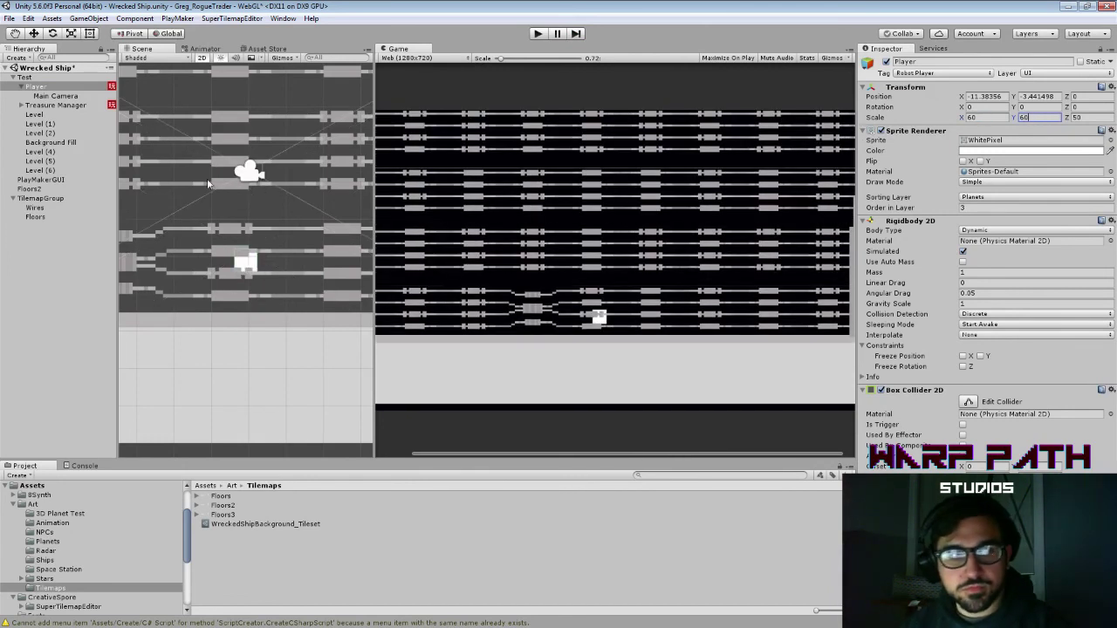
# Step: Move Main Camera out of Player to sit directly under Test, and set its X and Y scale to 1
pyautogui.click(75, 97)
pyautogui.moveTo(74, 95); pyautogui.dragTo(75, 83)
pyautogui.click(984, 118)
pyautogui.write('1')
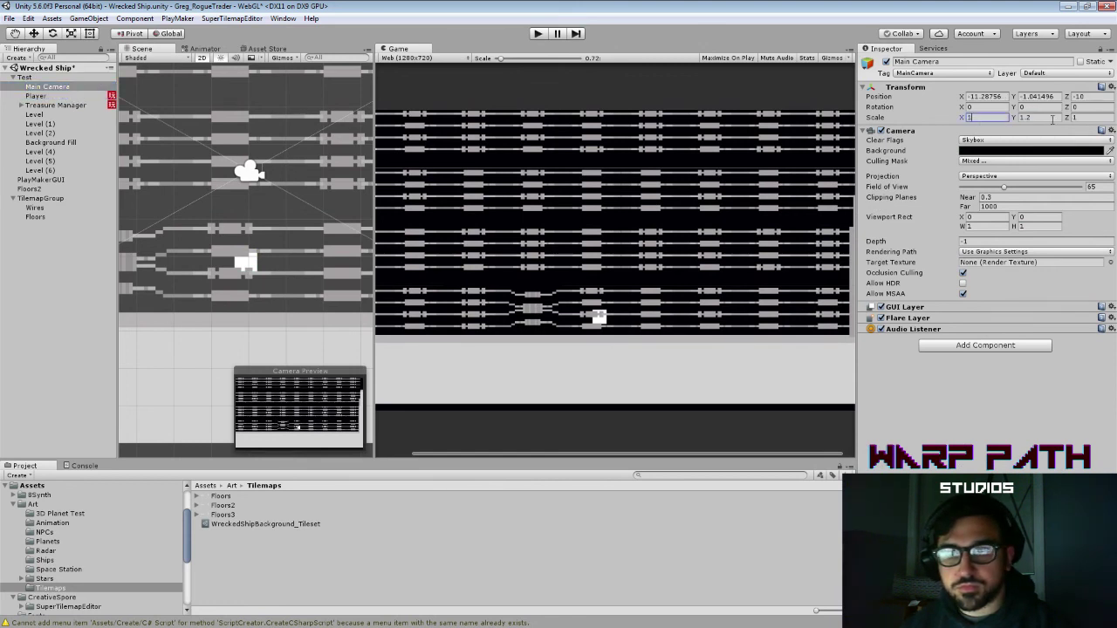
pyautogui.press('Tab')
pyautogui.write('1')
pyautogui.click(995, 96)
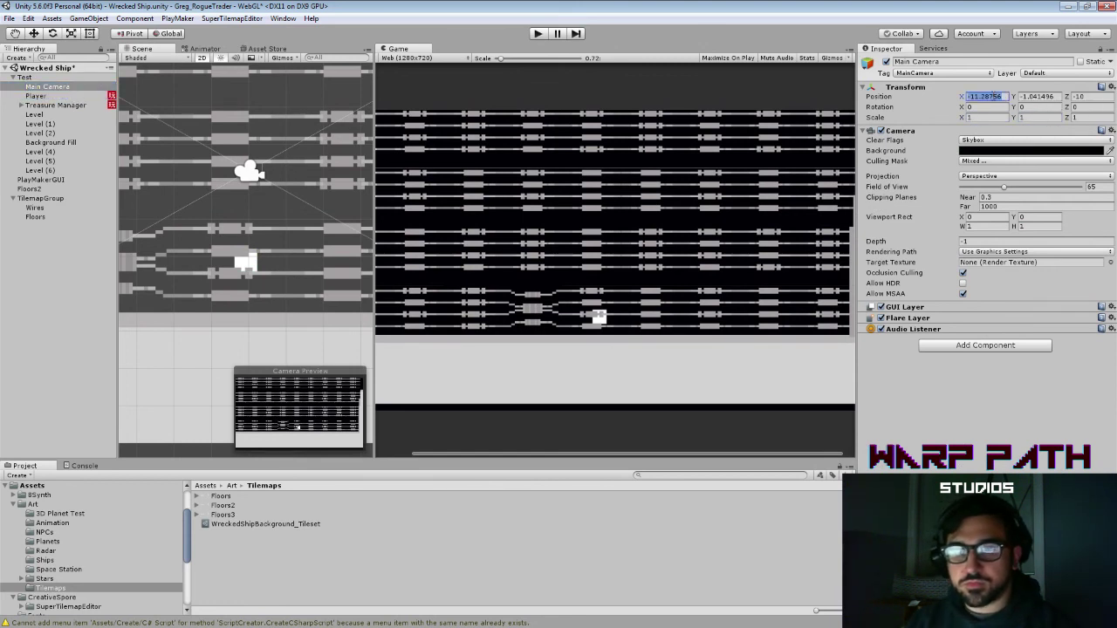
# Step: Set the Player's Z scale to 60
pyautogui.scroll(-5, 183, 148)
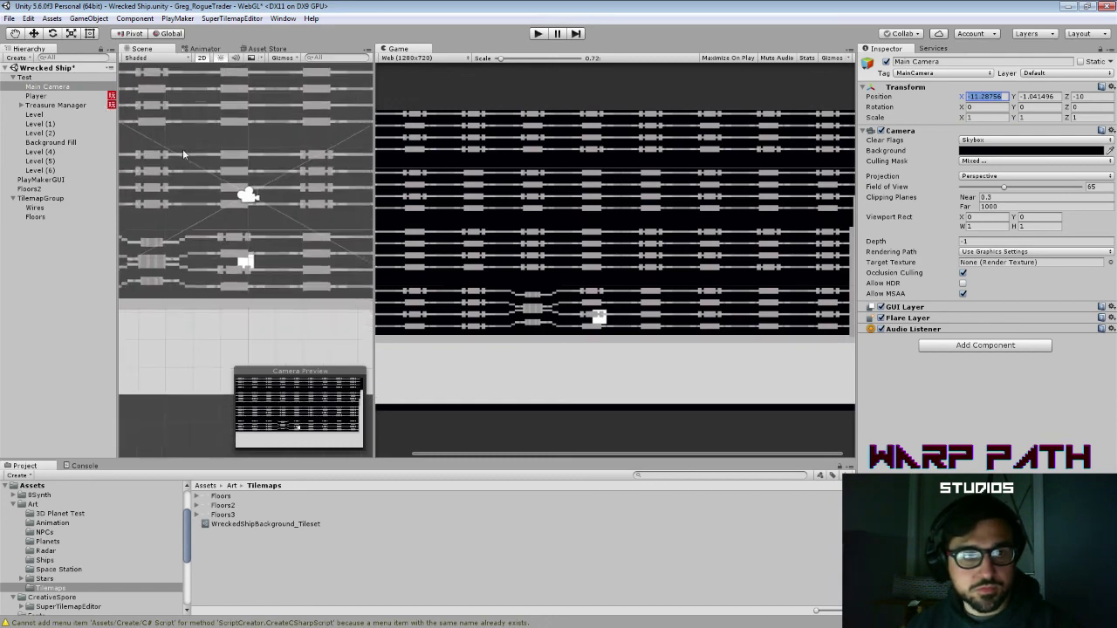
pyautogui.click(65, 96)
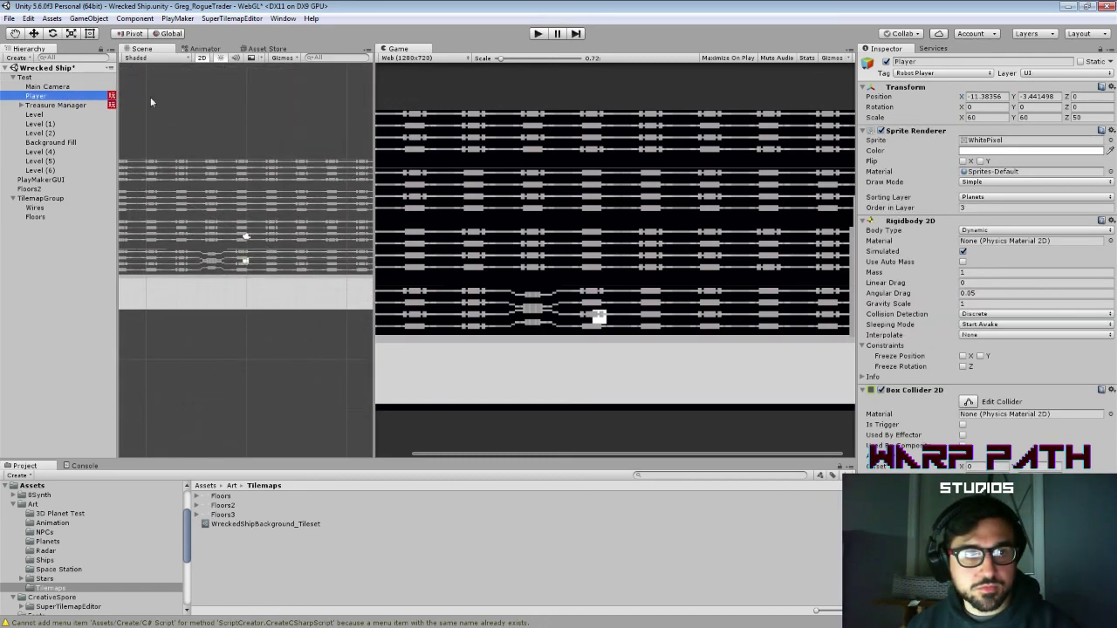
pyautogui.click(1080, 118)
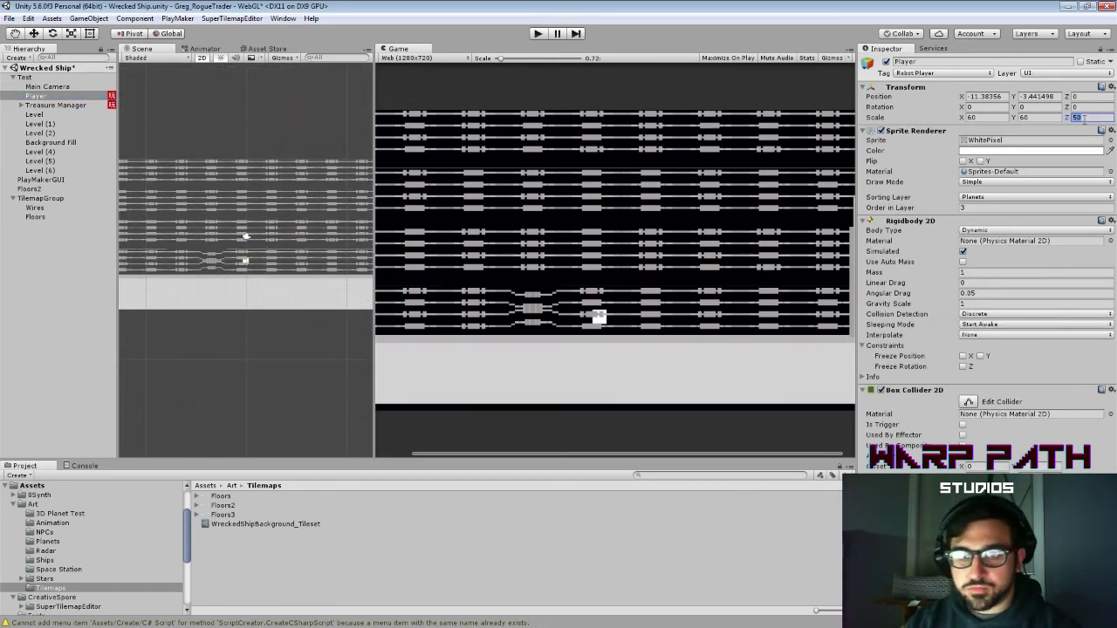
pyautogui.write('60')
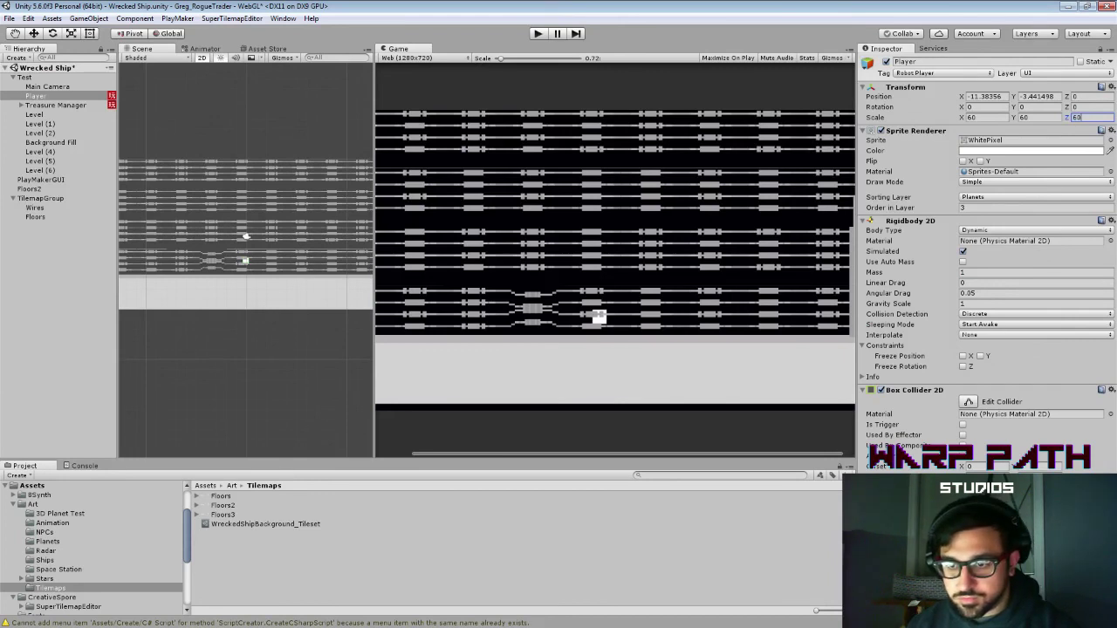
pyautogui.press('Return')
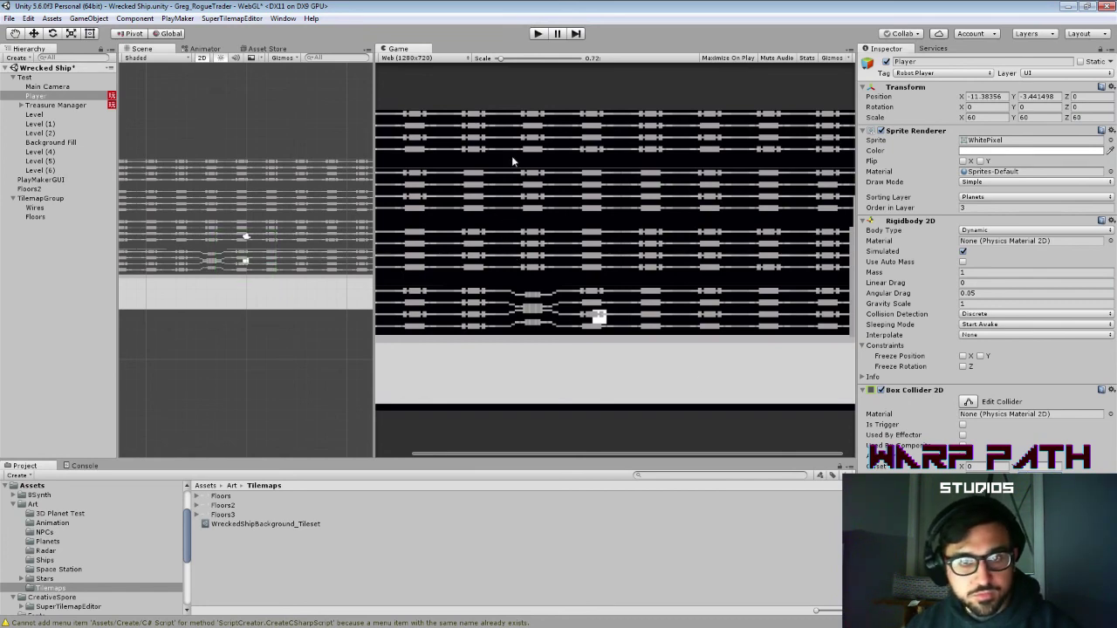
# Step: Play the saved scene to check how the enlarged Player rests against the Floors collider, and stop it
pyautogui.hotkey('ctrl', 'p')
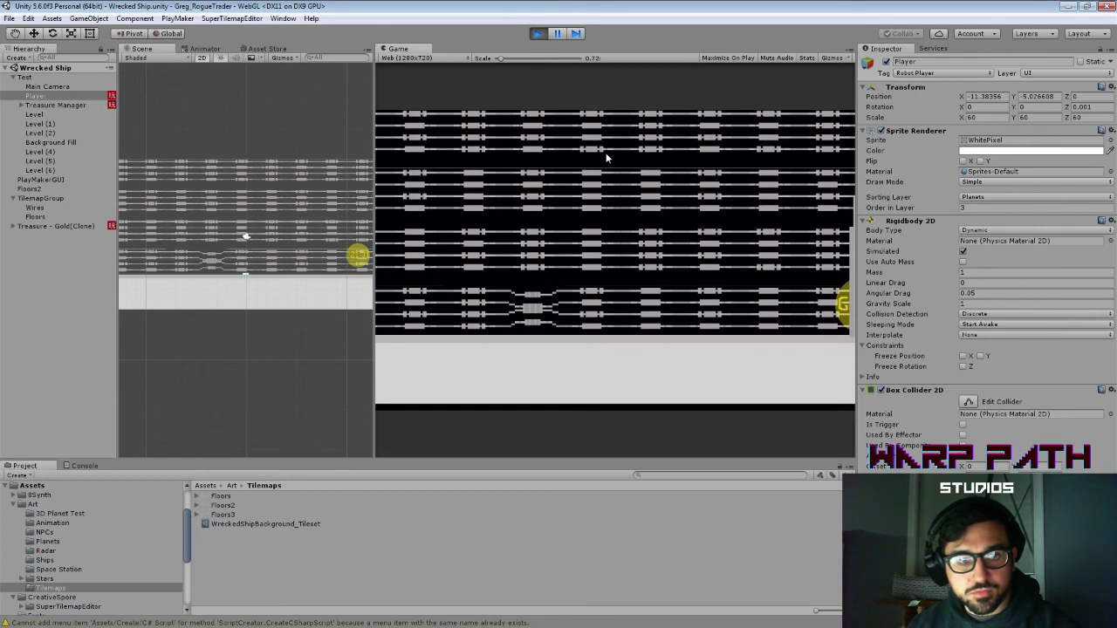
pyautogui.click(41, 217)
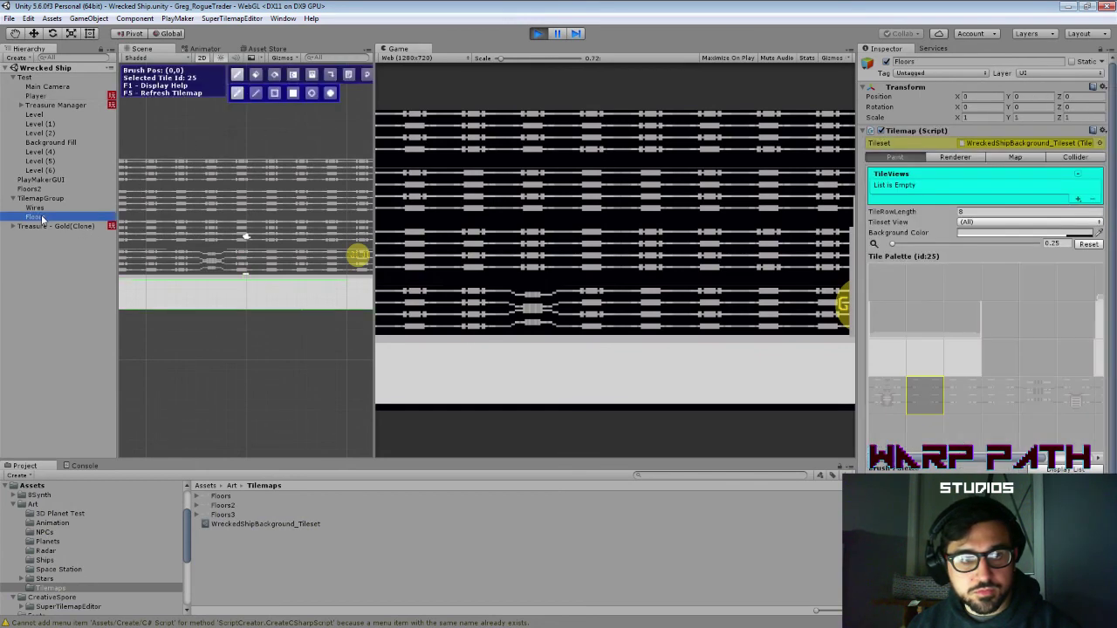
pyautogui.click(537, 33)
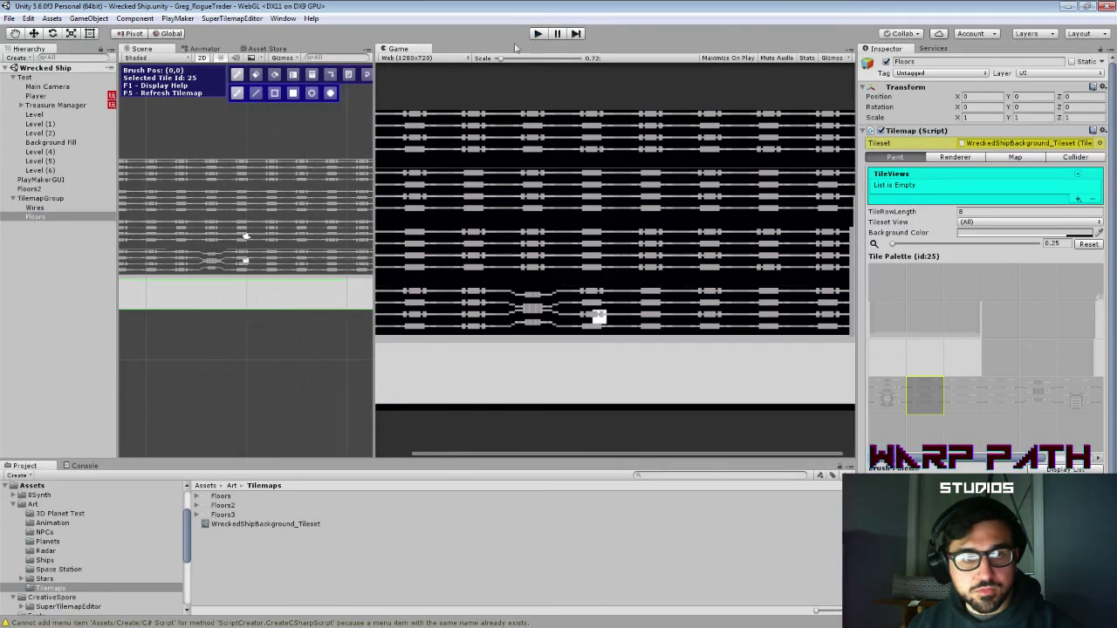
# Step: Lower the top two collider vertices of the Floors surface tile to the painted floor's upper edge
pyautogui.click(1074, 158)
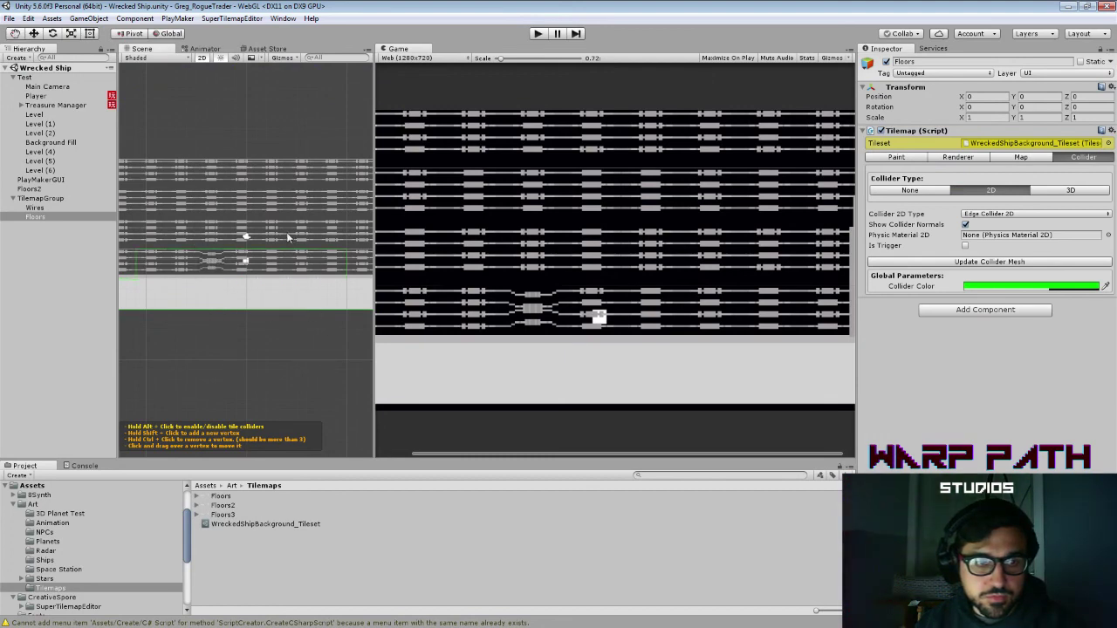
pyautogui.scroll(3, 248, 254)
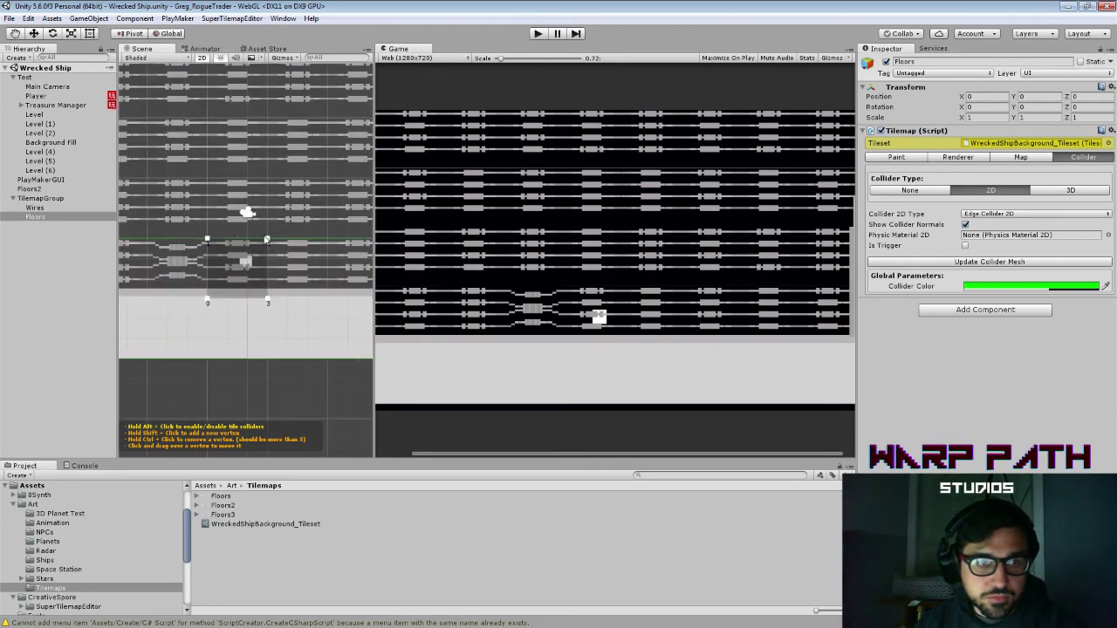
pyautogui.moveTo(267, 239); pyautogui.dragTo(268, 293)
pyautogui.moveTo(207, 238); pyautogui.dragTo(207, 295)
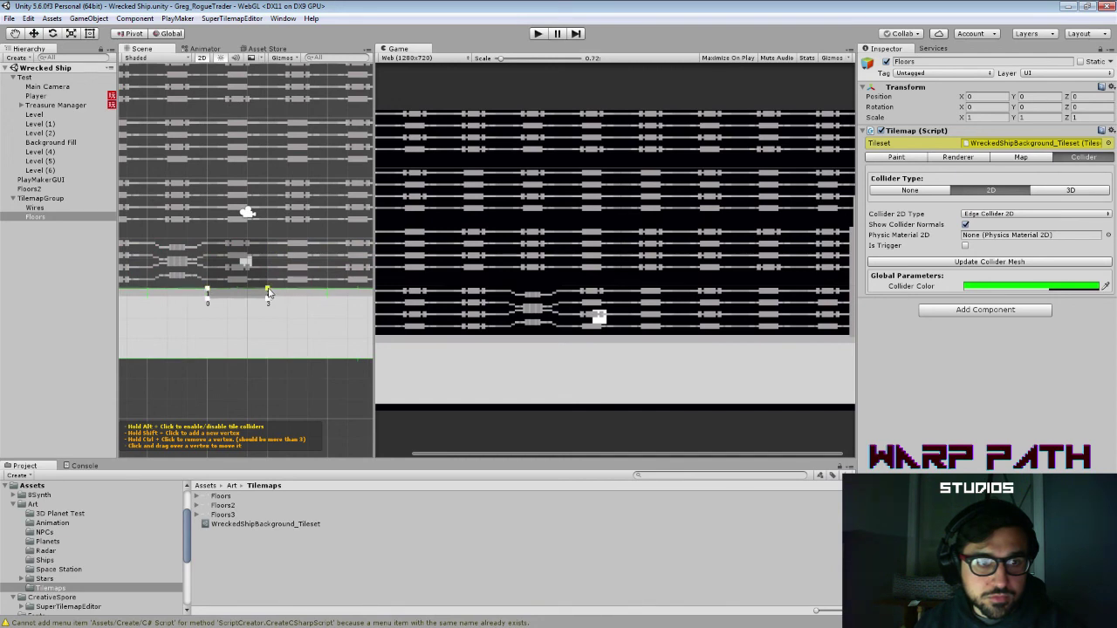
pyautogui.scroll(6, 269, 294)
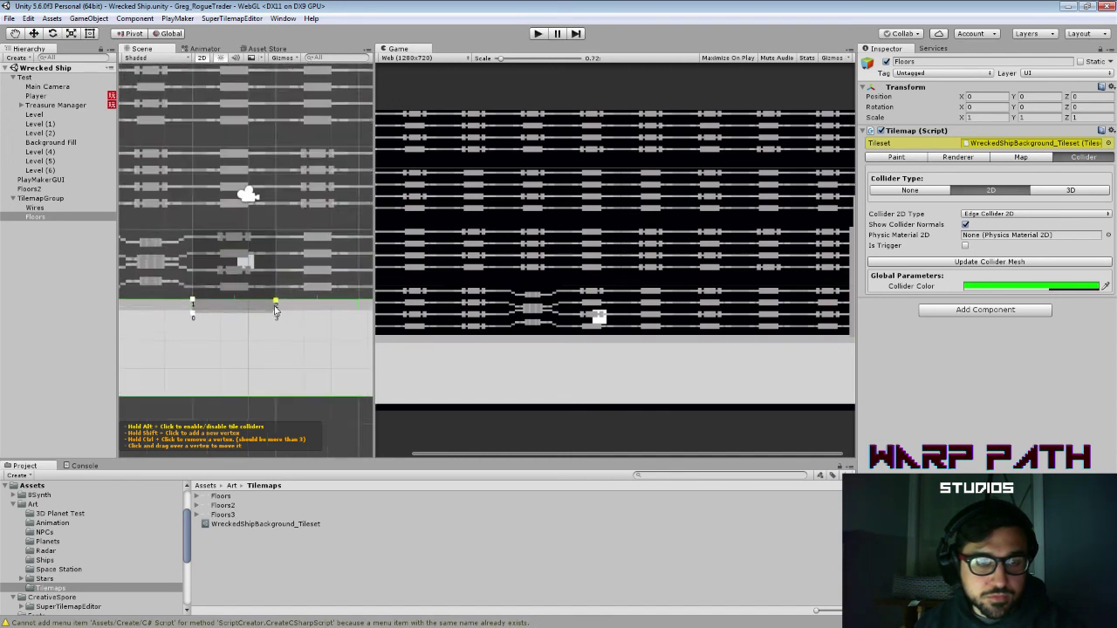
pyautogui.scroll(2, 272, 324)
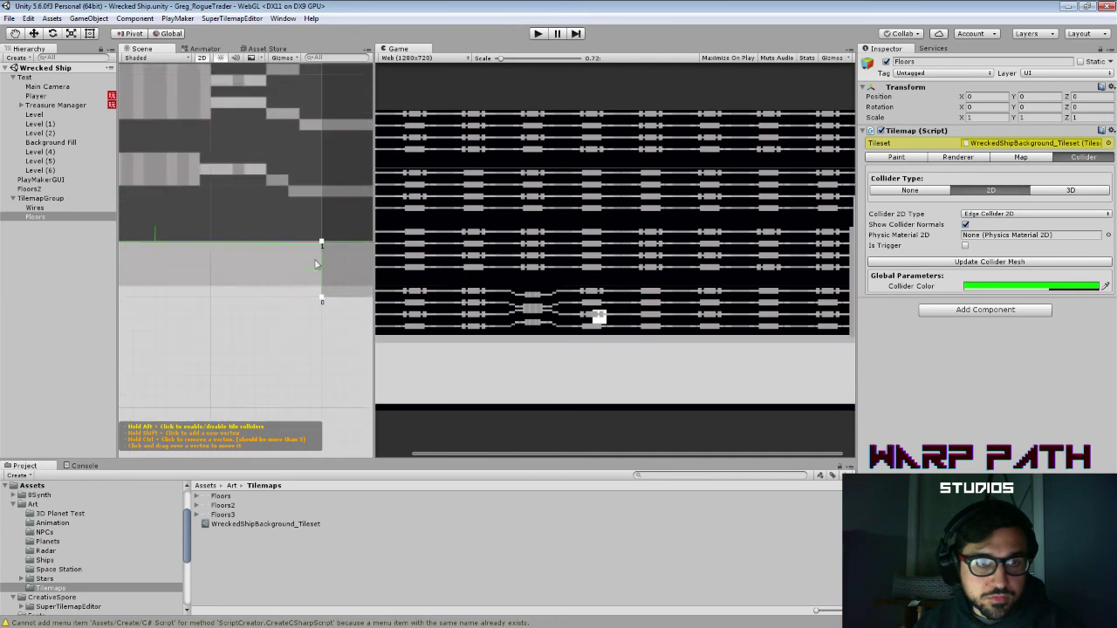
pyautogui.moveTo(323, 242); pyautogui.dragTo(319, 245)
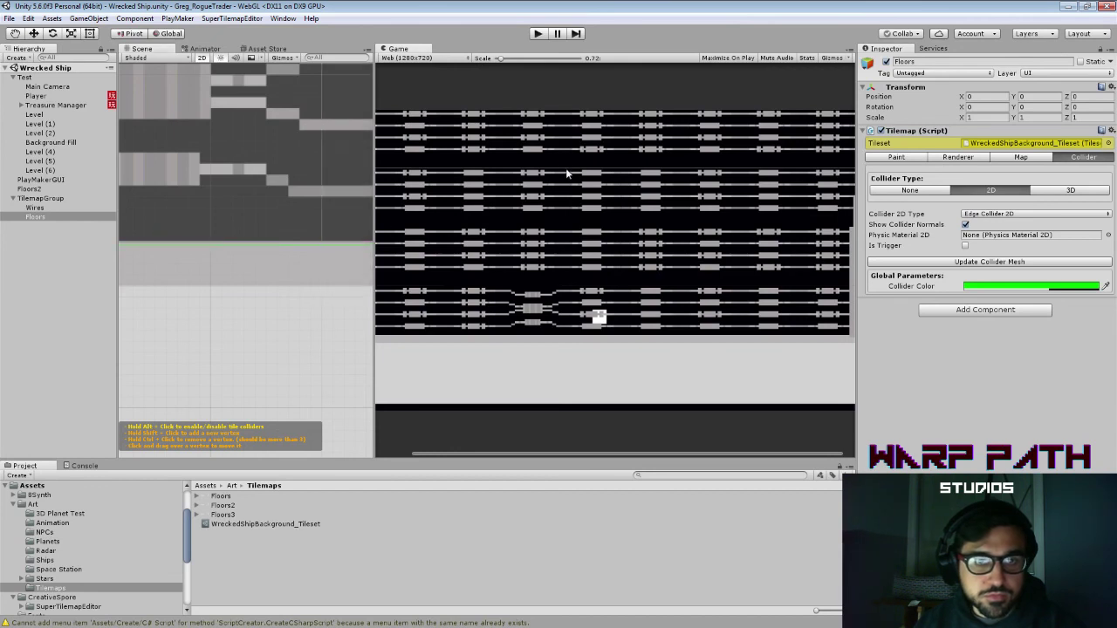
# Step: Play the scene and inspect the depth of Main Camera and the tilemaps from the side with 2D view off
pyautogui.click(538, 34)
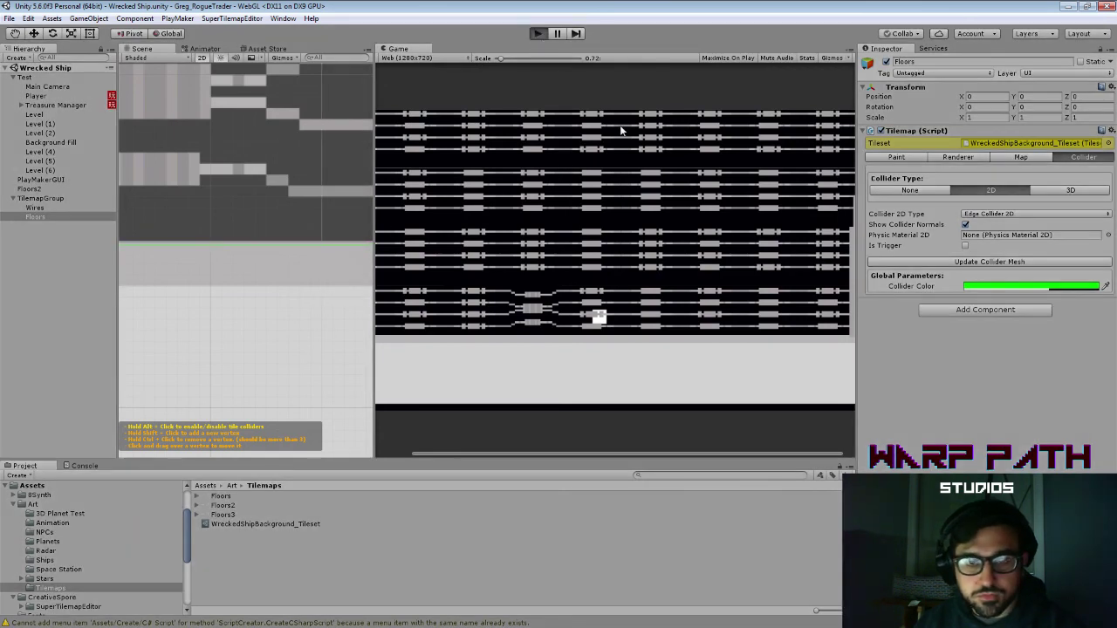
pyautogui.scroll(-10, 288, 287)
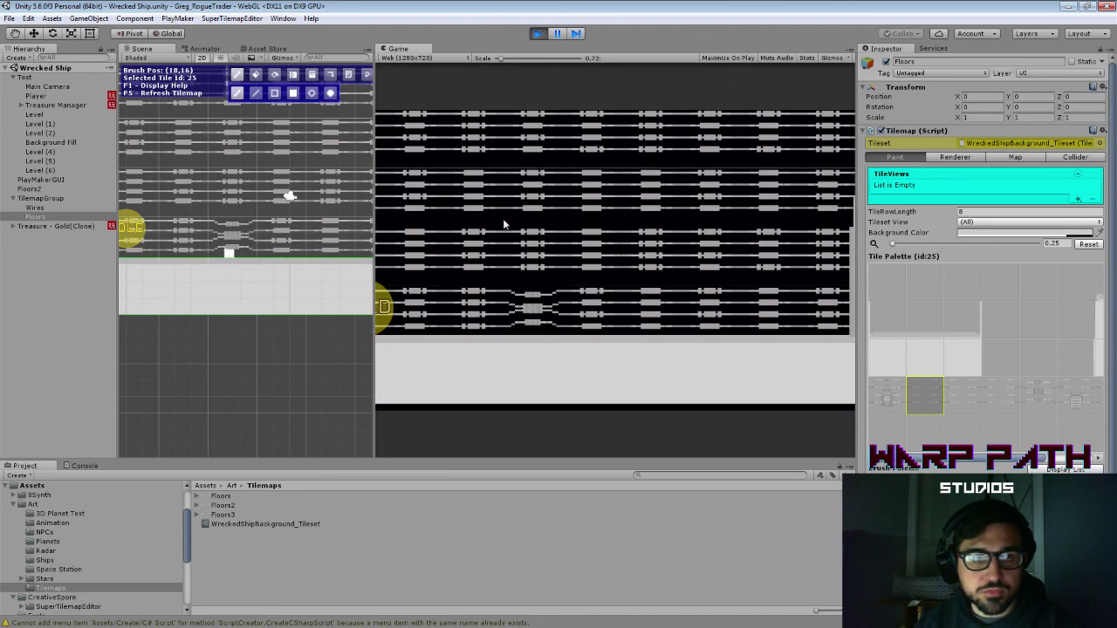
pyautogui.click(71, 85)
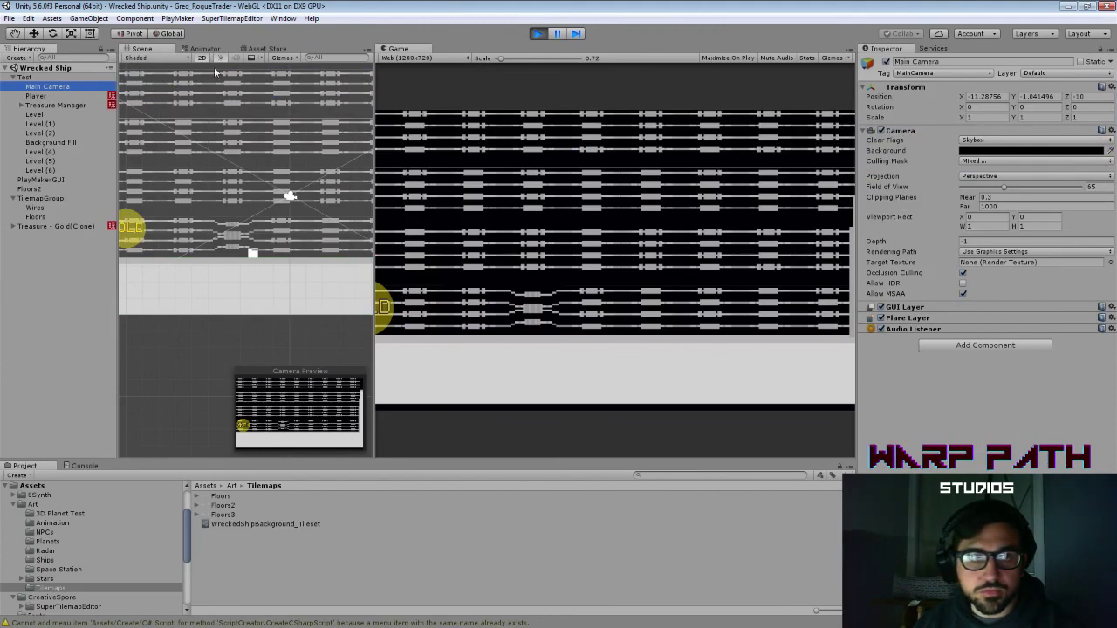
pyautogui.click(203, 59)
pyautogui.moveTo(234, 203); pyautogui.dragTo(182, 203)
pyautogui.scroll(-5, 224, 217)
# Step: Try moving the Player to about 2.08 in Z during play, compare its depth with Floors, and stop playing
pyautogui.click(62, 97)
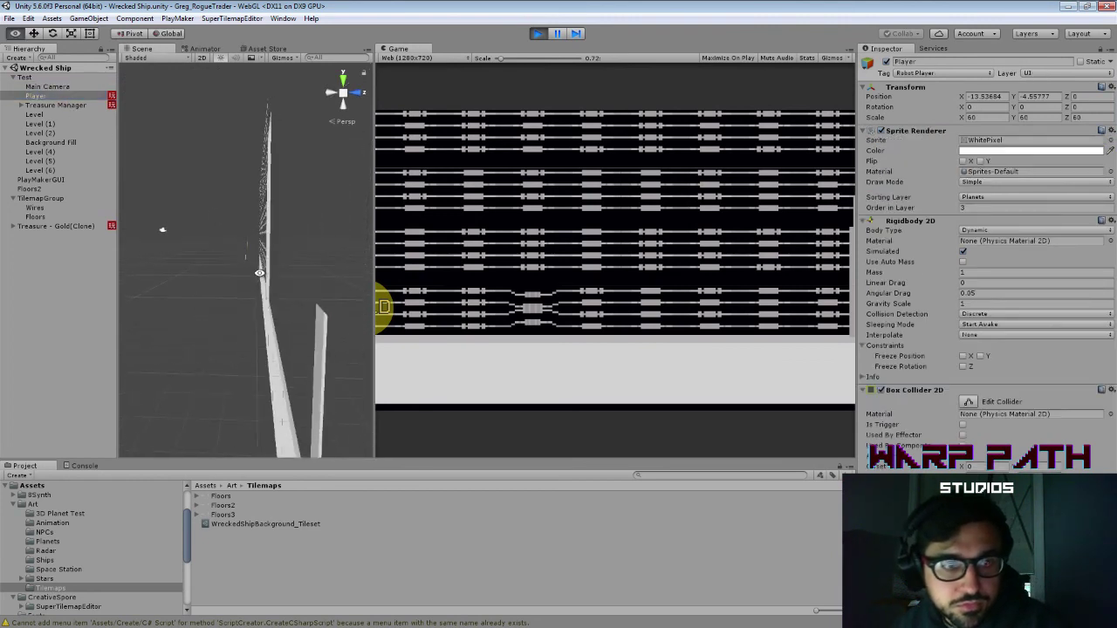
pyautogui.press('w')
pyautogui.moveTo(294, 260); pyautogui.dragTo(306, 253)
pyautogui.click(40, 199)
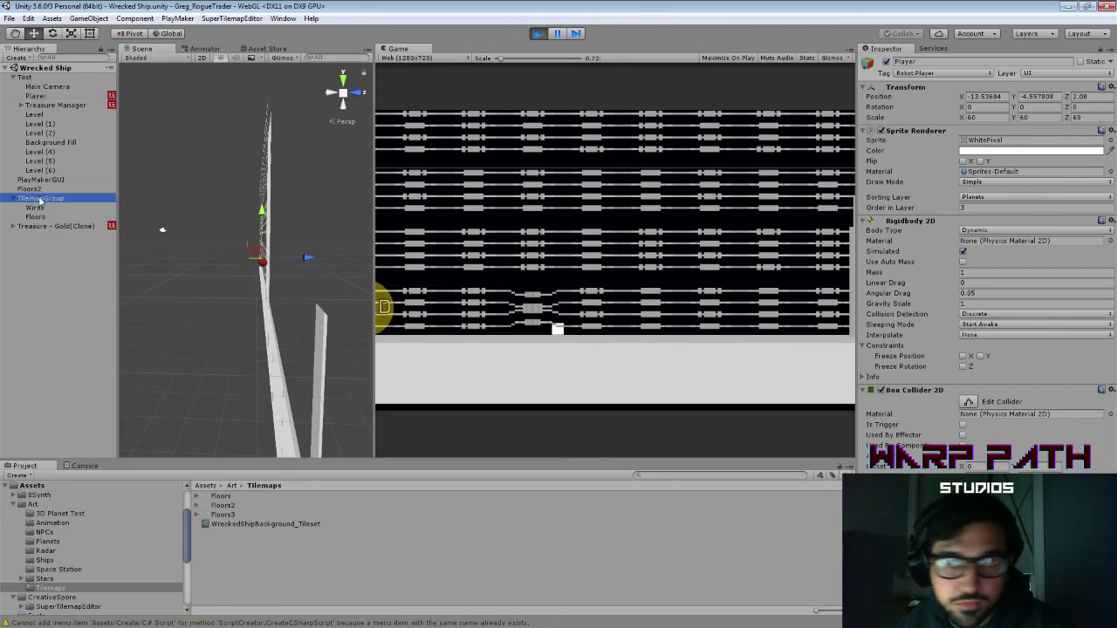
pyautogui.click(37, 217)
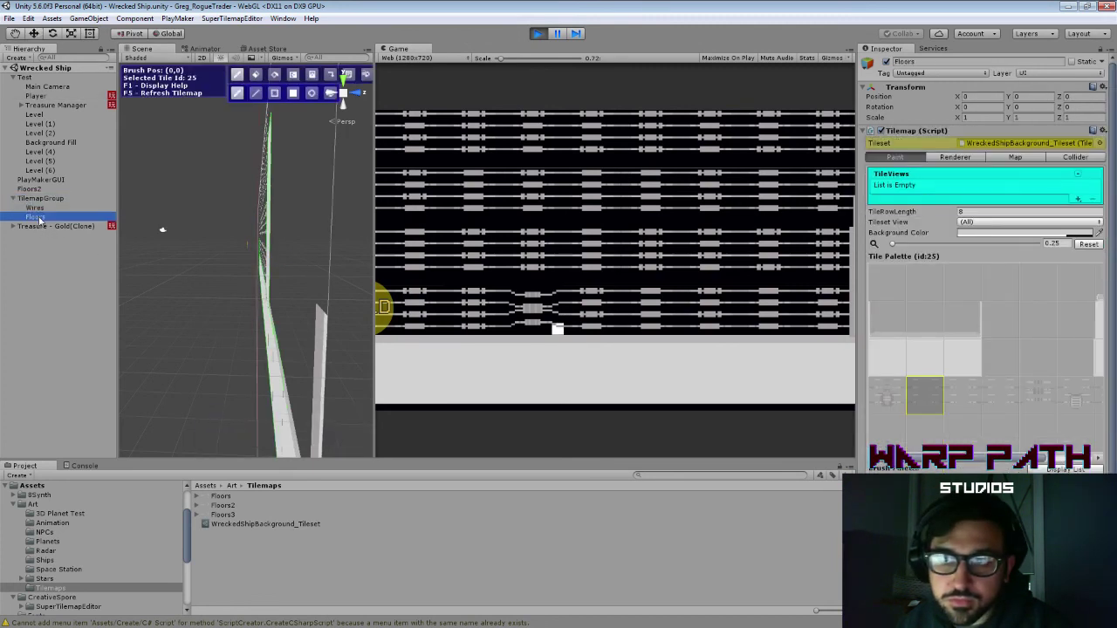
pyautogui.moveTo(167, 301)
pyautogui.mouseDown()
pyautogui.moveTo(286, 325)
pyautogui.moveTo(227, 328)
pyautogui.mouseUp()
pyautogui.click(538, 34)
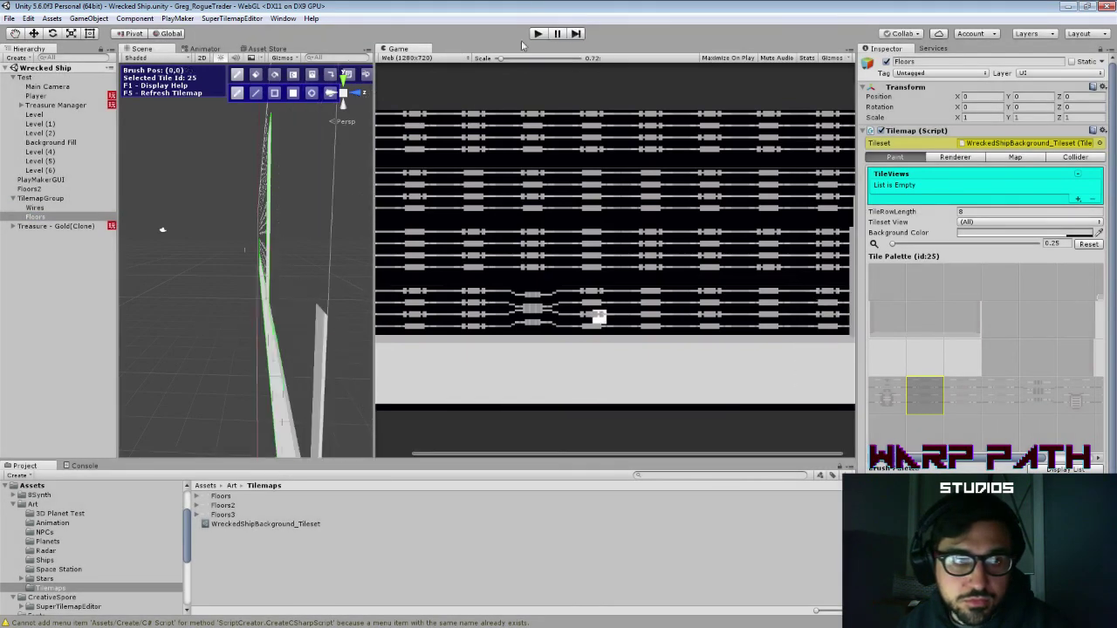
# Step: Move the Player back in depth and set its Z position to 2
pyautogui.doubleClick(37, 96)
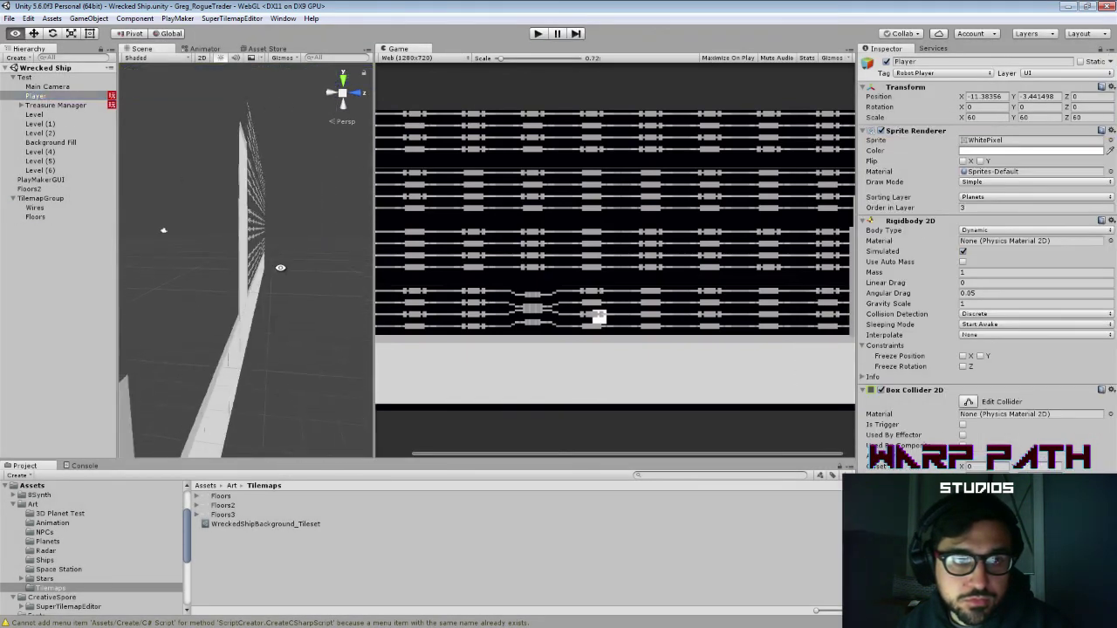
pyautogui.moveTo(291, 257); pyautogui.dragTo(218, 272)
pyautogui.click(1081, 97)
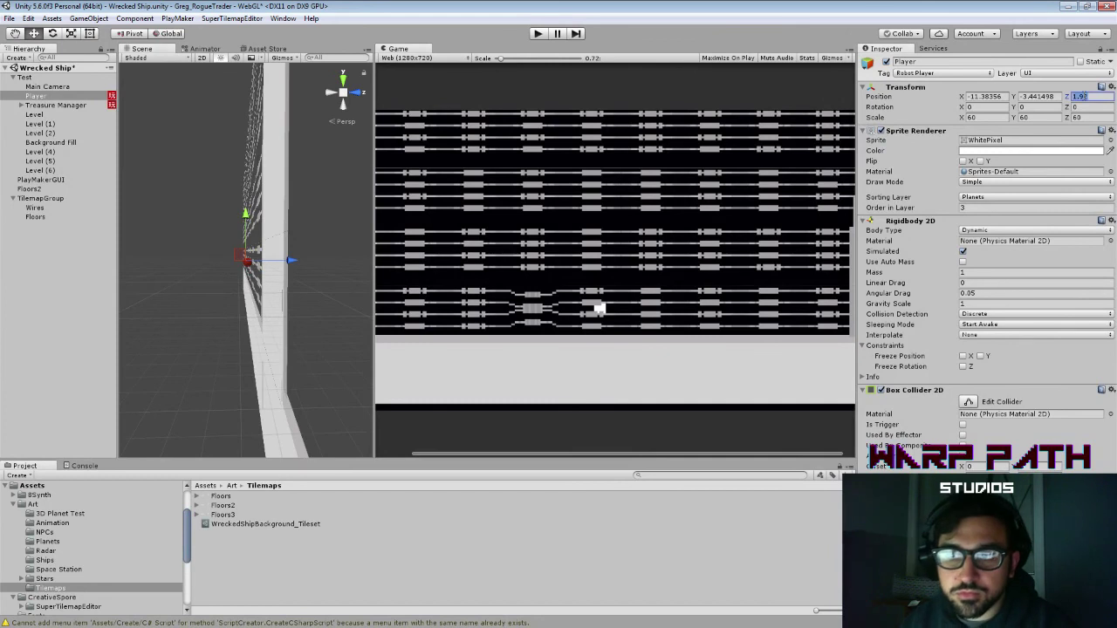
pyautogui.write('2')
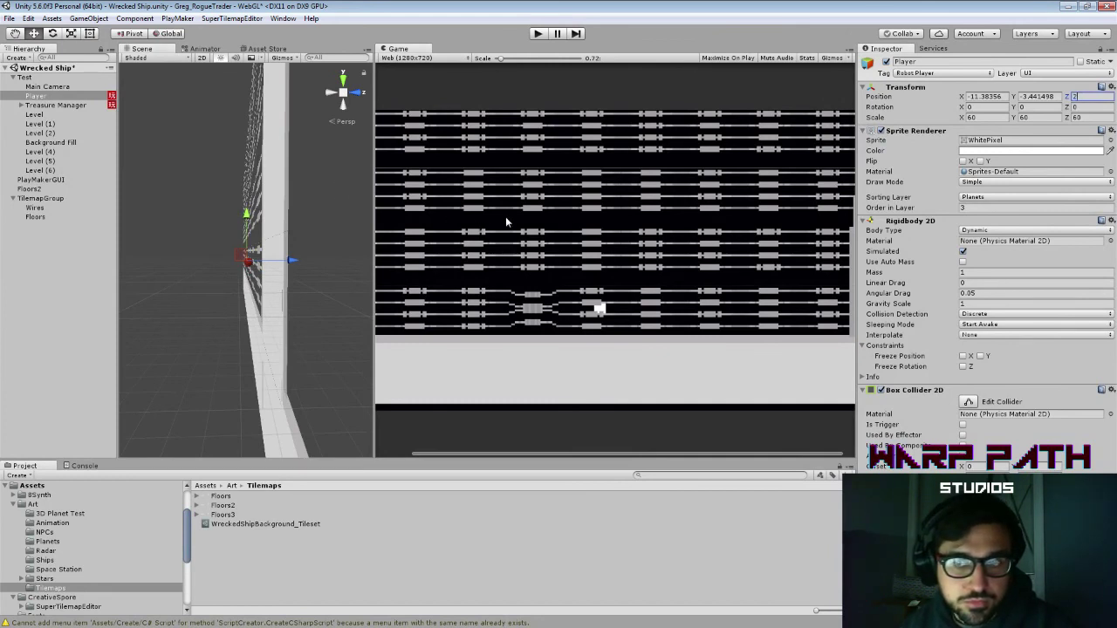
# Step: Set the Player sprite's sorting layer to Default and save the scene
pyautogui.click(977, 200)
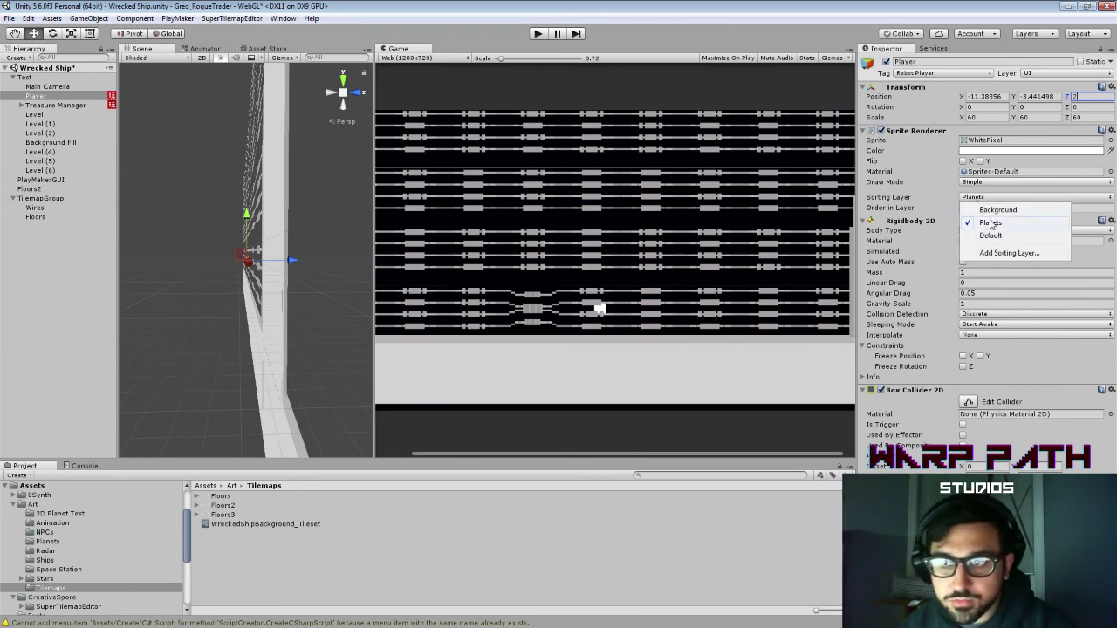
pyautogui.click(994, 234)
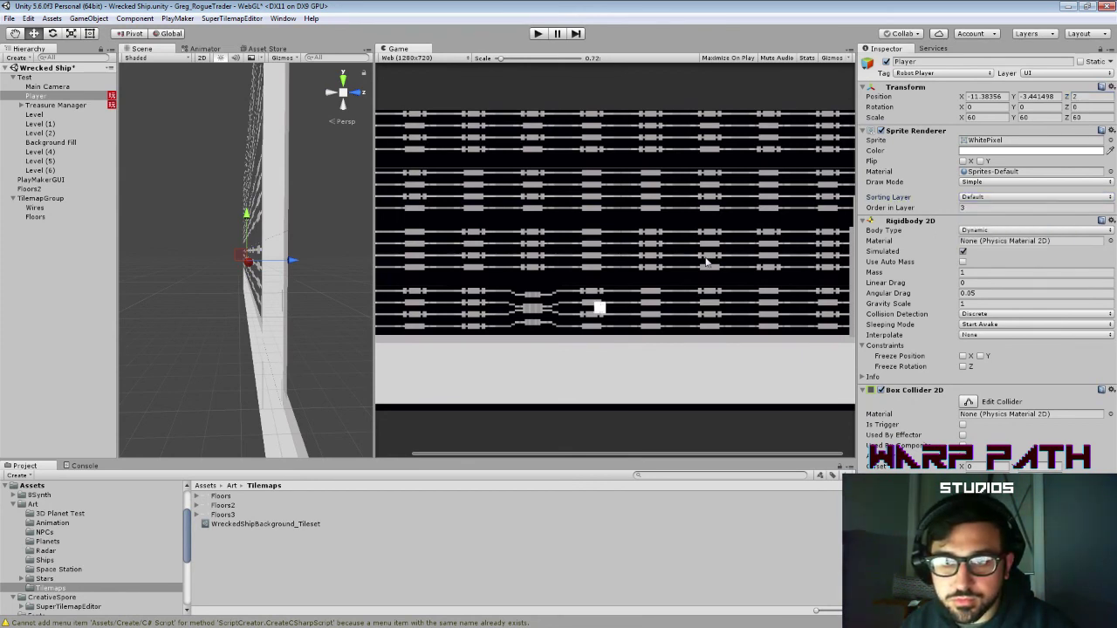
pyautogui.hotkey('ctrl', 's')
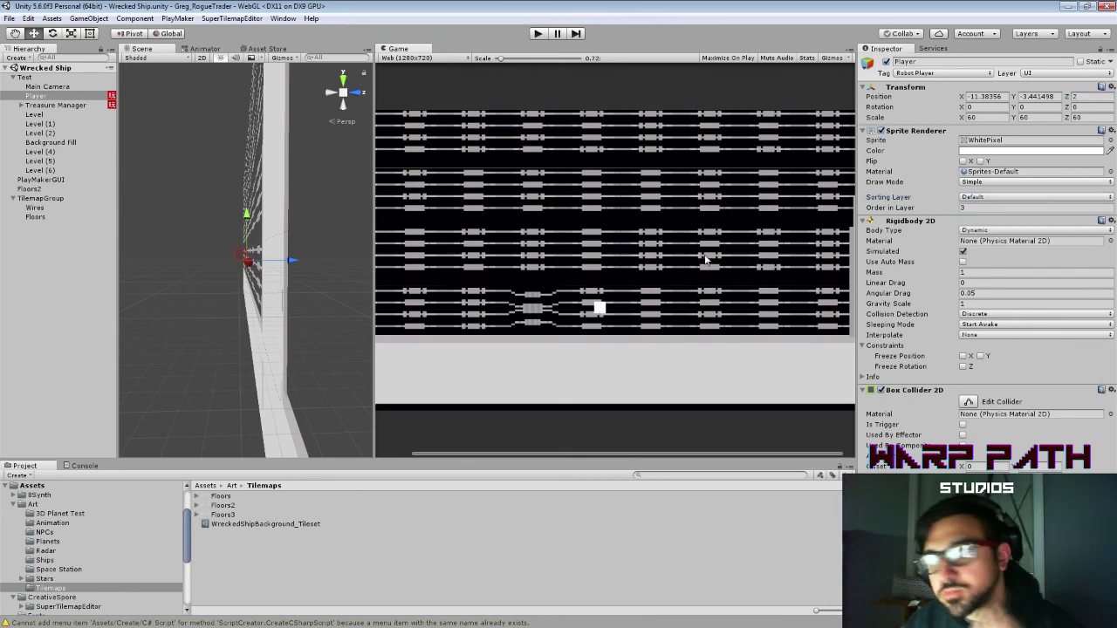
# Step: Play the scene to check how the Player lands and moves on the floor, and stop it
pyautogui.click(537, 35)
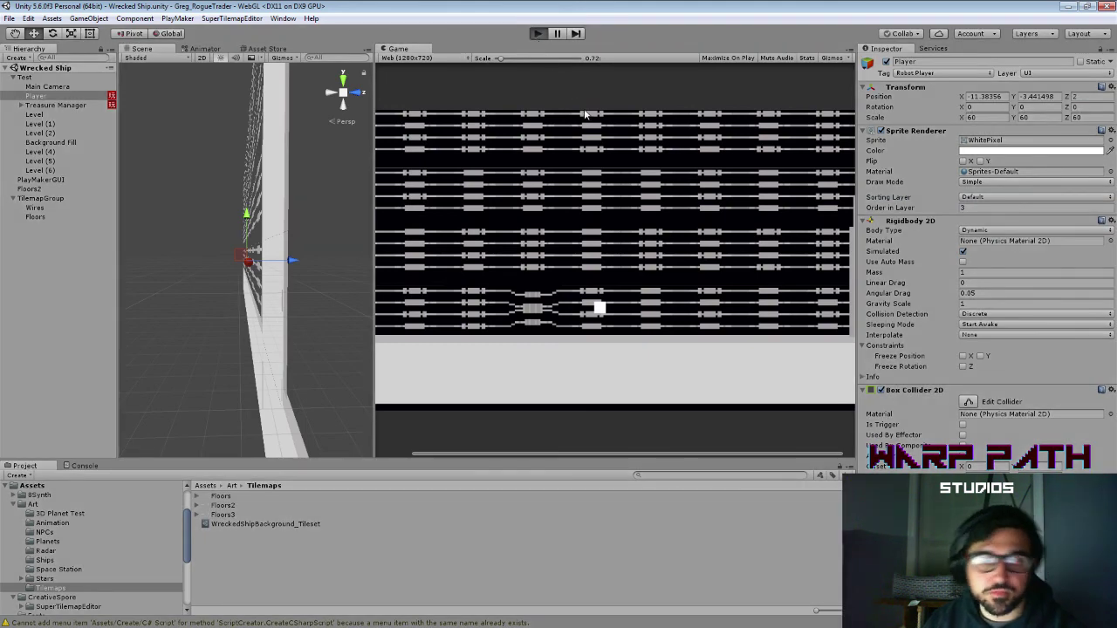
pyautogui.press('d')
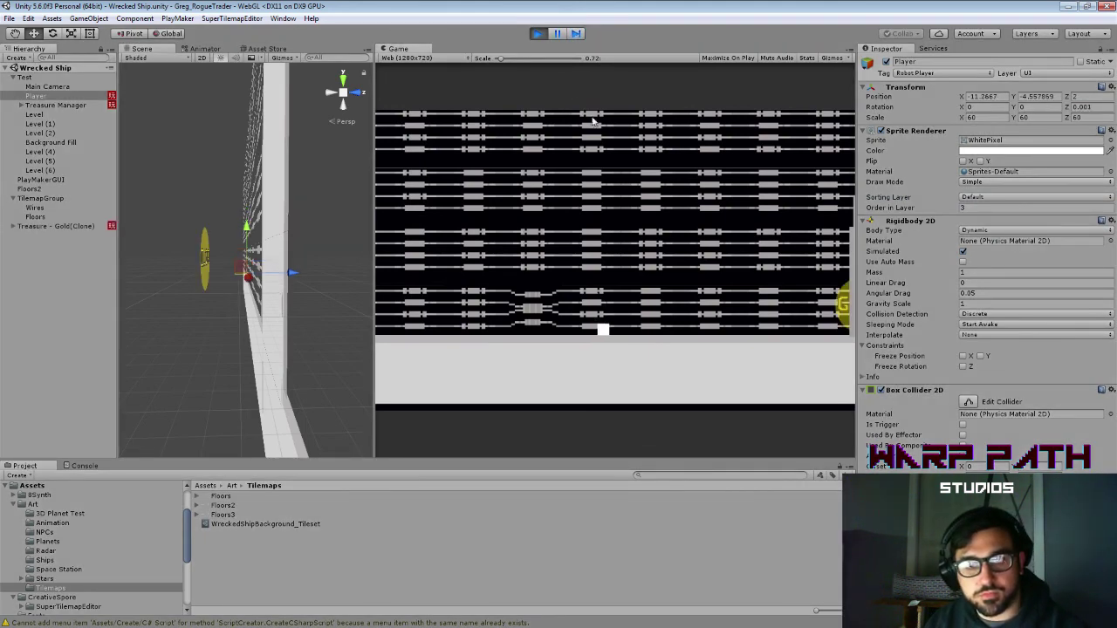
pyautogui.click(536, 34)
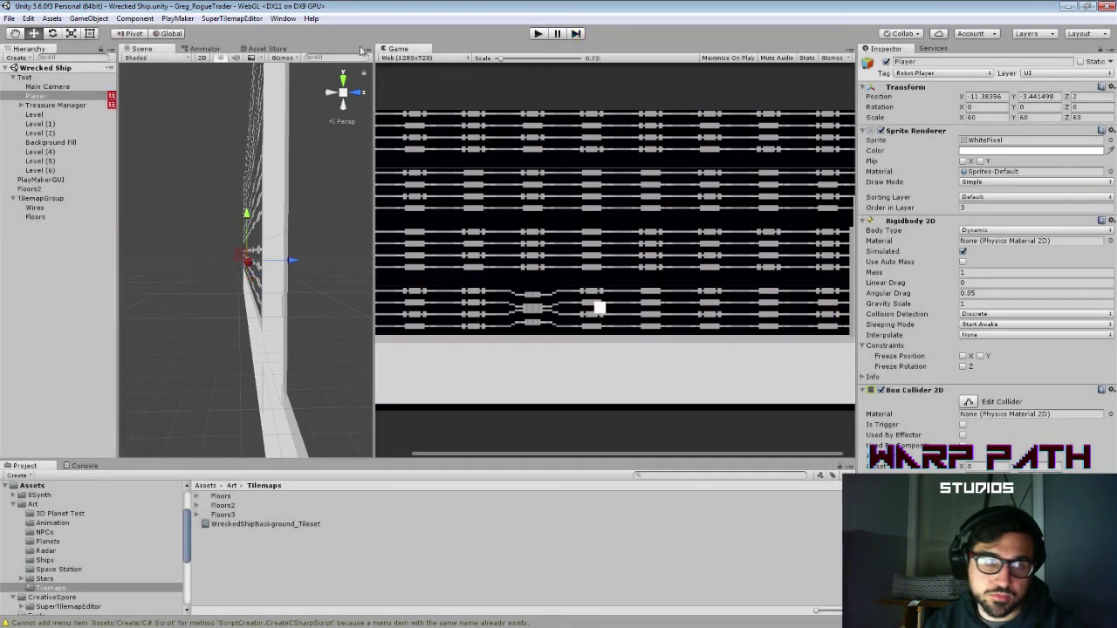
# Step: Make Main Camera a child of Player, and play the scene with the Player moving both ways along the floor
pyautogui.moveTo(65, 85); pyautogui.dragTo(57, 96)
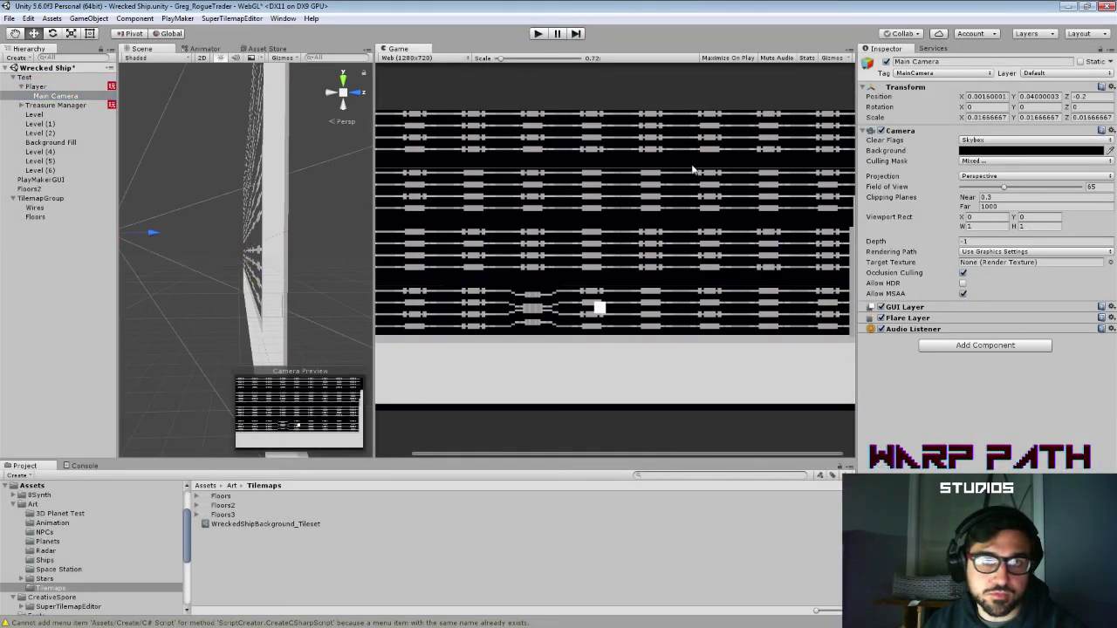
pyautogui.click(542, 36)
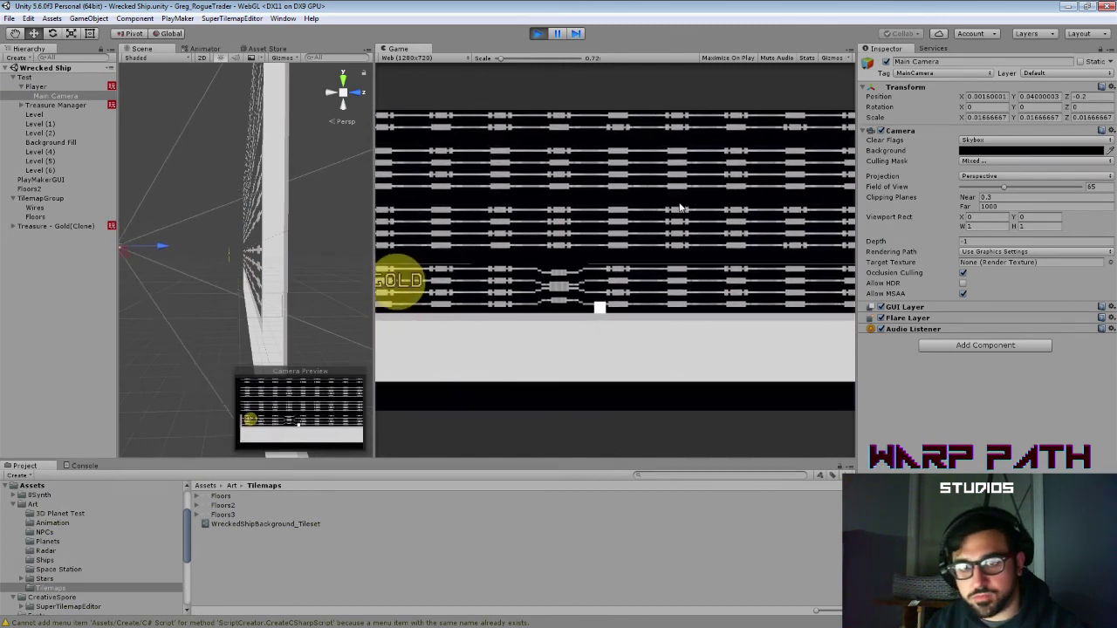
pyautogui.press('a')
pyautogui.press('d')
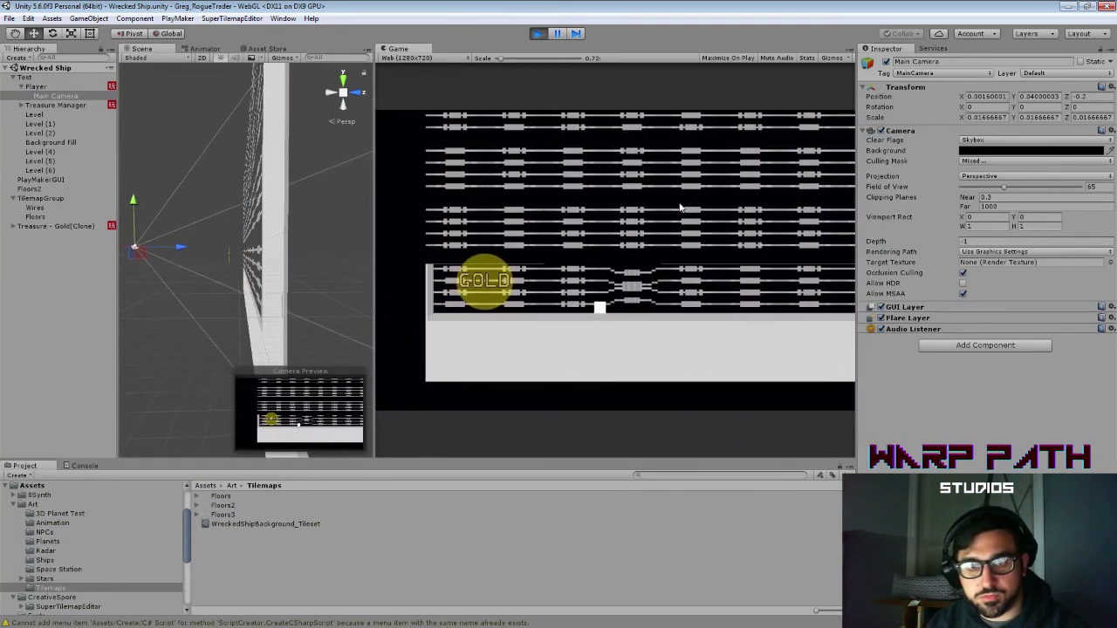
pyautogui.press('Right')
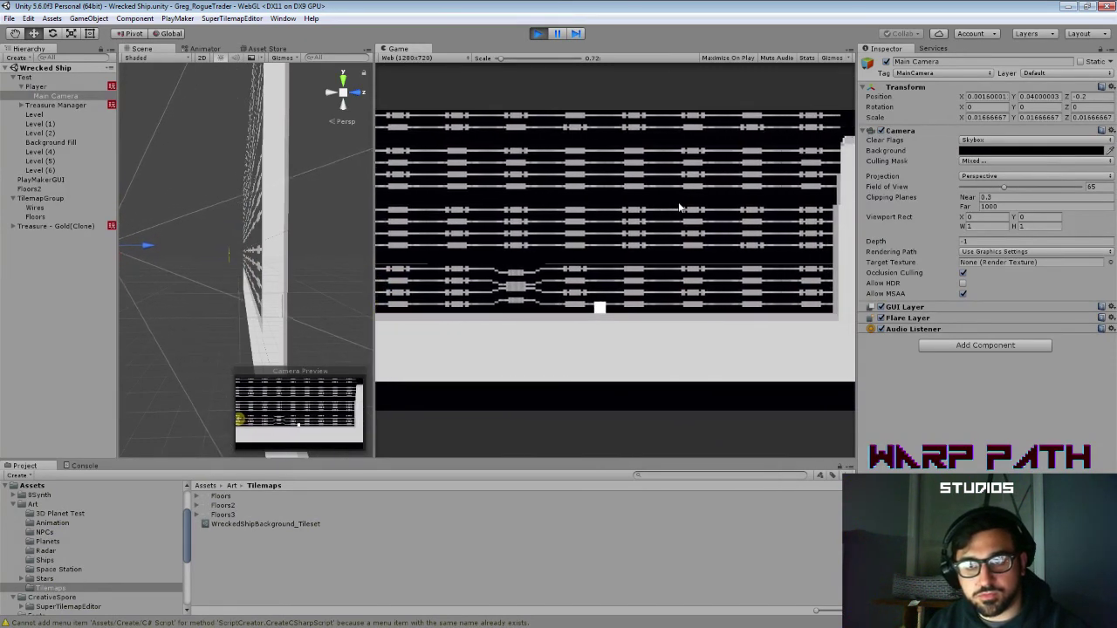
# Step: Test jumping and moving the Player around the wall, check the level at an angle in the Scene view, and stop playing
pyautogui.press('space')
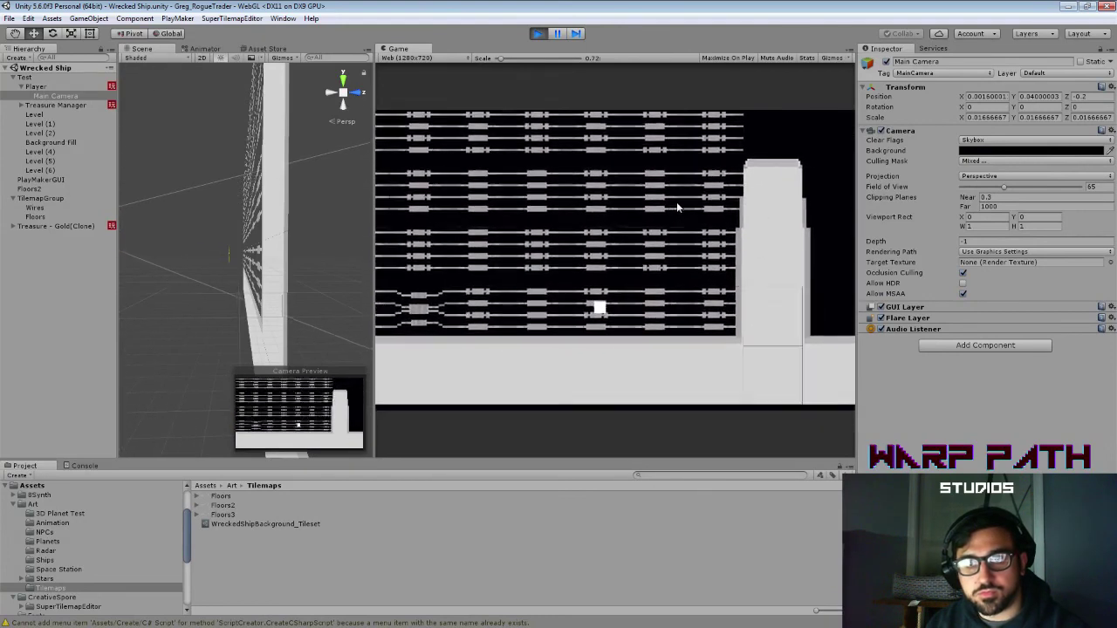
pyautogui.press('a')
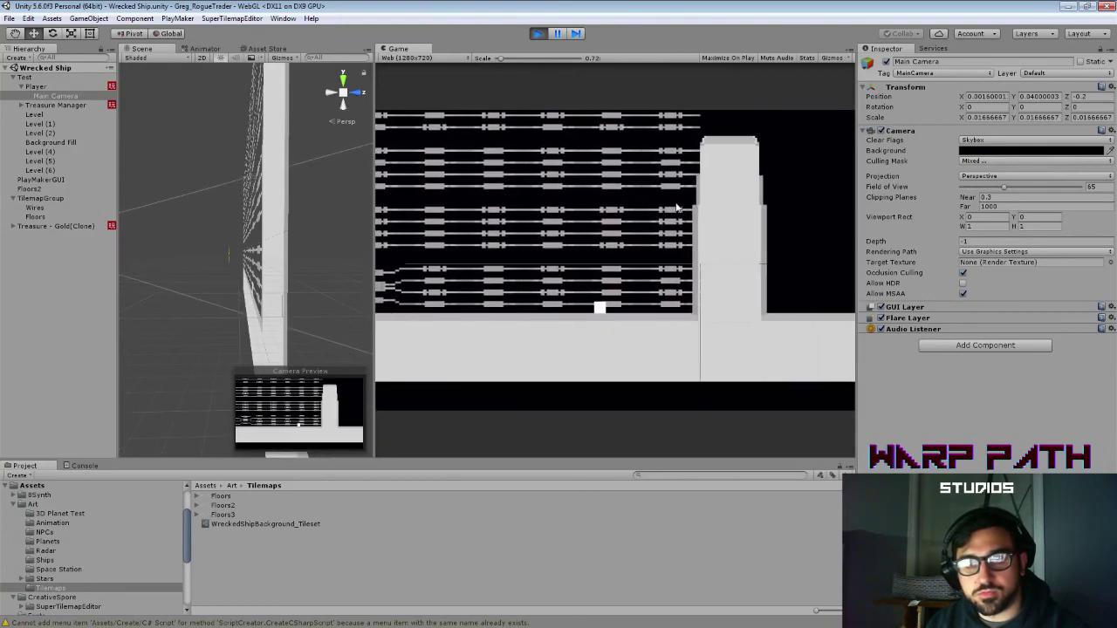
pyautogui.press('d')
pyautogui.press('space')
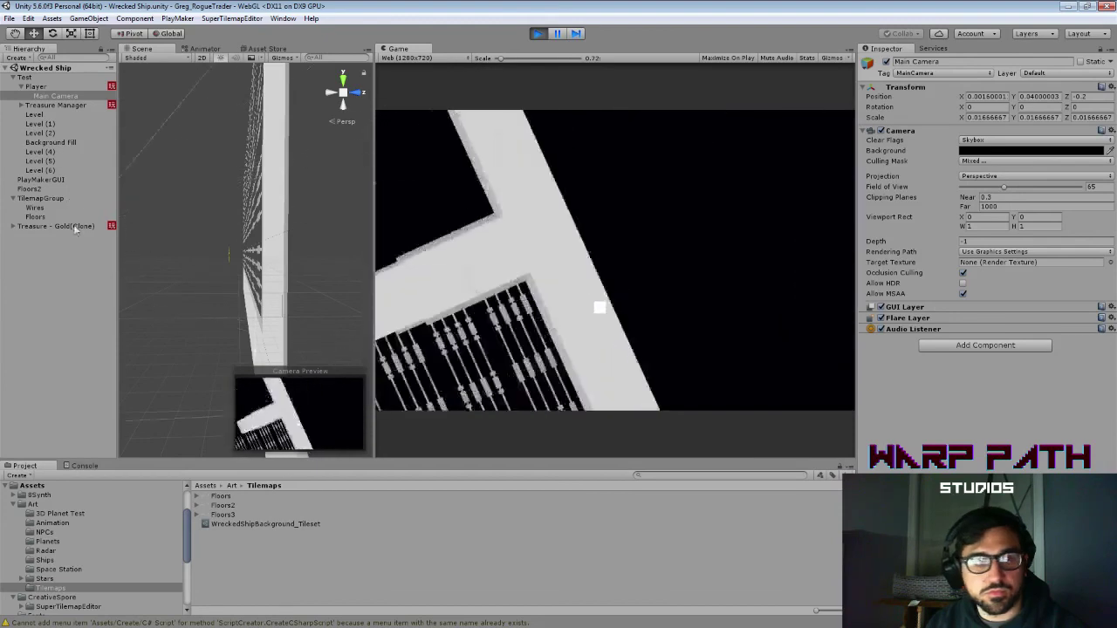
pyautogui.press('s')
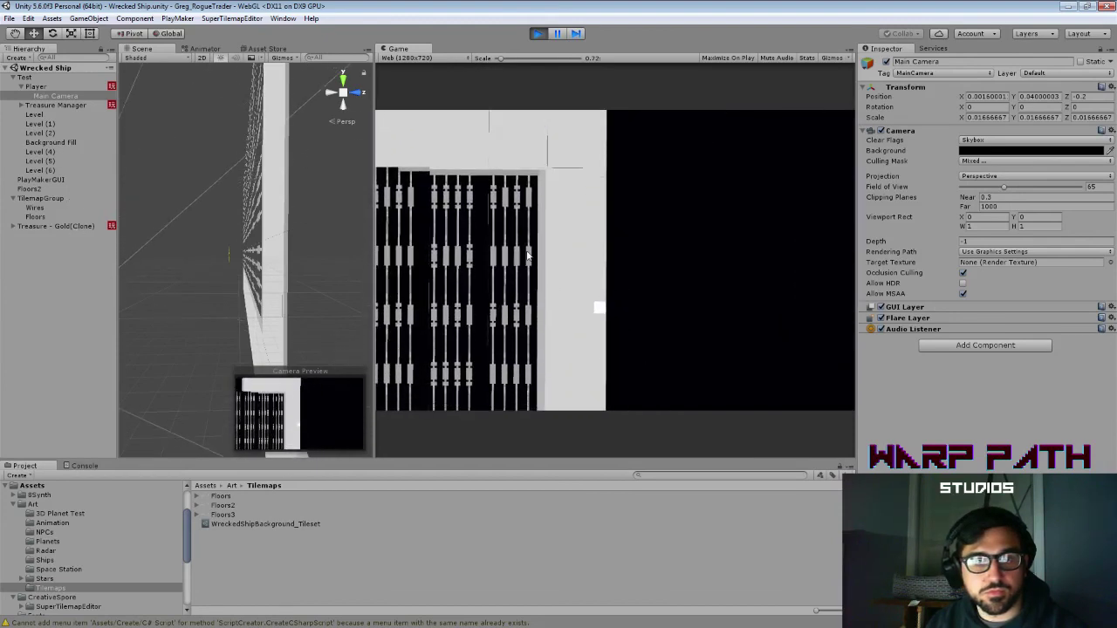
pyautogui.scroll(-8, 282, 218)
pyautogui.keyDown('alt'); pyautogui.moveTo(249, 256); pyautogui.dragTo(519, 173); pyautogui.keyUp('alt')
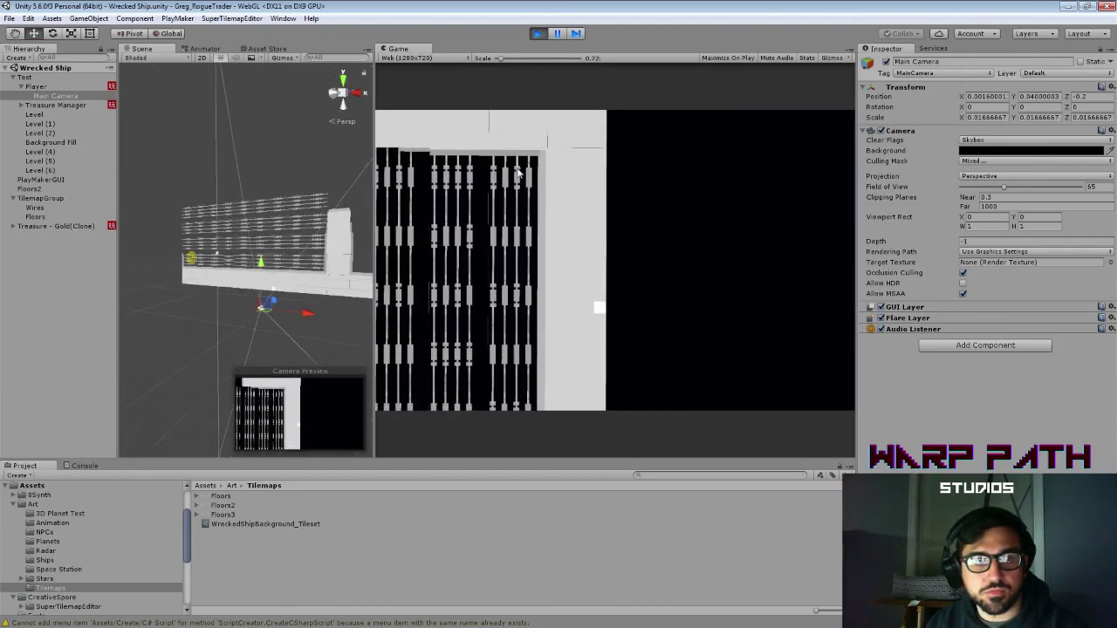
pyautogui.click(538, 34)
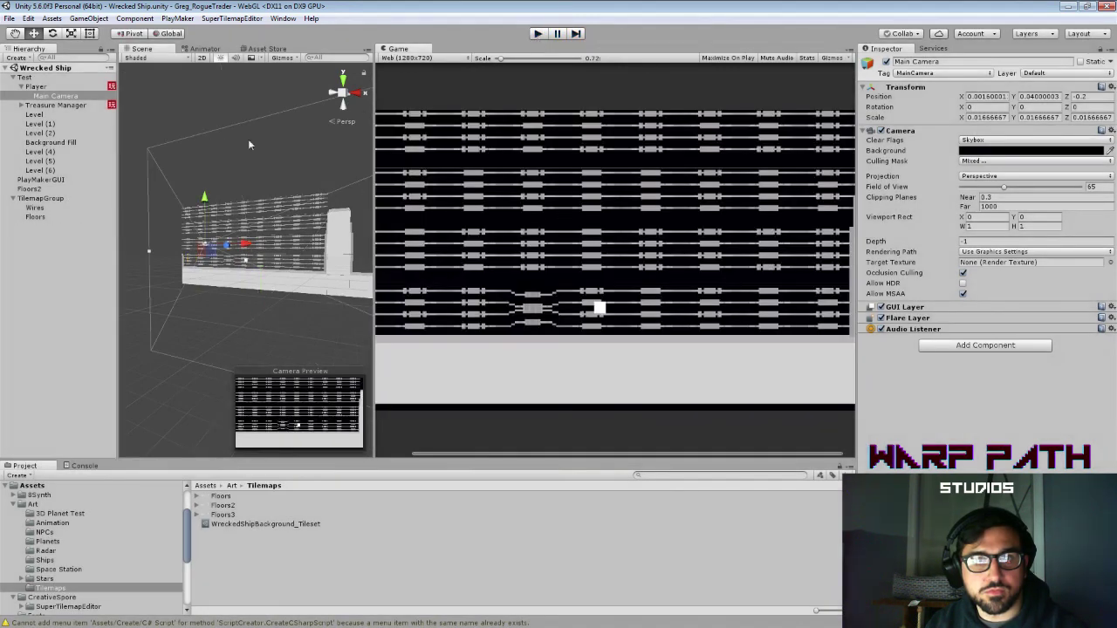
# Step: Set the collider type of the Floors tilemap in TilemapGroup to 3D
pyautogui.click(44, 199)
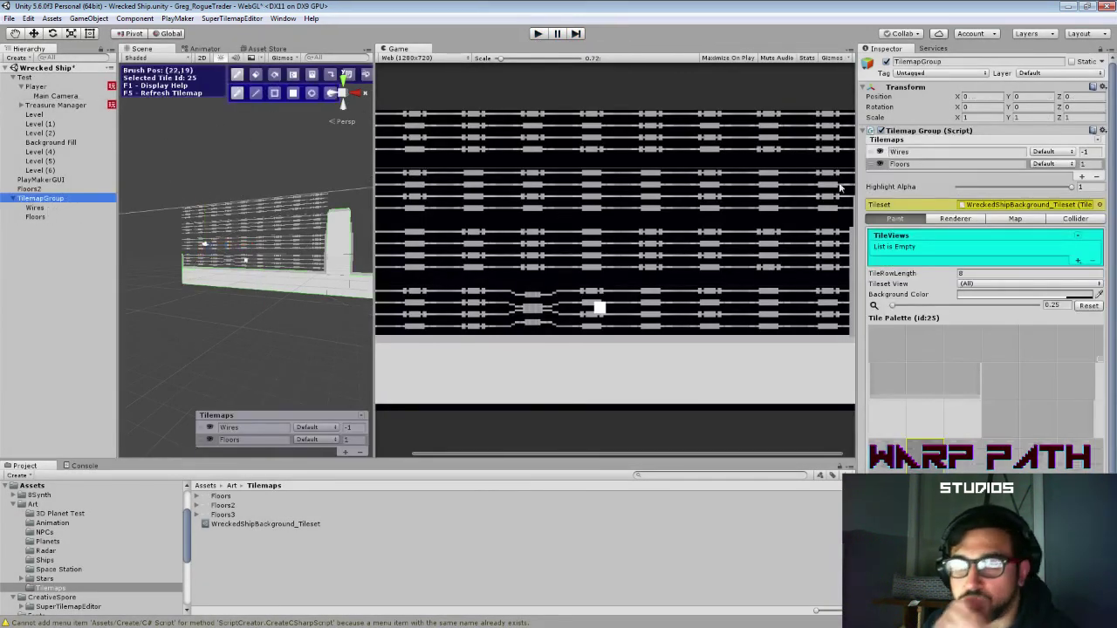
pyautogui.click(1084, 219)
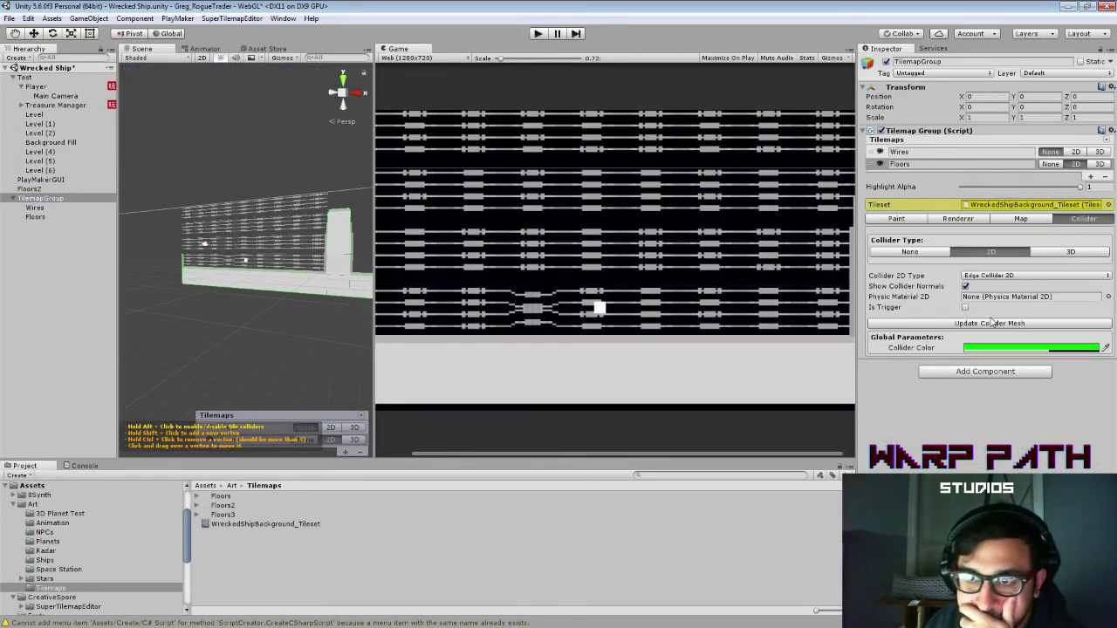
pyautogui.click(940, 255)
pyautogui.click(1073, 253)
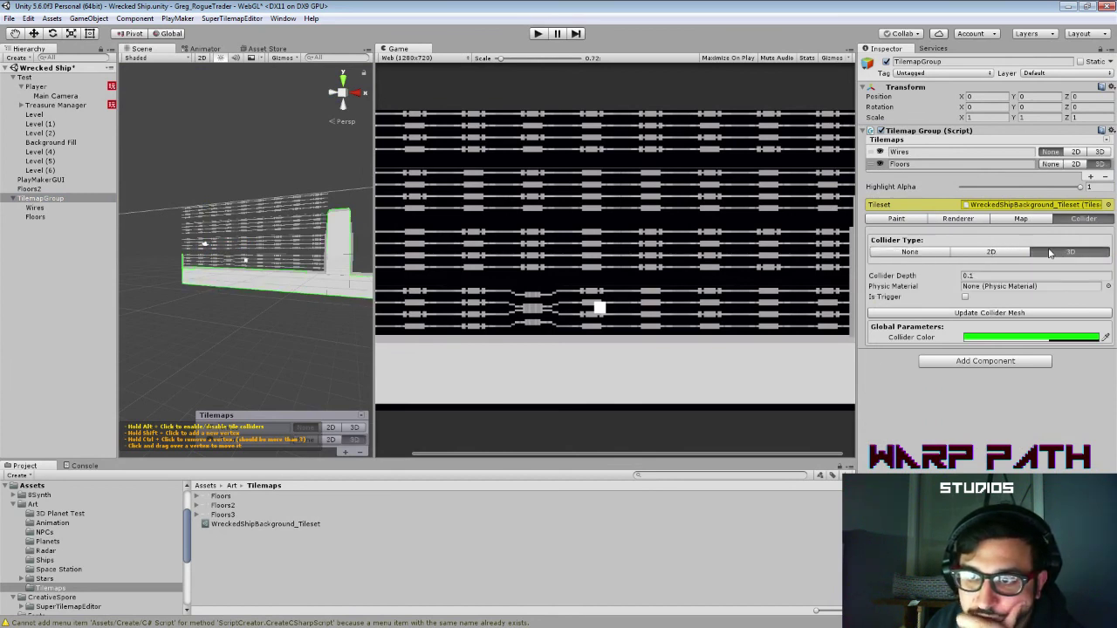
# Step: Set the Floors collider type in TilemapGroup to 2D and enable Pixel Snap for the Floors tilemap
pyautogui.click(1017, 253)
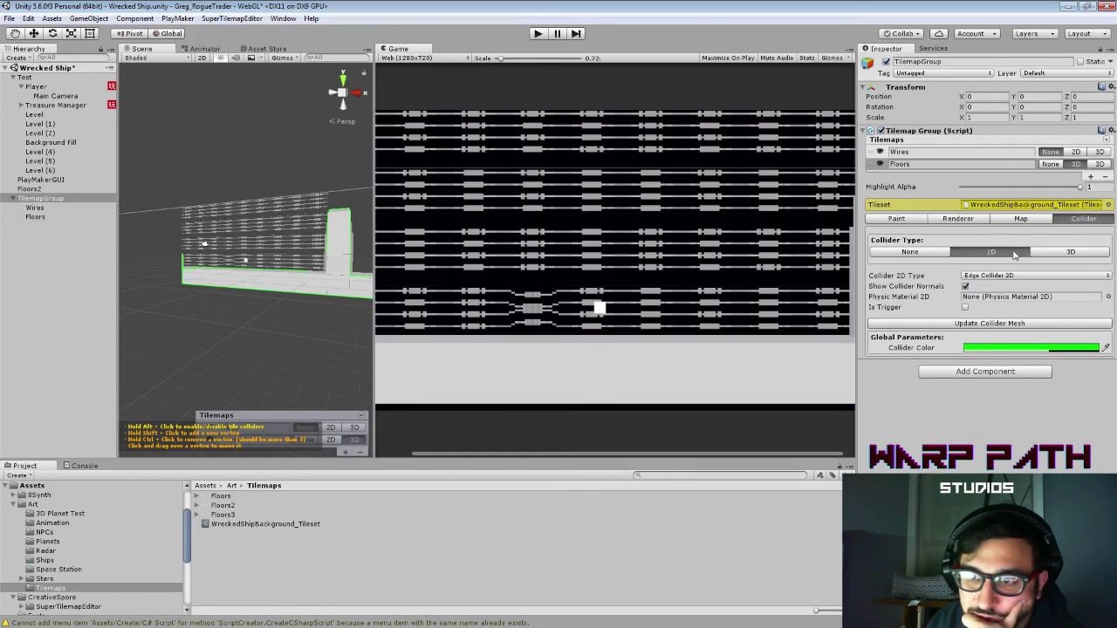
pyautogui.click(1020, 220)
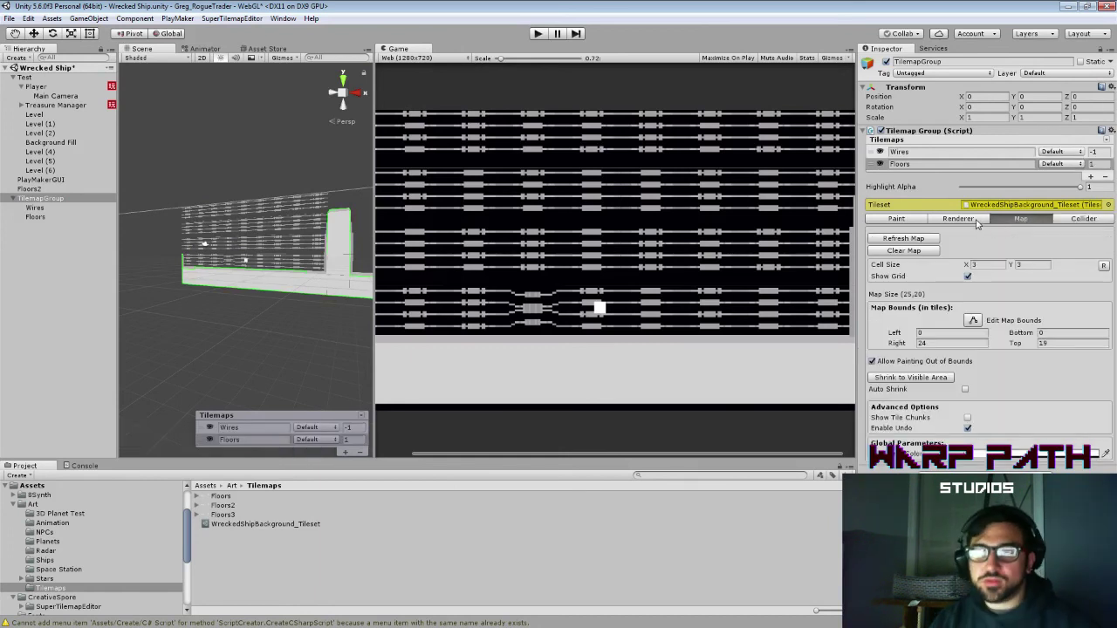
pyautogui.click(960, 219)
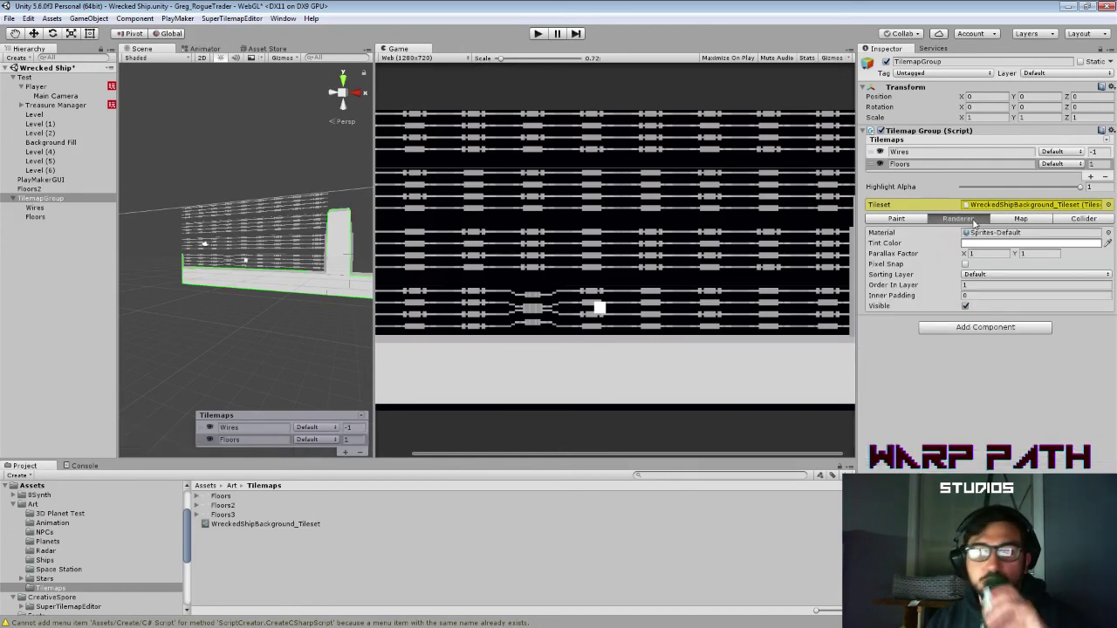
pyautogui.click(965, 264)
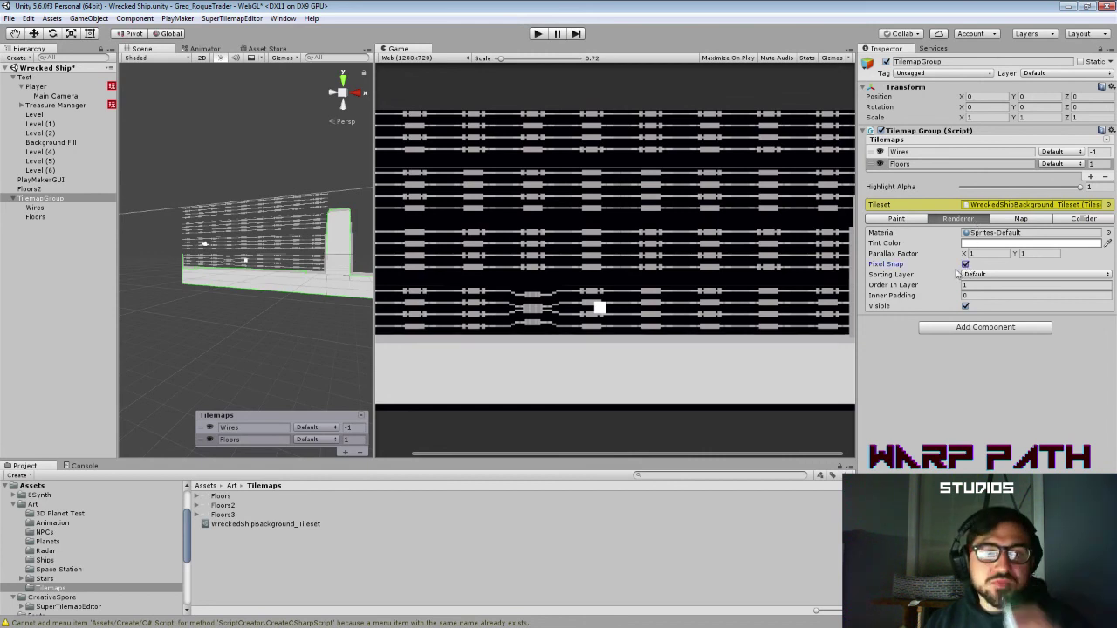
# Step: Run the scene briefly with the Wires tilemap selected, stop it, and enable Pixel Snap for Wires
pyautogui.click(35, 208)
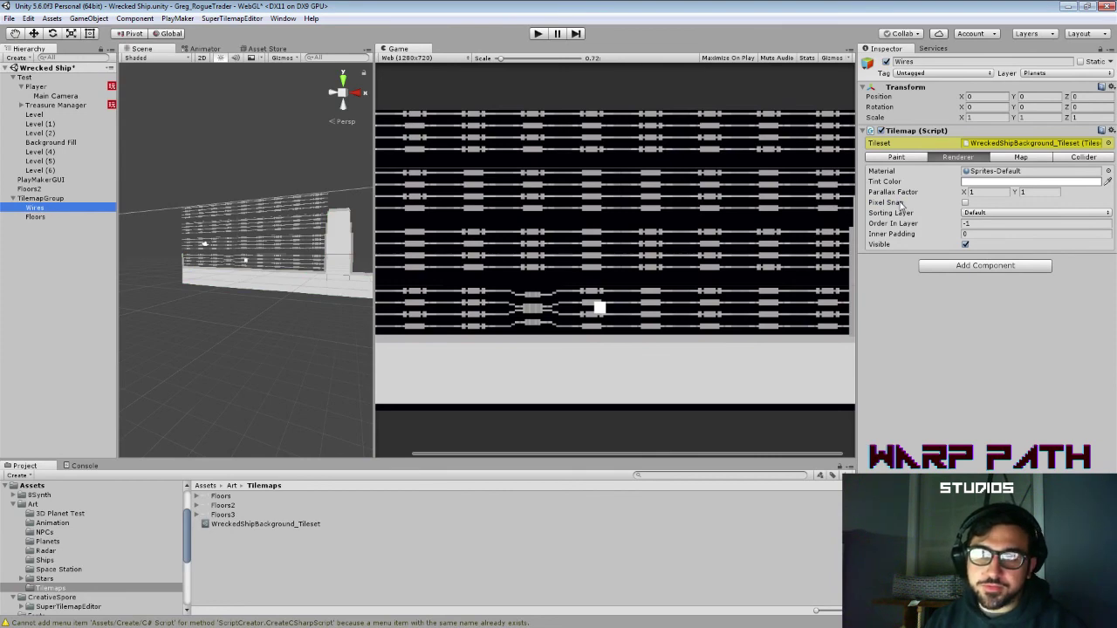
pyautogui.click(538, 33)
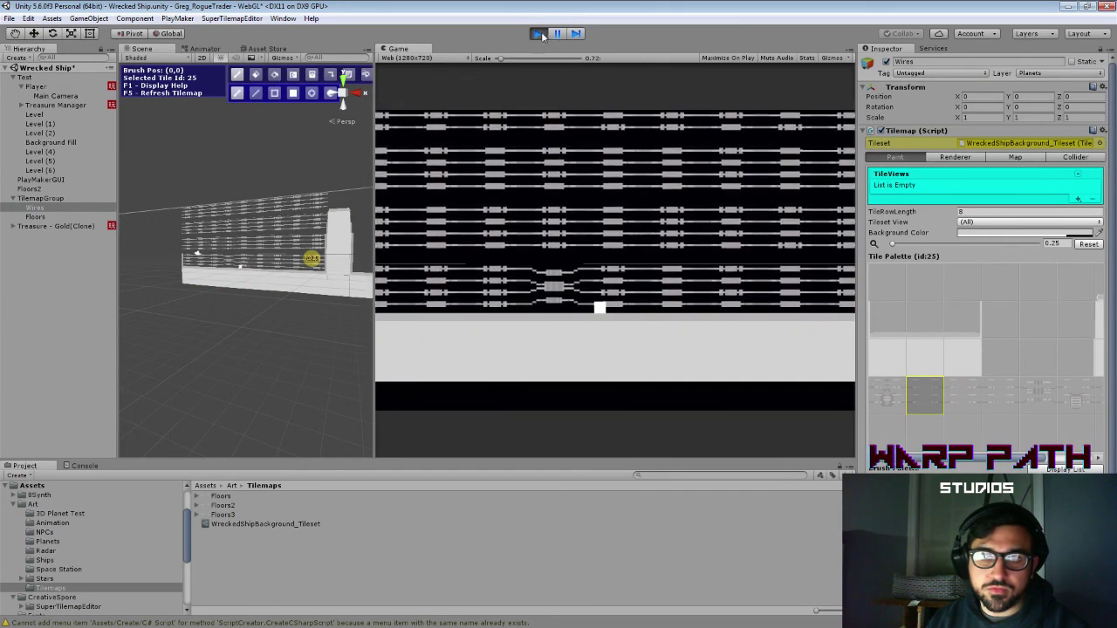
pyautogui.hotkey('ctrl', 'p')
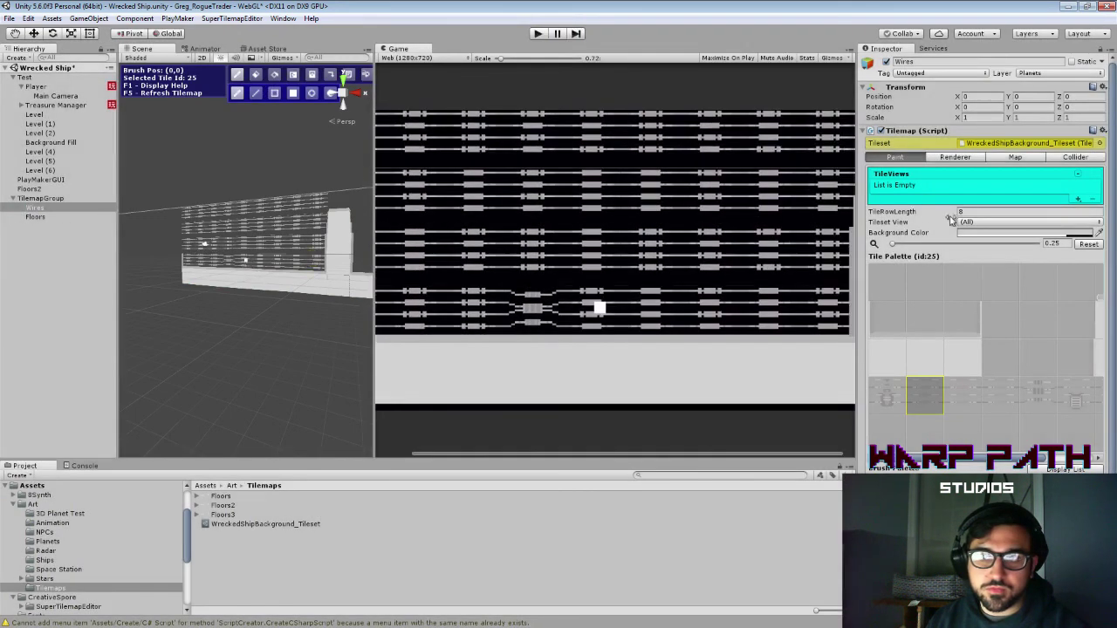
pyautogui.click(970, 162)
pyautogui.click(965, 202)
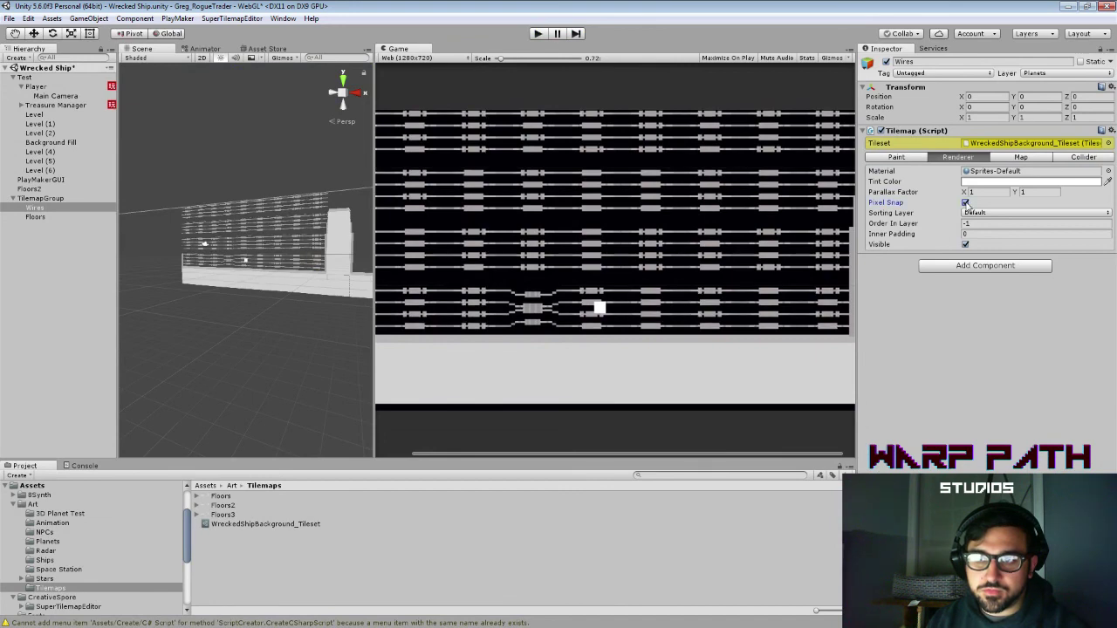
# Step: Select the Floors tilemap, play the scene with the Player moving along the floor, examine the wall tiles closely in the Scene view, and stop playing
pyautogui.click(84, 217)
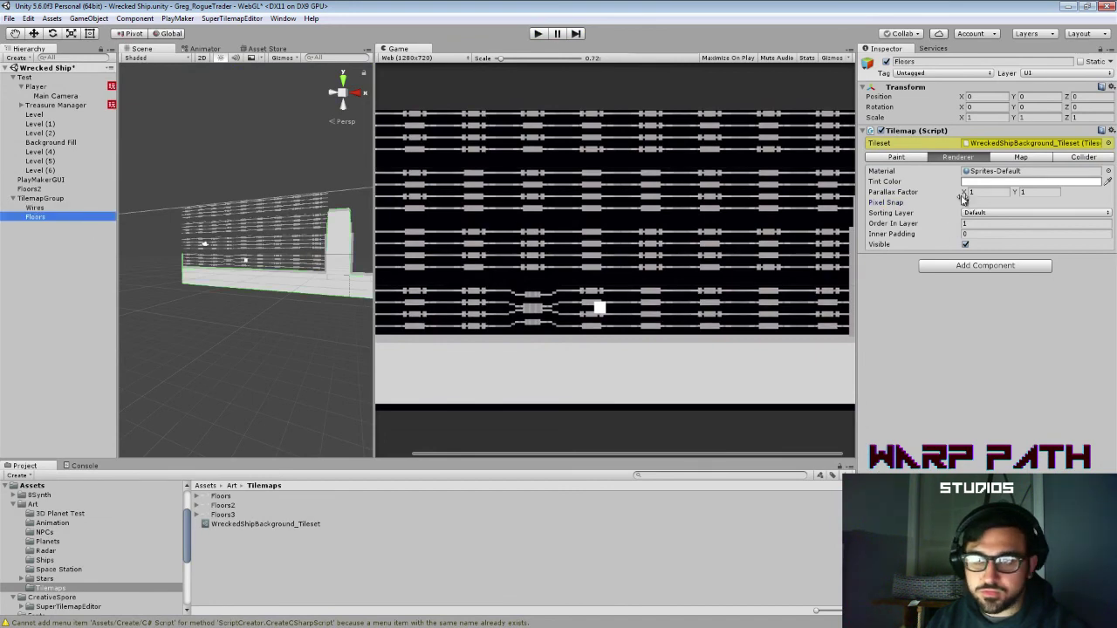
pyautogui.click(538, 33)
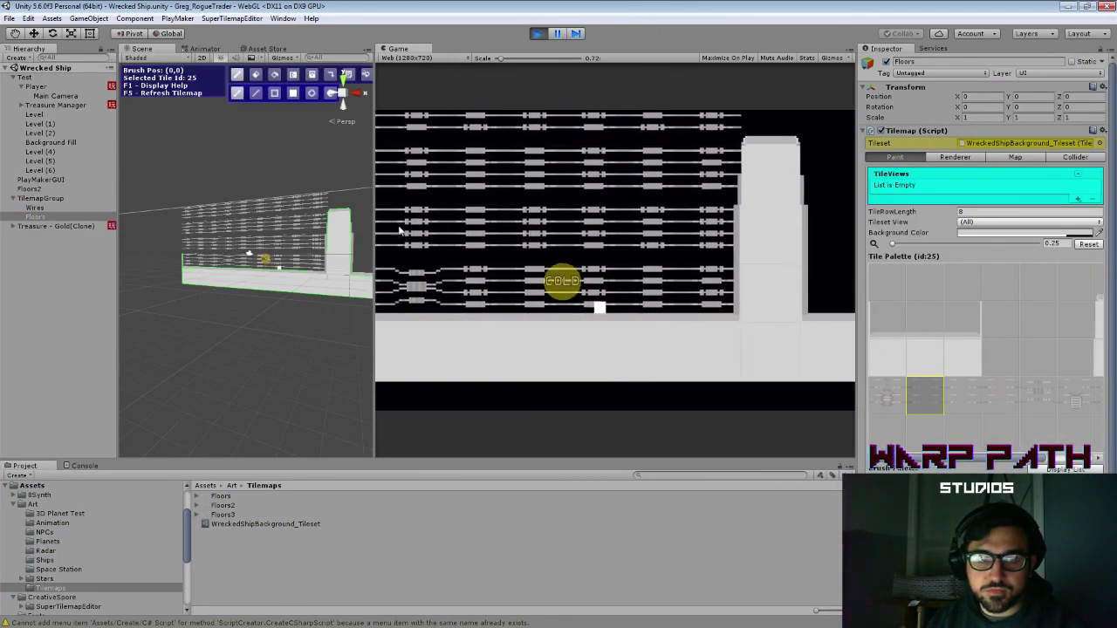
pyautogui.scroll(8, 356, 275)
pyautogui.scroll(8, 334, 277)
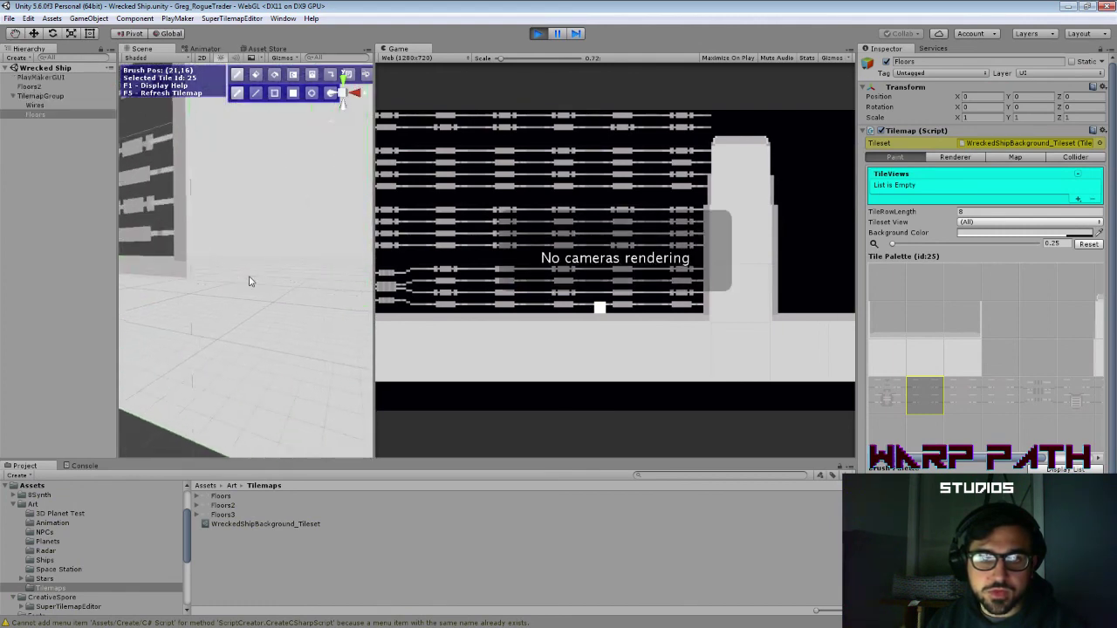
pyautogui.scroll(-4, 249, 281)
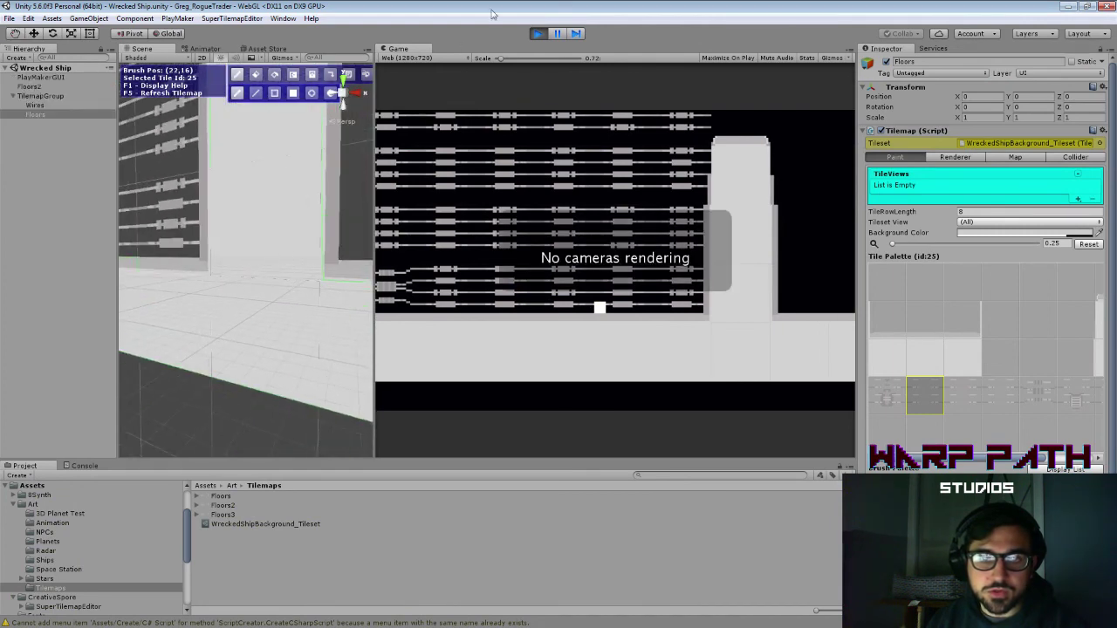
pyautogui.click(538, 34)
# Step: Try turning Pixel Snap off for Floors in the TilemapGroup renderer settings, and turn it back on
pyautogui.click(70, 199)
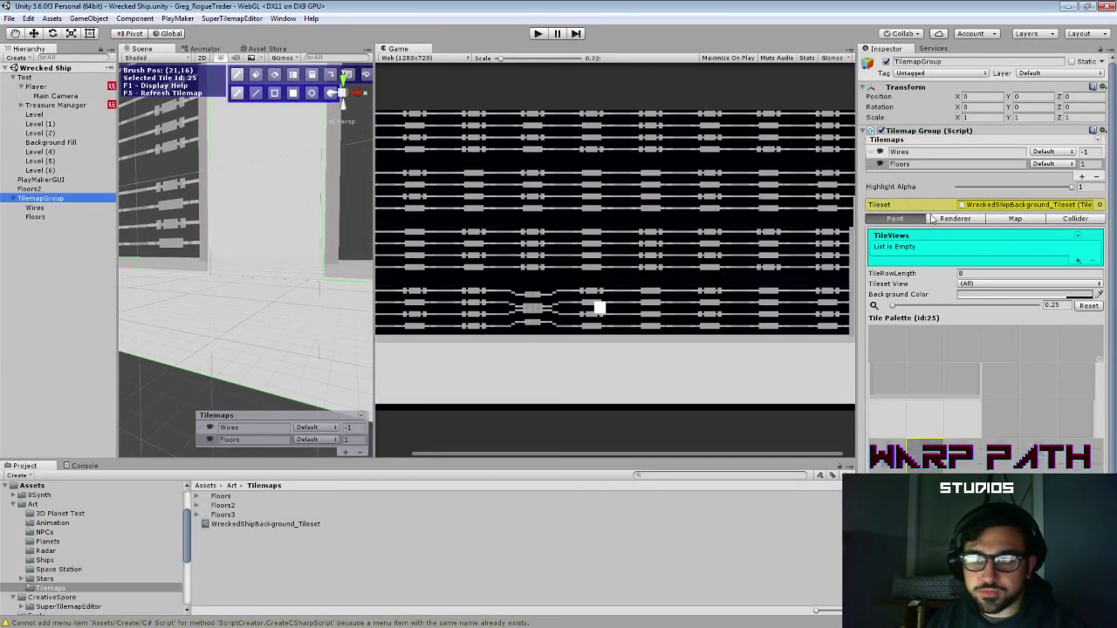
pyautogui.click(957, 218)
pyautogui.click(965, 264)
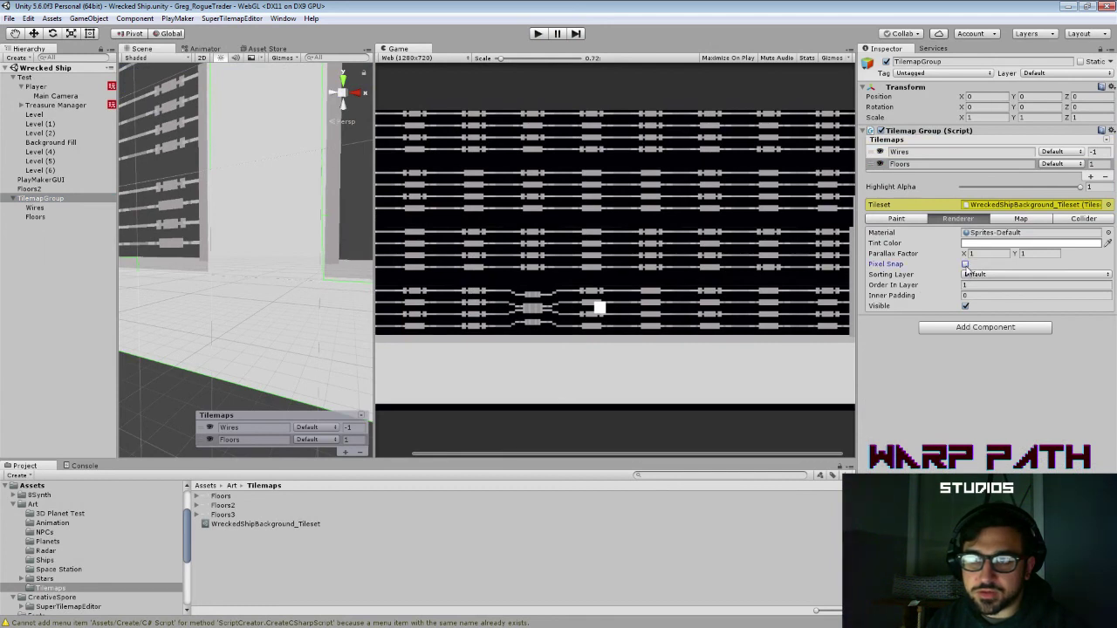
pyautogui.click(965, 265)
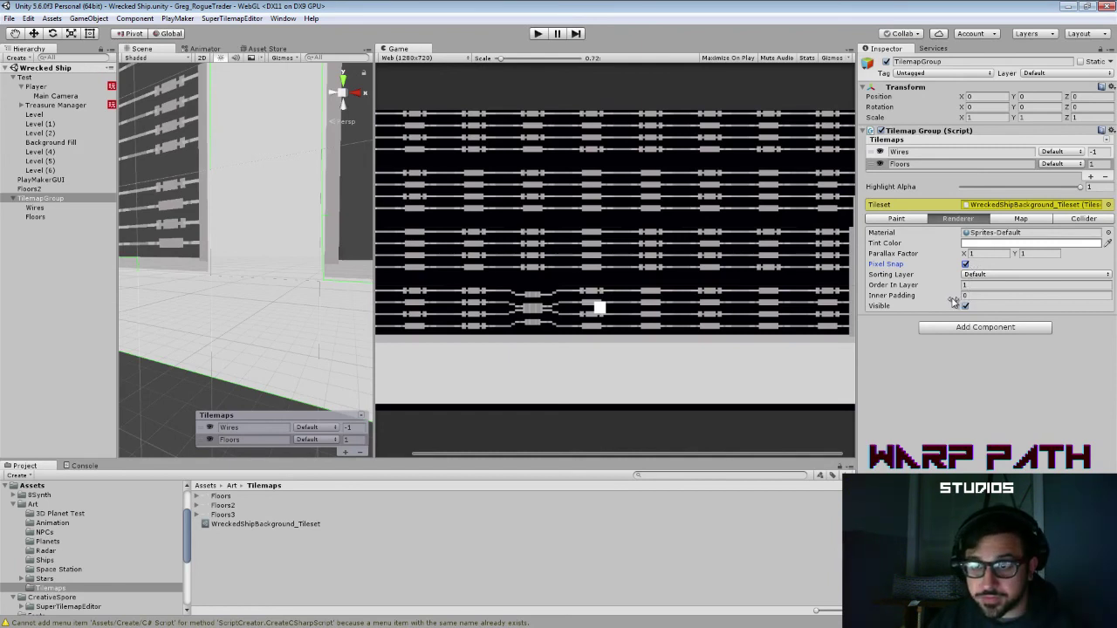
# Step: Try an Inner Padding of -0.68 on Floors, reset it to 0, and toggle the tilemap's visibility off and on
pyautogui.moveTo(954, 301); pyautogui.dragTo(1021, 281)
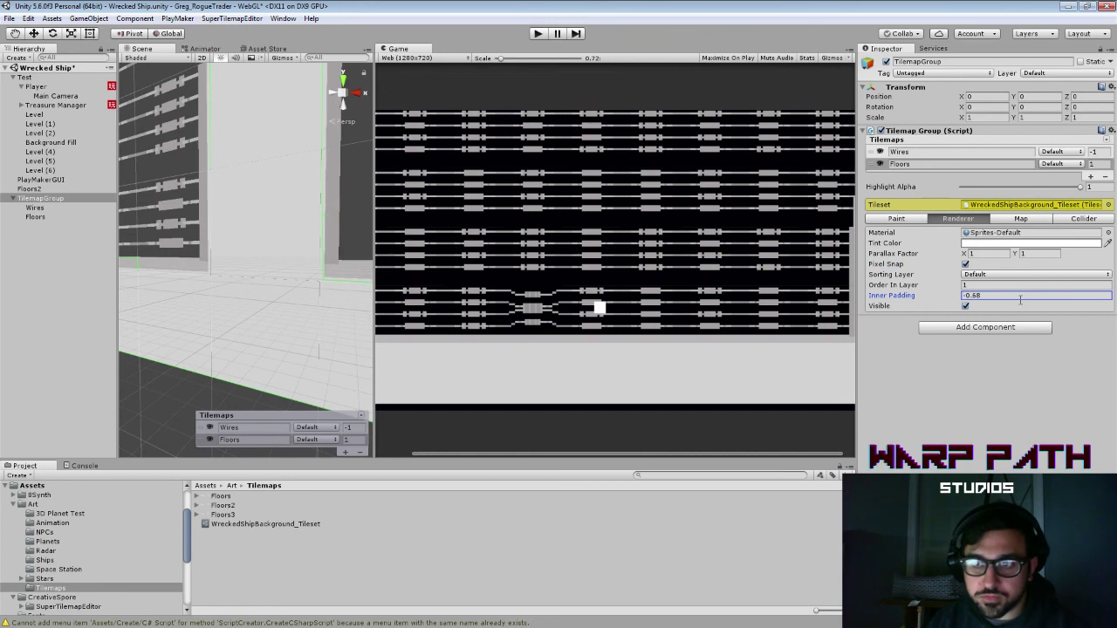
pyautogui.click(1021, 297)
pyautogui.write('0')
pyautogui.click(966, 307)
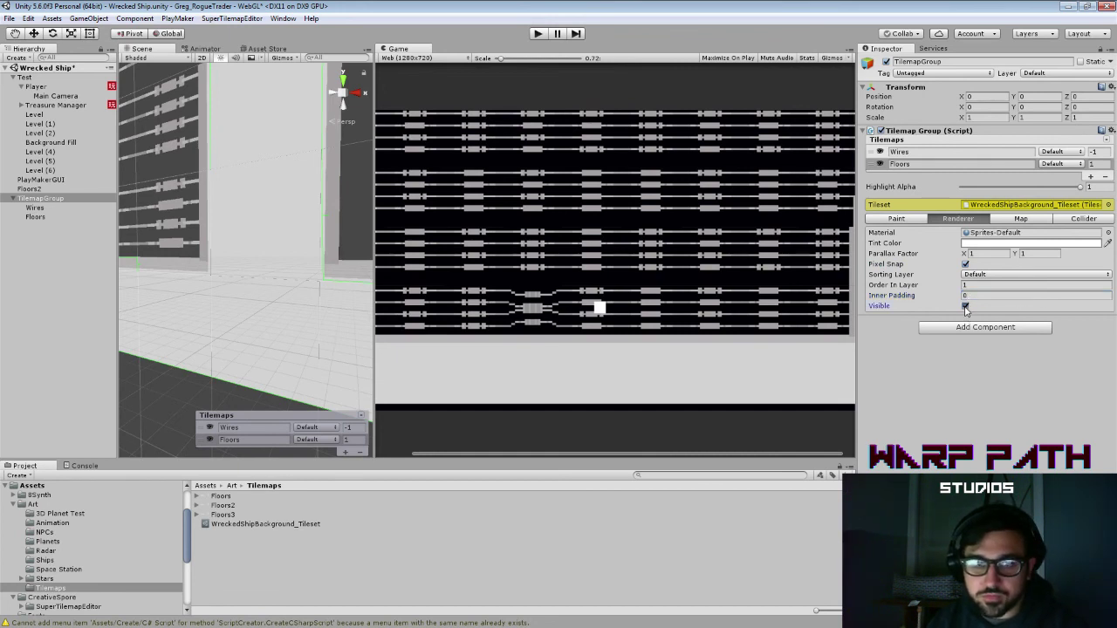
pyautogui.click(965, 306)
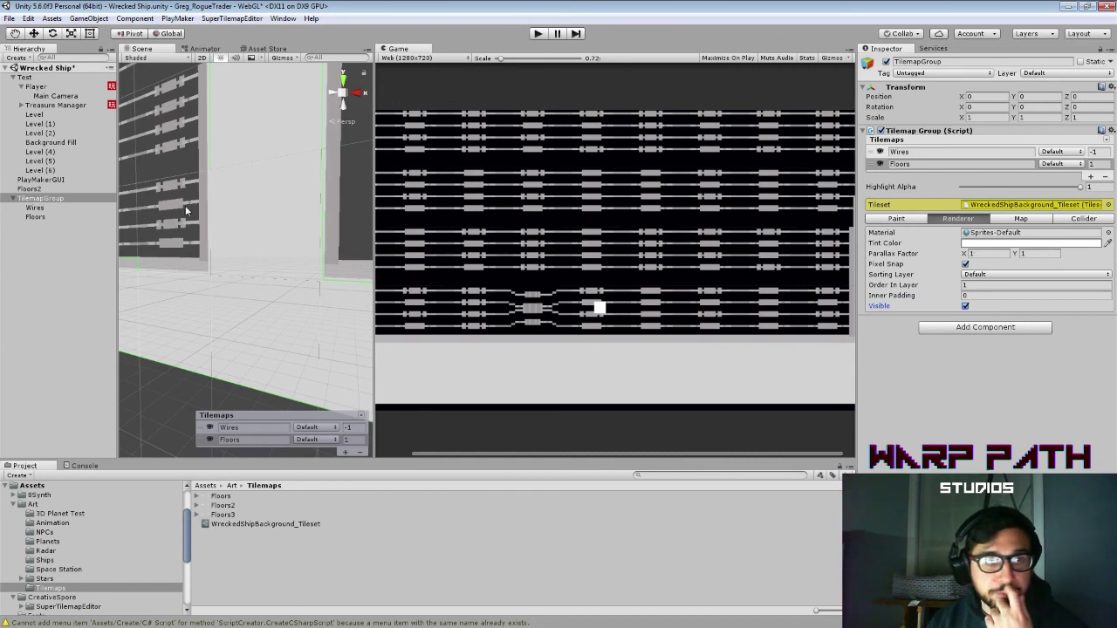
# Step: Try a parallax factor of 0.9 on both axes for the Wires tilemap
pyautogui.click(77, 217)
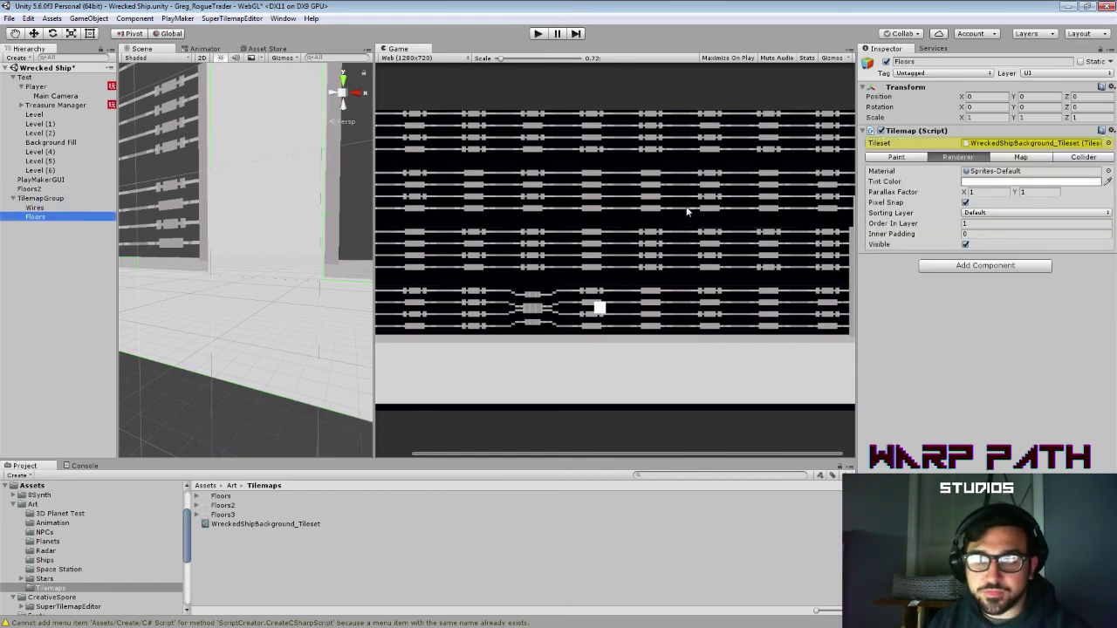
pyautogui.click(987, 192)
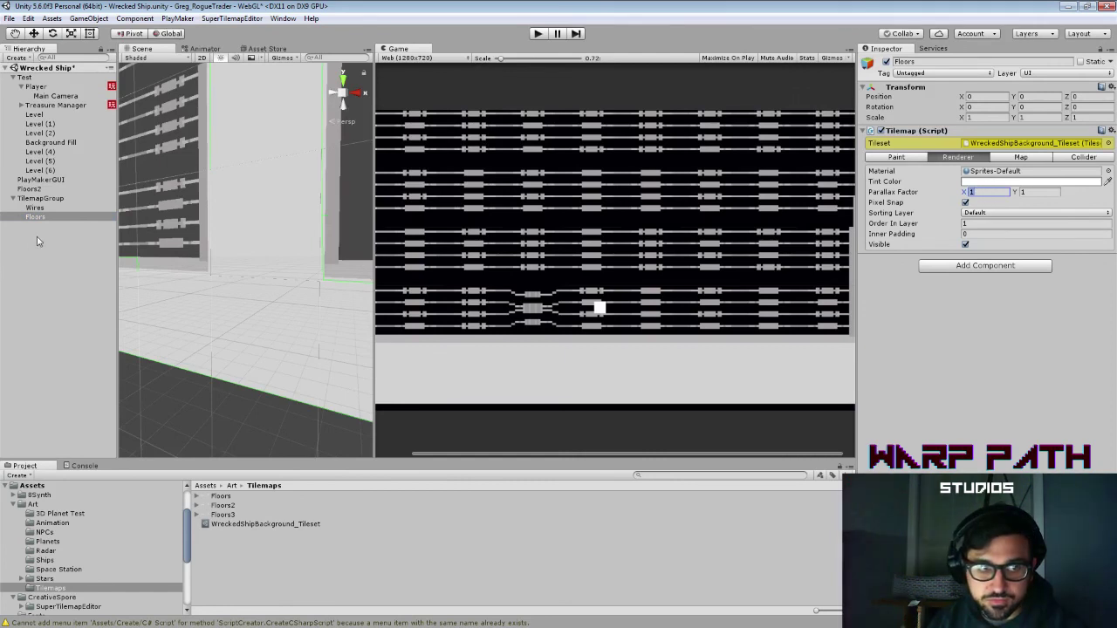
pyautogui.click(66, 209)
pyautogui.click(987, 191)
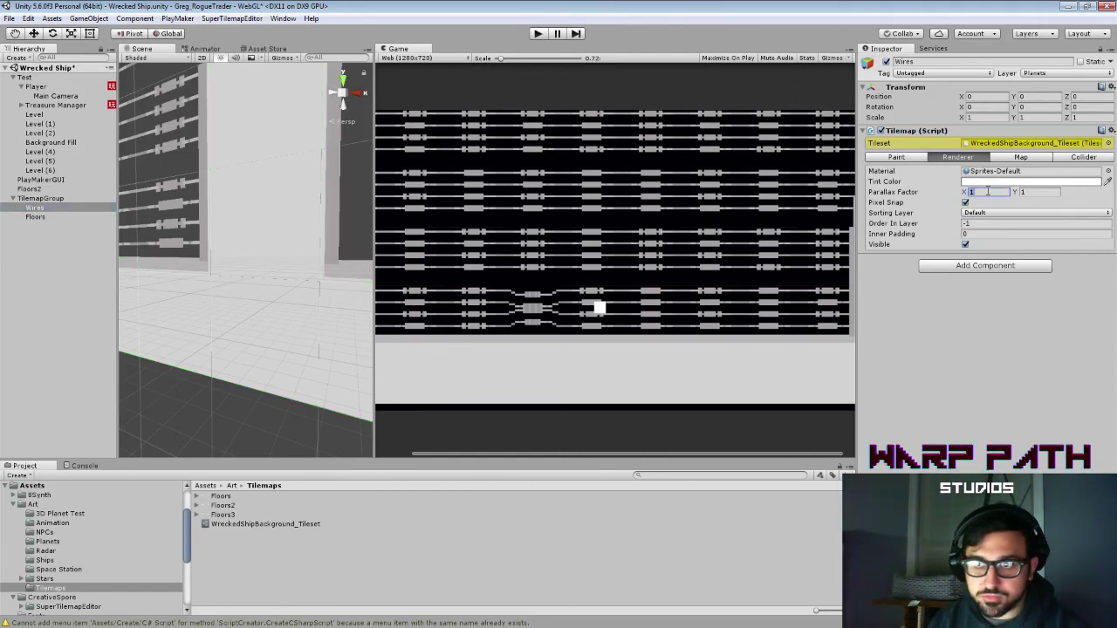
pyautogui.write('.9')
pyautogui.press('Tab')
pyautogui.write('.9')
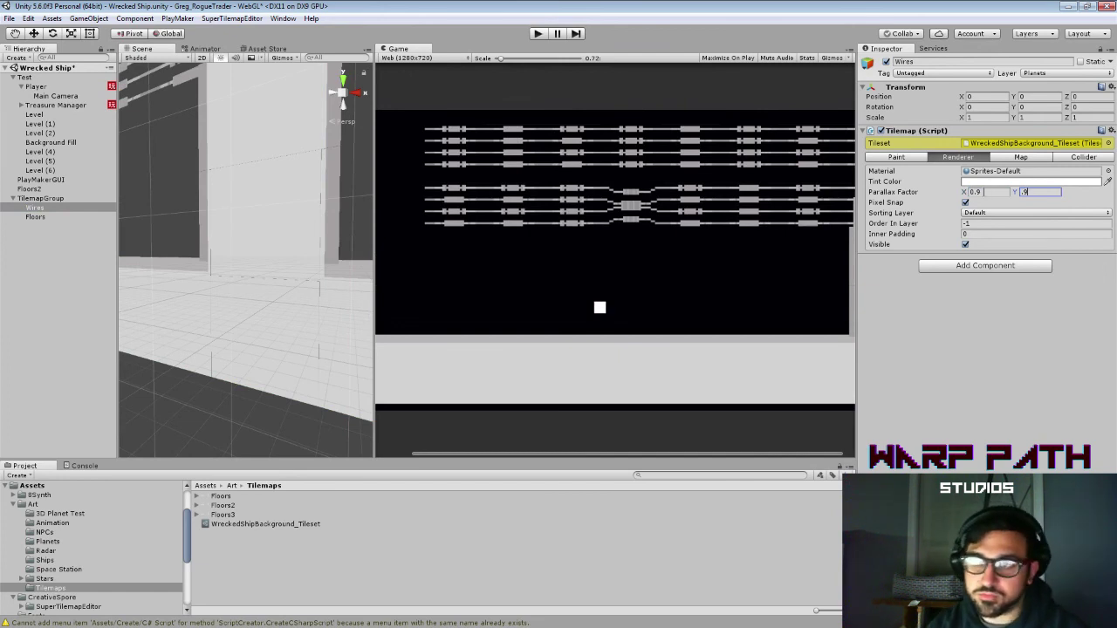
# Step: Try a parallax factor of 1.1 on both axes for Wires, and reset both axes to 1
pyautogui.hotkey('shift', 'Tab')
pyautogui.write('1.1')
pyautogui.press('Tab')
pyautogui.write('1.1')
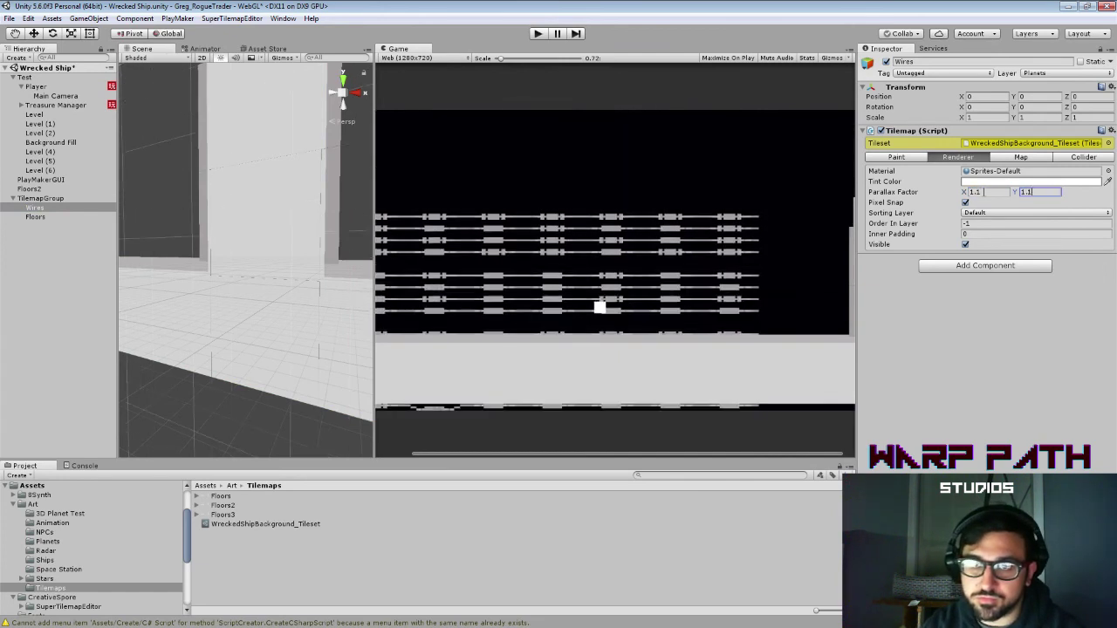
pyautogui.hotkey('shift', 'Tab')
pyautogui.write('1')
pyautogui.press('Tab')
pyautogui.write('1')
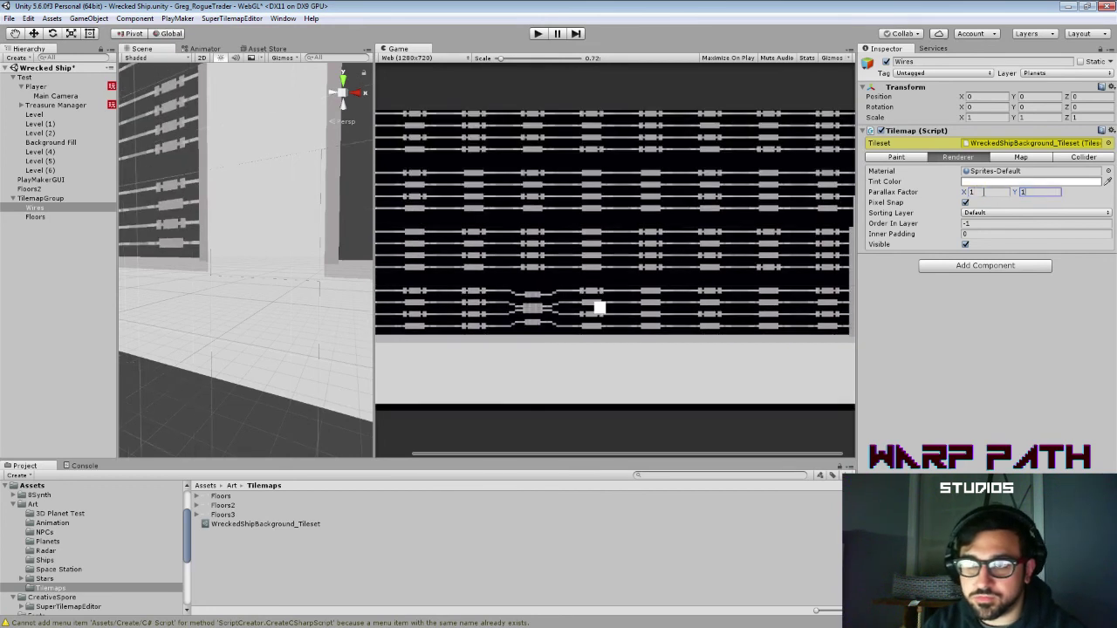
# Step: Try a parallax factor of 1.01 on both axes for Wires, test it in play mode, and restore both axes to 1
pyautogui.hotkey('shift', 'Tab')
pyautogui.write('1.')
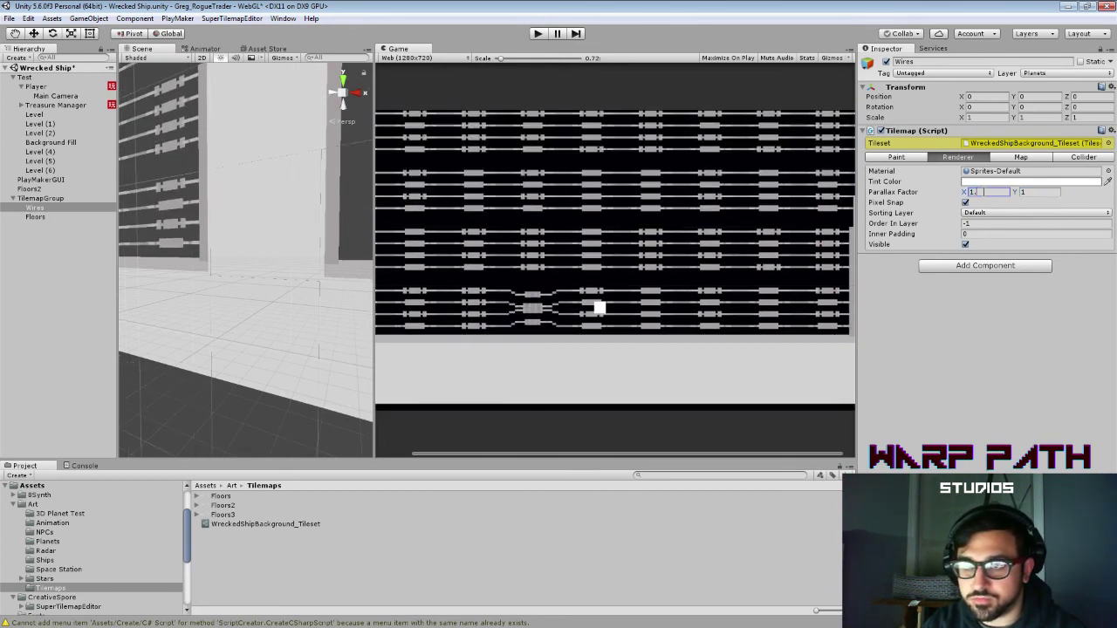
pyautogui.write('01')
pyautogui.press('Tab')
pyautogui.write('1')
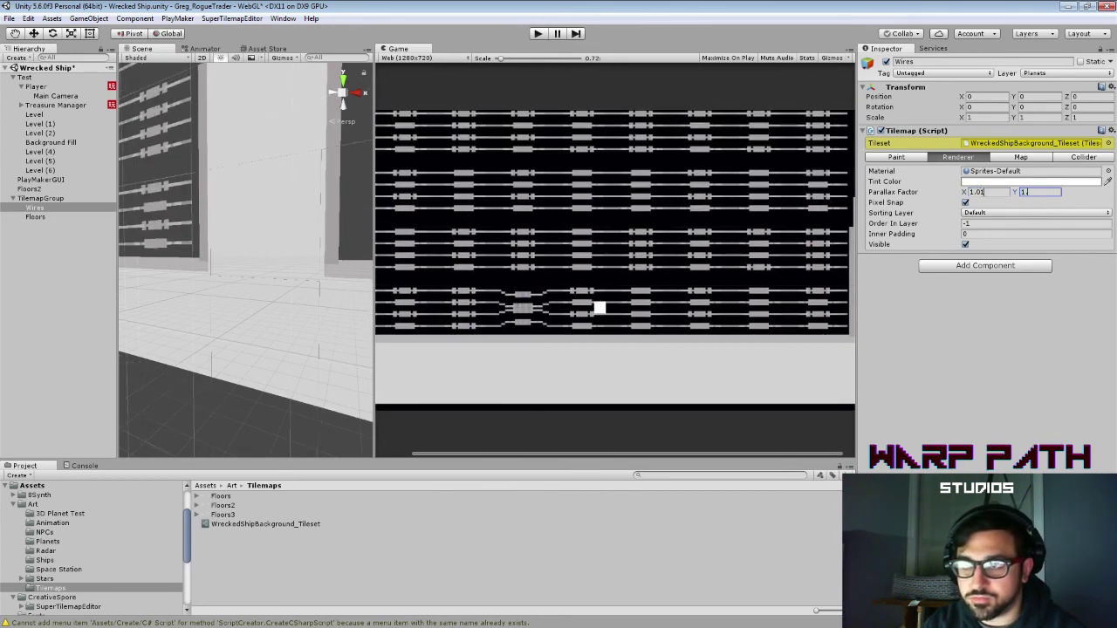
pyautogui.write('.01')
pyautogui.click(537, 33)
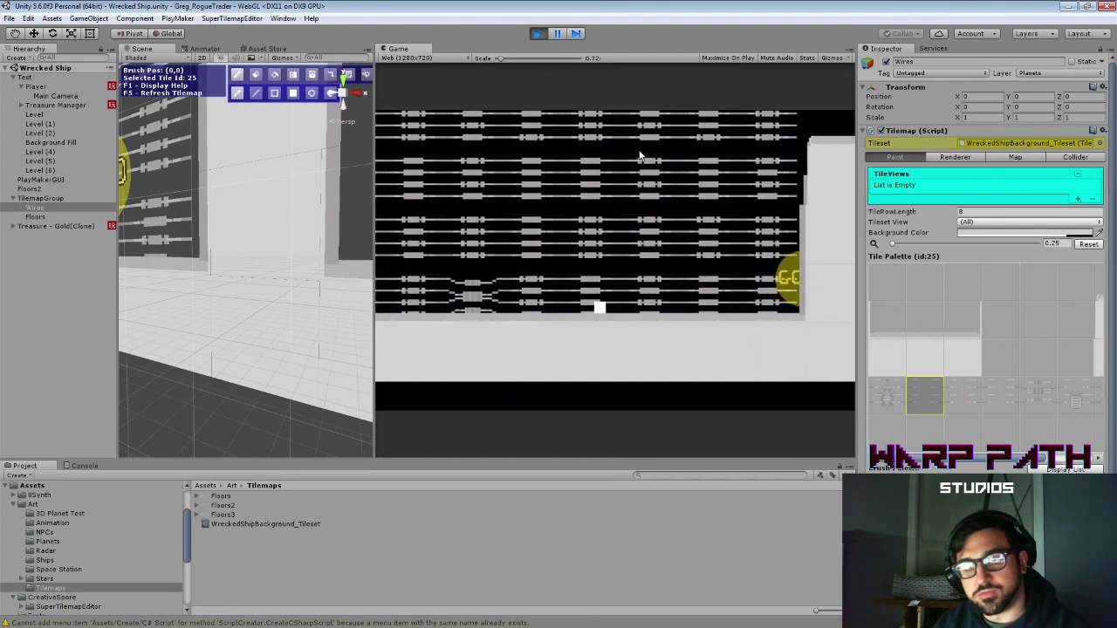
pyautogui.click(538, 33)
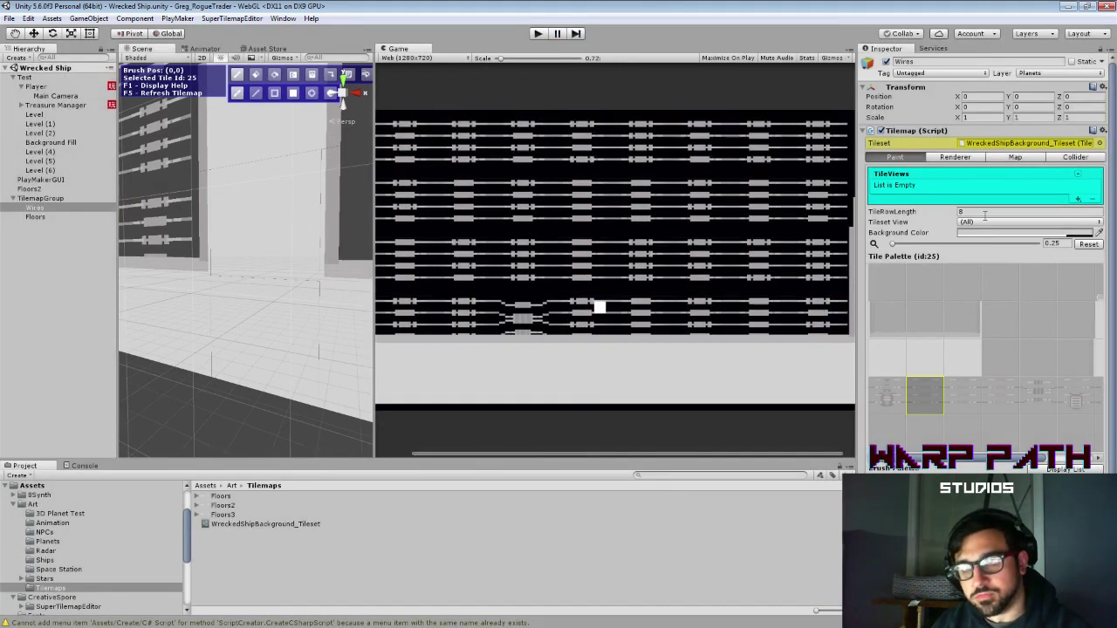
pyautogui.click(976, 157)
pyautogui.click(1036, 193)
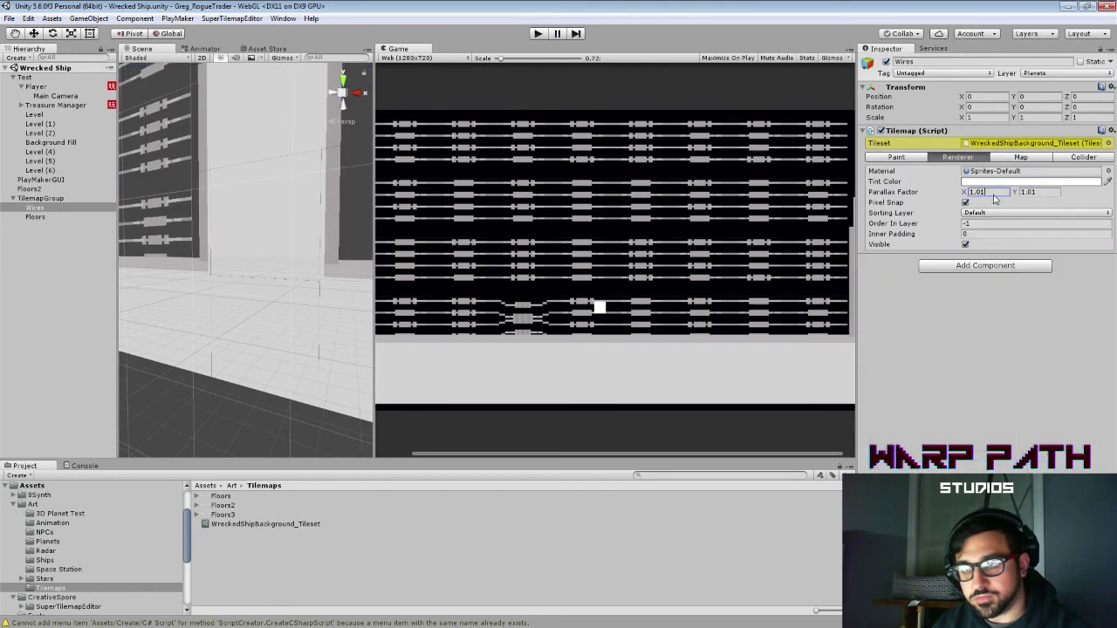
# Step: Enable Auto Shrink in the Wires map settings, leave Show Tile Chunks off, and save the scene
pyautogui.click(1021, 157)
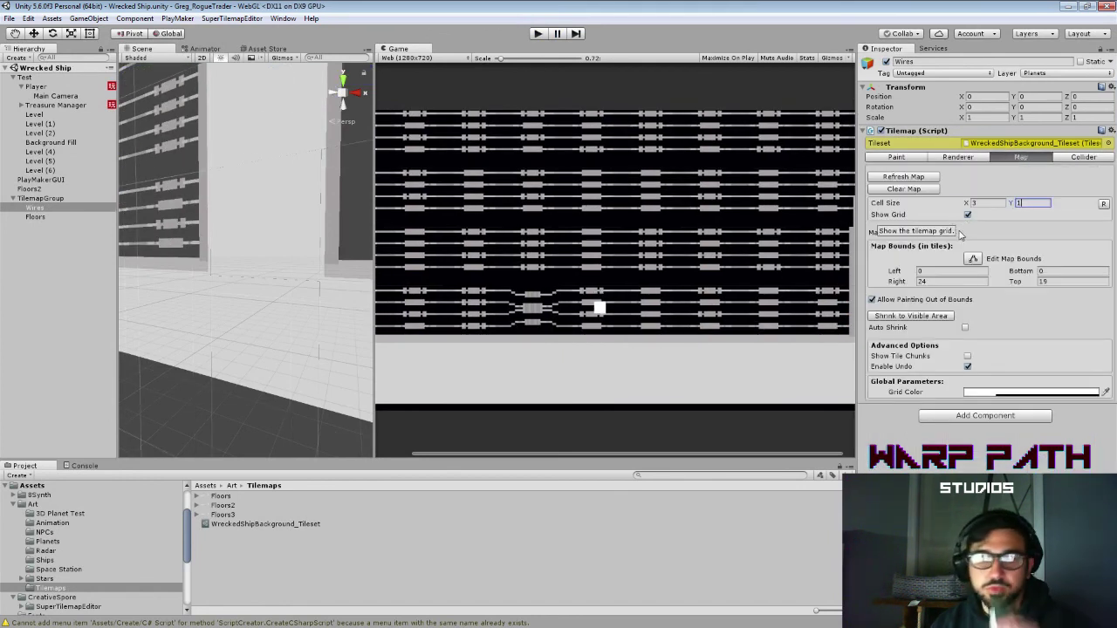
pyautogui.click(966, 329)
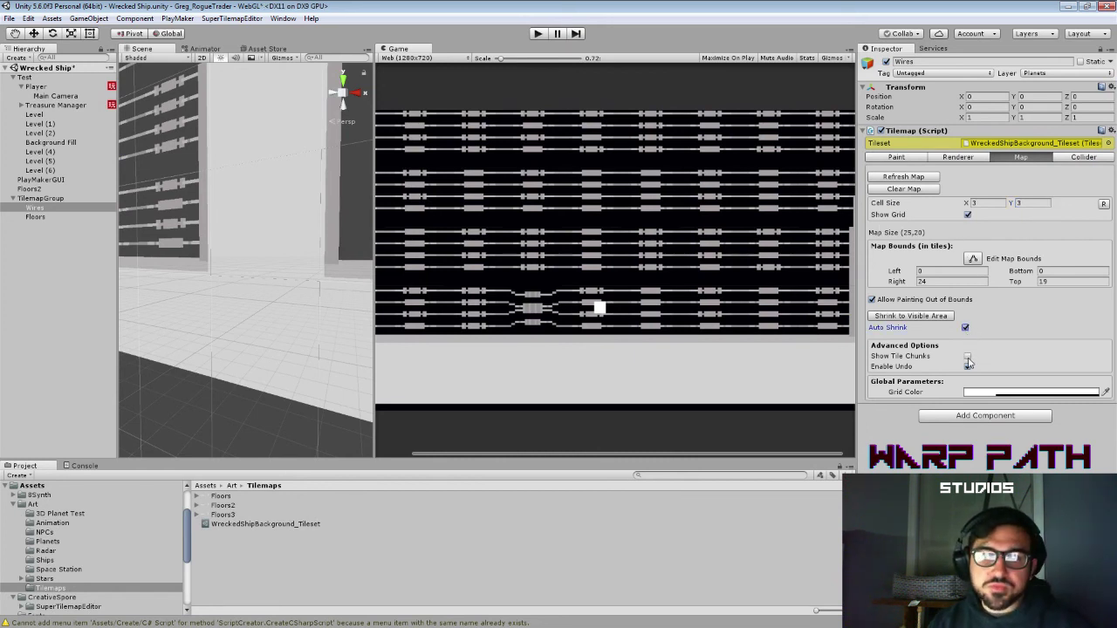
pyautogui.click(967, 357)
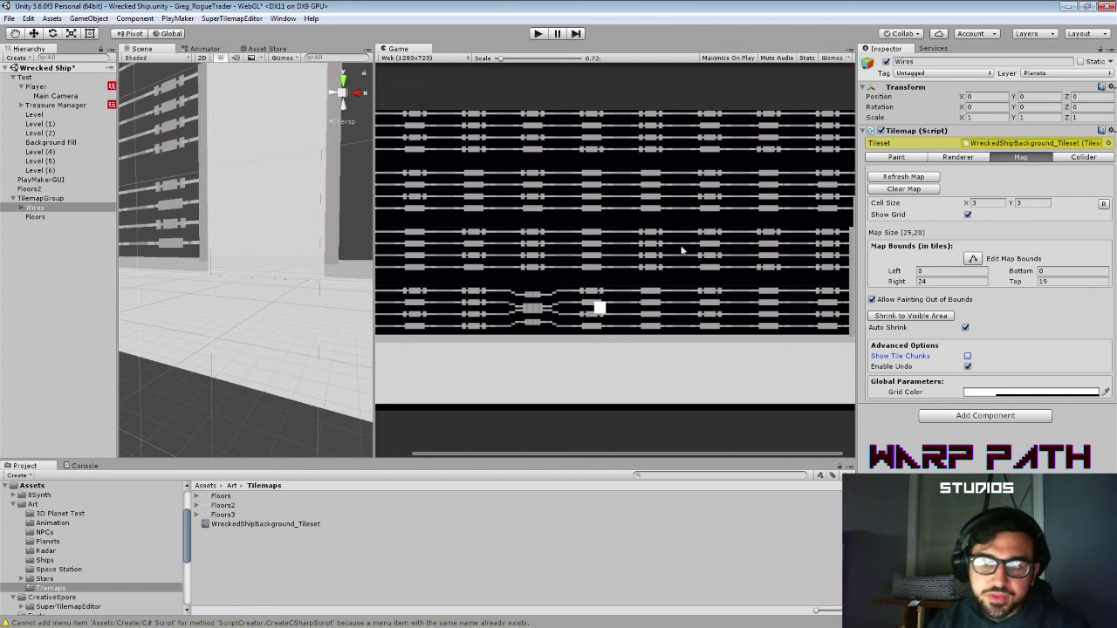
pyautogui.hotkey('ctrl', 's')
# Step: Frame the whole level in the Scene view and widen the Game view to show its full frame
pyautogui.scroll(-15, 254, 189)
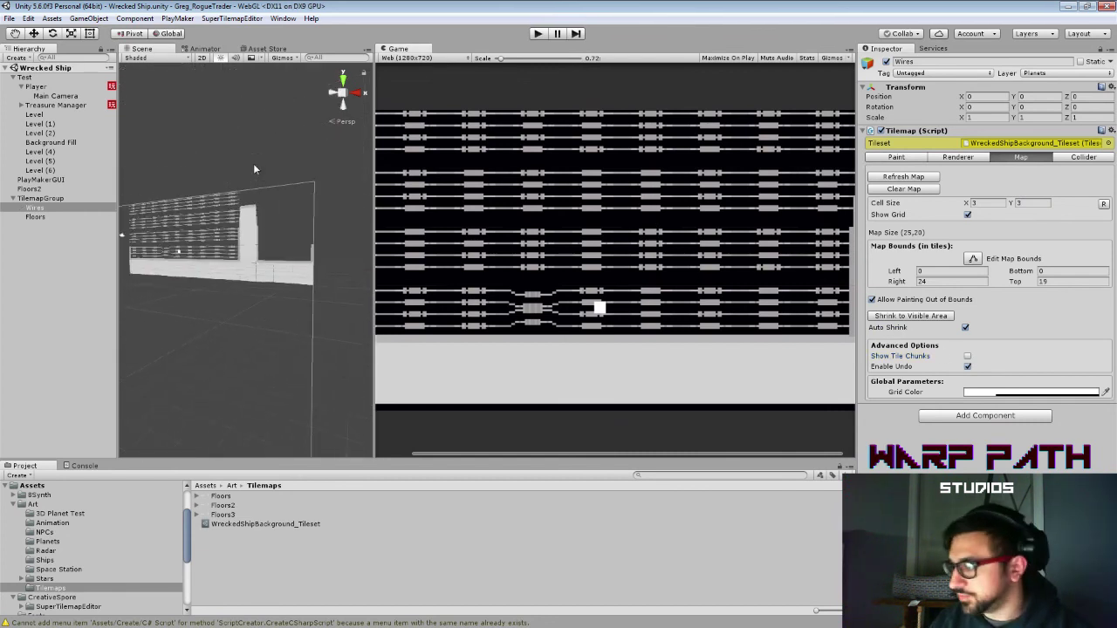
pyautogui.scroll(-9, 255, 168)
pyautogui.scroll(6, 264, 203)
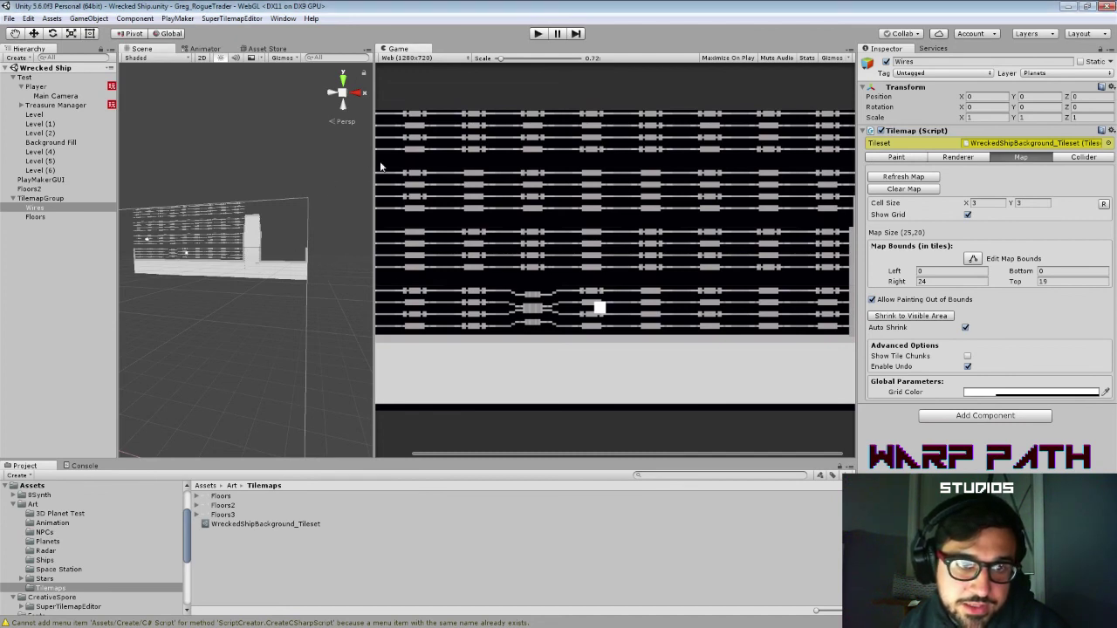
pyautogui.moveTo(372, 162); pyautogui.dragTo(237, 174)
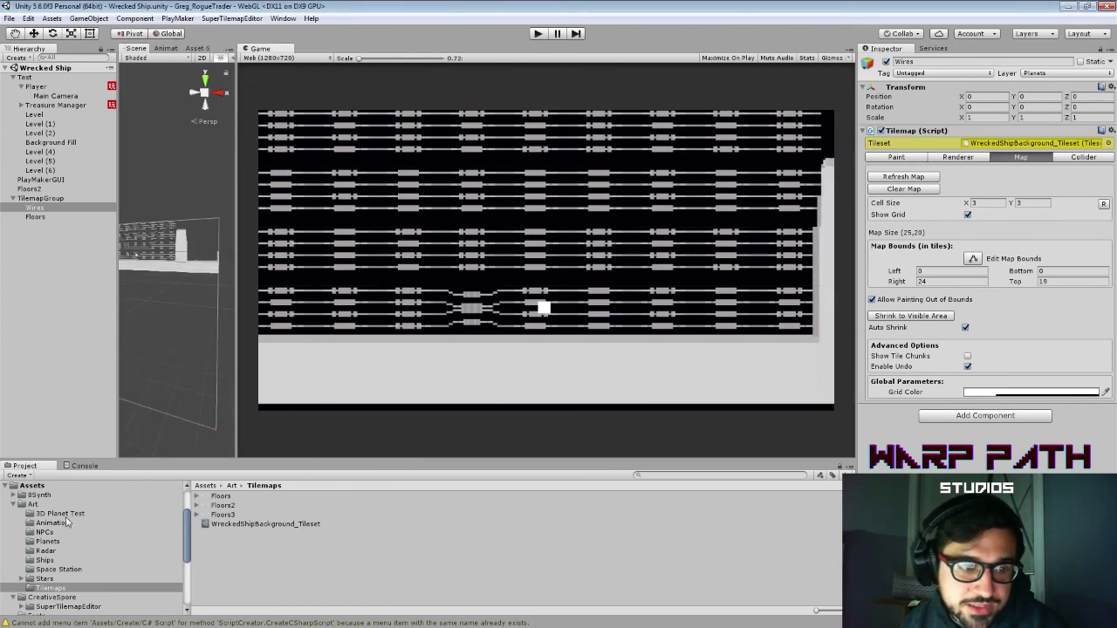
# Step: Open the Main scene from the project's Levels folder
pyautogui.click(13, 504)
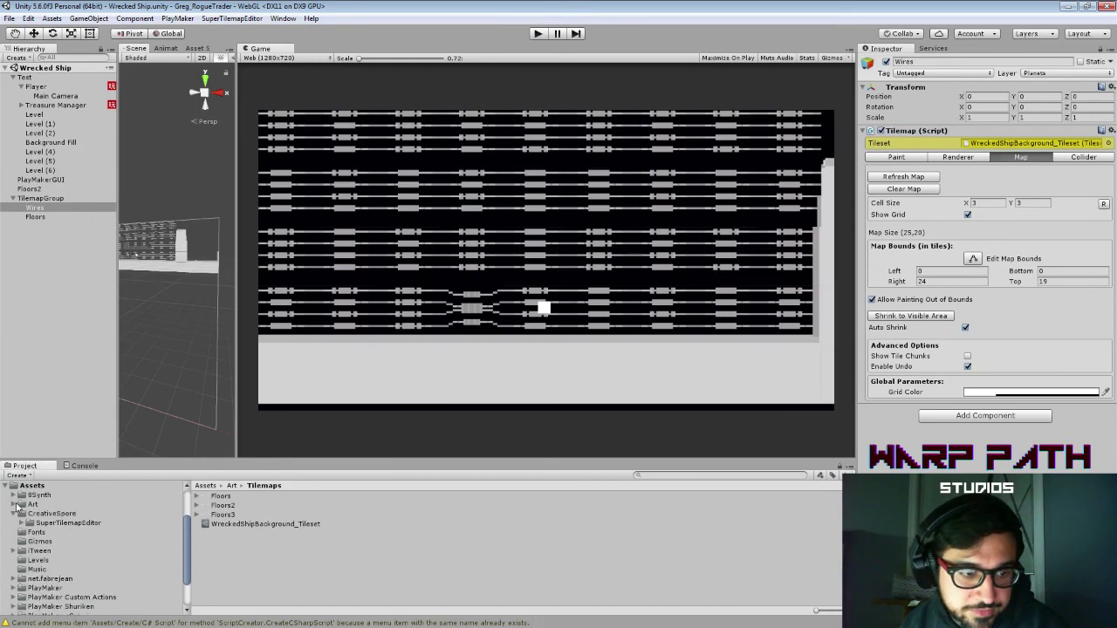
pyautogui.click(39, 562)
pyautogui.doubleClick(217, 496)
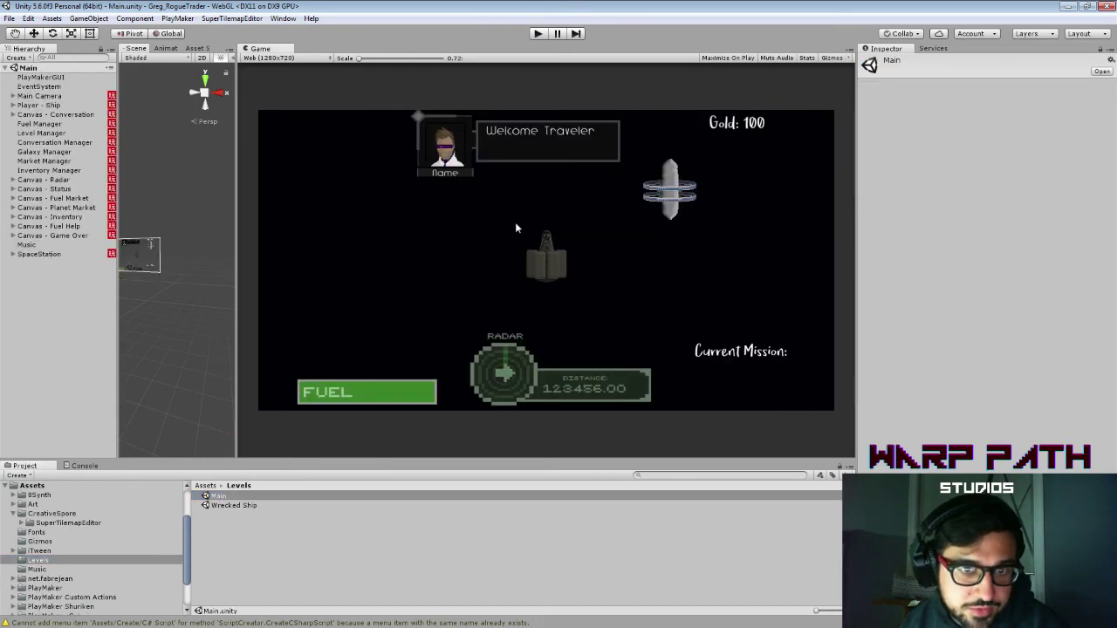
# Step: Play-test the Main scene by flying the ship to the space station, and inspect the root objects of the loaded Wrecked Ship scene before stopping
pyautogui.hotkey('ctrl', 'p')
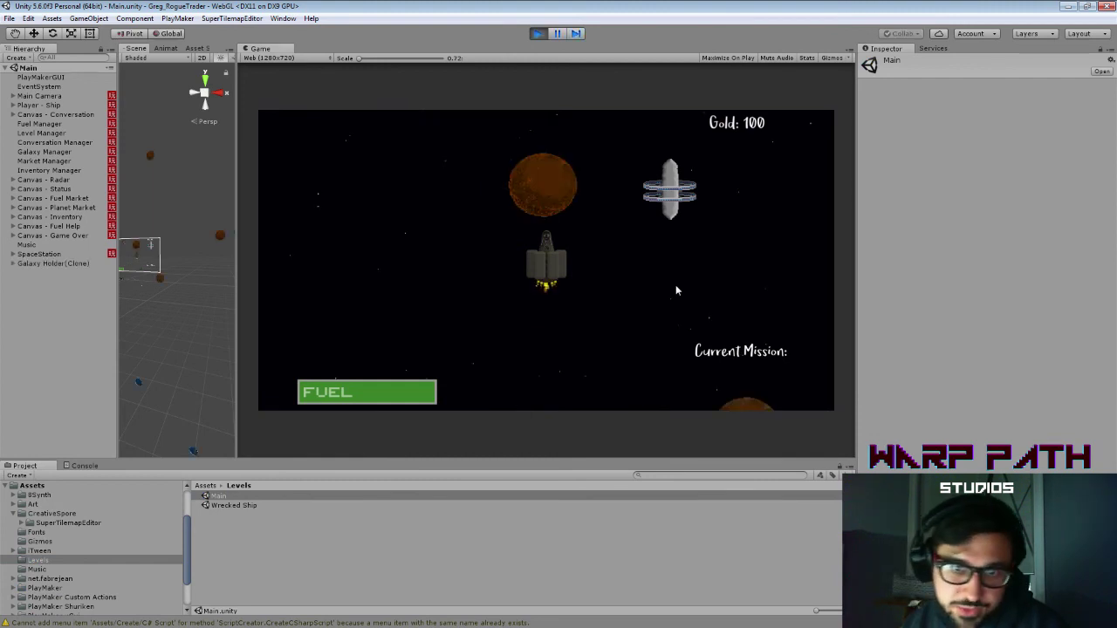
pyautogui.press('d')
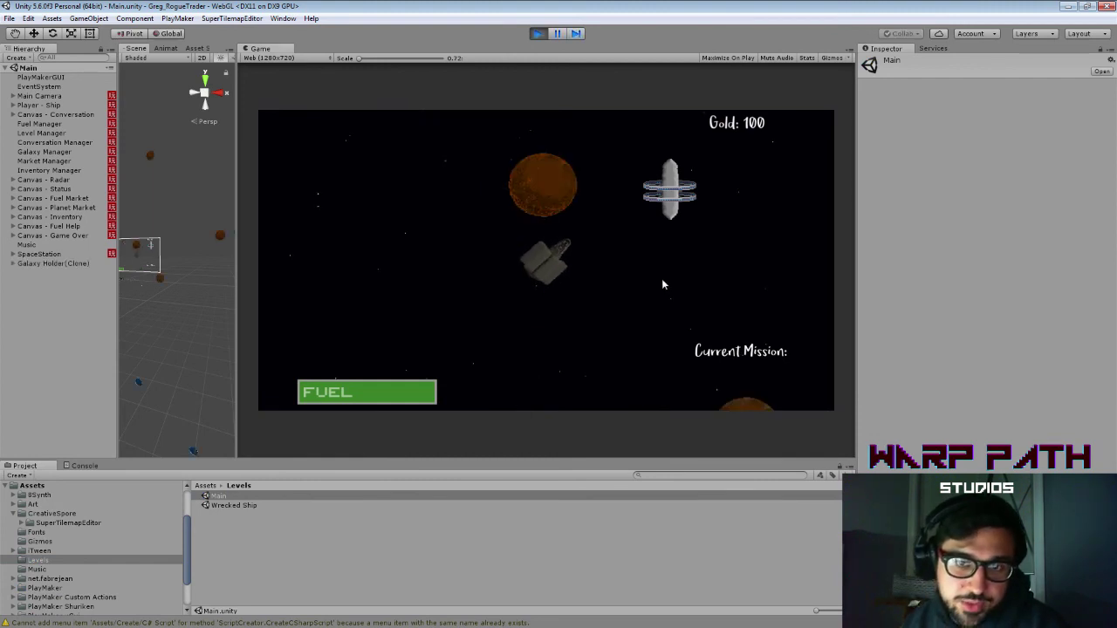
pyautogui.press('Up')
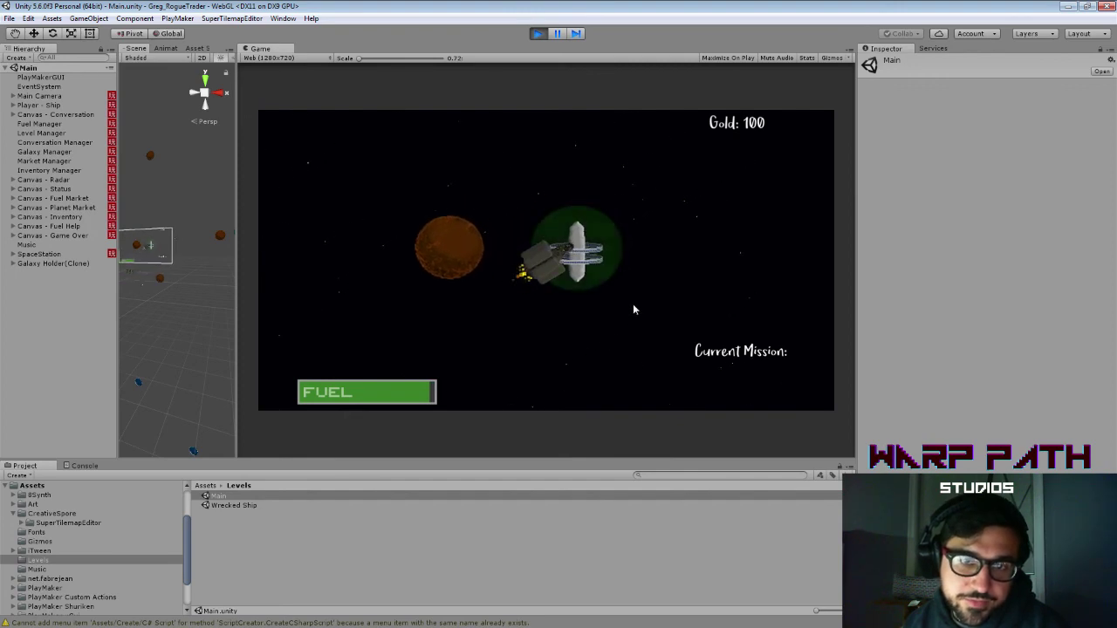
pyautogui.press('space')
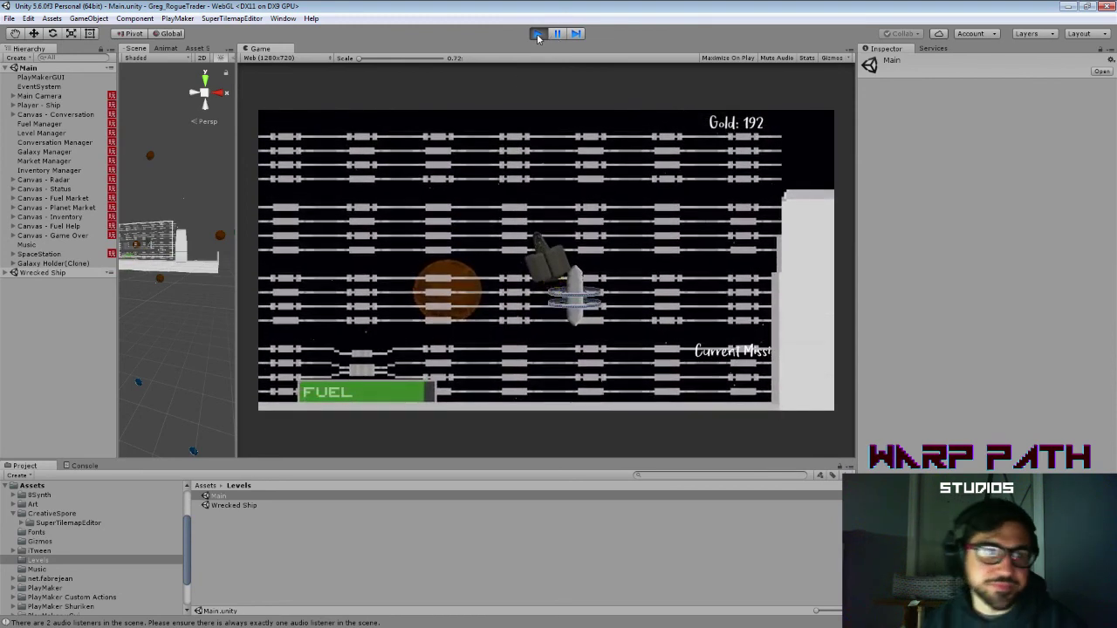
pyautogui.click(7, 274)
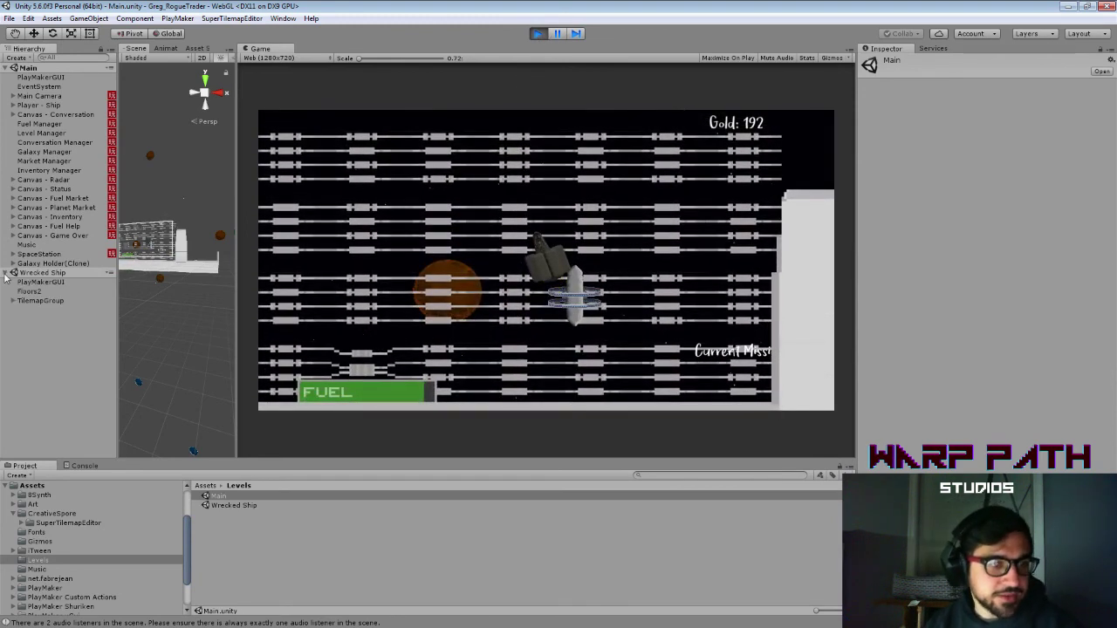
pyautogui.hotkey('ctrl', 'p')
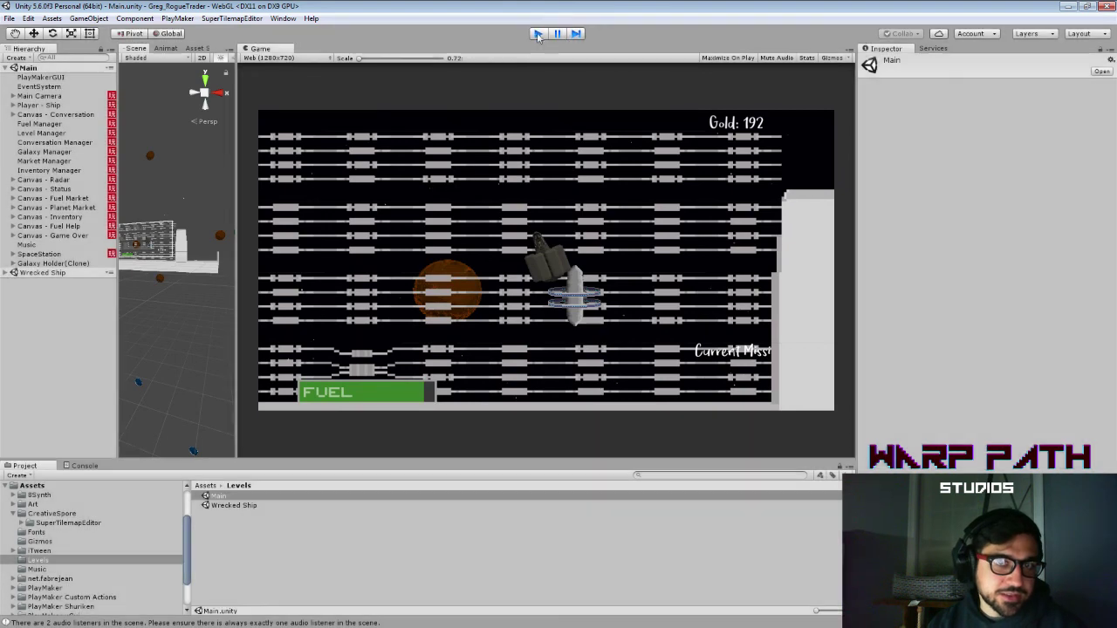
# Step: Reopen the Wrecked Ship scene and delete the Floors2 object from it
pyautogui.doubleClick(214, 506)
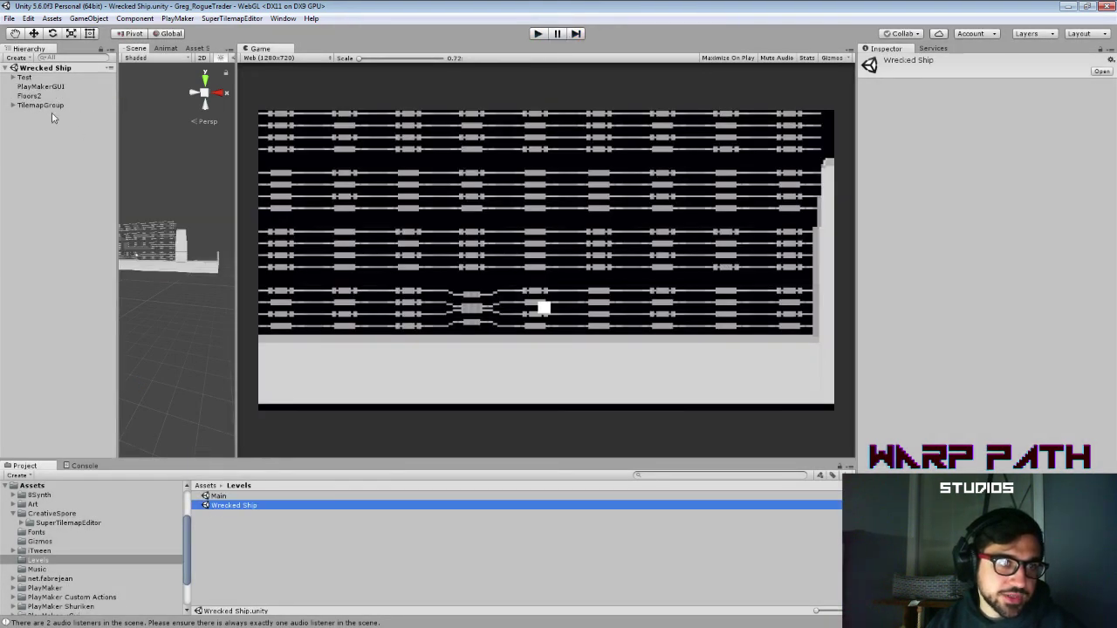
pyautogui.click(31, 97)
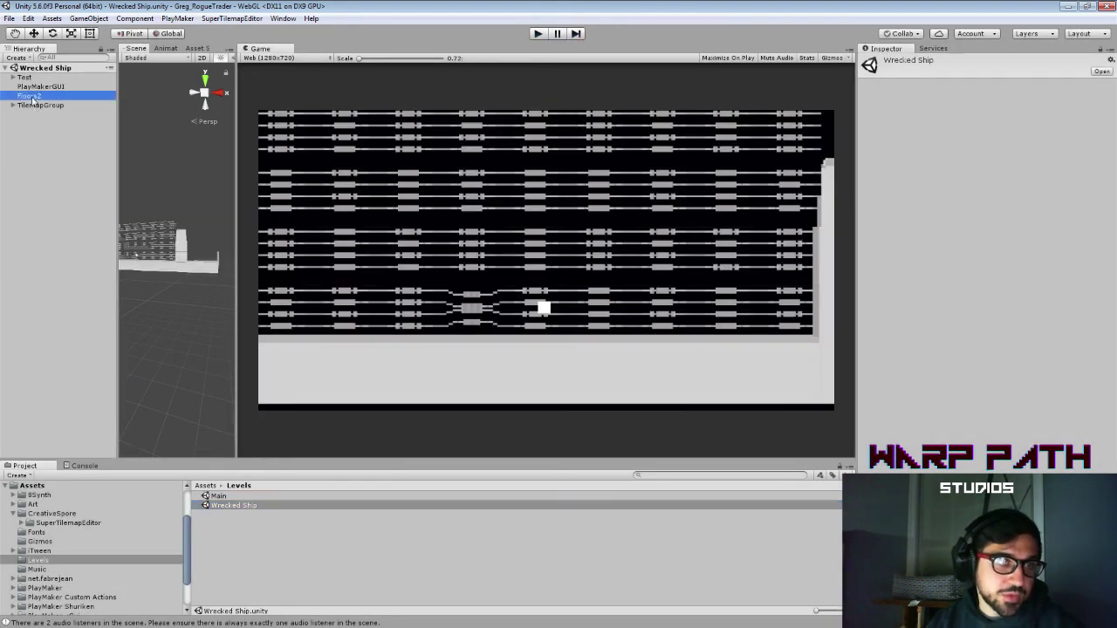
pyautogui.press('Delete')
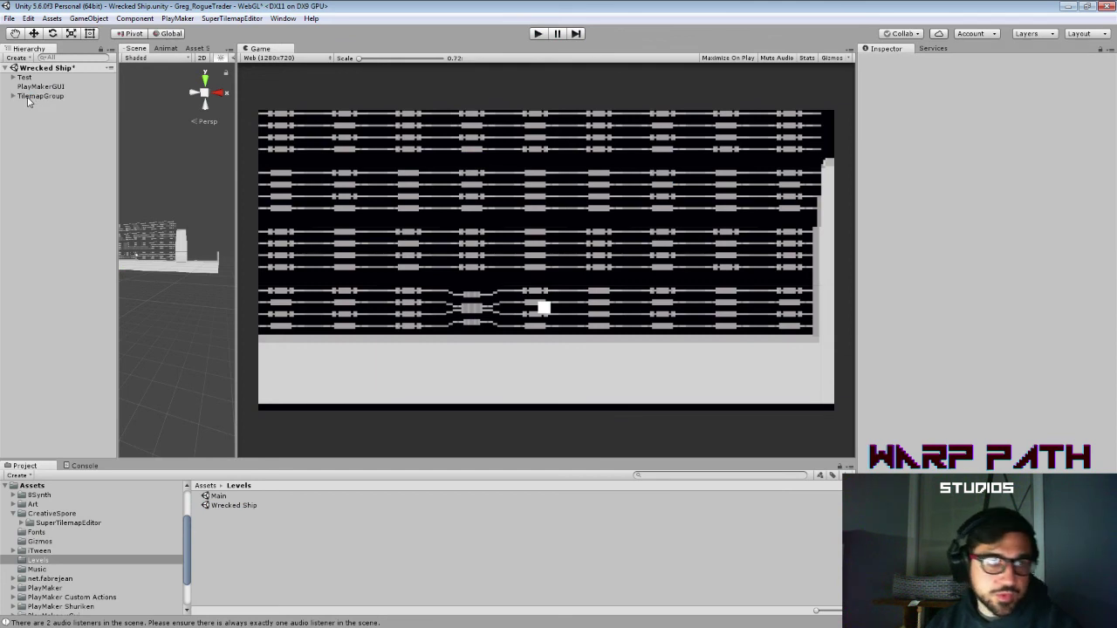
# Step: Make TilemapGroup a child of the Test object and save the Wrecked Ship scene
pyautogui.moveTo(28, 96); pyautogui.dragTo(25, 78)
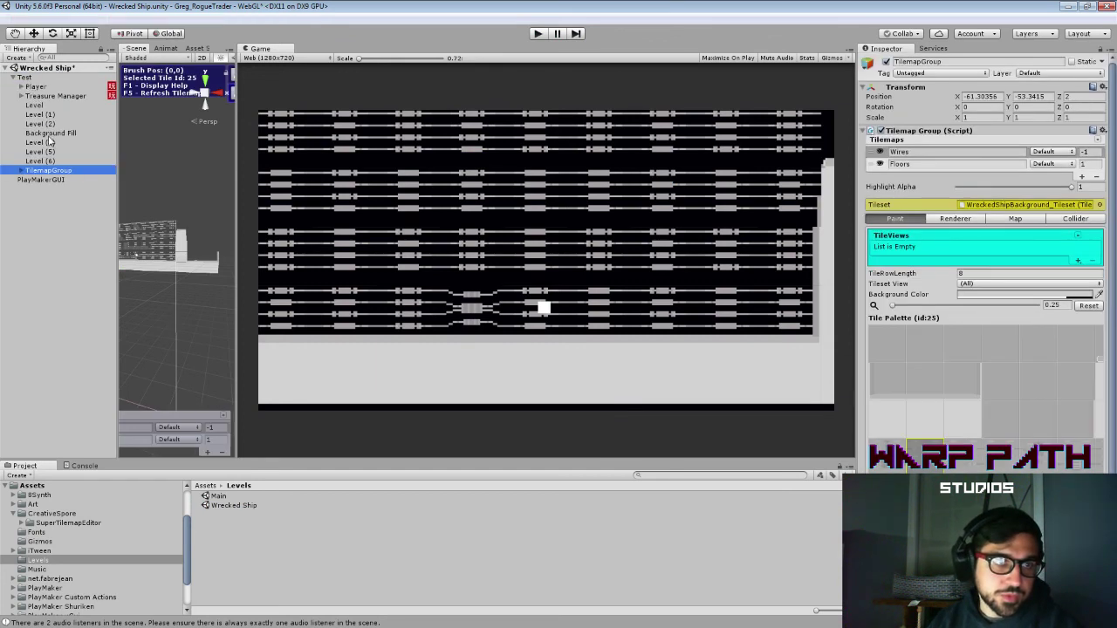
pyautogui.hotkey('ctrl', 's')
pyautogui.click(537, 222)
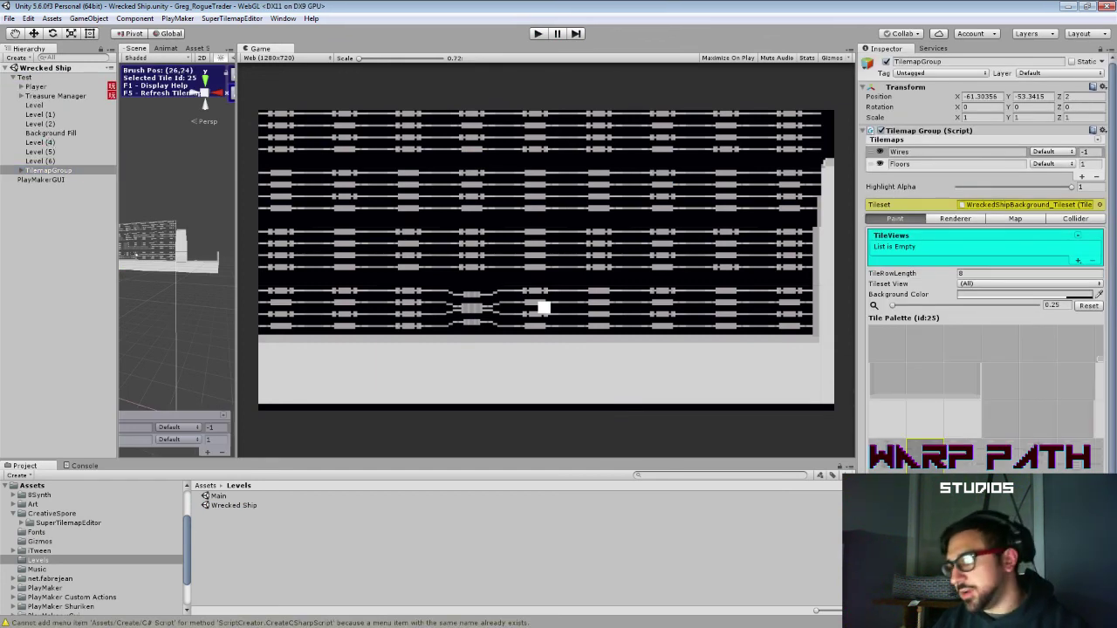